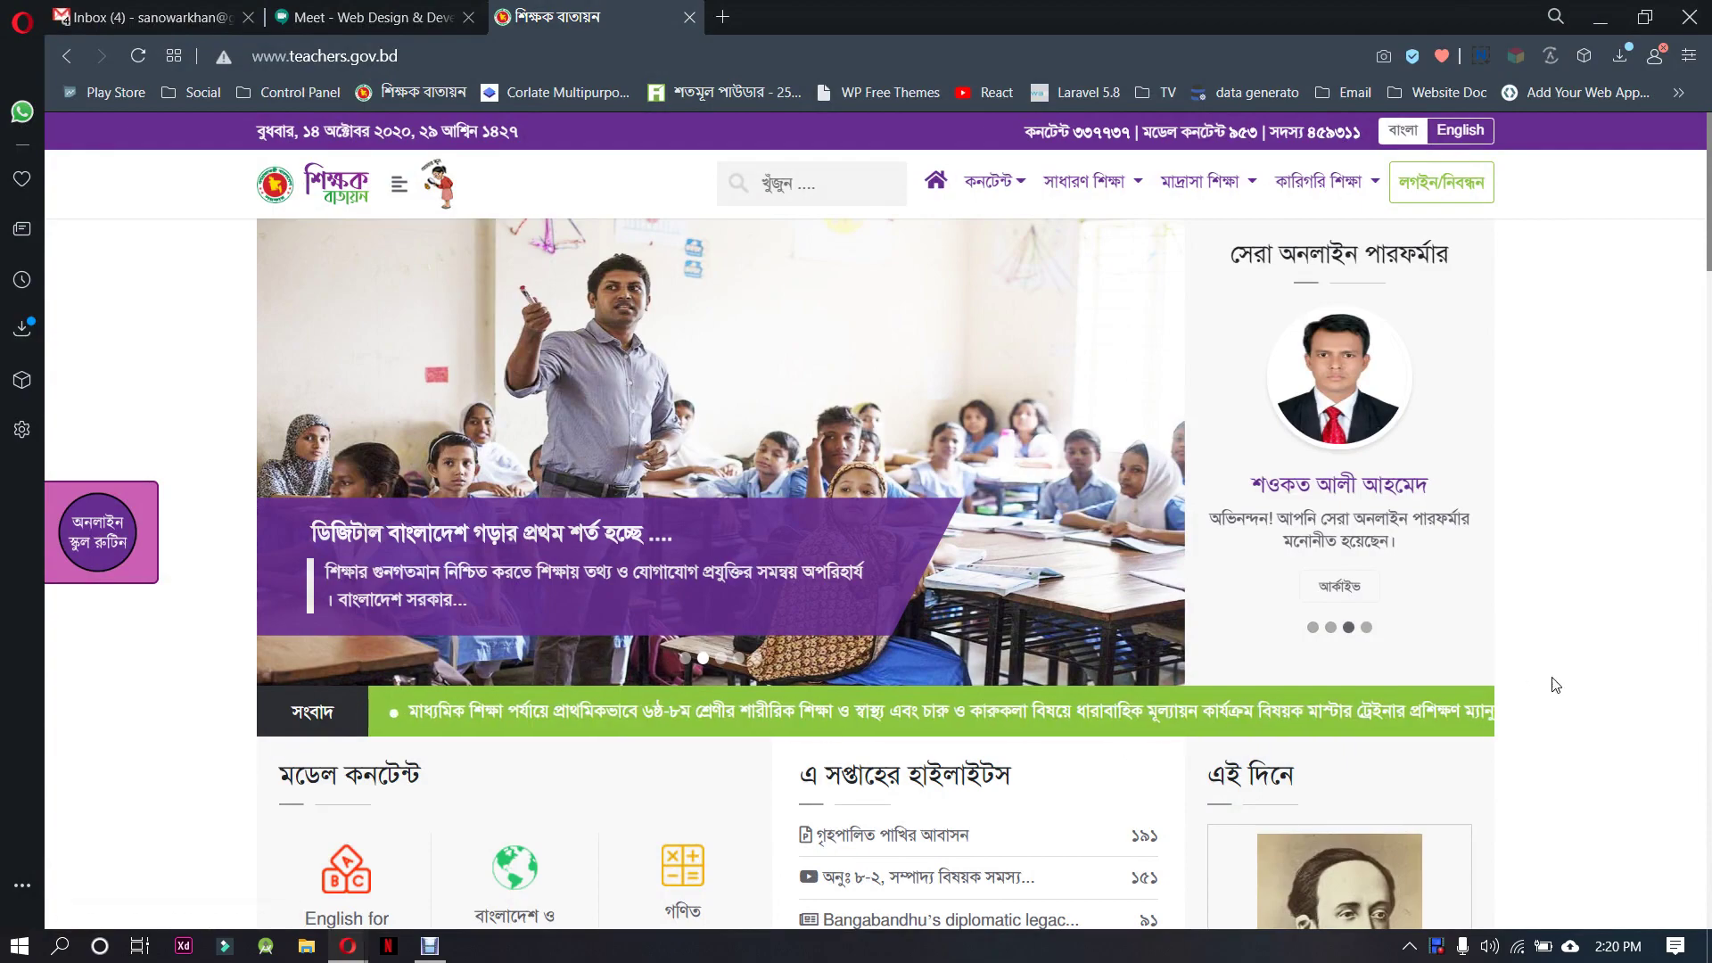
Scroll through the teachers.gov.bd page in Opera, then minimize the browser window
scroll(1570, 627, down, 7)
scroll(1565, 618, down, 20)
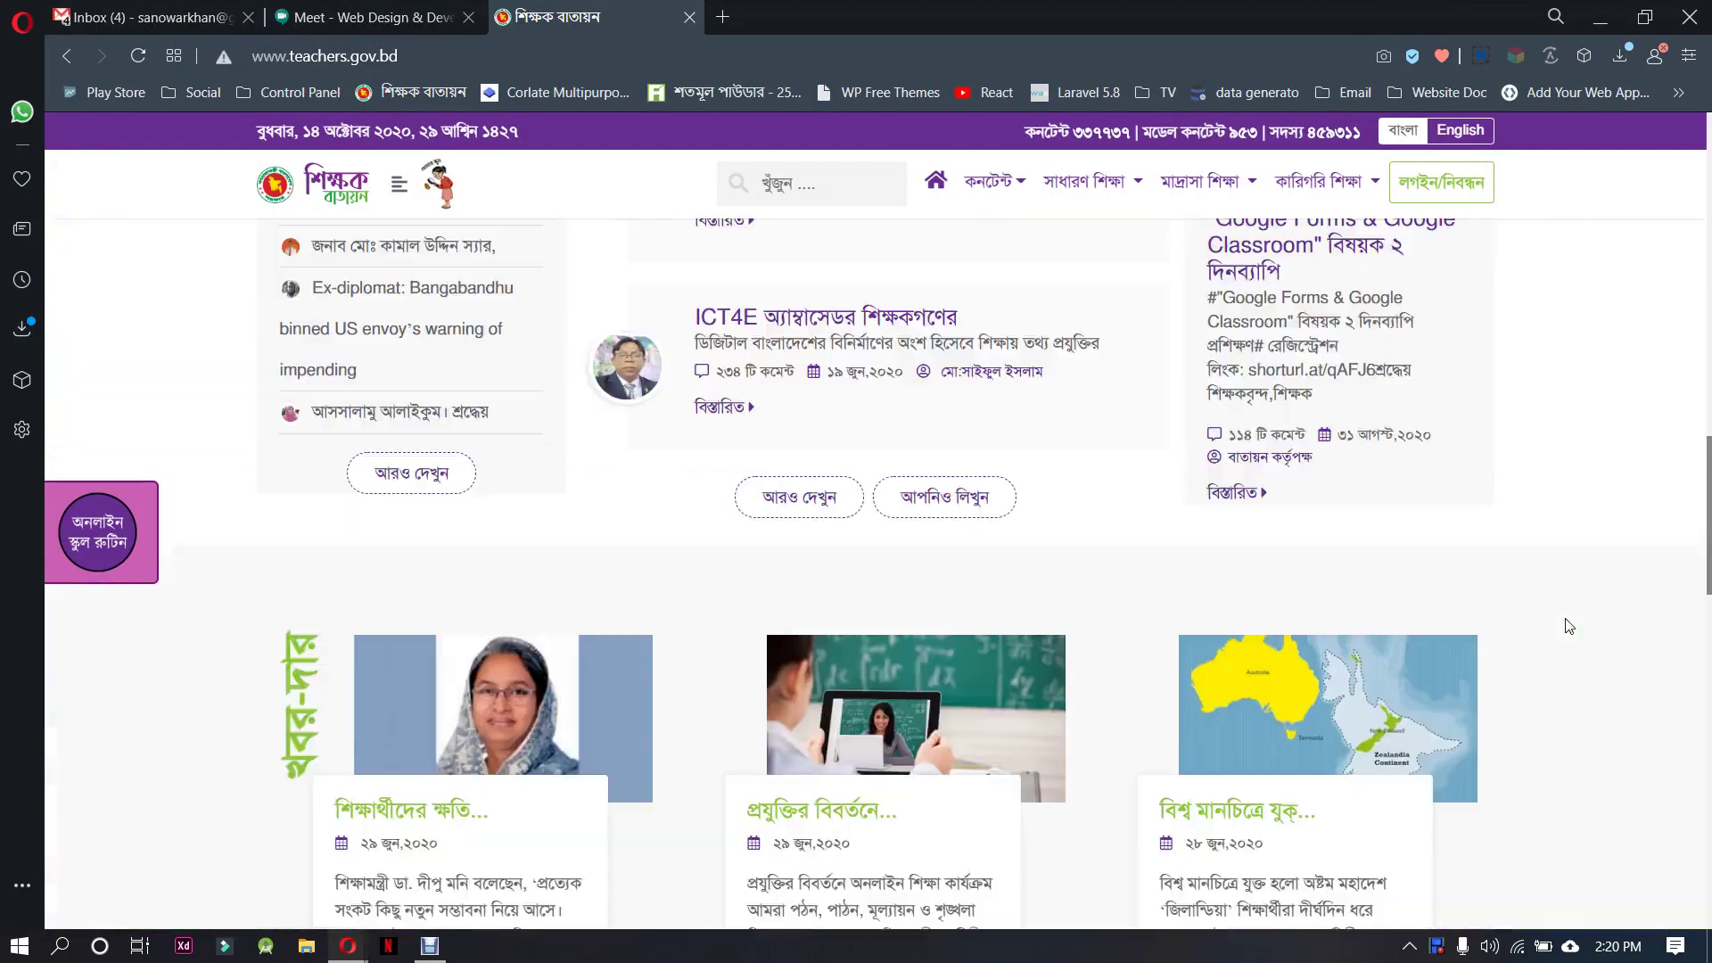
scroll(1186, 730, up, 20)
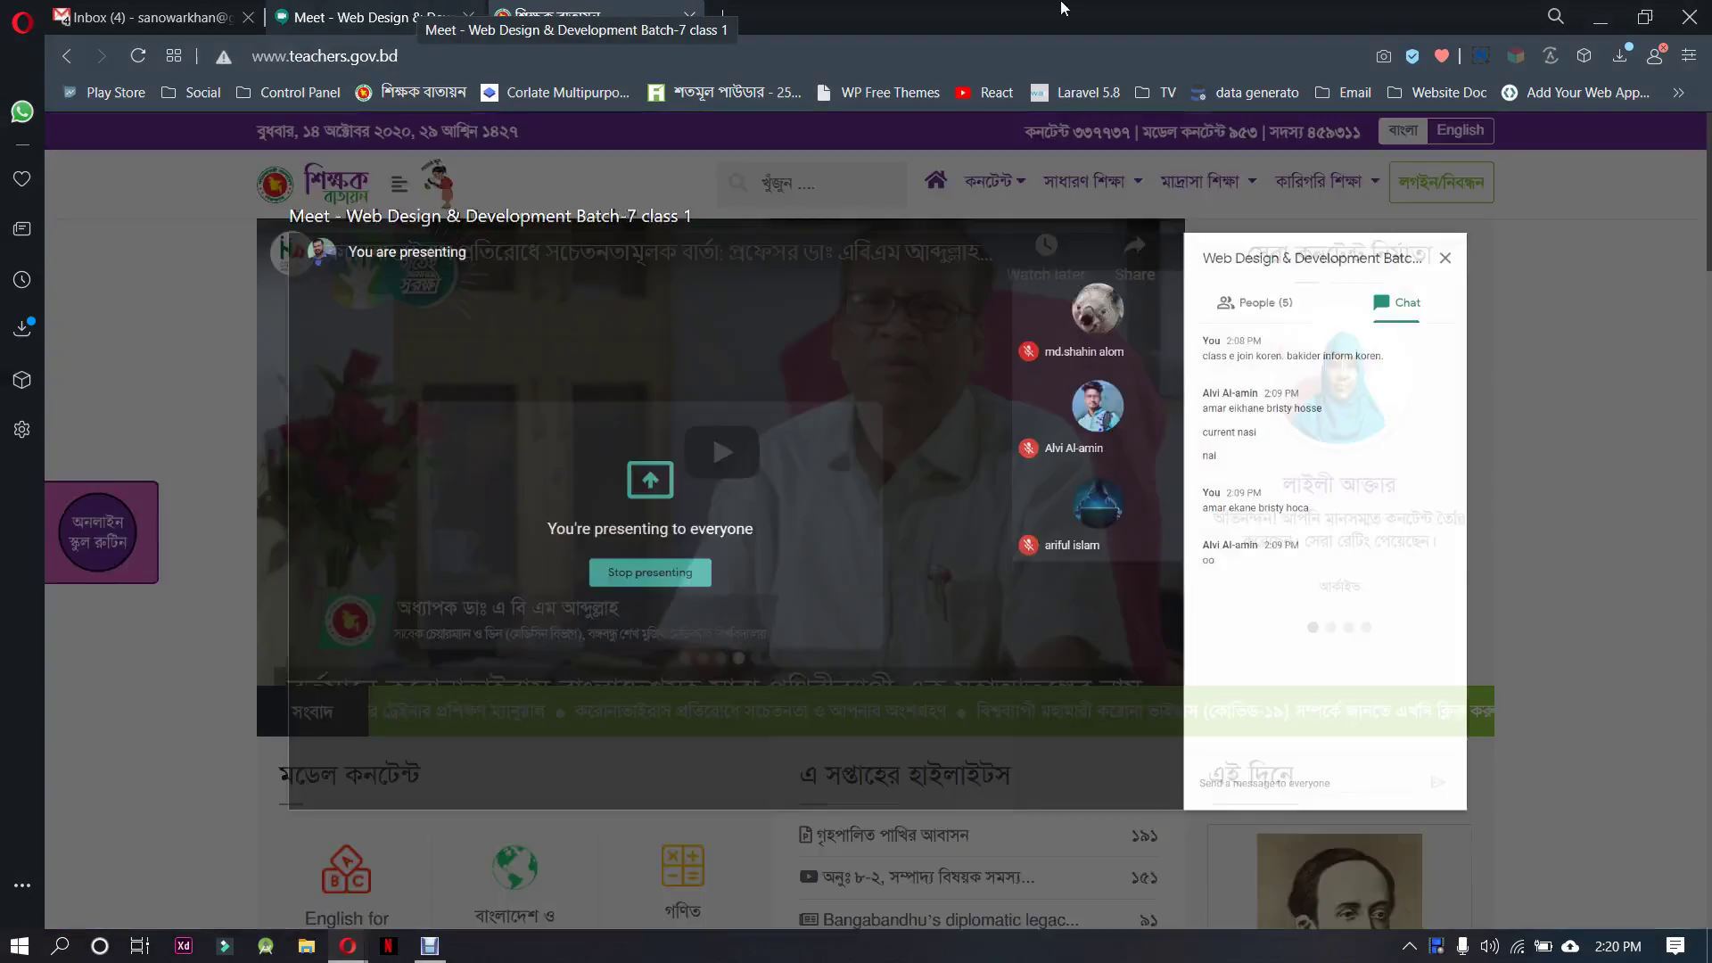
click(1619, 11)
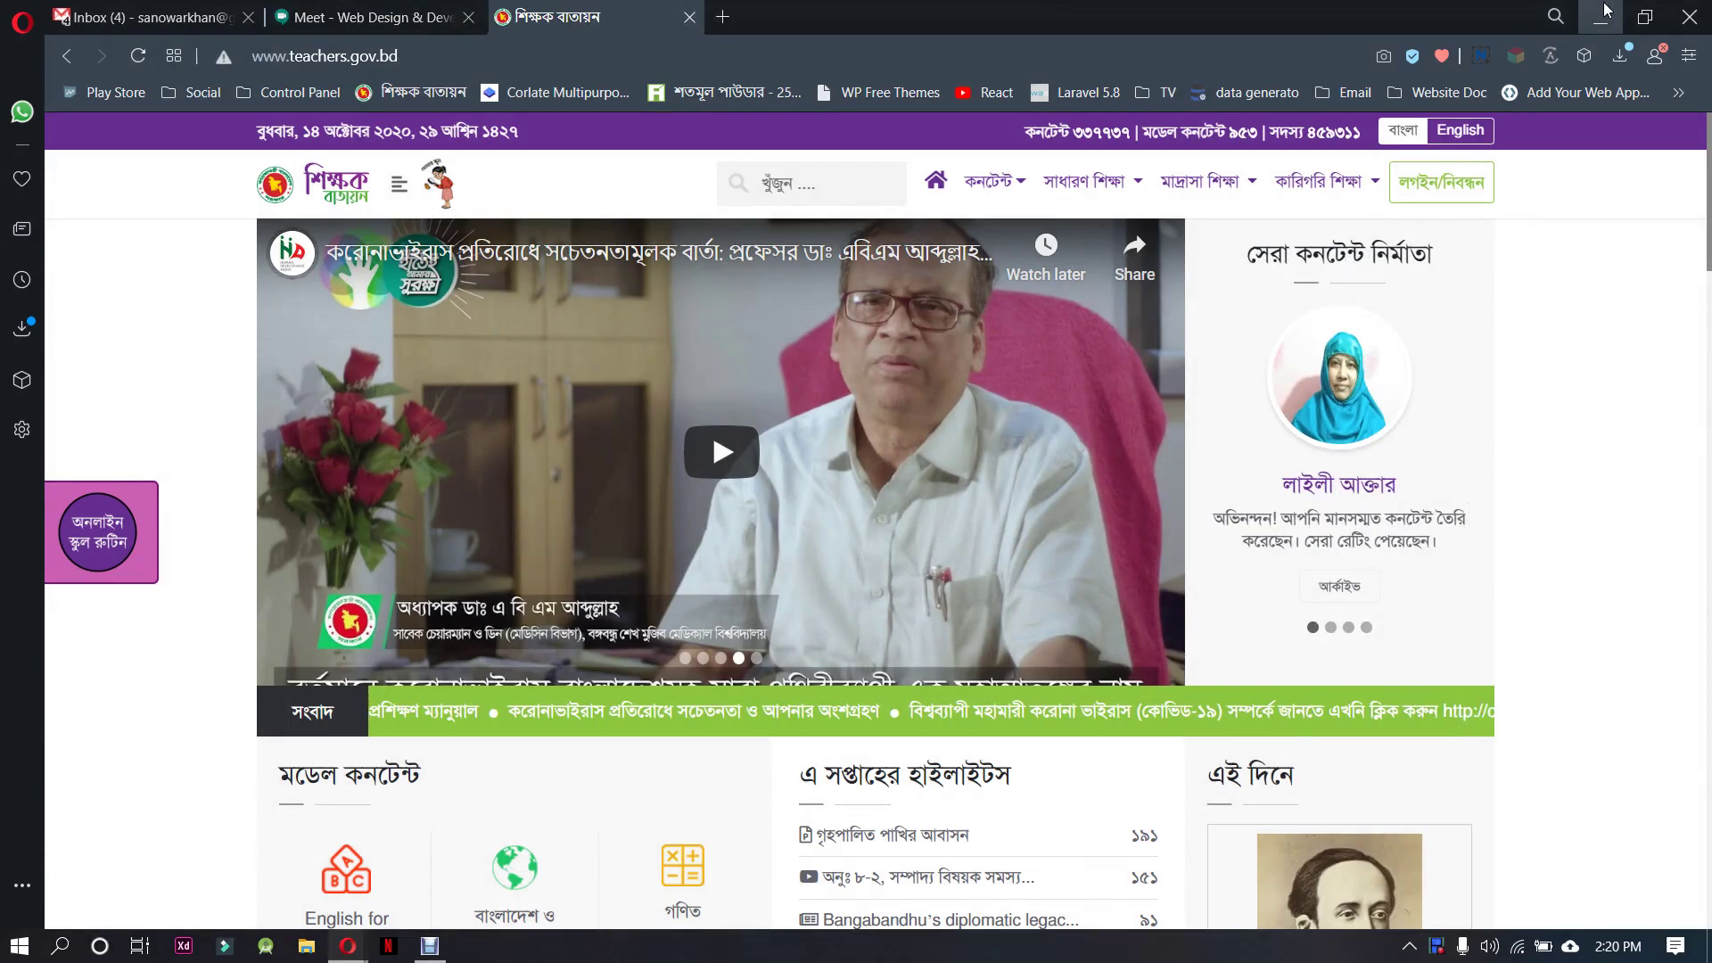
click(1601, 17)
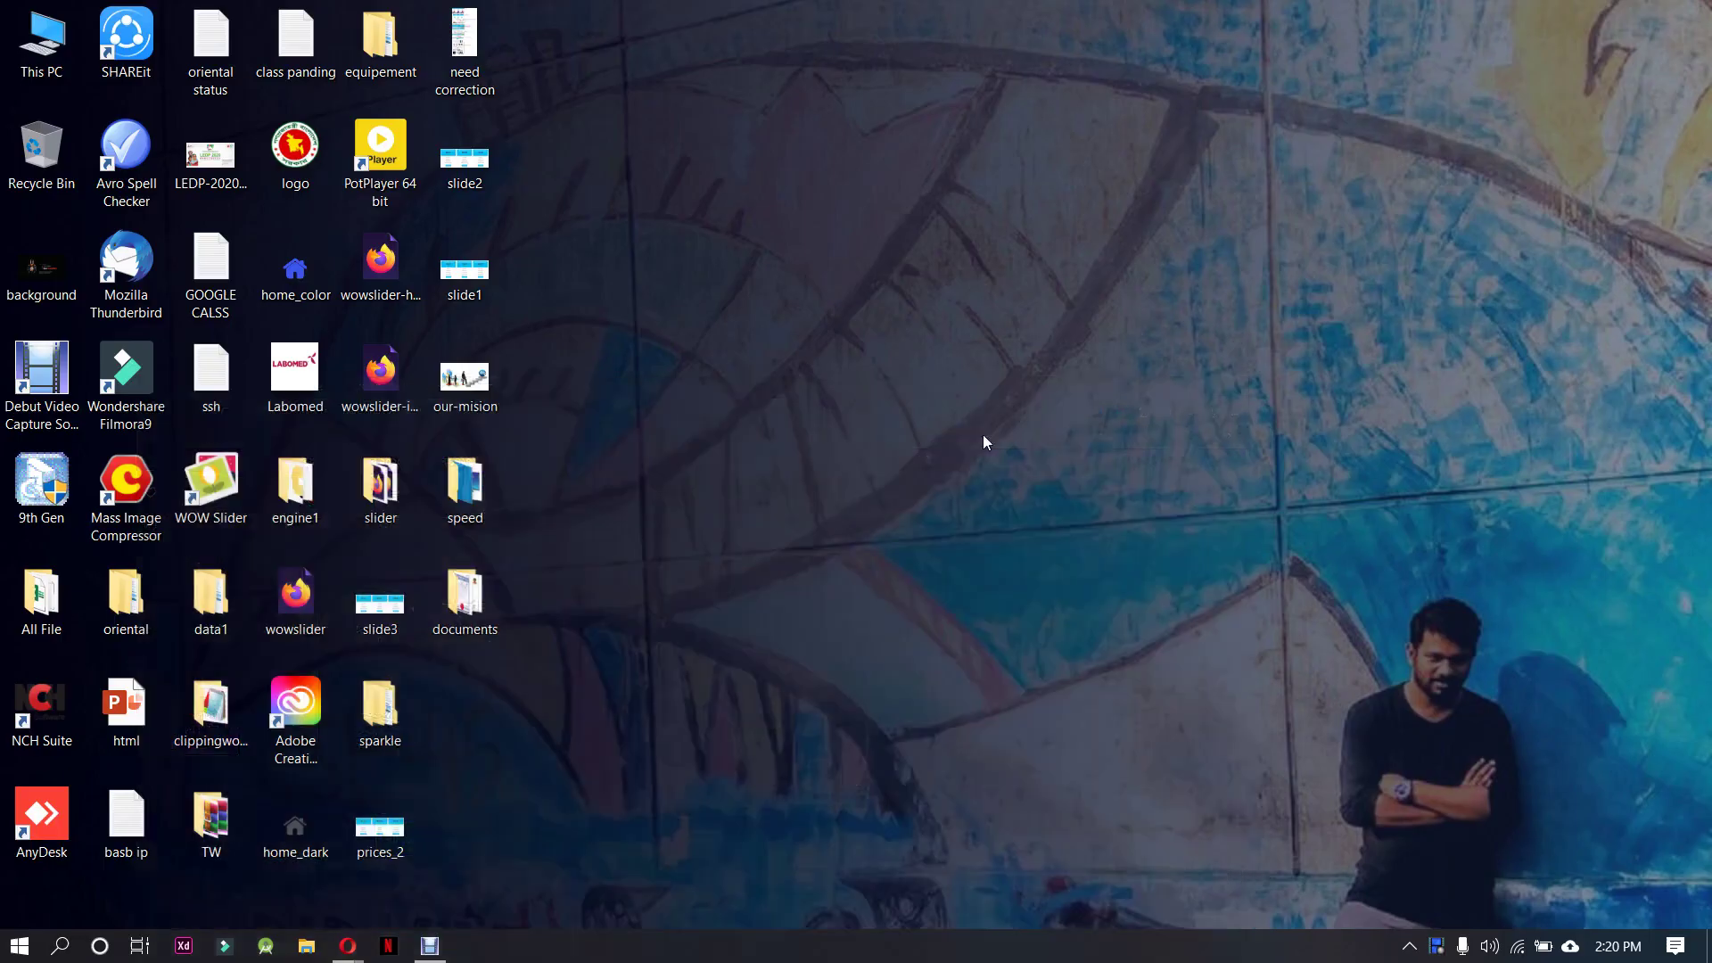
Open This PC, then admit the waiting guest into the Google Meet call
double_click(22, 71)
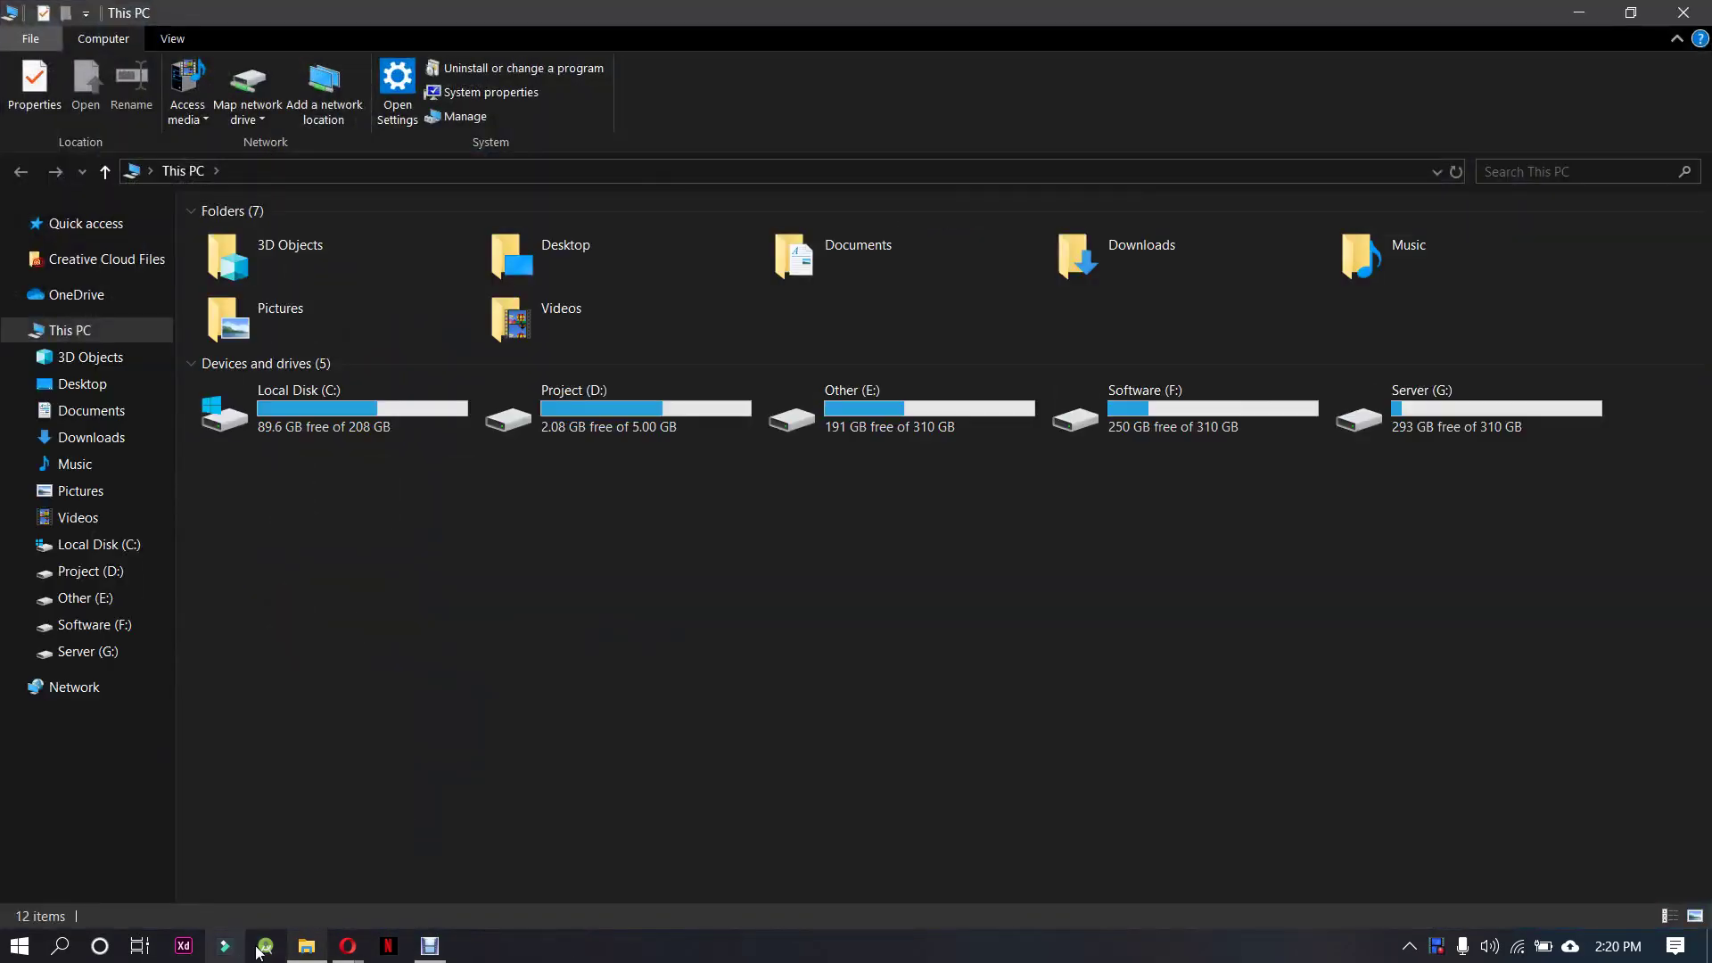
mouse_move(347, 945)
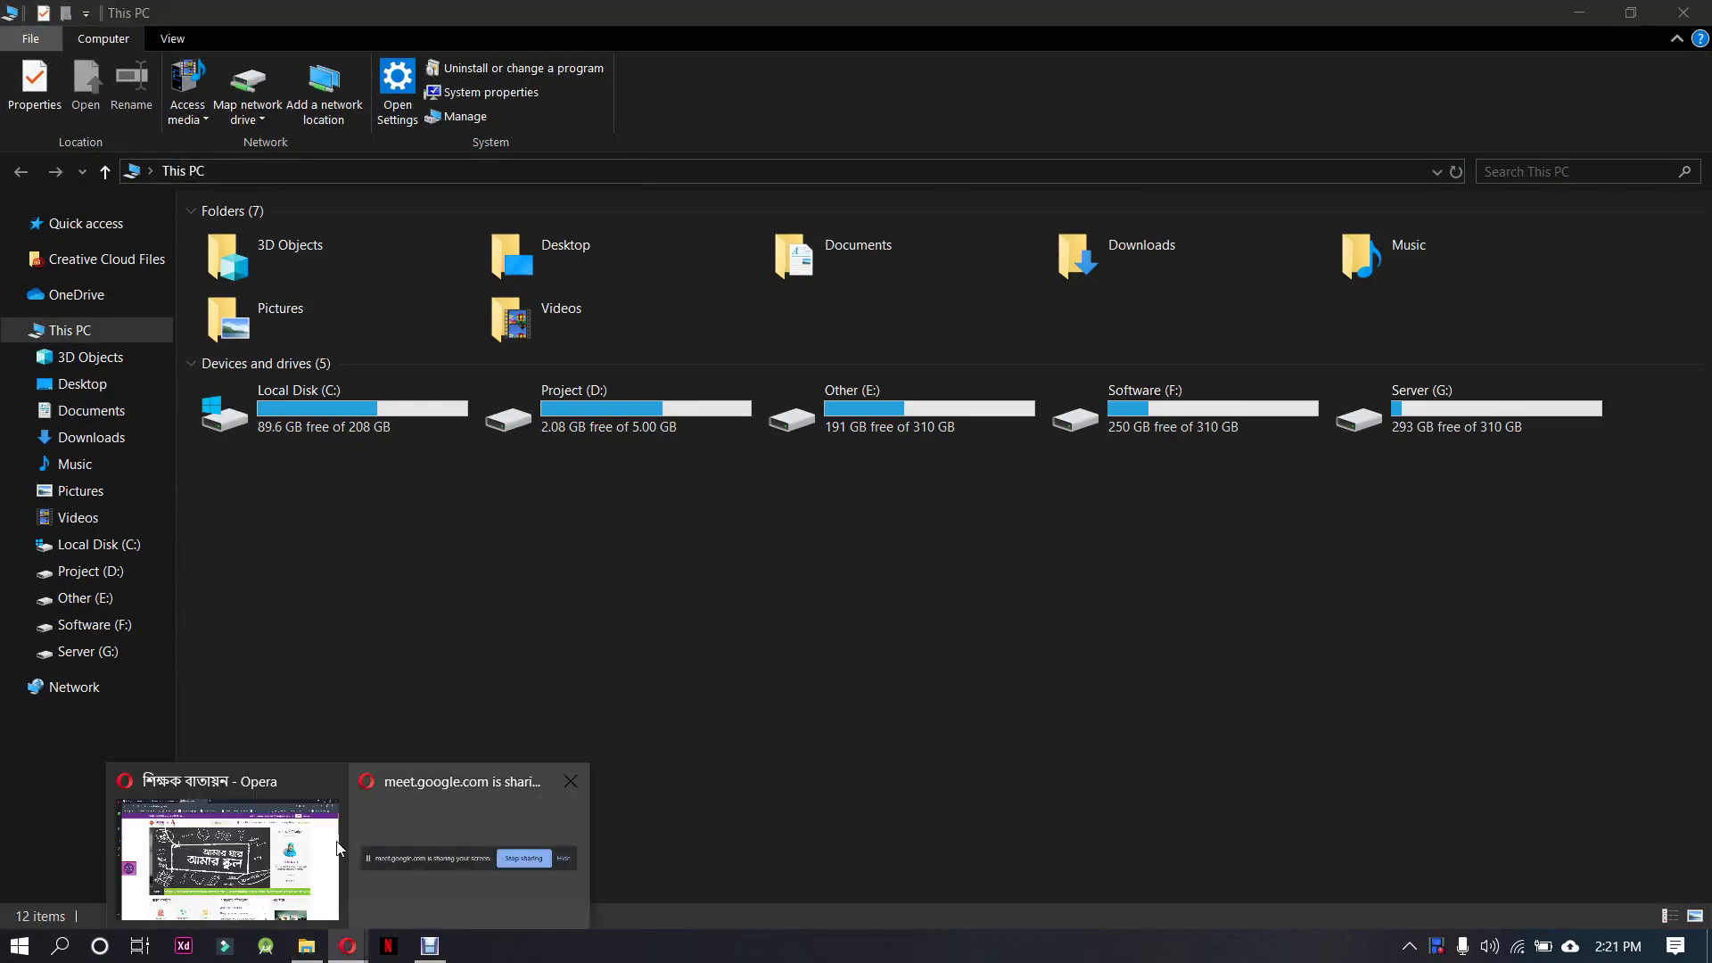
click(298, 856)
click(375, 17)
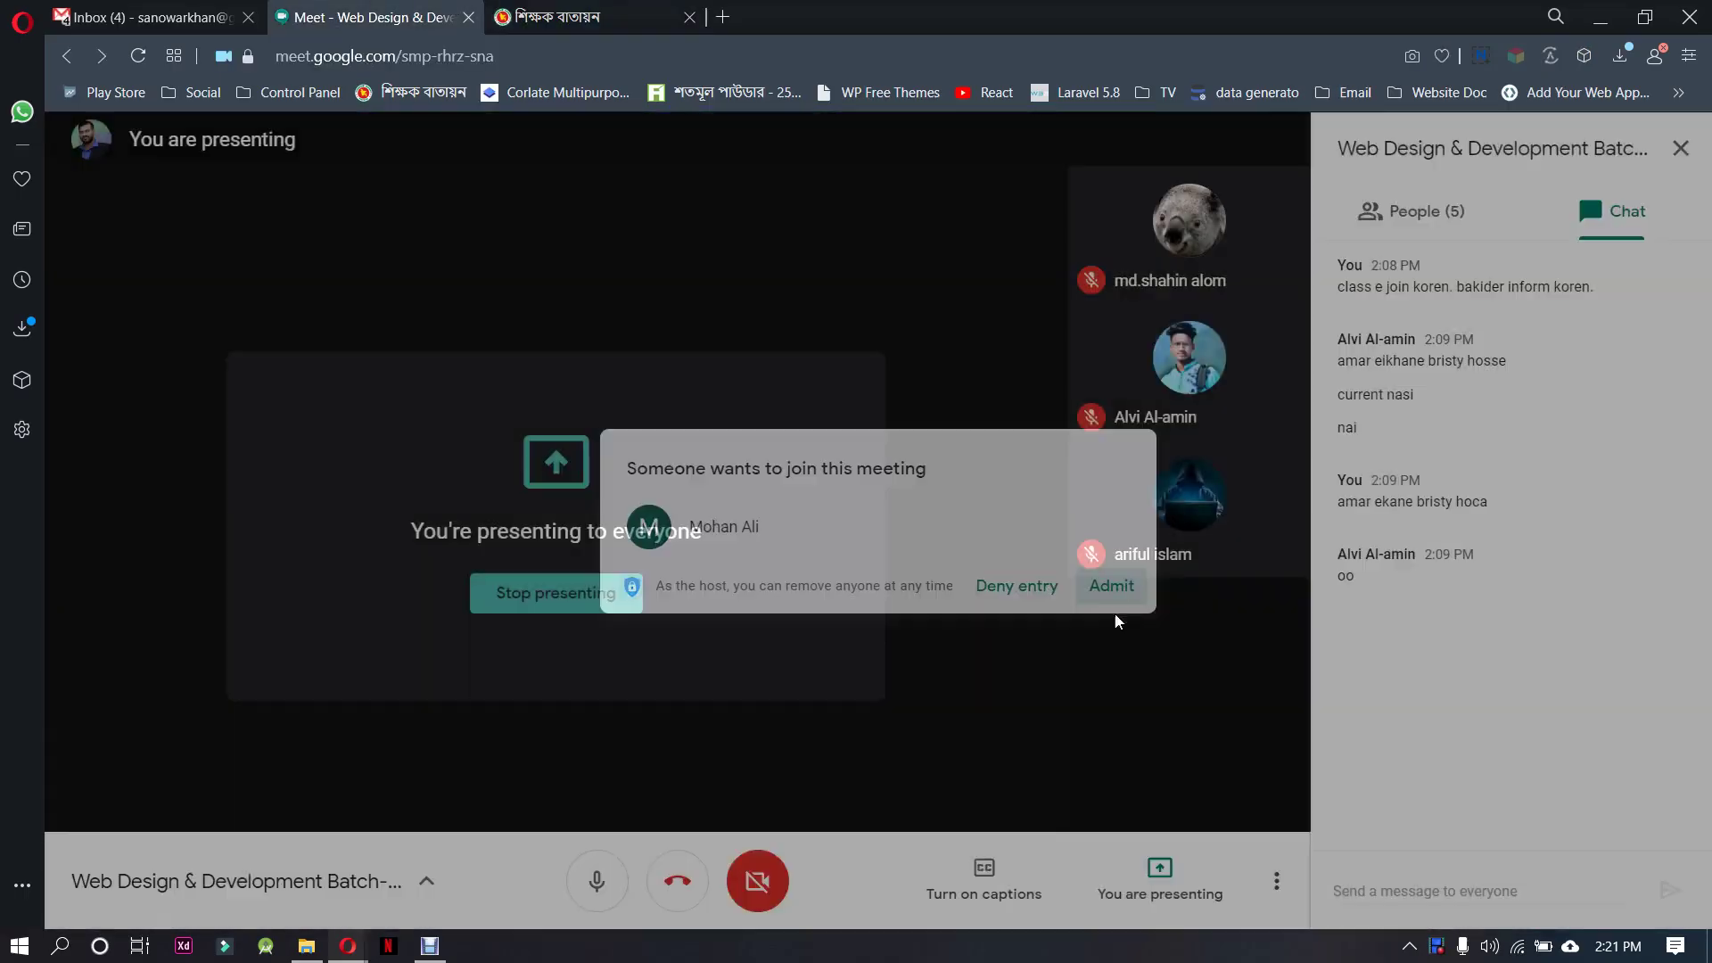
click(1112, 586)
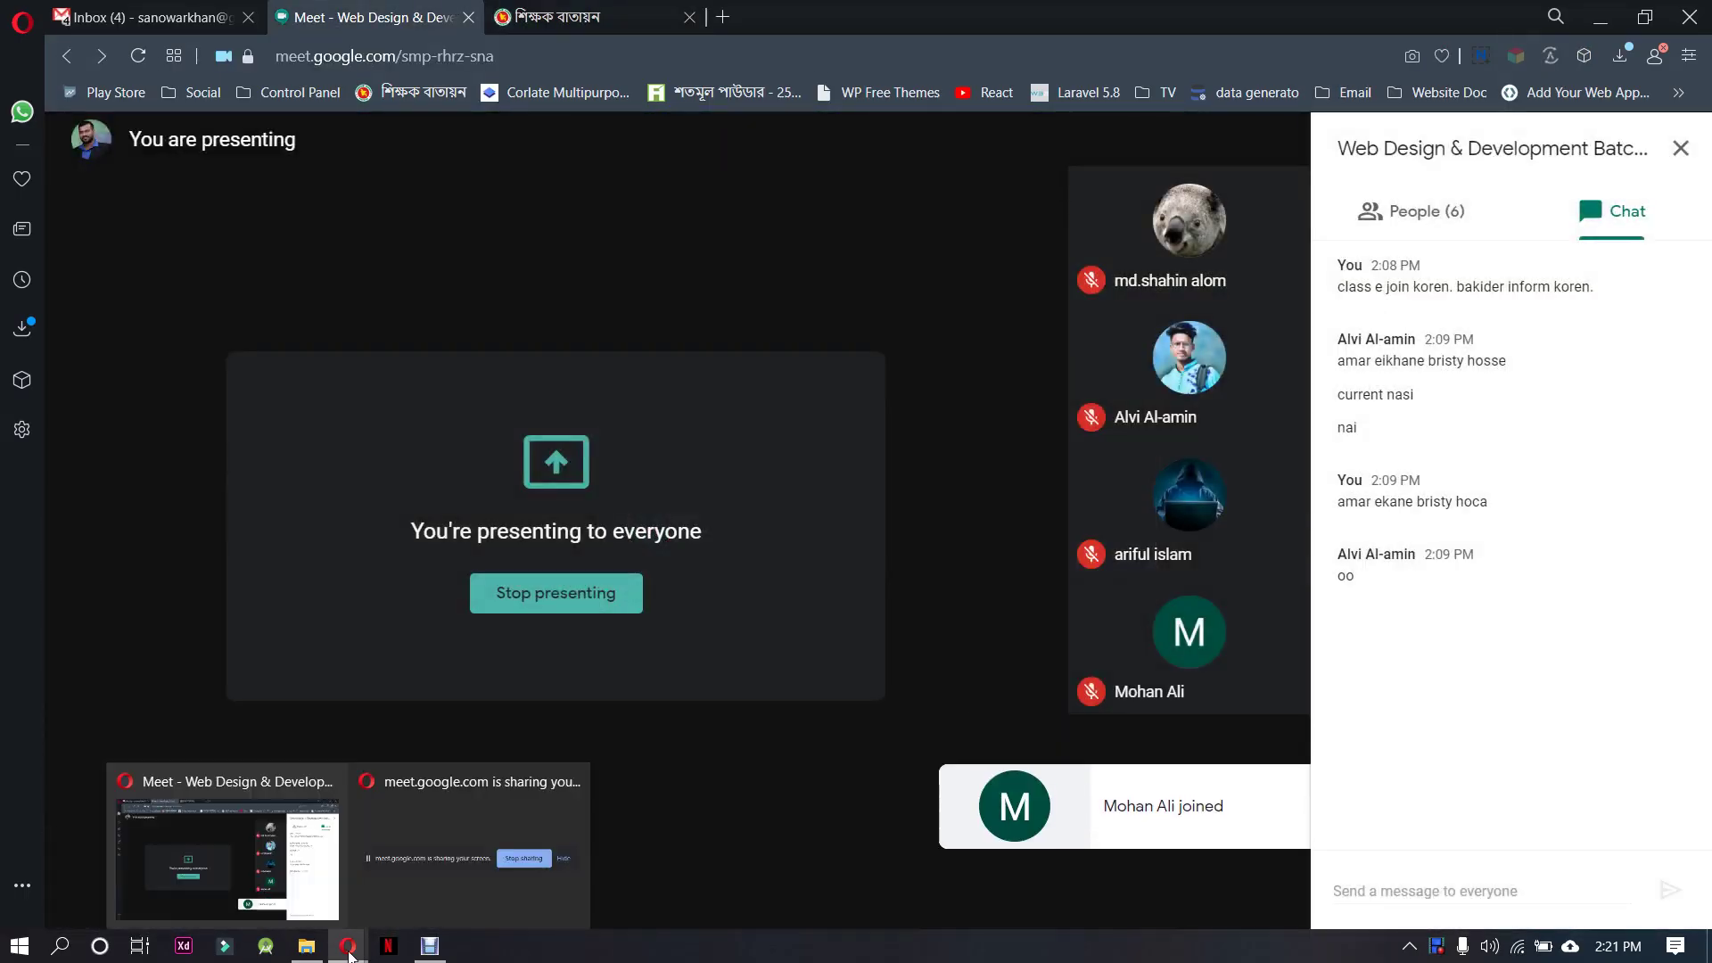
click(307, 947)
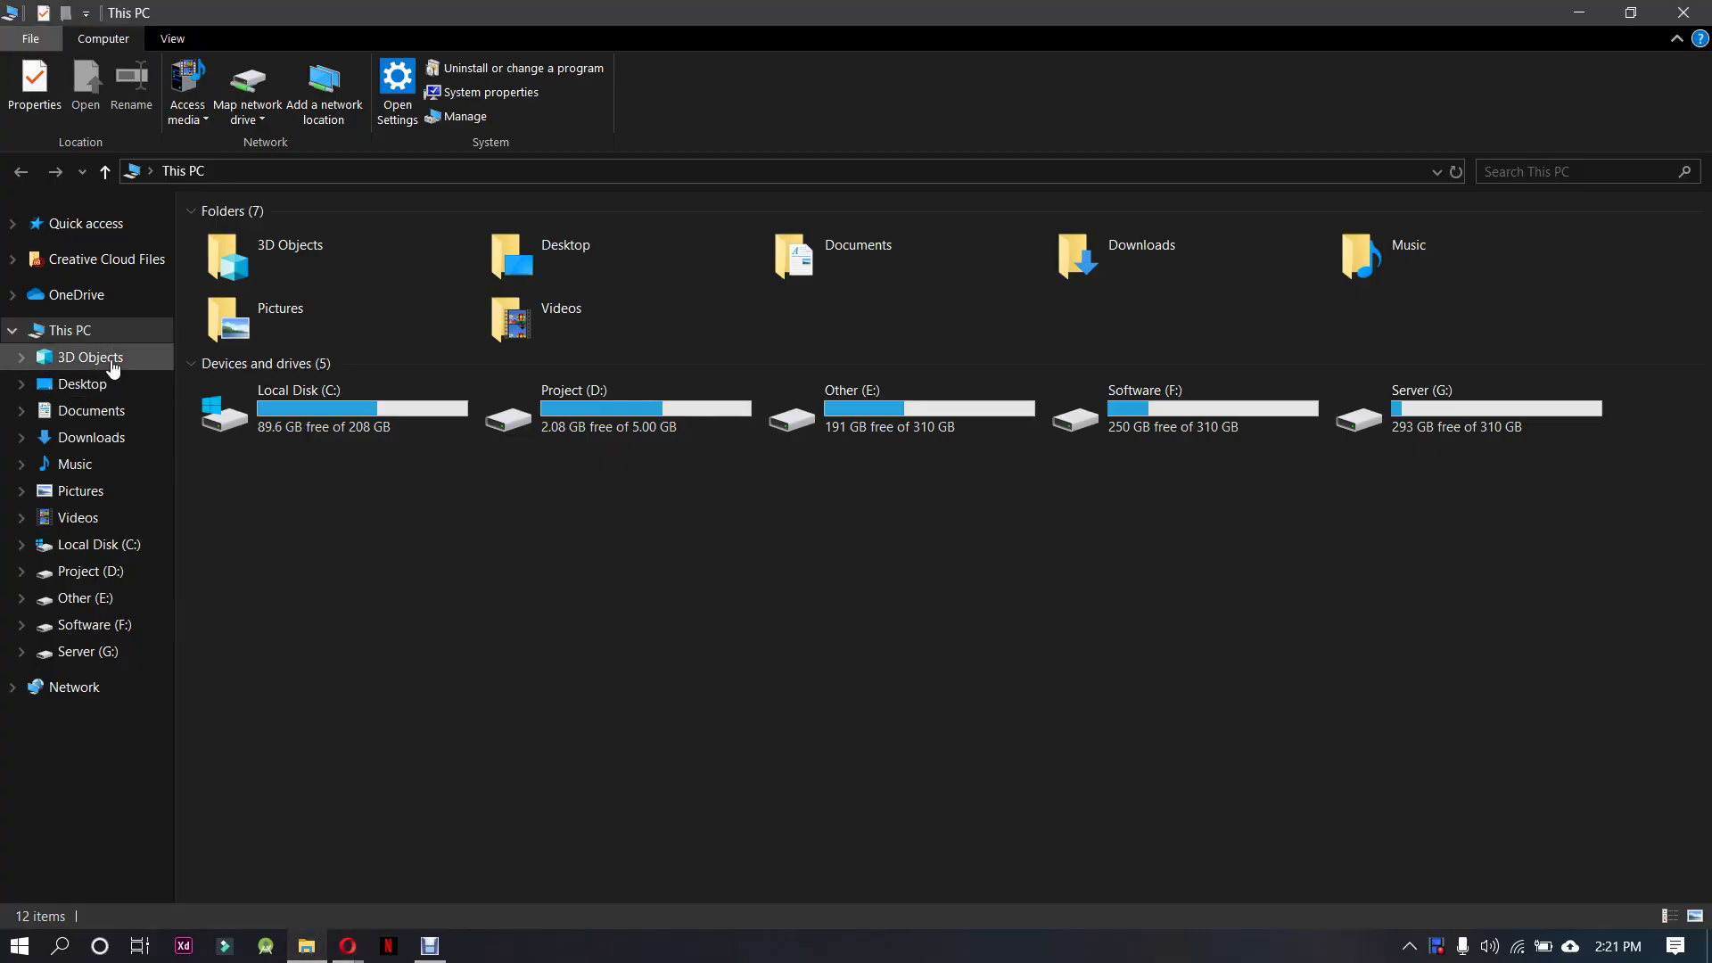
Locate the wordpress-5.5.1 archive in Downloads, then browse to D:\xampp\htdocs
click(91, 437)
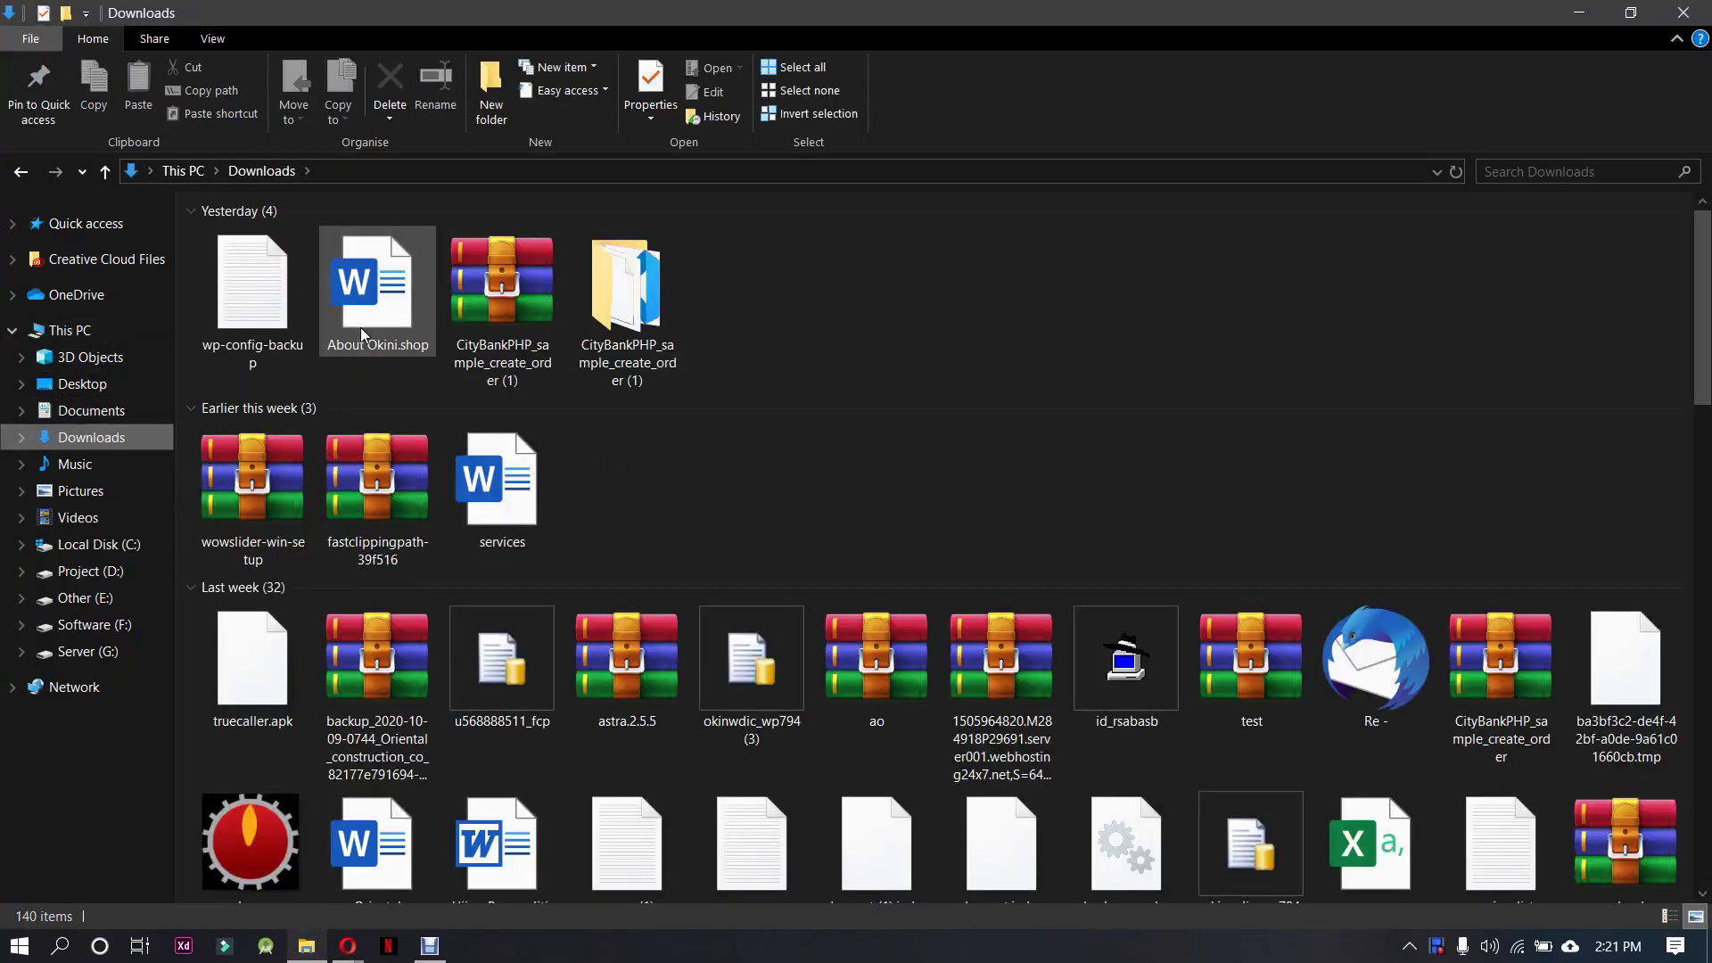
text(woo)
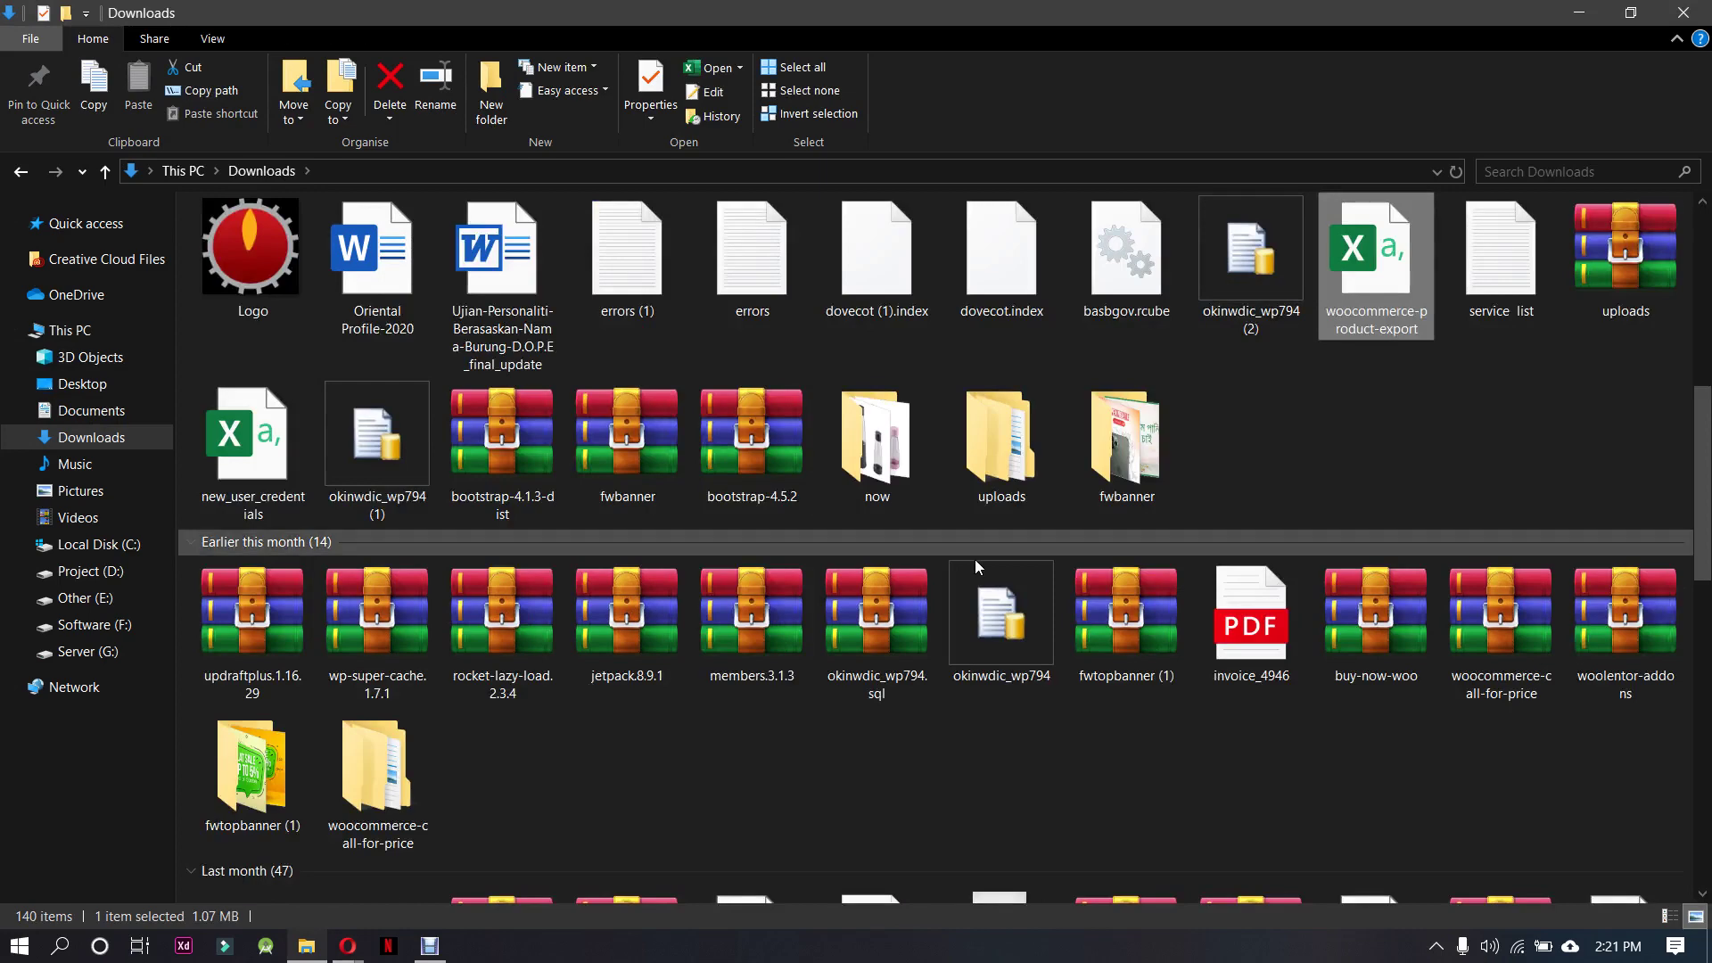
text(wpwoo)
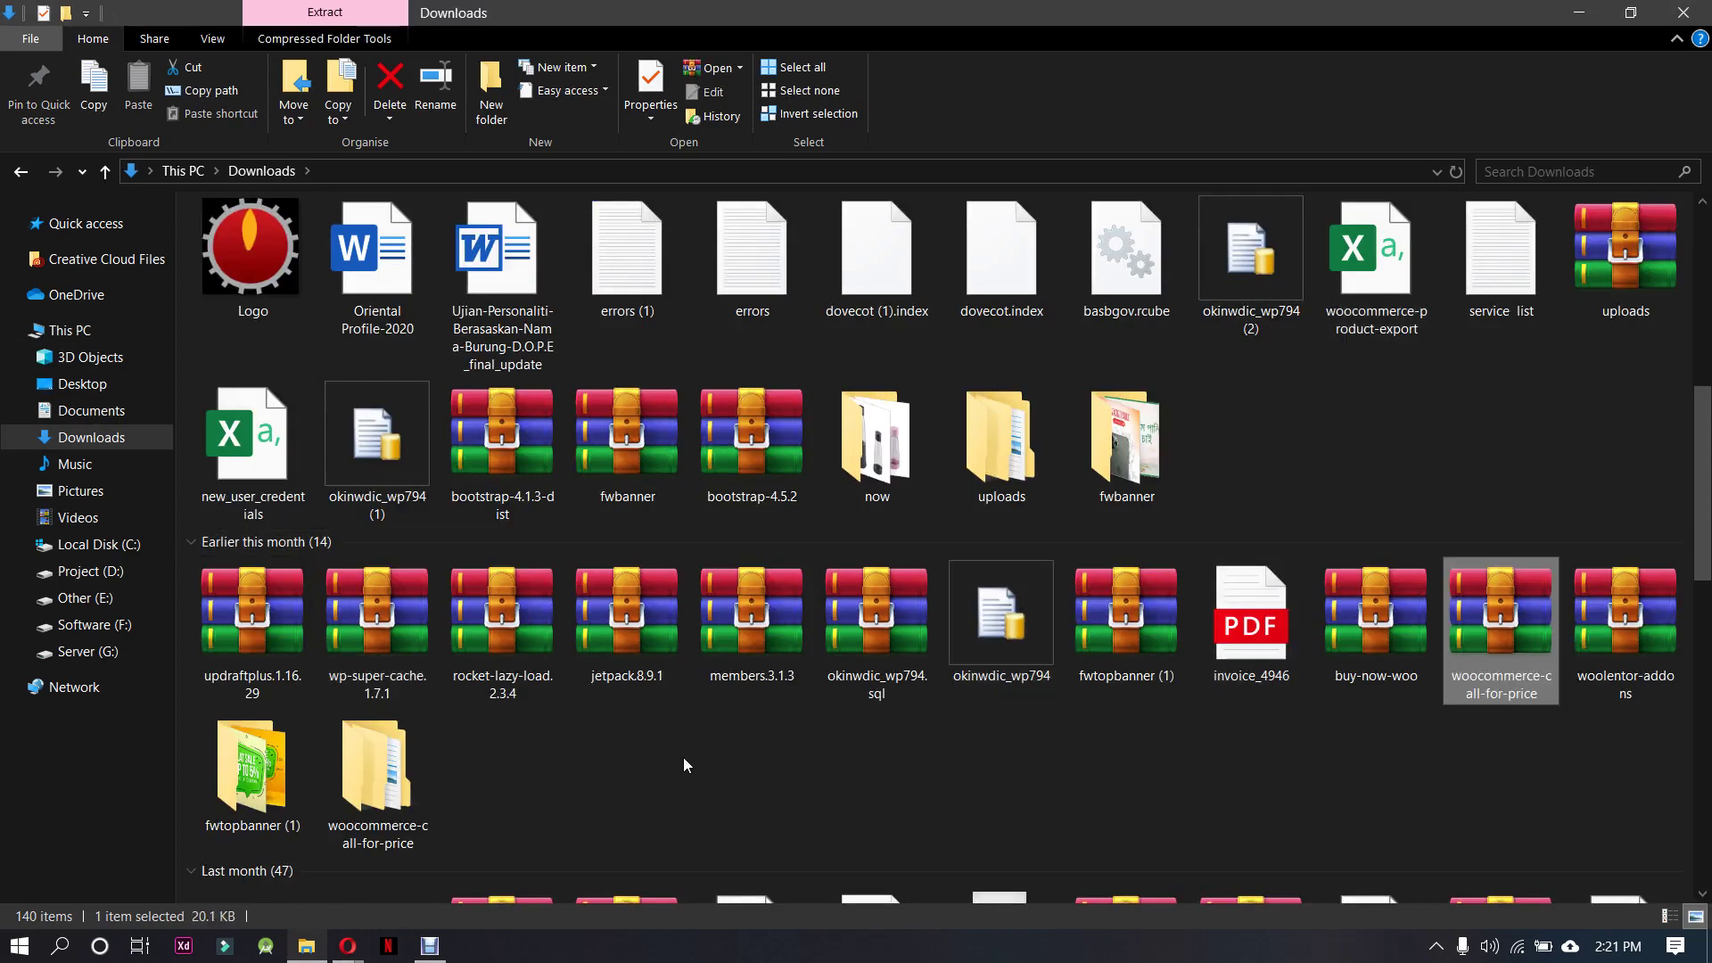
text(ww)
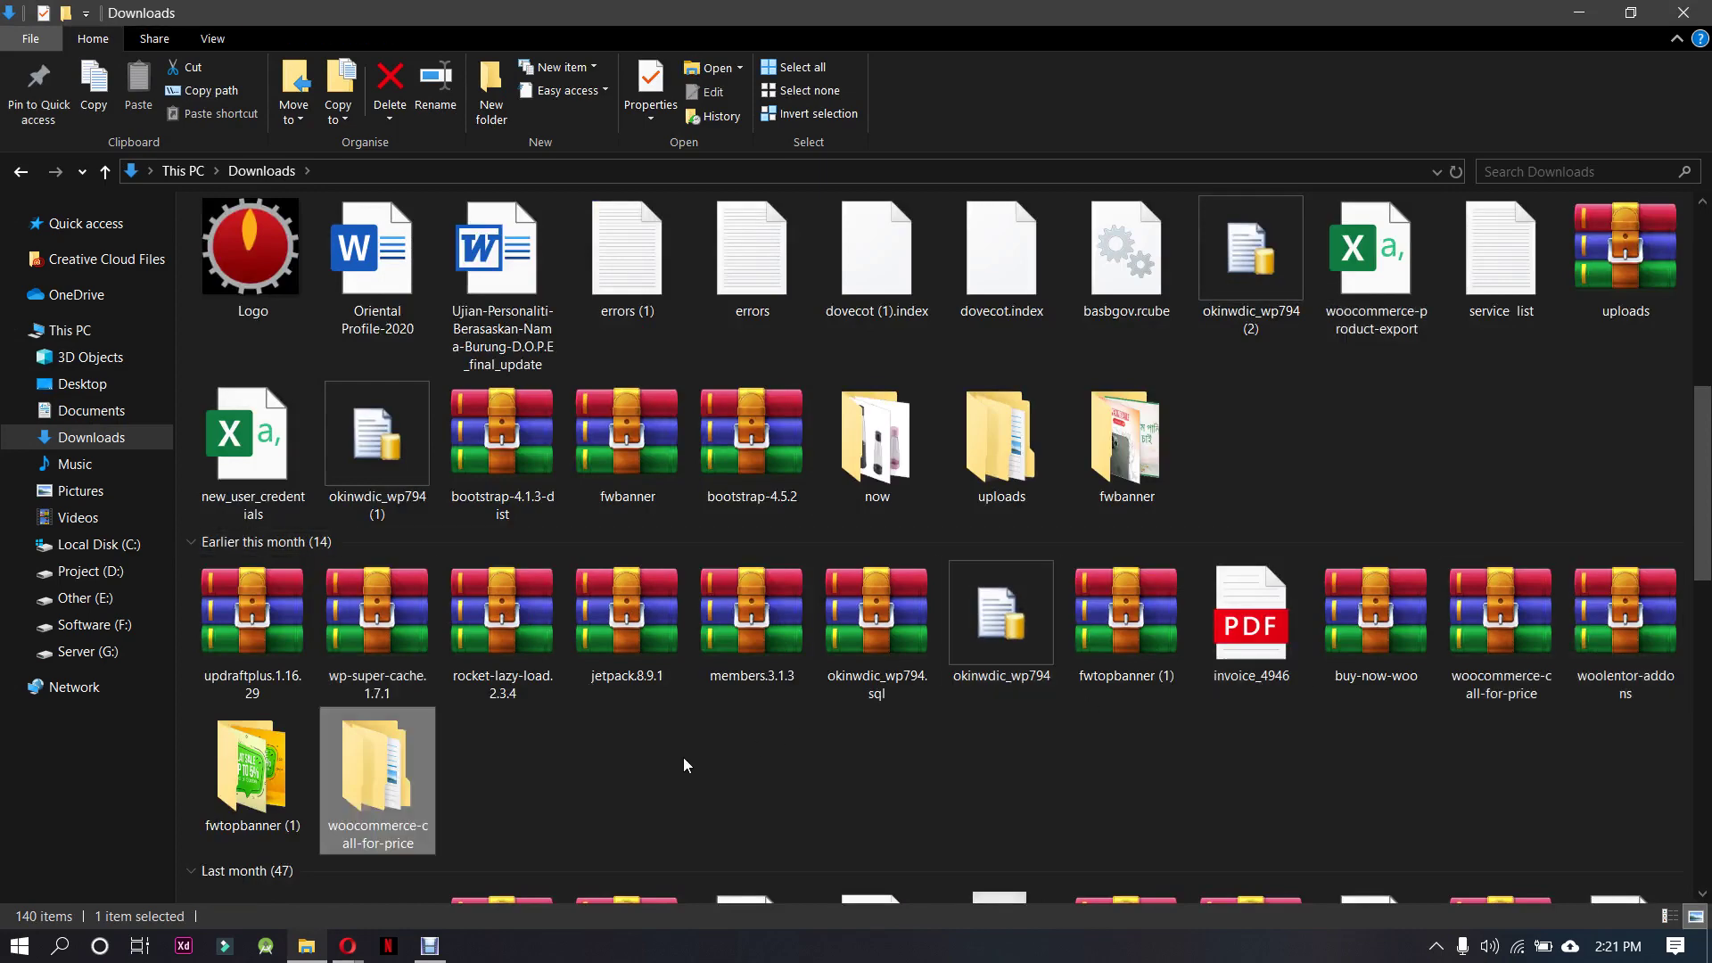
text(w)
key(w)
key(w)
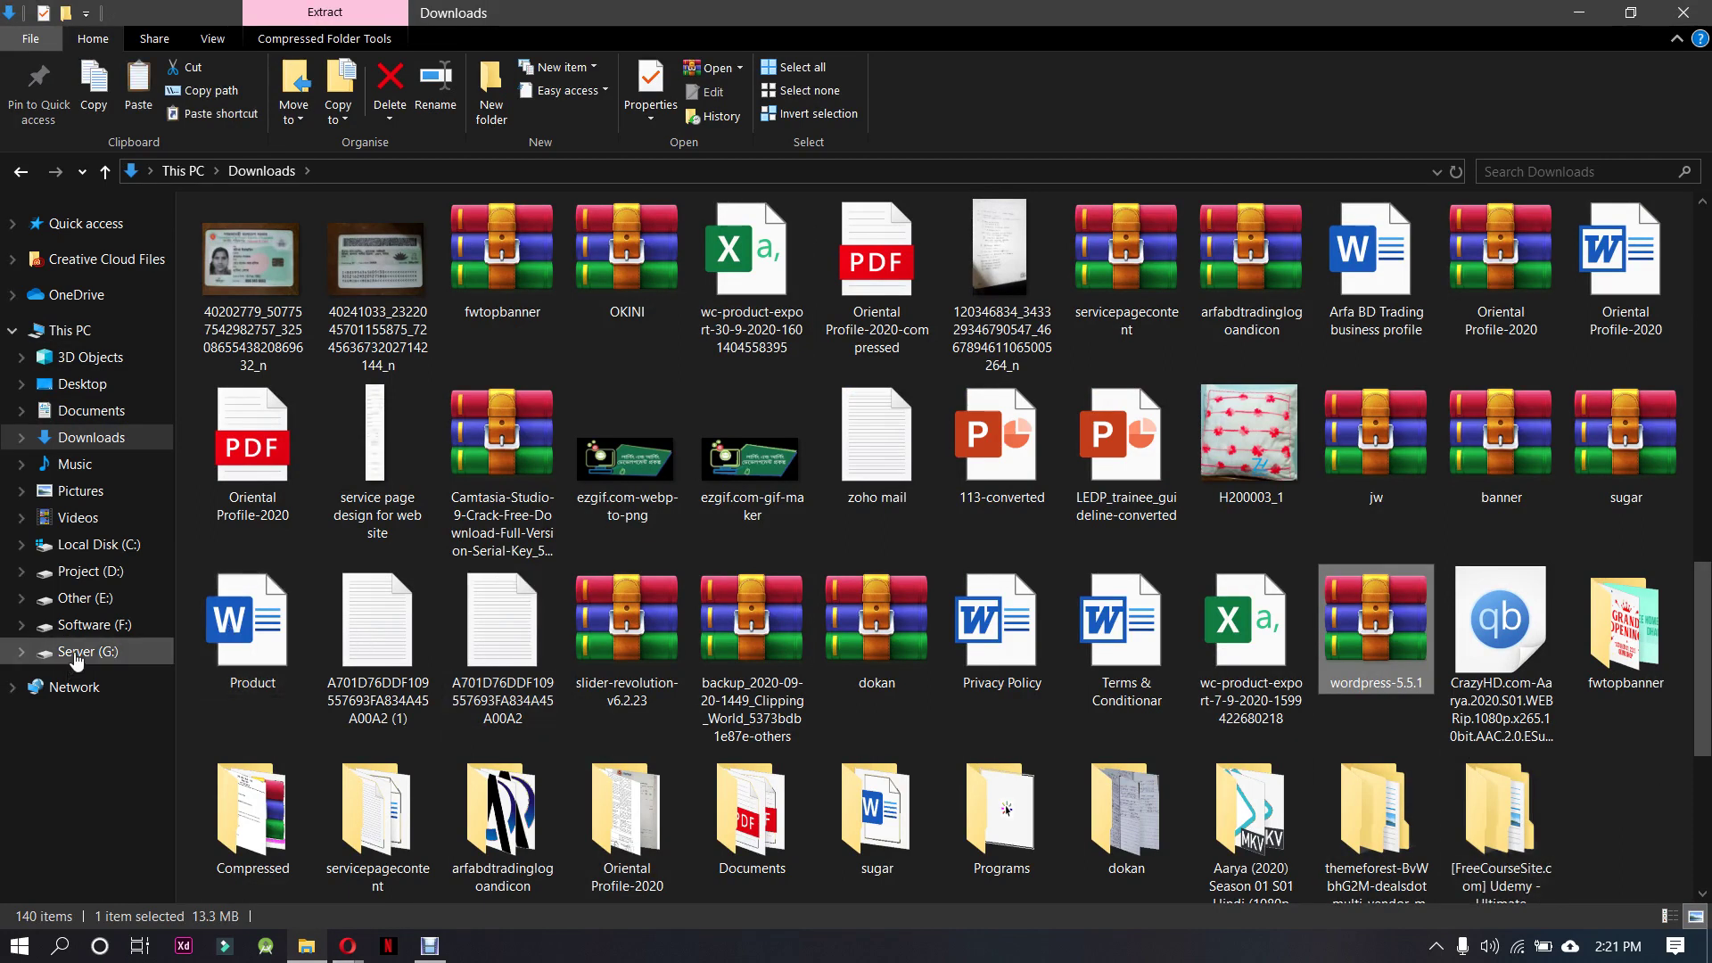
click(88, 572)
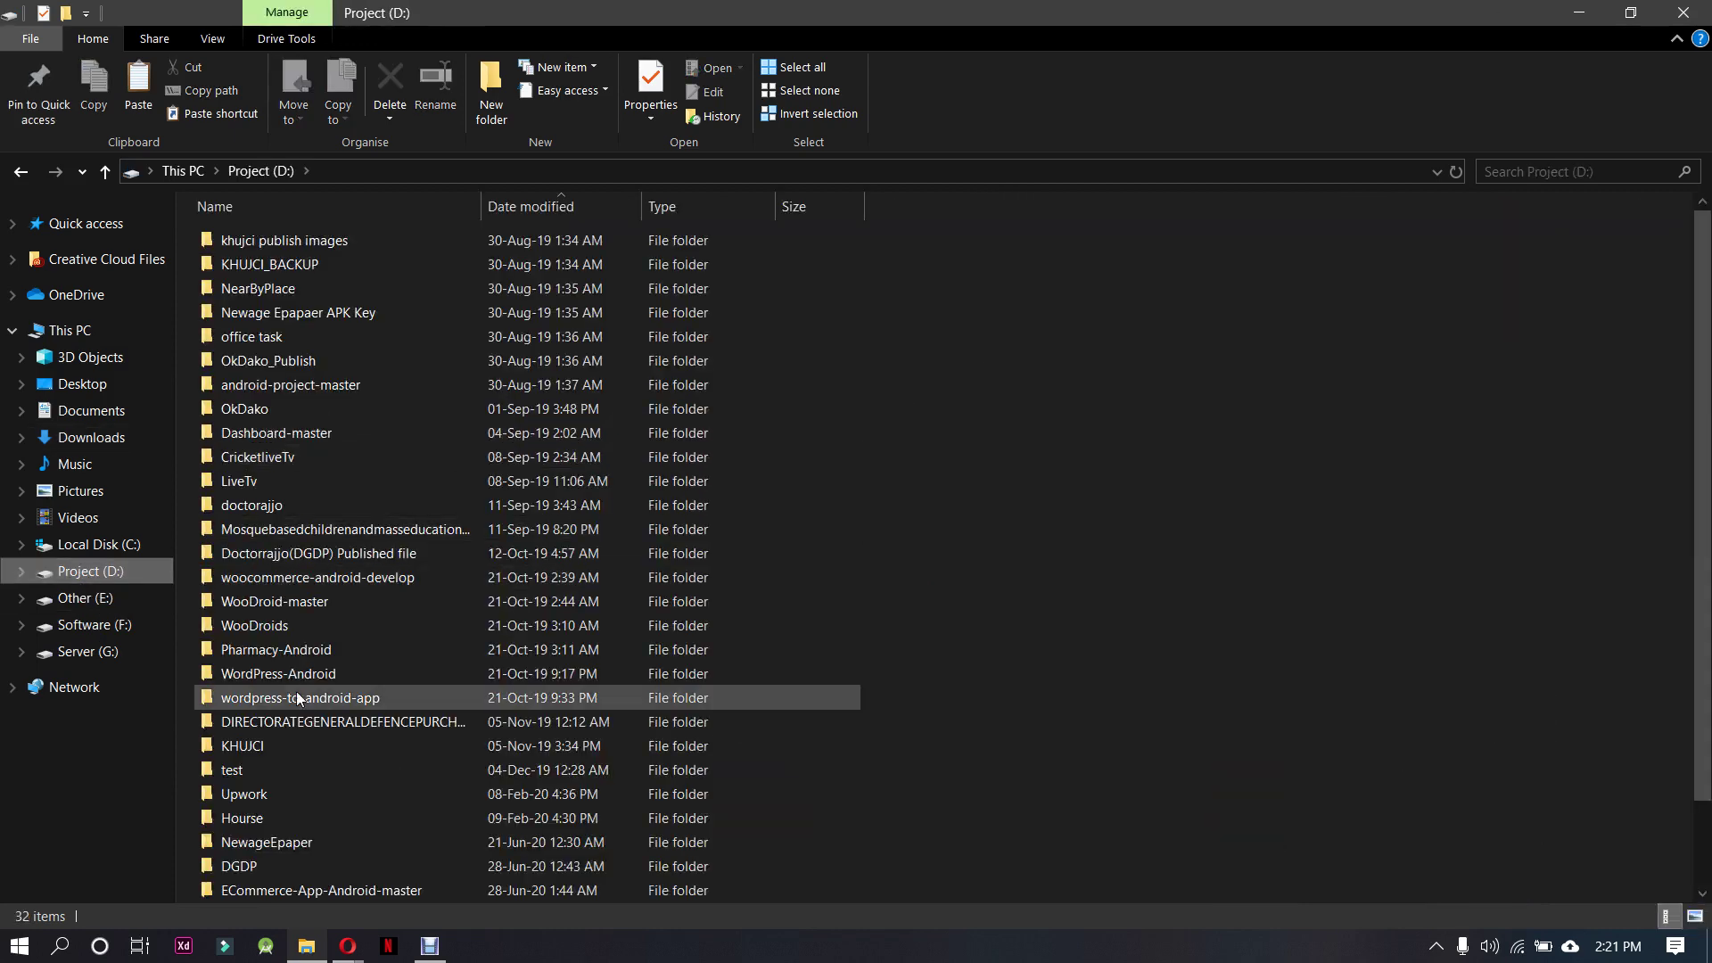
scroll(296, 698, down, 2)
double_click(282, 835)
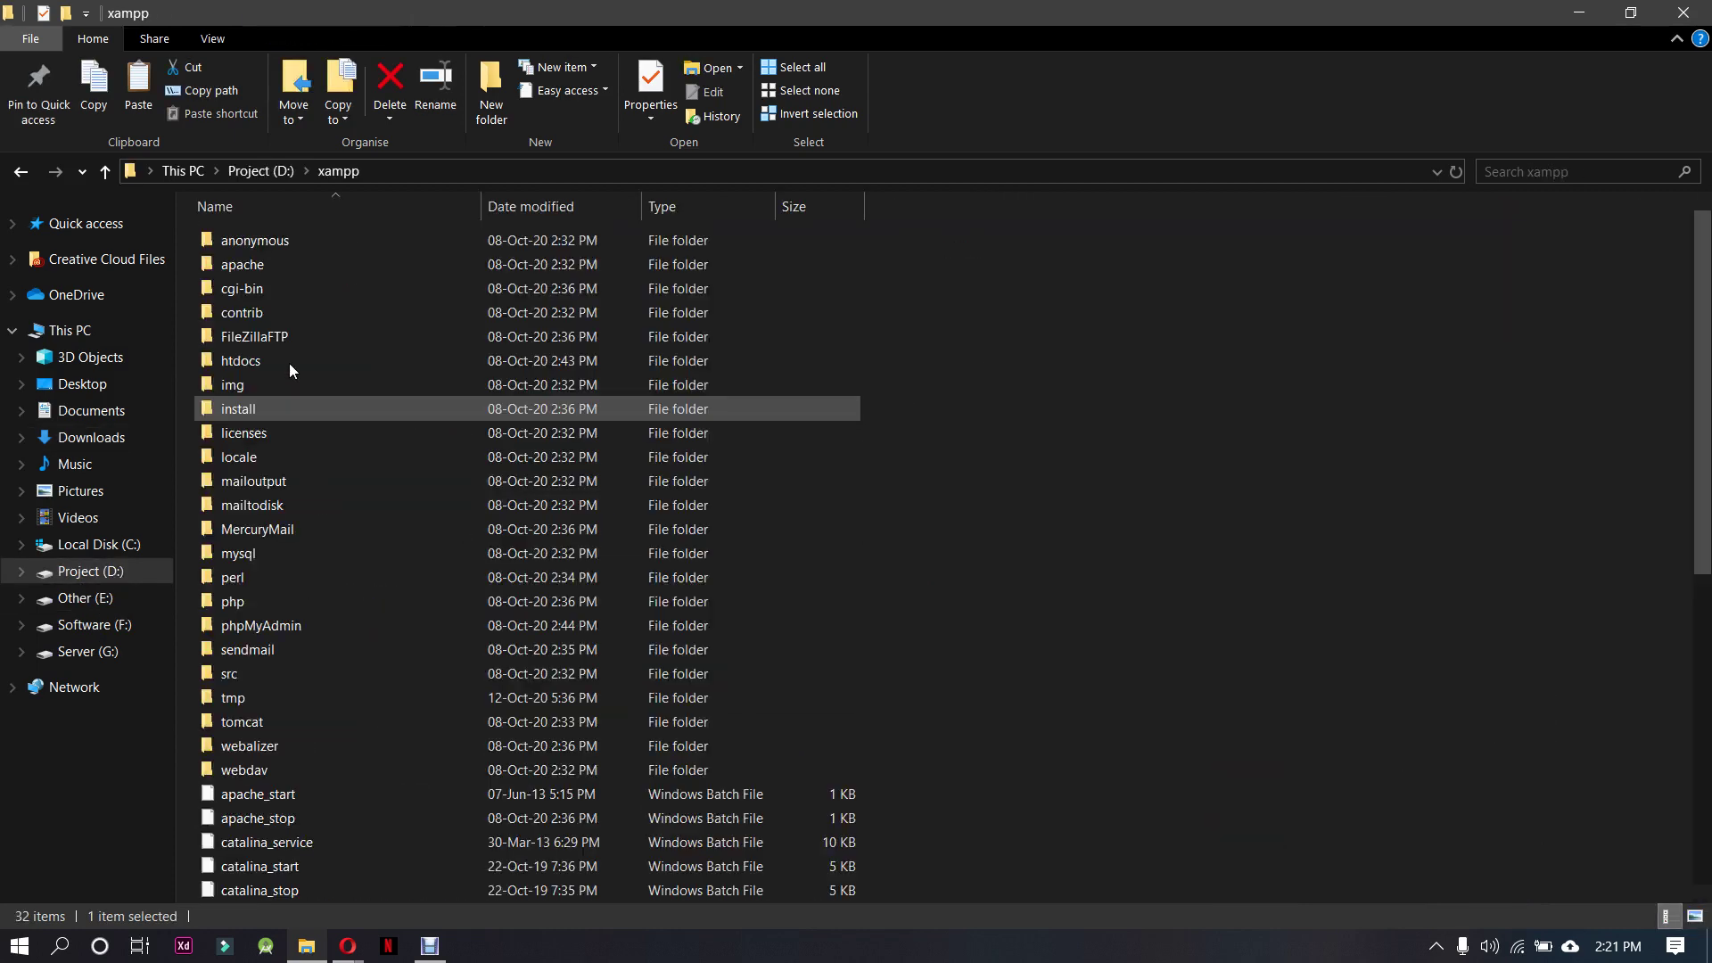
double_click(288, 356)
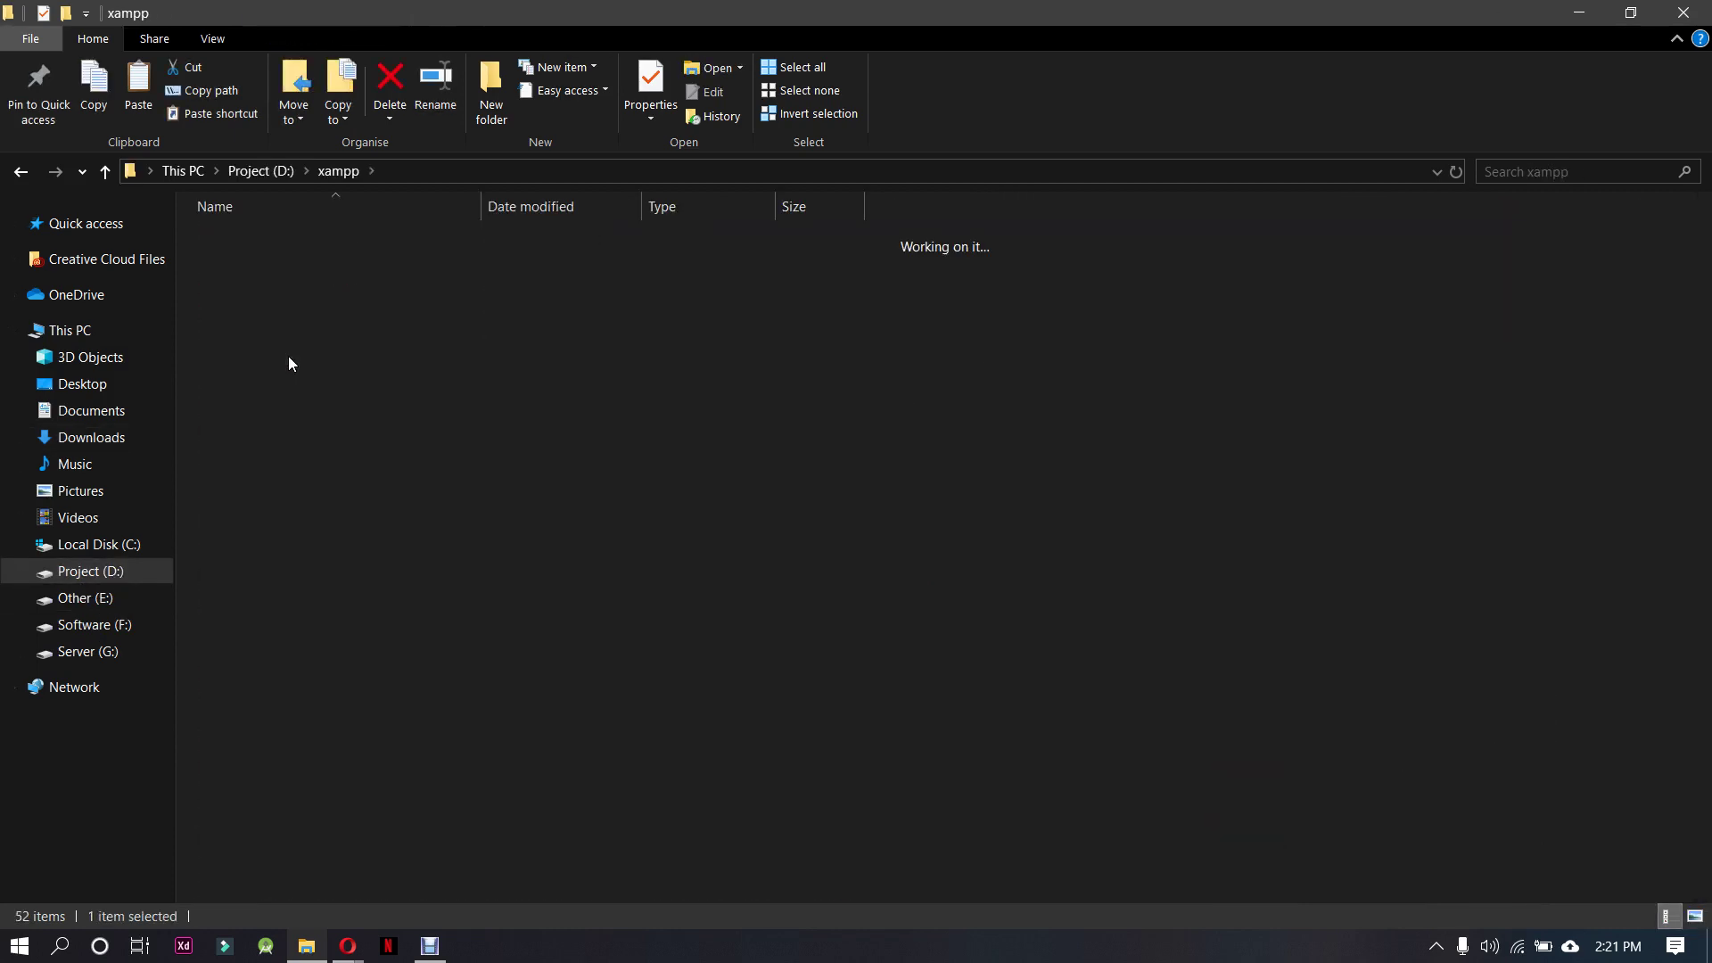
Create a new folder named gcsc in htdocs and open it
right_click(556, 615)
mouse_move(695, 869)
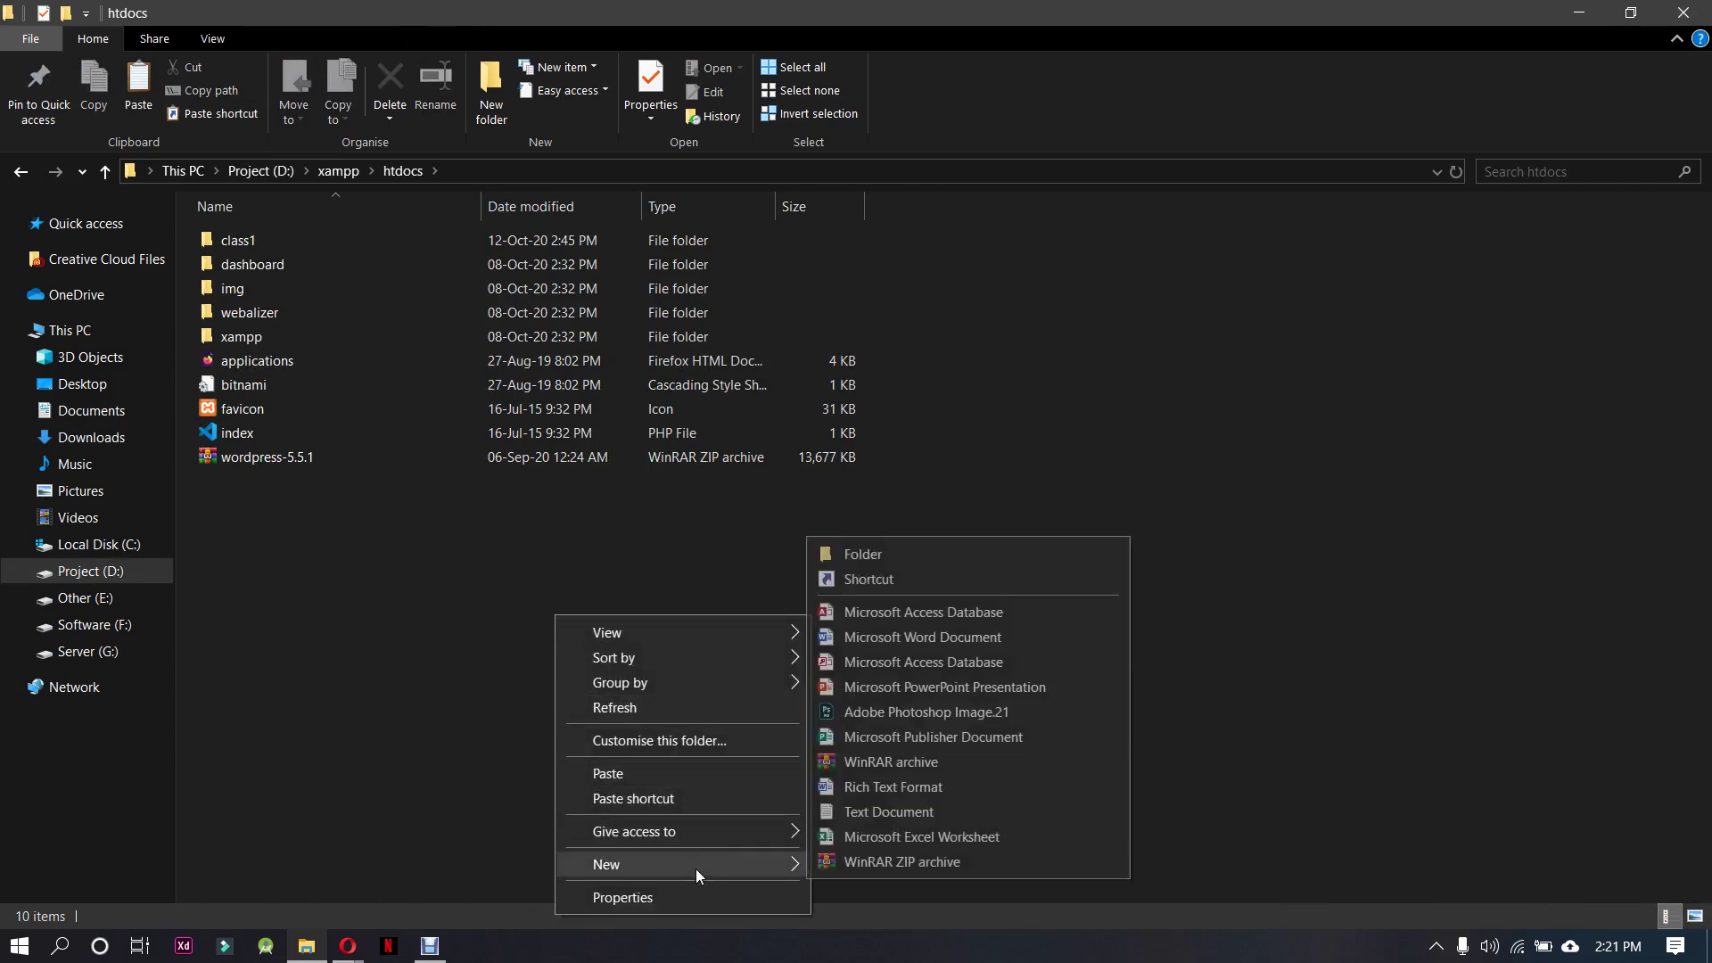
click(899, 557)
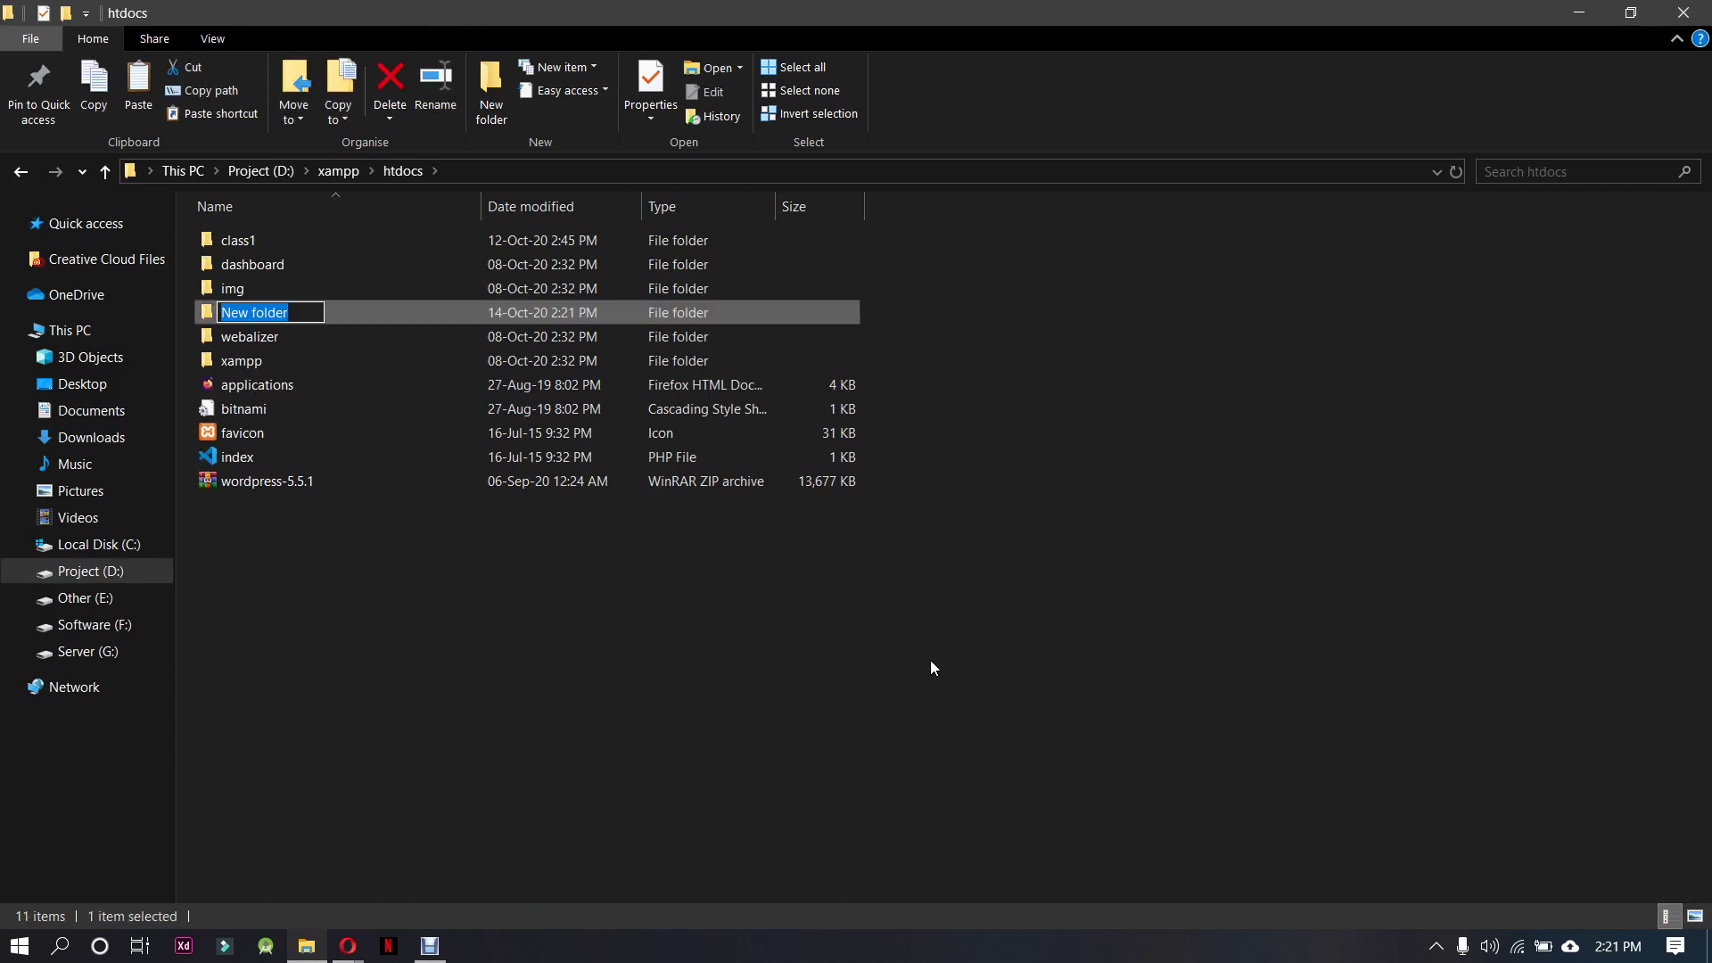
text(gcsc)
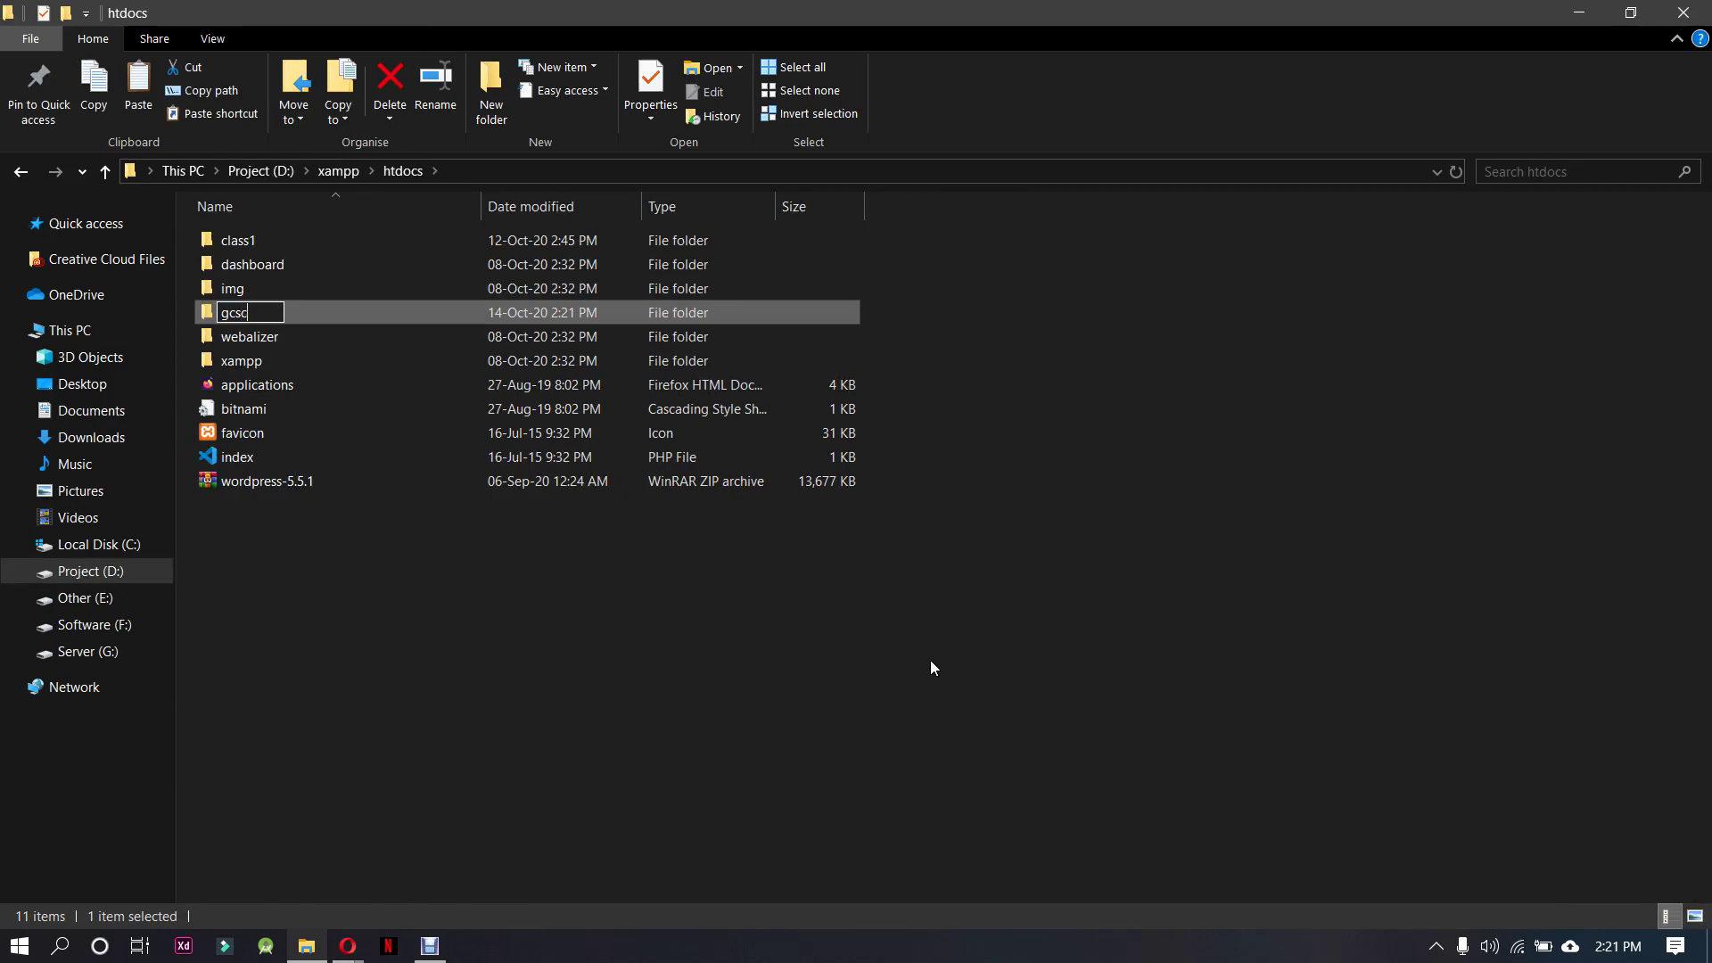
key(Return)
key(Return)
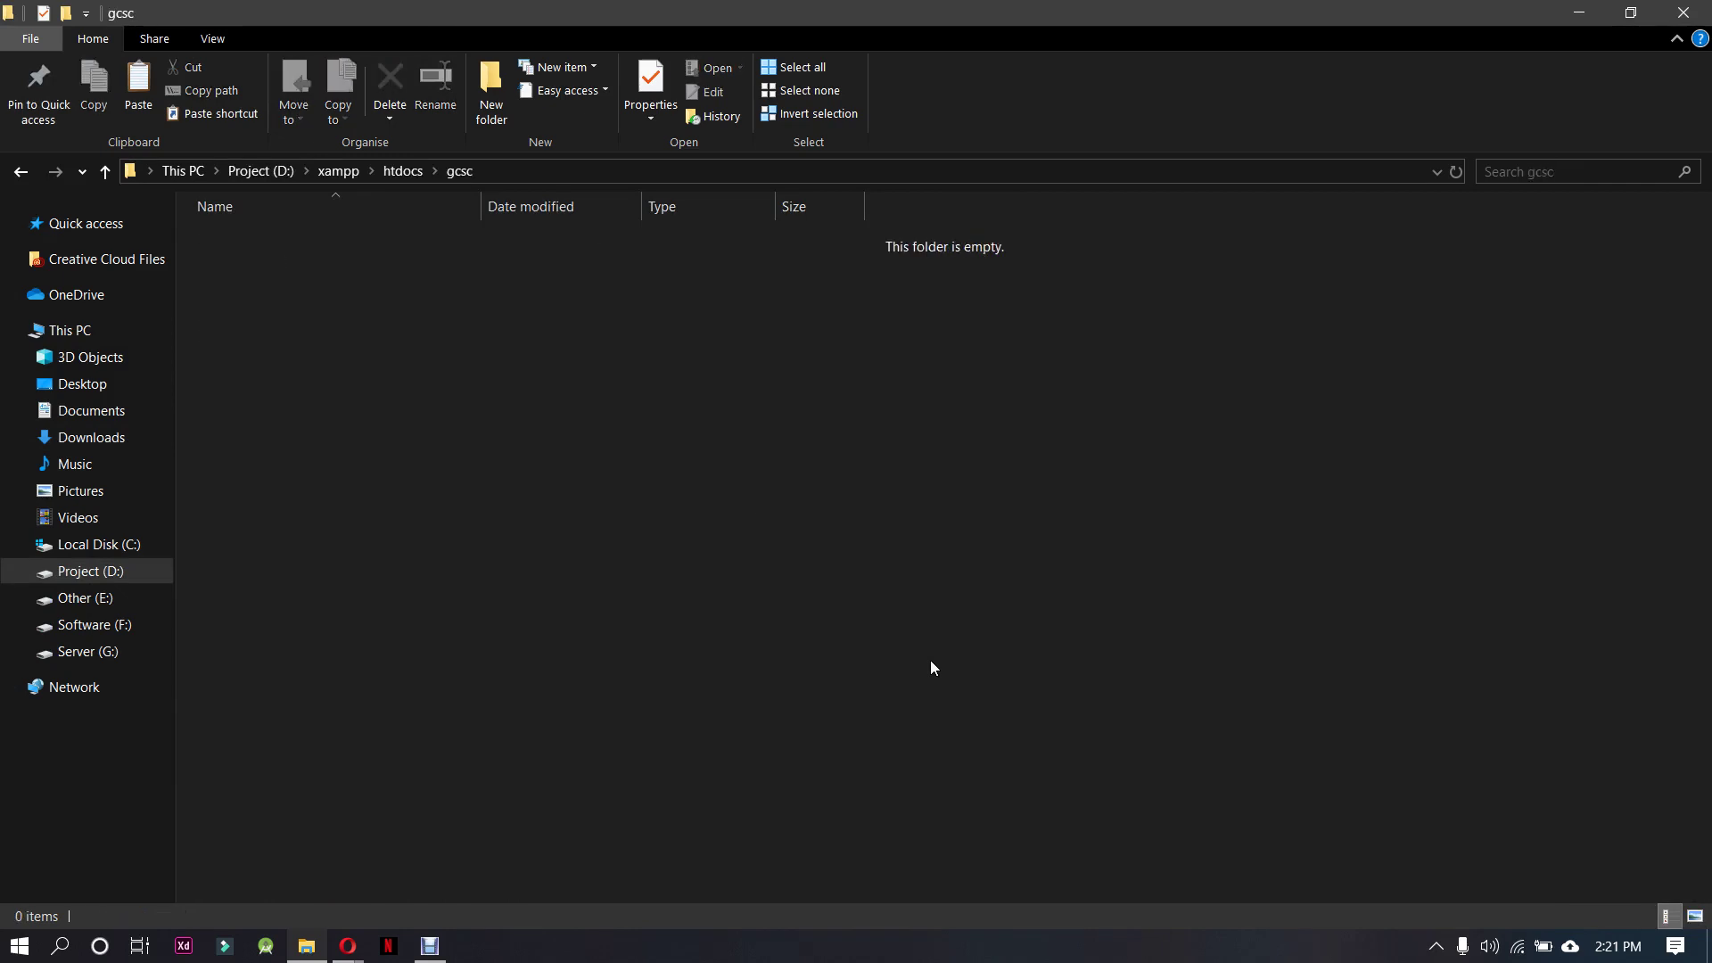
Paste the wordpress-5.5.1 archive into gcsc, extract it there, and delete the zip
key(ctrl+v)
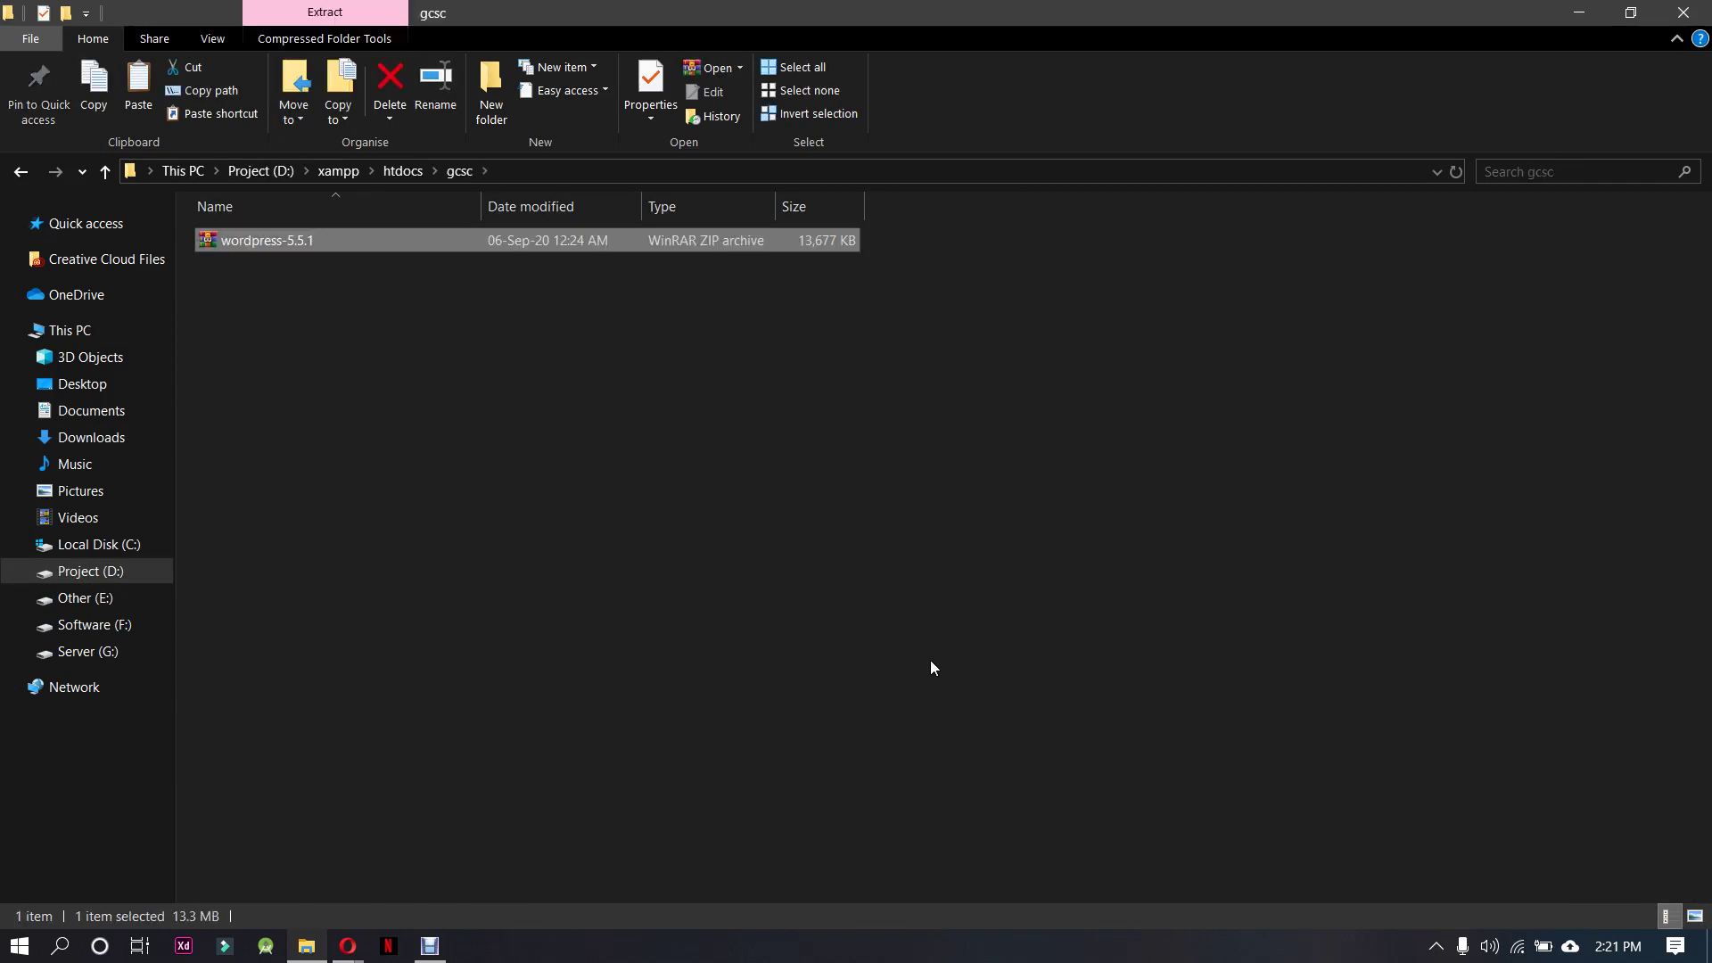
right_click(421, 247)
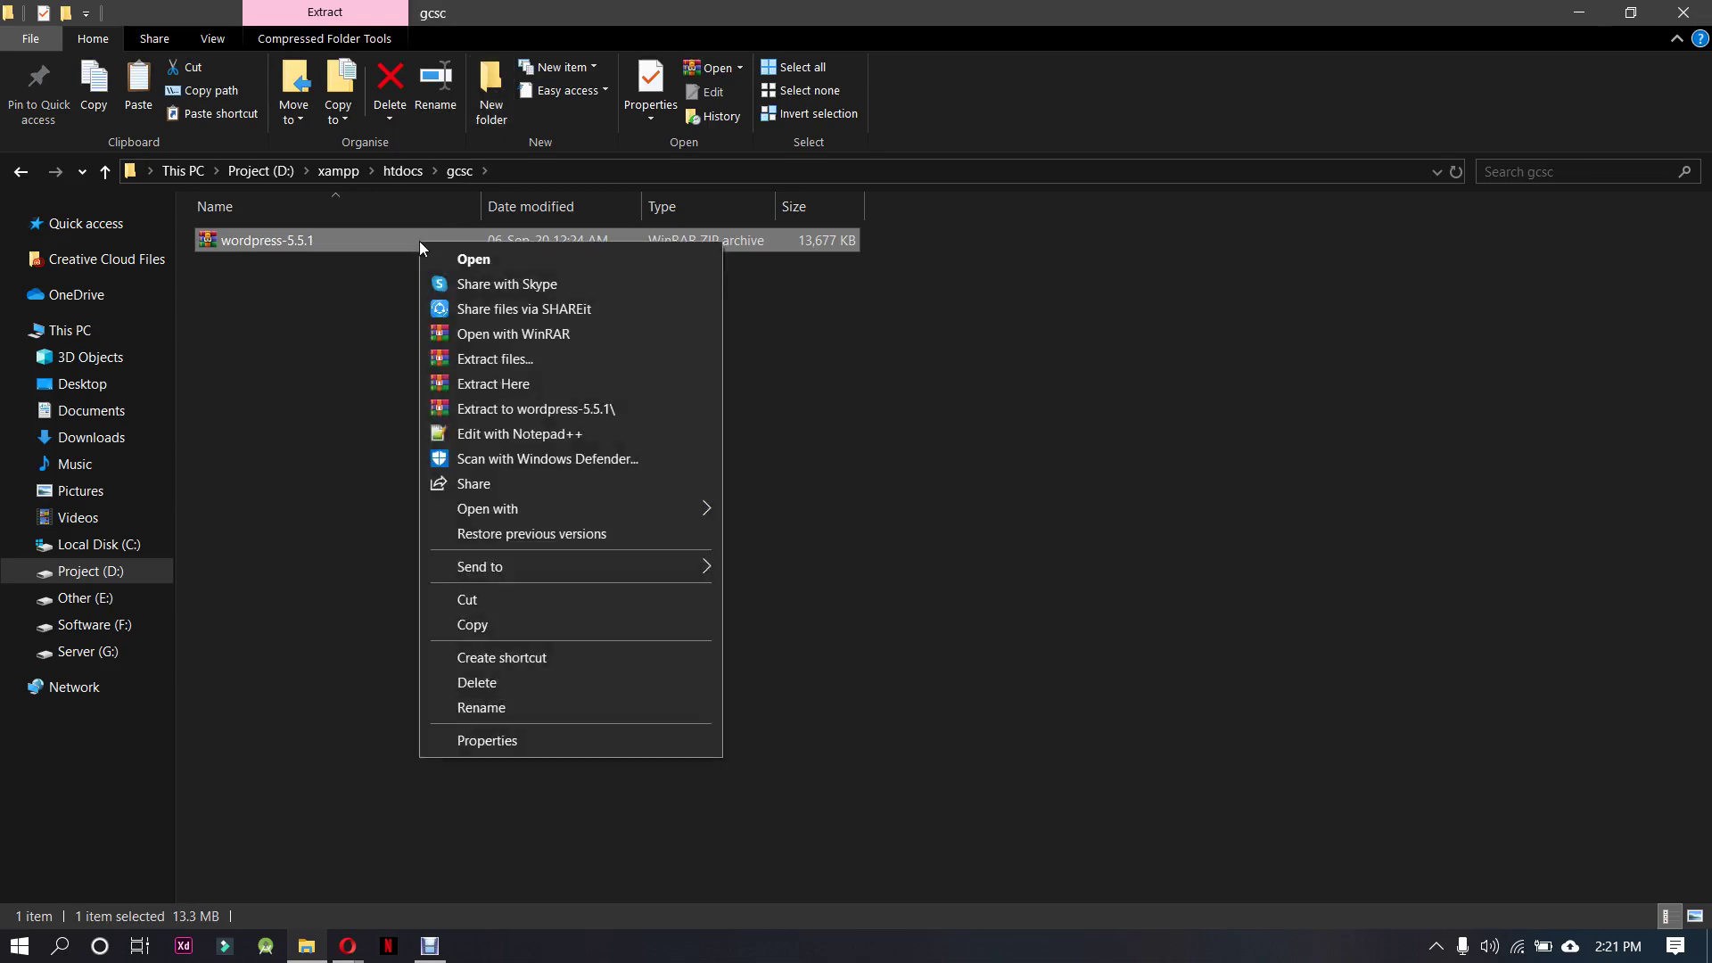
click(605, 383)
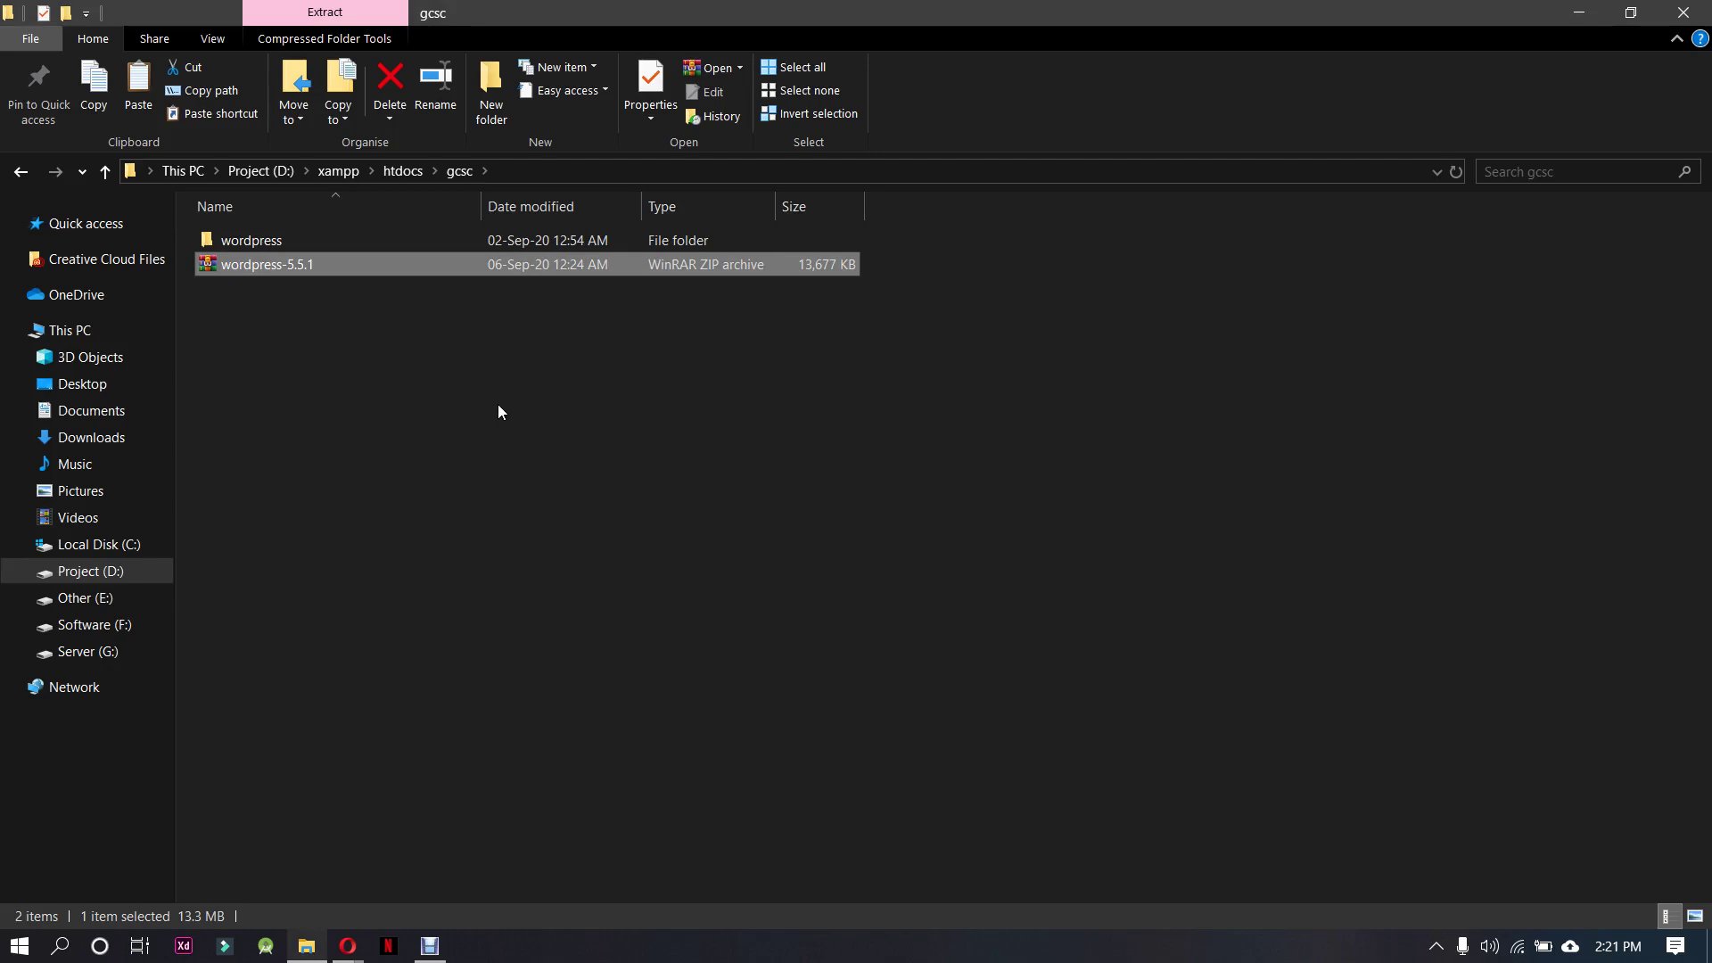
key(Delete)
Move the 19 WordPress files up into gcsc and delete the empty wordpress folder
click(409, 248)
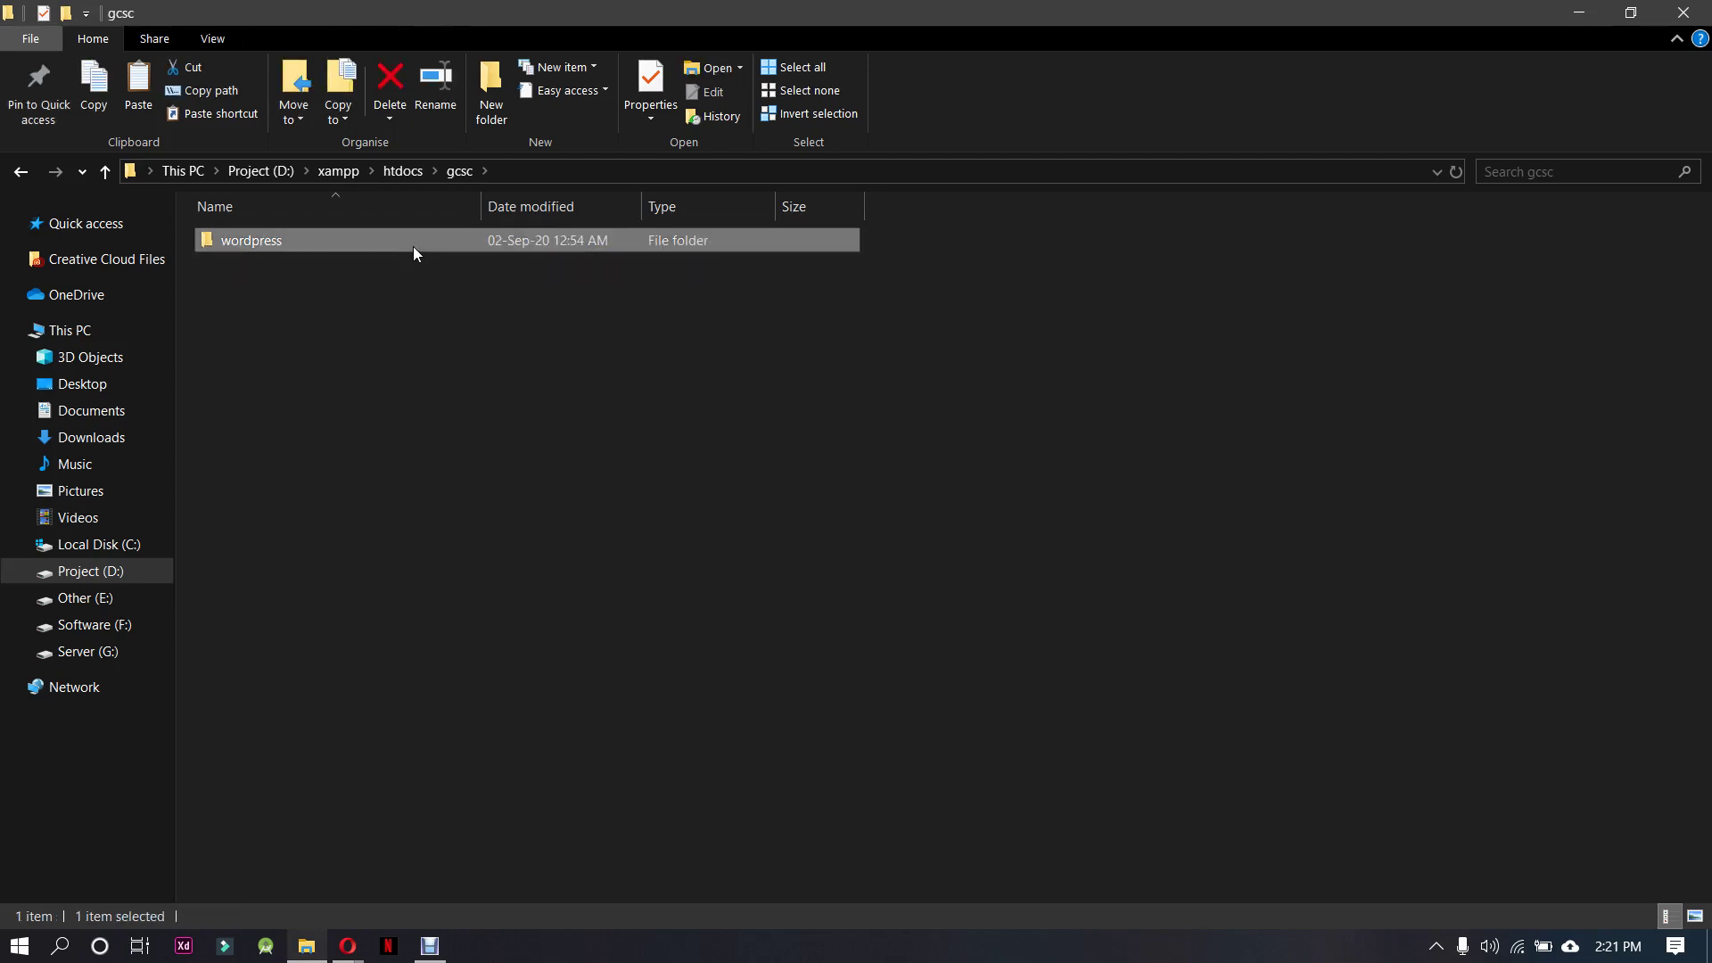
double_click(413, 246)
drag(718, 751, 393, 225)
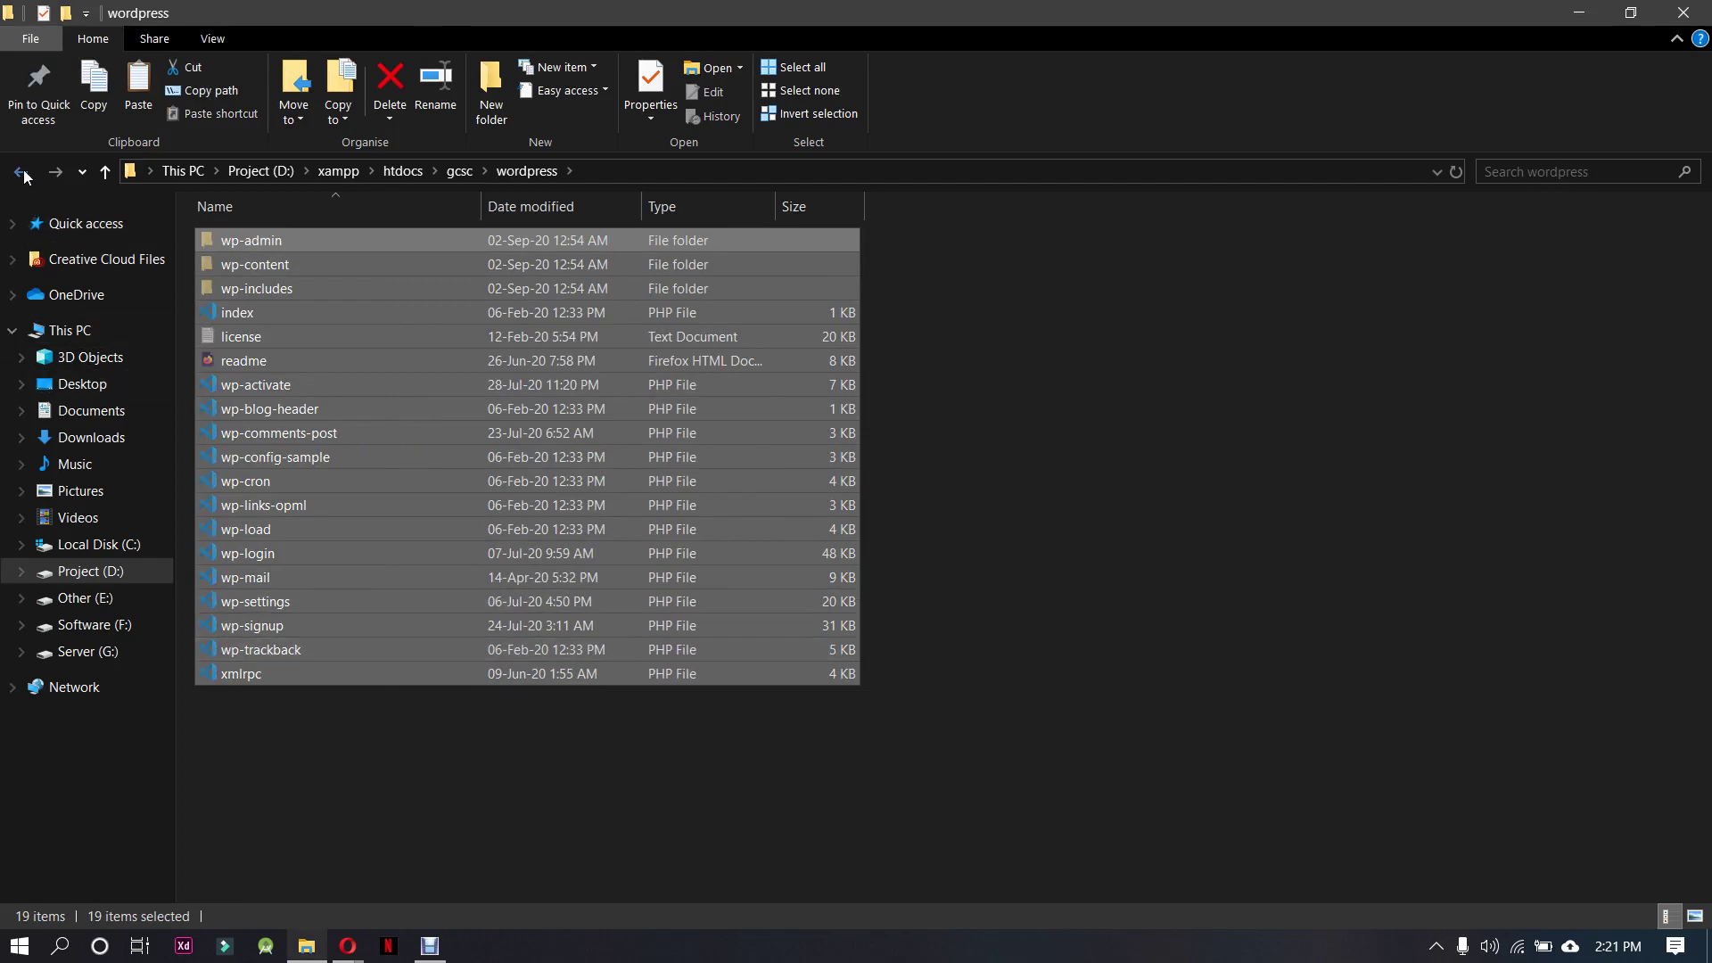
click(21, 172)
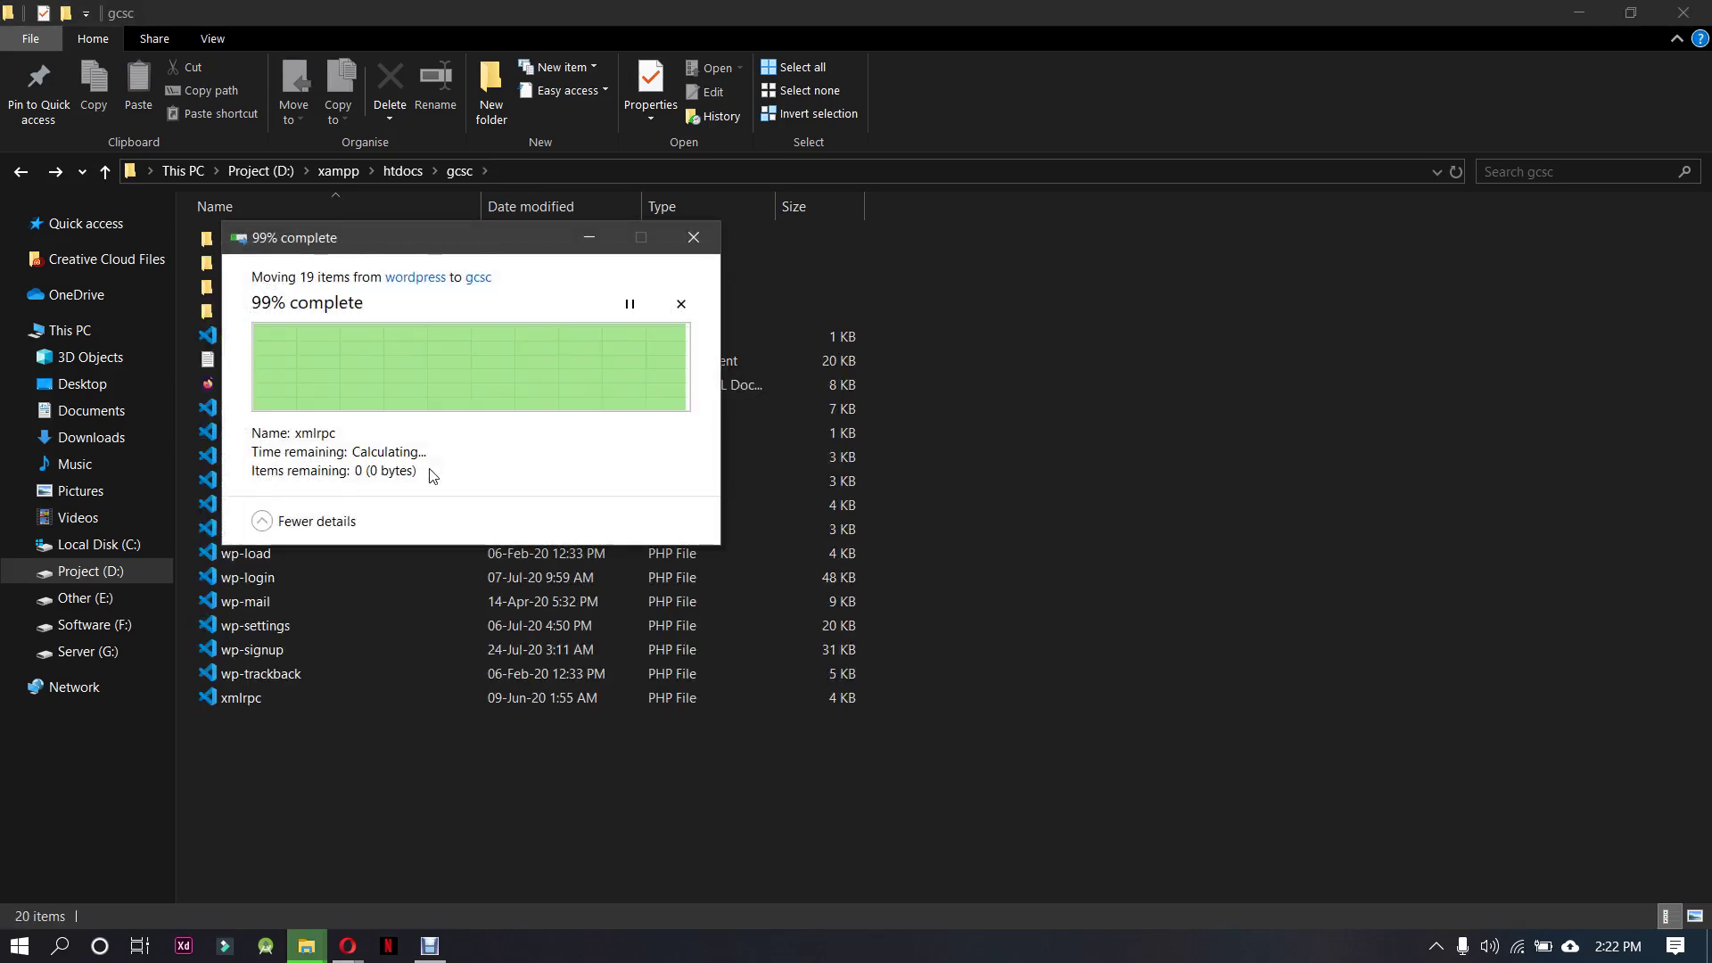
click(341, 246)
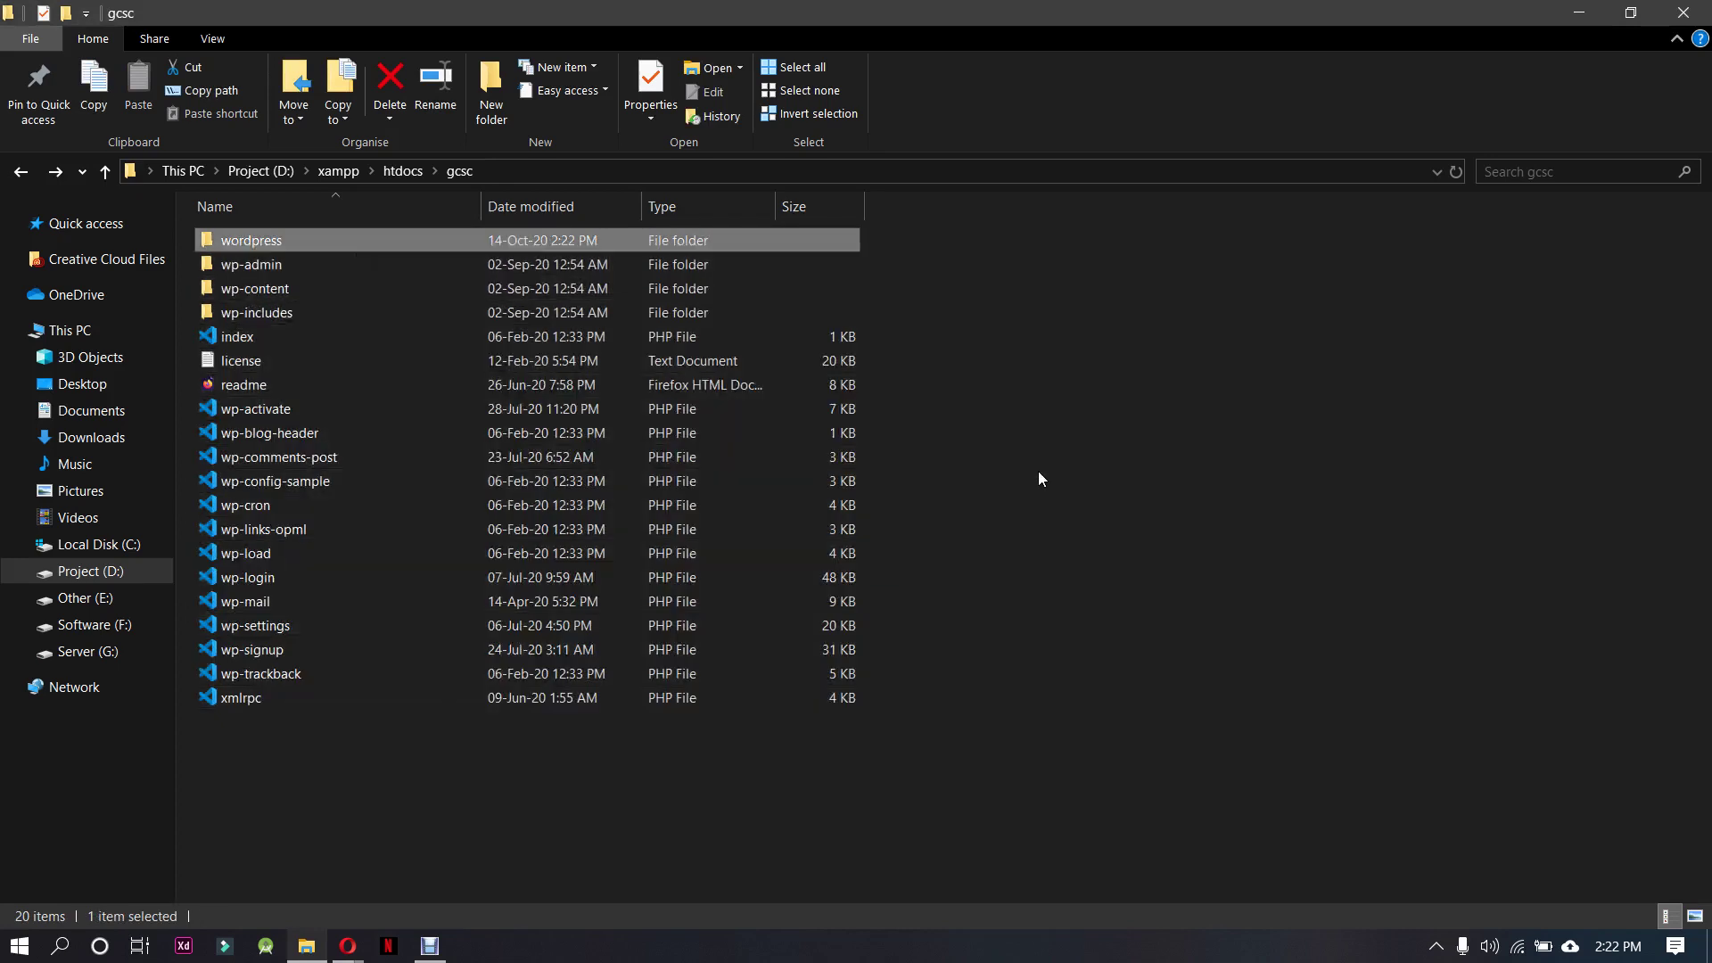
key(Delete)
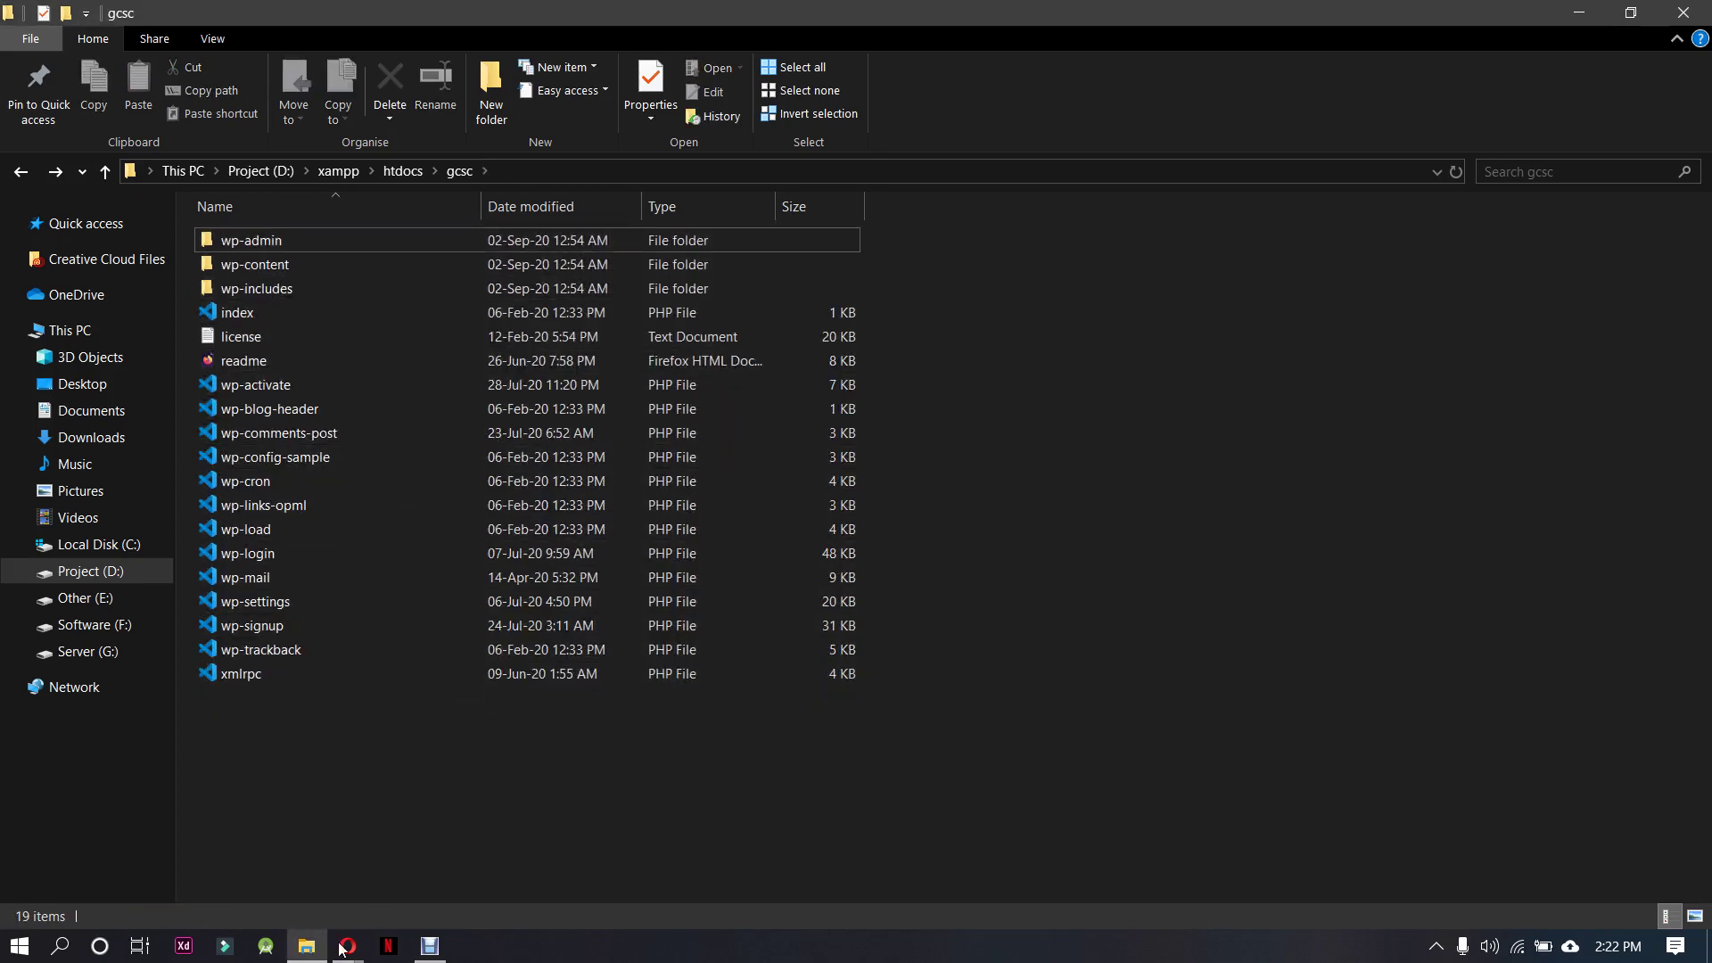
click(21, 173)
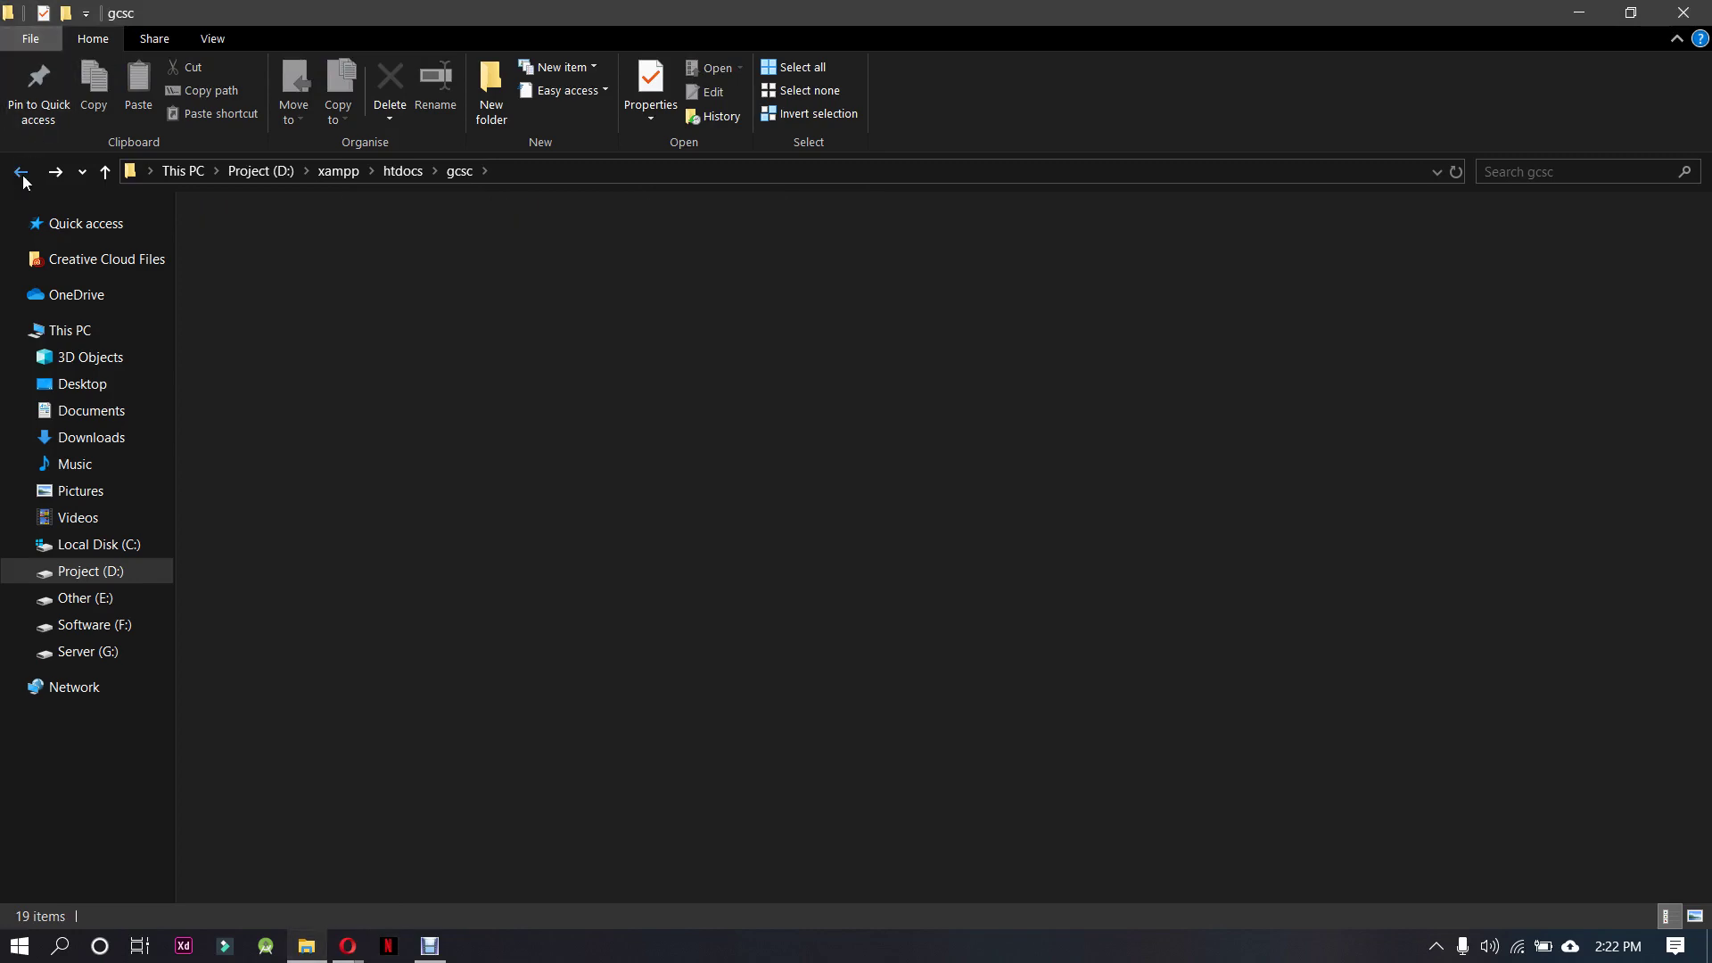
Launch xampp-control, start Apache and MySQL, then minimize the panel and Explorer window
click(21, 173)
scroll(373, 678, down, 8)
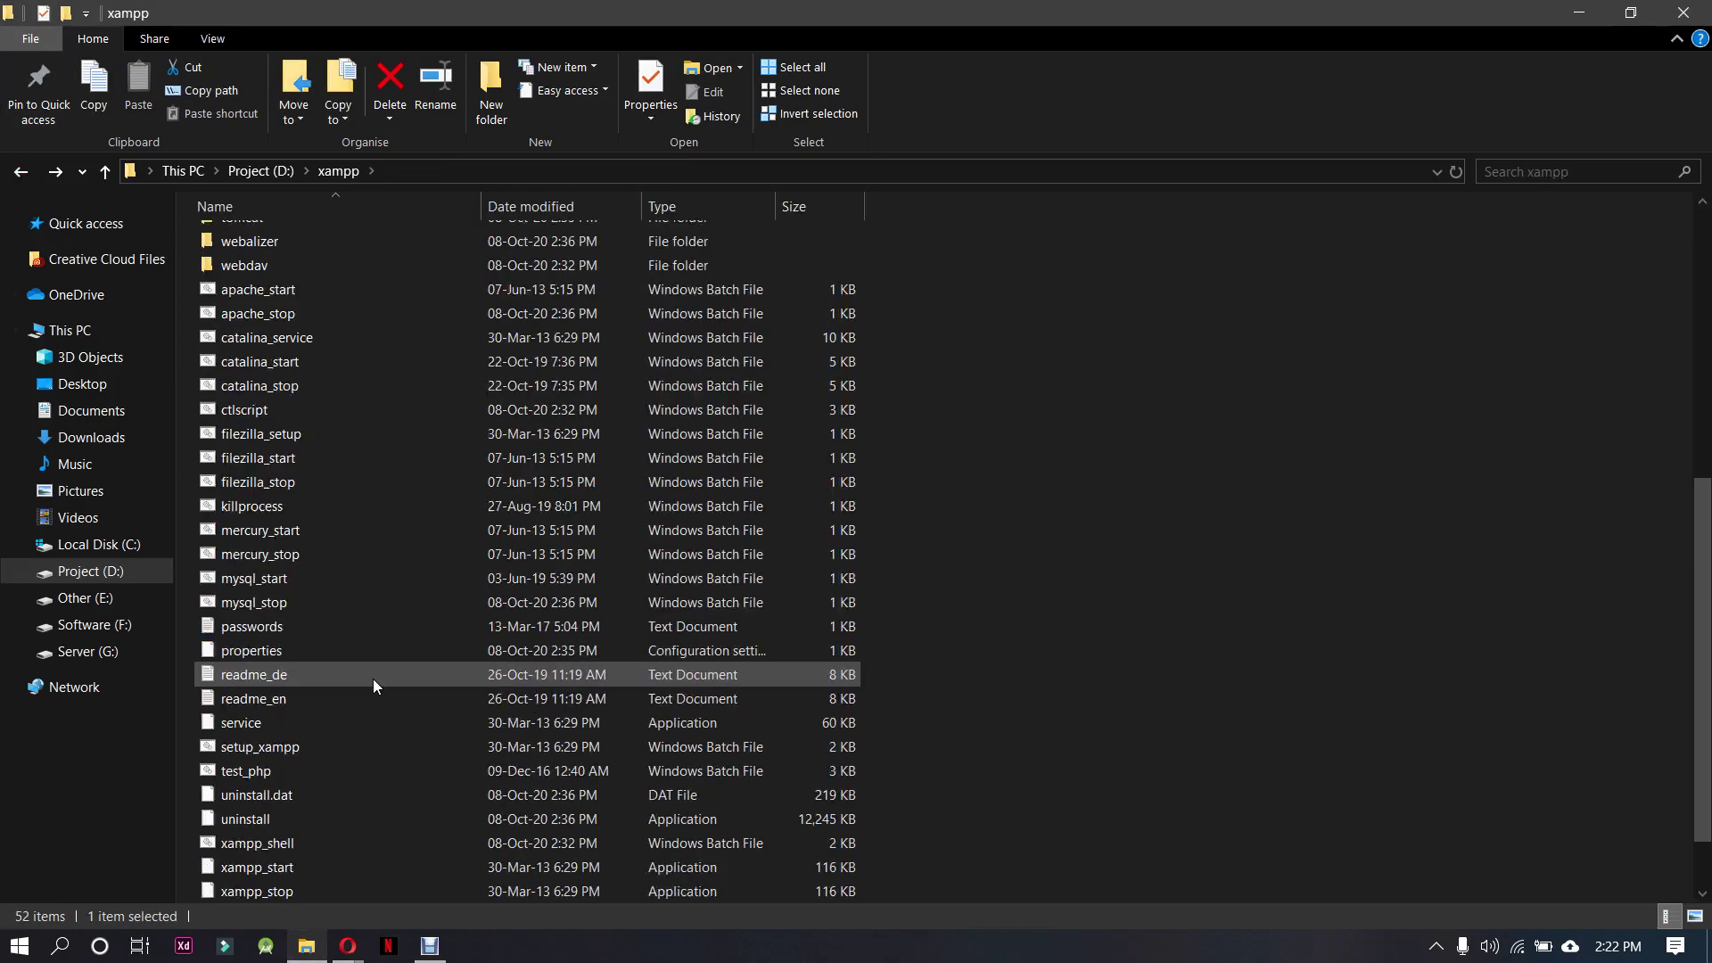
double_click(353, 843)
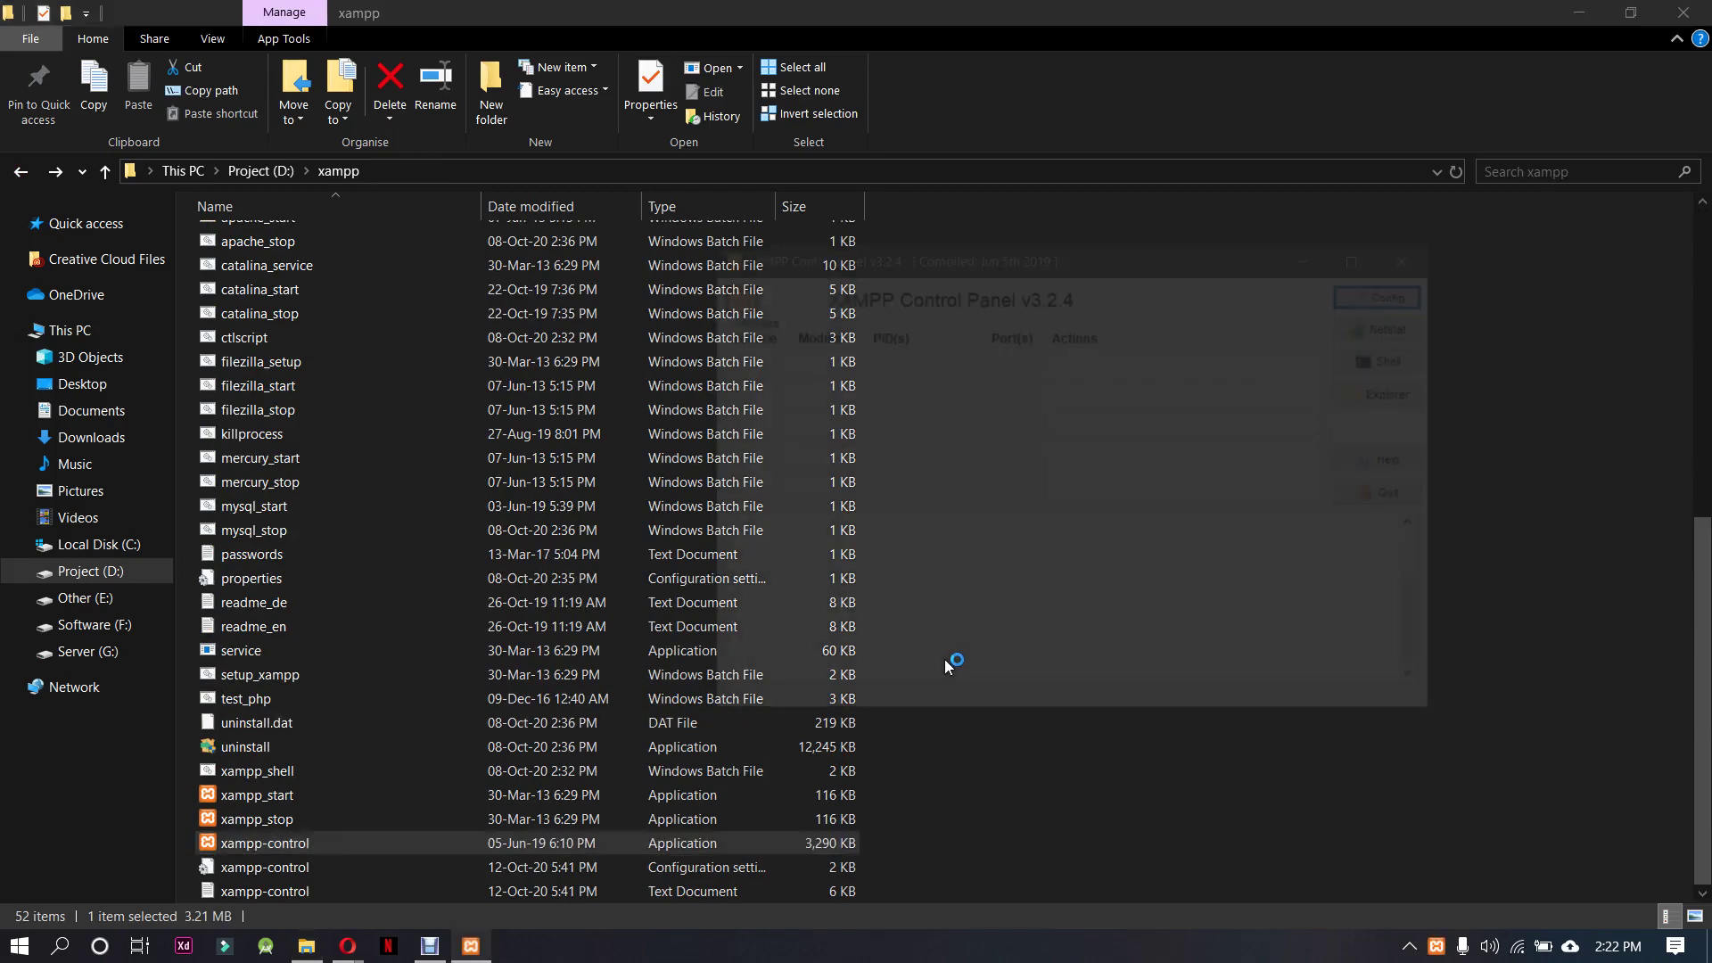
click(1083, 363)
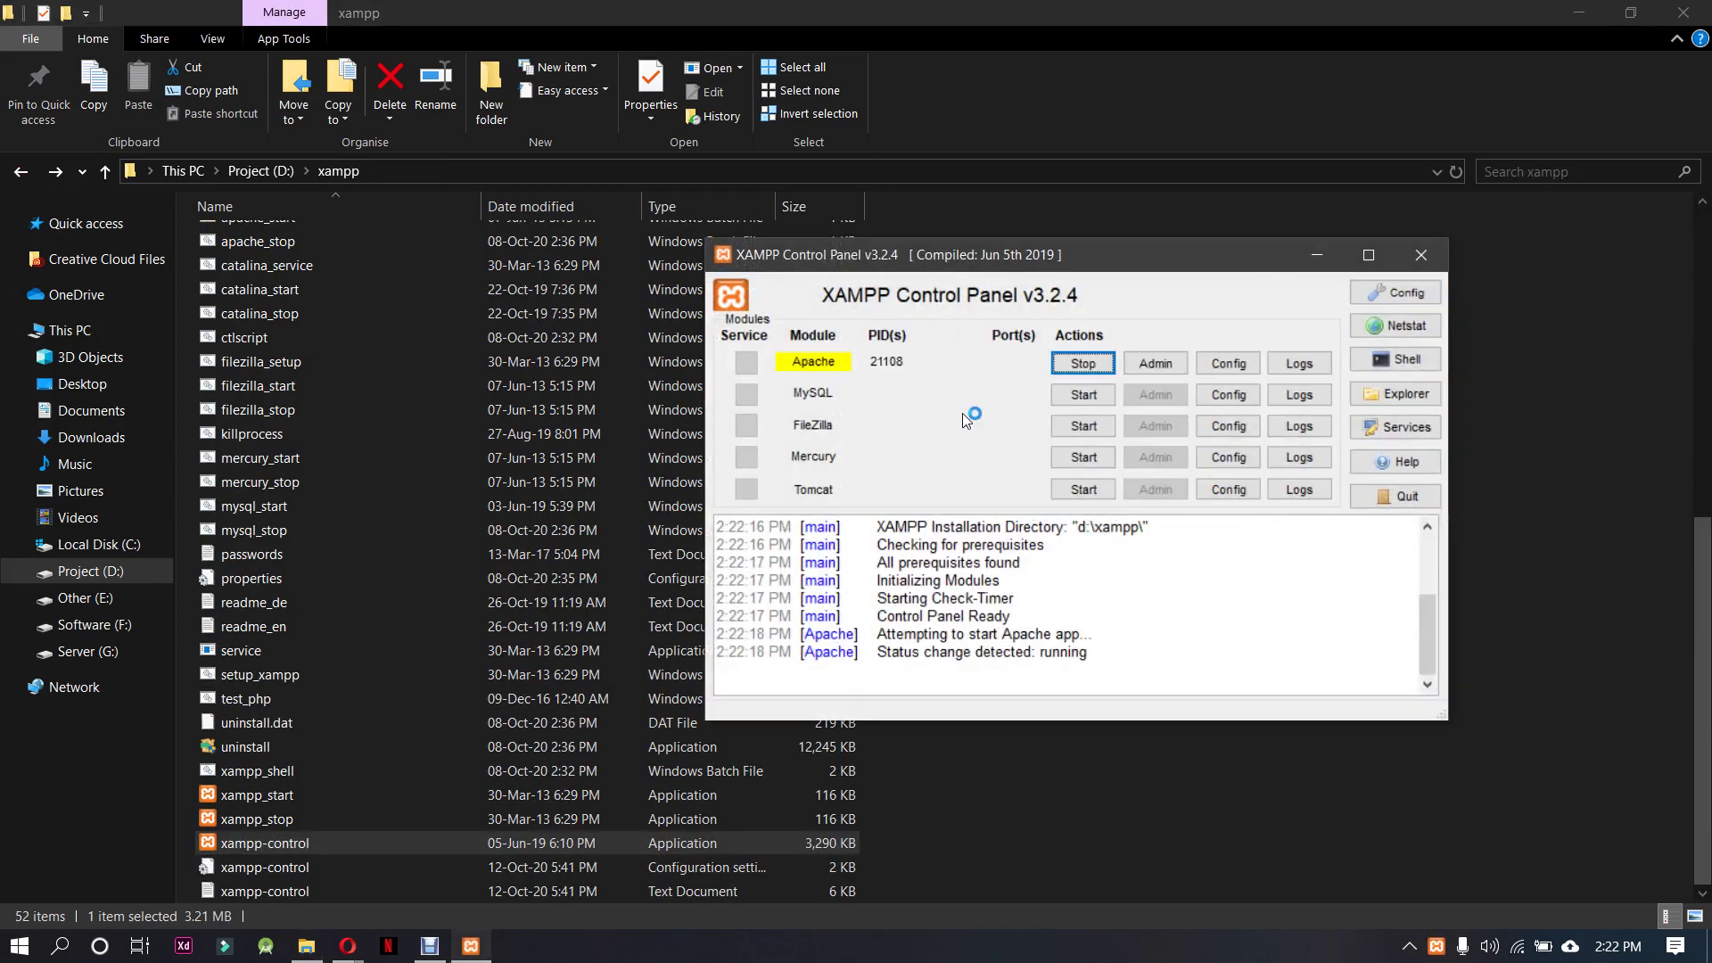
click(1066, 397)
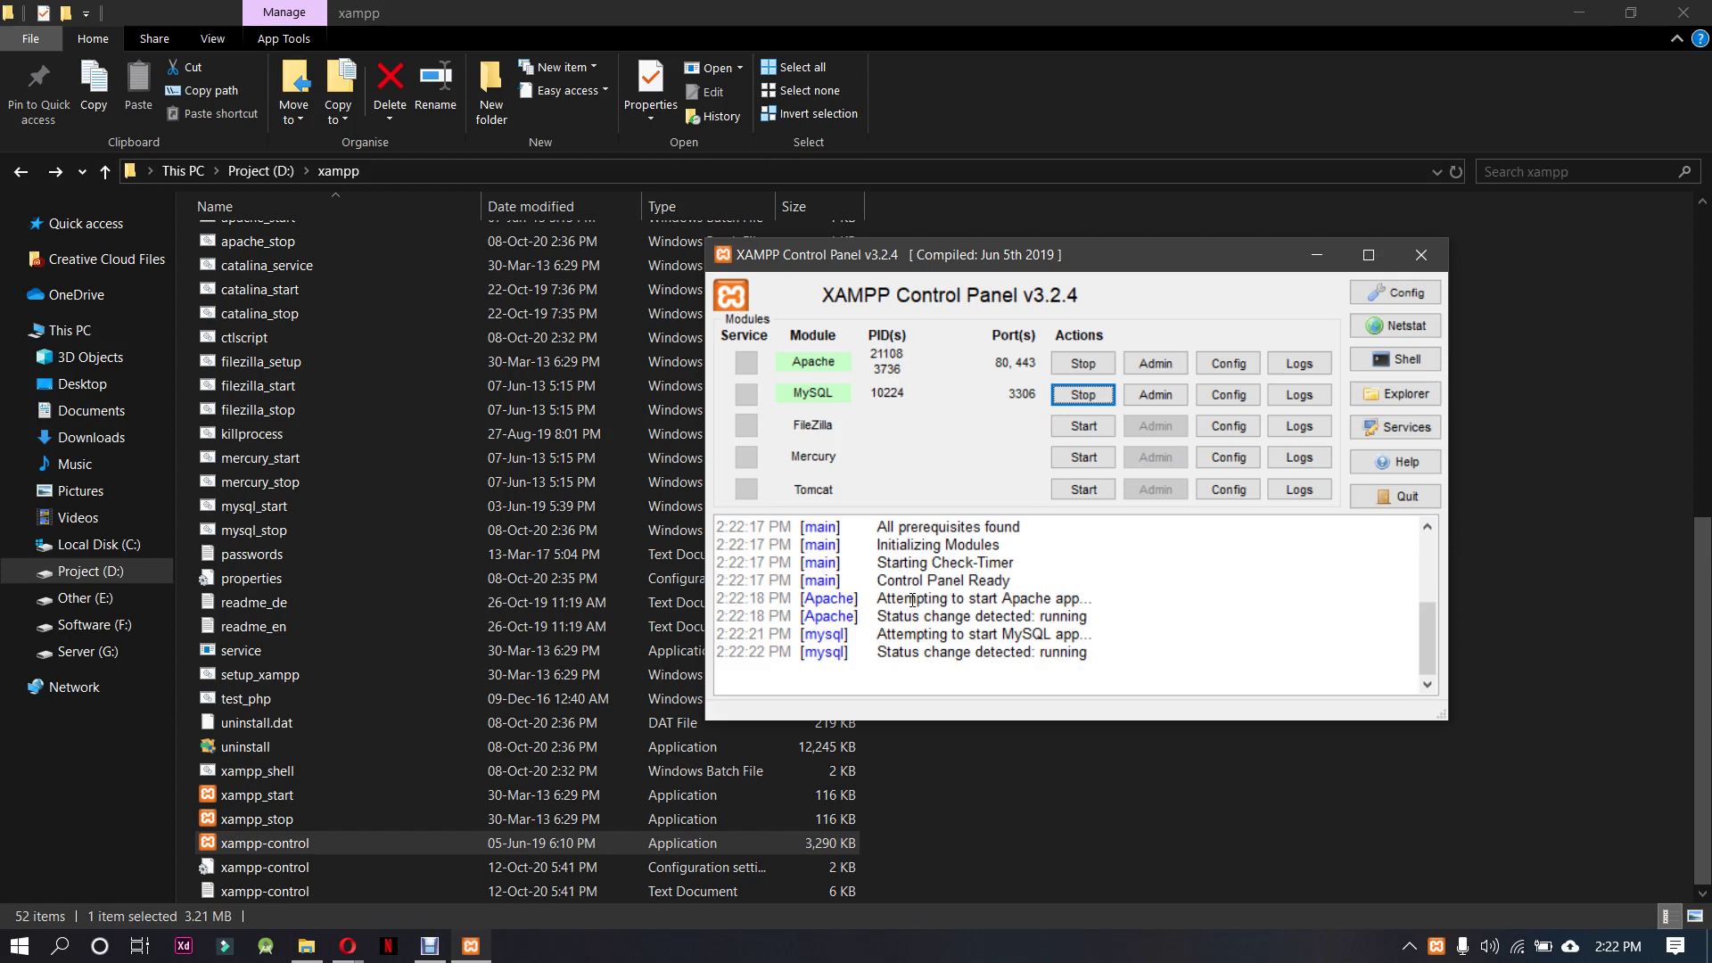
click(1319, 255)
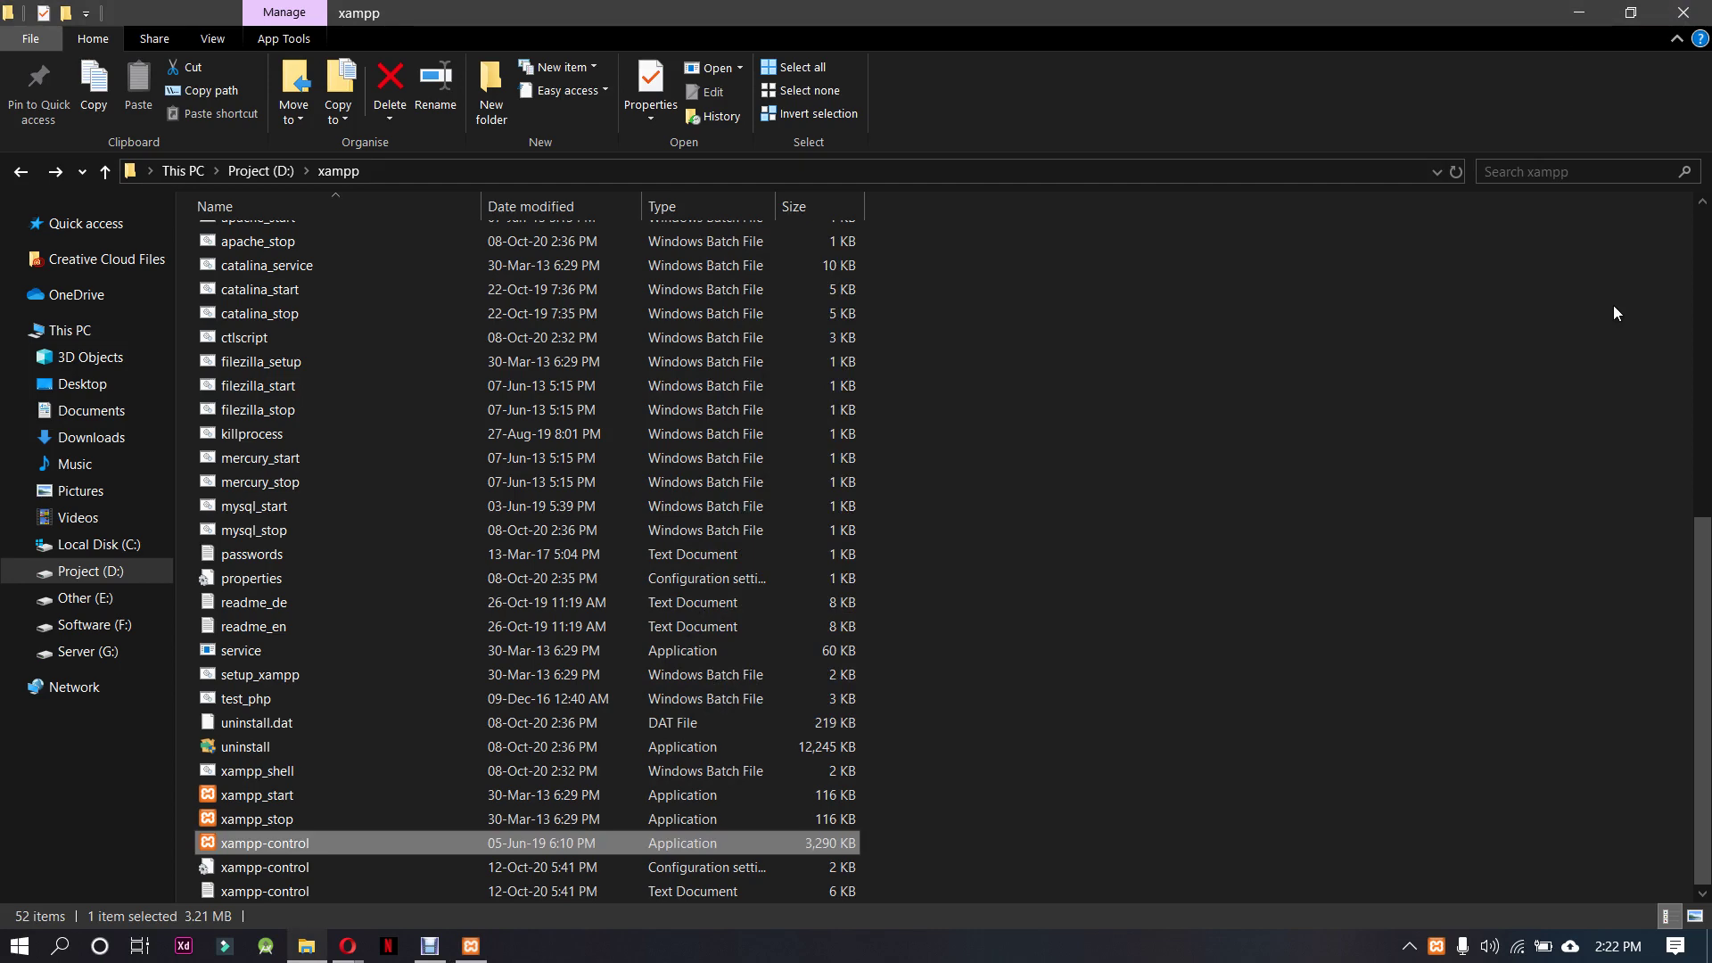
click(1572, 13)
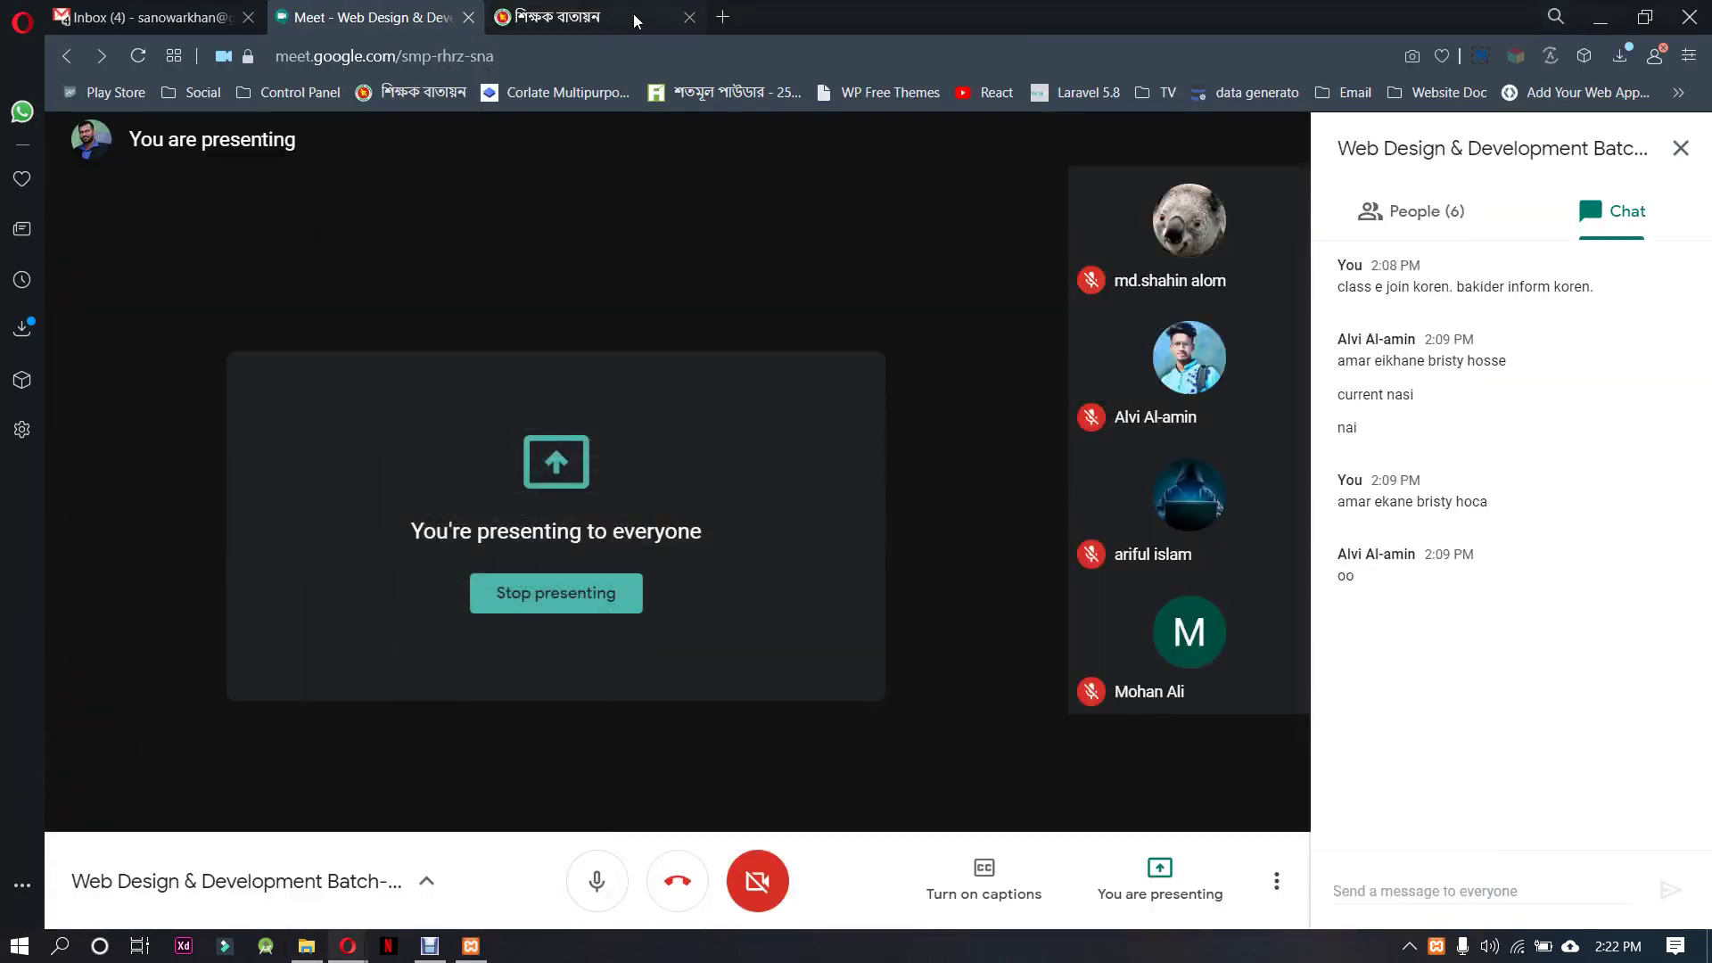
Create an empty database named gcsc_db in phpMyAdmin at localhost/phpmyadmin
click(724, 17)
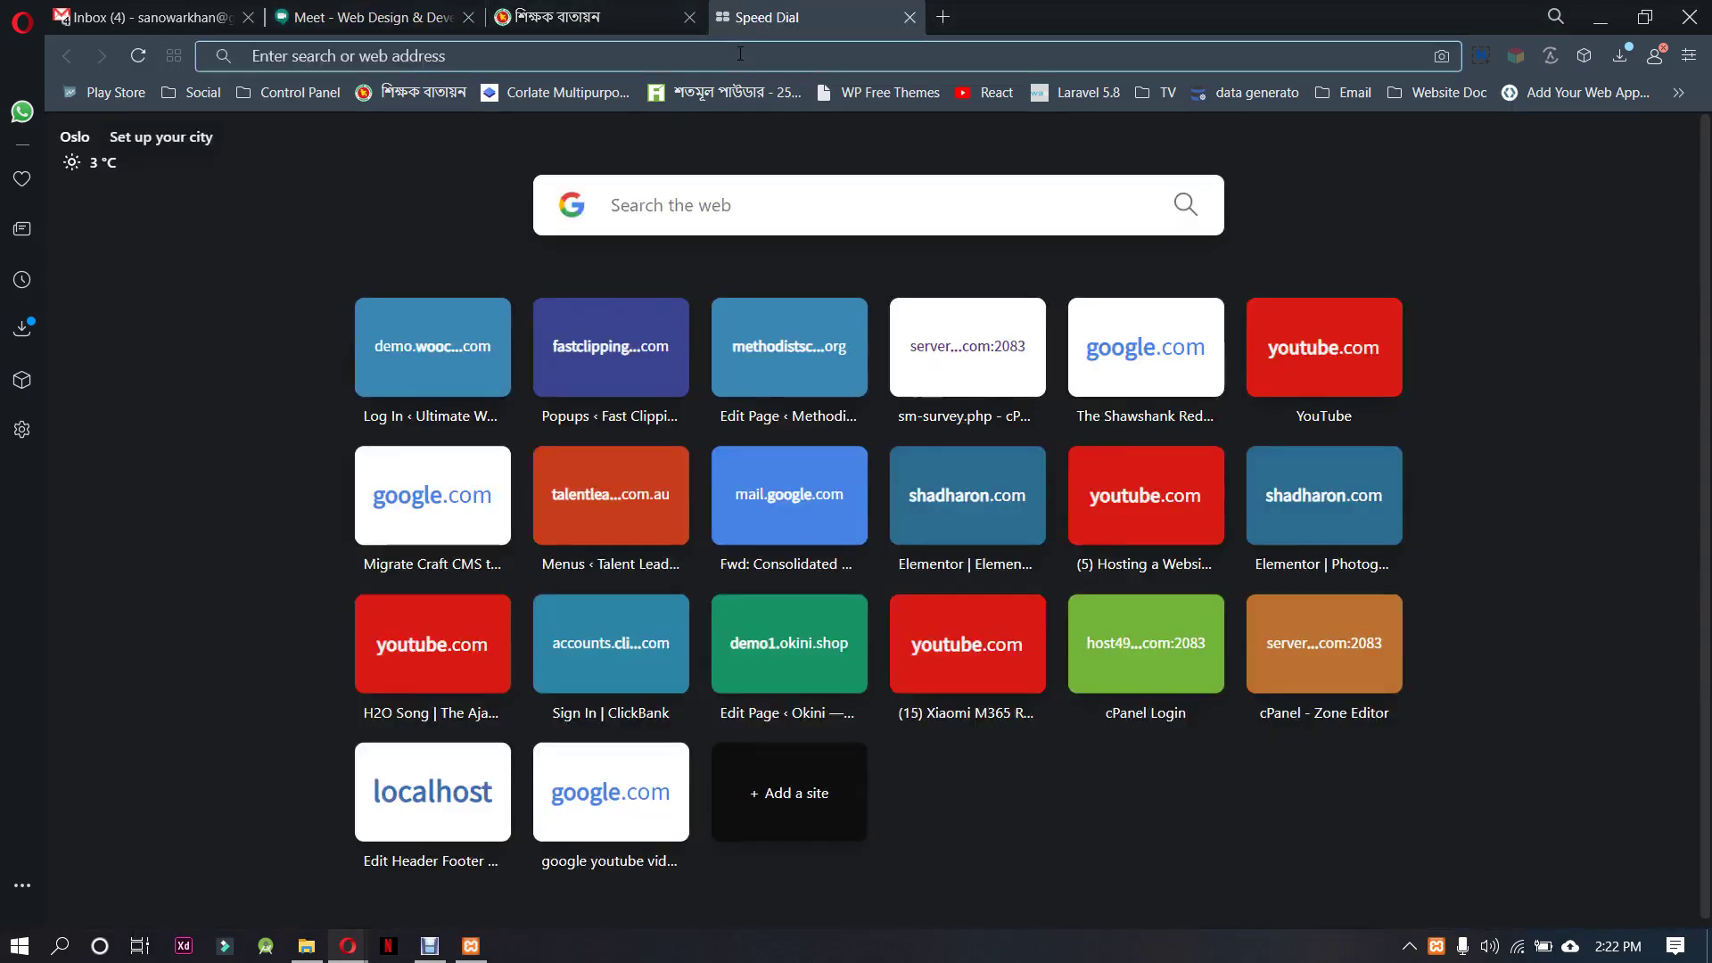
text(lo)
key(Right)
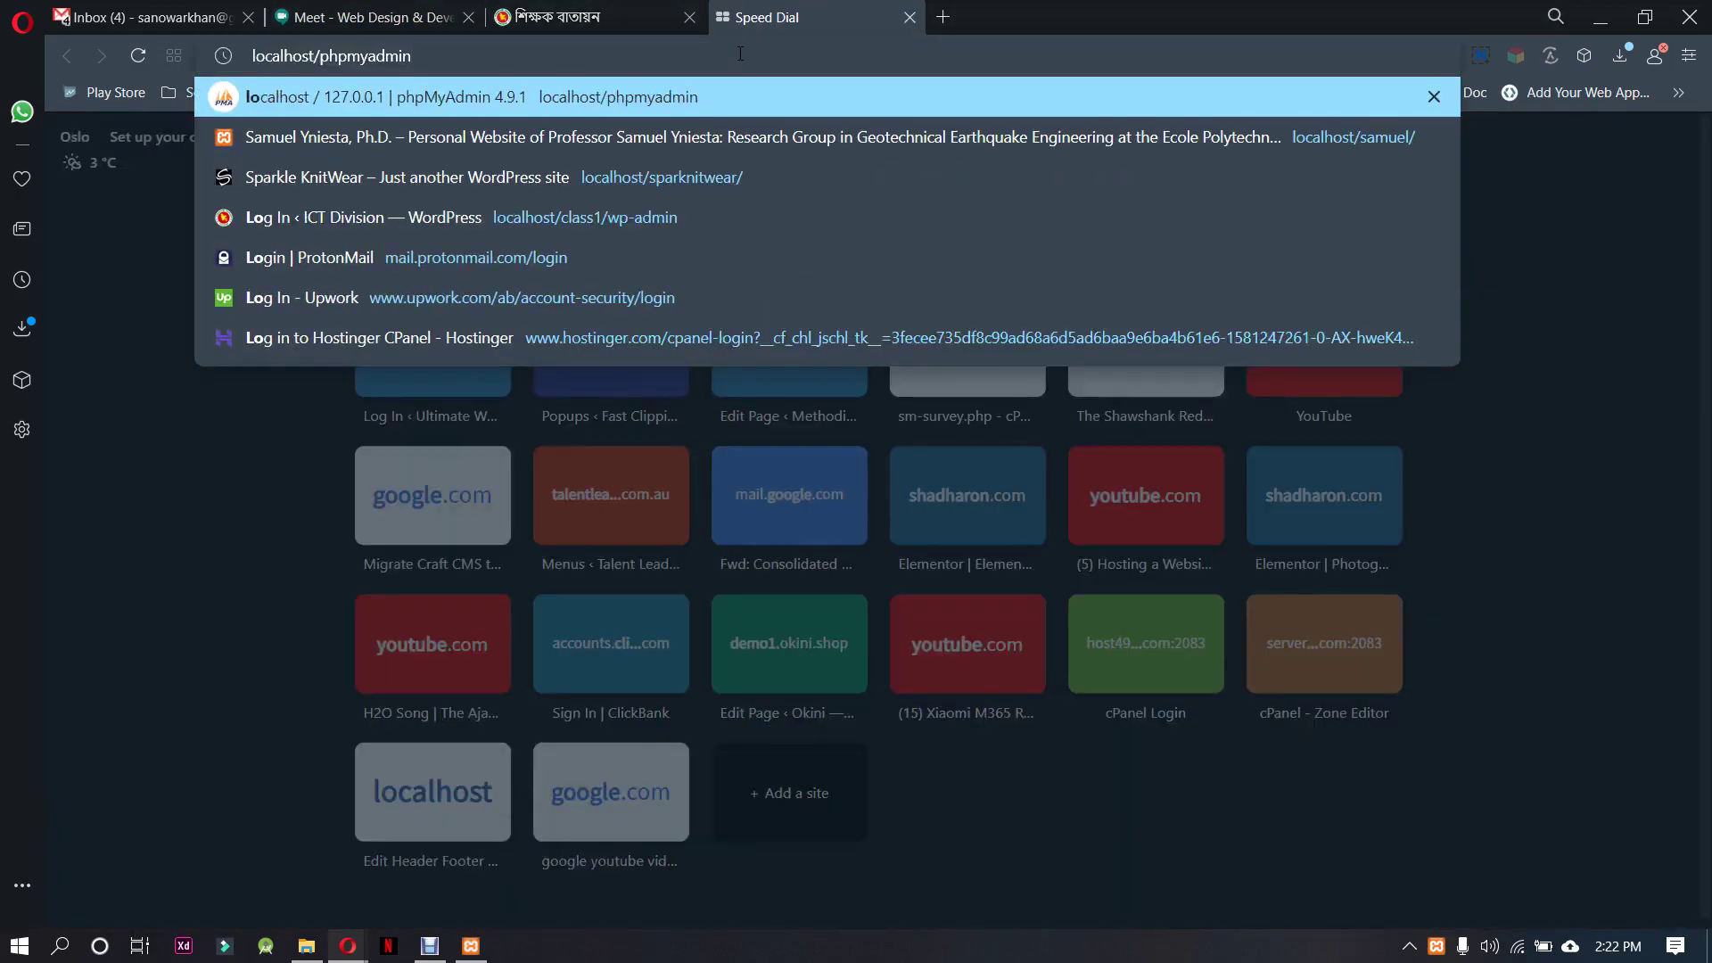
key(Return)
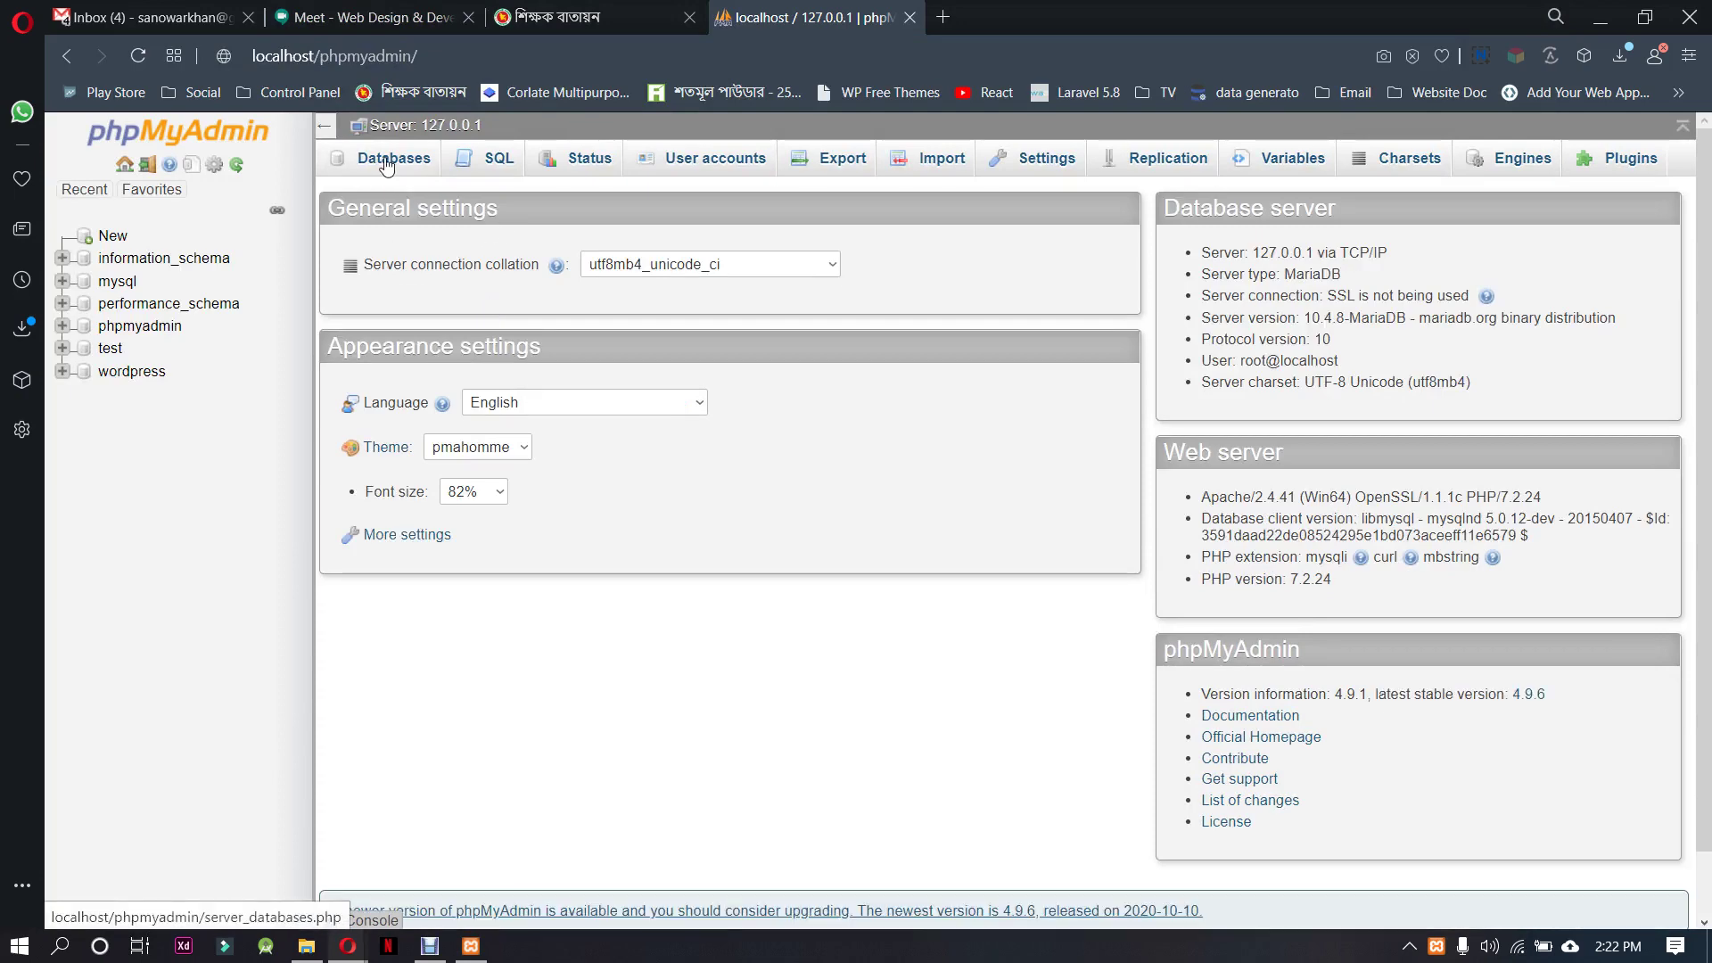
click(386, 167)
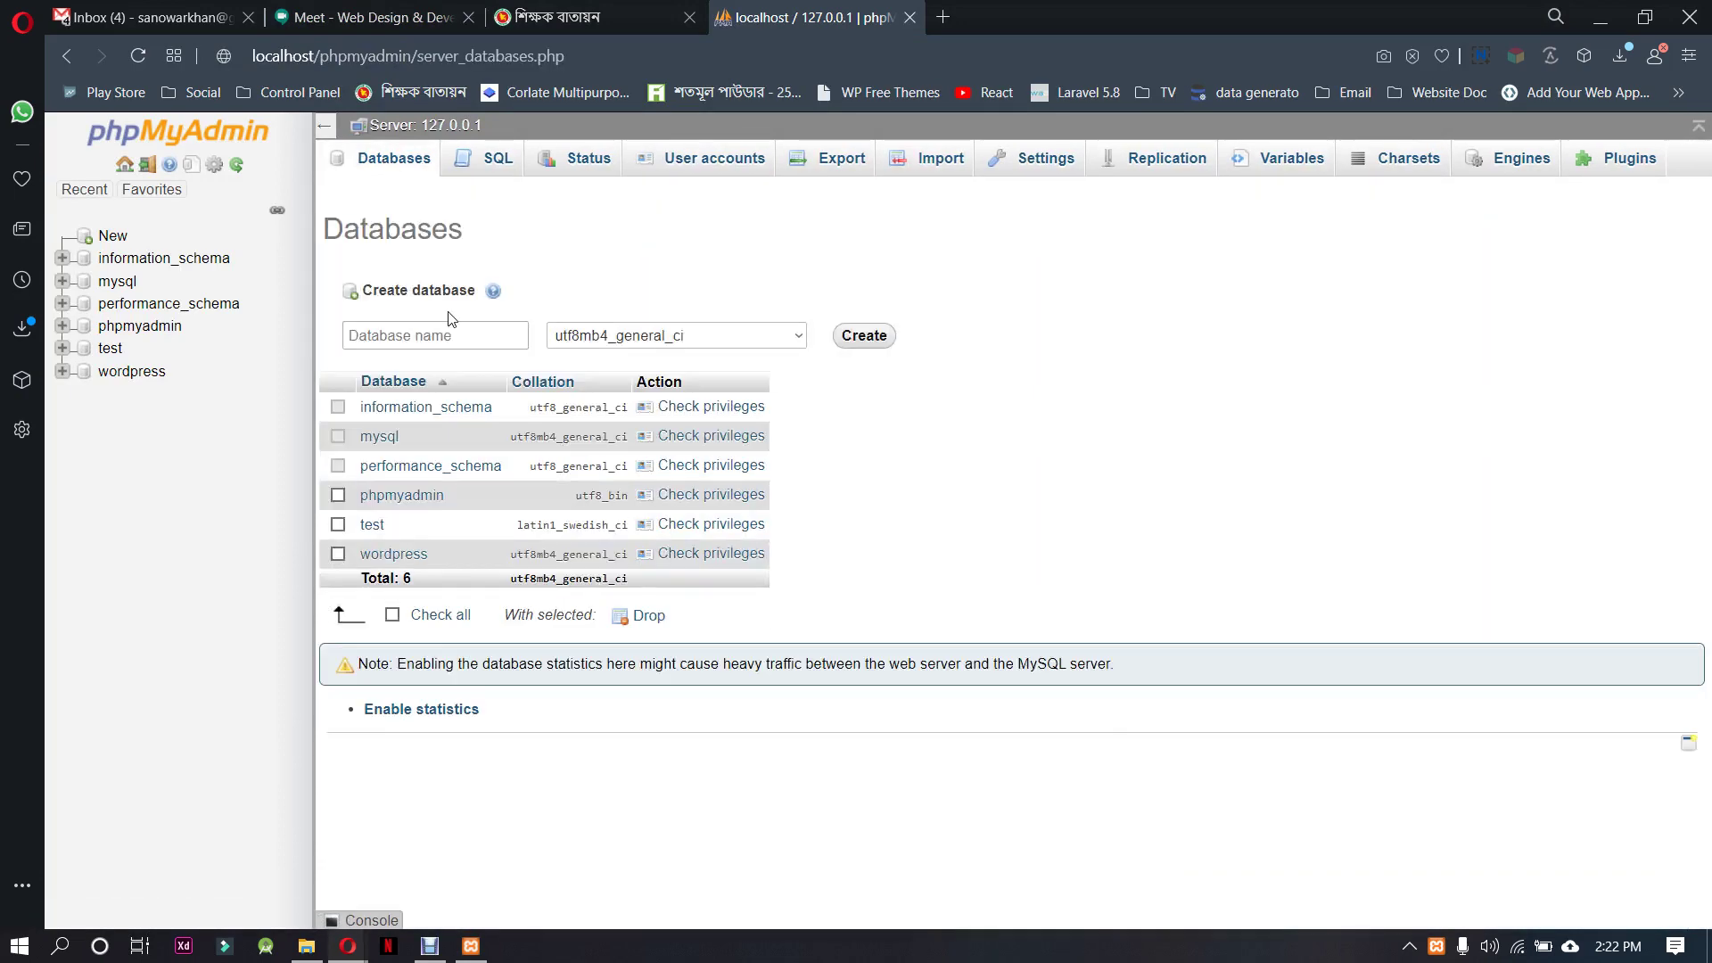
click(450, 337)
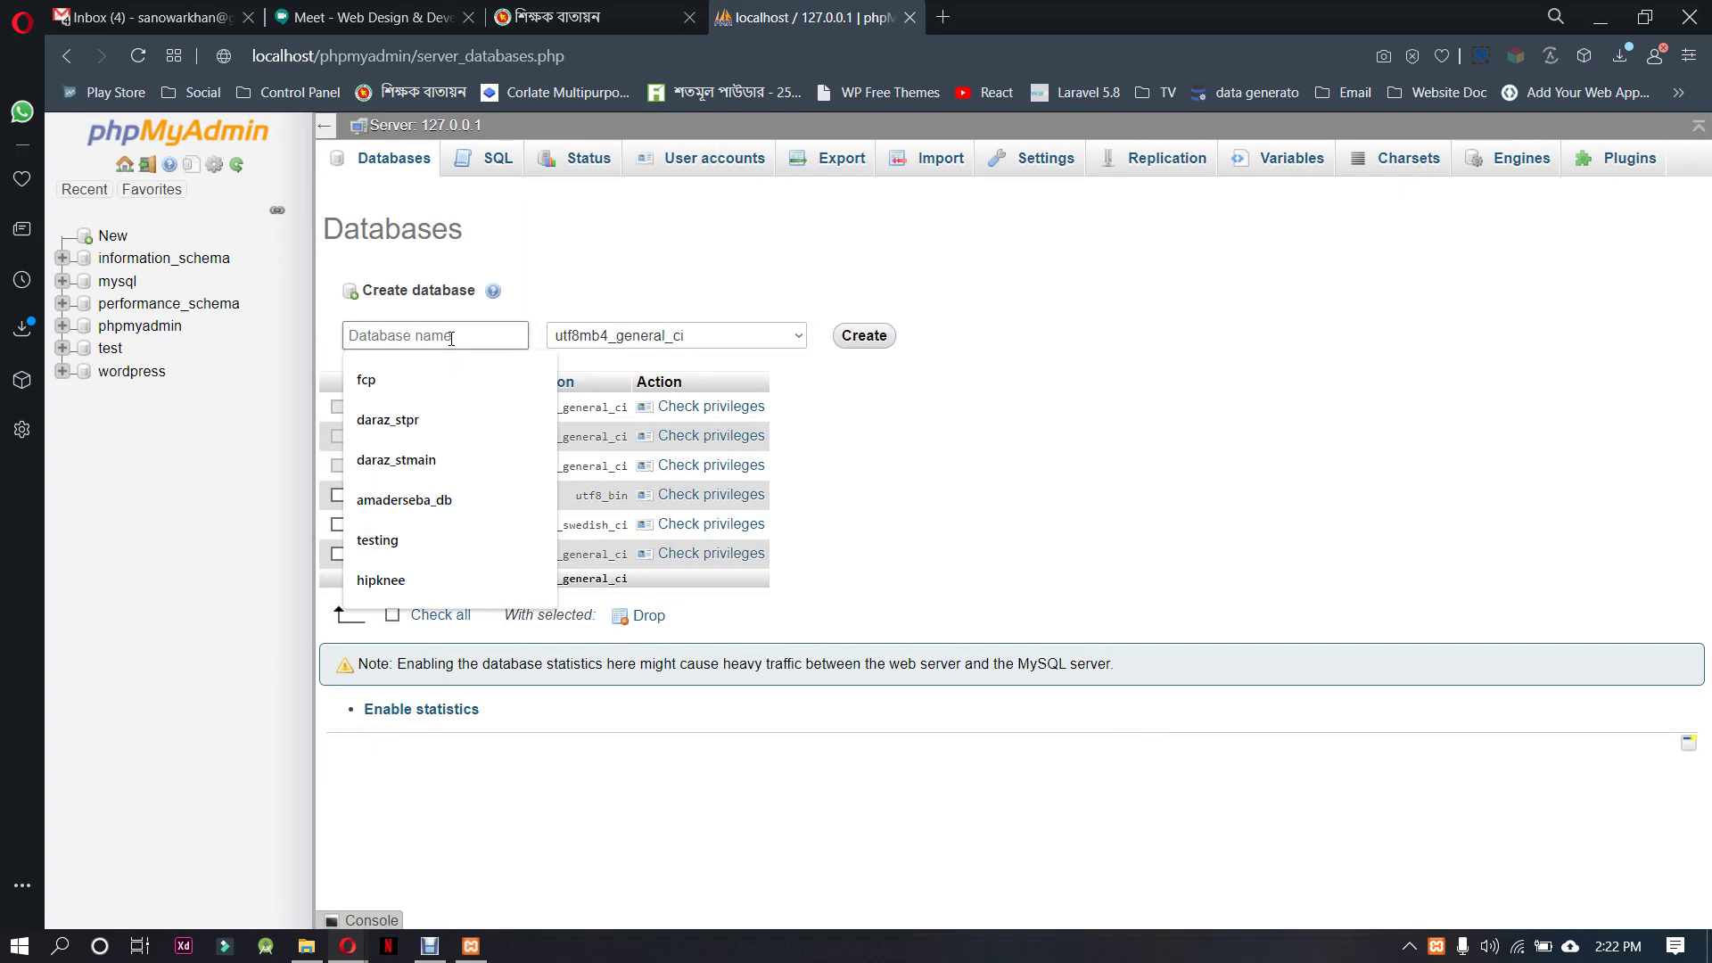
text(g)
text(db)
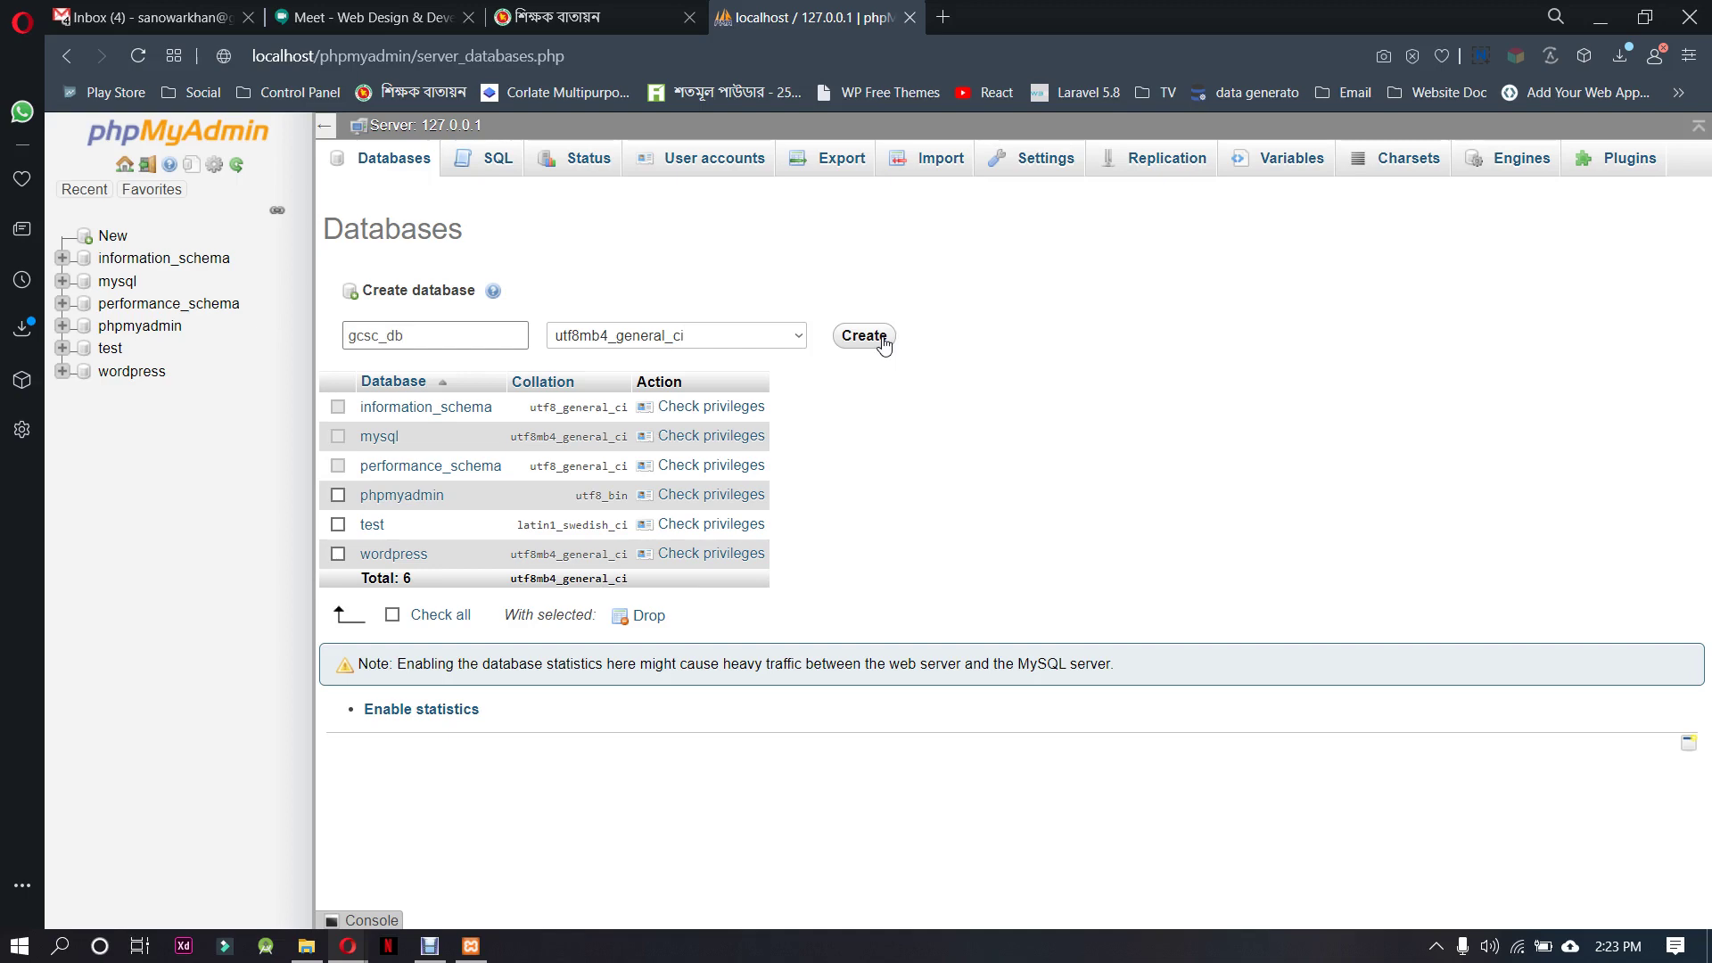
click(881, 340)
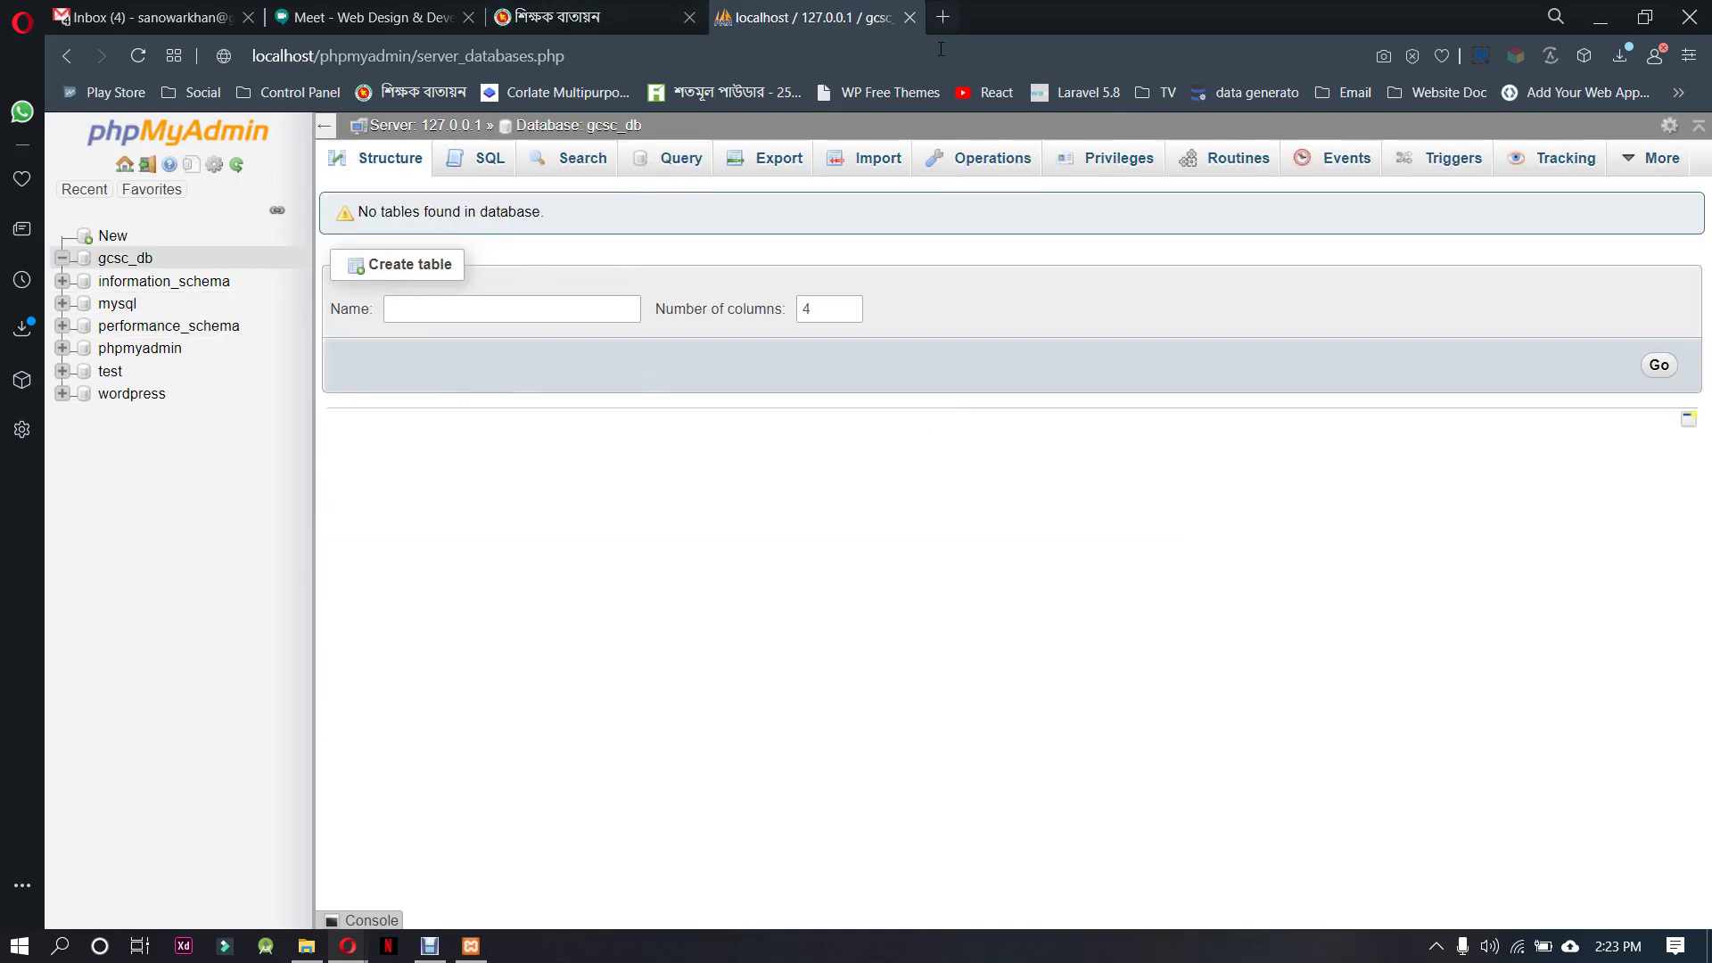
Open another browser tab with localhost/ in the address bar
click(943, 17)
text(localhost/php)
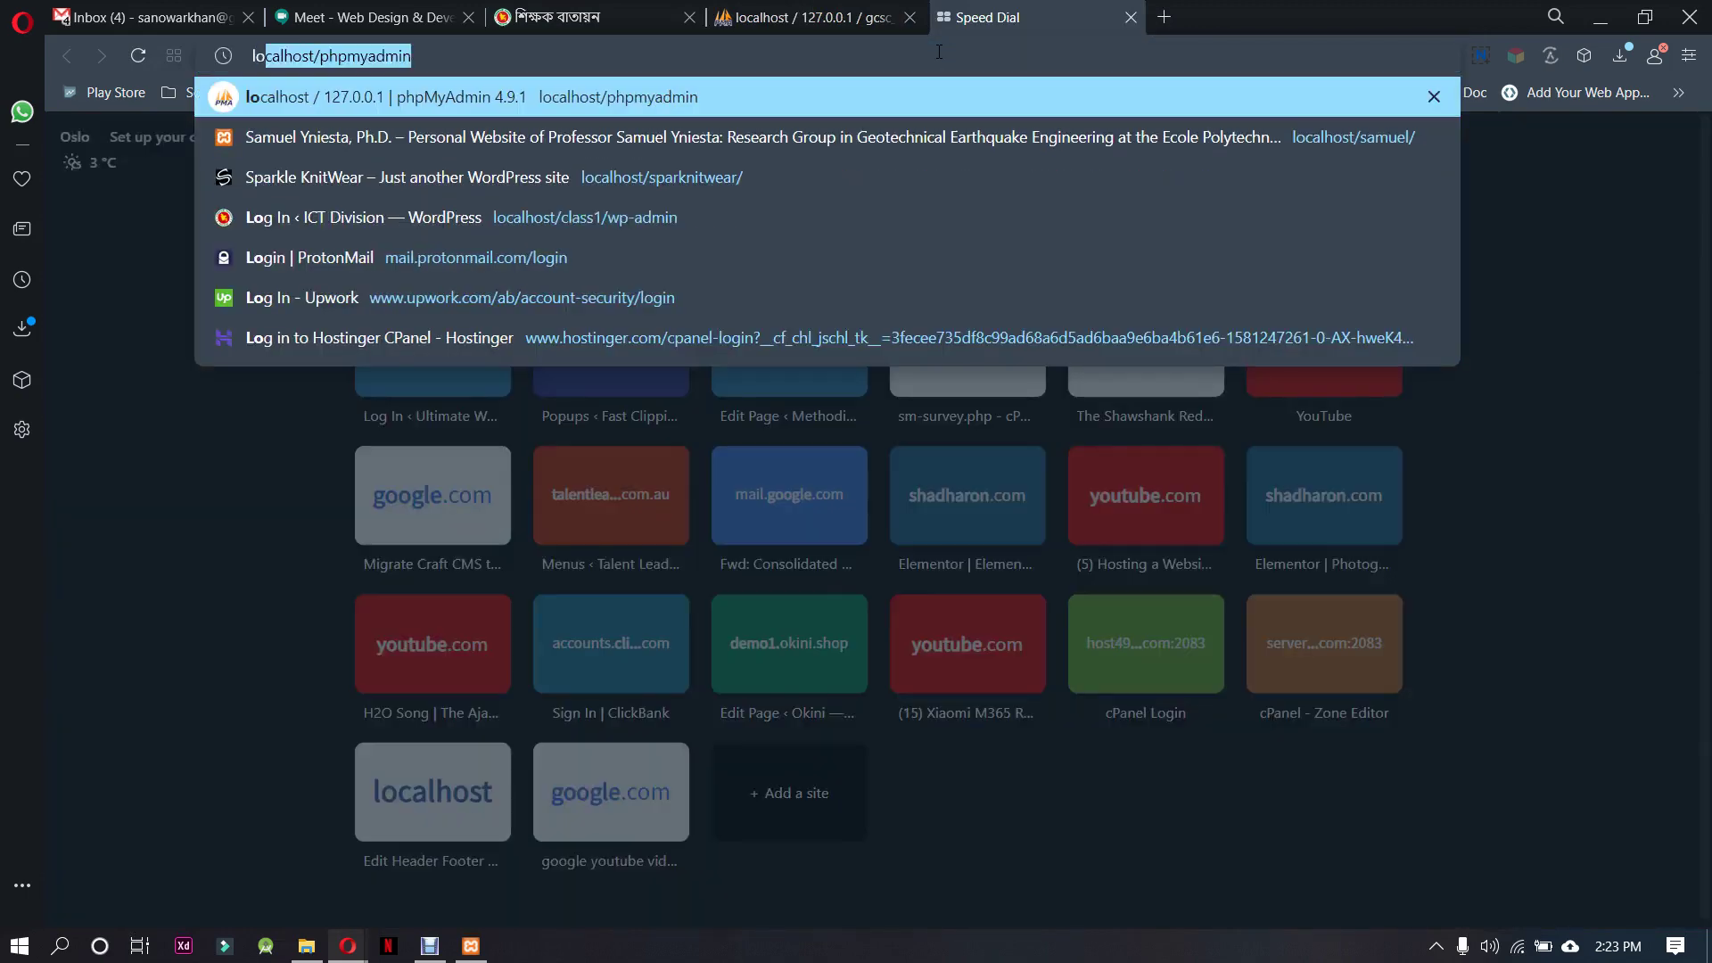
key(BackSpace)
key(BackSpace)
key(BackSpace)
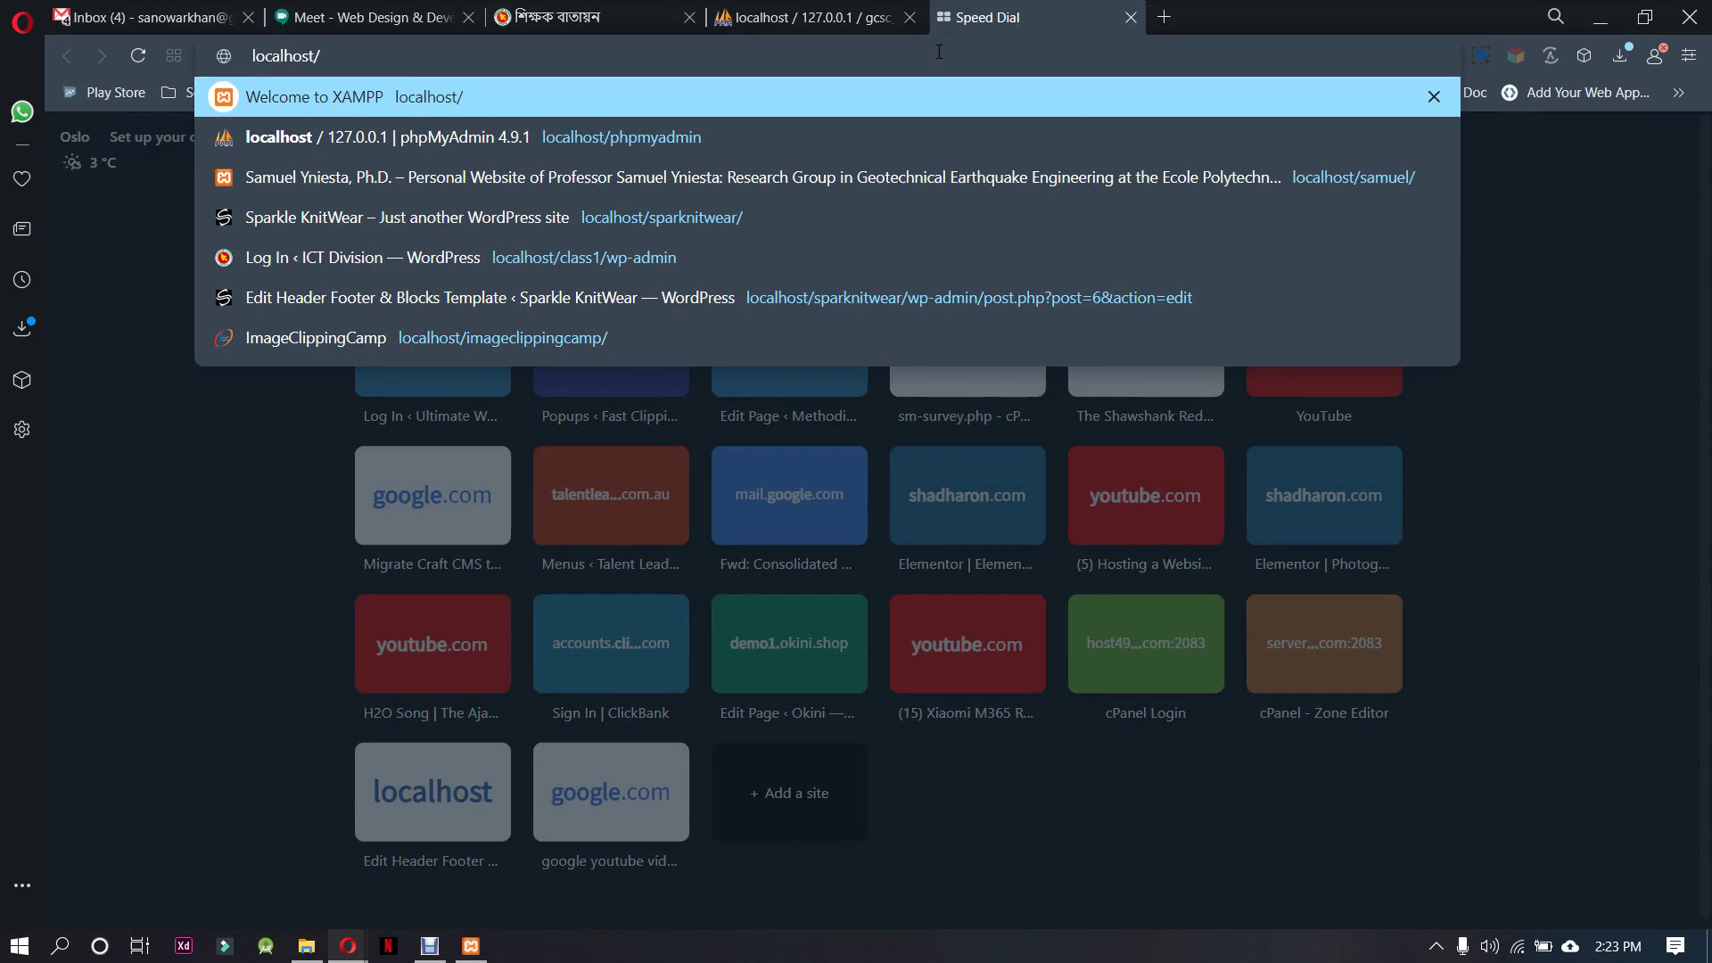
Load localhost/gcsc and continue in English (United States), admitting another Meet participant meanwhile
text(gcsc)
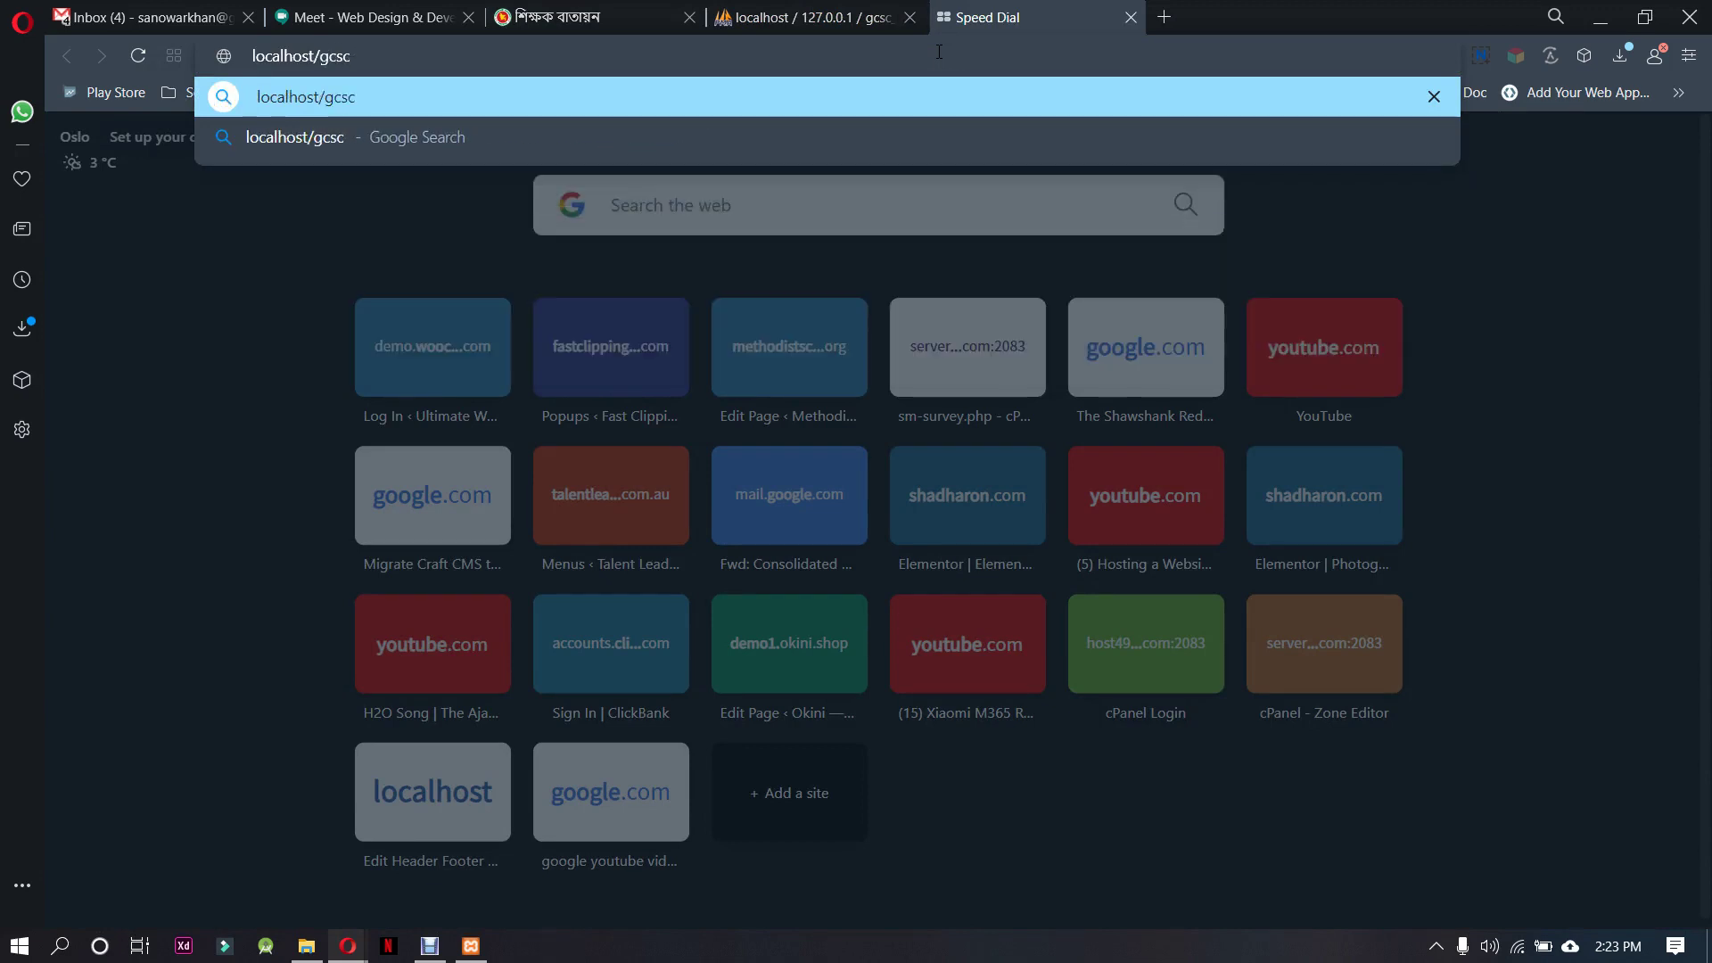
key(Return)
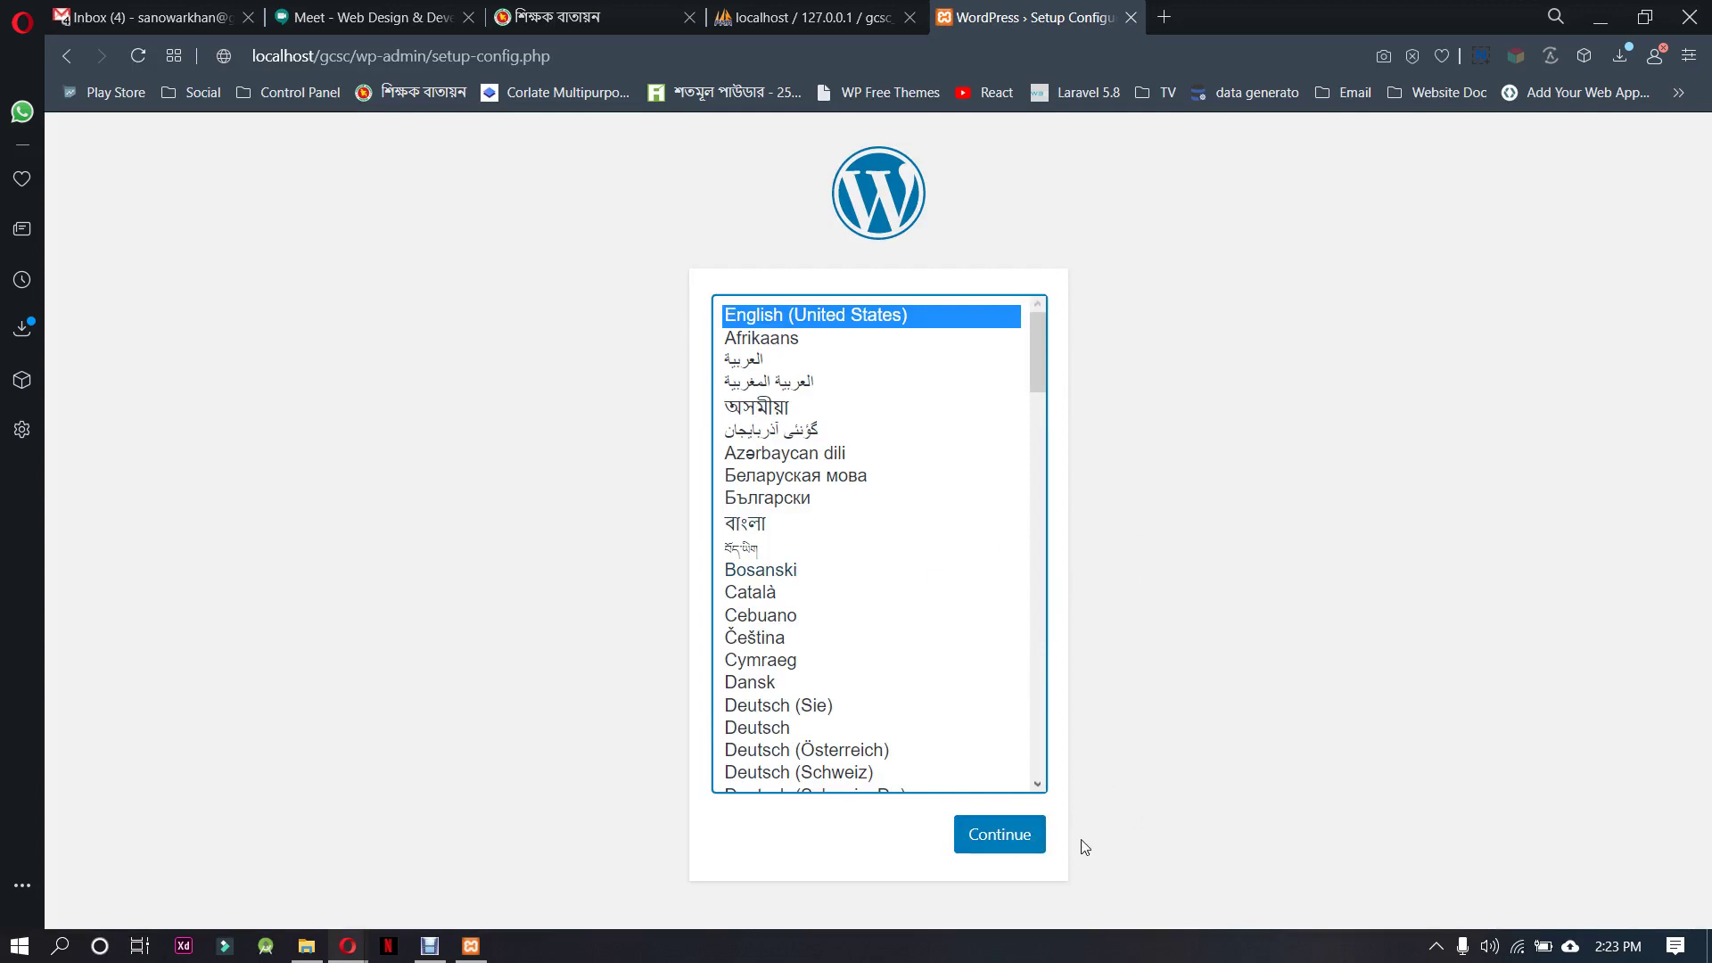
click(1019, 851)
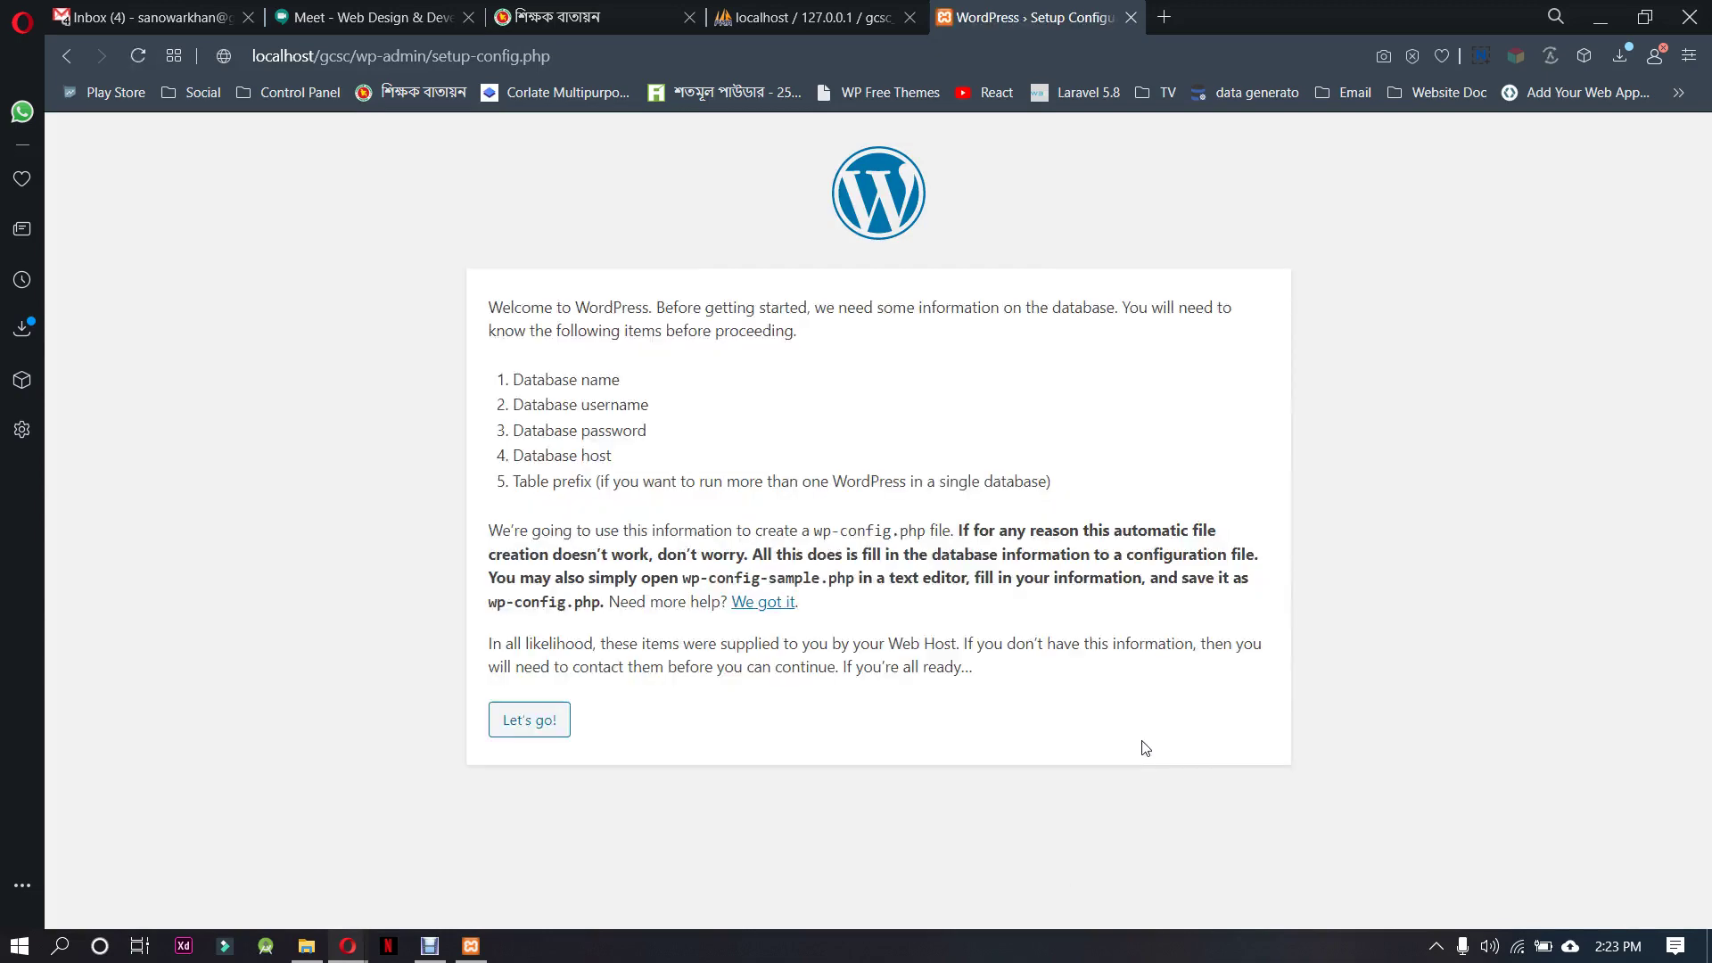
click(342, 14)
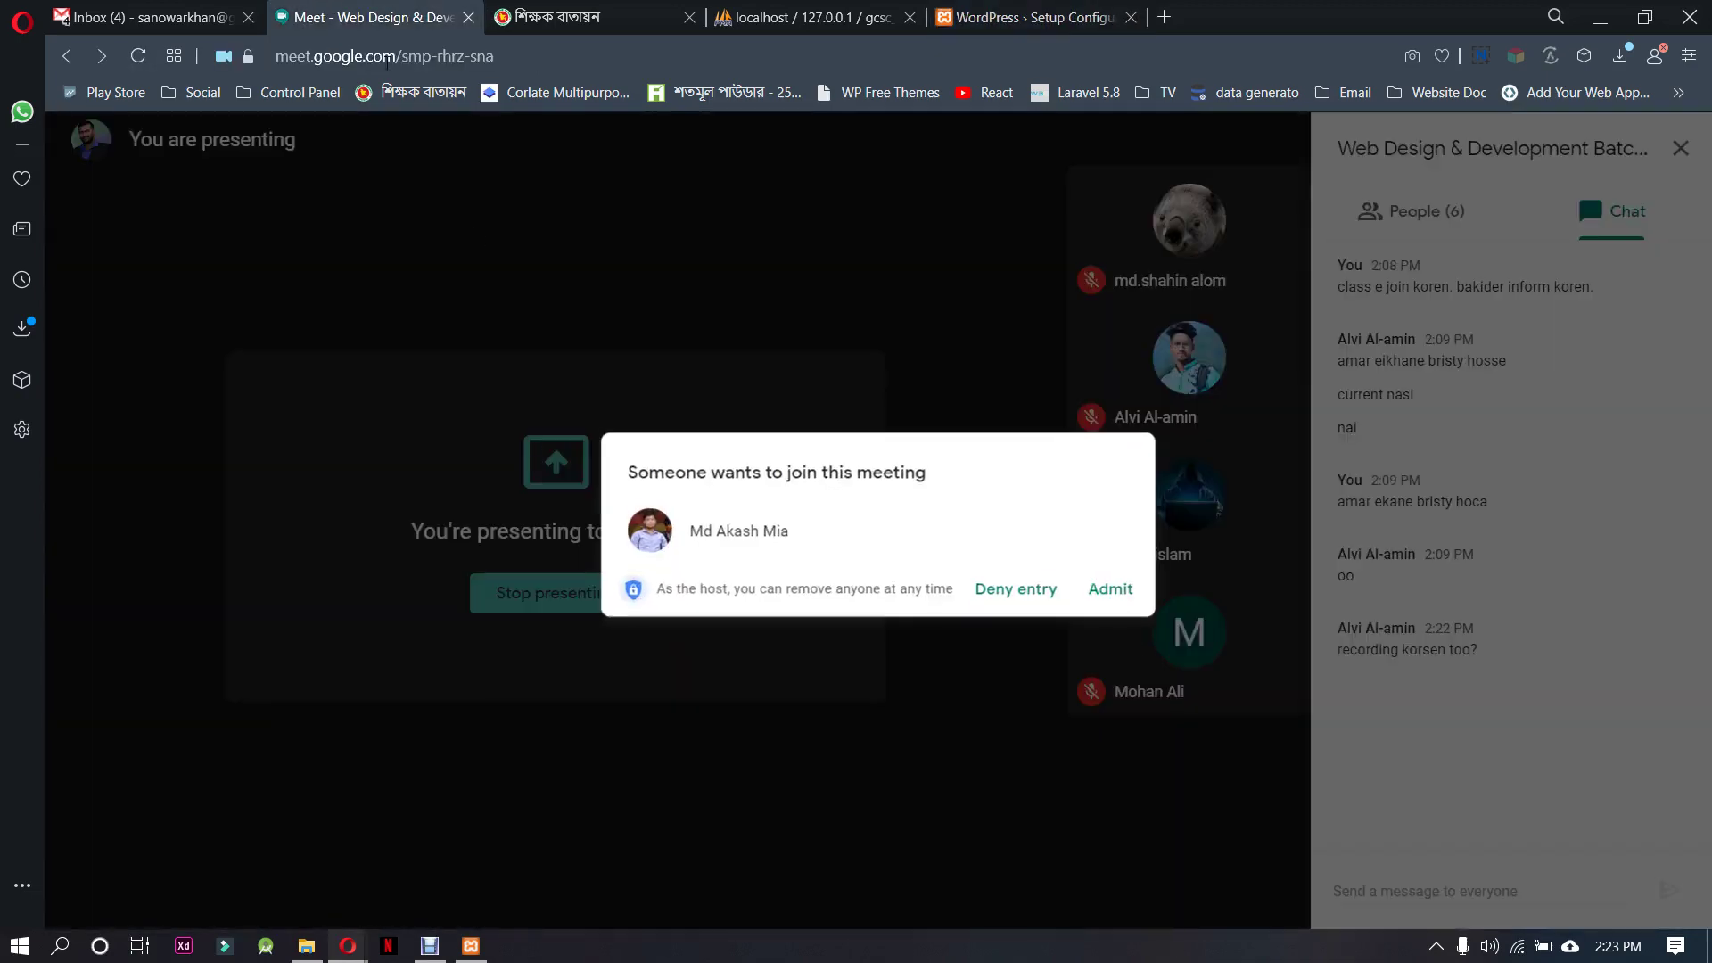
click(1113, 585)
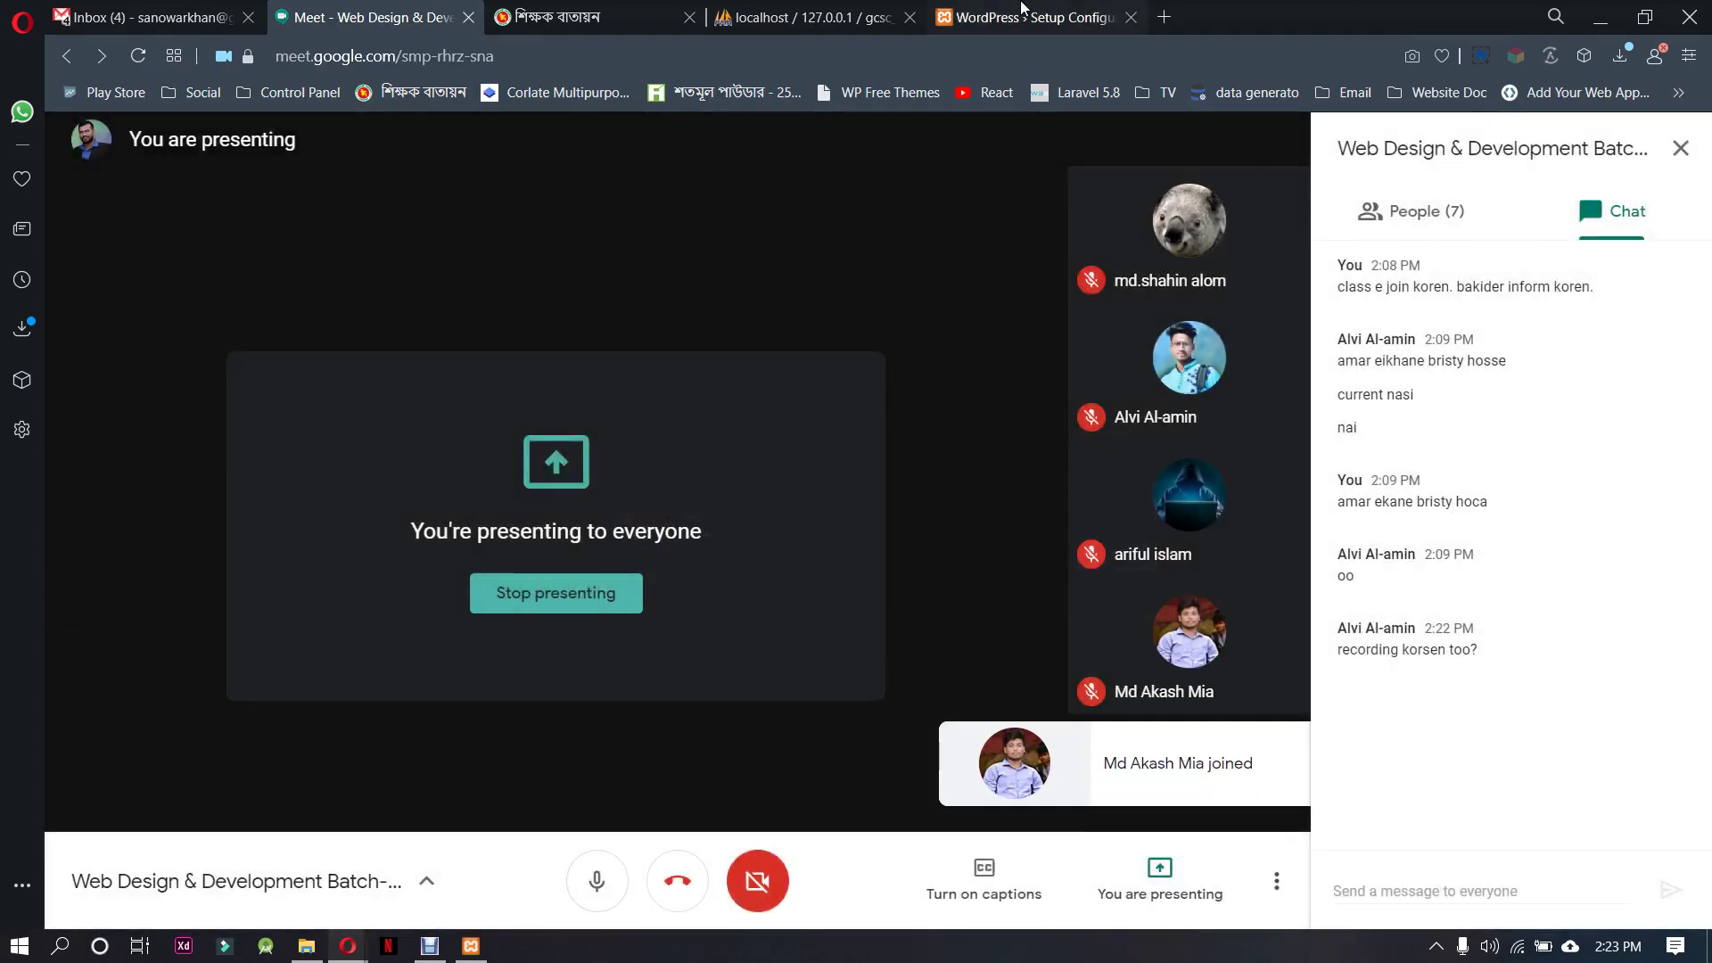
click(1030, 17)
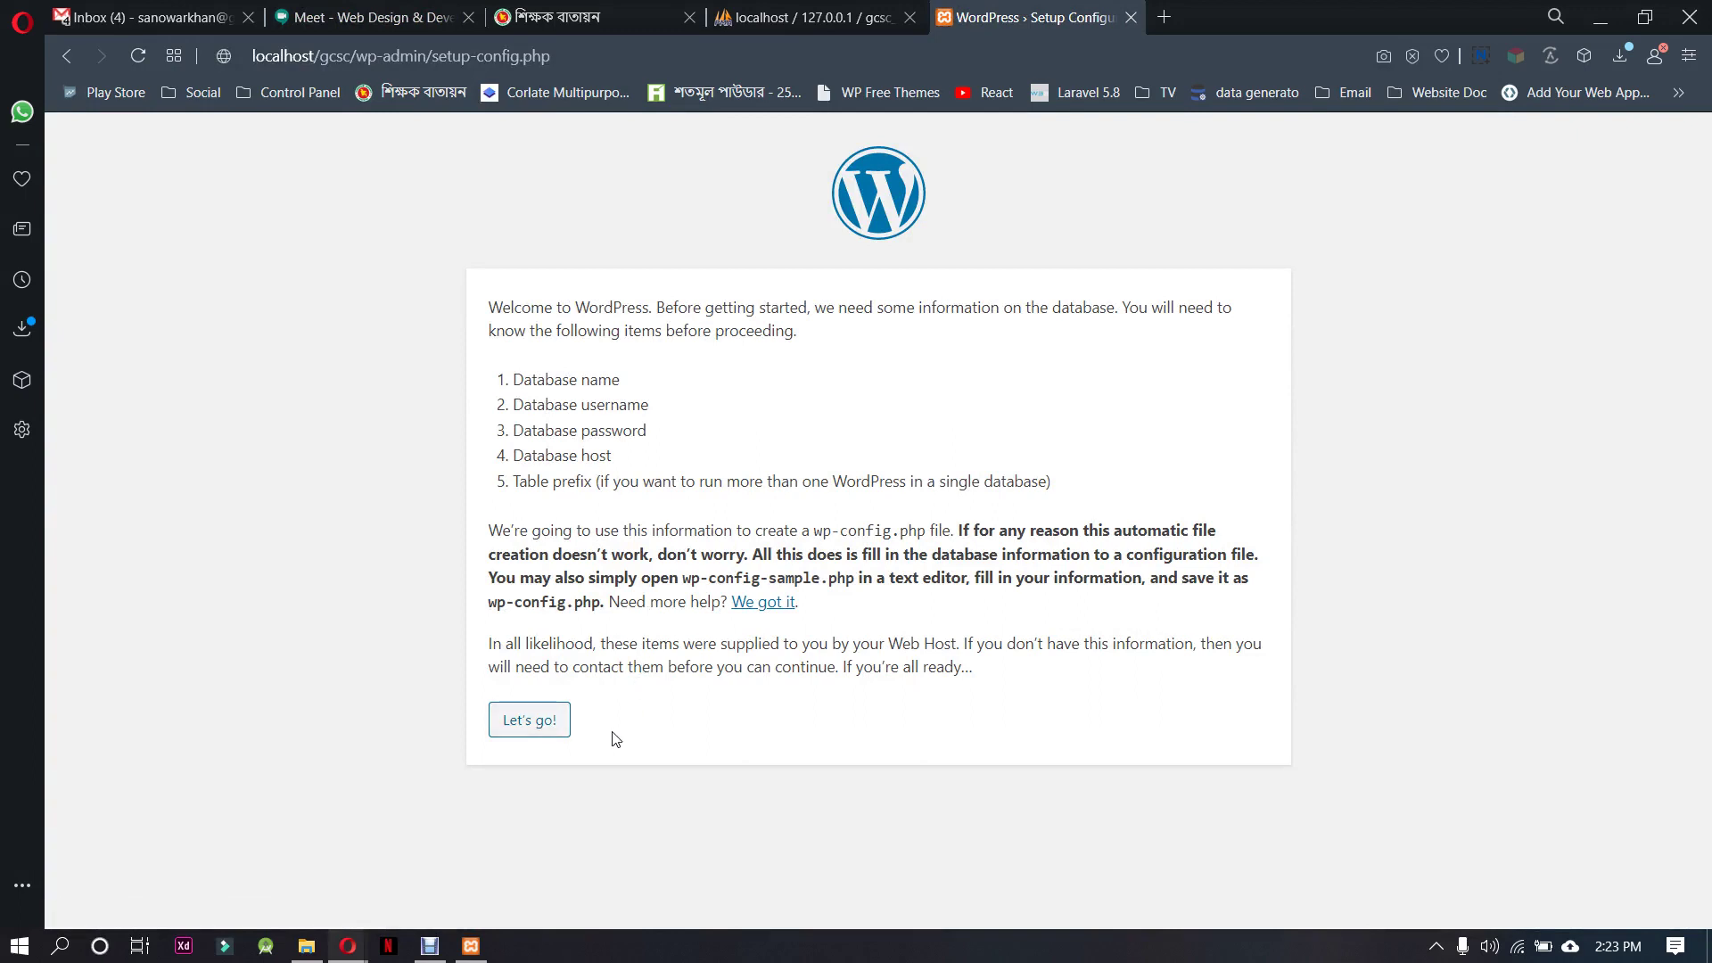
Set the database name to gcsc_db on the WordPress connection form
click(558, 727)
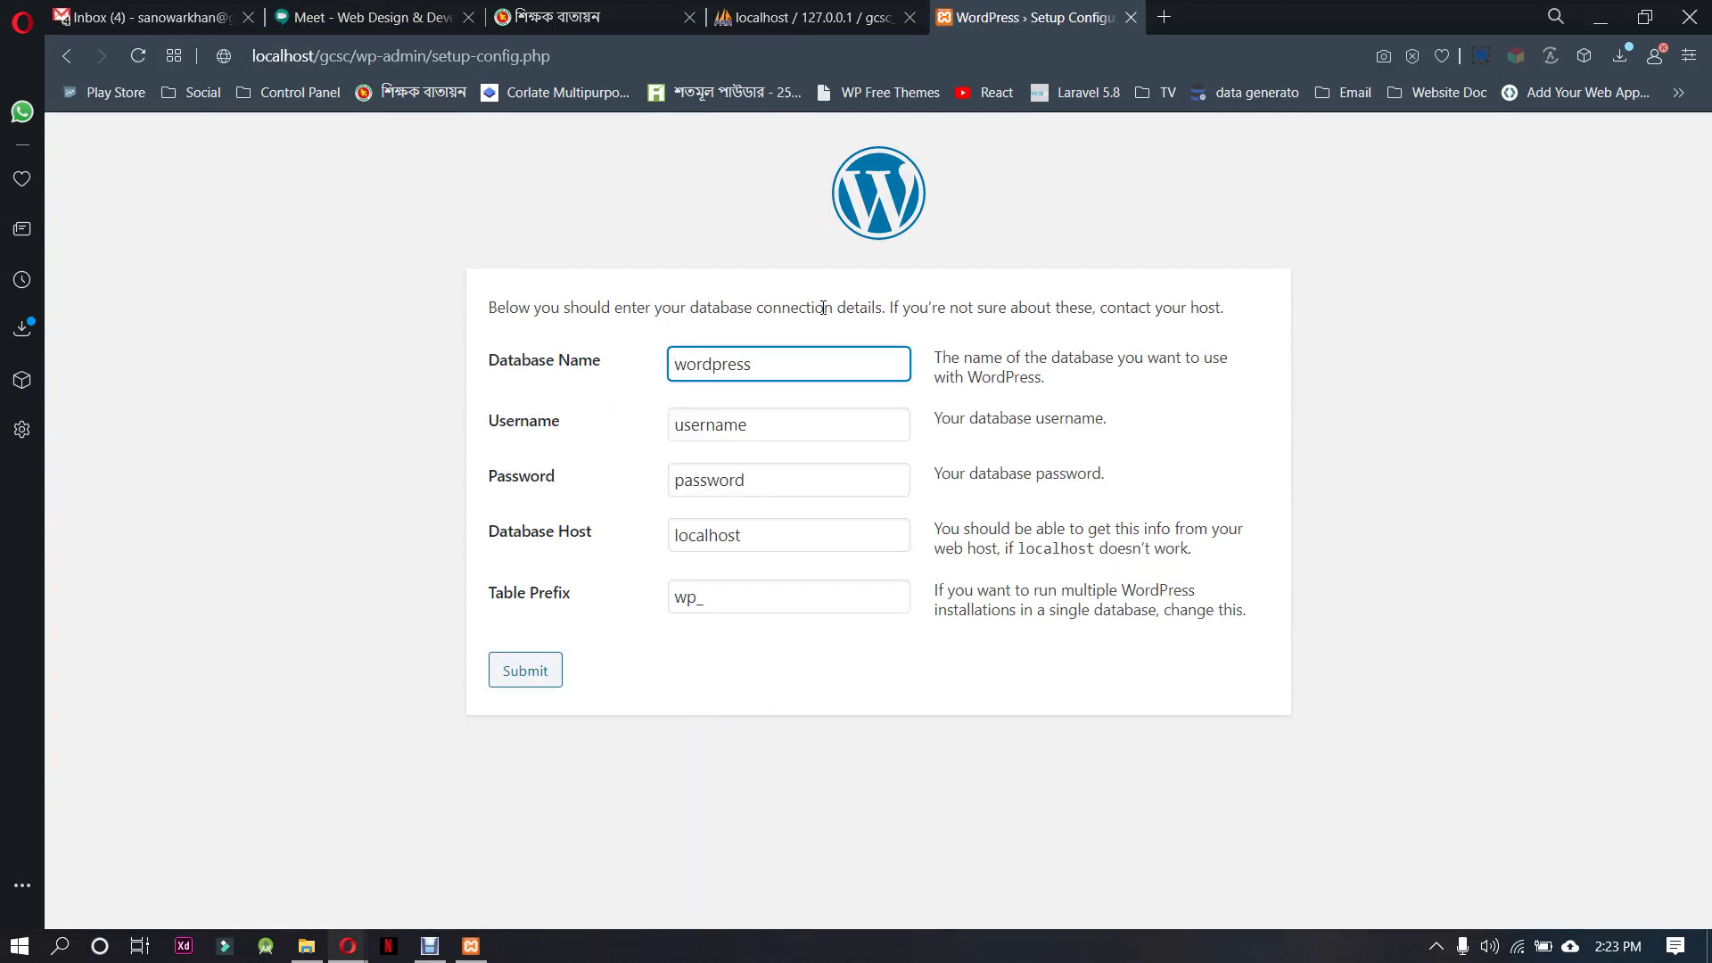
drag(785, 351, 679, 353)
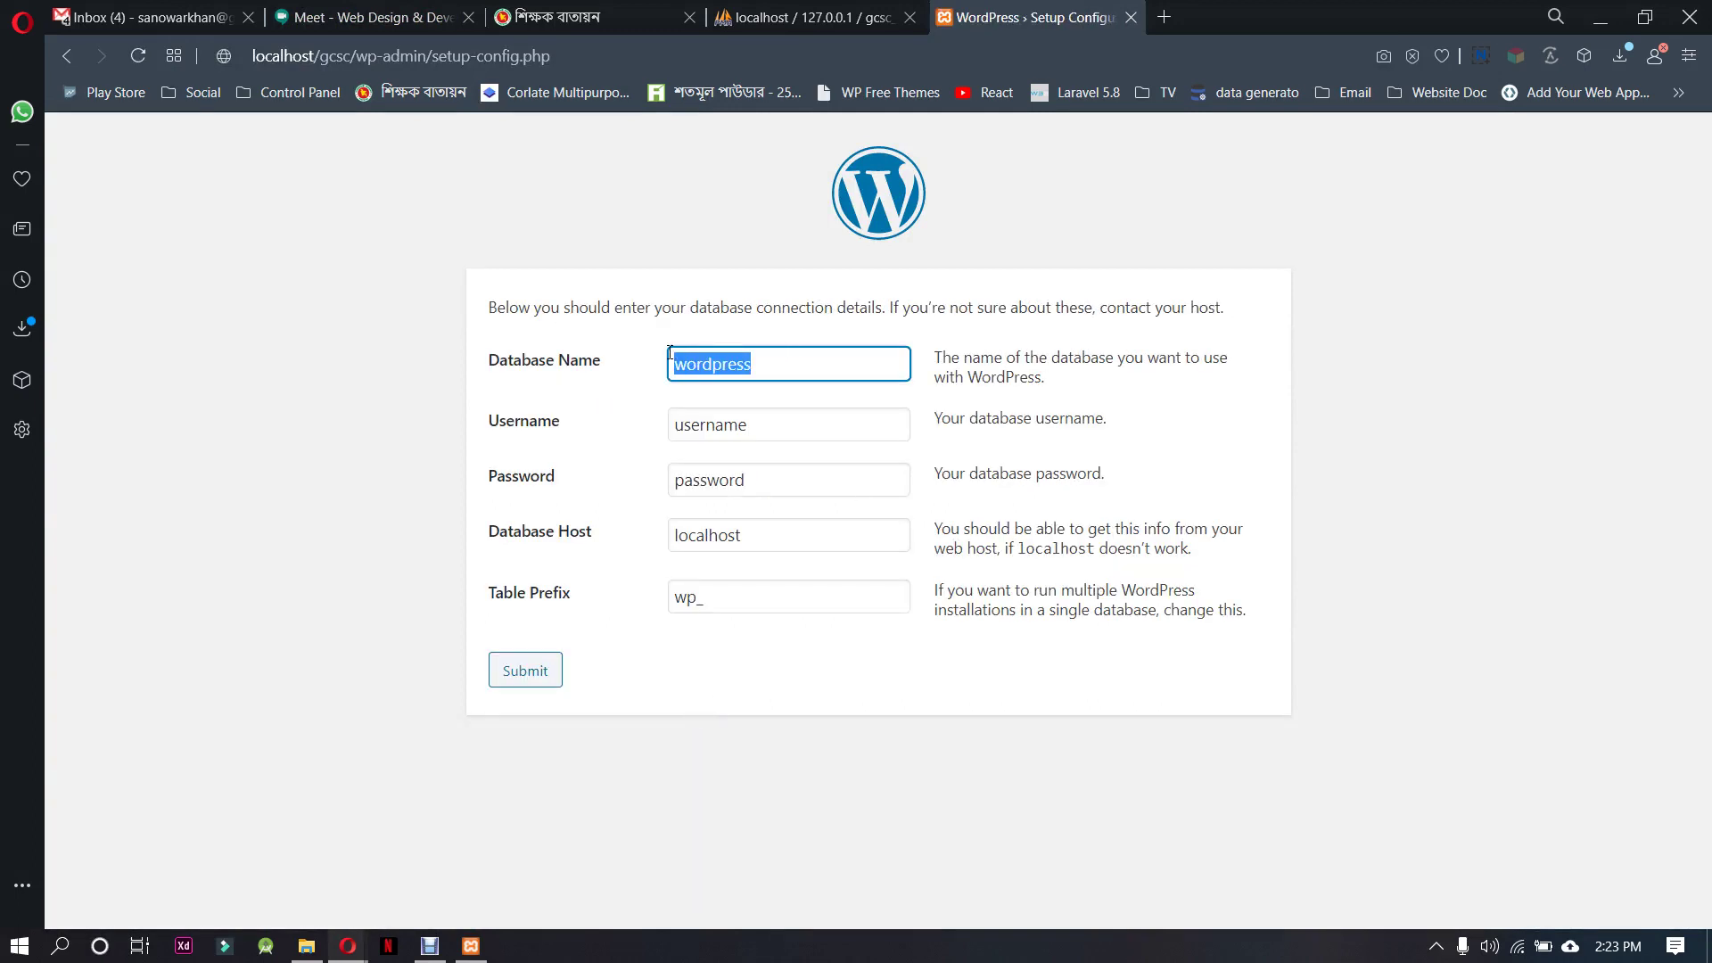
text(gcsc)
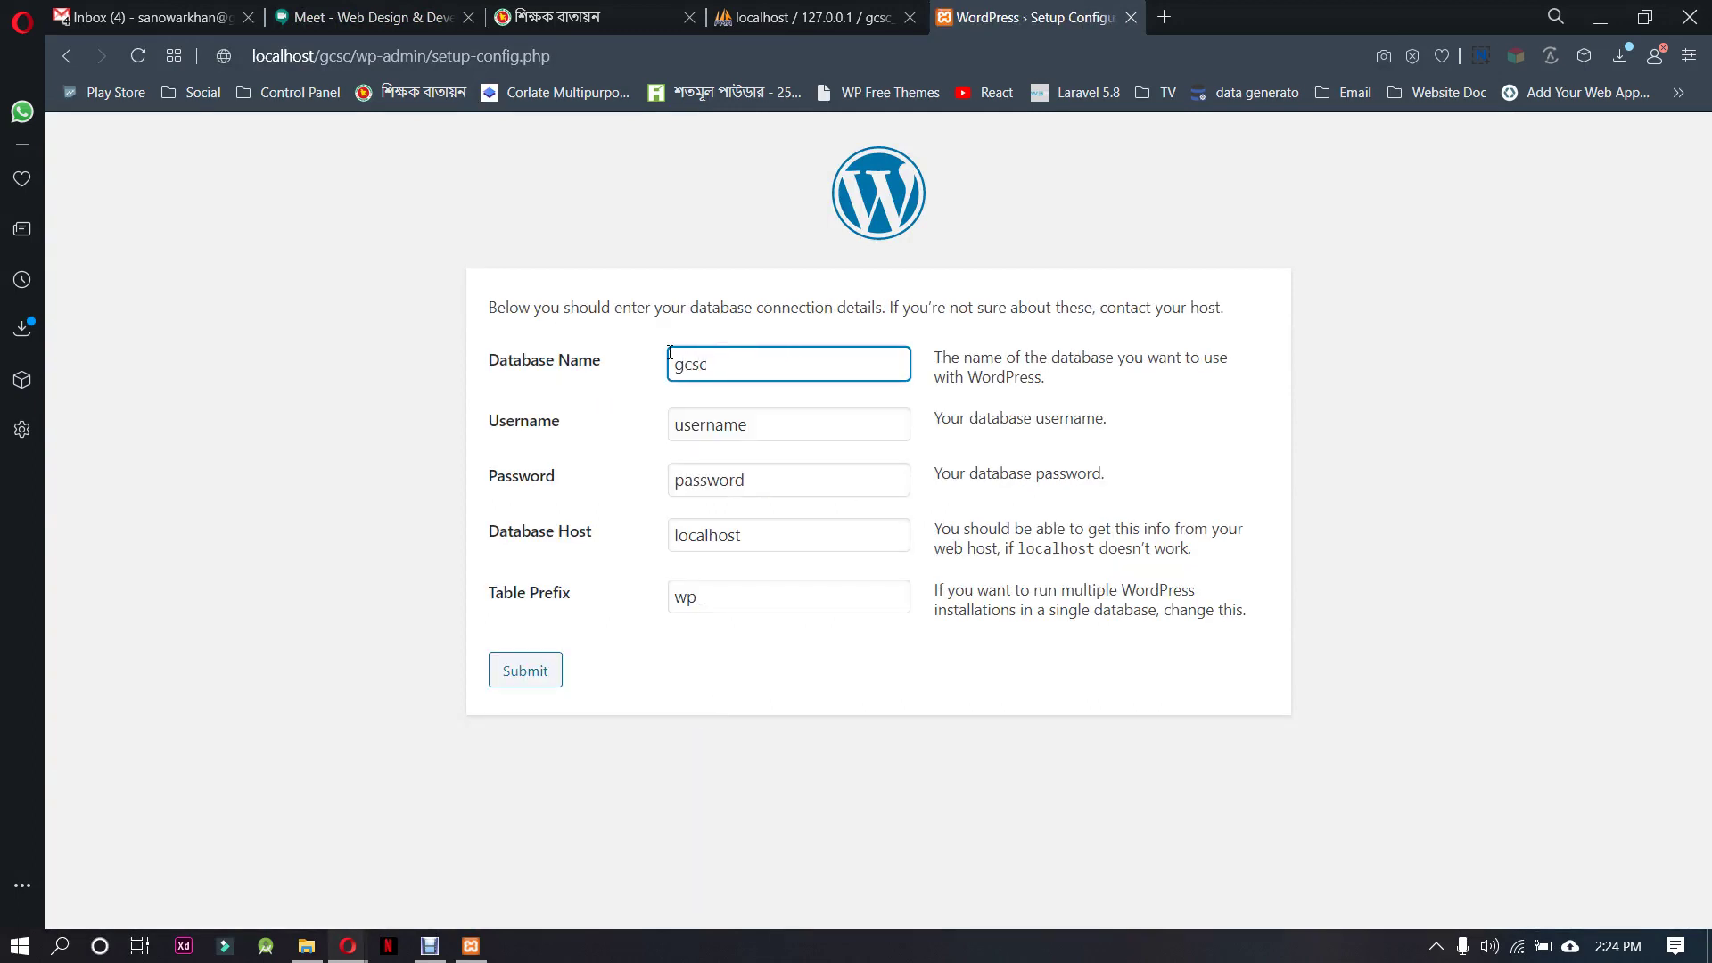
text(_db)
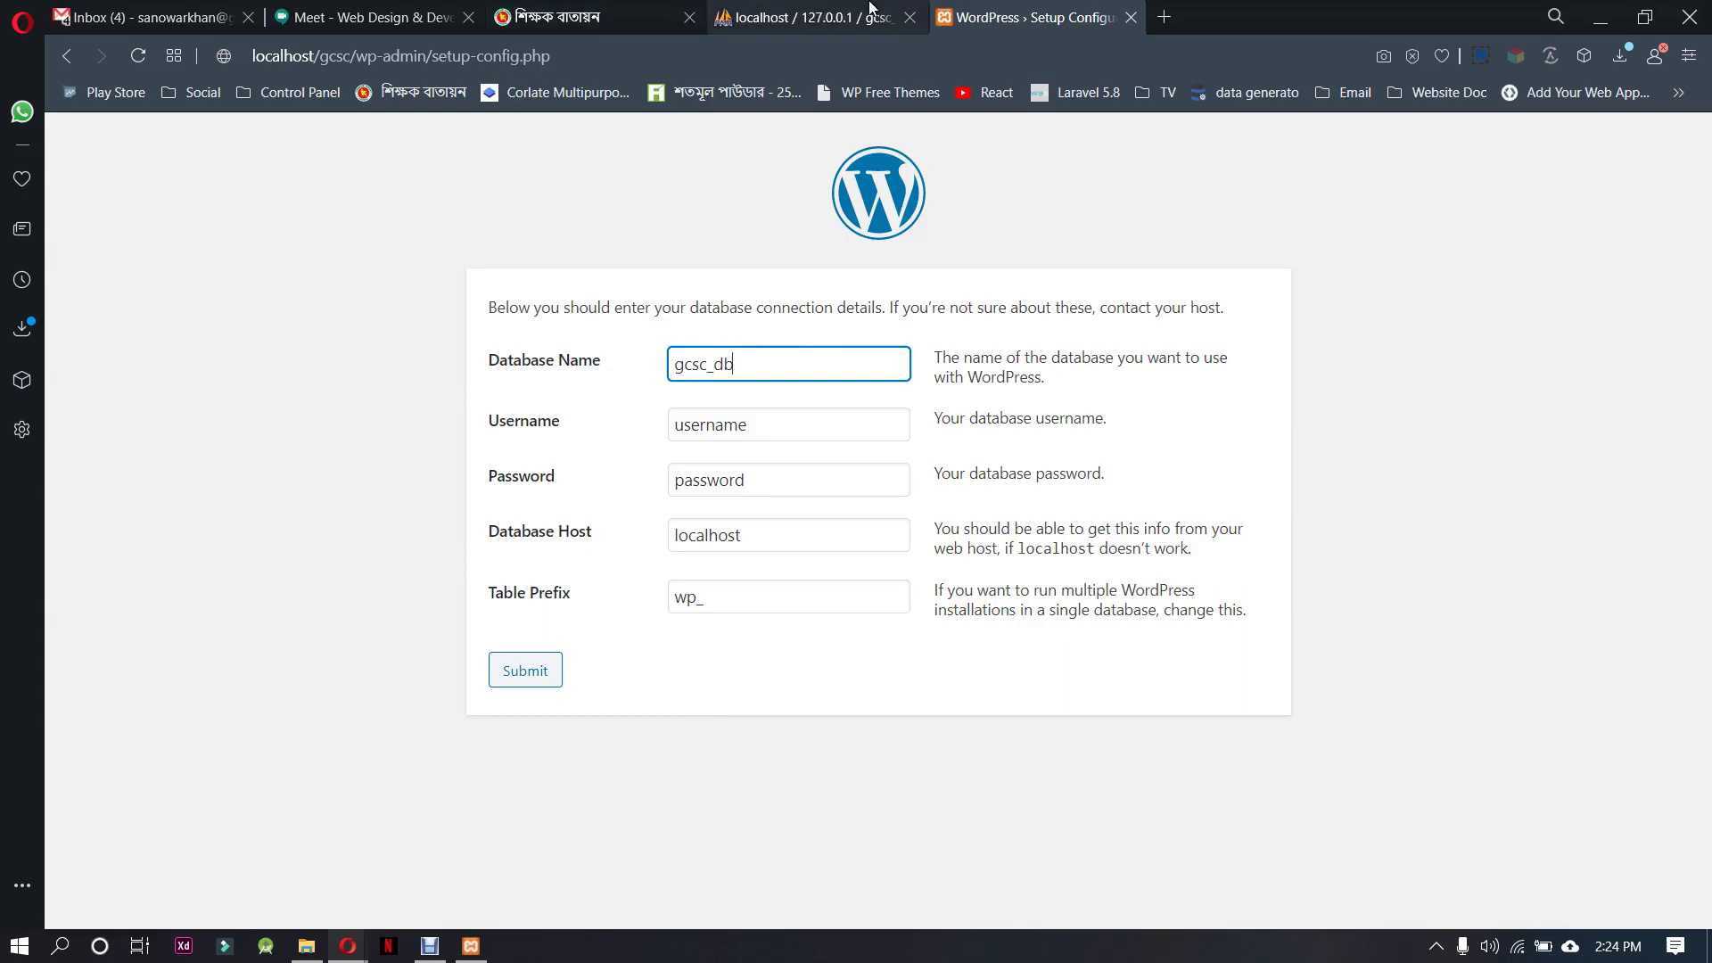
click(870, 13)
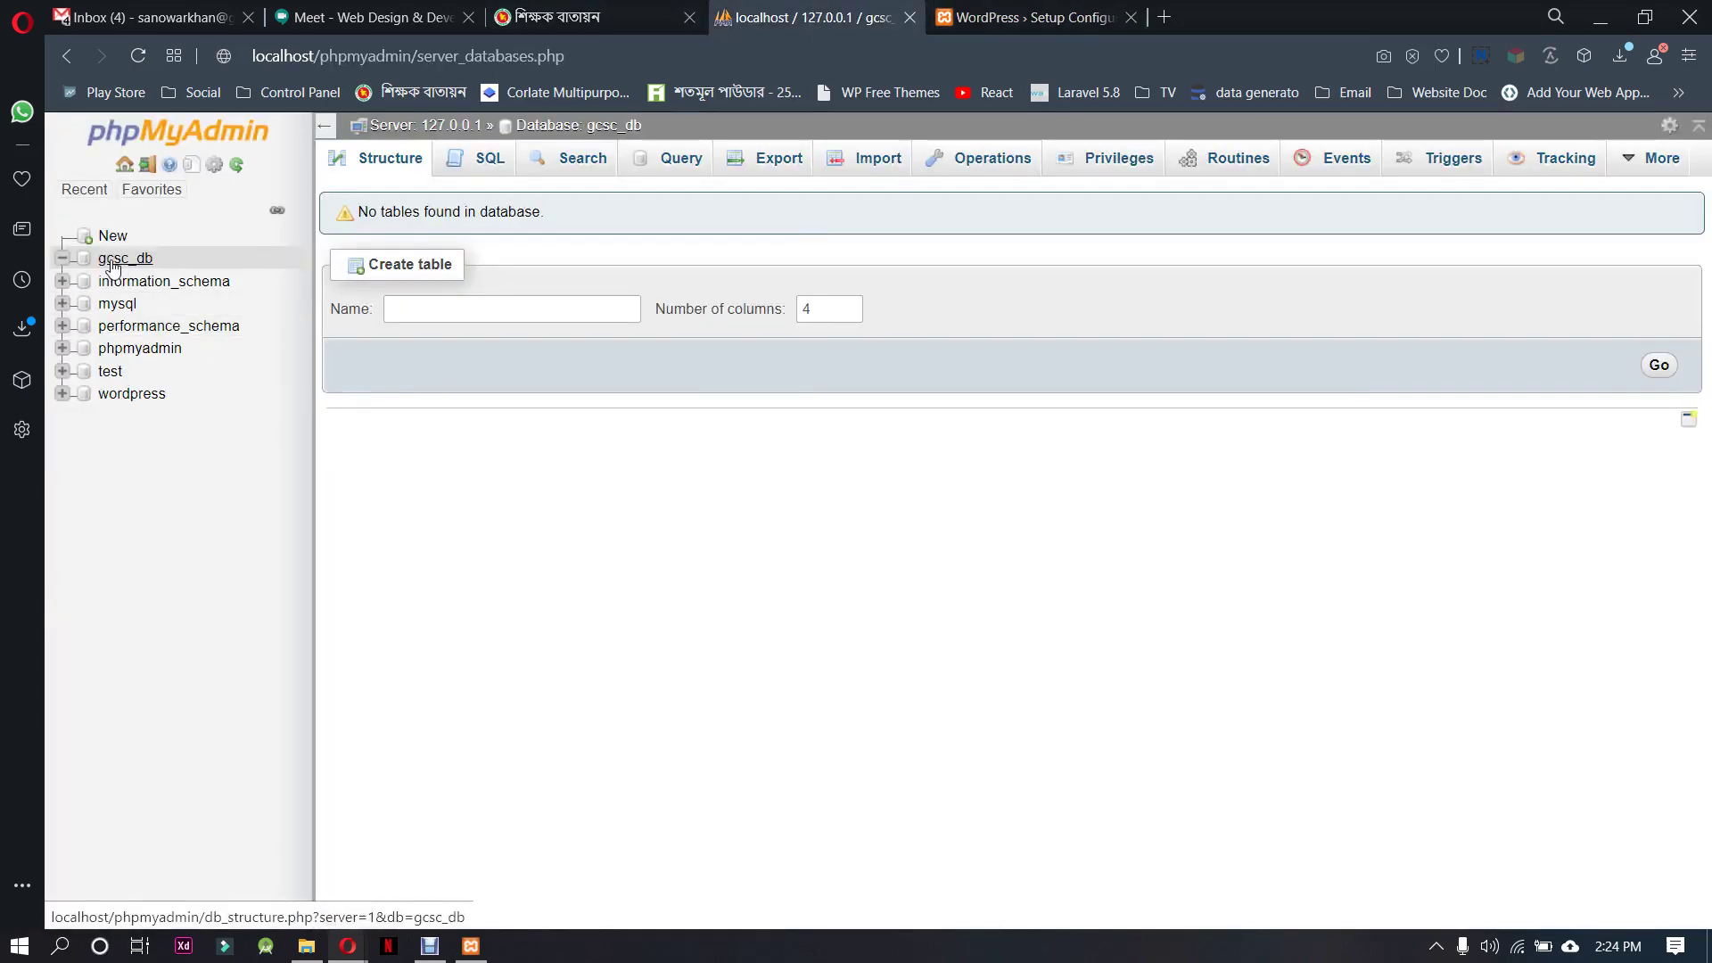
click(1035, 17)
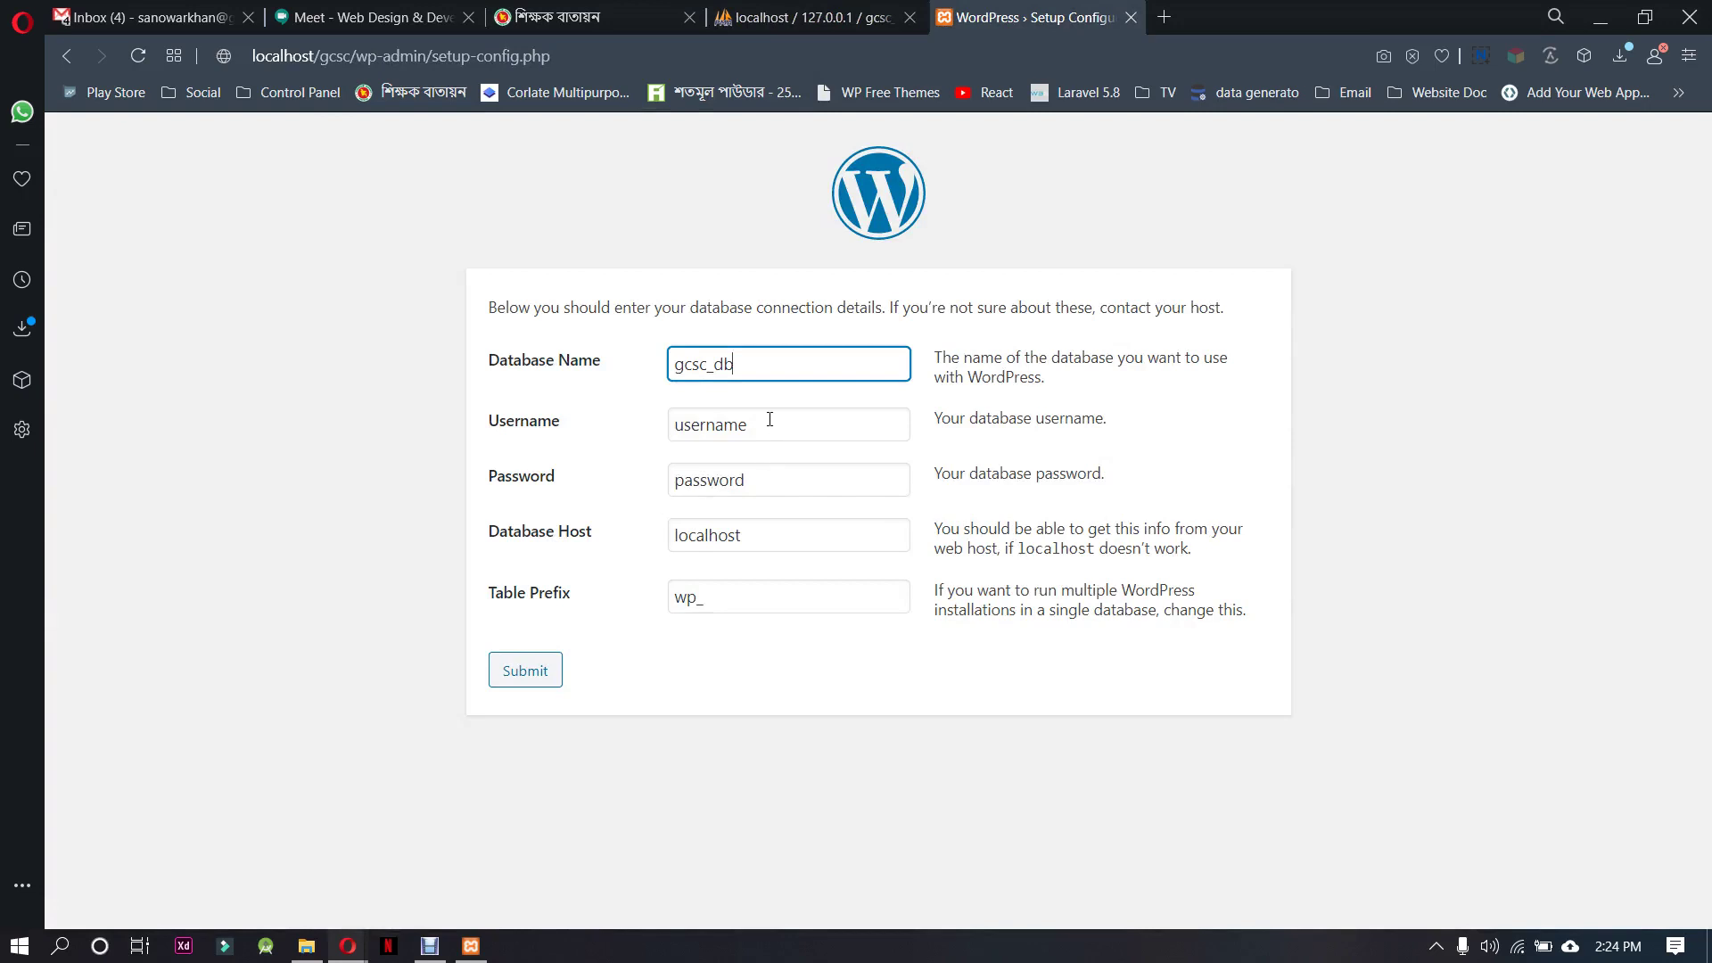
Enter username root, a blank password and table prefix sc_, then submit
double_click(671, 424)
text(root)
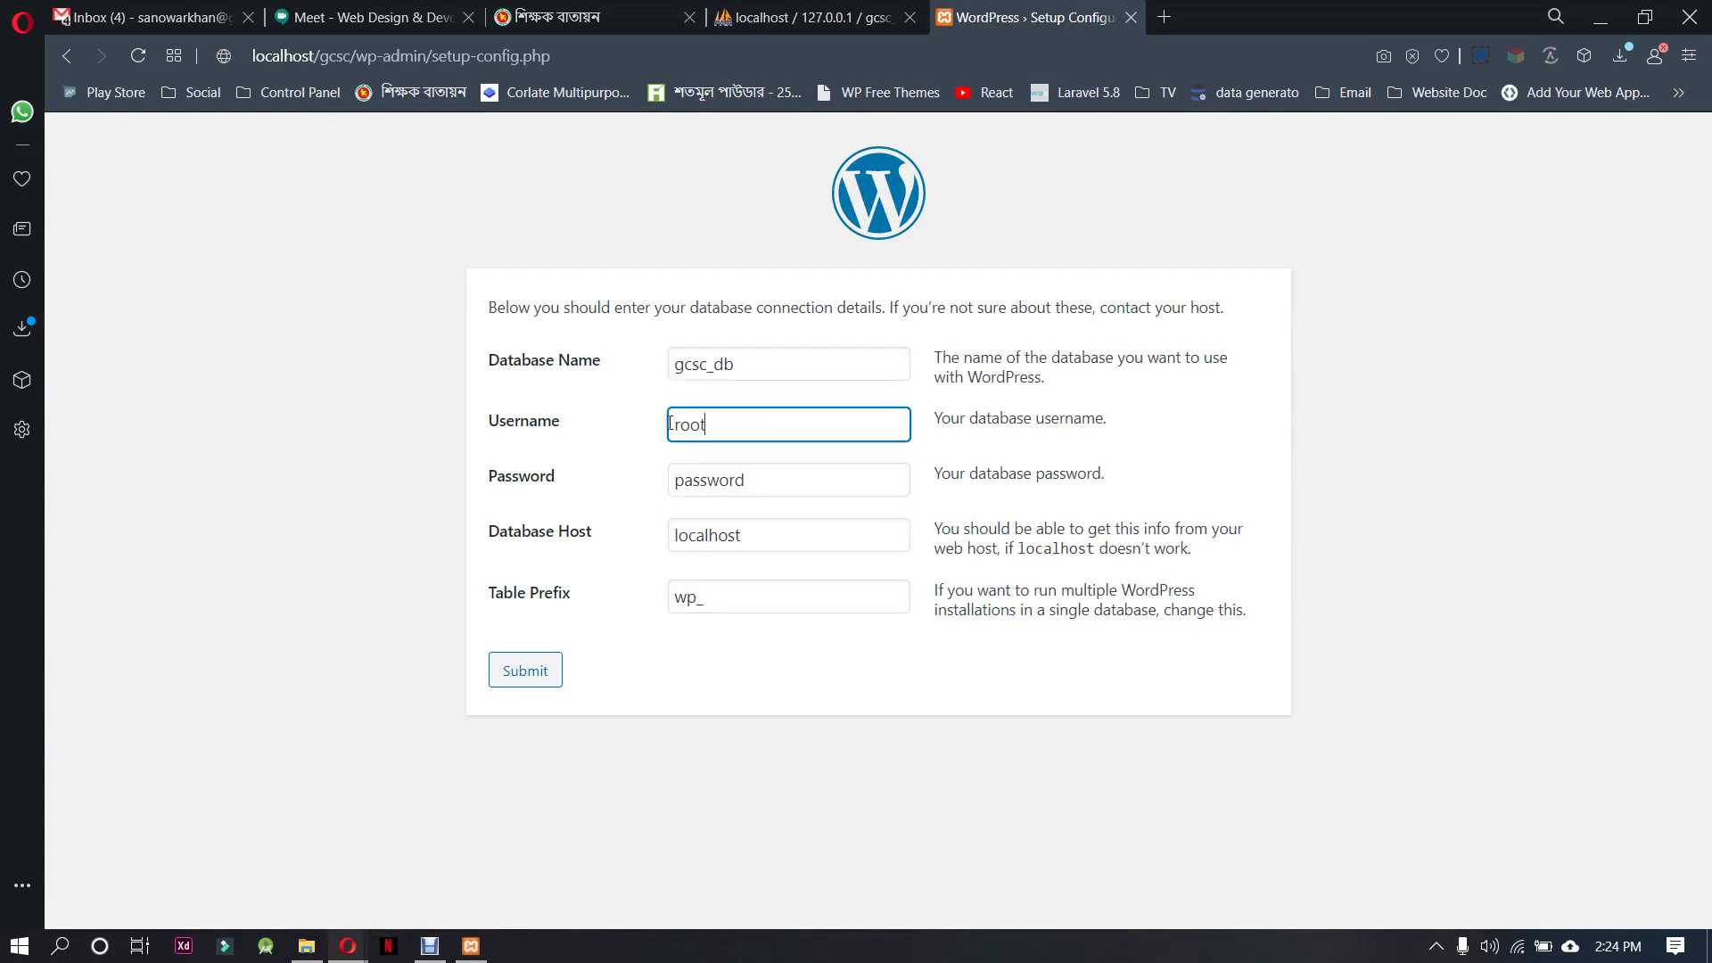
double_click(809, 480)
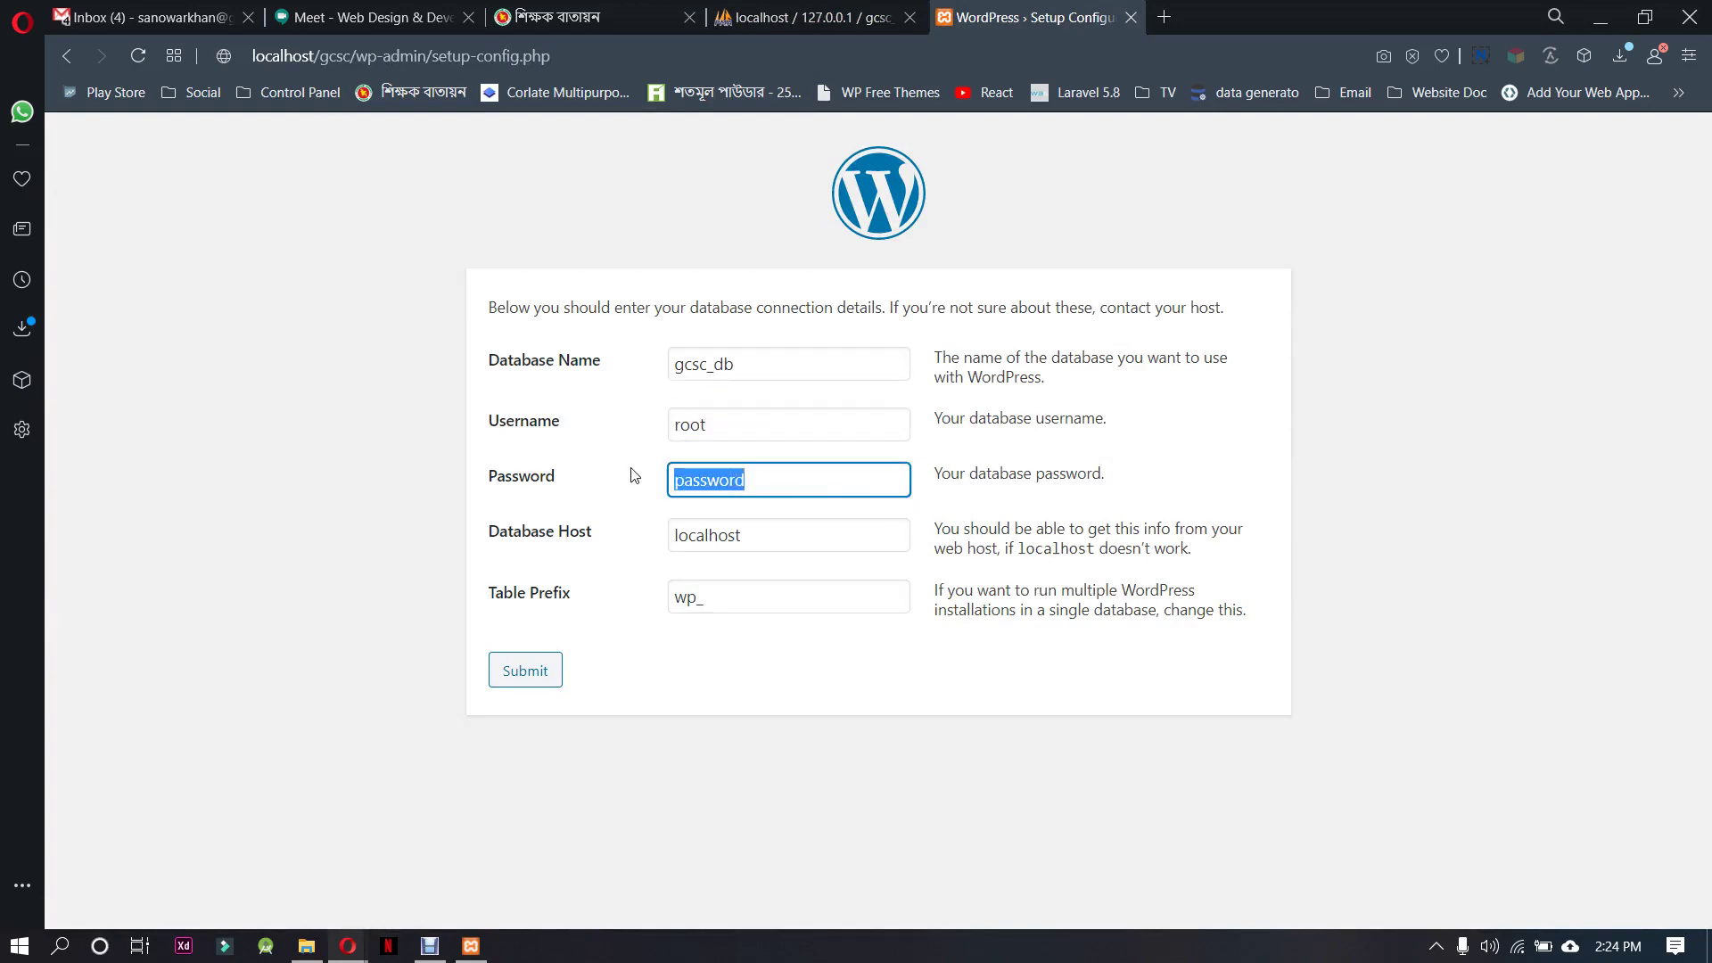
key(BackSpace)
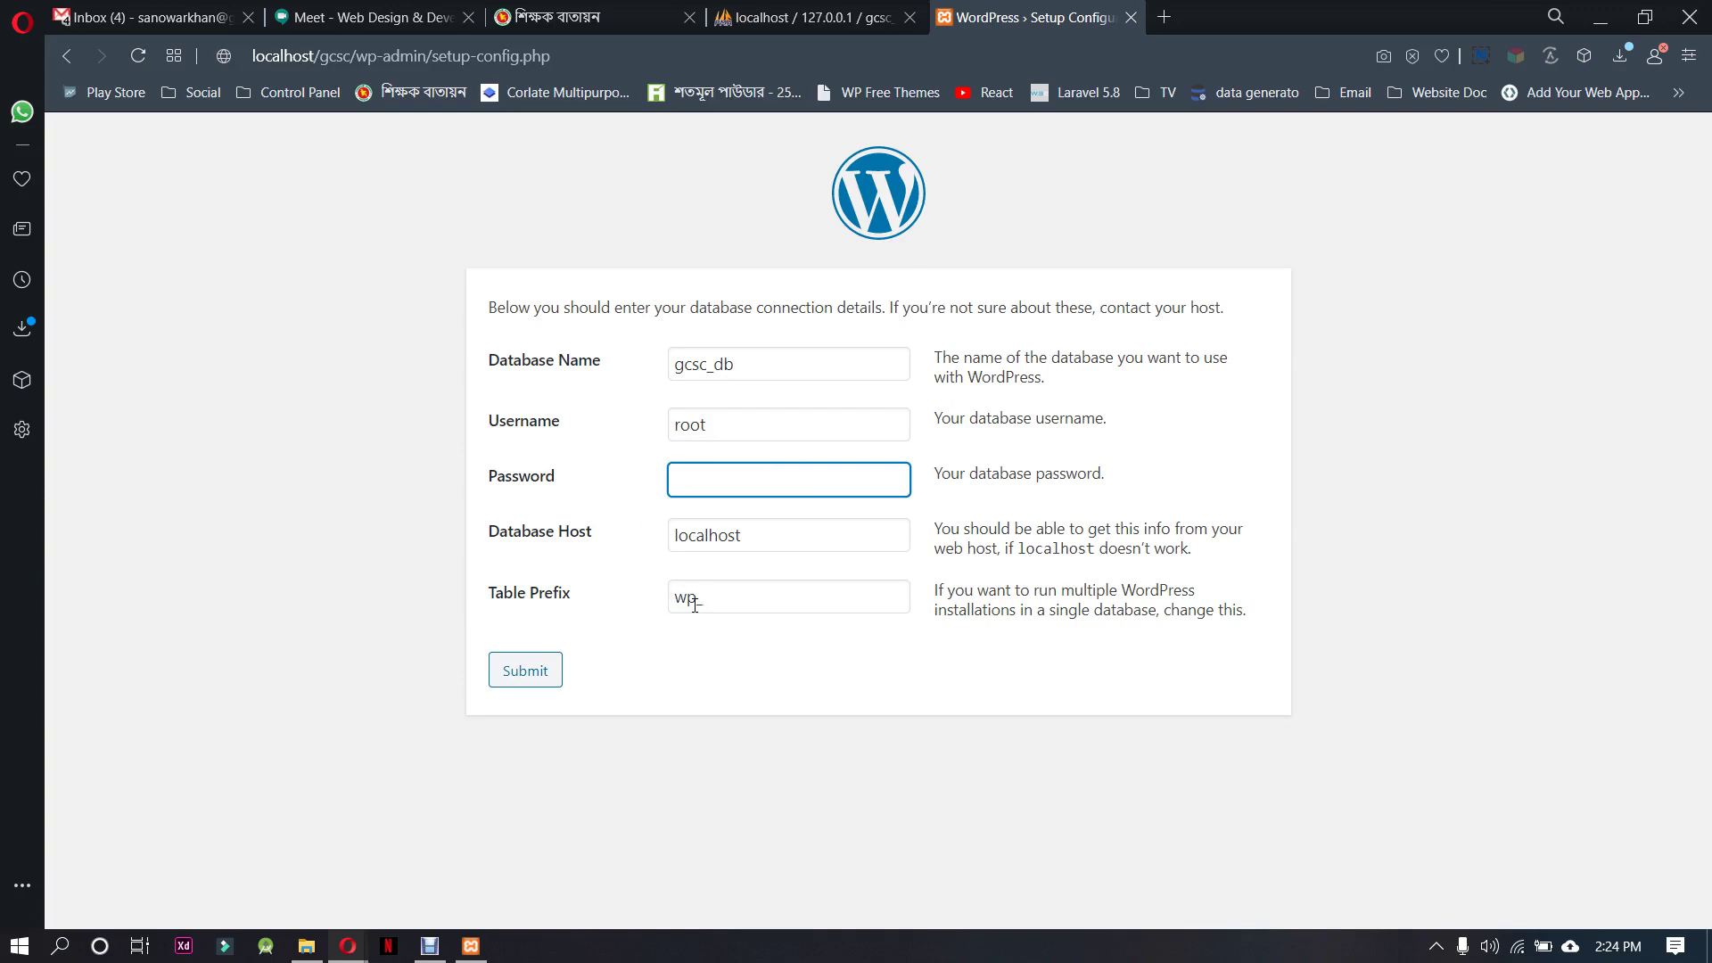
double_click(695, 606)
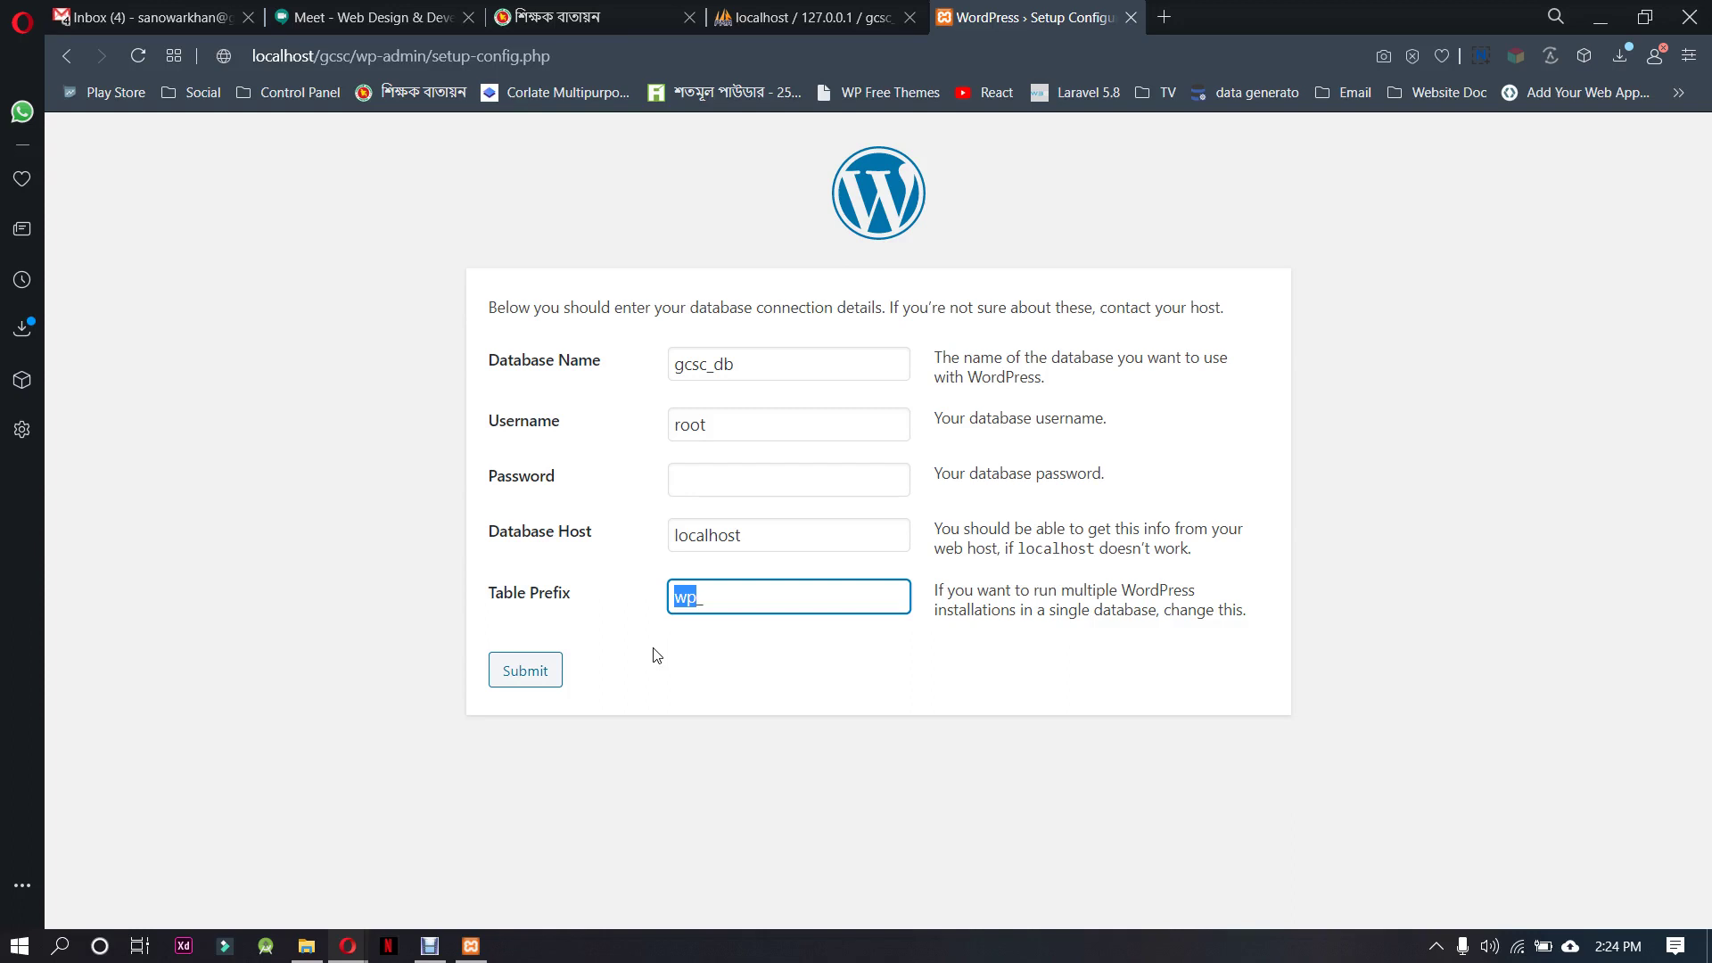
text(sc_)
click(693, 604)
drag(689, 600, 671, 601)
click(535, 681)
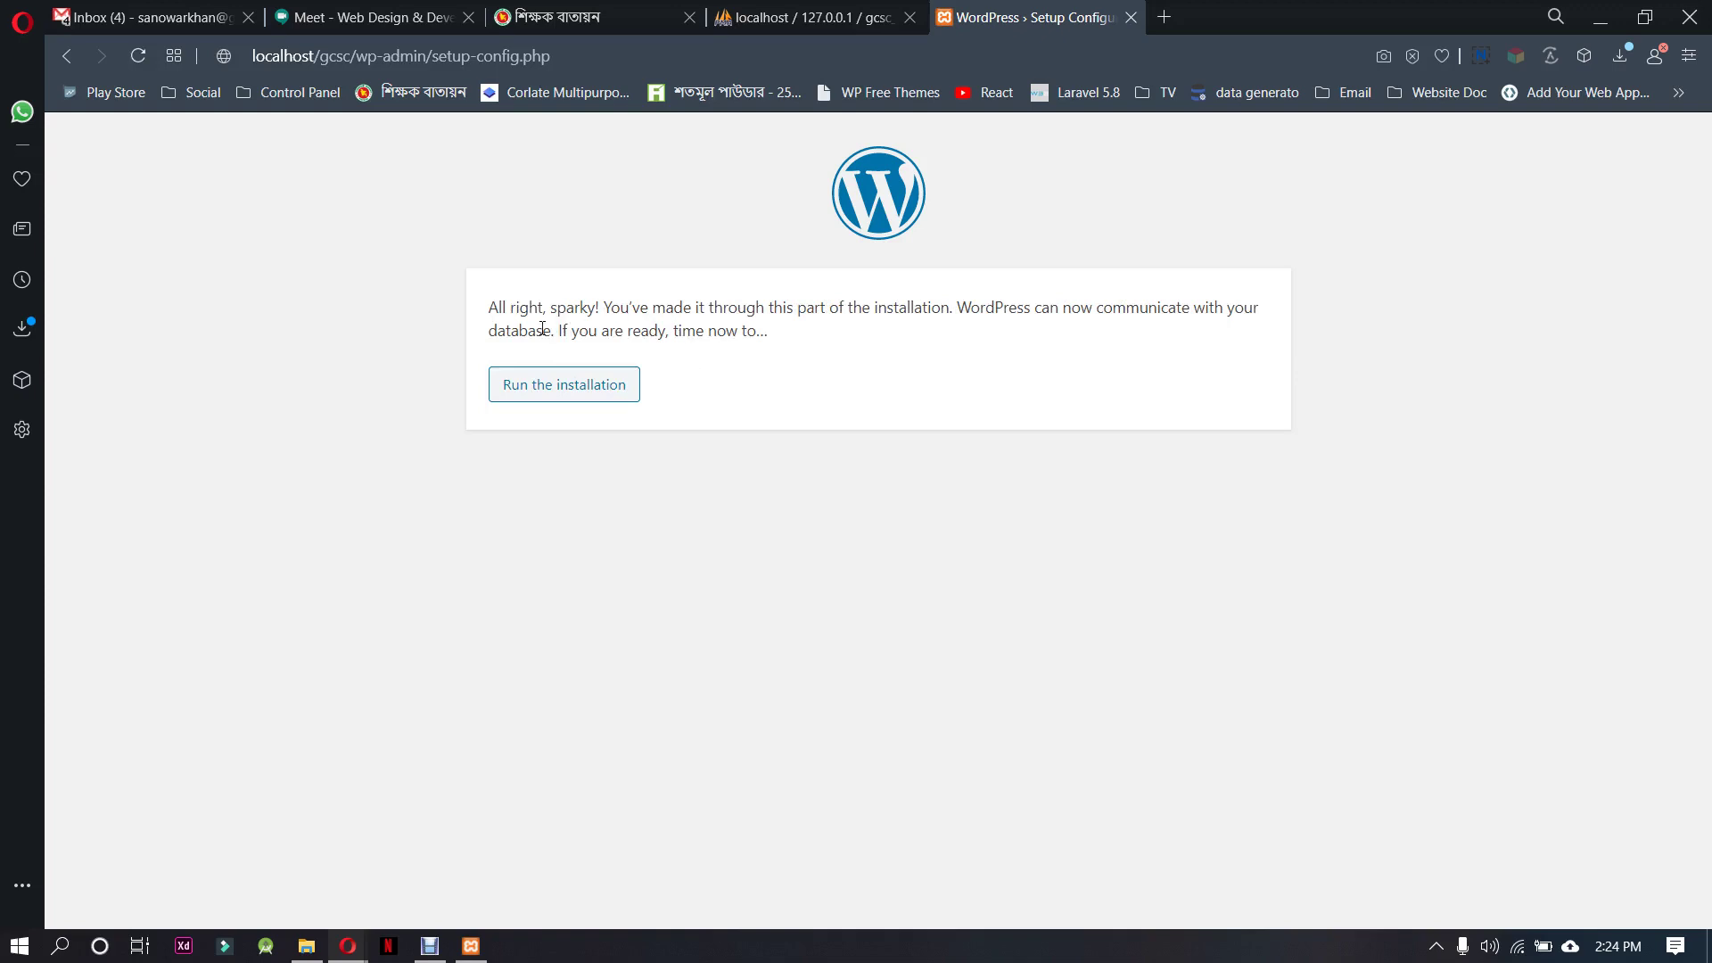
Run the installation, then view the Sign Board and school image emails in Gmail
click(577, 396)
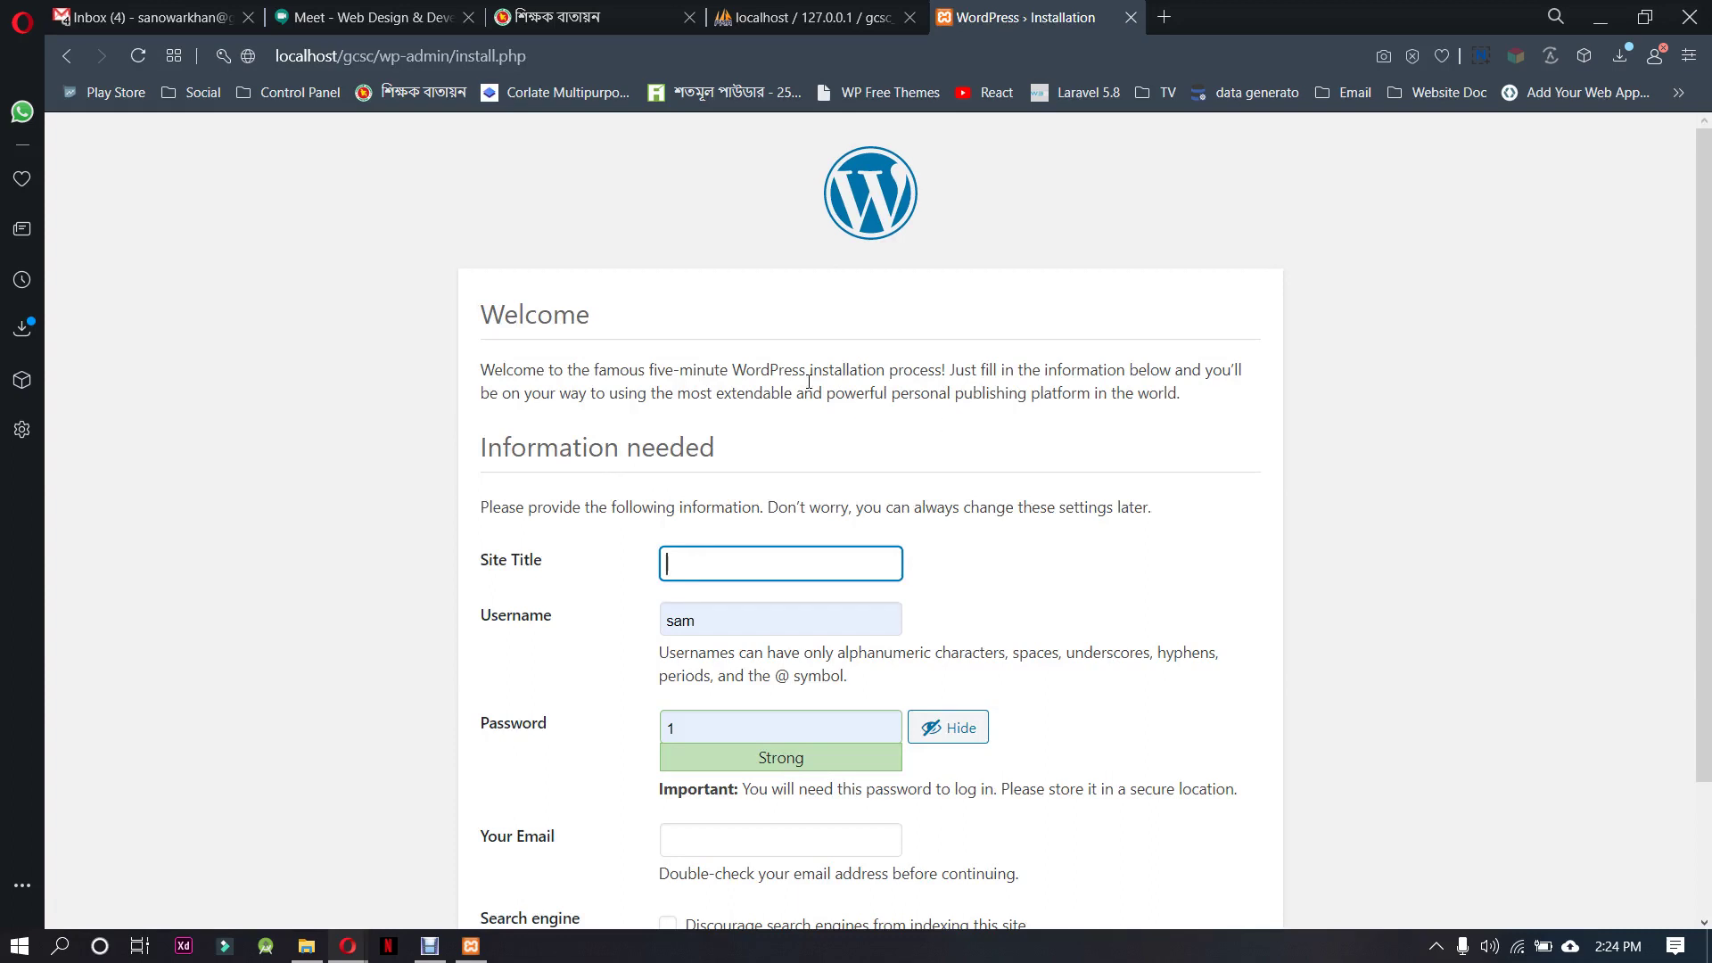
scroll(780, 399, down, 2)
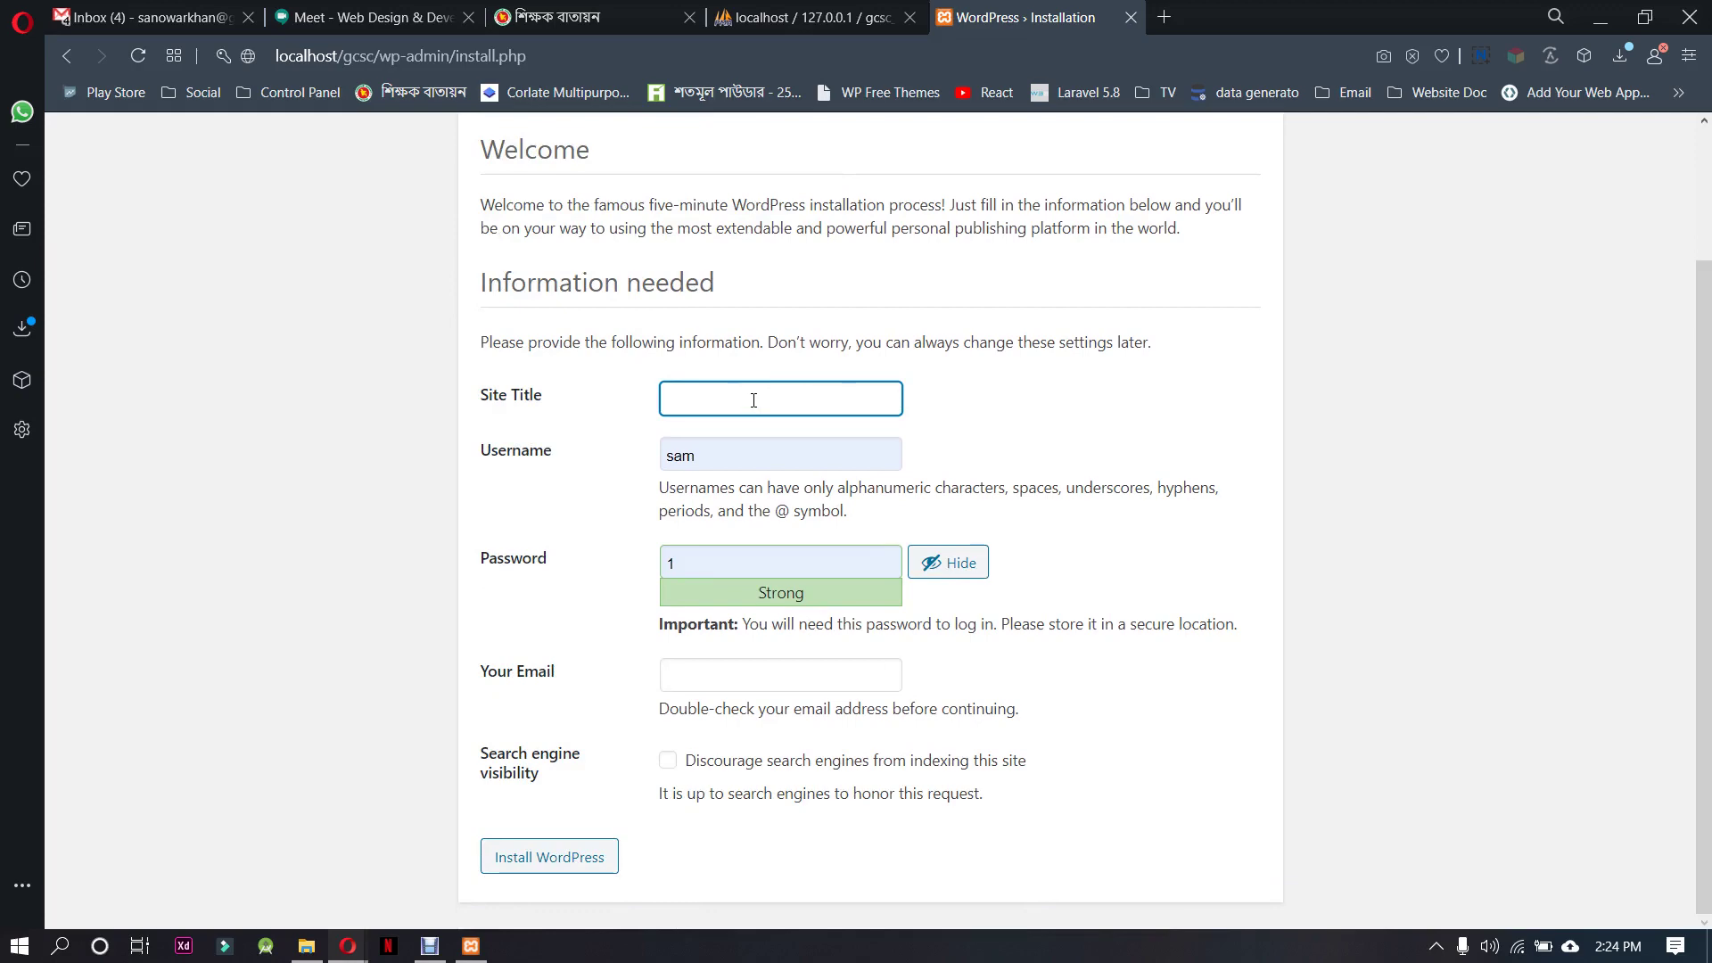
click(147, 17)
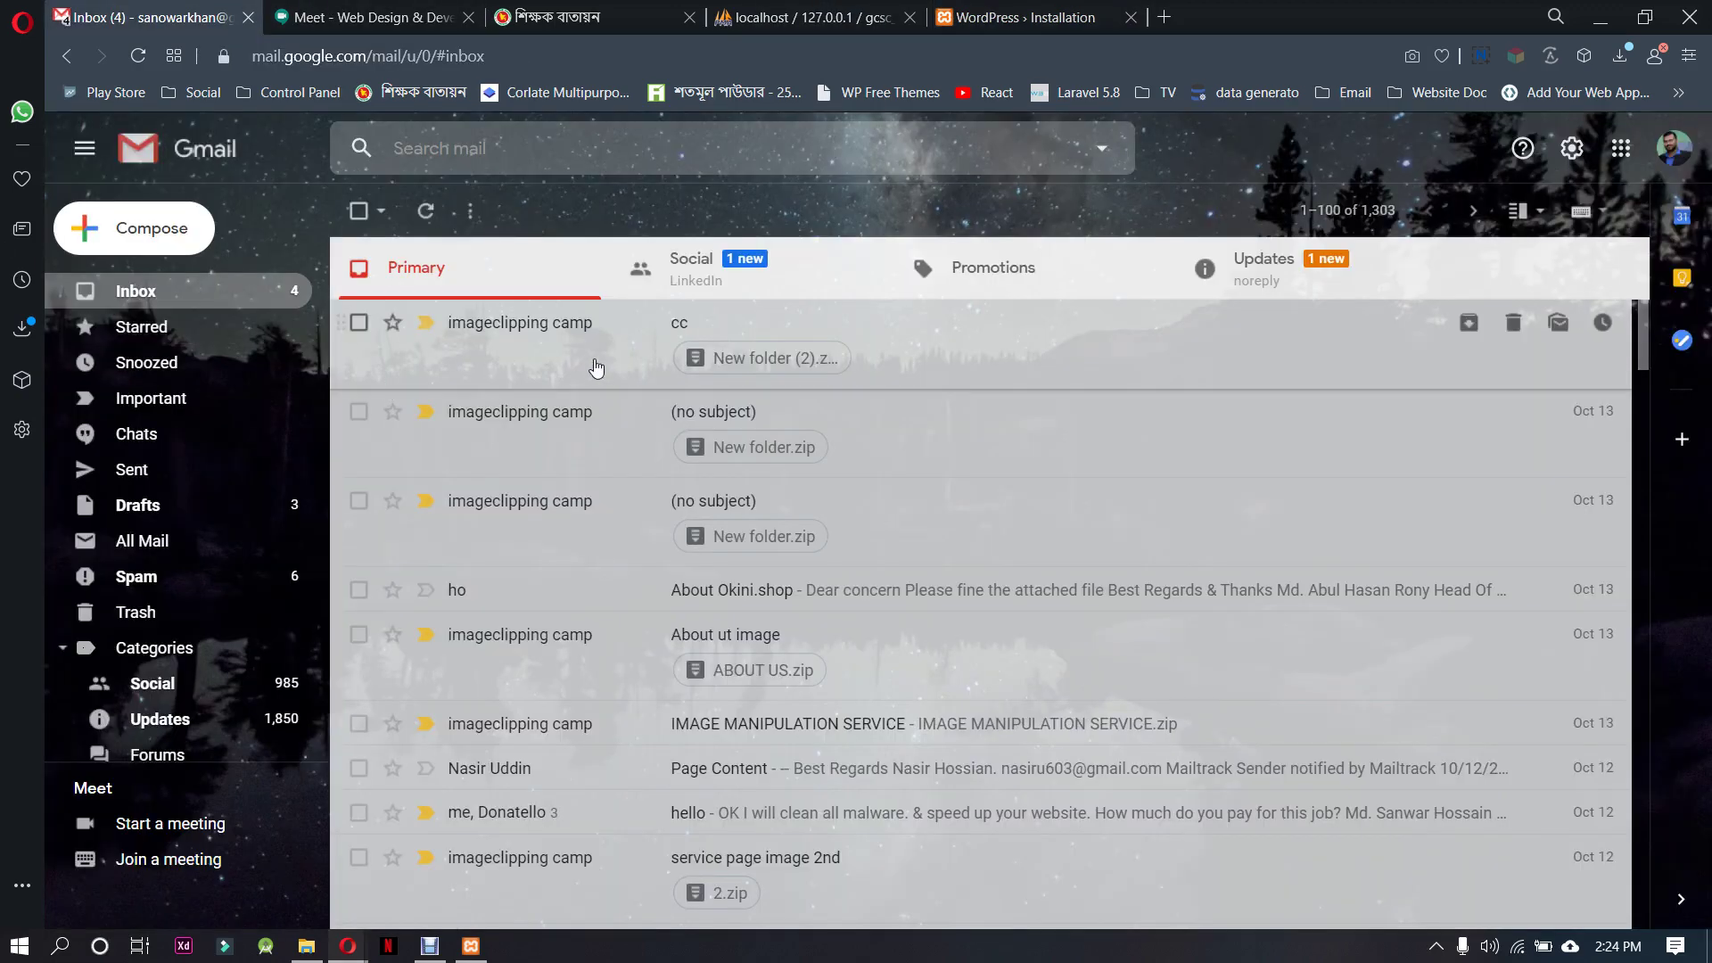
scroll(593, 696, down, 5)
scroll(598, 678, down, 3)
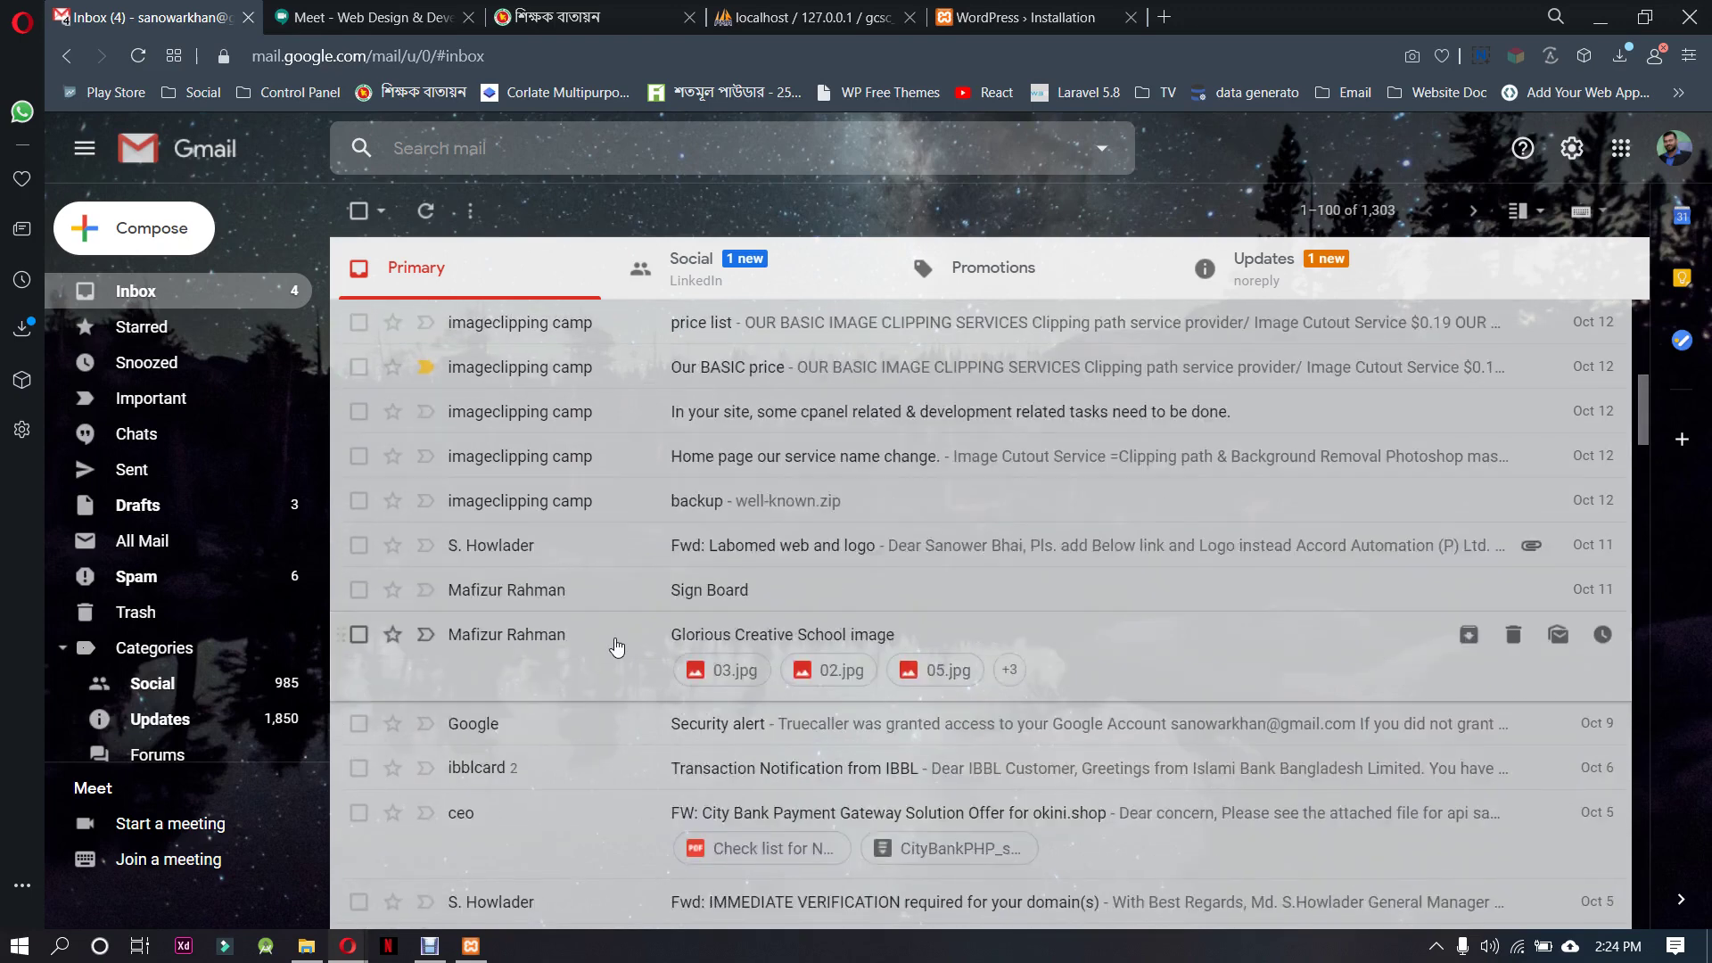
click(625, 606)
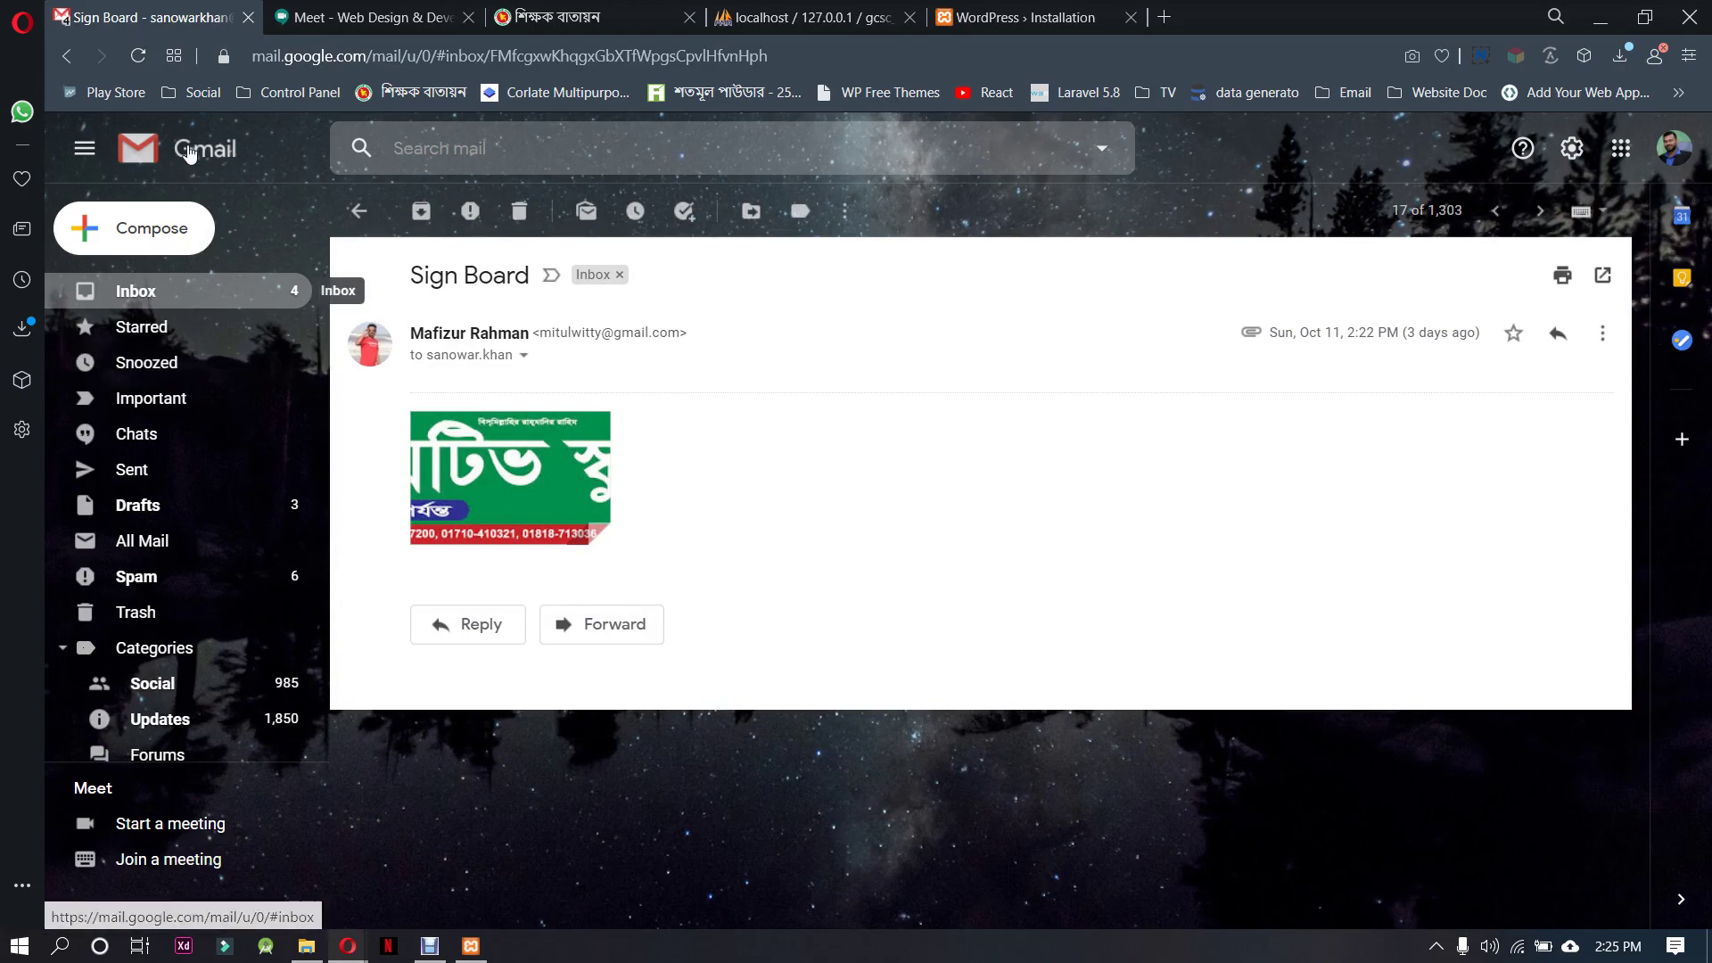
click(359, 210)
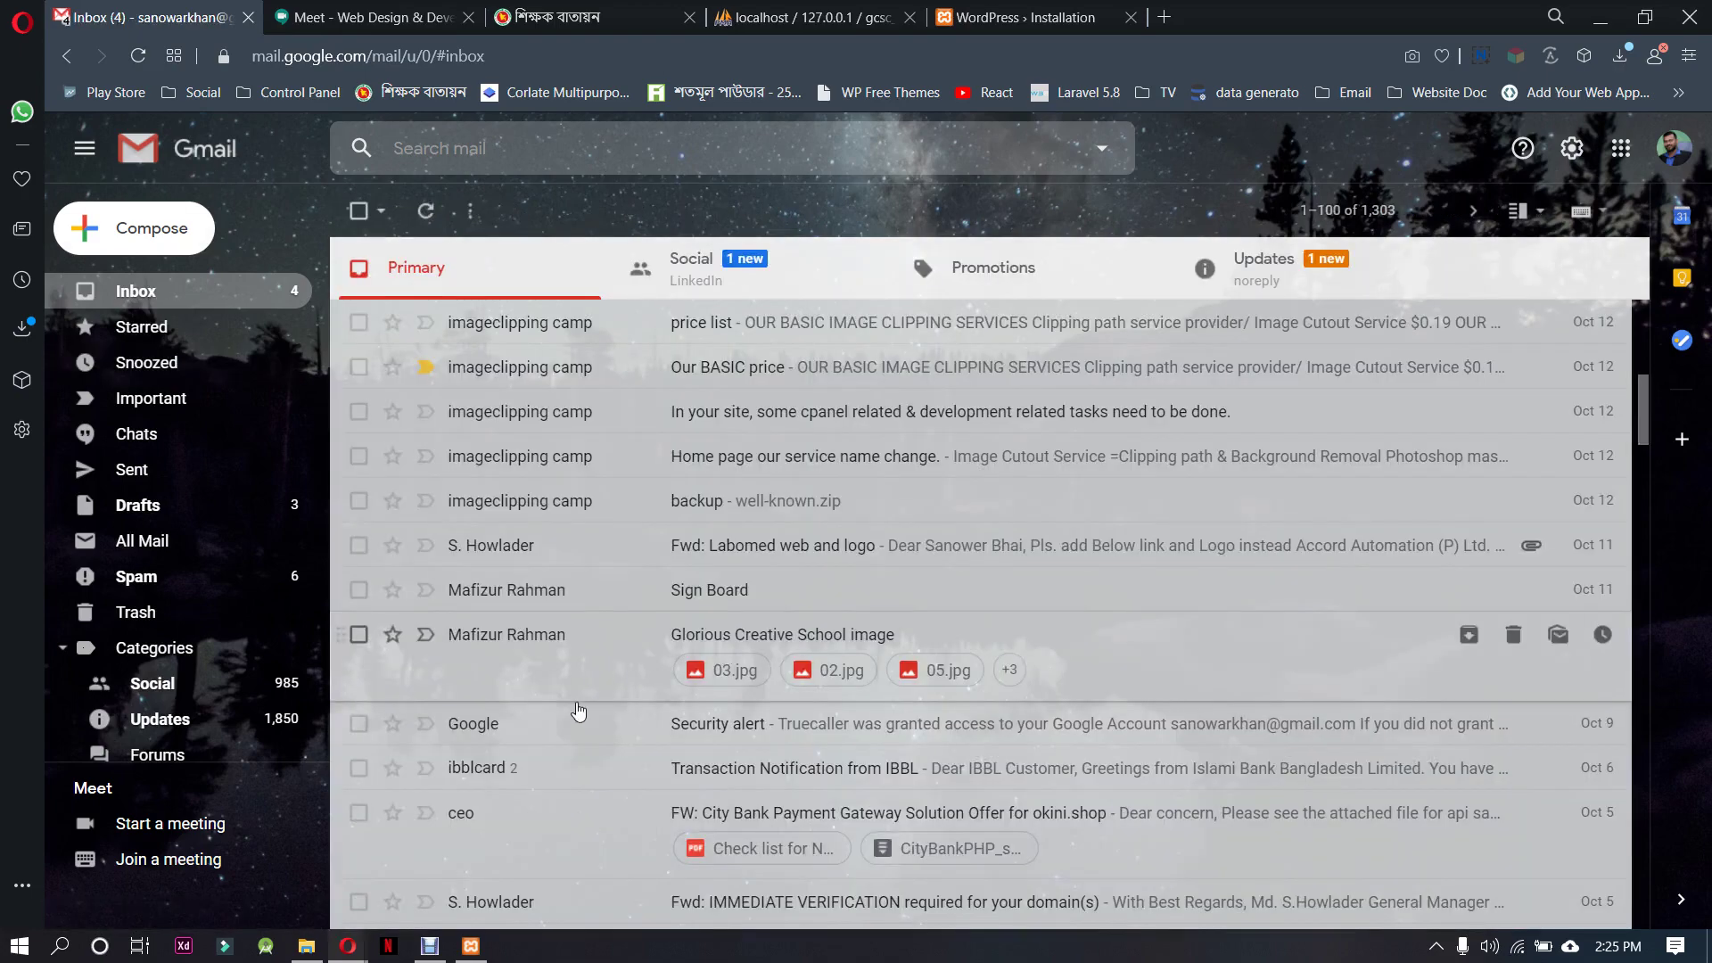
click(594, 676)
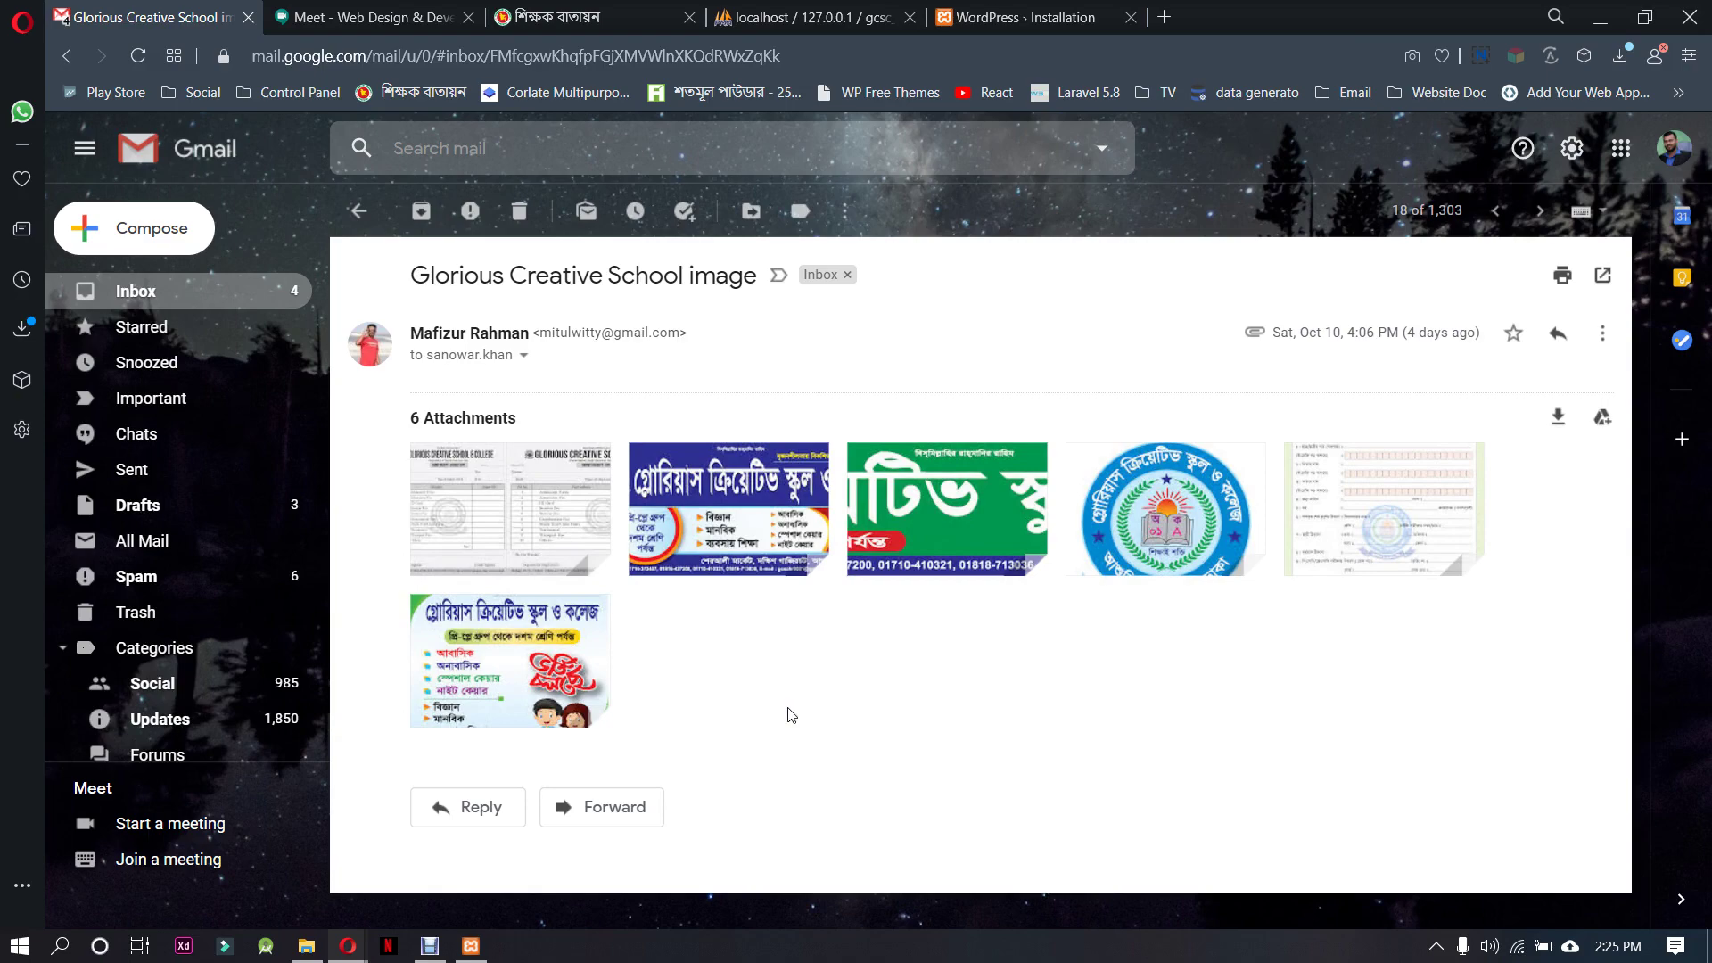
click(981, 17)
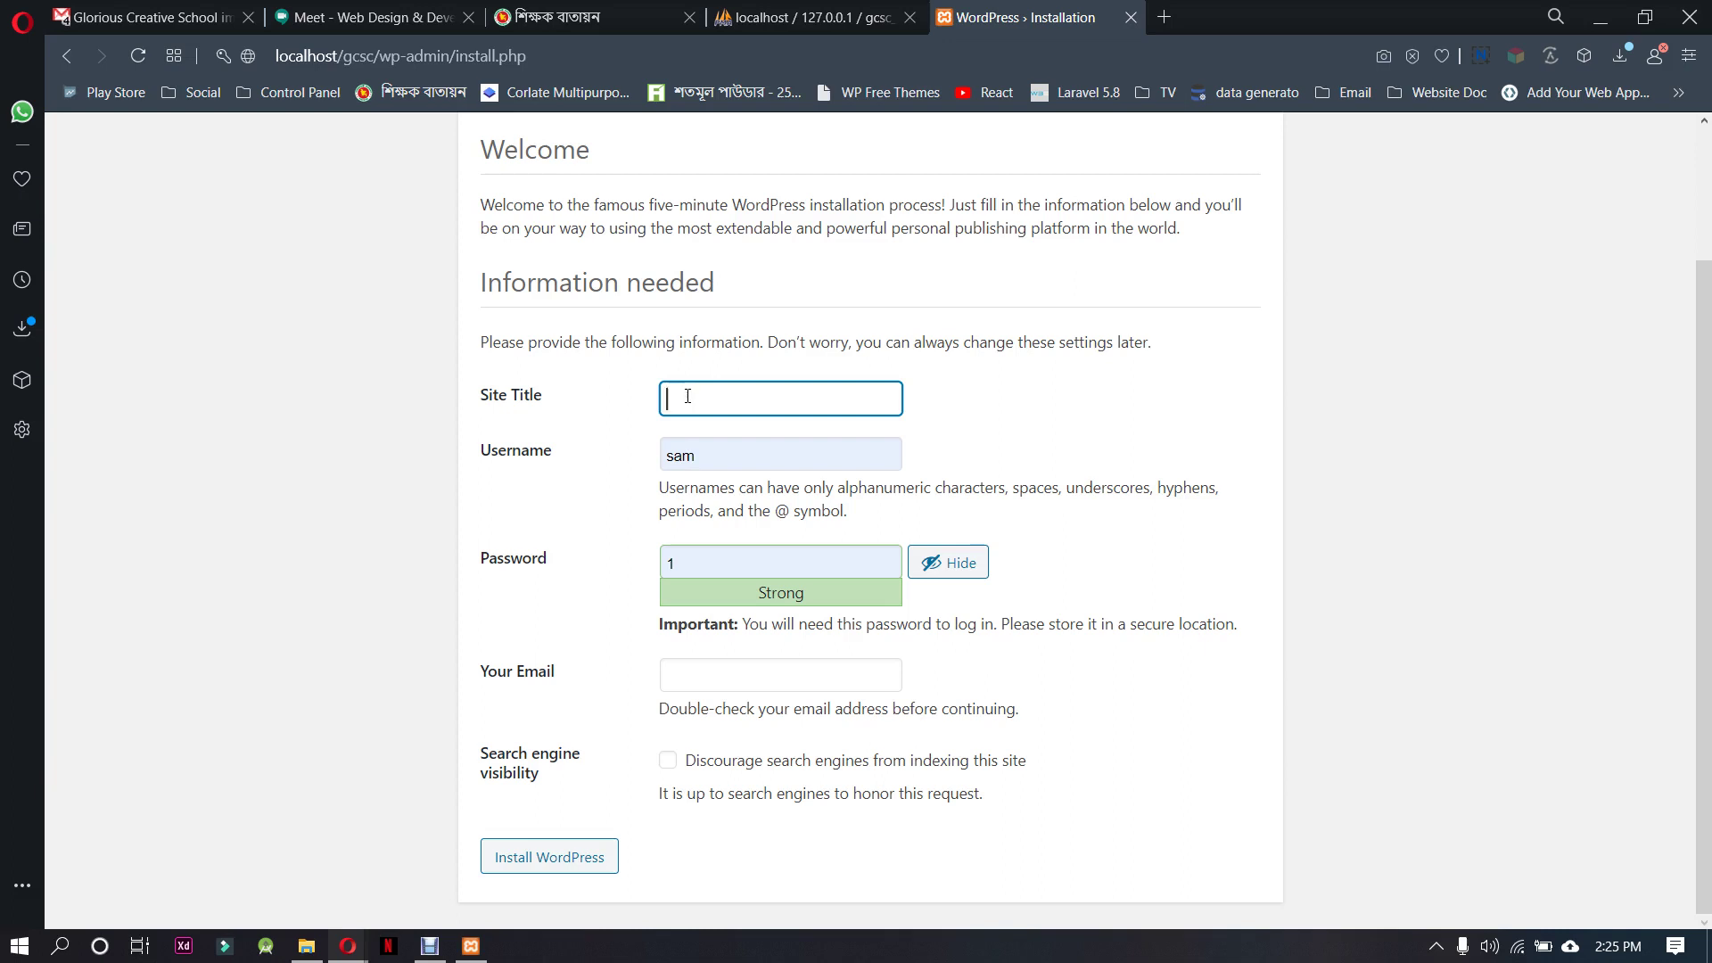
Enter site title 'Glorias Creative School & College', username admin, and a confirmed weak password
text(Glorias)
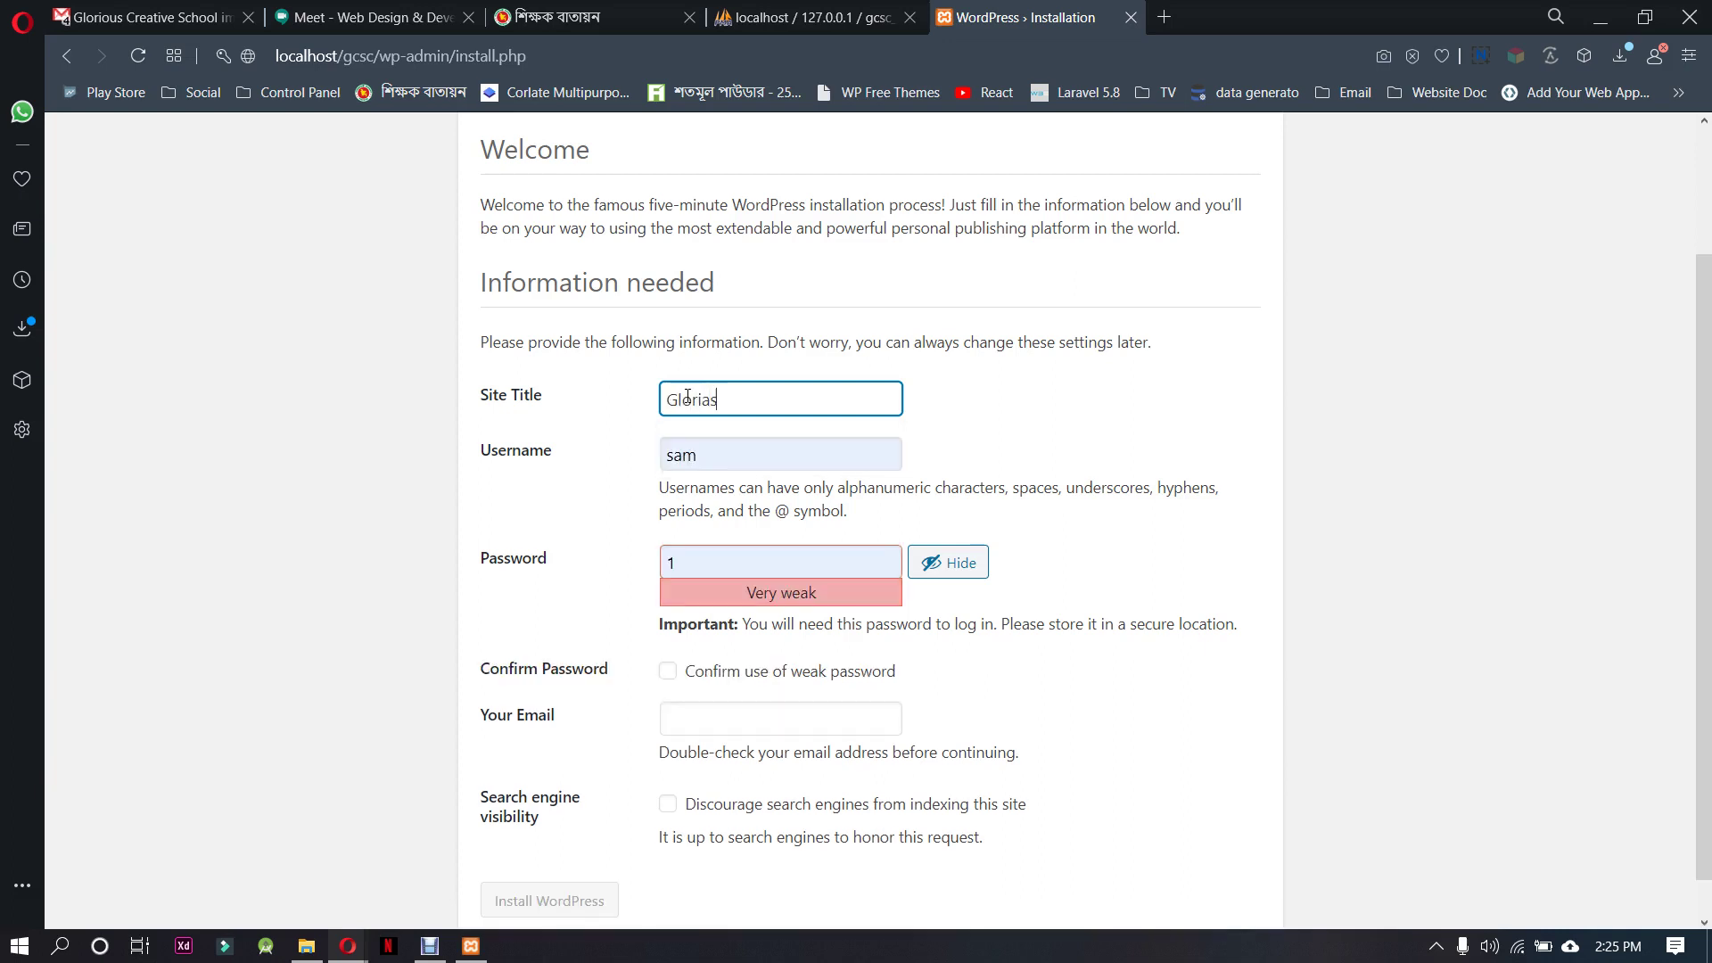
text( Creative School & College)
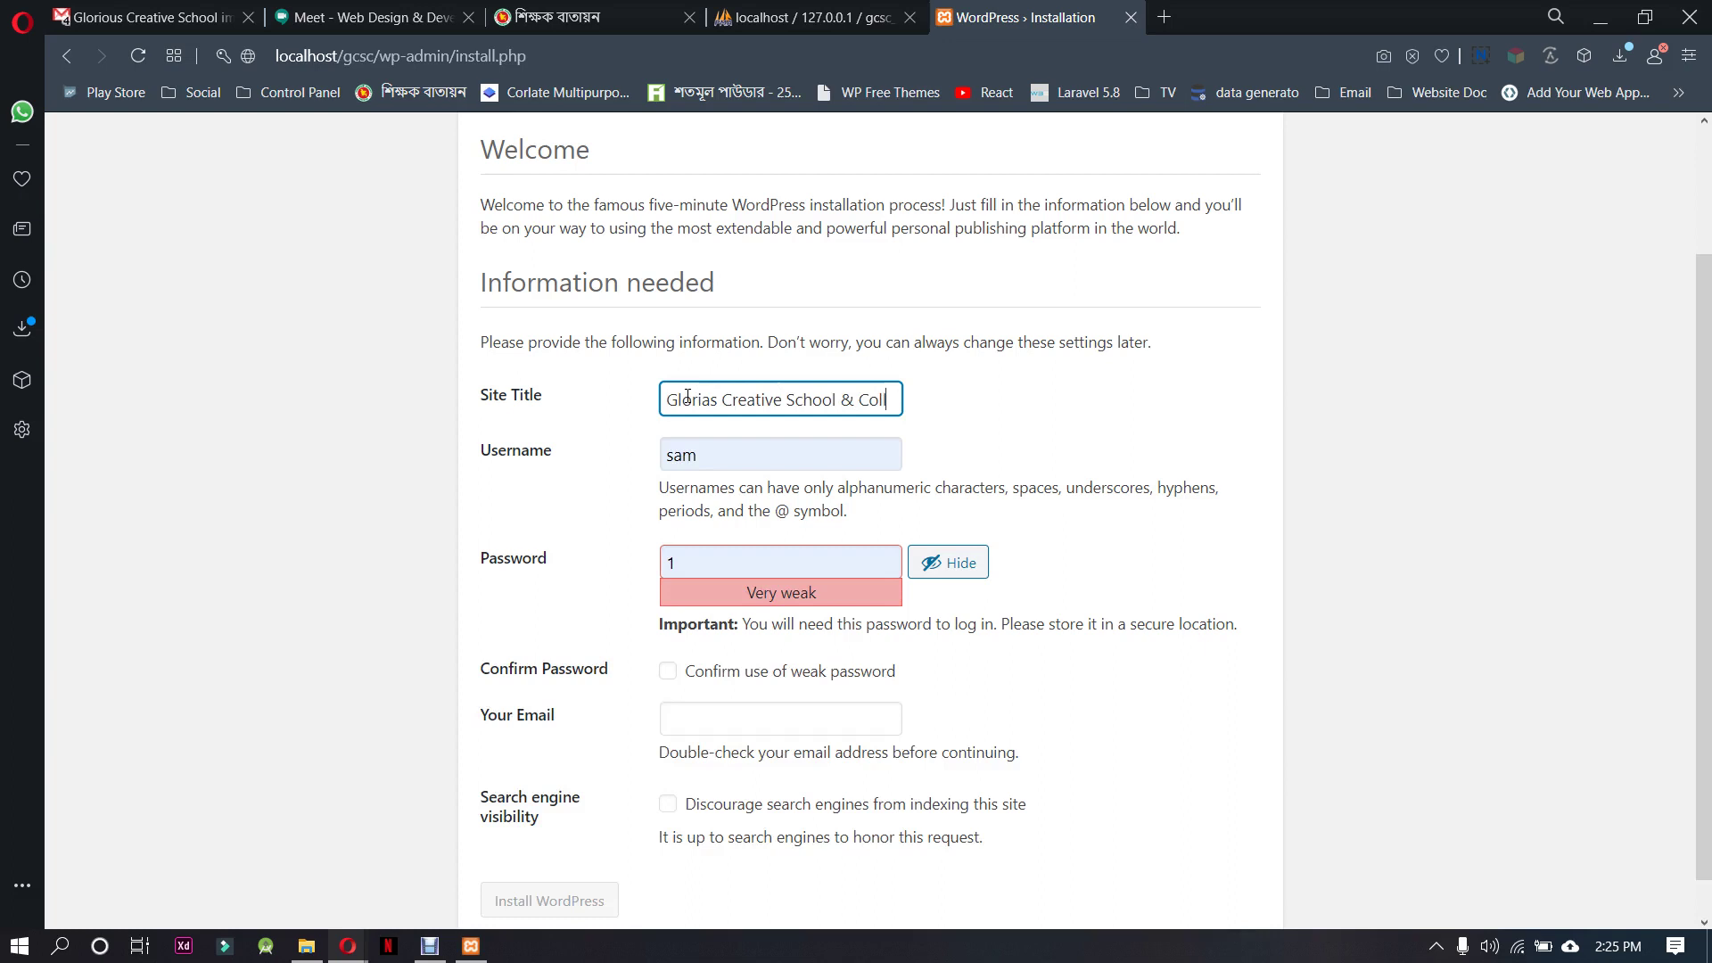
double_click(752, 464)
text(admin)
key(Tab)
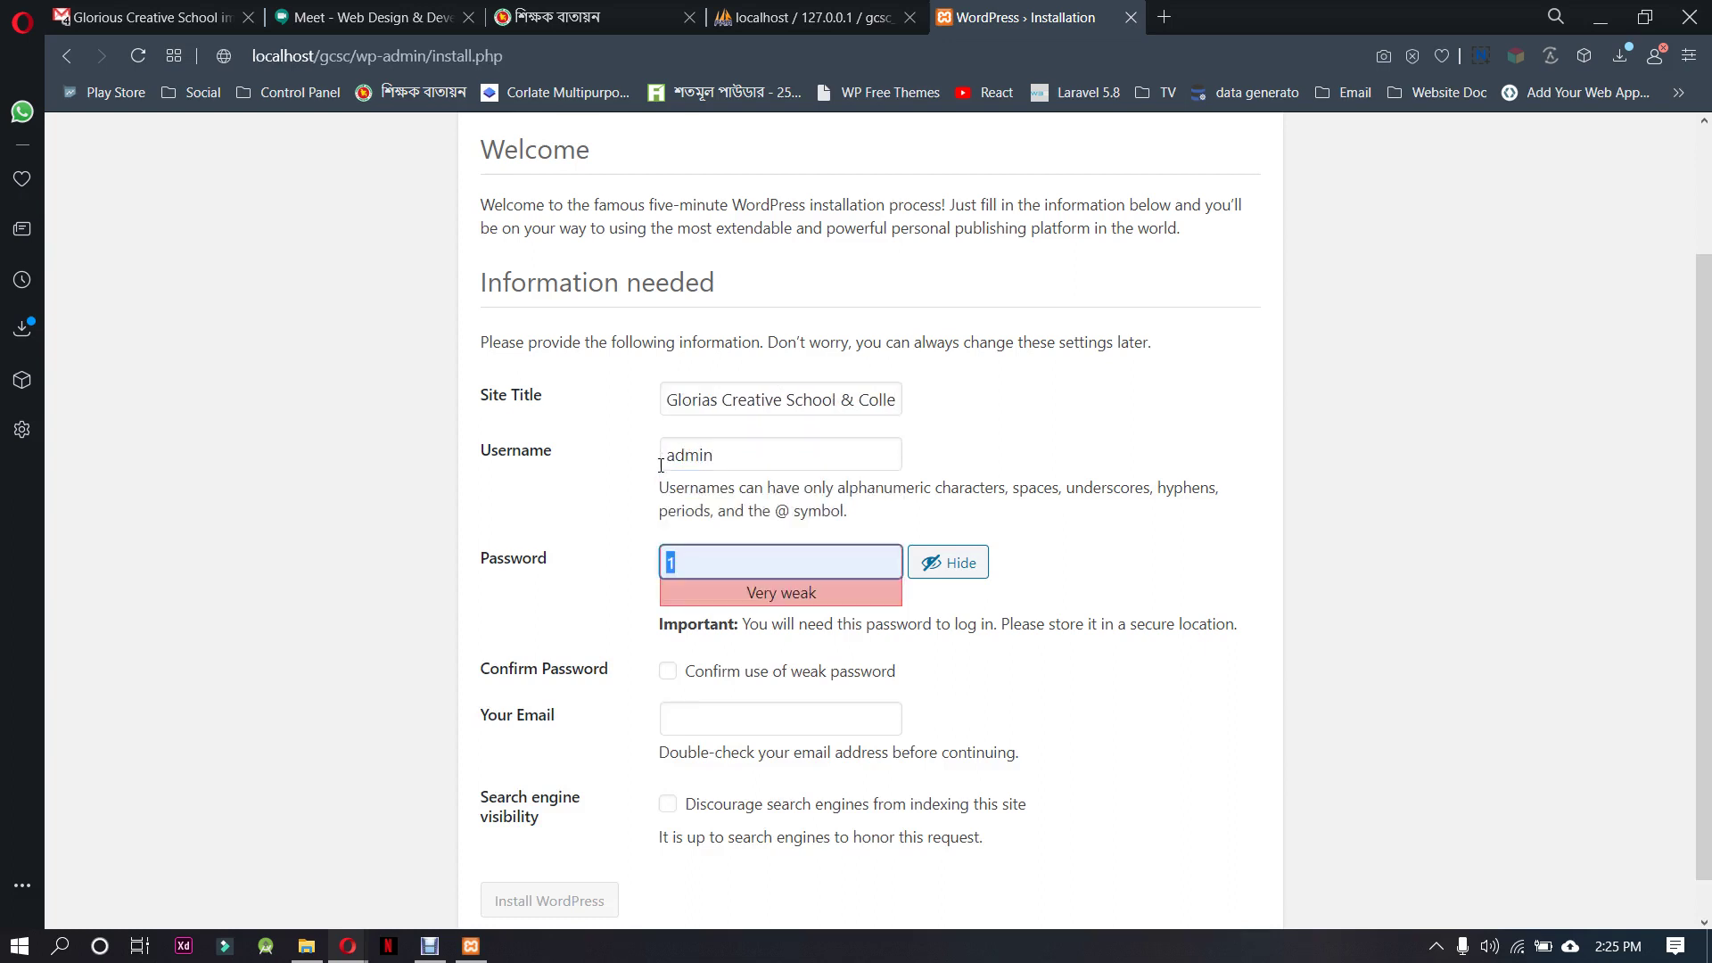
key(BackSpace)
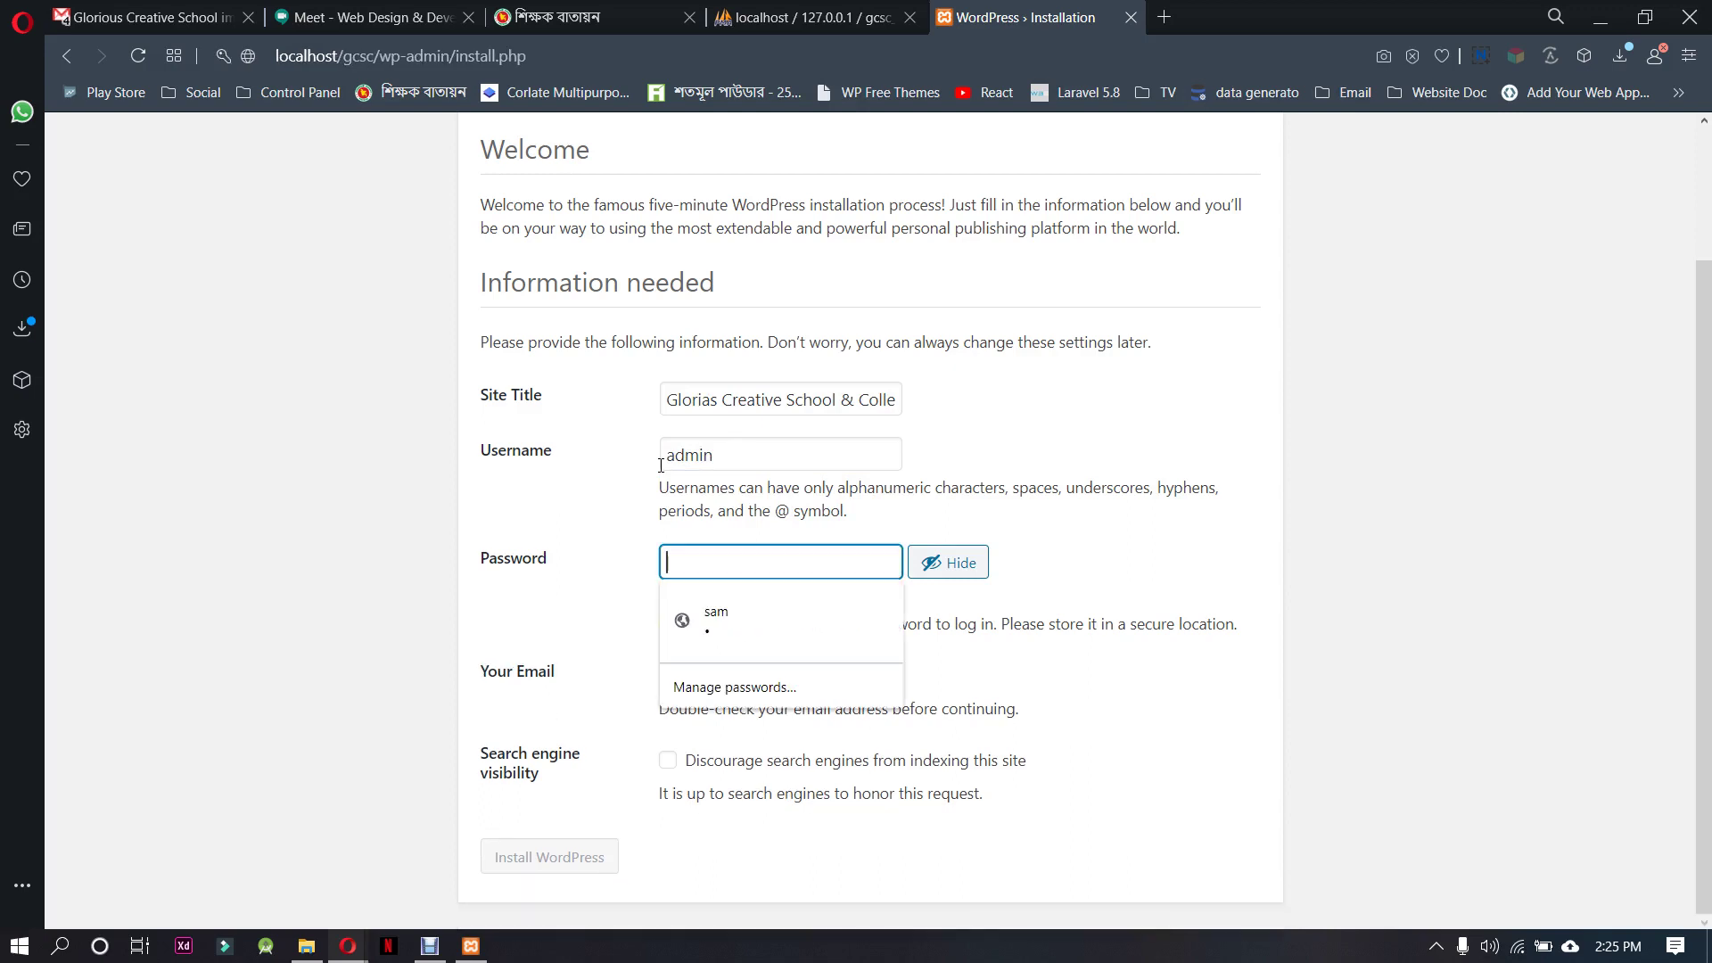
text(admin)
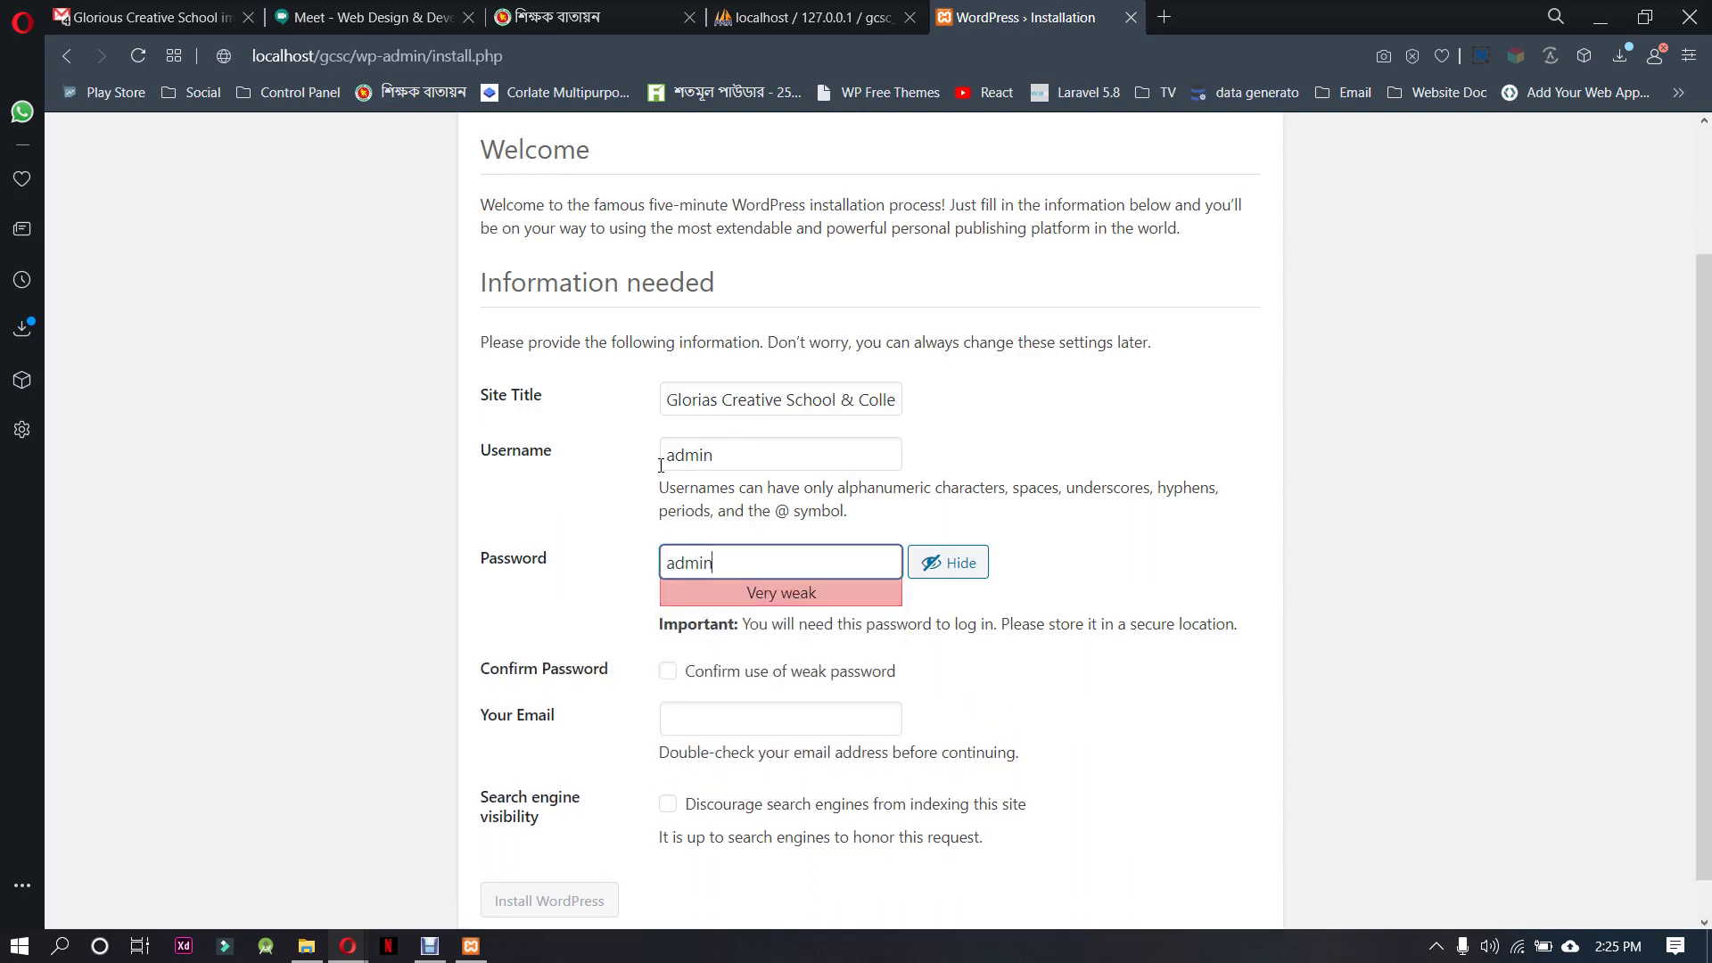
scroll(806, 655, down, 1)
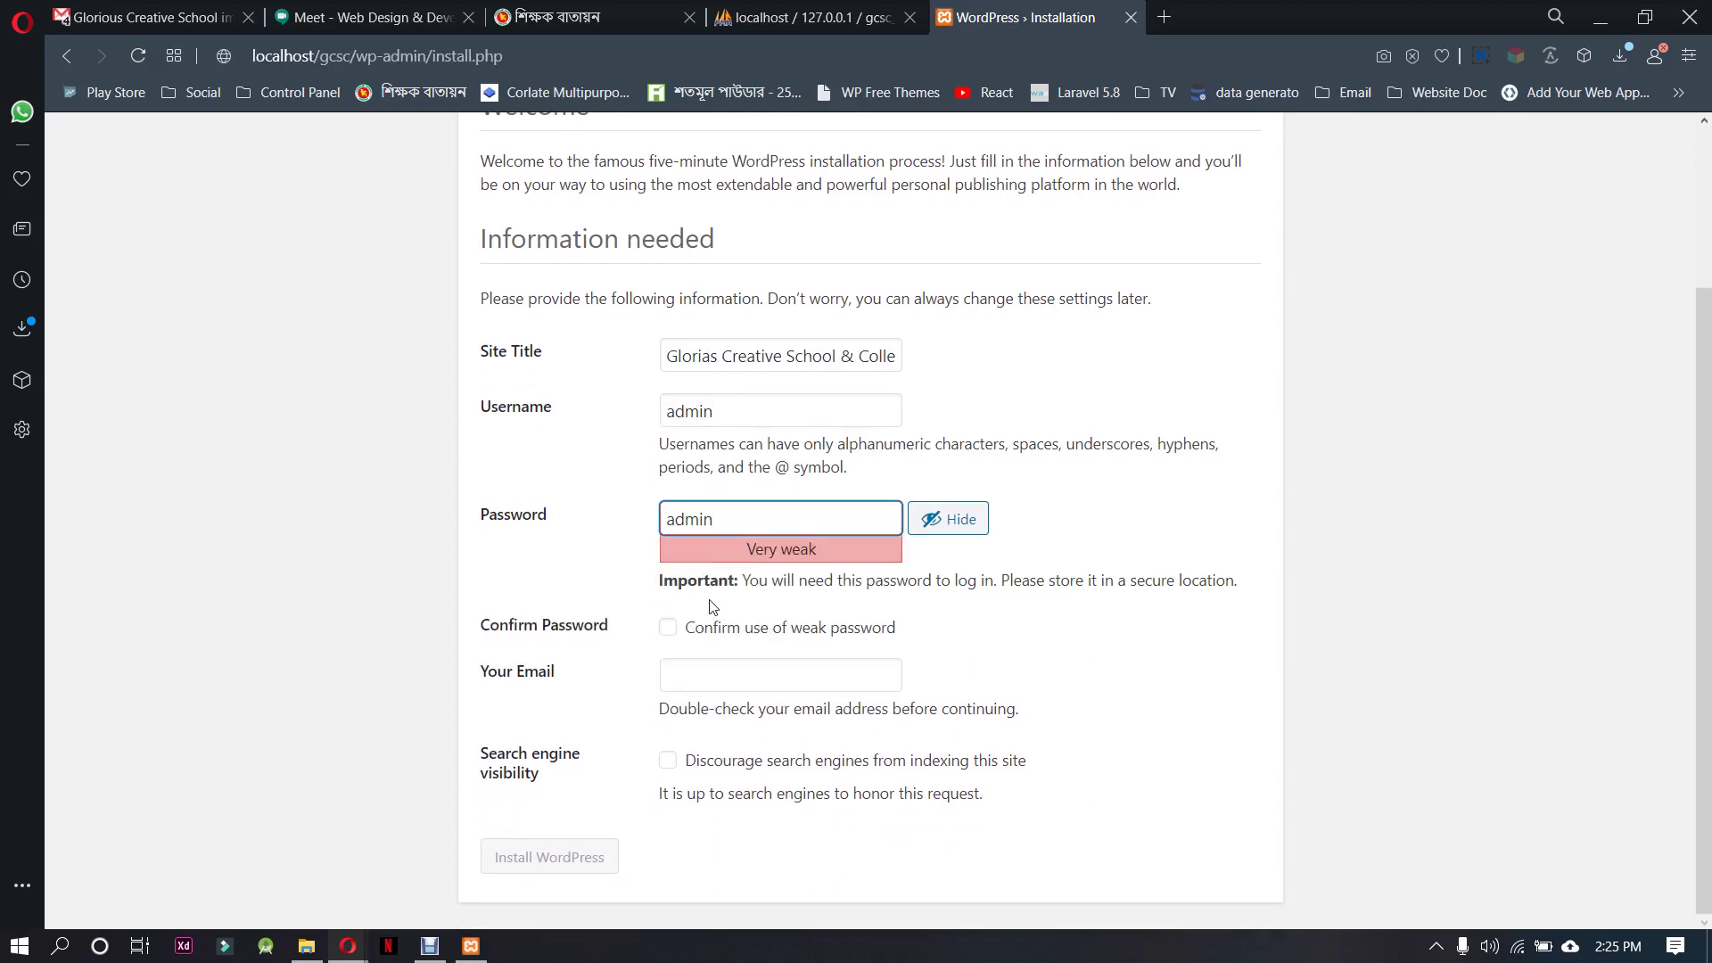
click(669, 628)
Fill the admin e-mail from saved addresses, discourage search indexing, and install WordPress
click(692, 685)
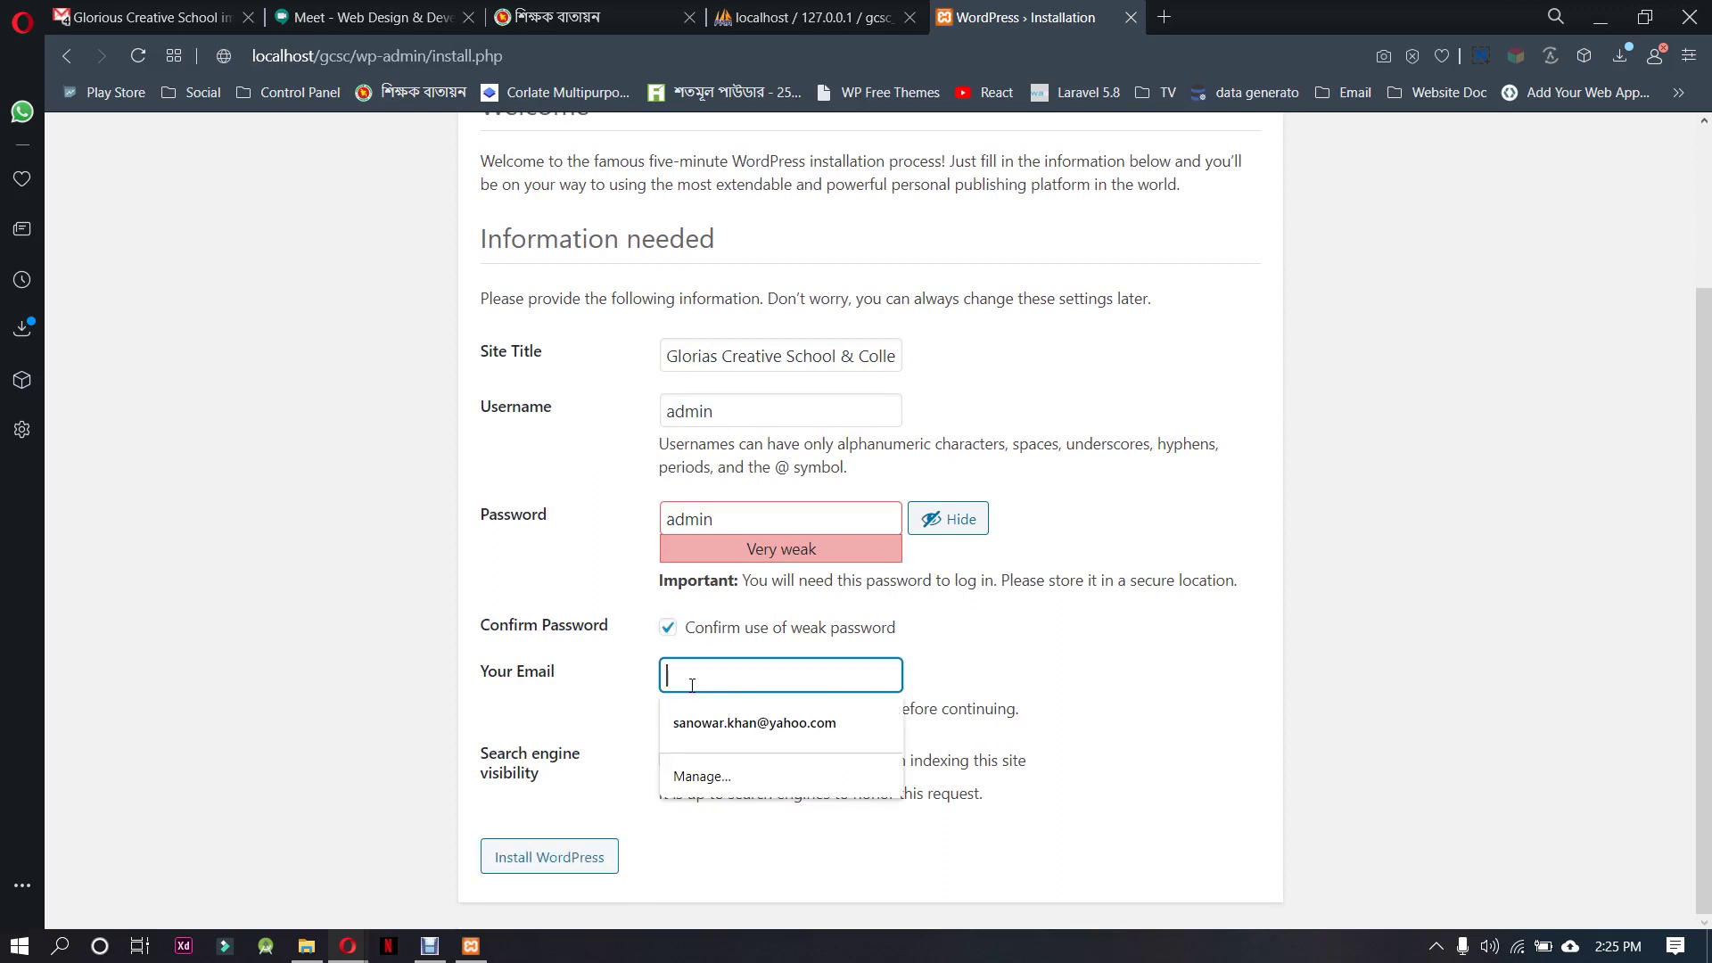
click(714, 723)
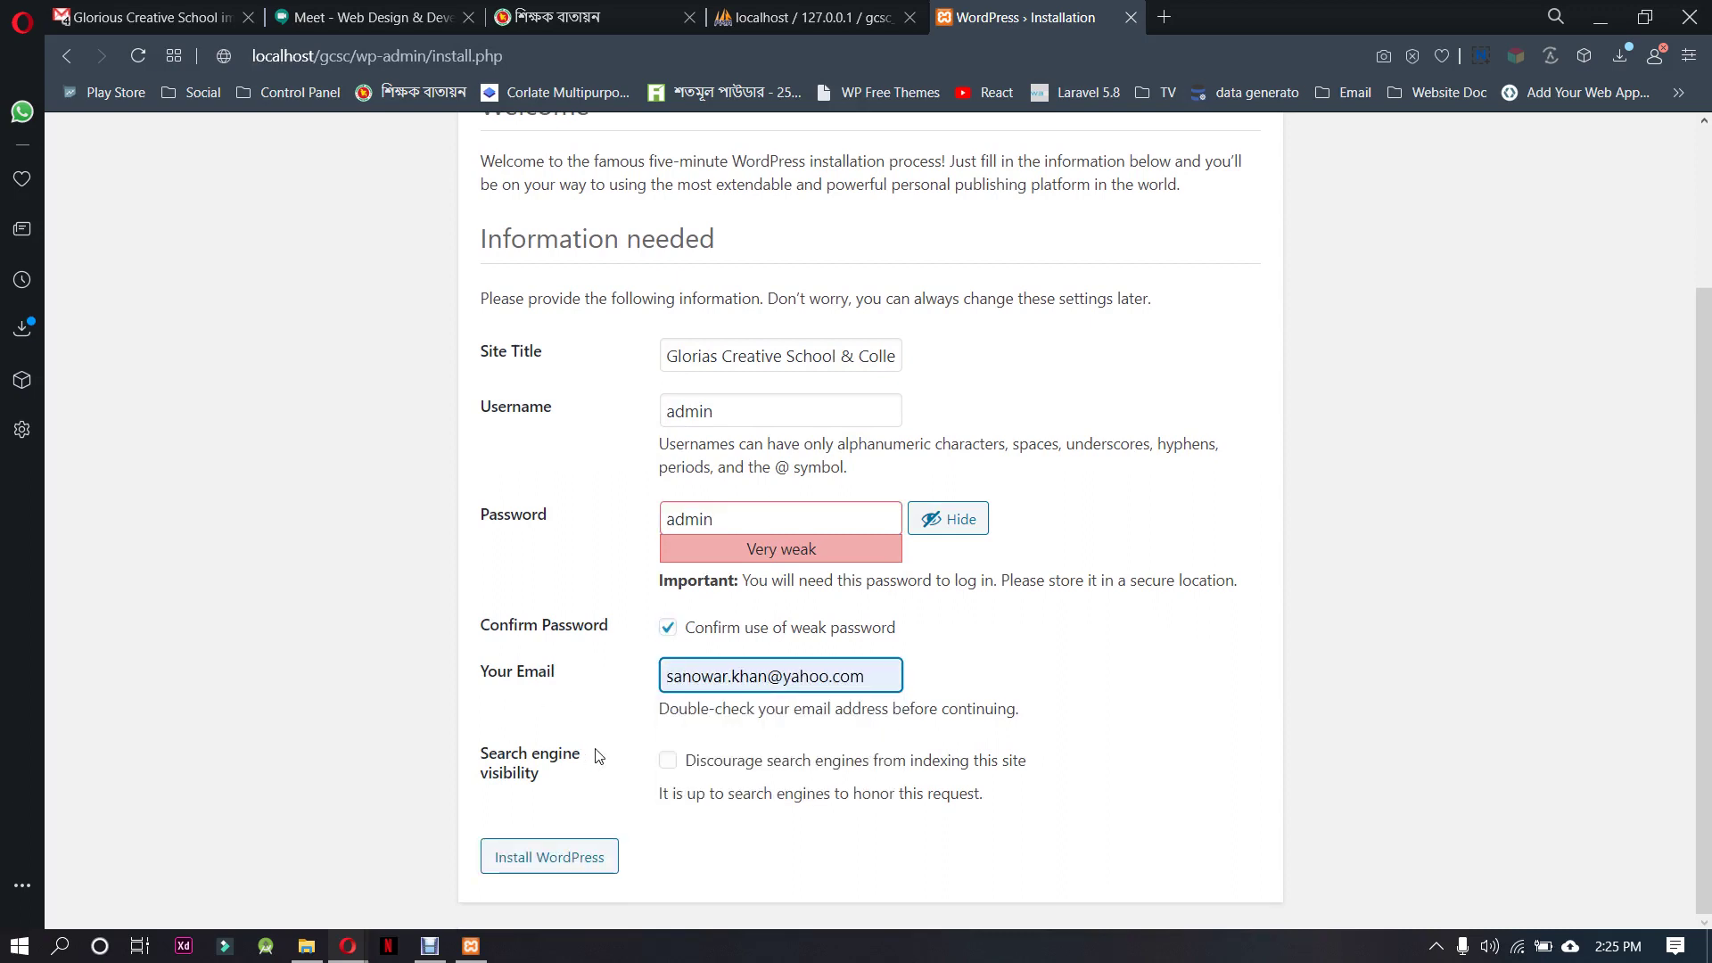
click(668, 761)
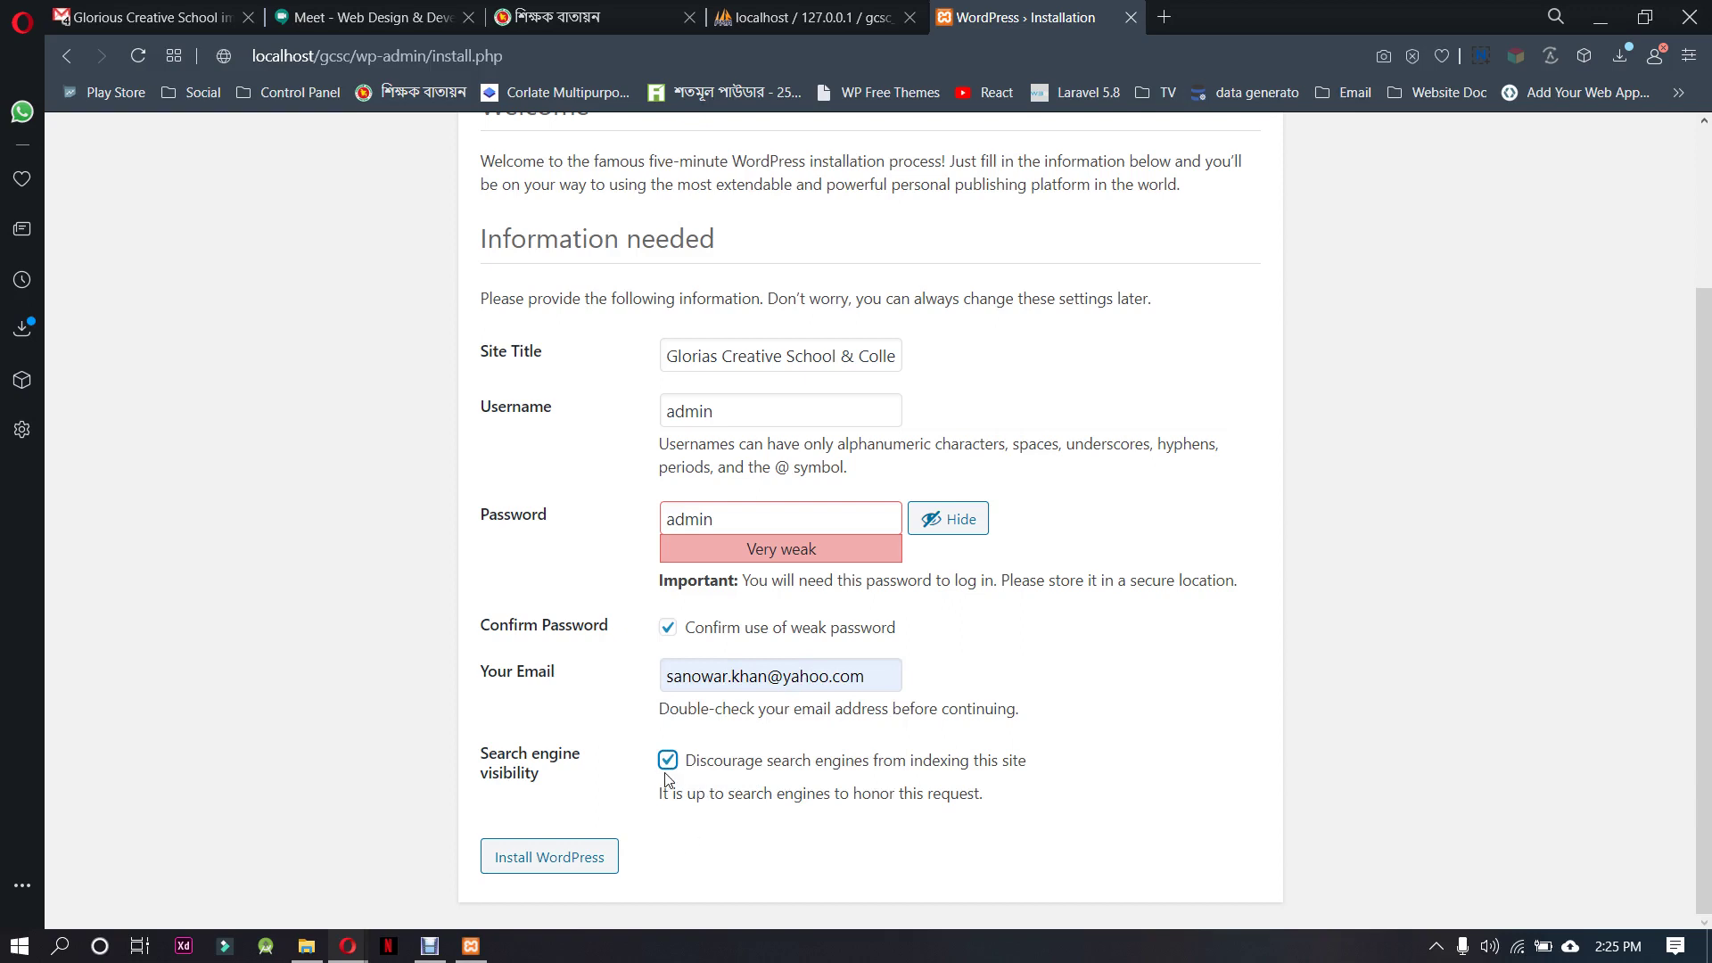
click(594, 867)
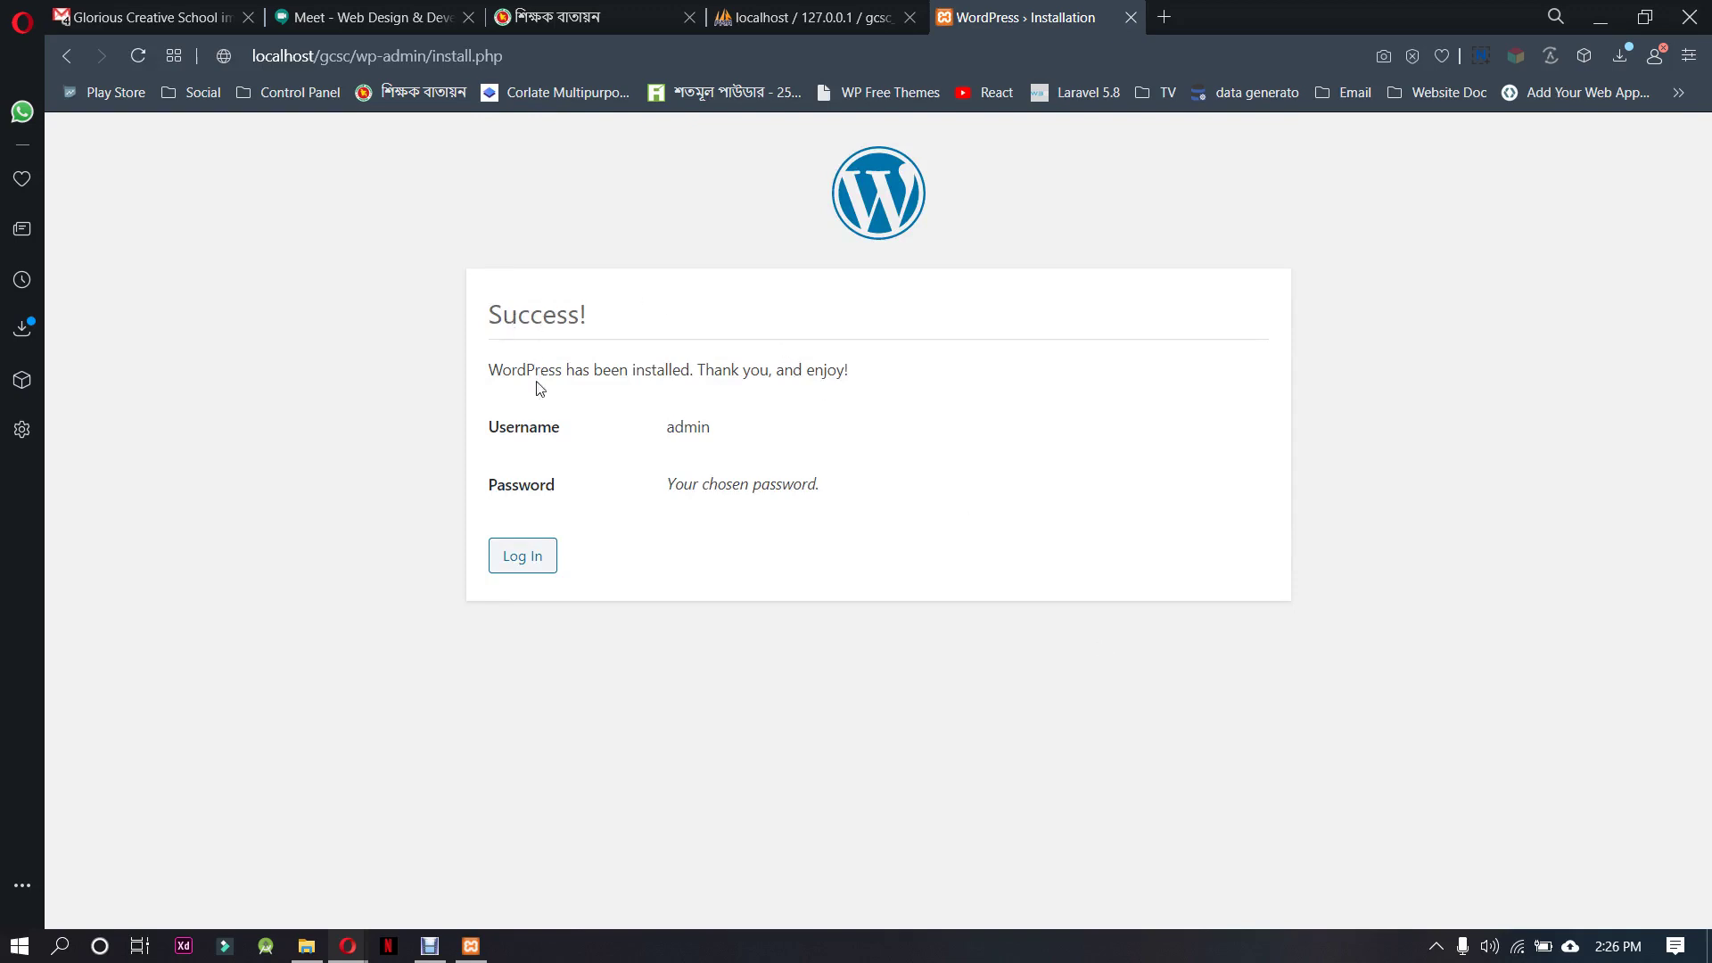
Go to the login page and change the address to localhost/gcsc/wp-admin
click(536, 564)
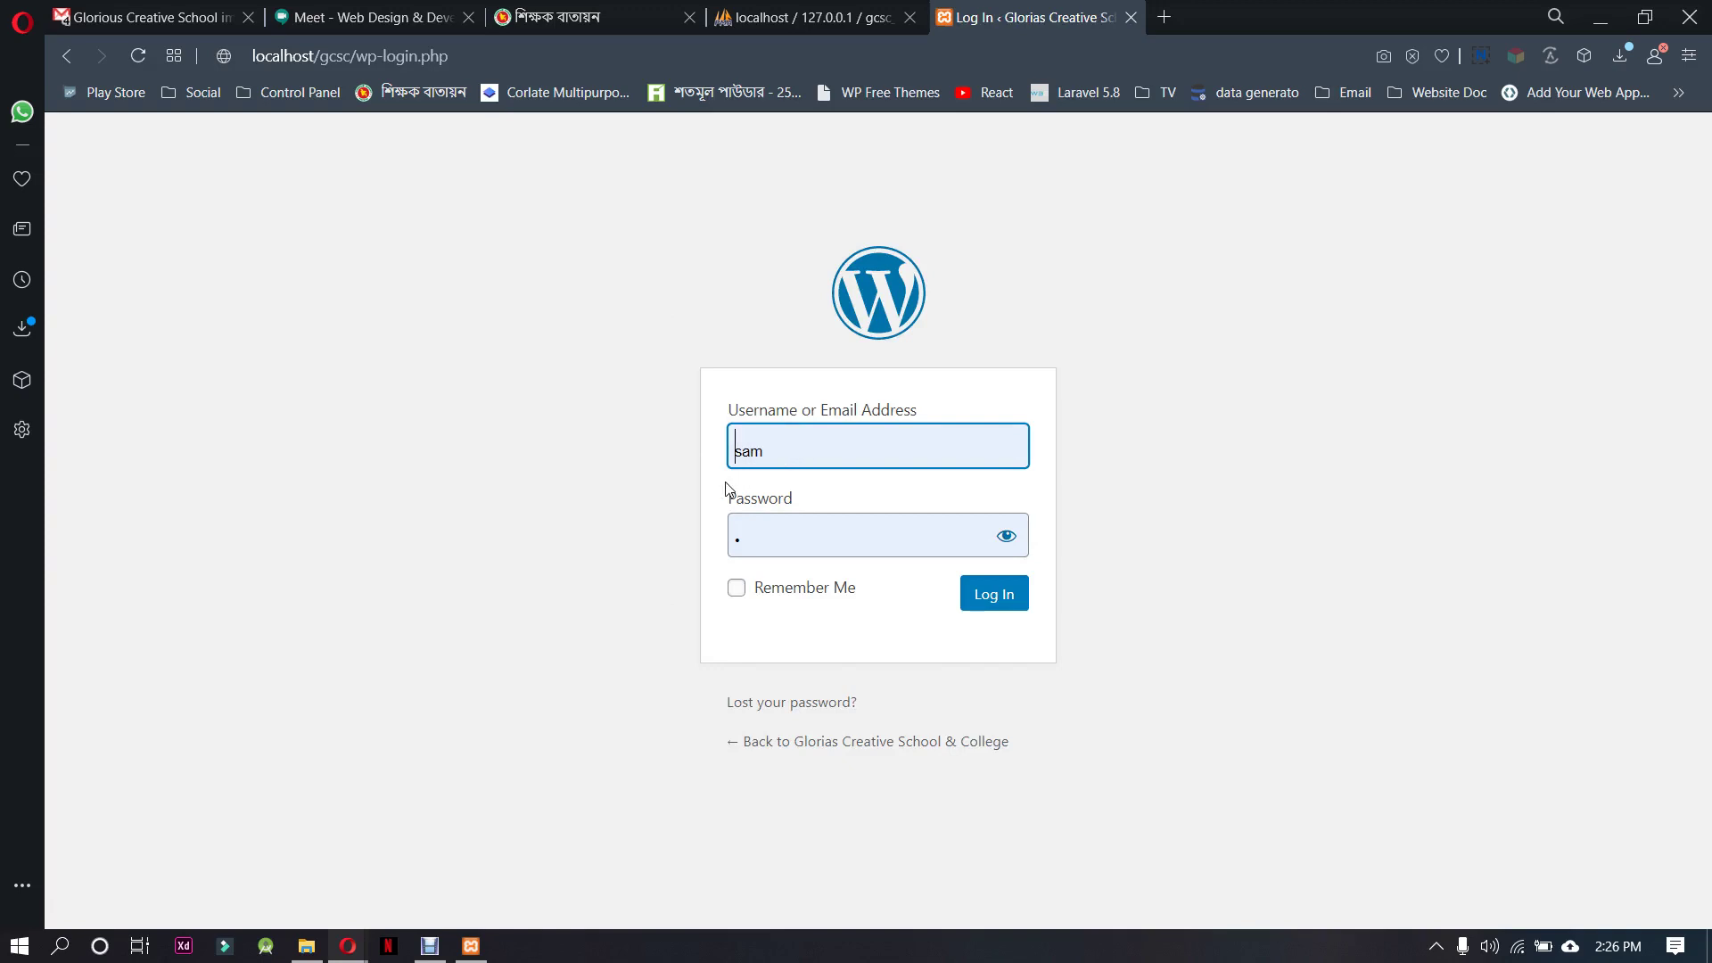
click(358, 56)
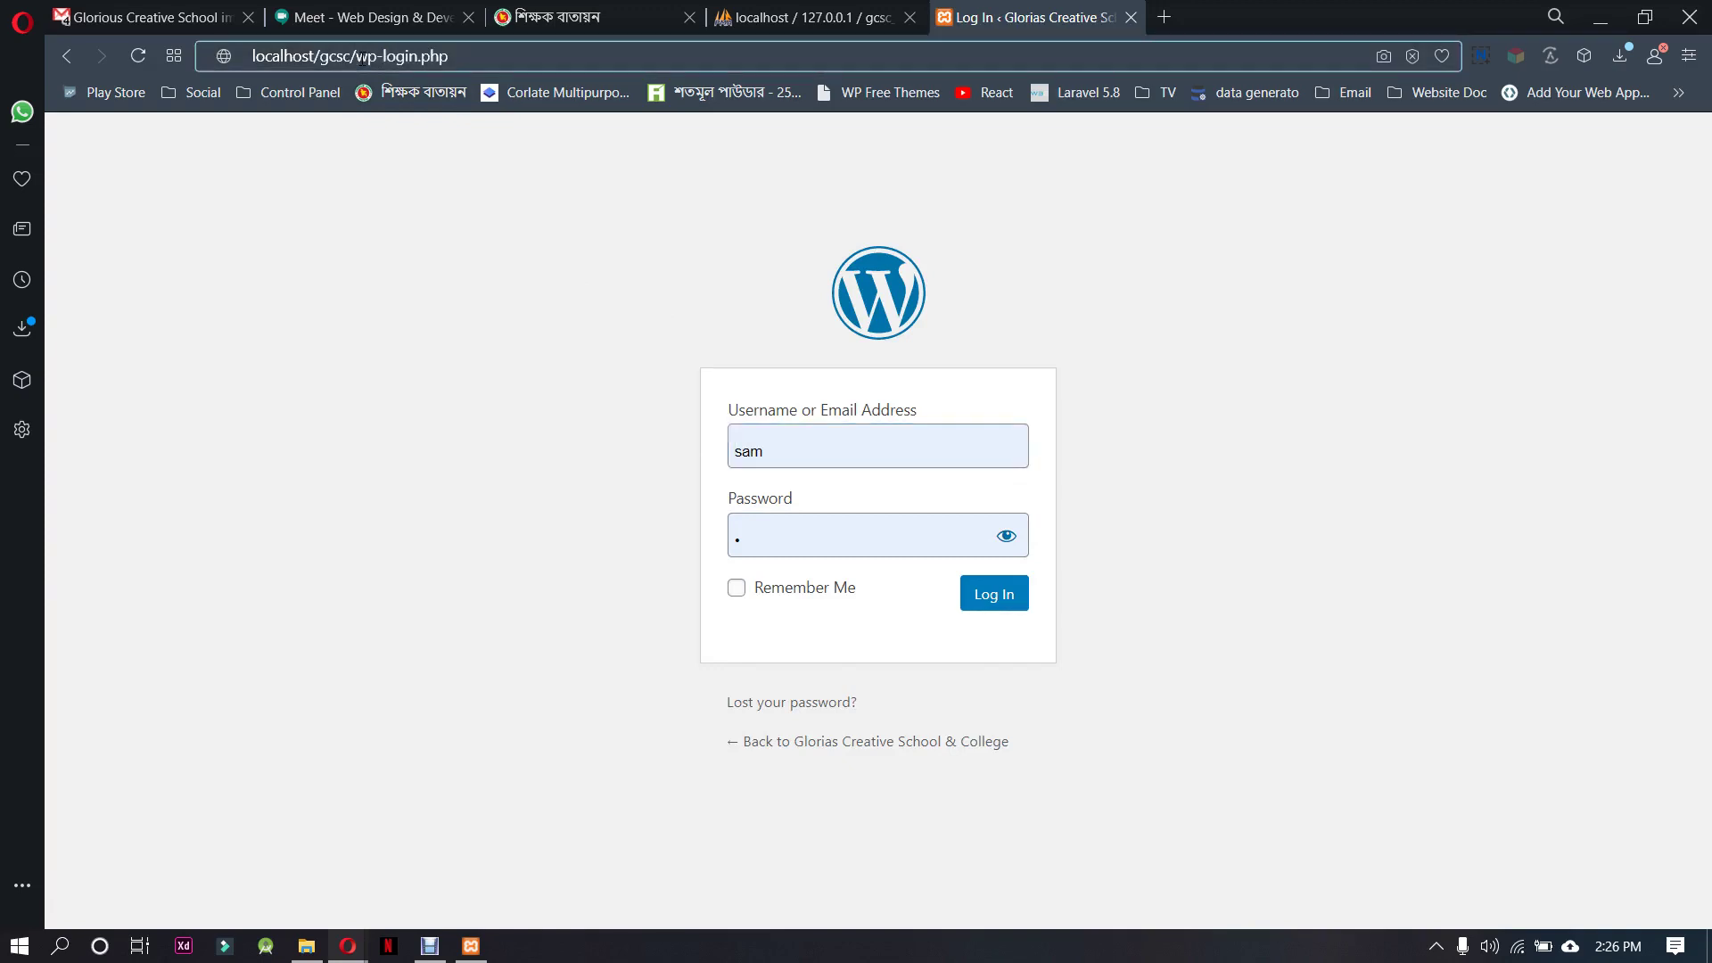
drag(359, 59, 490, 67)
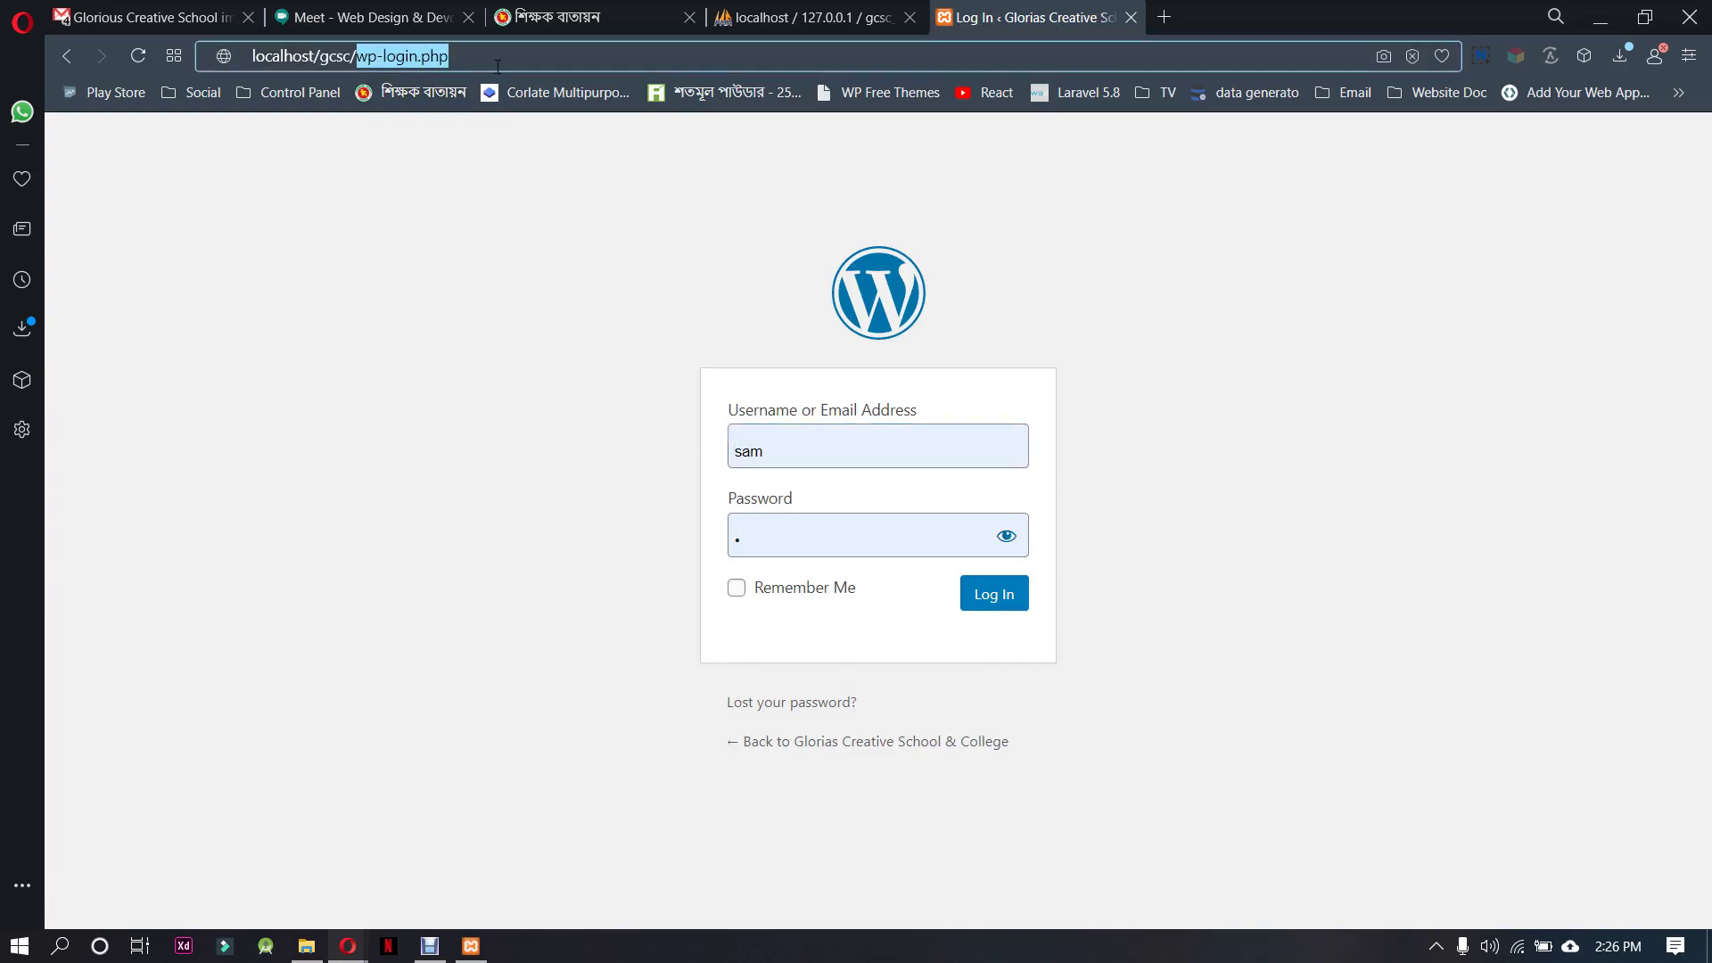
text(wp-admin)
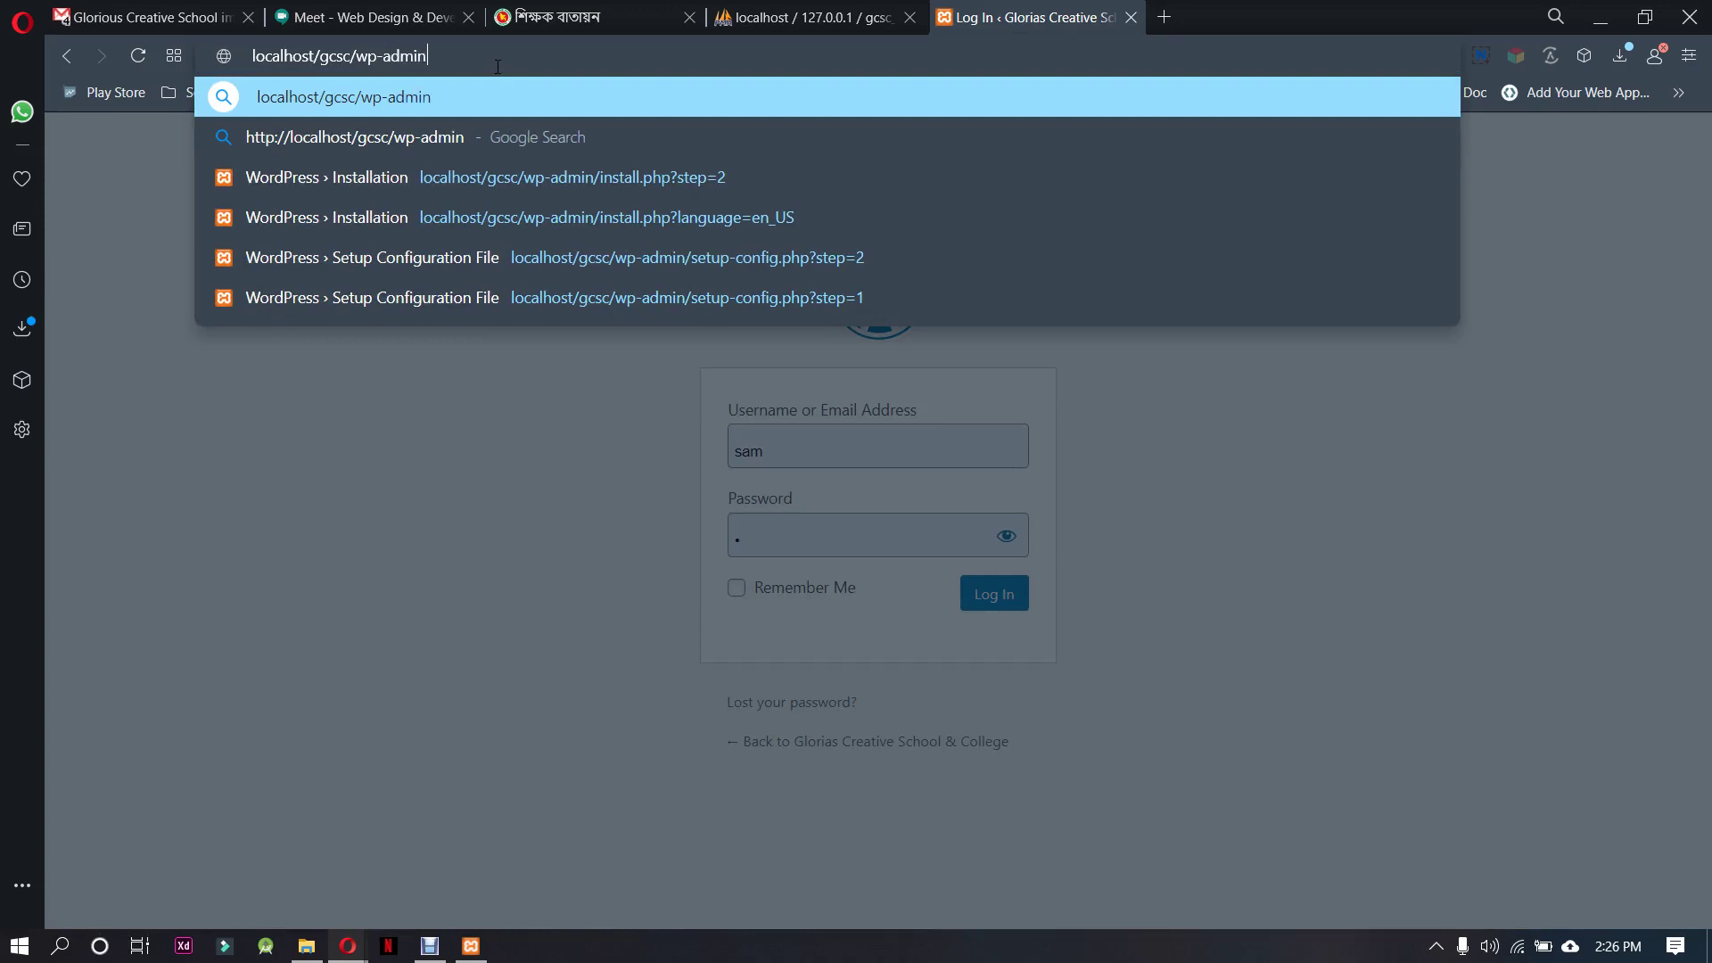
key(Return)
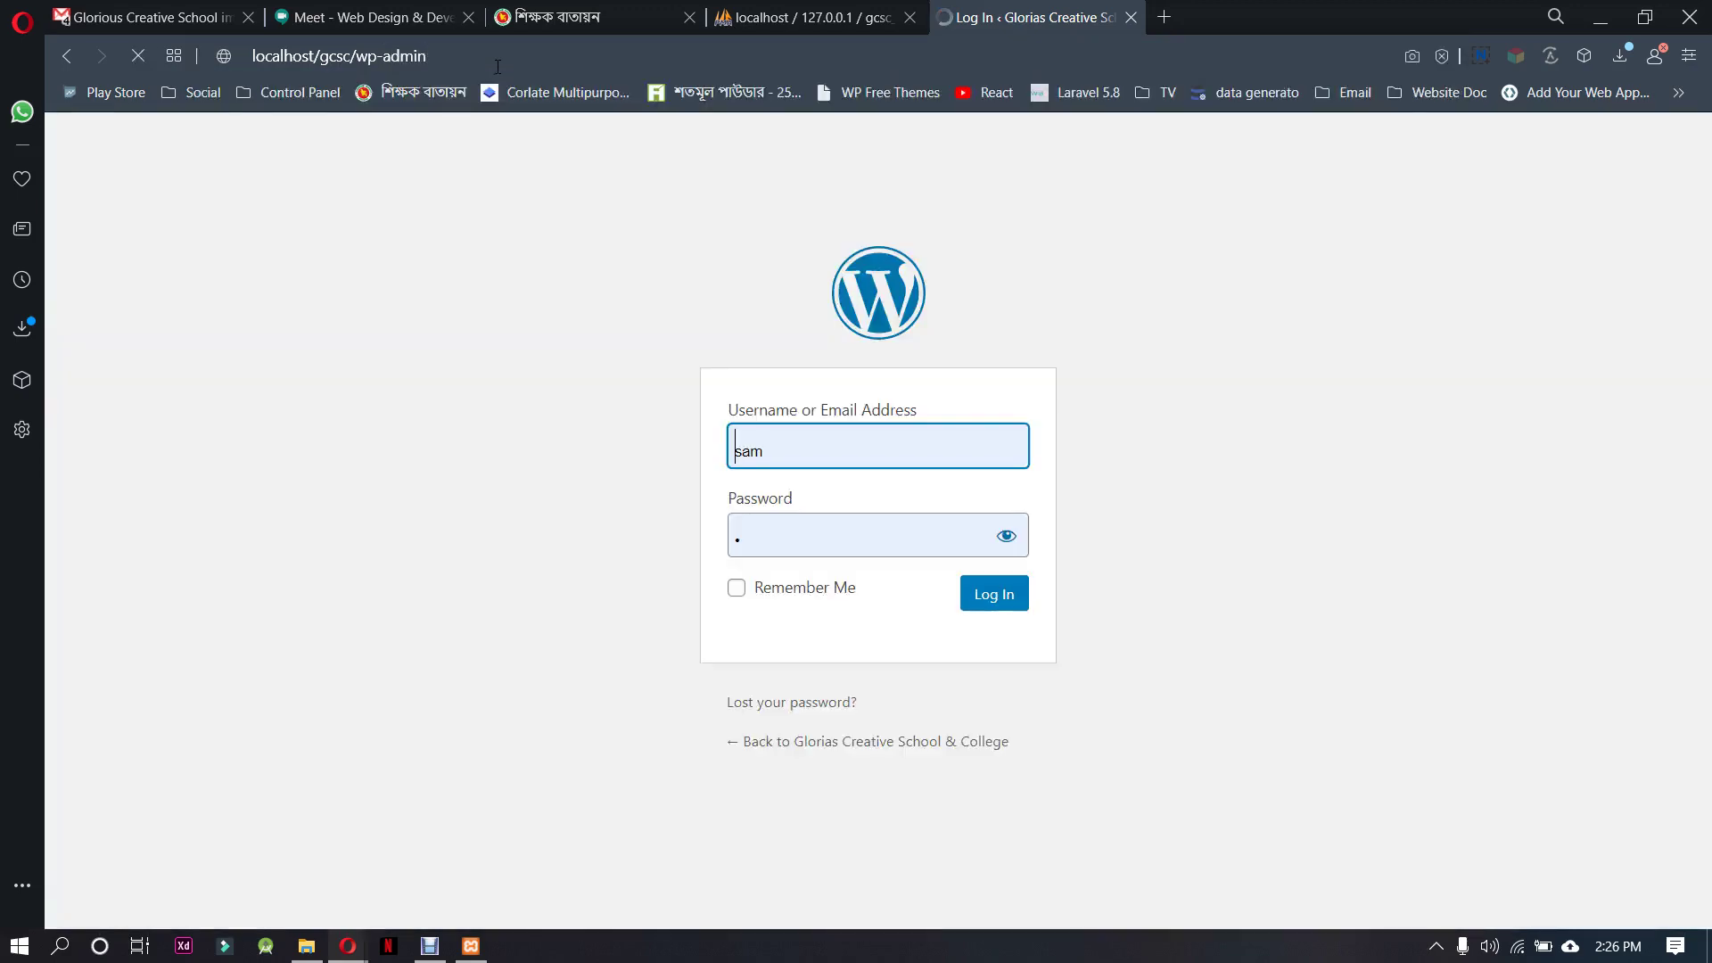
Log in as admin with the account password, revealing it to check first
double_click(792, 448)
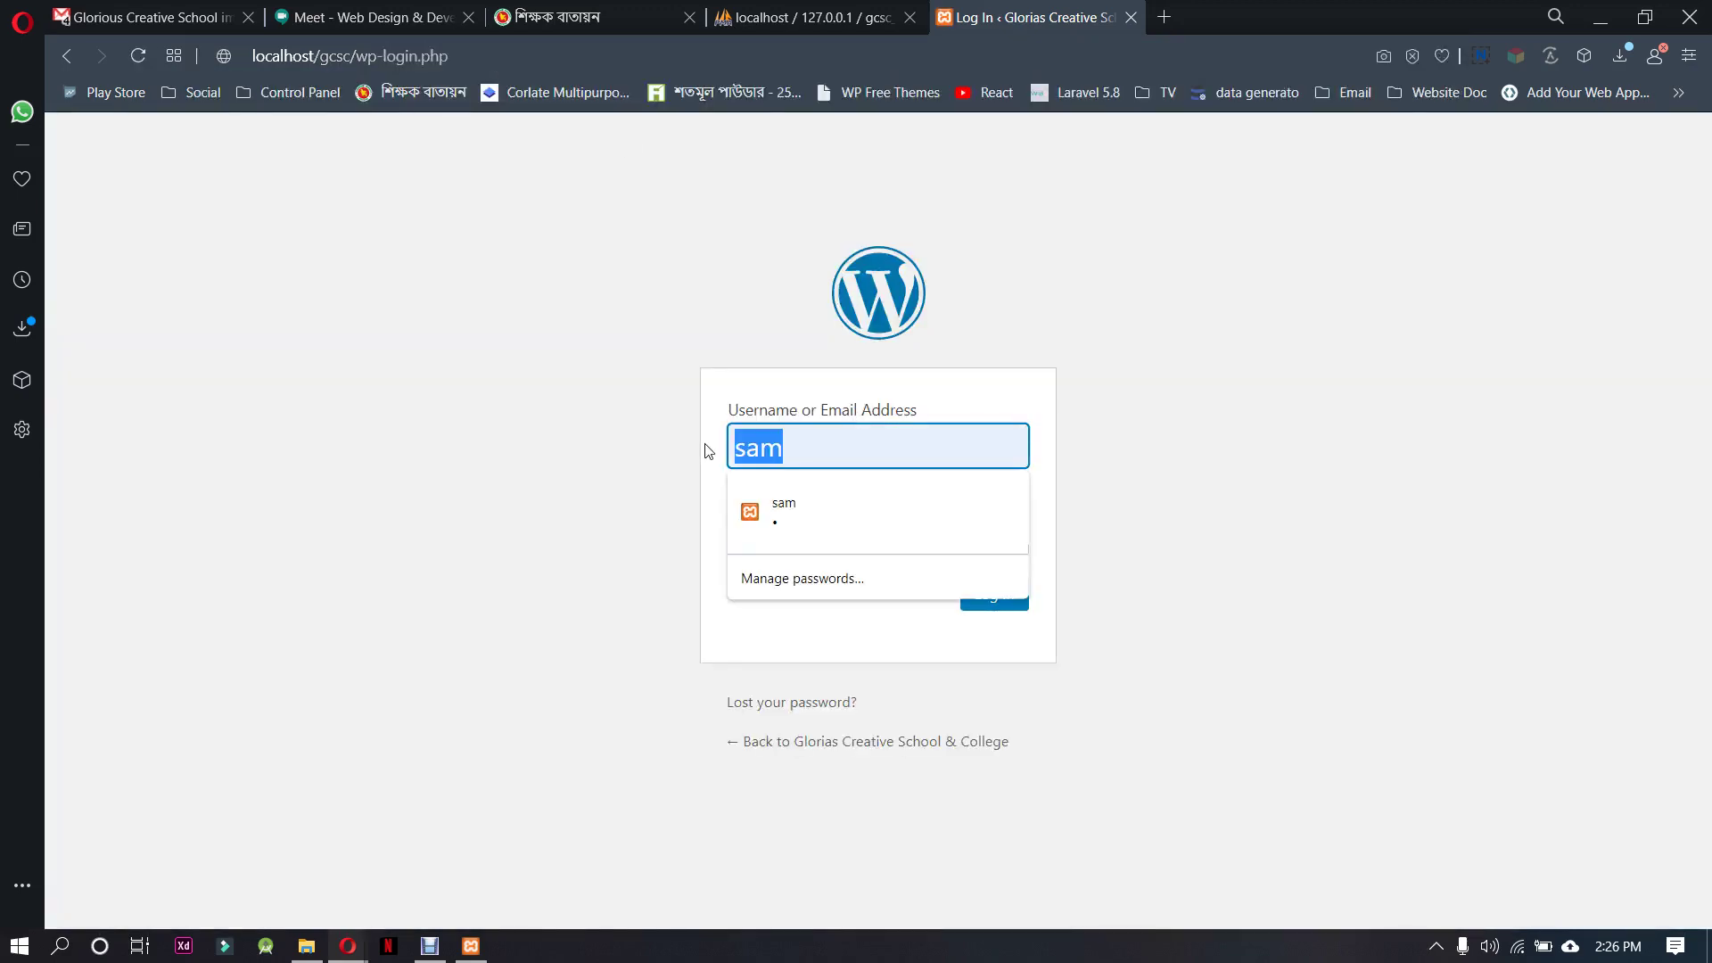
text(admin)
key(Tab)
text(admin)
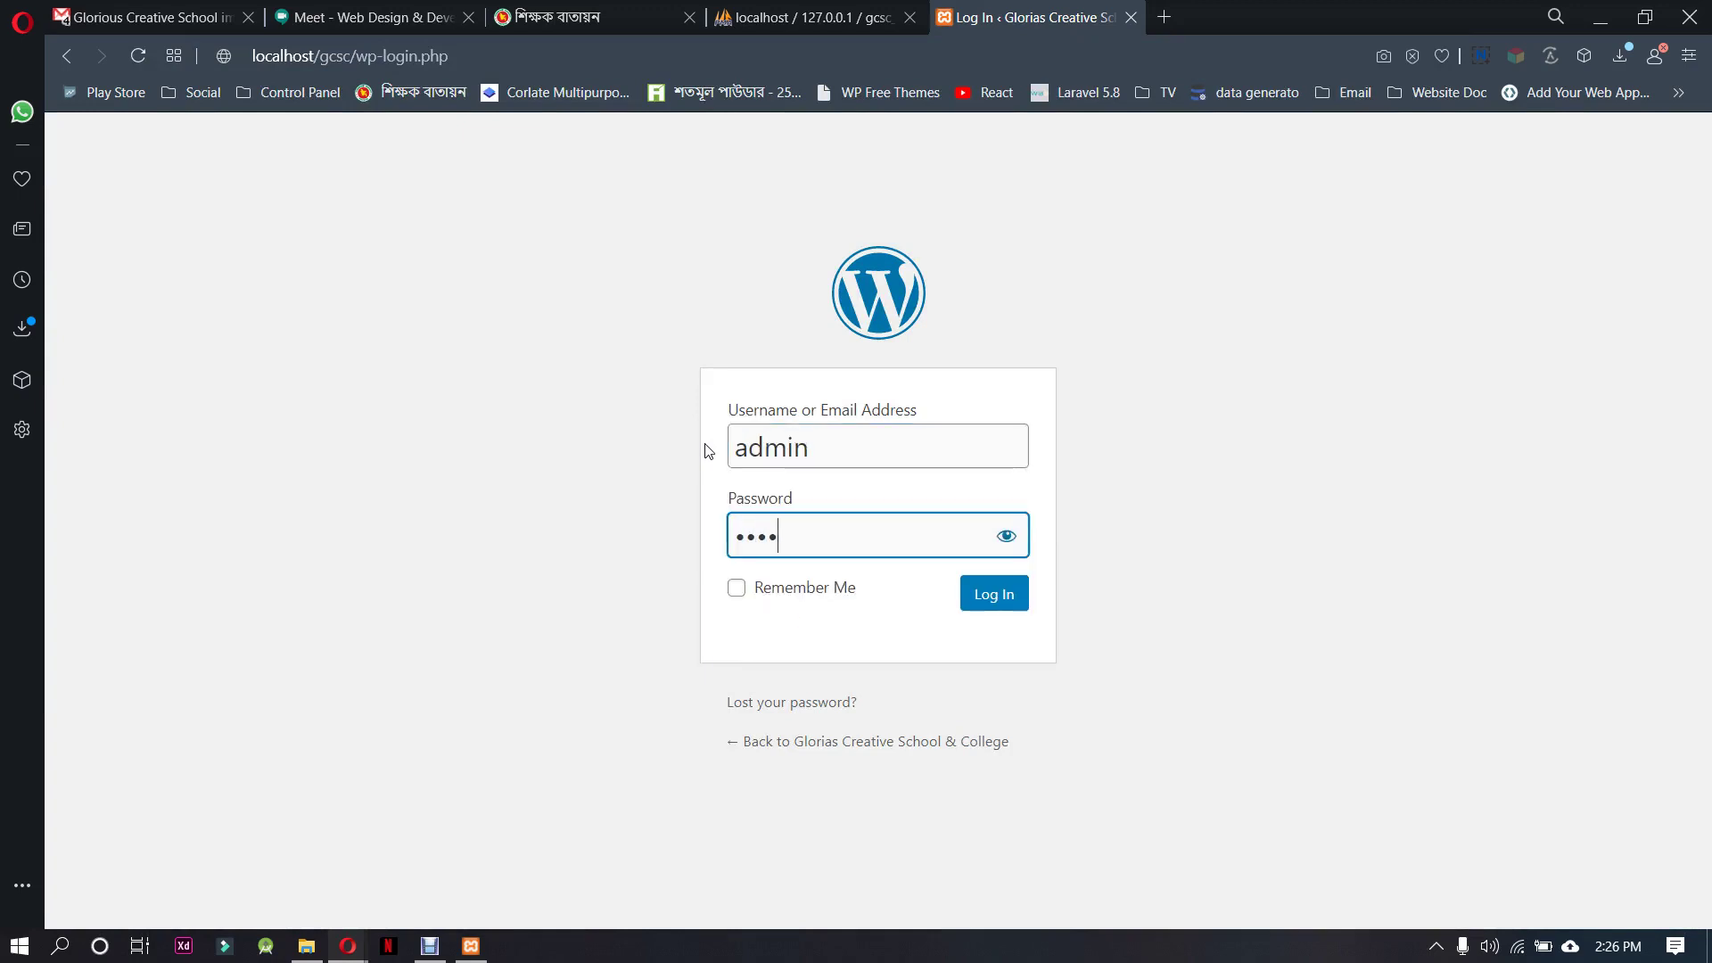
click(1005, 539)
double_click(791, 539)
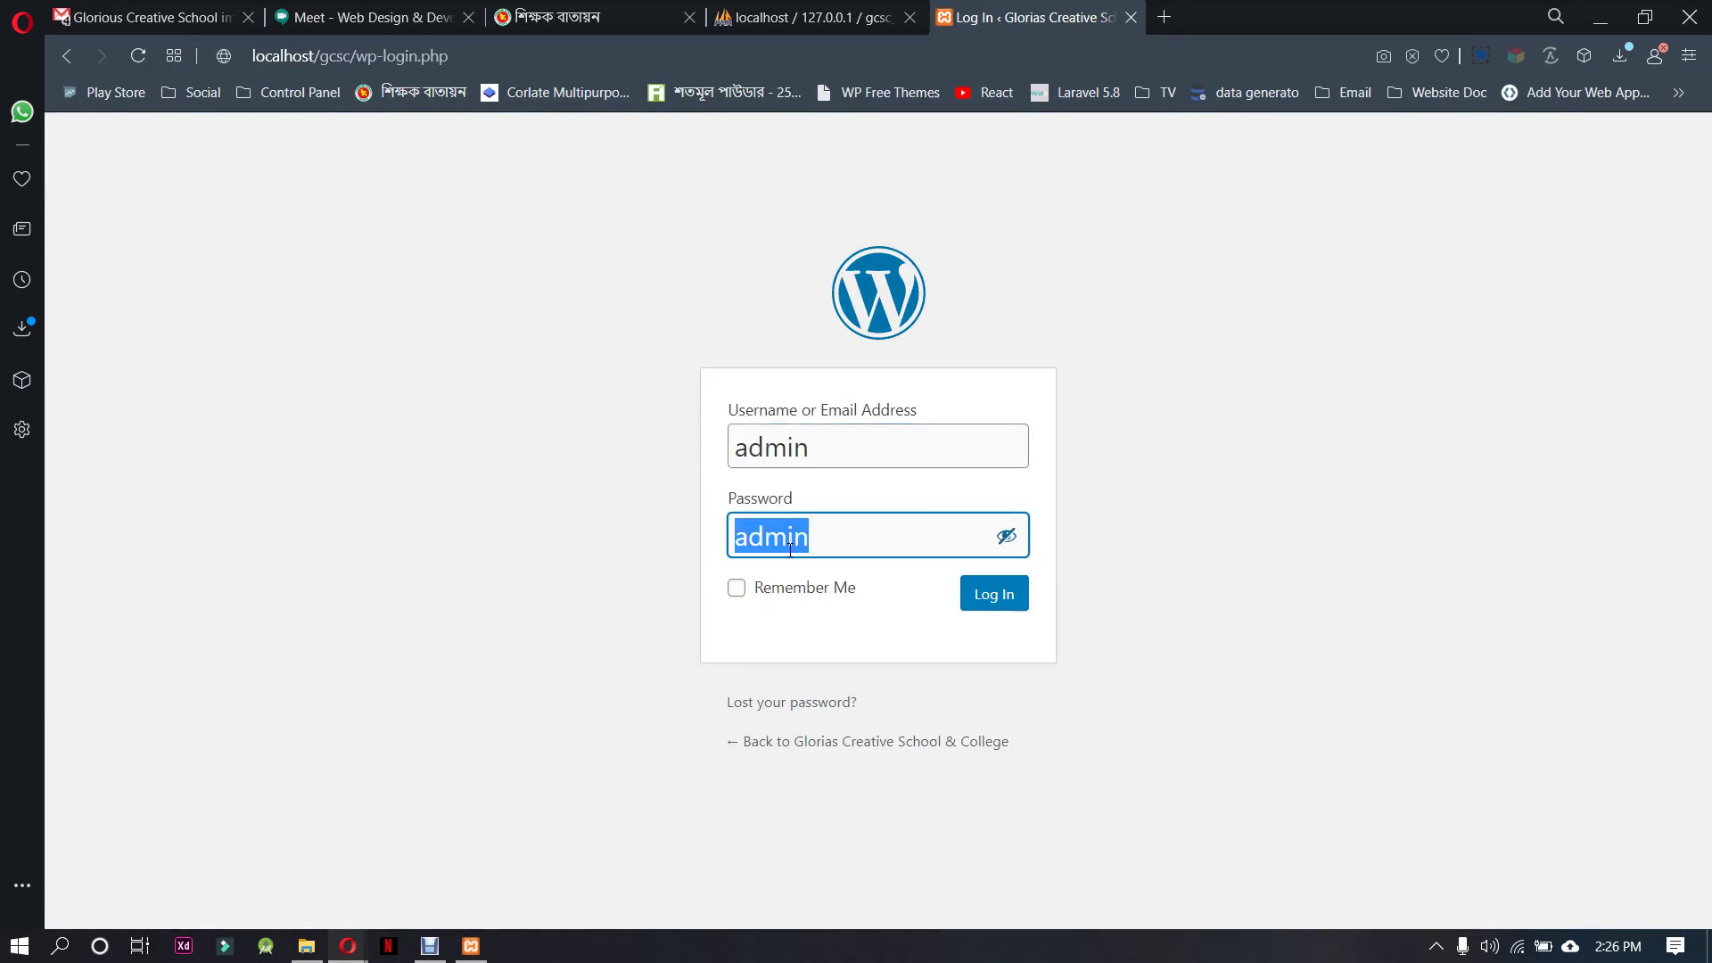
click(817, 640)
click(1012, 595)
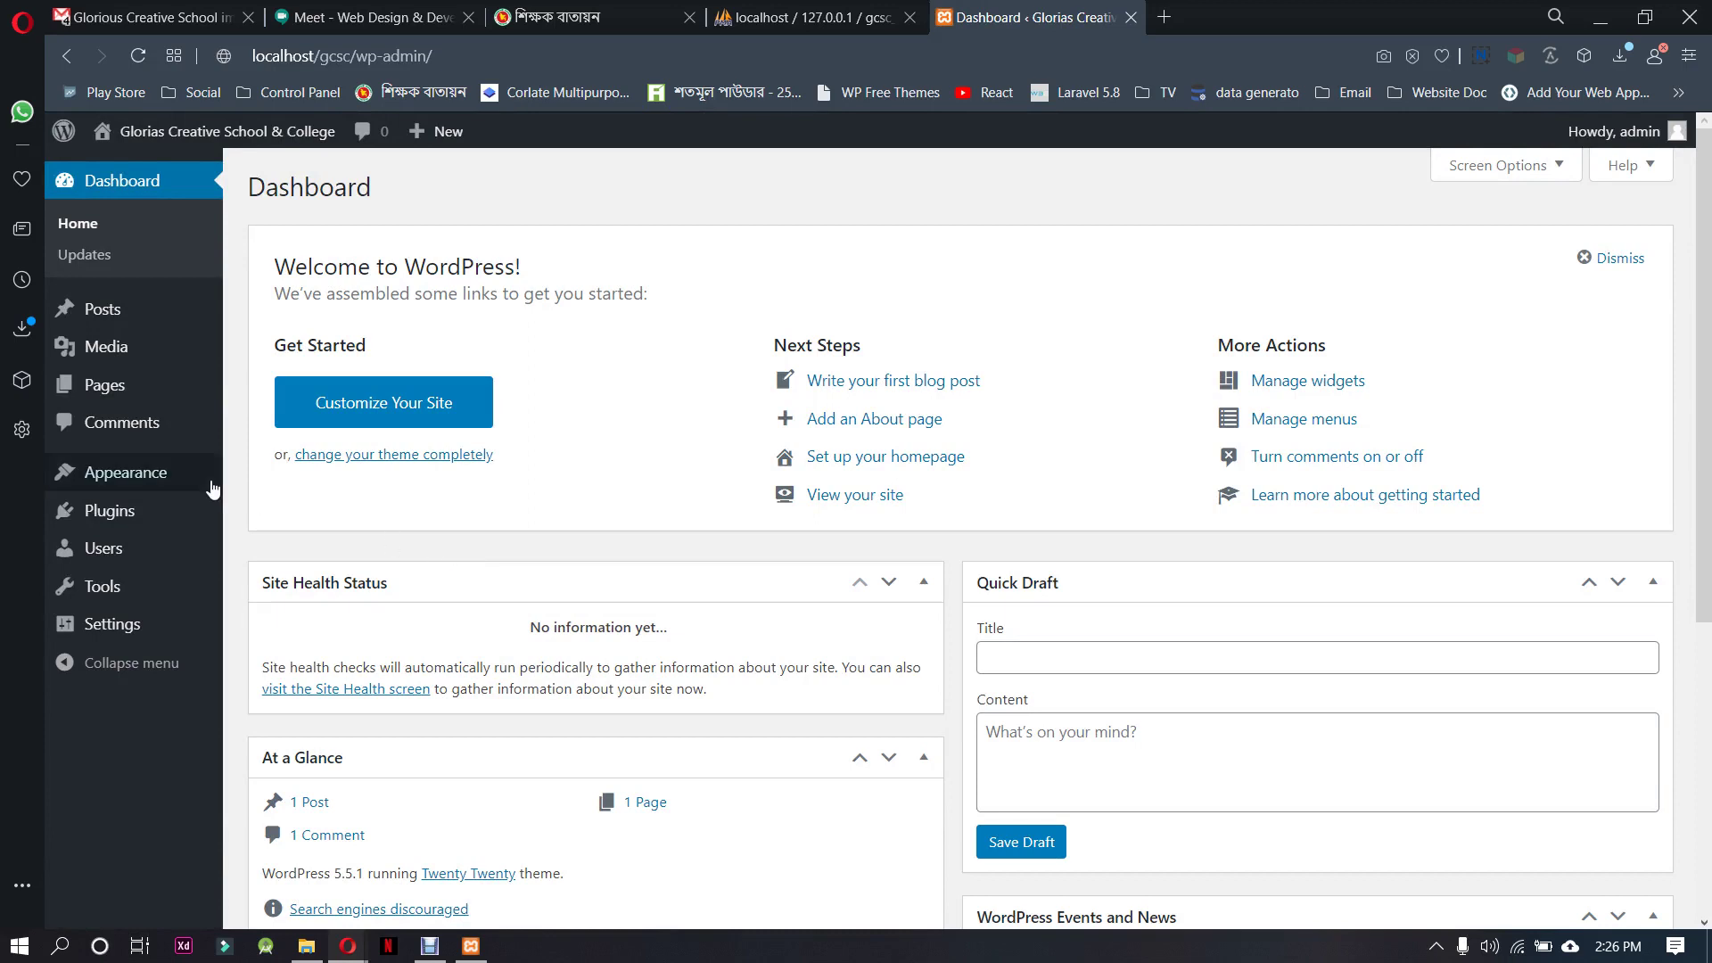
mouse_move(170, 487)
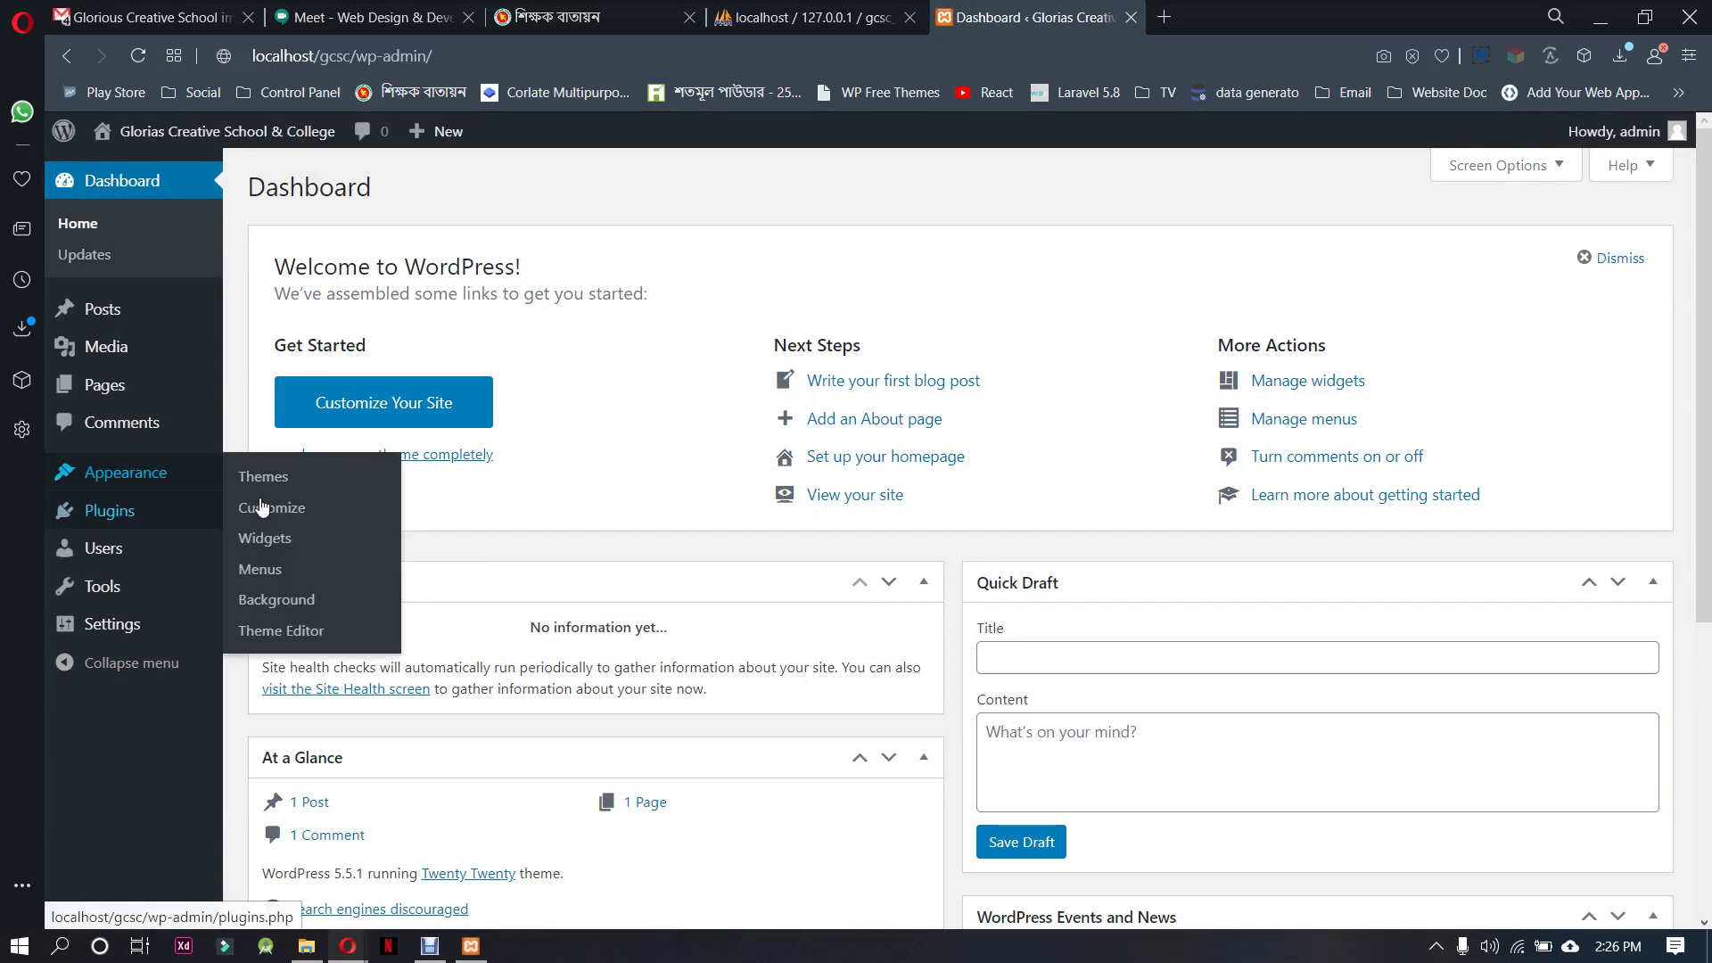
Open the Upload Theme form and browse the G: drive for a theme zip
click(314, 479)
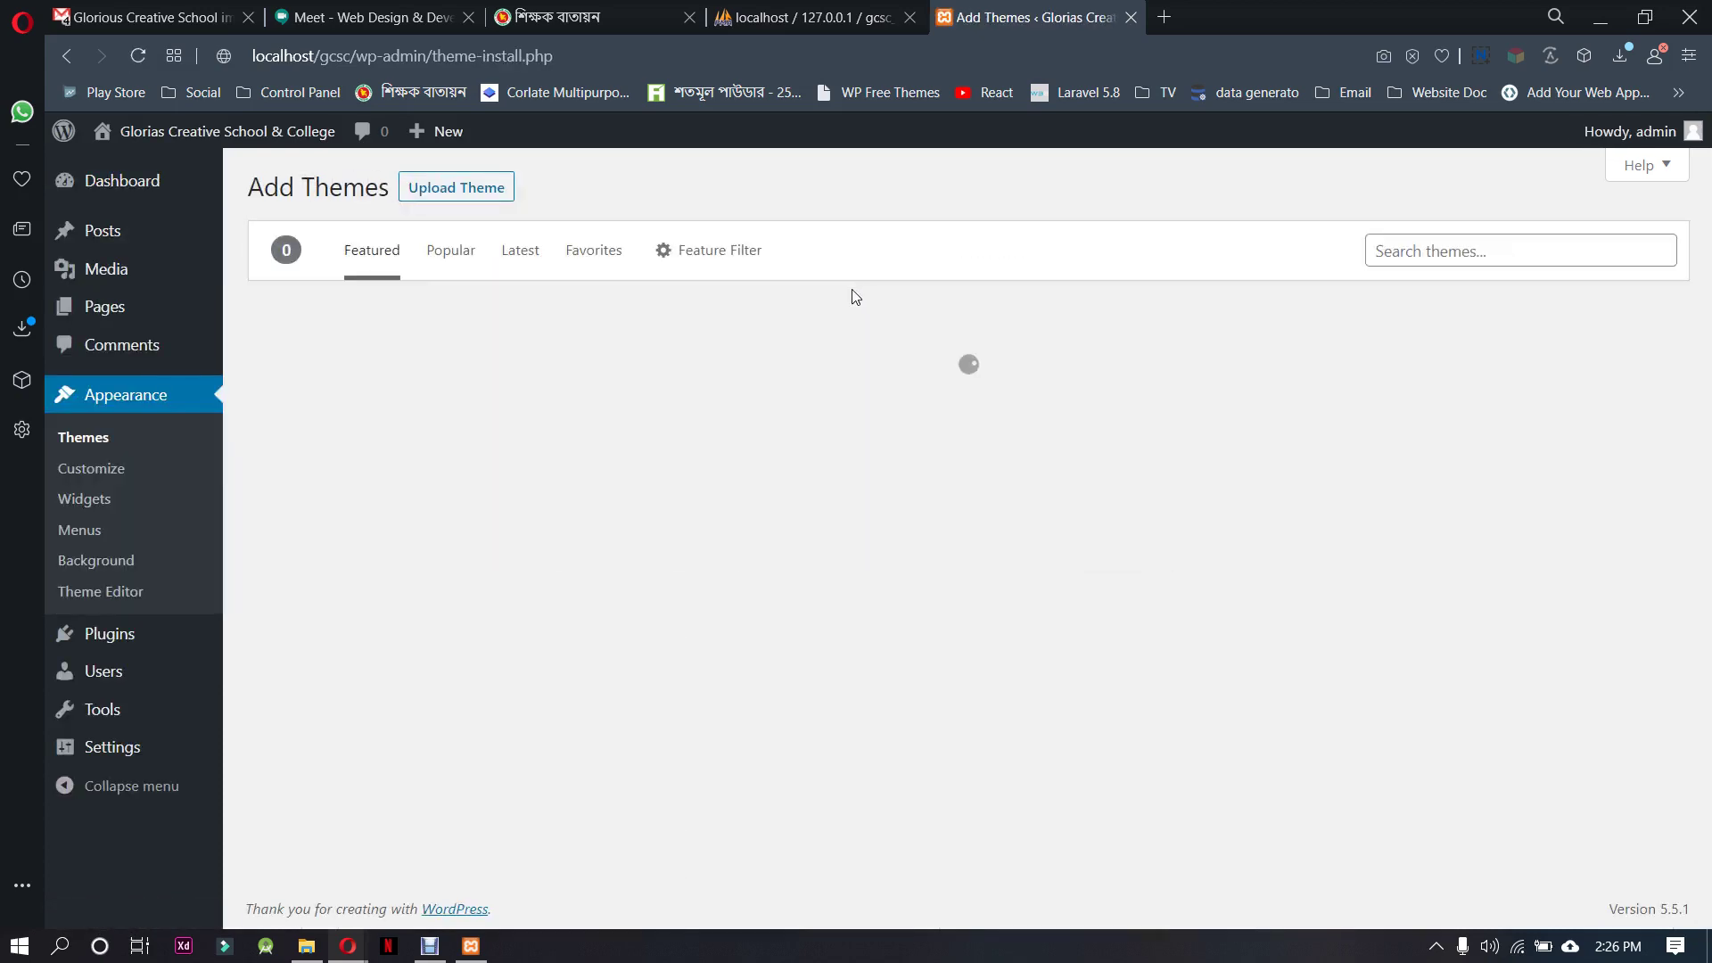
click(449, 193)
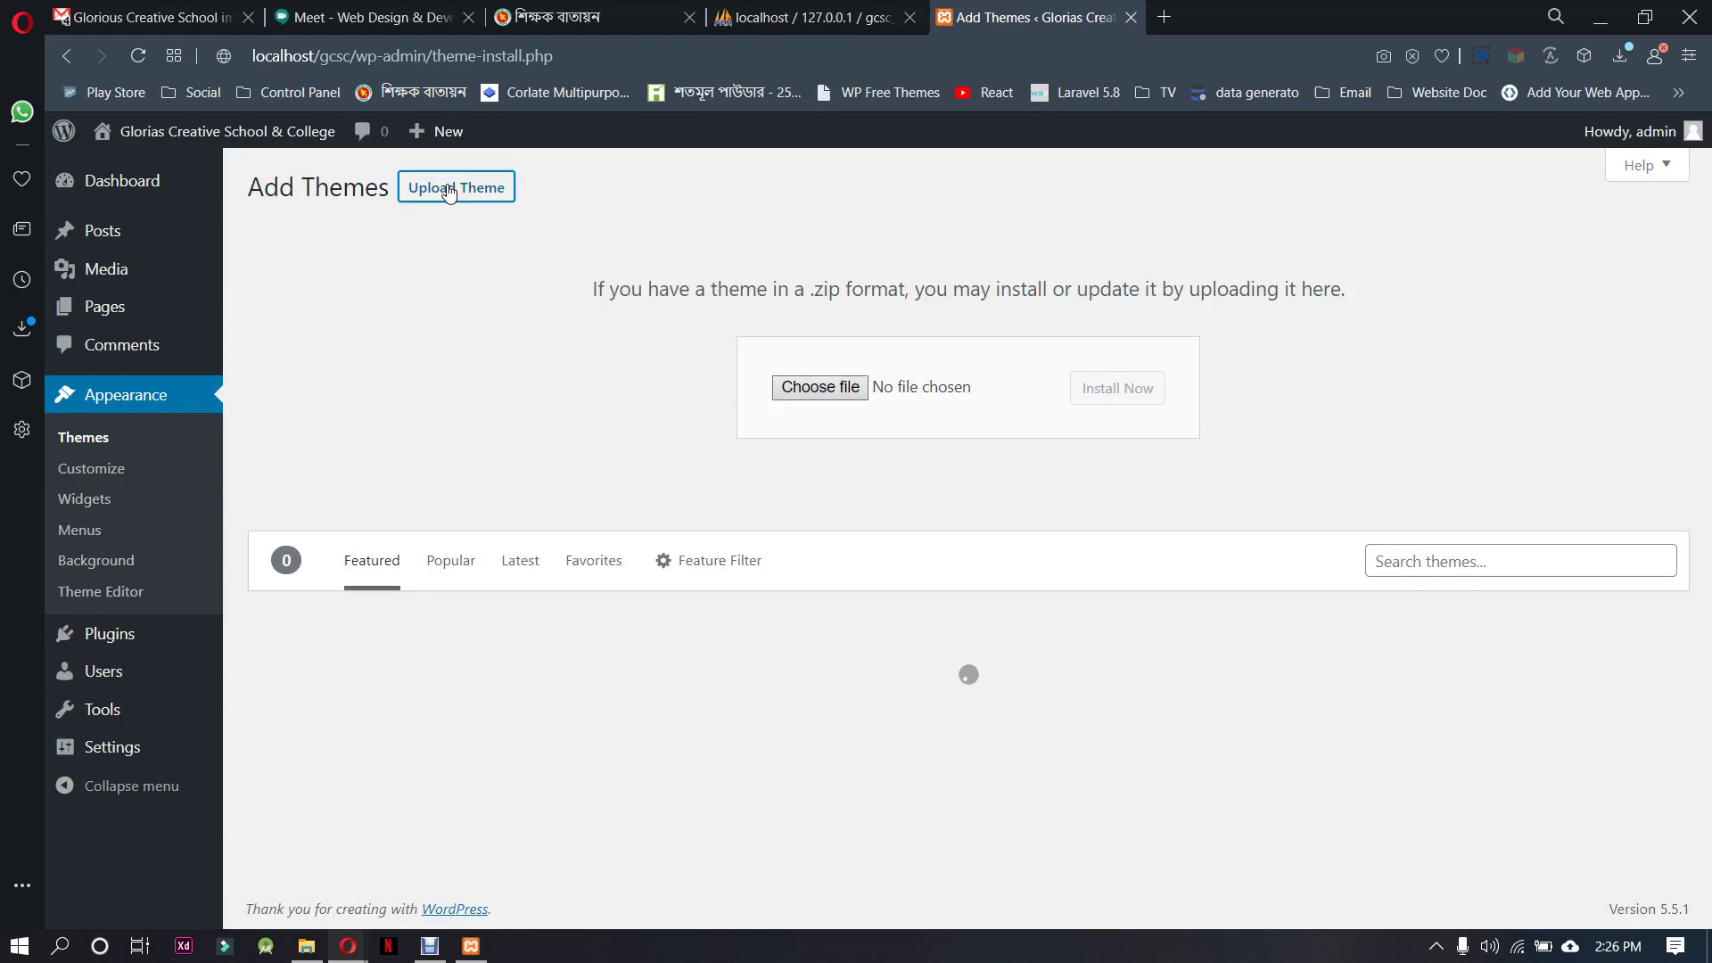
click(810, 387)
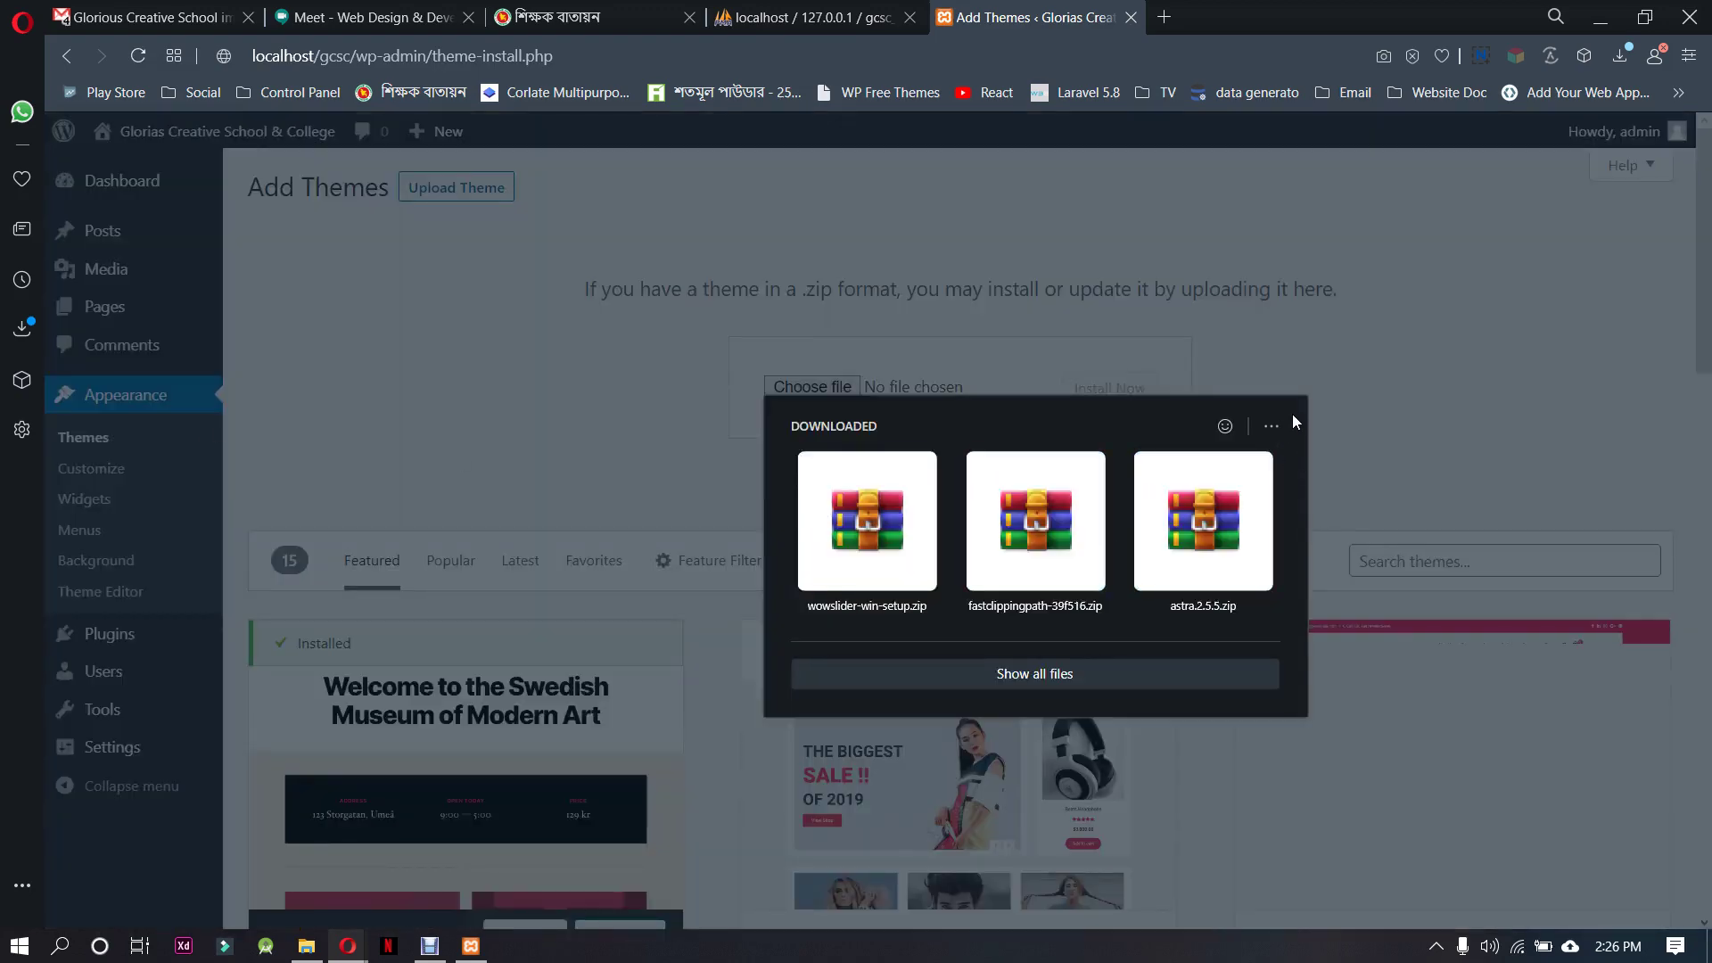
click(1377, 421)
click(812, 387)
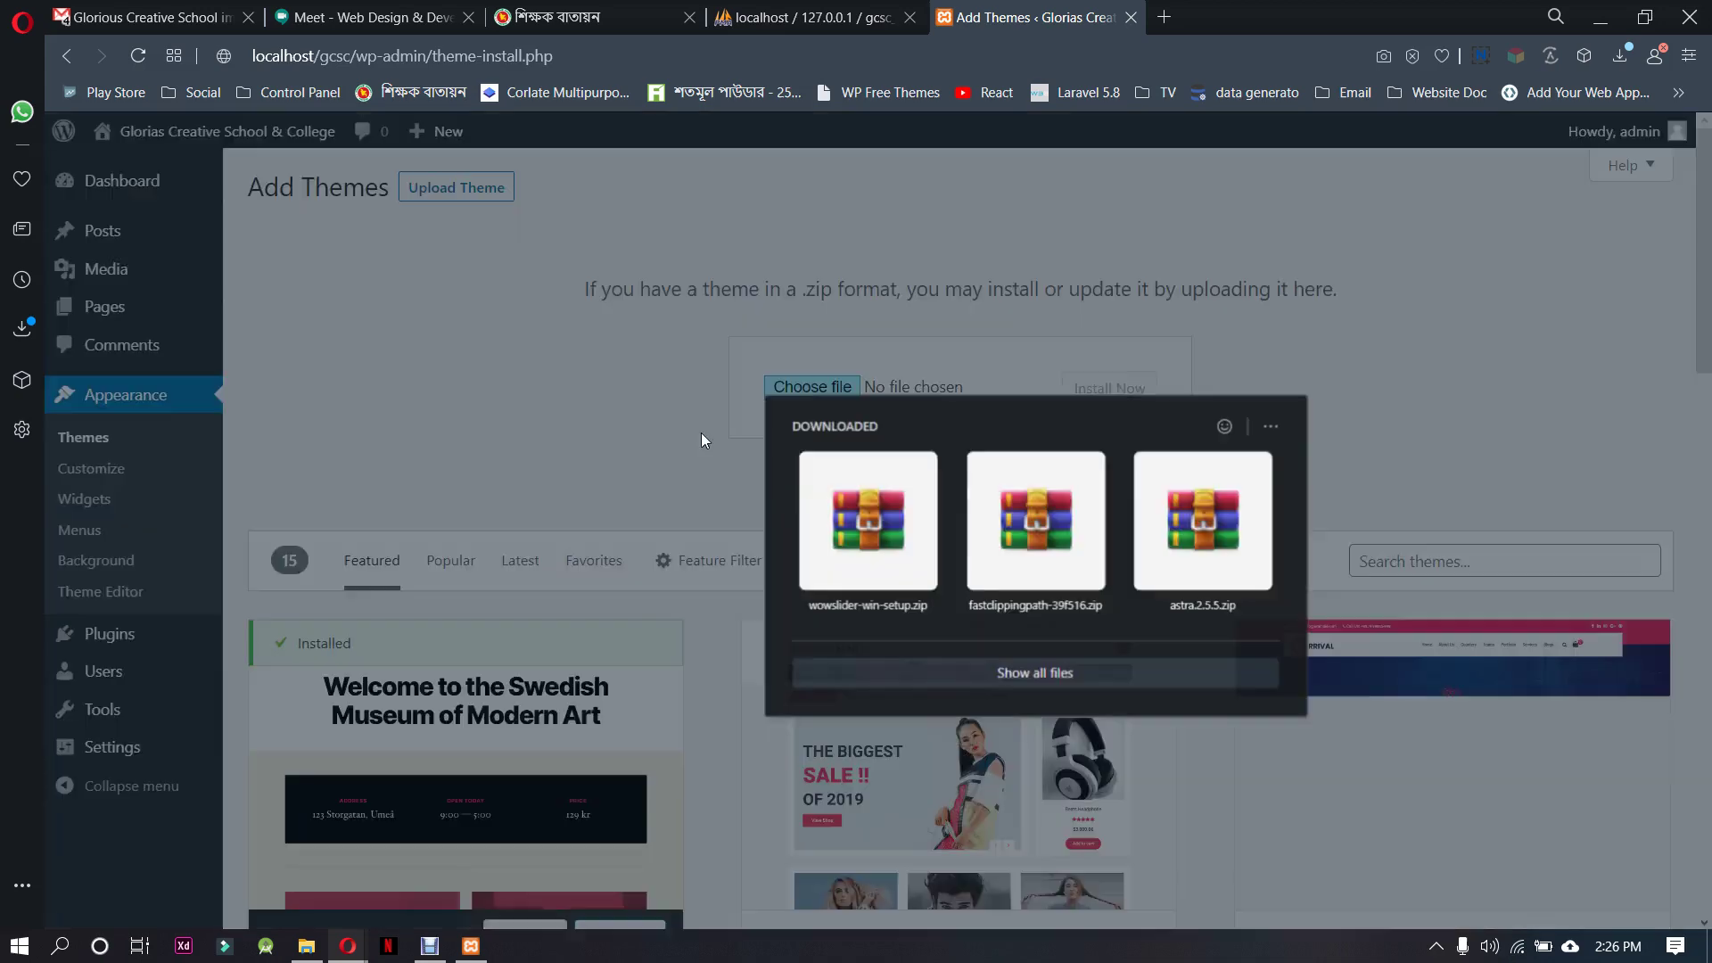
click(1019, 674)
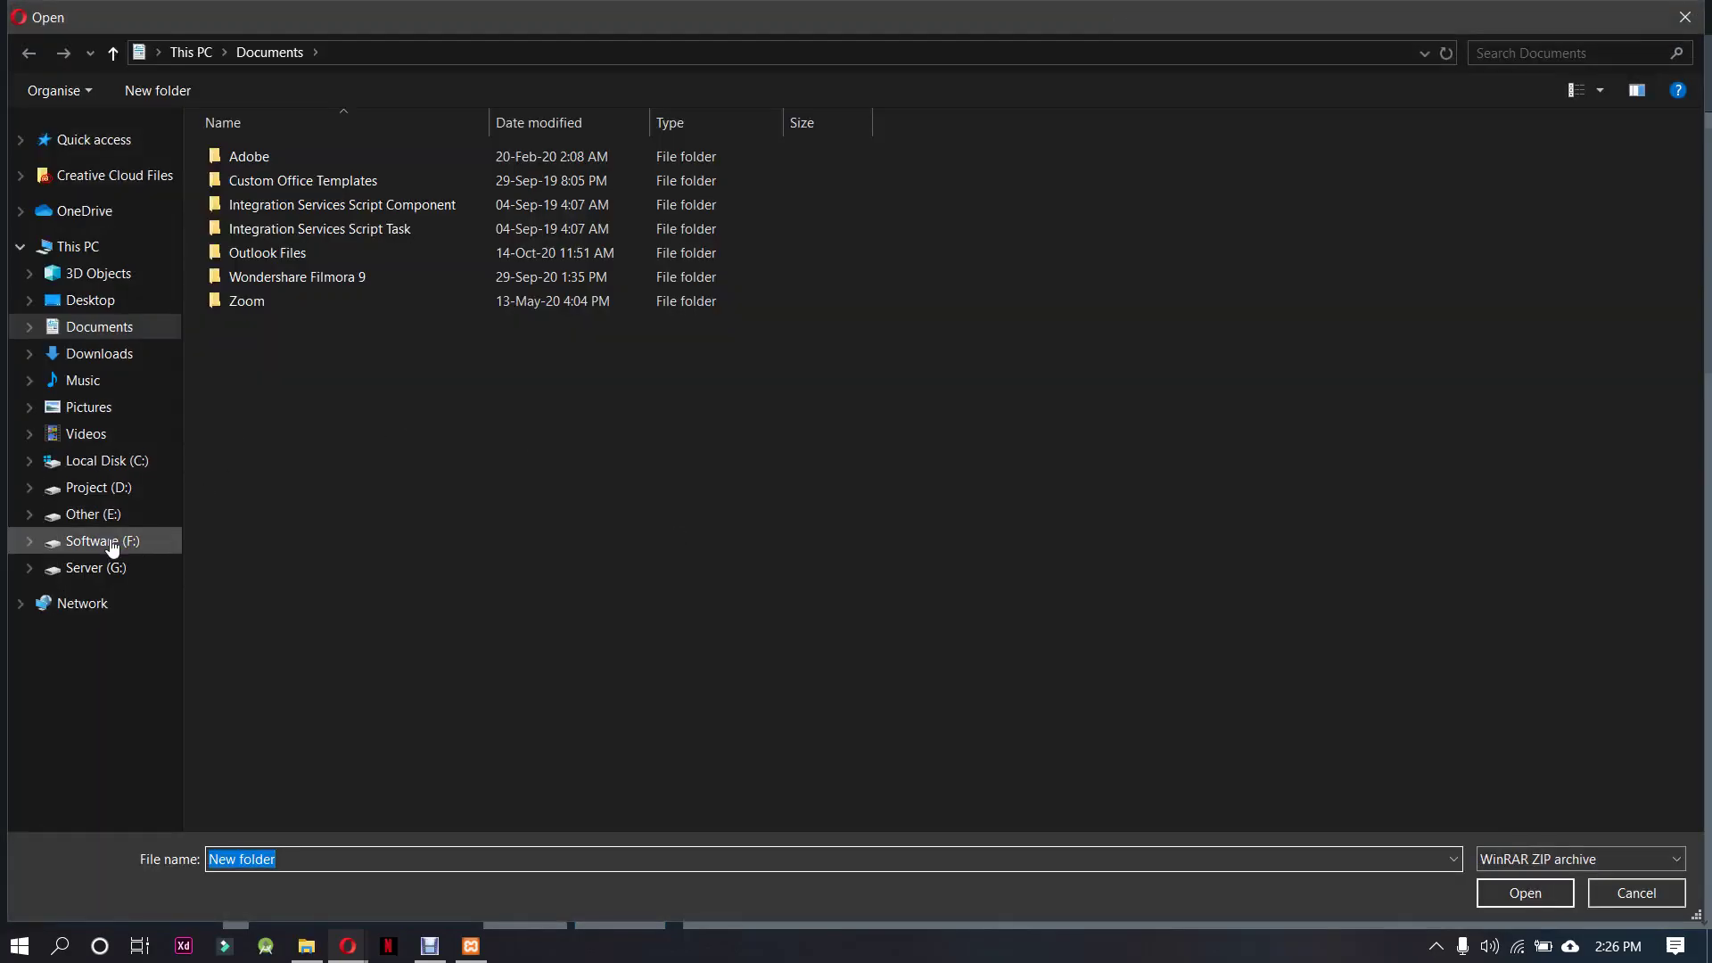
click(134, 566)
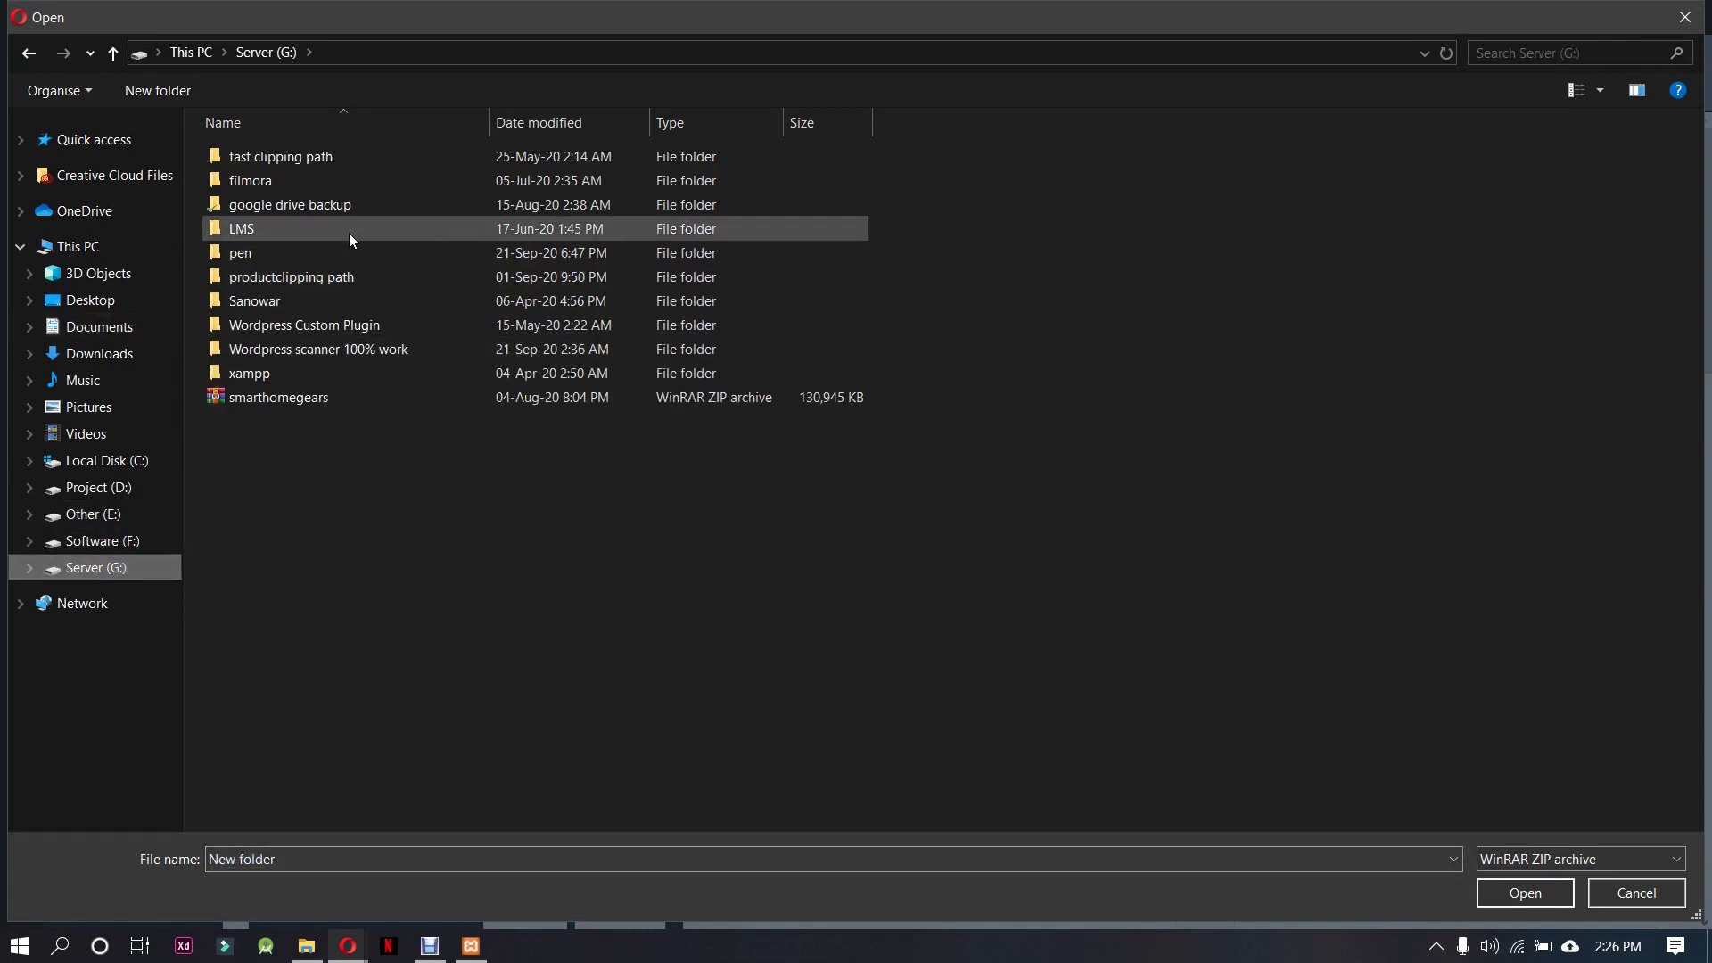
Install astra.2.4.4.zip from G:\LMS, then return to the Themes page
double_click(348, 228)
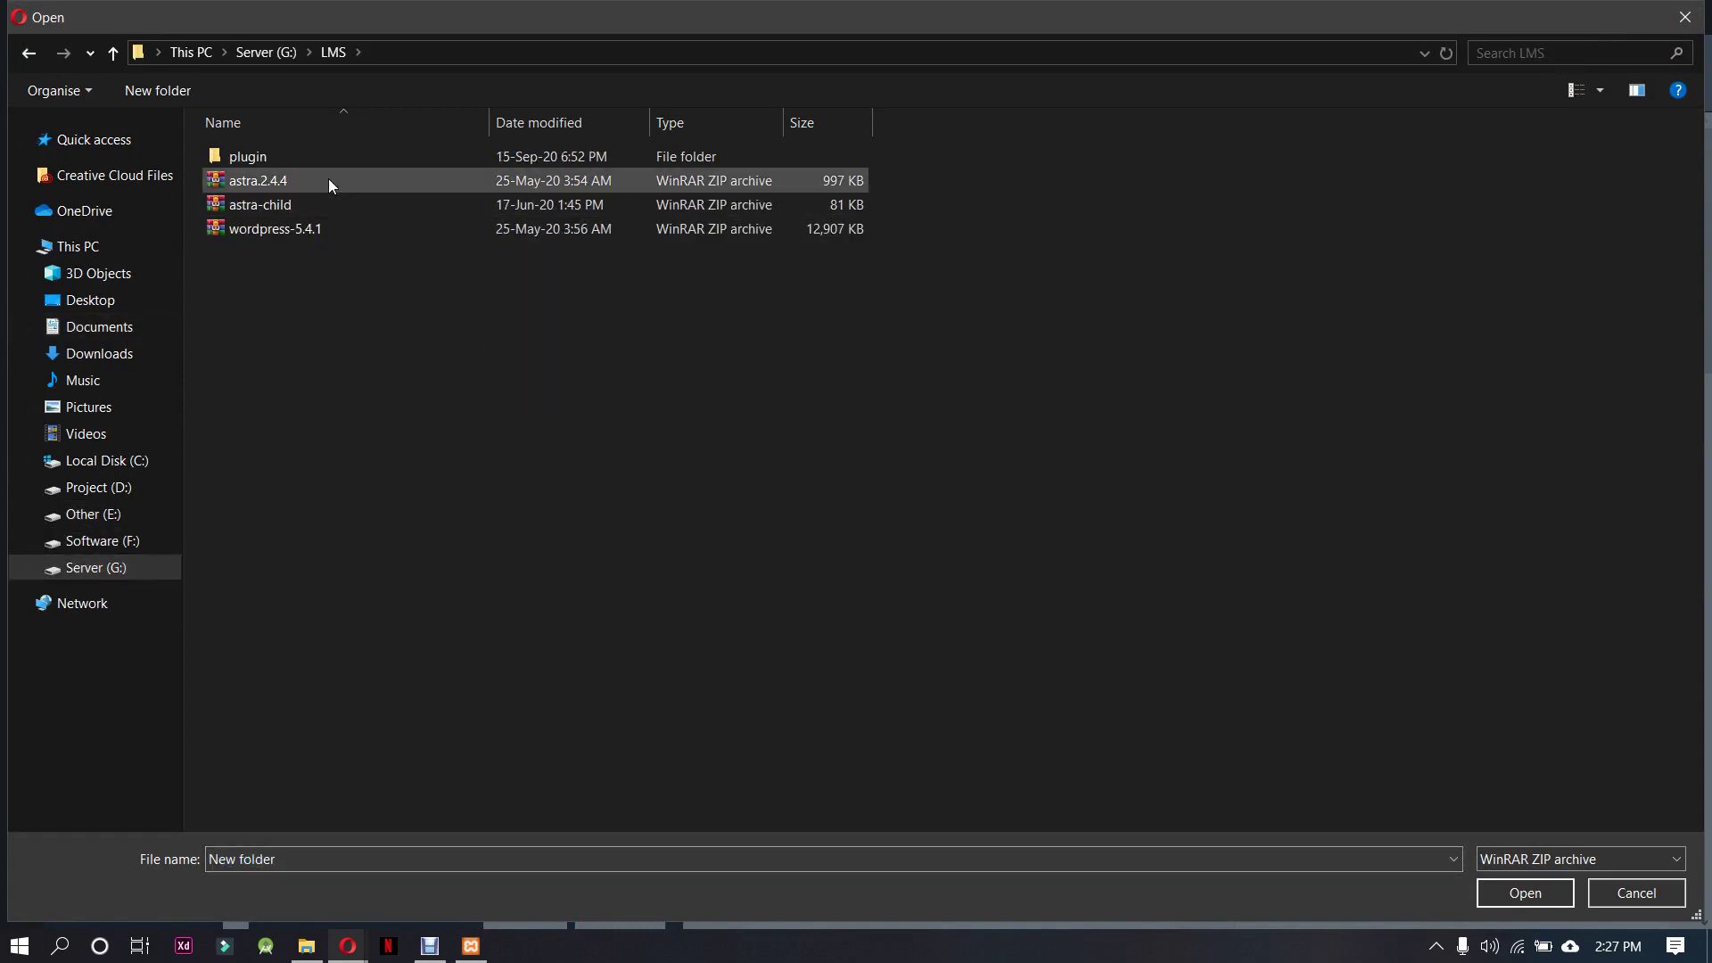
click(326, 171)
click(341, 207)
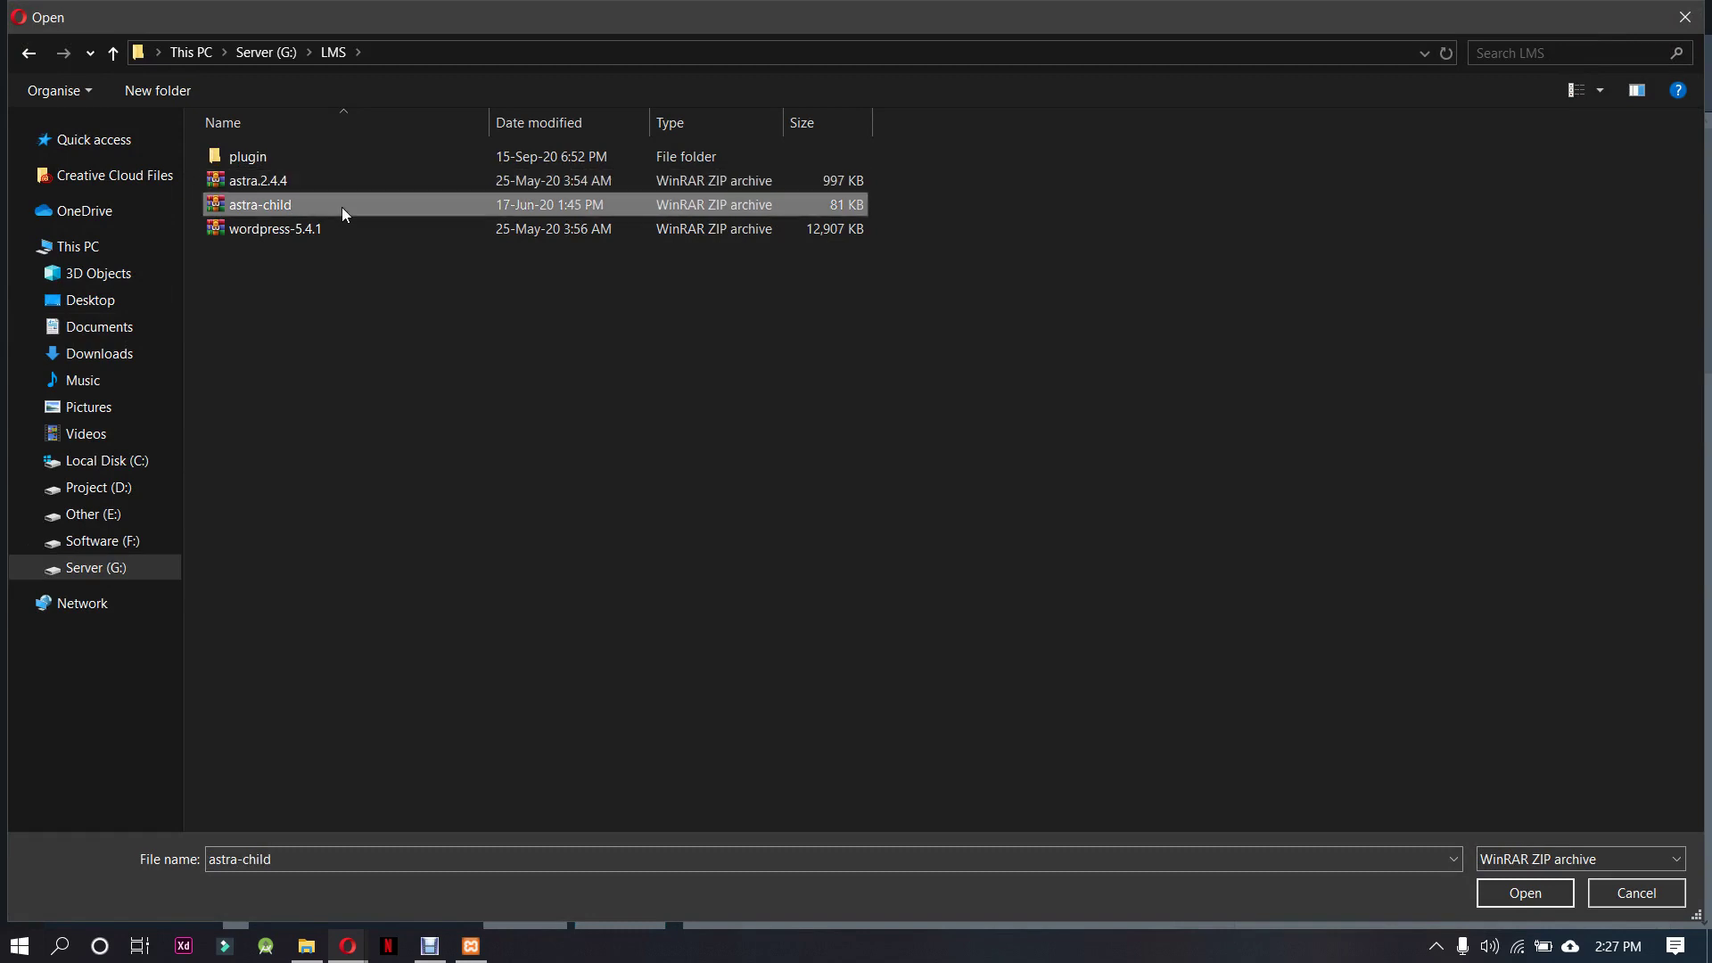
click(344, 181)
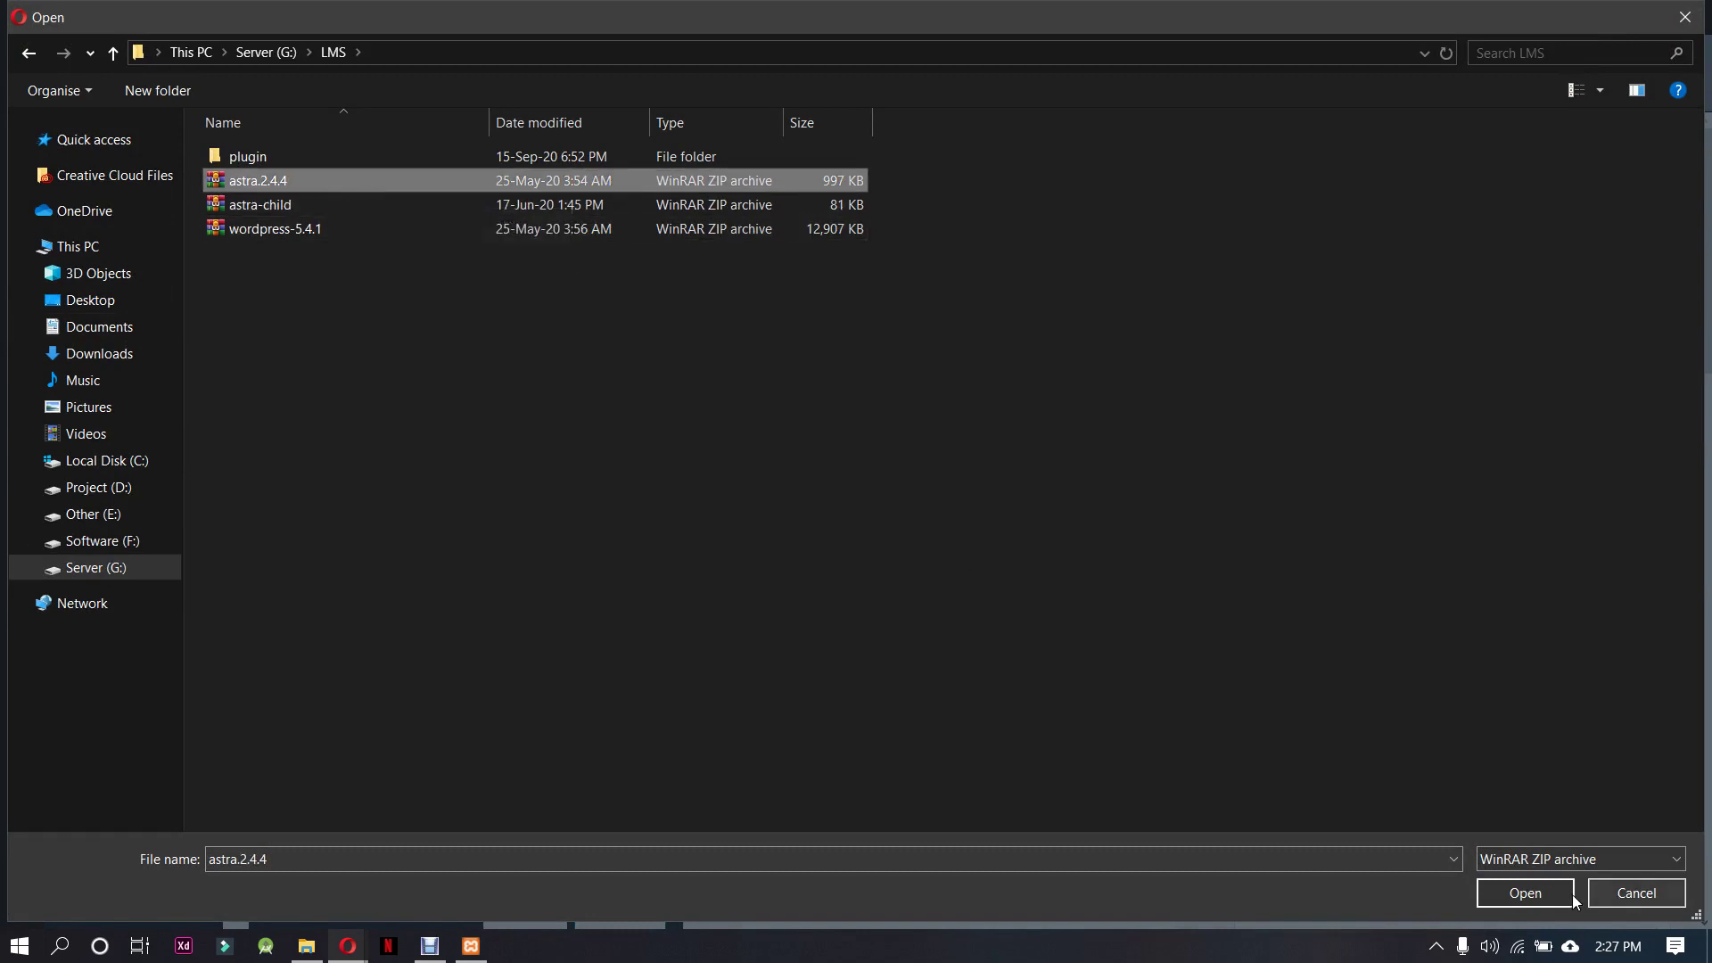
click(1527, 893)
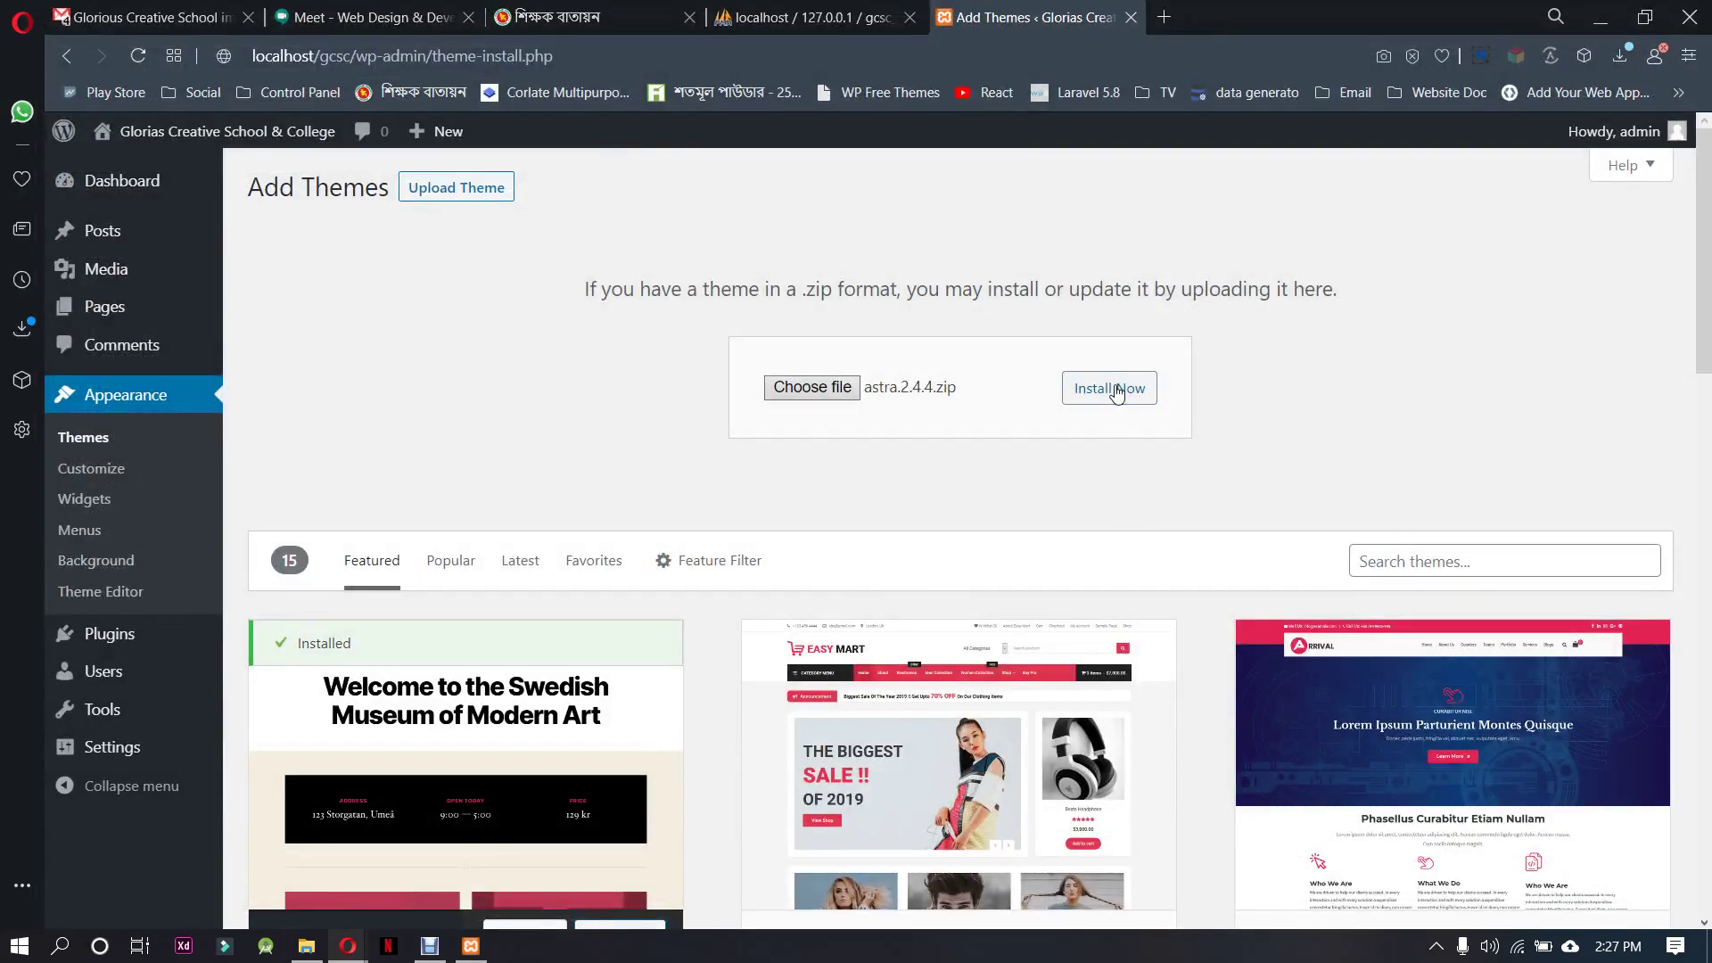
click(1110, 388)
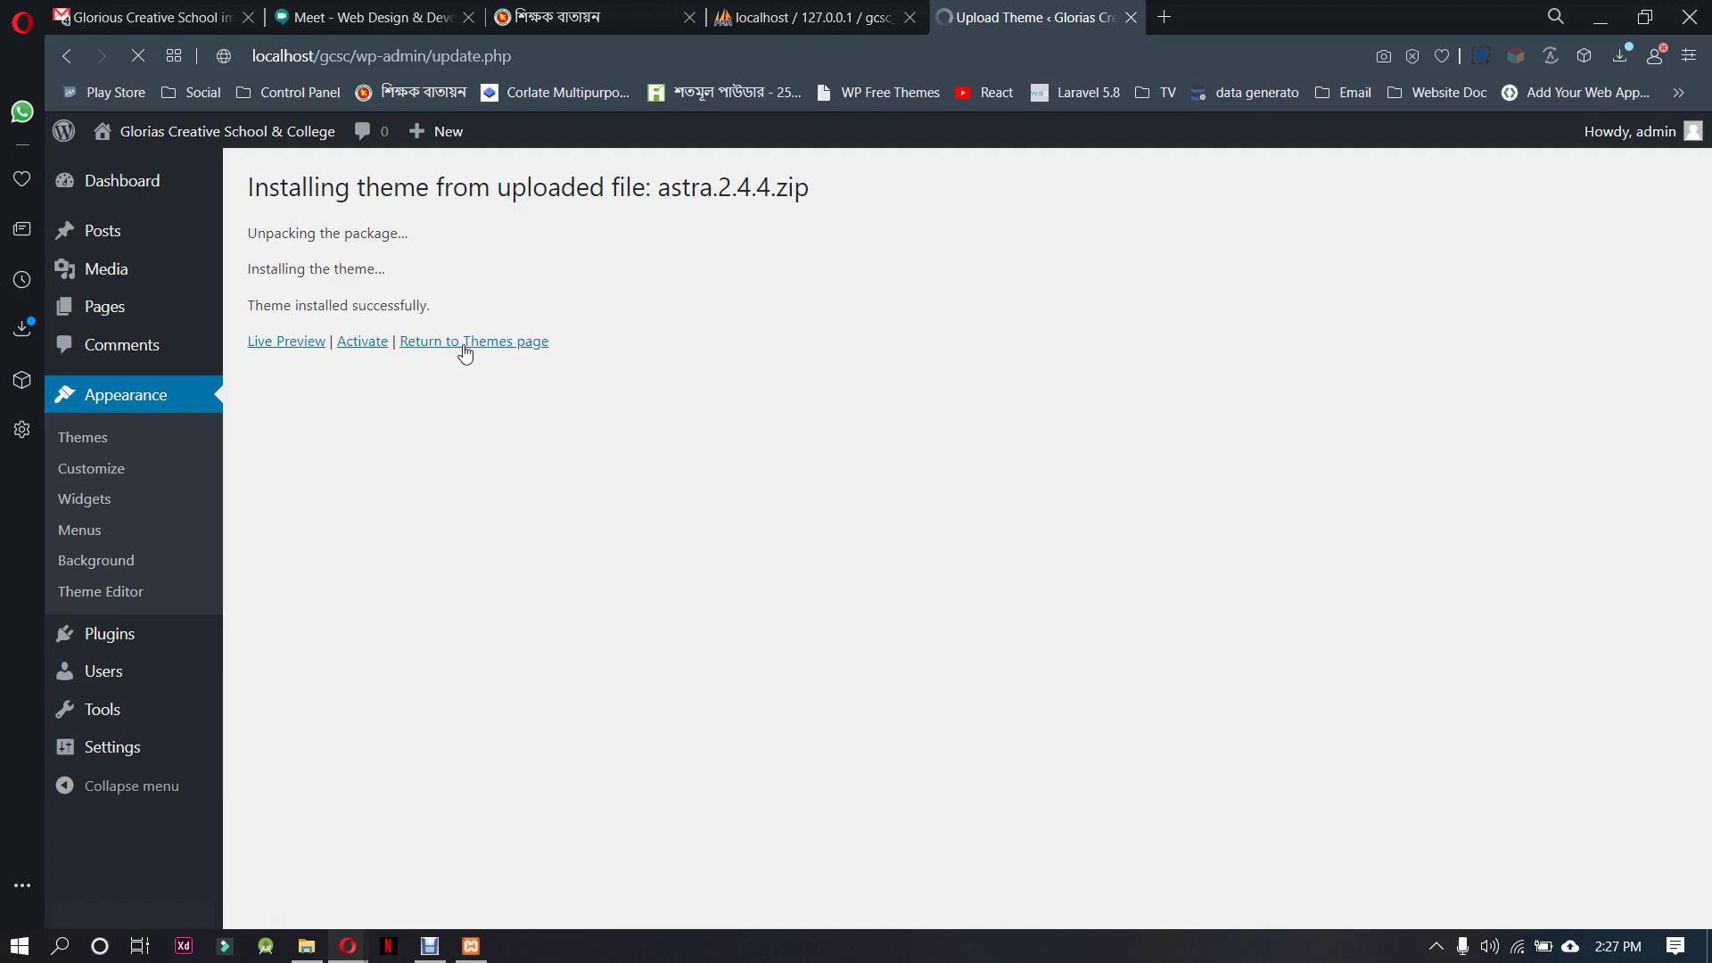
click(465, 343)
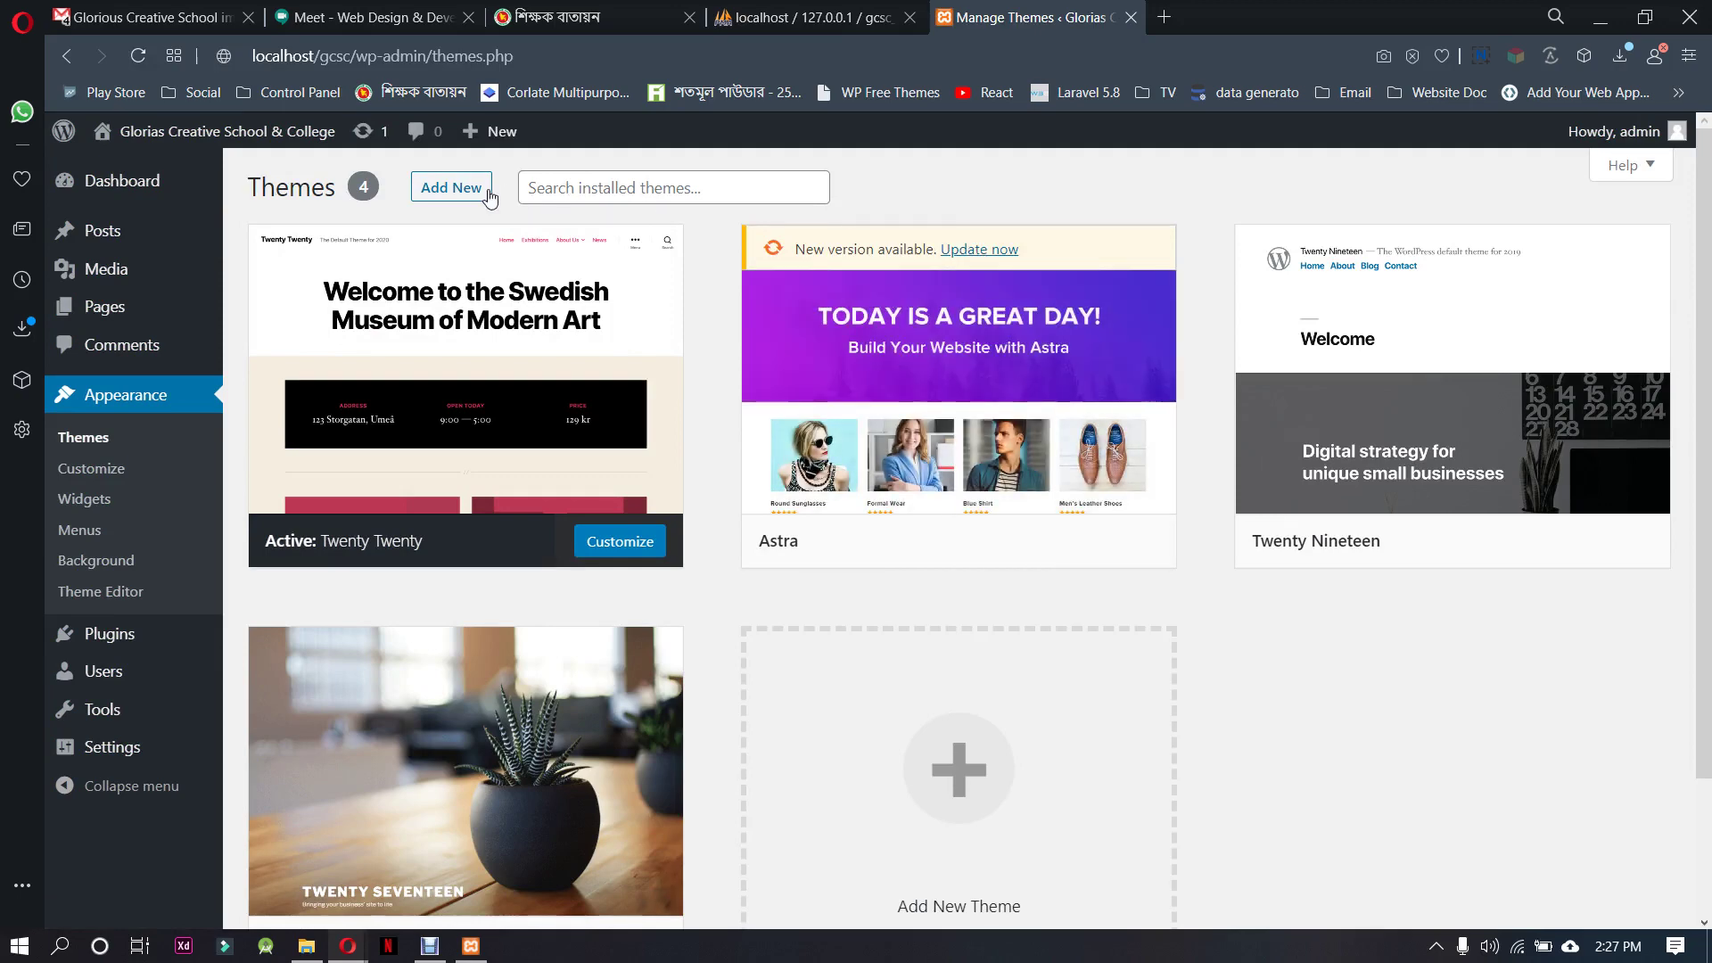
Upload and install astra-child.zip from G:\LMS, activate it, and dismiss the Astra notice
click(455, 188)
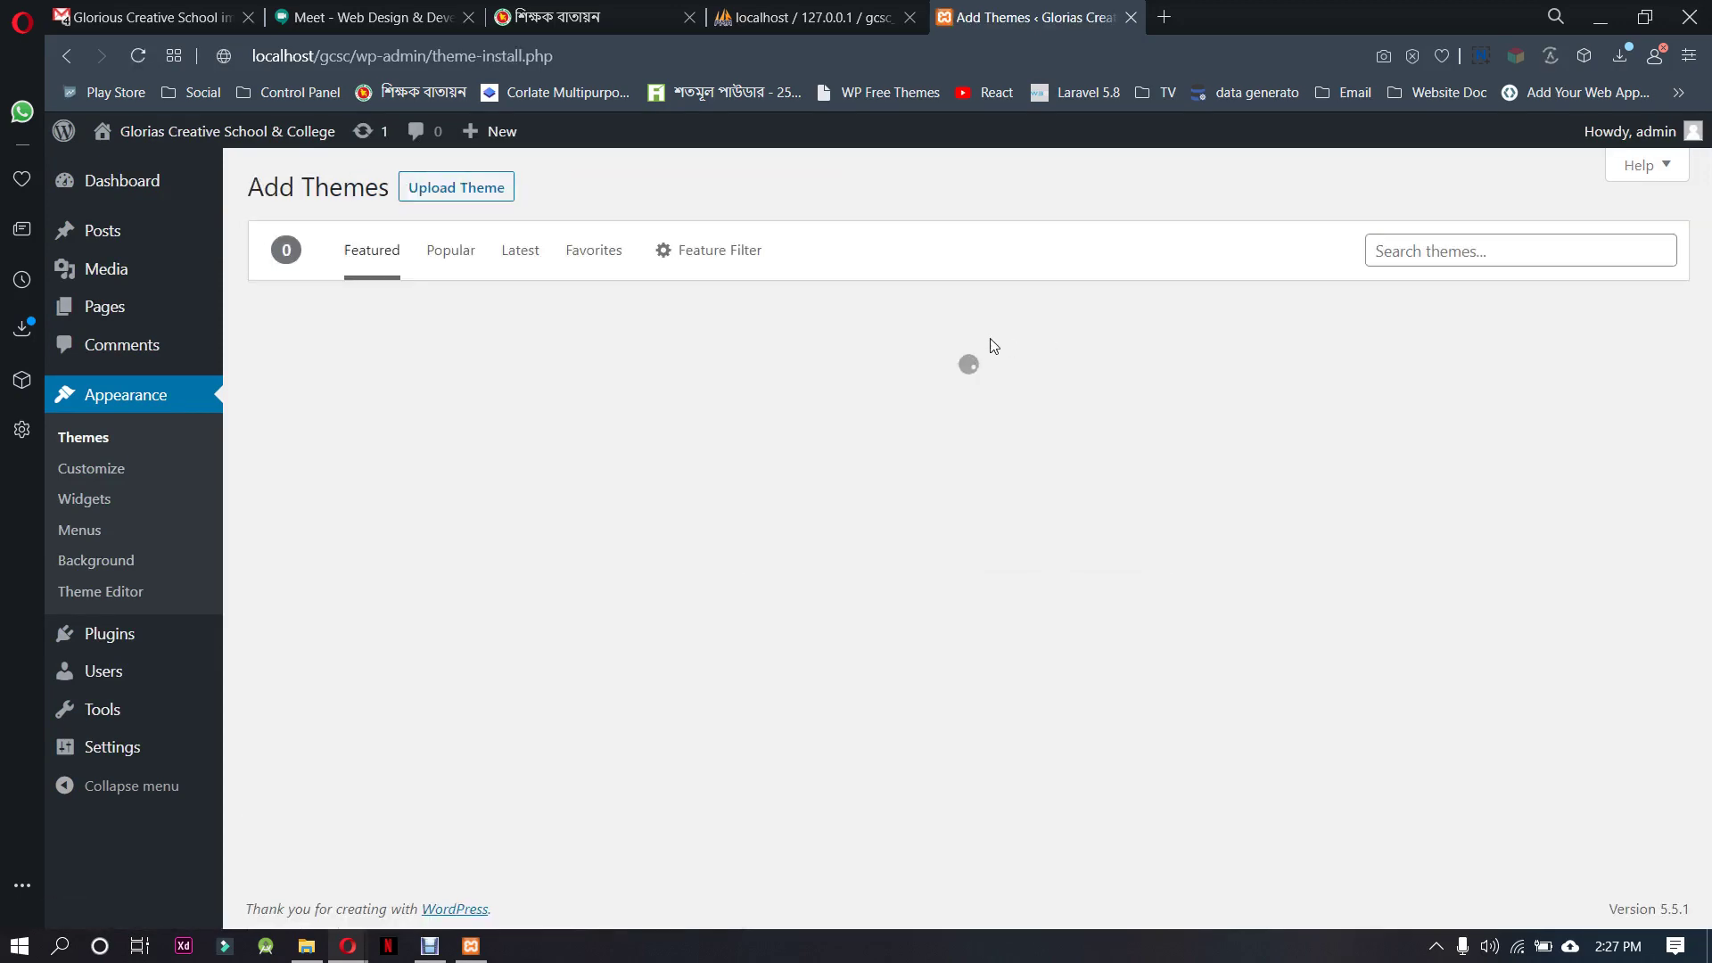
click(470, 190)
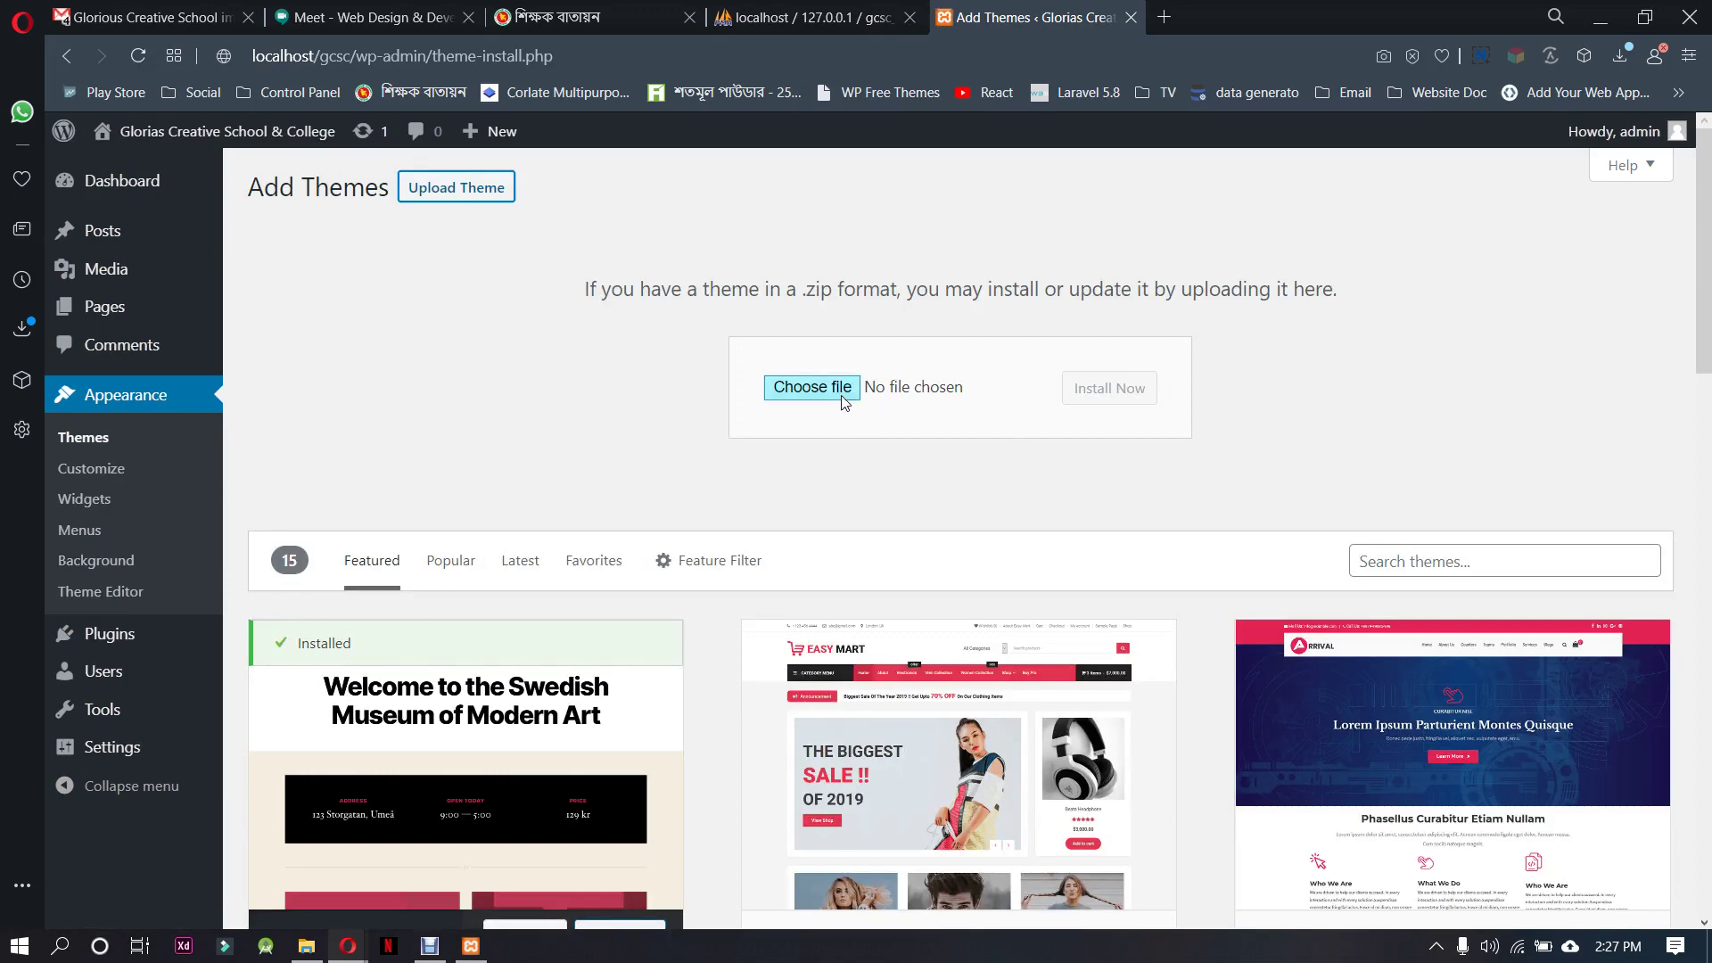
click(812, 386)
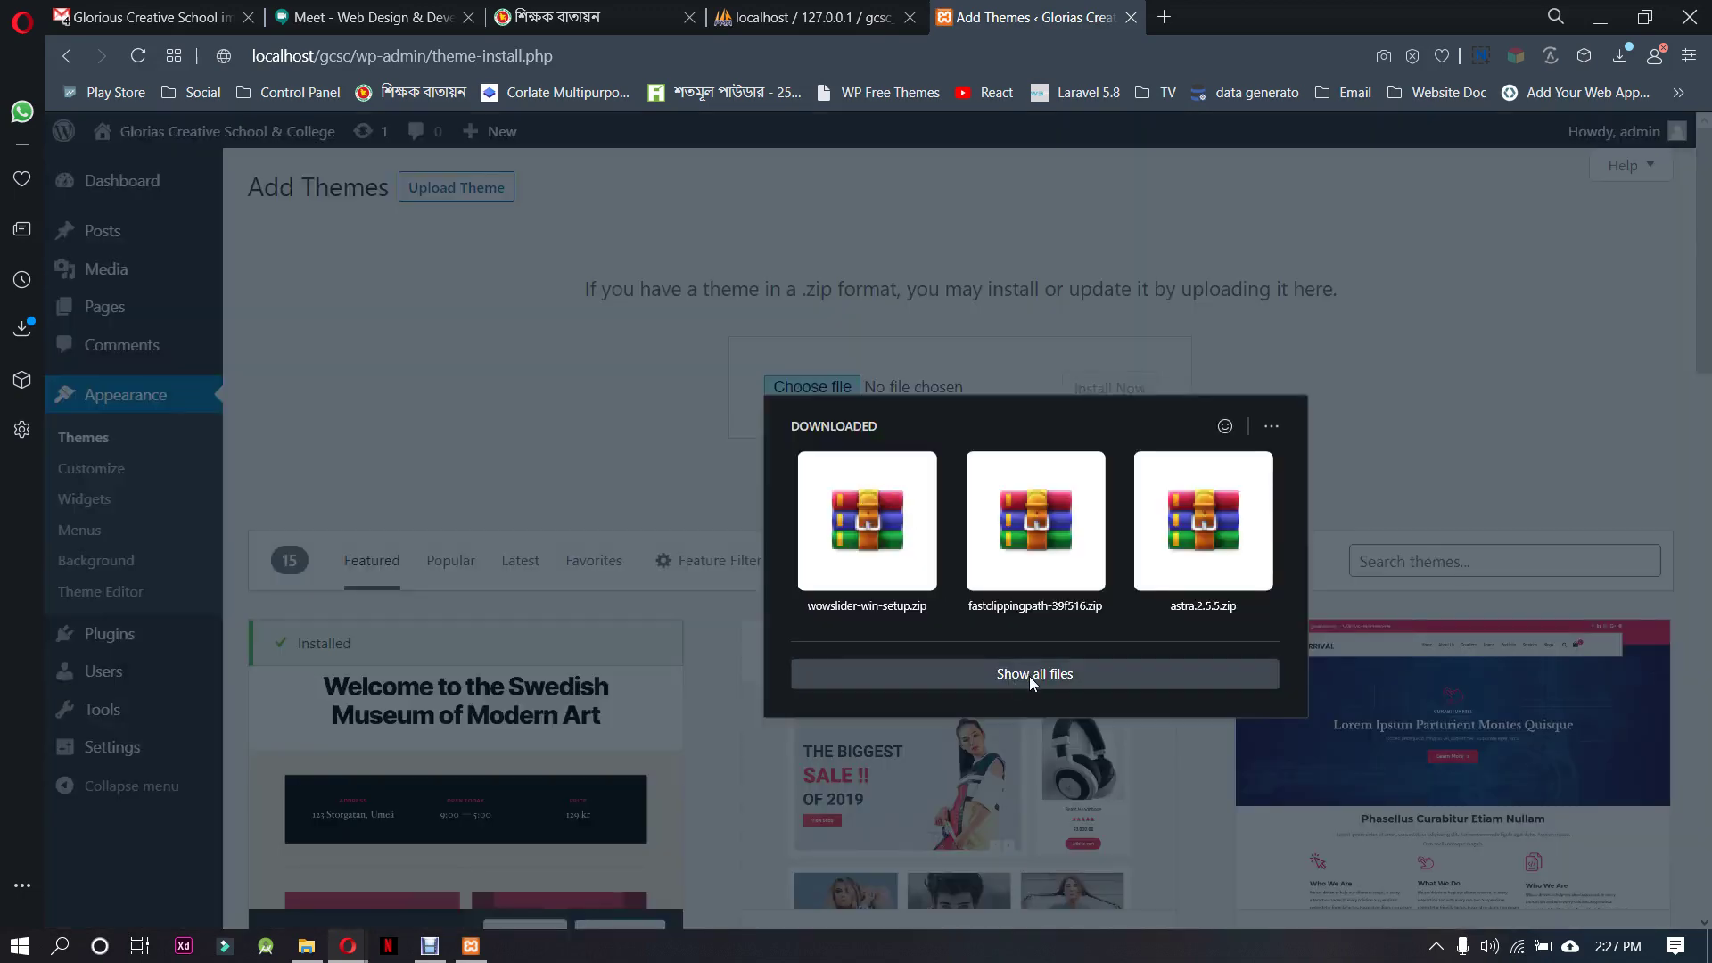
click(1030, 674)
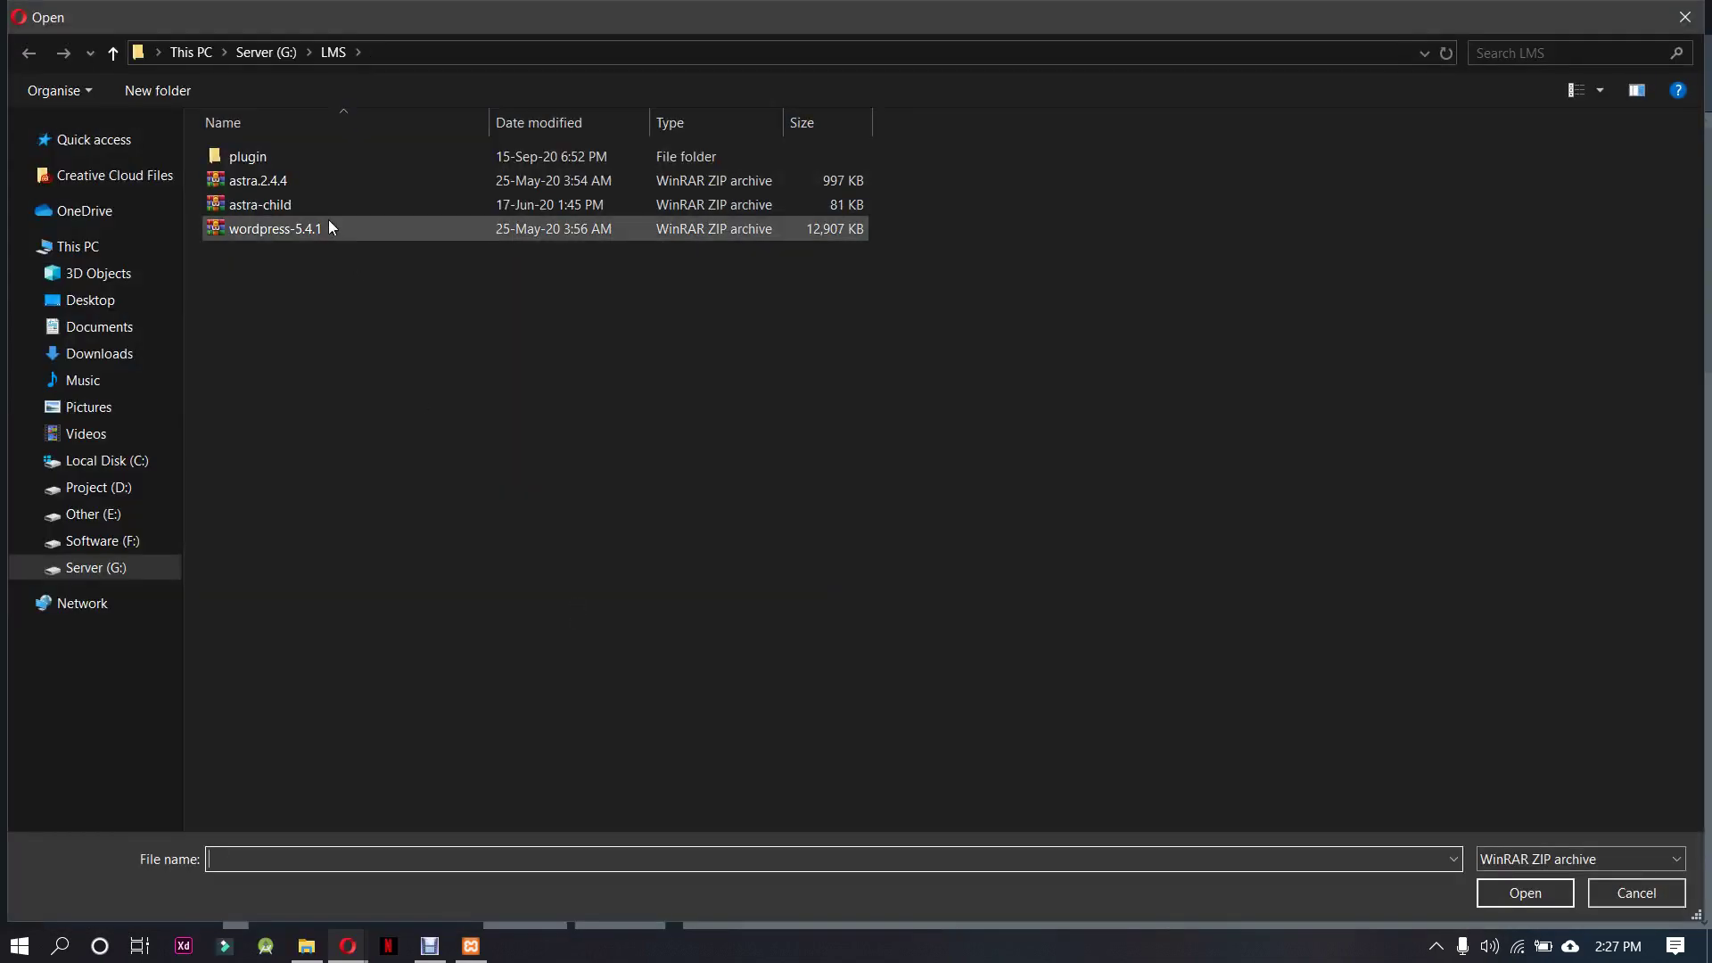
click(325, 210)
click(1525, 892)
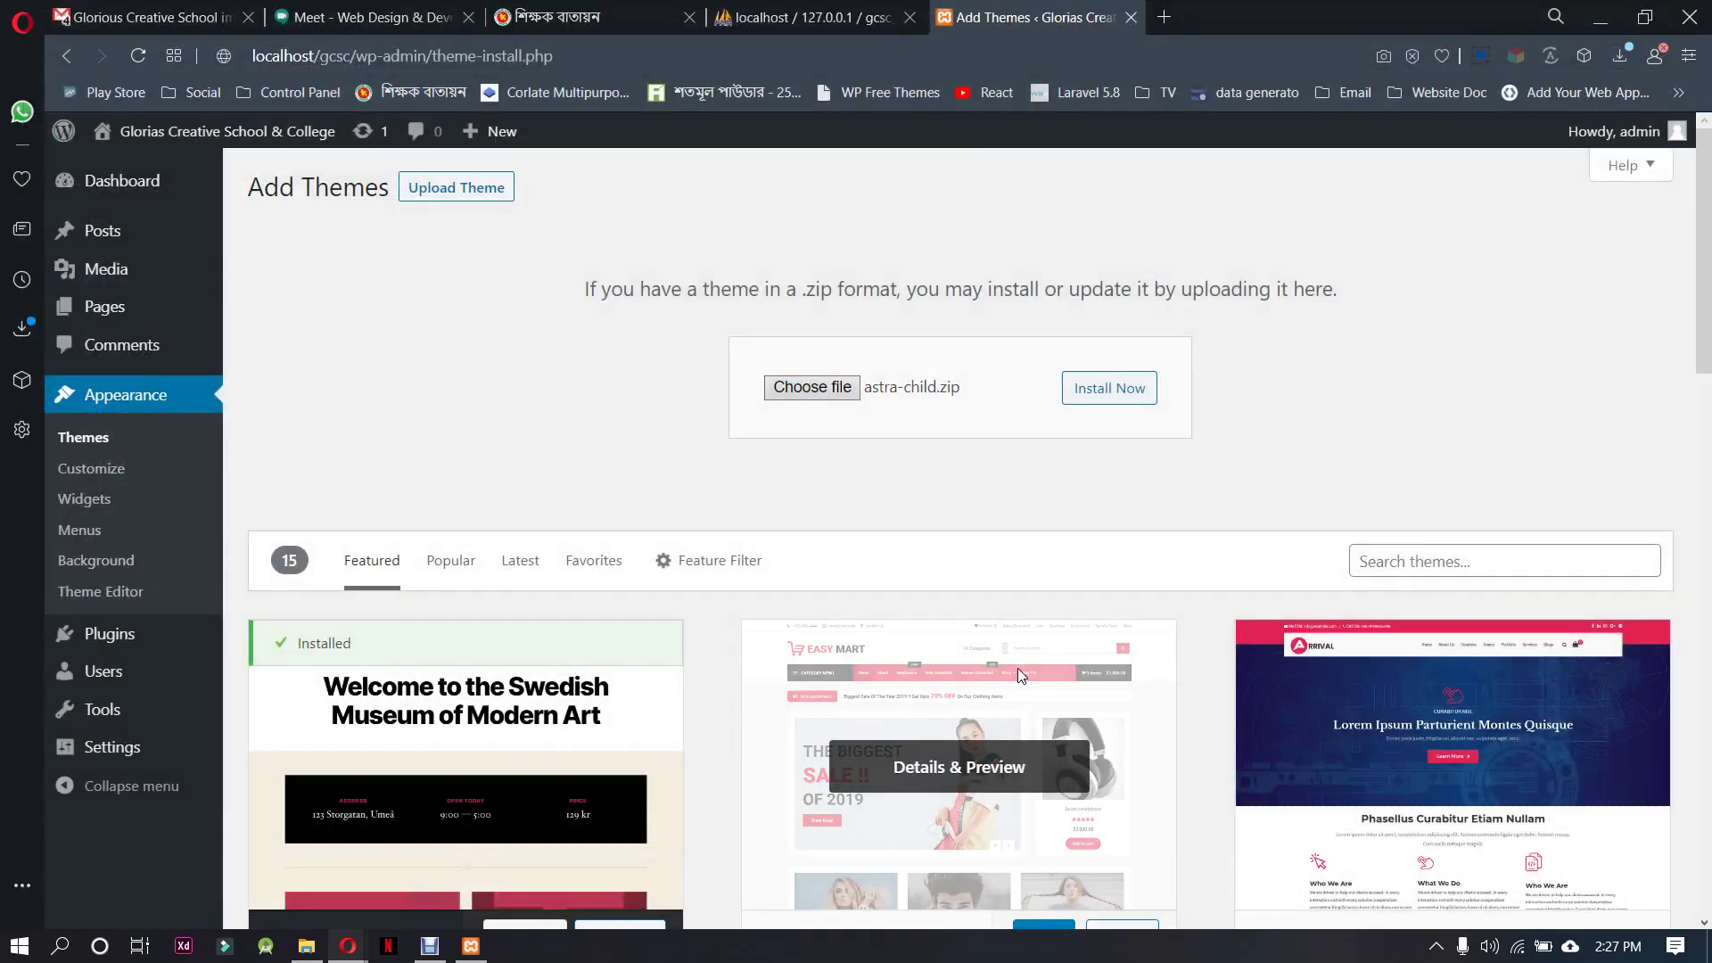
click(1110, 387)
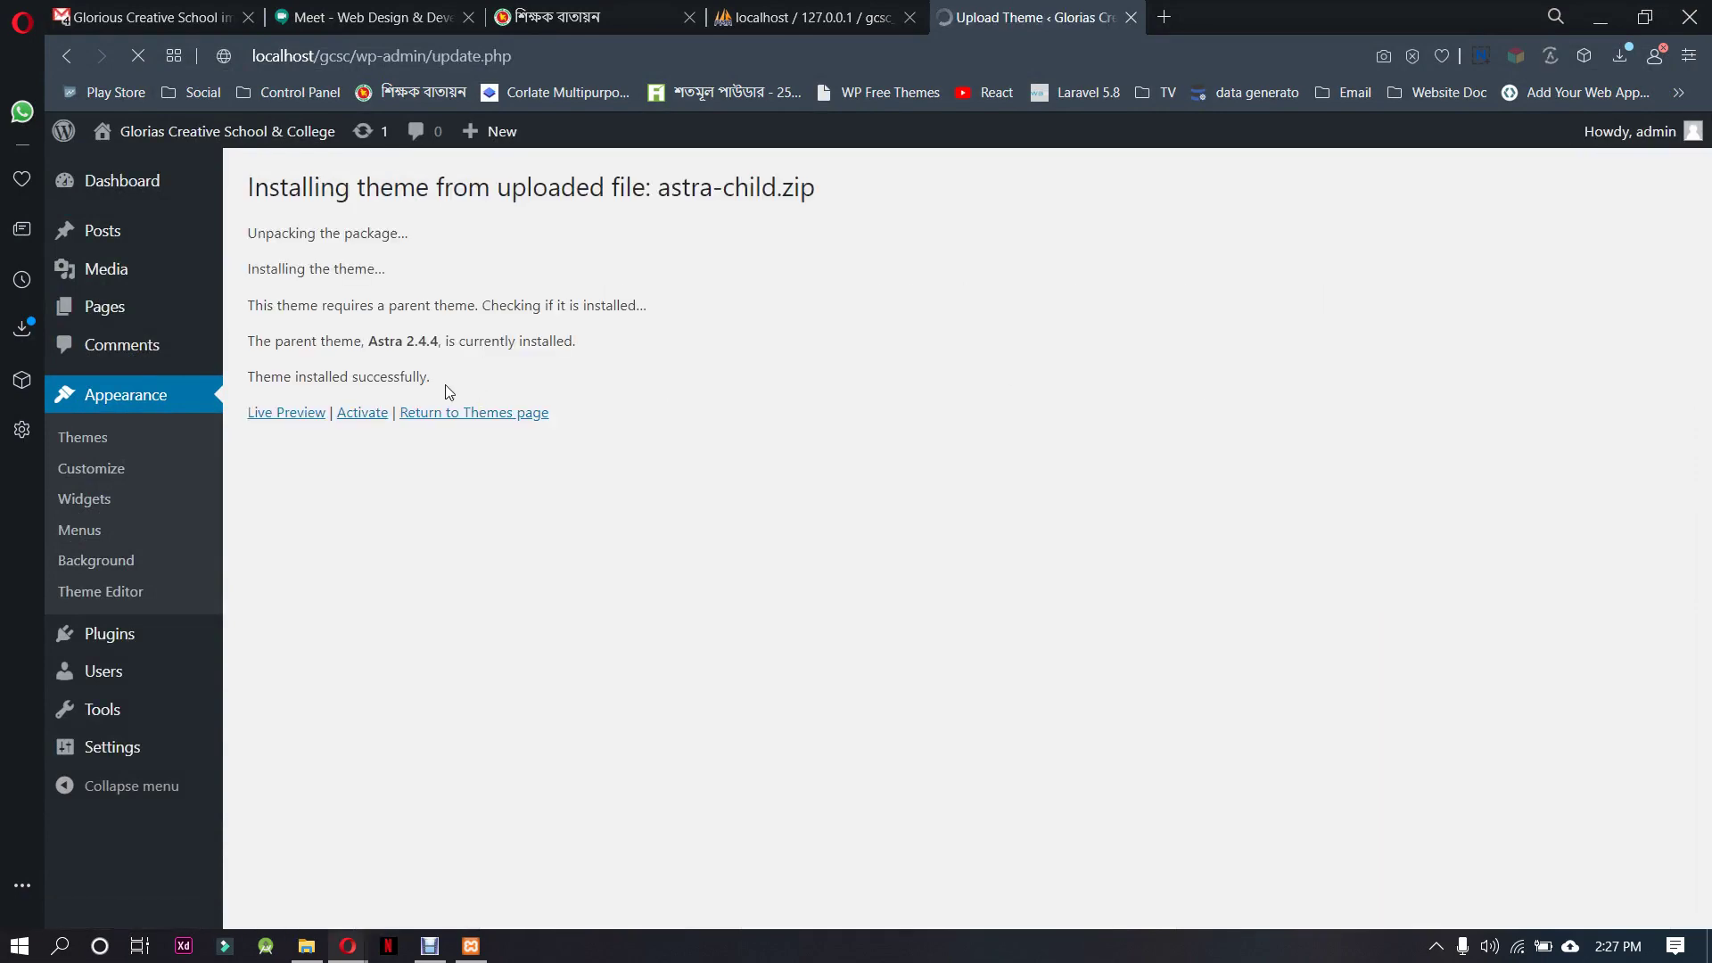
click(366, 416)
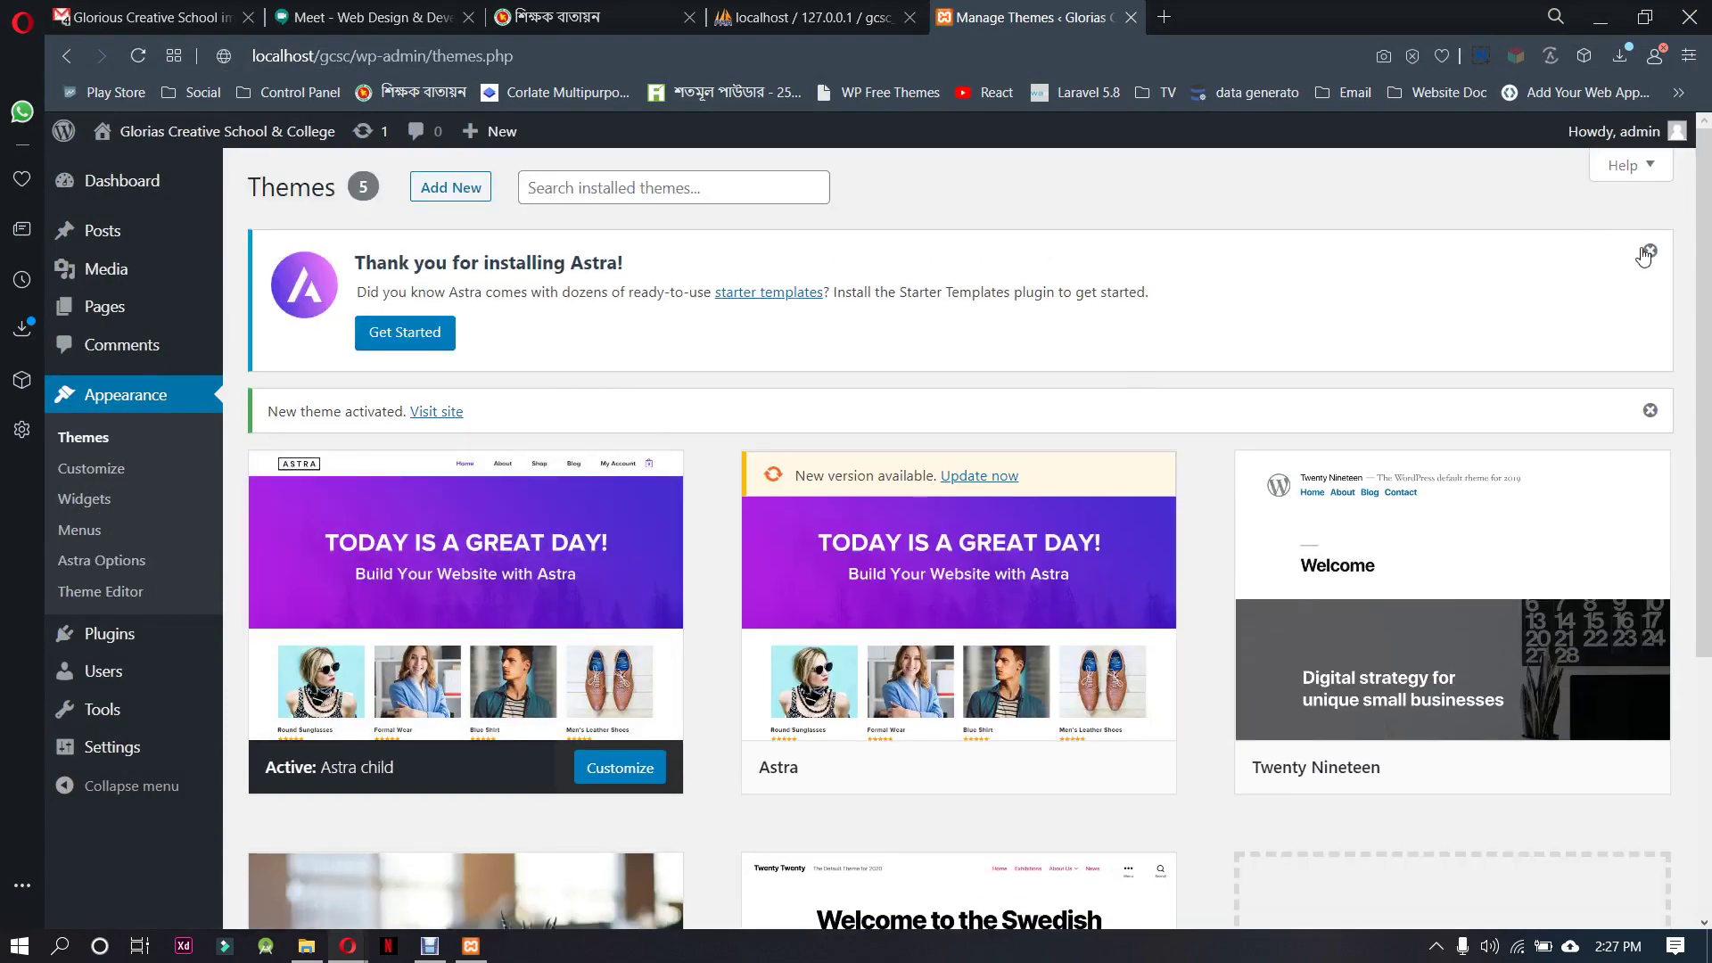
click(1649, 253)
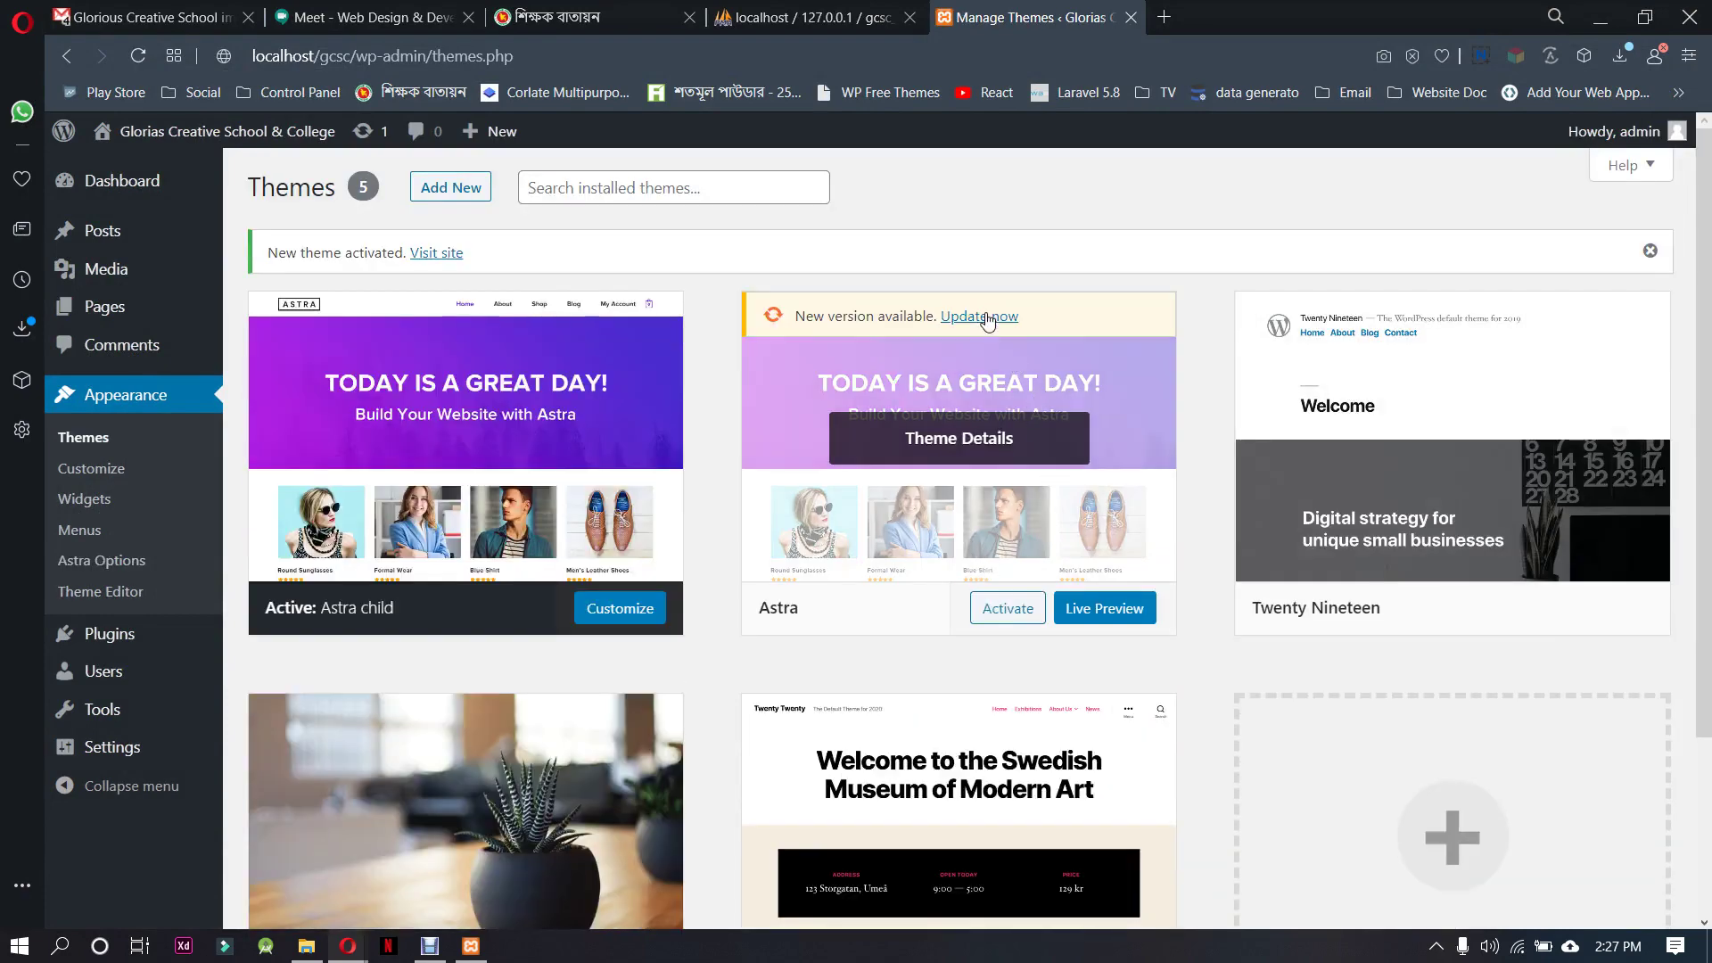
Start the update of the Astra parent theme and open a new browser tab
click(984, 318)
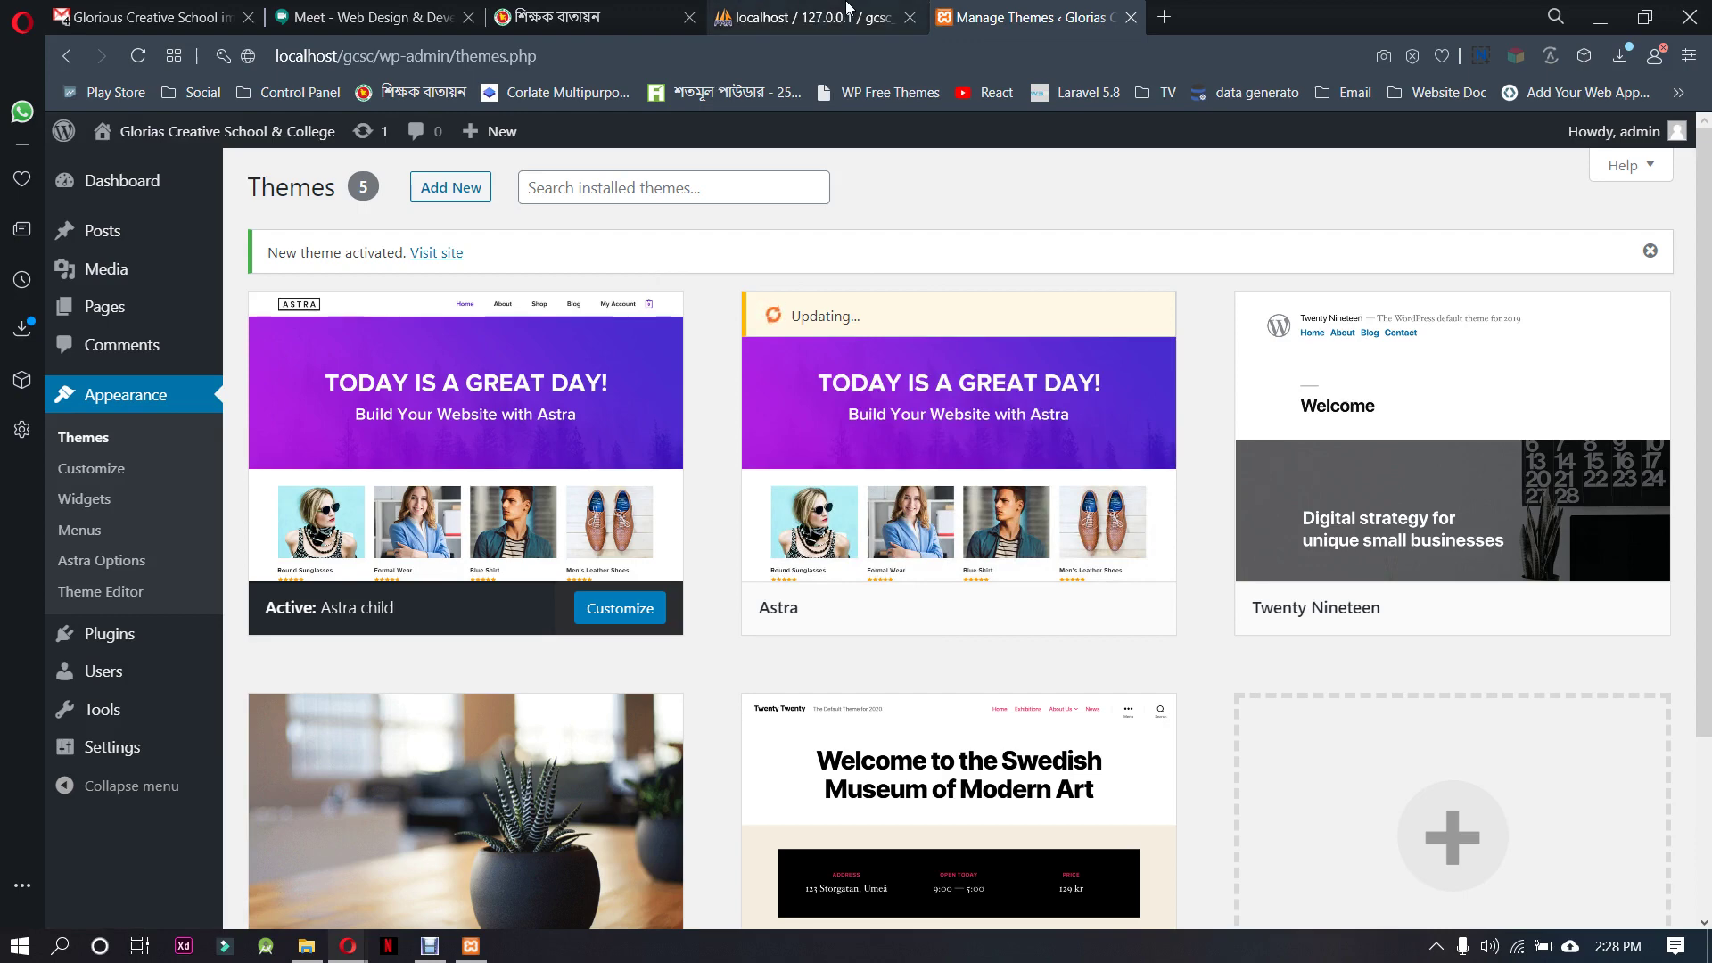
click(1164, 17)
Search Google for 'wordpress speed up theme'
text(w)
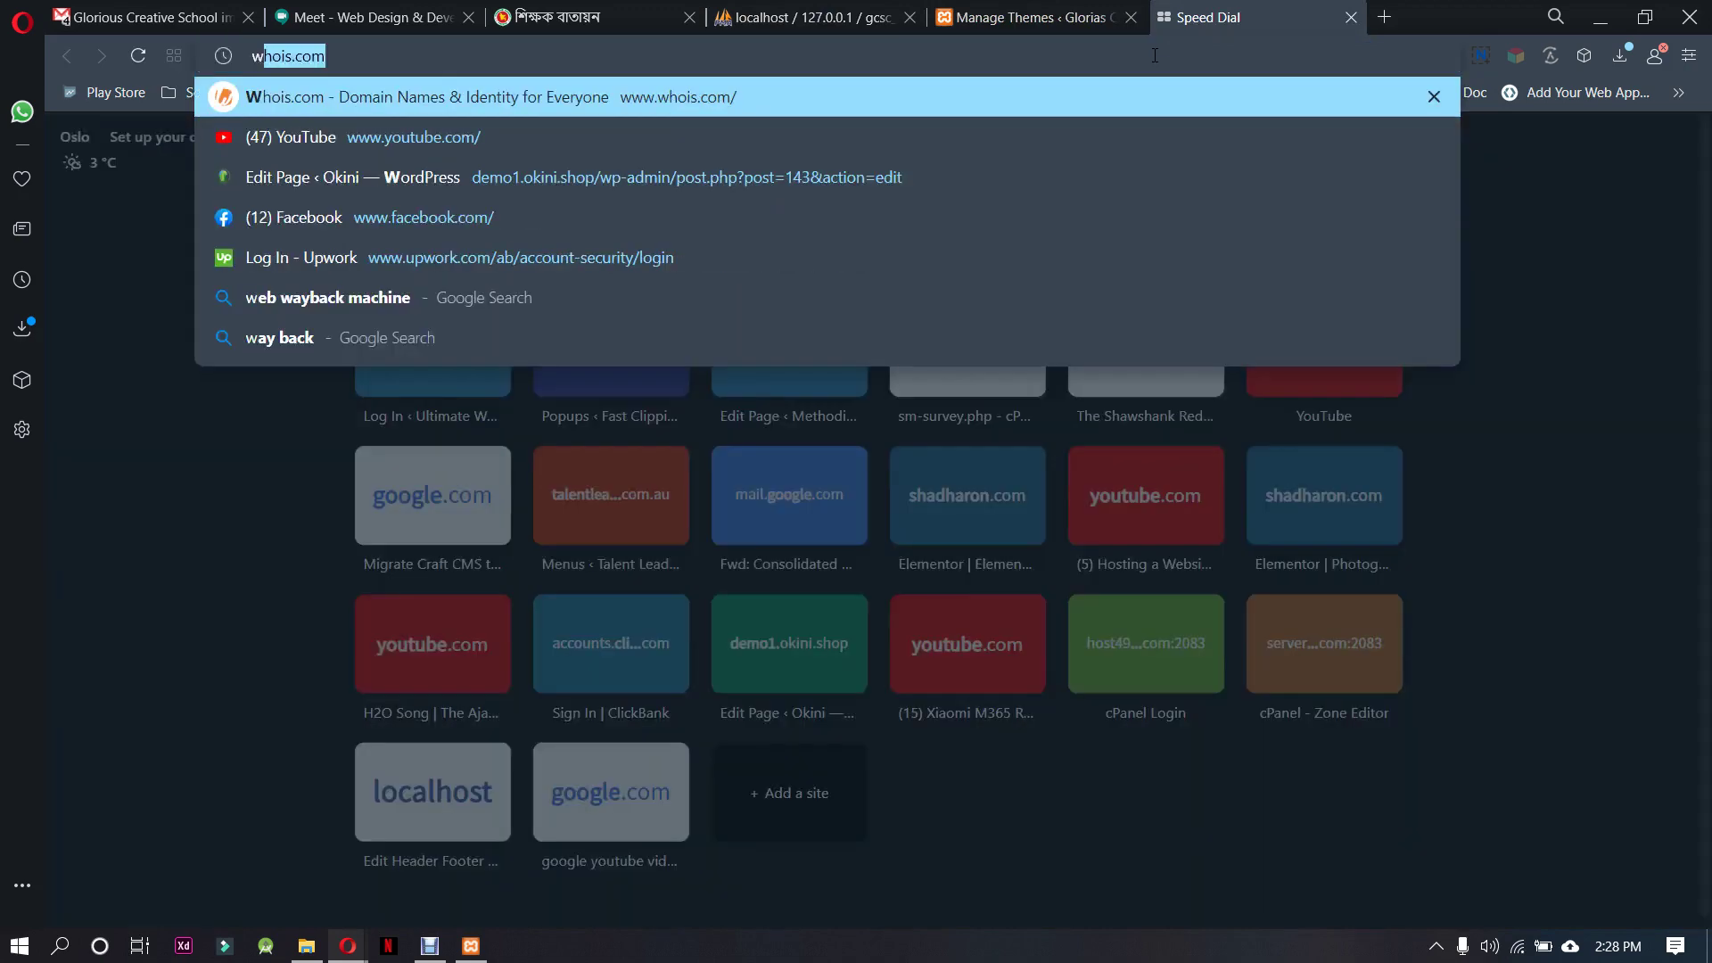
text(ordpress )
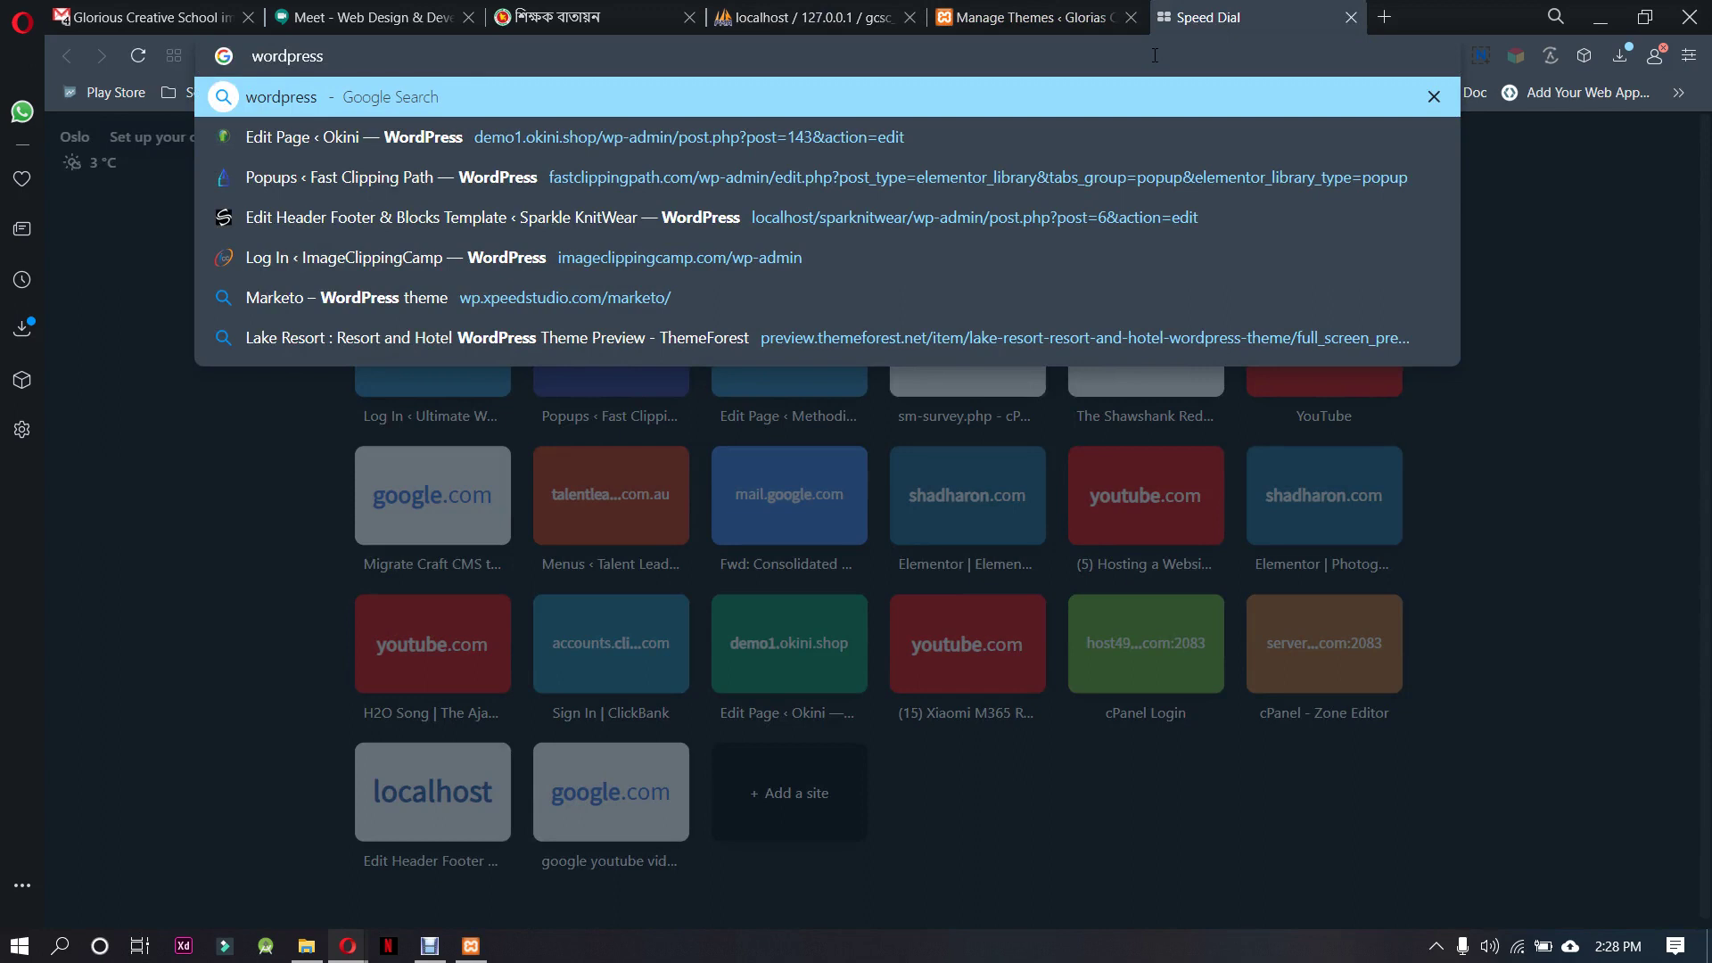
text(speed )
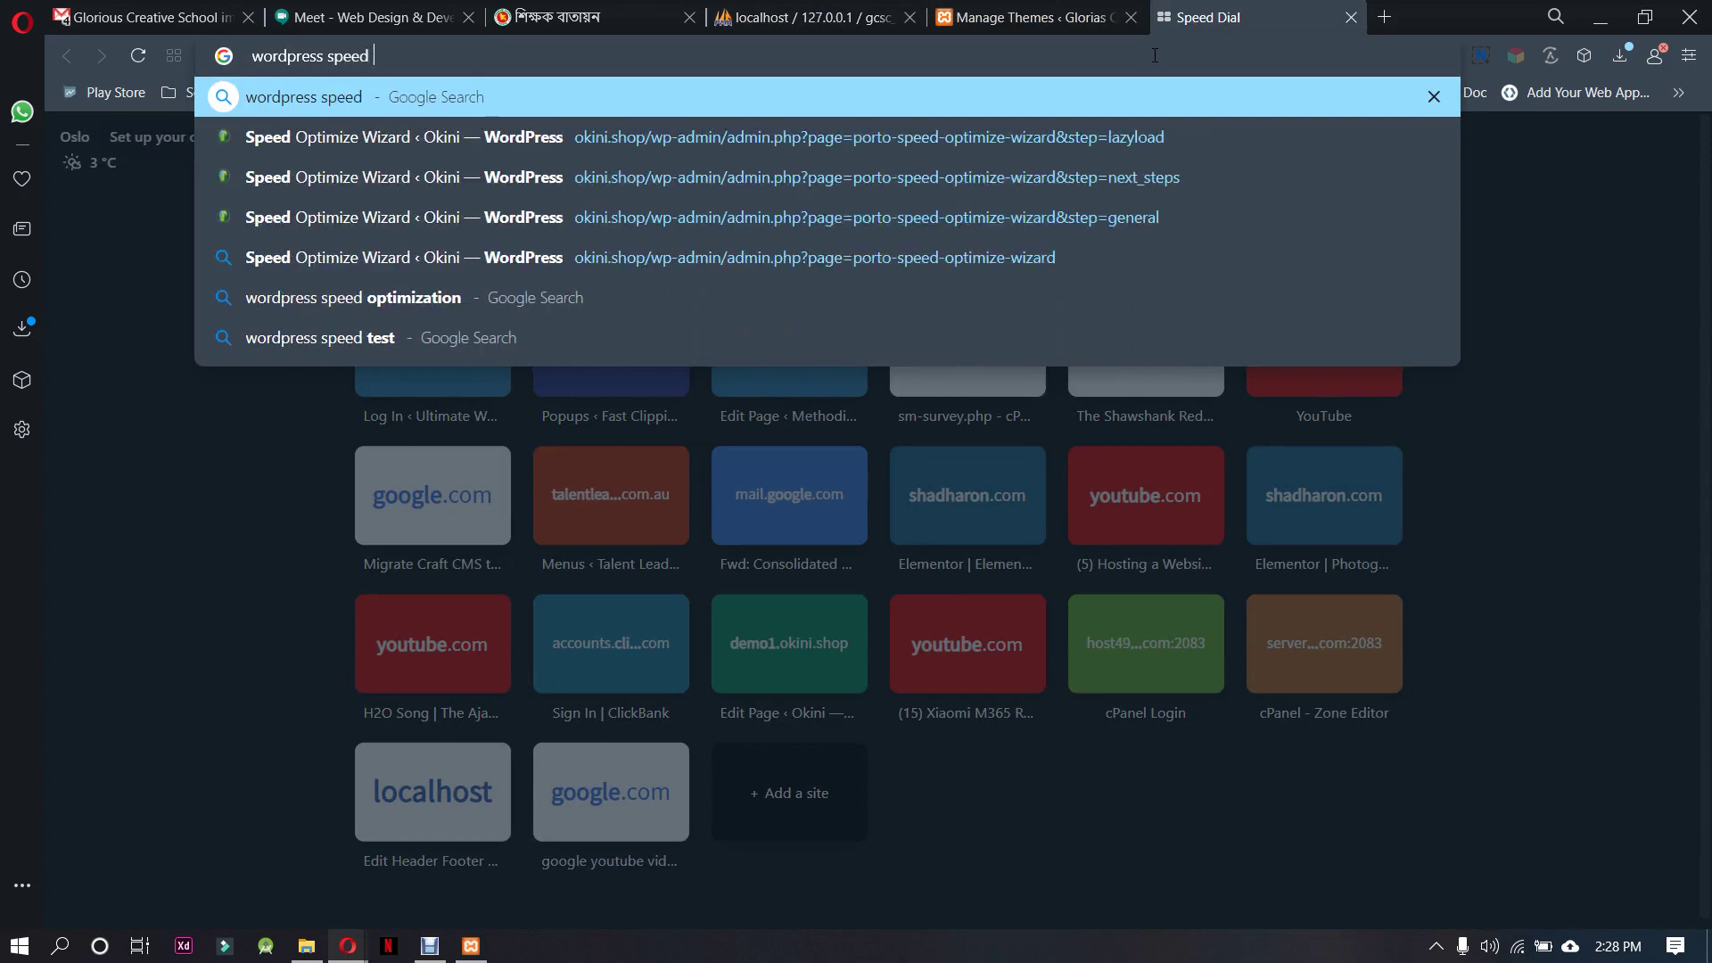
text(up theme)
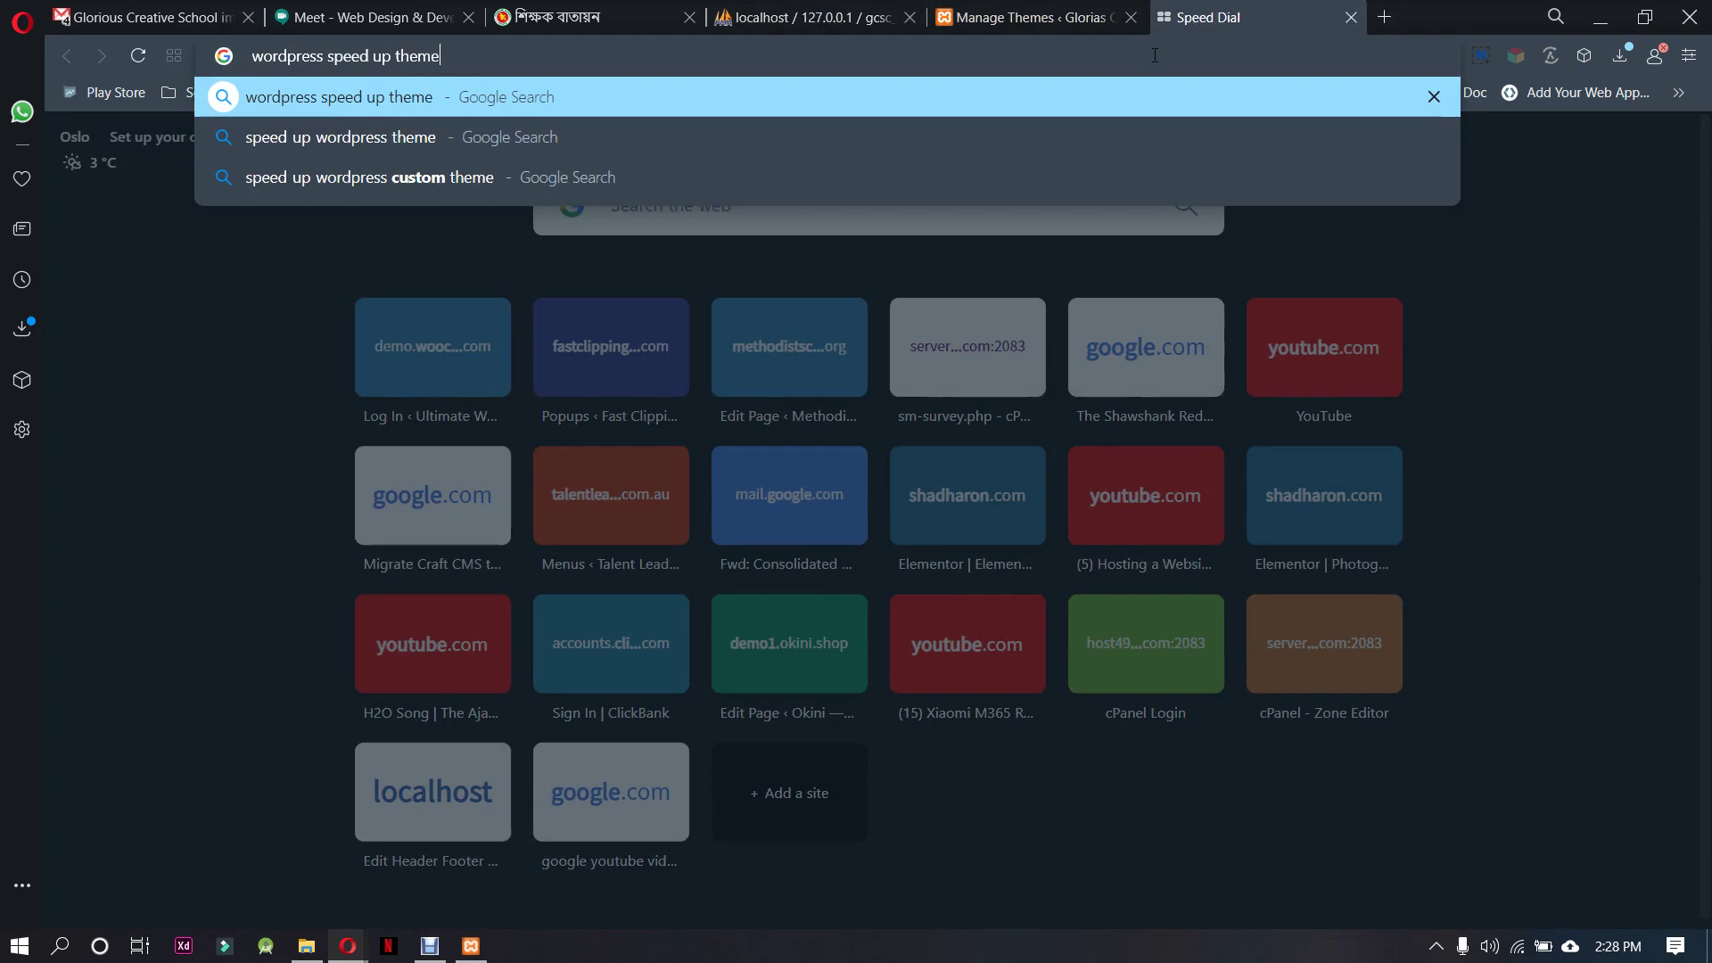
key(Return)
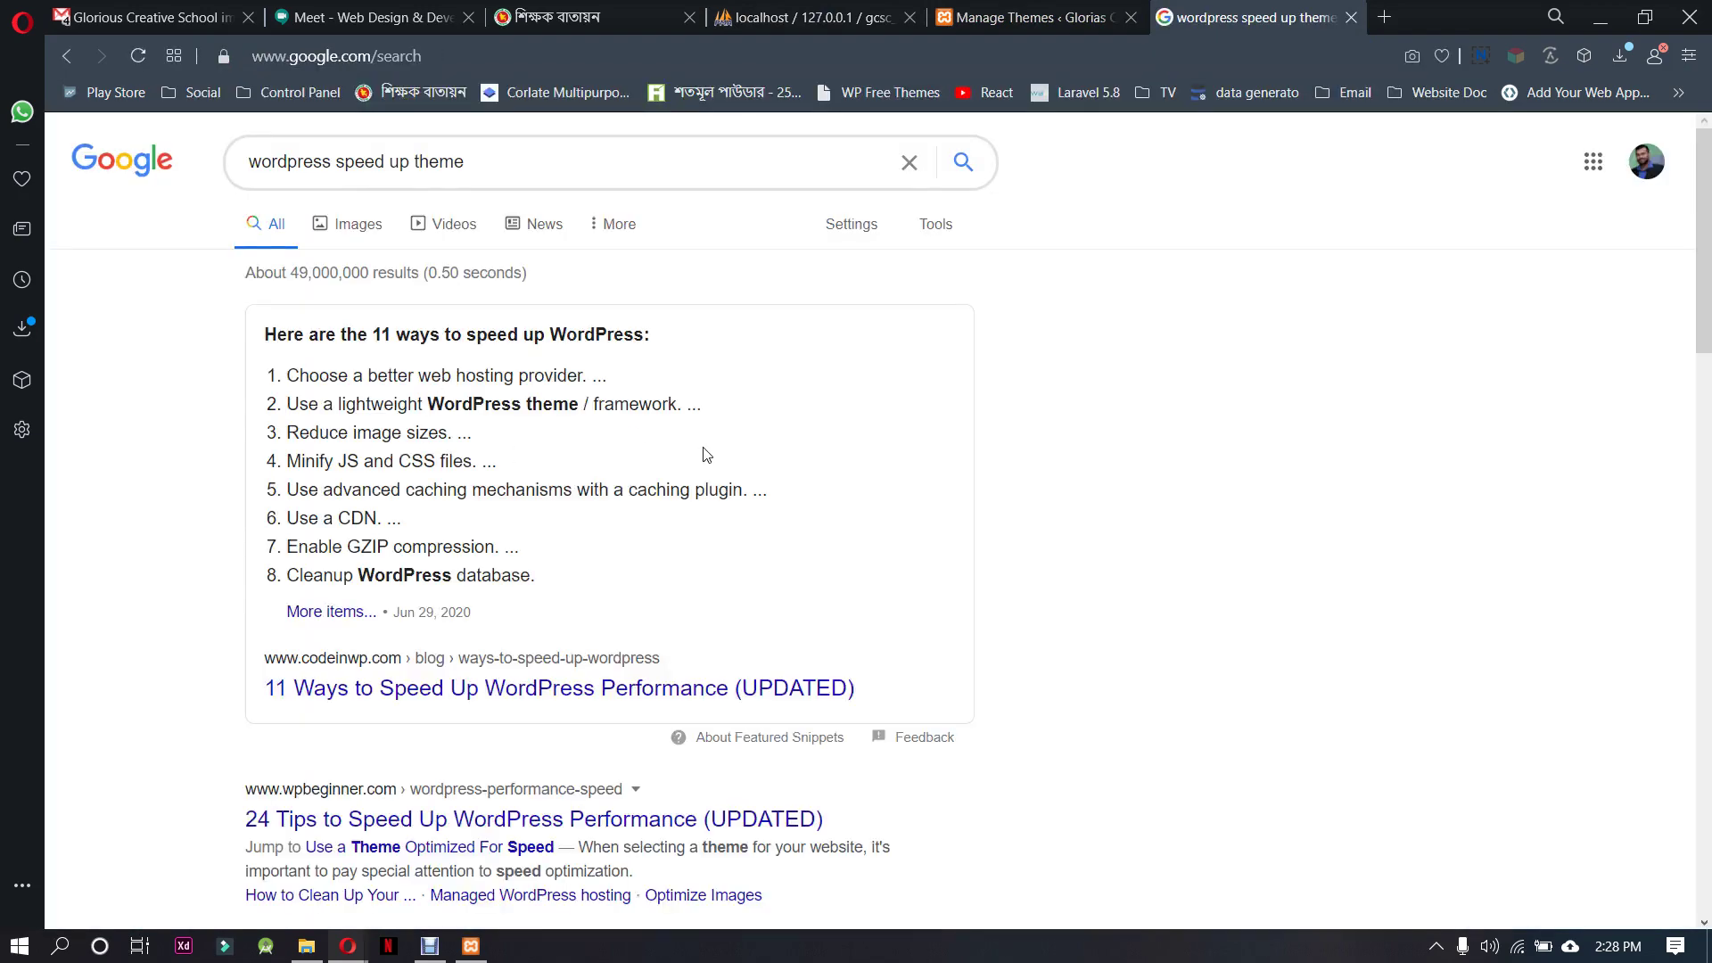
scroll(625, 473, down, 5)
scroll(562, 559, up, 5)
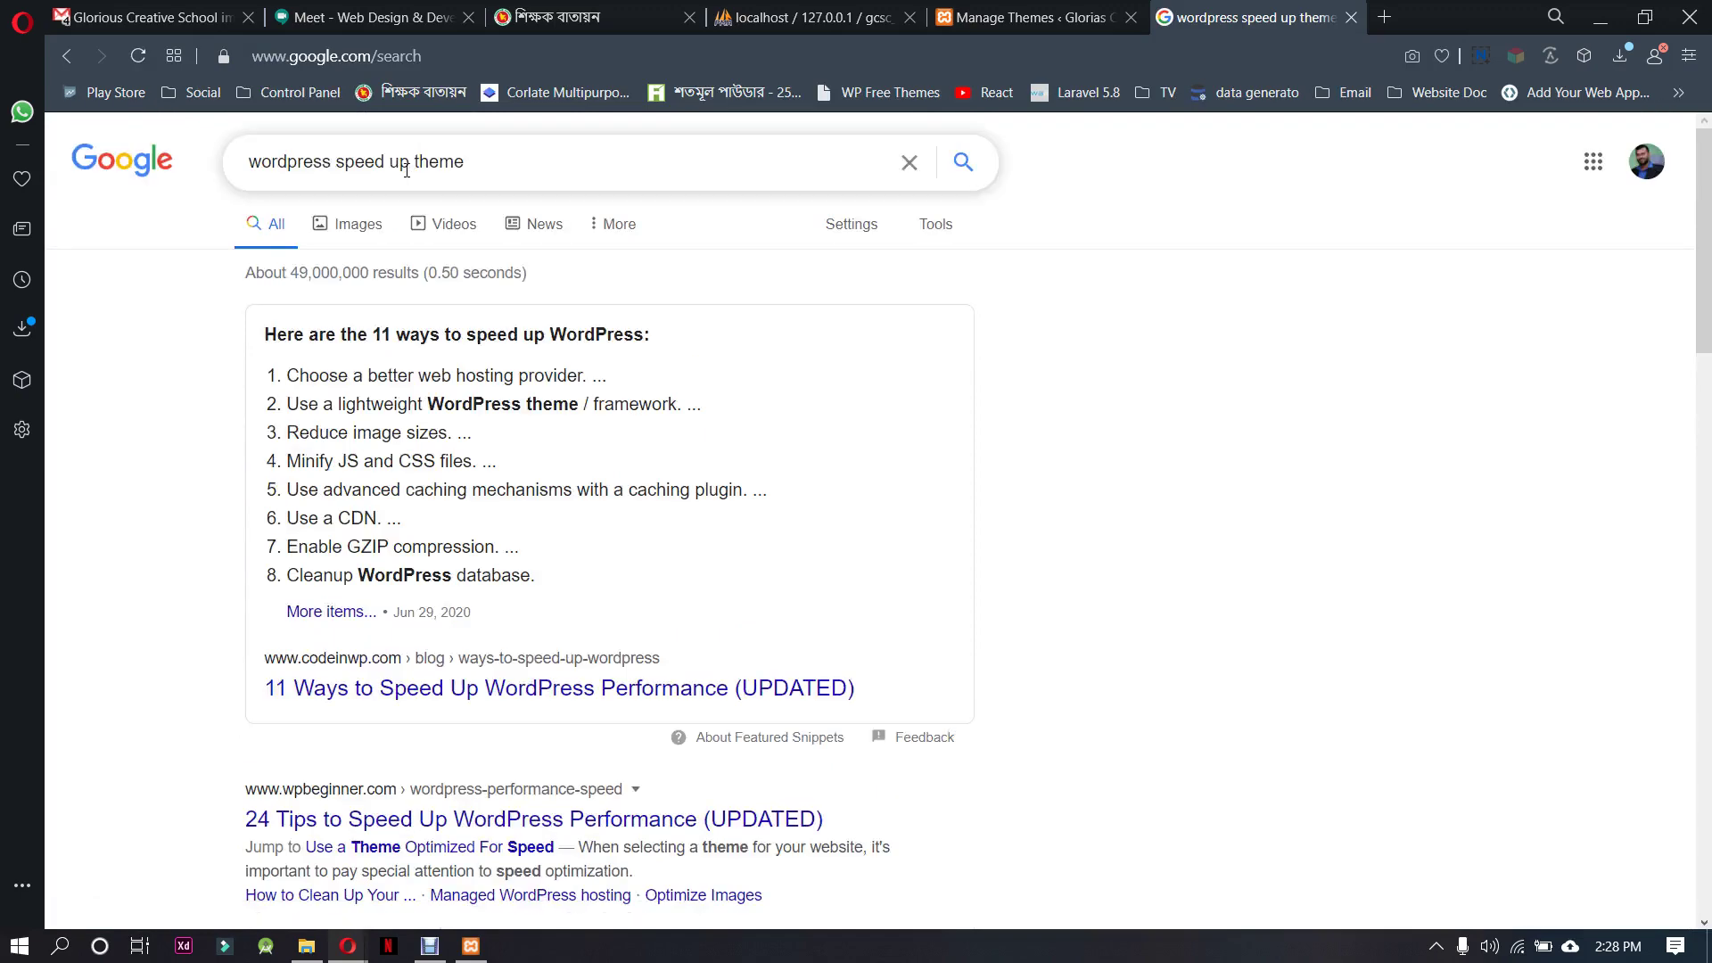
Change the query to 'wordpress best free themes' and search again
drag(411, 168, 338, 170)
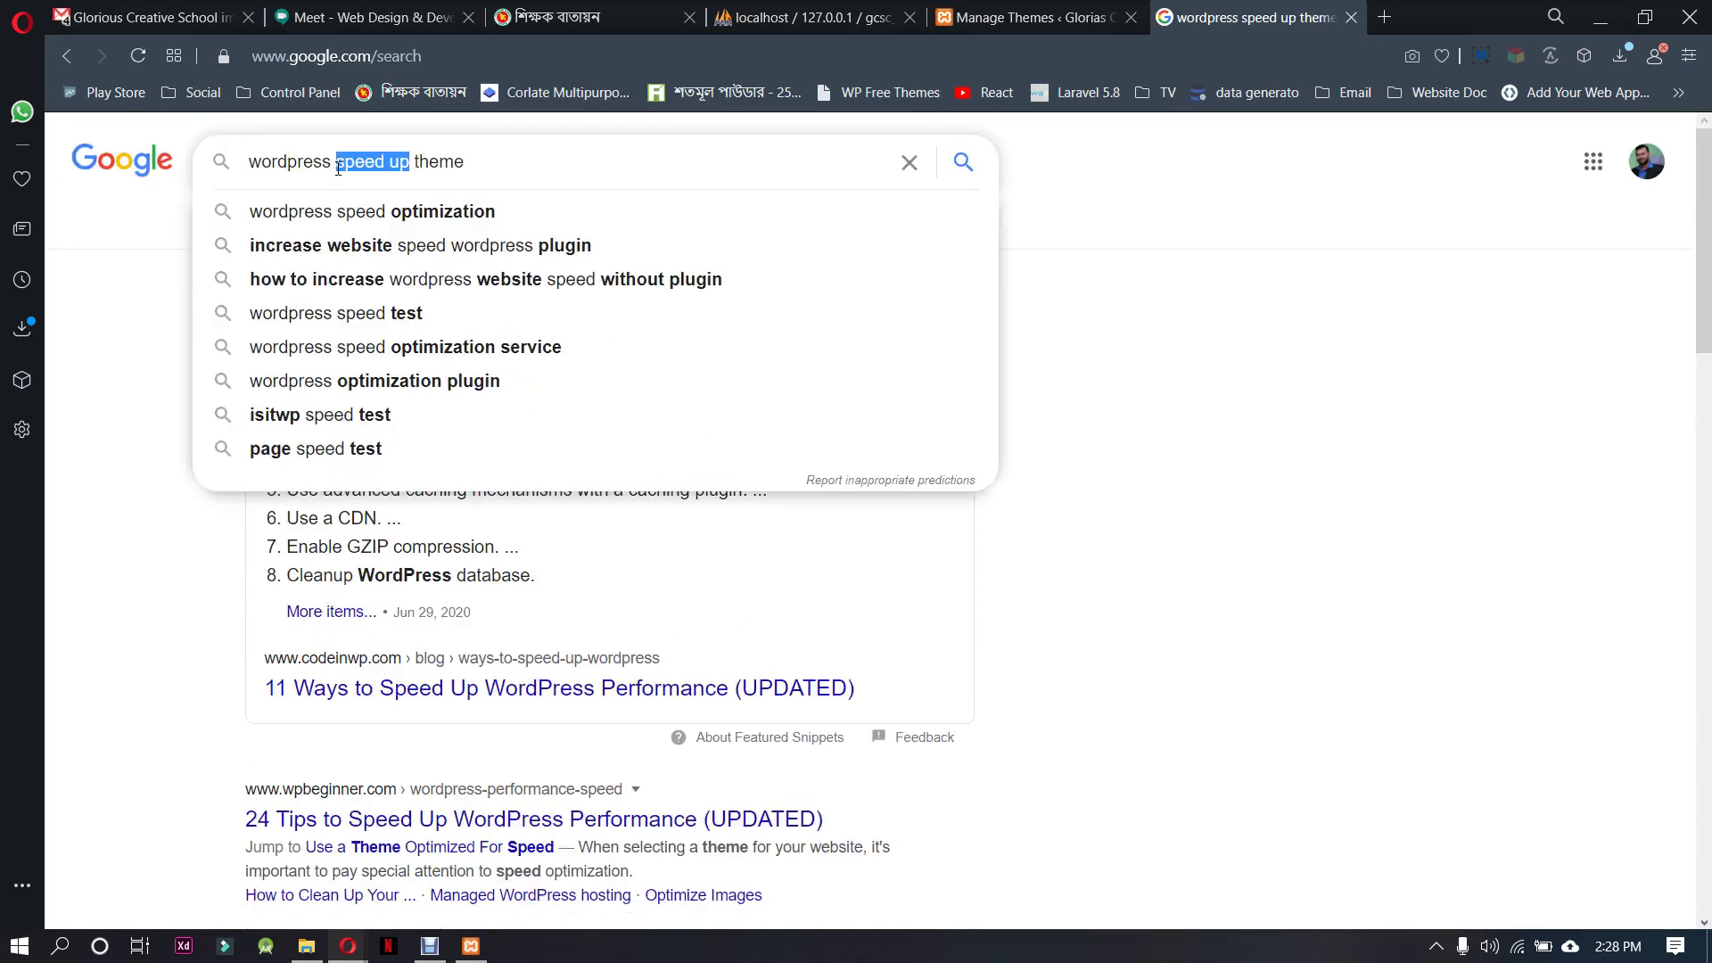
text(best fre)
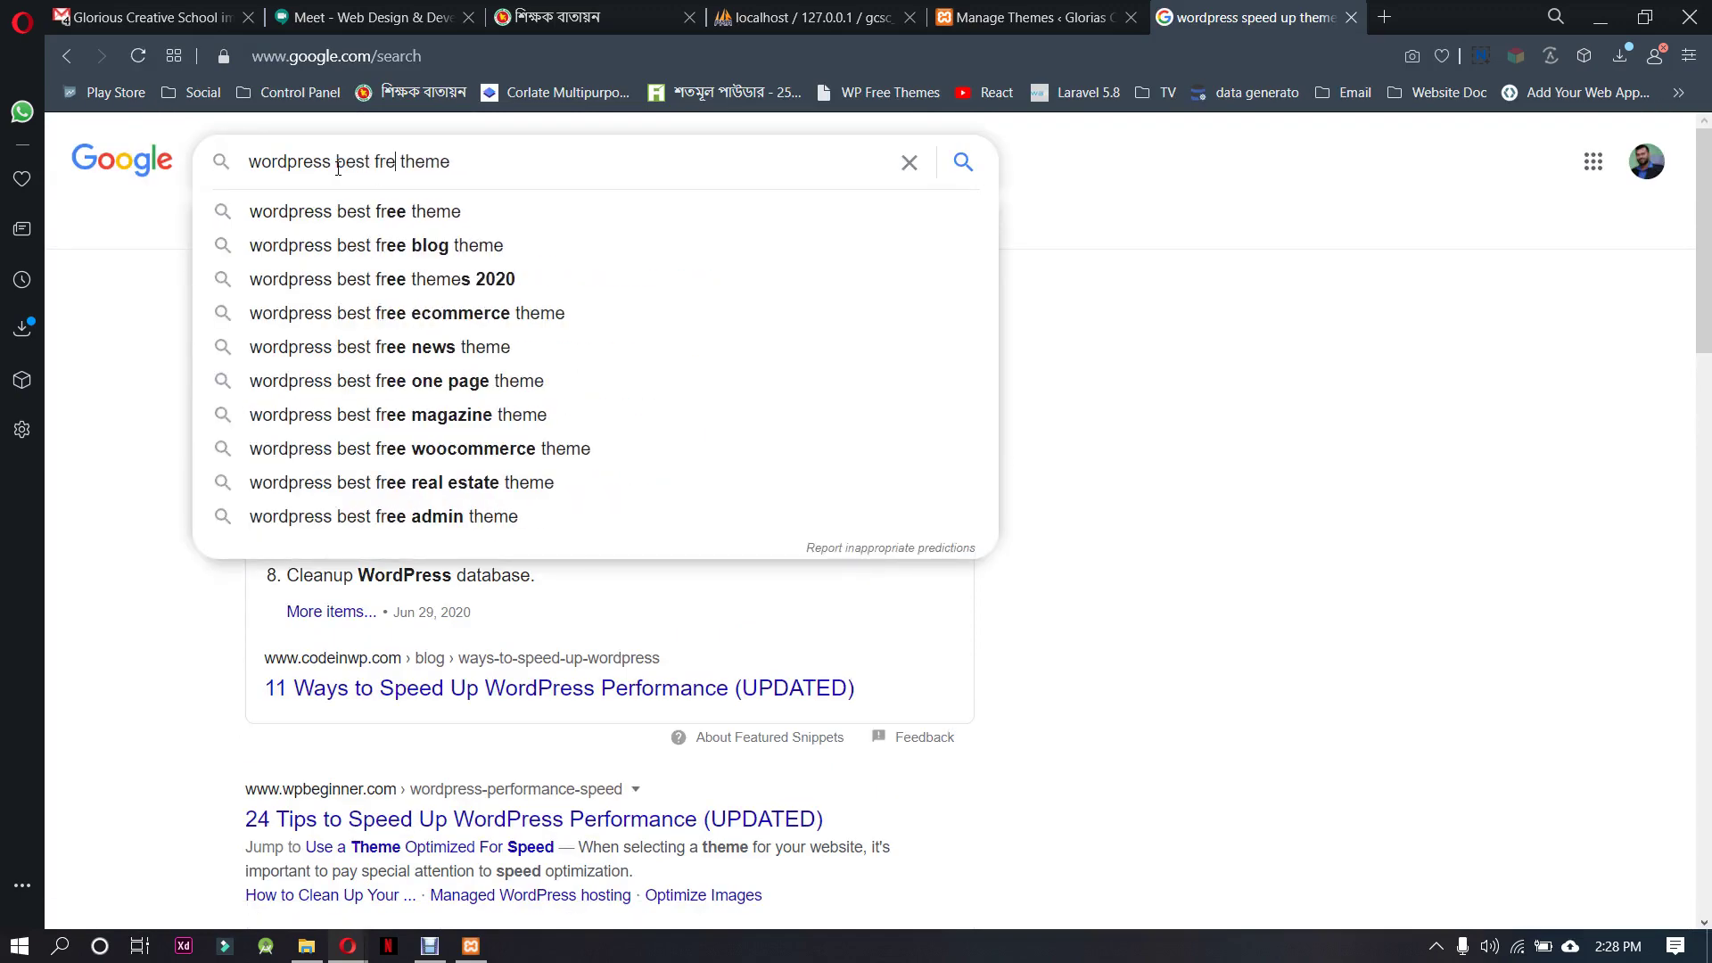
text(e)
key(Down)
key(Return)
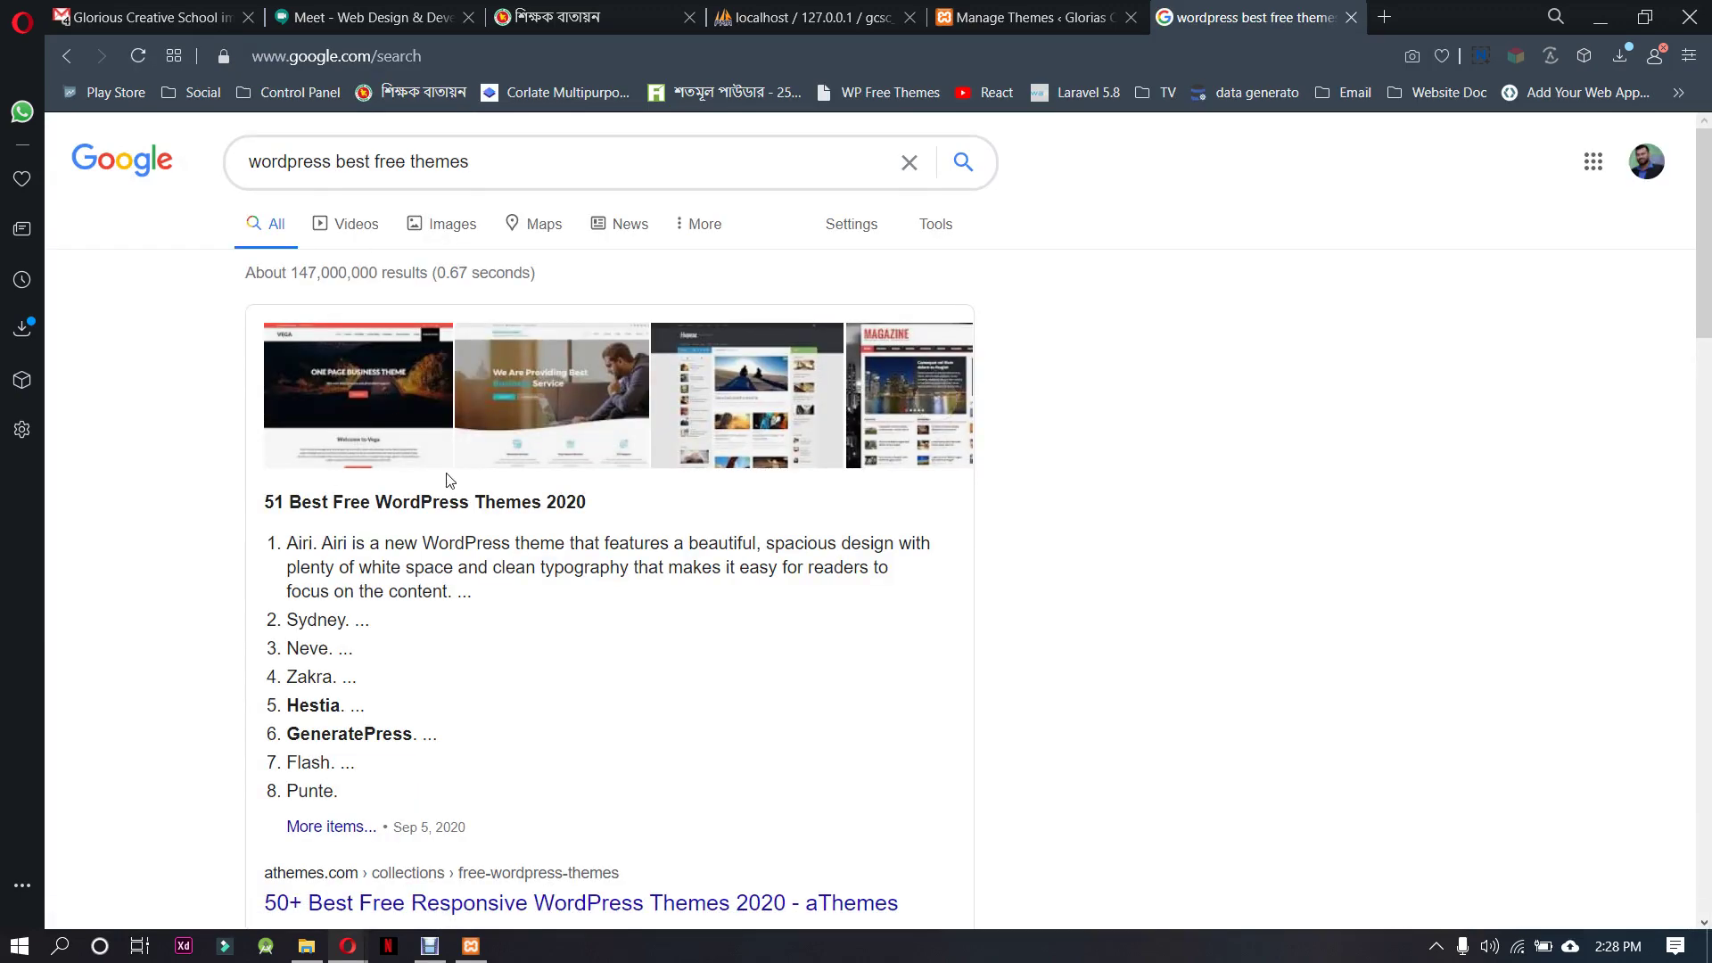
scroll(444, 478, down, 5)
scroll(412, 466, up, 5)
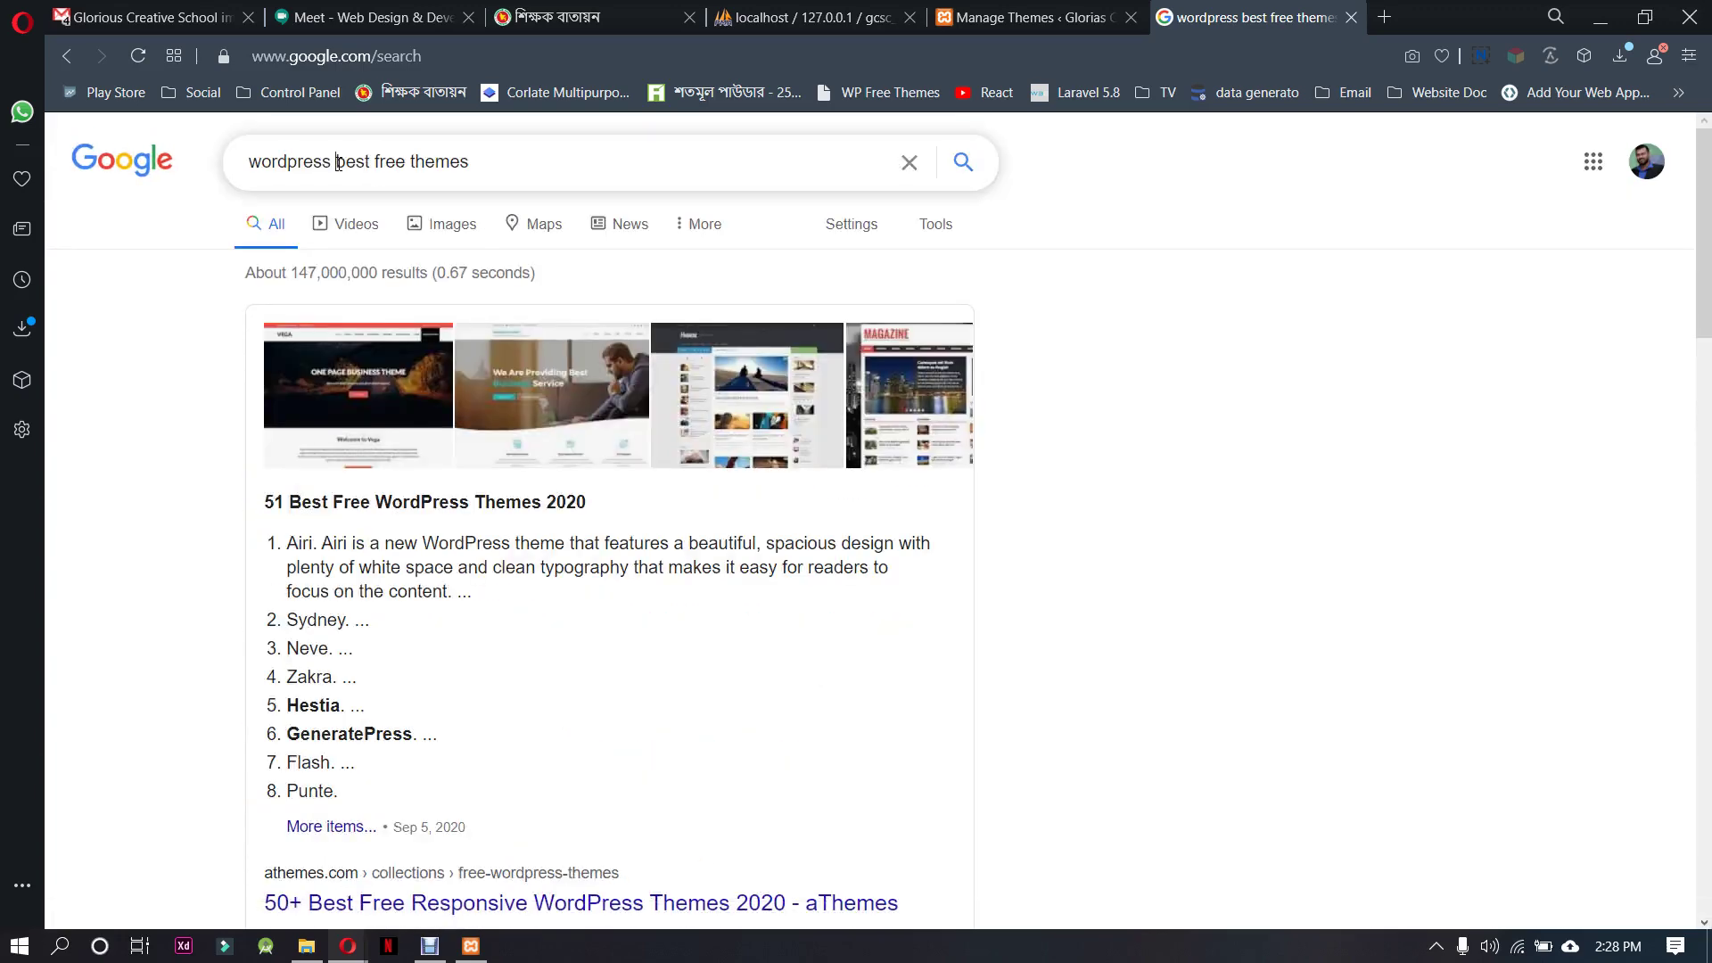
Refine the search to 'wordpress speed free themes'
mouse_move(338, 163)
mouse_down()
mouse_move(393, 170)
mouse_move(369, 172)
mouse_up()
text(spp)
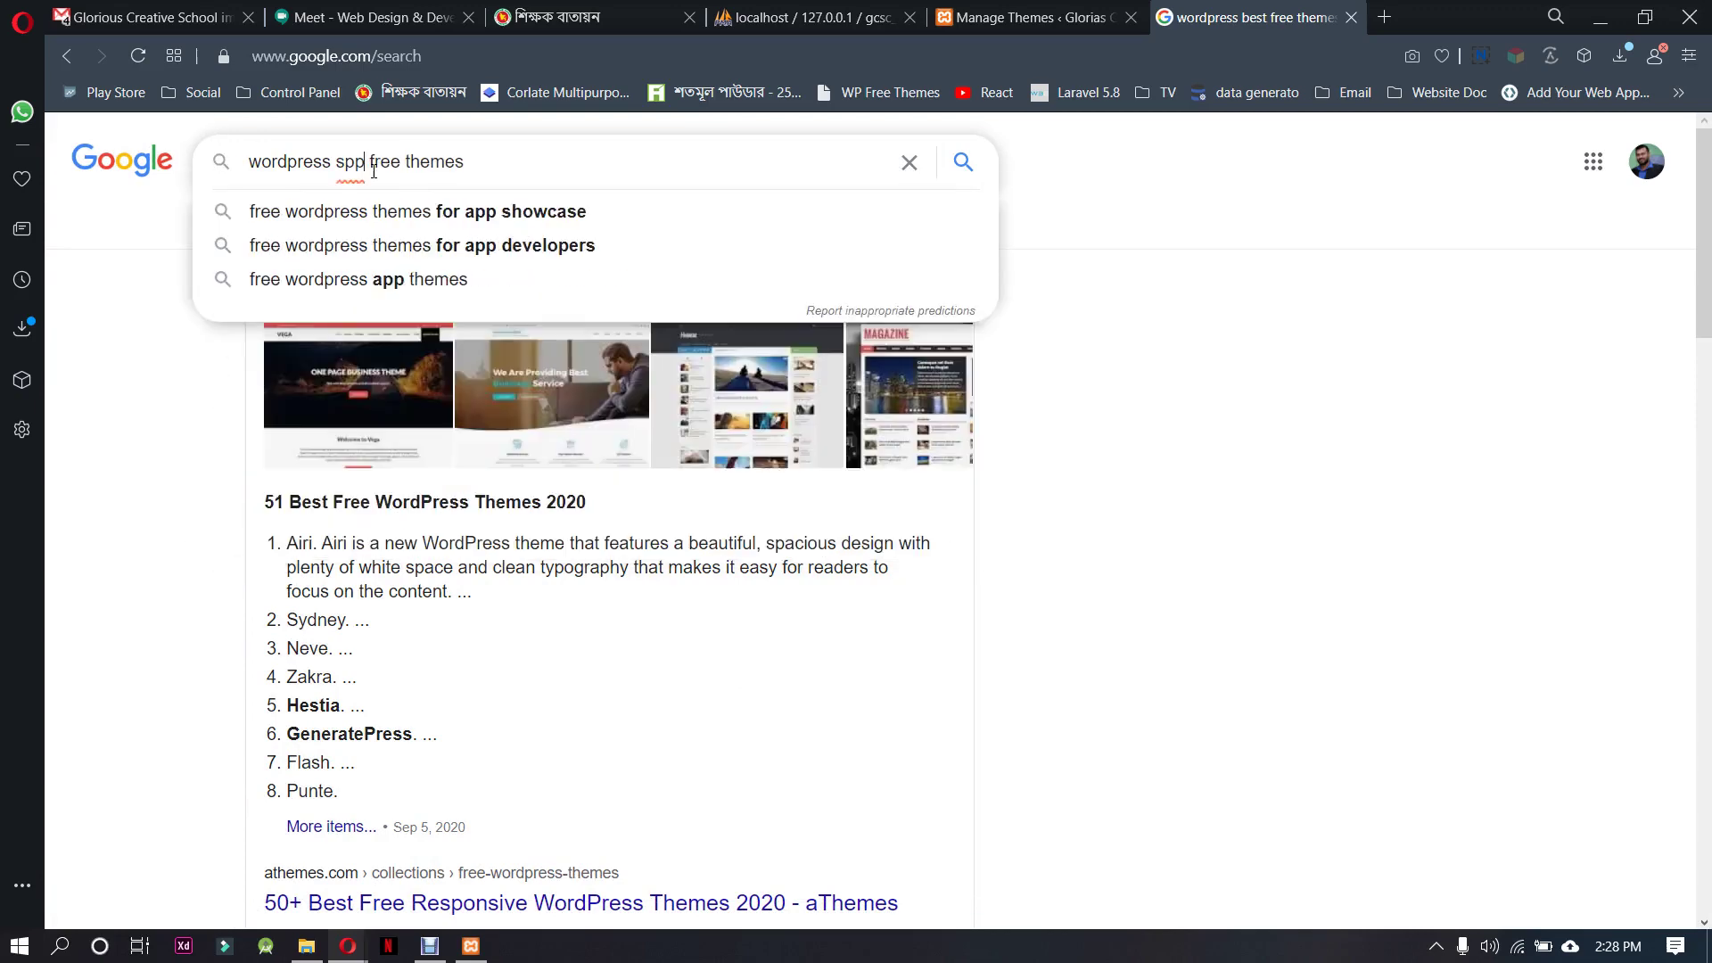
text(ed)
key(Down)
key(Return)
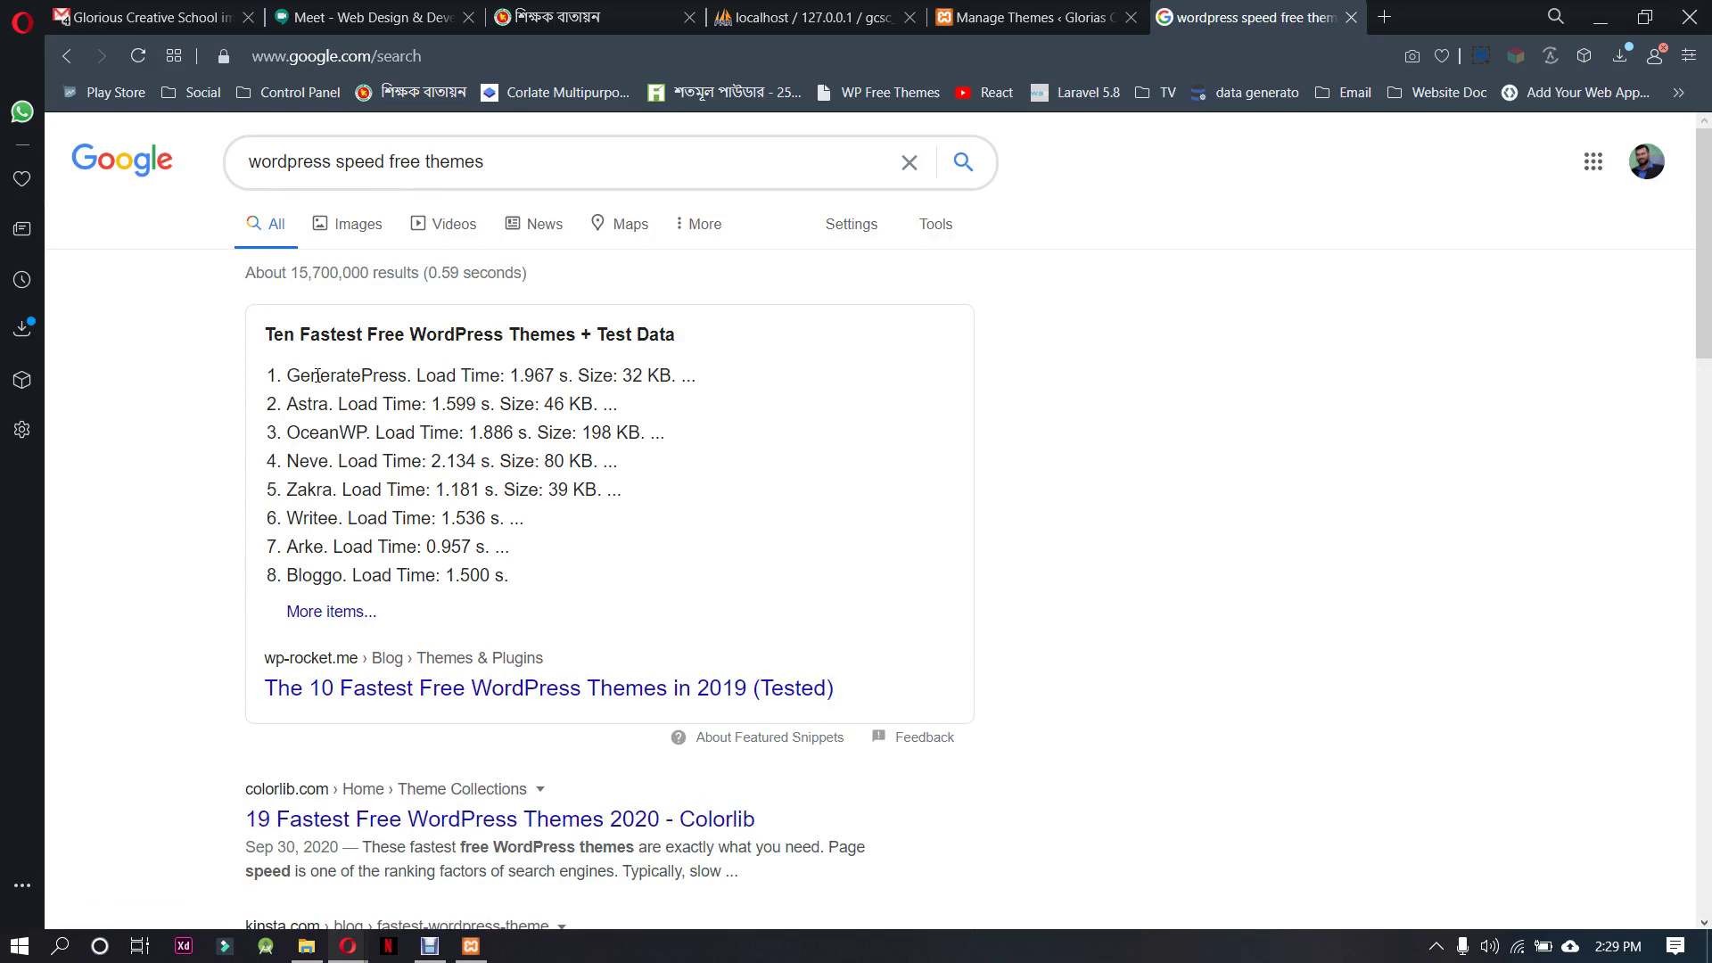
Highlight GeneratePress and its 32 KB size in the fastest-themes snippet
drag(292, 376, 406, 376)
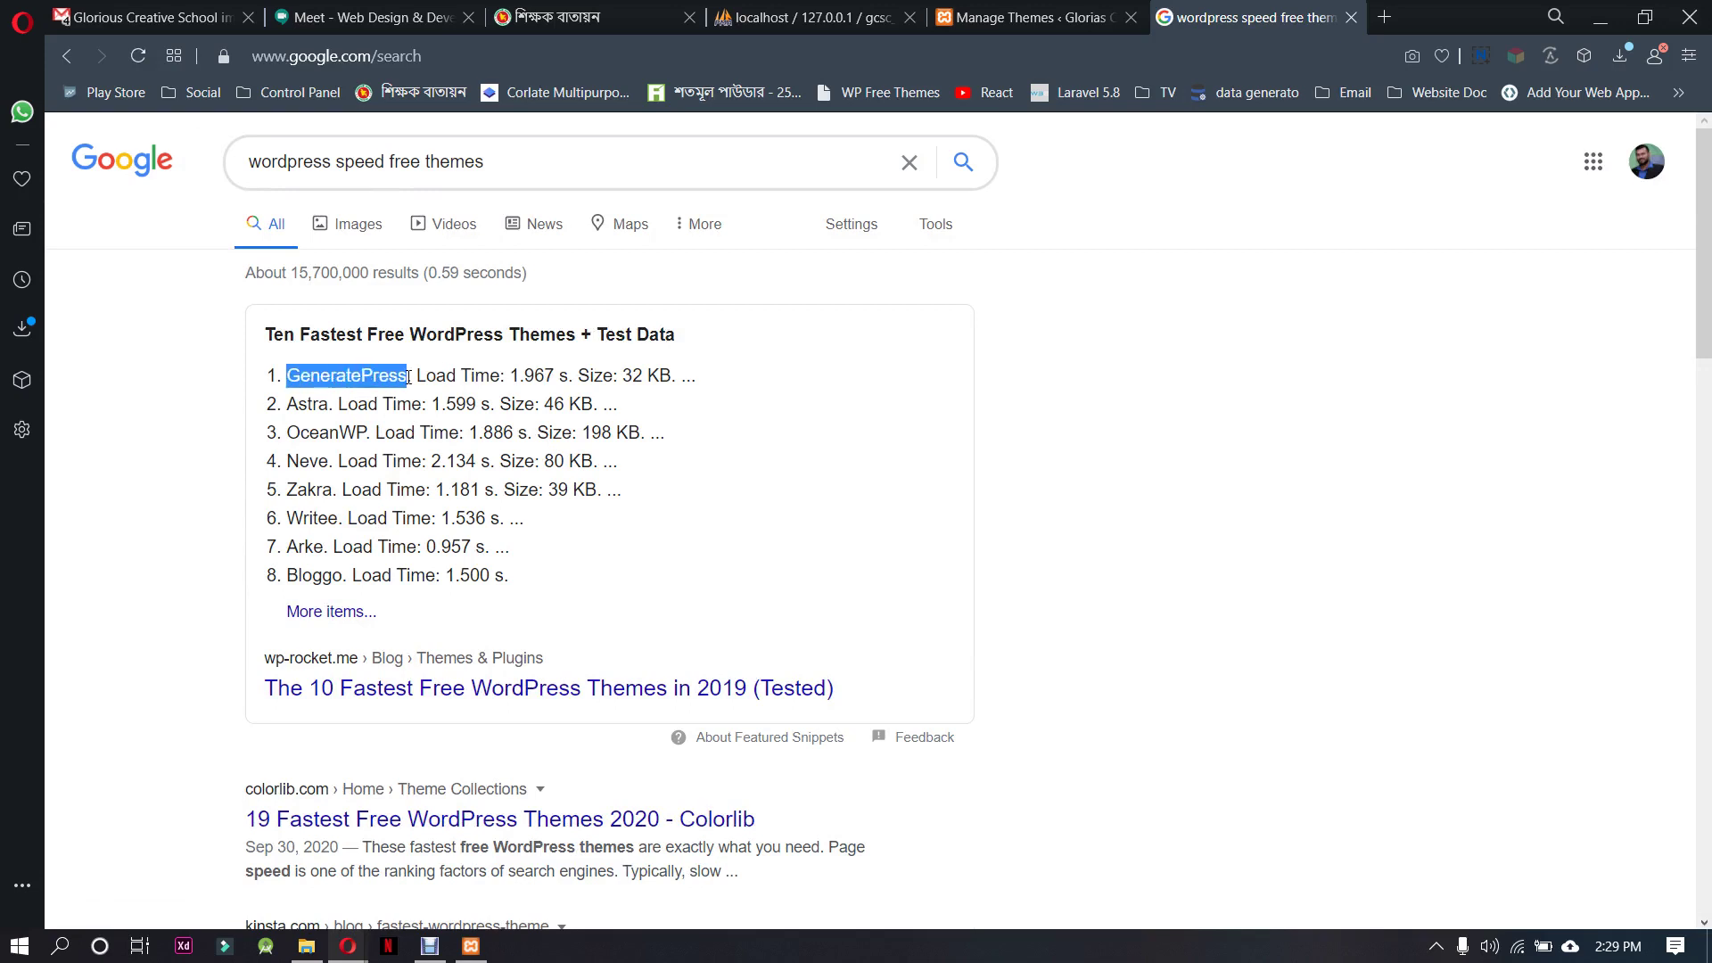
click(421, 433)
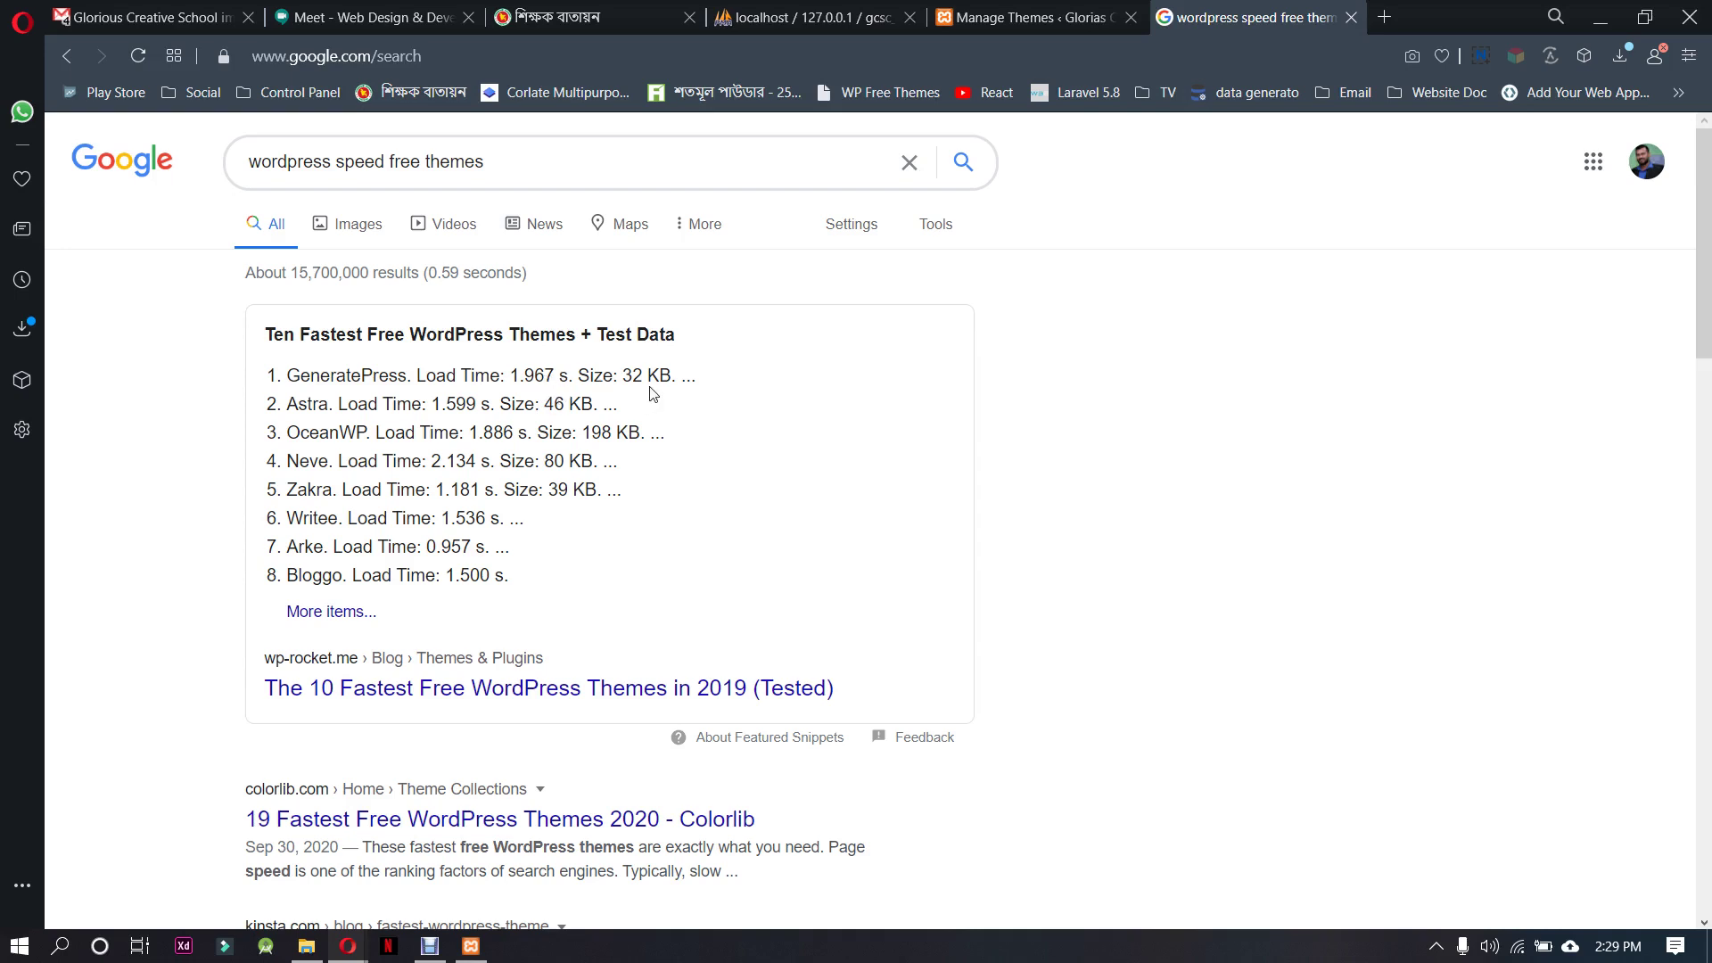
drag(671, 376, 578, 375)
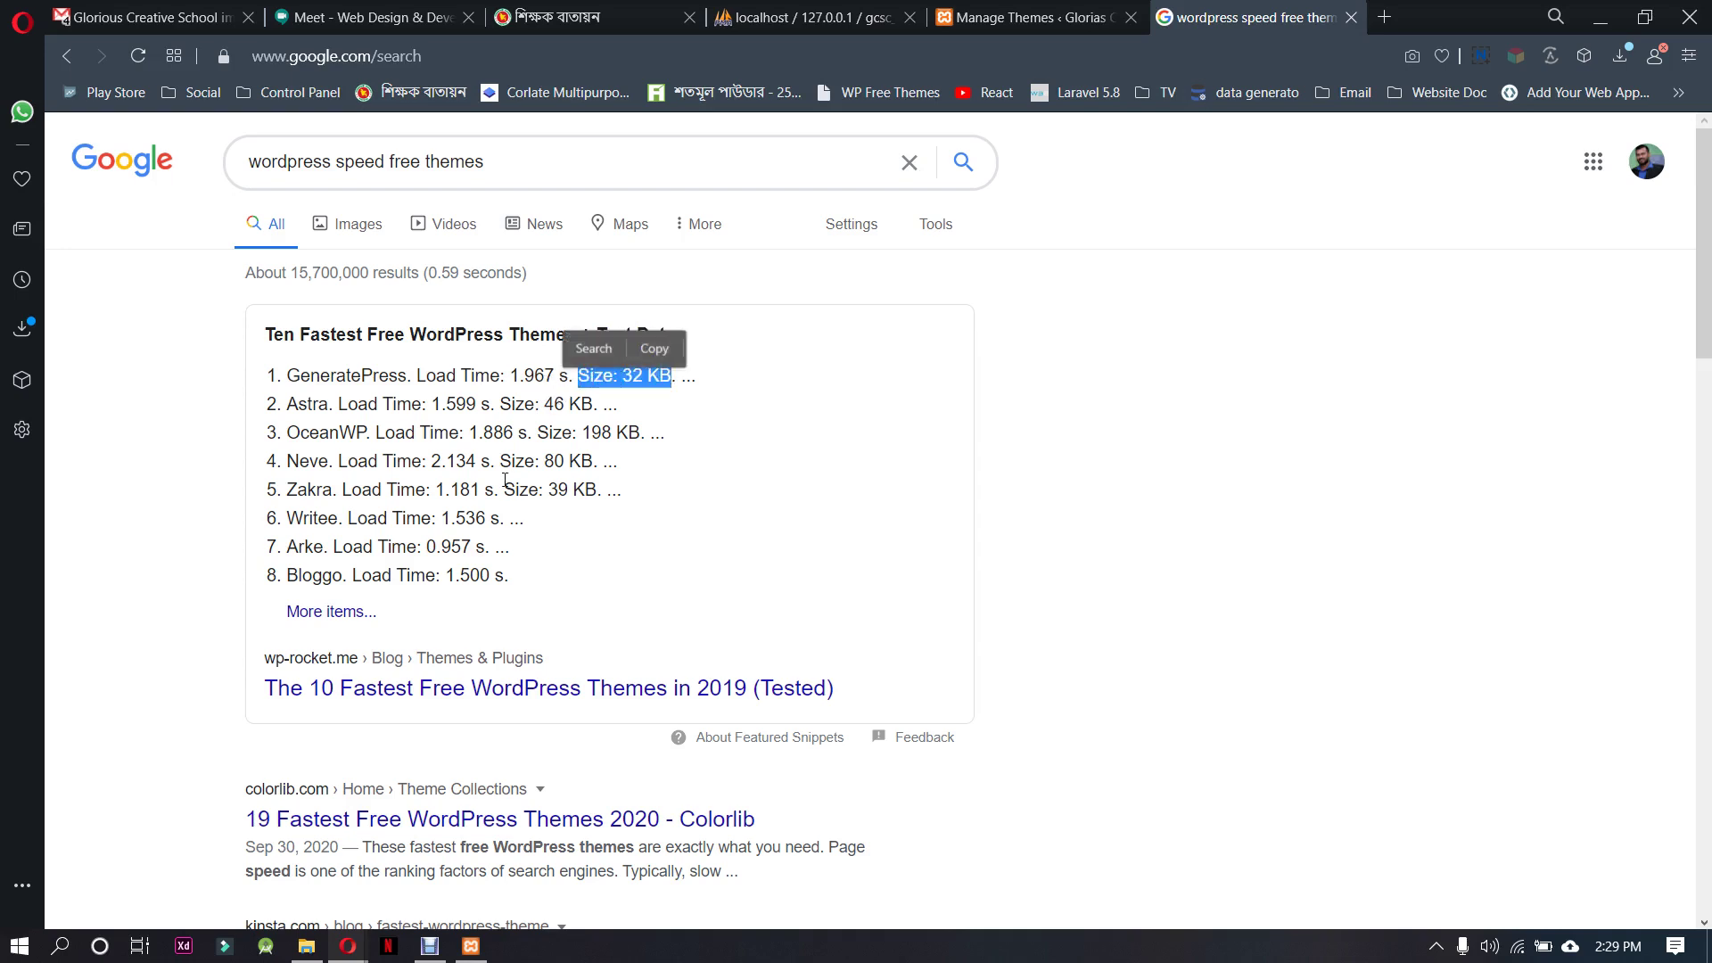
click(319, 407)
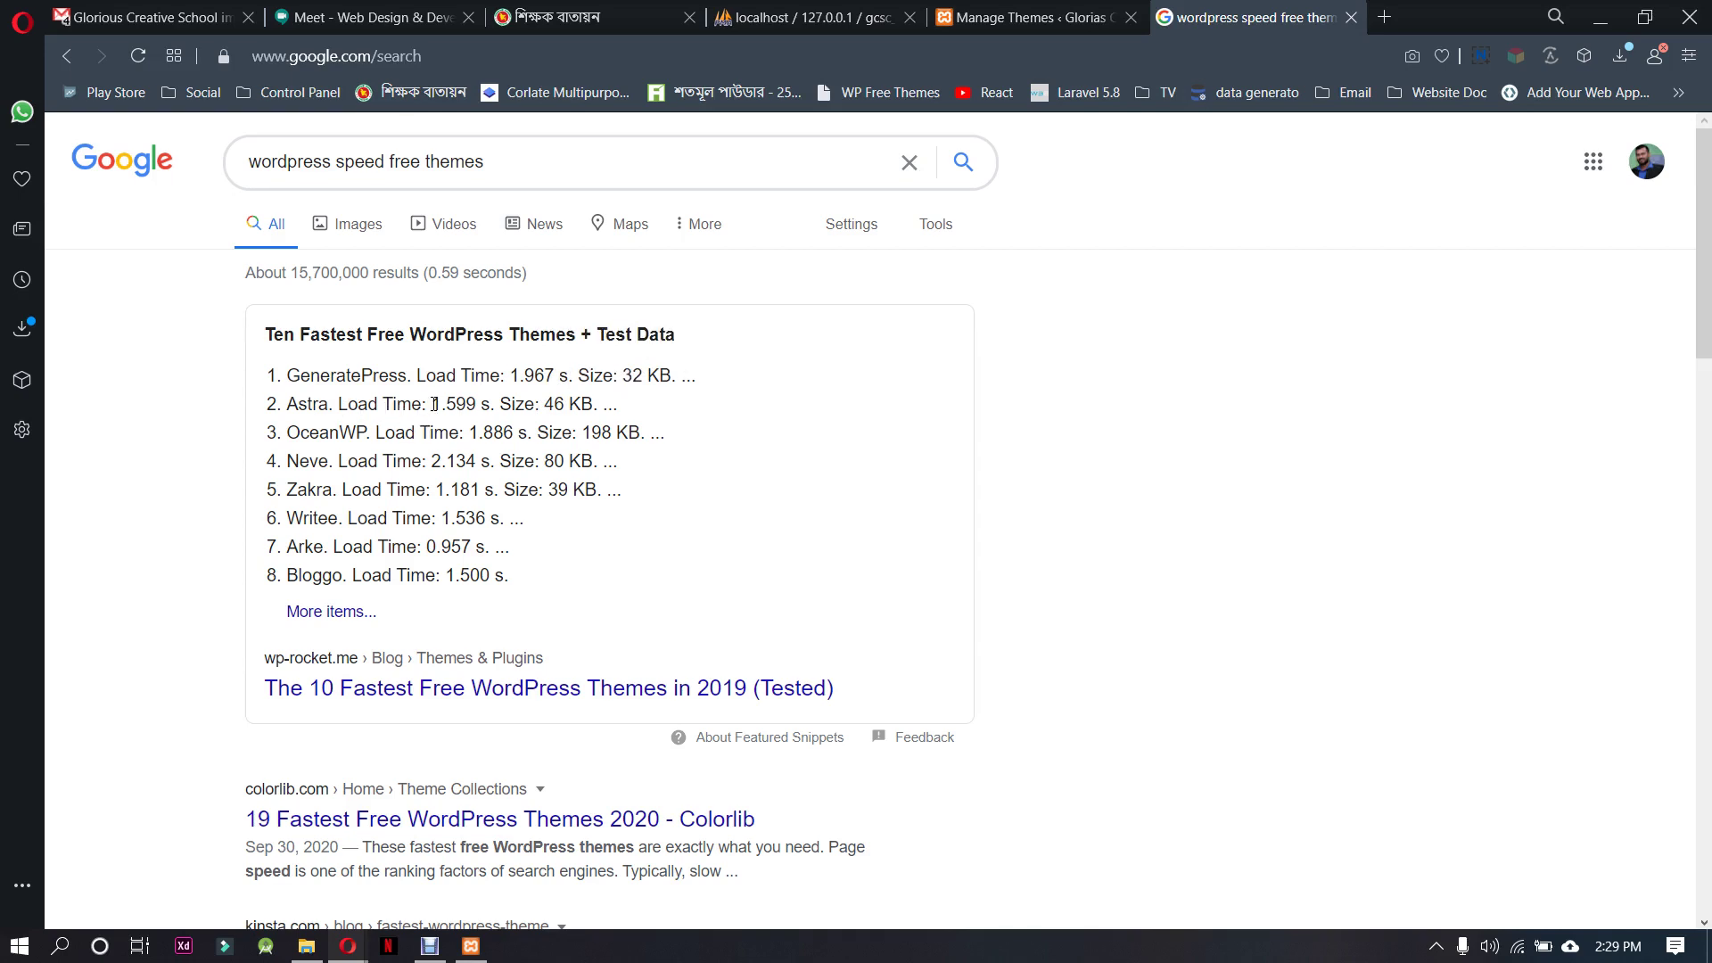
Highlight Astra's 1.599 s load time and 46 KB size, then return to the Themes tab
drag(435, 404, 486, 406)
click(557, 406)
drag(592, 403, 543, 406)
click(342, 496)
drag(292, 403, 330, 405)
scroll(562, 312, down, 3)
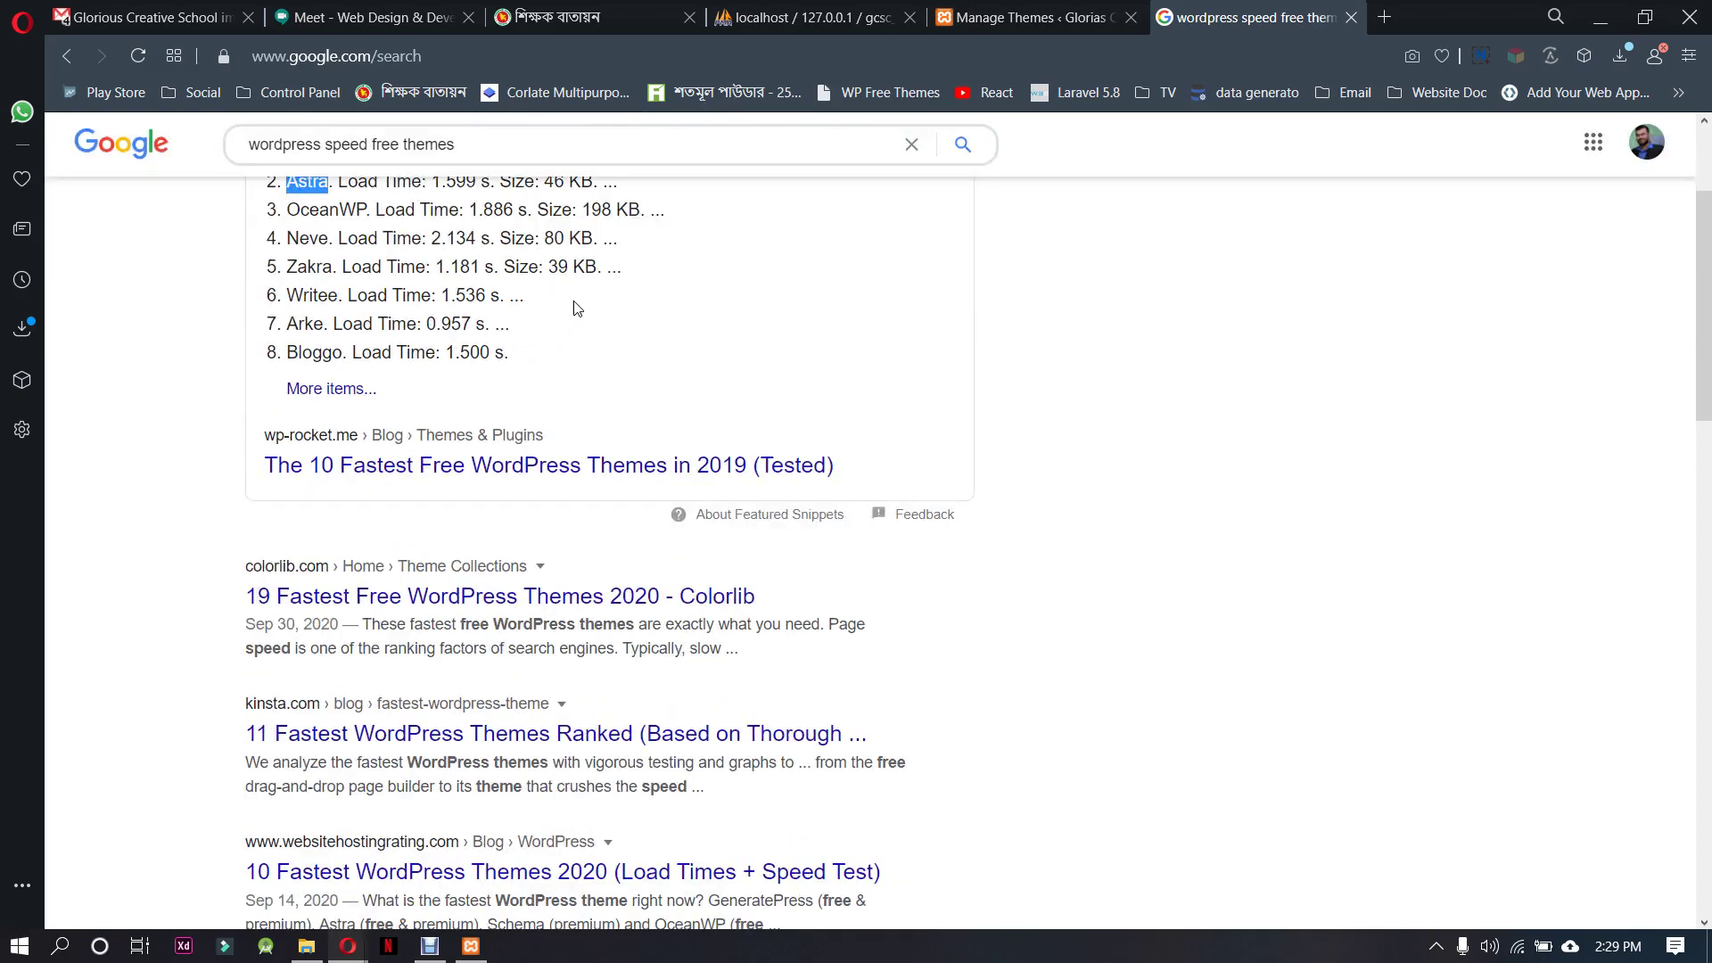
scroll(642, 323, up, 3)
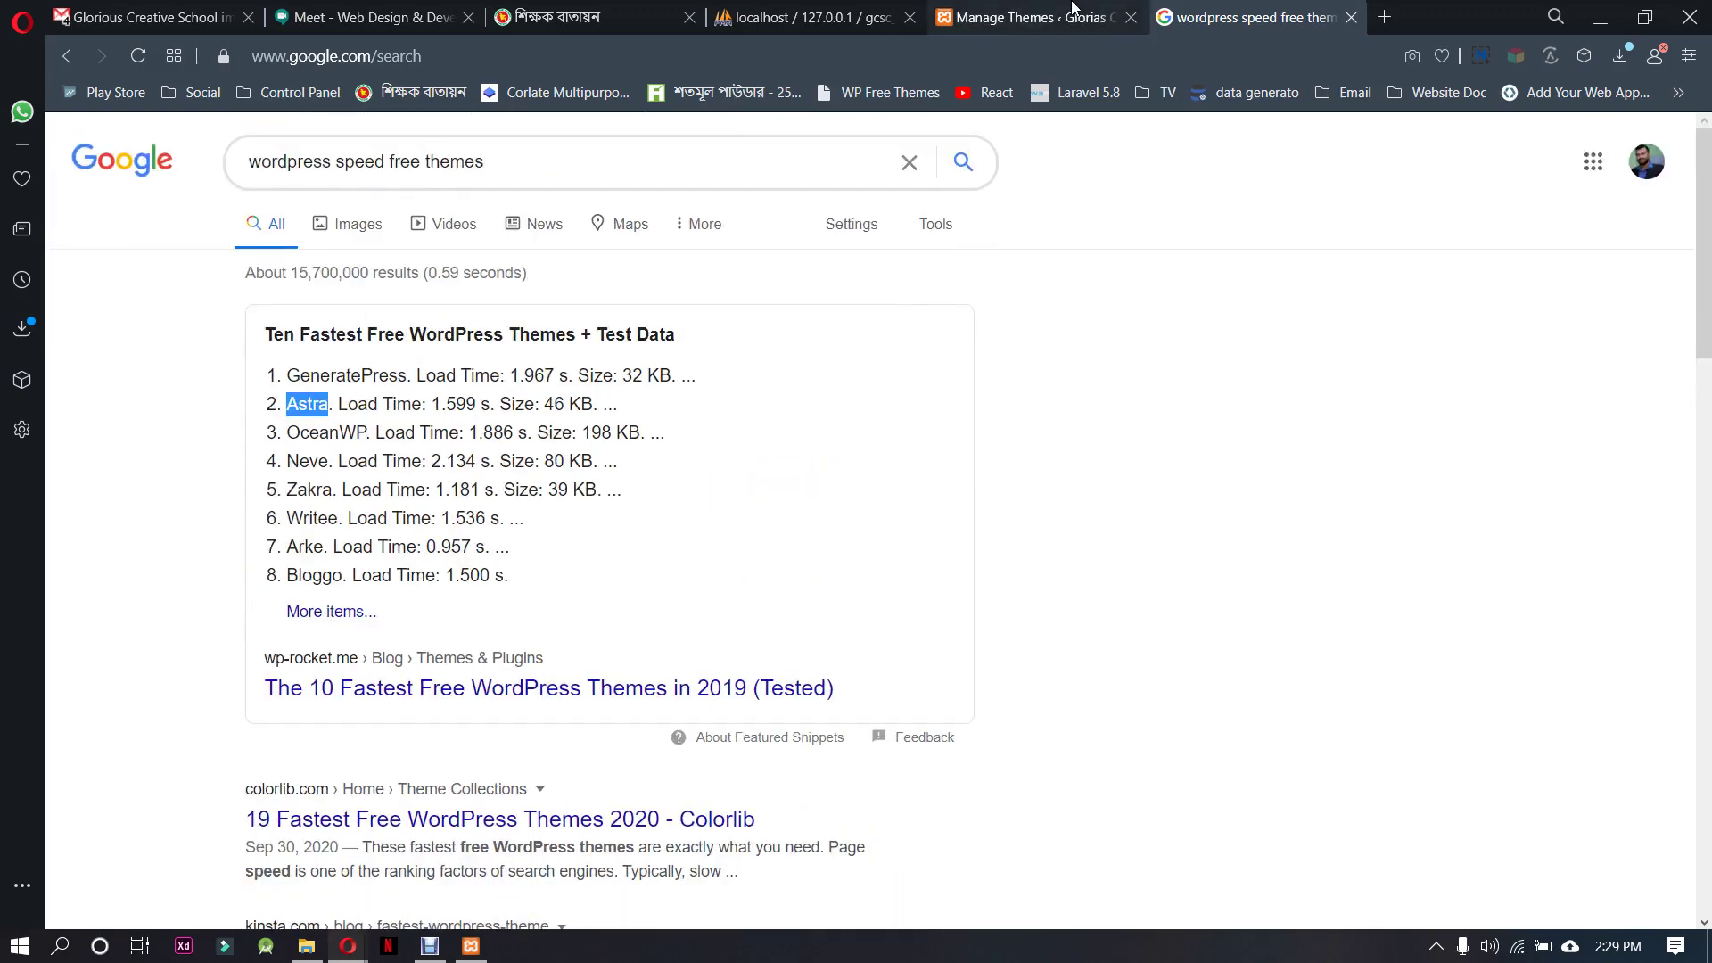
click(1026, 17)
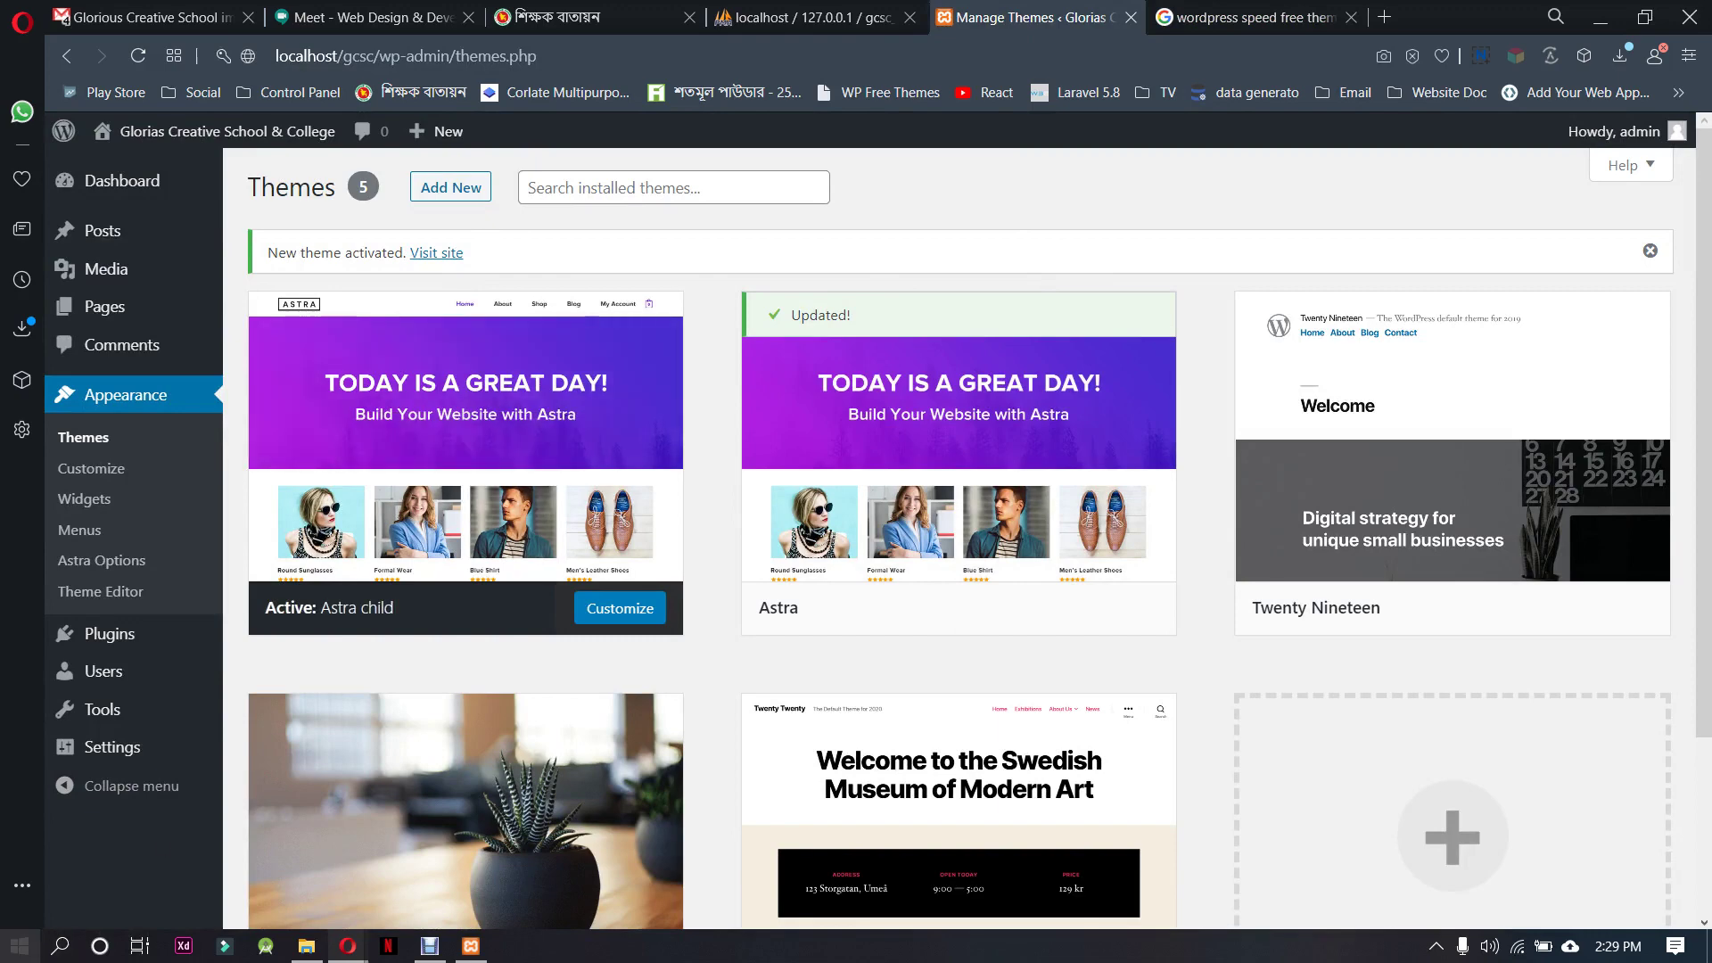
Launch Notepad and type 'Wordpress install' and 'theme install + active' on two lines
click(19, 945)
click(20, 946)
click(20, 946)
text(note)
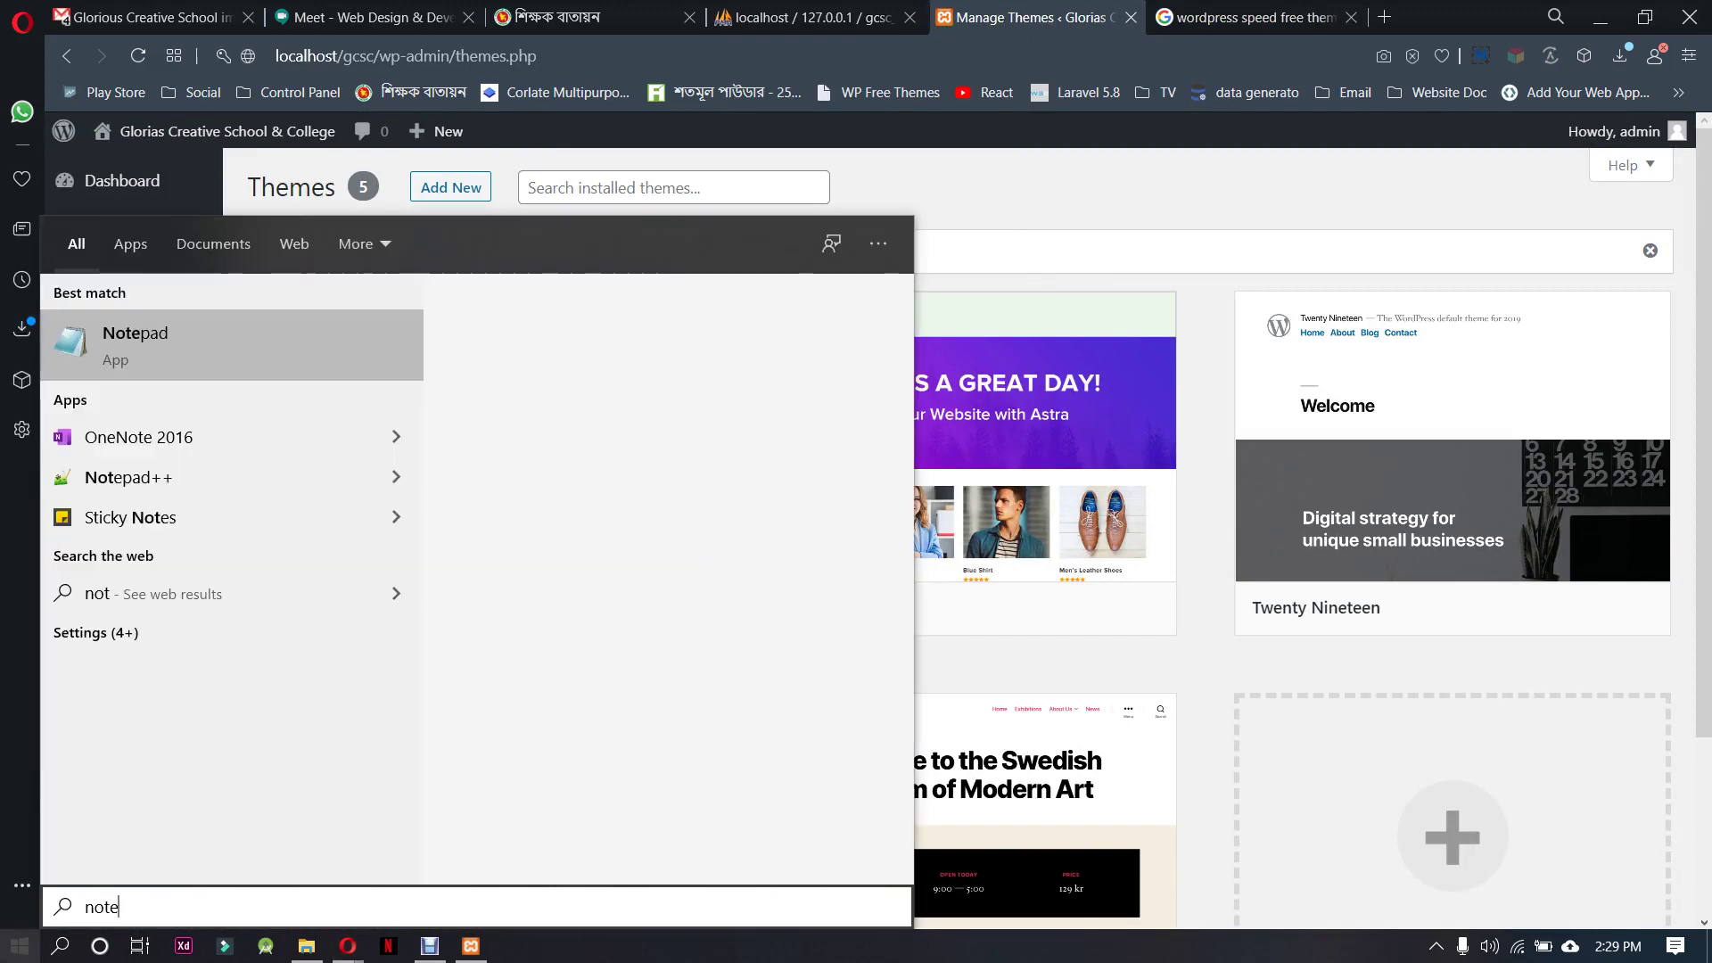
key(Return)
text(Wor)
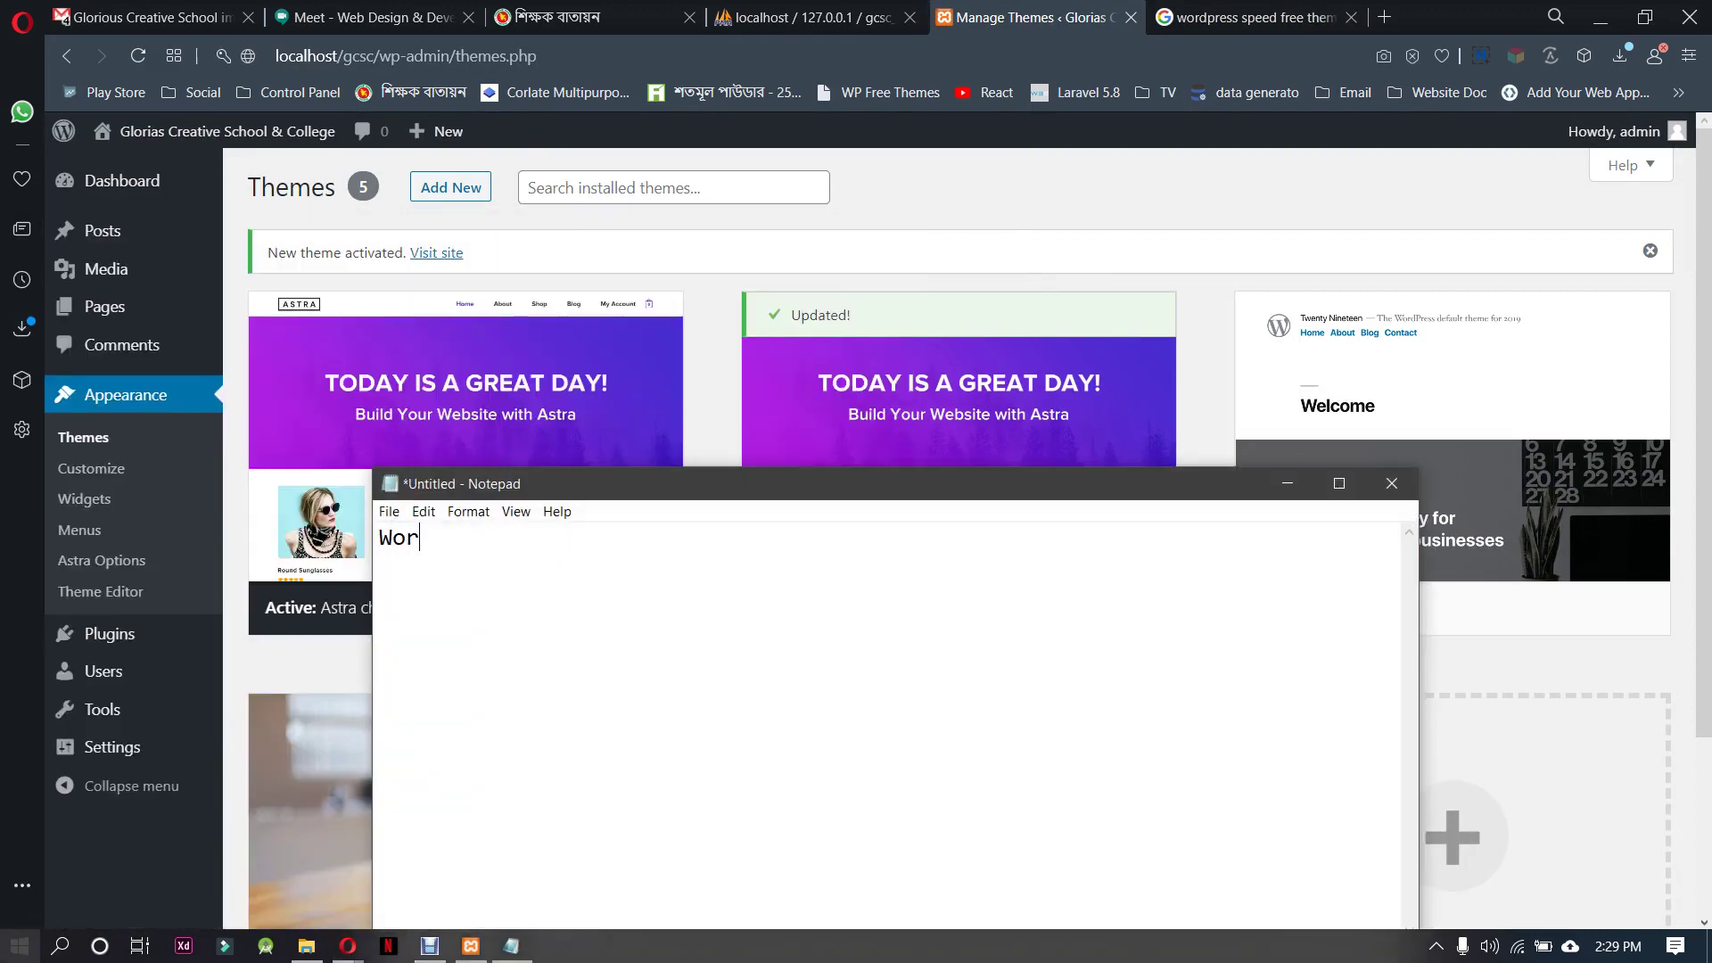
text(dpress install )
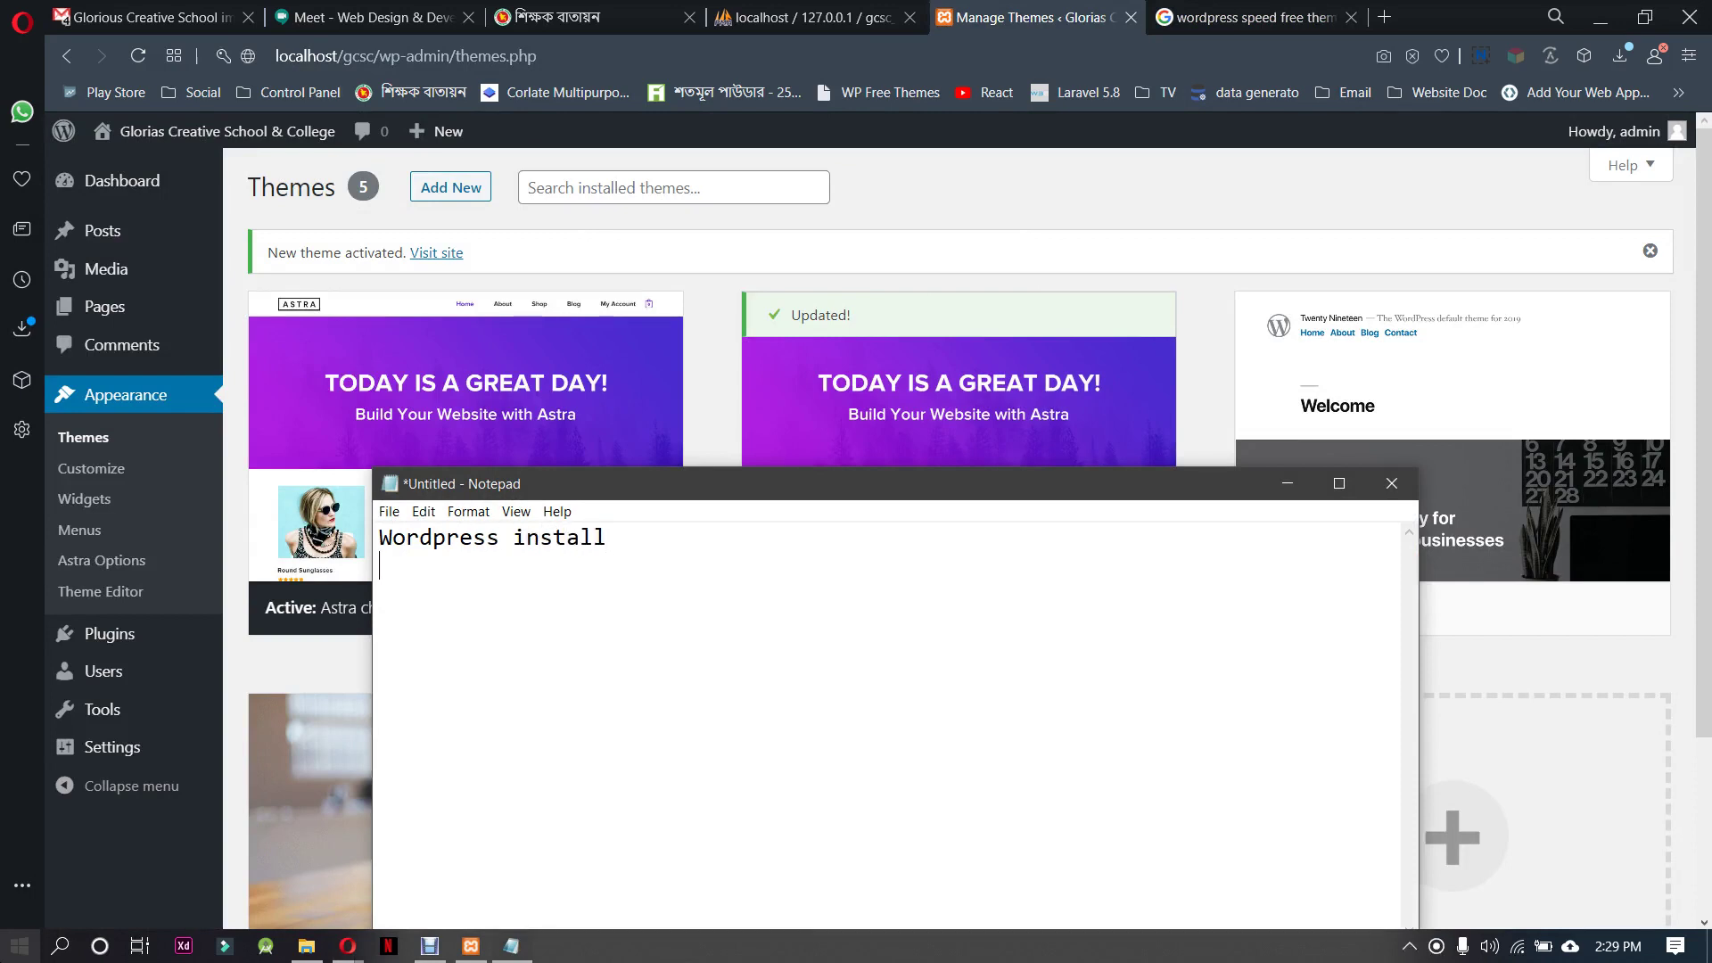
text(theme install)
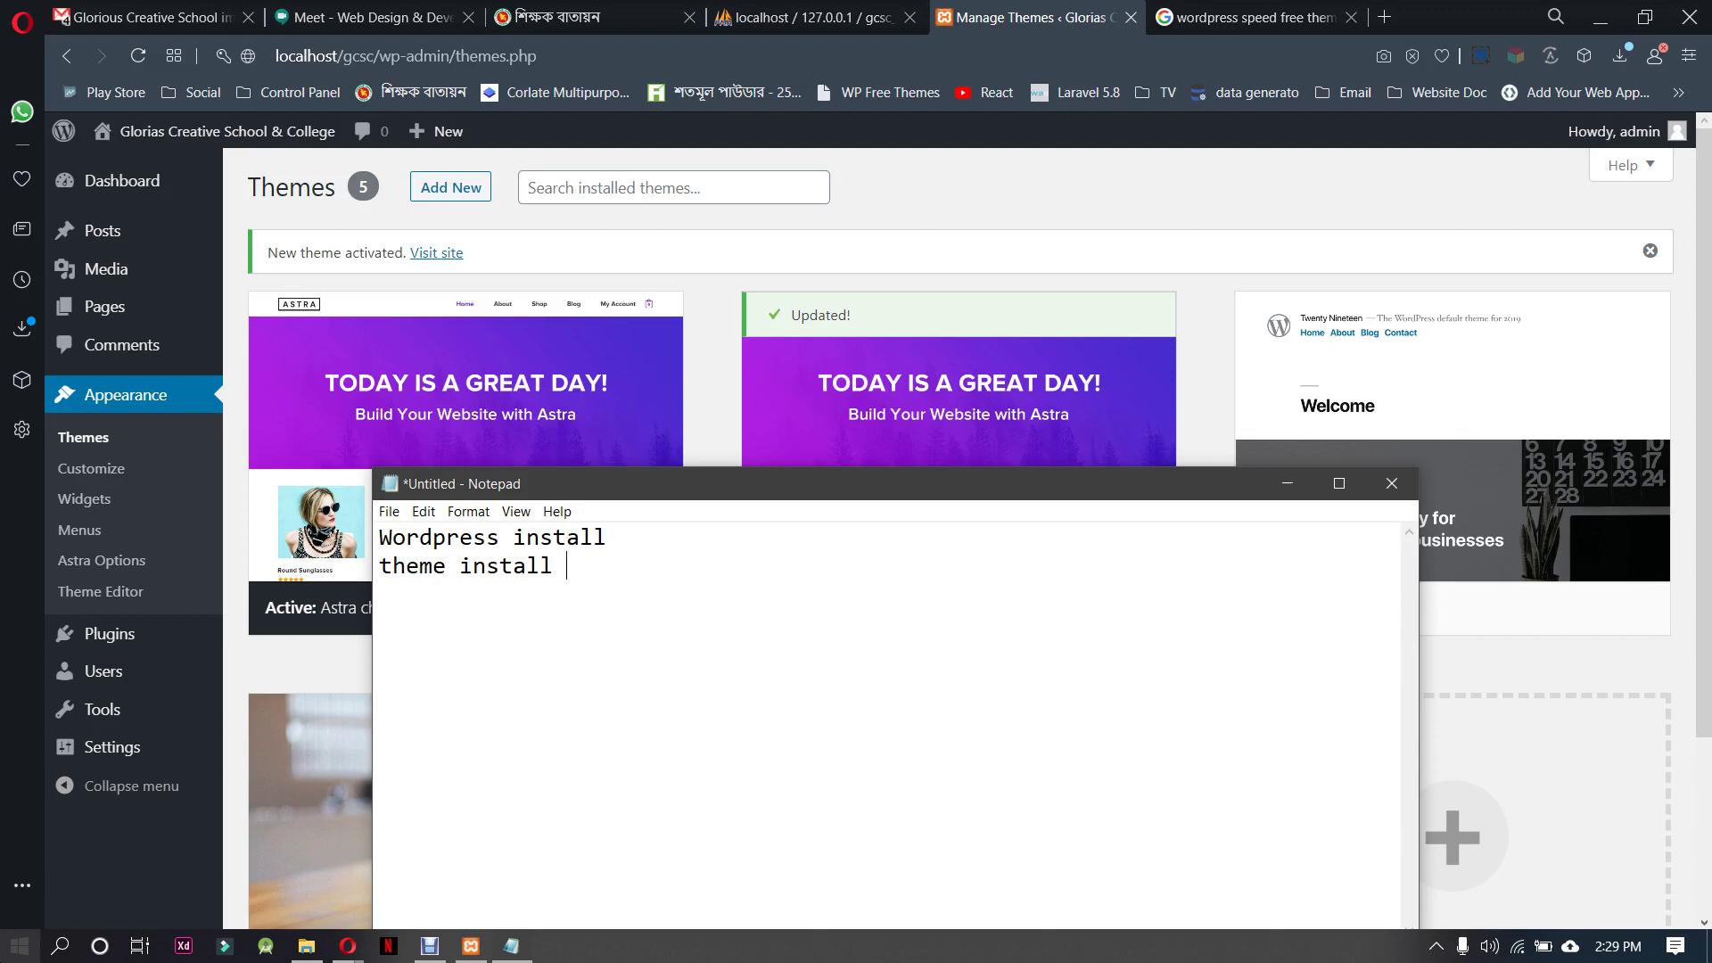
text( + active)
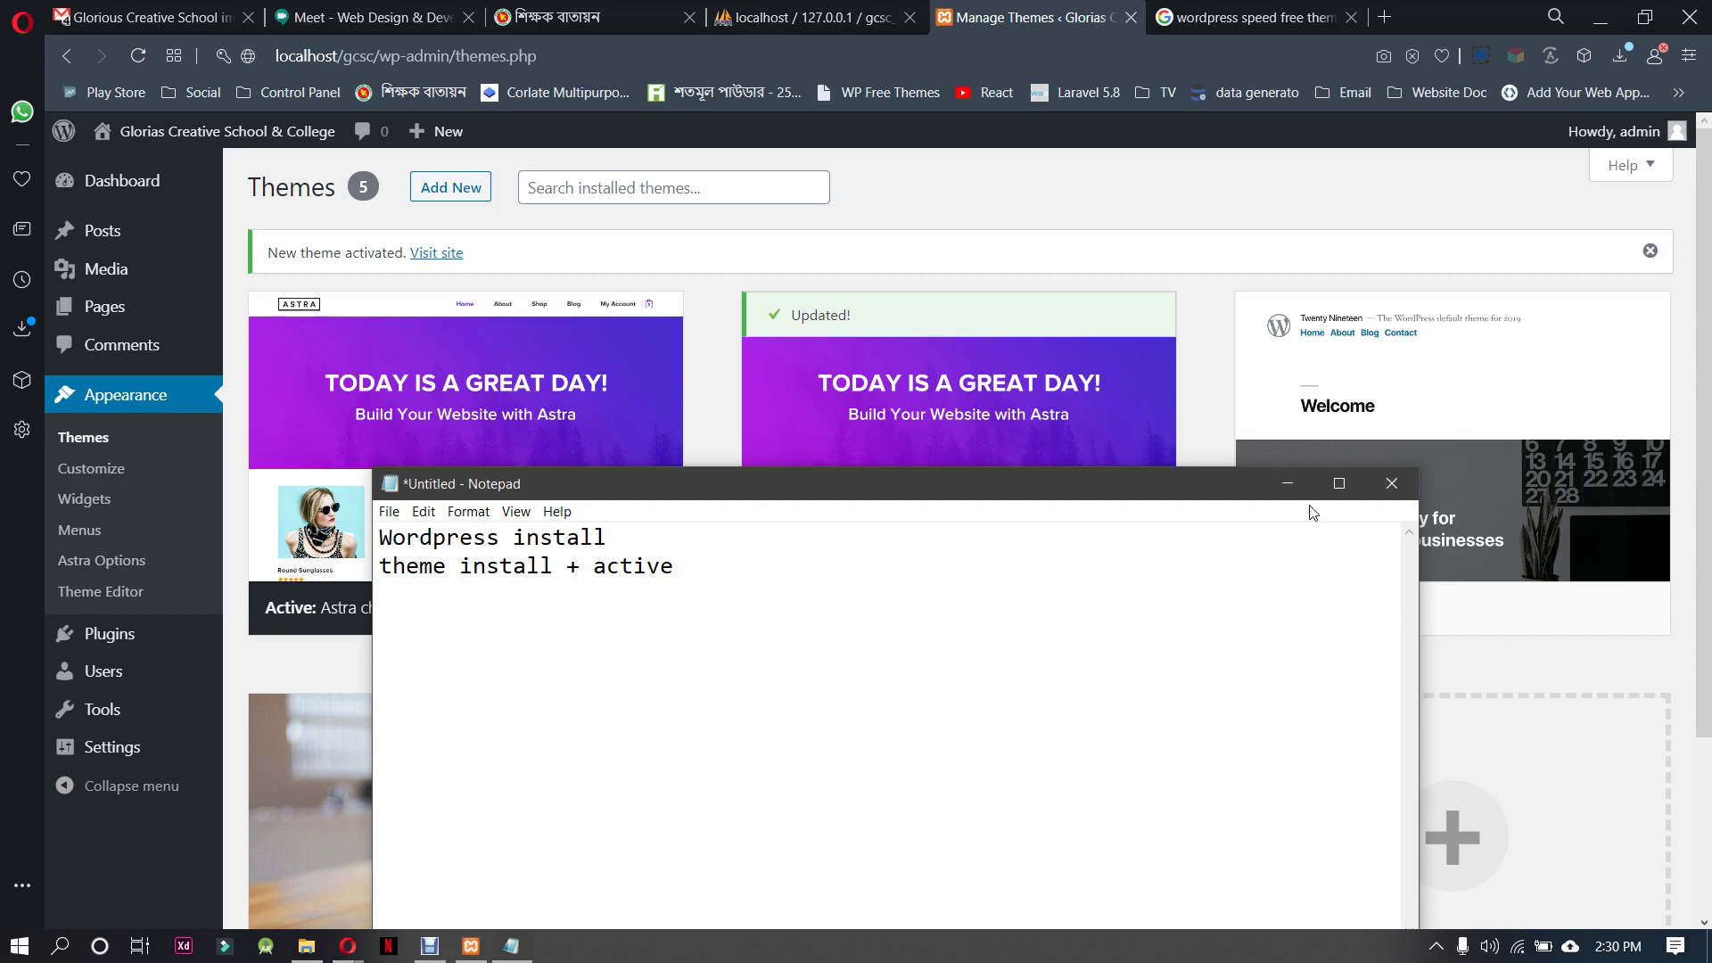
Go to Plugins > Add New and open the Upload Plugin panel
click(1287, 483)
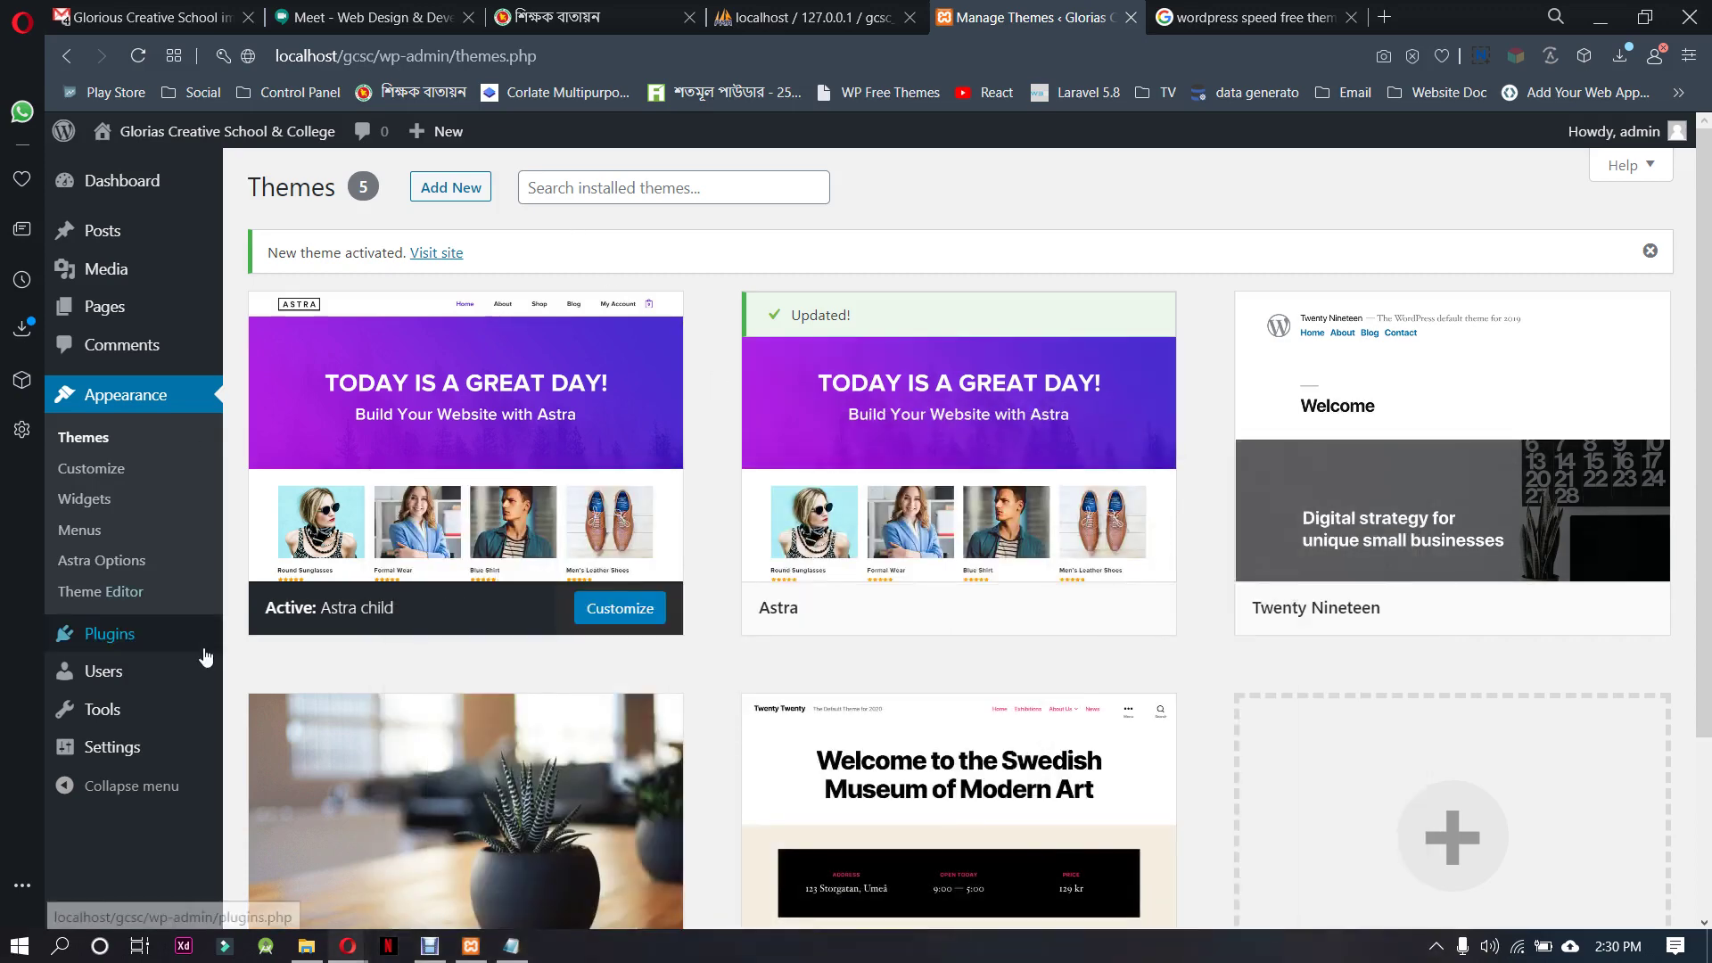
mouse_move(165, 651)
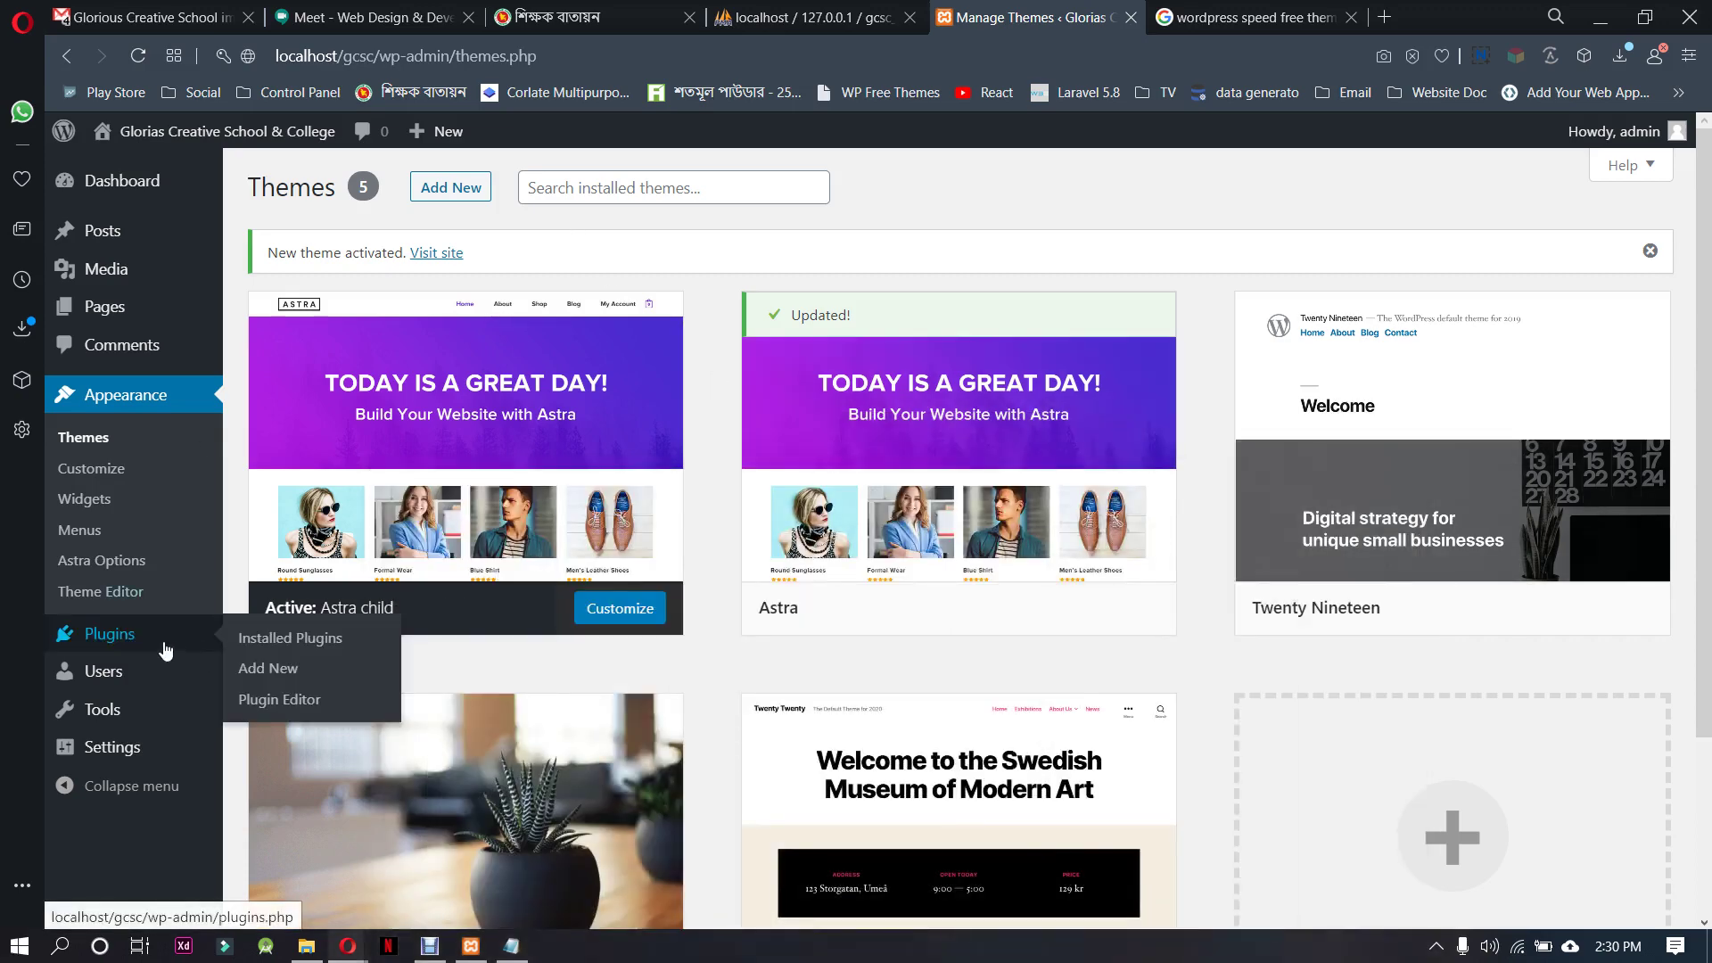
click(243, 673)
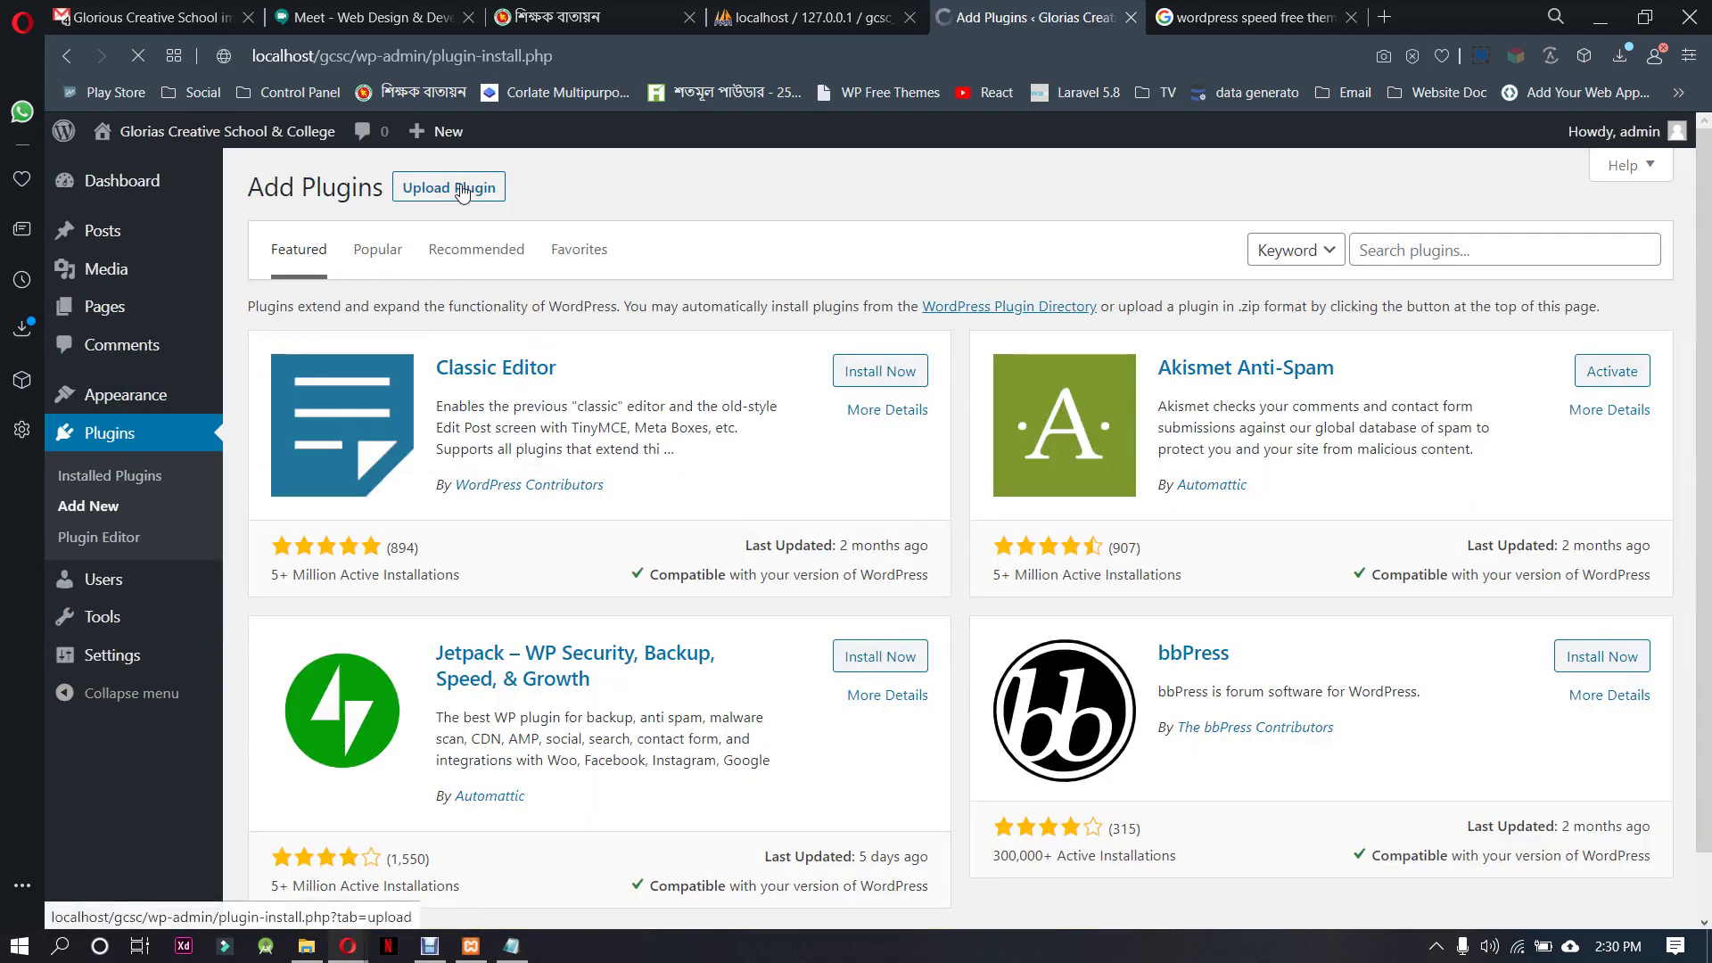
click(1381, 262)
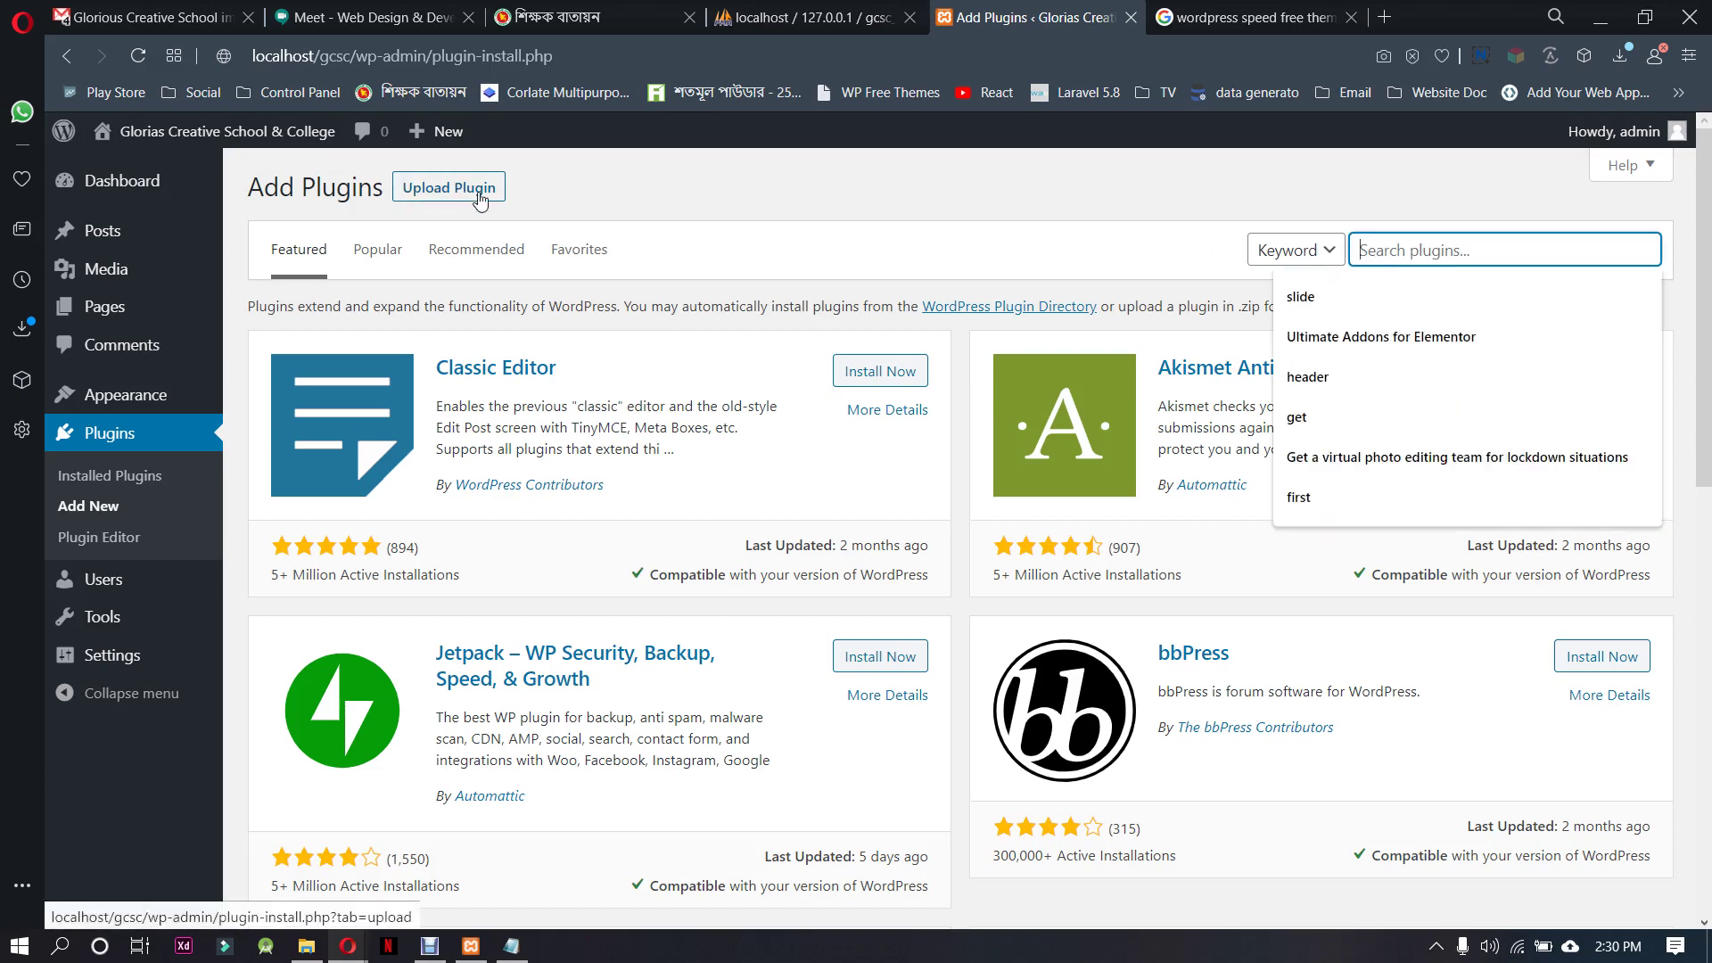
click(449, 187)
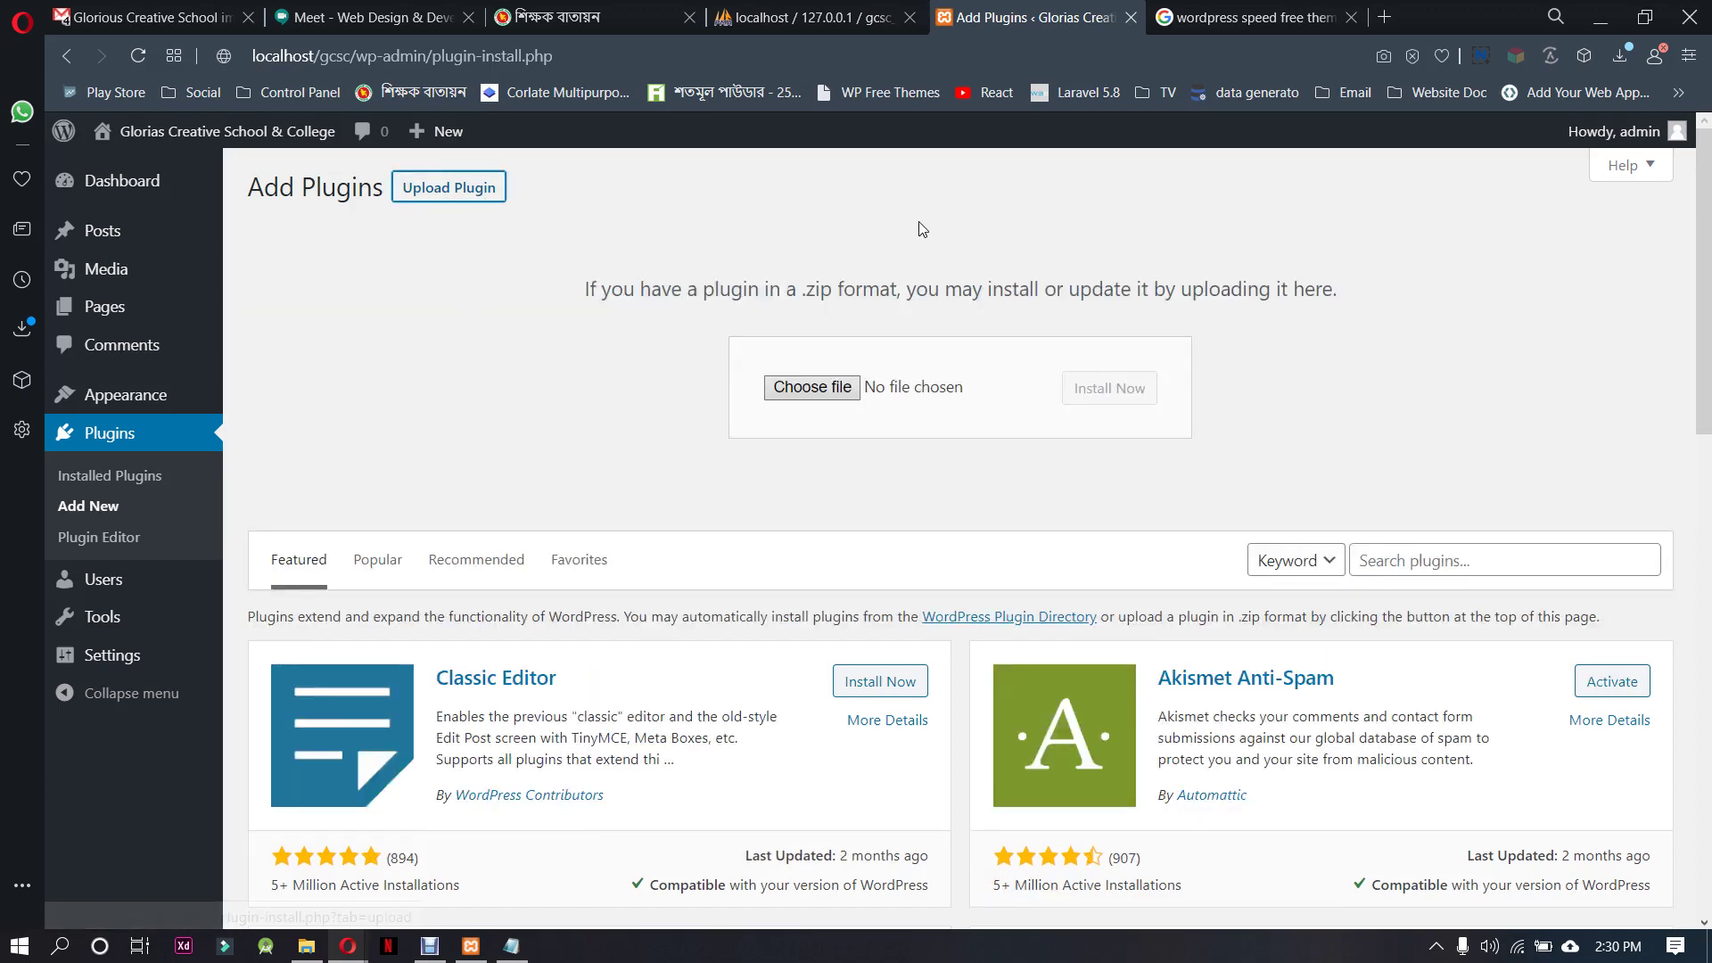
Choose elementor.2.9.11.zip from the LMS plugin folder for upload
click(847, 396)
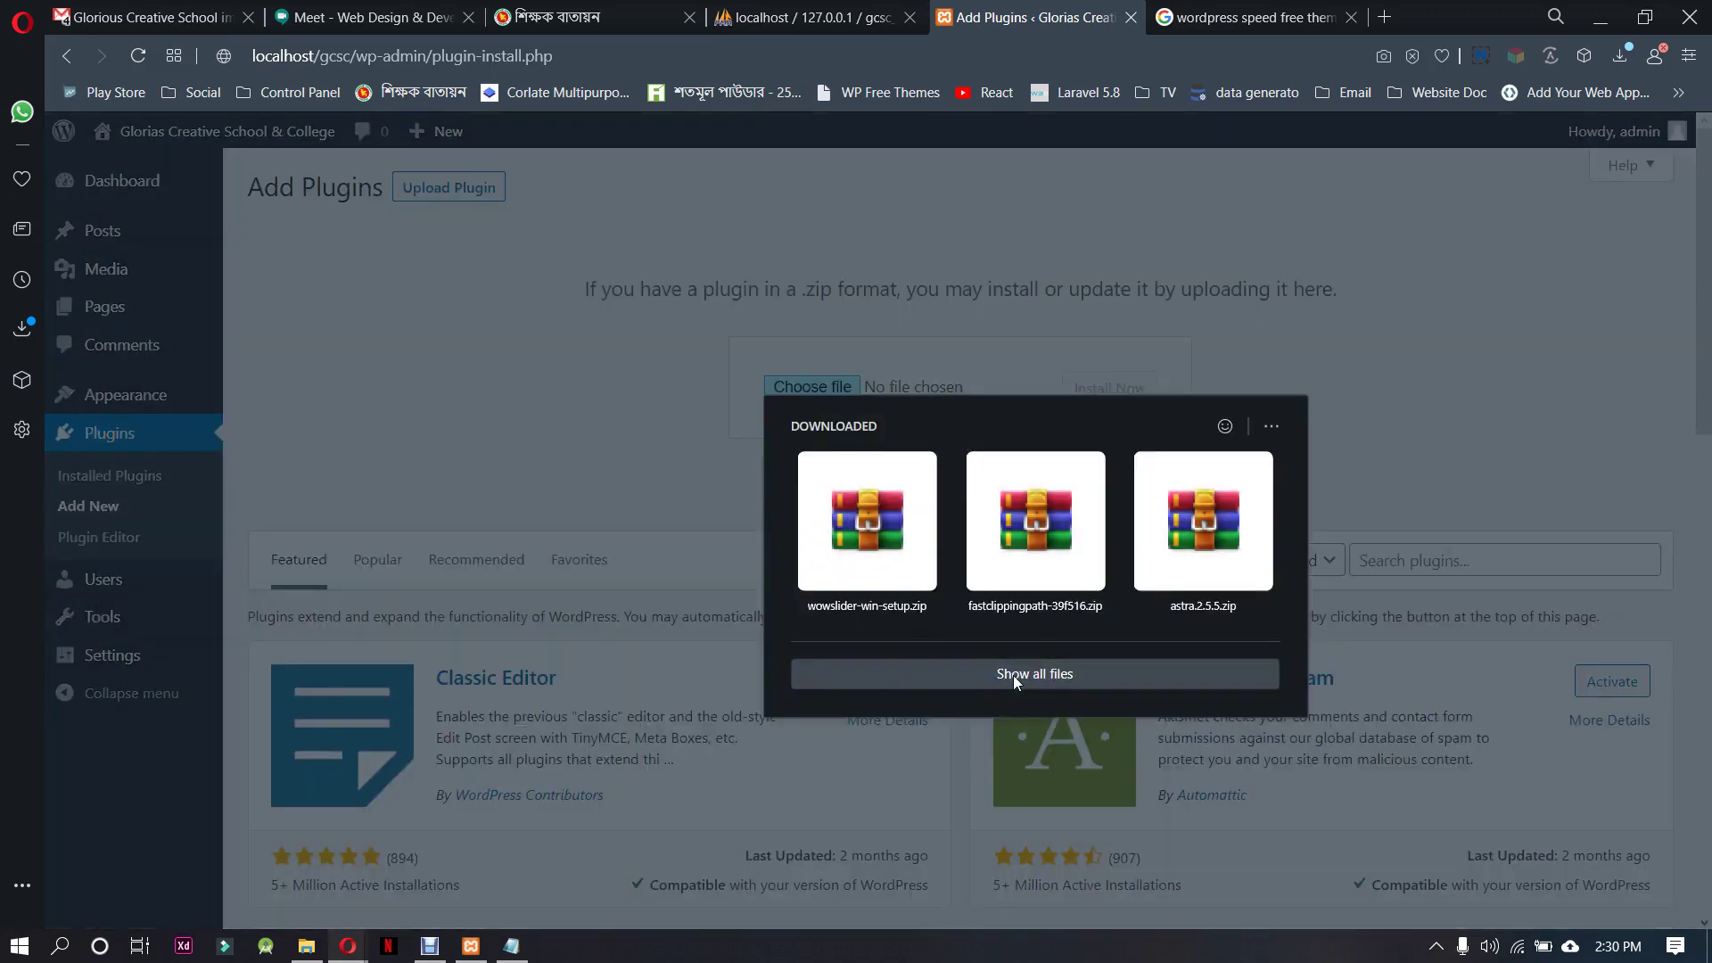
click(1014, 675)
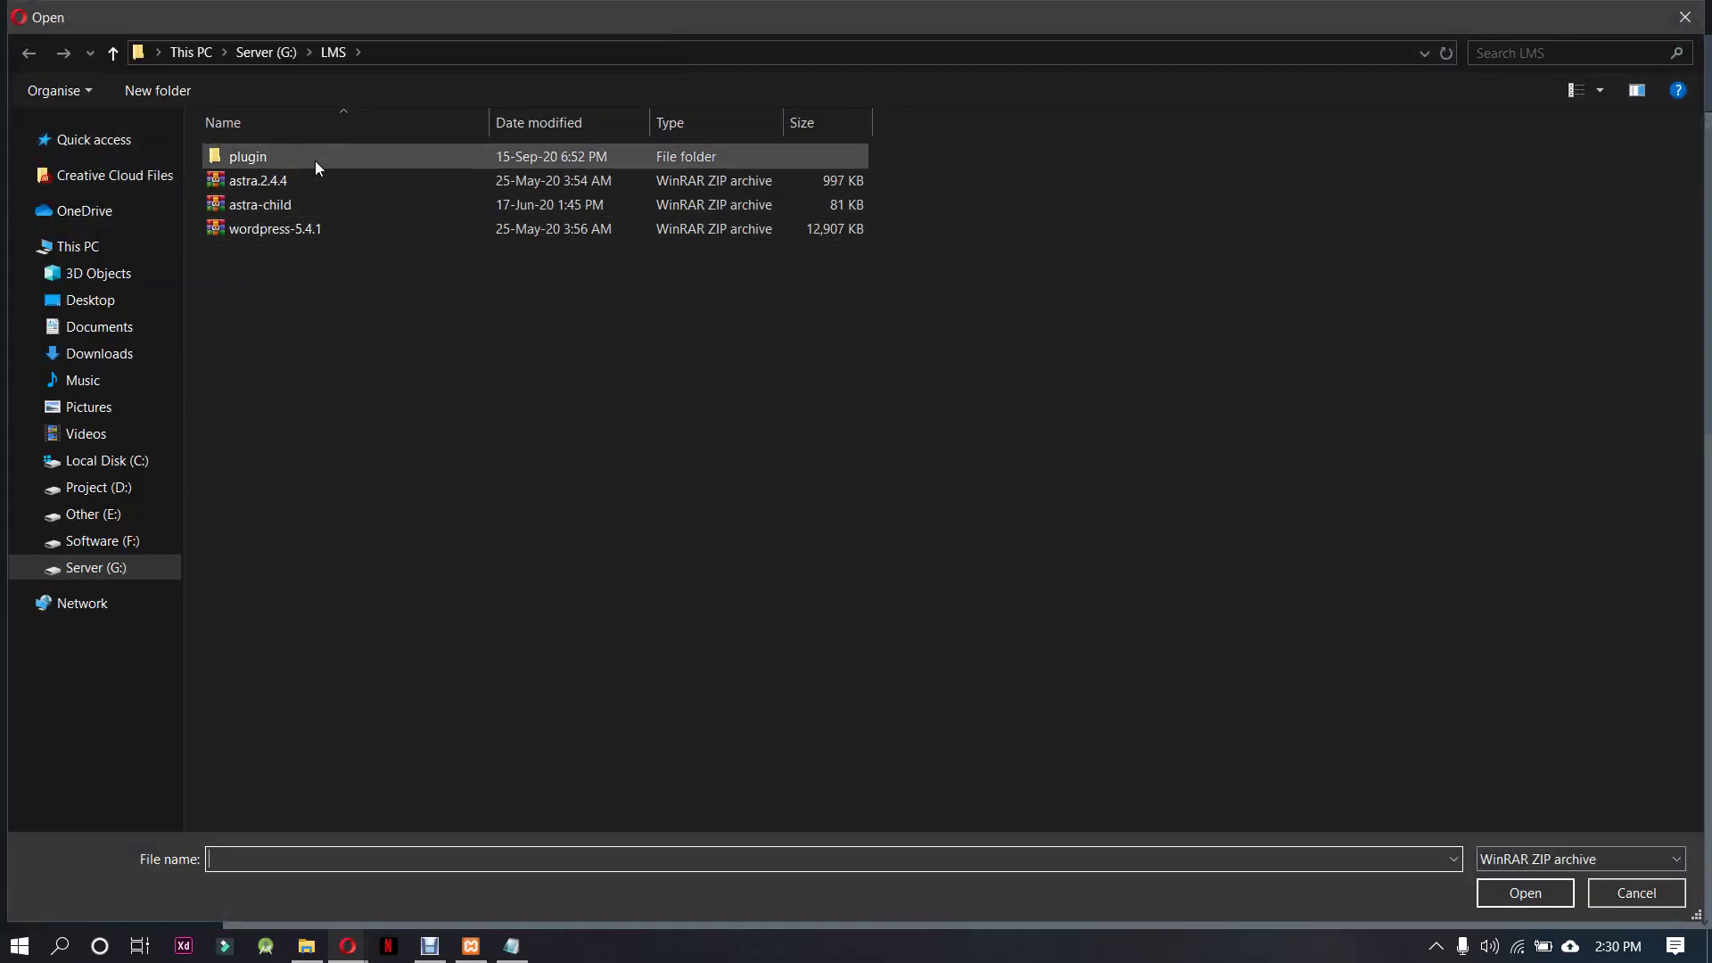
click(314, 158)
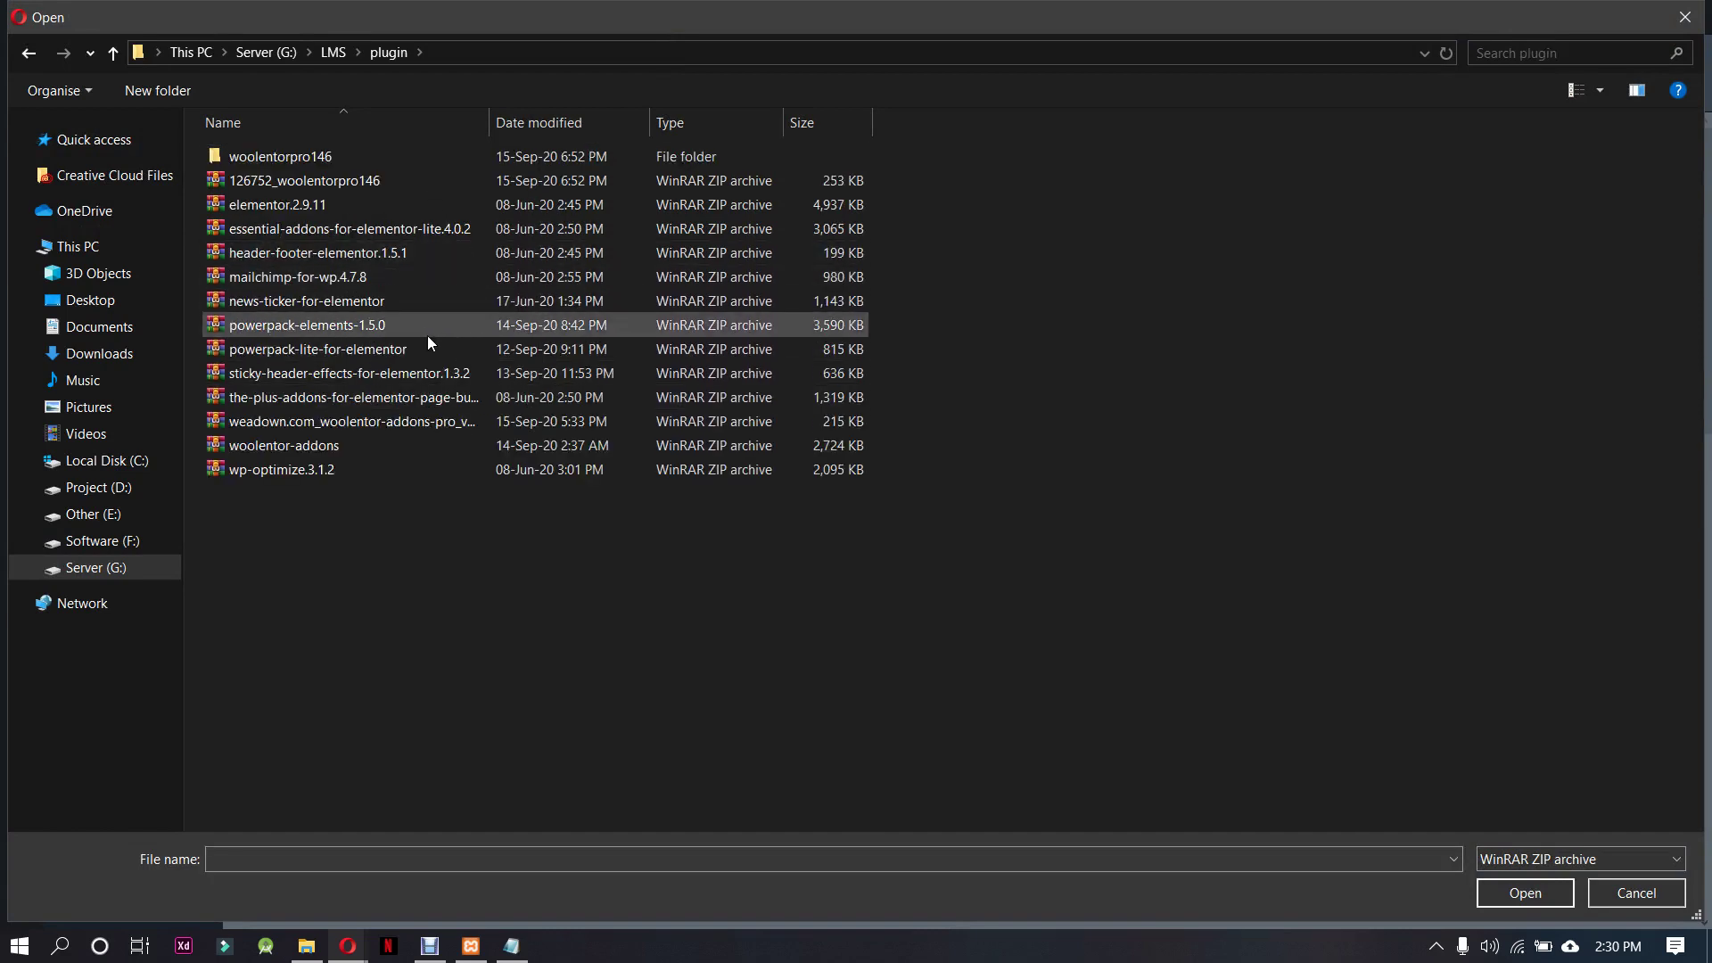
click(414, 198)
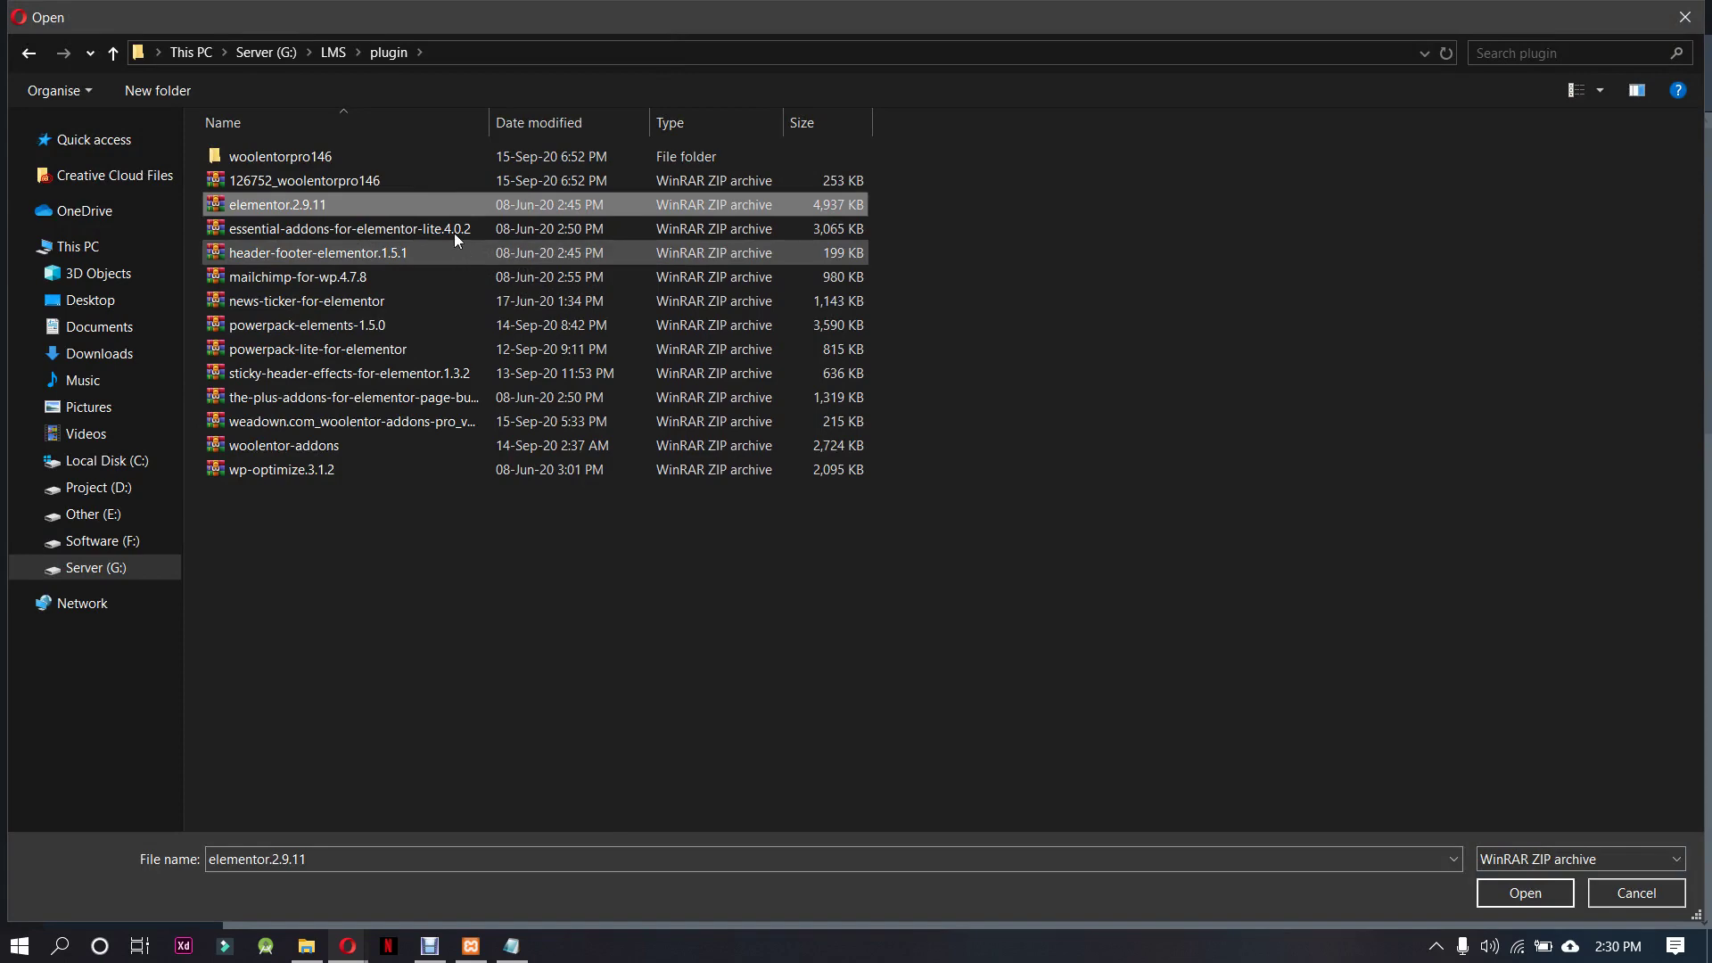
click(452, 229)
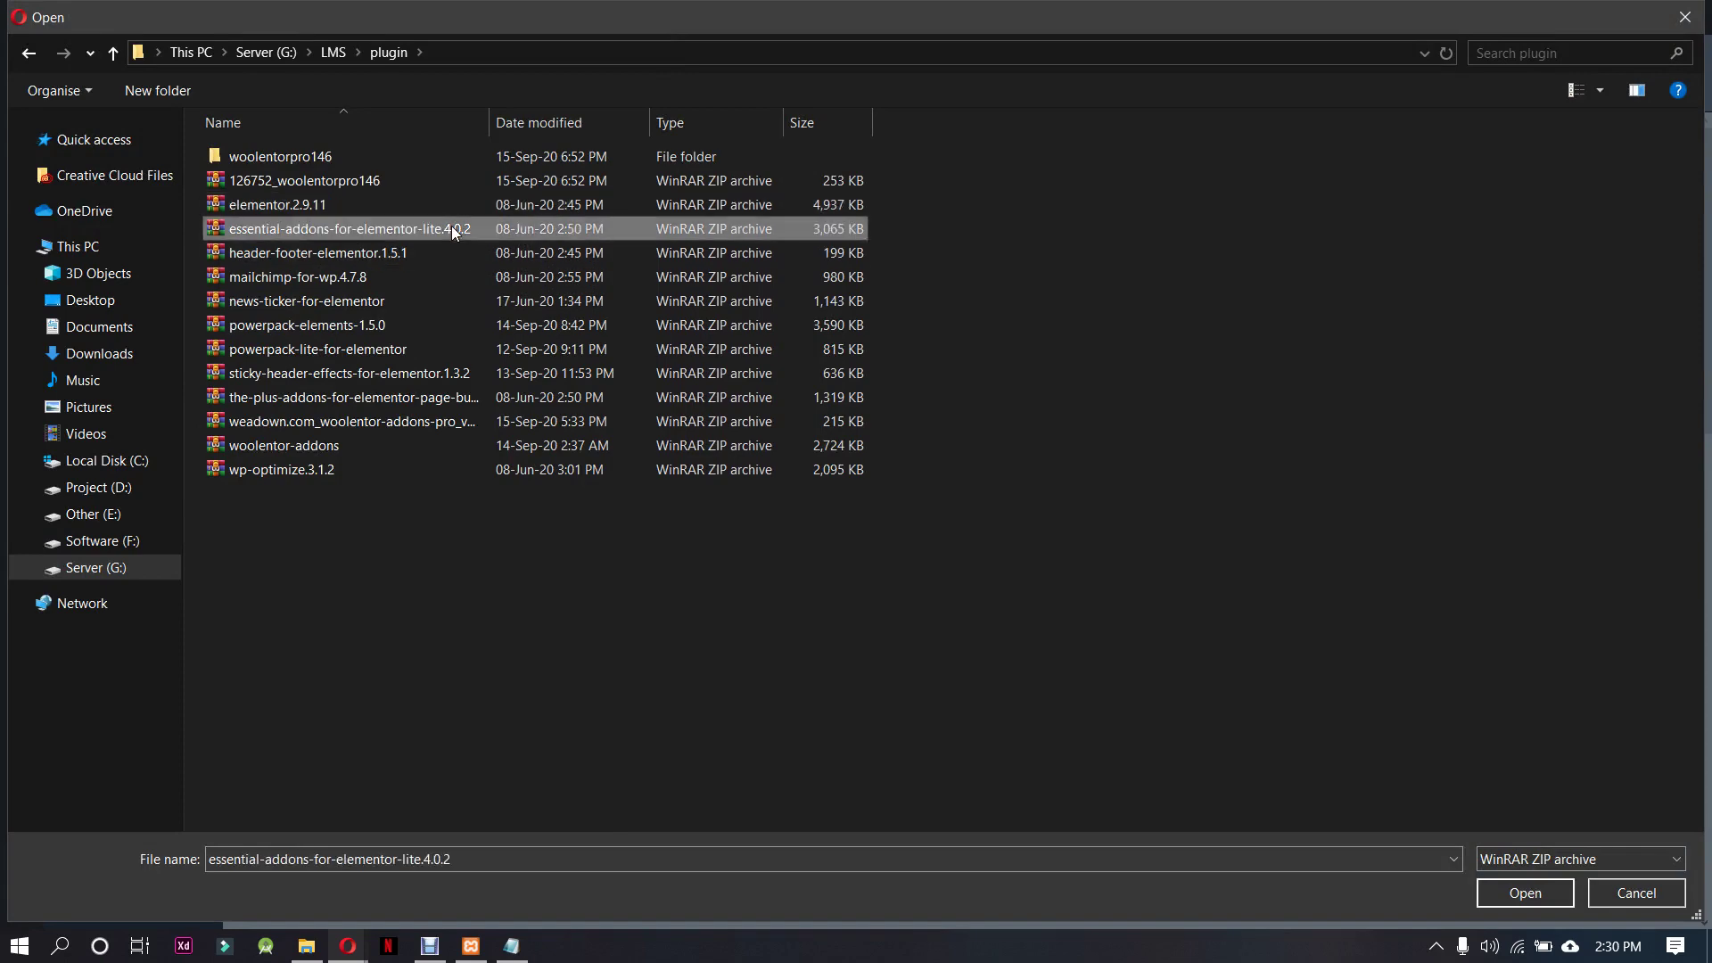
click(411, 202)
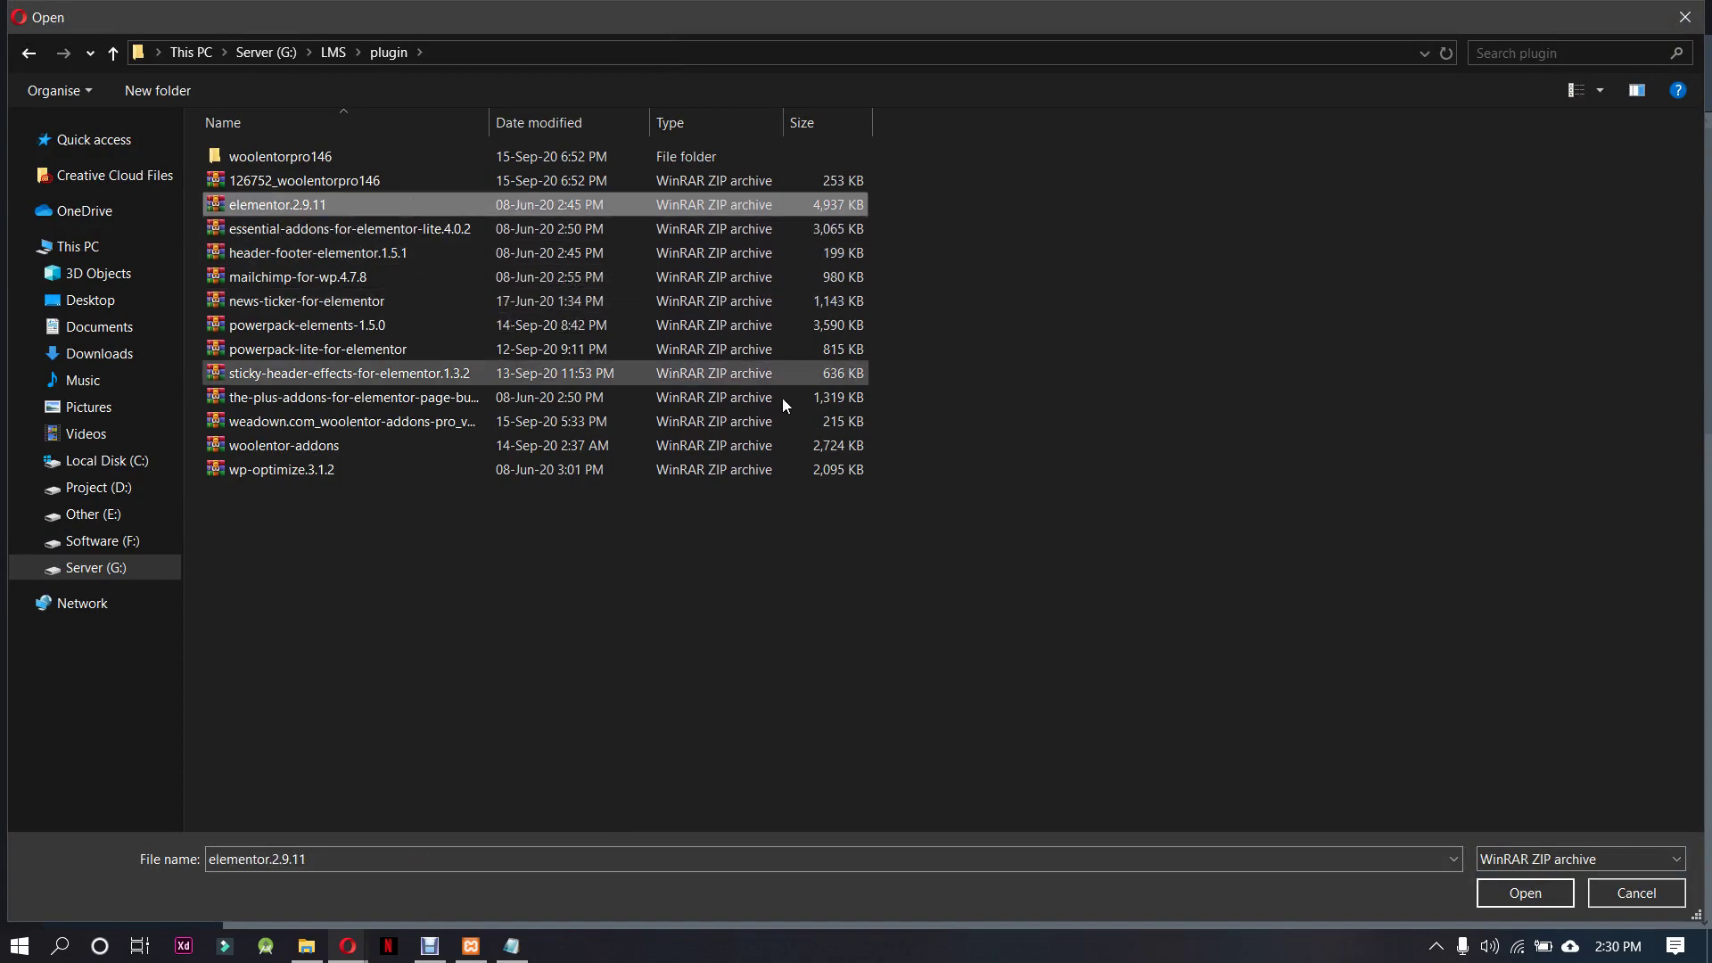
click(1536, 902)
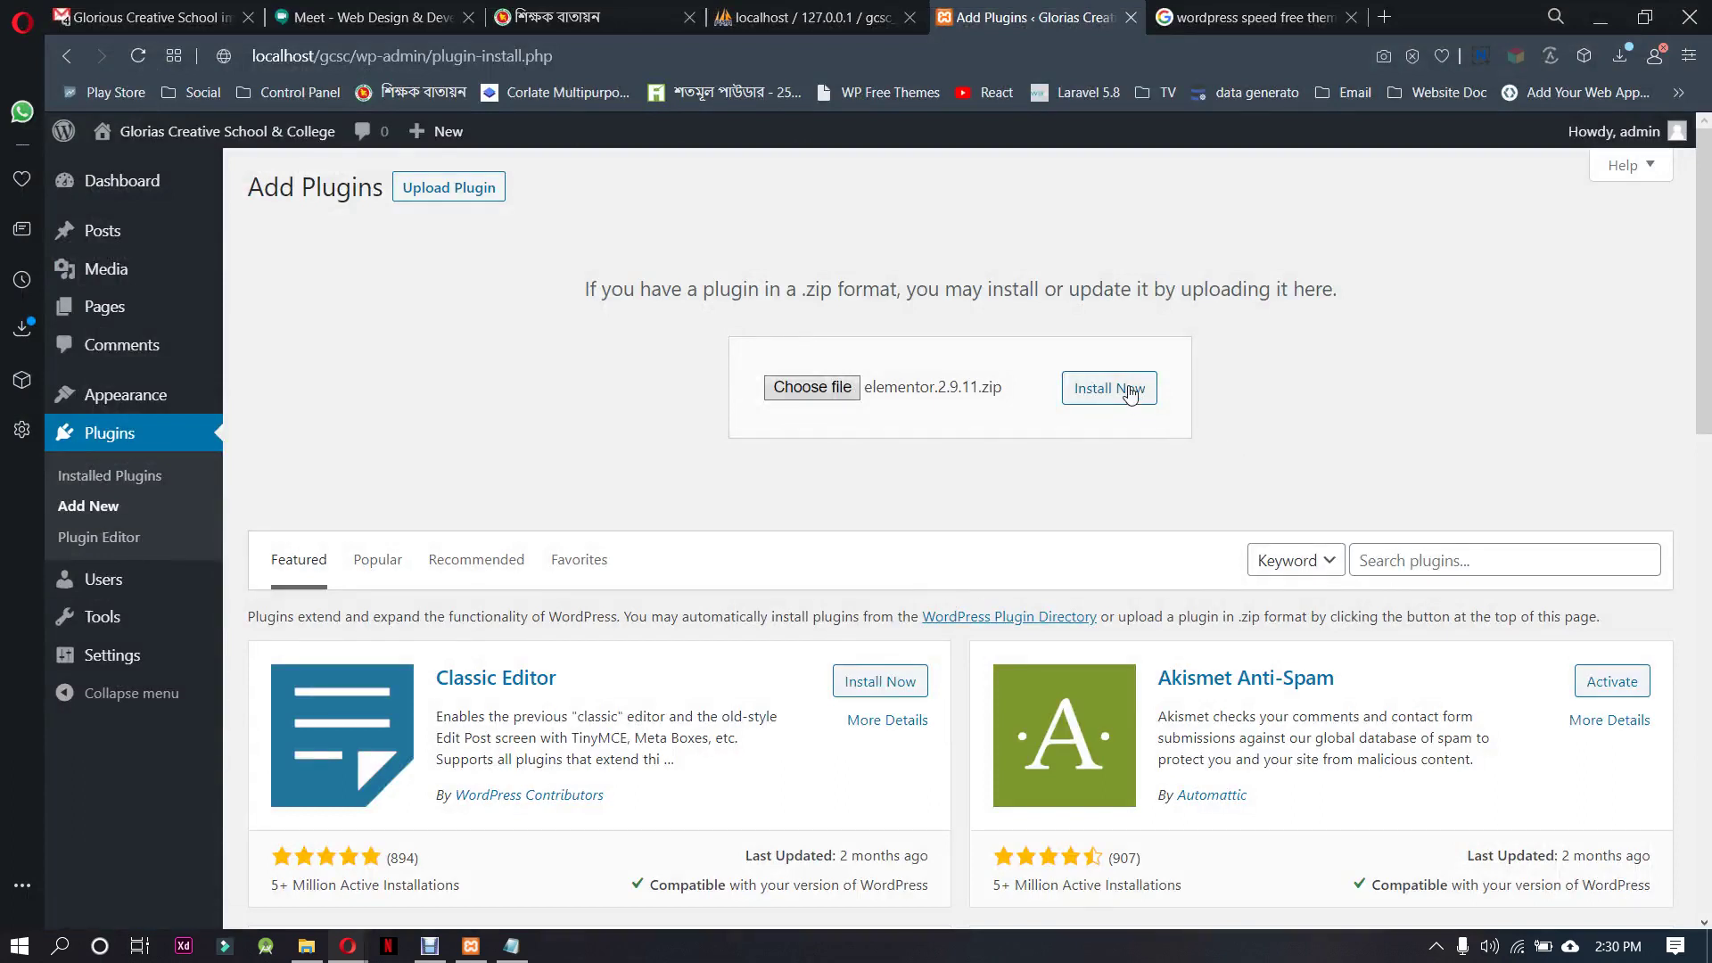
Install and activate Elementor 2.9.11, then go back to Add Plugins
click(1133, 392)
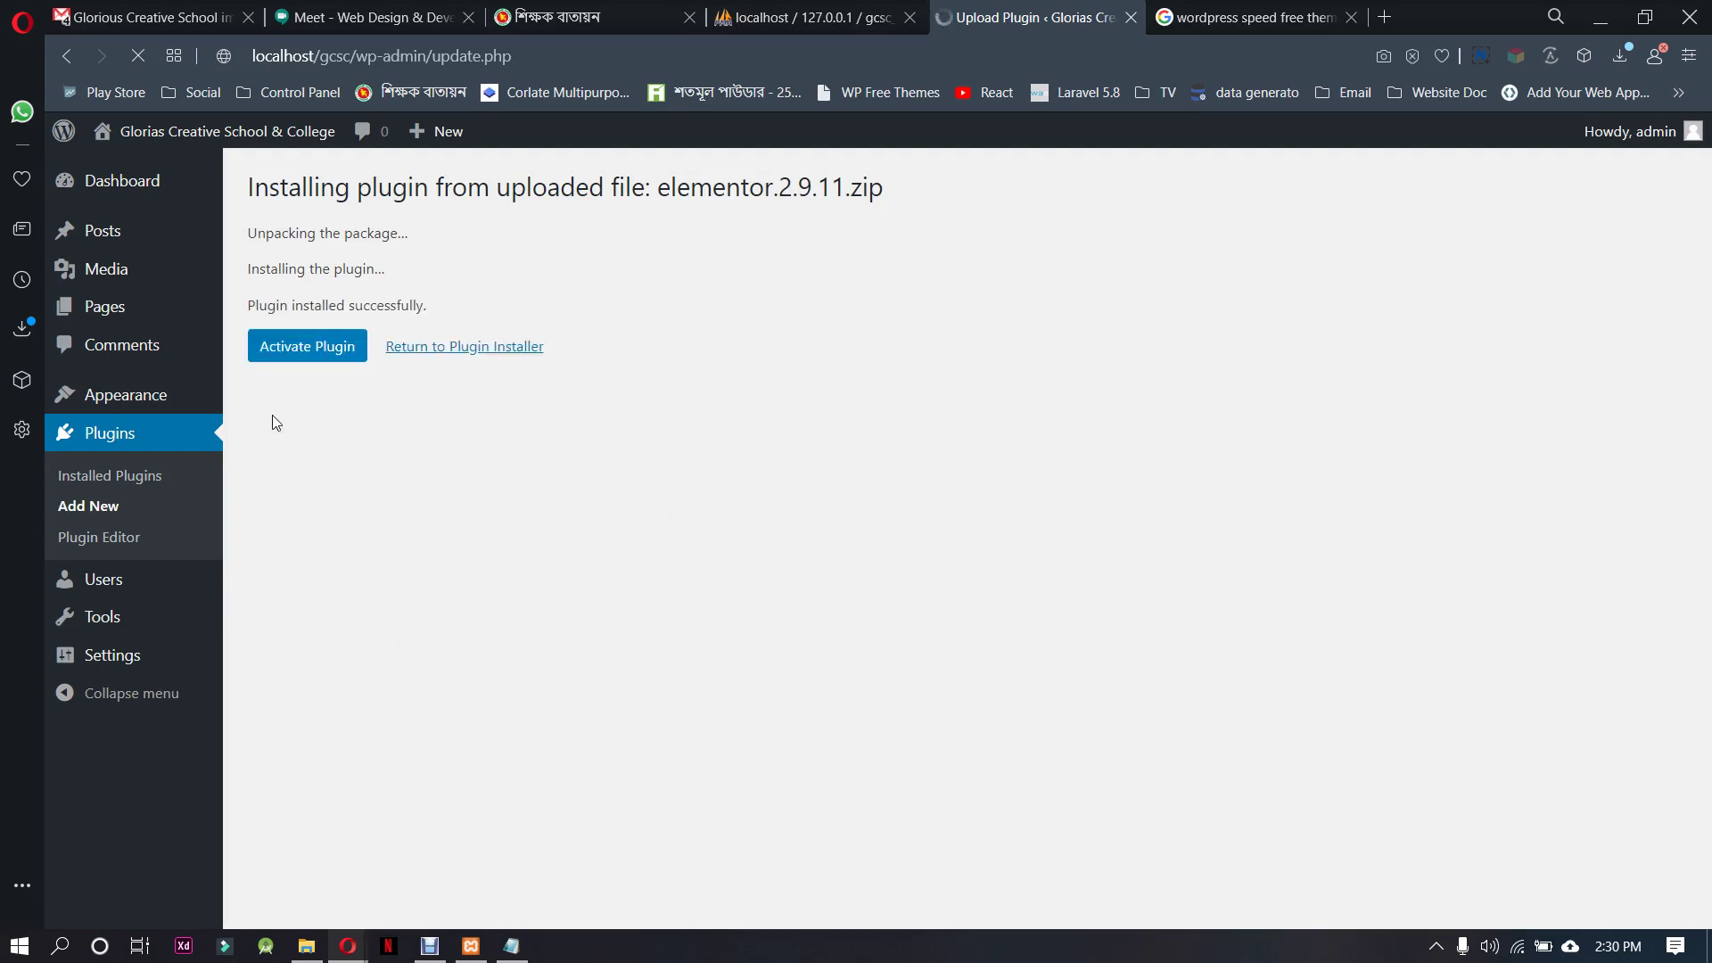
click(307, 346)
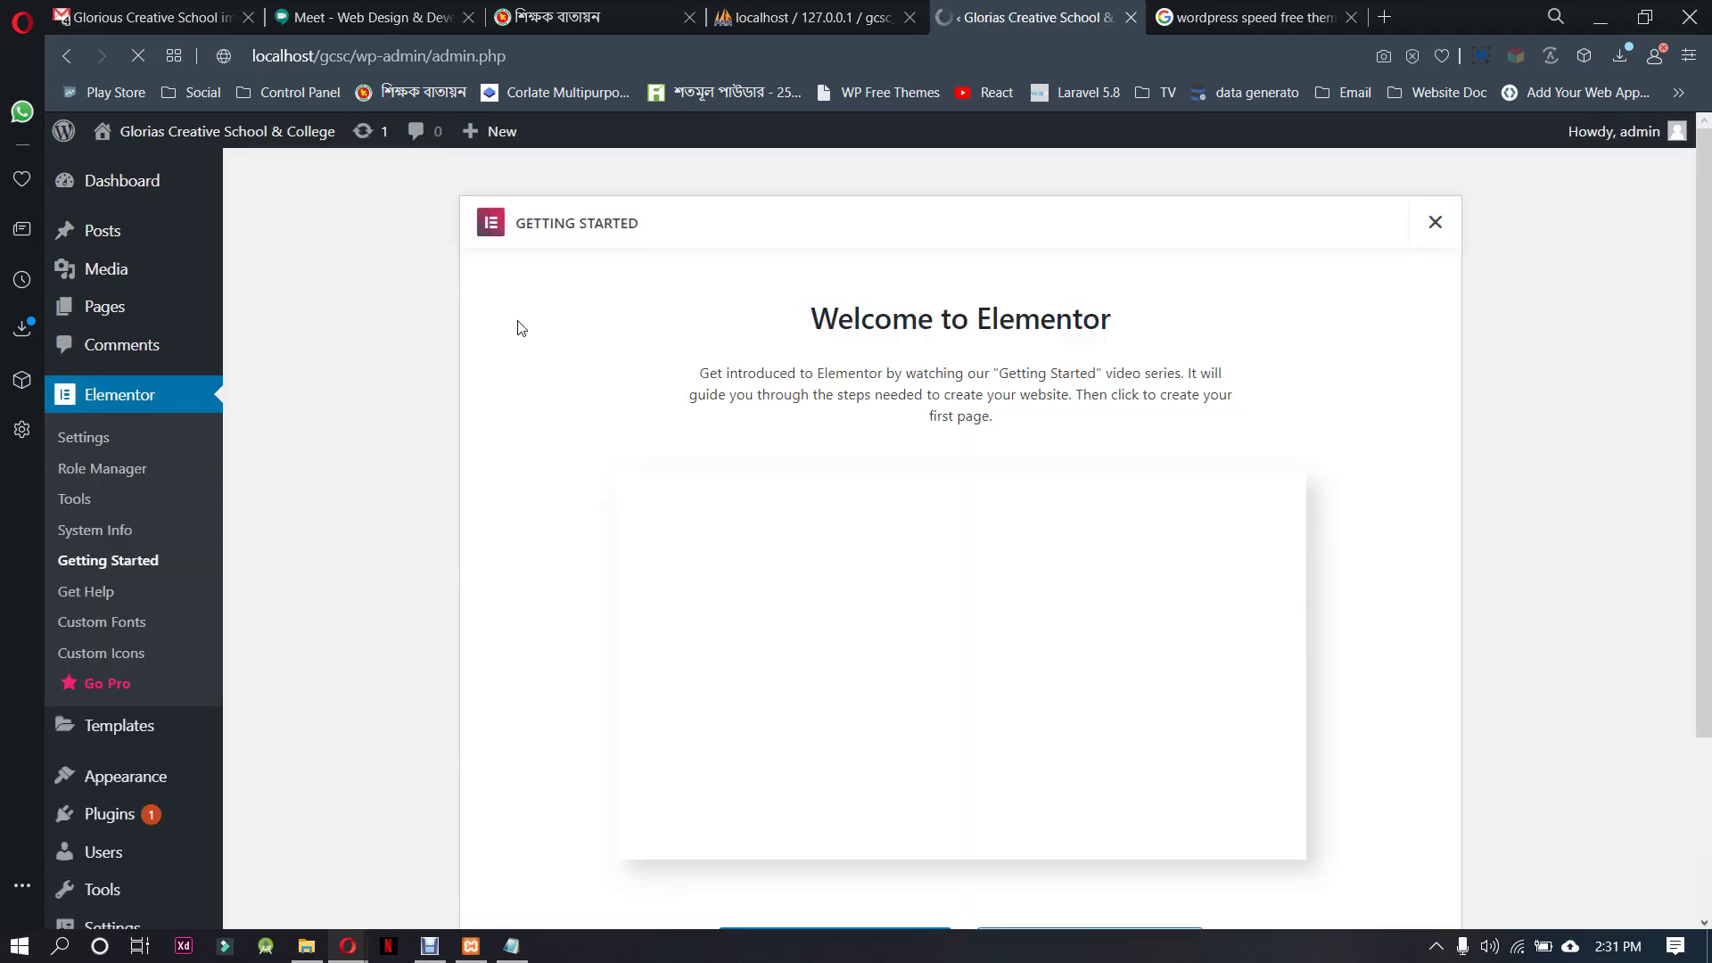
scroll(257, 740, down, 3)
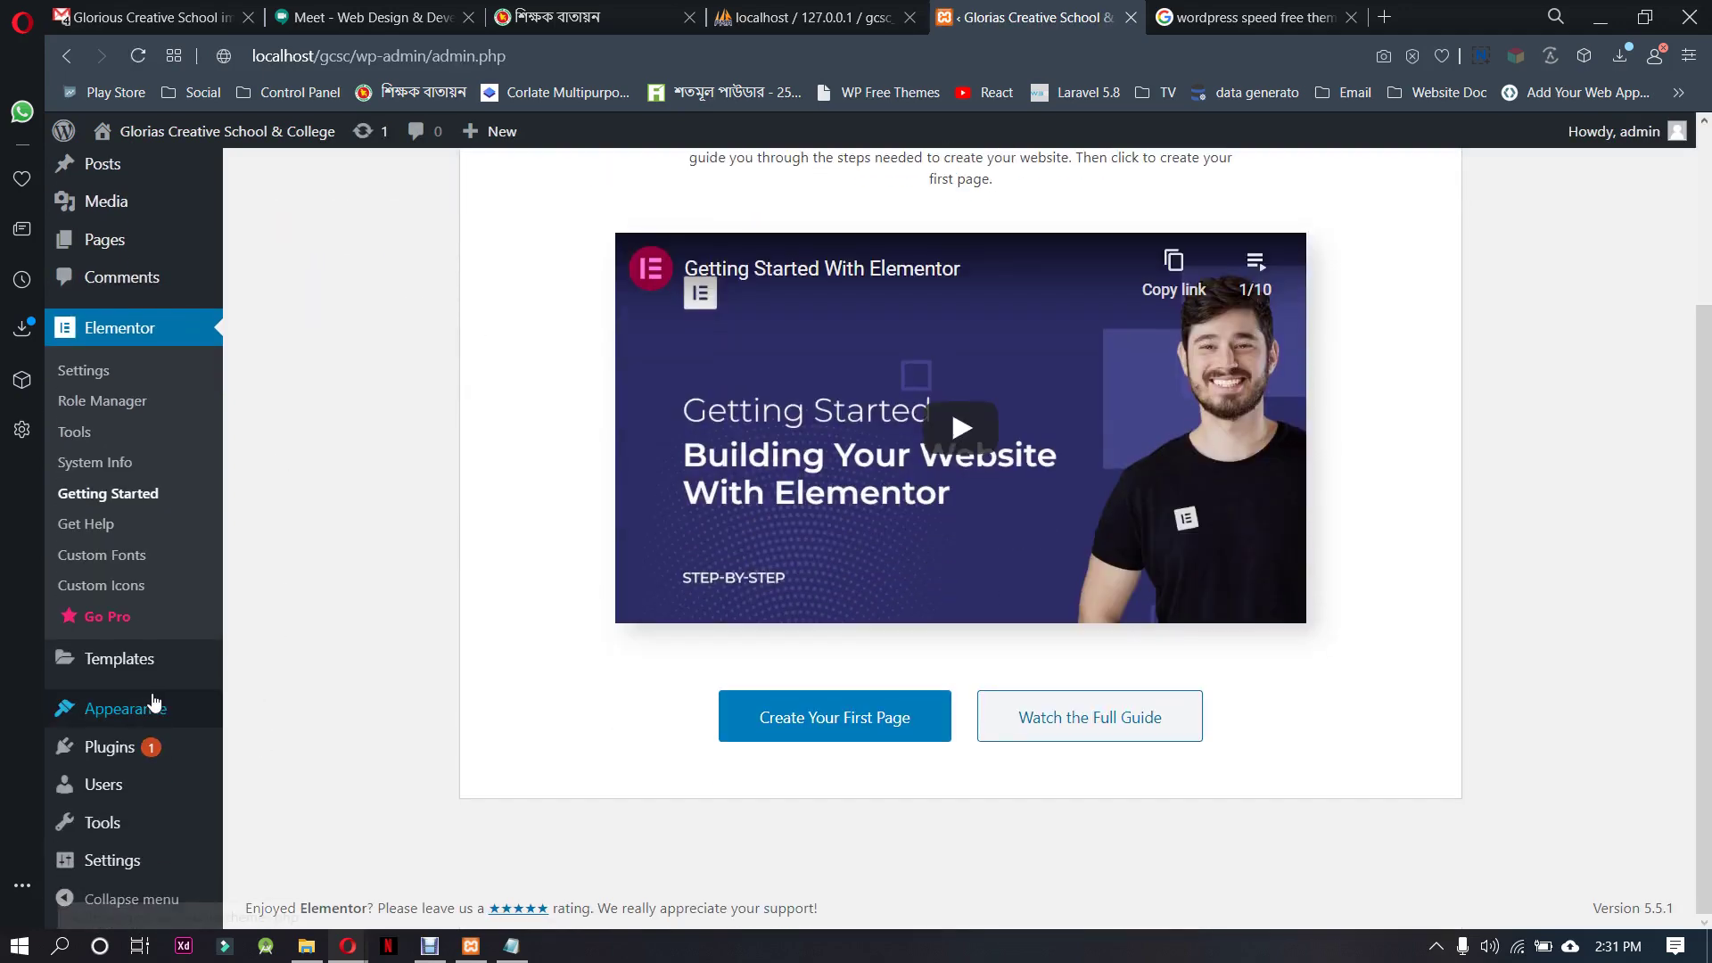
mouse_move(147, 704)
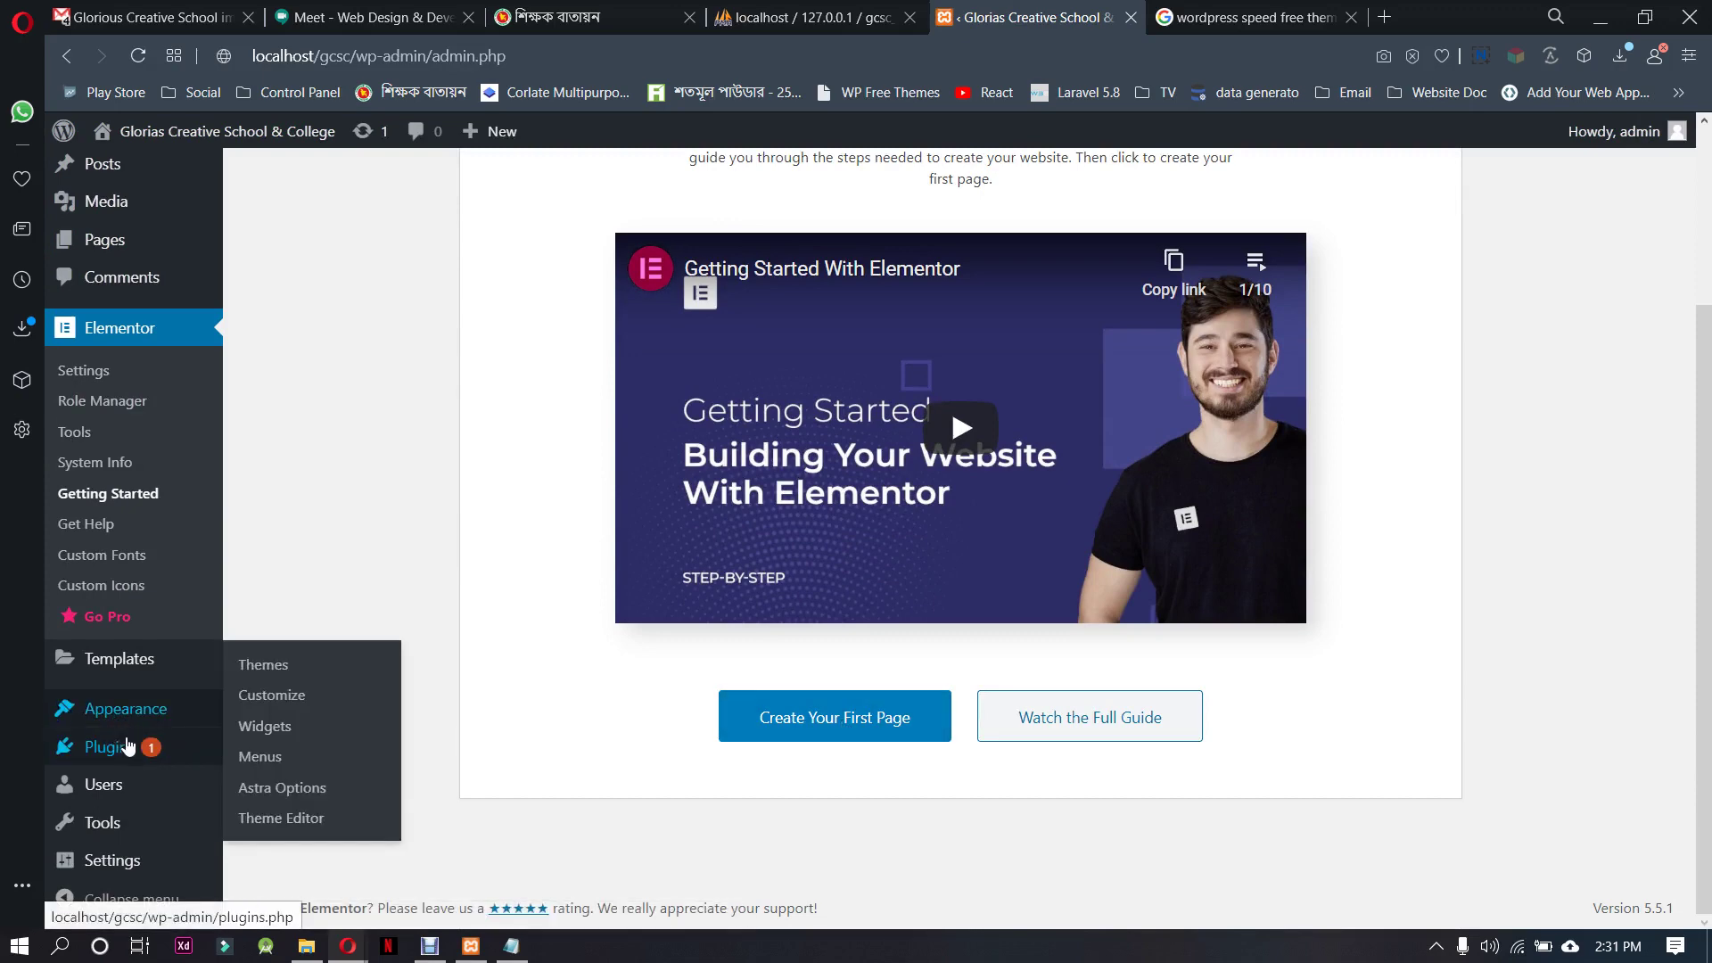
mouse_move(133, 747)
click(256, 781)
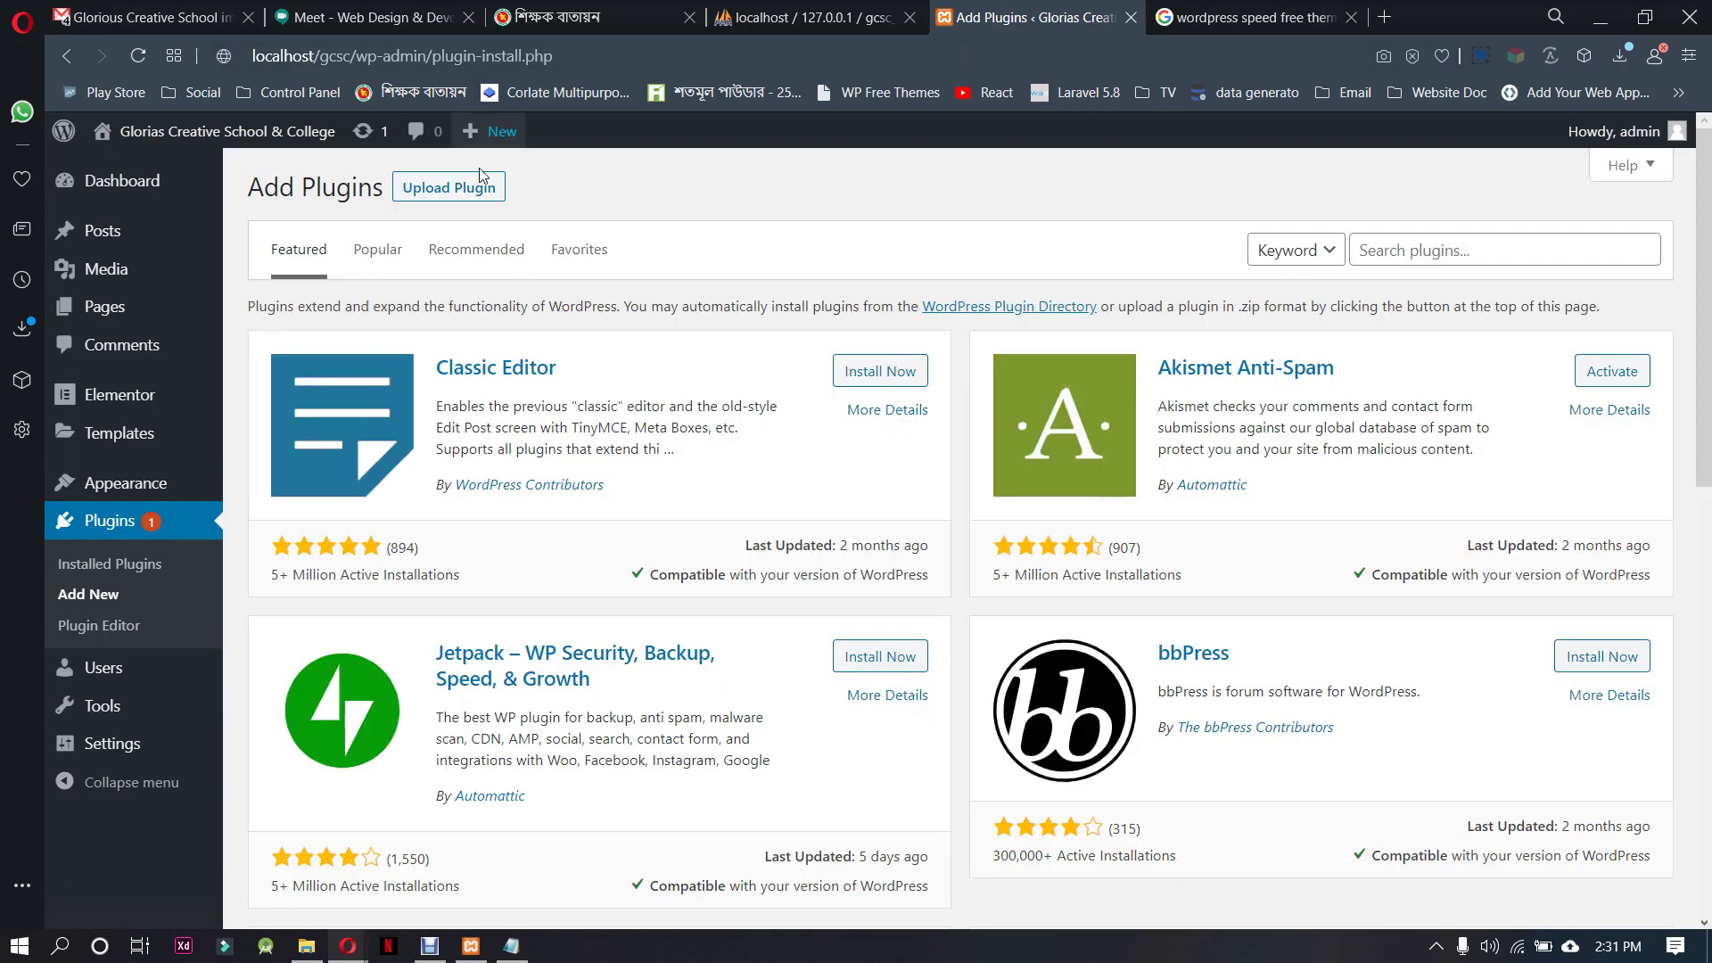
Select header-footer-elementor.1.5.1.zip in the Upload Plugin form
click(477, 184)
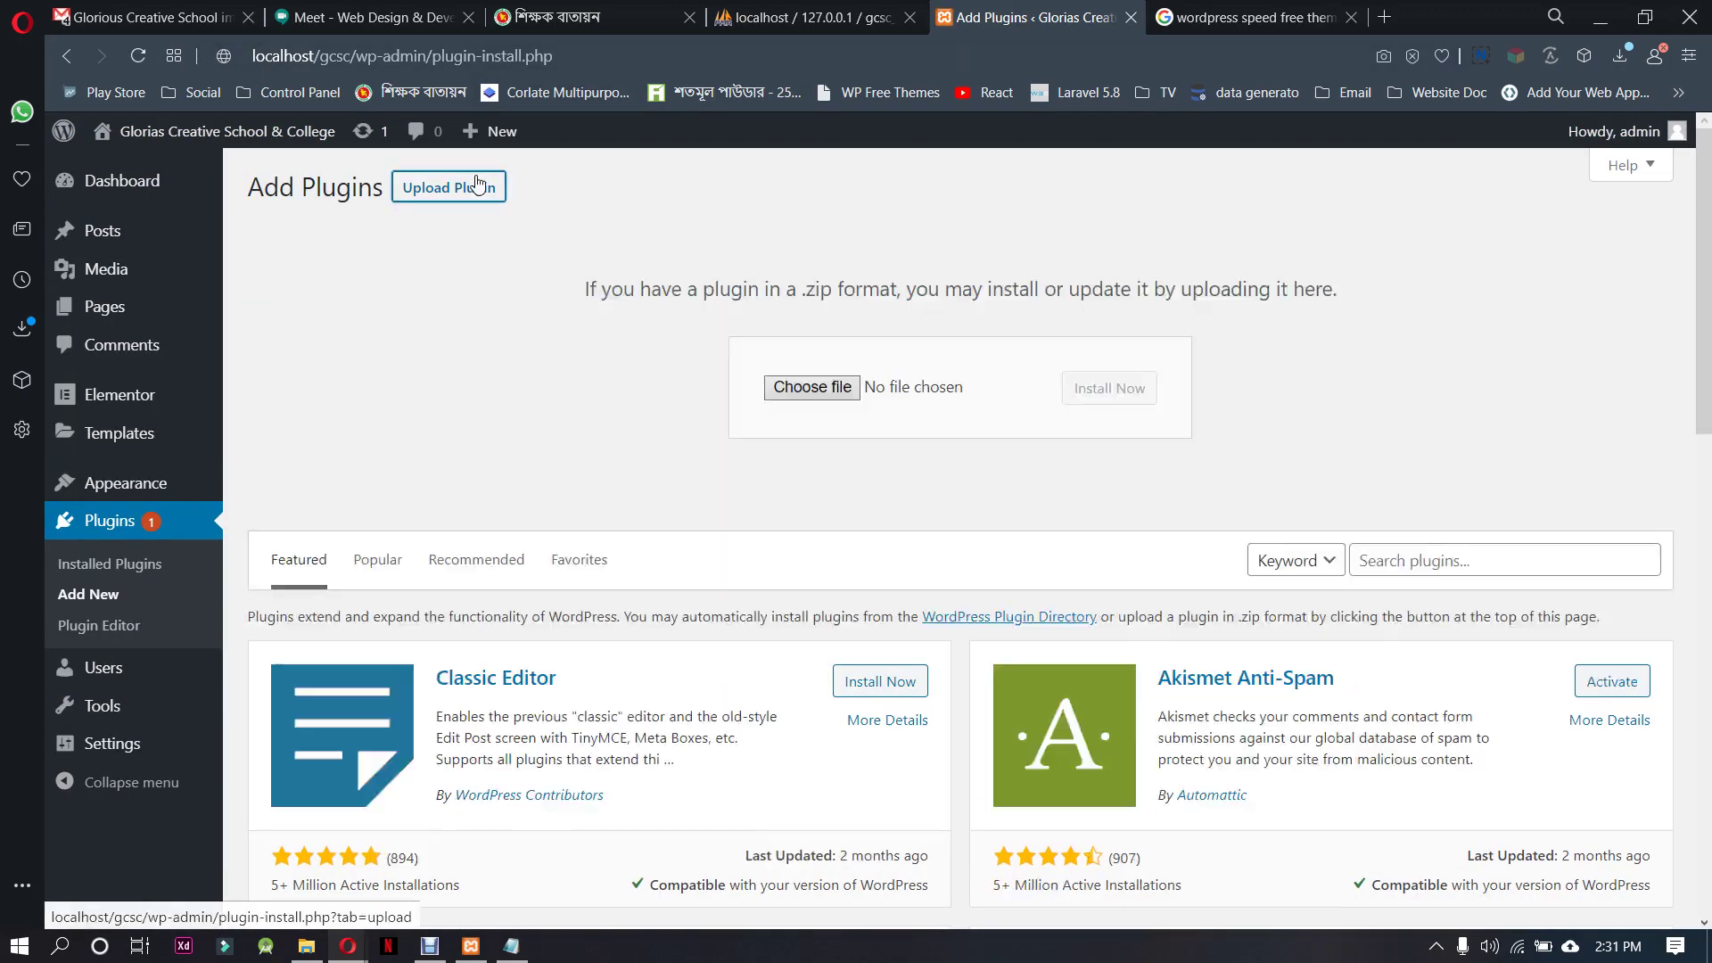
click(813, 387)
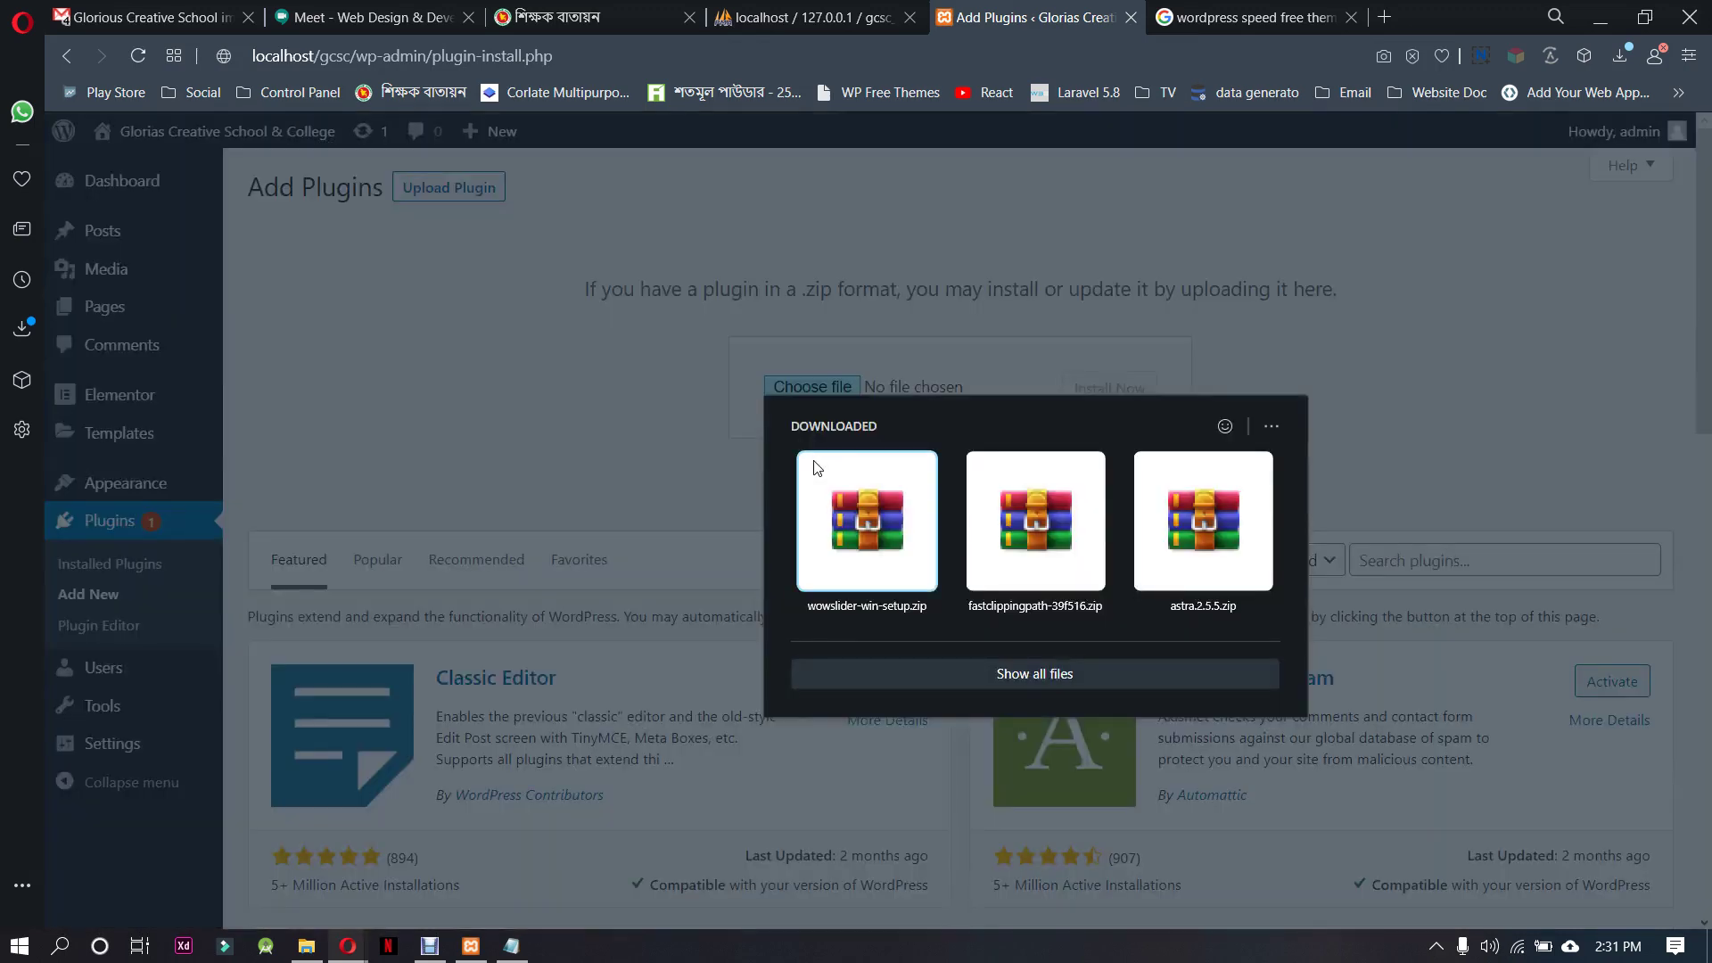
click(1046, 676)
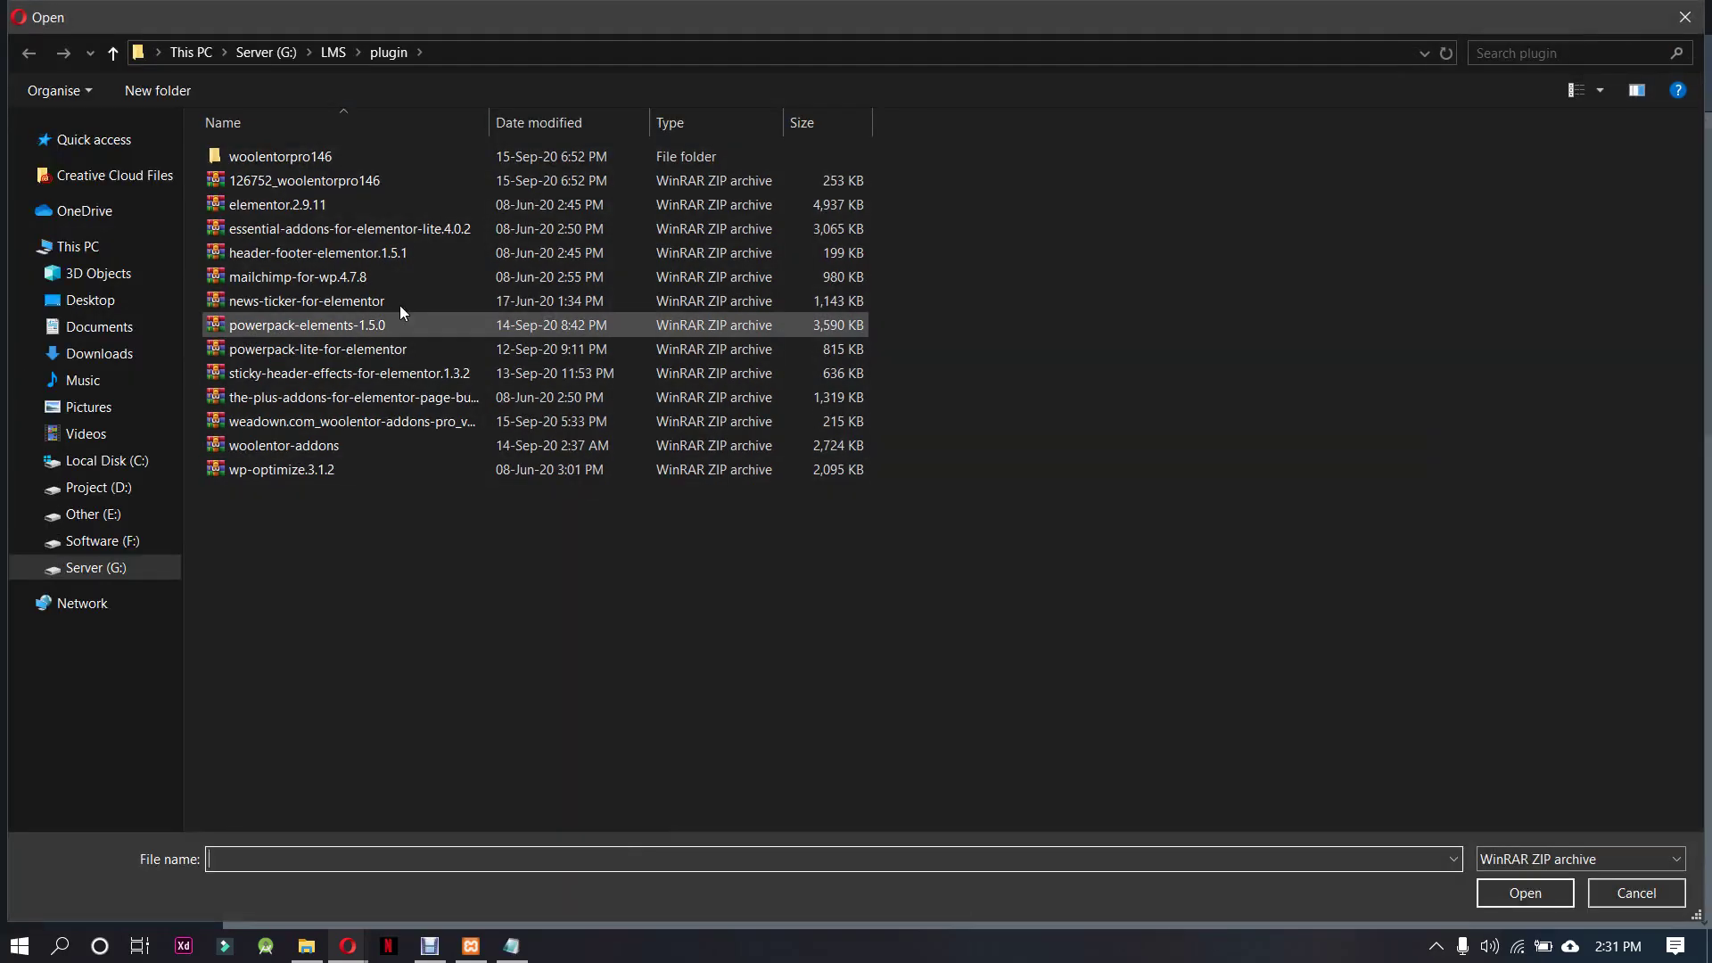
click(409, 253)
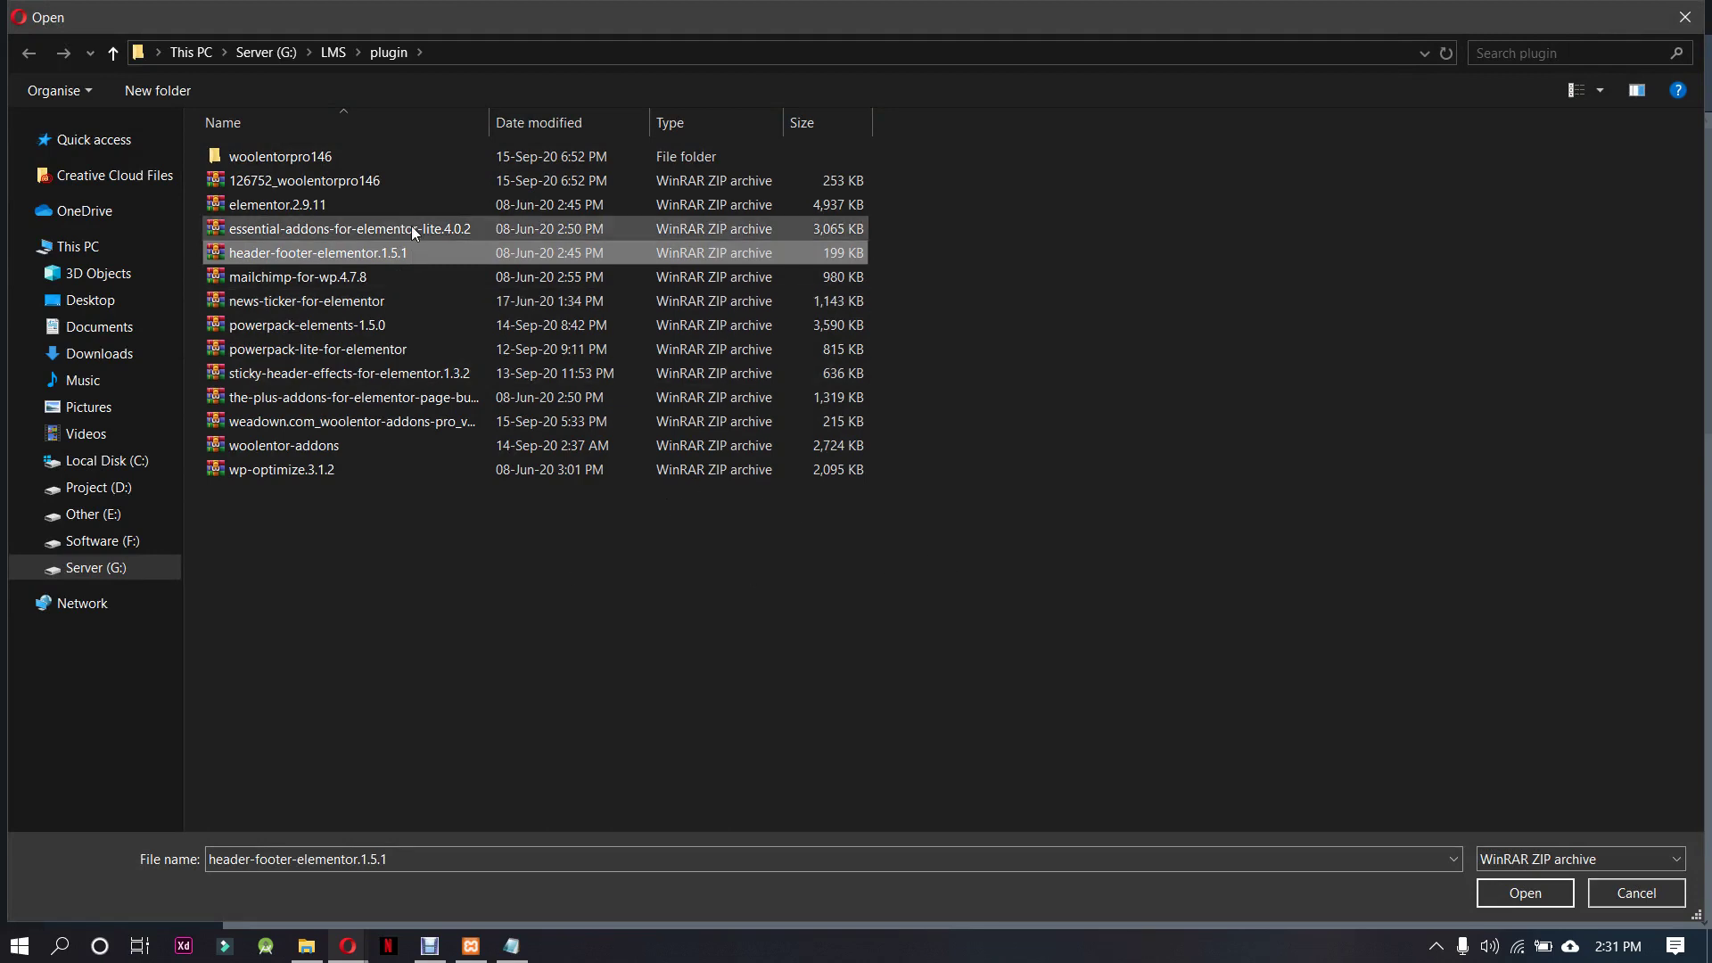
click(1510, 894)
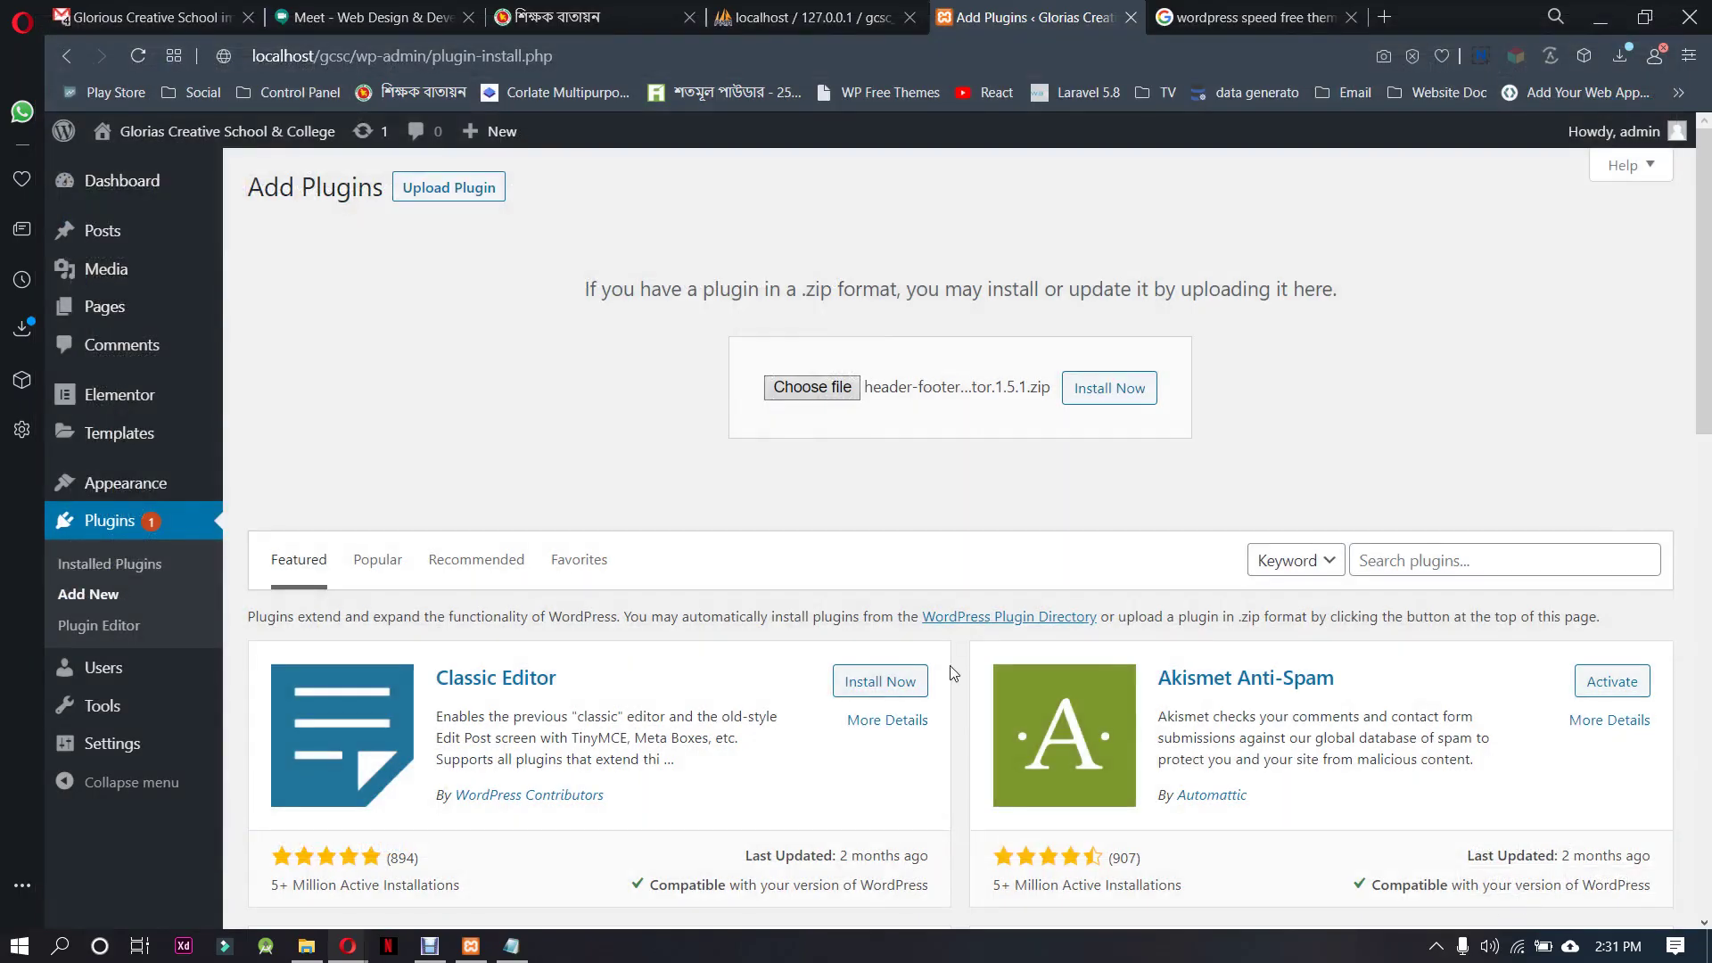
Install and activate Elementor - Header, Footer & Blocks 1.5.1, then reload Add Plugins
click(1152, 406)
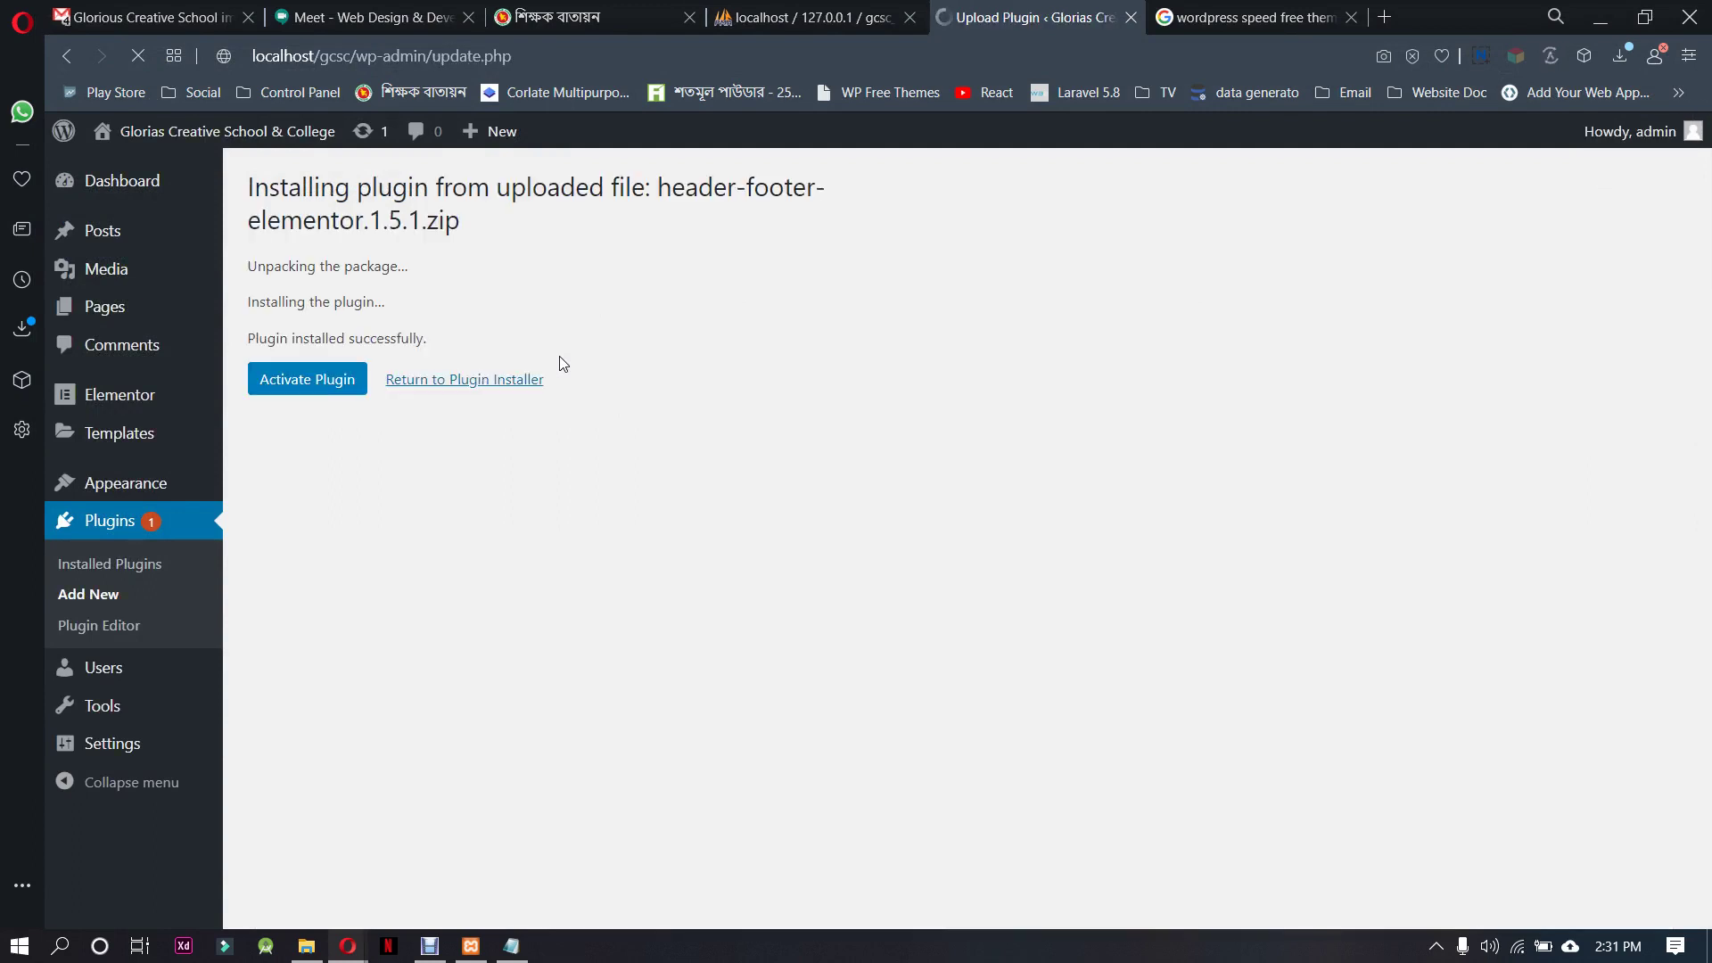
click(306, 395)
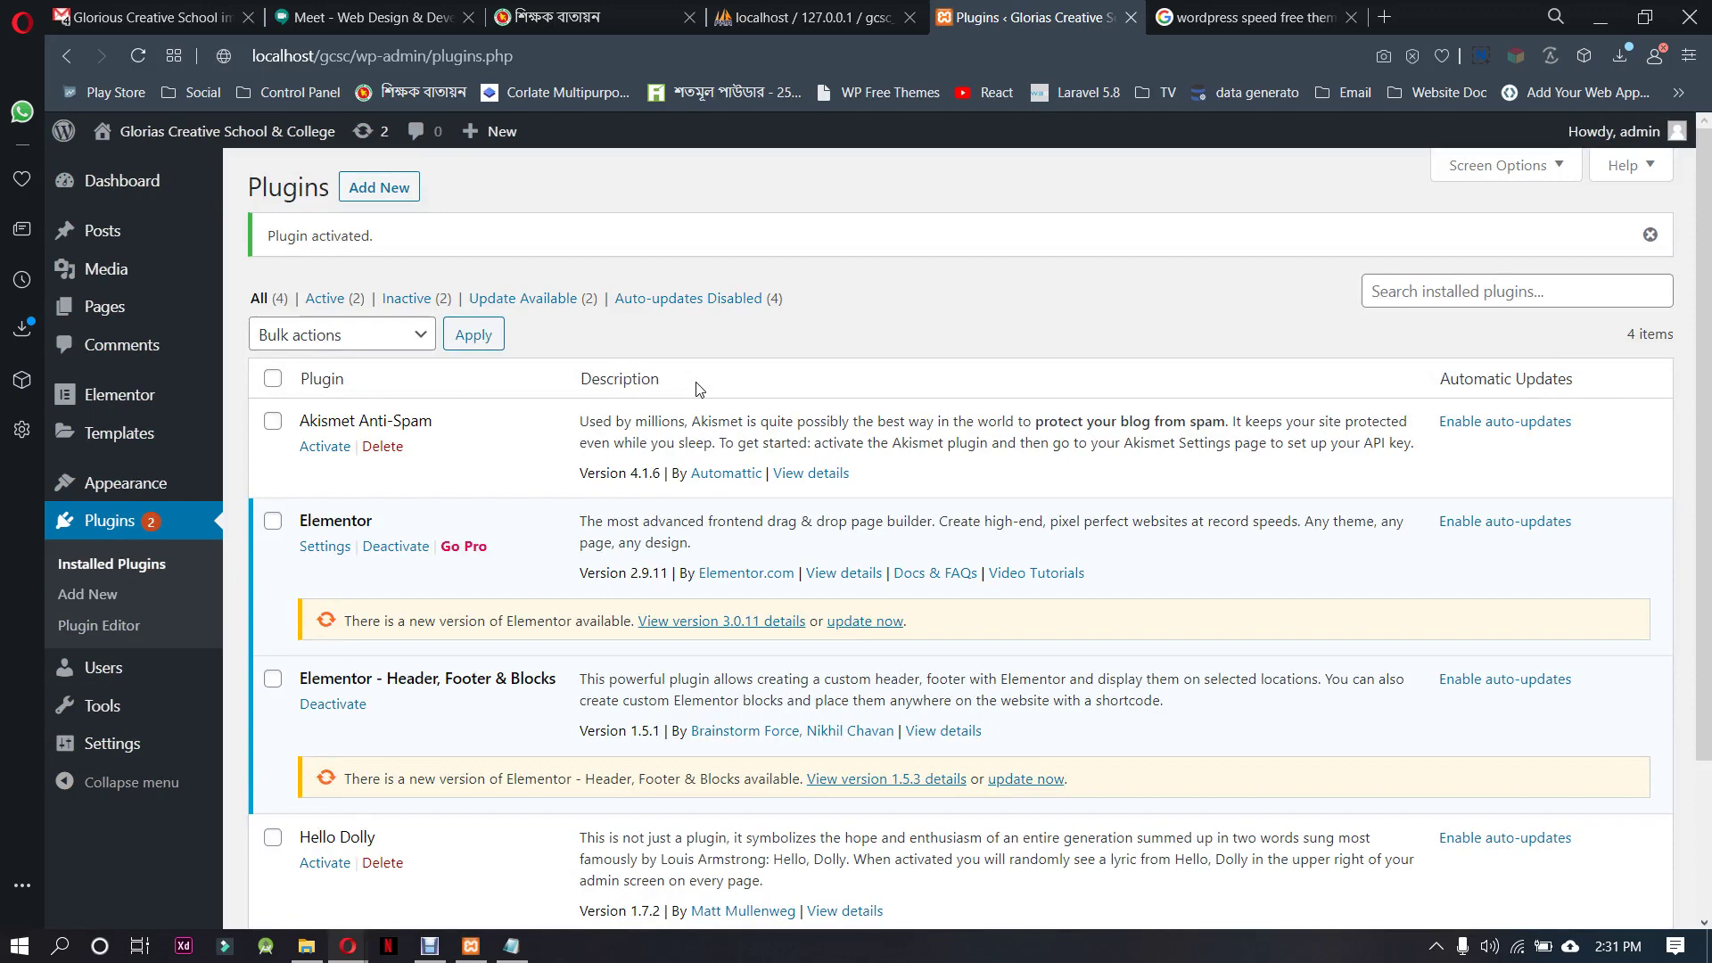
scroll(580, 497, down, 3)
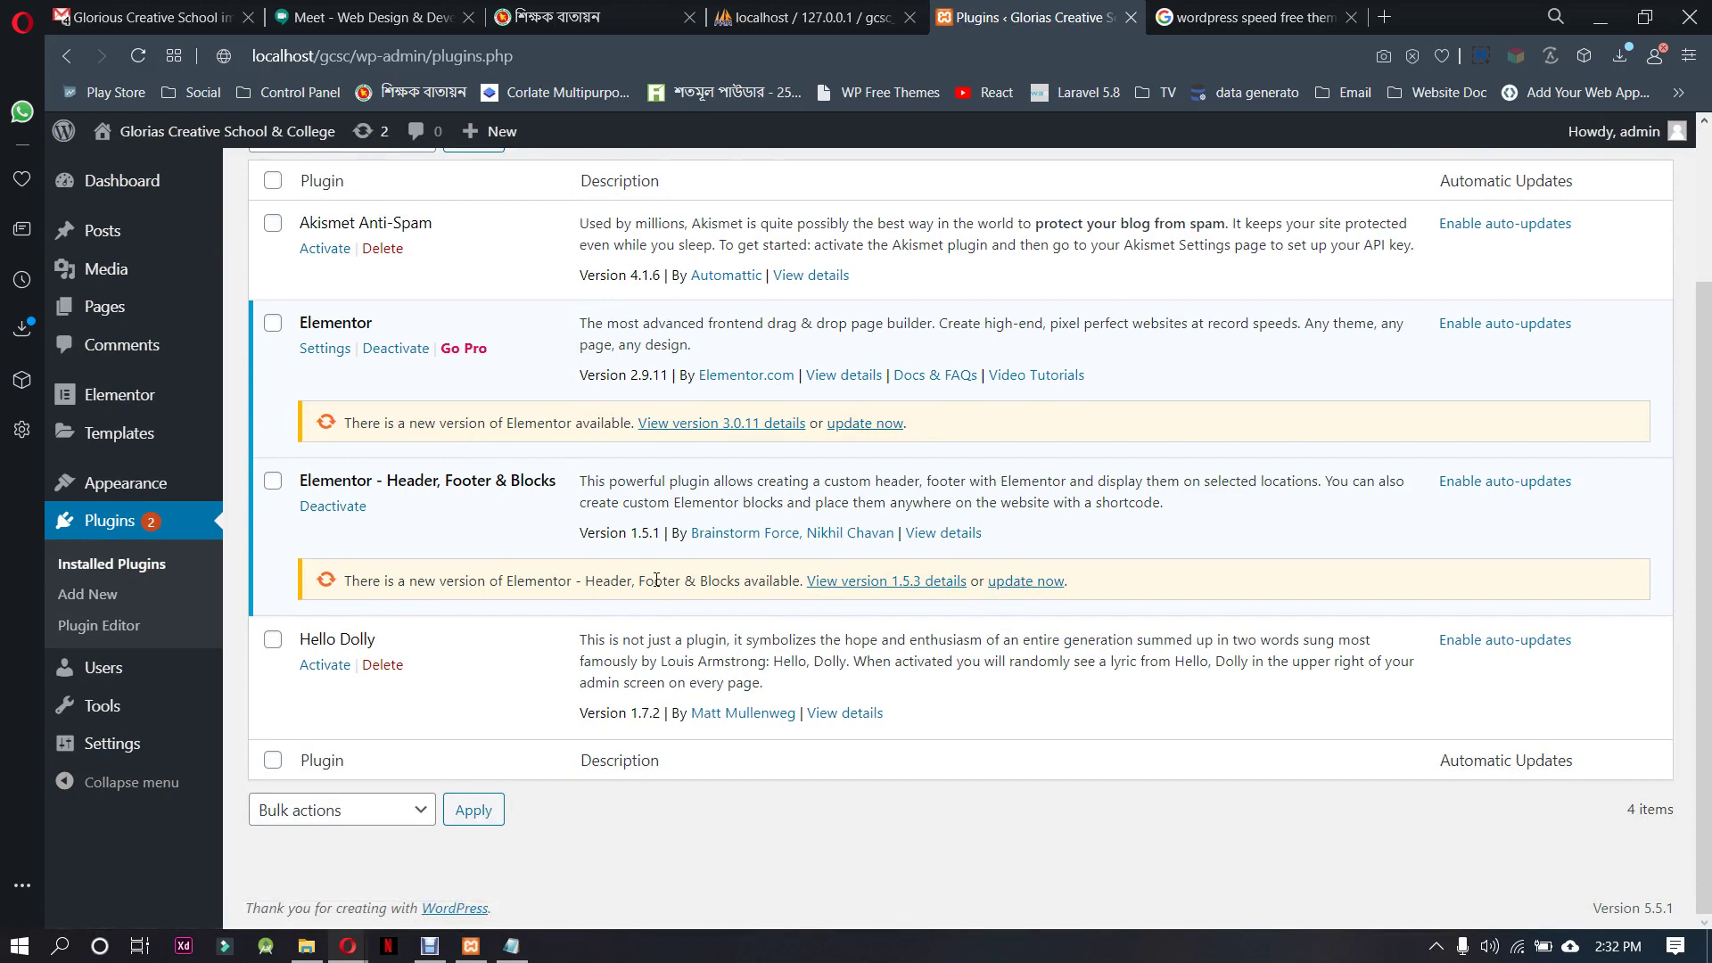
scroll(656, 580, up, 3)
key(F5)
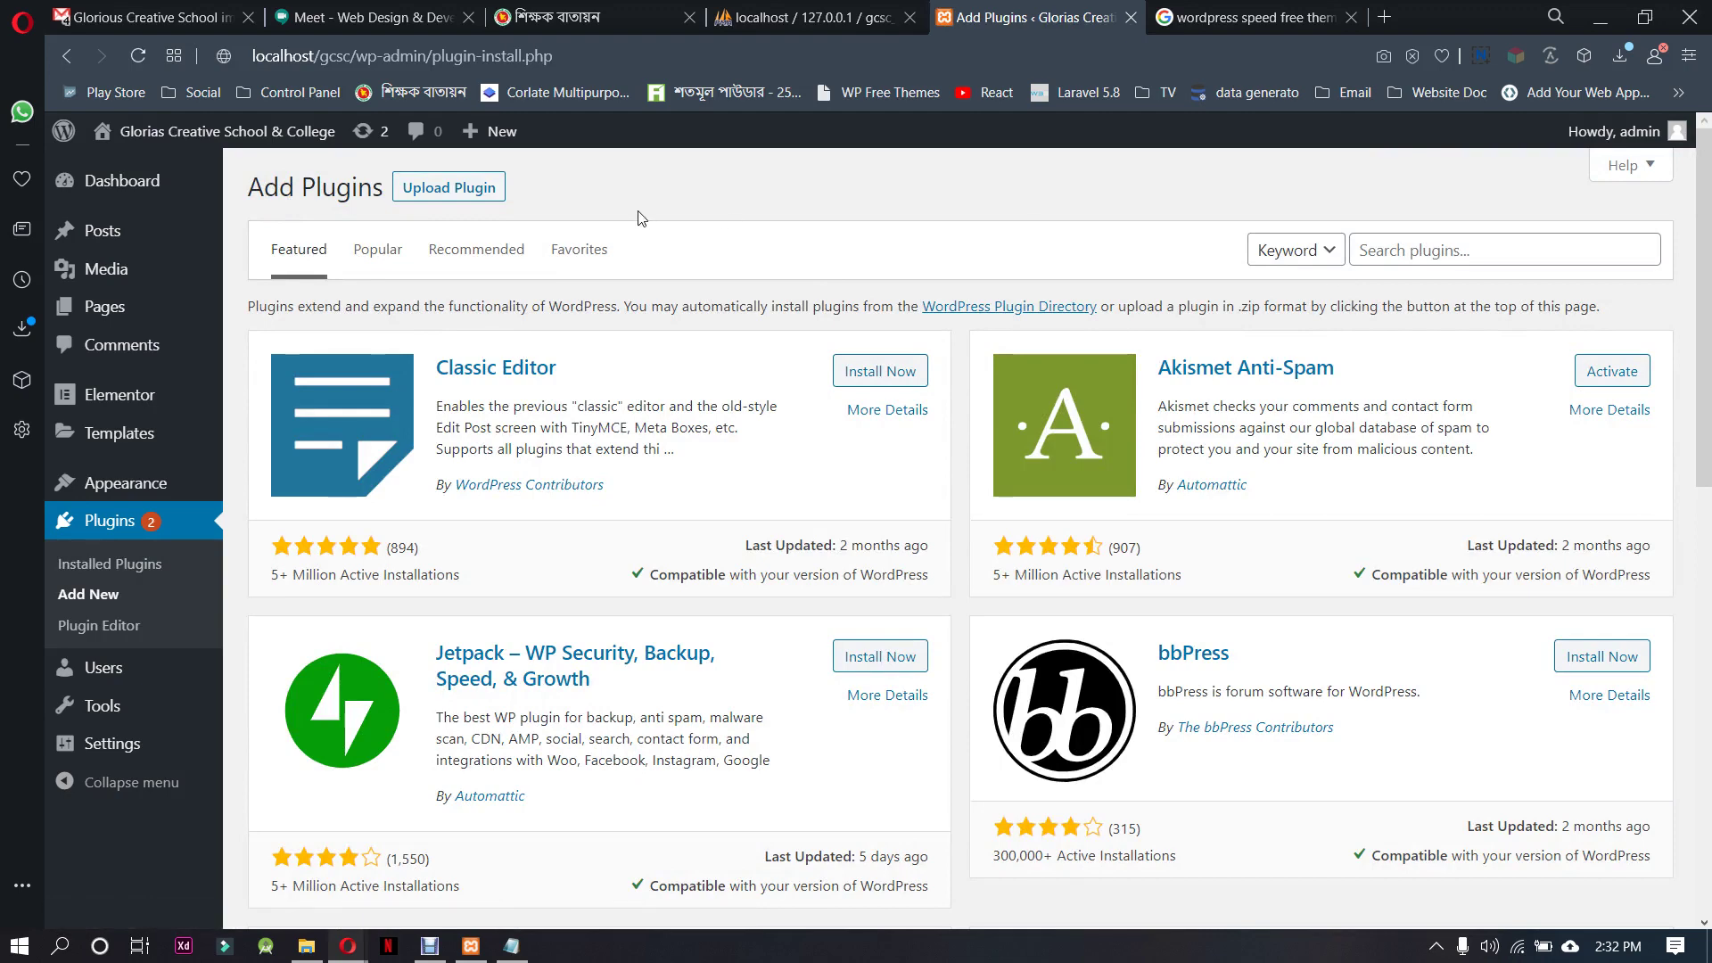
Select sticky-header-effects-for-elementor.1.3.2.zip in the Upload Plugin form
click(493, 188)
click(807, 387)
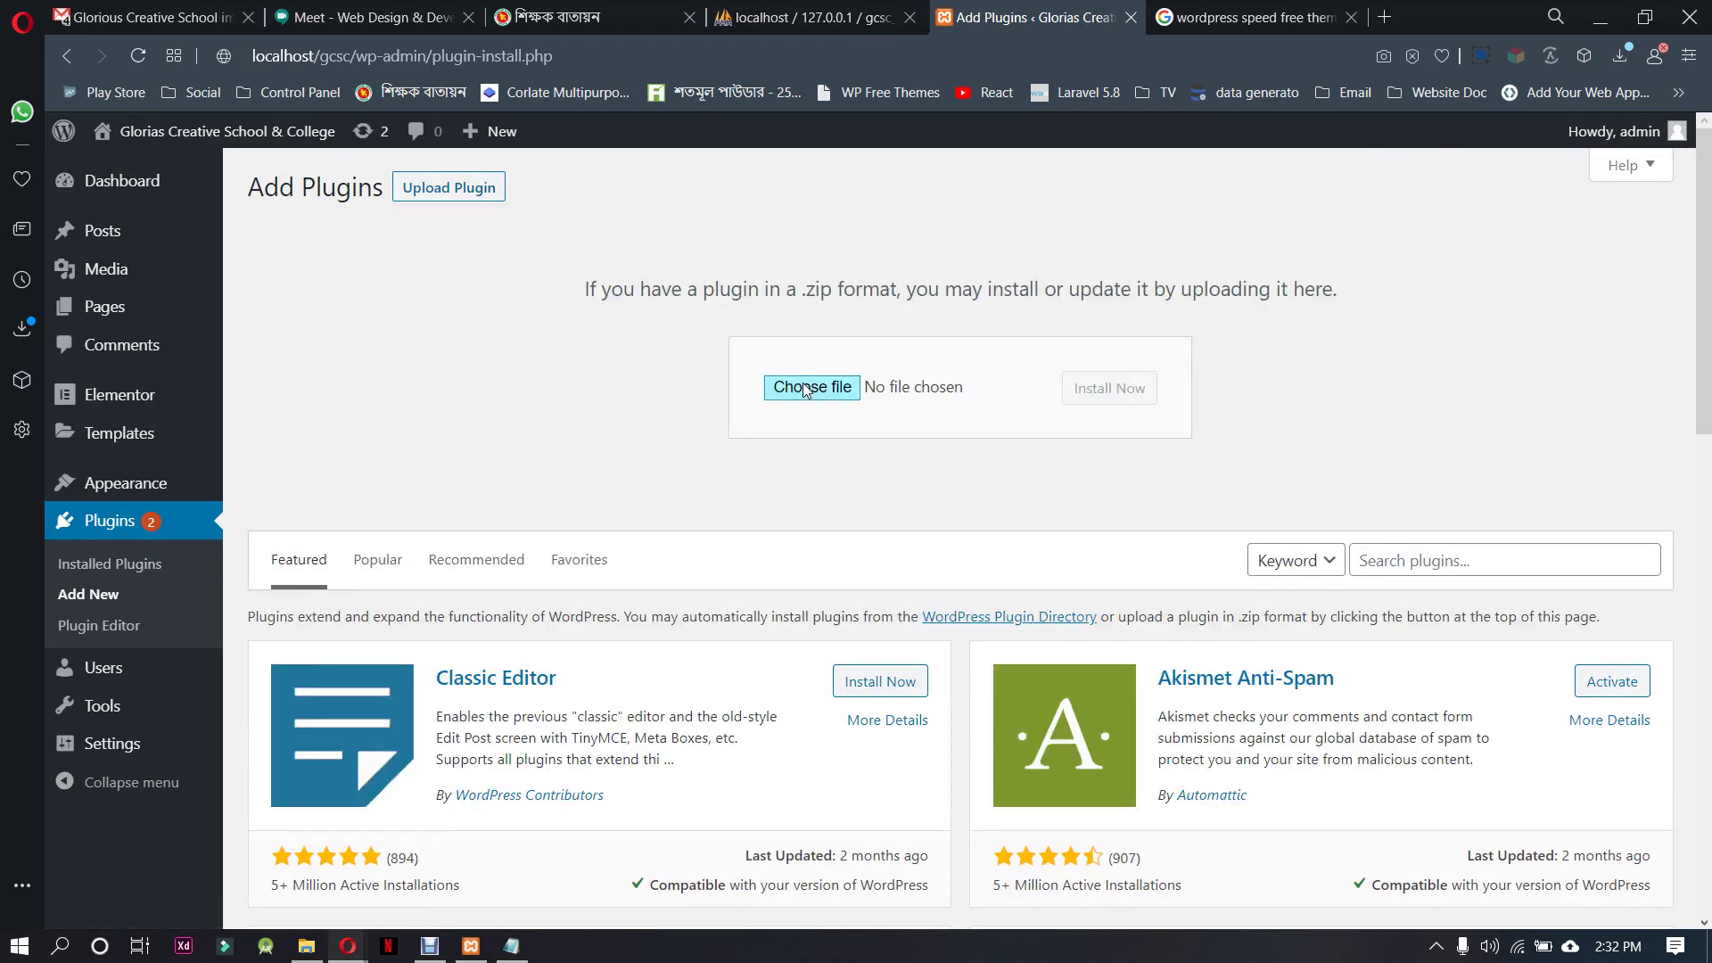
click(1020, 679)
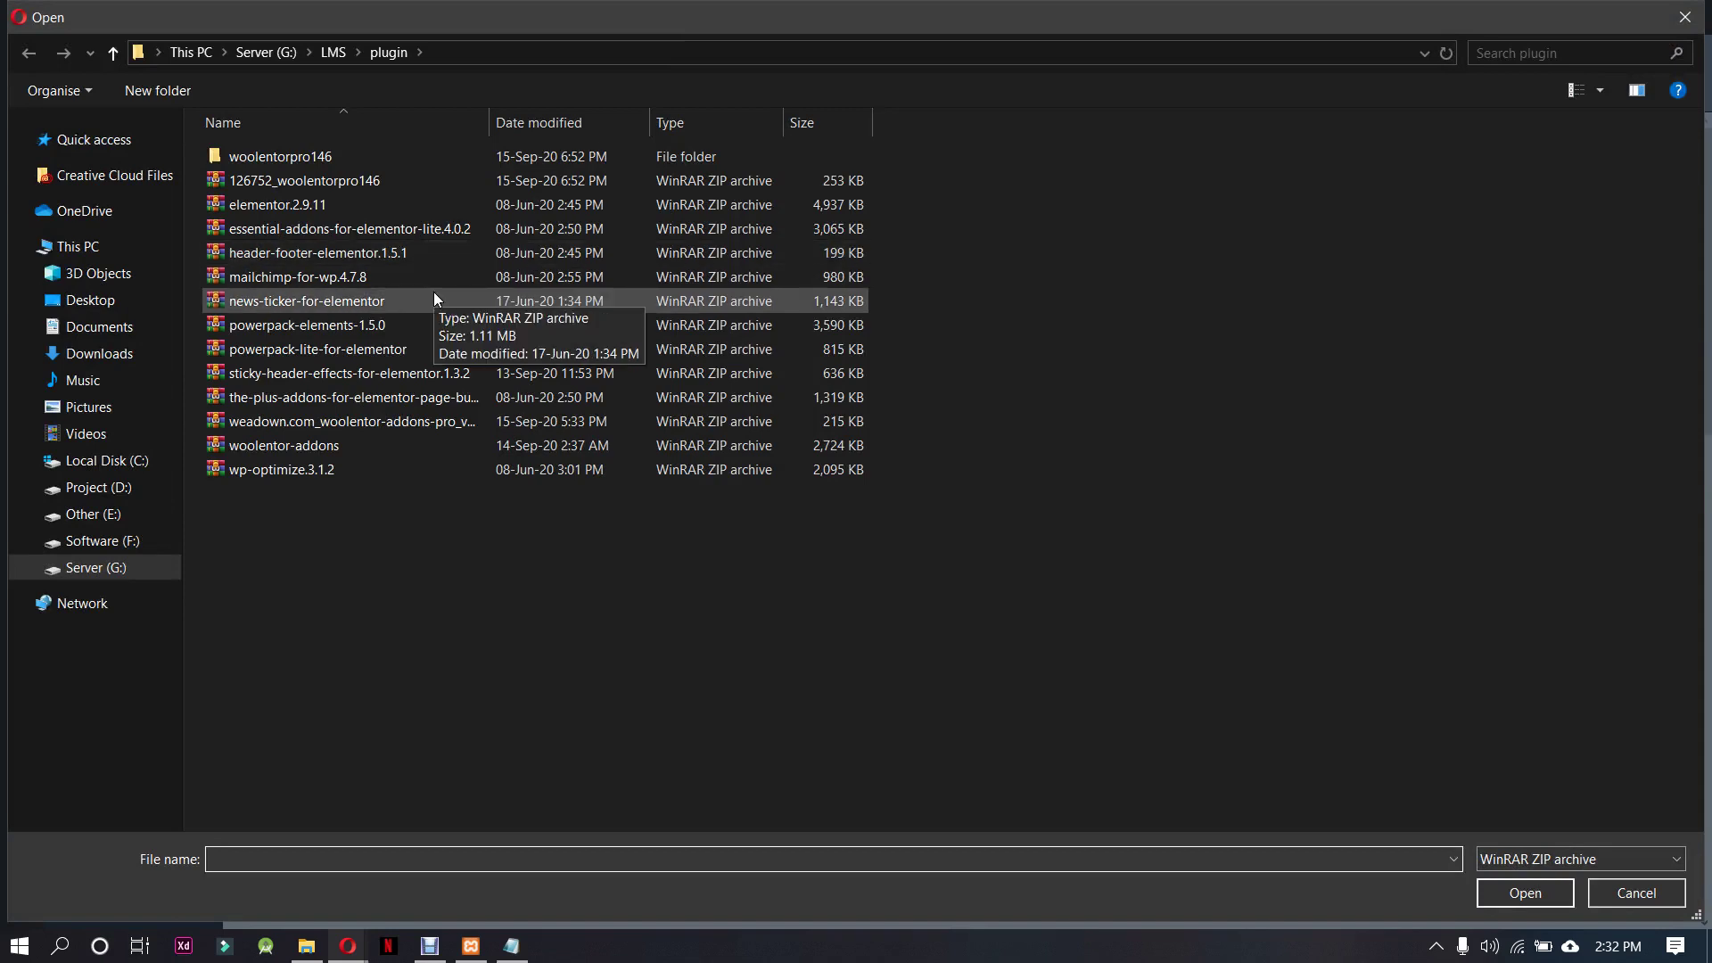
click(447, 375)
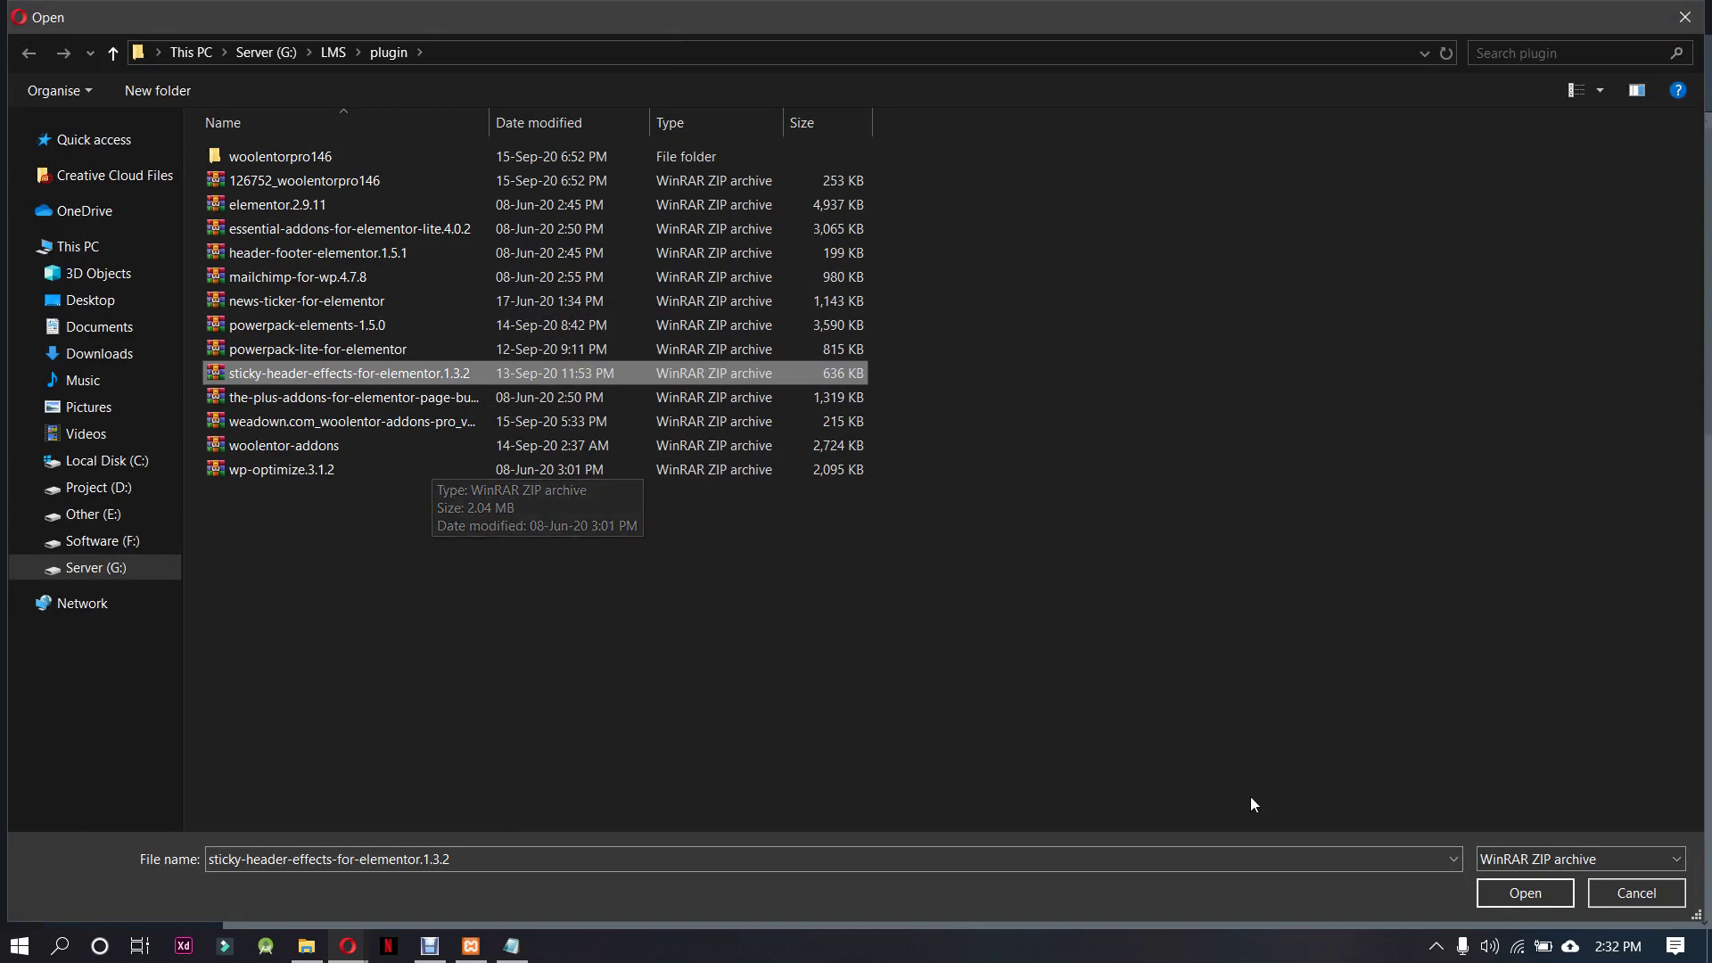
click(1547, 898)
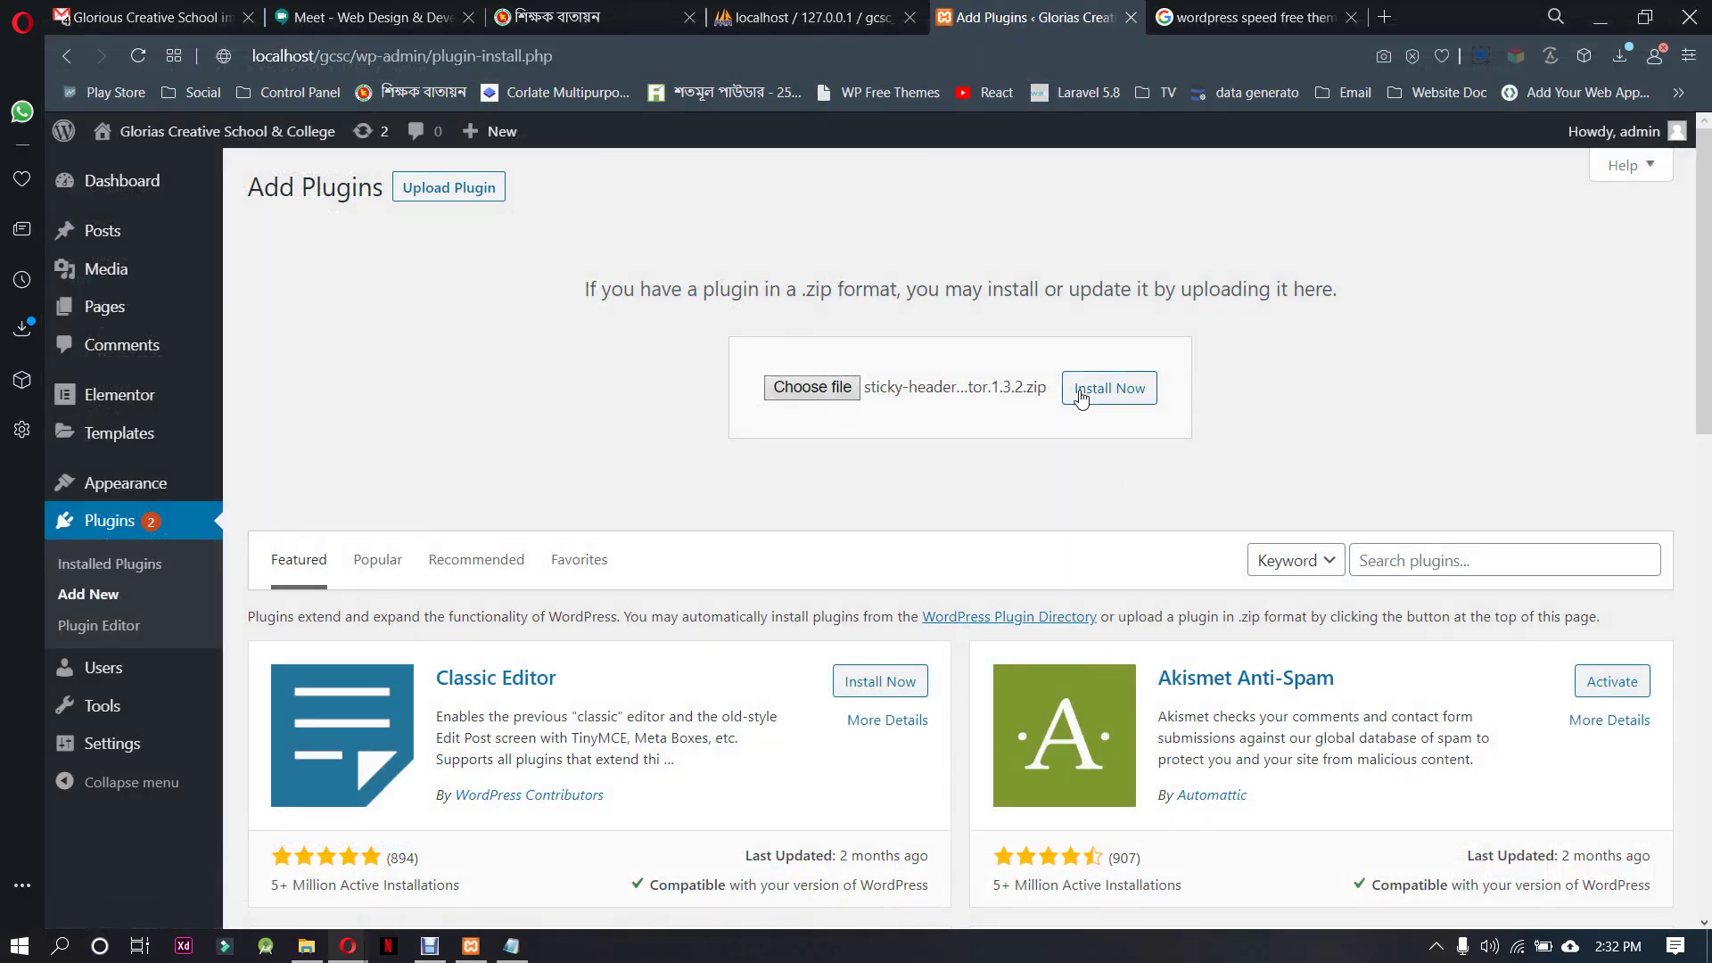
Install and activate the sticky header plugin, then go back to Add New
click(1097, 389)
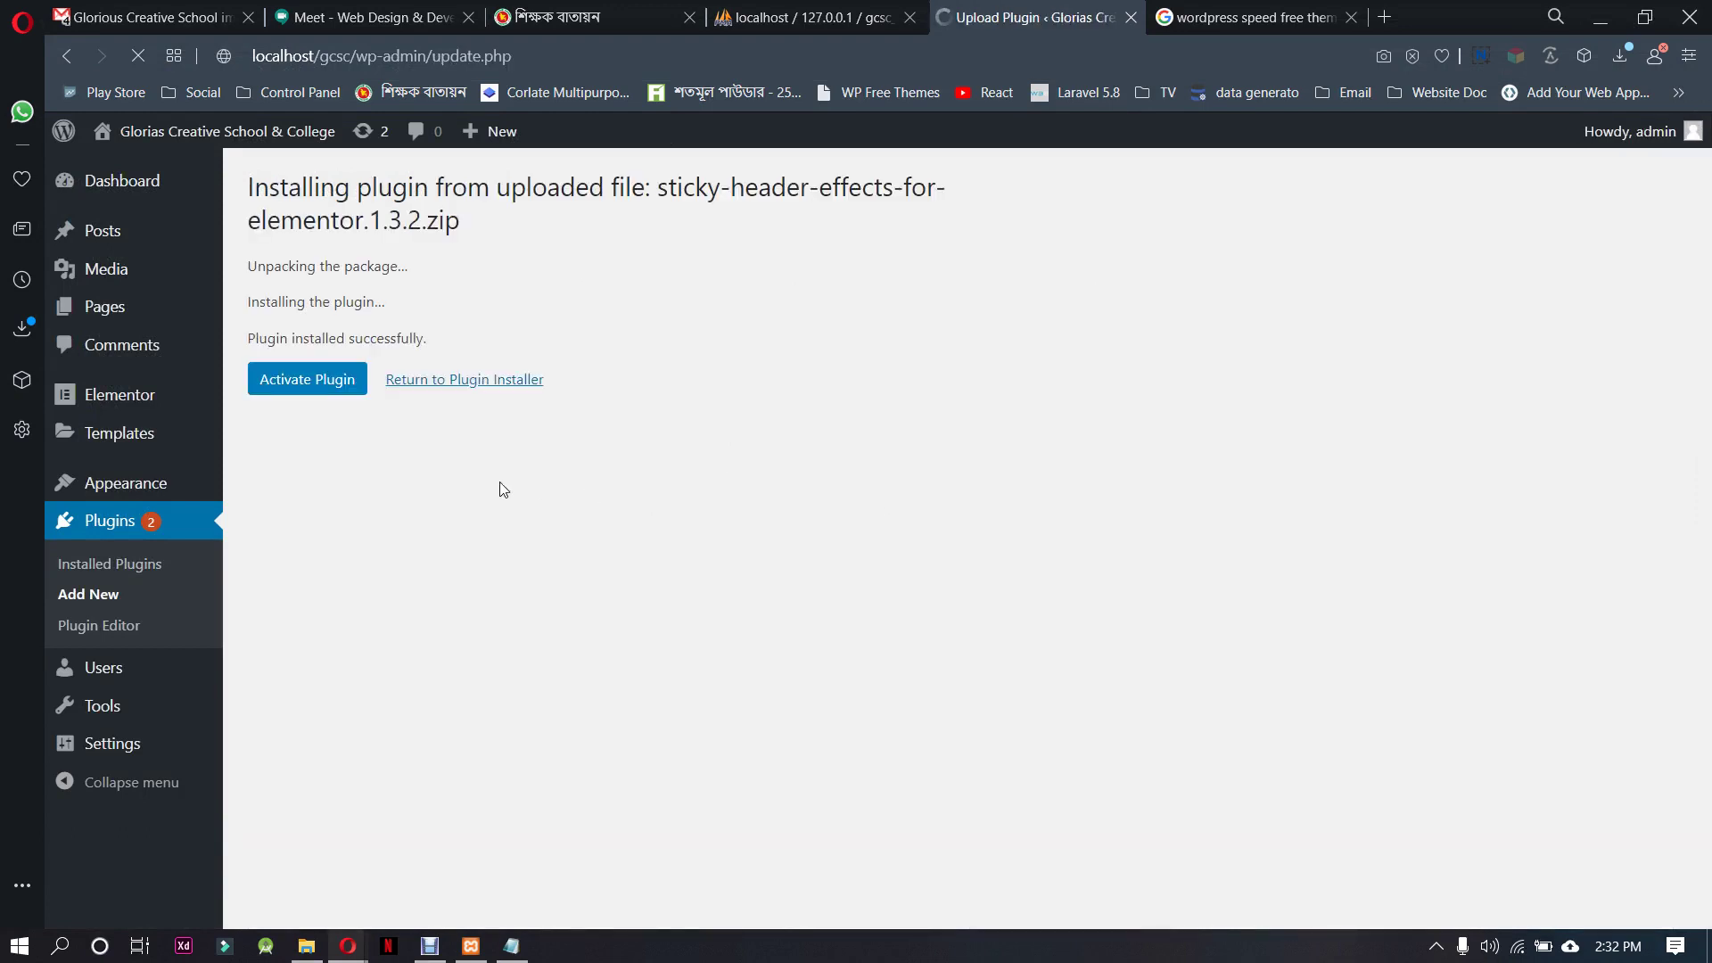
drag(658, 189, 809, 189)
click(344, 378)
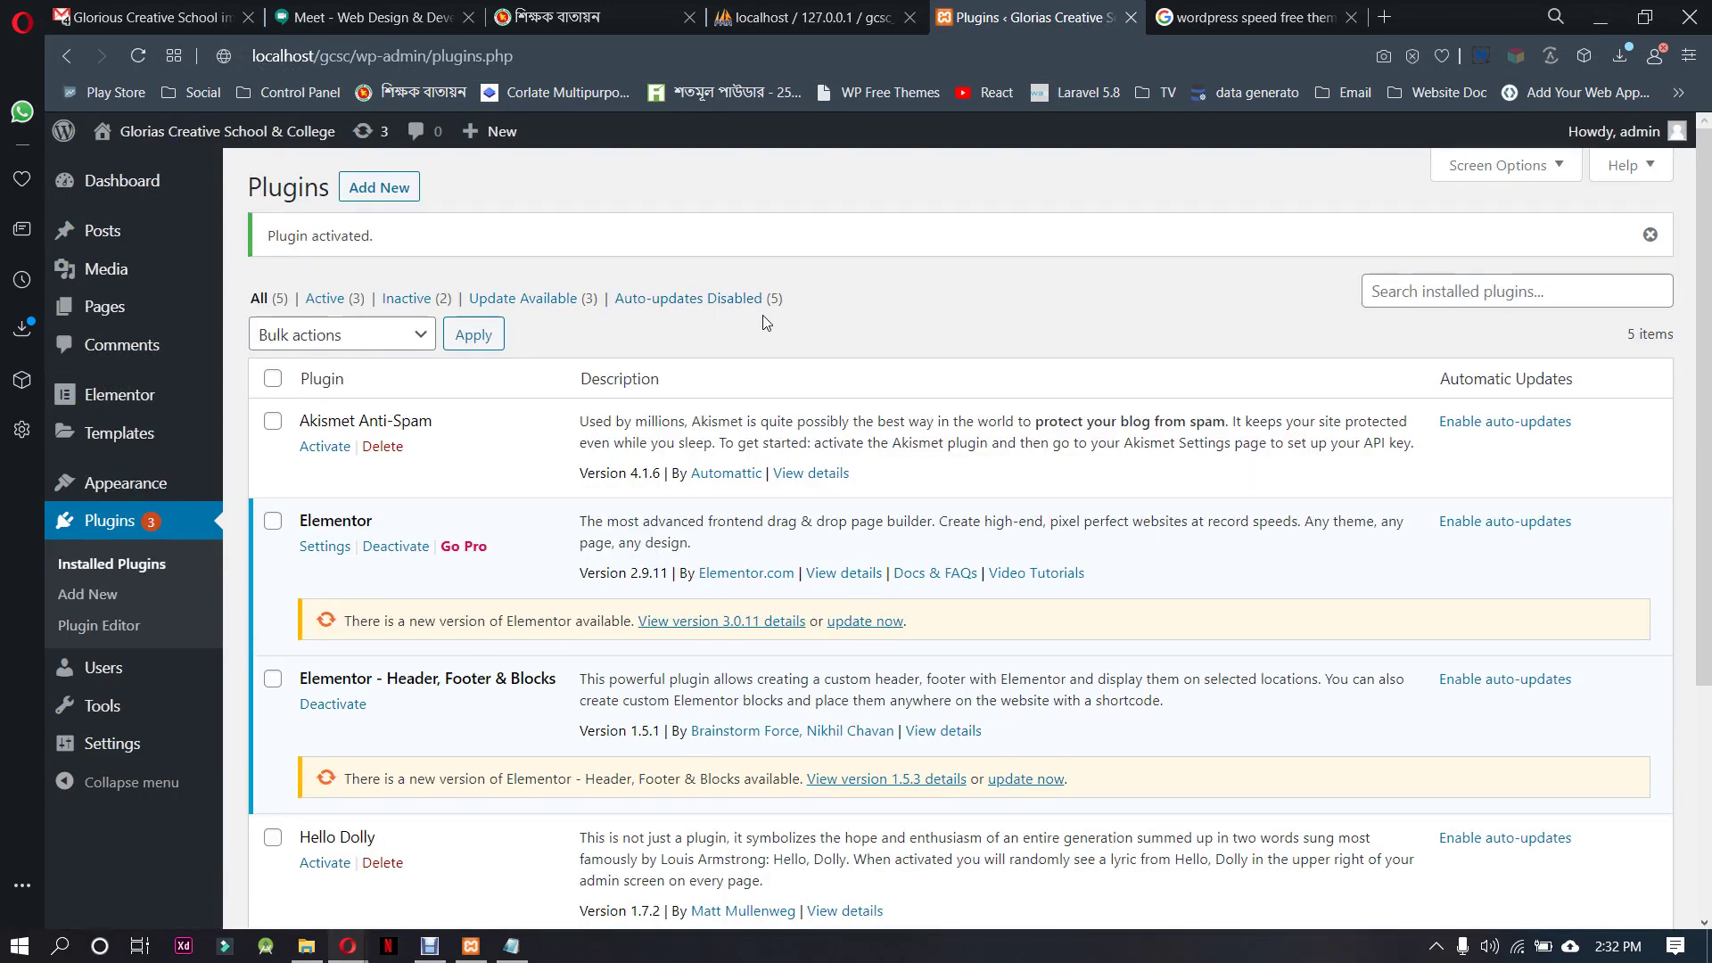
click(409, 192)
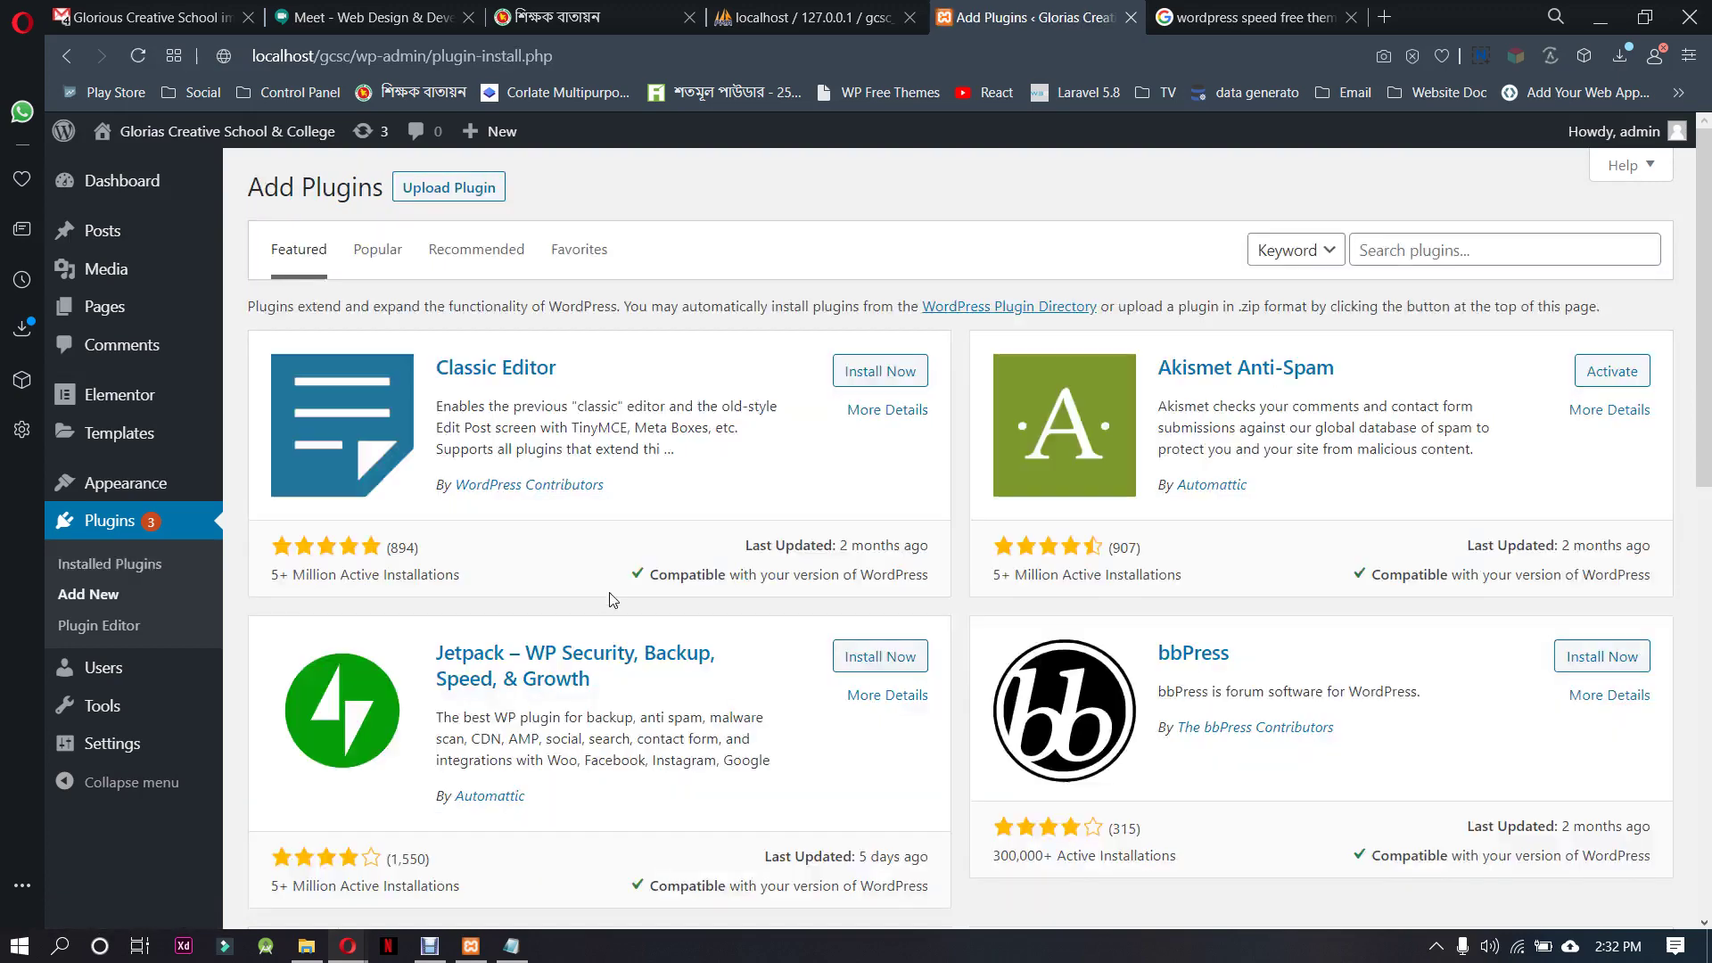
Select news-ticker-for-elementor.zip in the Upload Plugin form
click(443, 194)
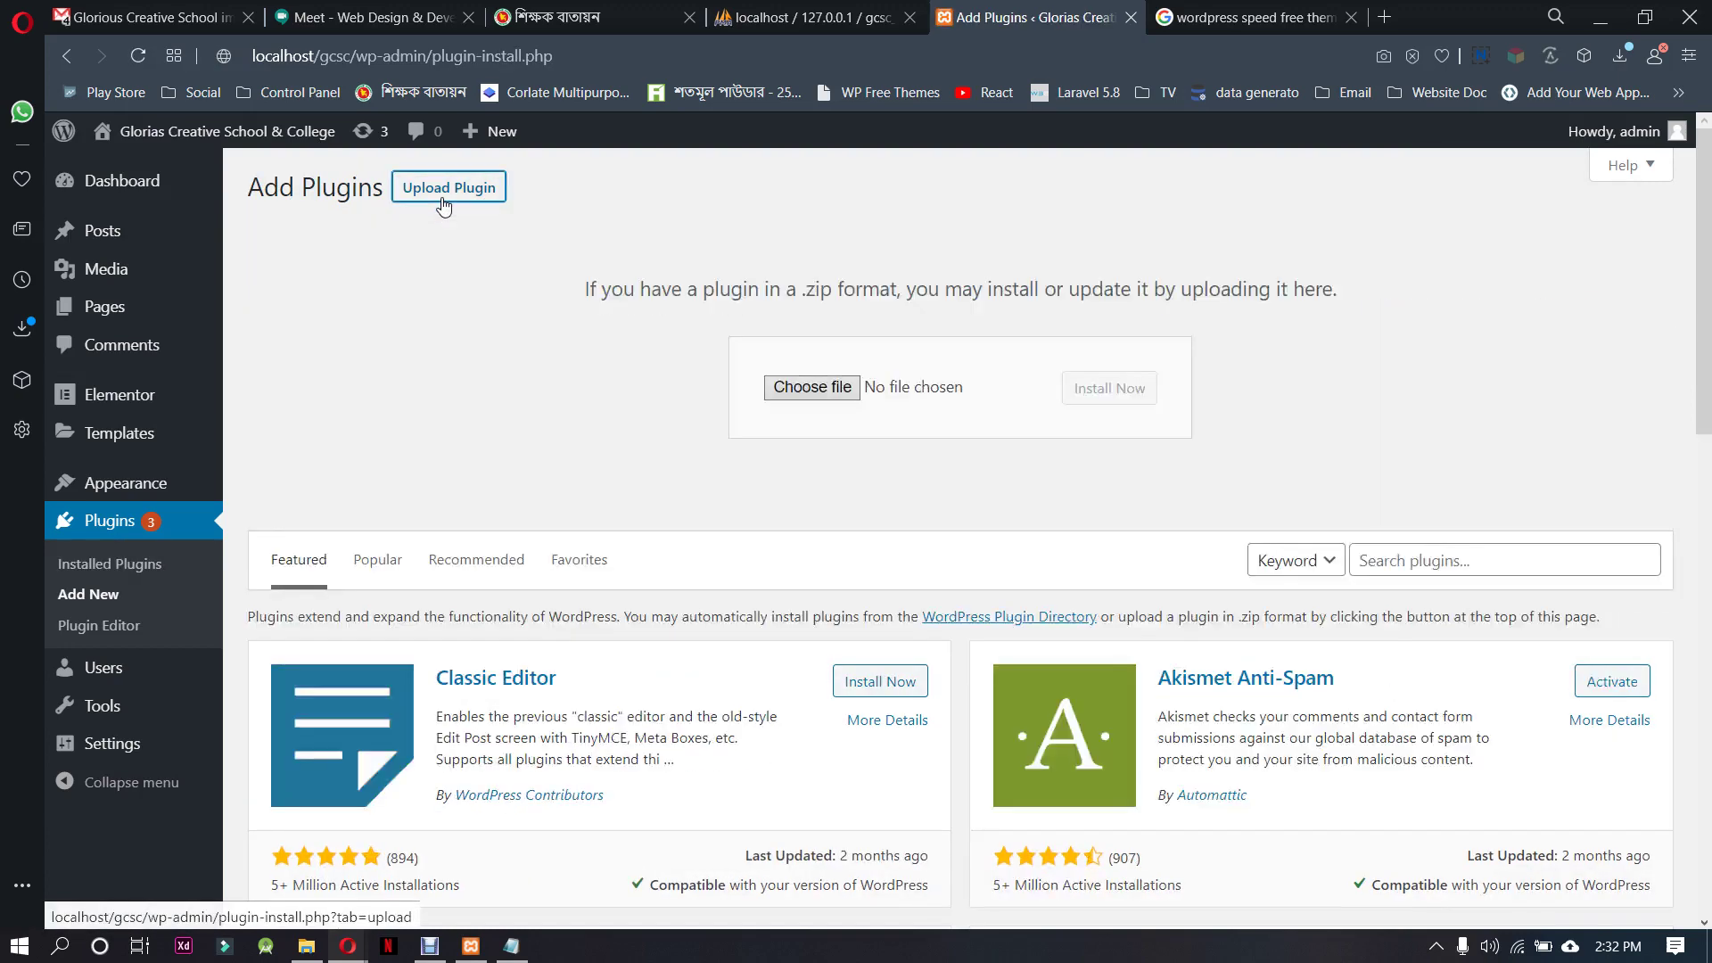
click(767, 393)
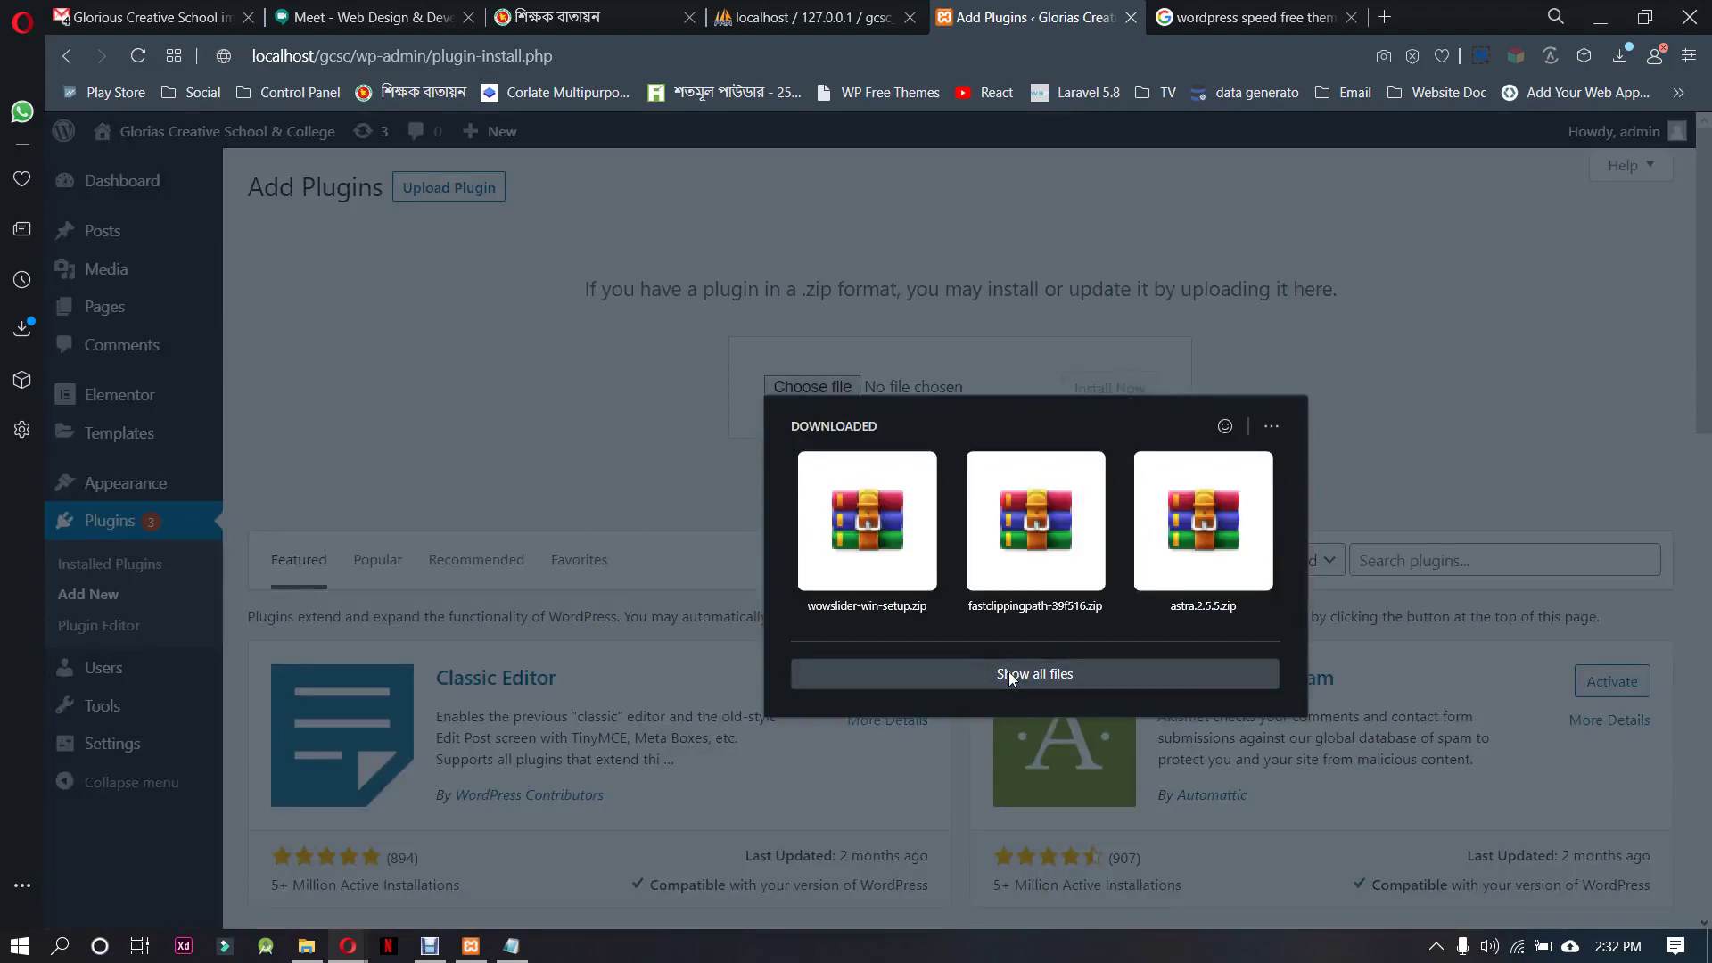
click(1012, 676)
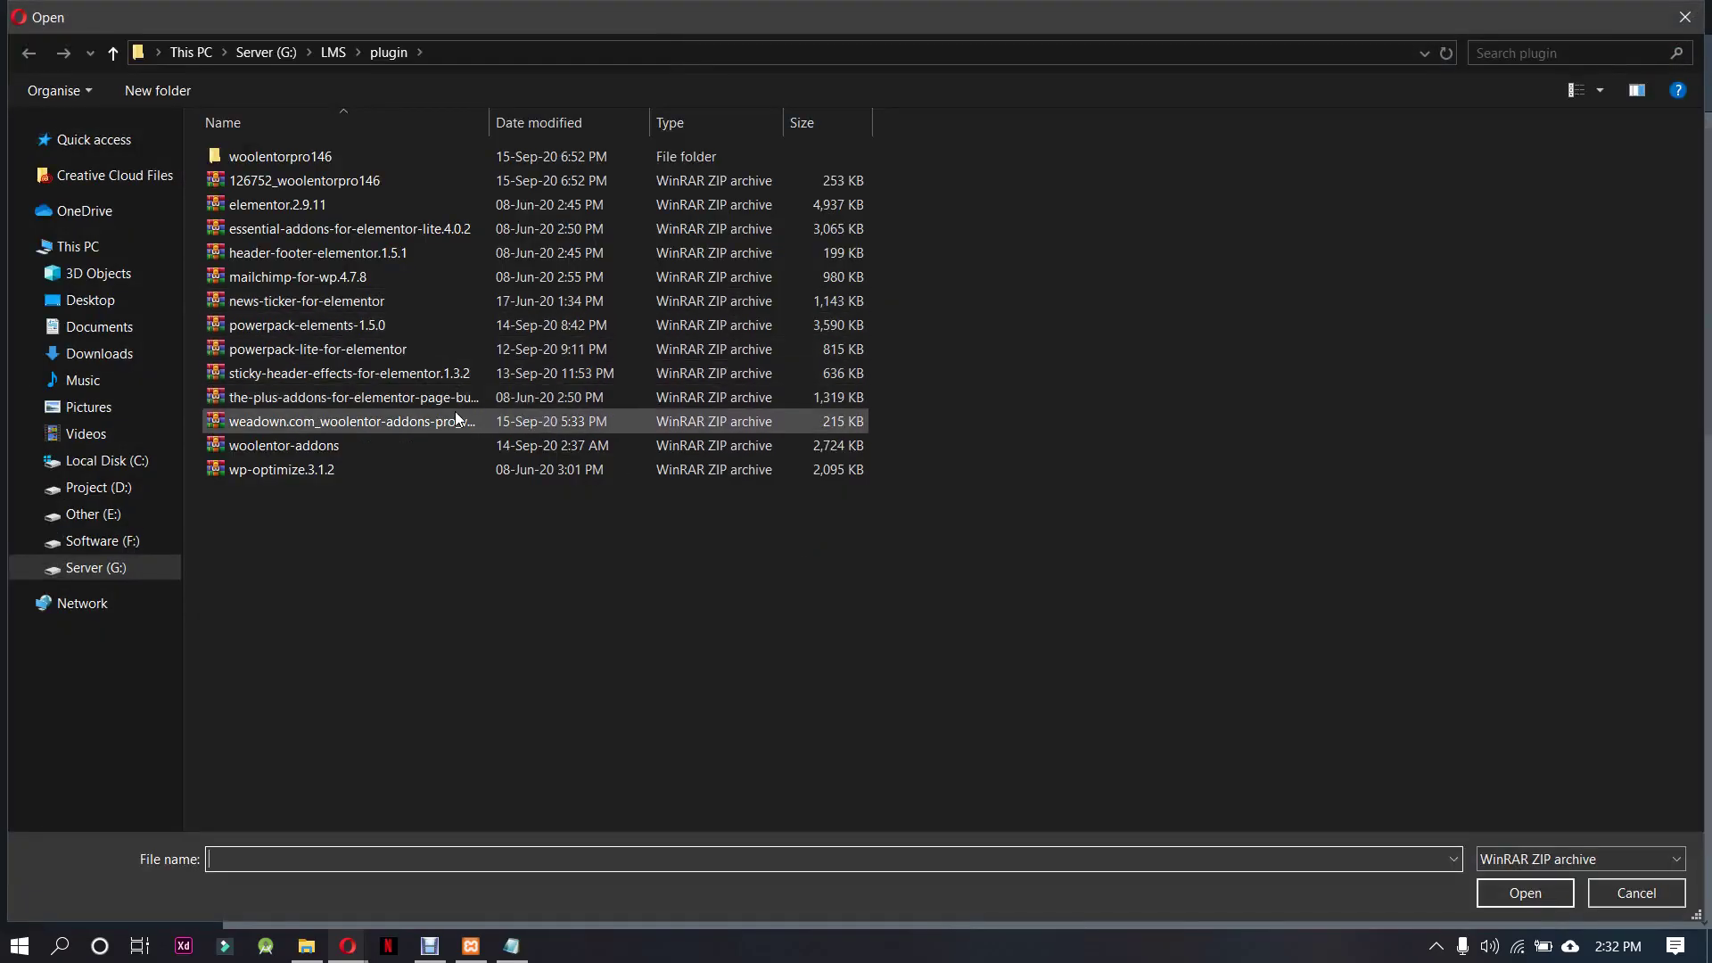
click(415, 300)
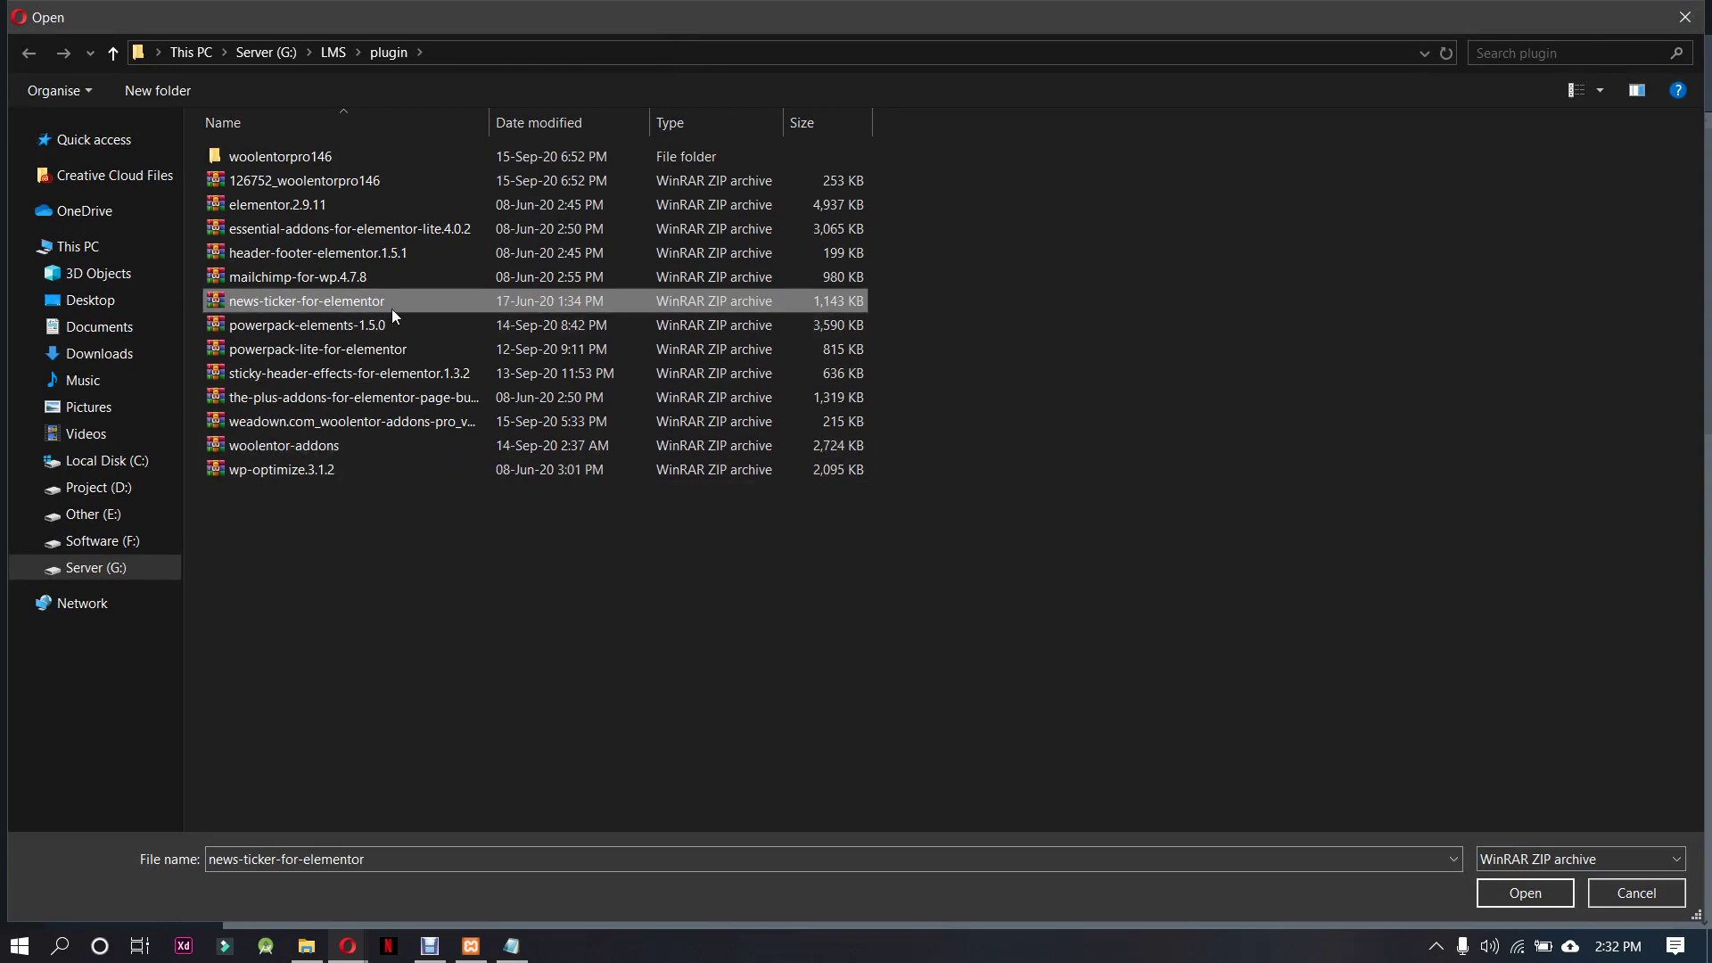
click(348, 945)
click(1527, 895)
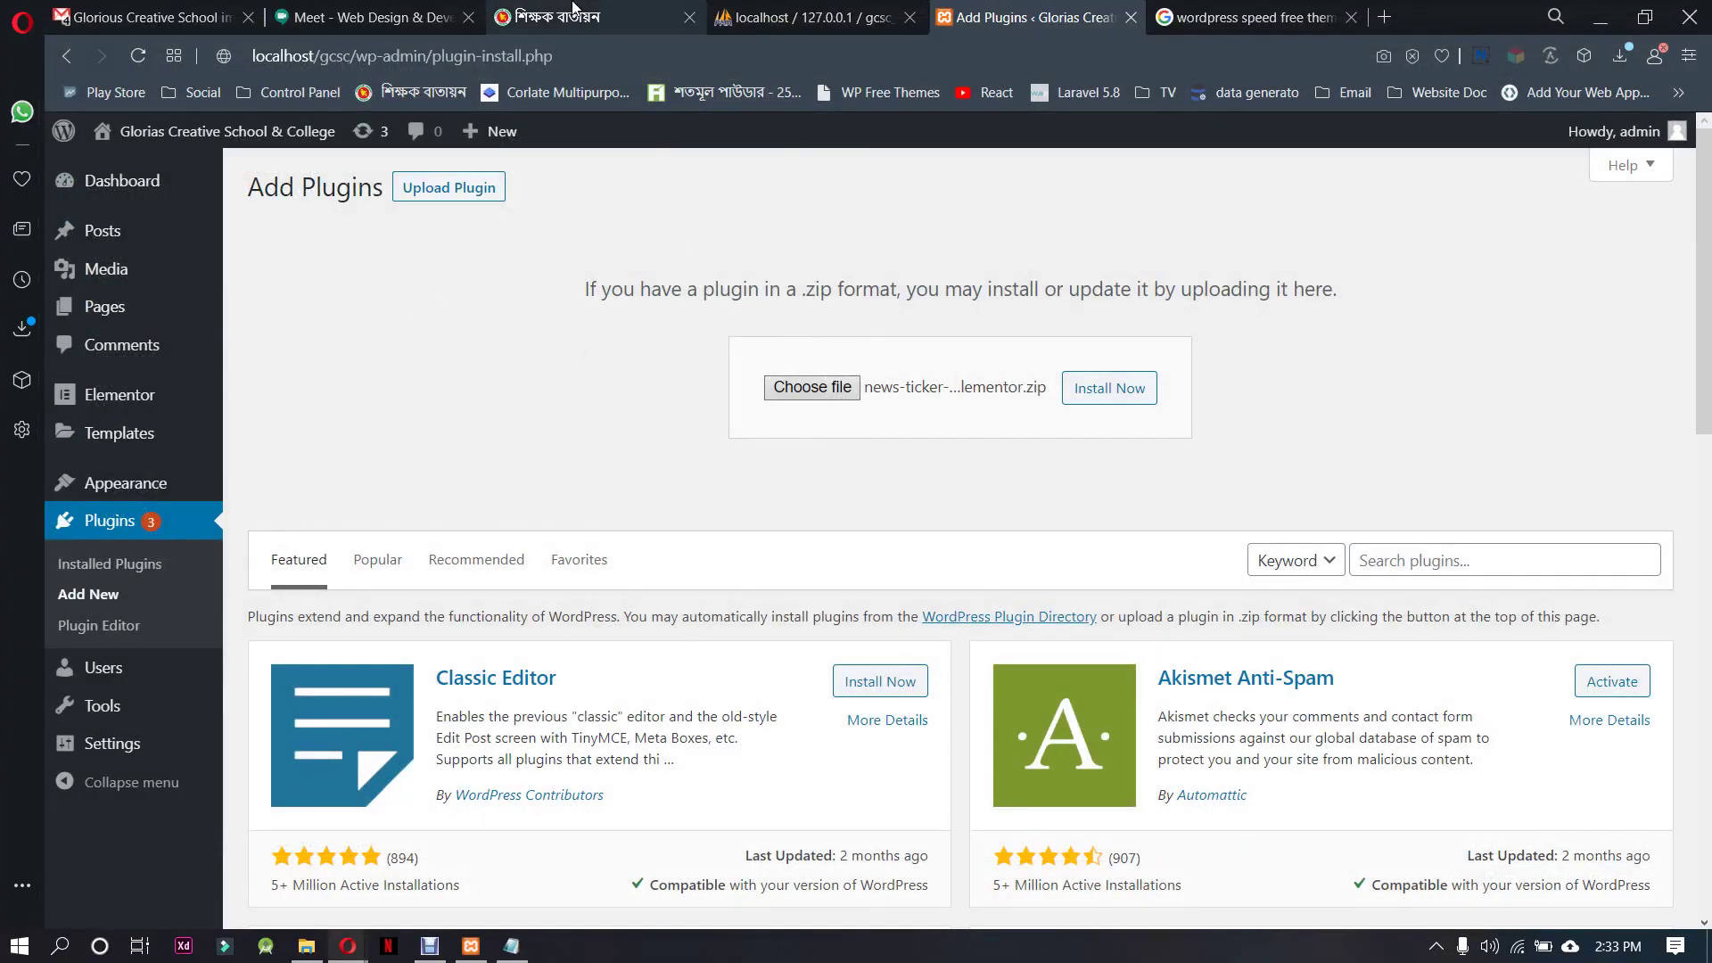
Admit the waiting participant in the video meeting tab
click(616, 16)
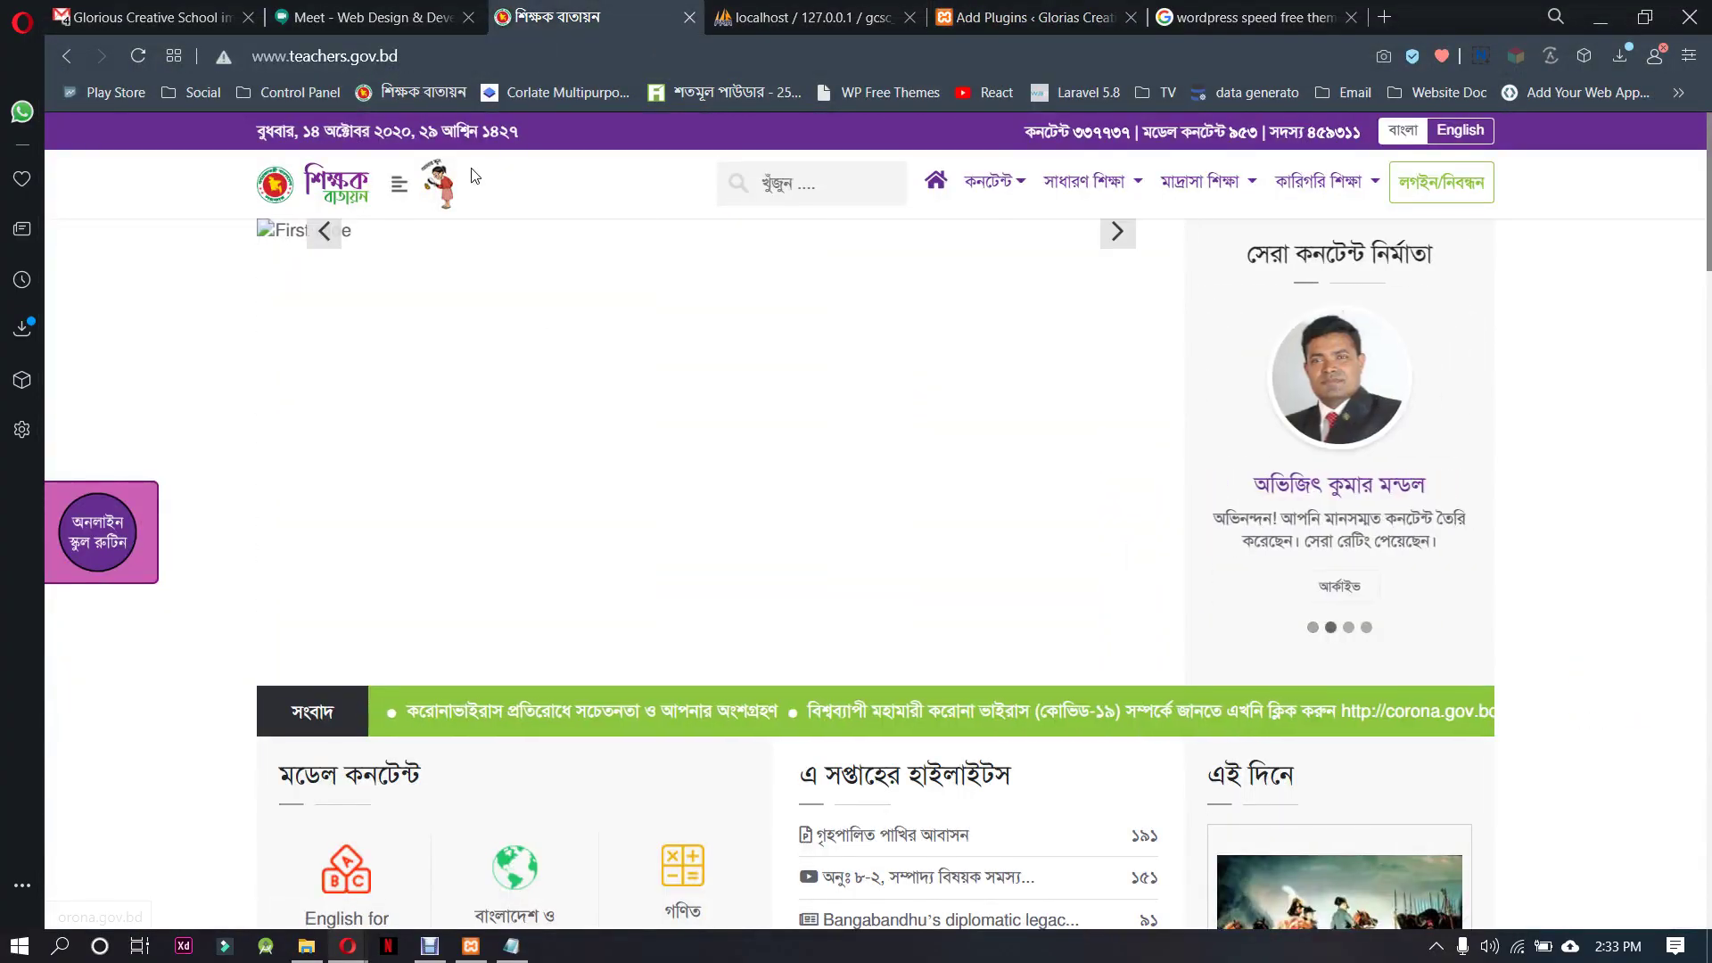
click(365, 17)
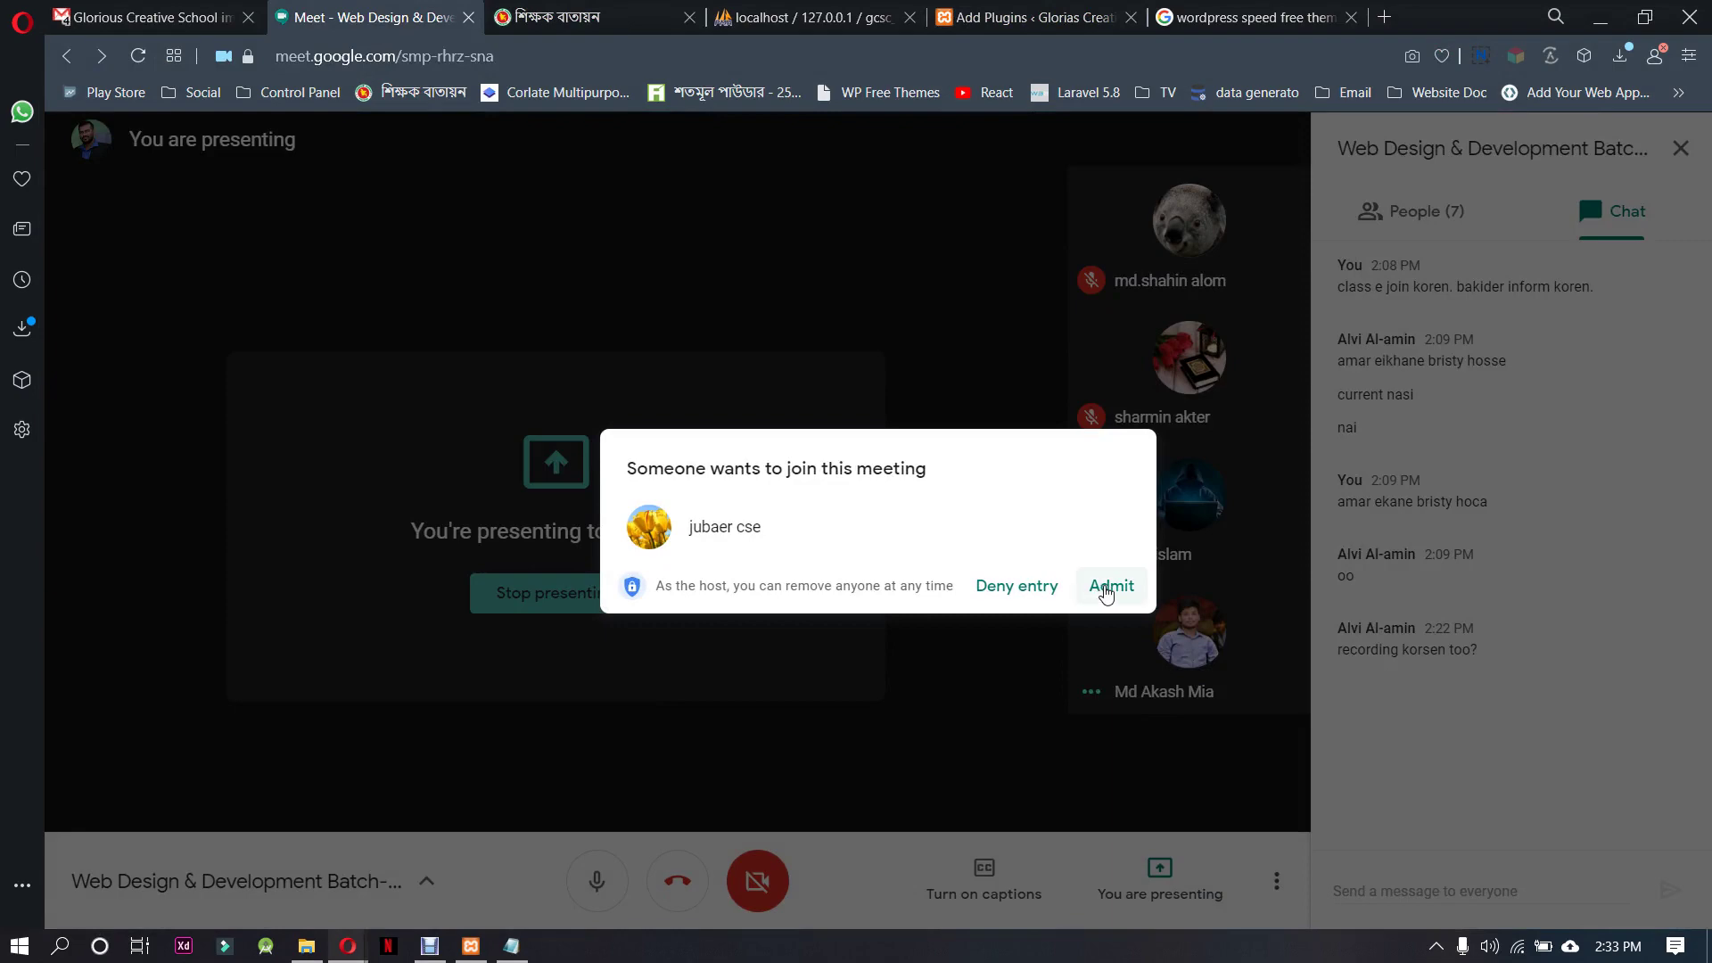
click(1106, 588)
click(589, 17)
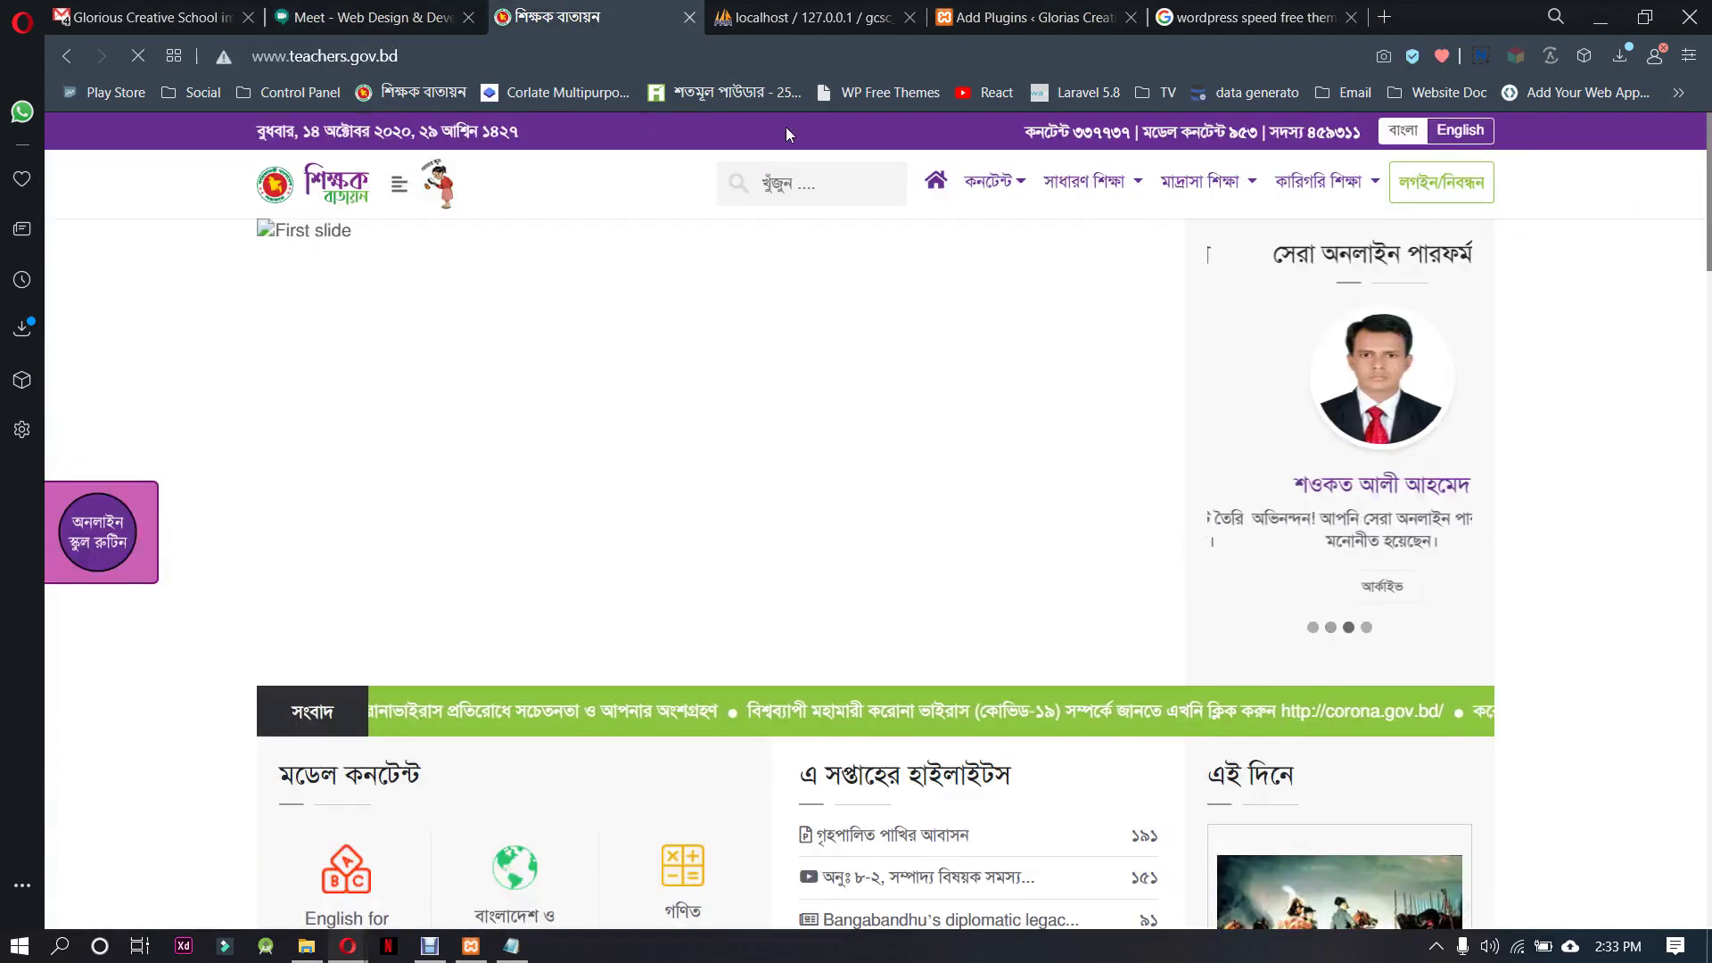
Activate News Ticker for Elementor in WordPress and return to Add Plugins
click(1035, 17)
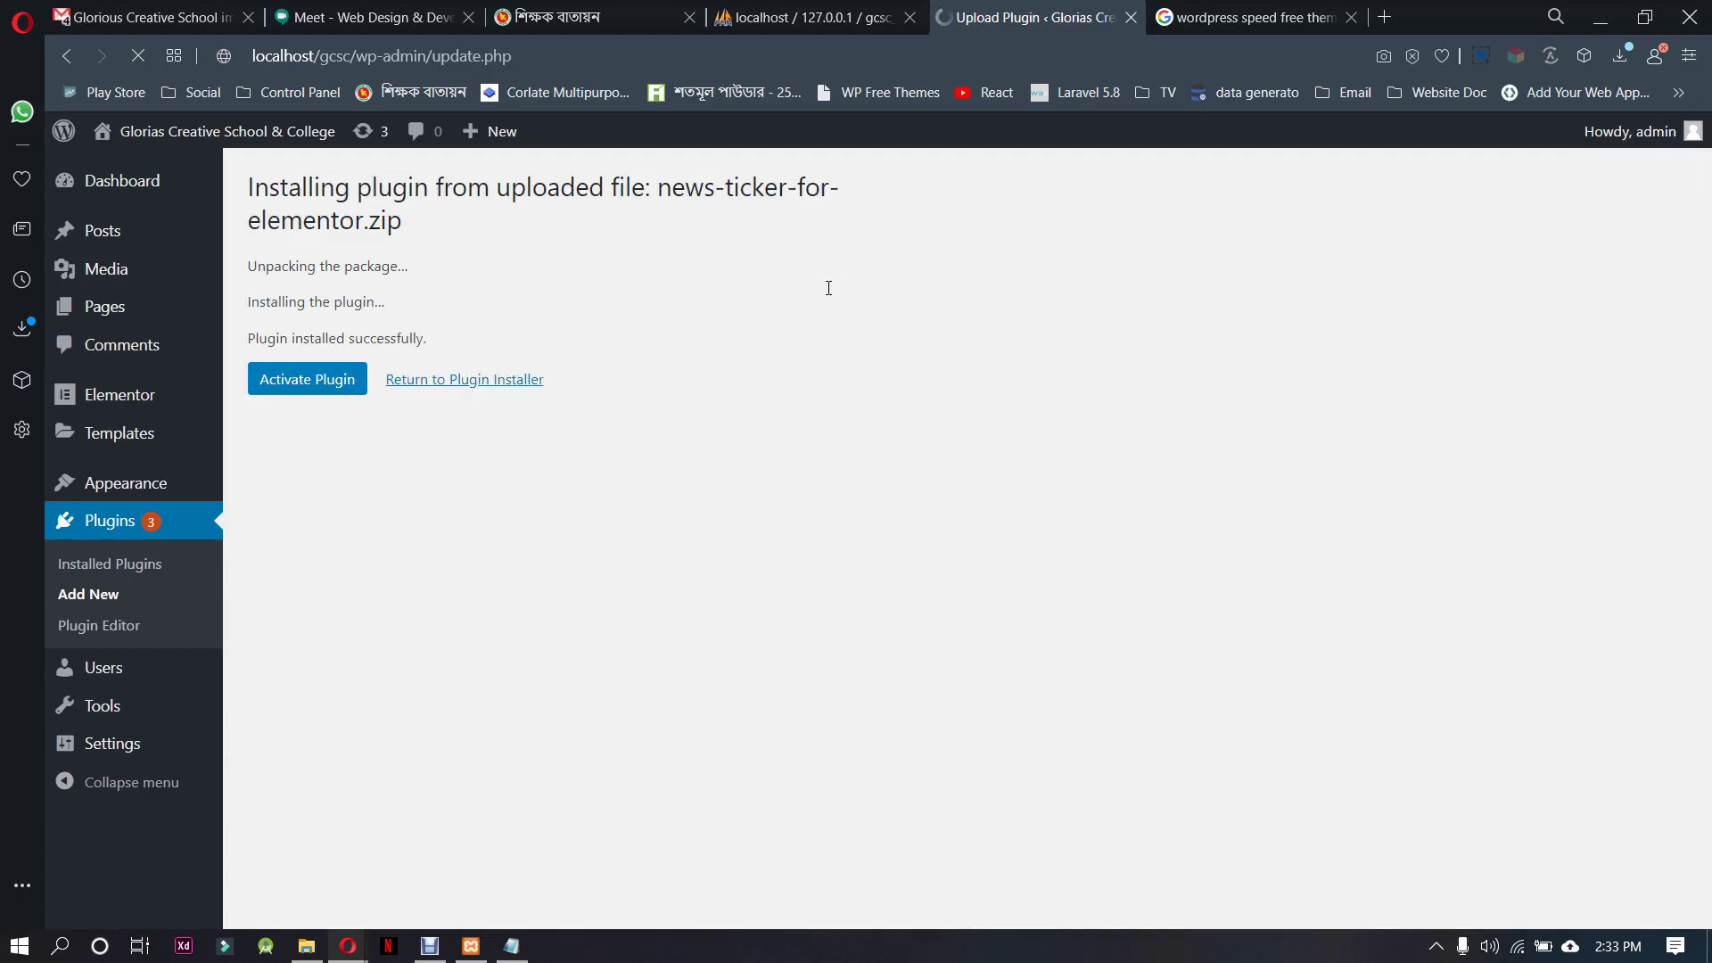
click(287, 387)
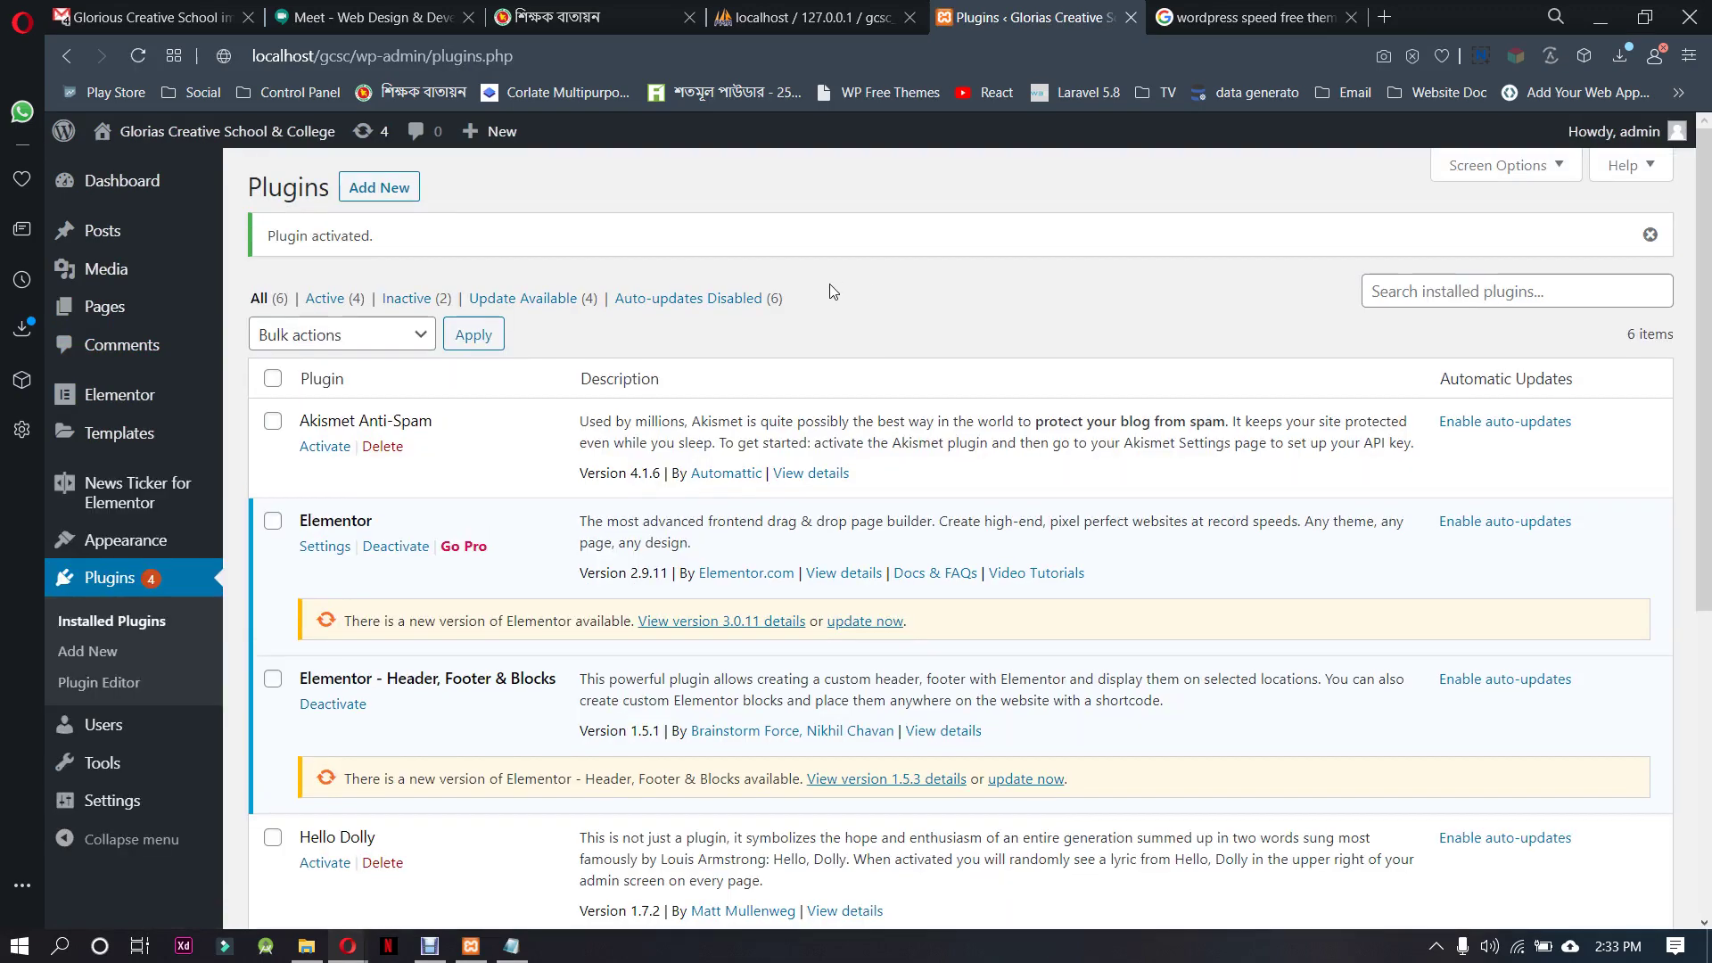
click(408, 190)
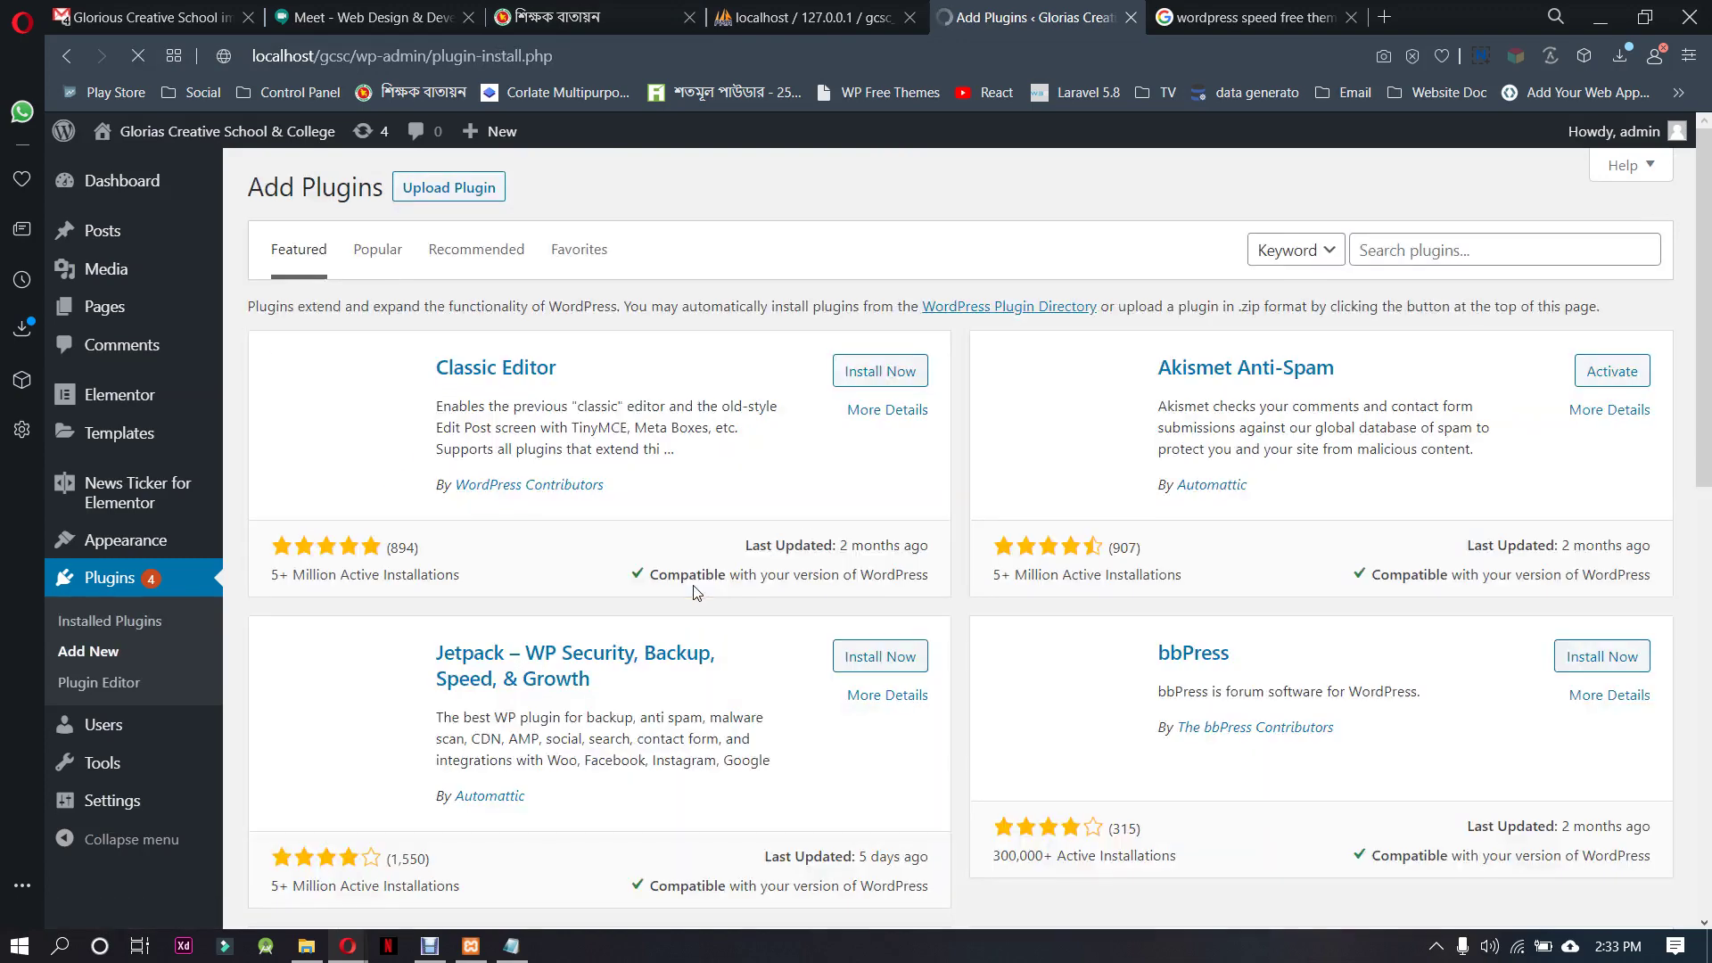
Upload the essential-addons-for-elementor-lite.4.0.2 zip, install and activate it, then return to Add Plugins
click(448, 187)
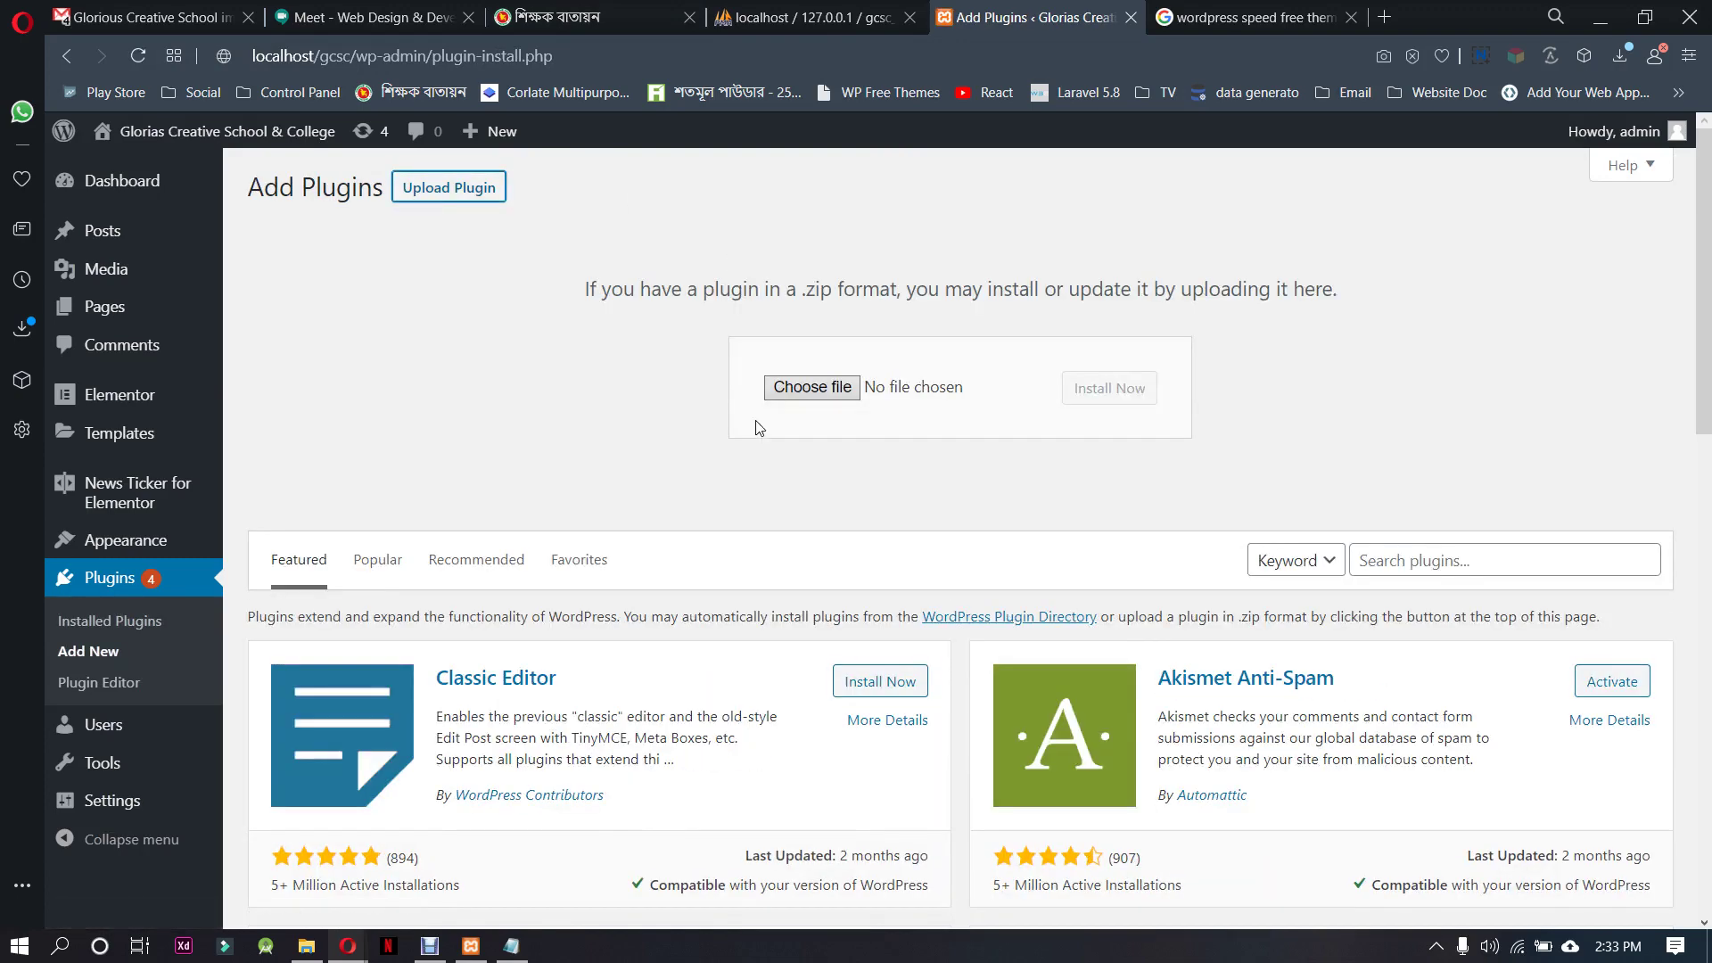
click(811, 387)
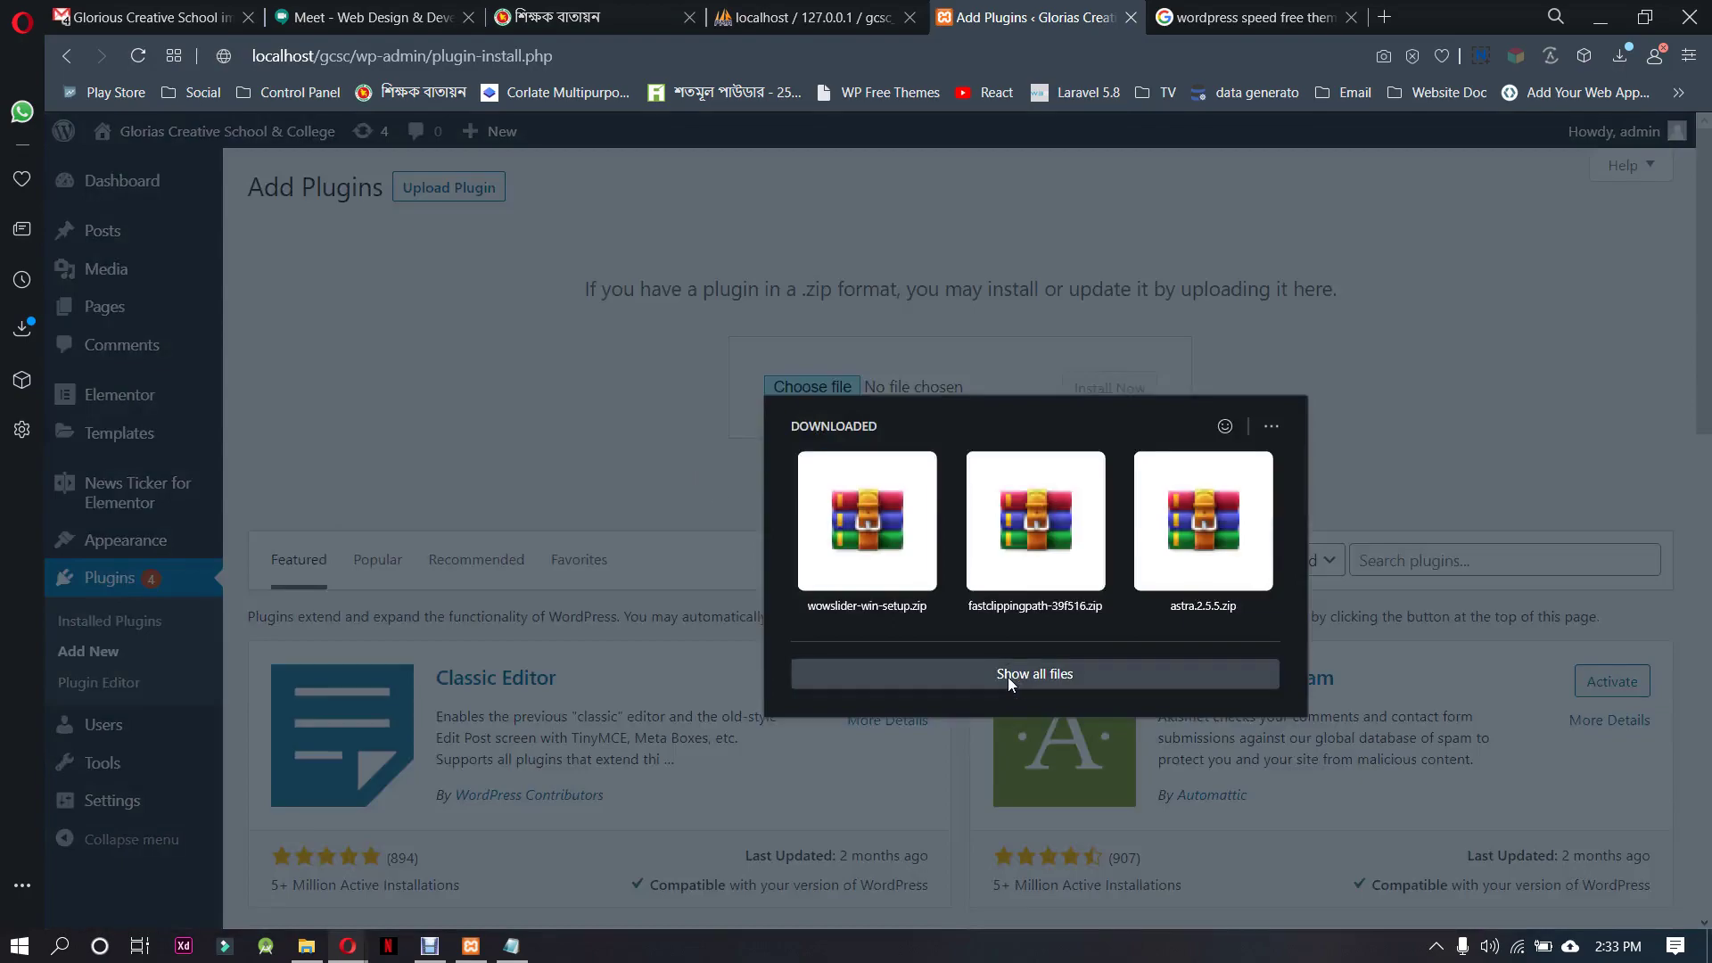
click(1008, 675)
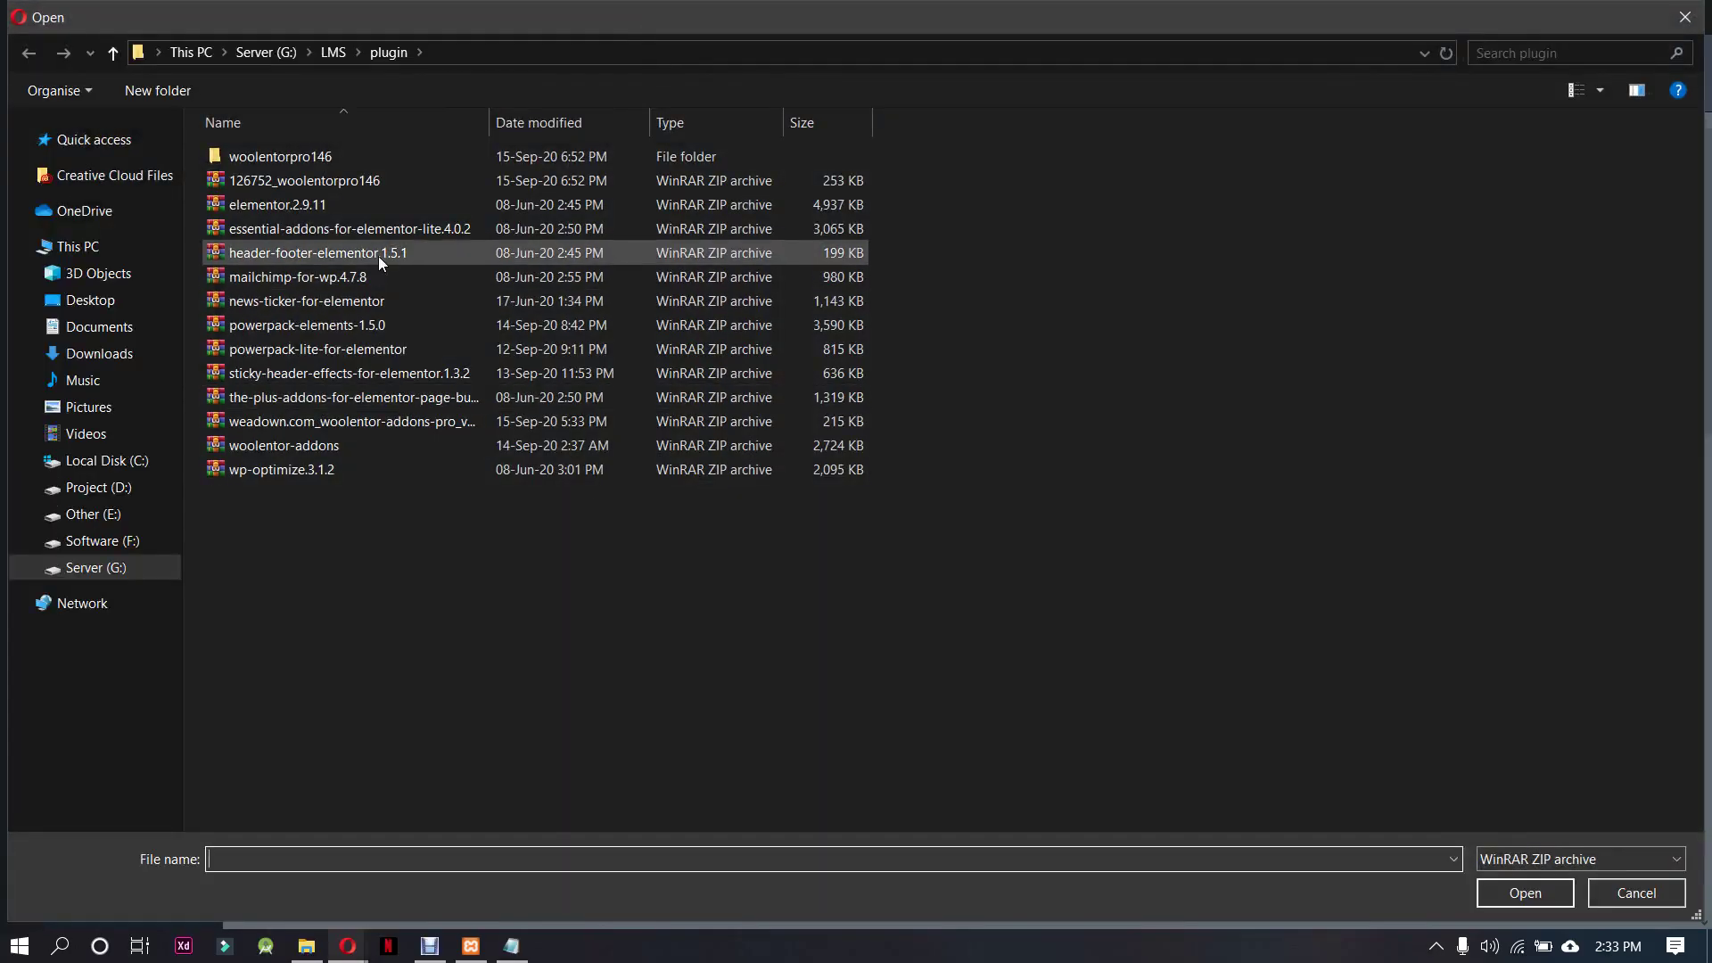
click(385, 235)
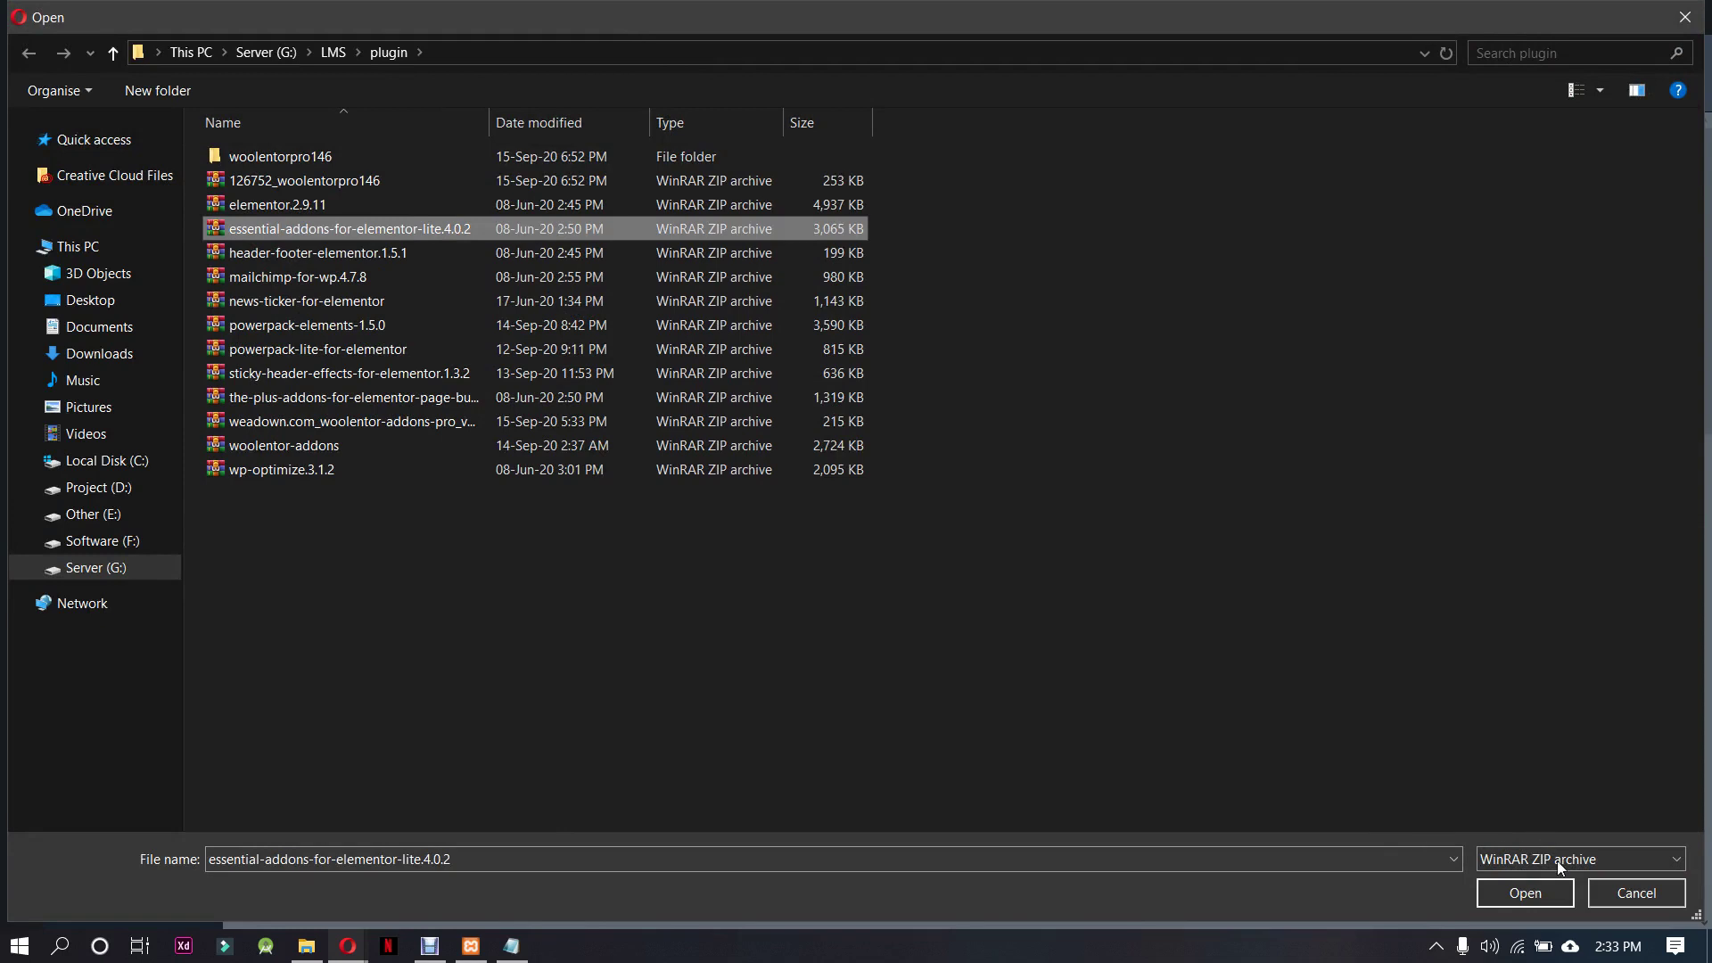
click(1538, 901)
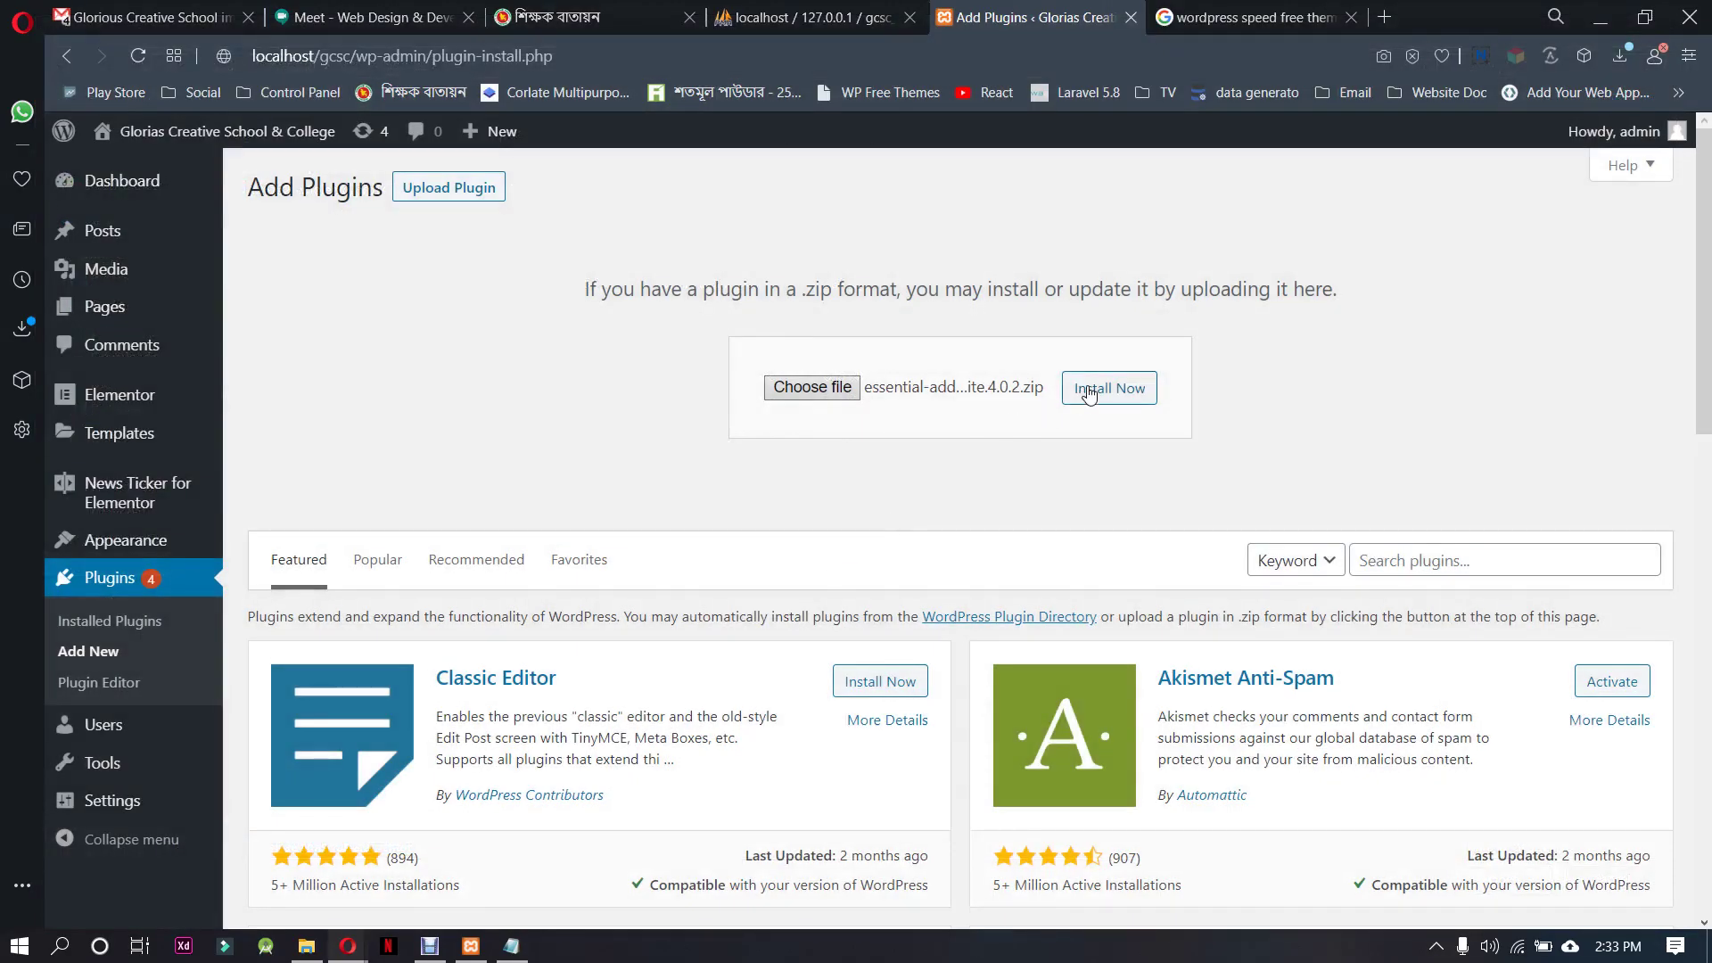
click(1088, 393)
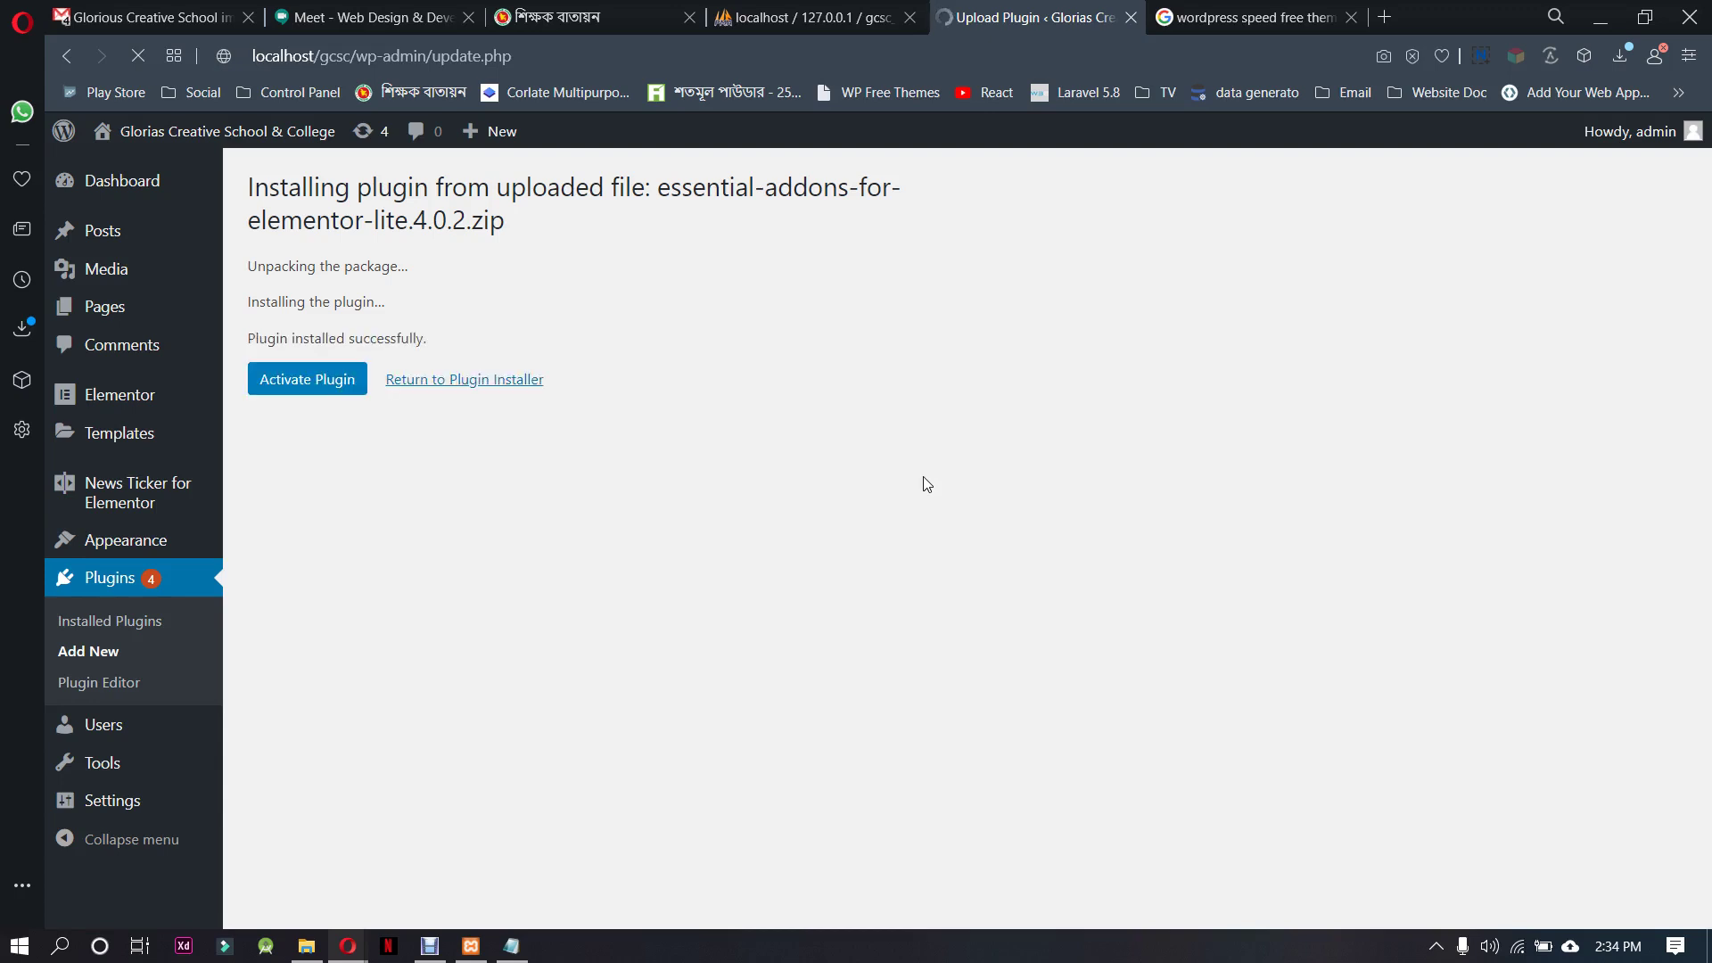
click(326, 382)
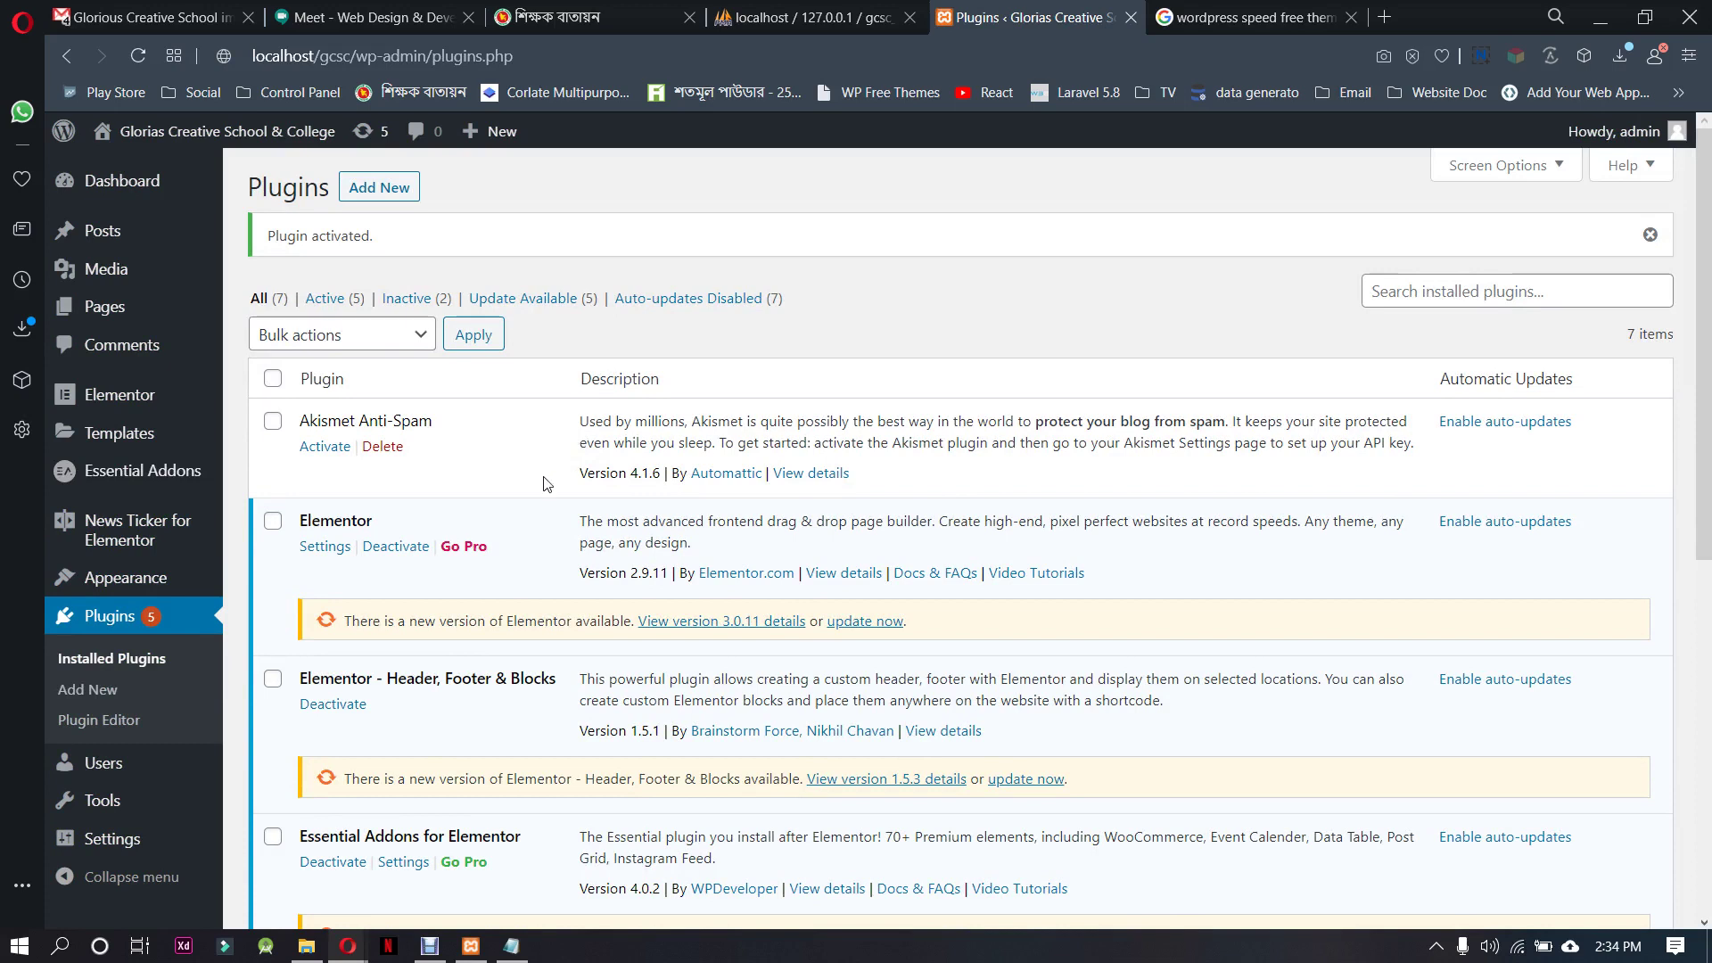
click(384, 188)
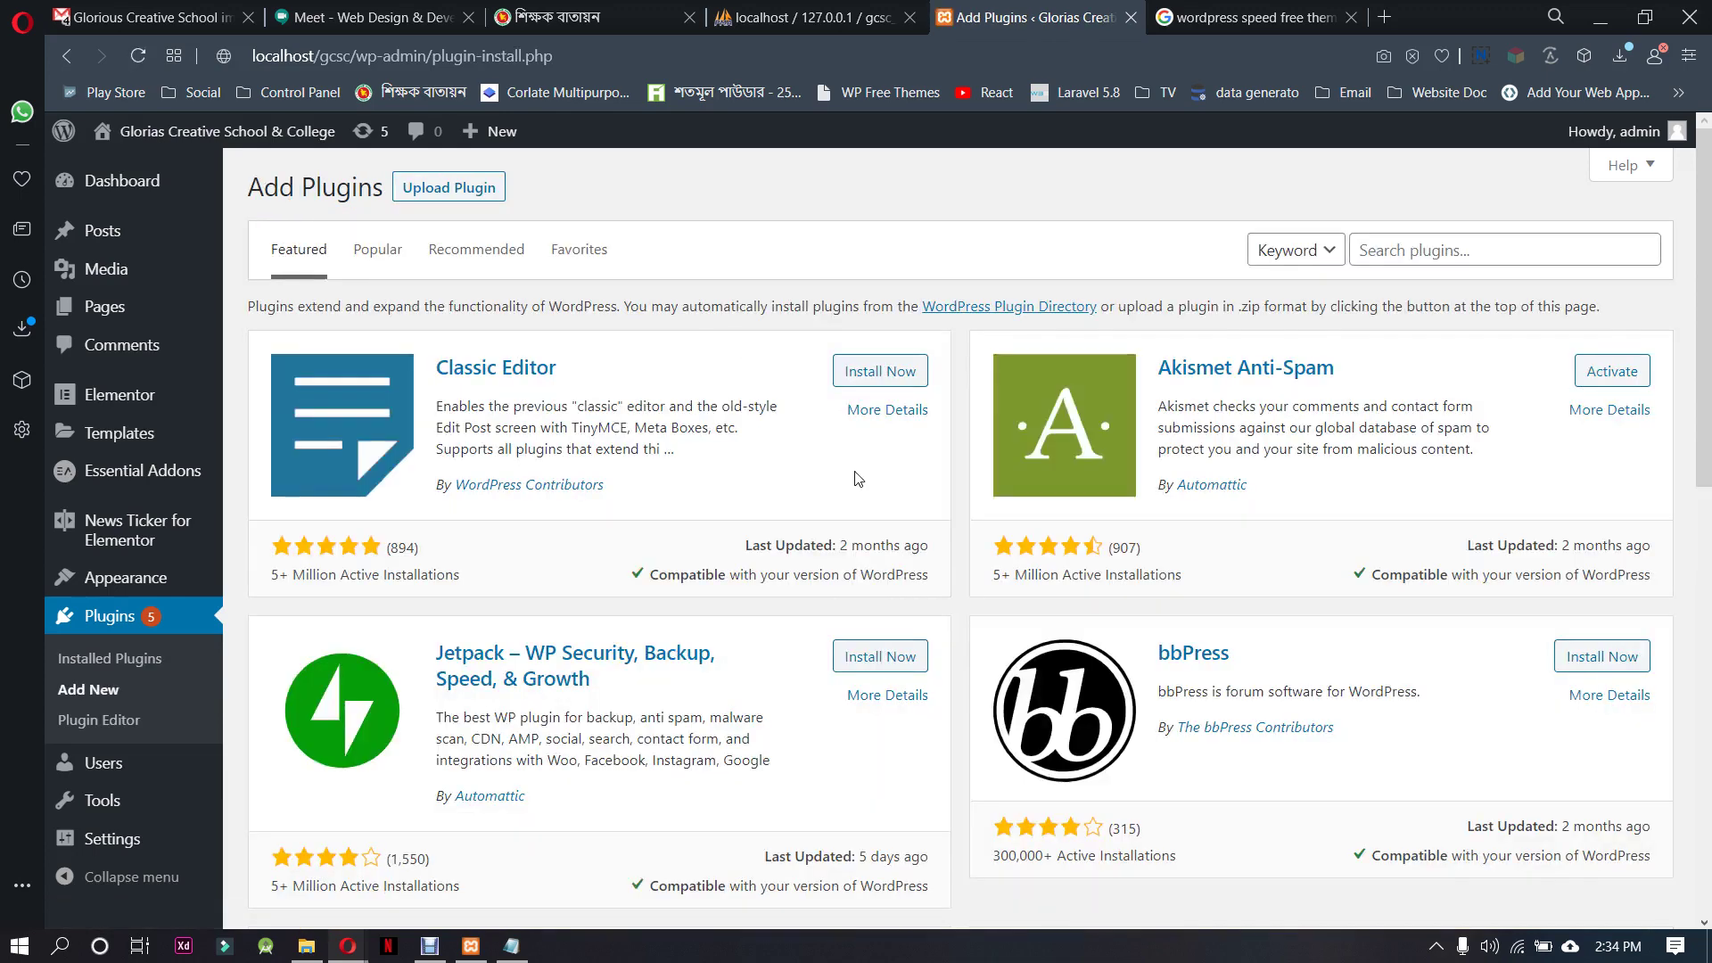
Upload the powerpack-lite-for-elementor zip, install it and activate PowerPack Lite for Elementor
click(401, 176)
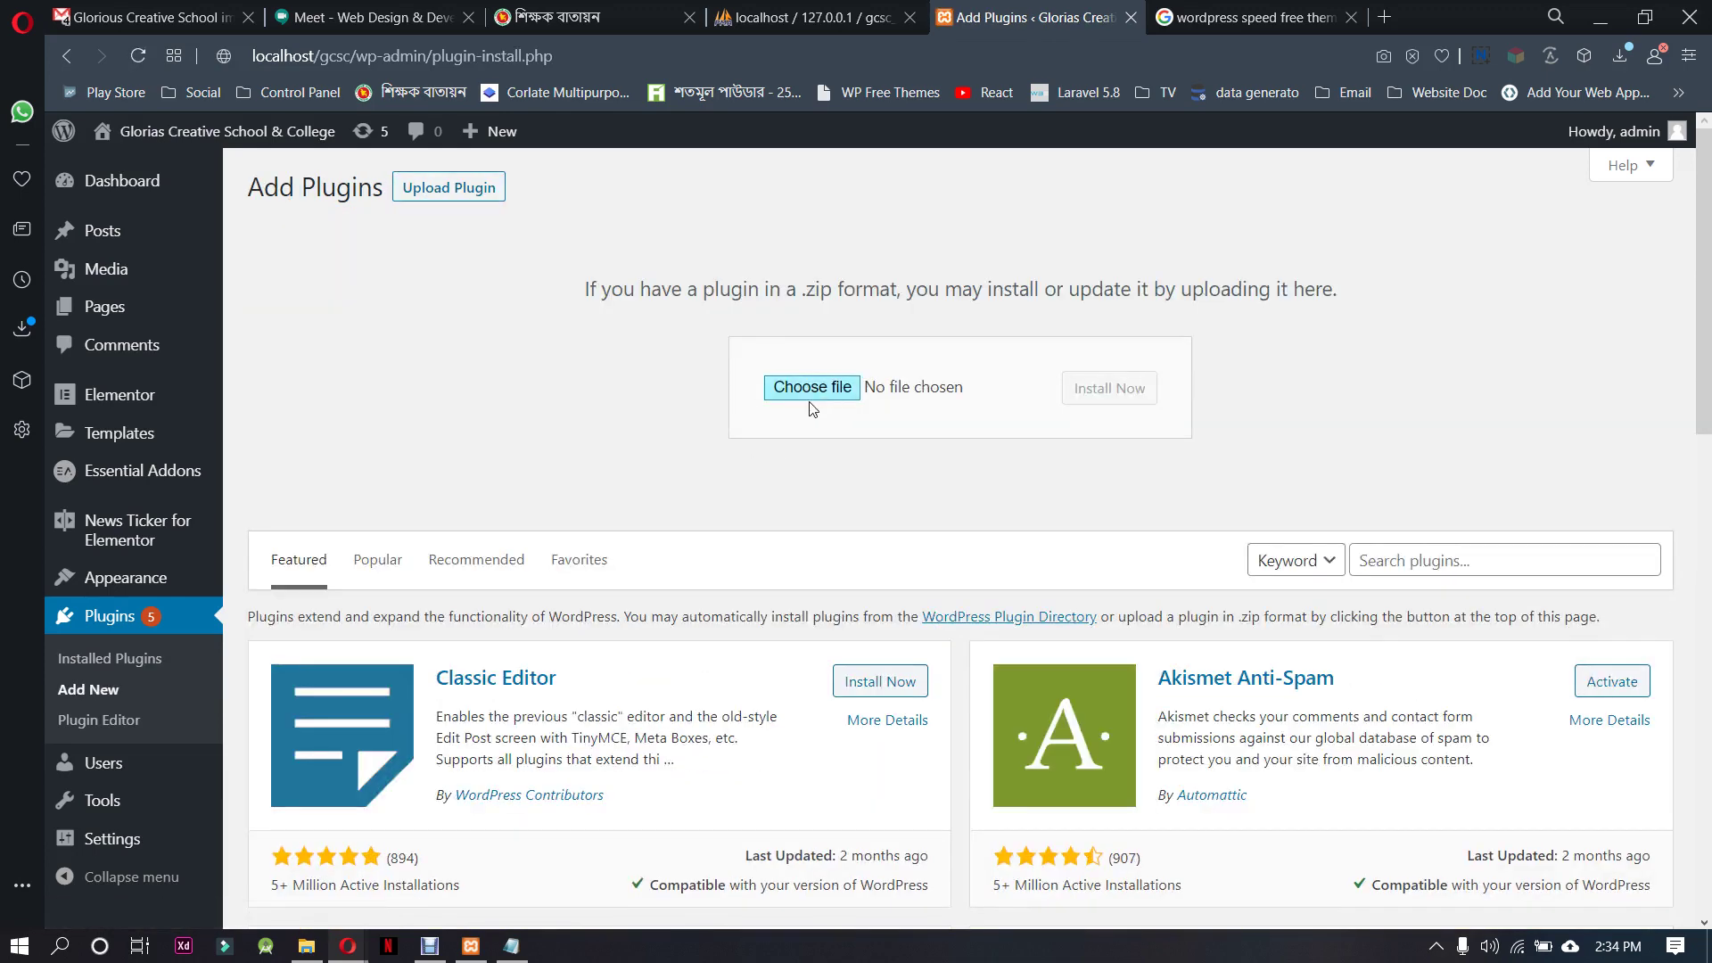
click(807, 392)
click(954, 675)
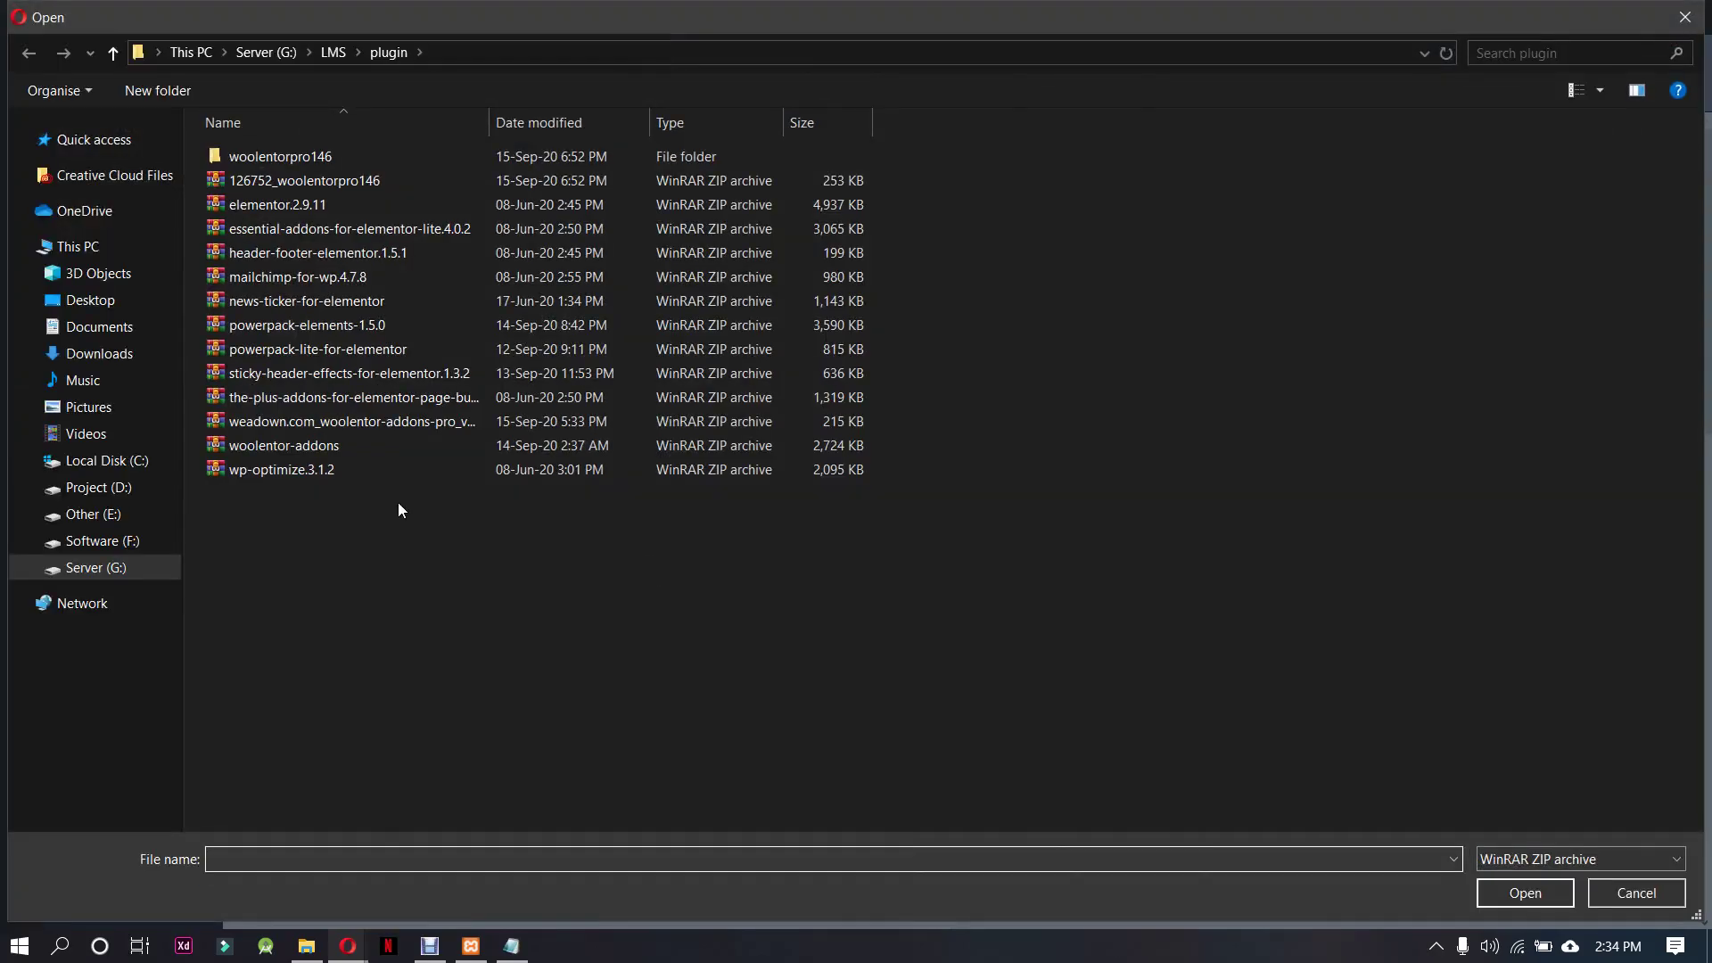
click(431, 398)
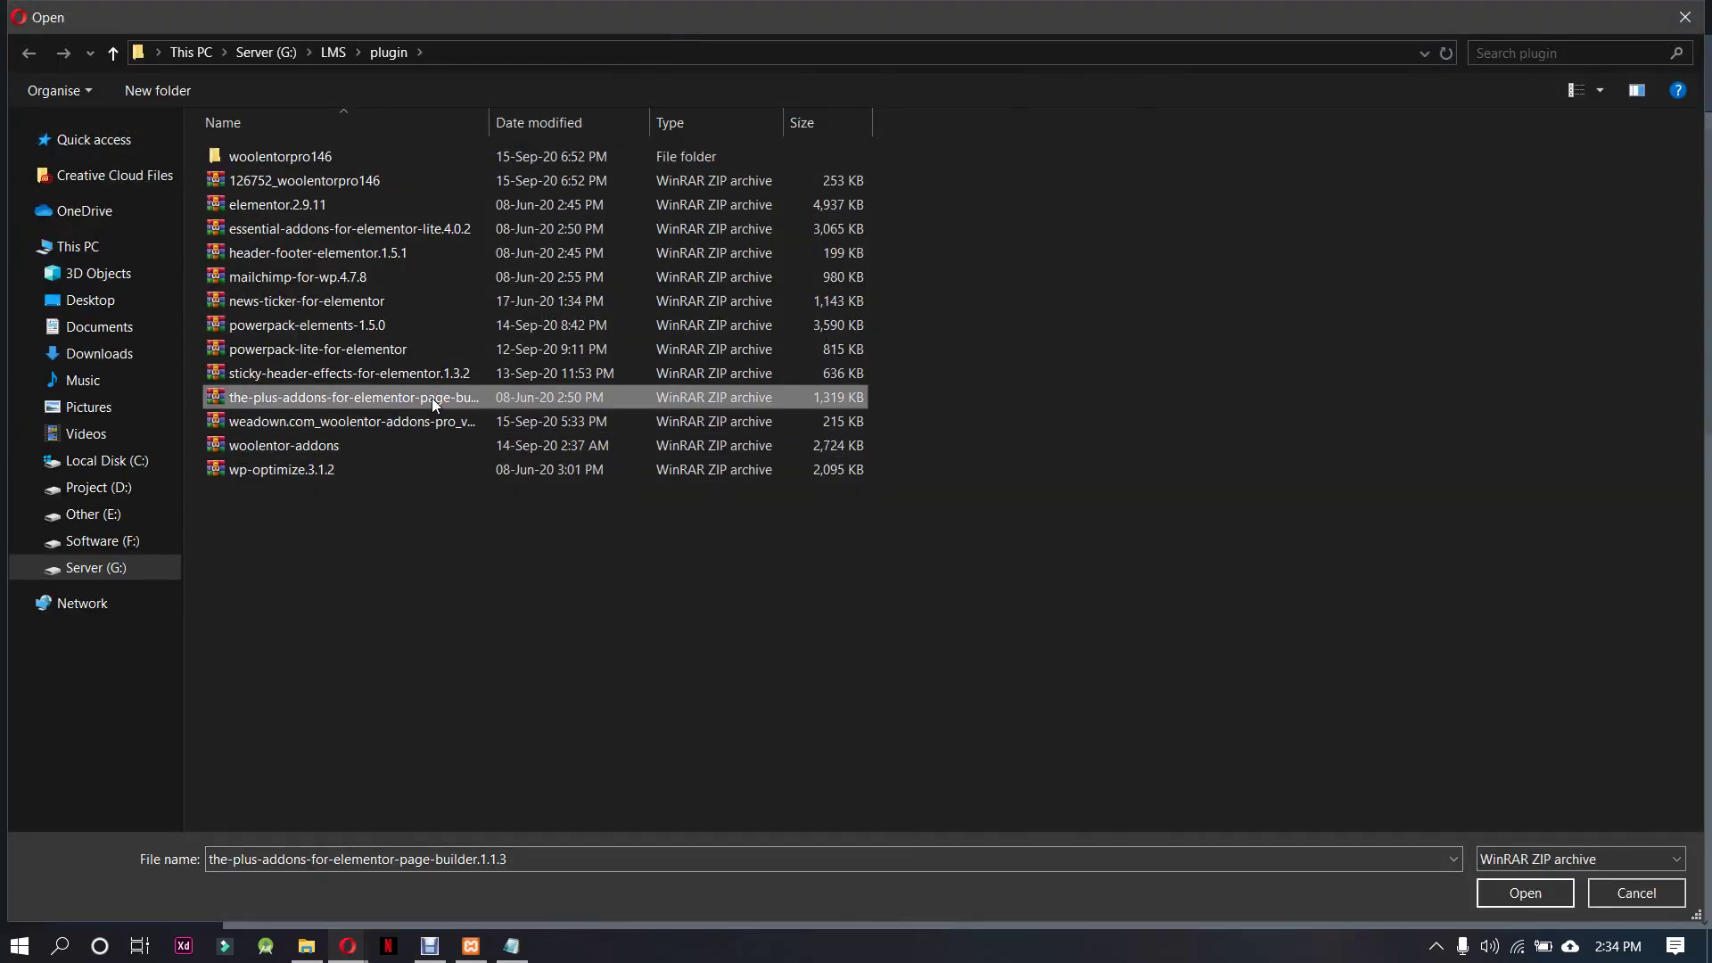
click(412, 352)
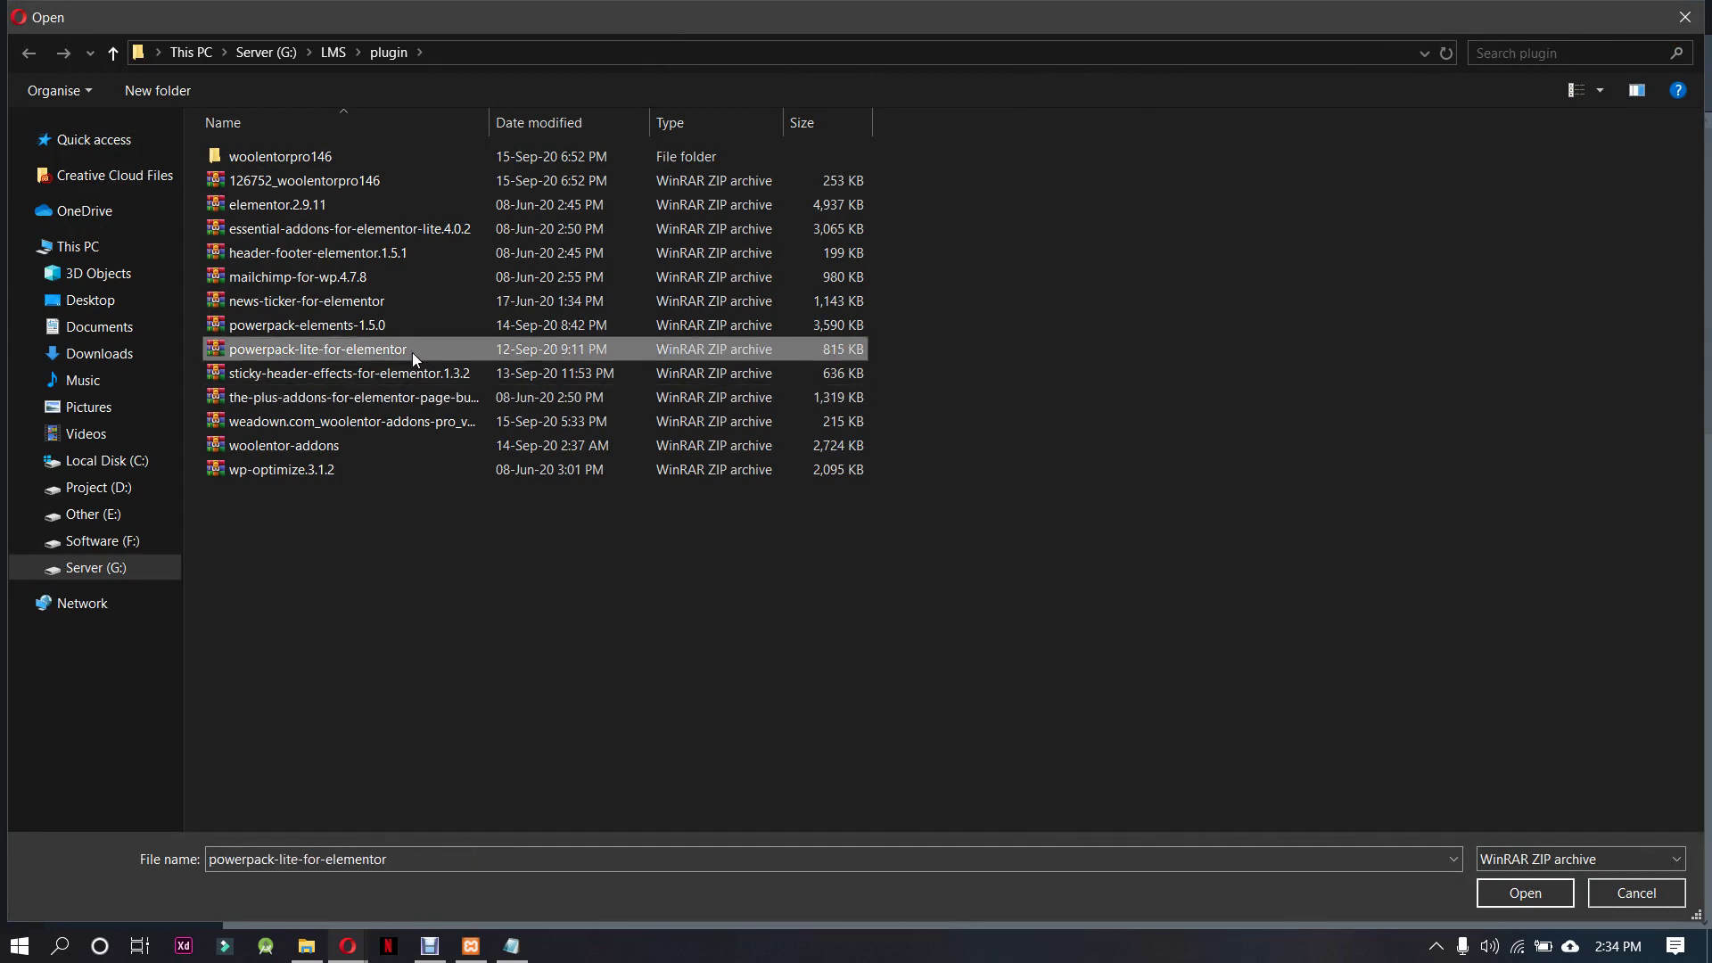
click(1505, 896)
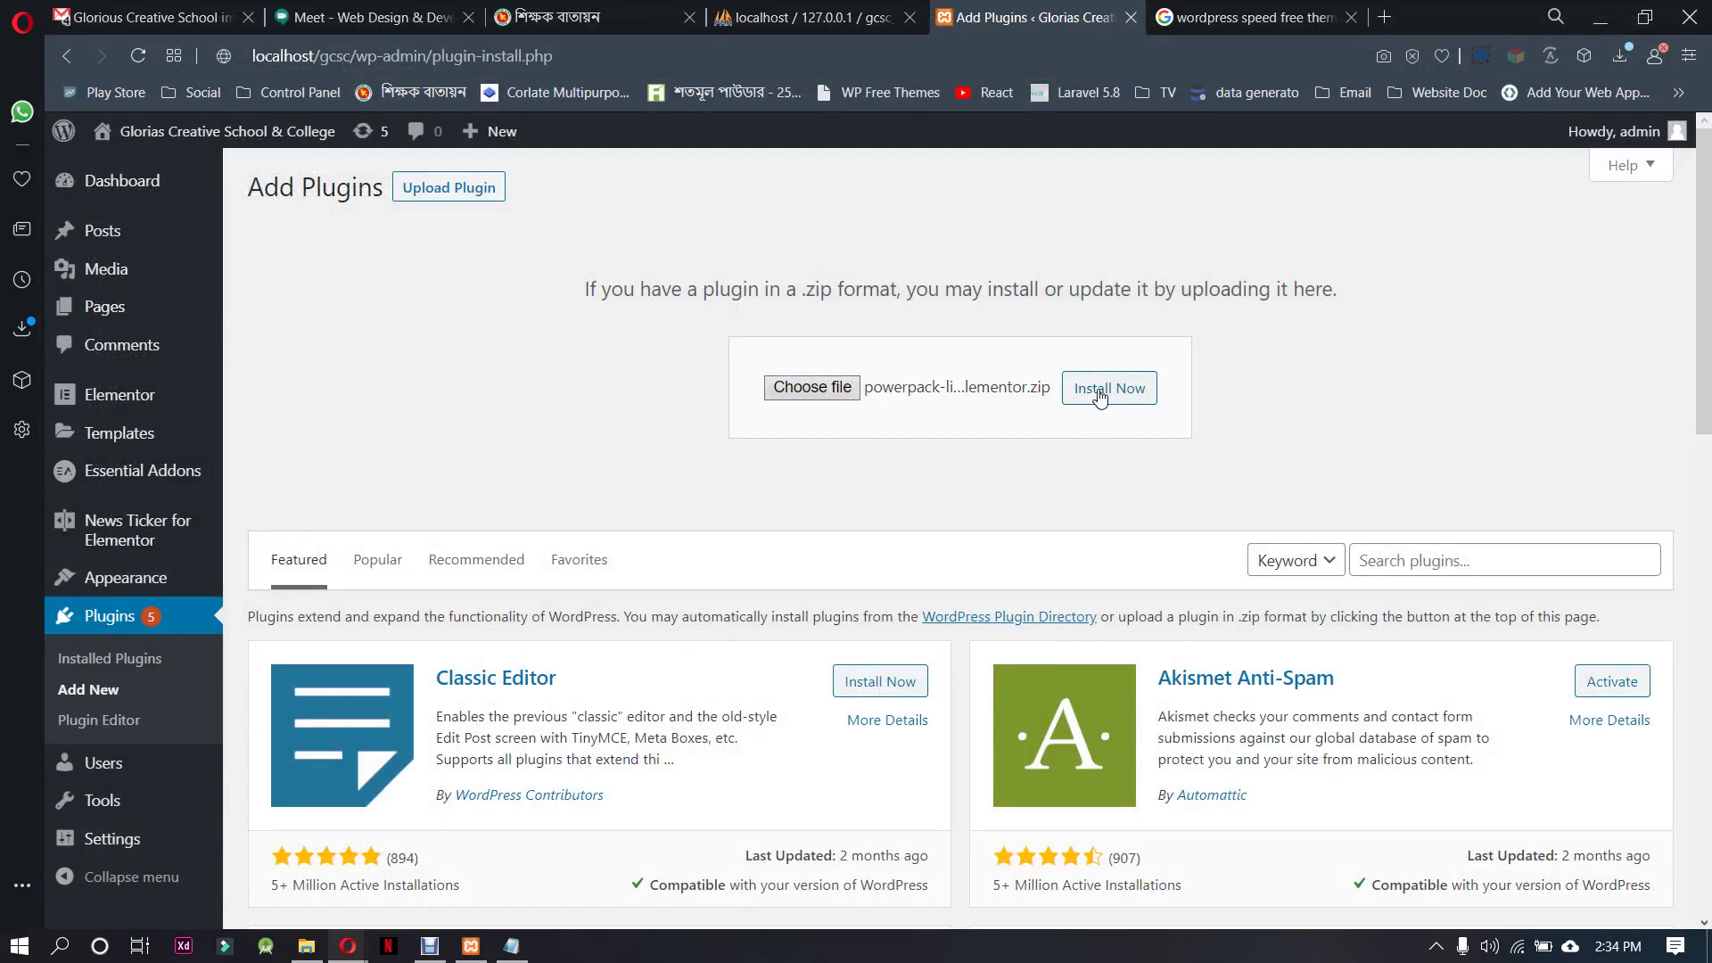
click(1106, 389)
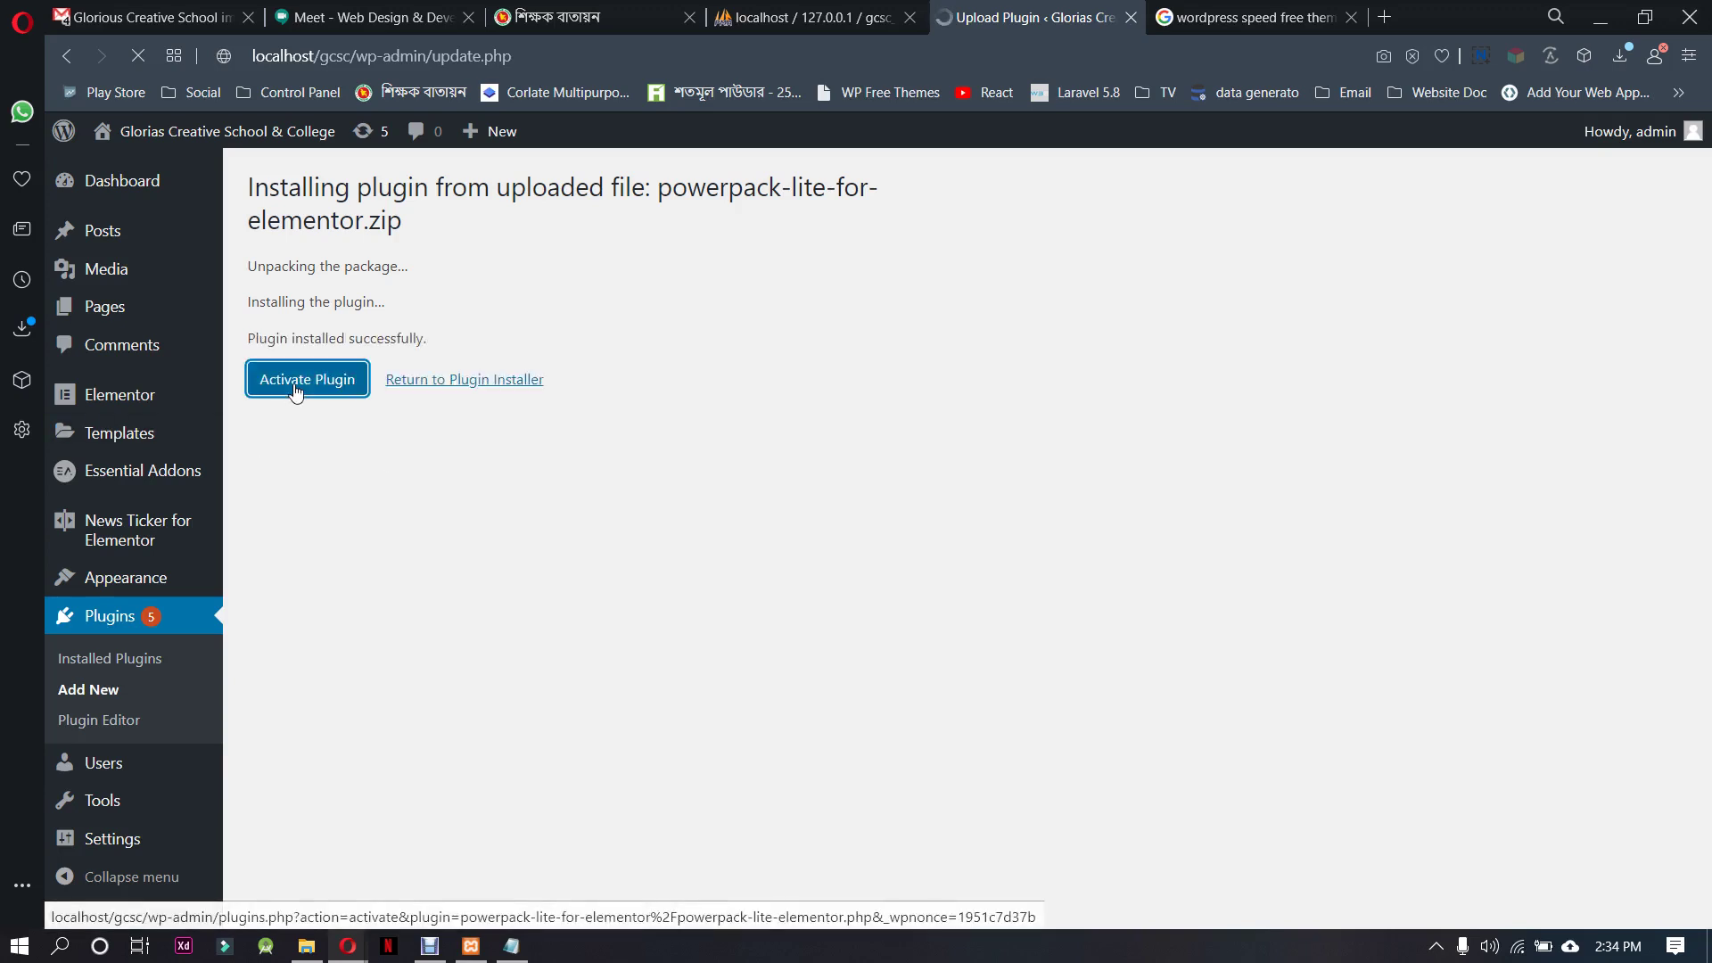
click(300, 384)
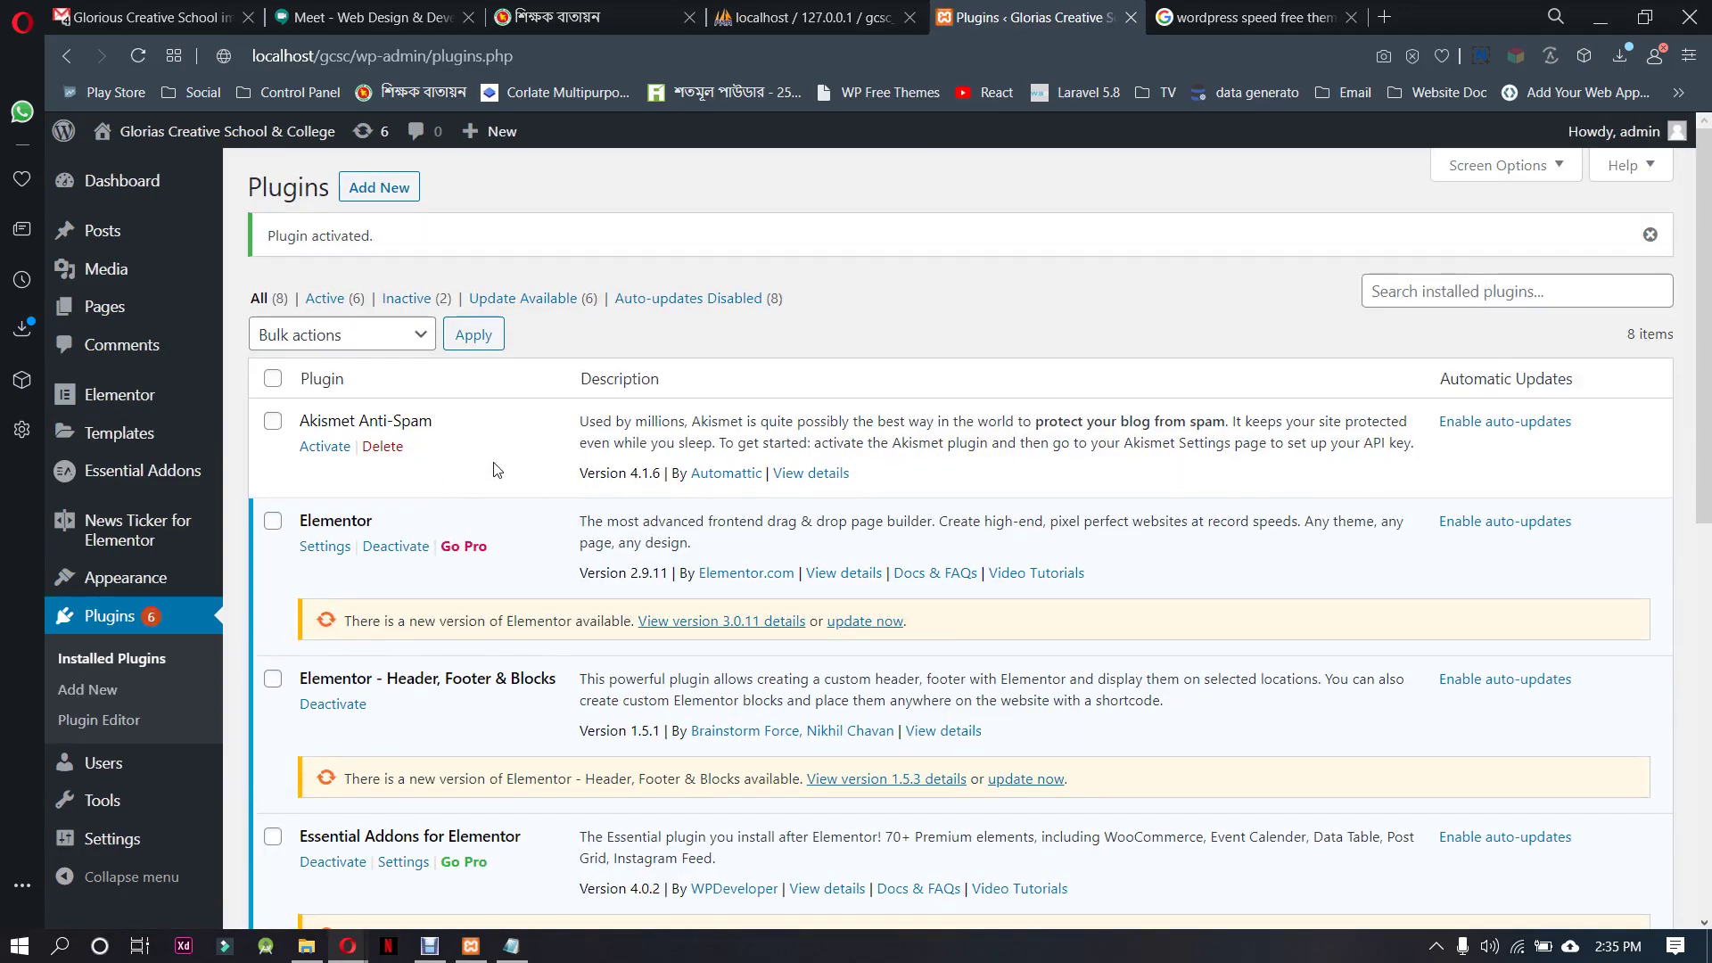
Delete the Hello Dolly plugin, confirm the deletion and review the remaining plugin list
scroll(549, 535, down, 7)
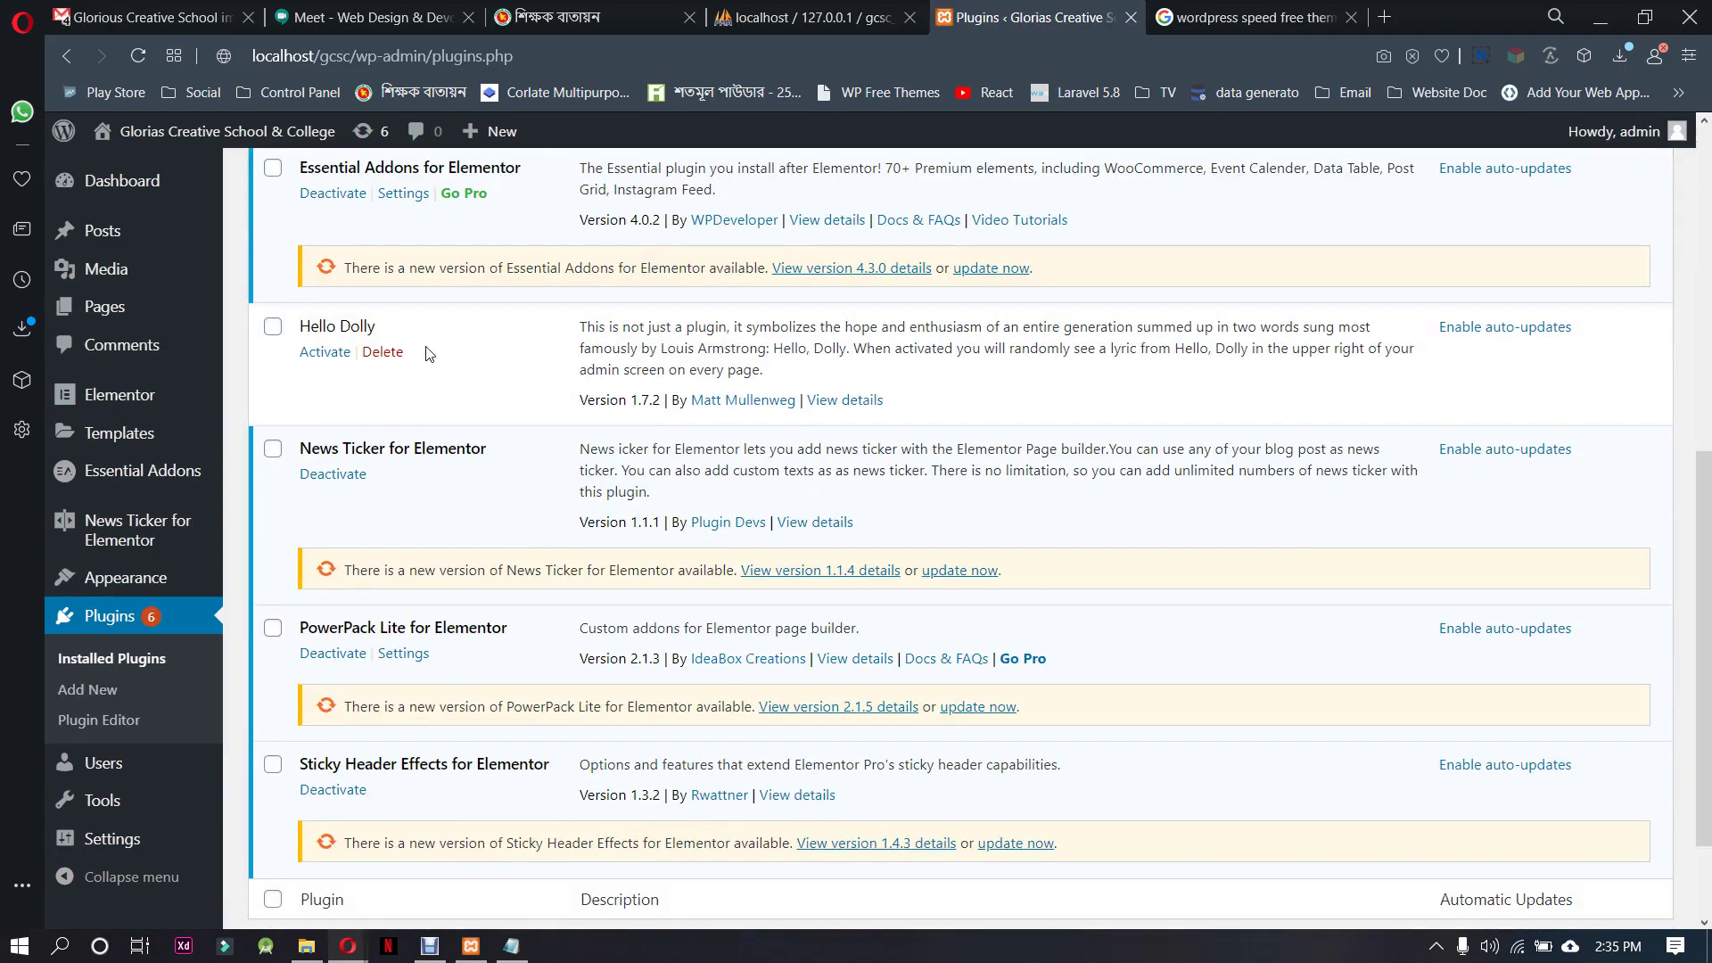
click(384, 354)
click(1036, 191)
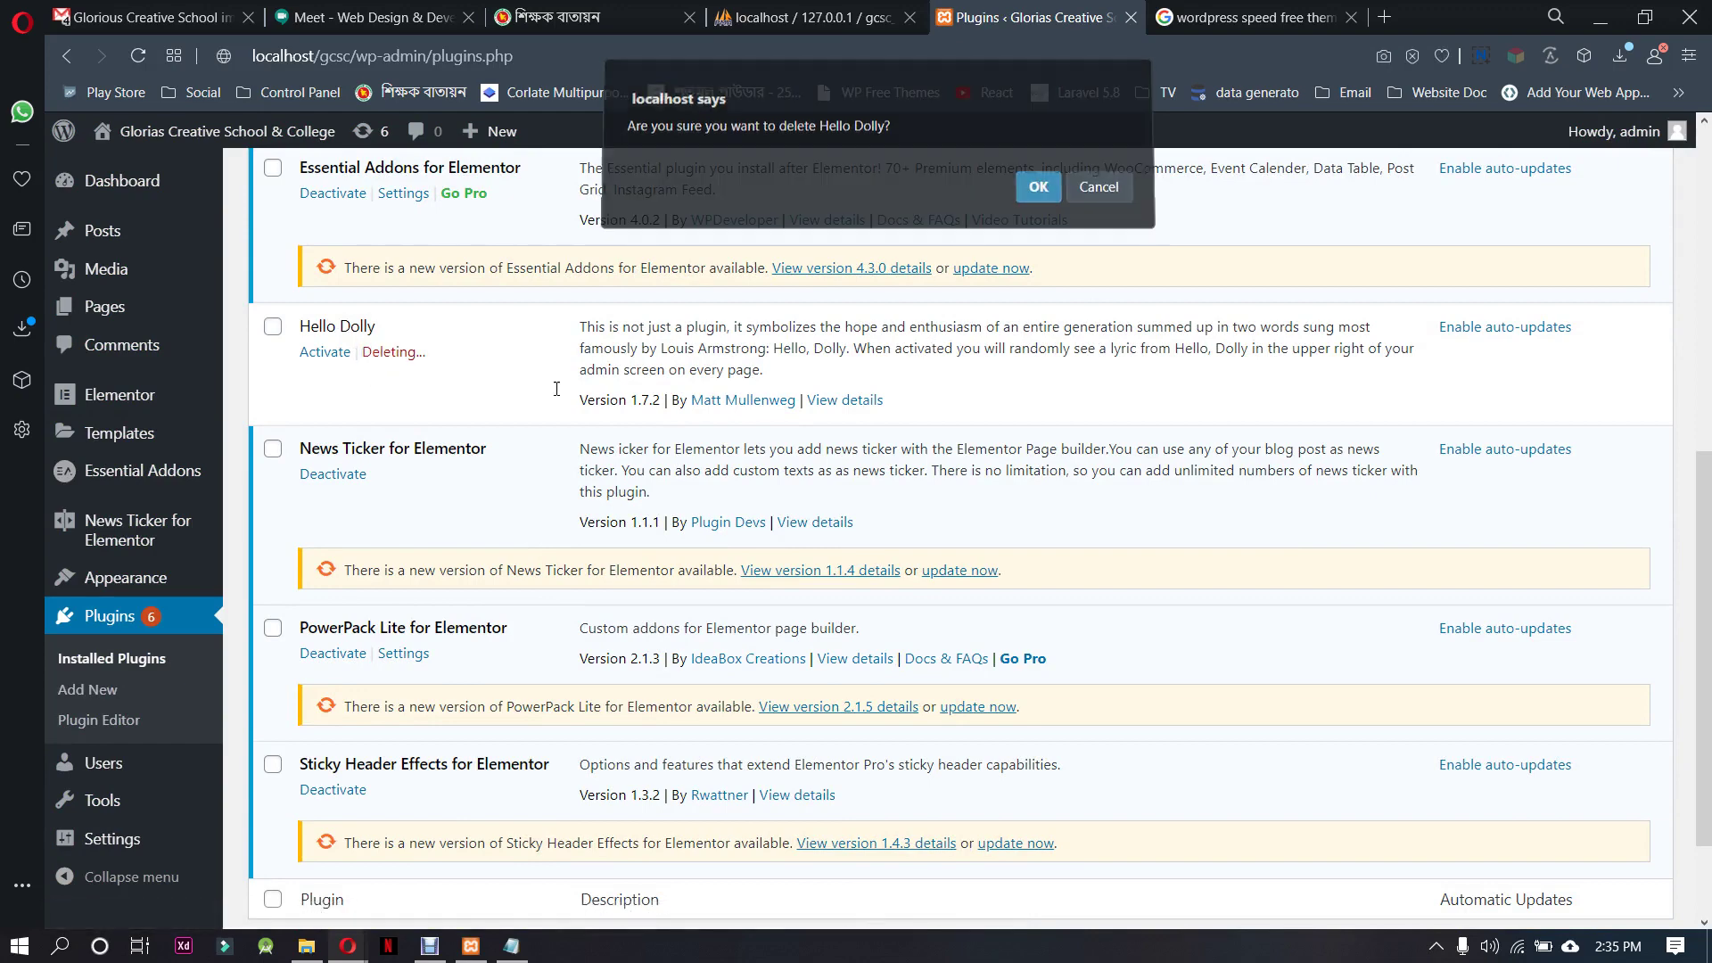
scroll(531, 693, down, 2)
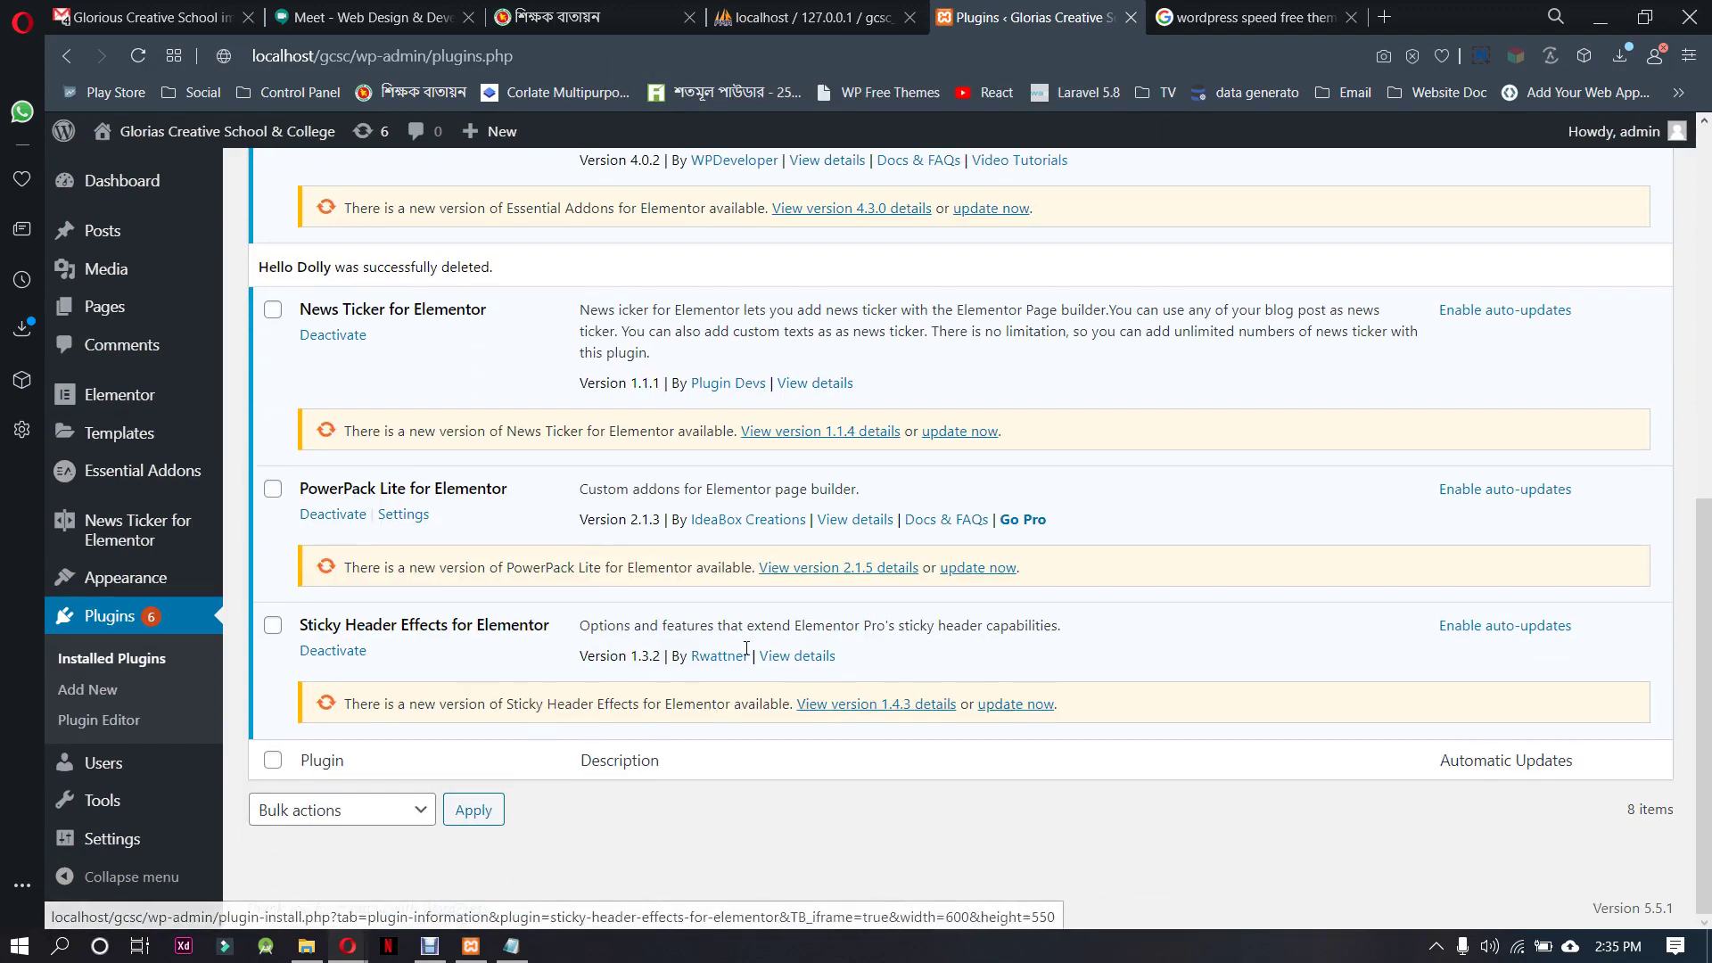
scroll(625, 626, up, 5)
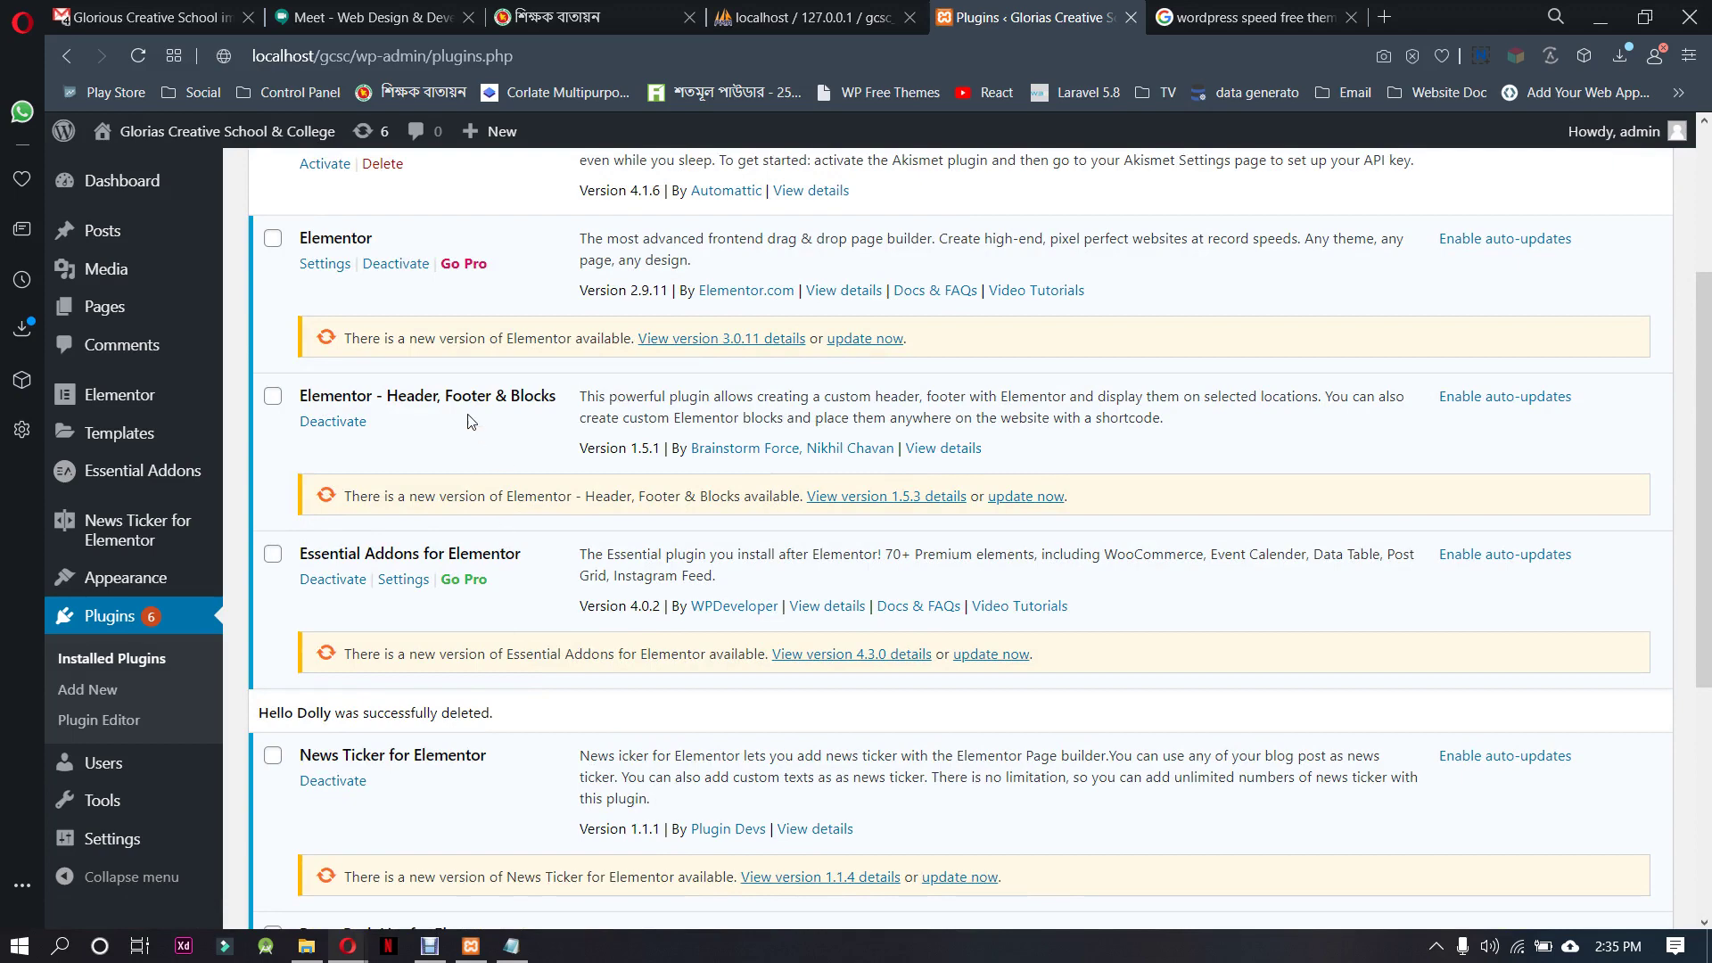
scroll(426, 488, up, 2)
scroll(427, 487, up, 1)
Bulk-update every plugin except Akismet Anti-Spam and follow News Ticker and PowerPack's progress
click(273, 378)
click(273, 420)
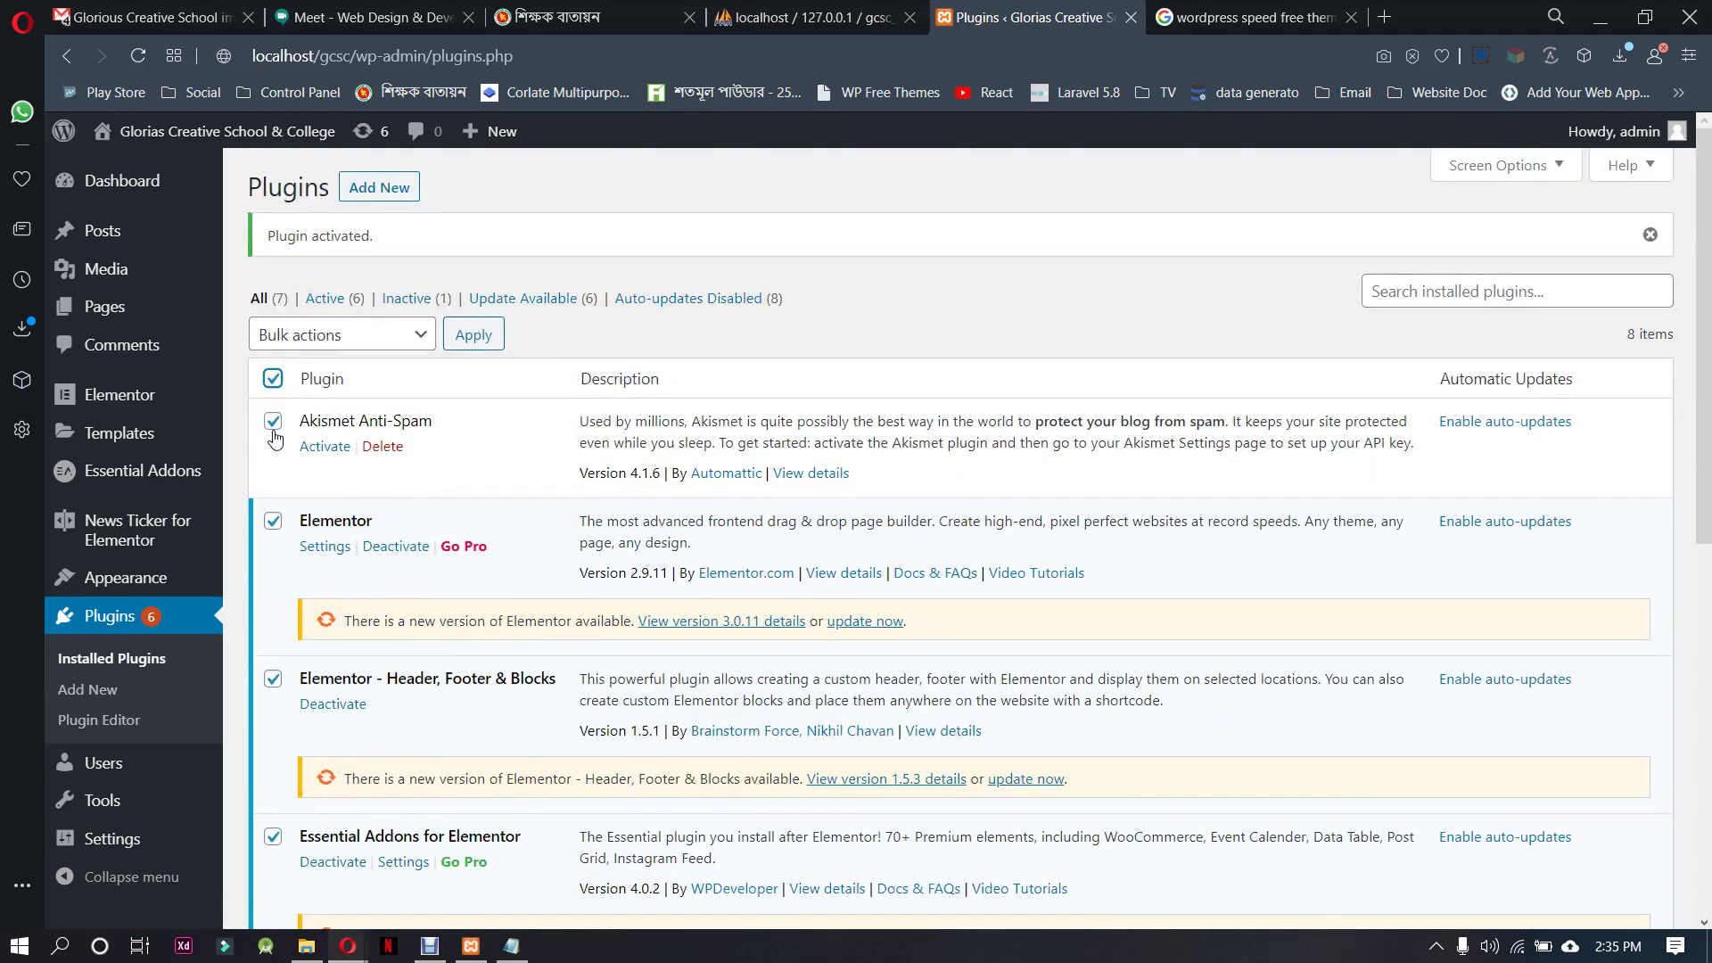
click(379, 343)
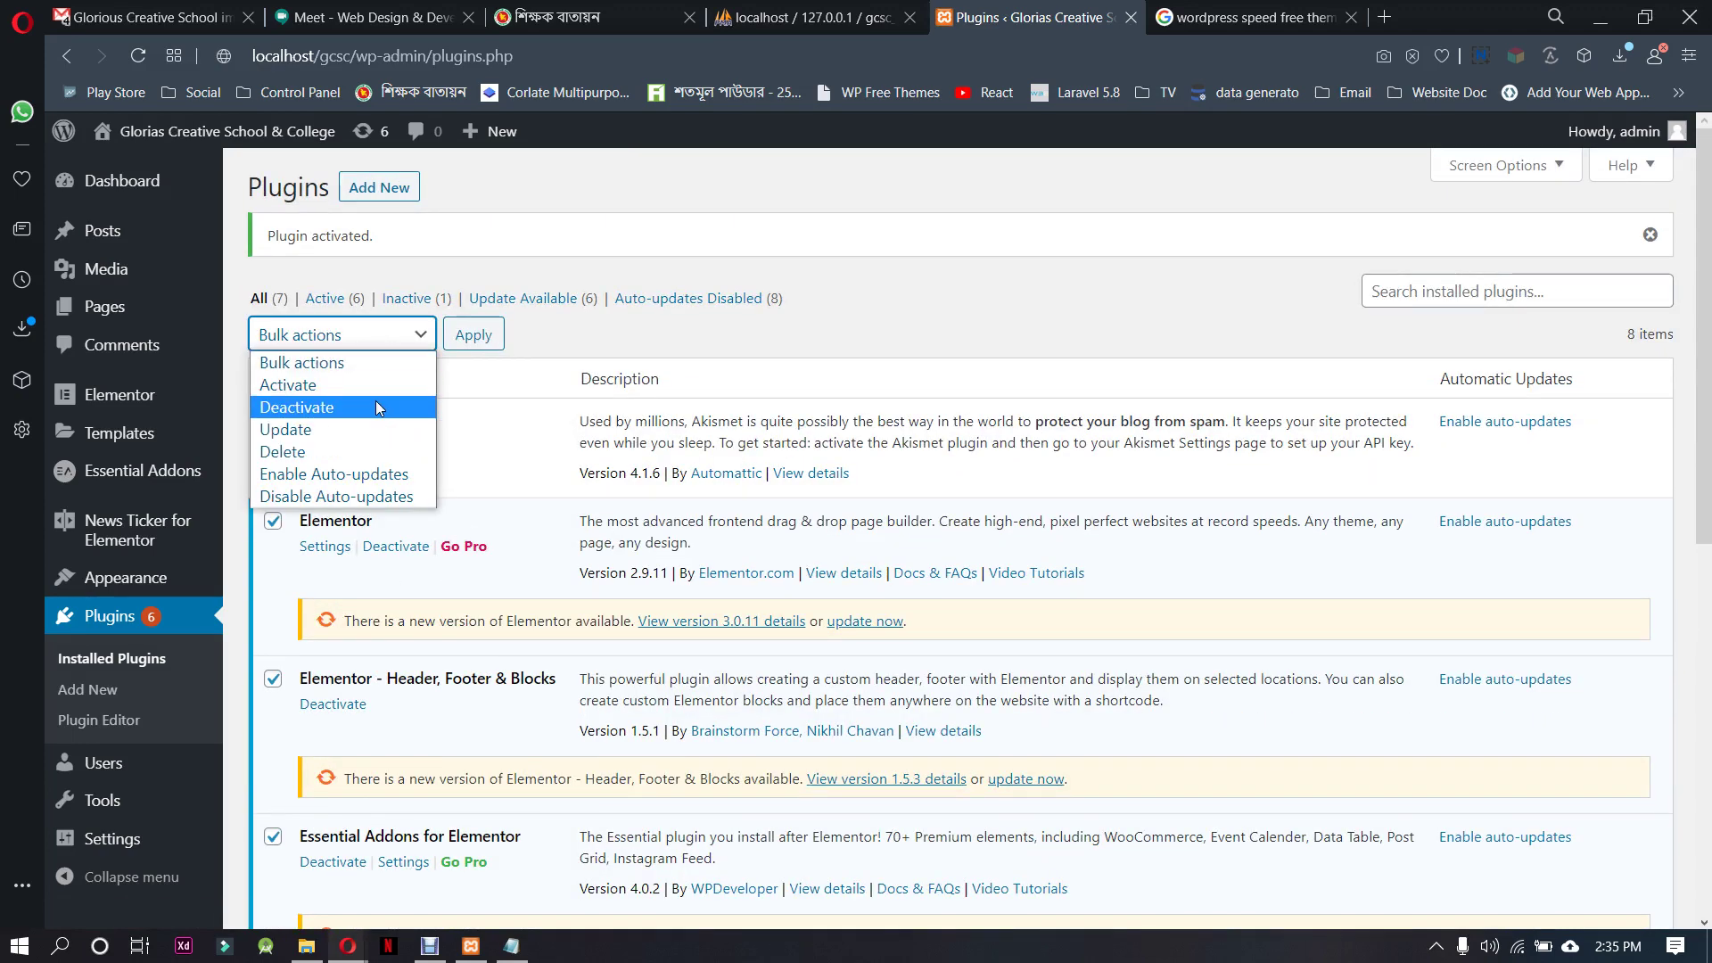
click(371, 429)
click(474, 336)
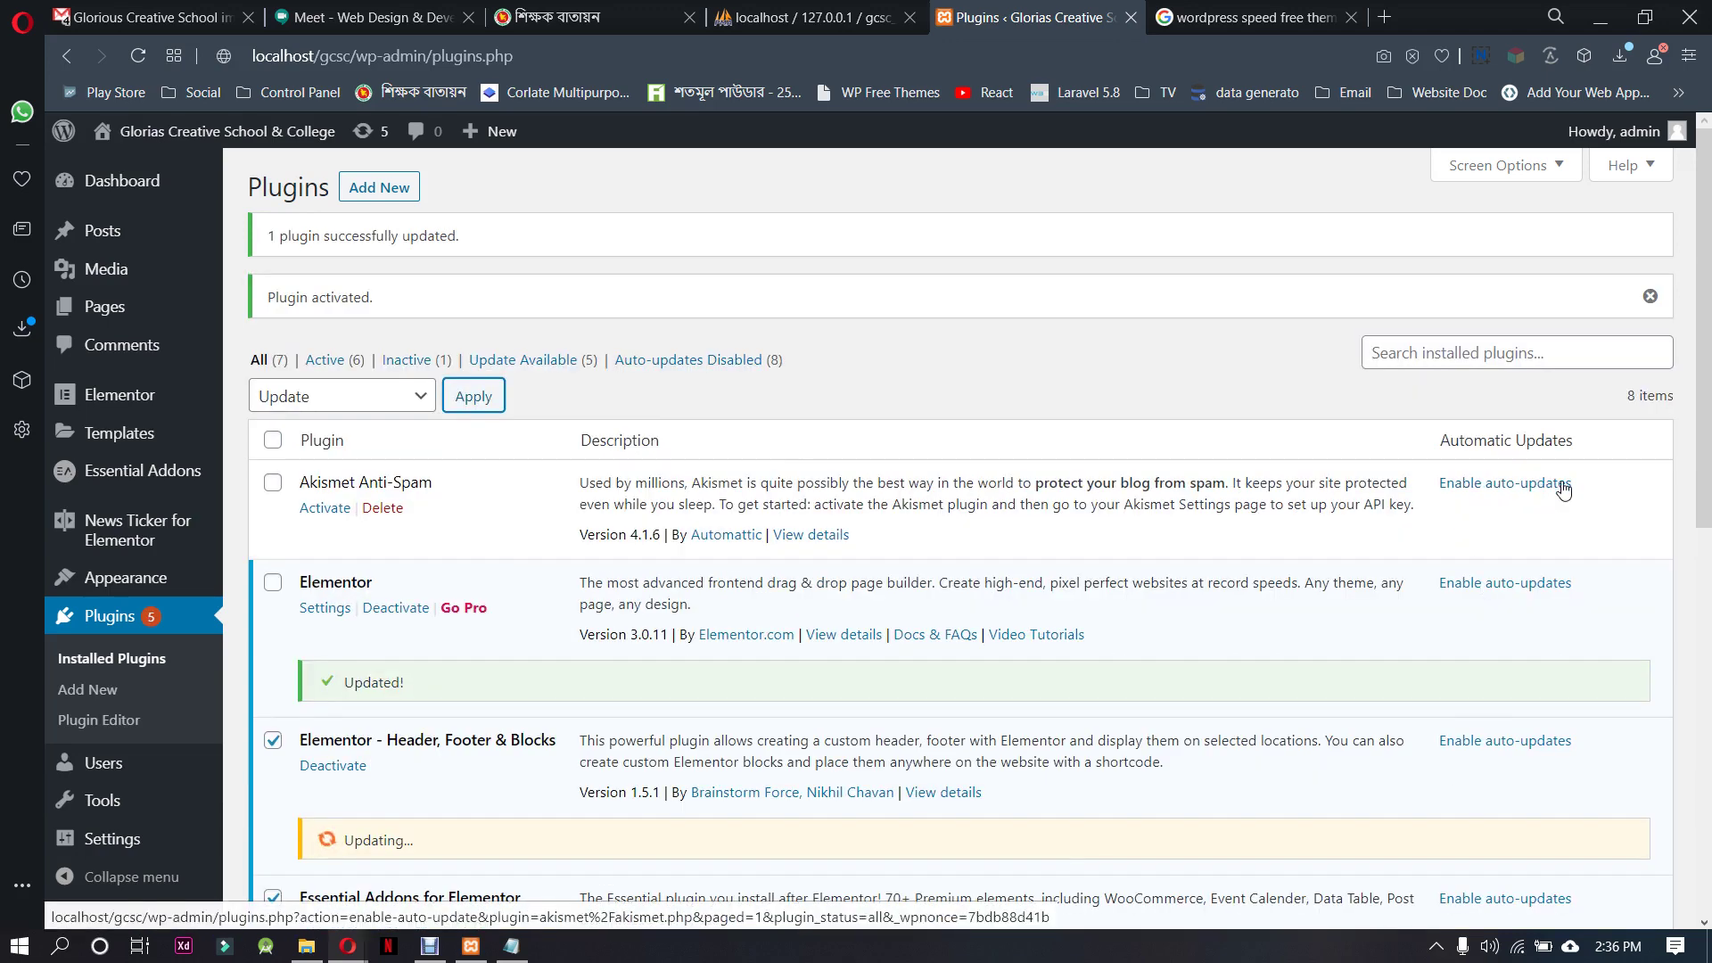
scroll(1589, 557, down, 3)
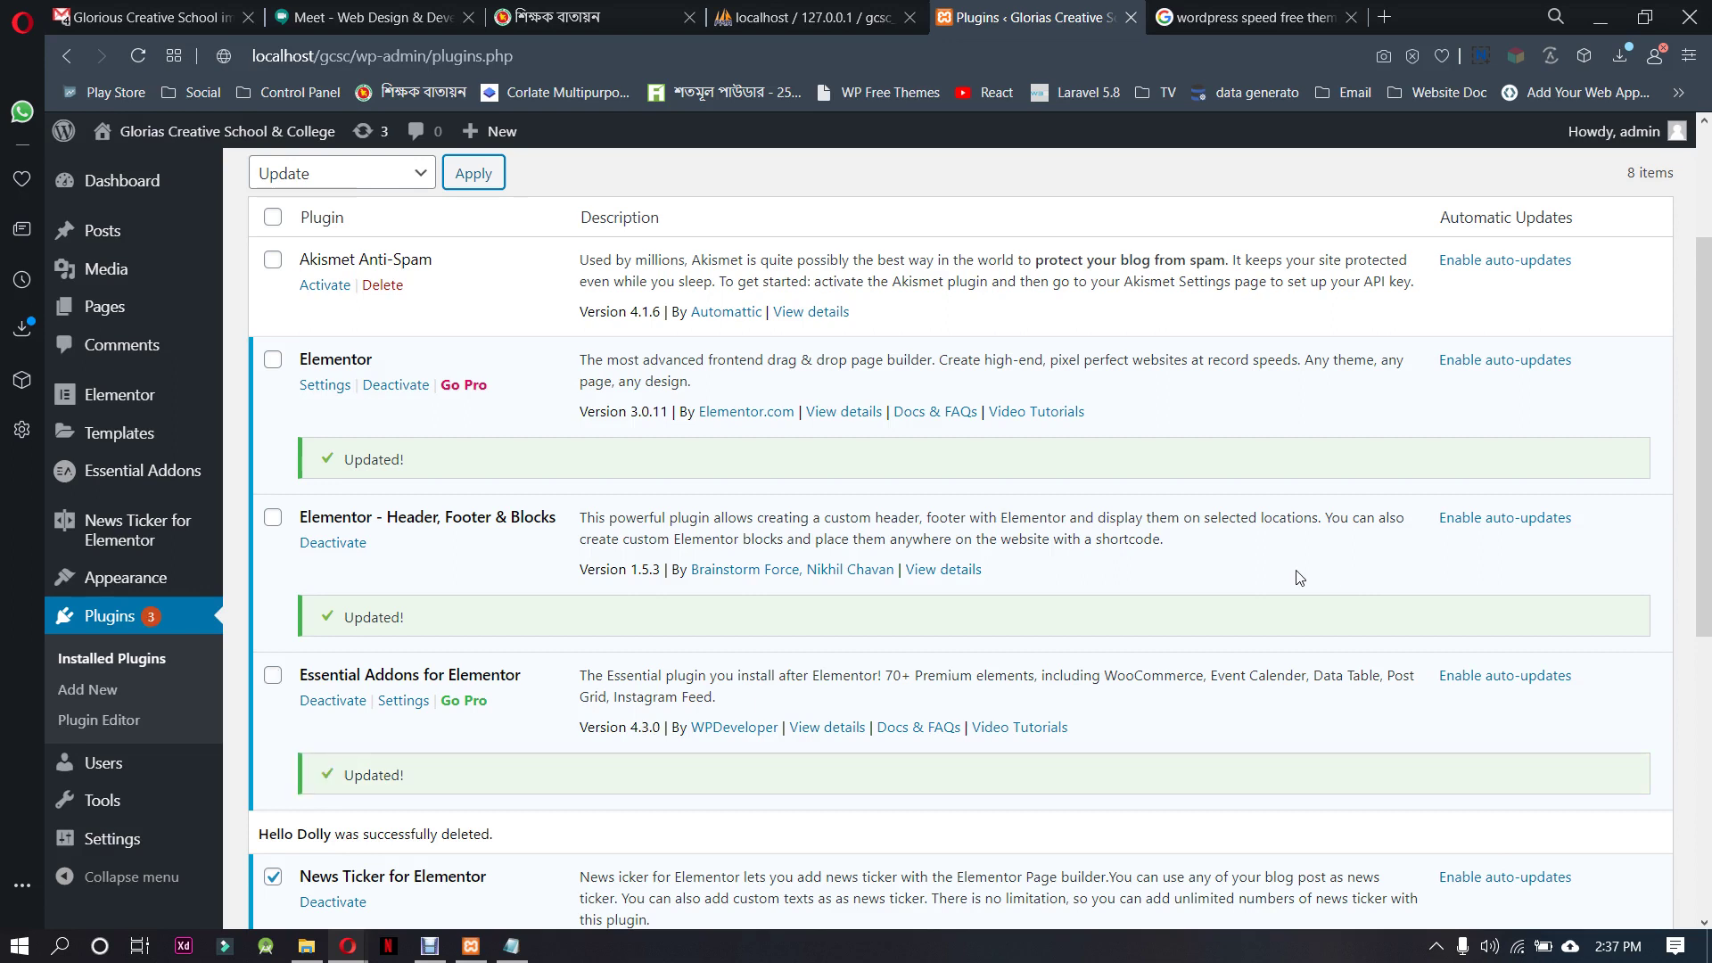
scroll(727, 644, down, 5)
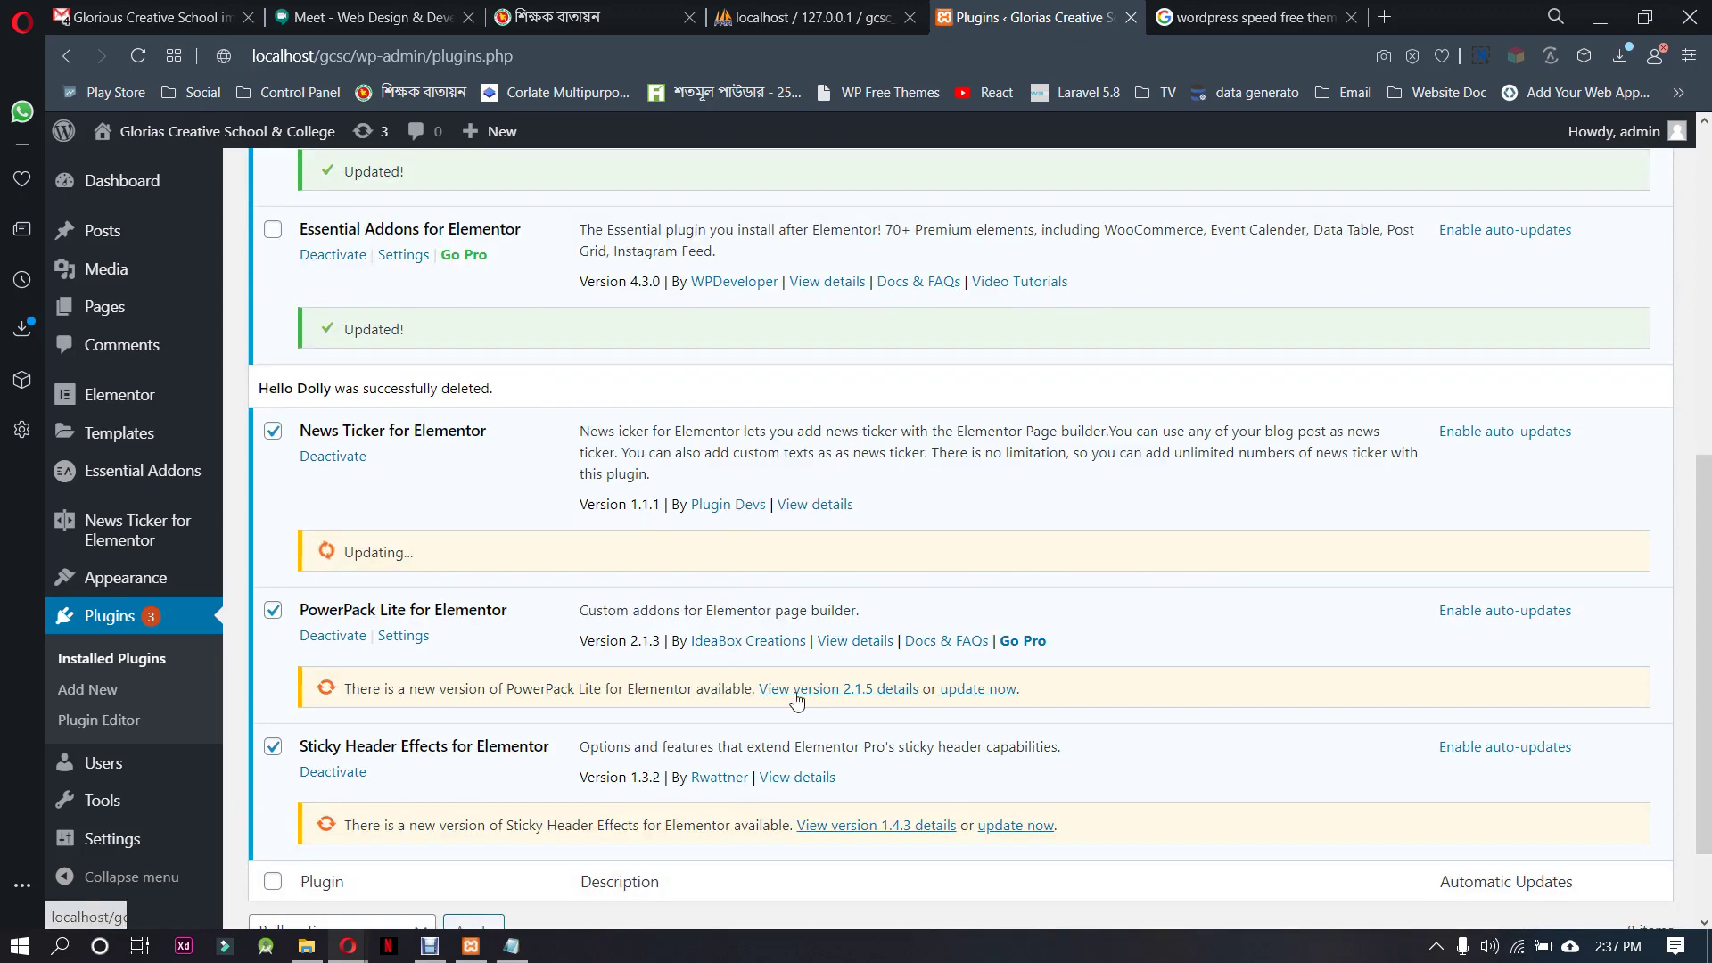
scroll(1148, 696, down, 2)
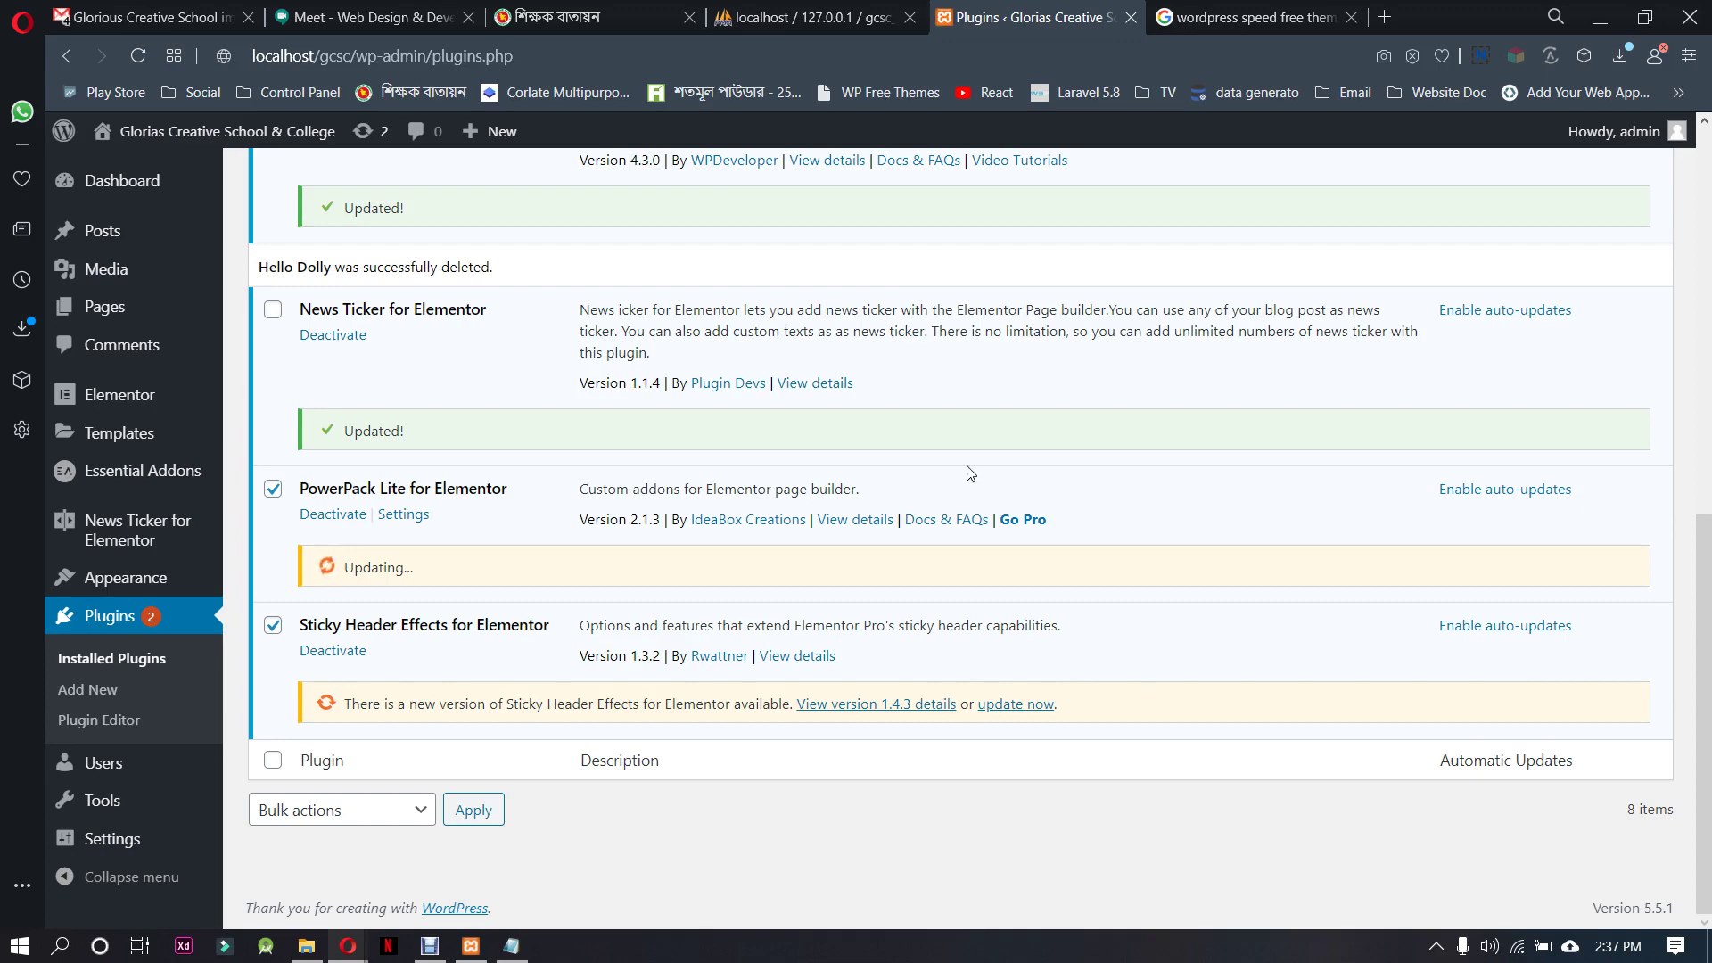
Browse in File Explorer to D:\xampp\htdocs\gcsc\wp-content\plugins
click(306, 946)
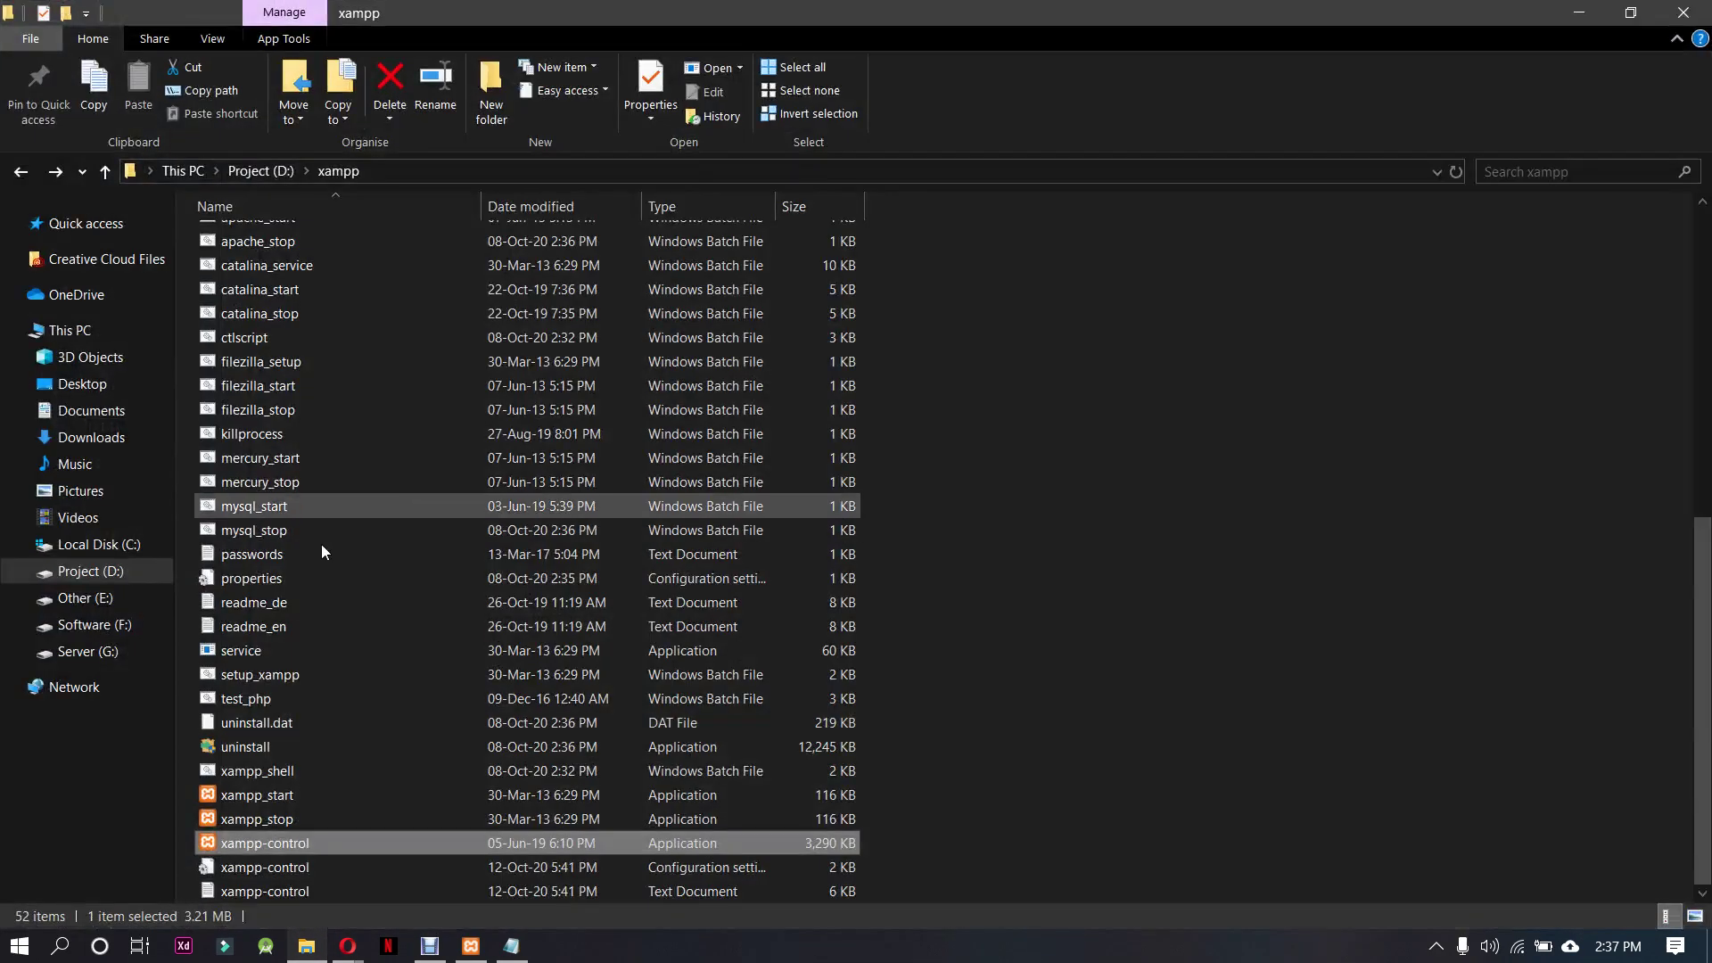
scroll(334, 697, up, 8)
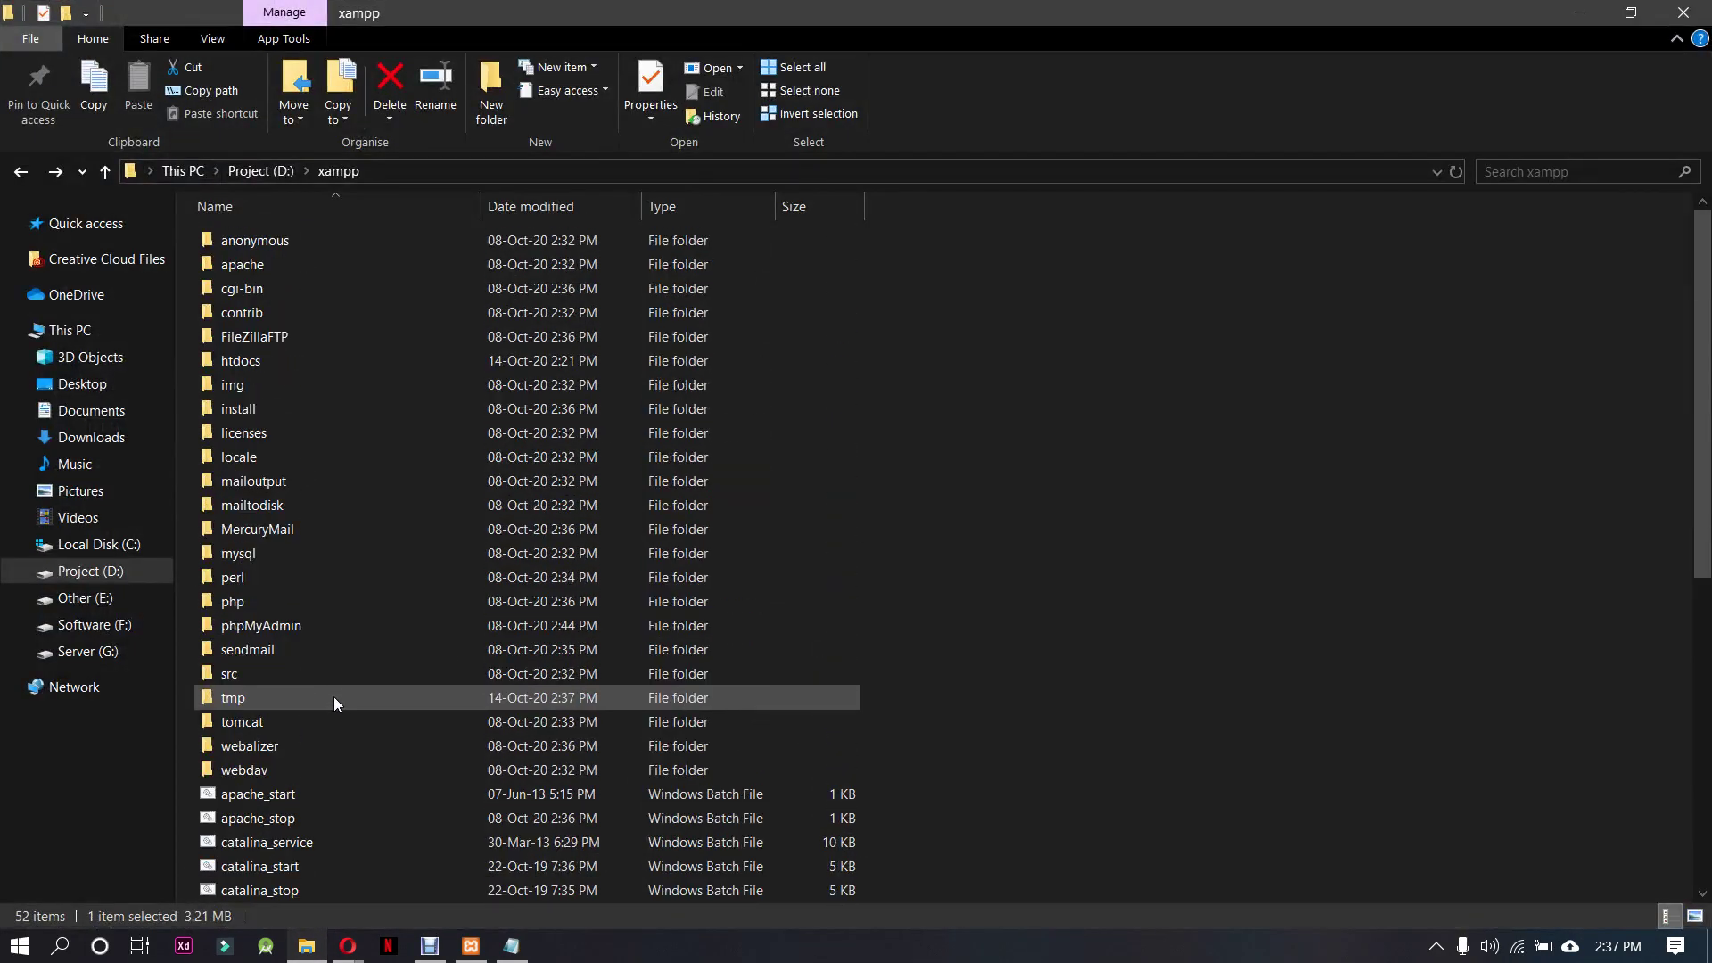
double_click(321, 361)
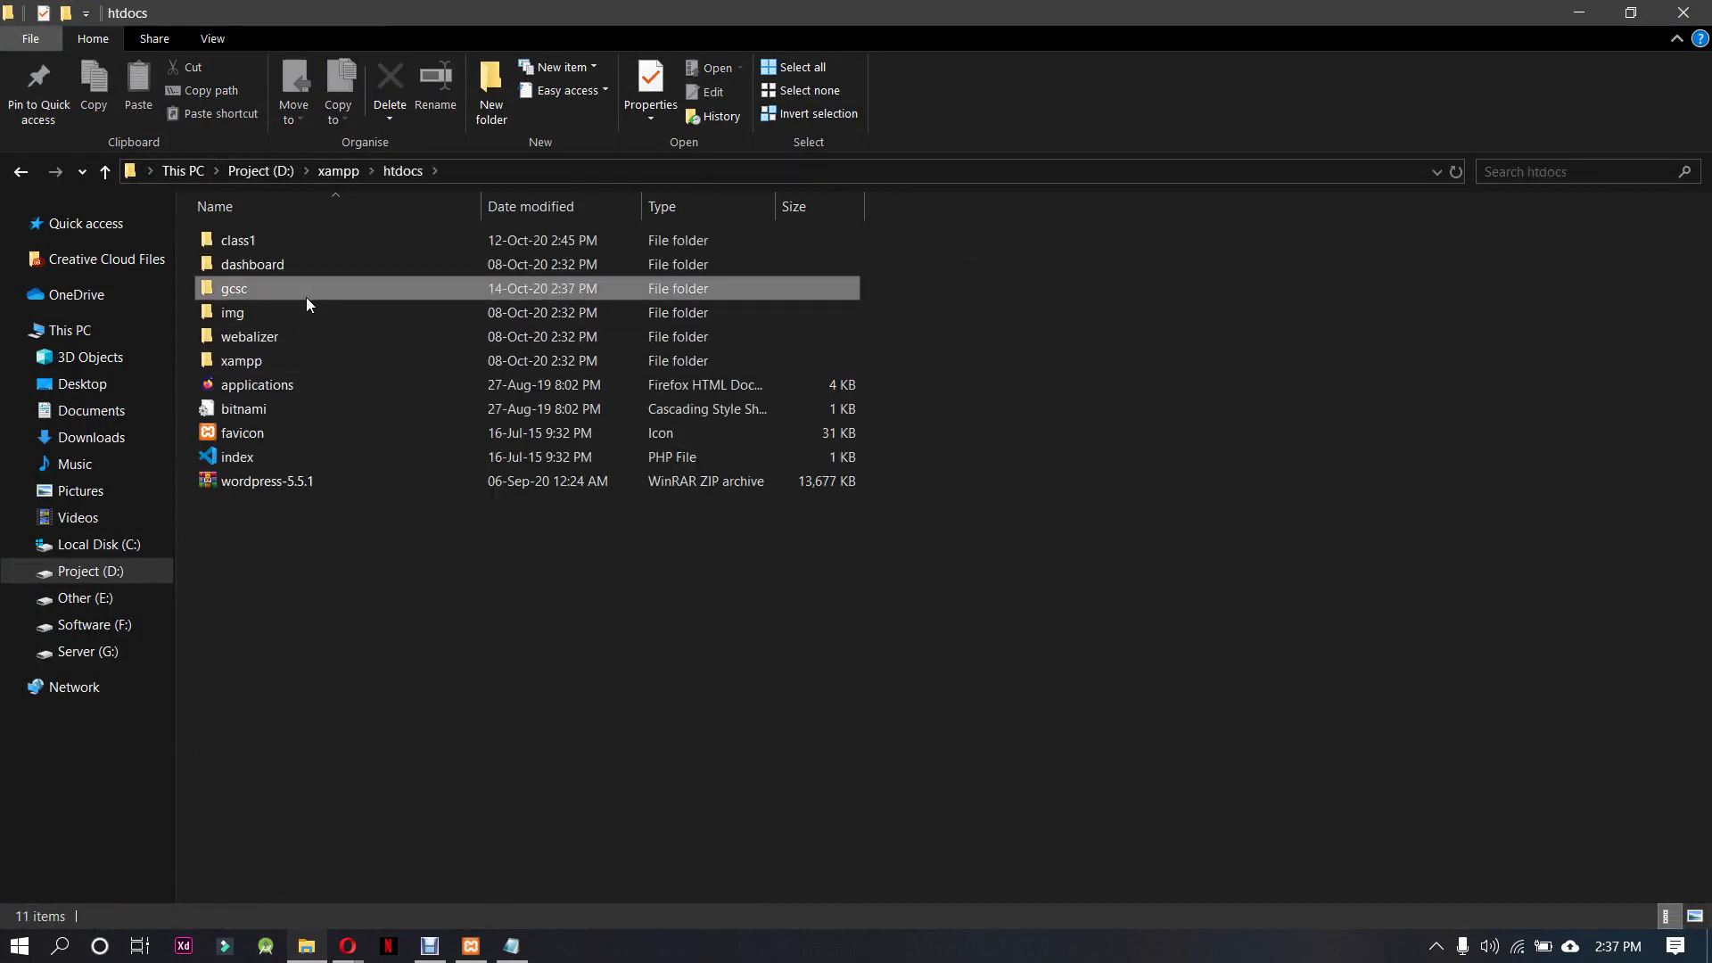
double_click(306, 295)
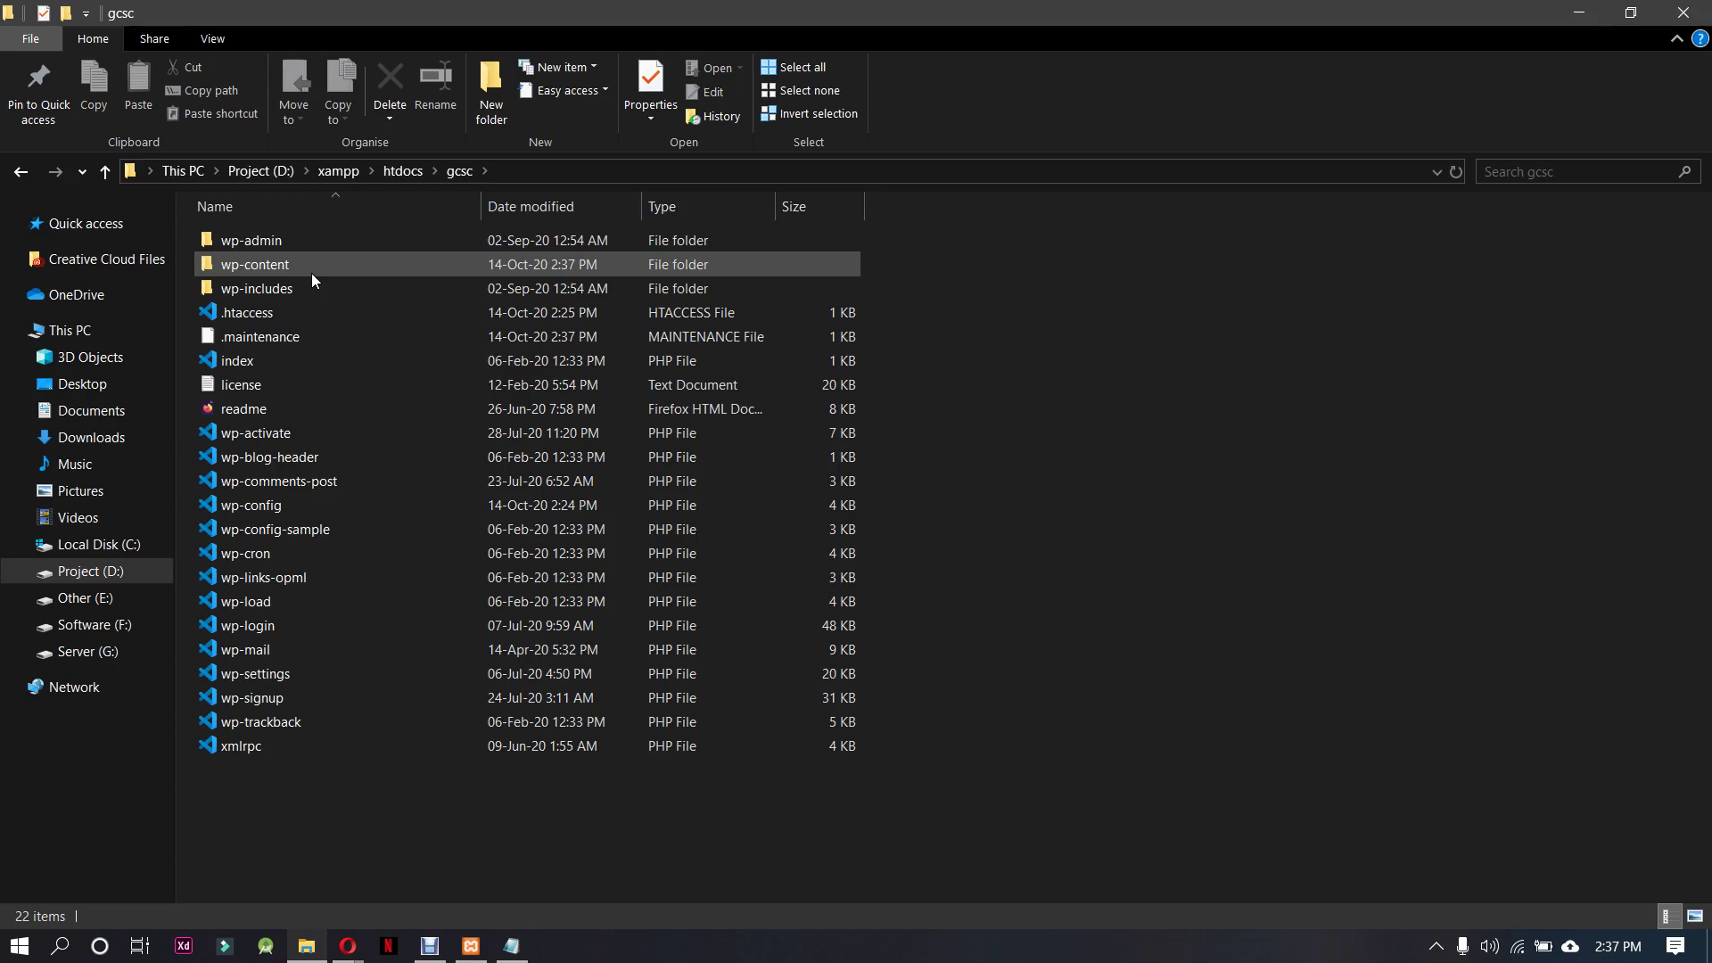
double_click(312, 273)
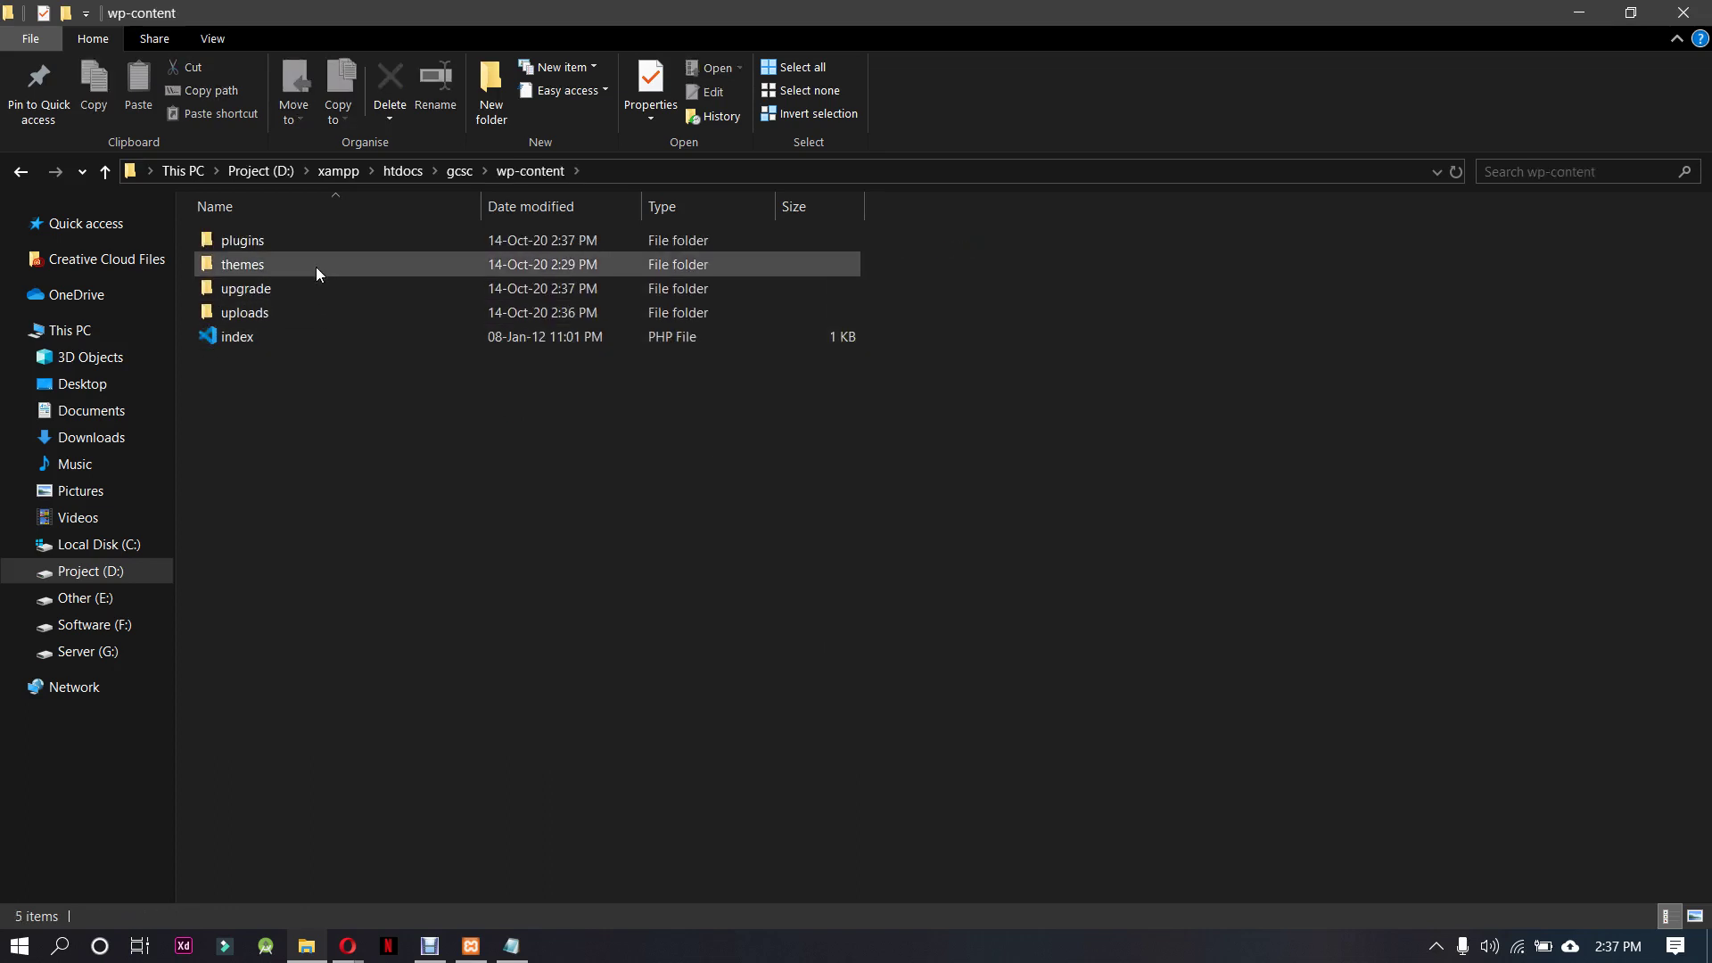
click(309, 243)
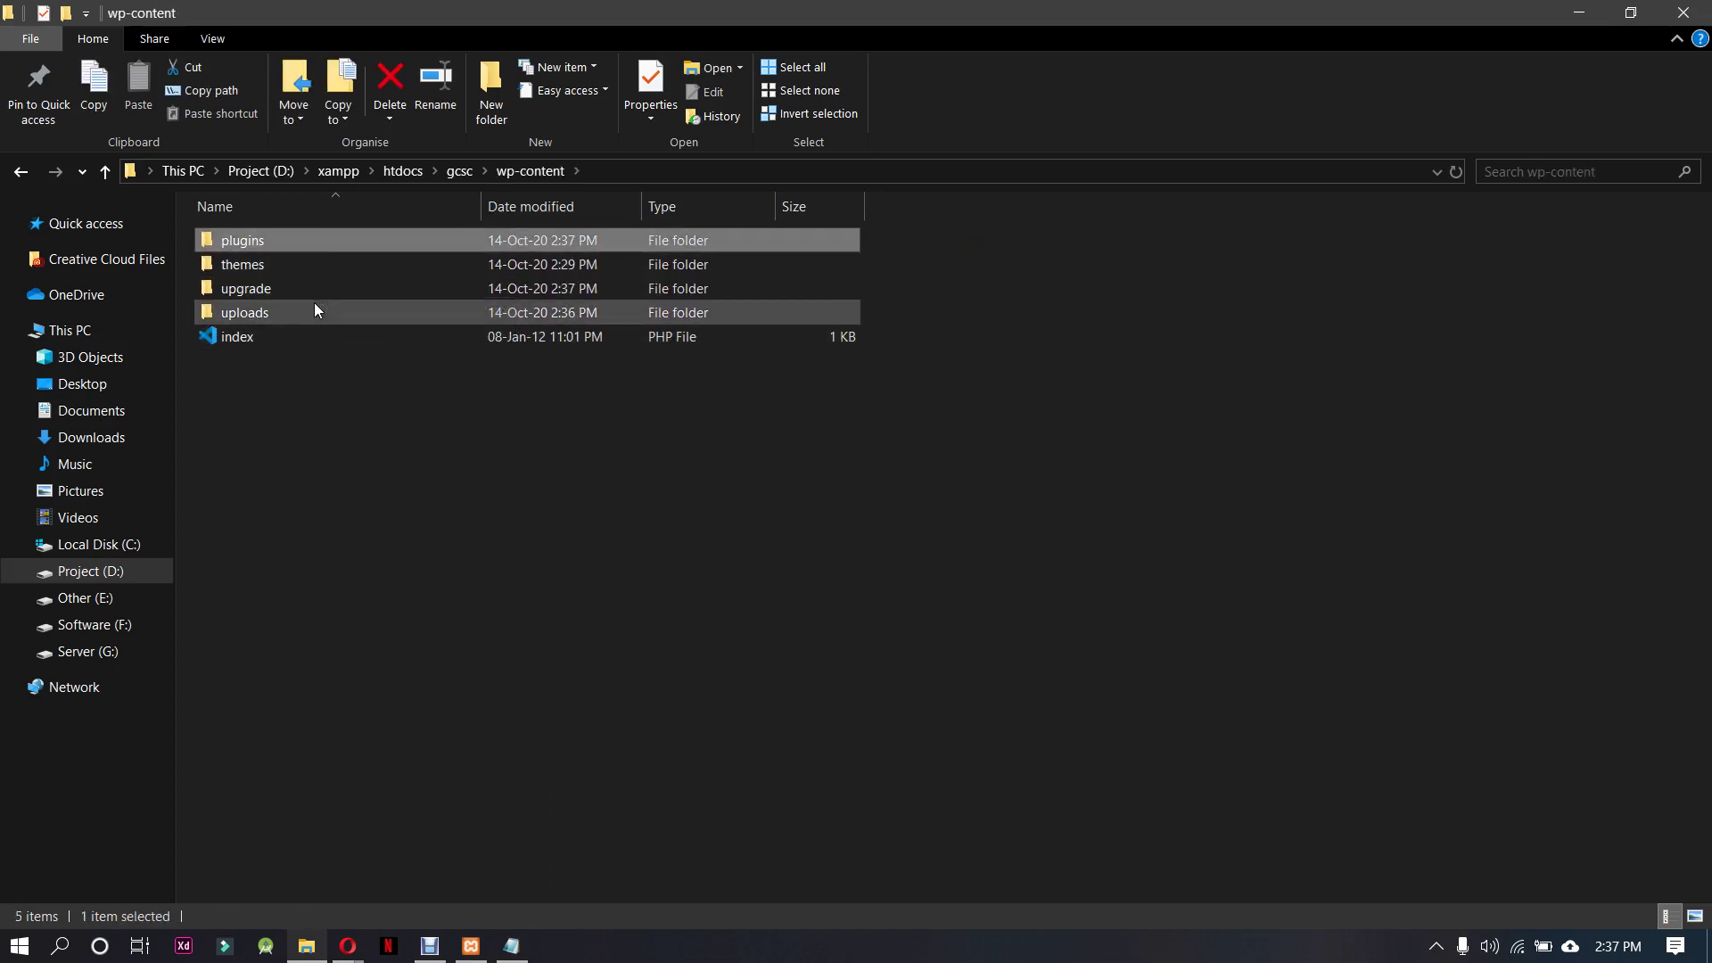
mouse_move(321, 313)
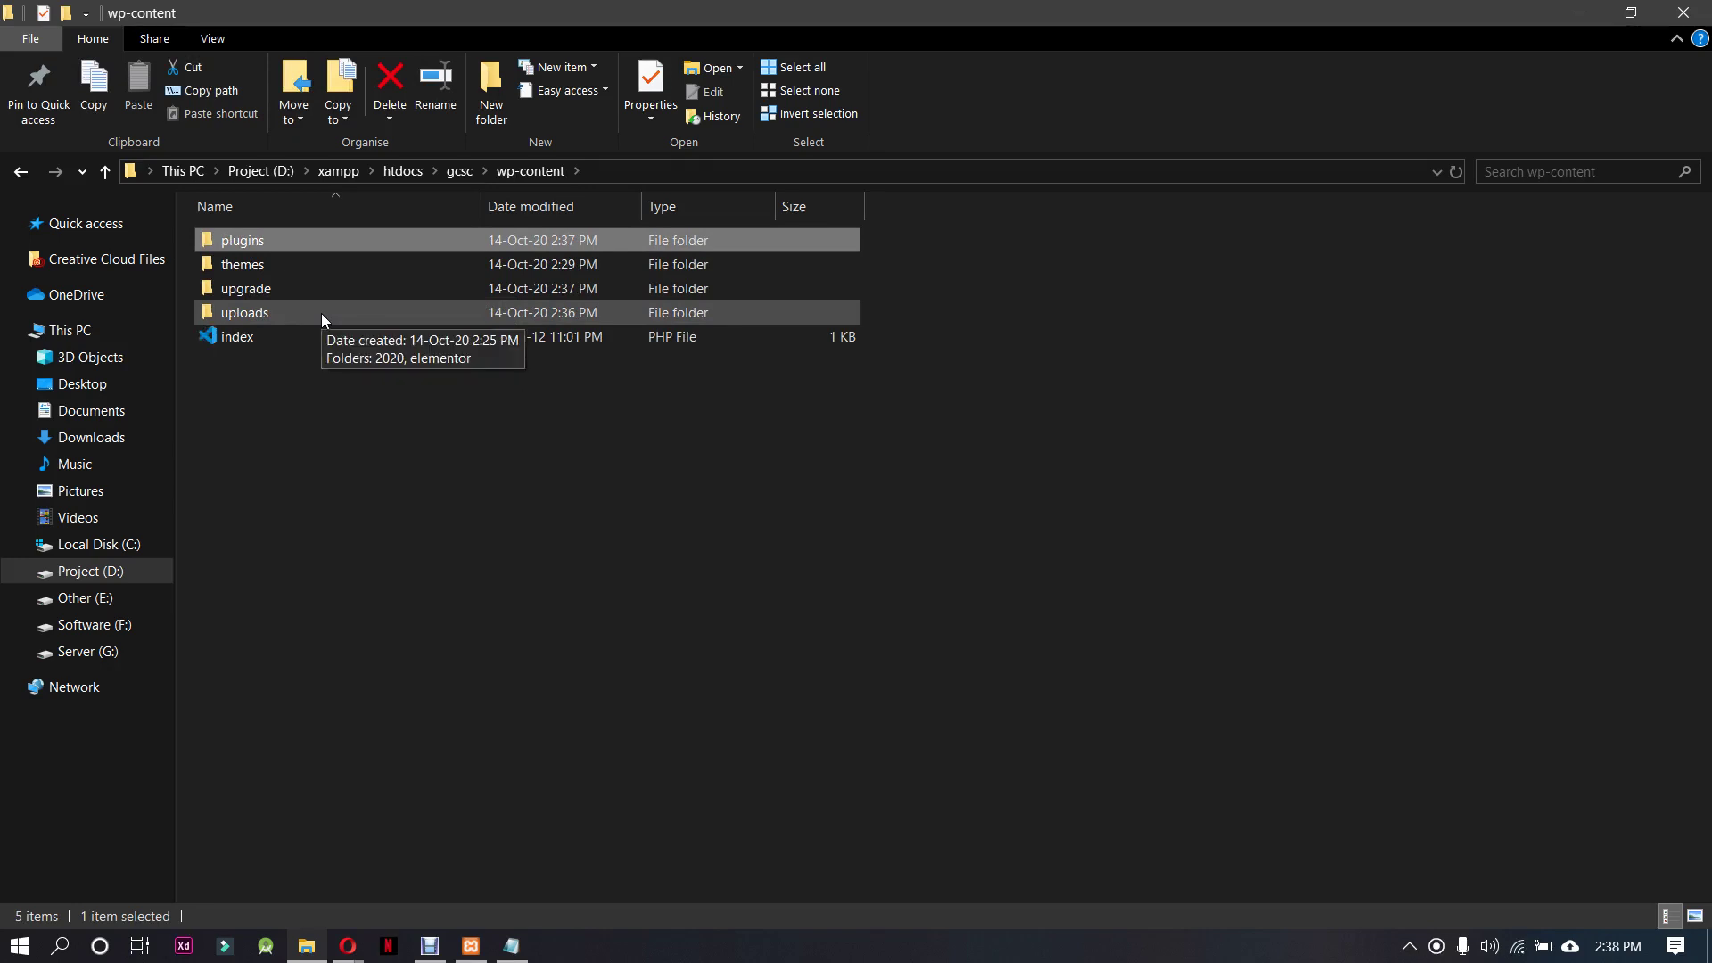
double_click(323, 267)
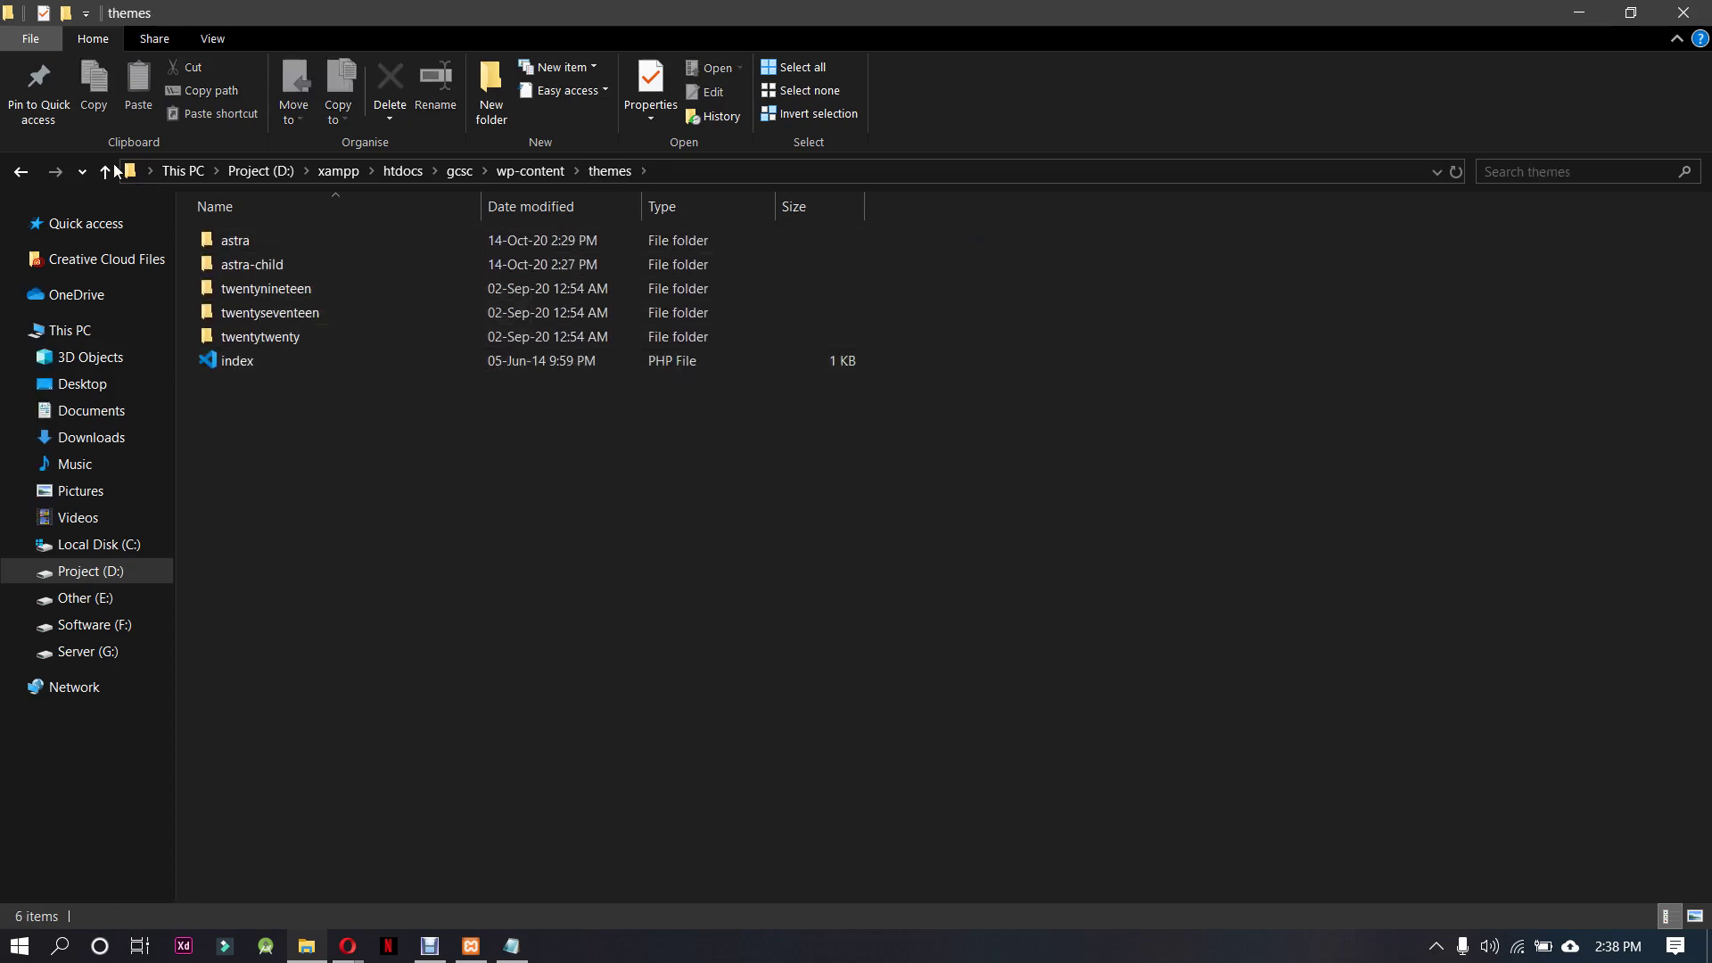
click(20, 172)
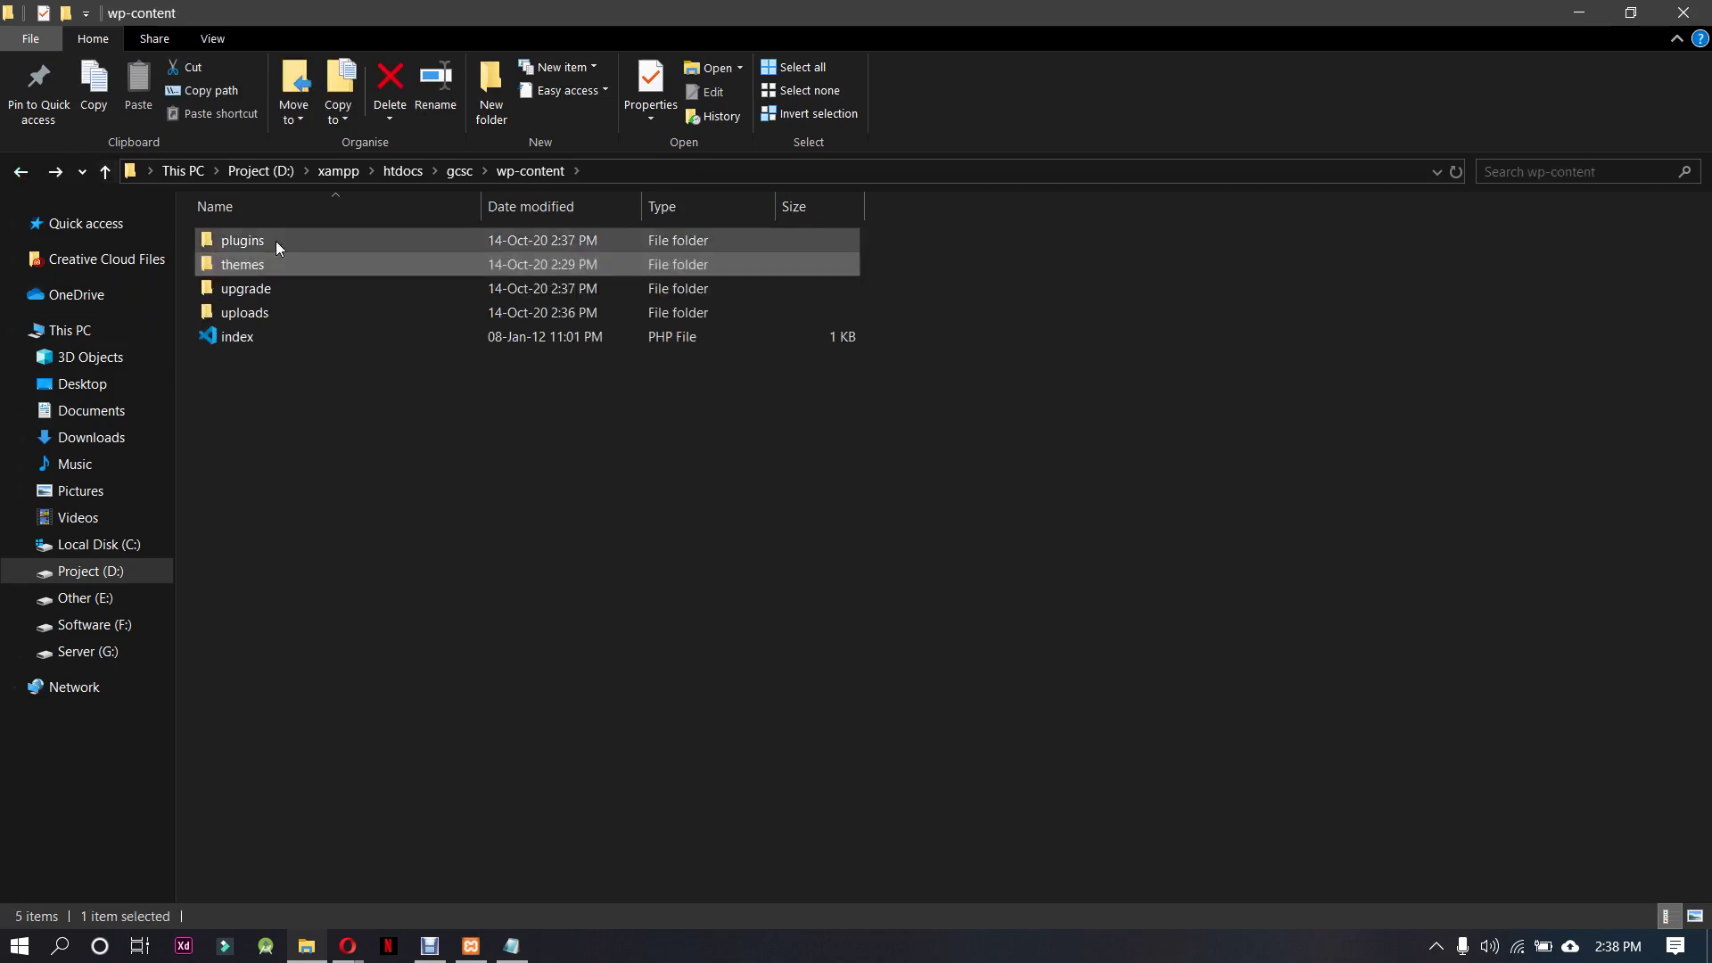
double_click(275, 241)
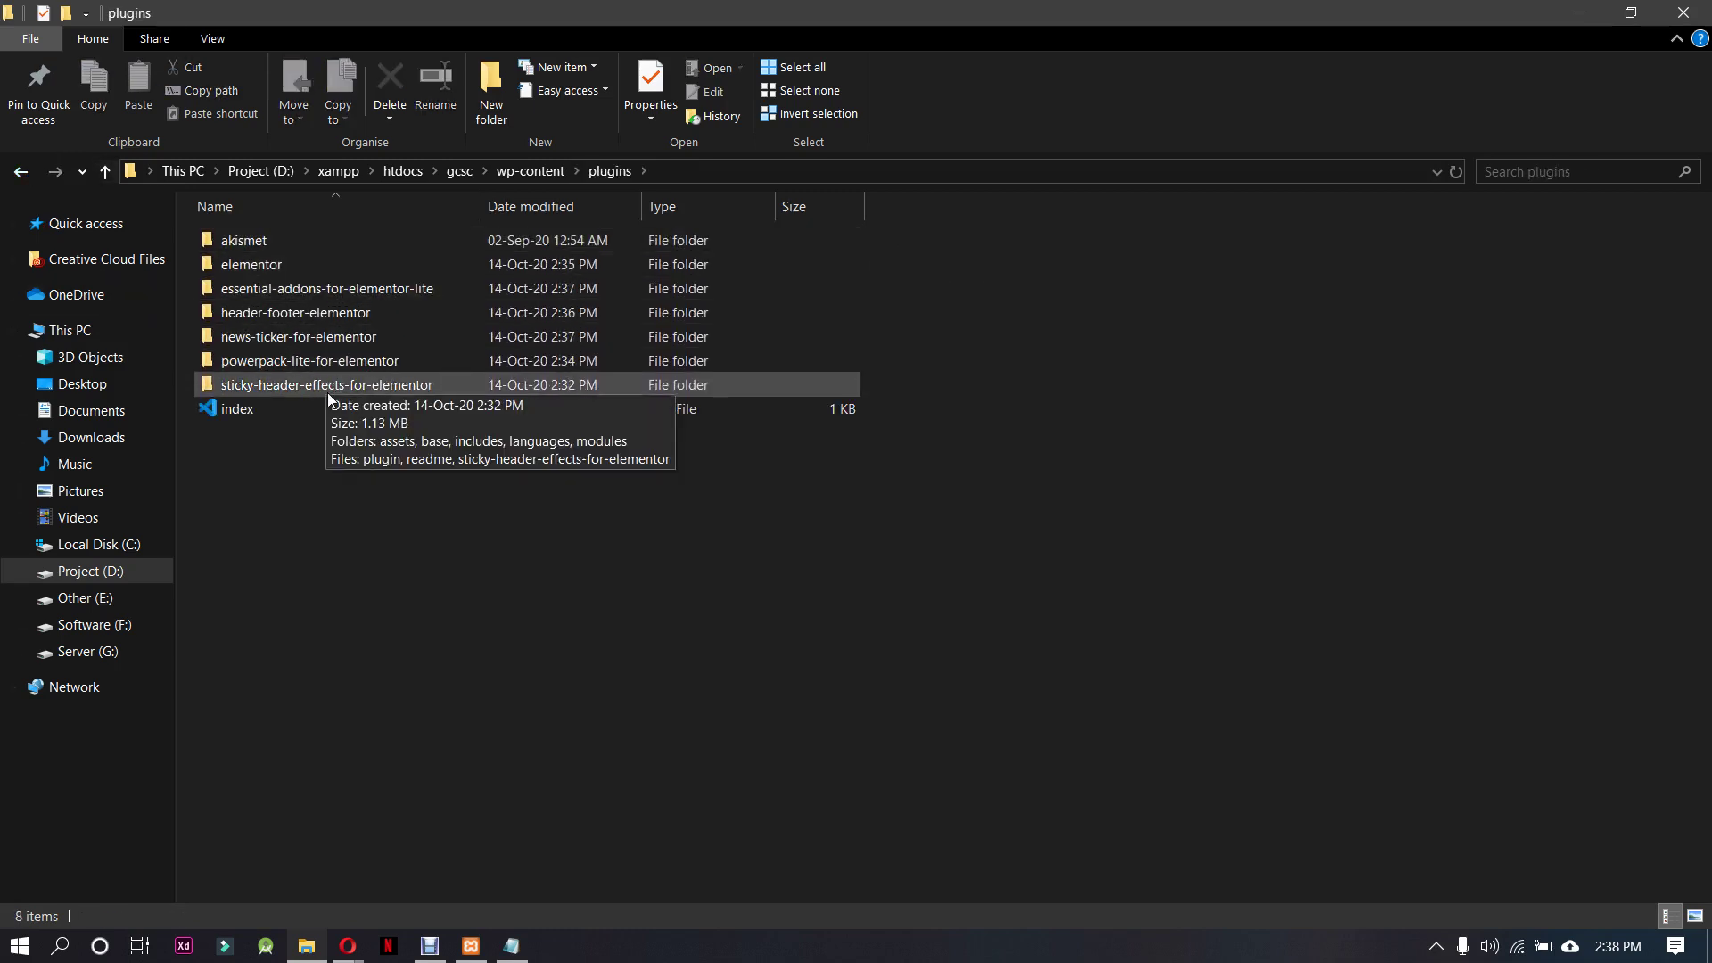
click(21, 171)
click(54, 172)
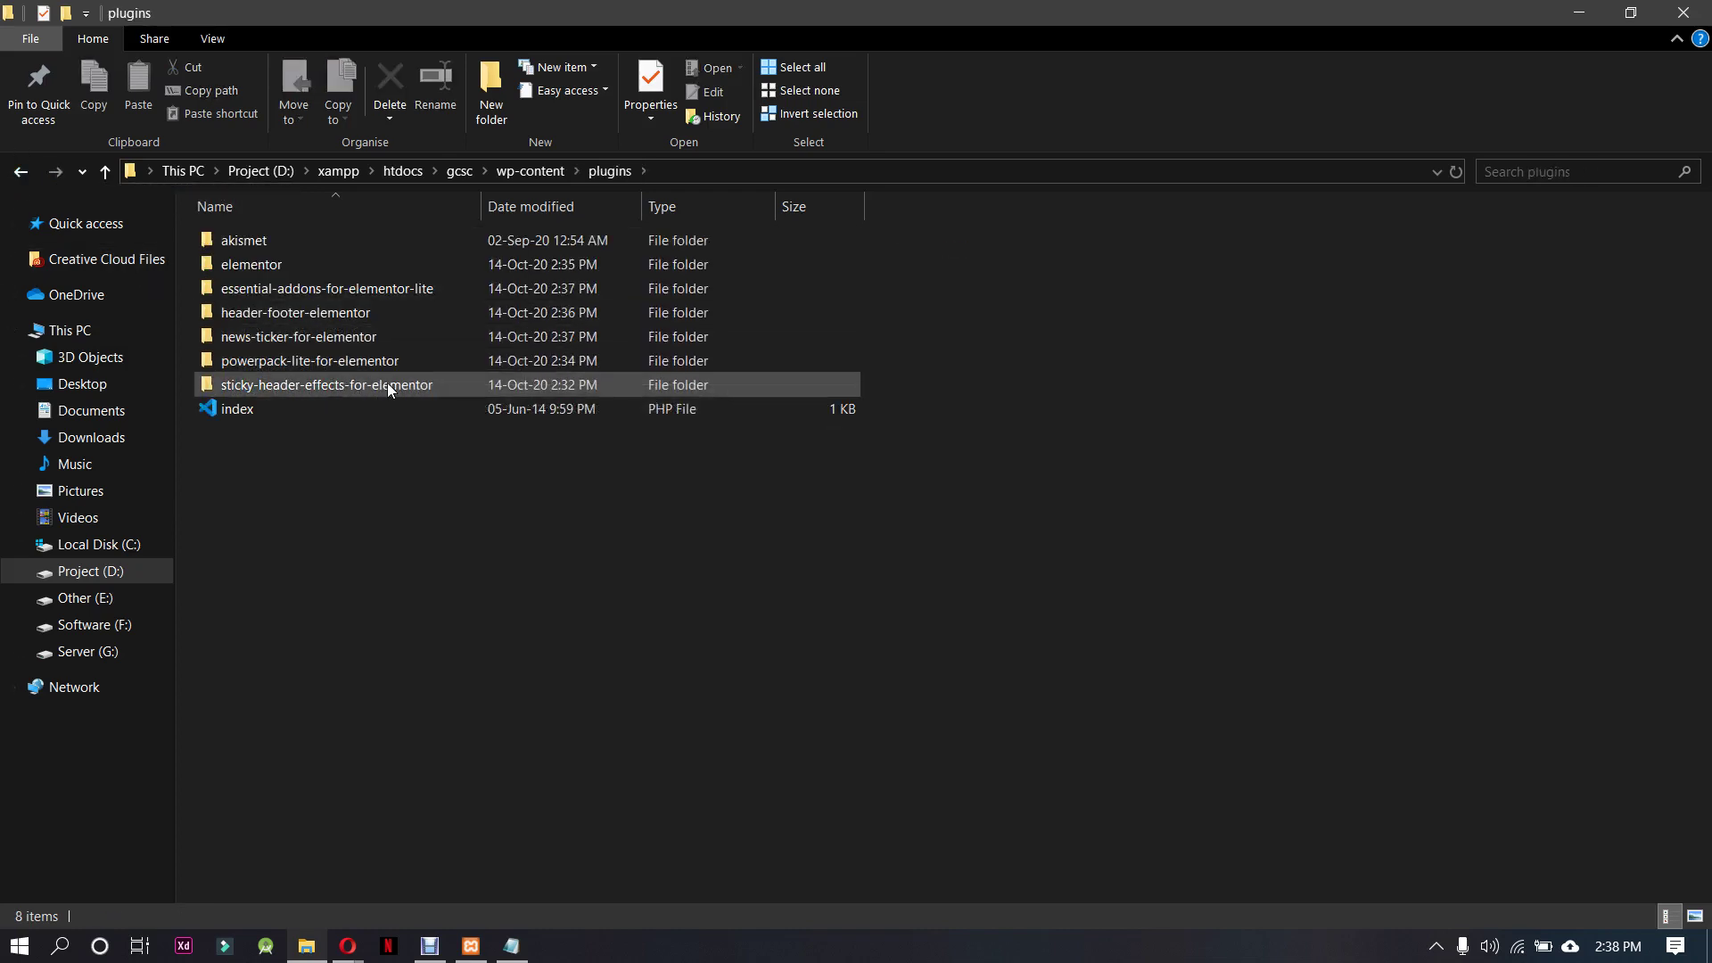
Rename the sticky-header-effects-for-elementor folder, keeping its original name
mouse_move(389, 390)
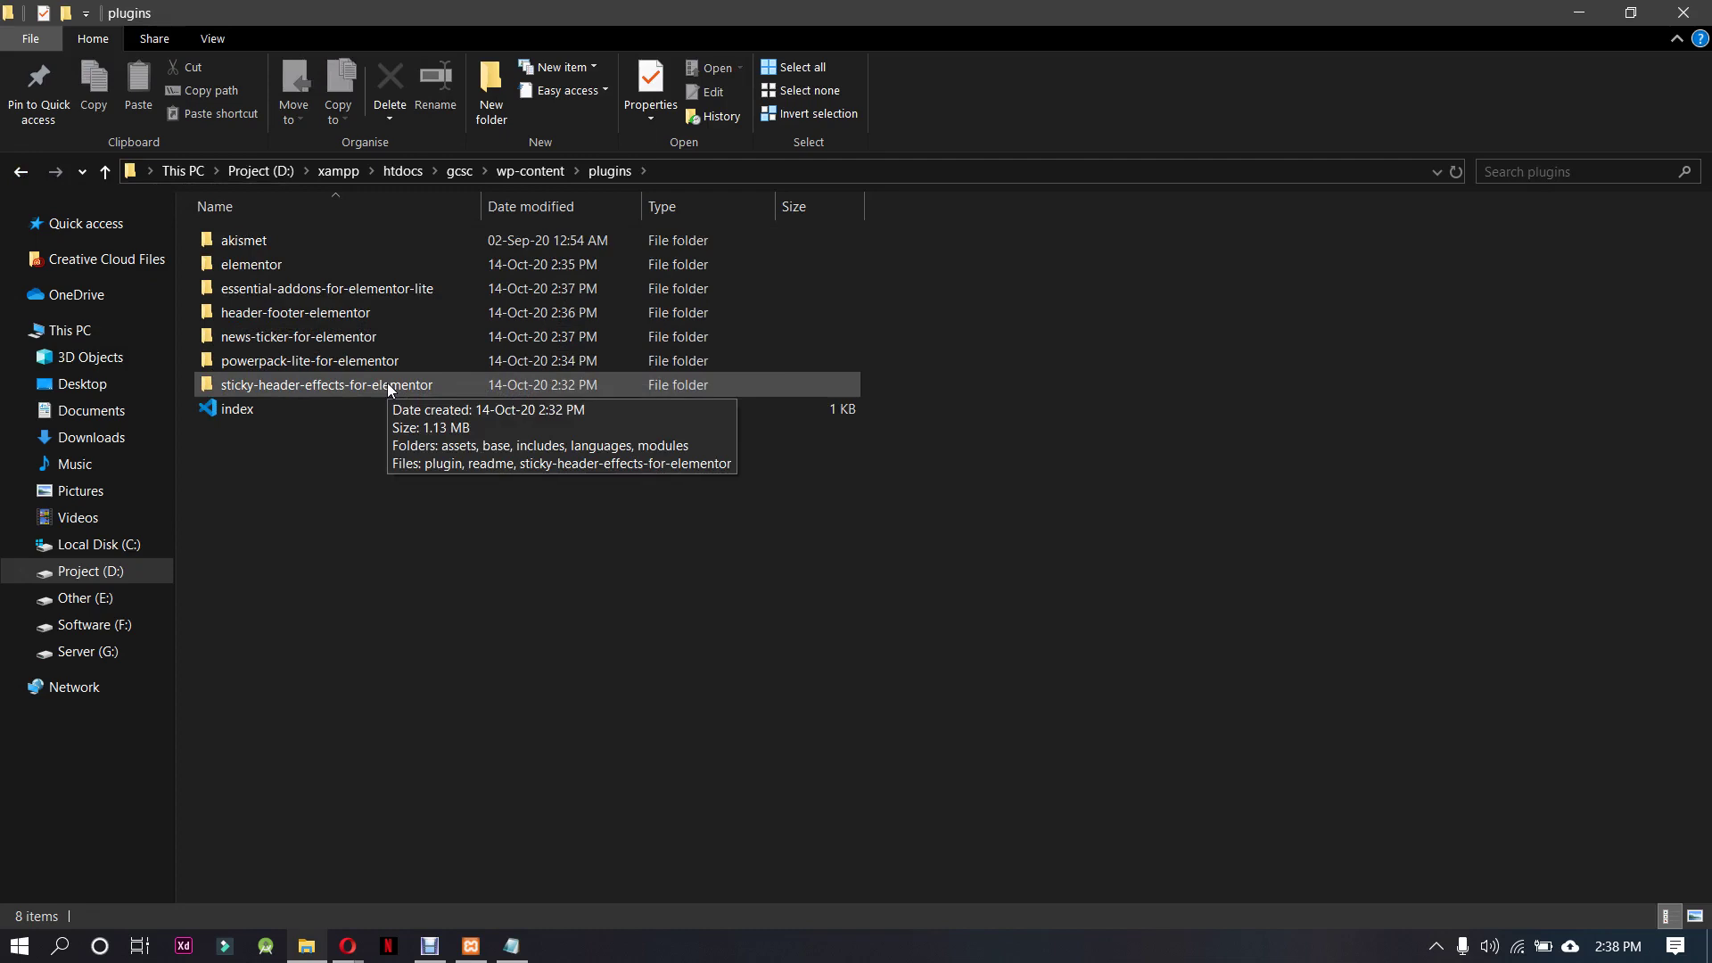
click(389, 386)
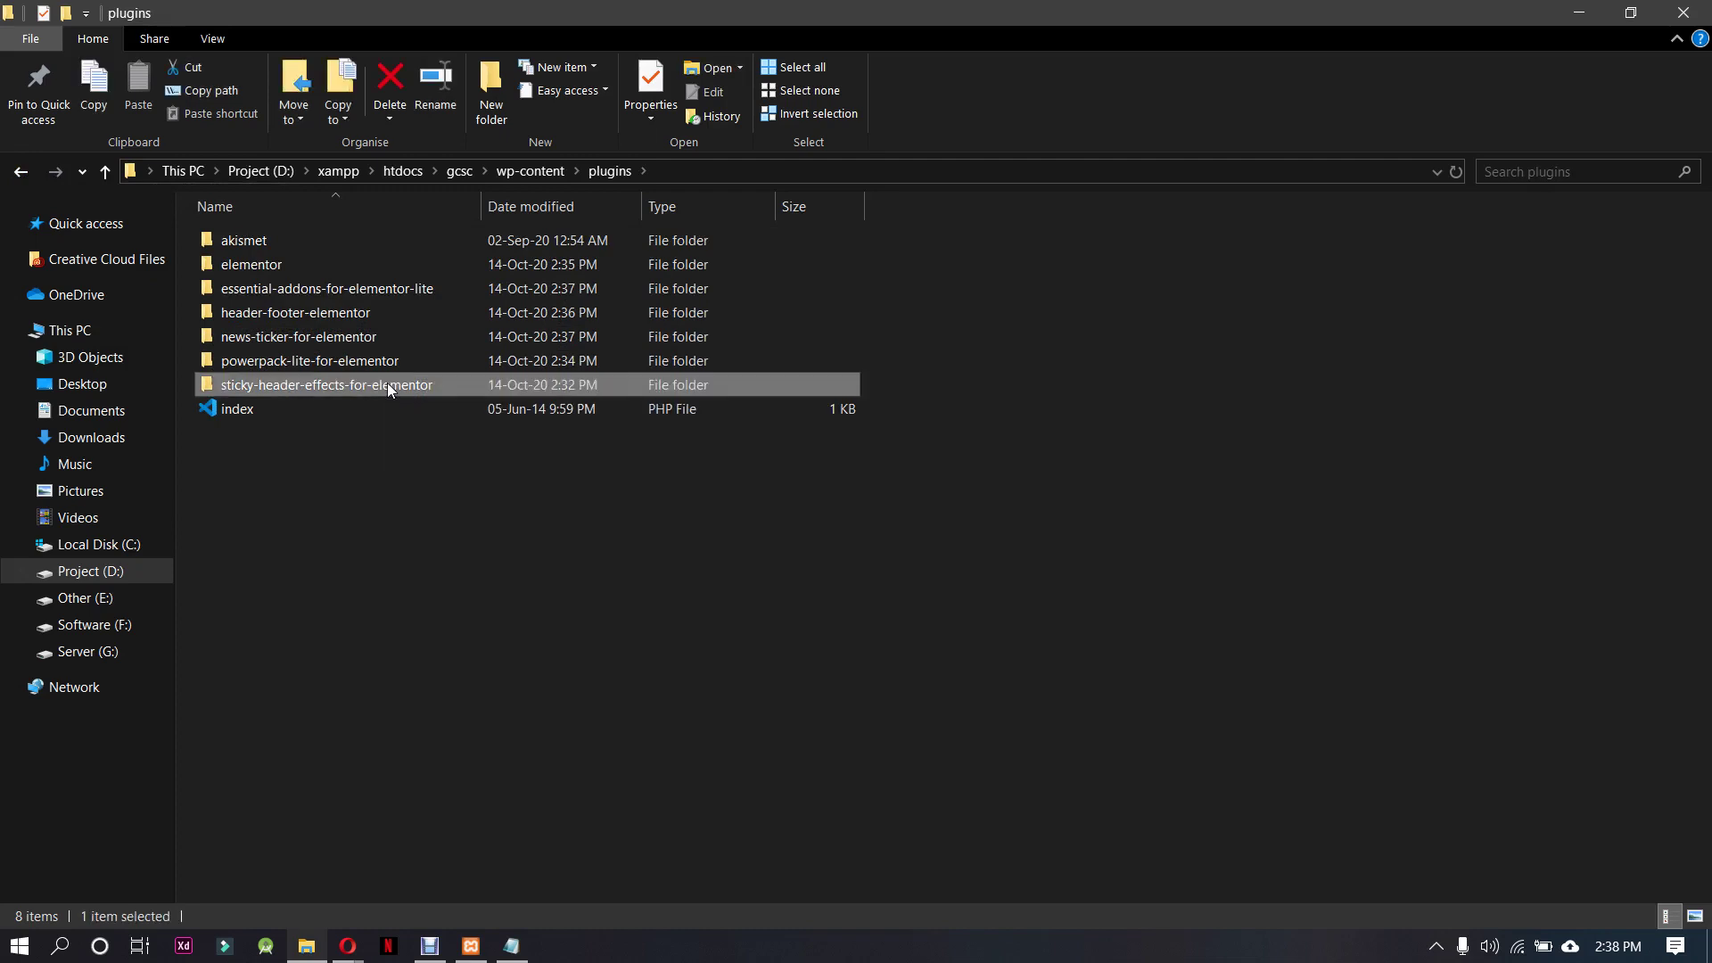
right_click(387, 383)
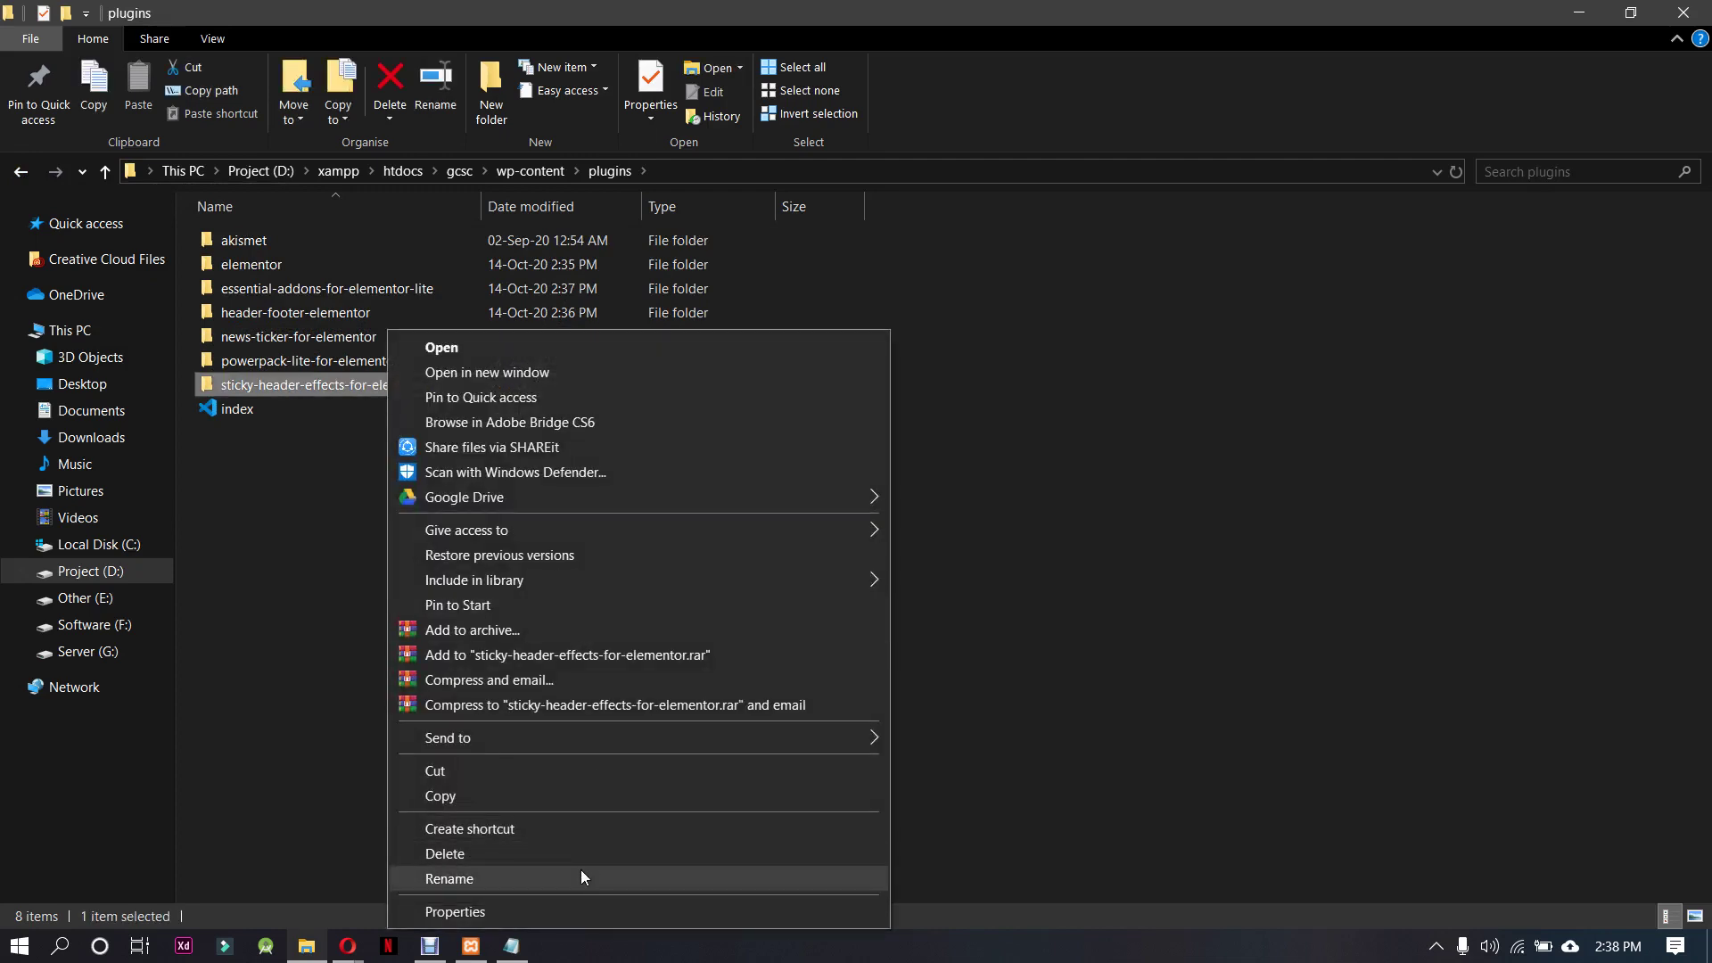
click(581, 872)
key(End)
text(---)
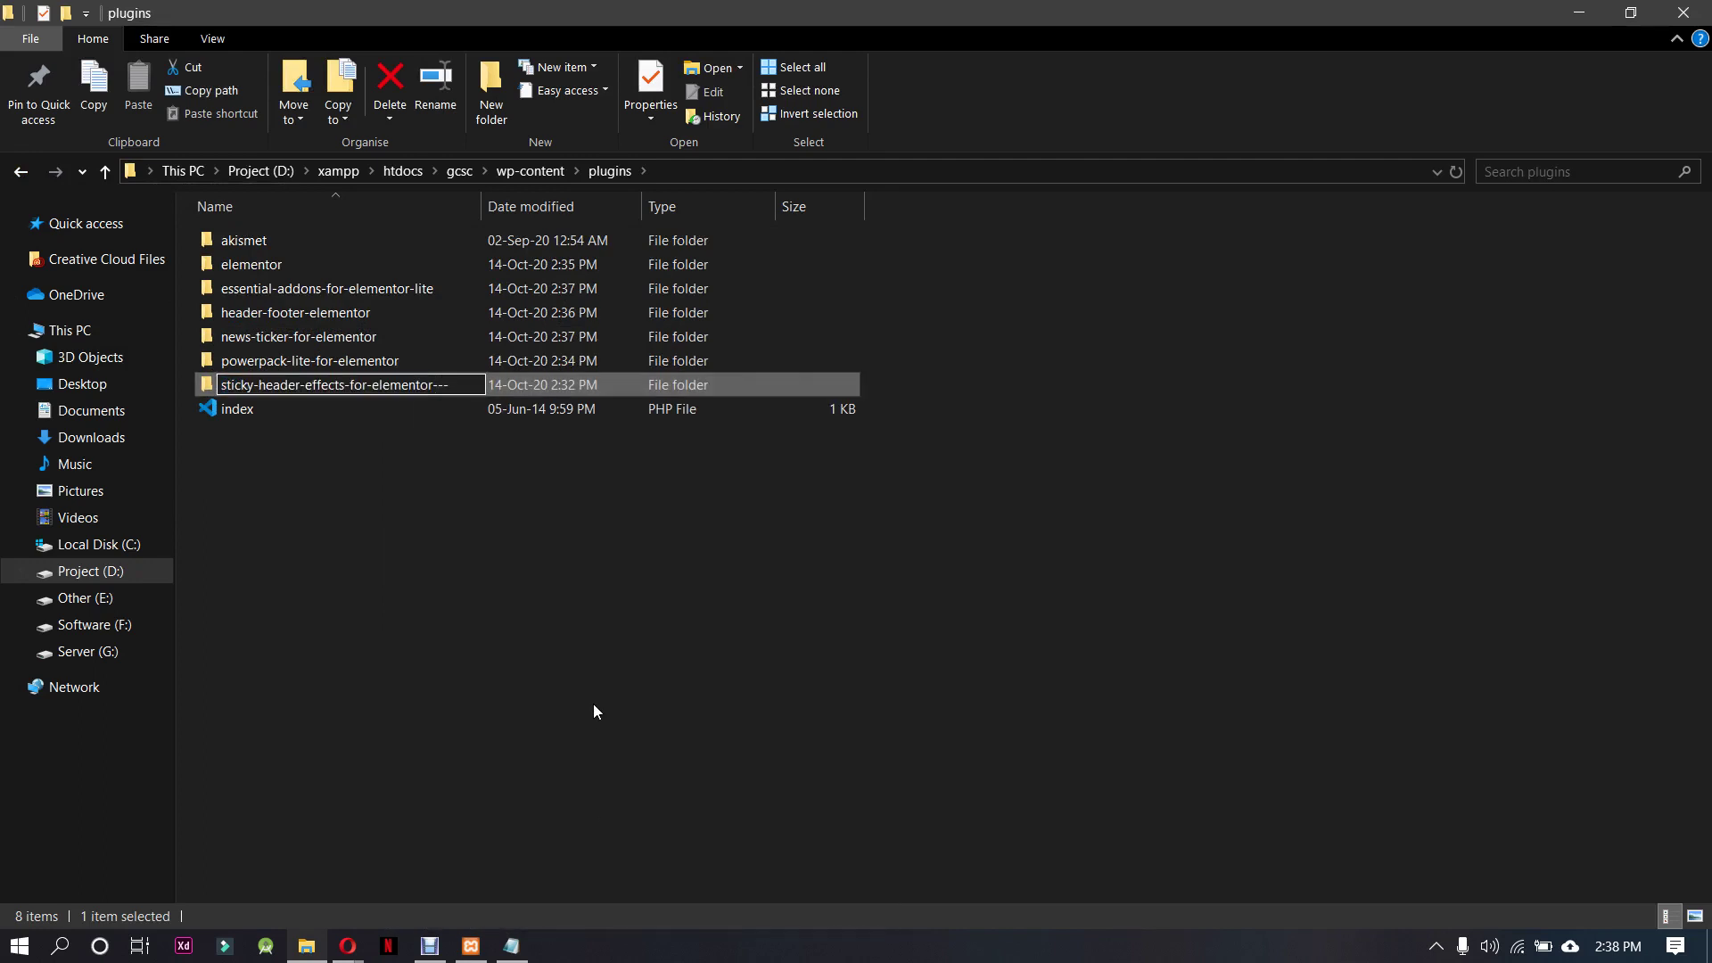
key(BackSpace)
key(BackSpace)
key(BackSpace)
key(Return)
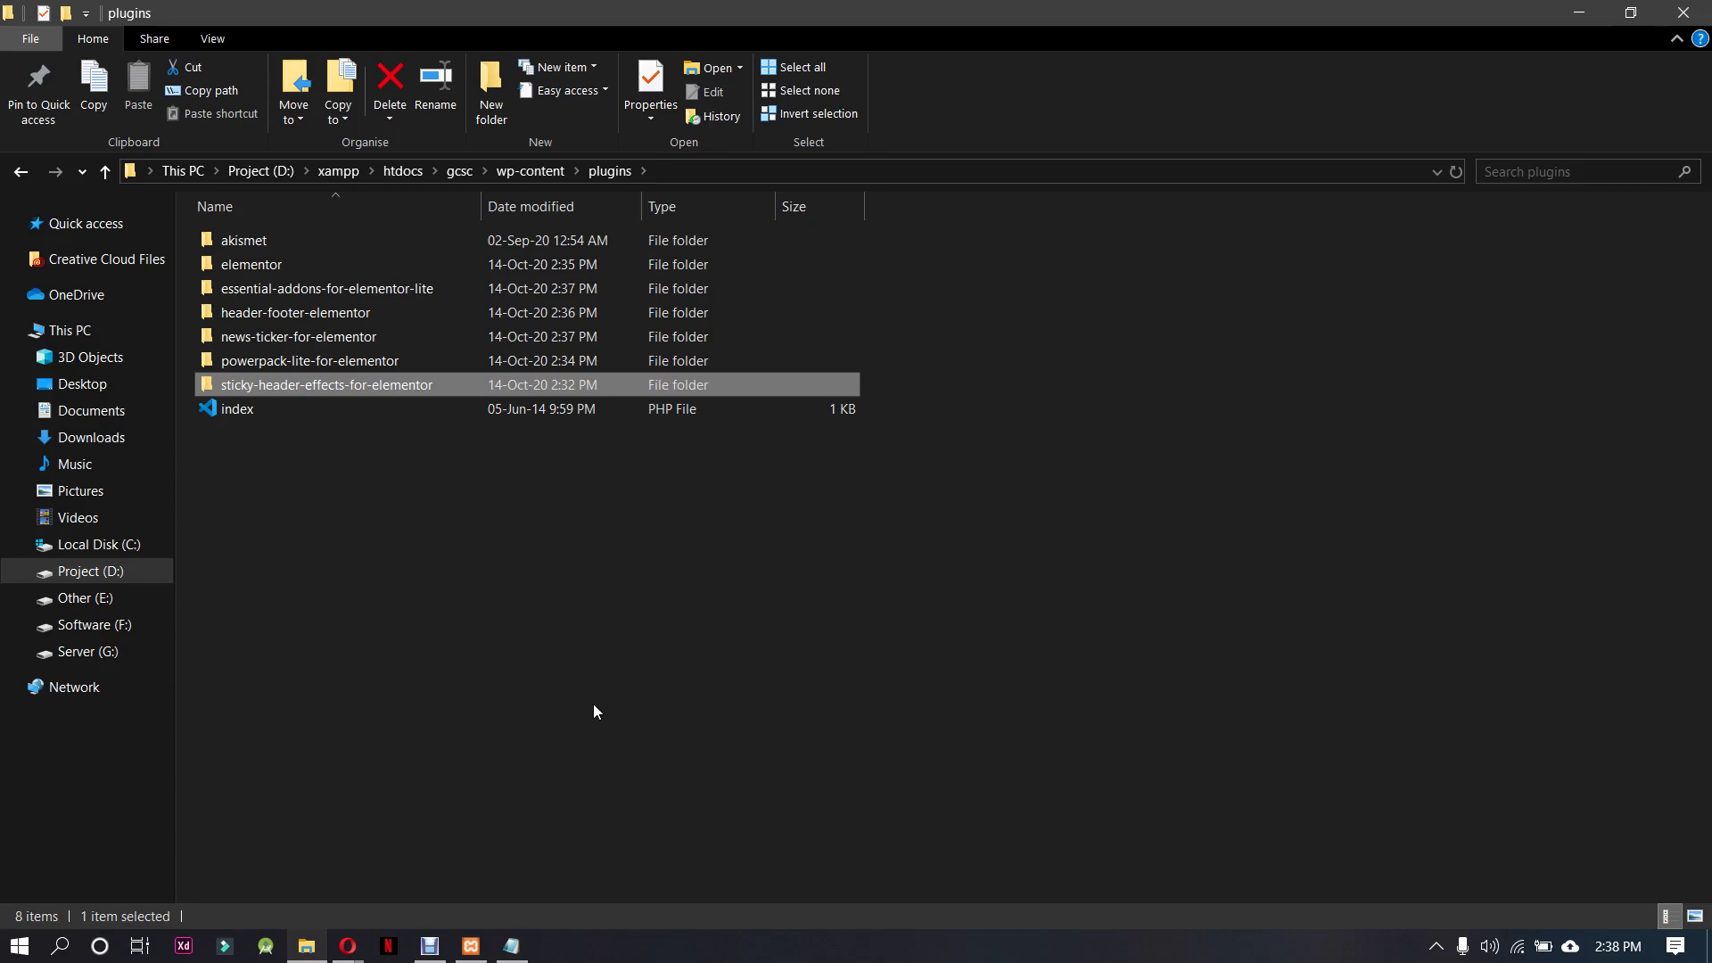
Reload Installed Plugins in Opera and restart the PowerPack Lite for Elementor update
mouse_move(348, 945)
click(267, 848)
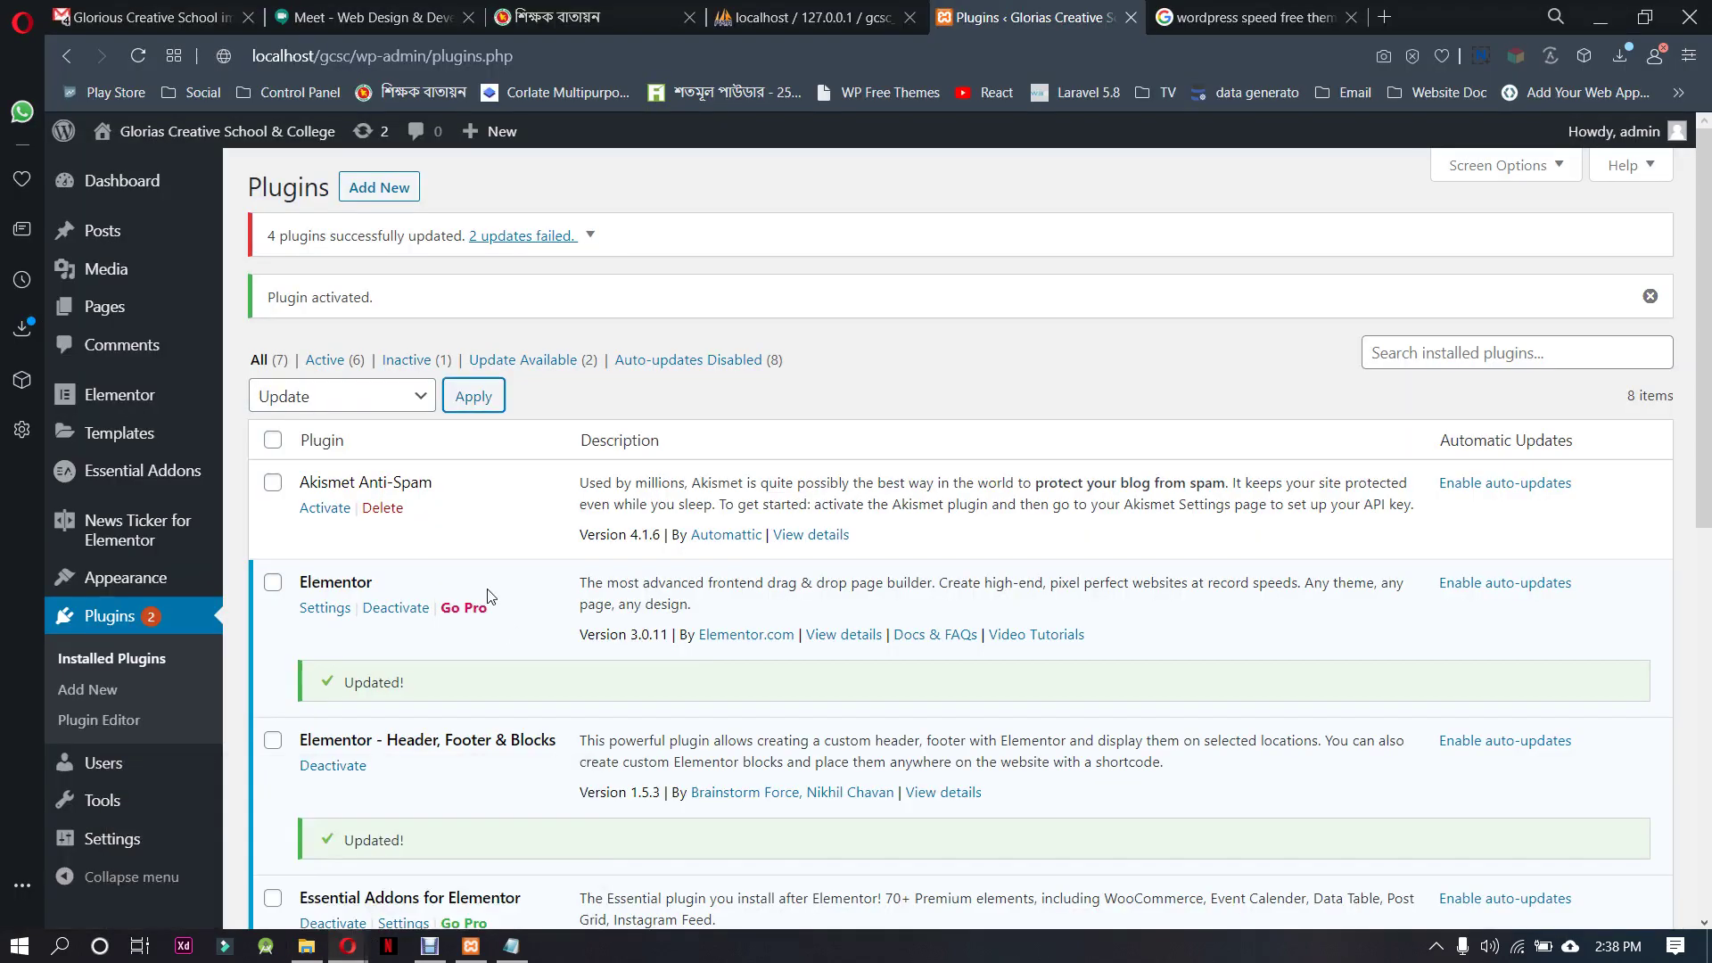
scroll(482, 692, down, 9)
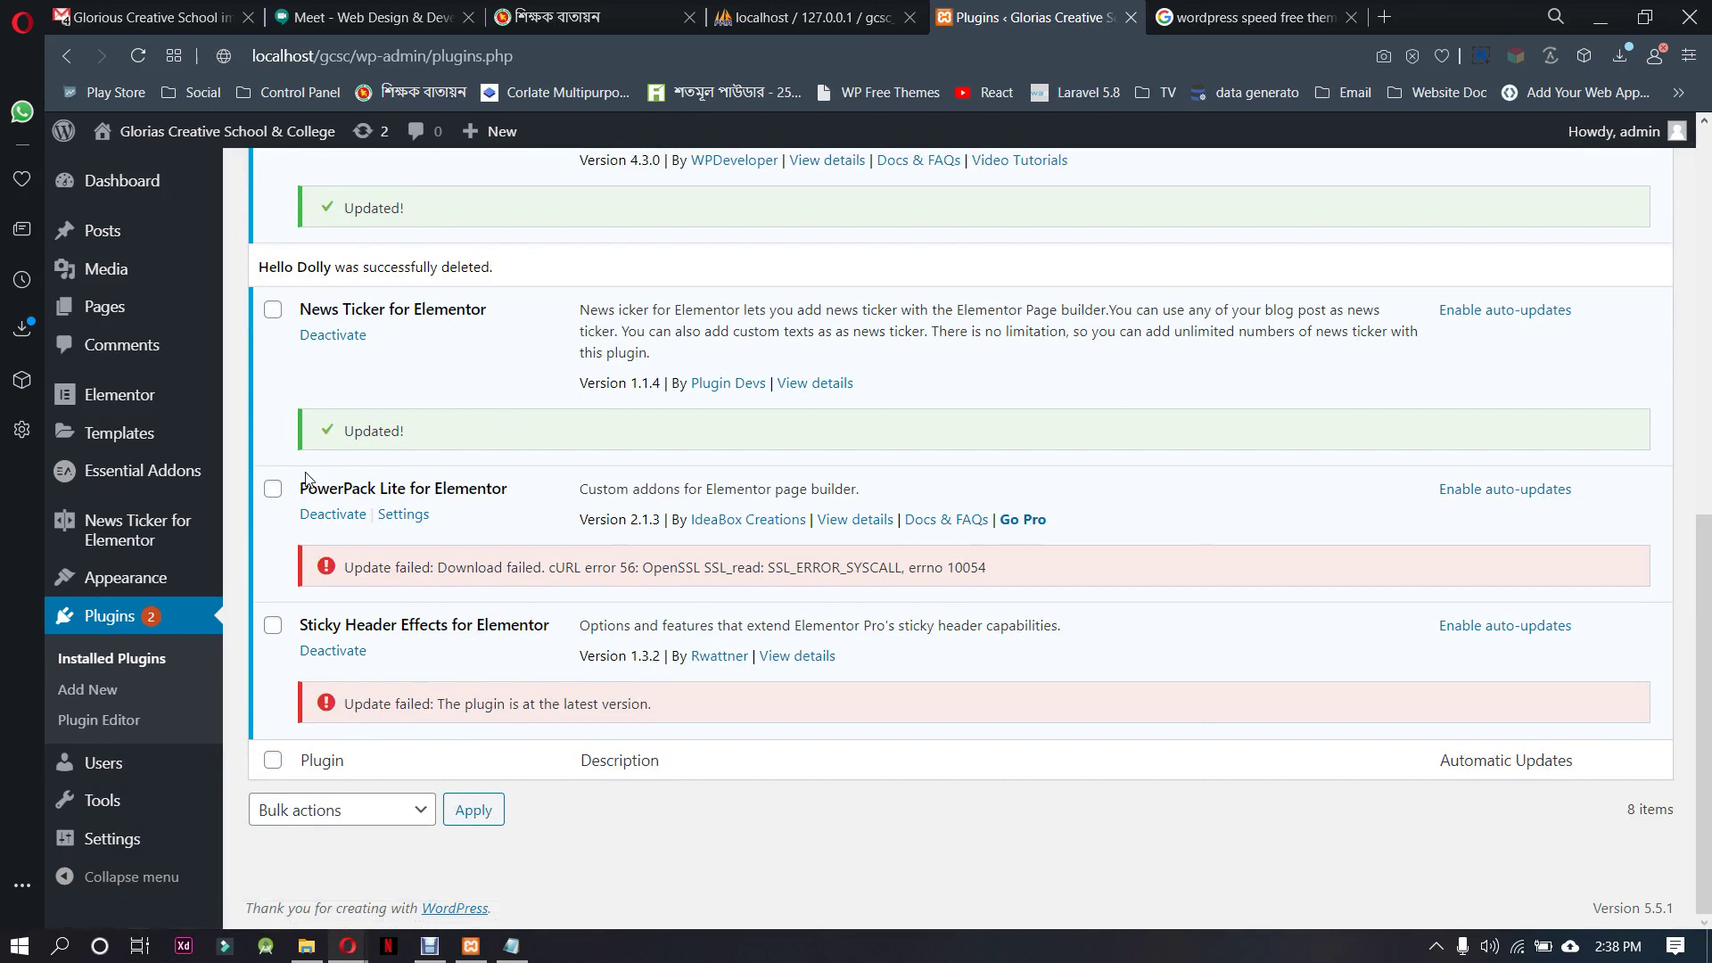
click(105, 658)
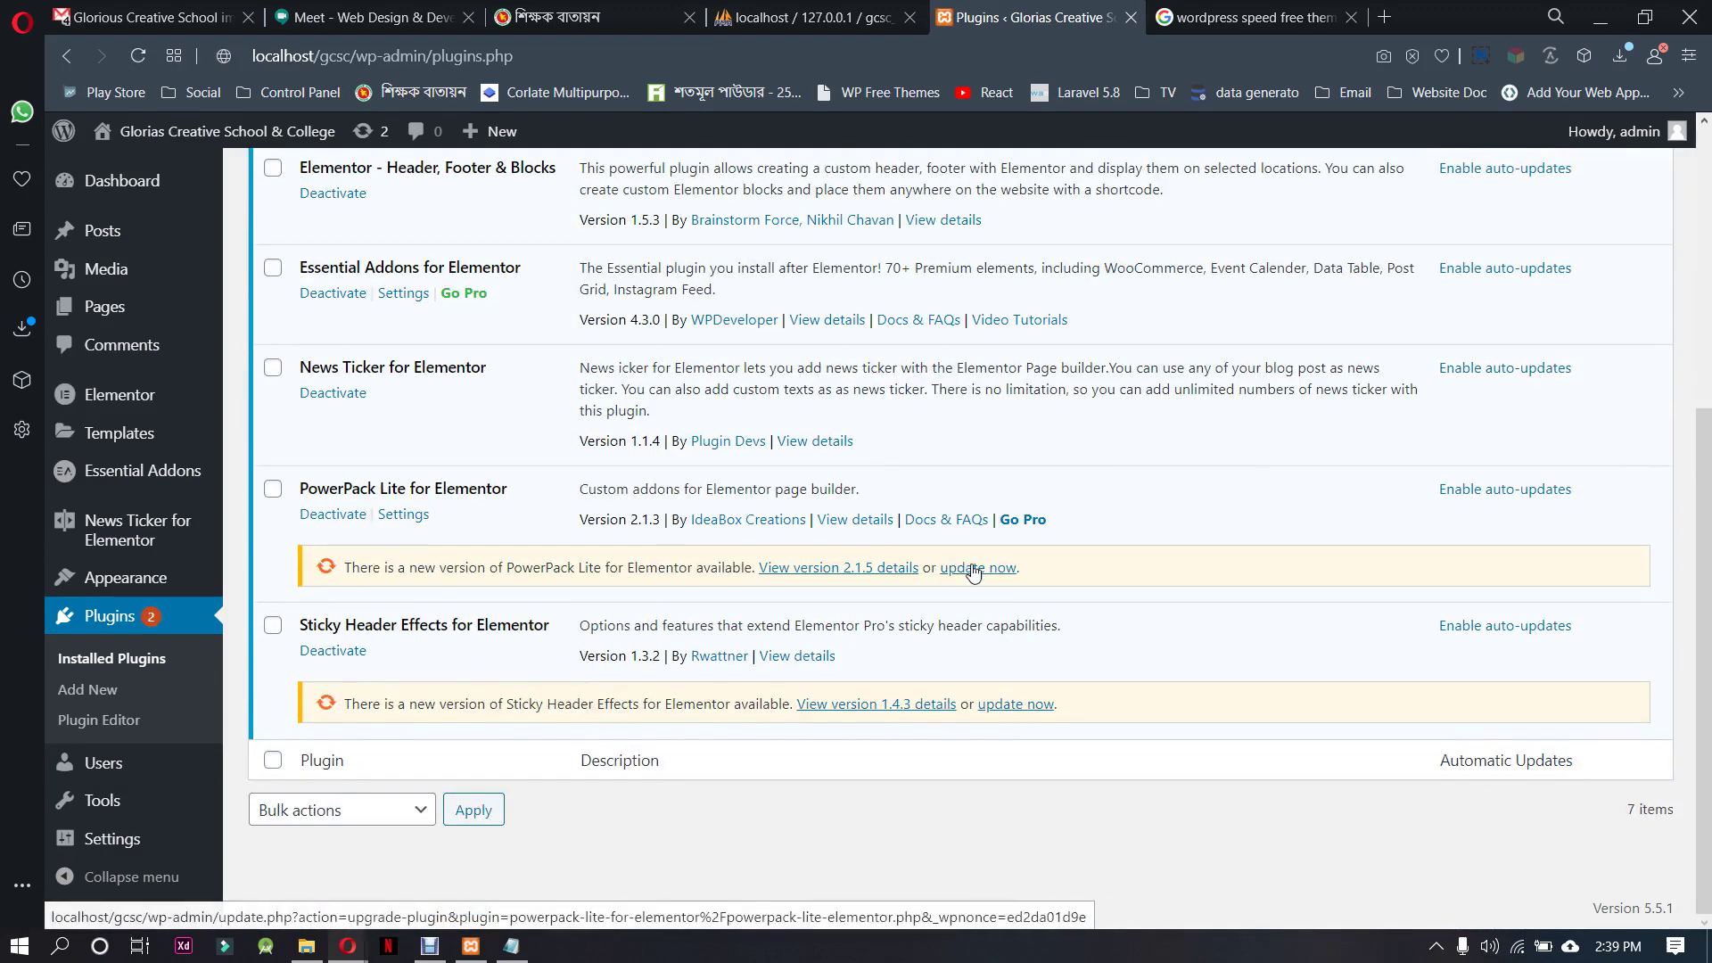
click(978, 568)
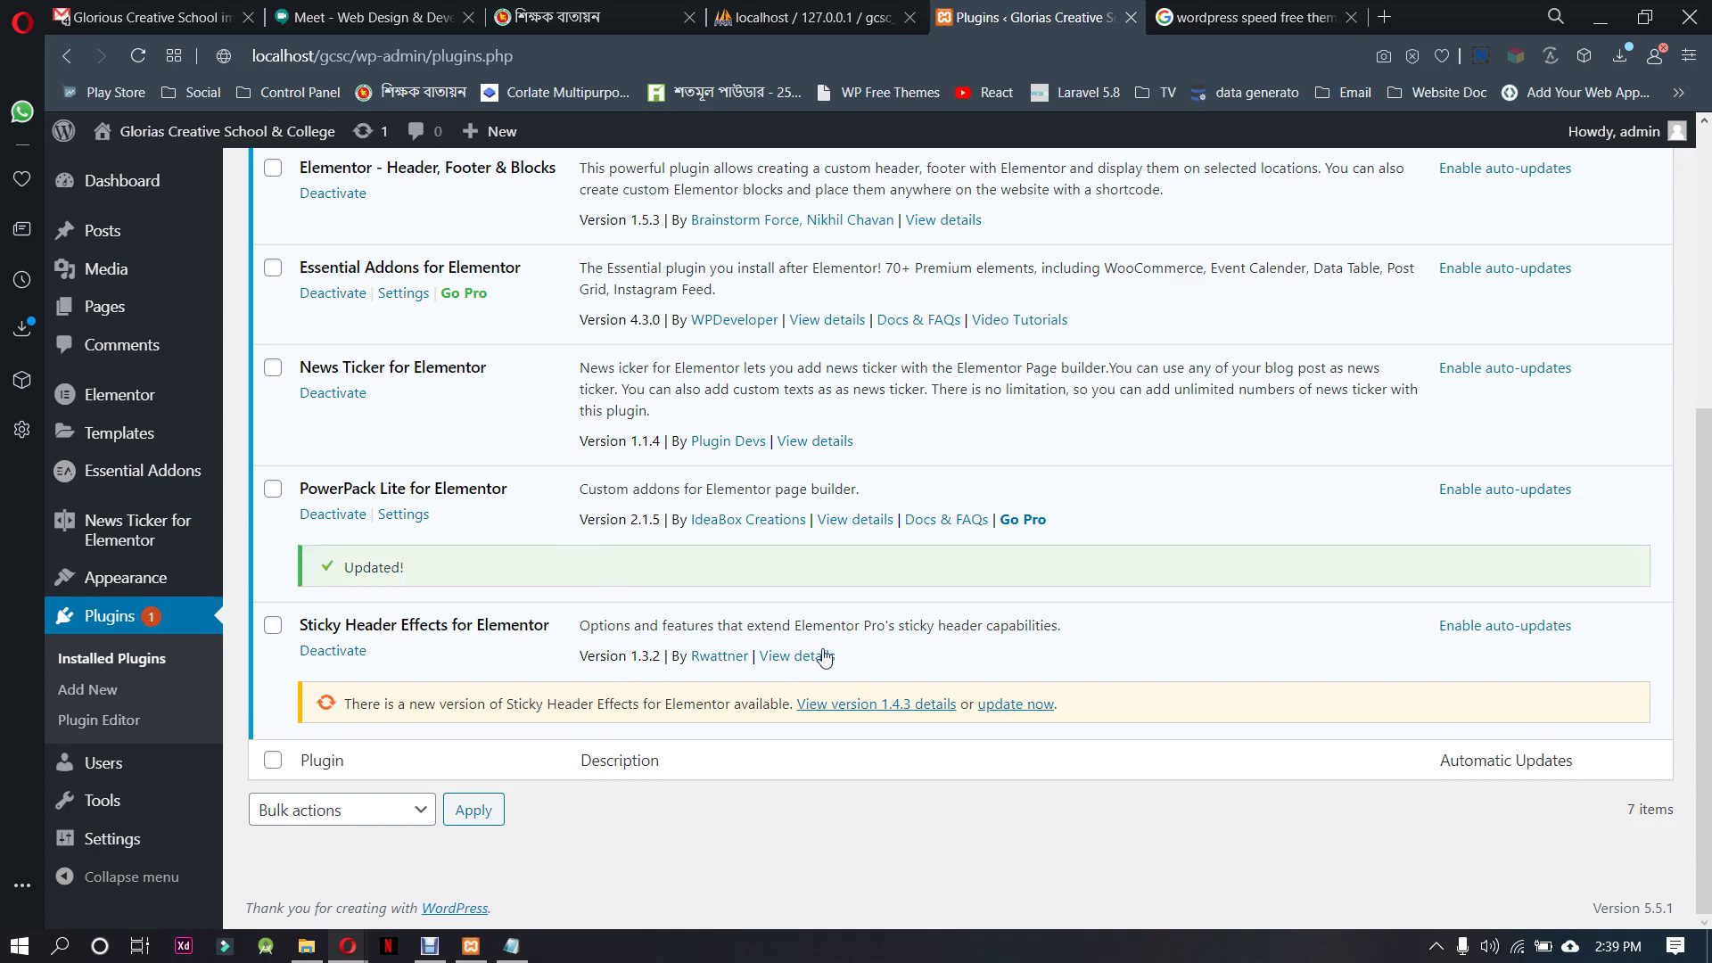
Update Sticky Header Effects for Elementor to version 1.4.3
click(1016, 704)
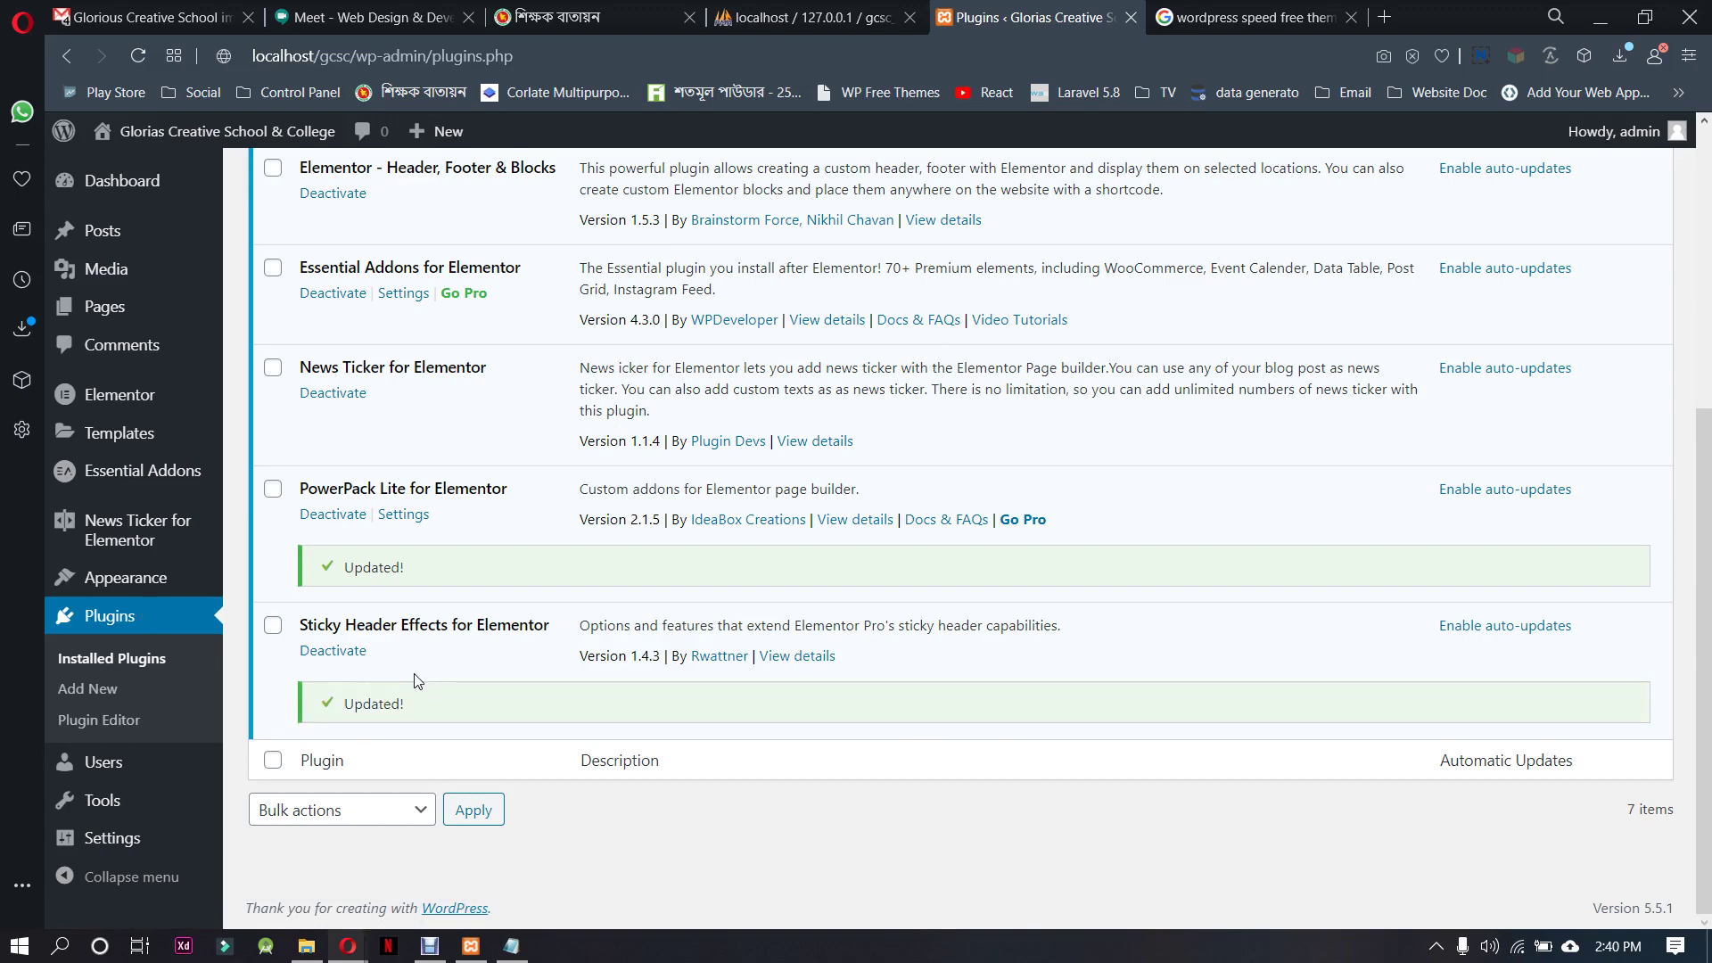
scroll(413, 677, up, 5)
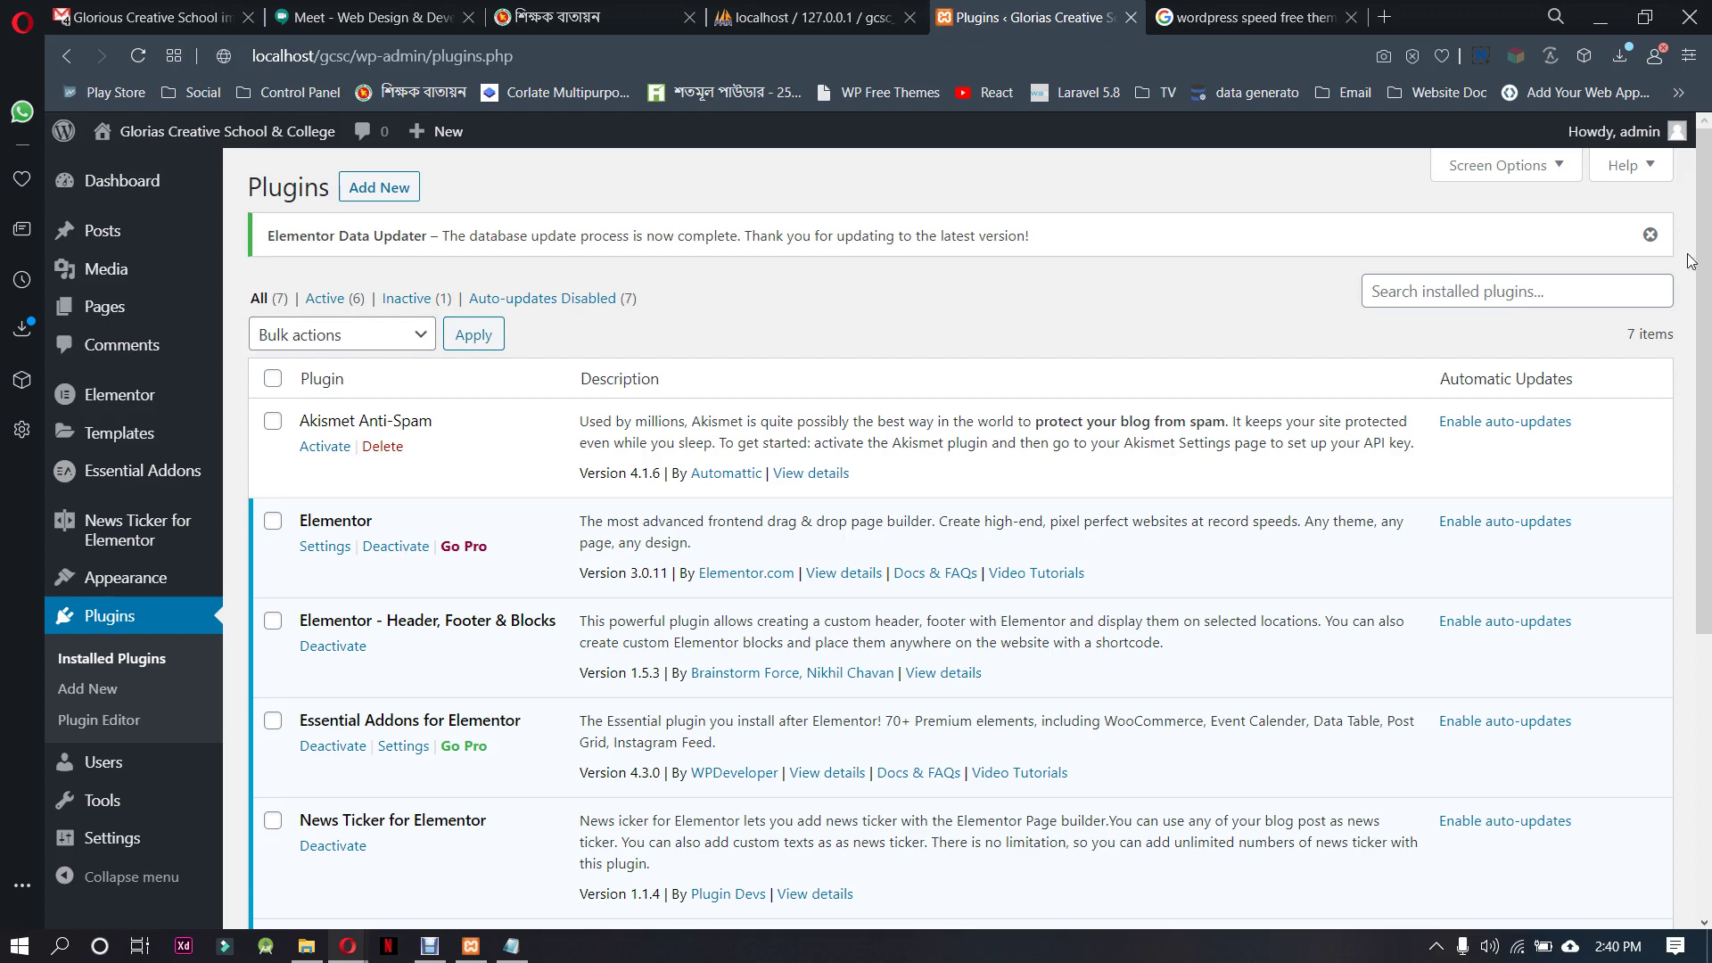
Dismiss the Elementor notice and bulk-enable auto-updates on all seven installed plugins
click(1650, 236)
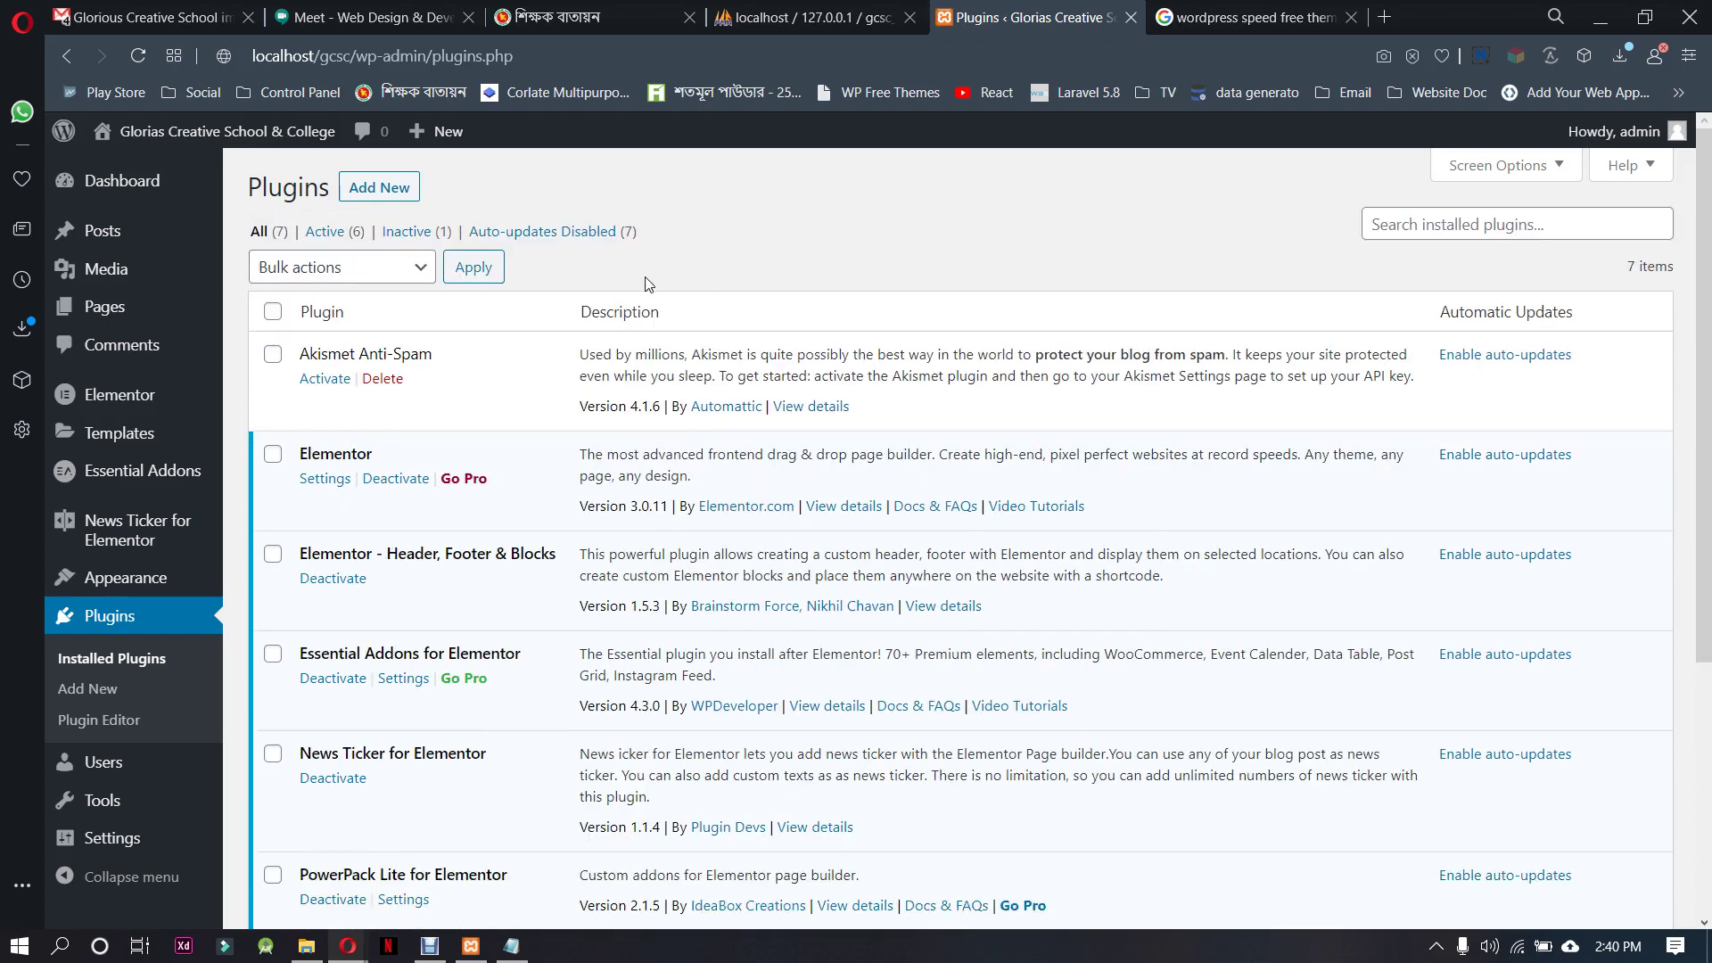
click(393, 272)
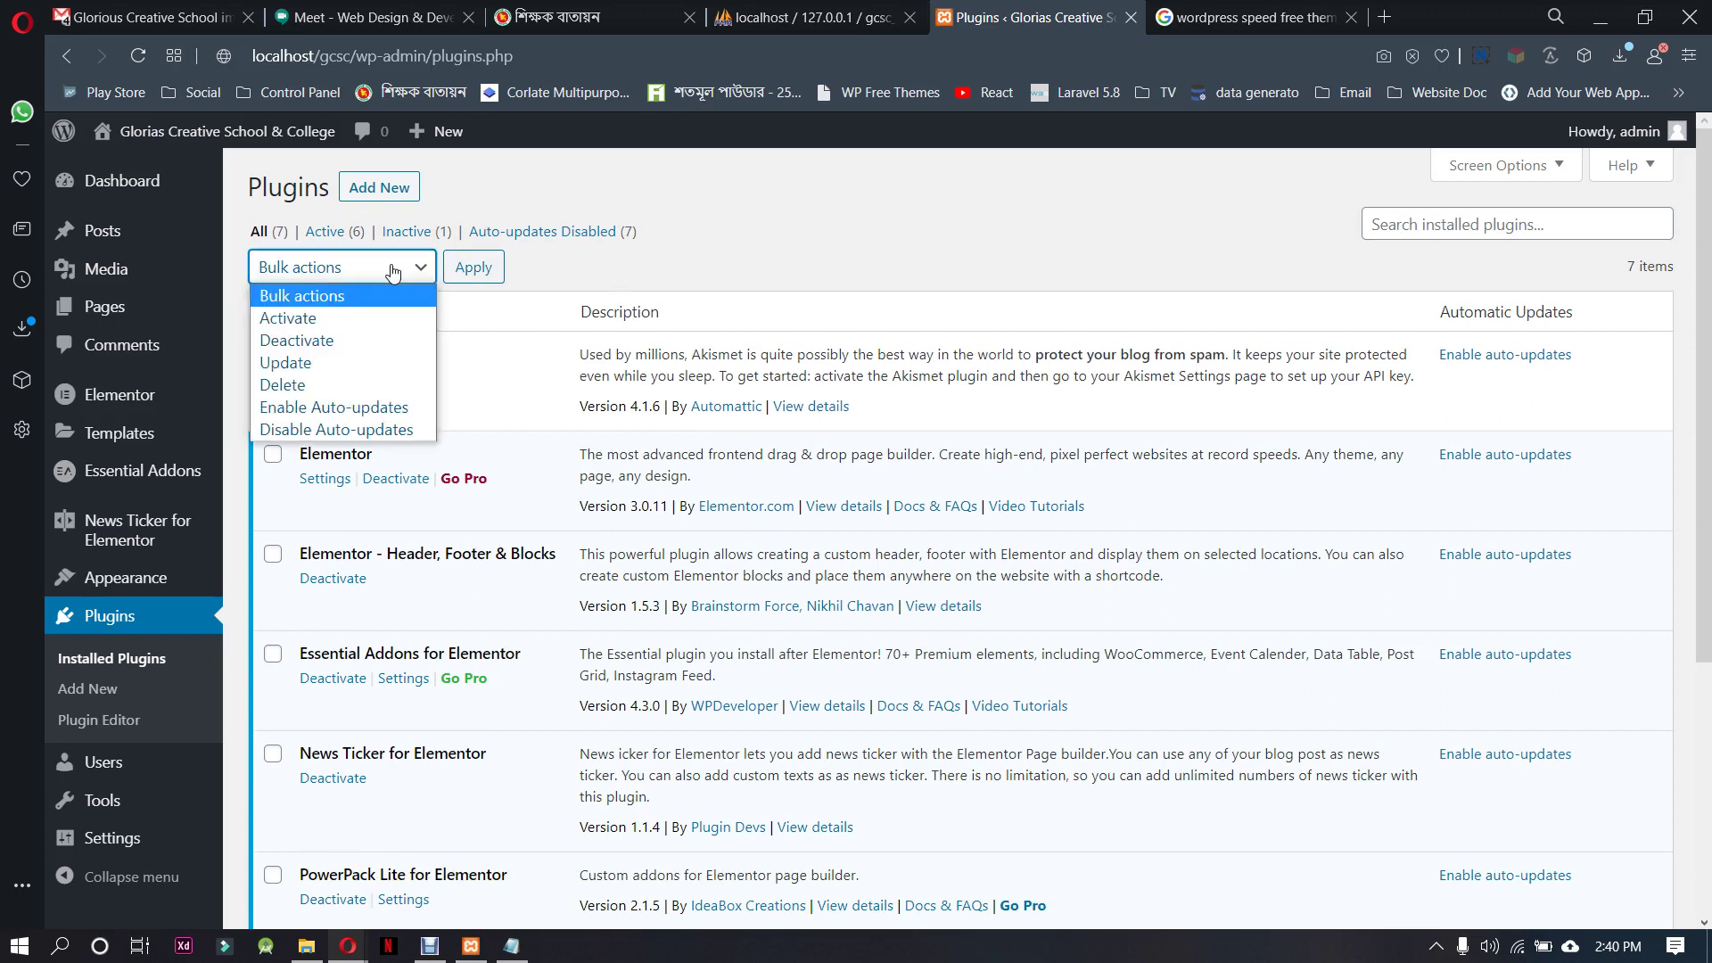
click(389, 399)
click(274, 312)
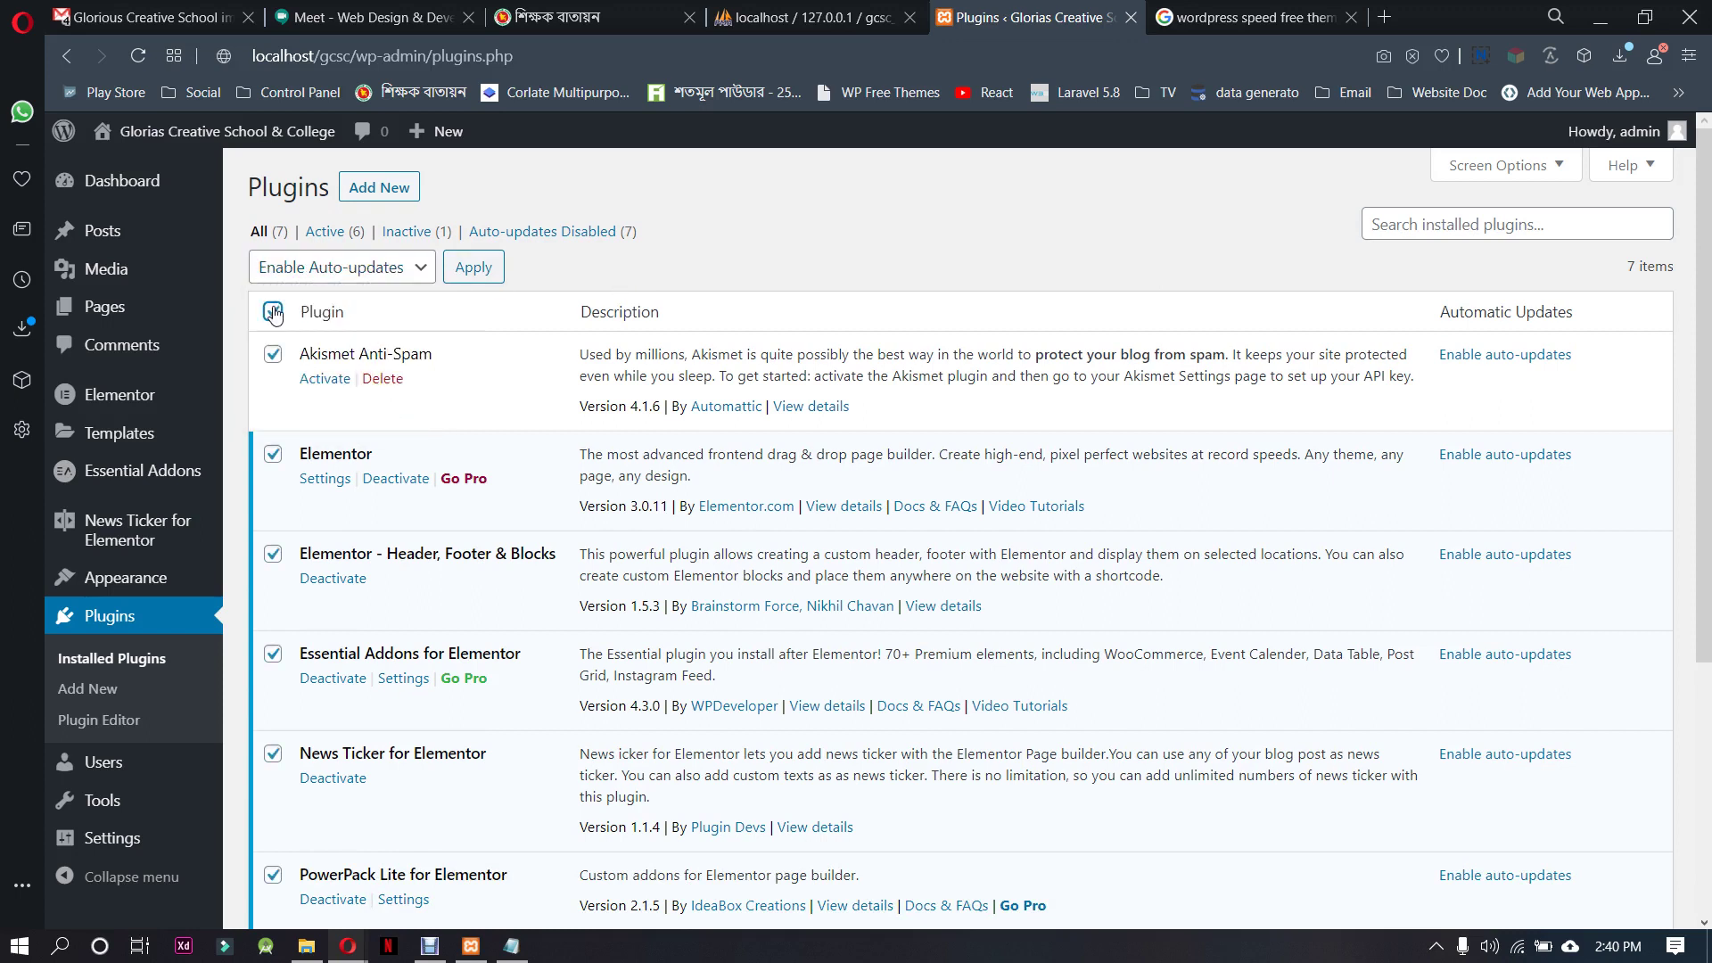
click(474, 268)
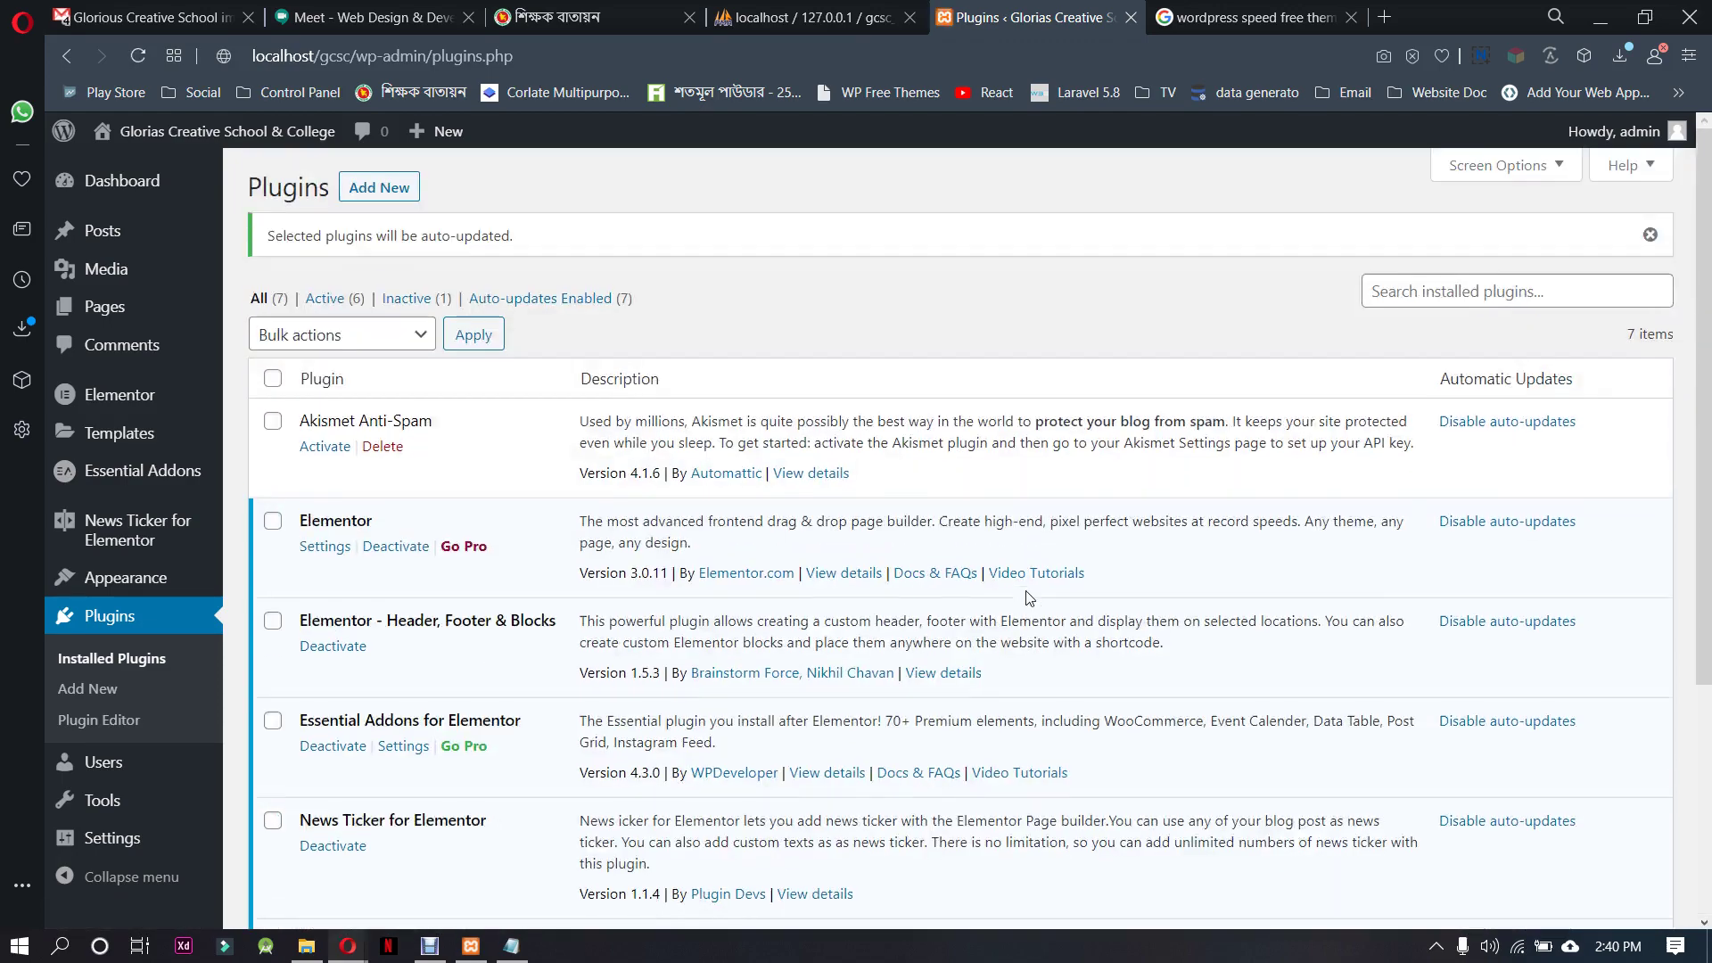
scroll(883, 607, down, 4)
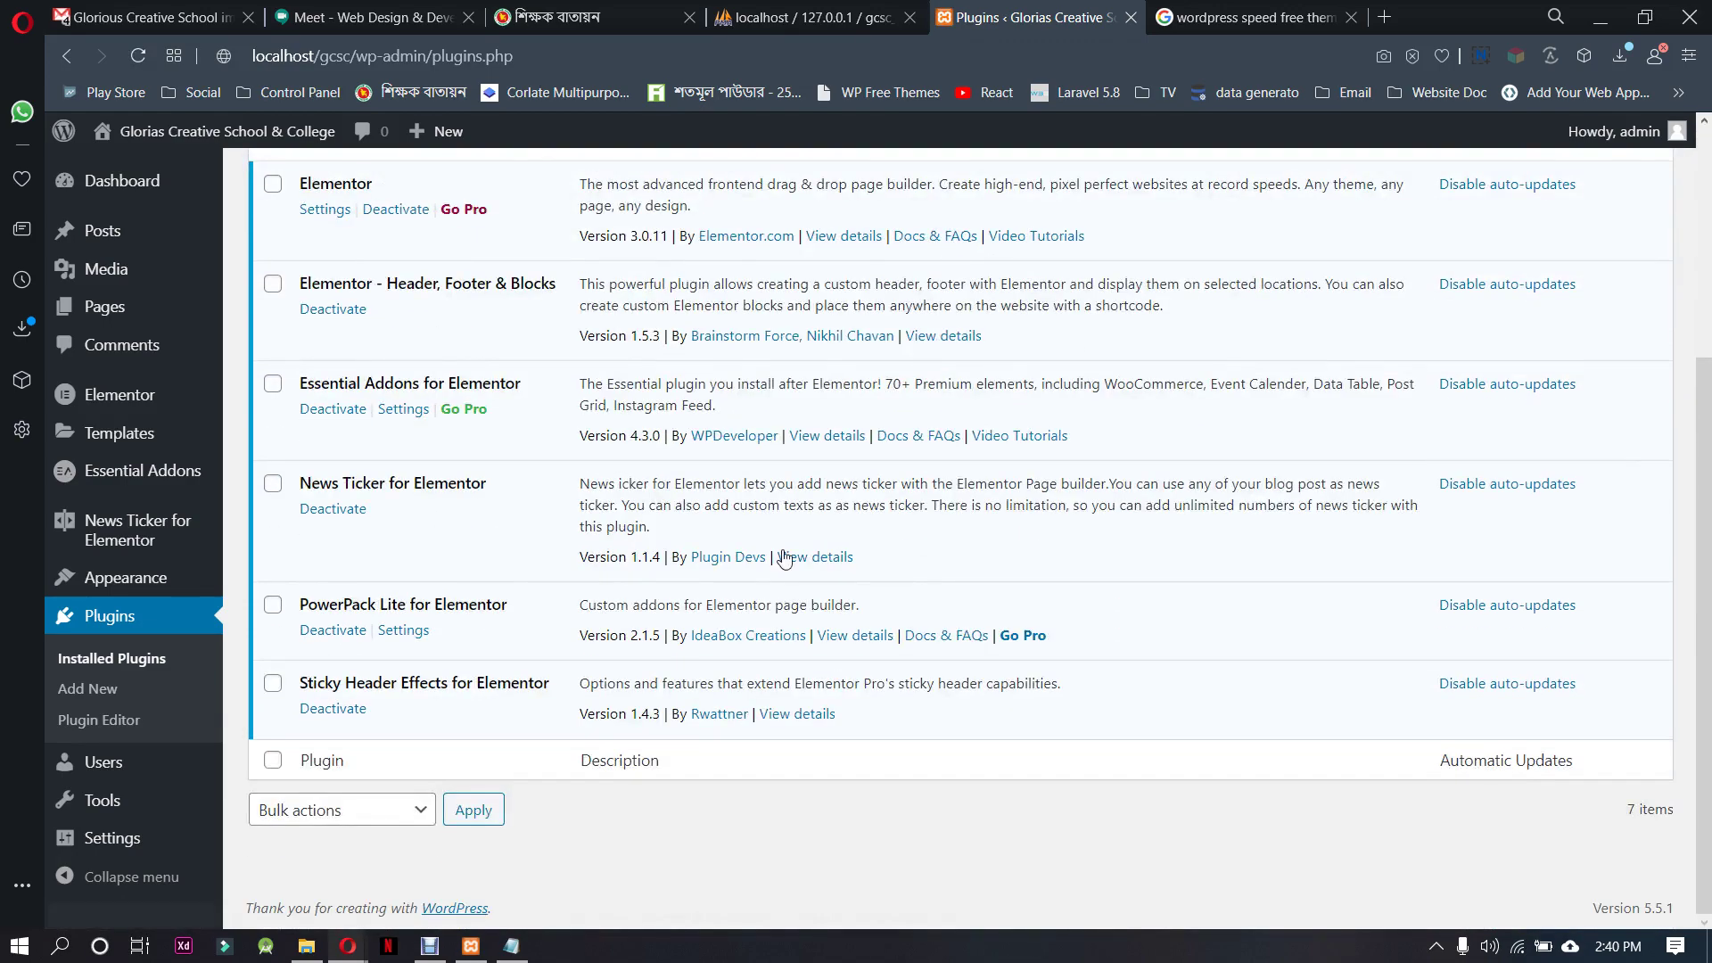
scroll(785, 558, up, 4)
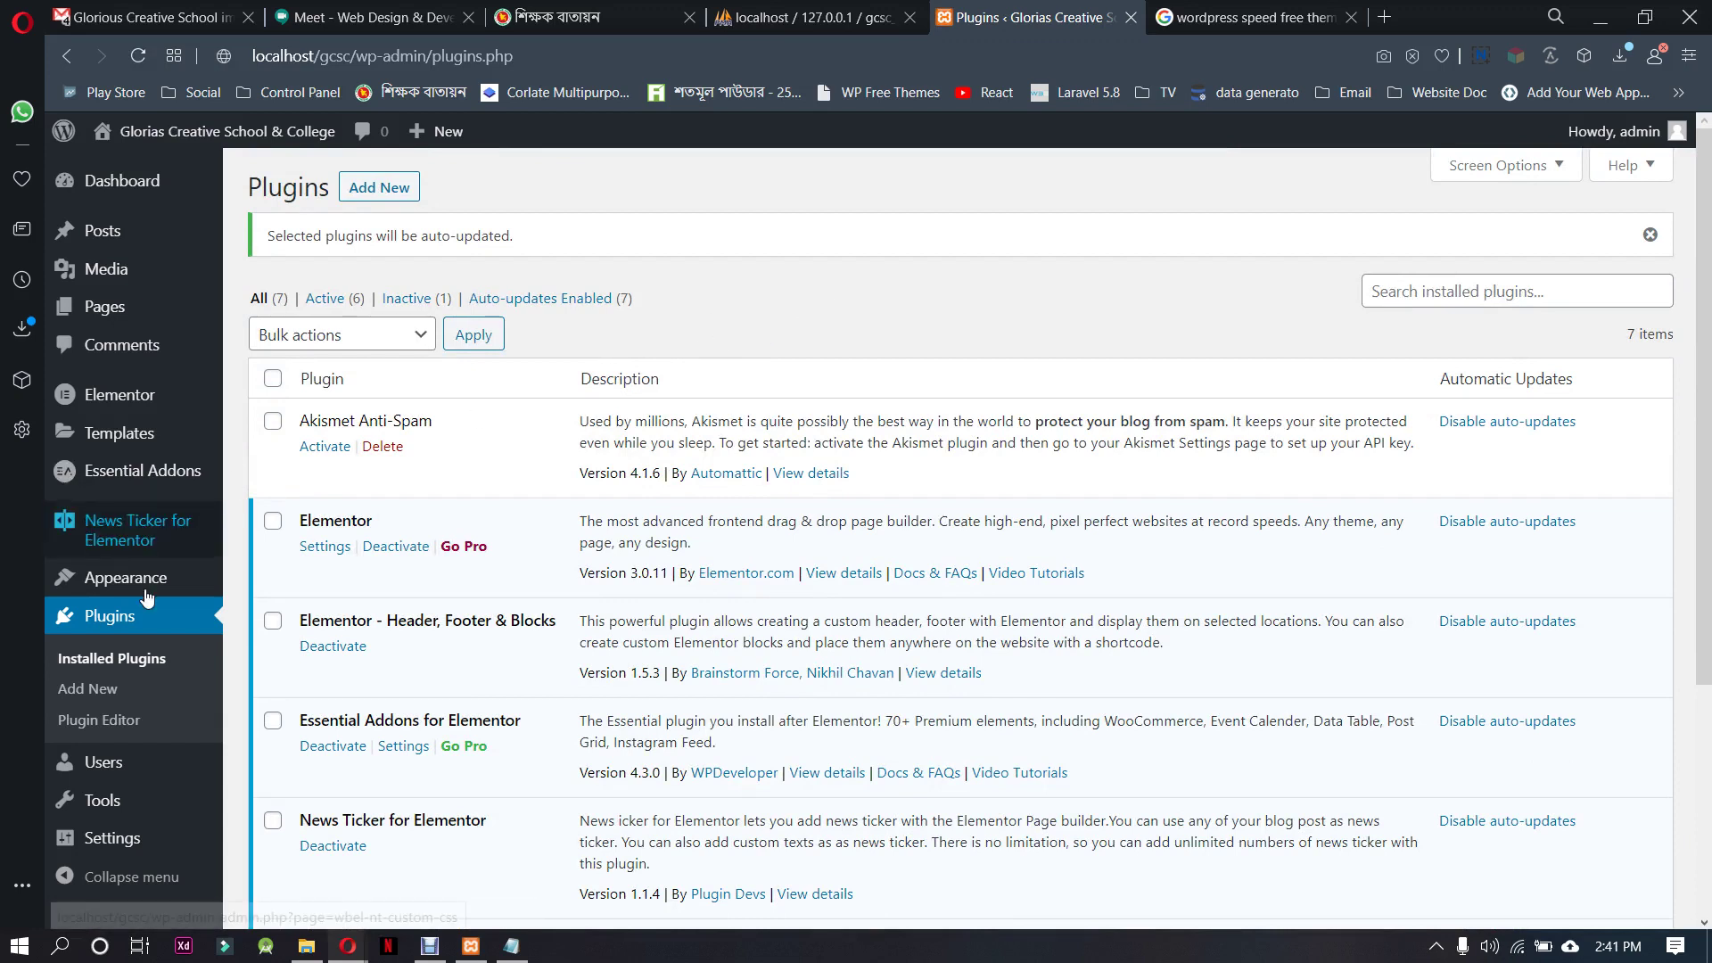
scroll(134, 695, down, 4)
mouse_move(156, 555)
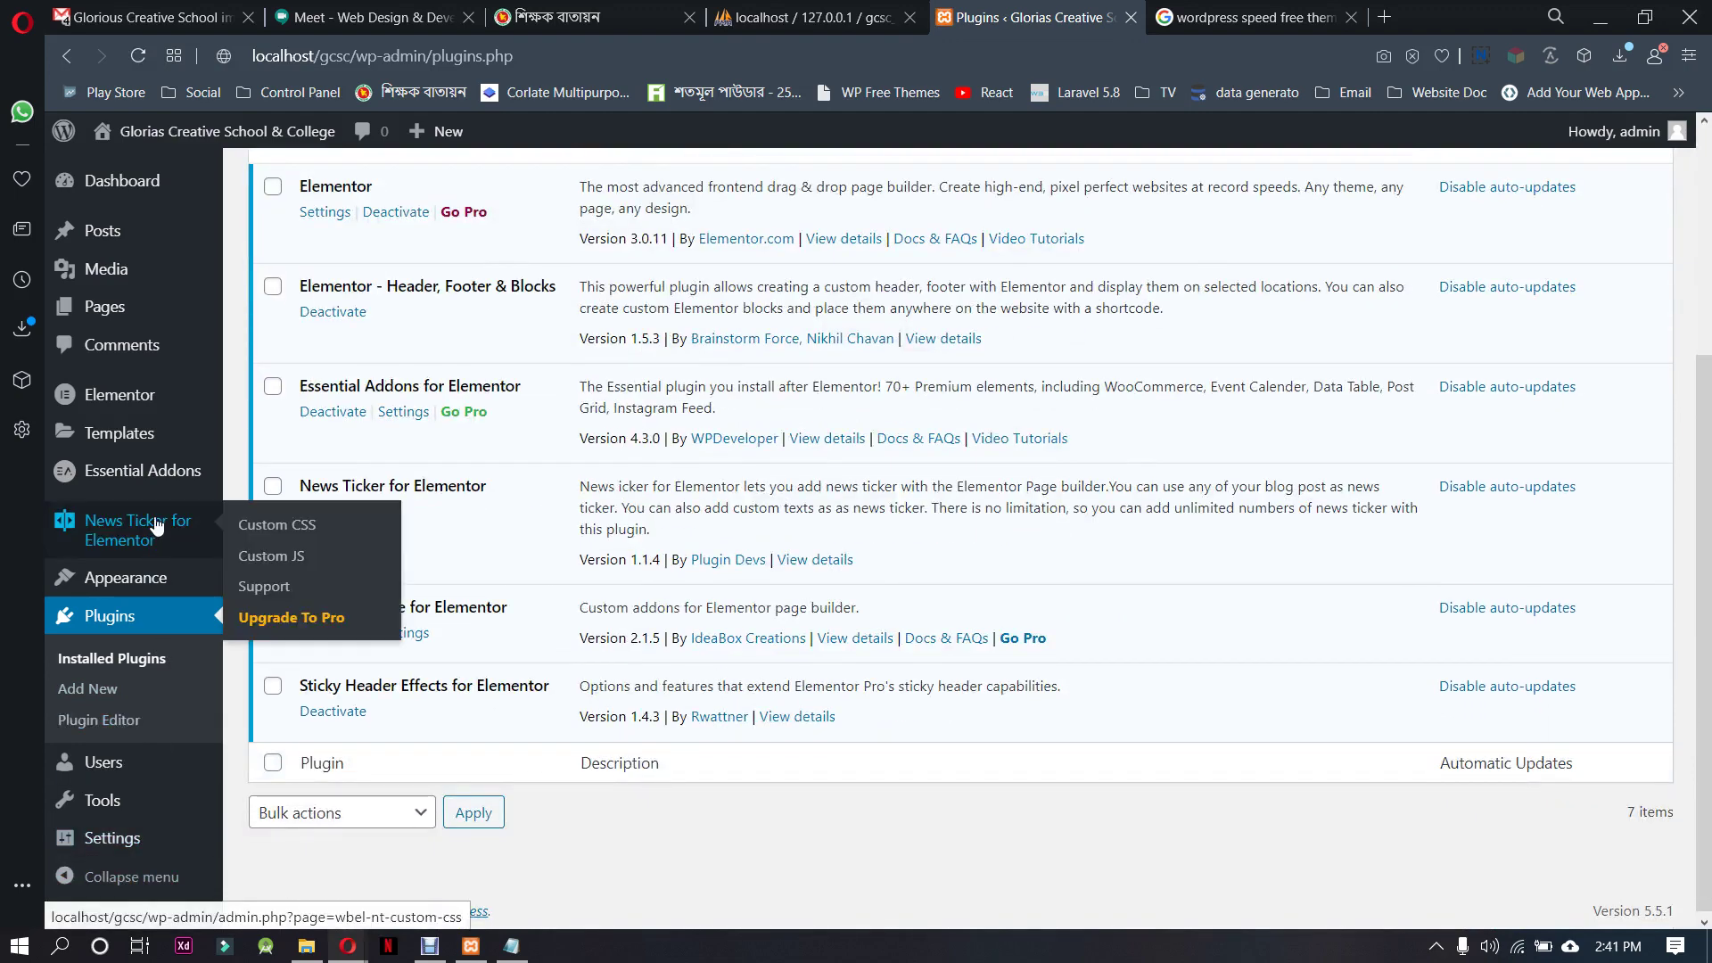
mouse_move(165, 395)
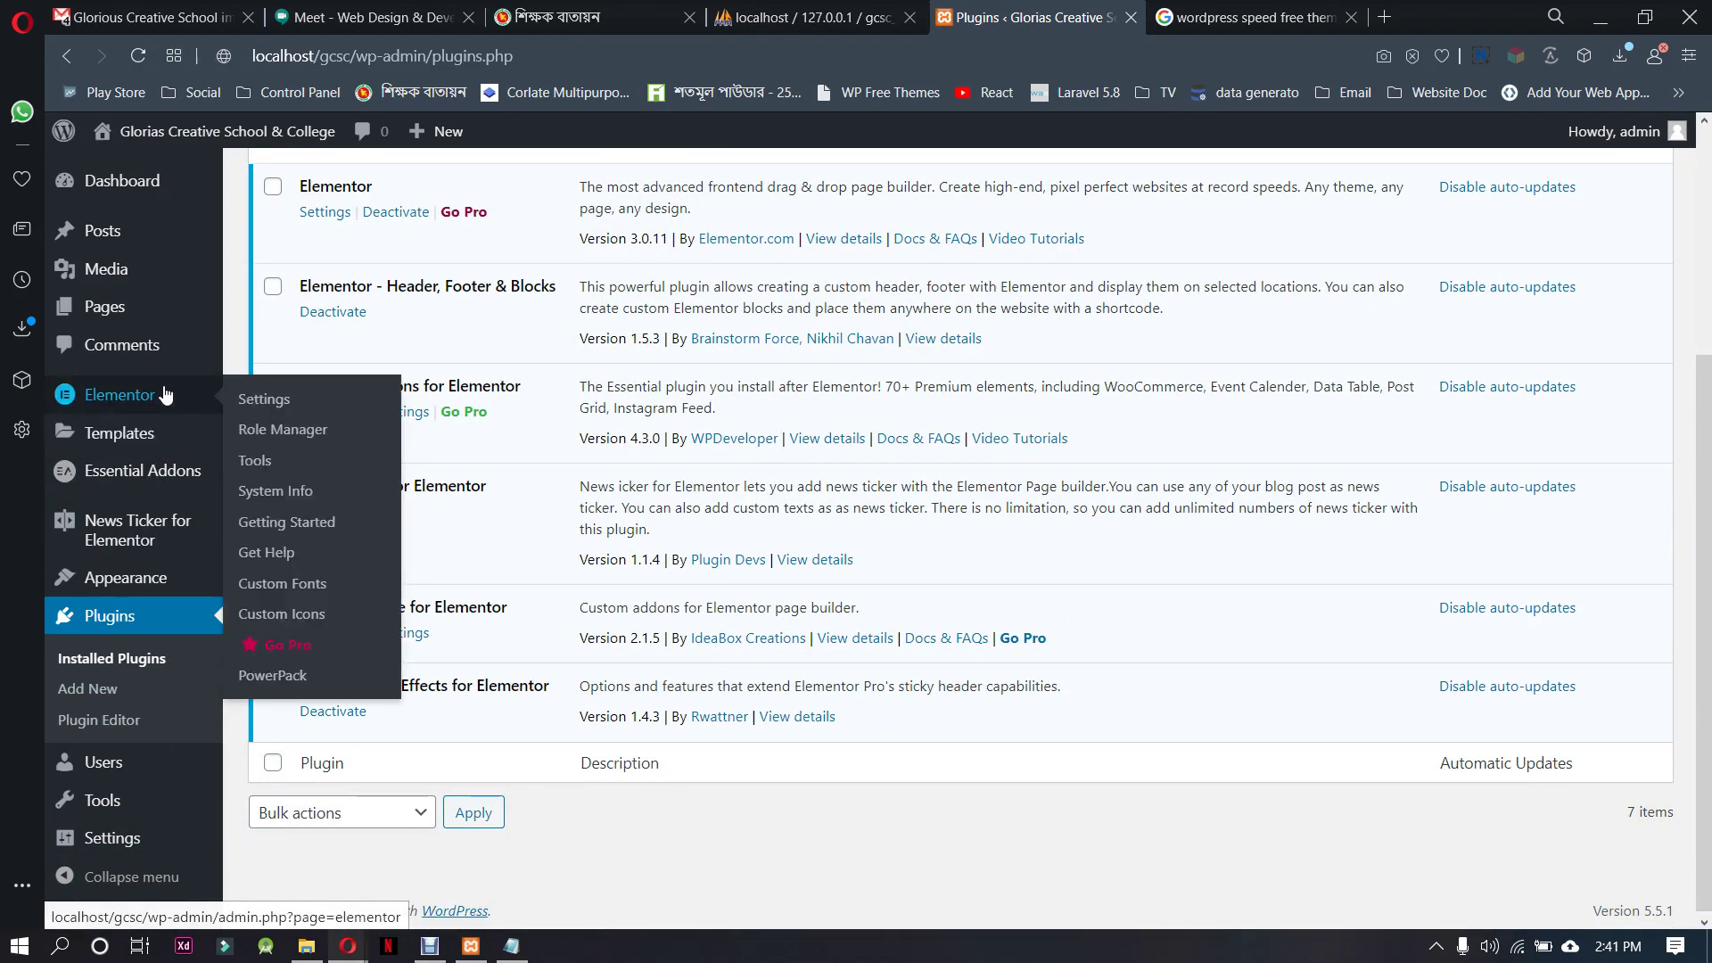
mouse_move(188, 475)
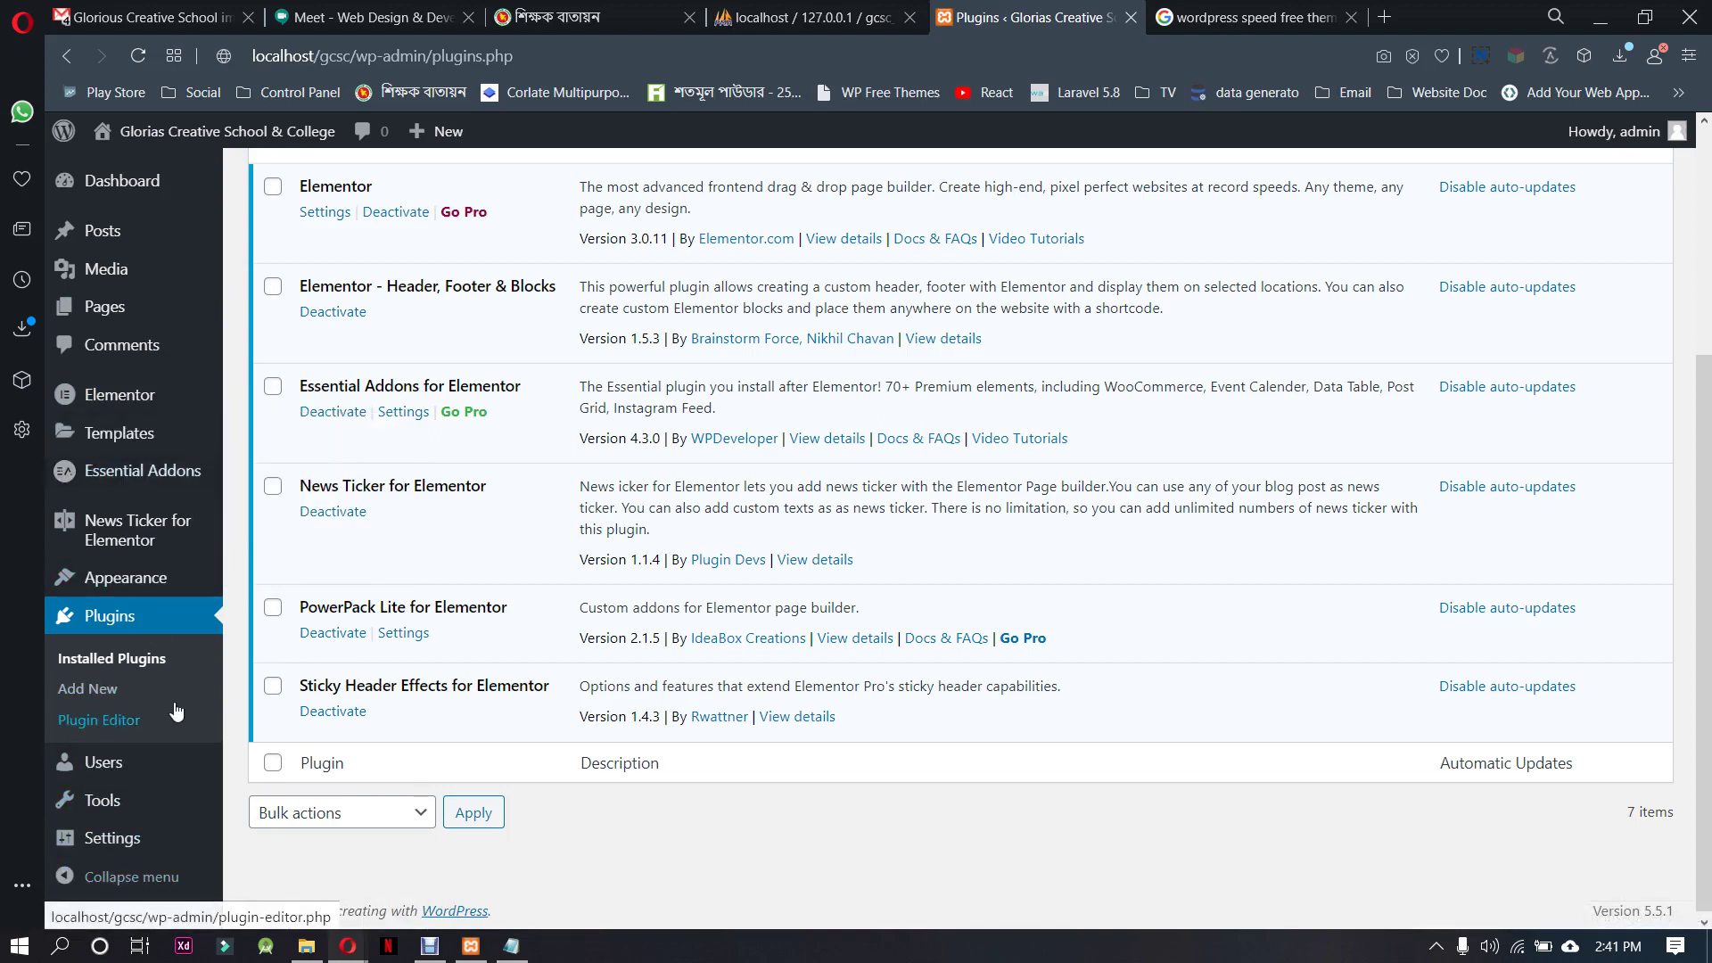
mouse_move(181, 589)
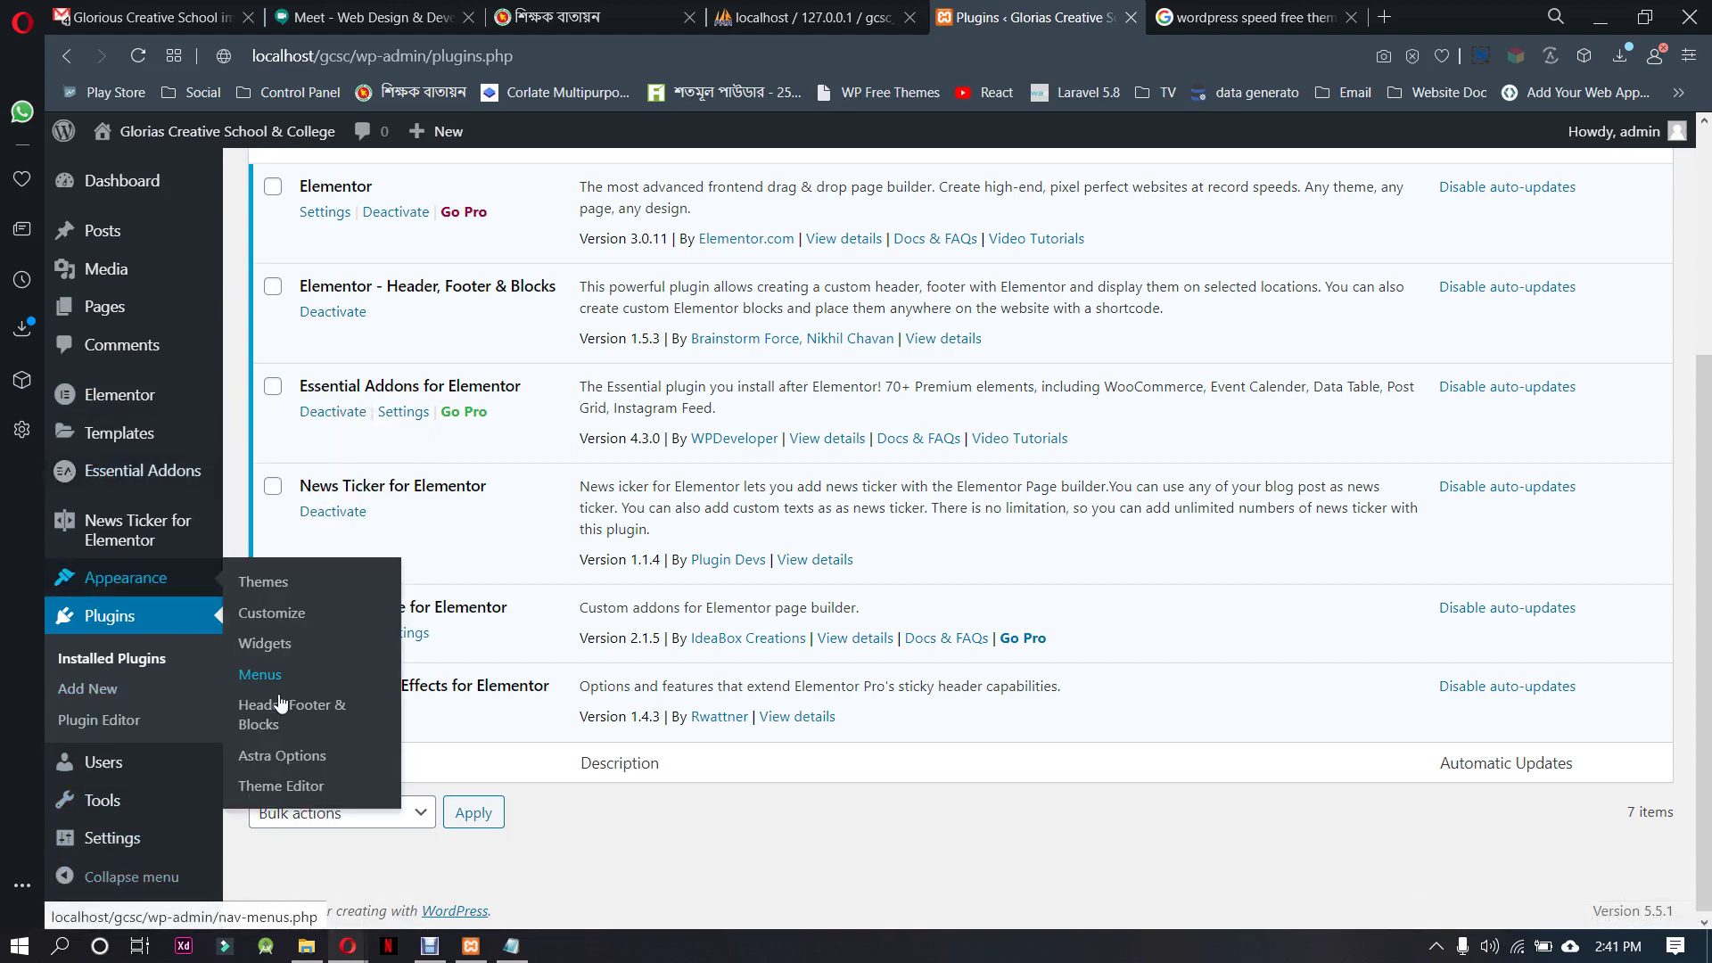
scroll(161, 580, up, 4)
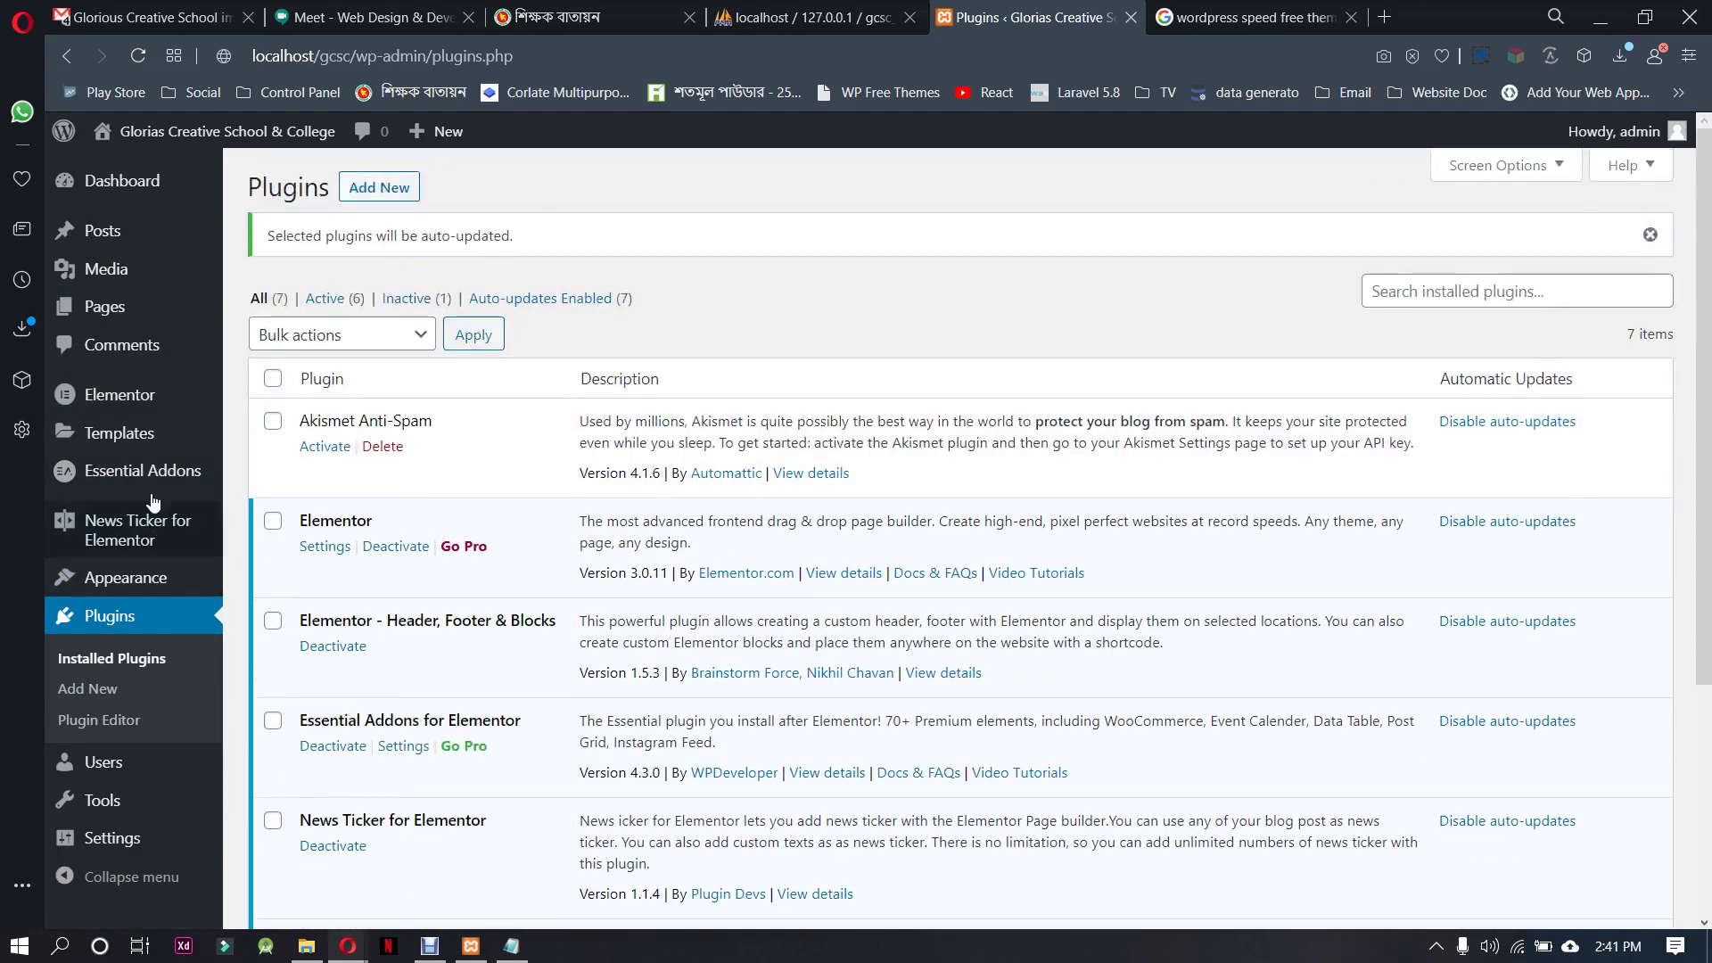
Open All Pages, then select the আমার স্কুল label in the reference site's menu
mouse_move(107, 308)
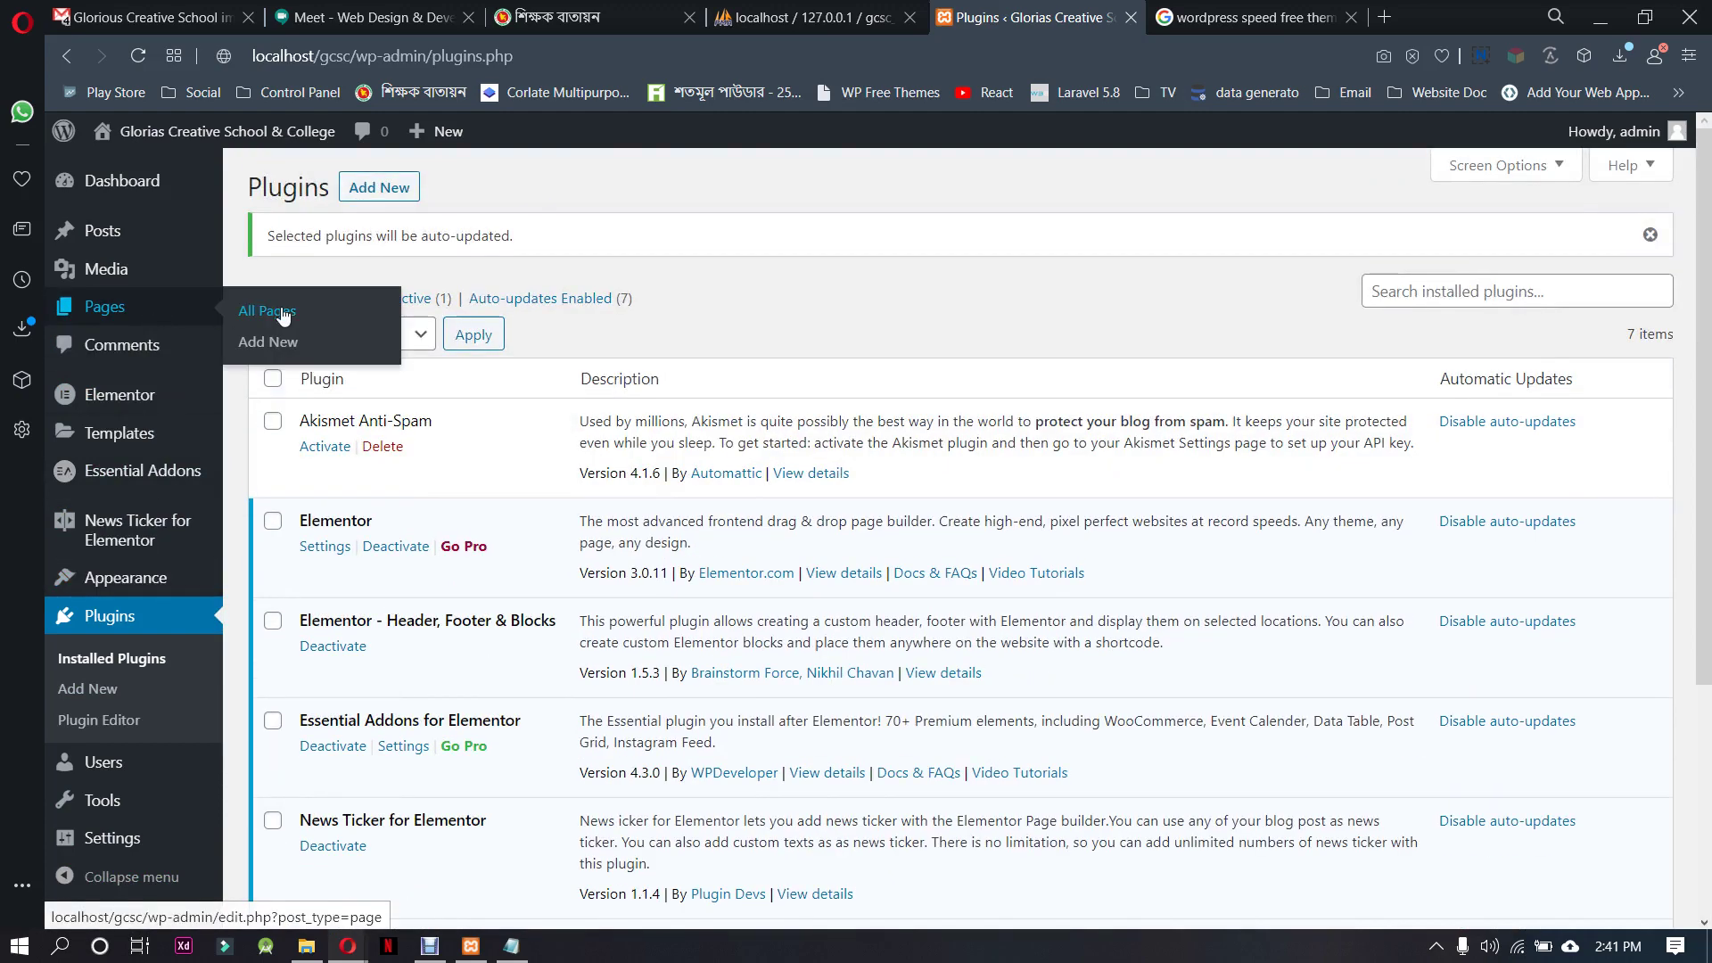
click(282, 314)
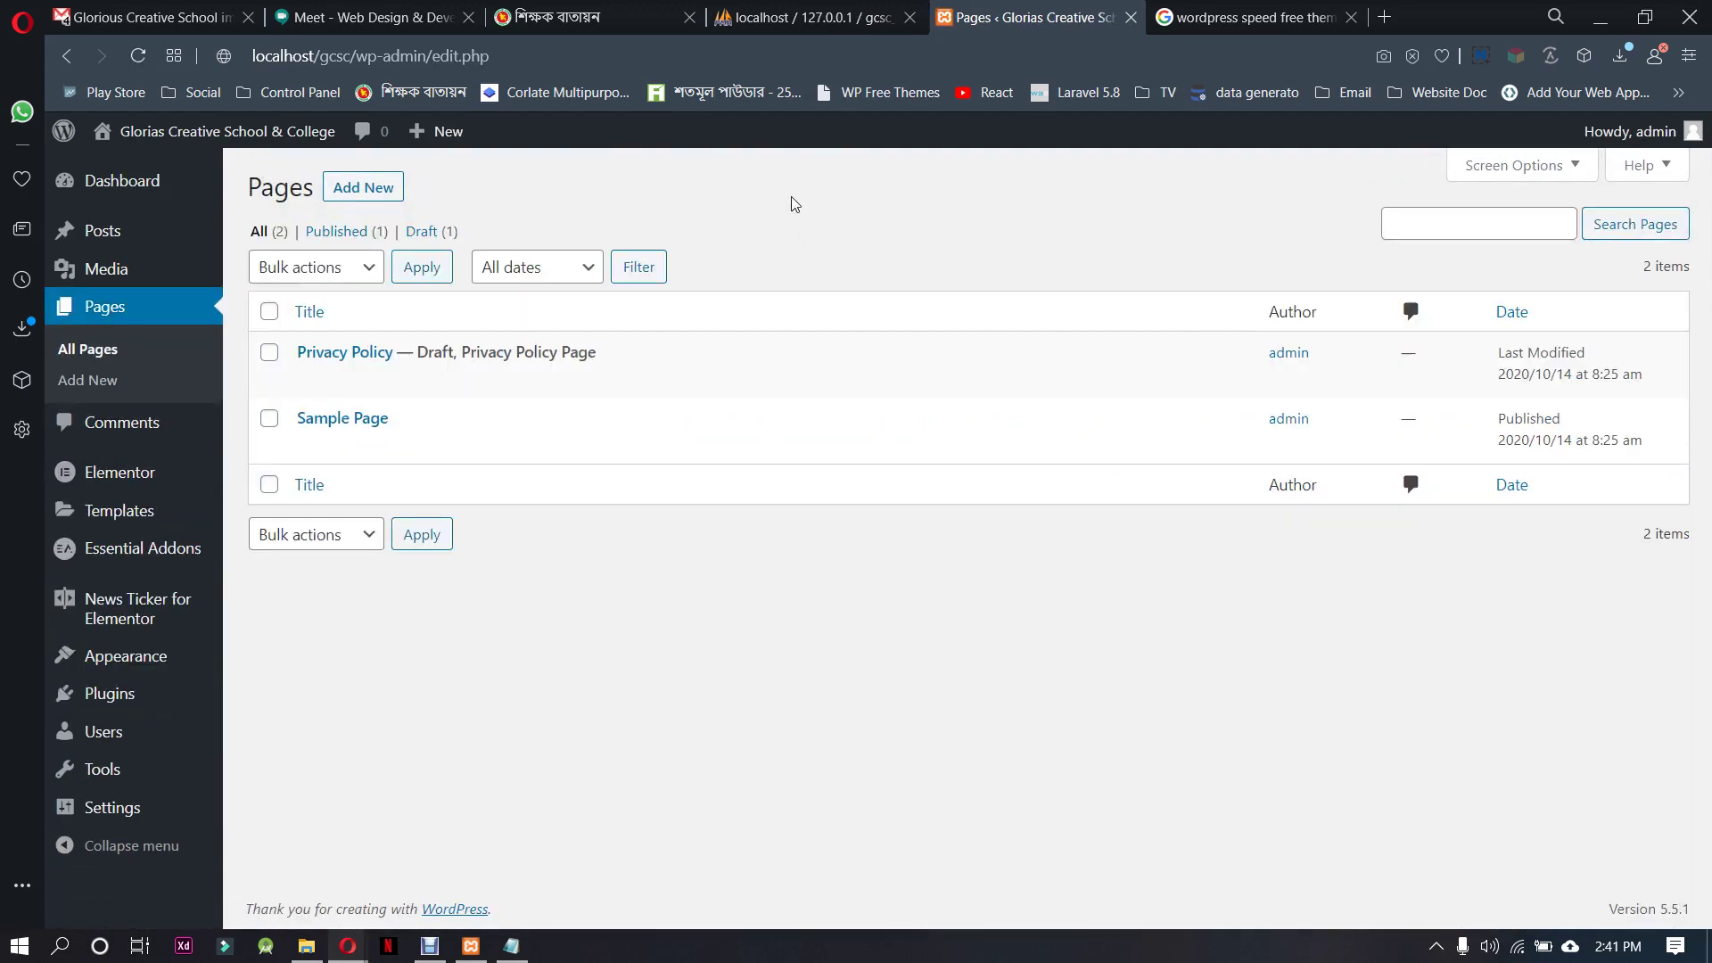
click(580, 17)
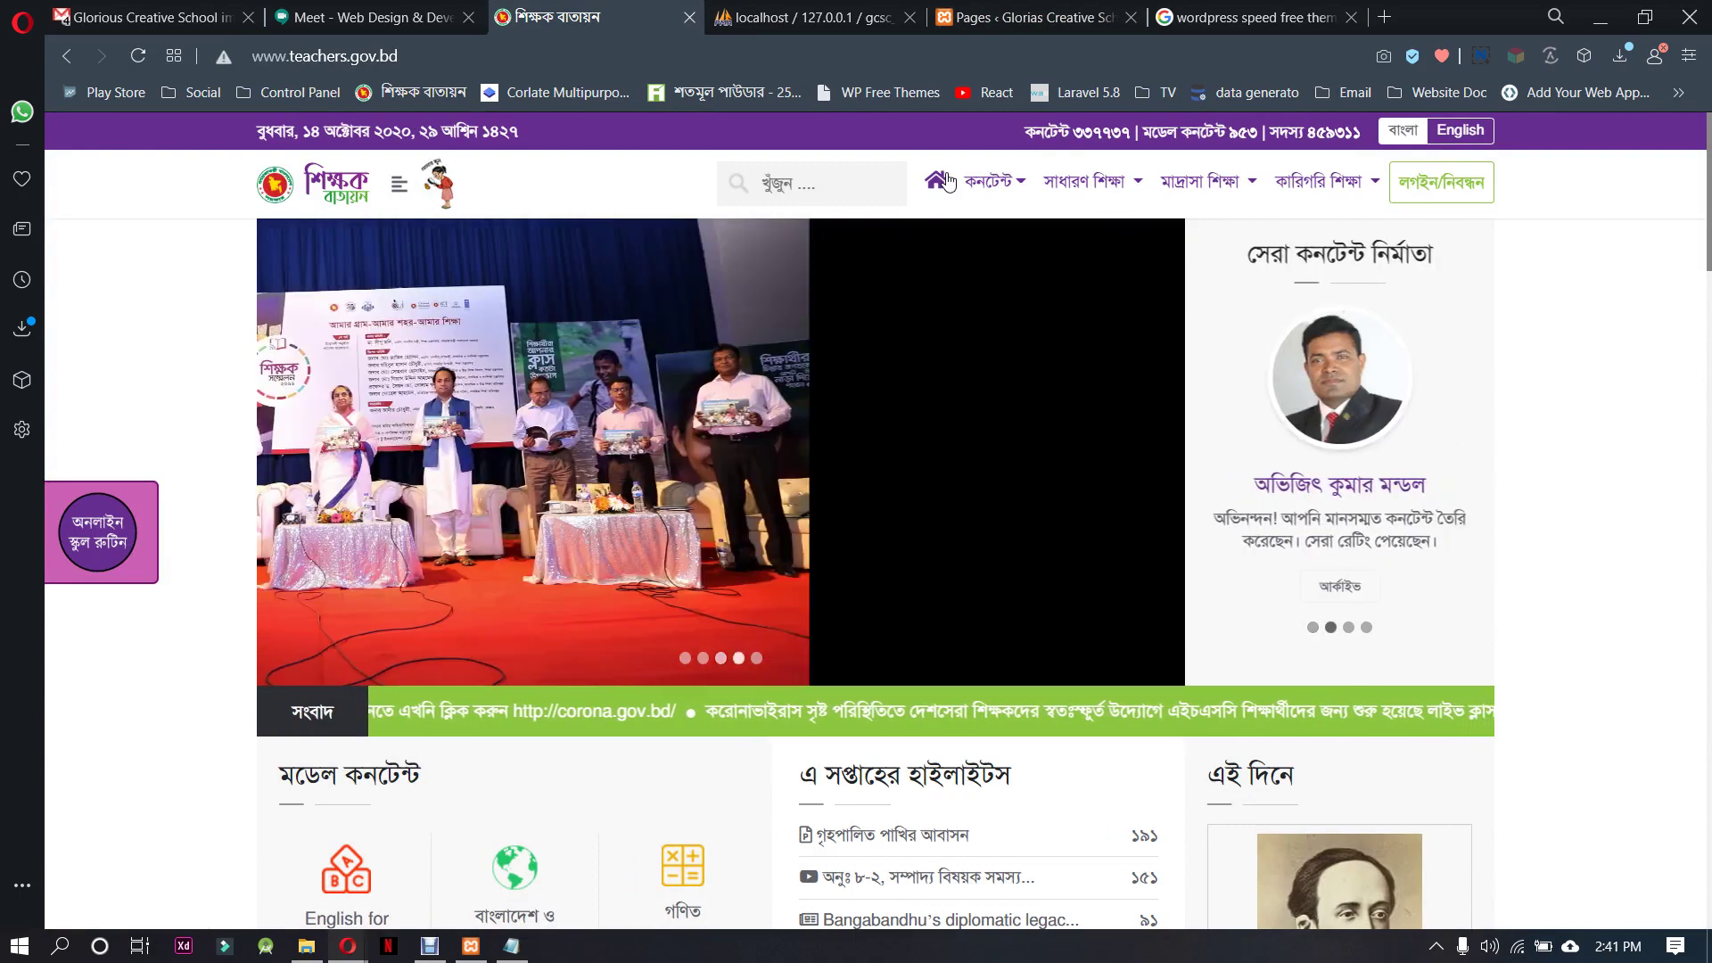
mouse_move(402, 189)
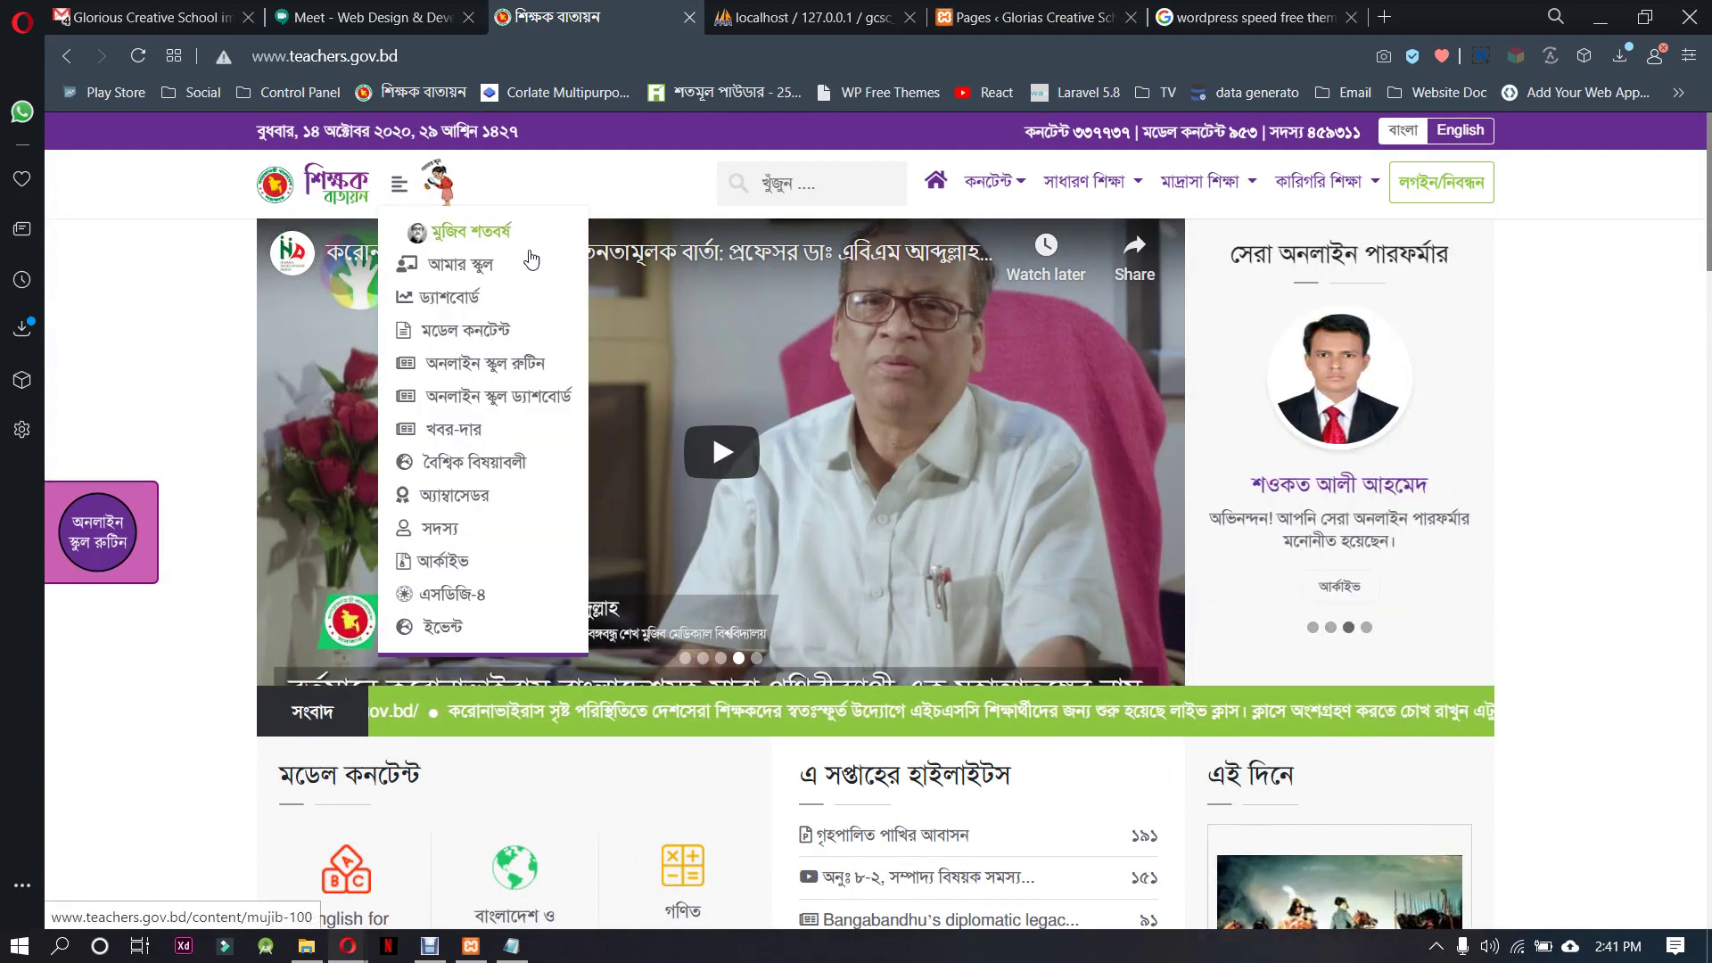
triple_click(446, 272)
key(ctrl+c)
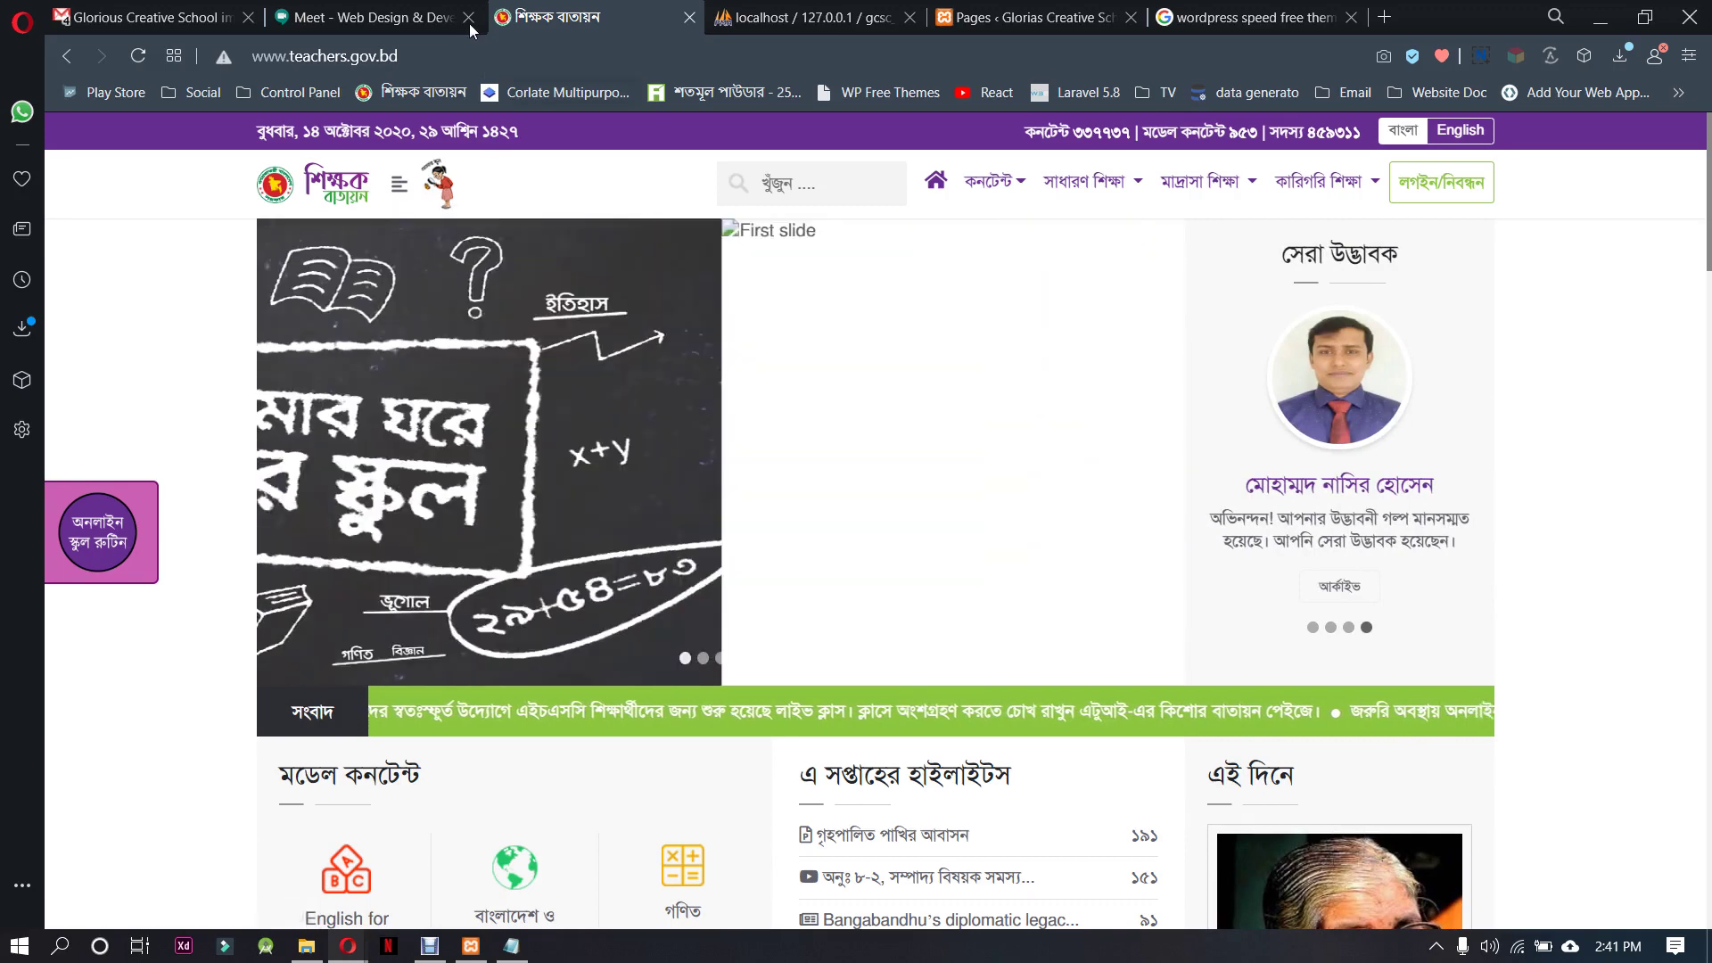
Move the phpMyAdmin tab after the Pages tab and return to the pages list
click(829, 17)
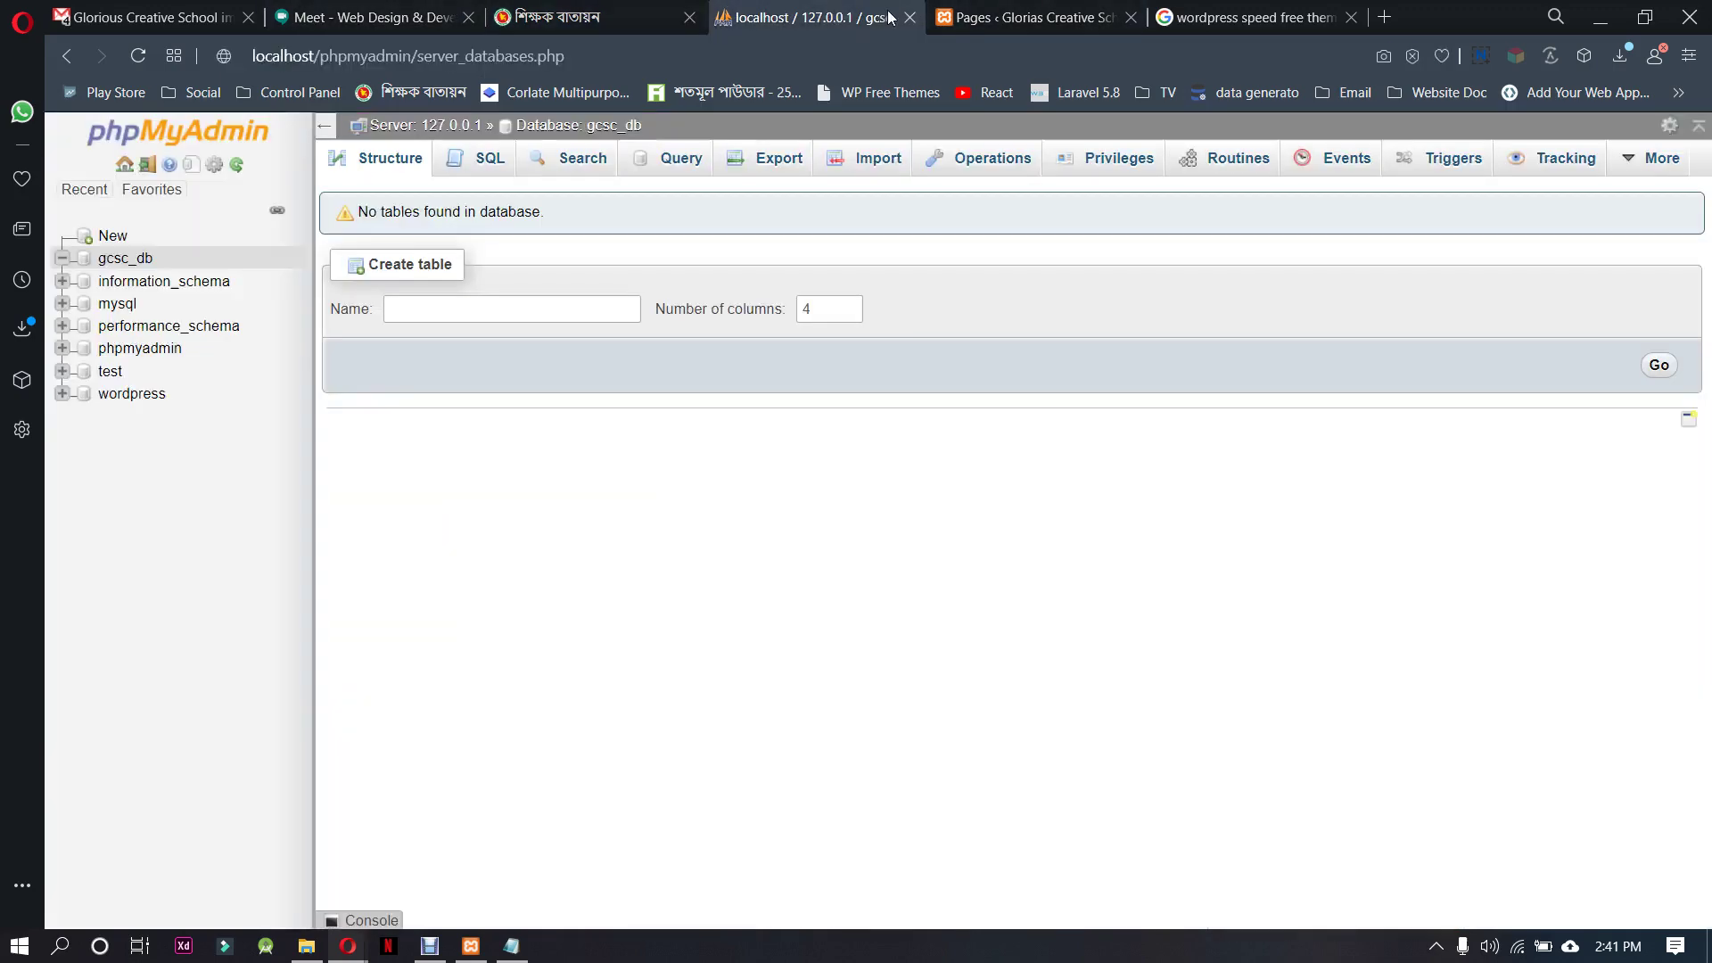
drag(830, 17, 1035, 17)
click(808, 17)
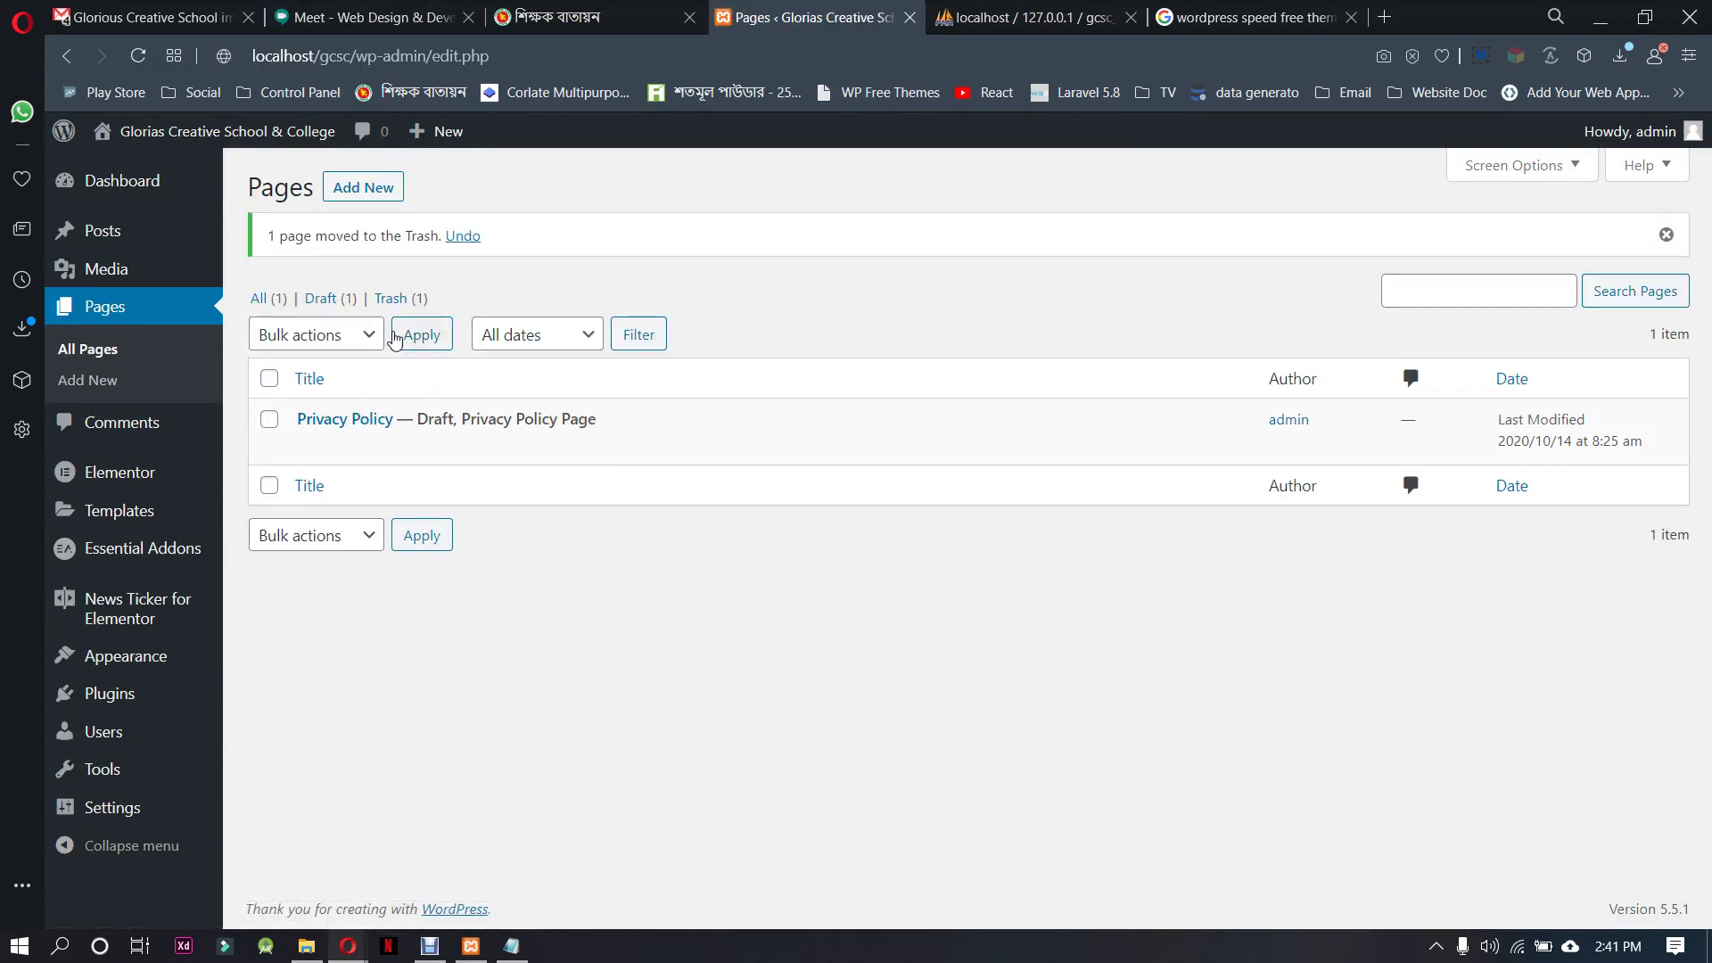
Create and publish a page titled আমার স্কুল, then go back to the pages list
click(367, 186)
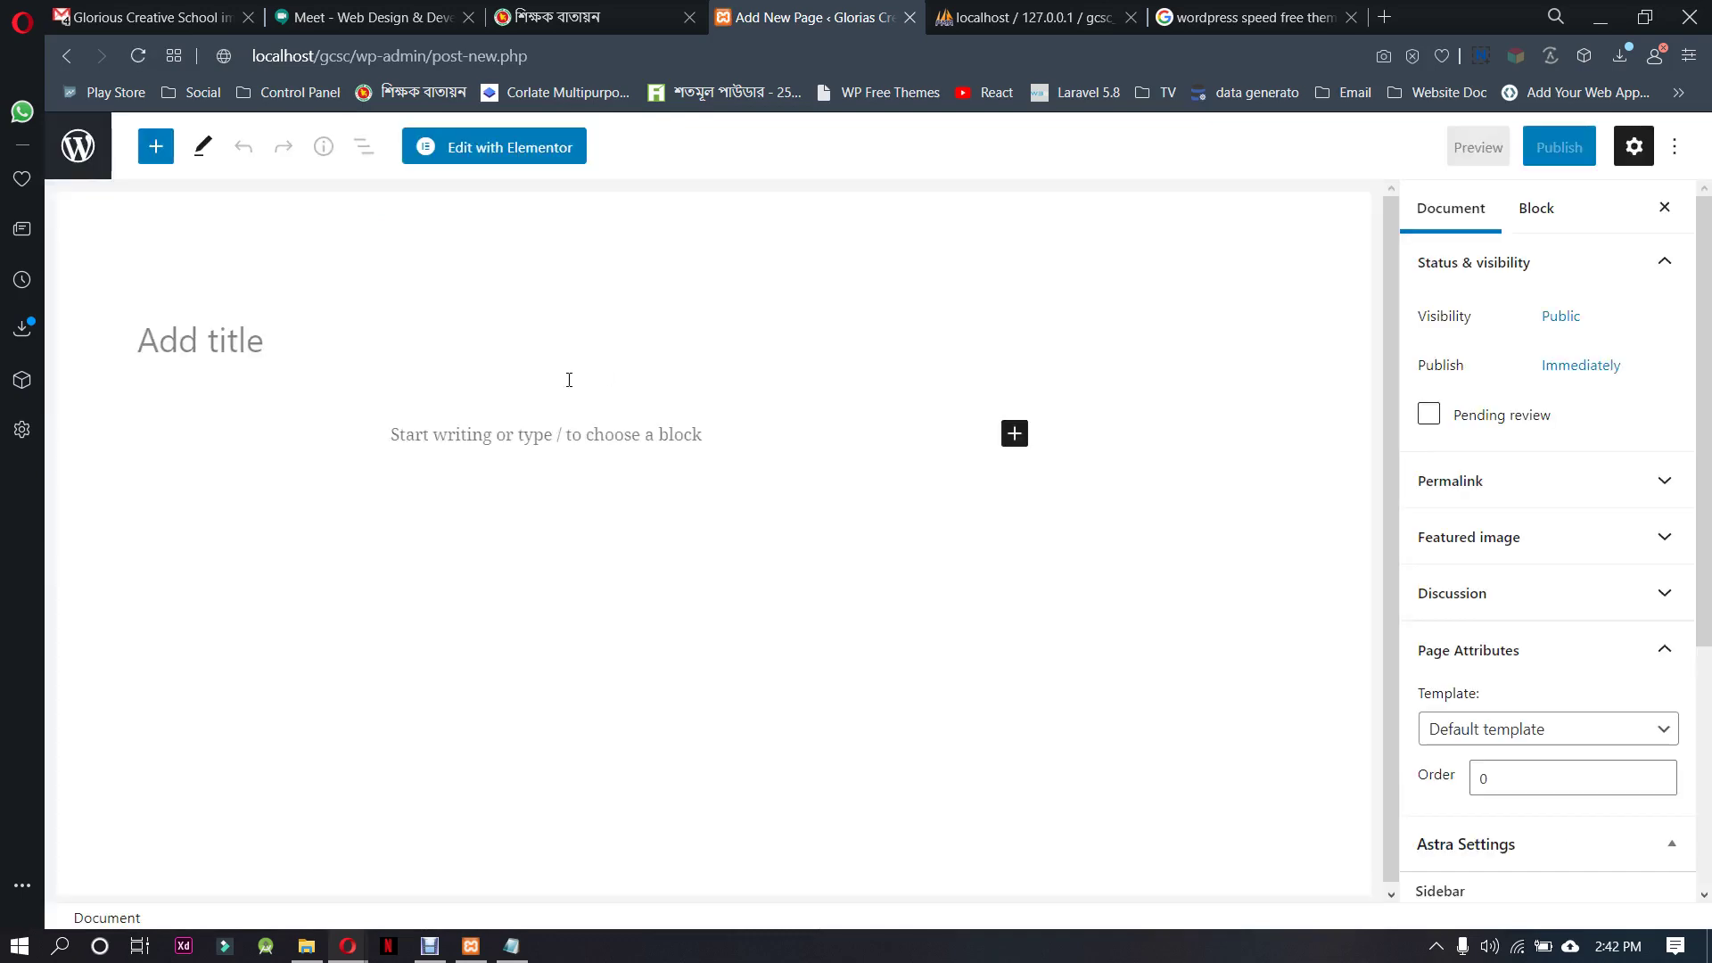
key(ctrl+v)
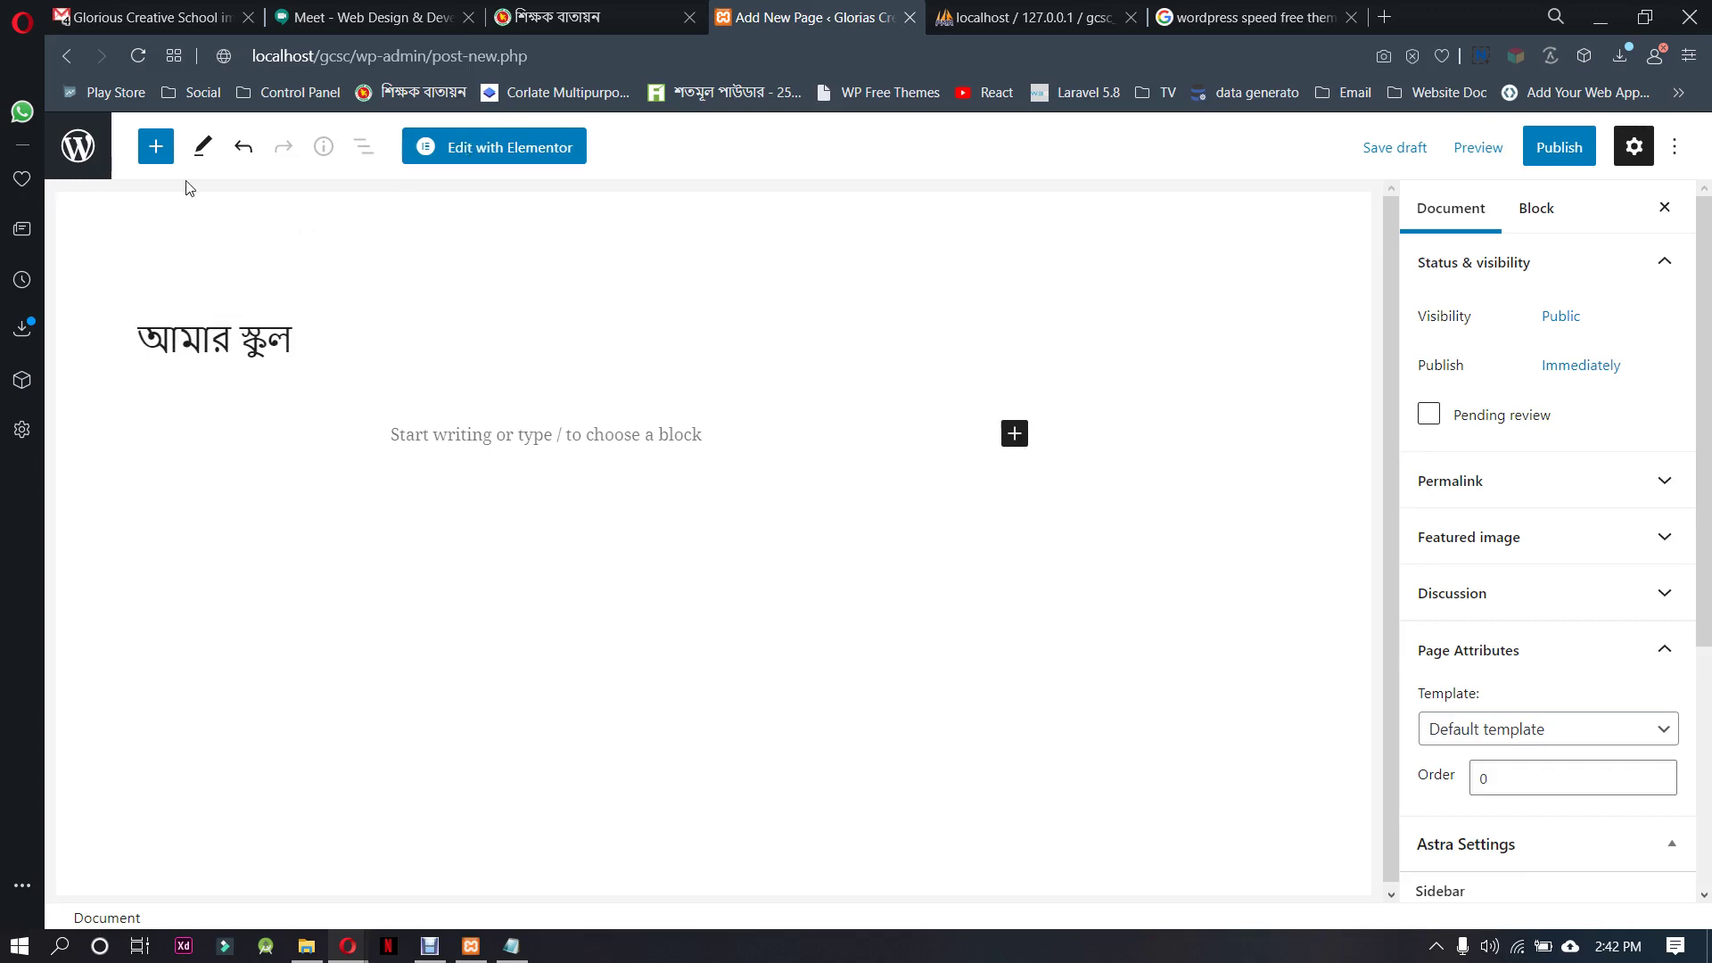
click(1556, 148)
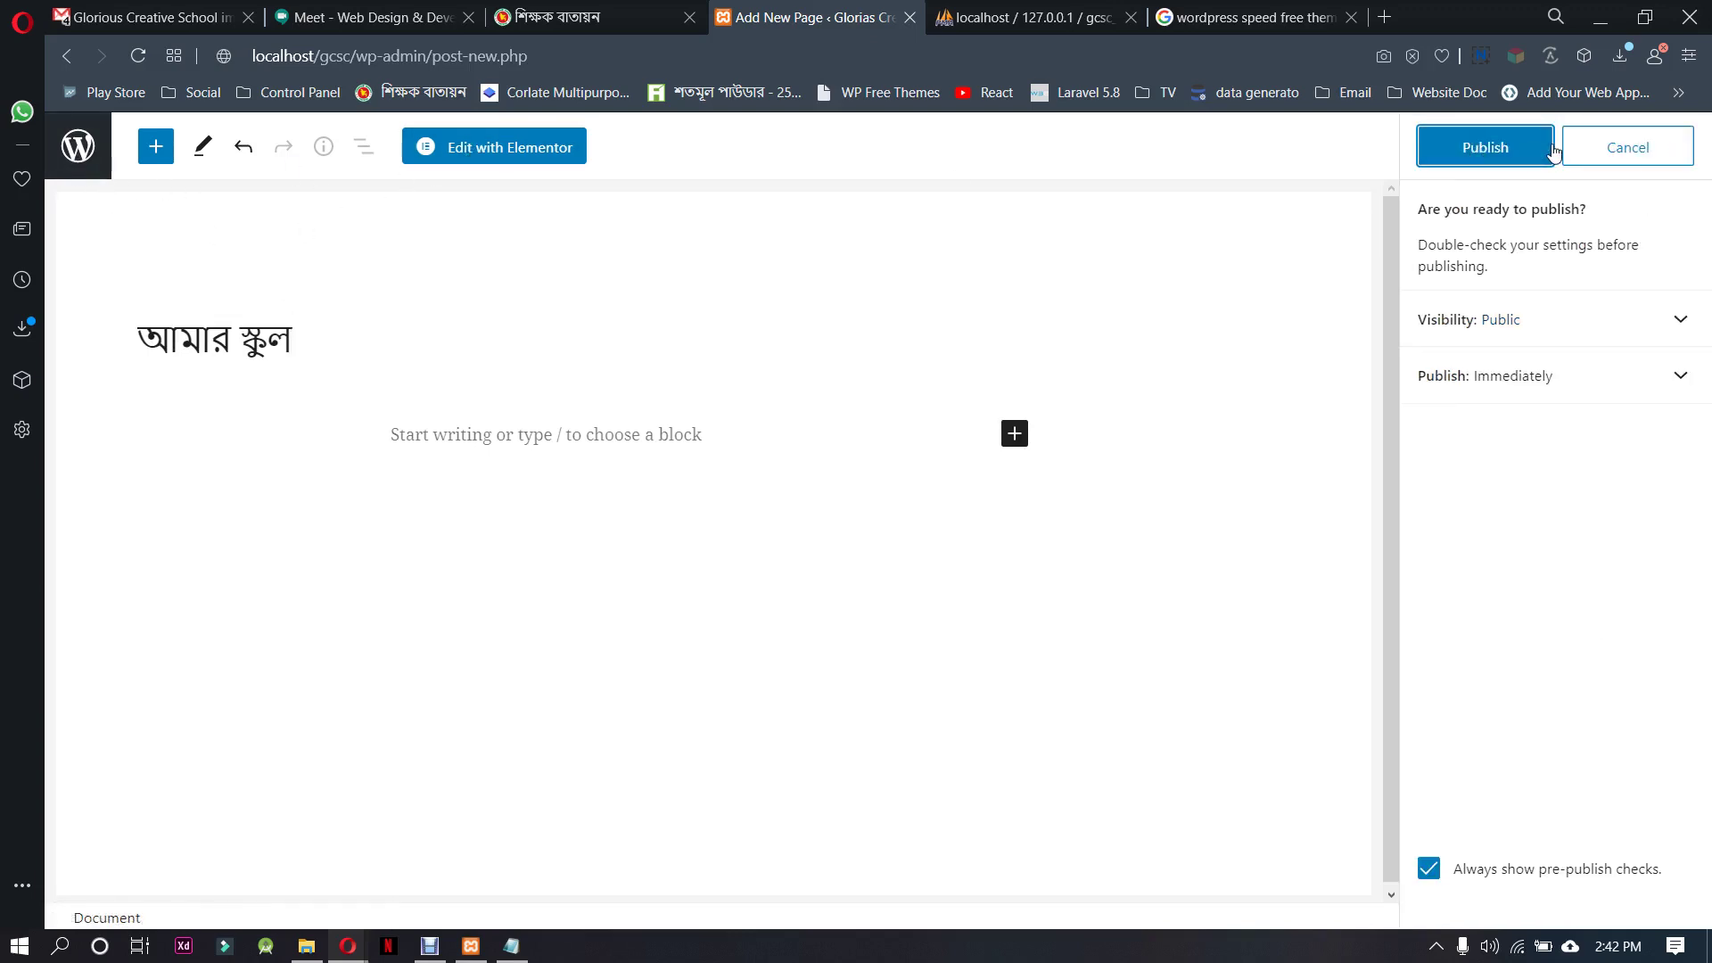
click(1553, 150)
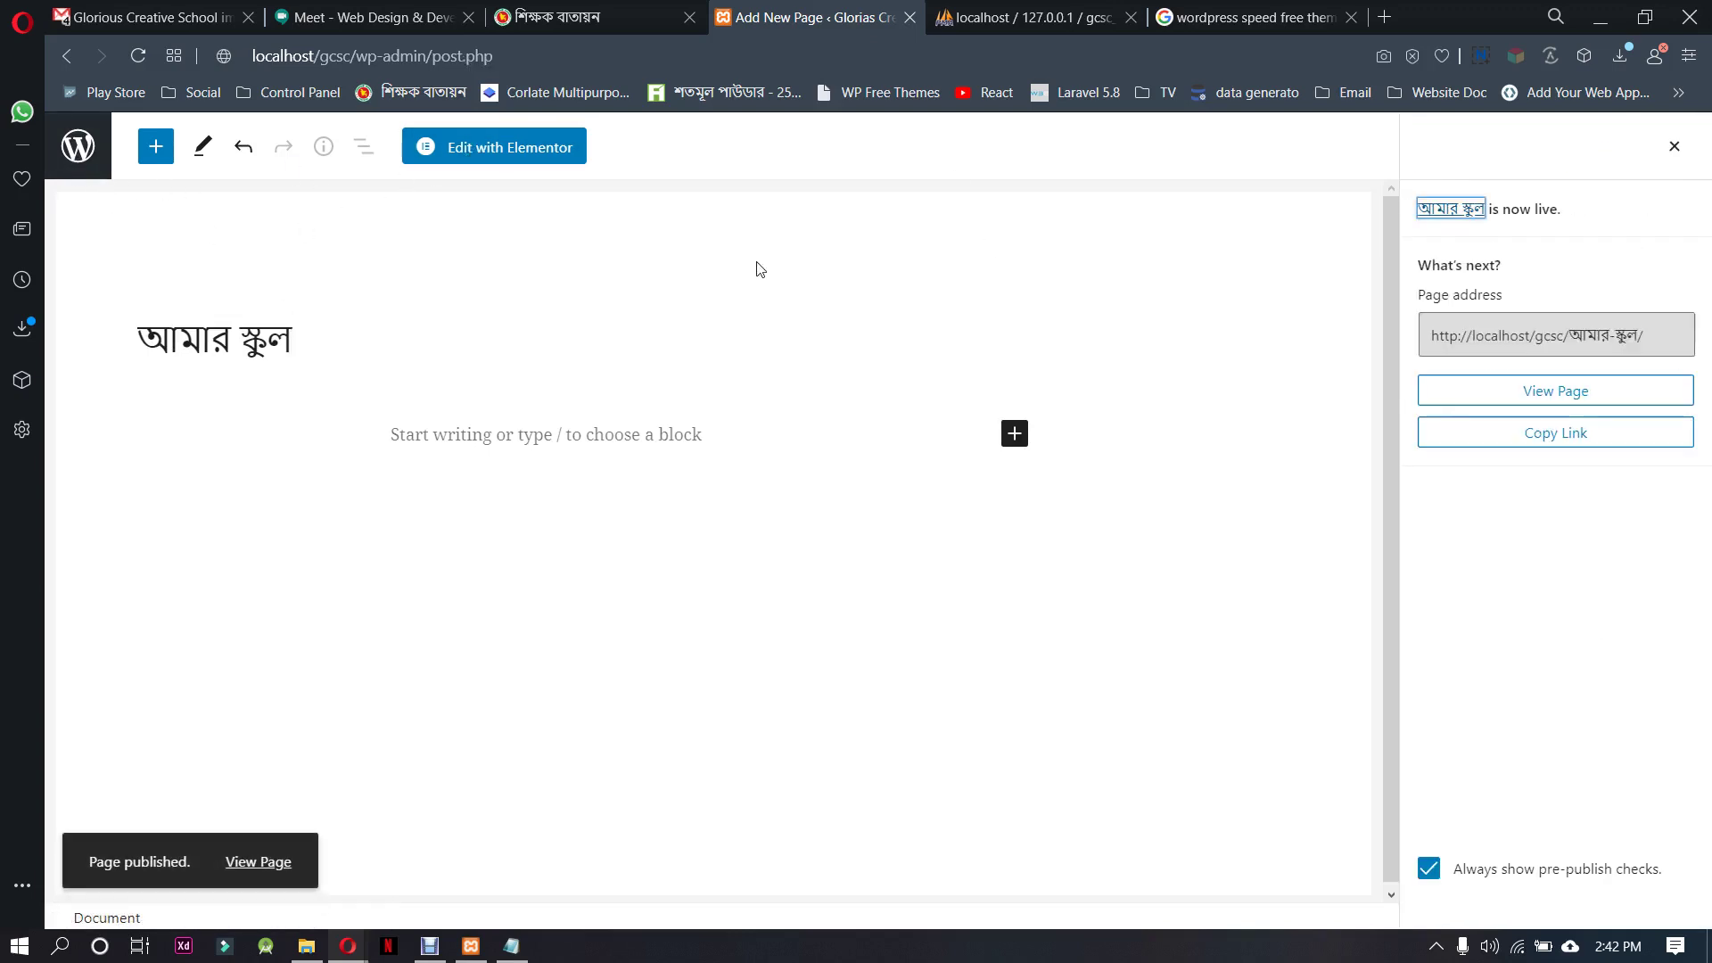
click(1675, 147)
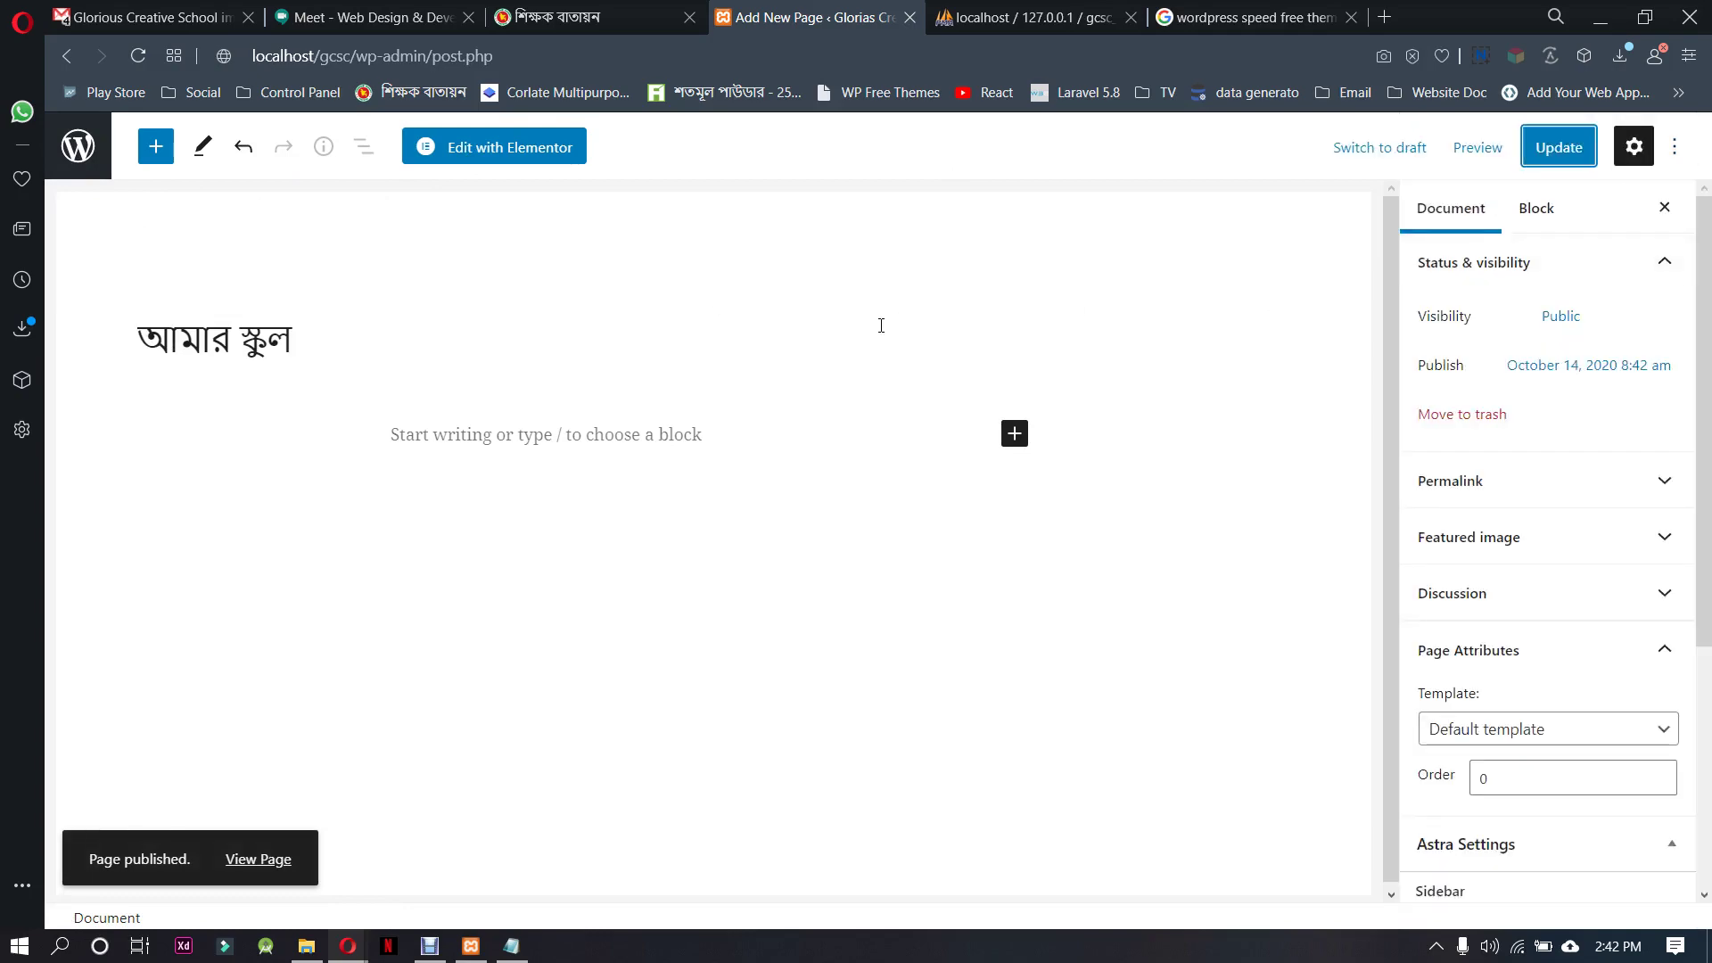
click(78, 145)
Select the অনলাইন স্কুল রুটিন label in the reference site's menu
click(602, 13)
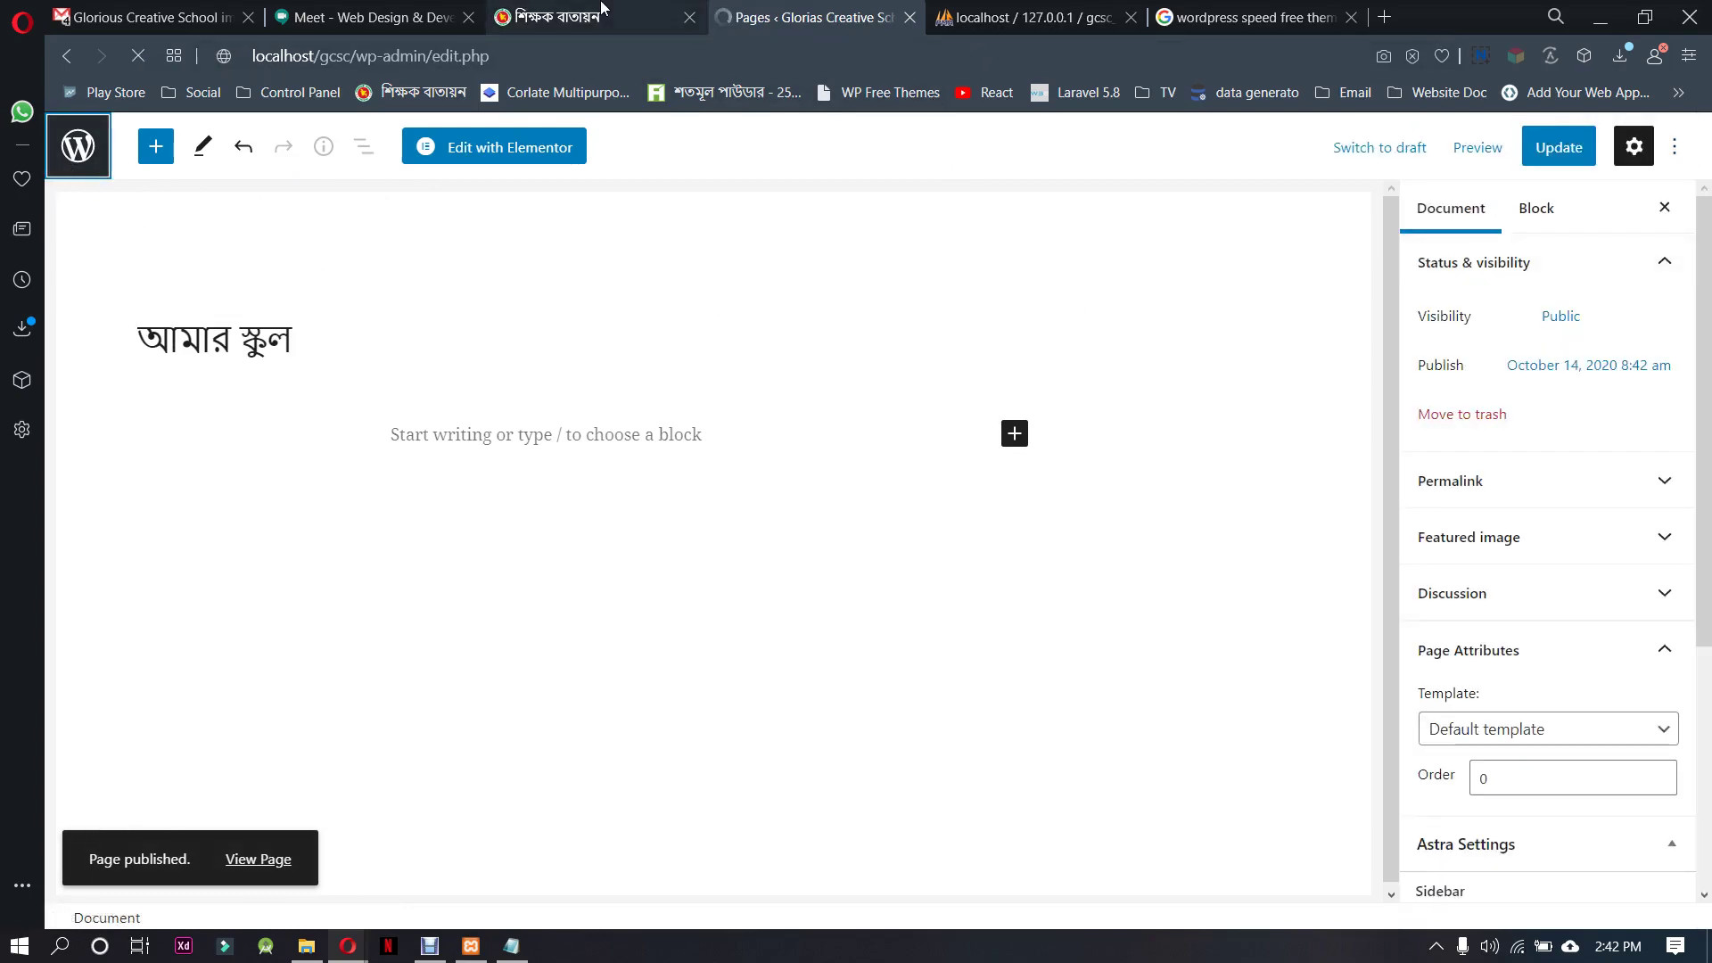
click(399, 183)
click(459, 265)
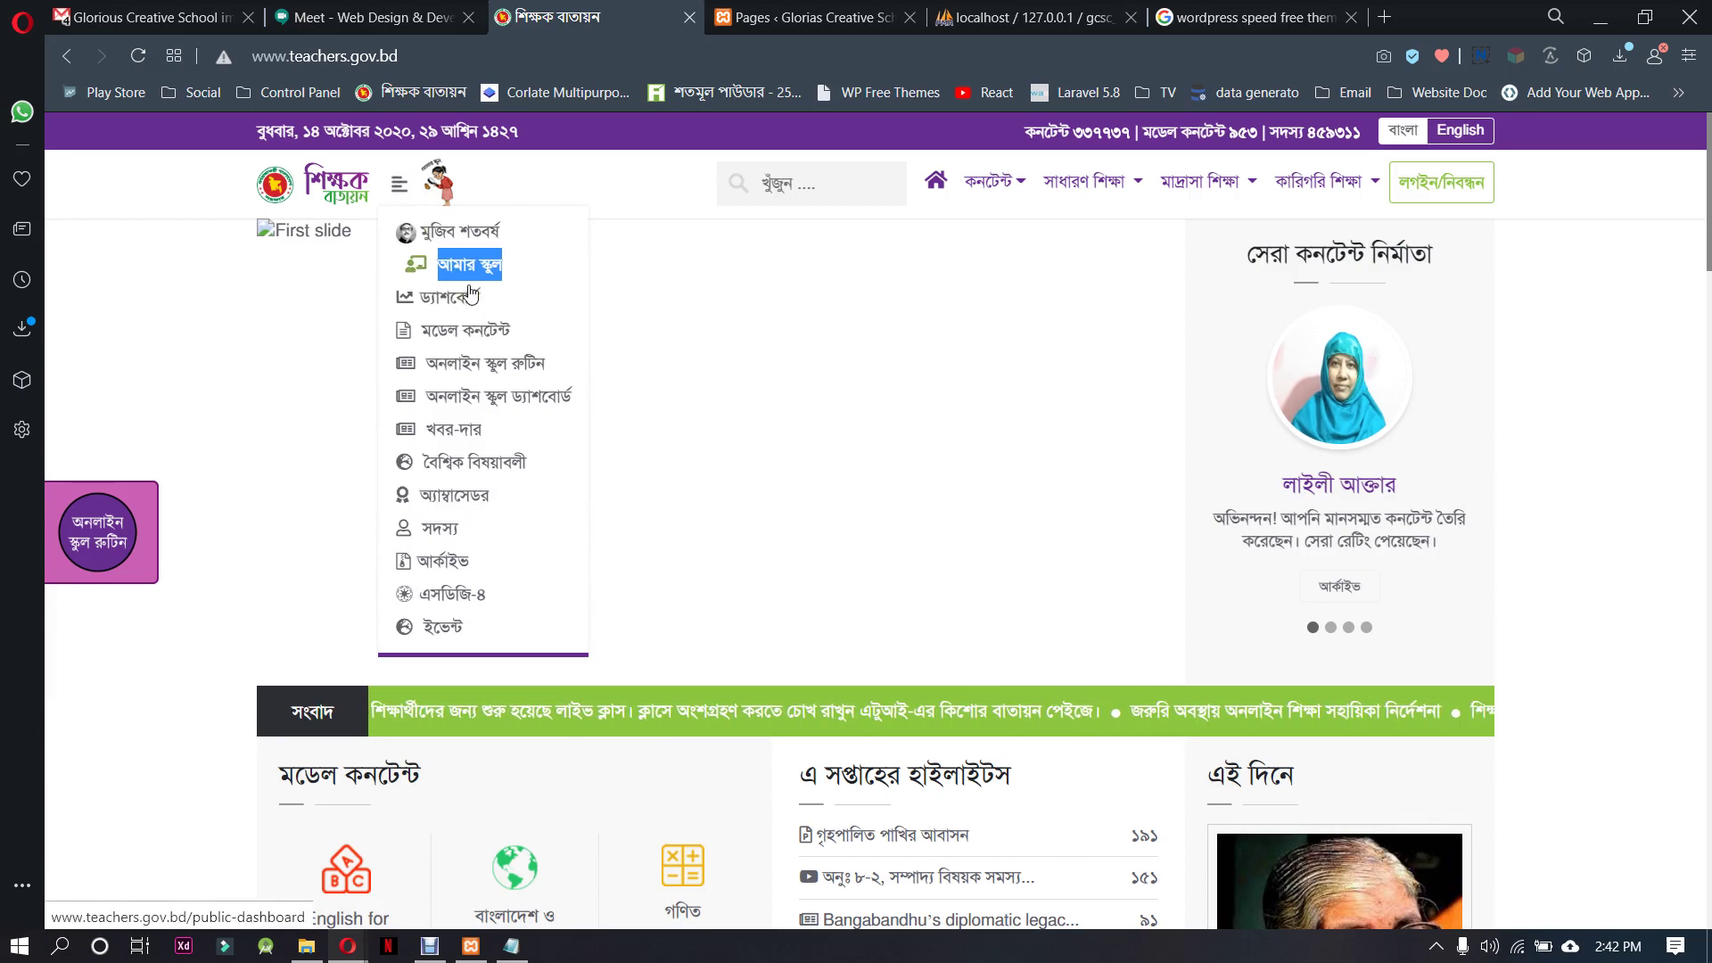
click(542, 372)
double_click(540, 367)
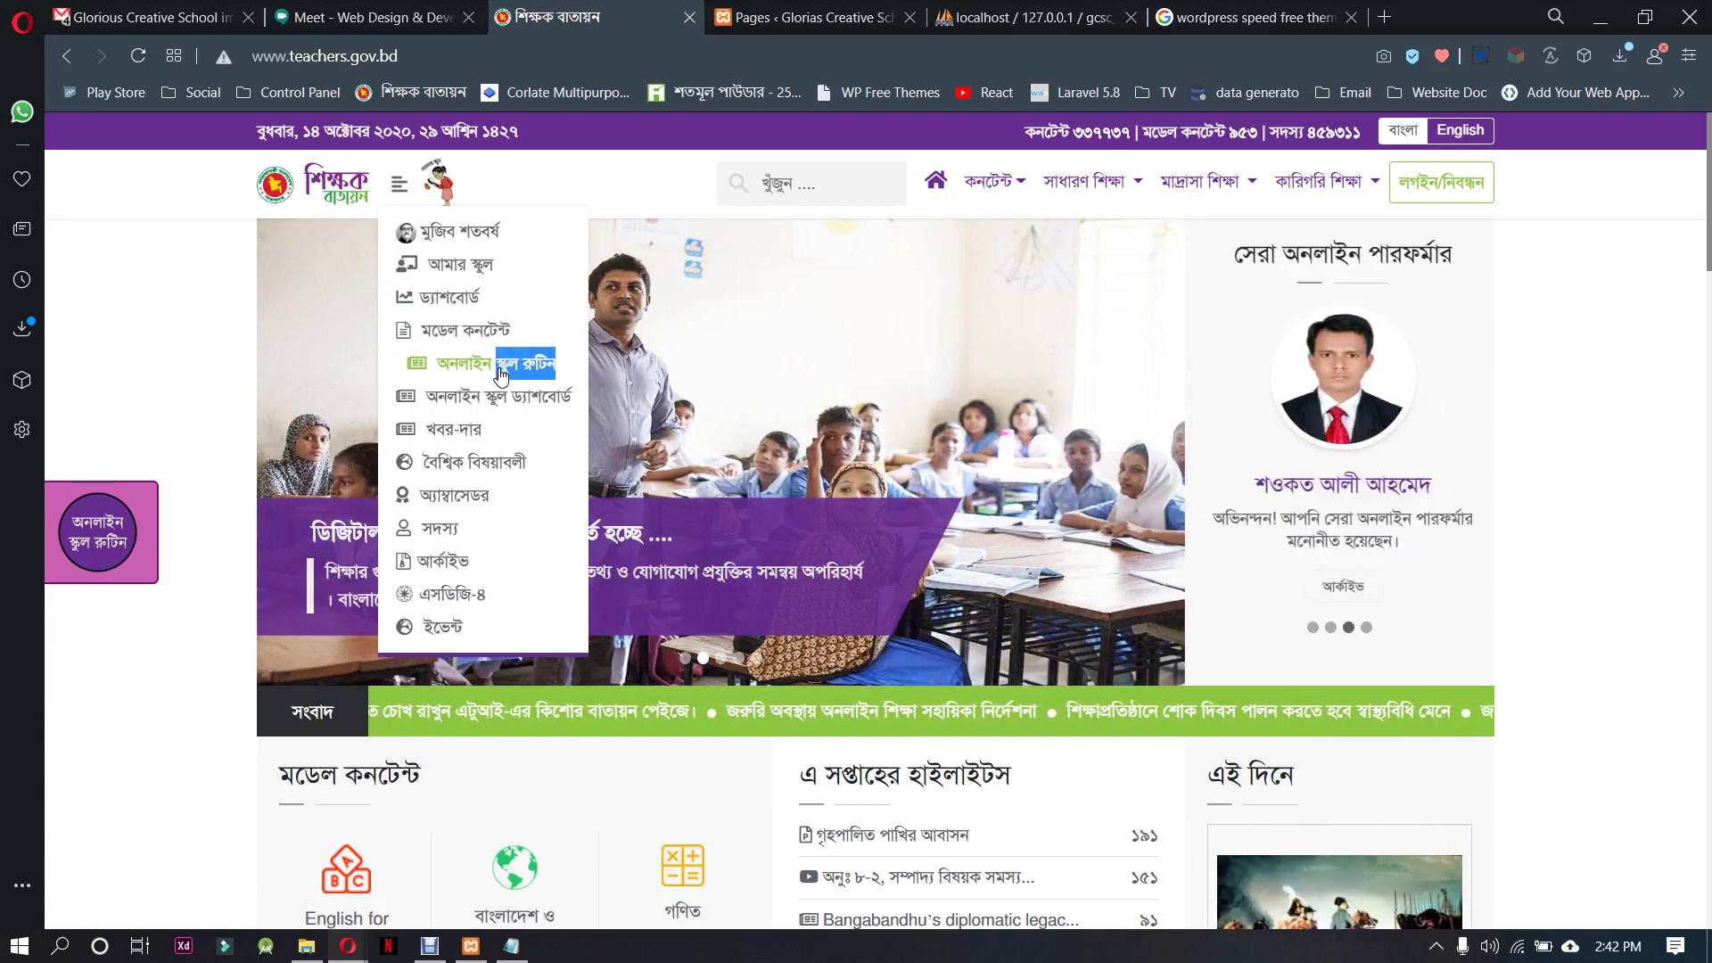
click(555, 336)
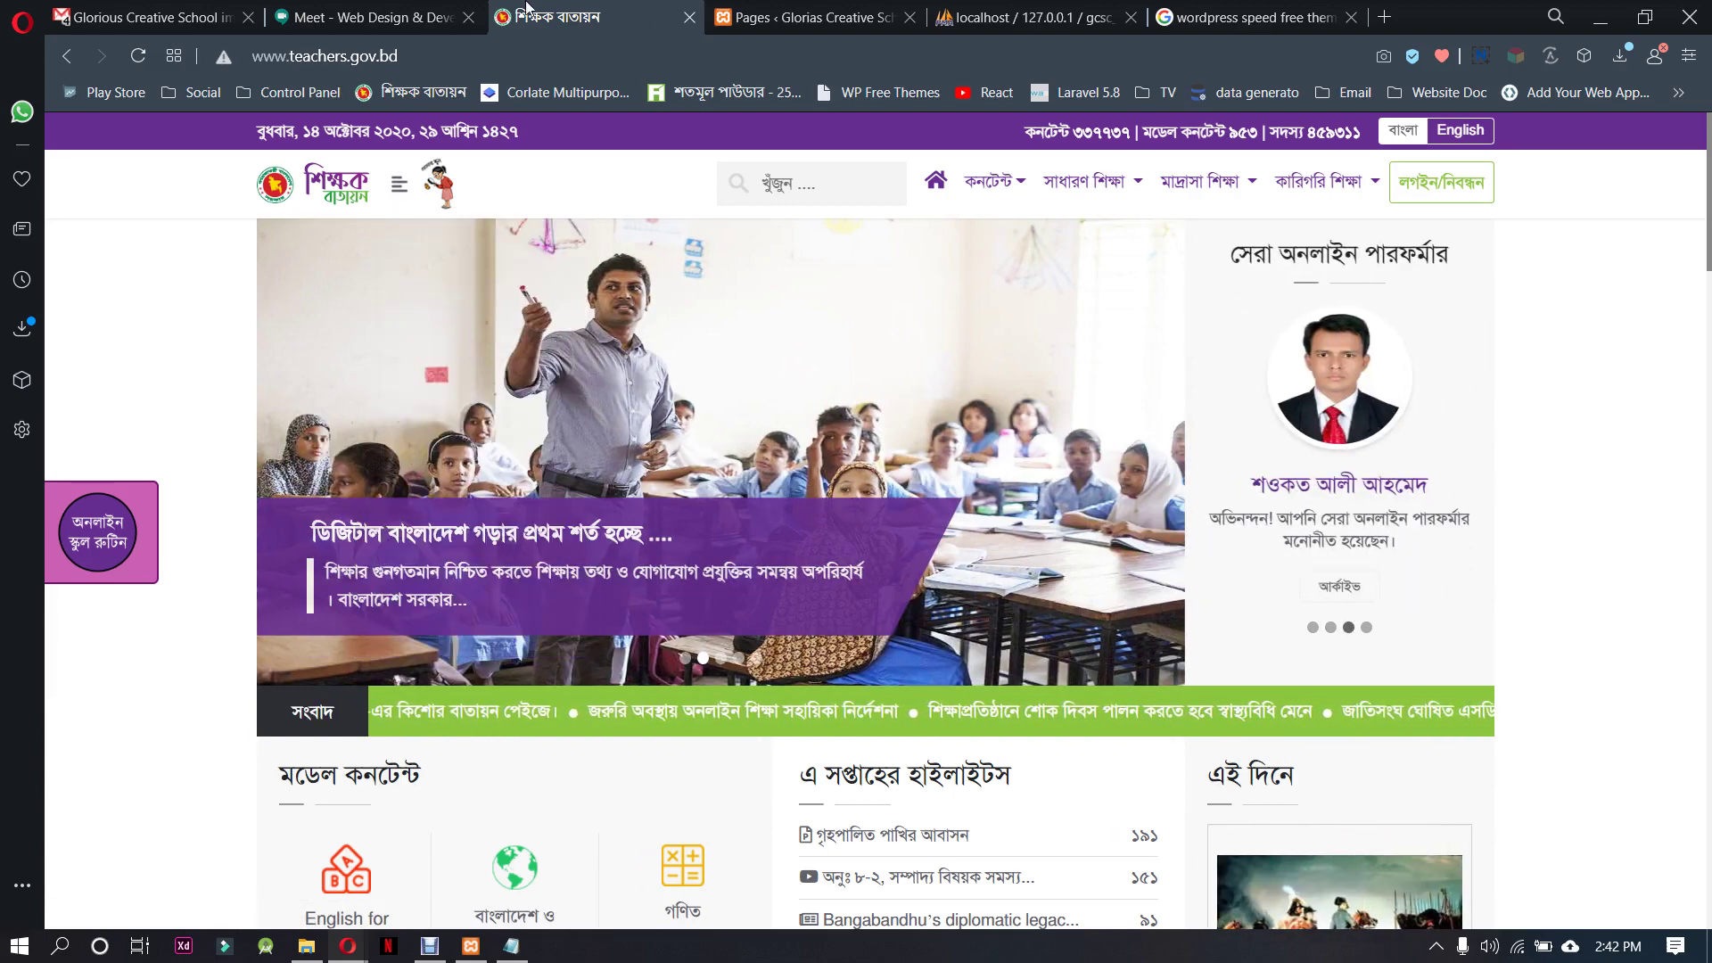
click(771, 10)
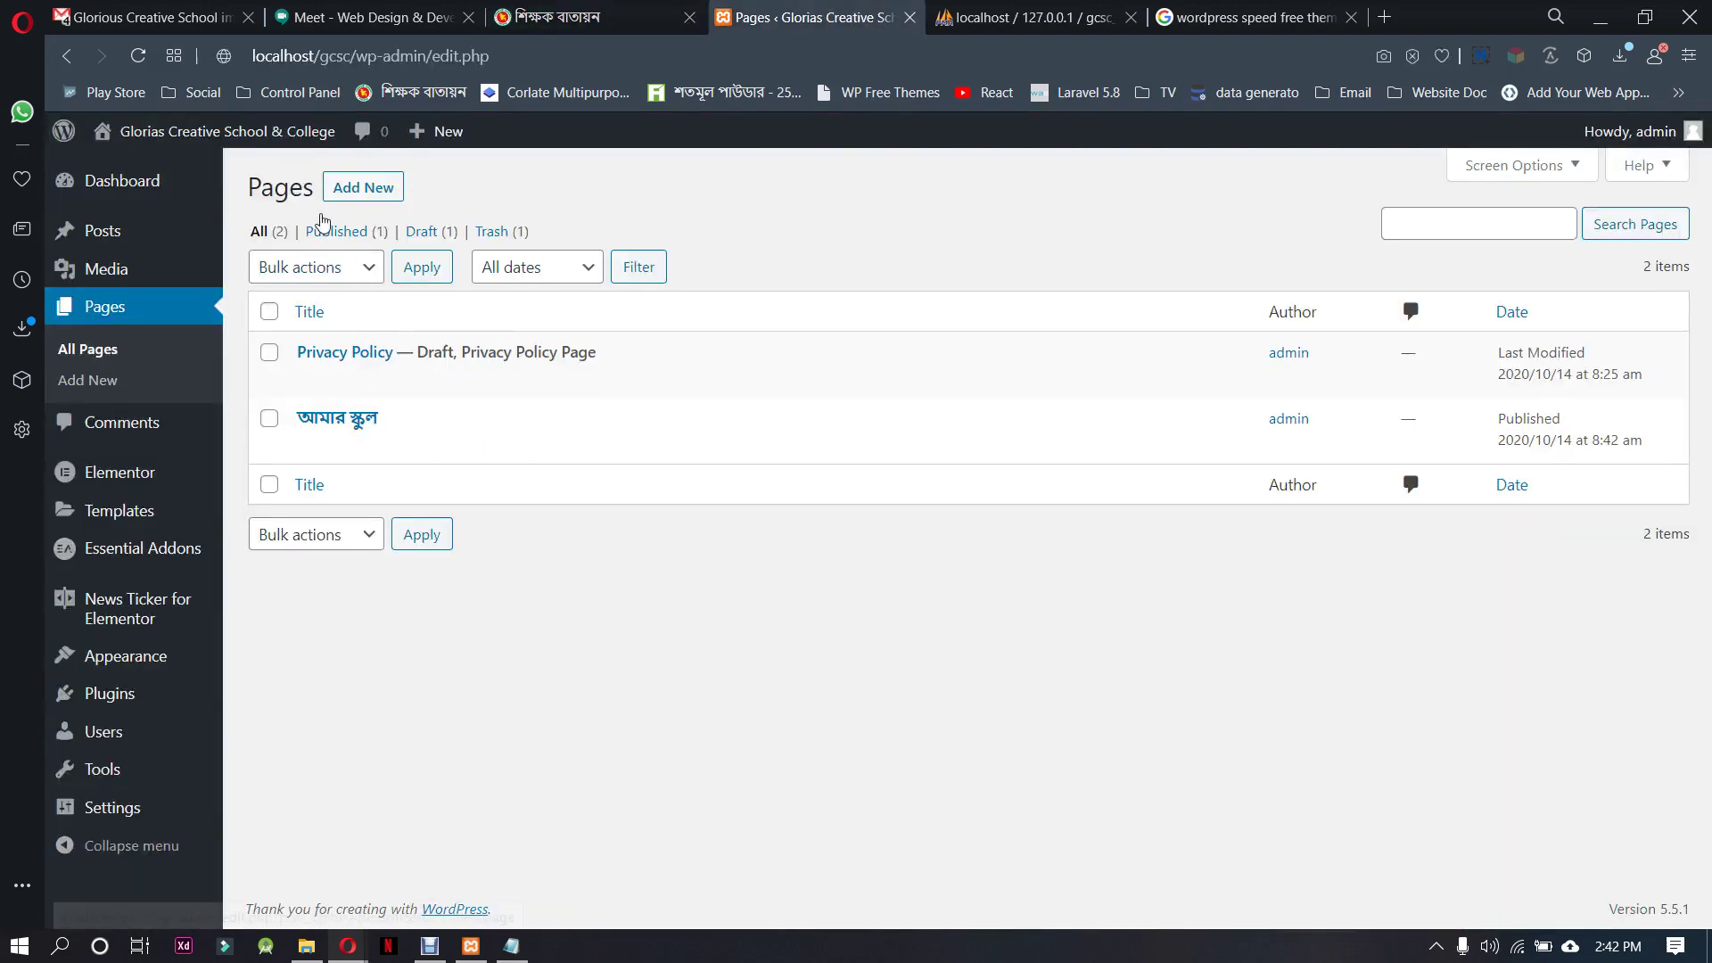
Publish another new page with the pasted title আমার স্কুল
click(363, 186)
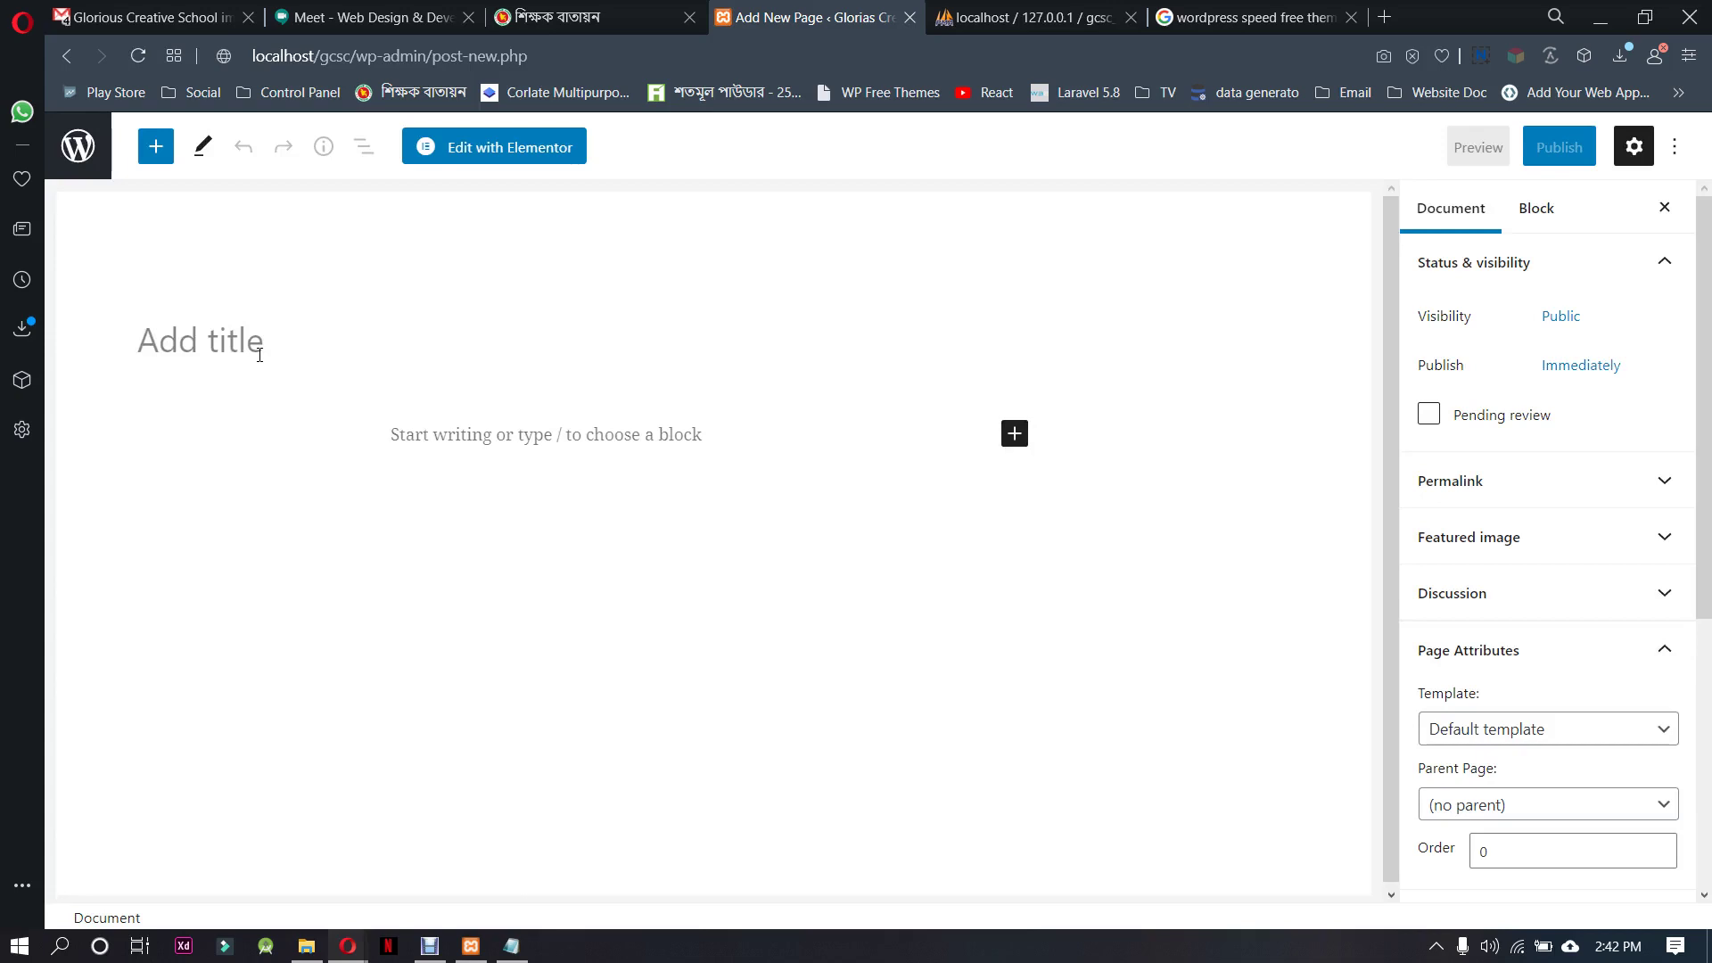
key(ctrl+v)
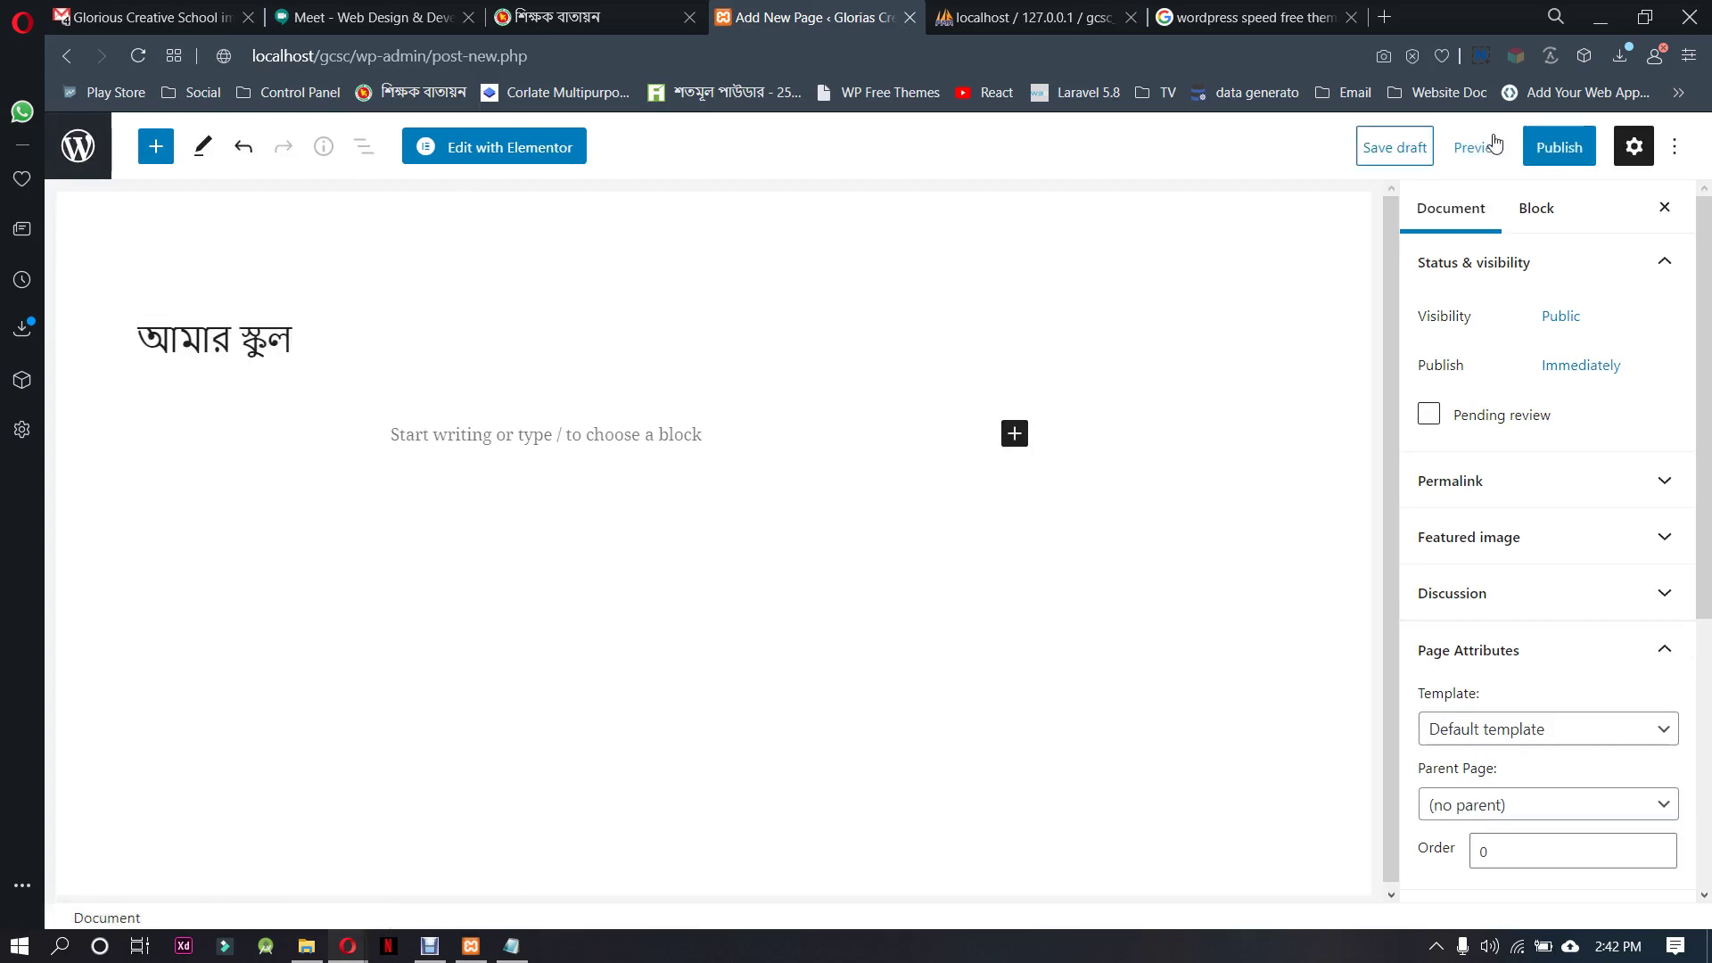
click(1559, 145)
click(1526, 167)
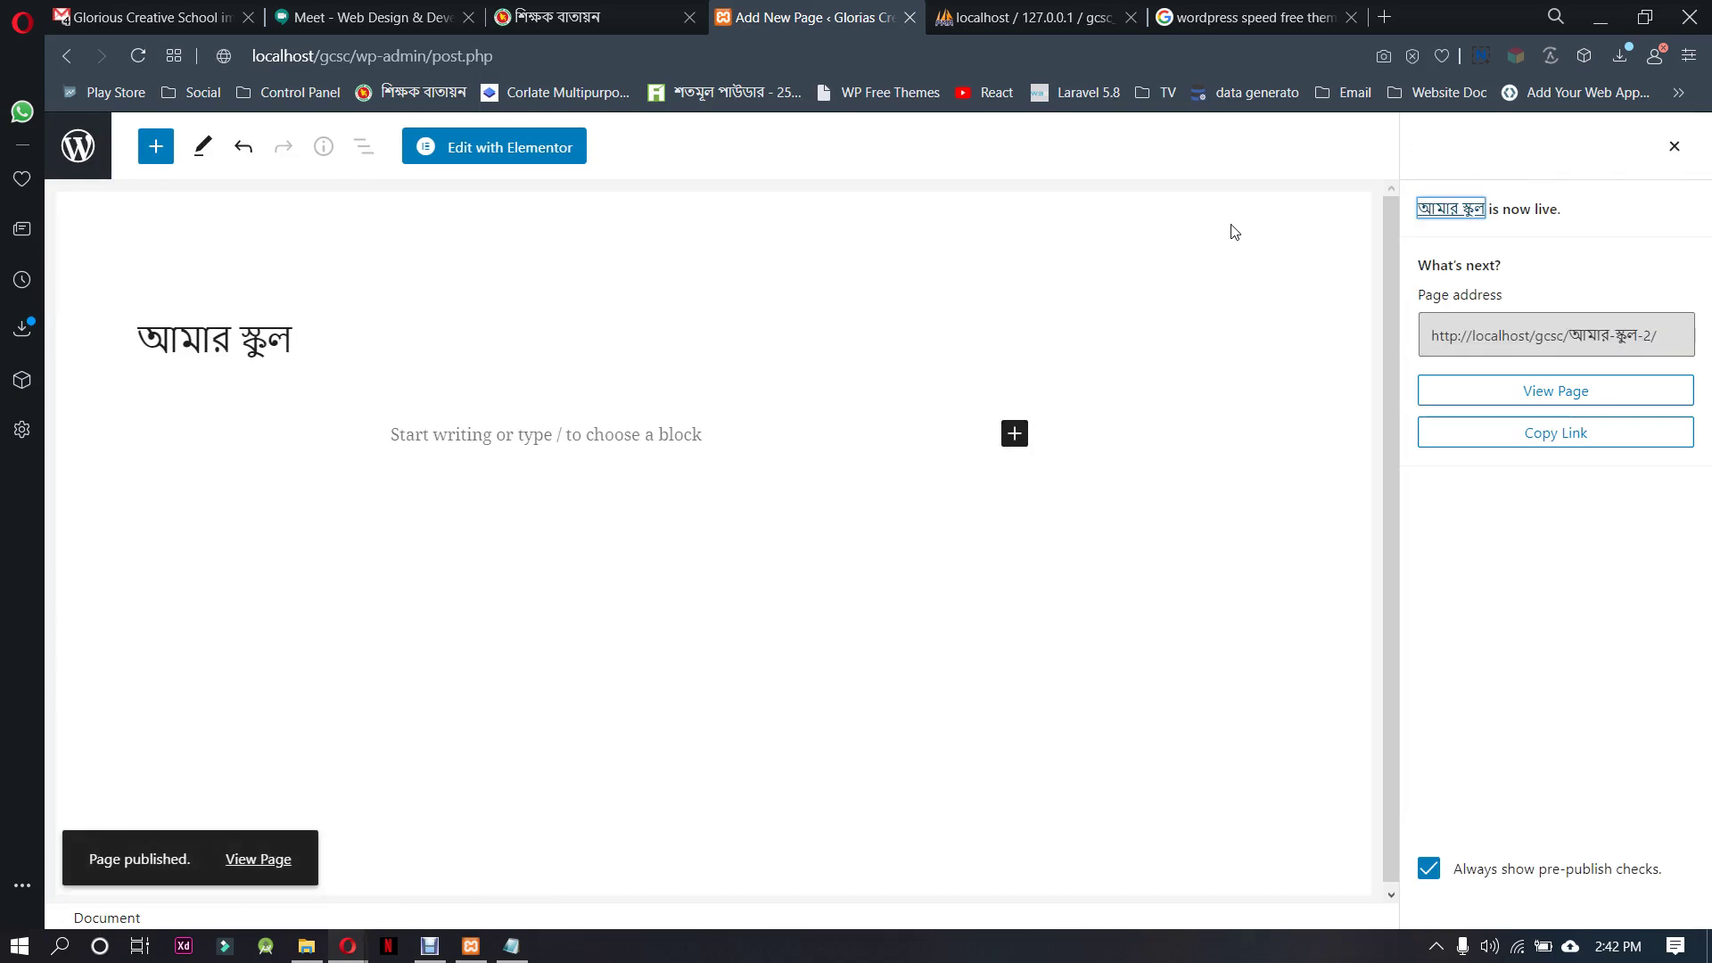
click(1672, 144)
Select the ইভেন্ট item text in the teachers site's navigation menu
click(579, 16)
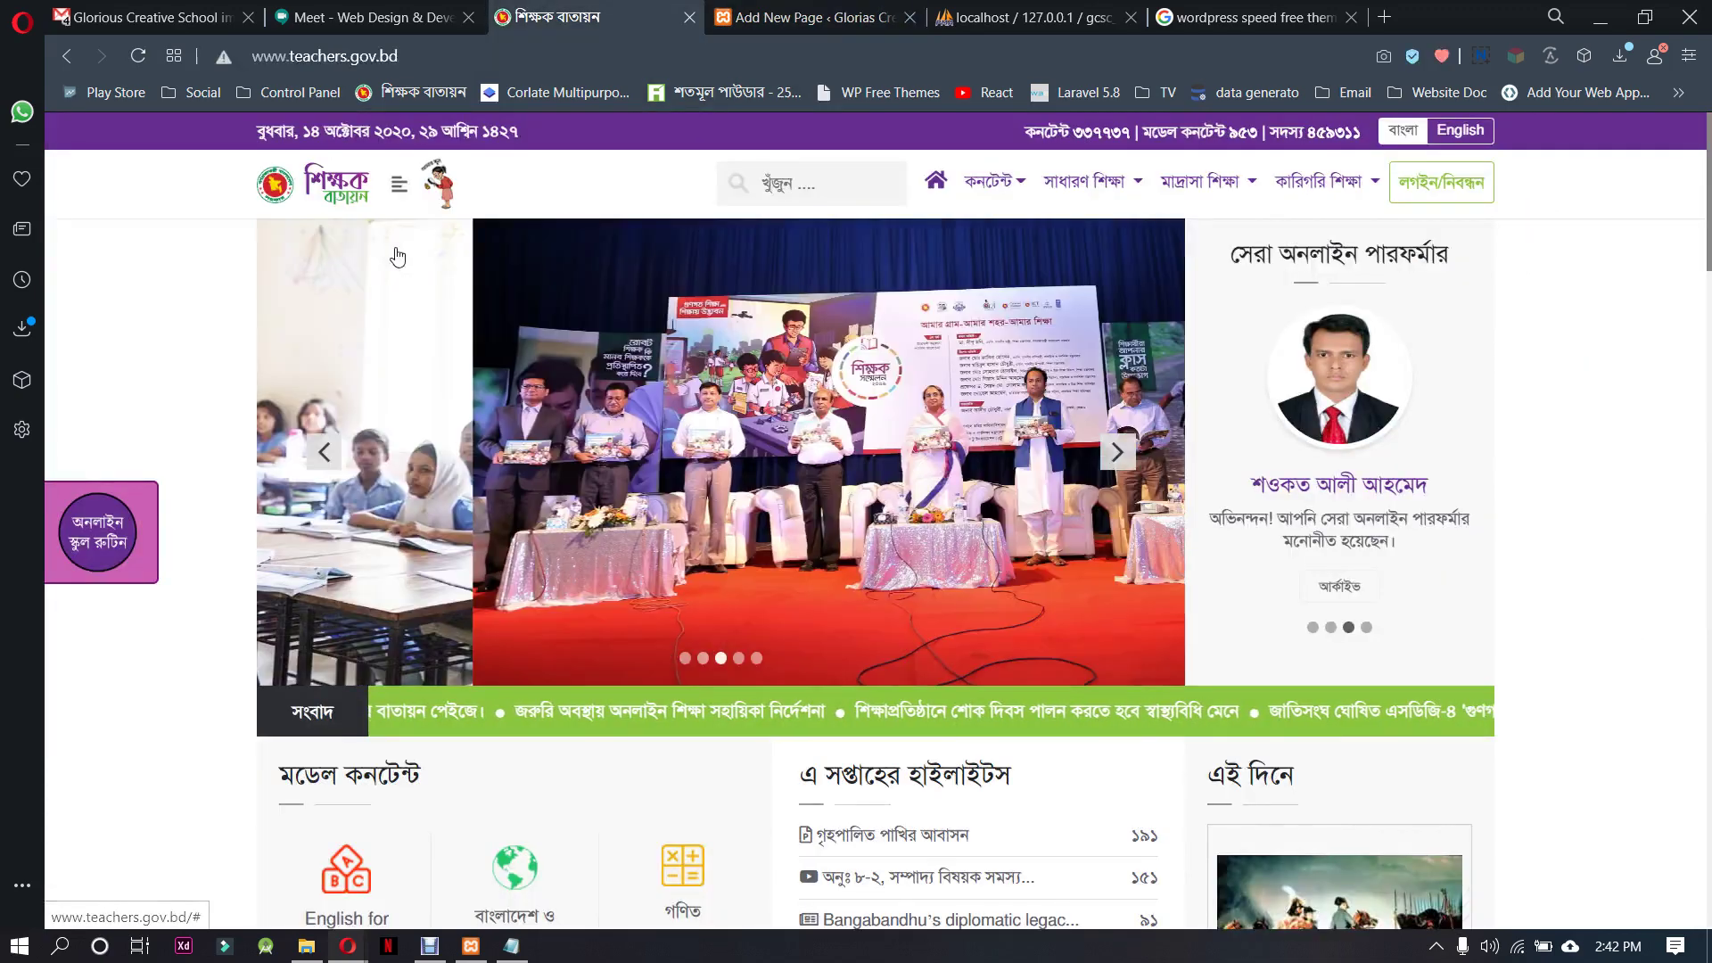
click(399, 183)
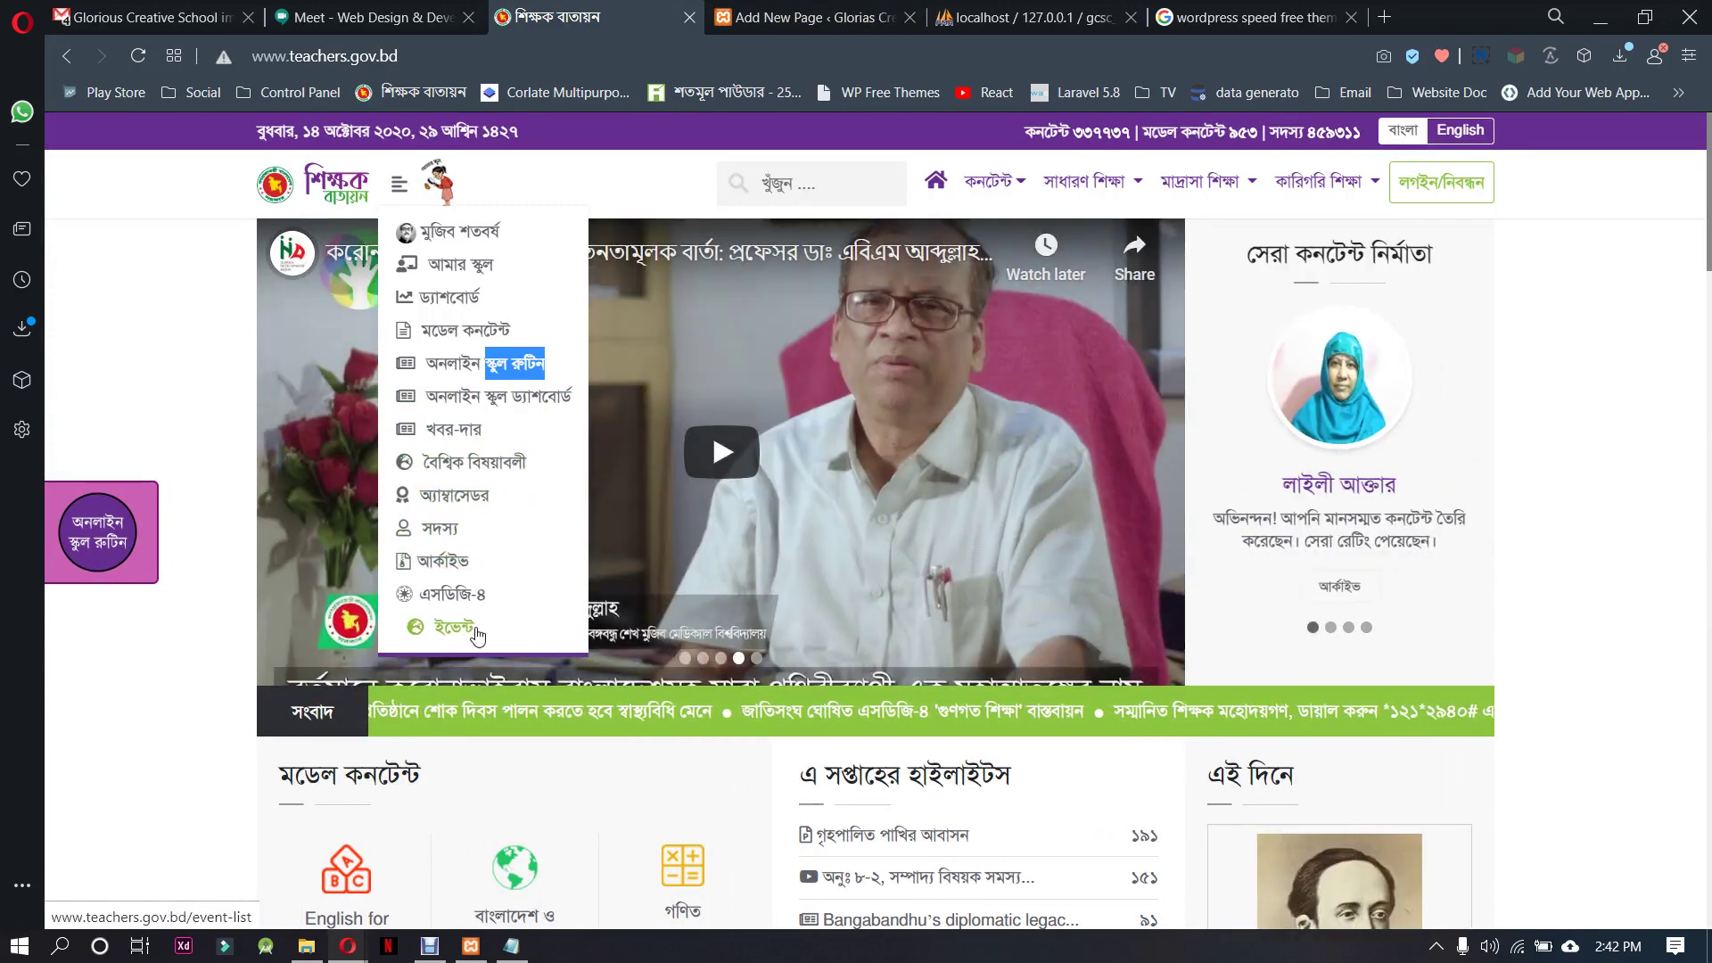
double_click(446, 629)
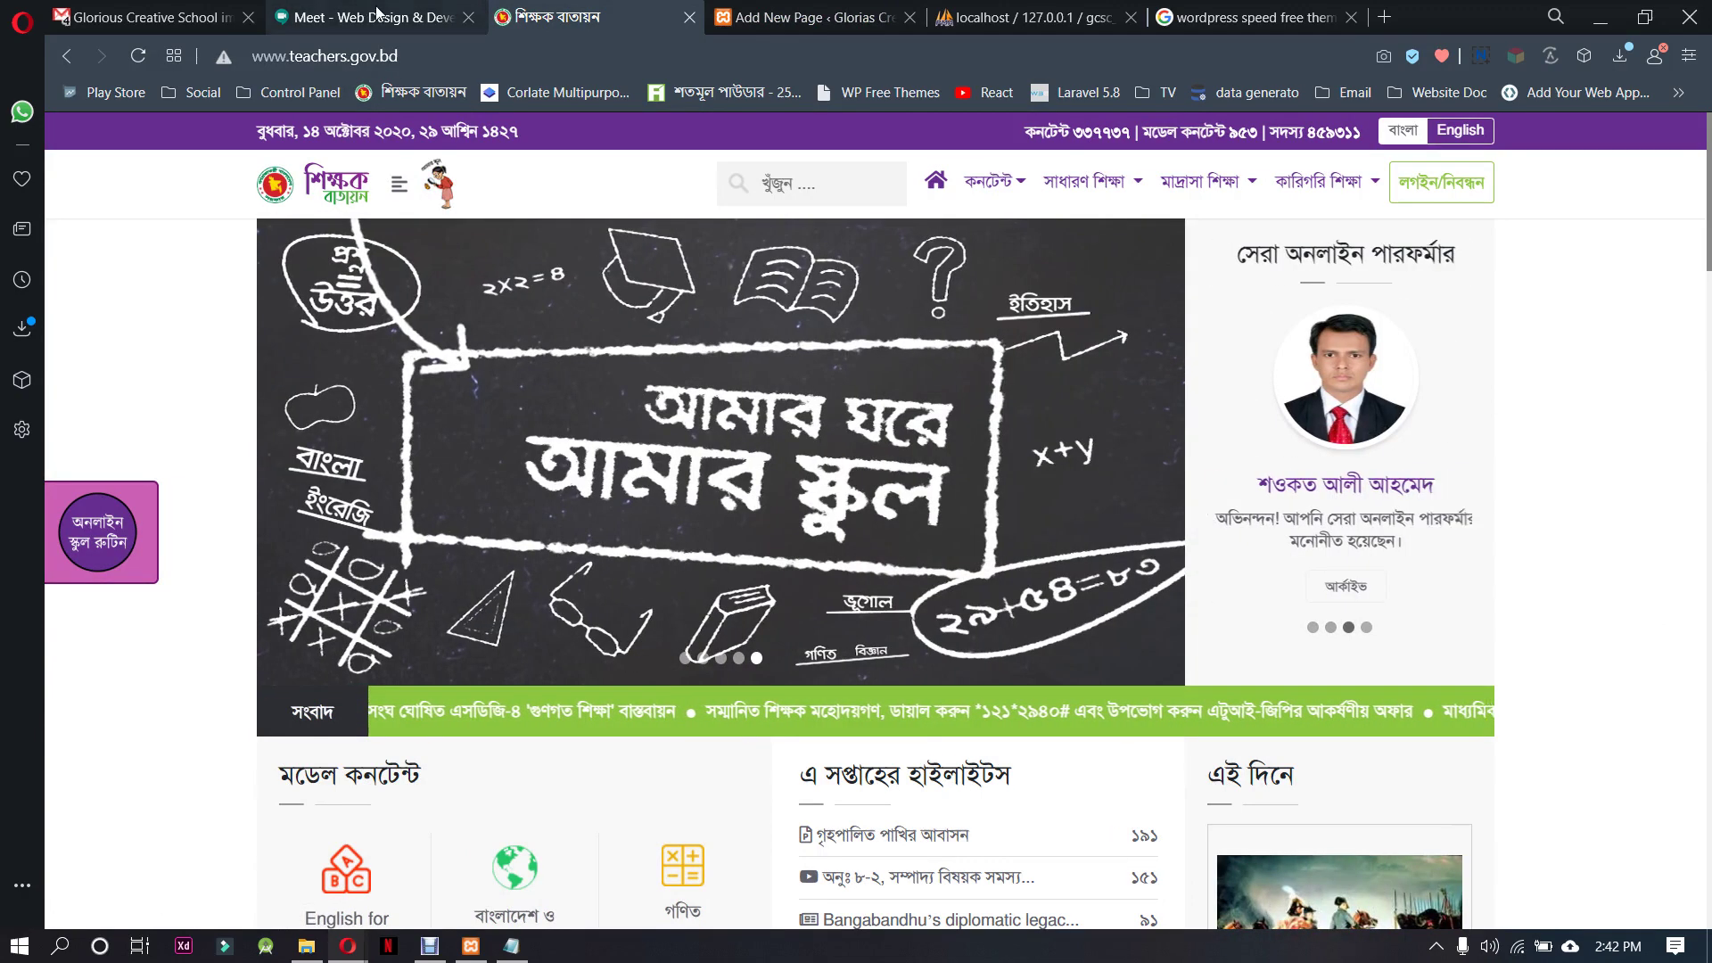
key(ctrl+Tab)
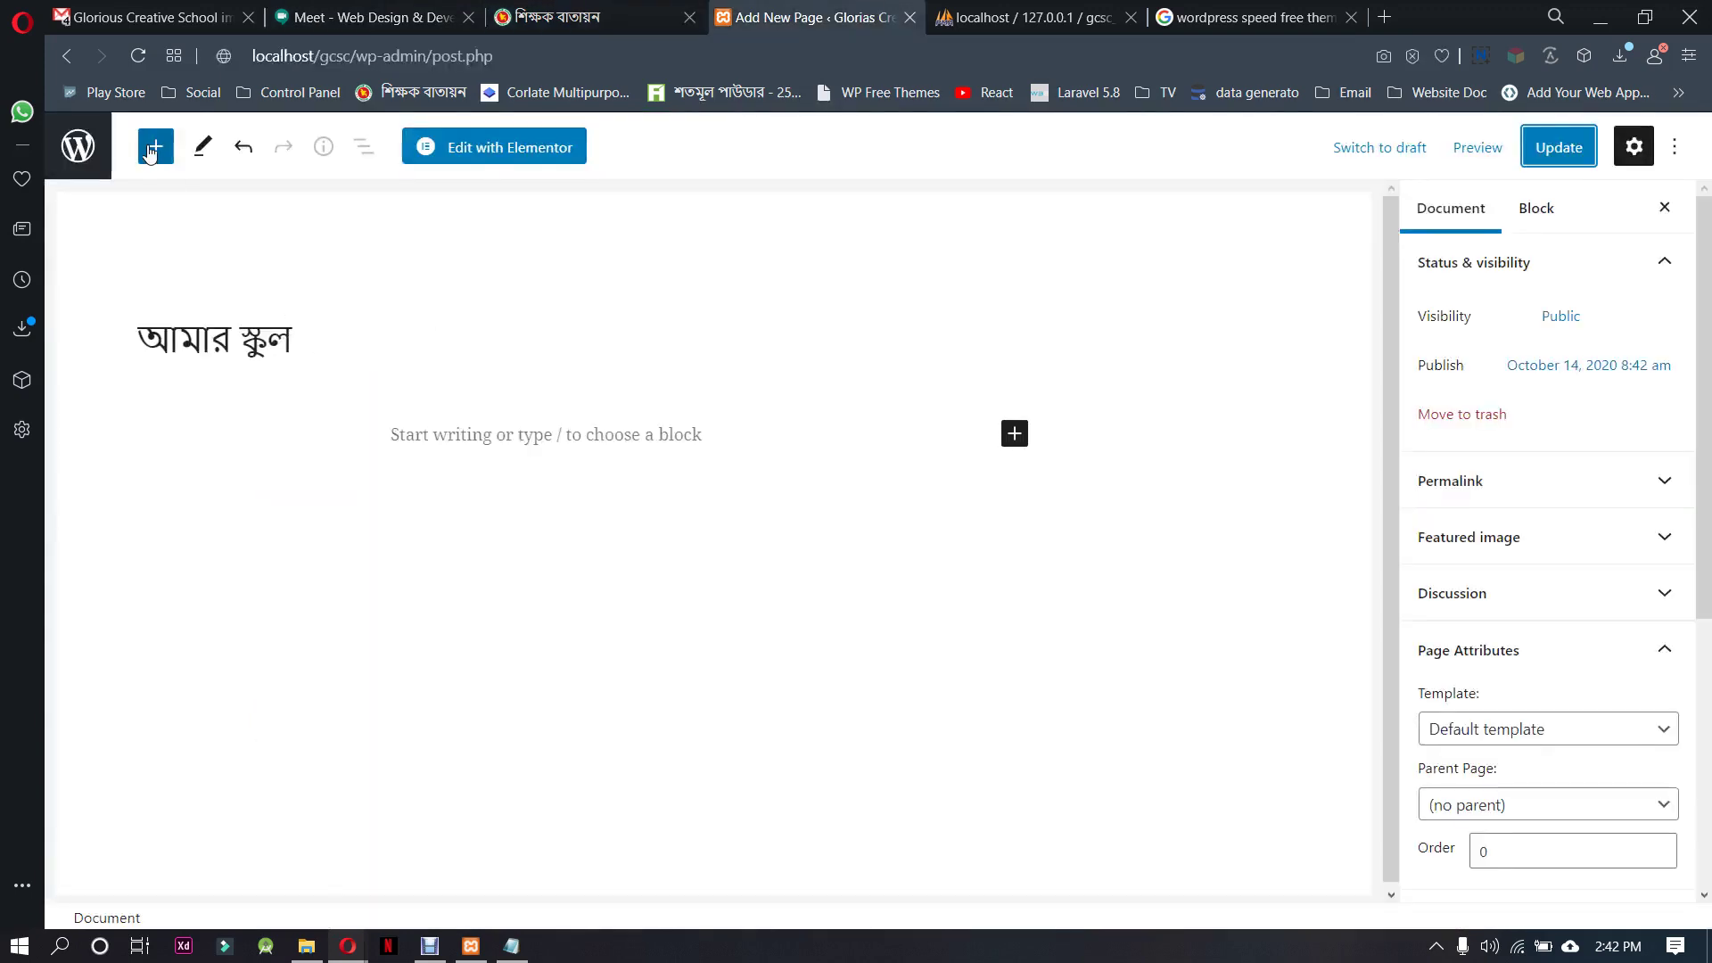
Start a new page and paste the earlier title into it
click(78, 145)
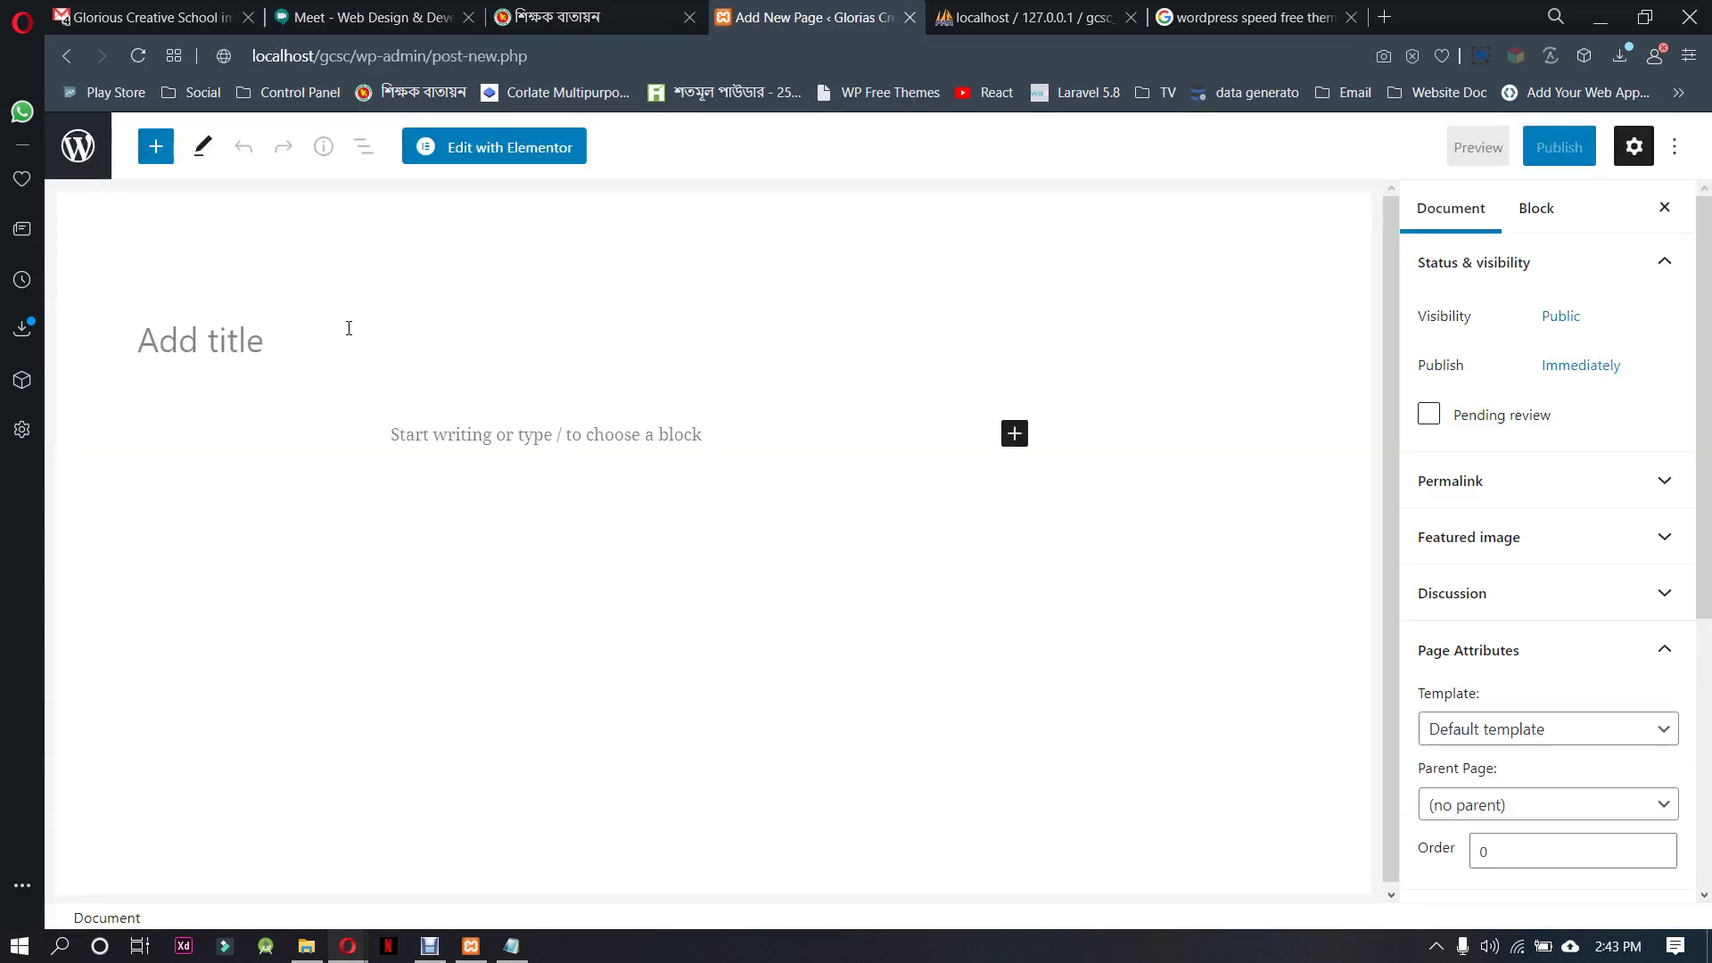
click(349, 326)
key(ctrl+v)
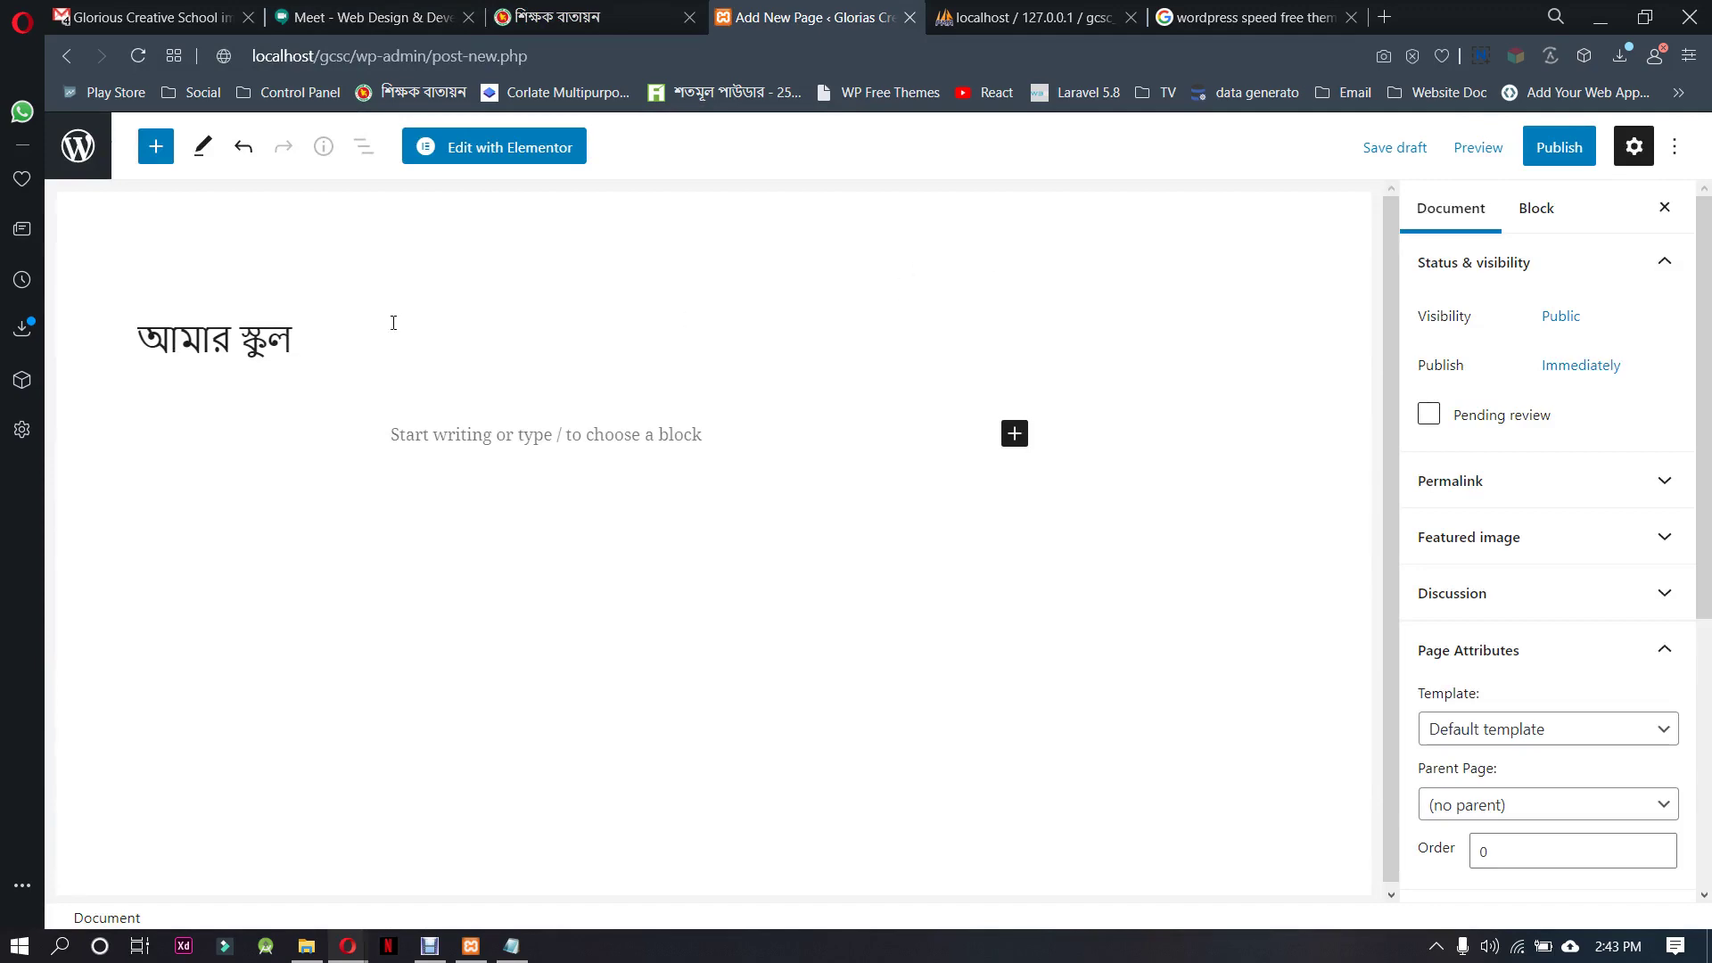
drag(321, 335, 134, 338)
Copy ইভেন্ট from the teachers site menu, make it the title and publish
click(570, 17)
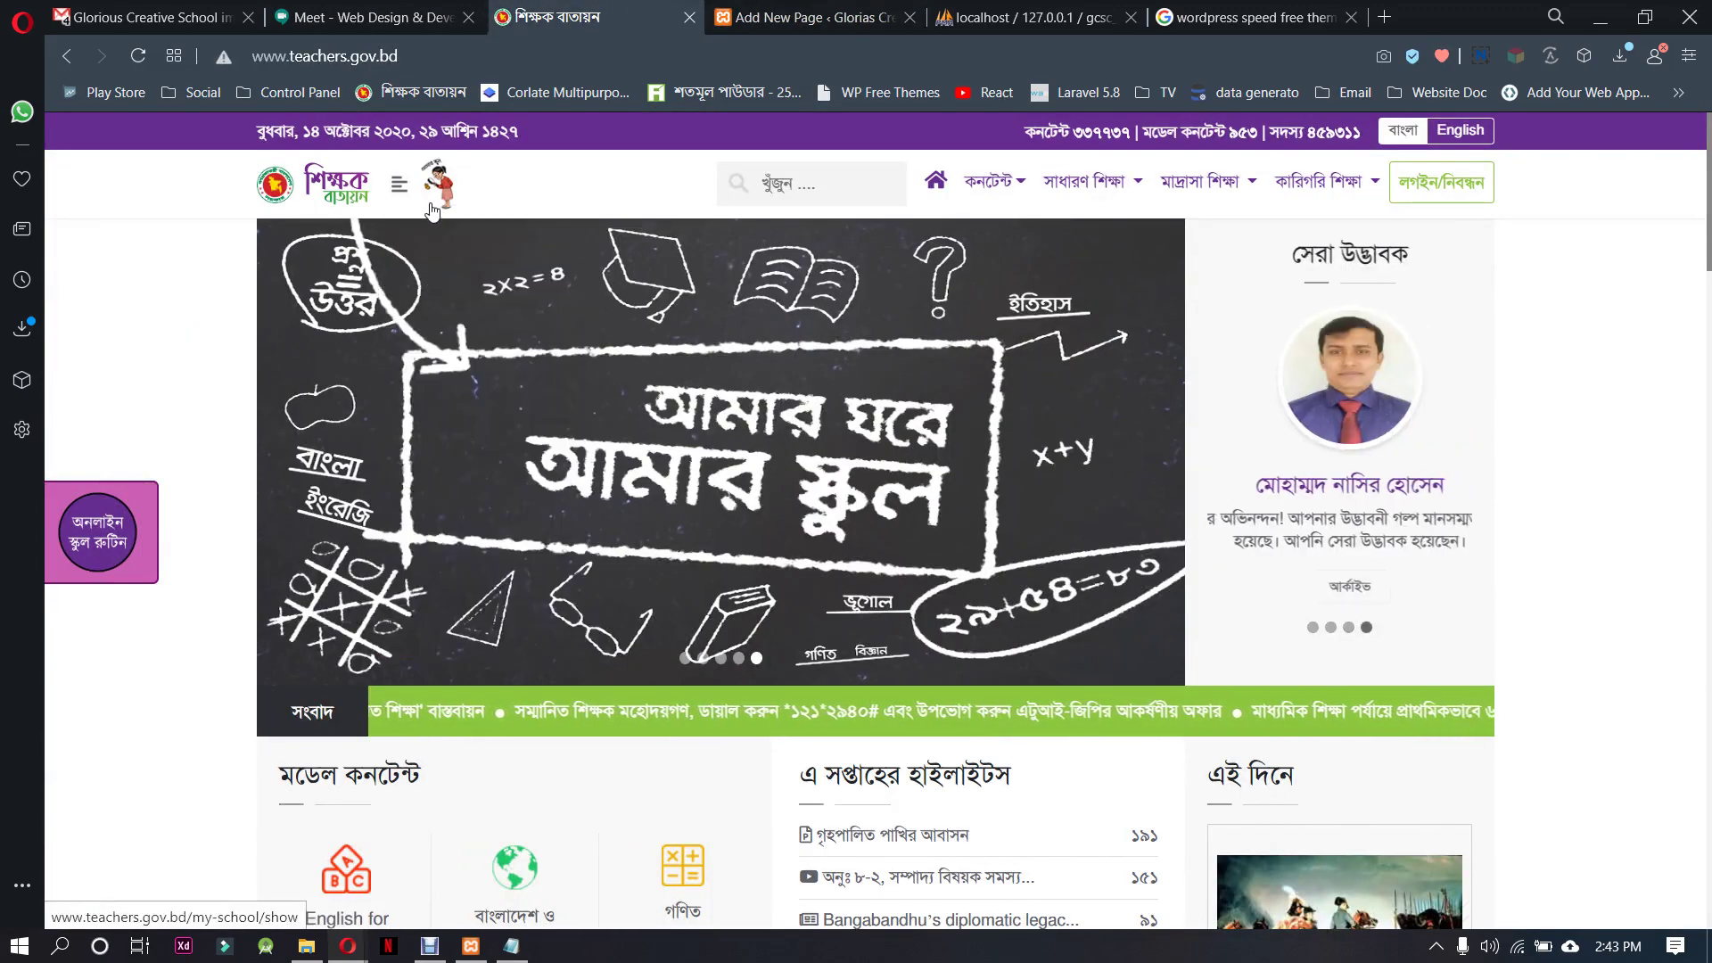
mouse_move(399, 184)
right_click(444, 627)
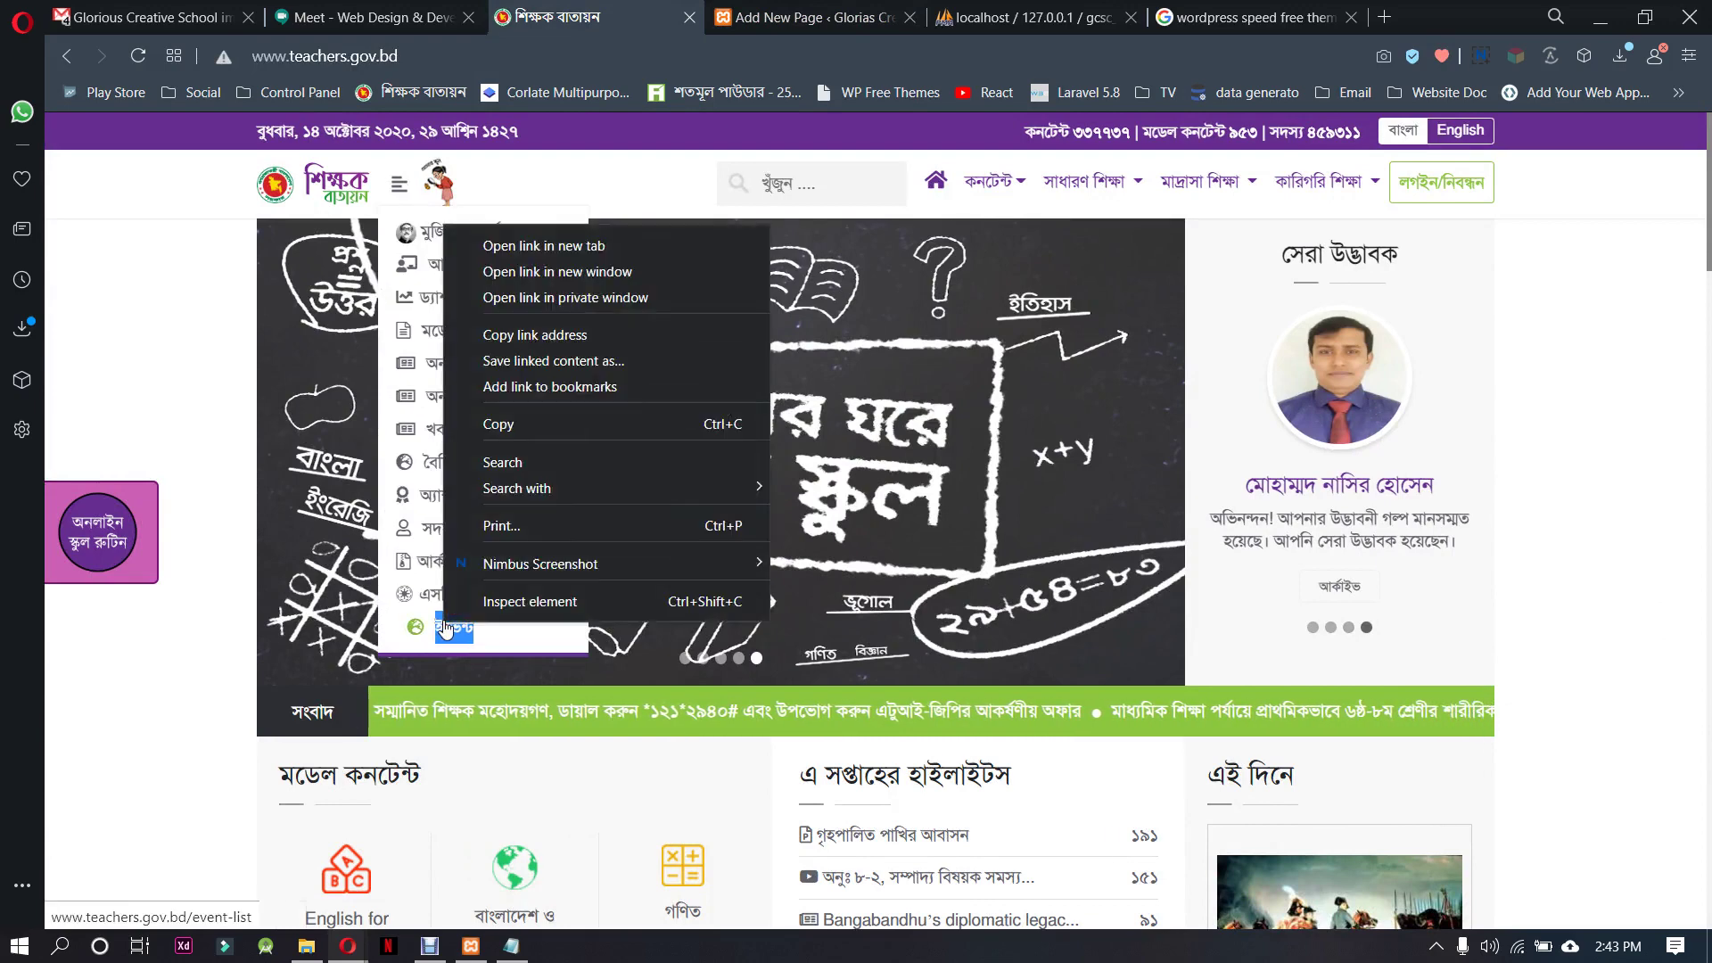
click(513, 424)
click(811, 17)
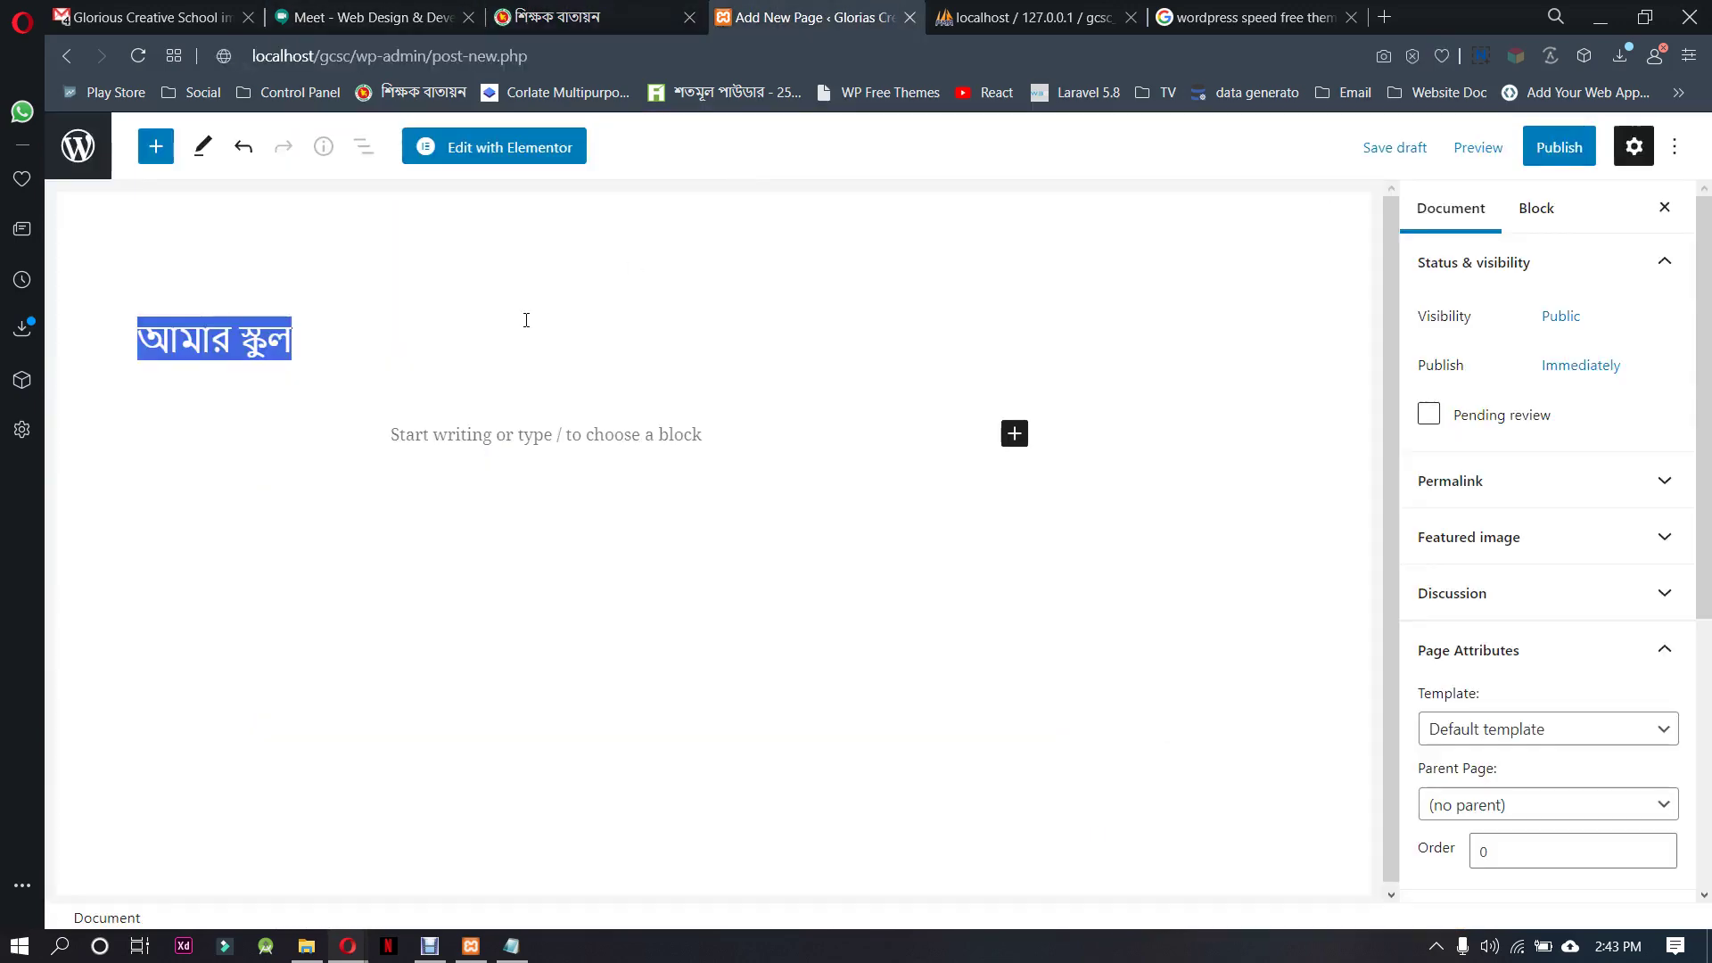
click(345, 351)
drag(317, 329, 116, 339)
key(ctrl+v)
click(1562, 148)
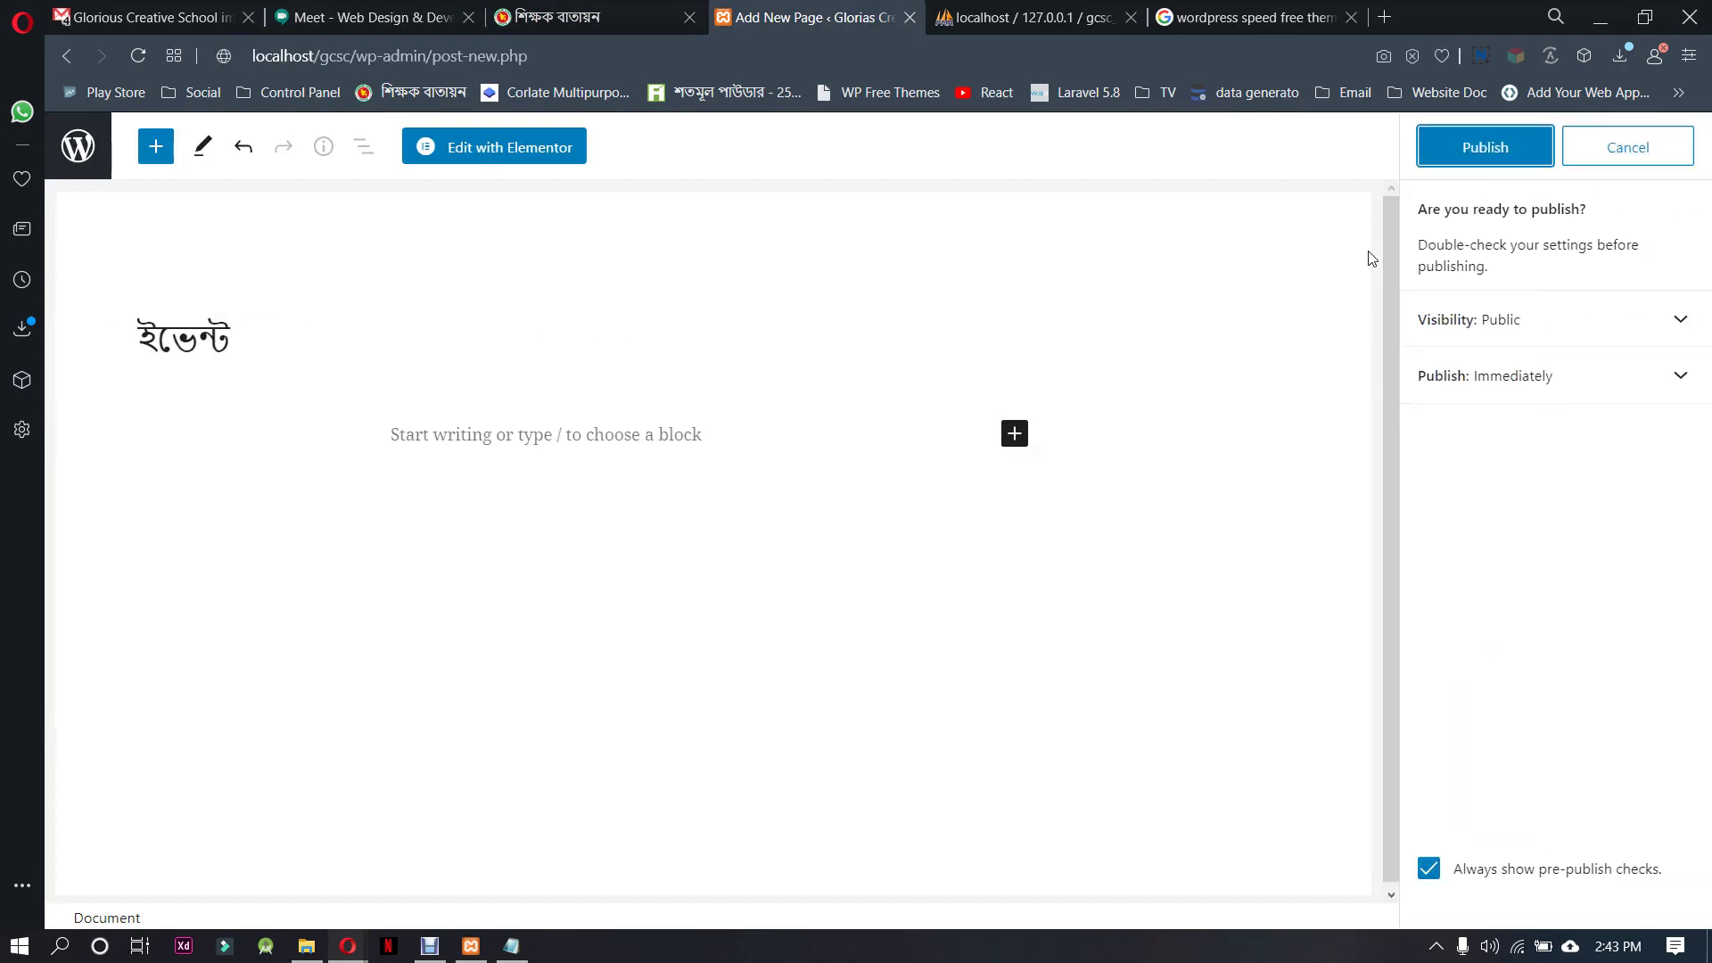
click(1508, 147)
Open the কনটেন্ট submenu in the reference site's navigation menu
click(571, 17)
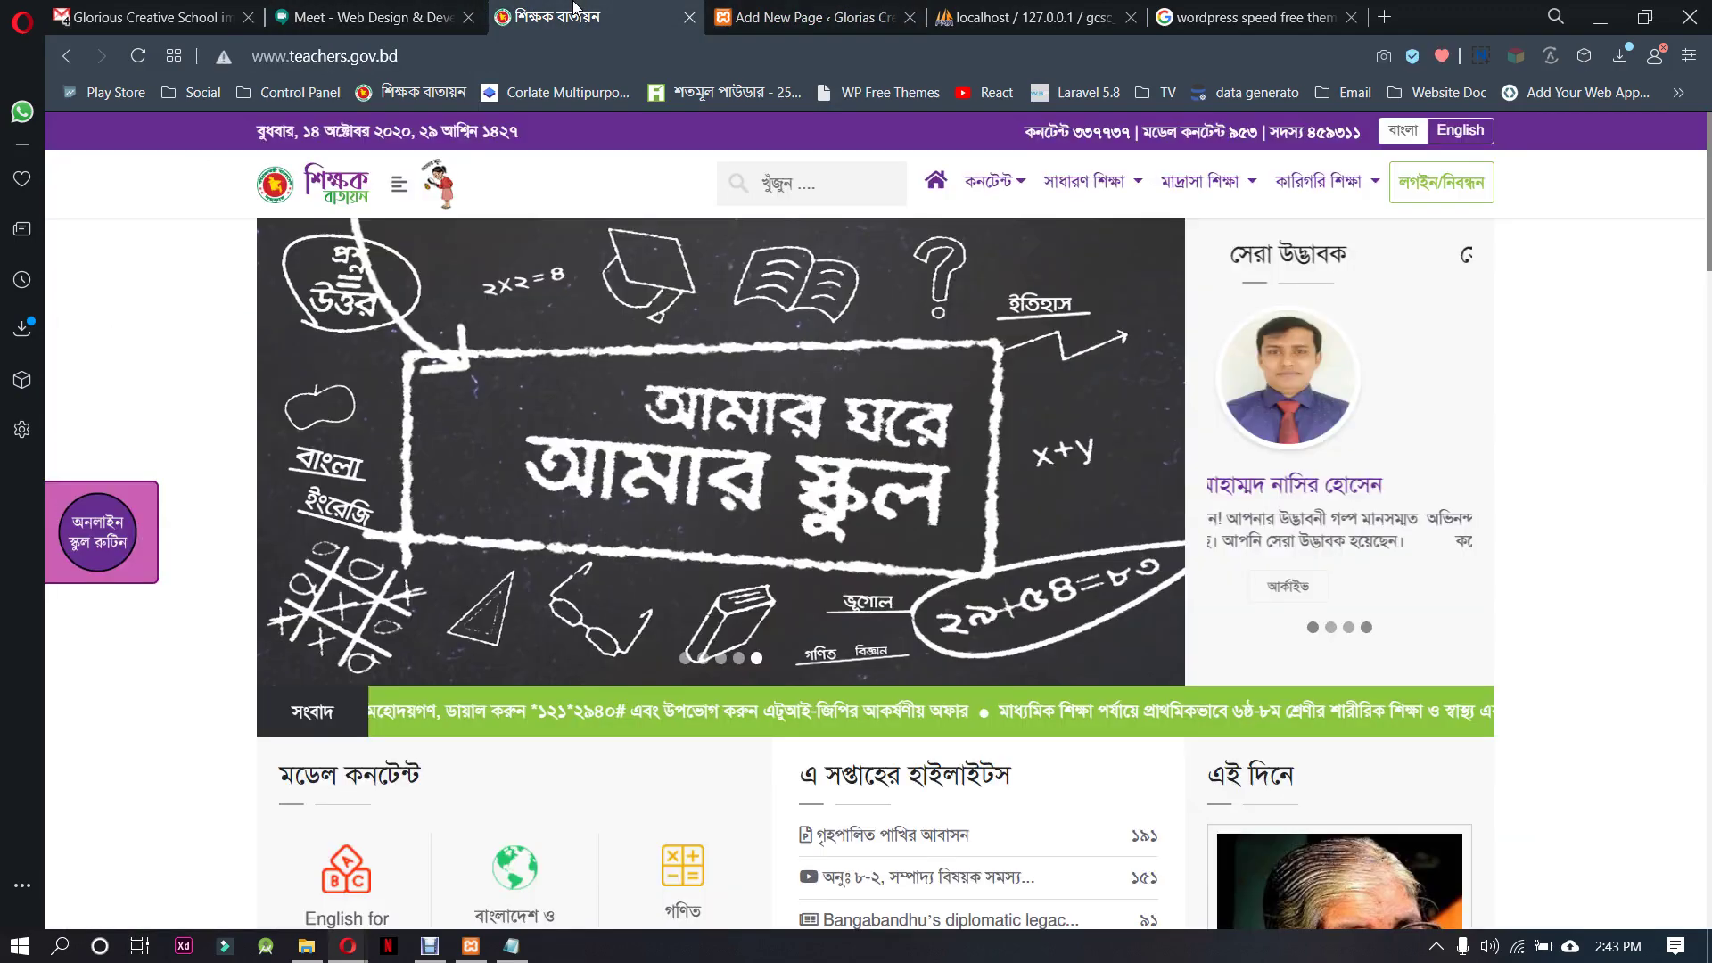
click(399, 189)
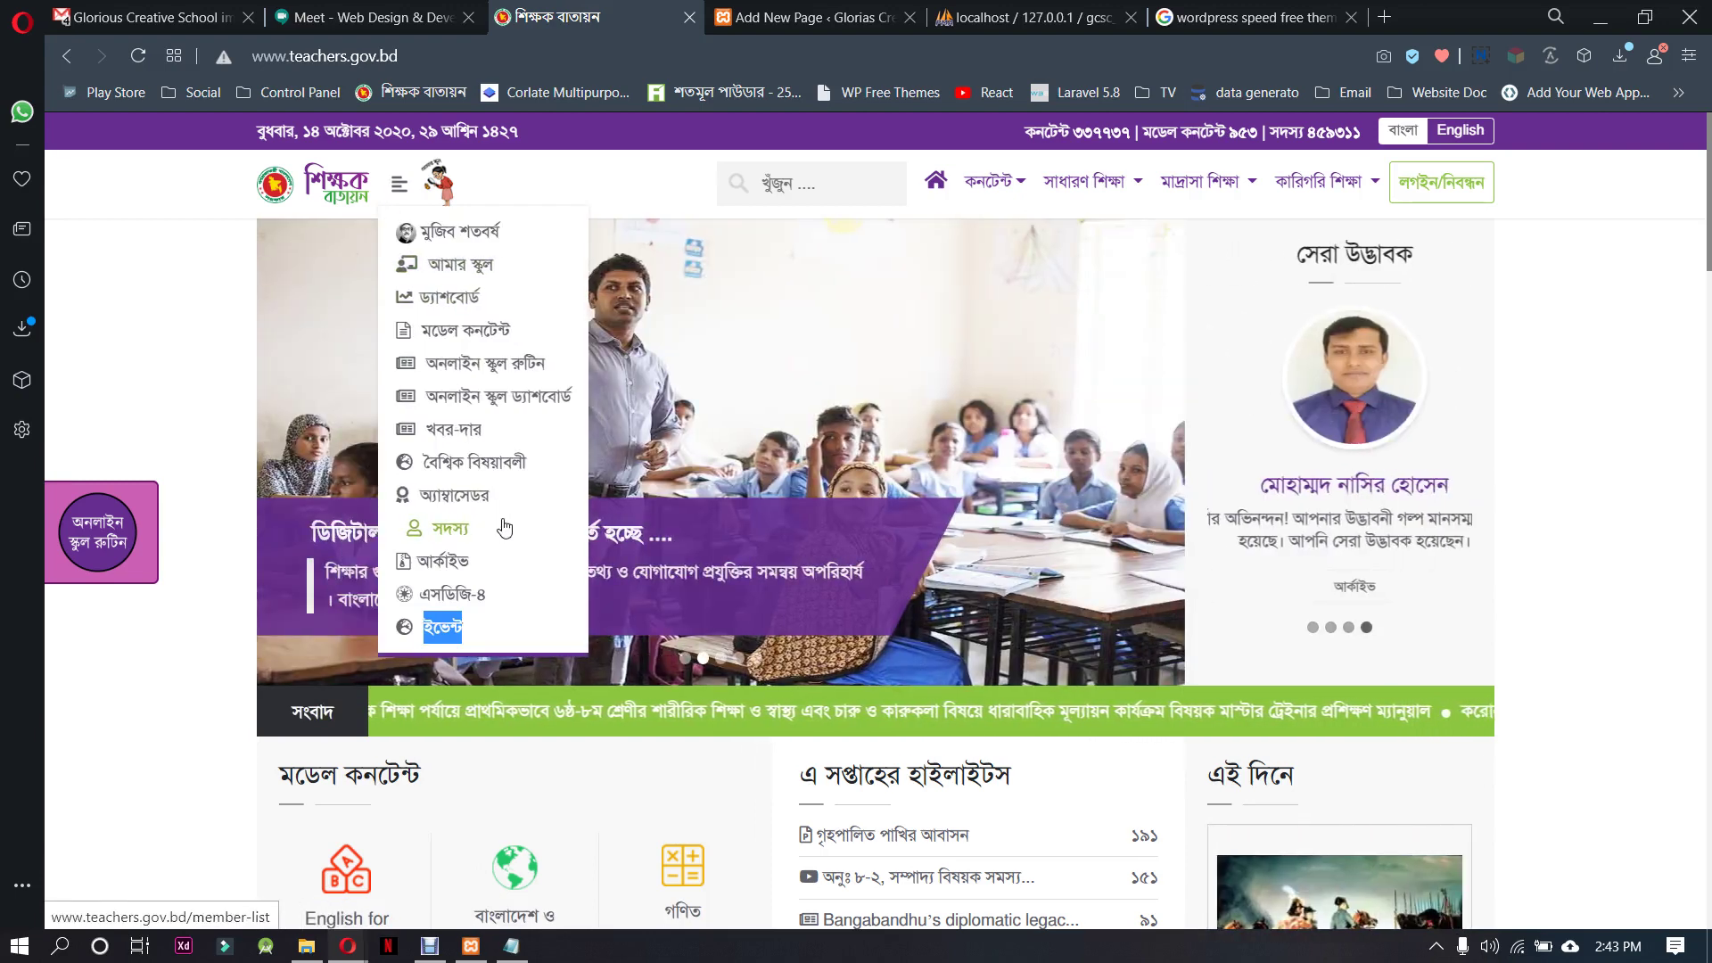
click(1011, 182)
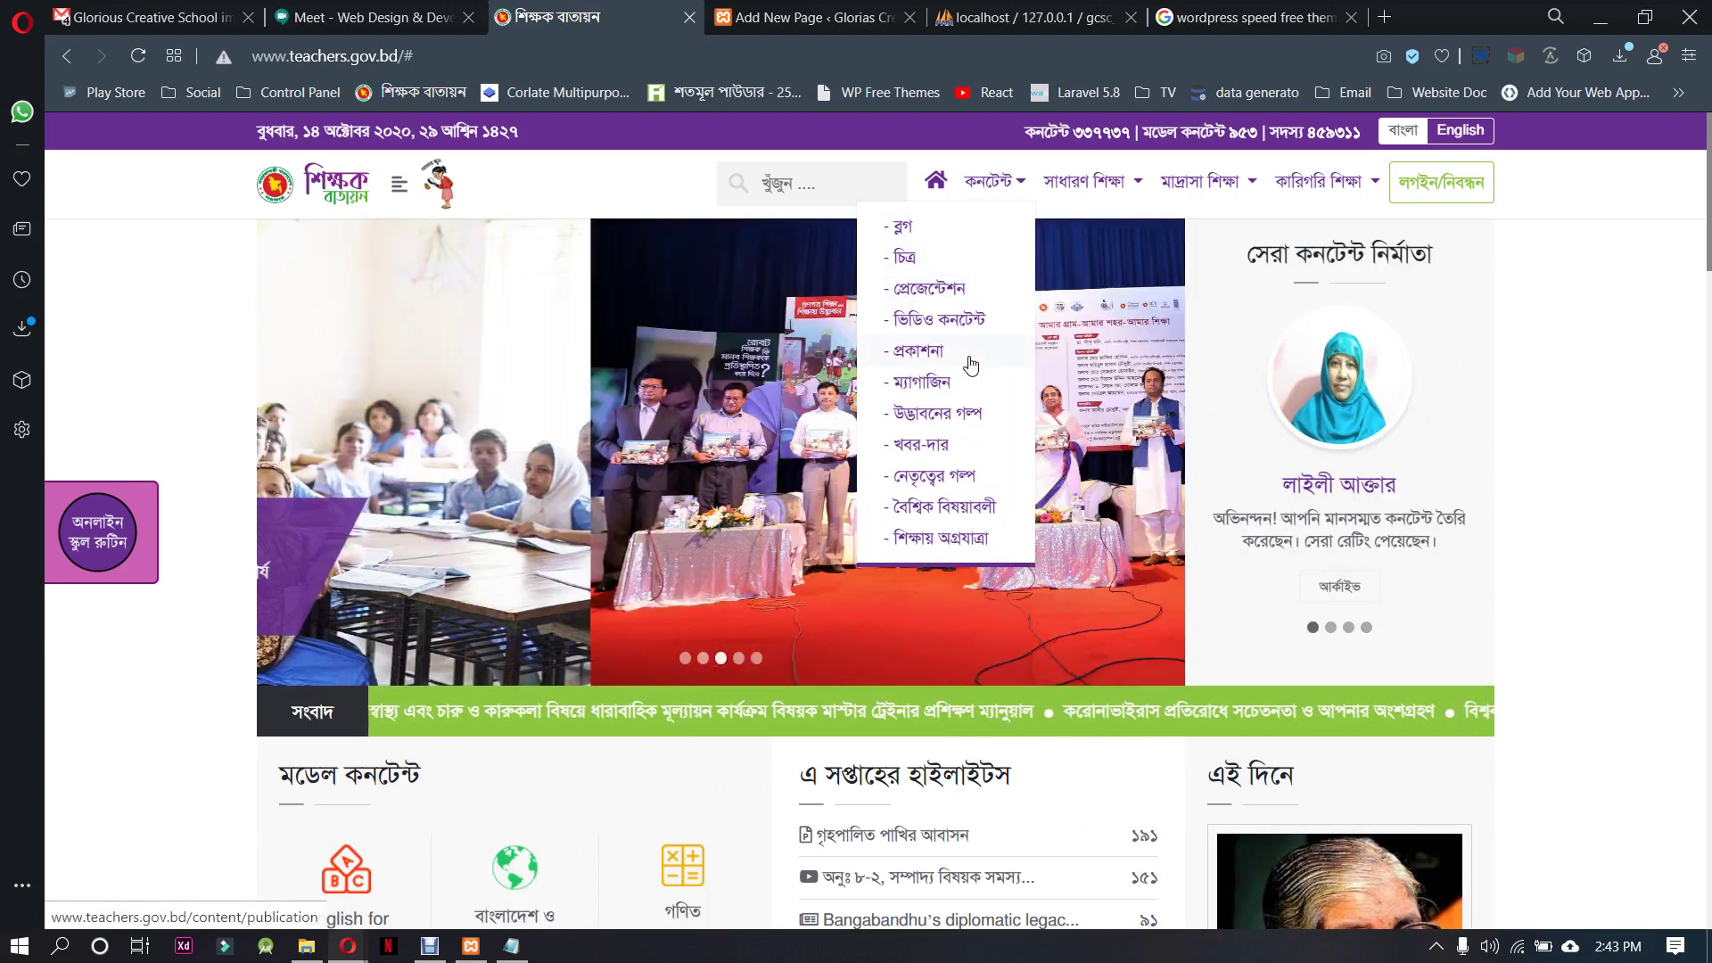
Search Google in a new tab for 'dhaka residential model college'
click(1293, 16)
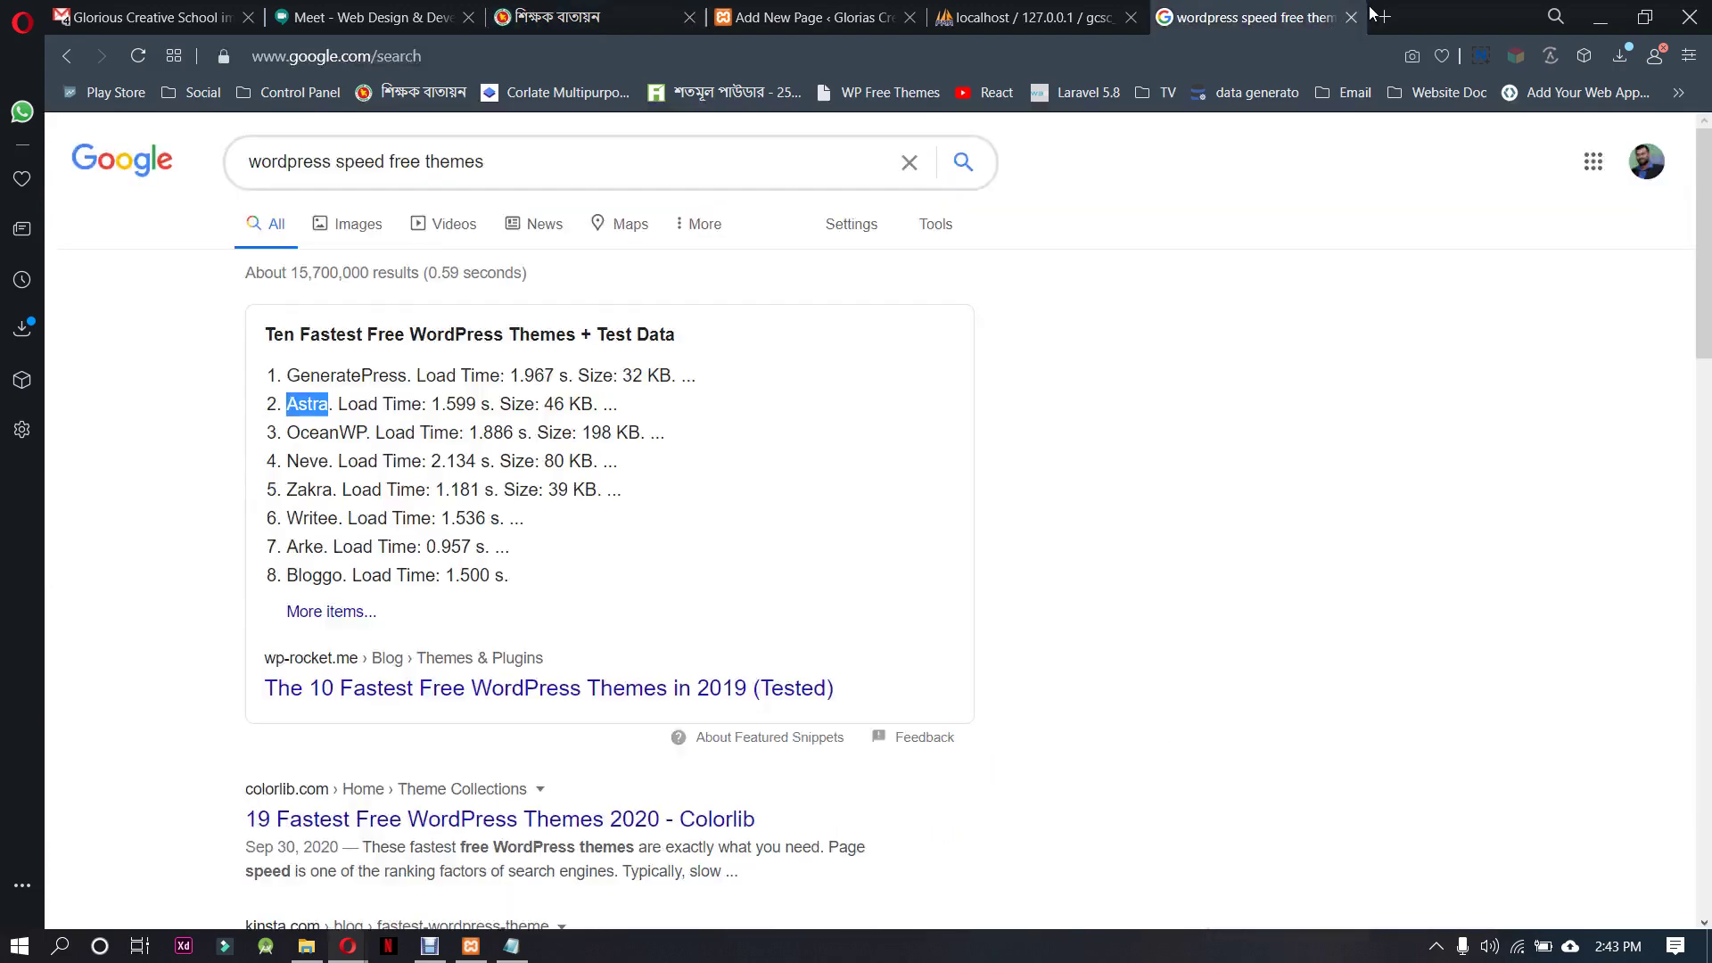
click(1384, 16)
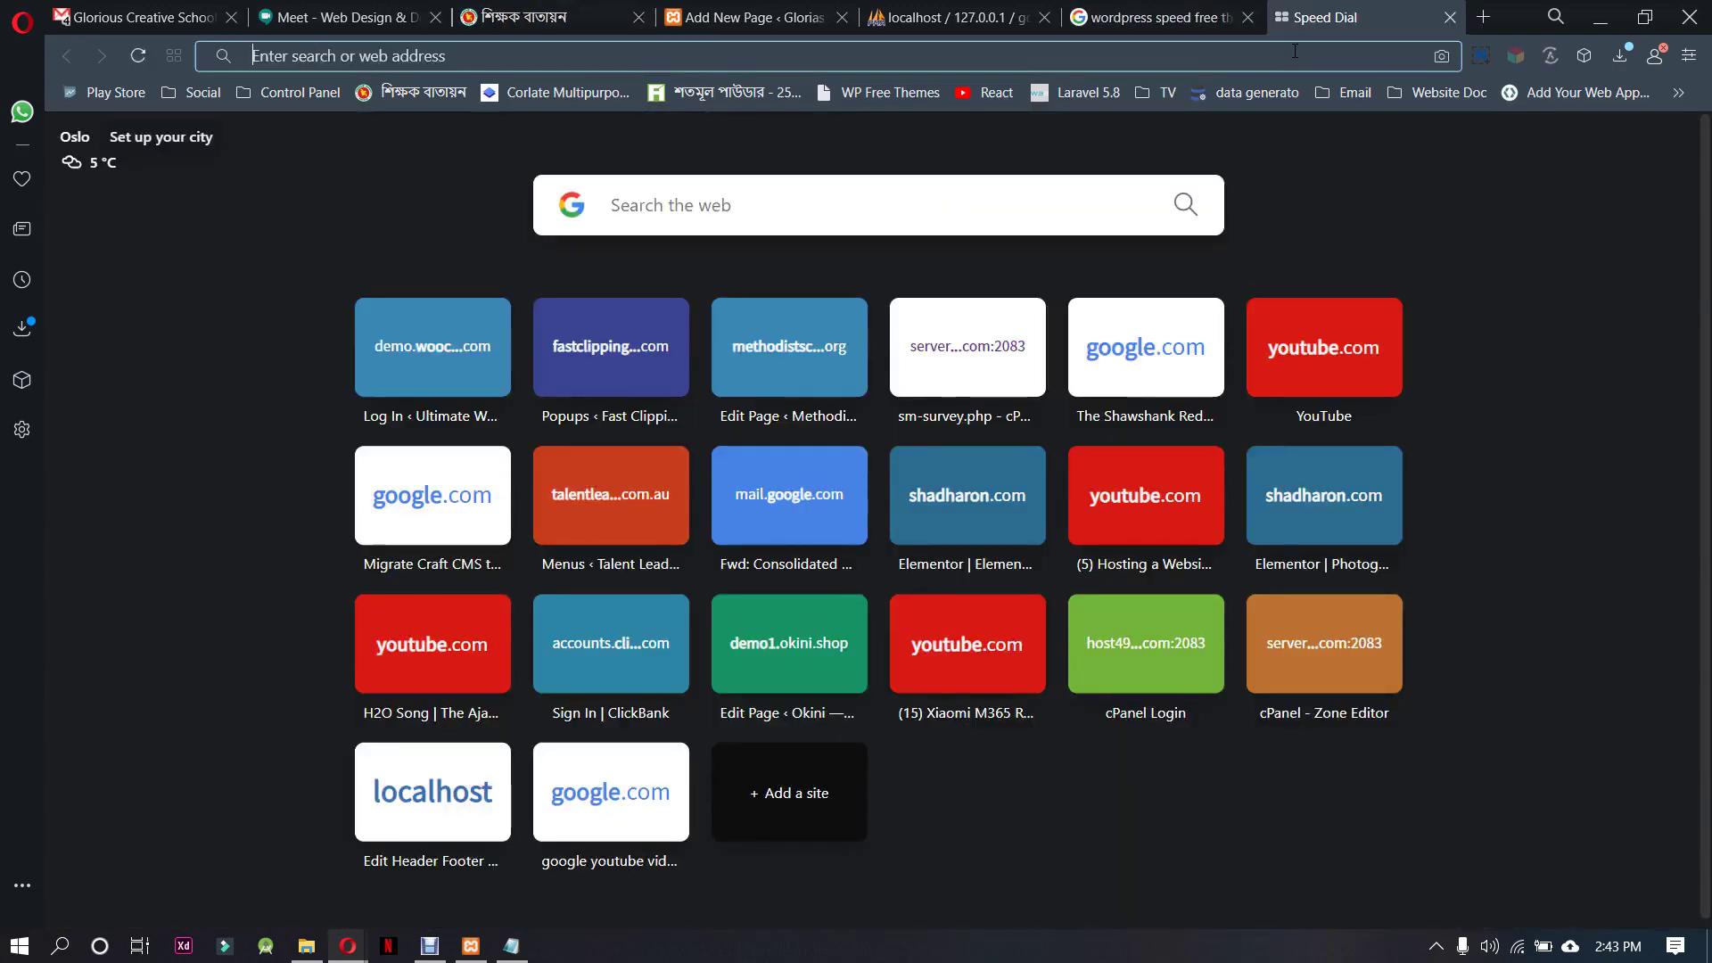
text(dhaka re)
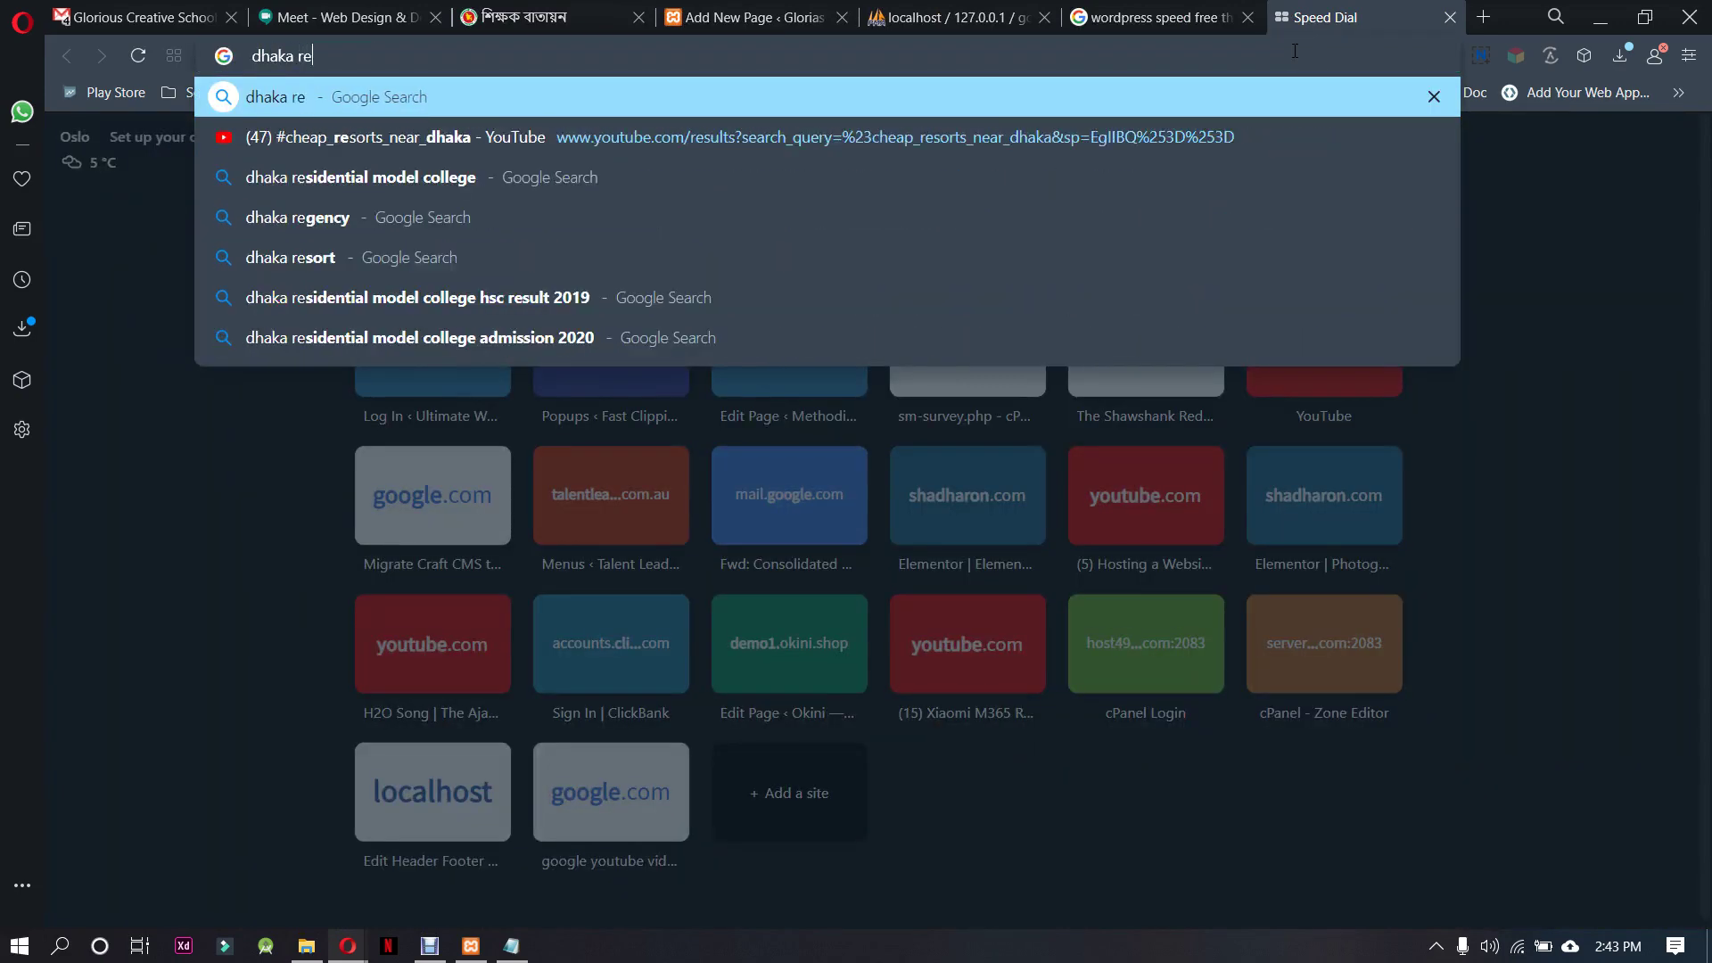
text(sideb)
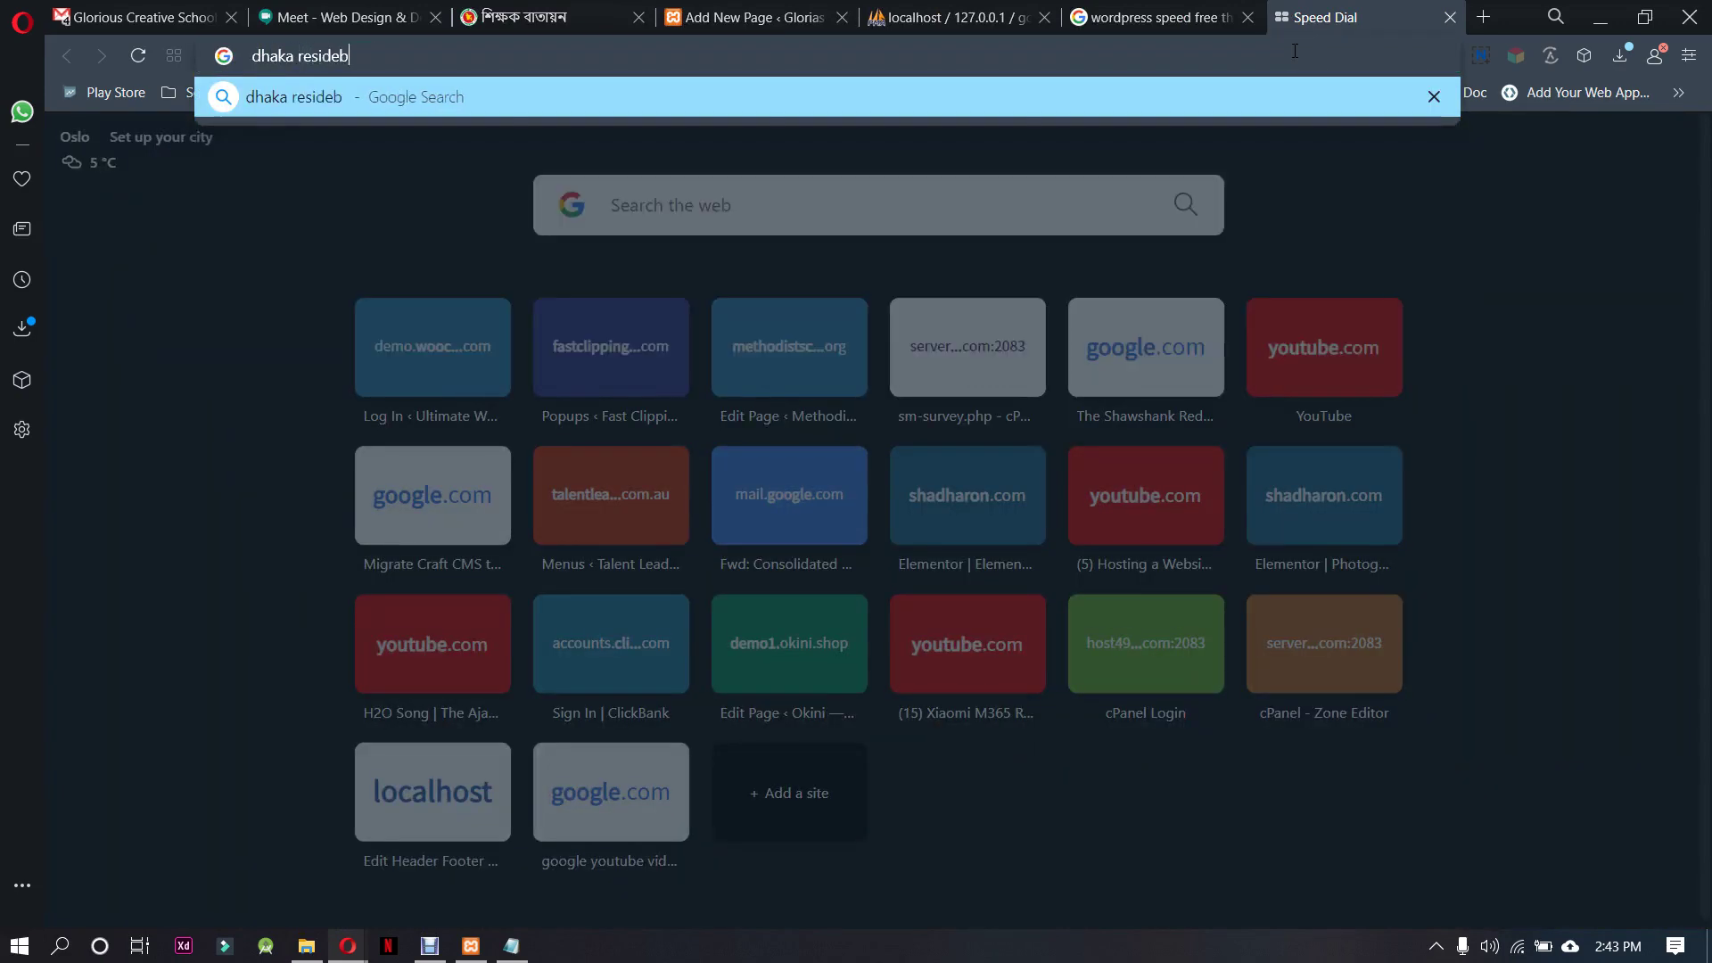
key(BackSpace)
key(BackSpace)
text(en)
key(Down)
key(Return)
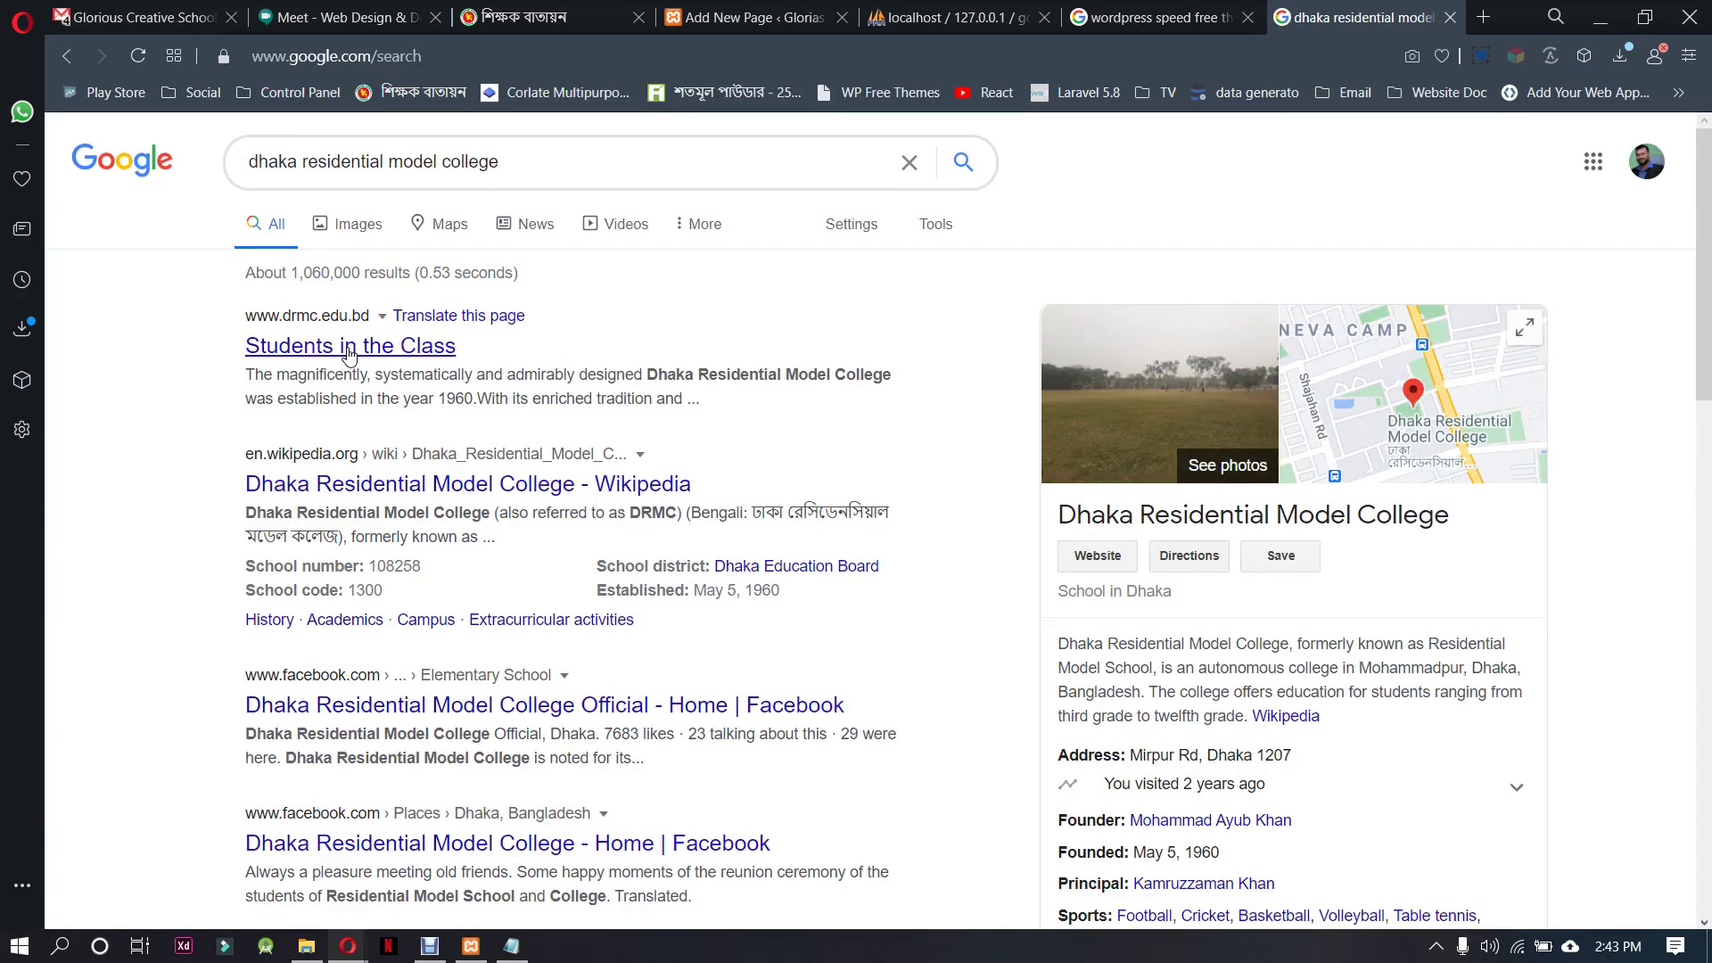
Open the drmc.edu.bd college site and select its Administration menu label
click(386, 348)
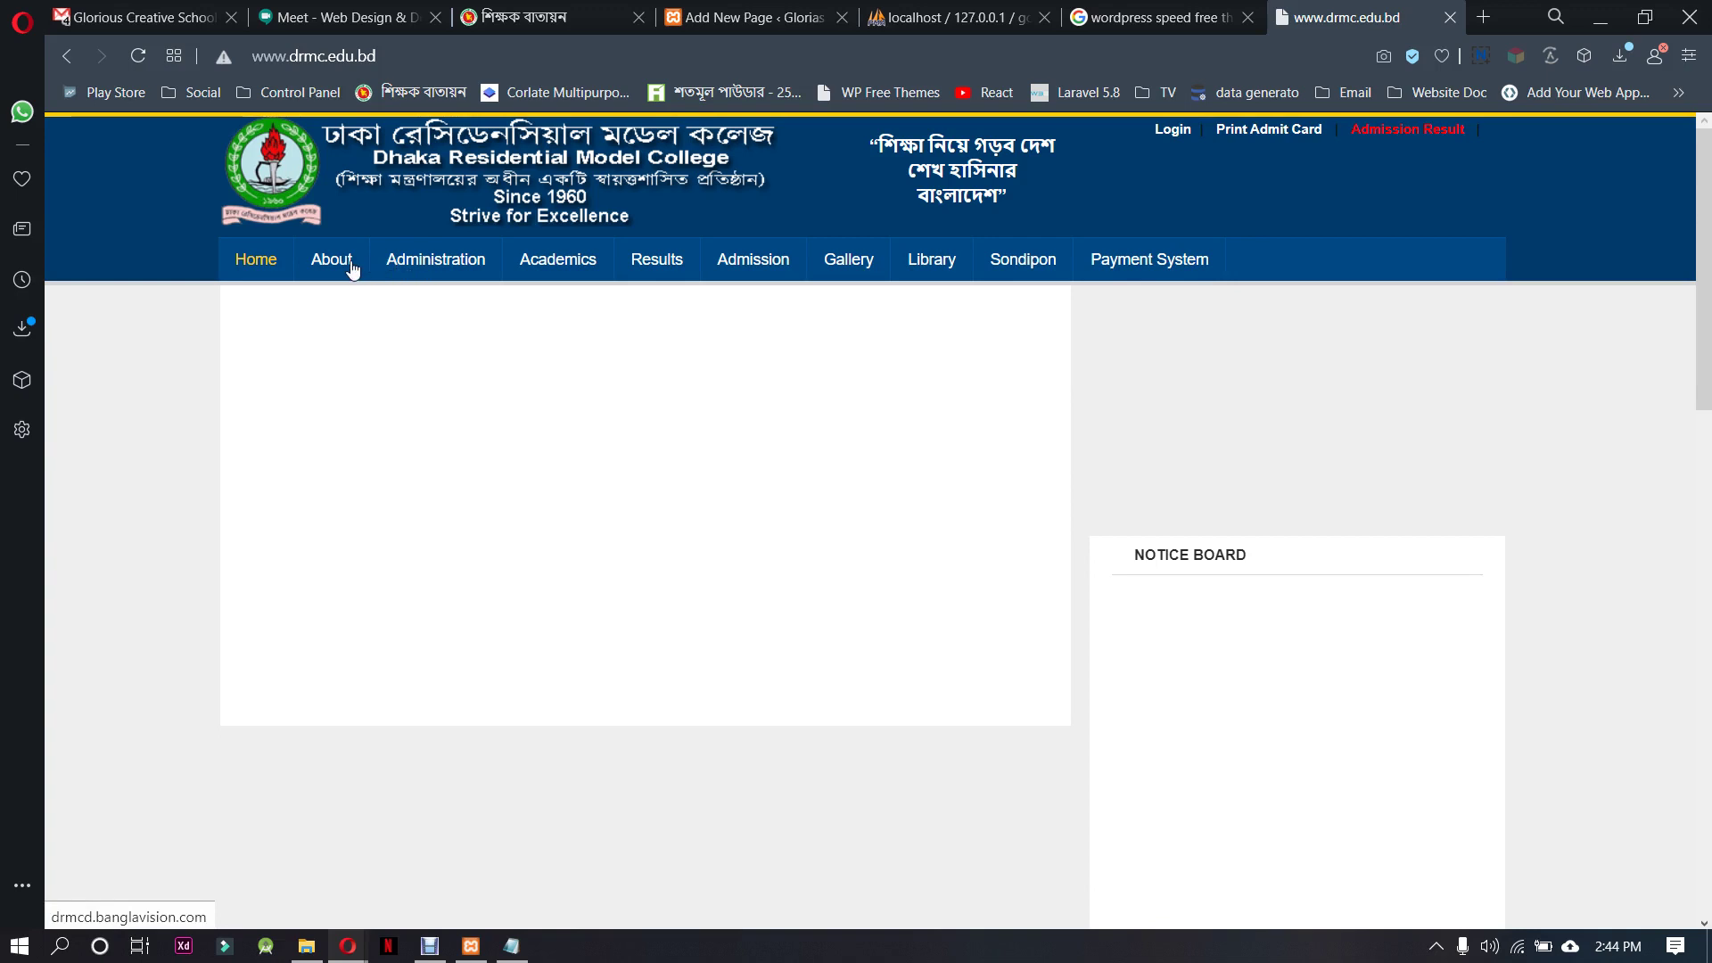
mouse_move(450, 268)
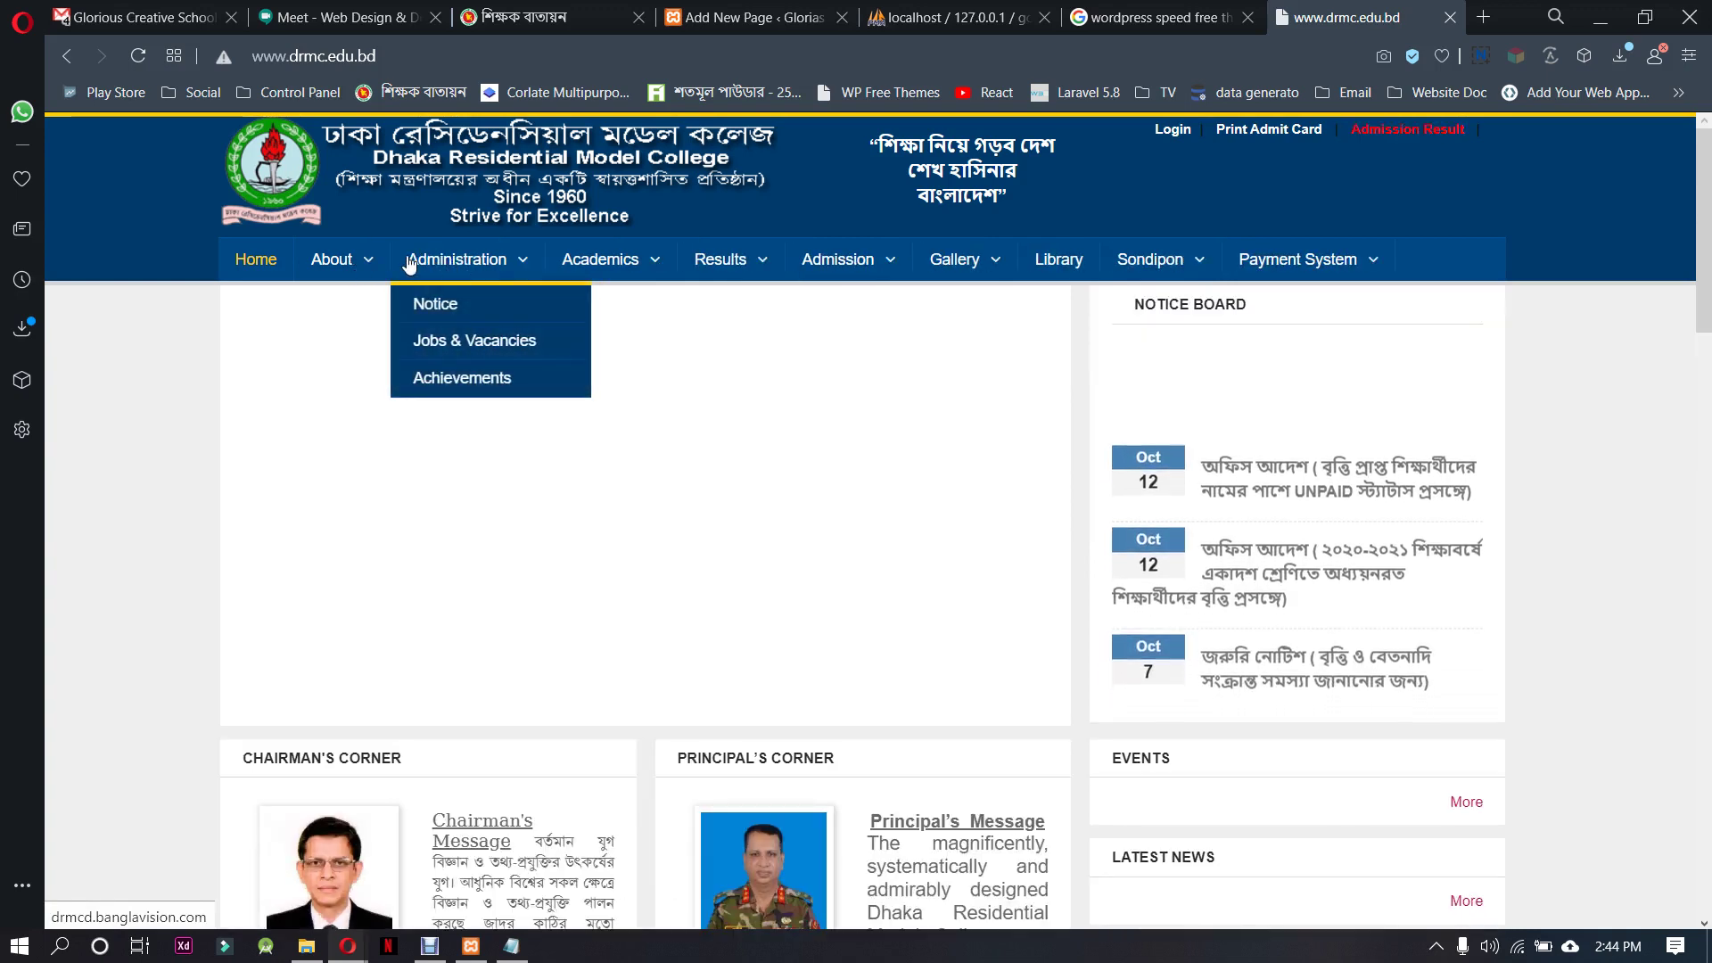
drag(408, 264, 516, 264)
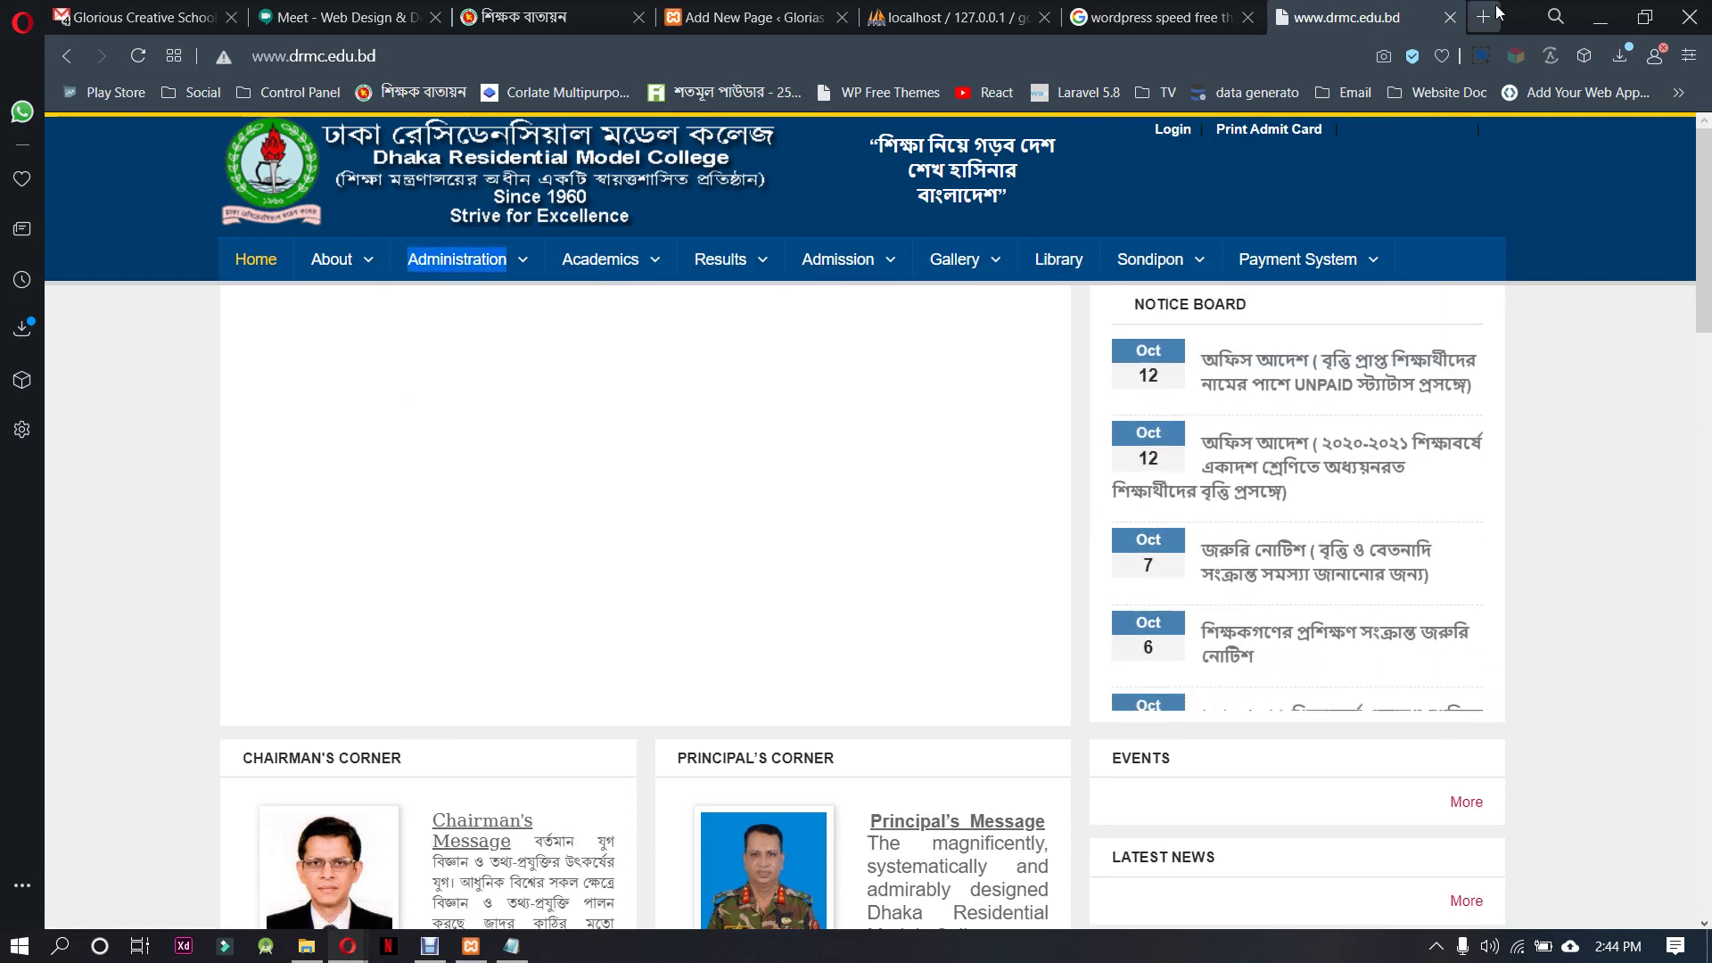
key(ctrl+t)
Translate 'Administration' into Bengali in Google Translate
text(tra)
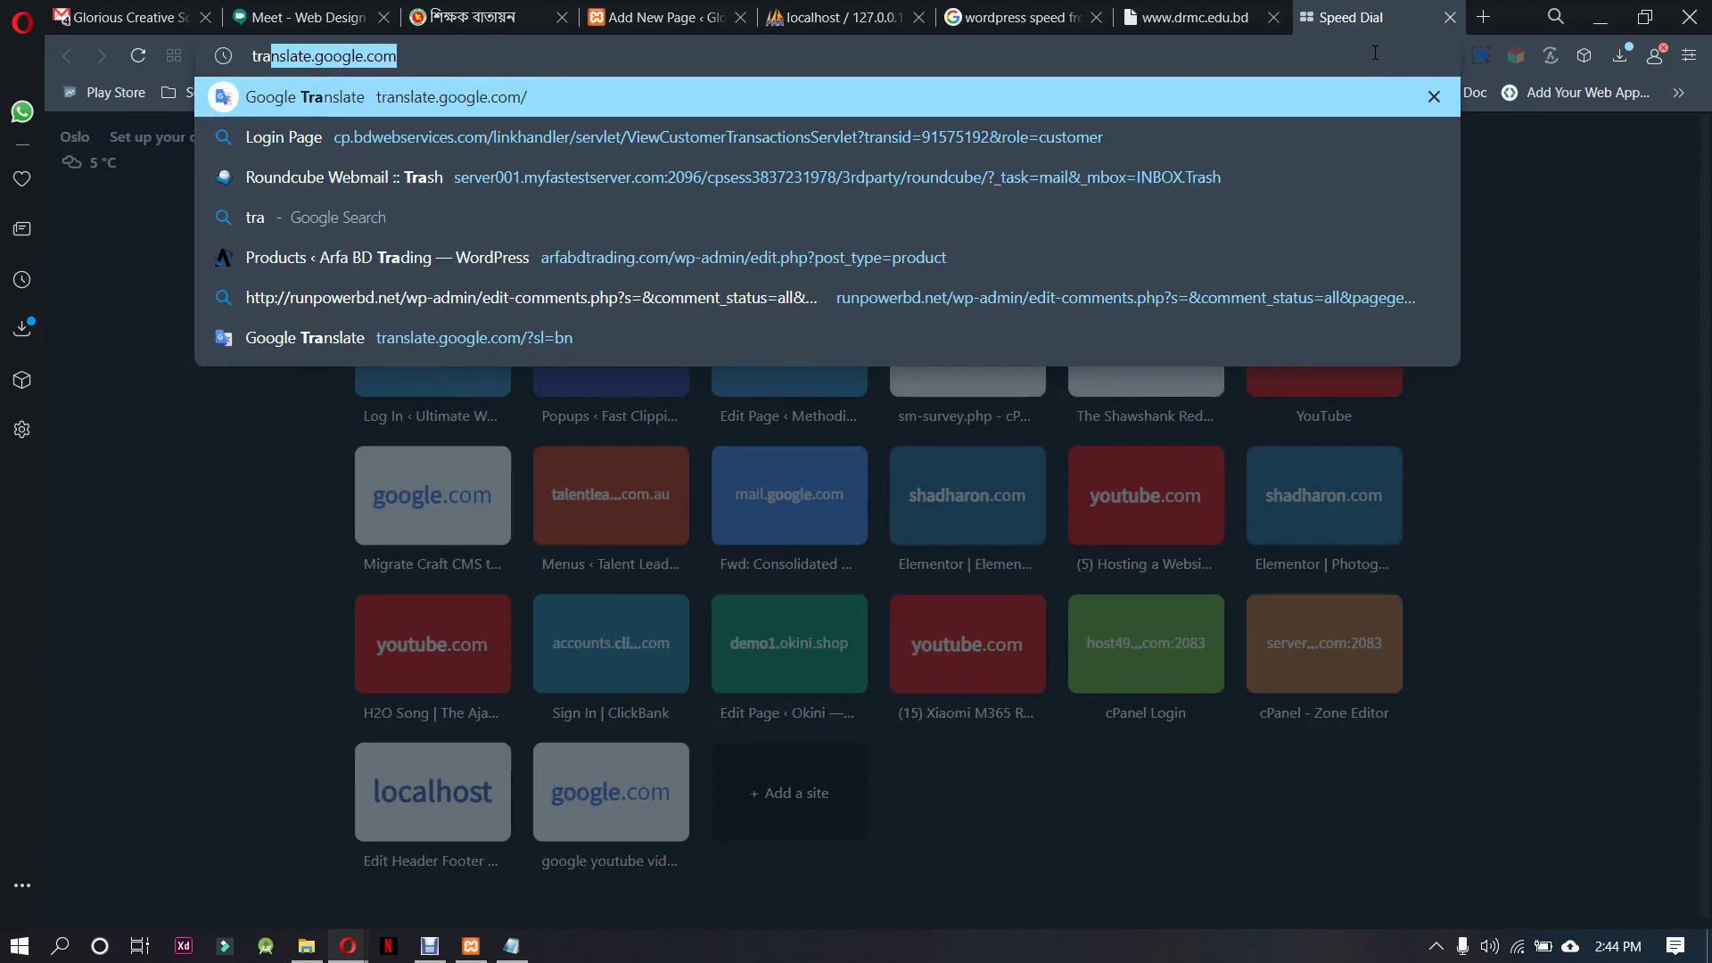
key(Return)
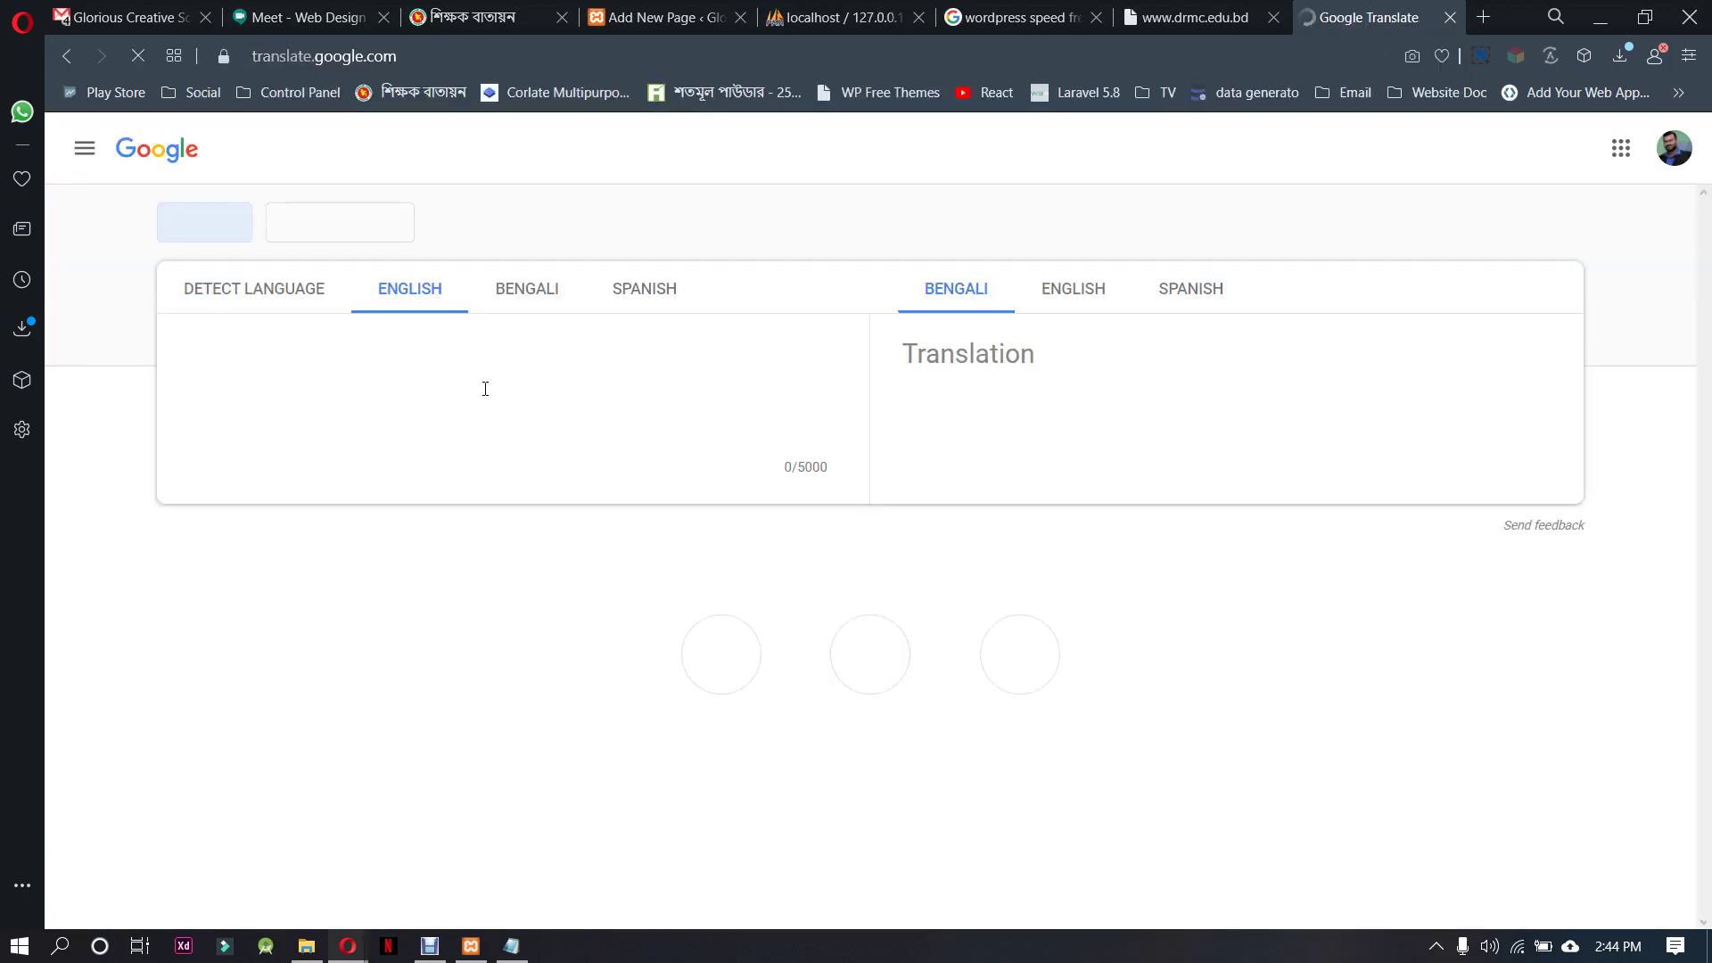
key(ctrl+v)
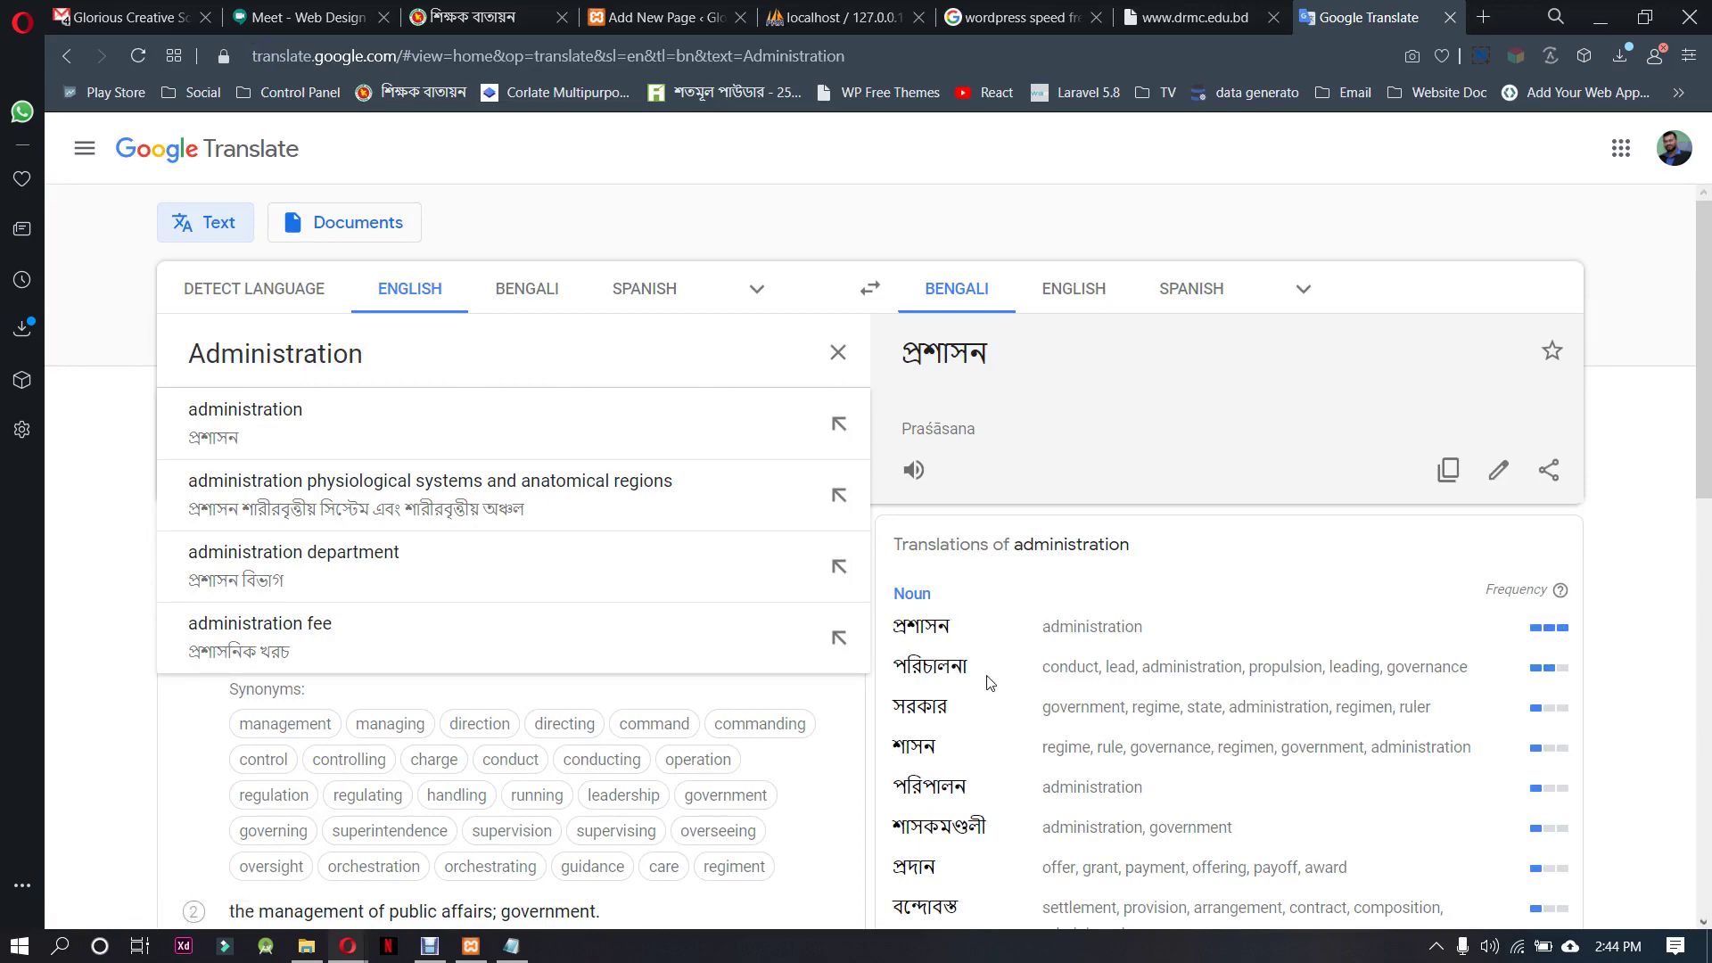
scroll(997, 755, down, 5)
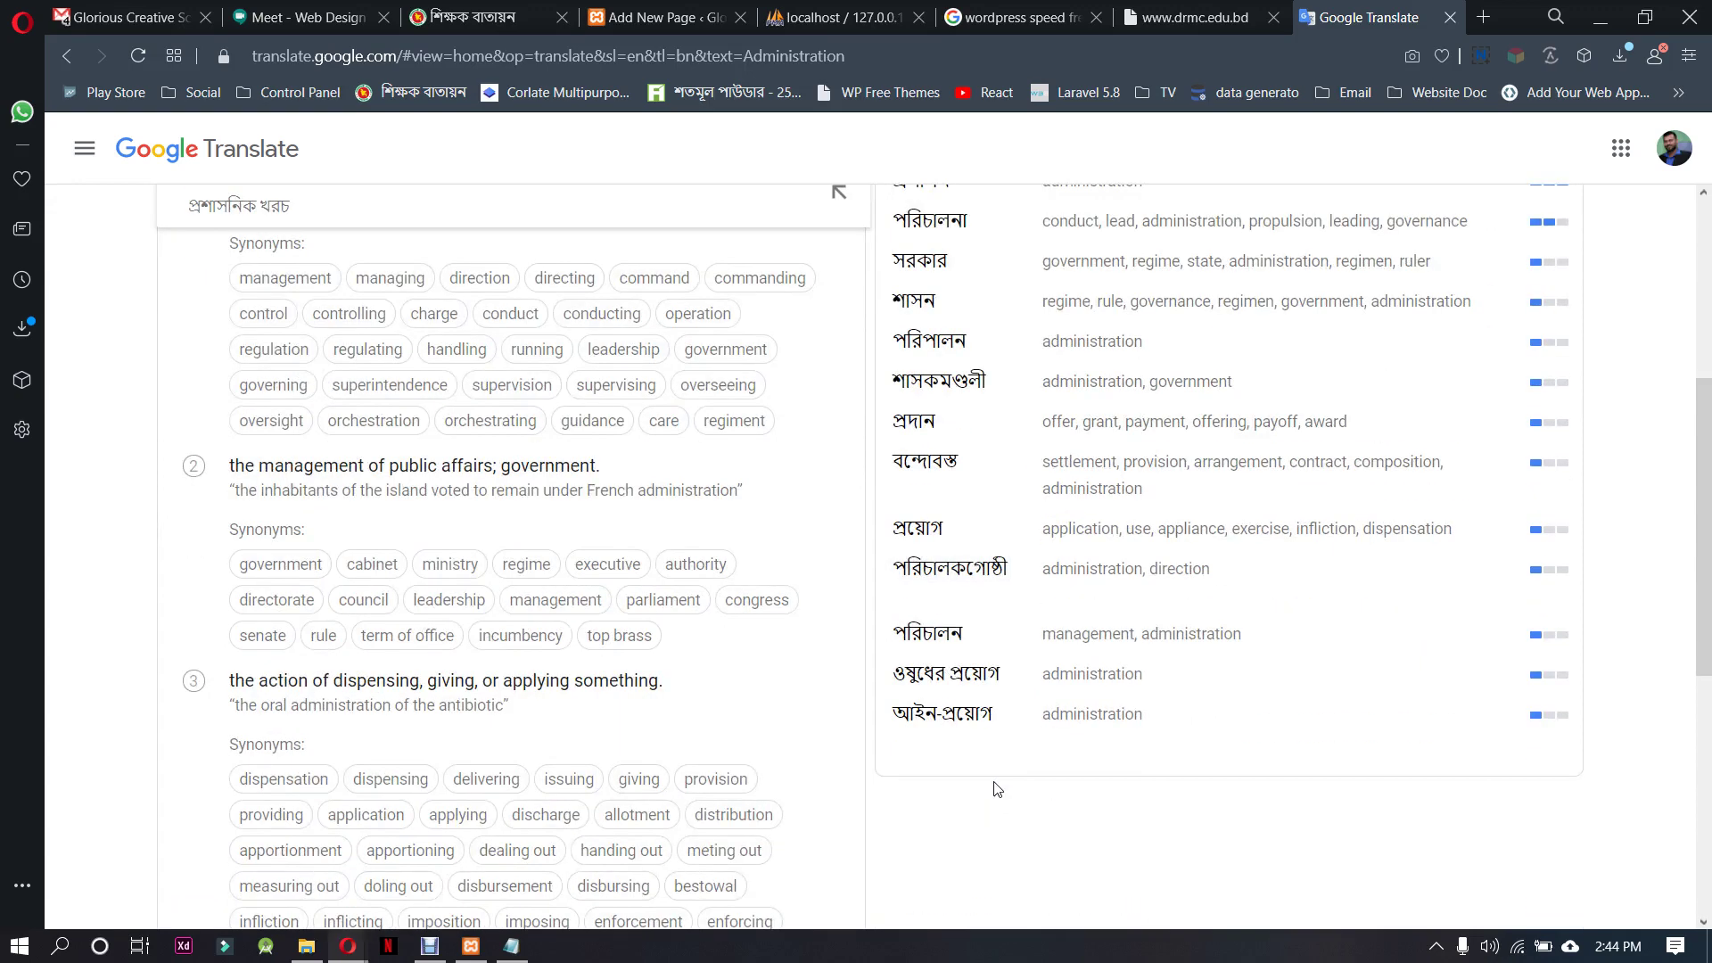
scroll(996, 792, up, 3)
Pick প্রশাসন from the translations and select it in the source text
drag(975, 450, 892, 446)
click(968, 419)
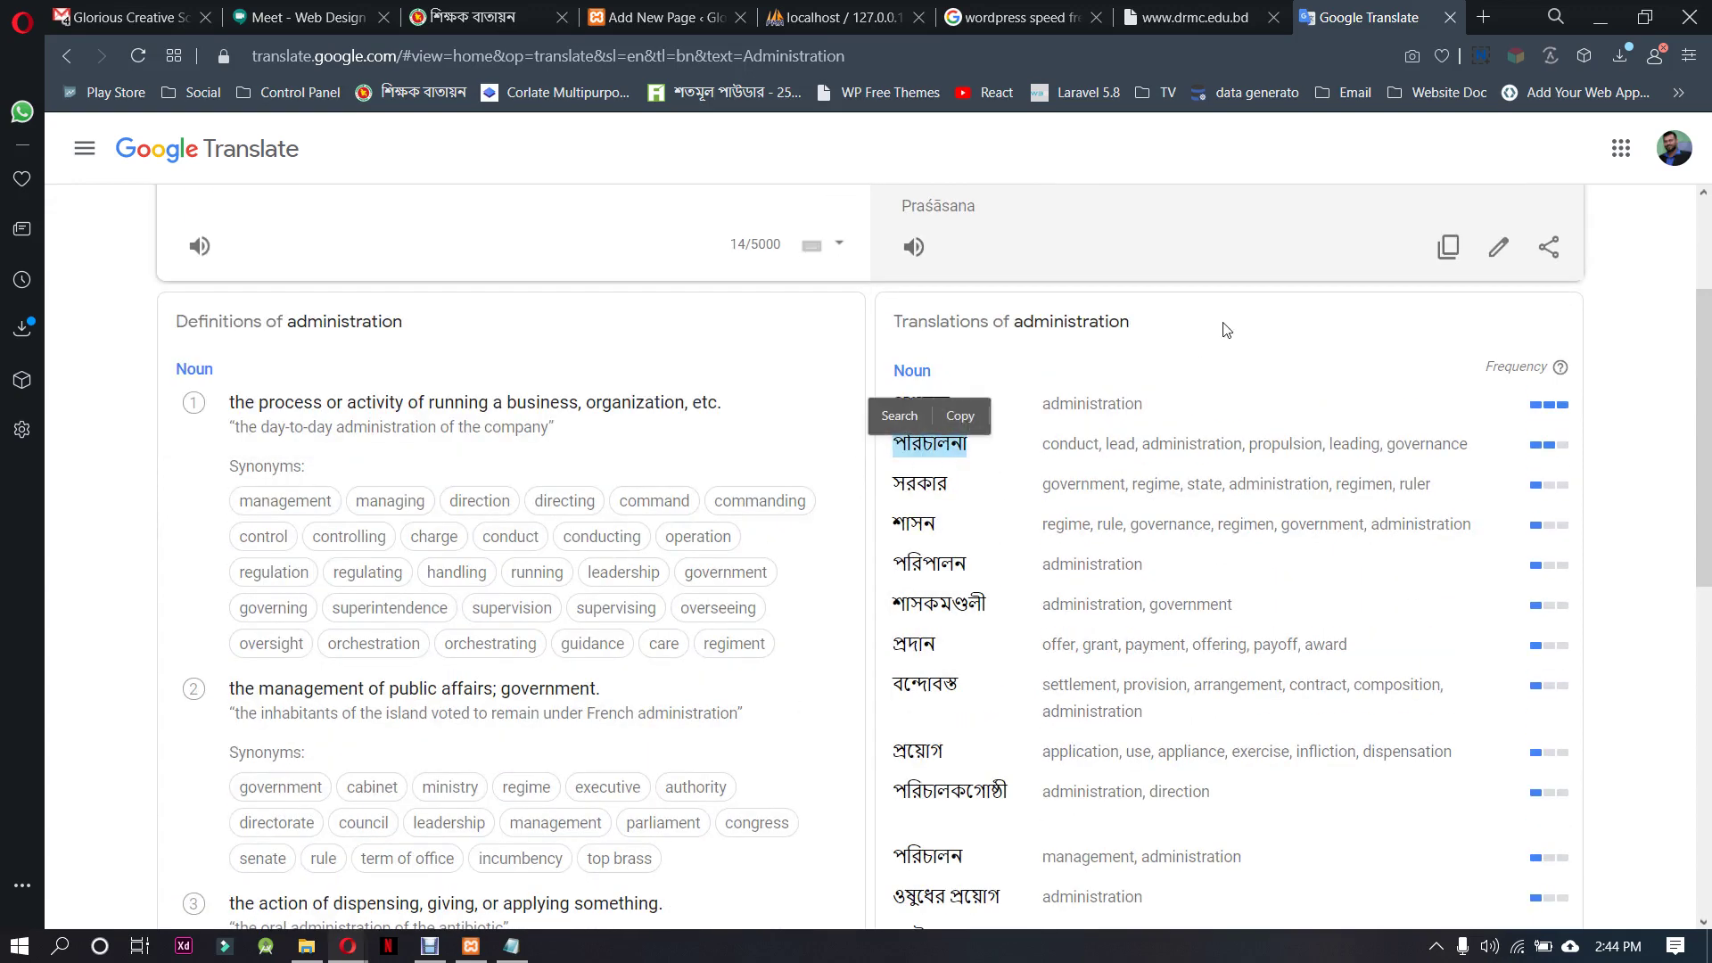
drag(963, 419, 892, 412)
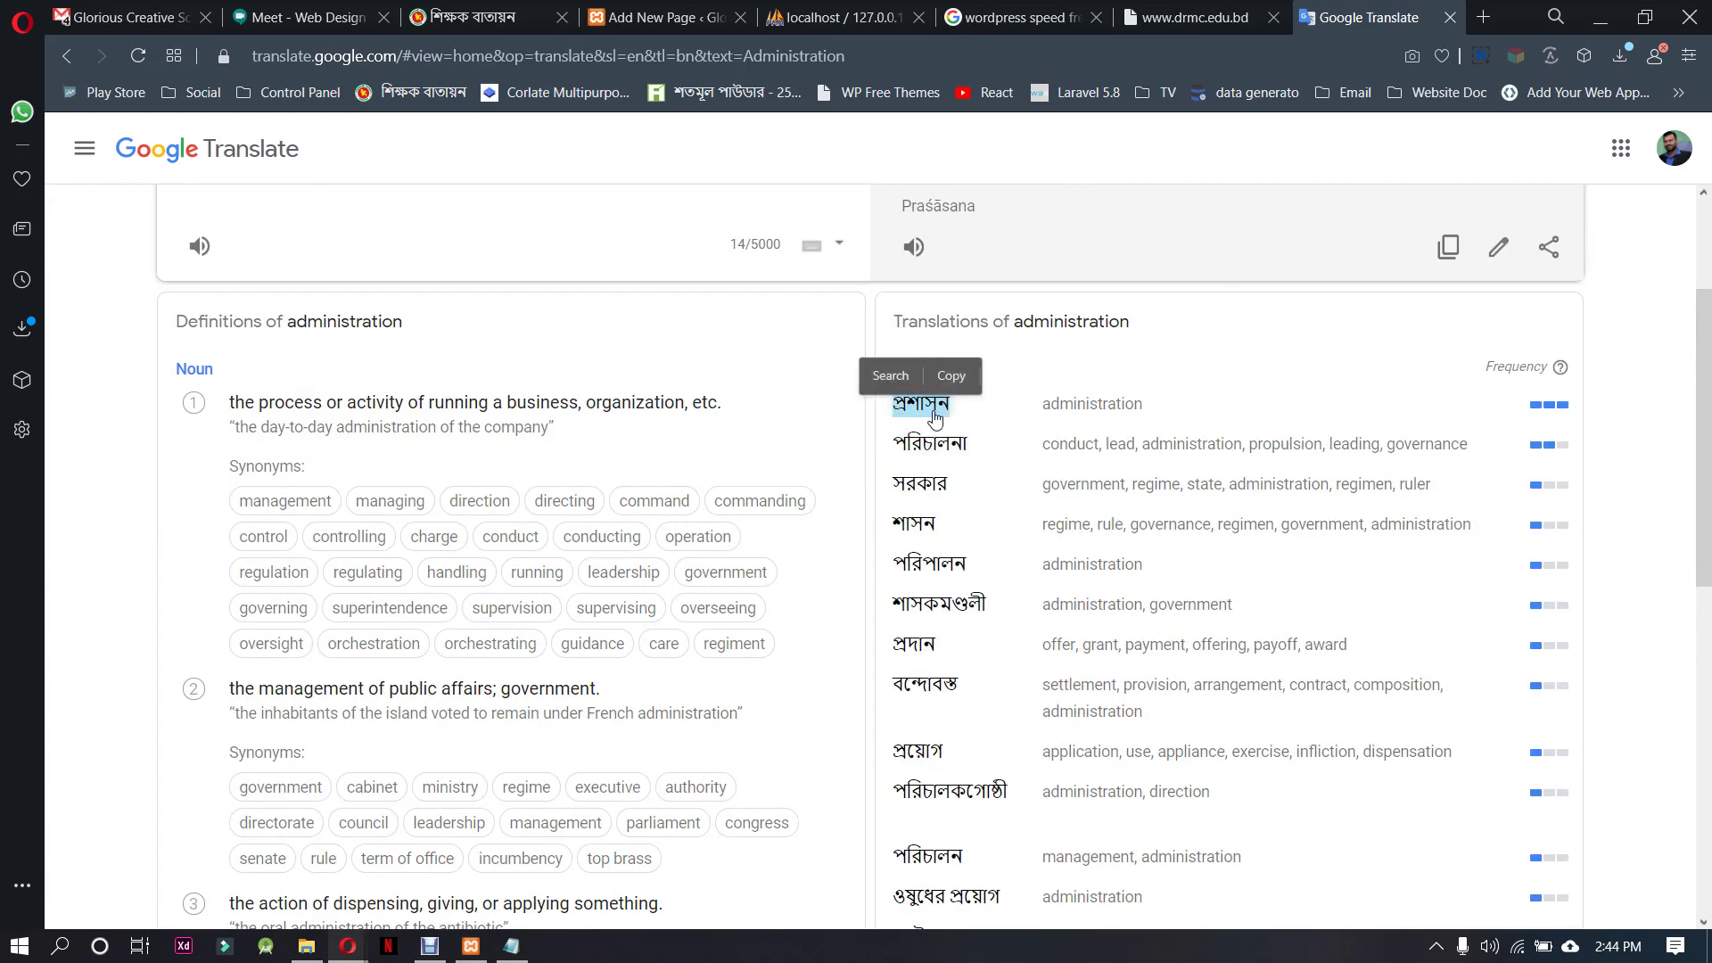
click(932, 412)
drag(363, 372, 125, 357)
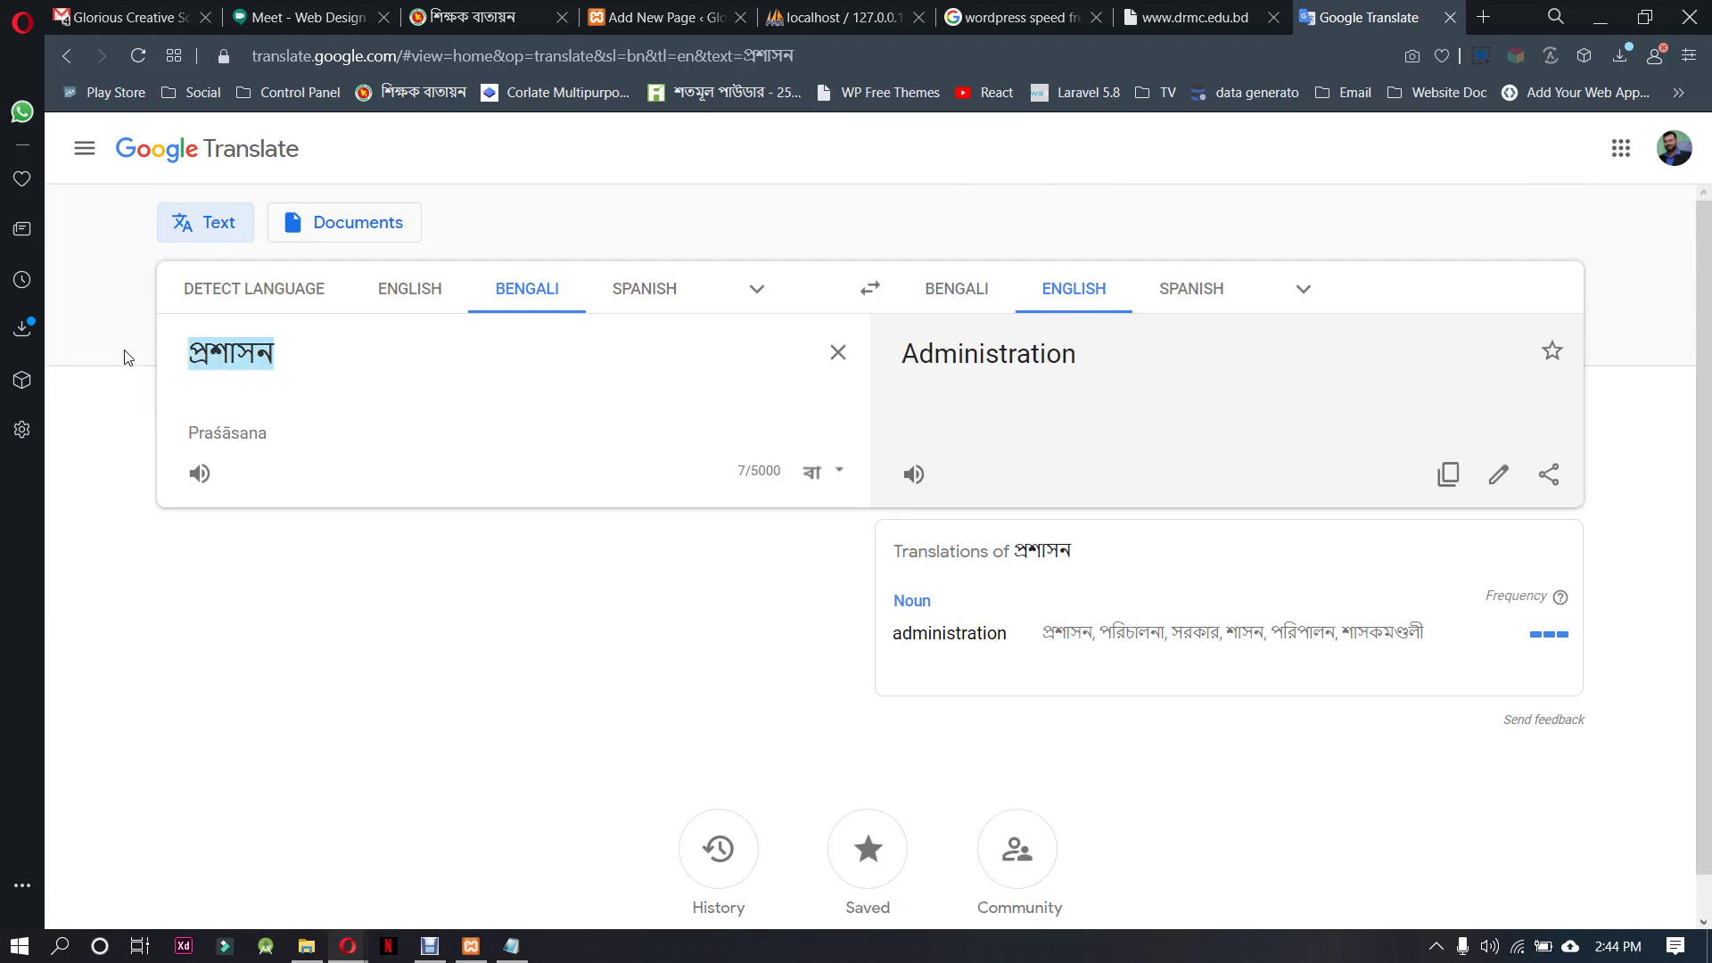
click(481, 17)
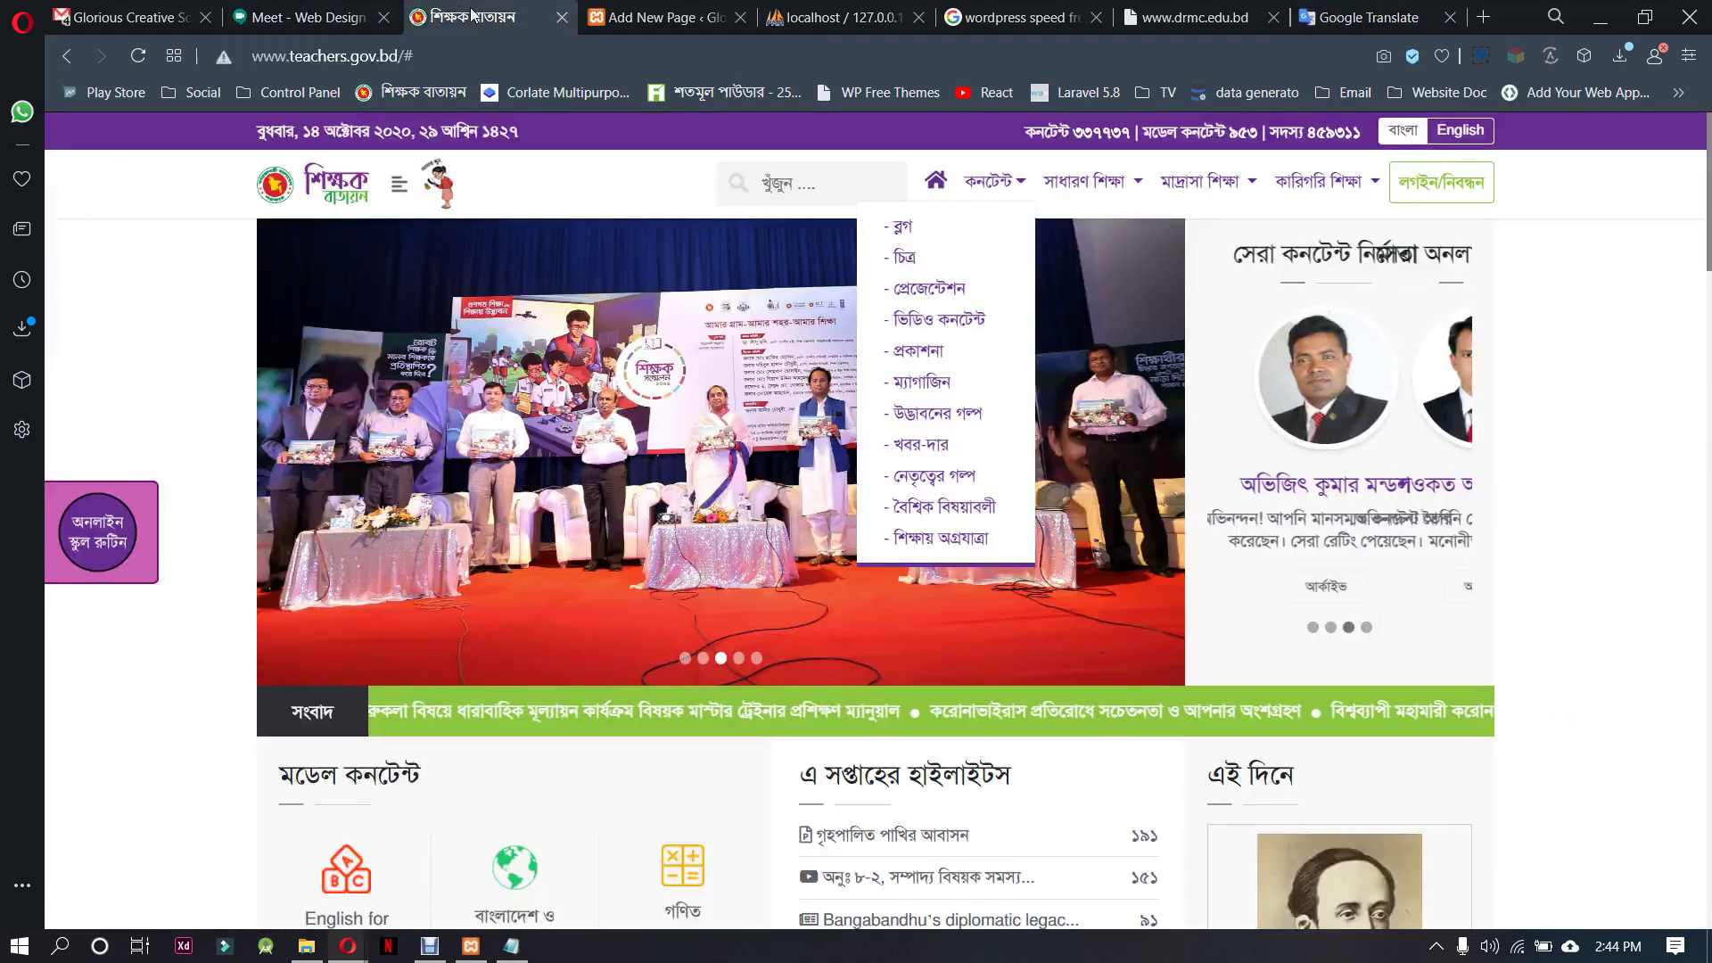
Quick Edit the duplicate আমার স্কুল page, setting title and slug to প্রশাসন
click(660, 17)
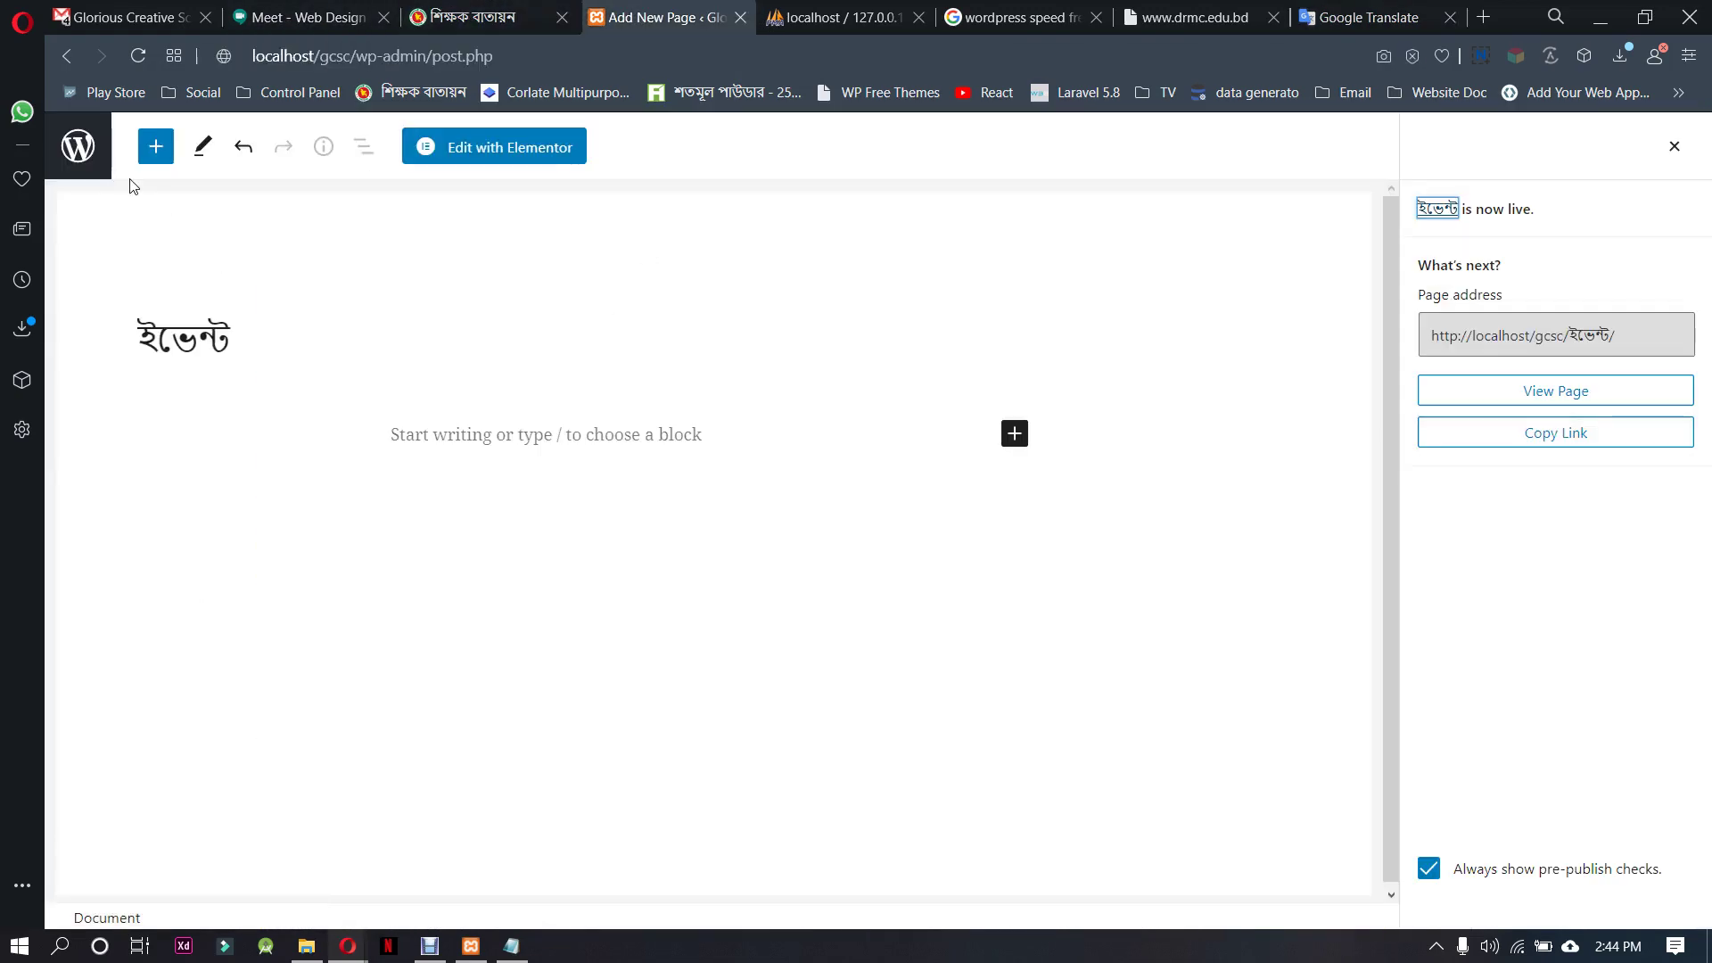
click(78, 146)
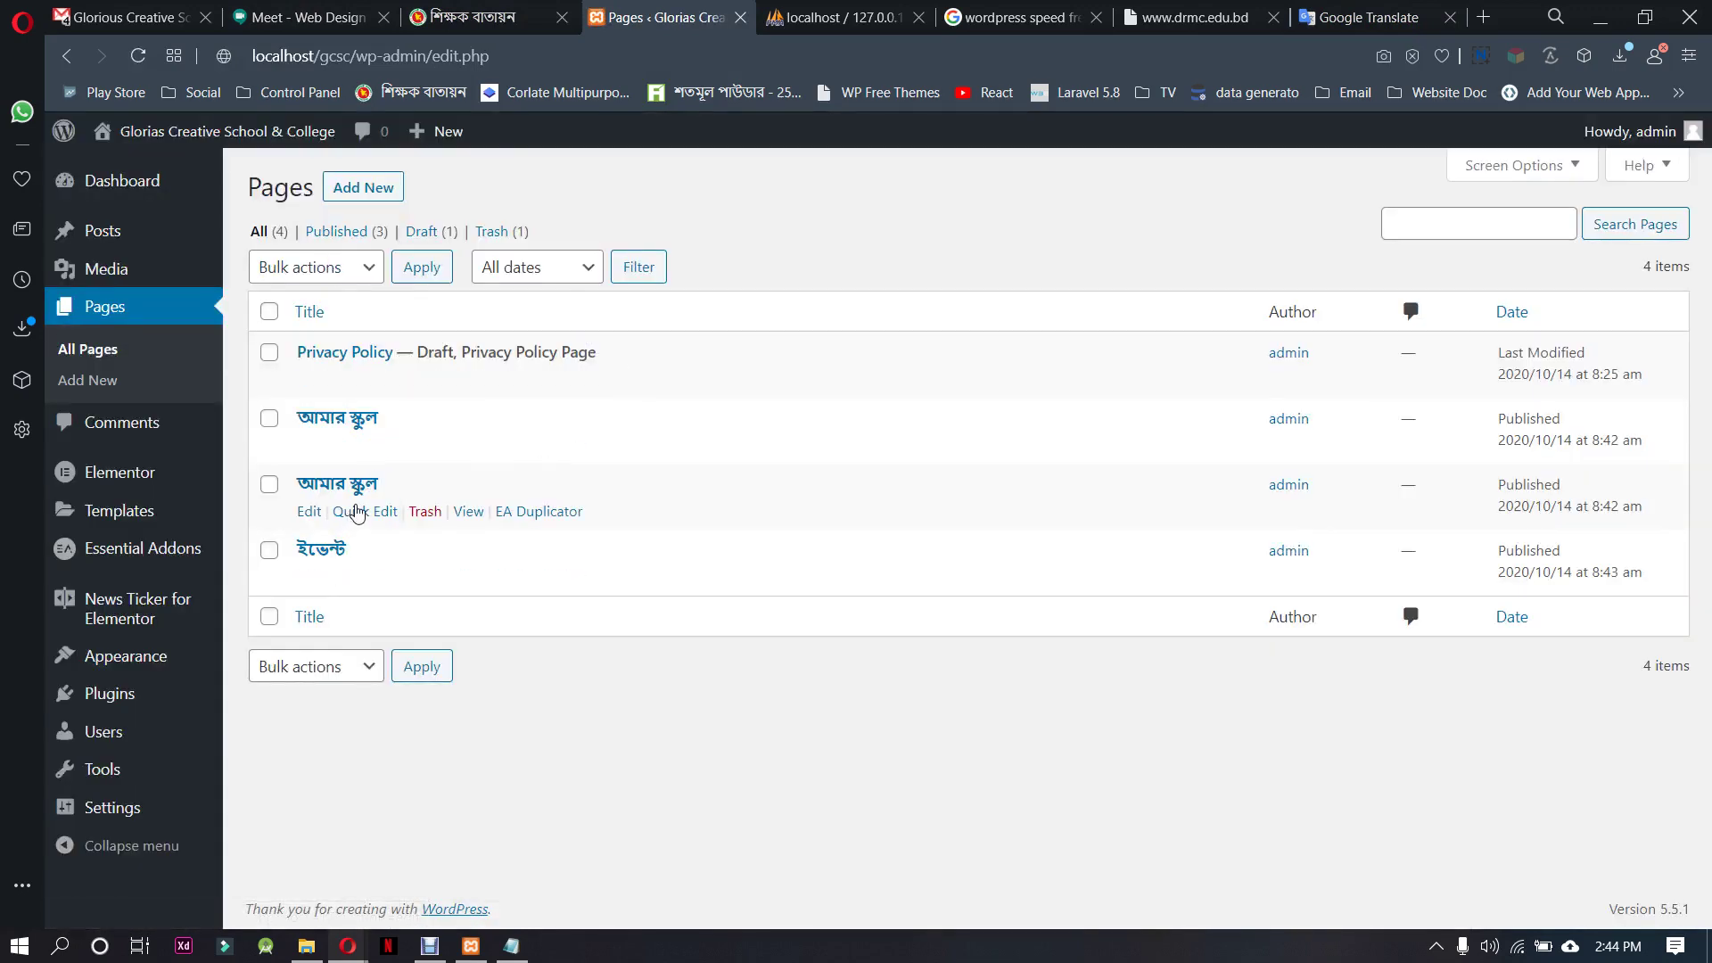
click(357, 513)
triple_click(355, 518)
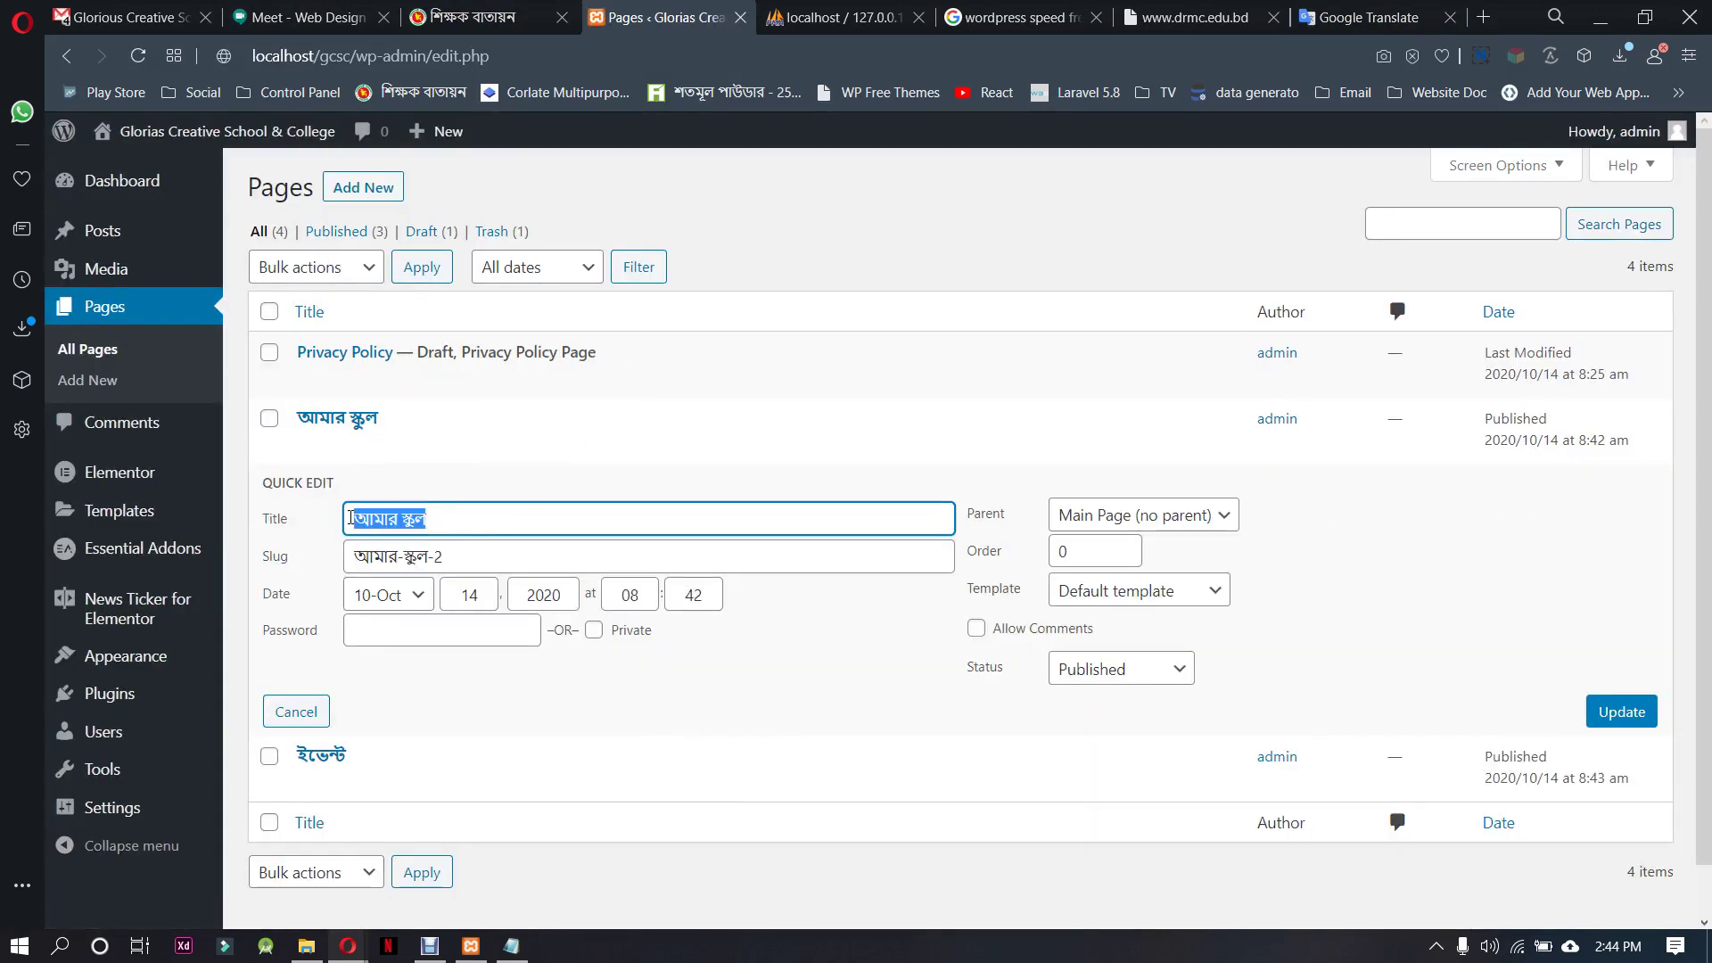
key(ctrl+v)
triple_click(474, 557)
key(ctrl+v)
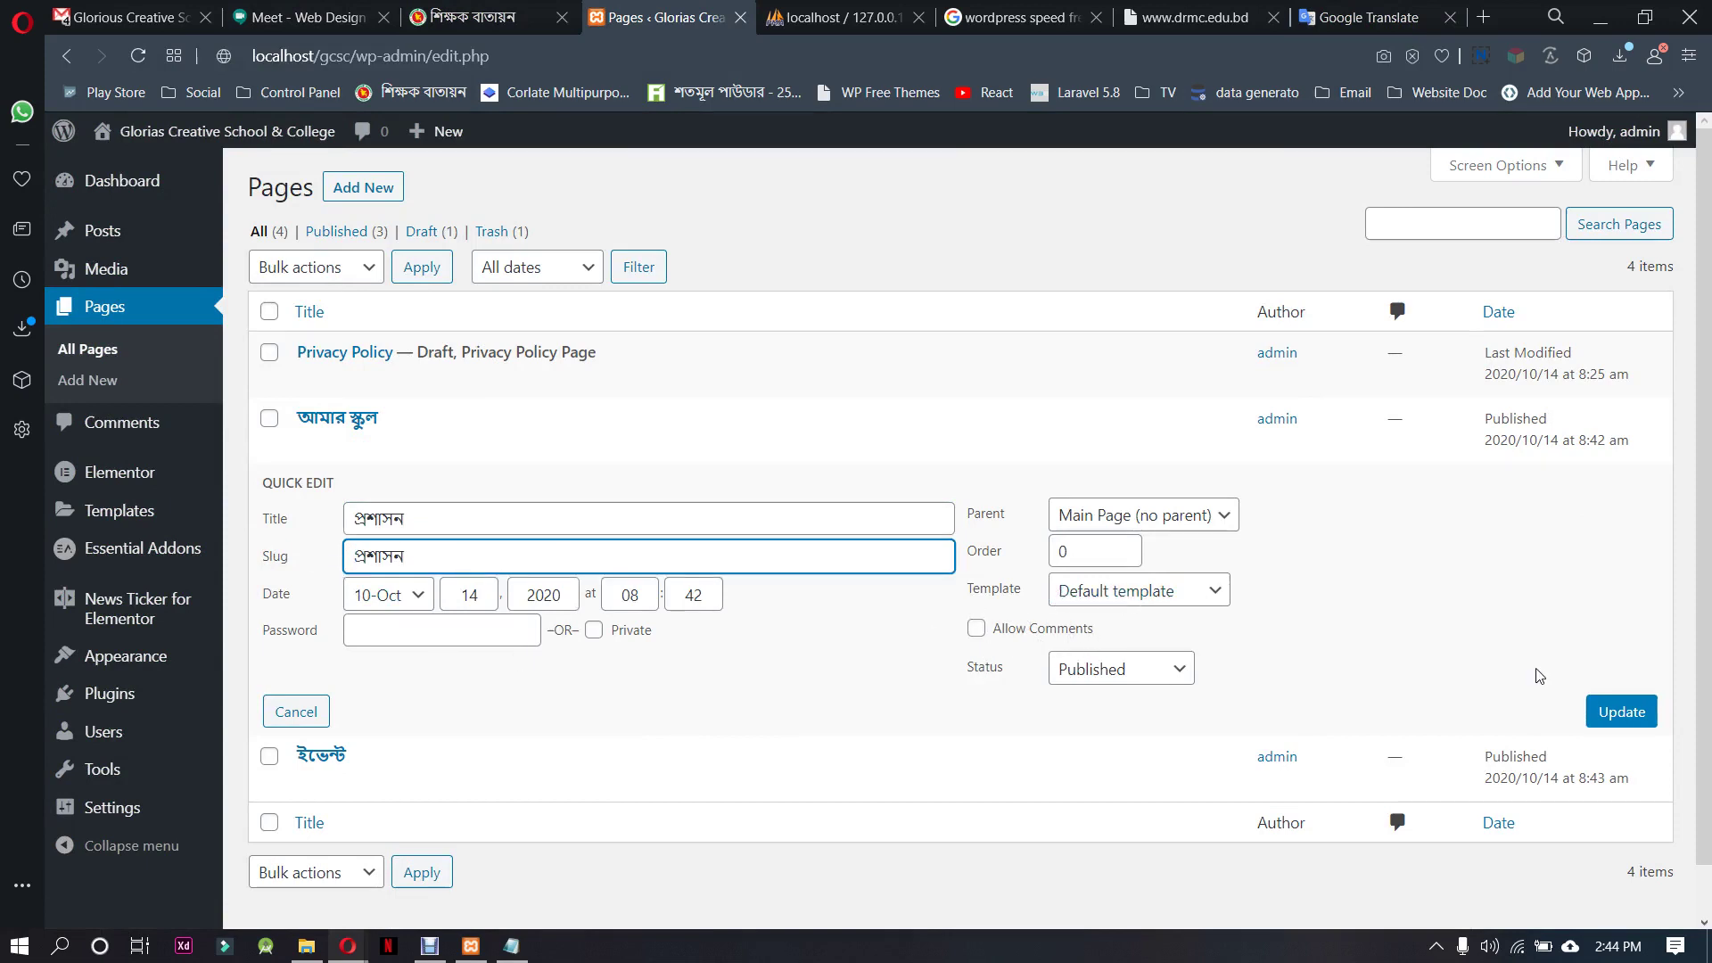
click(1636, 724)
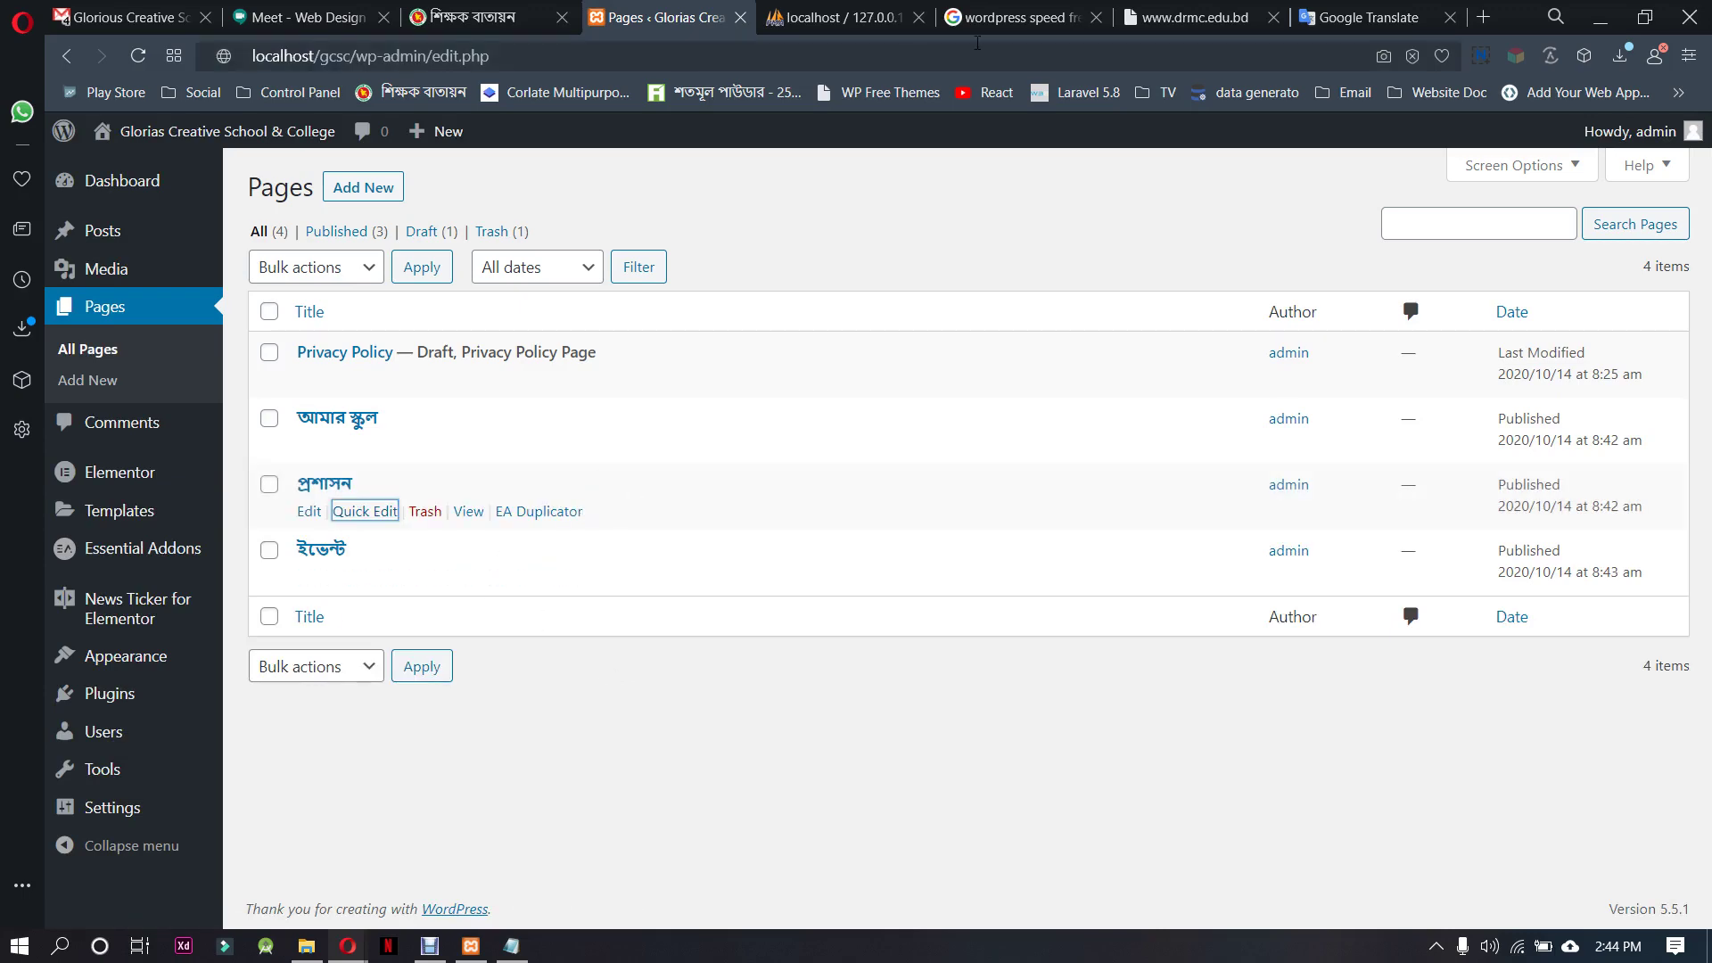
click(1209, 9)
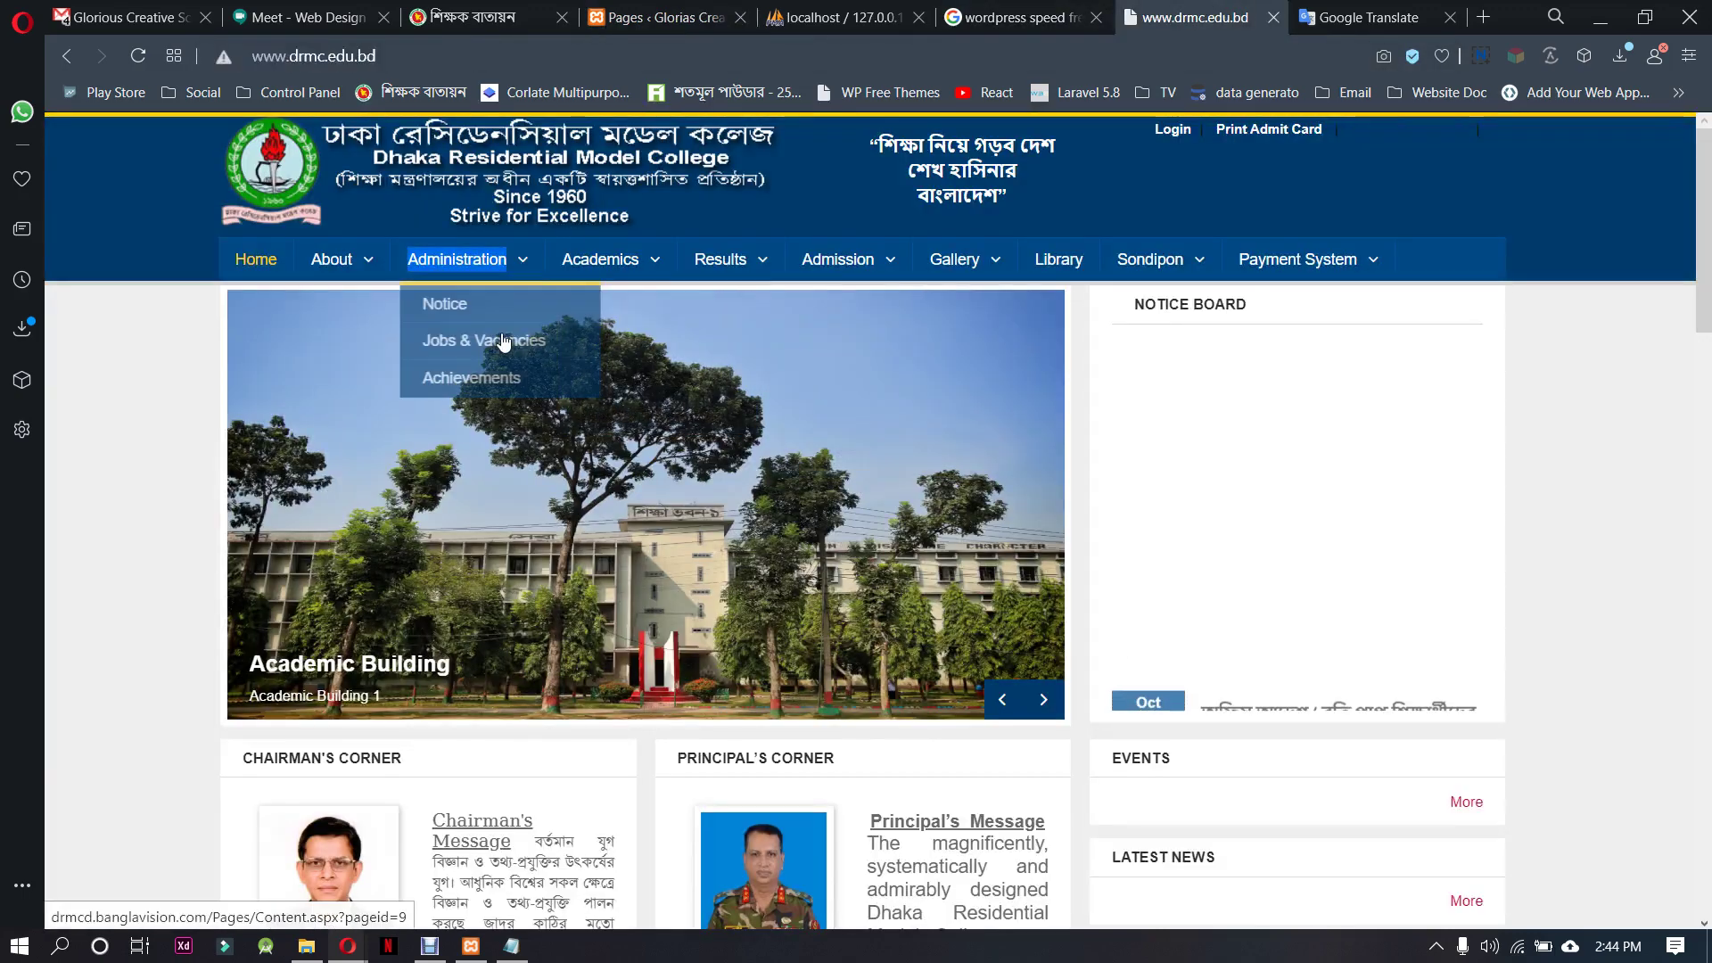
Browse the Administration and About menus on drmc.edu.bd and select the 'Mission & Vision' label
mouse_move(593, 270)
mouse_move(458, 264)
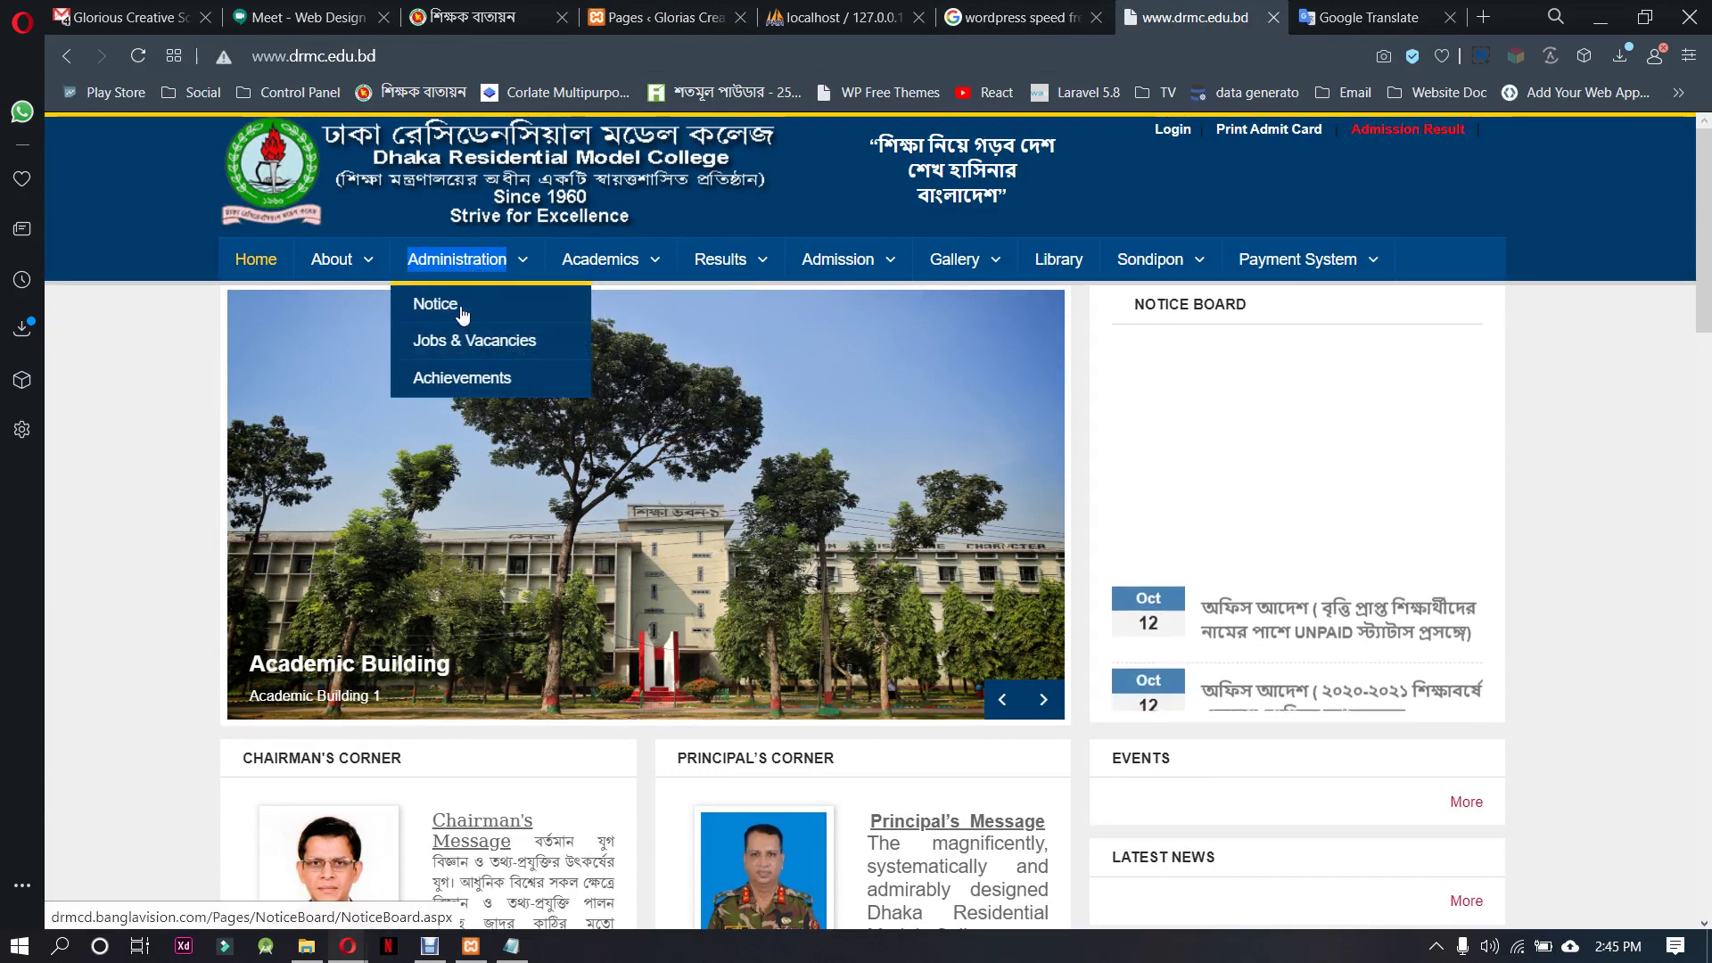
mouse_move(338, 262)
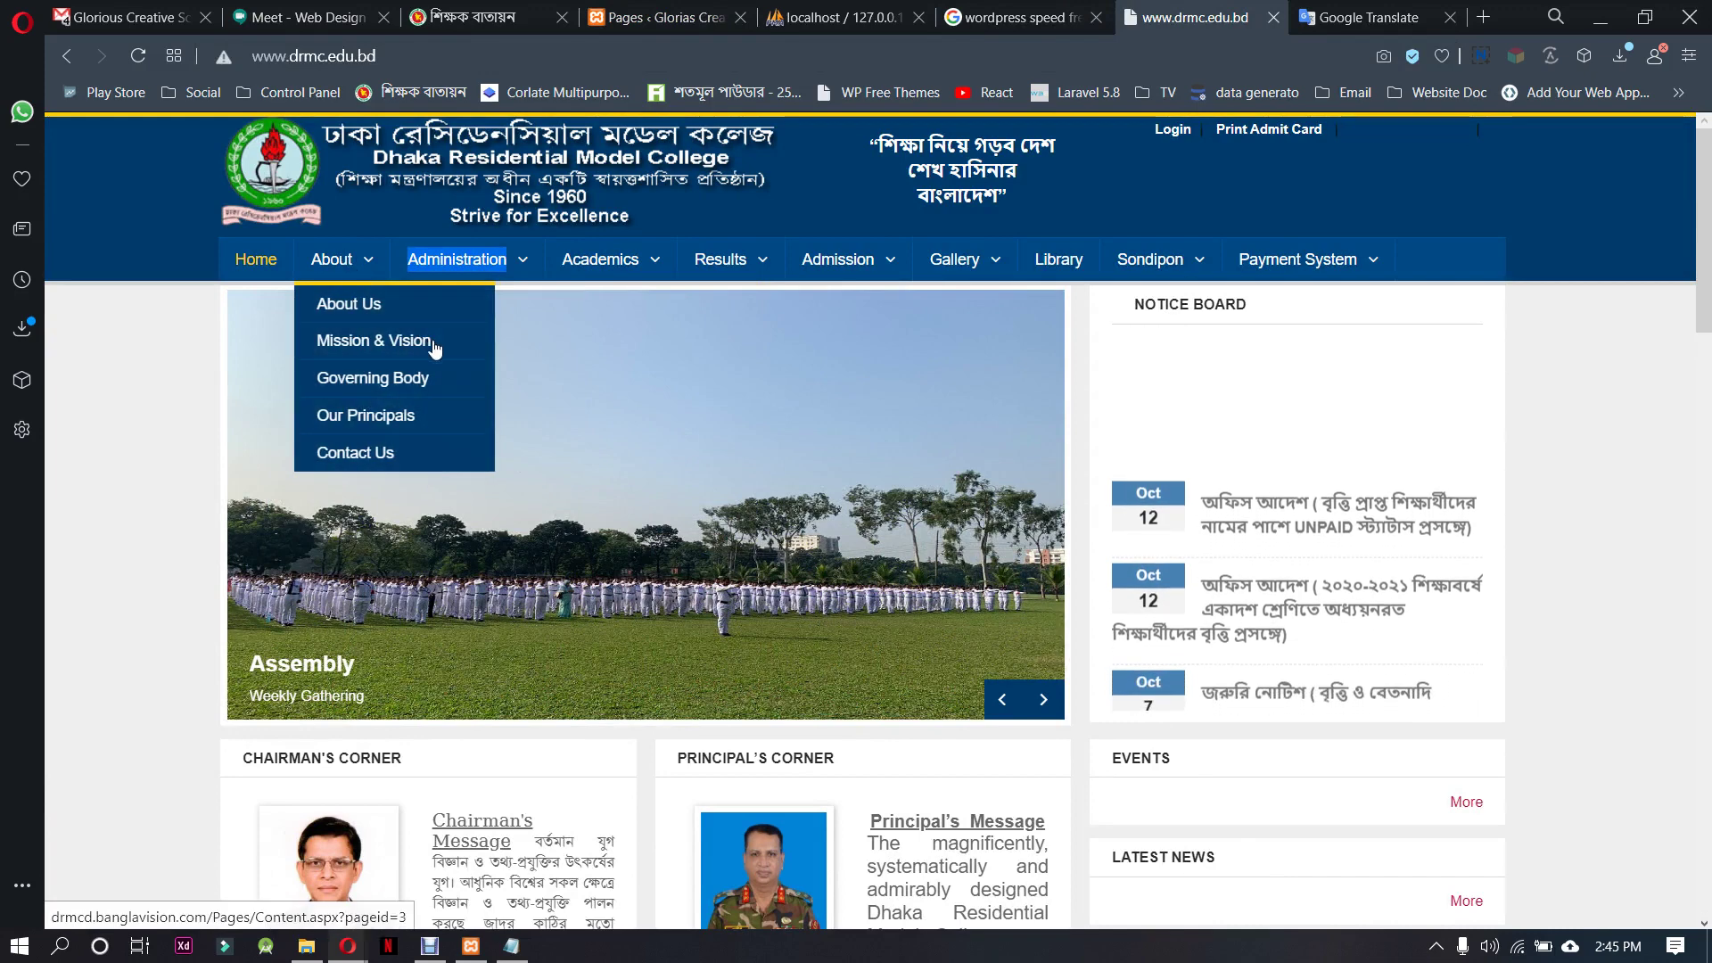
drag(434, 348, 319, 347)
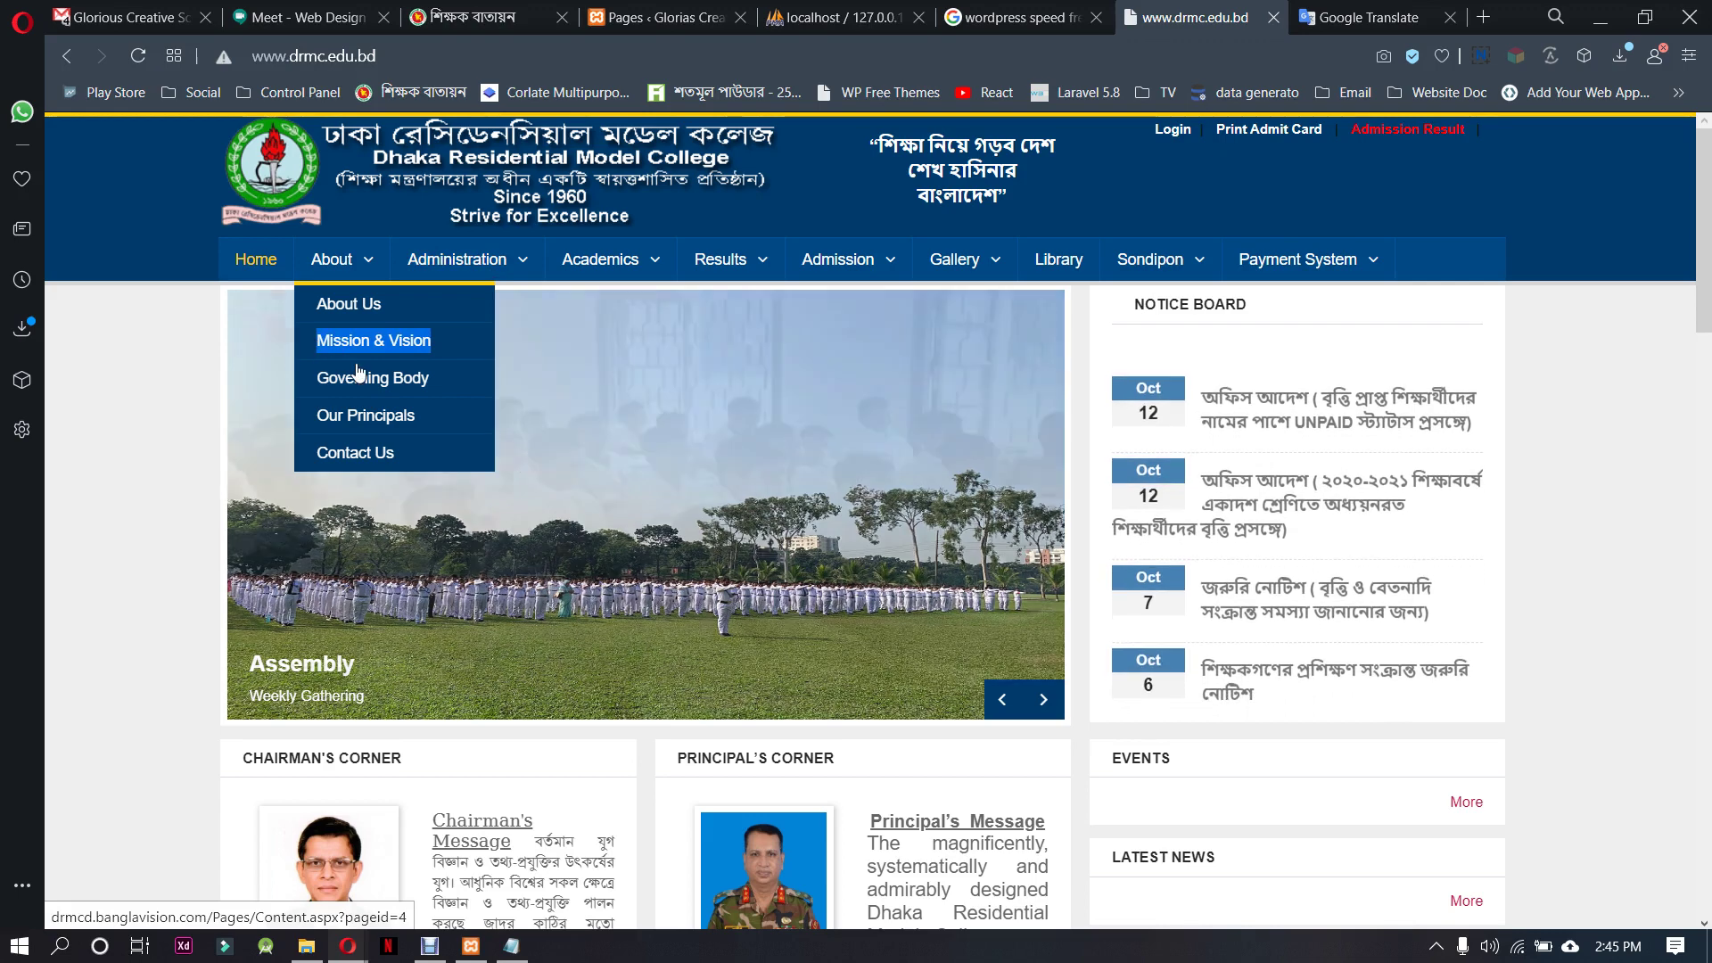
Set Google Translate to English→Bengali with 'Mission & Vision' as the source text
click(1373, 17)
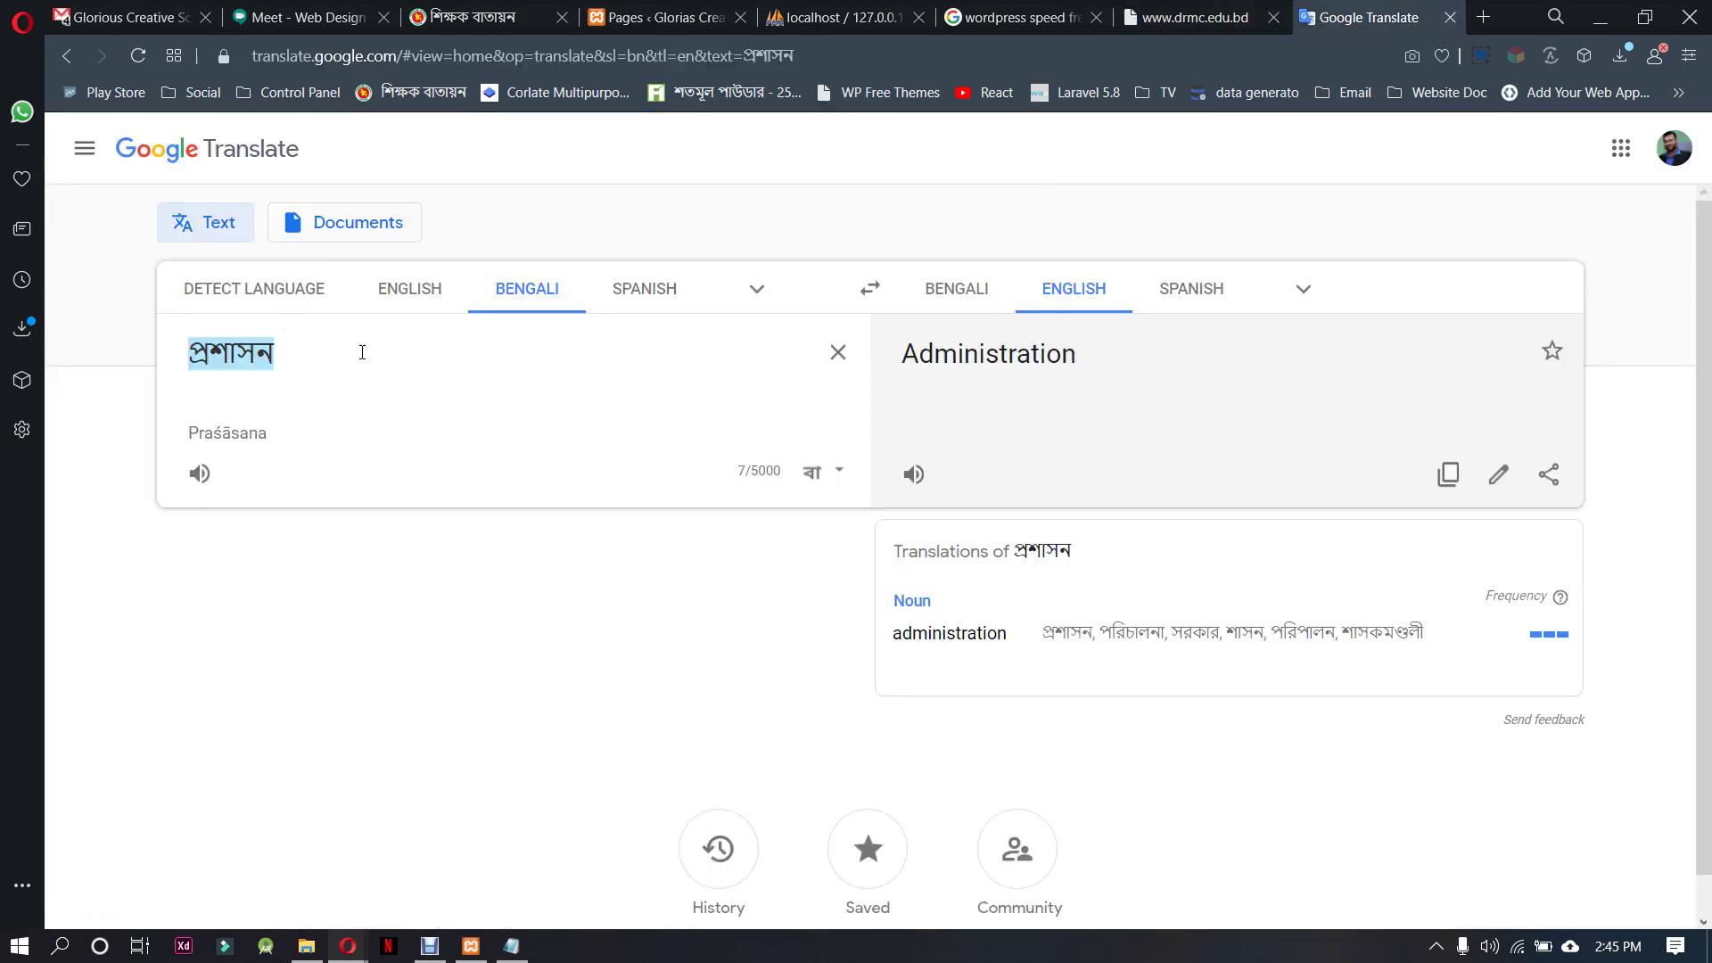
click(392, 294)
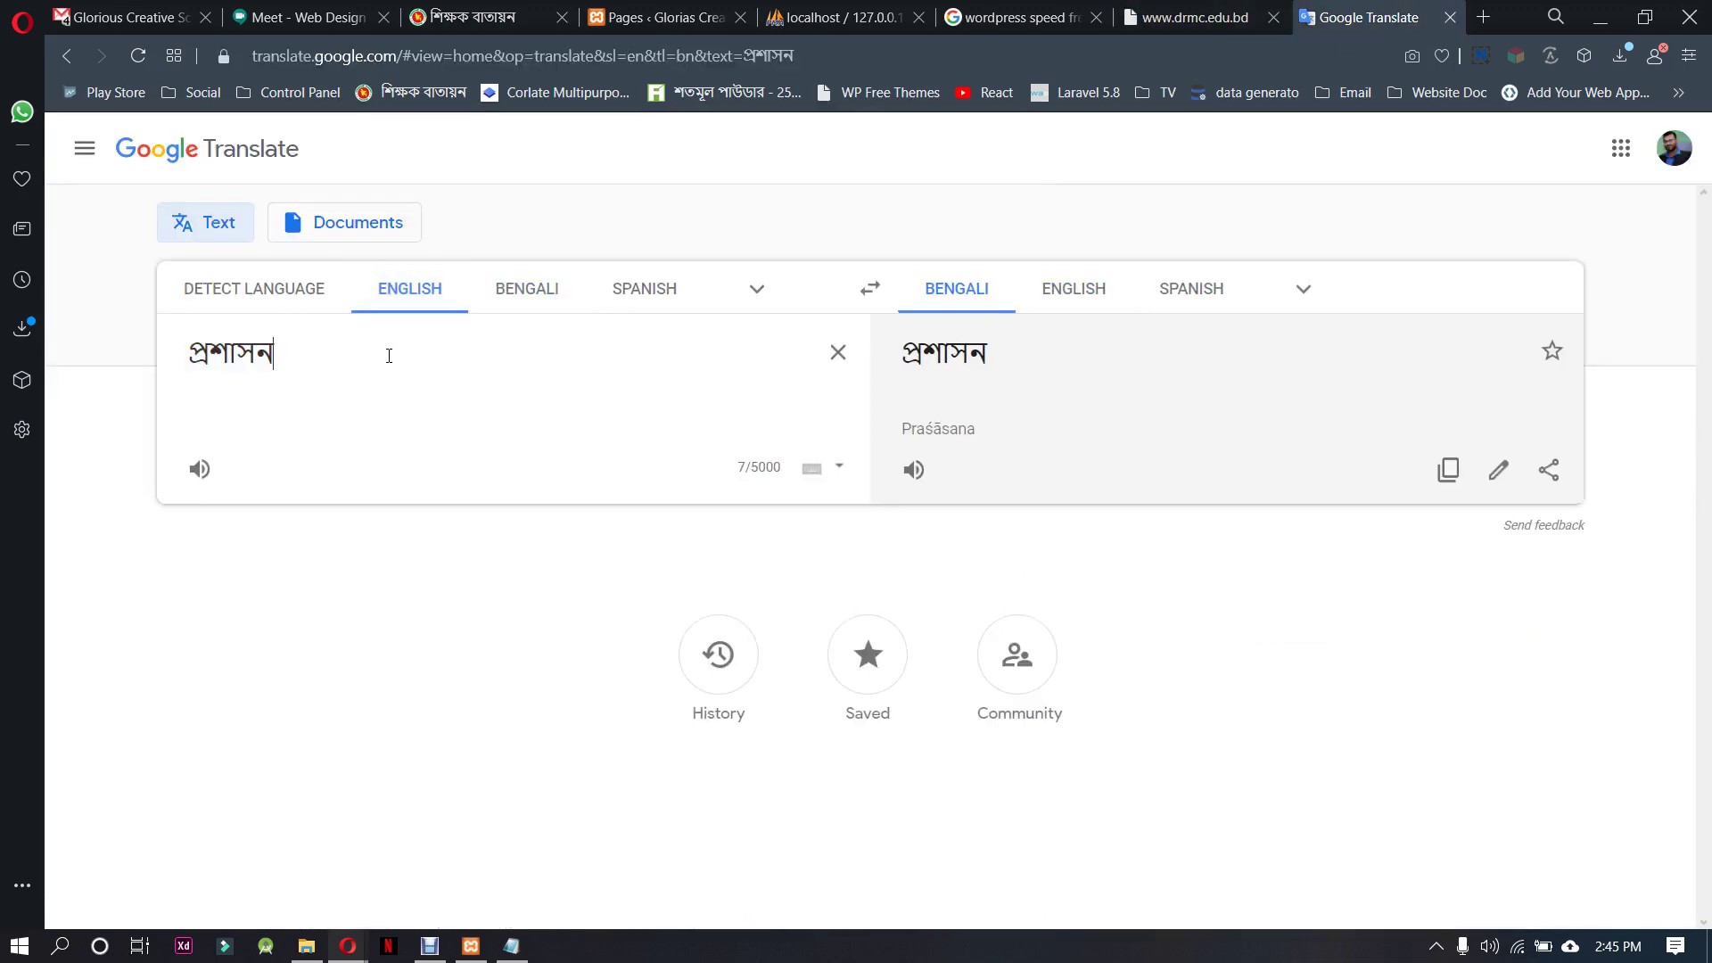
key(ctrl+v)
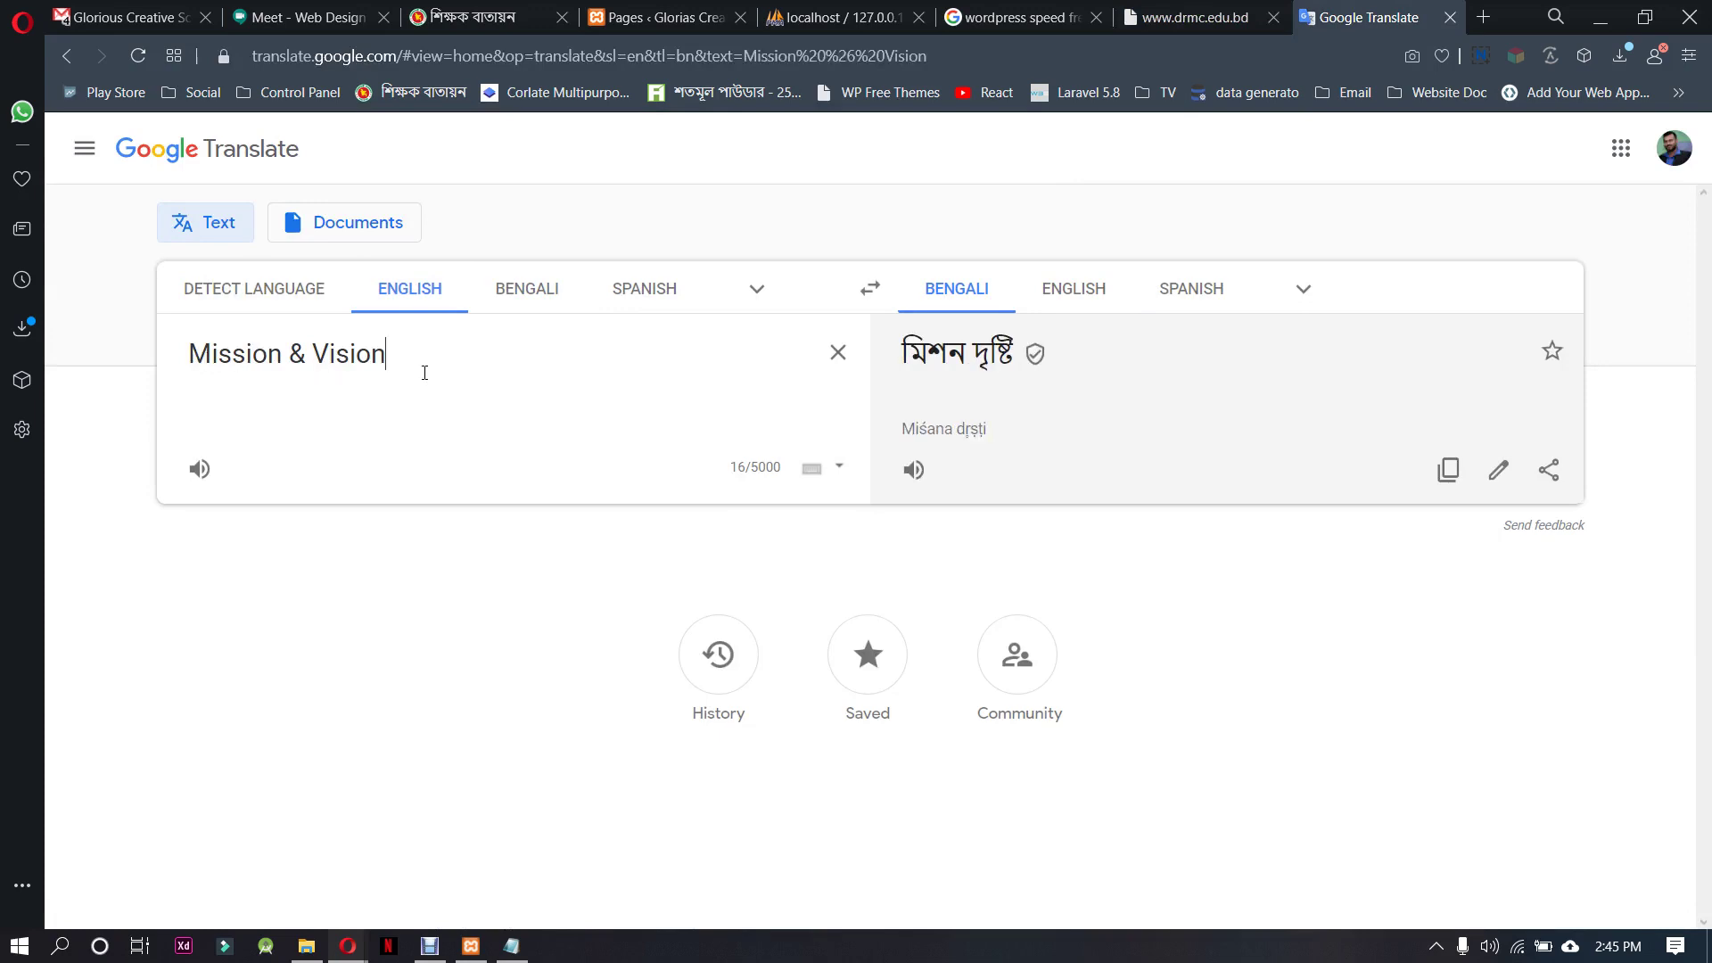
drag(397, 372, 291, 366)
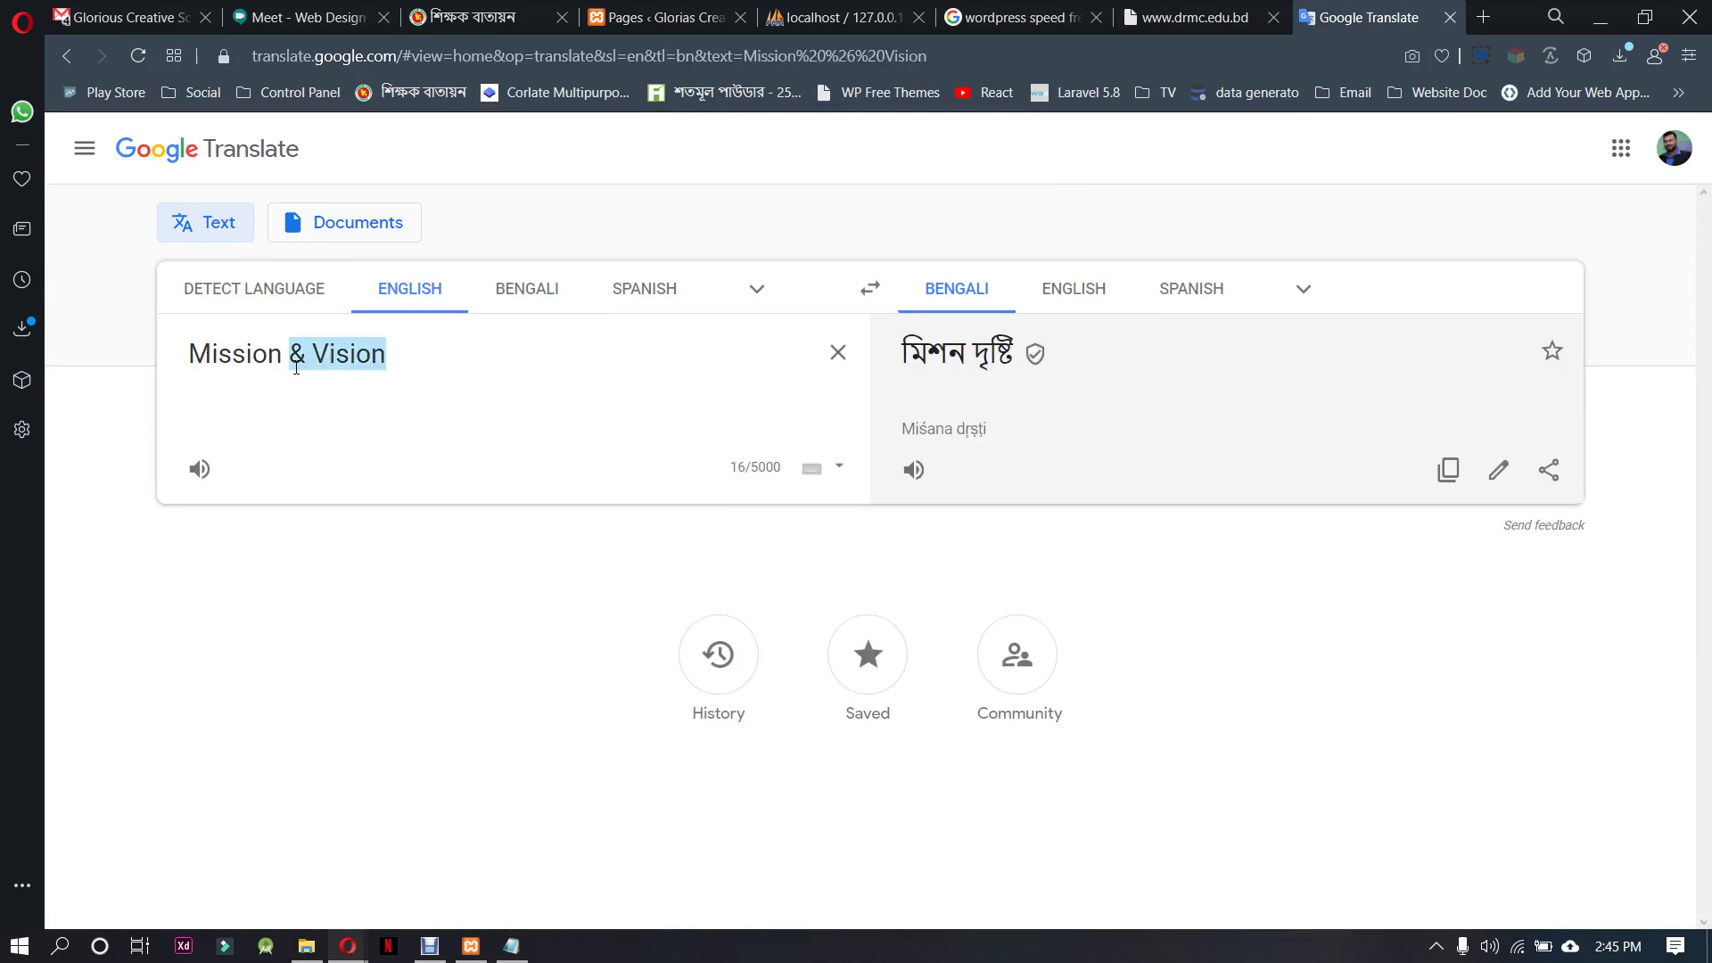
key(BackSpace)
key(BackSpace)
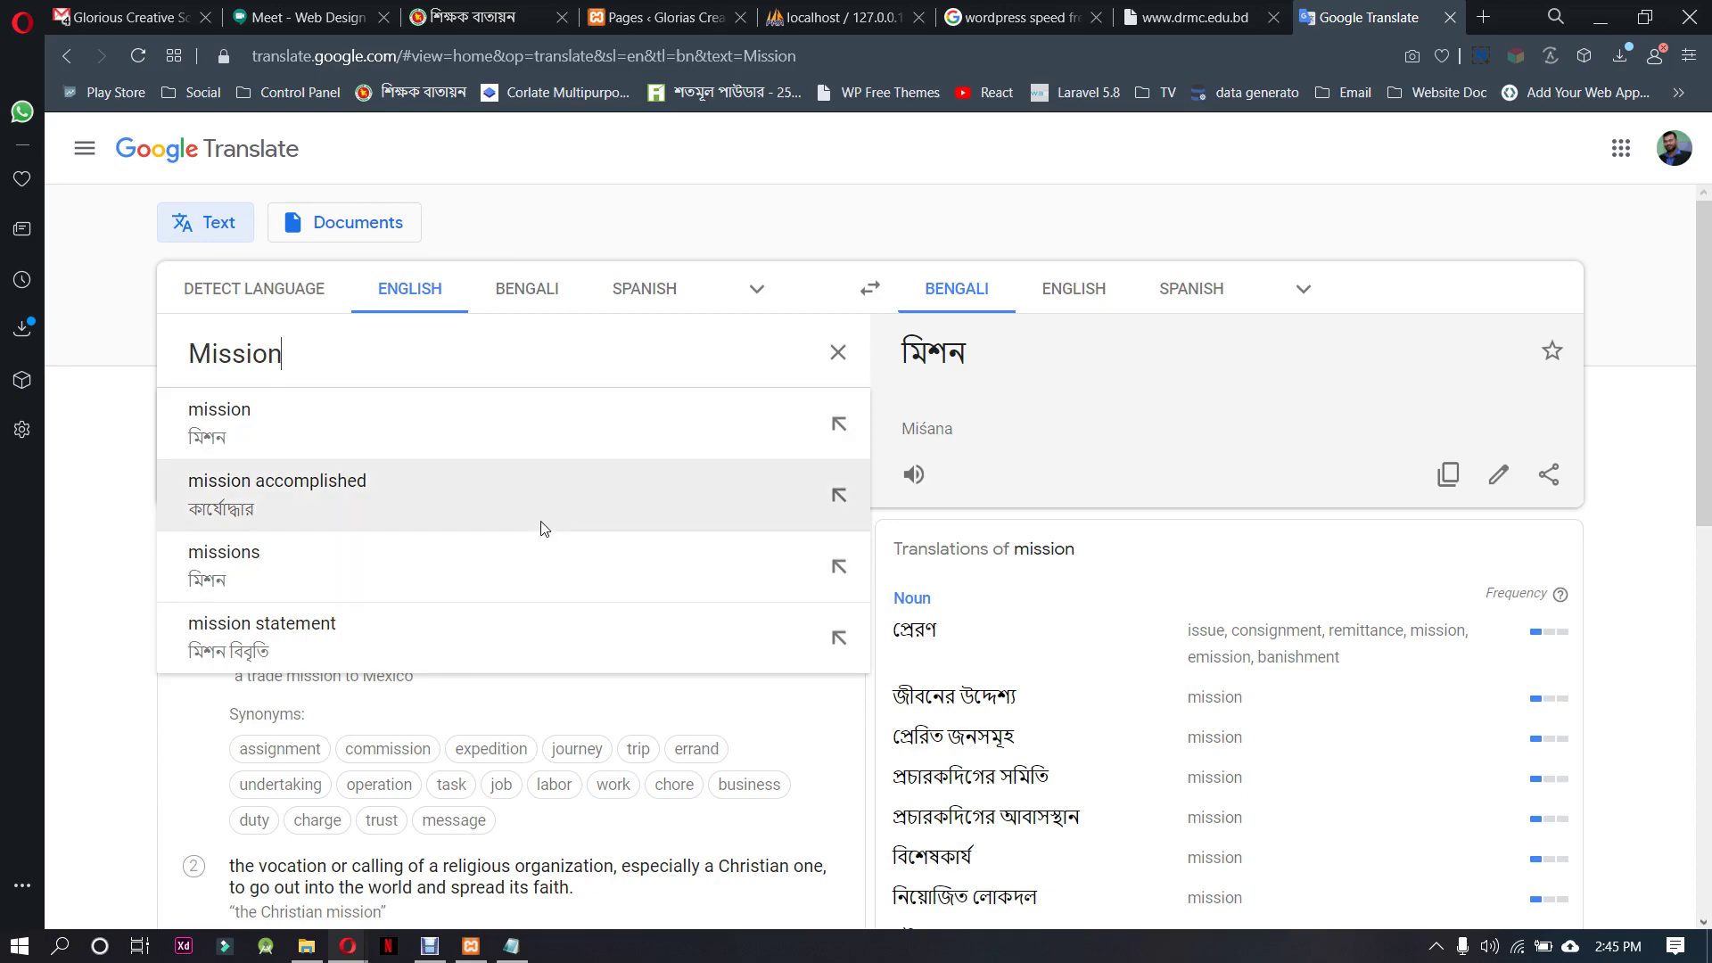
scroll(1048, 718, down, 2)
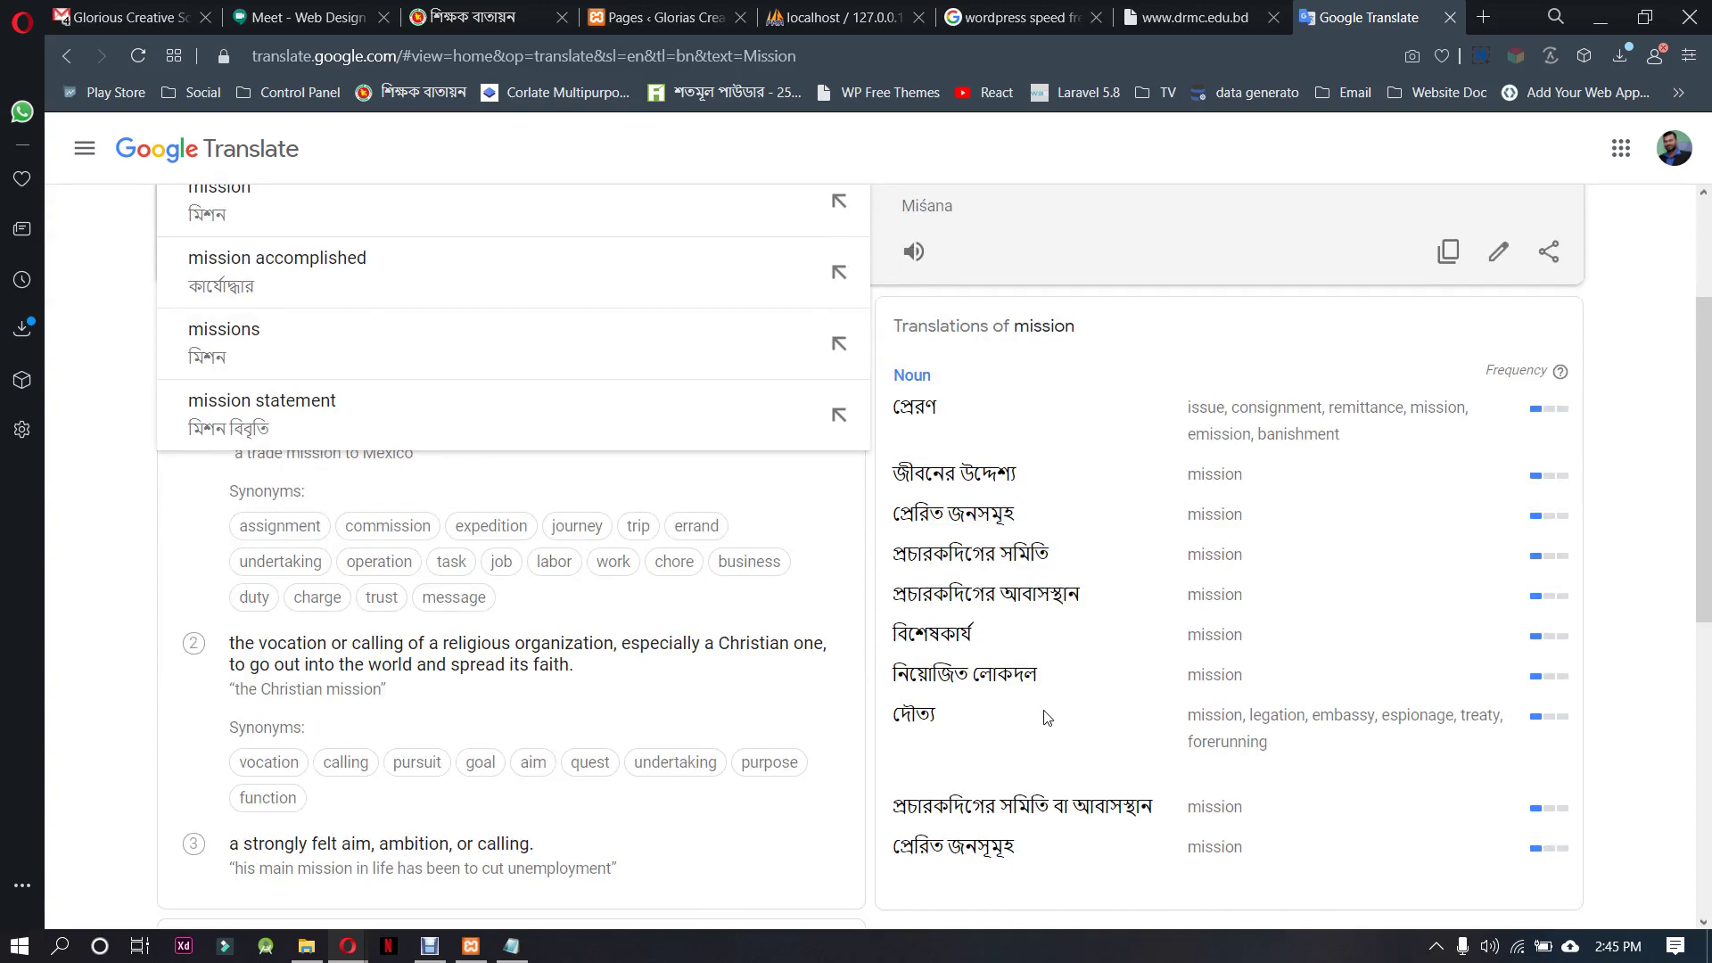
scroll(1048, 718, up, 1)
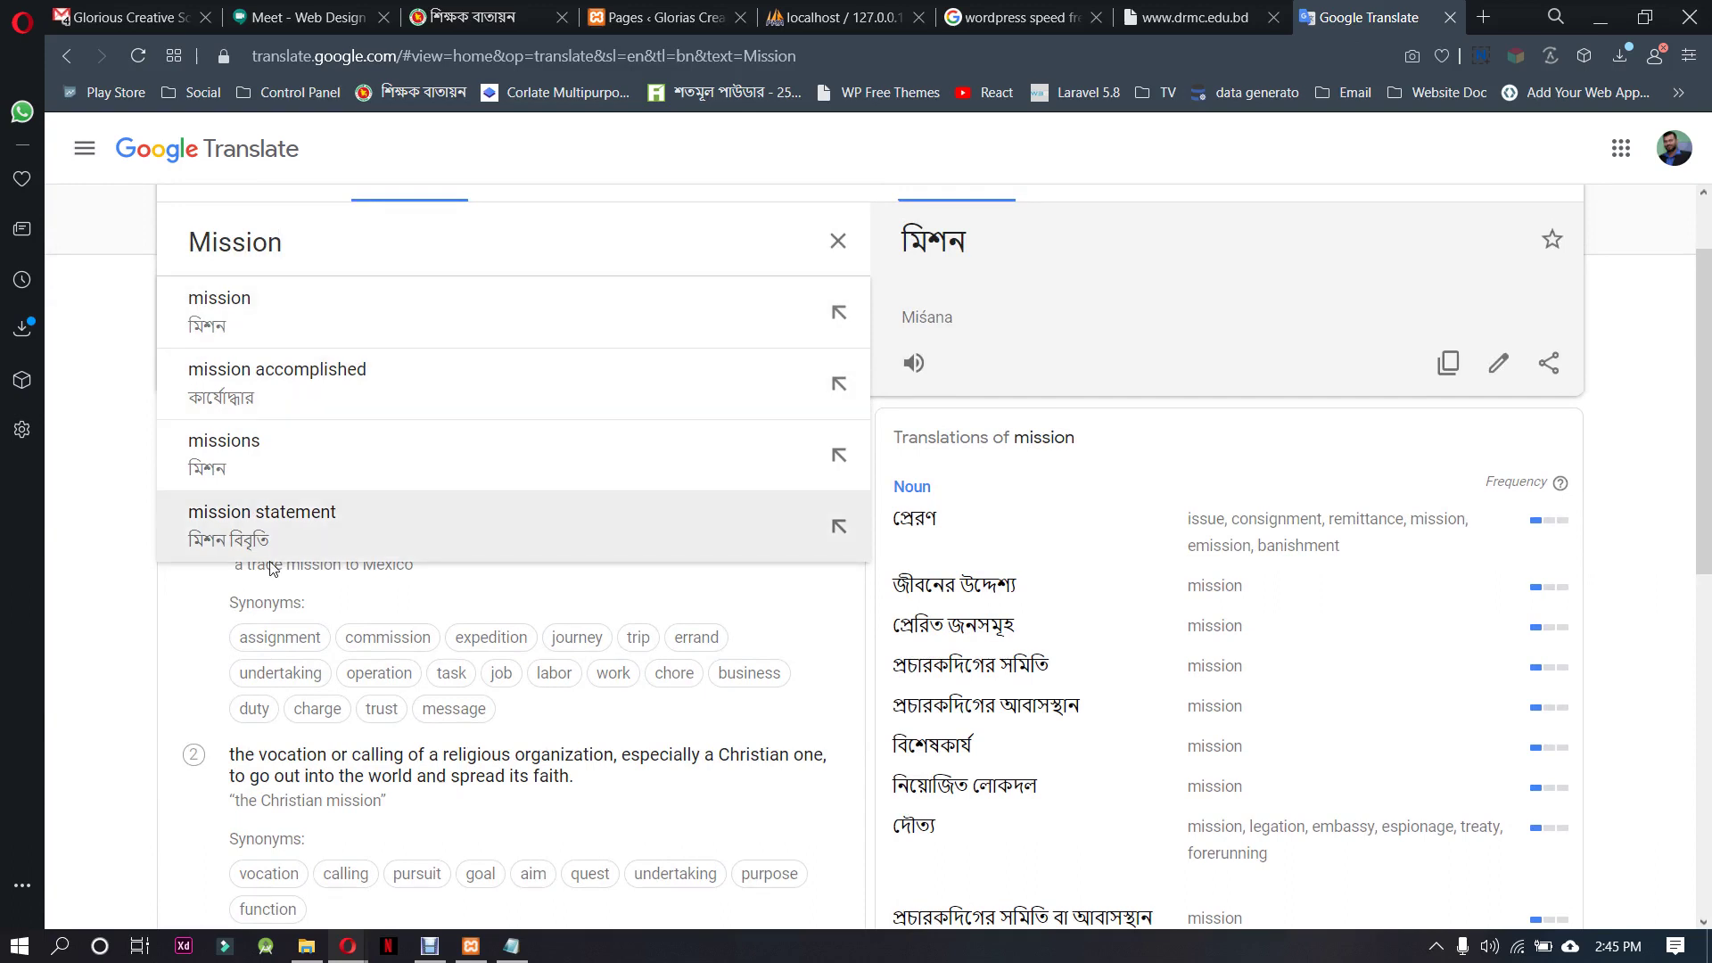
key(ctrl+v)
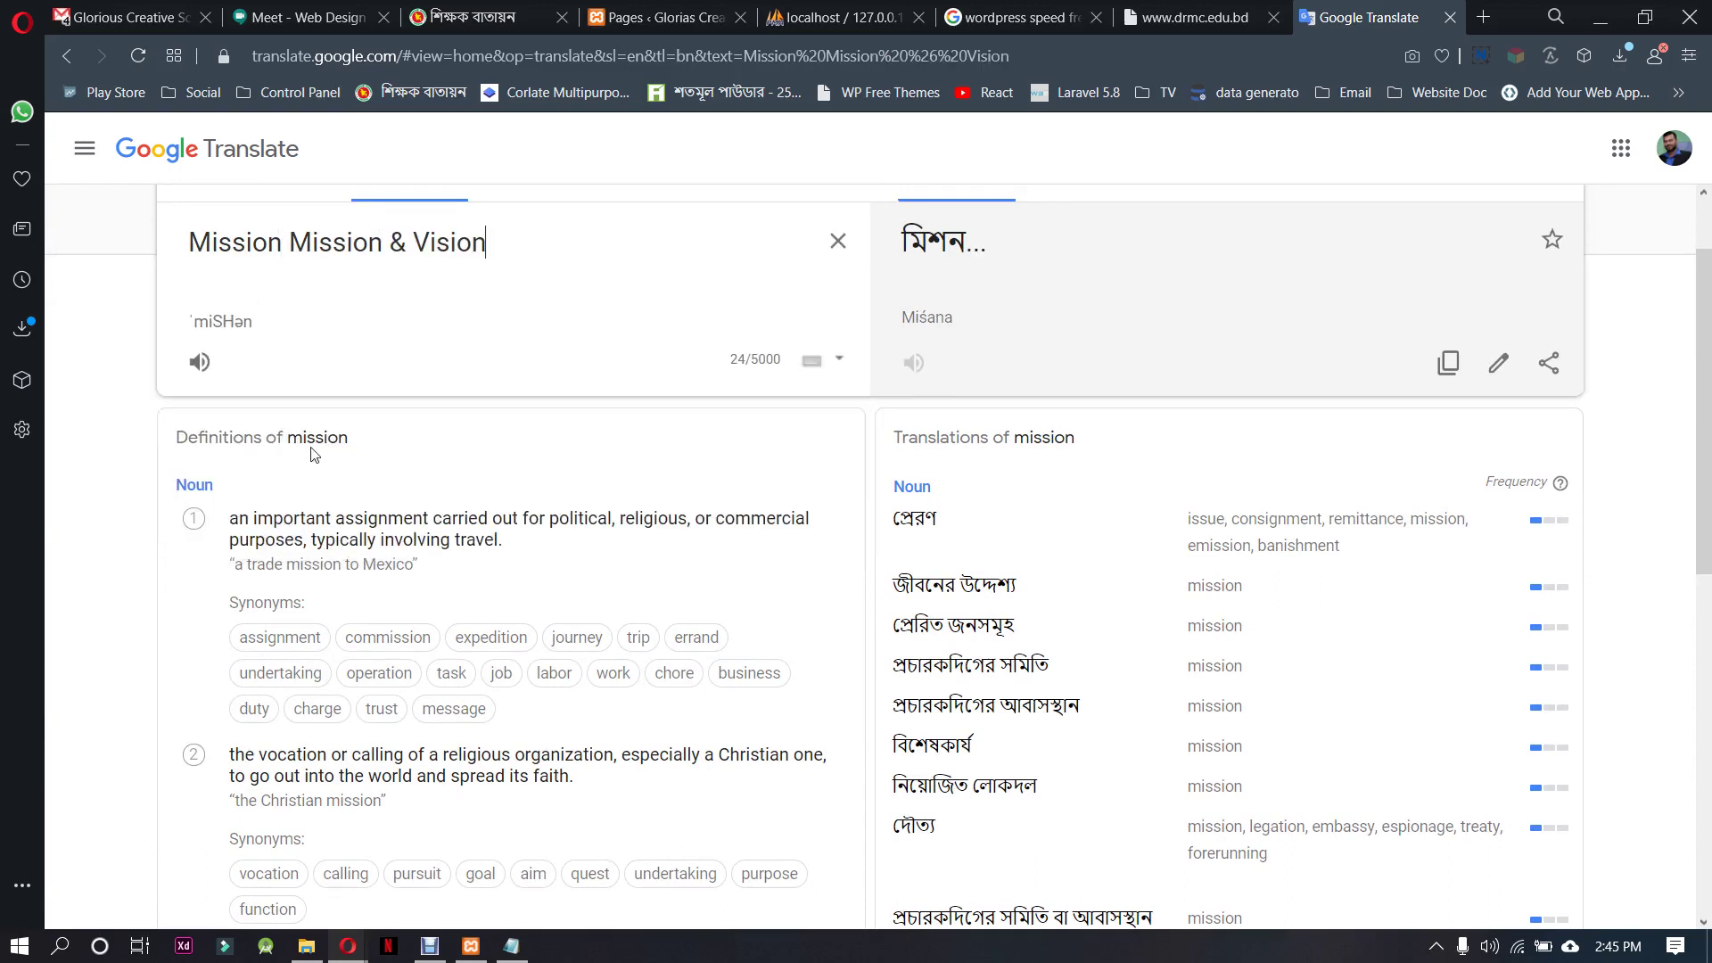
drag(296, 348, 135, 354)
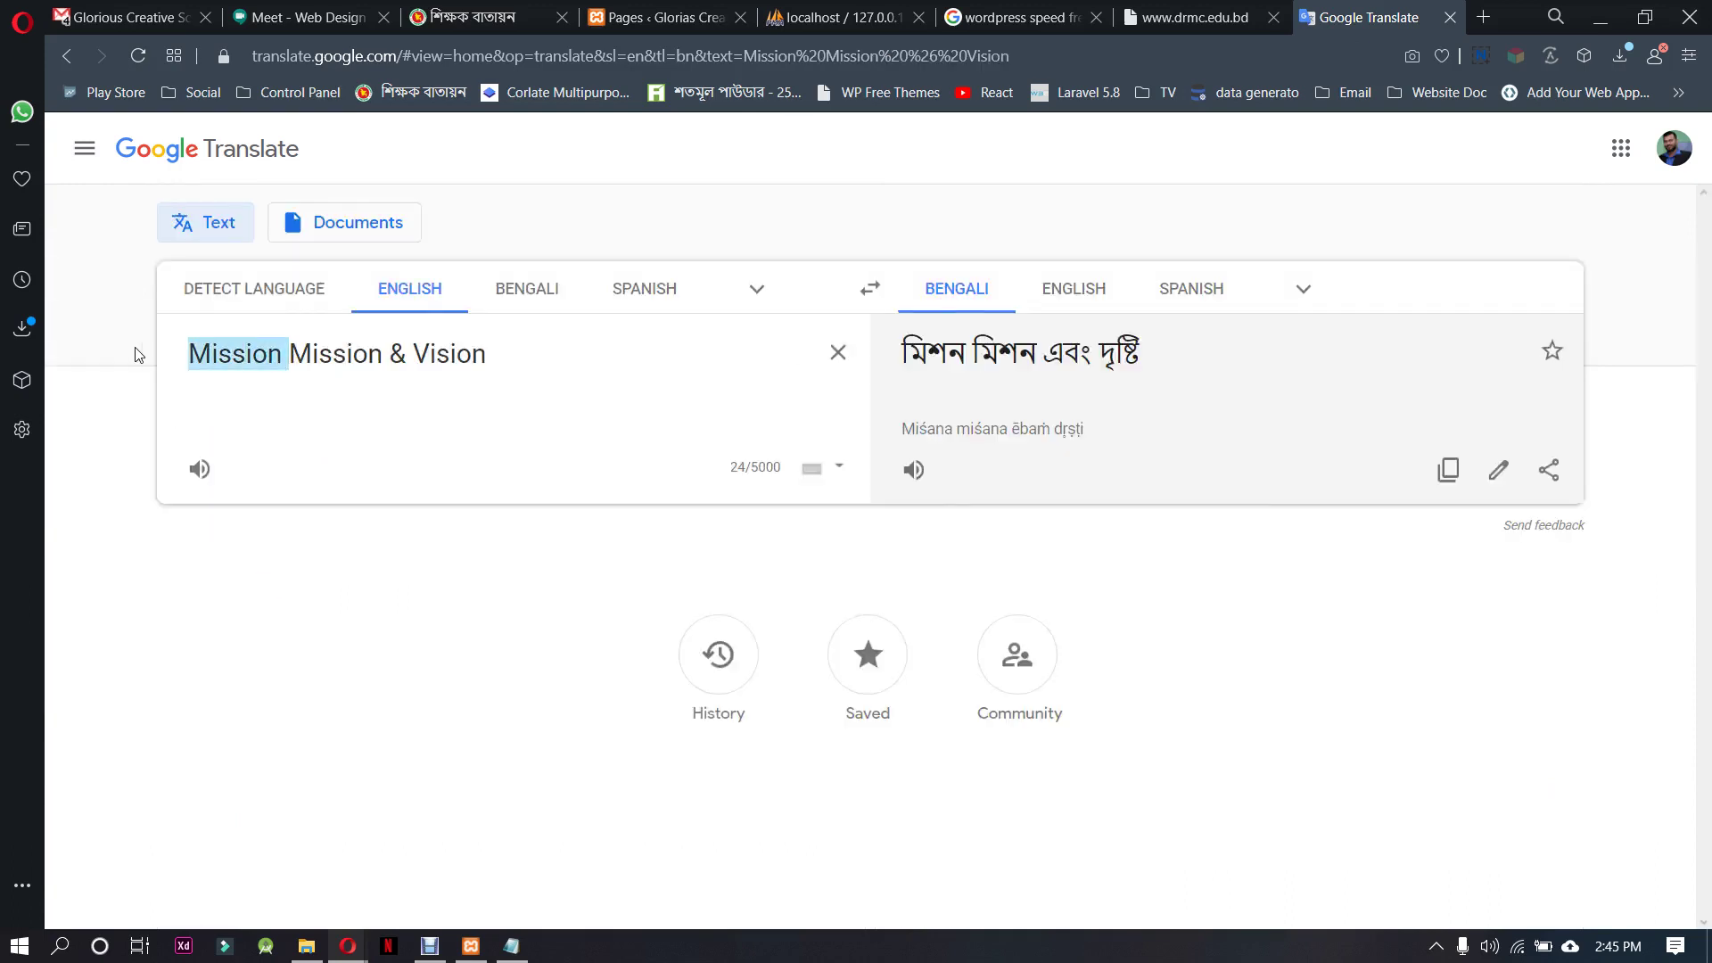
key(BackSpace)
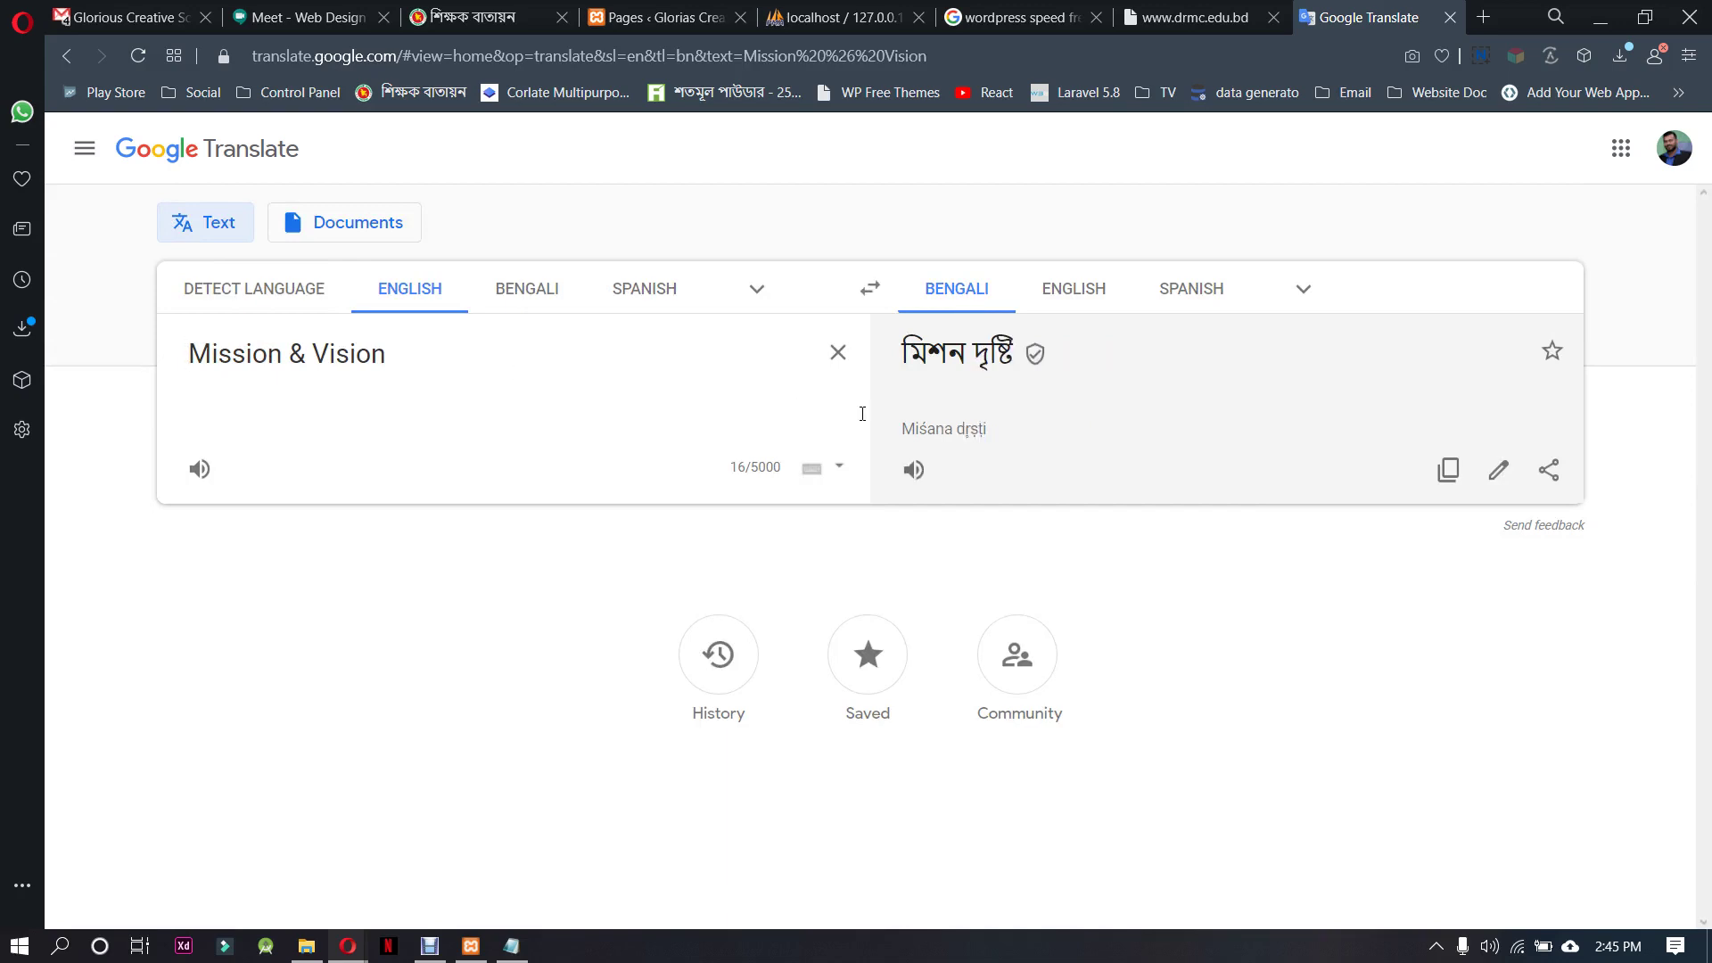
Choose the alternative Bengali rendering মিশন ও ভিশন and select it
click(990, 362)
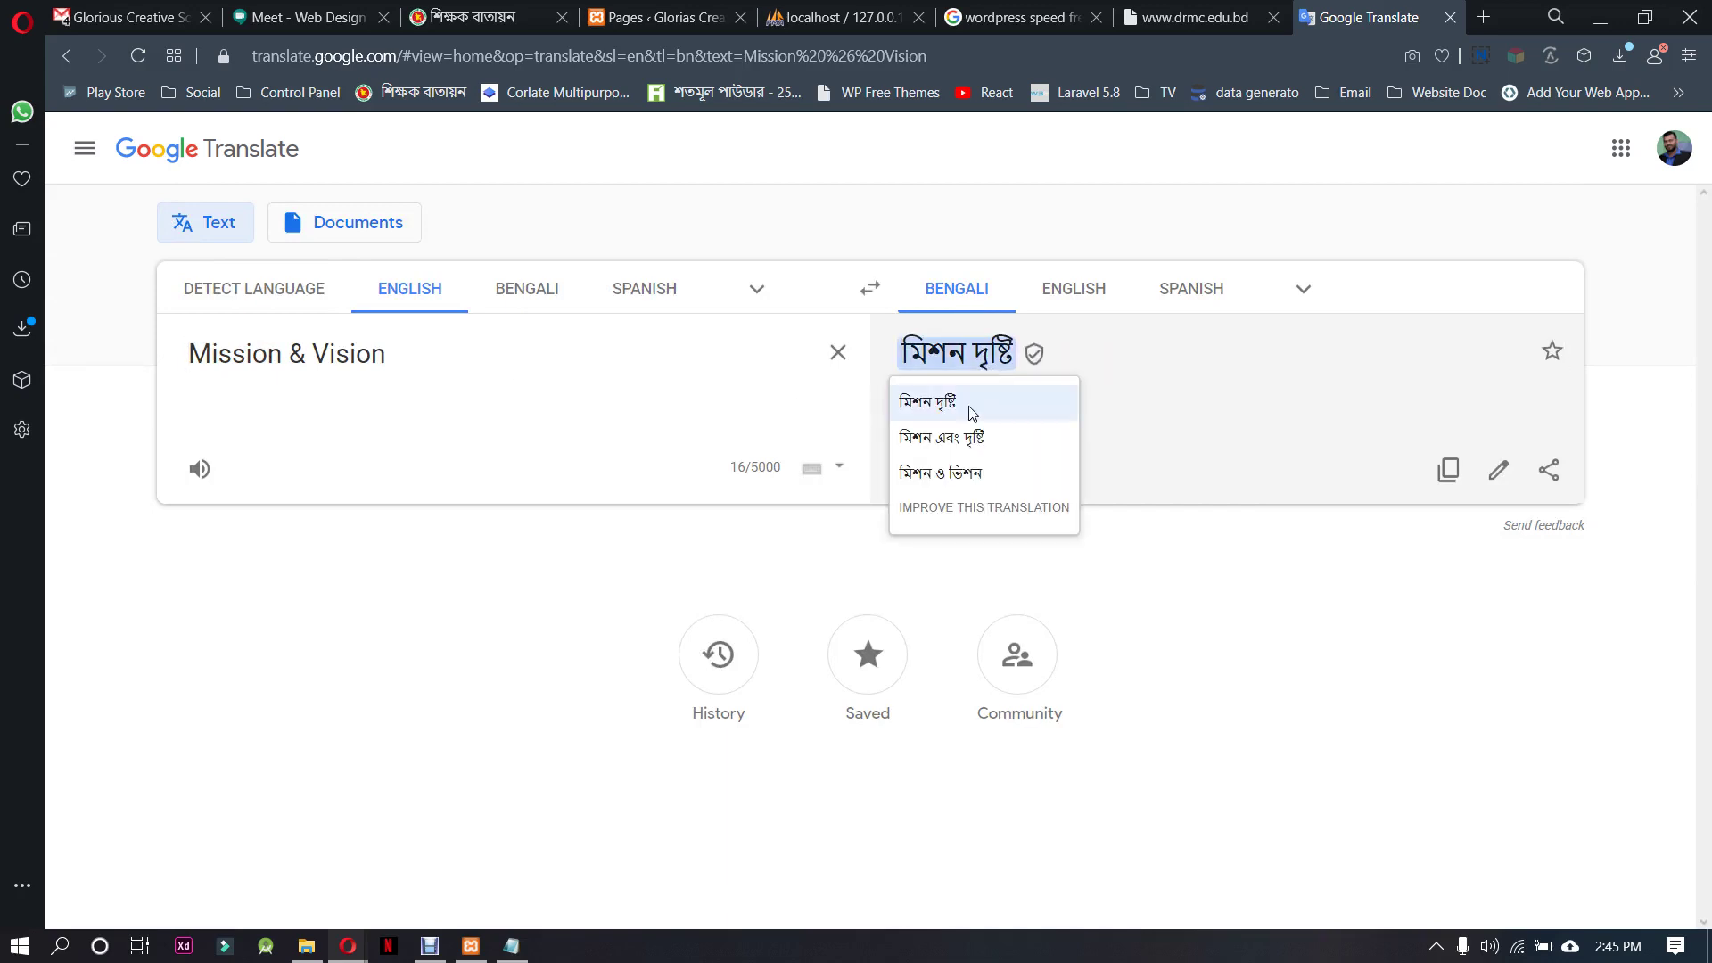
click(1001, 474)
drag(1072, 357, 898, 356)
key(ctrl+c)
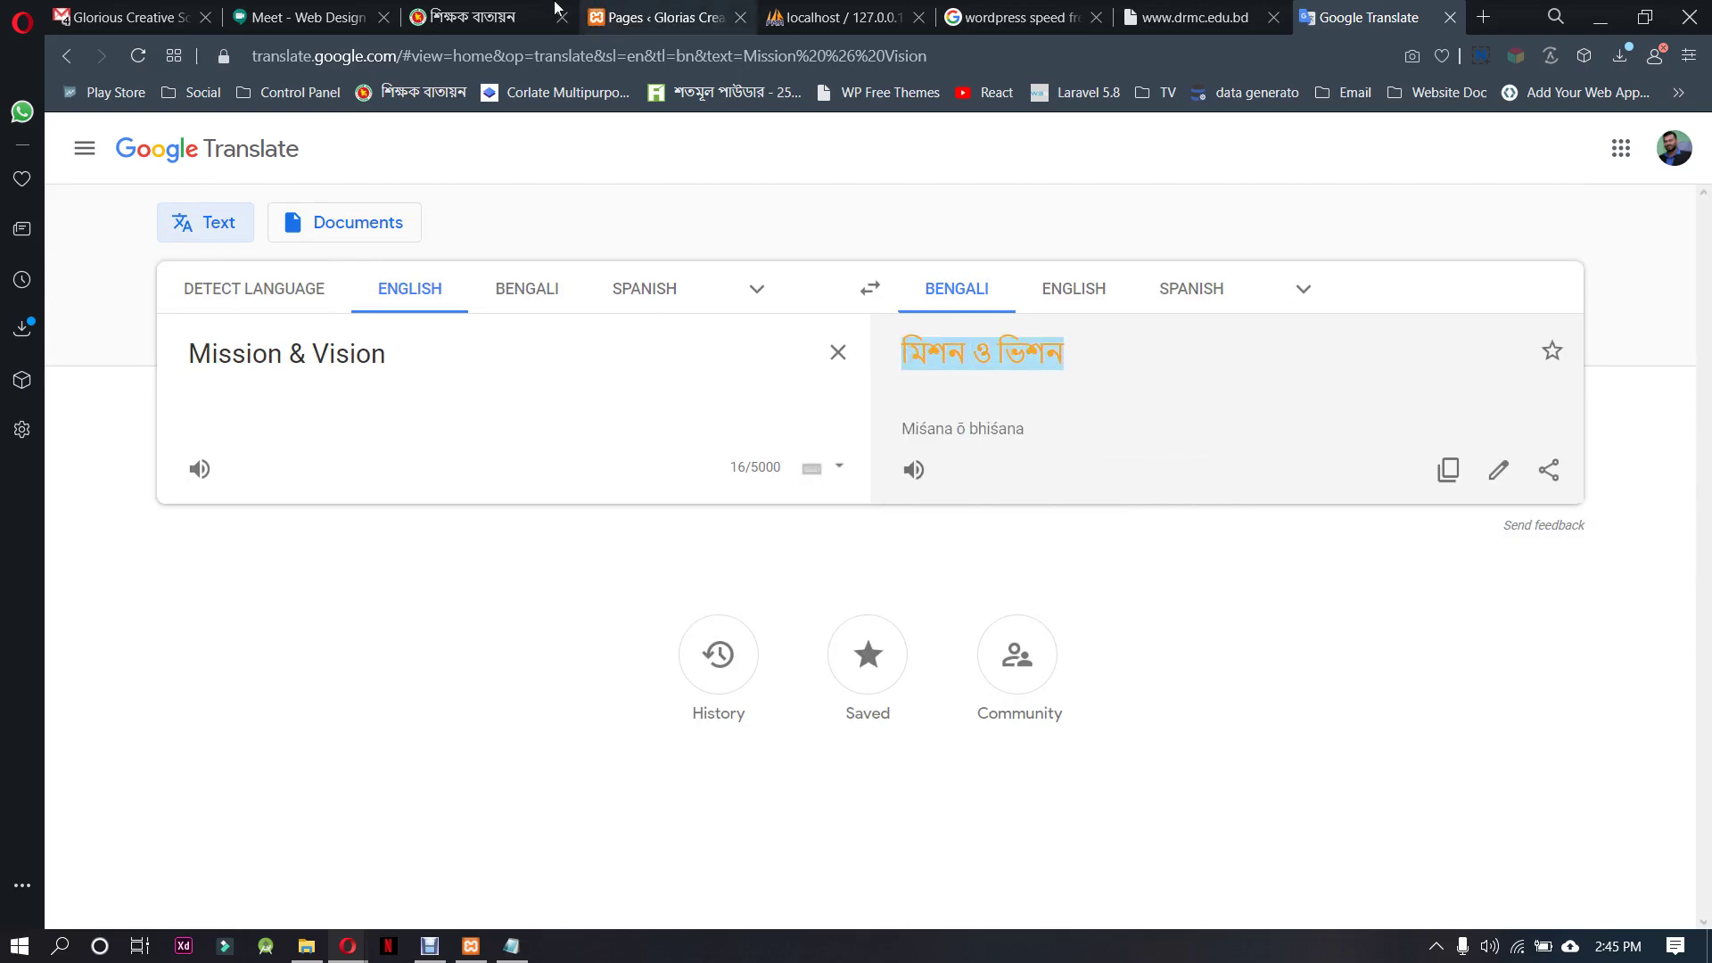
click(477, 17)
click(609, 11)
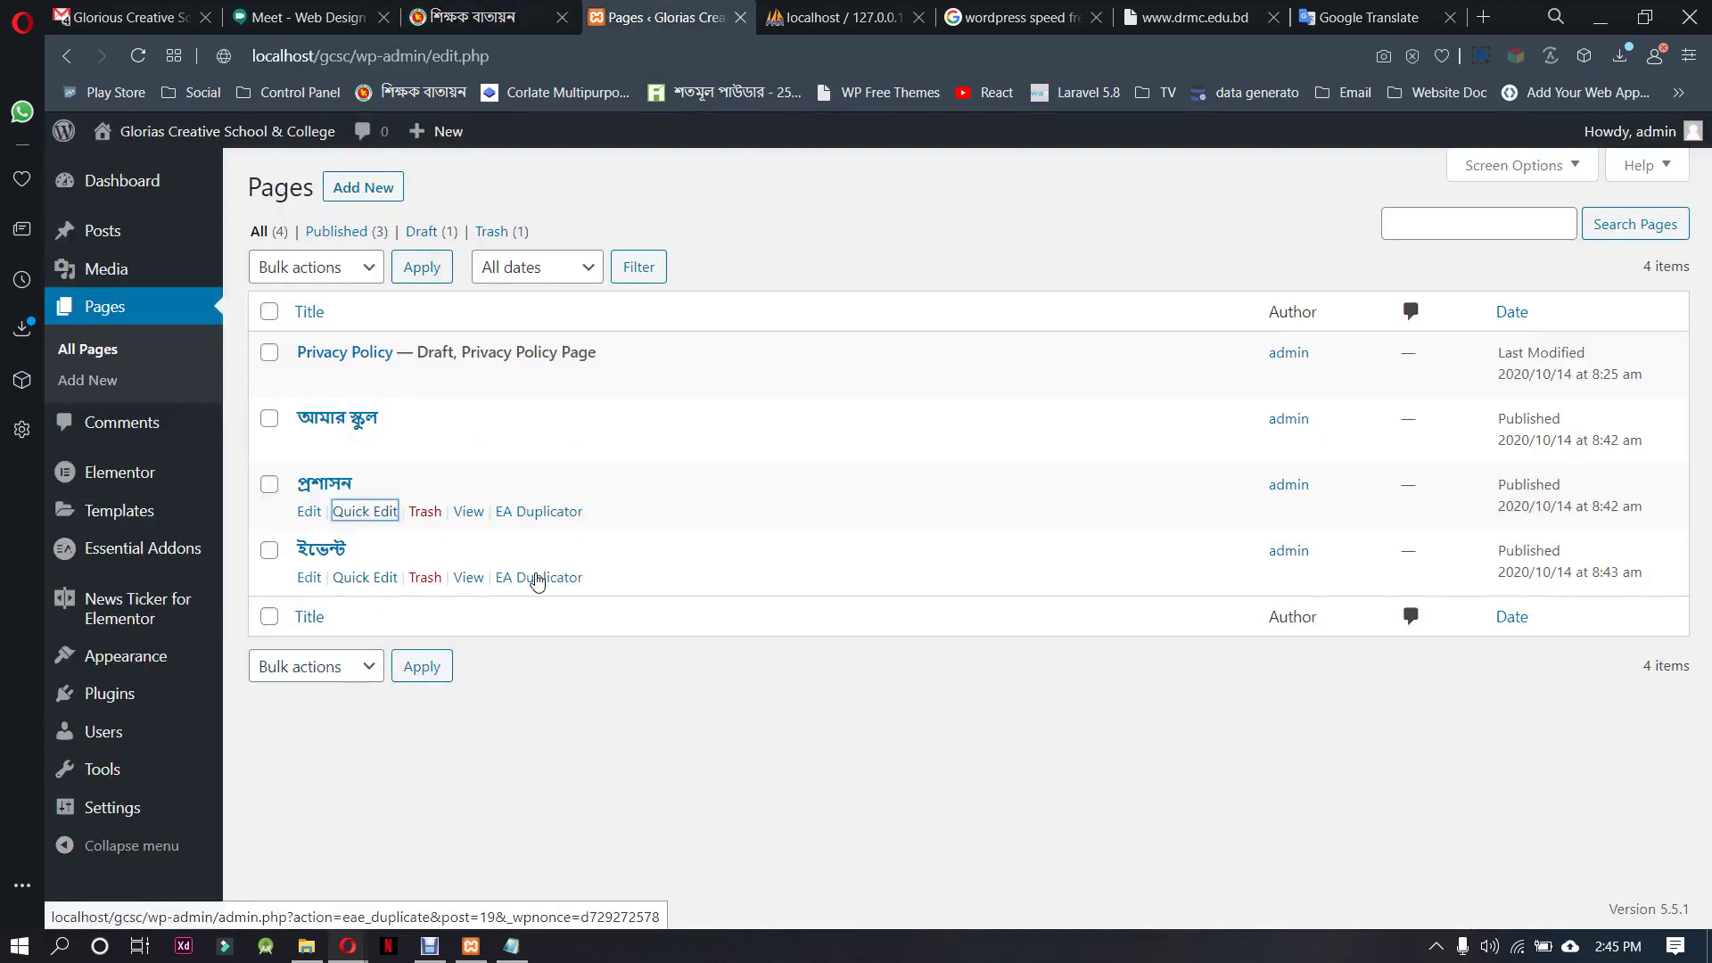
Duplicate the ইভেন্ট page and give the copy the title and slug মিশন ও ভিশন
click(548, 578)
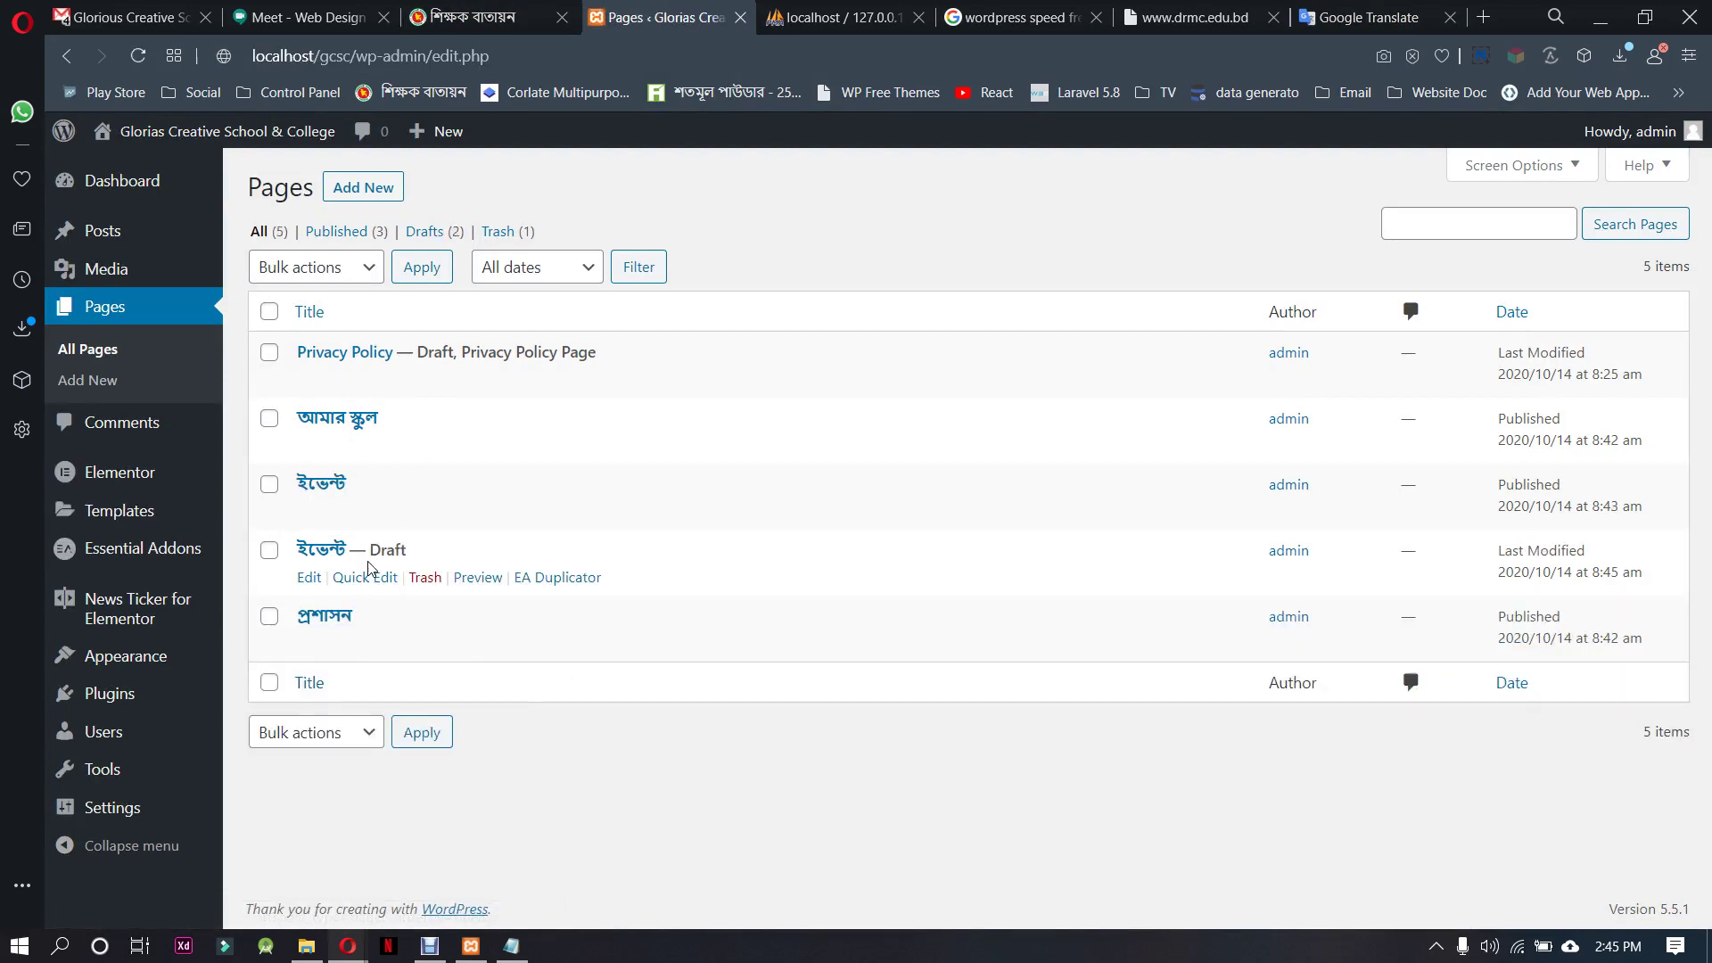
click(369, 580)
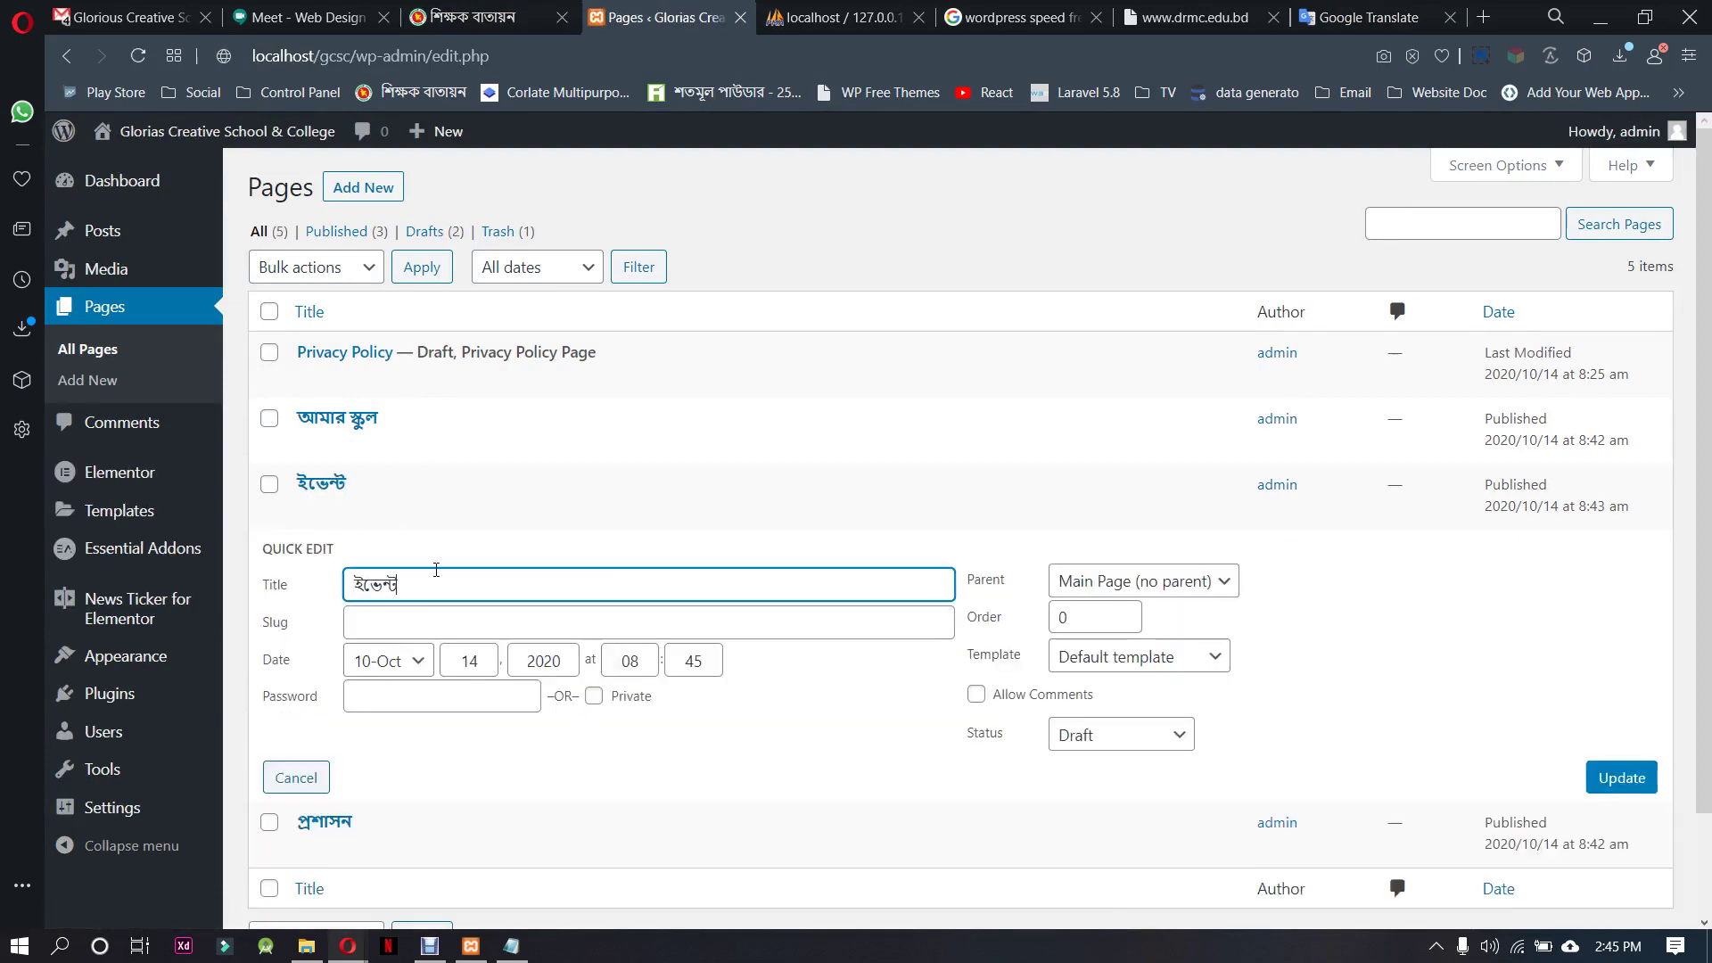
key(ctrl+a)
text(মিশন ও ভিশন)
click(379, 617)
key(ctrl+v)
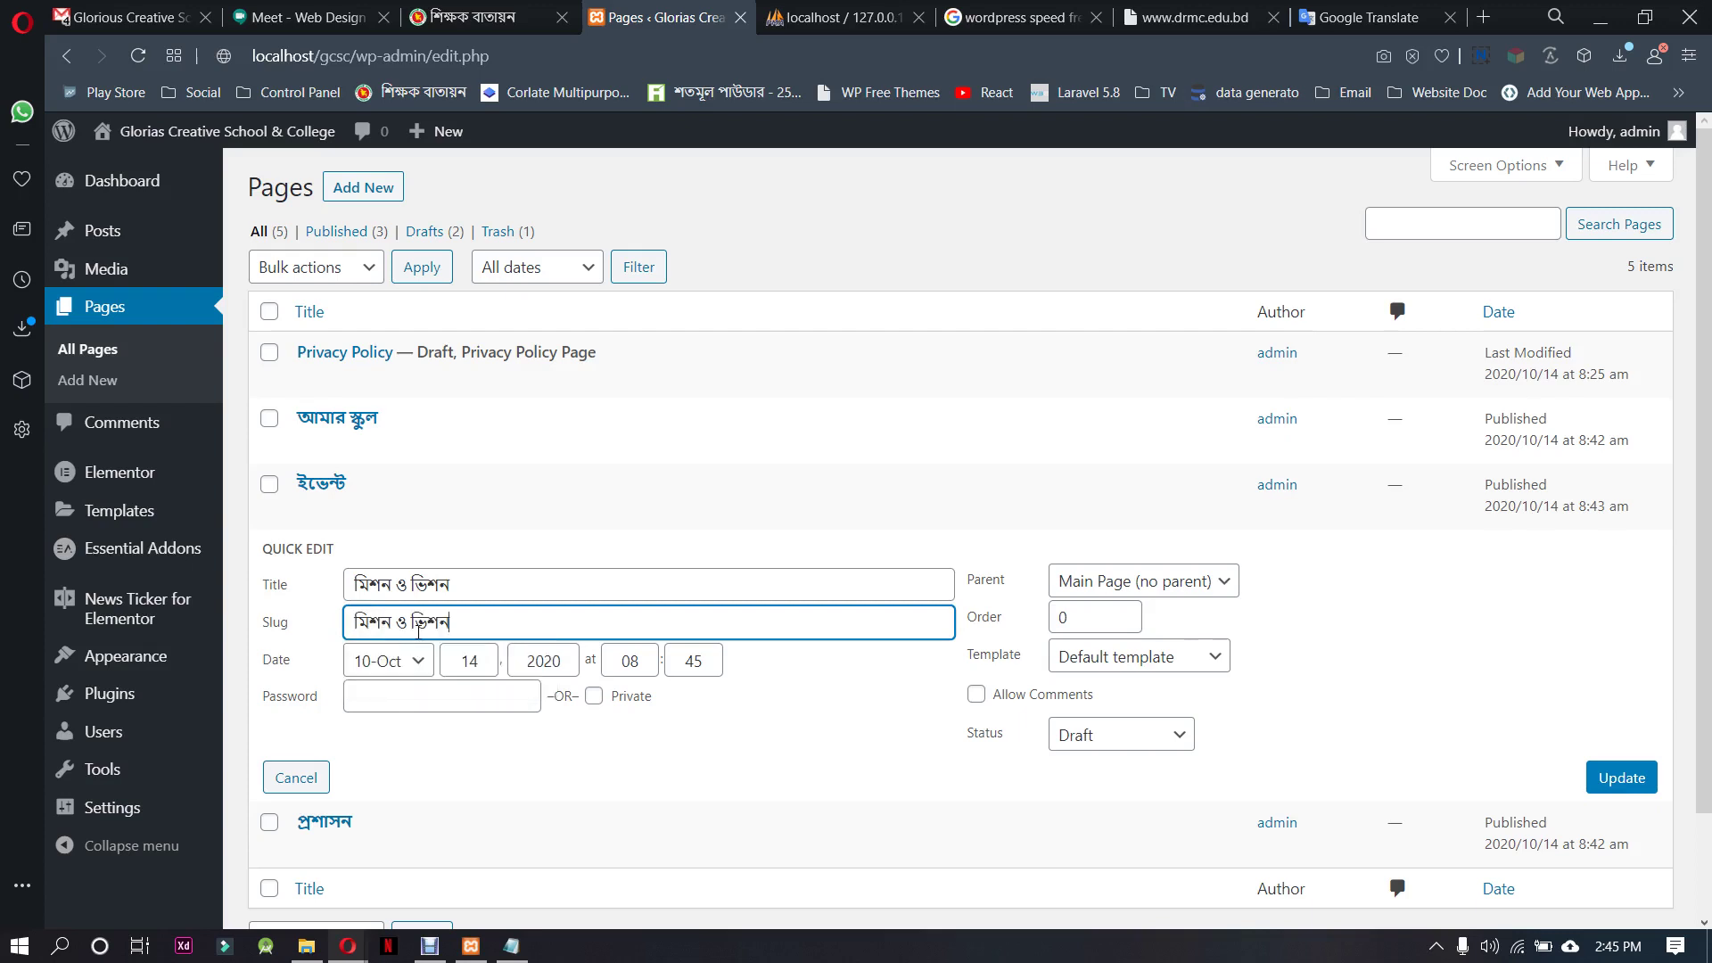
Keep the default template, set the copy's status to Published and save it
click(1101, 657)
click(1100, 678)
click(1108, 733)
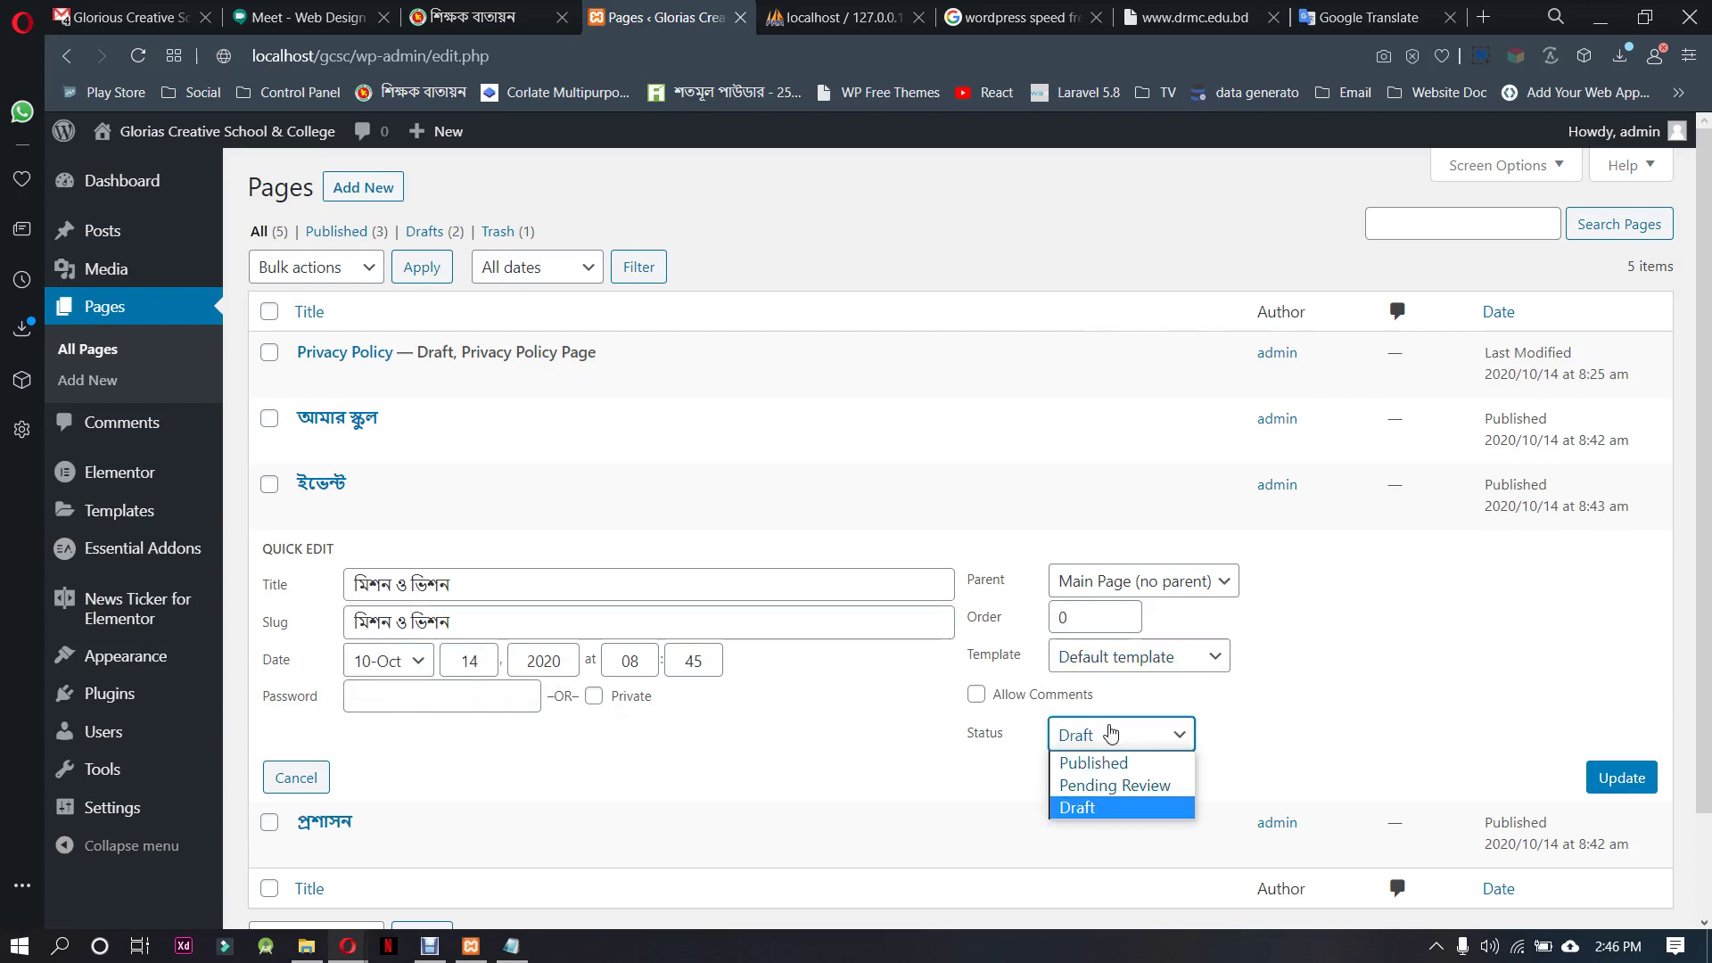
click(1111, 760)
click(1619, 777)
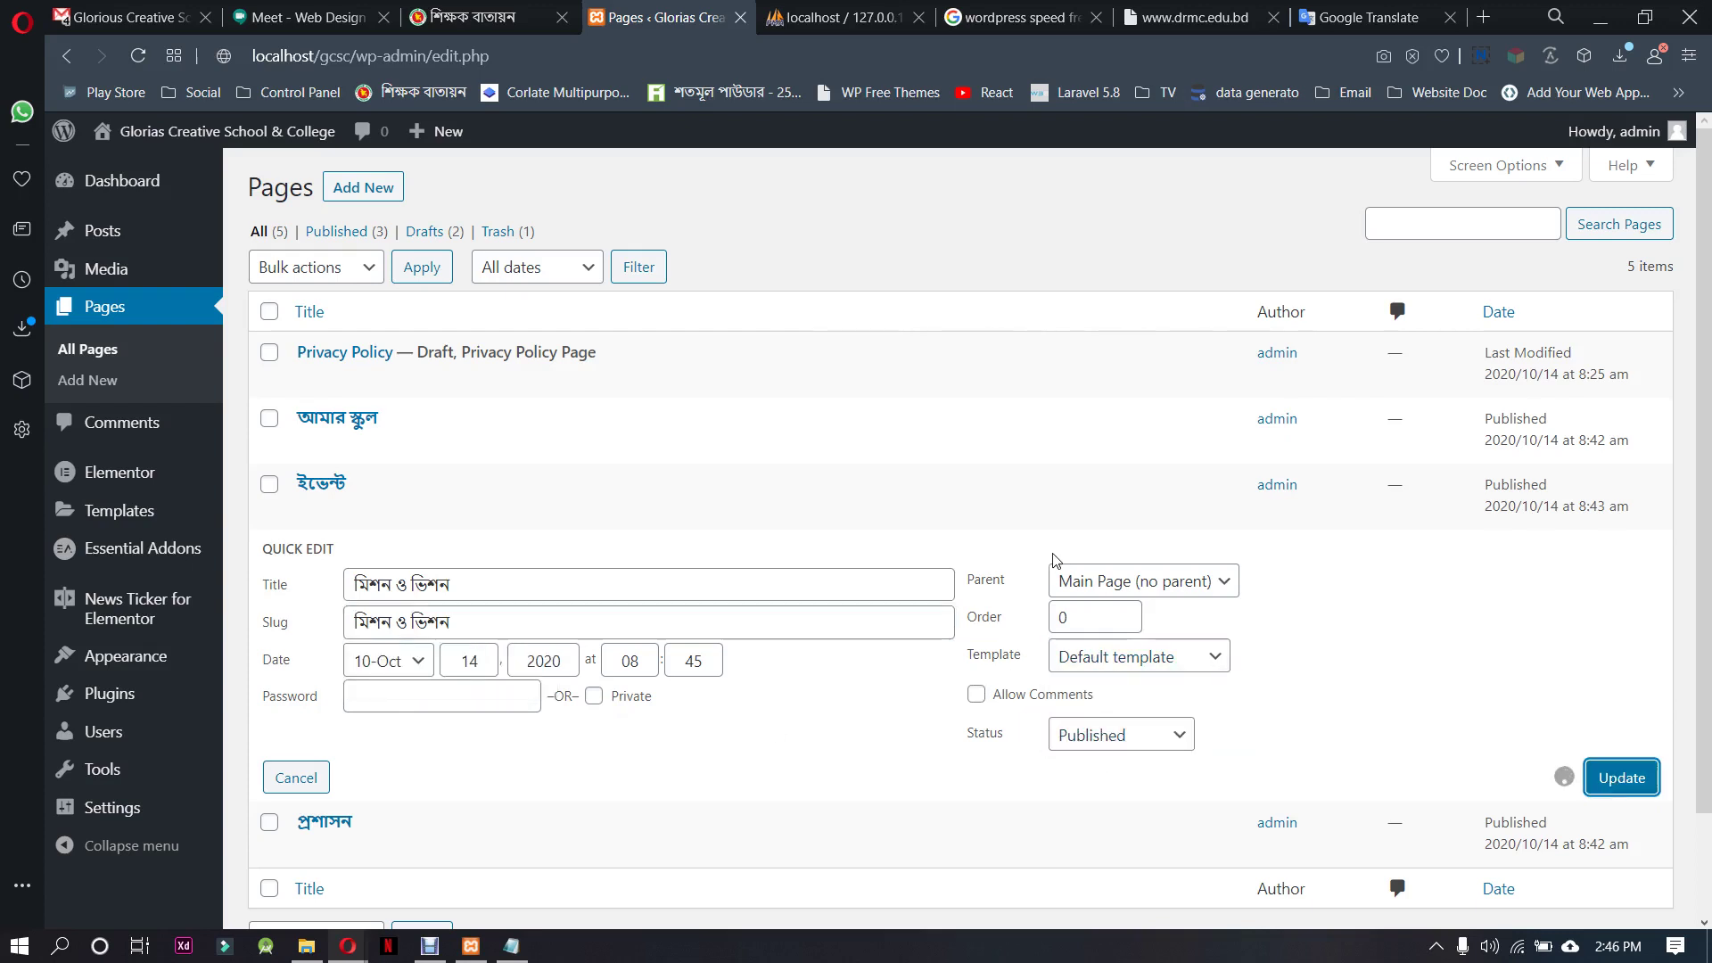
click(334, 10)
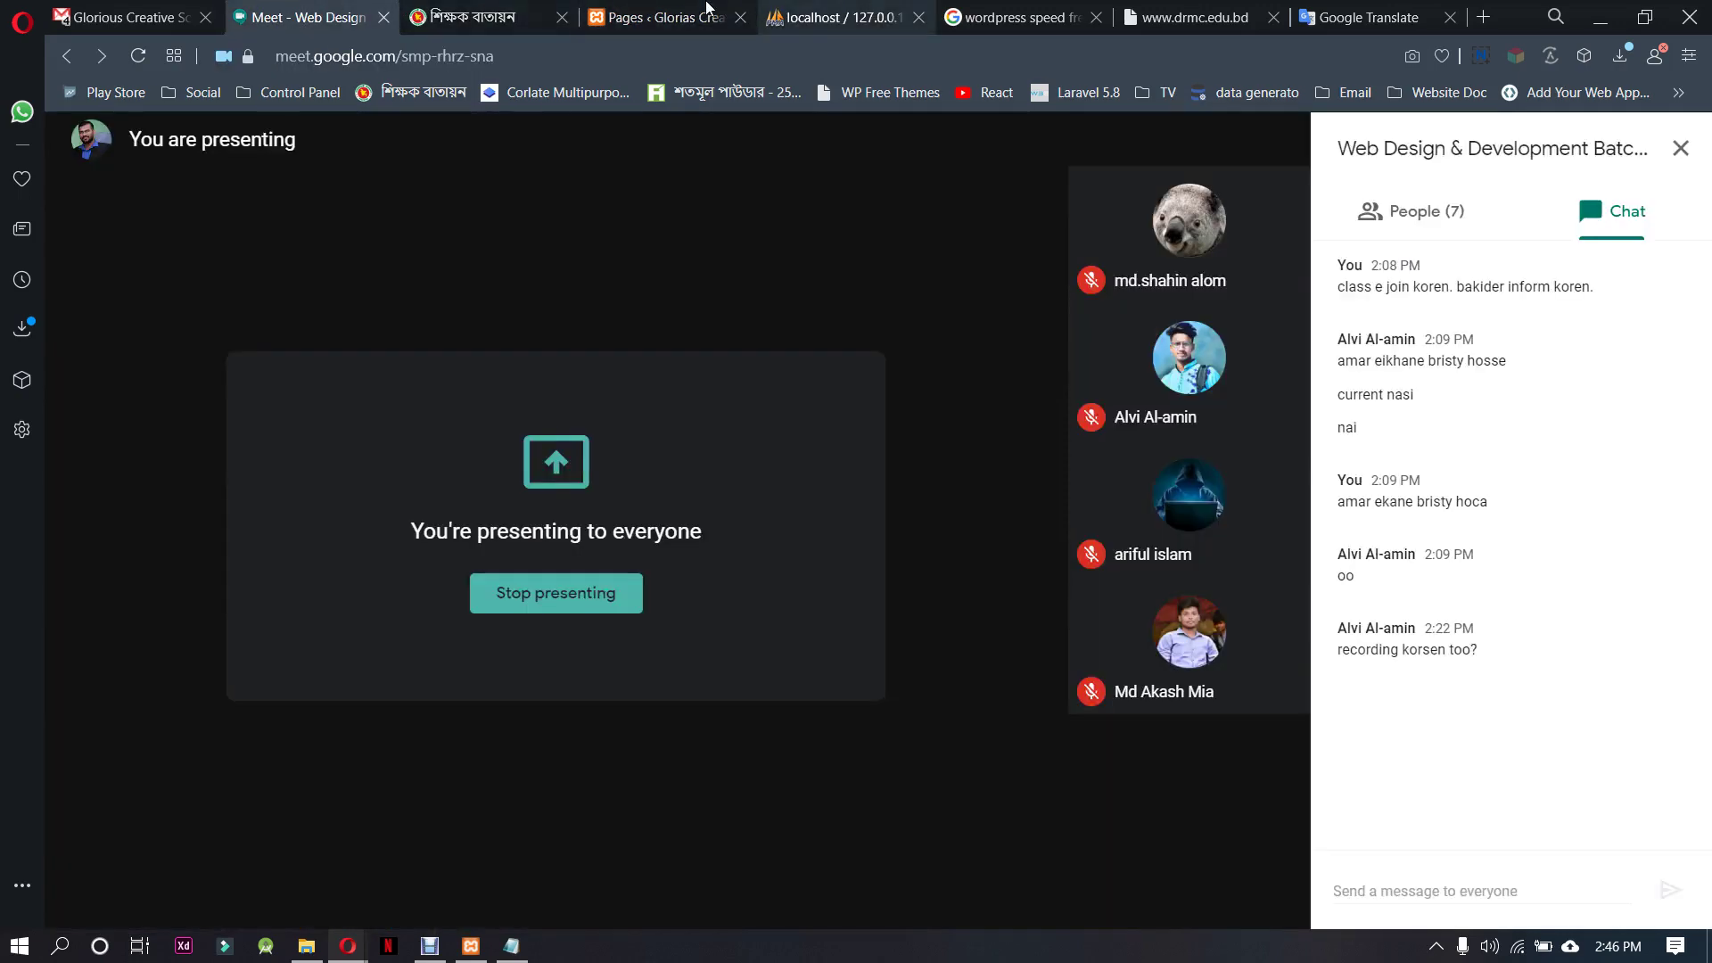
click(665, 17)
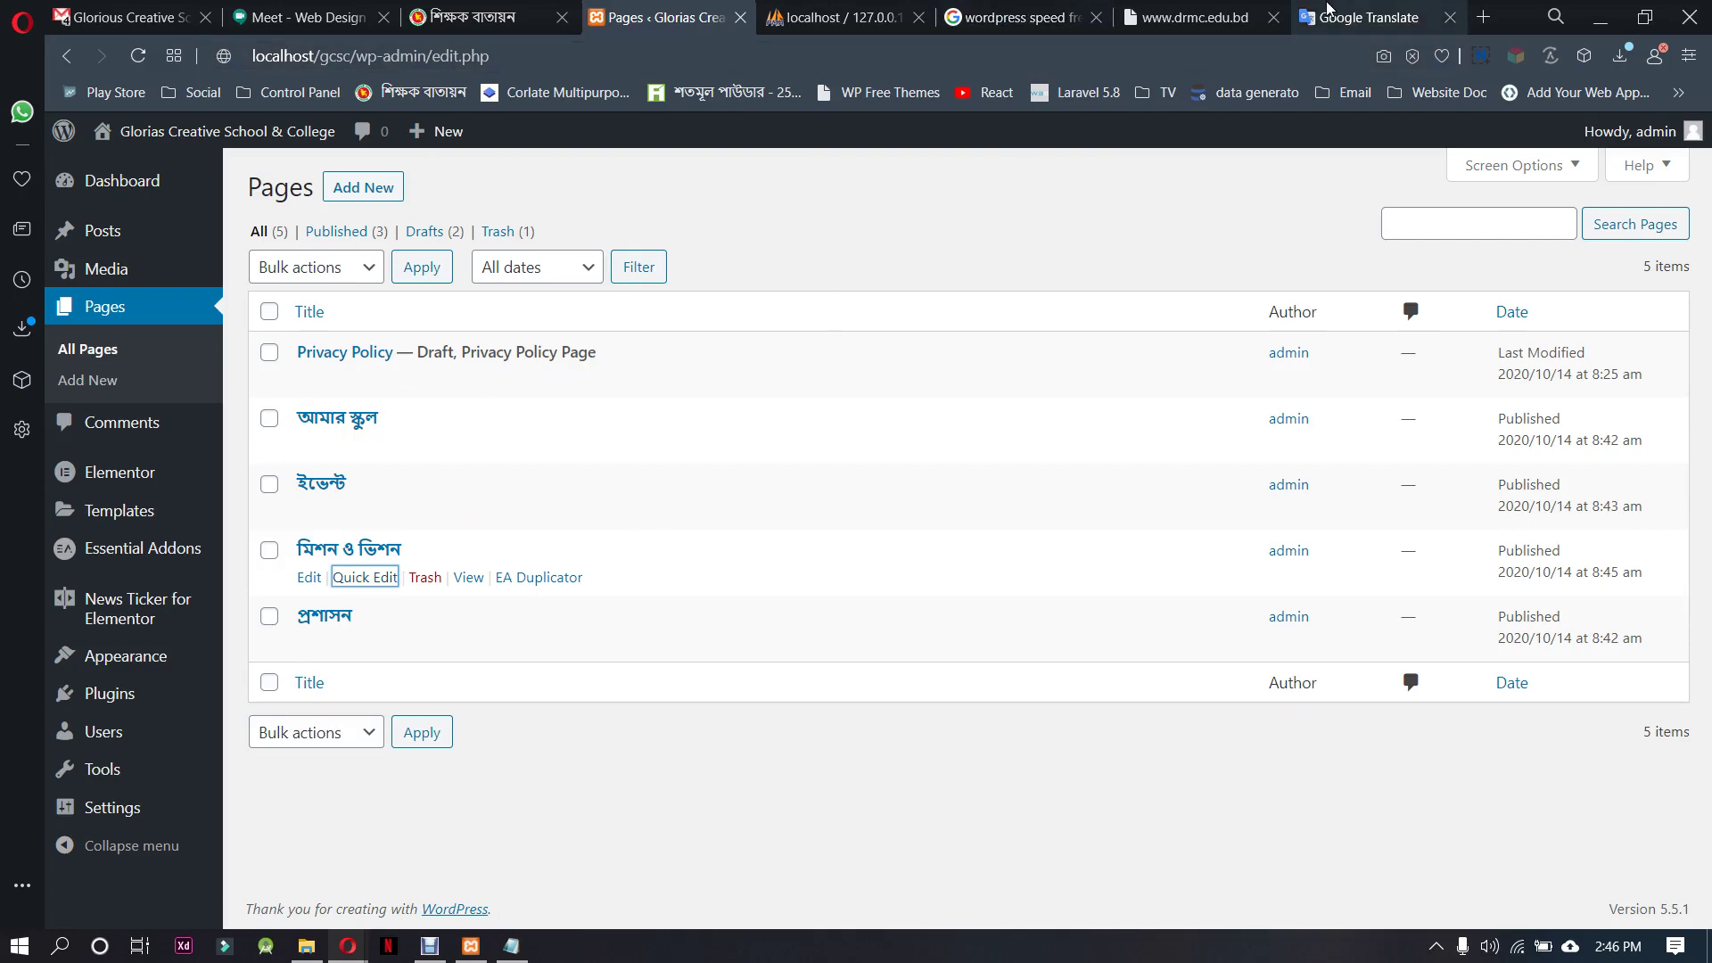
click(1195, 17)
Take 'Governing Body' from the reference site menu into Google Translate as the source text
mouse_move(331, 260)
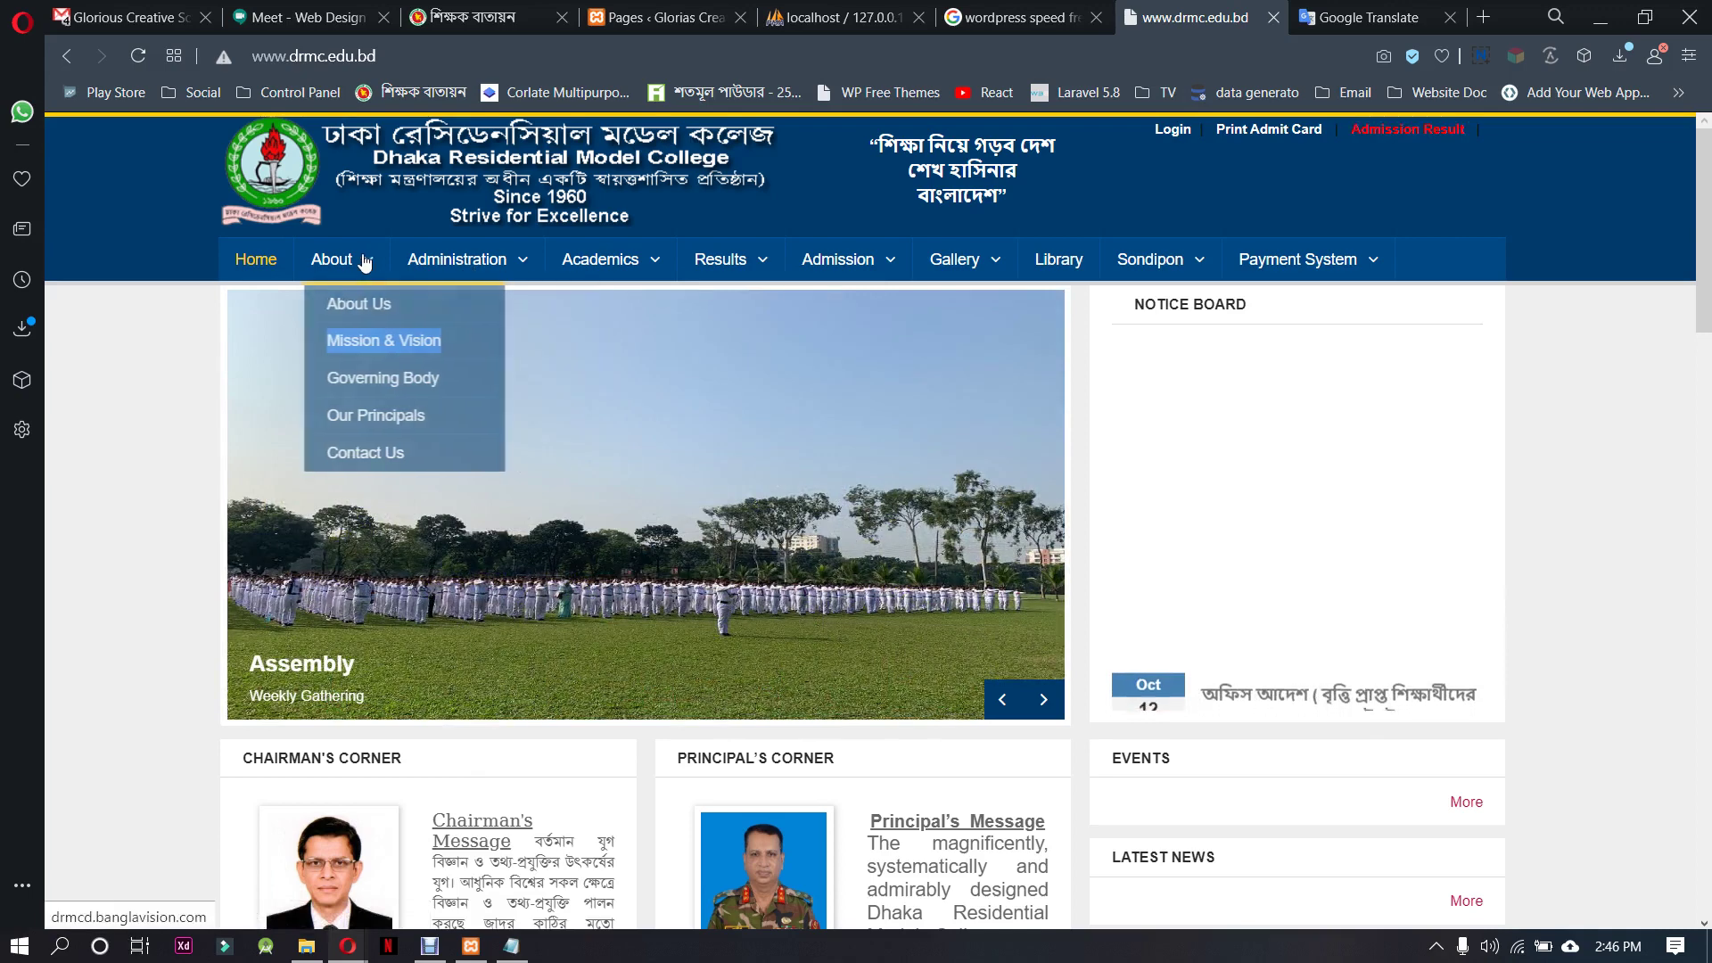
drag(440, 385, 324, 383)
key(ctrl+c)
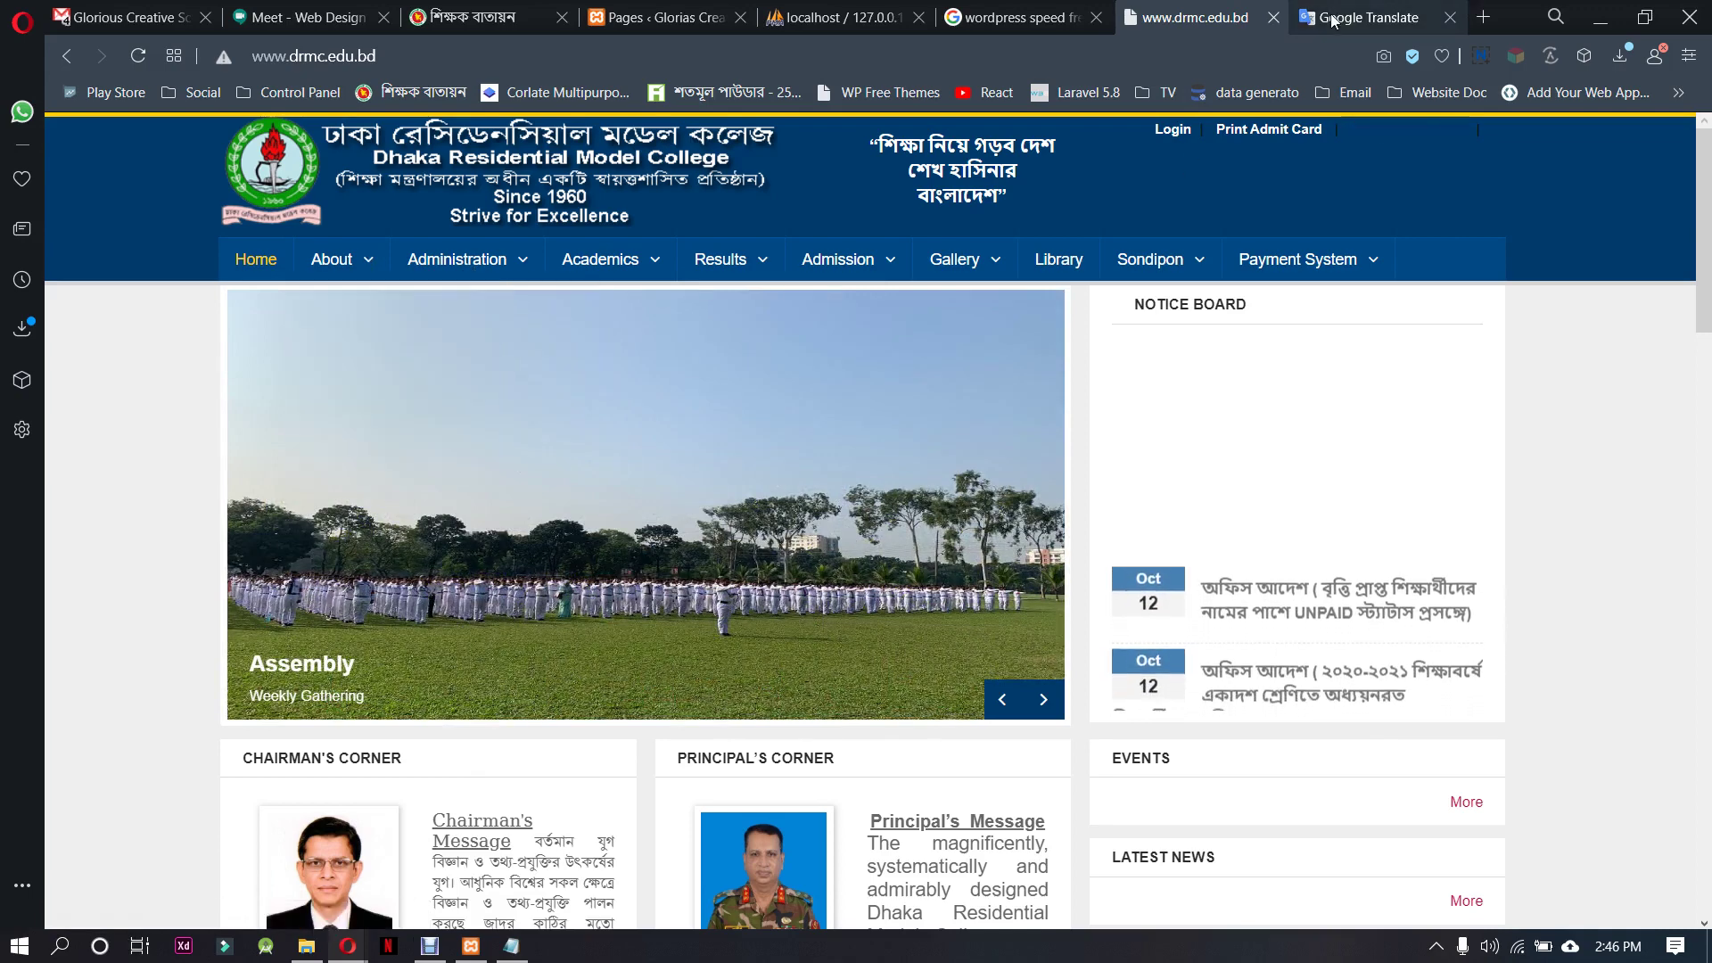
key(ctrl+Tab)
drag(386, 355, 189, 357)
key(ctrl+v)
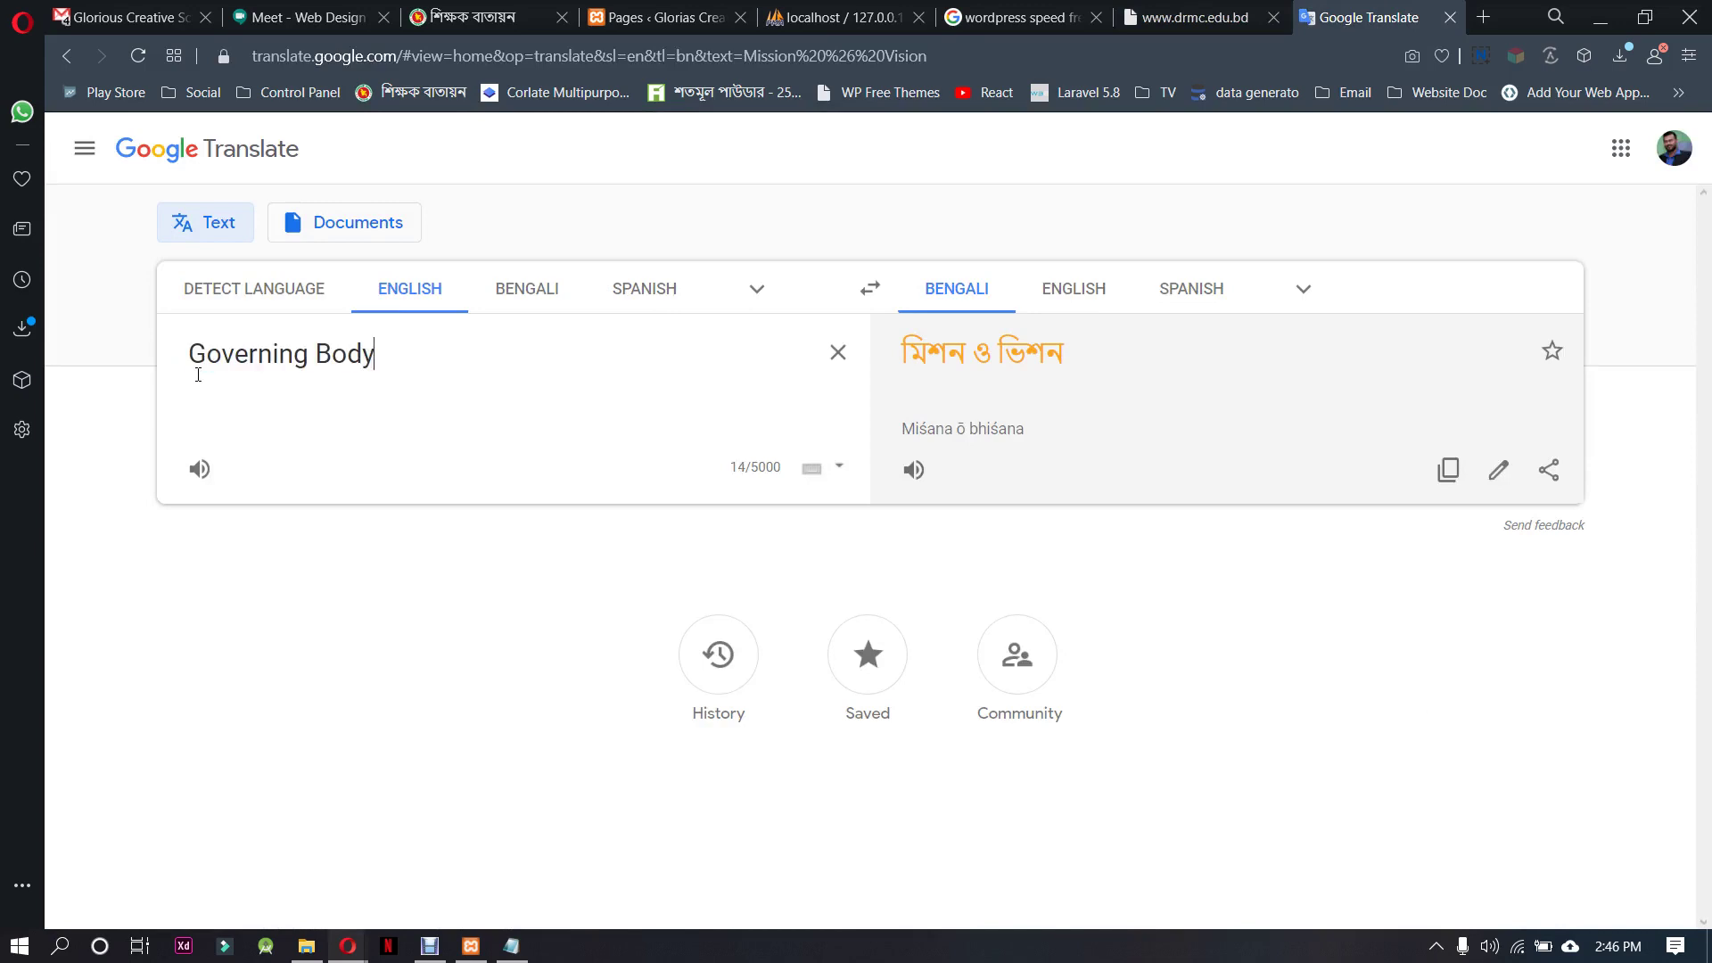
Pick the alternative Bengali rendering গভর্নিং বডির and select it
drag(947, 403, 922, 364)
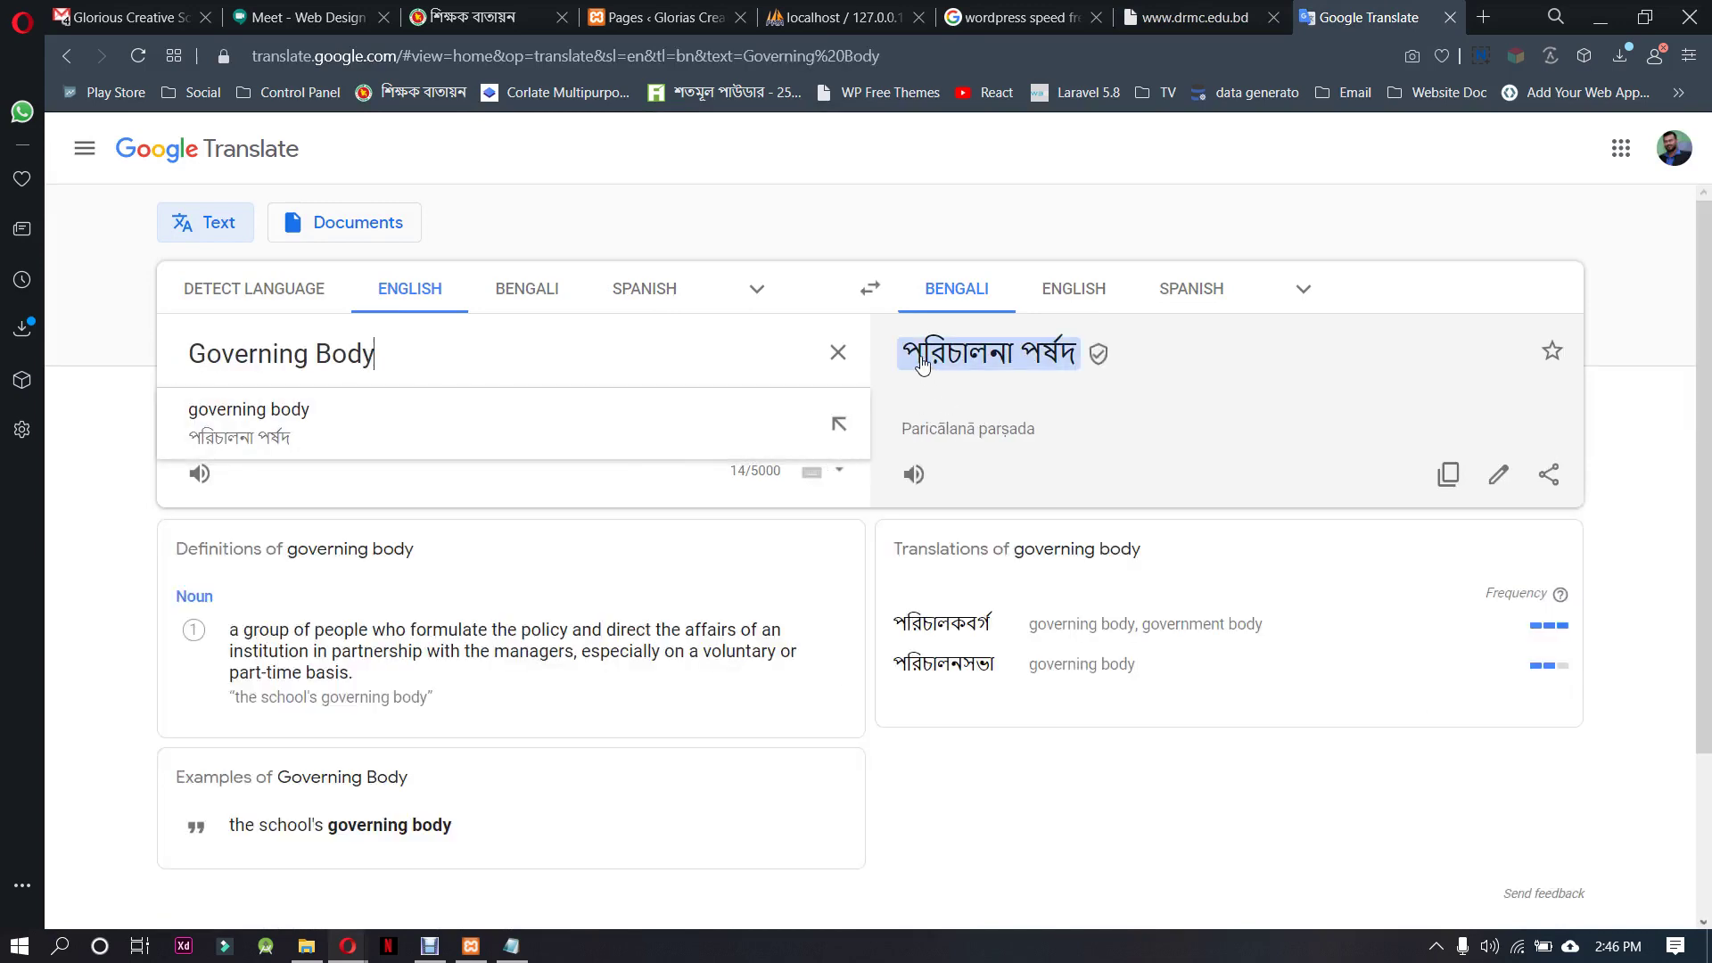
click(910, 359)
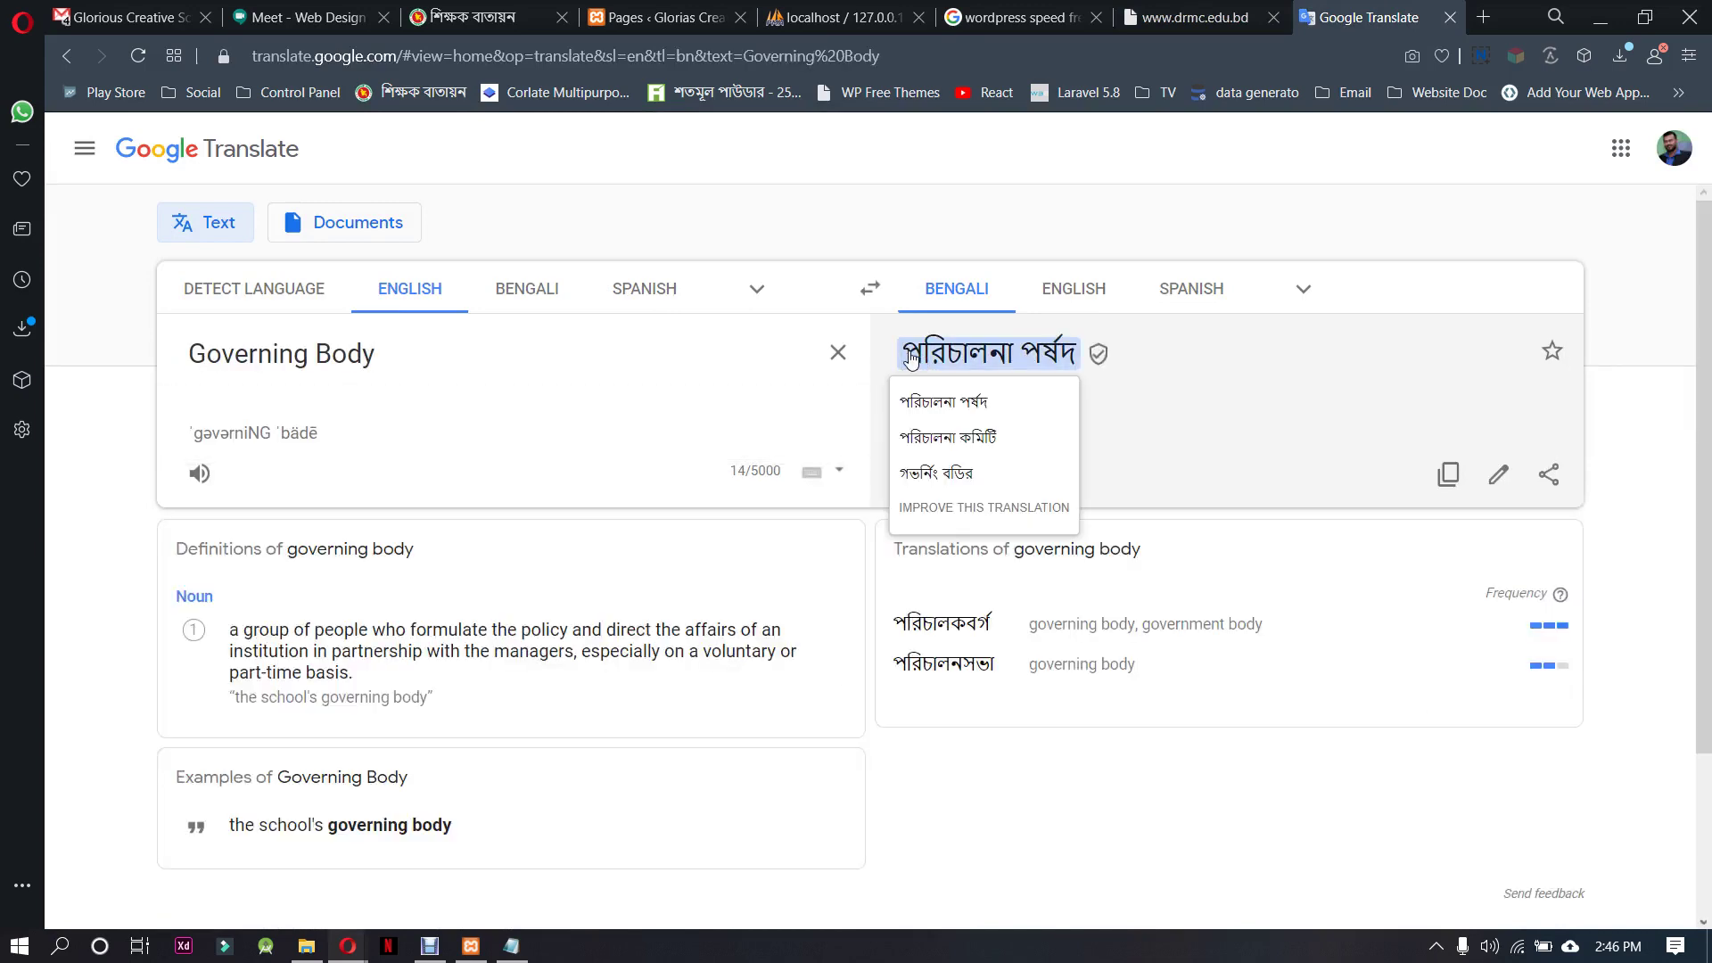
click(986, 476)
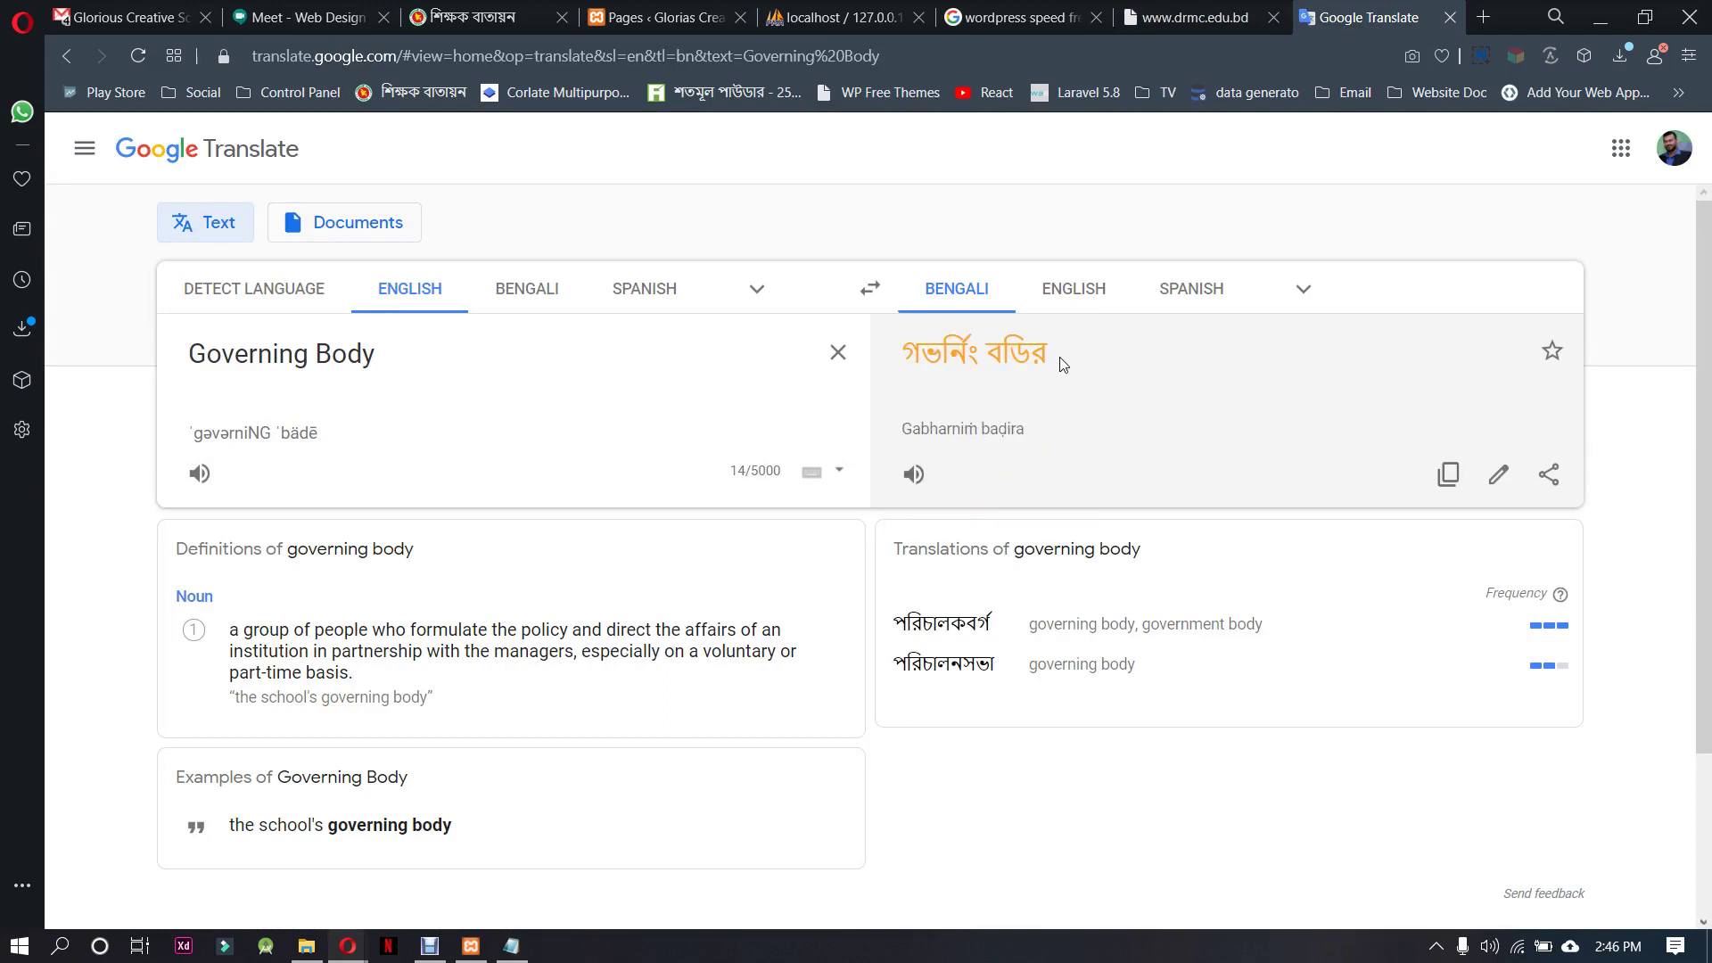
drag(1059, 357, 909, 354)
key(ctrl+c)
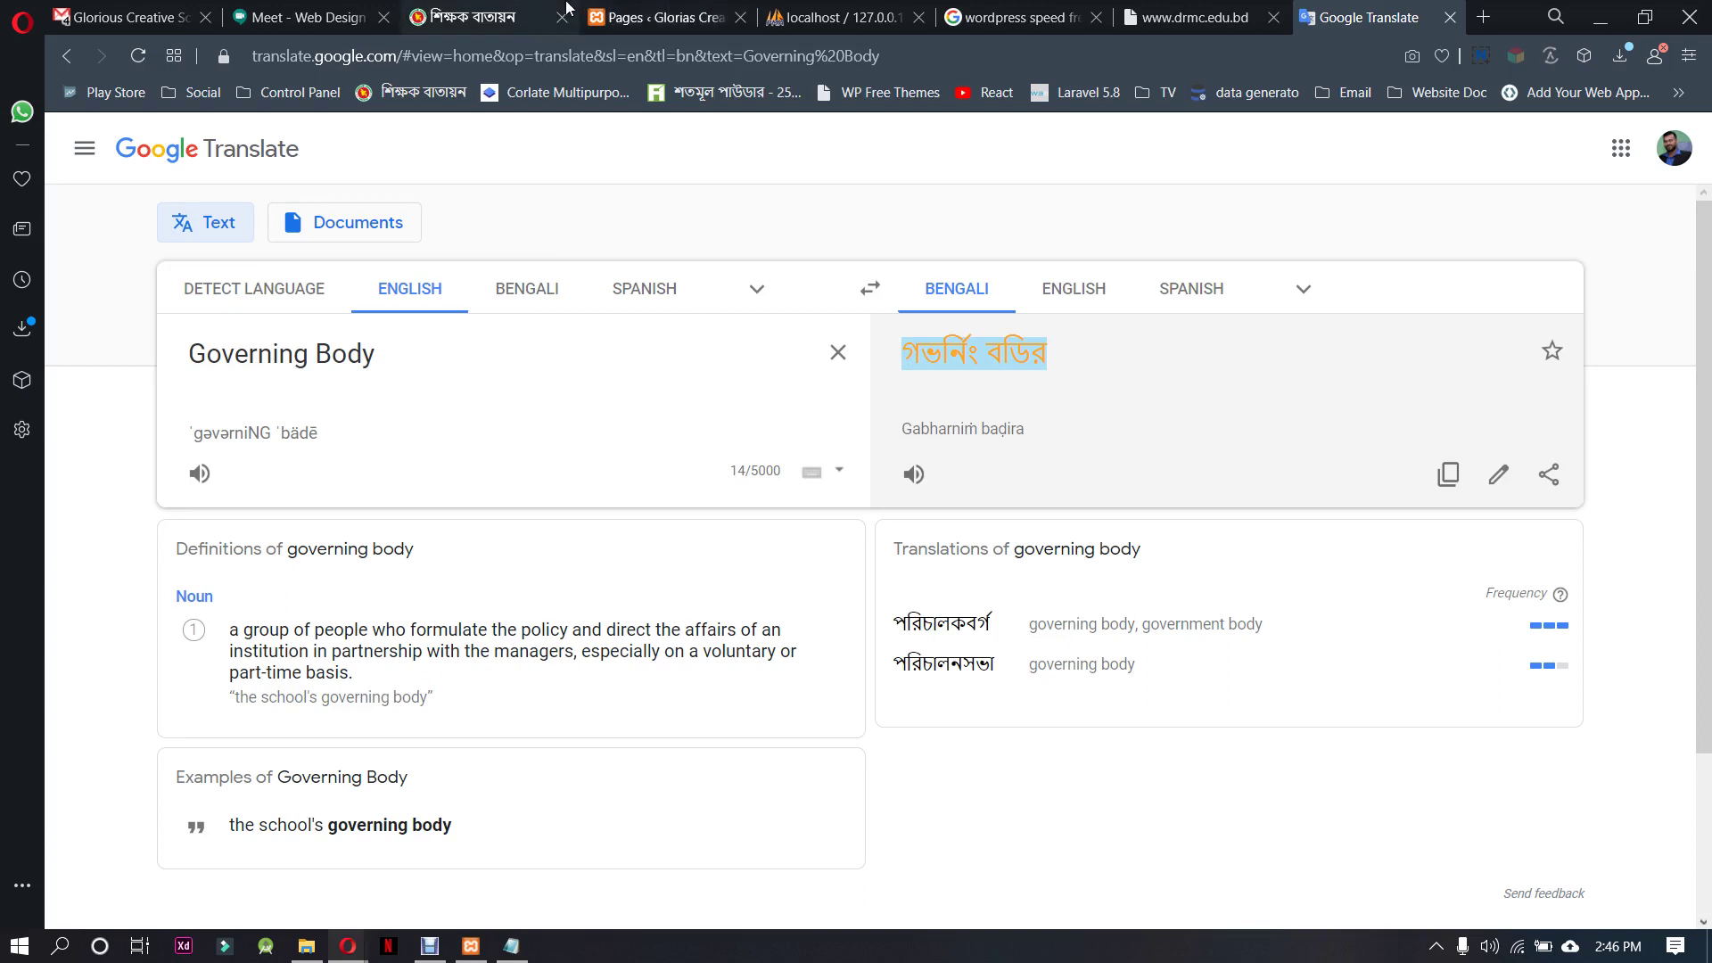
click(656, 17)
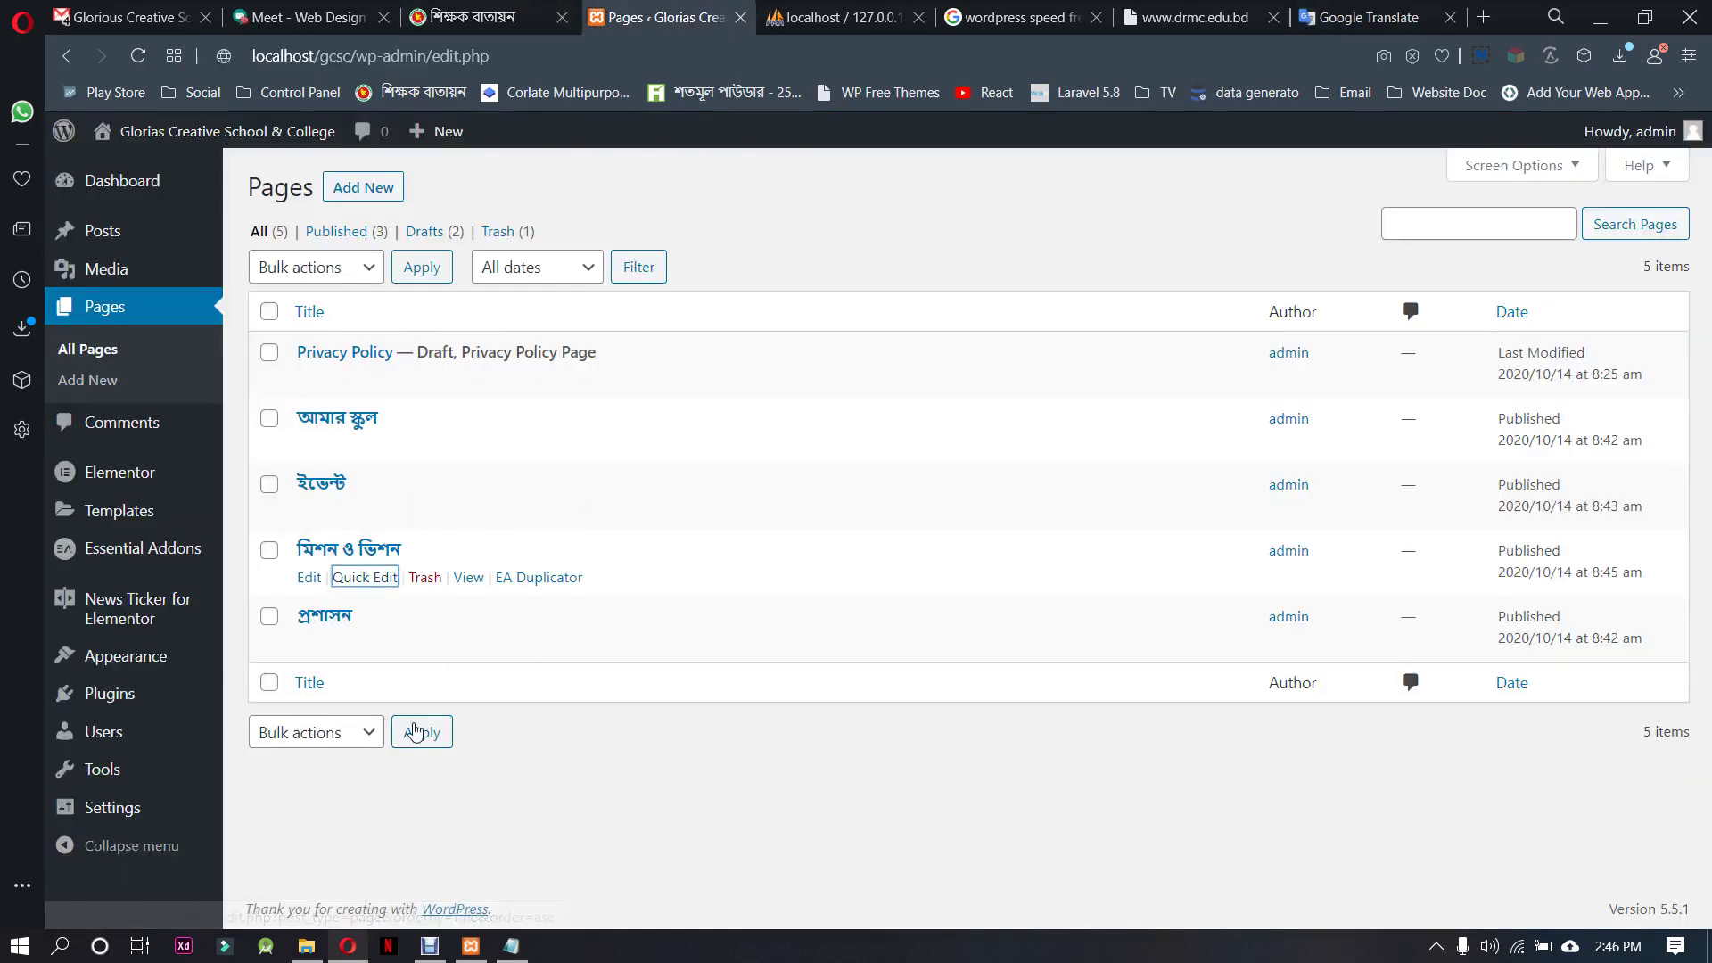
Duplicate the মিশন ও ভিশন page and retitle the copy গভর্নিং বডির
click(564, 580)
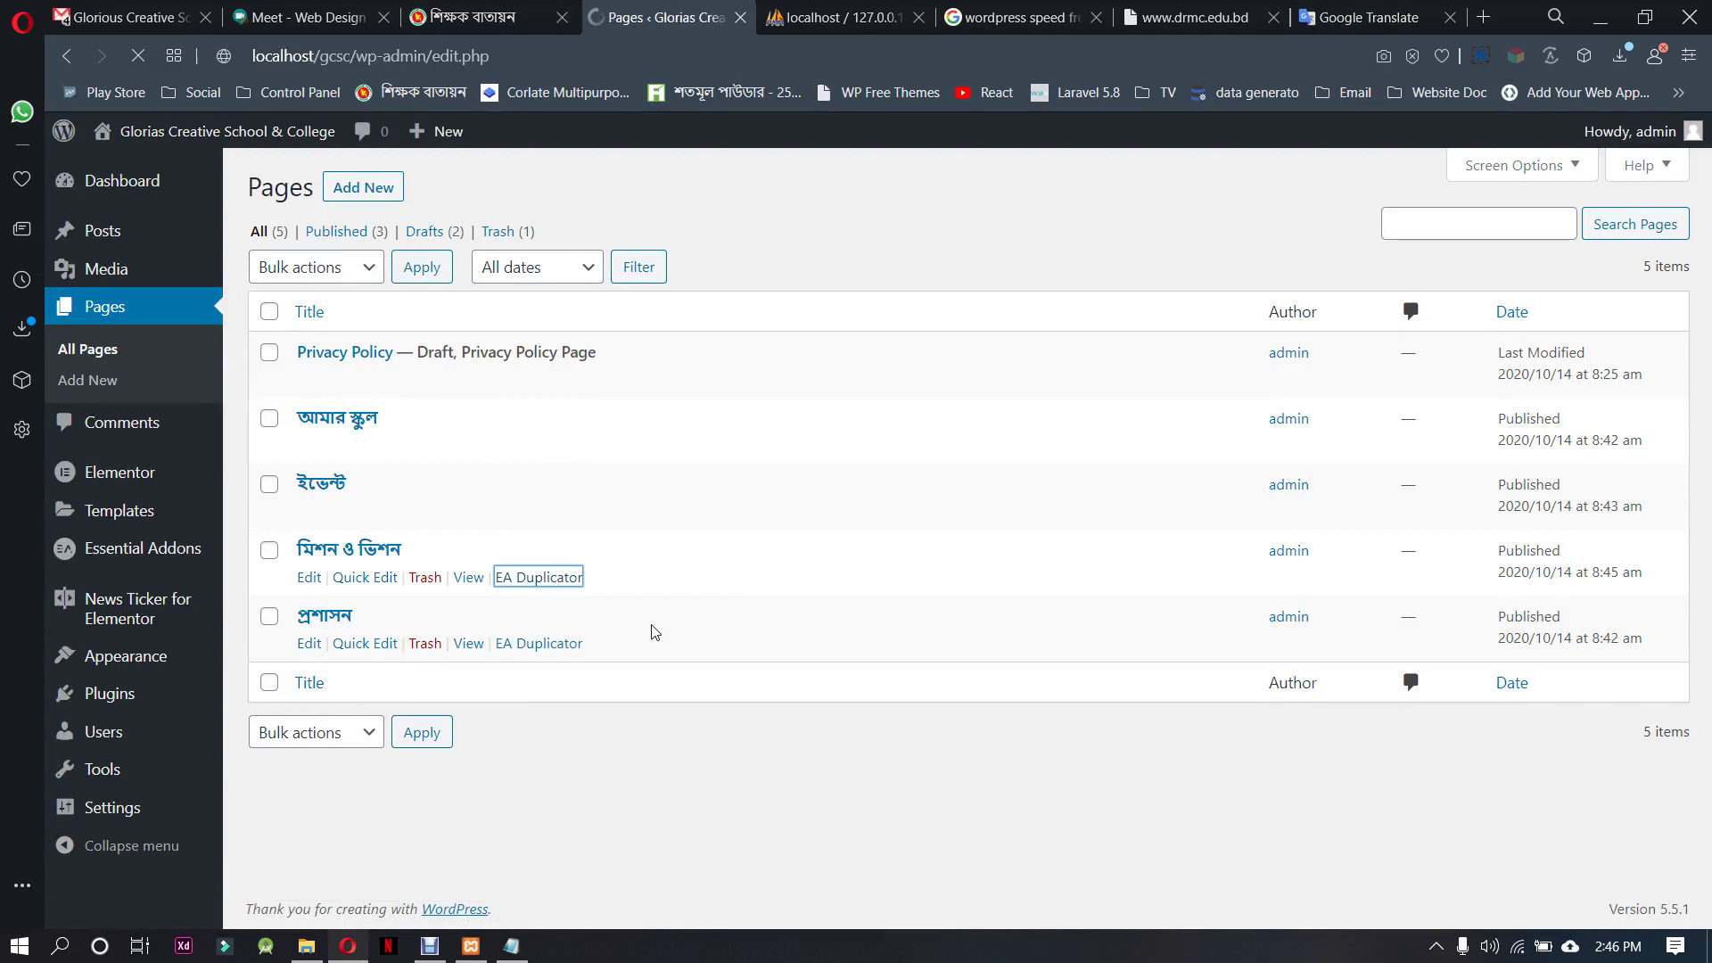
click(365, 709)
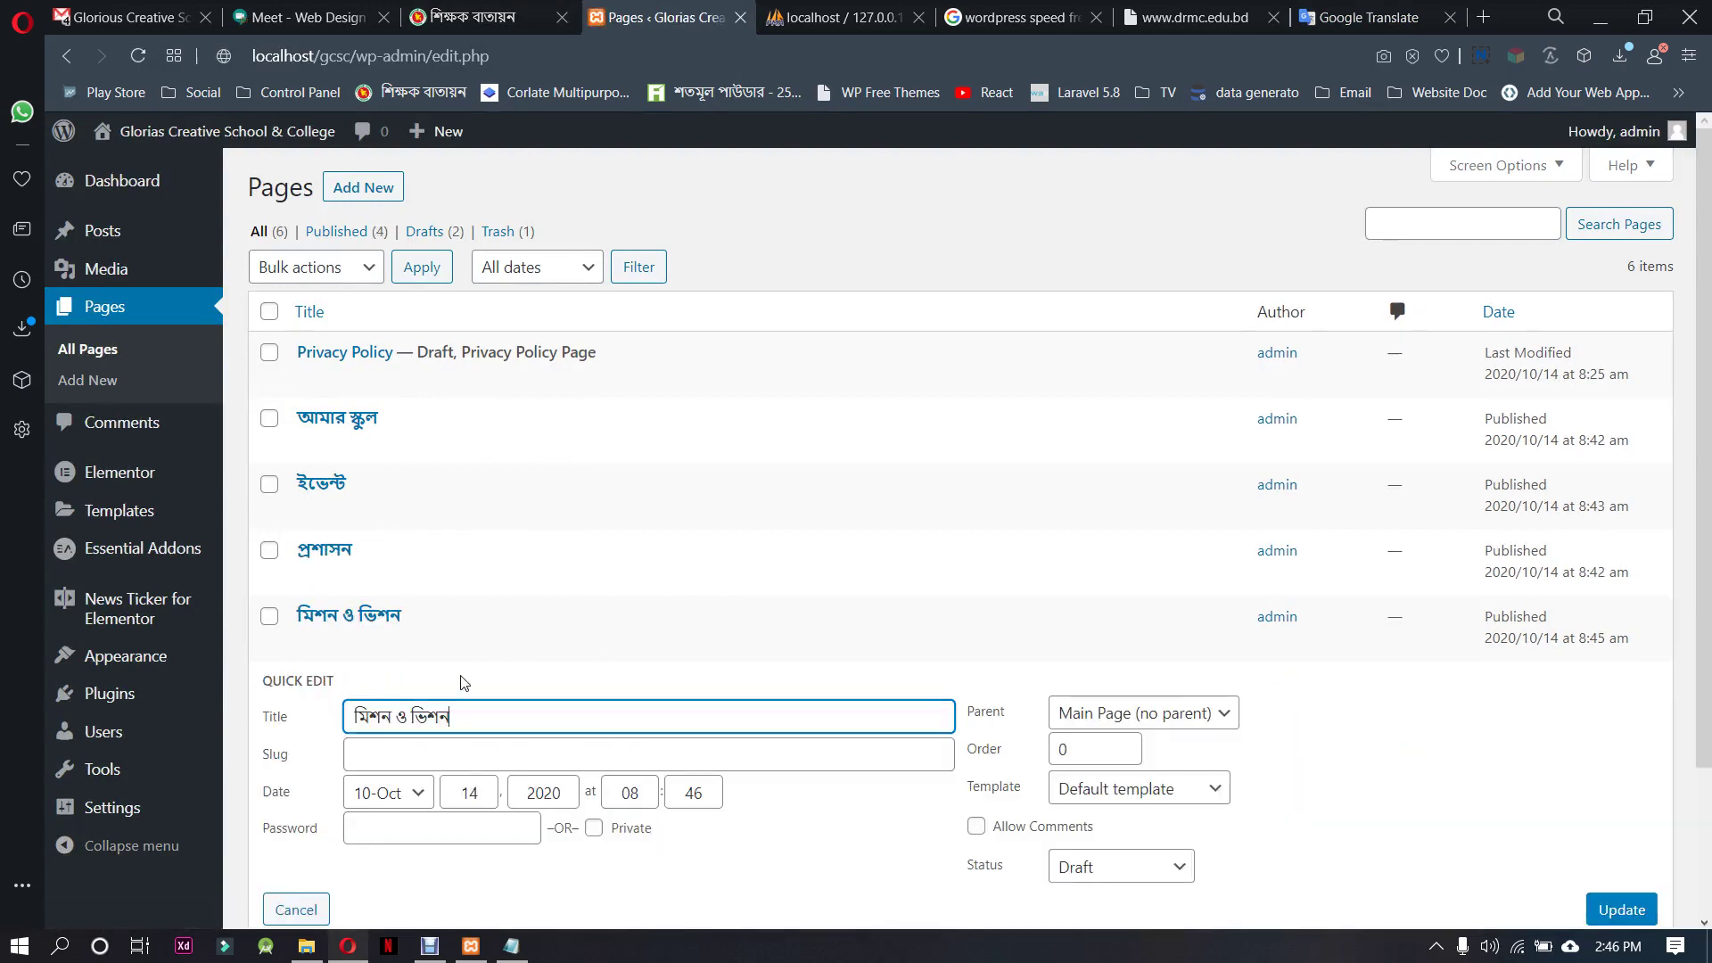
drag(451, 717, 353, 717)
text(গভর্নিং বডির)
Set the গভর্নিং বডির page's status to Published and save the quick edit
click(1134, 864)
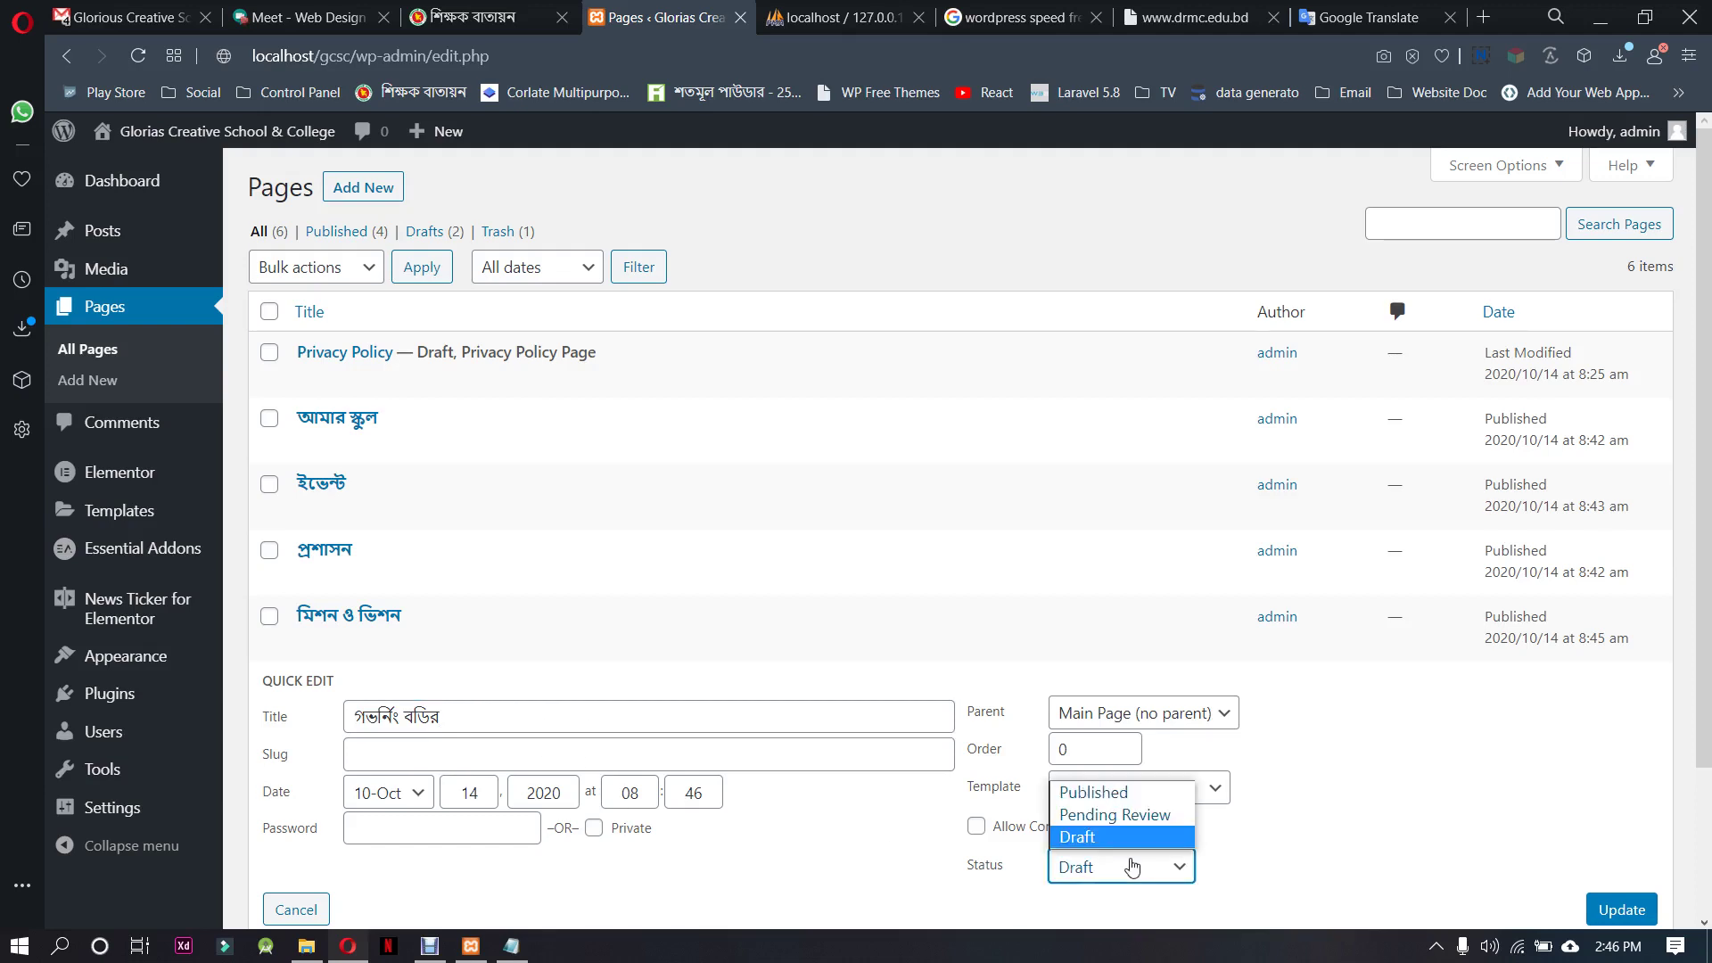
click(1111, 789)
scroll(1451, 818, down, 2)
click(1188, 683)
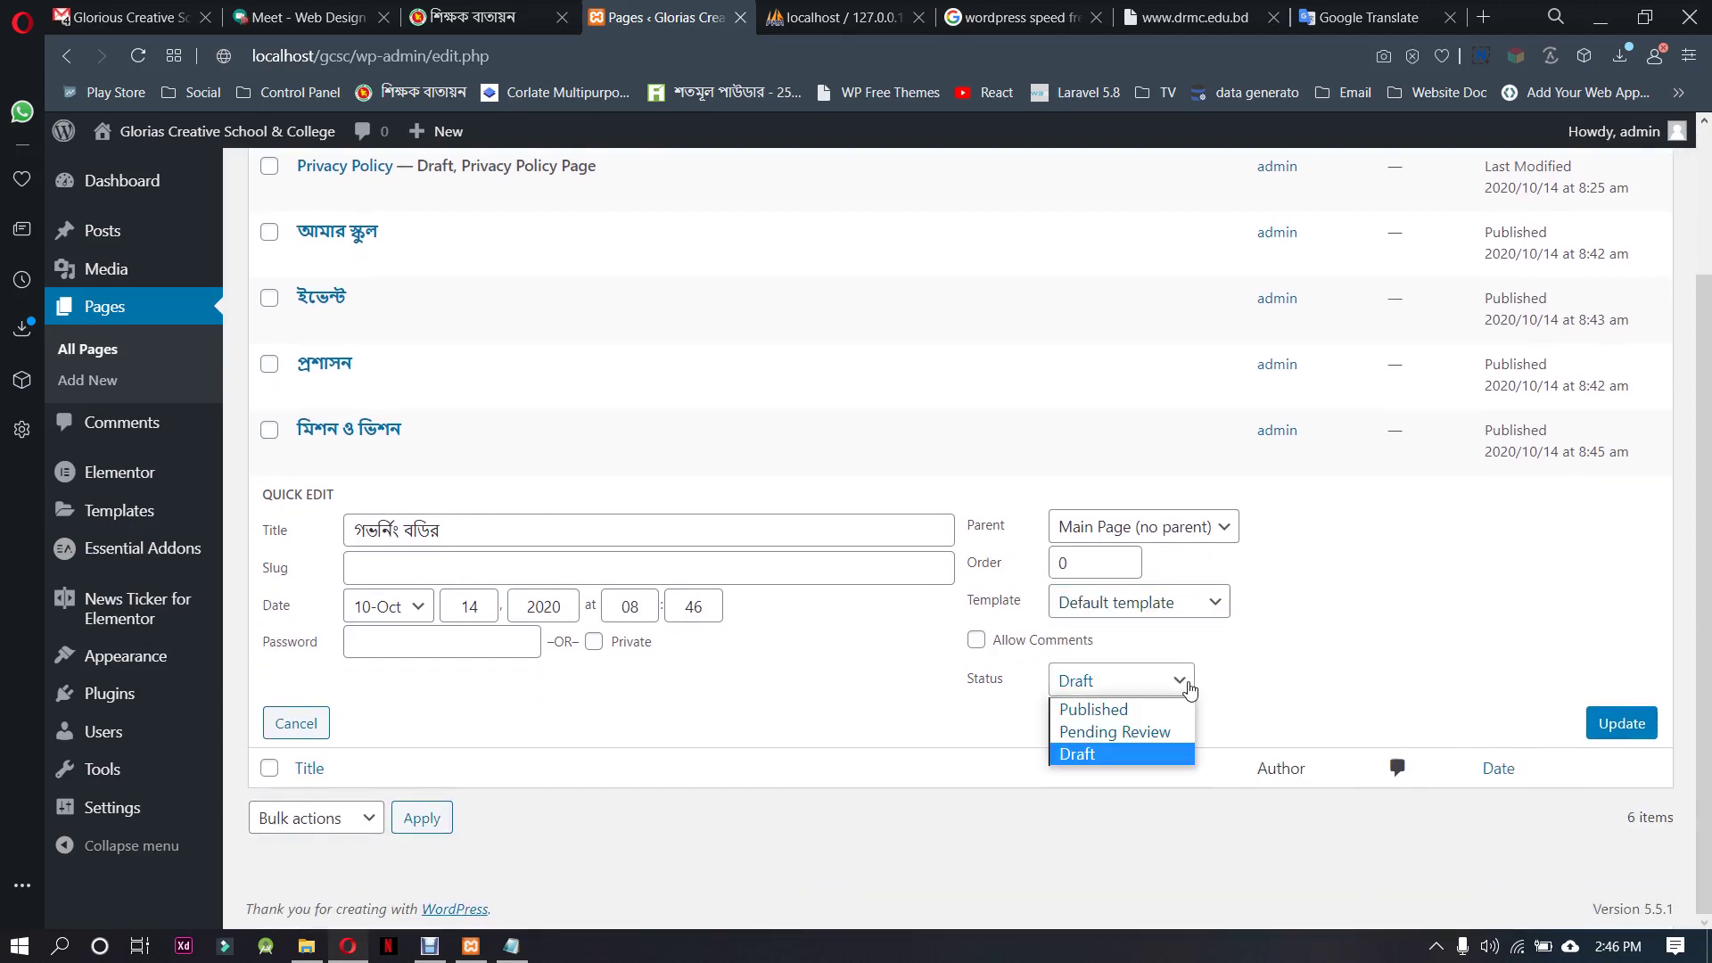
click(1115, 710)
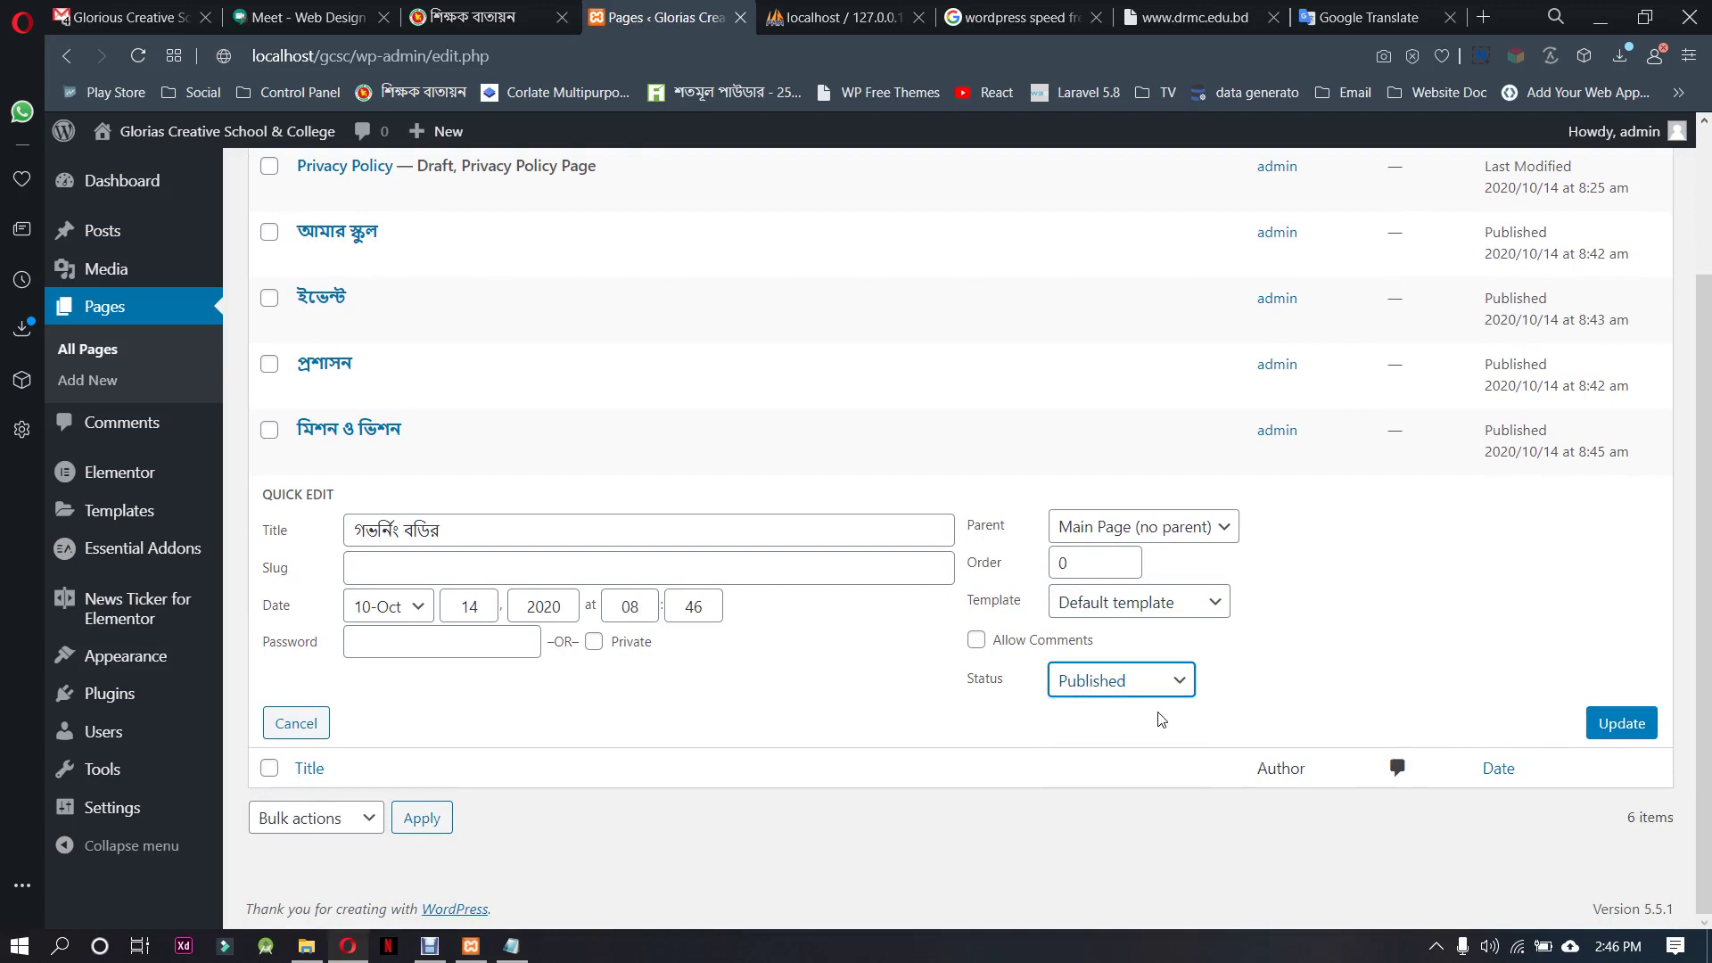
click(1144, 690)
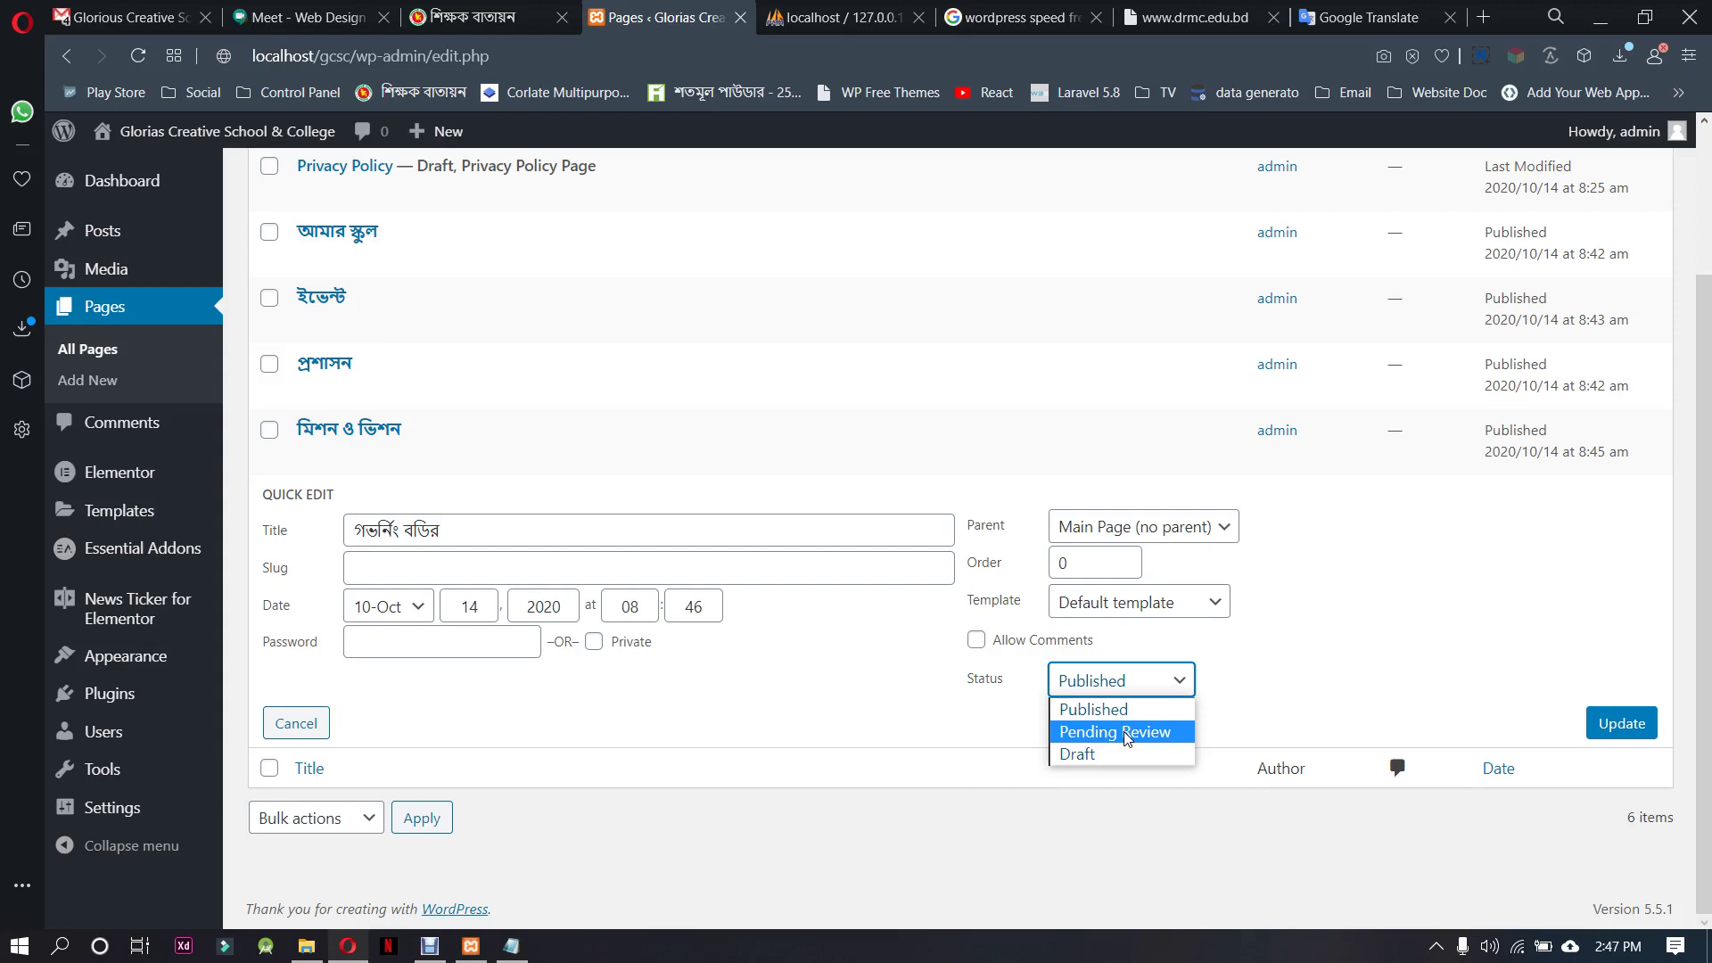
click(1106, 710)
click(1621, 723)
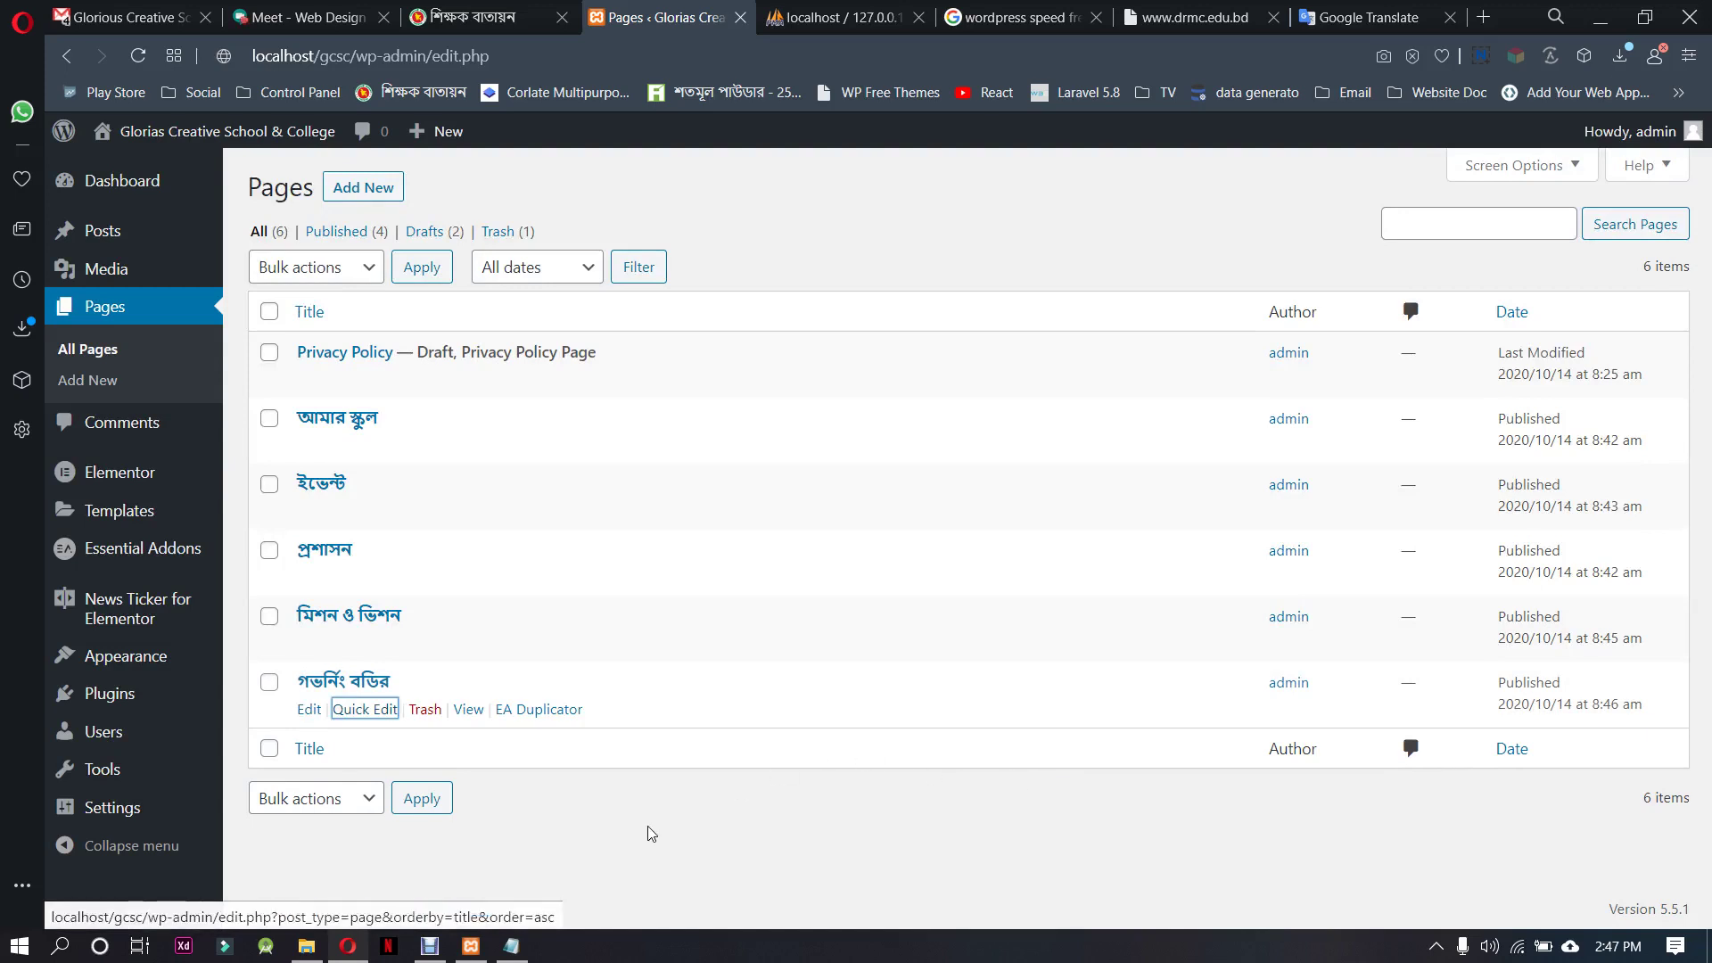
Present the entire screen in the Google Meet class call and dismiss the sharing notice
click(298, 17)
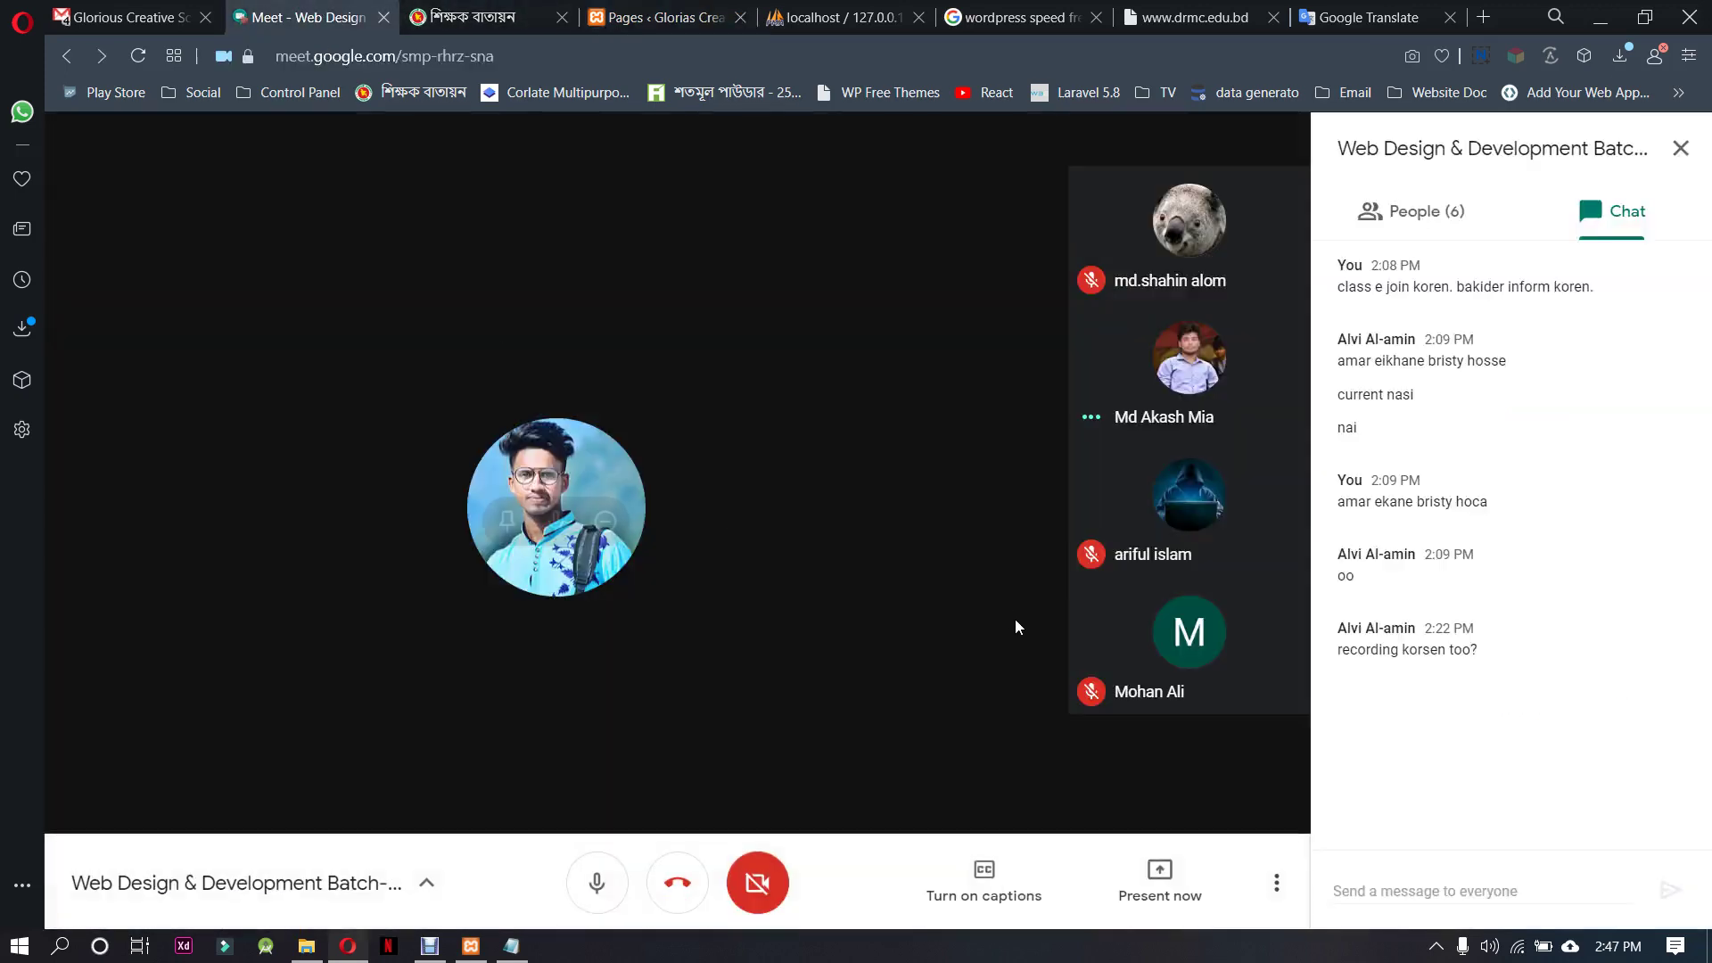
click(1137, 871)
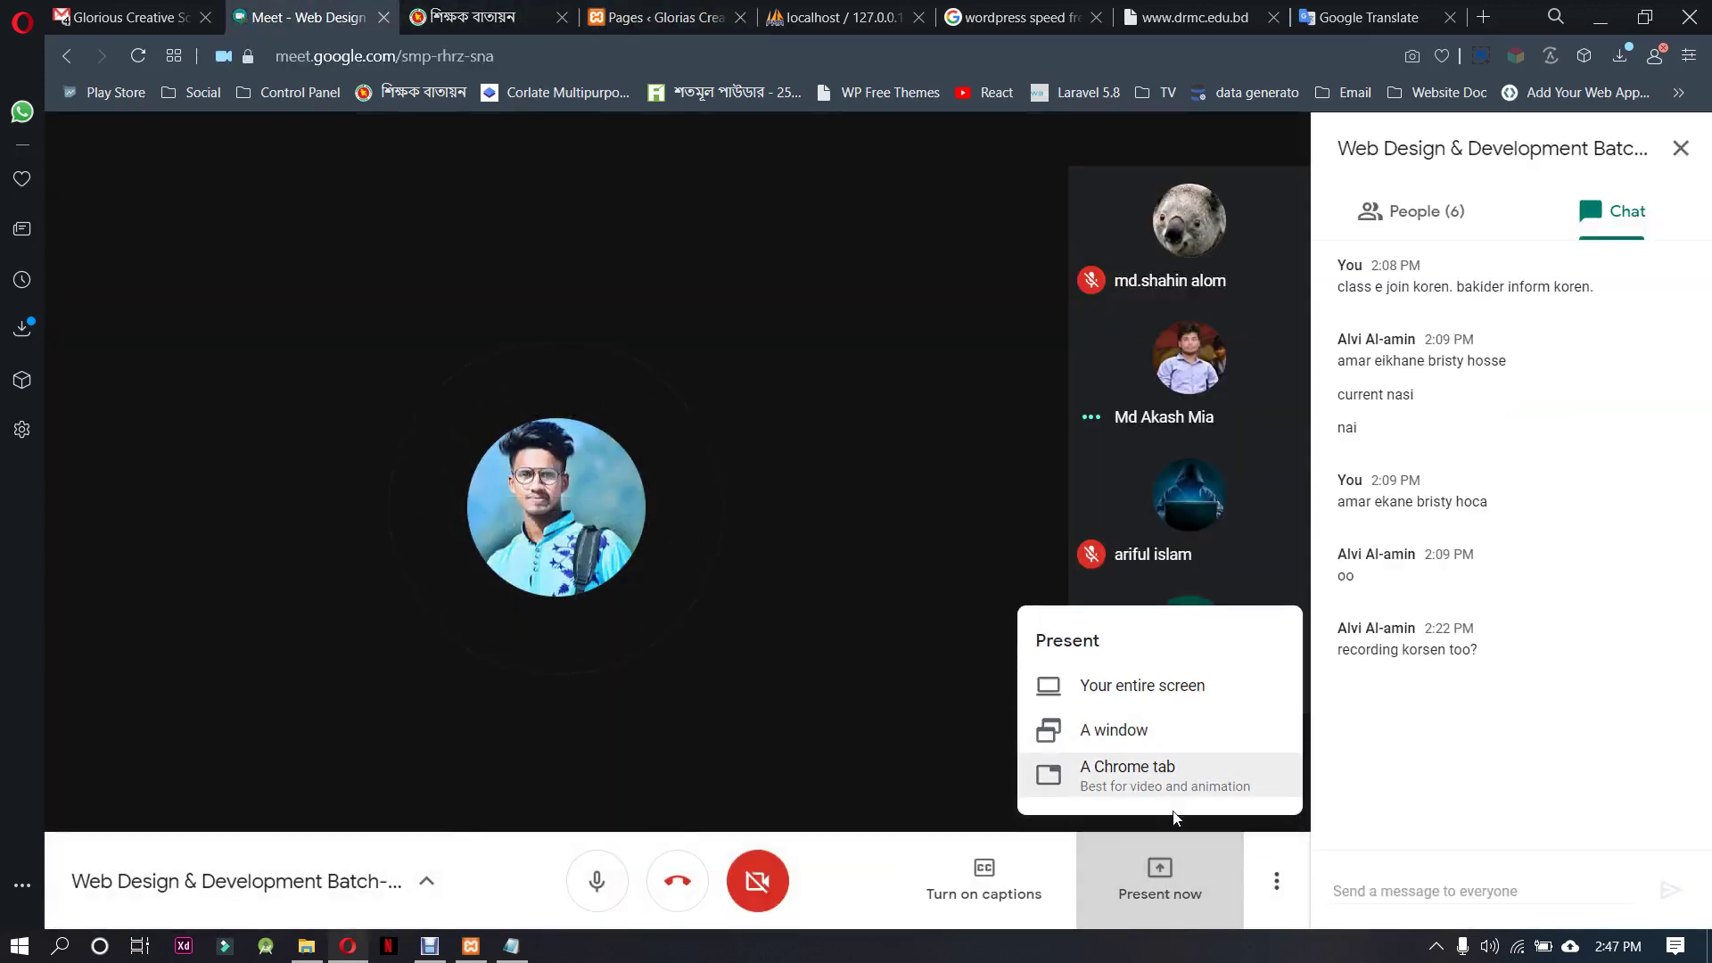
click(1142, 686)
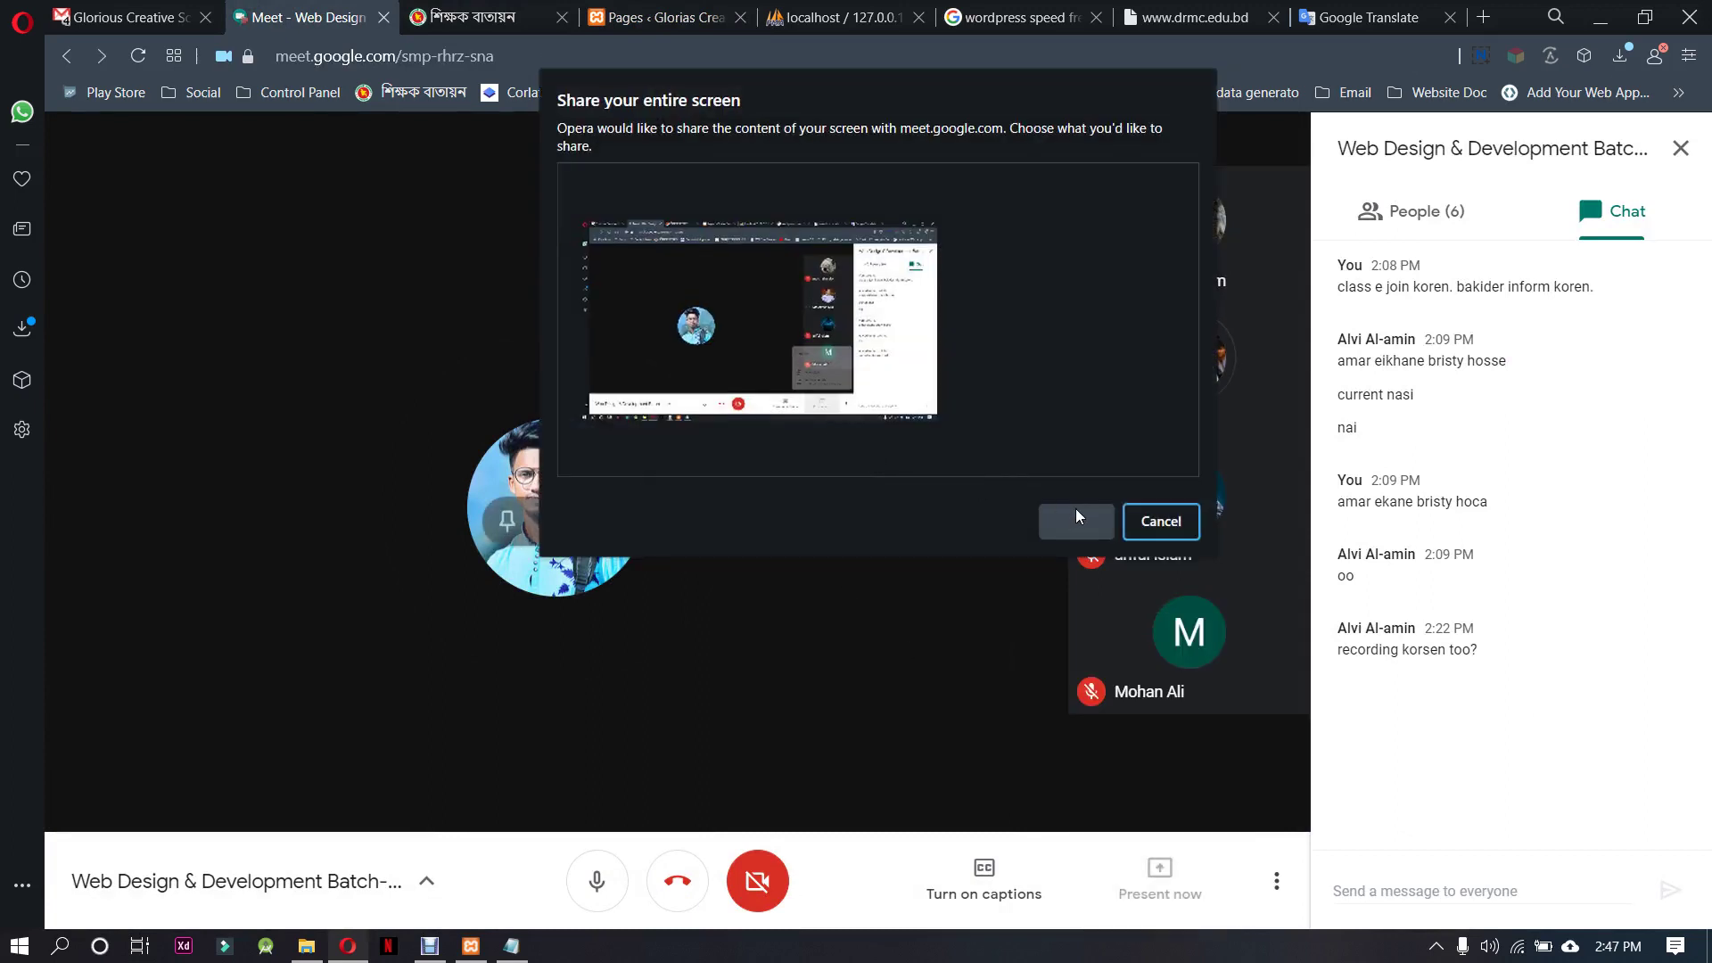
click(940, 428)
click(1058, 515)
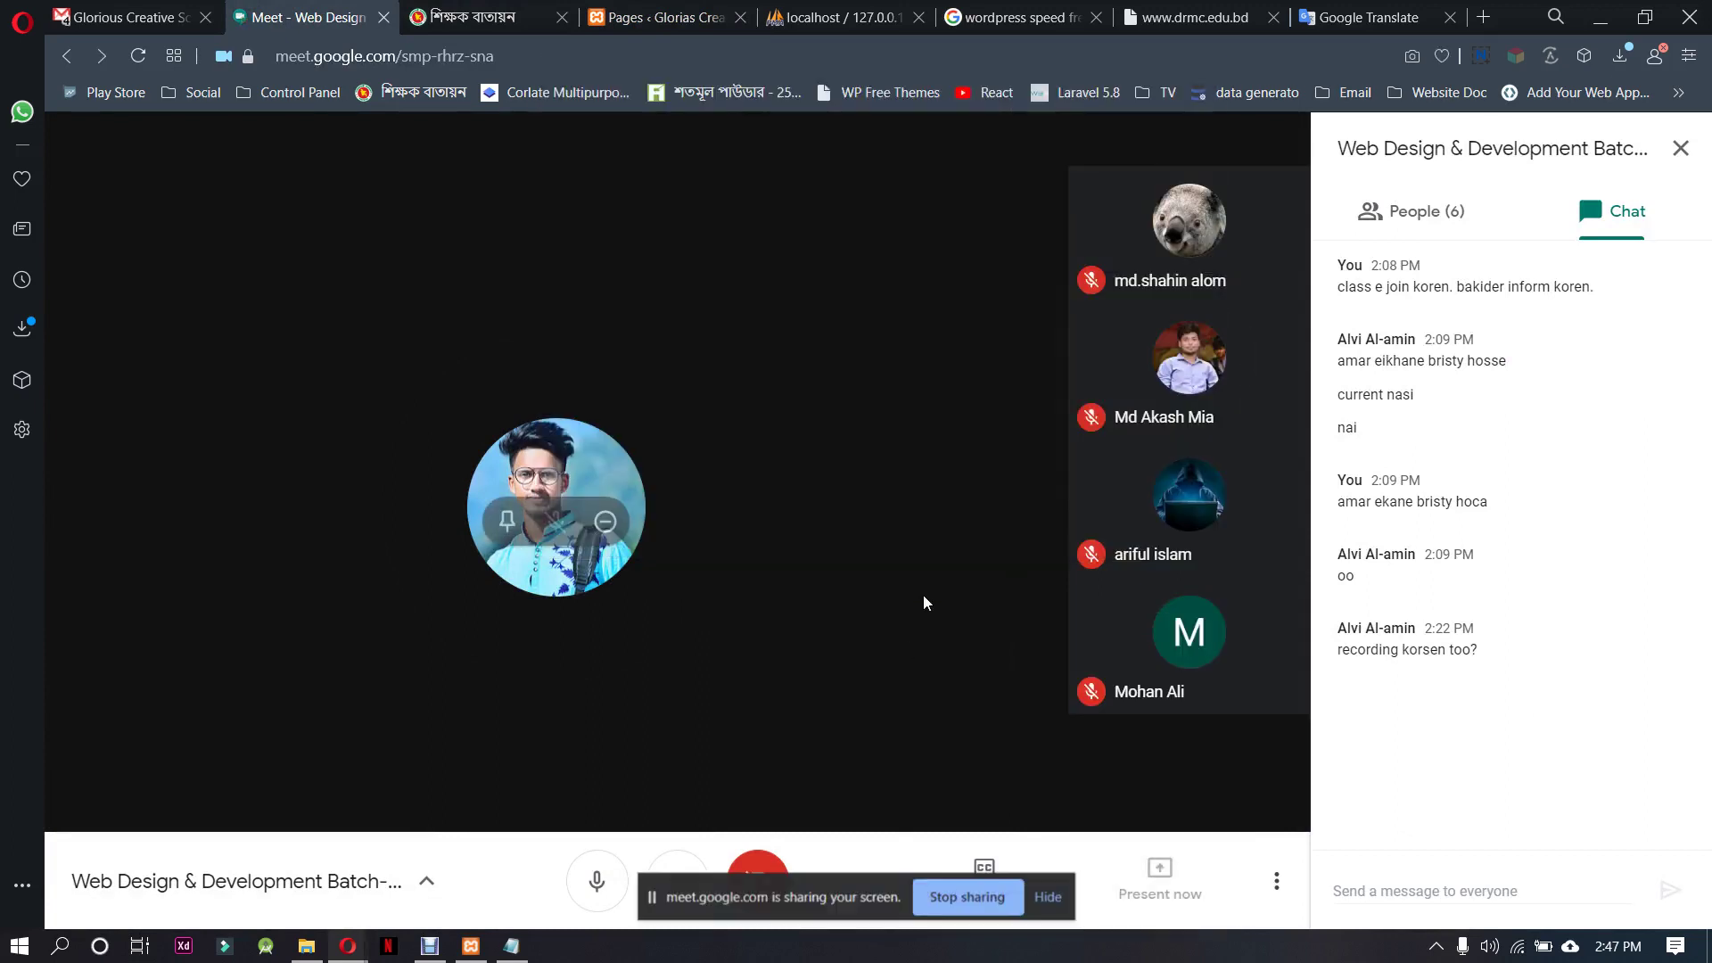
click(1060, 900)
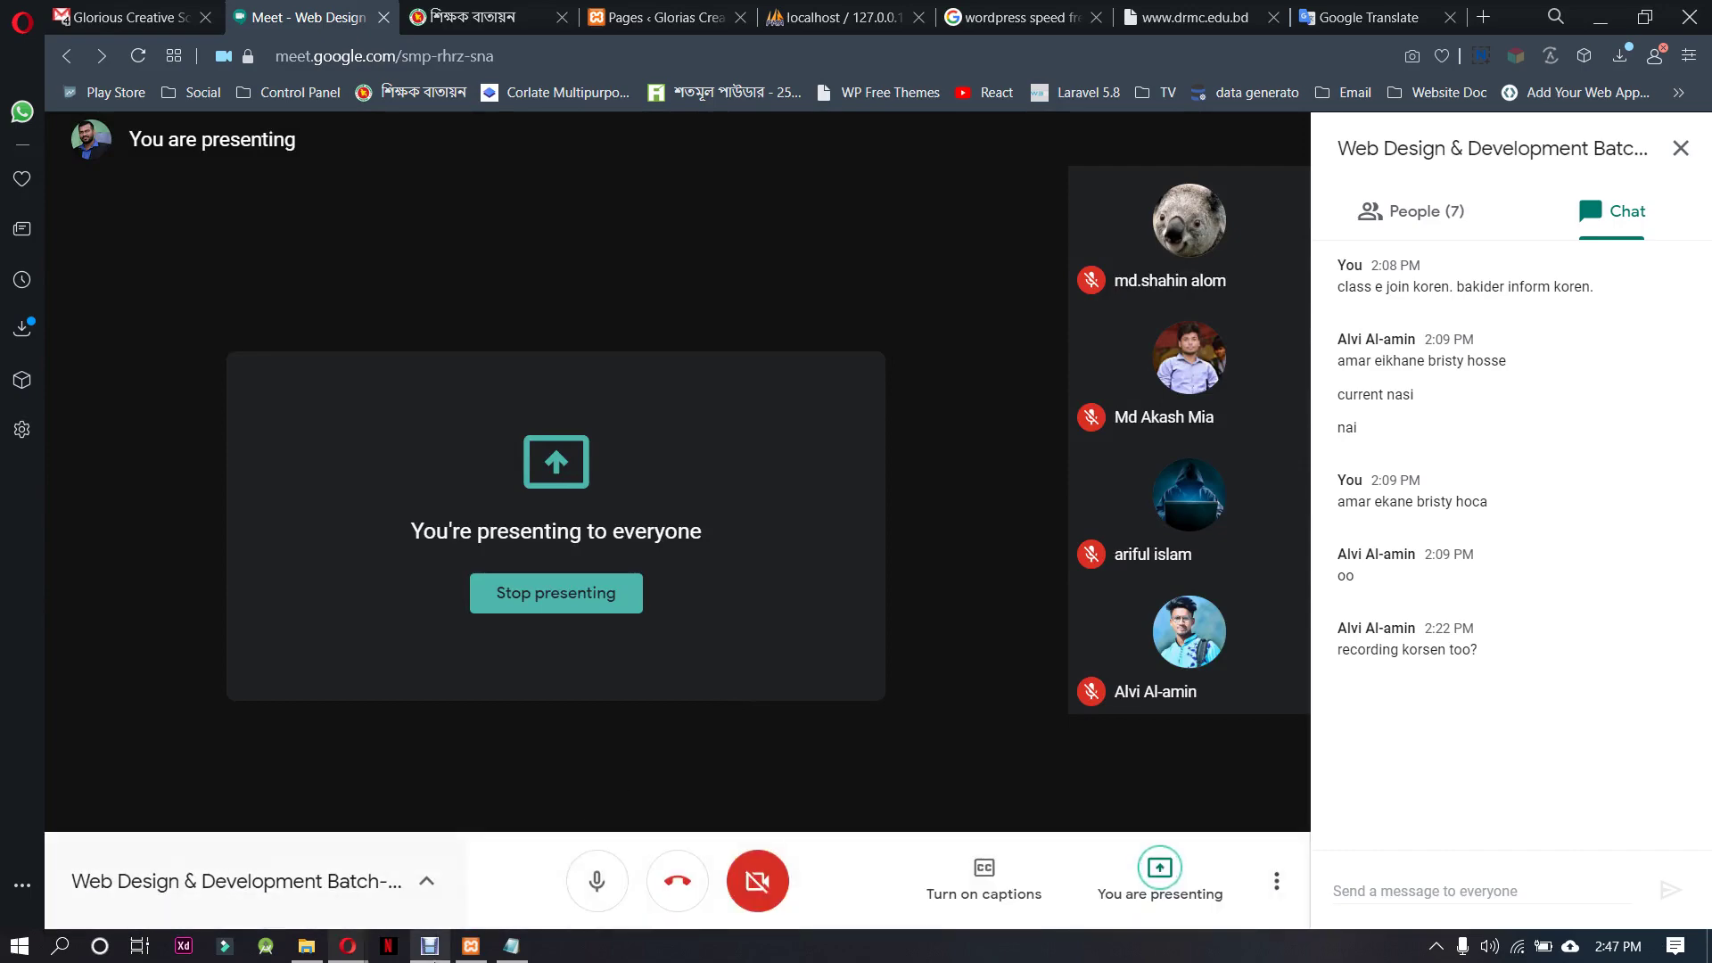
click(429, 945)
click(429, 946)
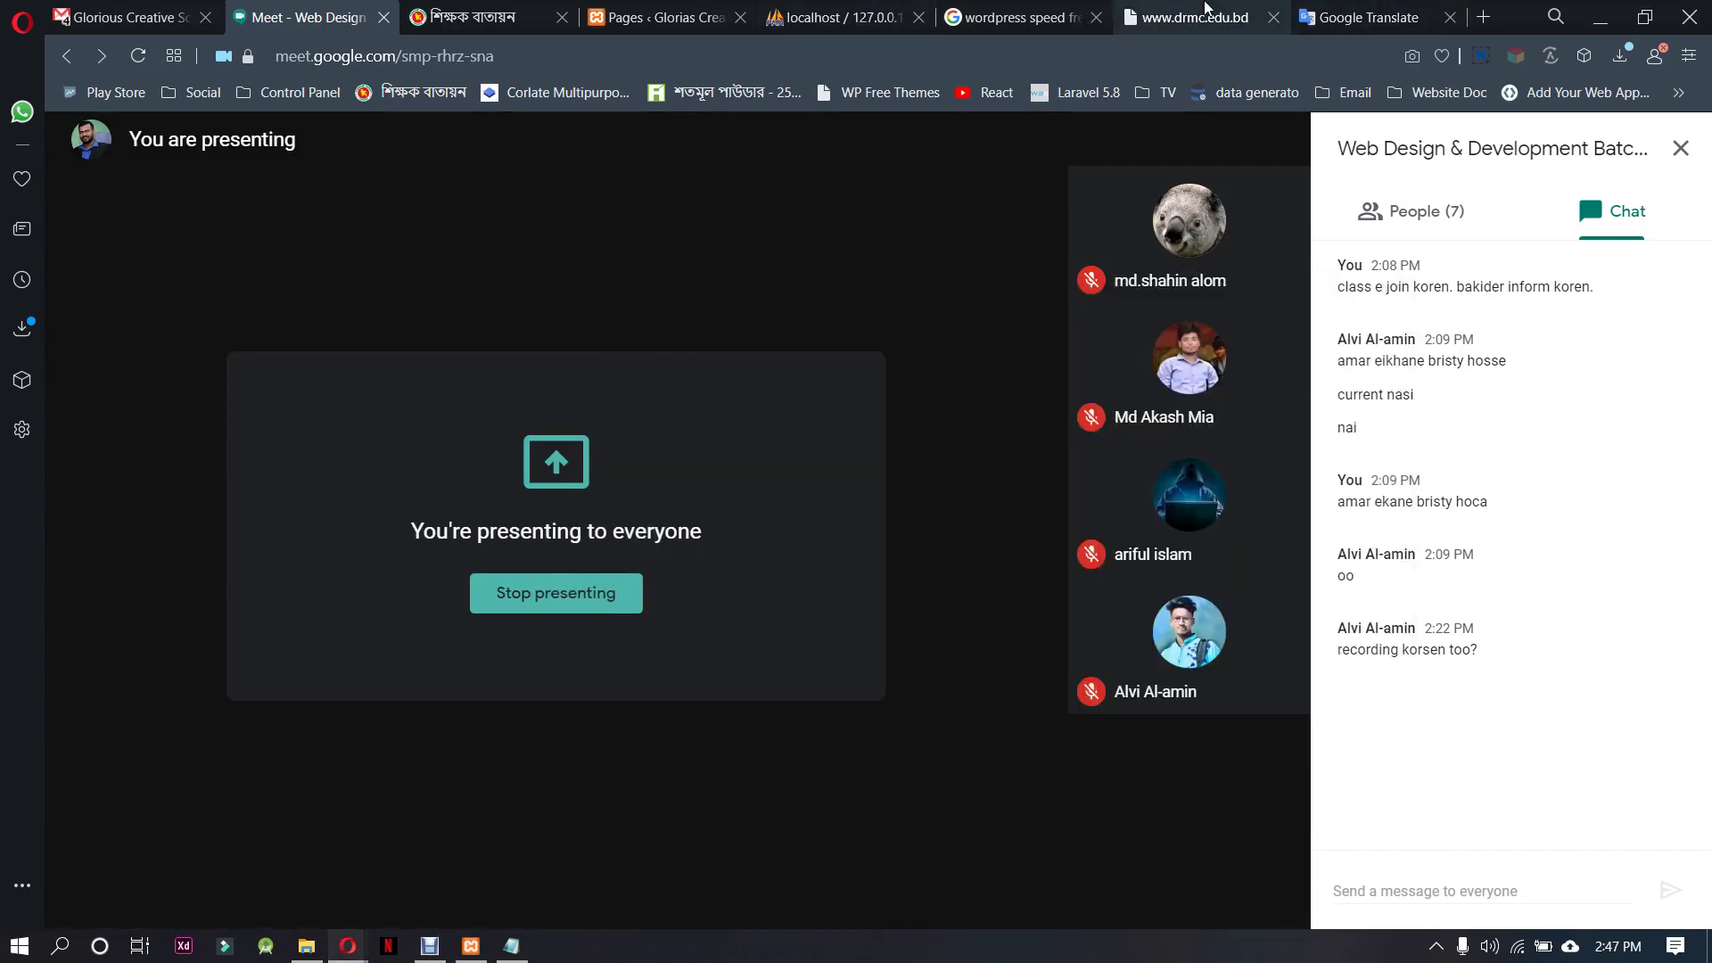
Paste a Bengali page title into Google Translate to check its meaning
click(1260, 12)
mouse_move(337, 260)
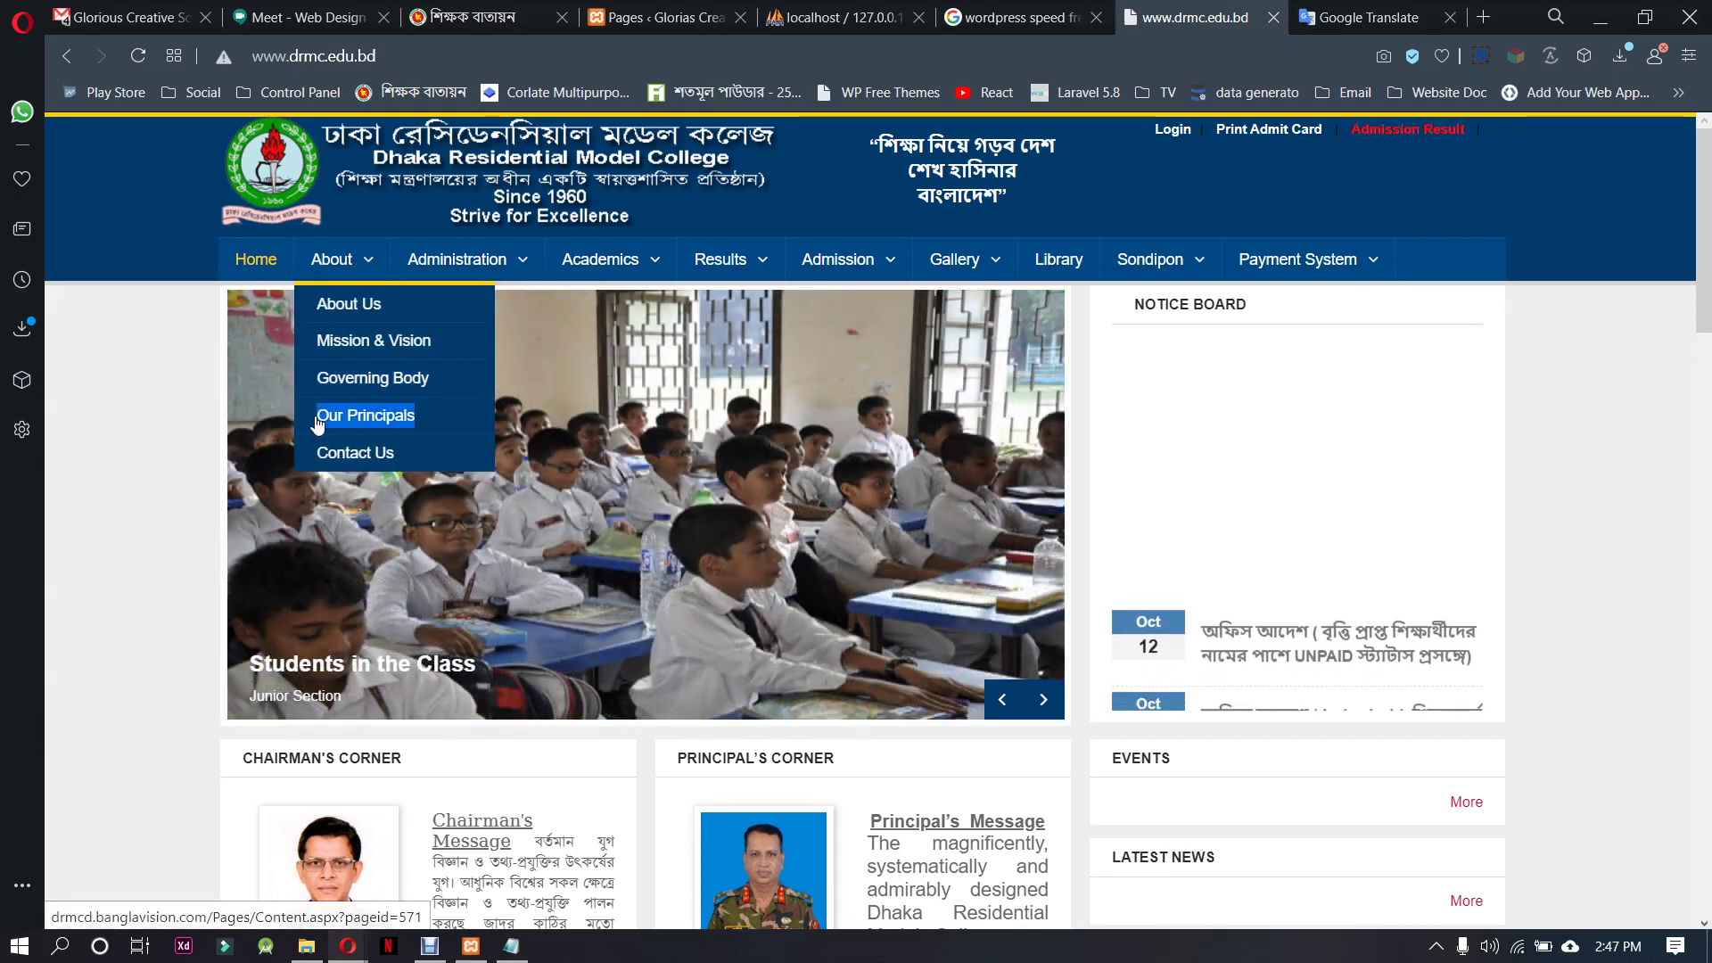
click(1350, 20)
drag(378, 354, 165, 335)
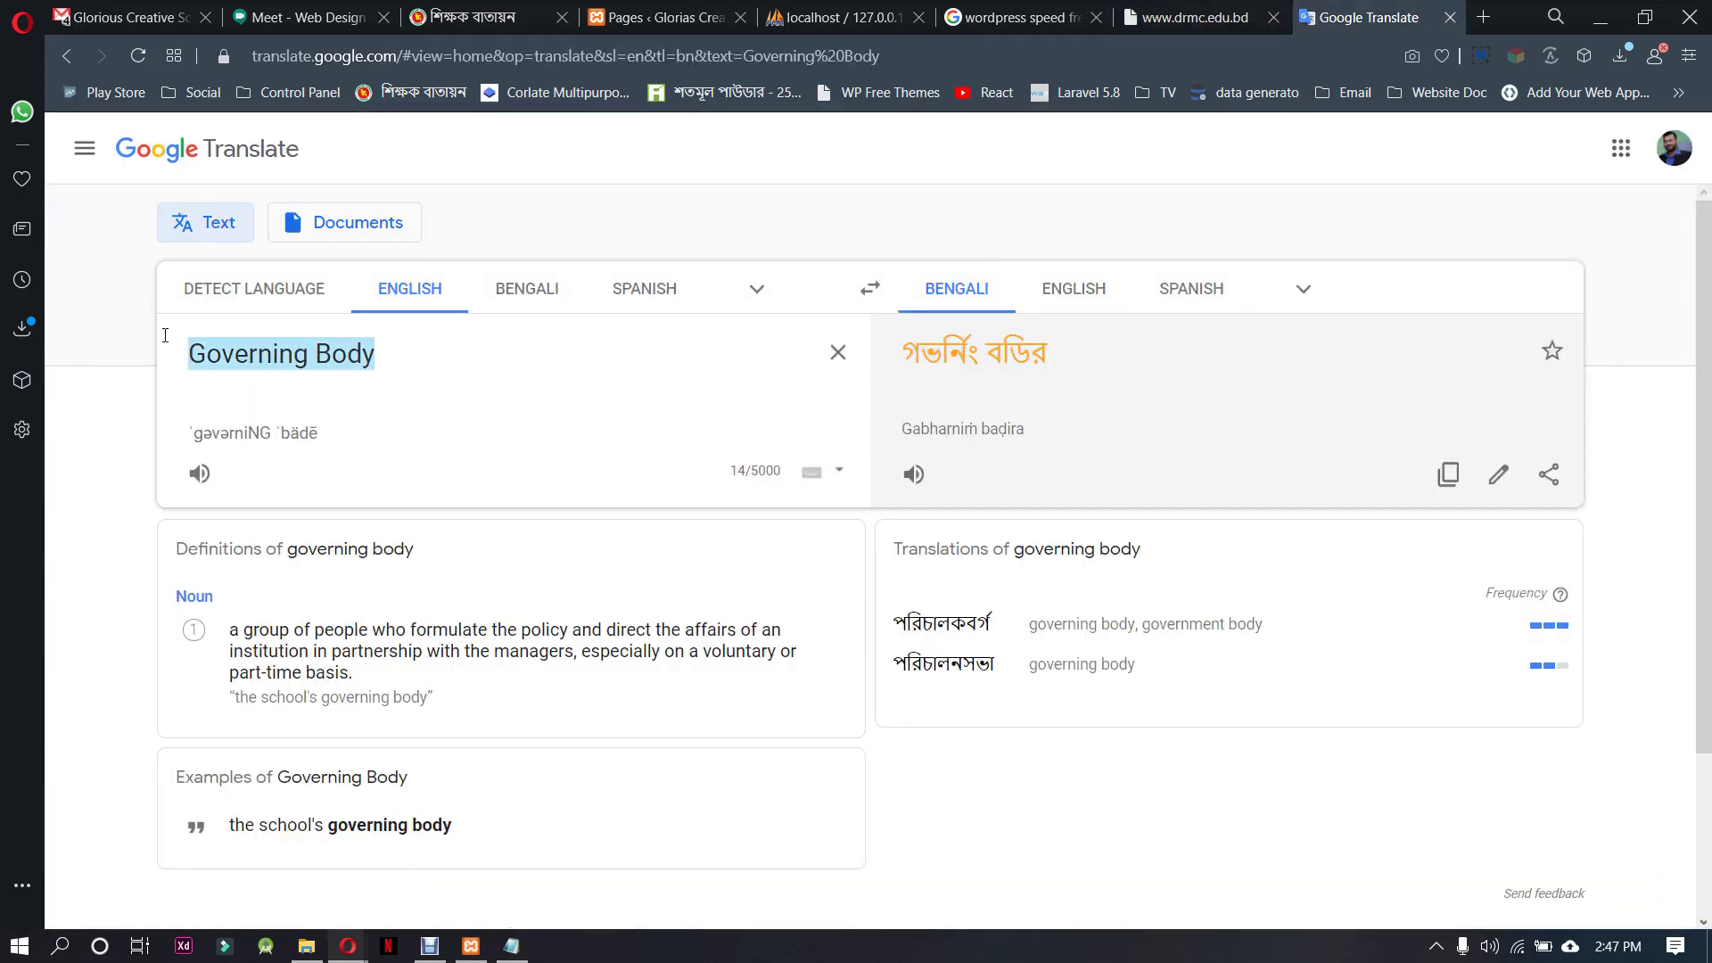
key(ctrl+v)
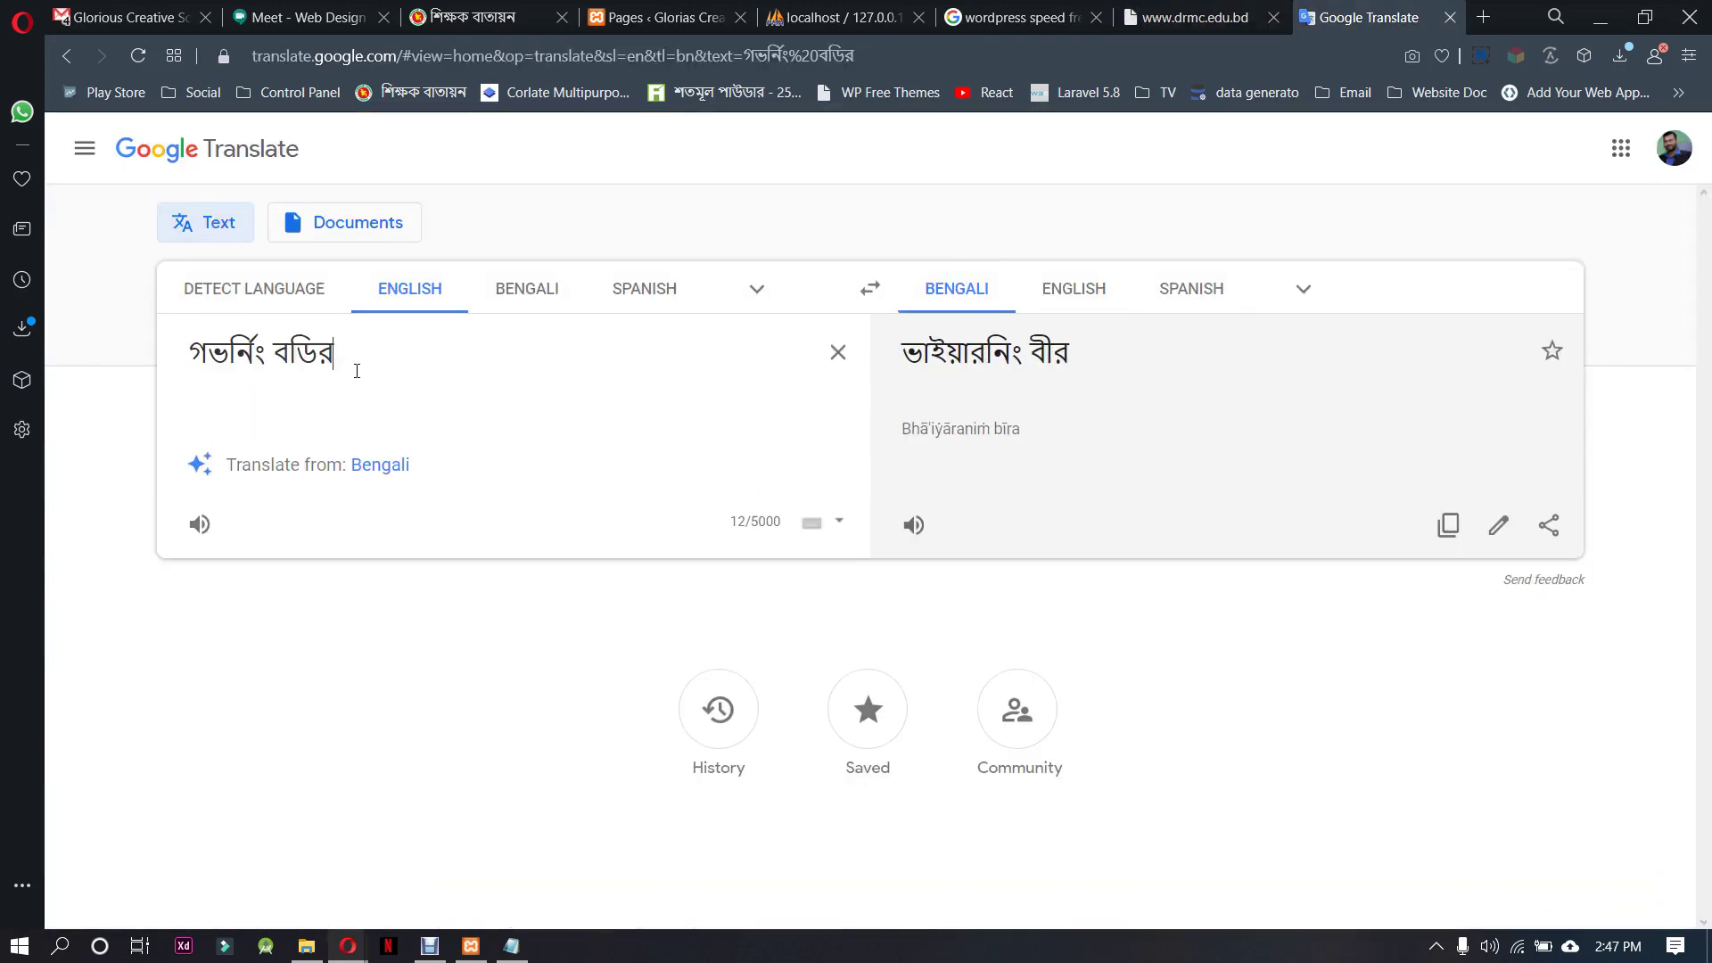
Copy the 'Our Principals' menu label from the reference site into Google Translate
click(1195, 17)
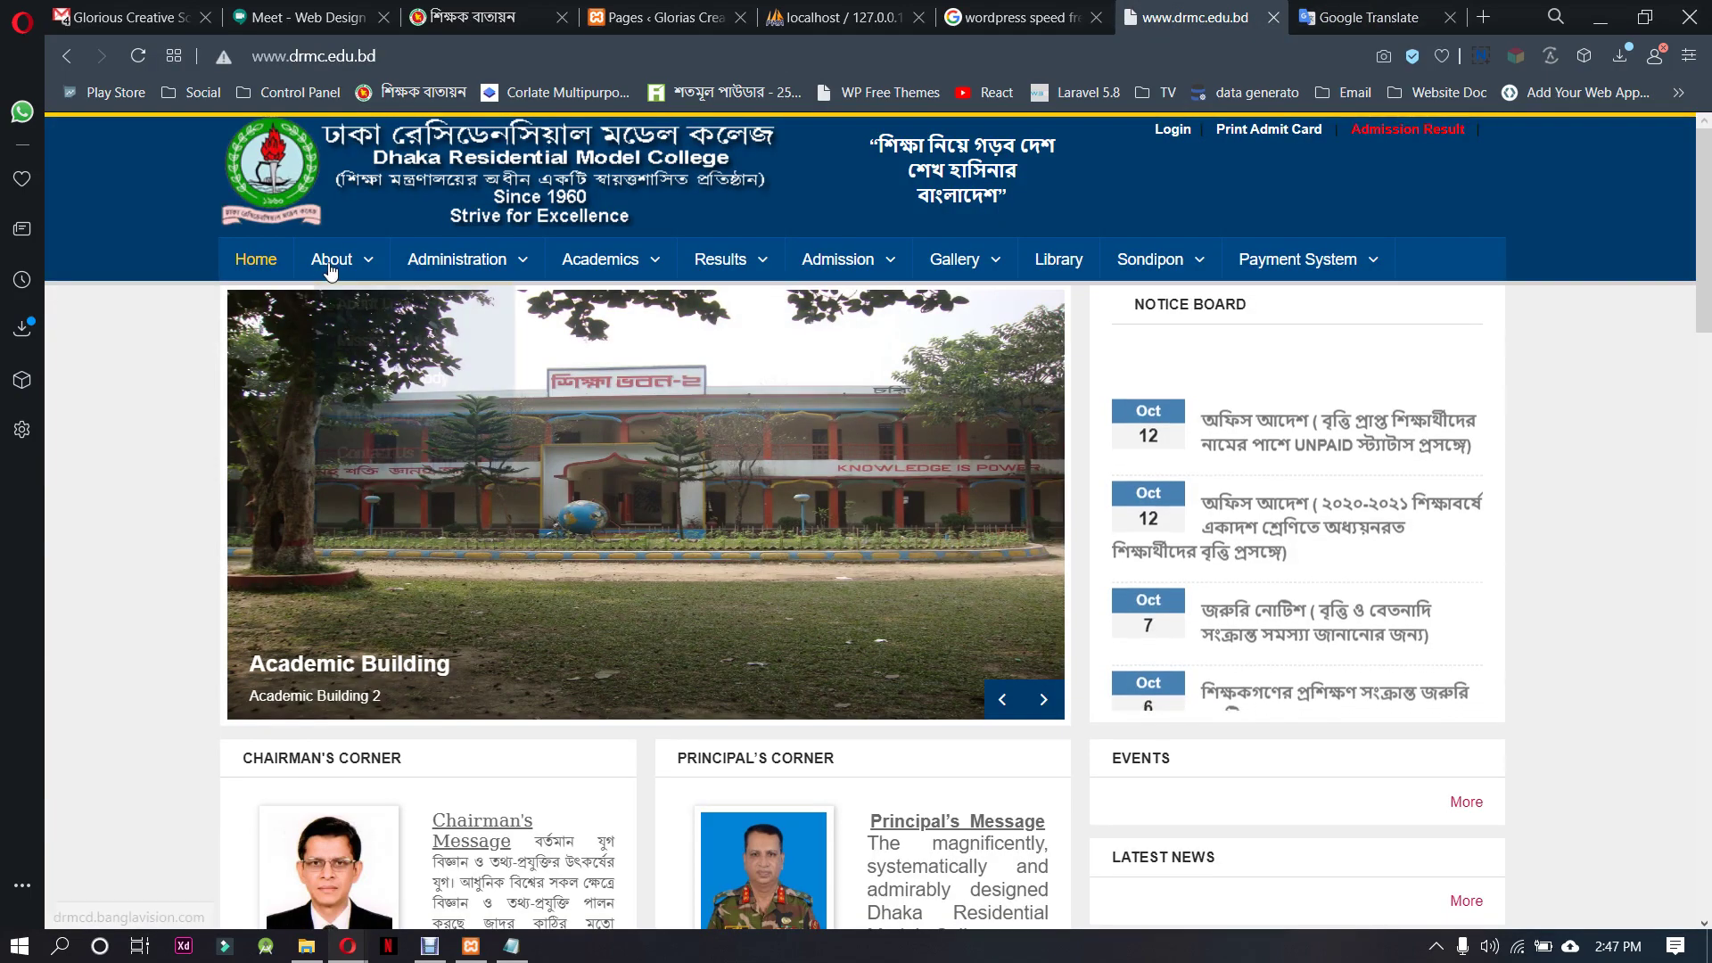
mouse_move(338, 259)
right_click(384, 416)
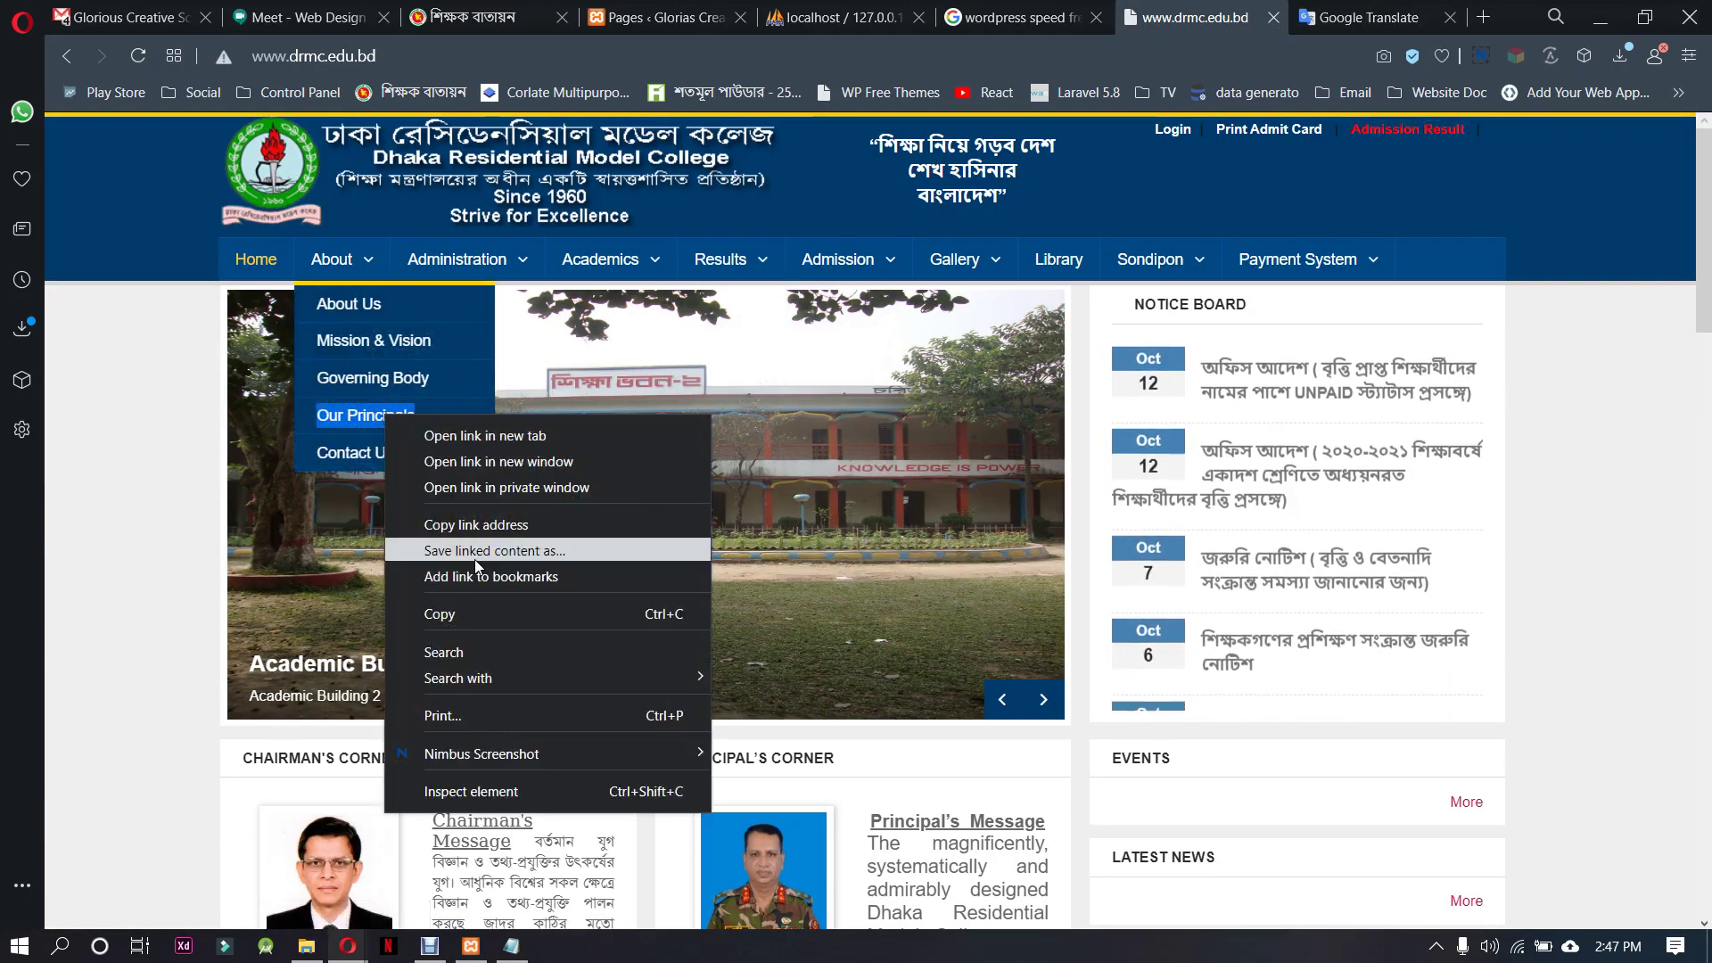
click(474, 606)
key(ctrl+Tab)
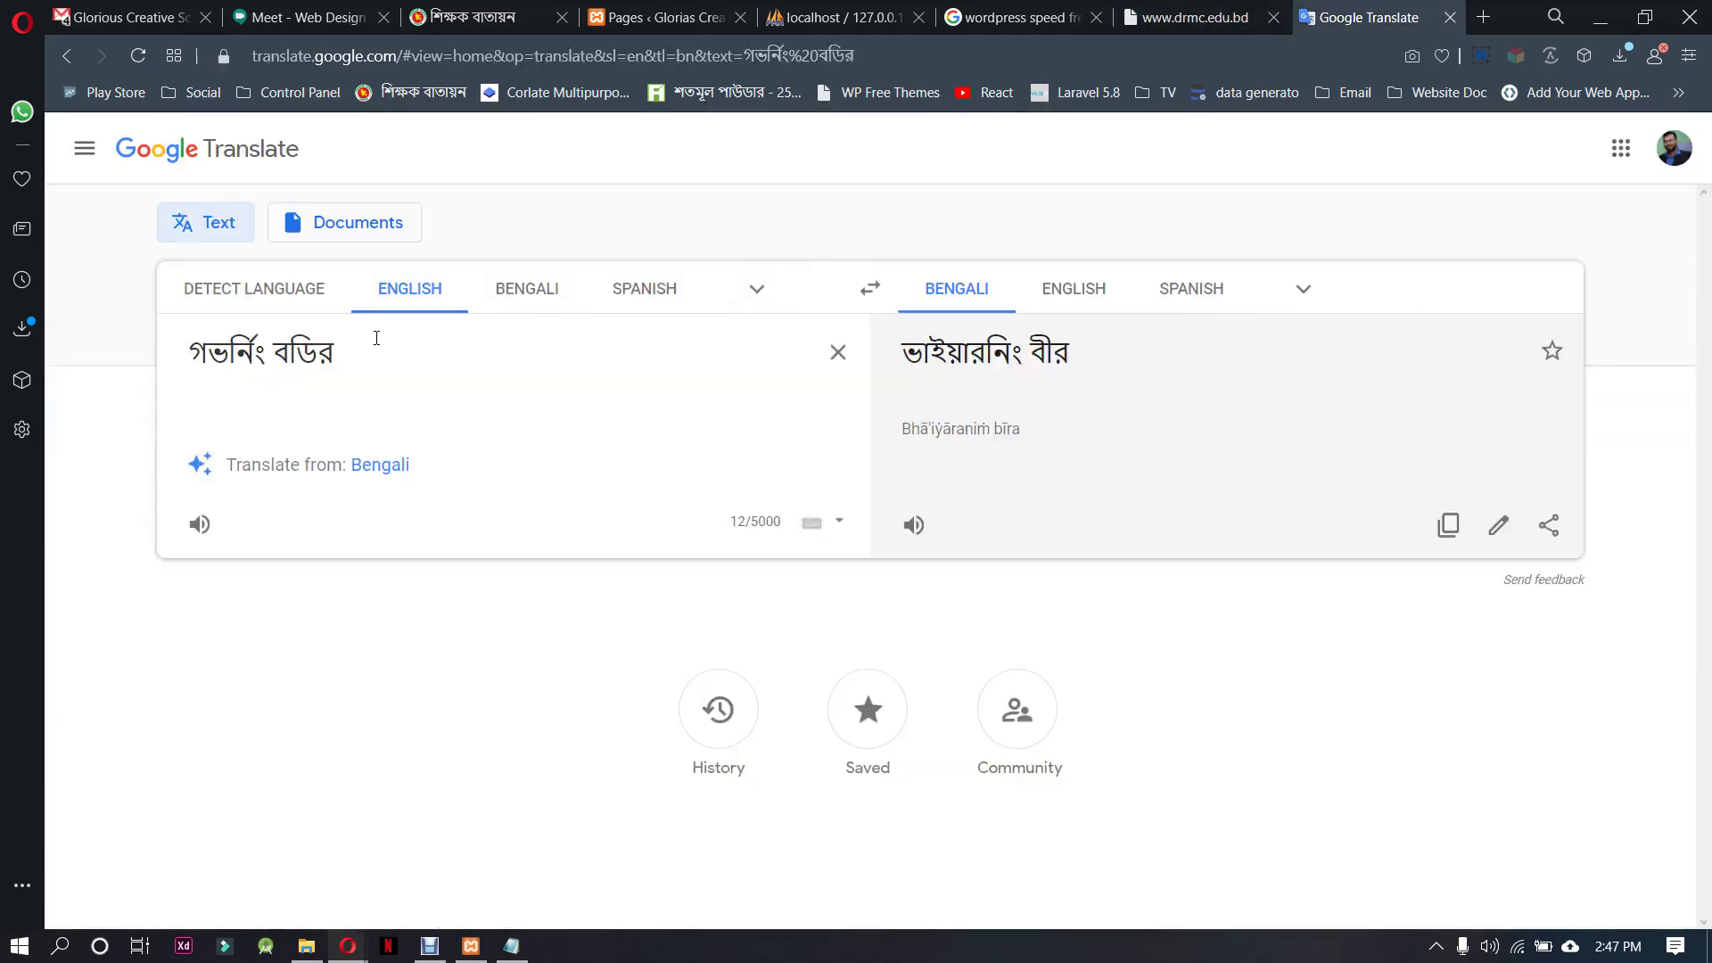
triple_click(305, 365)
key(ctrl+v)
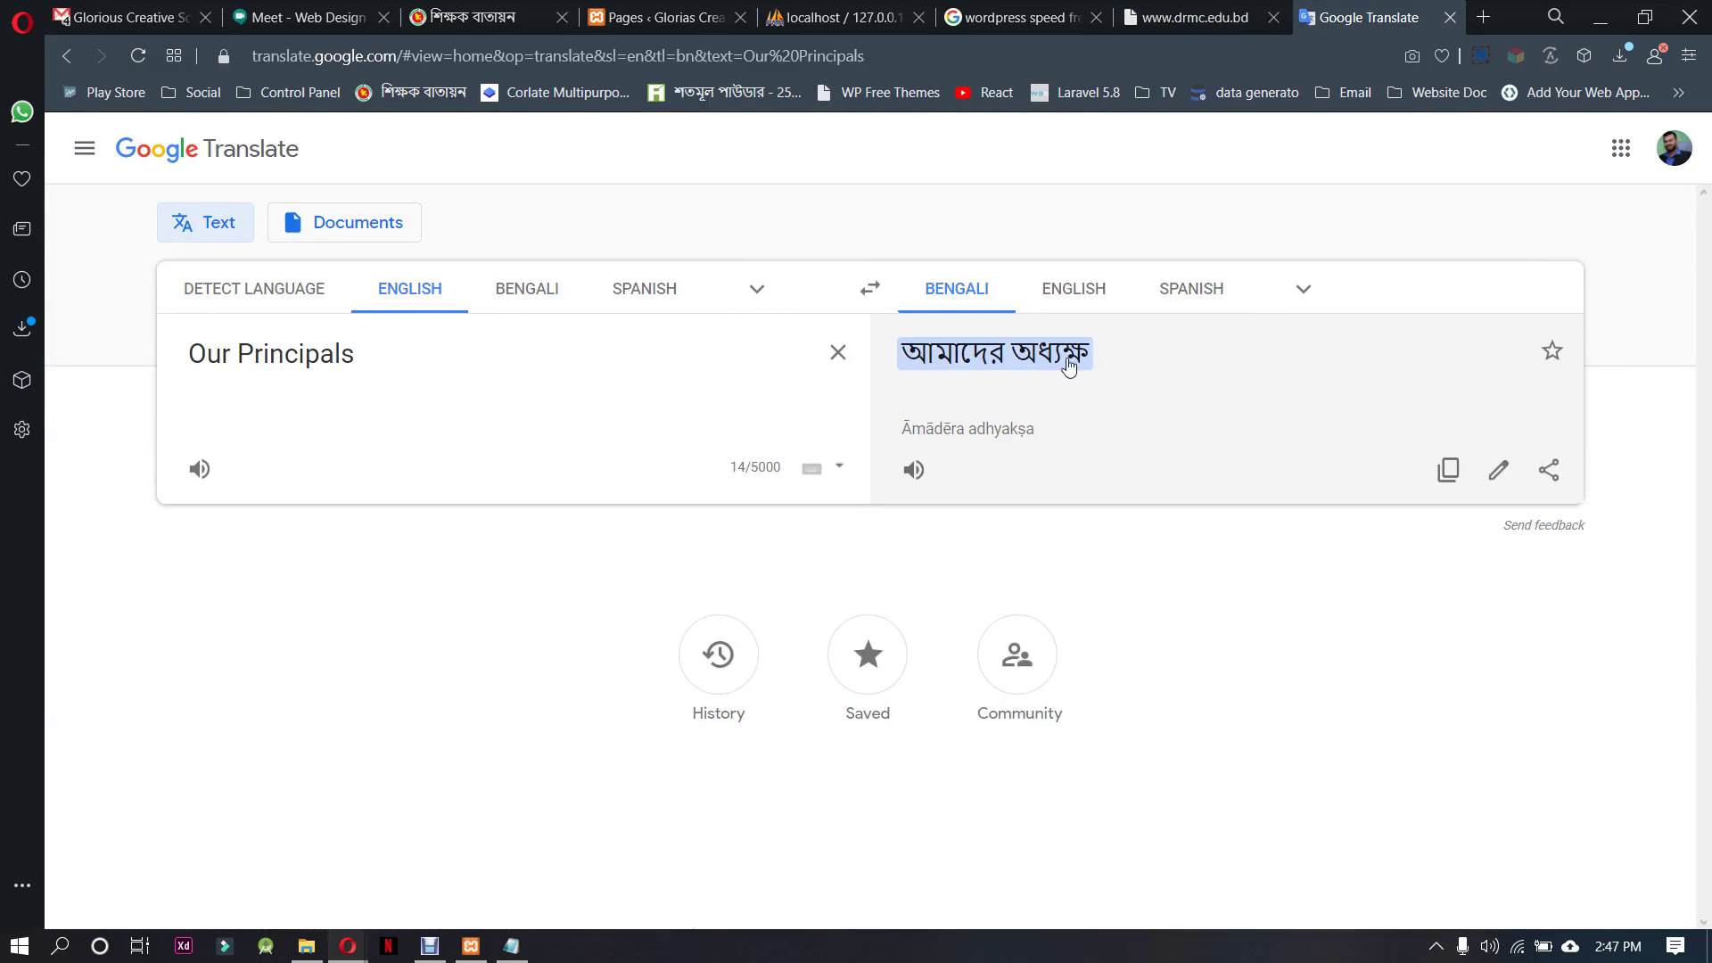
Choose the আমাদের প্রিন্সিপাল translation and select it for copying
click(928, 367)
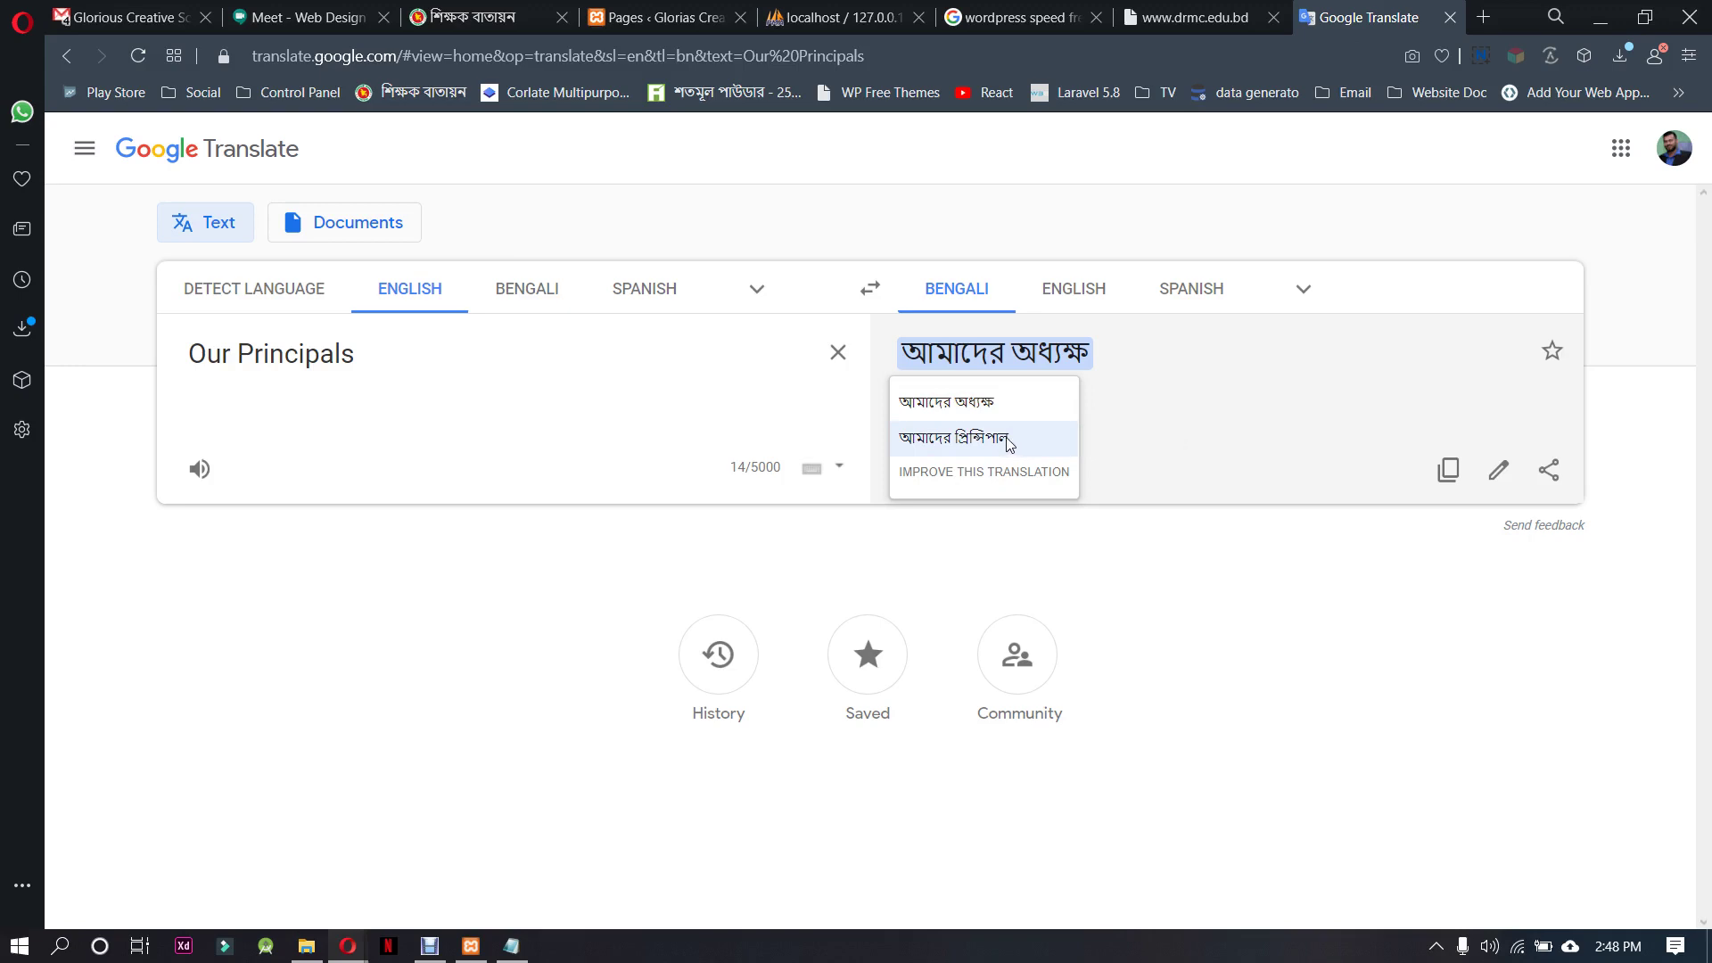
click(938, 444)
click(1039, 361)
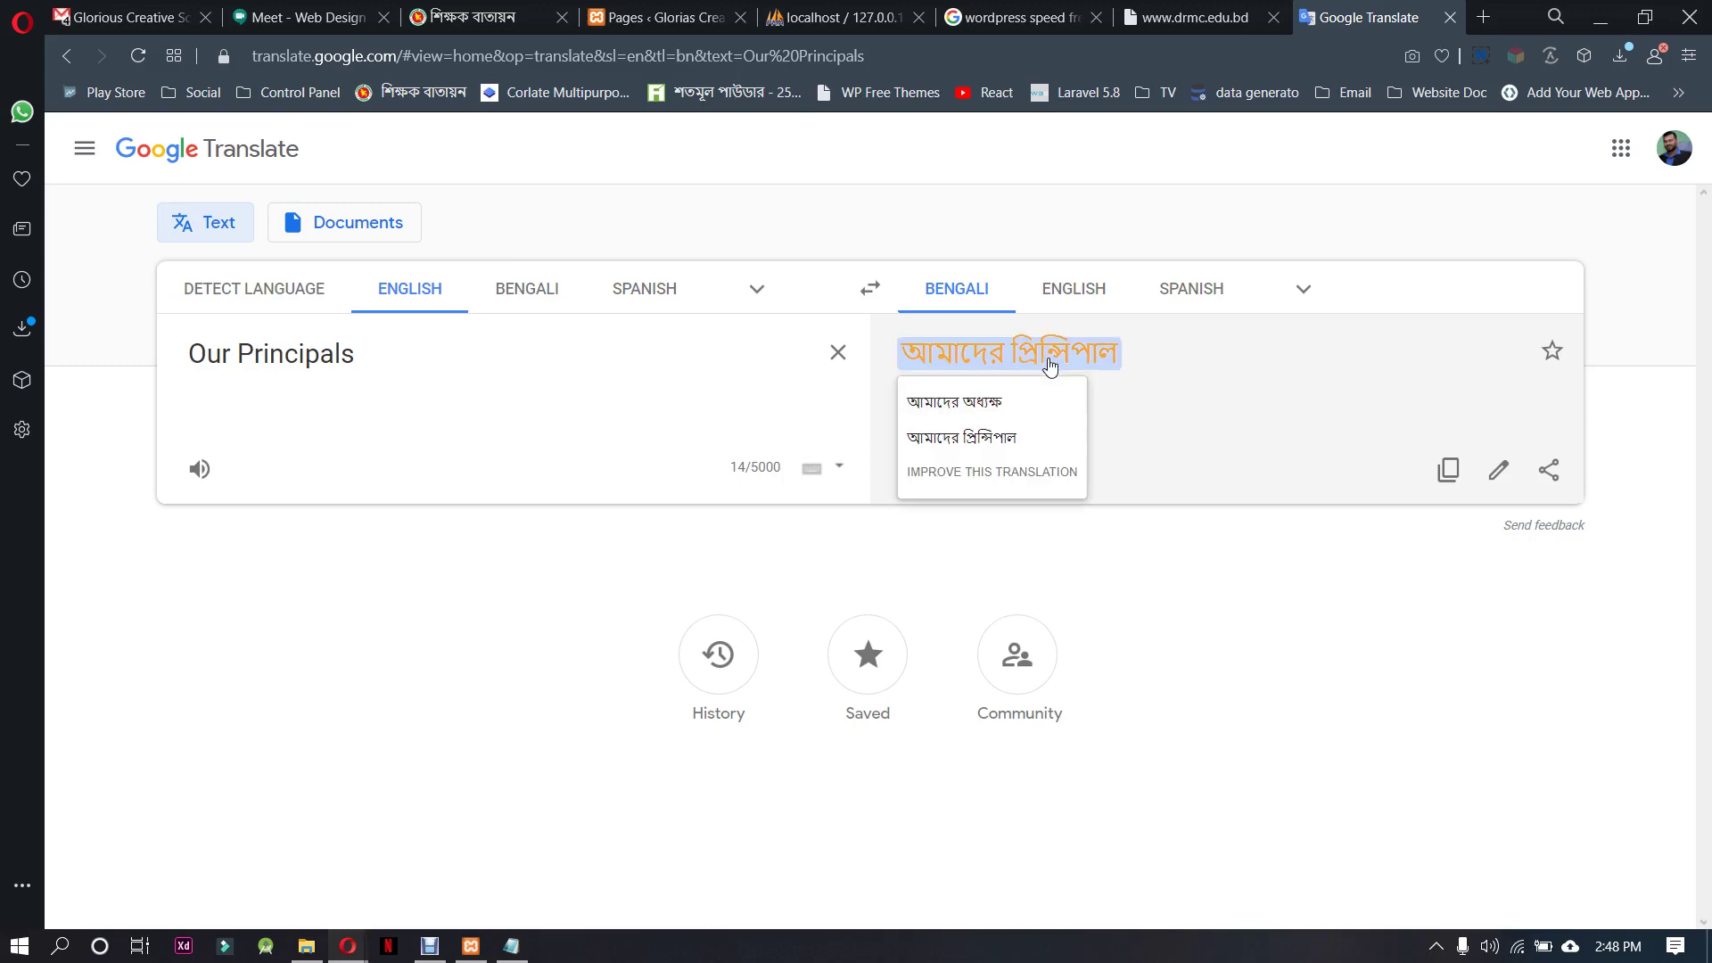
mouse_move(1011, 404)
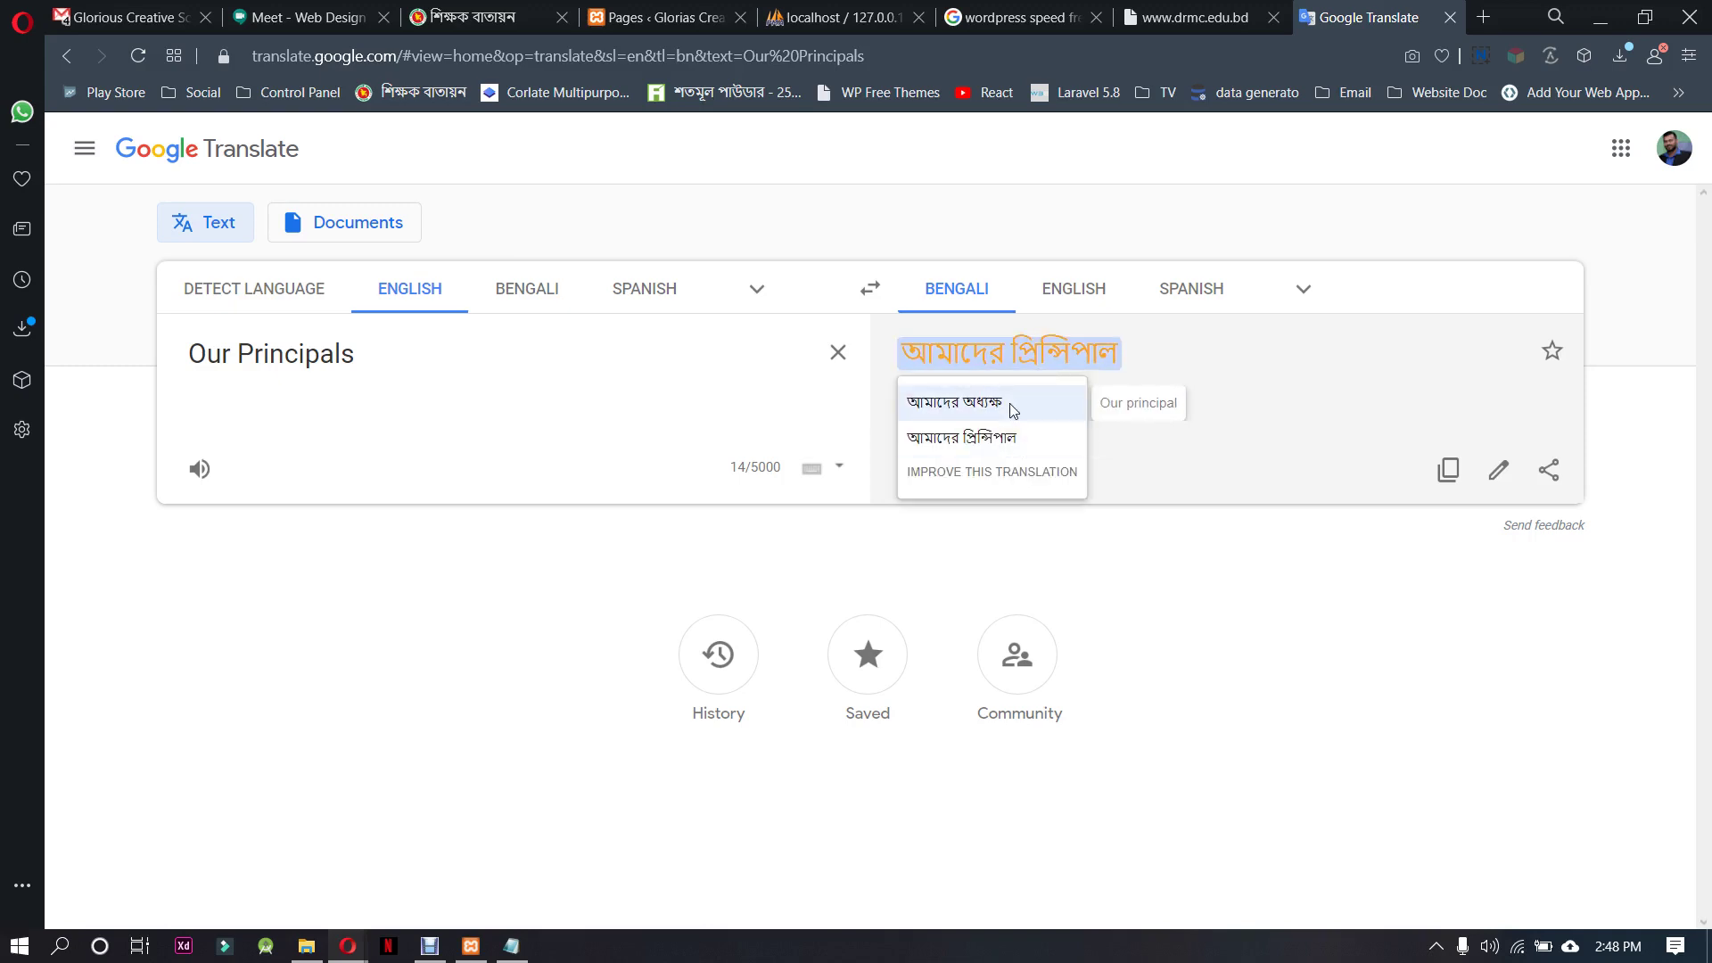
mouse_move(1032, 441)
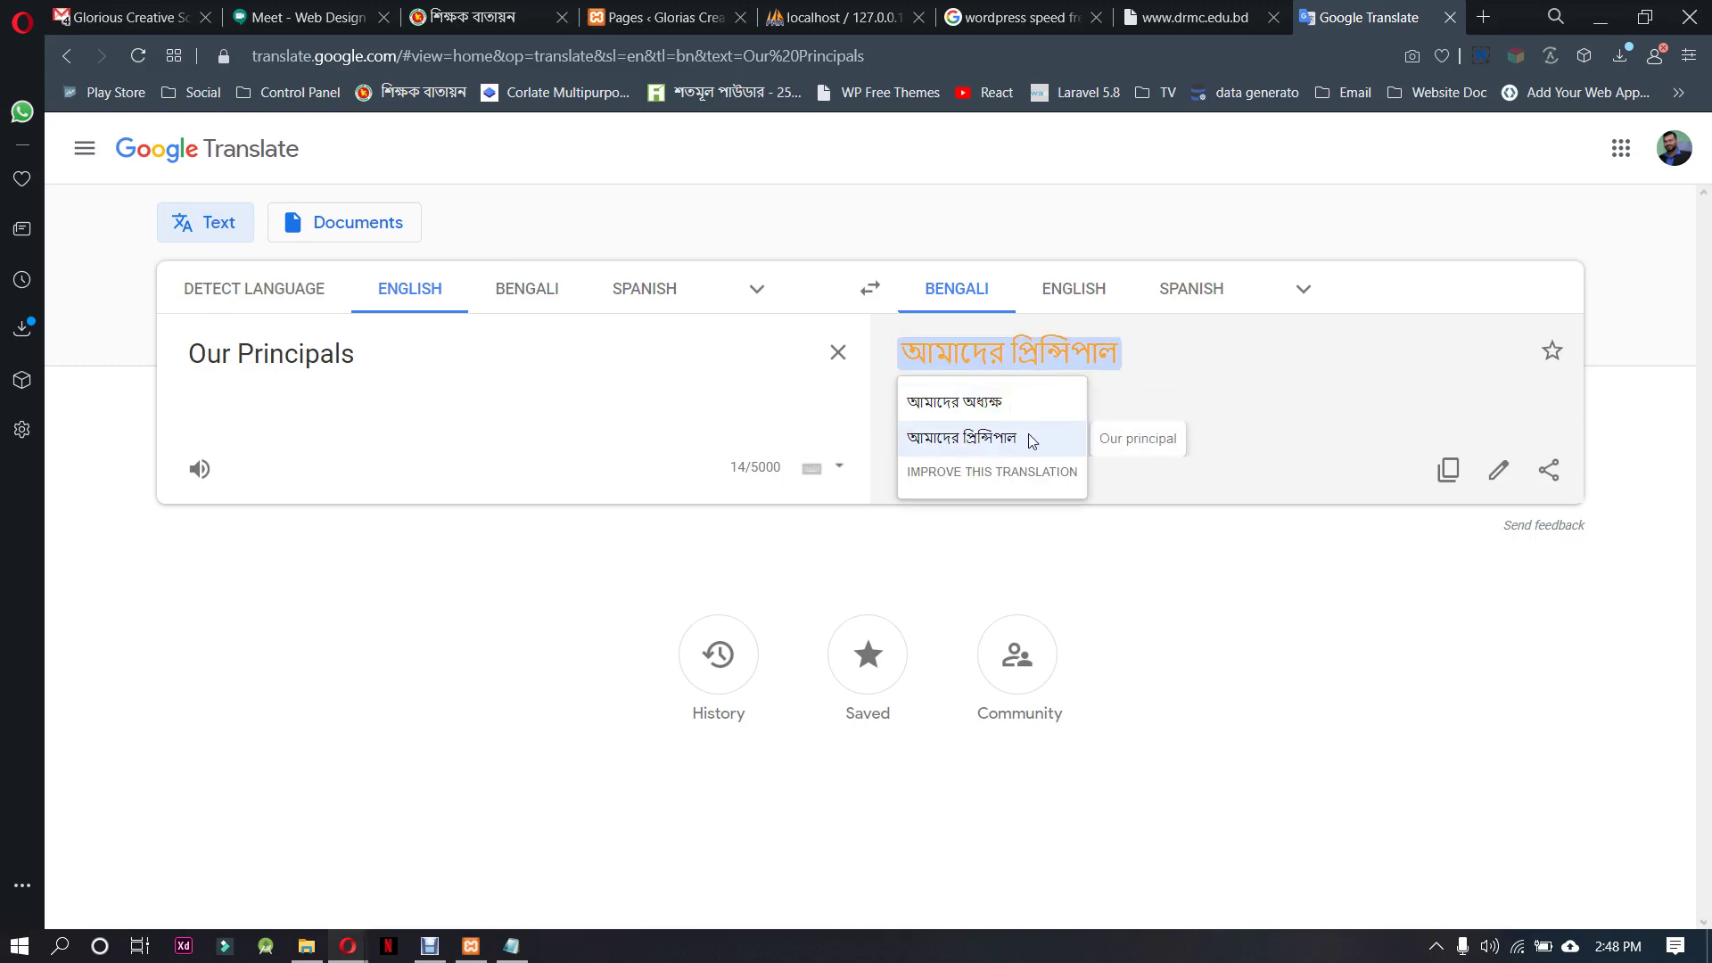
click(1133, 361)
triple_click(1131, 356)
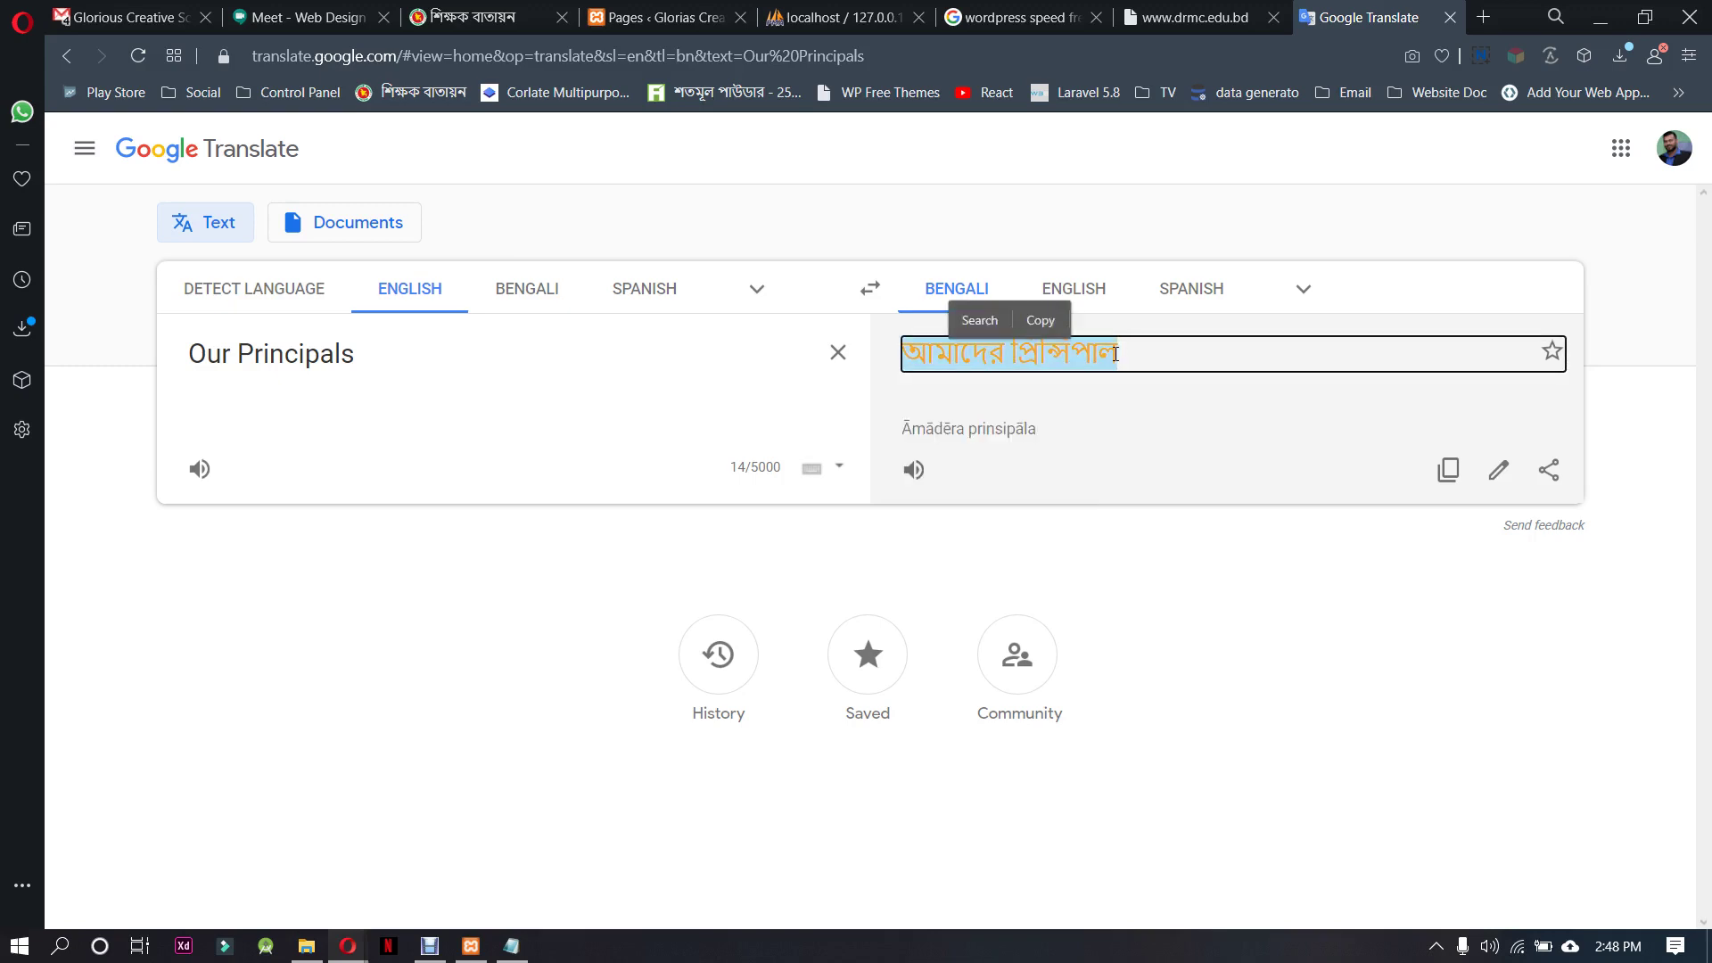
click(624, 17)
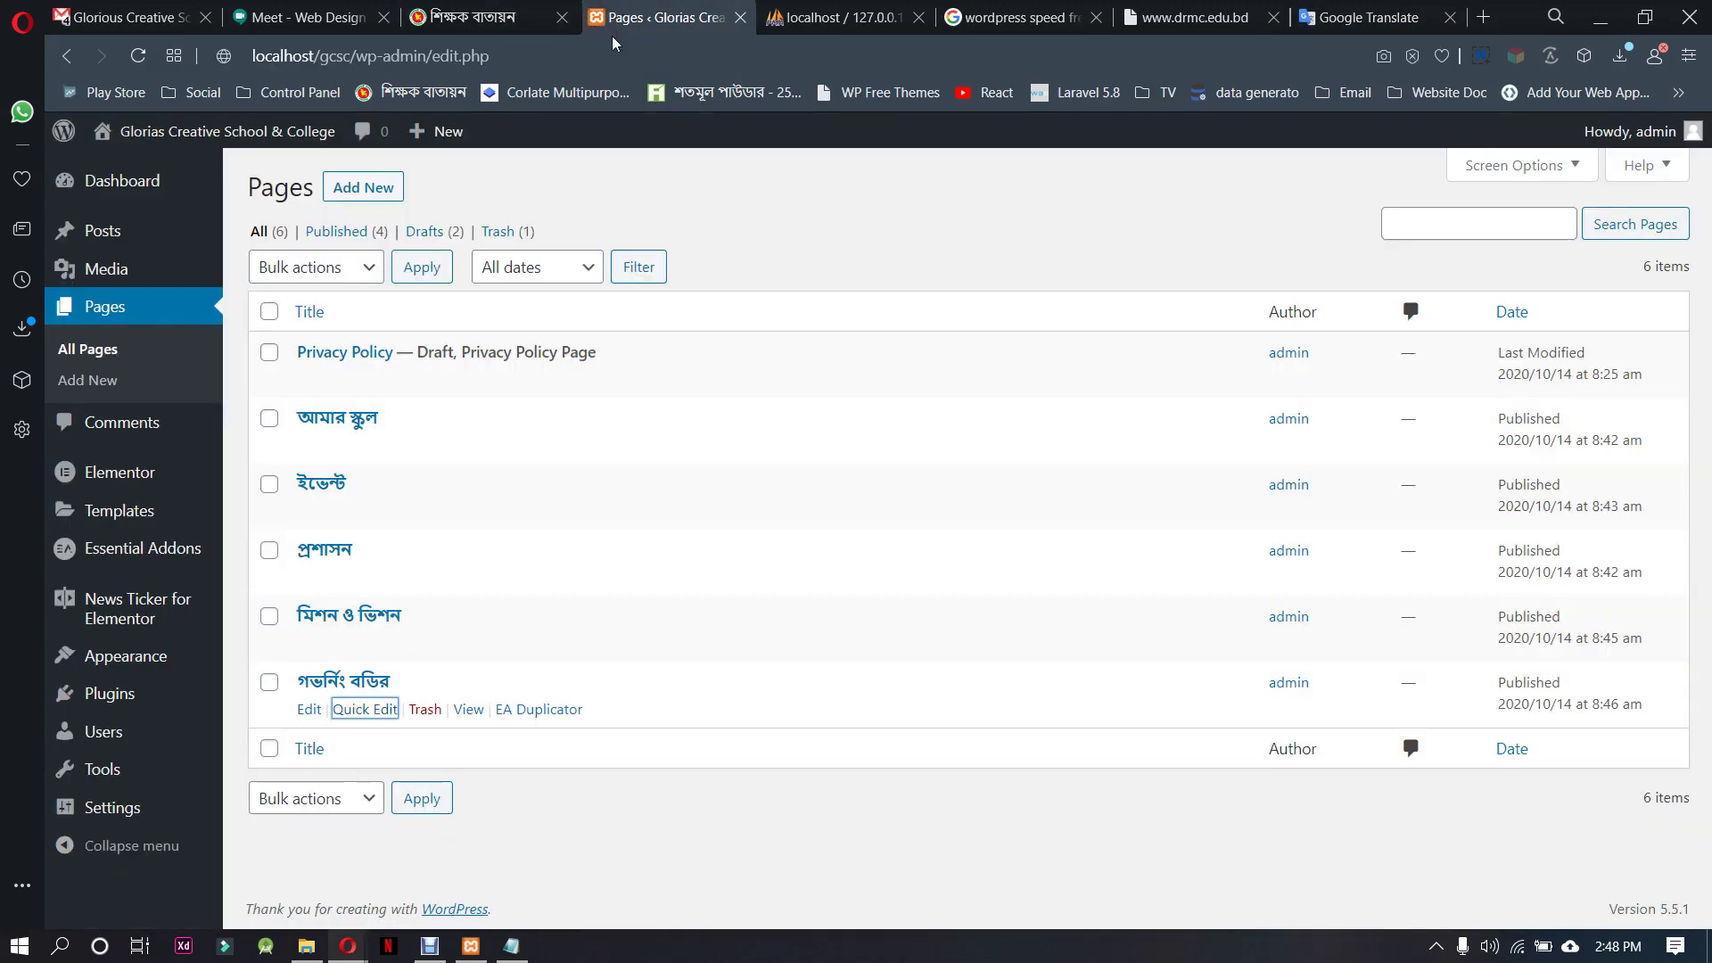
Duplicate the গভর্নিং বডির page and paste আমাদের প্রিন্সিপাল as the copy's title and slug
click(537, 710)
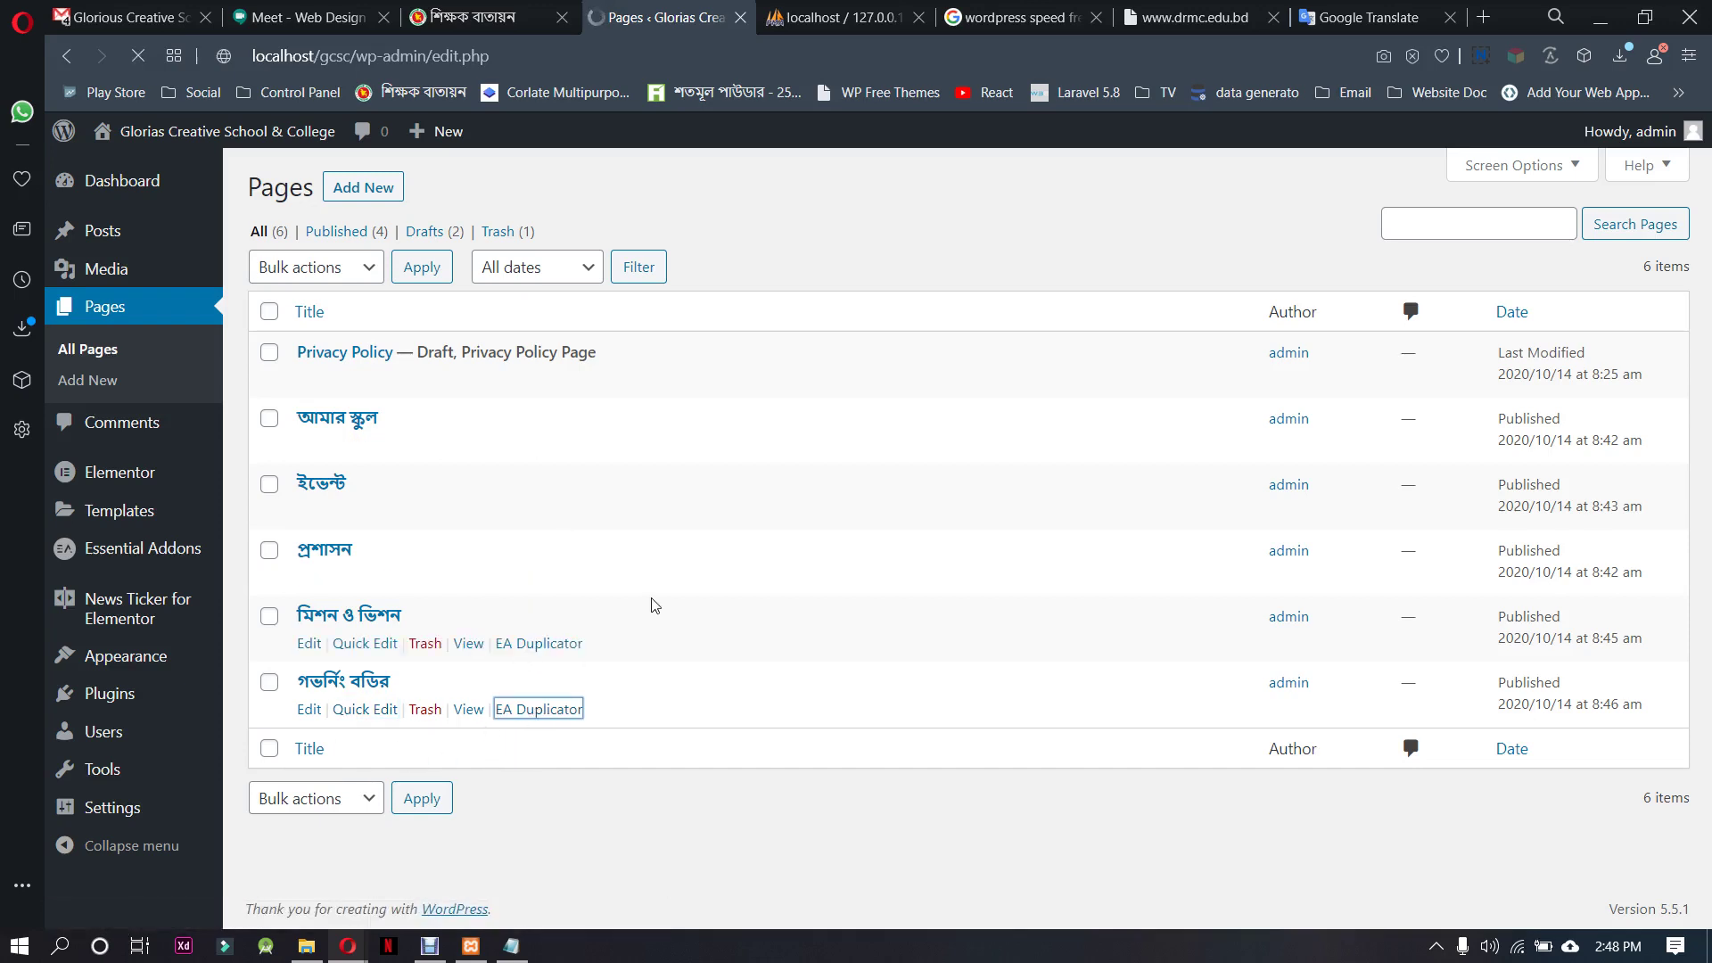
click(375, 649)
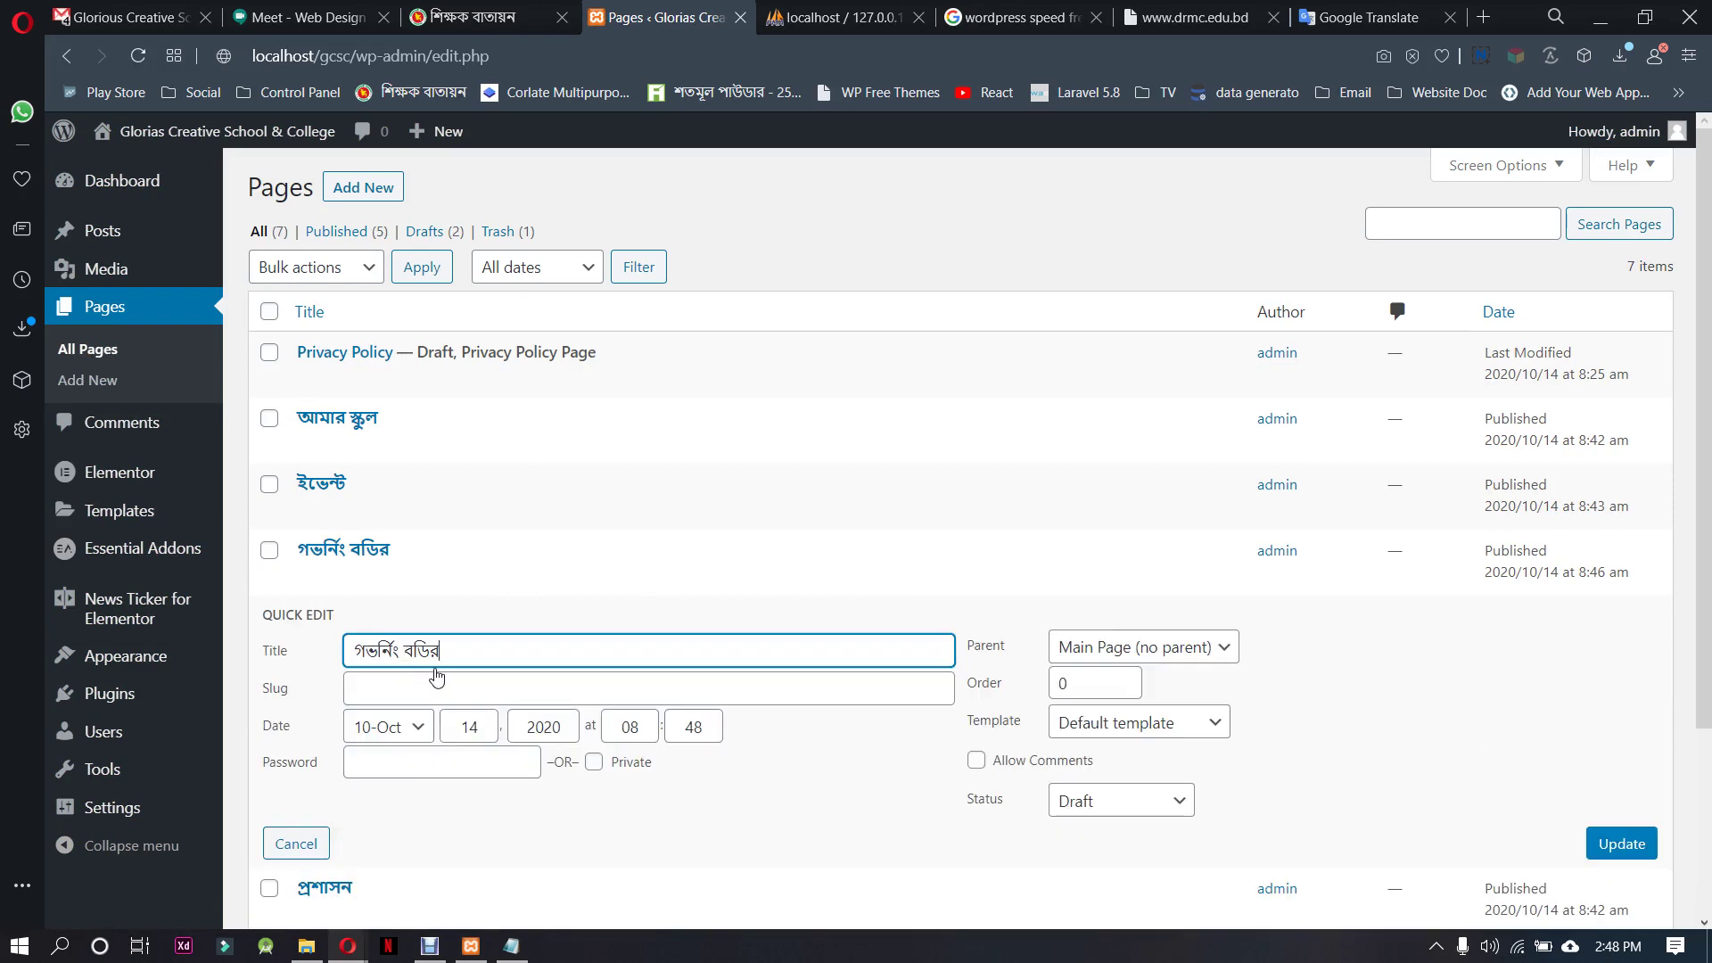
key(ctrl+shift+Left)
key(ctrl+shift+Left)
key(ctrl+v)
click(428, 694)
key(ctrl+v)
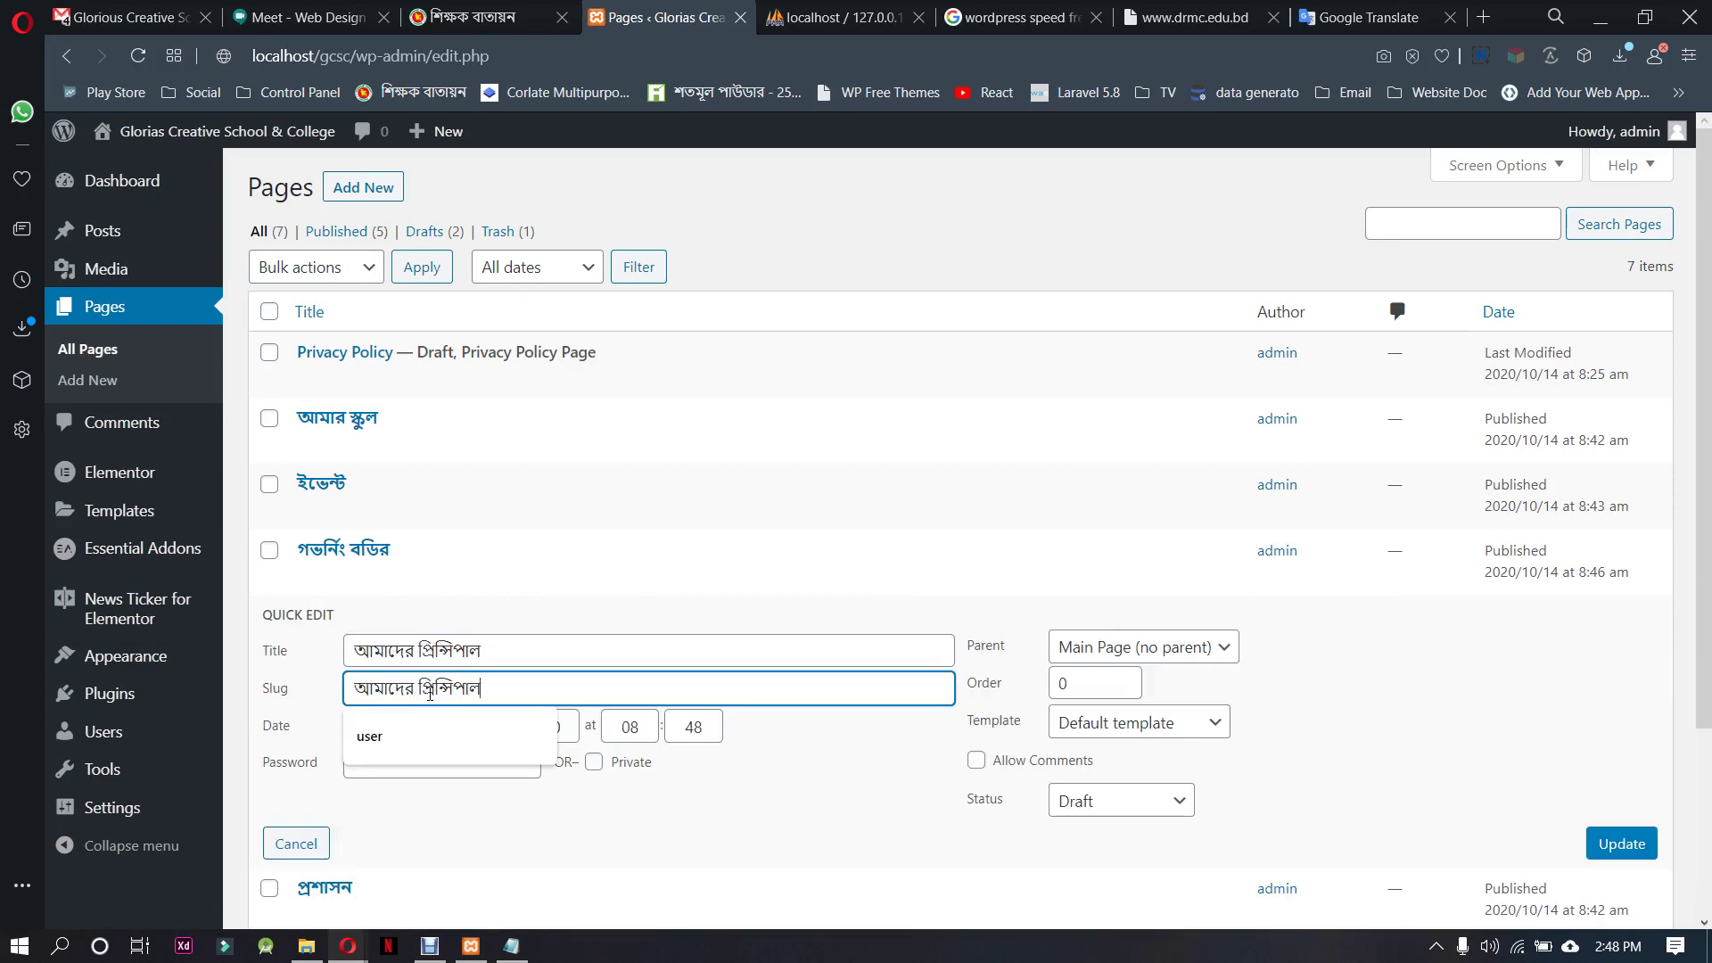
click(785, 765)
Publish the আমাদের প্রিন্সিপাল page and make a fresh duplicate of it
click(1106, 803)
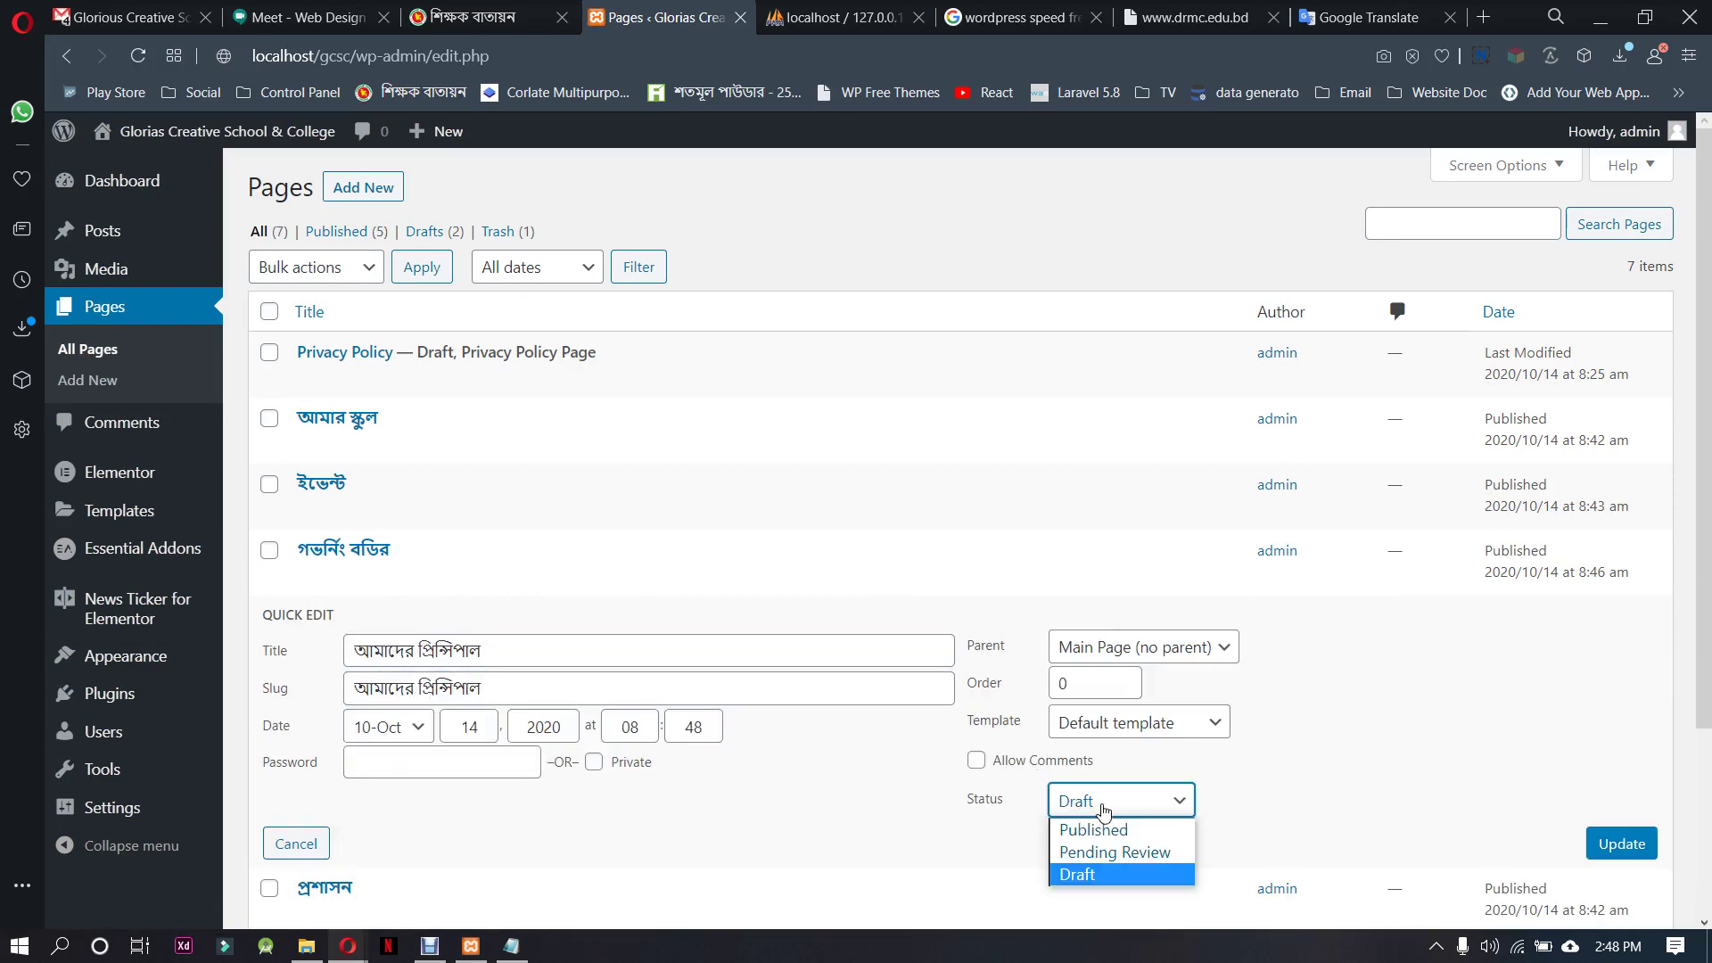
click(1114, 827)
click(1604, 856)
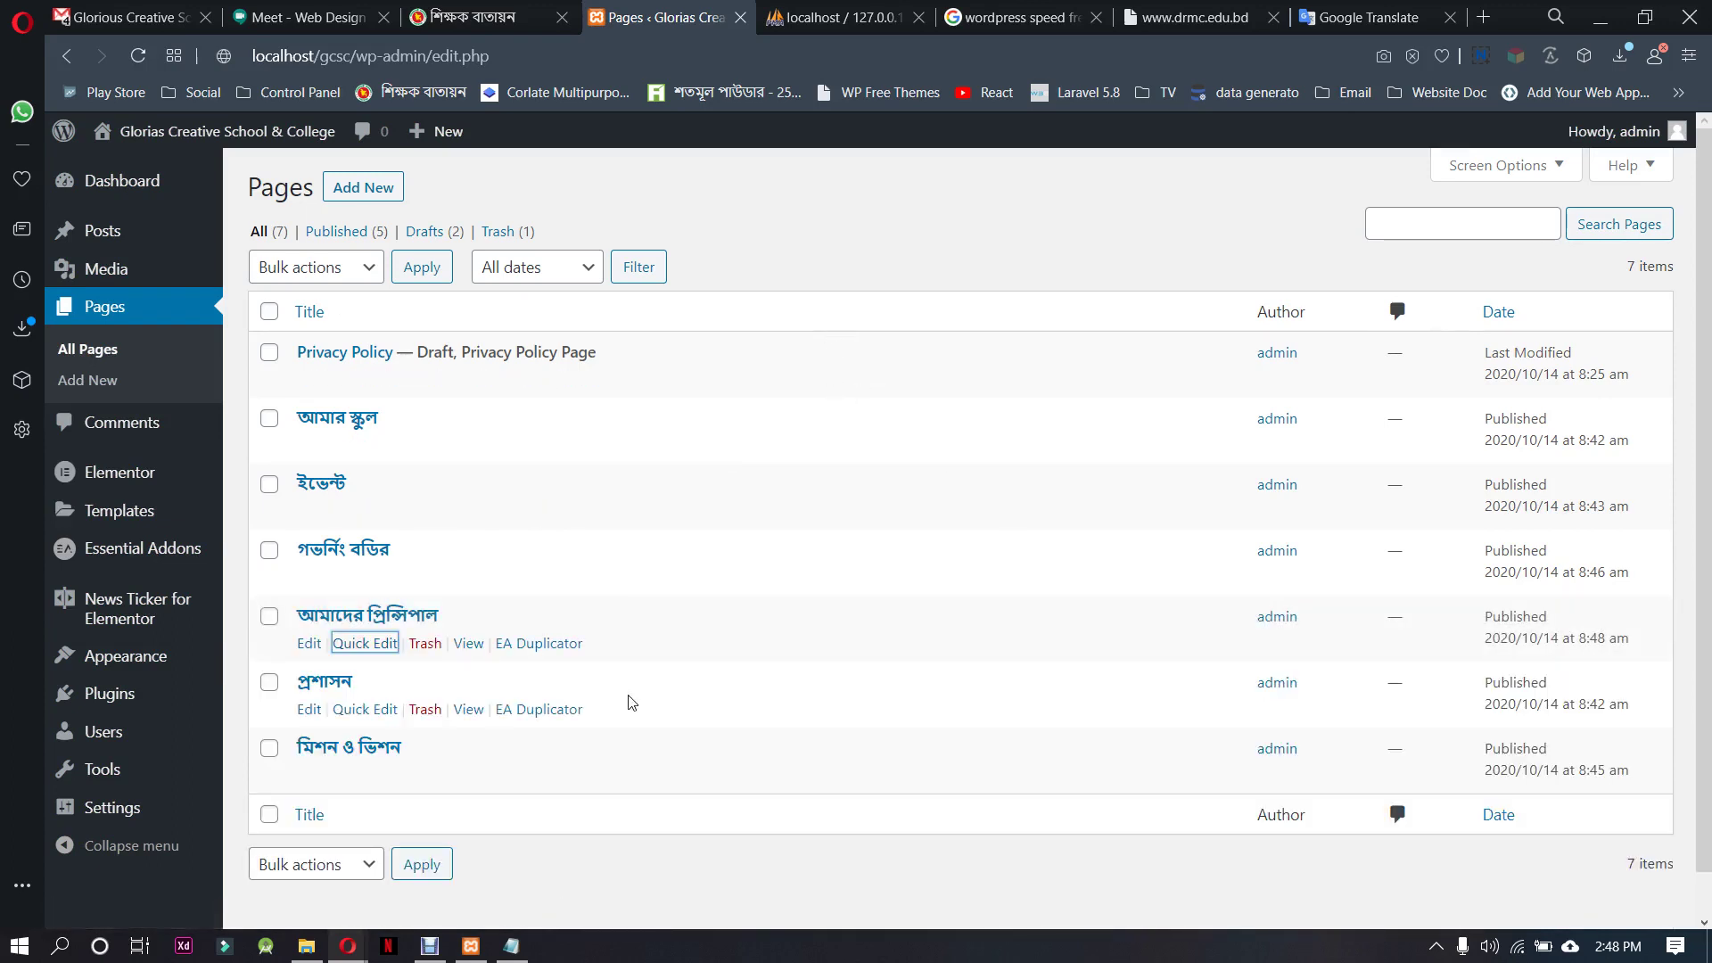
click(553, 652)
Select the Notice menu label on drmc.edu.bd and translate 'Notice' into Bengali
click(1166, 7)
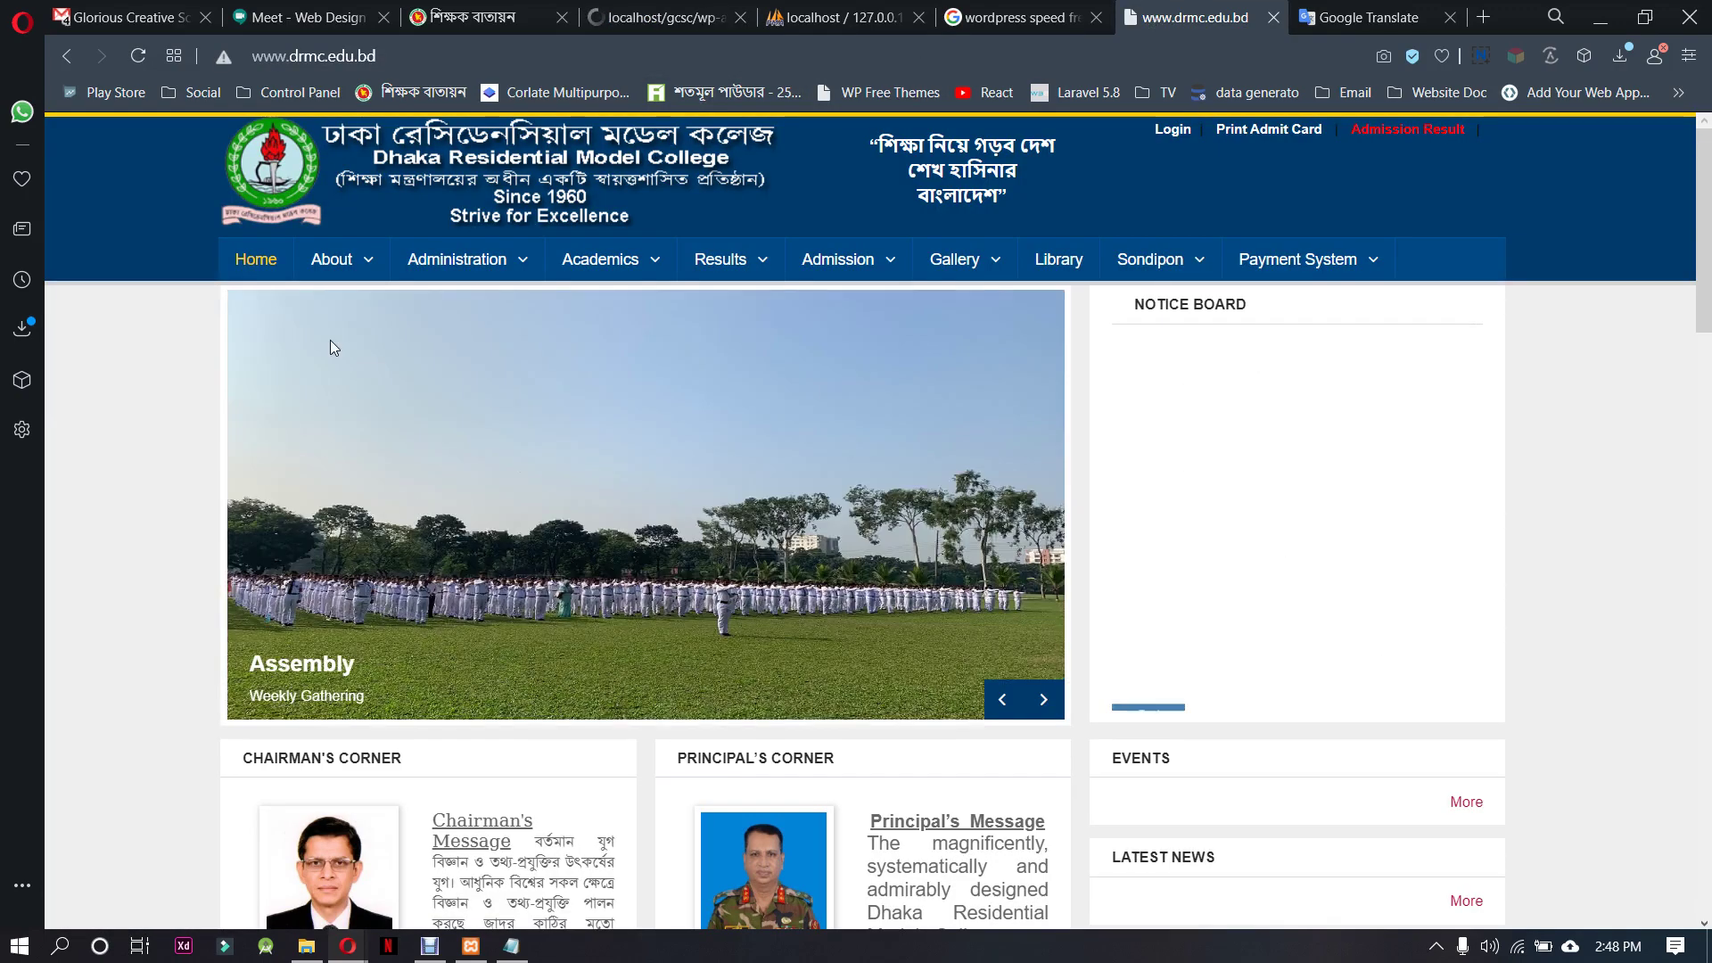
mouse_move(332, 261)
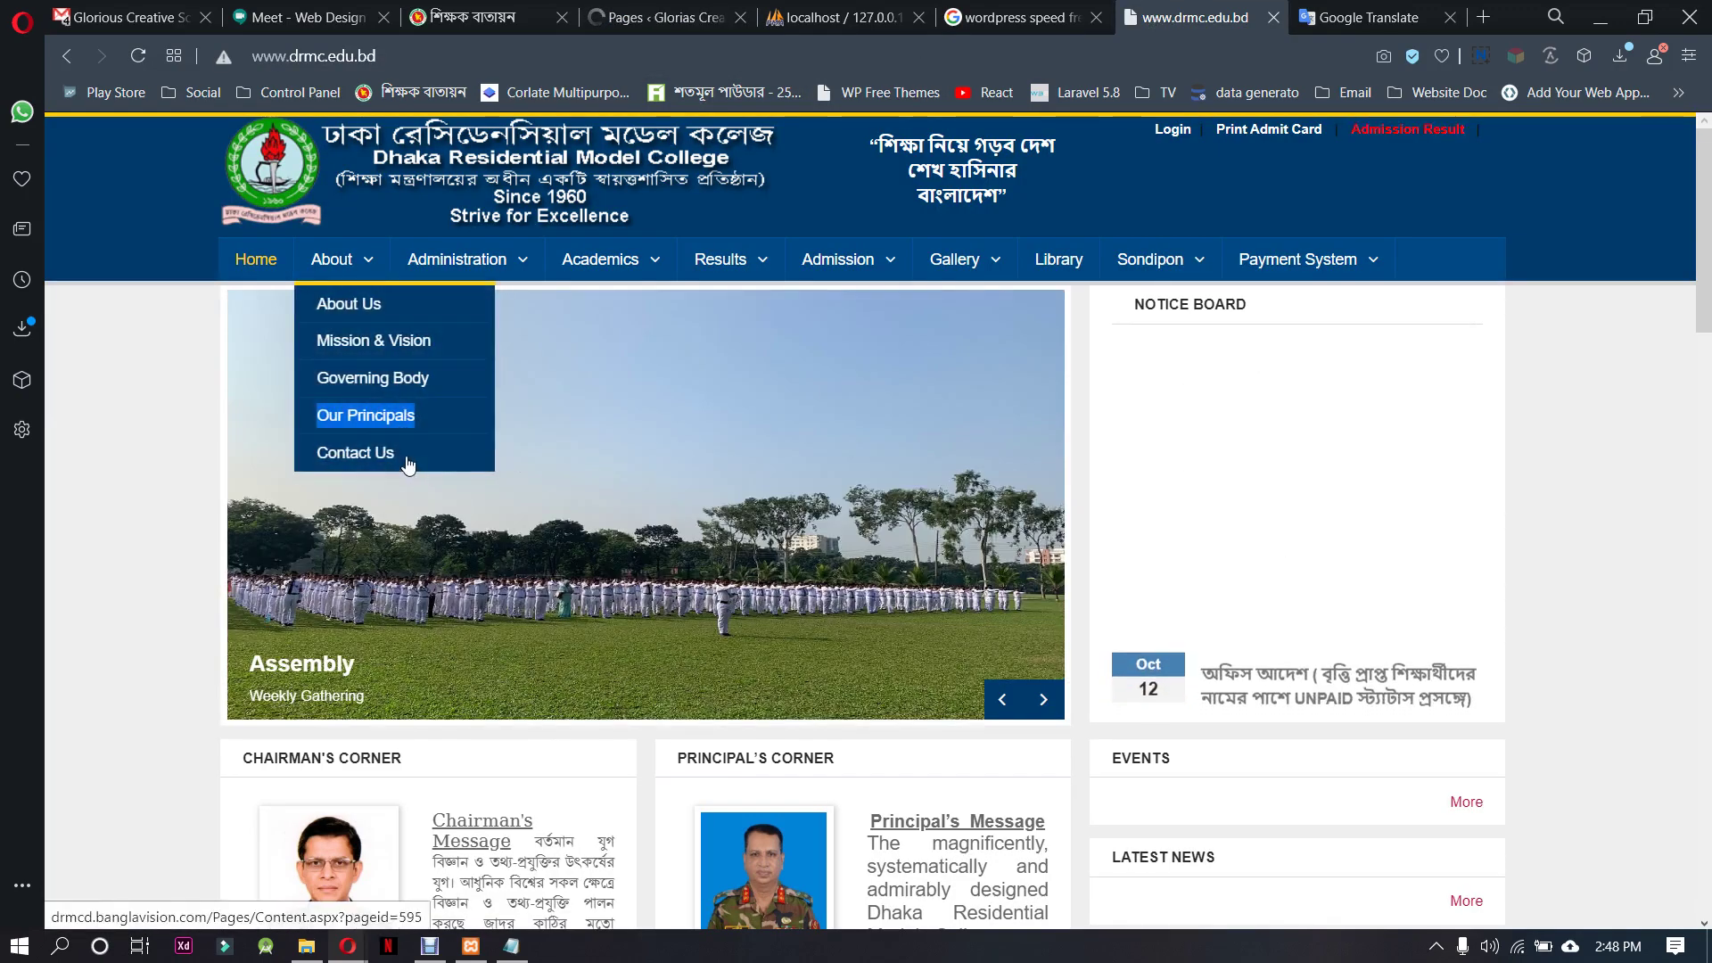
mouse_move(432, 257)
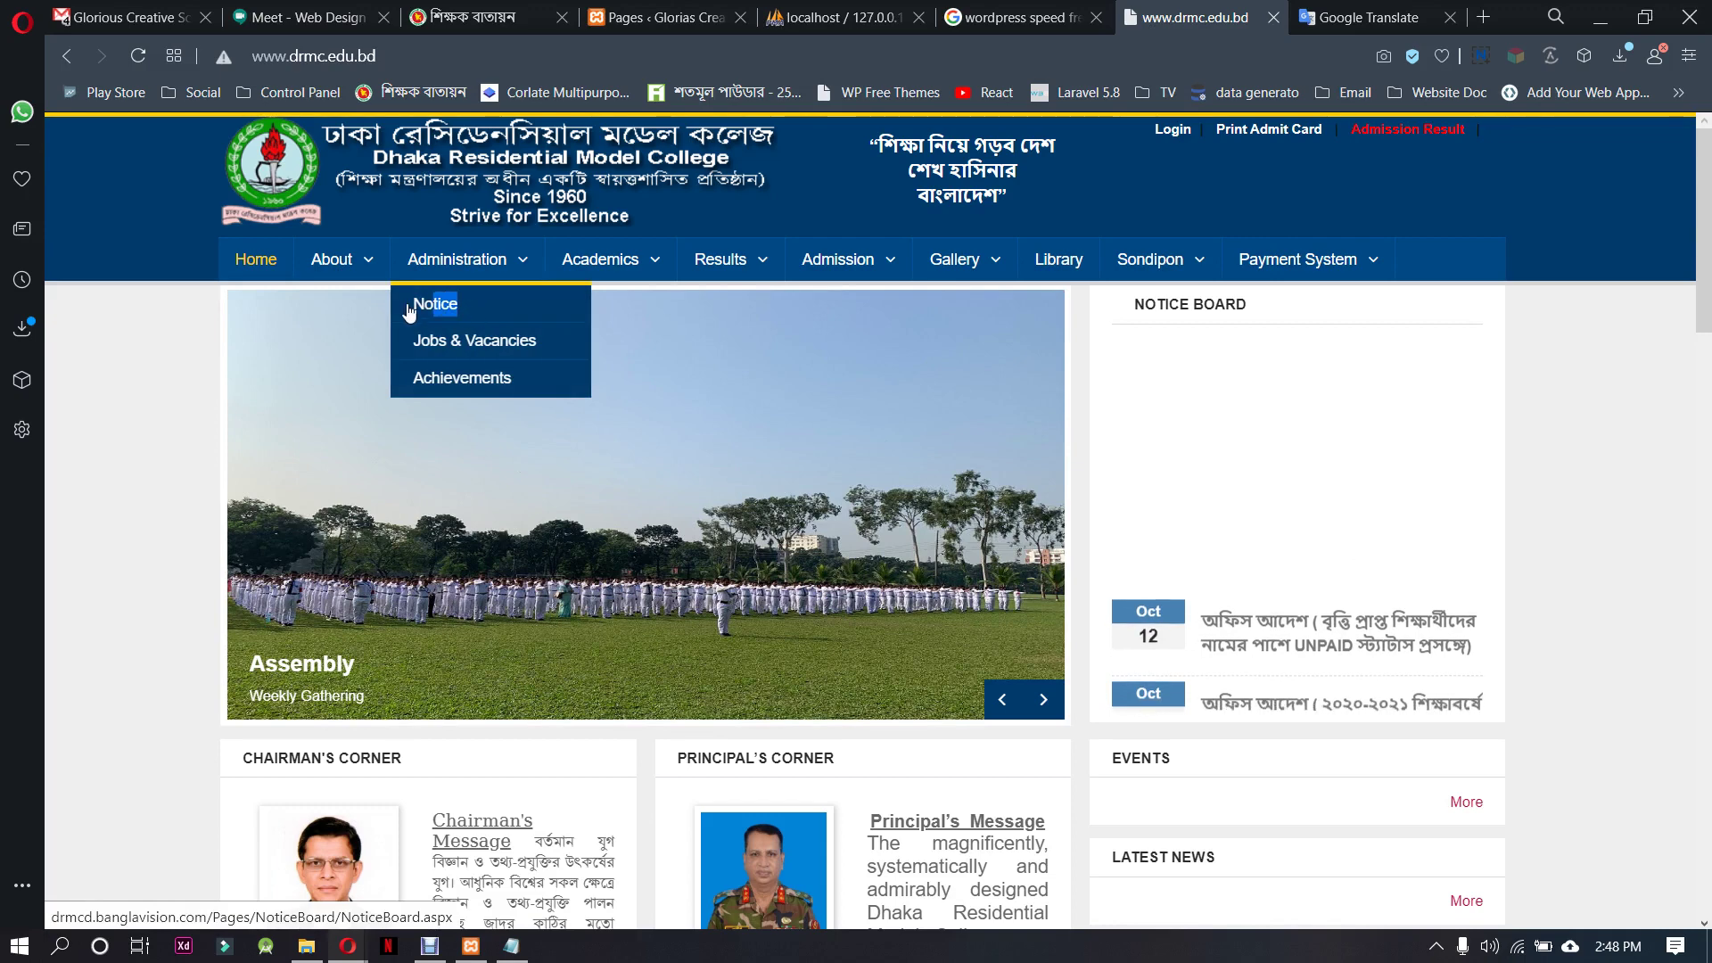
double_click(446, 304)
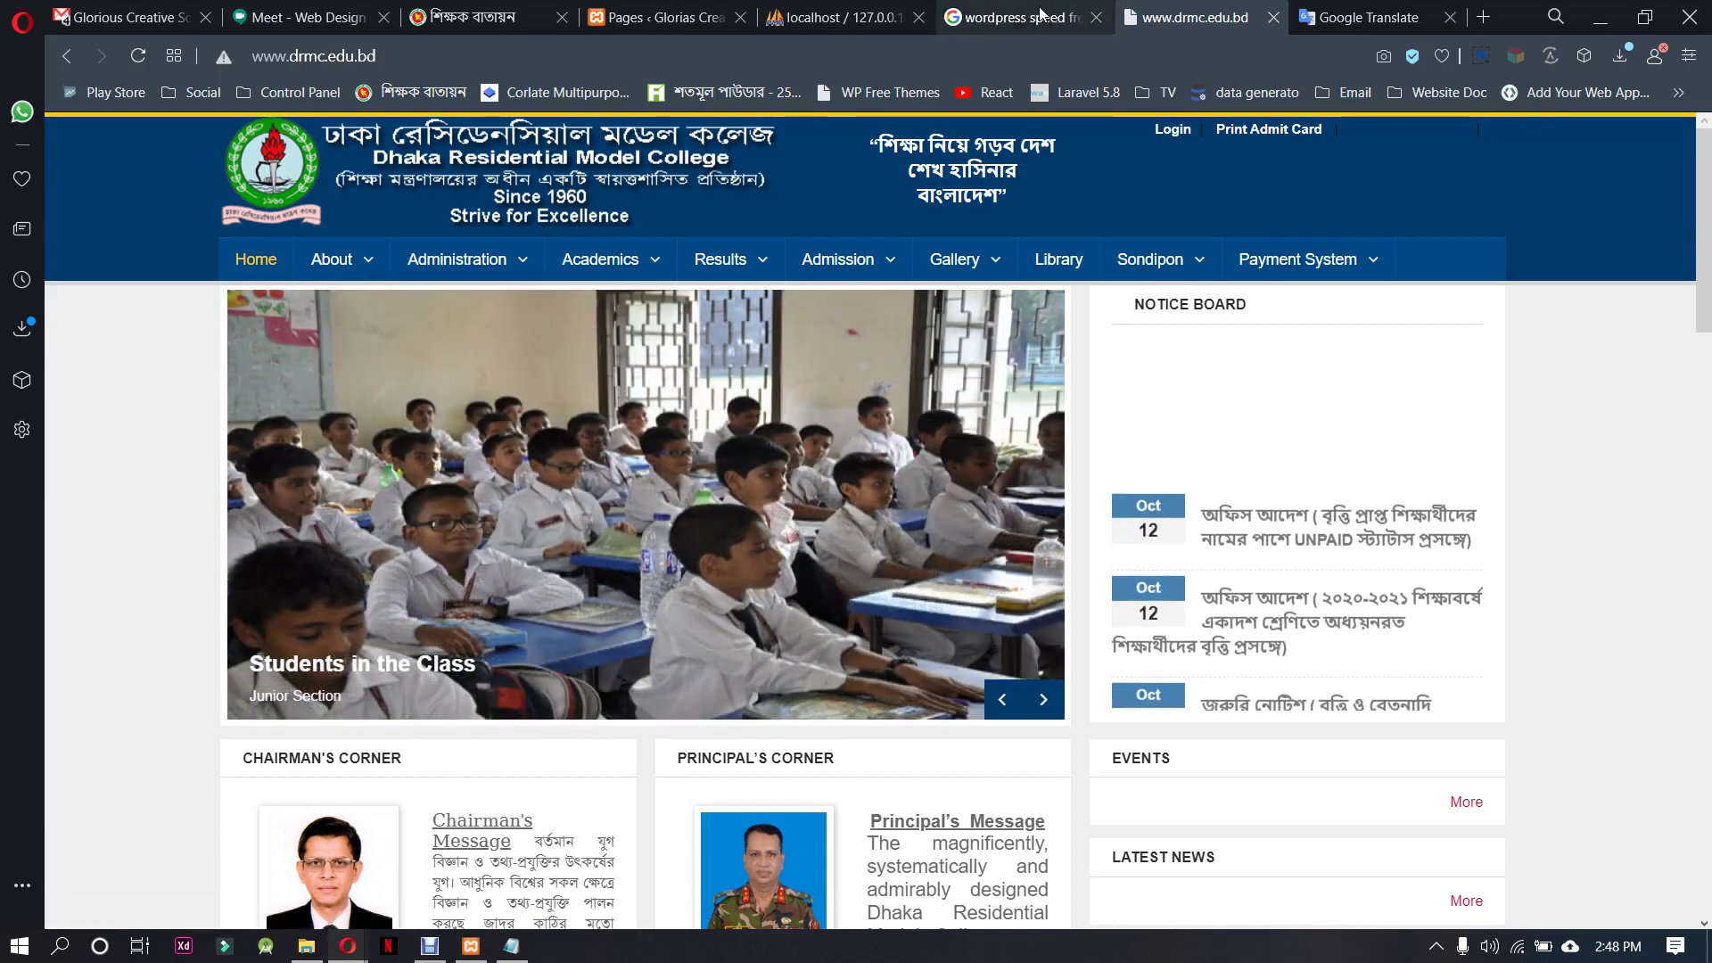
key(ctrl+Tab)
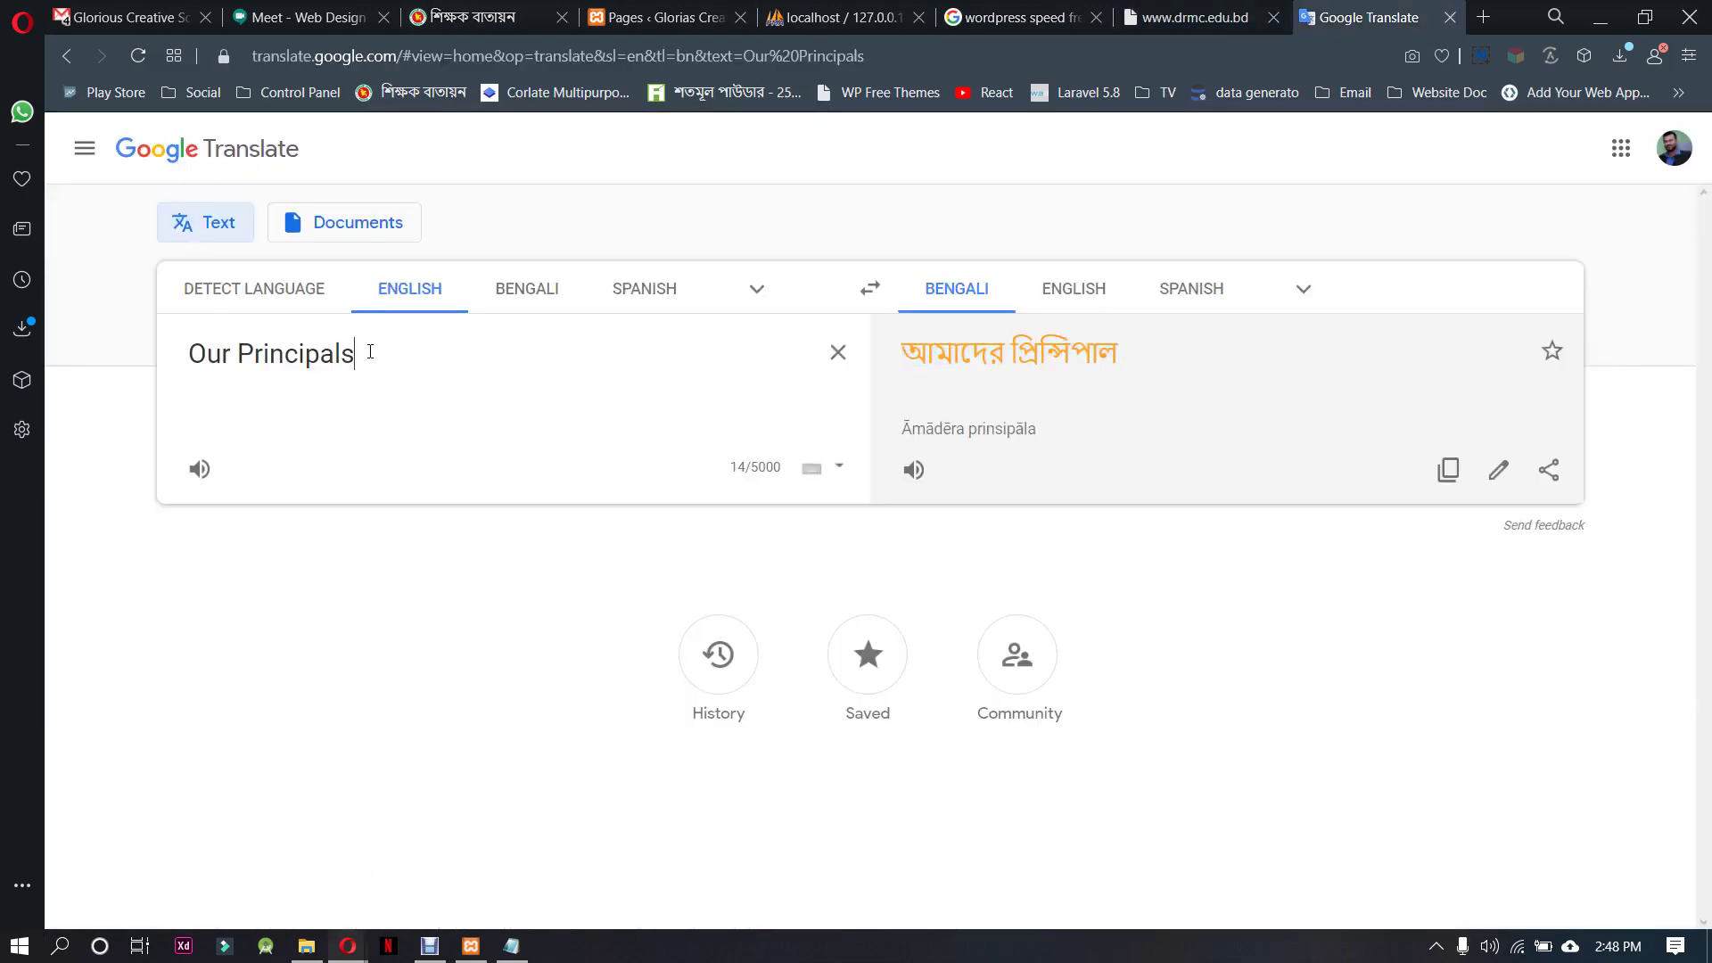
drag(368, 353, 174, 358)
text(Notice)
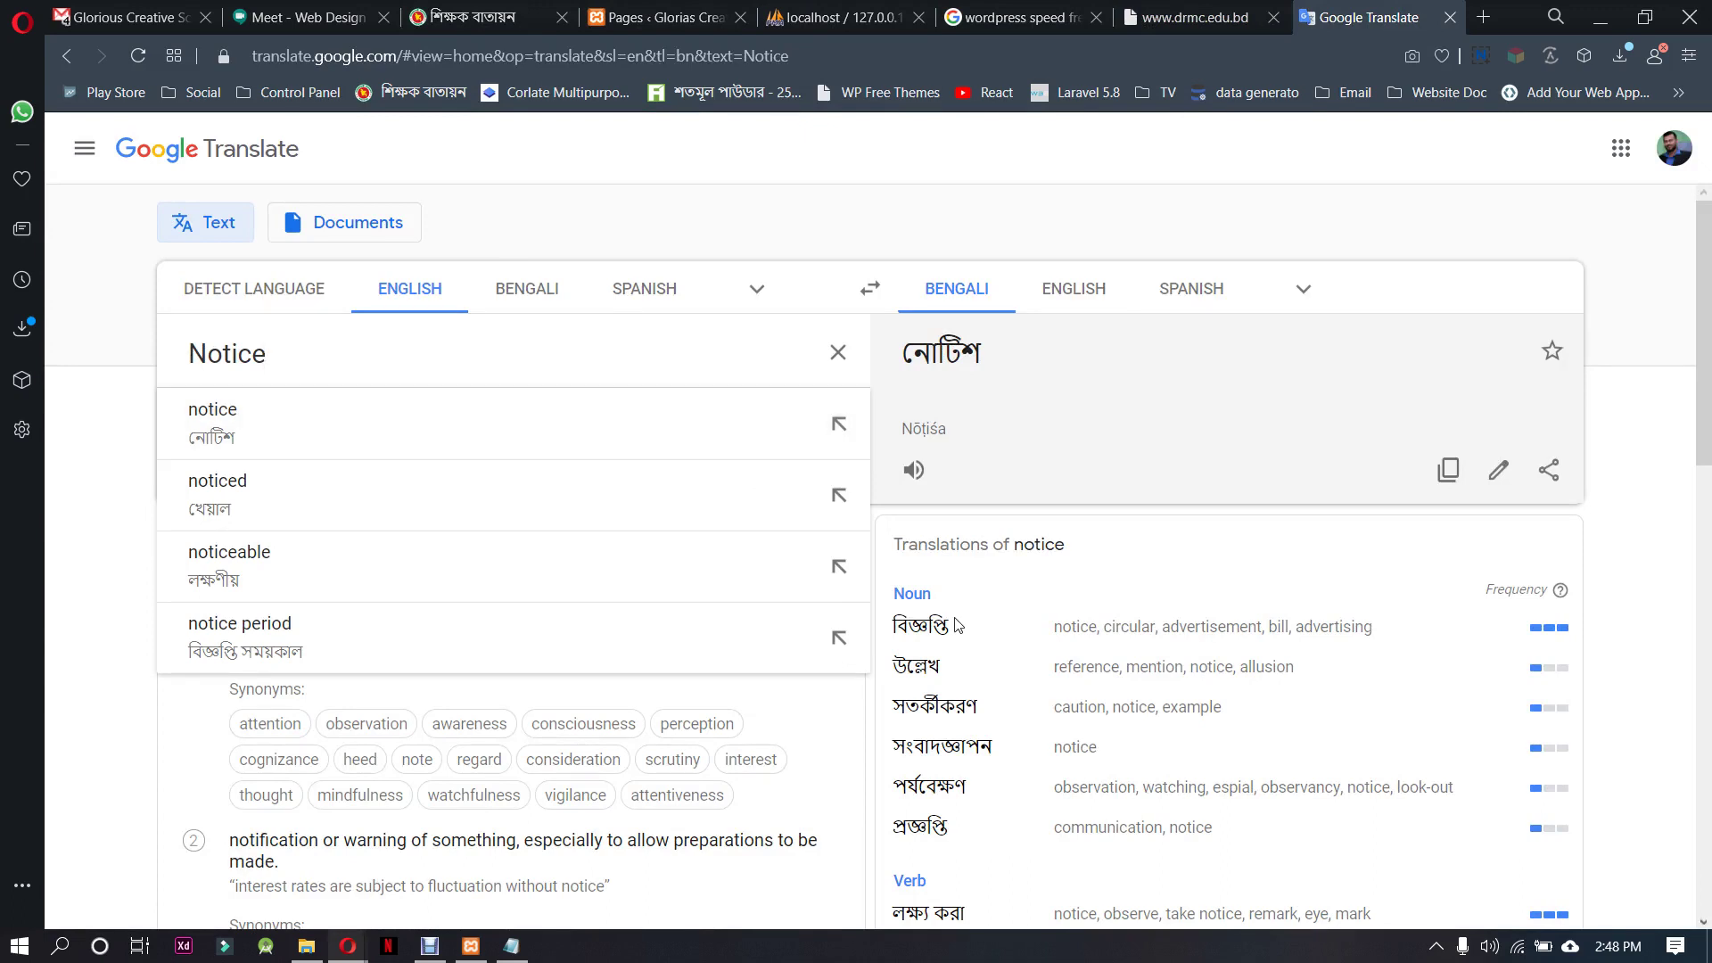
click(1032, 363)
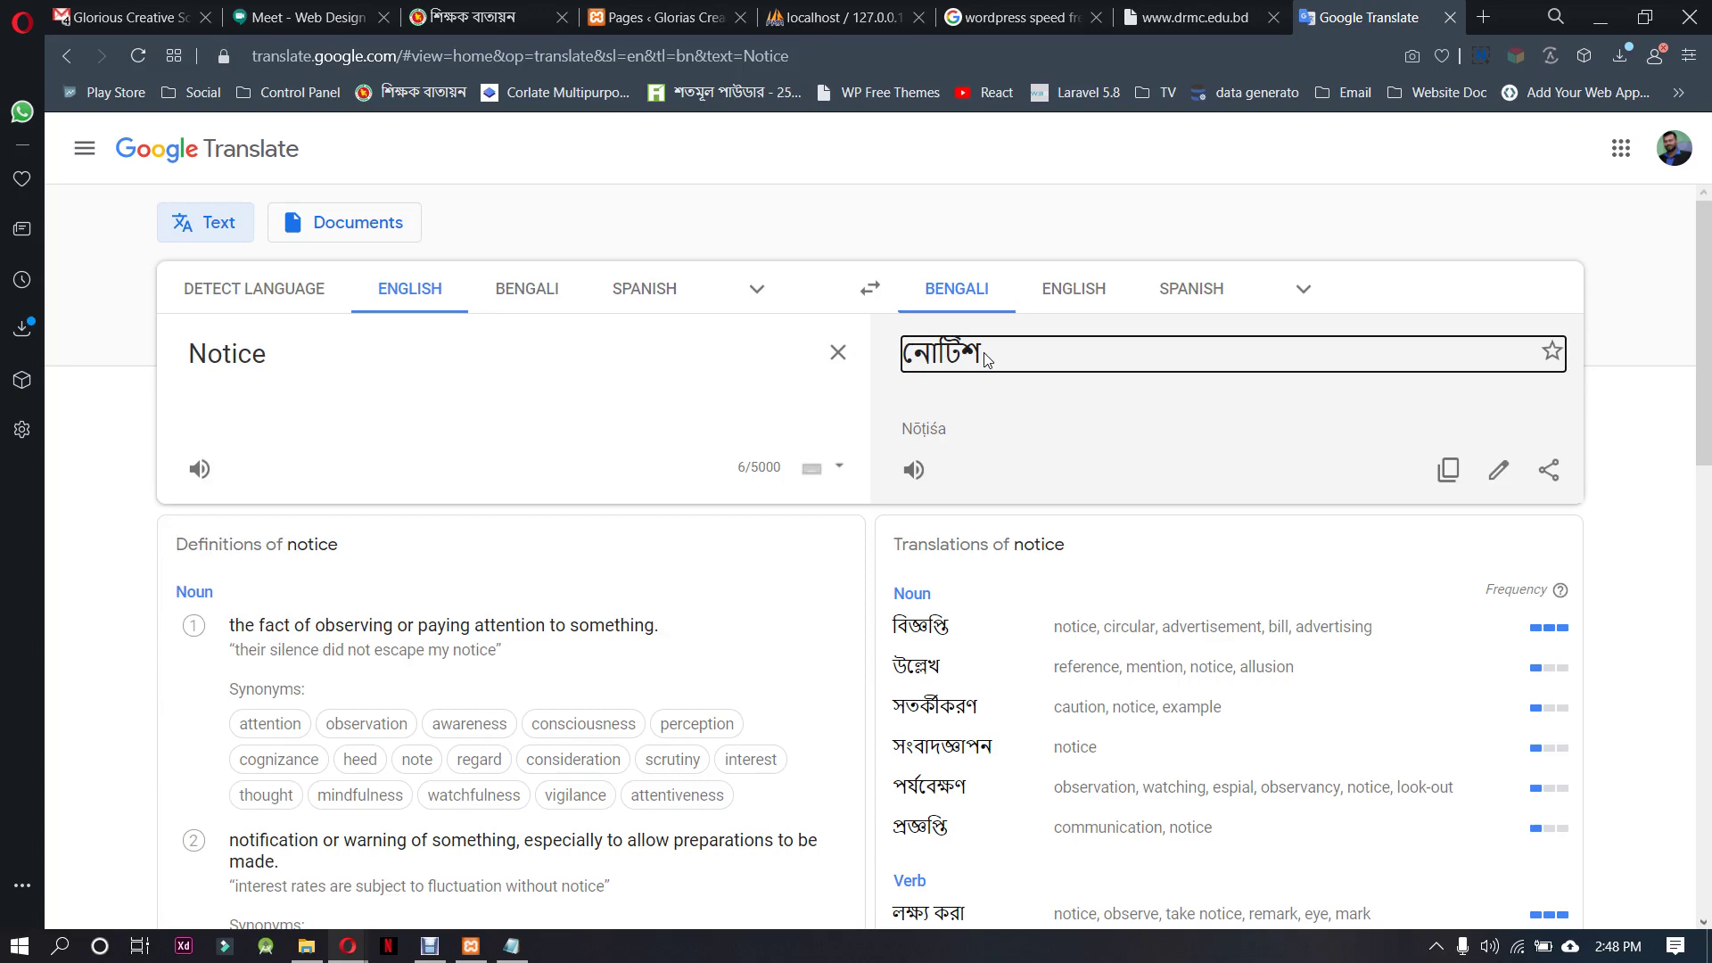
click(965, 359)
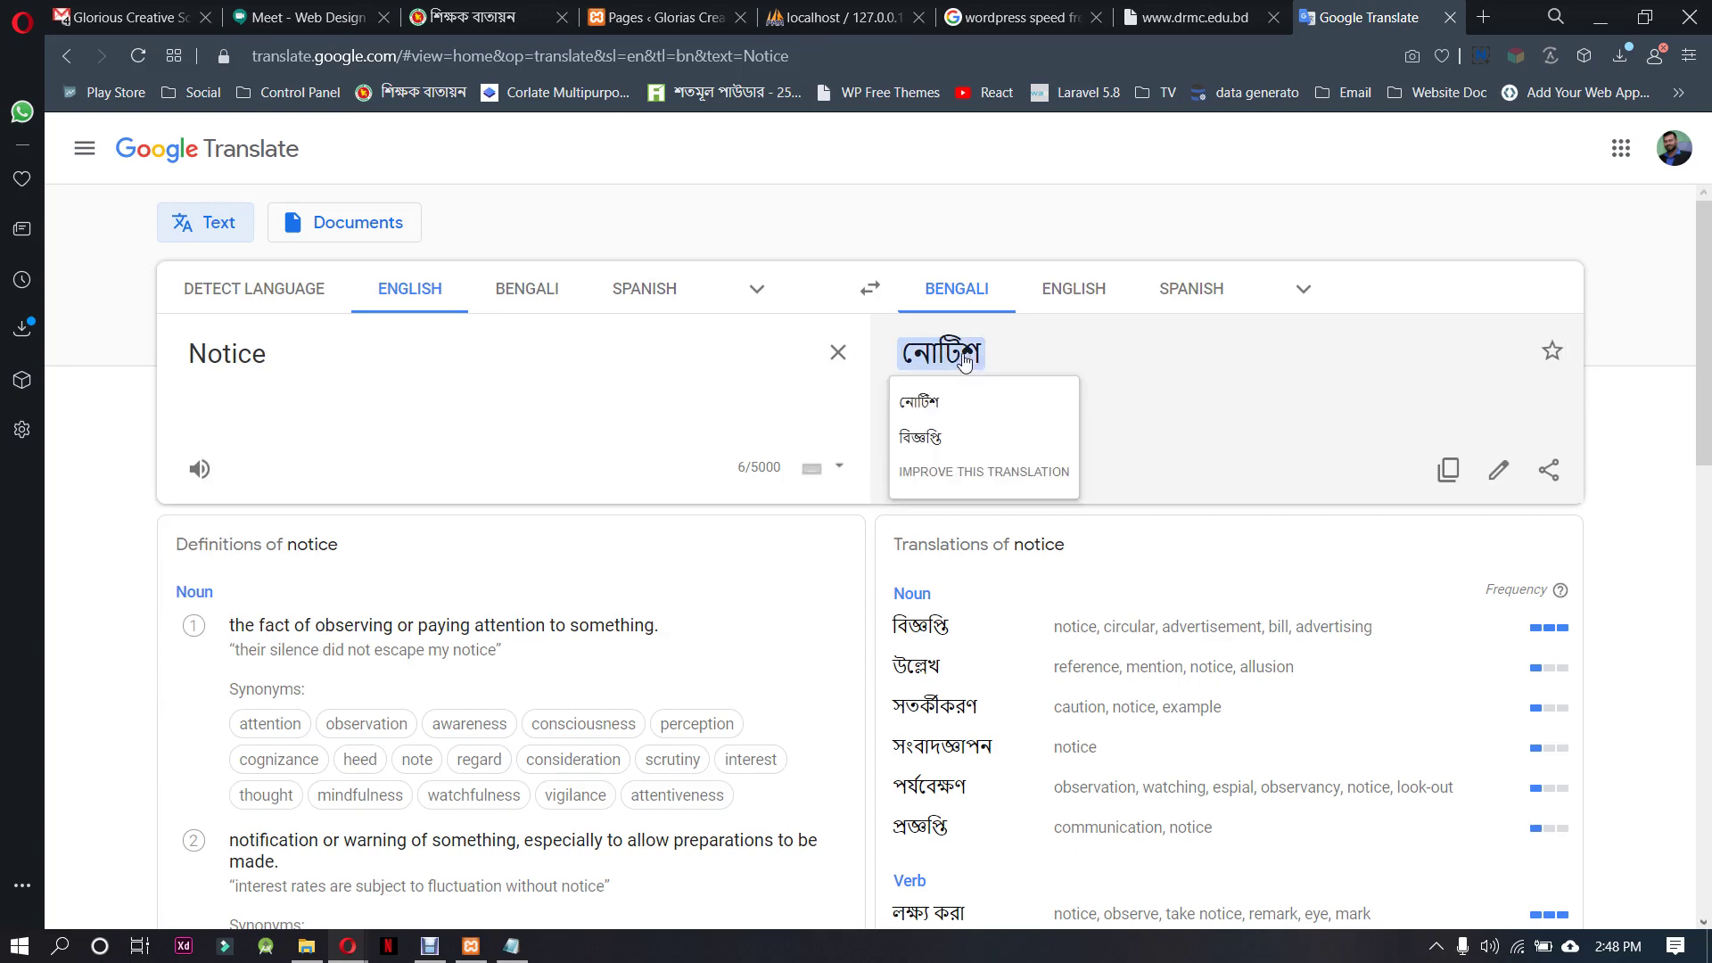
Quick Edit the duplicated draft and give it the temporary title Notice
click(965, 359)
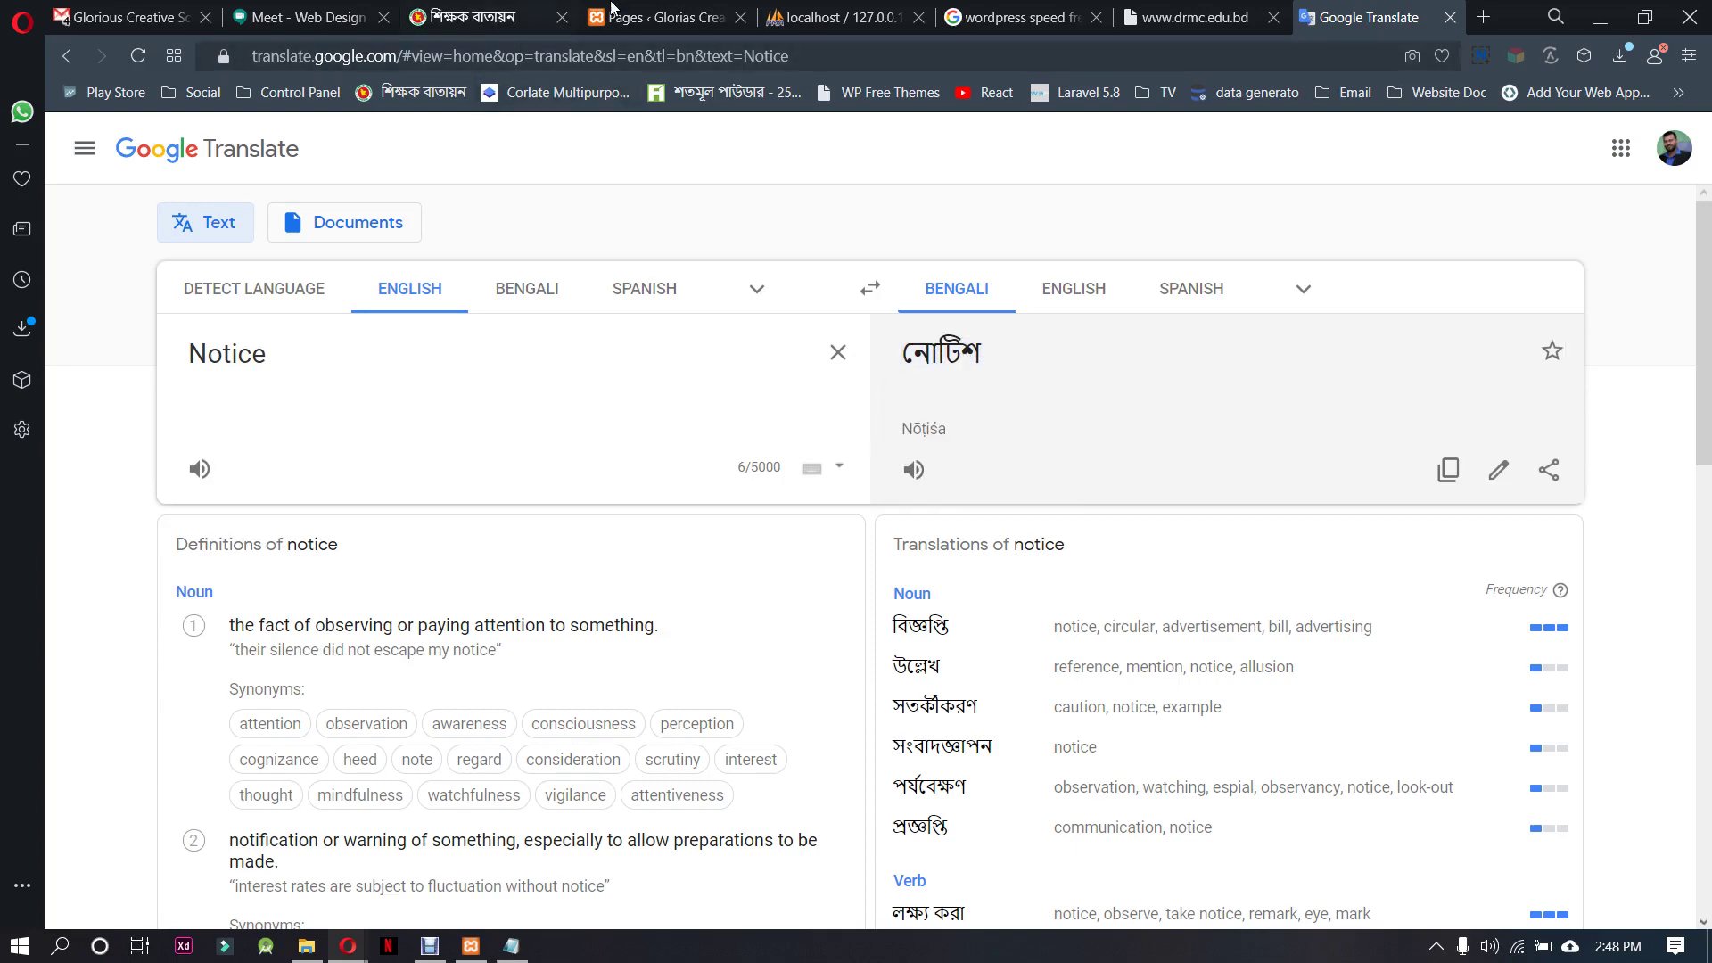
click(656, 17)
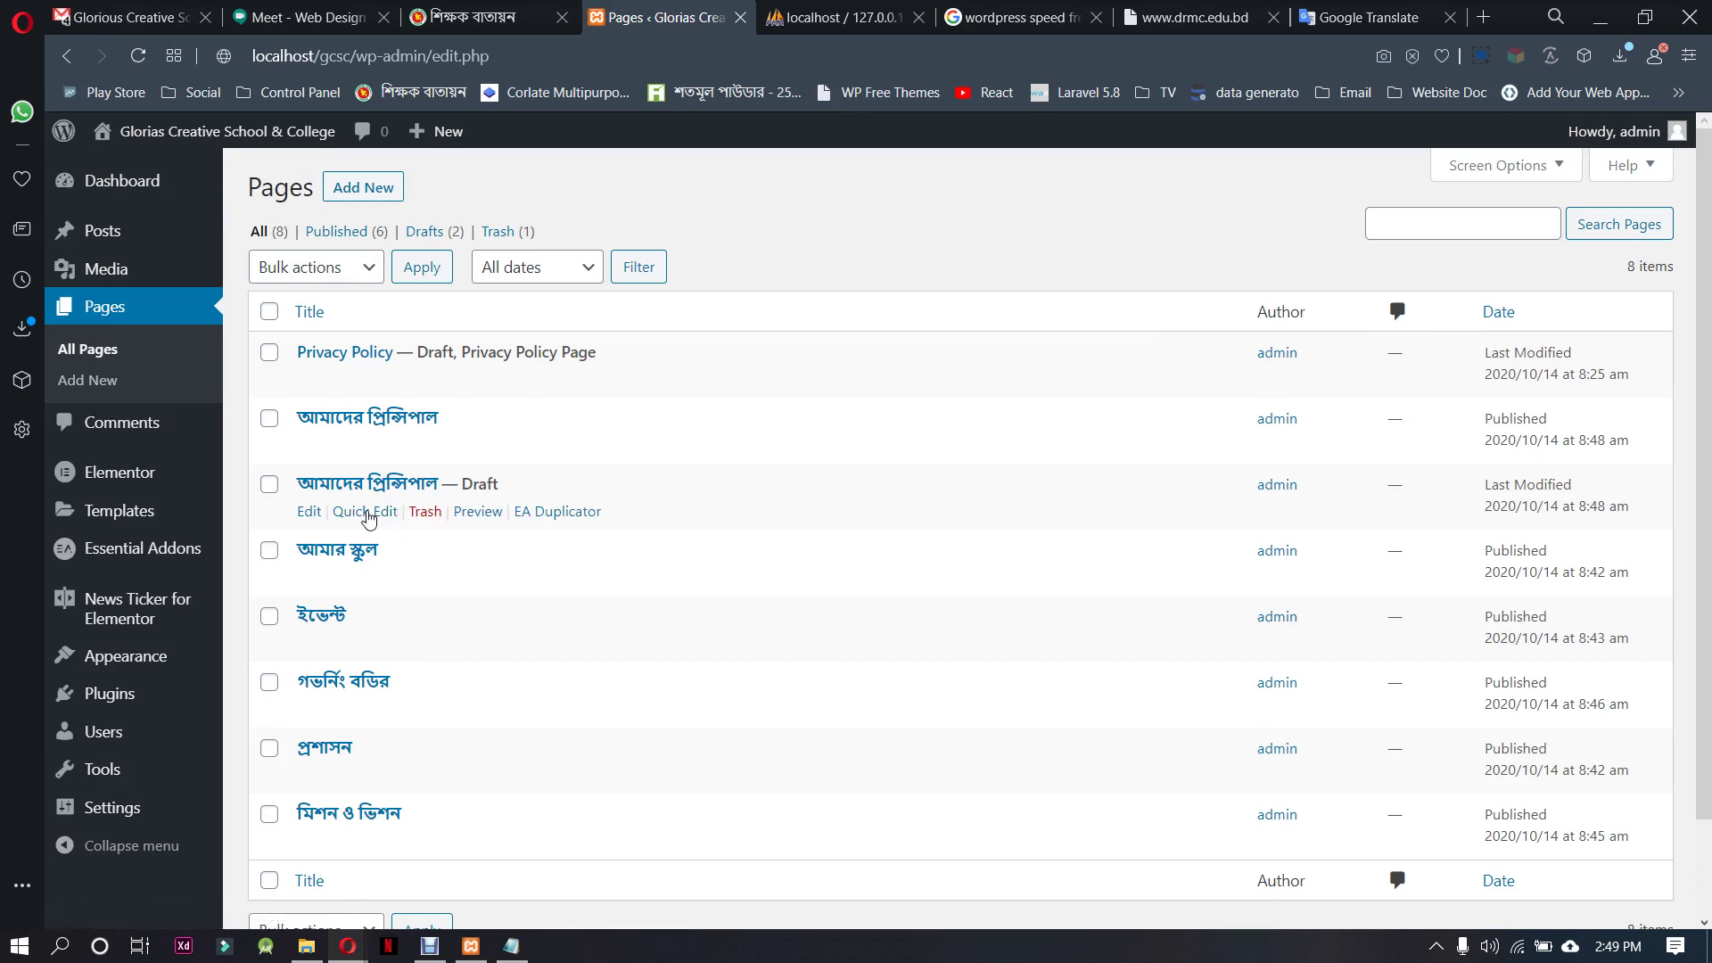
click(365, 512)
drag(486, 519, 314, 522)
text(Notice)
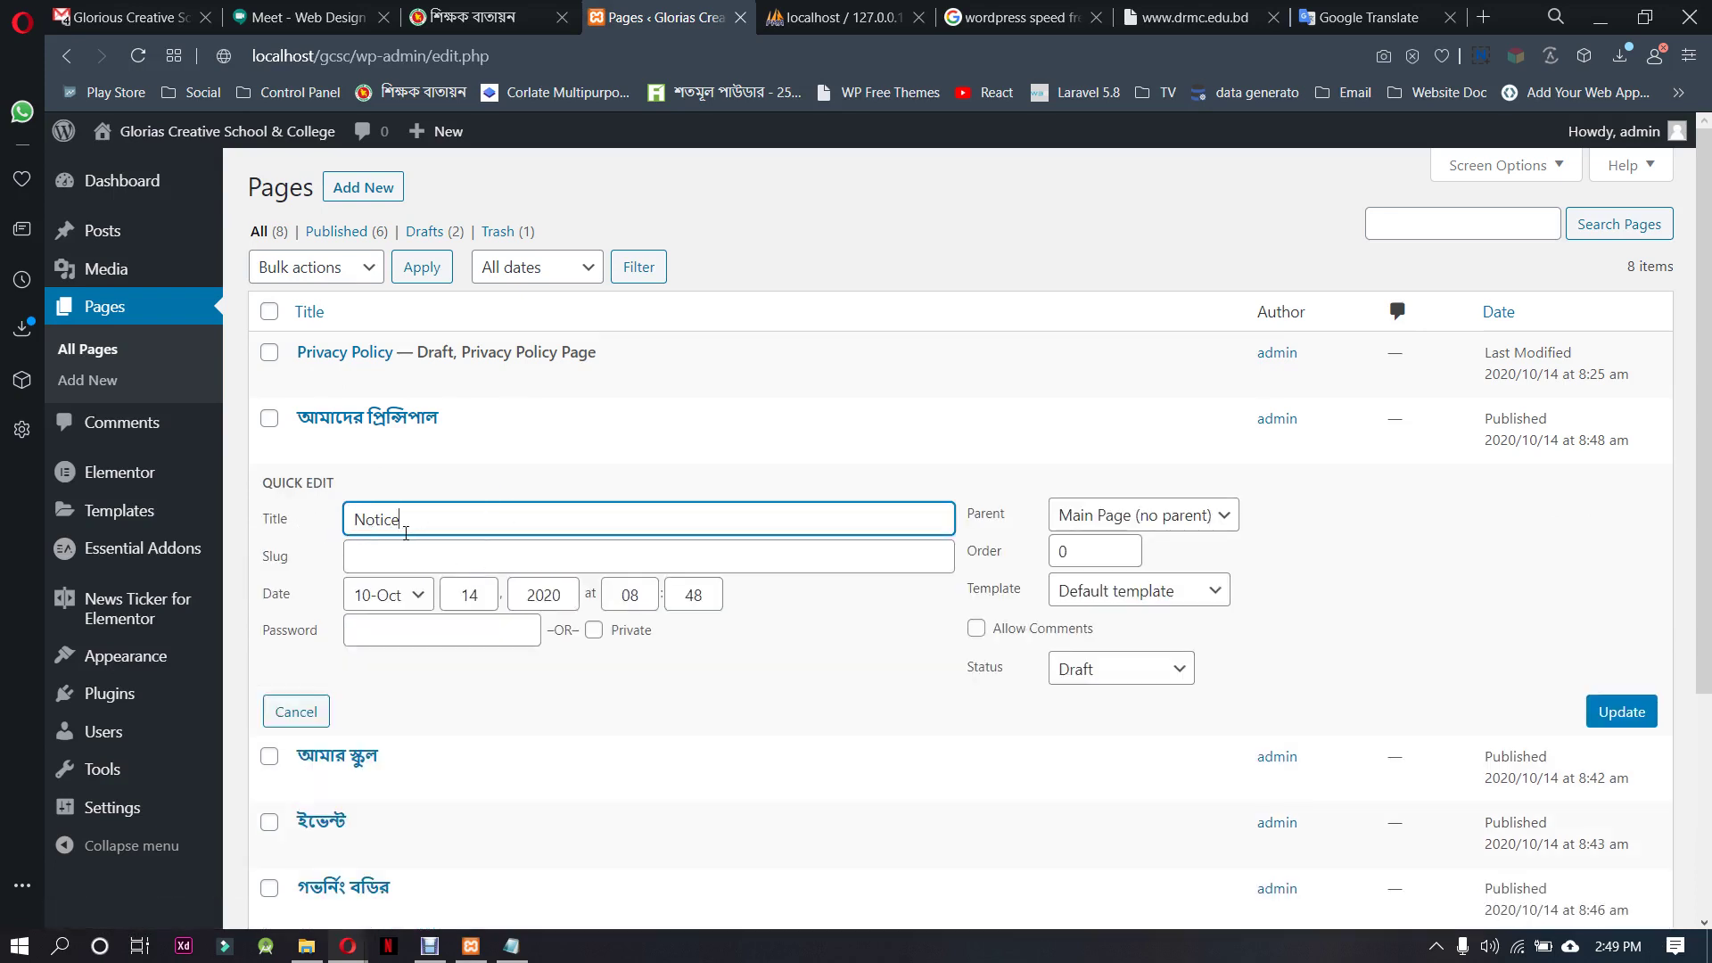
click(411, 554)
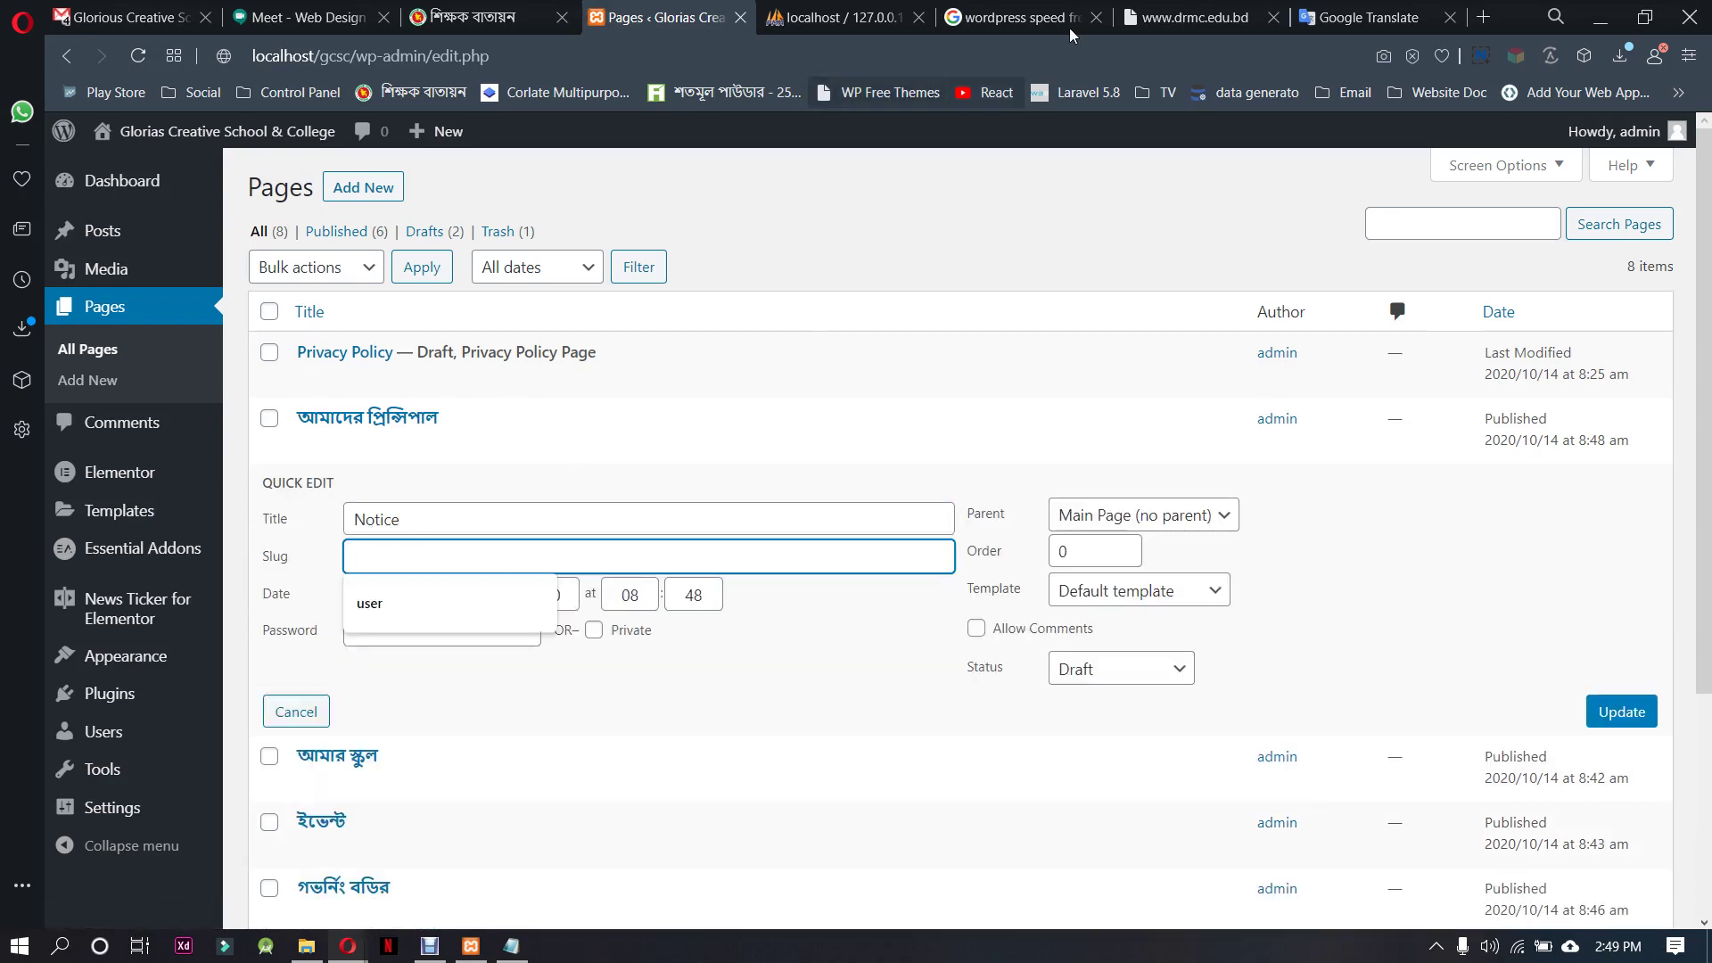
Copy the Bengali translation নোটিশ from Google Translate
click(1369, 17)
double_click(967, 357)
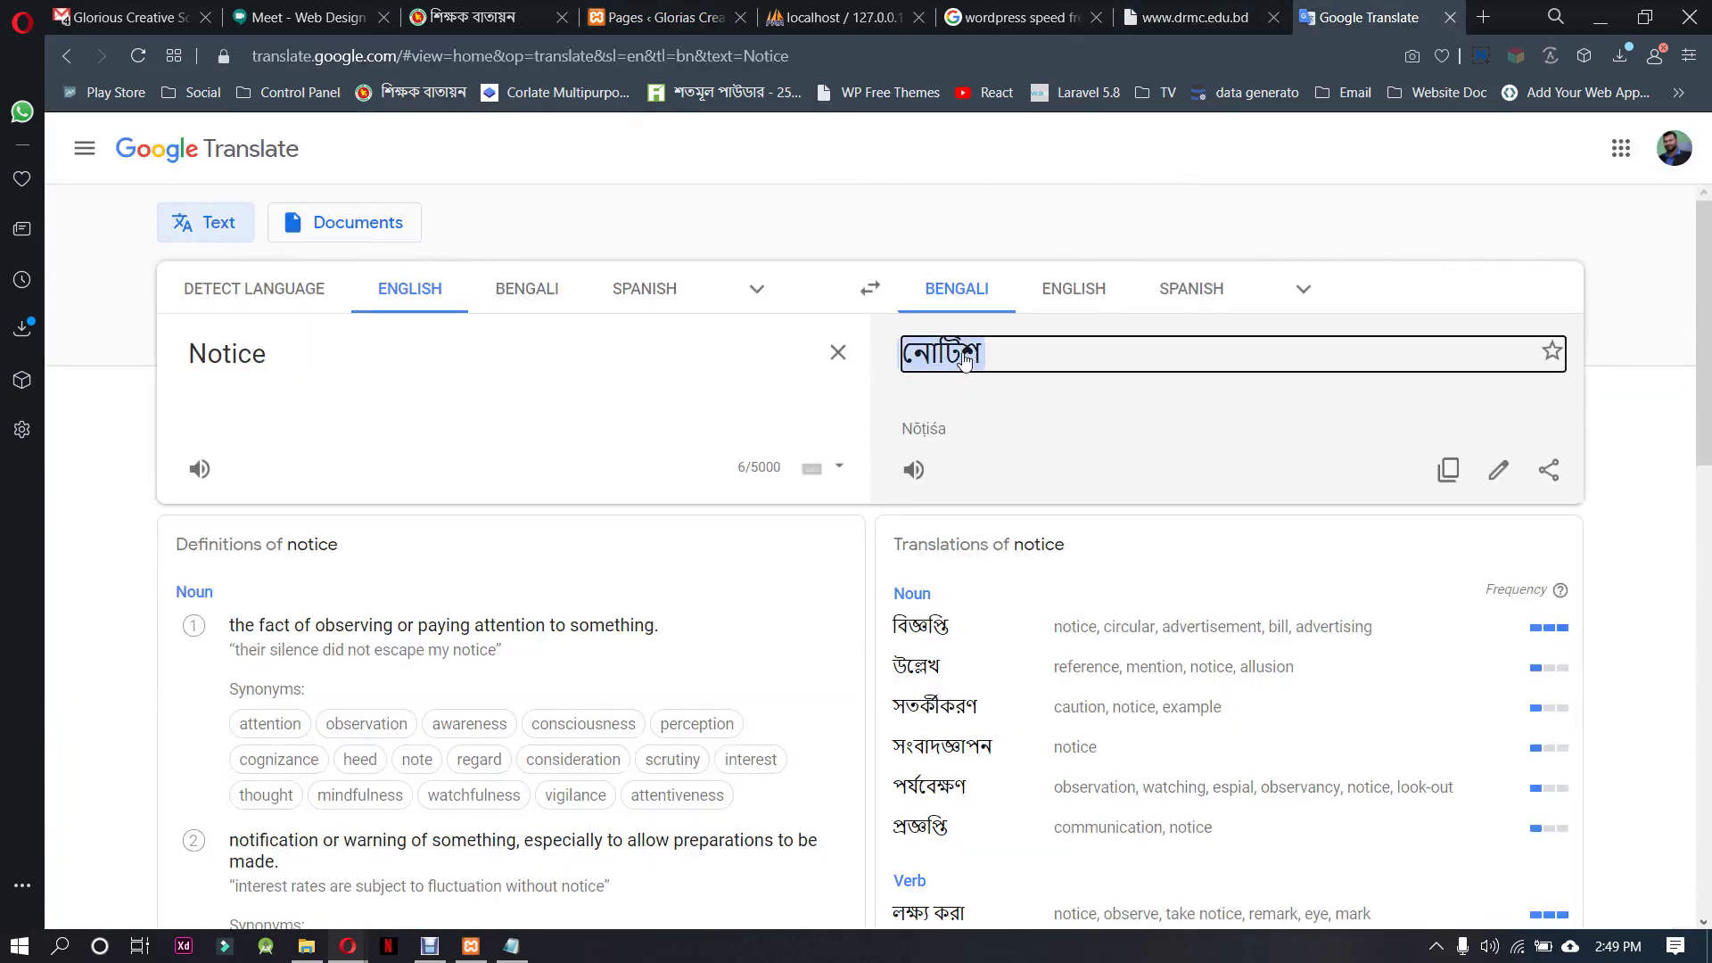
right_click(965, 358)
click(1018, 439)
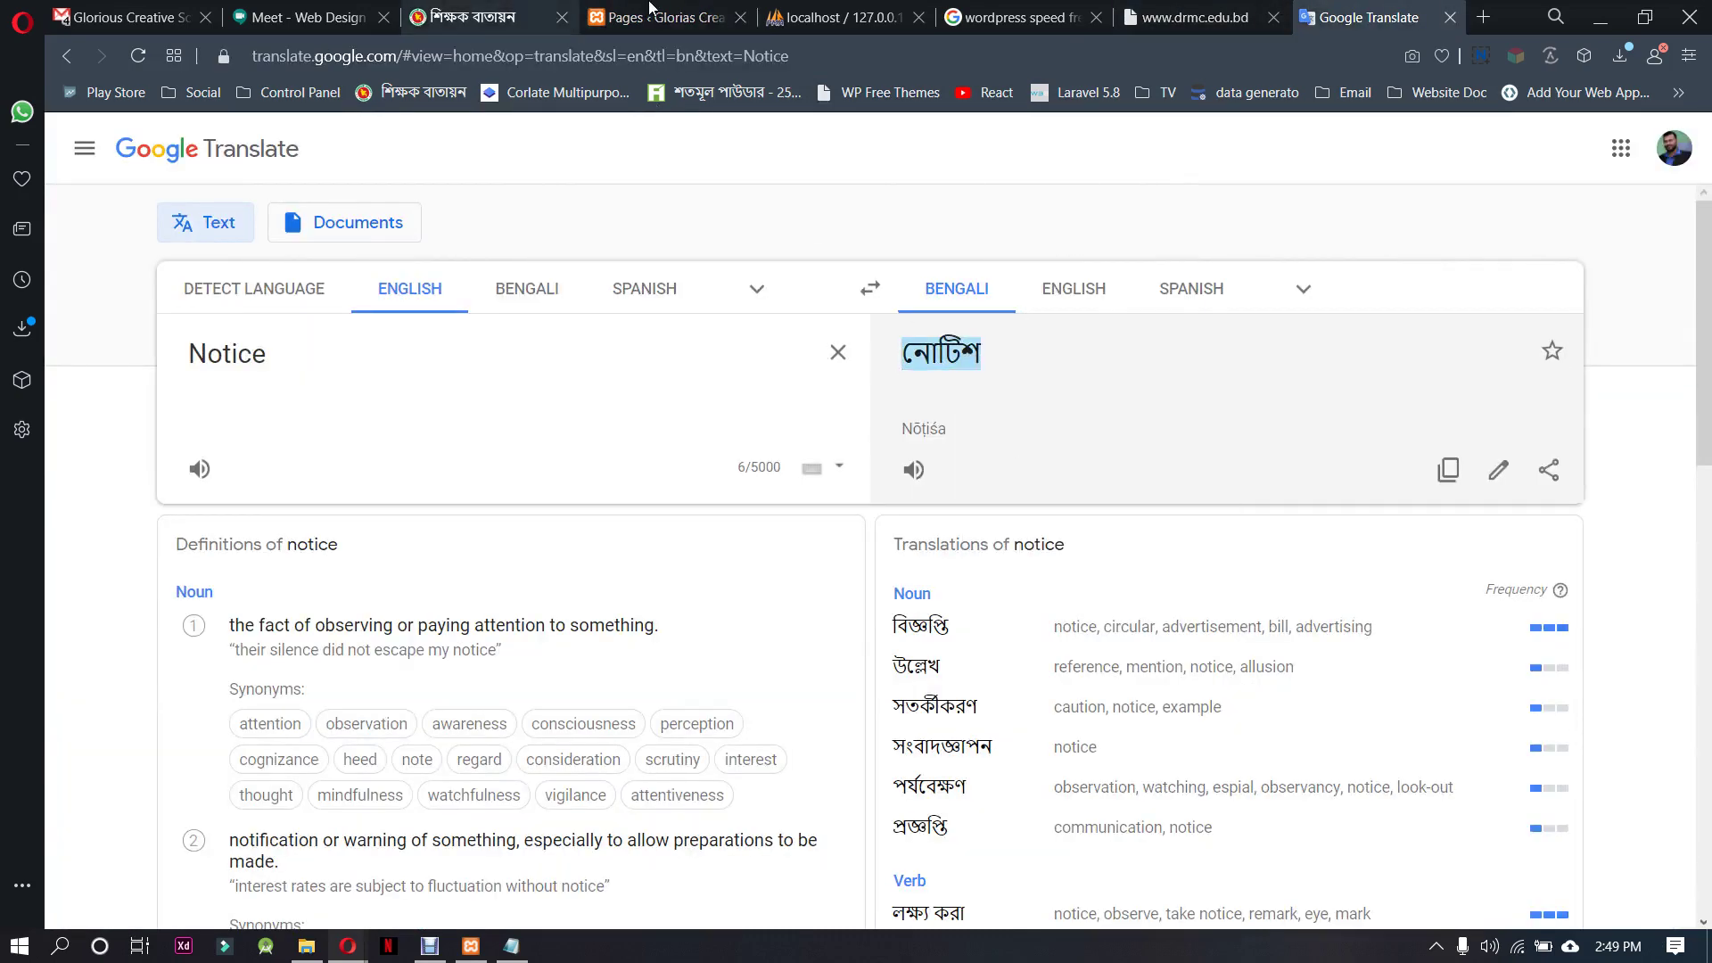
click(656, 17)
Set the title and slug to নোটিশ, publish the page and save
click(374, 519)
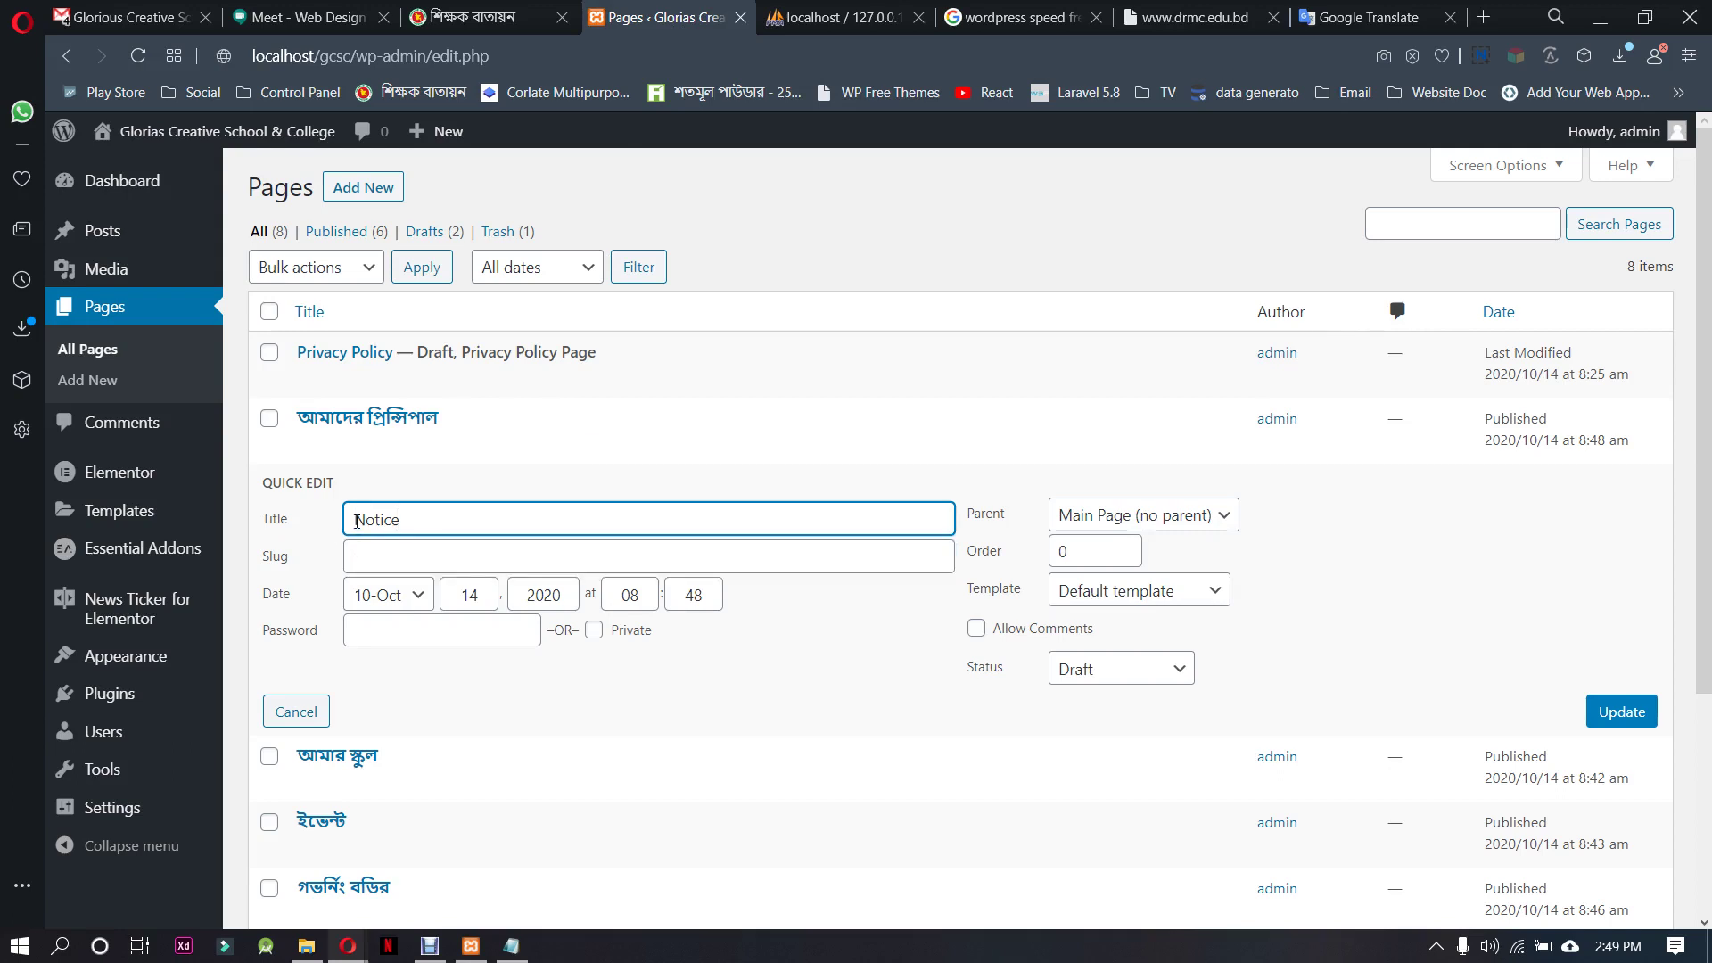
key(ctrl+a)
key(ctrl+v)
click(407, 555)
key(ctrl+v)
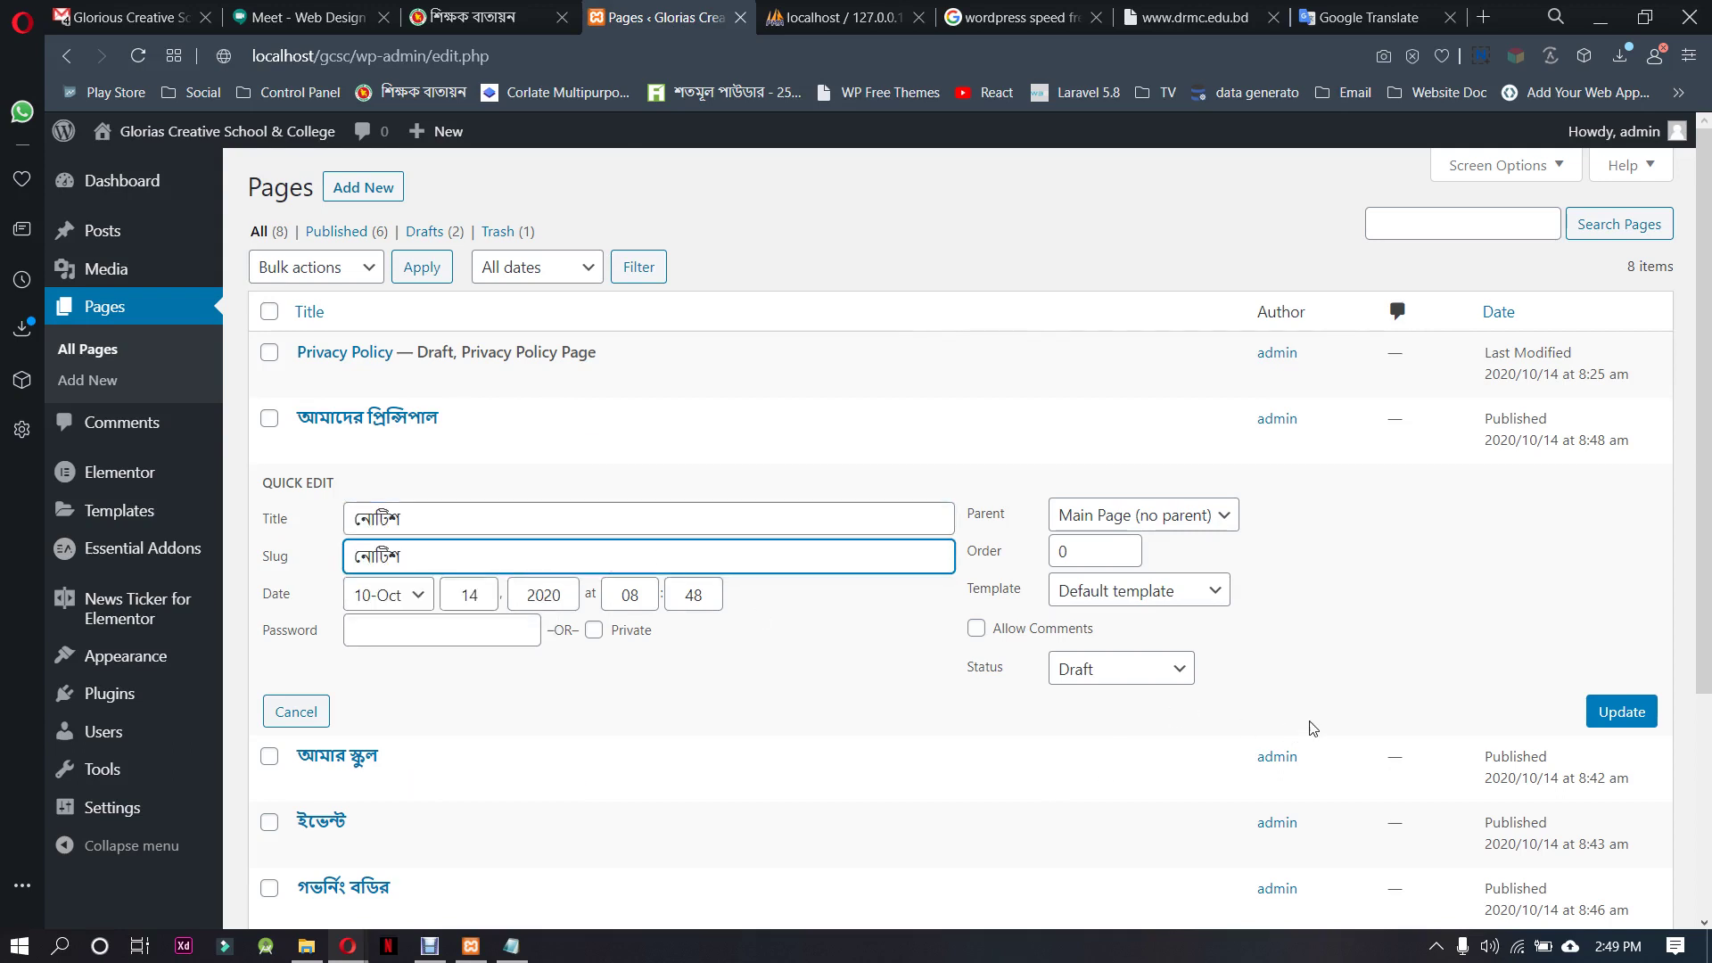
click(1176, 671)
click(1101, 696)
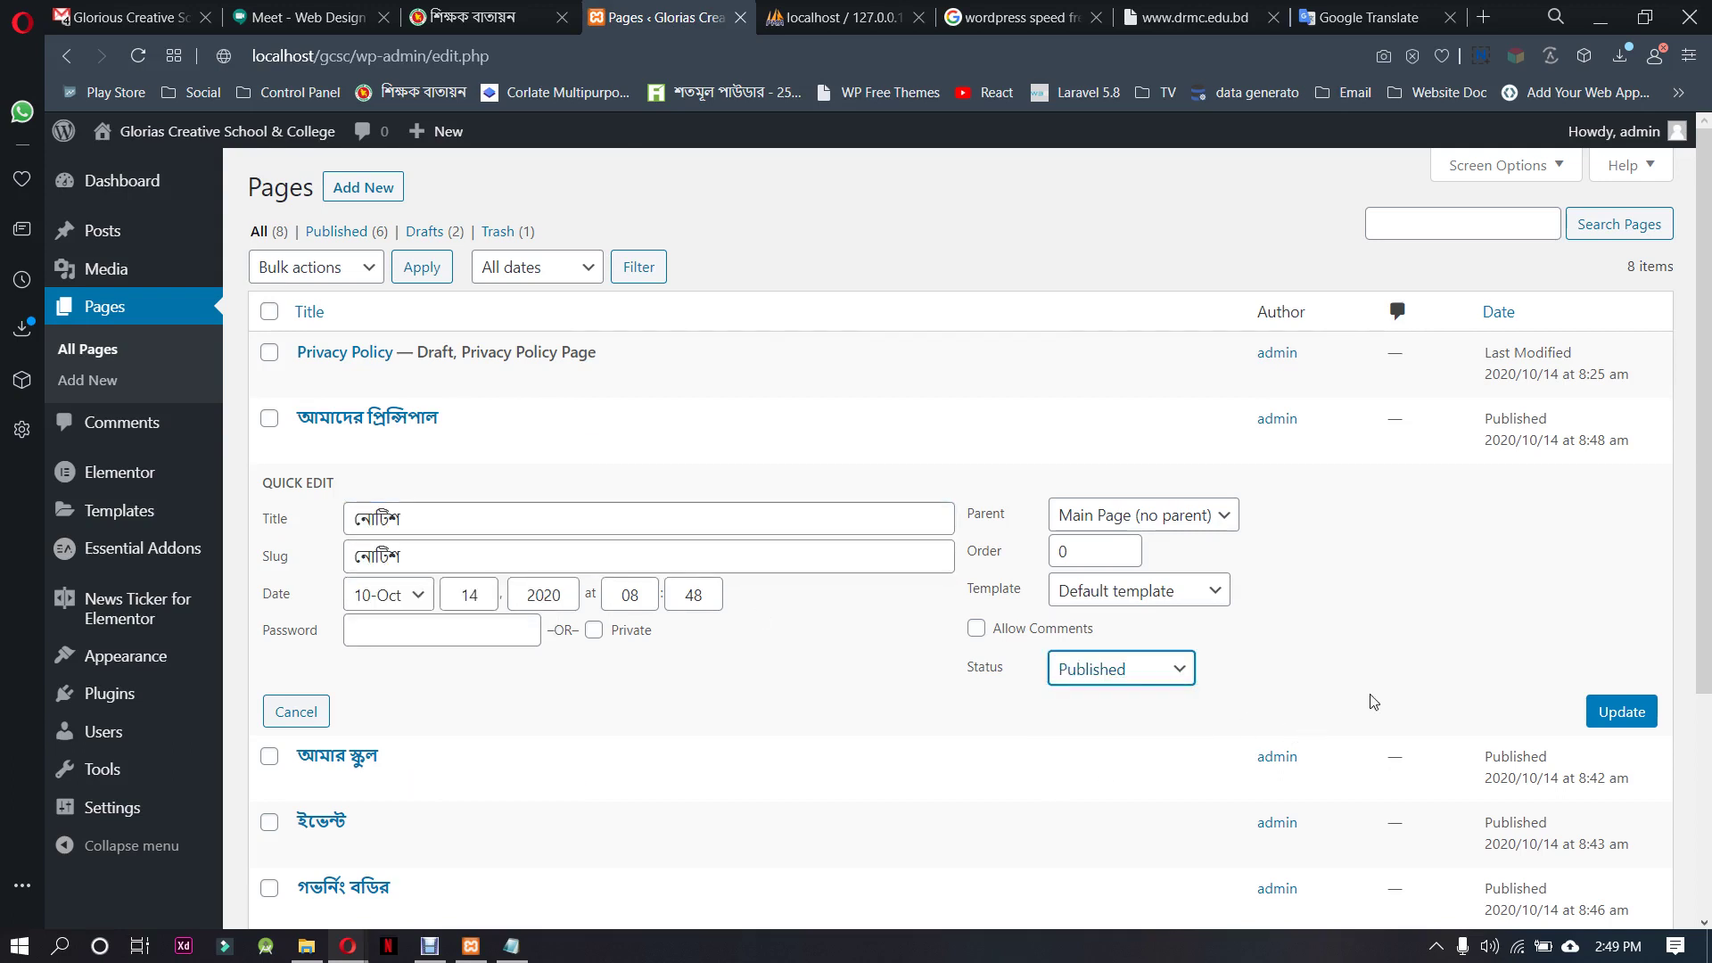
click(1621, 712)
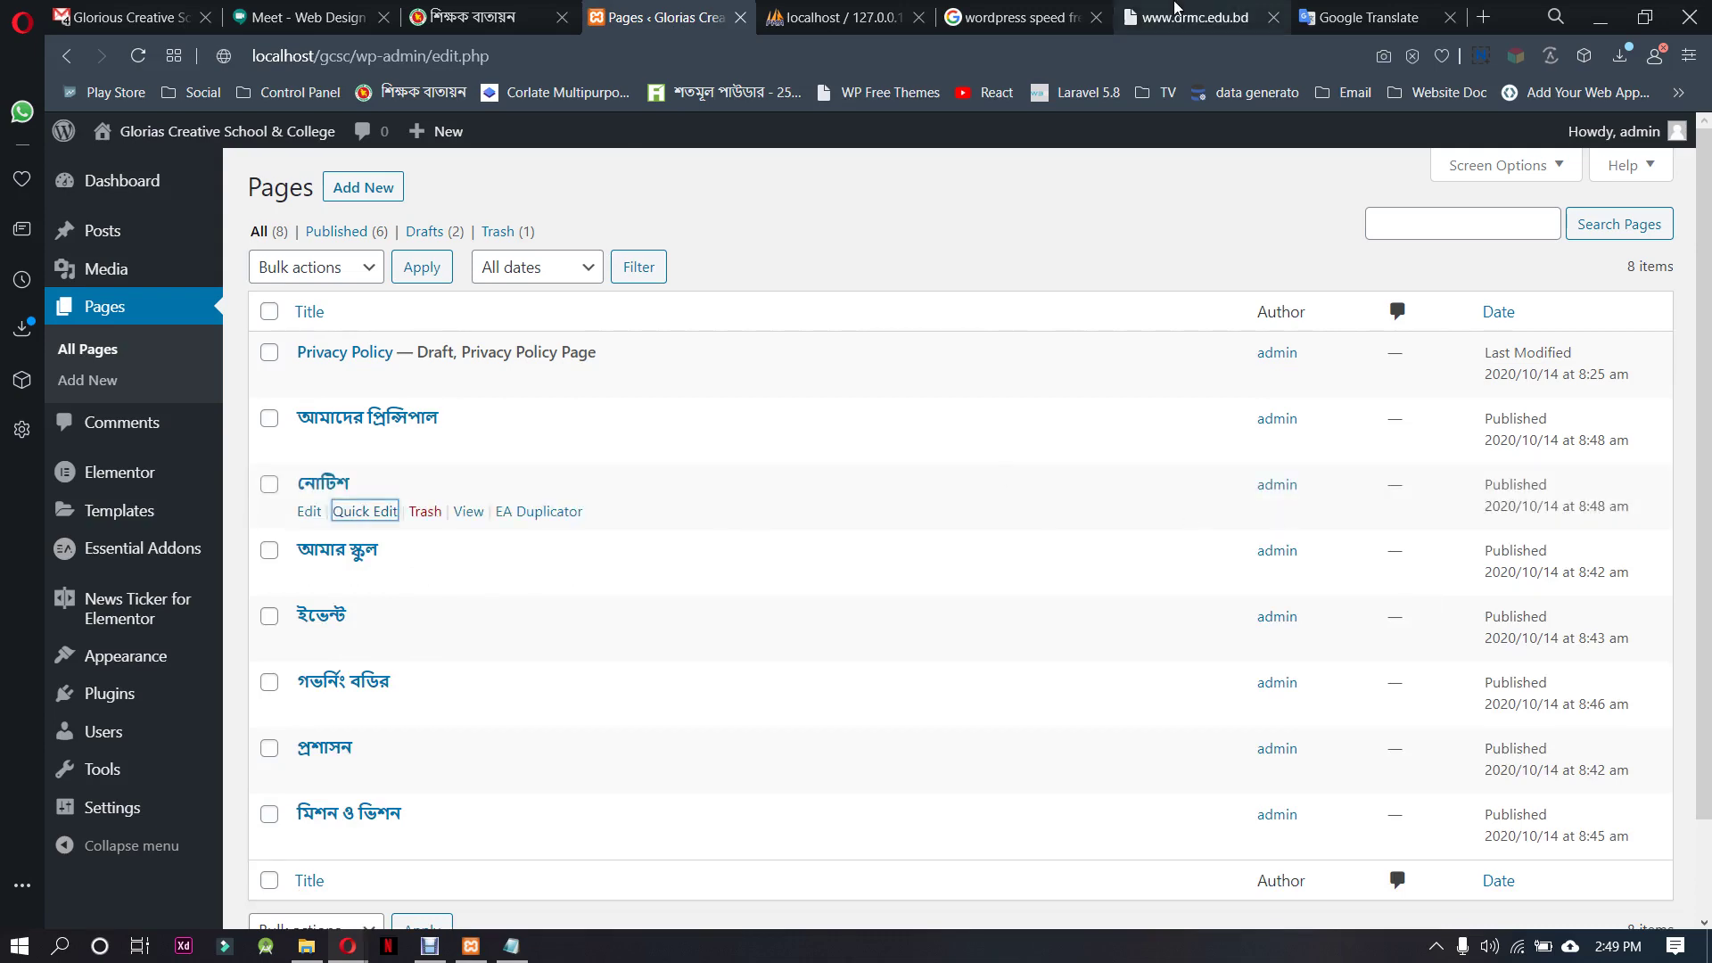
click(1255, 9)
Check the Academics menu on the college site, then select the previous Notice text in Google Translate
mouse_move(586, 265)
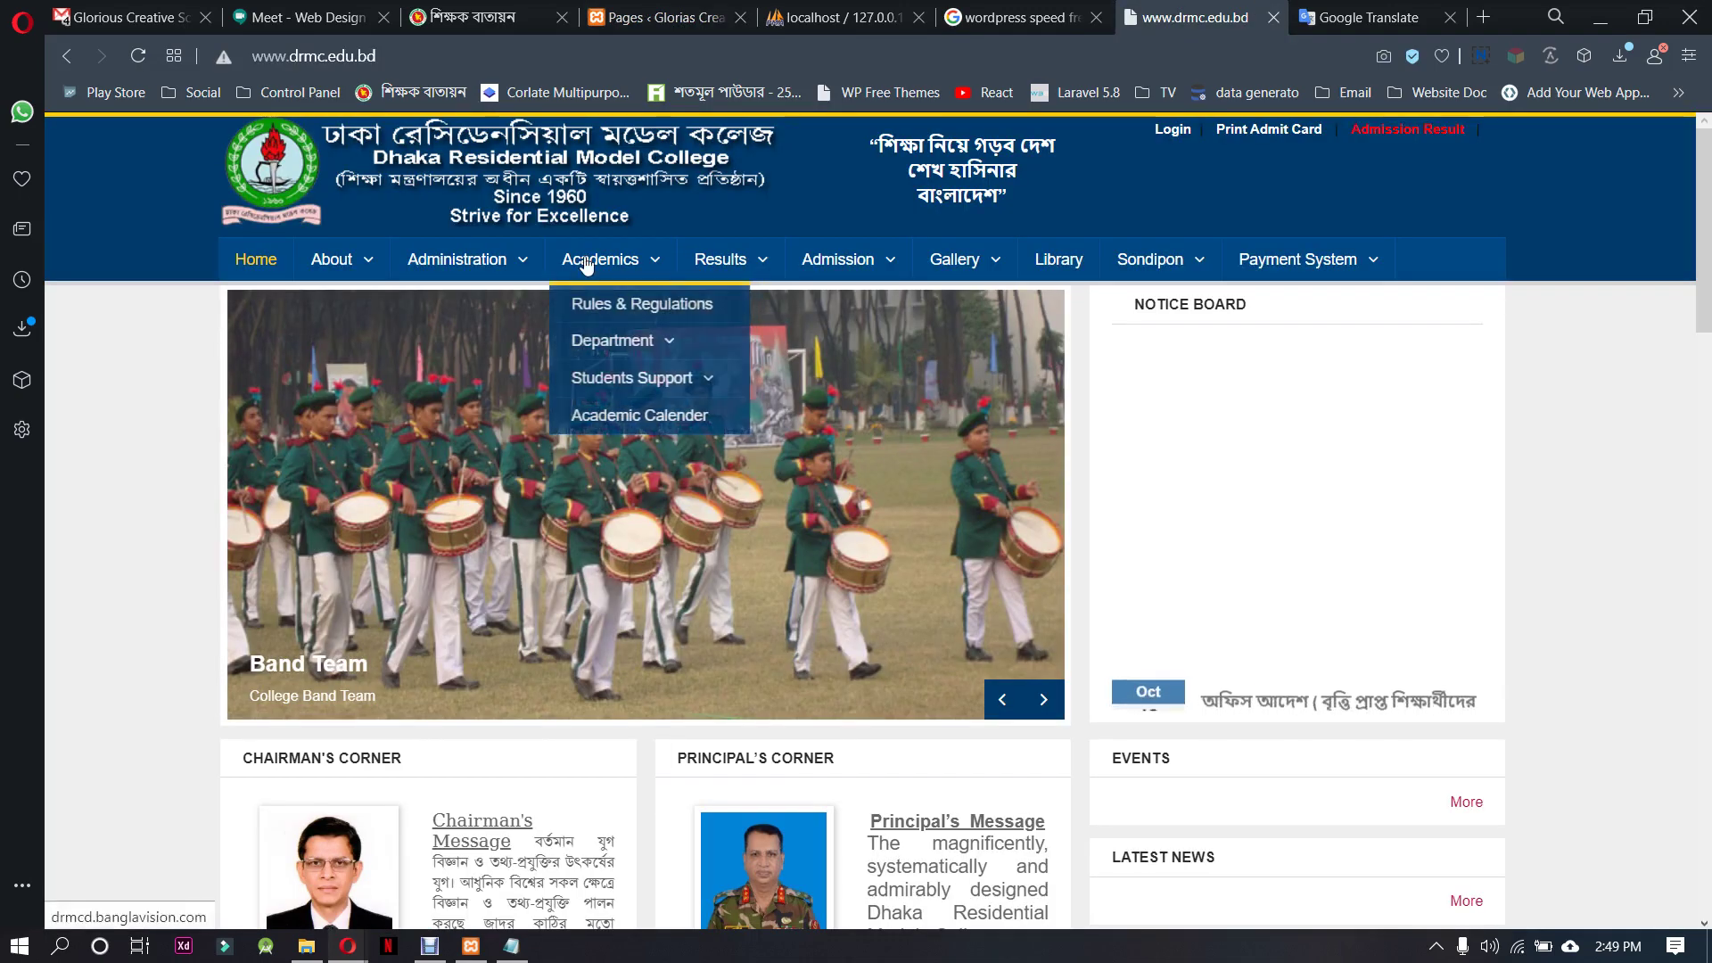
drag(562, 260, 640, 266)
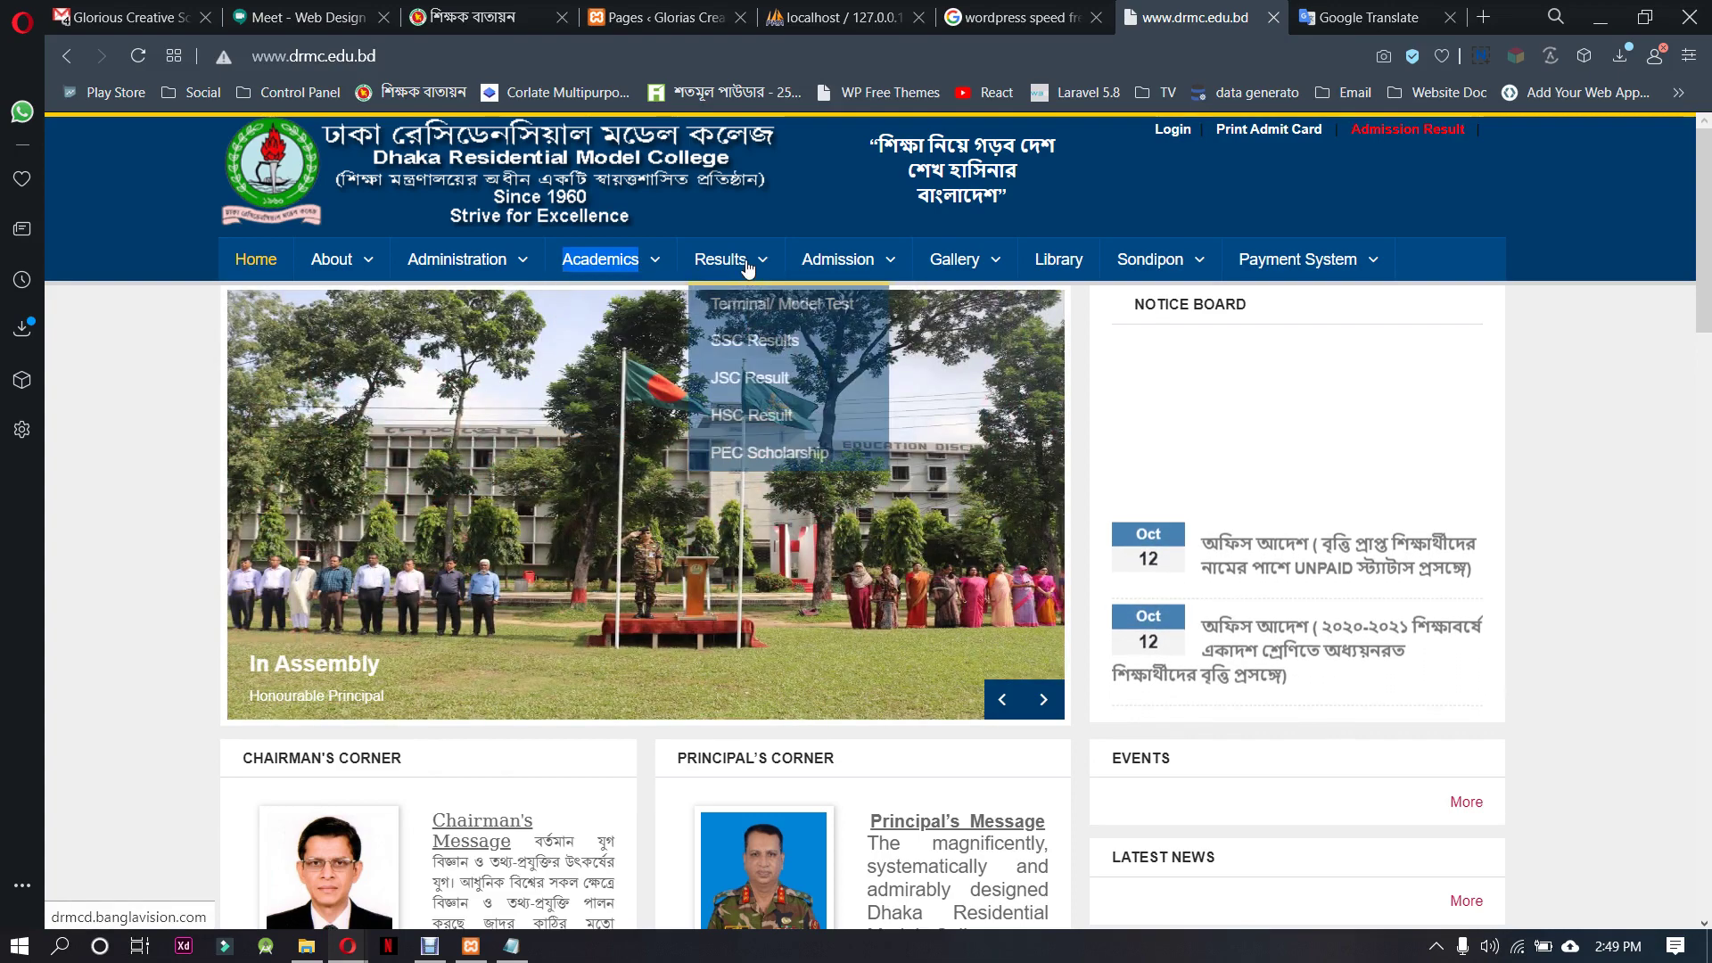
mouse_move(990, 261)
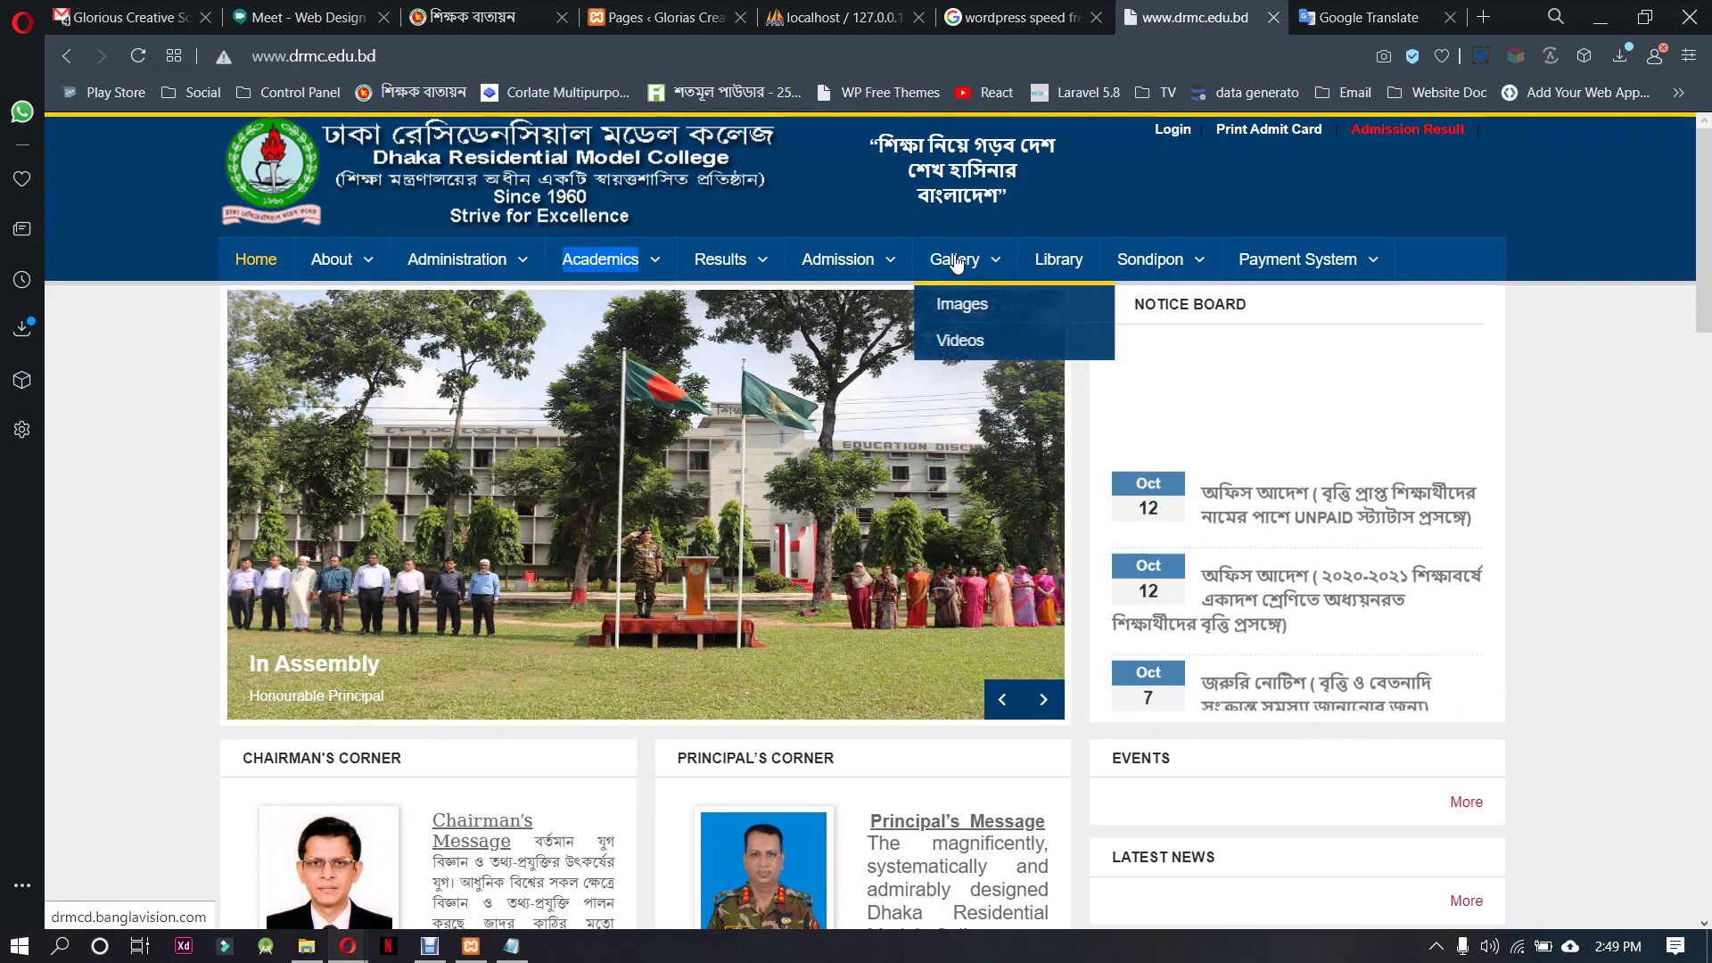
click(1364, 16)
drag(342, 359, 182, 355)
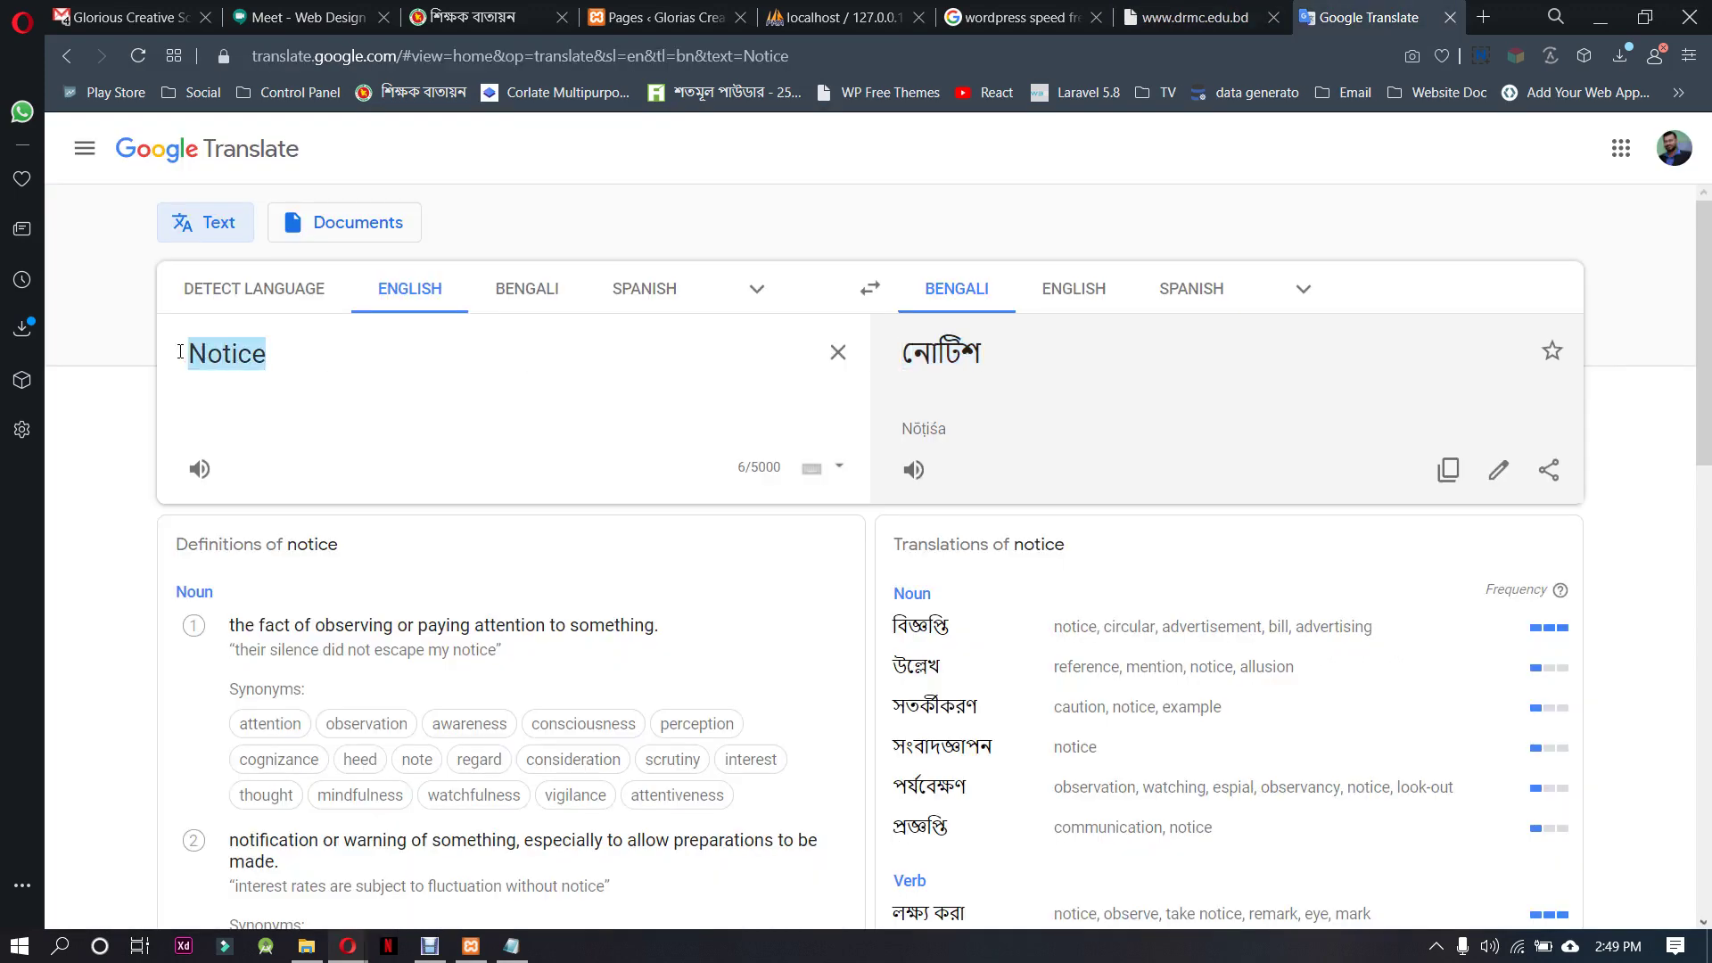
Translate 'Academics' into Bengali and review the alternative translations
text(Academics)
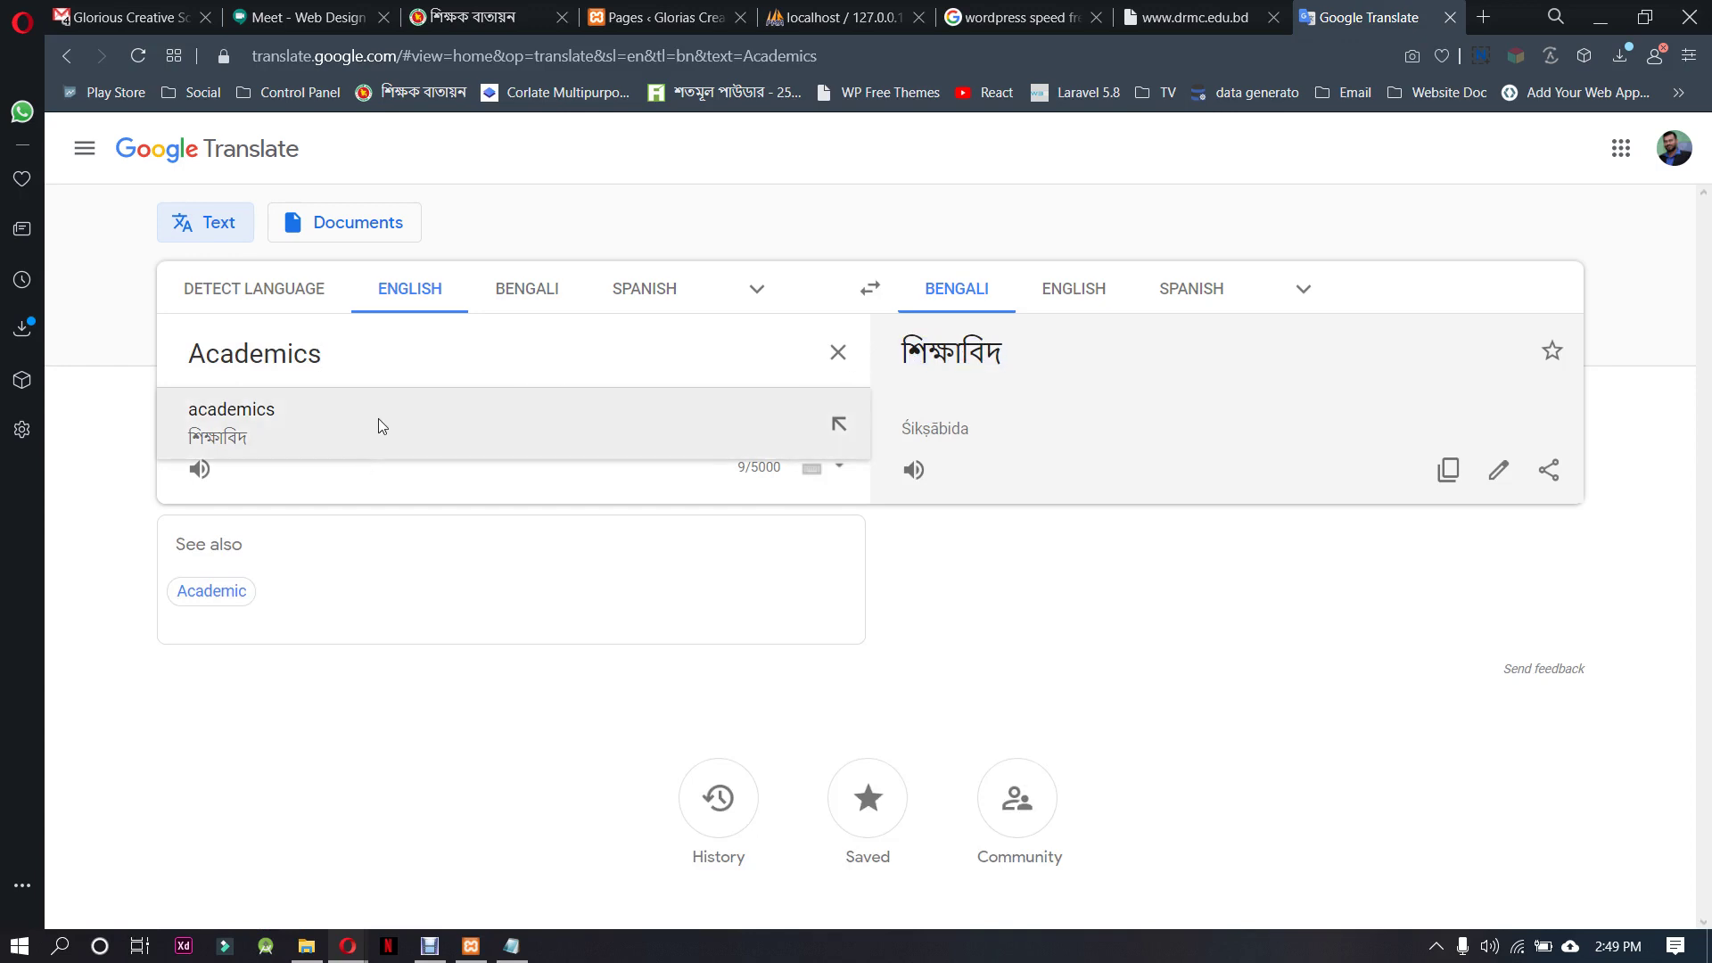
click(961, 355)
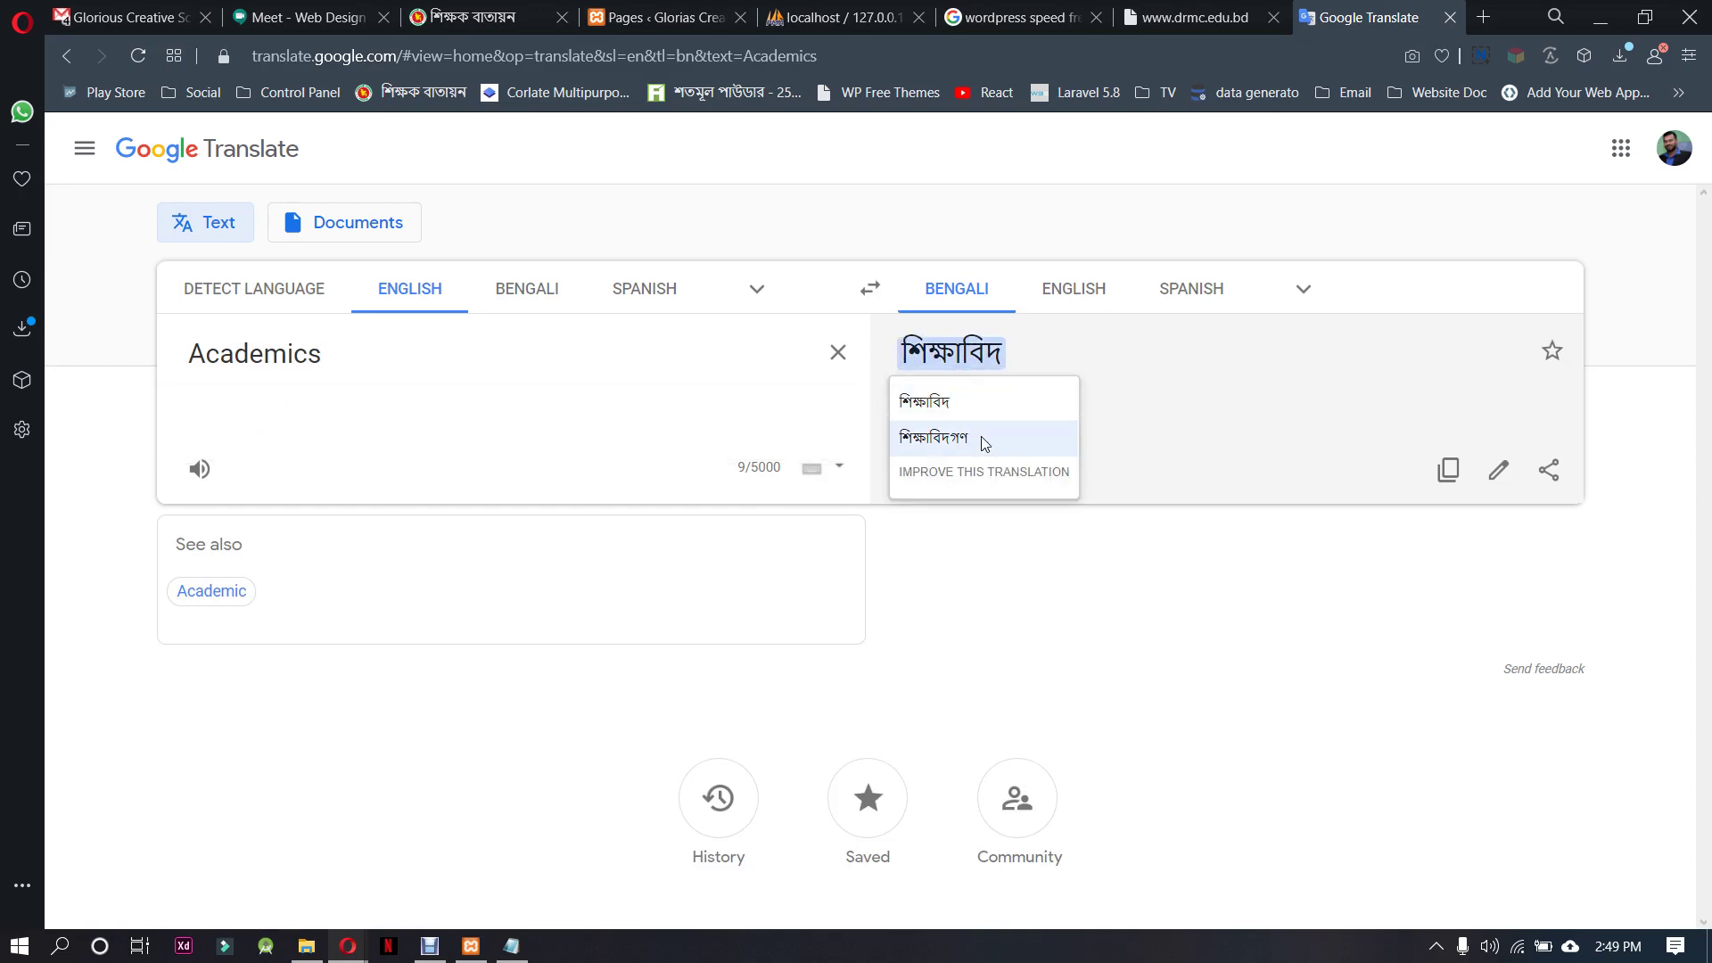
click(287, 357)
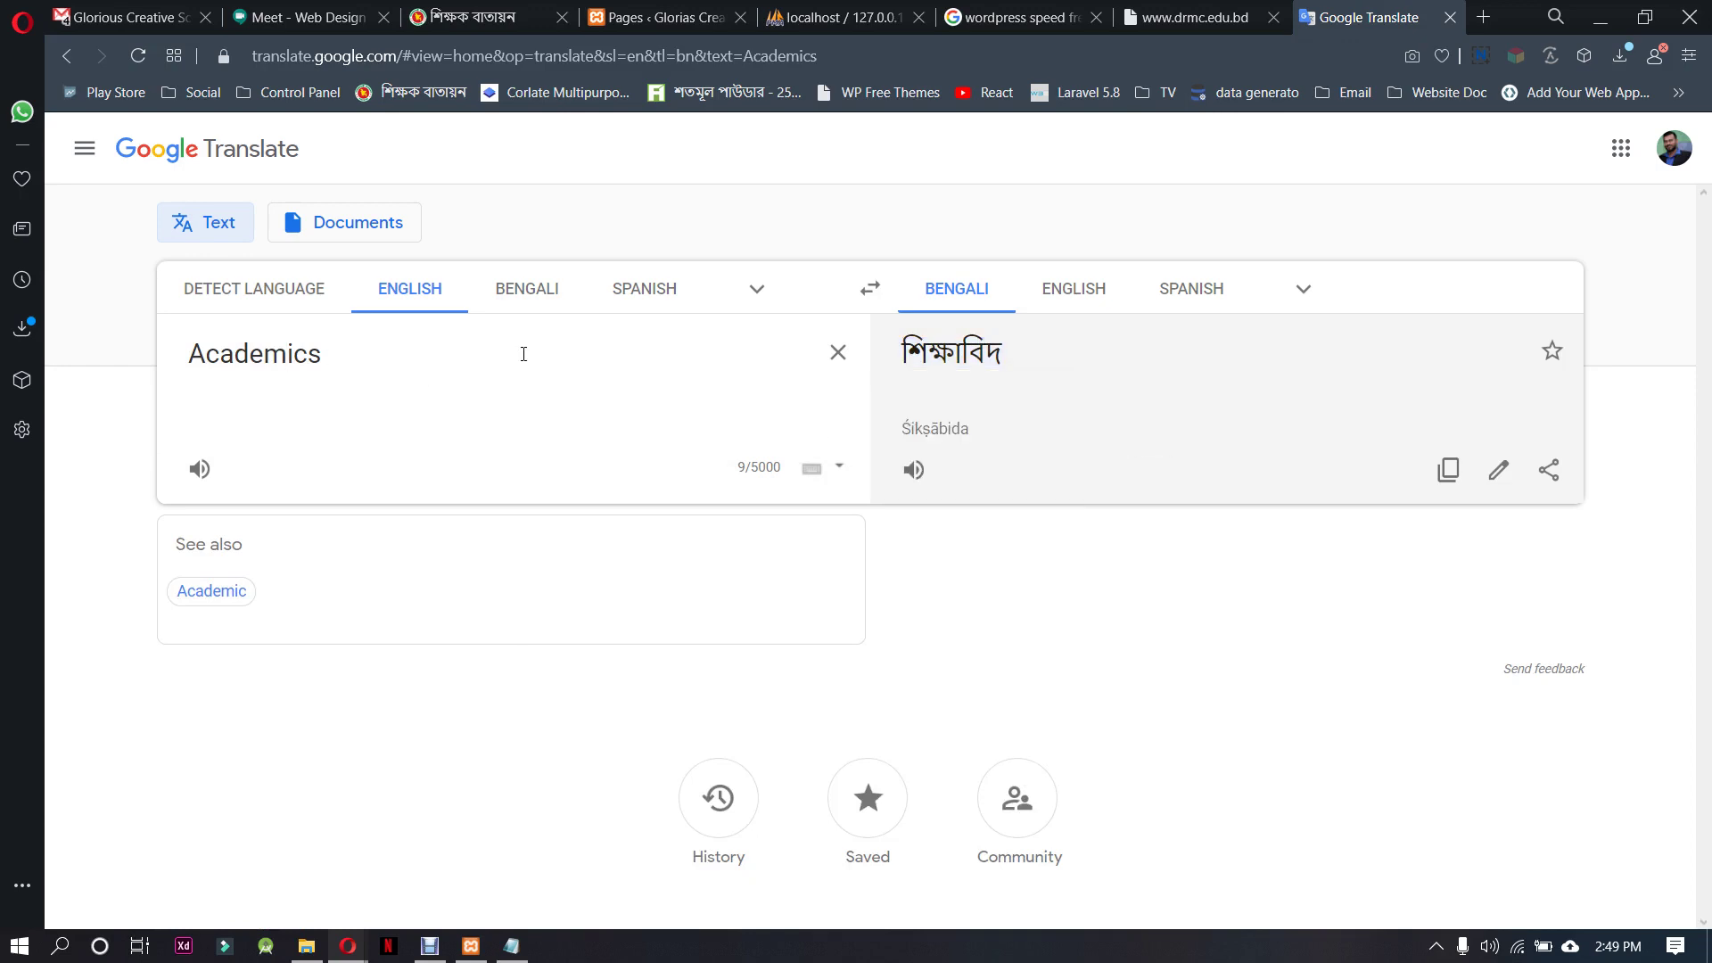
click(953, 355)
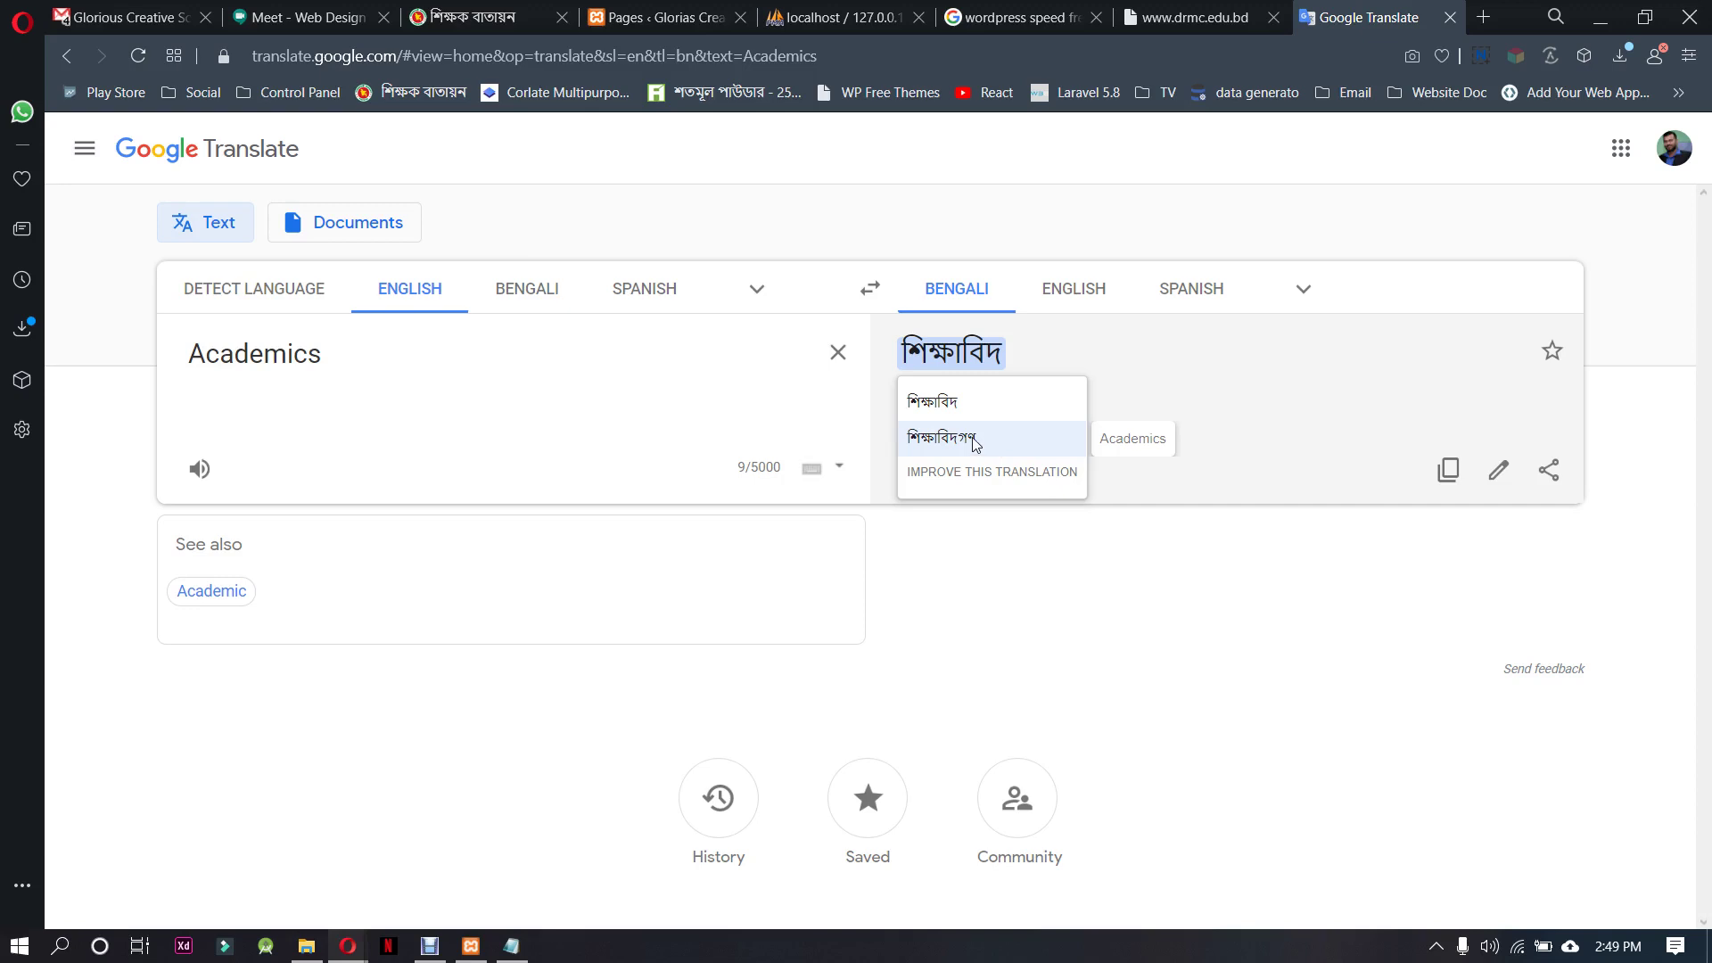
click(316, 361)
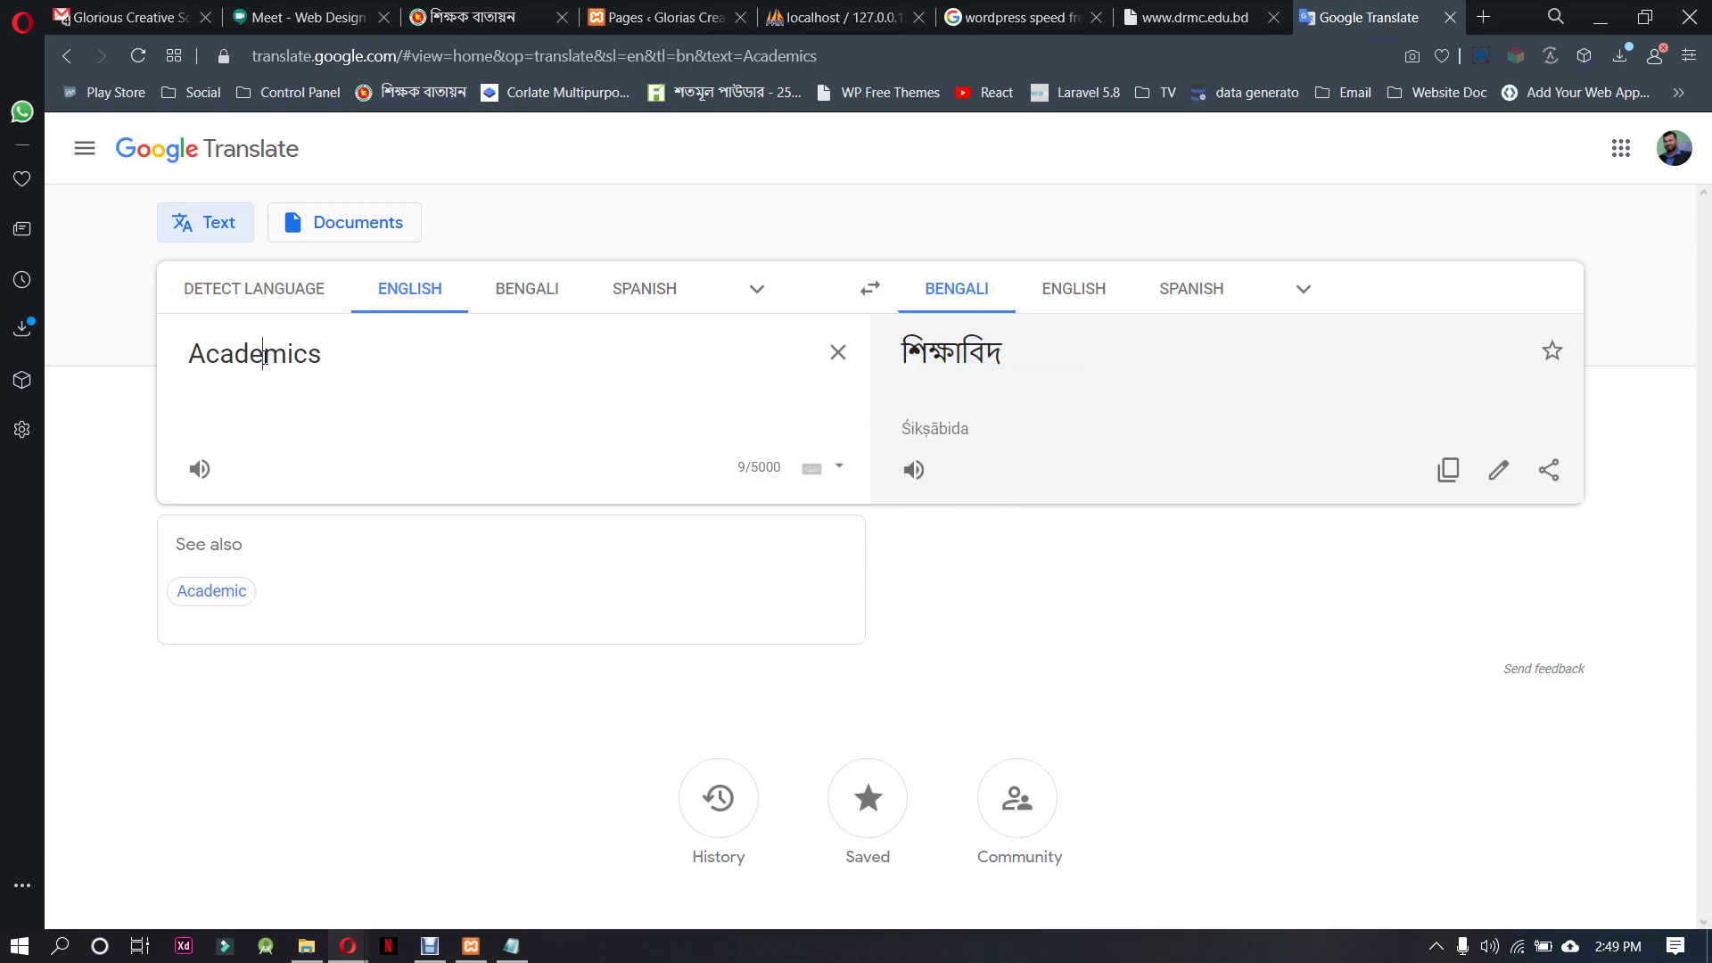
Start an improved-translation suggestion for শিক্ষাবিদ, cancel it, and recheck the alternatives
double_click(313, 354)
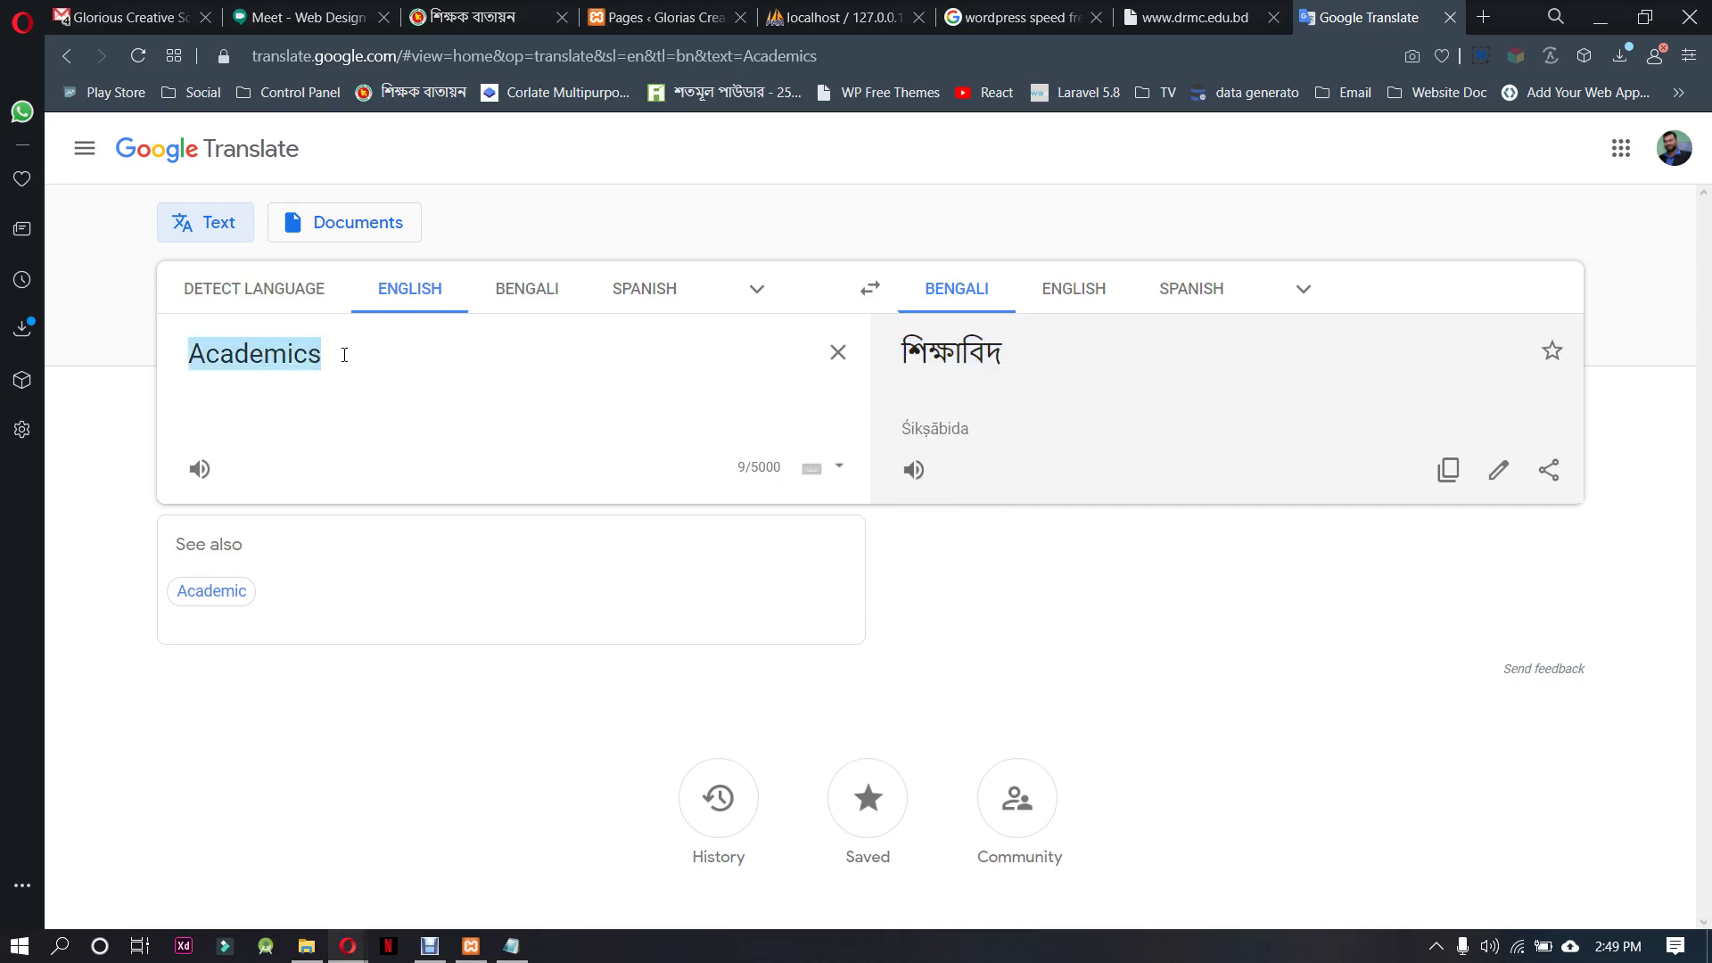
click(948, 354)
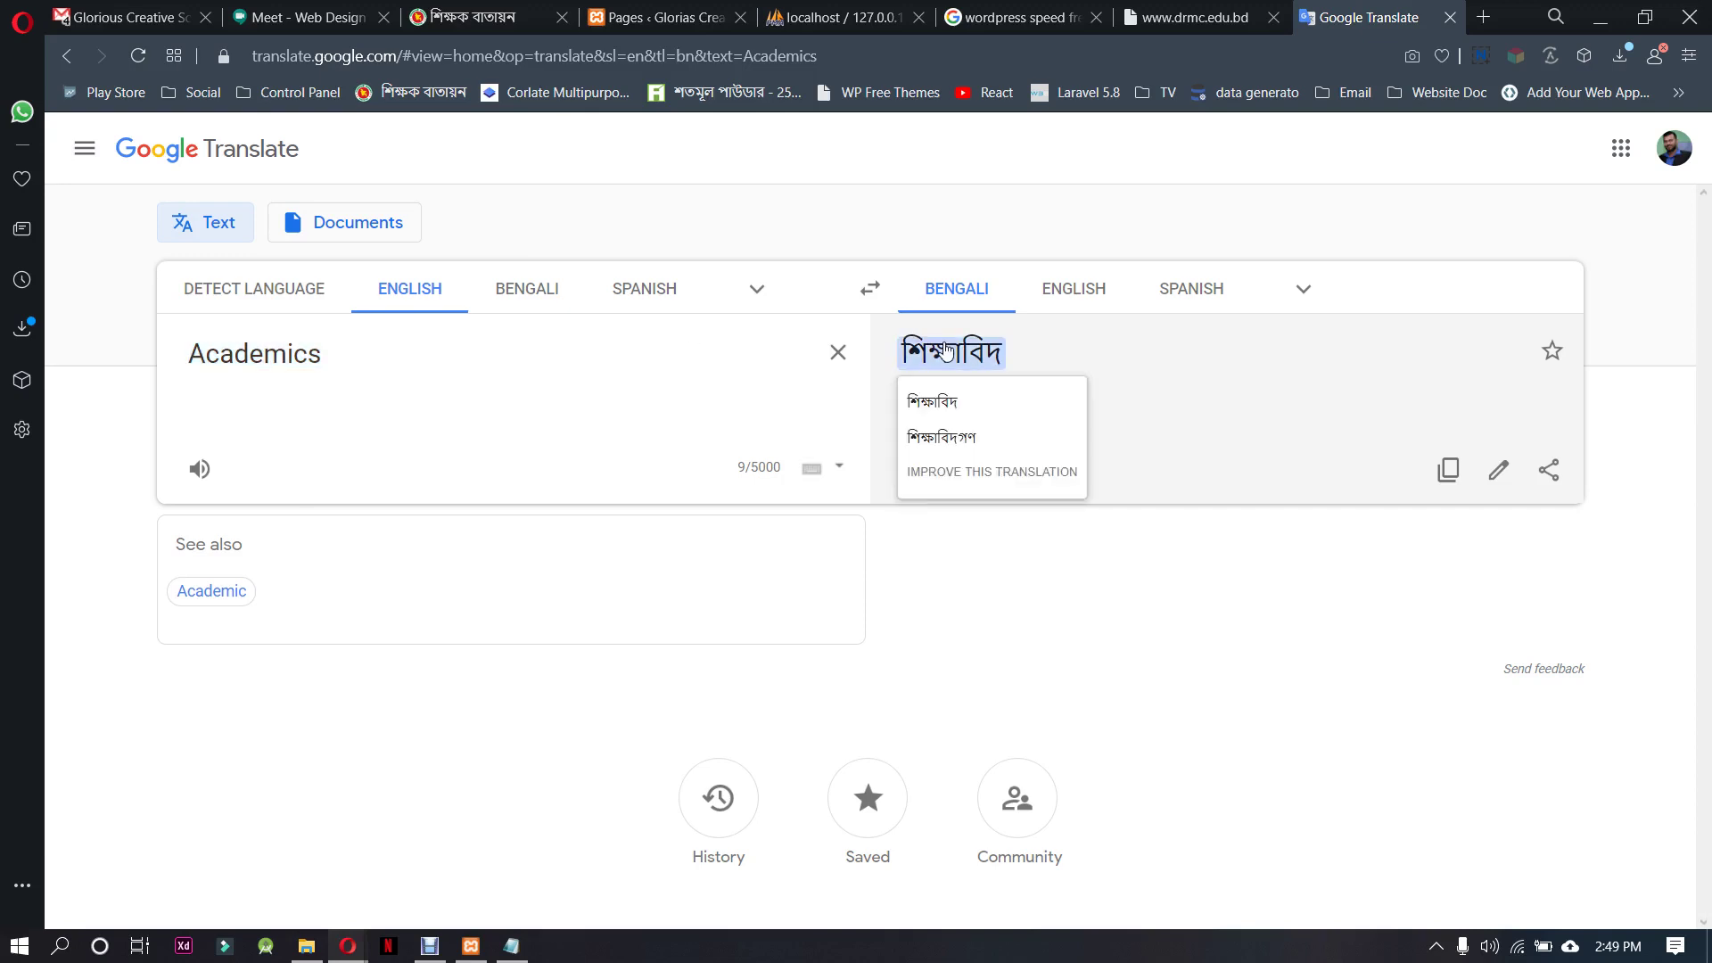
click(983, 473)
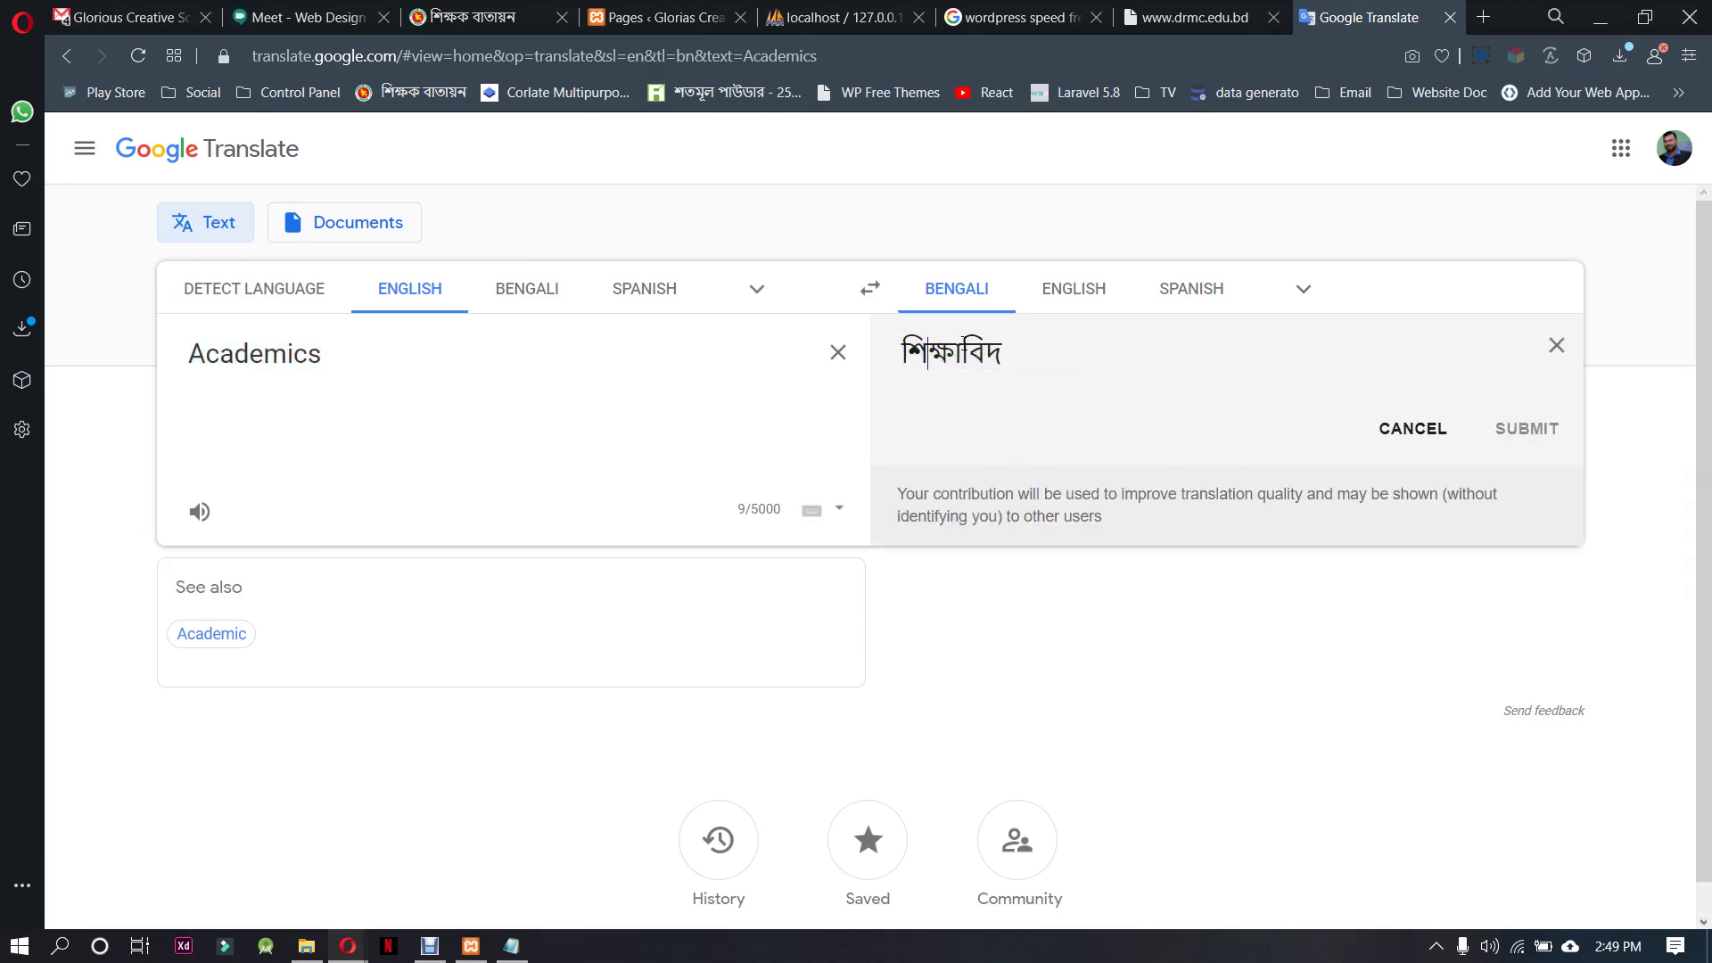
click(1411, 429)
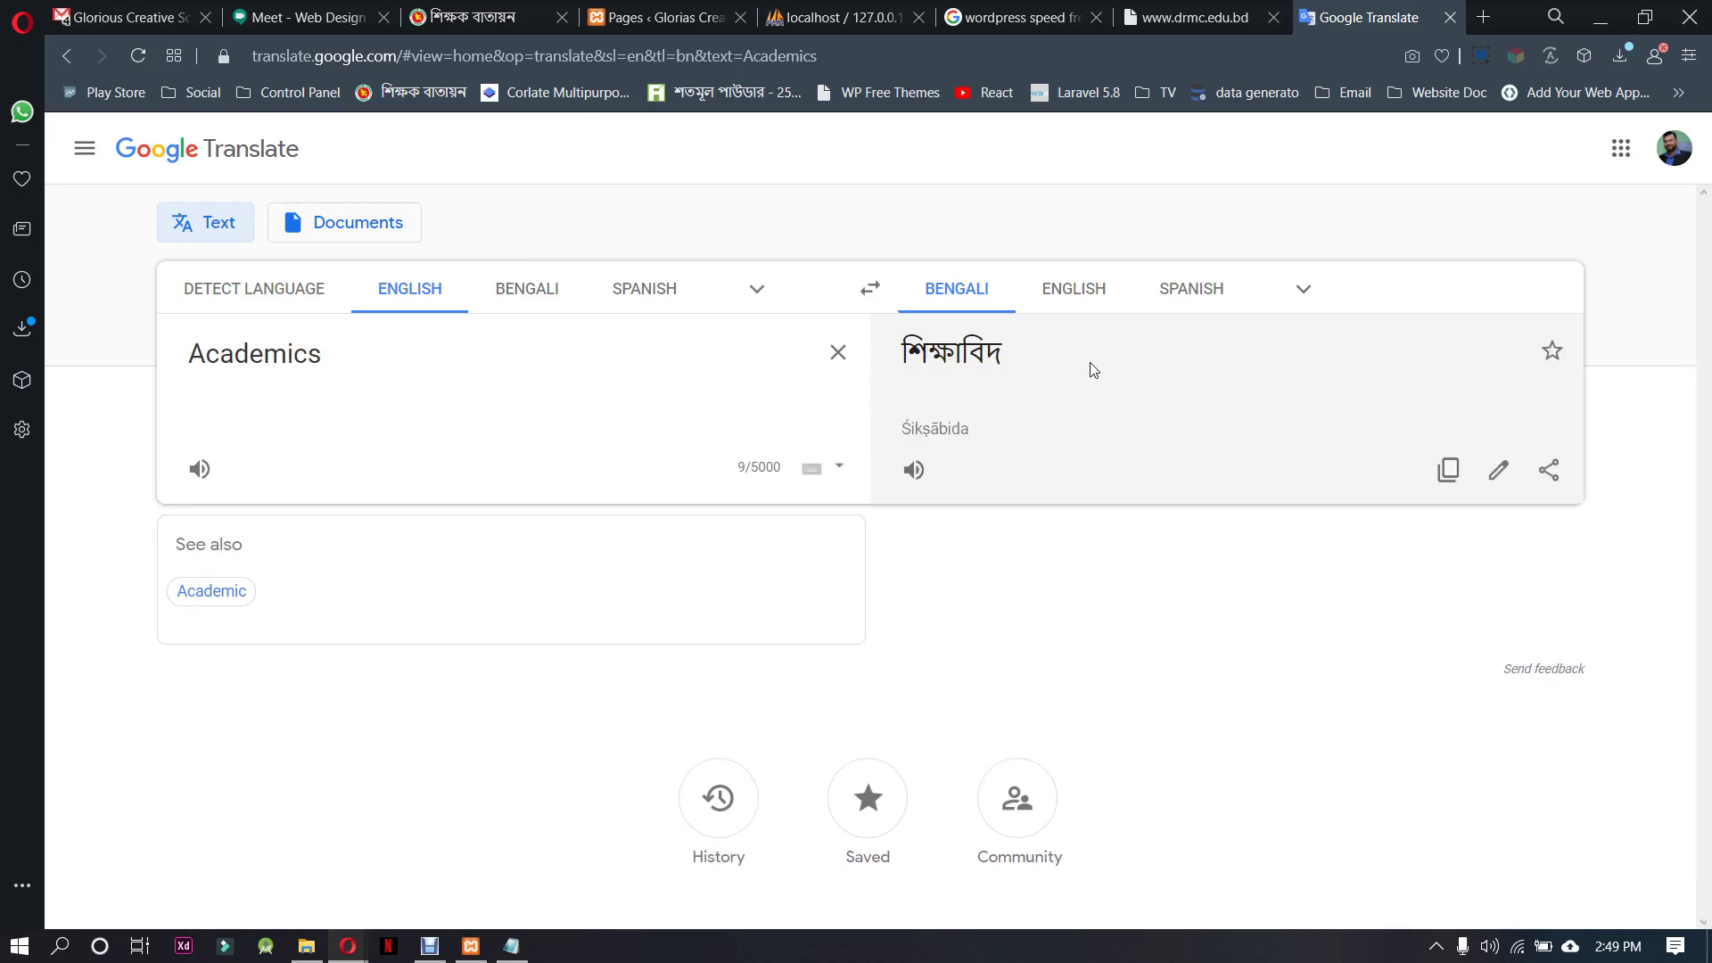
click(1020, 356)
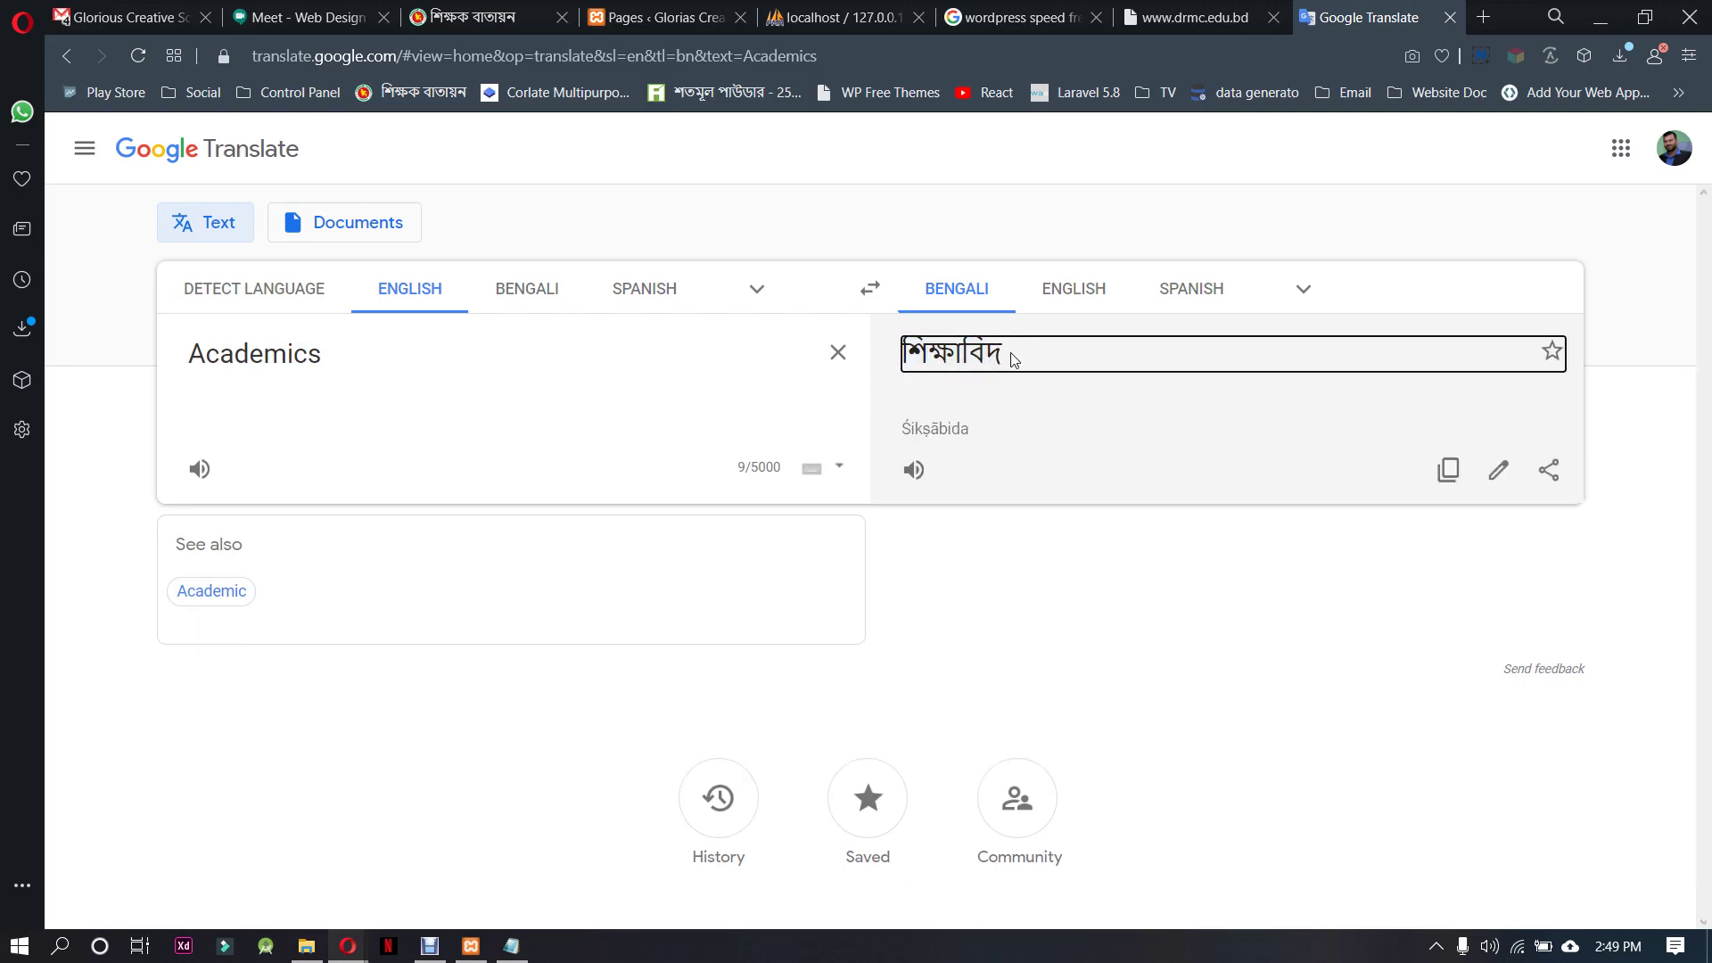
click(999, 361)
click(999, 361)
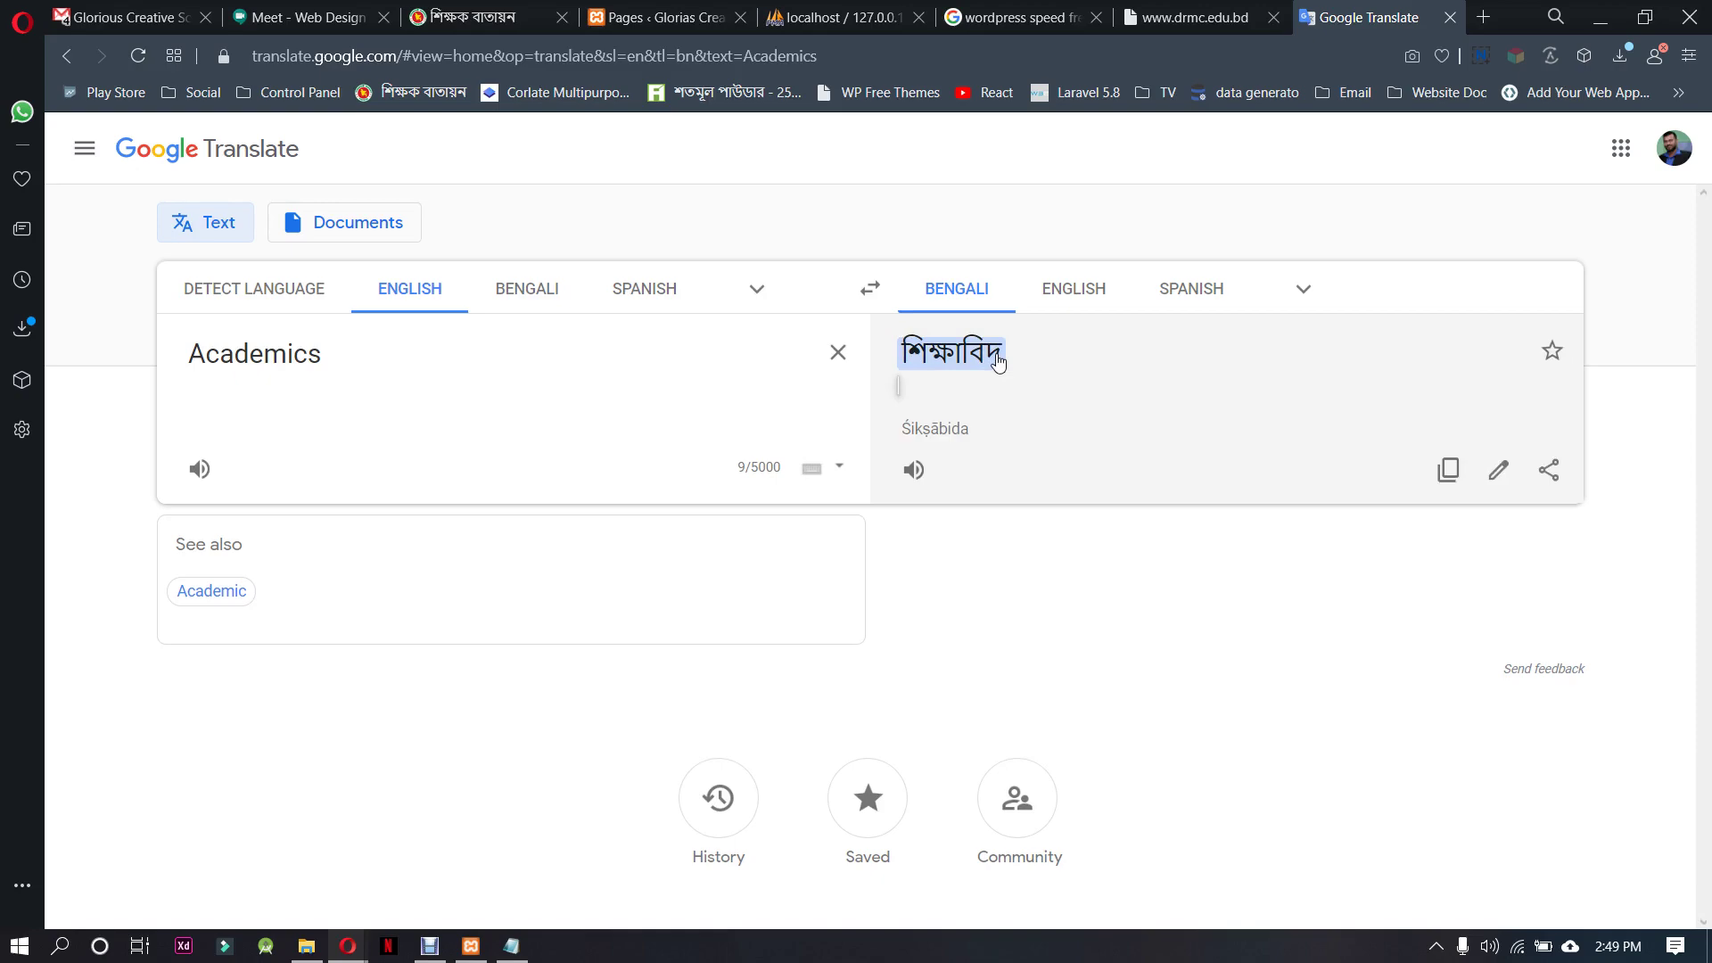
Return to the WordPress Pages list
key(ctrl+shift+Tab)
key(ctrl+shift+Tab)
key(ctrl+shift+Tab)
key(ctrl+shift+Tab)
key(ctrl+shift+Tab)
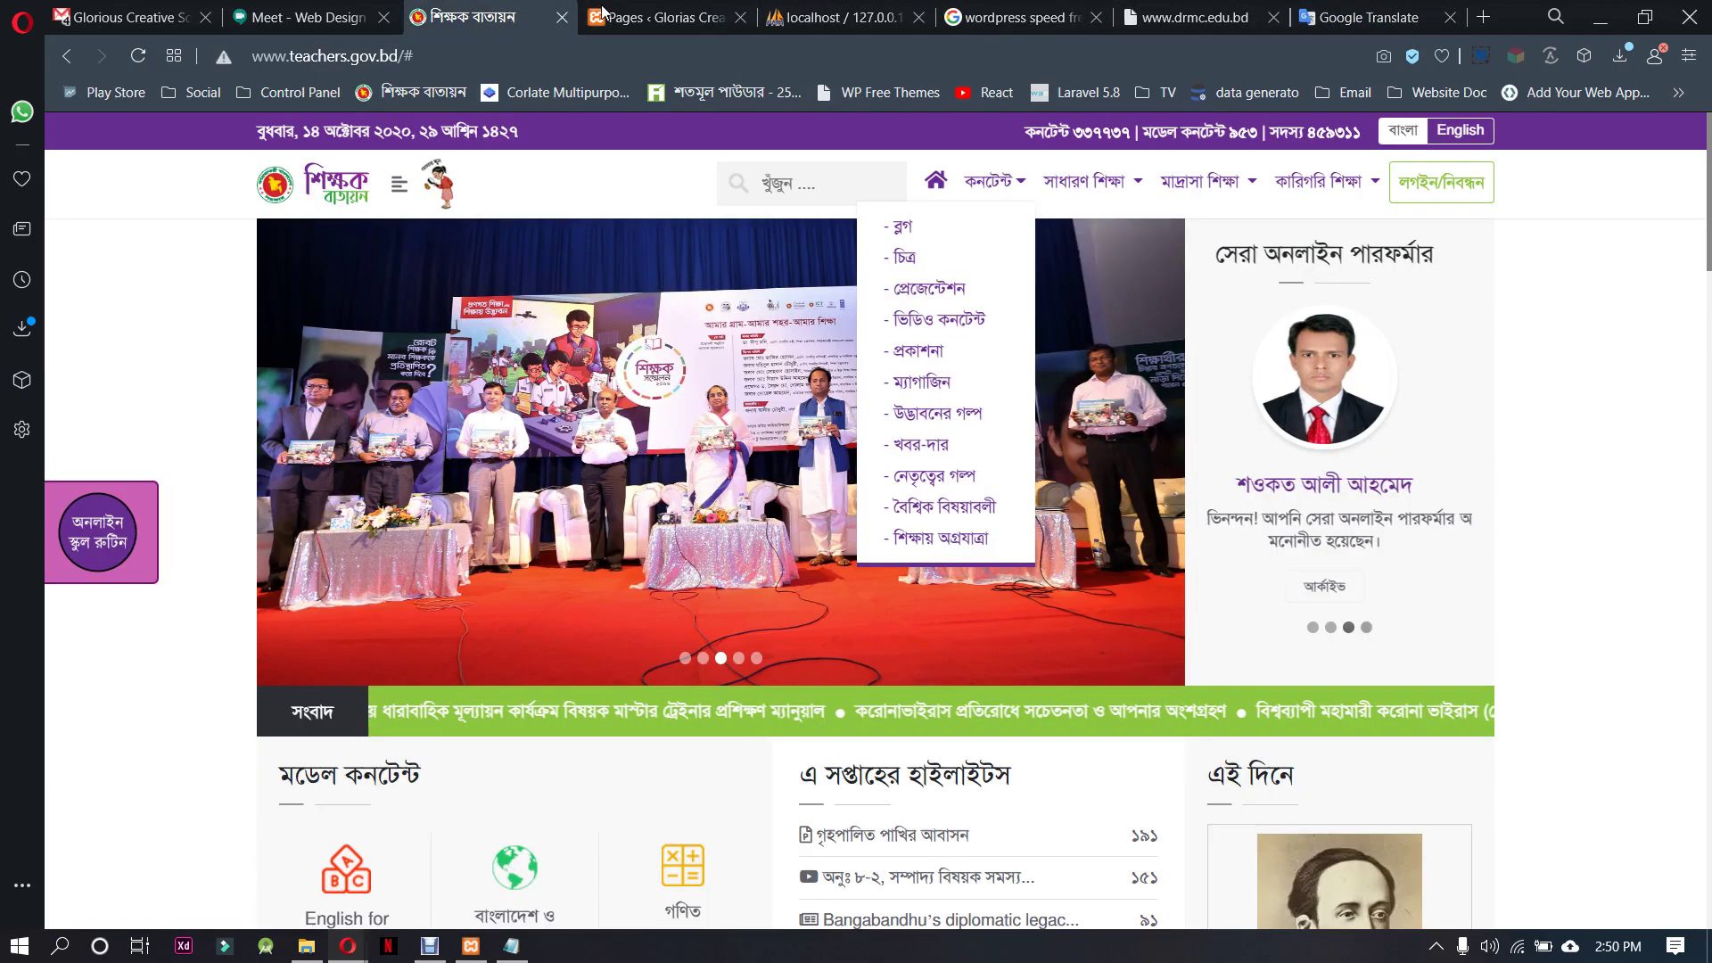
key(ctrl+Tab)
scroll(482, 624, down, 2)
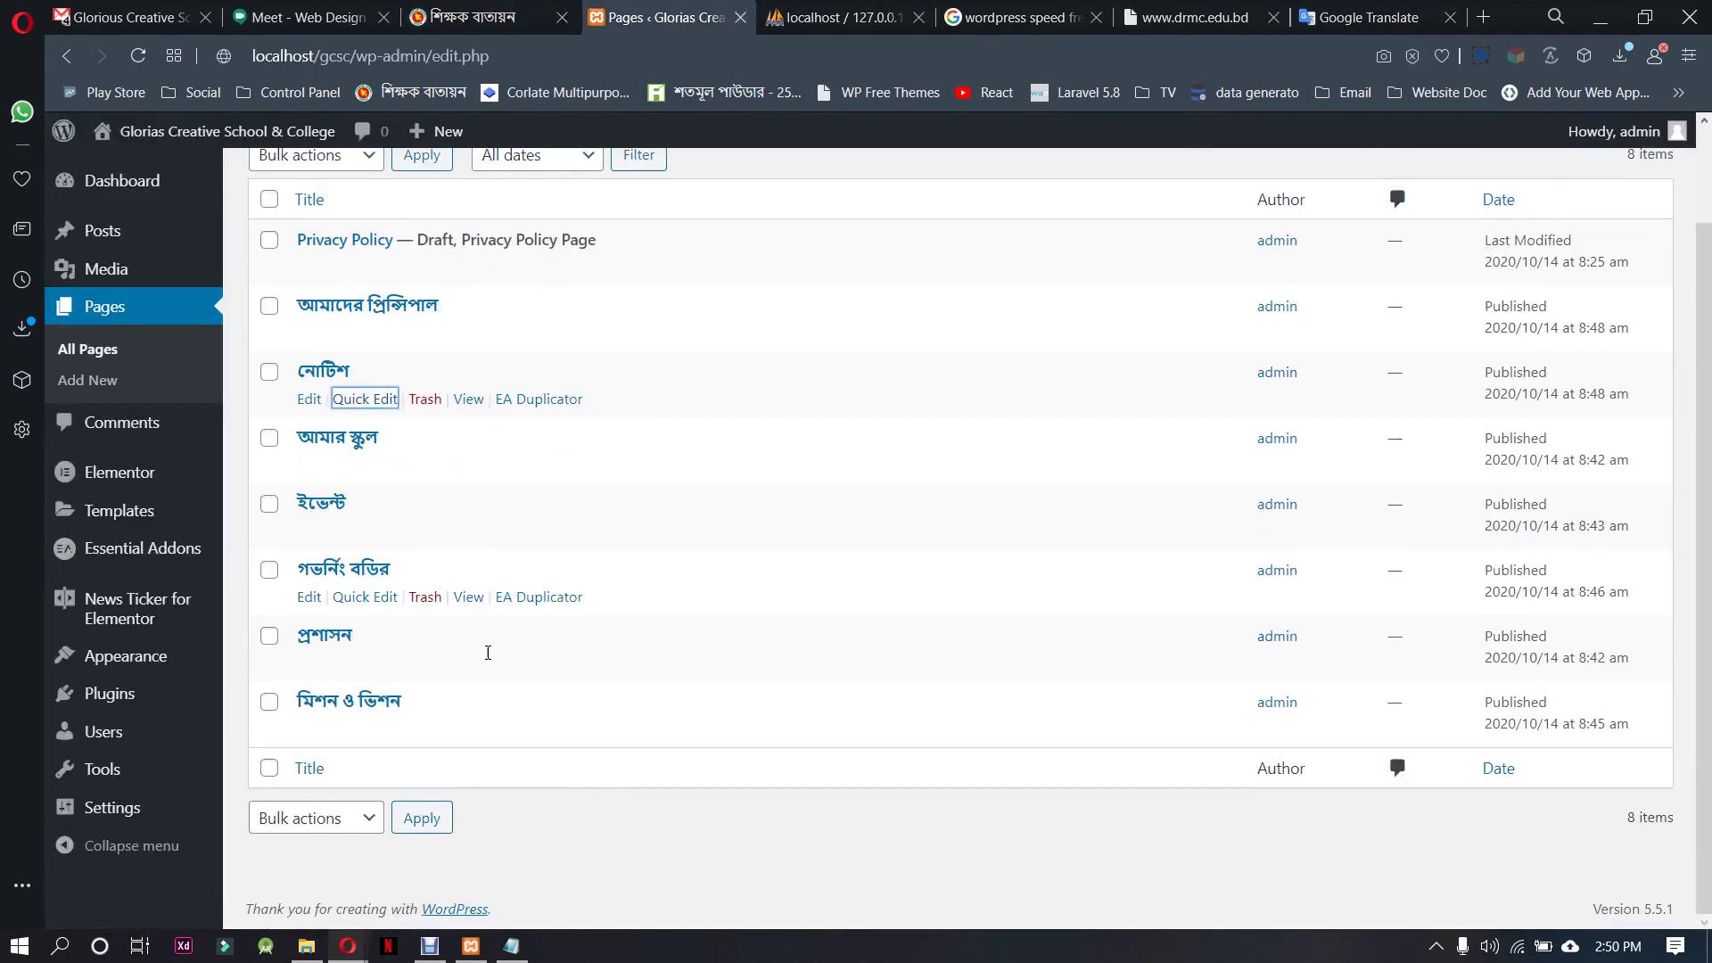
Duplicate the মিশন ও ভিশন page and set the copy's title and slug to একাডেমিক
click(538, 731)
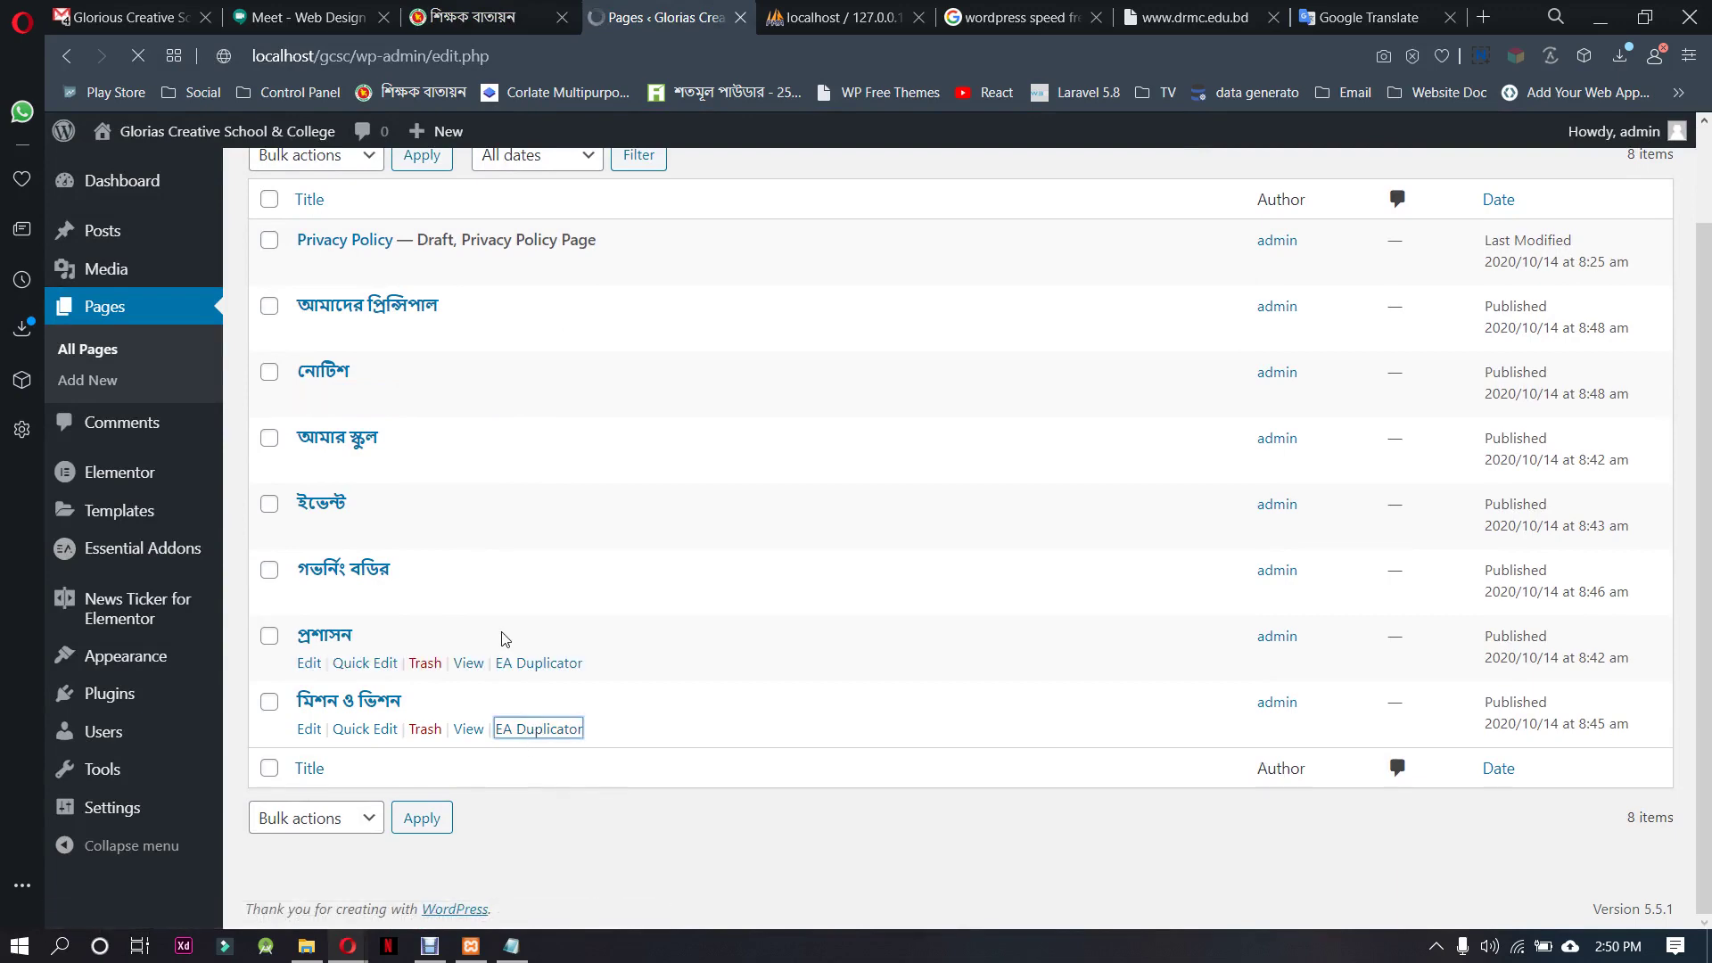
scroll(497, 634, down, 2)
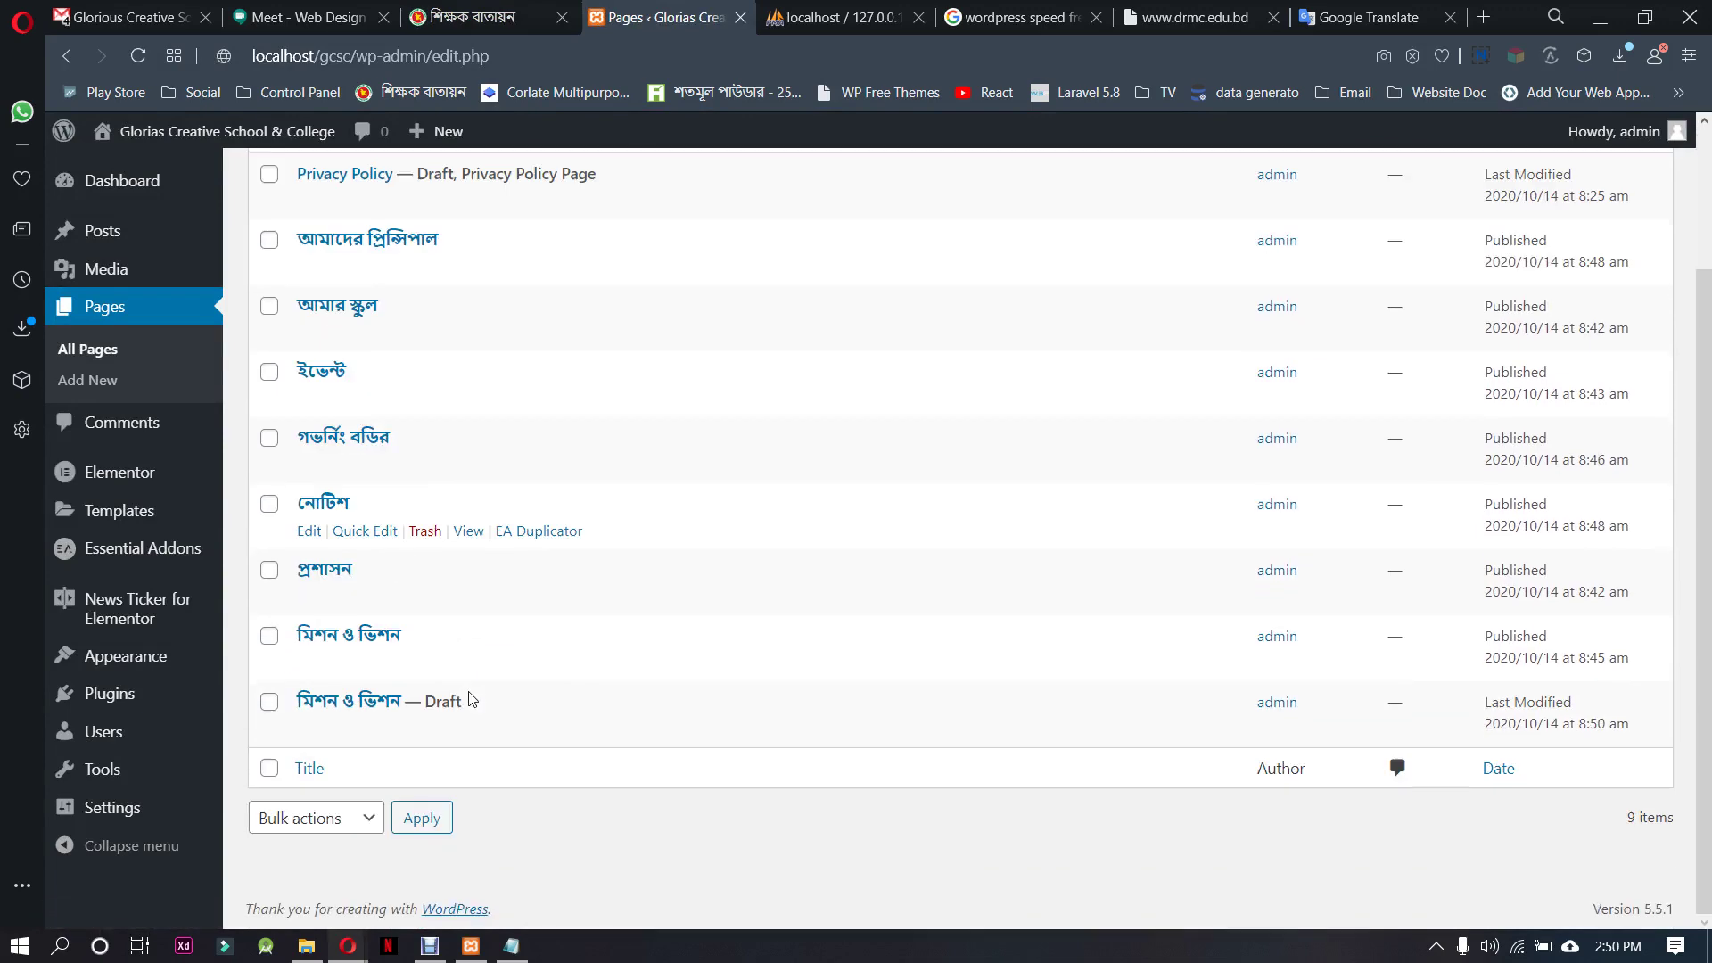
click(381, 728)
drag(475, 735, 345, 745)
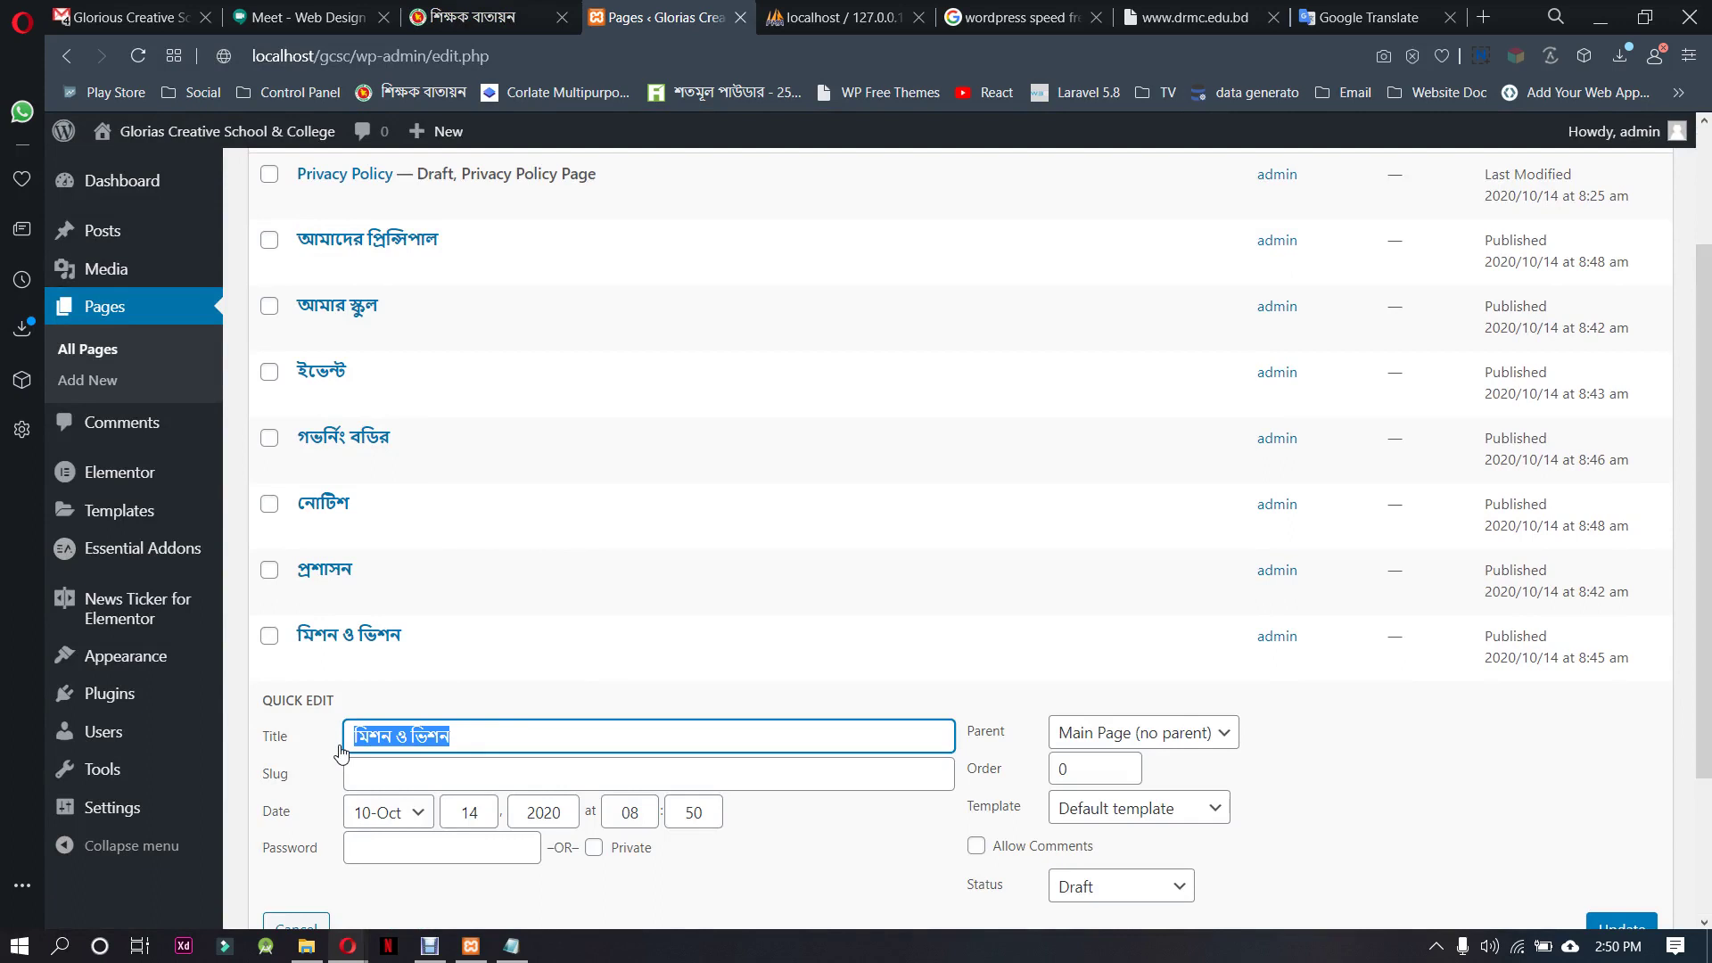
text(e)
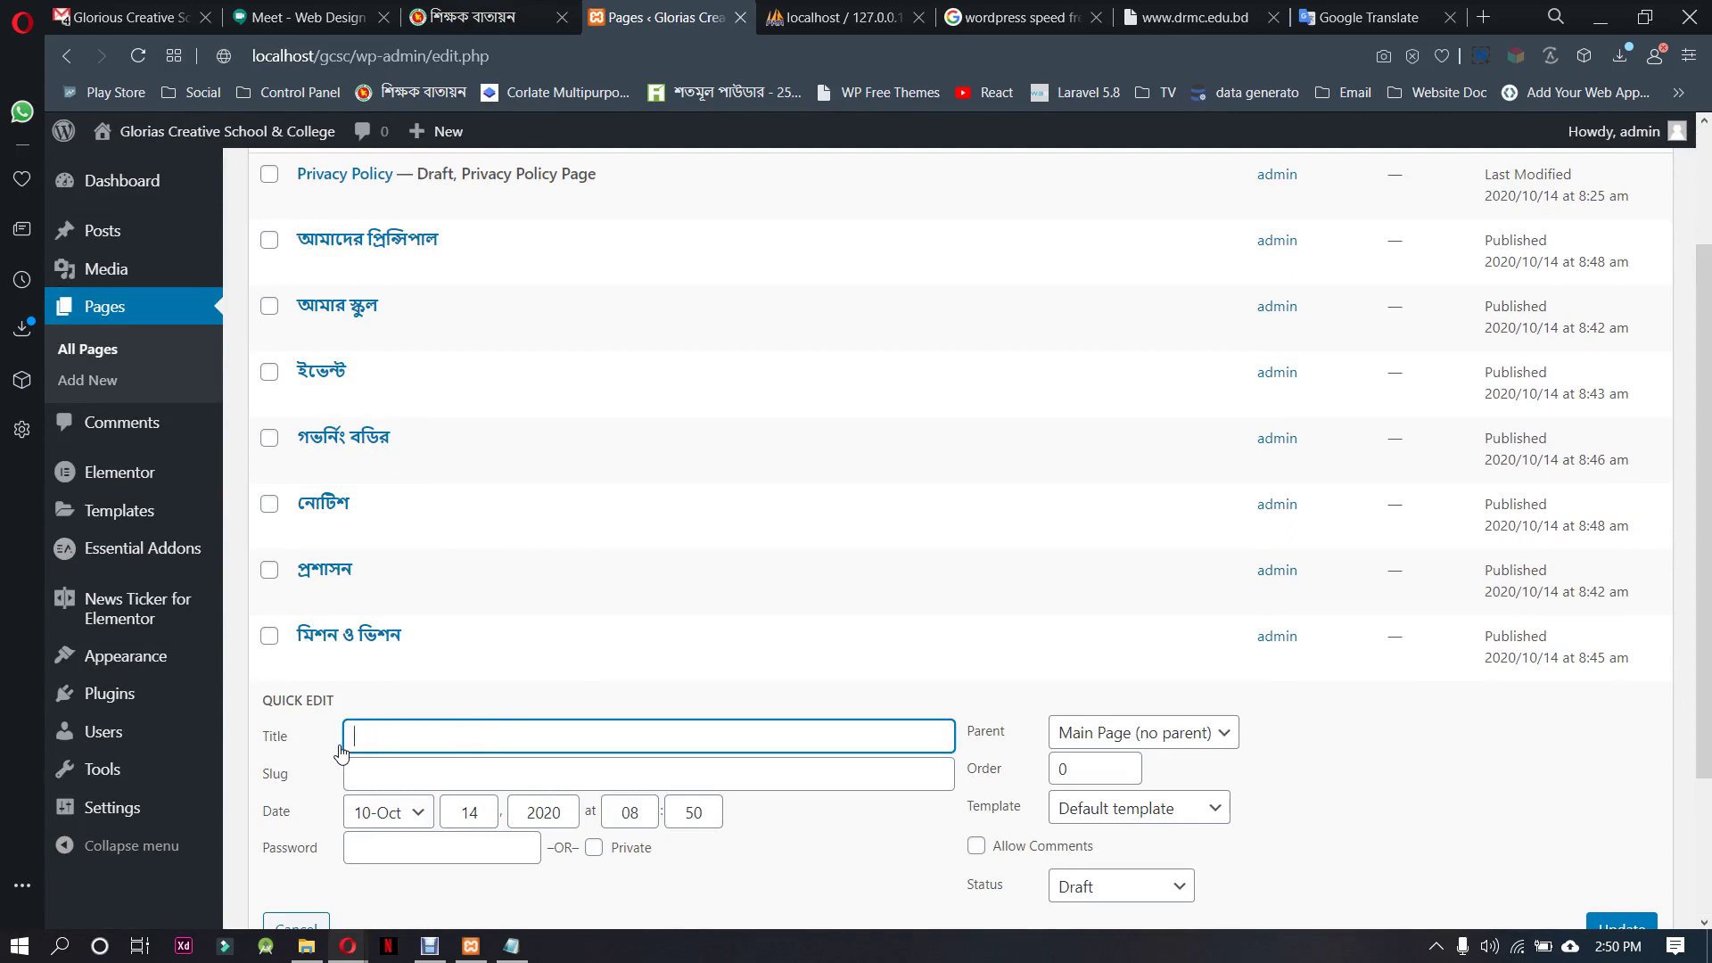
text(eka)
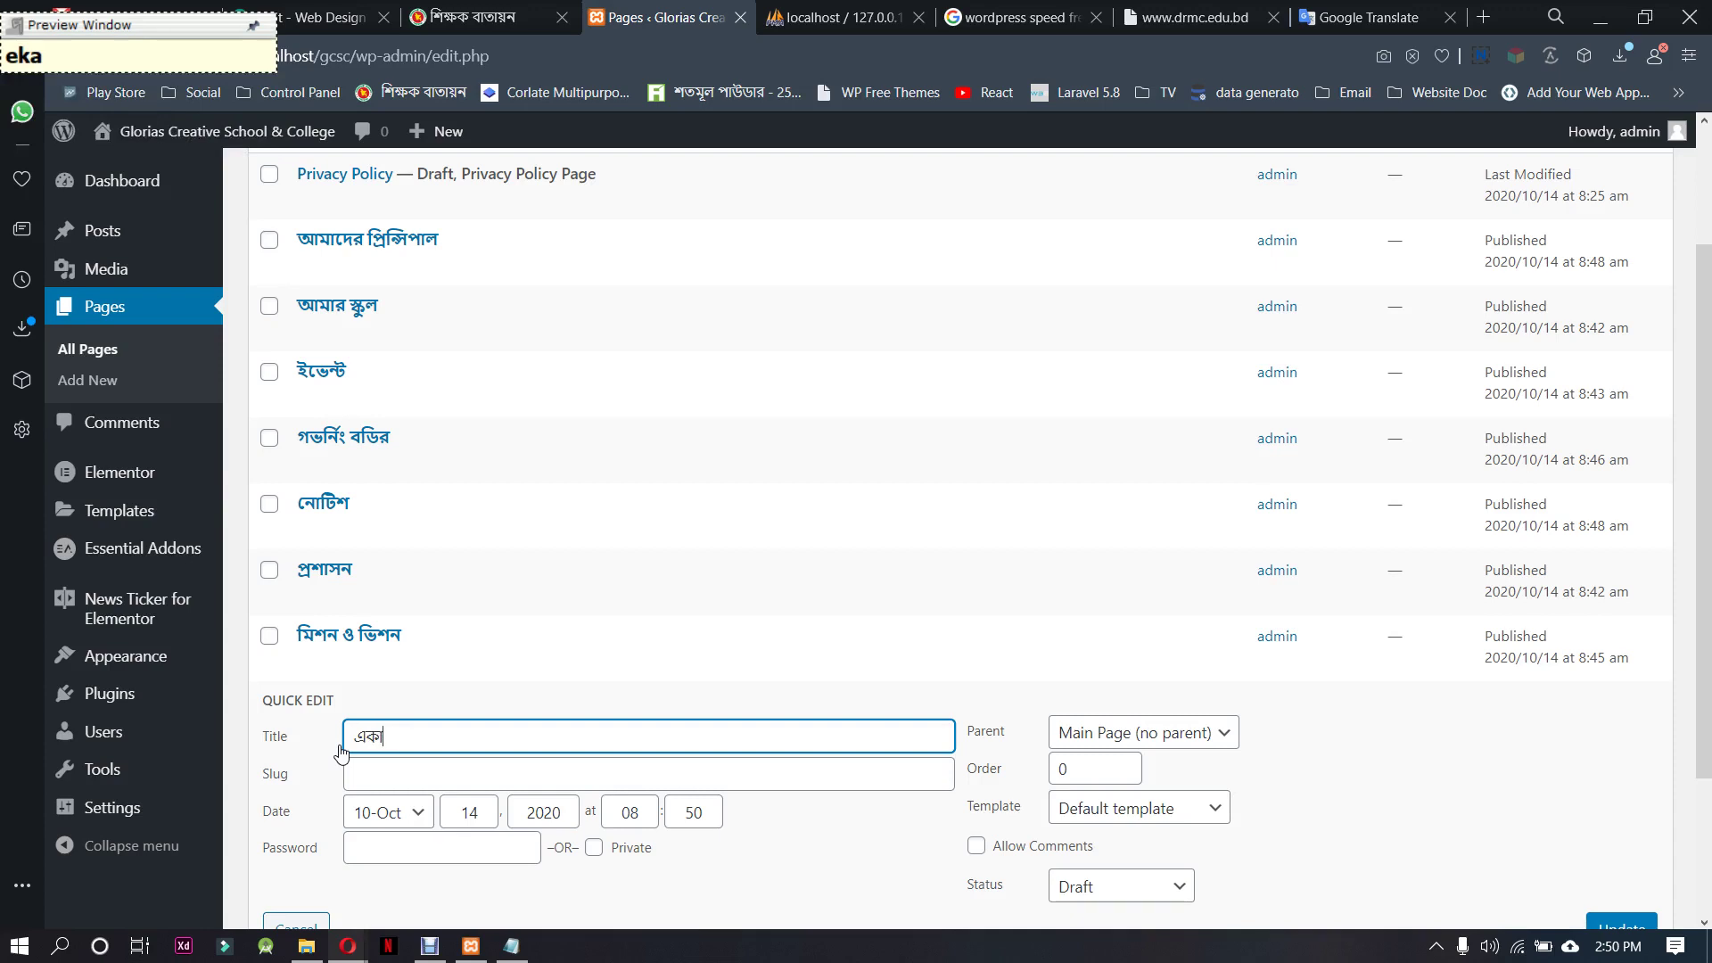
text(demik)
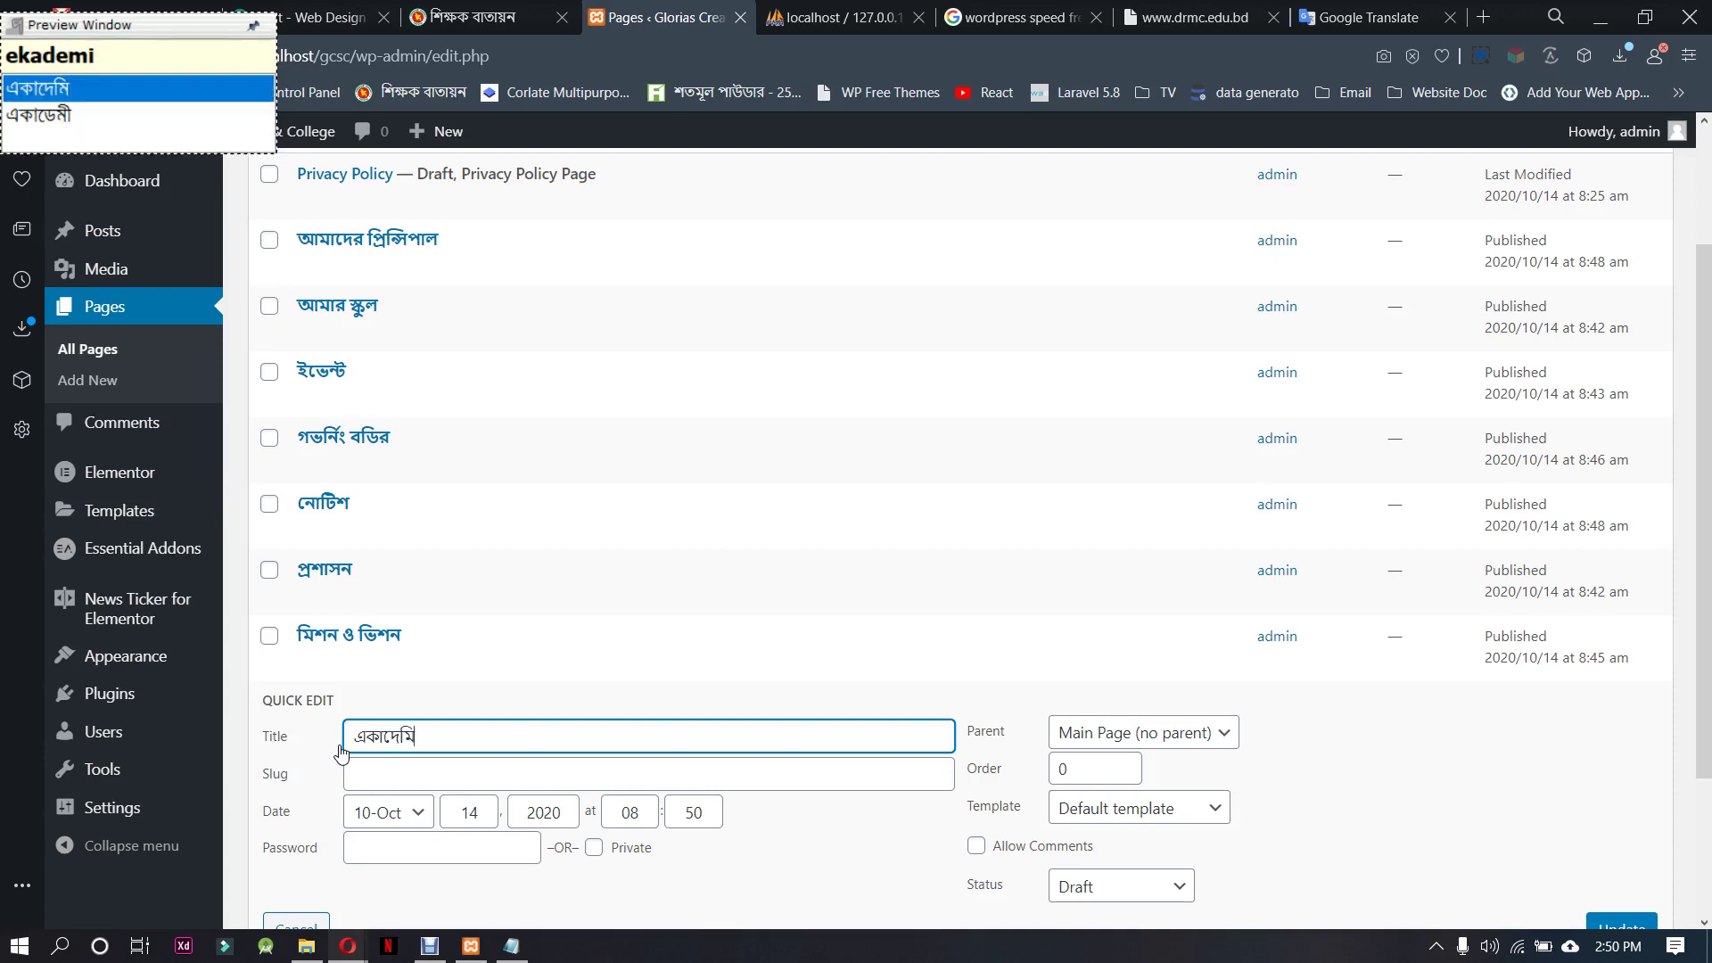
key(BackSpace)
key(BackSpace)
key(BackSpace)
key(BackSpace)
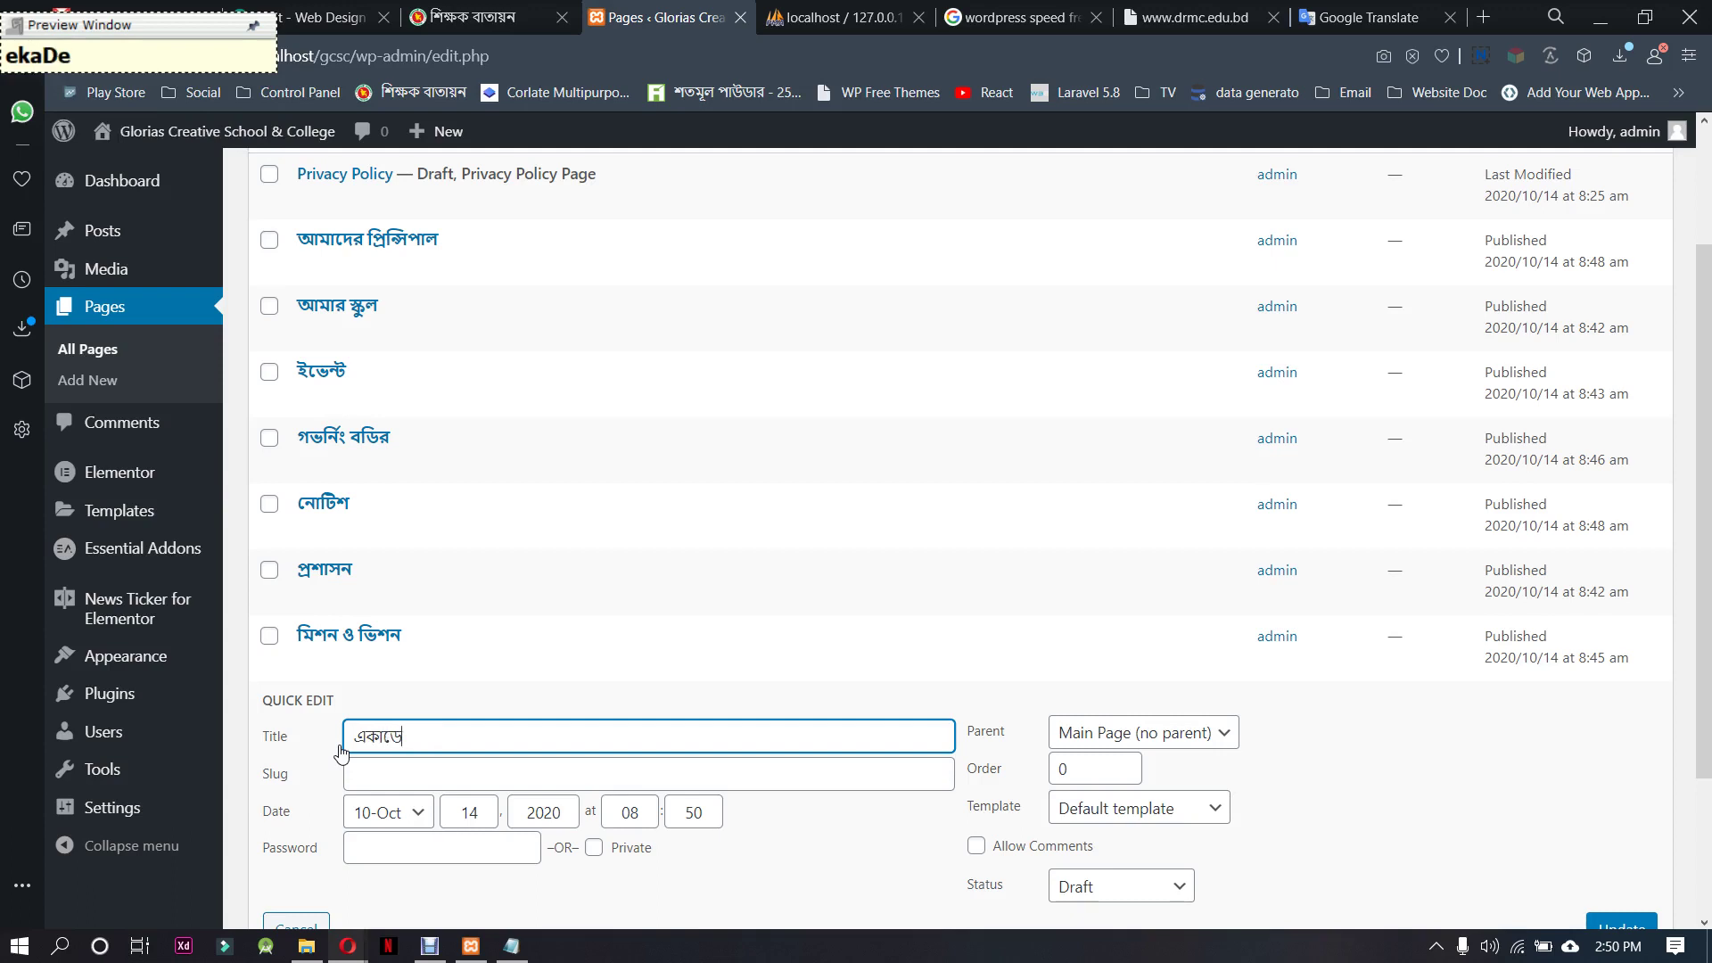
text(i)
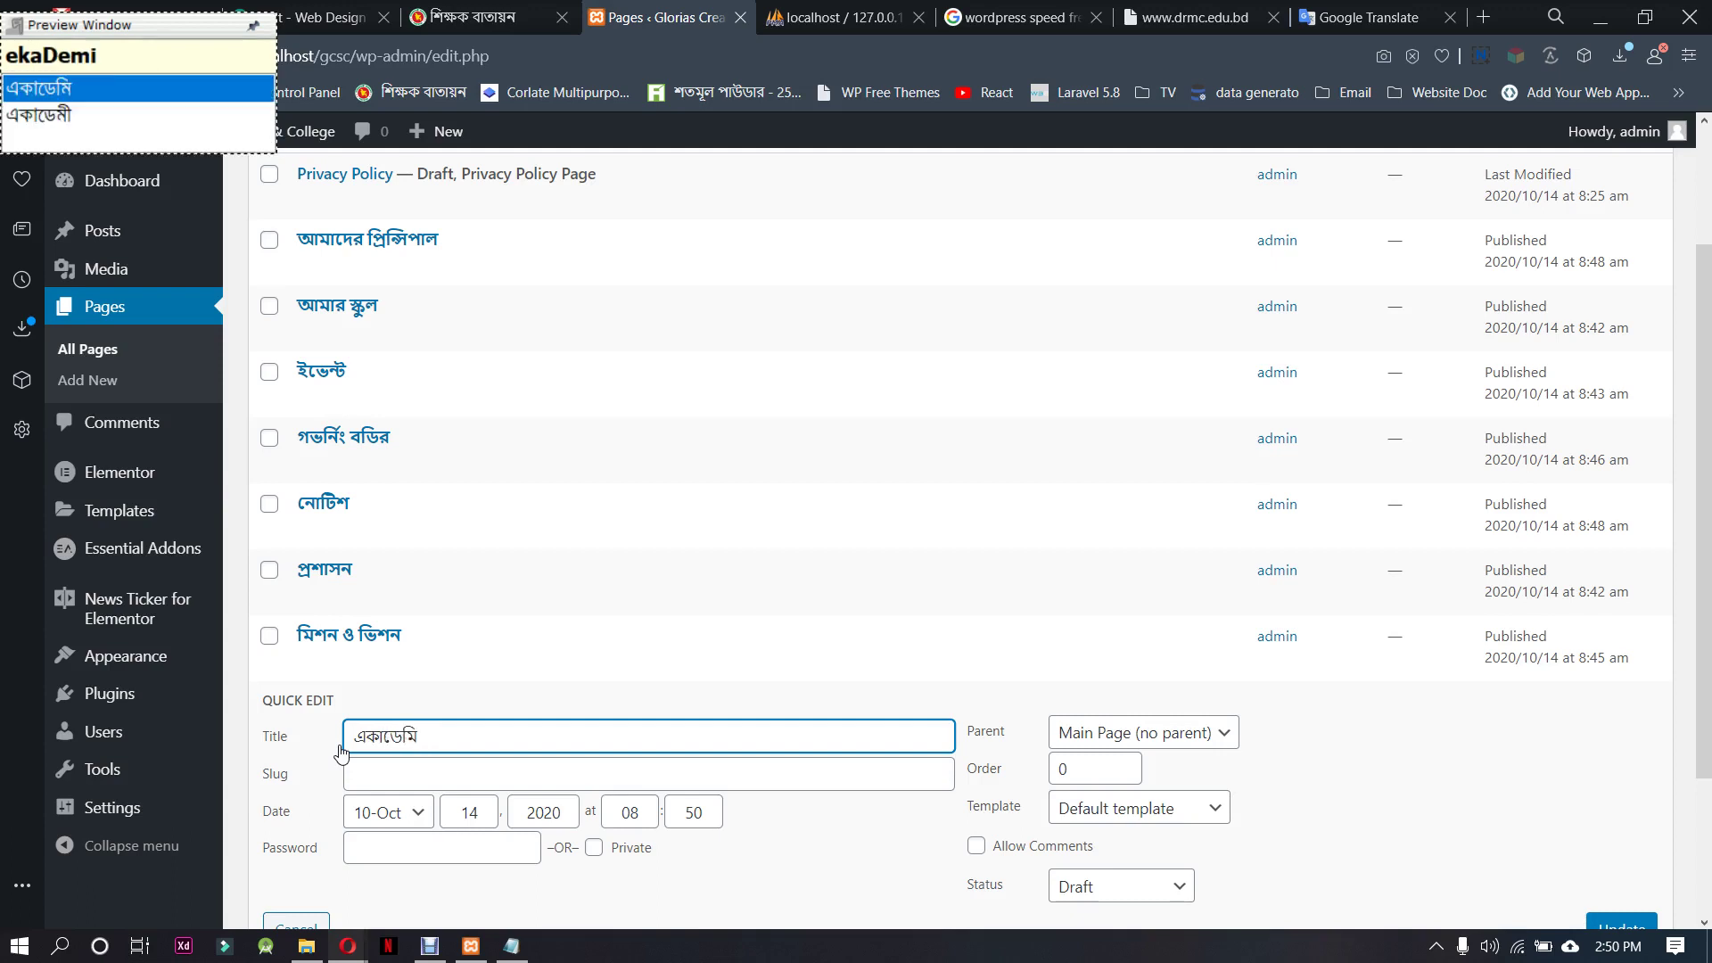
text(k)
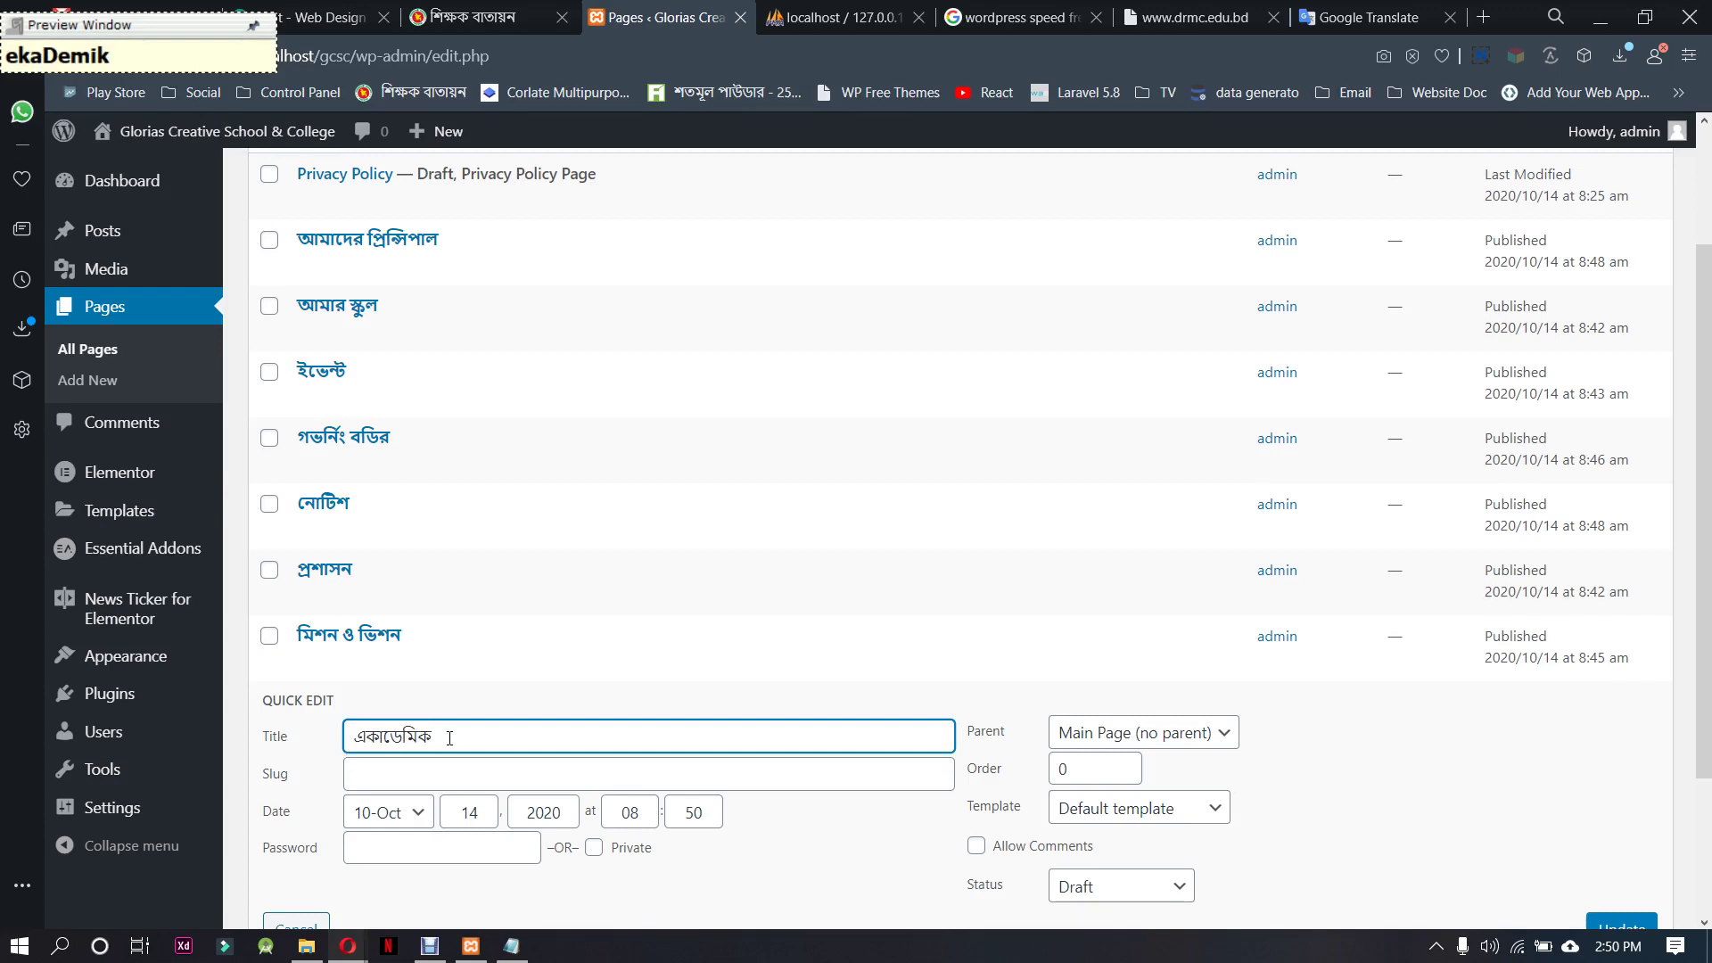
key(ctrl+a)
key(ctrl+c)
click(392, 772)
key(ctrl+v)
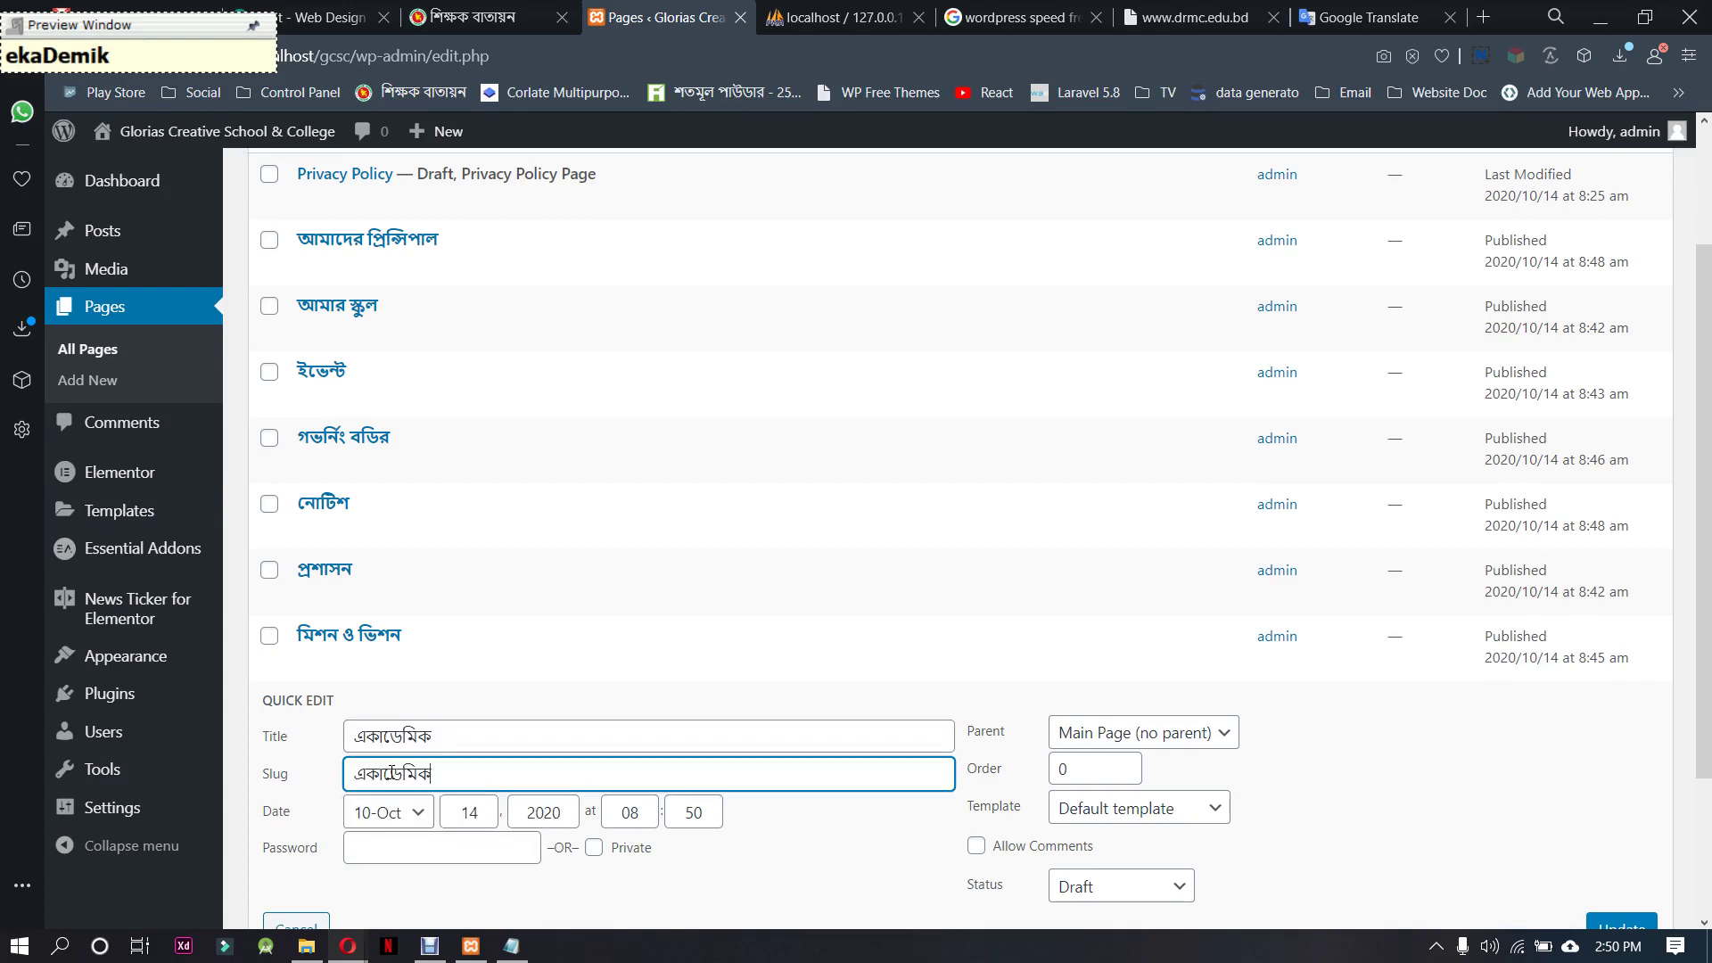
Set the একাডেমিক page's status to Published and save it
click(1085, 894)
key(Up)
key(Up)
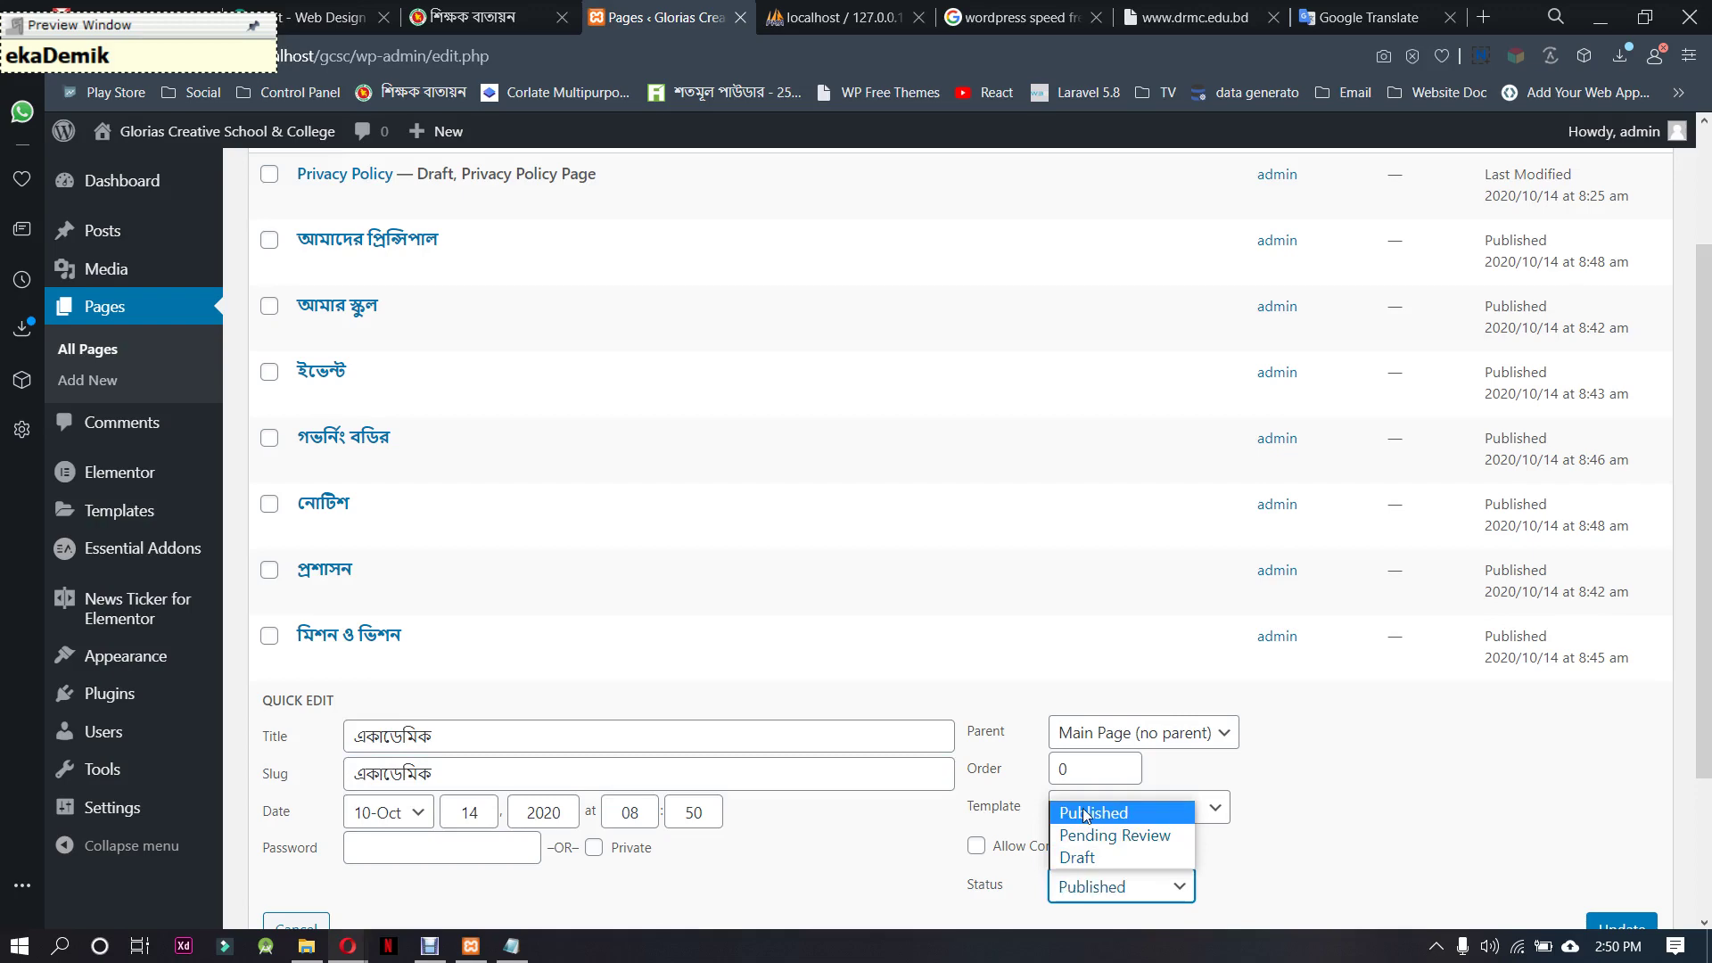
key(Return)
scroll(1508, 772, down, 2)
click(1624, 725)
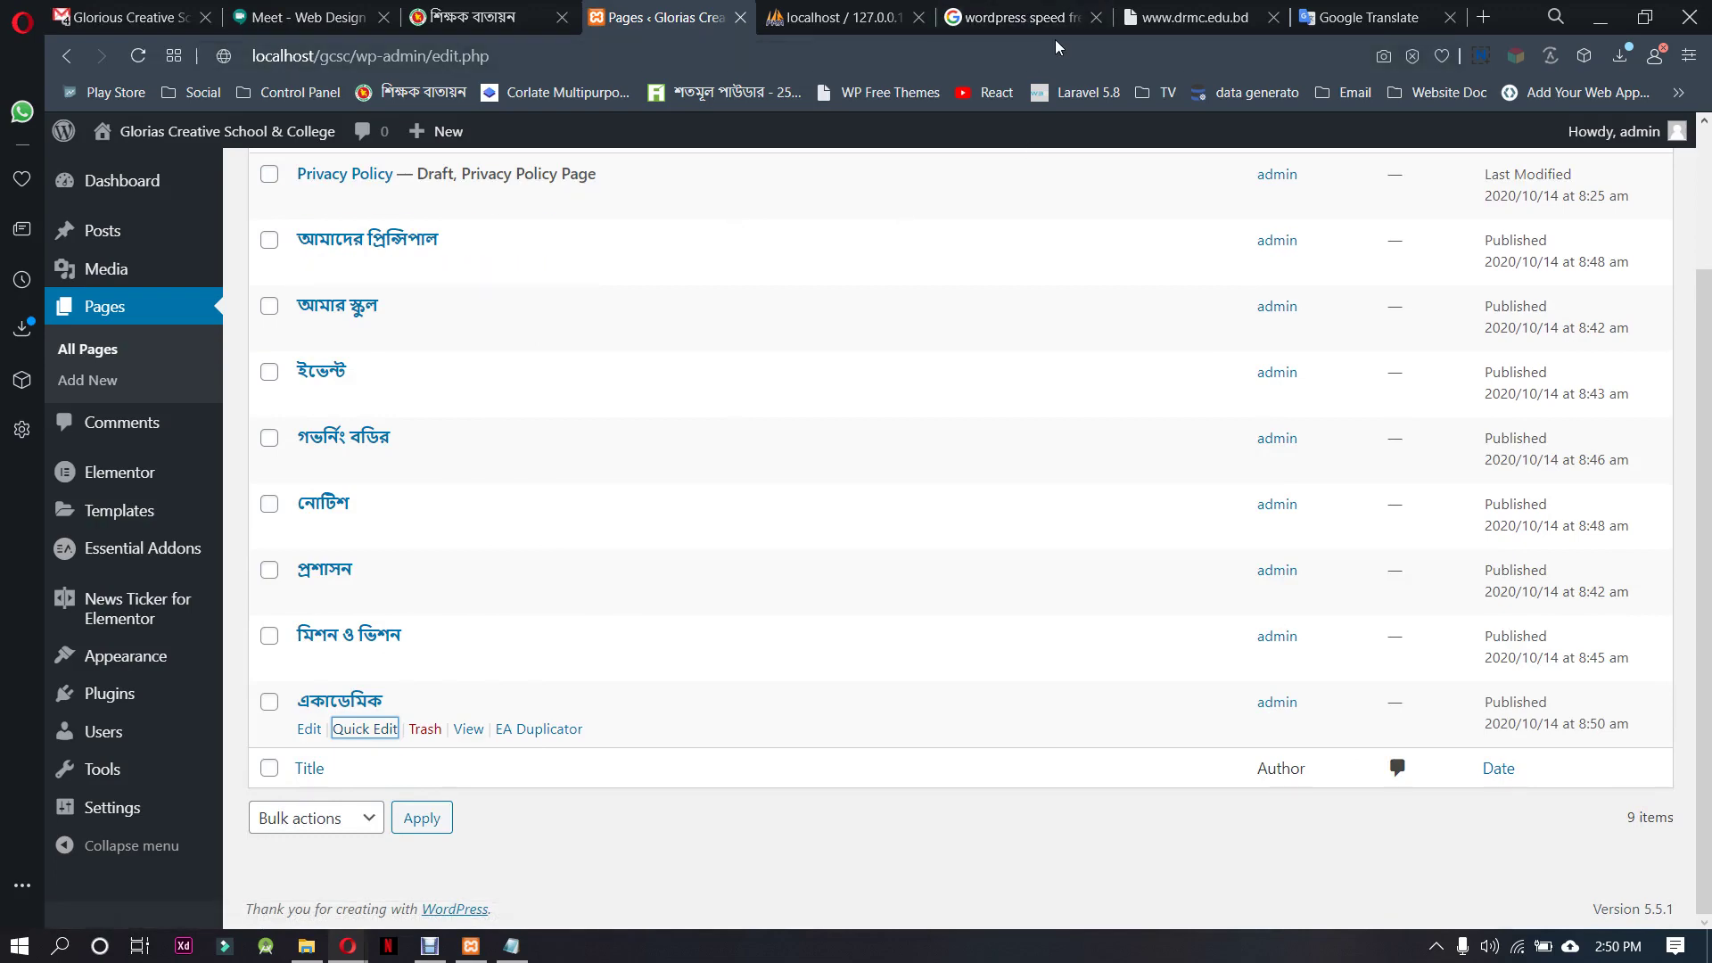
Check the reference college site's menu, then return to the WordPress Pages list
click(1195, 17)
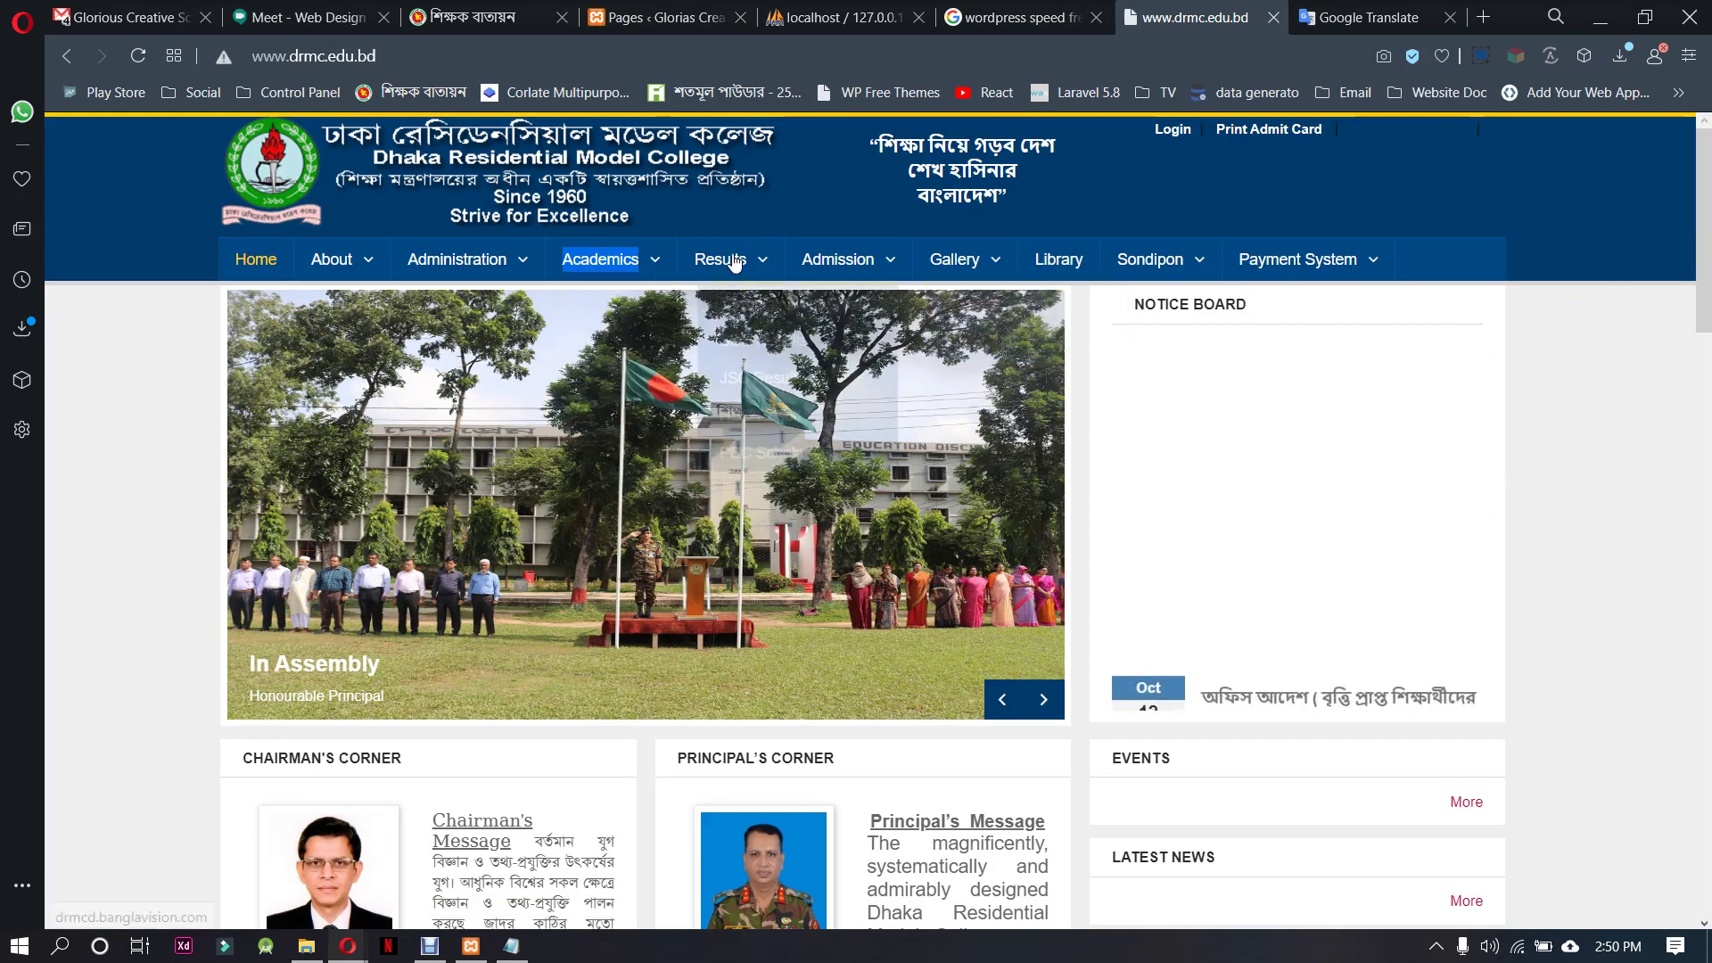
mouse_move(887, 261)
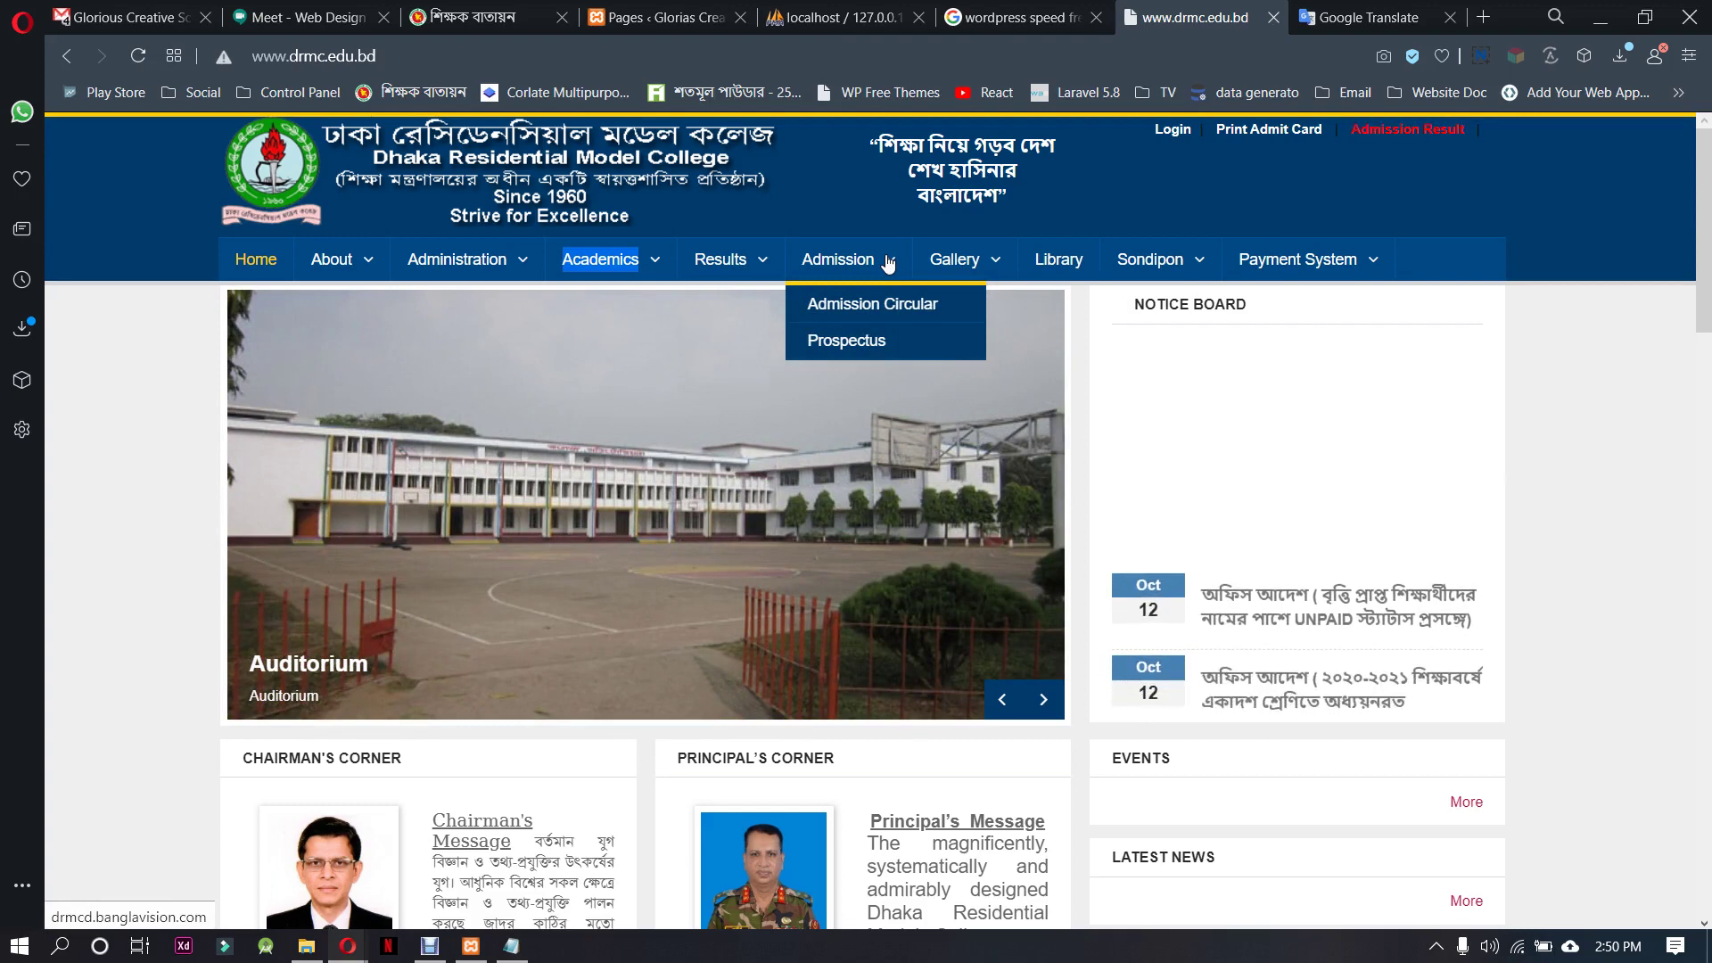
click(660, 16)
key(Tab)
key(Tab)
key(Tab)
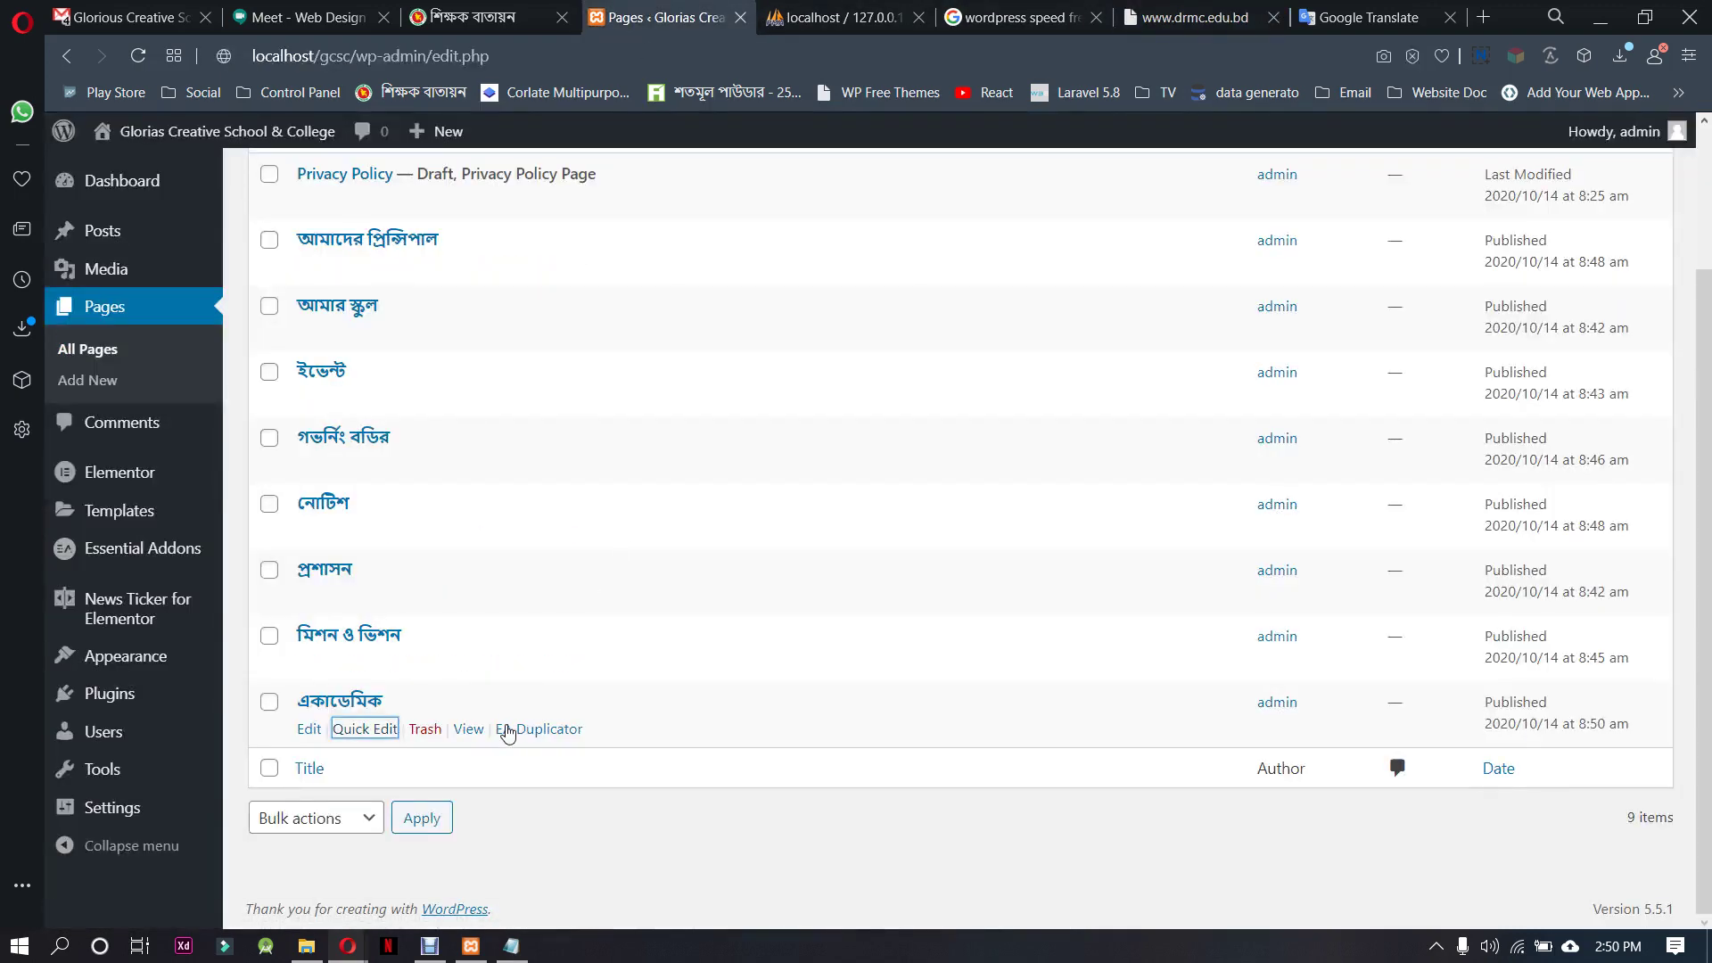
Duplicate the একাডেমিক page and clear the draft copy's title in Quick Edit
key(Return)
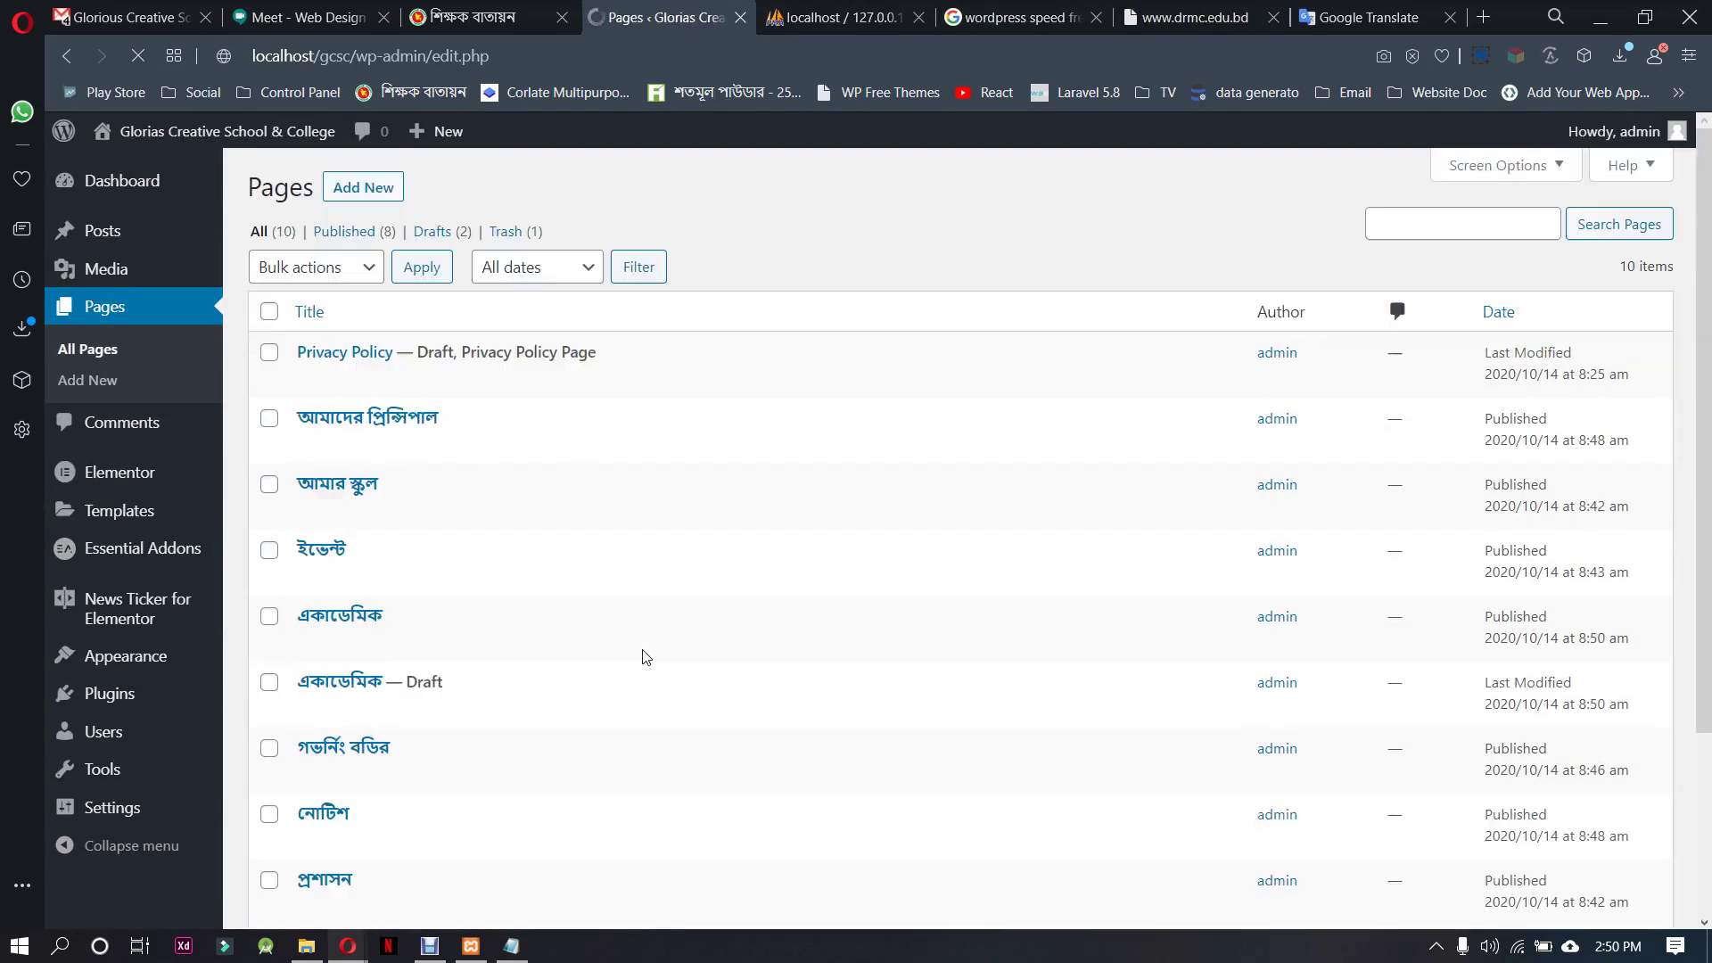
scroll(642, 657, down, 3)
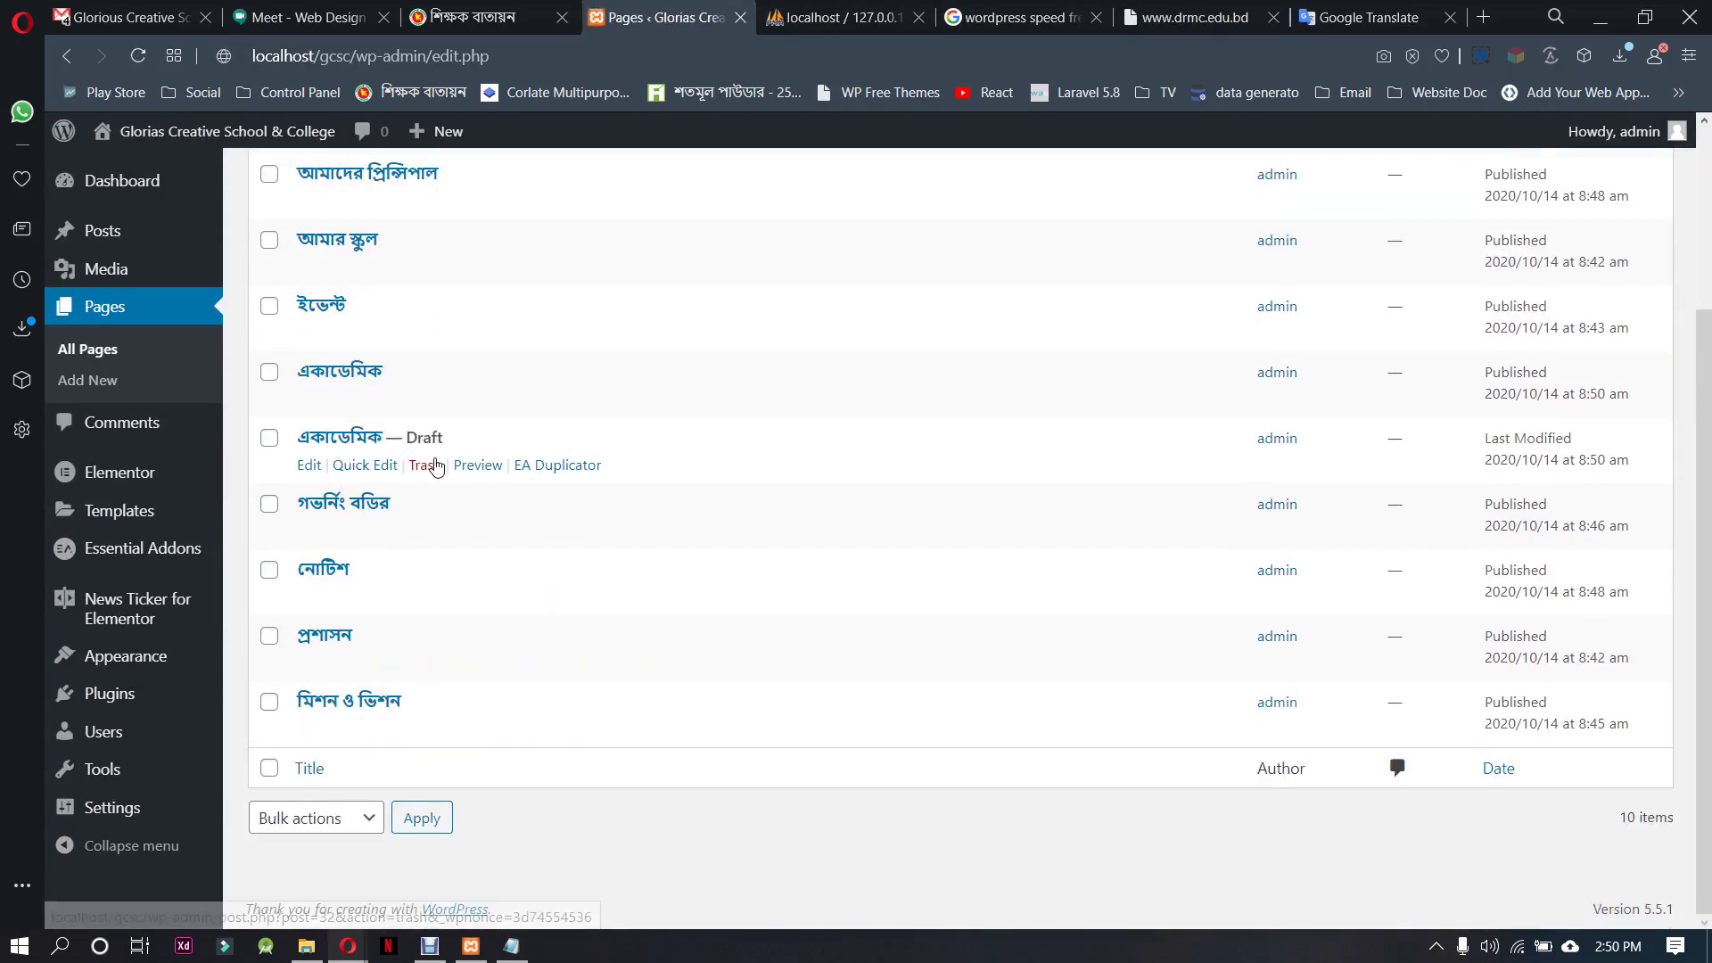
click(364, 465)
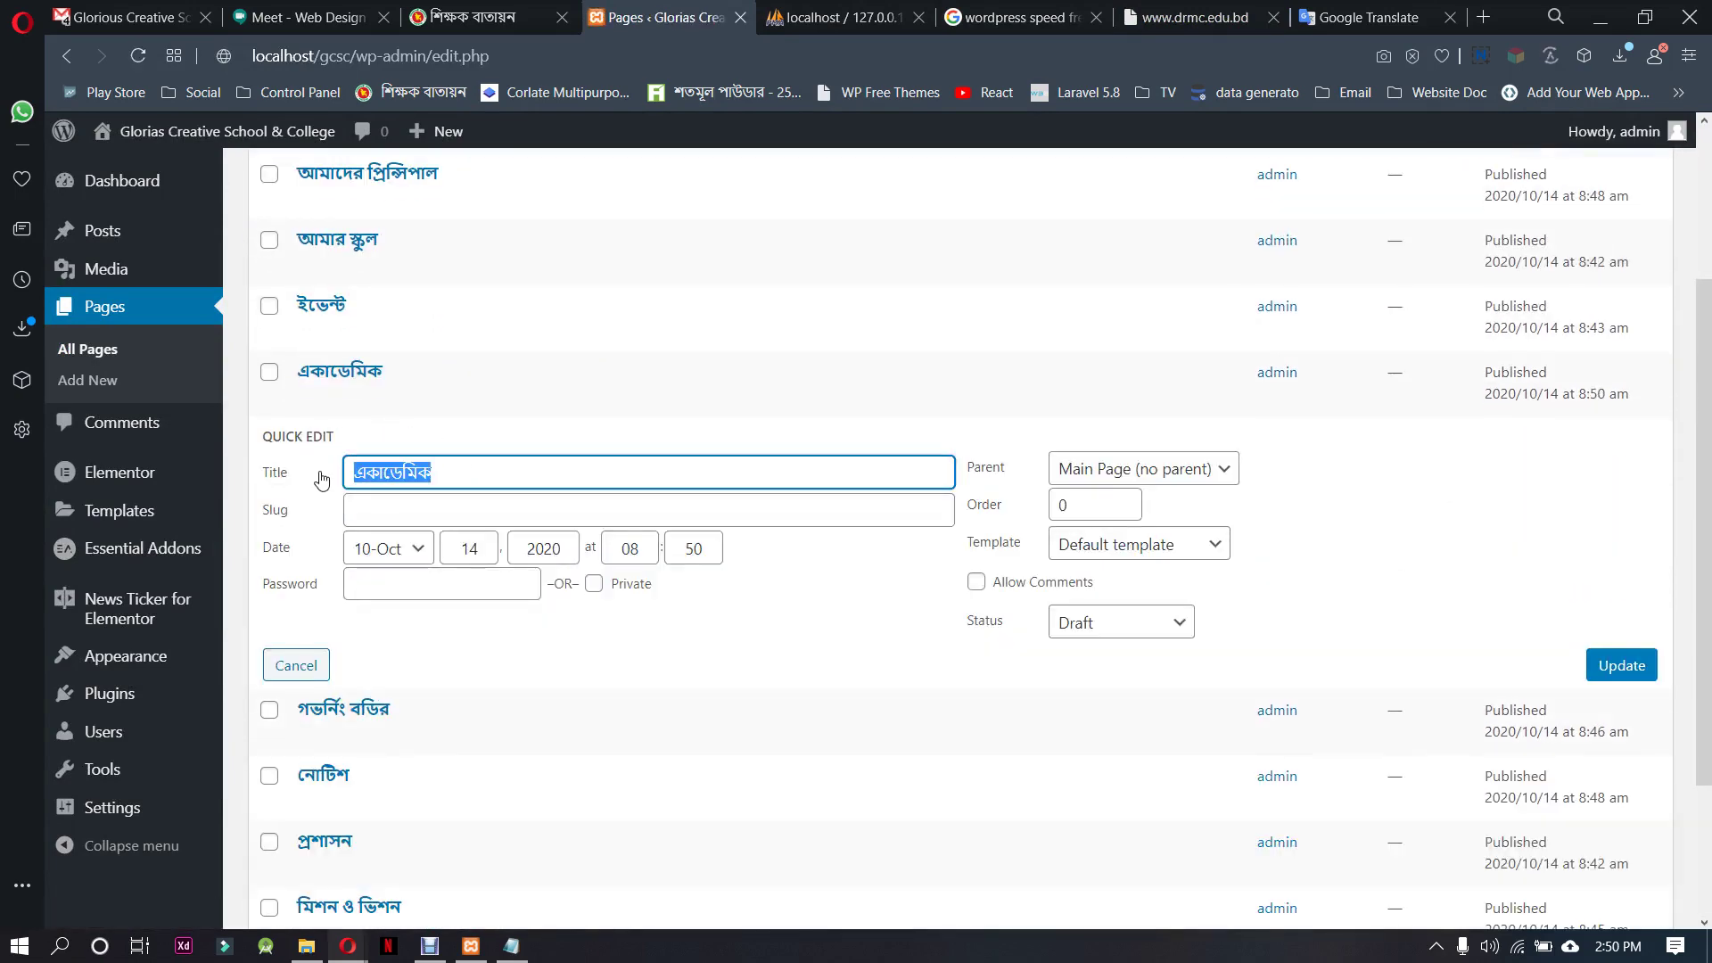
text(re)
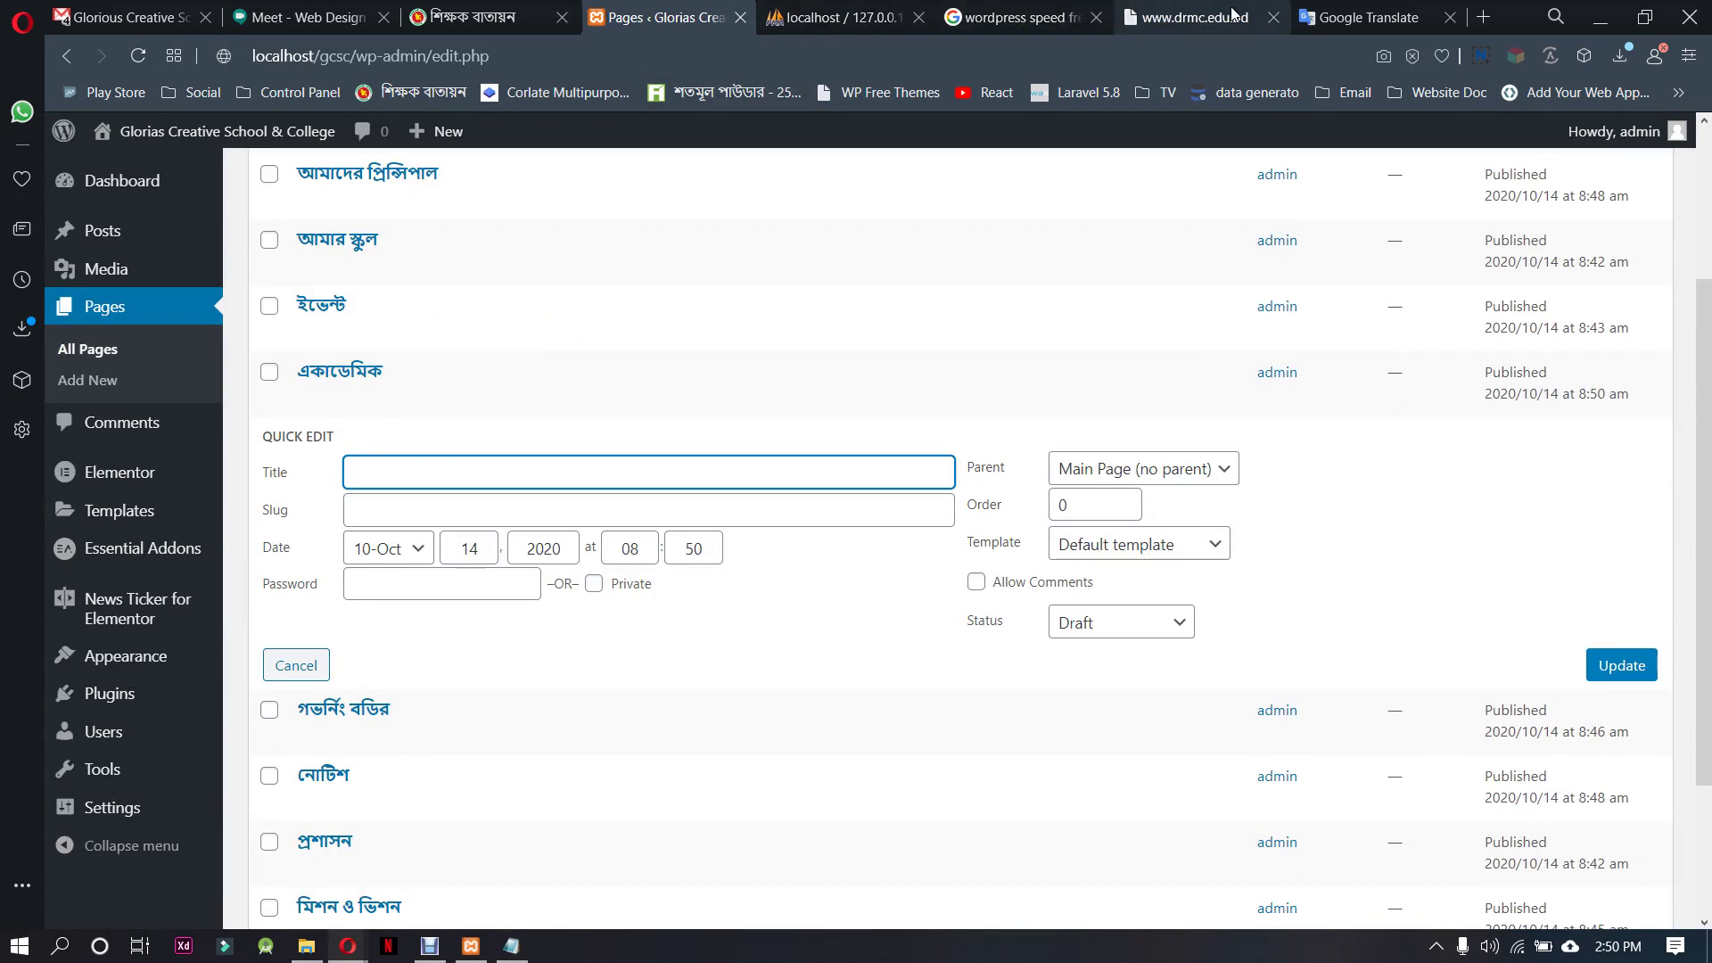
Replace Academics with 'result' in Google Translate
click(1369, 17)
drag(310, 373, 72, 363)
text(result)
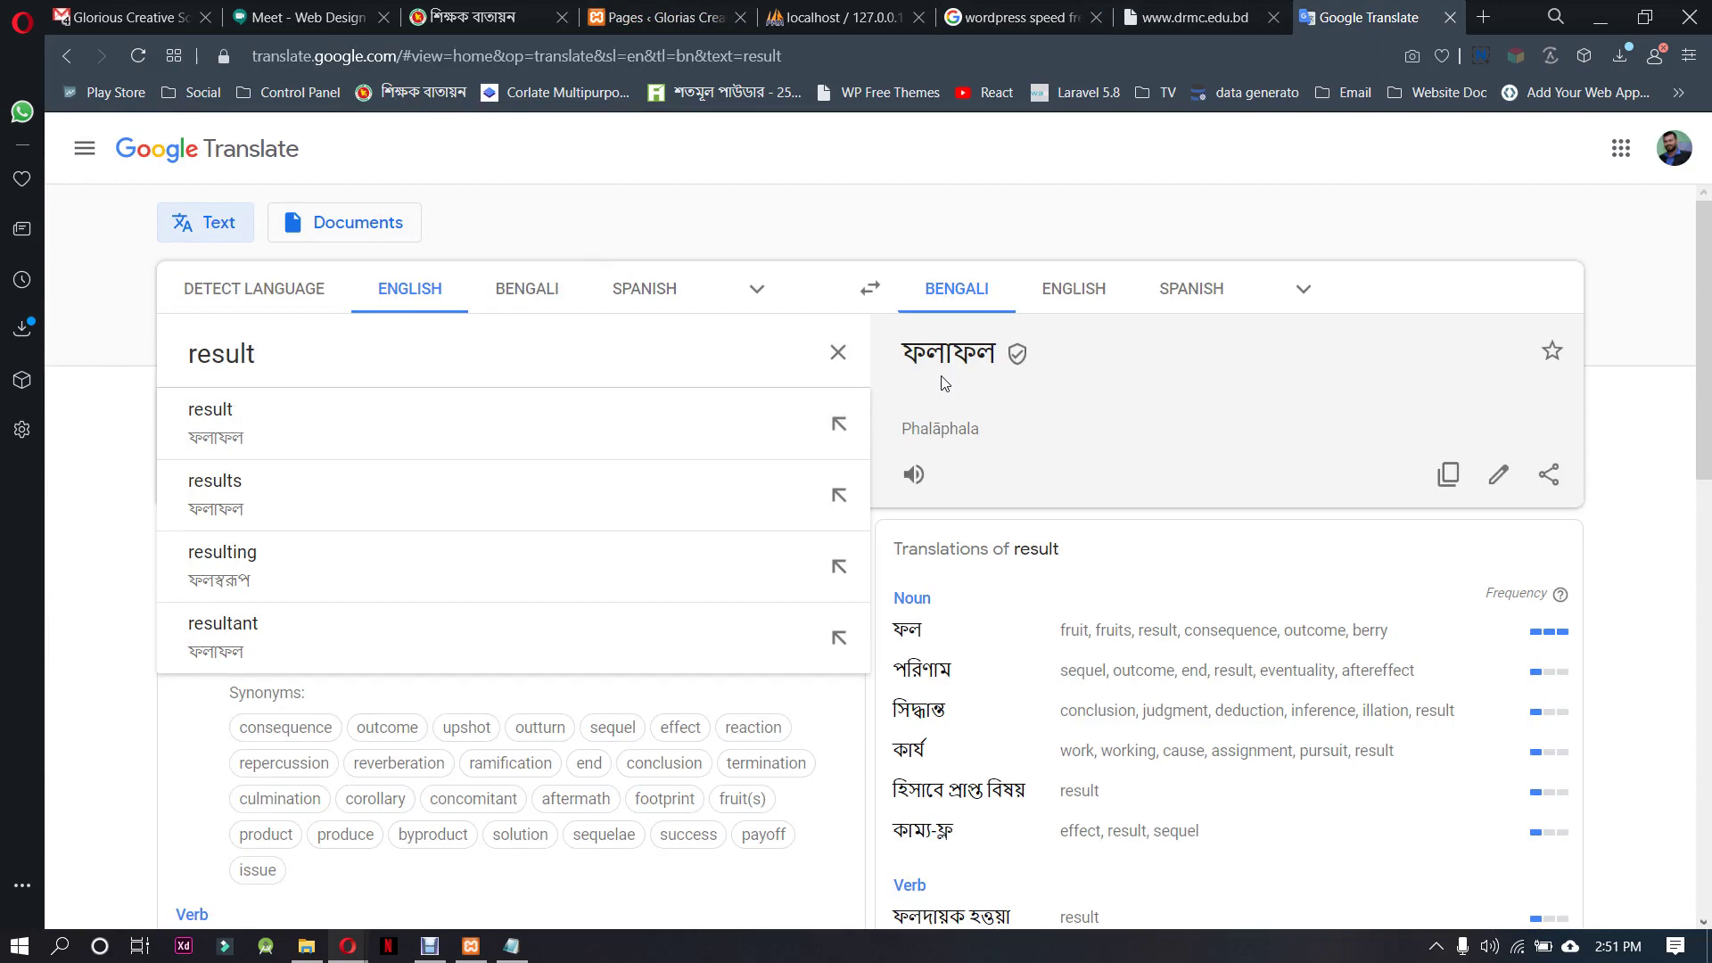
Select 'result' and its Bengali translation ফলাফল for copying
scroll(987, 684, down, 2)
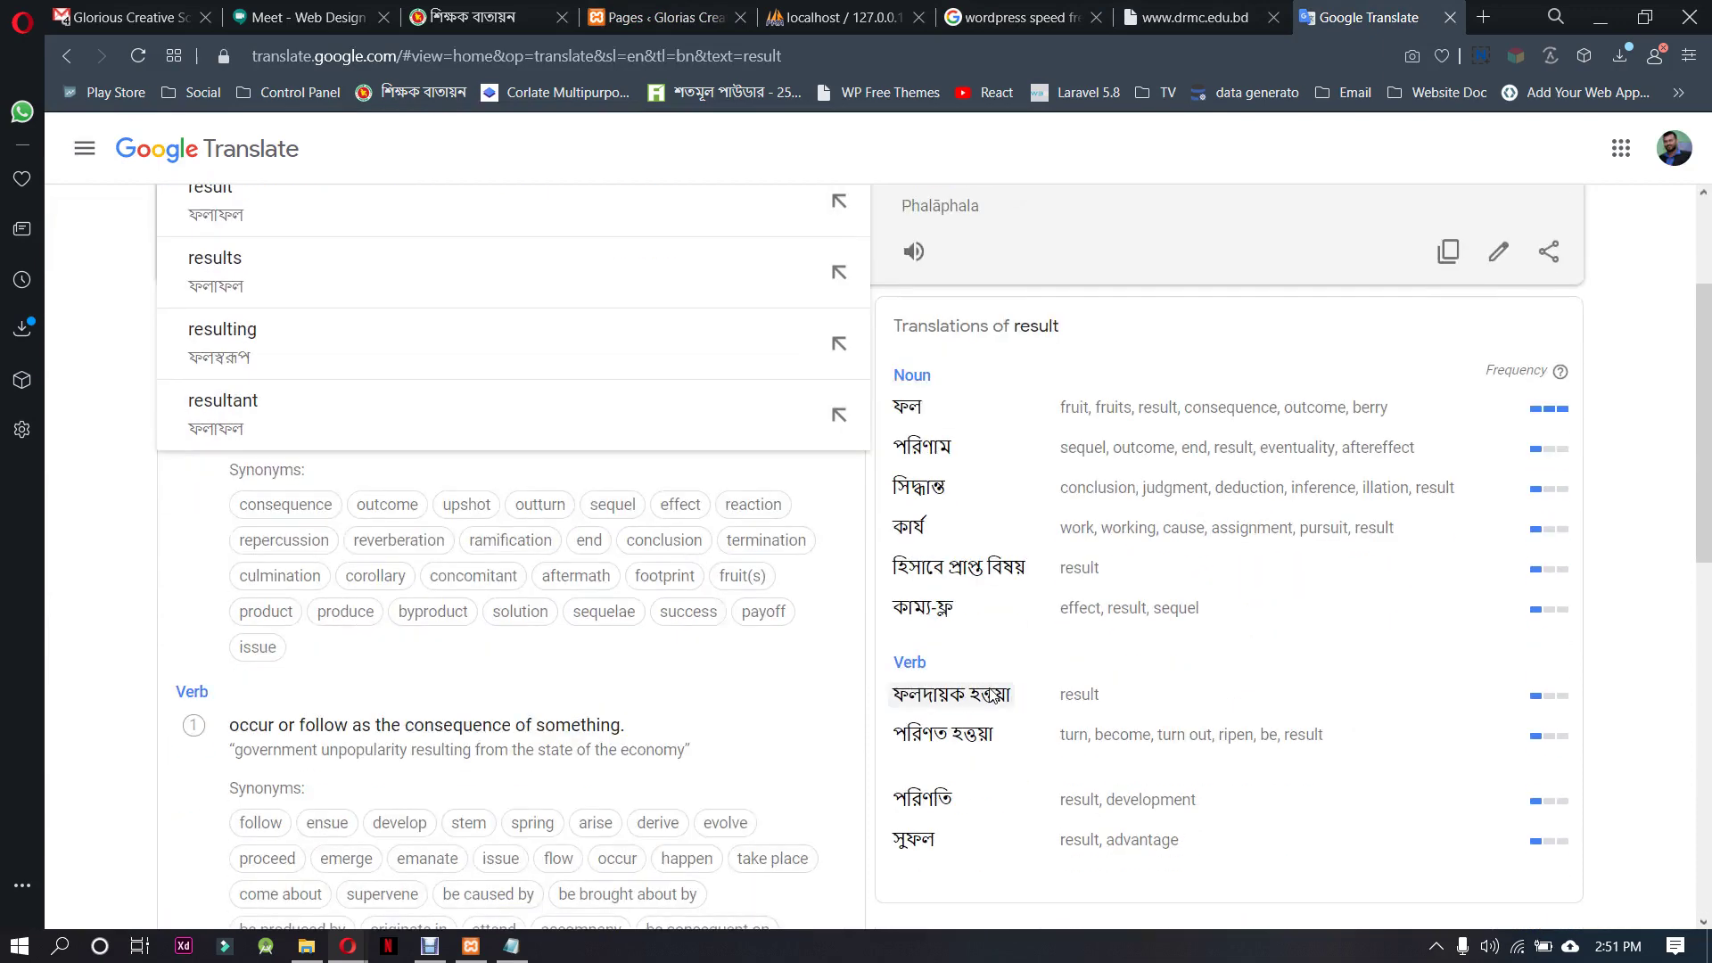
scroll(650, 443, up, 2)
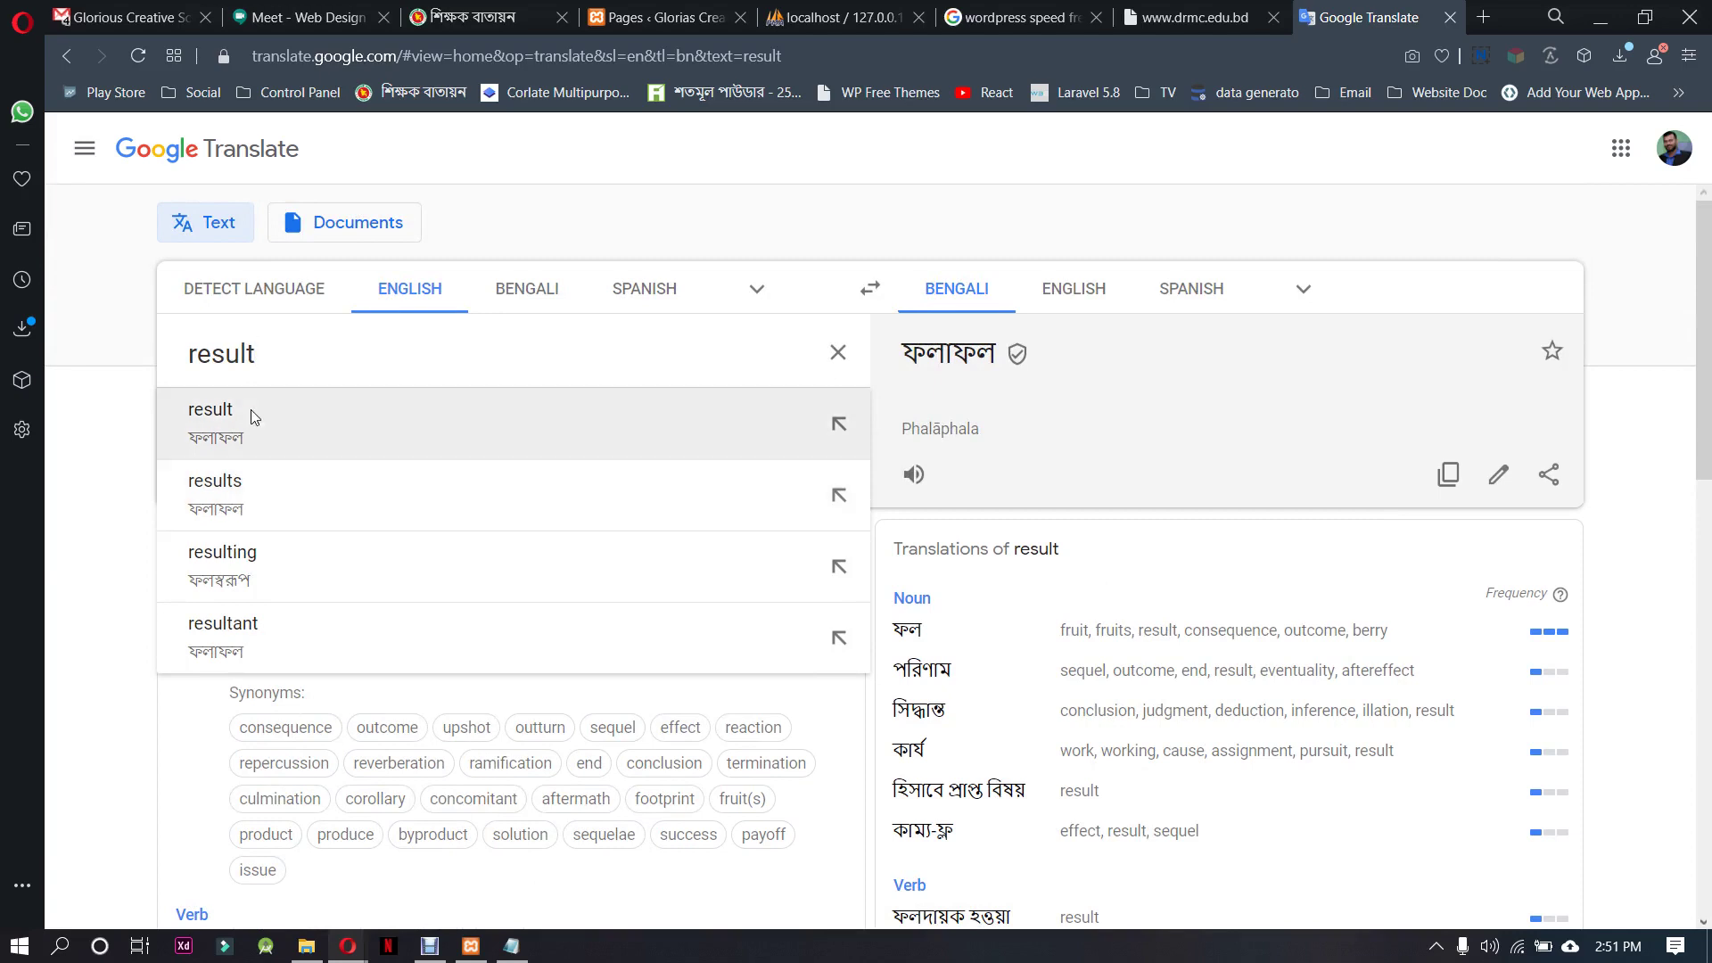
double_click(263, 361)
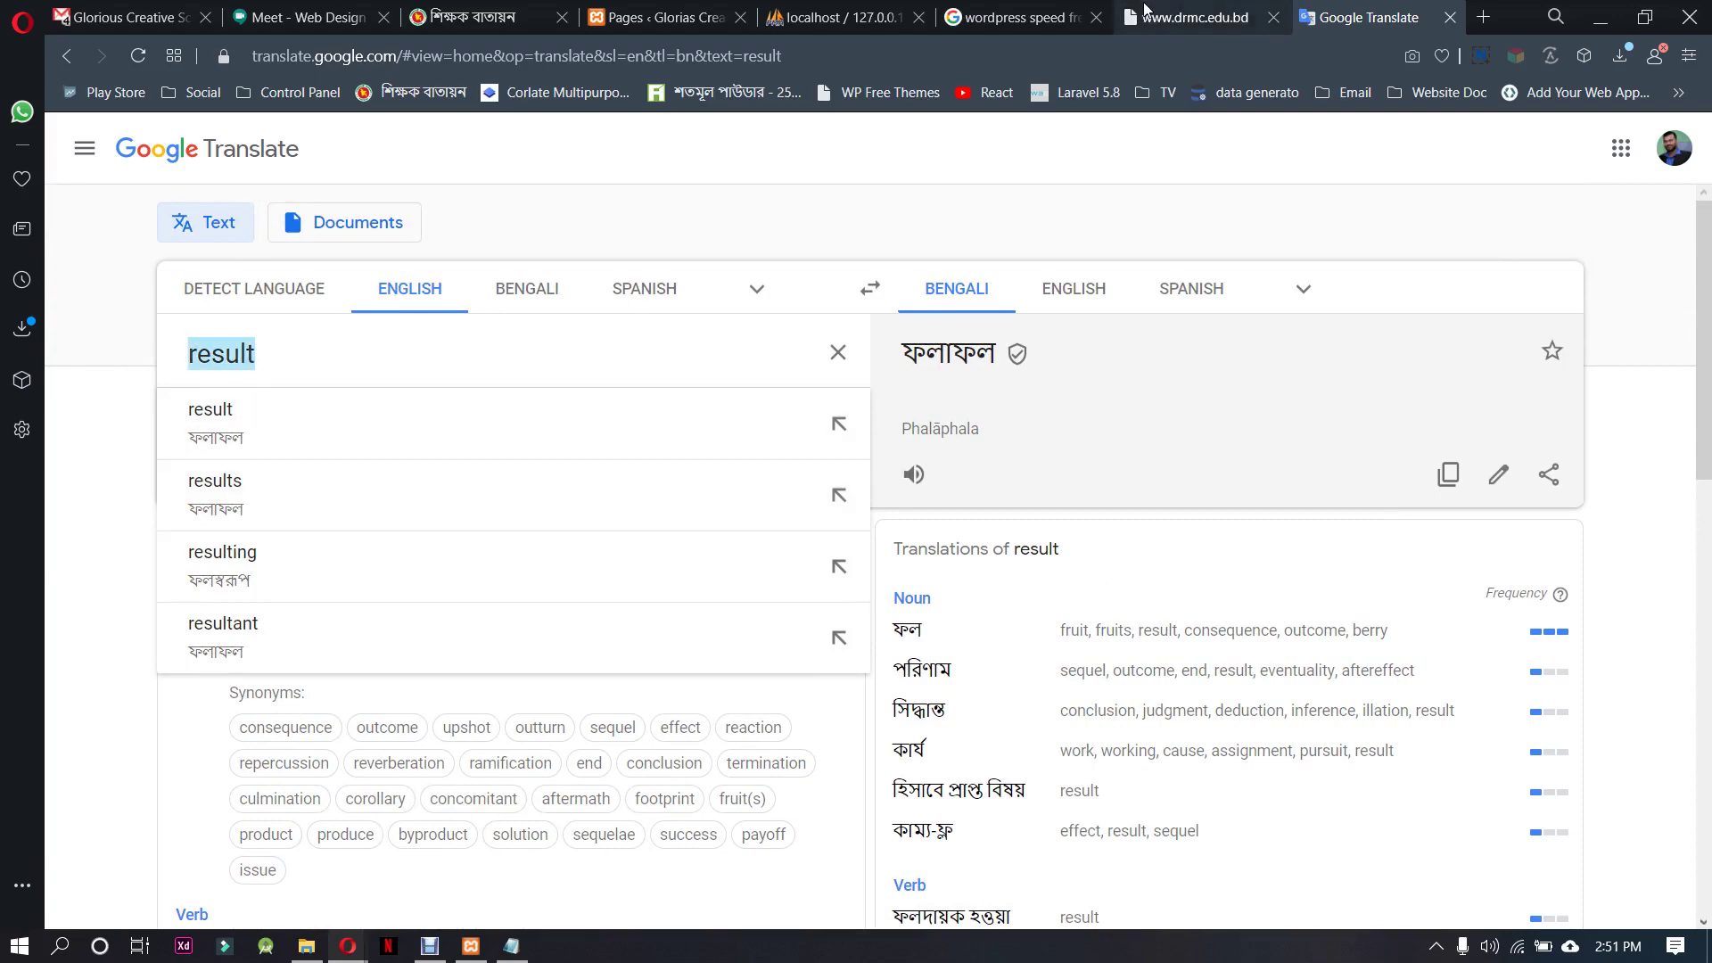
double_click(979, 361)
Title the draft copy রেজাল্ট, give it the same slug, and publish it
click(665, 17)
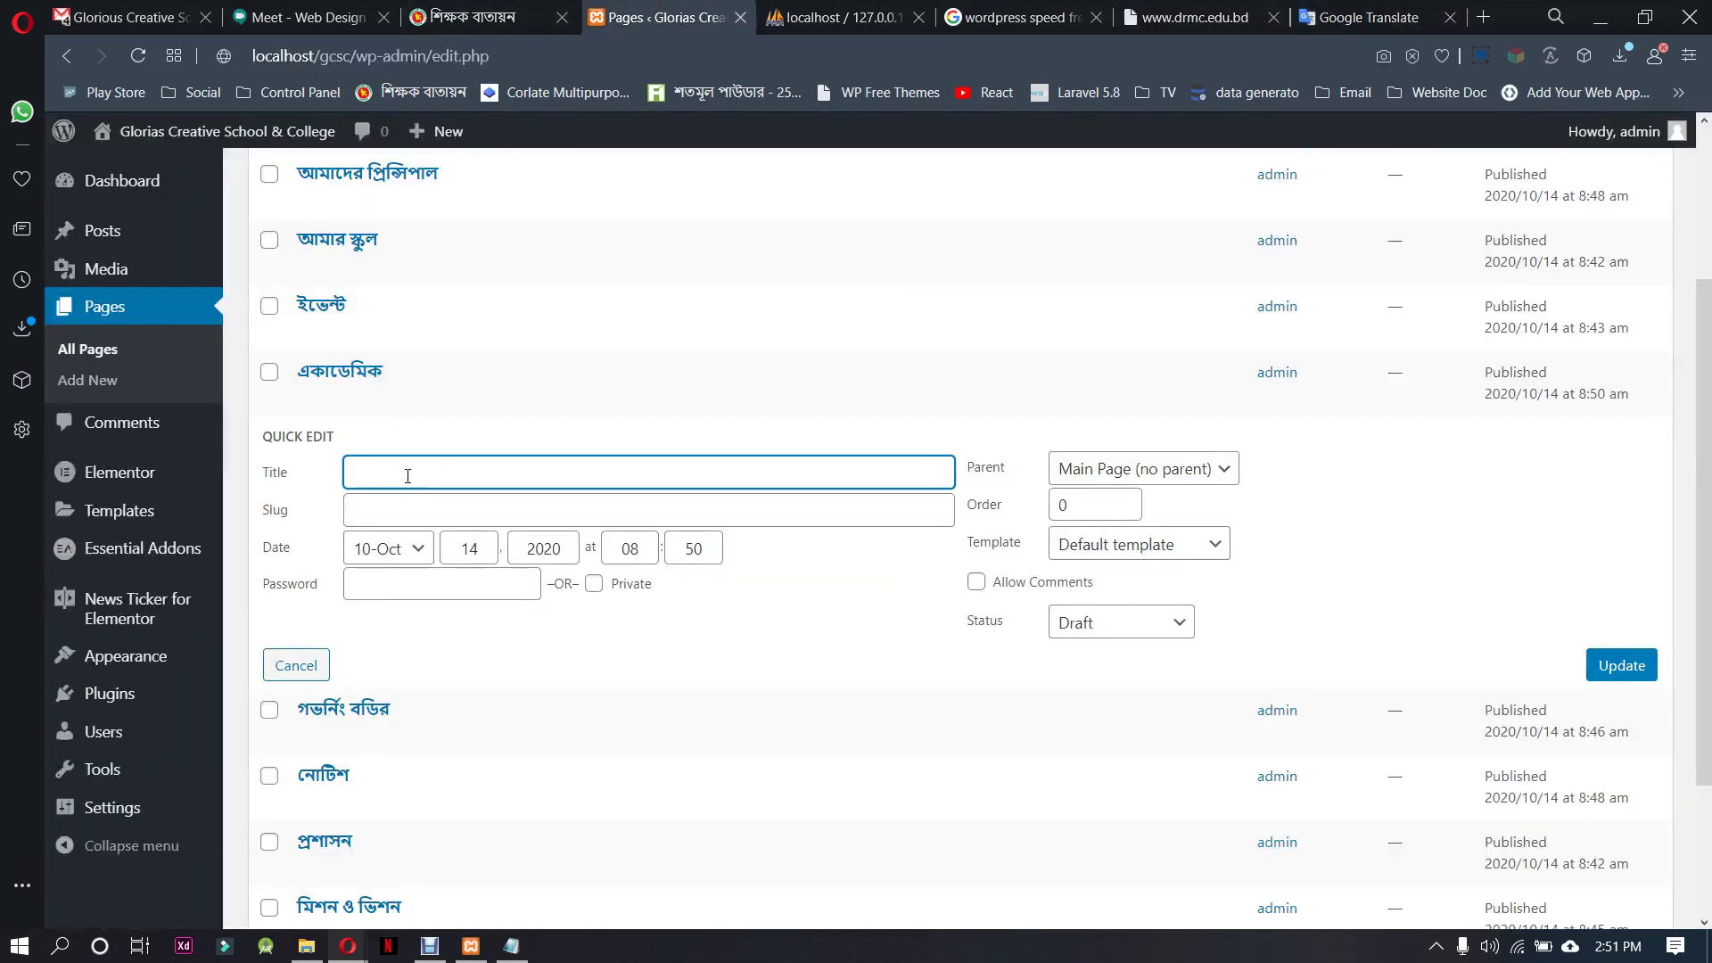
text(Re)
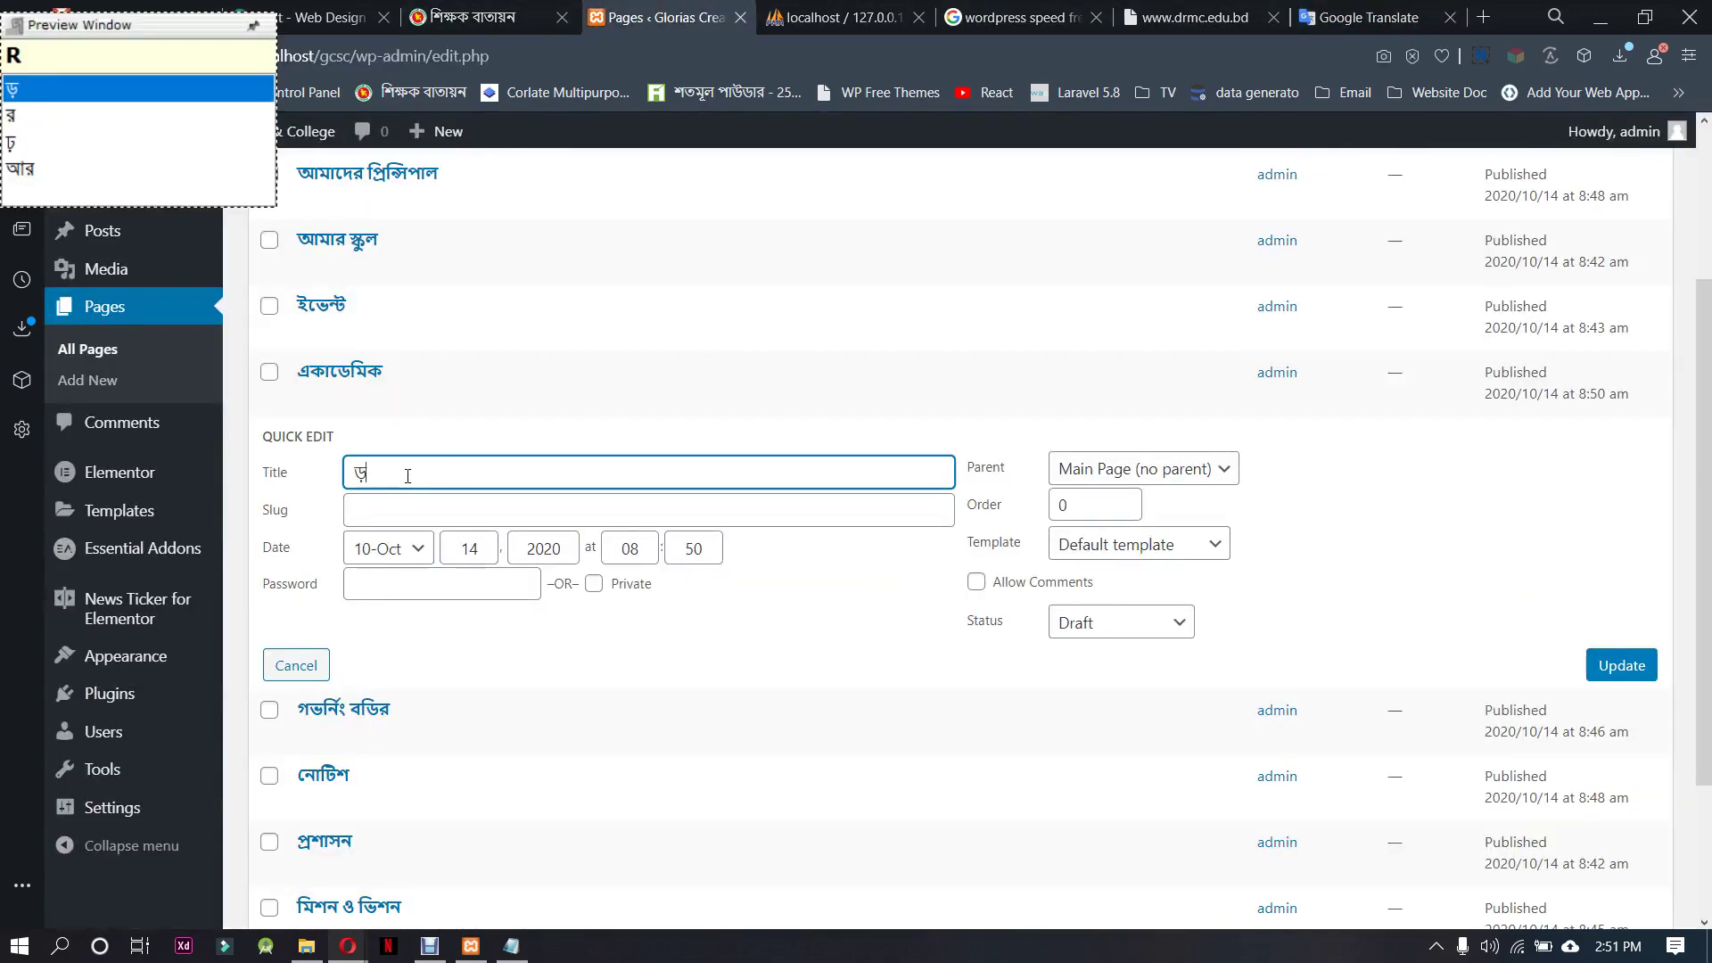
key(BackSpace)
key(BackSpace)
text(re)
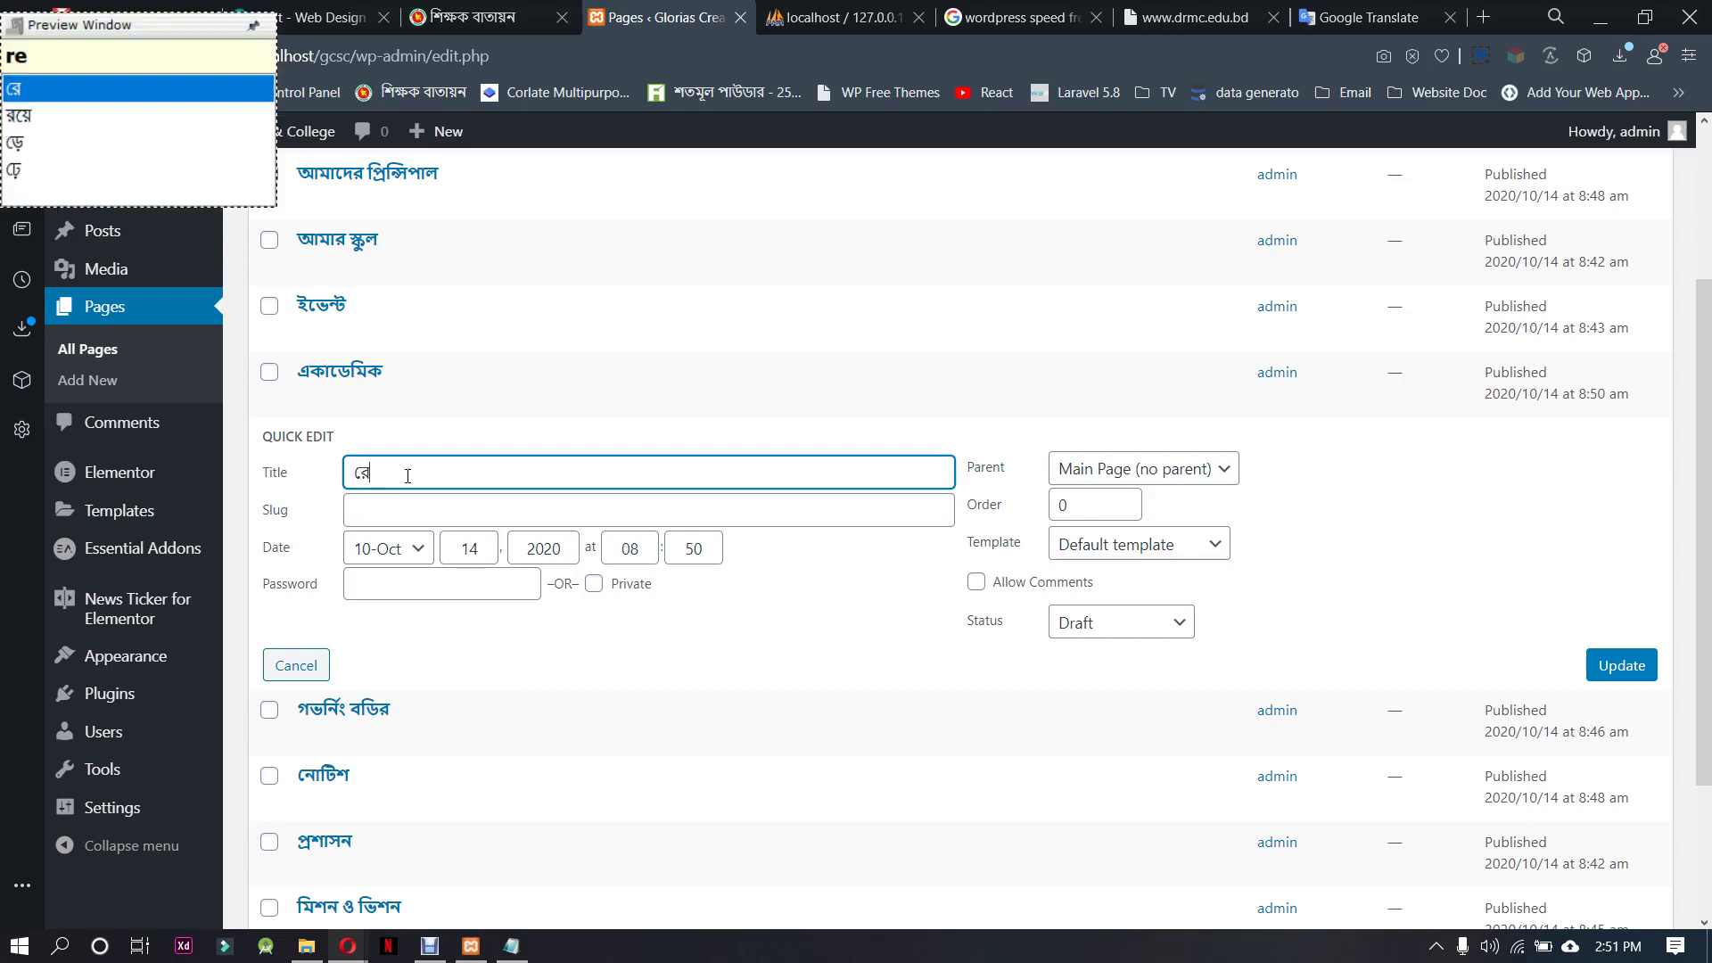
text(ja)
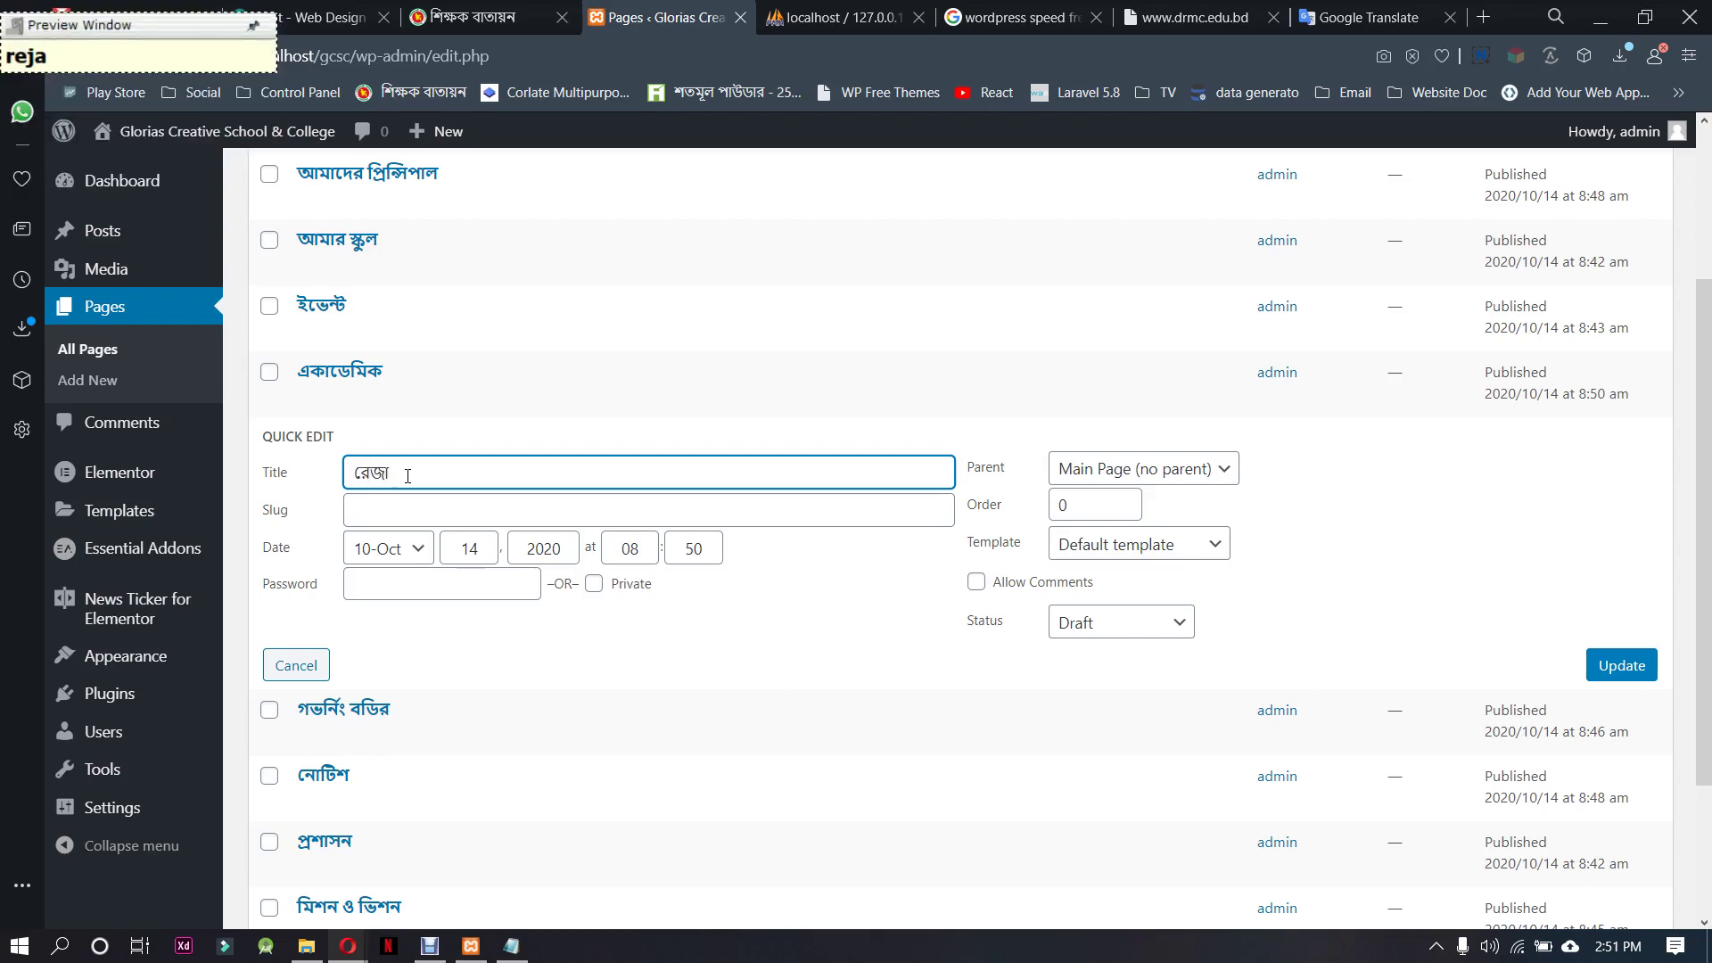
text(l)
drag(406, 472, 354, 464)
key(ctrl+c)
click(436, 510)
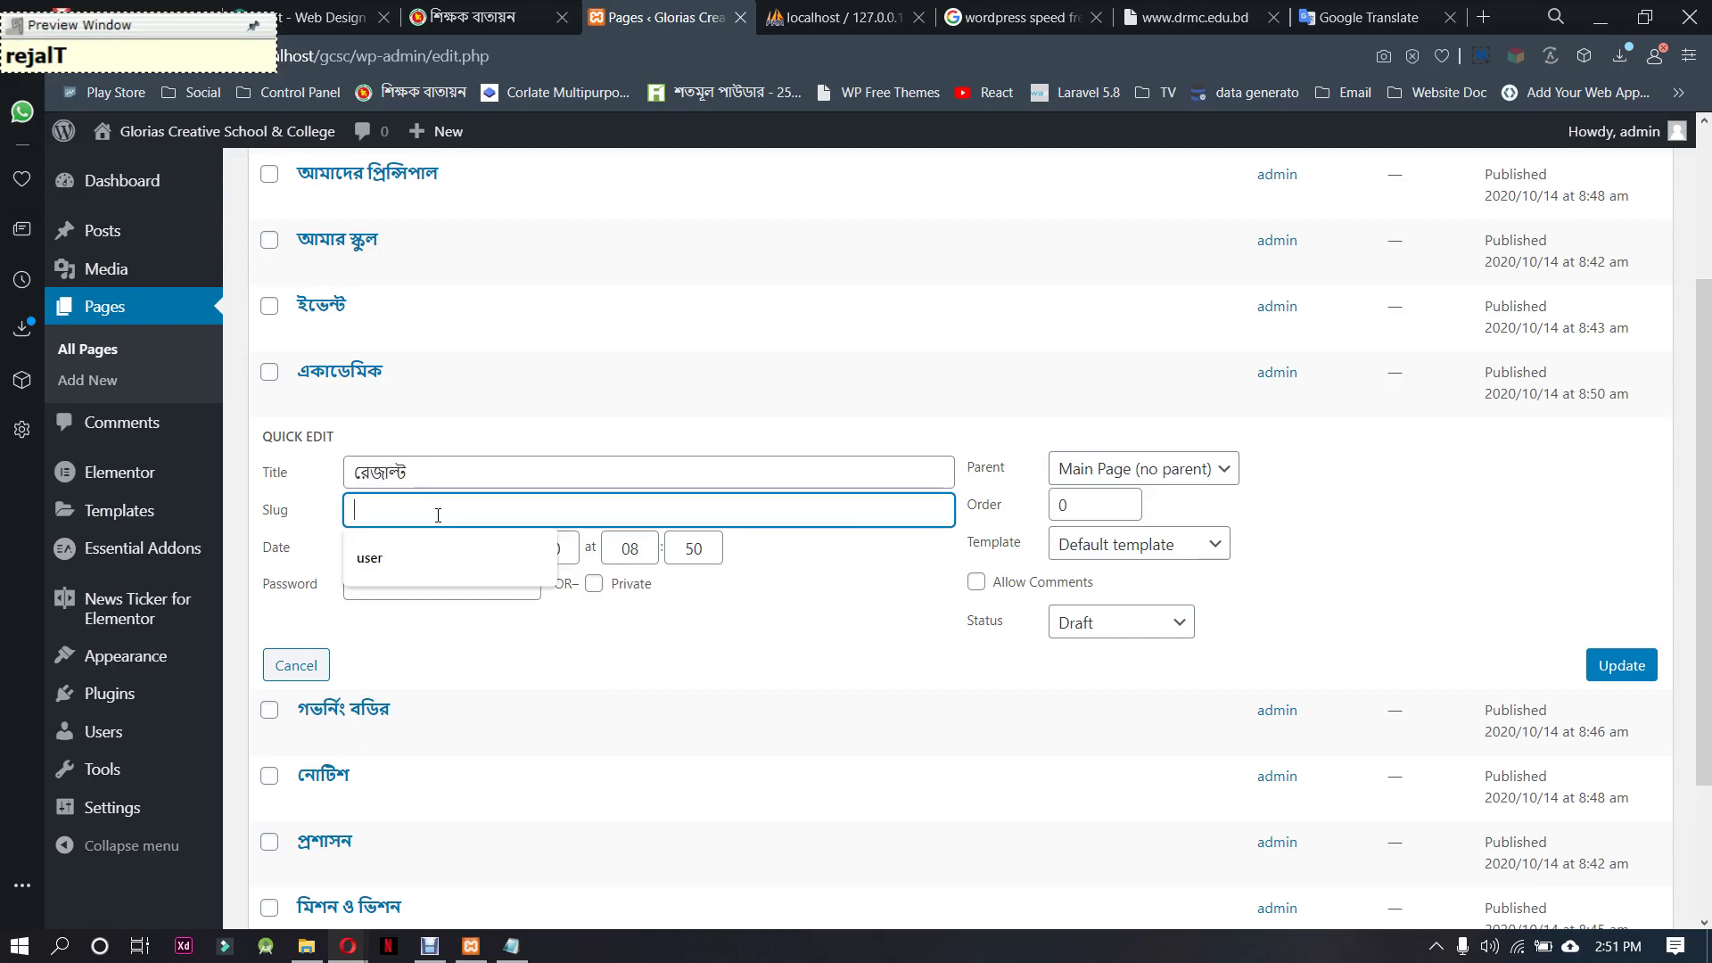
key(ctrl+v)
click(1114, 624)
click(1106, 651)
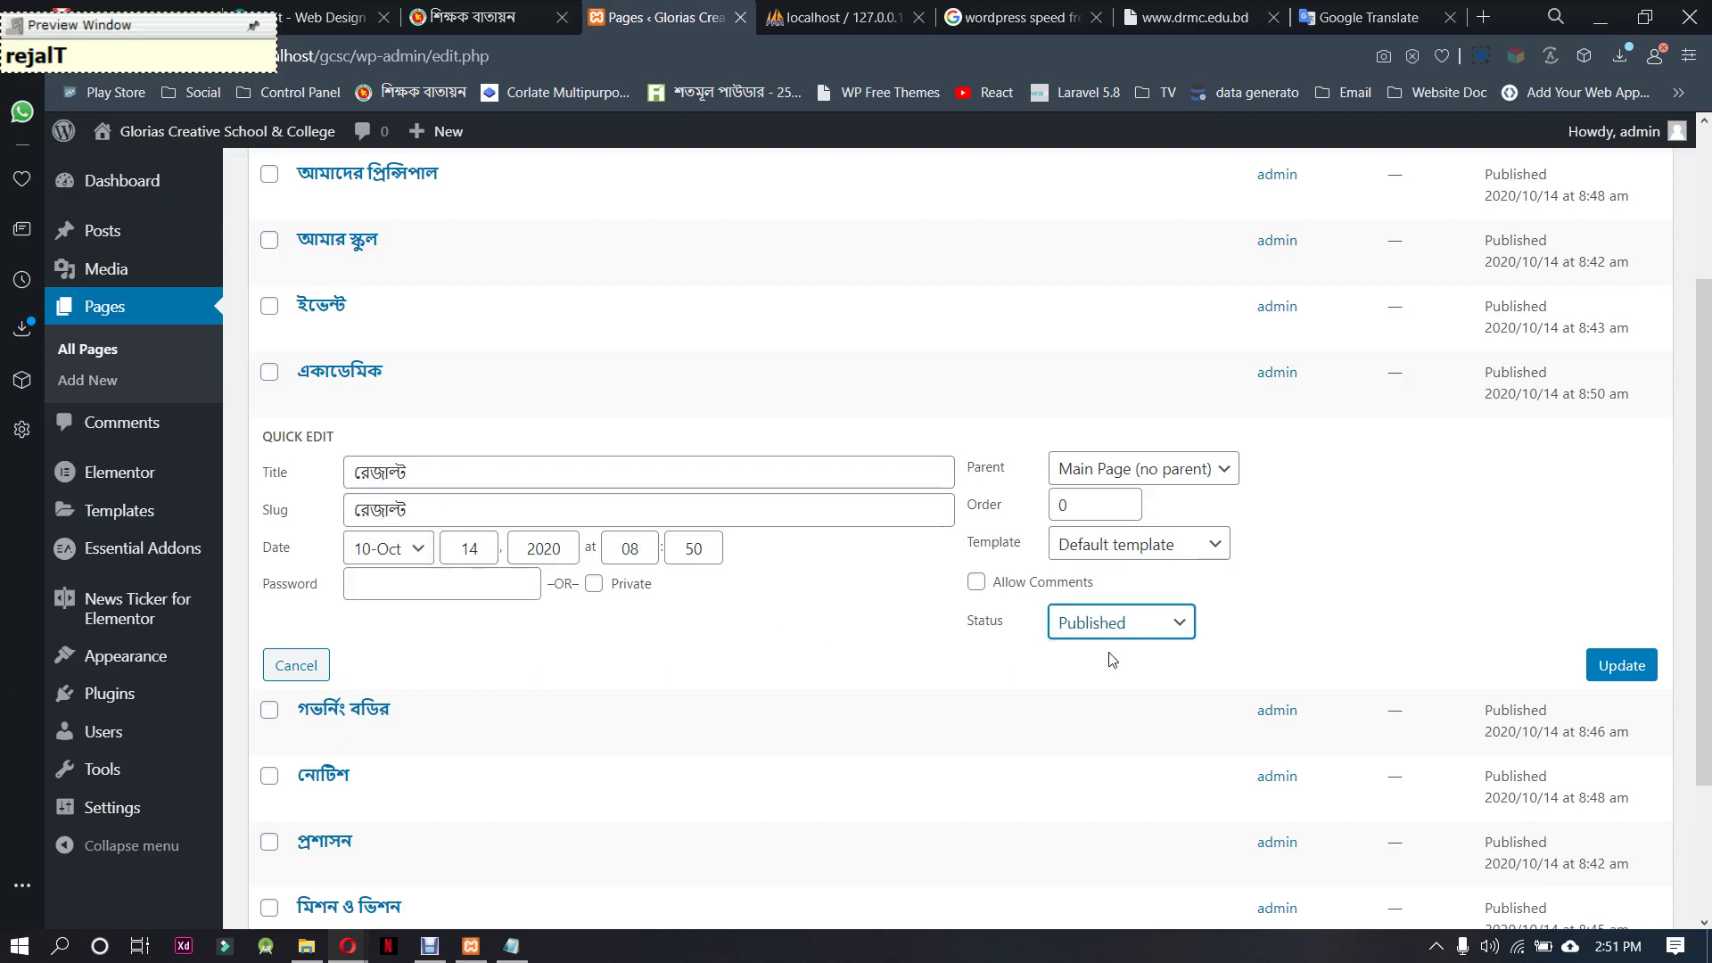
click(1622, 665)
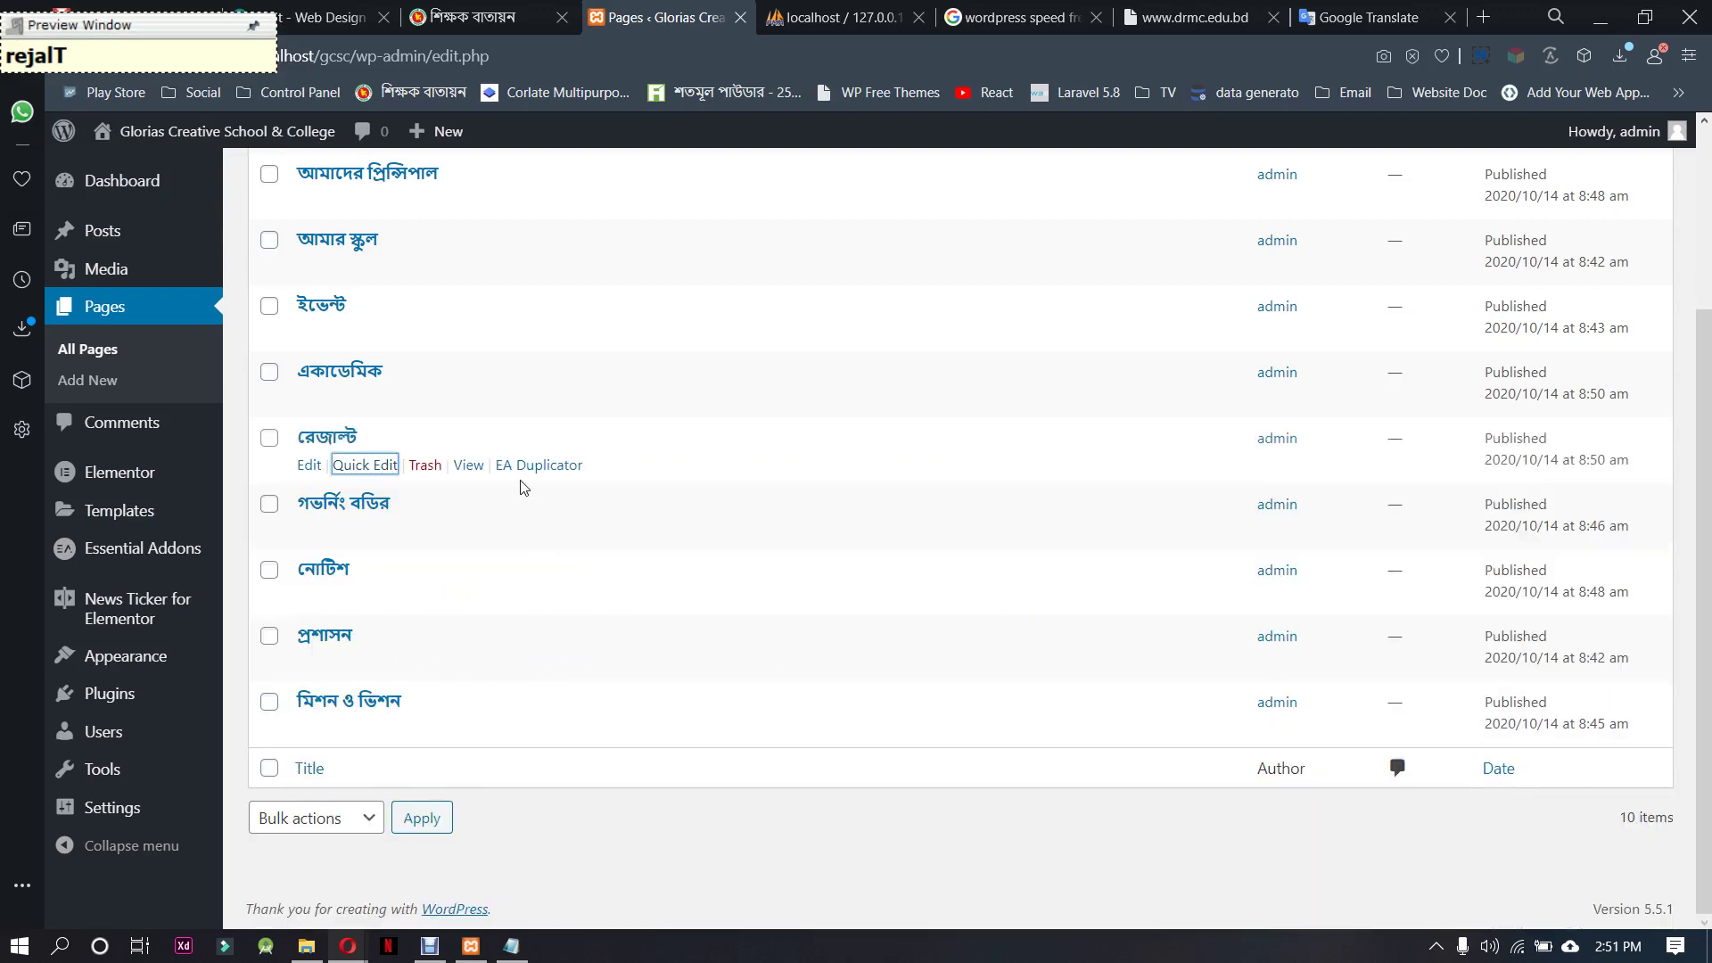
Duplicate the রেজাল্ট page and check the next menu entry on the reference college site
click(547, 468)
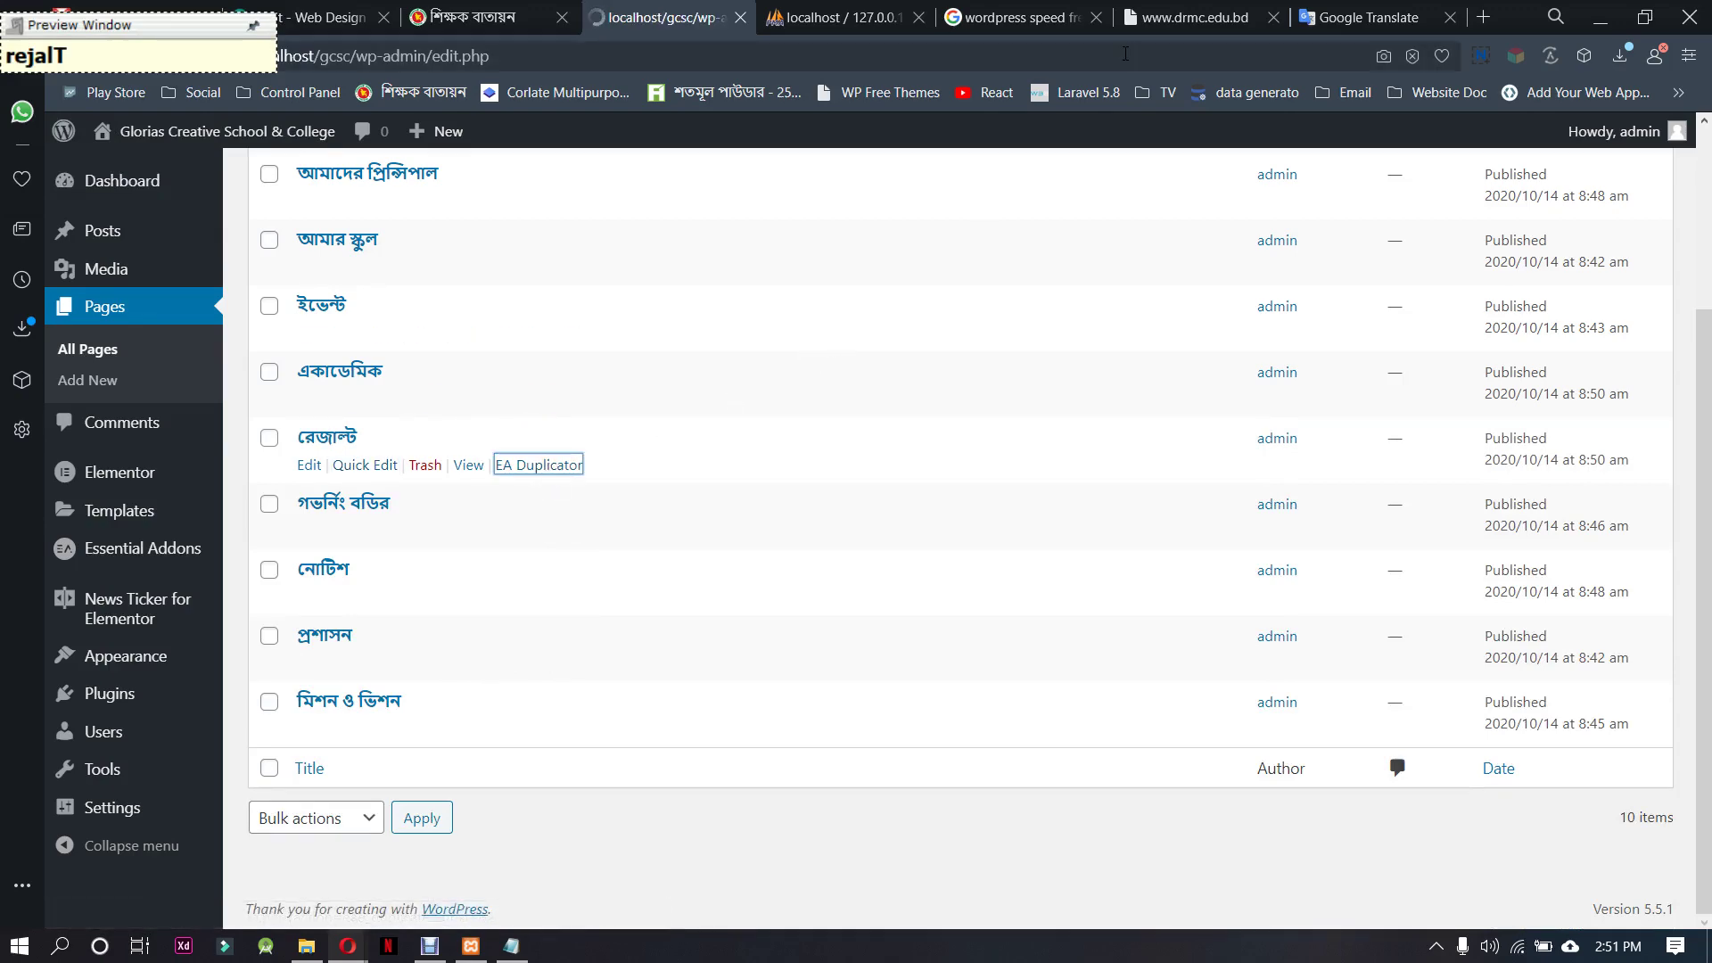
click(1186, 17)
mouse_move(826, 259)
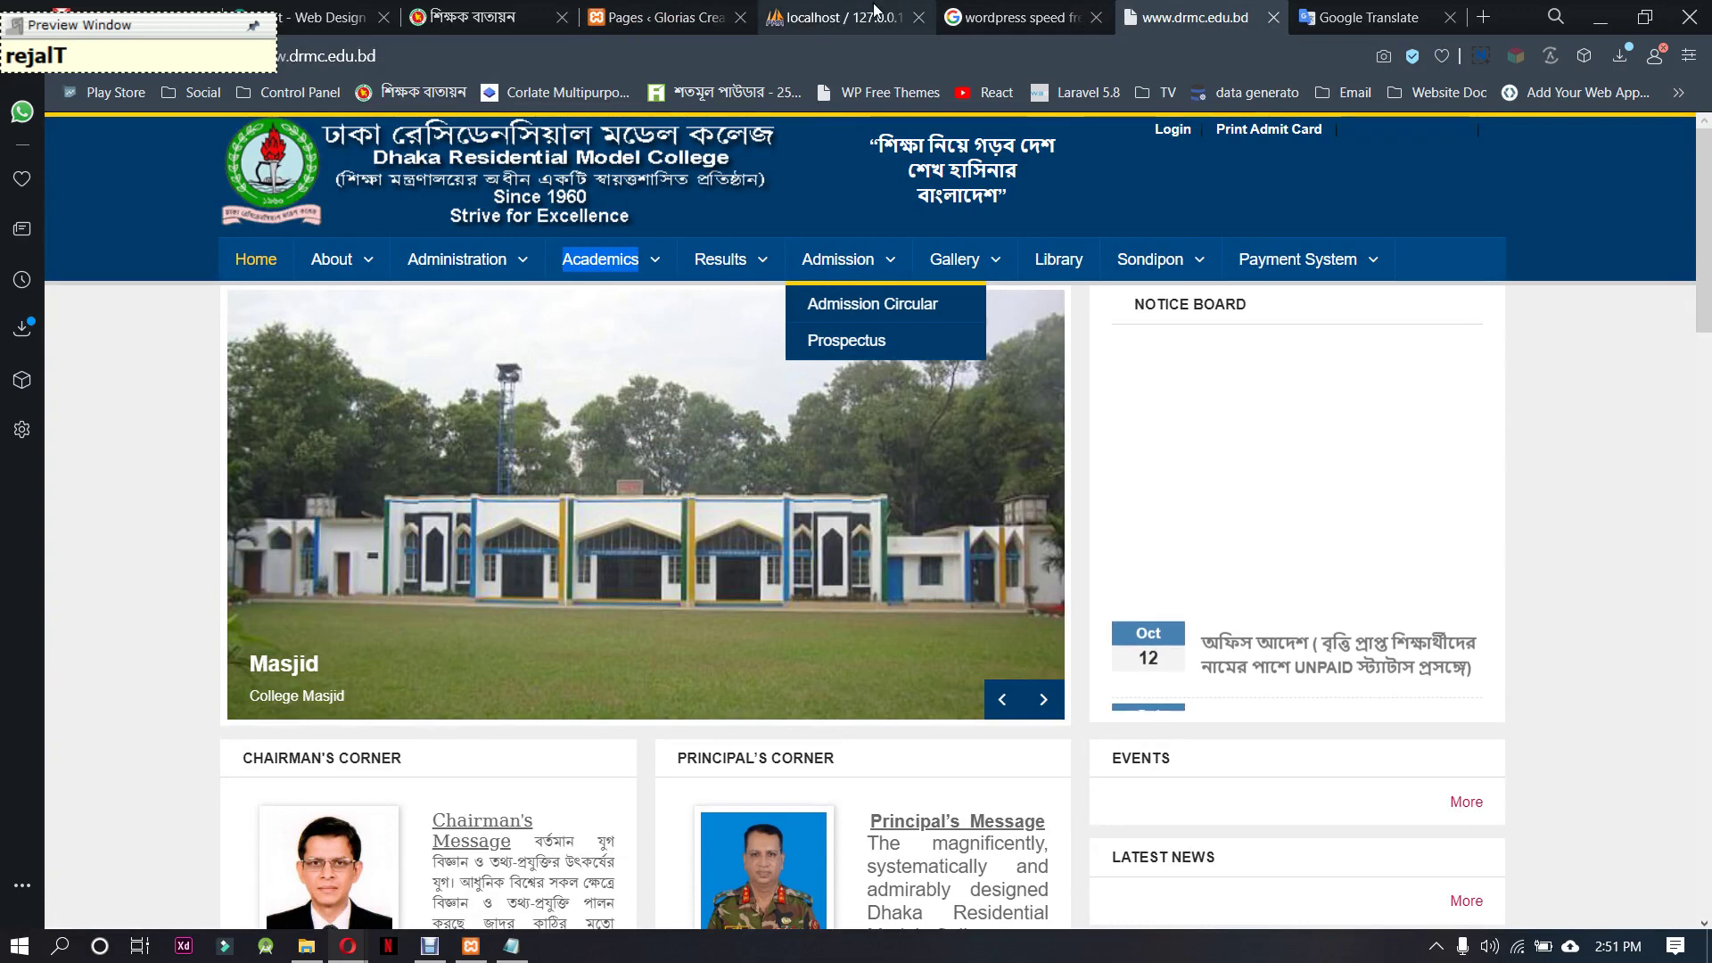
click(636, 10)
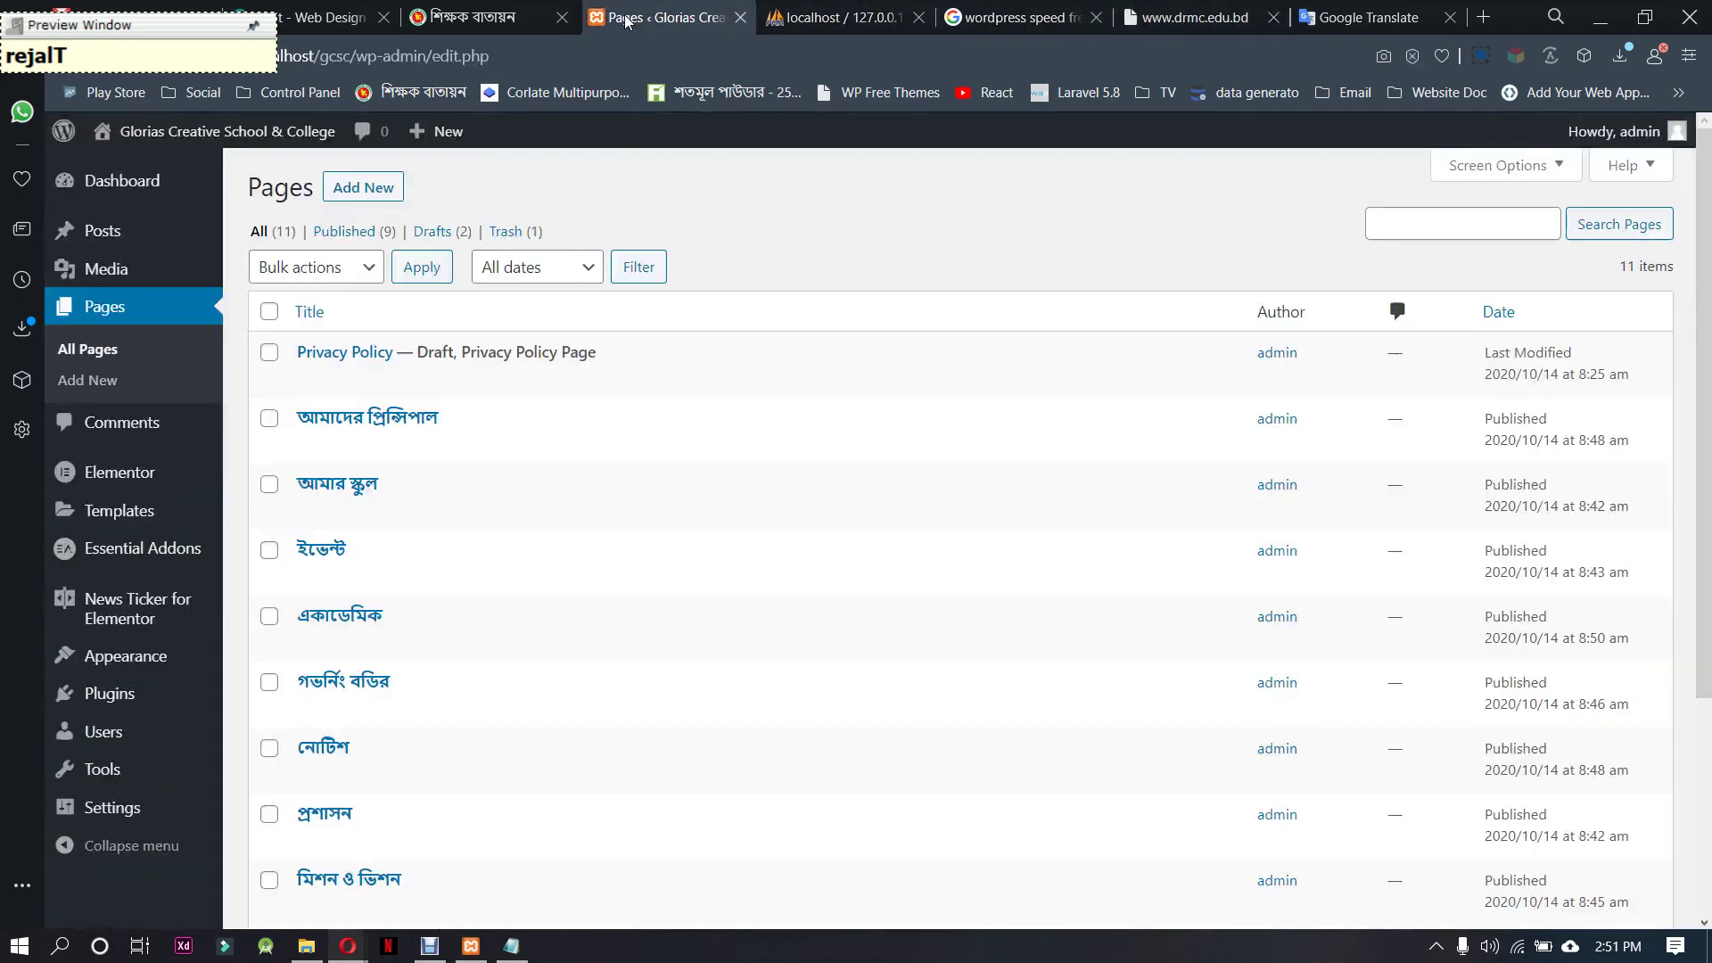
Retitle the draft copy এডমিশন and paste that in as the slug
scroll(504, 636, down, 3)
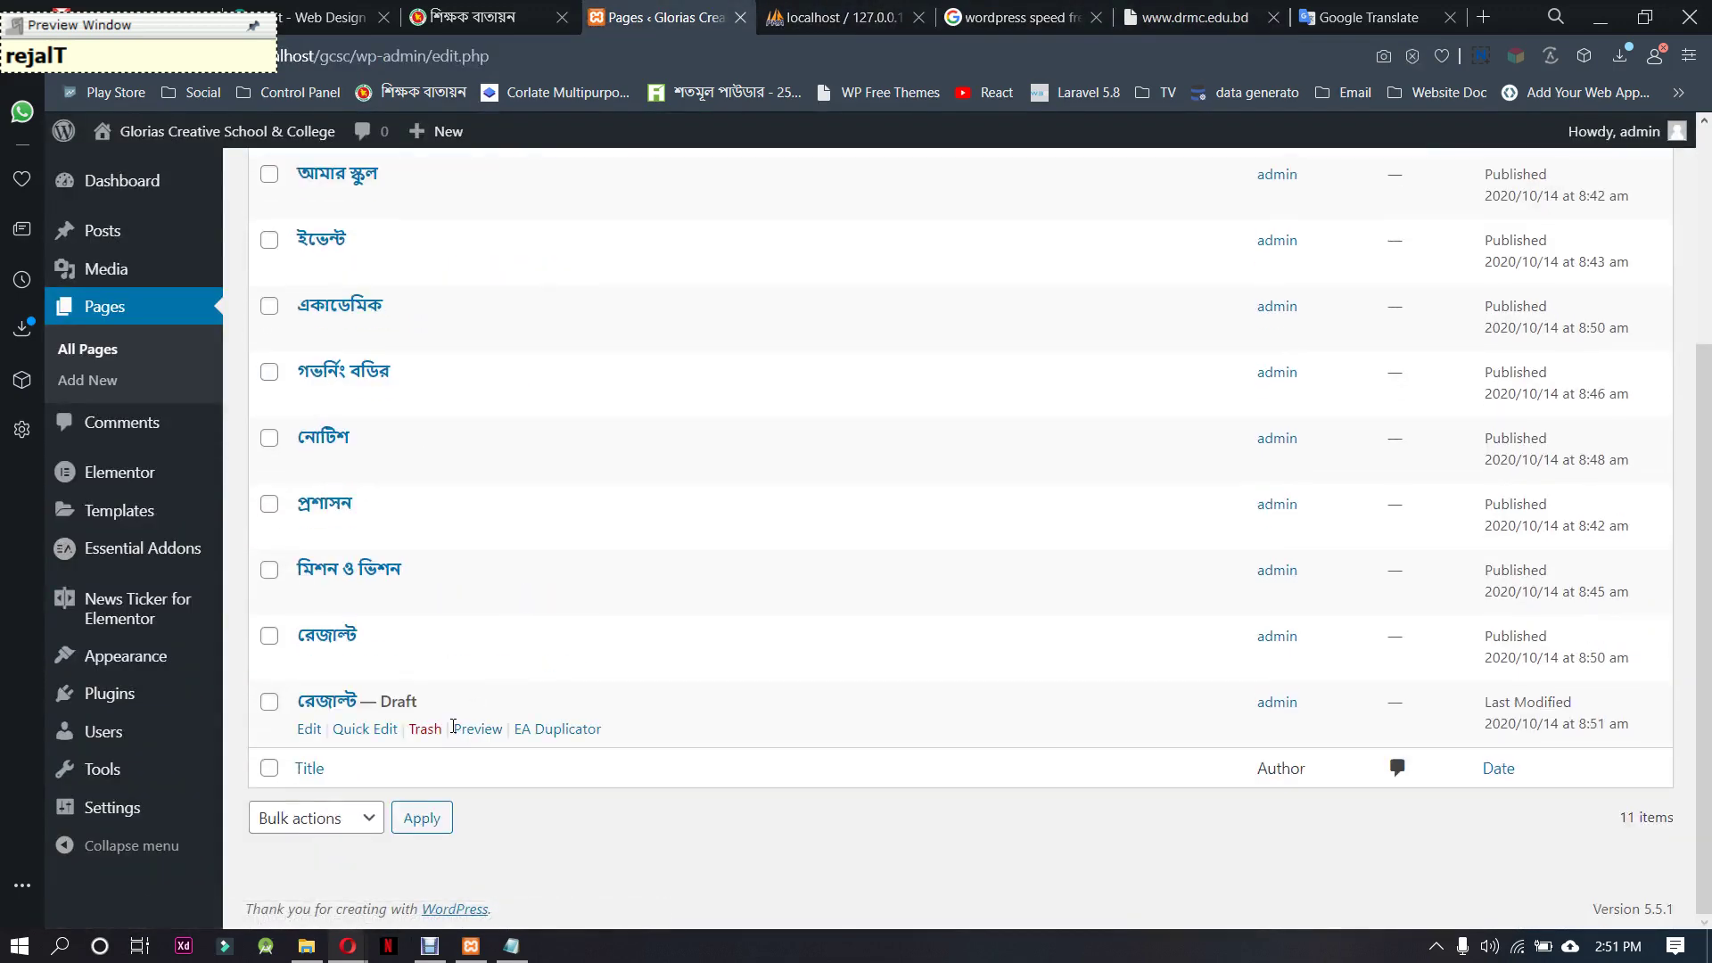
click(370, 732)
drag(407, 736, 326, 750)
text(ed)
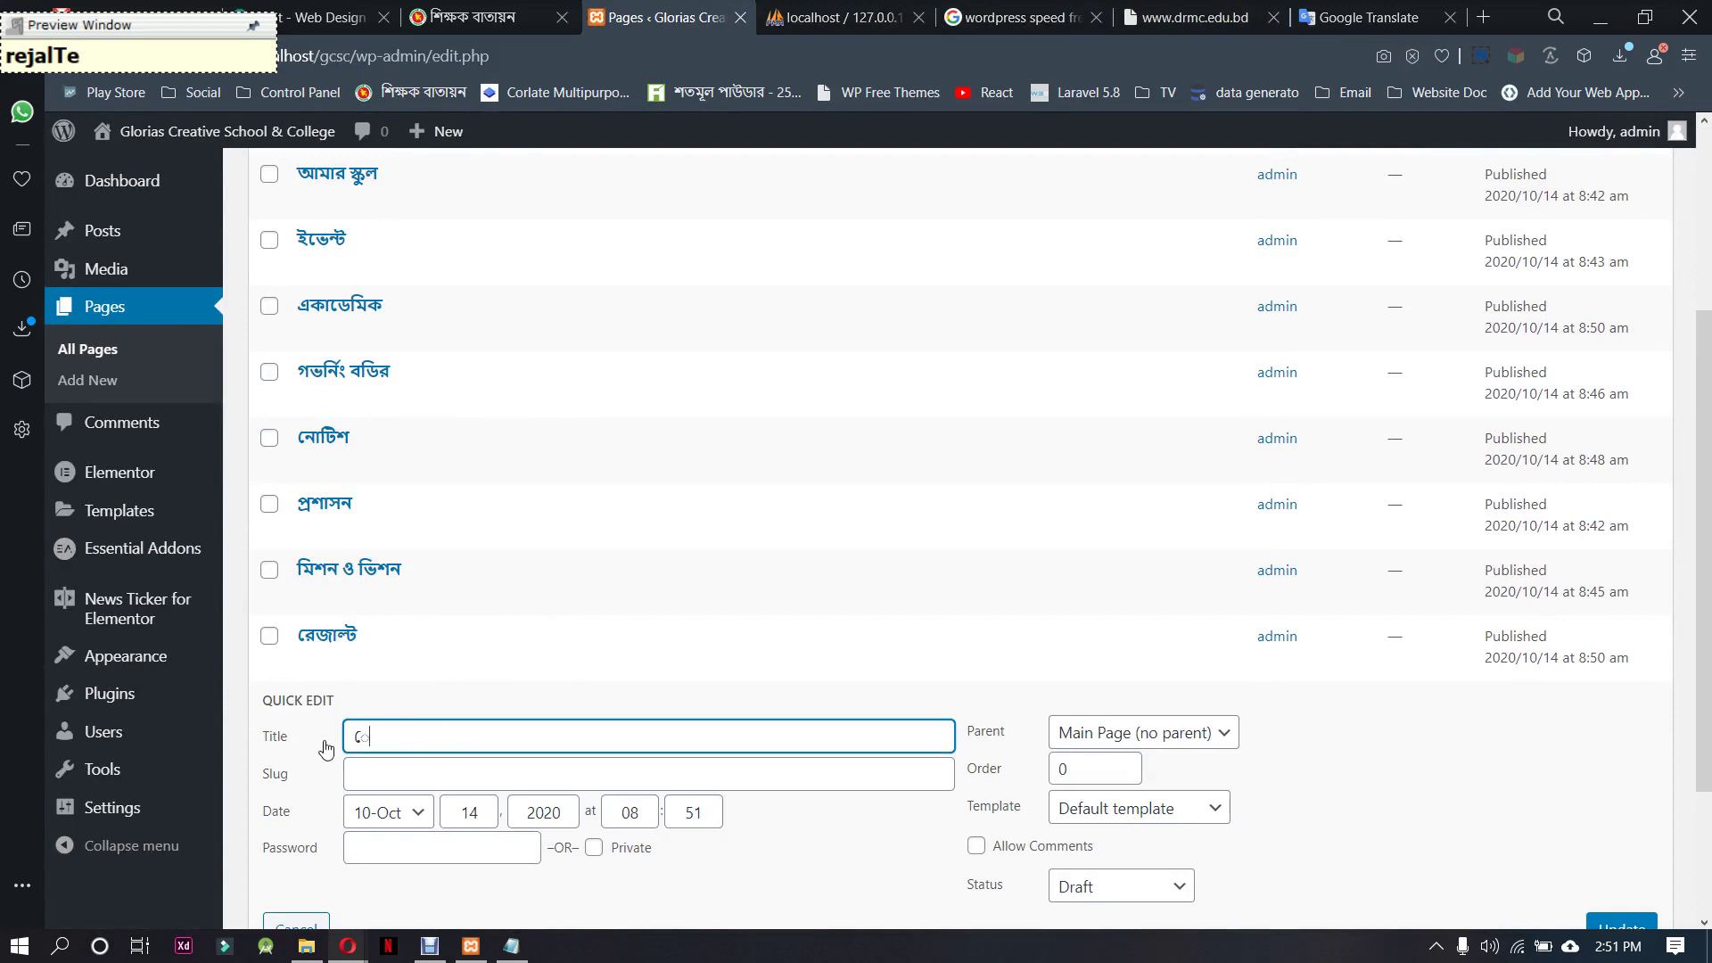
key(BackSpace)
key(BackSpace)
key(BackSpace)
key(BackSpace)
key(BackSpace)
key(BackSpace)
key(BackSpace)
key(BackSpace)
text(ed)
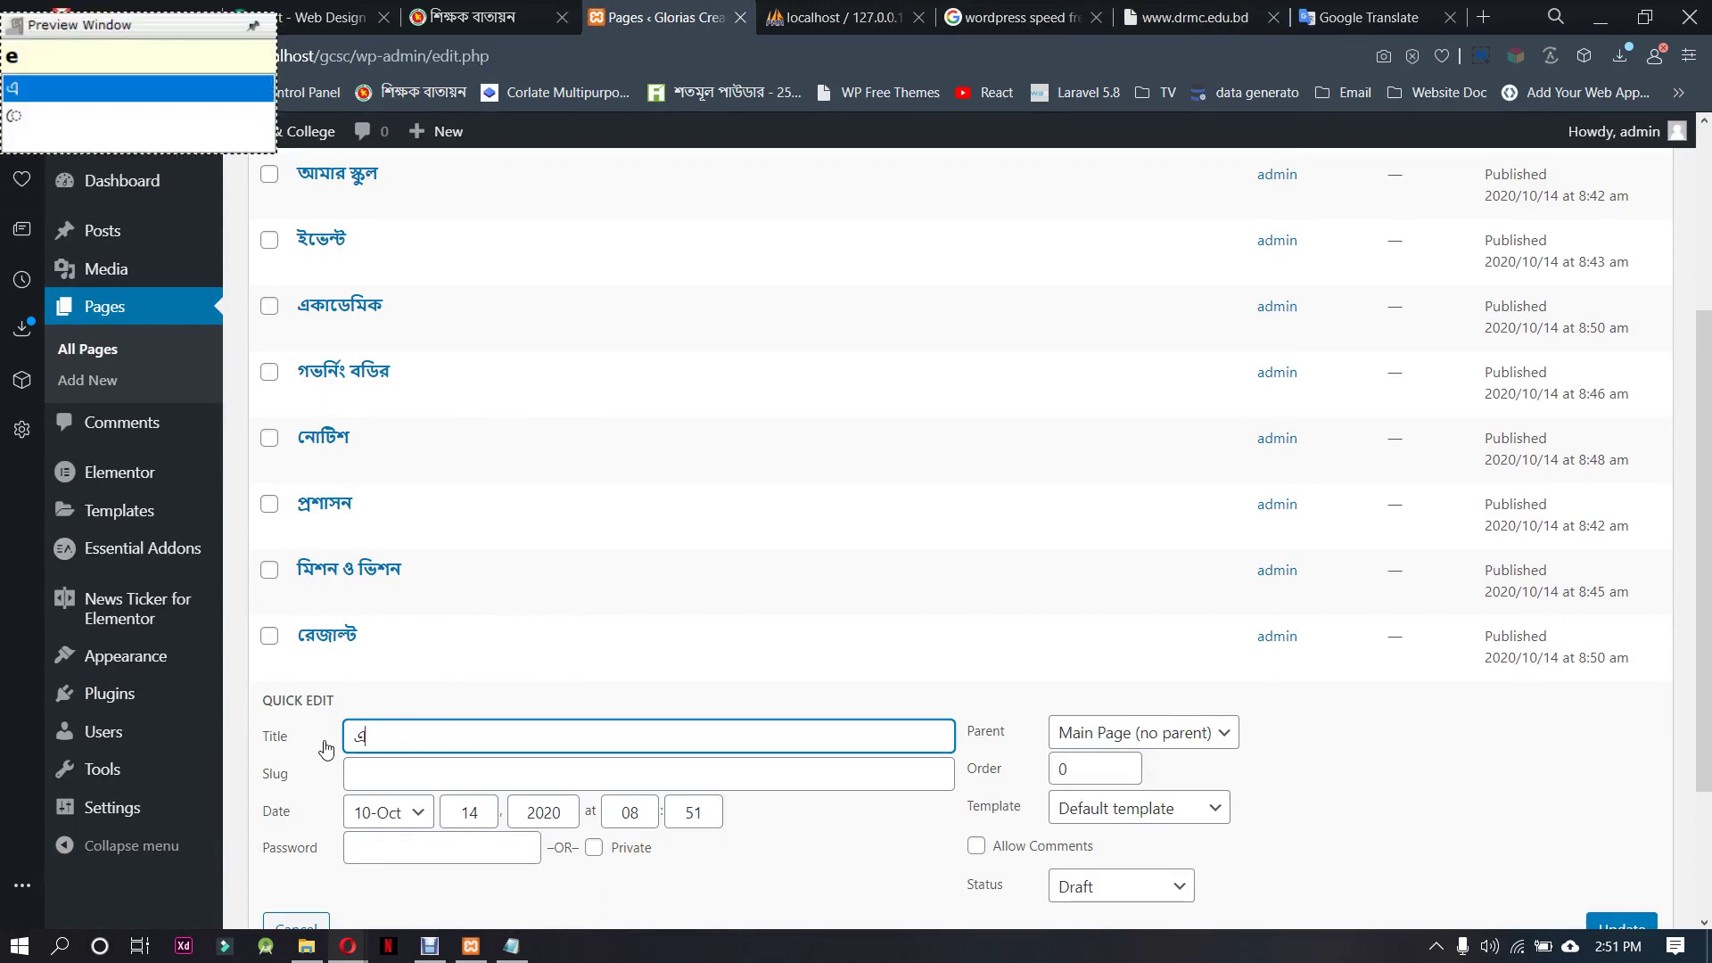
key(BackSpace)
text(Dmi)
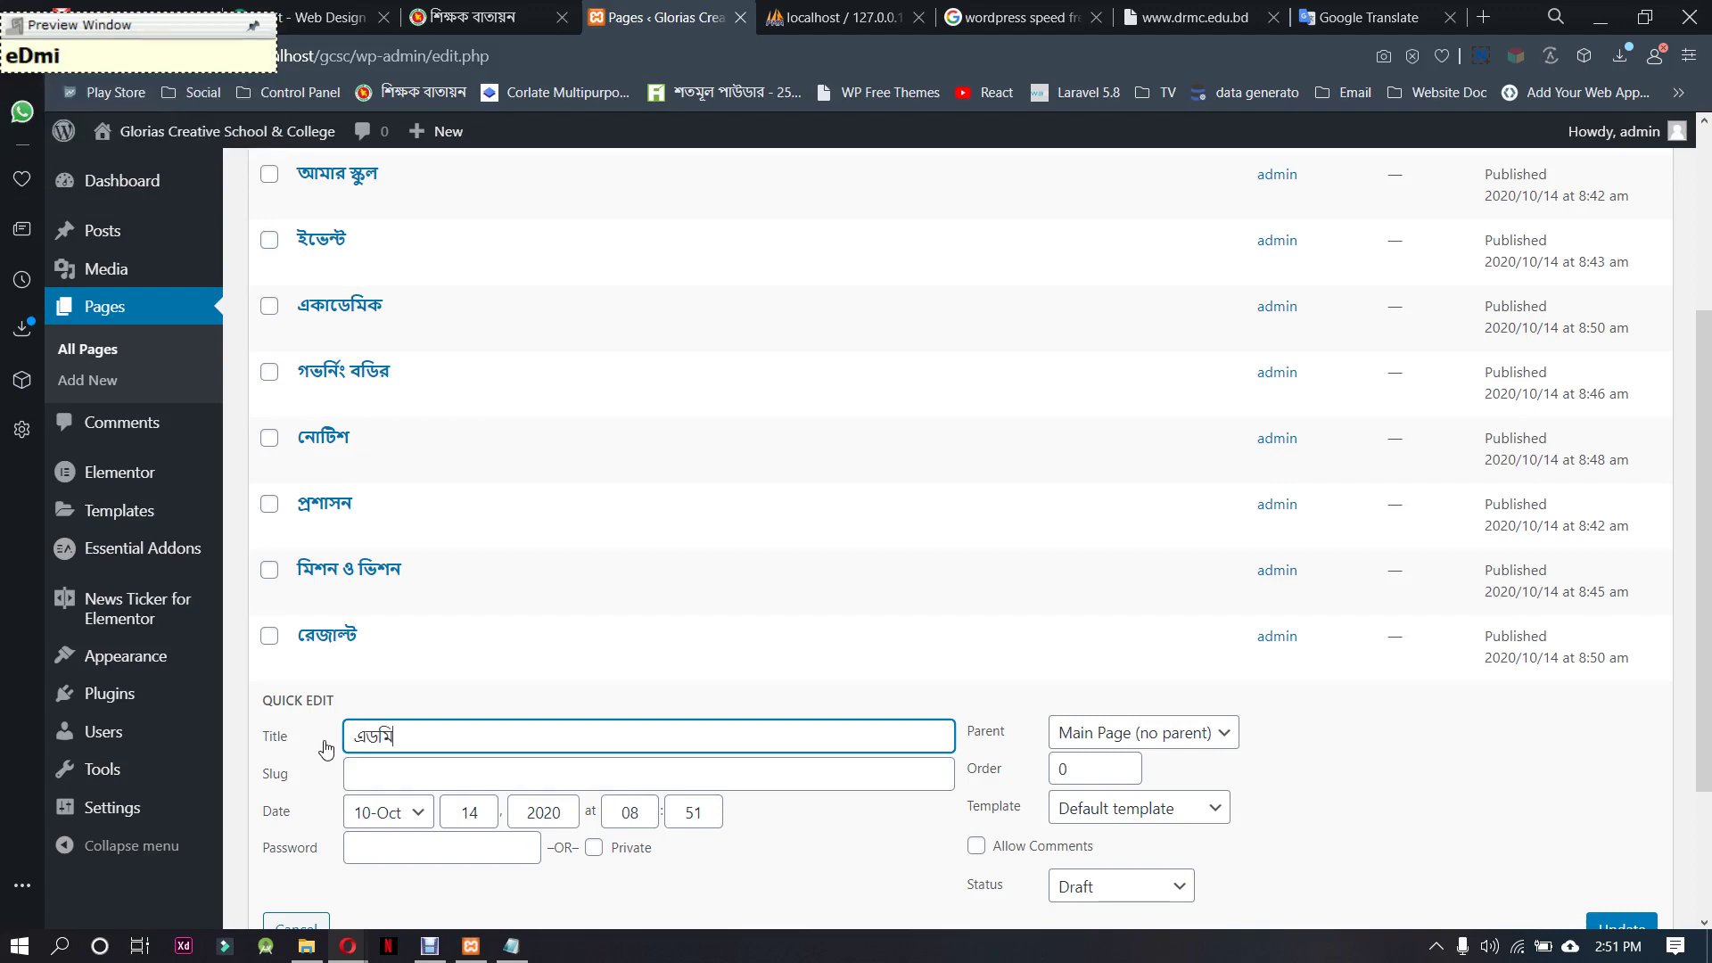
text(s)
key(BackSpace)
text(Sn)
key(BackSpace)
text(on)
drag(419, 737, 330, 737)
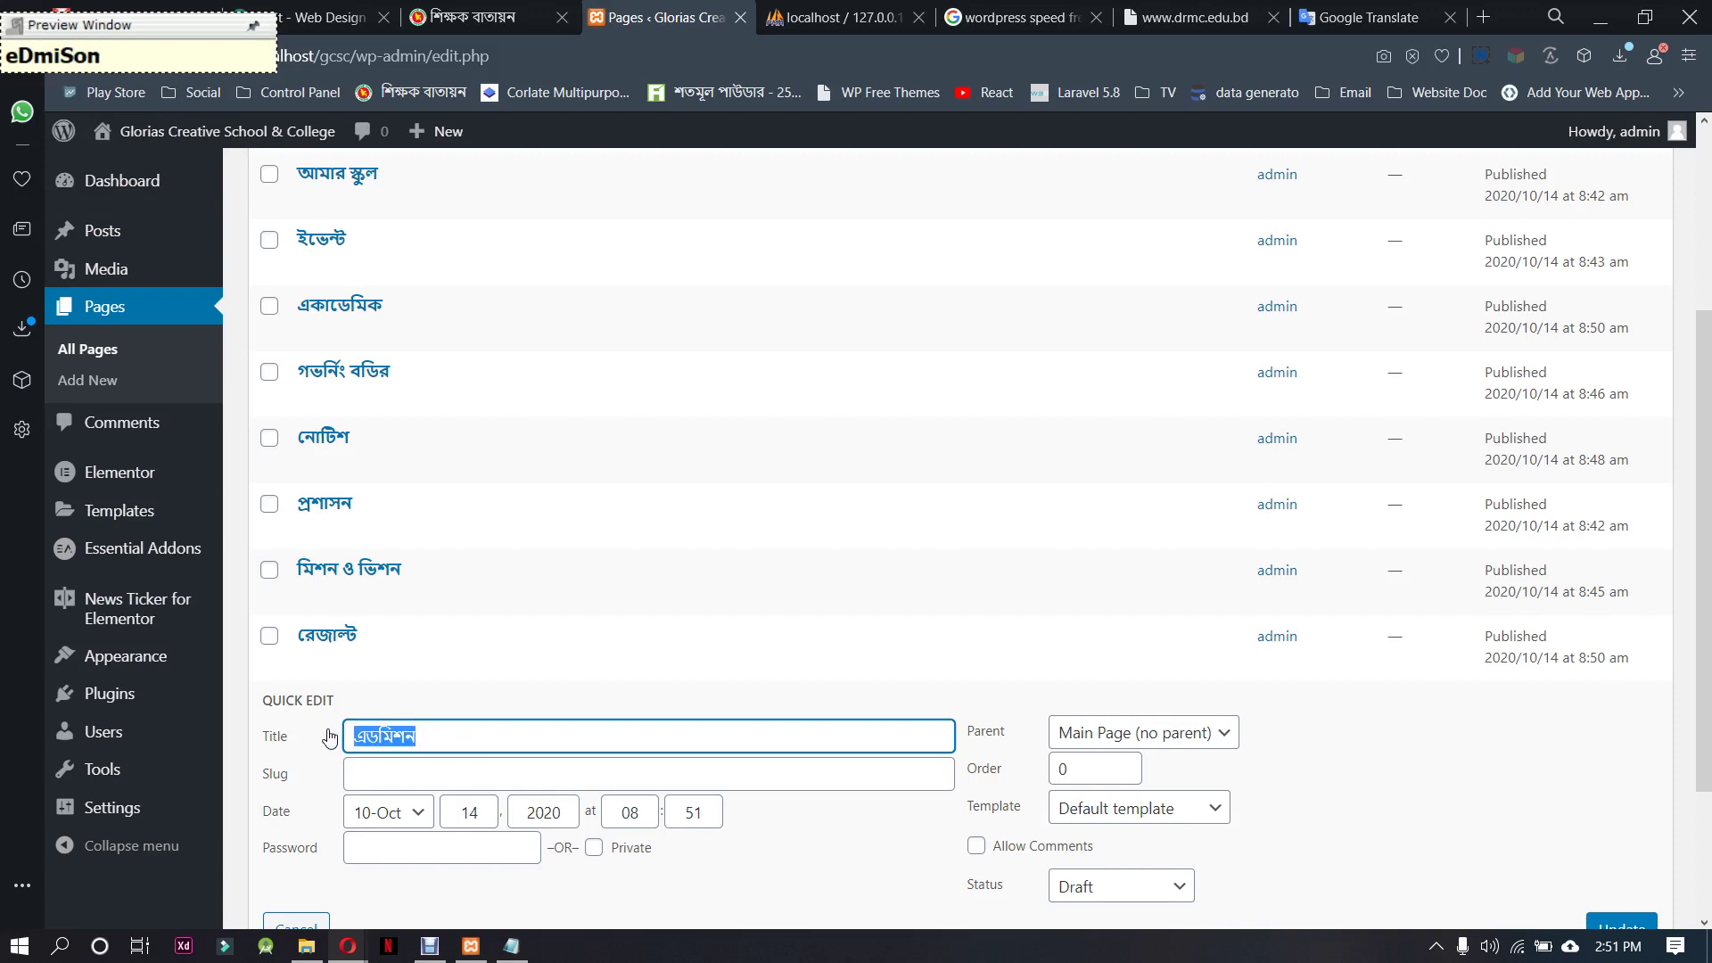
key(ctrl+c)
click(406, 775)
key(ctrl+v)
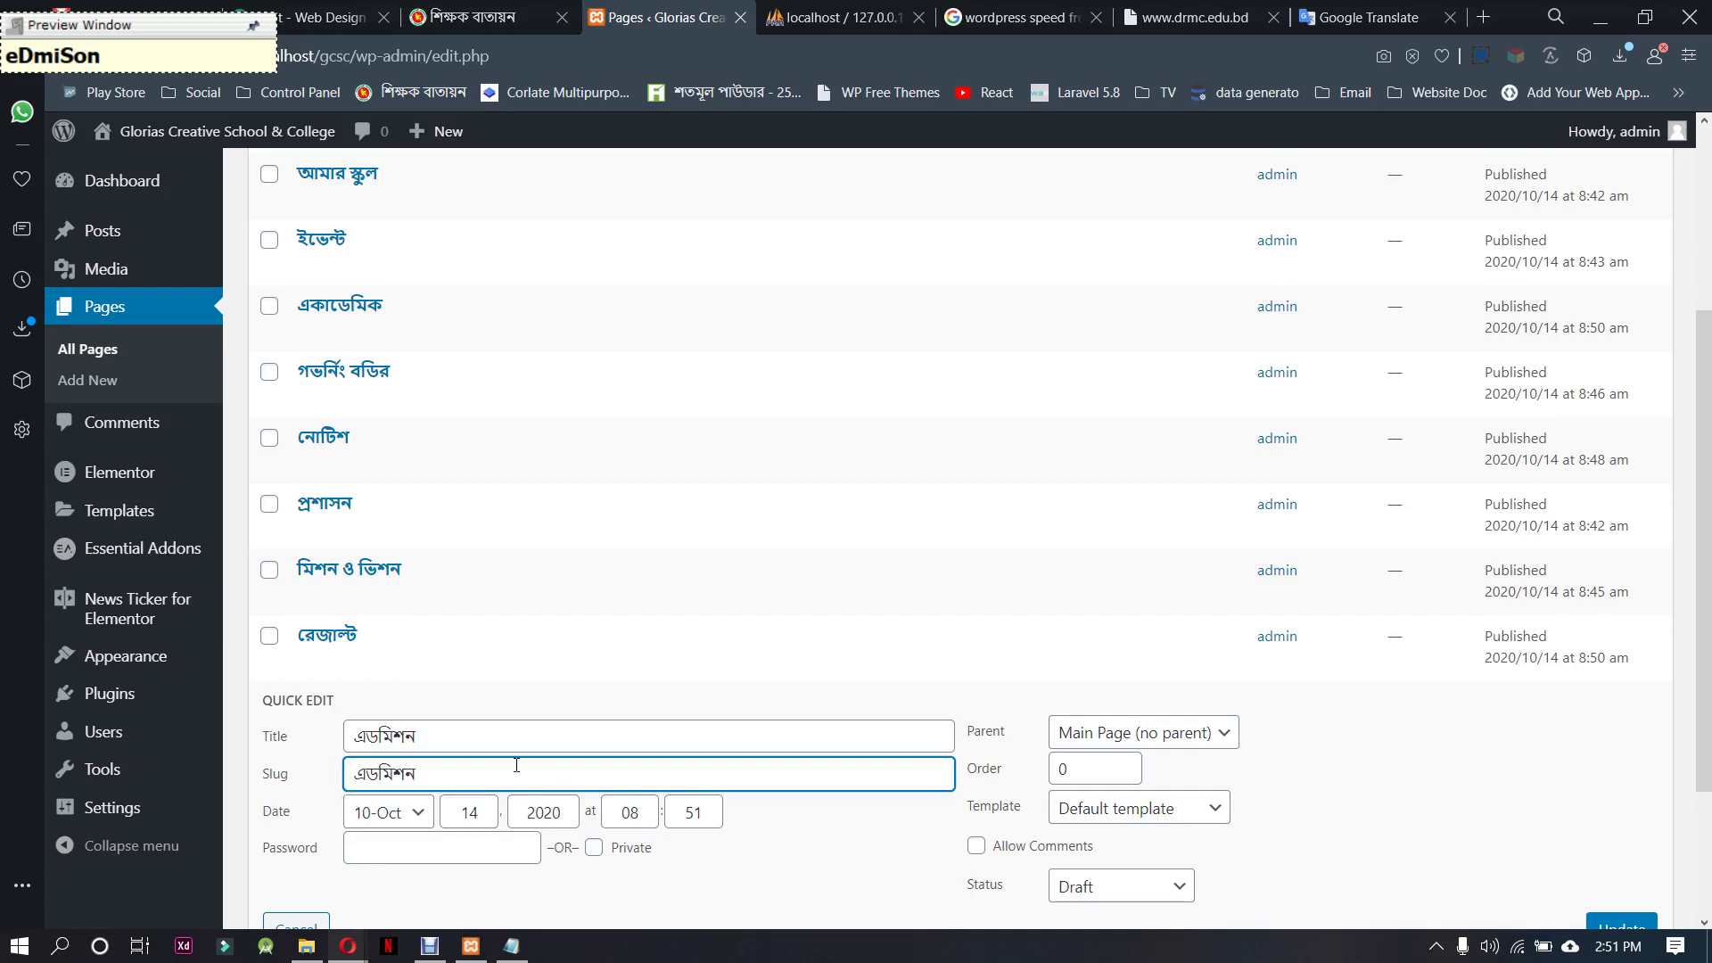
Change the title to ভর্তি and replace the slug with ভর্তি
drag(452, 743, 320, 752)
key(BackSpace)
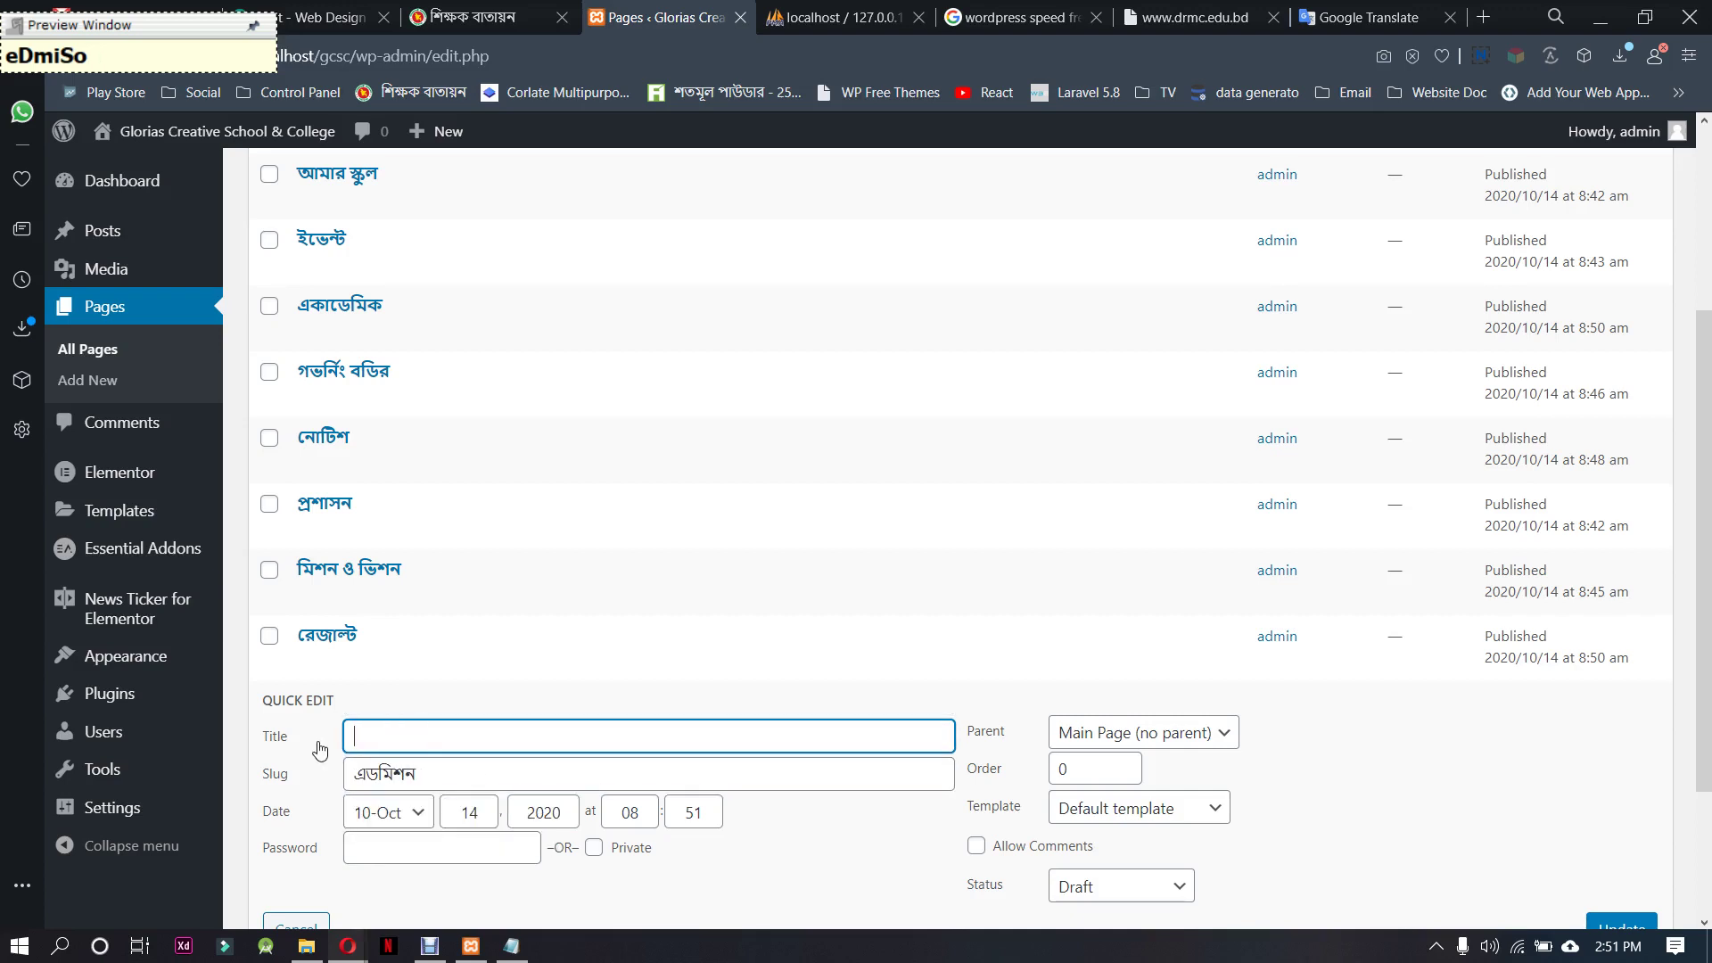
text(ভ)
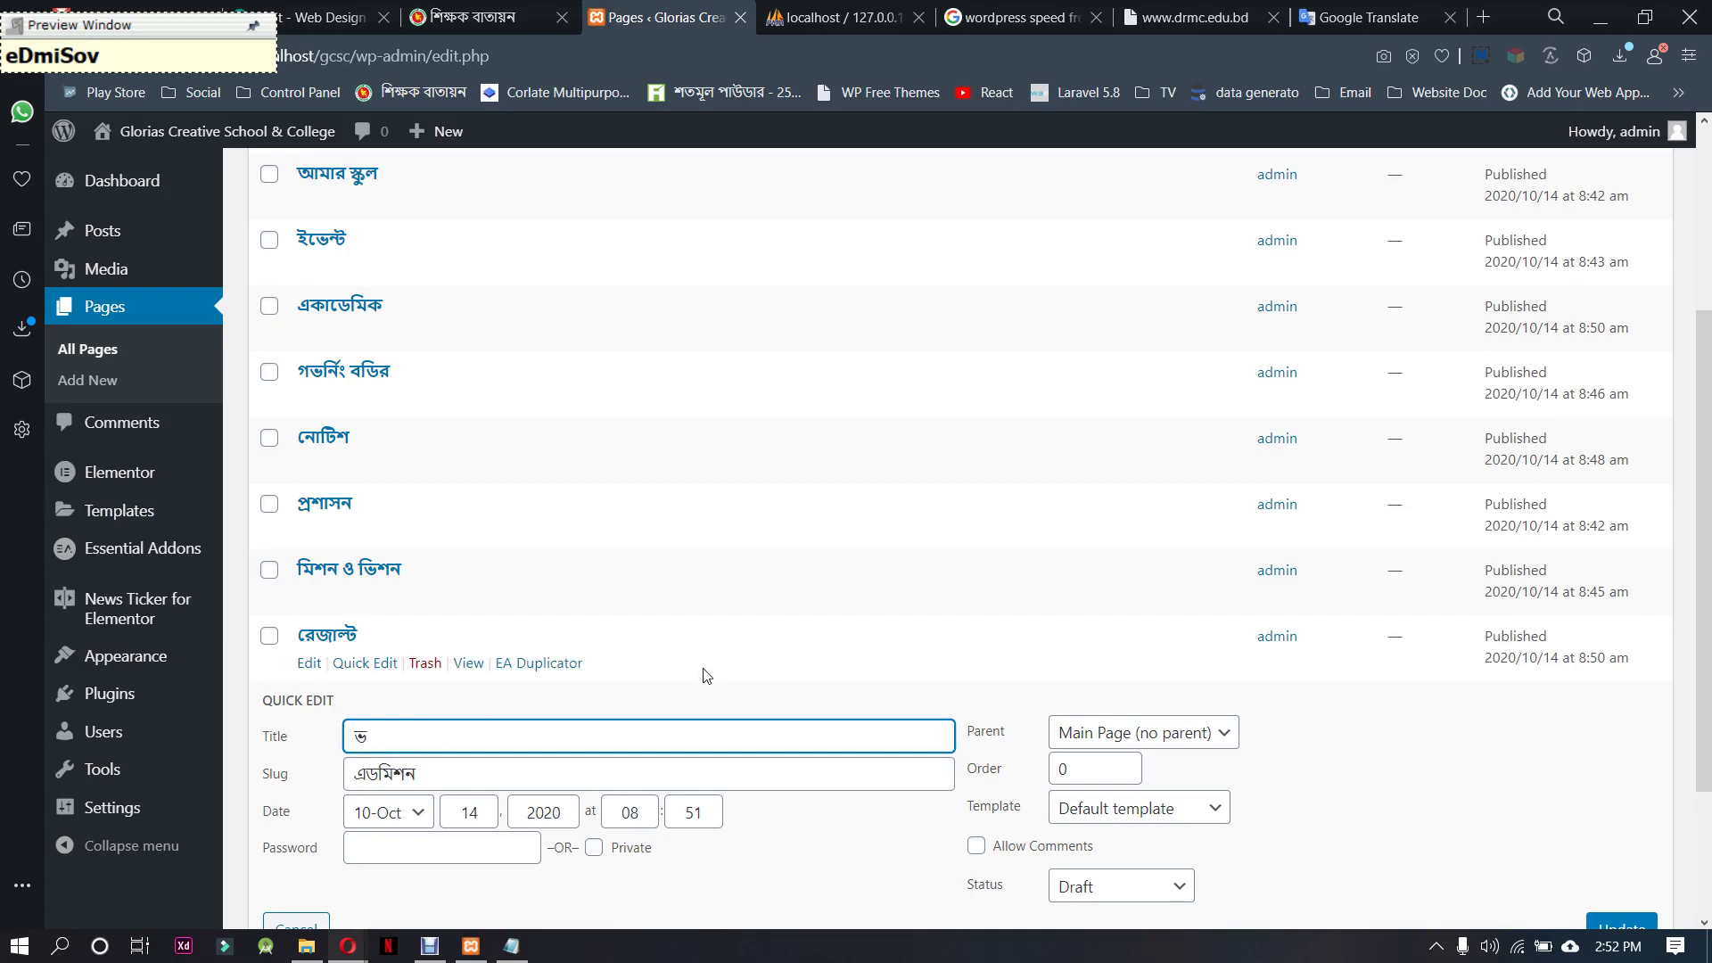
text(rrt)
key(BackSpace)
key(BackSpace)
key(BackSpace)
text(orrtI)
key(BackSpace)
text(i)
drag(424, 741, 347, 741)
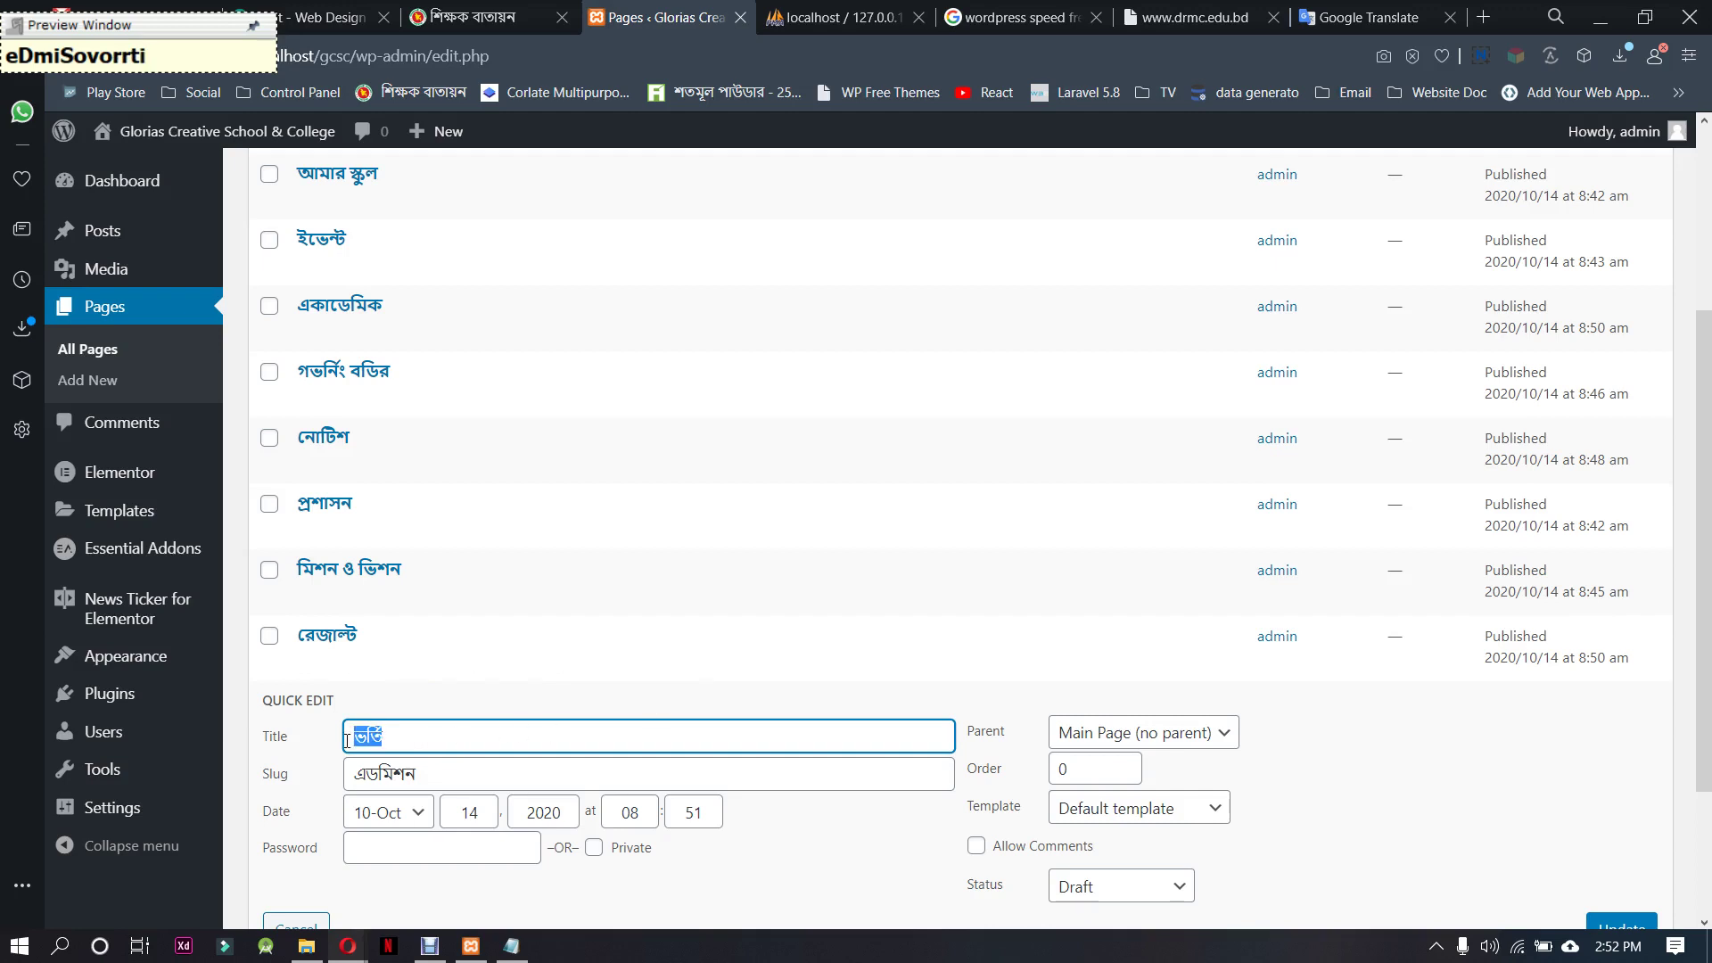
double_click(464, 776)
key(ctrl+v)
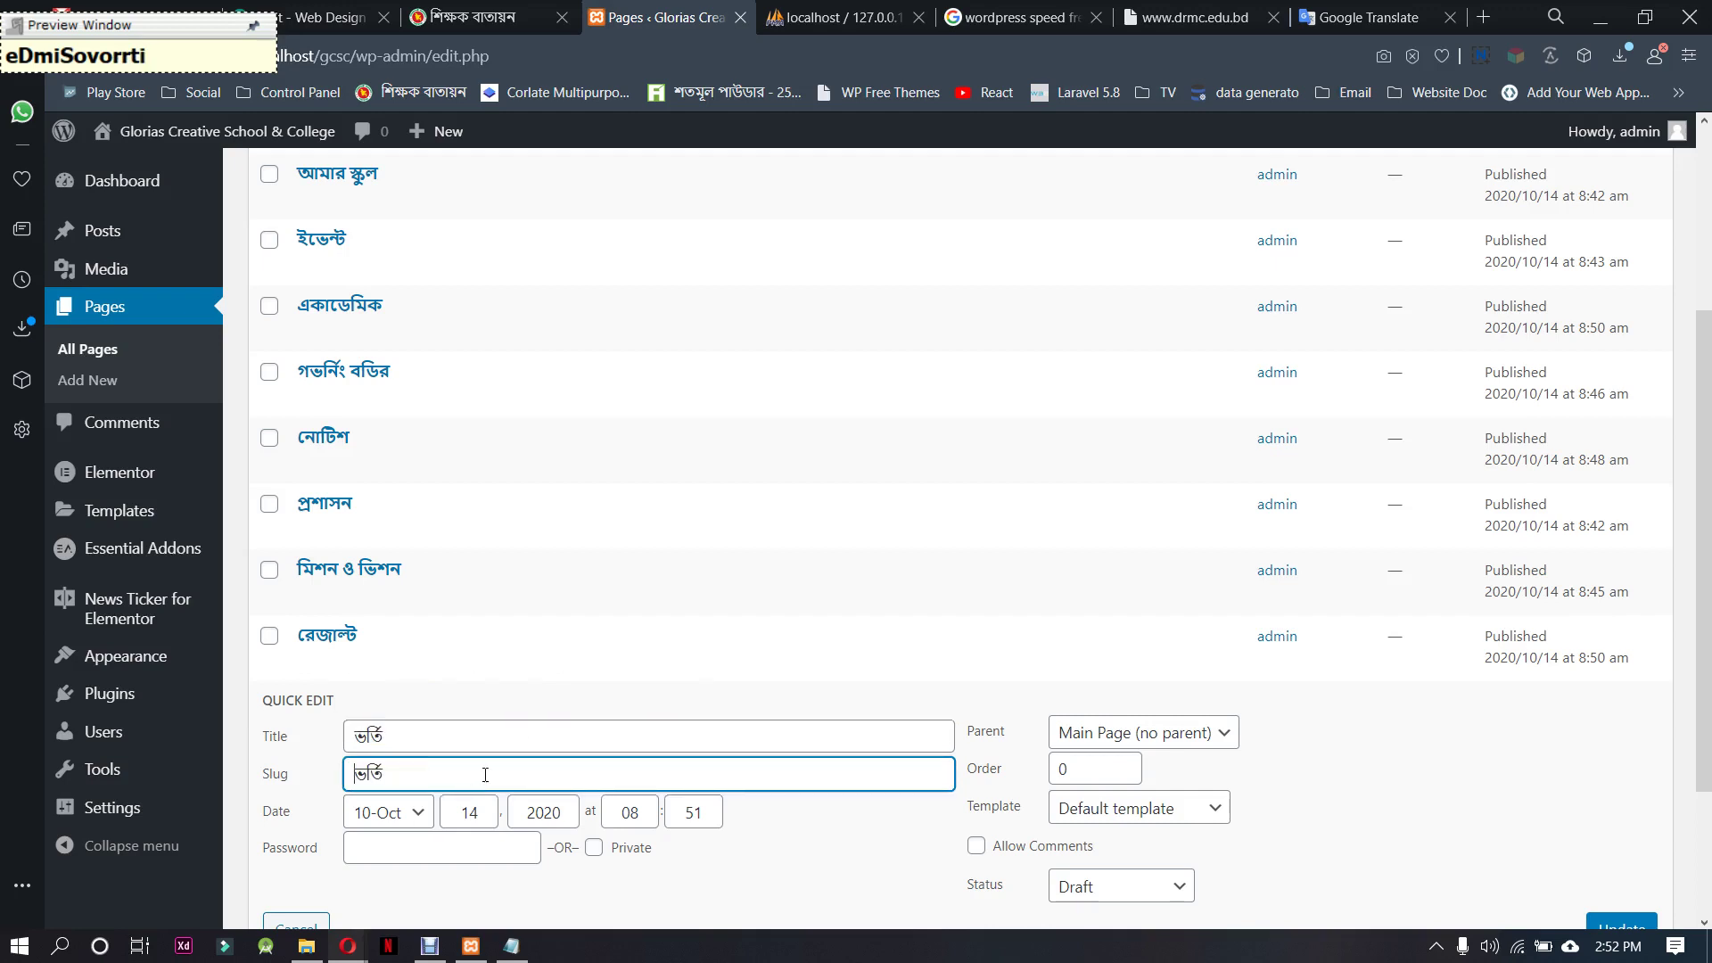
Set the ভর্তি page to Published and save the changes
scroll(1050, 794, down, 2)
click(1121, 681)
click(1097, 711)
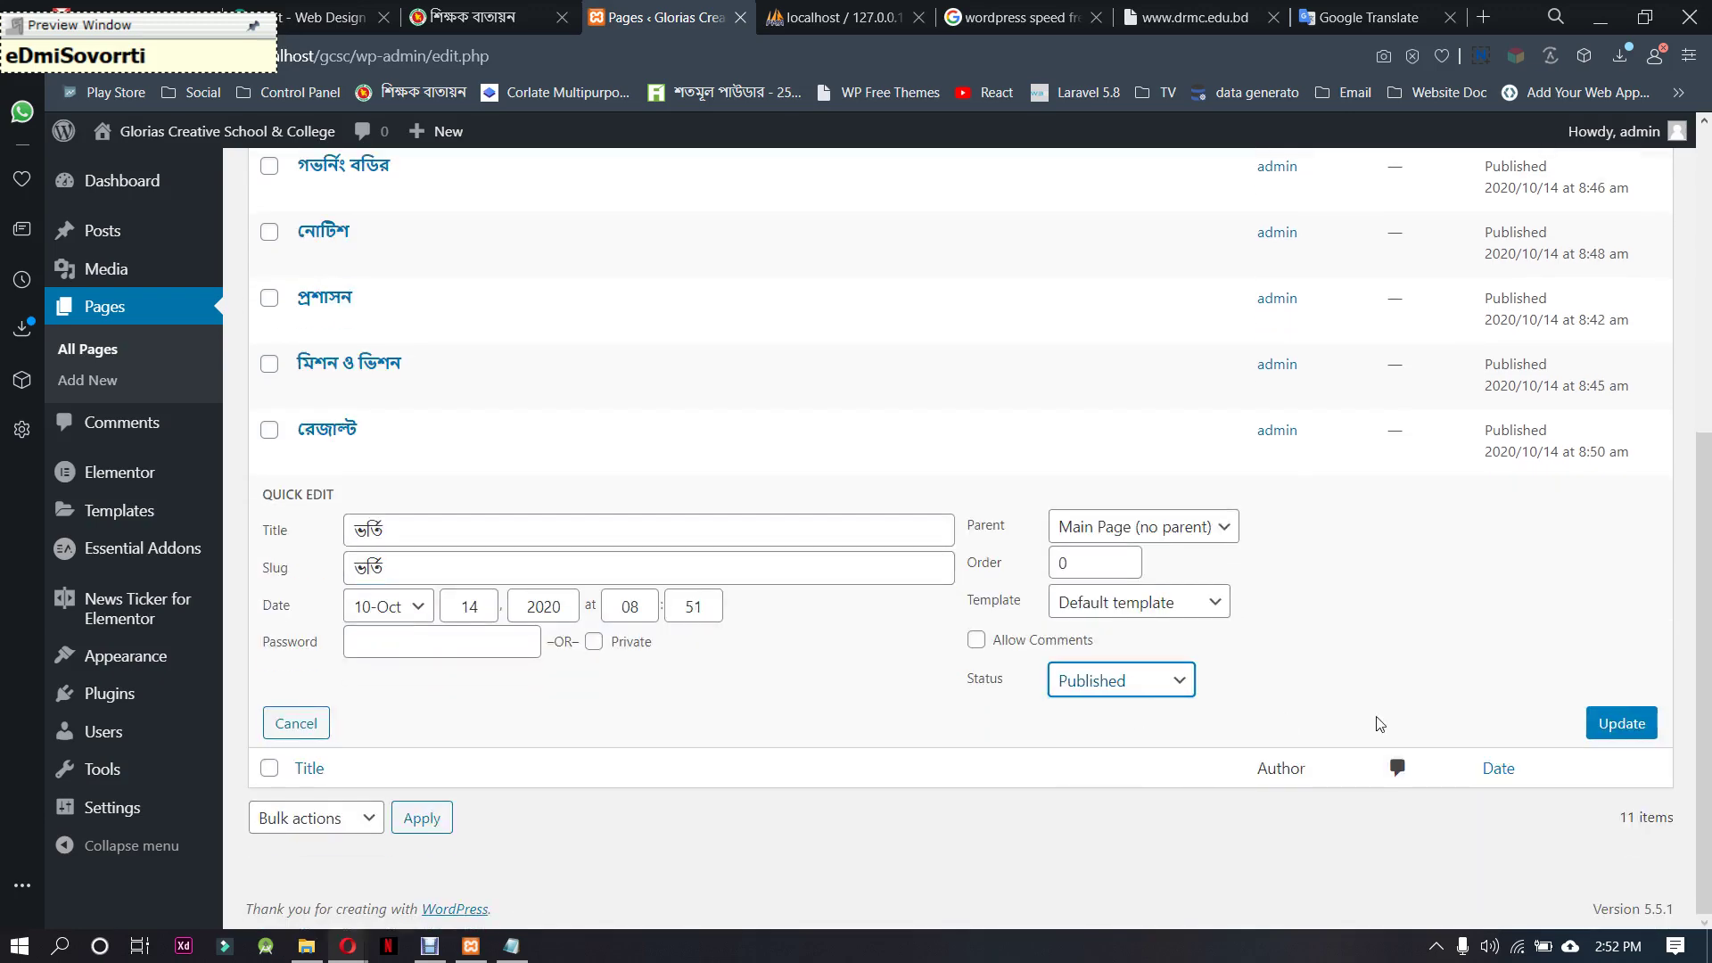
click(1629, 727)
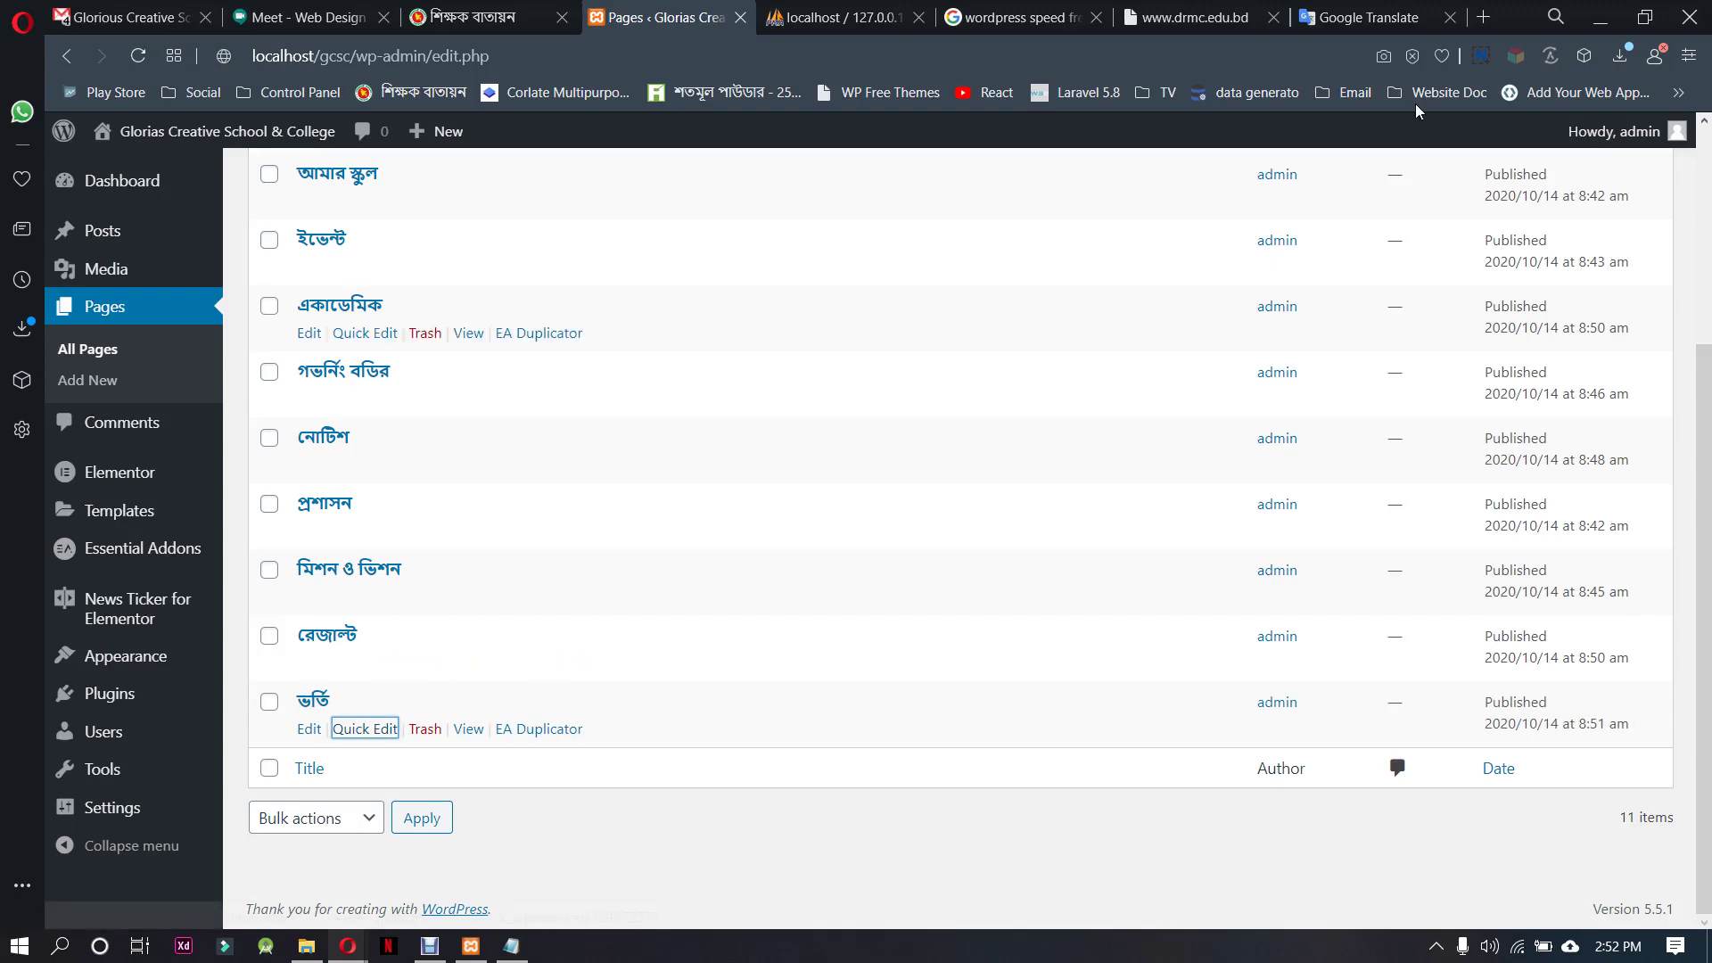
click(1248, 9)
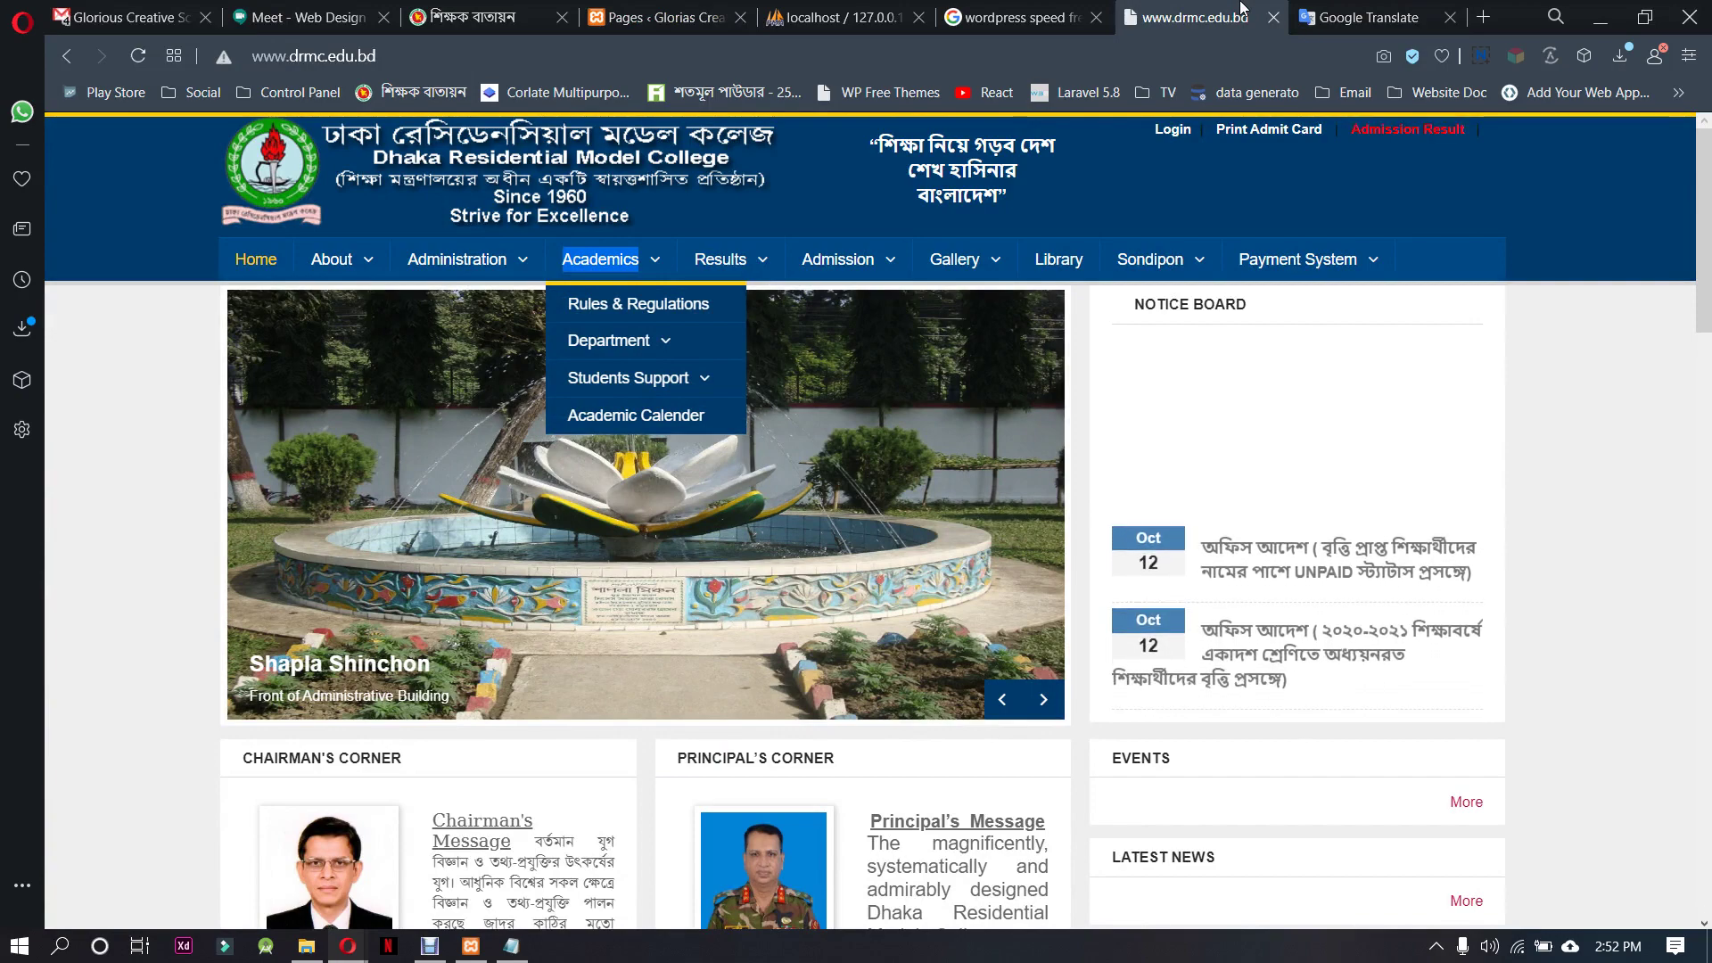
mouse_move(1200, 260)
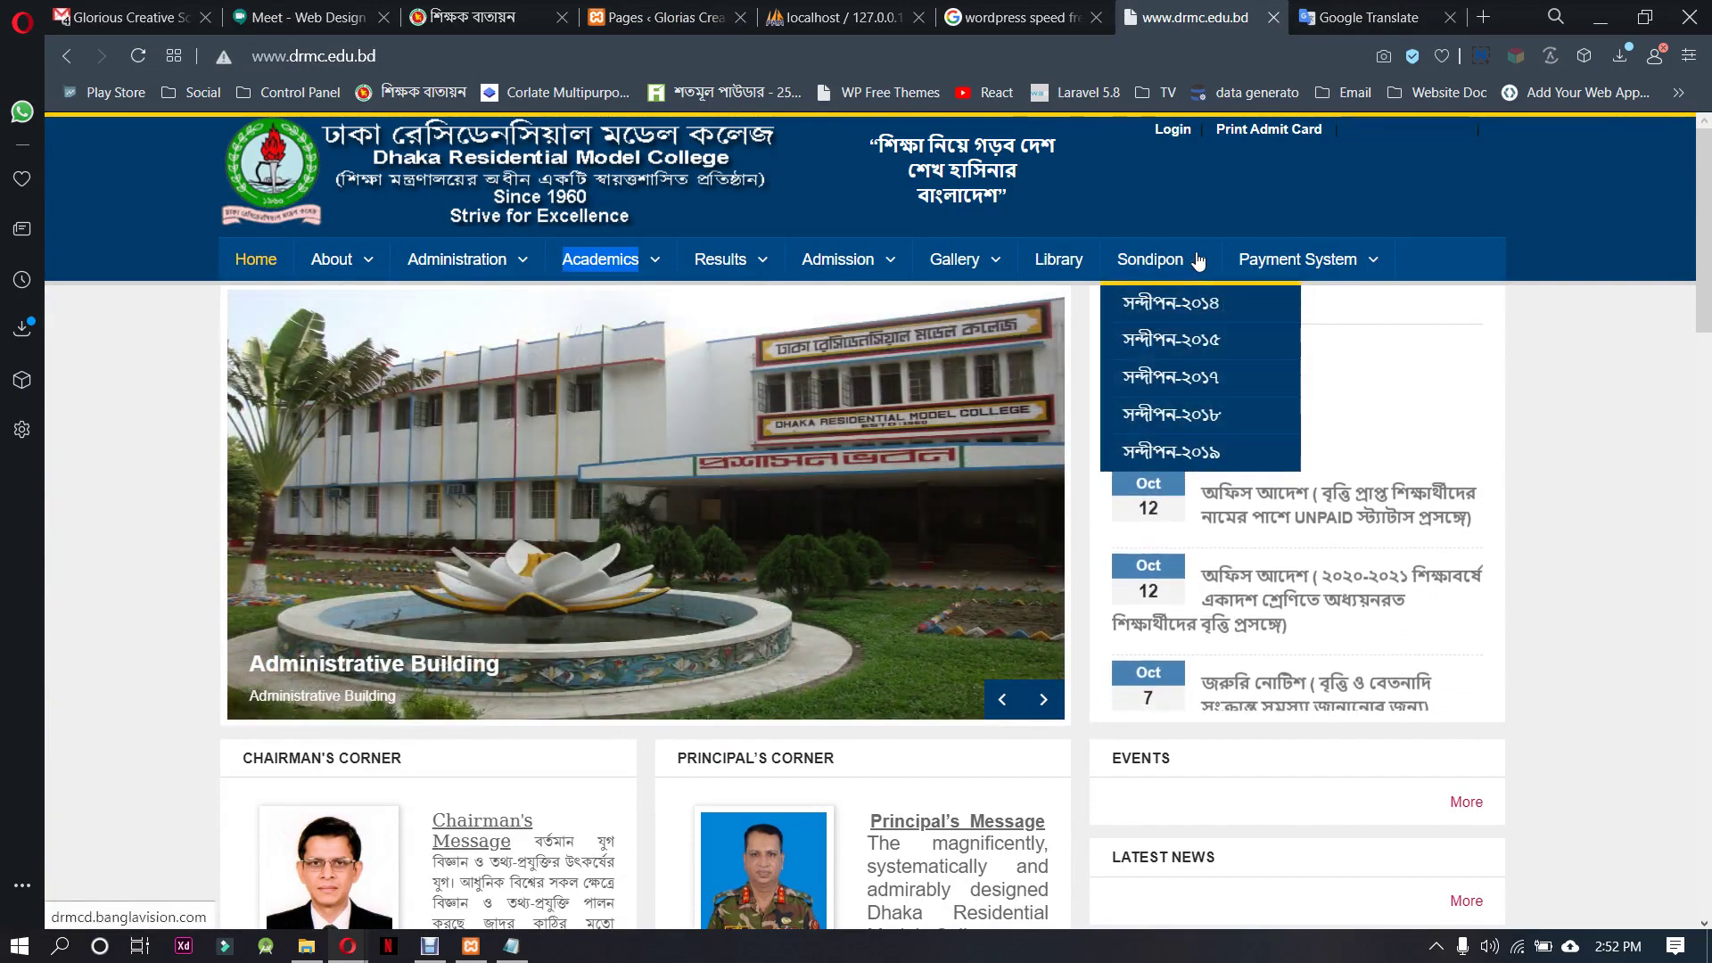
mouse_move(1284, 259)
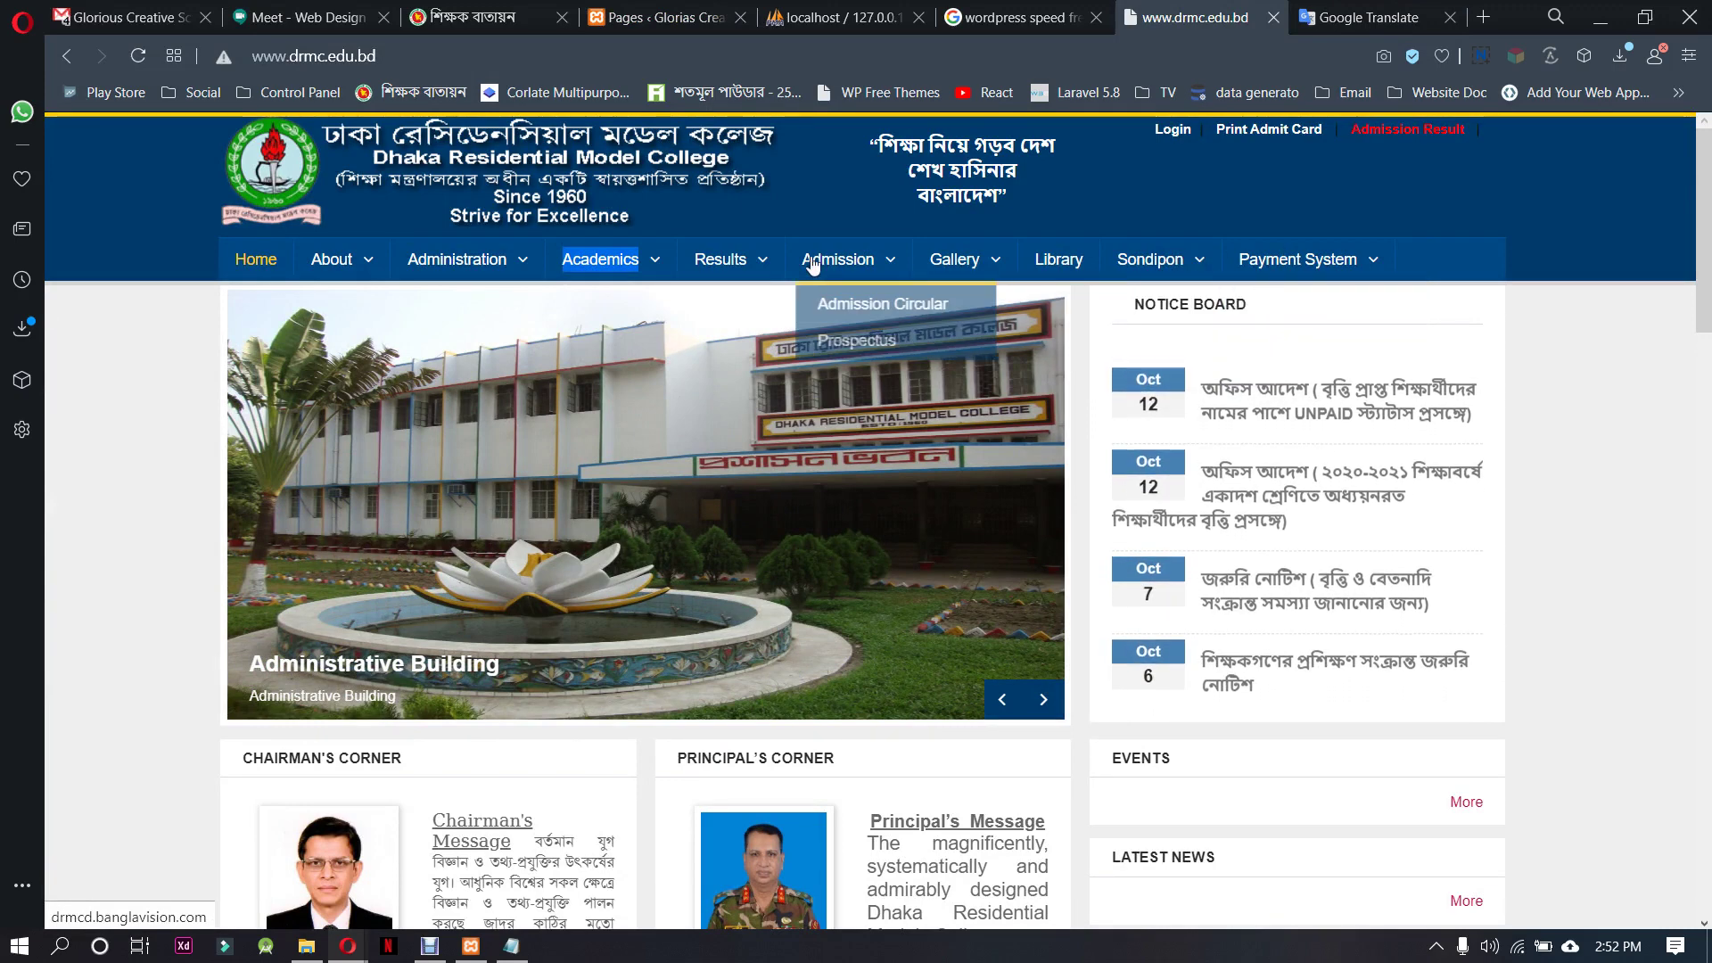
mouse_move(709, 264)
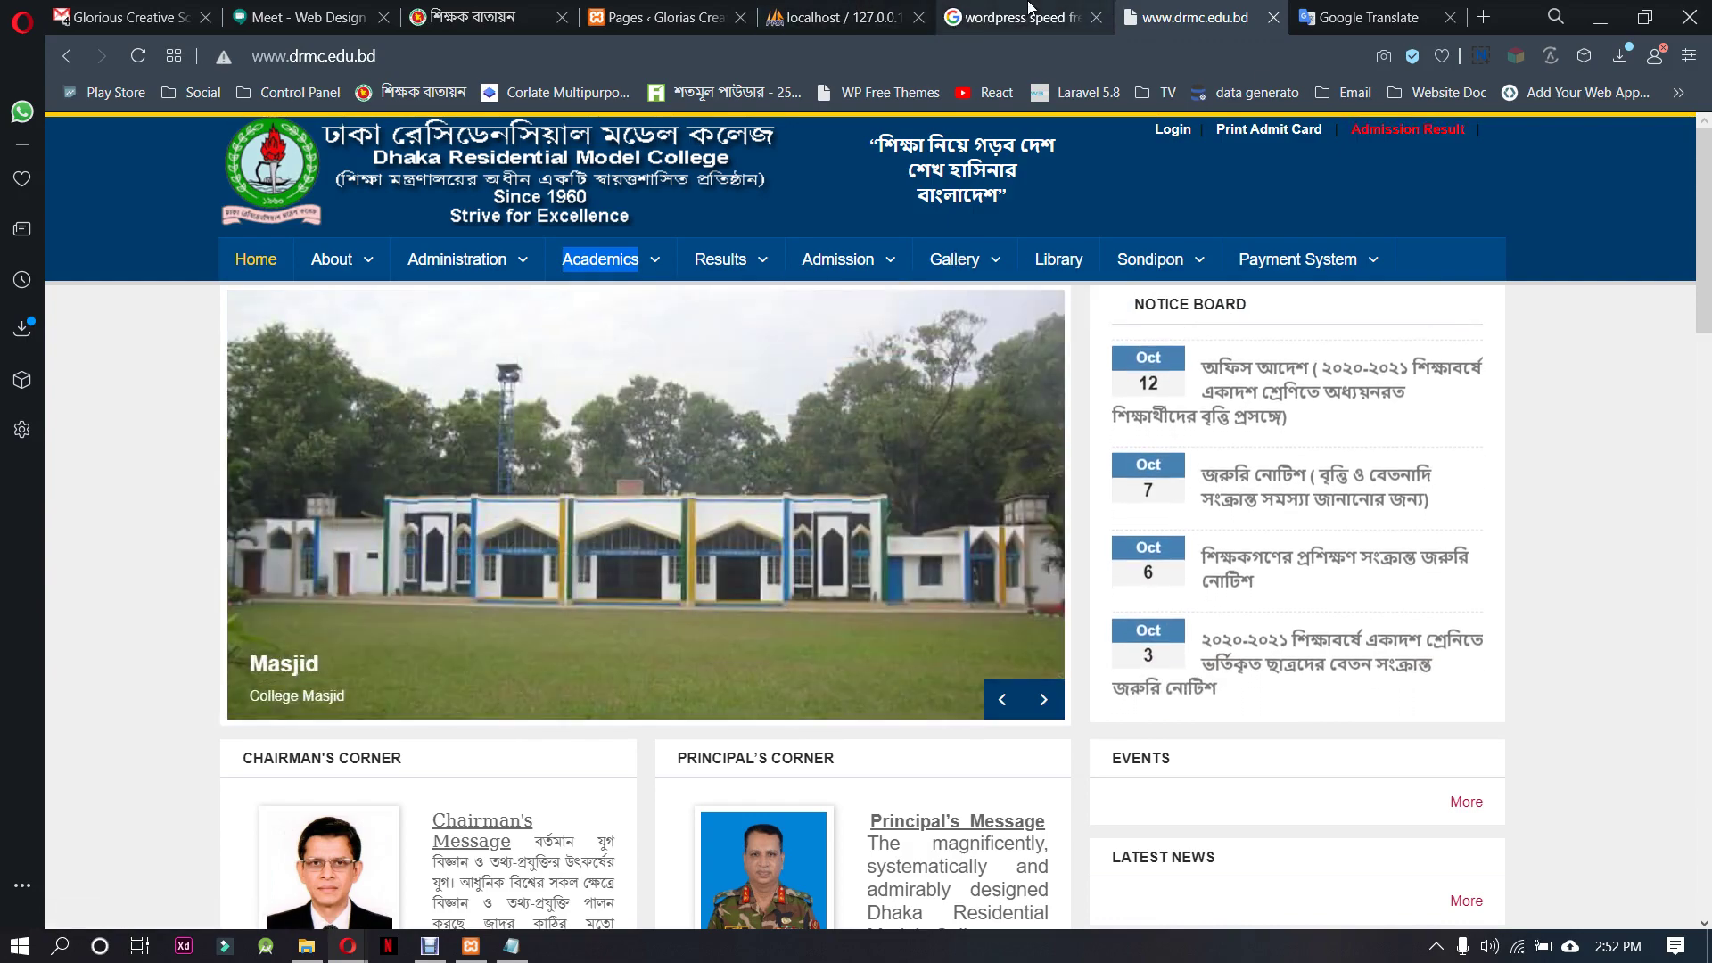
click(847, 15)
click(660, 17)
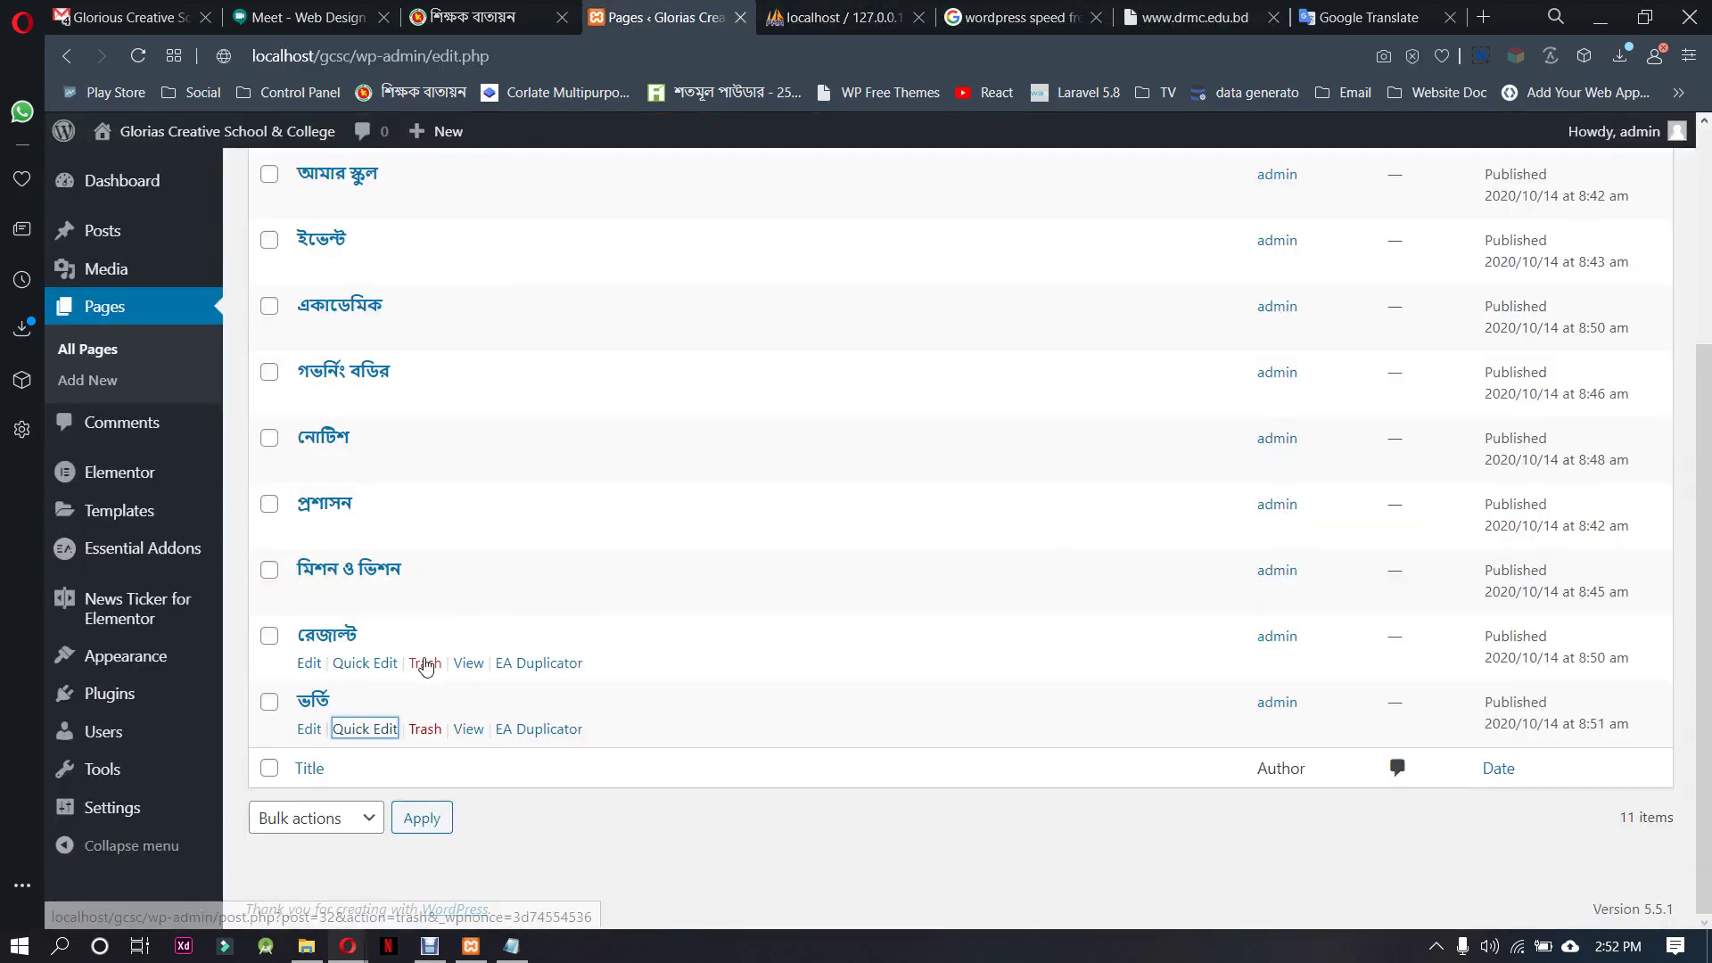
Duplicate the ভর্তি page and set the copy's title and slug to গ্যালারী
click(544, 731)
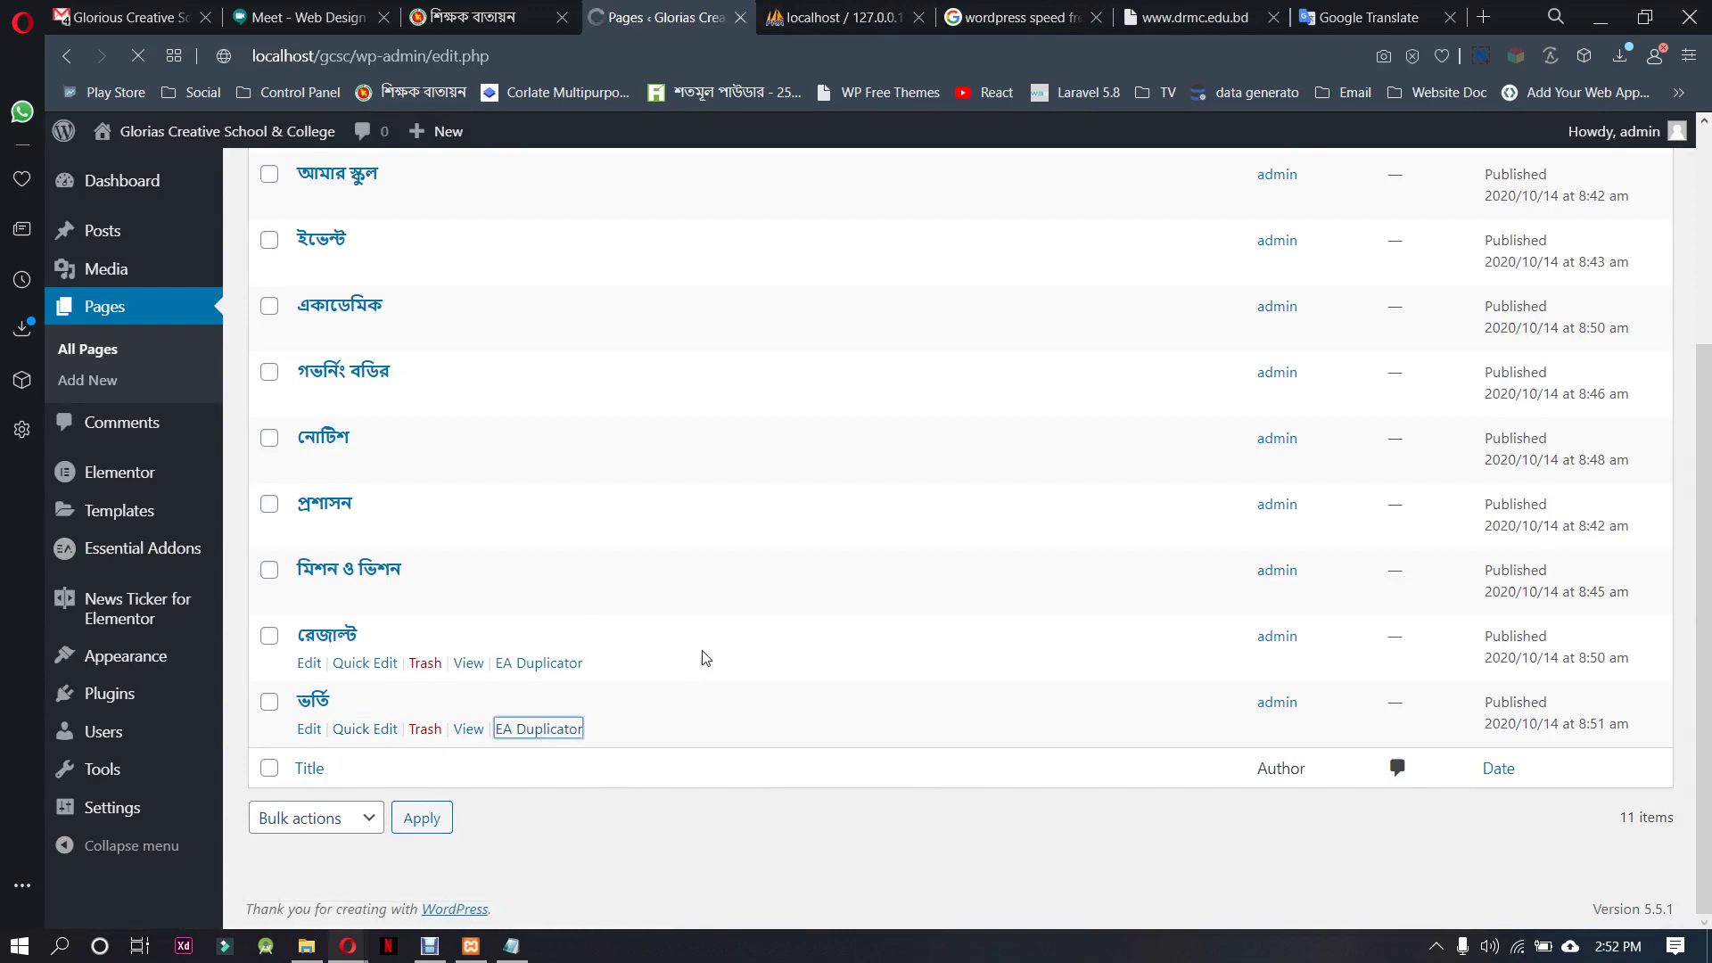
scroll(535, 767, down, 10)
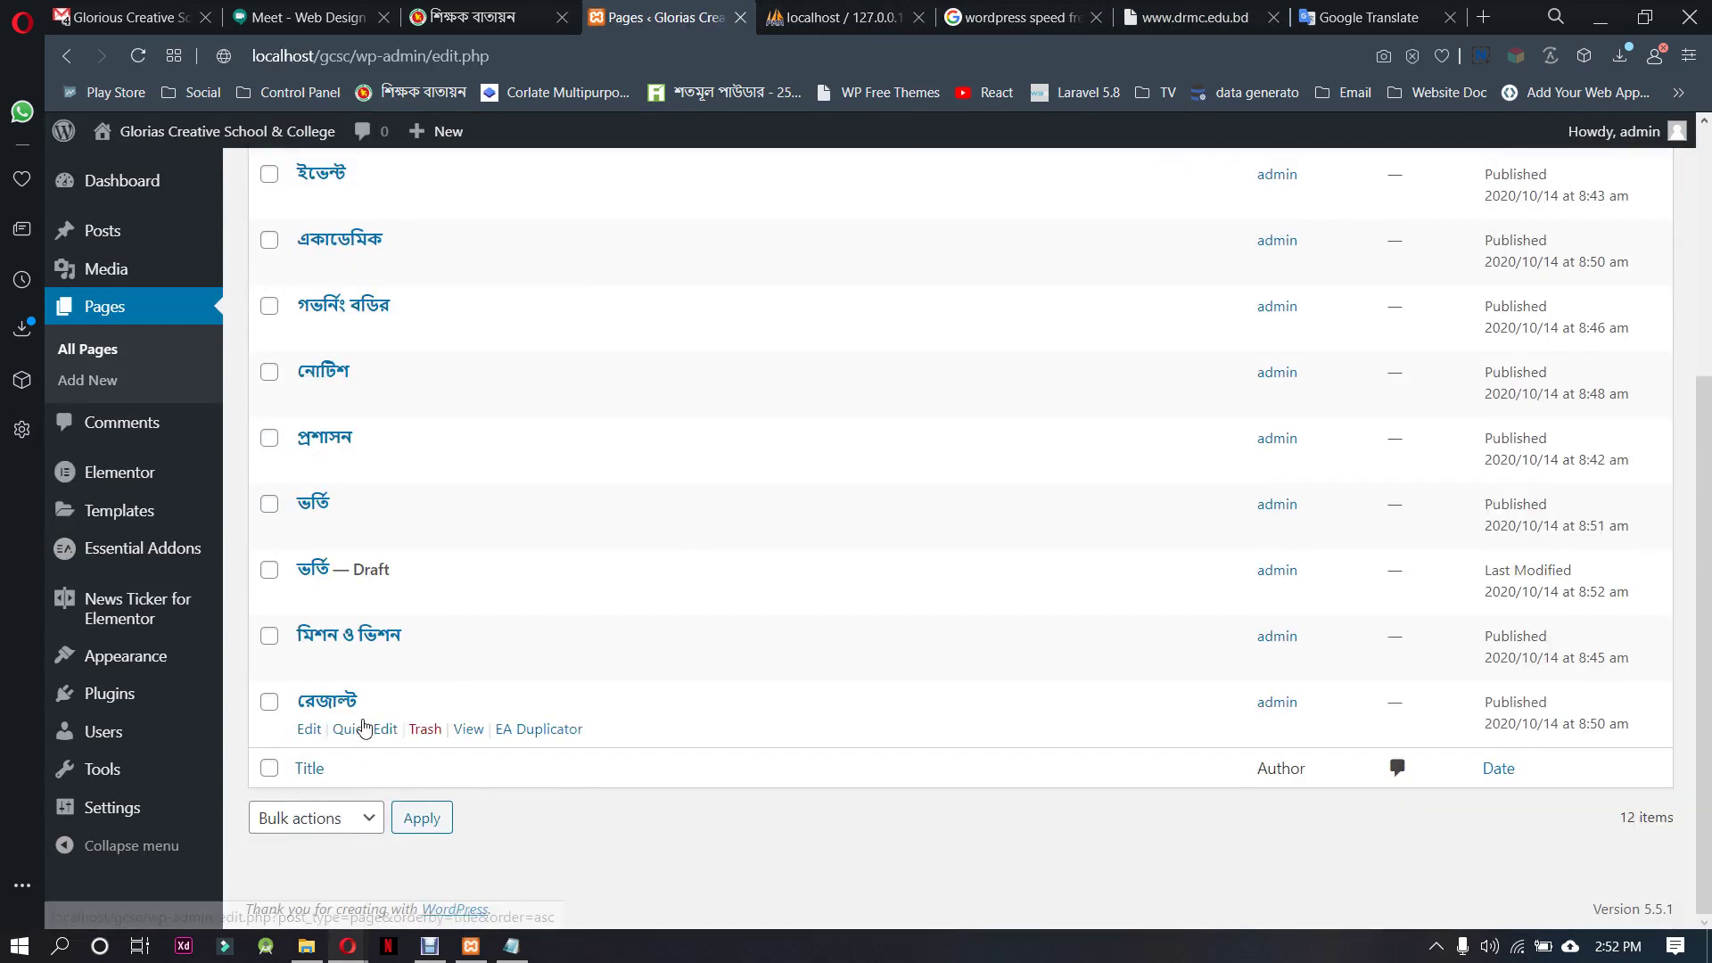
click(361, 596)
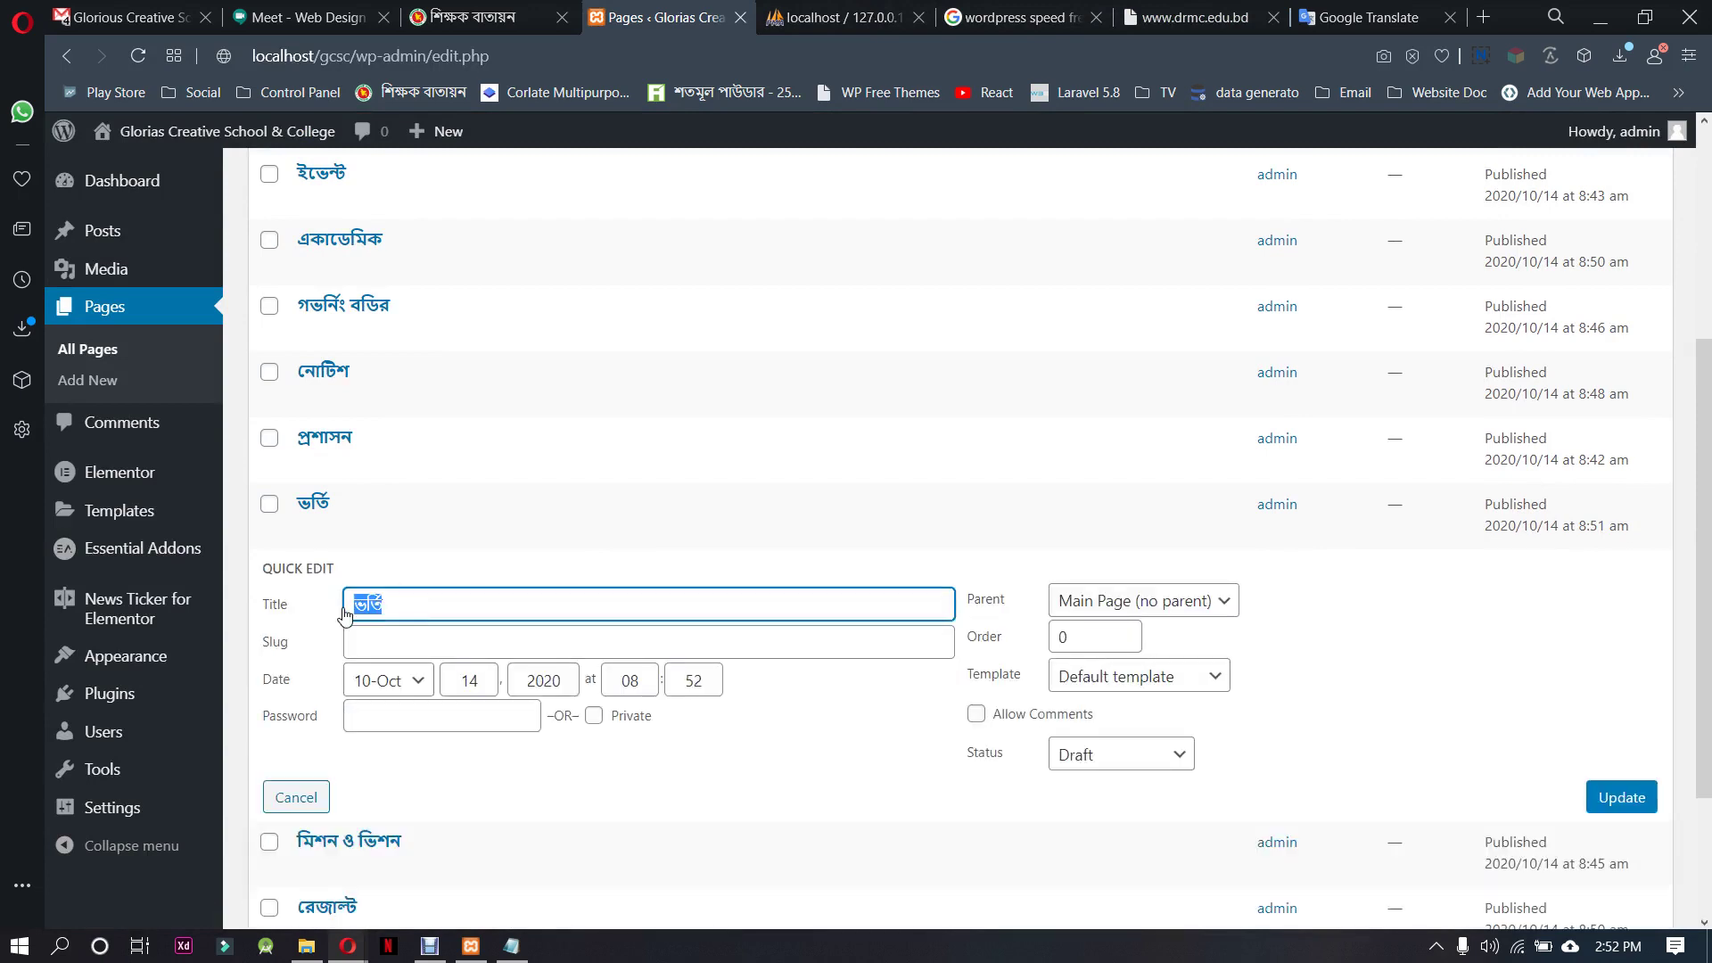
text(গ)
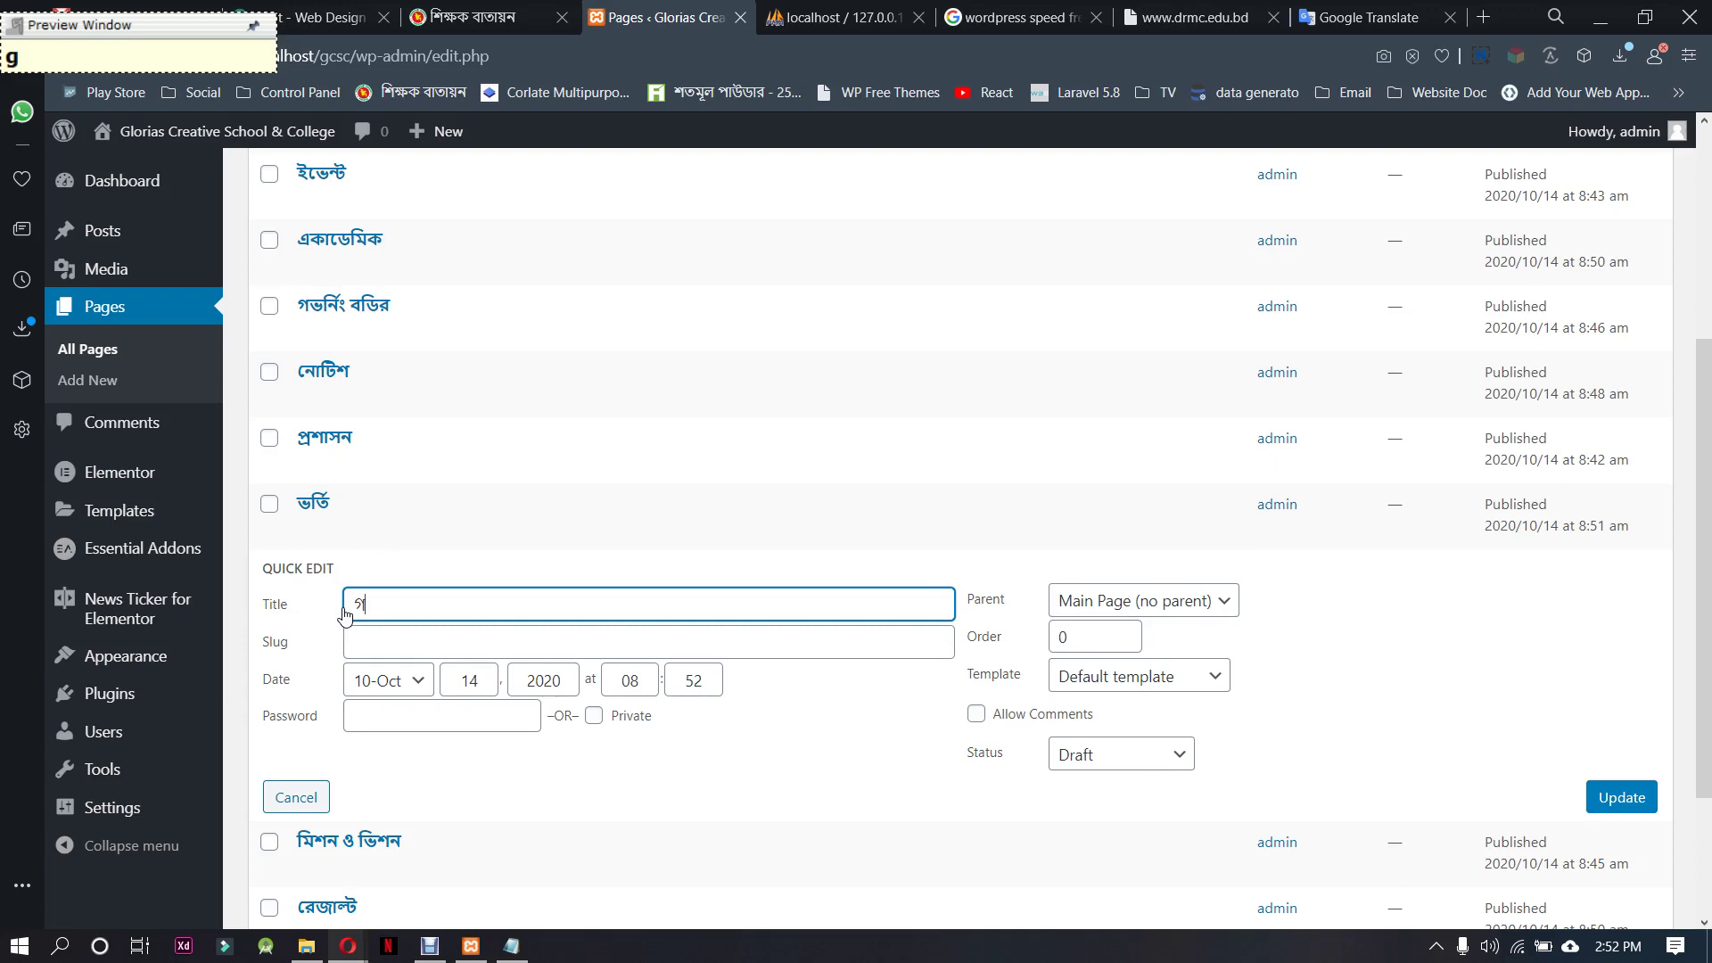
text(্যালা)
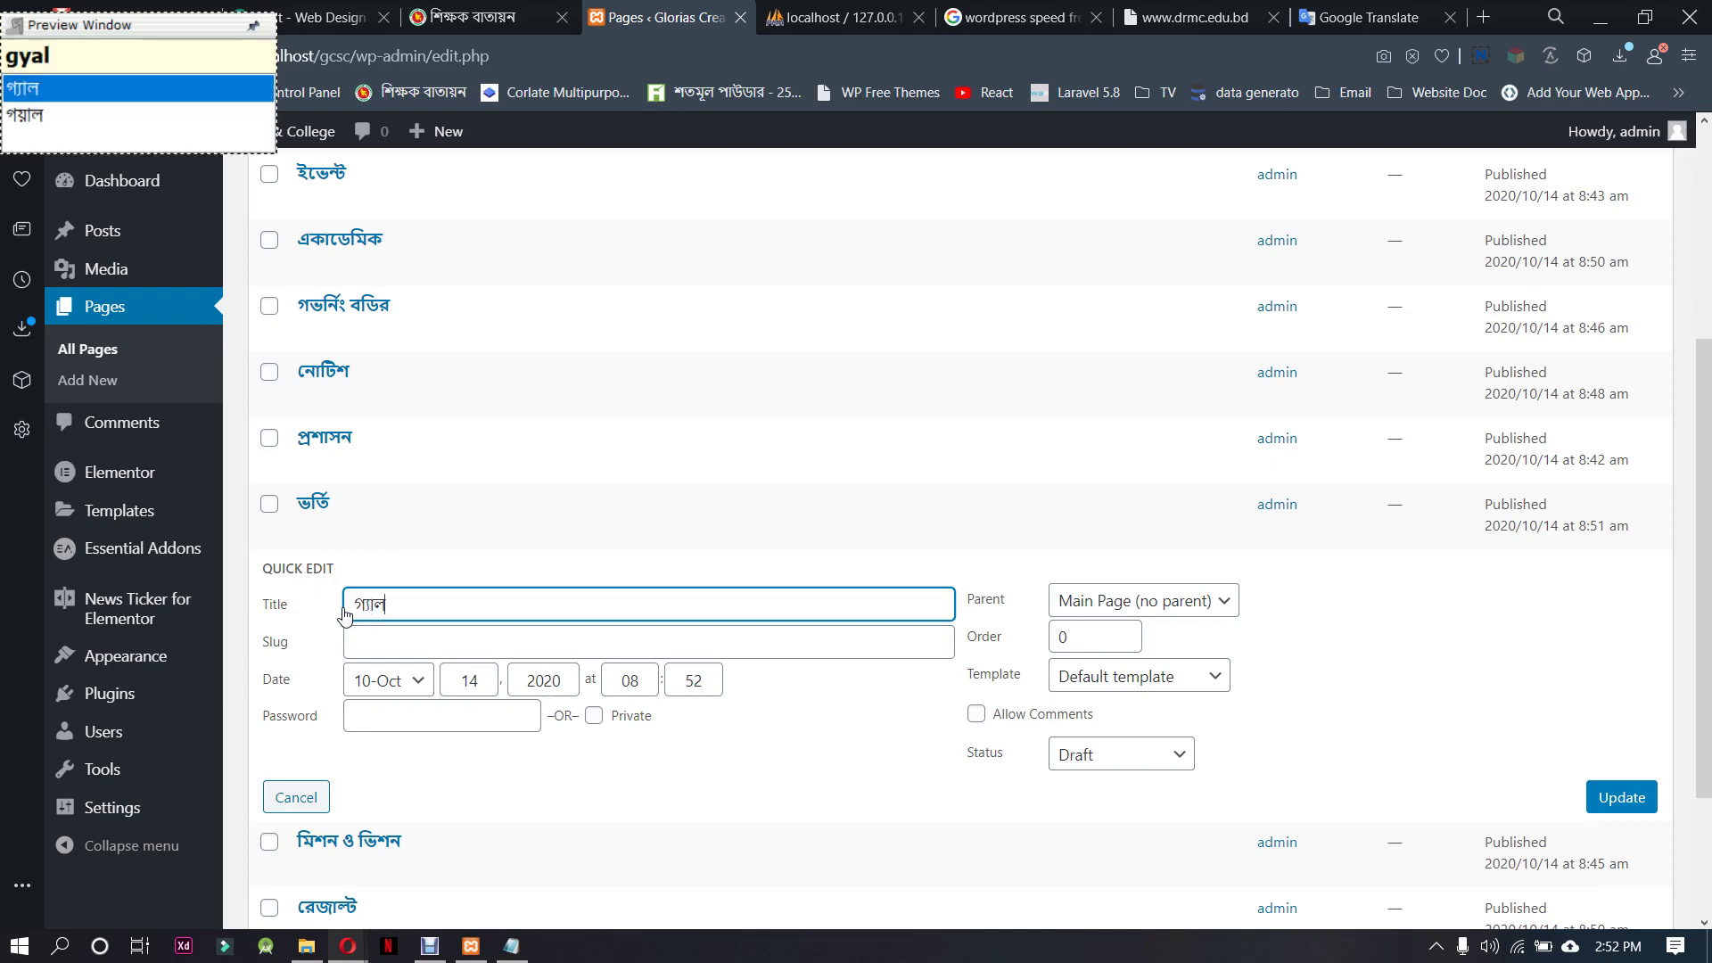
text(ড়)
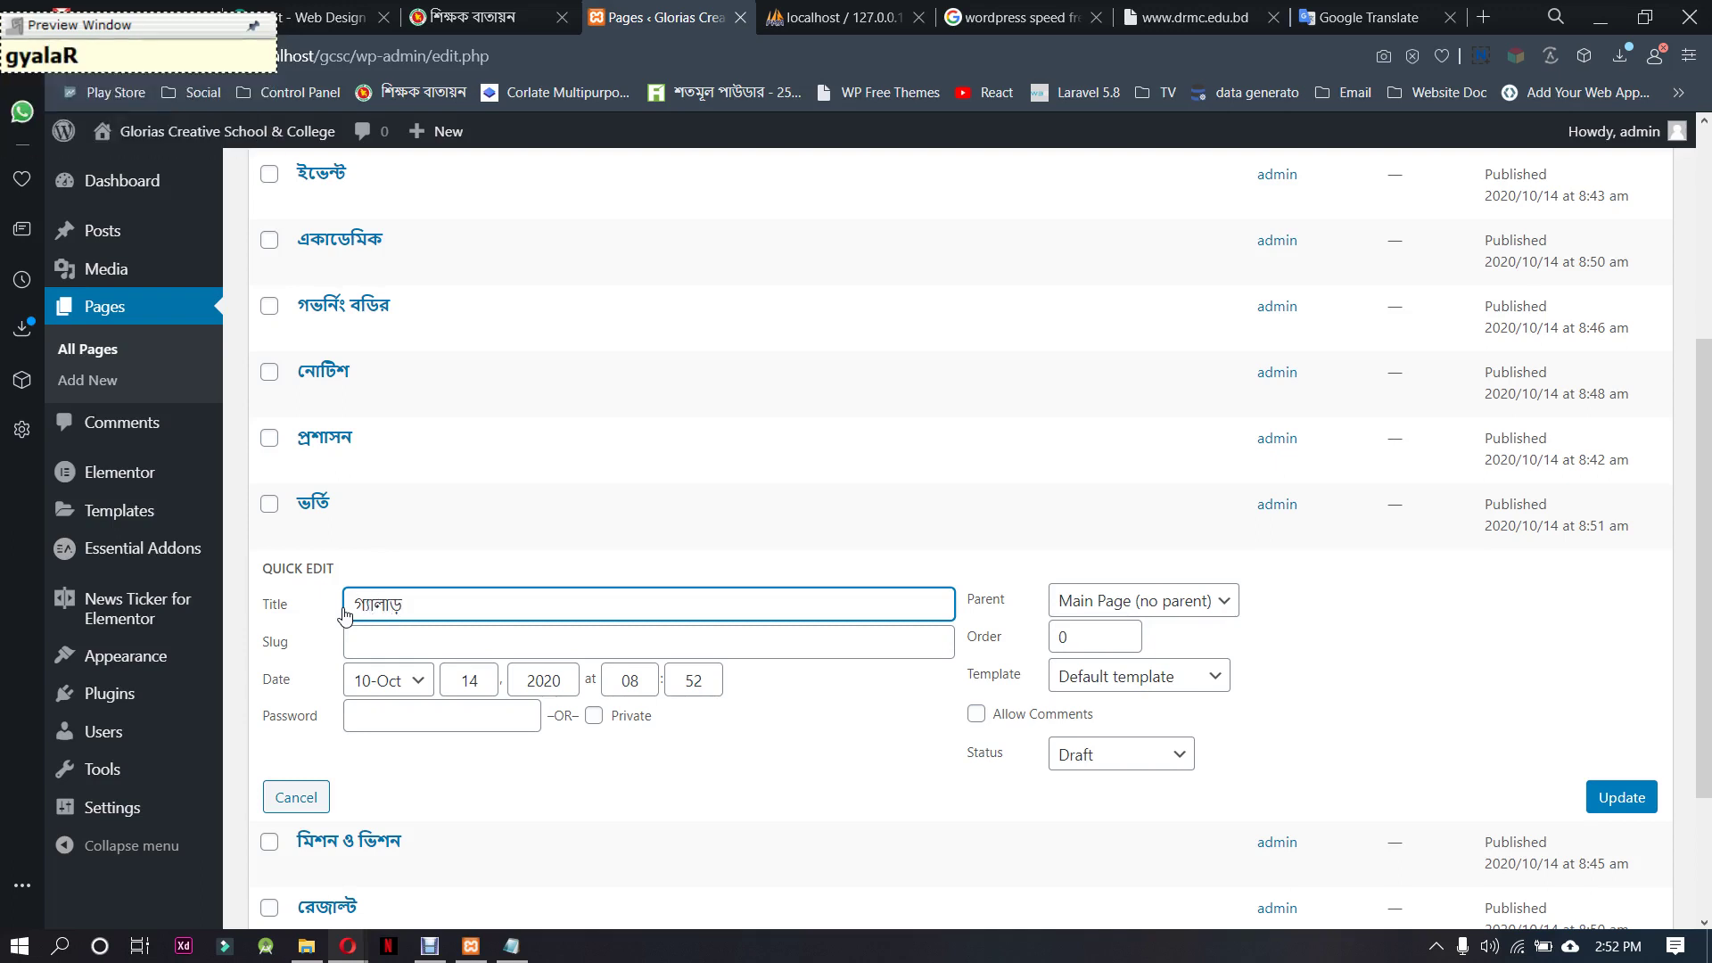
key(BackSpace)
key(BackSpace)
text(রী)
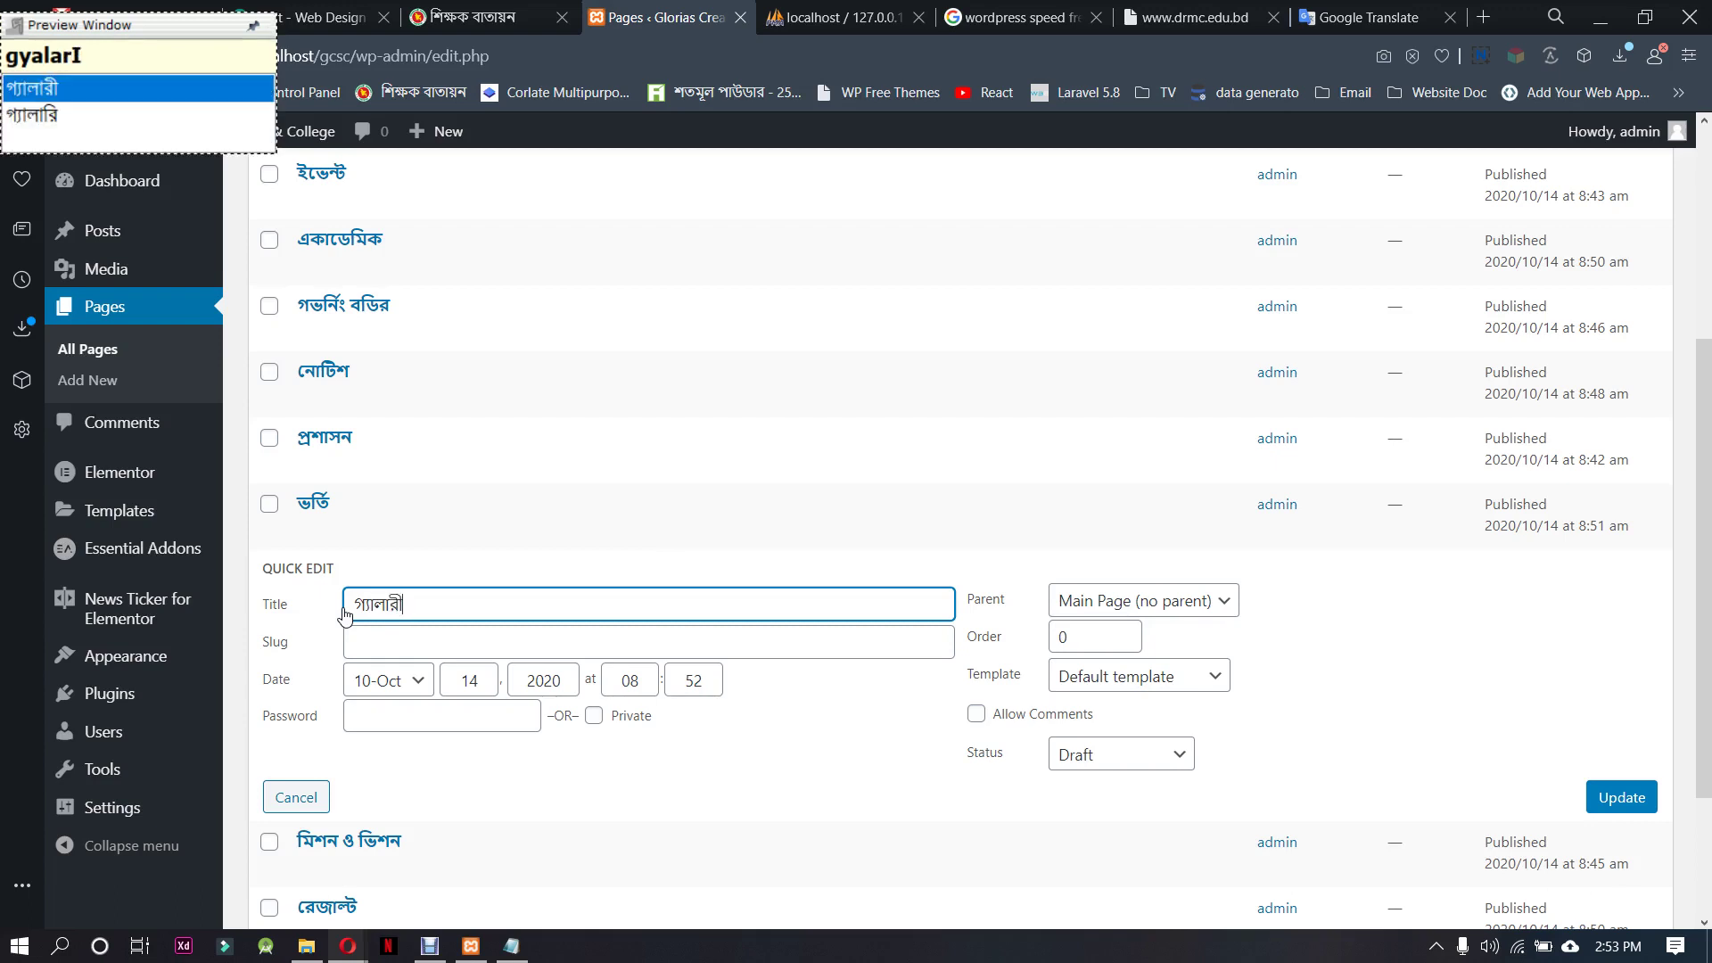
drag(431, 608, 333, 612)
key(ctrl+c)
click(395, 641)
key(ctrl+v)
Publish the গ্যালারী page and make a draft duplicate of it
click(1155, 755)
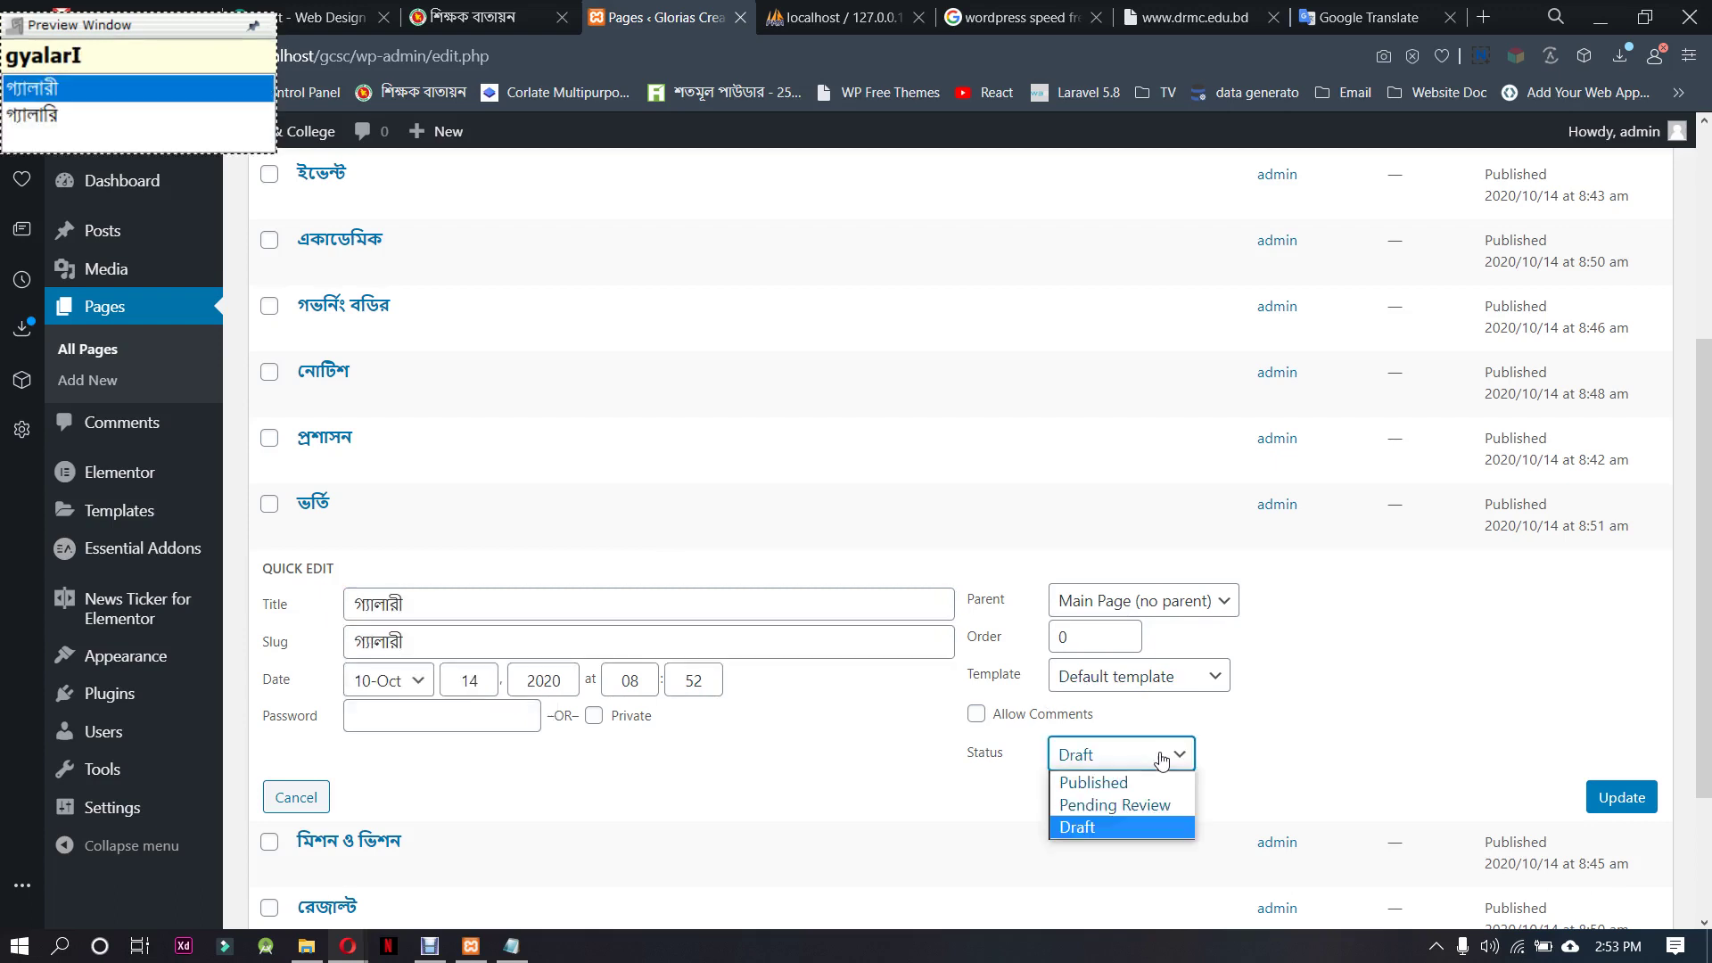
click(1122, 780)
click(1615, 800)
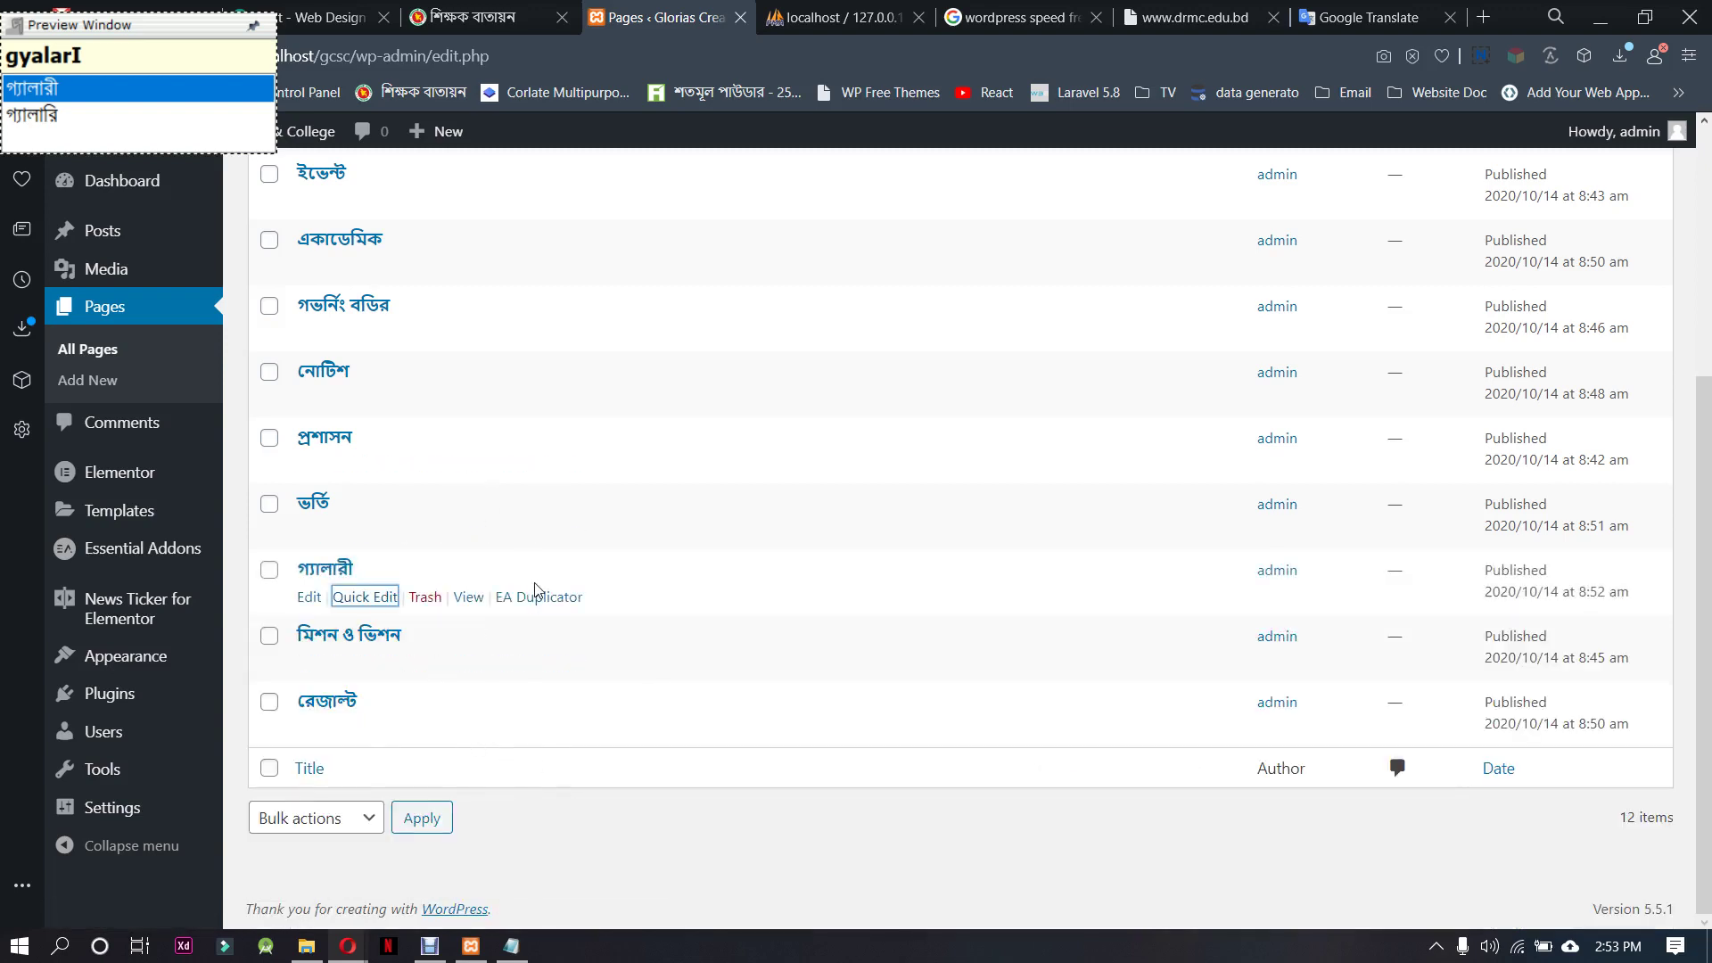
click(539, 597)
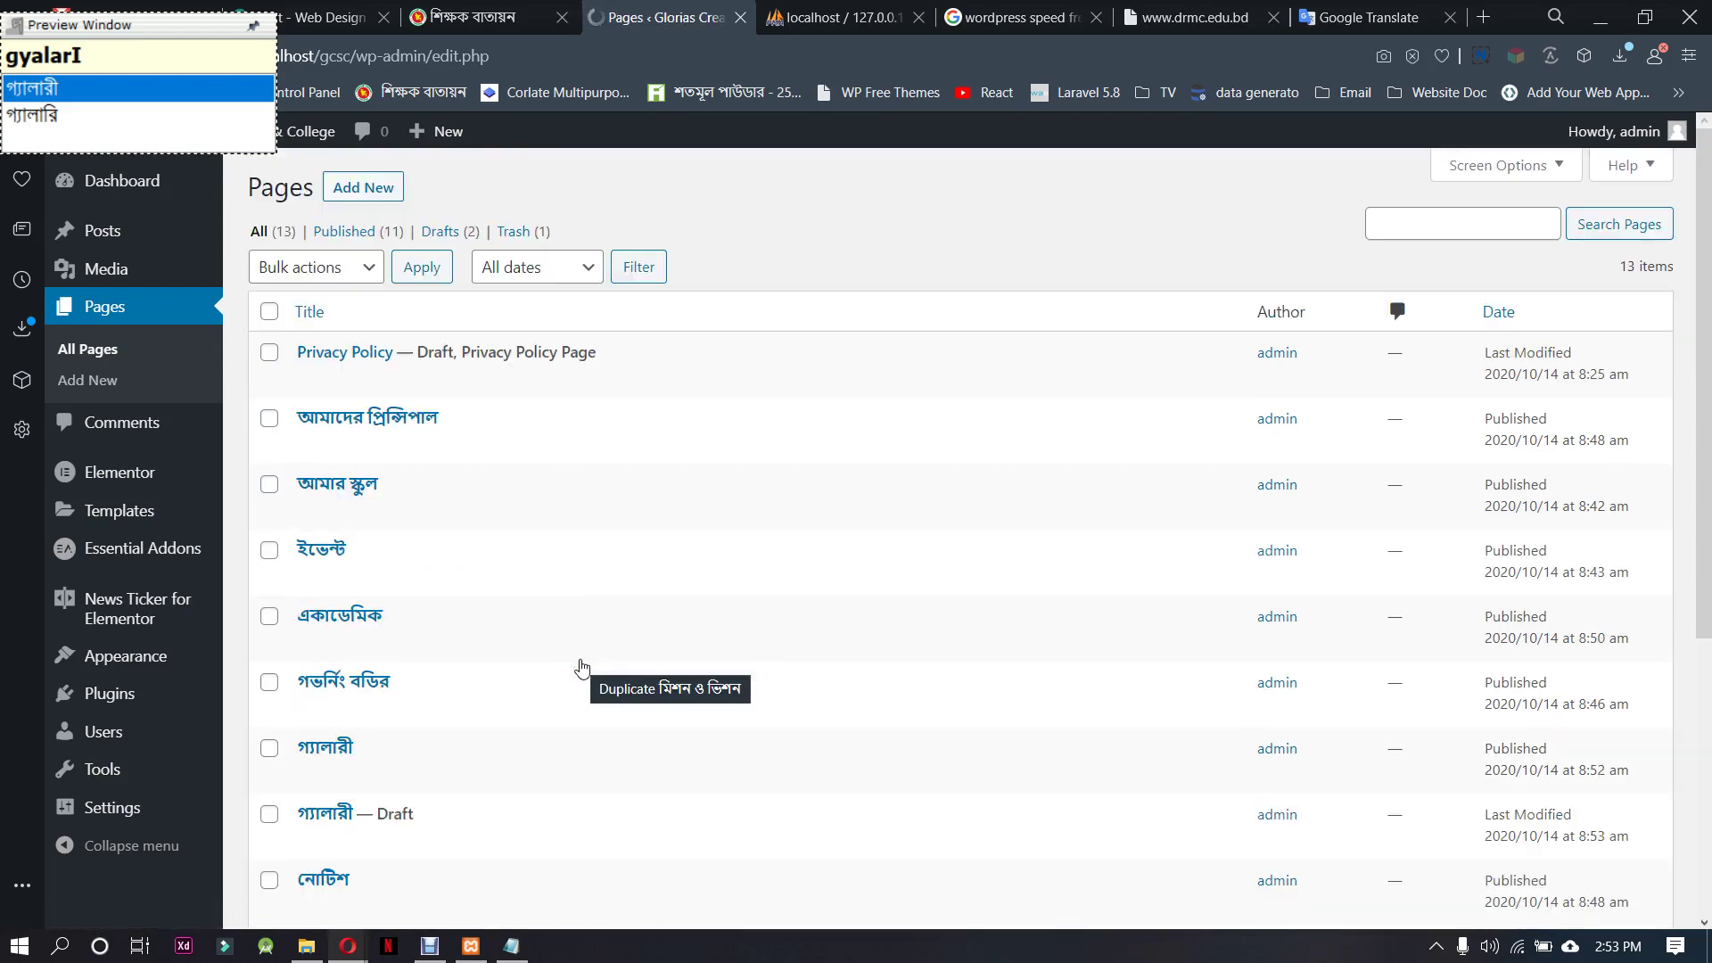
Replace the গ্যালারী draft's title with যোগাযোগ and reuse it as the slug
scroll(464, 669, down, 5)
click(358, 406)
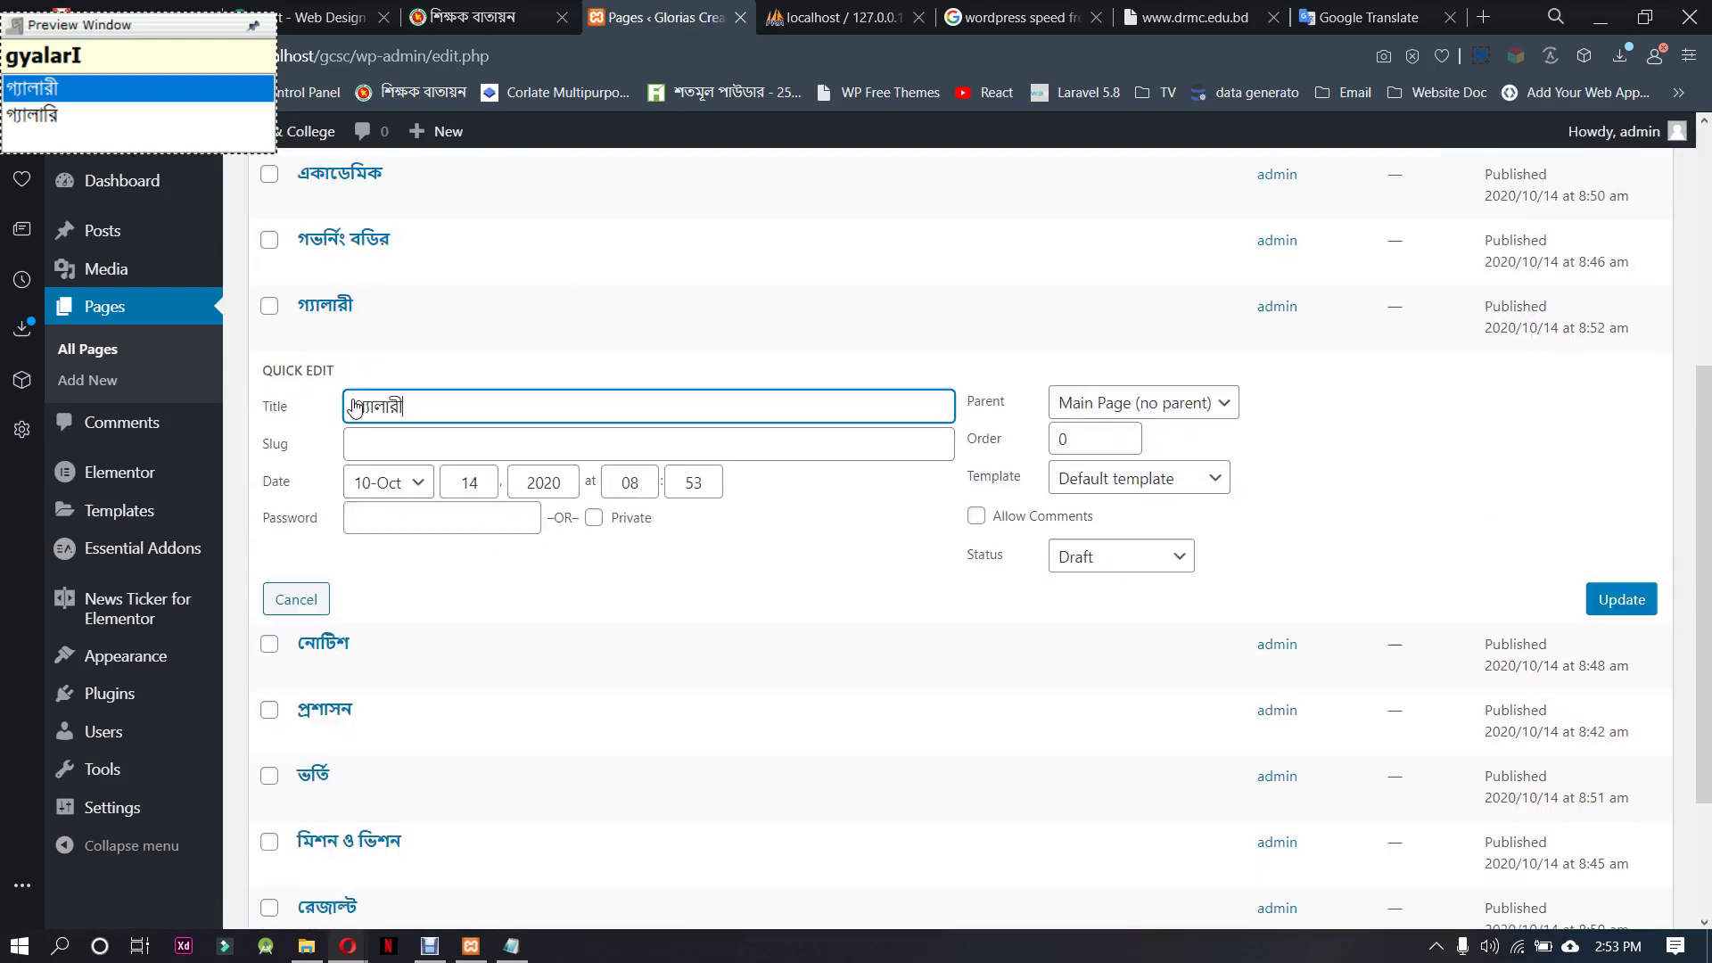
drag(403, 407, 333, 410)
text(য)
key(BackSpace)
key(BackSpace)
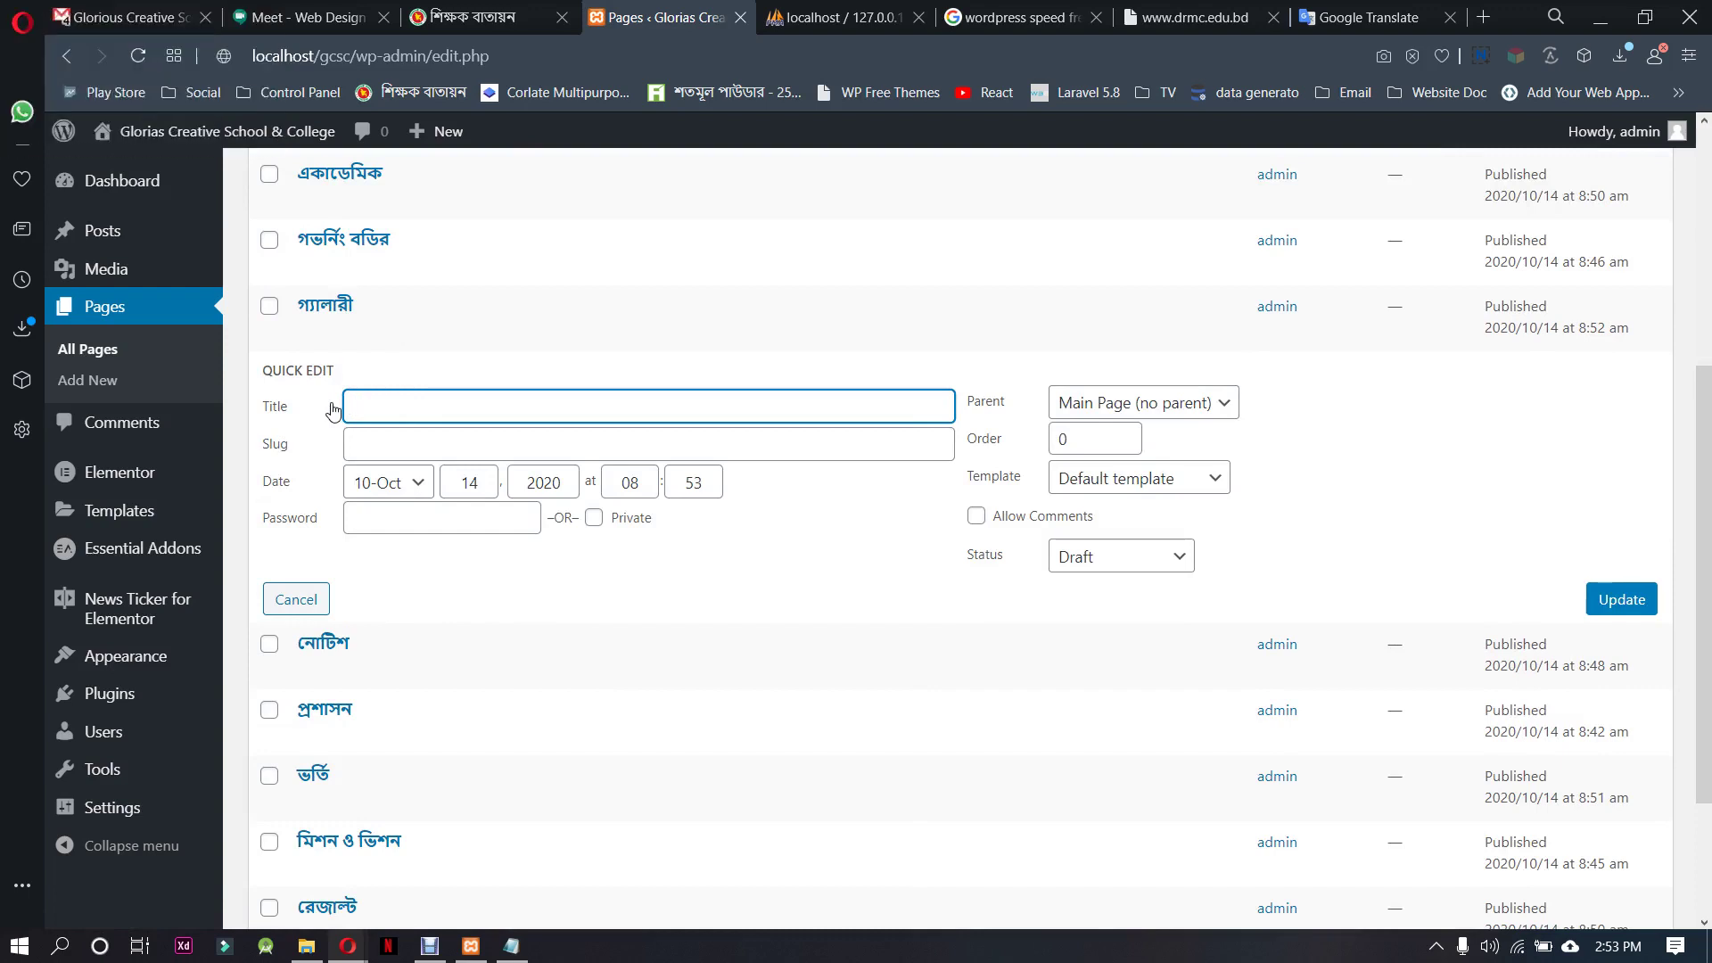
text(যোগা)
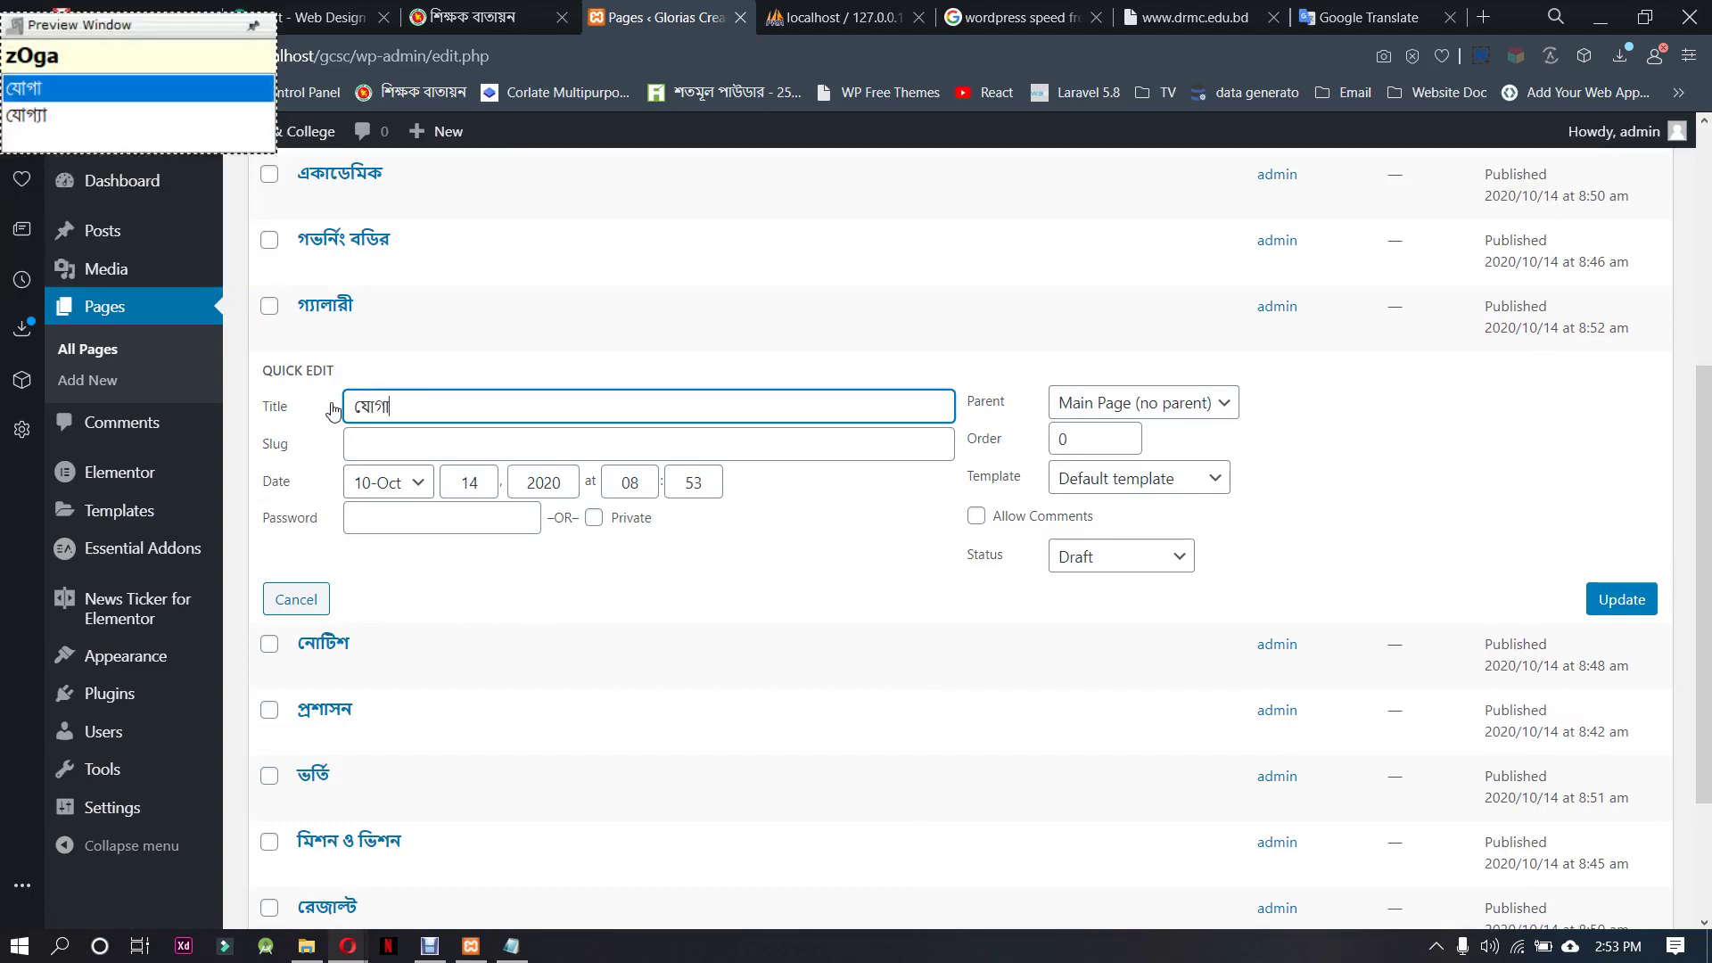
text(যোগ)
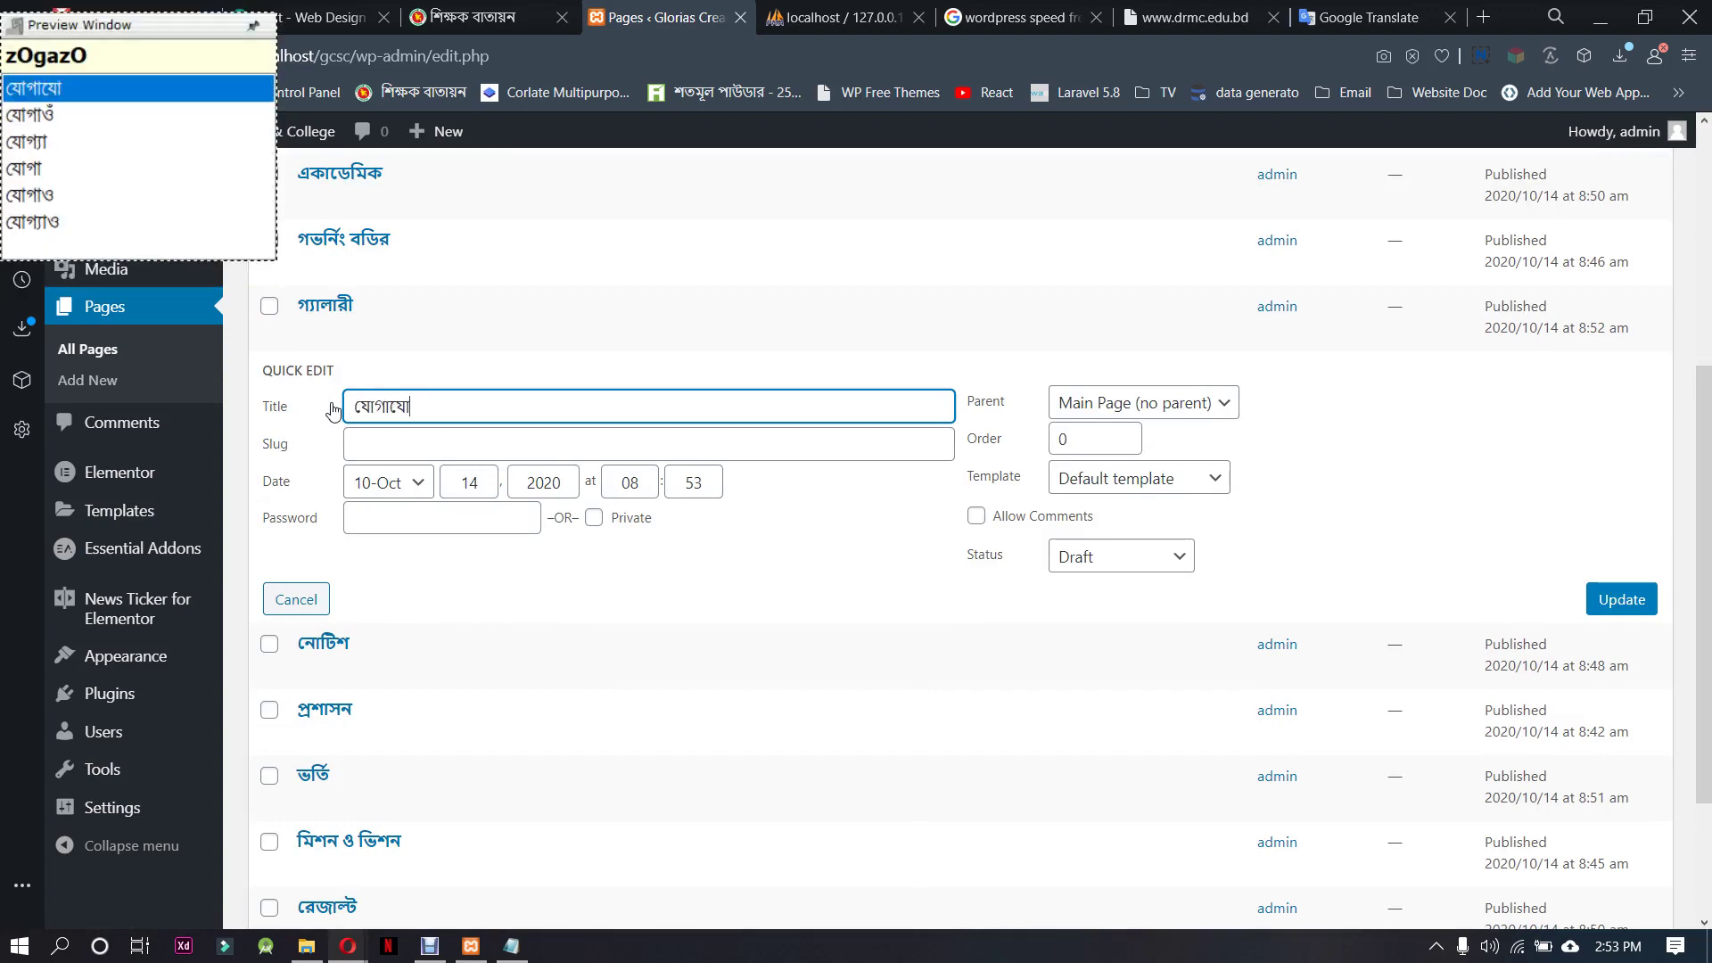
key(ctrl+a)
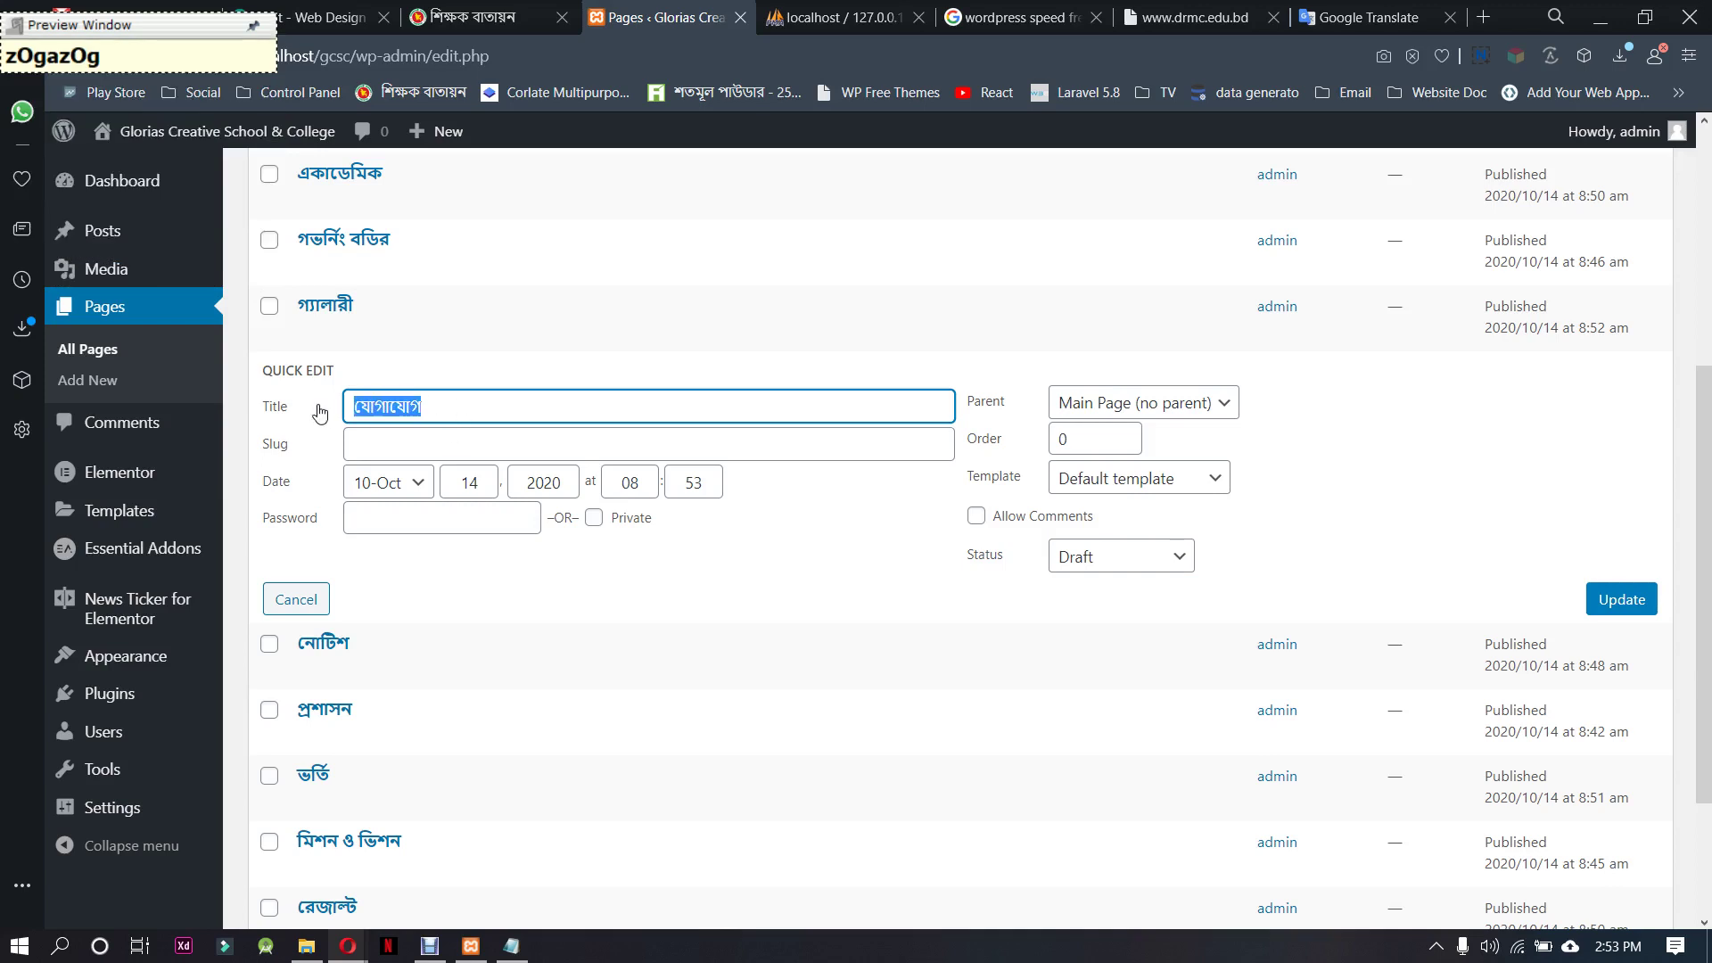
key(ctrl+c)
click(406, 443)
key(ctrl+v)
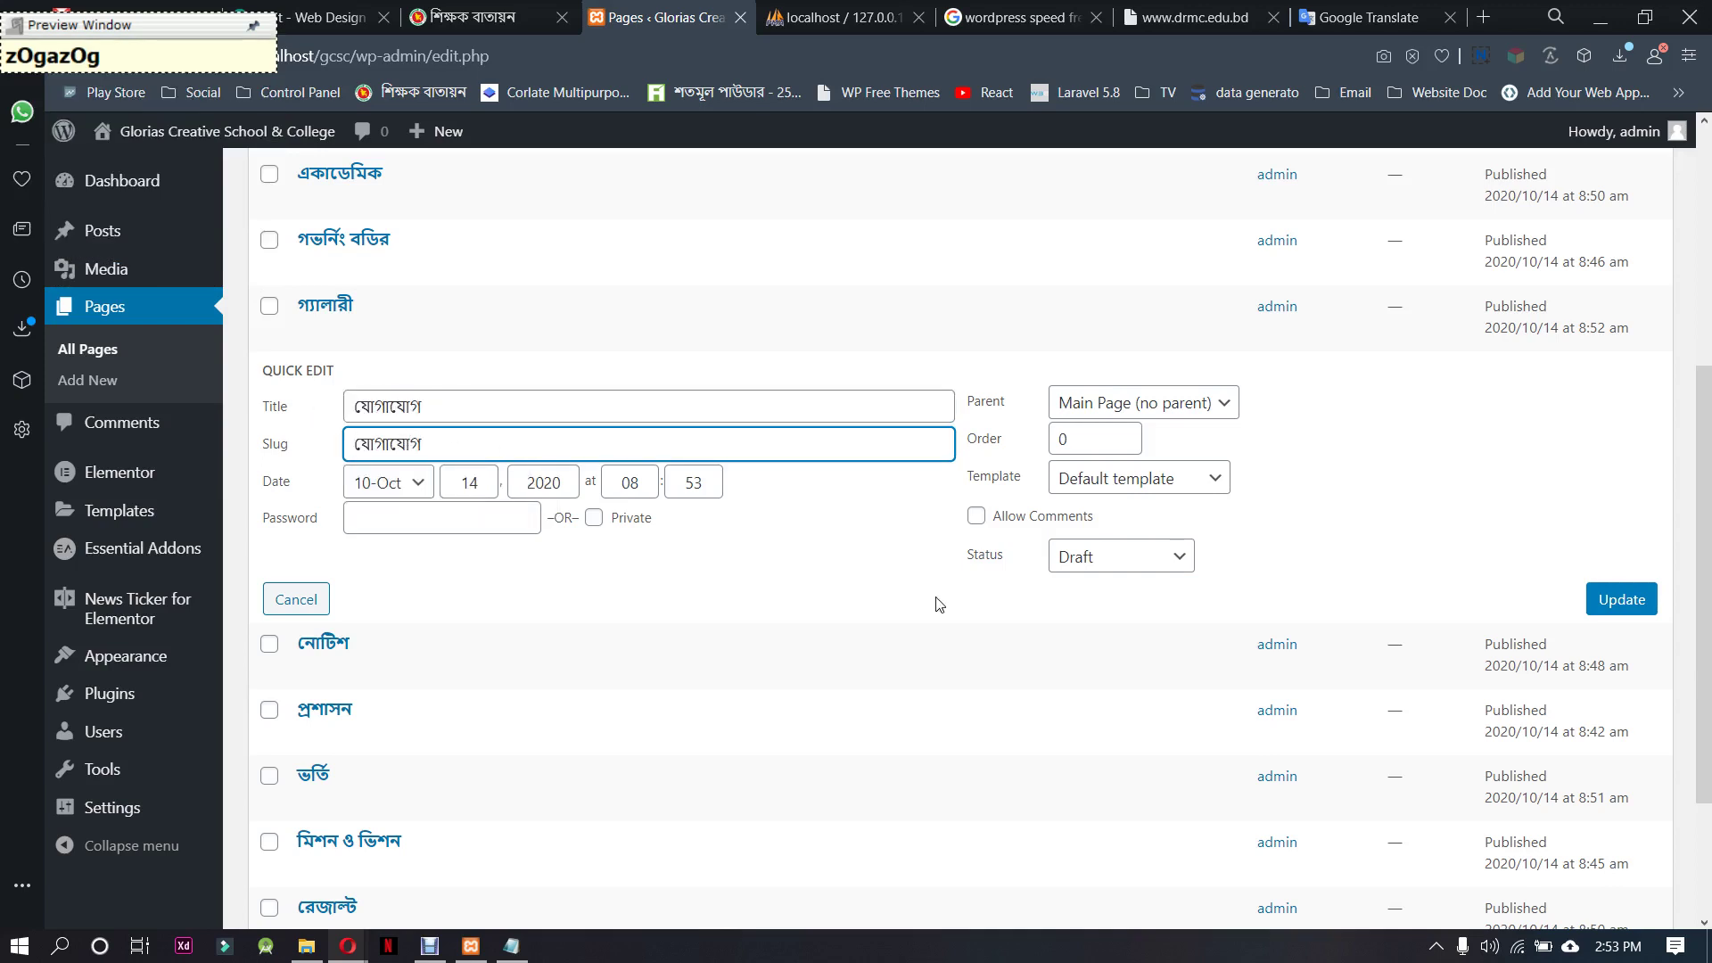
Set the যোগাযোগ page to Published and save it
click(1122, 557)
click(1149, 585)
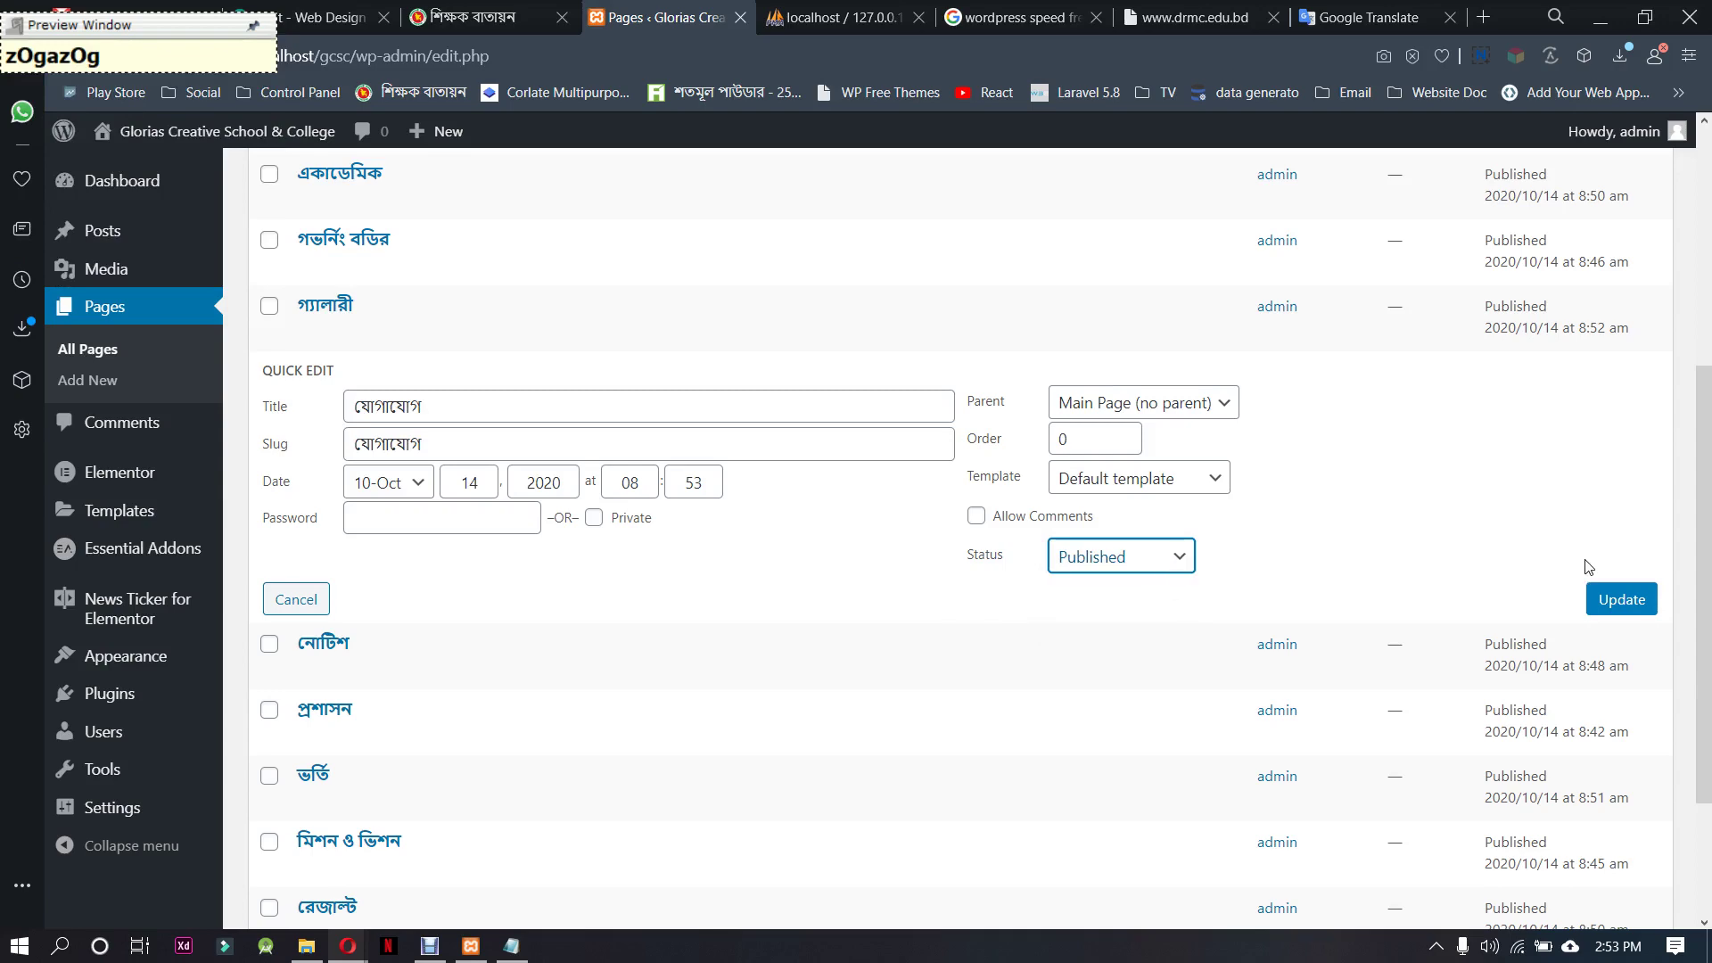
click(1606, 599)
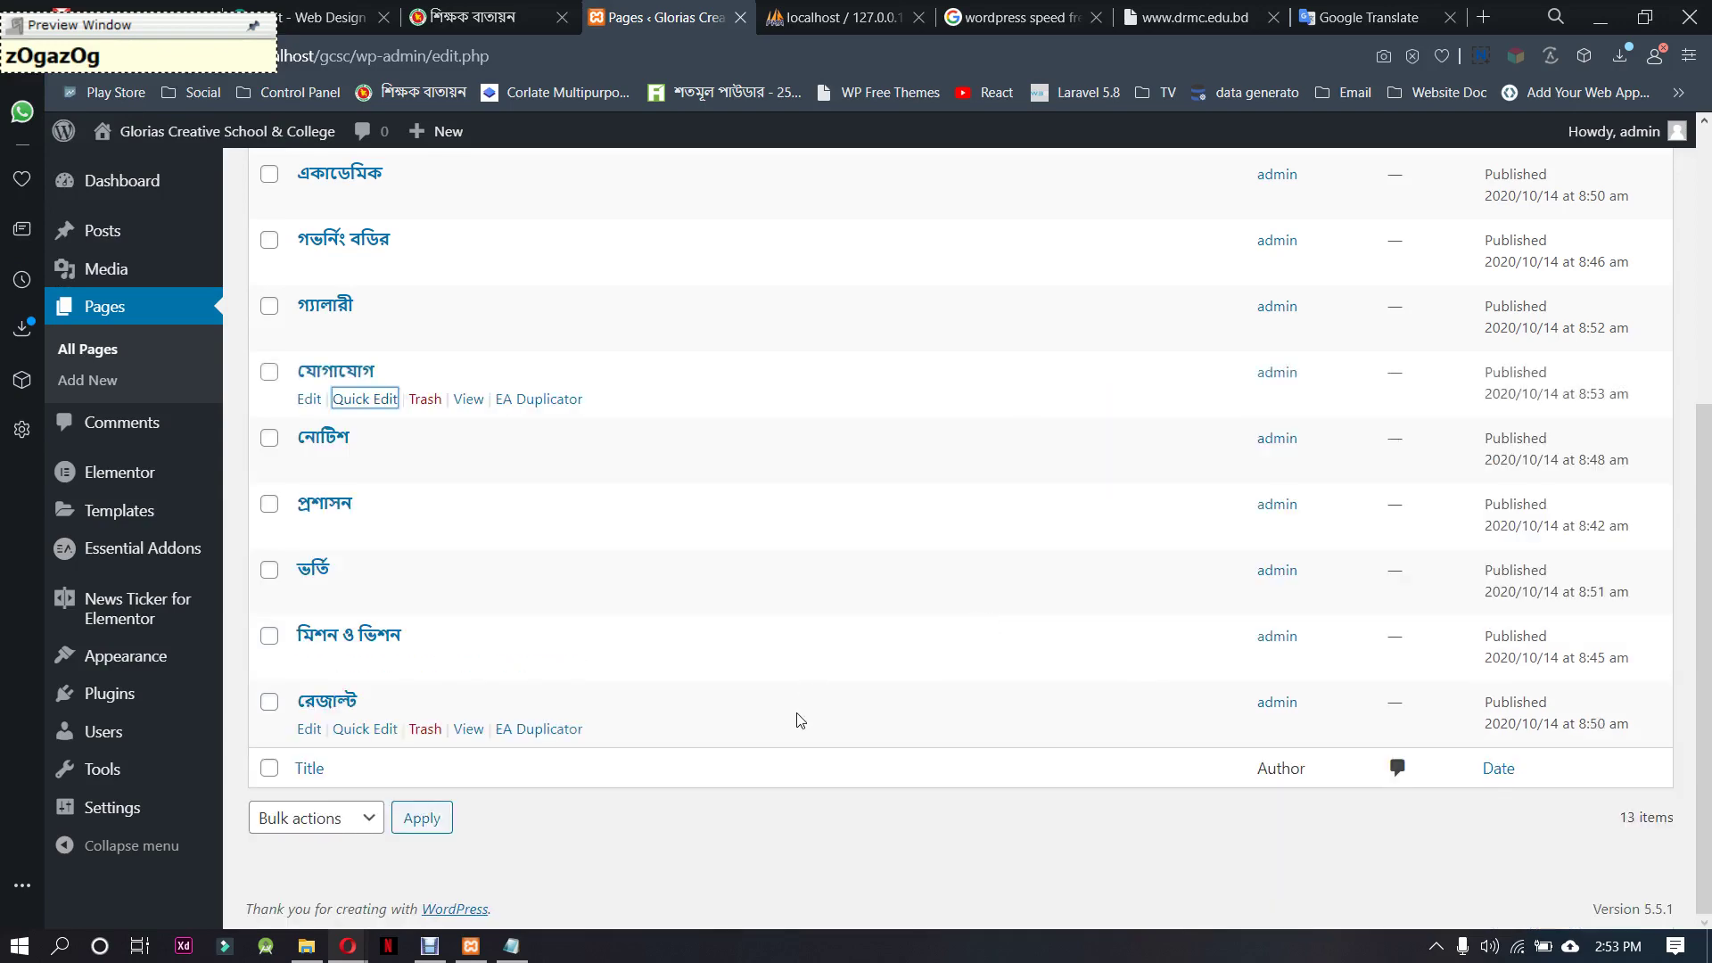
scroll(588, 642, up, 5)
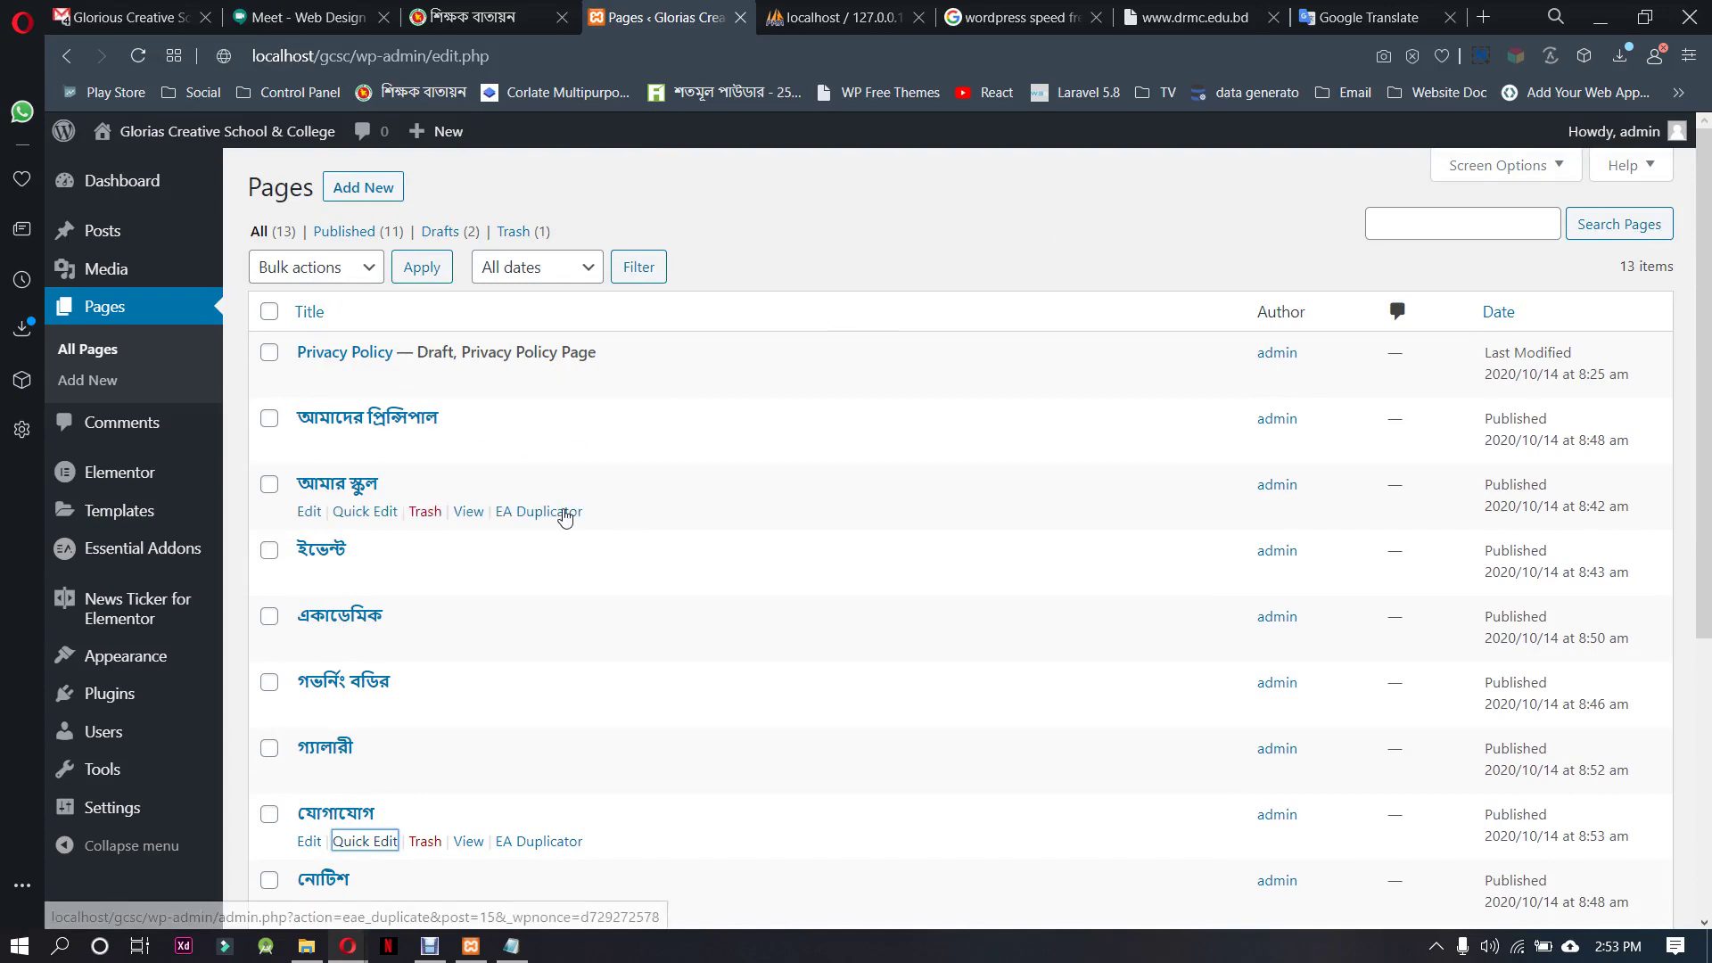
scroll(564, 516, down, 6)
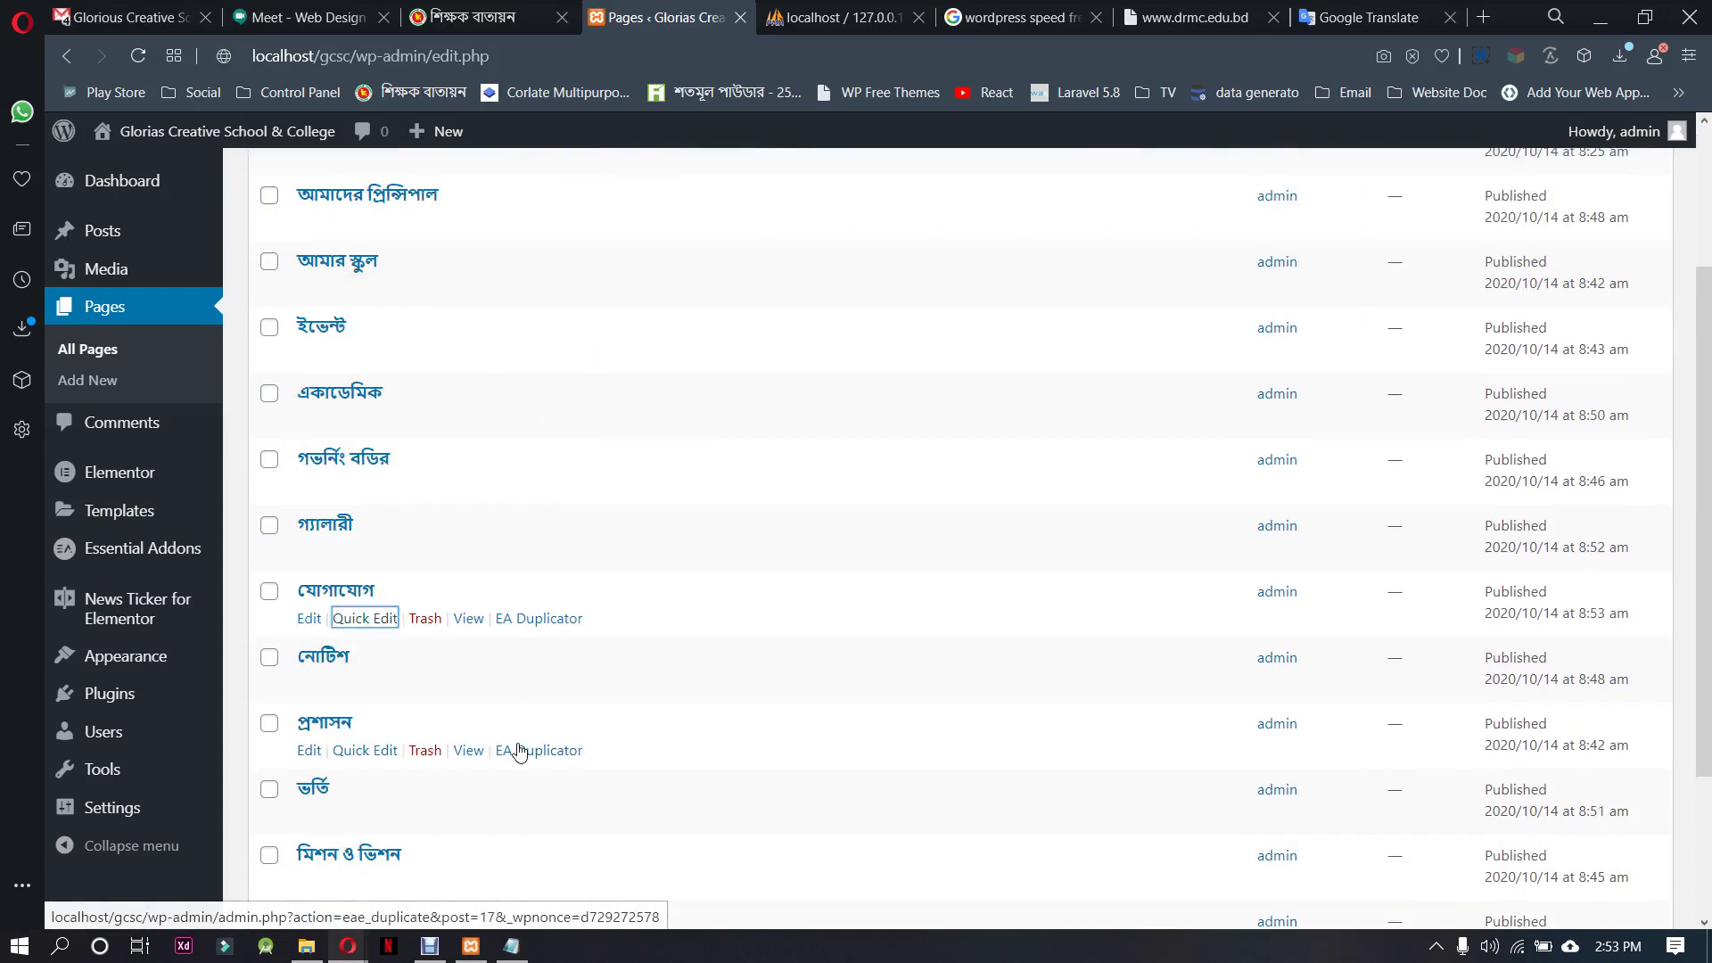
scroll(522, 714, up, 6)
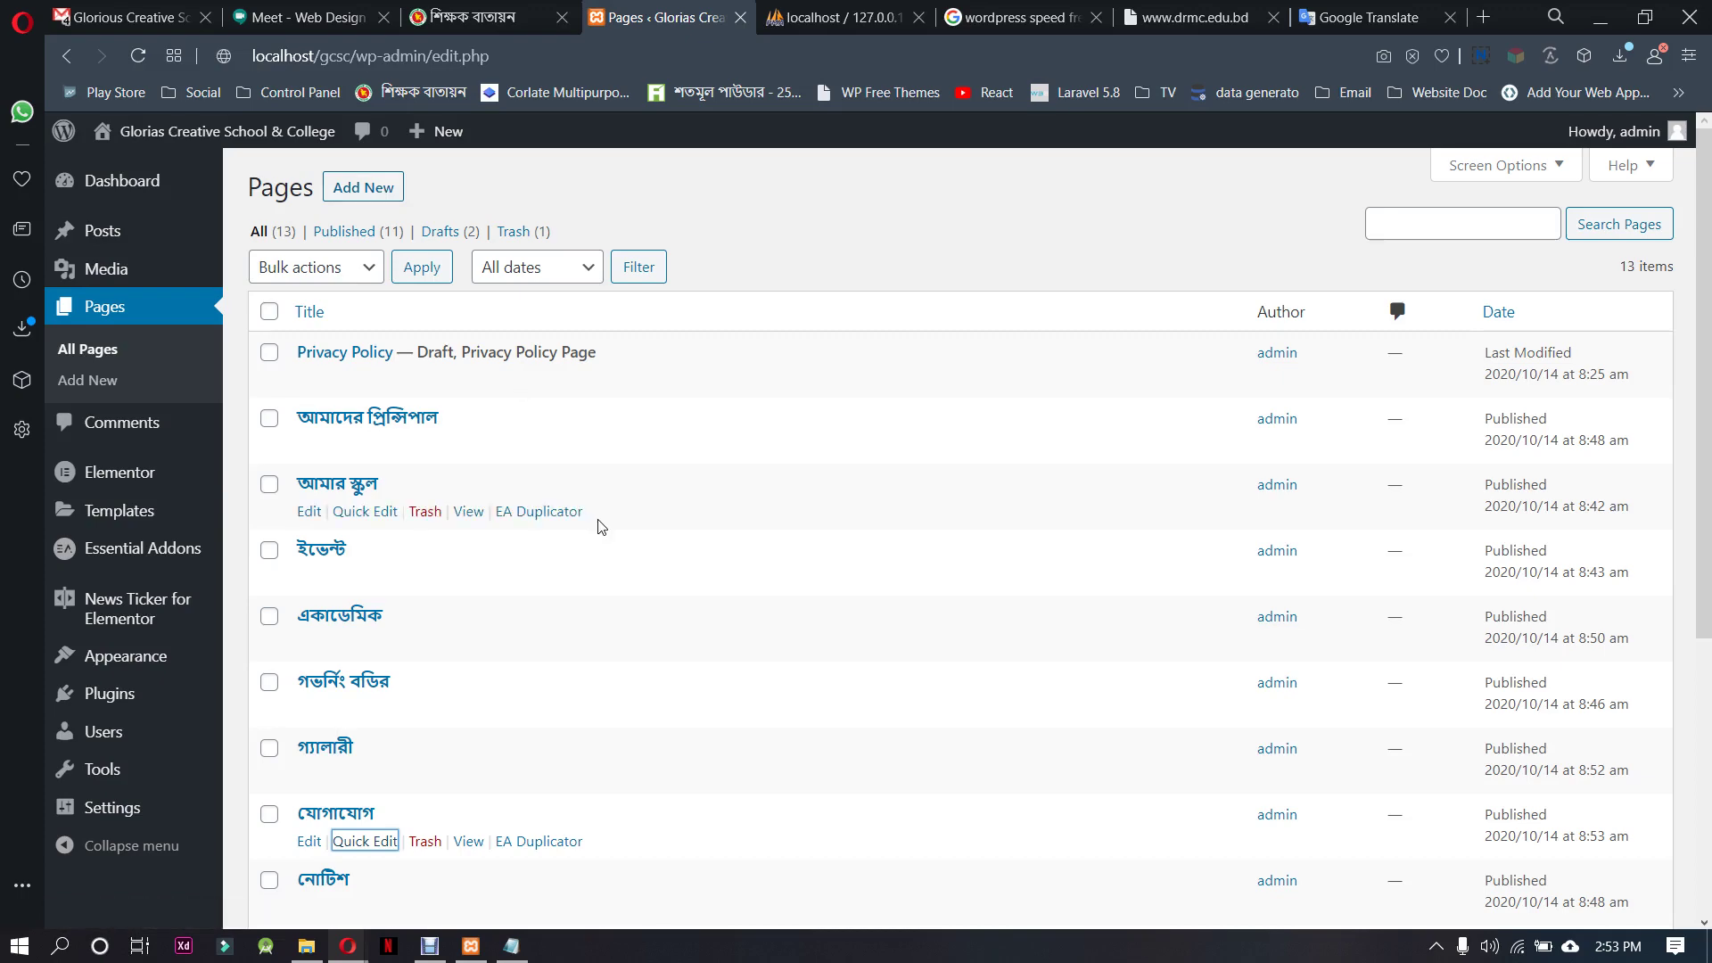
scroll(603, 527, down, 5)
scroll(613, 885, up, 5)
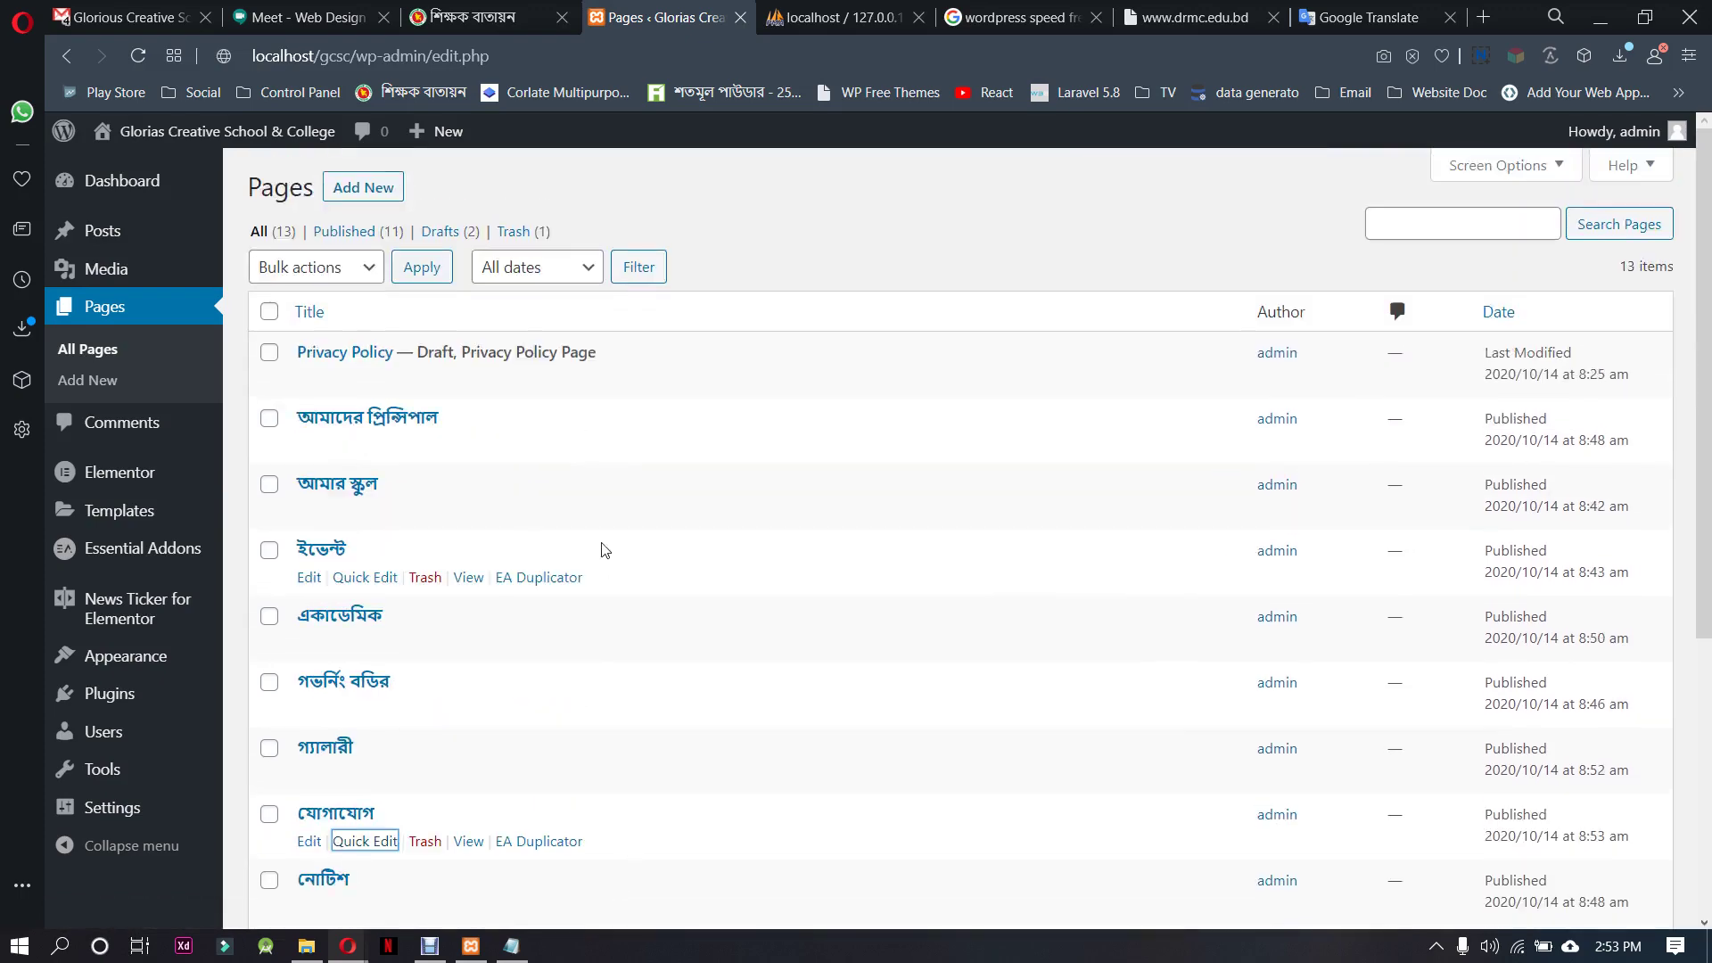
scroll(856, 607, down, 5)
scroll(707, 730, up, 5)
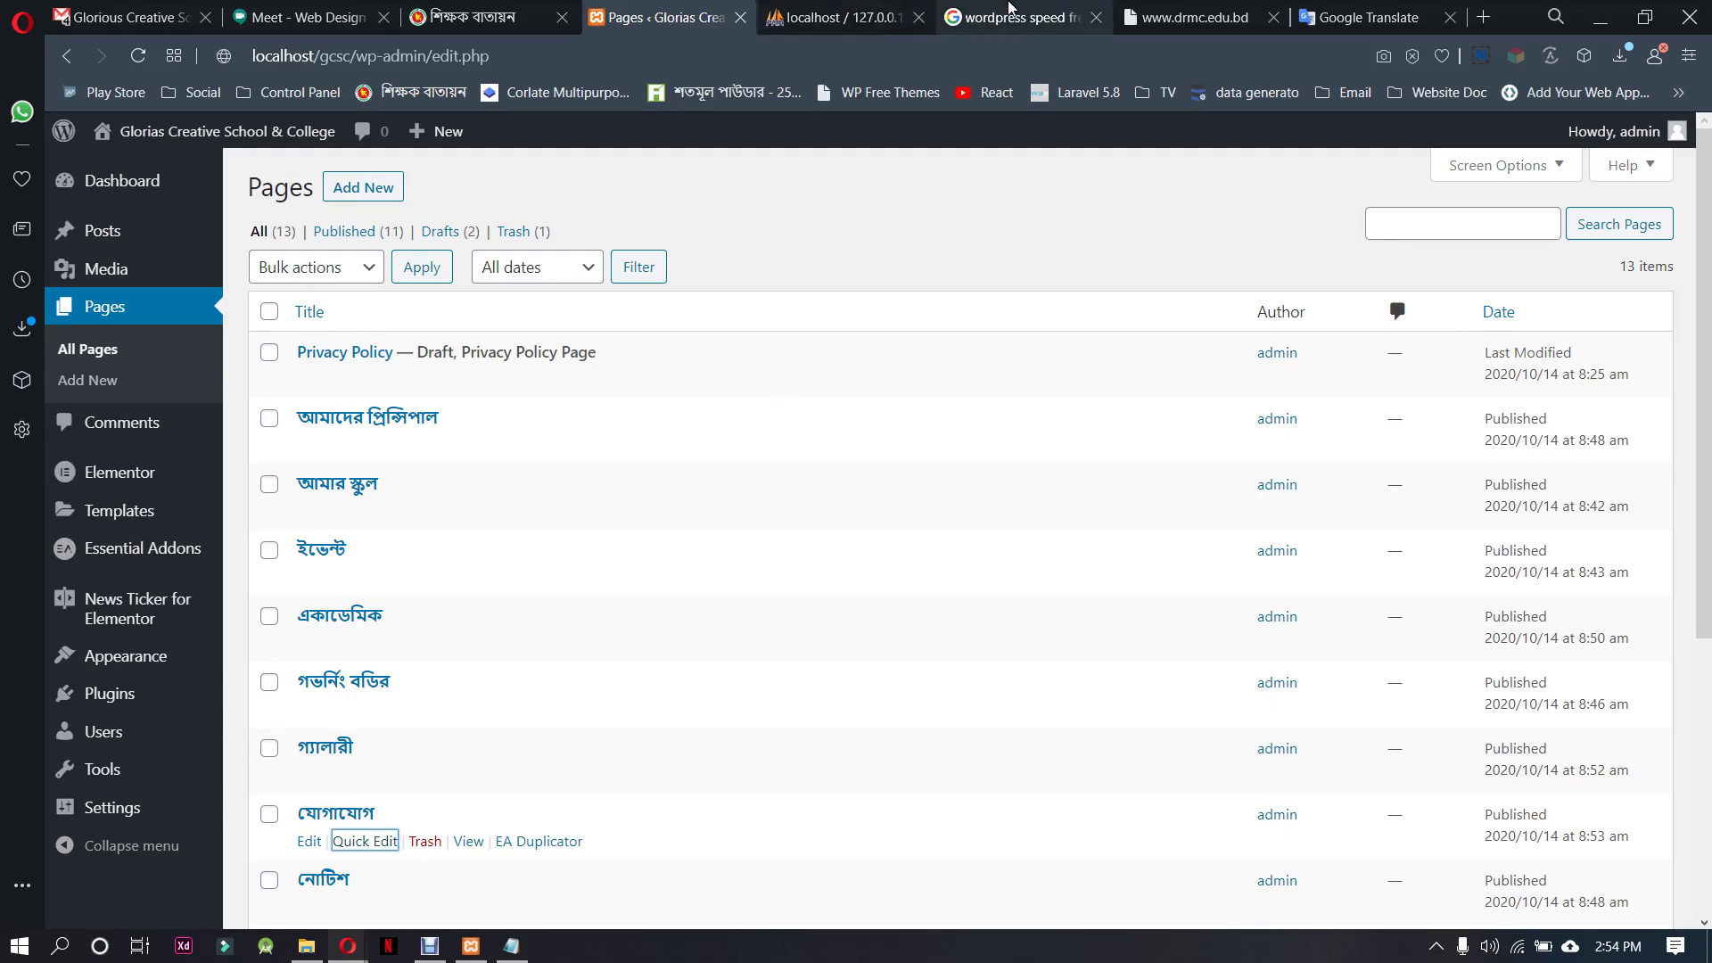
click(1195, 17)
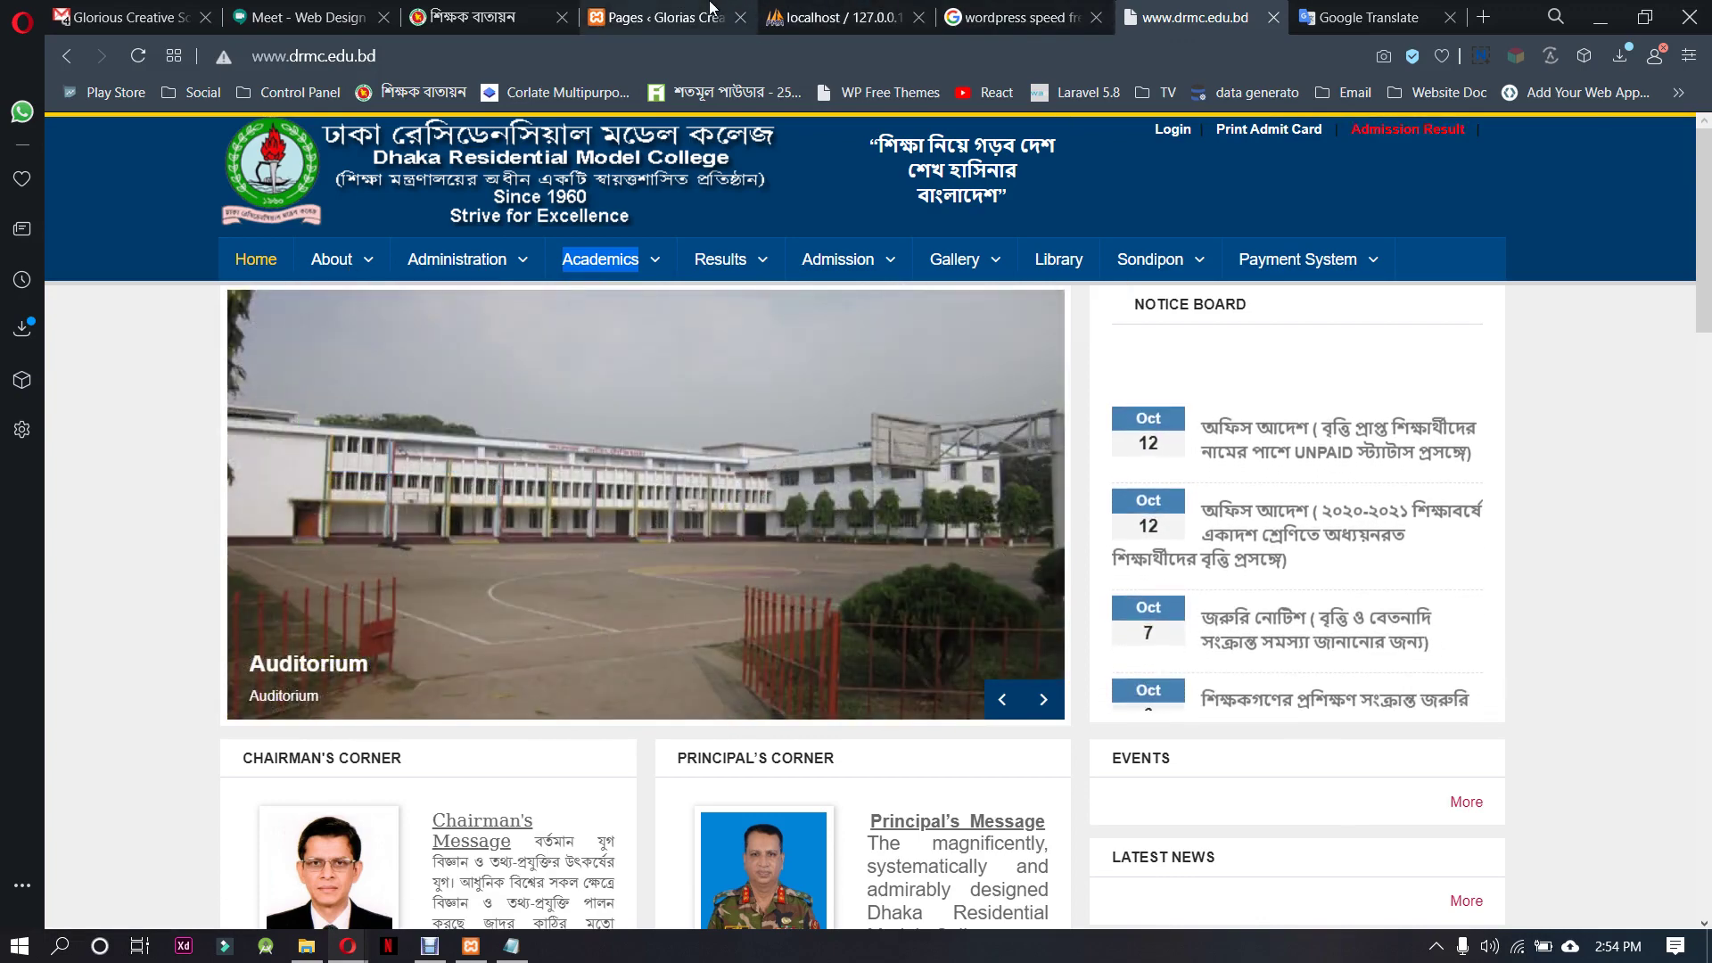
click(658, 17)
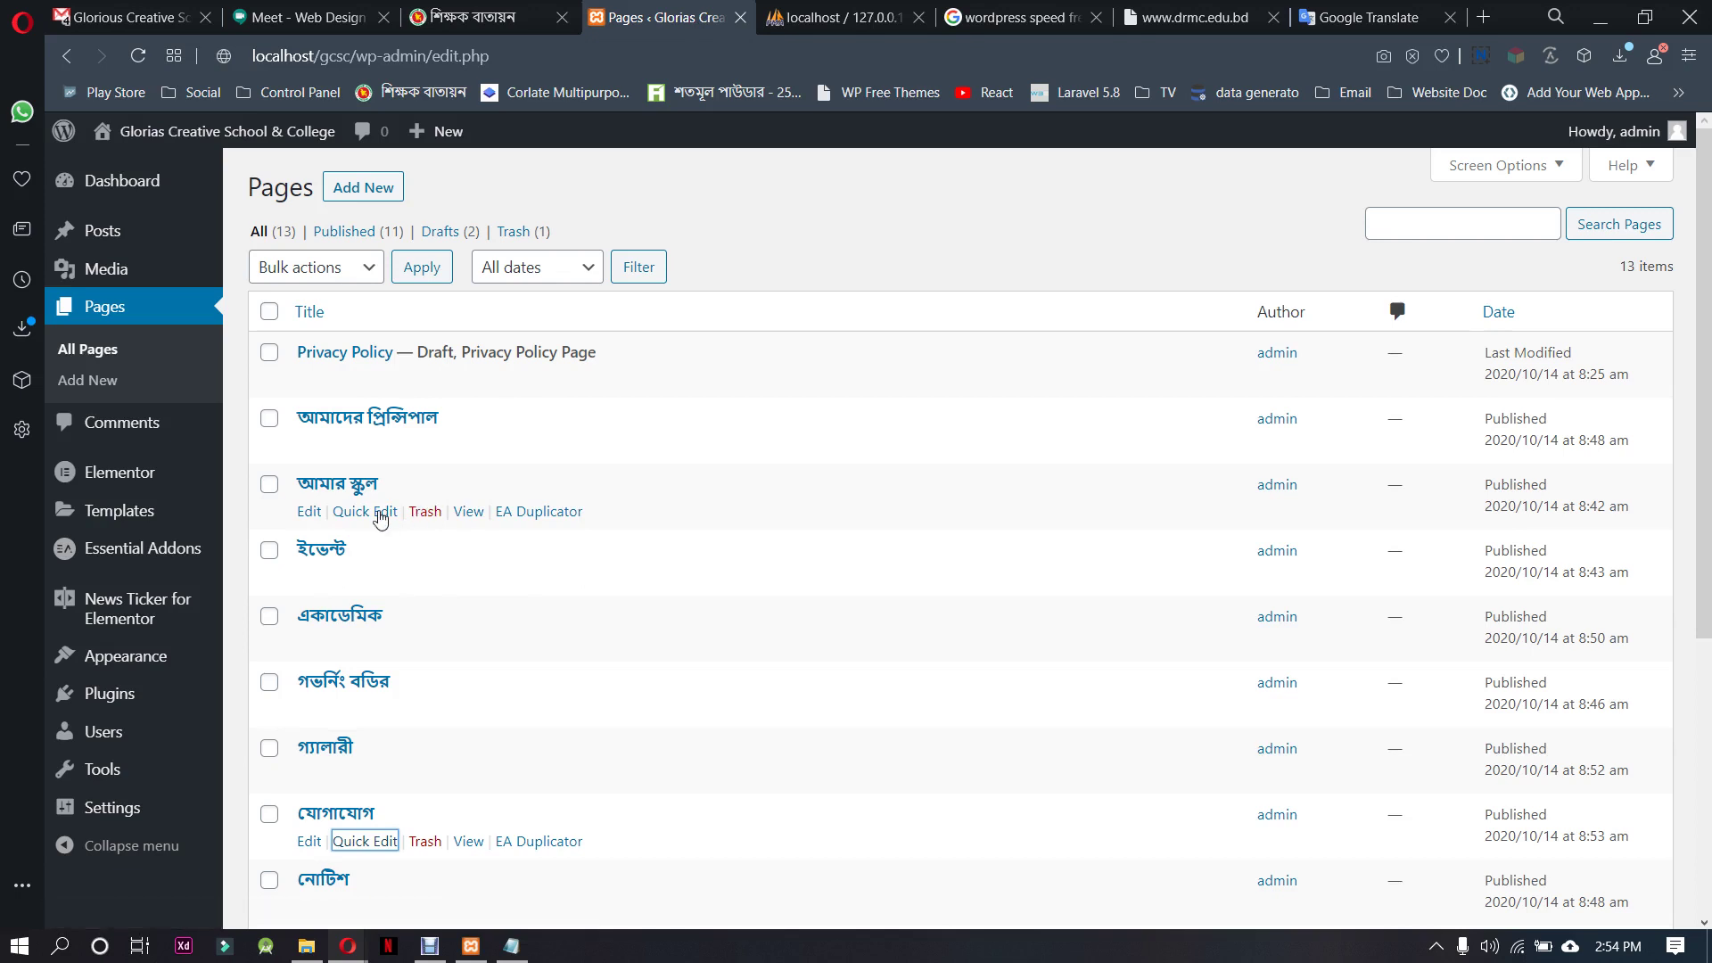
Make আমার স্কুল the parent of the আমাদের প্রিন্সিপাল and গভর্নিং বডির pages
click(382, 452)
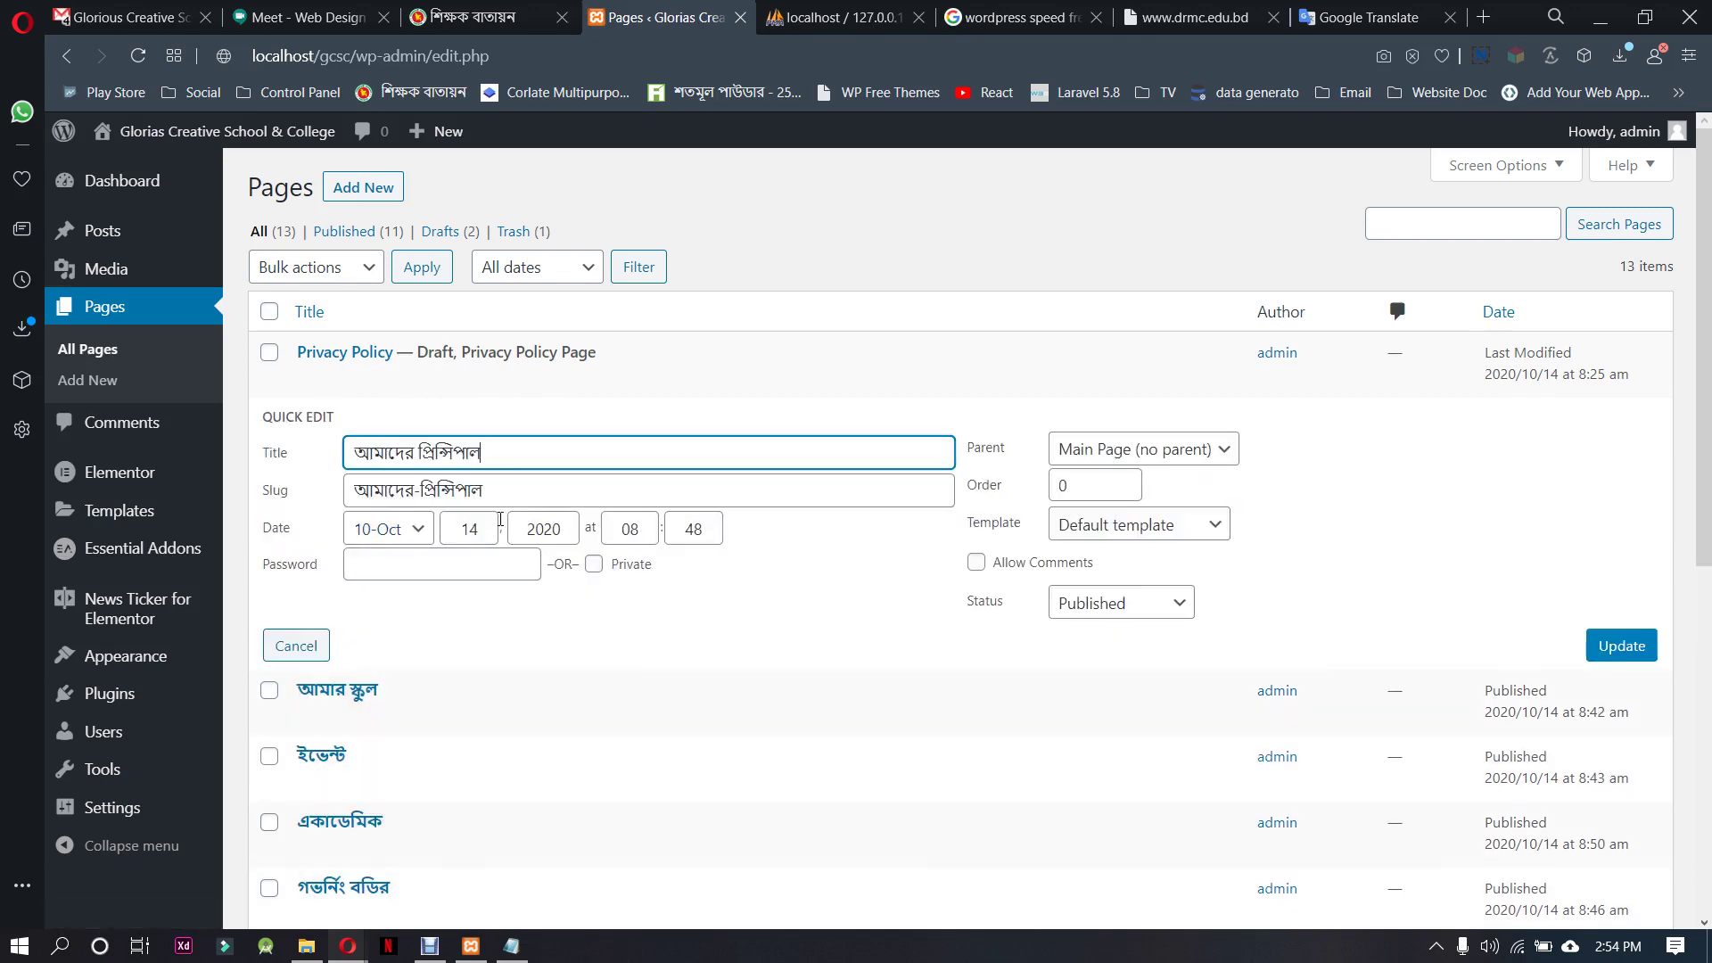
click(1168, 451)
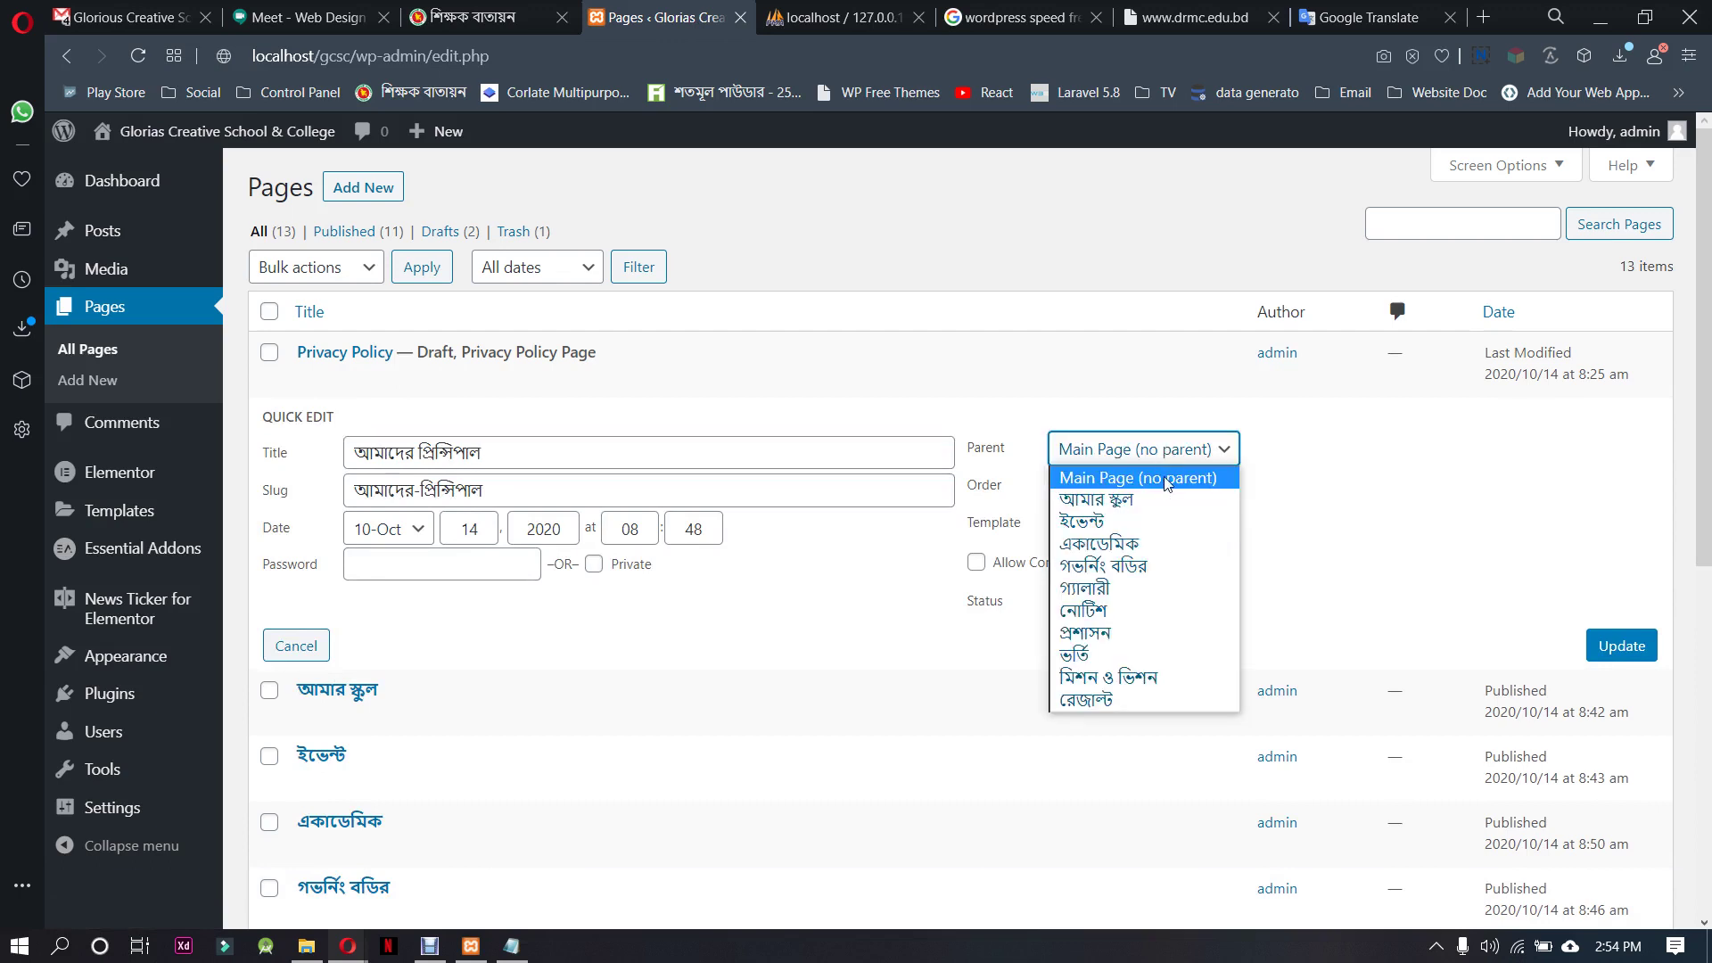
click(1124, 499)
key(Return)
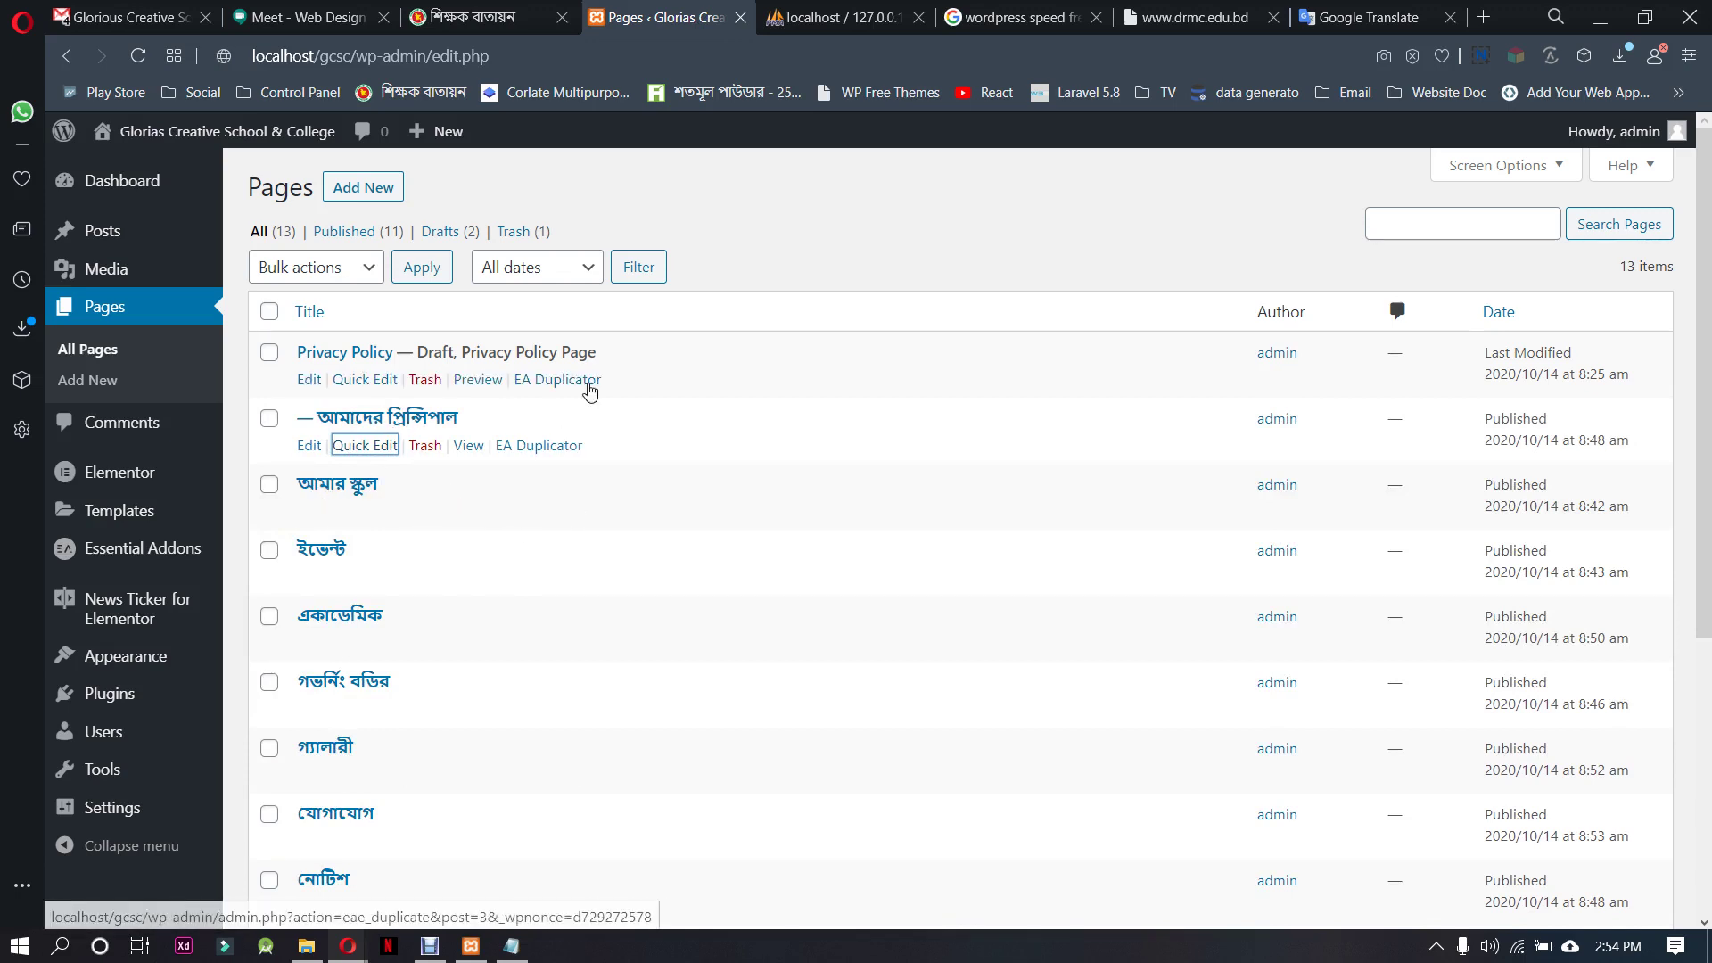
scroll(420, 612, down, 2)
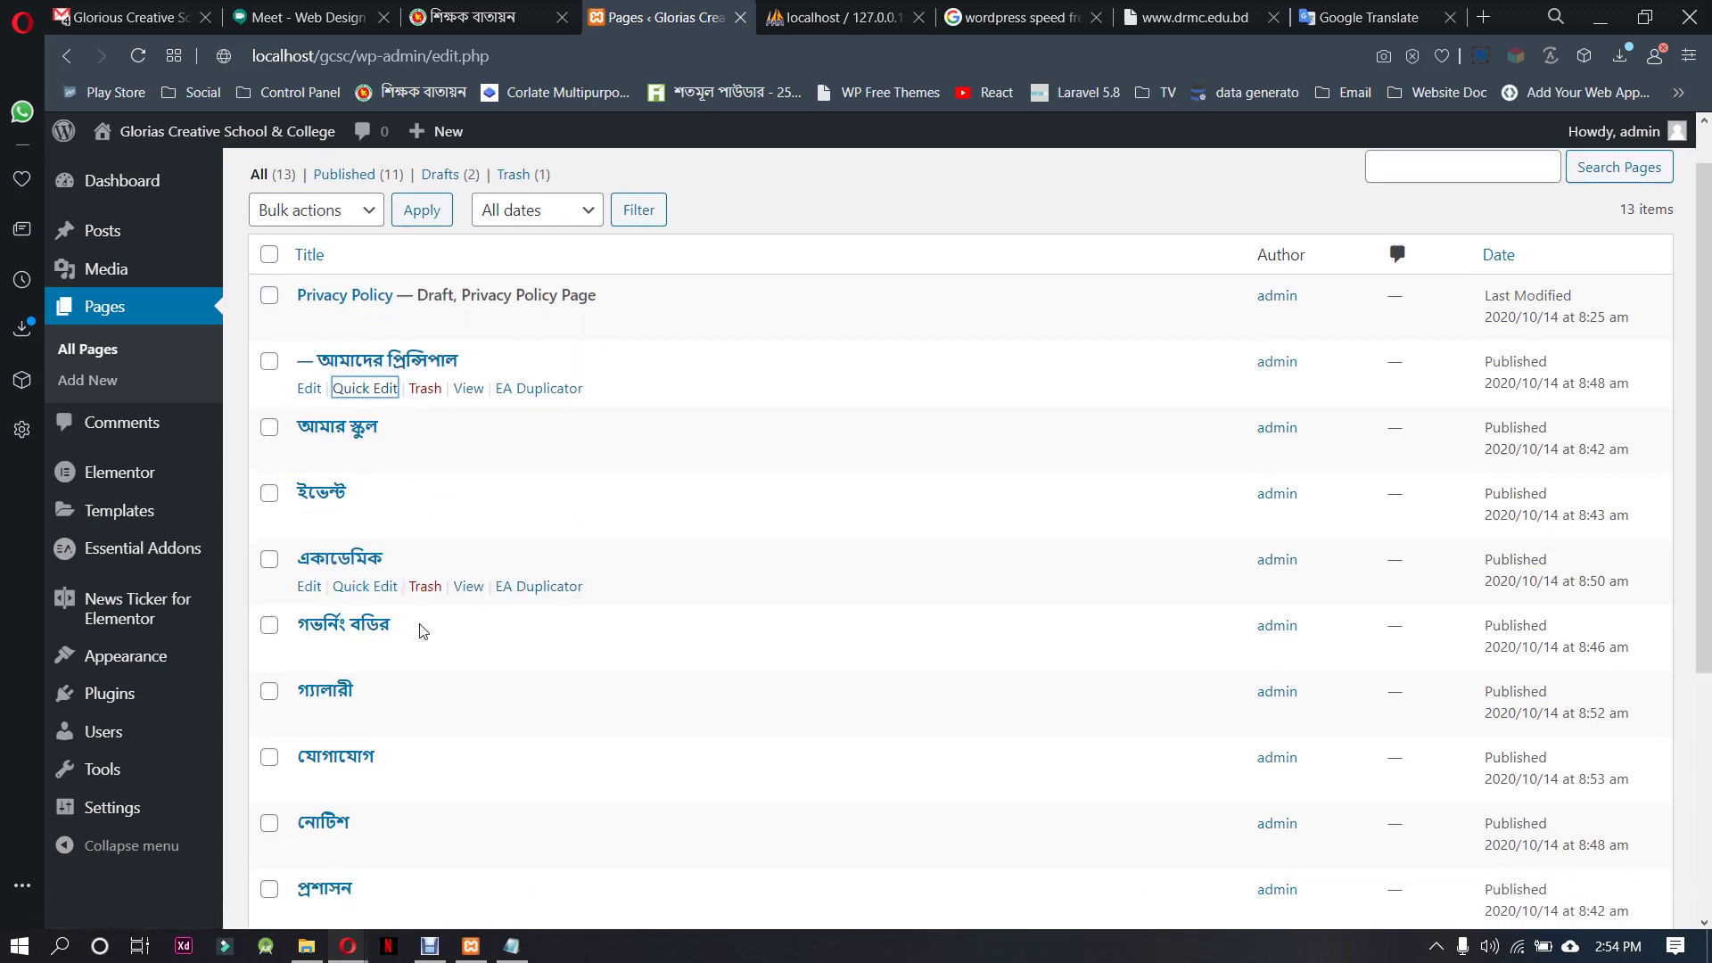
click(383, 598)
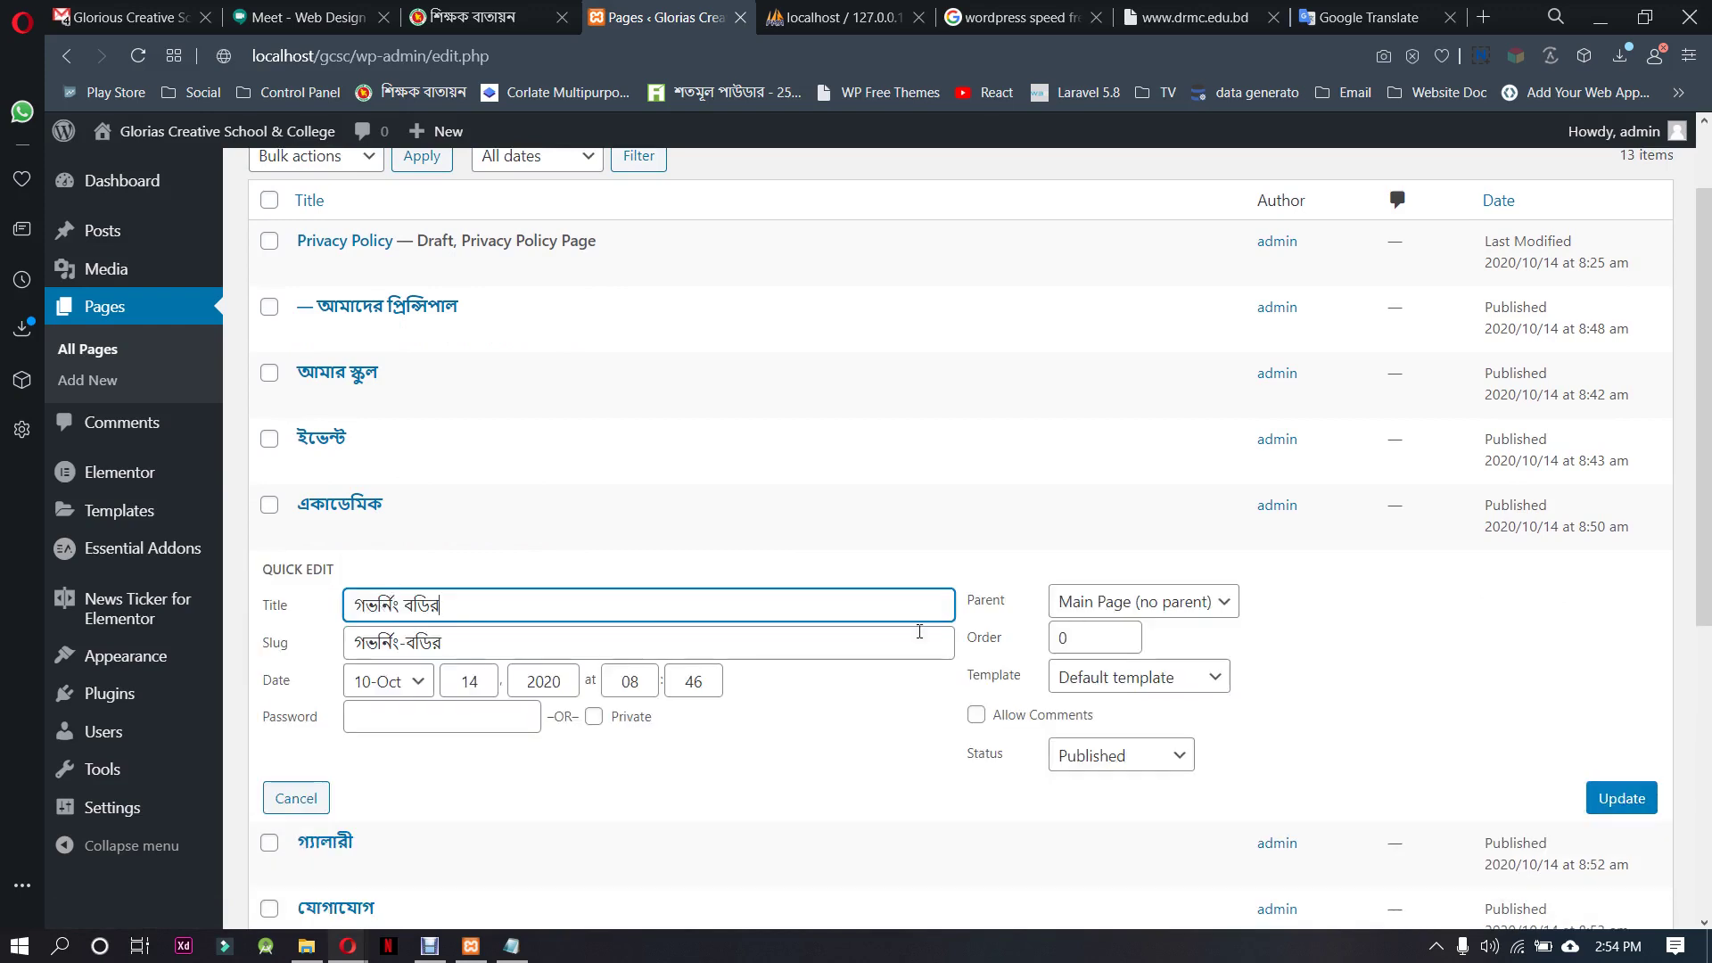
click(1142, 605)
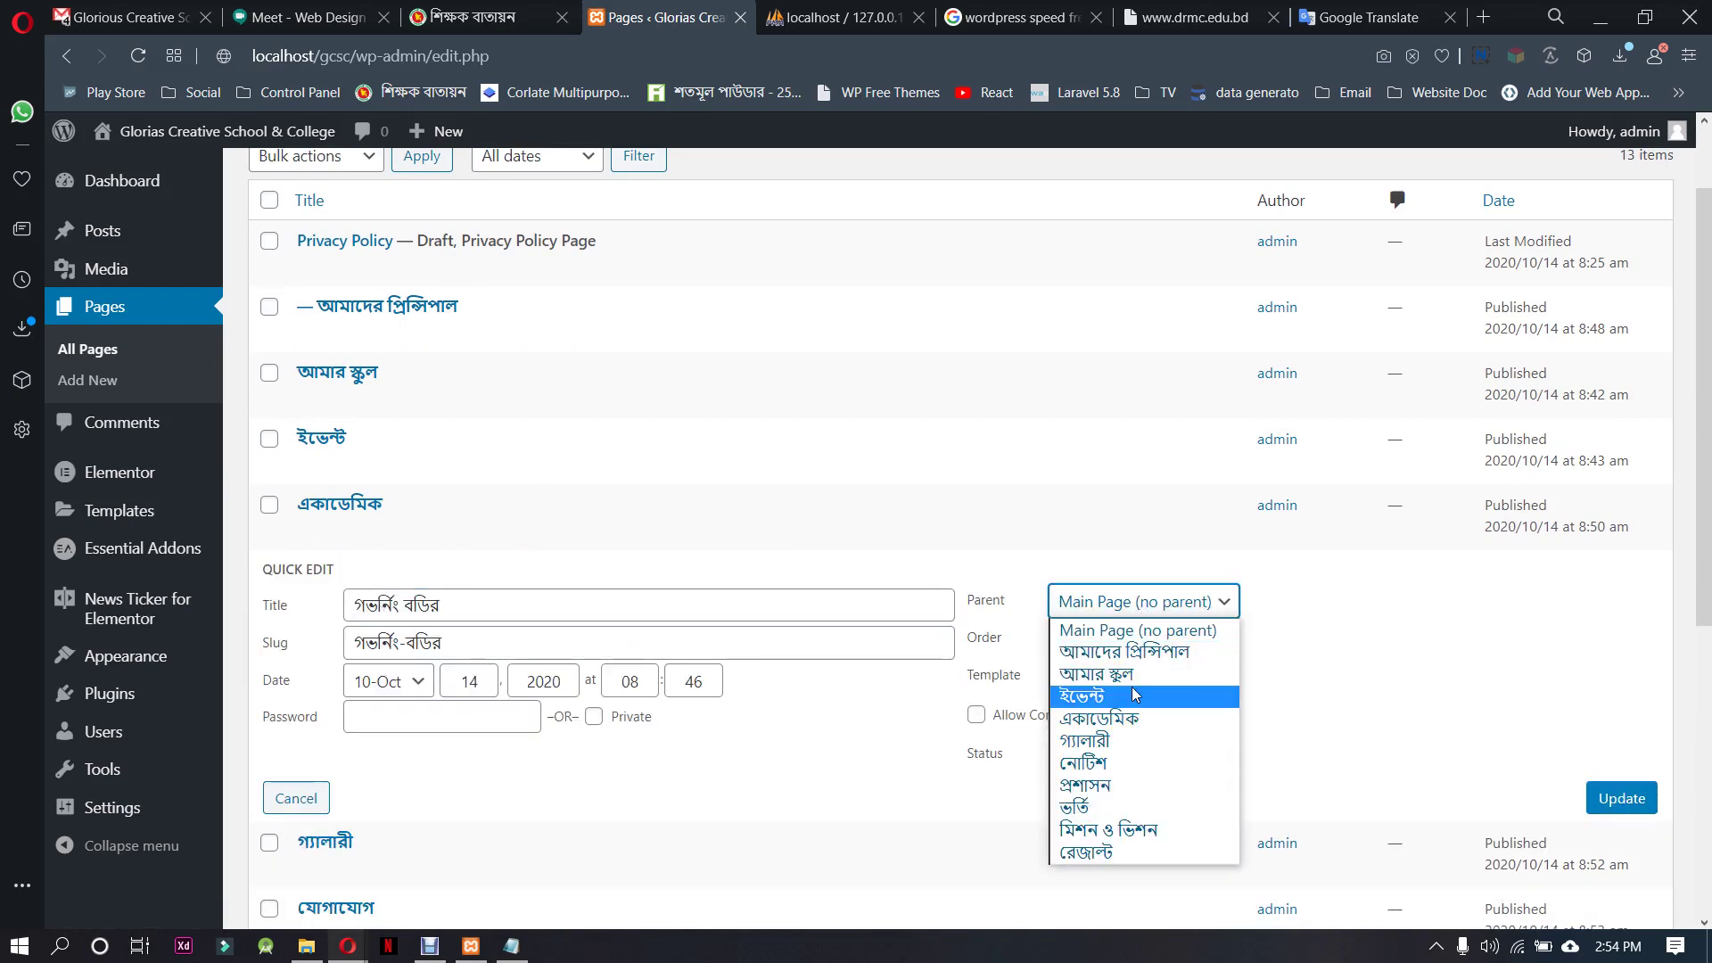
click(1135, 680)
click(1619, 798)
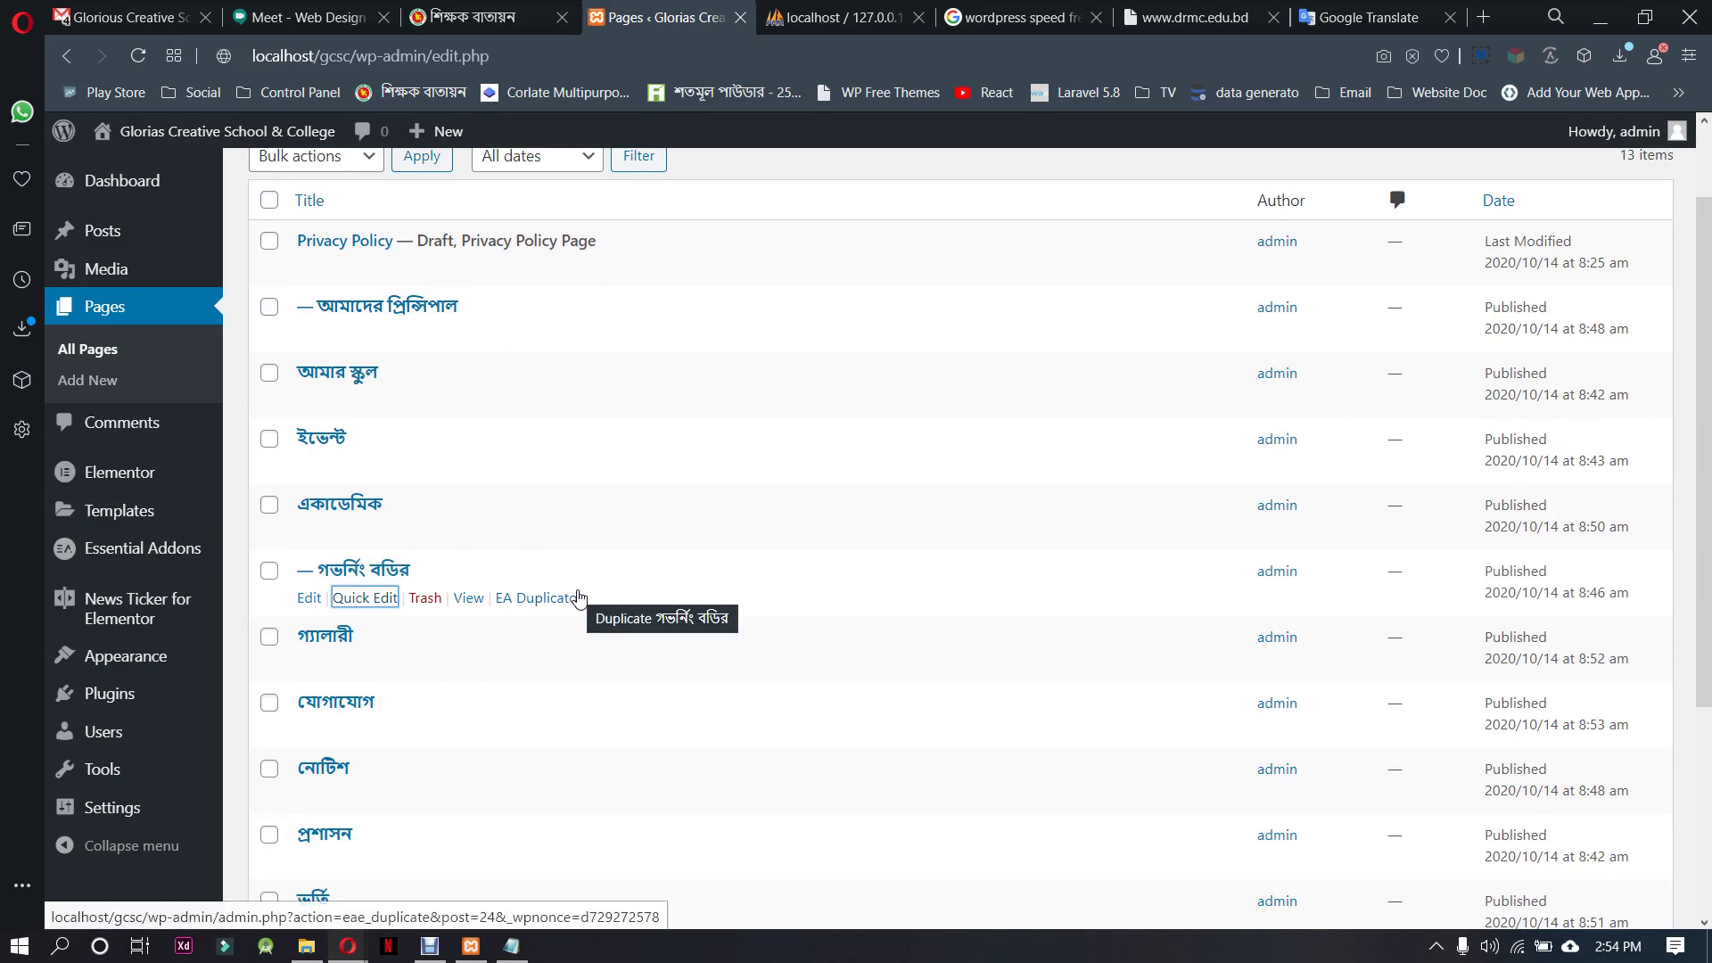
Check the reference school site's menu to confirm the page hierarchy
scroll(578, 598, down, 3)
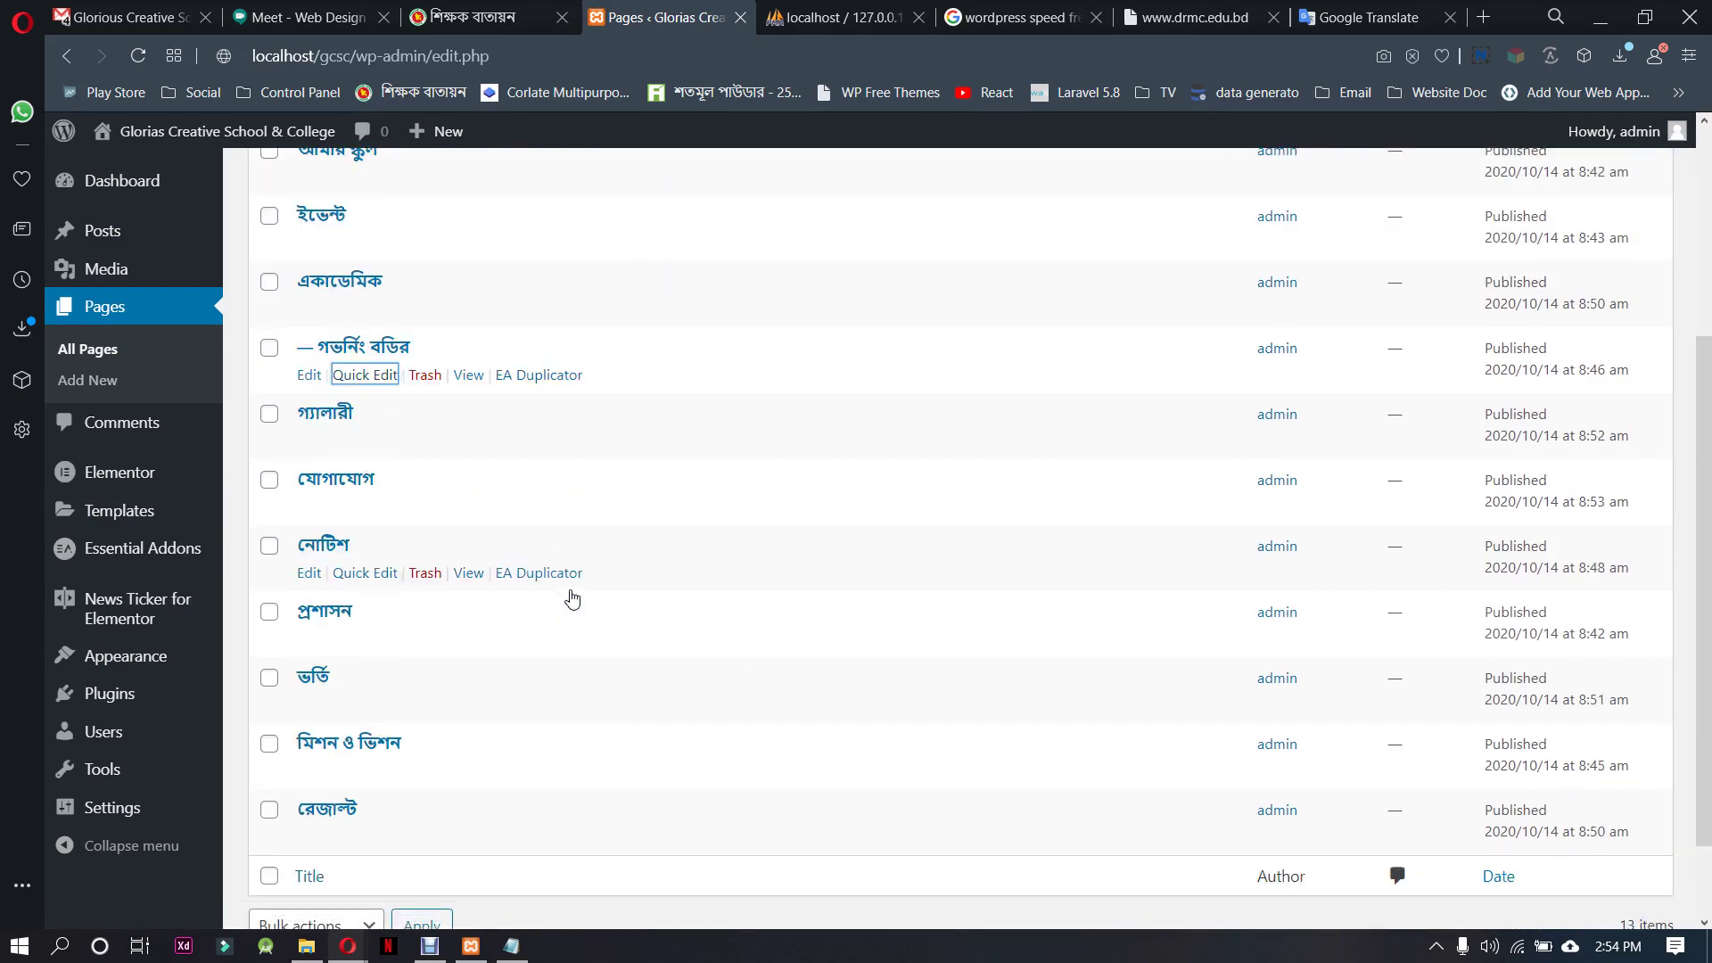
scroll(572, 597, up, 5)
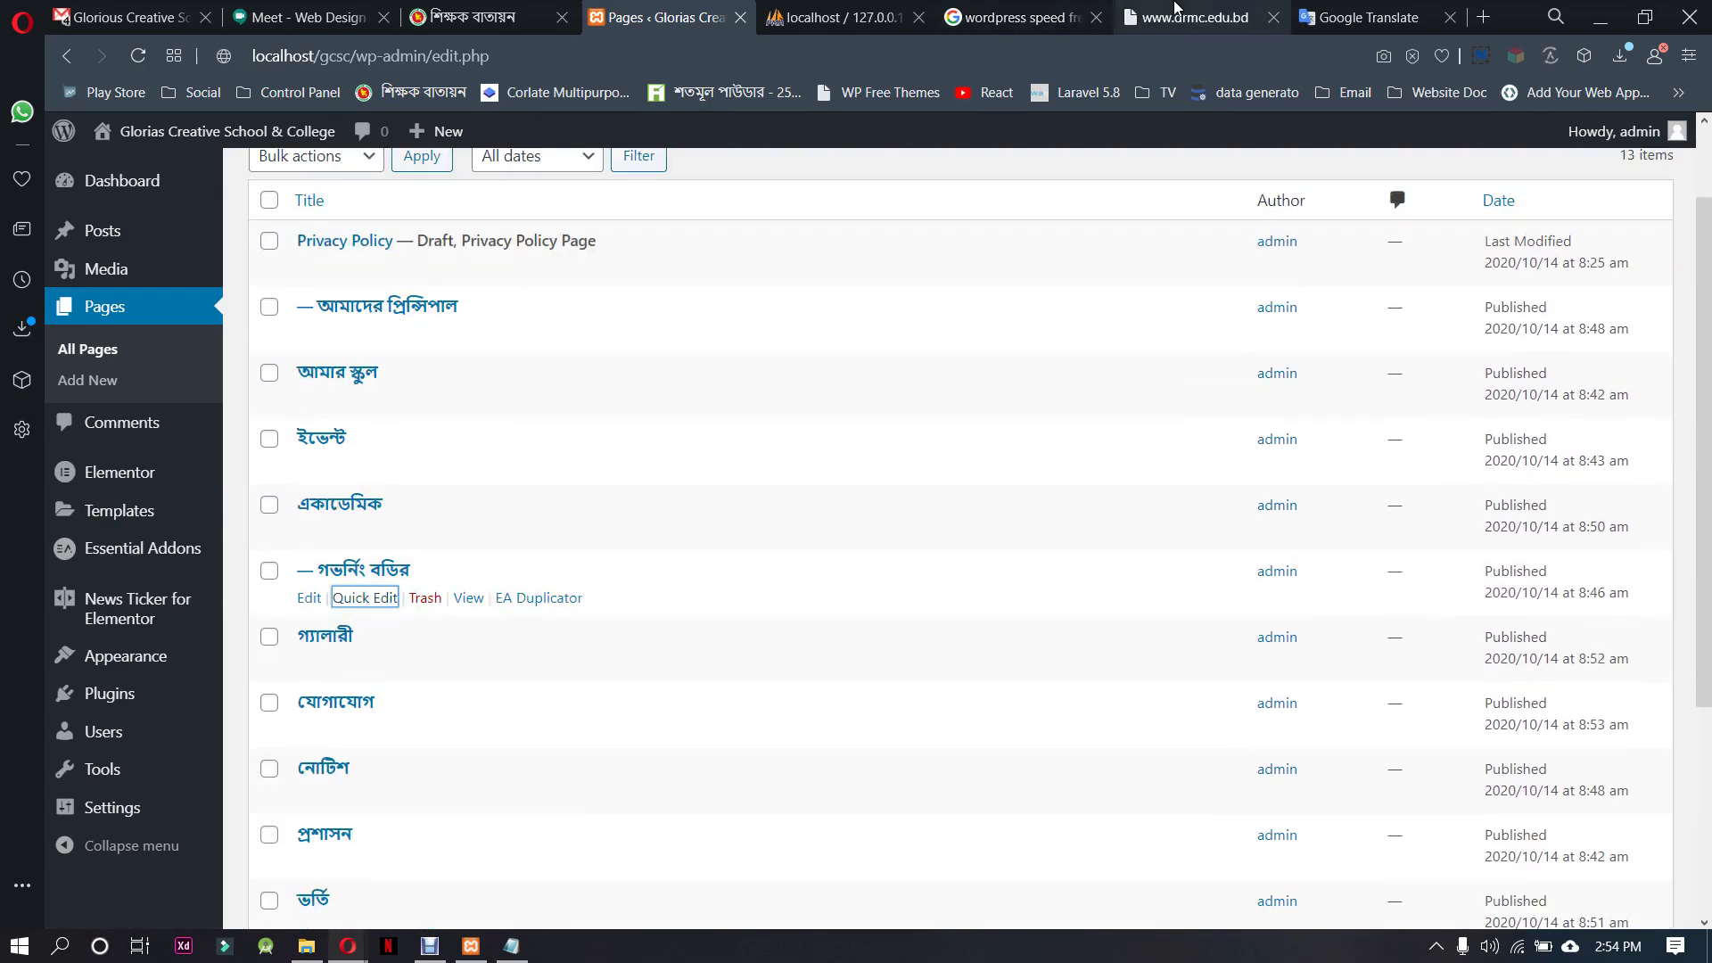
click(1195, 17)
mouse_move(455, 259)
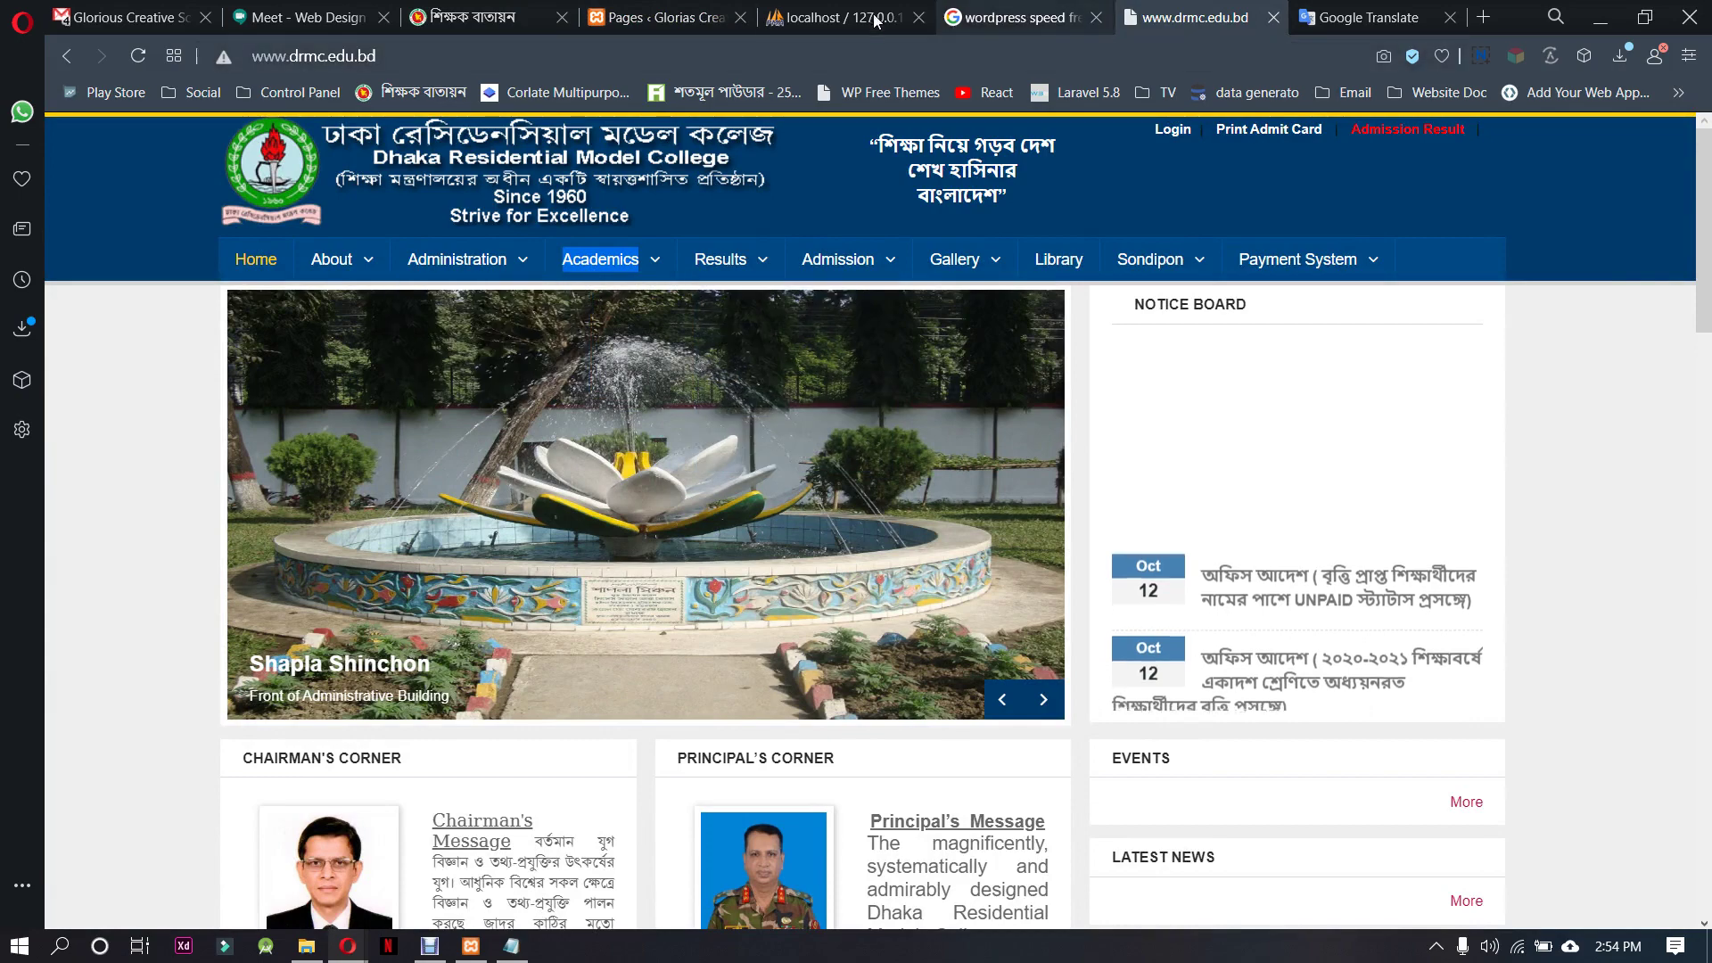
click(660, 17)
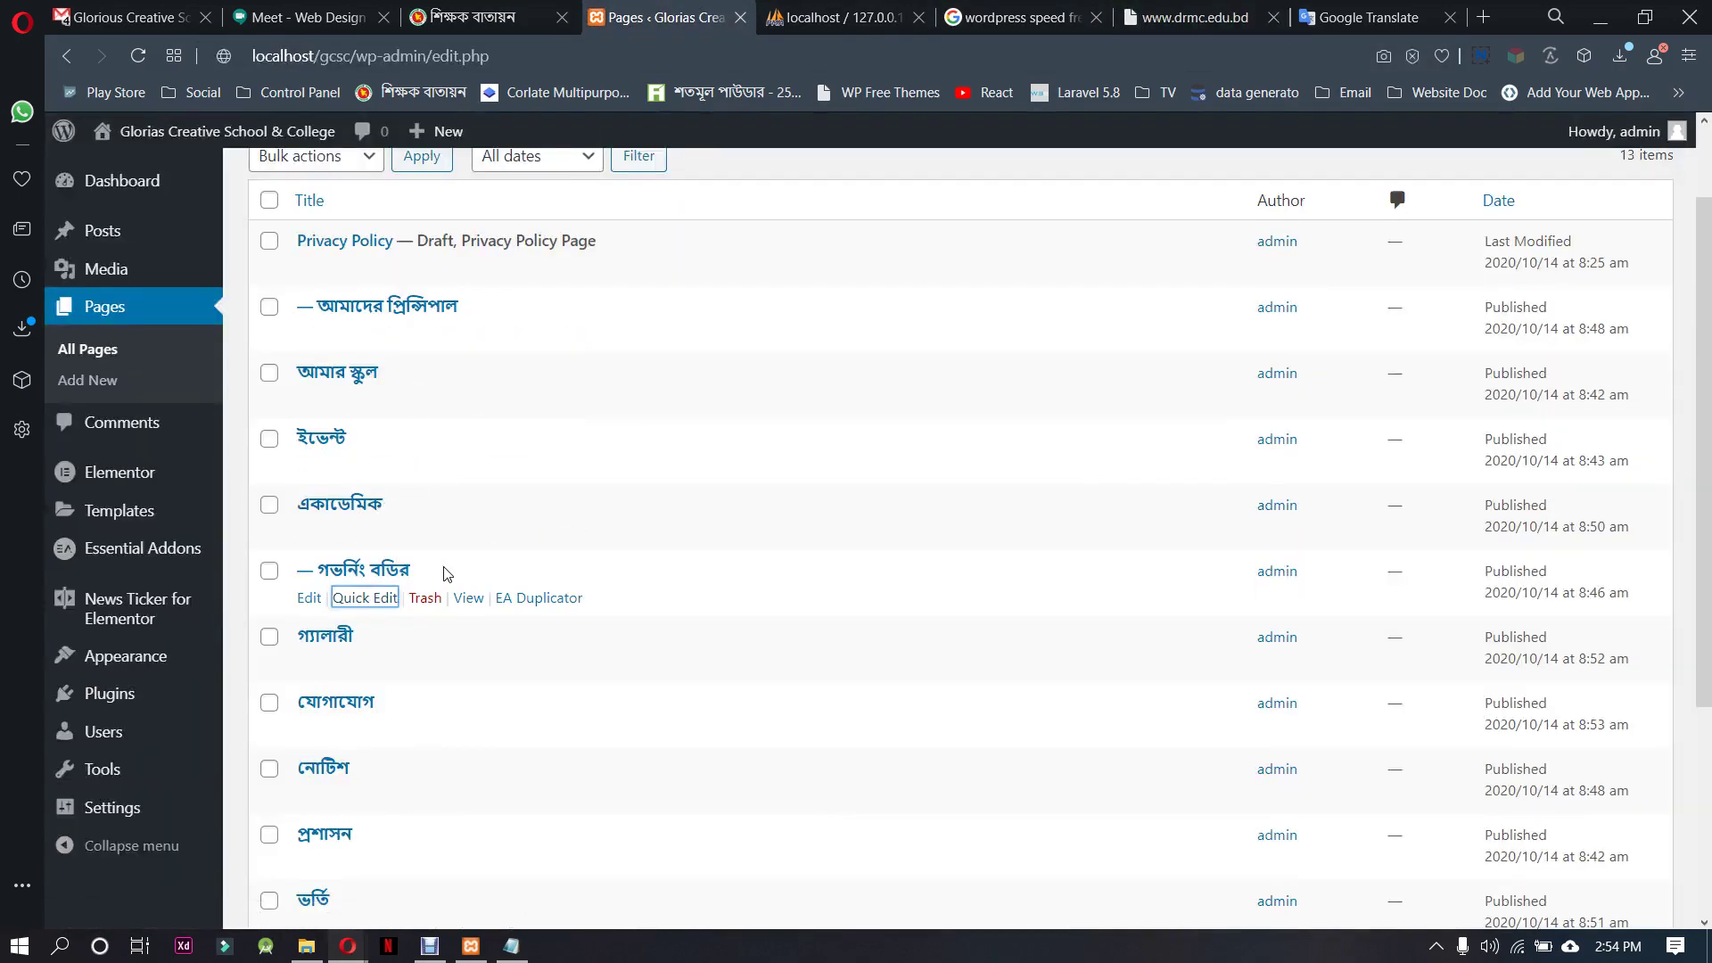
Set প্রশাসন as the parent page of নোটিশ
scroll(460, 715, down, 3)
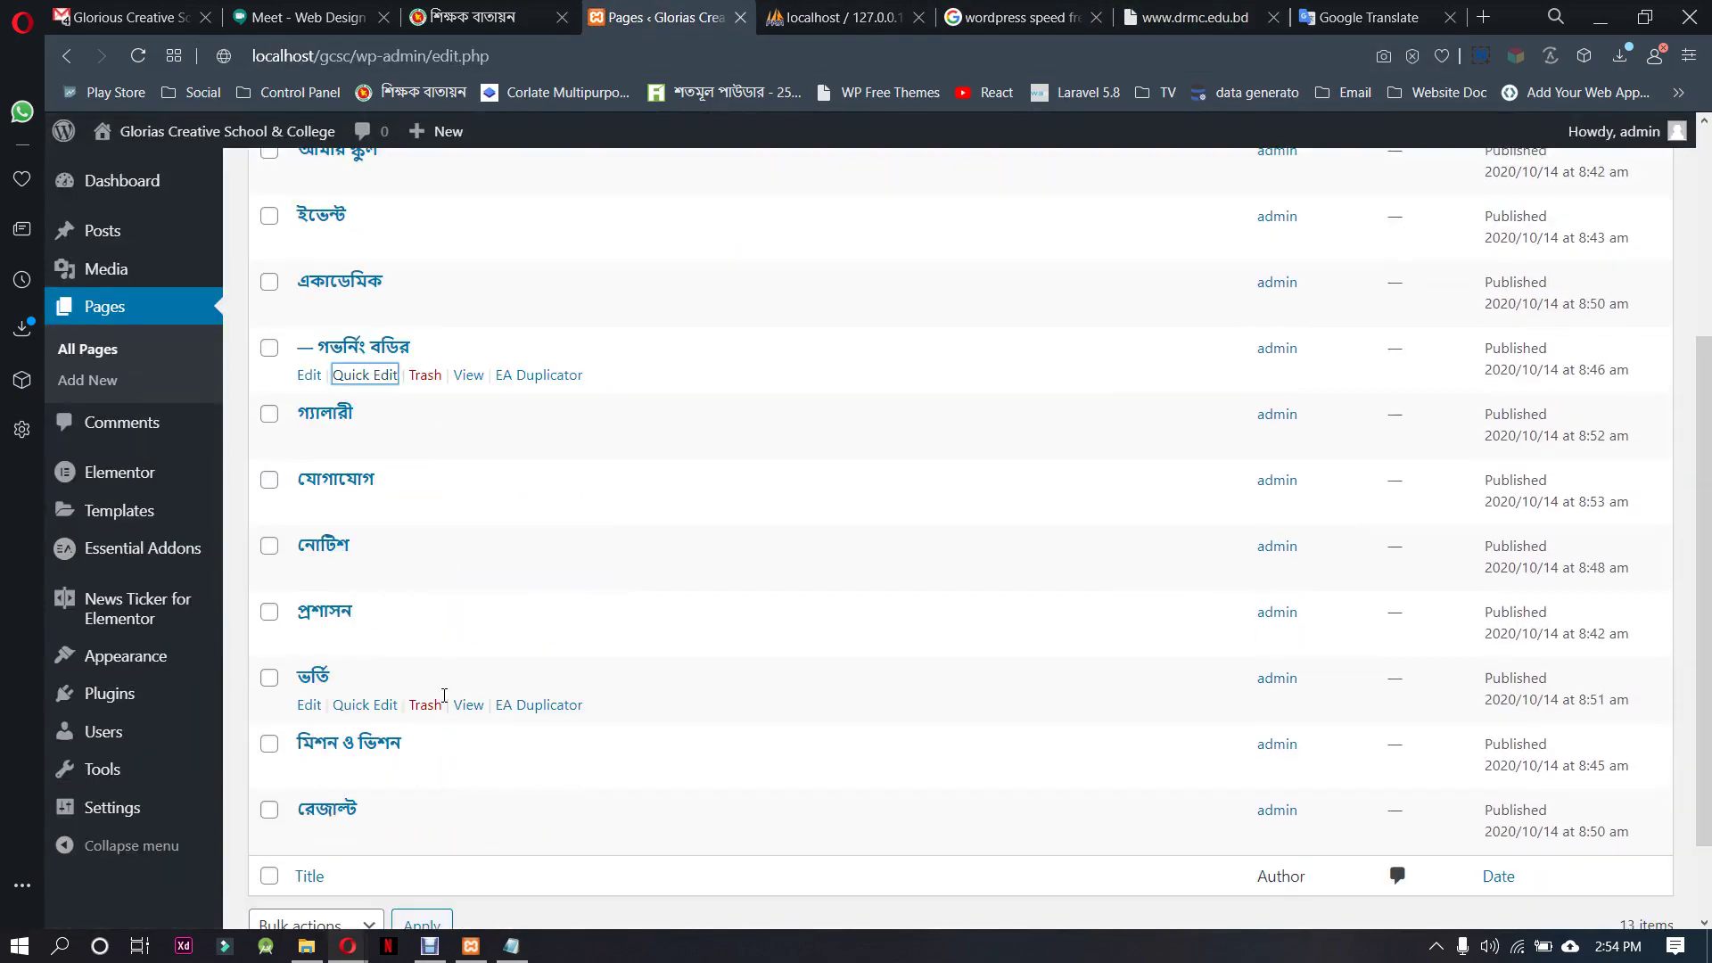
click(372, 641)
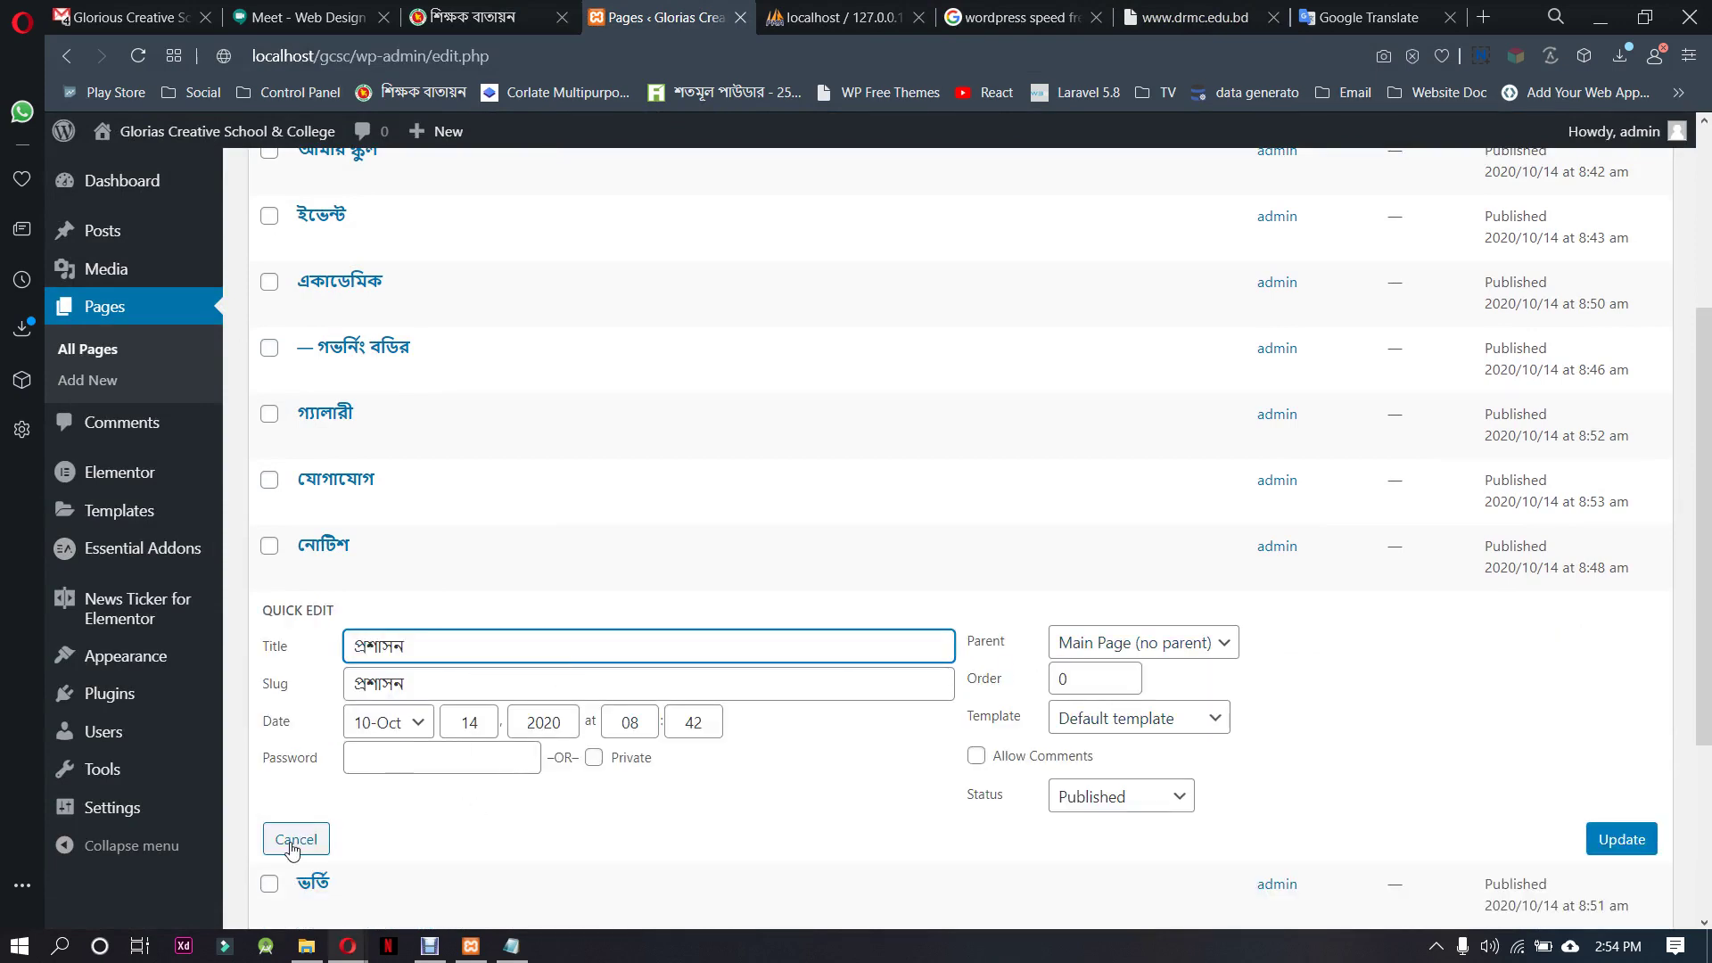
click(293, 840)
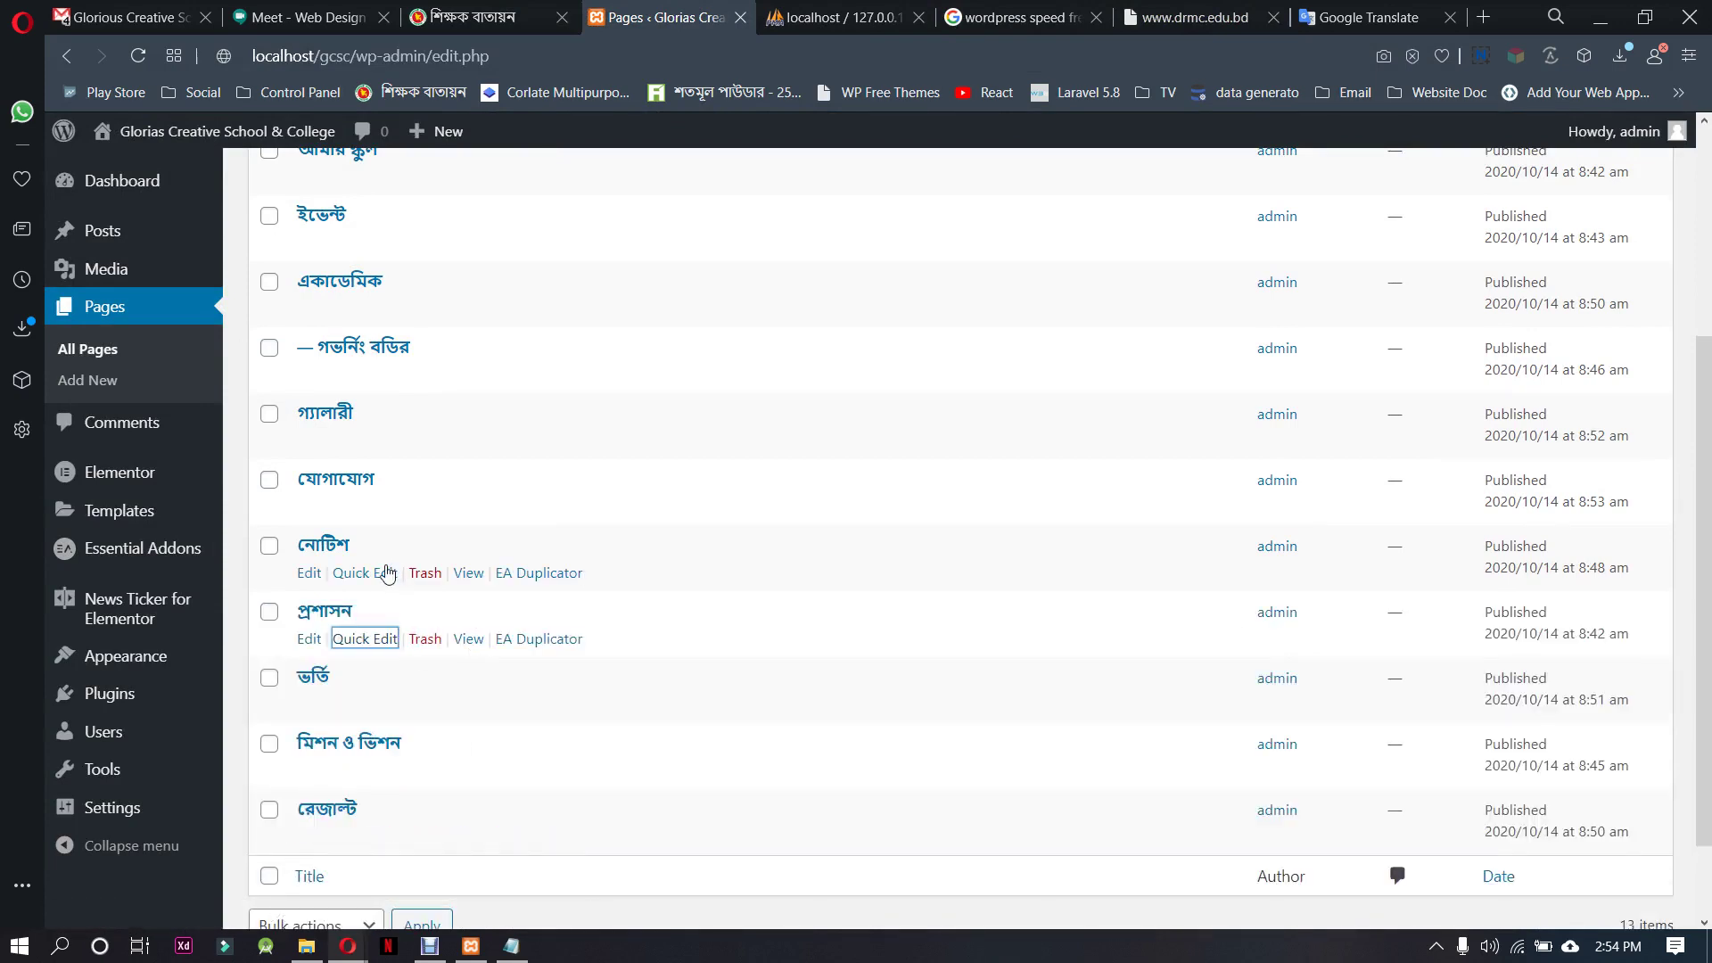
click(383, 573)
click(1162, 593)
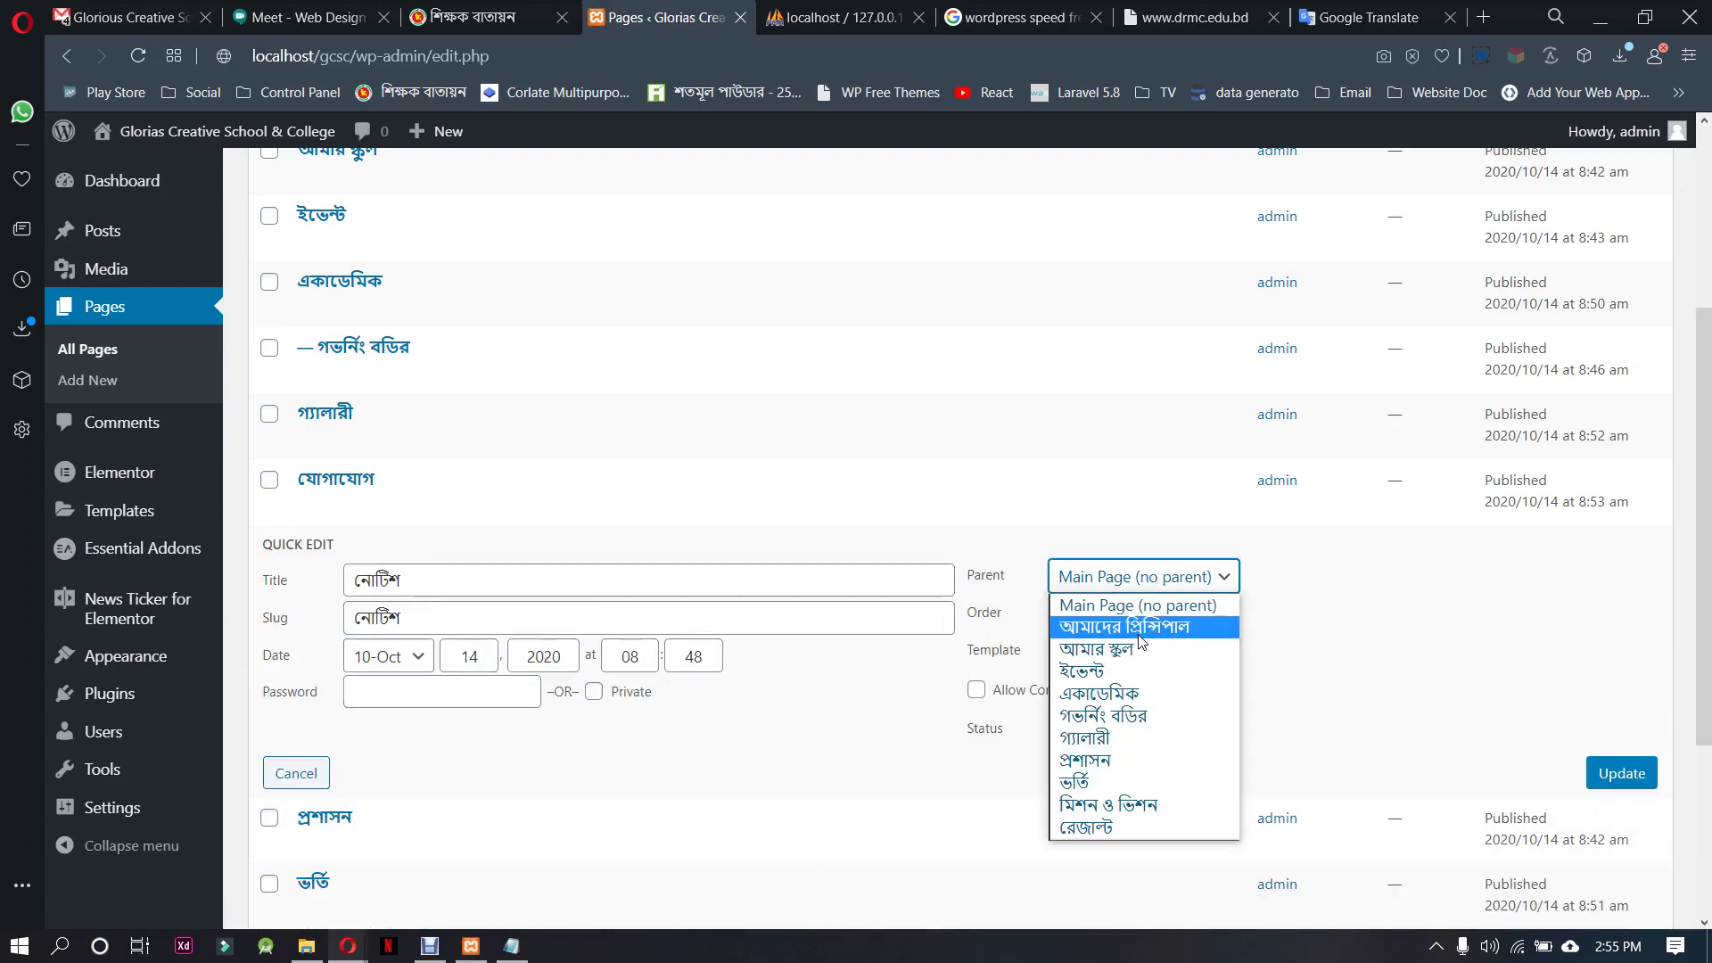
click(1137, 761)
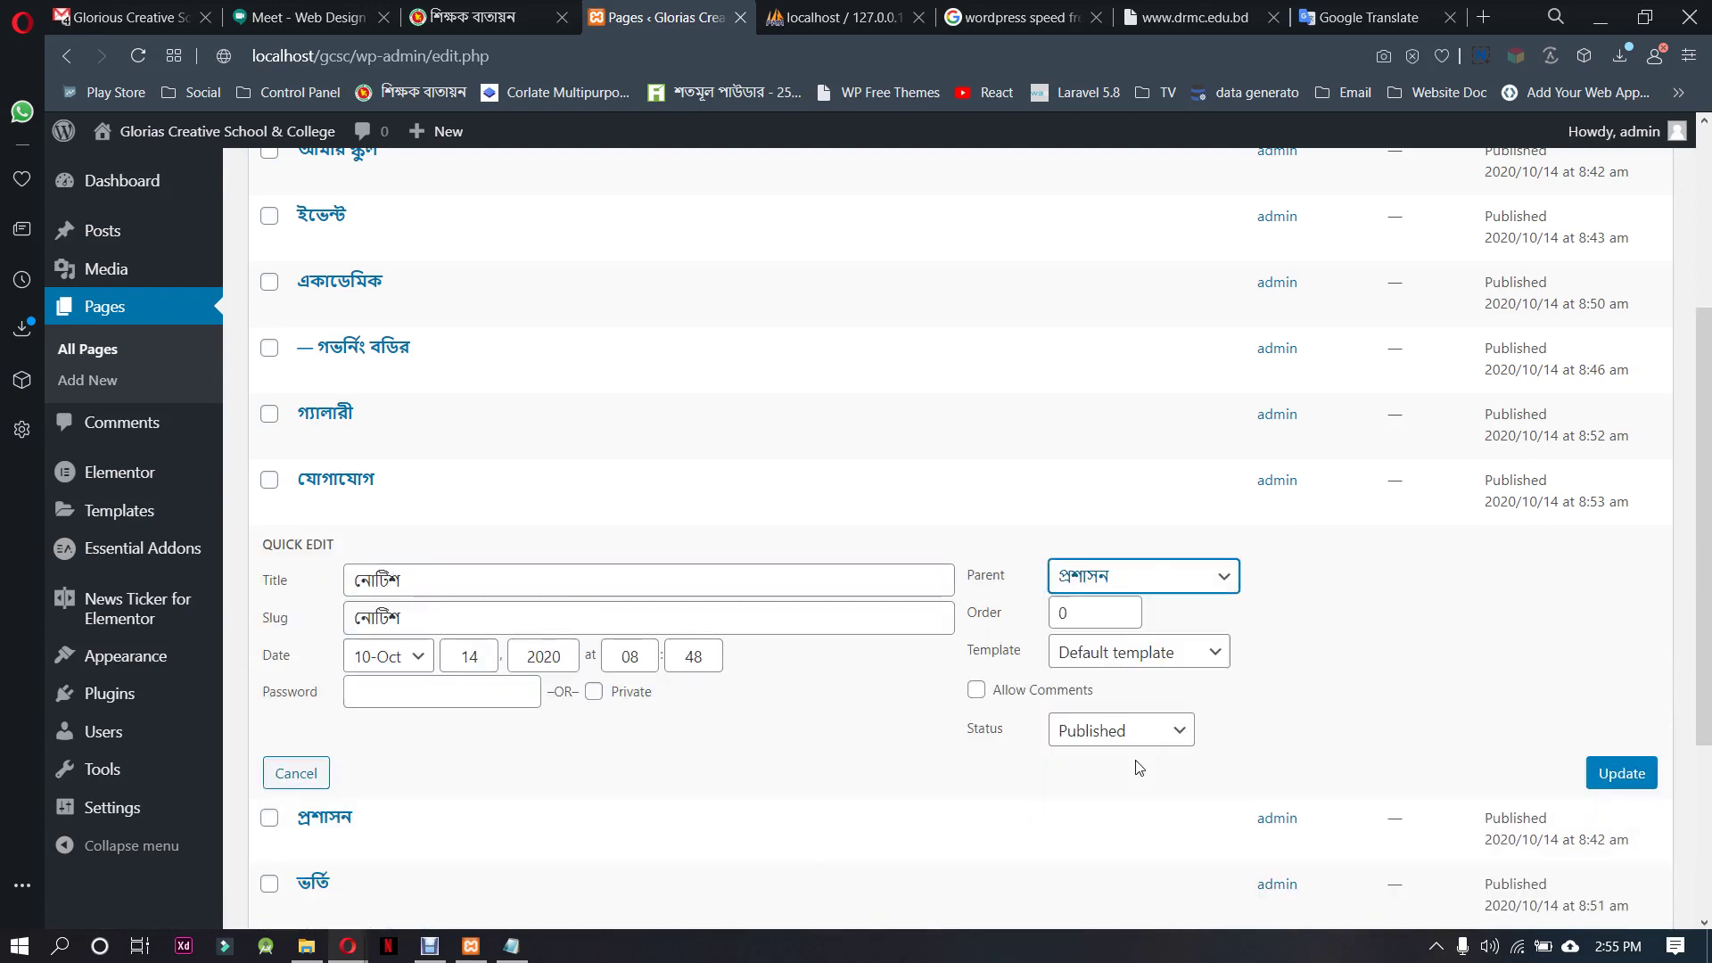
click(1606, 781)
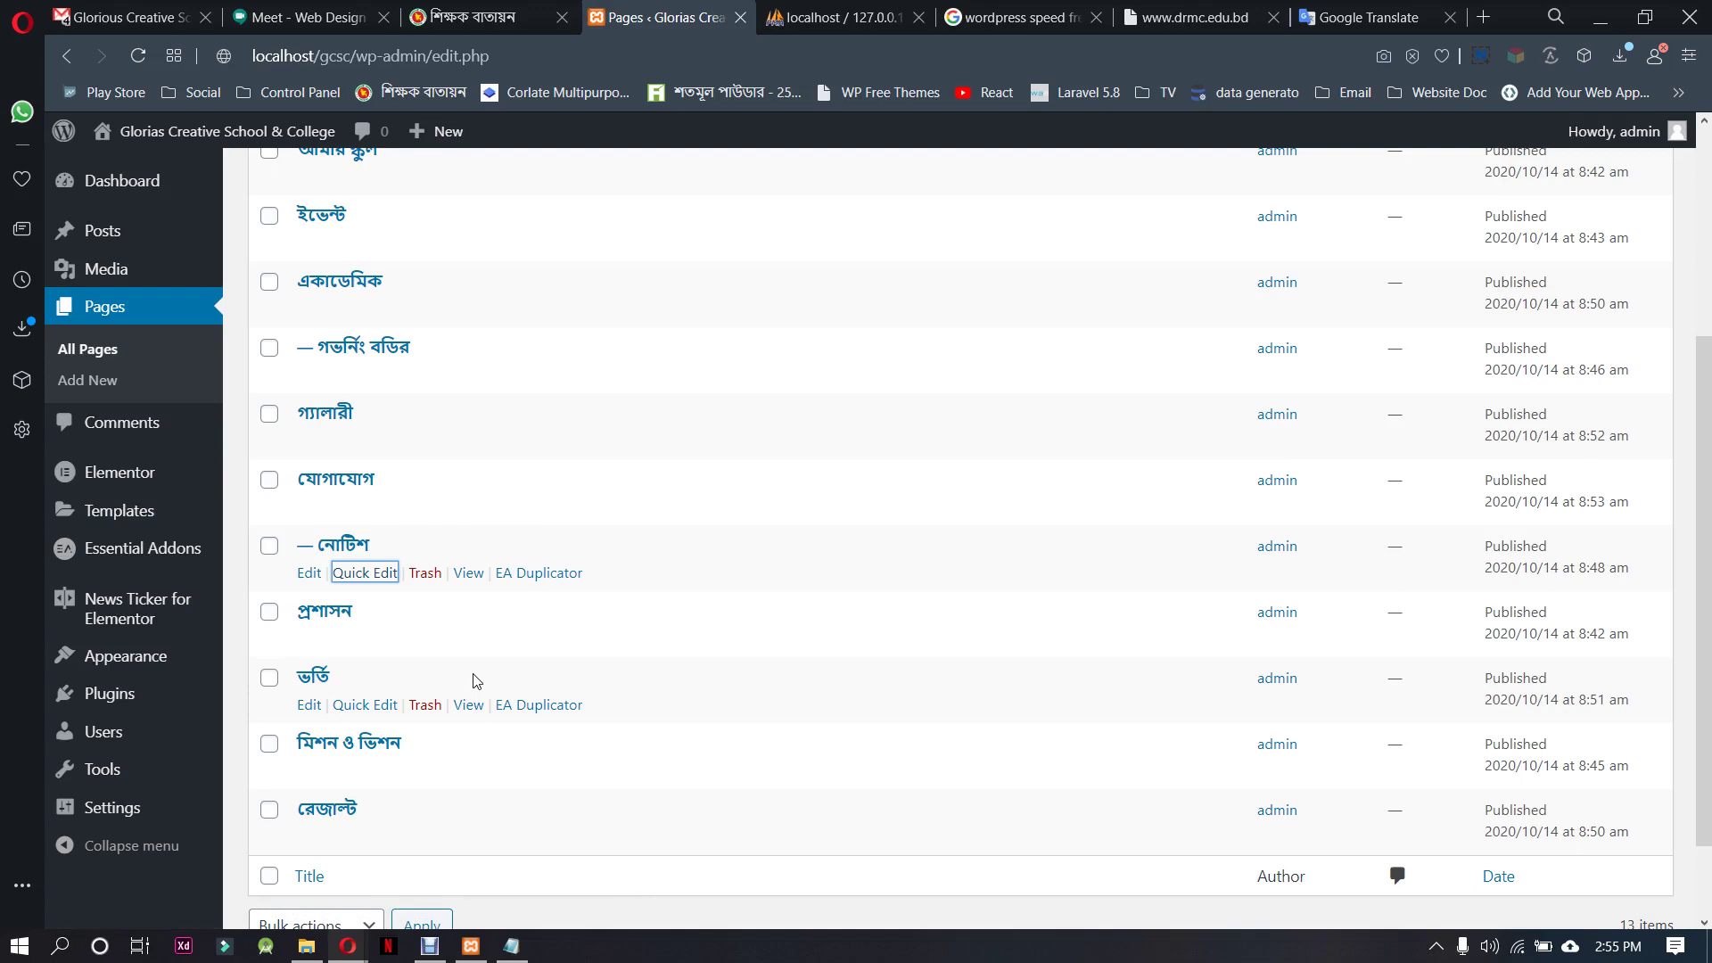
Make আমার স্কুল the parent of the মিশন ও ভিশন and ইভেন্ট pages
click(388, 771)
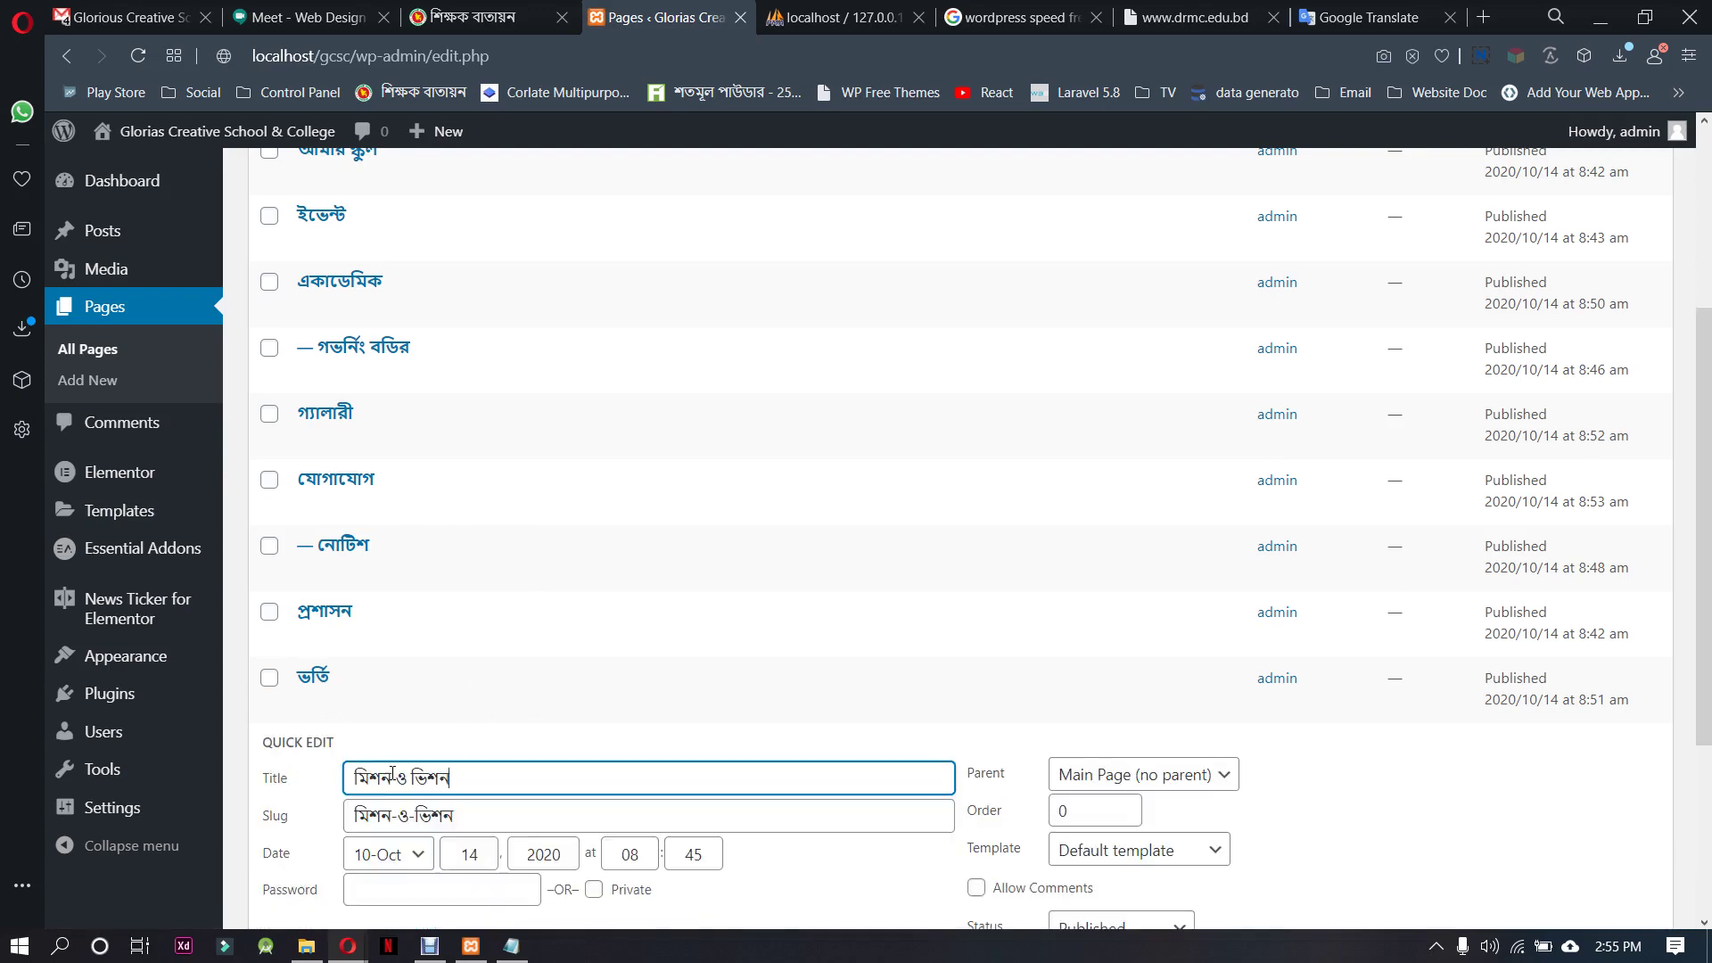
click(1164, 785)
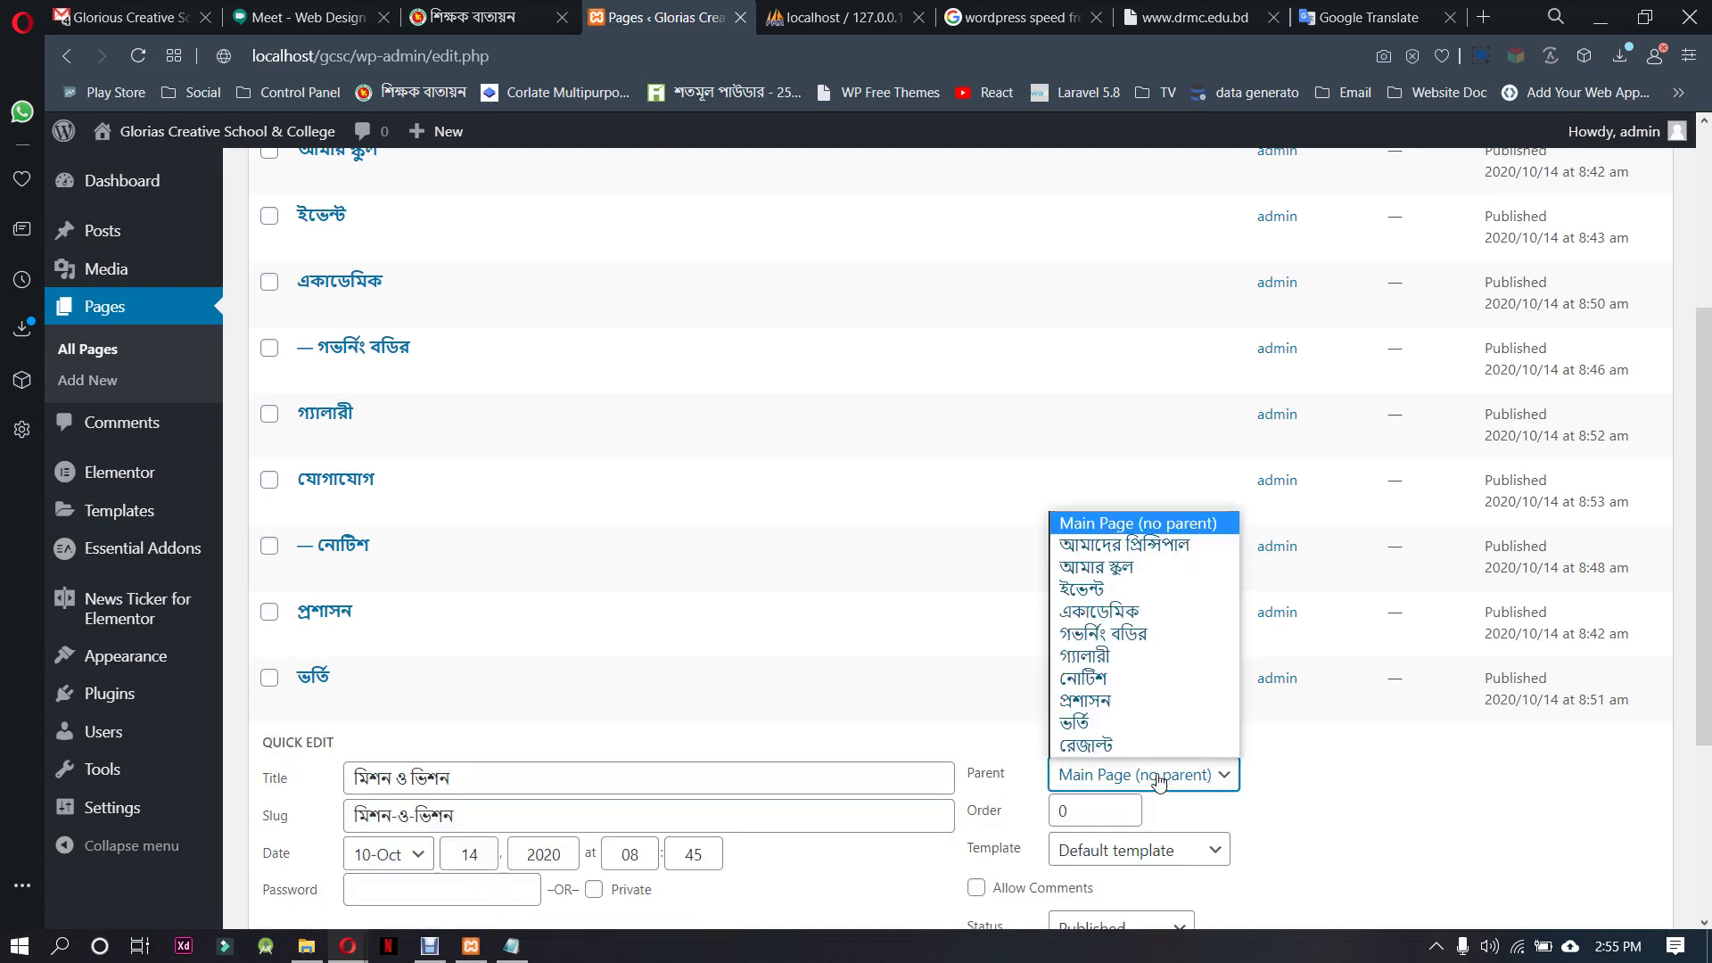
click(1131, 571)
scroll(1483, 781, down, 3)
click(1606, 658)
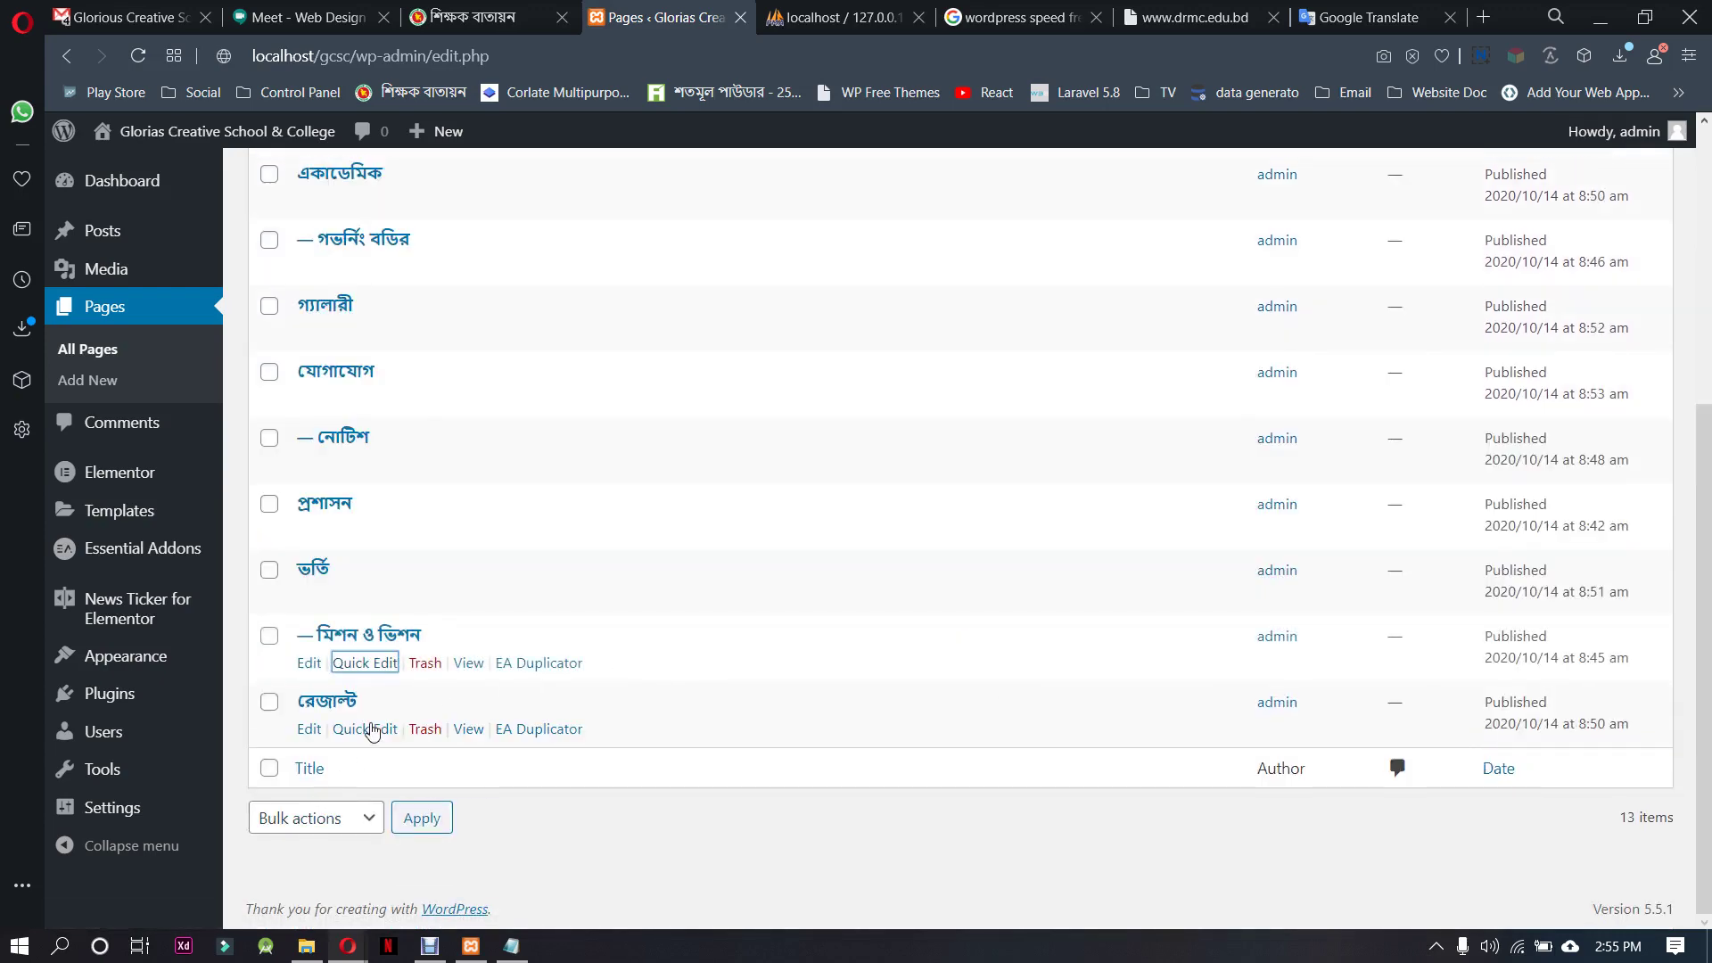
scroll(373, 732, up, 2)
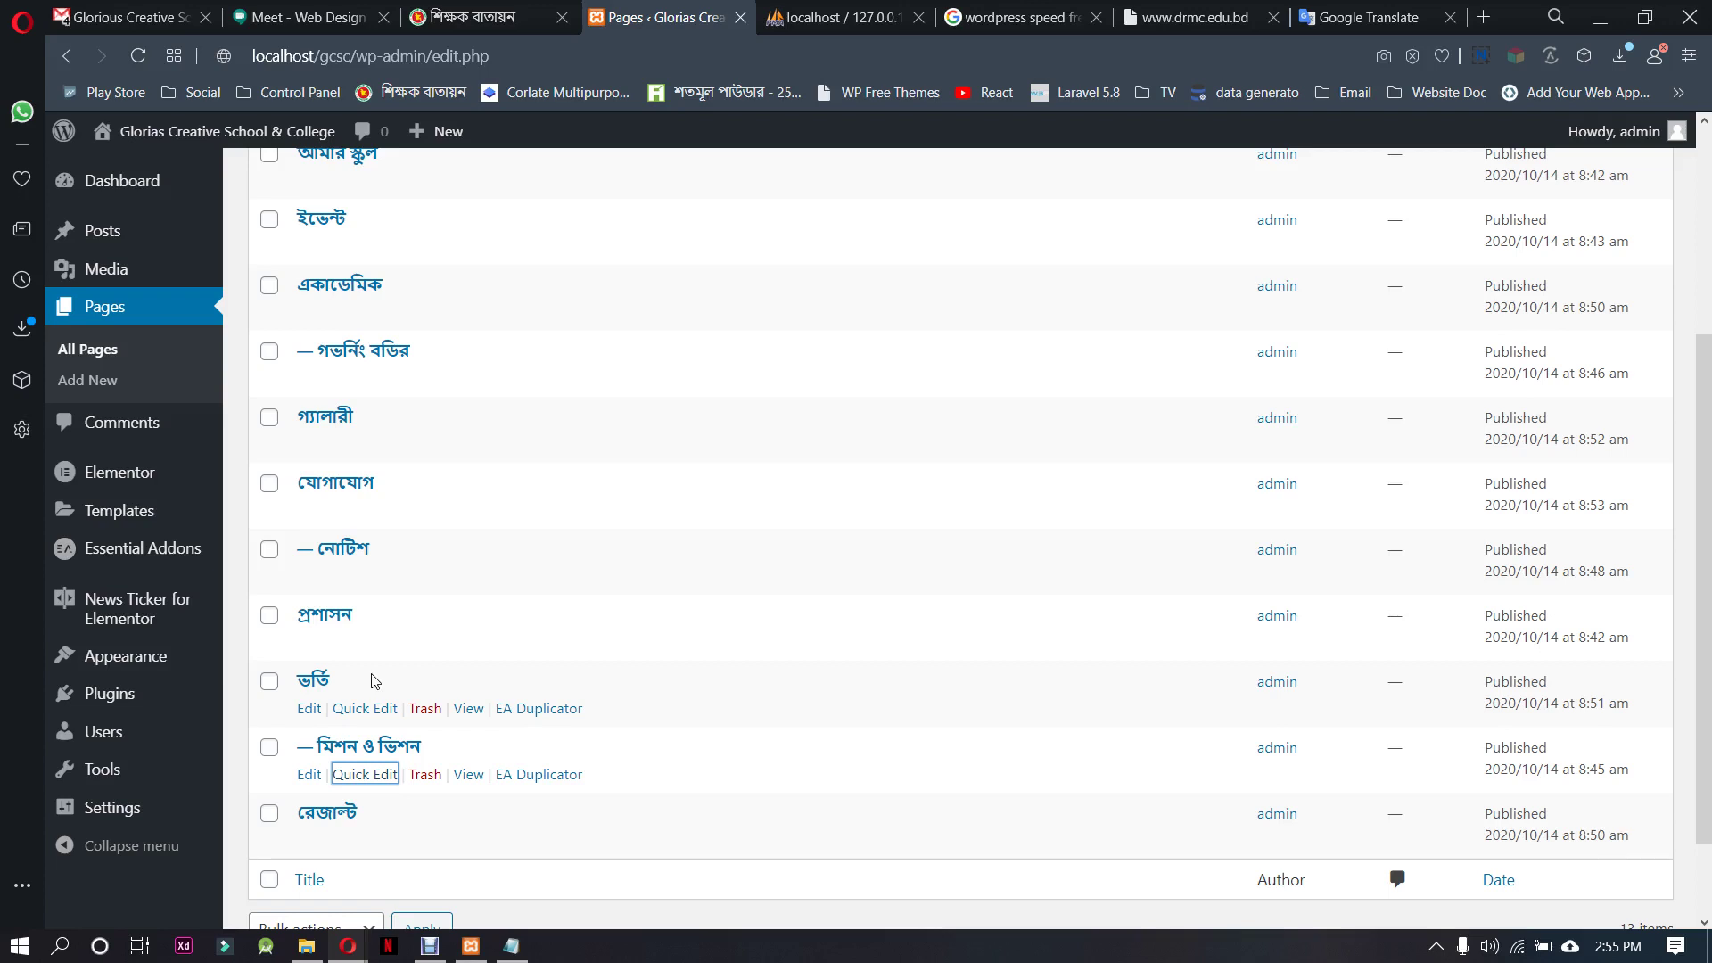
scroll(372, 635, up, 3)
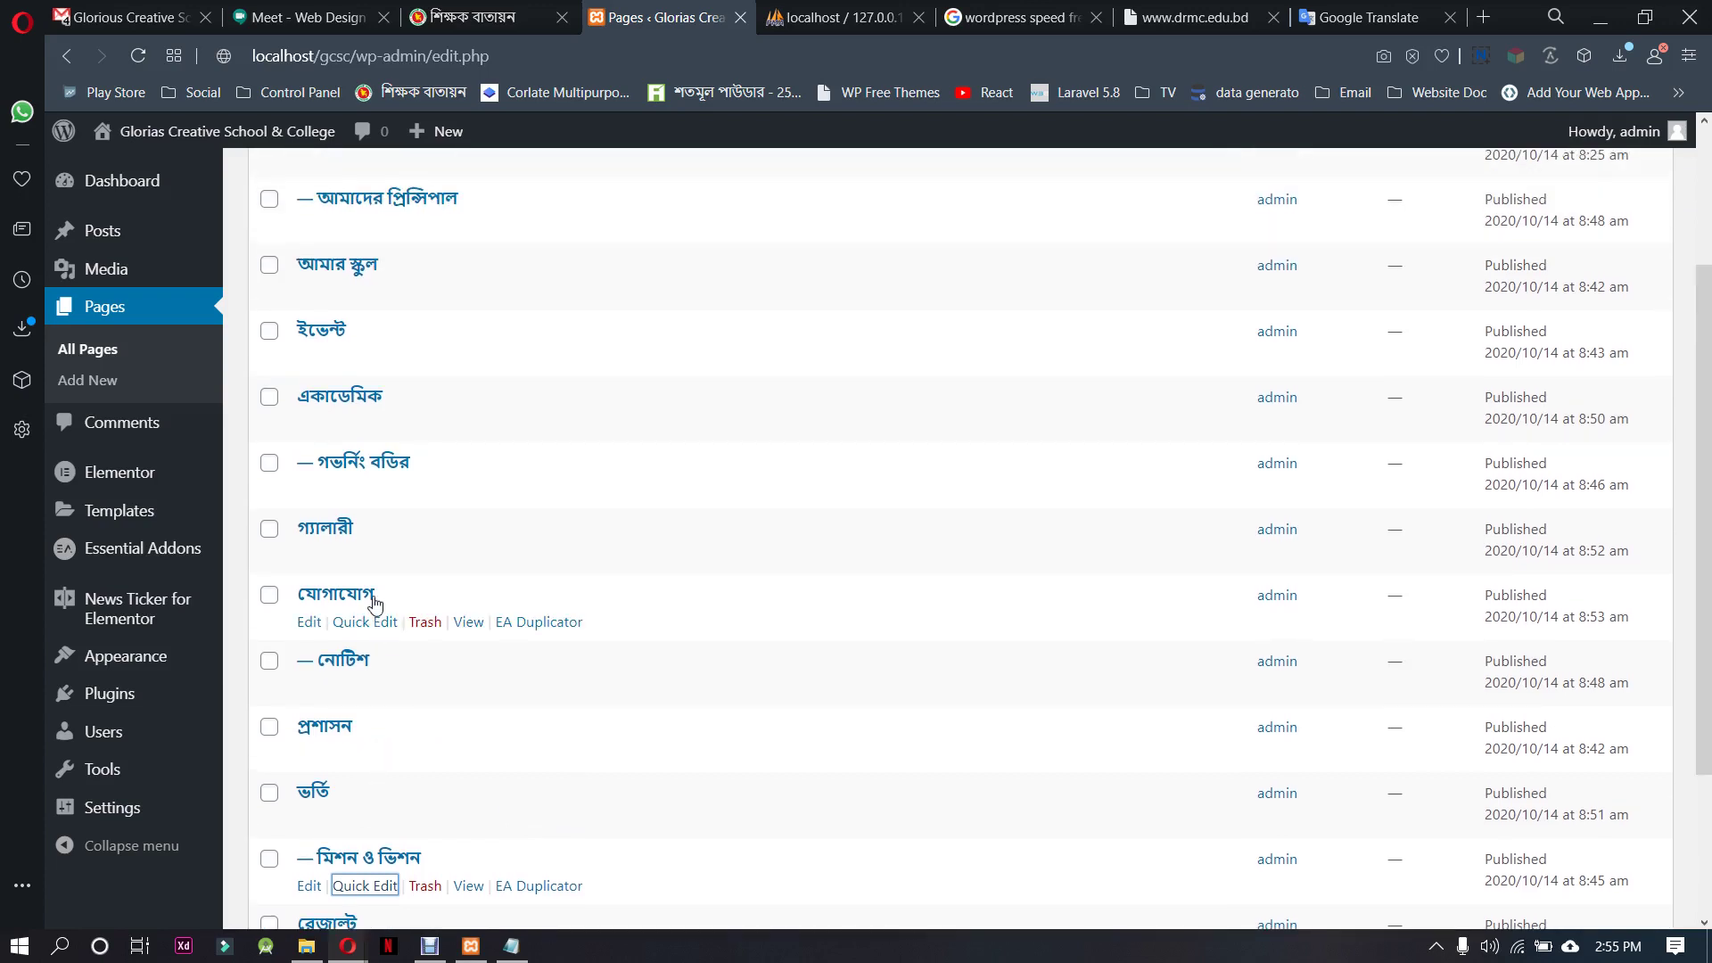
scroll(386, 560, up, 1)
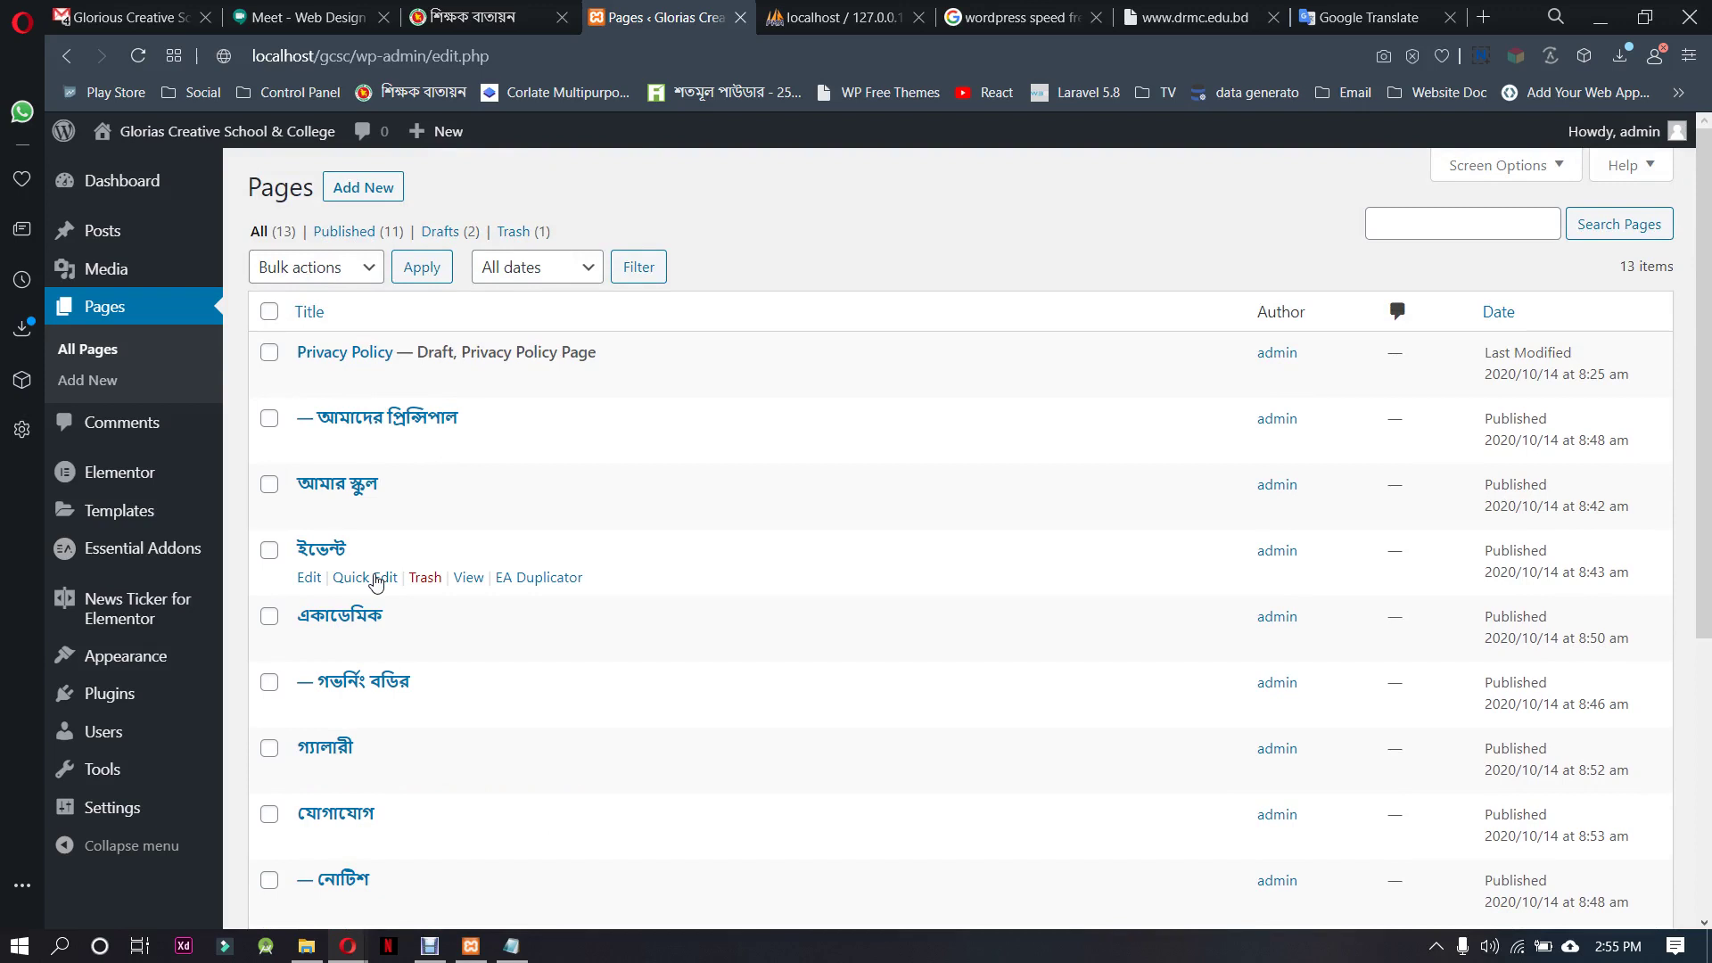
click(367, 578)
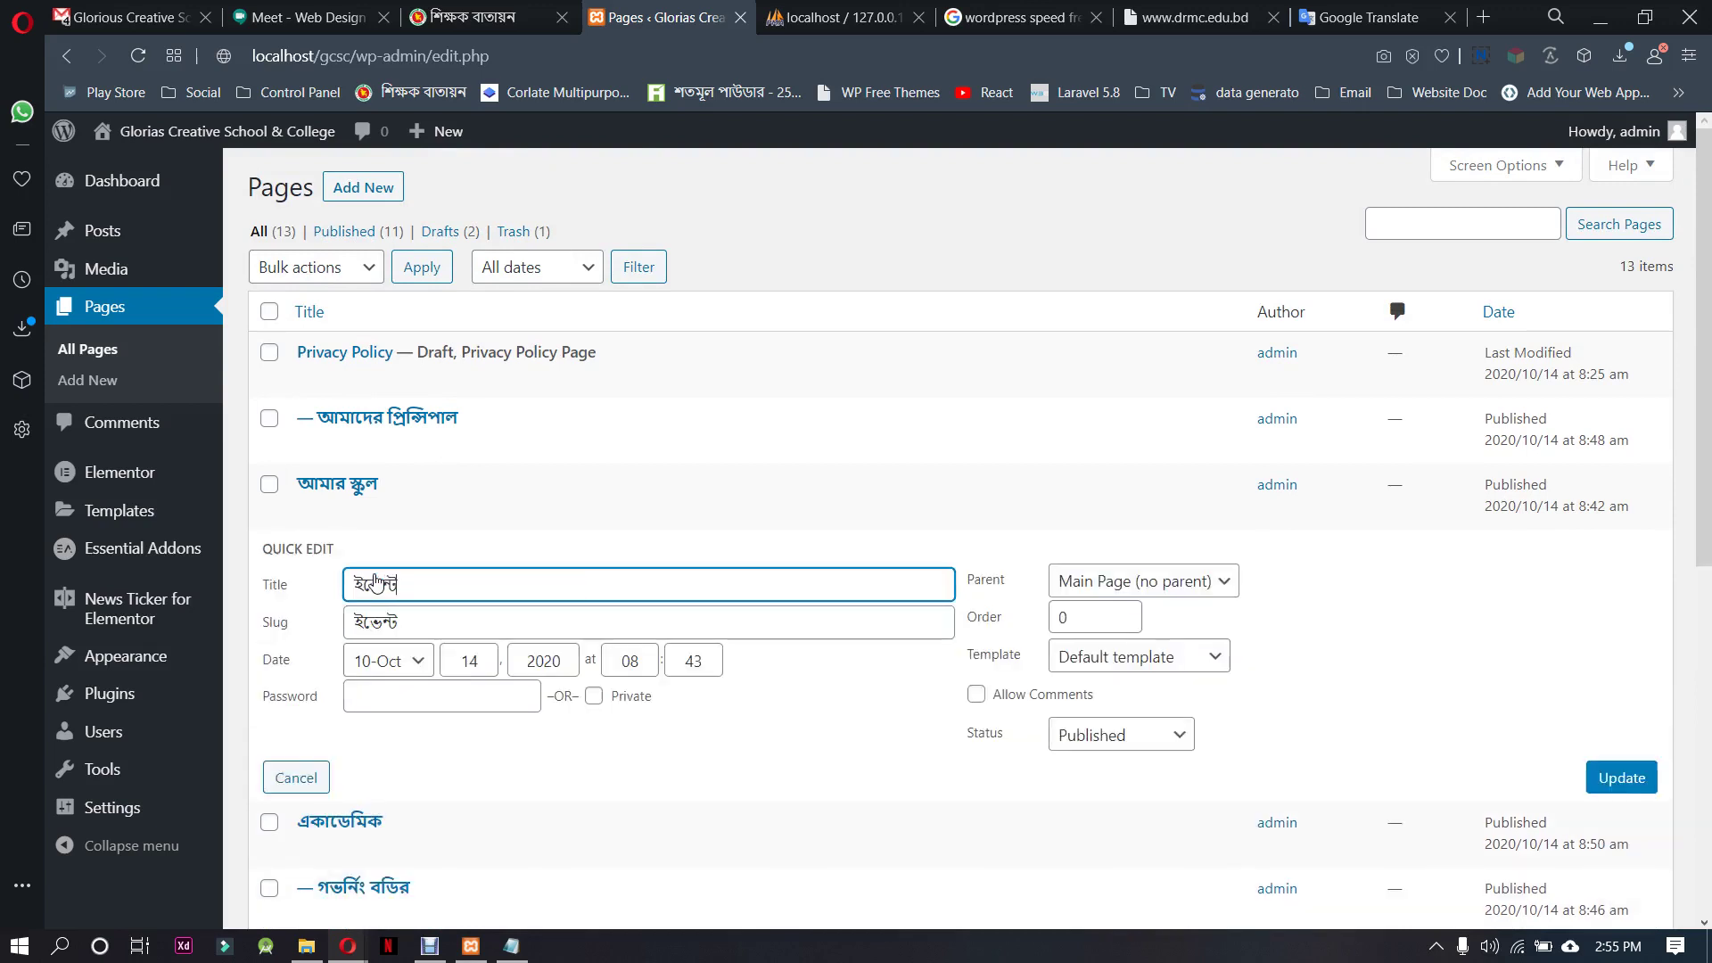
click(1204, 580)
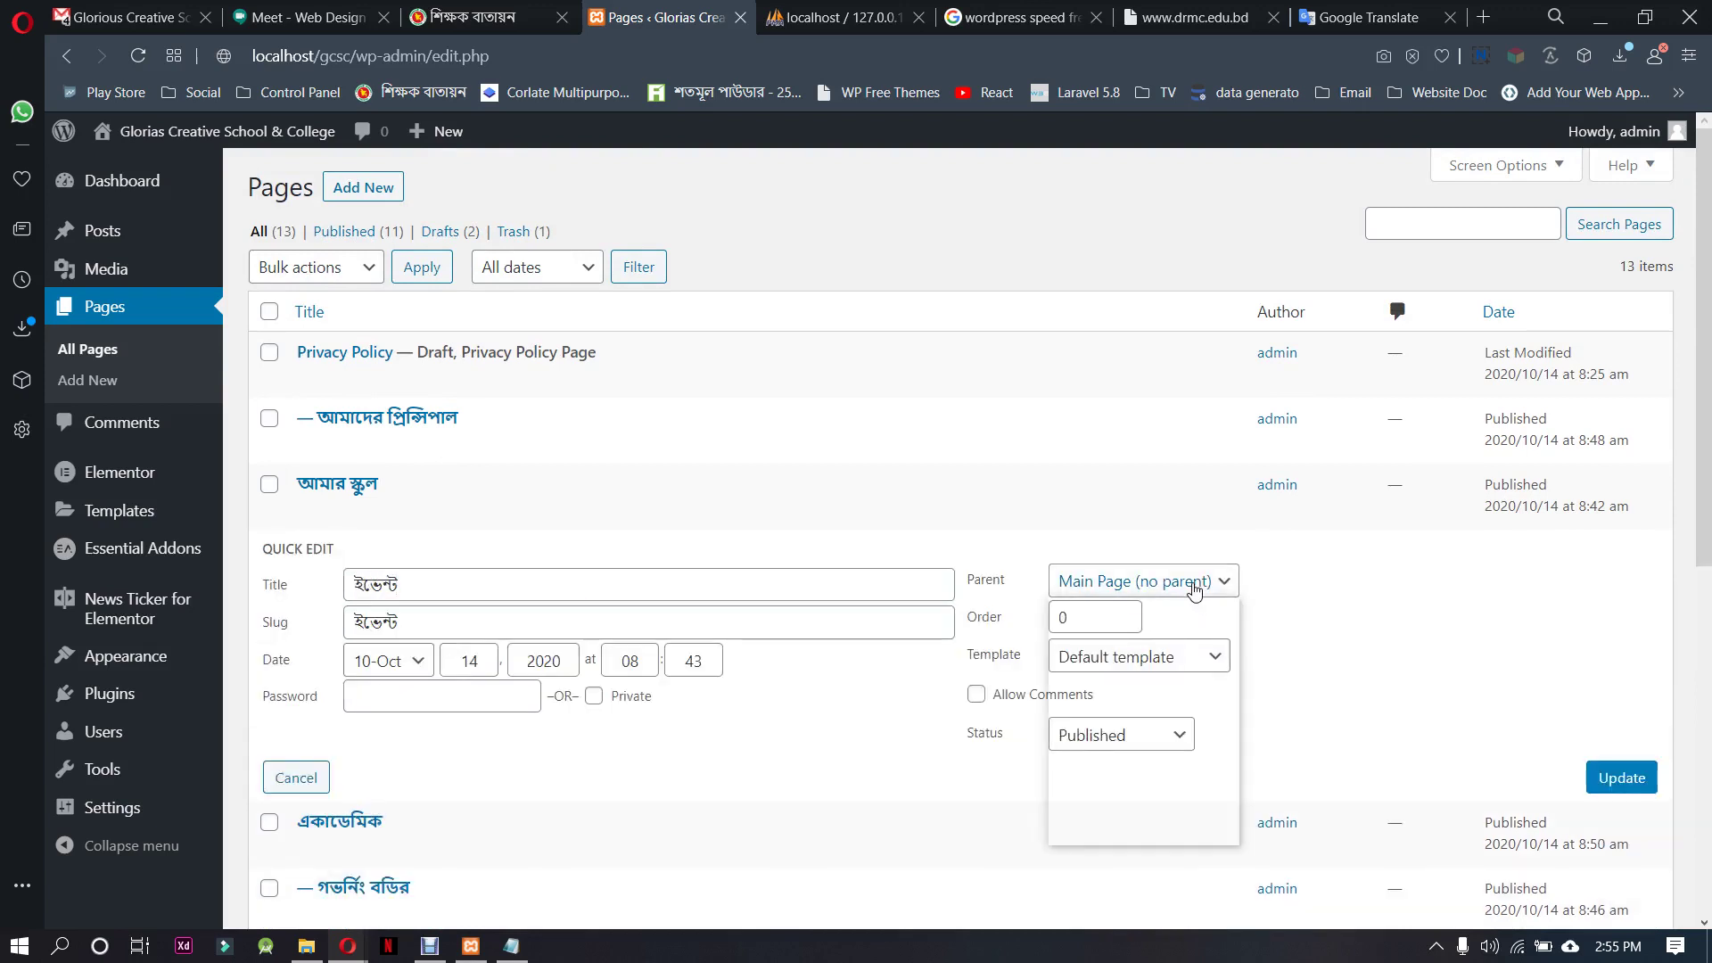
click(1119, 655)
click(1594, 783)
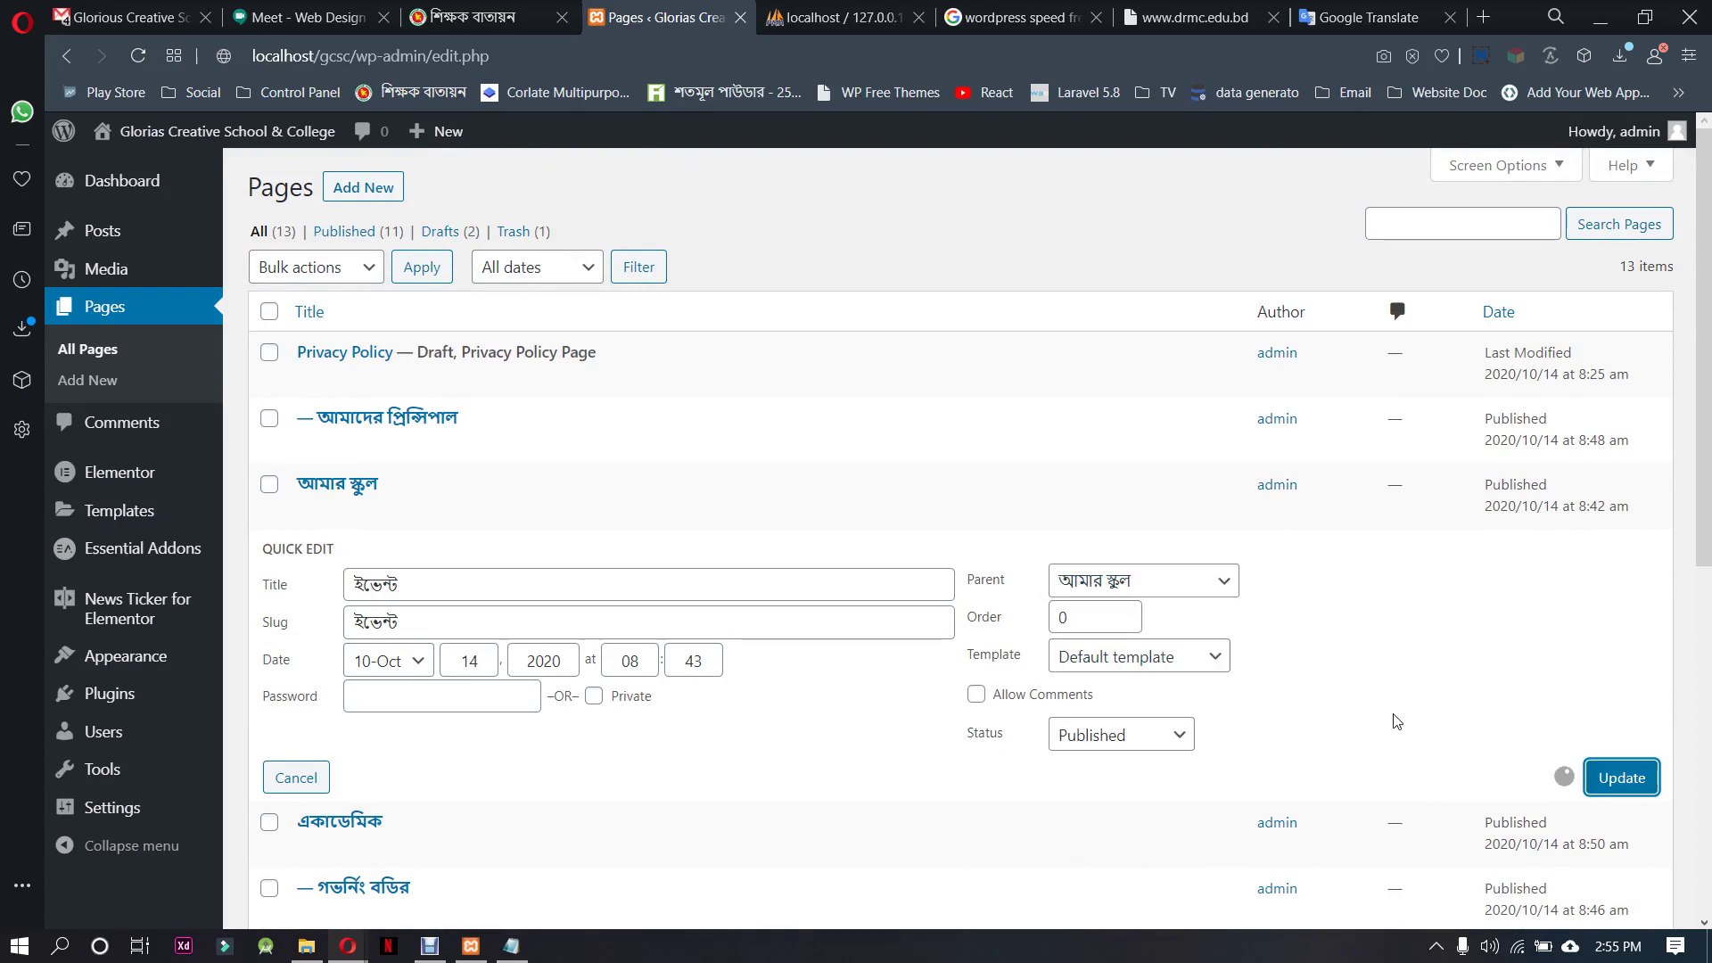
Reload the Pages list to review the nested hierarchy, then move to the শিক্ষক বাতায়ন site
right_click(916, 243)
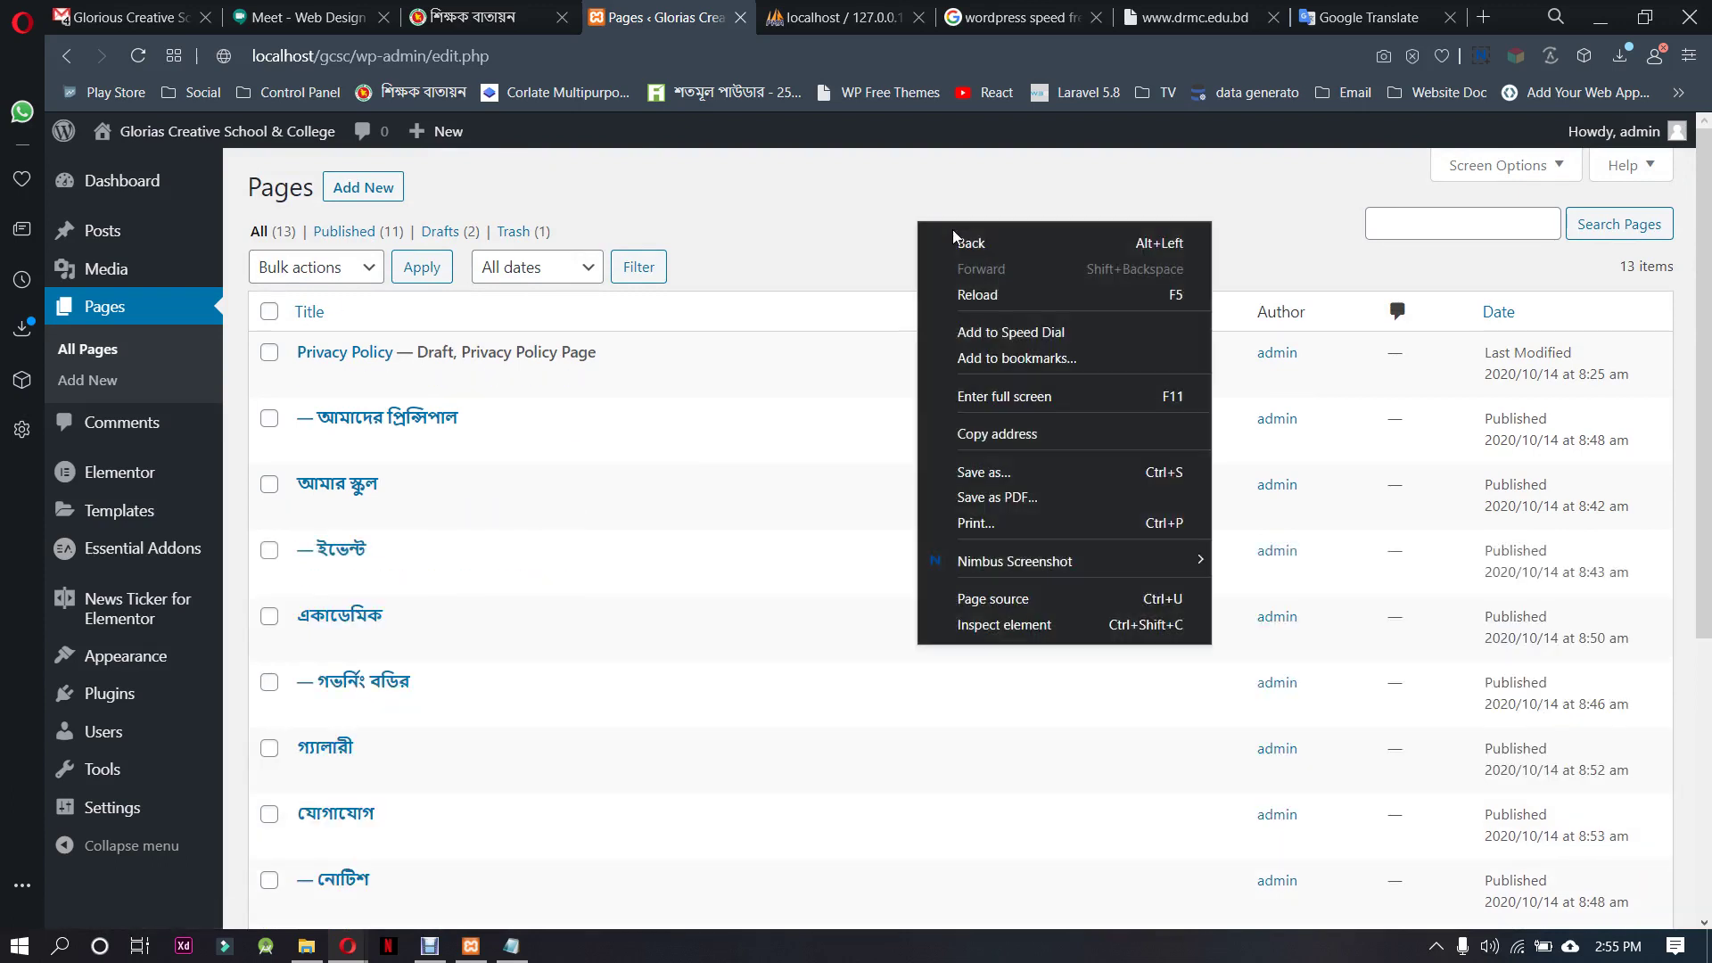
click(987, 294)
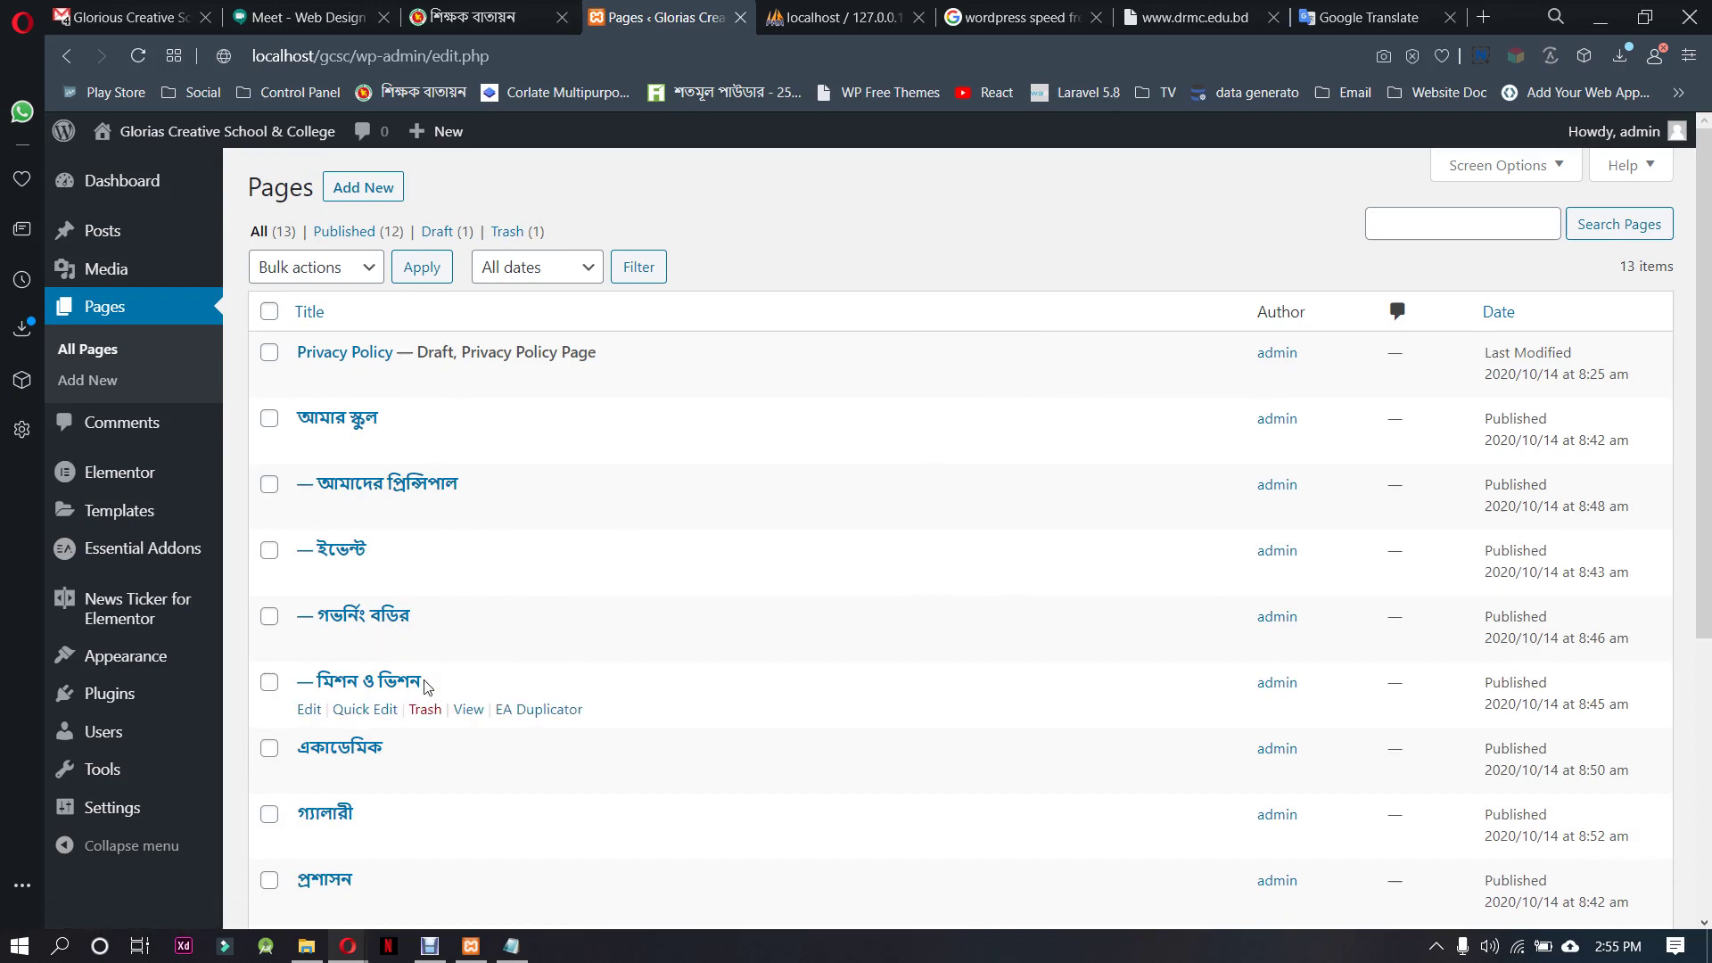
scroll(465, 533, down, 3)
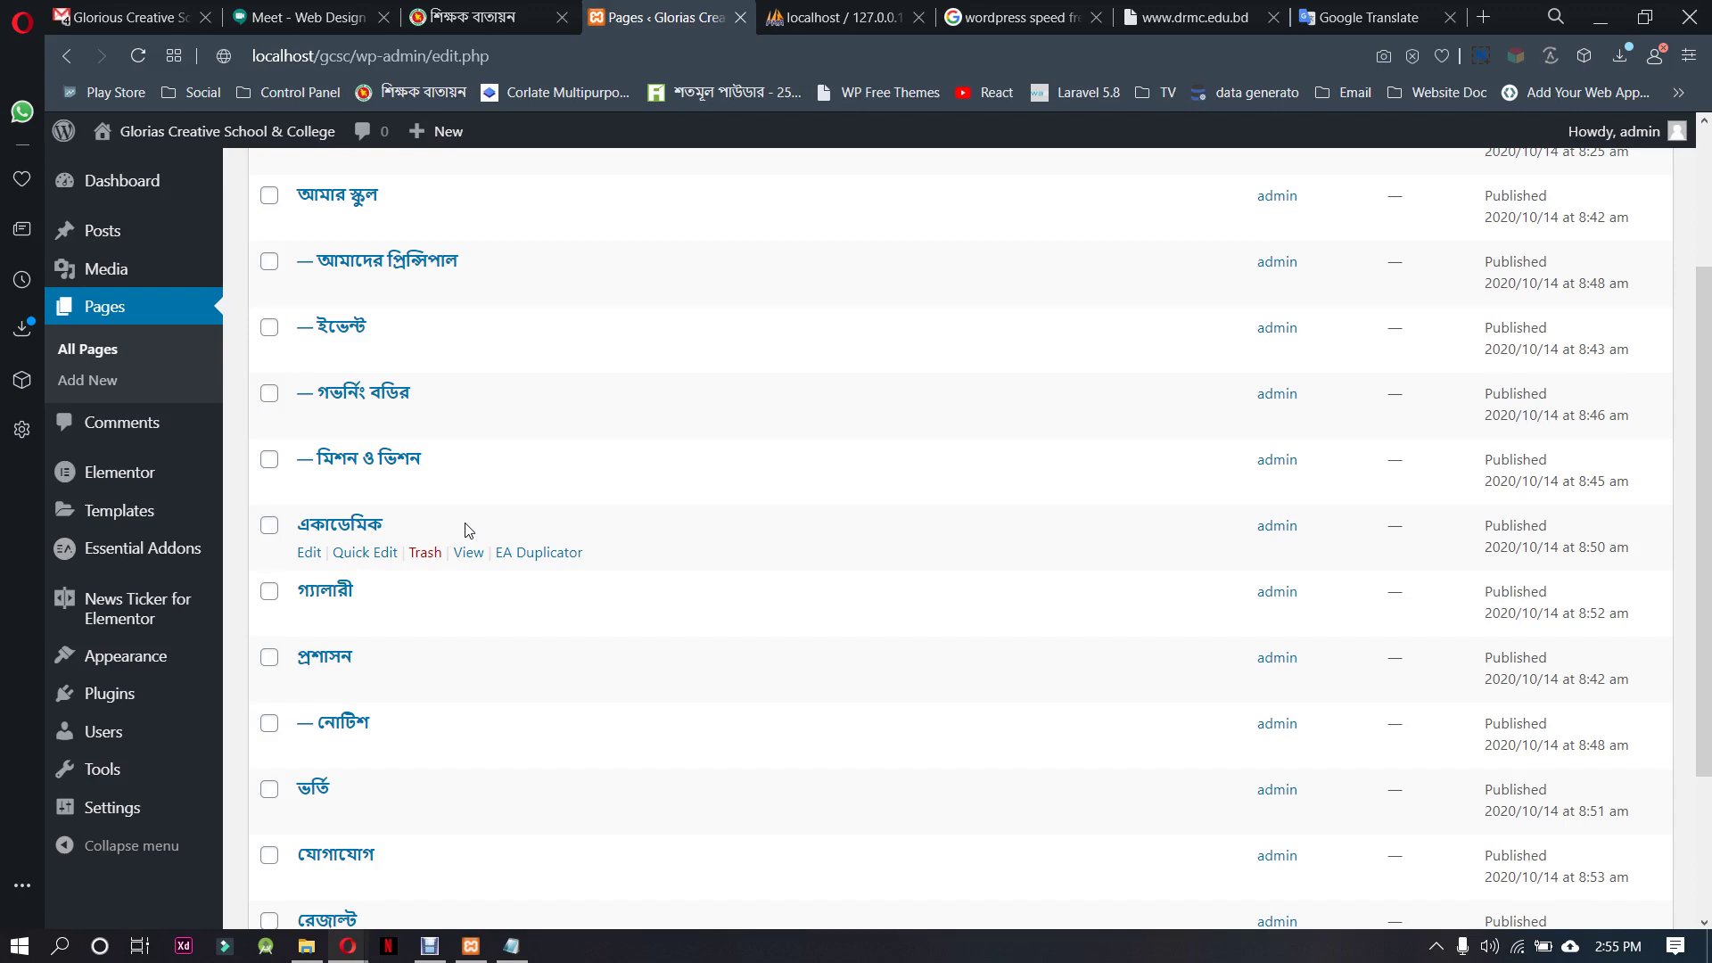
scroll(458, 624, down, 1)
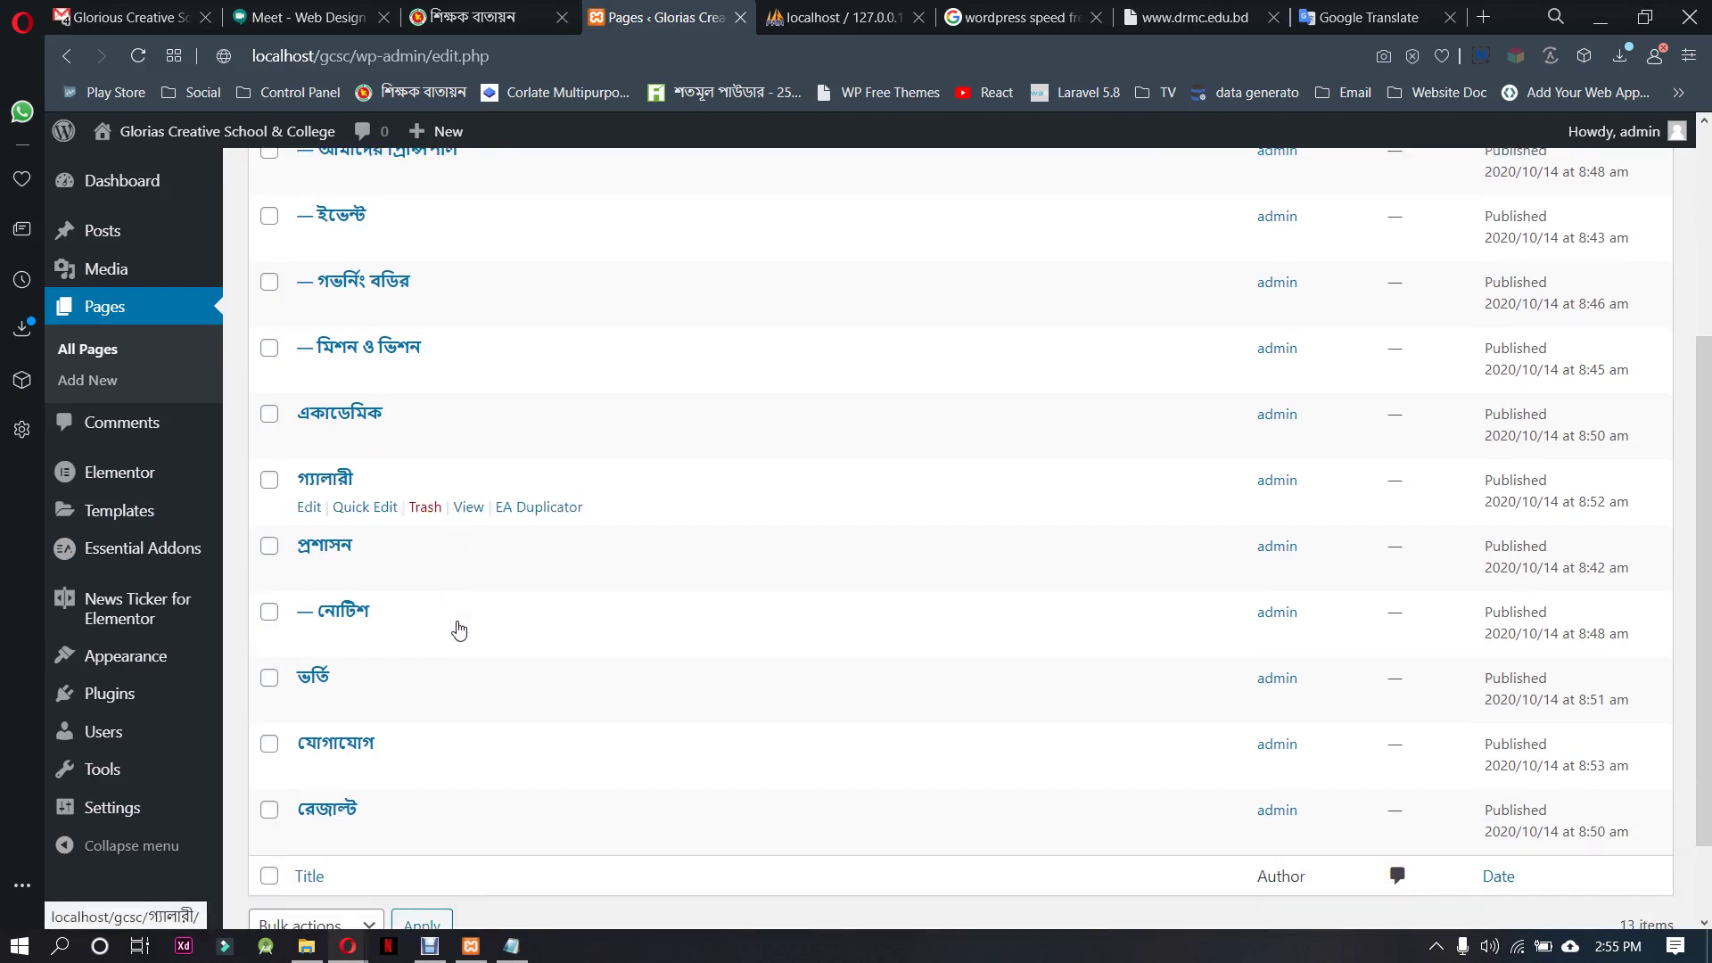
scroll(459, 628, down, 1)
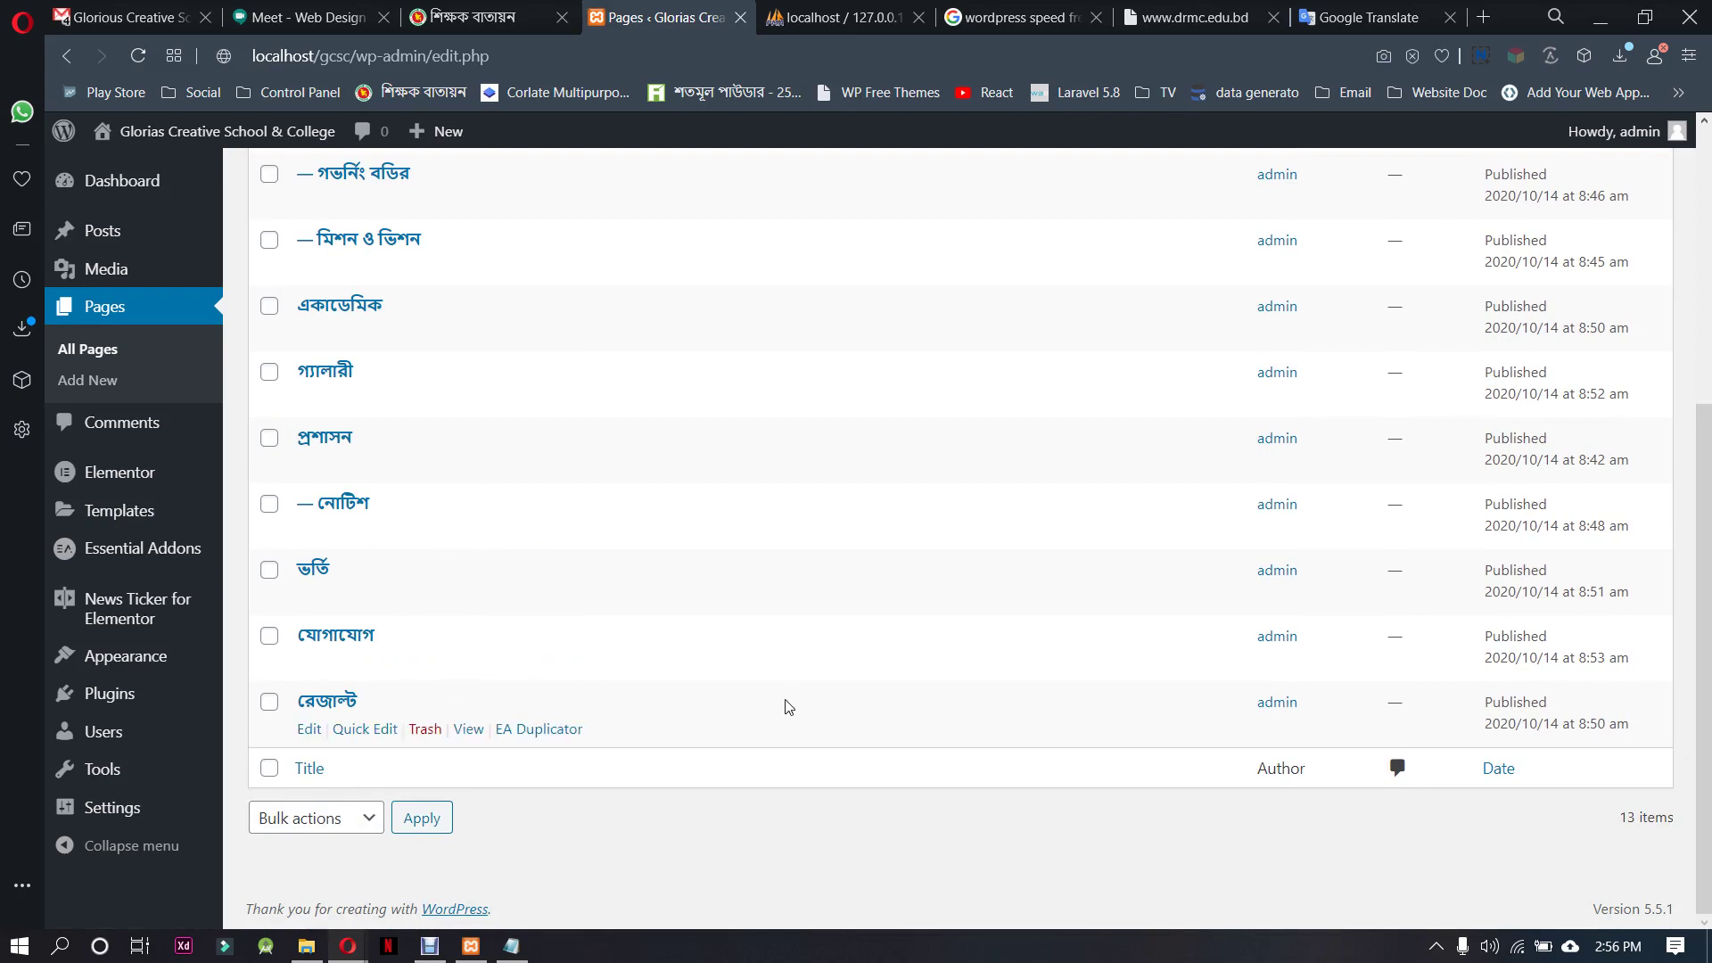
scroll(788, 707, up, 4)
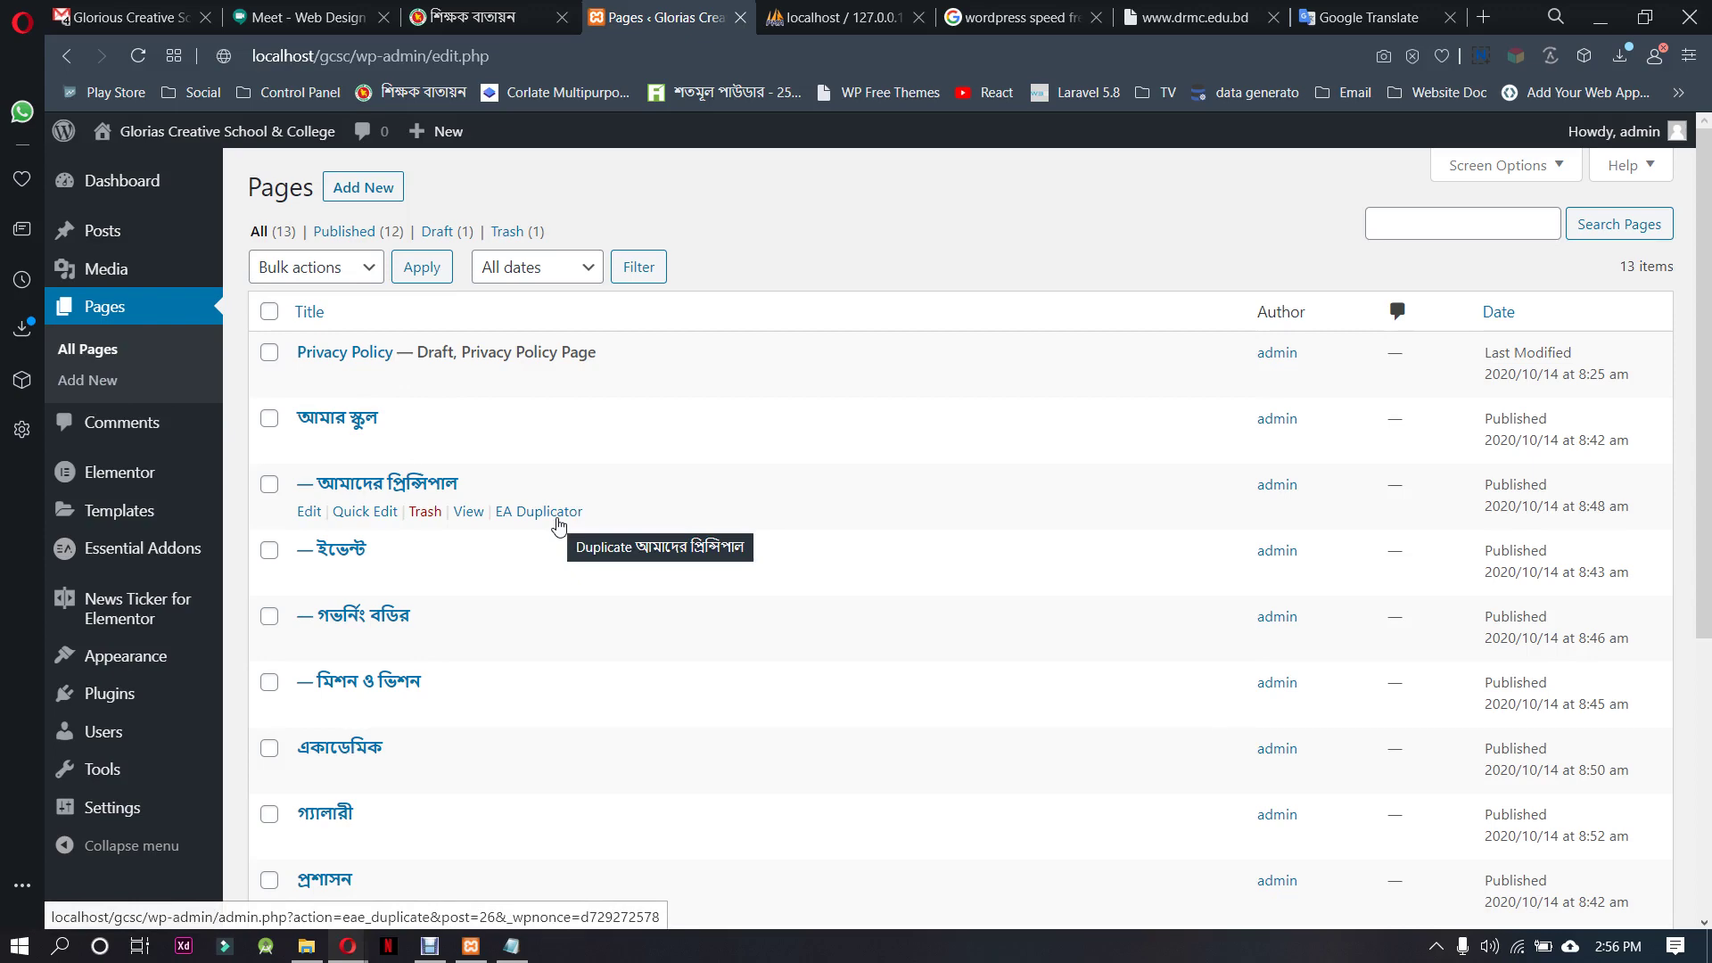
click(495, 11)
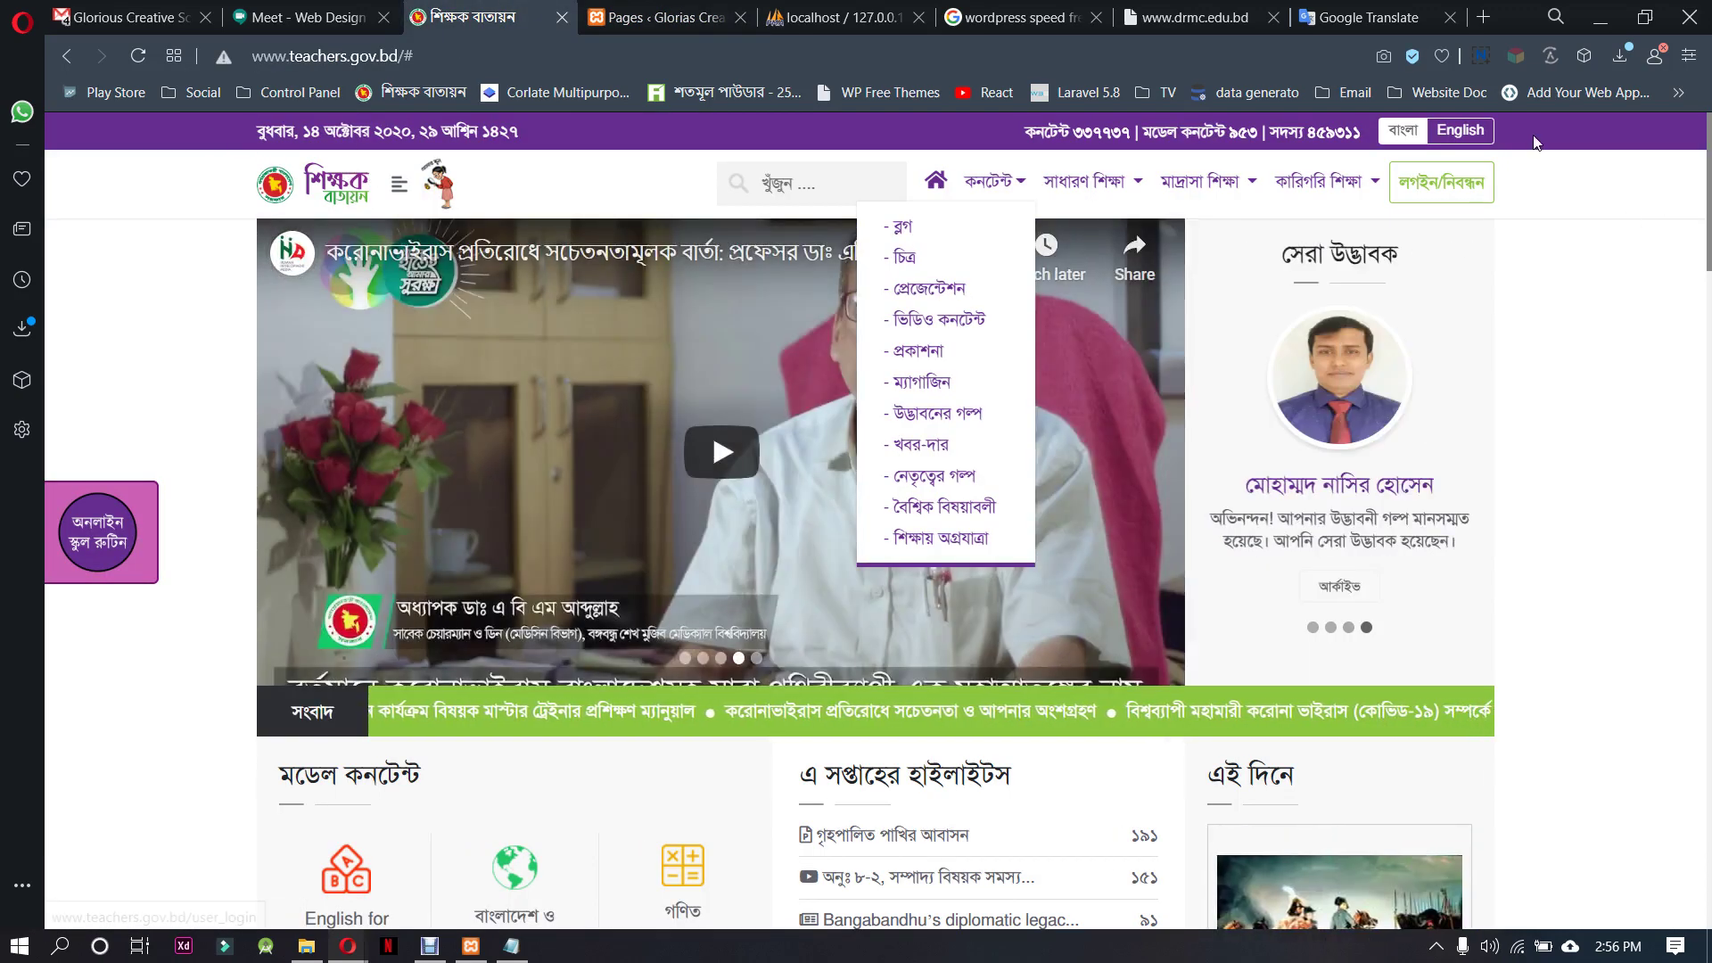
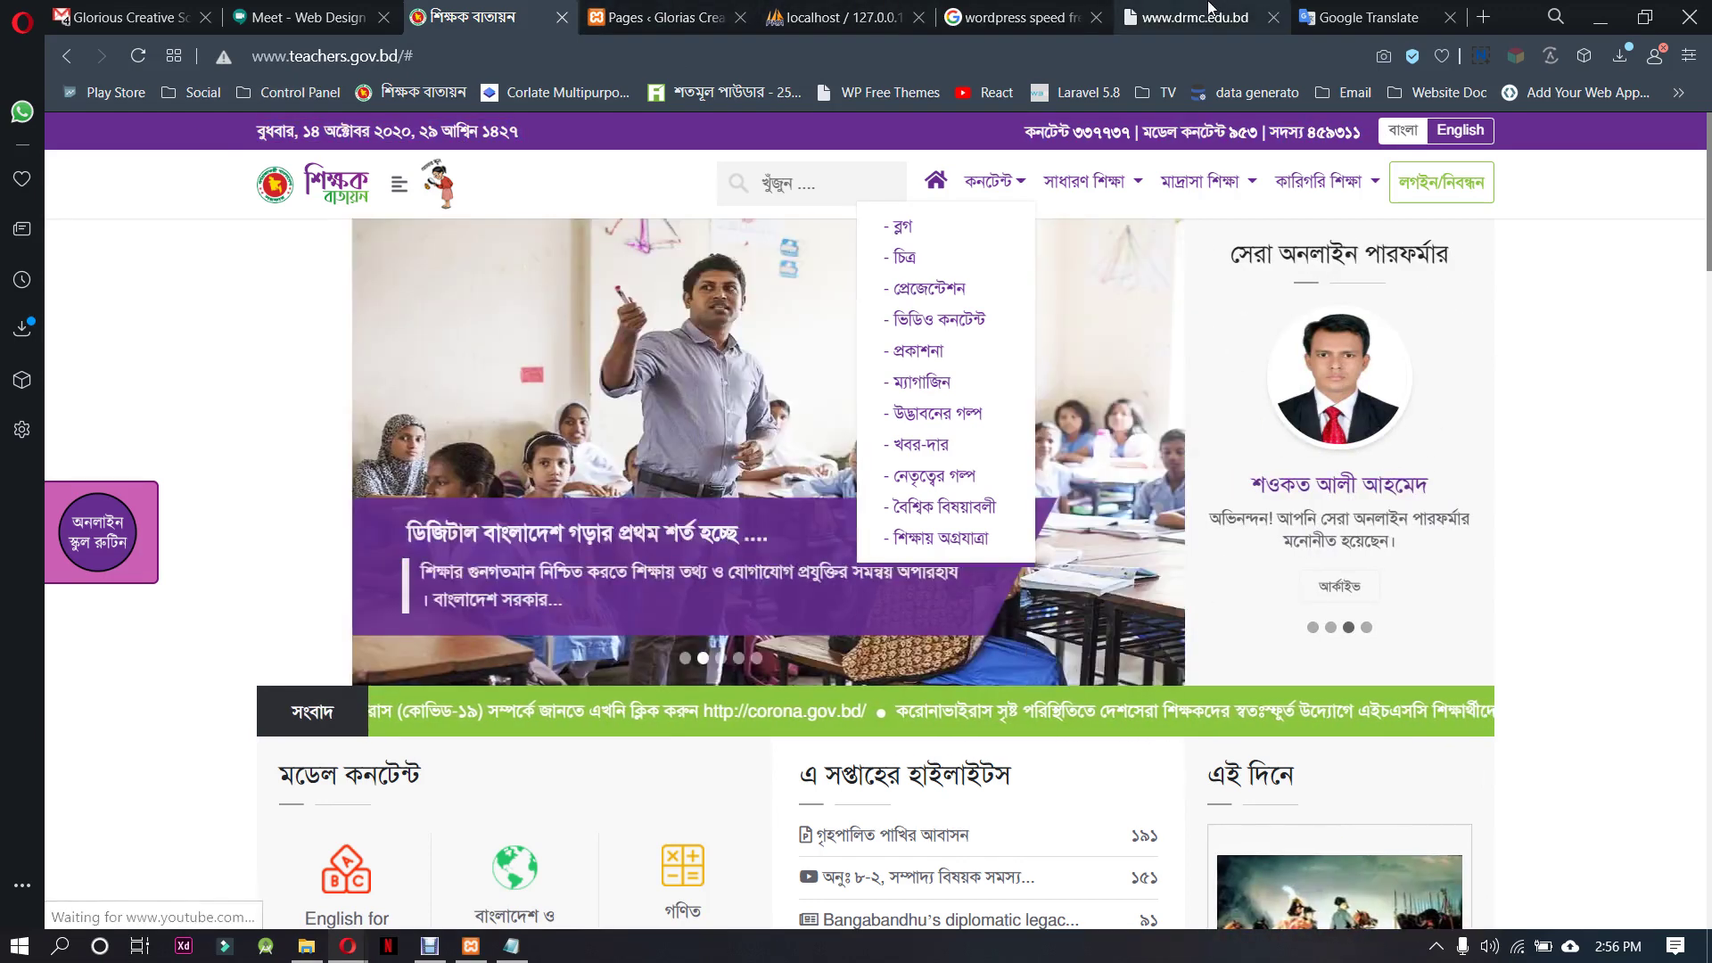
Look over the search results and teachers.gov.bd site, selecting the মডেল কনটেন্ট heading
click(1026, 9)
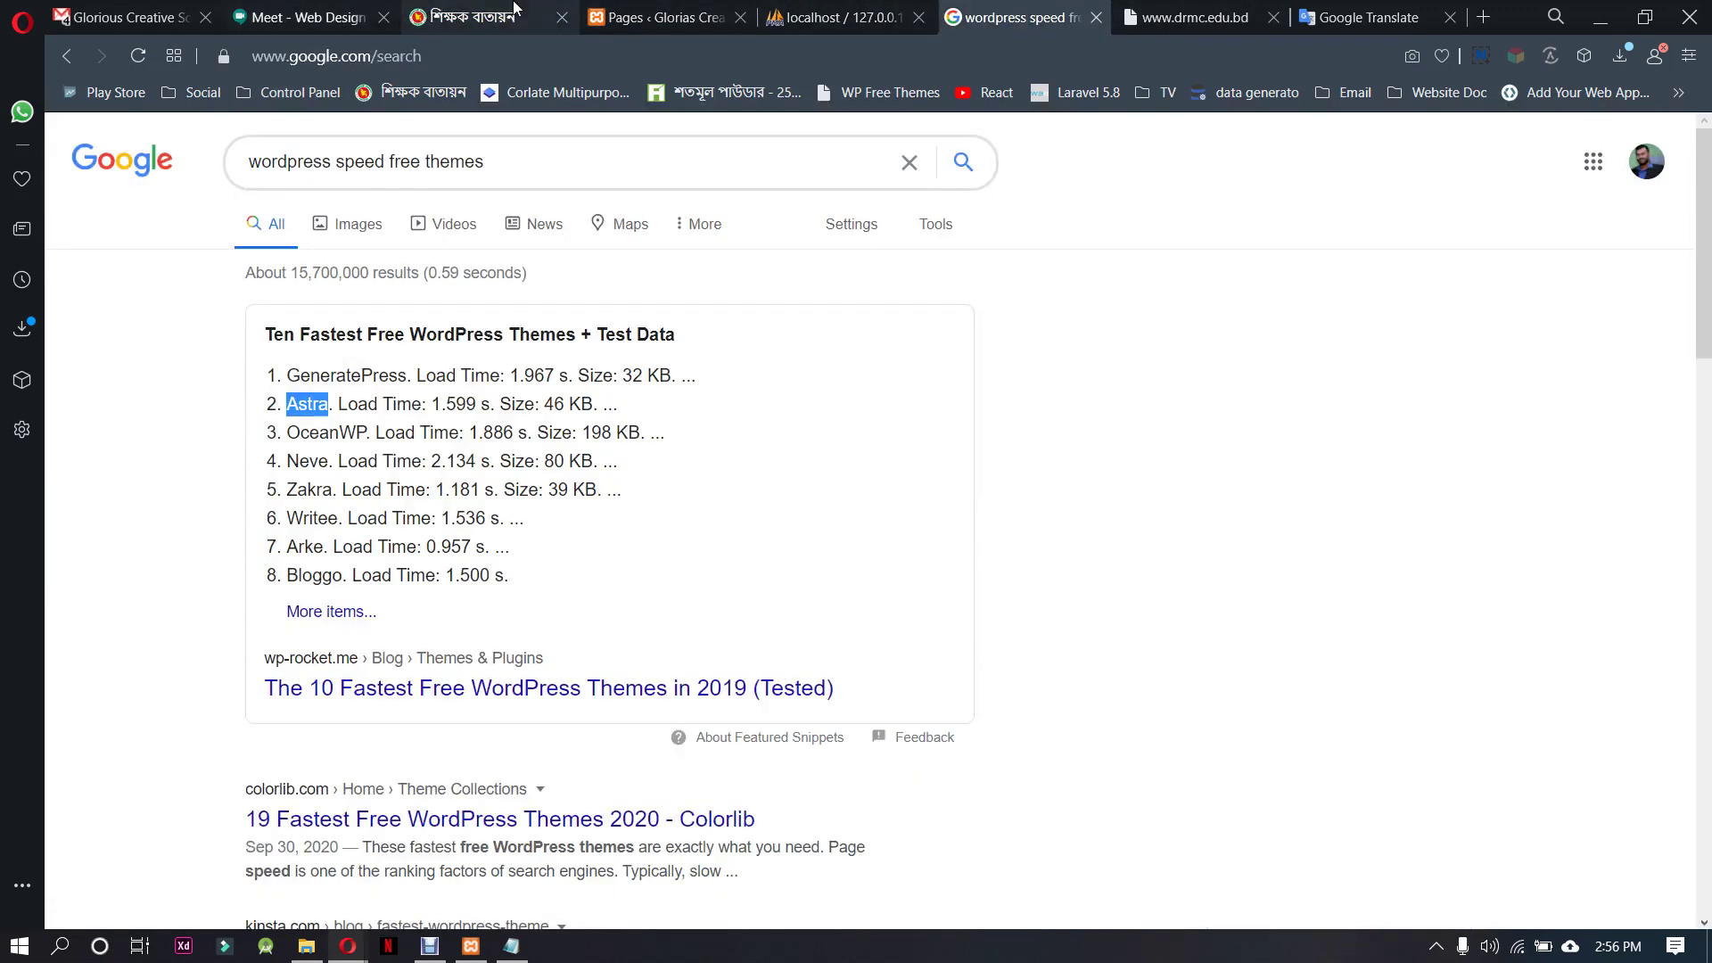
click(482, 17)
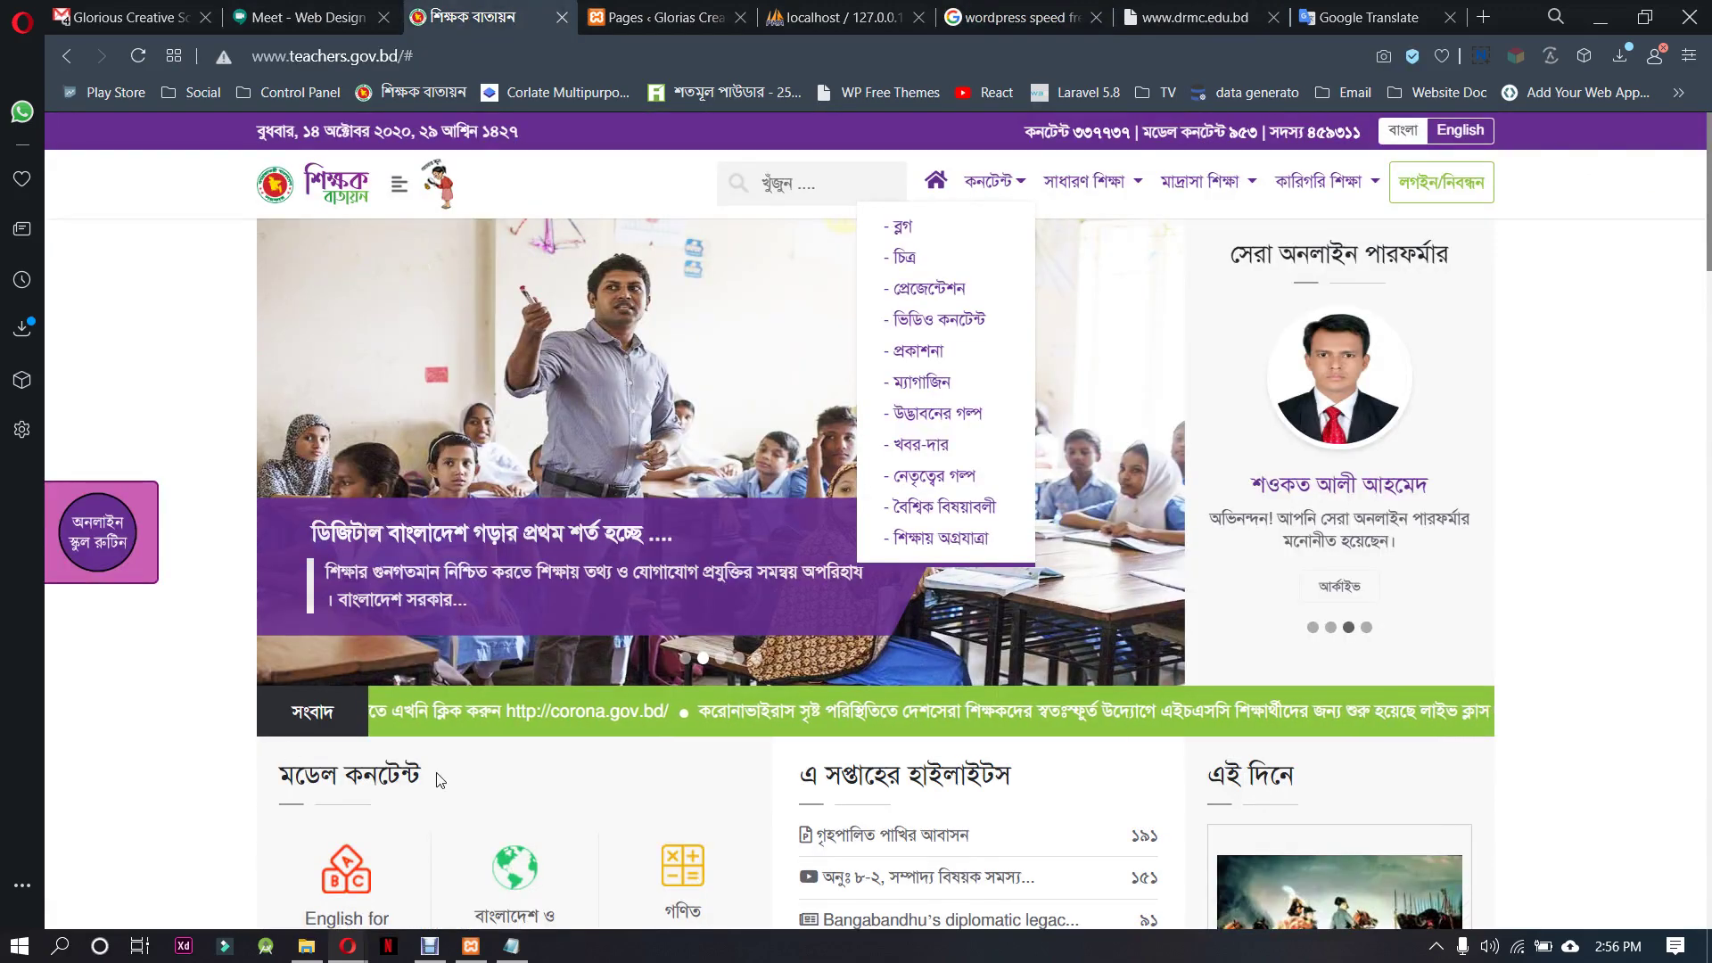
drag(426, 776, 281, 778)
Open Elementor's Custom Fonts page from the site's admin and scroll through it
click(707, 11)
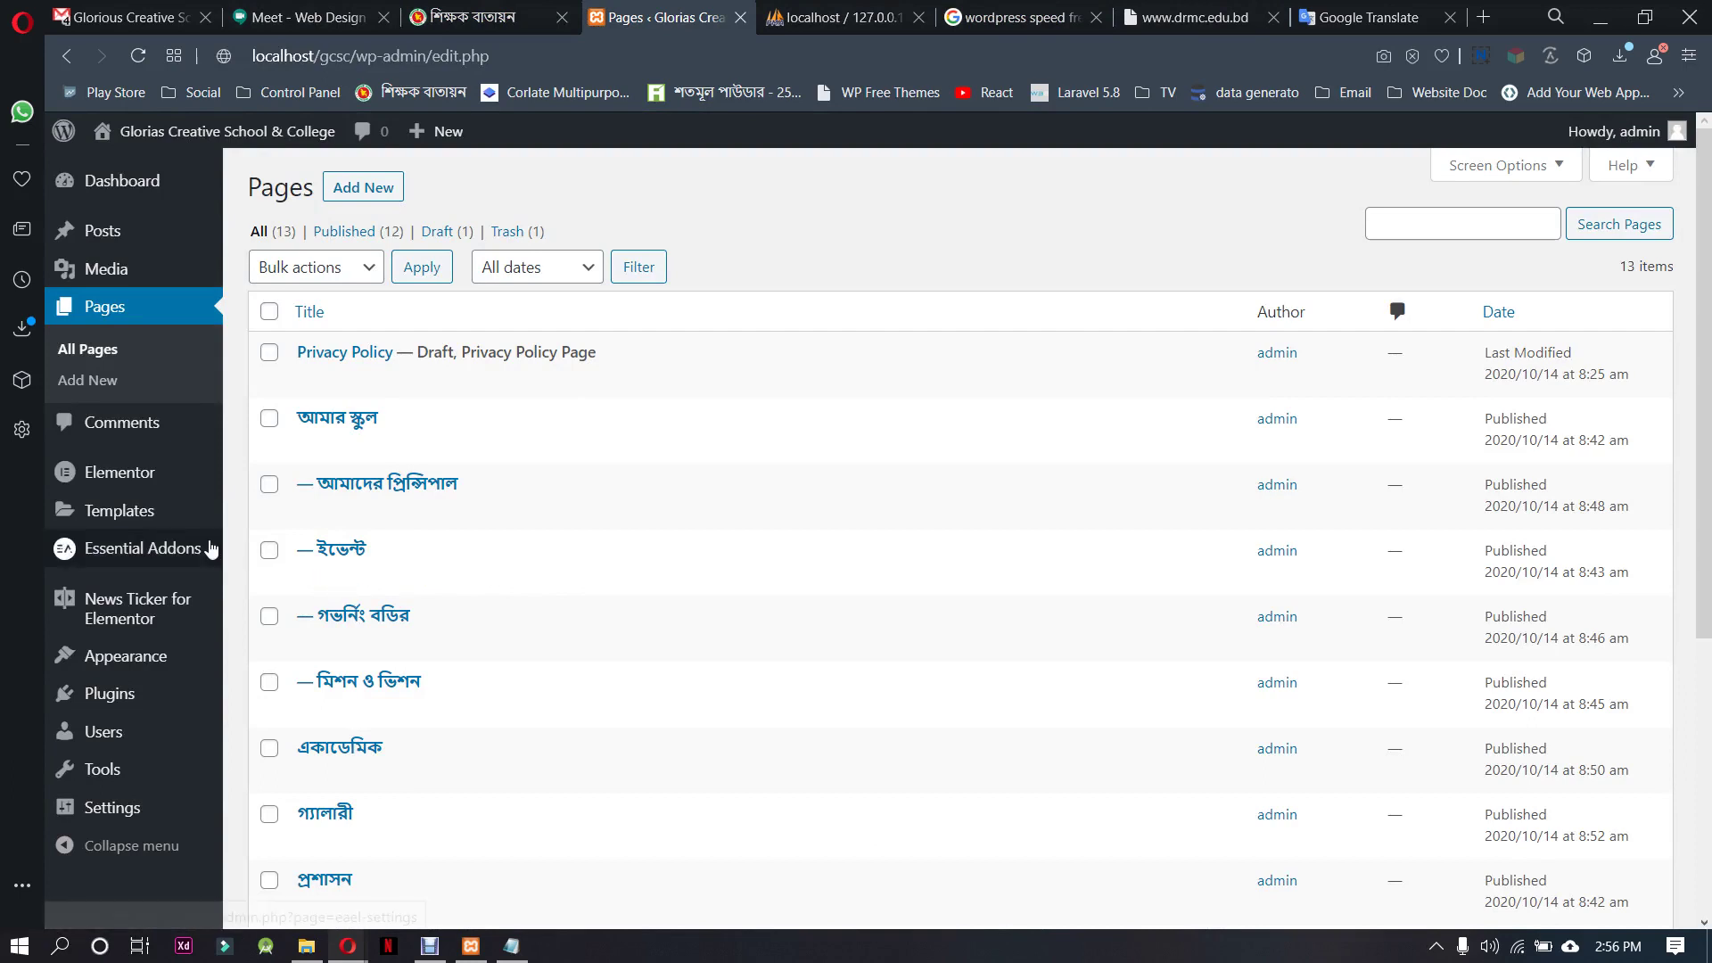
mouse_move(148, 567)
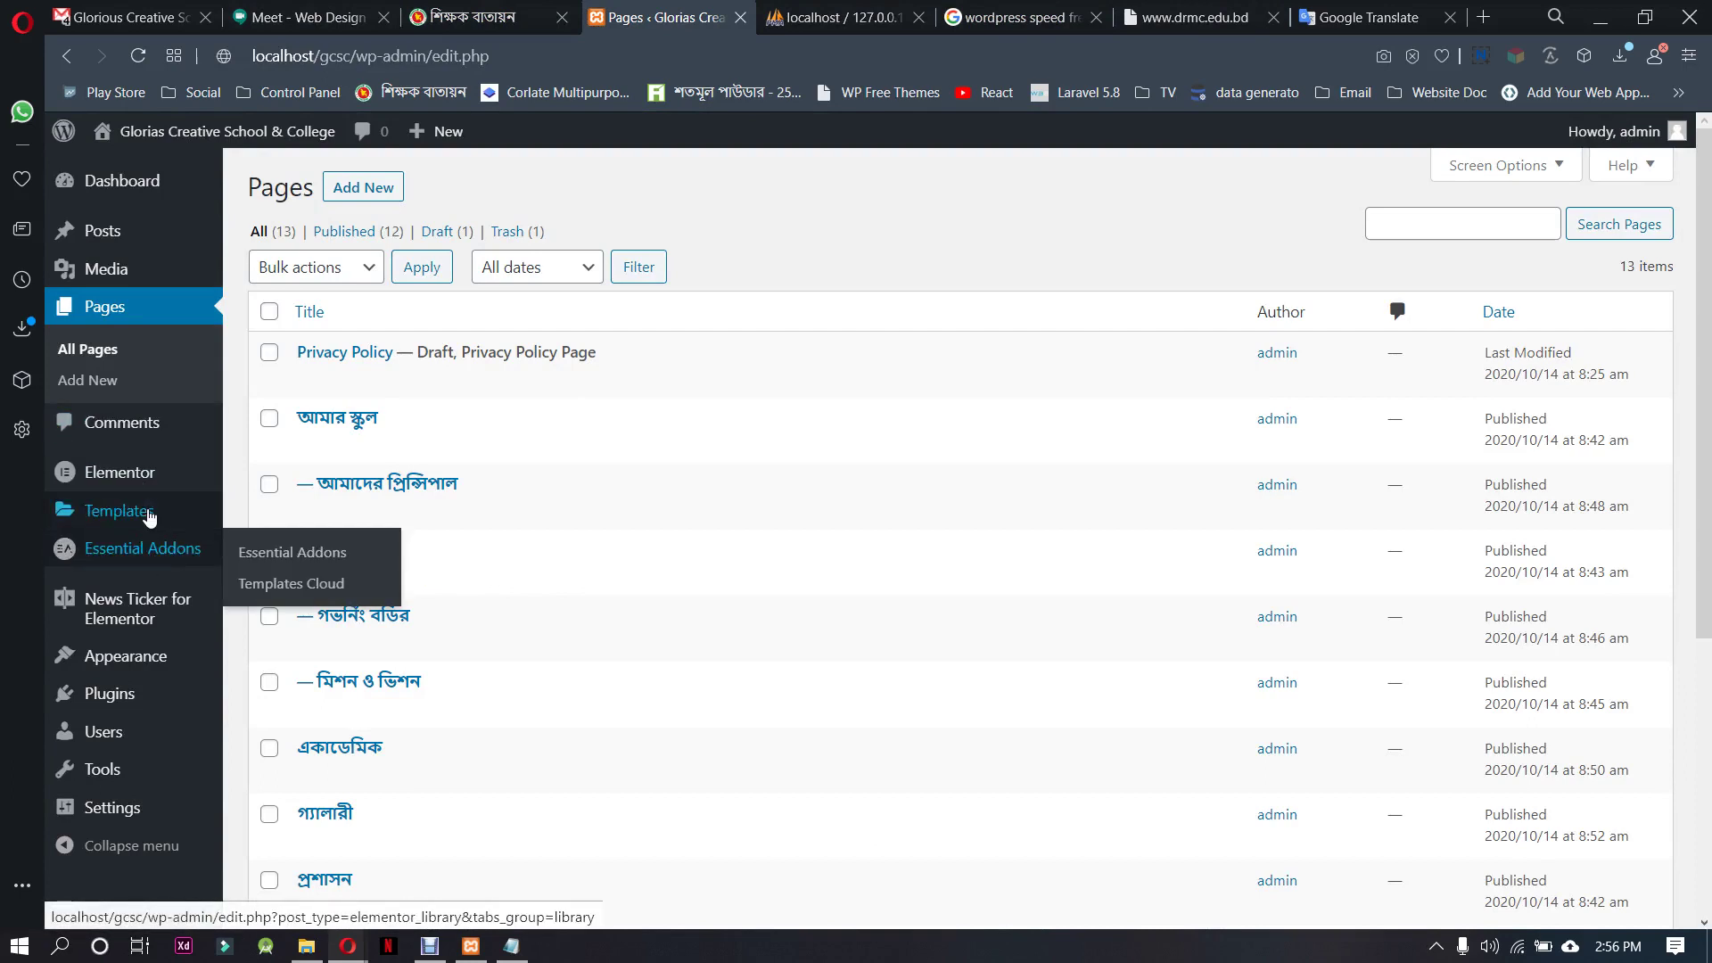
mouse_move(150, 517)
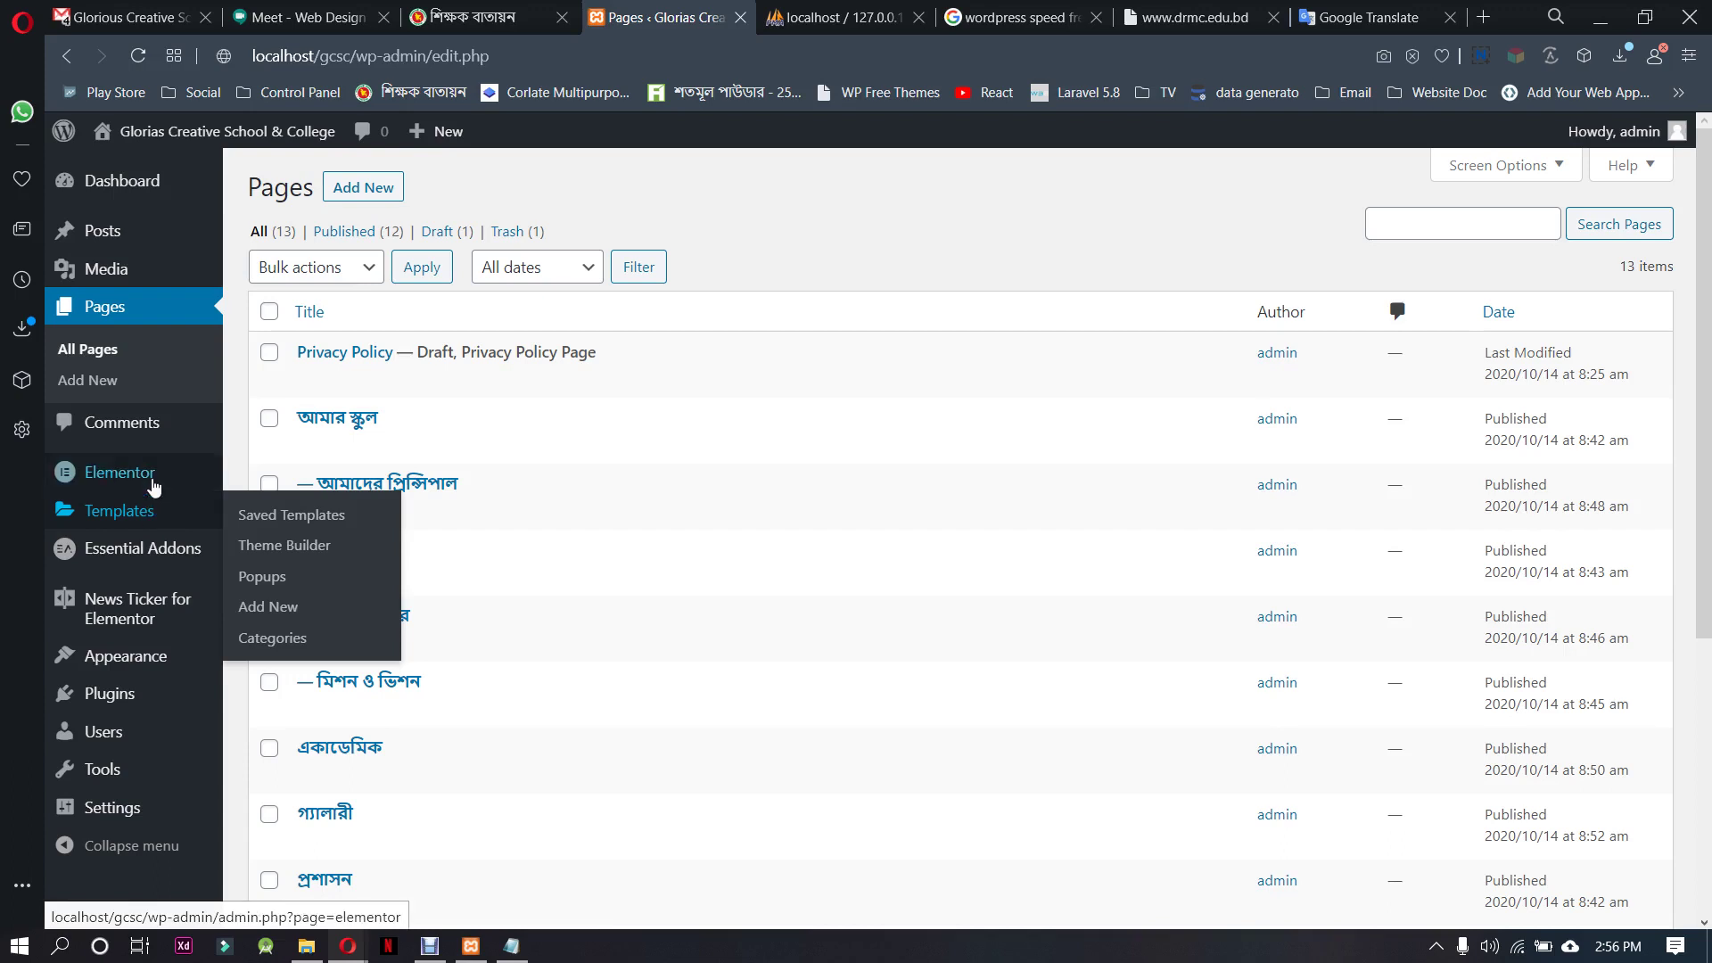
mouse_move(152, 478)
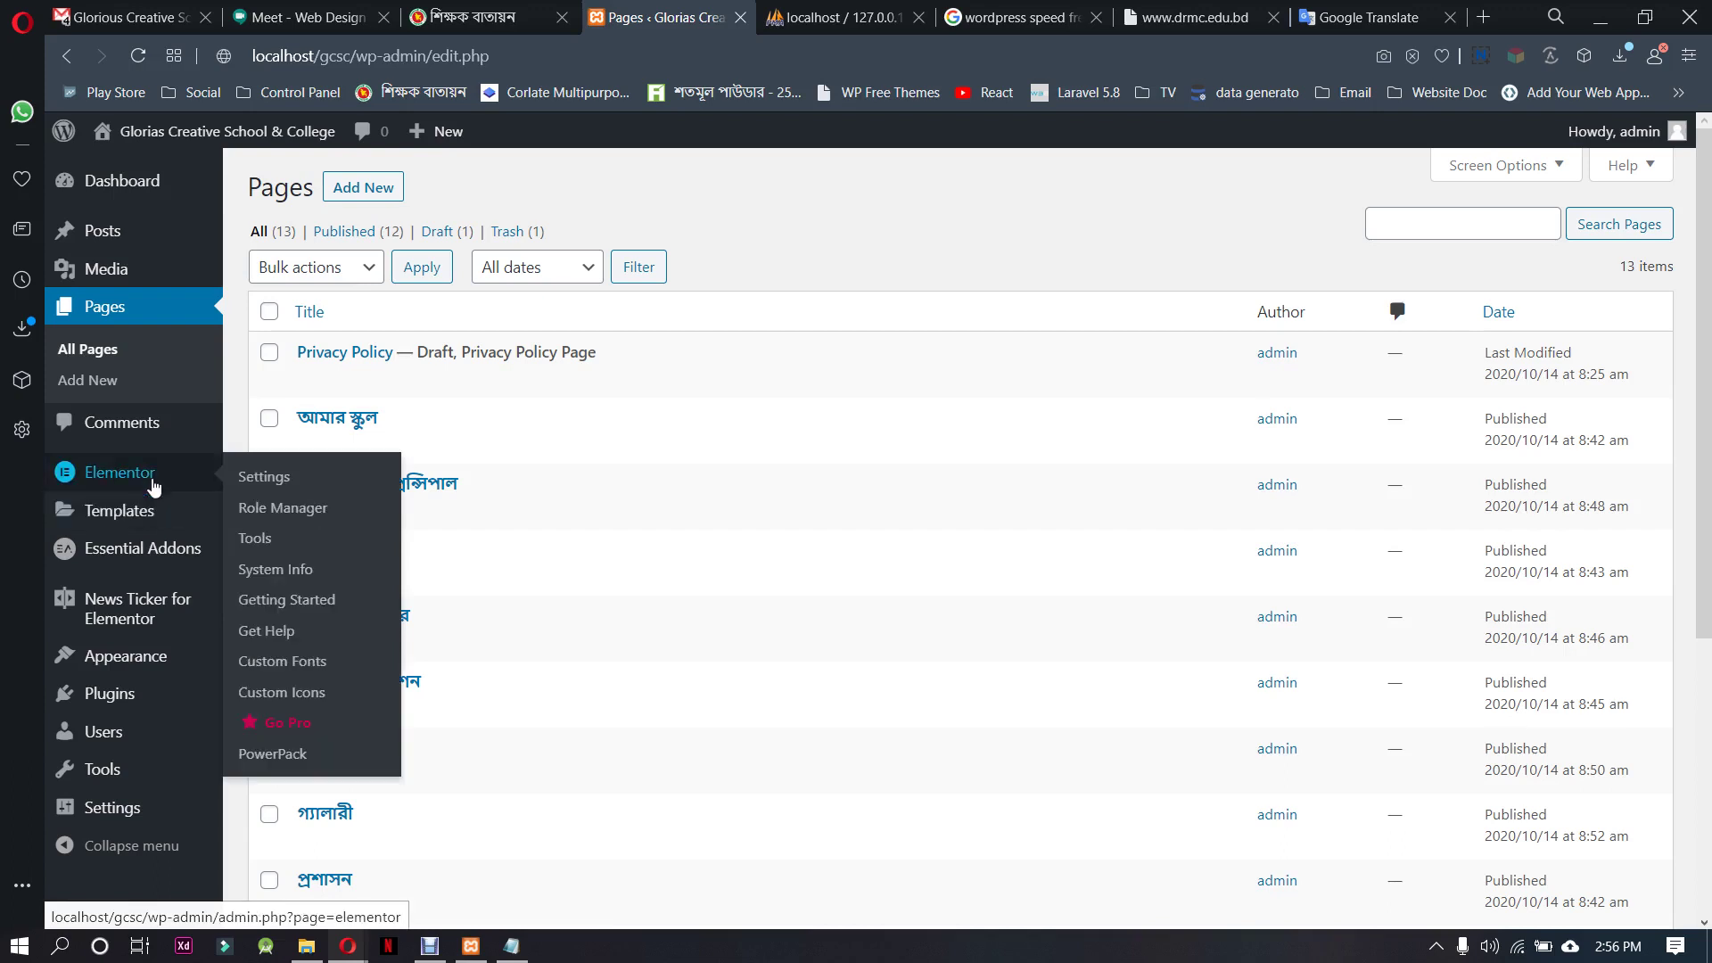
click(311, 662)
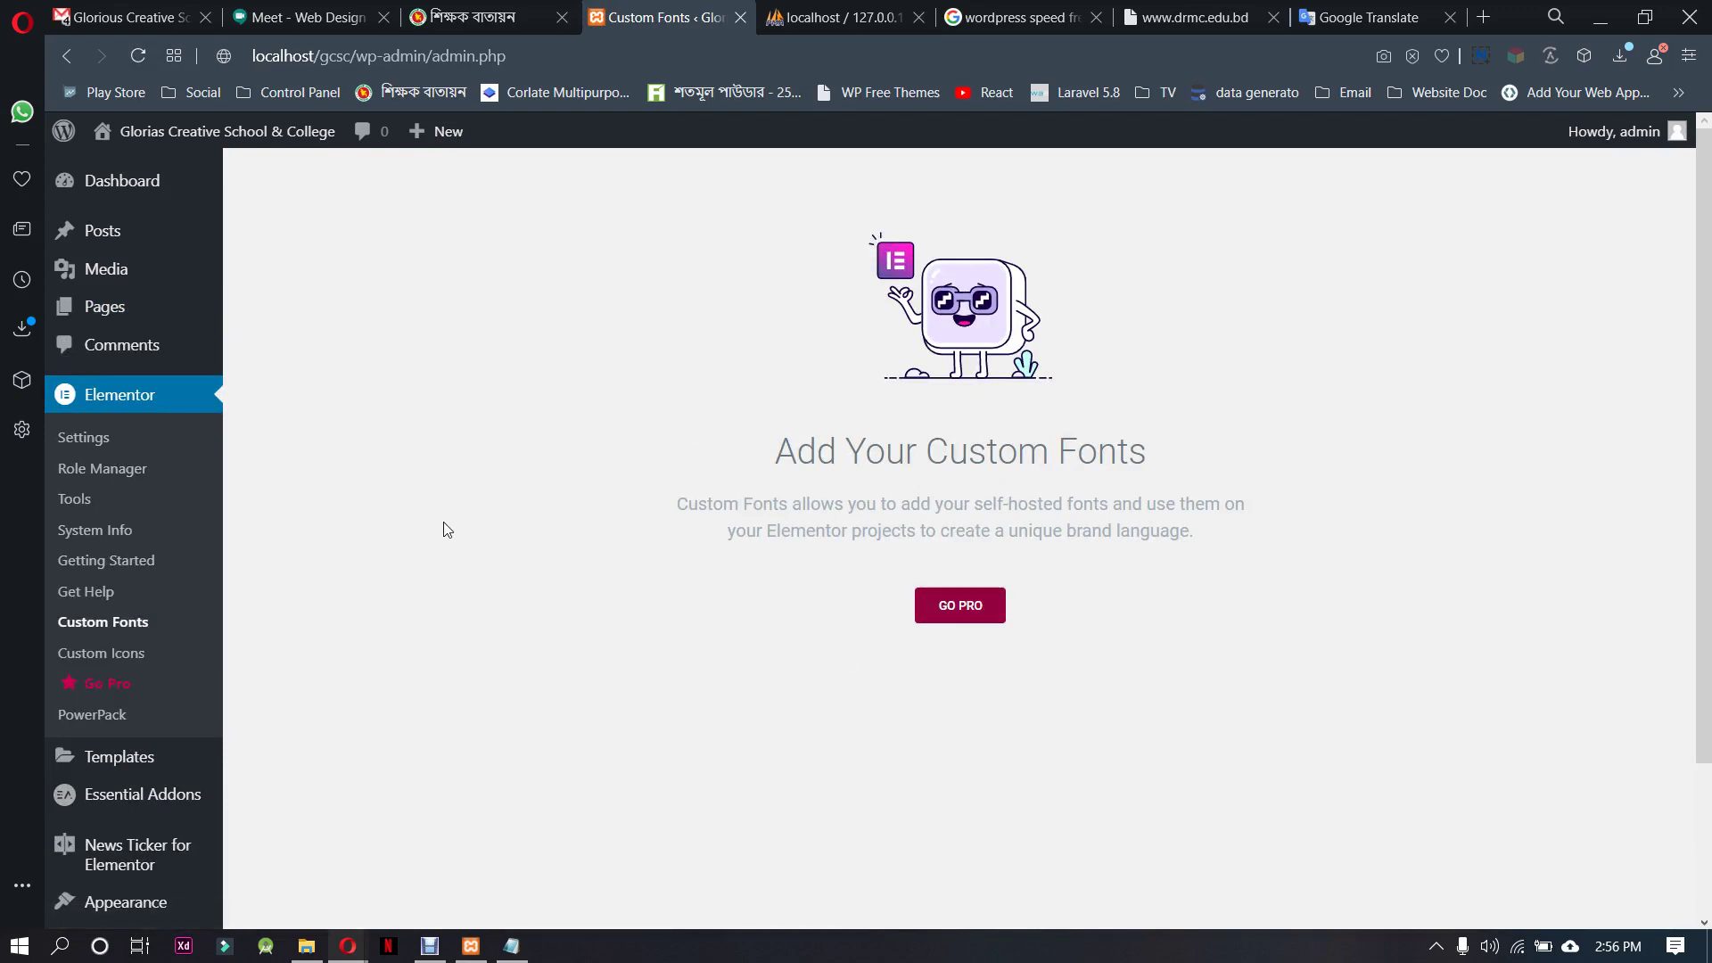
scroll(323, 538, down, 2)
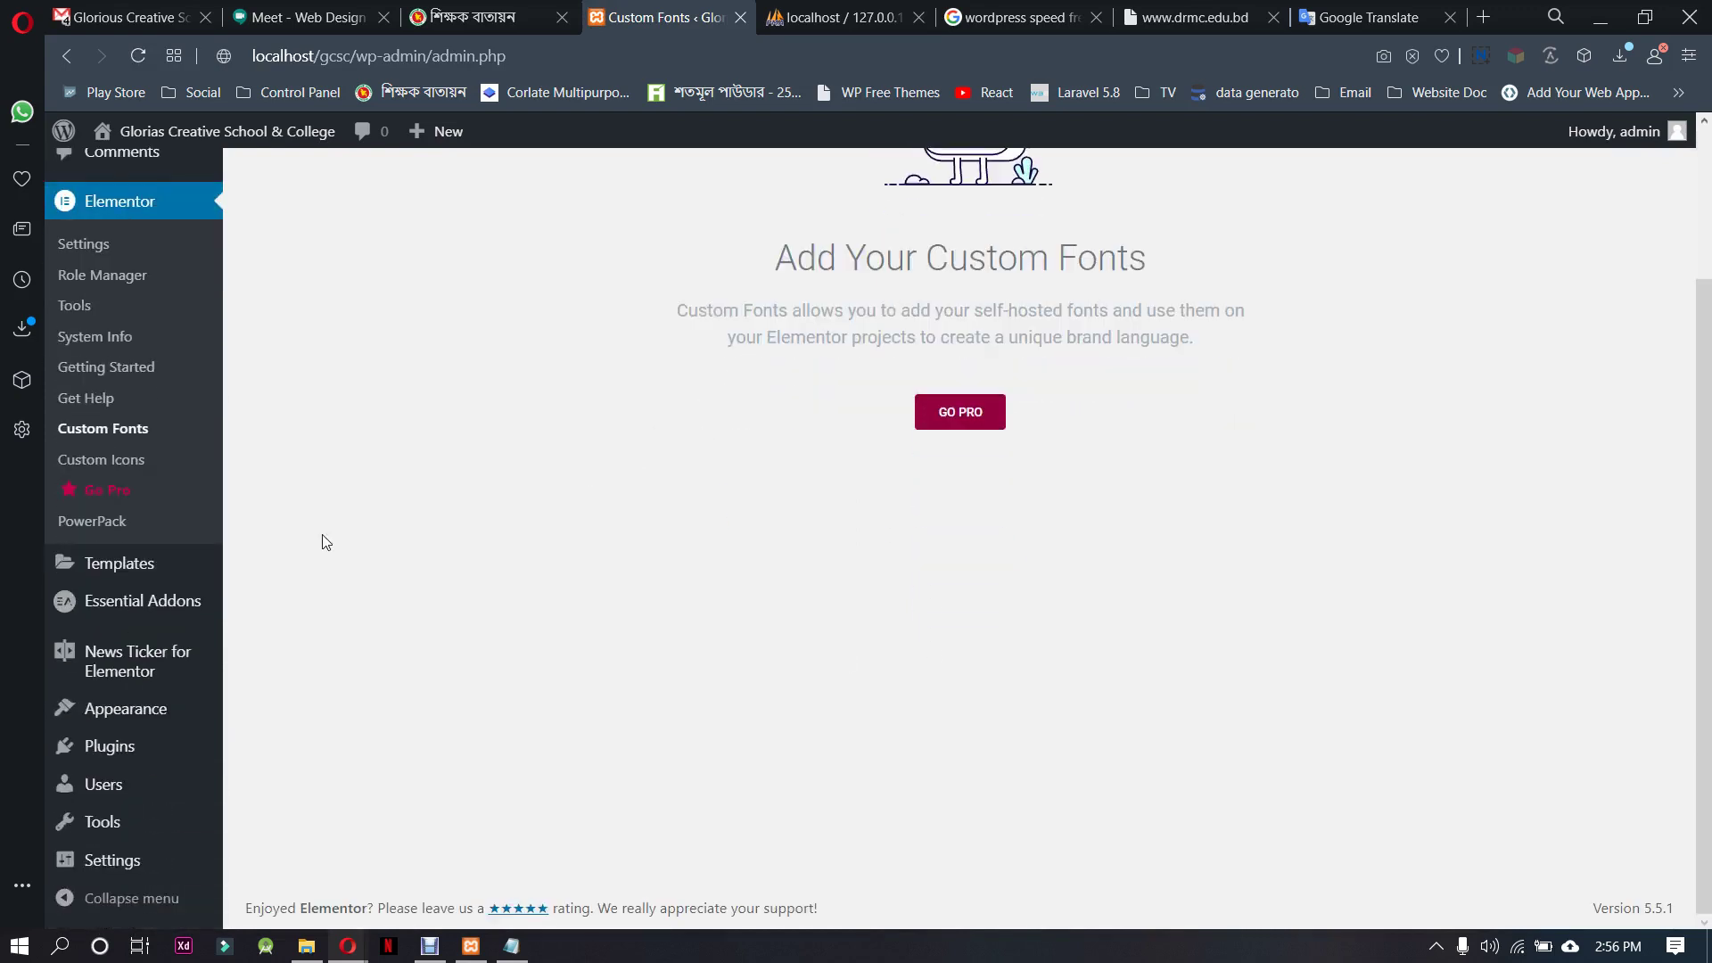
Open Astra's font settings in the Customizer and expand the body font family list
mouse_move(183, 717)
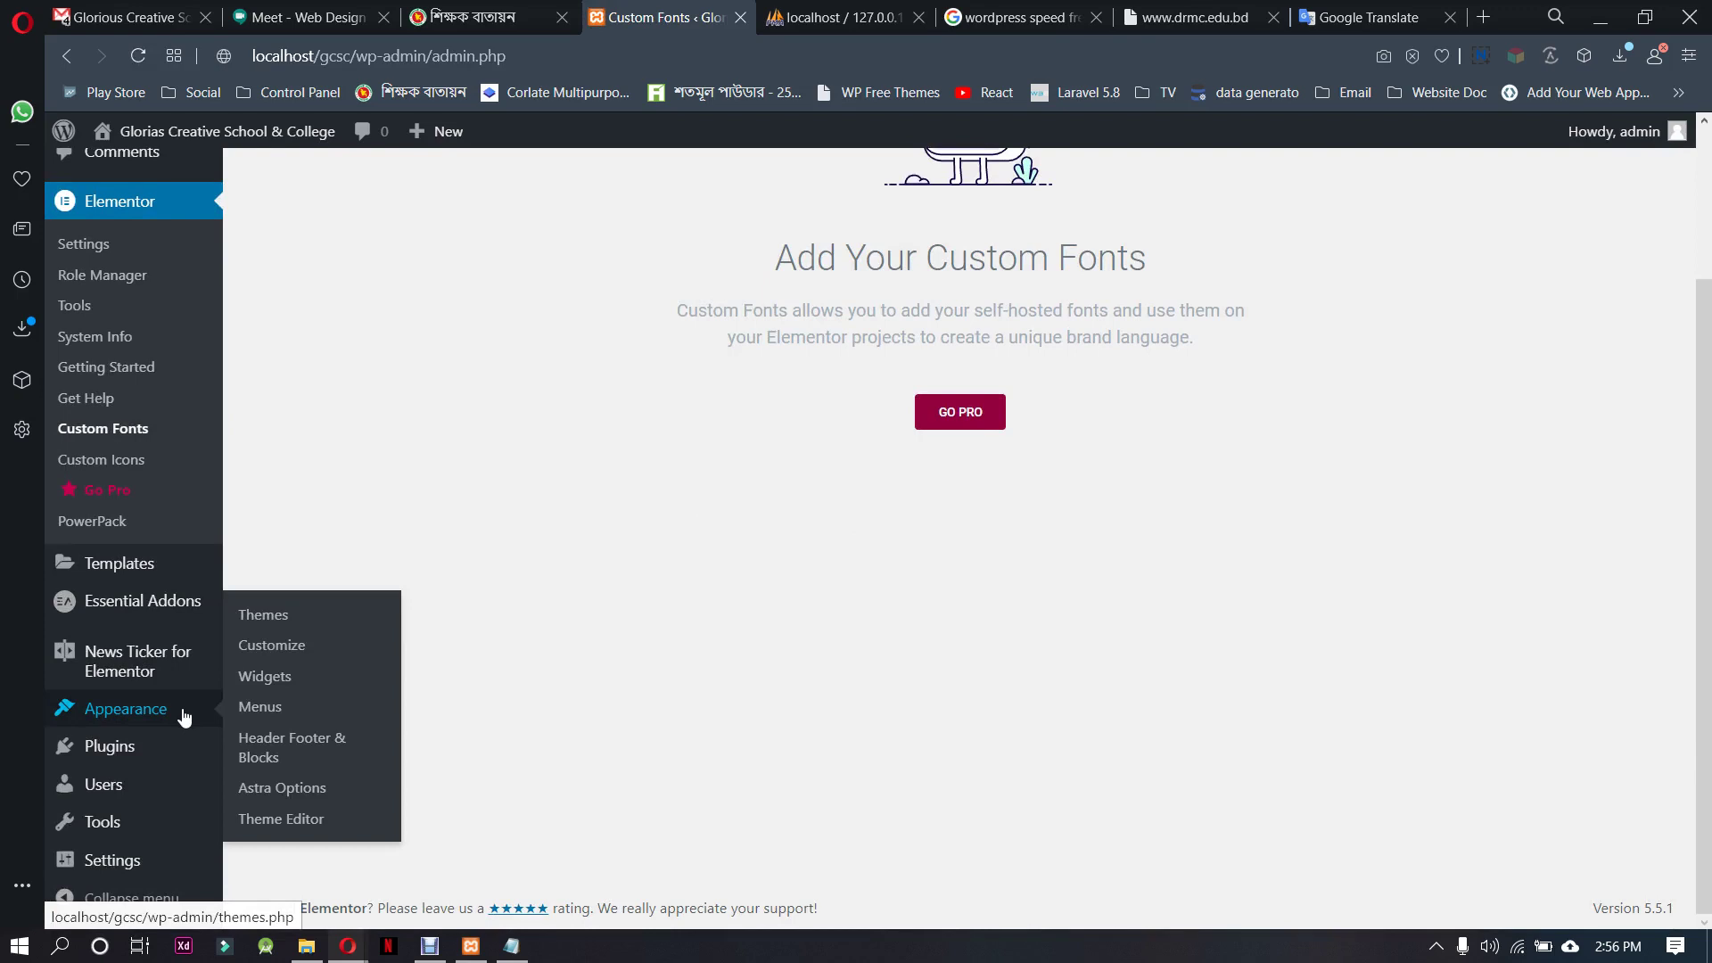
click(296, 792)
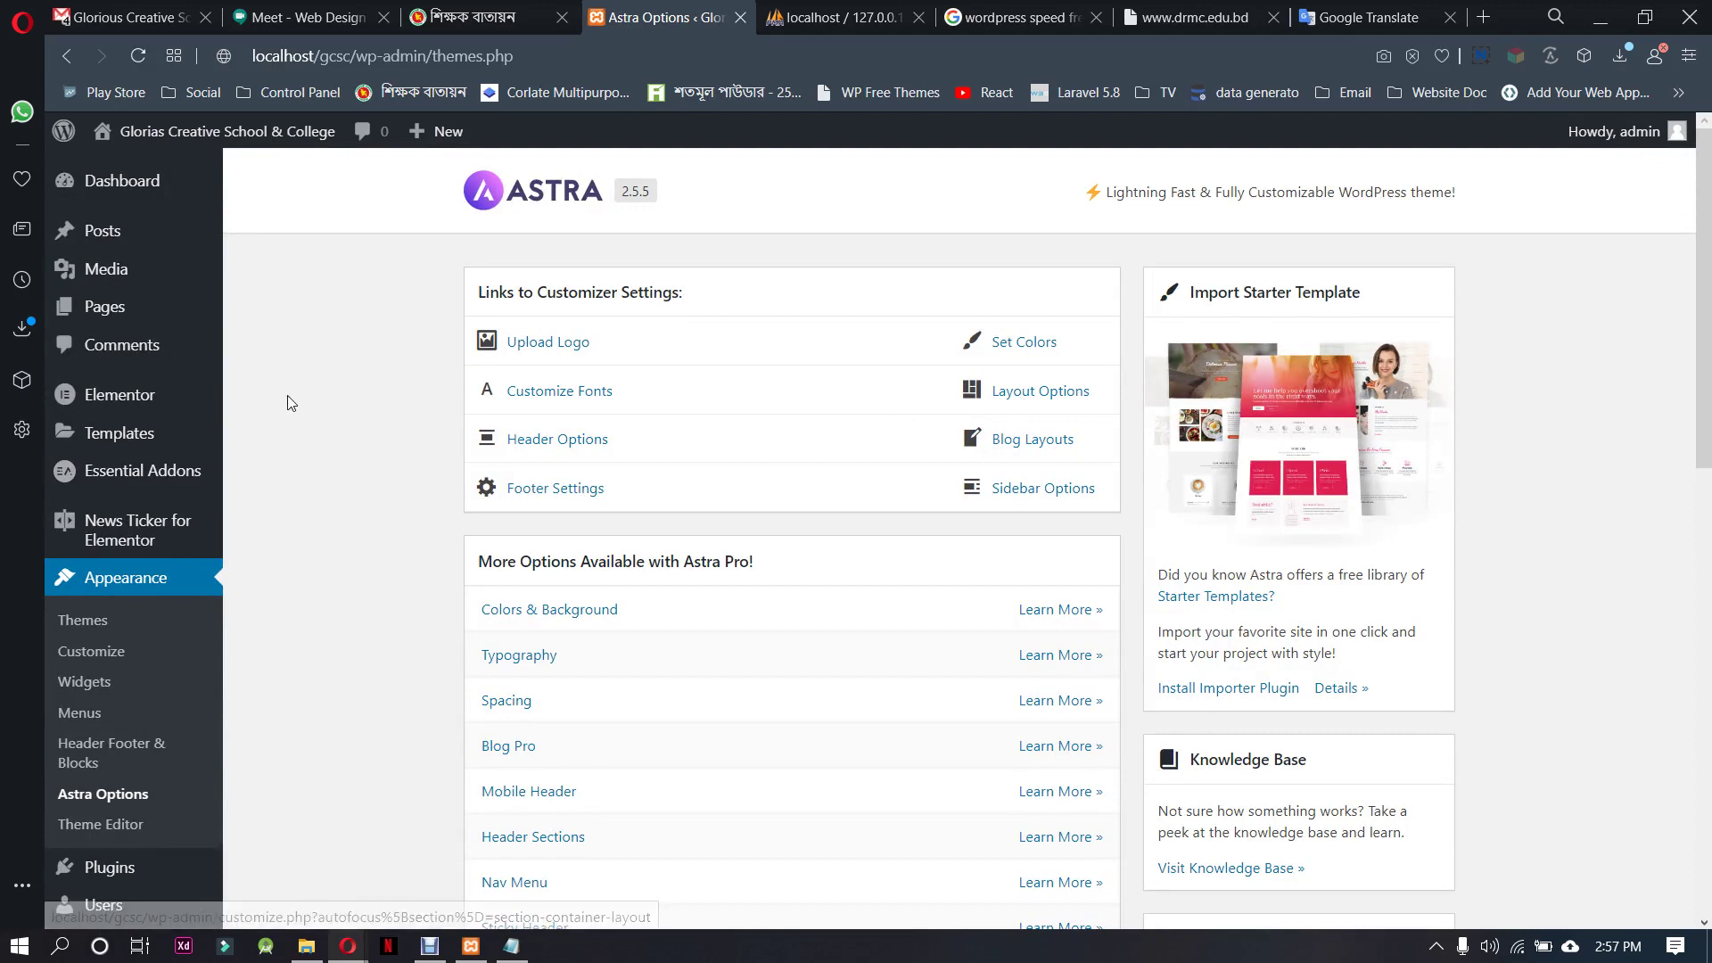
click(536, 392)
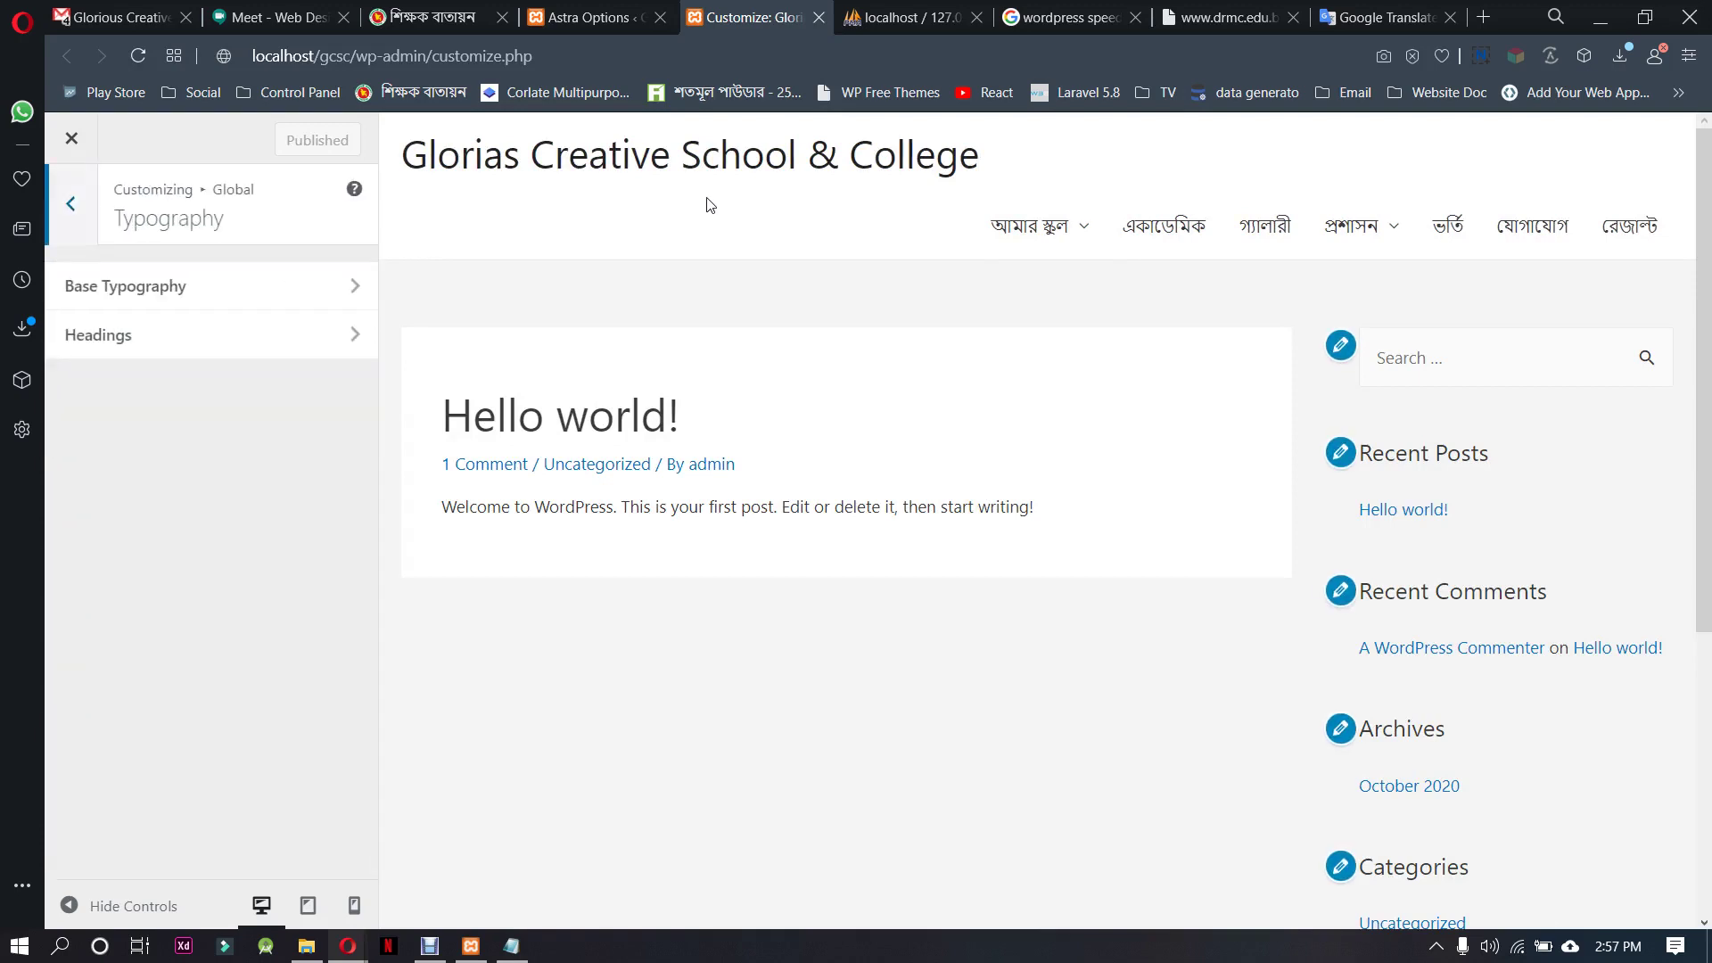
click(276, 292)
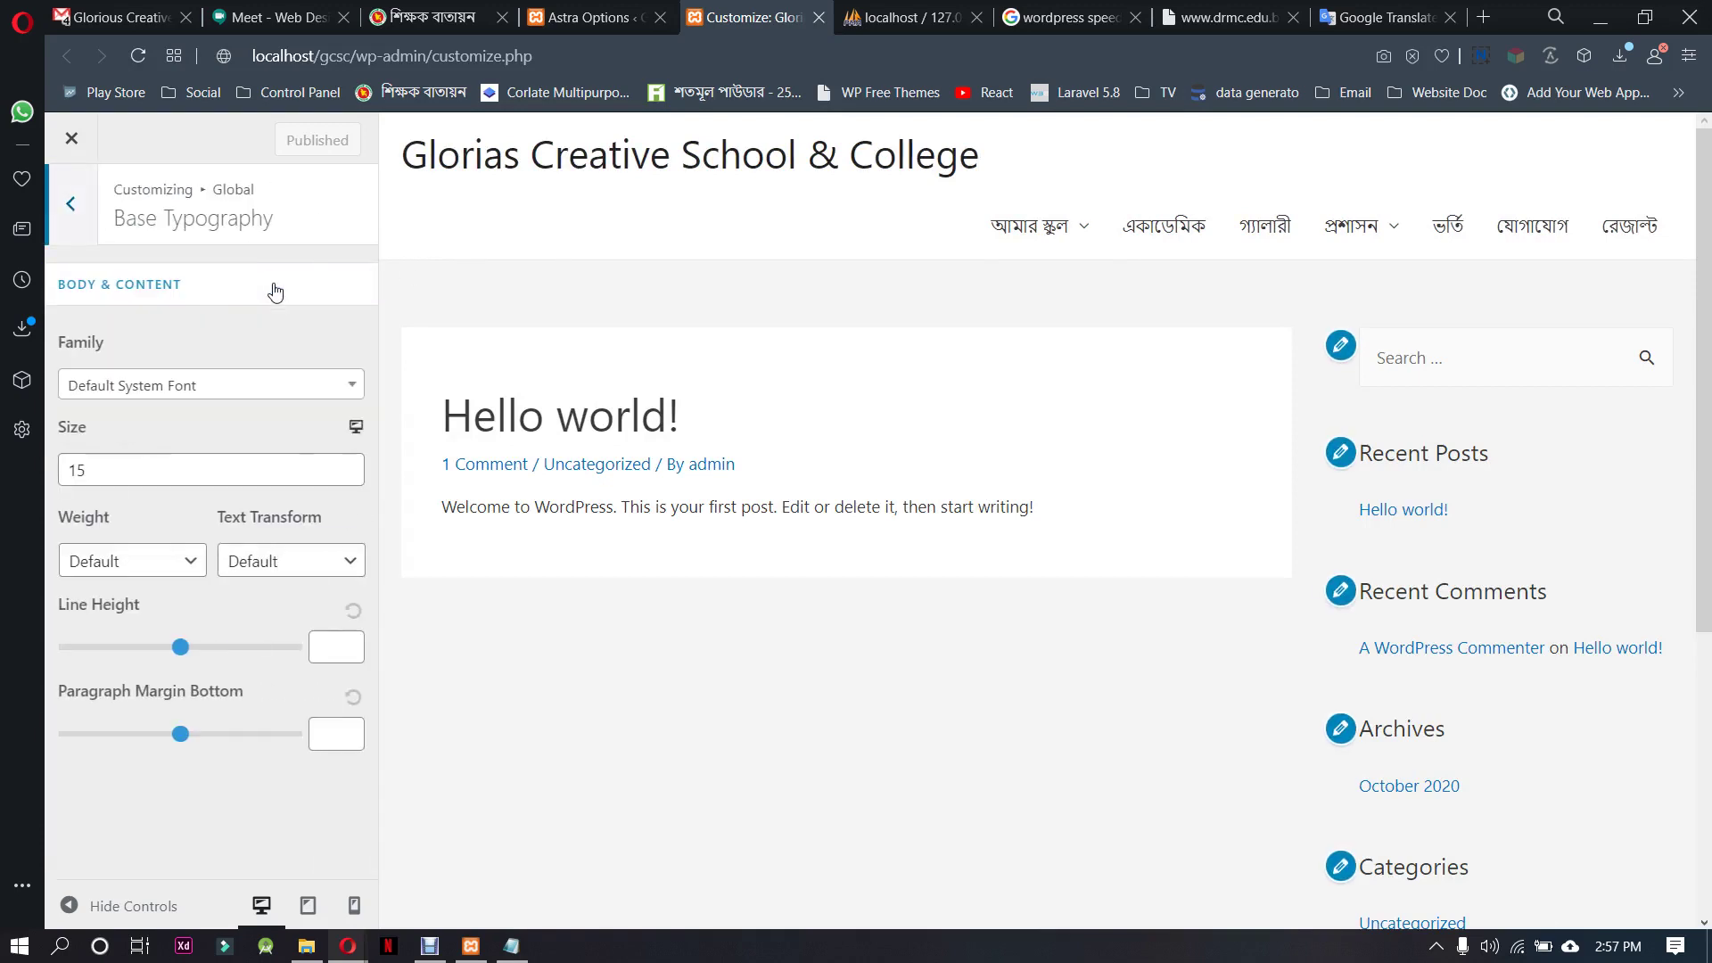
click(228, 387)
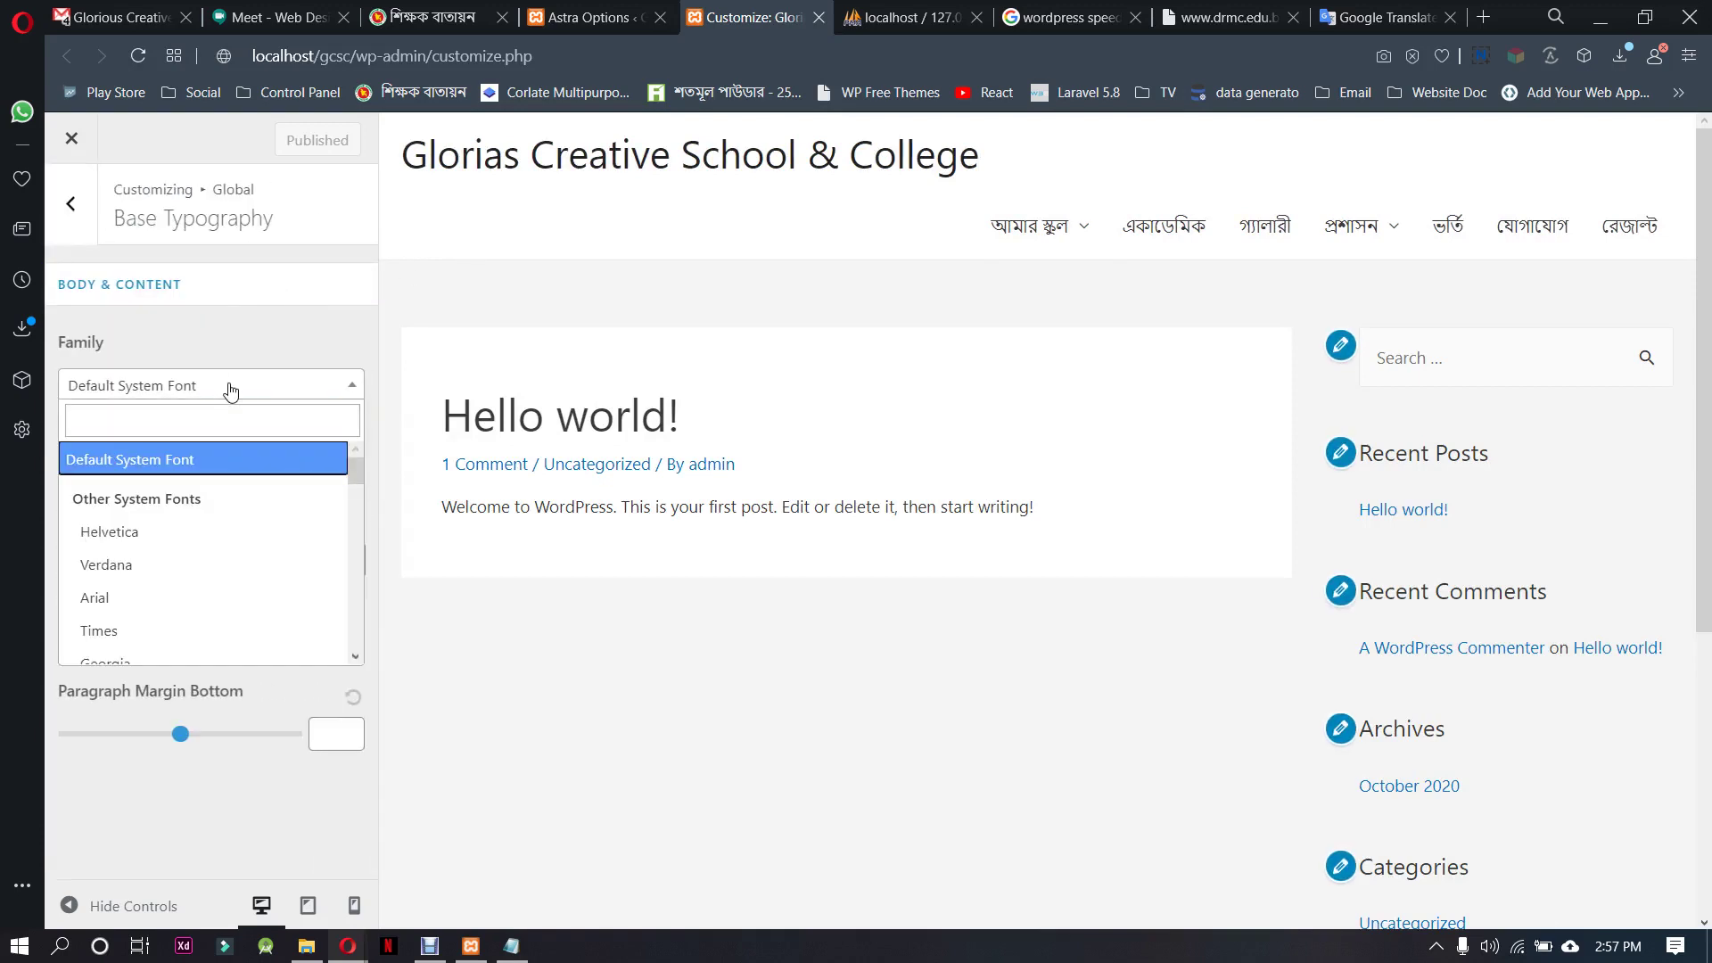
Search the body font list for 'kal', then close it leaving the font unchanged
scroll(182, 541, down, 15)
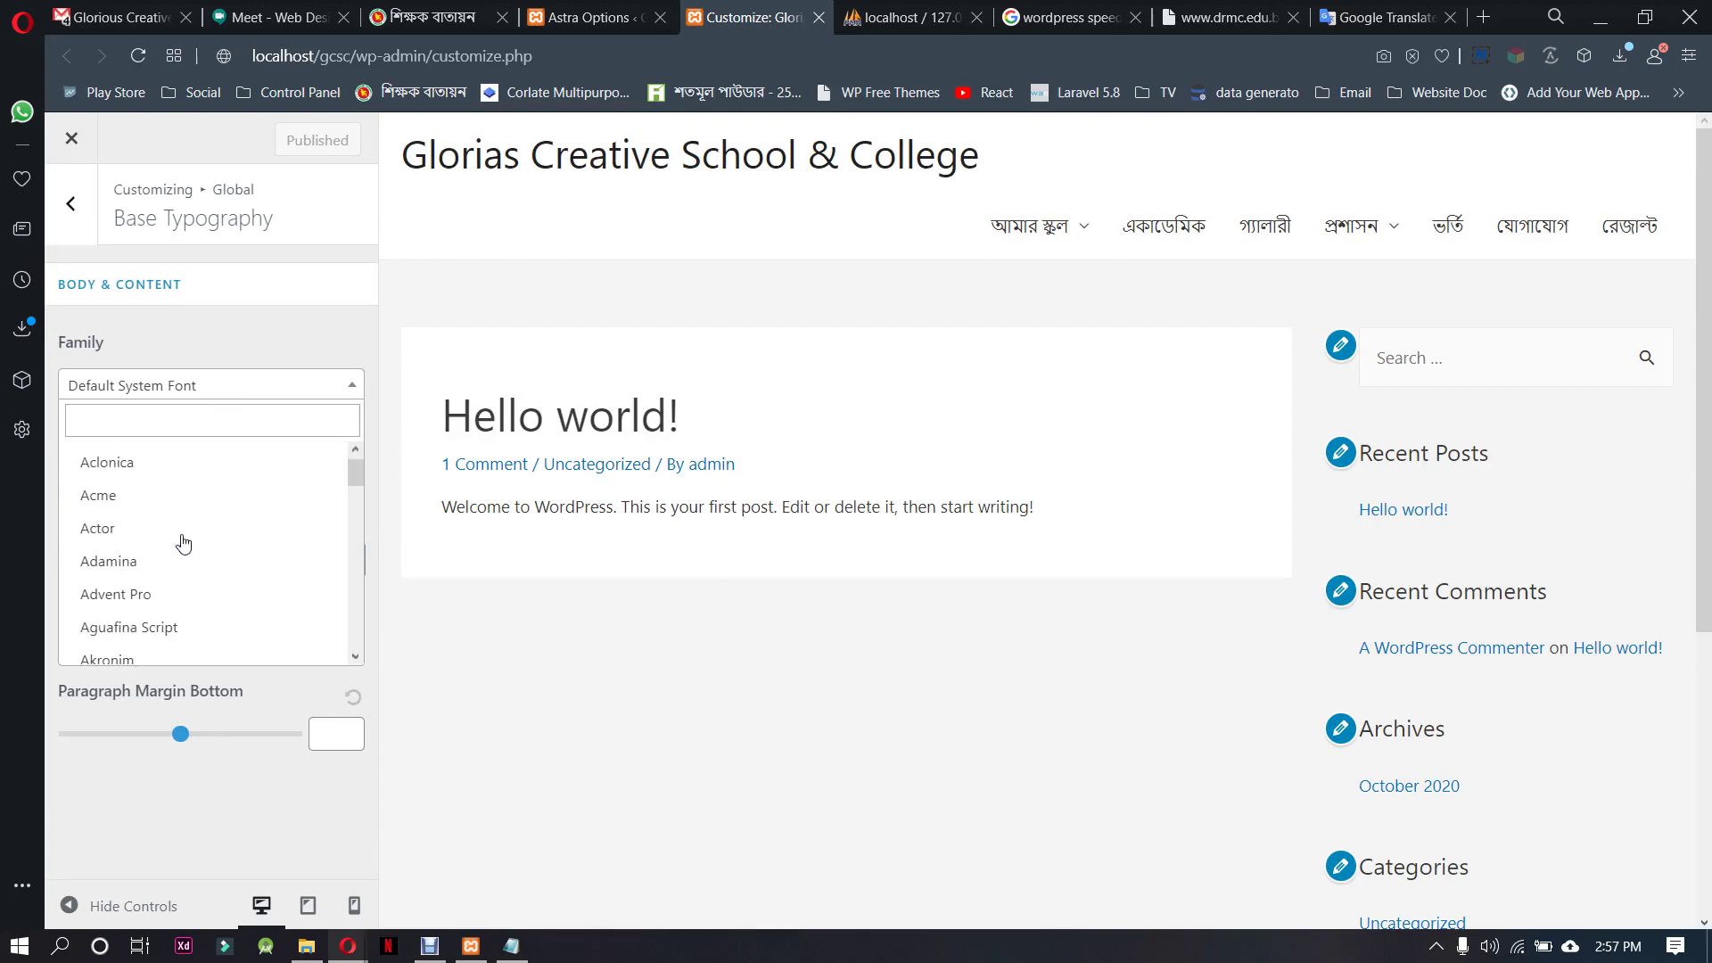
scroll(183, 544, down, 5)
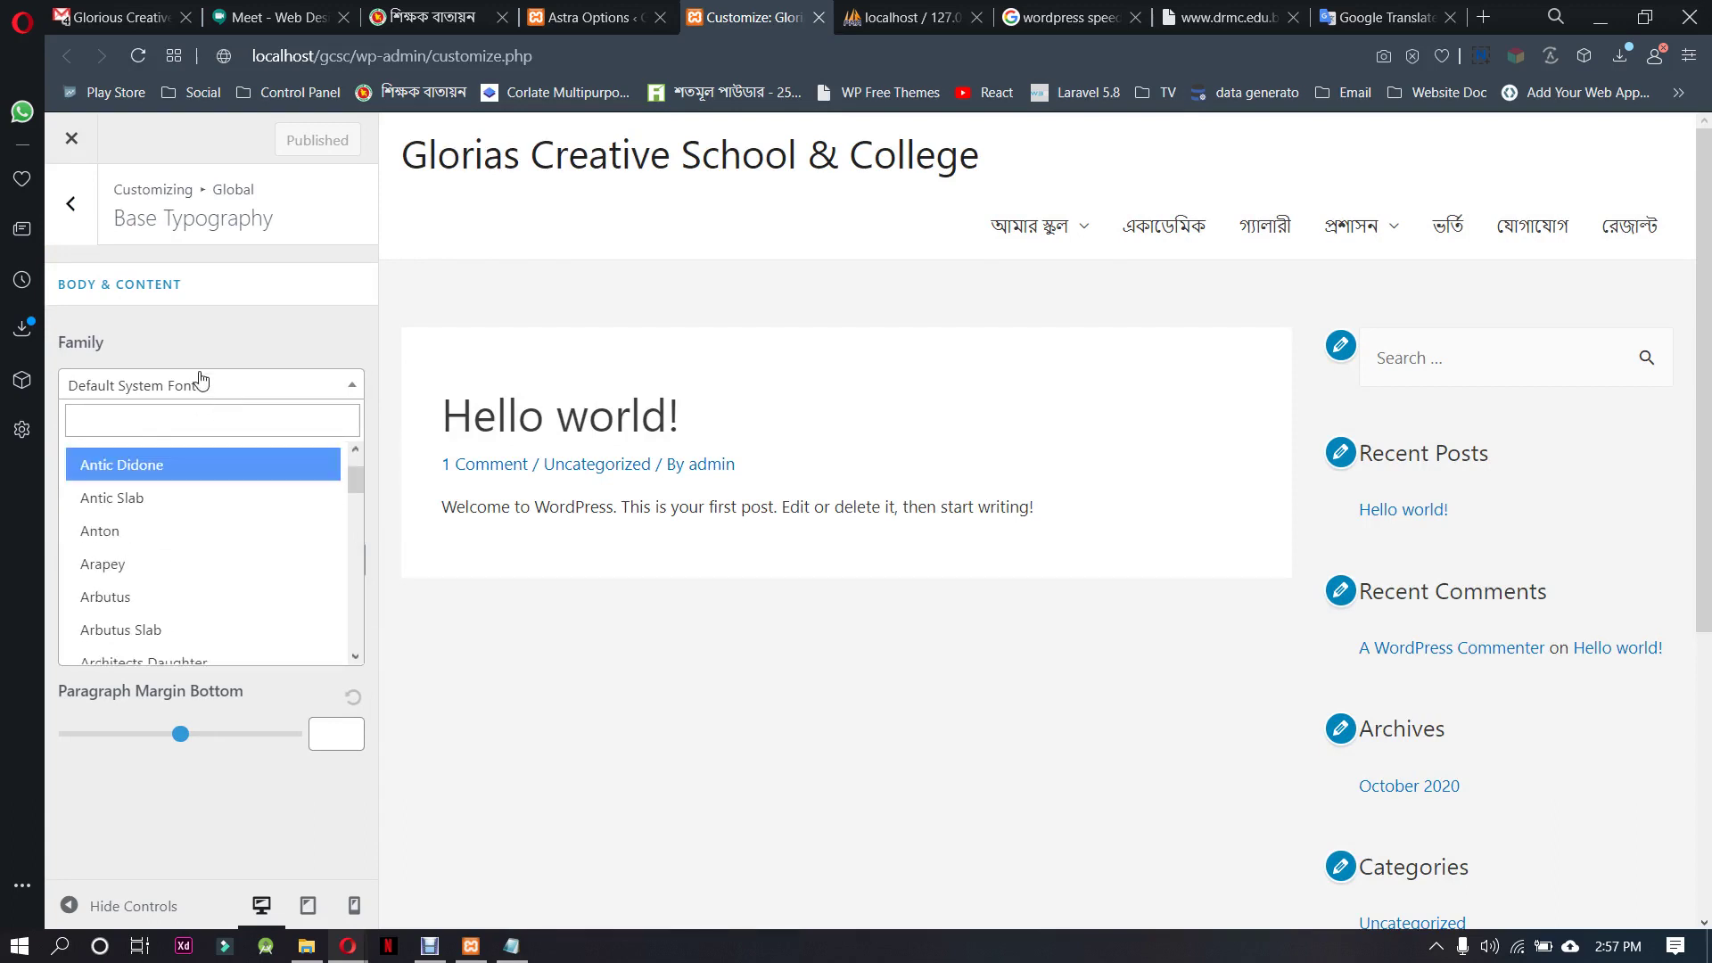
click(173, 432)
text(kal)
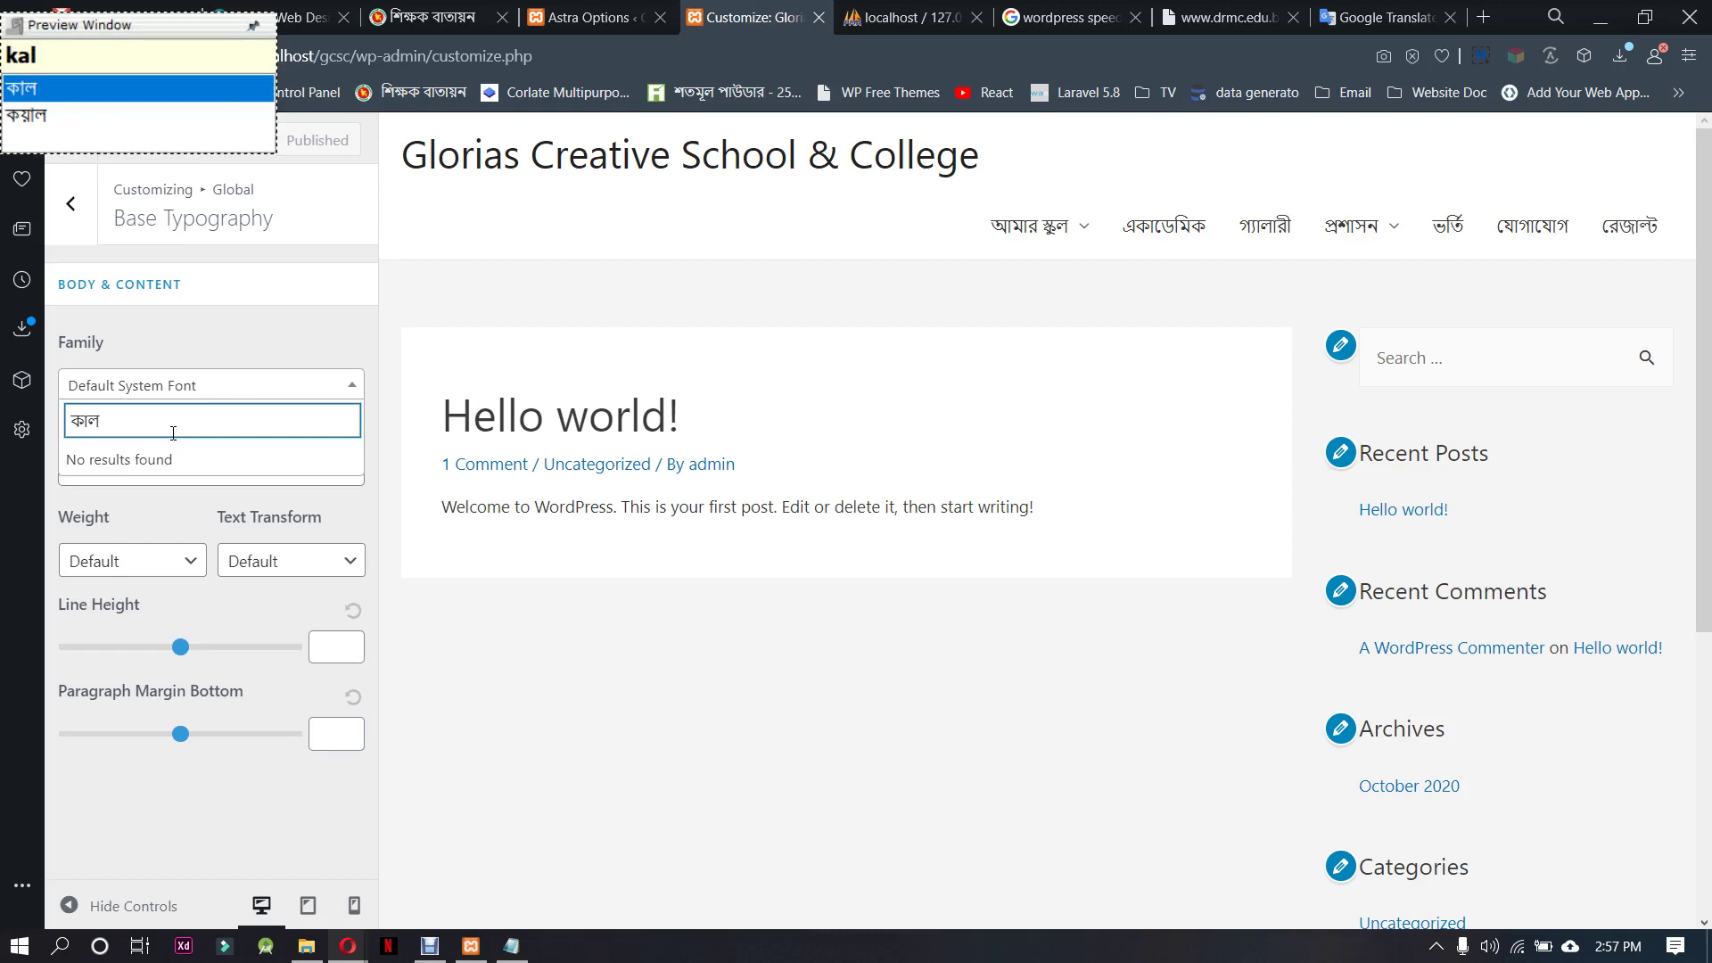
key(BackSpace)
key(BackSpace)
key(BackSpace)
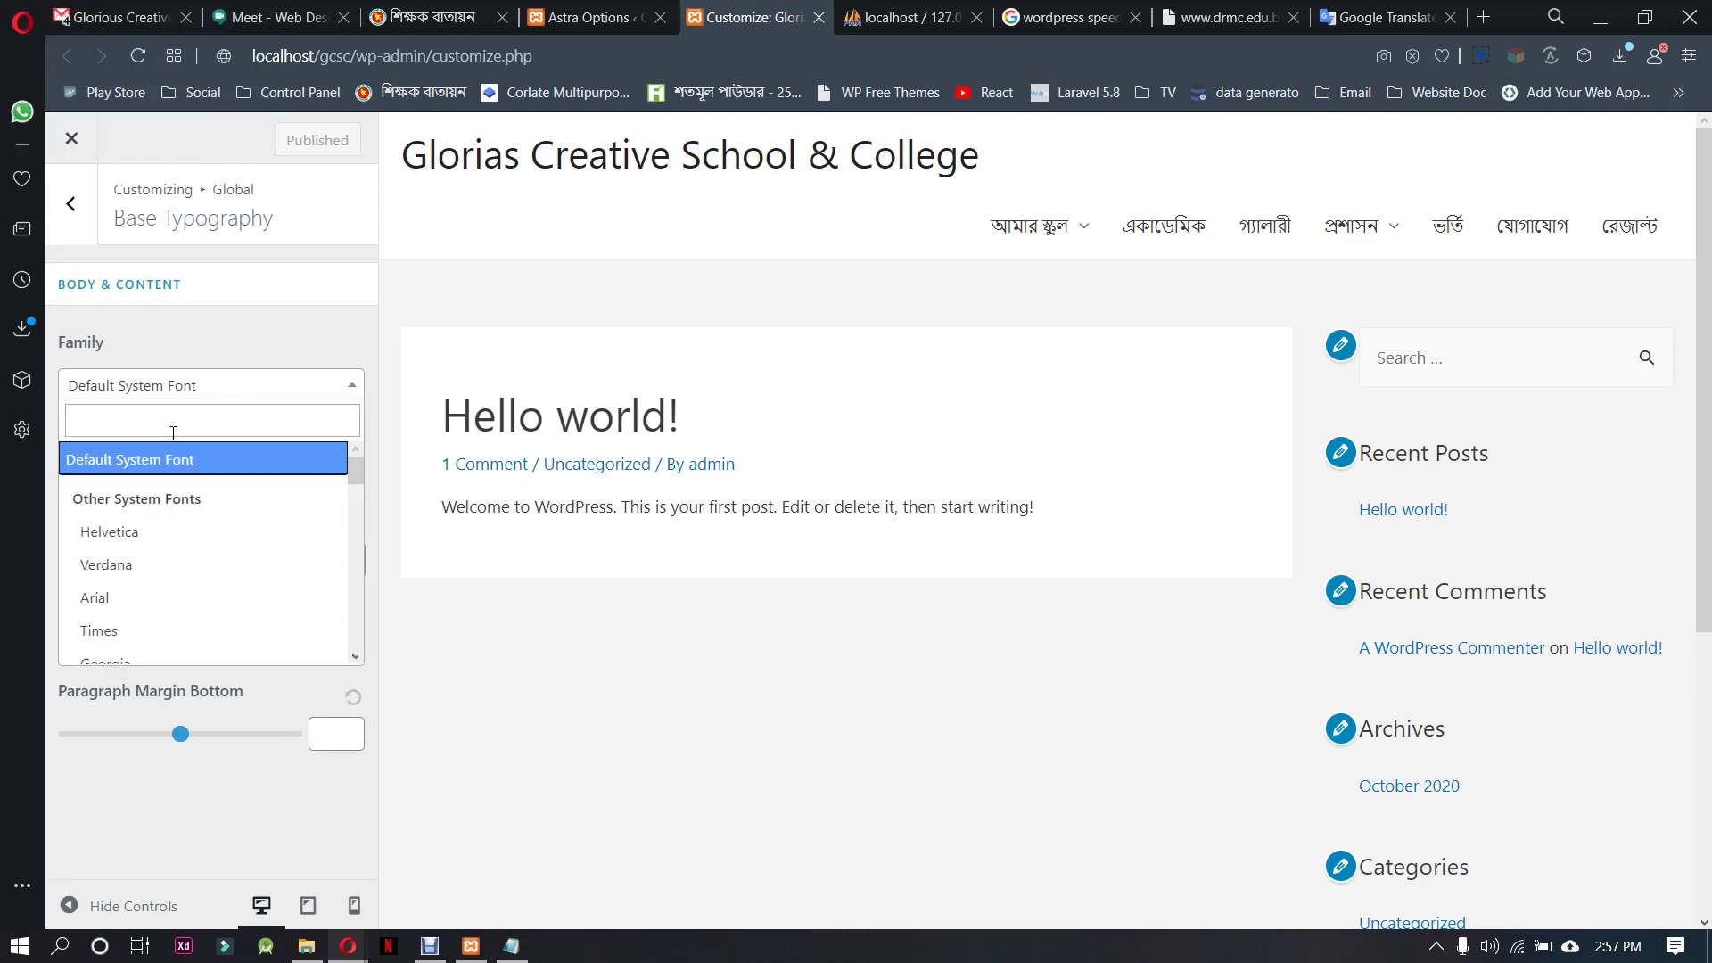
text(k)
key(BackSpace)
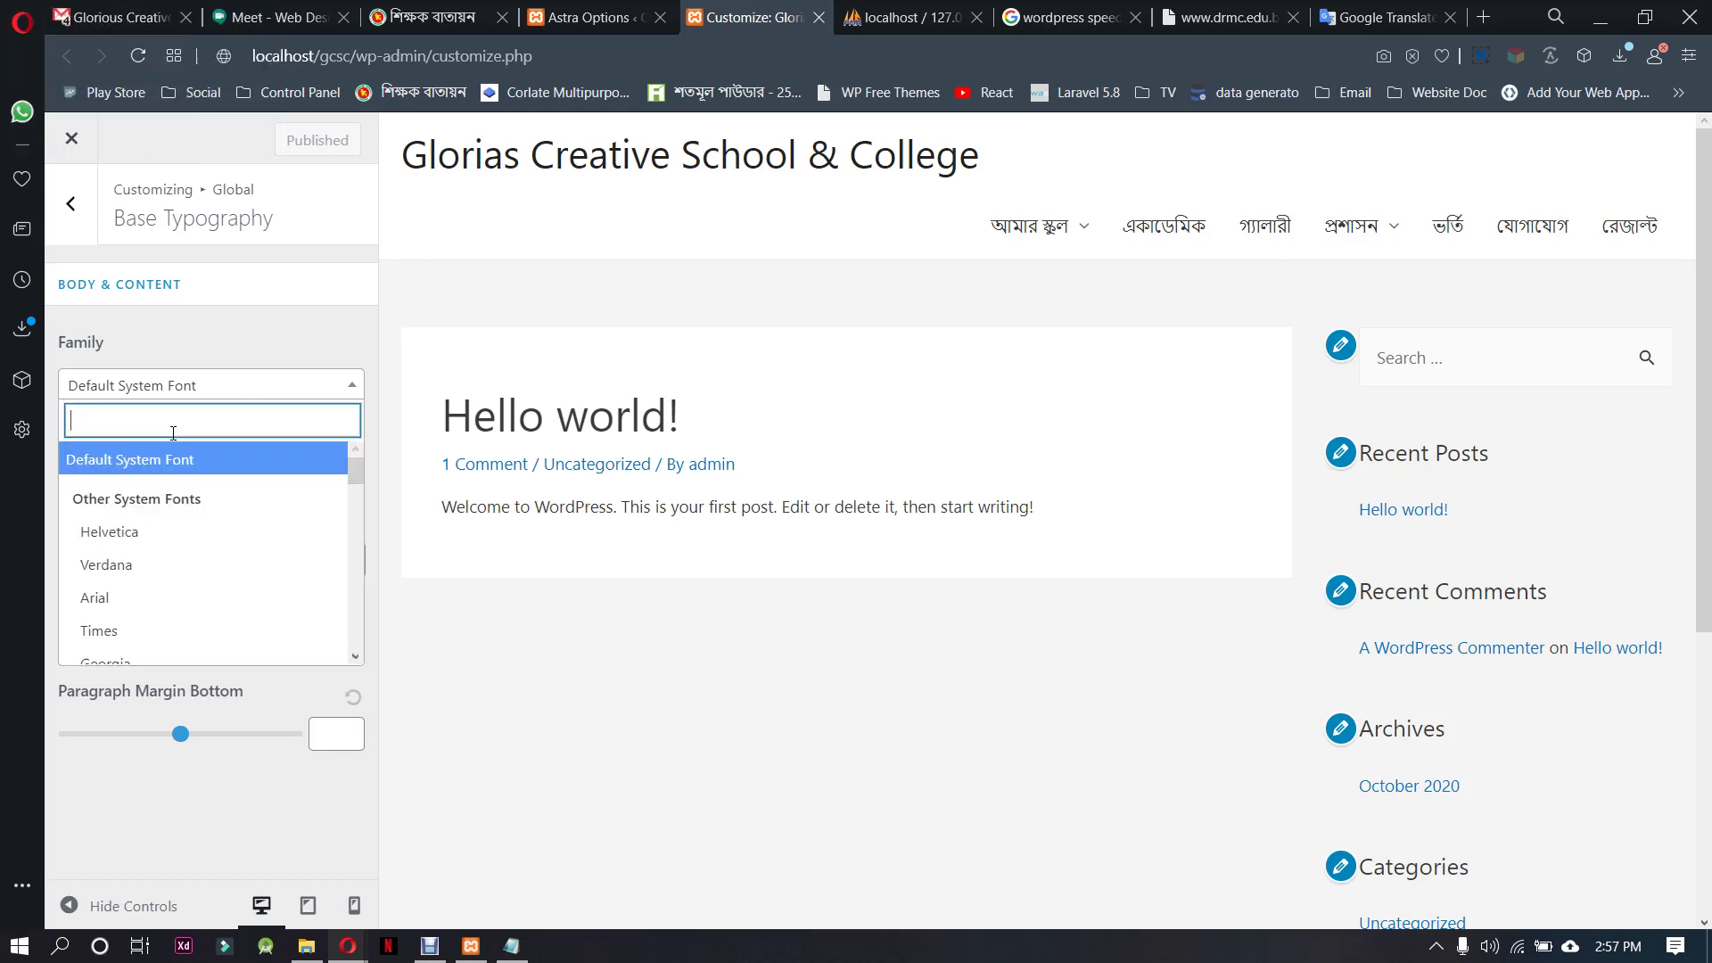
text(kal)
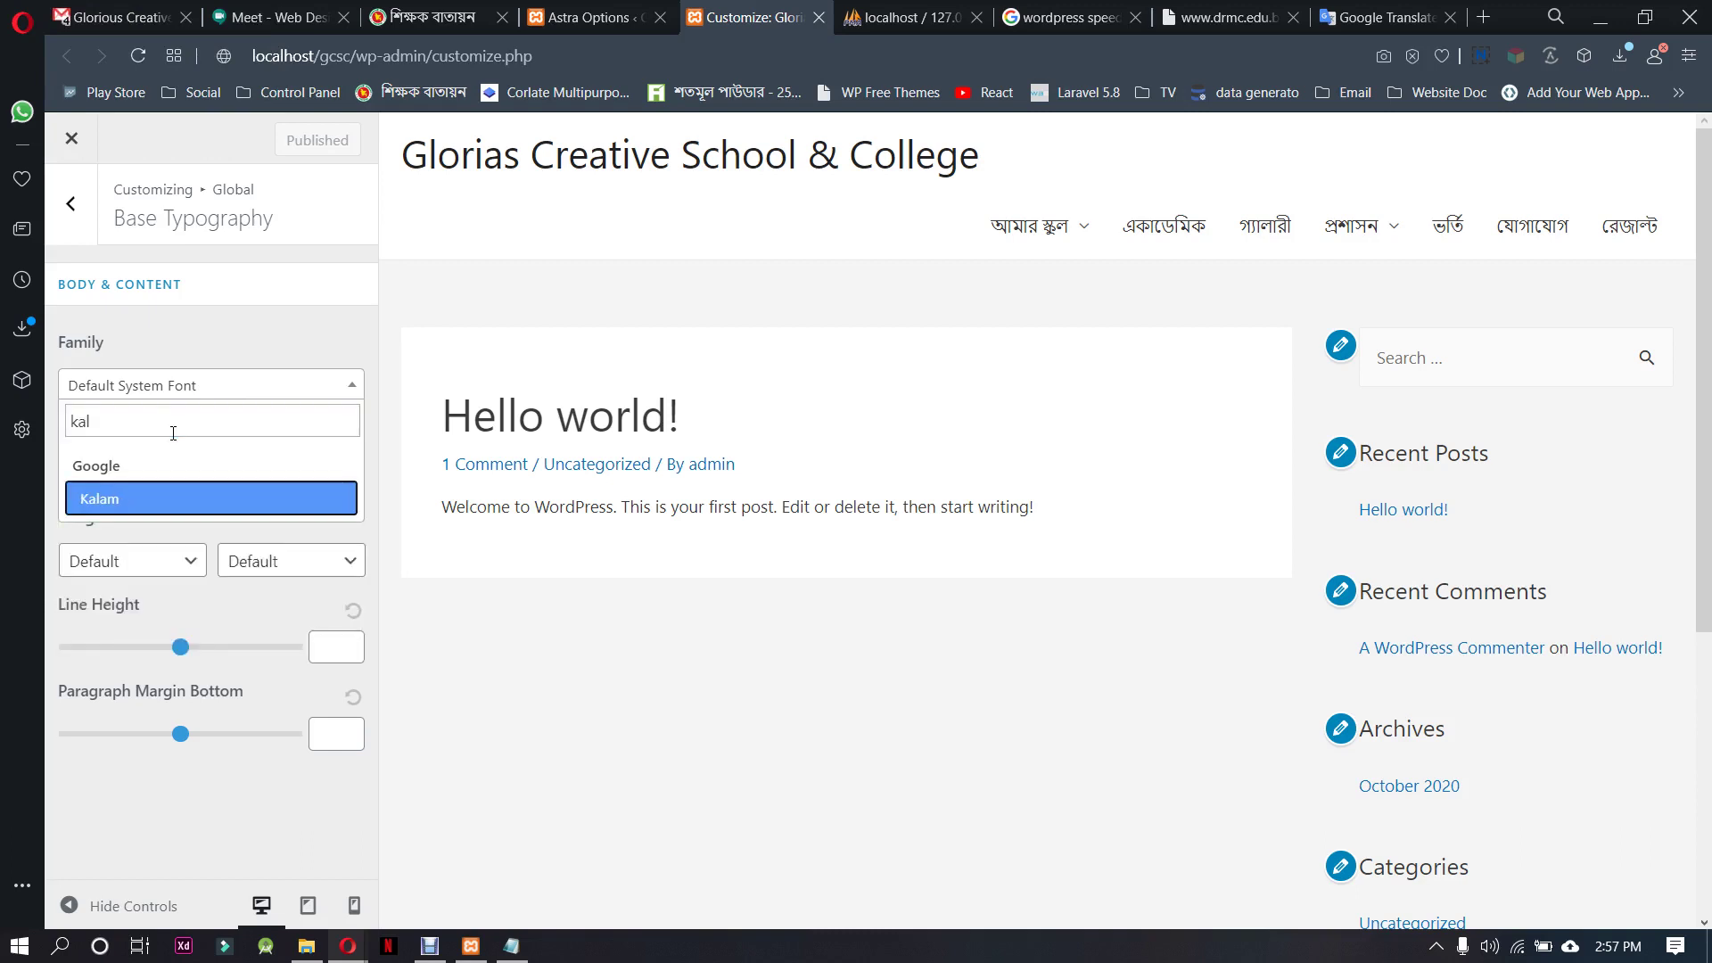
text(\\)
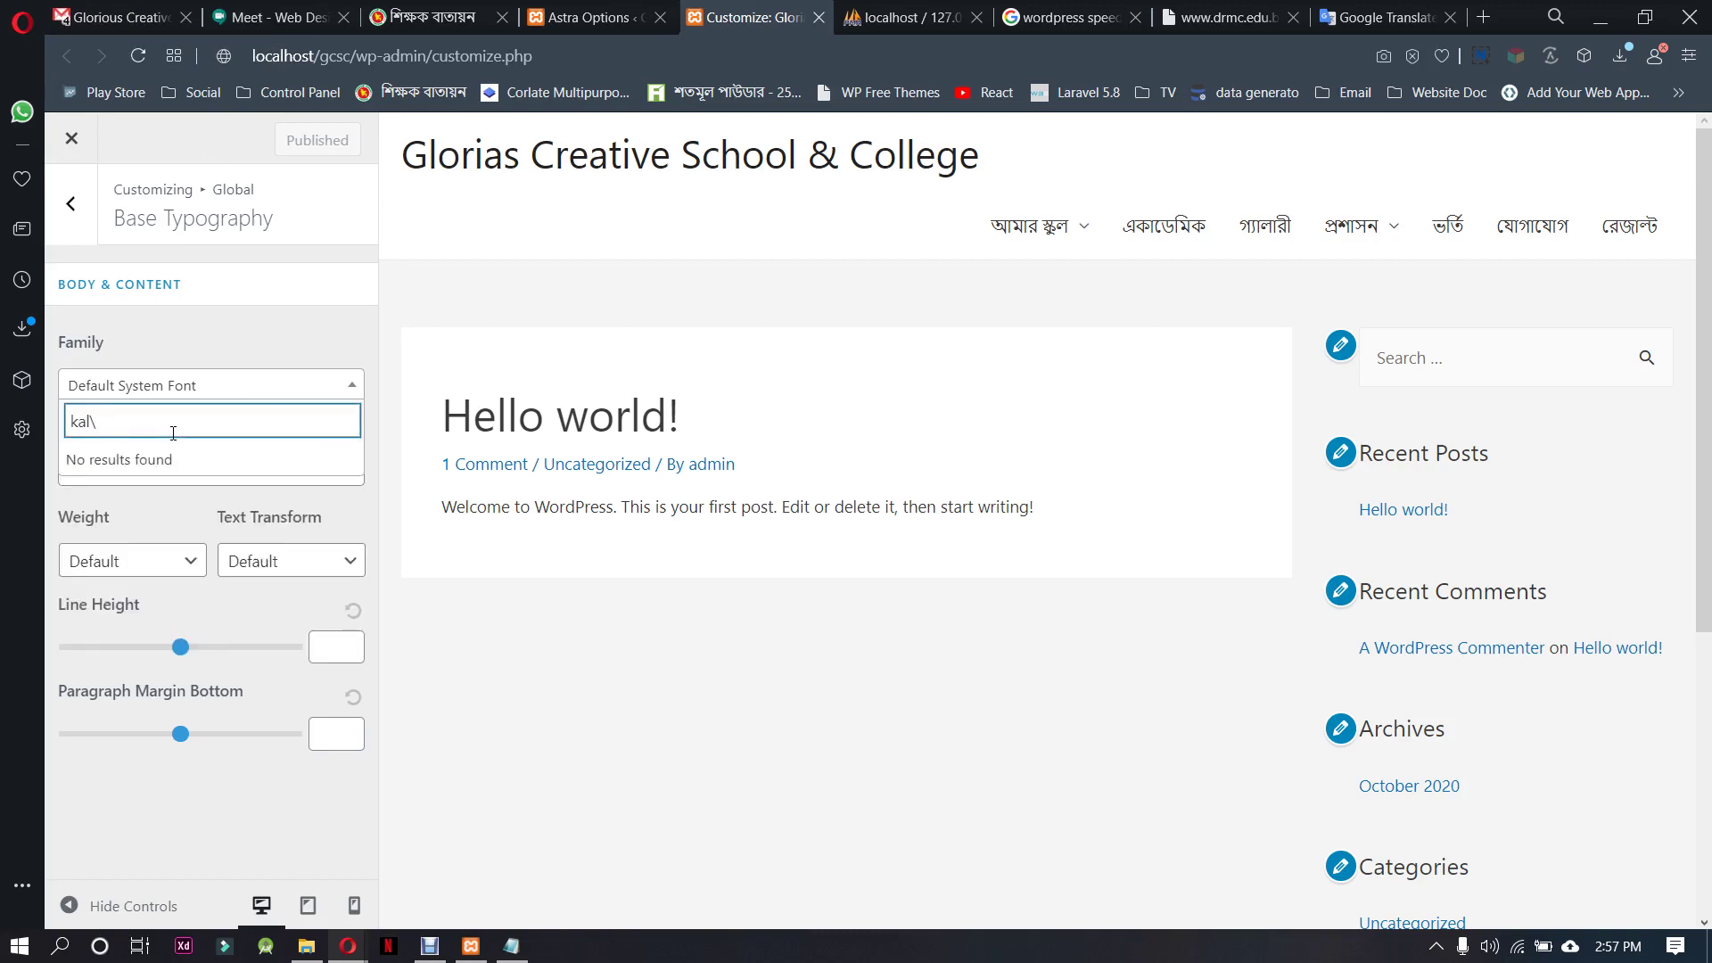
key(BackSpace)
key(BackSpace)
key(BackSpace)
key(BackSpace)
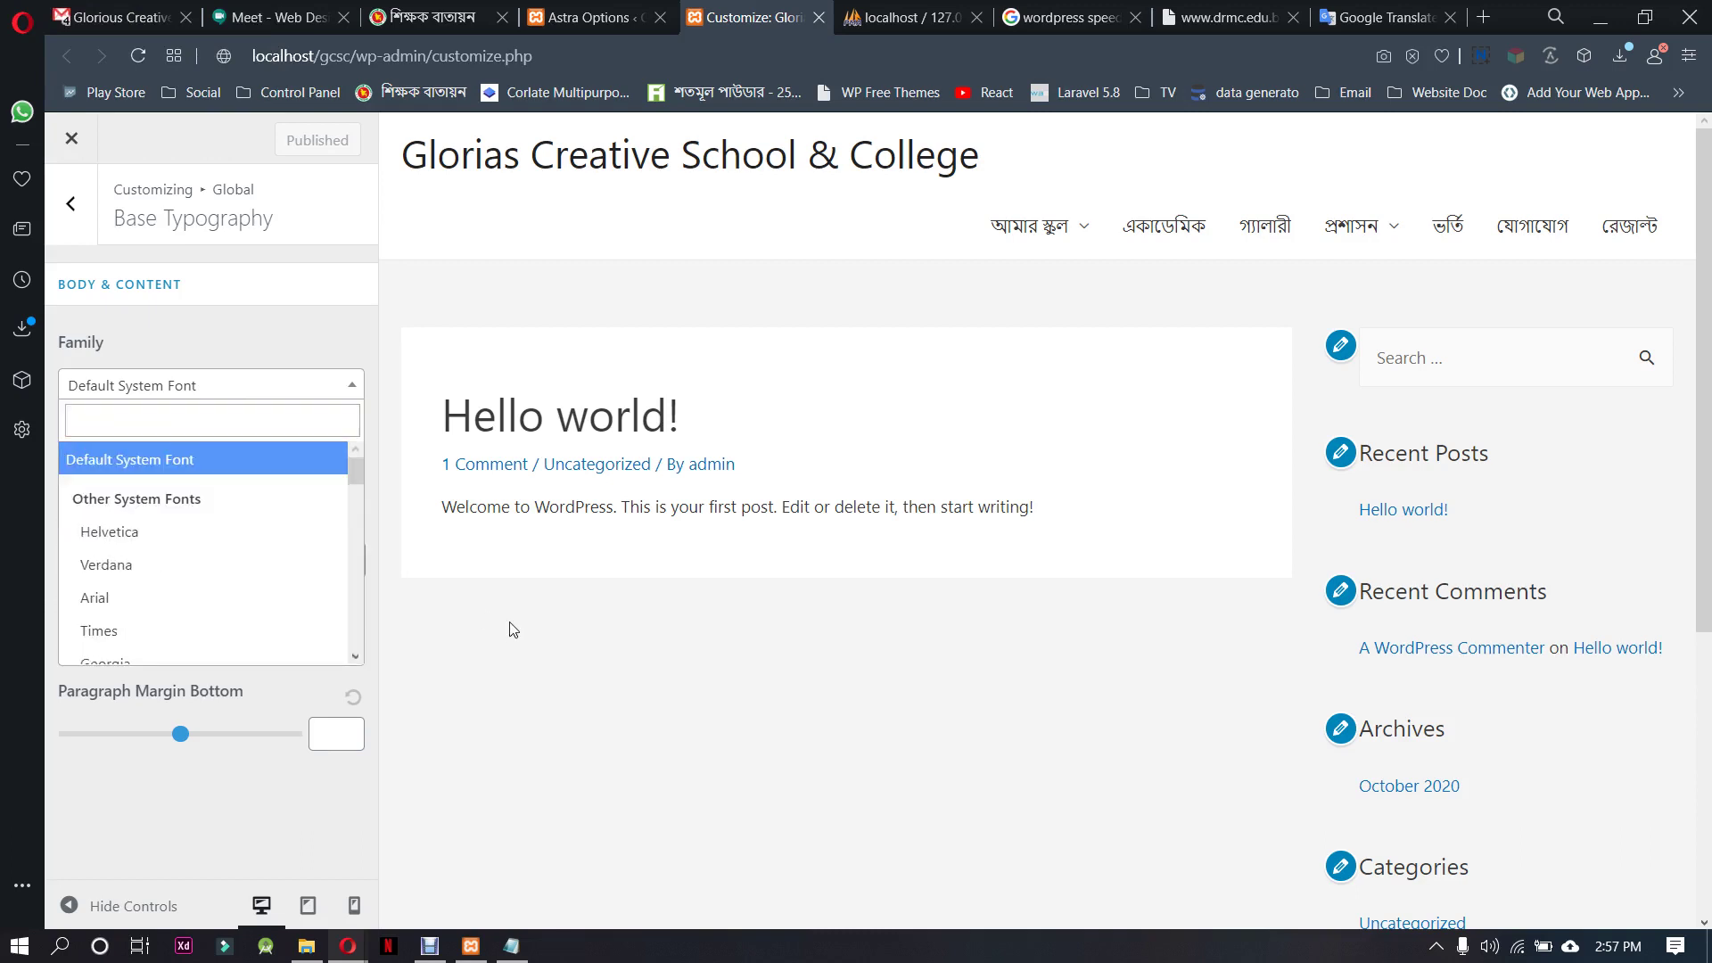
click(201, 760)
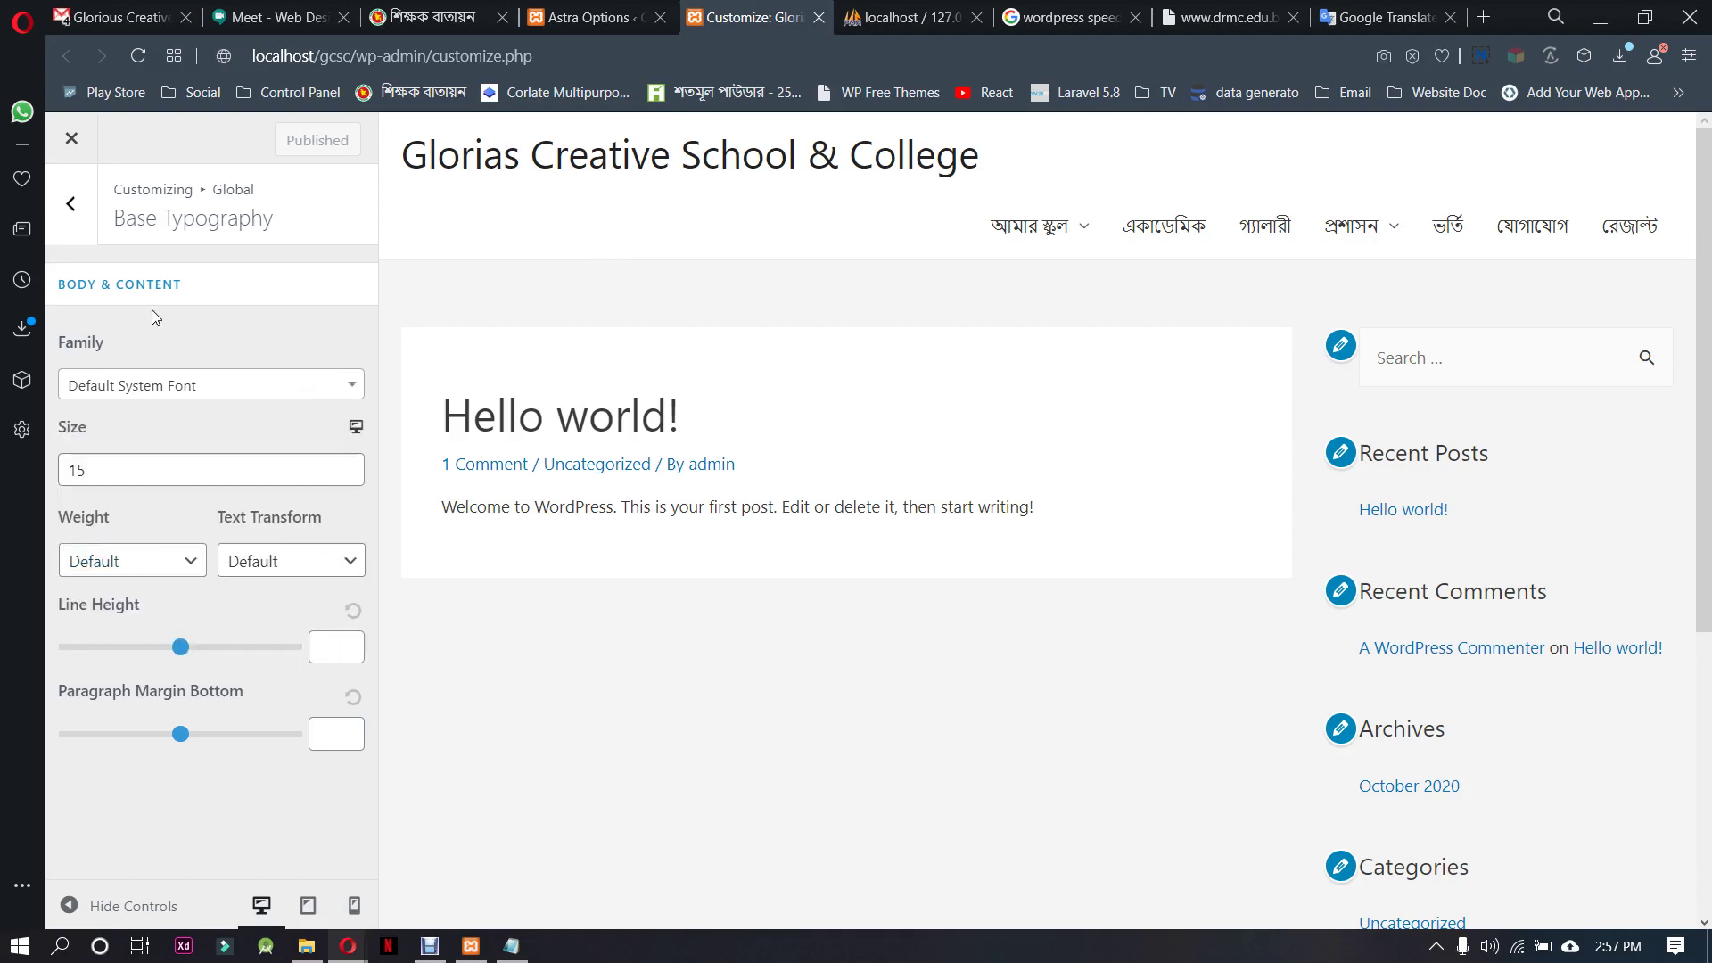
Review heading typography, return to the Customizer's main sections, and start a new browser tab
click(71, 203)
click(185, 347)
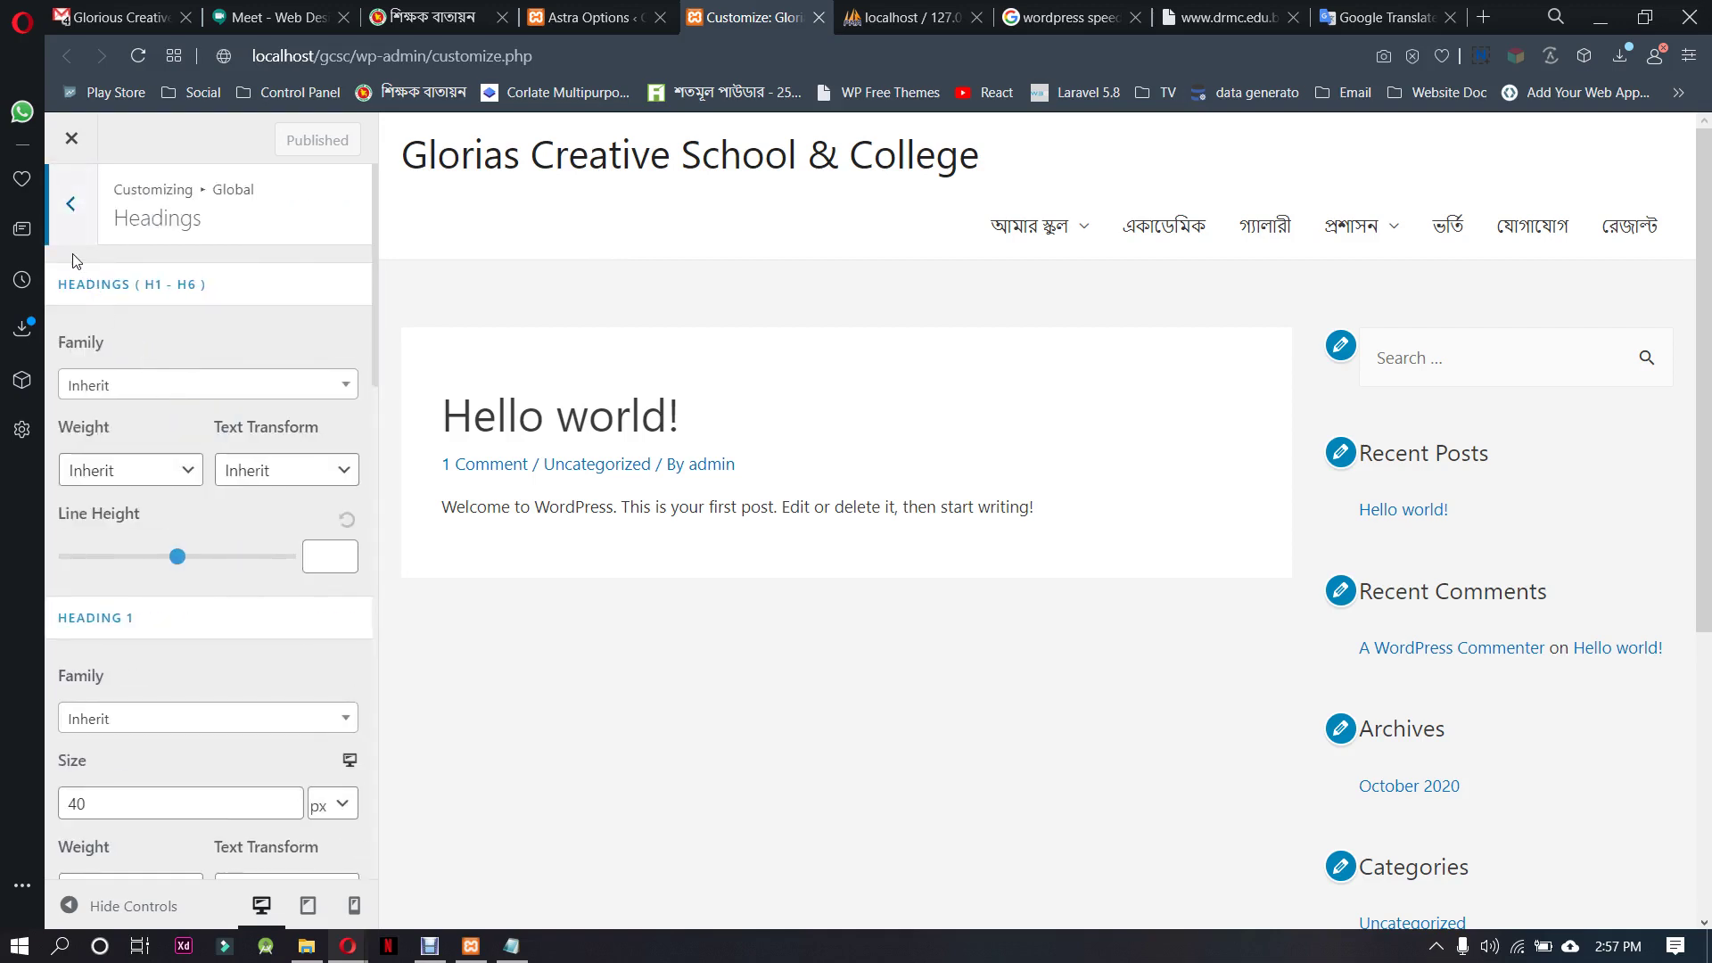
click(71, 204)
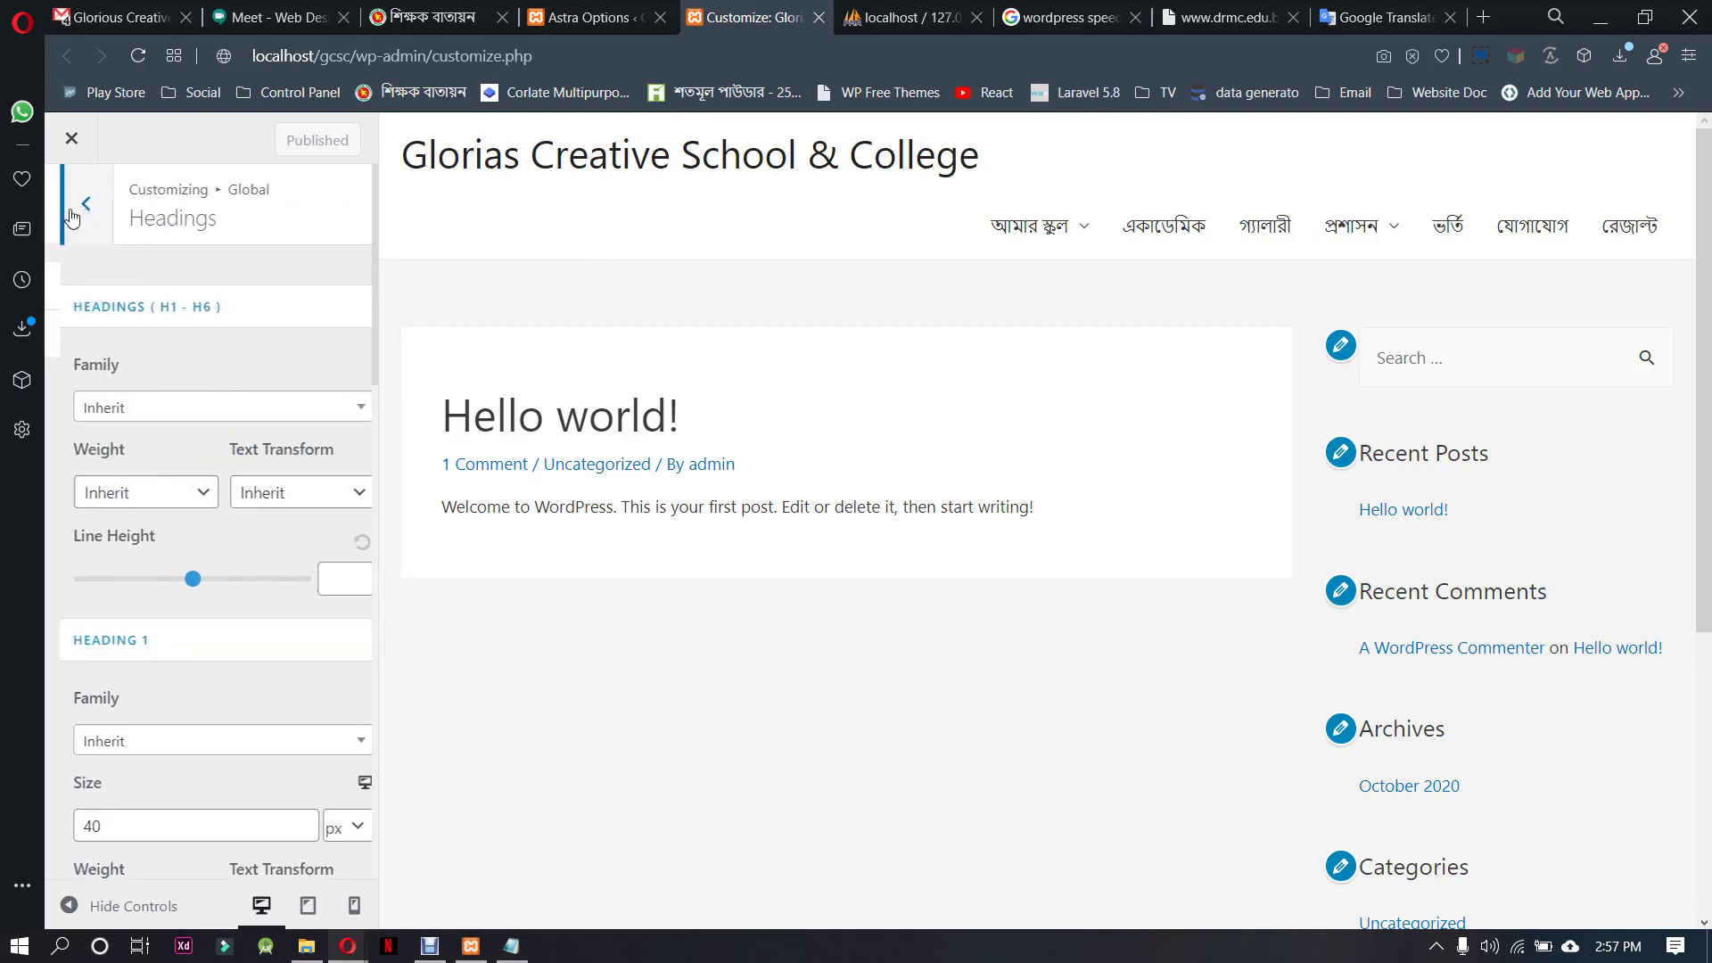
click(70, 203)
click(70, 203)
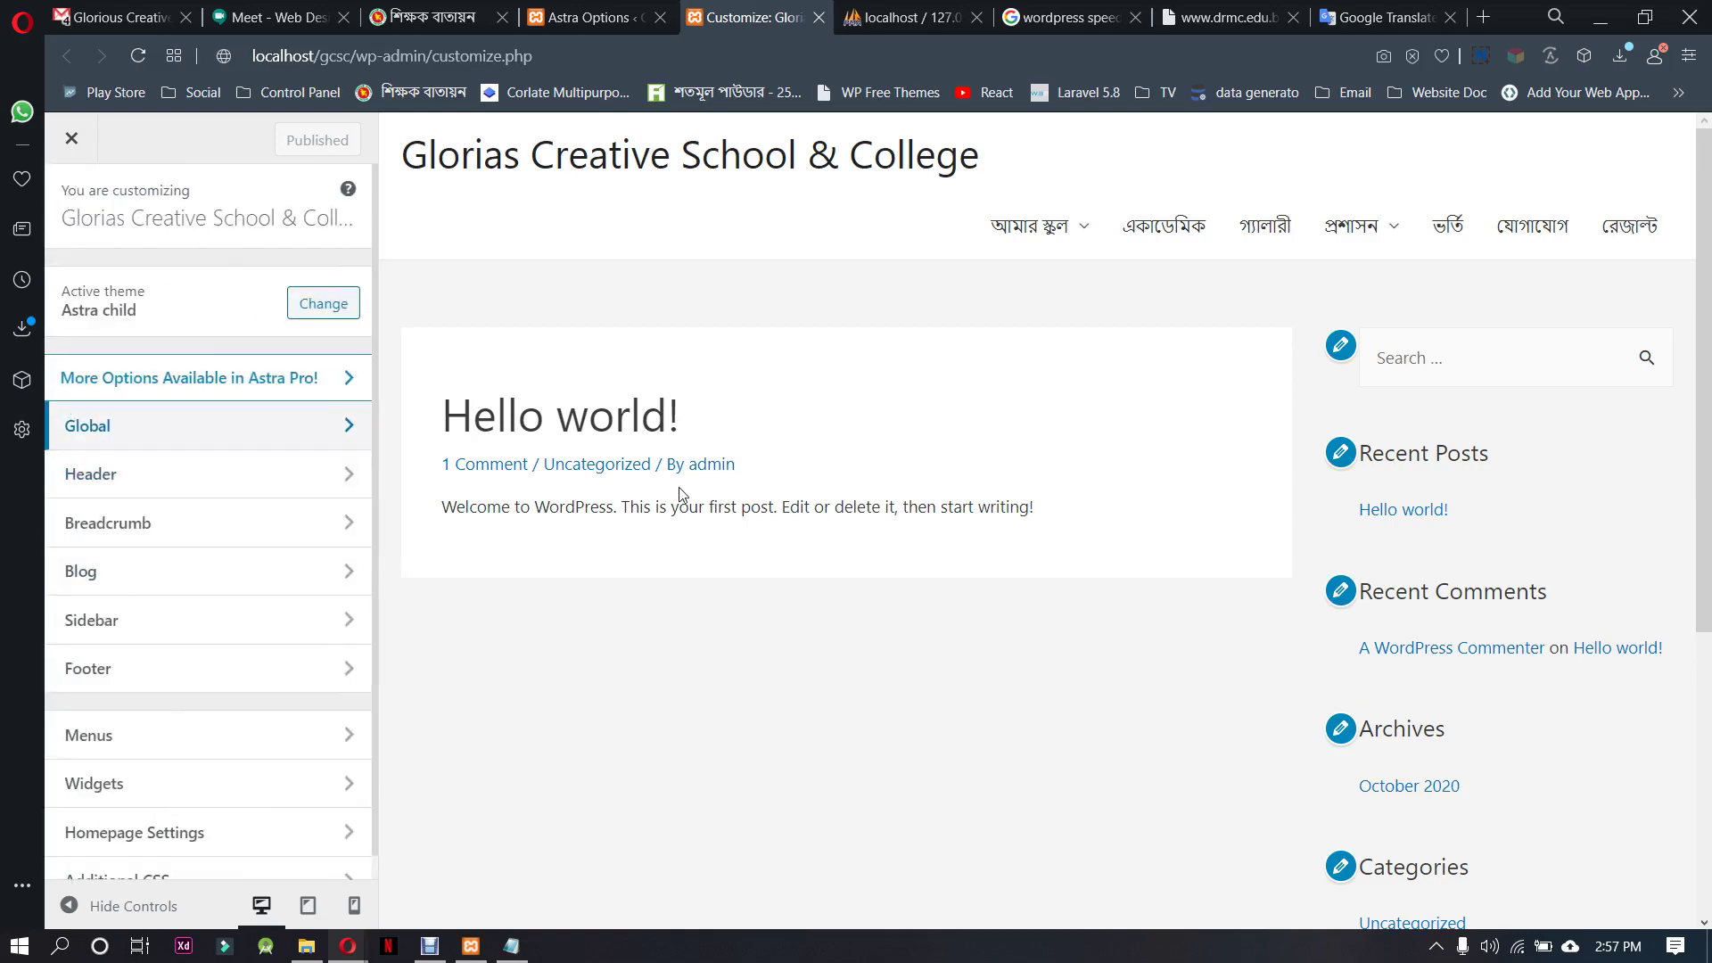
click(1489, 13)
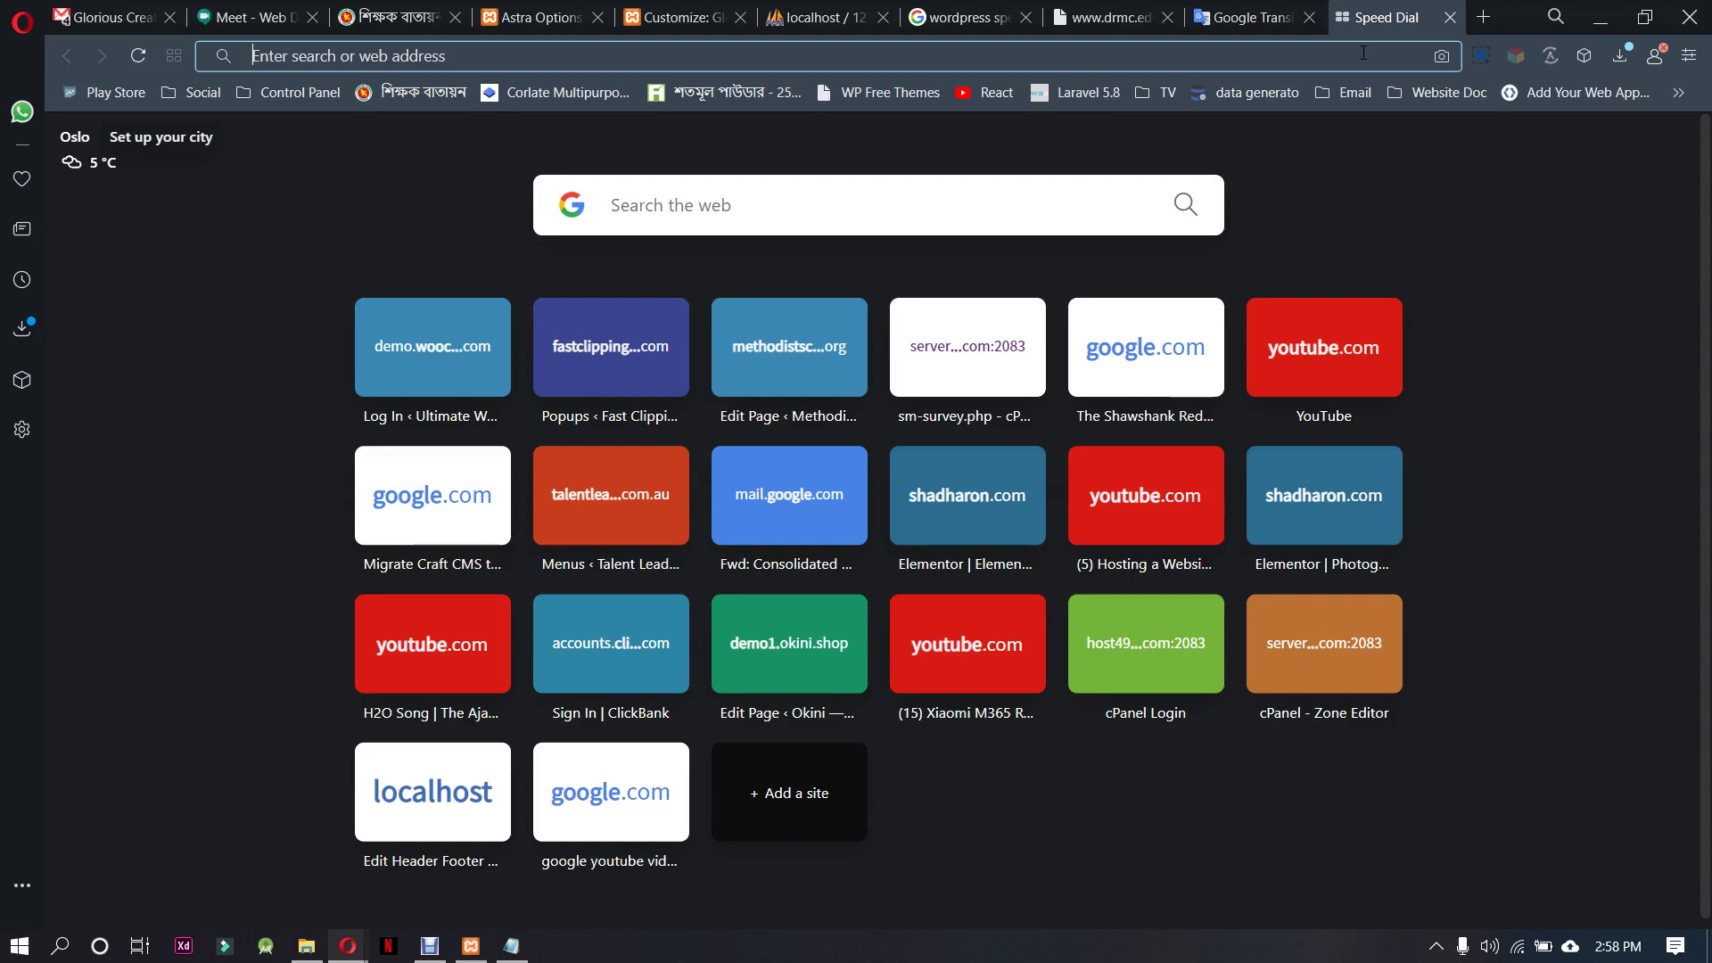
Search Google for 'free elementor custom font add'
text(fr)
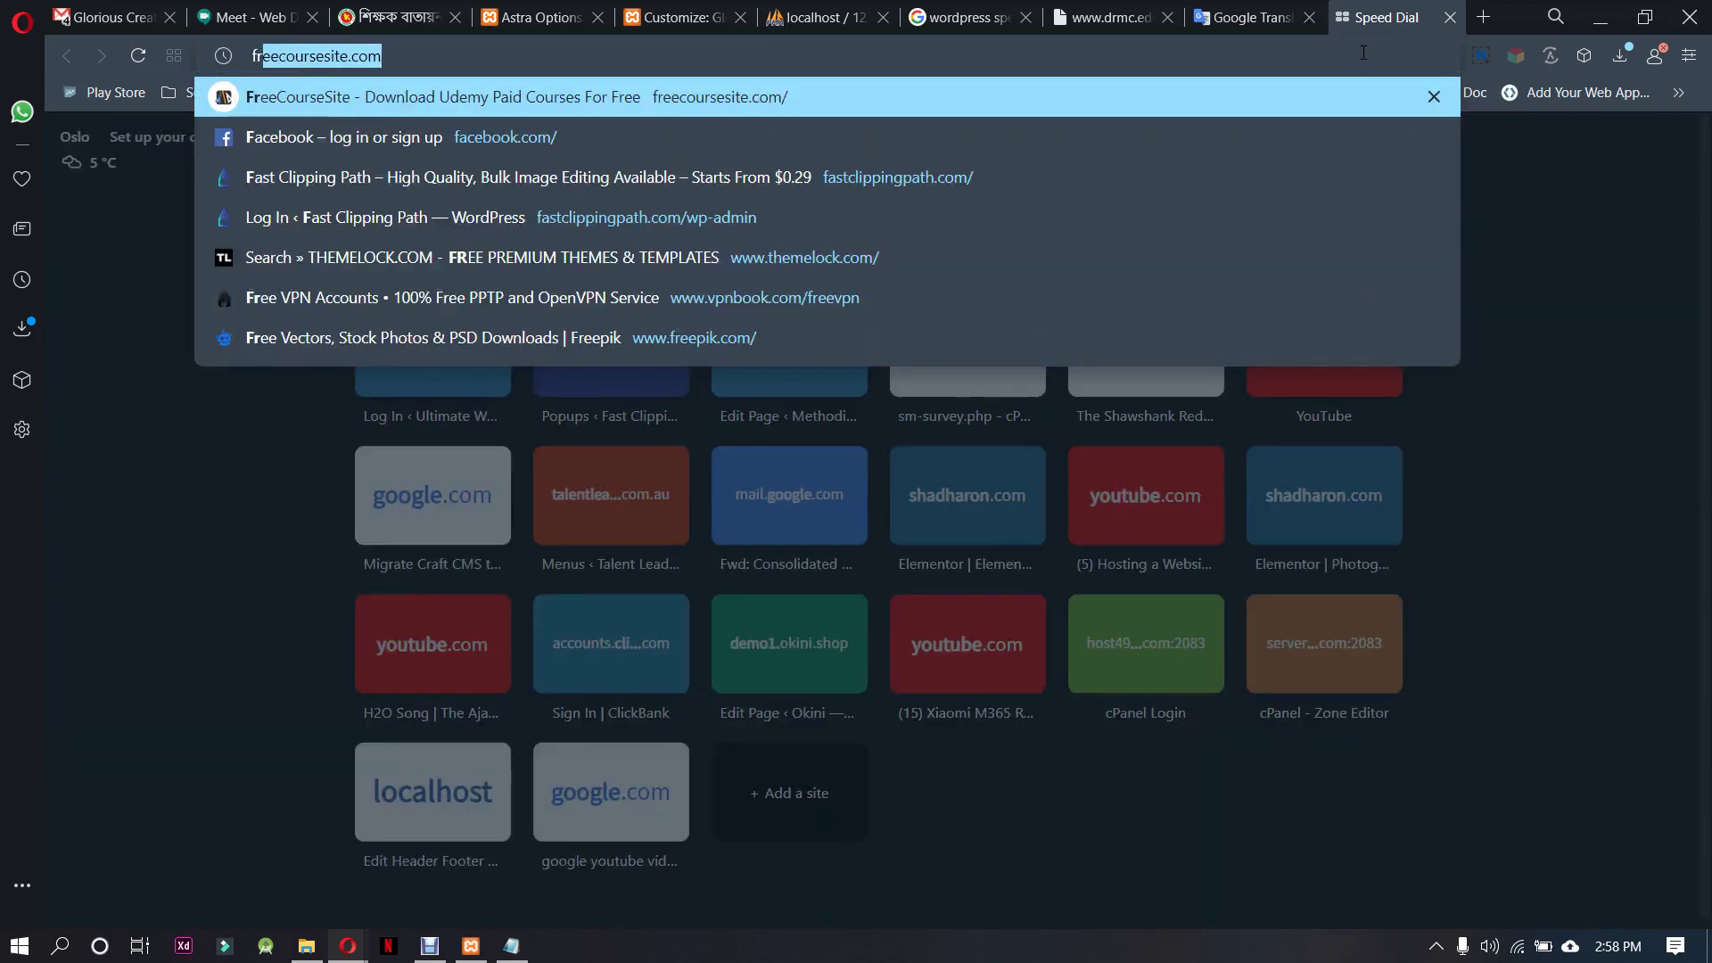
text(ee elem)
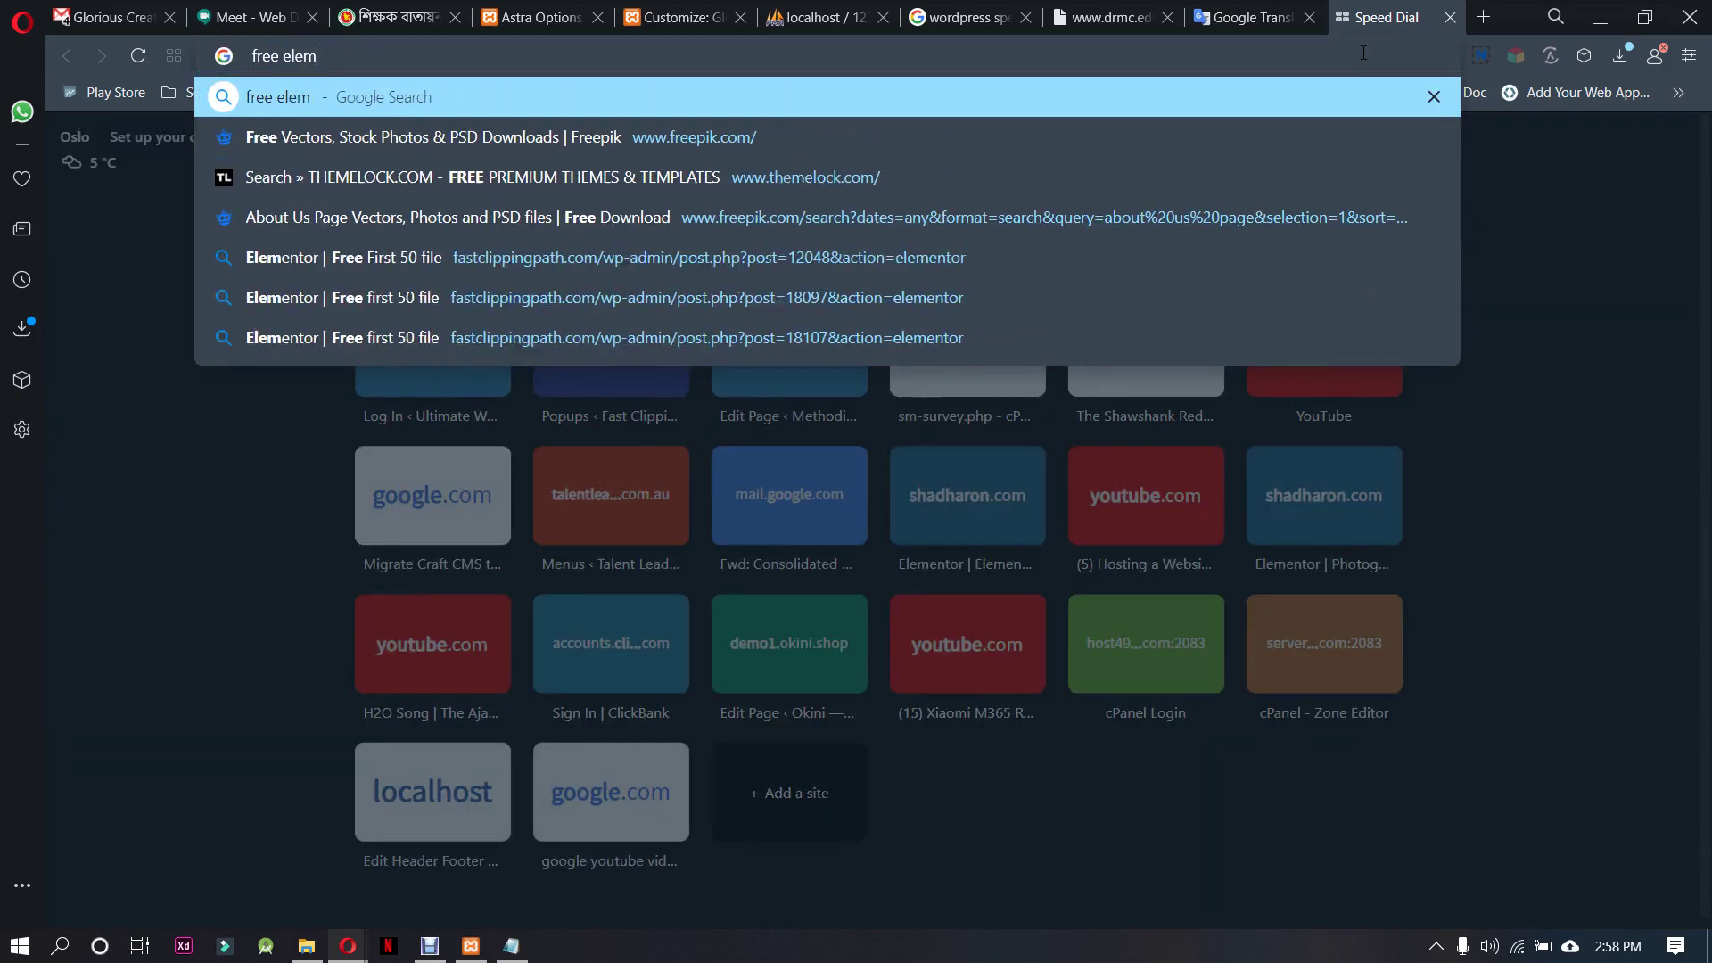
text(entor cu)
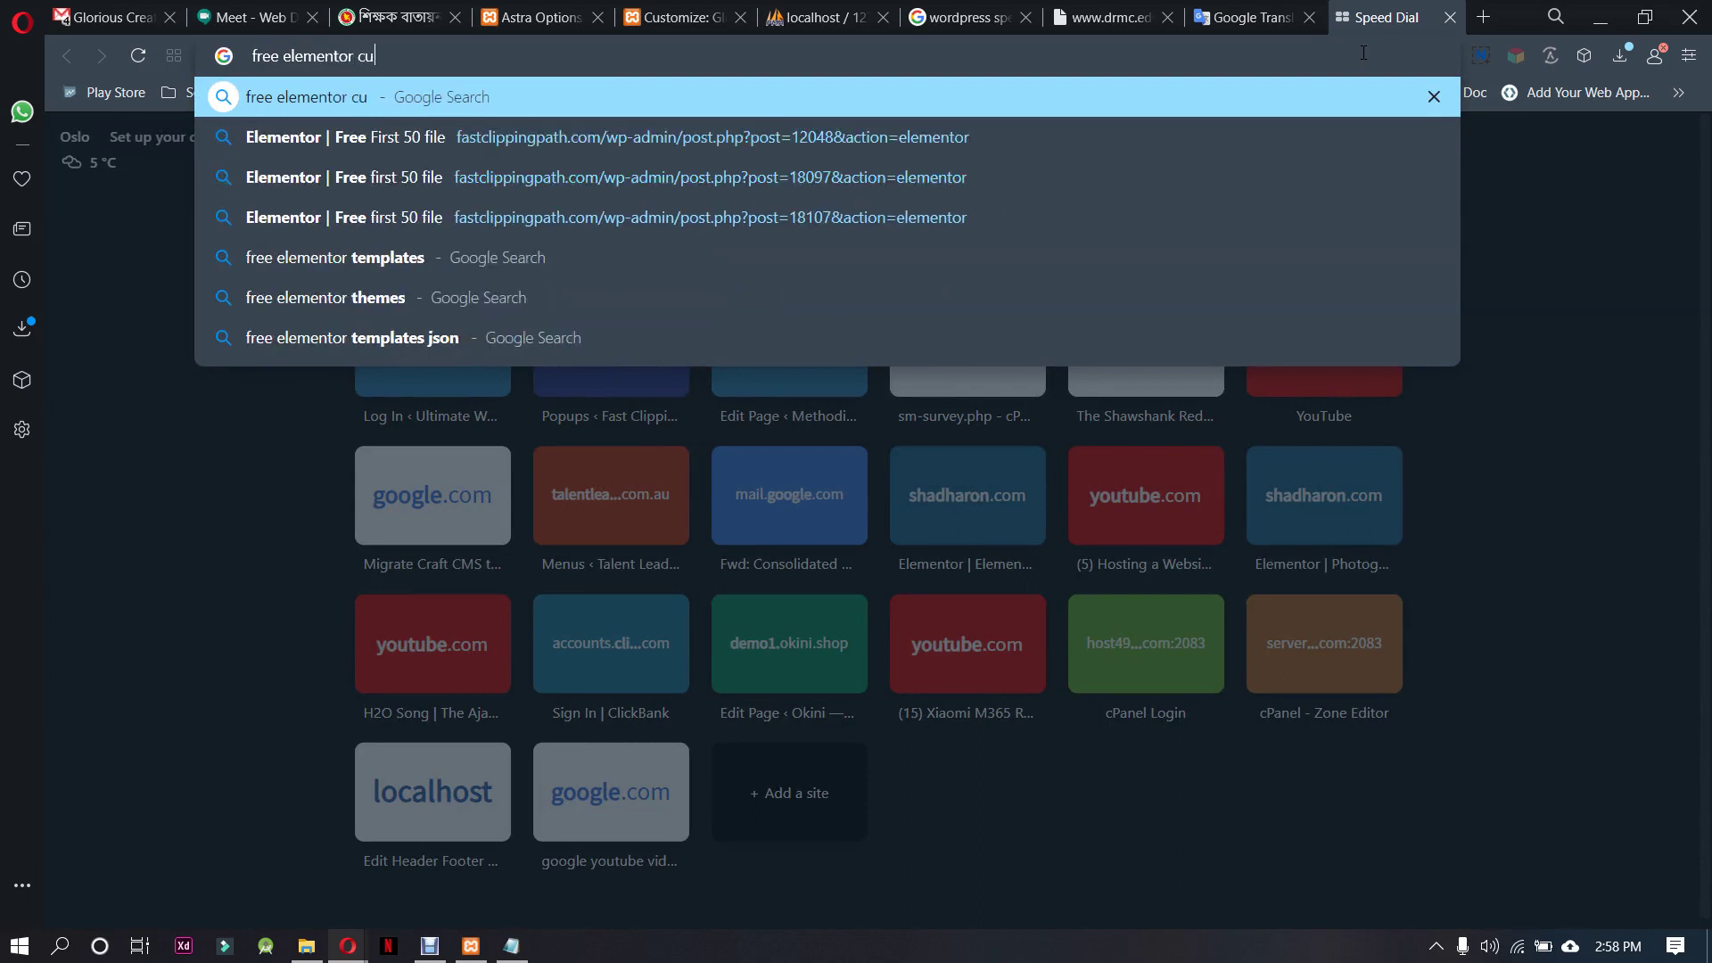
text(stom font)
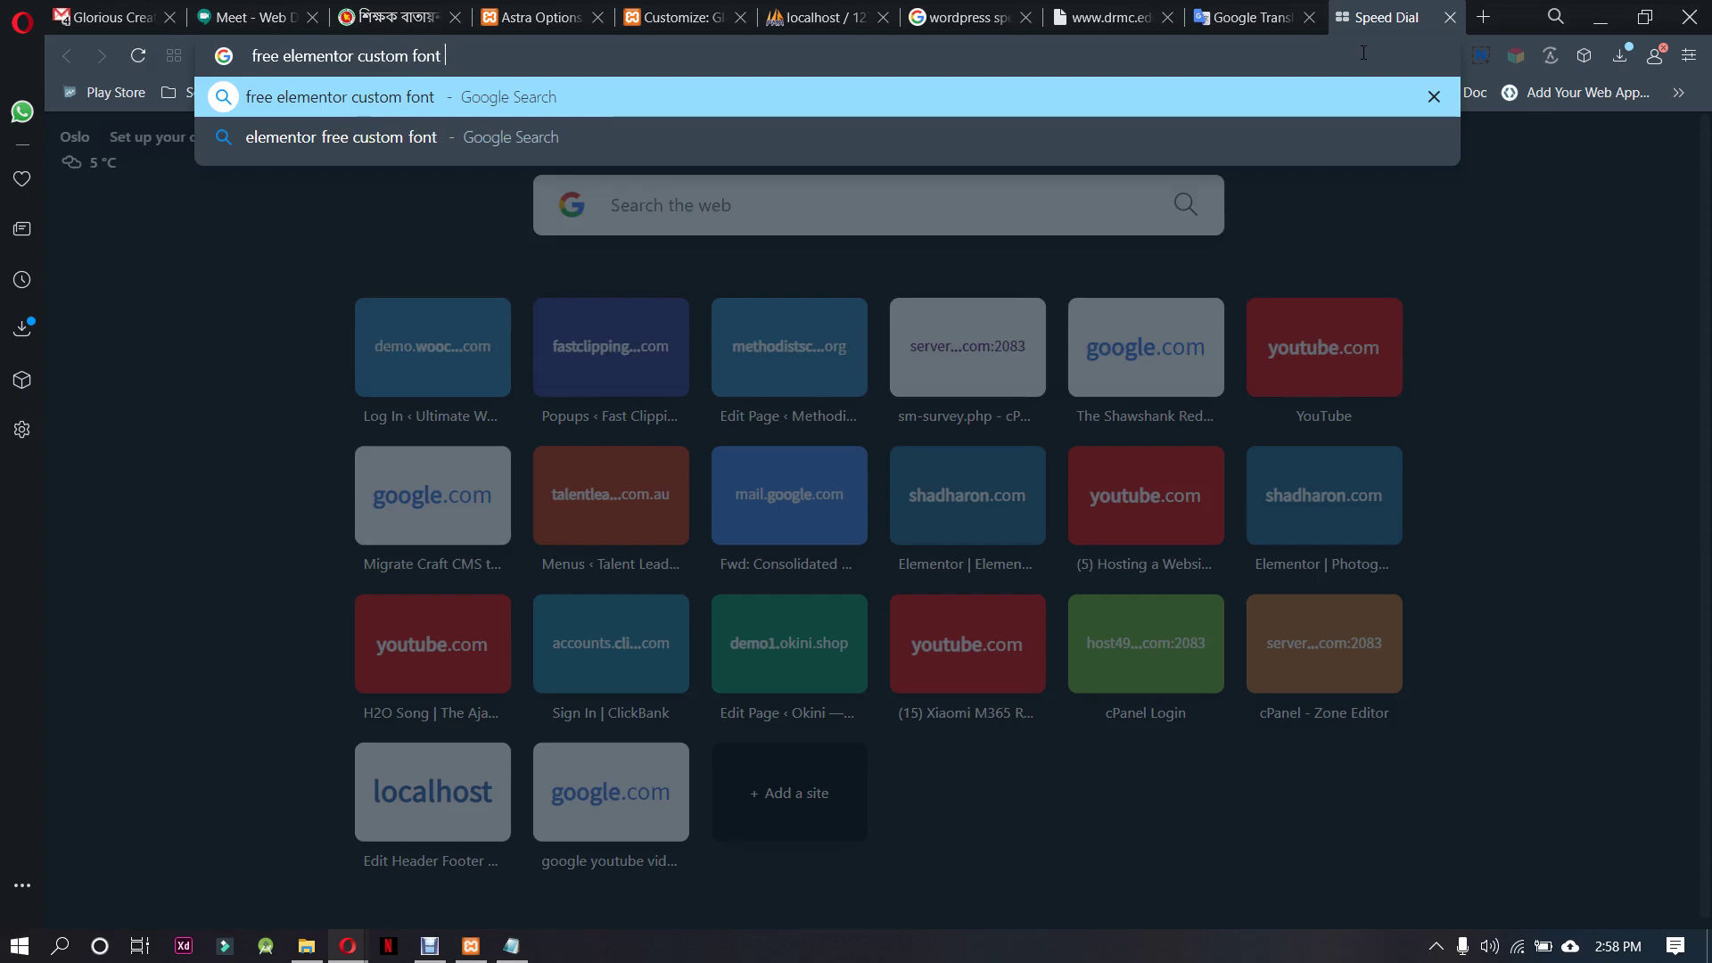
text( add)
key(Return)
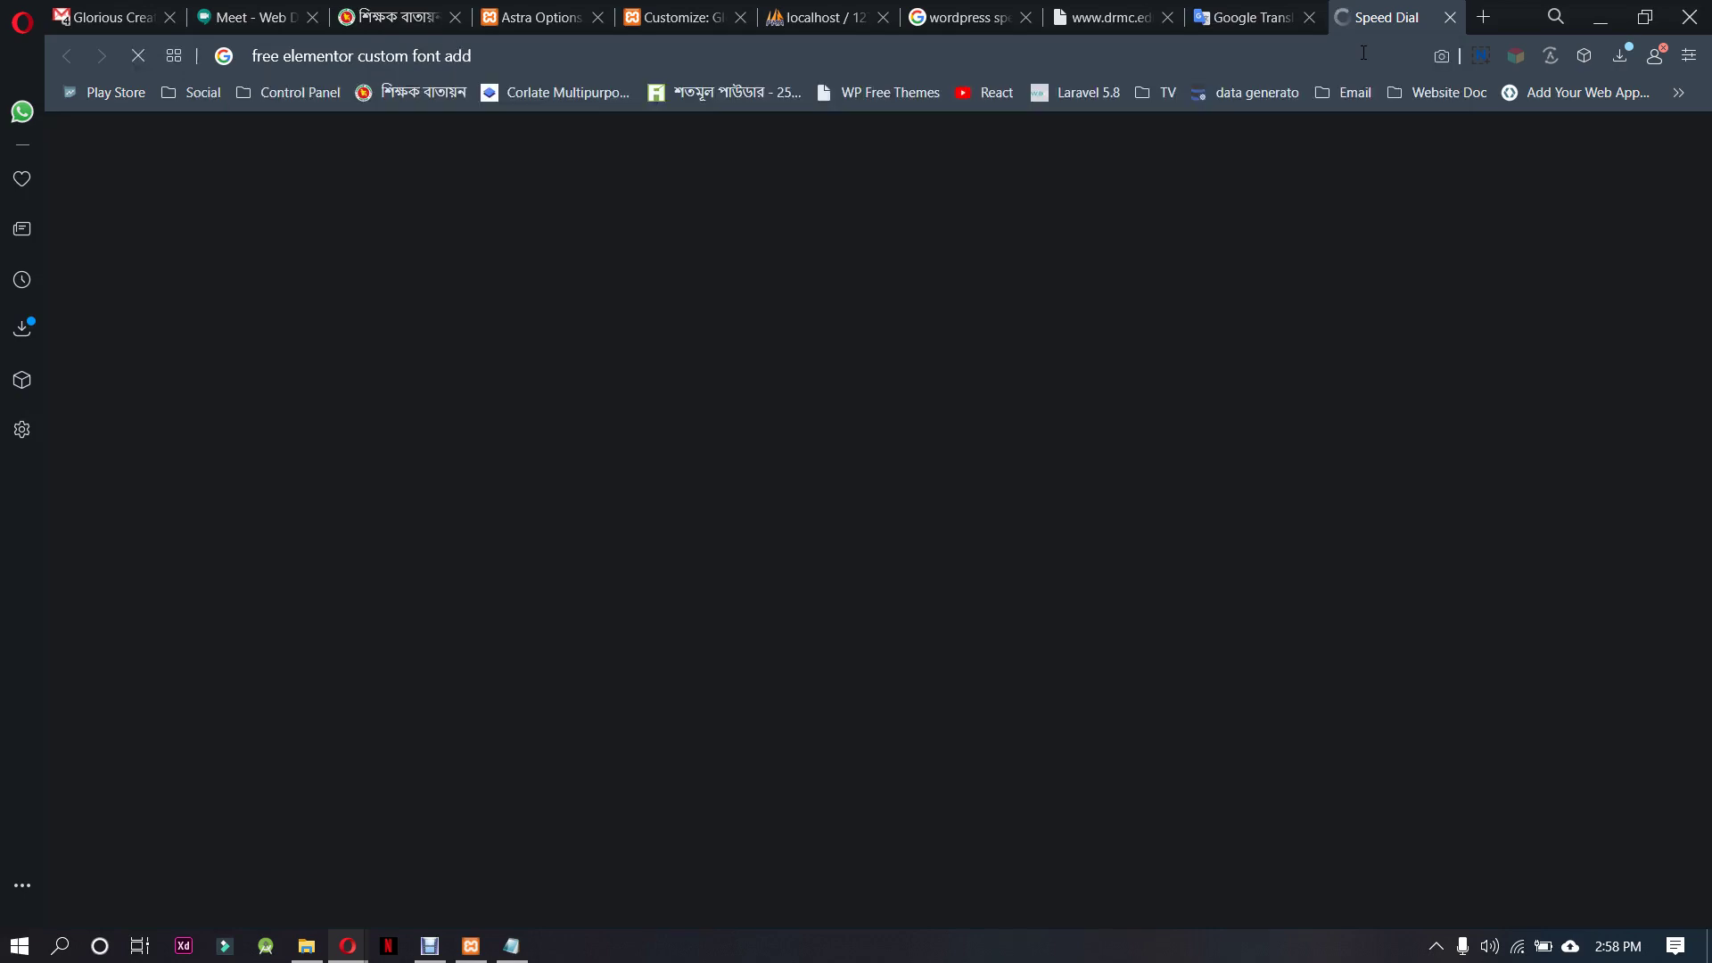
scroll(1024, 547, down, 5)
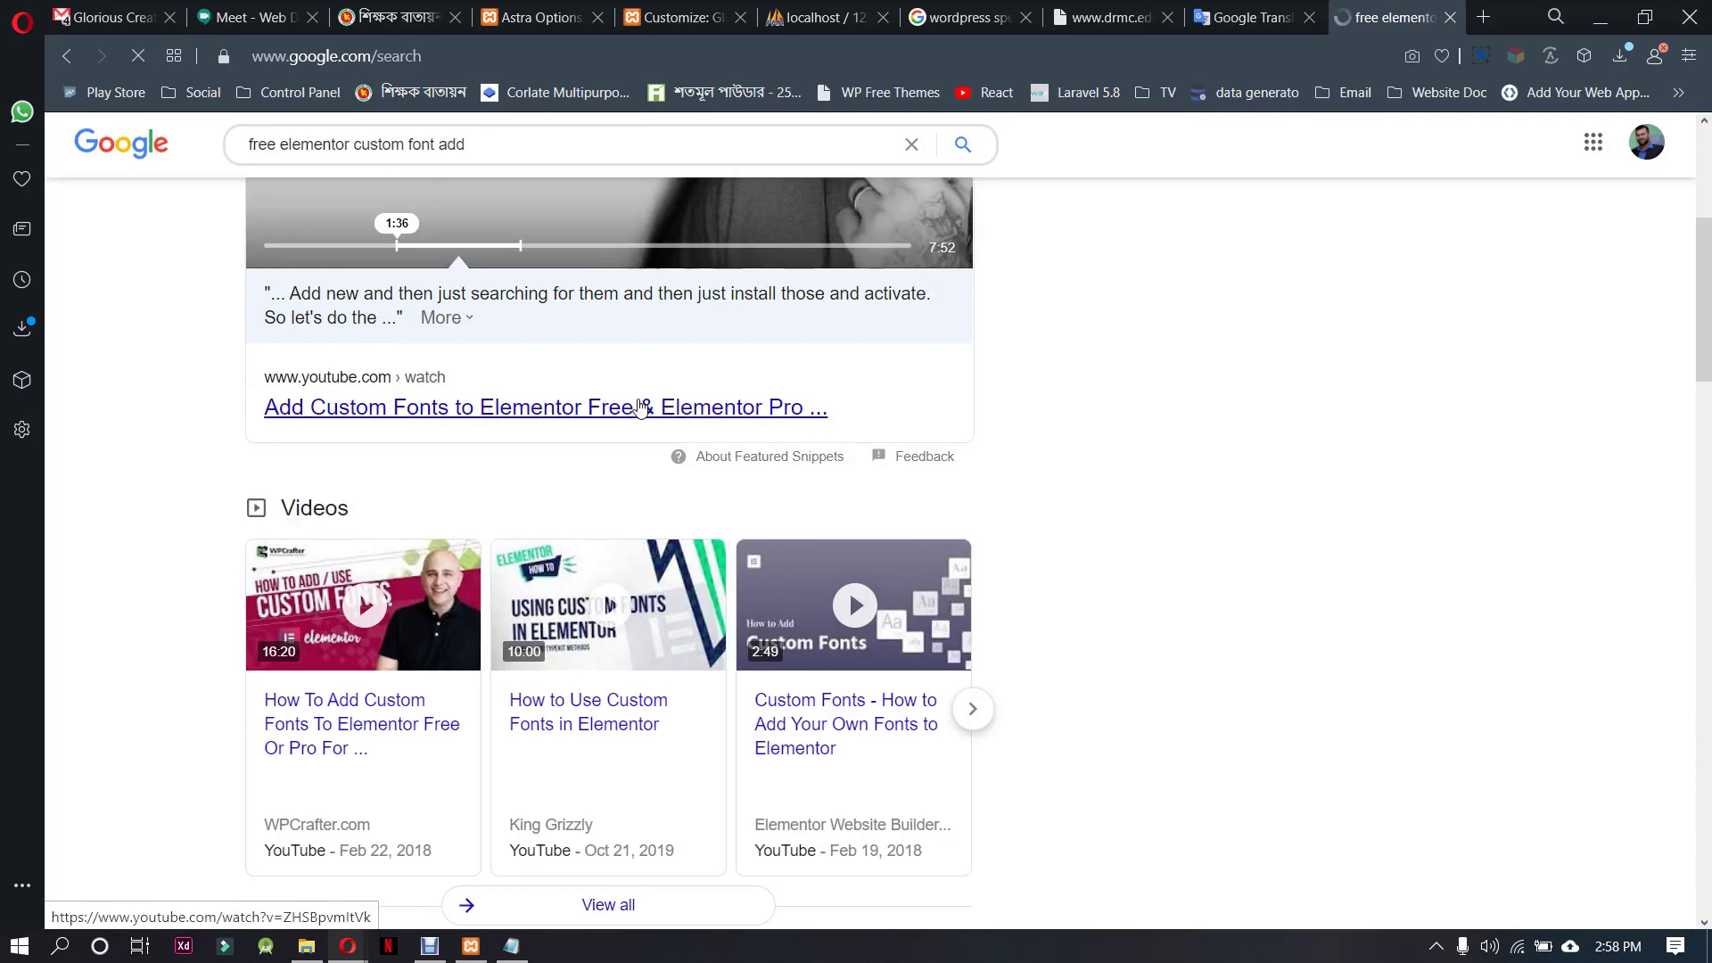
Open the Elementor blog and Elementor Den custom-font articles in new tabs
right_click(658, 411)
click(94, 524)
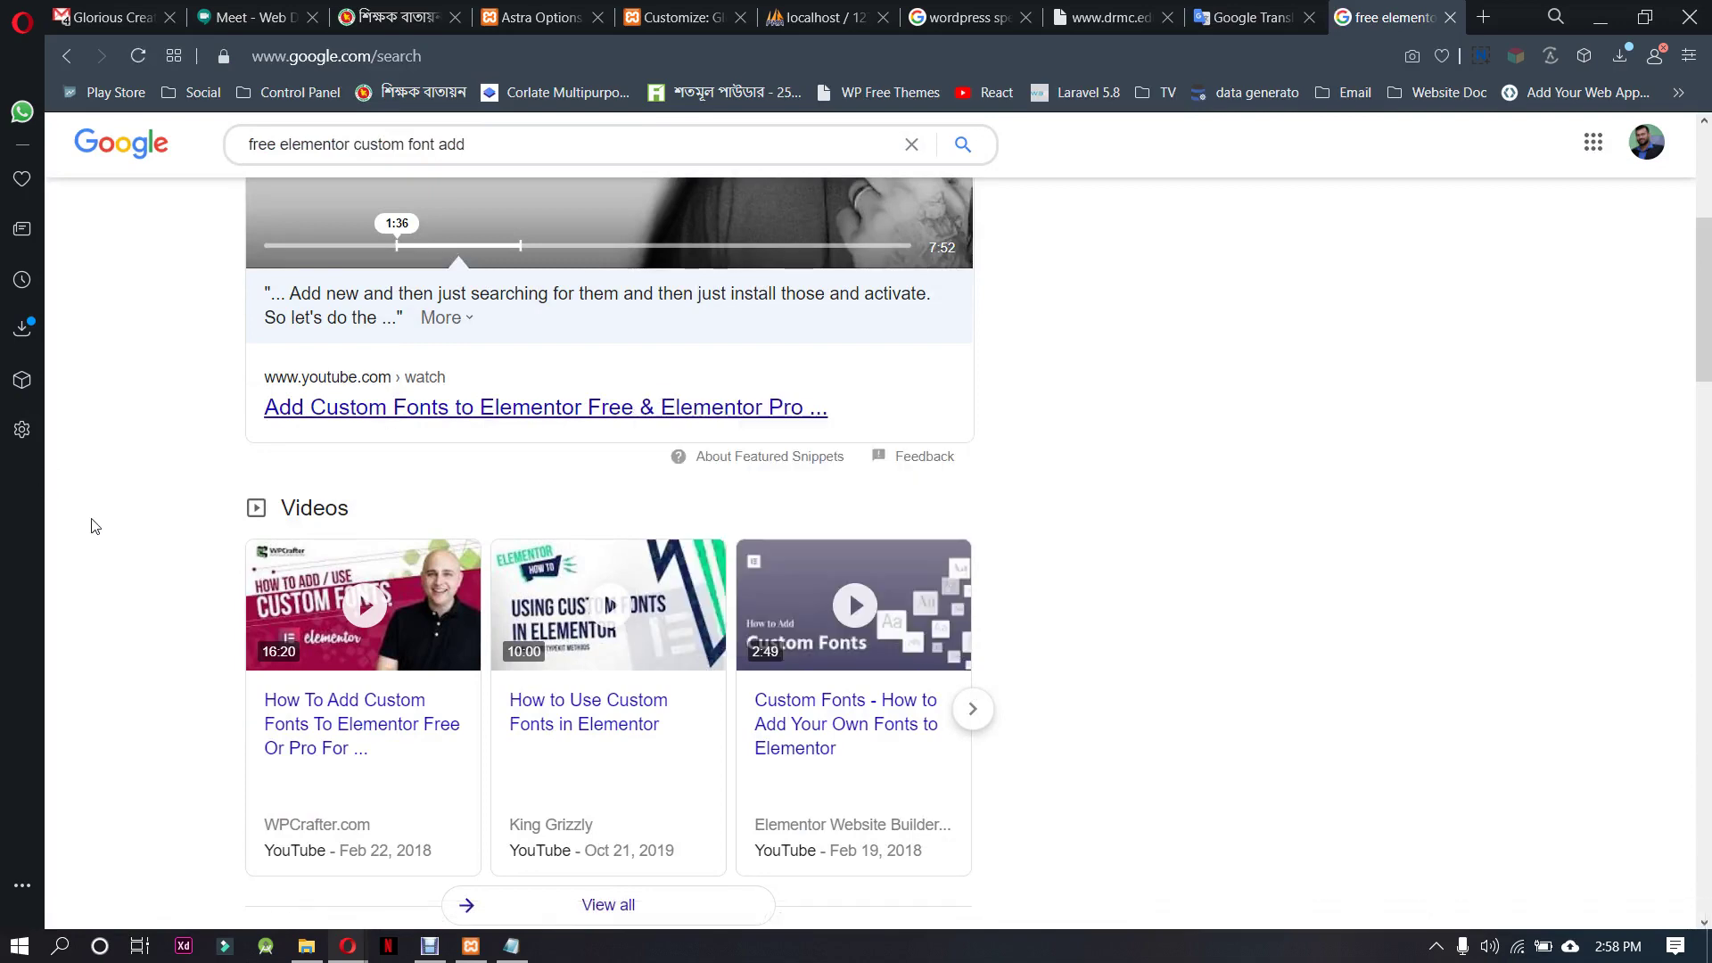
scroll(140, 591, down, 5)
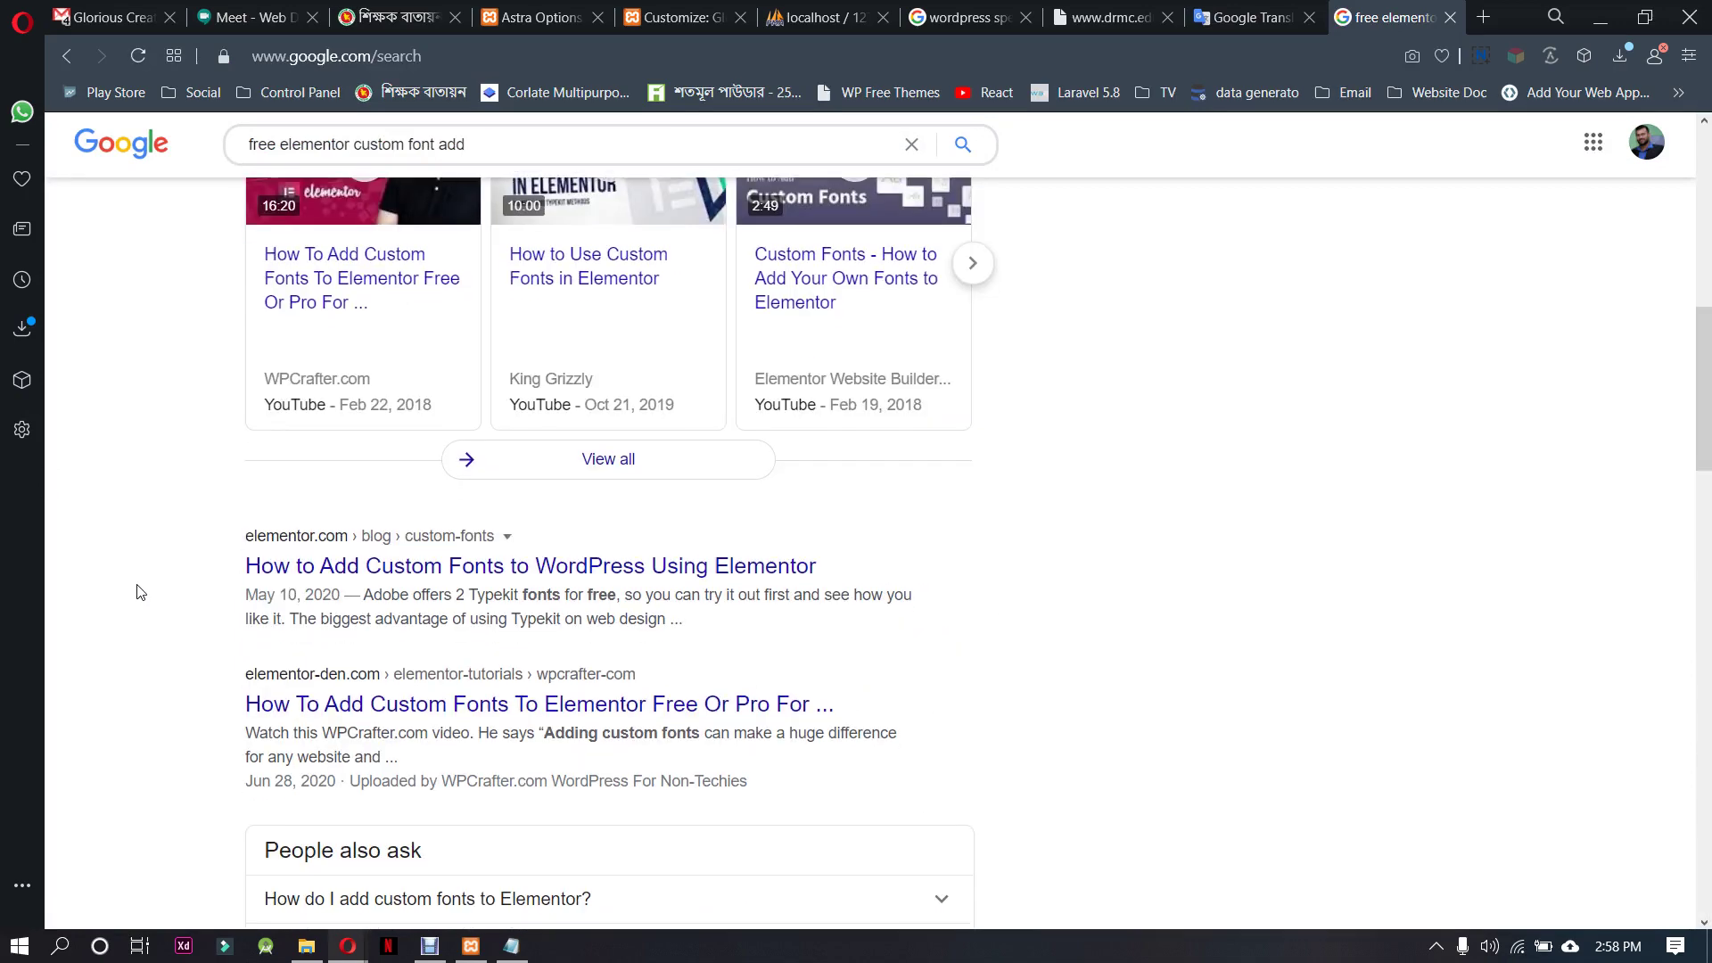
right_click(426, 569)
click(499, 575)
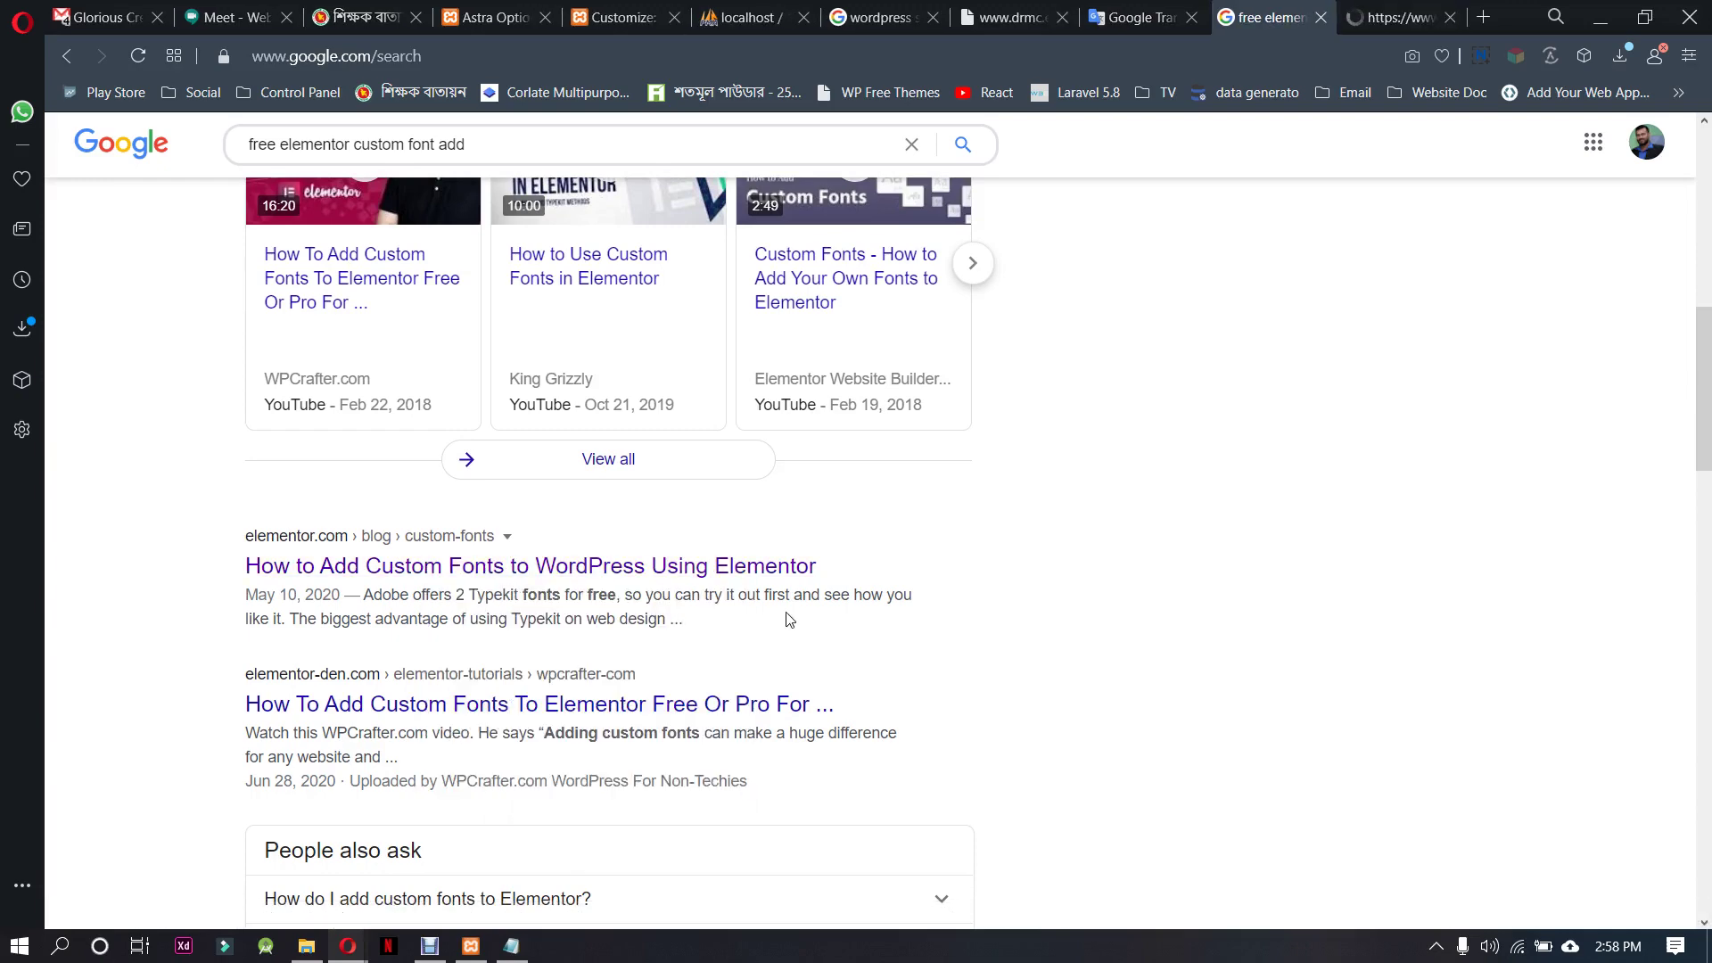
right_click(675, 707)
click(780, 477)
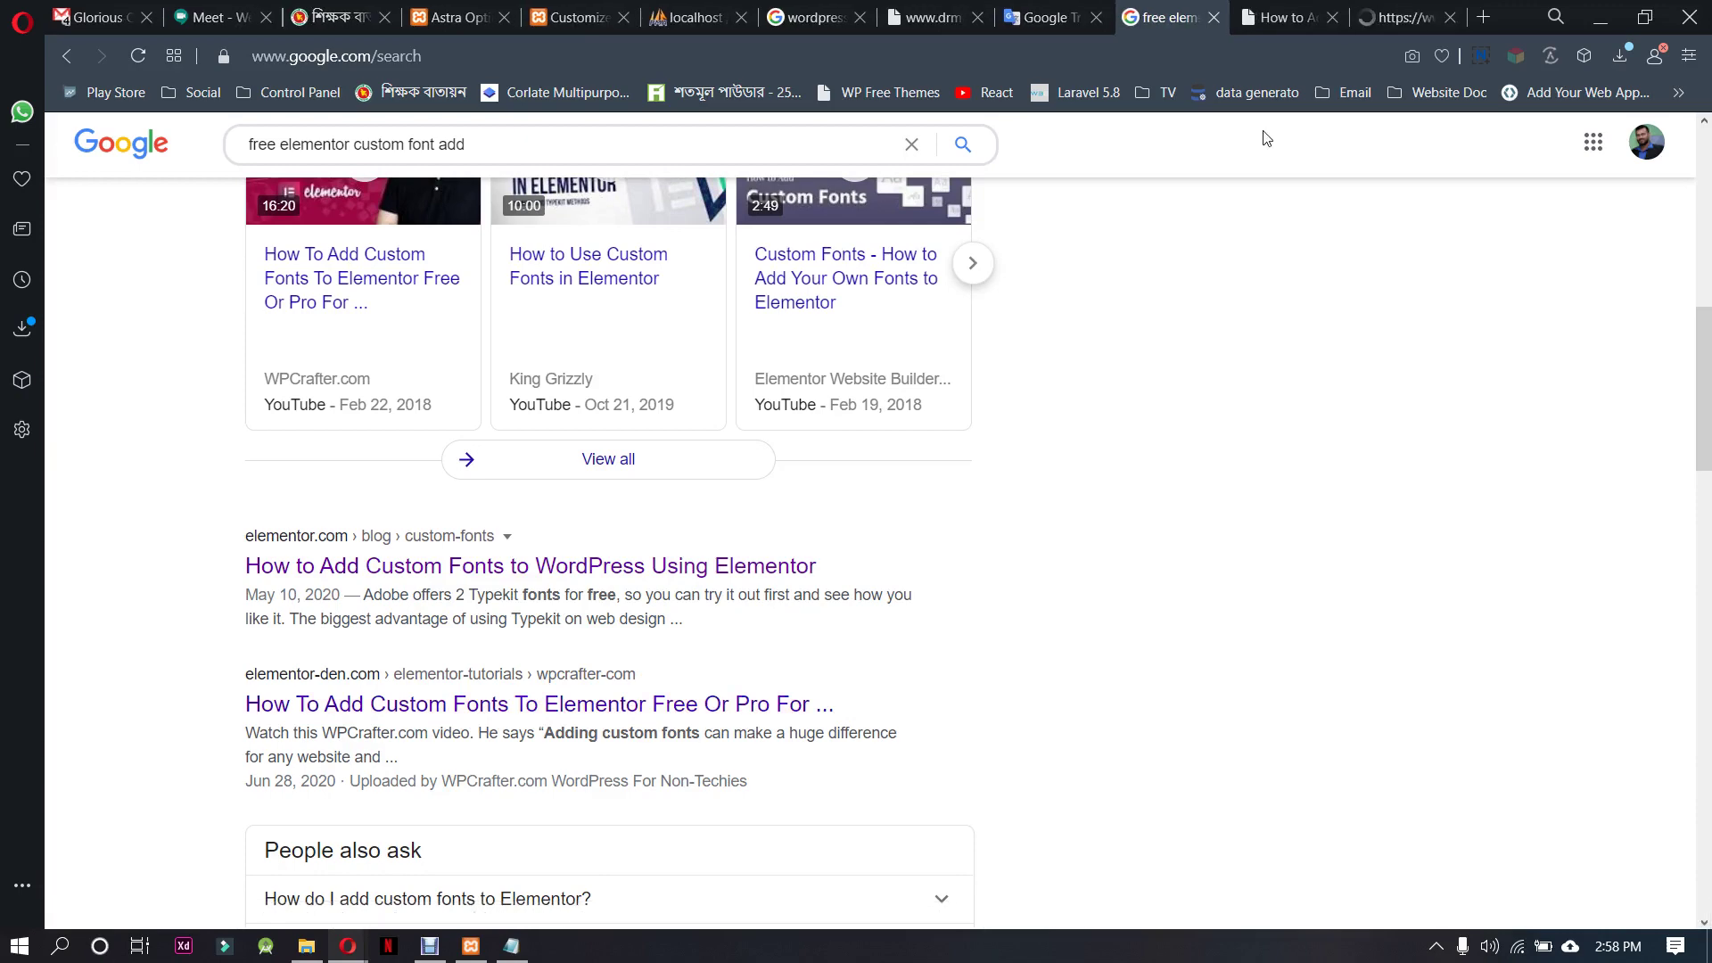
click(1300, 7)
Read through the Elementor blog's custom-fonts guide
scroll(926, 561, down, 5)
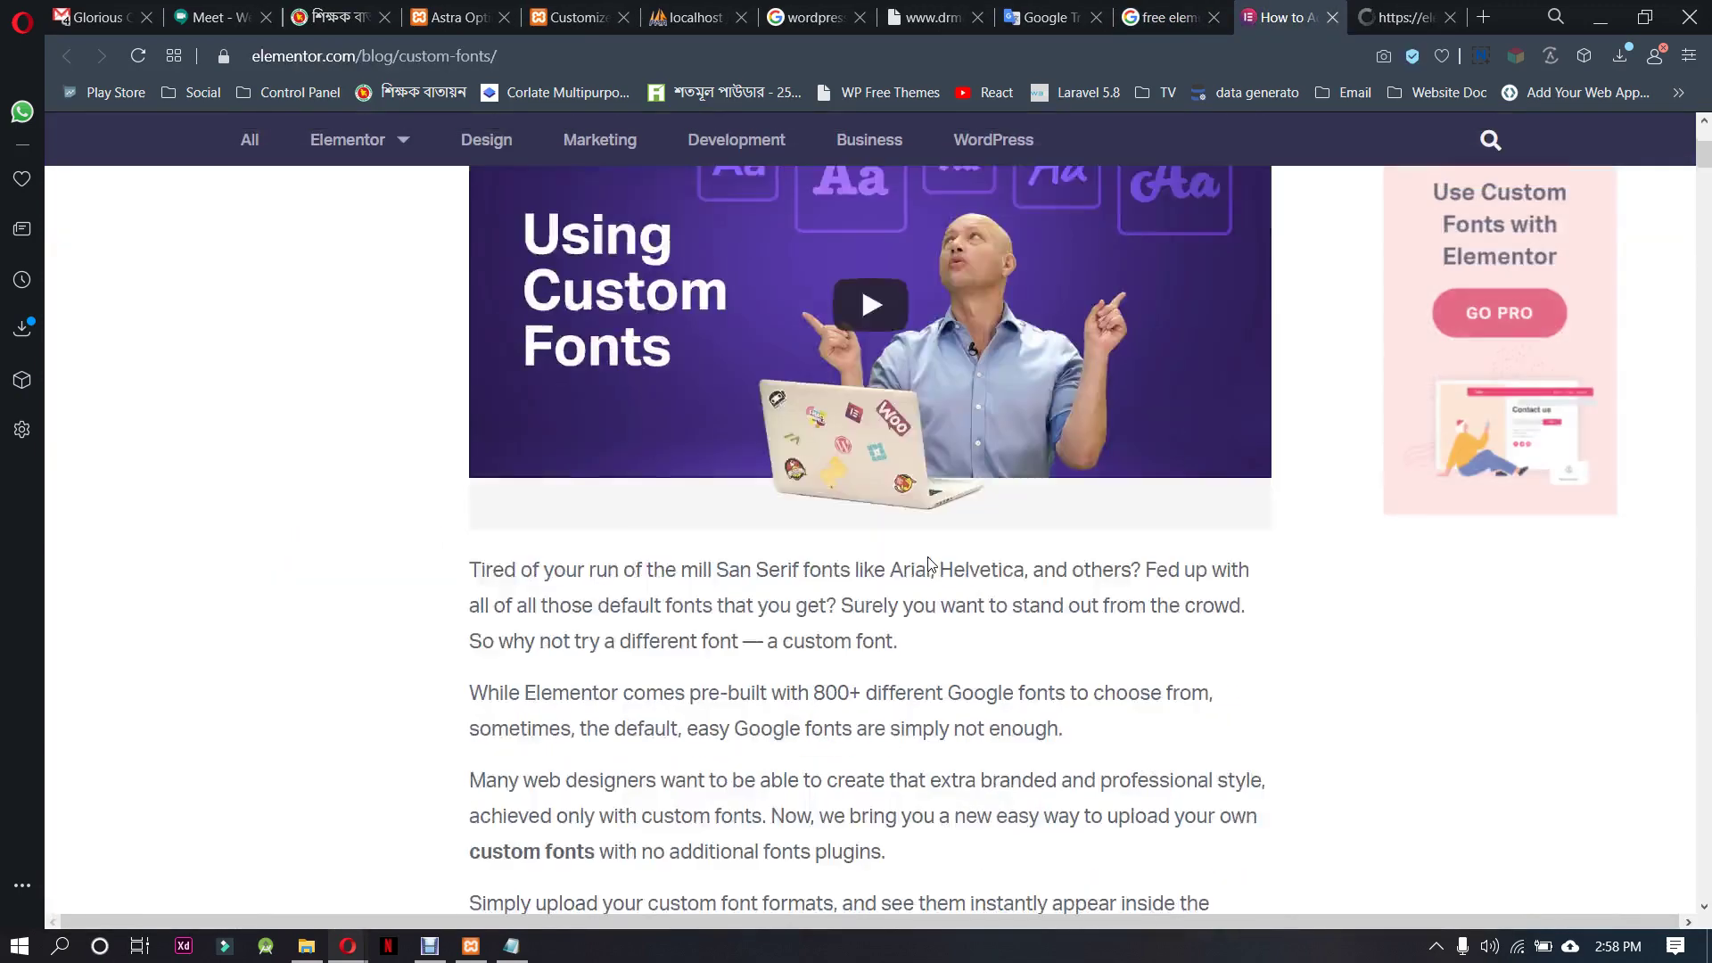
scroll(927, 563, down, 10)
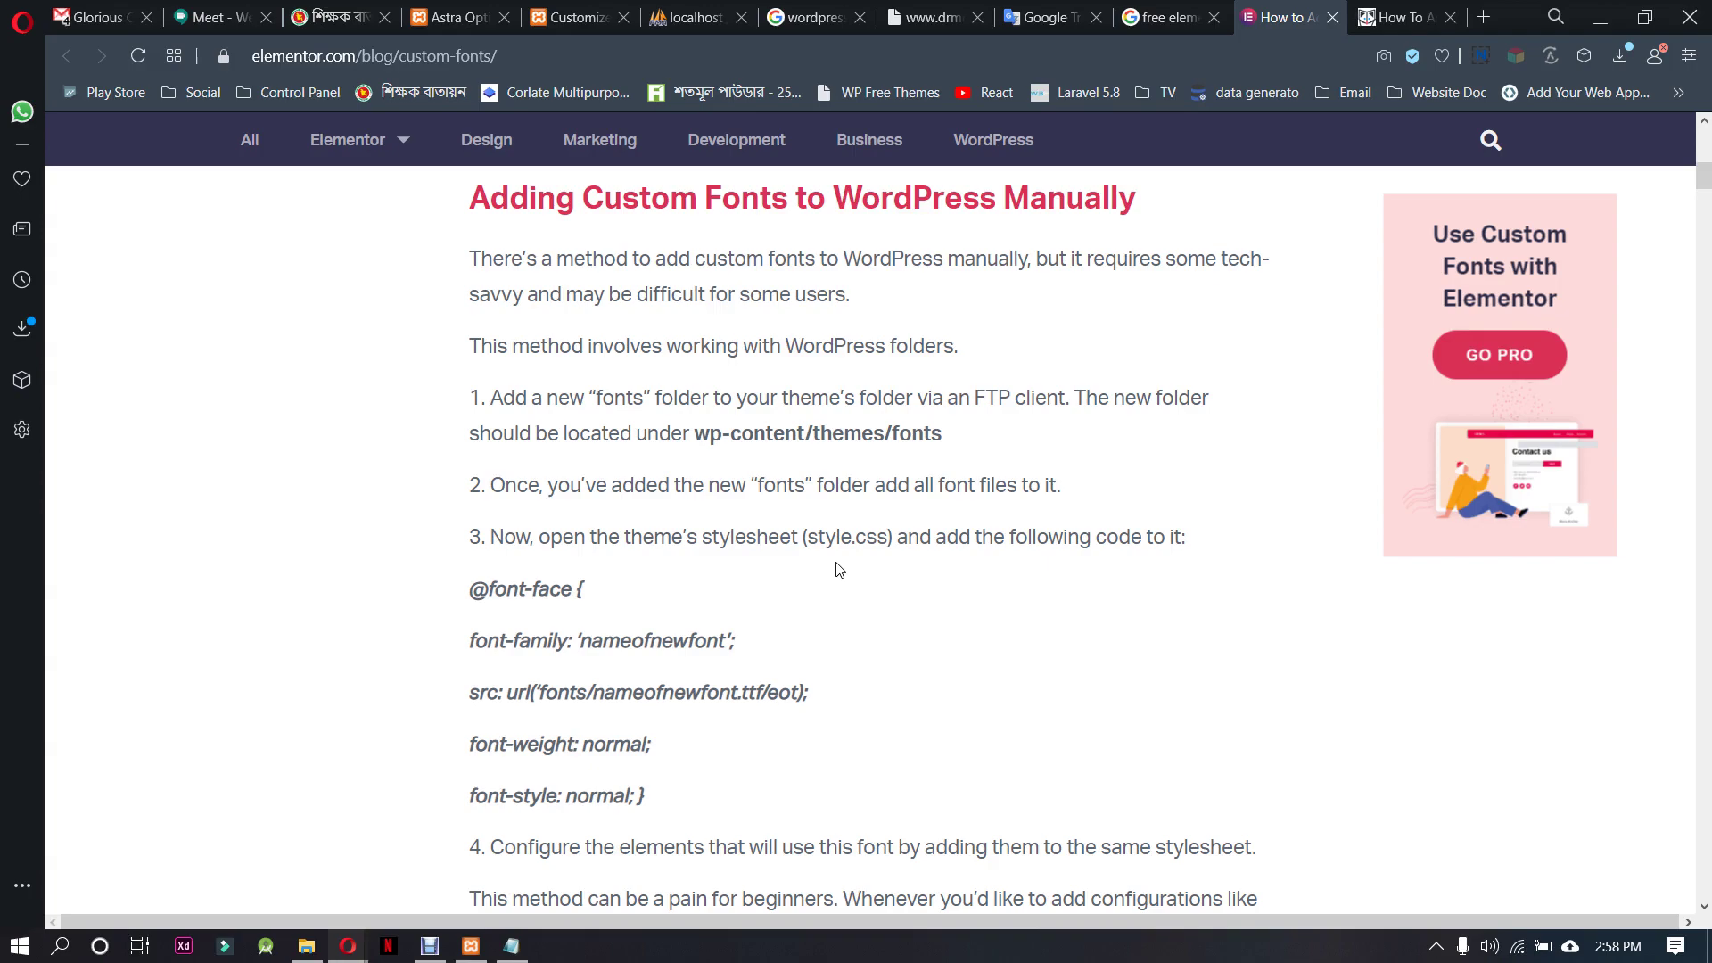
scroll(840, 569, down, 10)
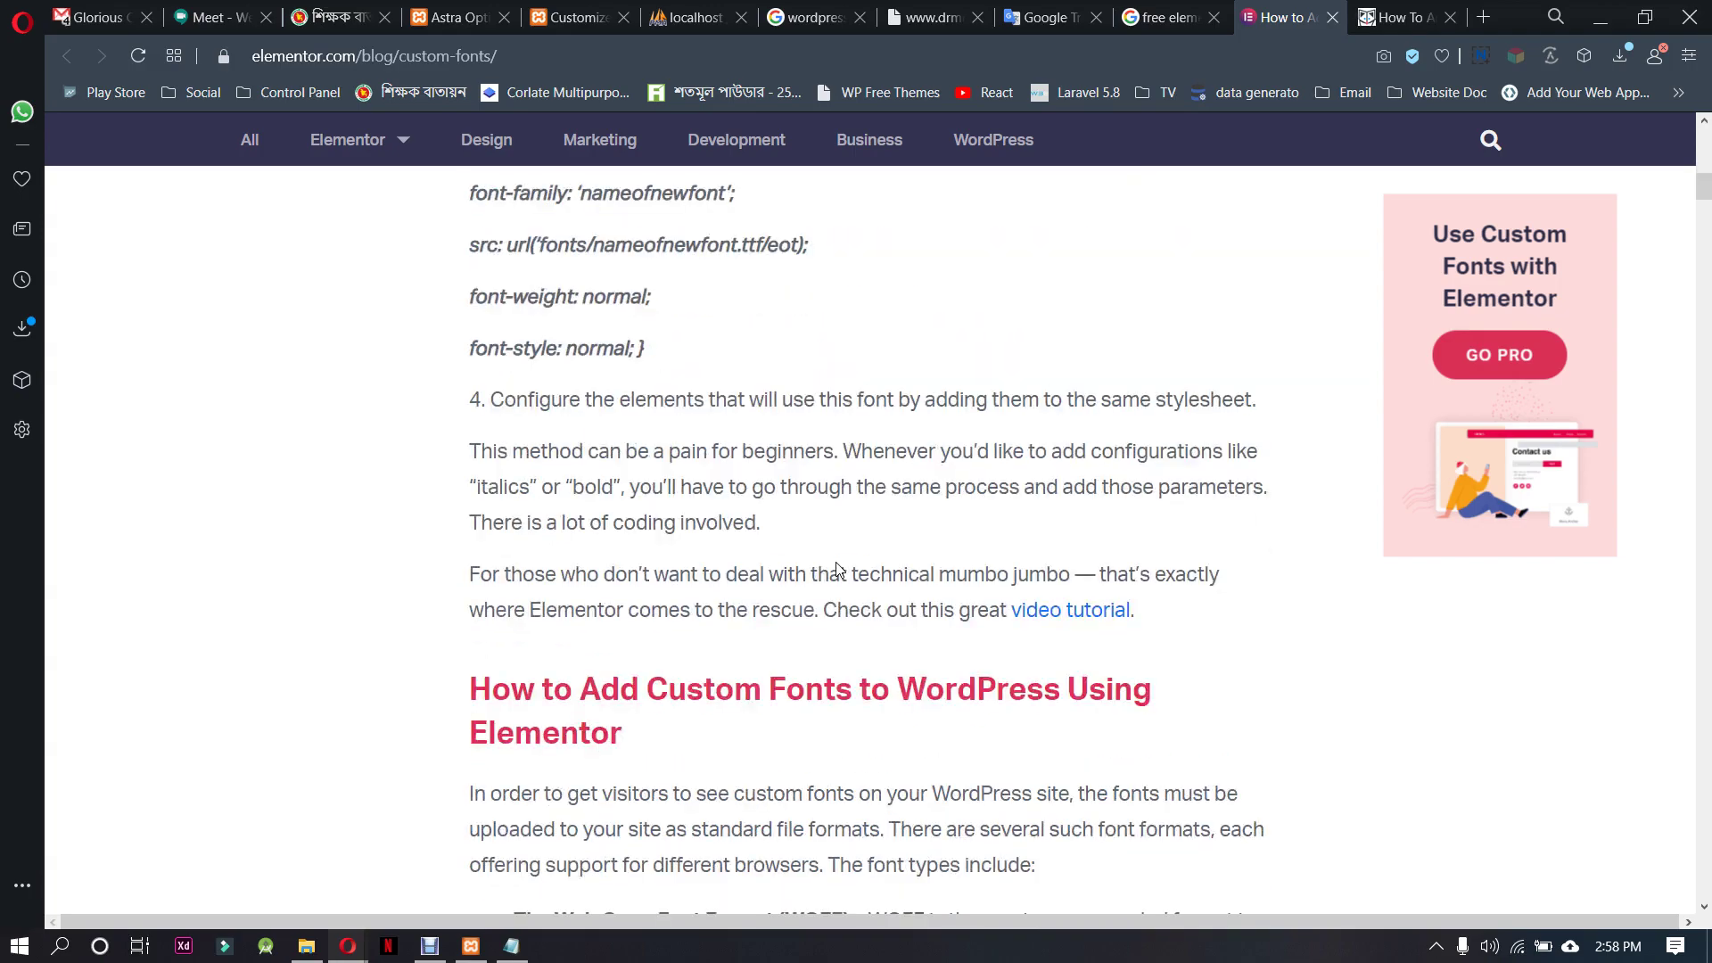
scroll(839, 569, down, 5)
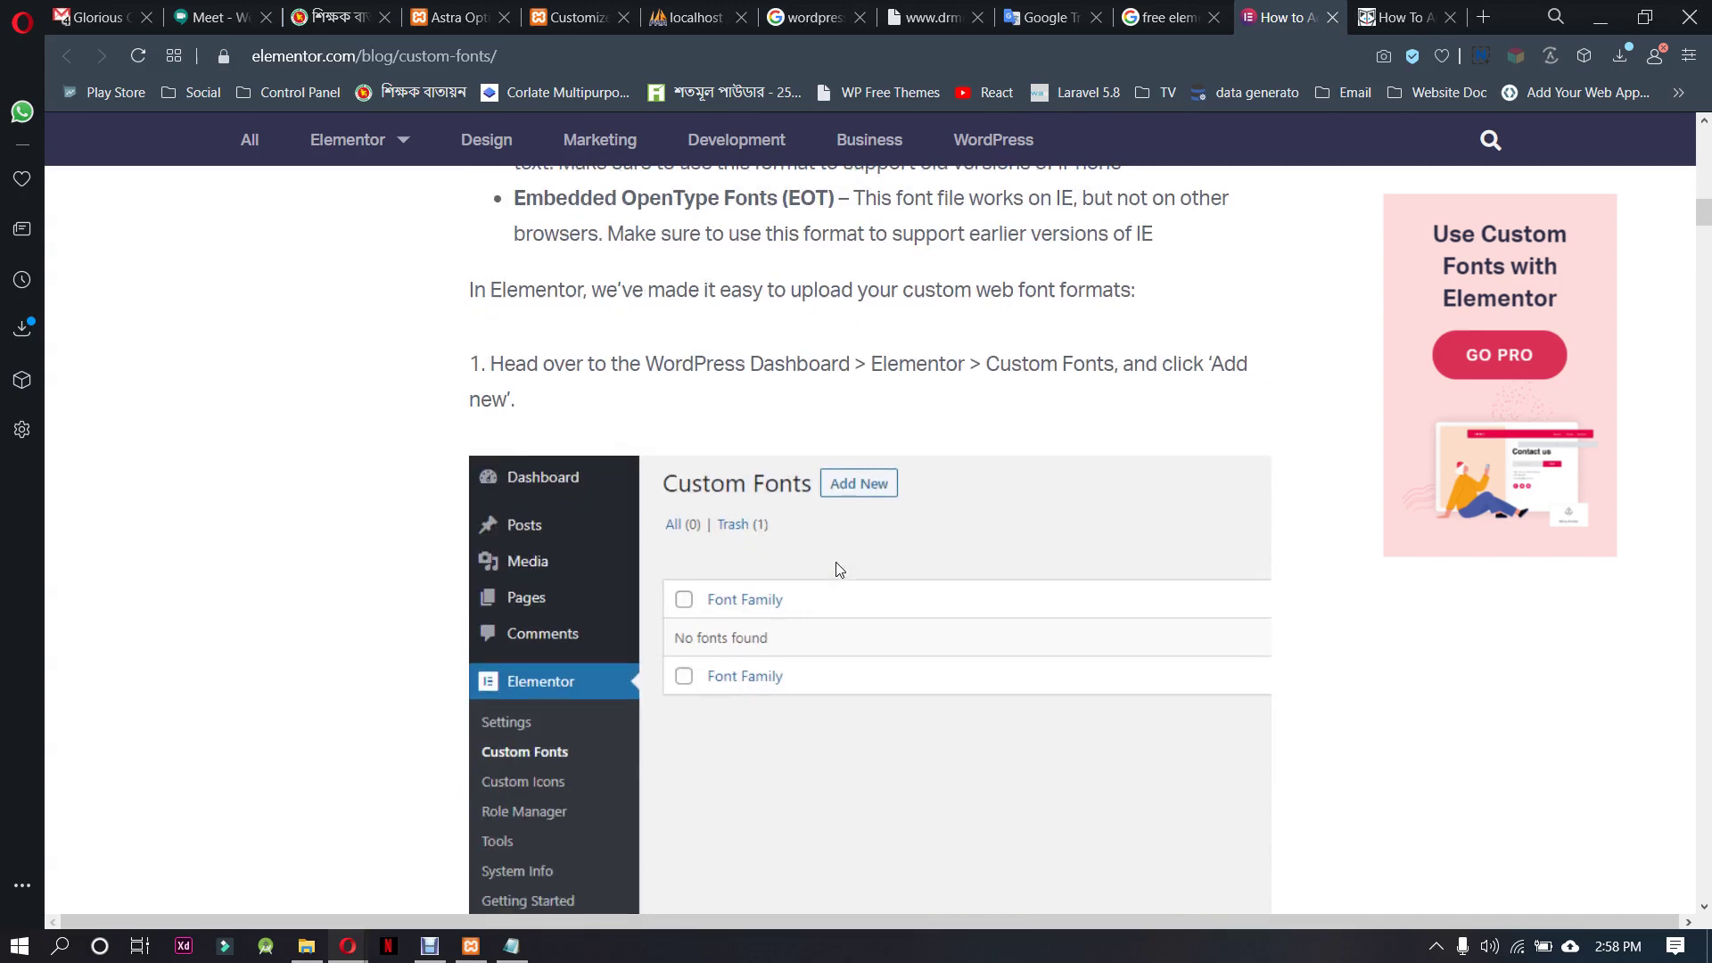
scroll(840, 569, down, 4)
scroll(839, 569, up, 3)
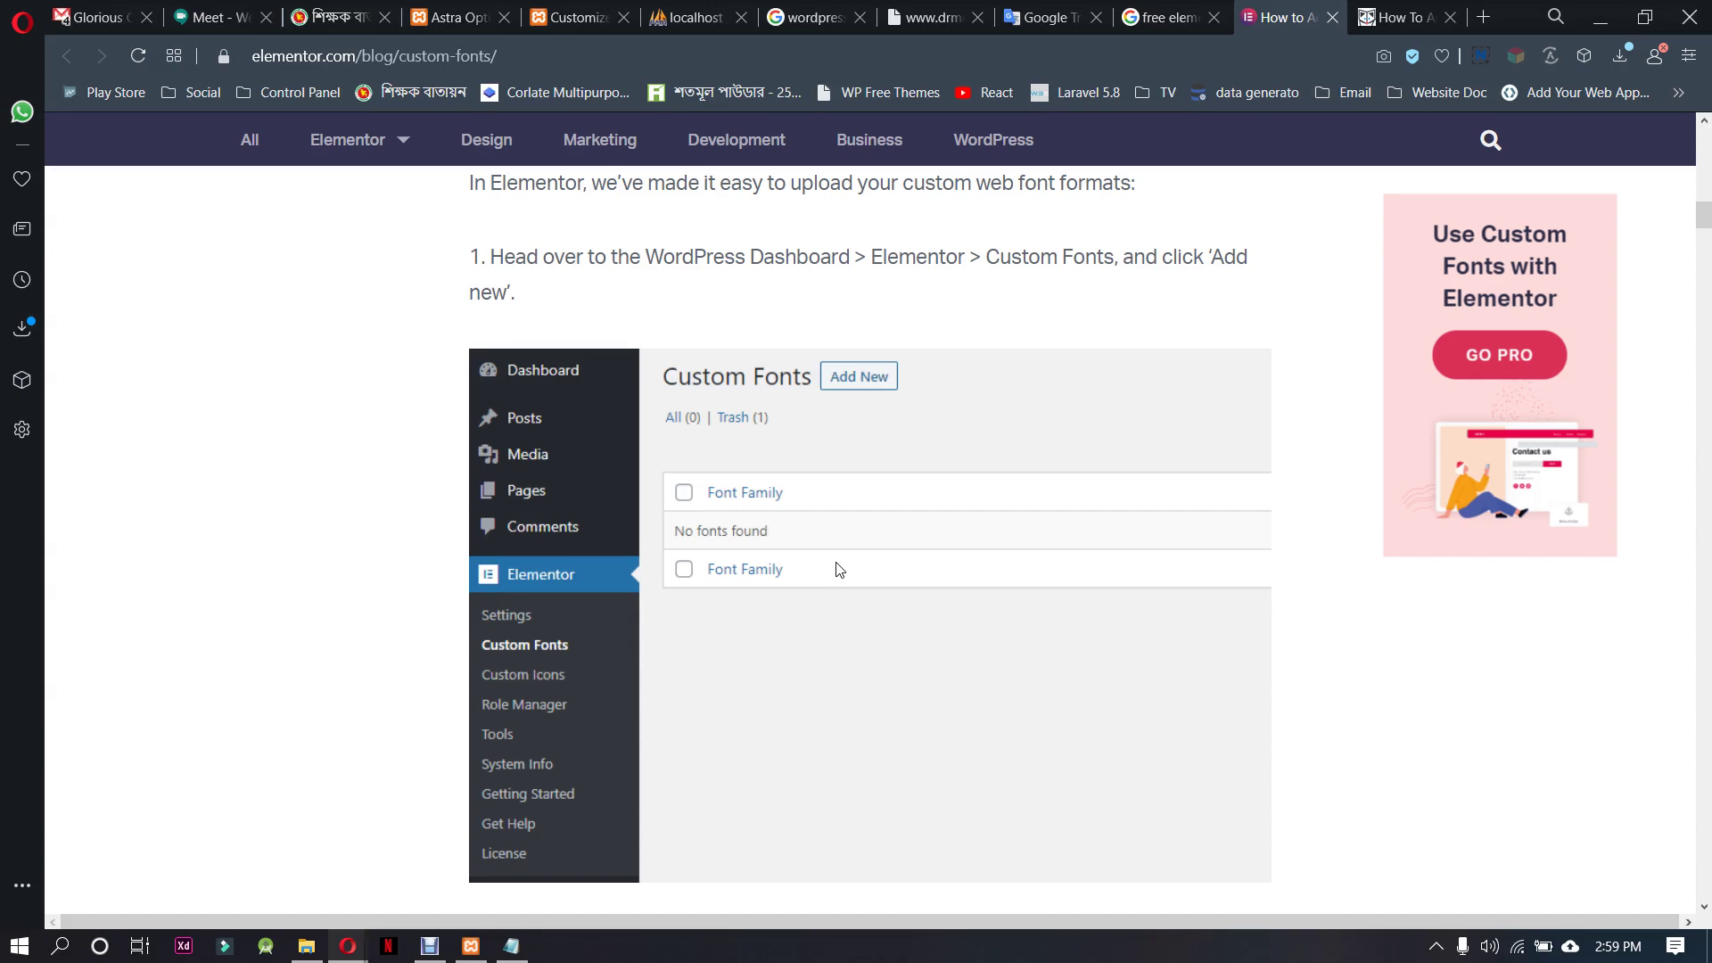
scroll(839, 569, down, 10)
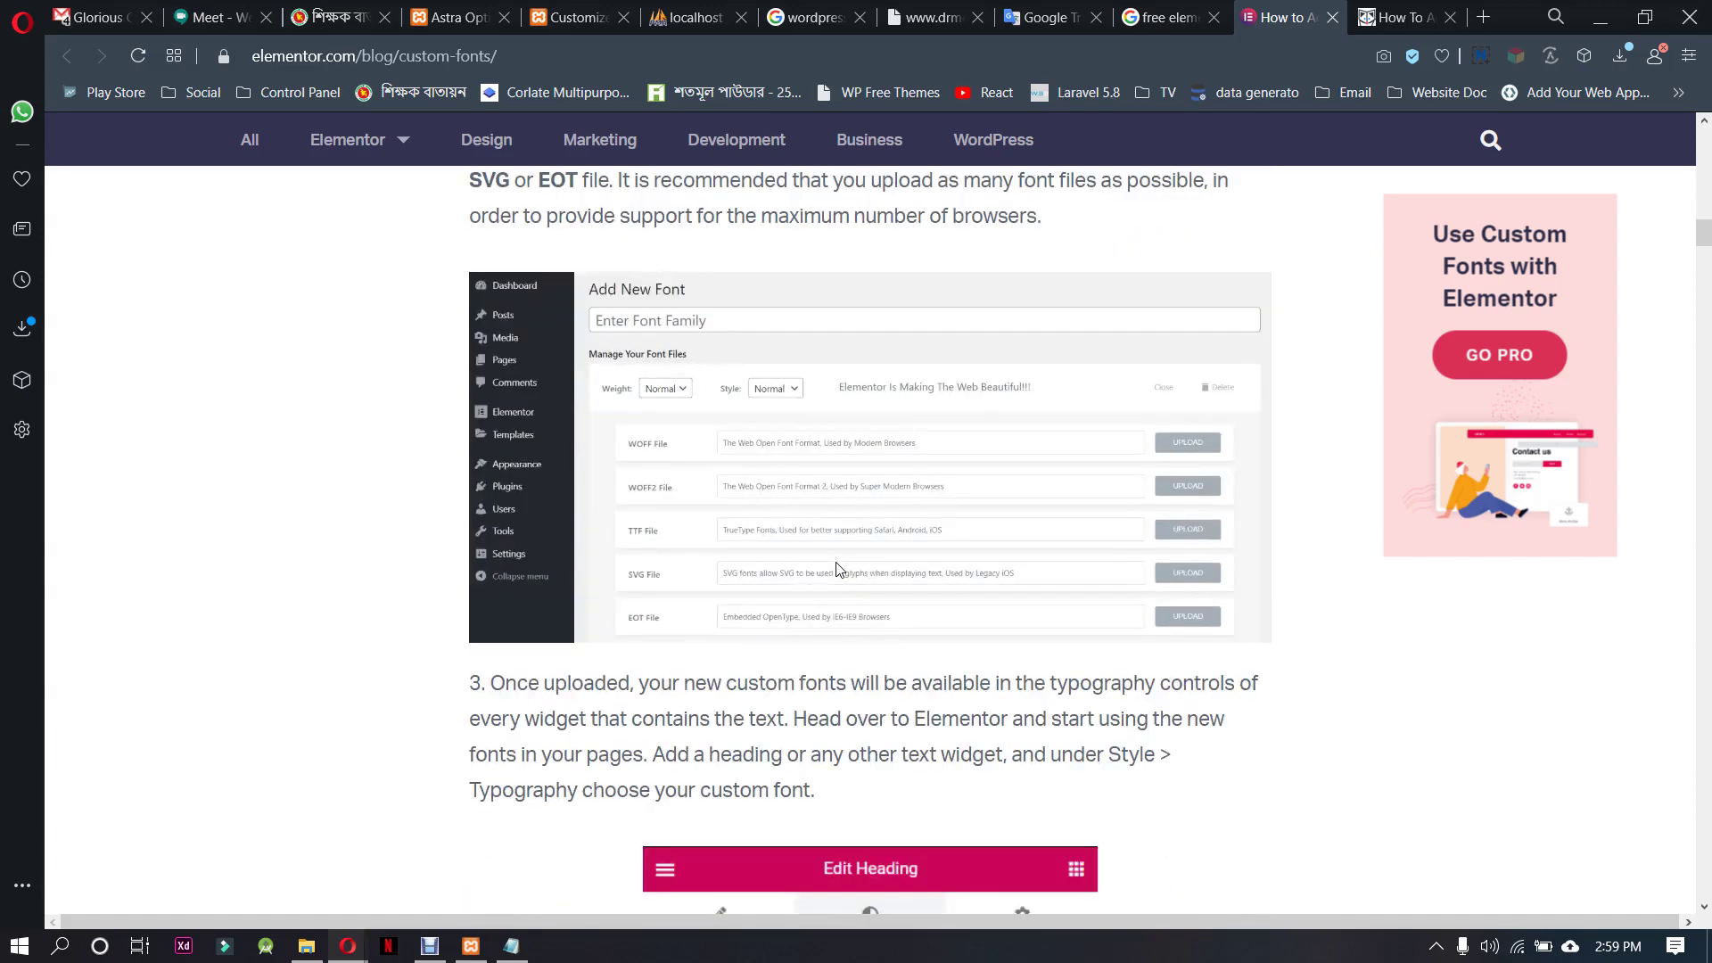
scroll(840, 569, down, 7)
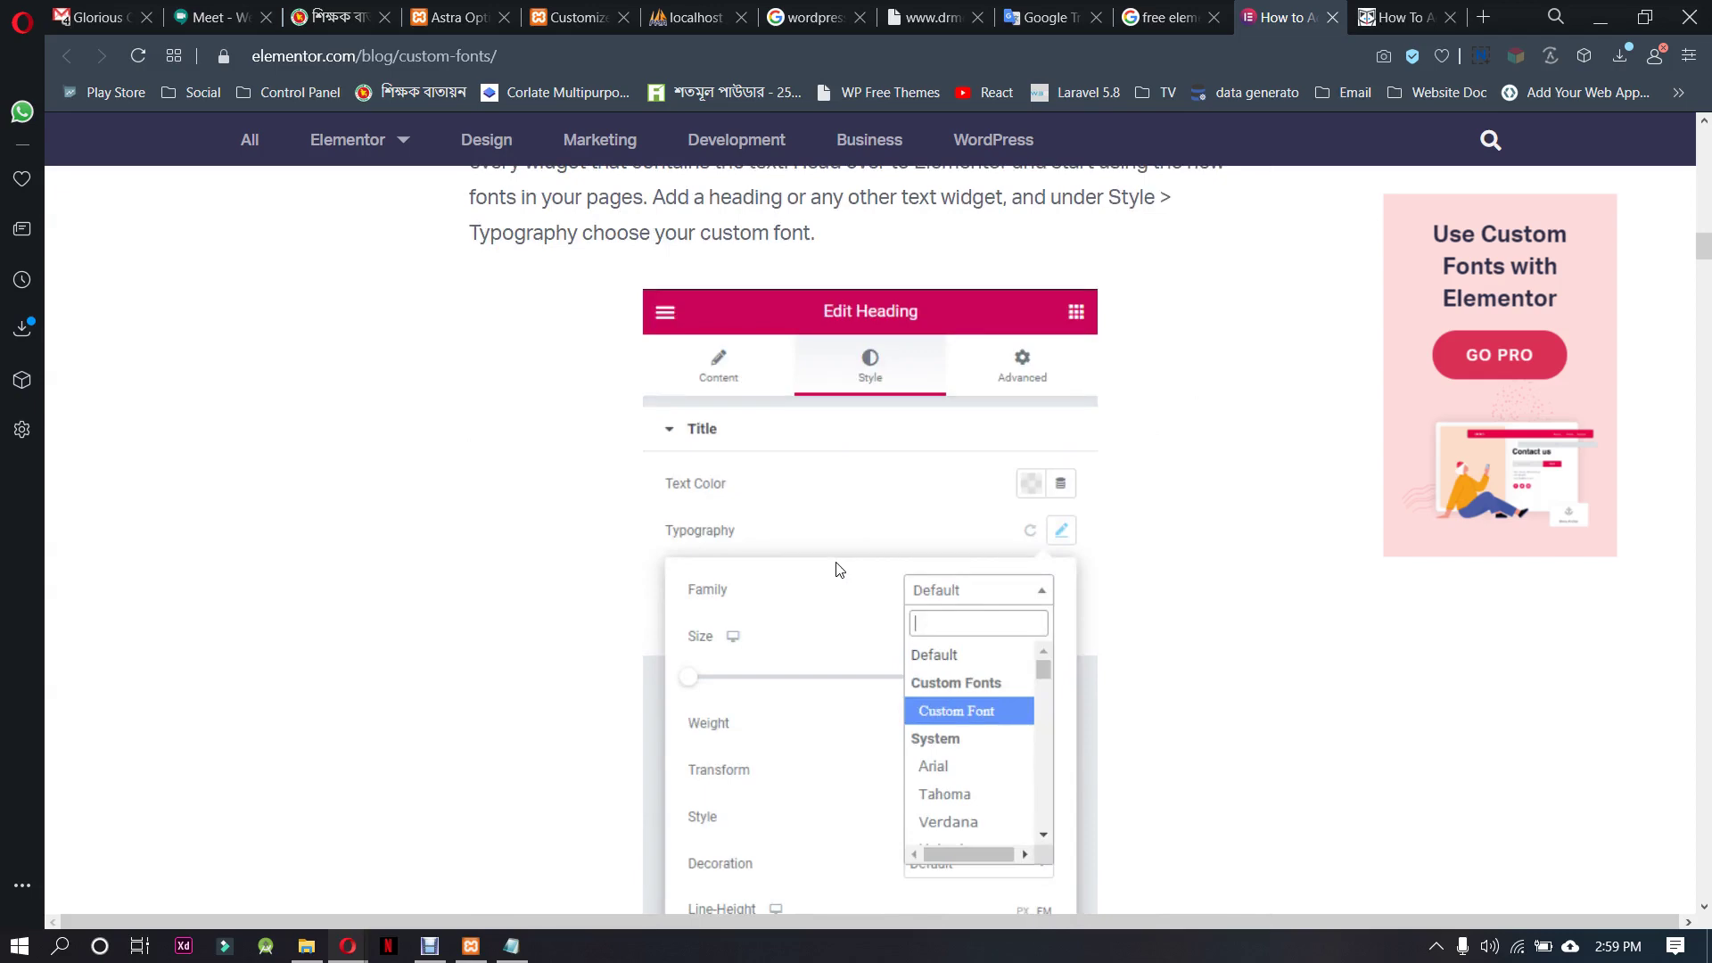
scroll(840, 569, up, 11)
Skim the Elementor Den article and close its tab
click(1405, 17)
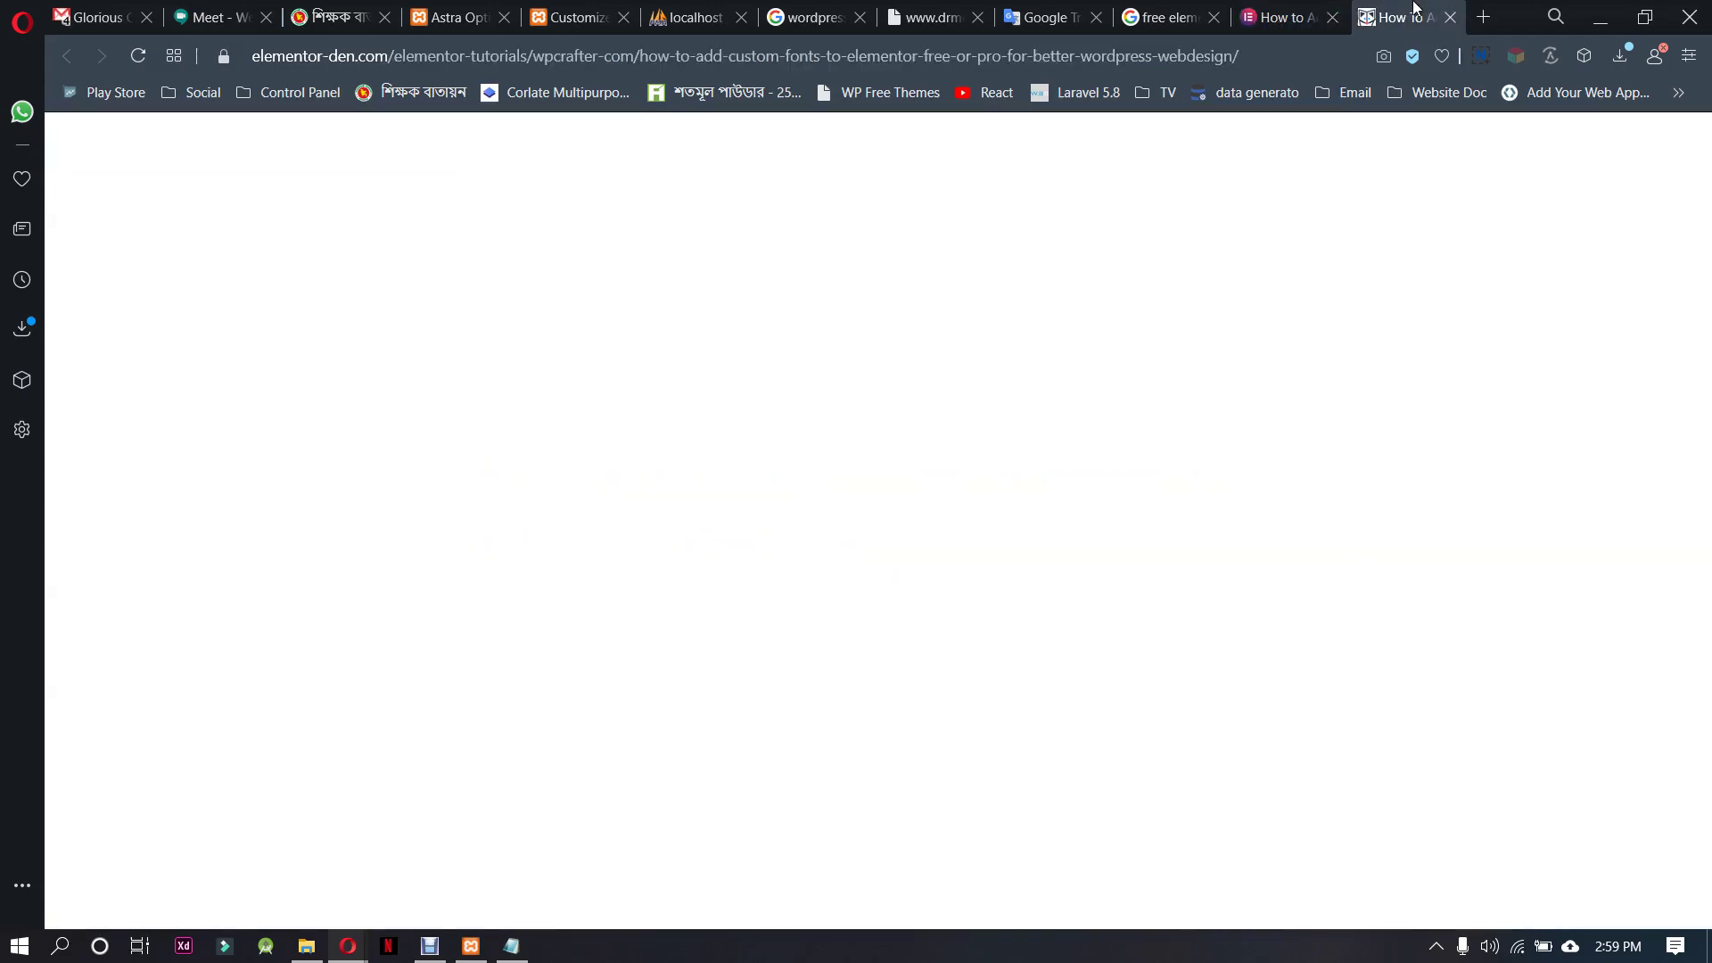
scroll(763, 515, down, 11)
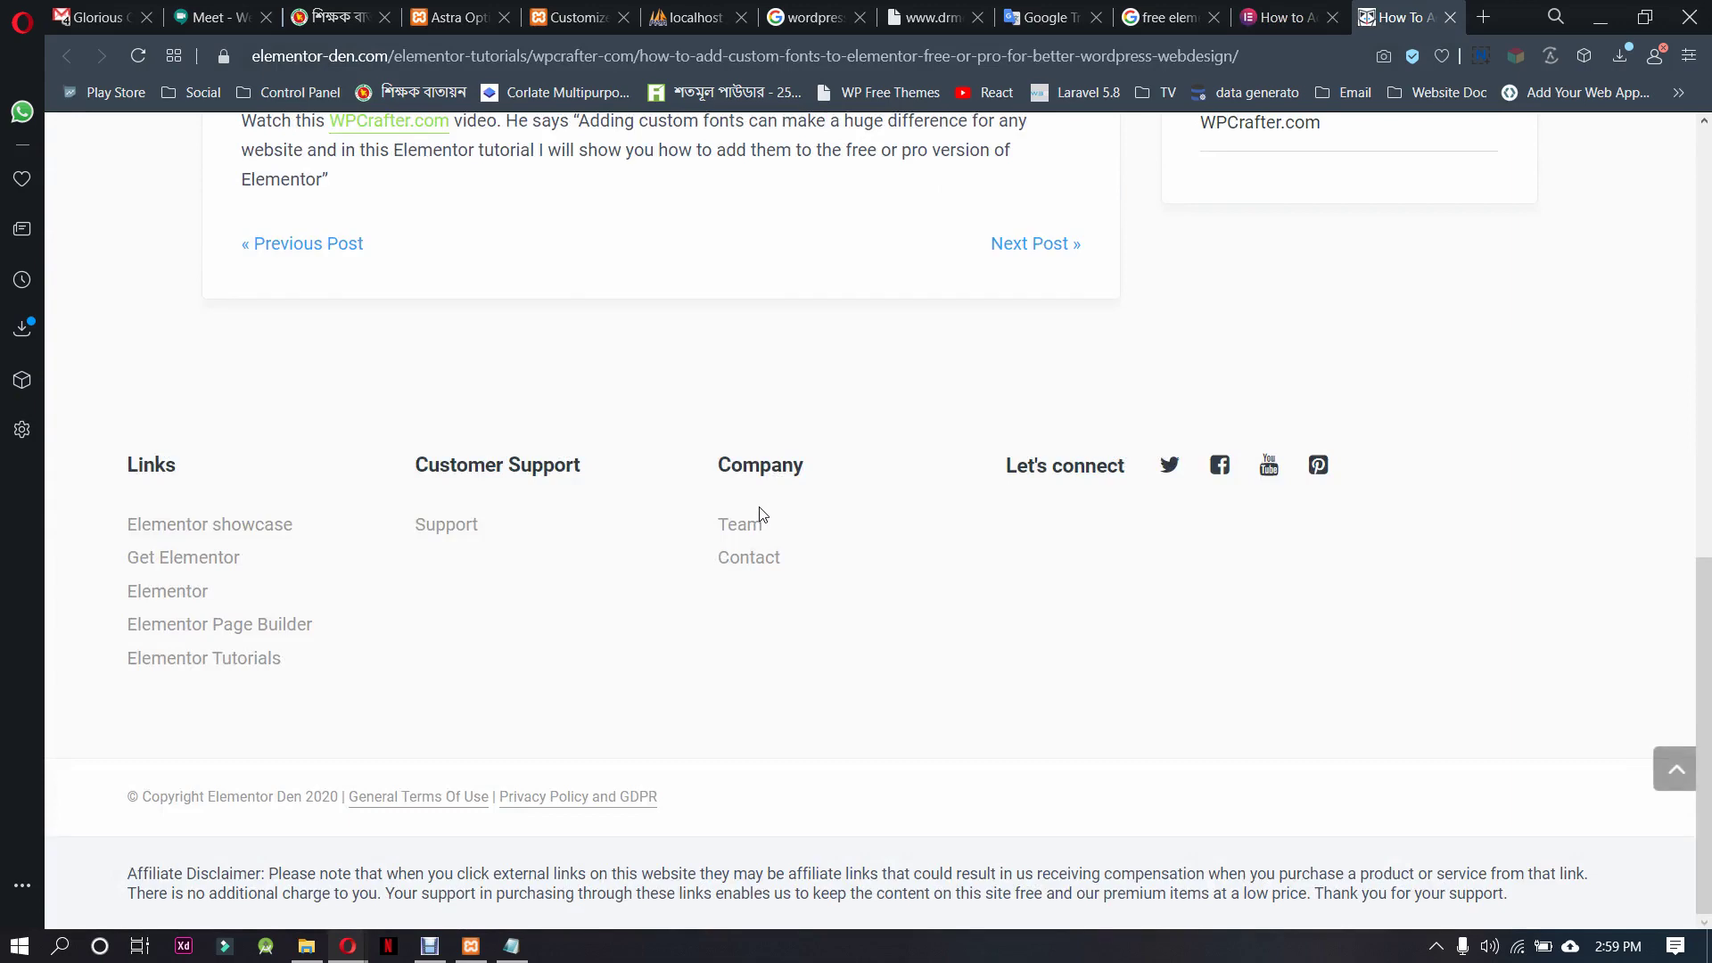
scroll(762, 514, up, 4)
scroll(763, 515, up, 4)
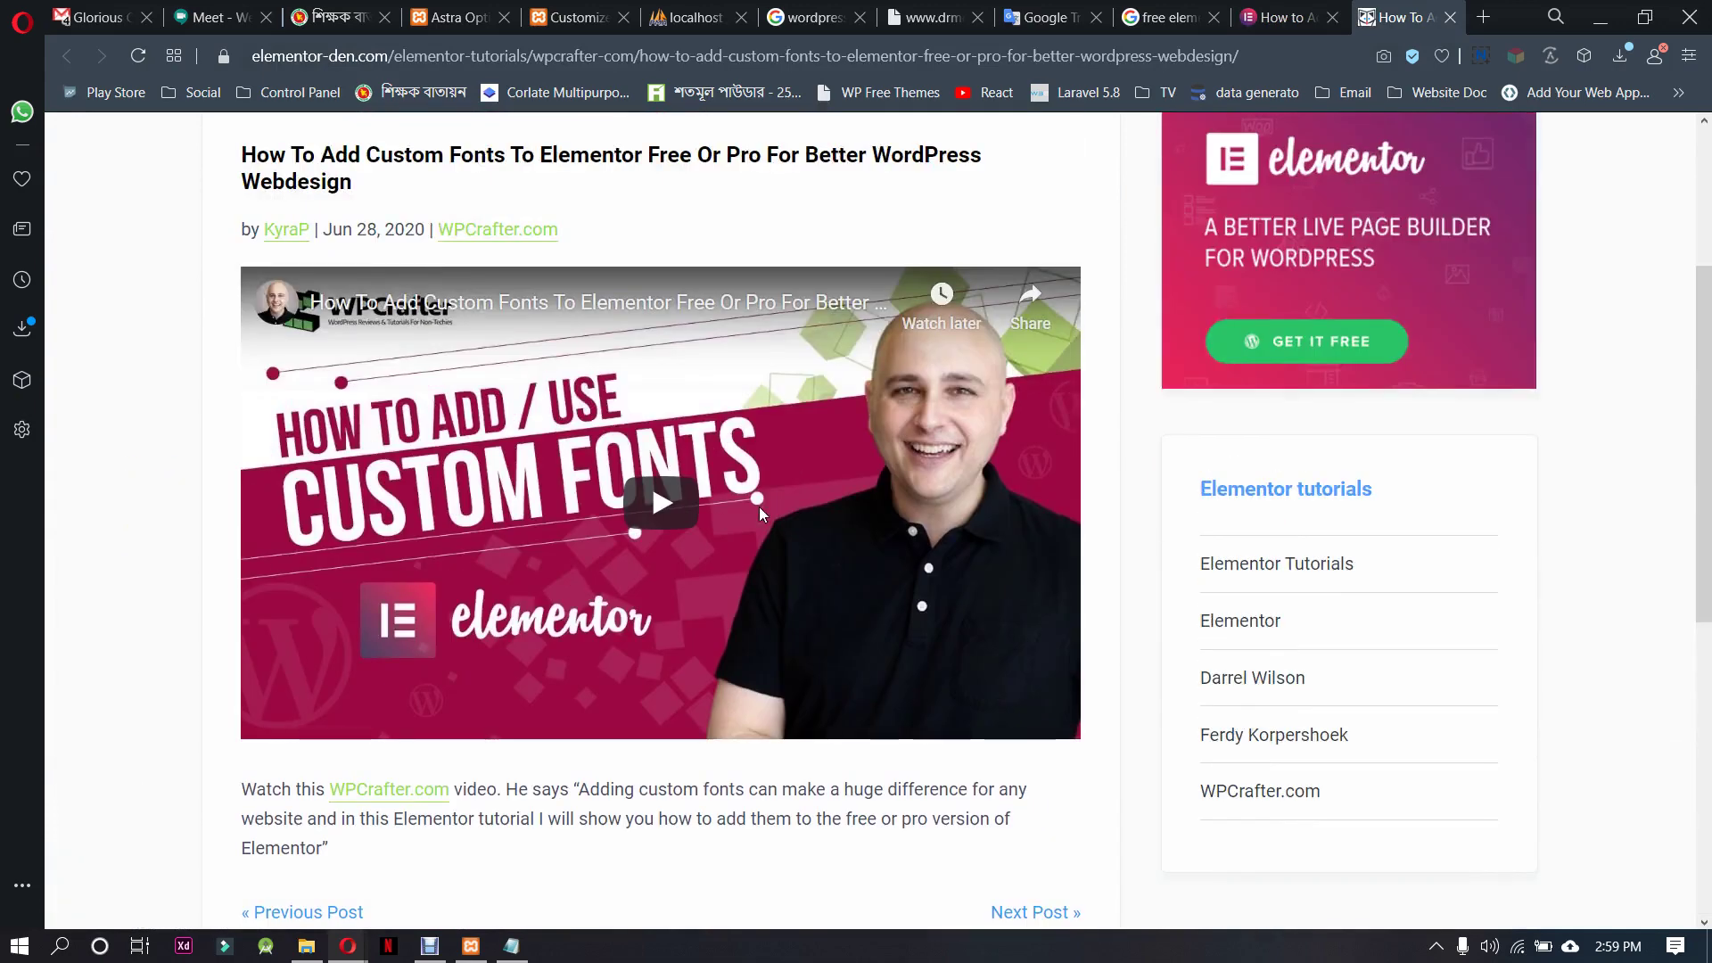
click(1451, 17)
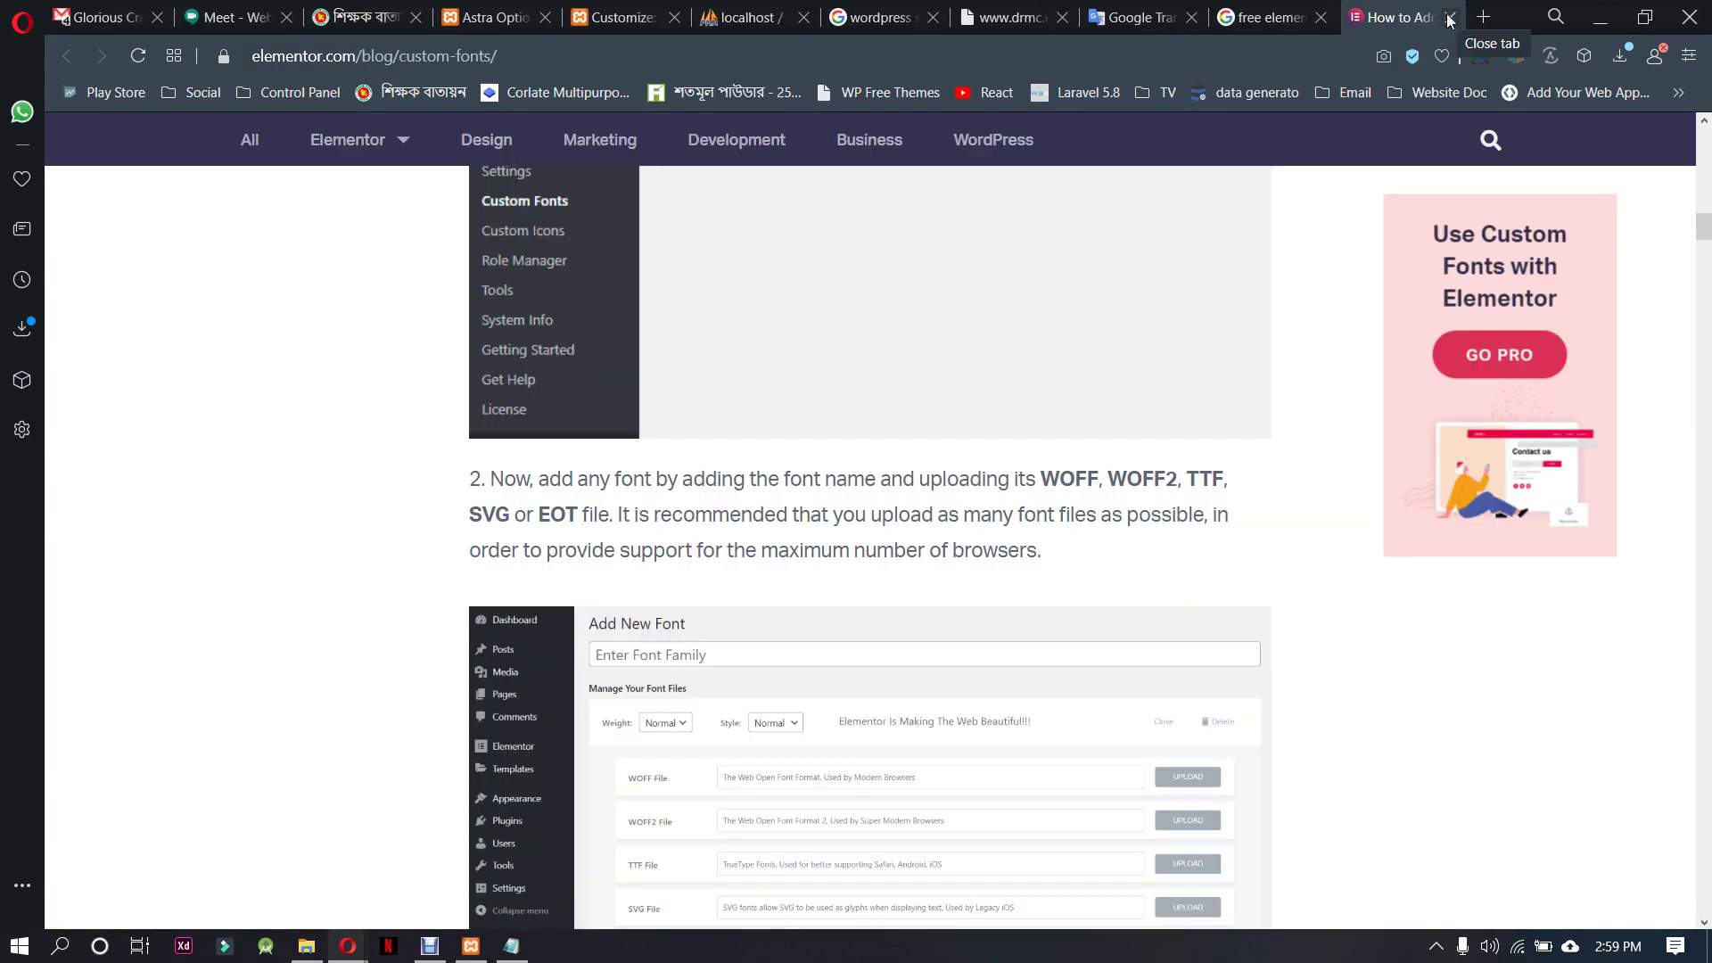
Highlight 'fonts' in the guide's folder path and bring up the site's plugins folder in File Explorer
scroll(792, 765, up, 15)
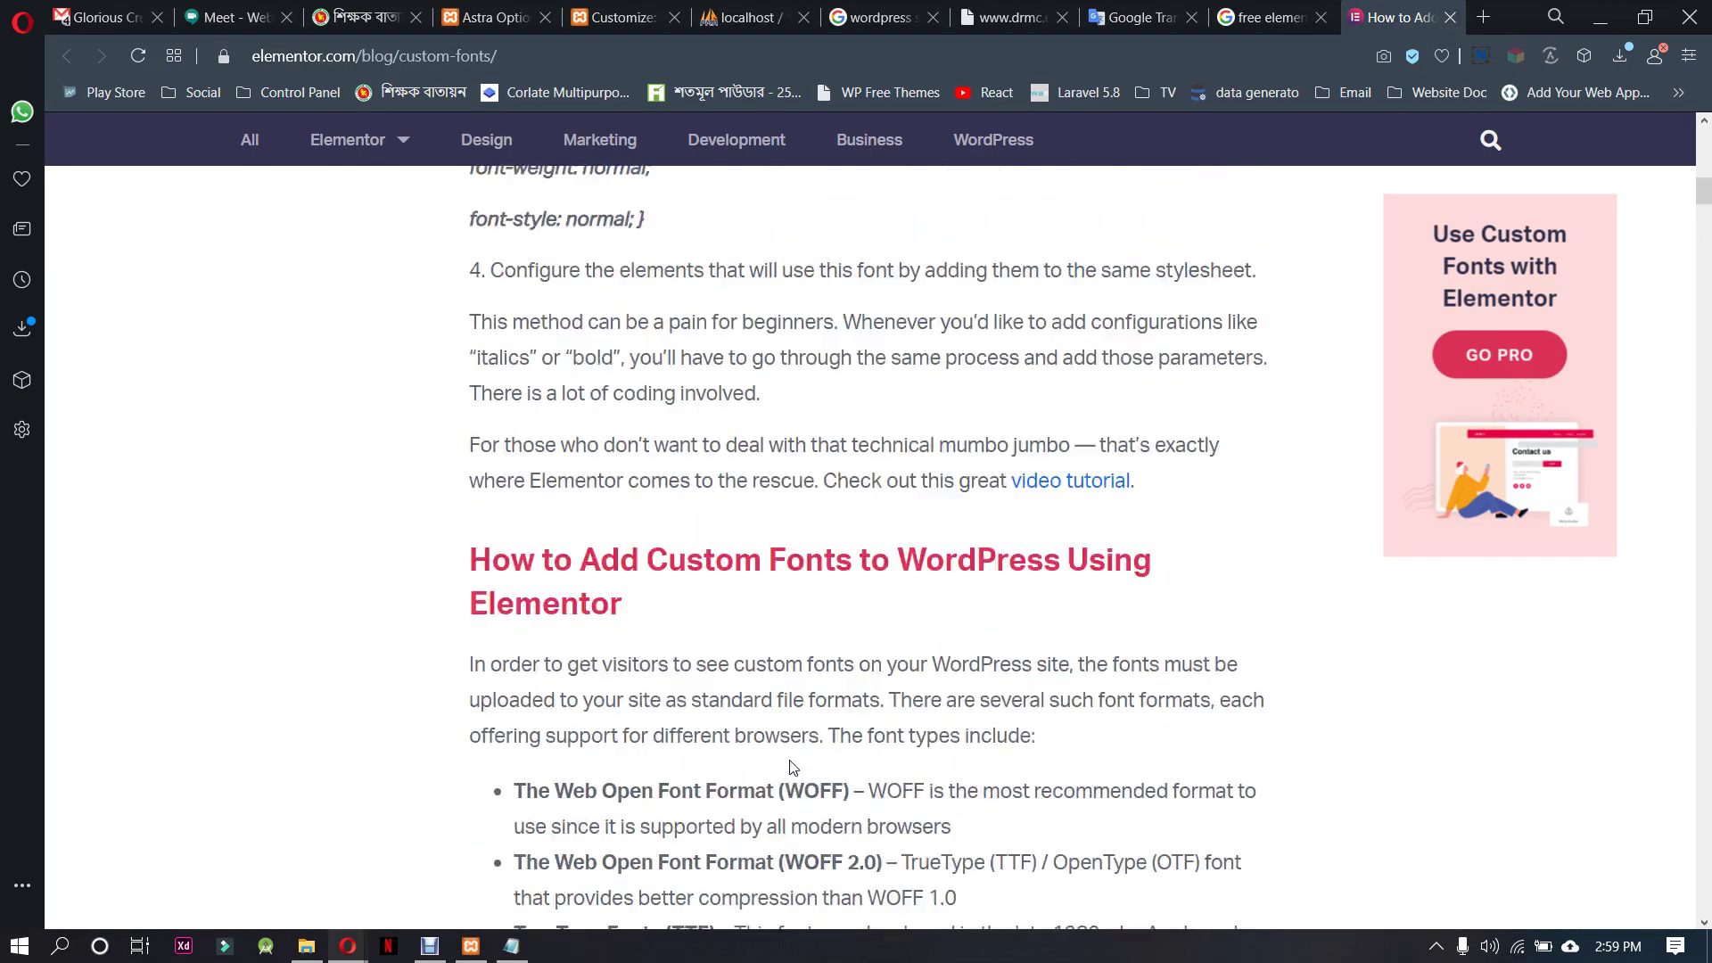
scroll(792, 764, up, 6)
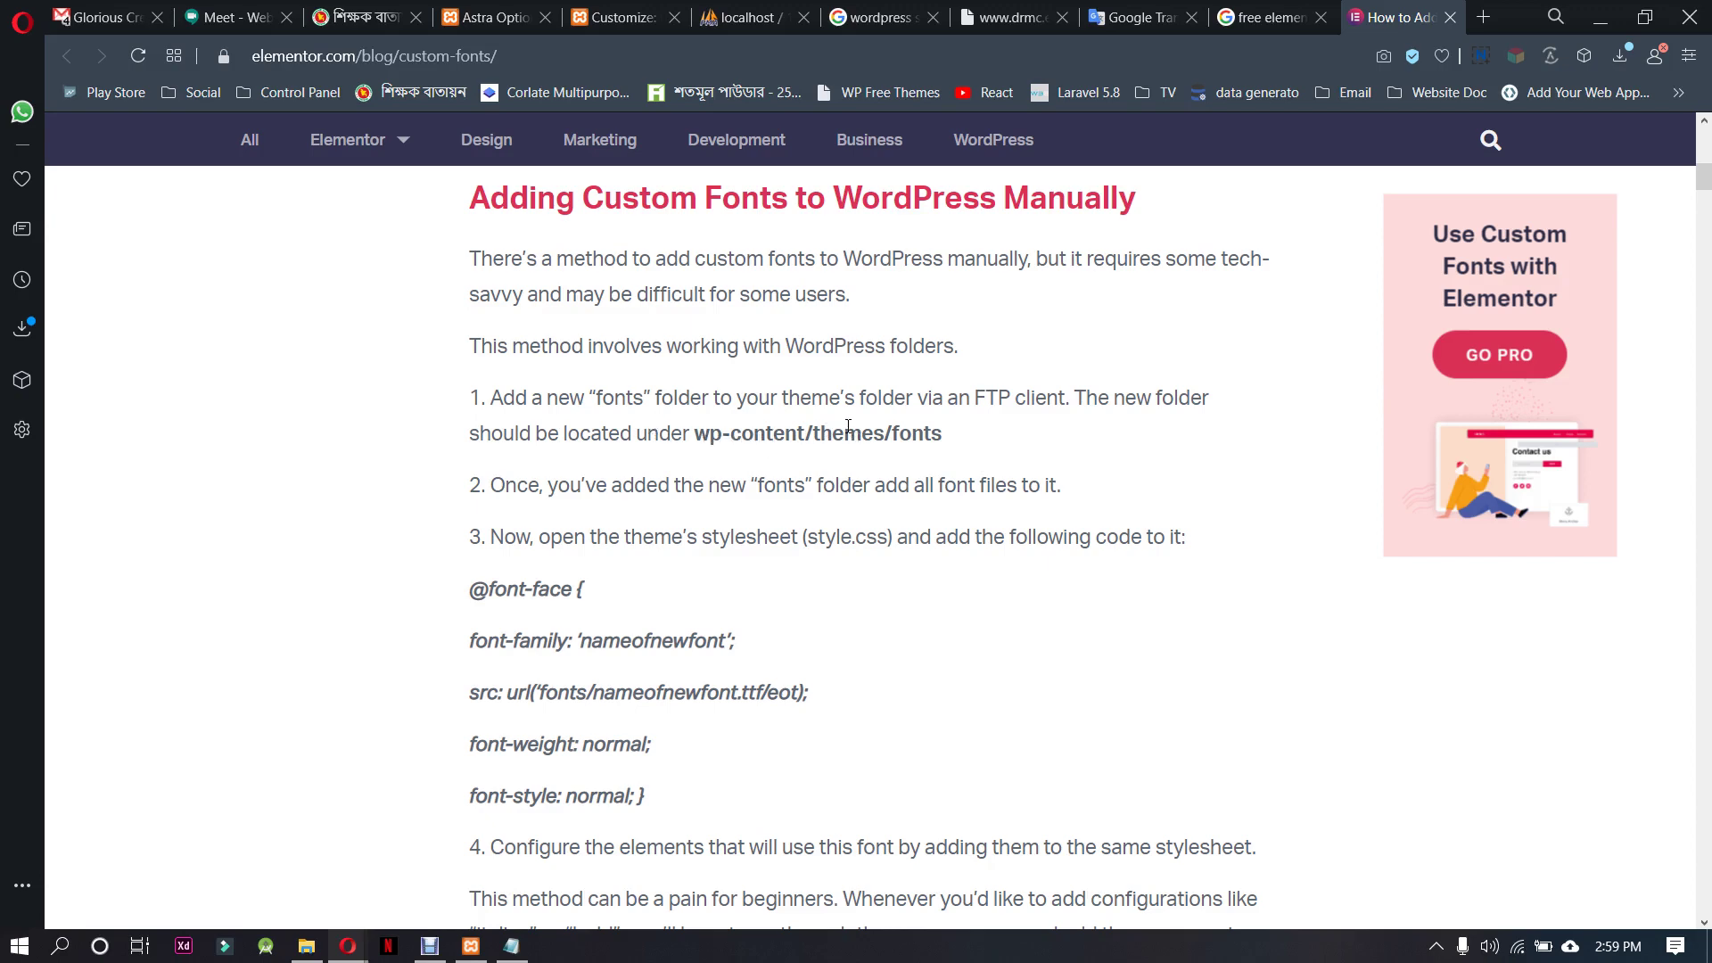
drag(943, 436, 897, 439)
click(947, 435)
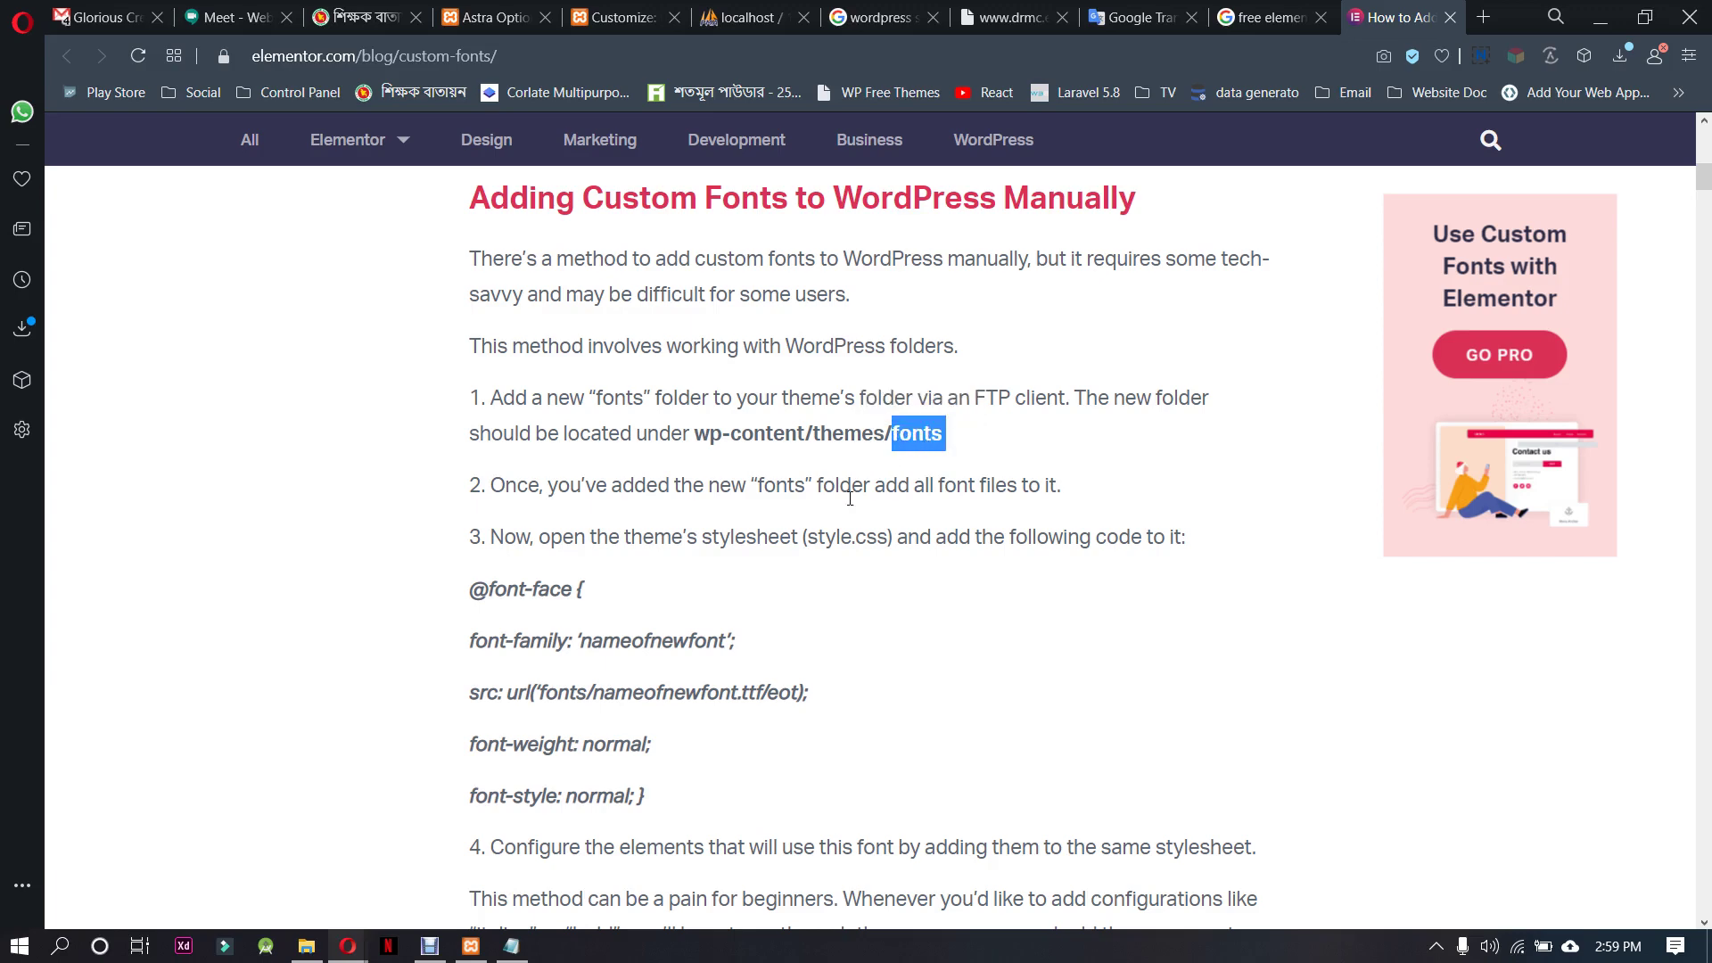
click(308, 947)
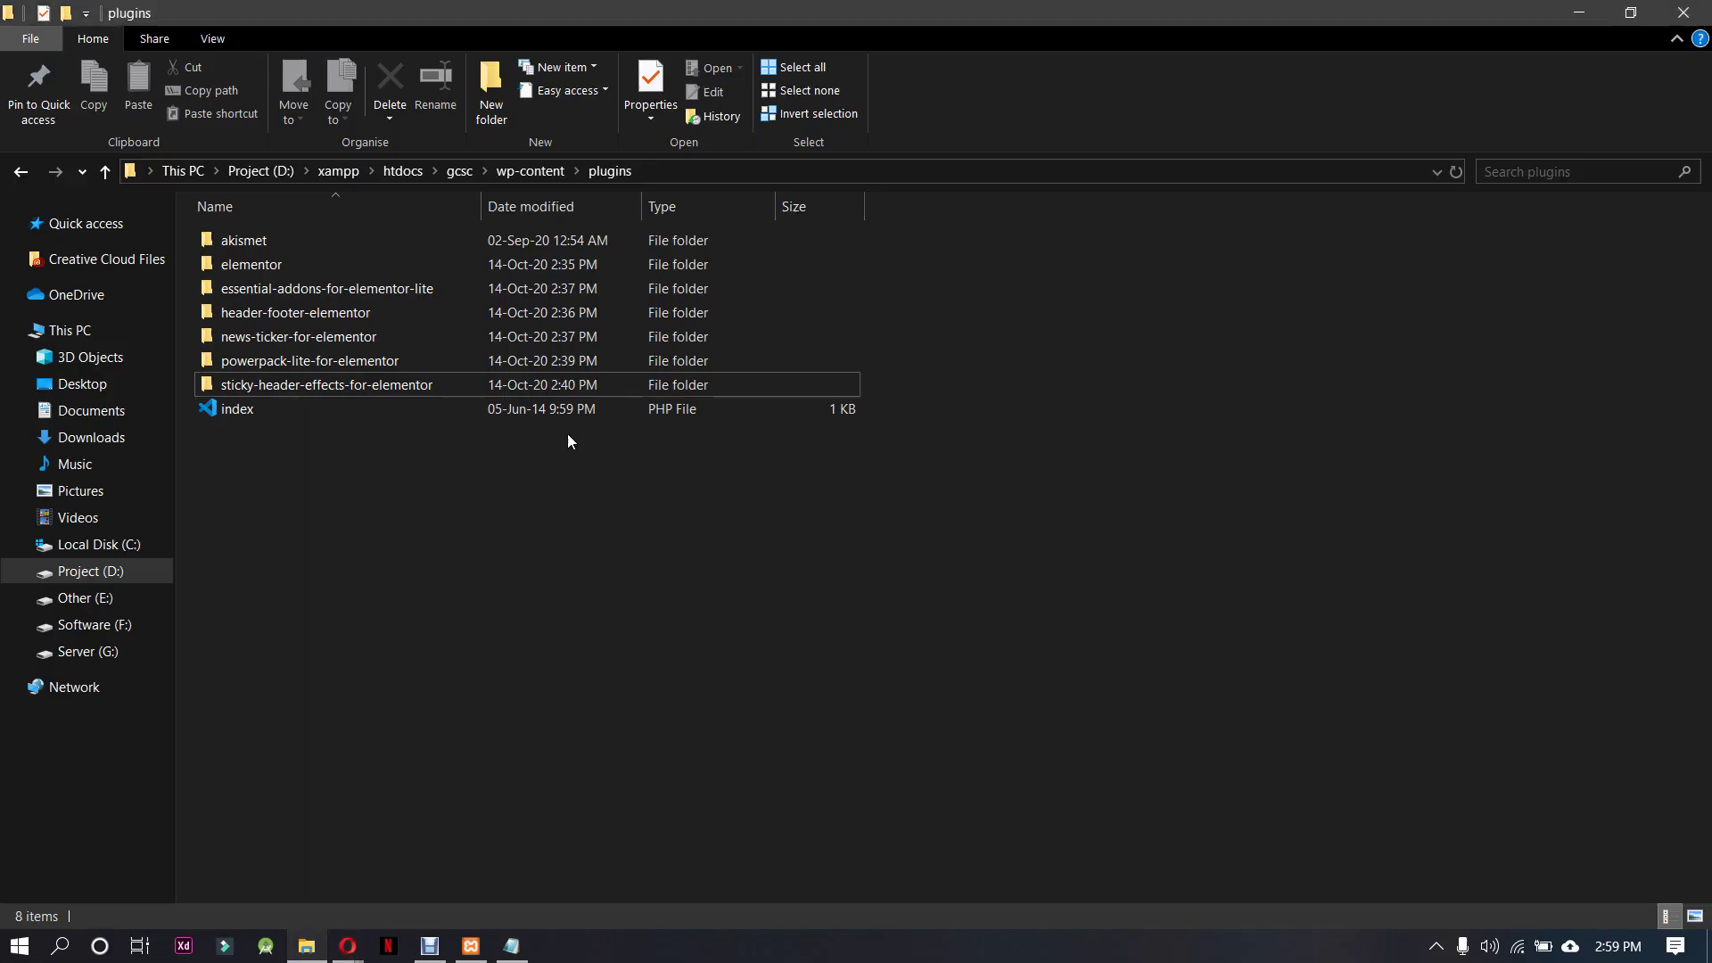
Create a new folder named 'fonts' inside wp-content\themes, then go back to the browser
click(20, 168)
double_click(260, 266)
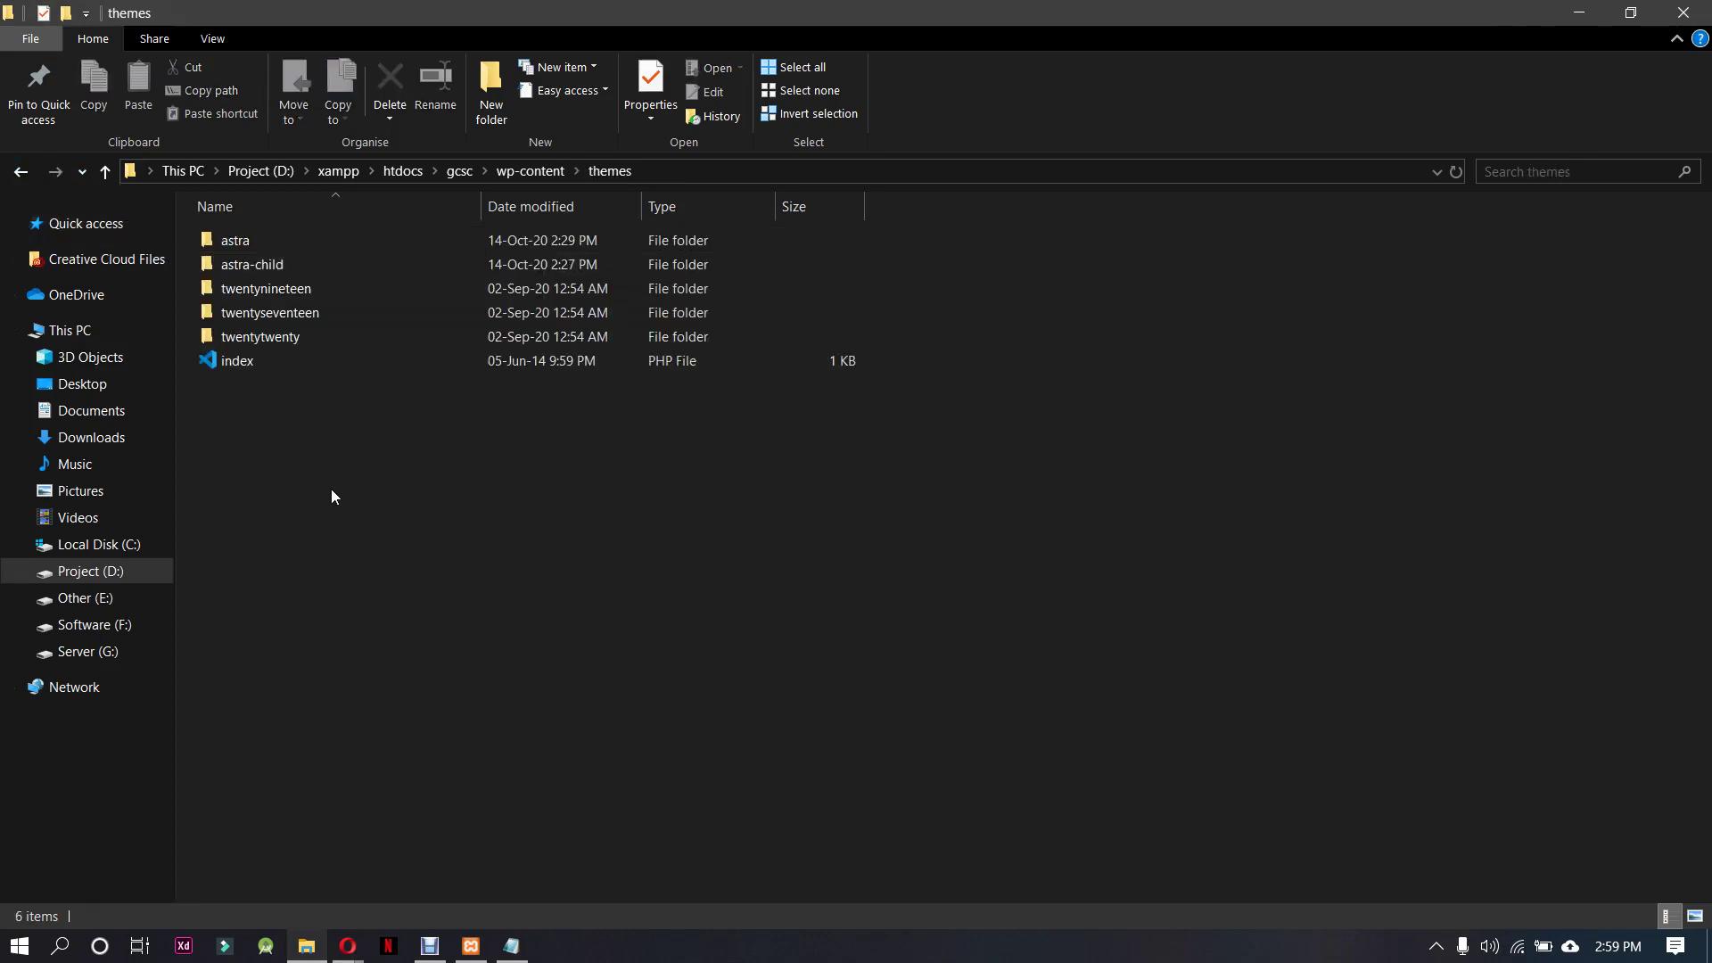
right_click(337, 501)
mouse_move(433, 769)
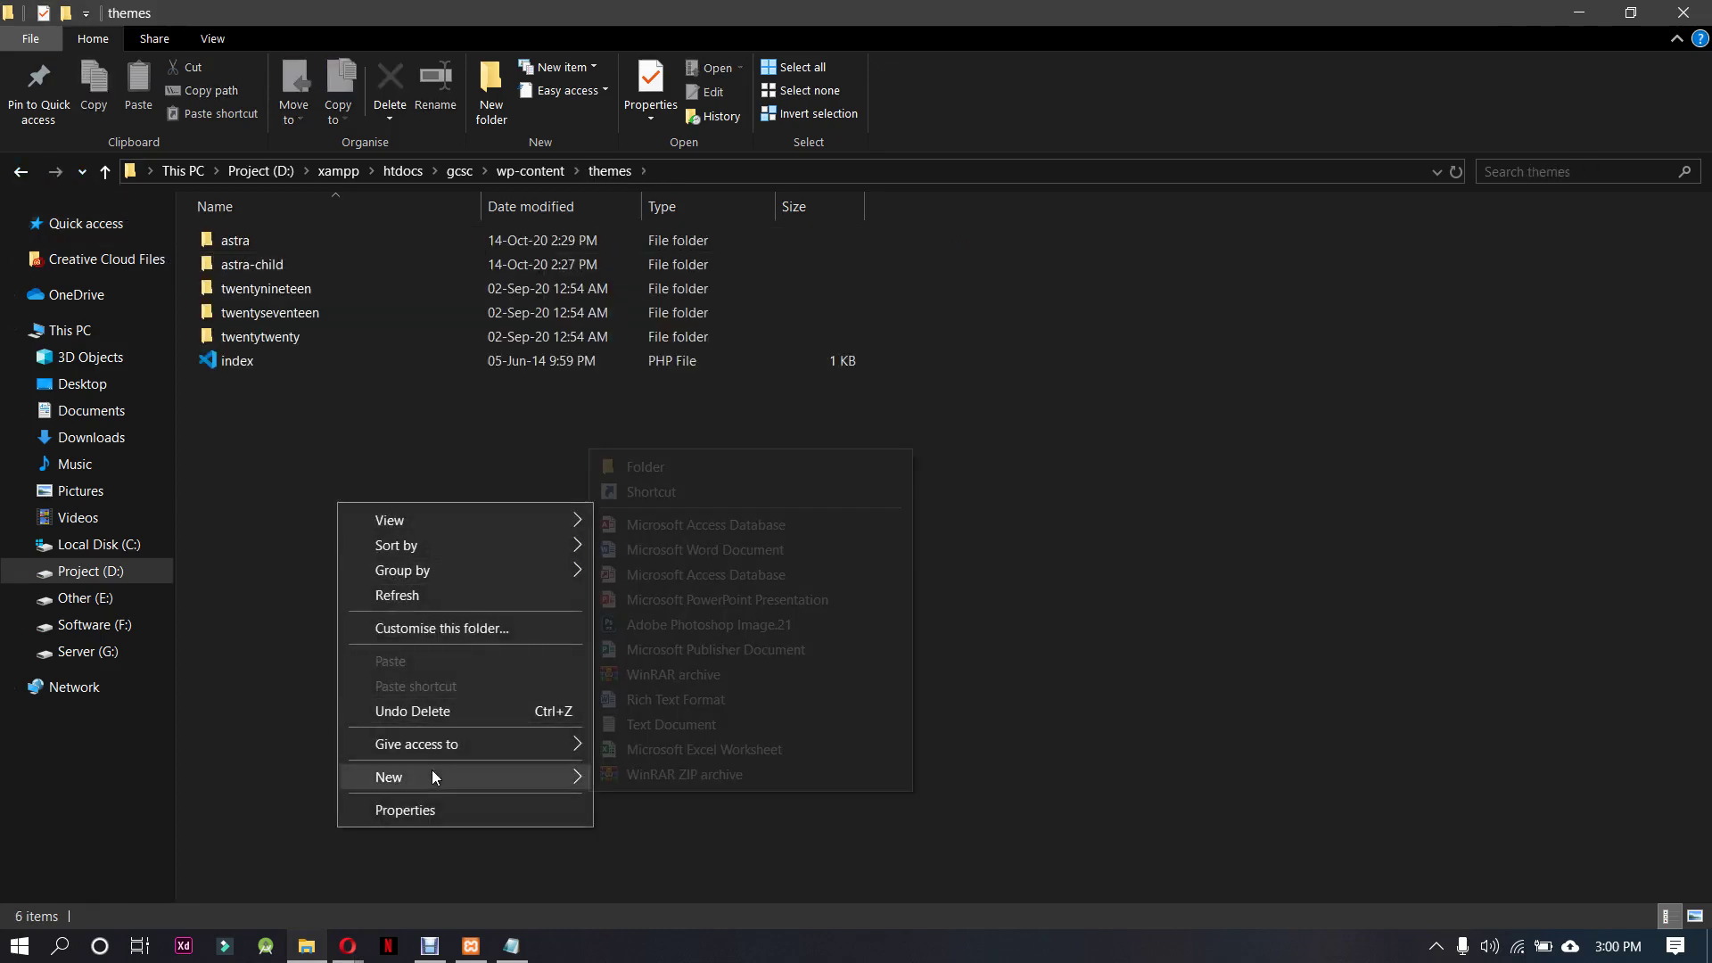
click(709, 466)
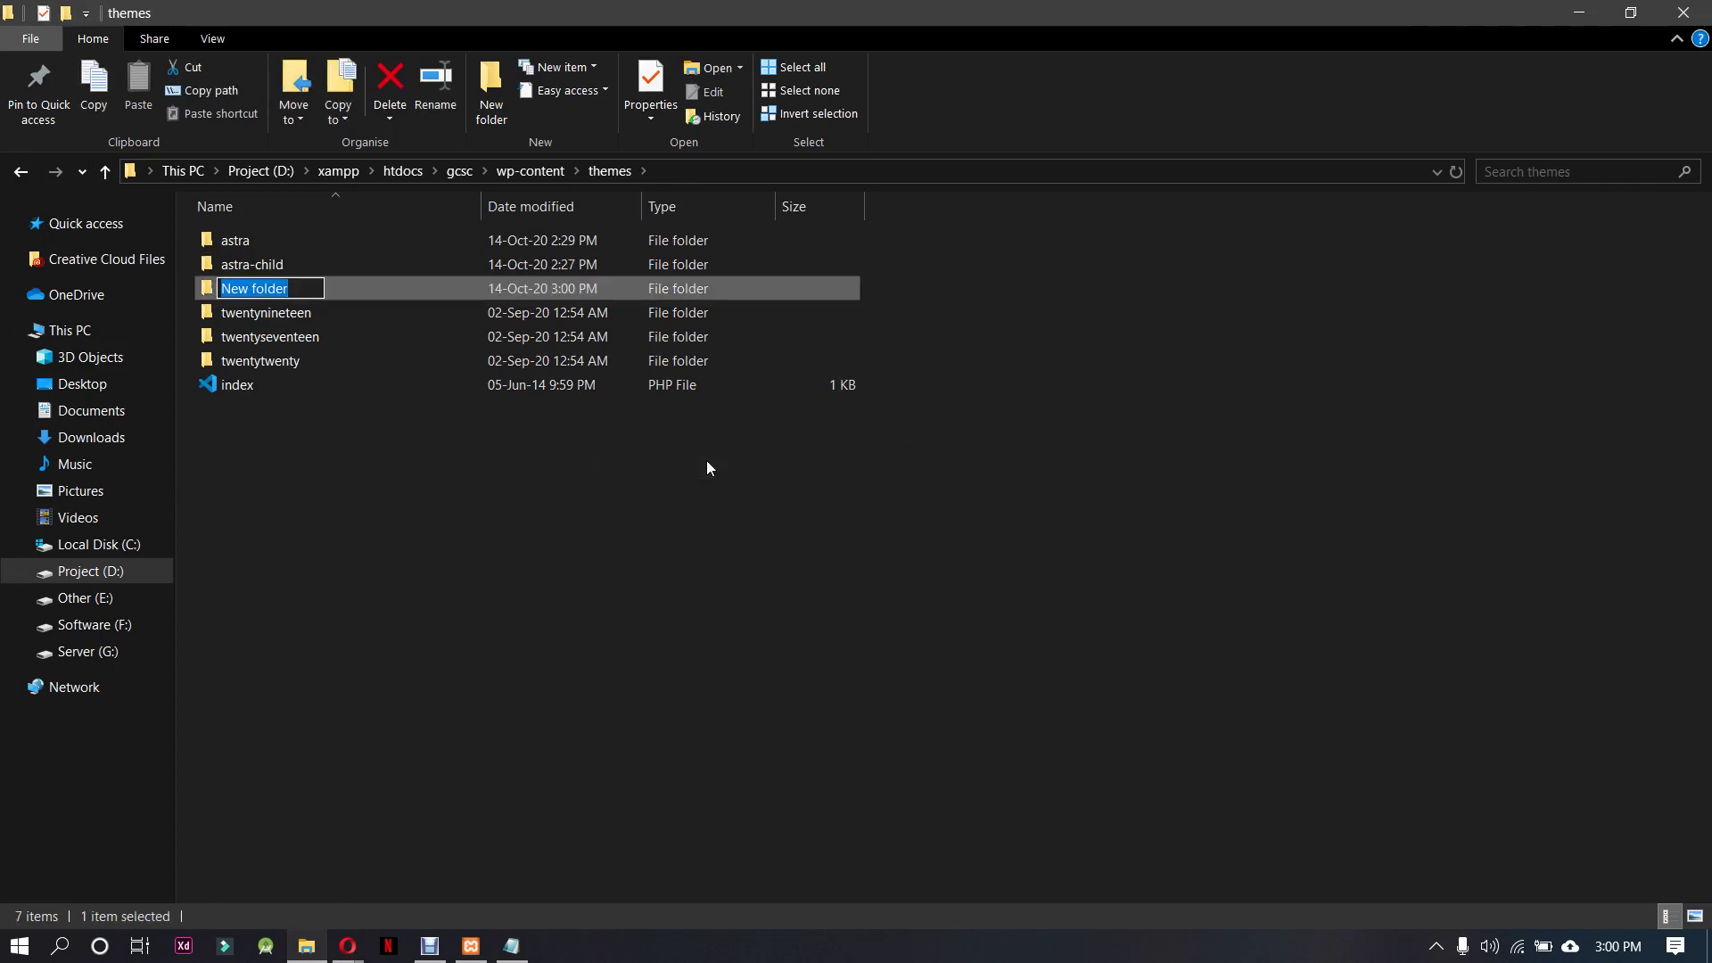
text(fonts)
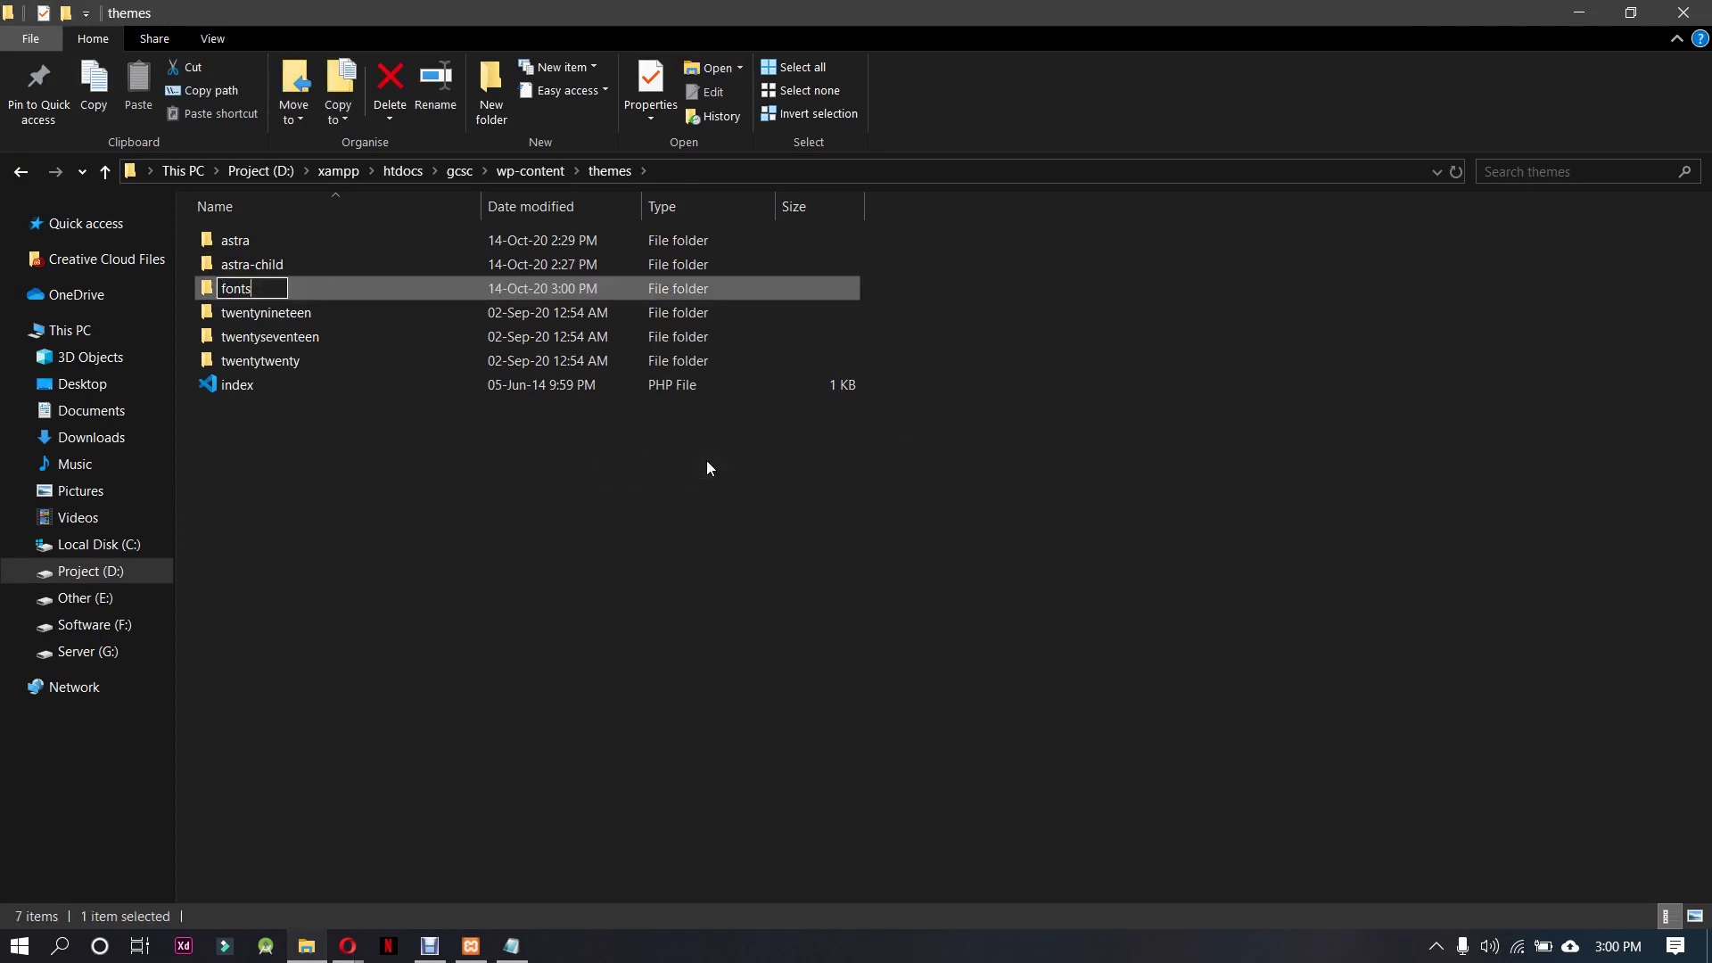
key(Return)
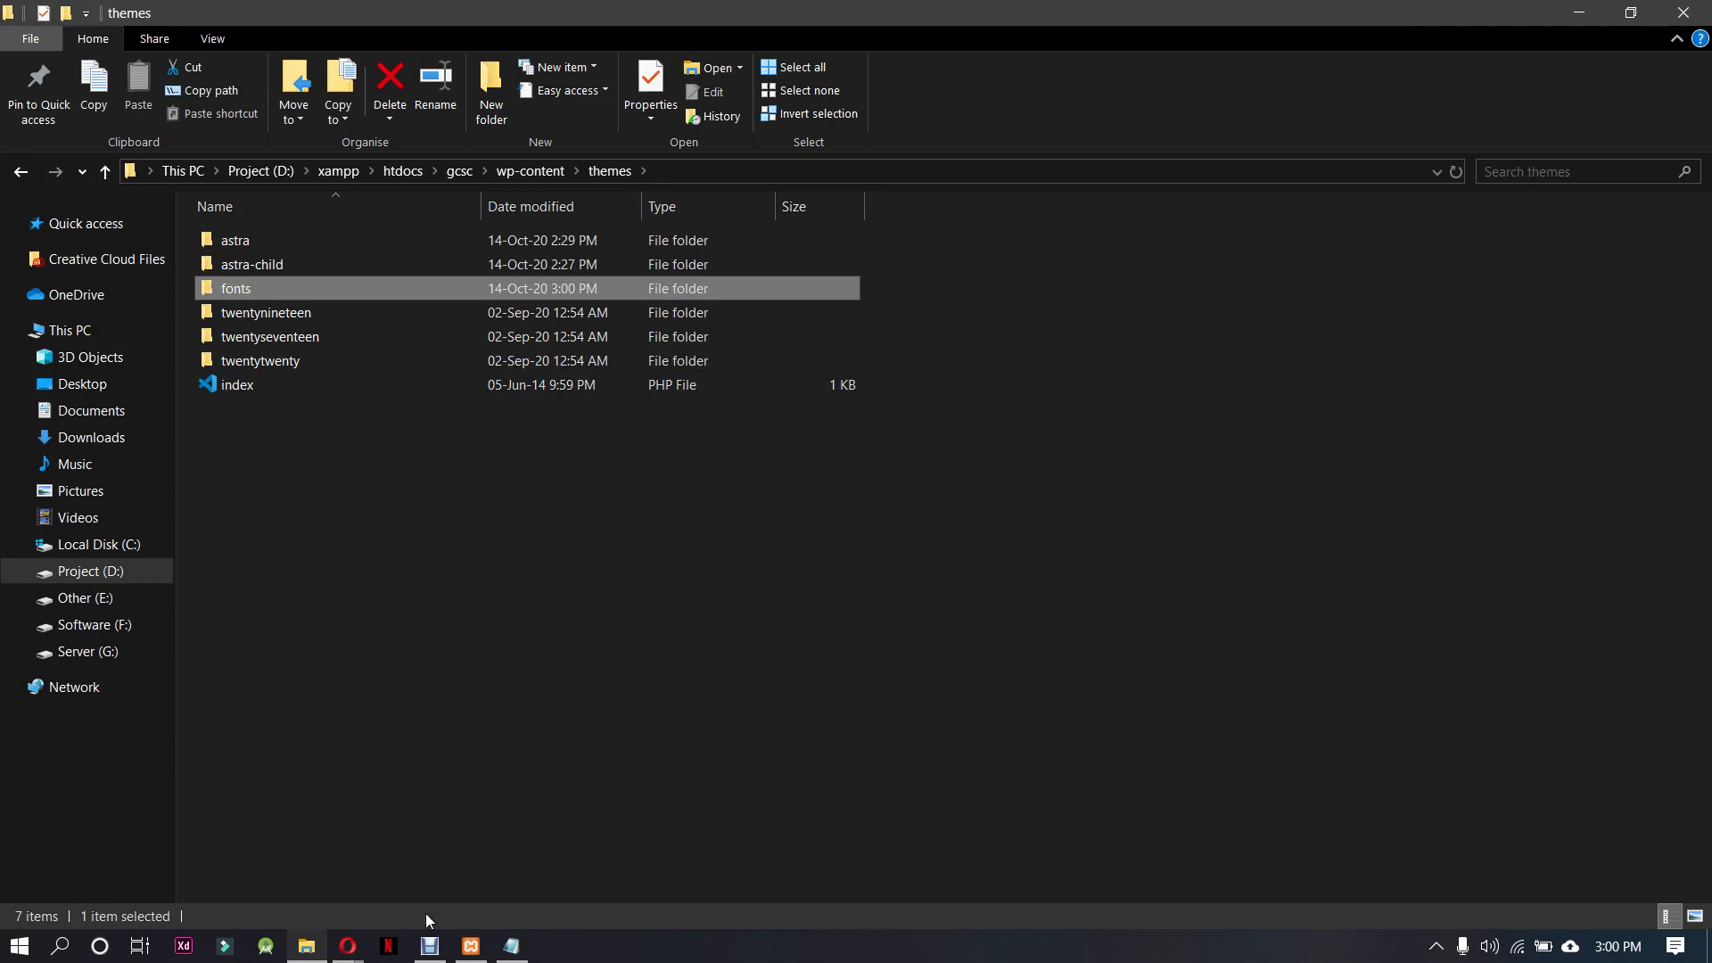
click(348, 945)
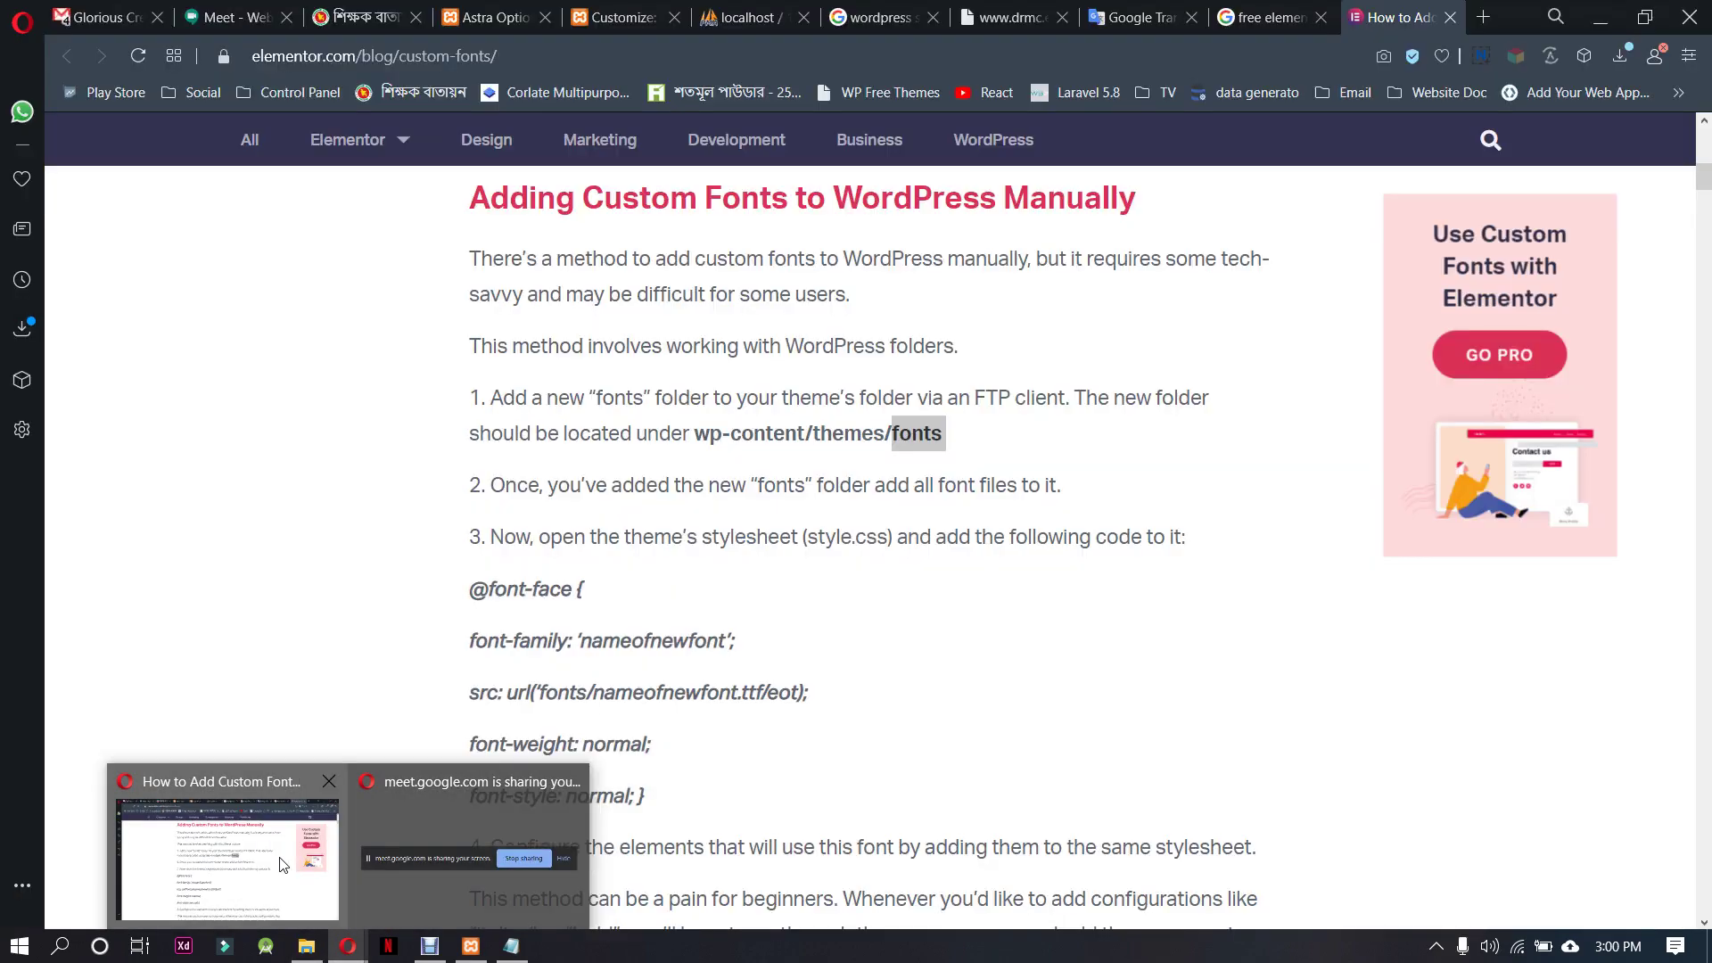
click(281, 864)
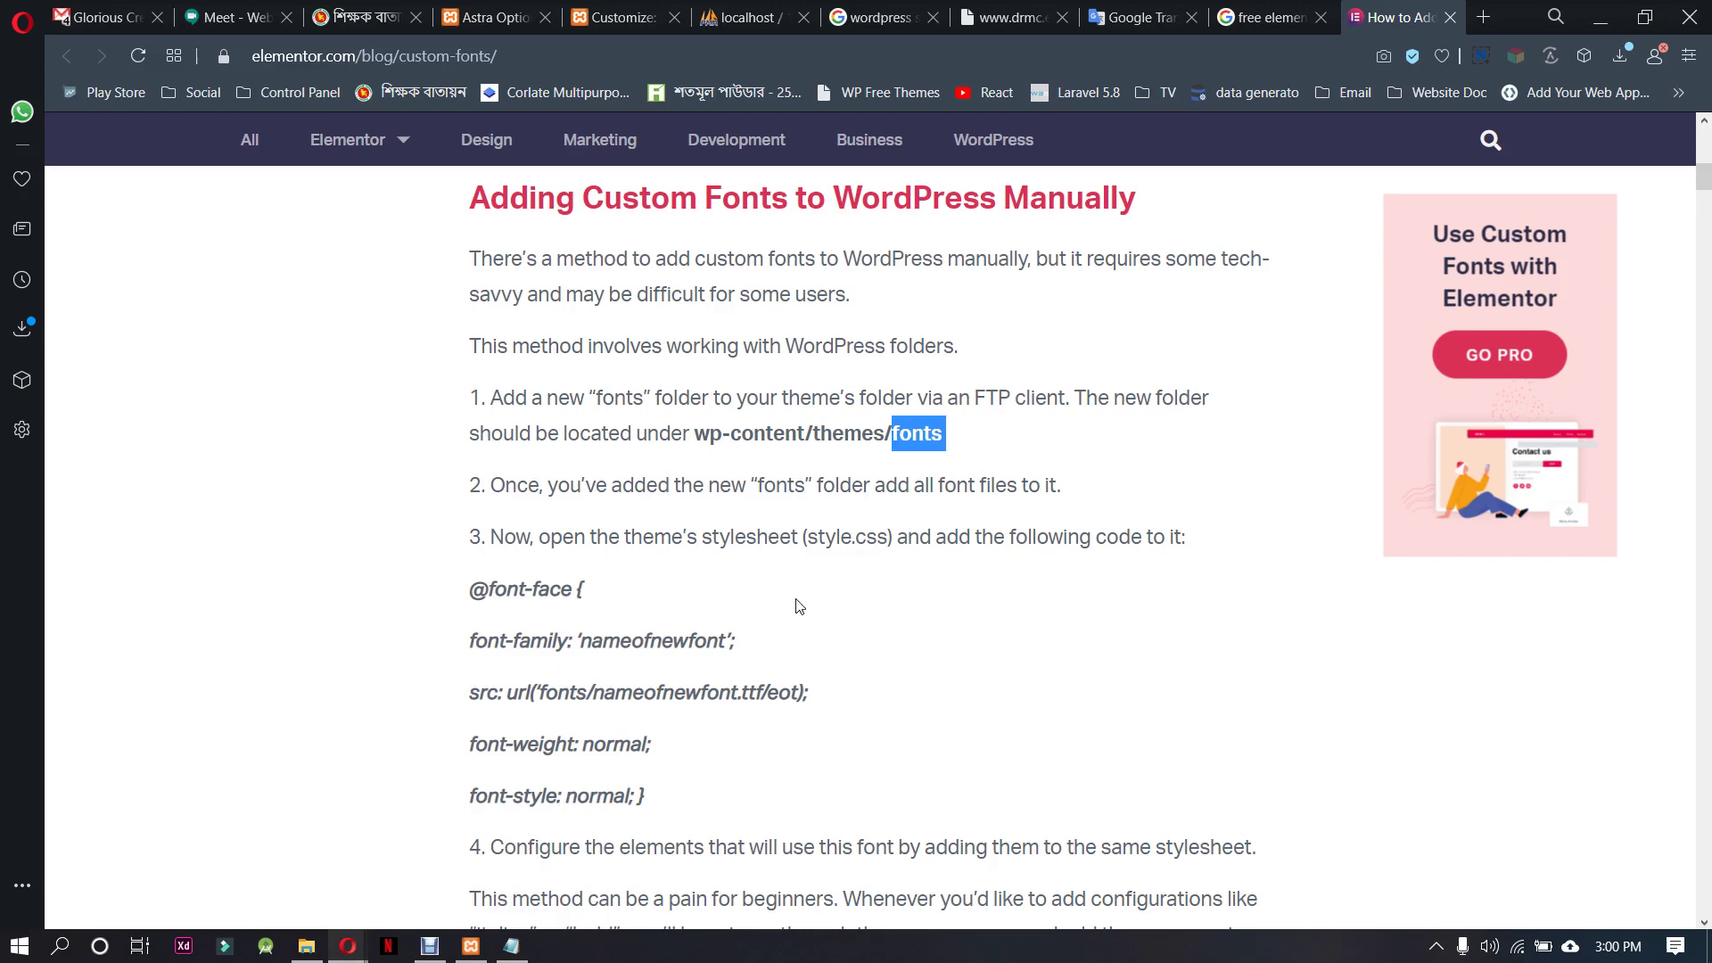
scroll(799, 606, down, 2)
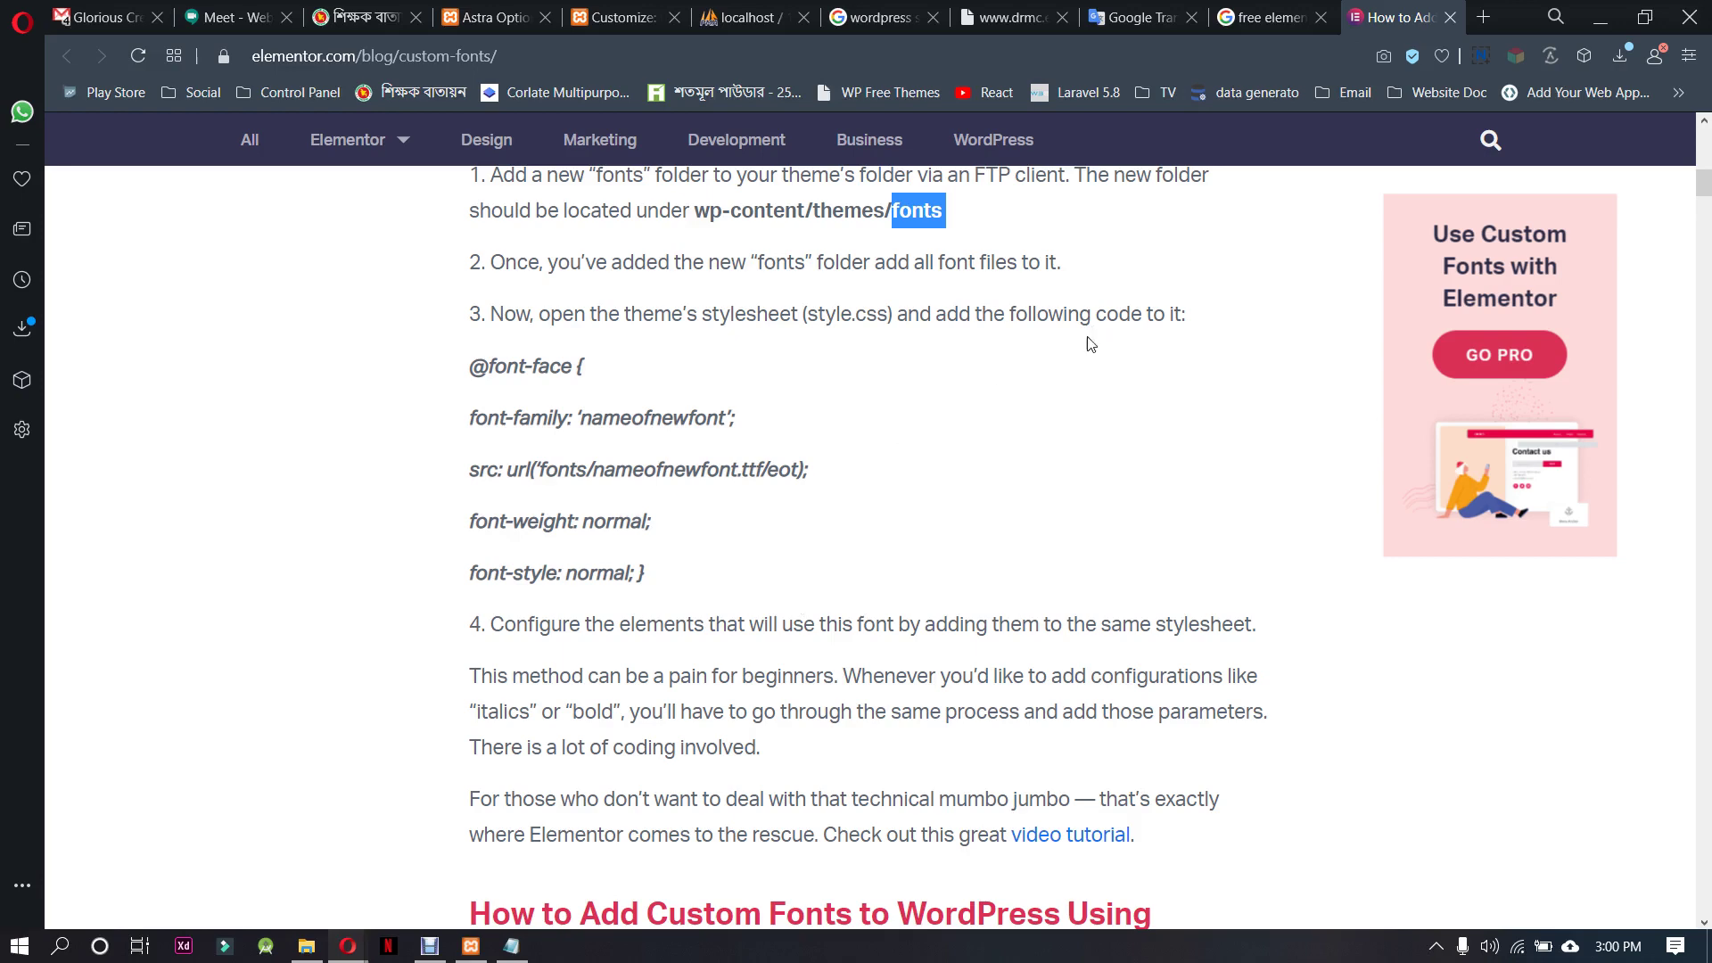
Search for the Kalpurush font and open OmicronLab's Bangla fonts page
click(1484, 17)
text(kal)
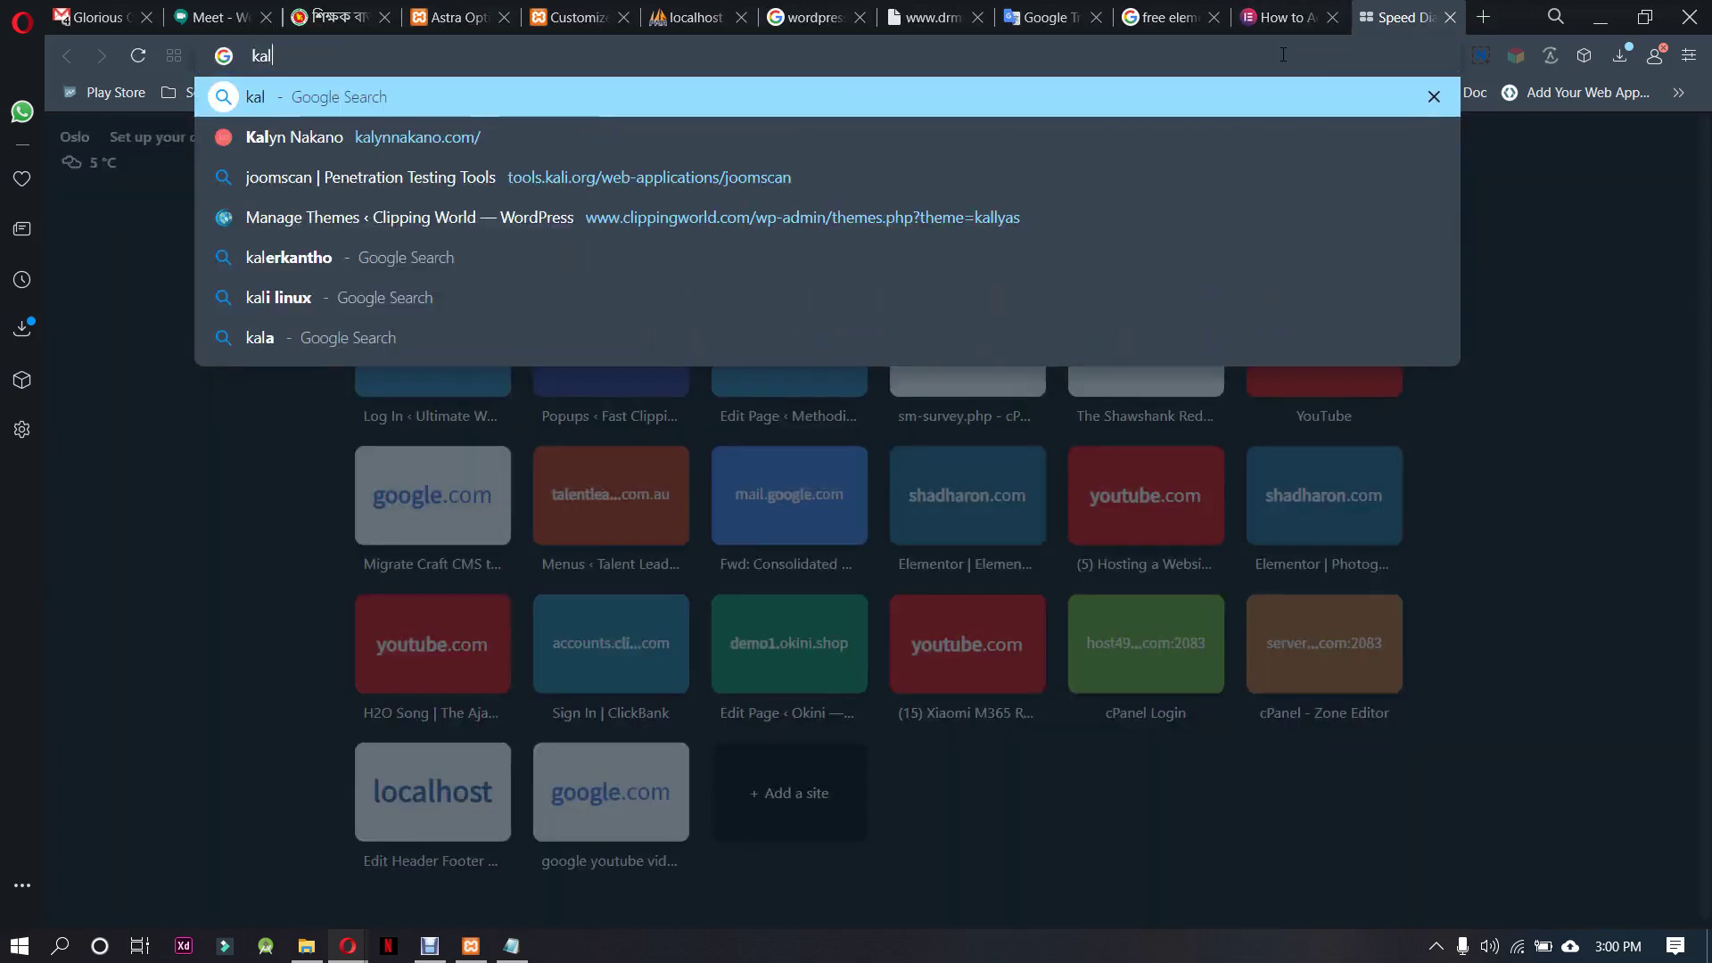
text(purush)
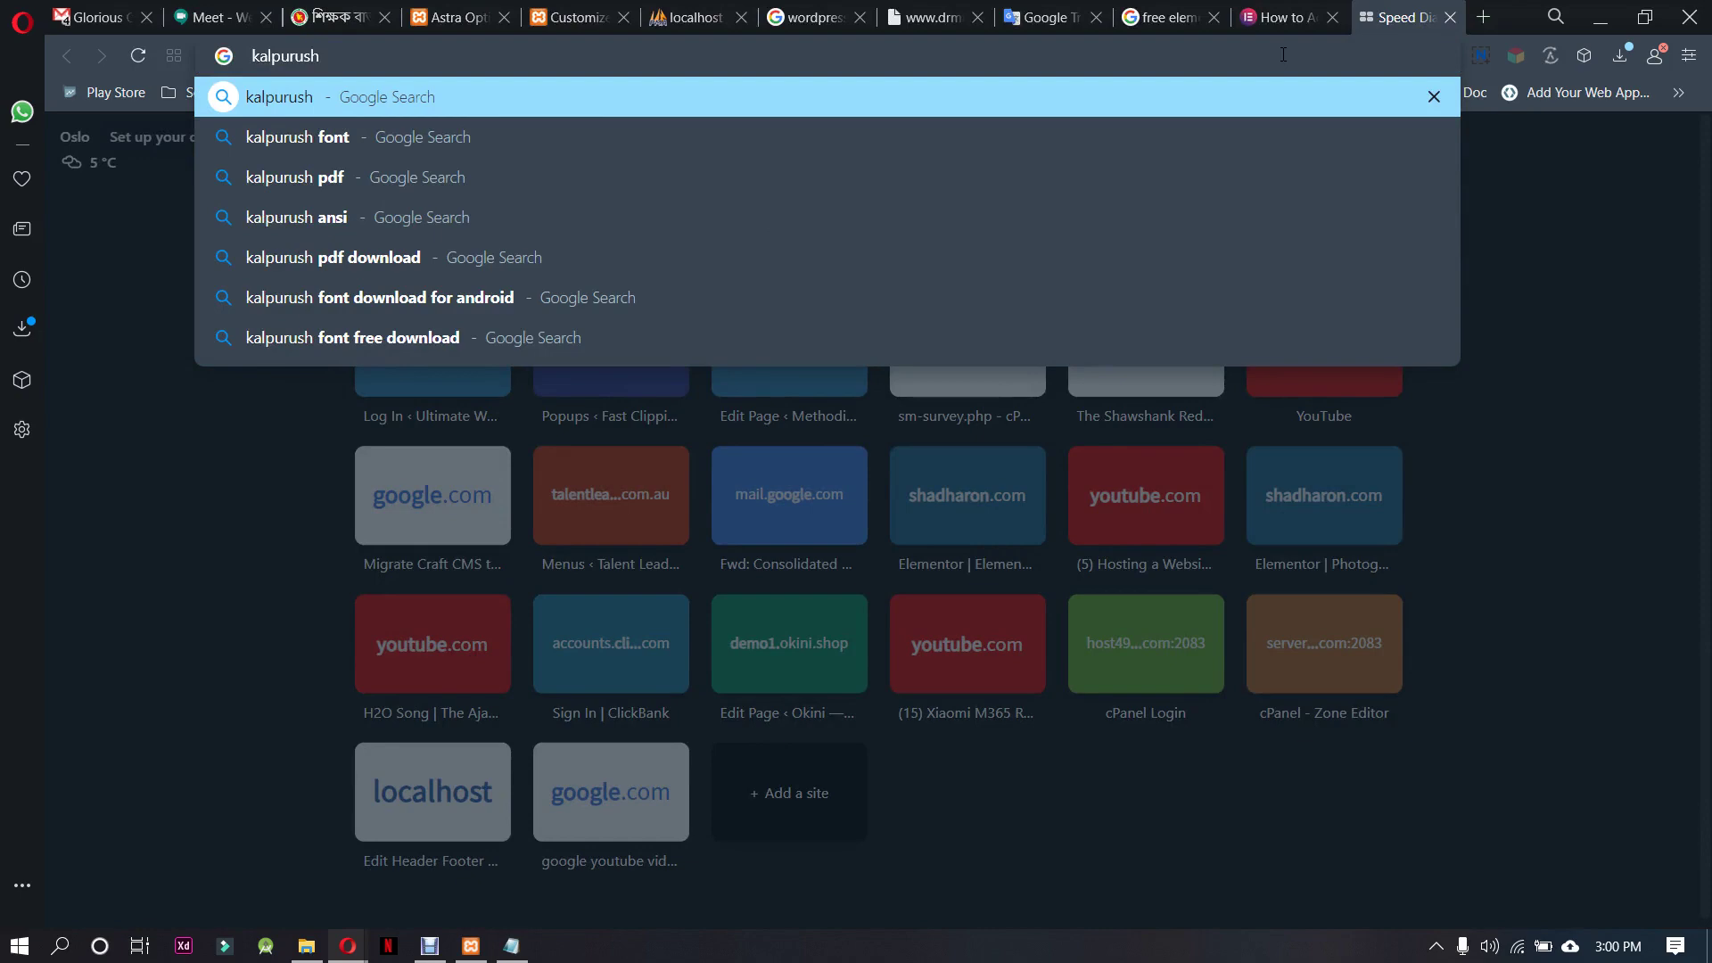
key(Down)
key(Return)
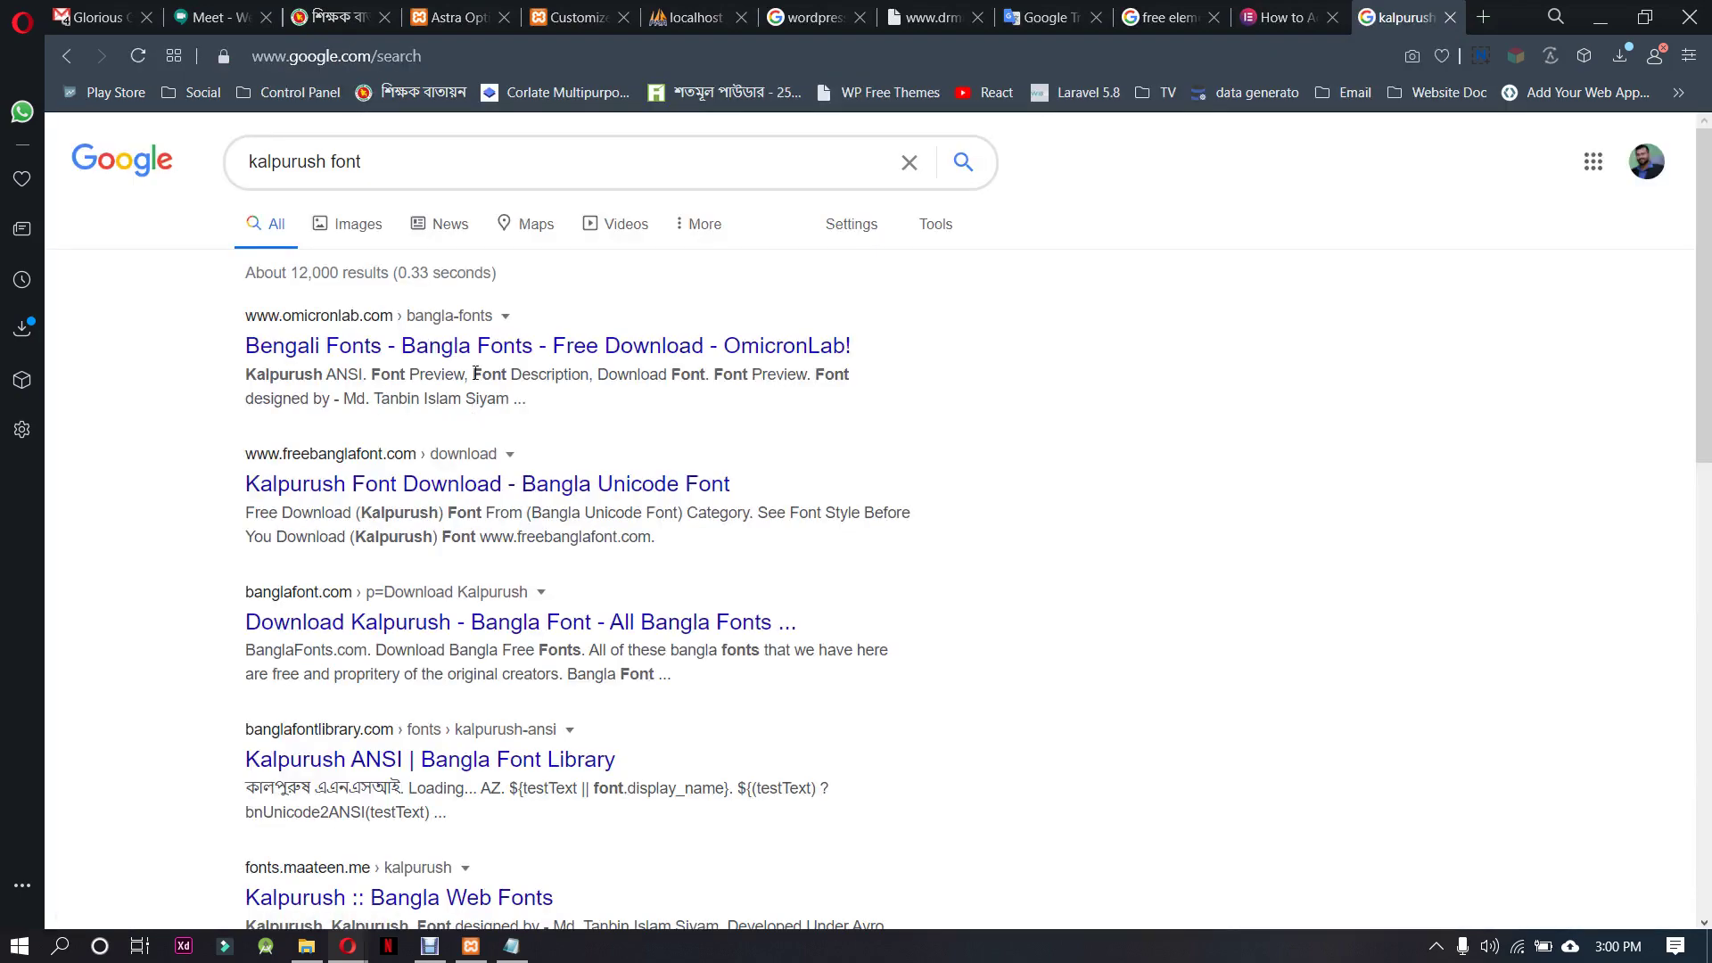
click(571, 346)
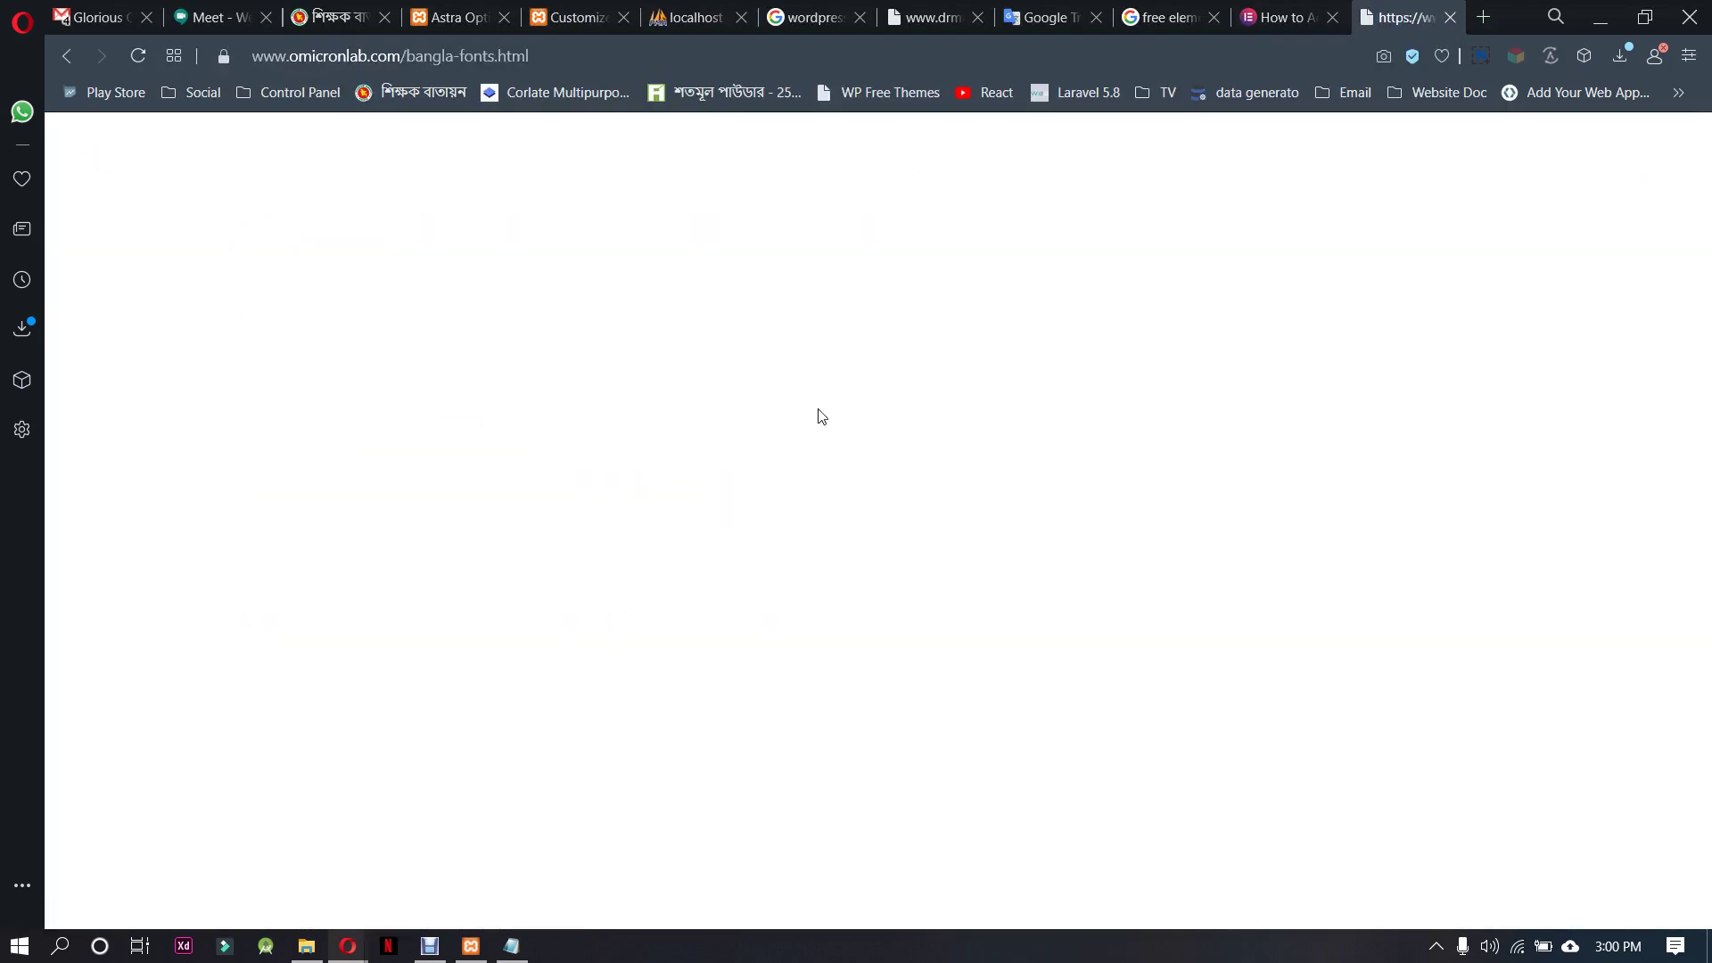
Download the Kalpurush font and show kalpurush.ttf in the Downloads folder
scroll(714, 578, down, 4)
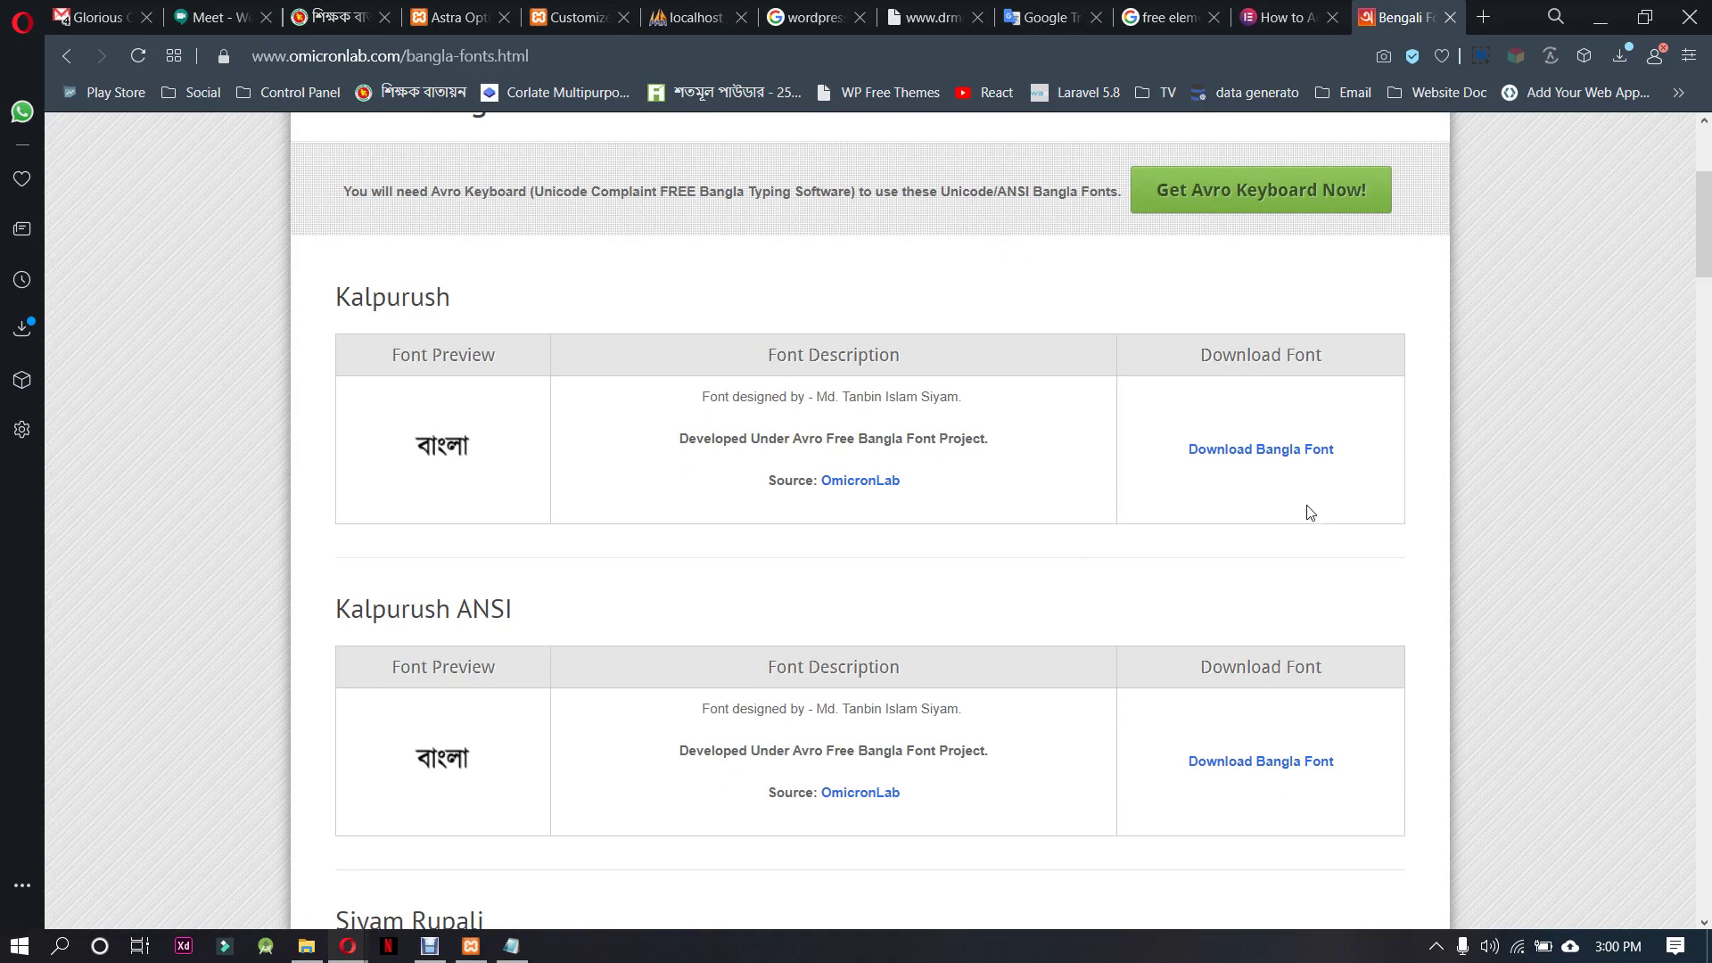
scroll(1310, 513, down, 1)
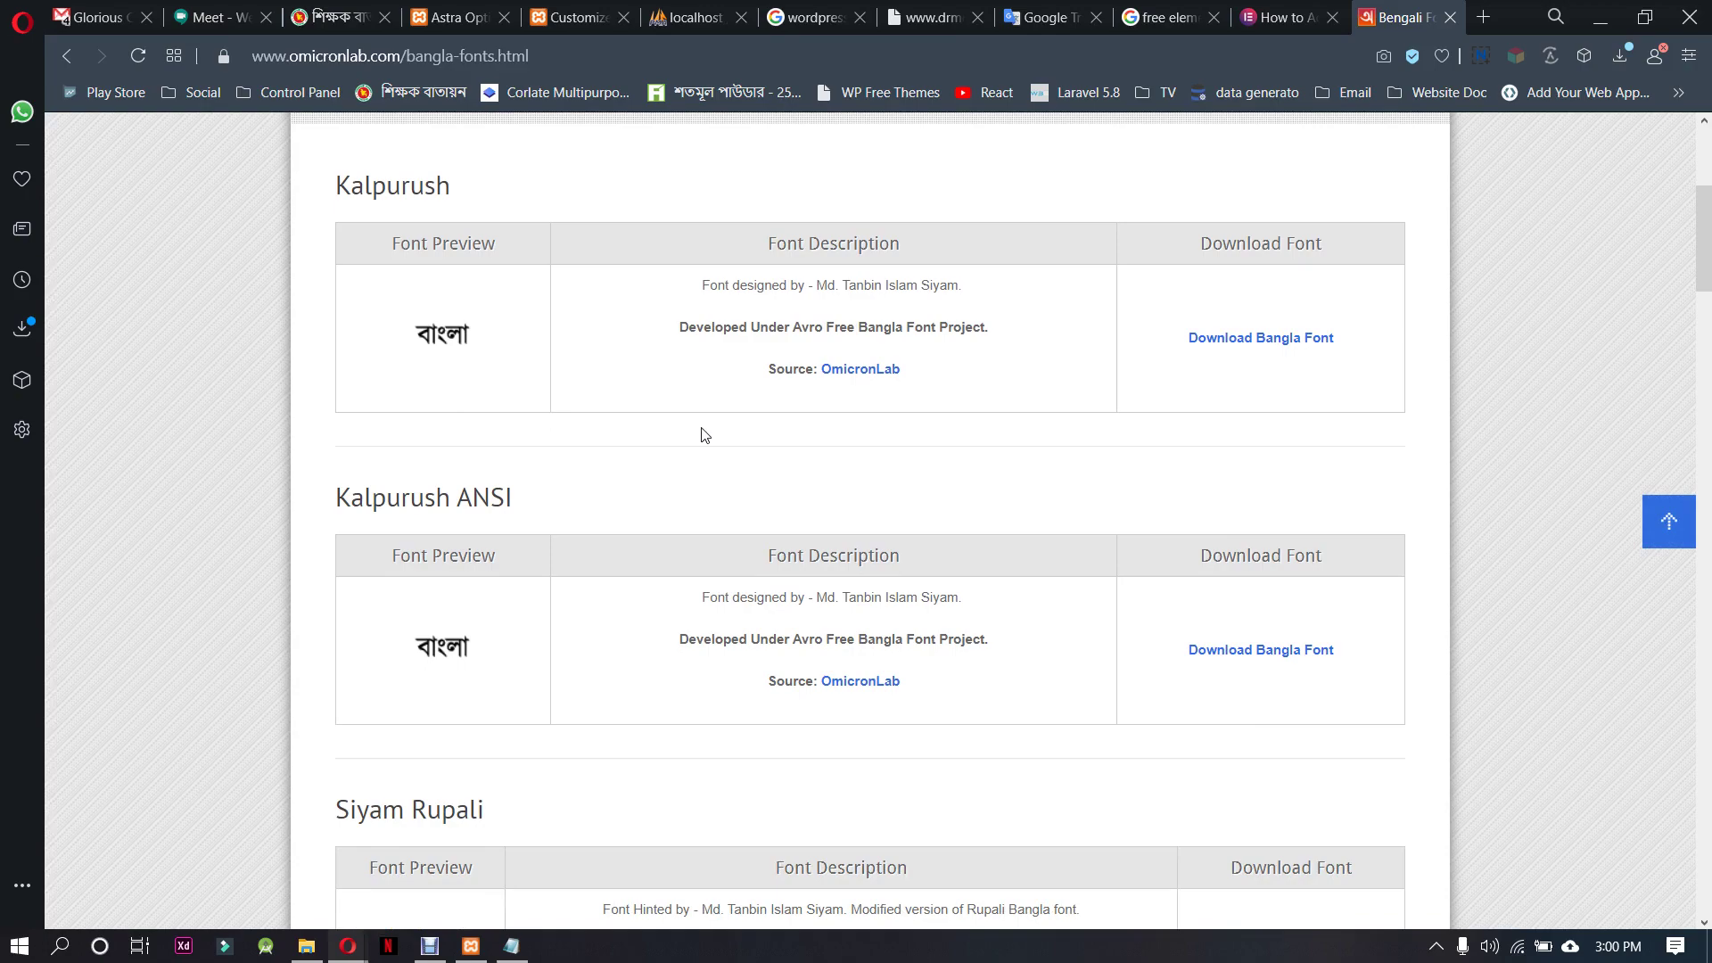
scroll(705, 434, down, 4)
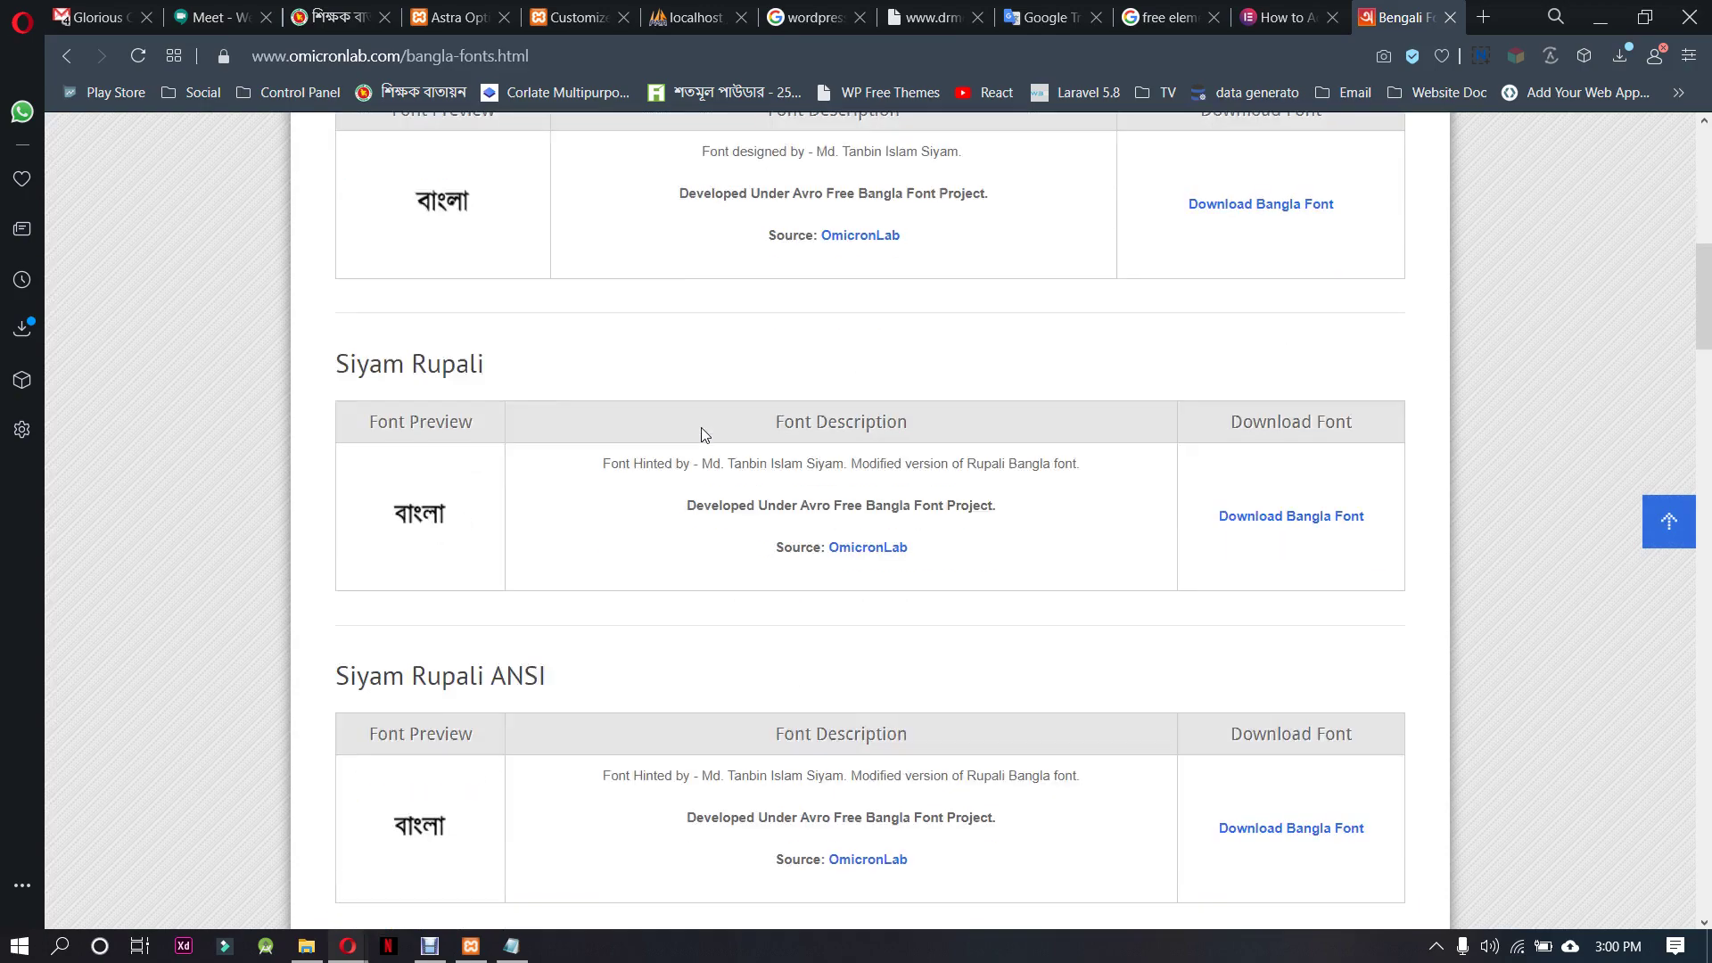
scroll(700, 597, down, 3)
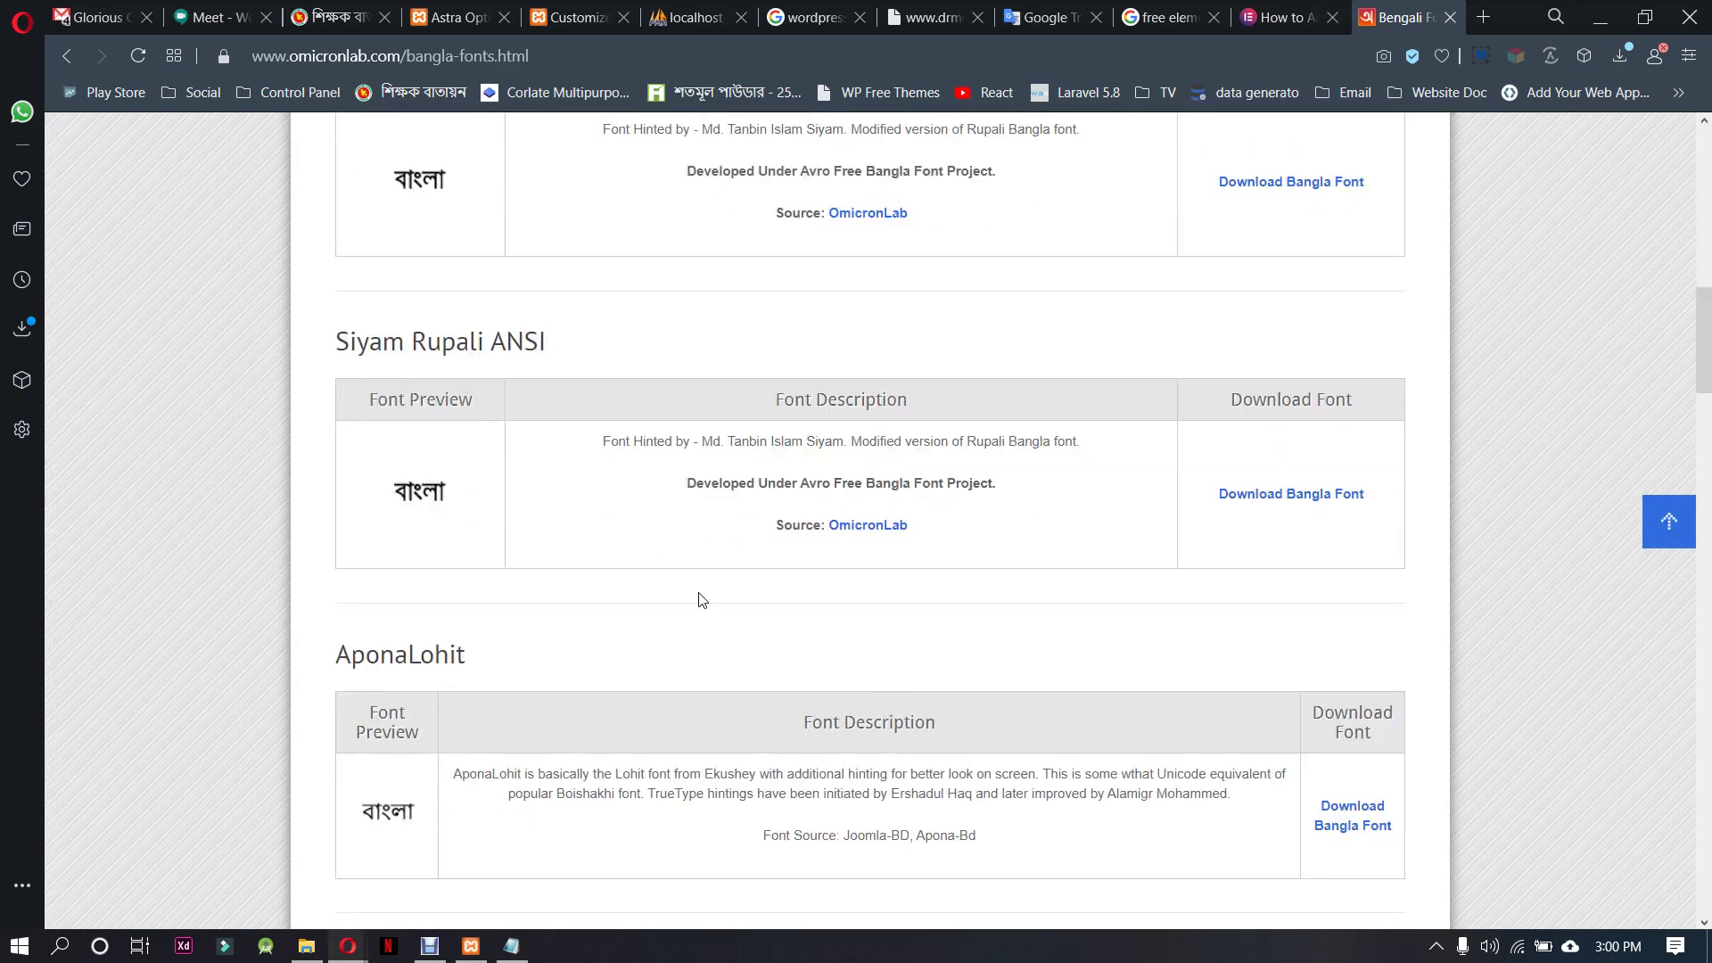
scroll(749, 597, down, 3)
scroll(704, 645, down, 3)
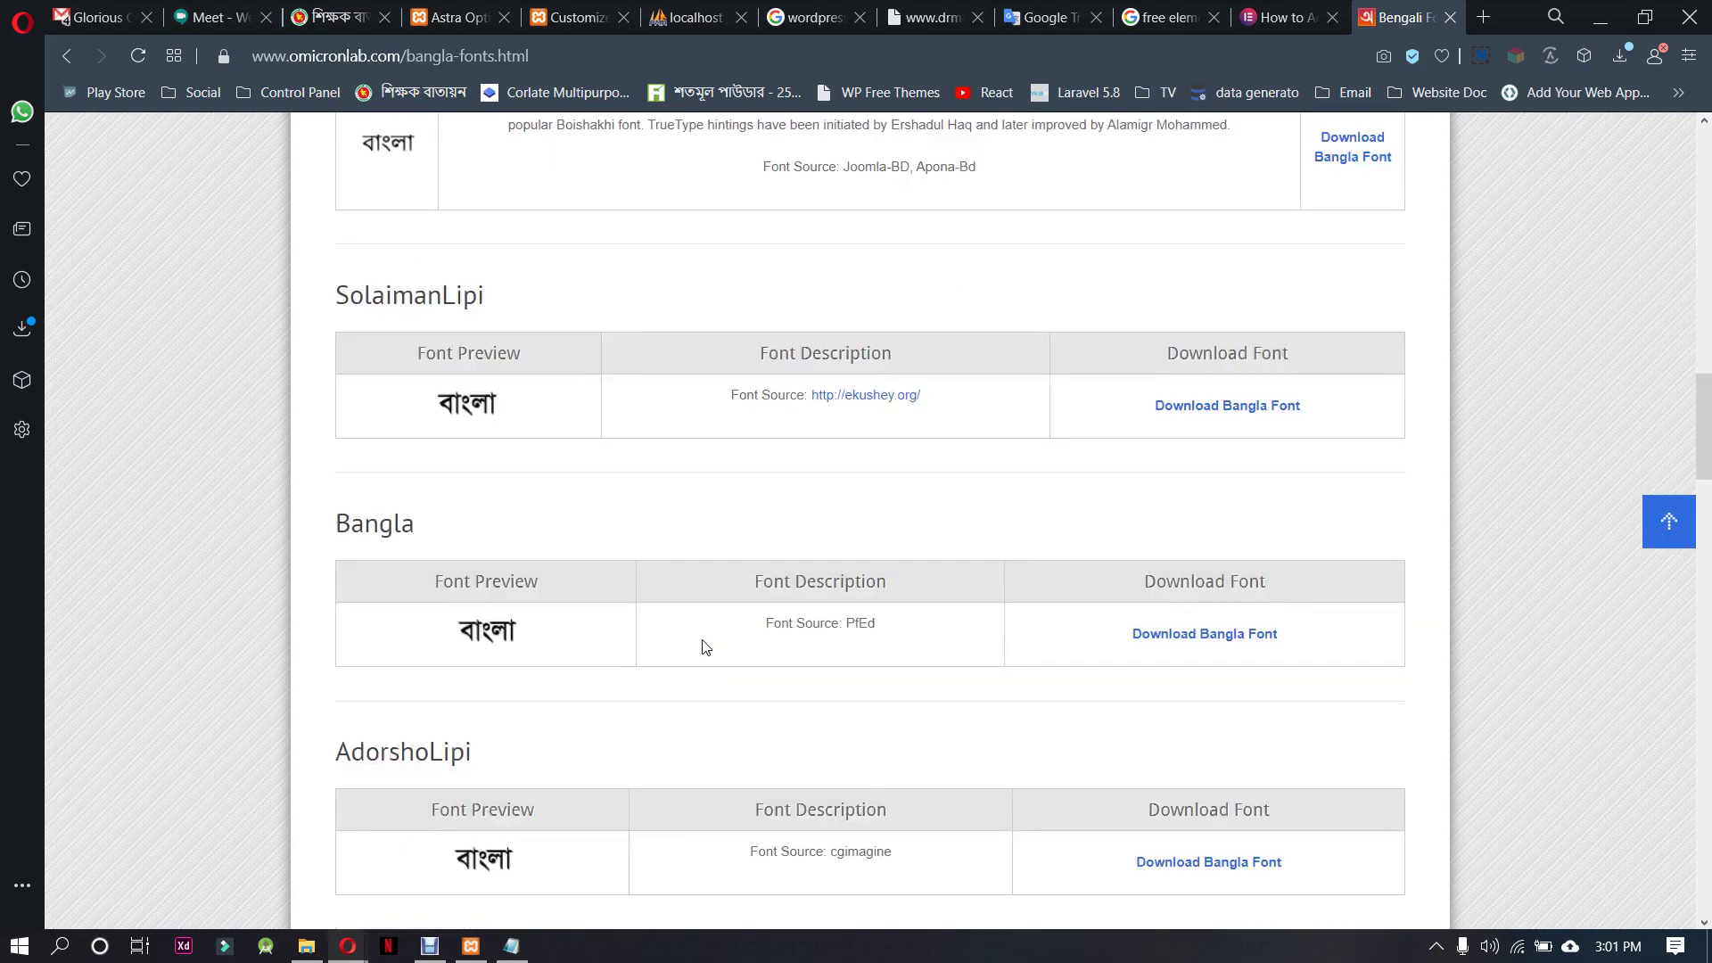
scroll(705, 646, up, 14)
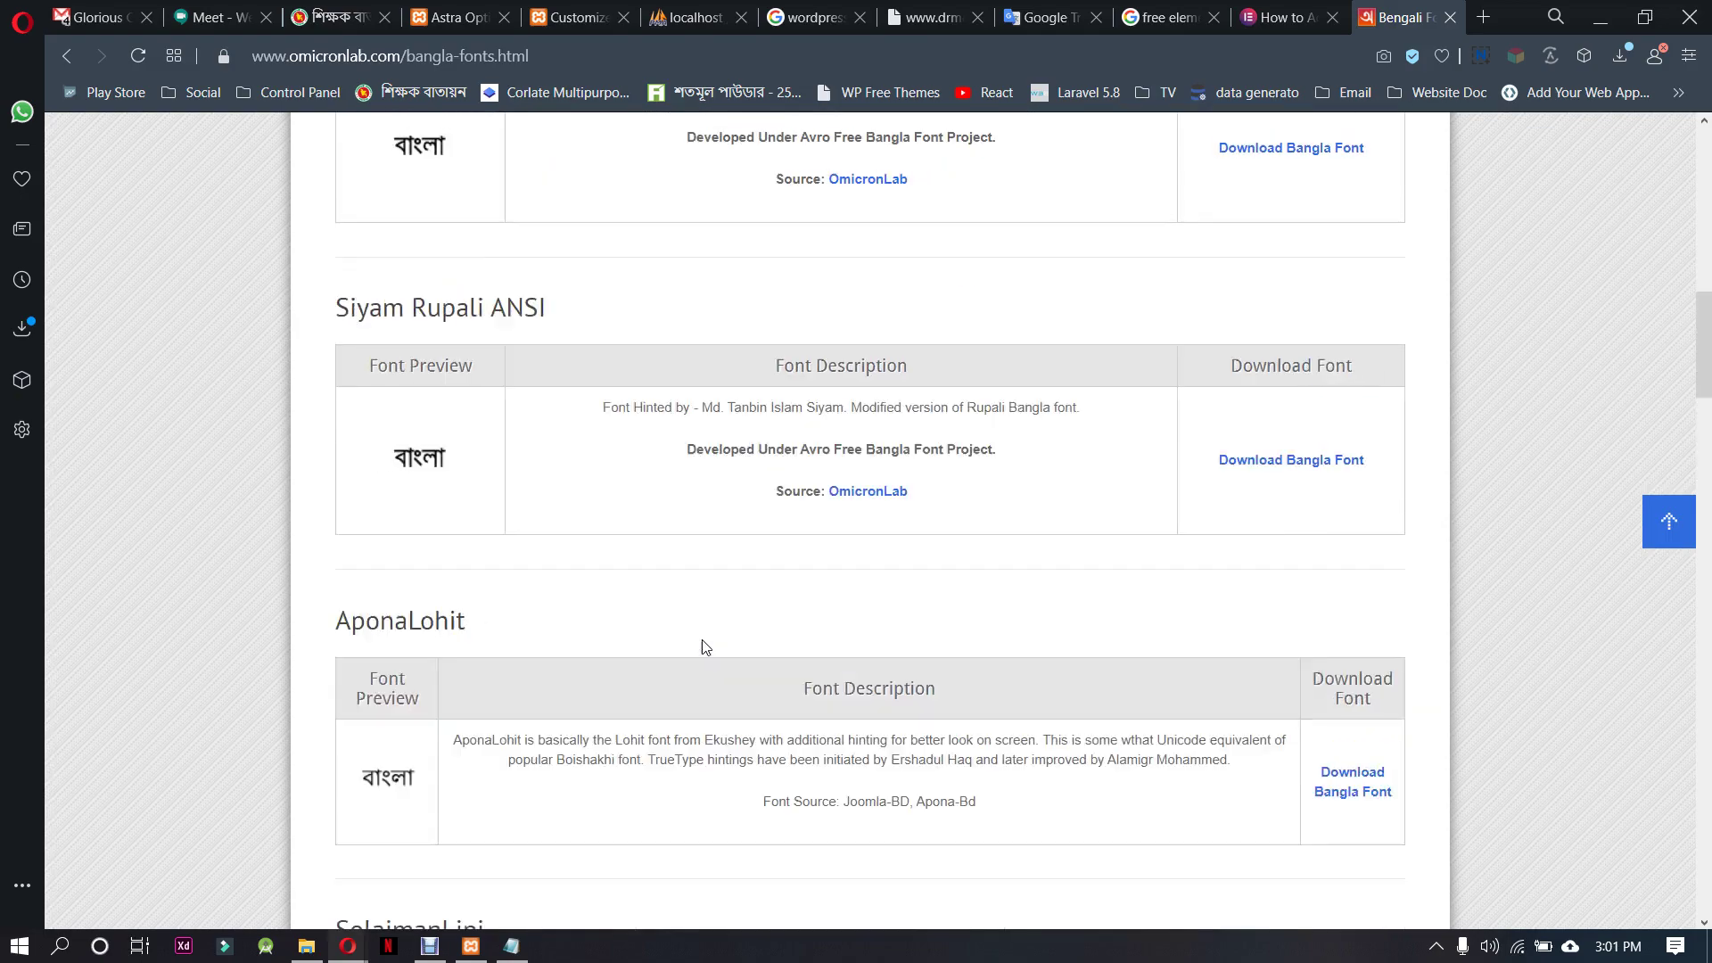
scroll(680, 587, up, 1)
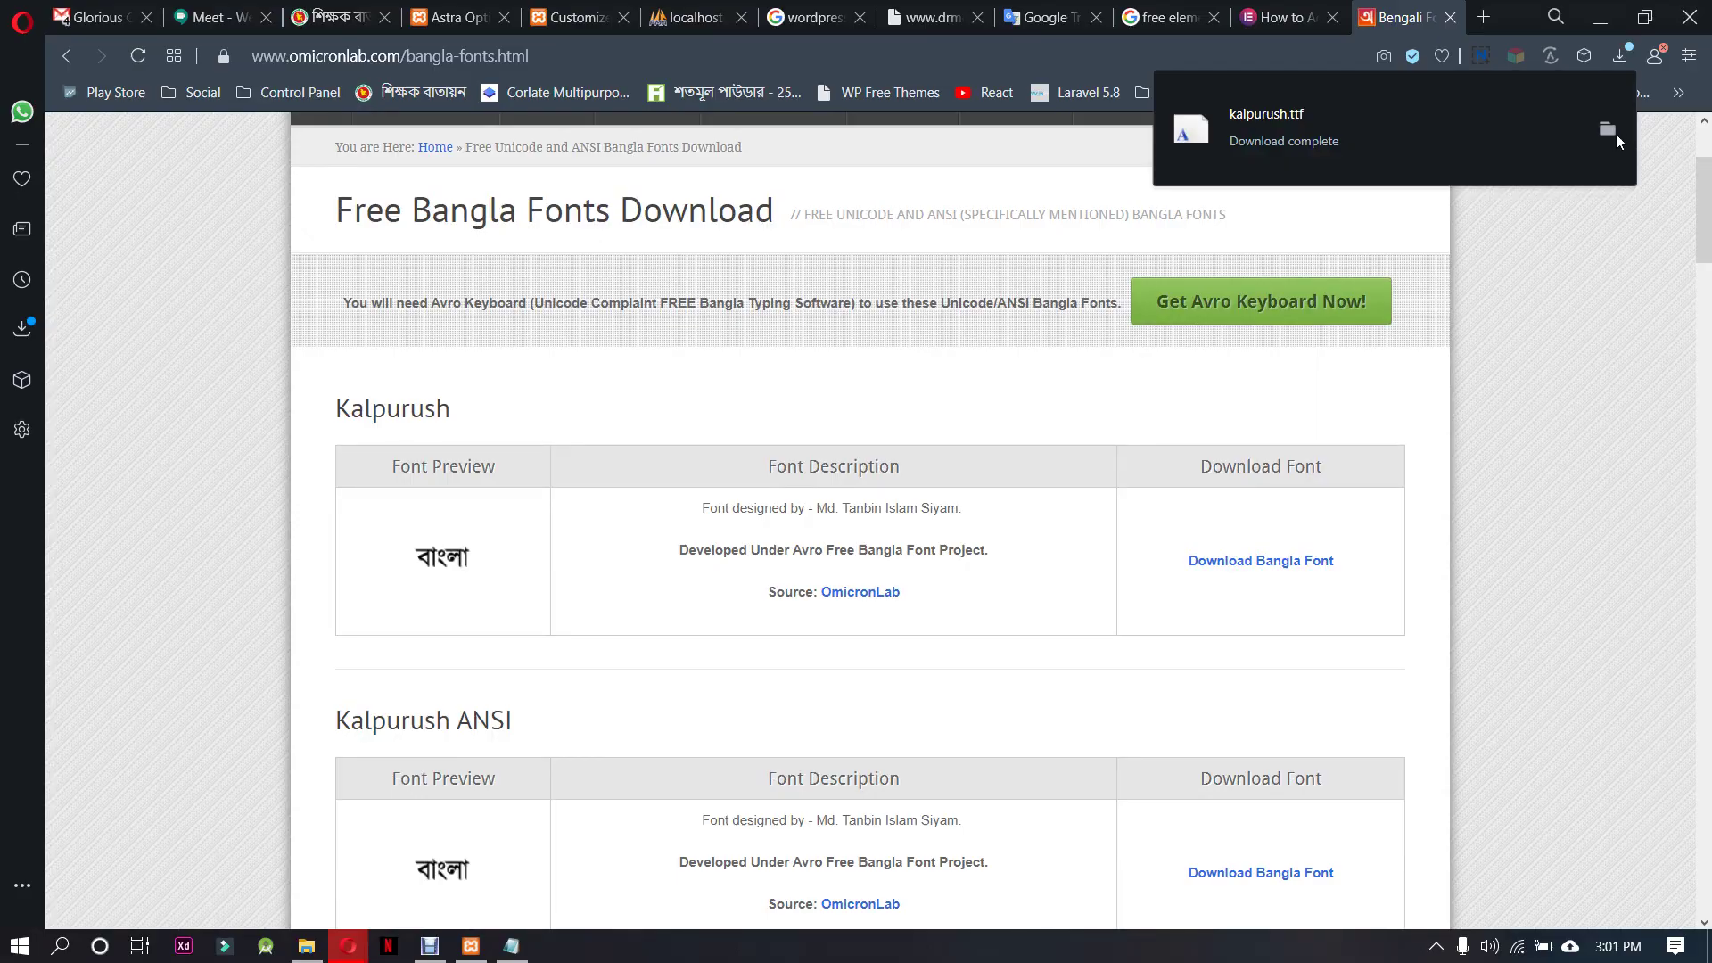
click(1609, 132)
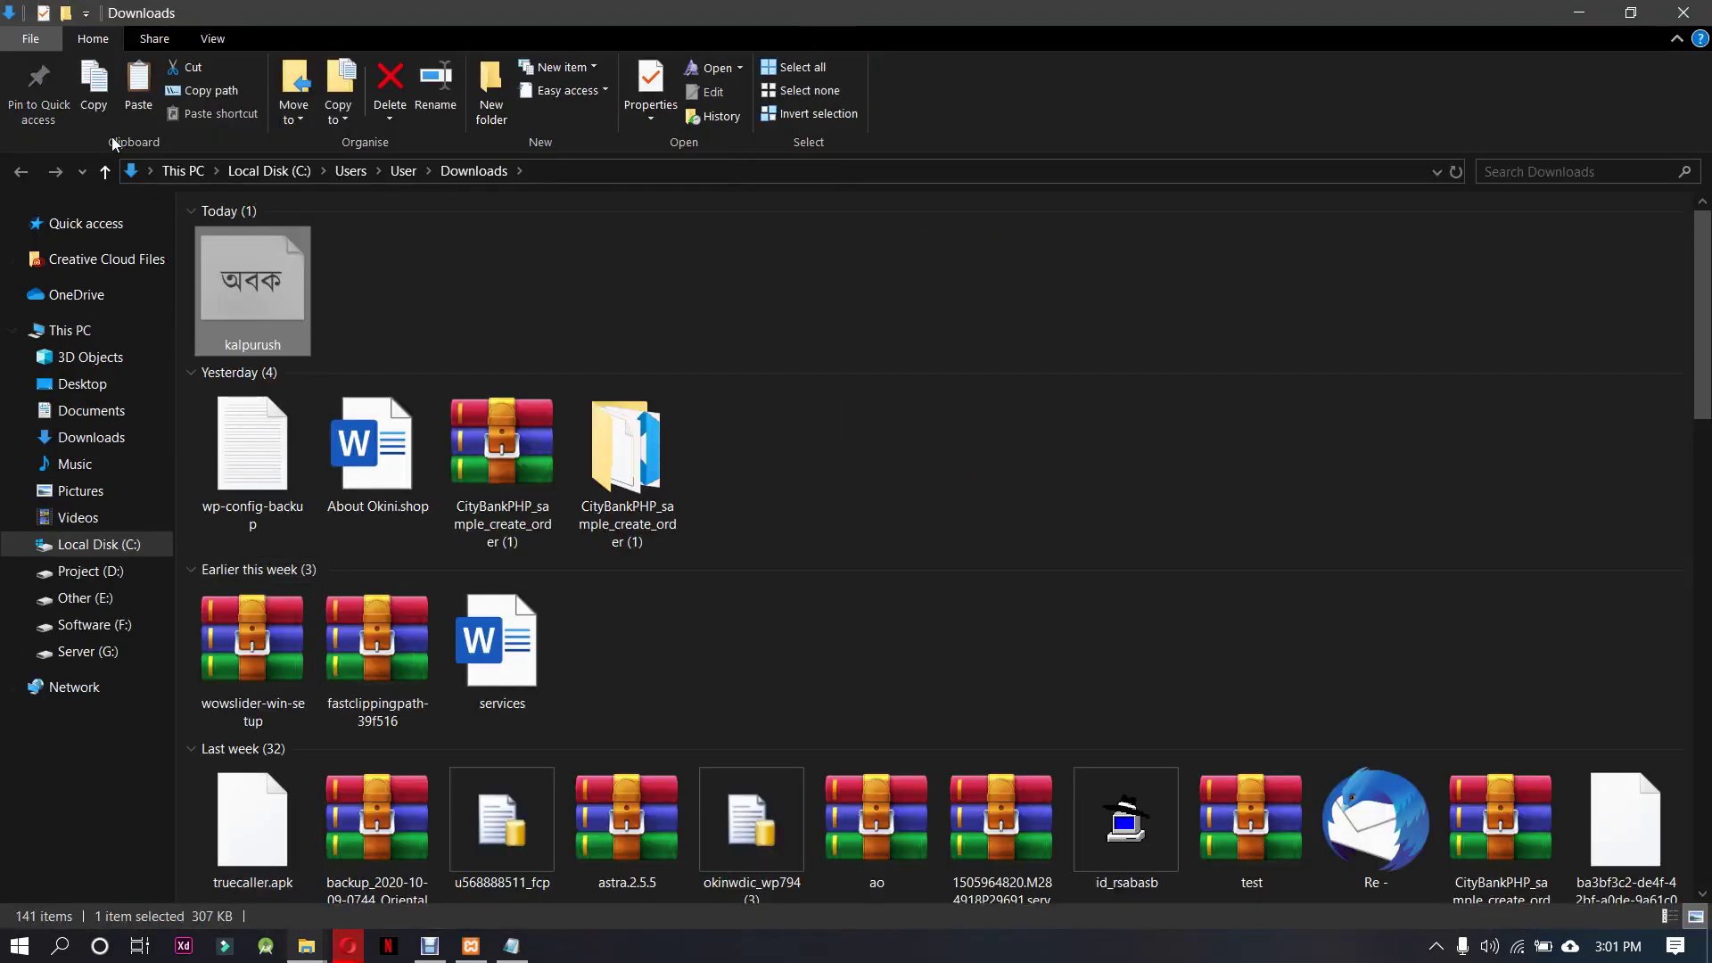
Paste kalpurush.ttf into the empty wp-content\themes\fonts folder
mouse_move(306, 946)
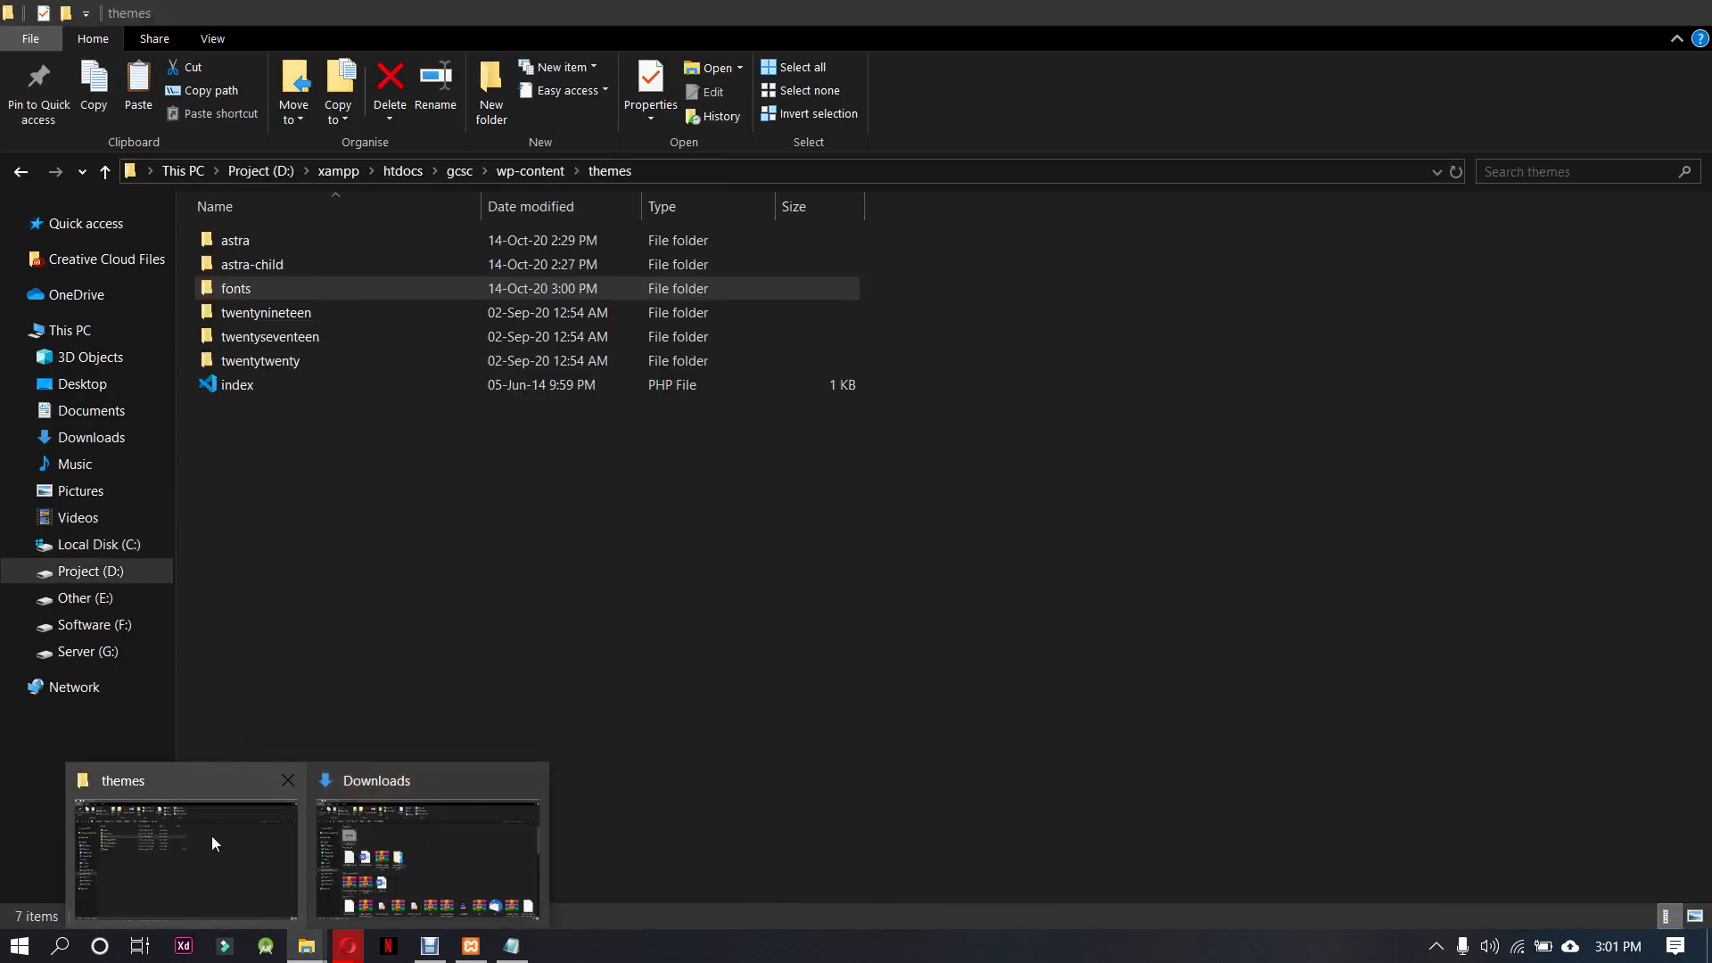
click(211, 837)
double_click(357, 290)
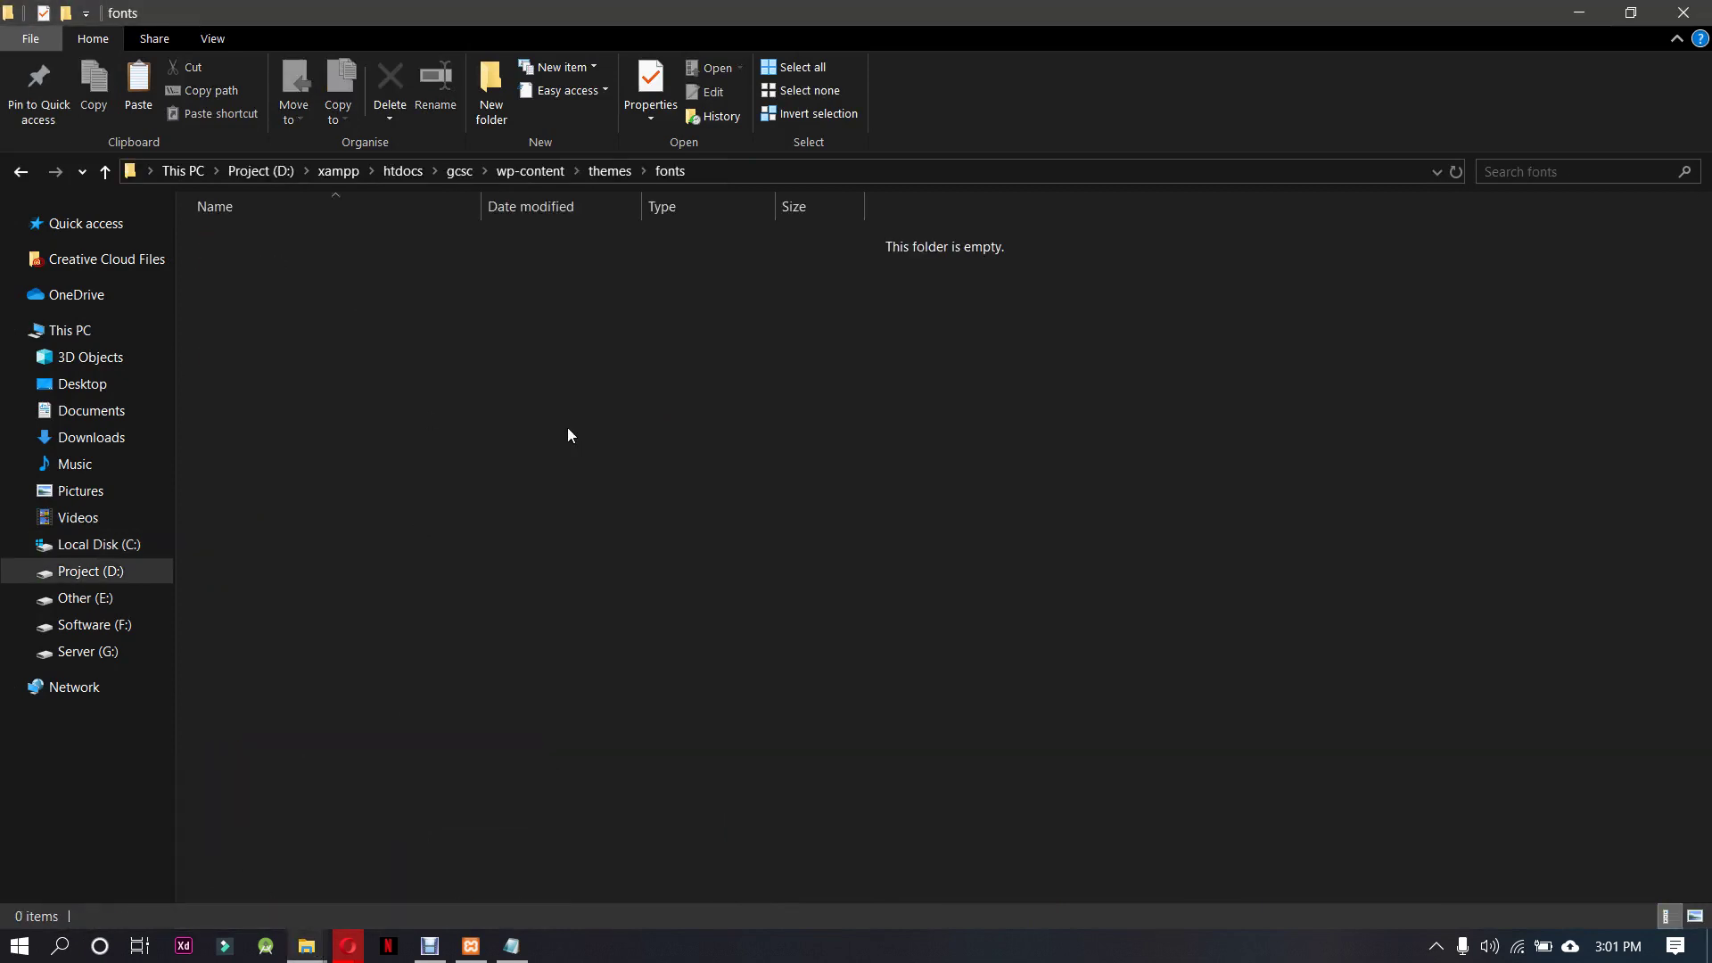
key(ctrl+v)
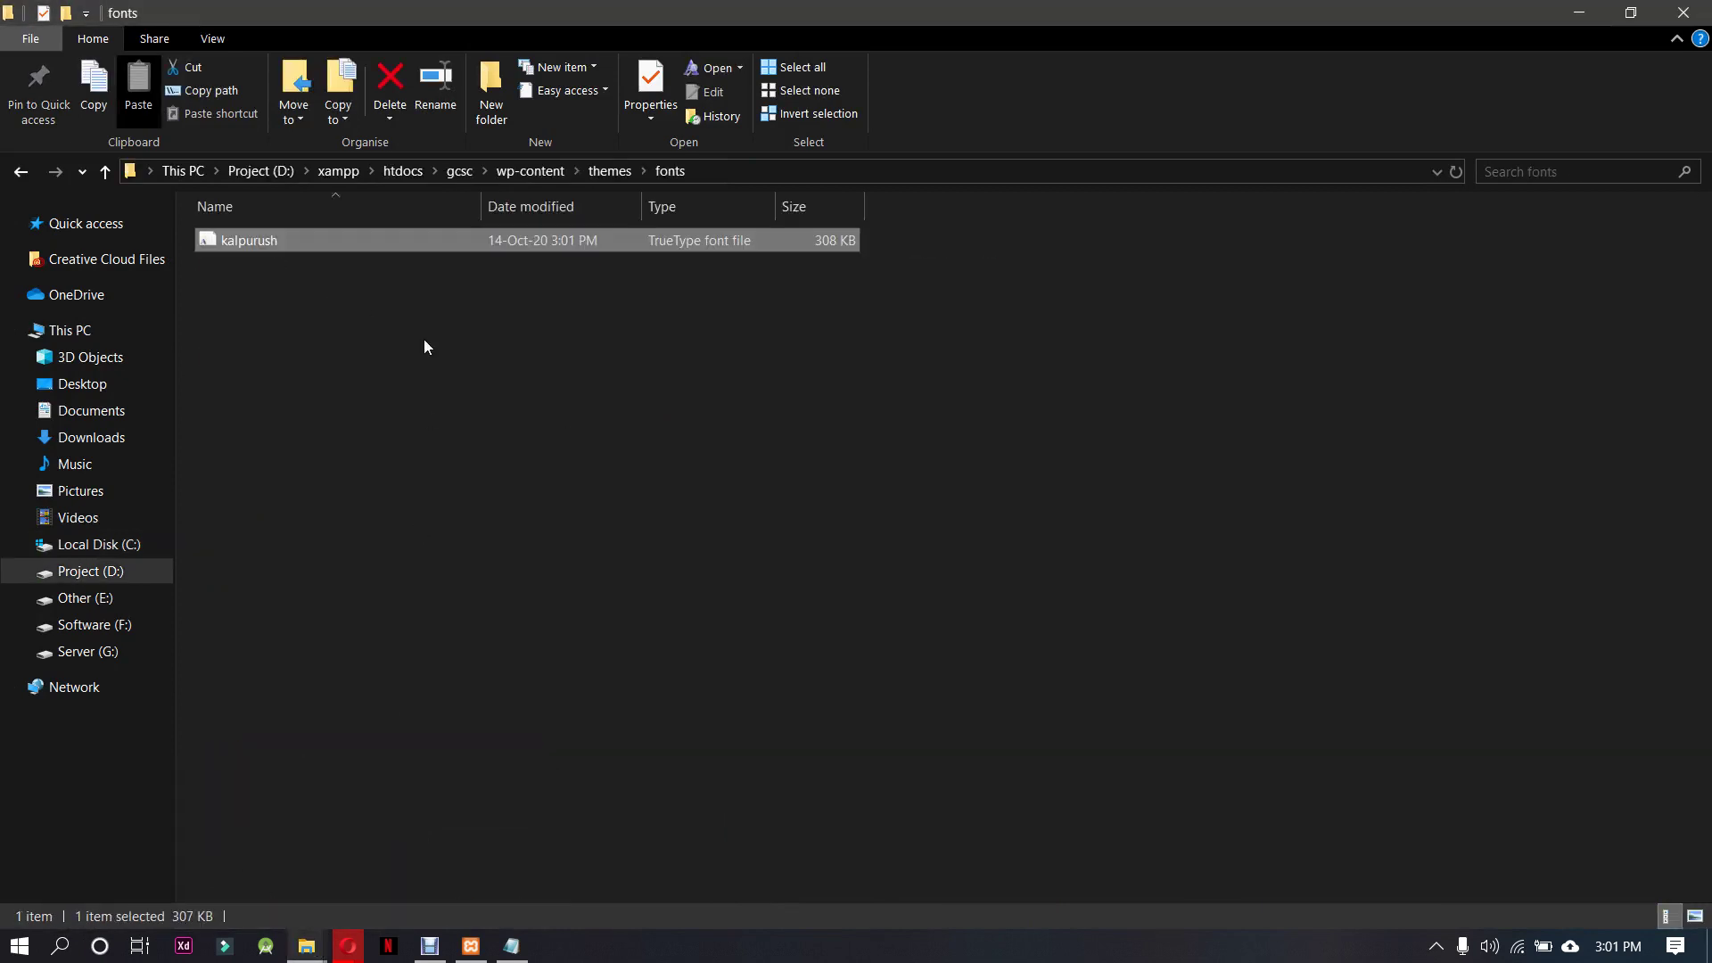
Check the file's .ttf type in Properties, then minimise both Explorer windows
right_click(428, 244)
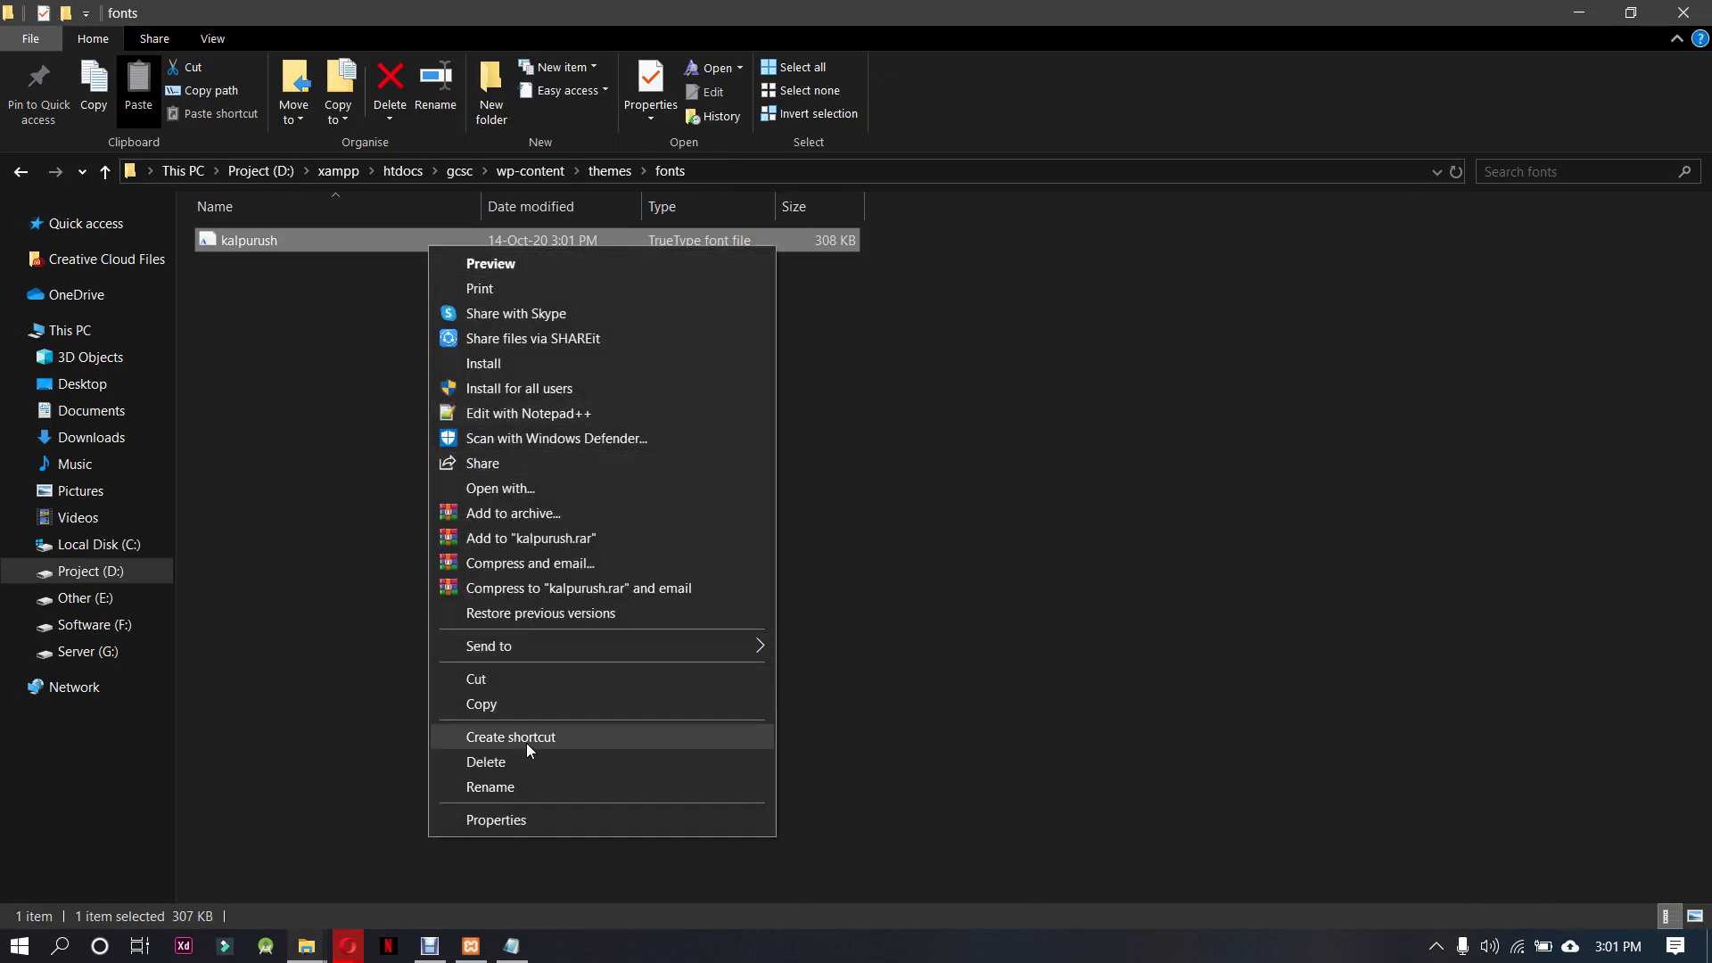
click(522, 822)
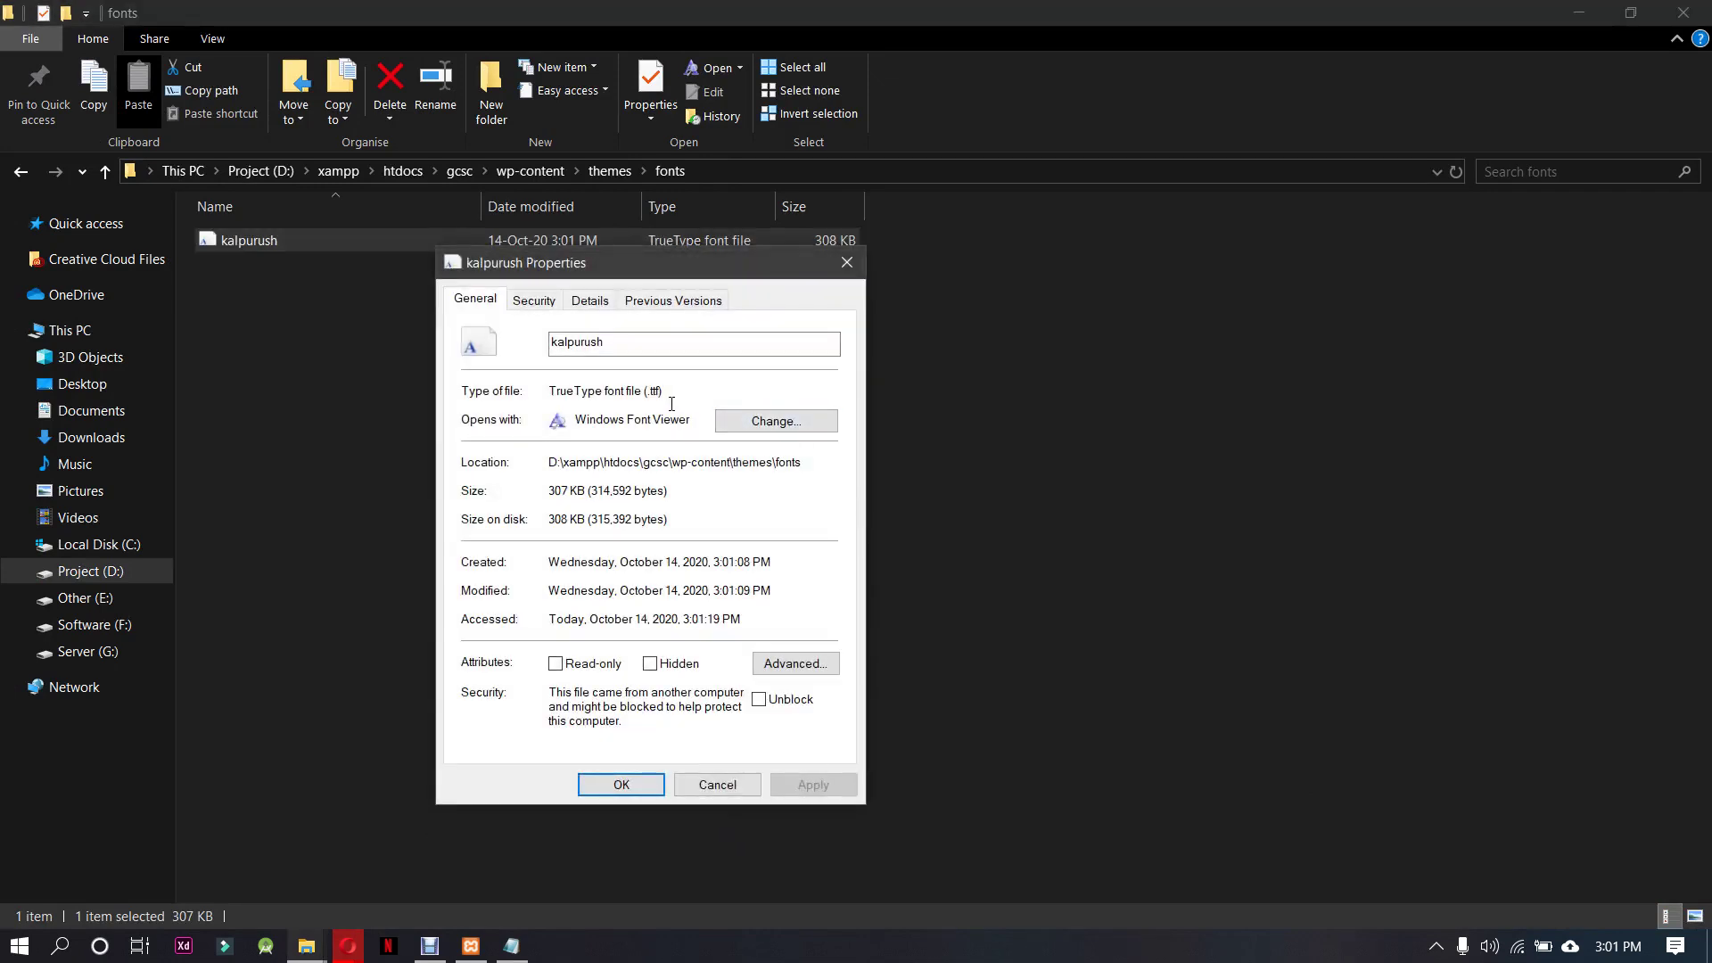
drag(658, 399, 642, 392)
click(679, 402)
click(848, 262)
click(1601, 13)
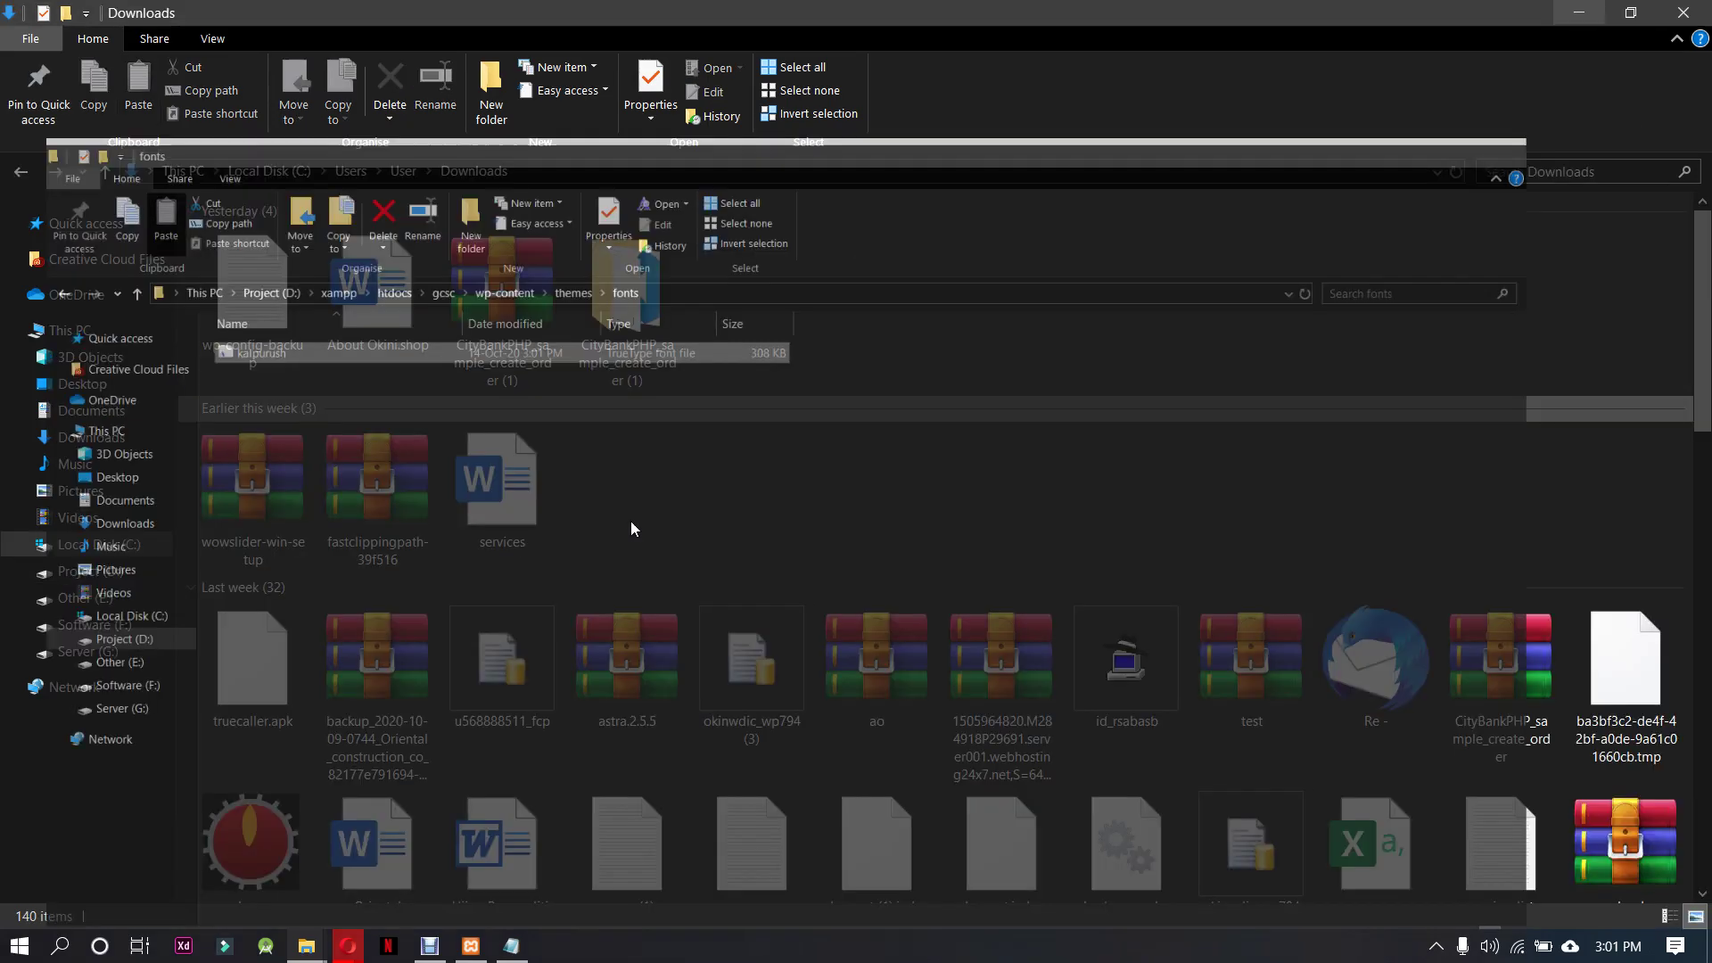
click(1578, 18)
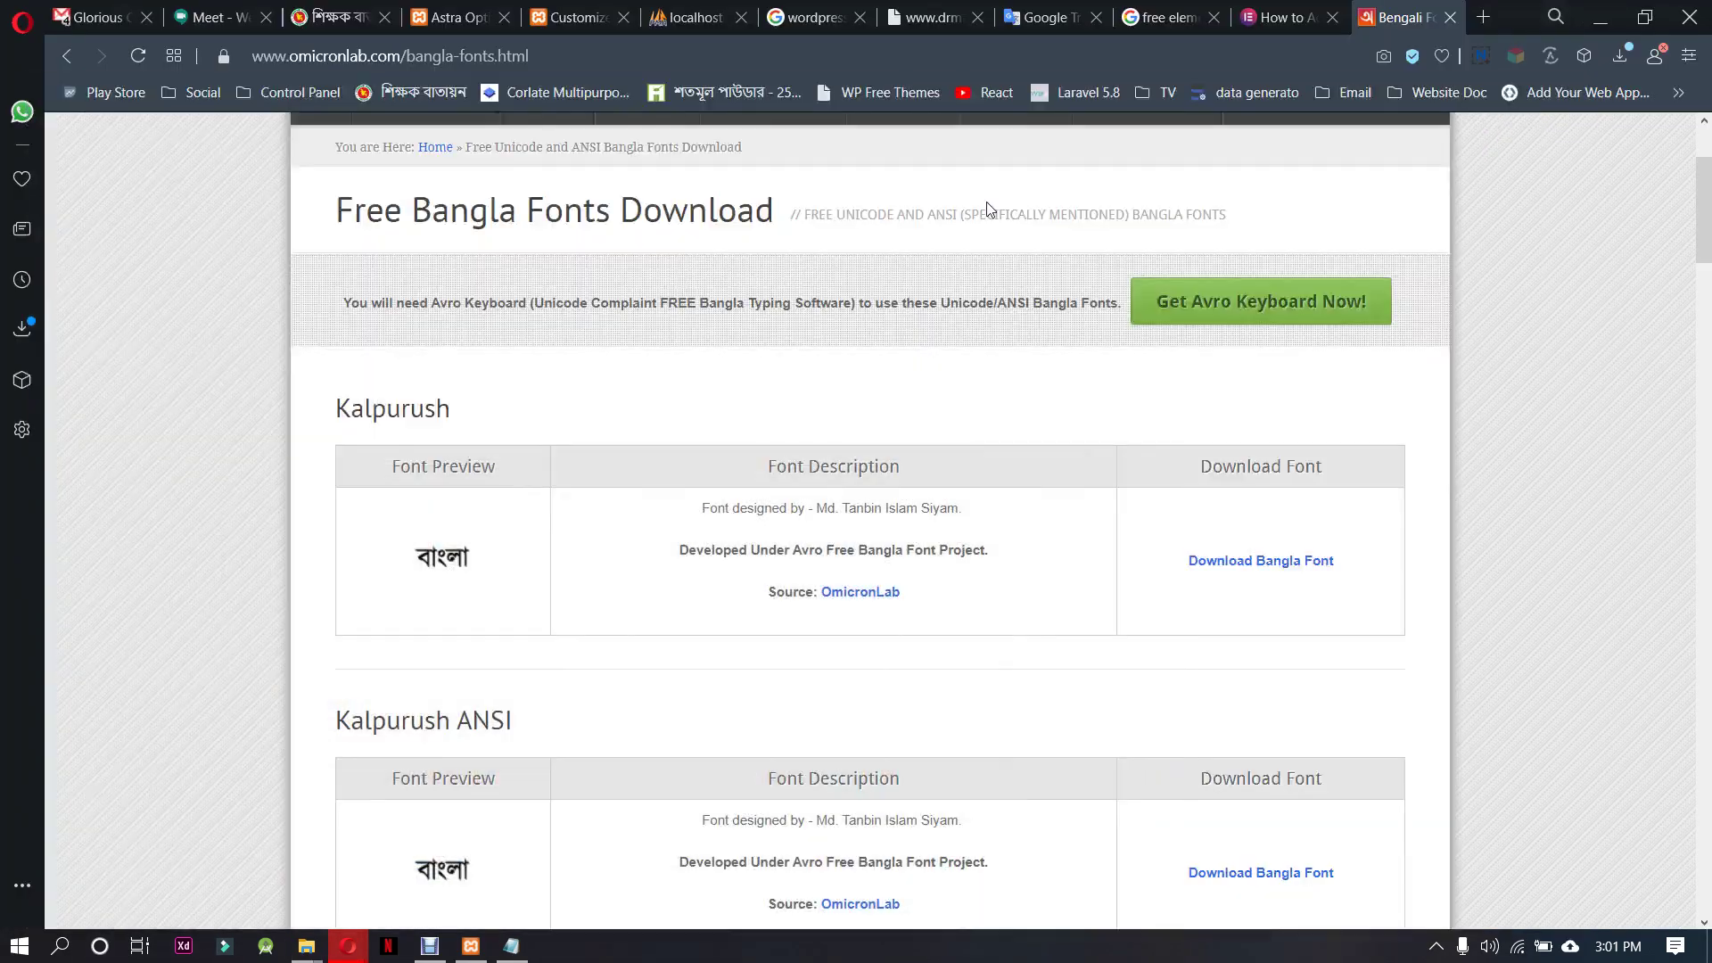
click(1271, 20)
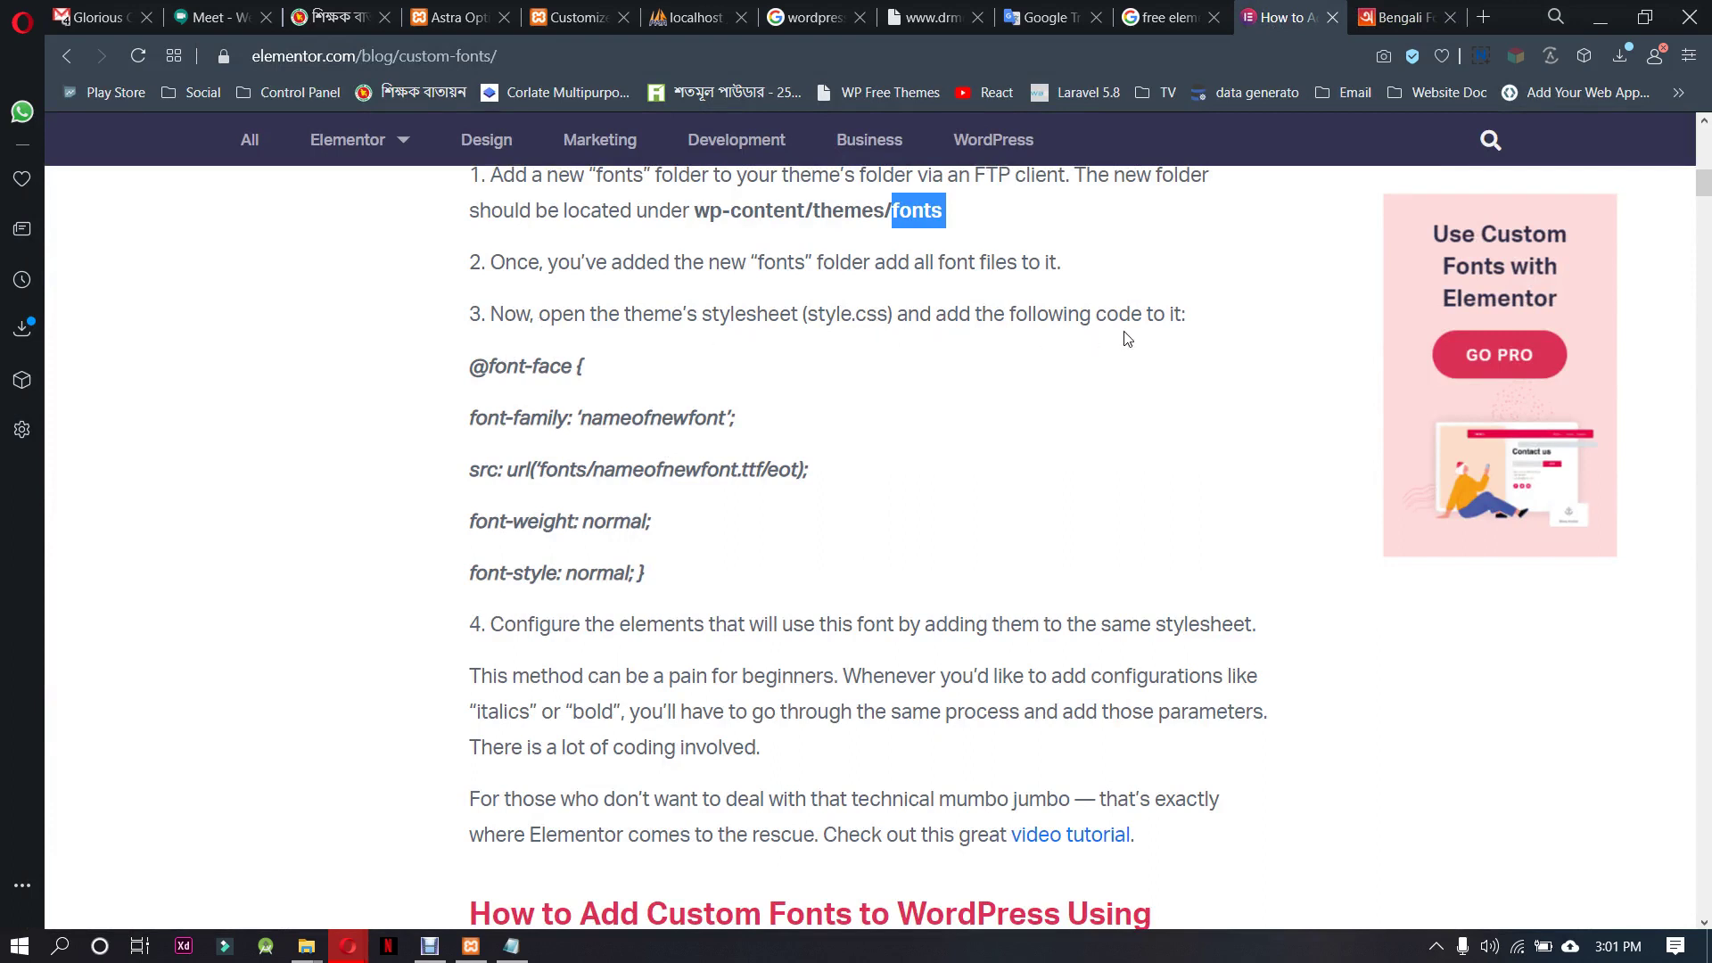
drag(471, 366, 693, 562)
key(ctrl+c)
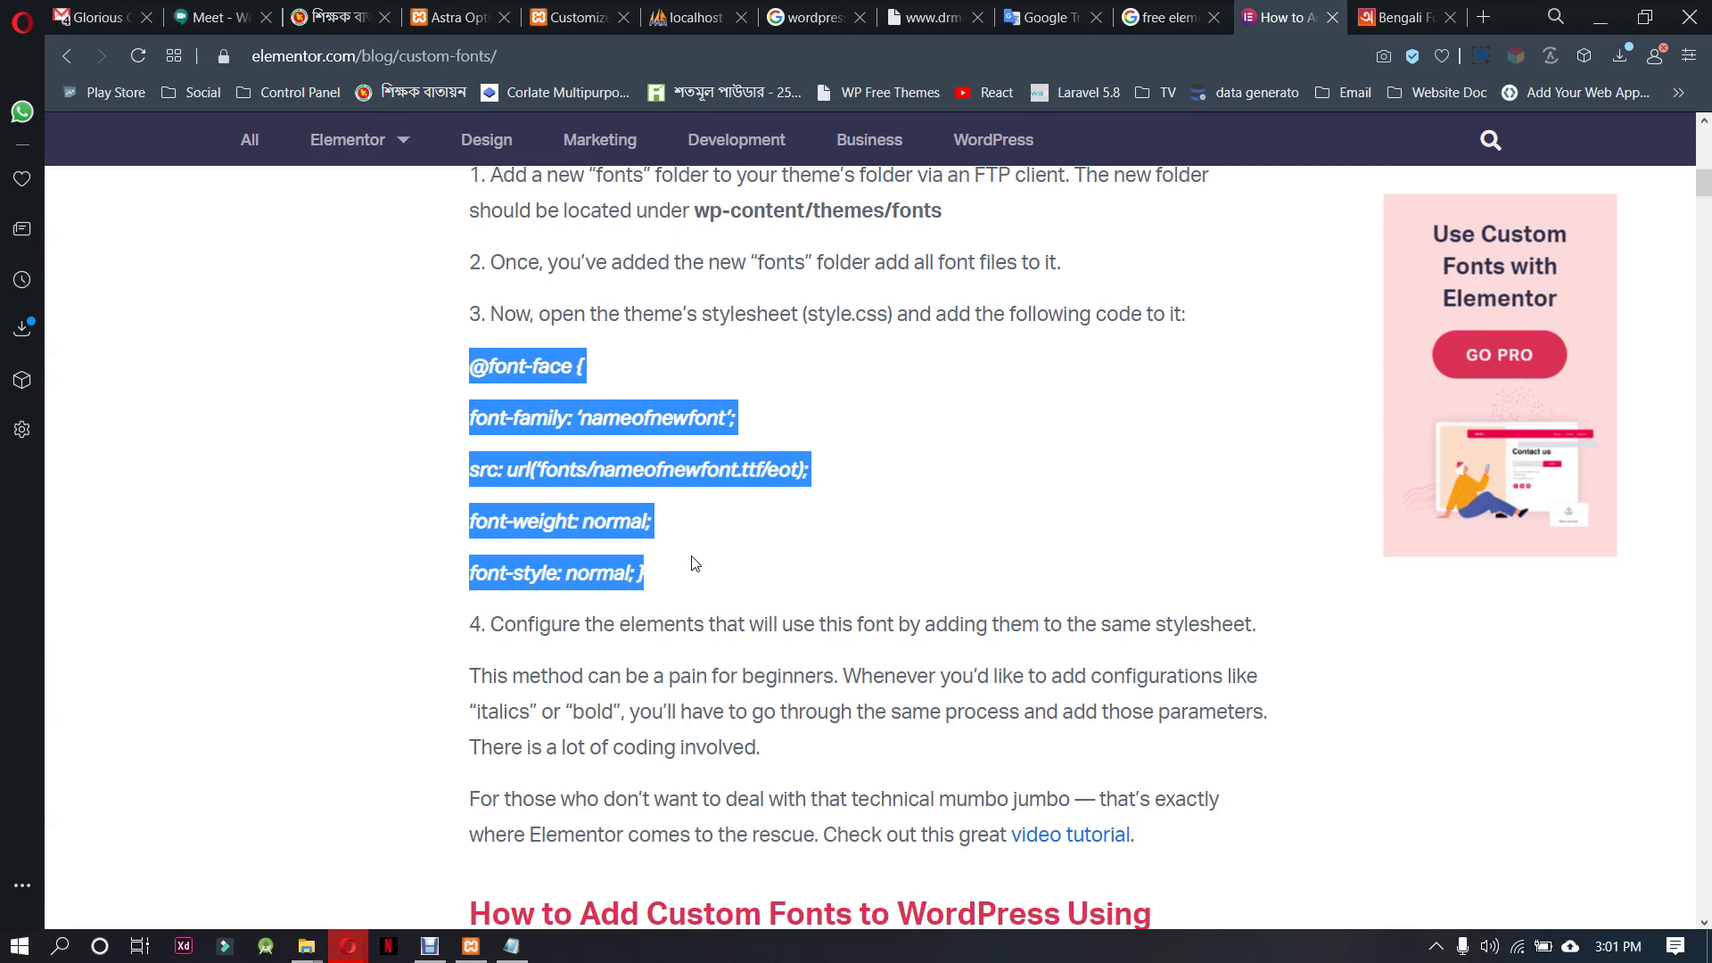
scroll(693, 563, down, 4)
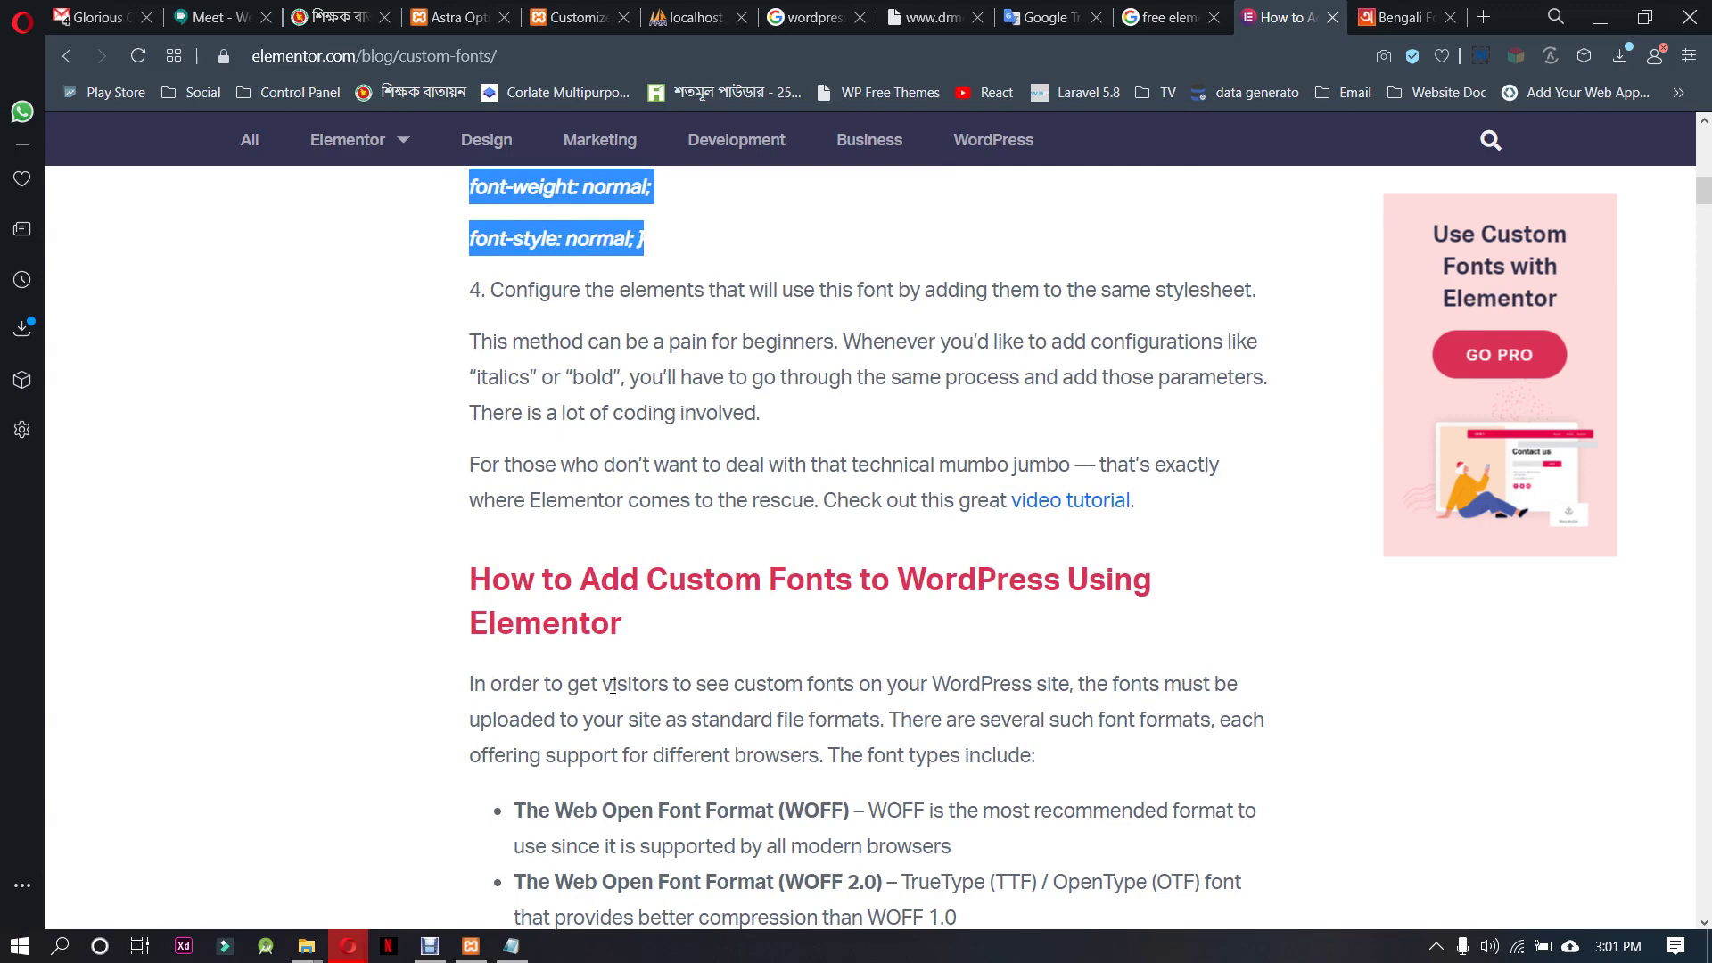
scroll(612, 685, down, 4)
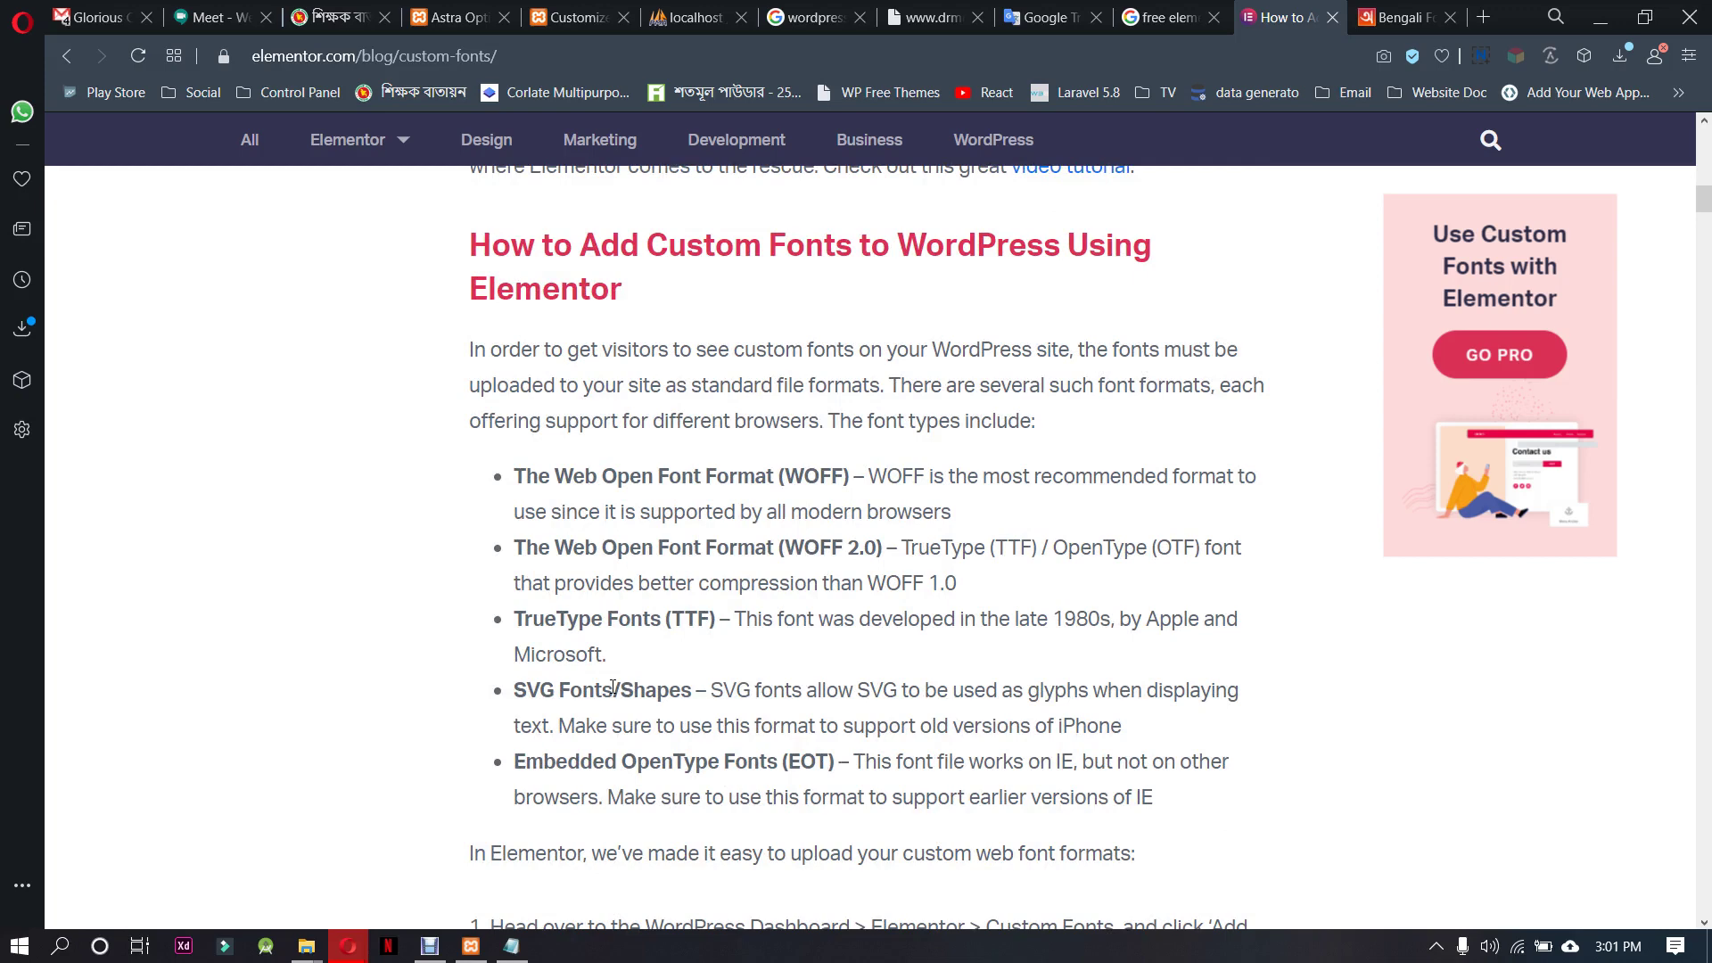
scroll(613, 686, down, 4)
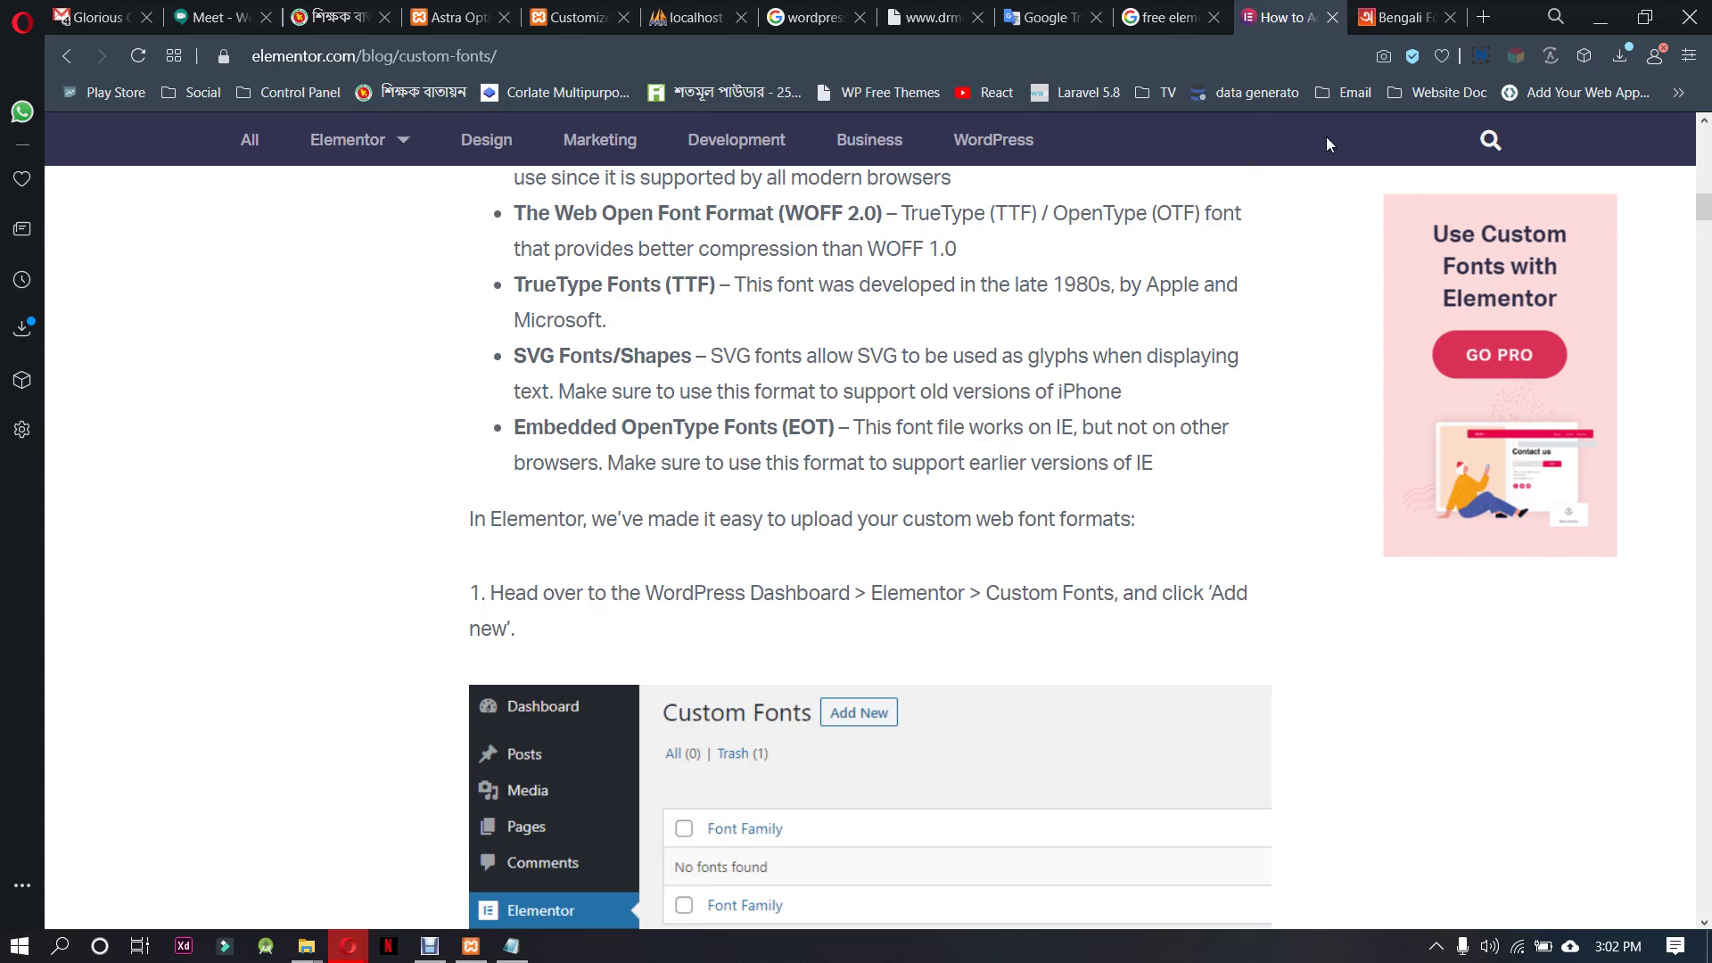
click(577, 13)
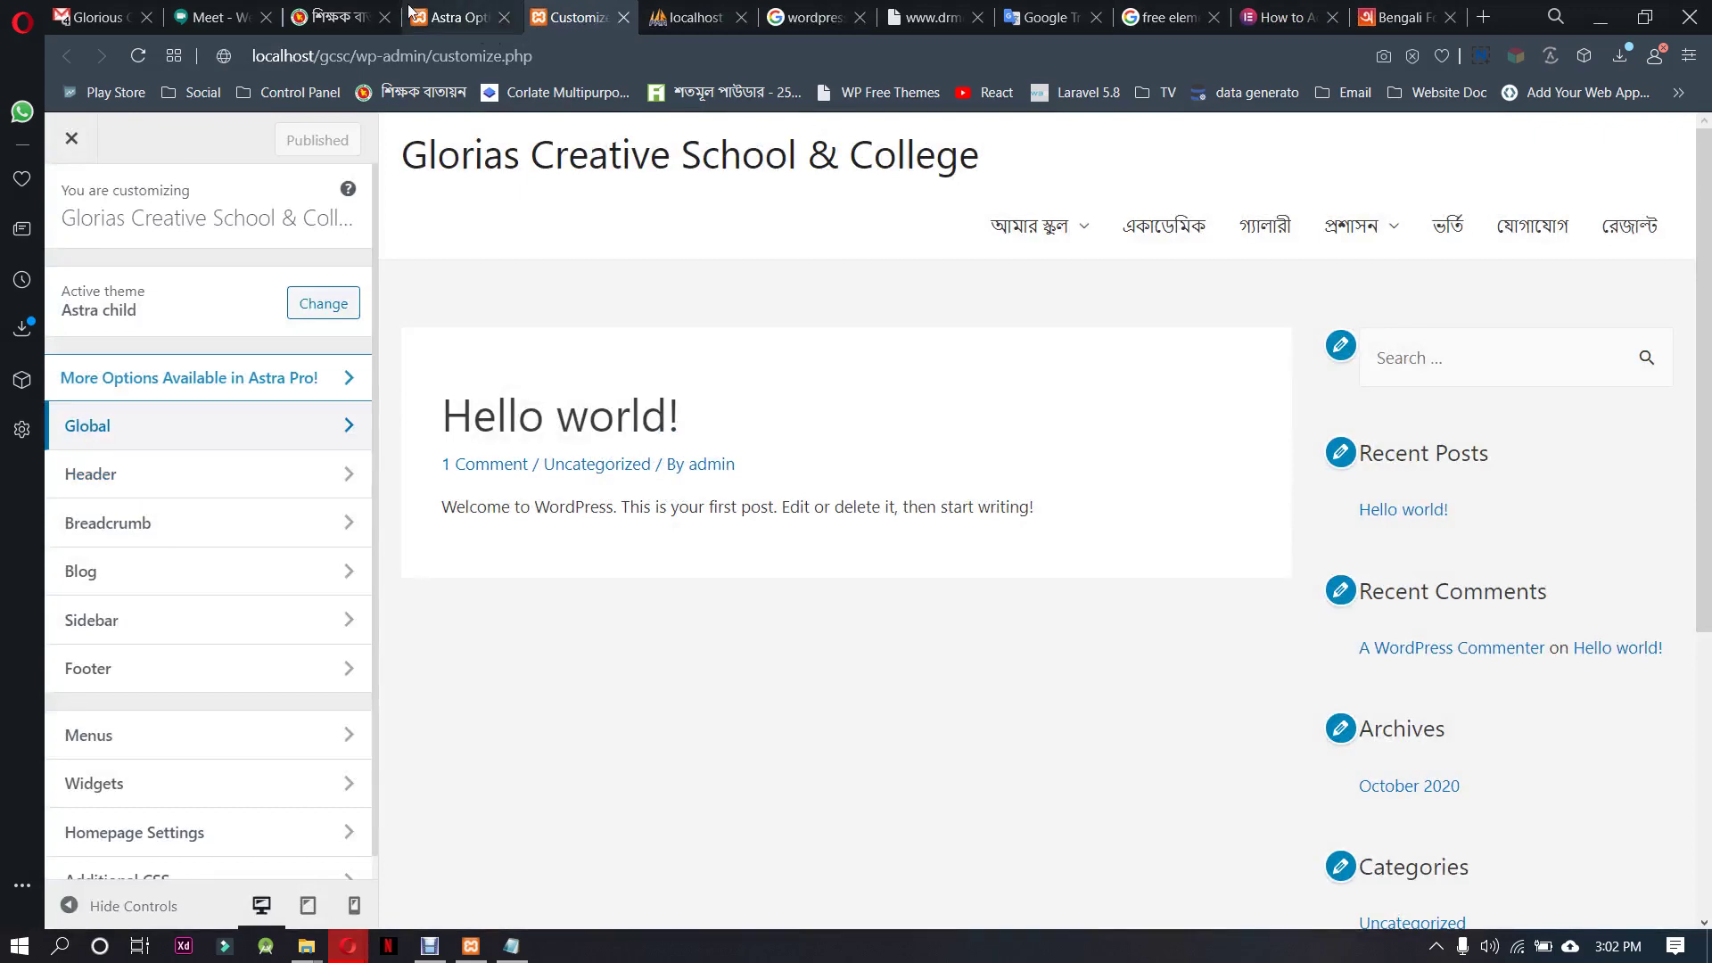
Close the Customizer and open Astra child's style.css in the Theme Editor, dismissing the warning
click(451, 11)
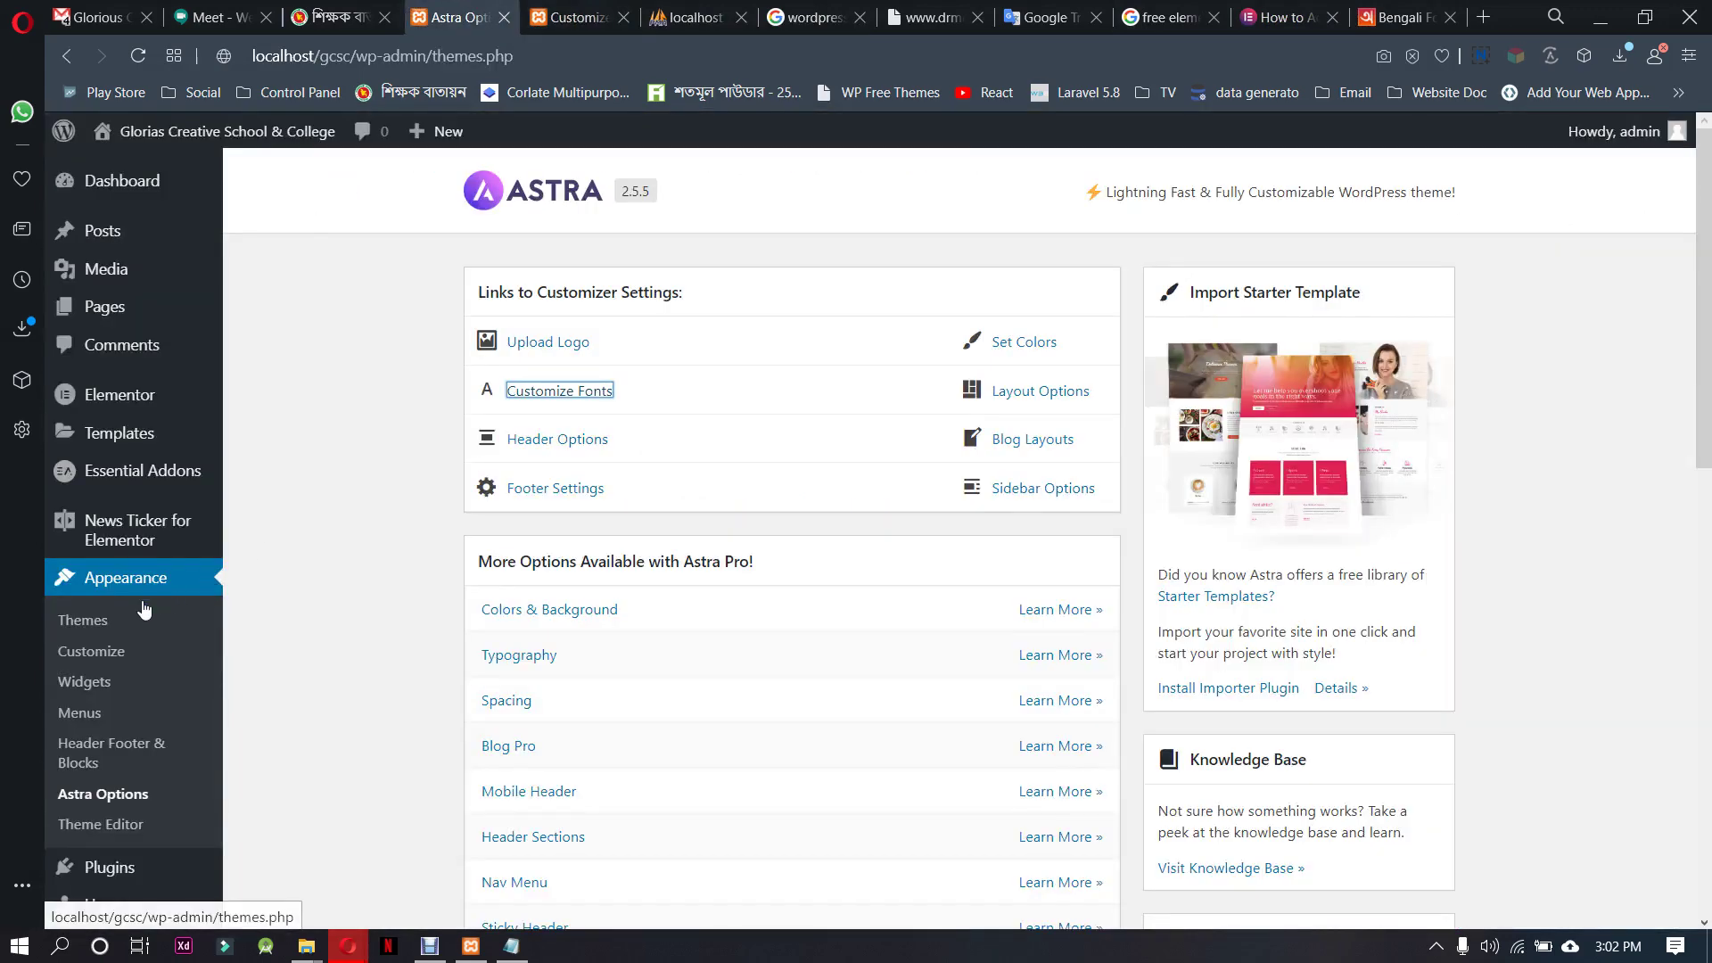
click(106, 629)
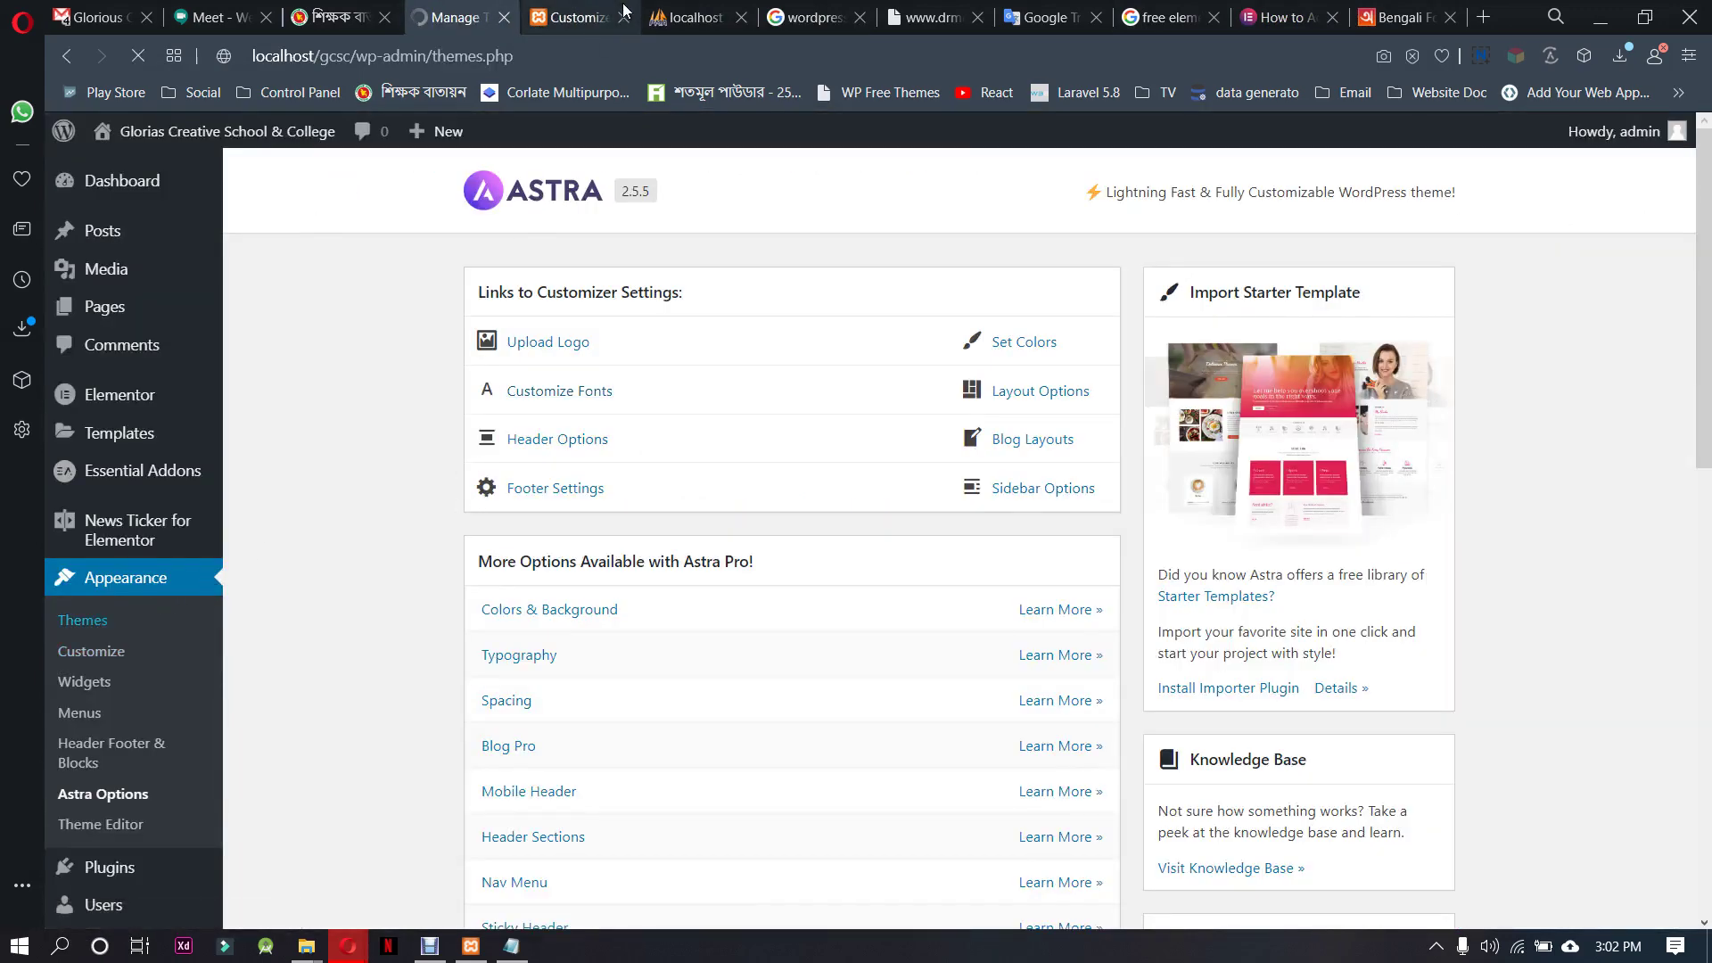
click(614, 13)
click(623, 17)
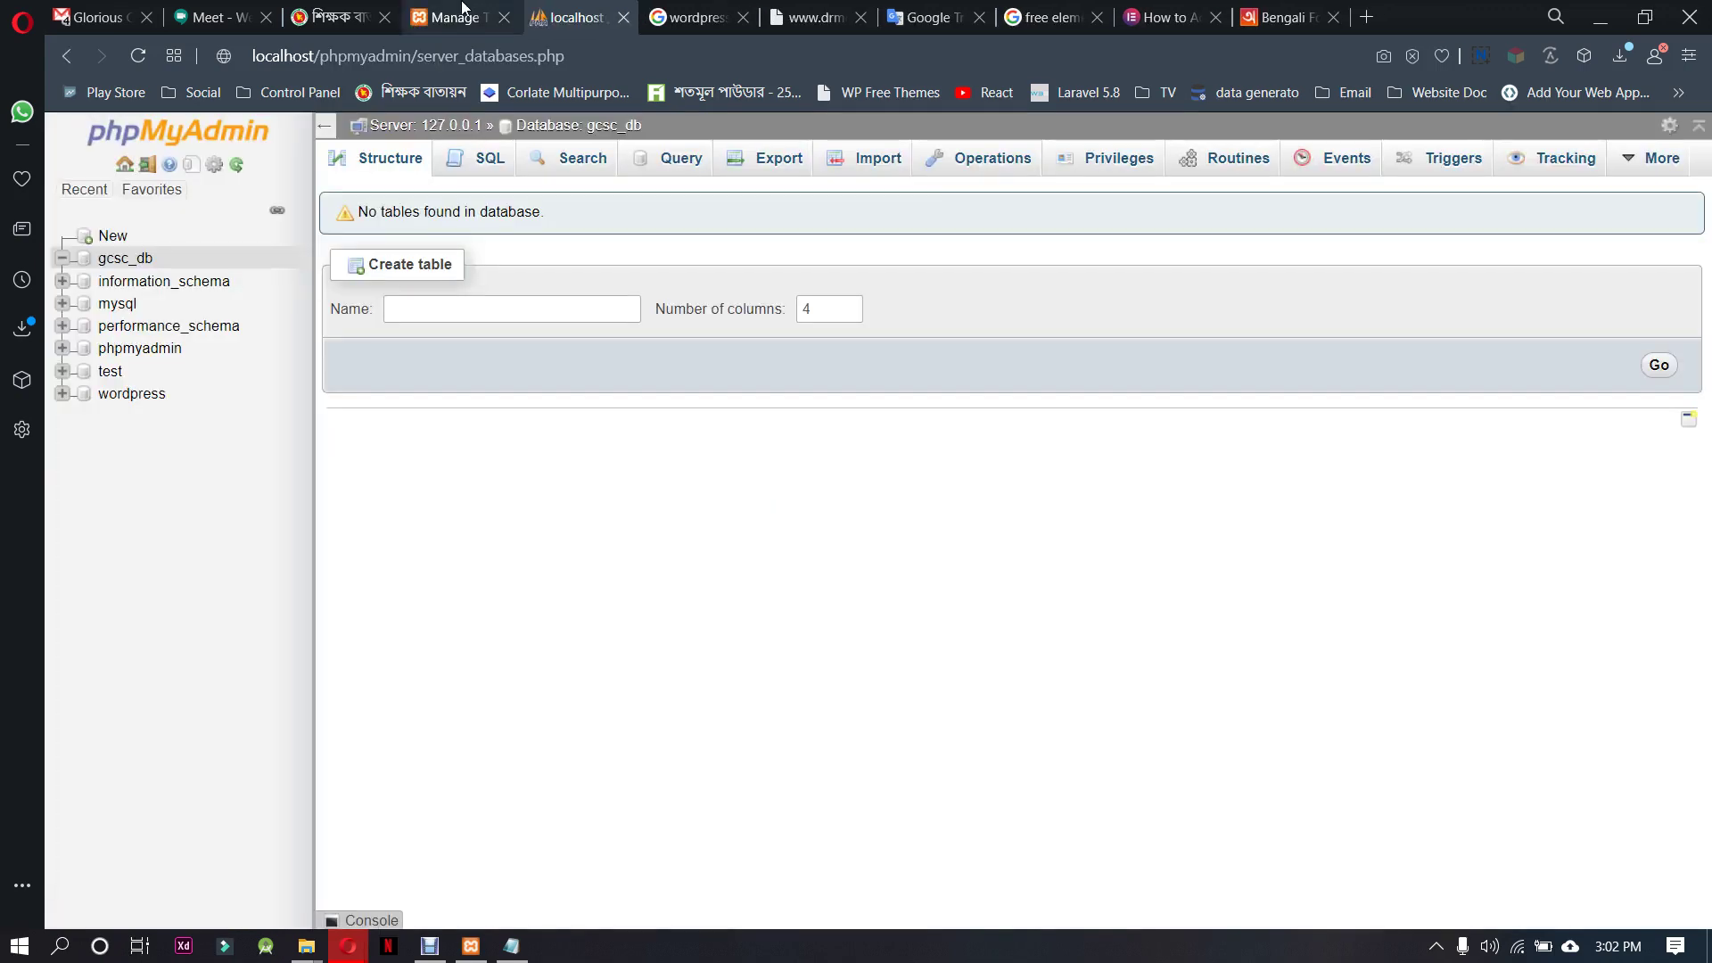
click(464, 12)
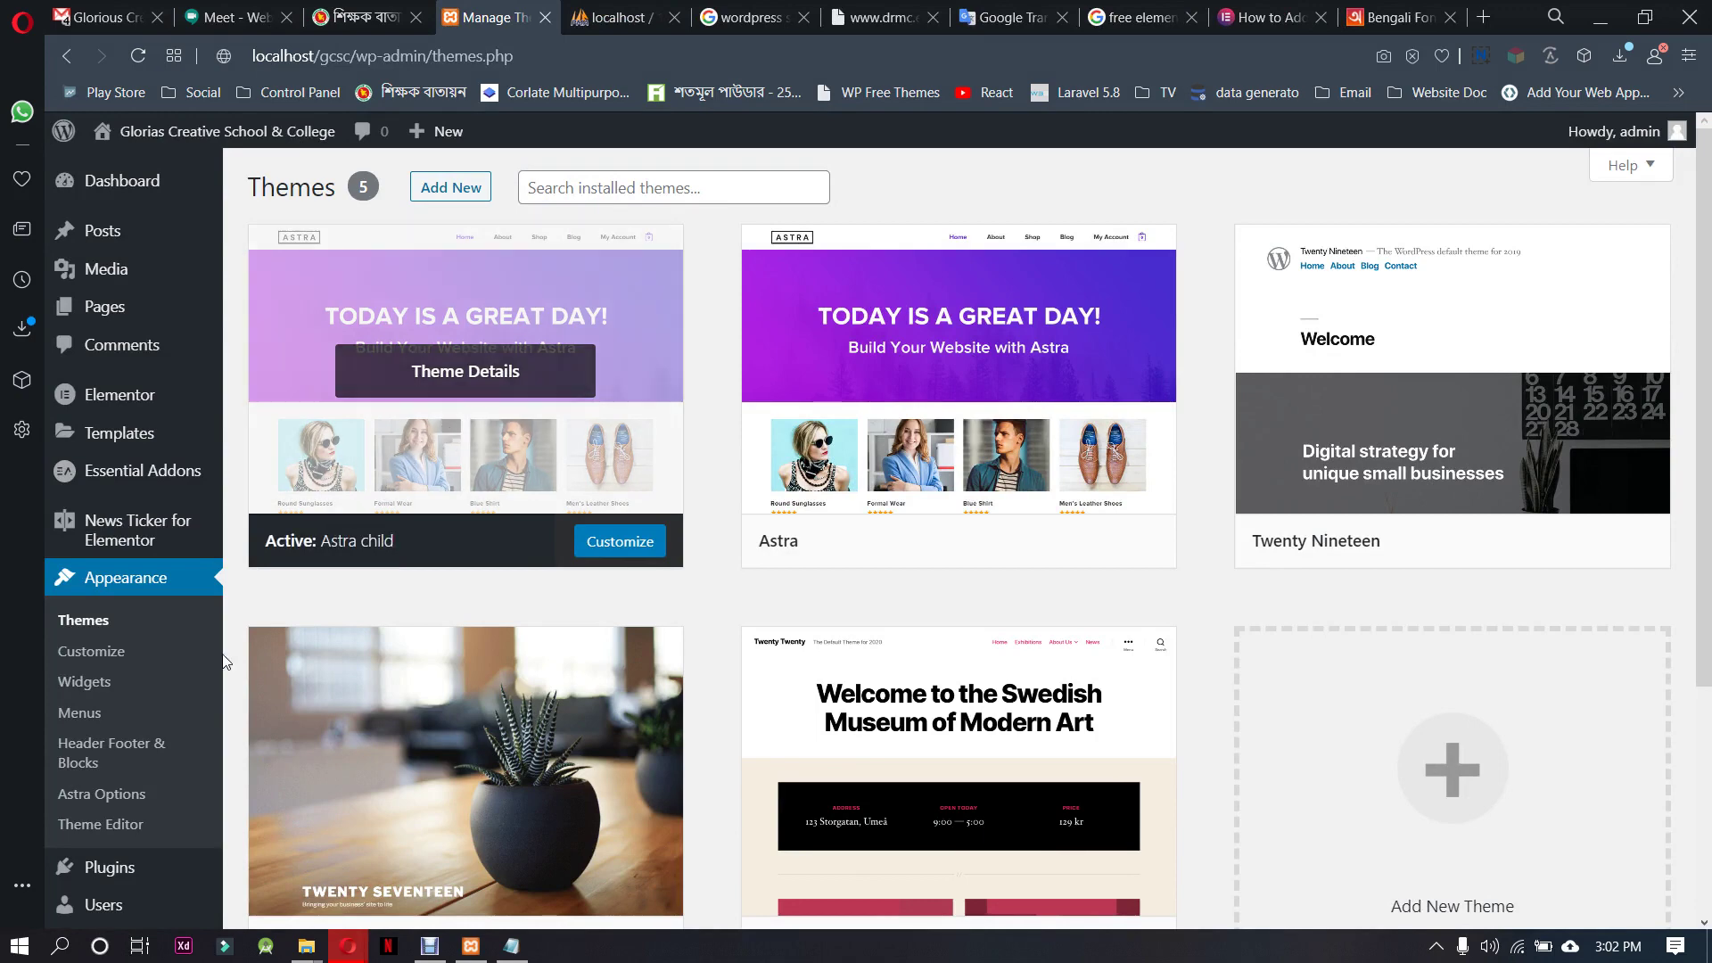
click(114, 826)
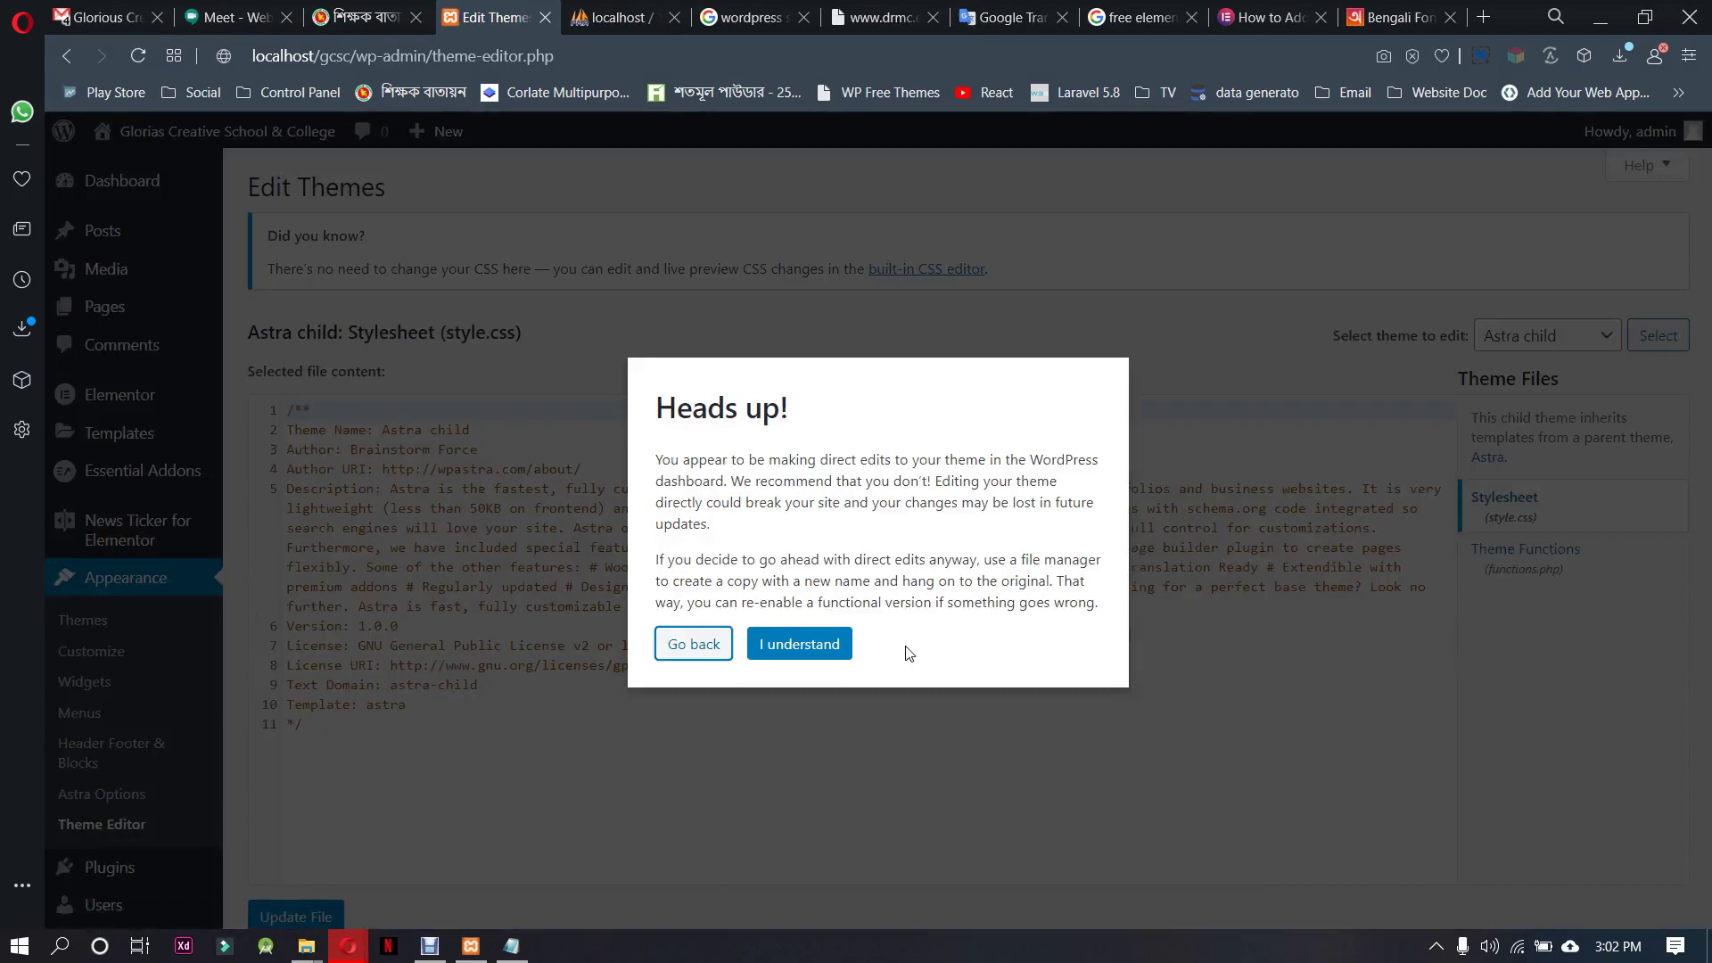
click(807, 646)
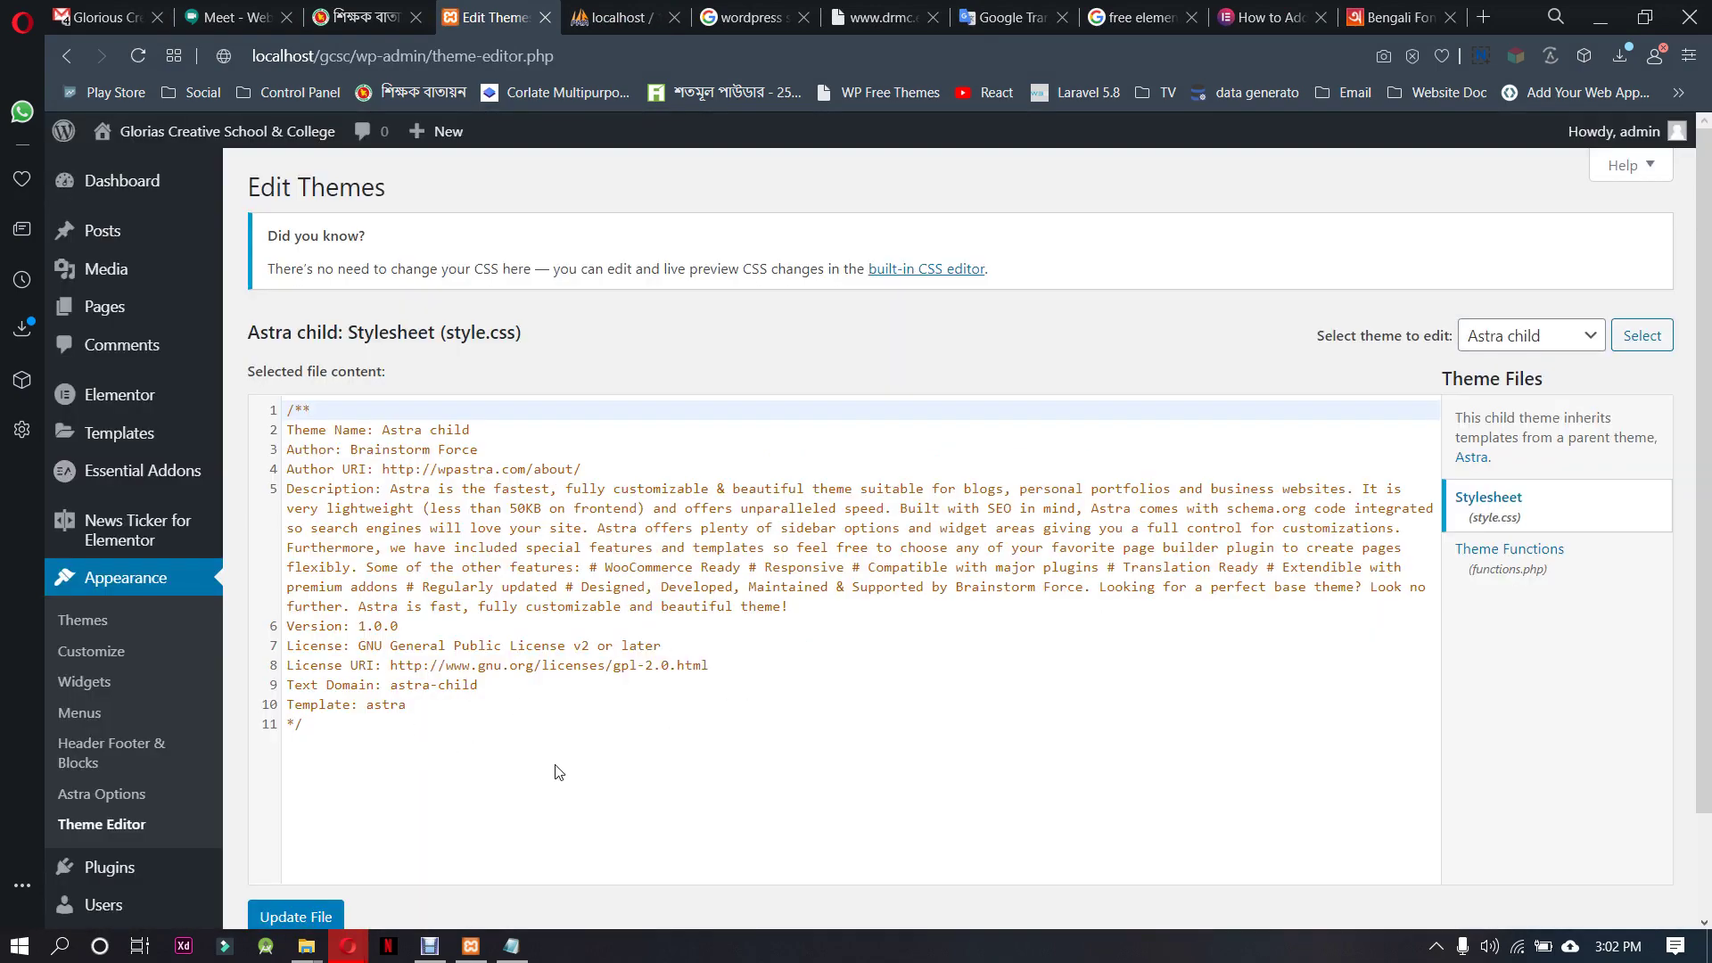
click(348, 748)
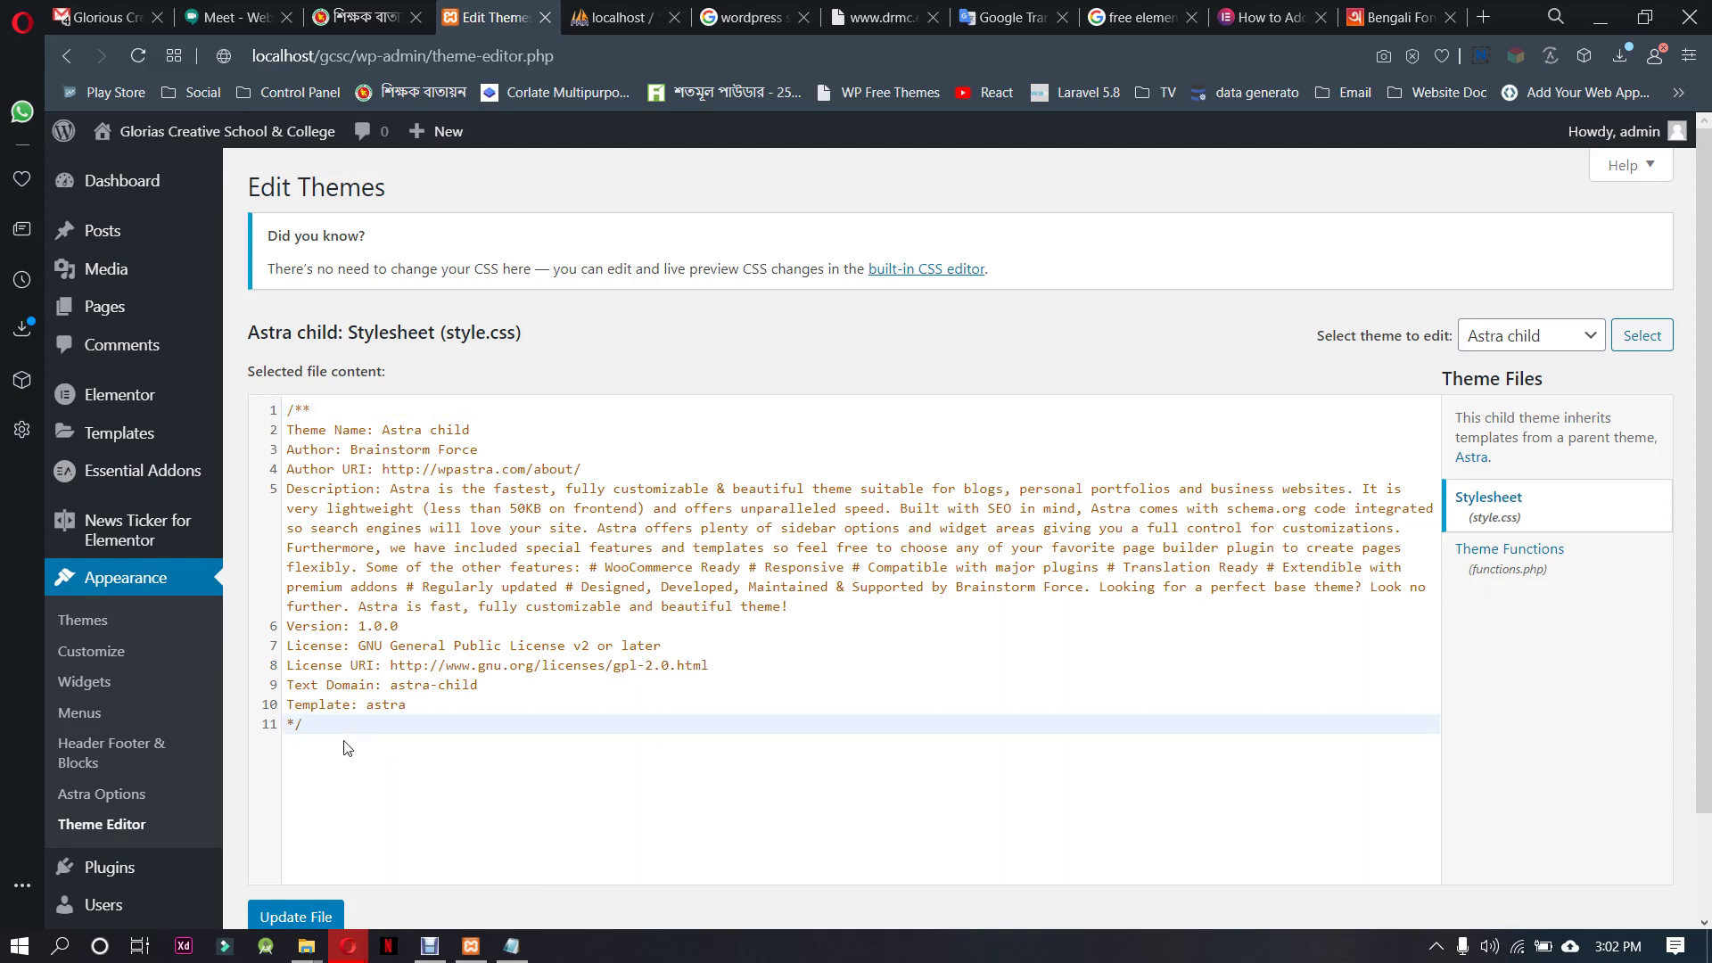
key(Return)
key(Return)
key(Return)
key(BackSpace)
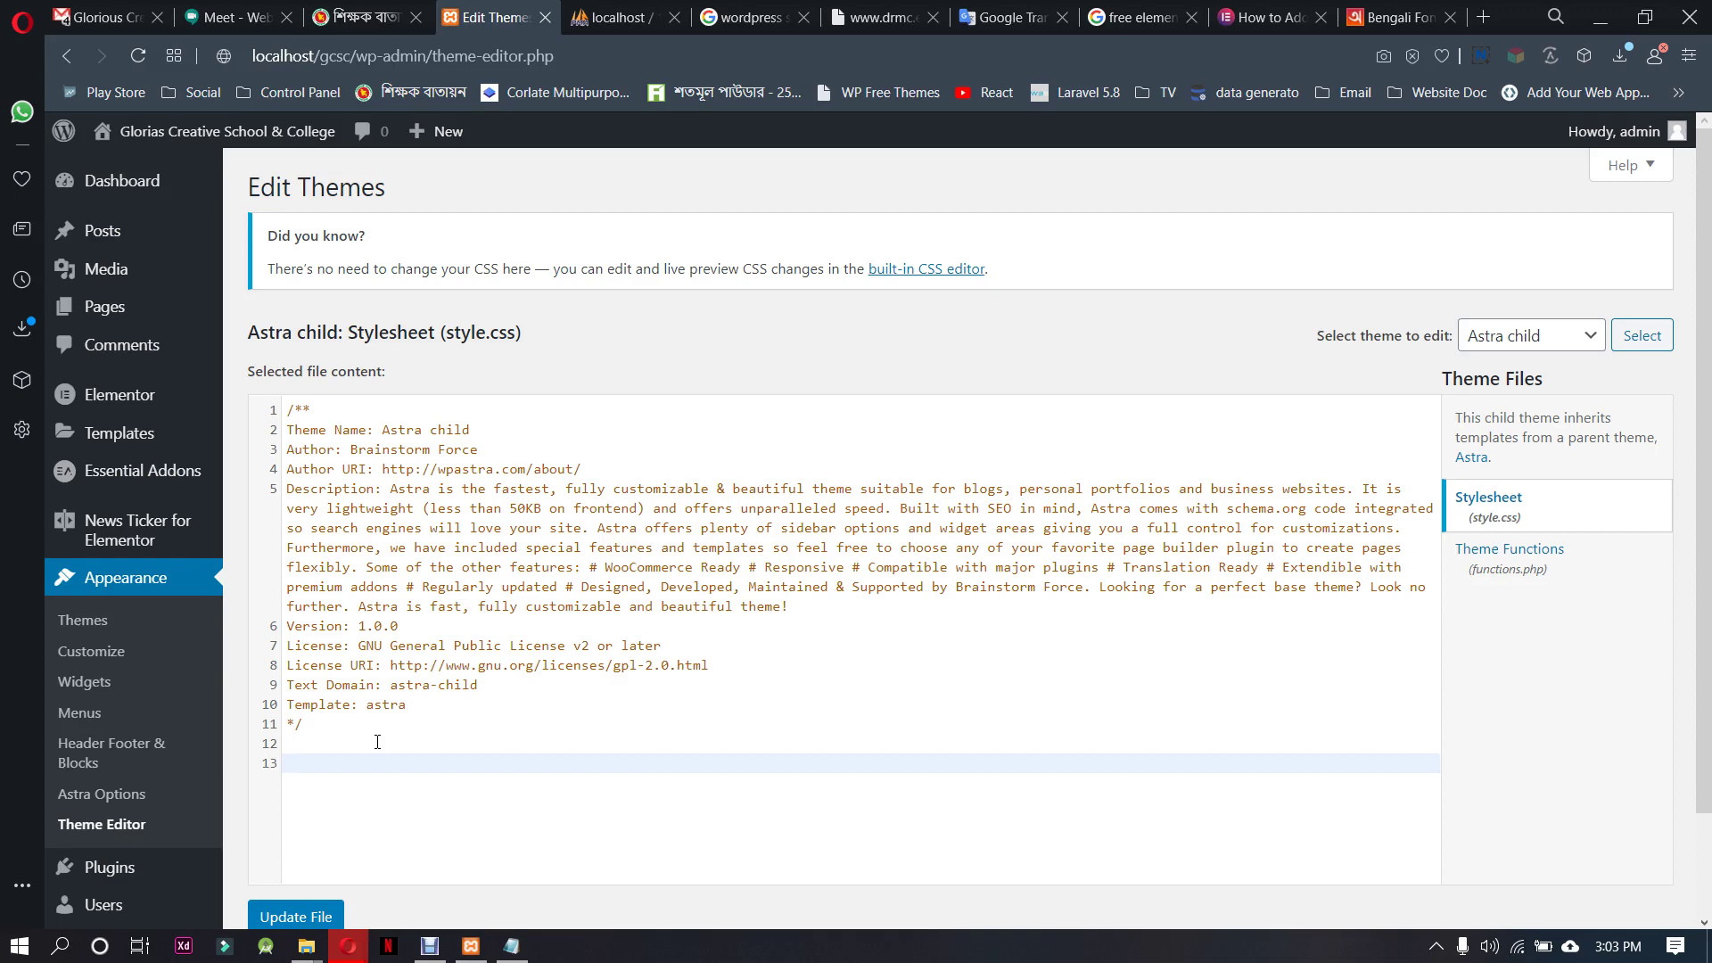
key(ctrl+v)
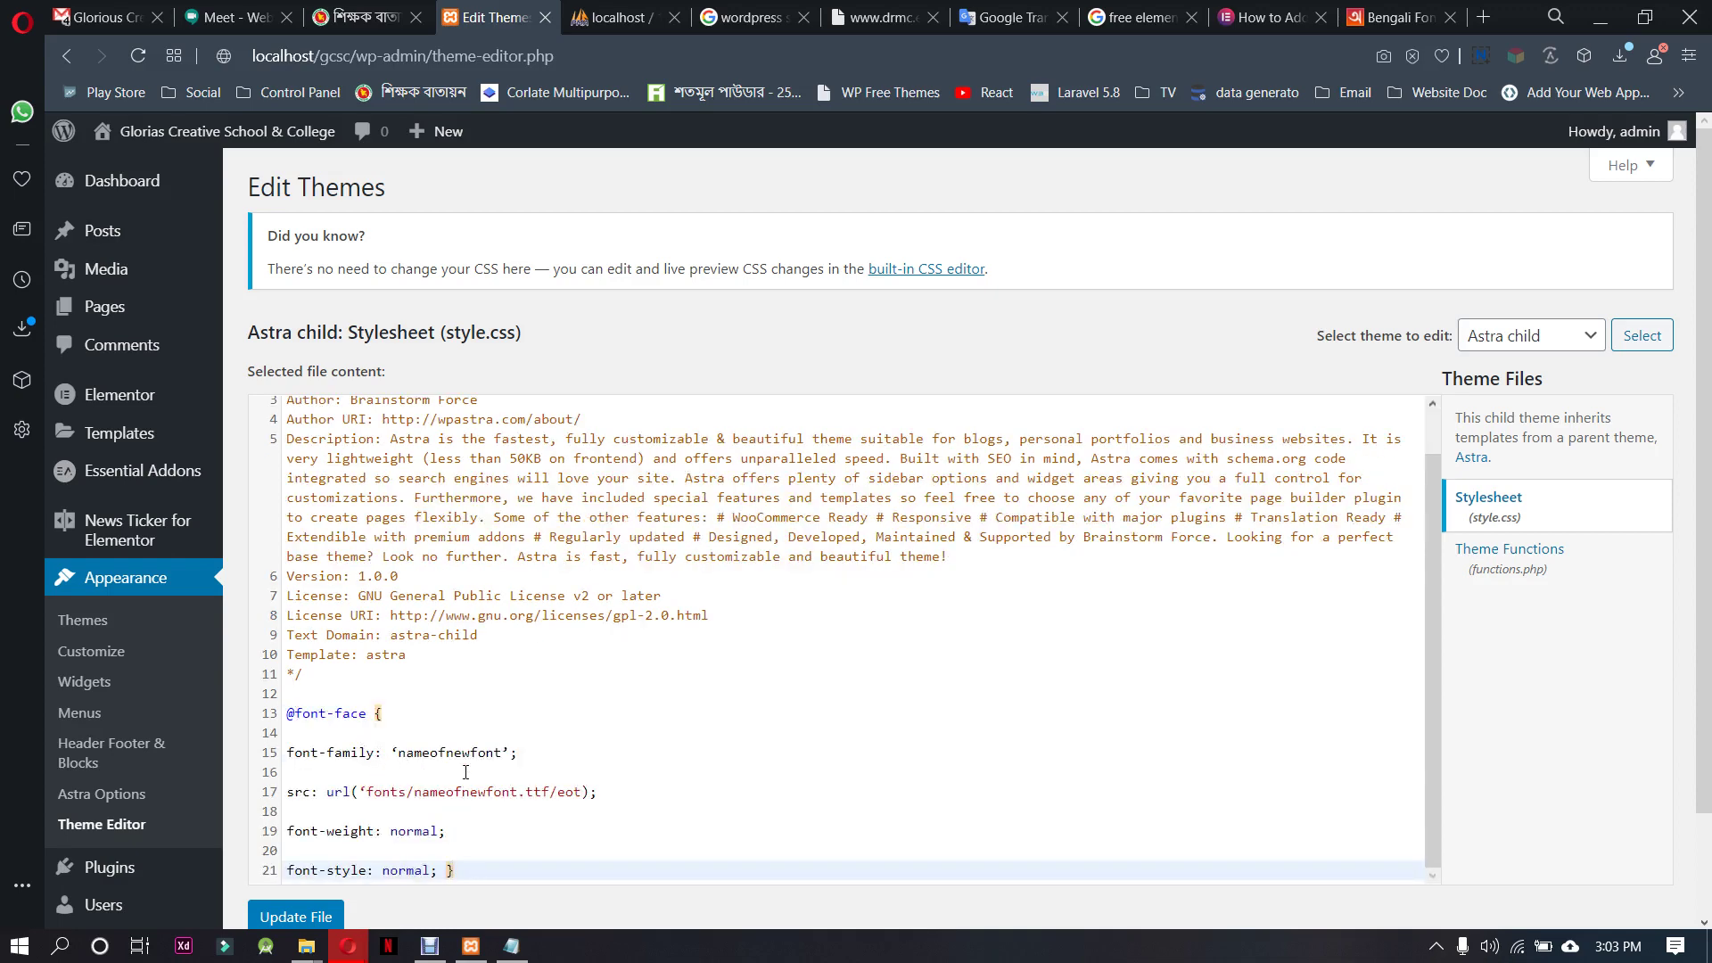
Select the placeholder 'nameofnewfont' and look up the kalpurush file name in File Explorer
double_click(463, 753)
mouse_move(330, 946)
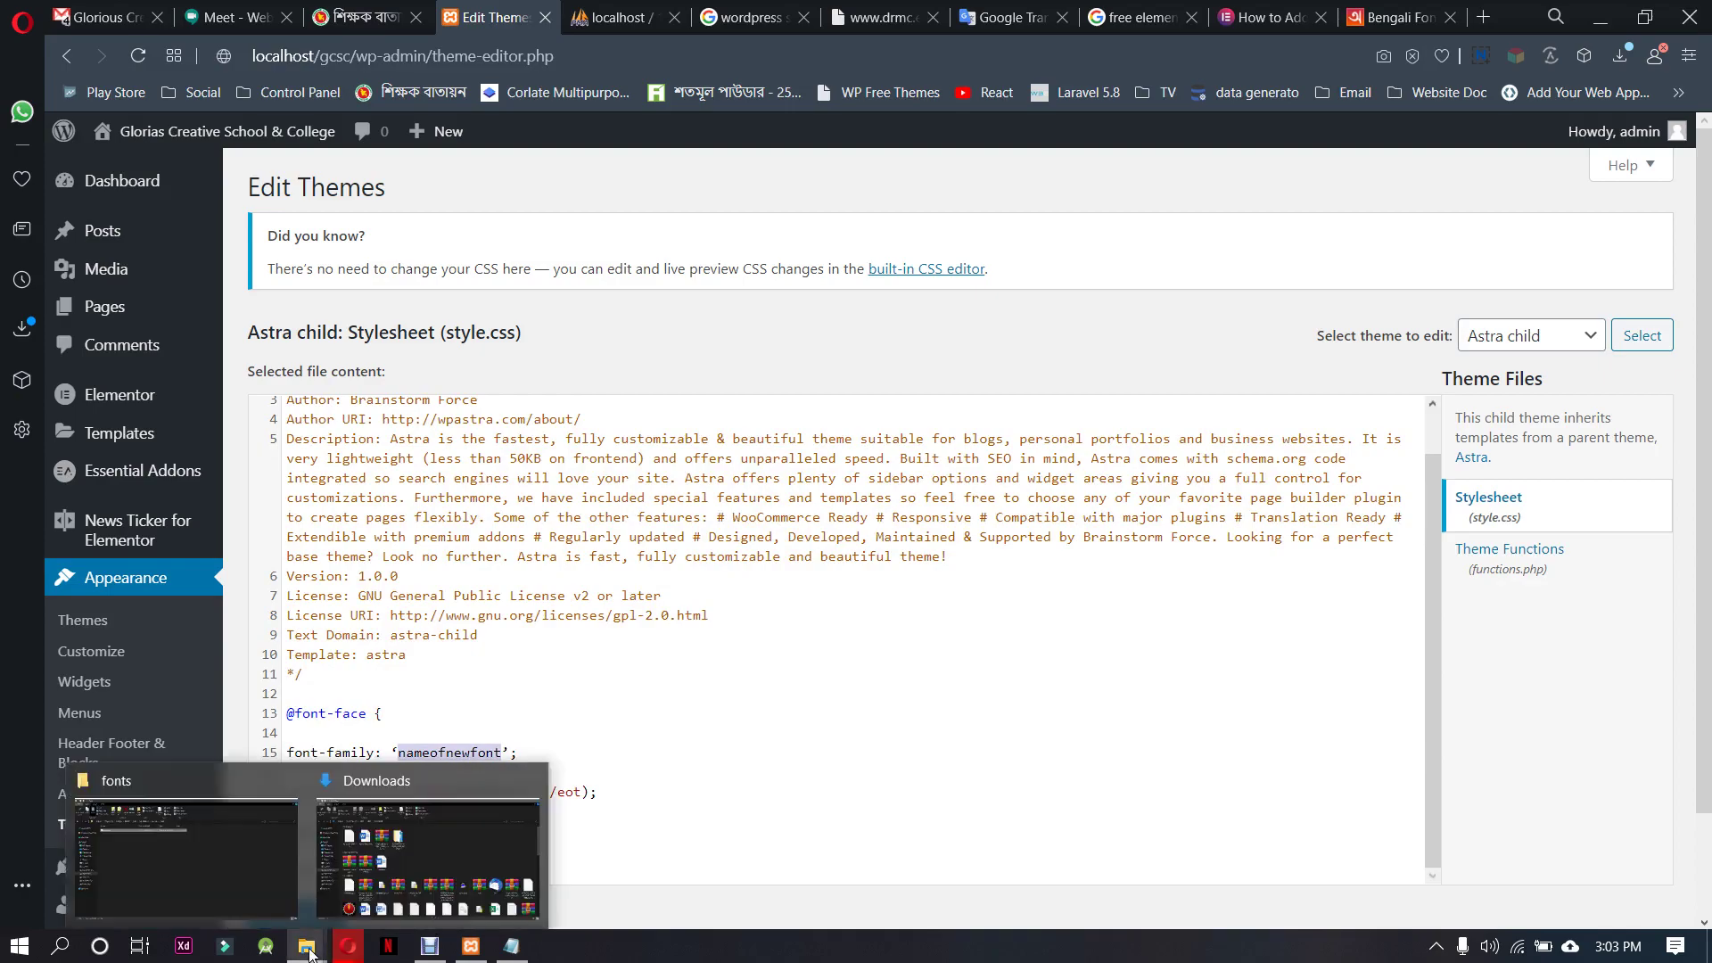
click(237, 844)
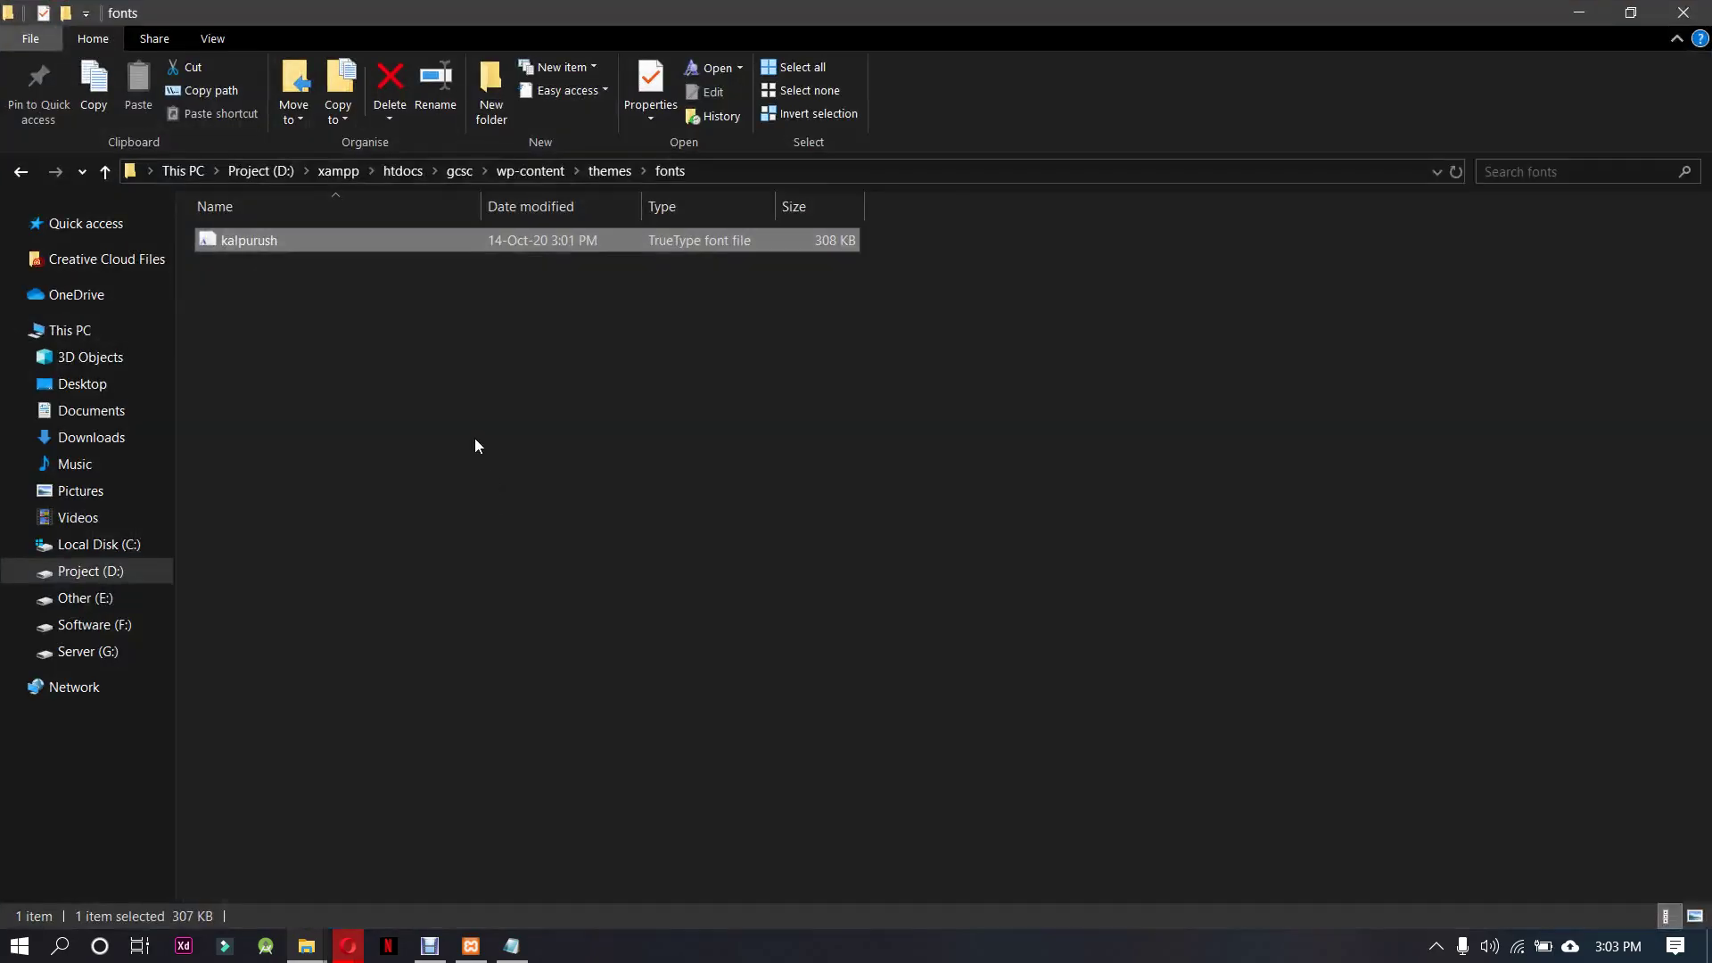
key(F2)
key(ctrl+c)
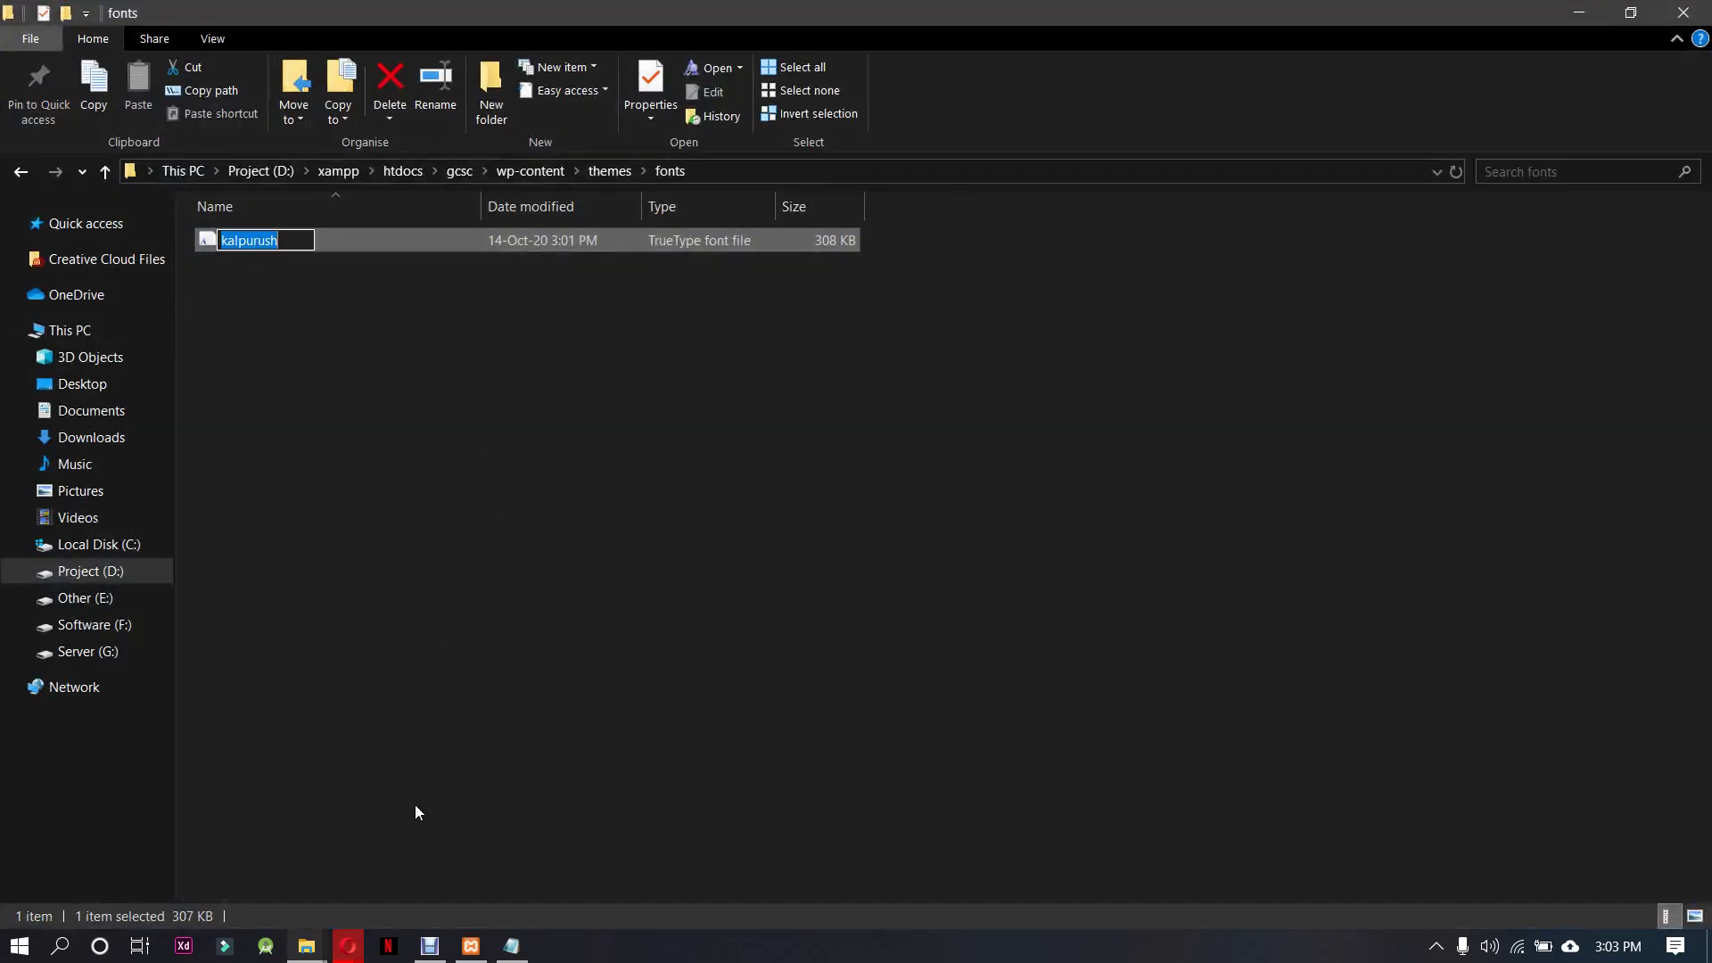
mouse_move(350, 947)
click(298, 857)
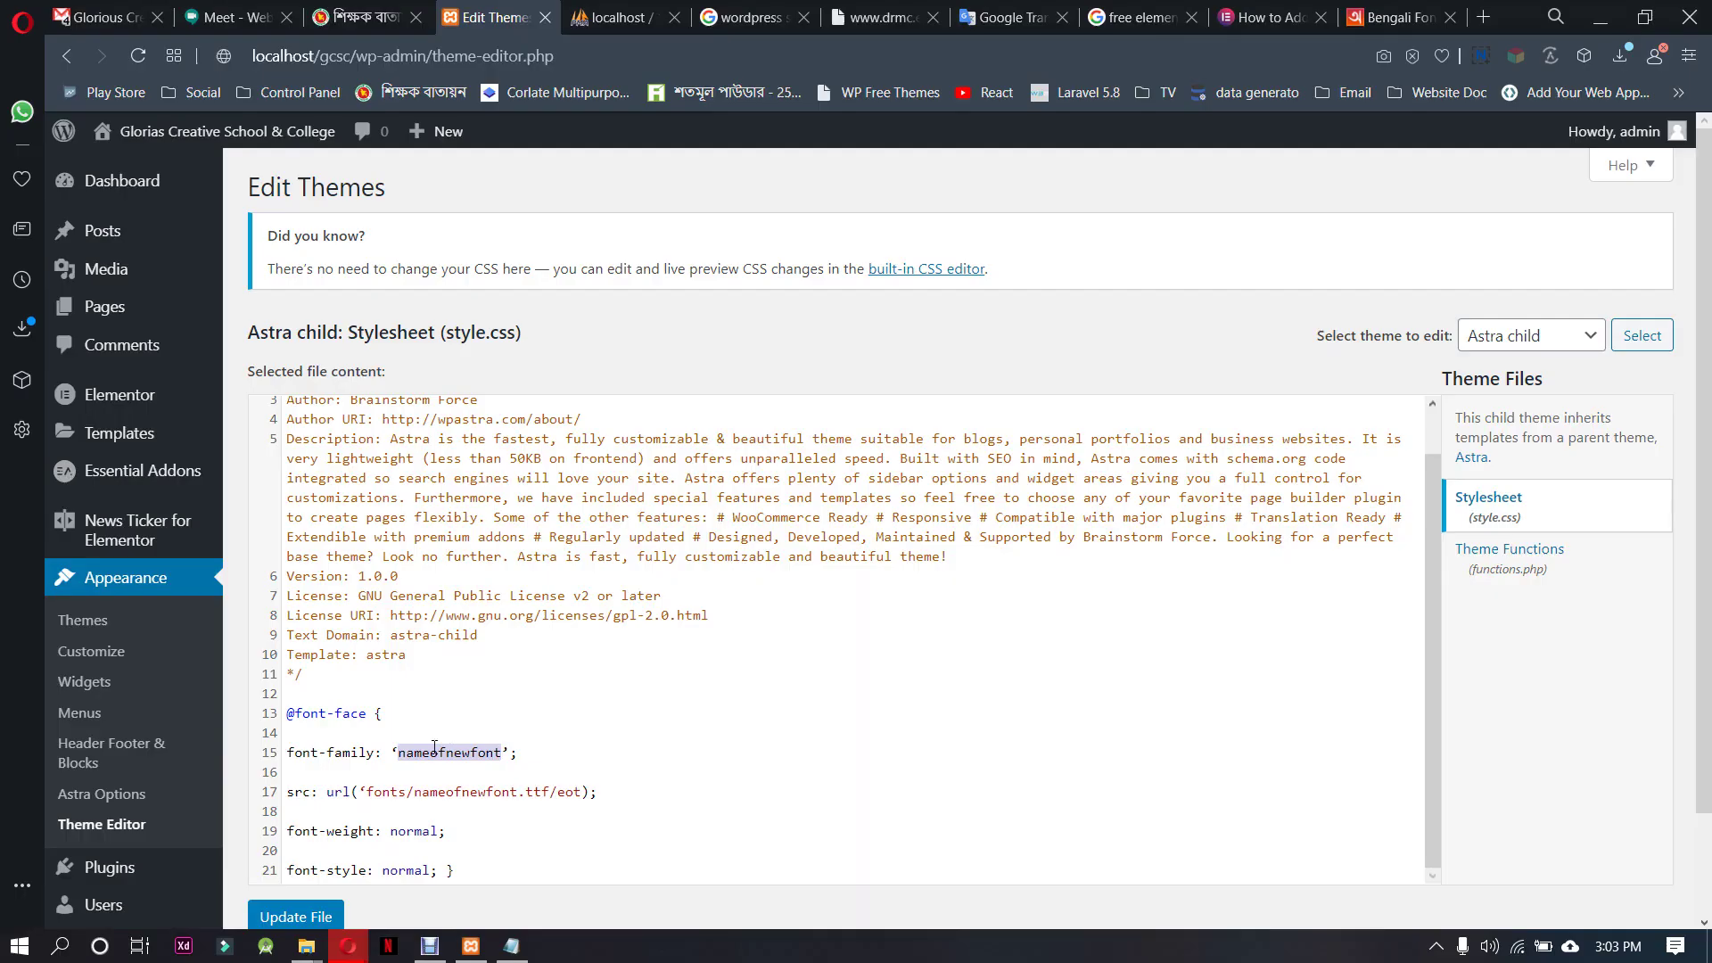
double_click(441, 755)
key(ctrl+v)
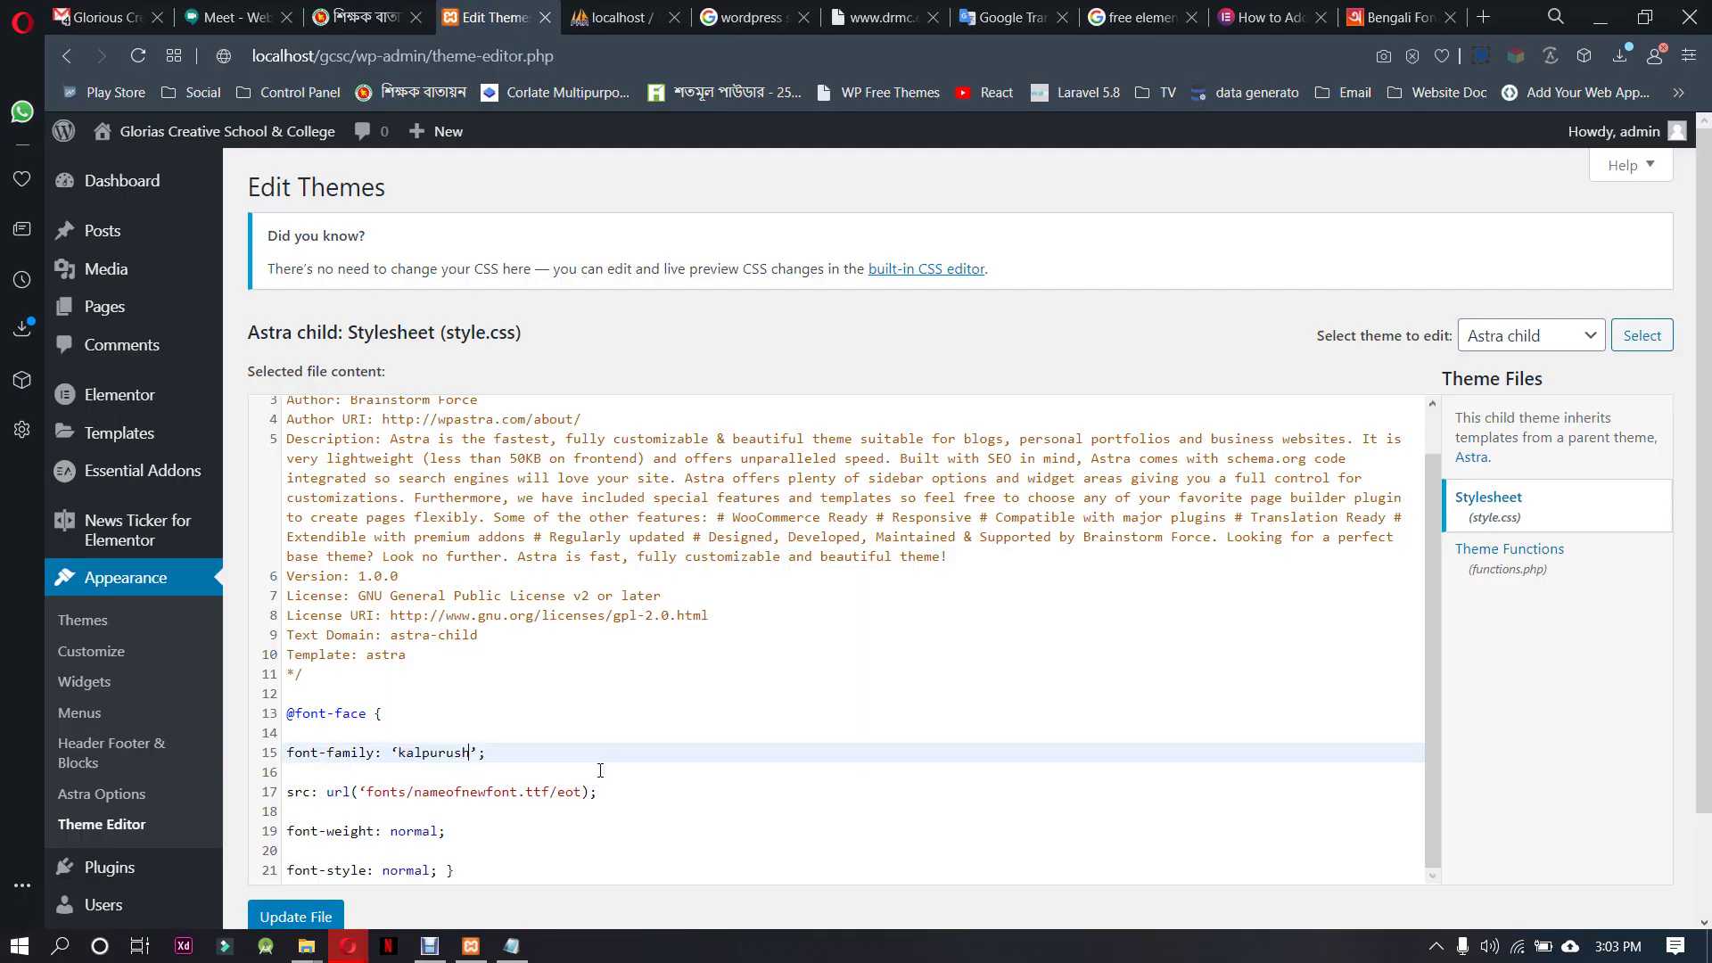
double_click(448, 793)
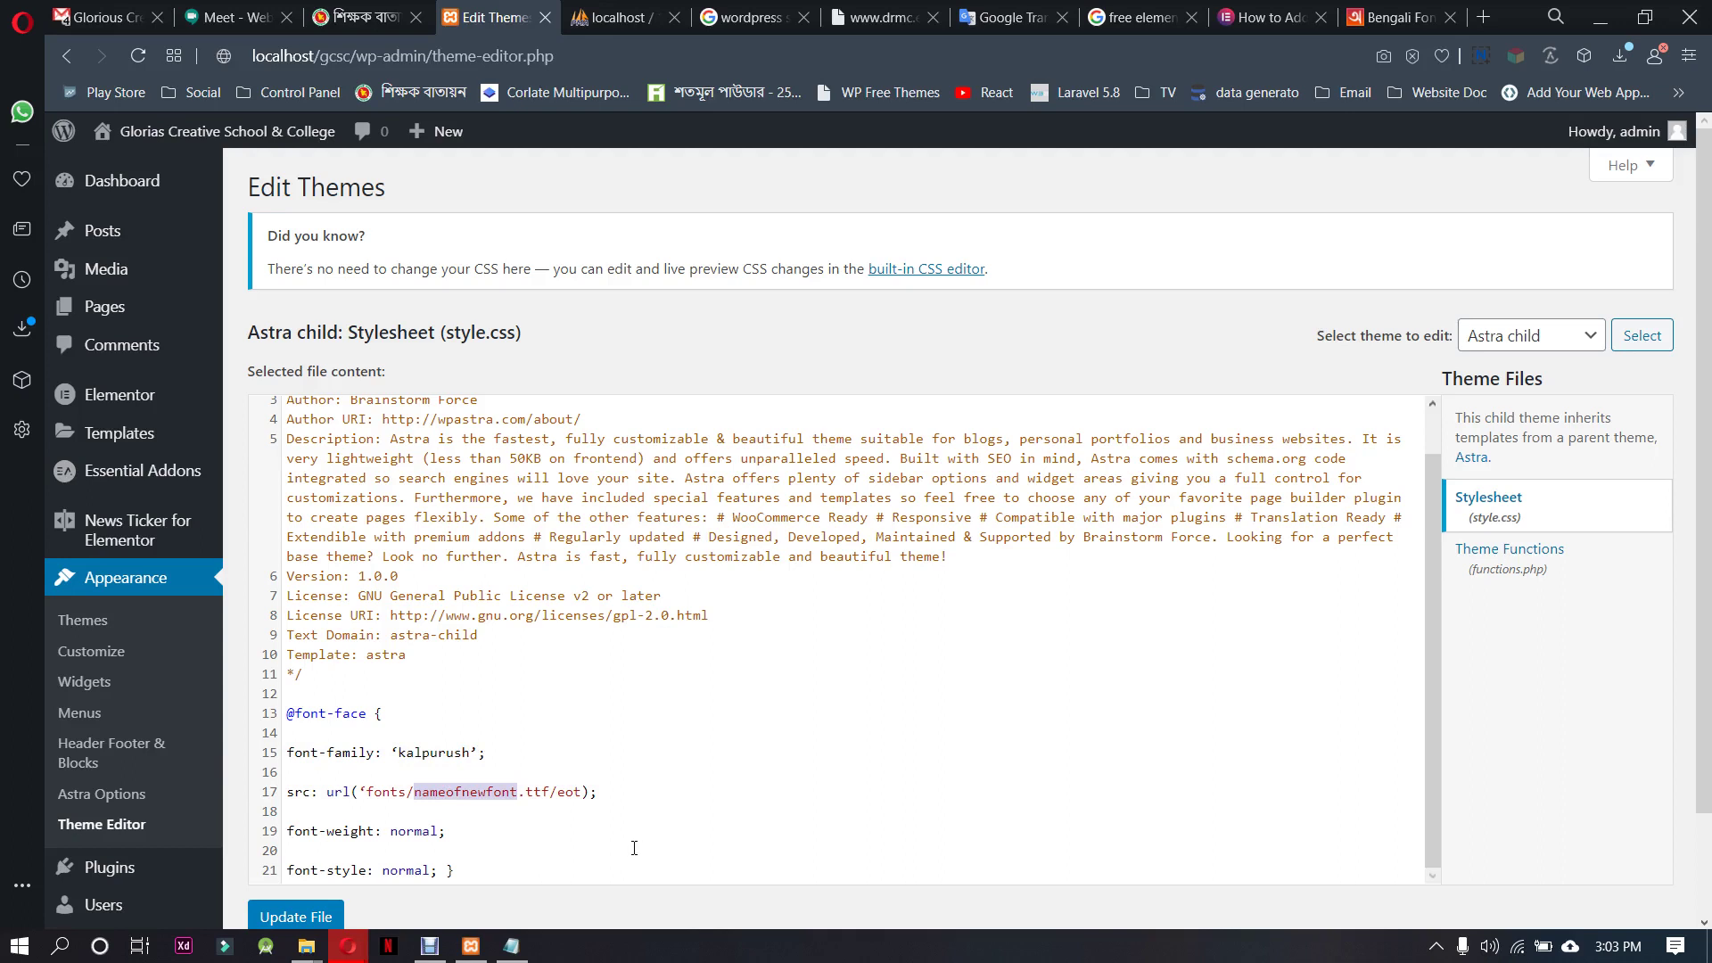
key(ctrl+v)
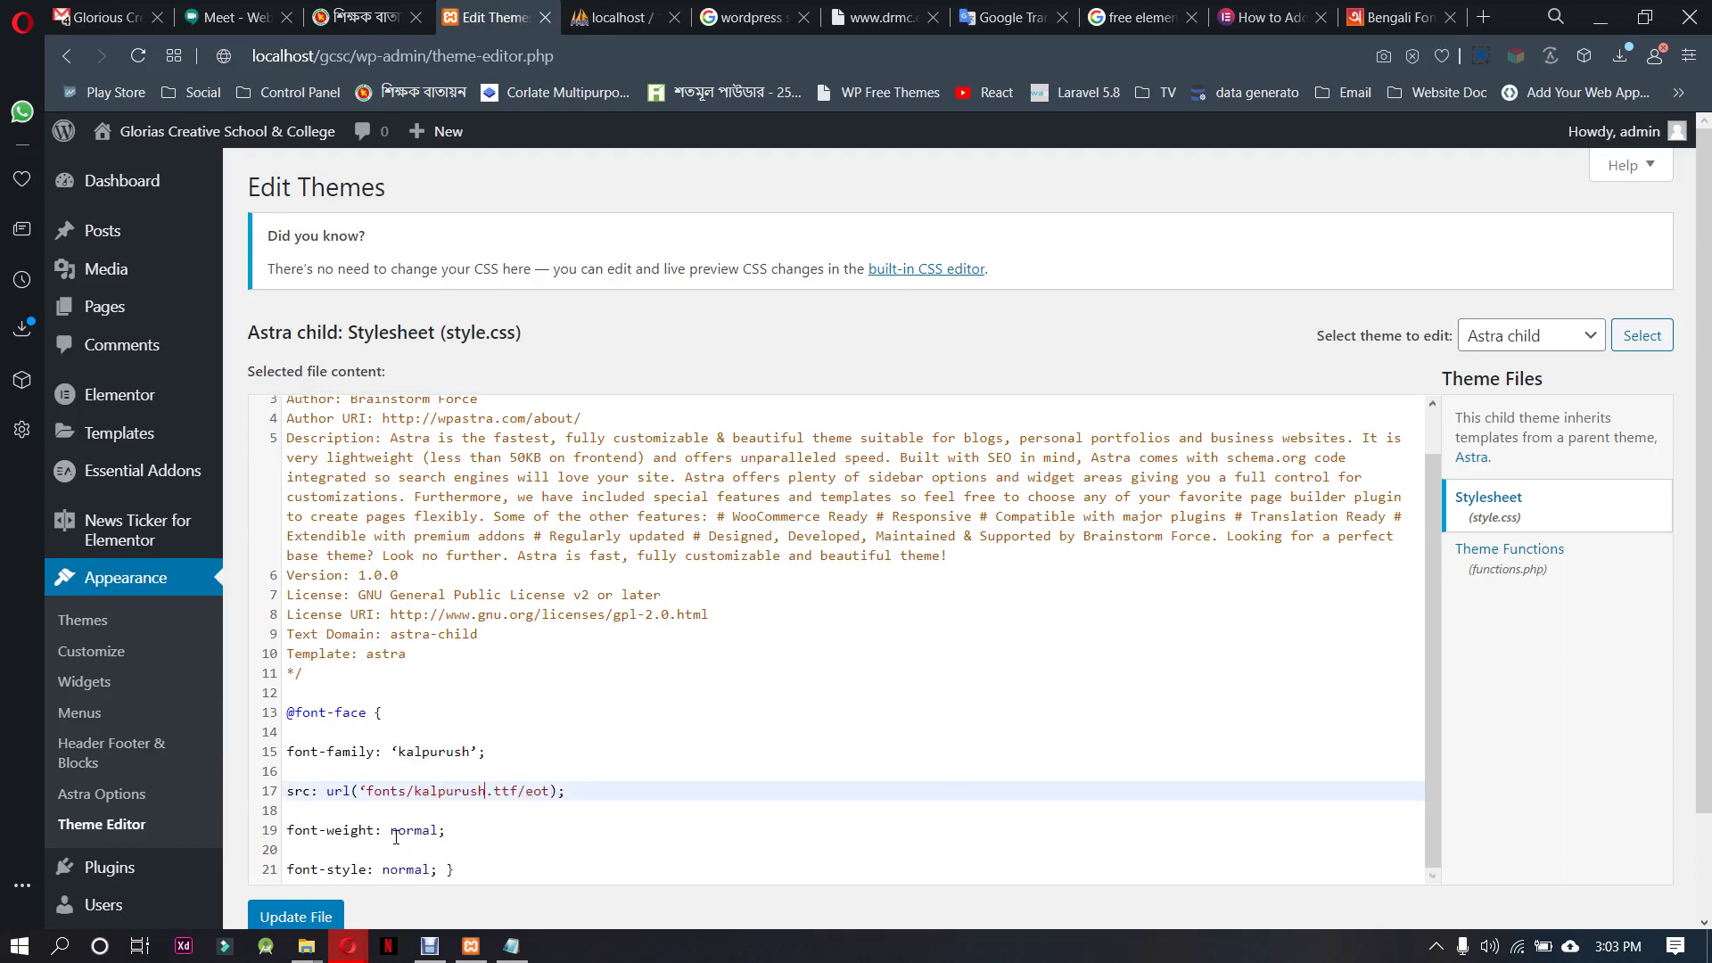
click(408, 871)
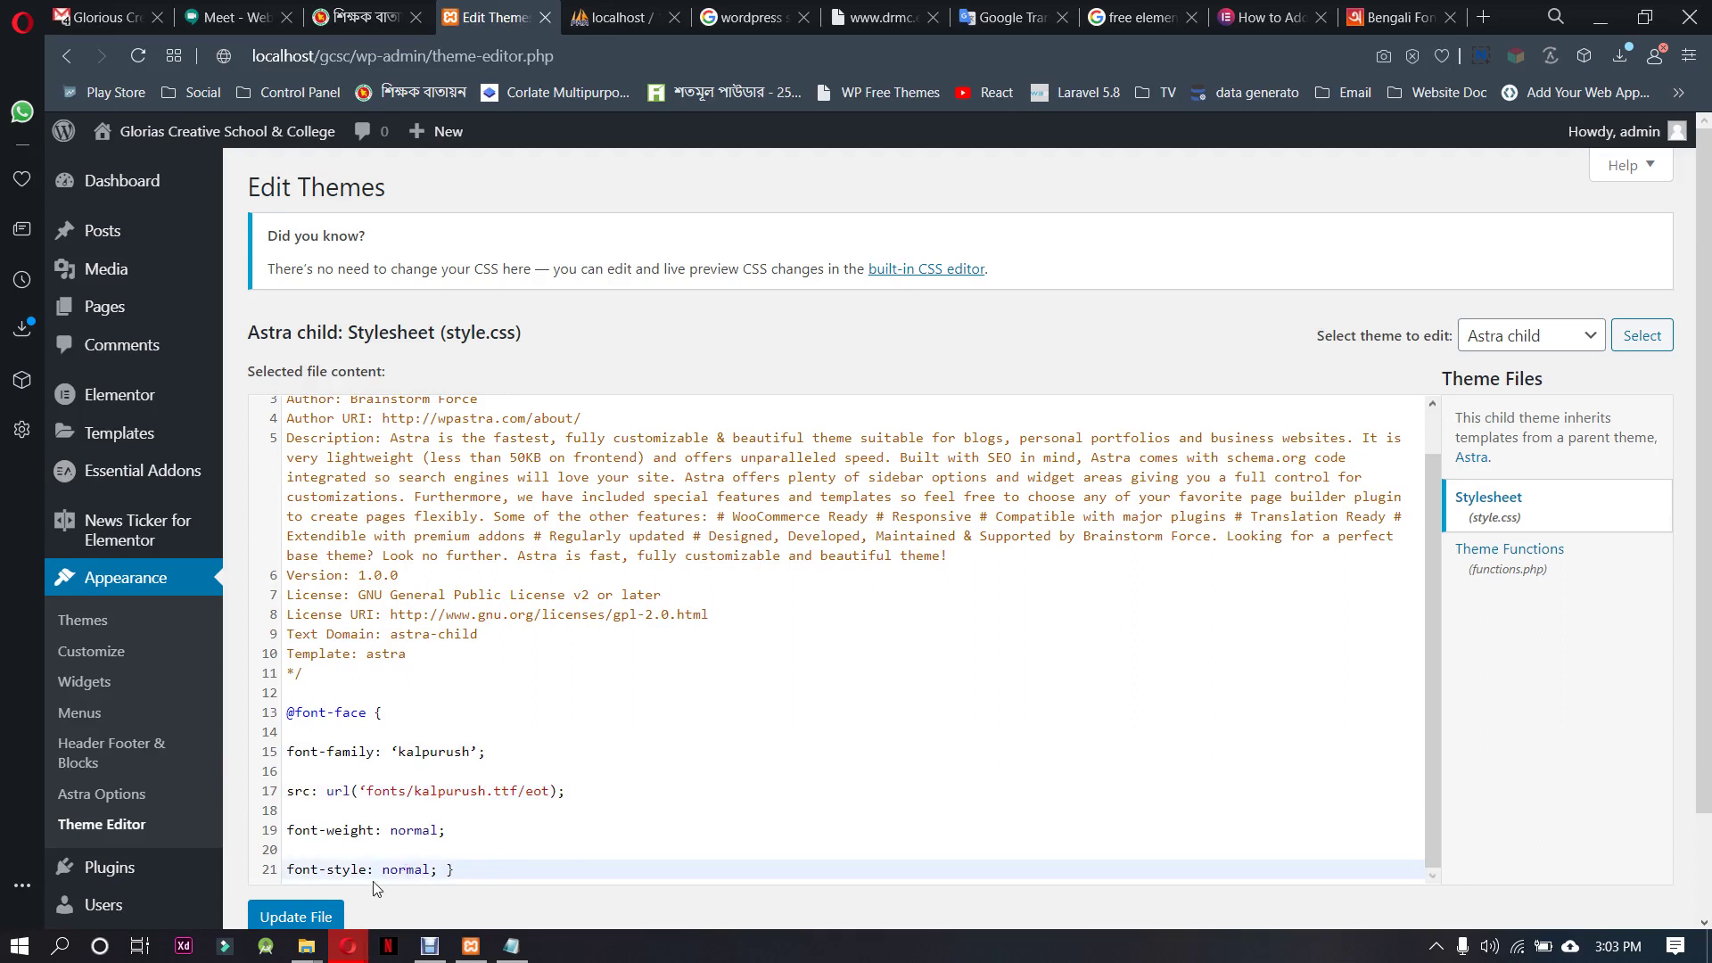
click(320, 910)
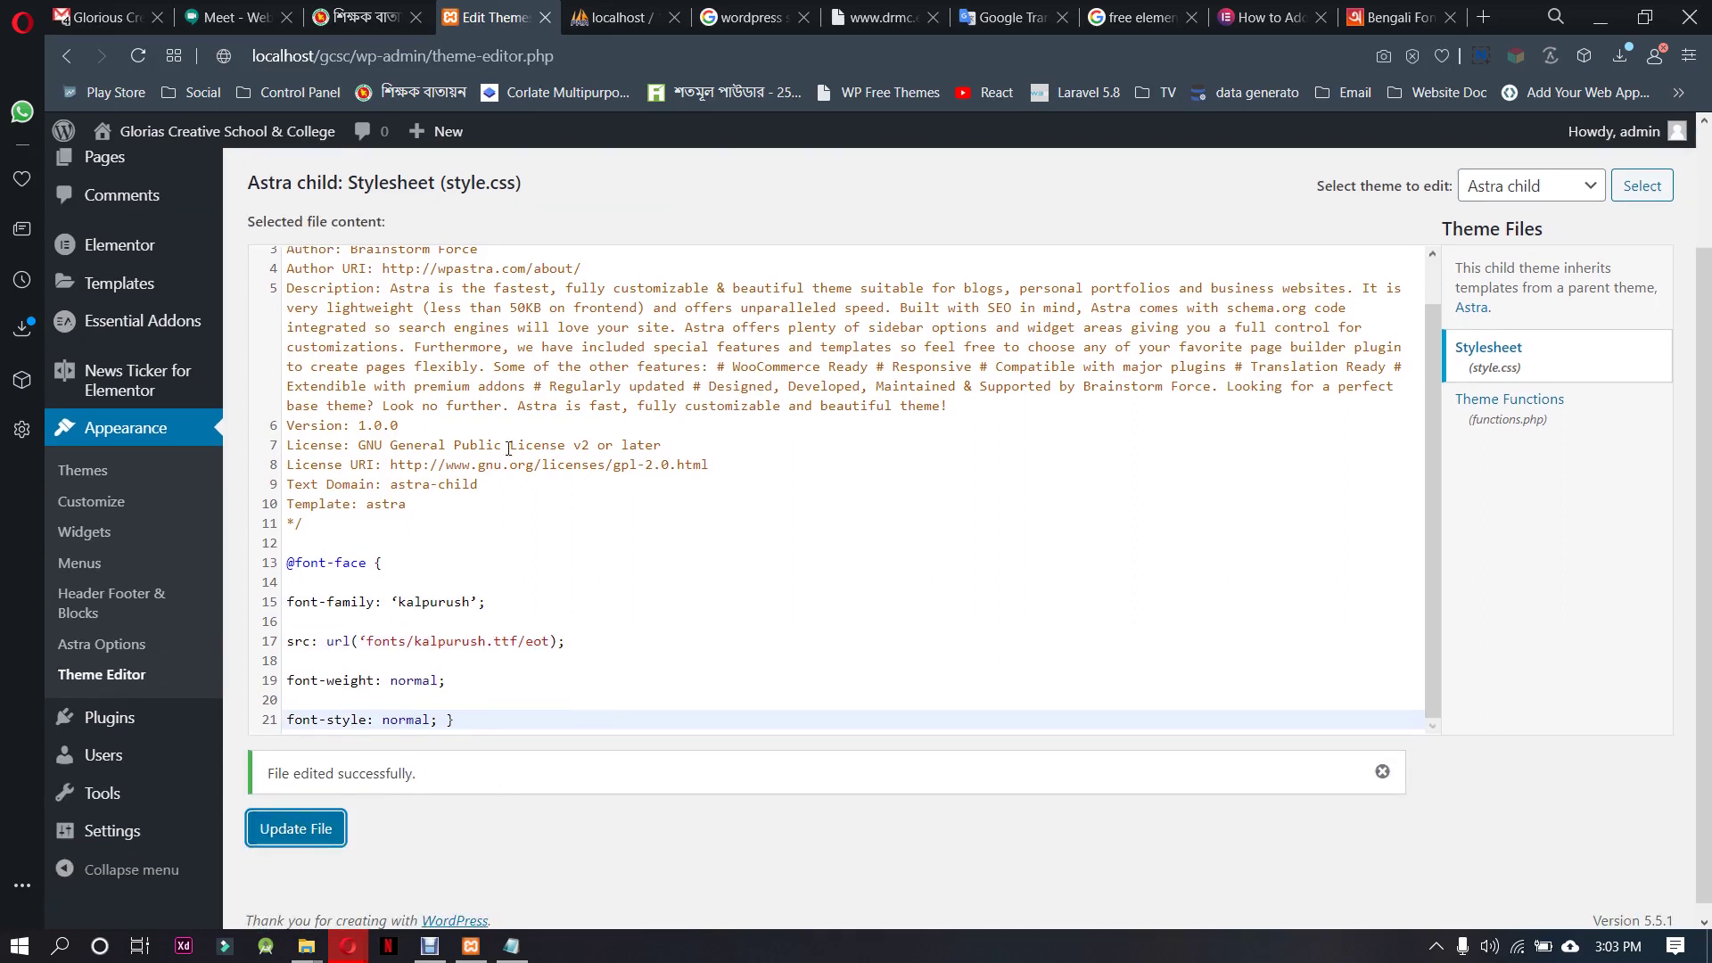
scroll(464, 628, down, 1)
scroll(482, 624, up, 2)
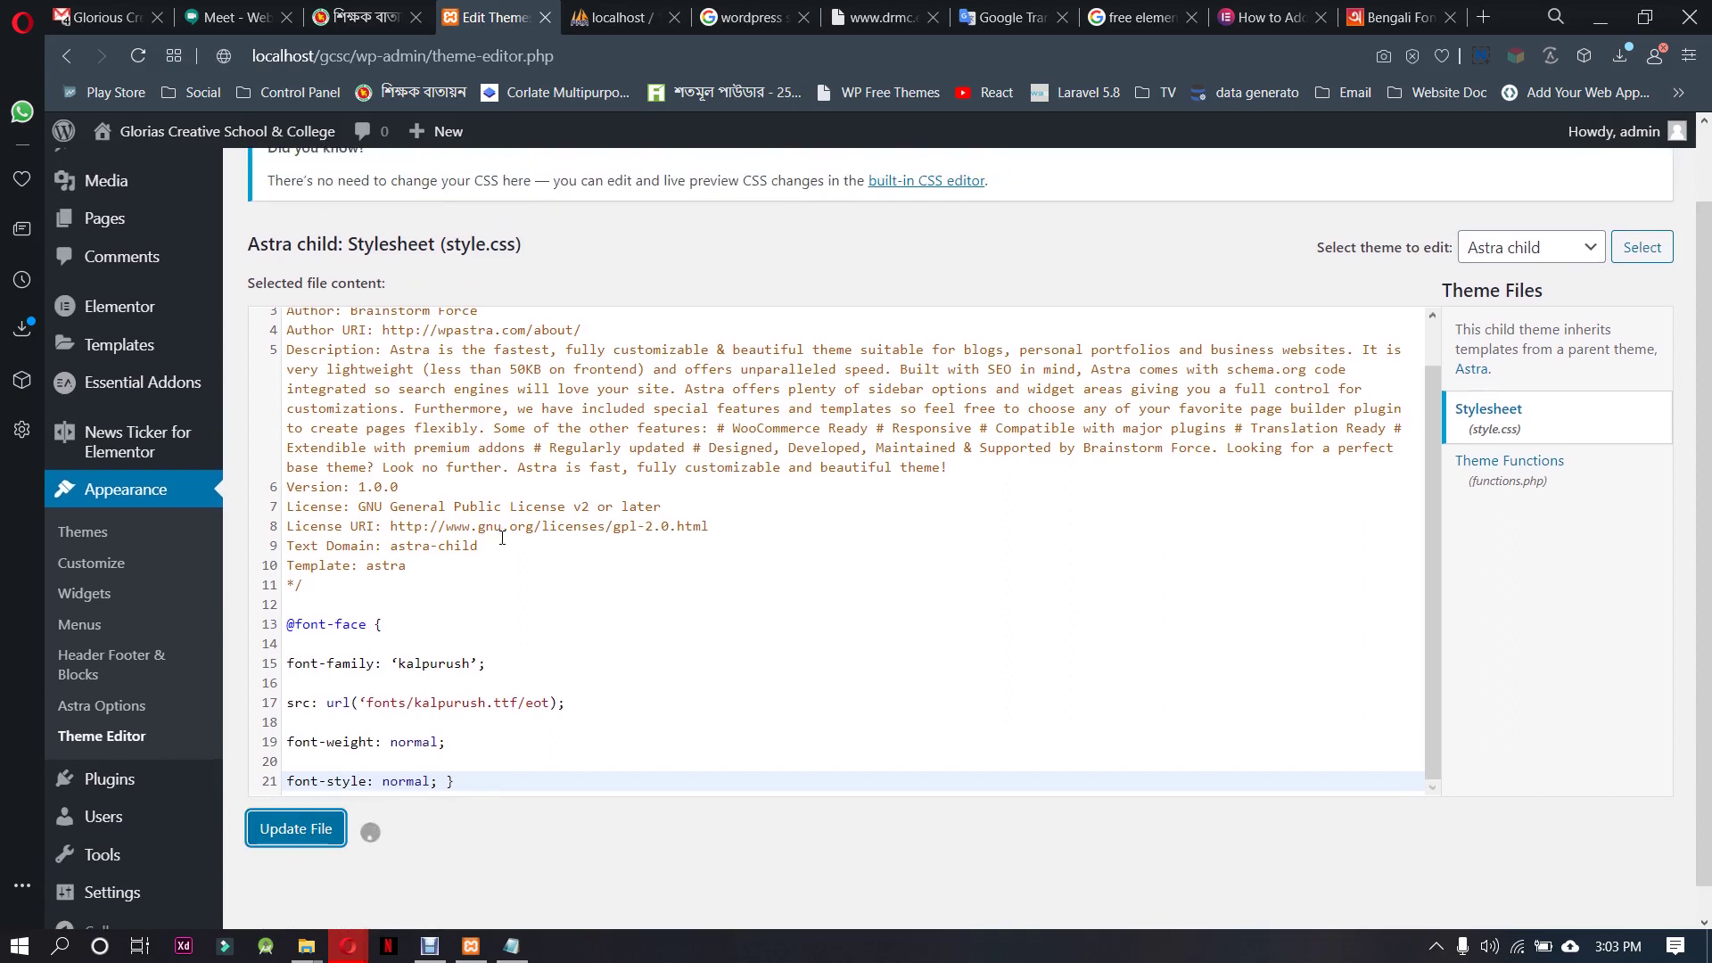
scroll(500, 617, down, 1)
scroll(593, 588, down, 1)
scroll(589, 553, up, 1)
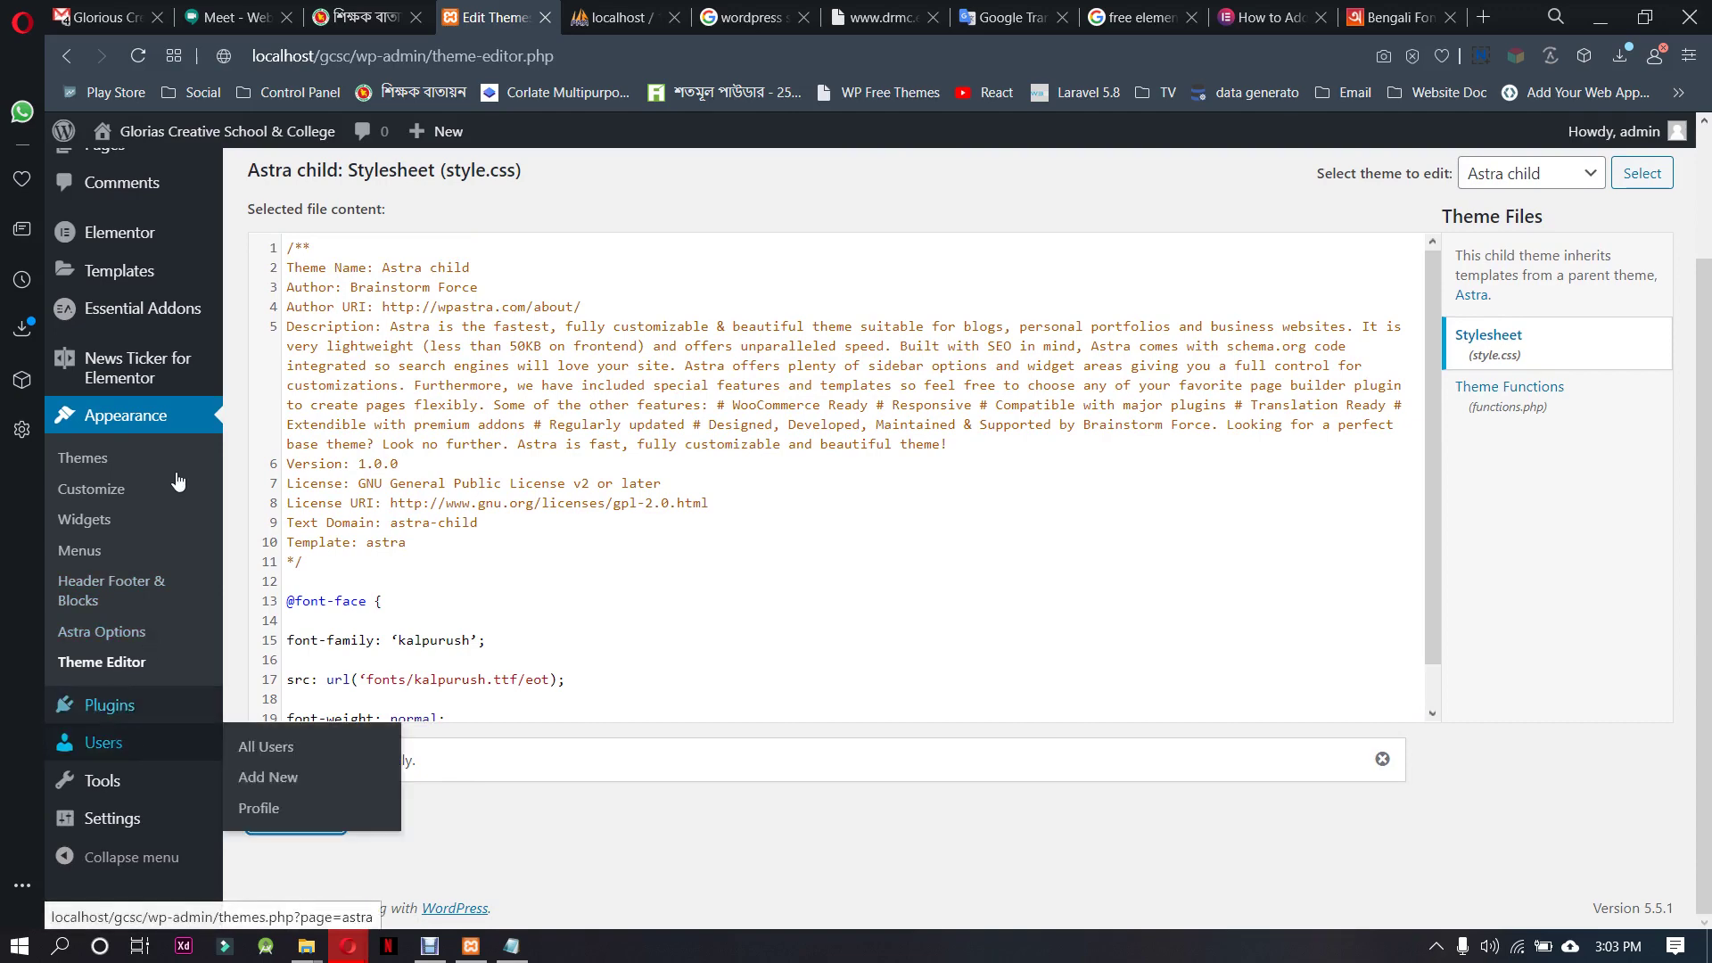
In Elementor Settings, enable the Header Footer & Blocks Template post type and save
mouse_move(159, 299)
mouse_move(152, 236)
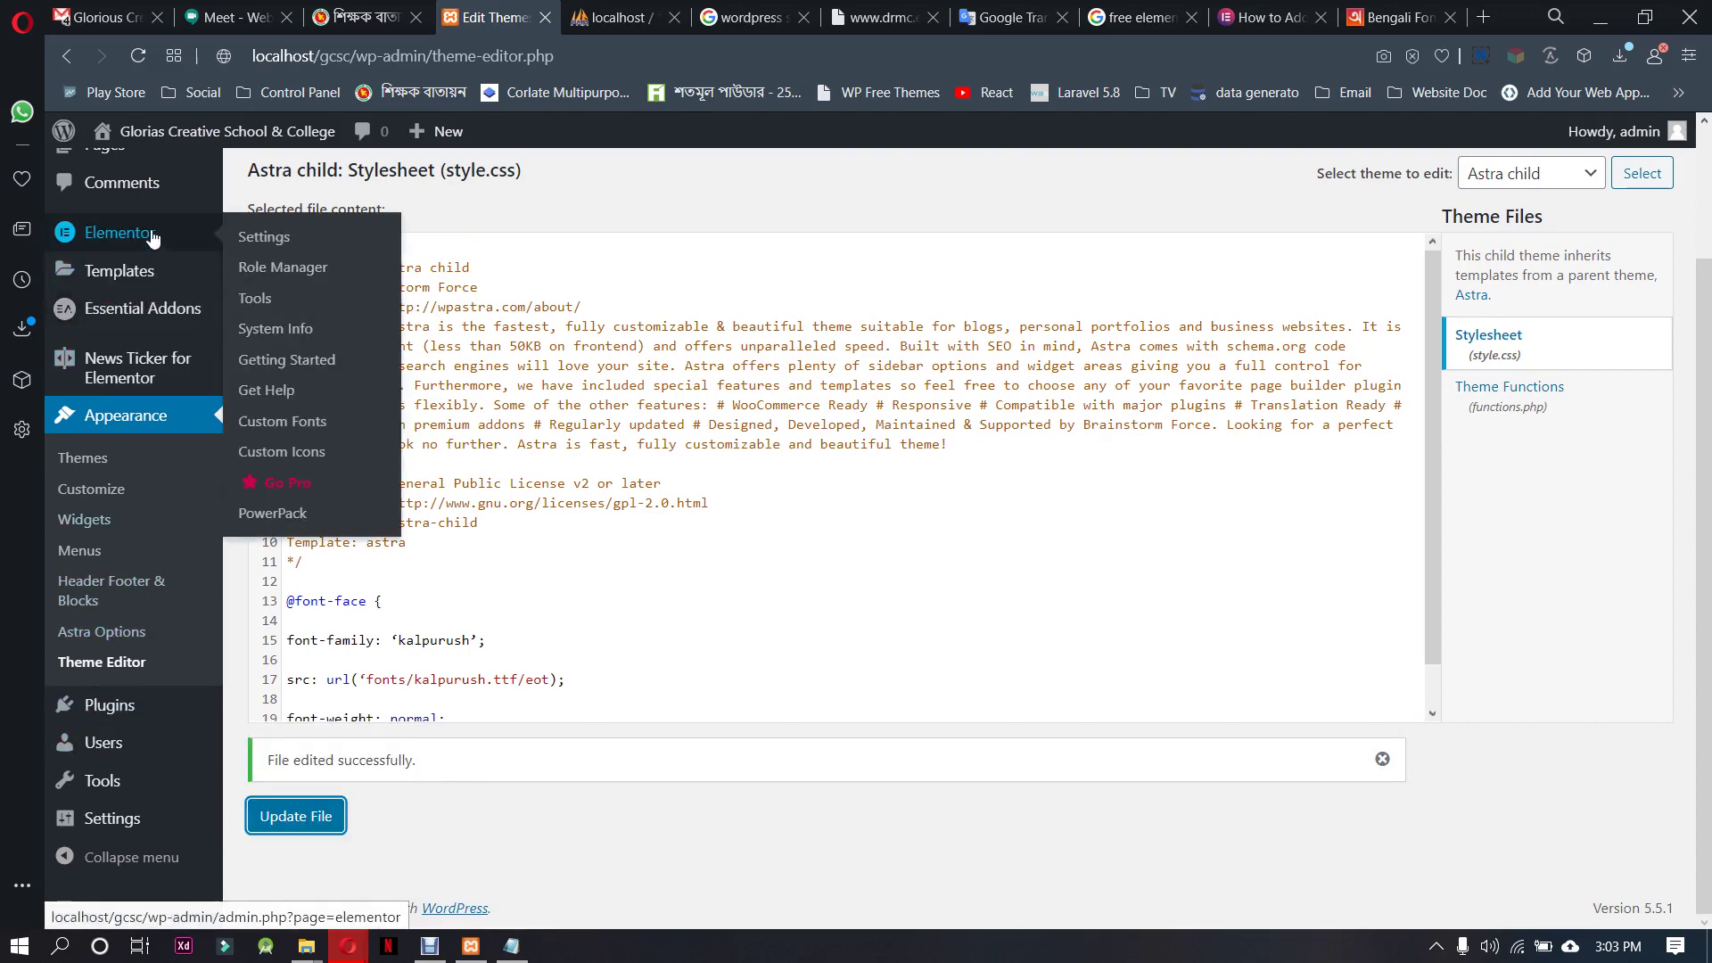
click(264, 238)
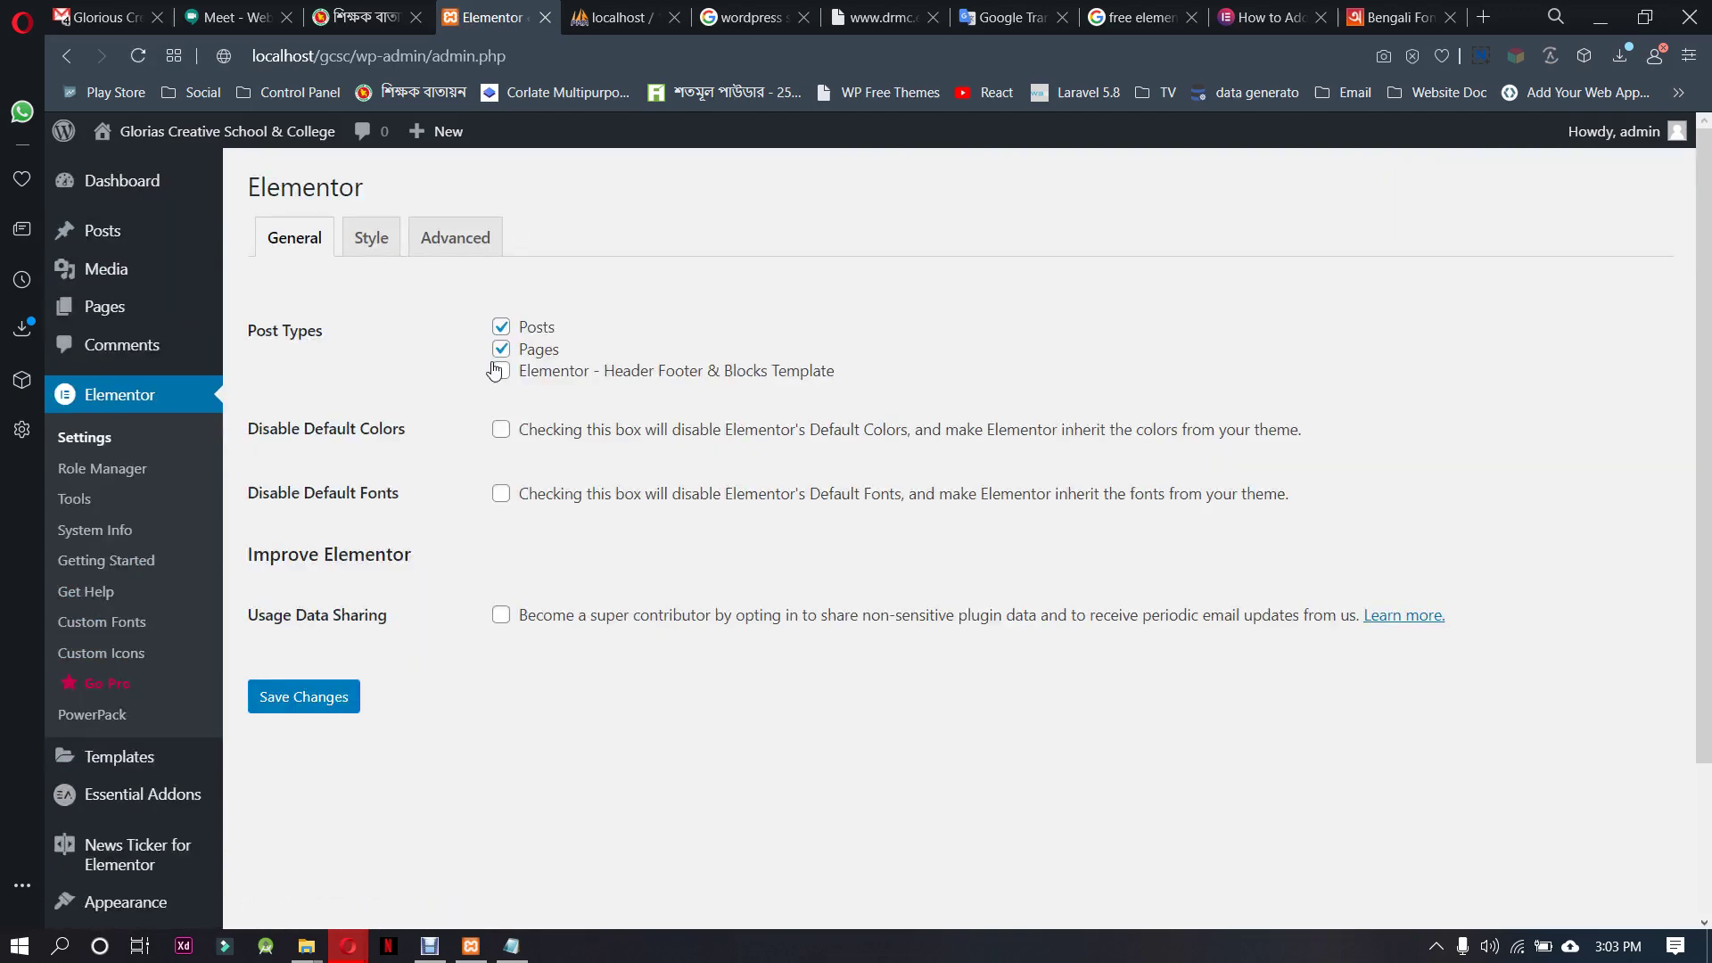
click(501, 371)
click(339, 700)
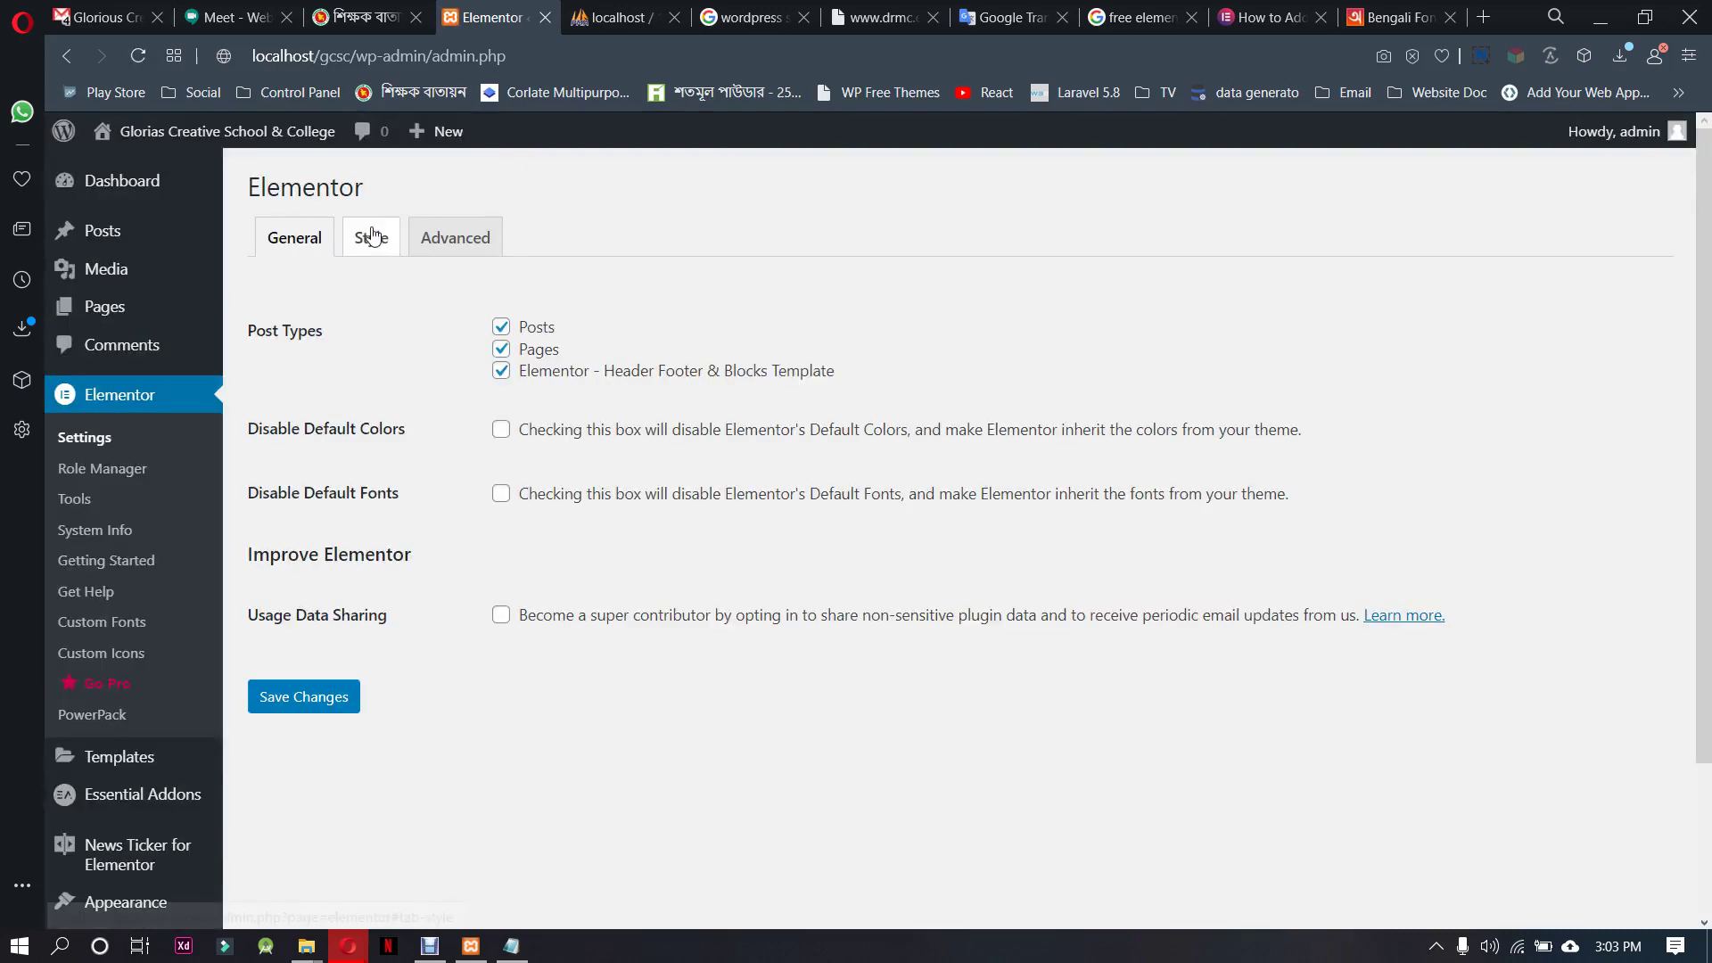
On Elementor's Advanced tab, set Load Font Awesome 4 Support to Yes and save
click(369, 238)
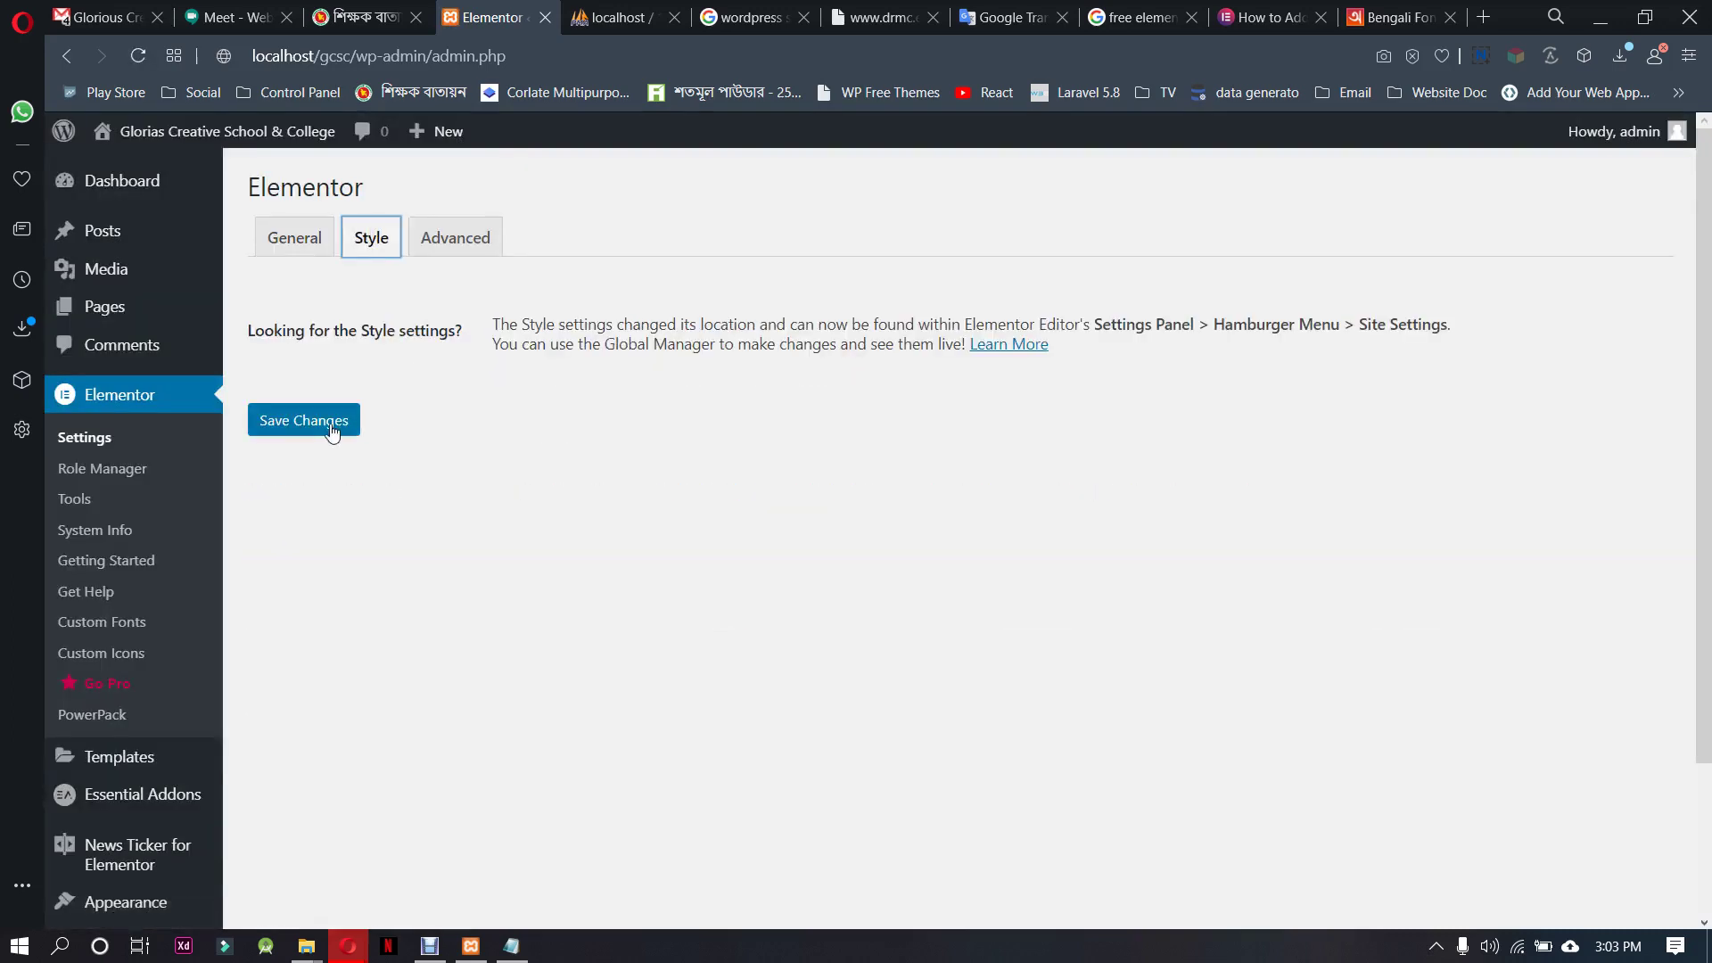
click(450, 238)
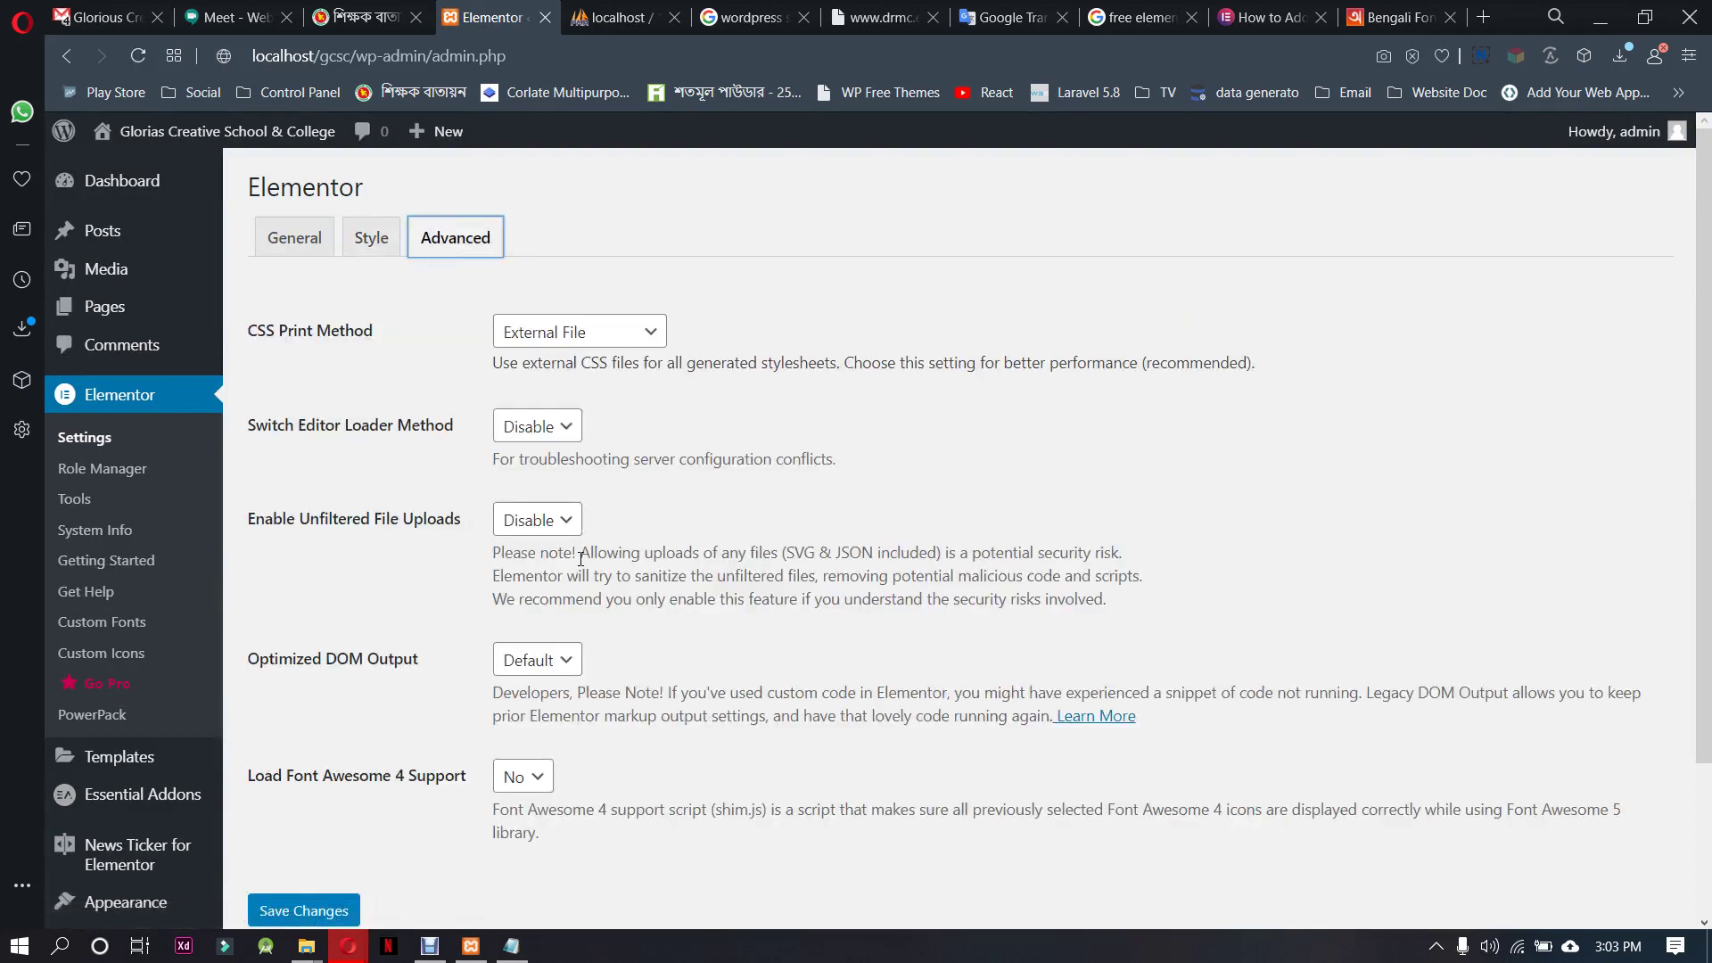
scroll(652, 625, down, 2)
click(523, 584)
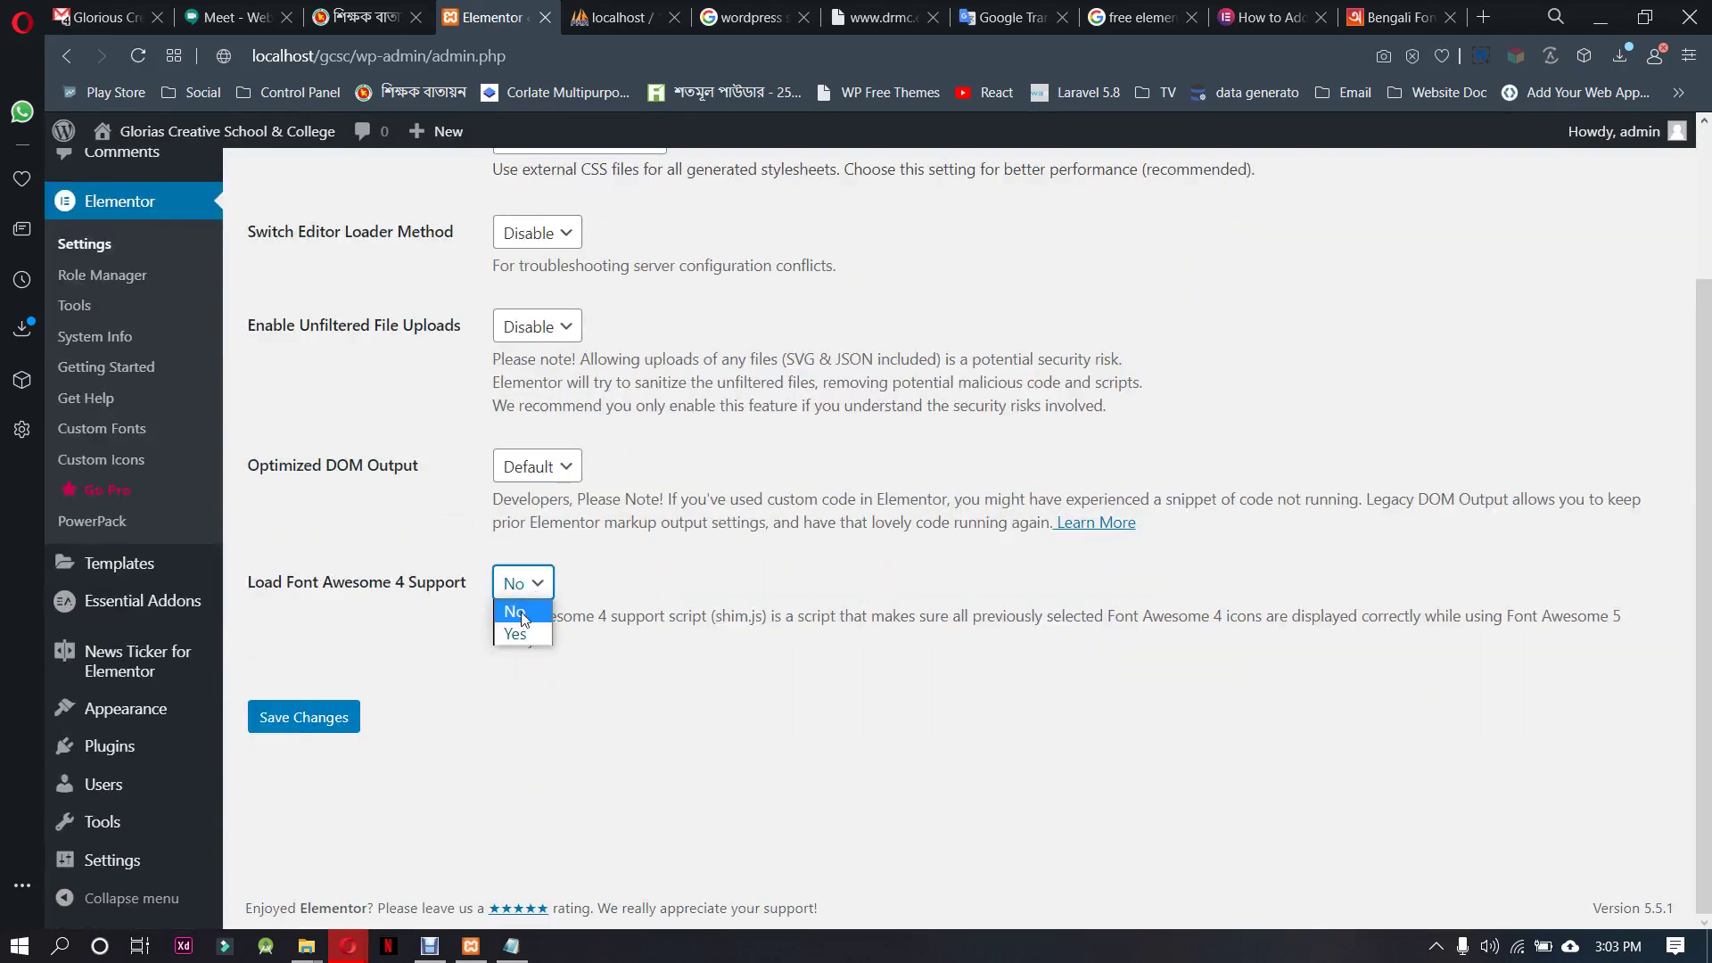
click(517, 633)
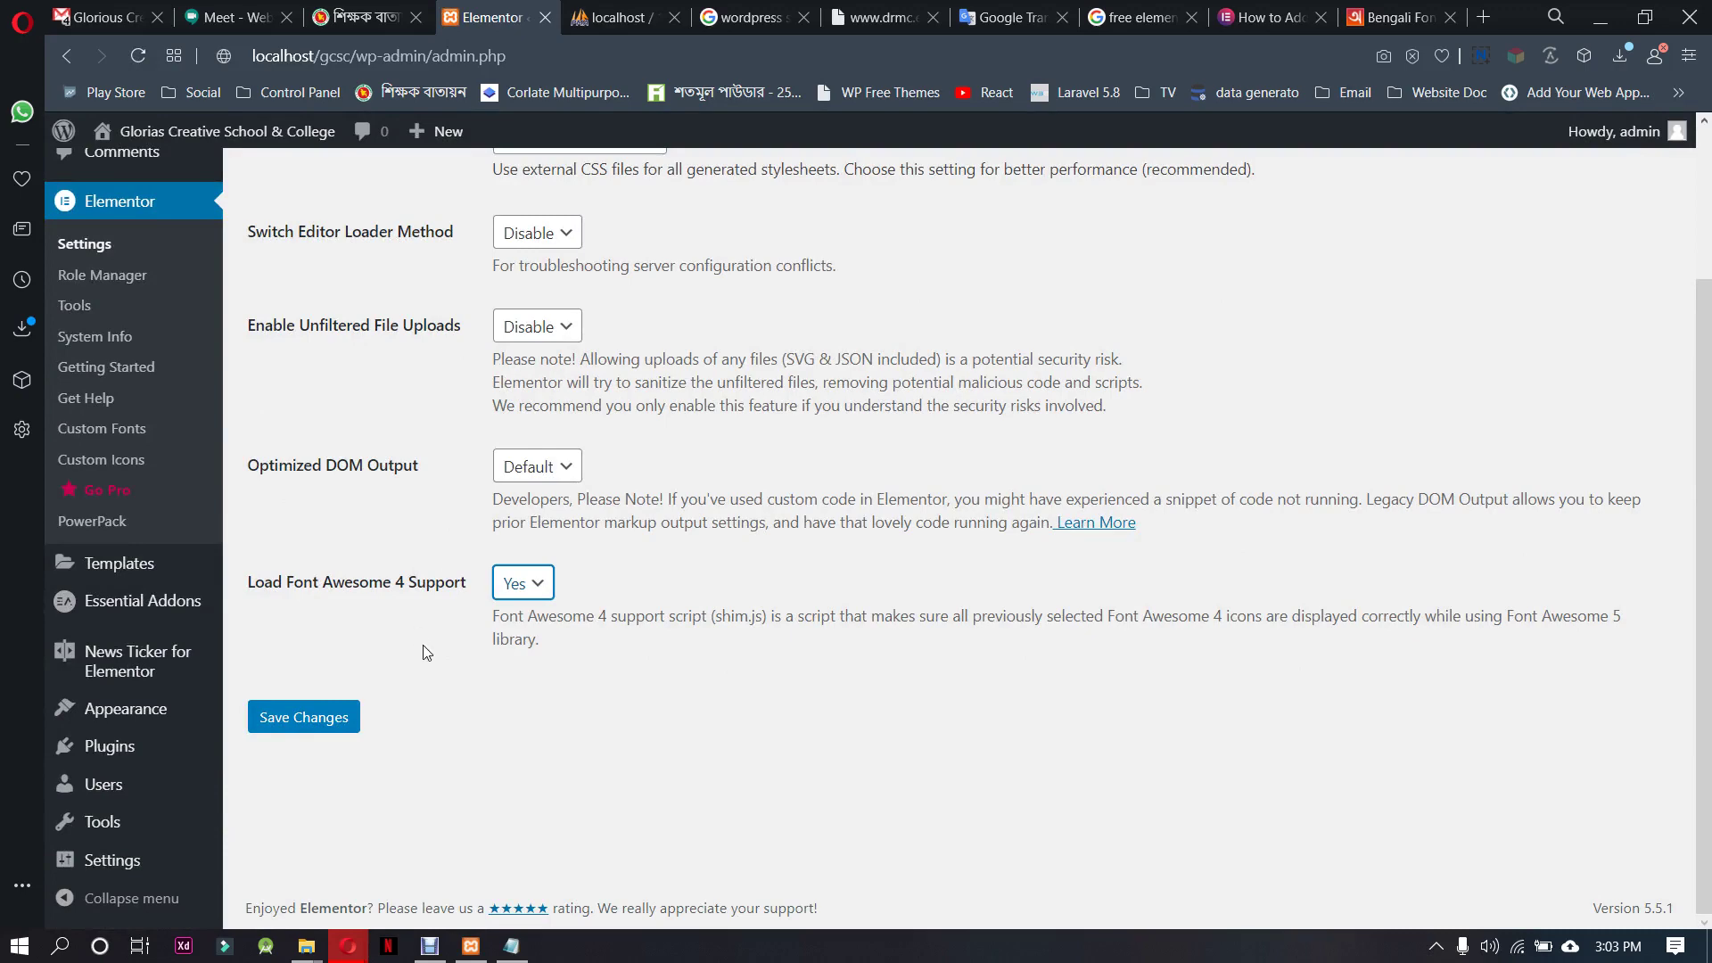
scroll(375, 411, up, 2)
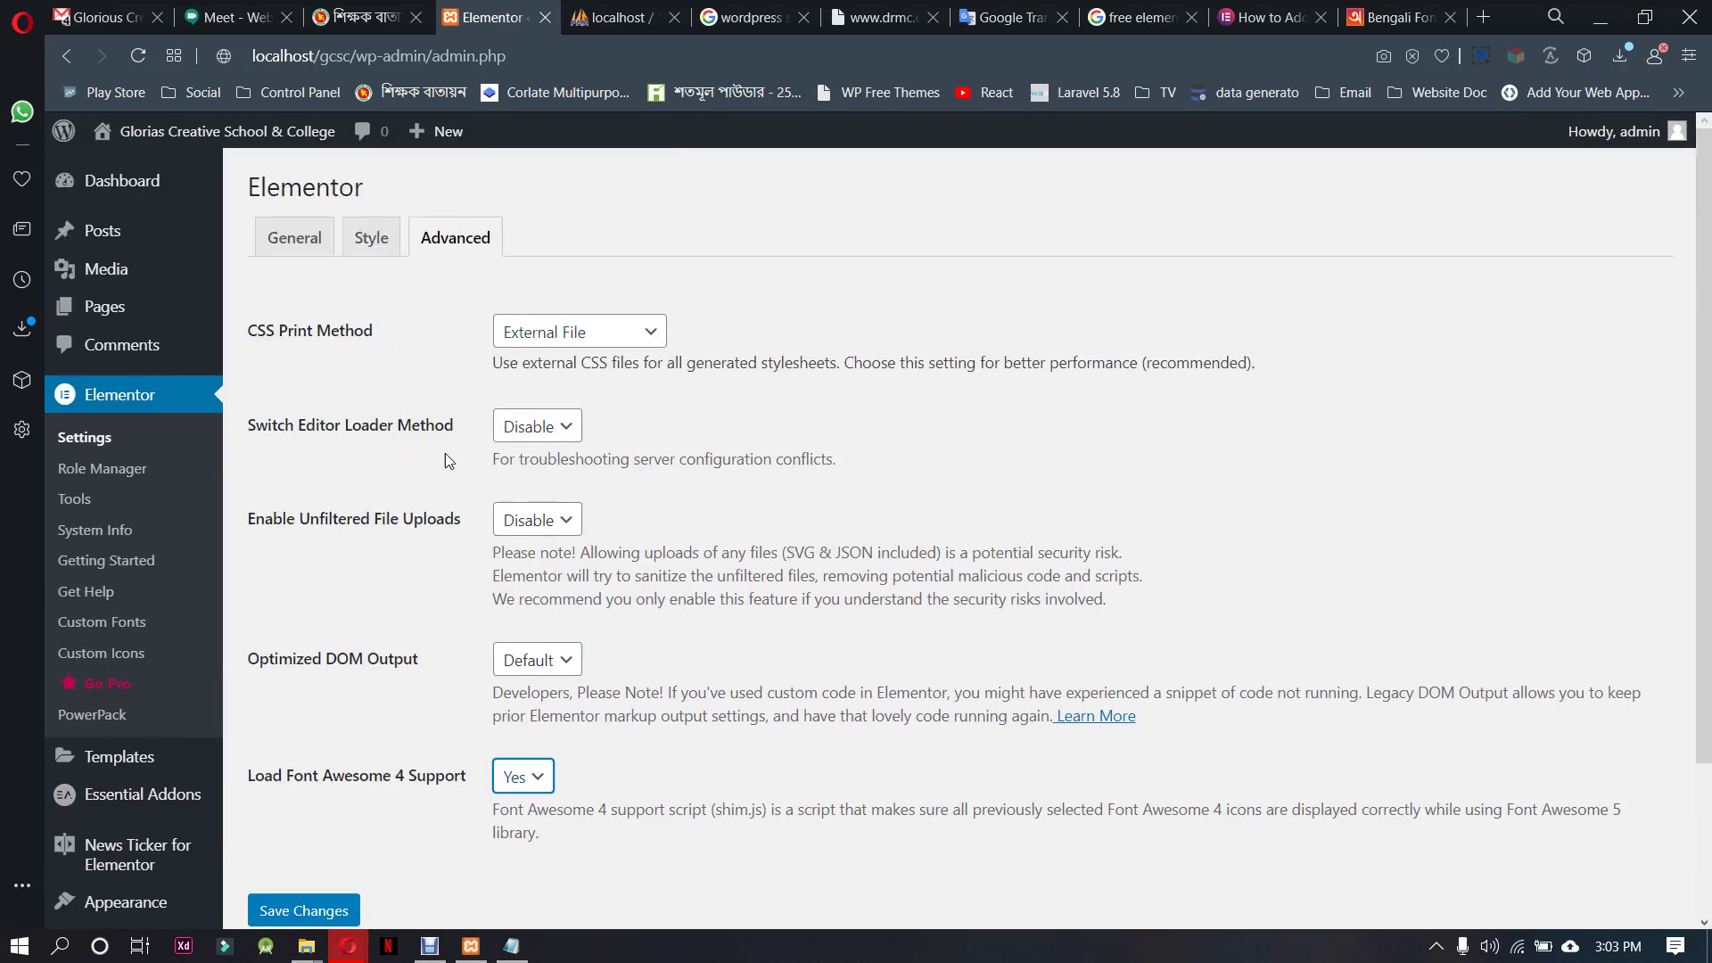
scroll(387, 654, down, 1)
scroll(386, 654, down, 1)
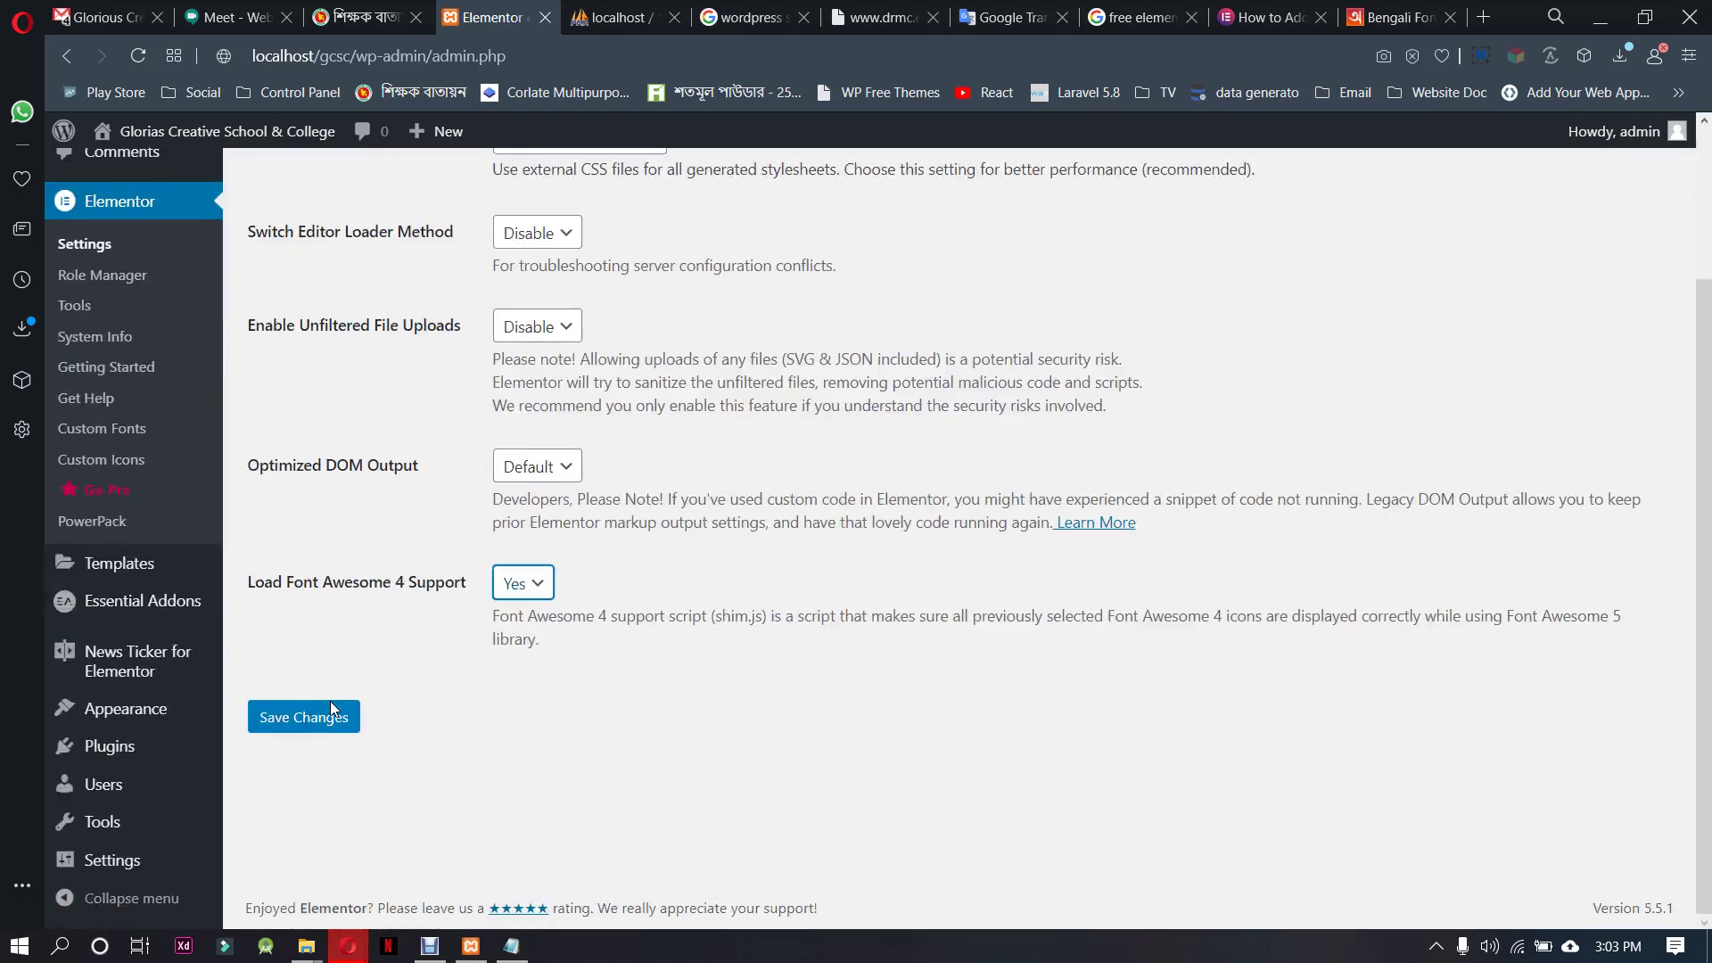
click(329, 709)
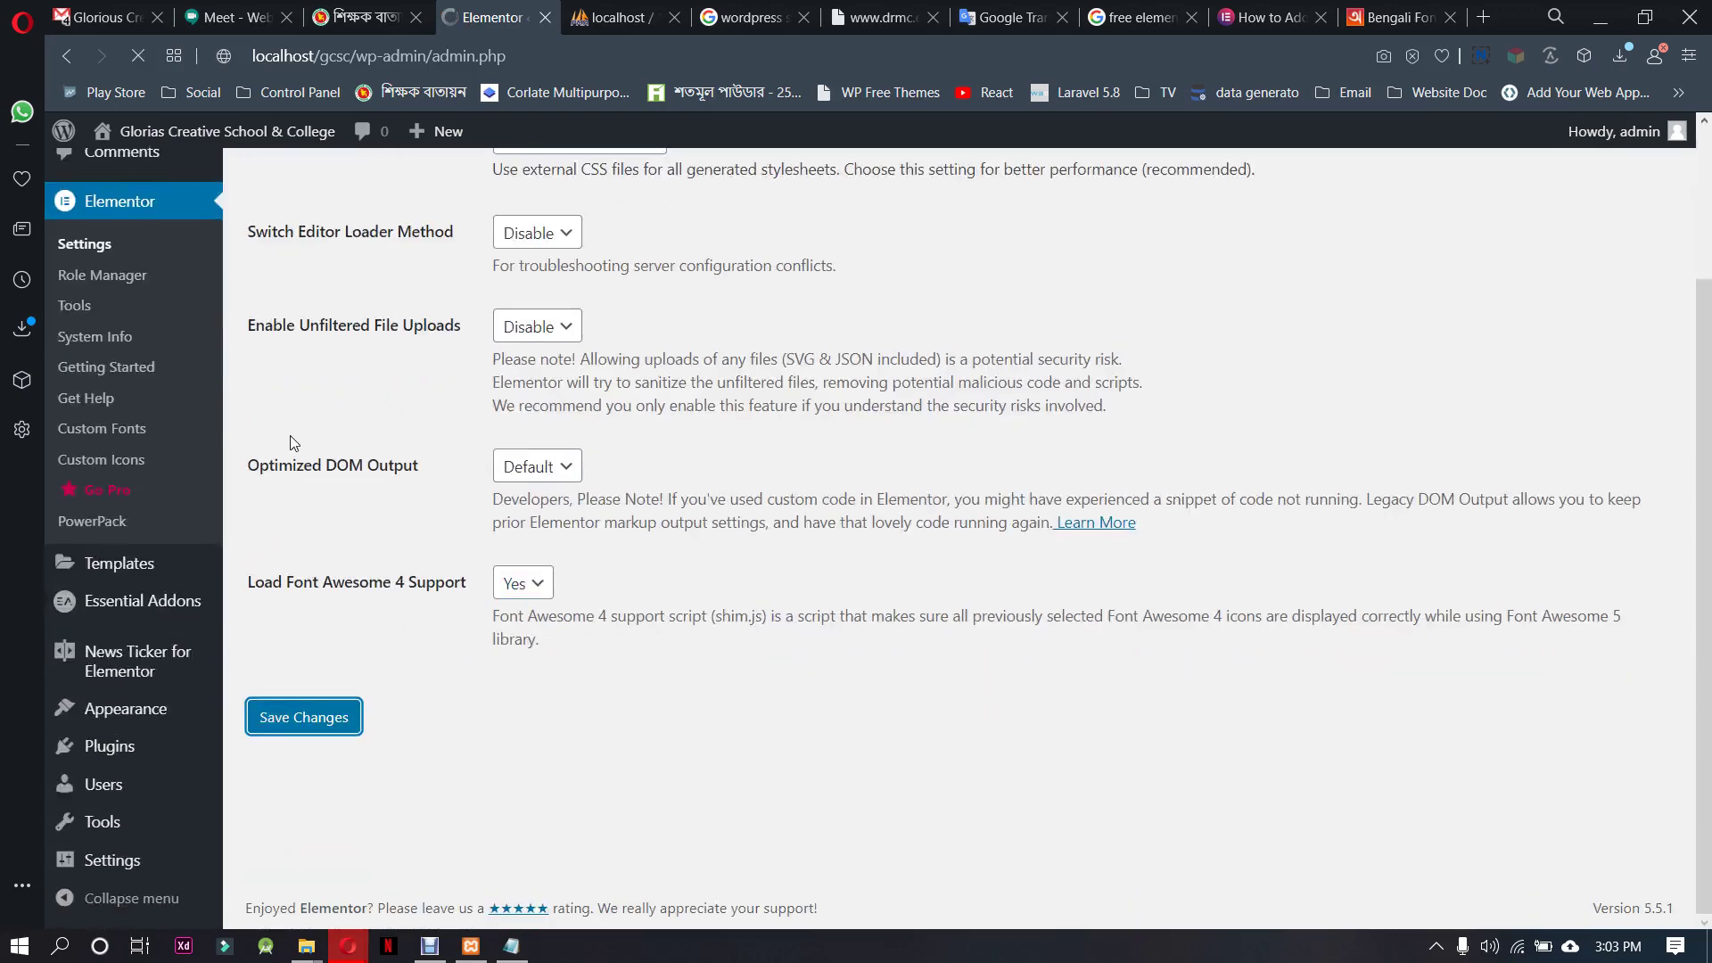
scroll(287, 441, up, 1)
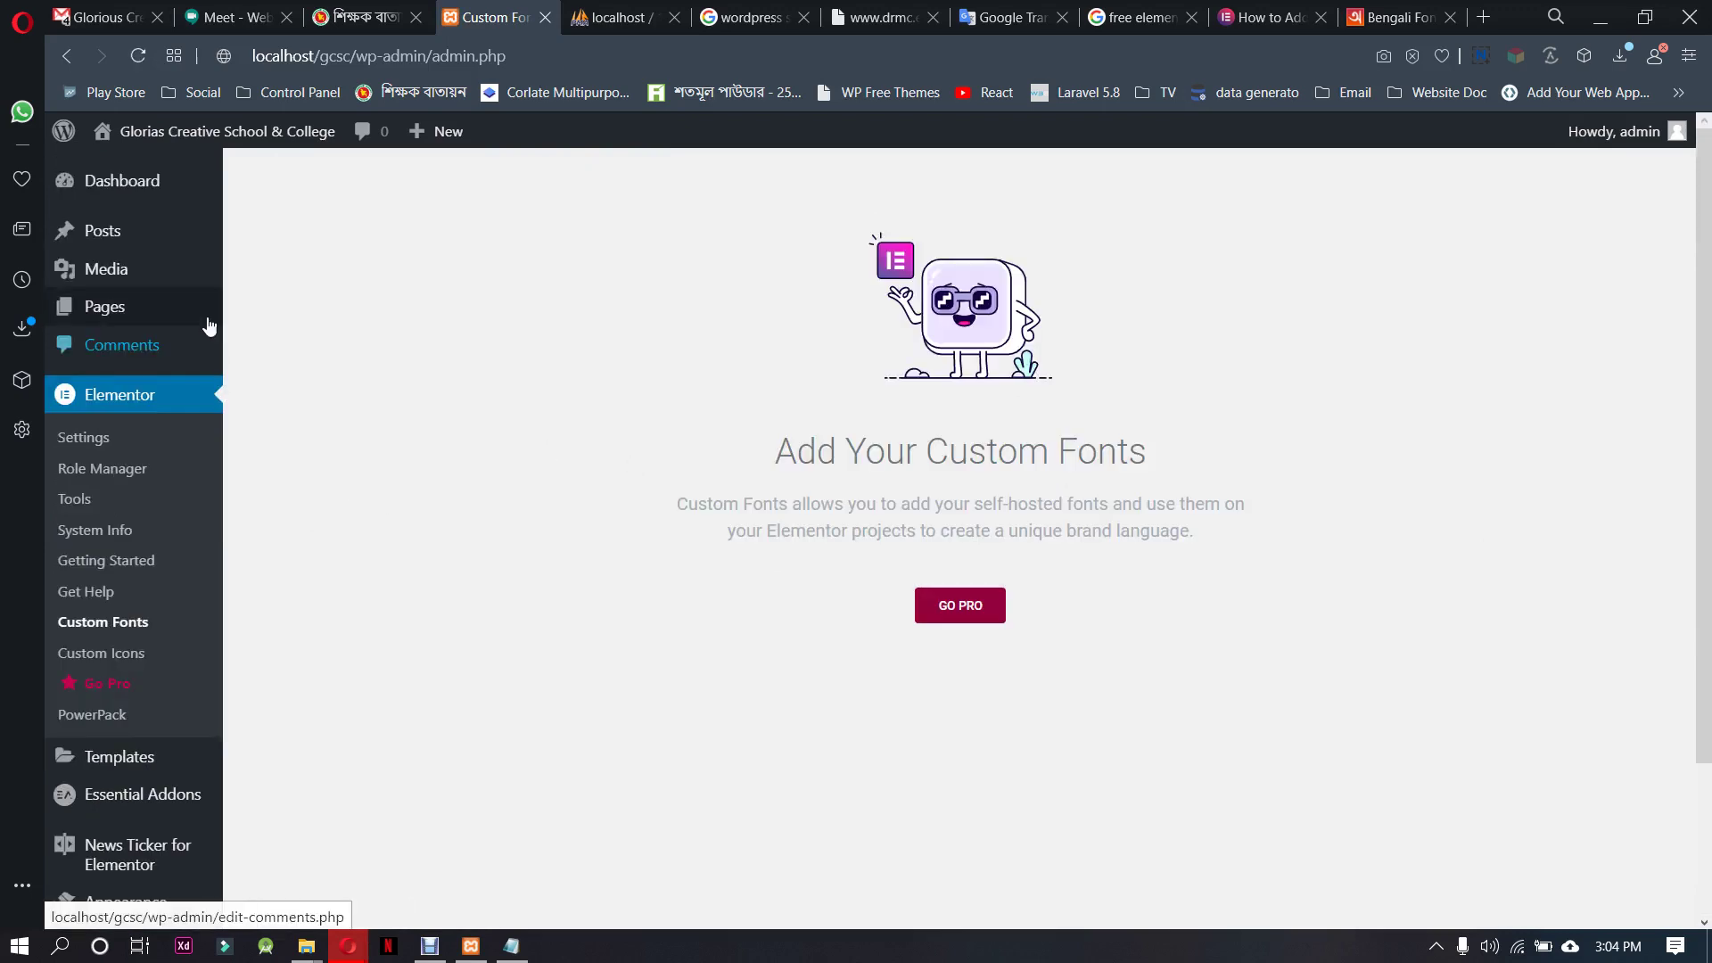
Go from Astra Options to the Customizer's Global Typography section
mouse_move(206, 325)
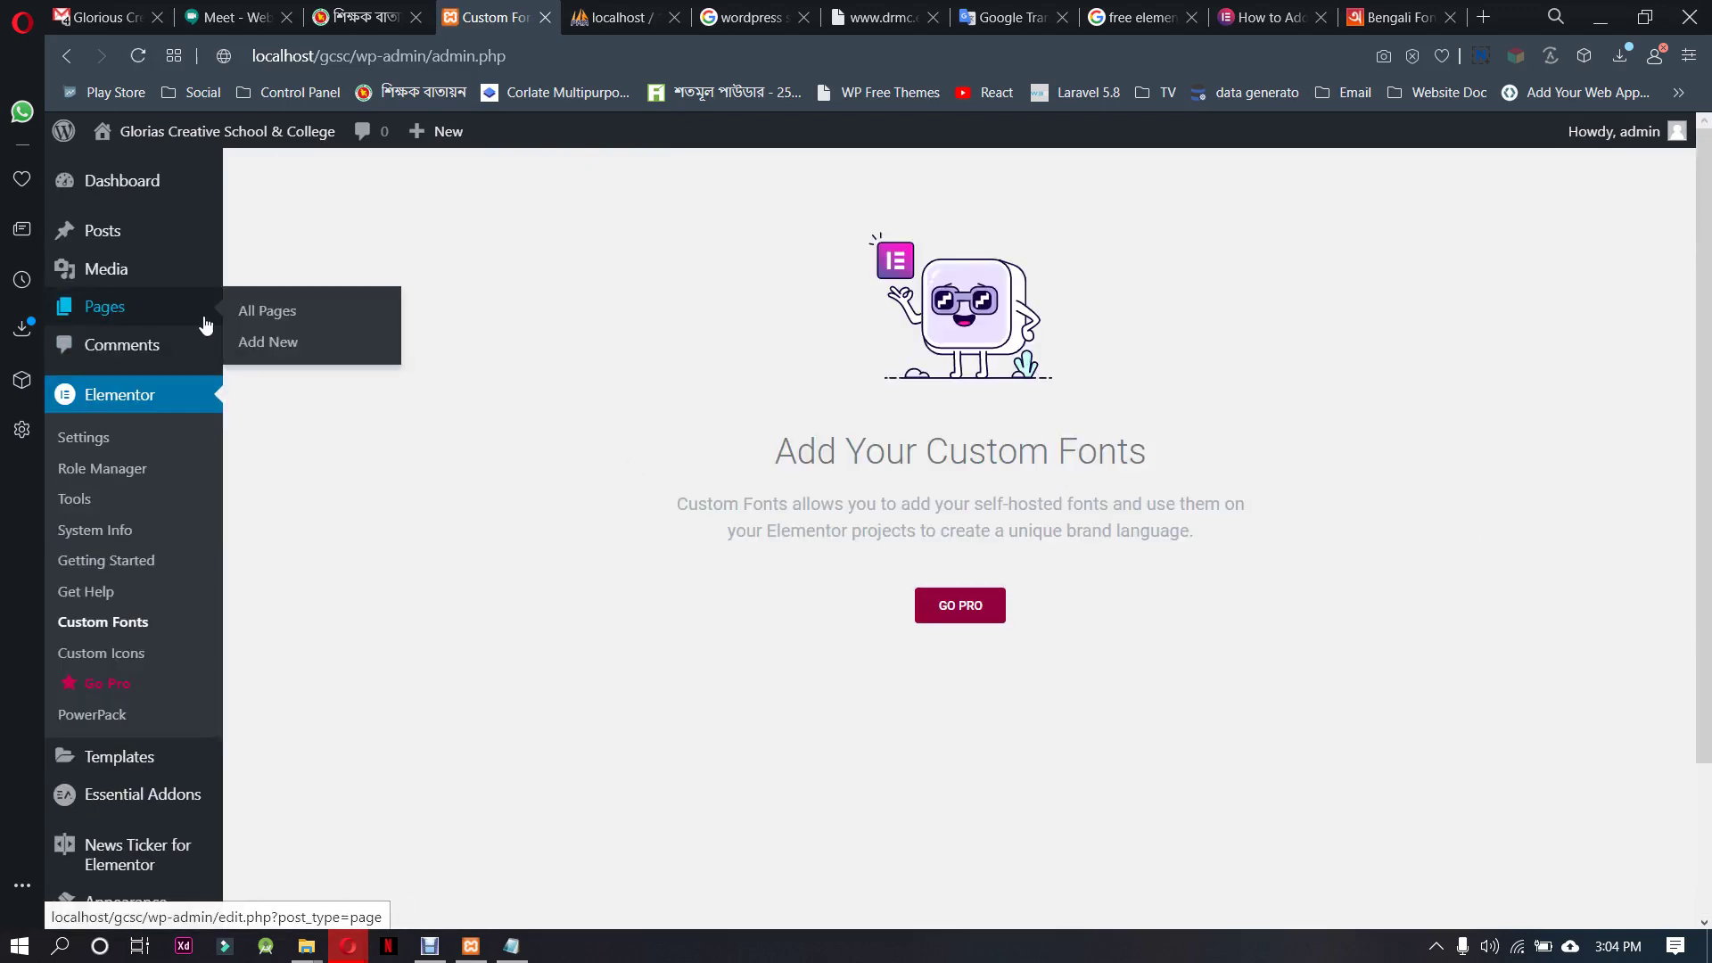
scroll(347, 629, down, 2)
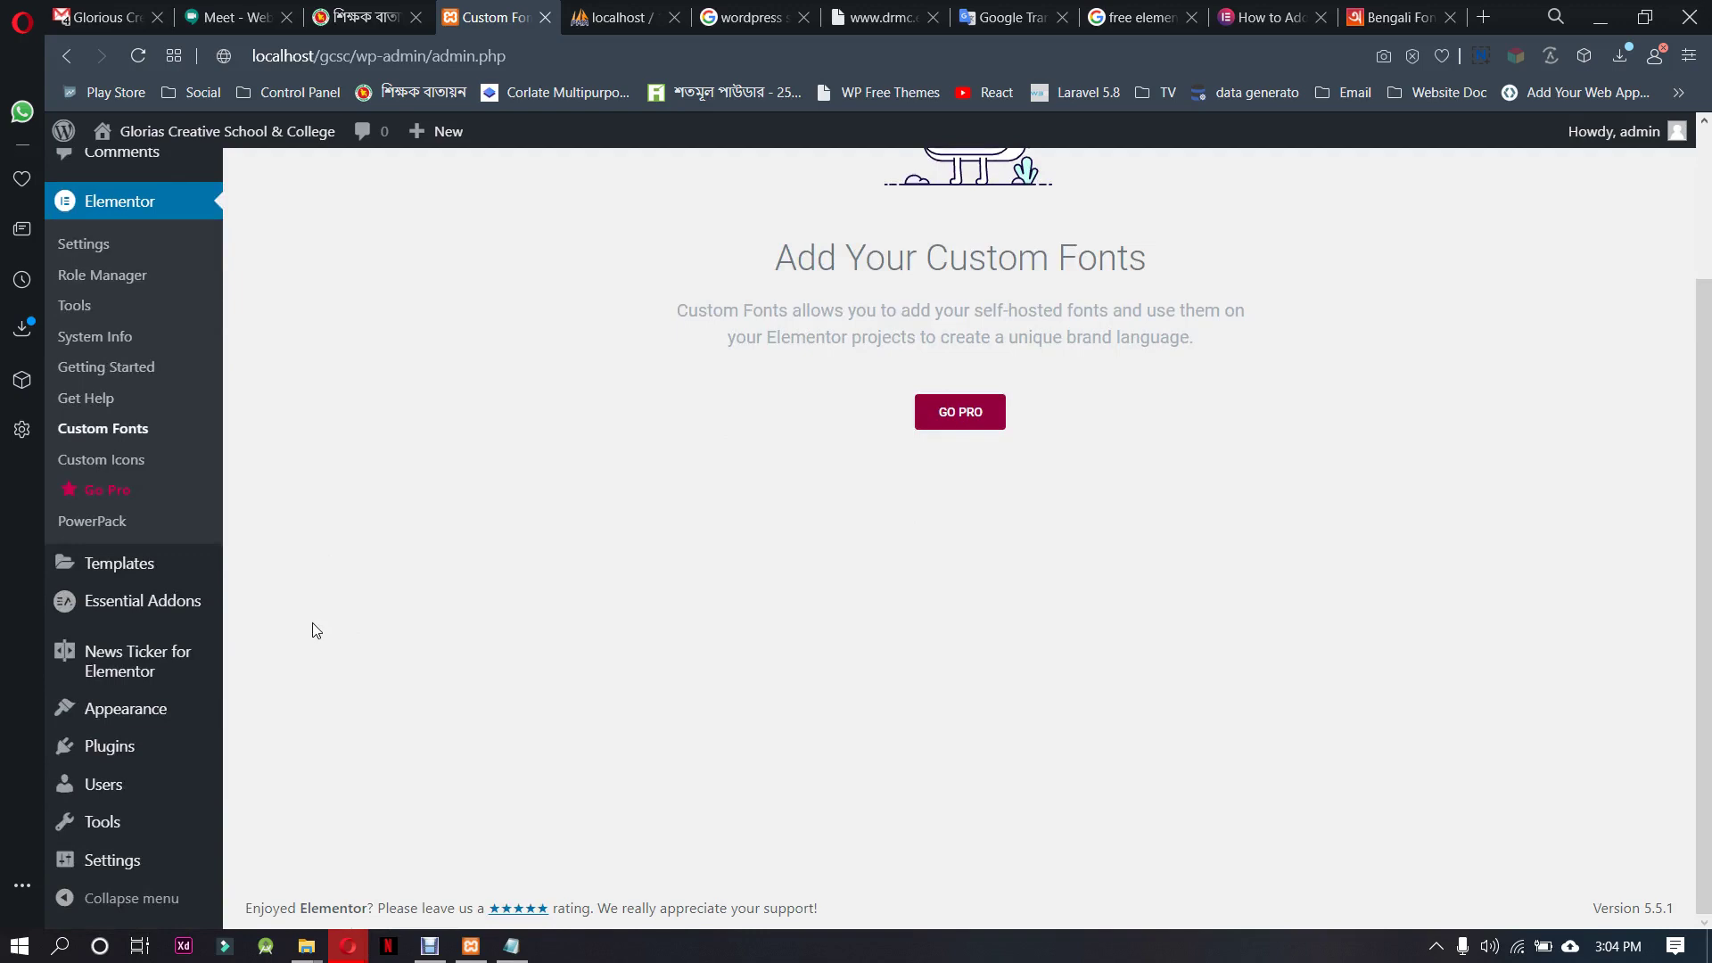
mouse_move(169, 711)
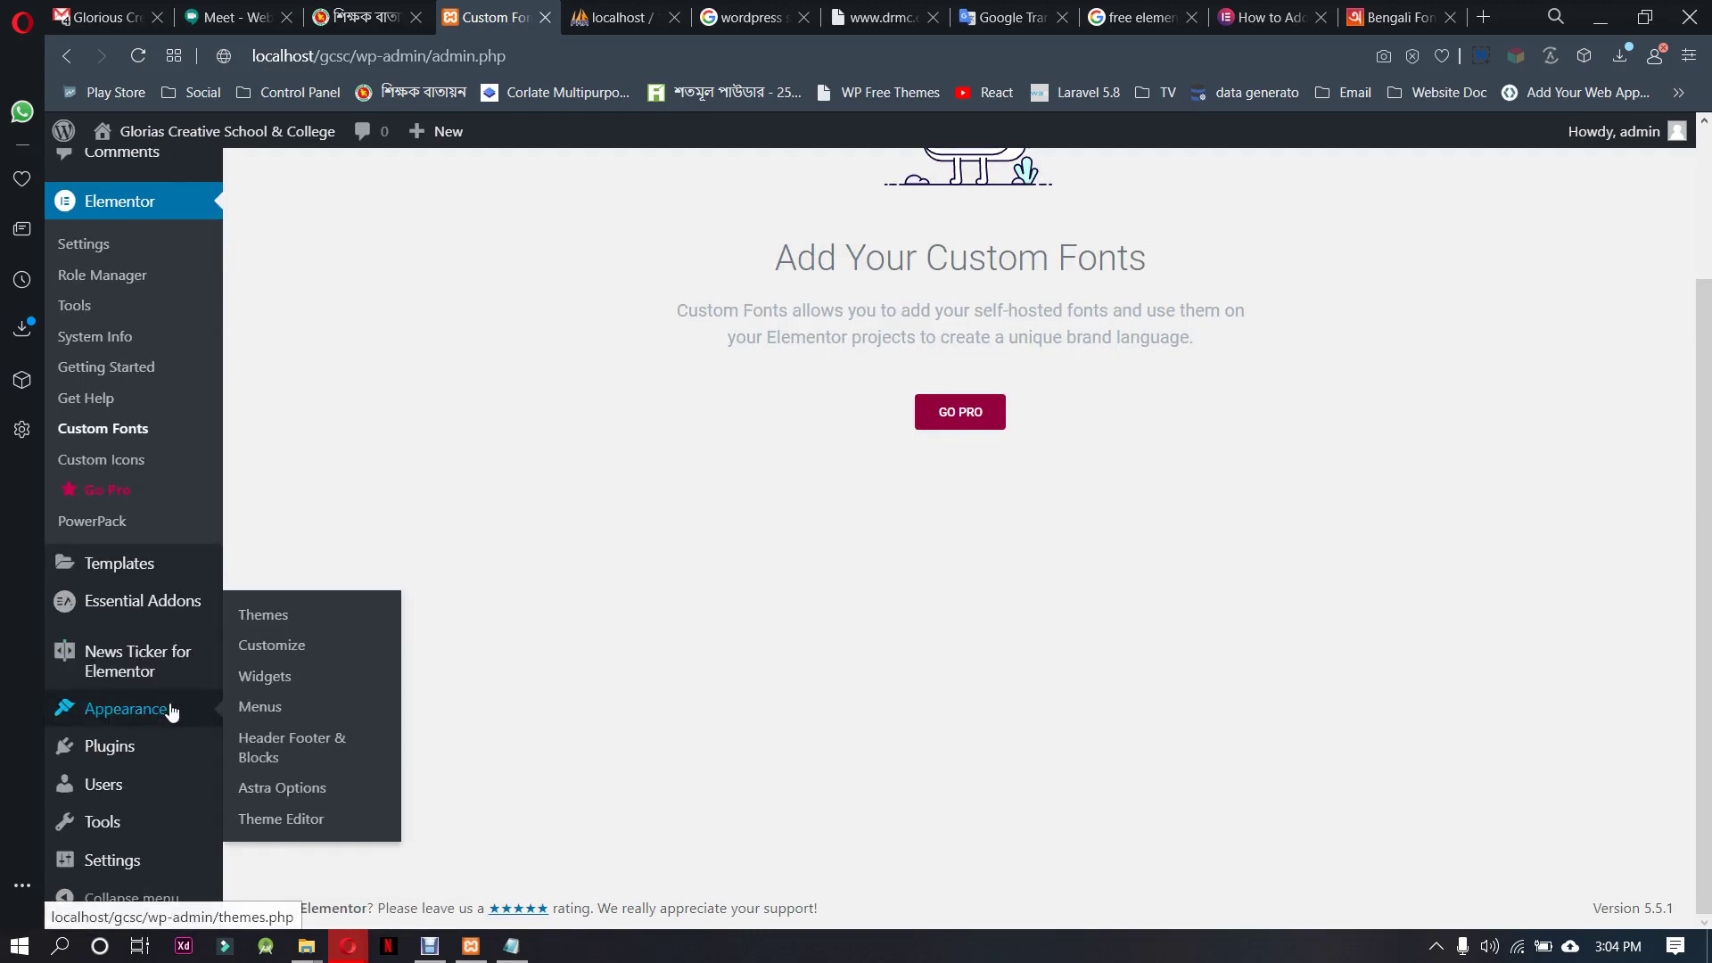
click(284, 791)
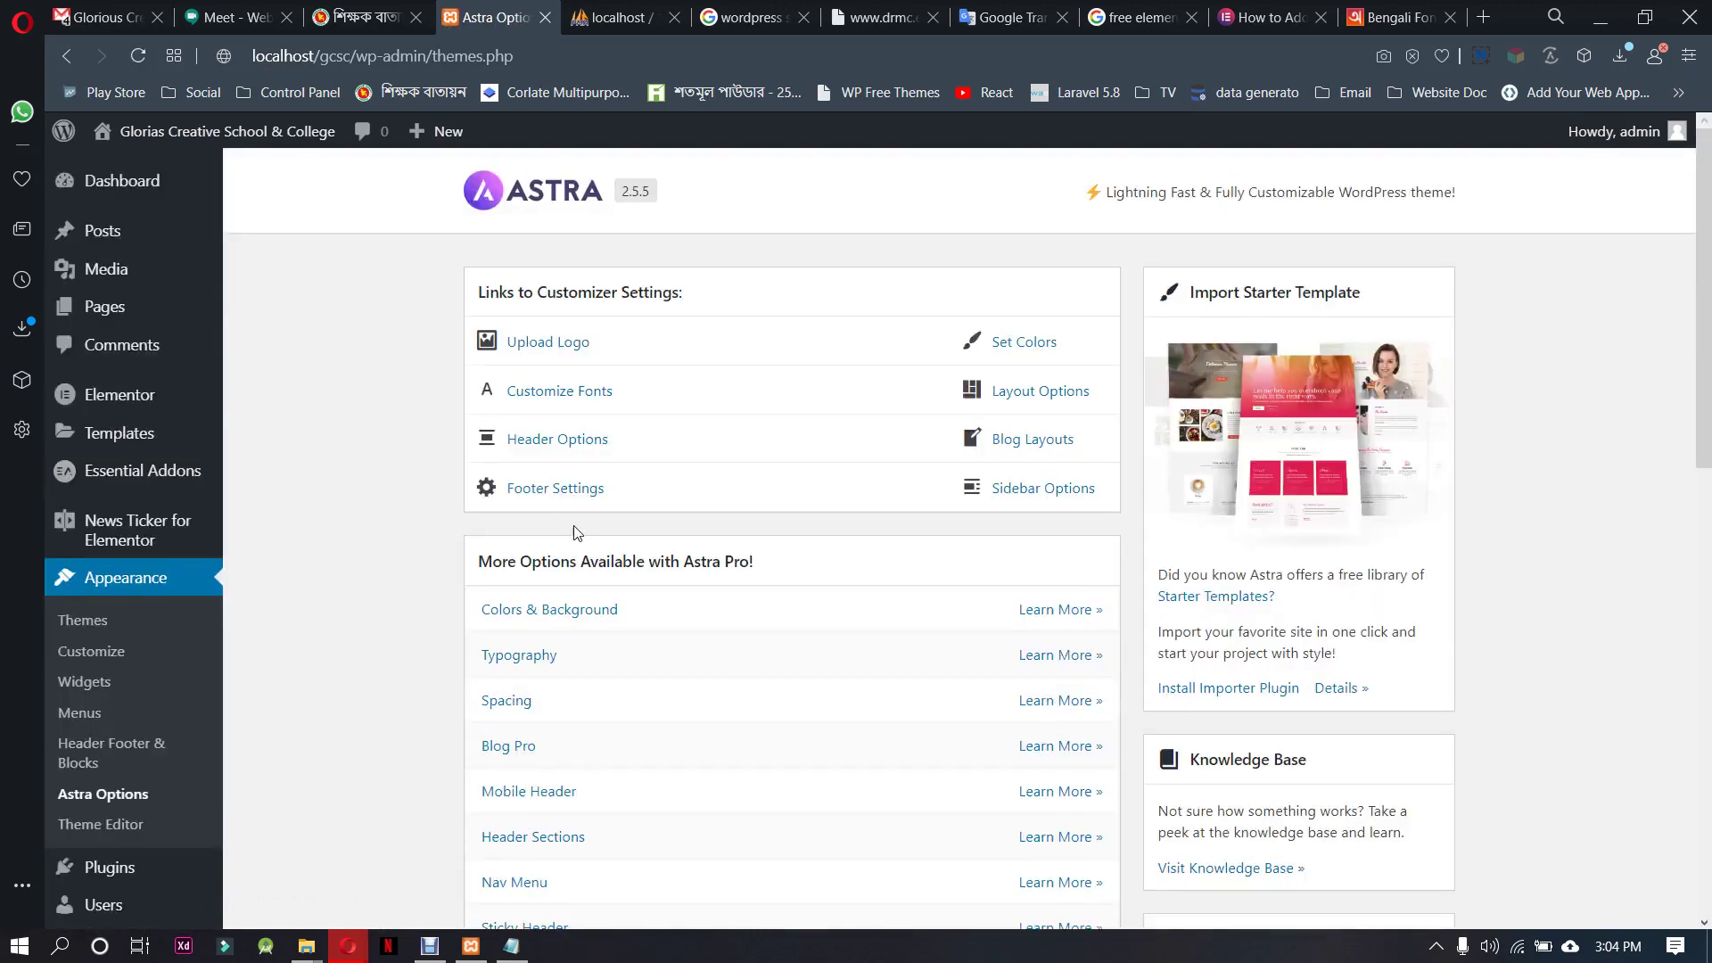
click(561, 398)
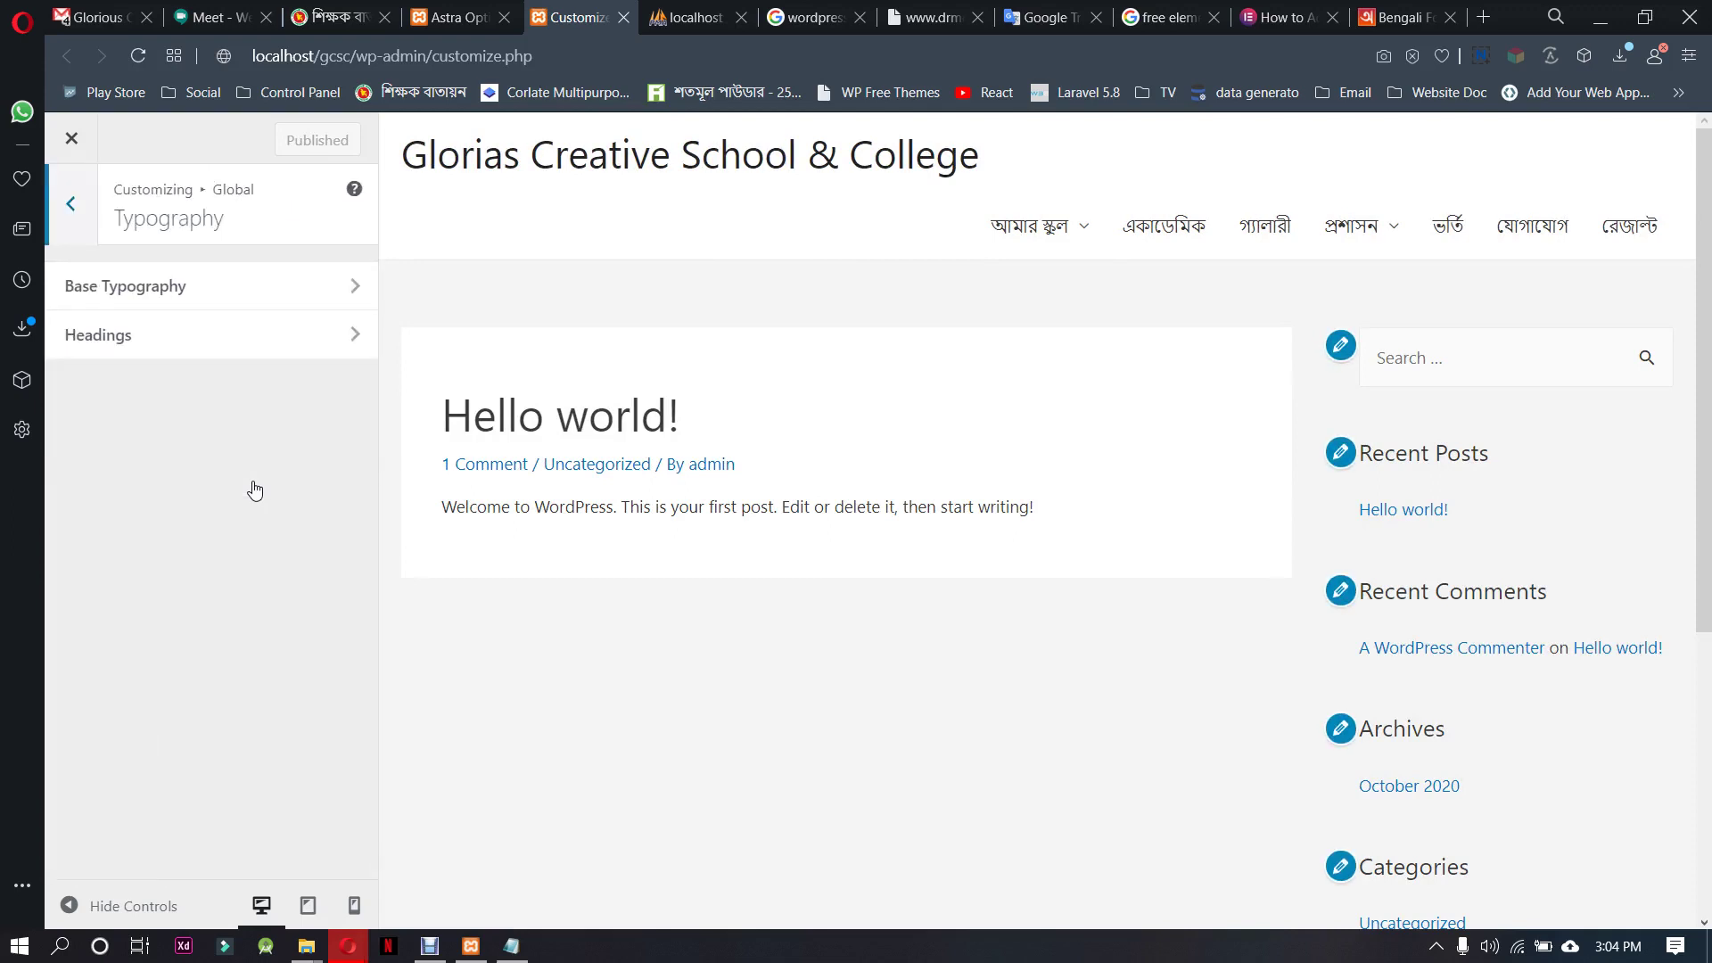
Open Base Typography's body font Family list, search 'kal' and scroll through the fonts
click(276, 307)
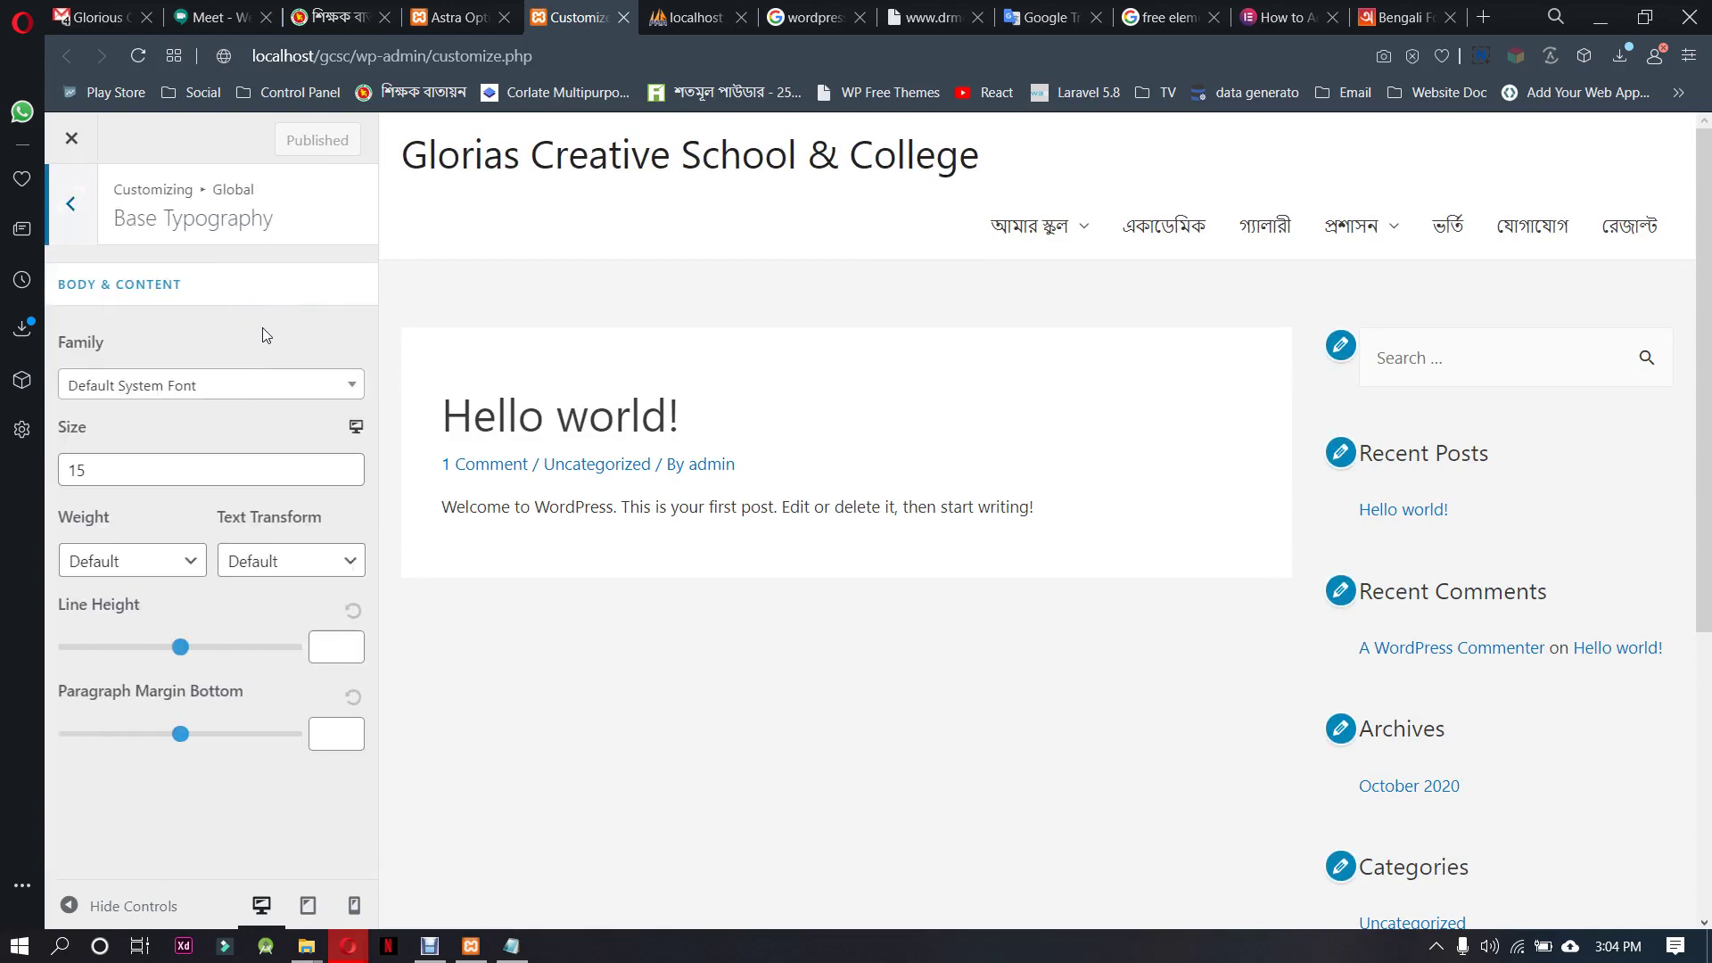
click(237, 385)
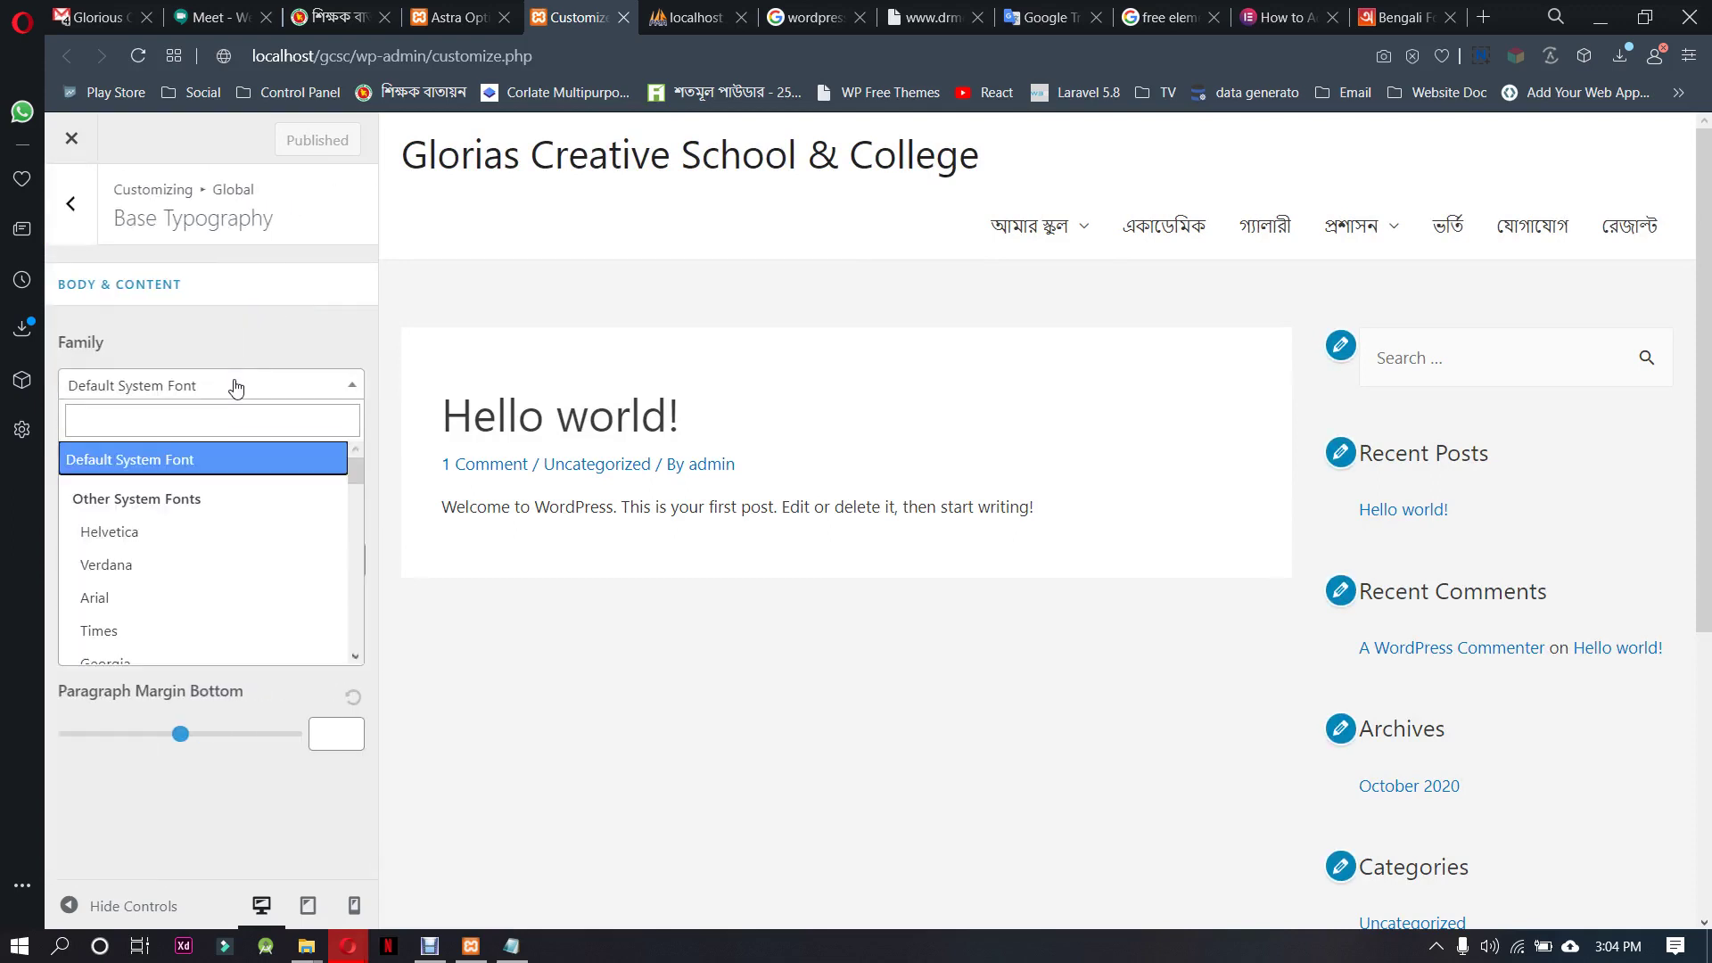
text(ka)
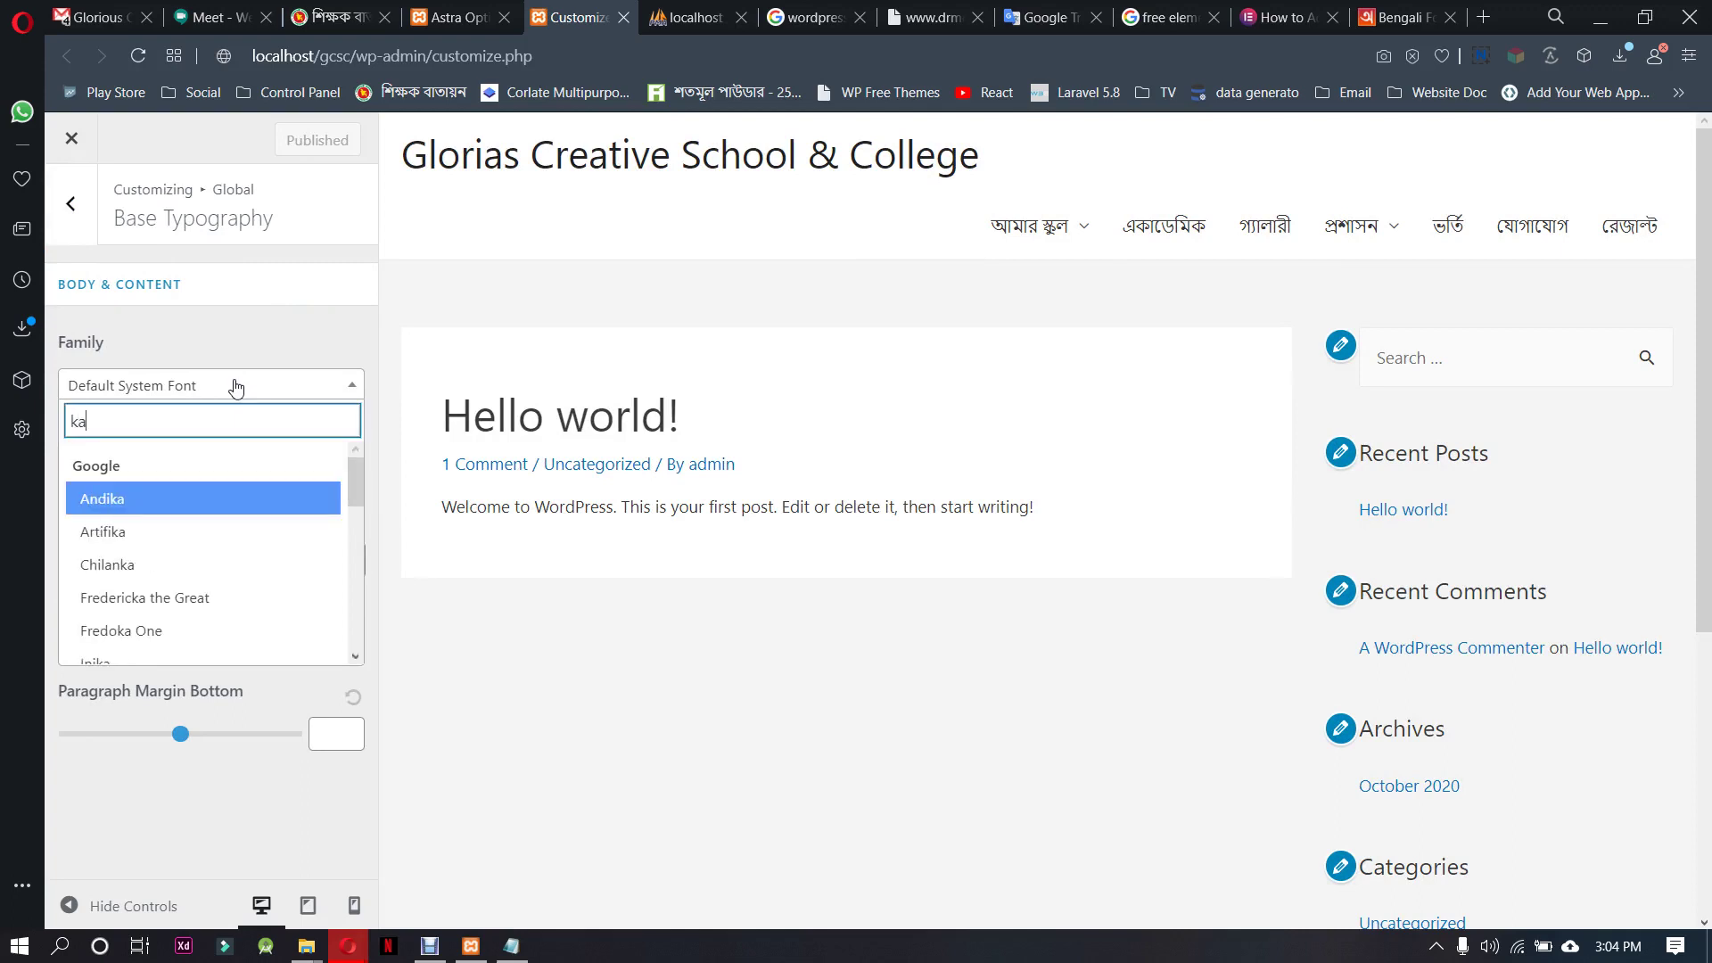
text(l)
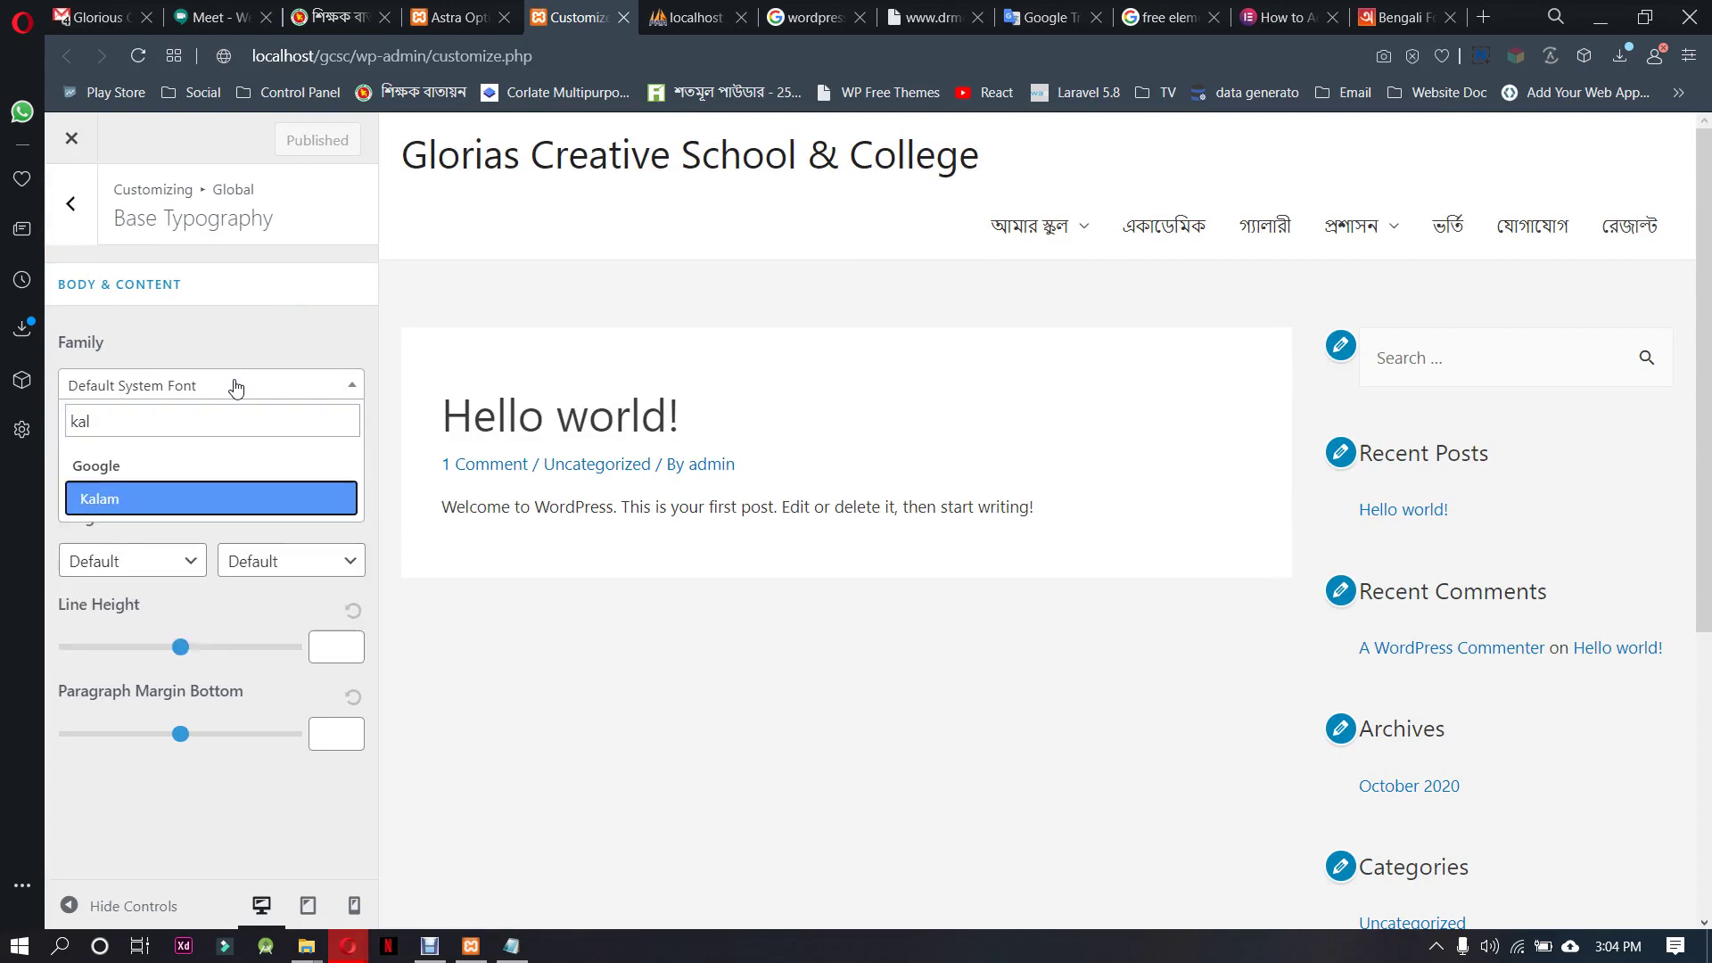
key(BackSpace)
key(BackSpace)
key(BackSpace)
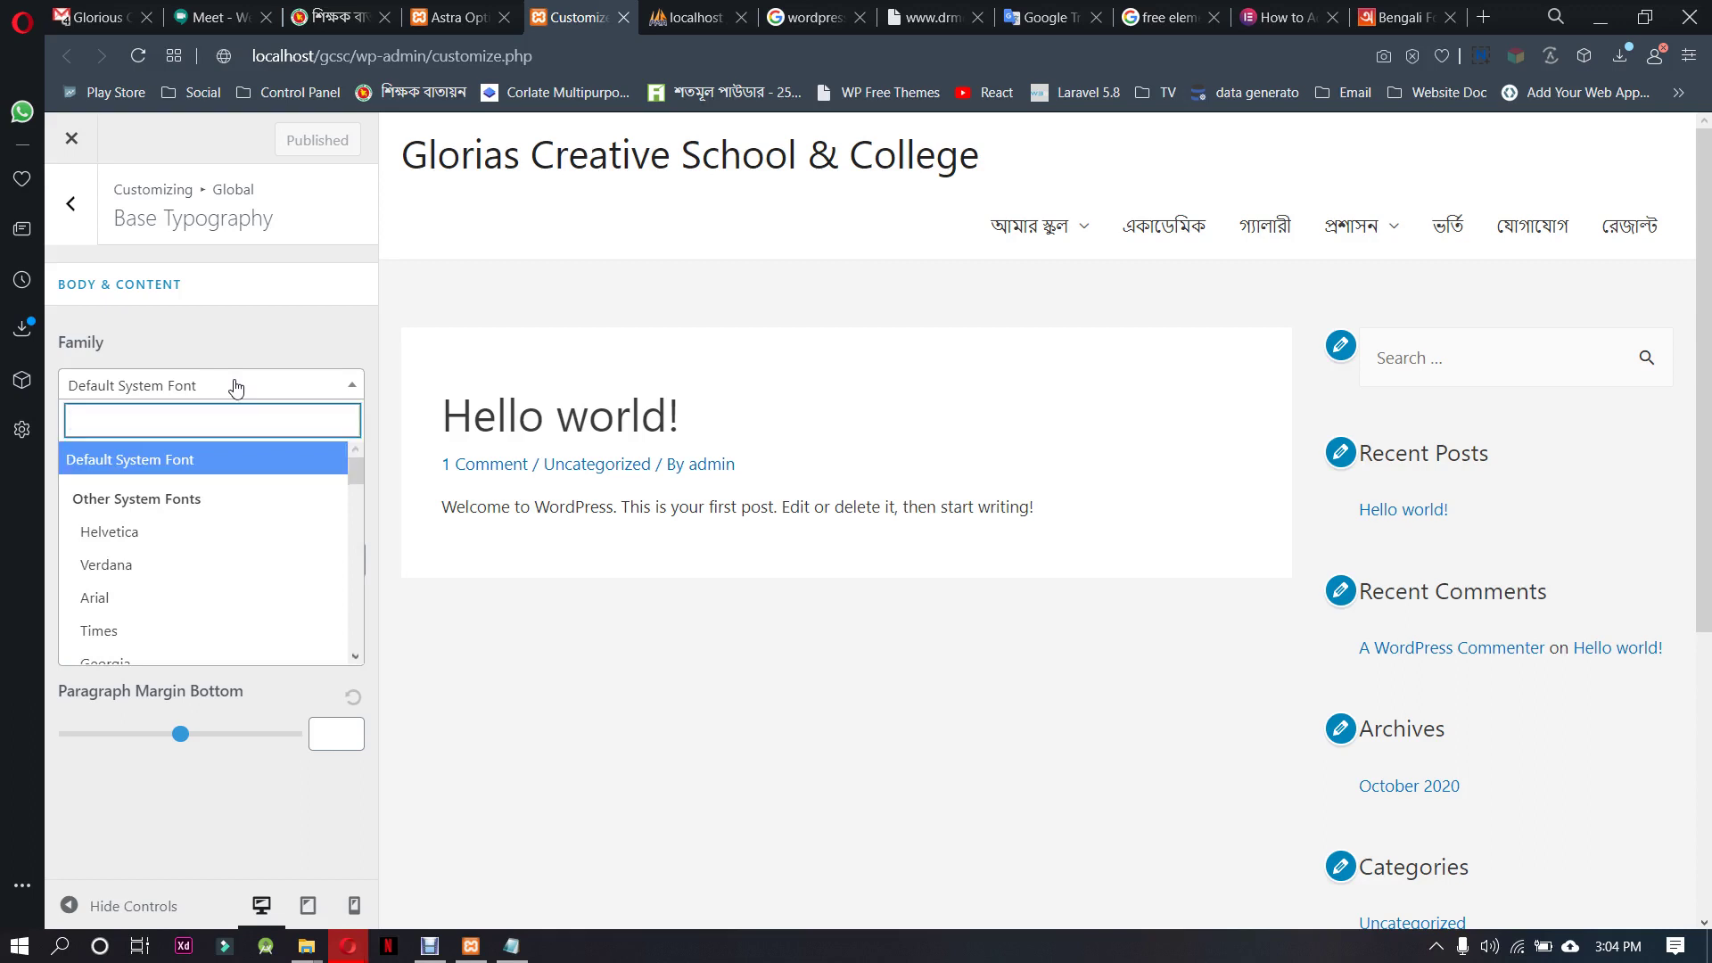
scroll(199, 622, down, 5)
scroll(223, 489, down, 3)
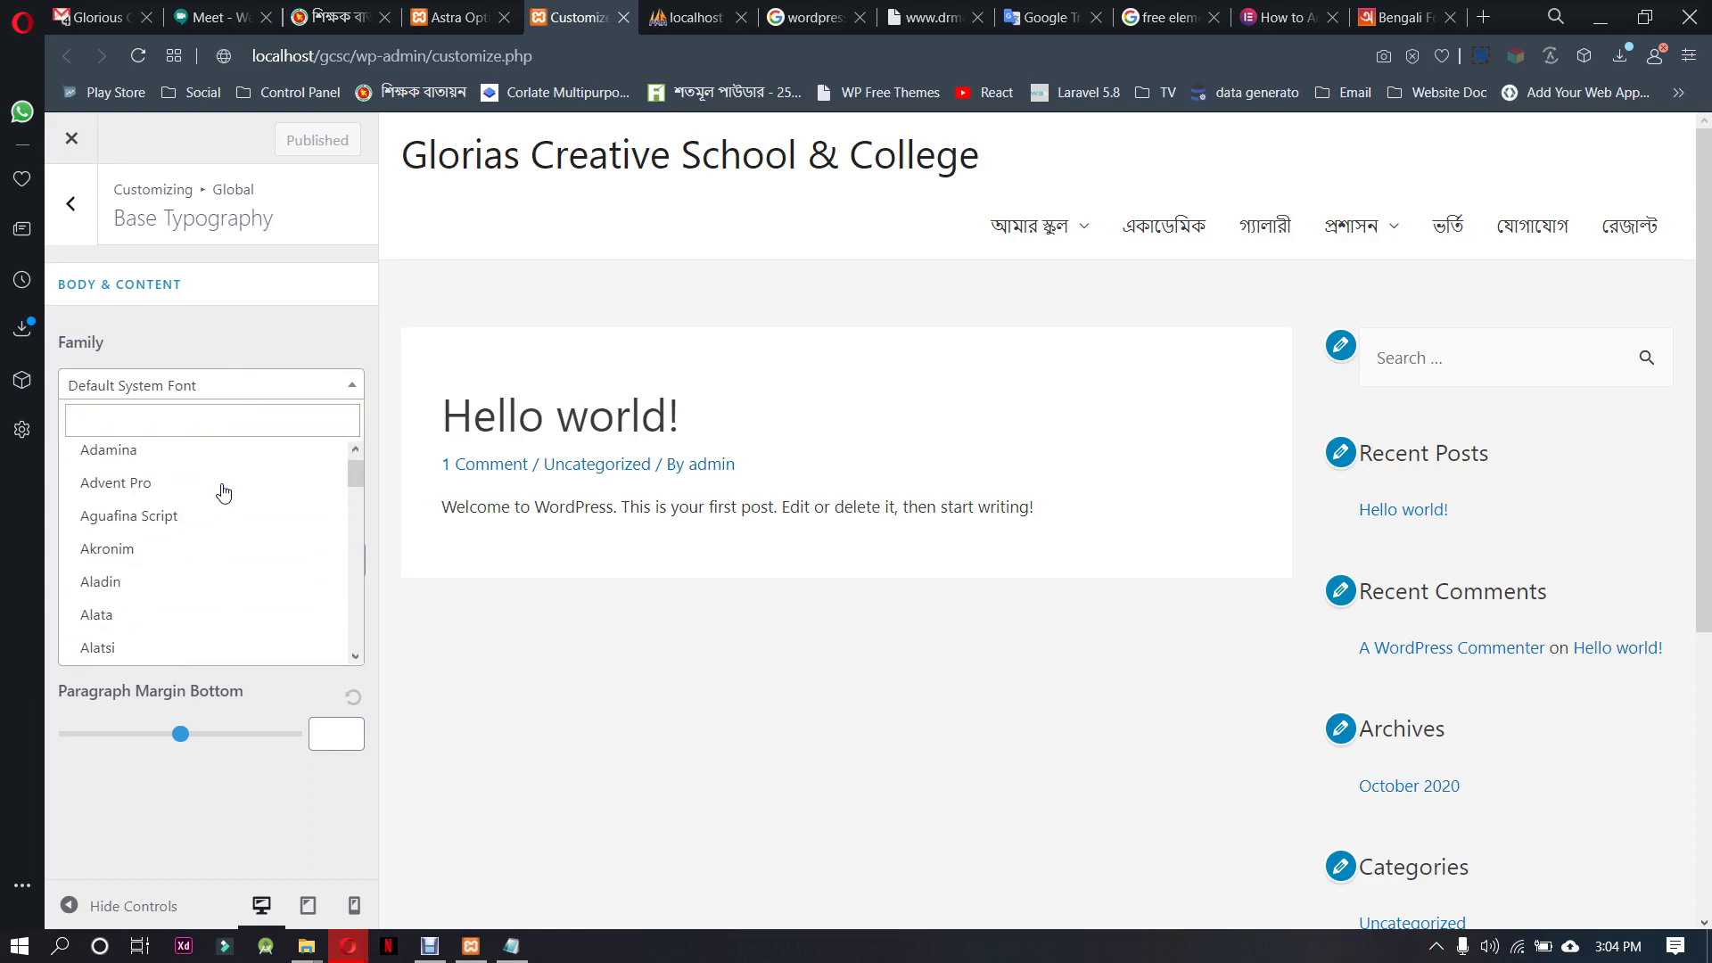
scroll(223, 493, down, 20)
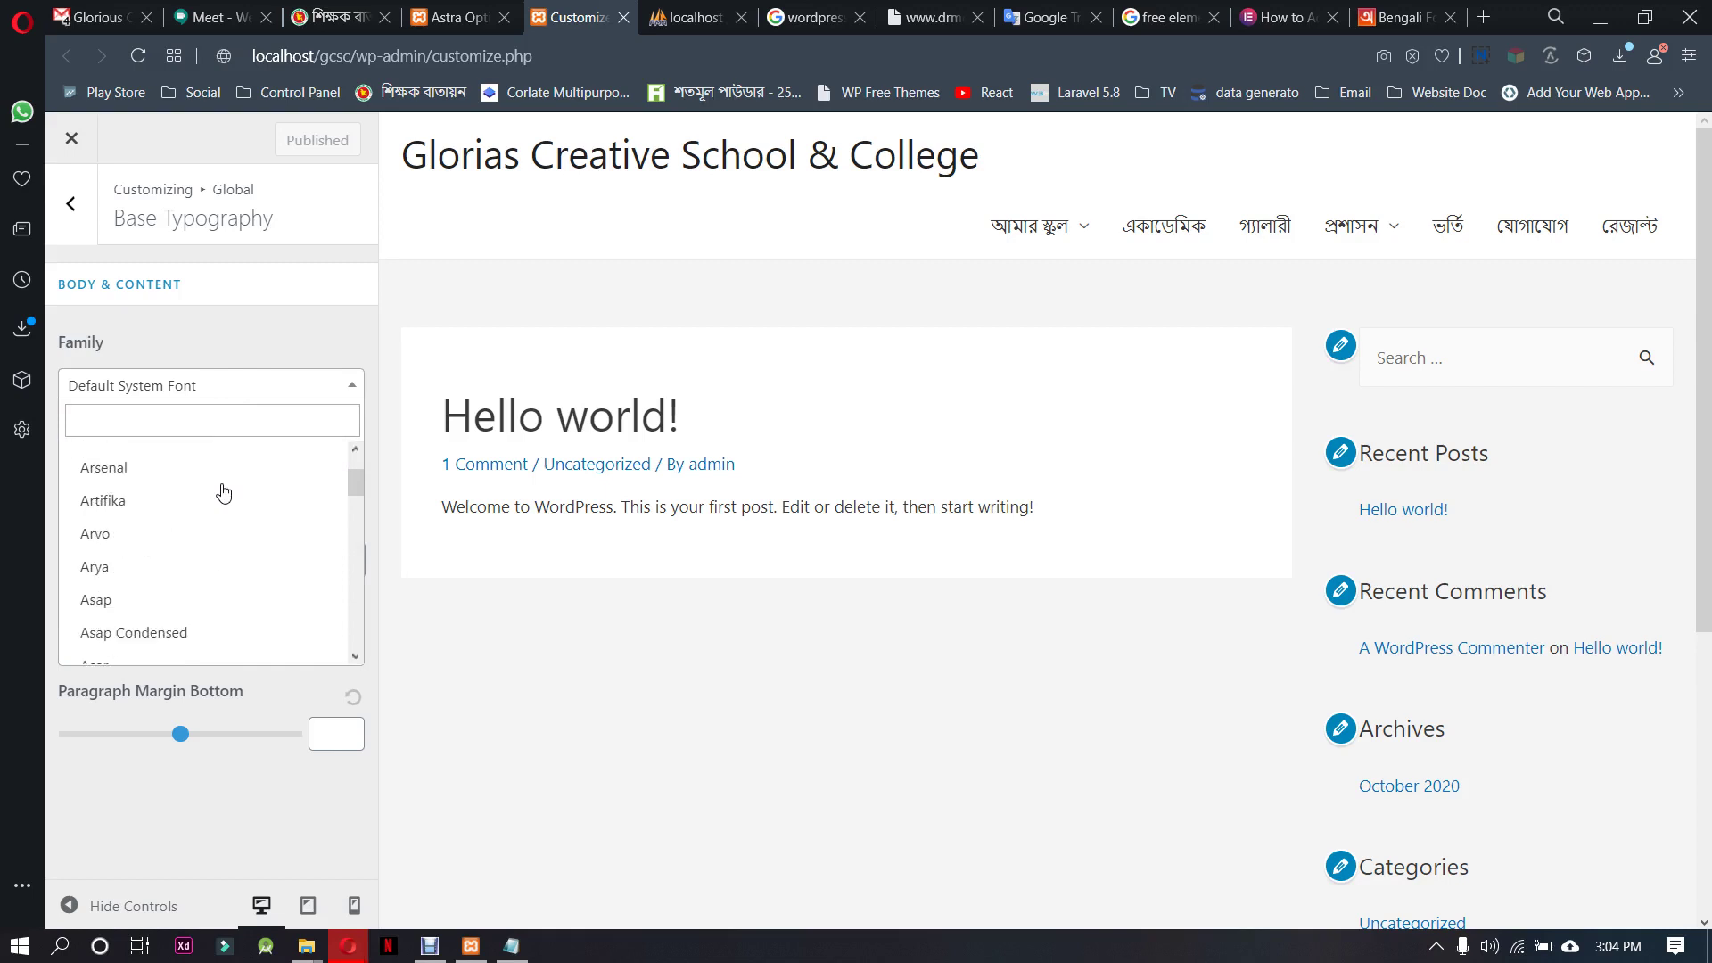
scroll(223, 494, down, 20)
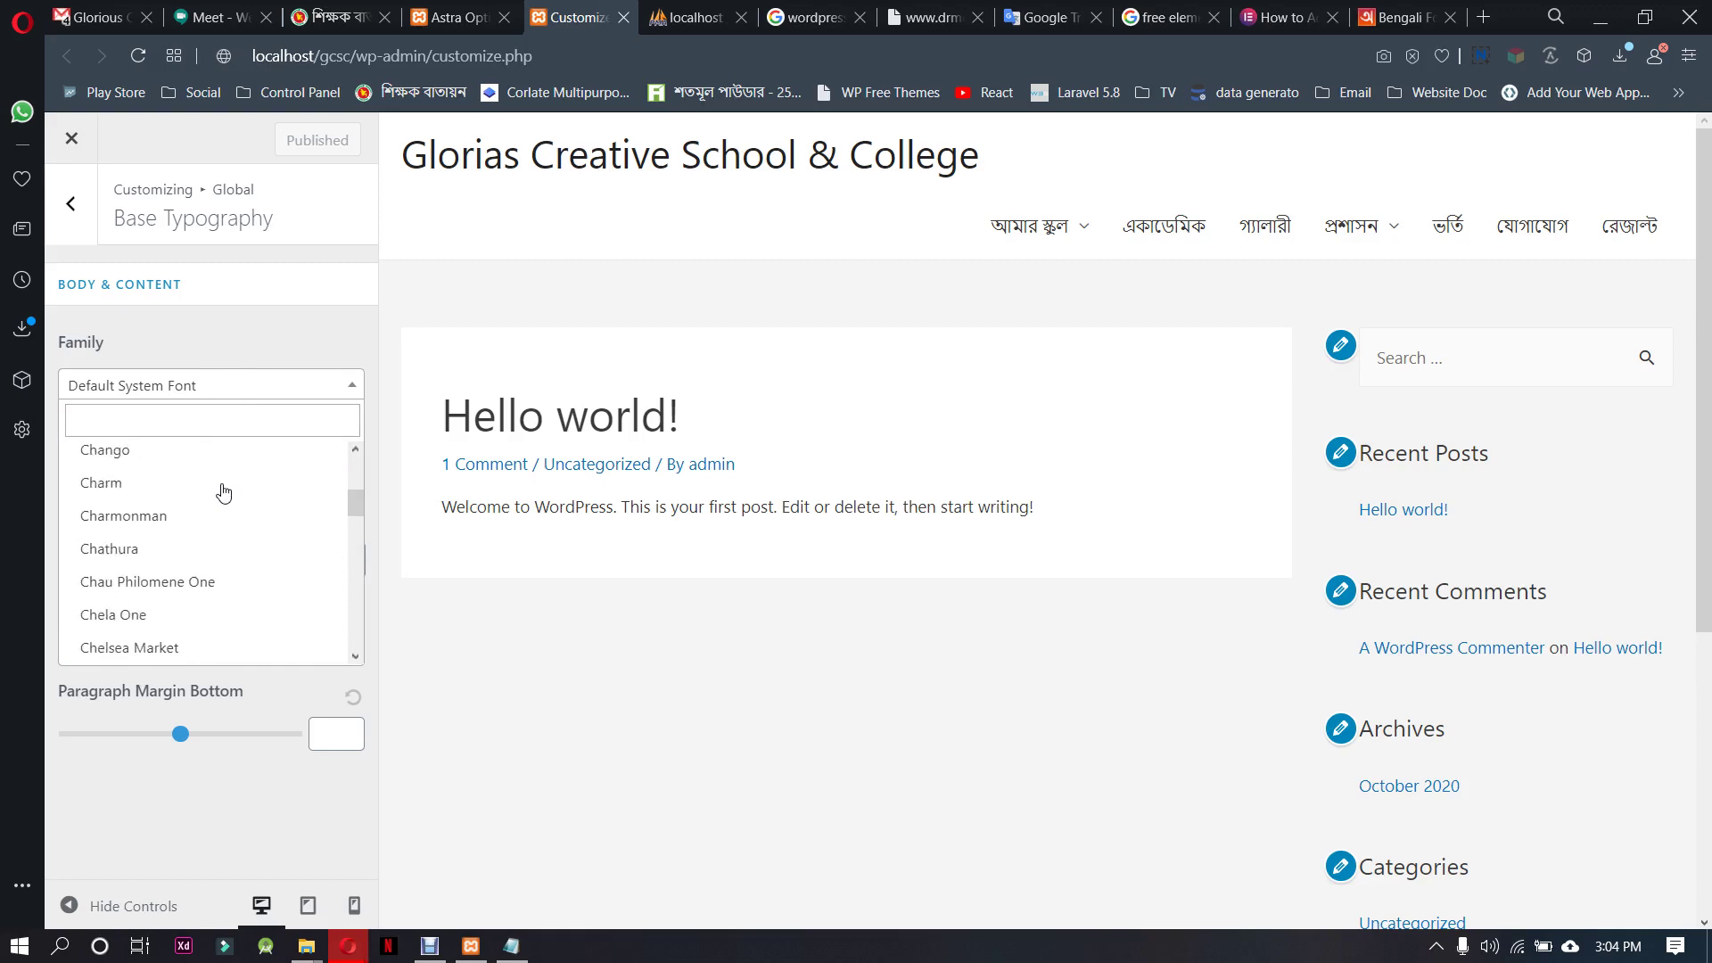
scroll(223, 494, down, 5)
Search the font list for 's' and 'sy', then close it leaving Default System Font
text(s)
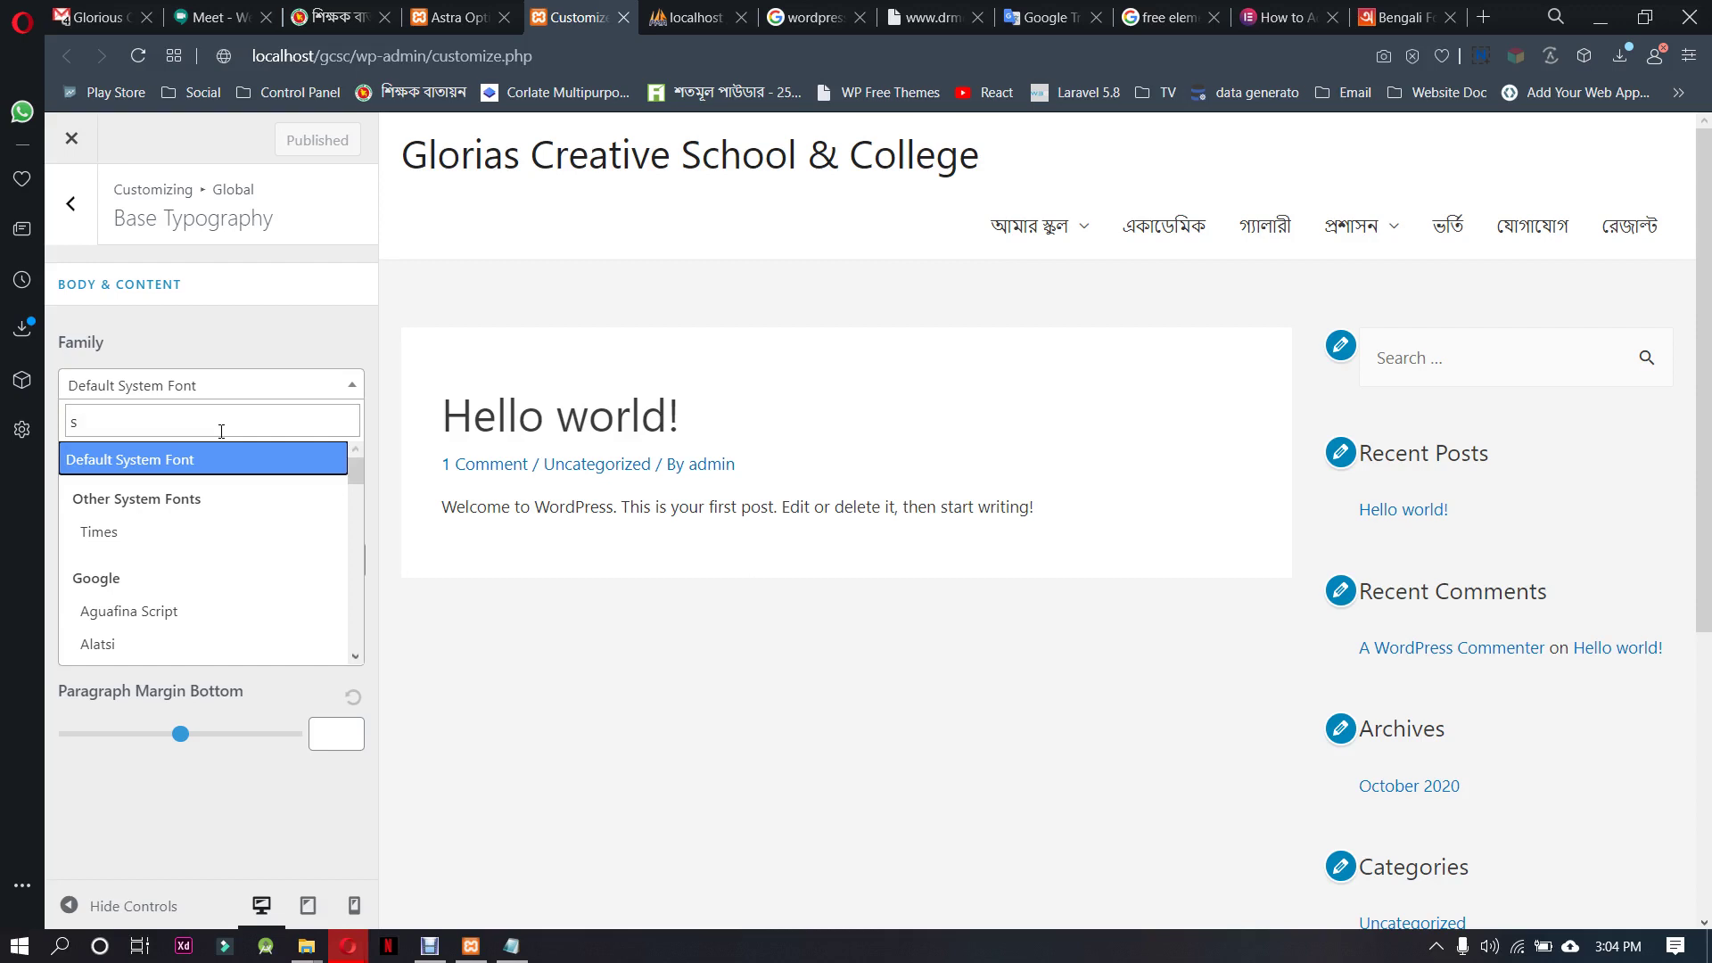
key(Down)
key(Down)
key(Down)
key(Down)
key(Down)
key(Down)
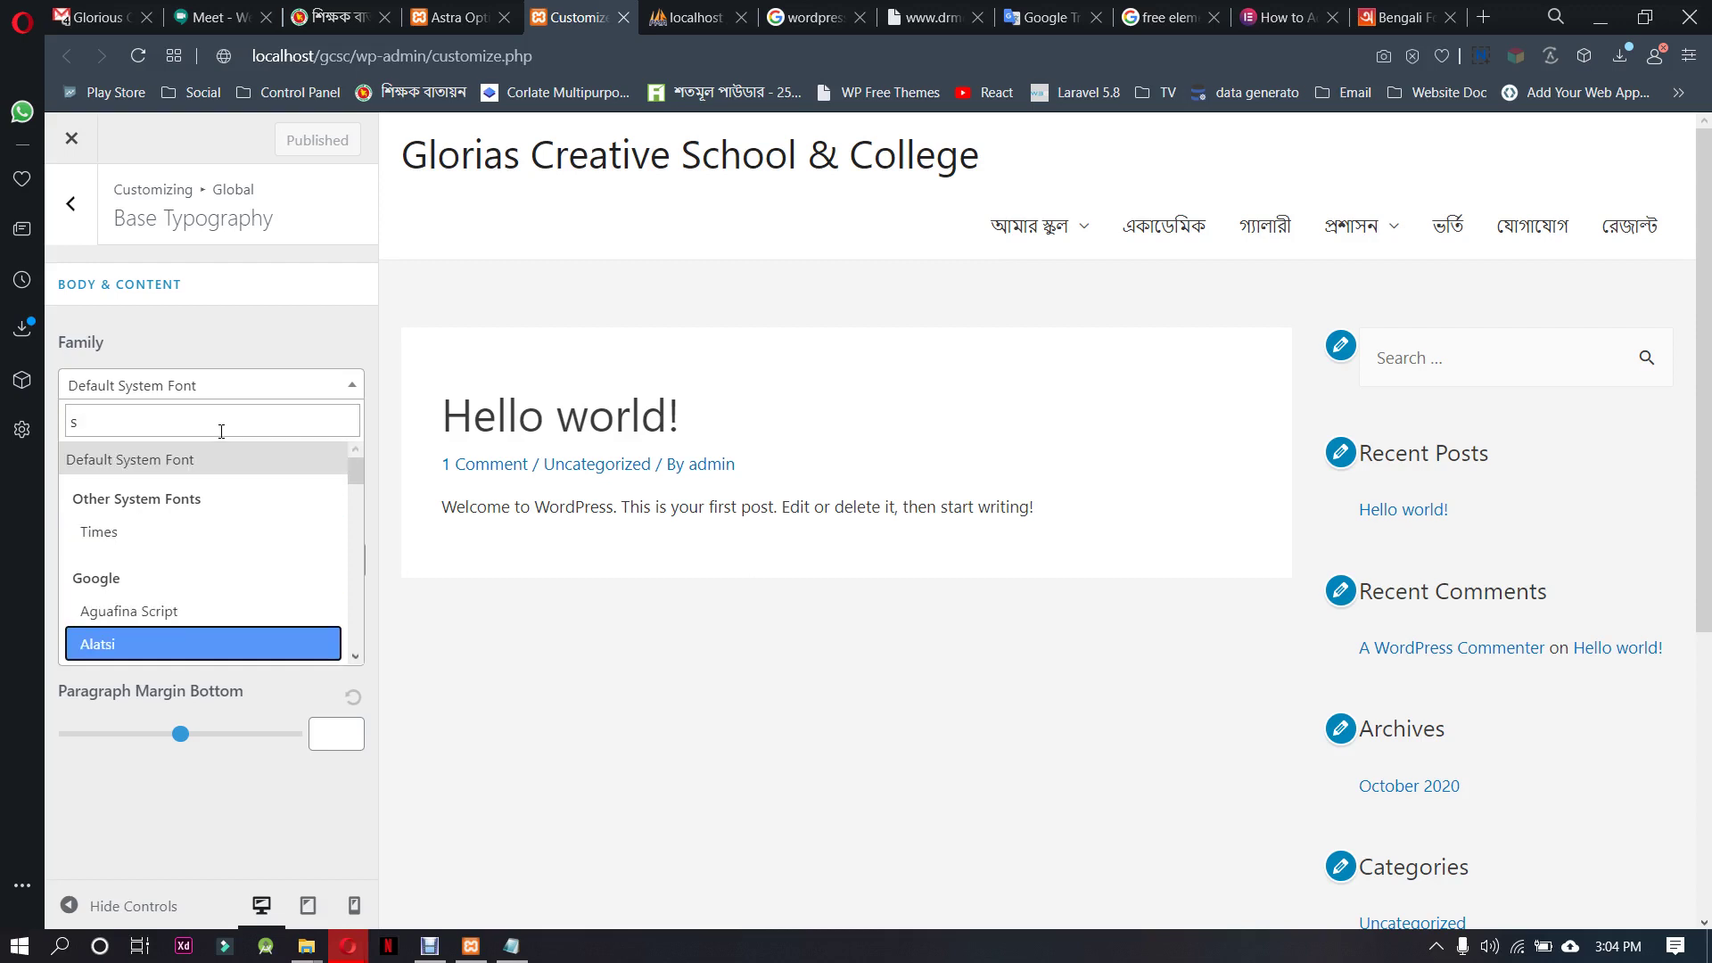
key(Down)
key(Down)
click(221, 432)
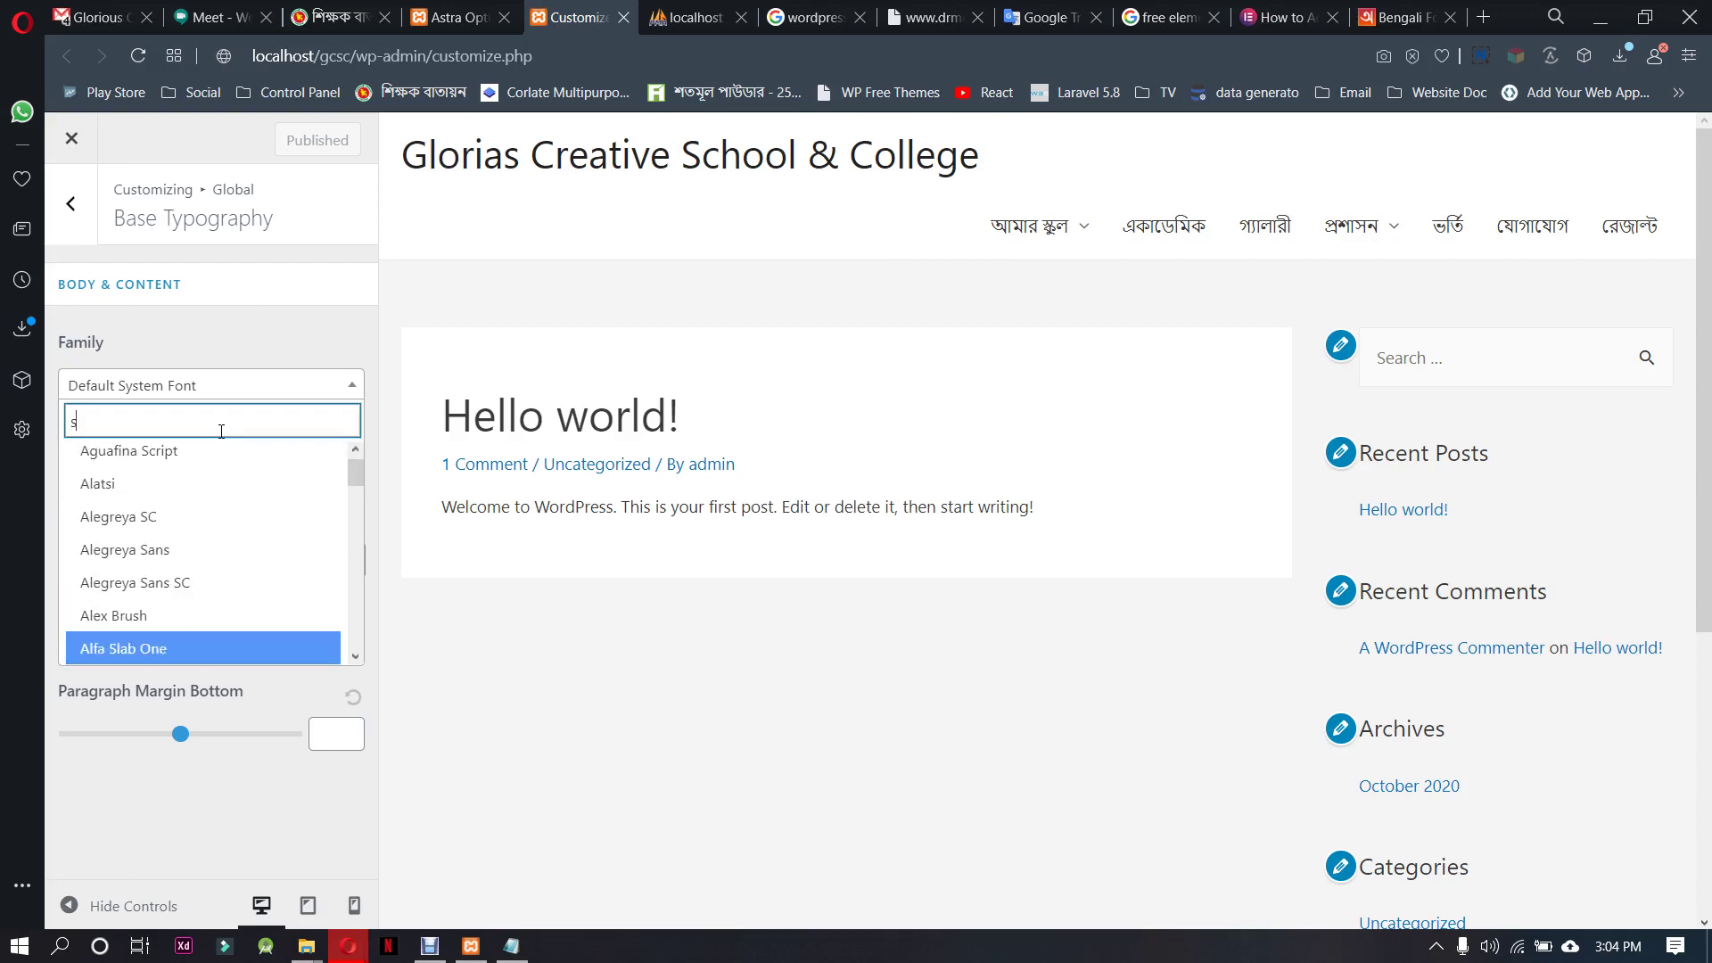
text(sy)
key(Down)
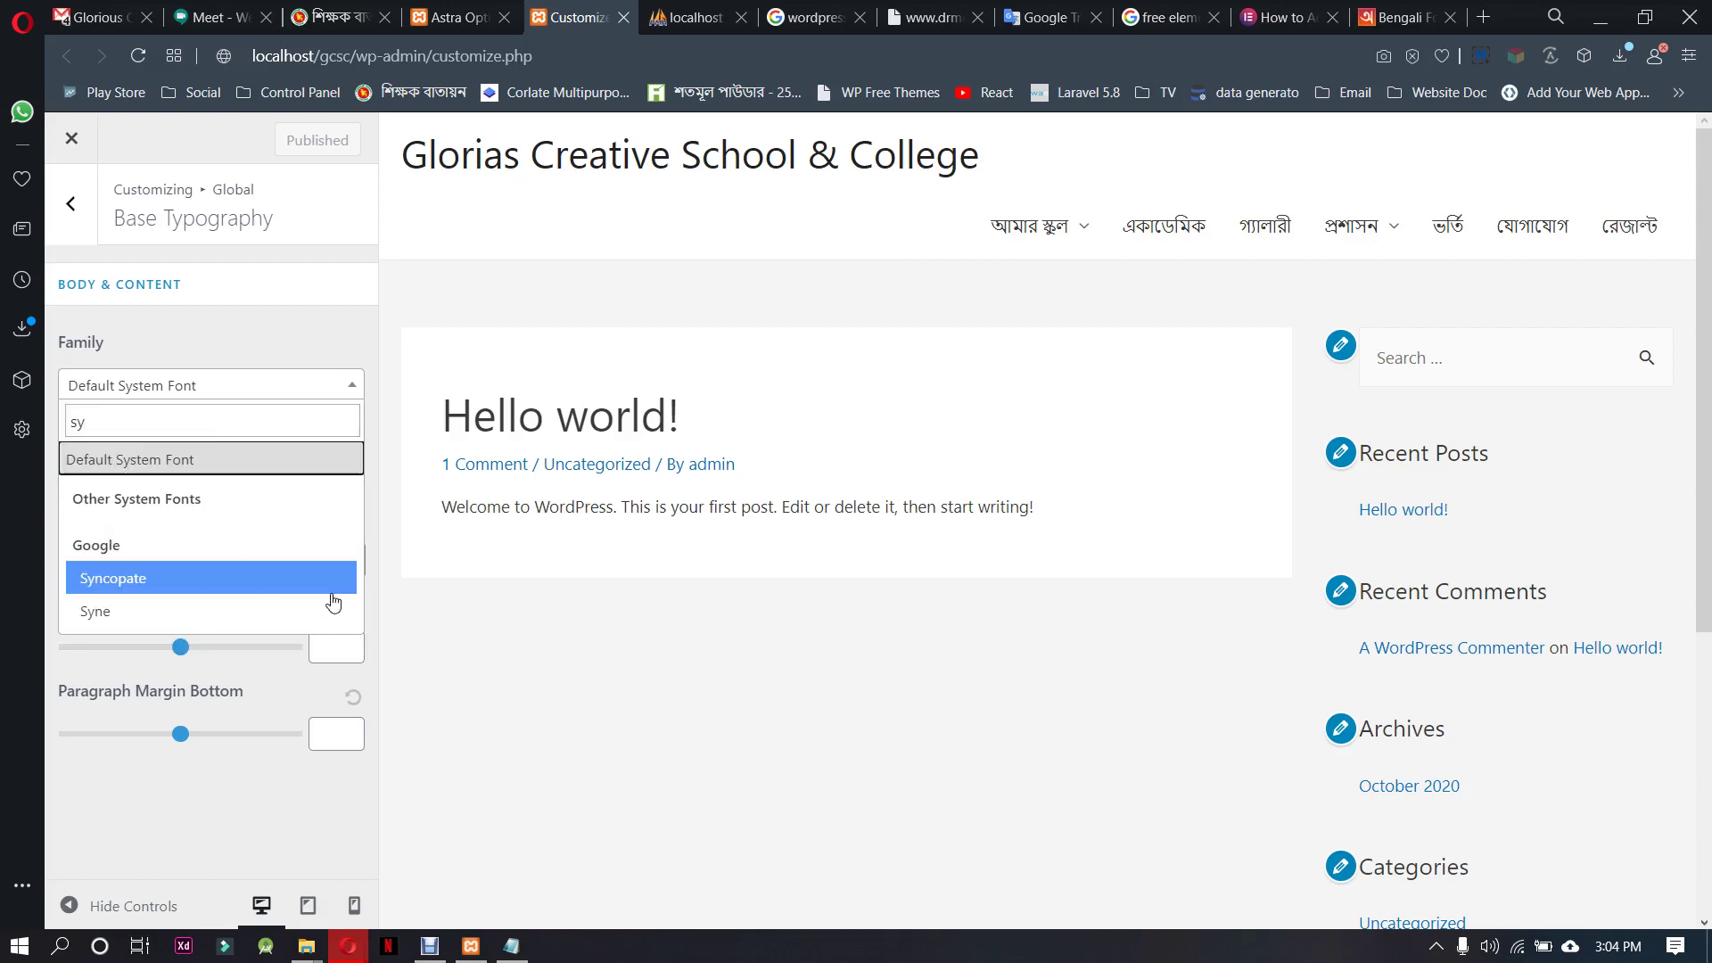
click(77, 205)
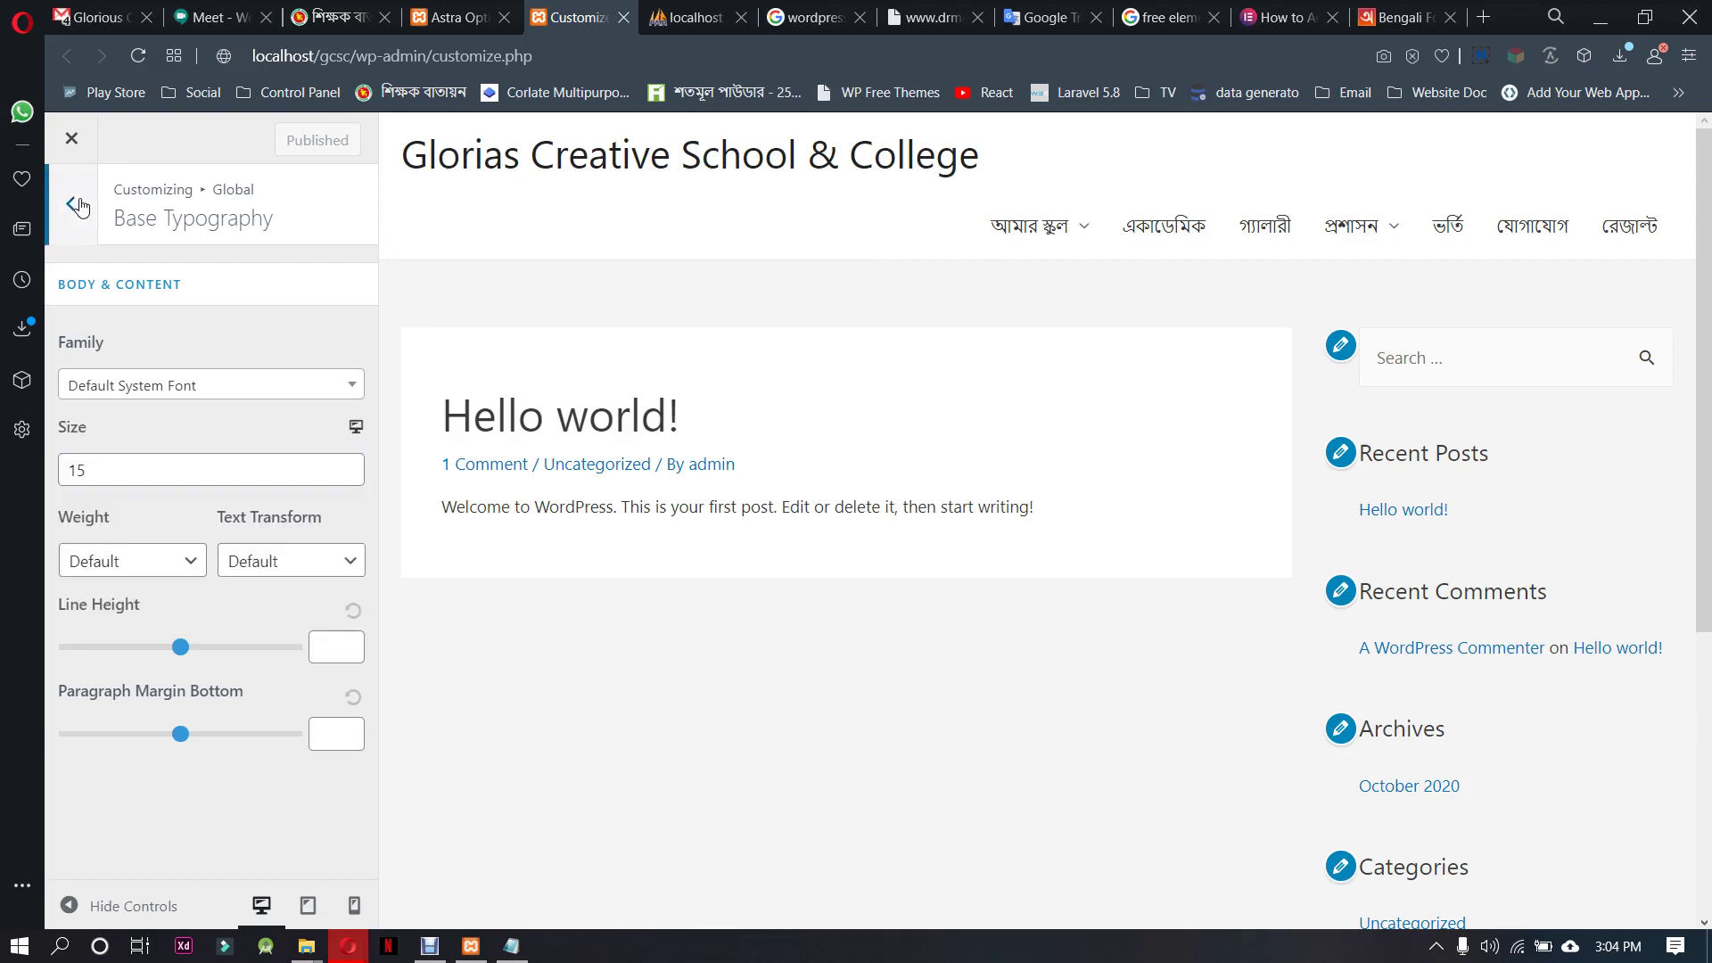
Review the Global Container and Buttons settings, then return to the Customizer's main menu
click(79, 206)
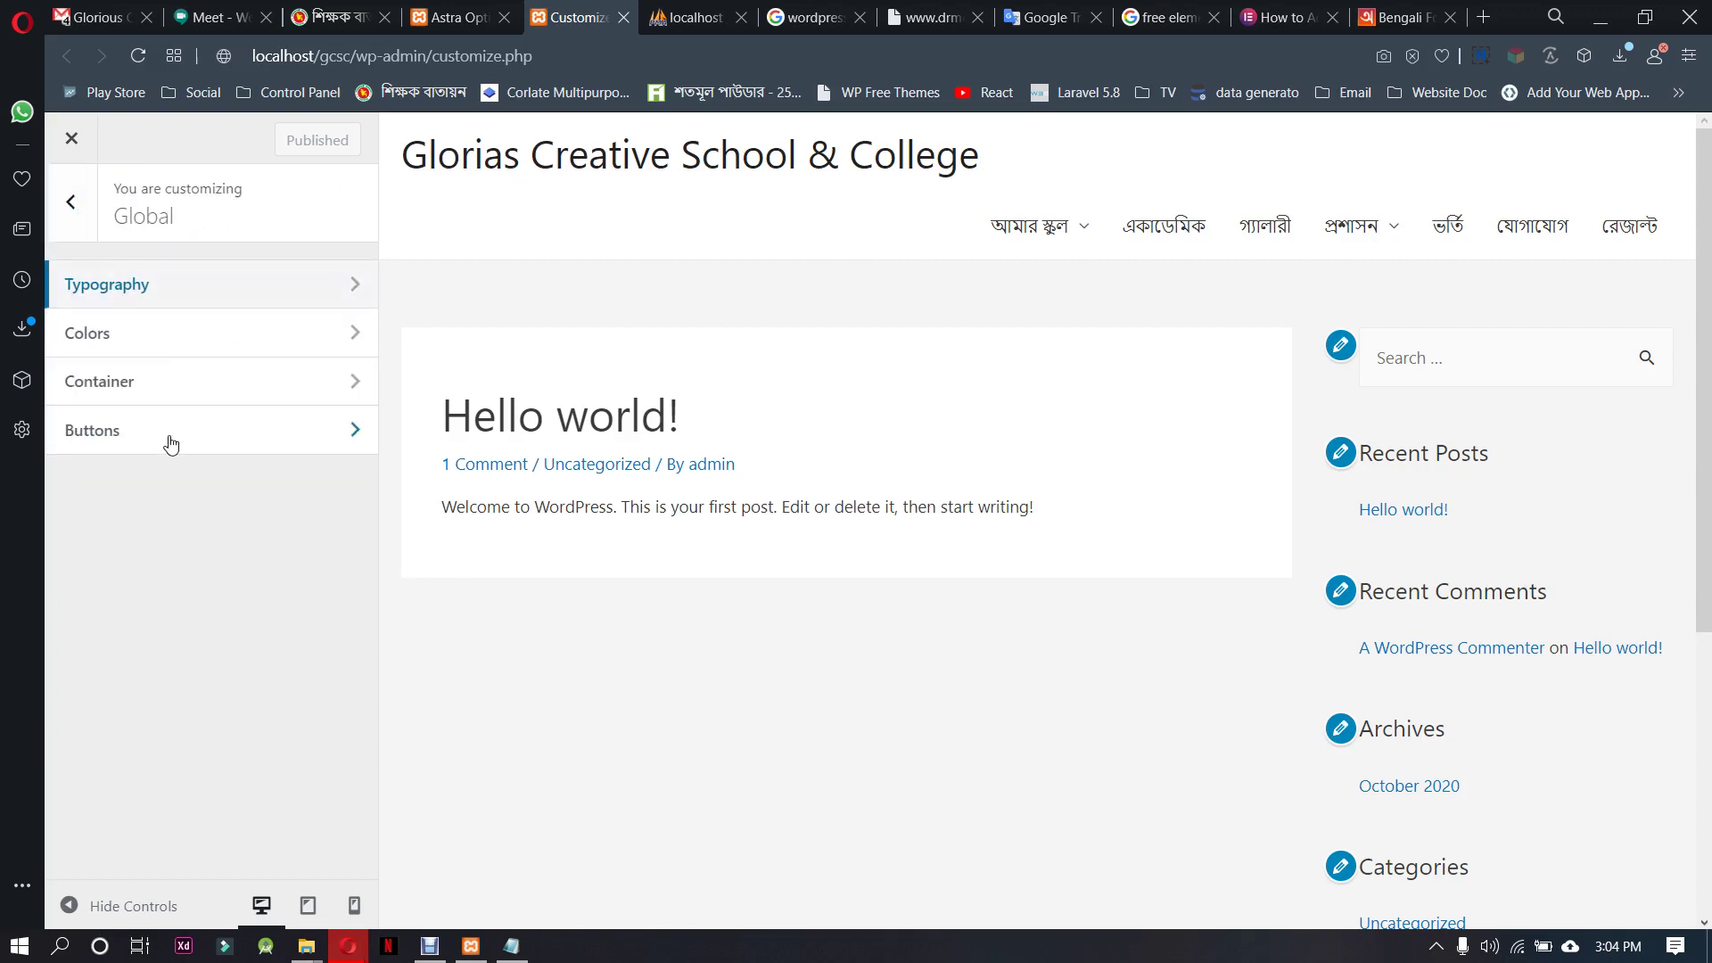
click(217, 387)
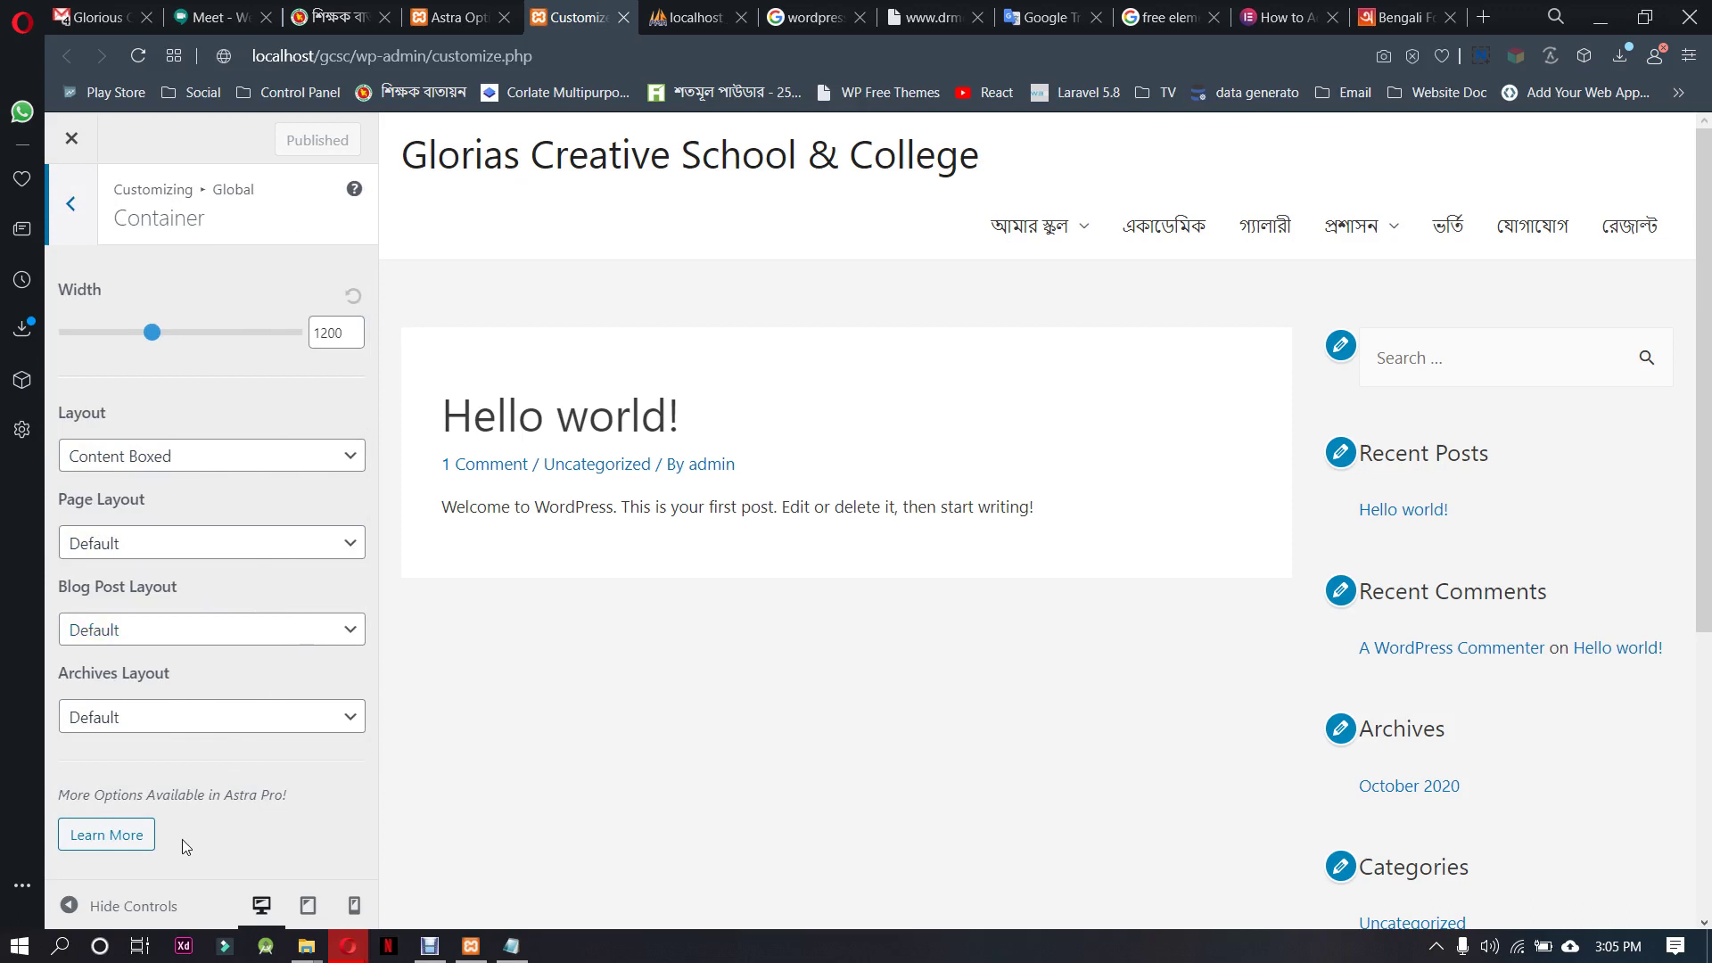
click(71, 203)
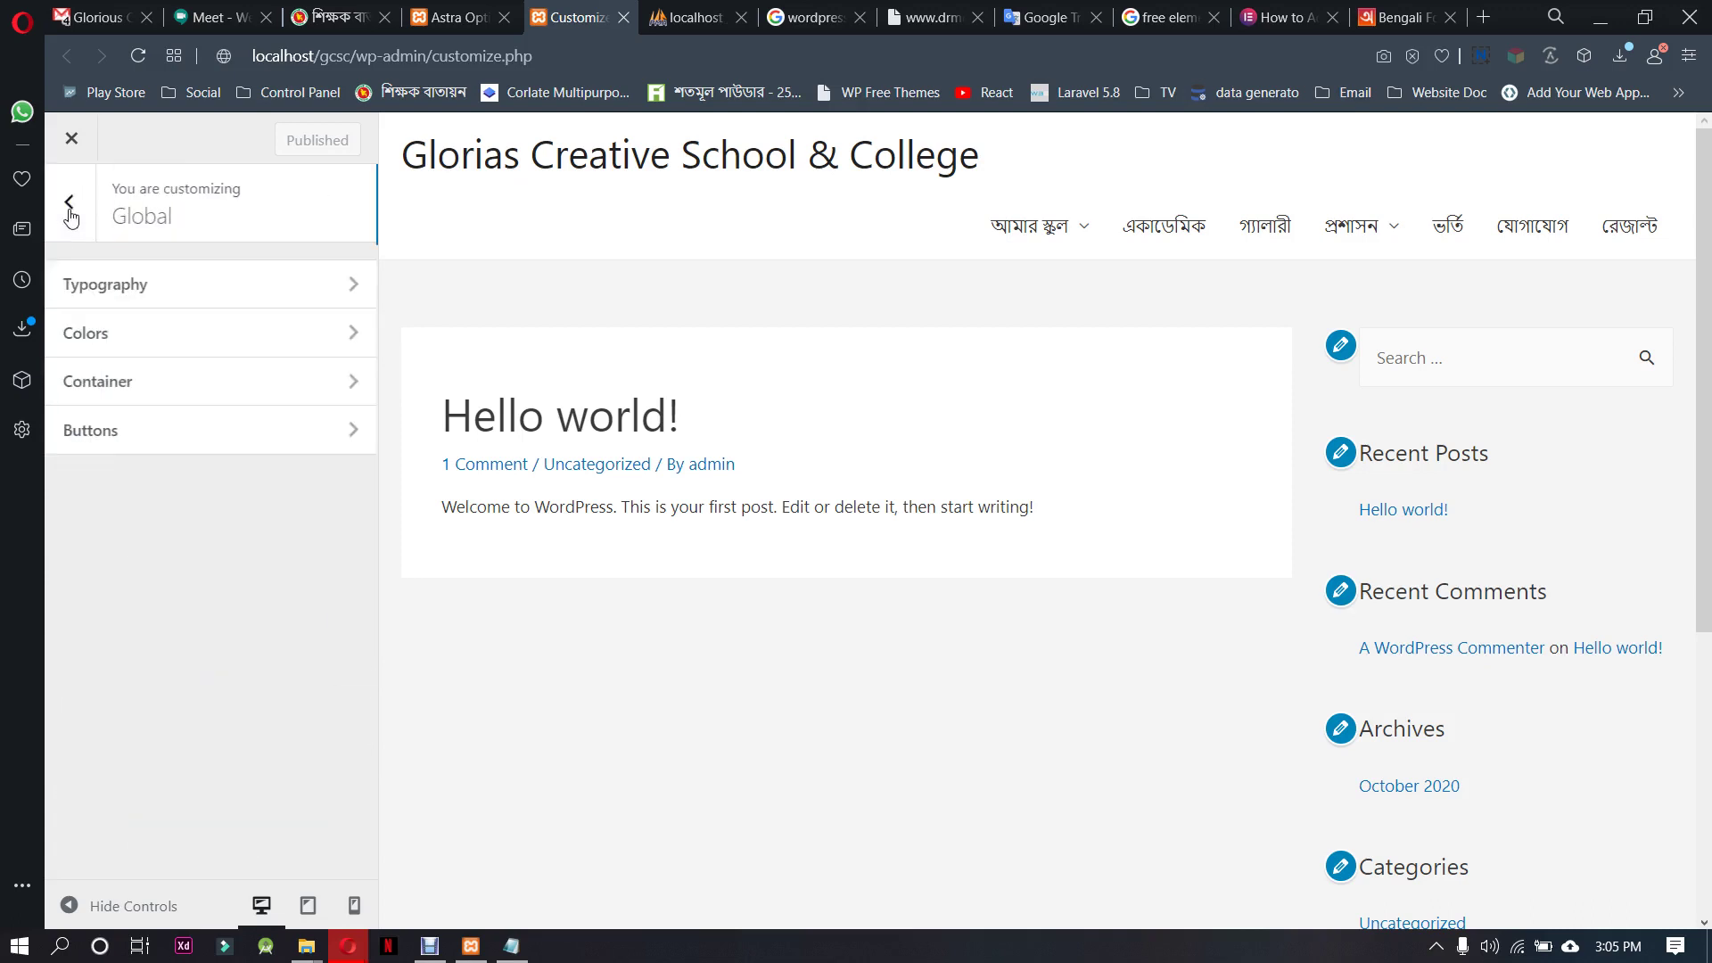
click(162, 432)
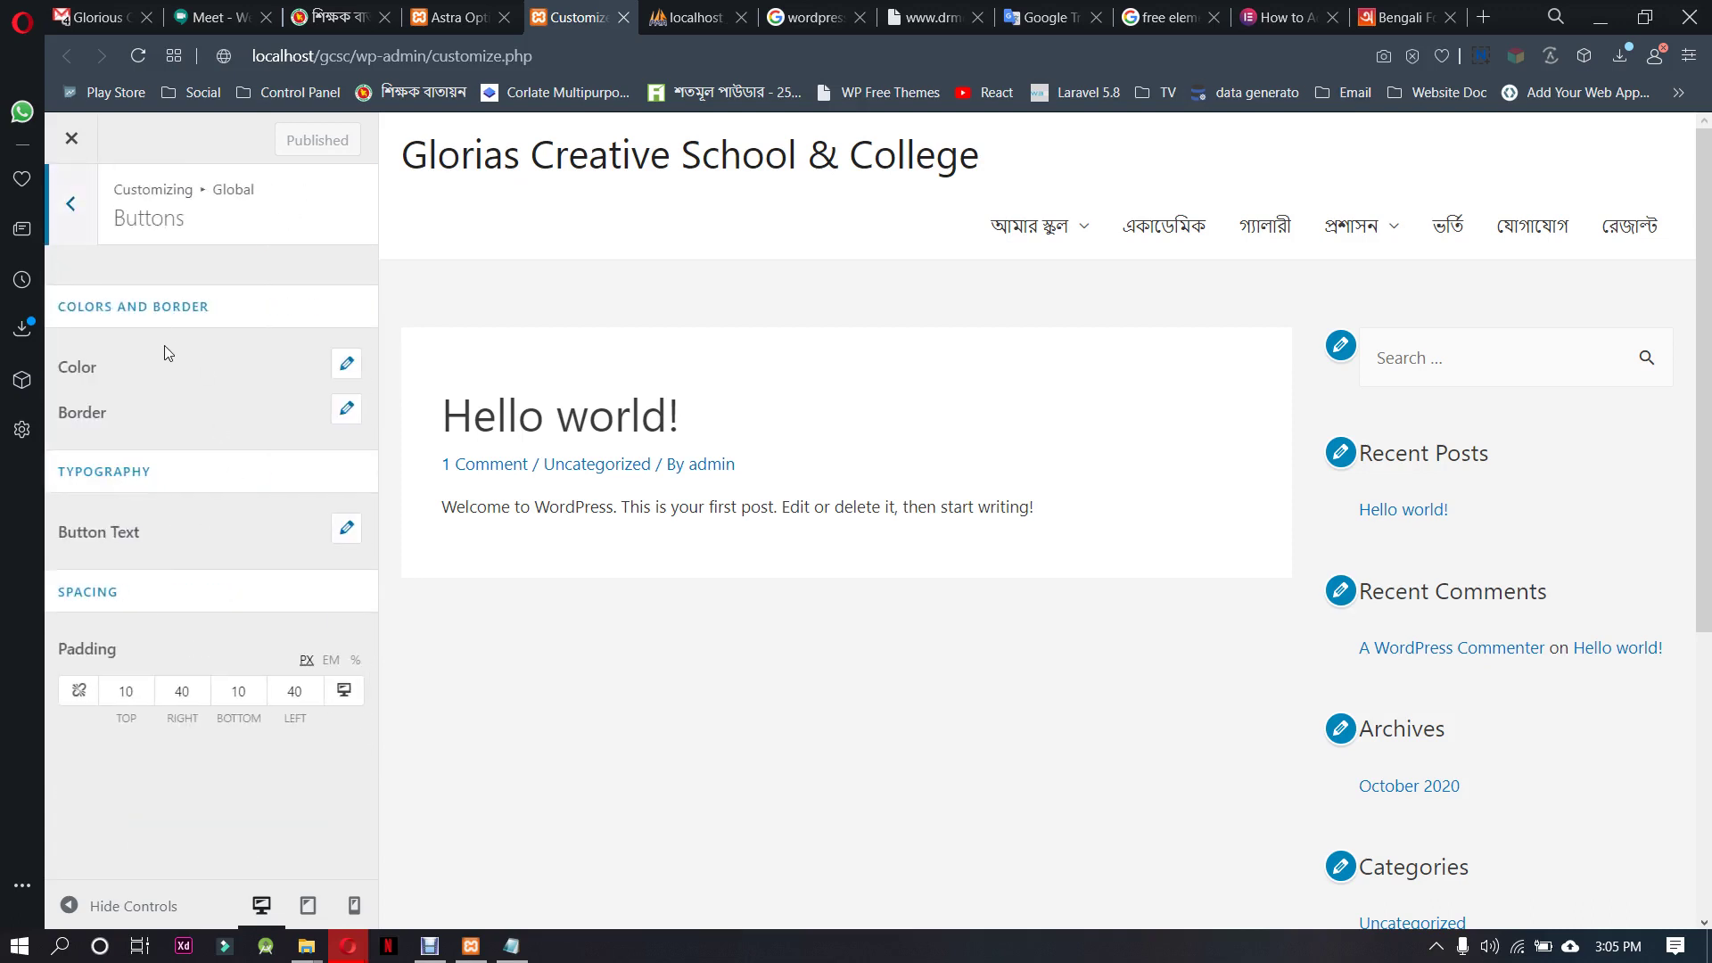
click(71, 204)
click(71, 214)
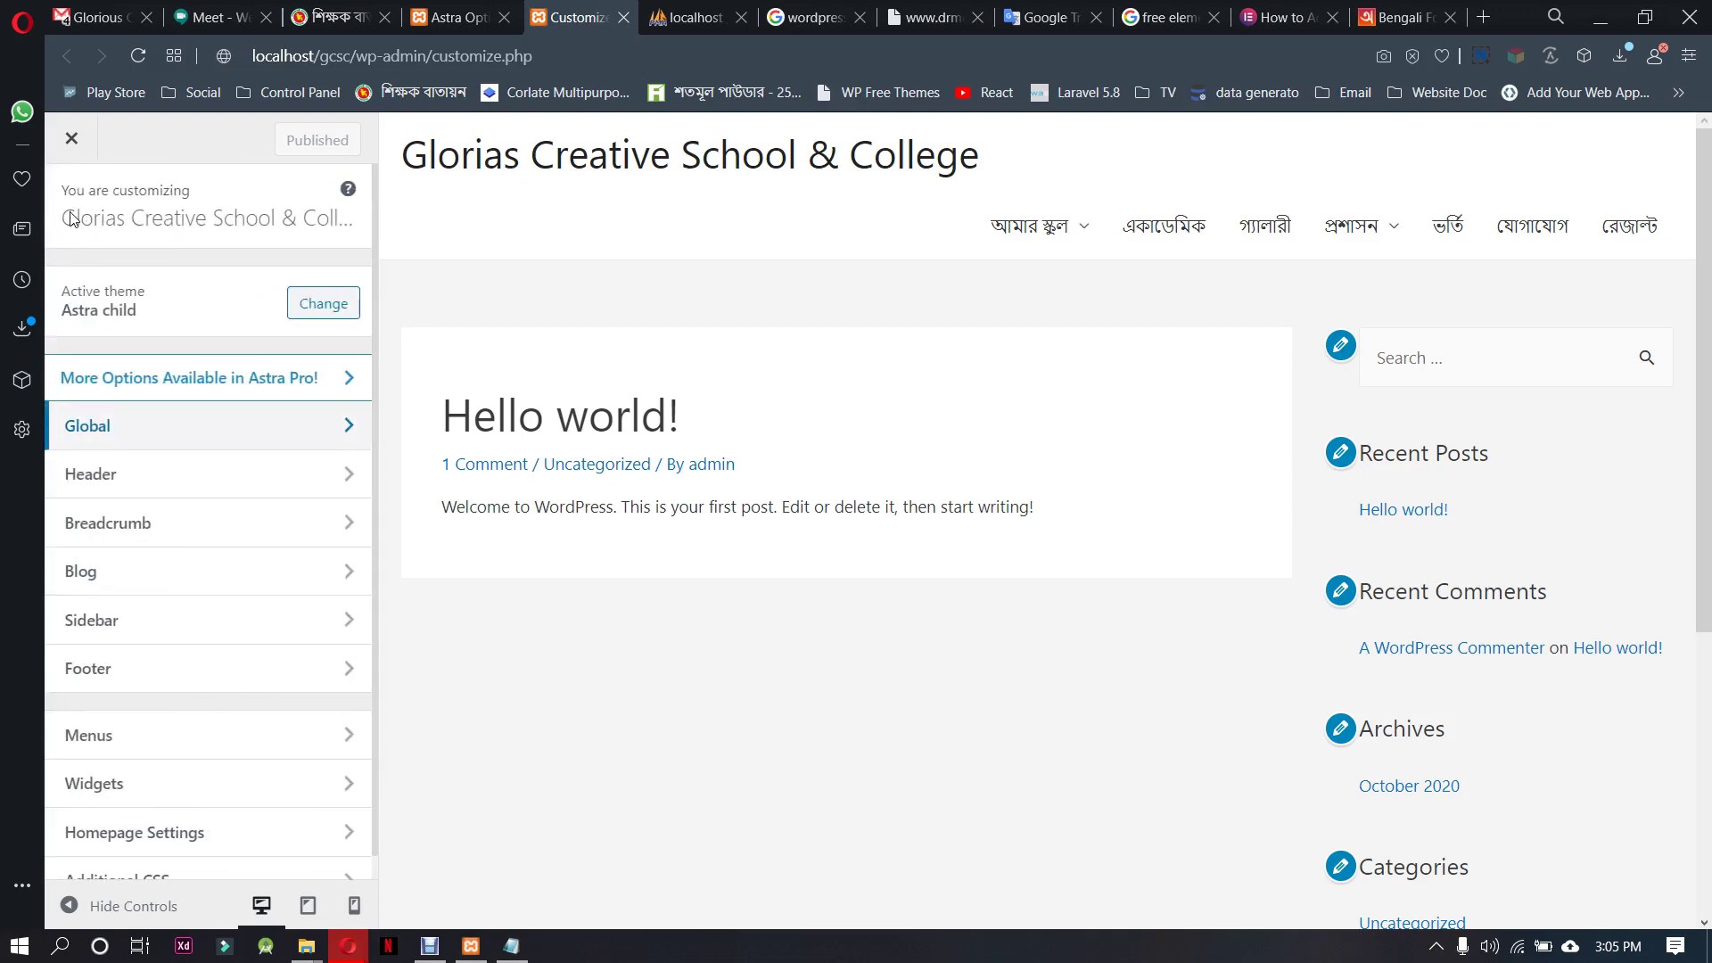
Revisit Global > Typography > Base Typography, then close the Customizer
click(182, 437)
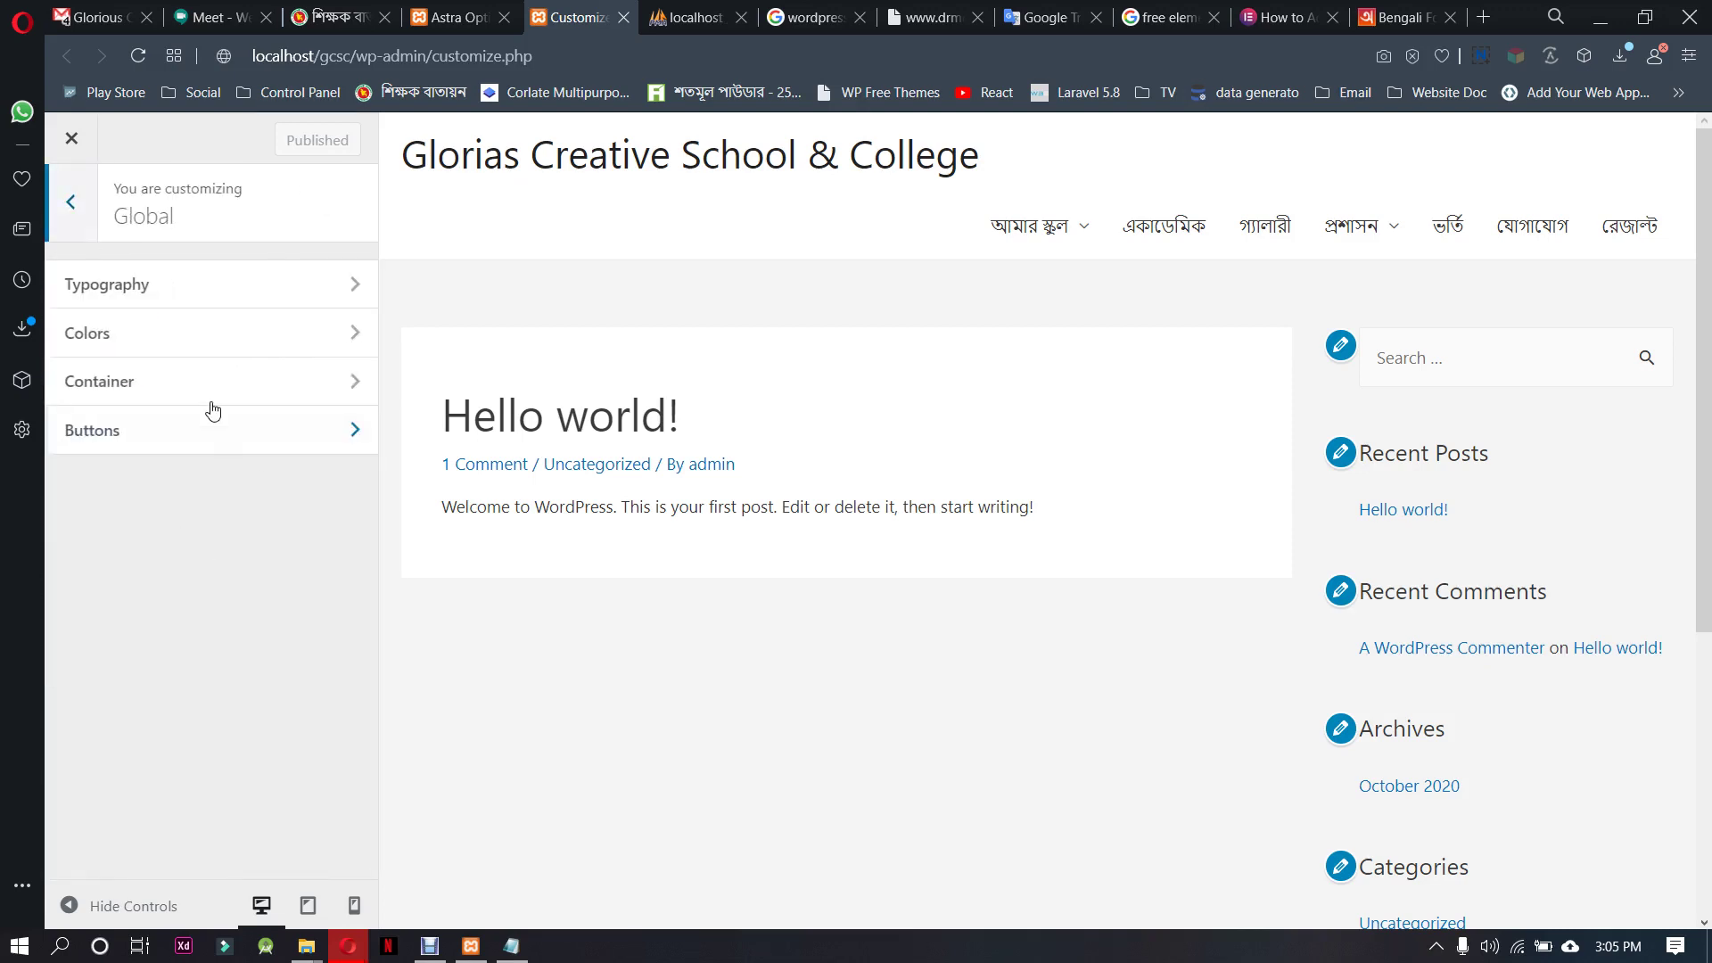
click(168, 292)
click(214, 291)
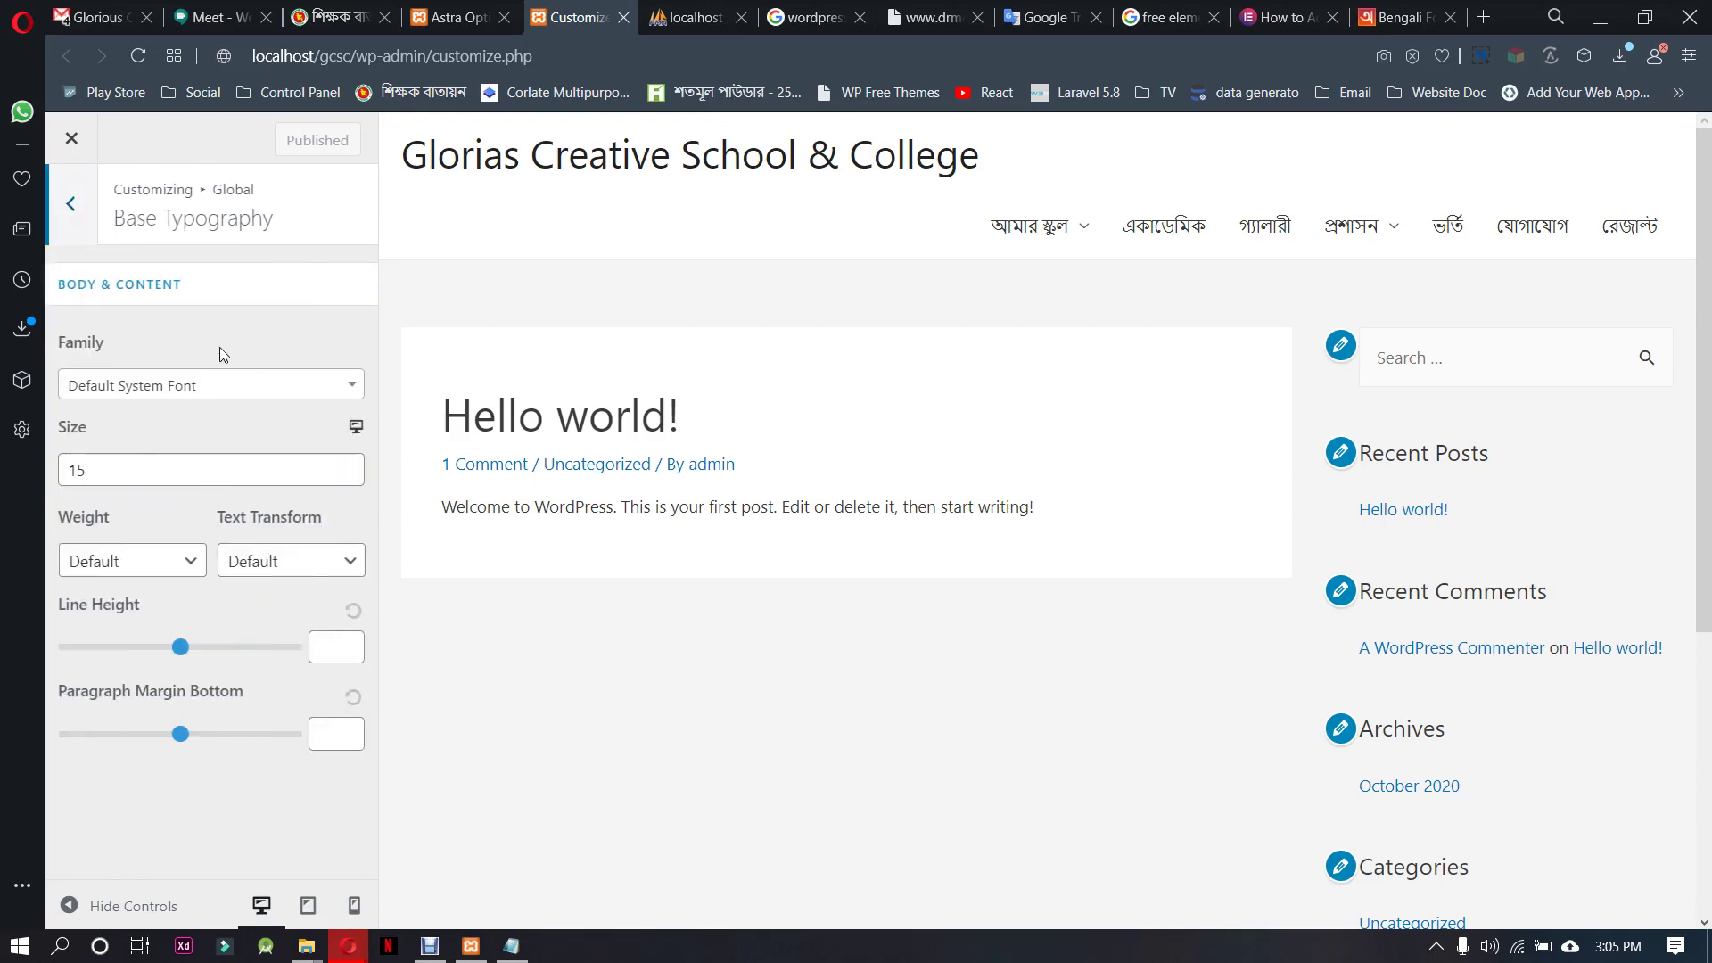
click(70, 205)
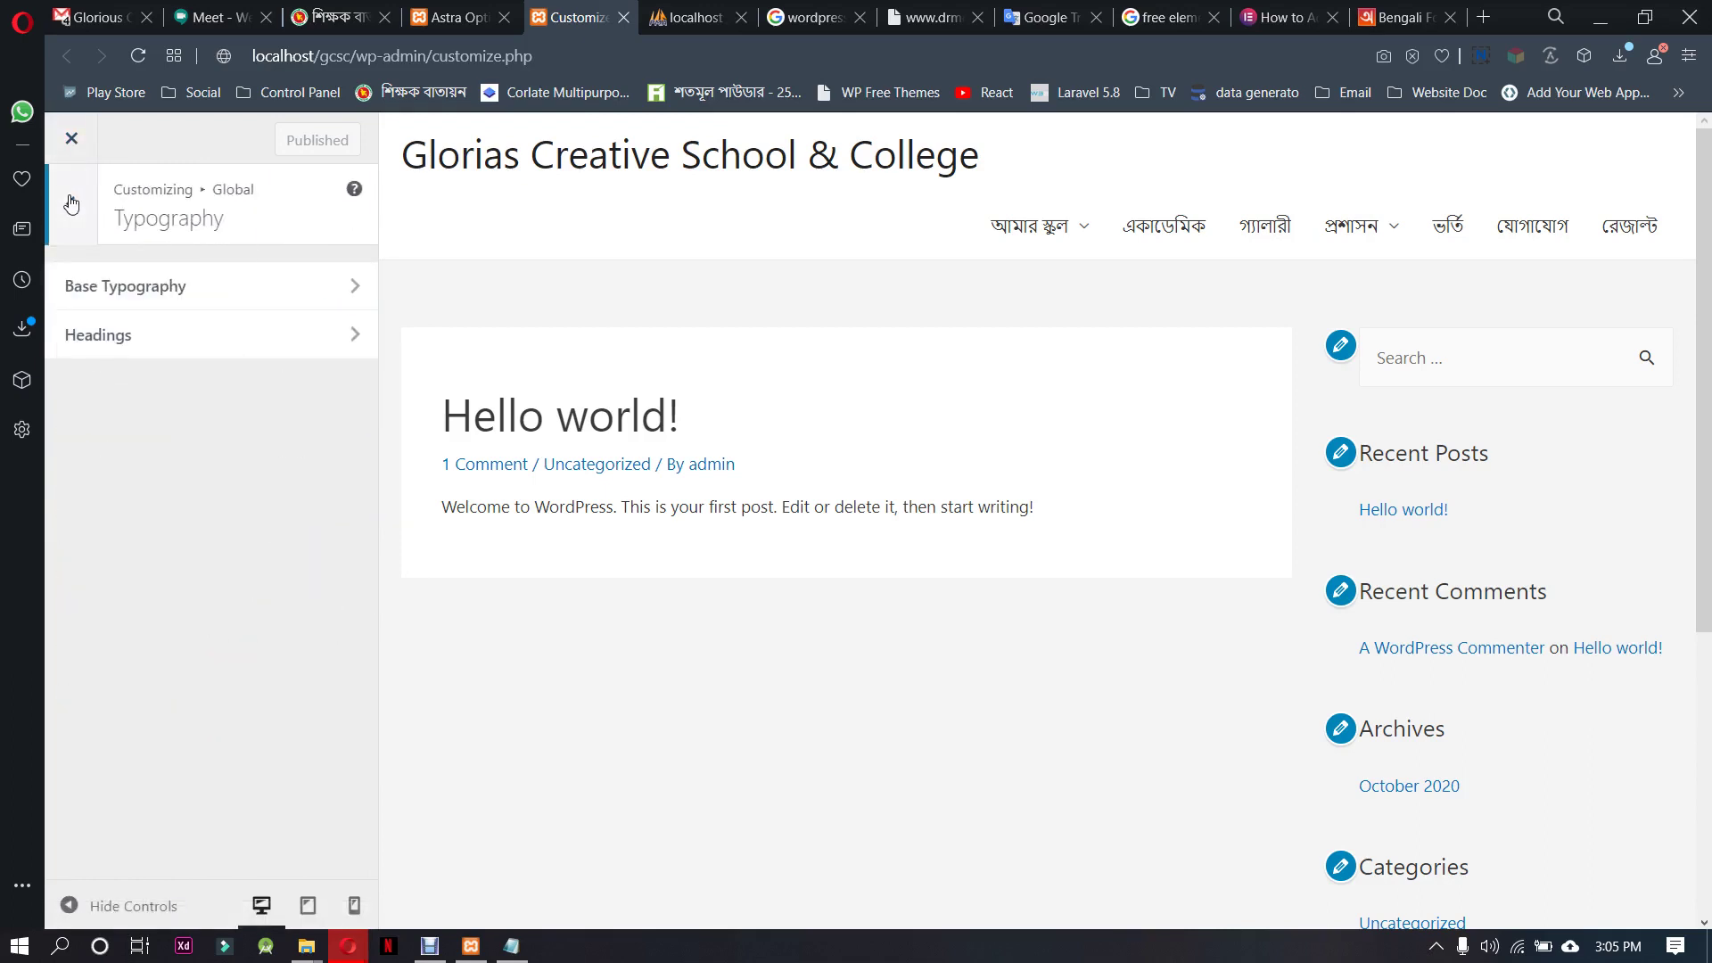
click(71, 210)
click(70, 214)
click(71, 139)
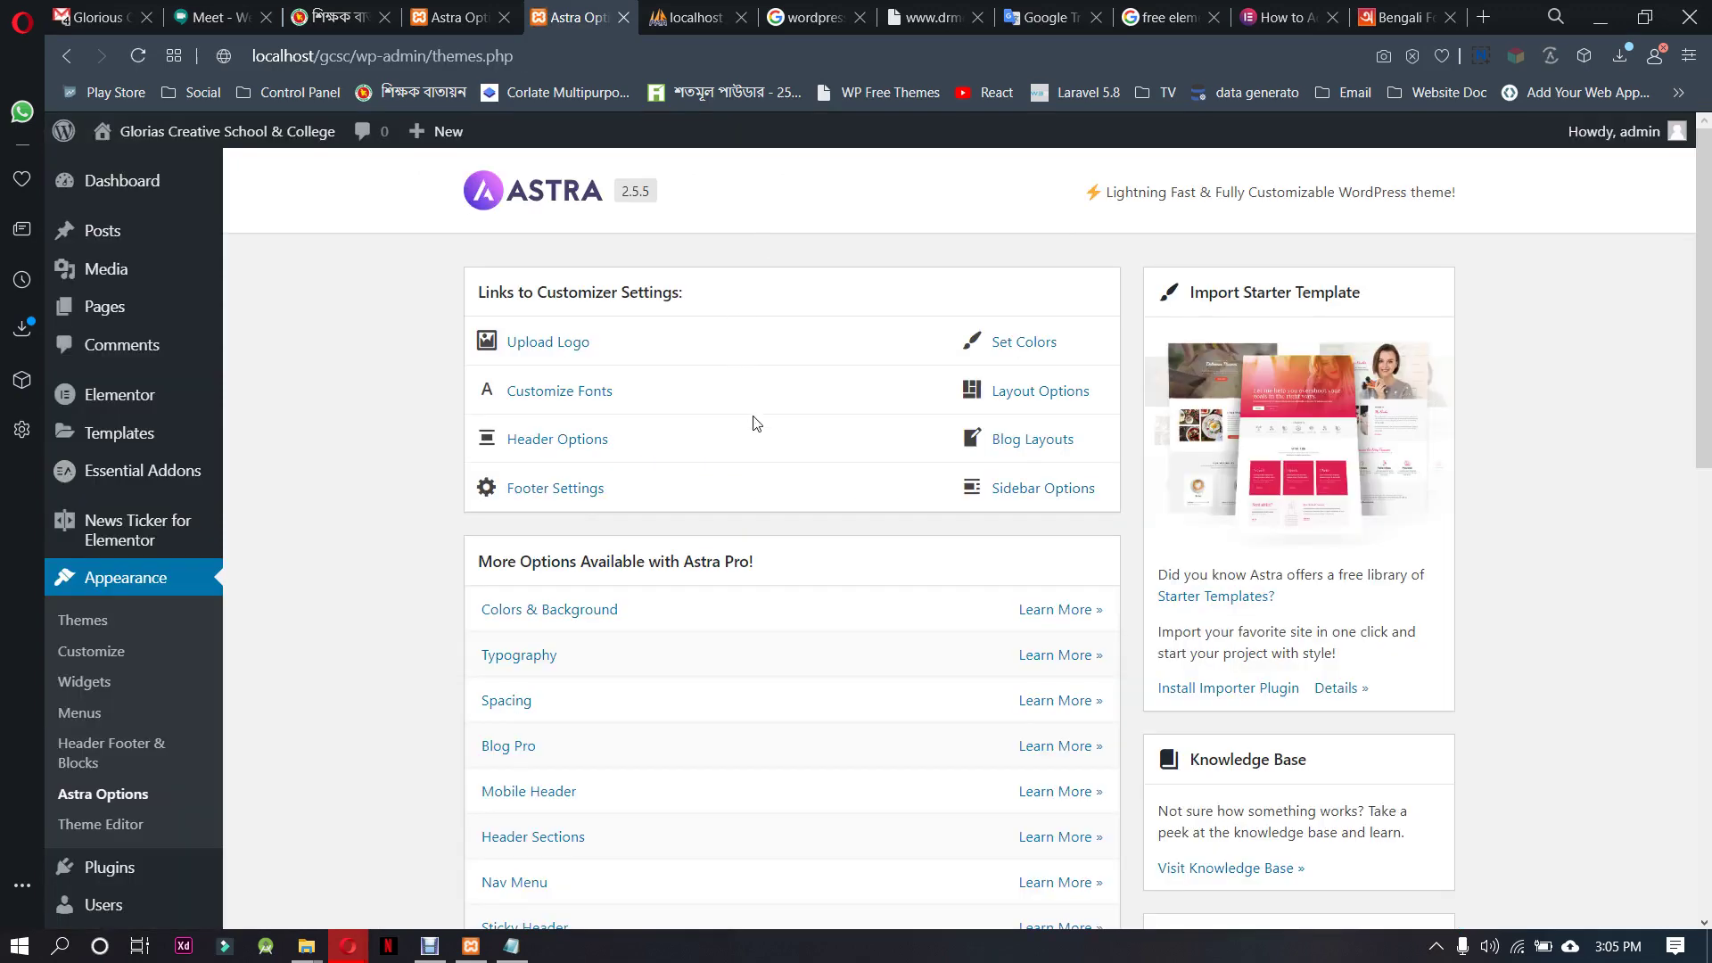
Scroll through the Astra Options page
scroll(756, 423, down, 4)
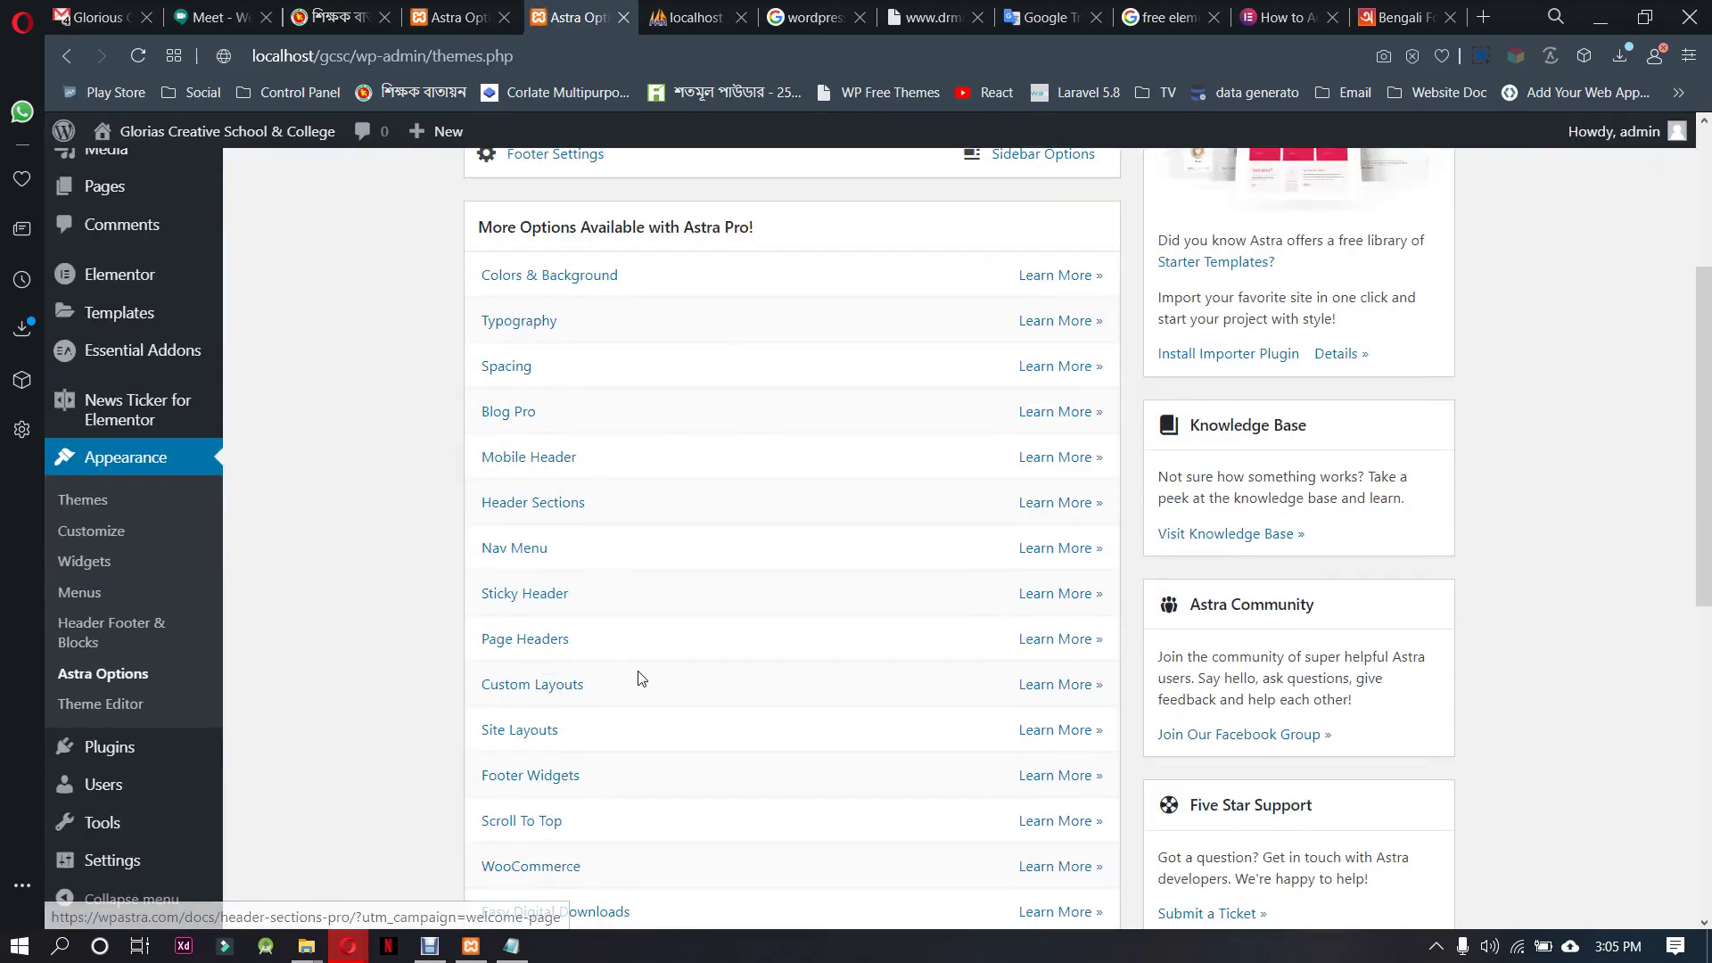
scroll(640, 678, down, 5)
scroll(641, 678, down, 3)
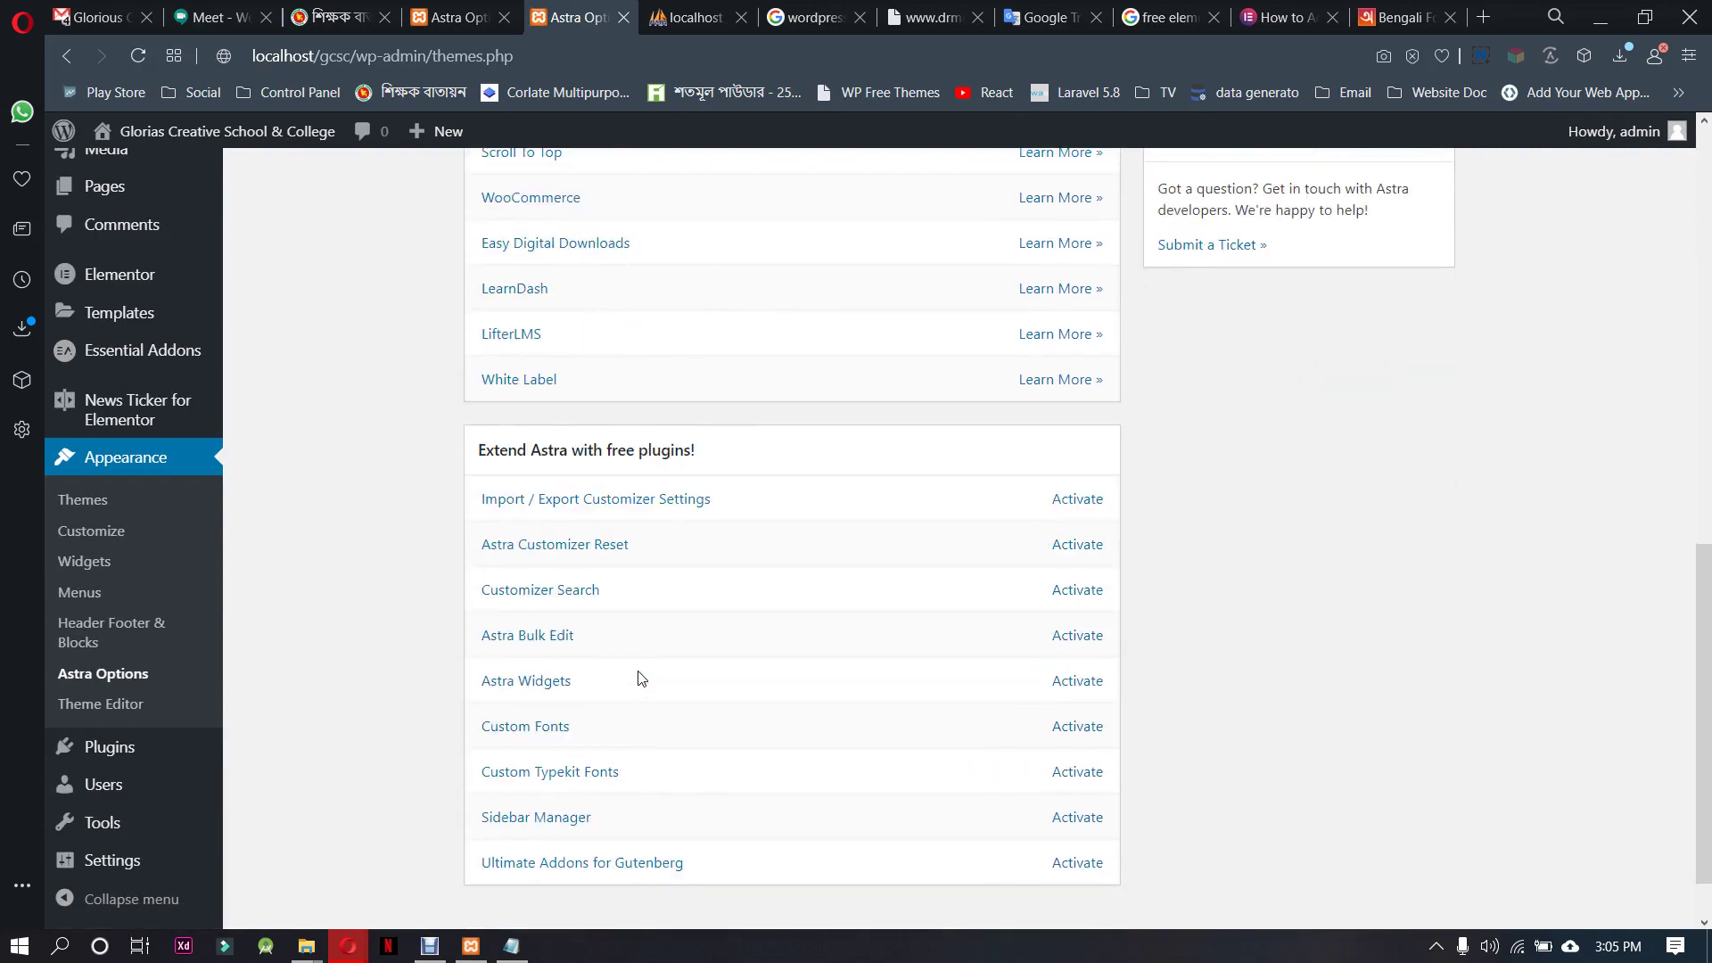
scroll(639, 679, down, 1)
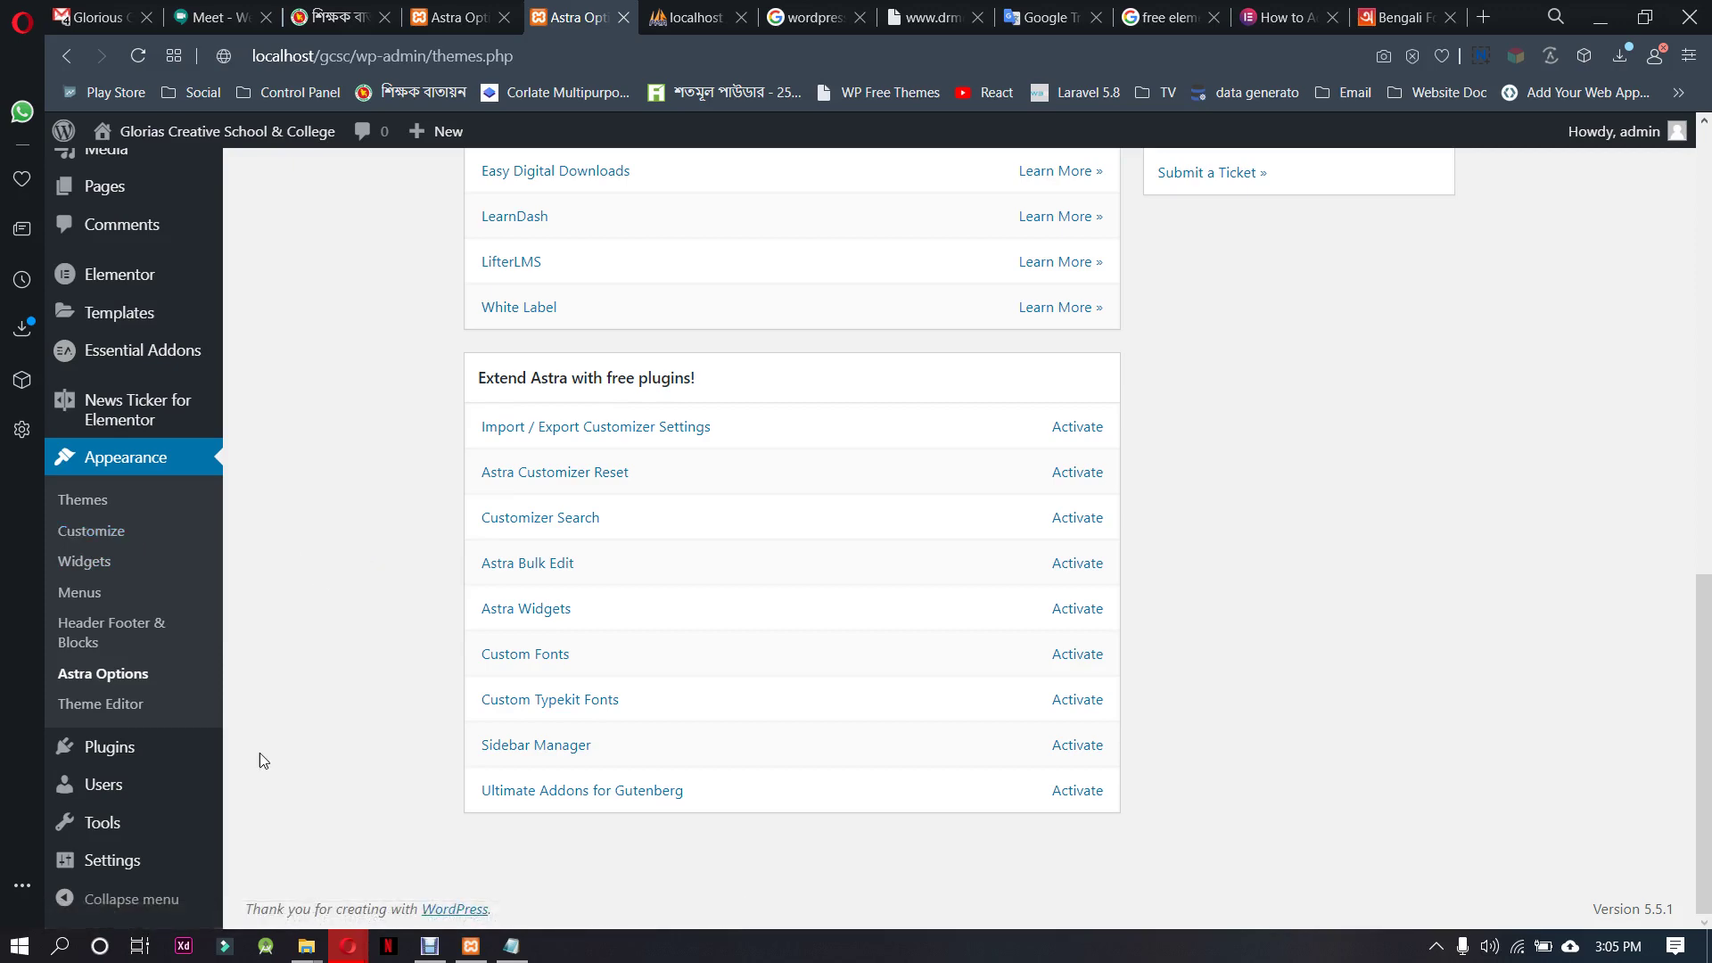
mouse_move(124, 876)
scroll(285, 433, up, 6)
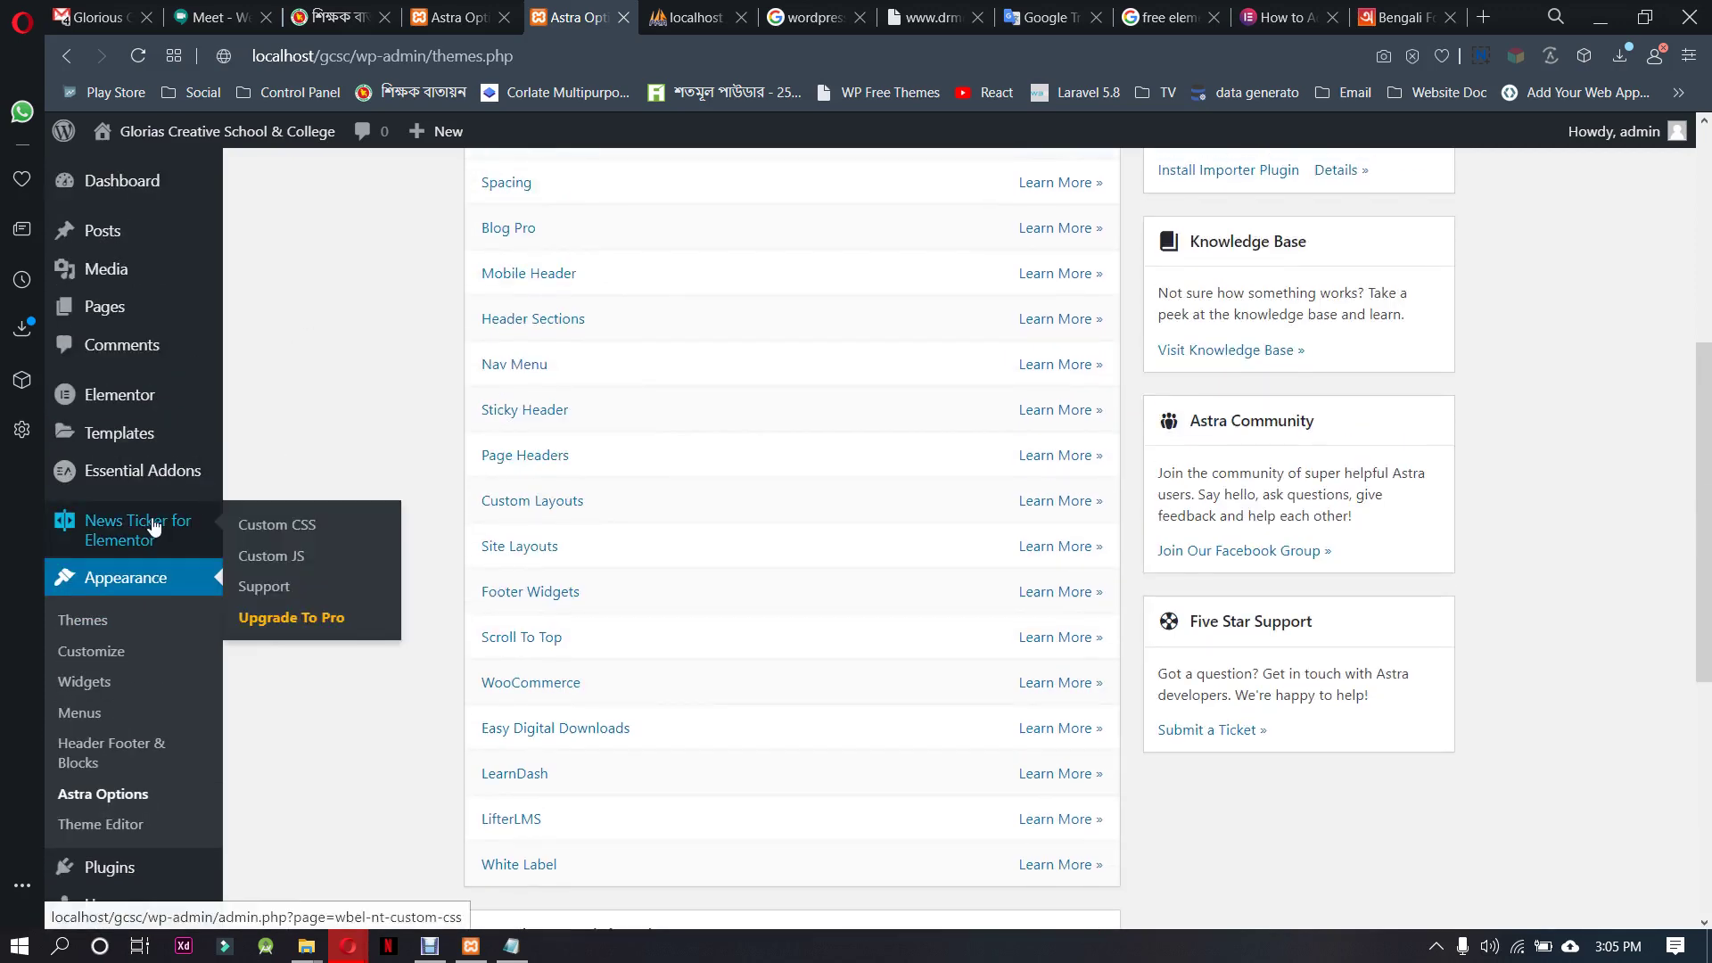
Open Pages > All Pages and scroll the list of 13 pages
mouse_move(170, 308)
click(254, 310)
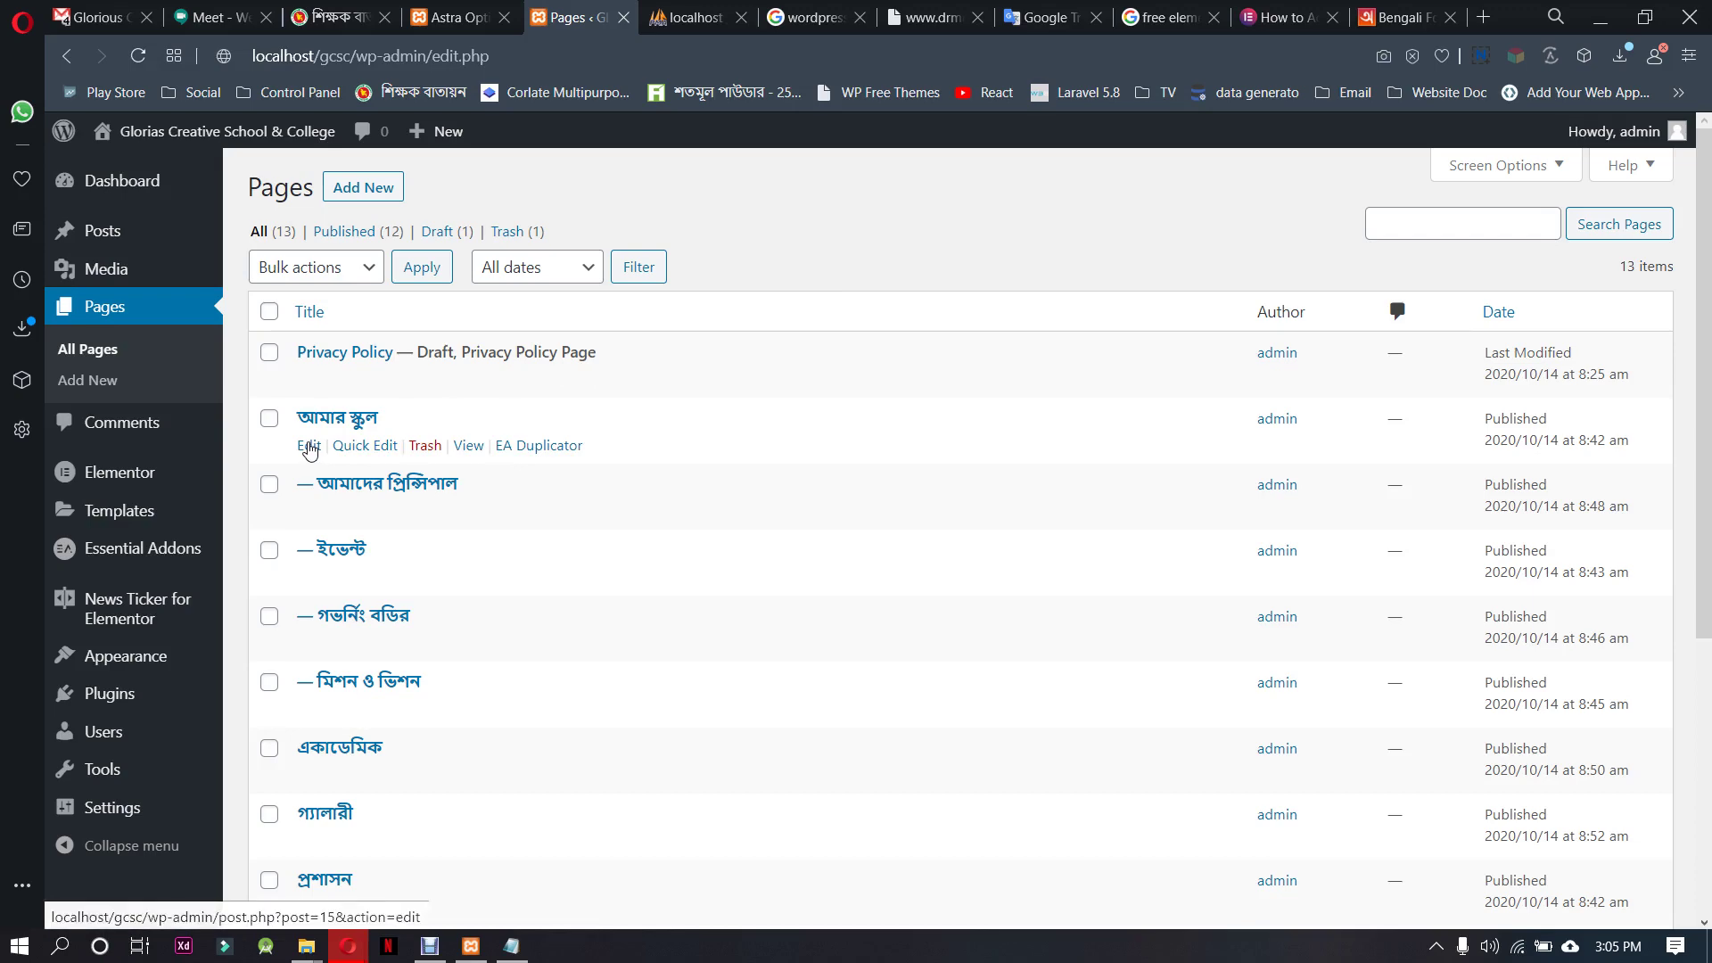
scroll(482, 602, down, 5)
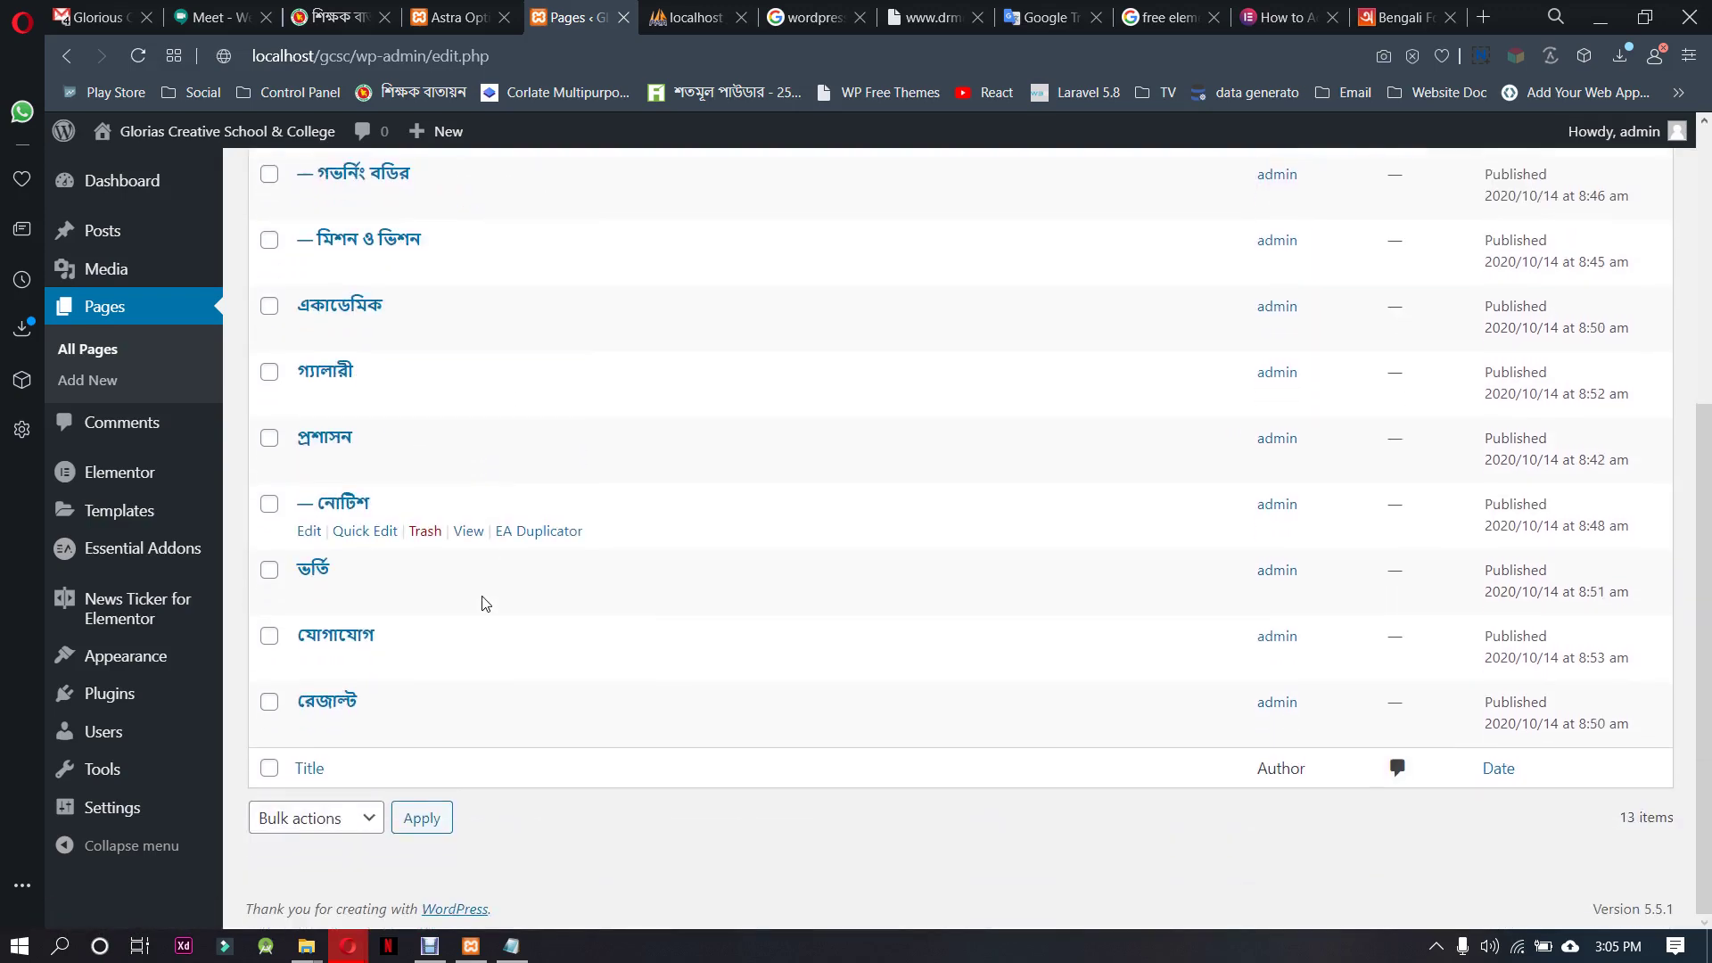
scroll(543, 716, up, 5)
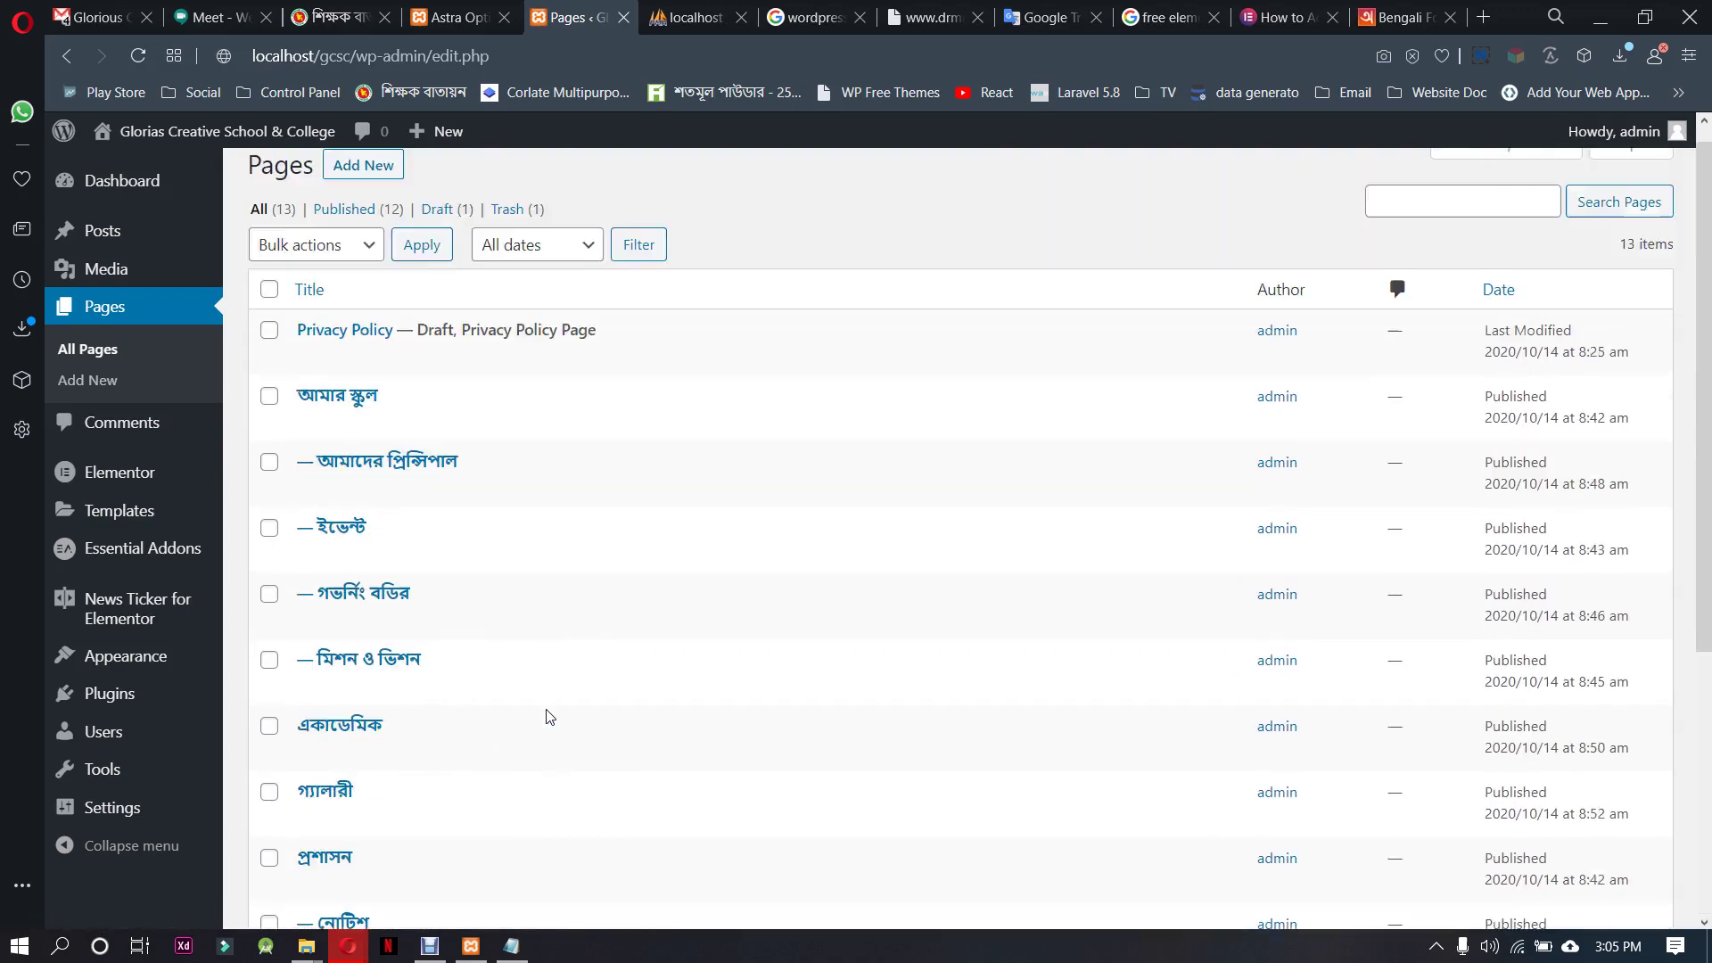
Add a new page and enter the Bengali title হোম using the IME
click(87, 381)
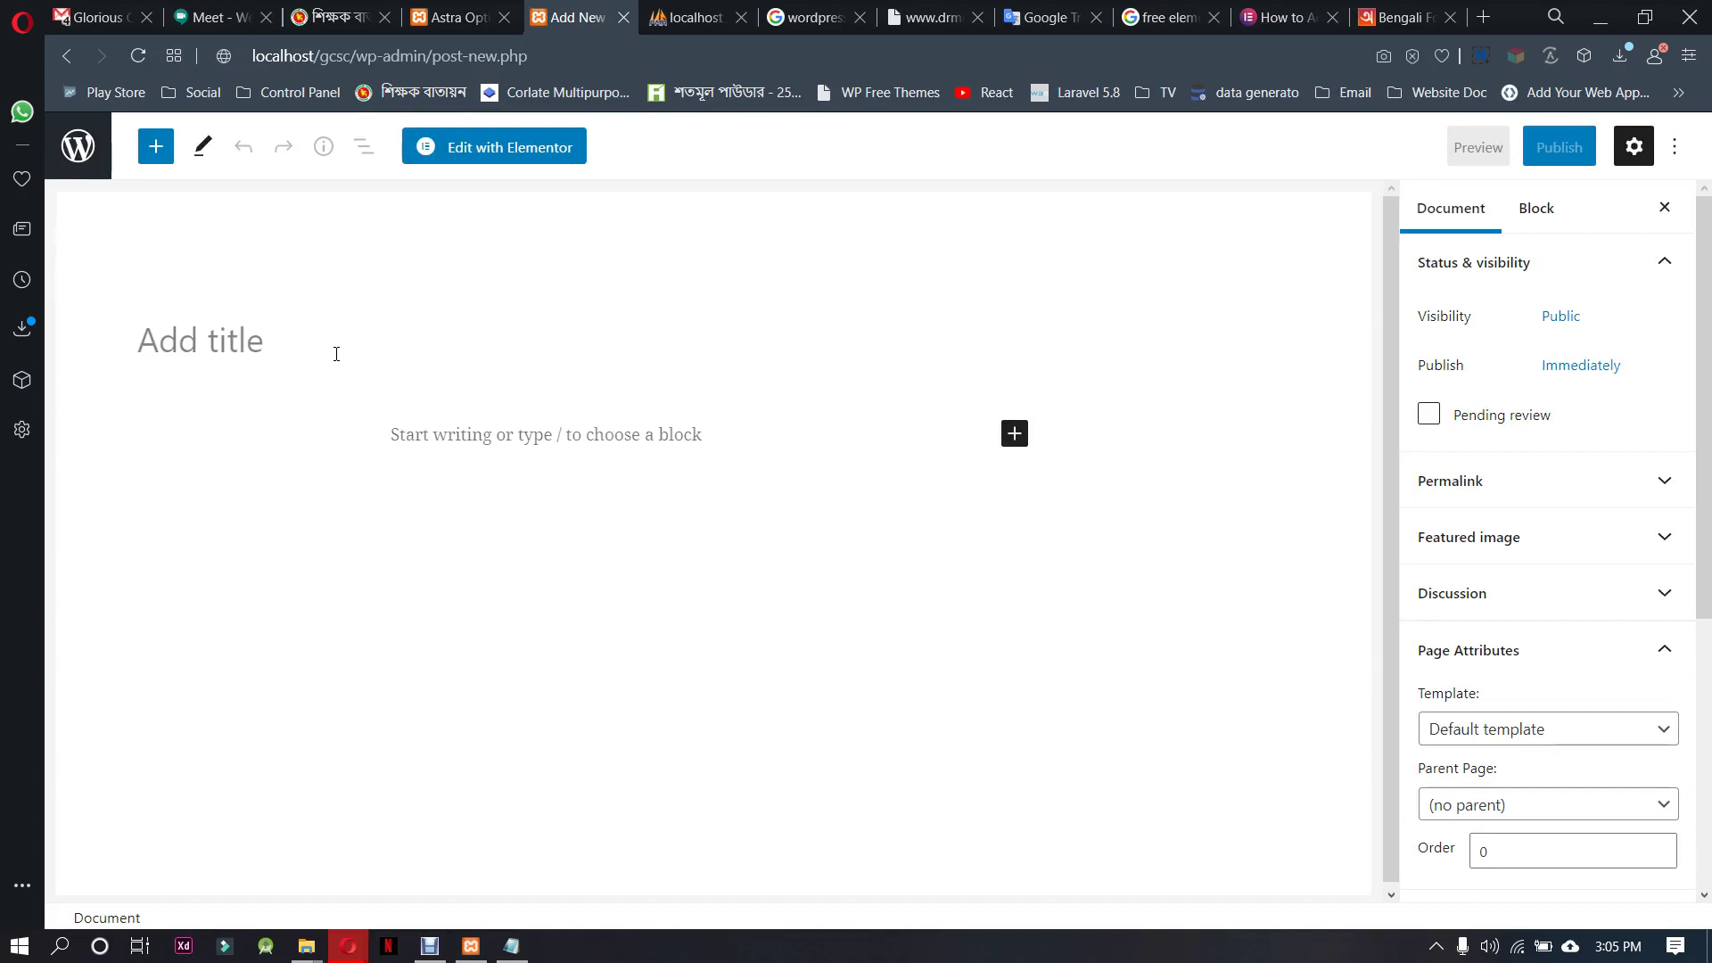
text(h)
key(BackSpace)
text(h)
key(BackSpace)
text(h)
key(BackSpace)
key(F11)
text(h)
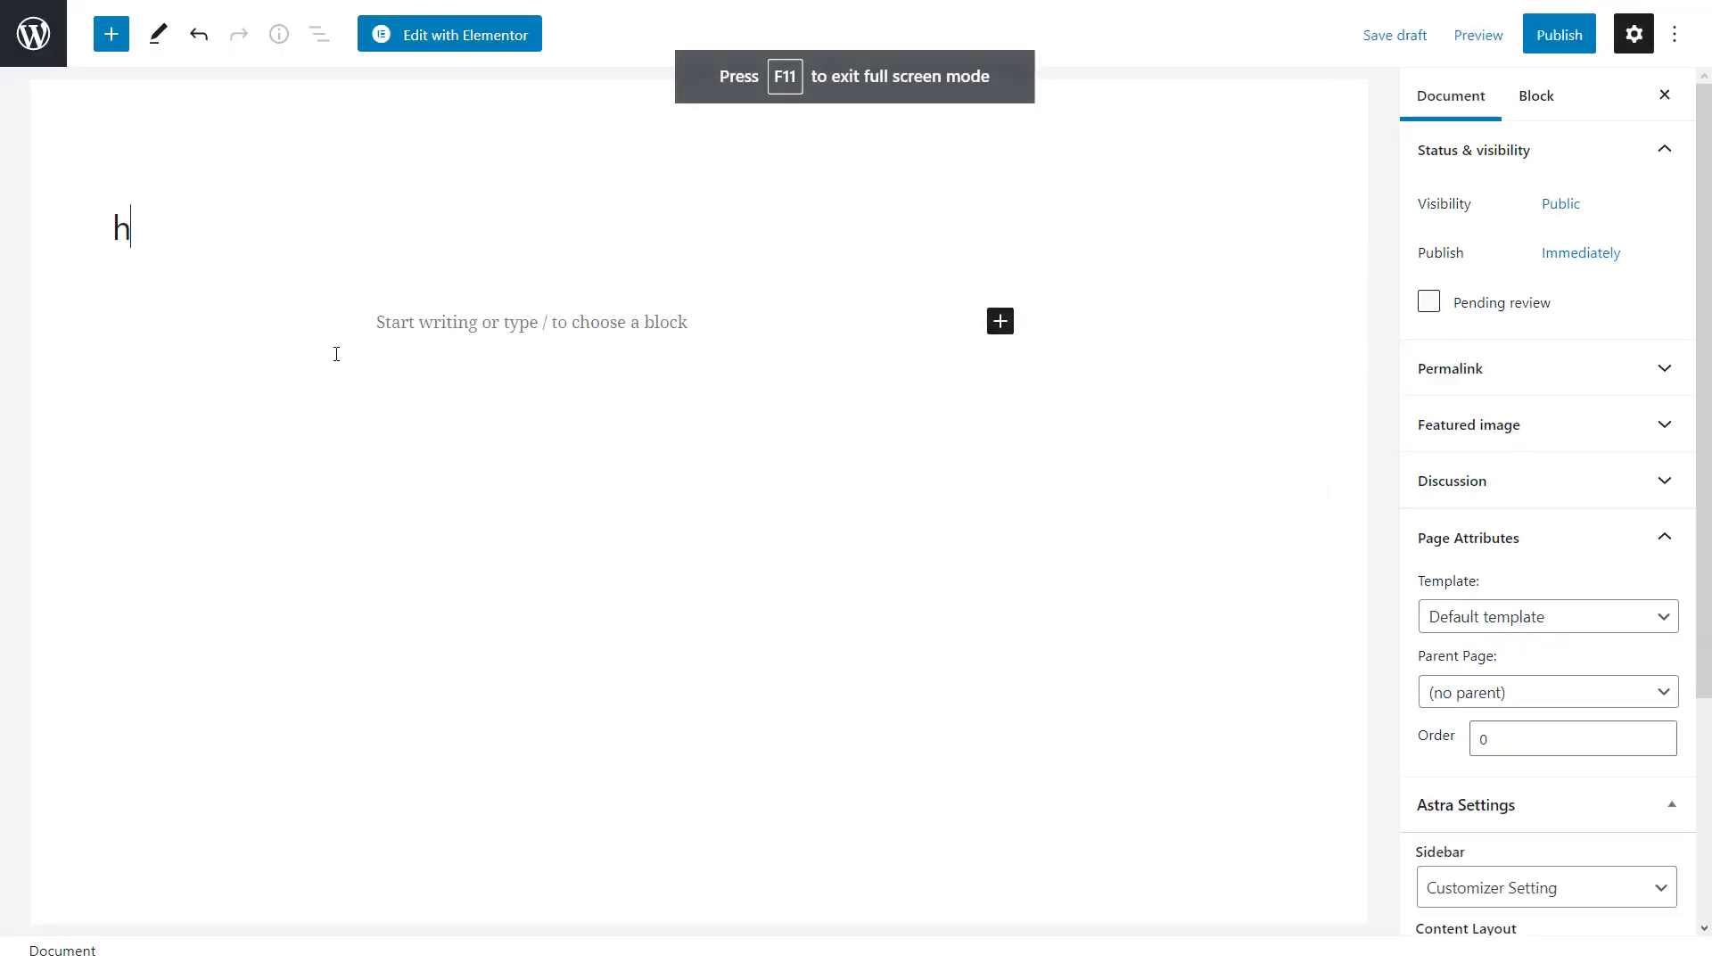
key(BackSpace)
text(hhh)
text(h)
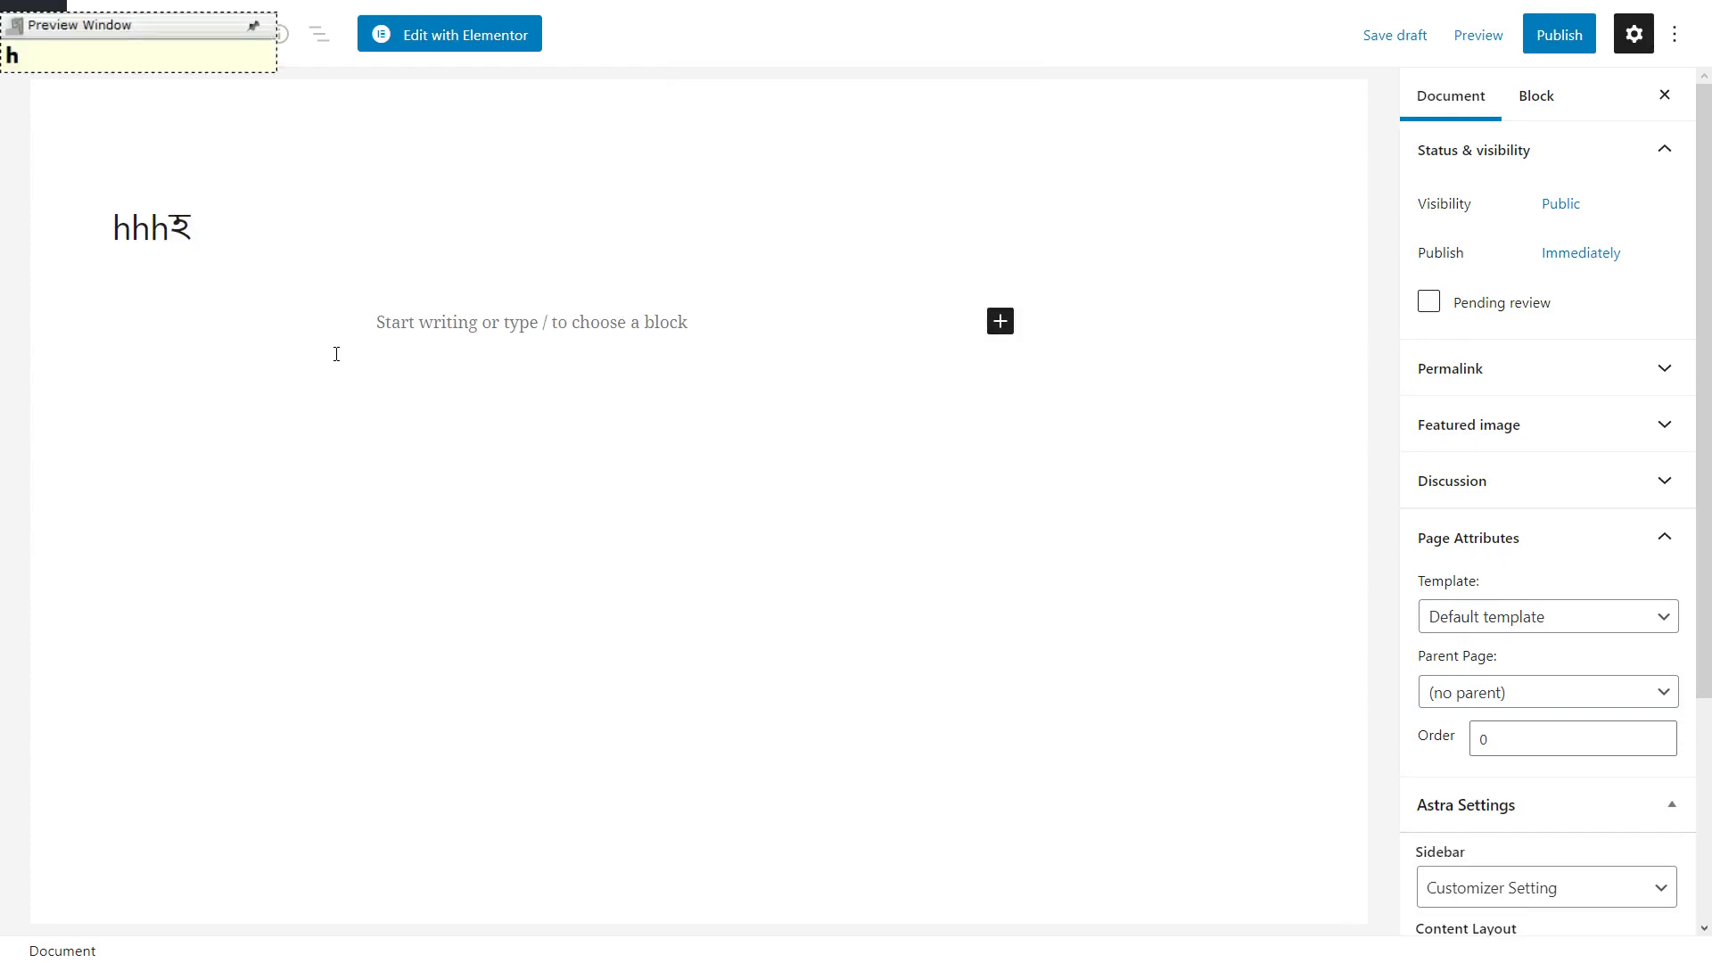
key(BackSpace)
key(BackSpace)
key(BackSpace)
key(BackSpace)
text(hOm)
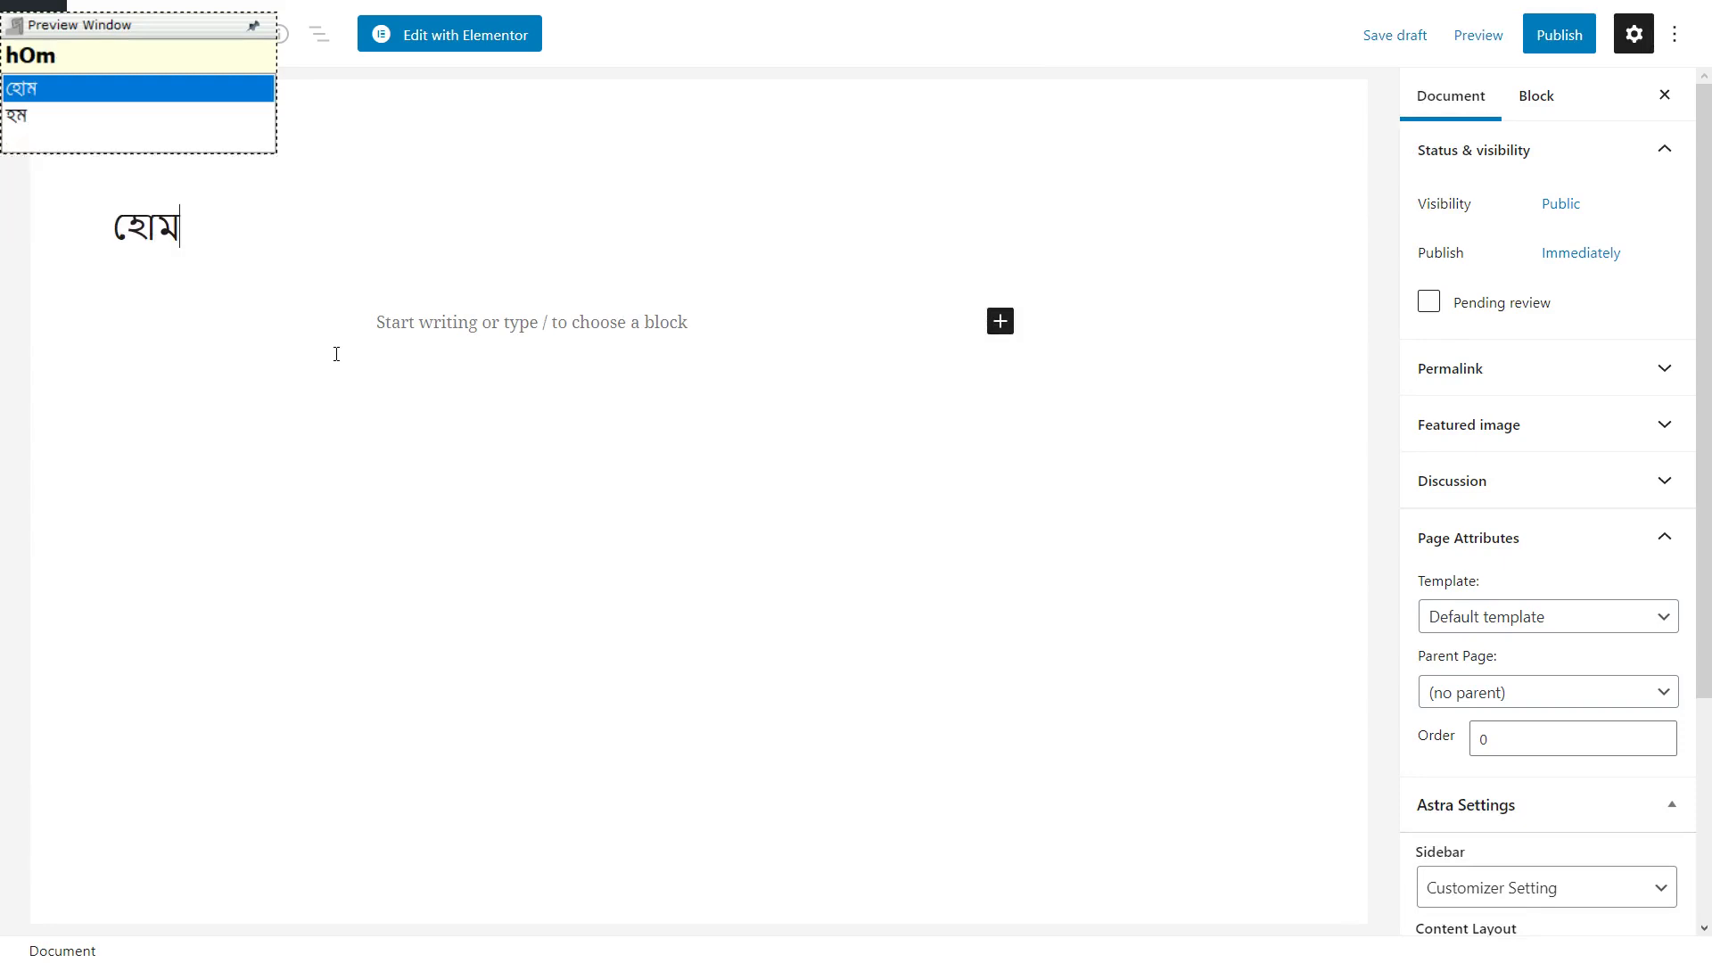
key(space)
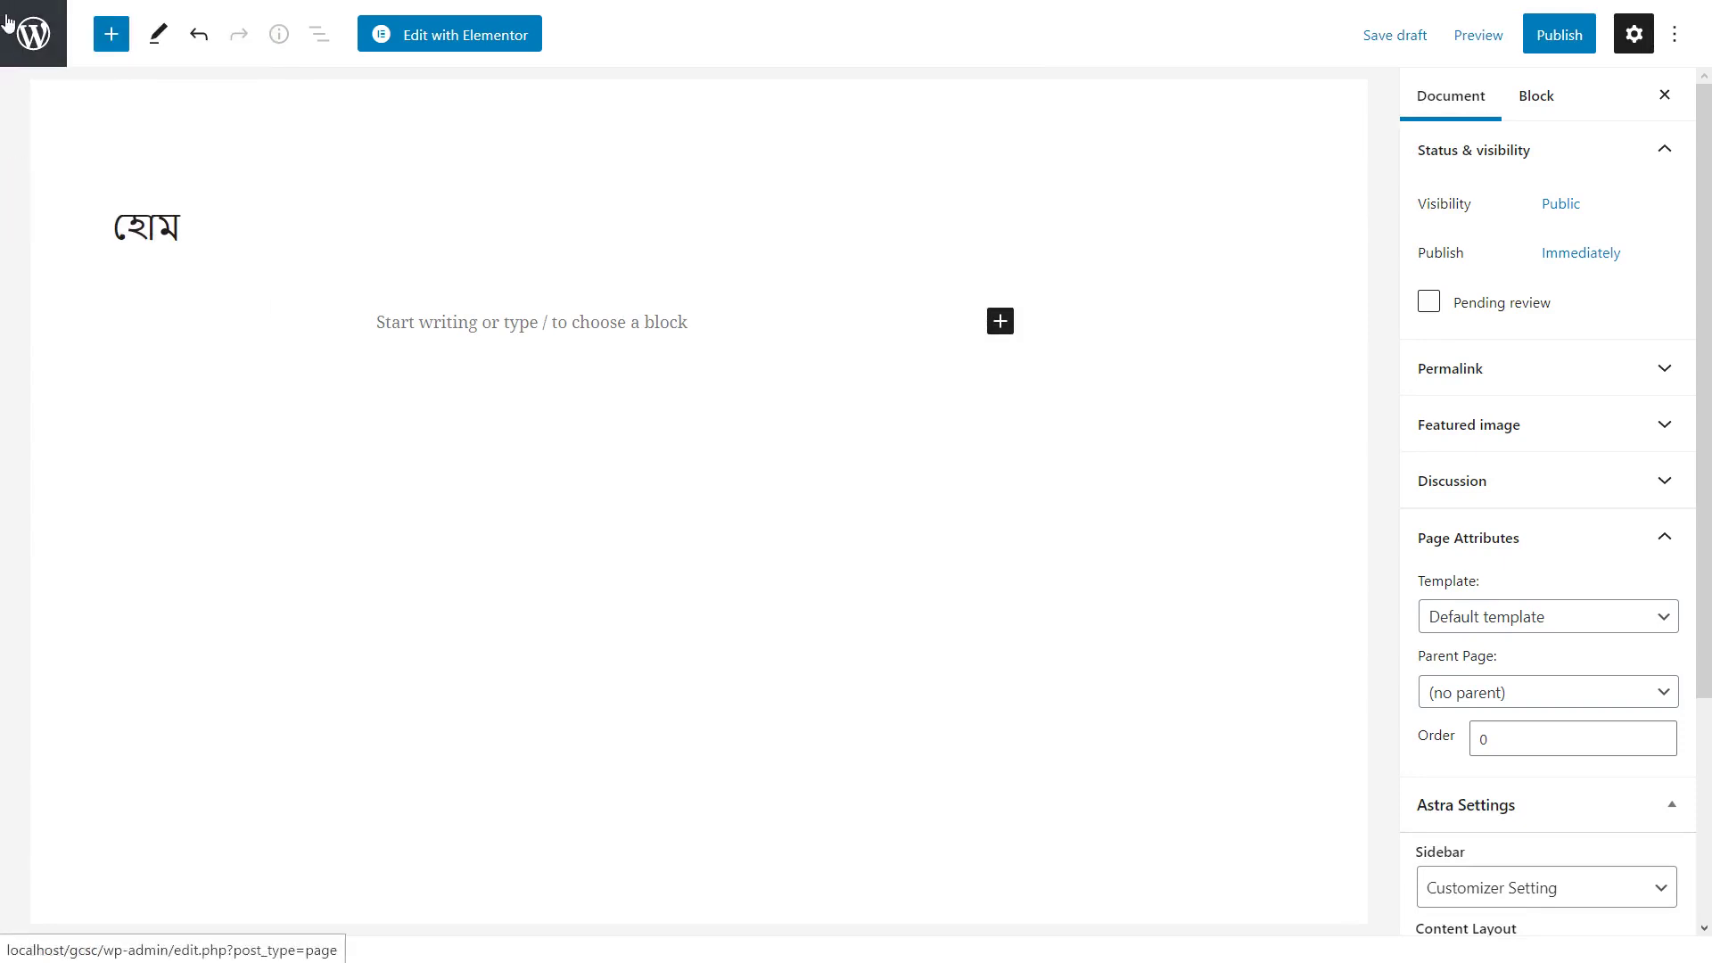
Publish the হোম page and go back to the pages list
click(1579, 26)
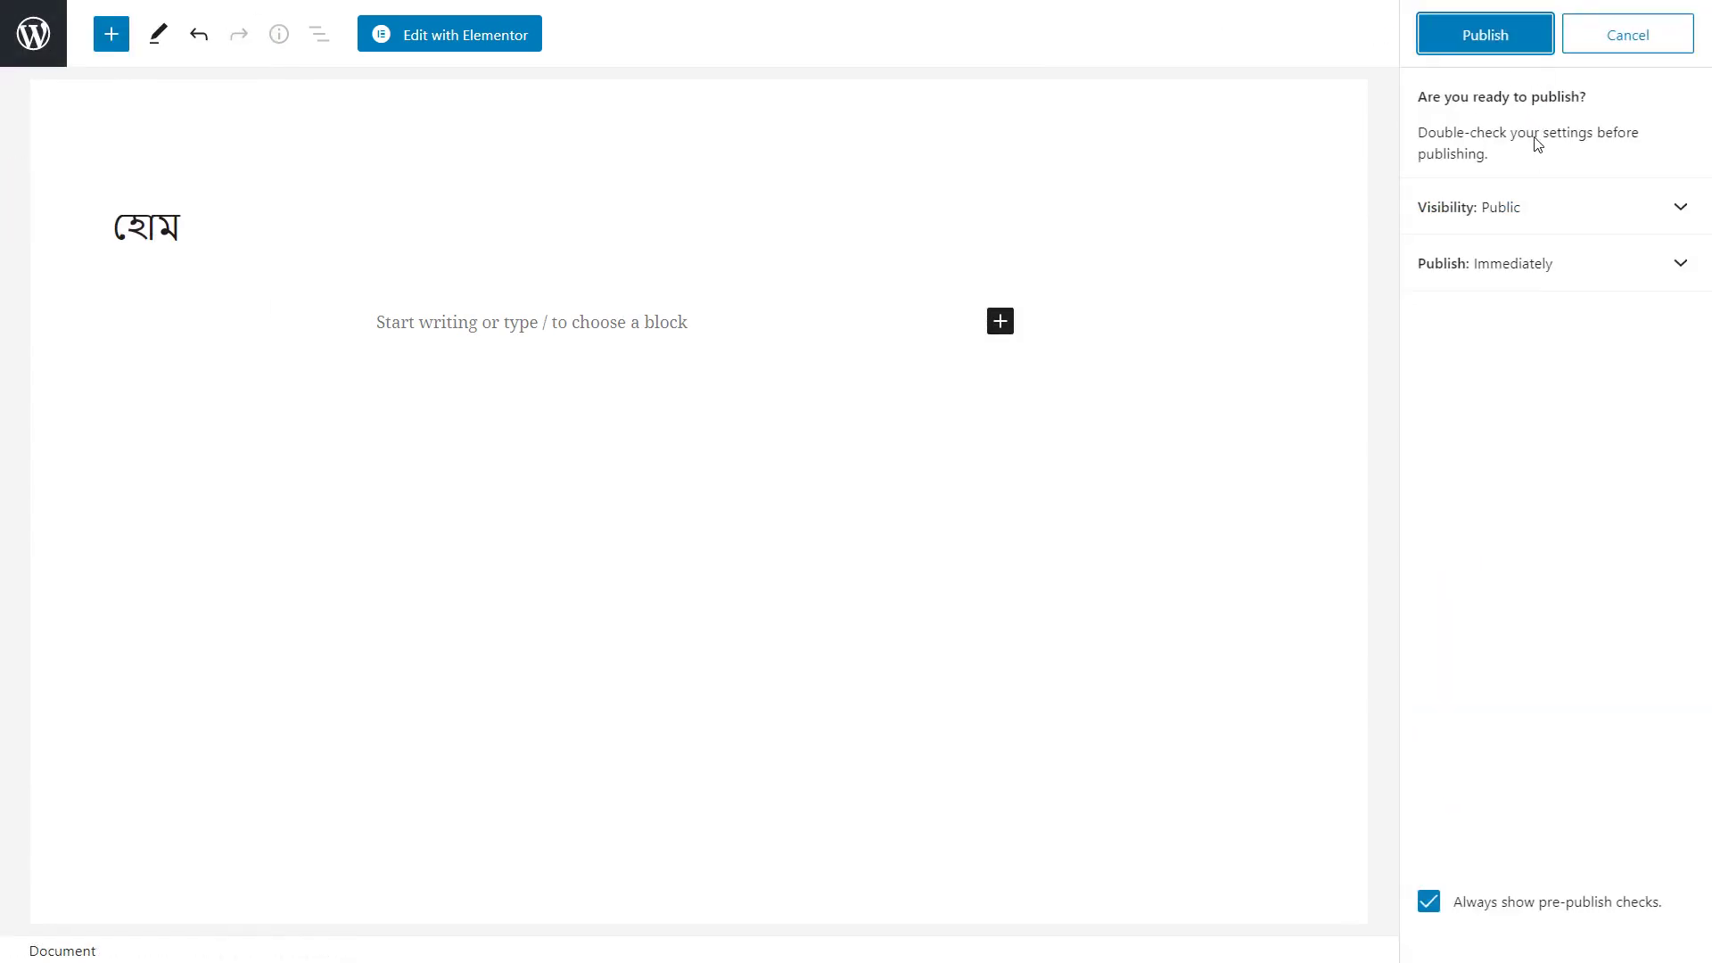
click(1507, 40)
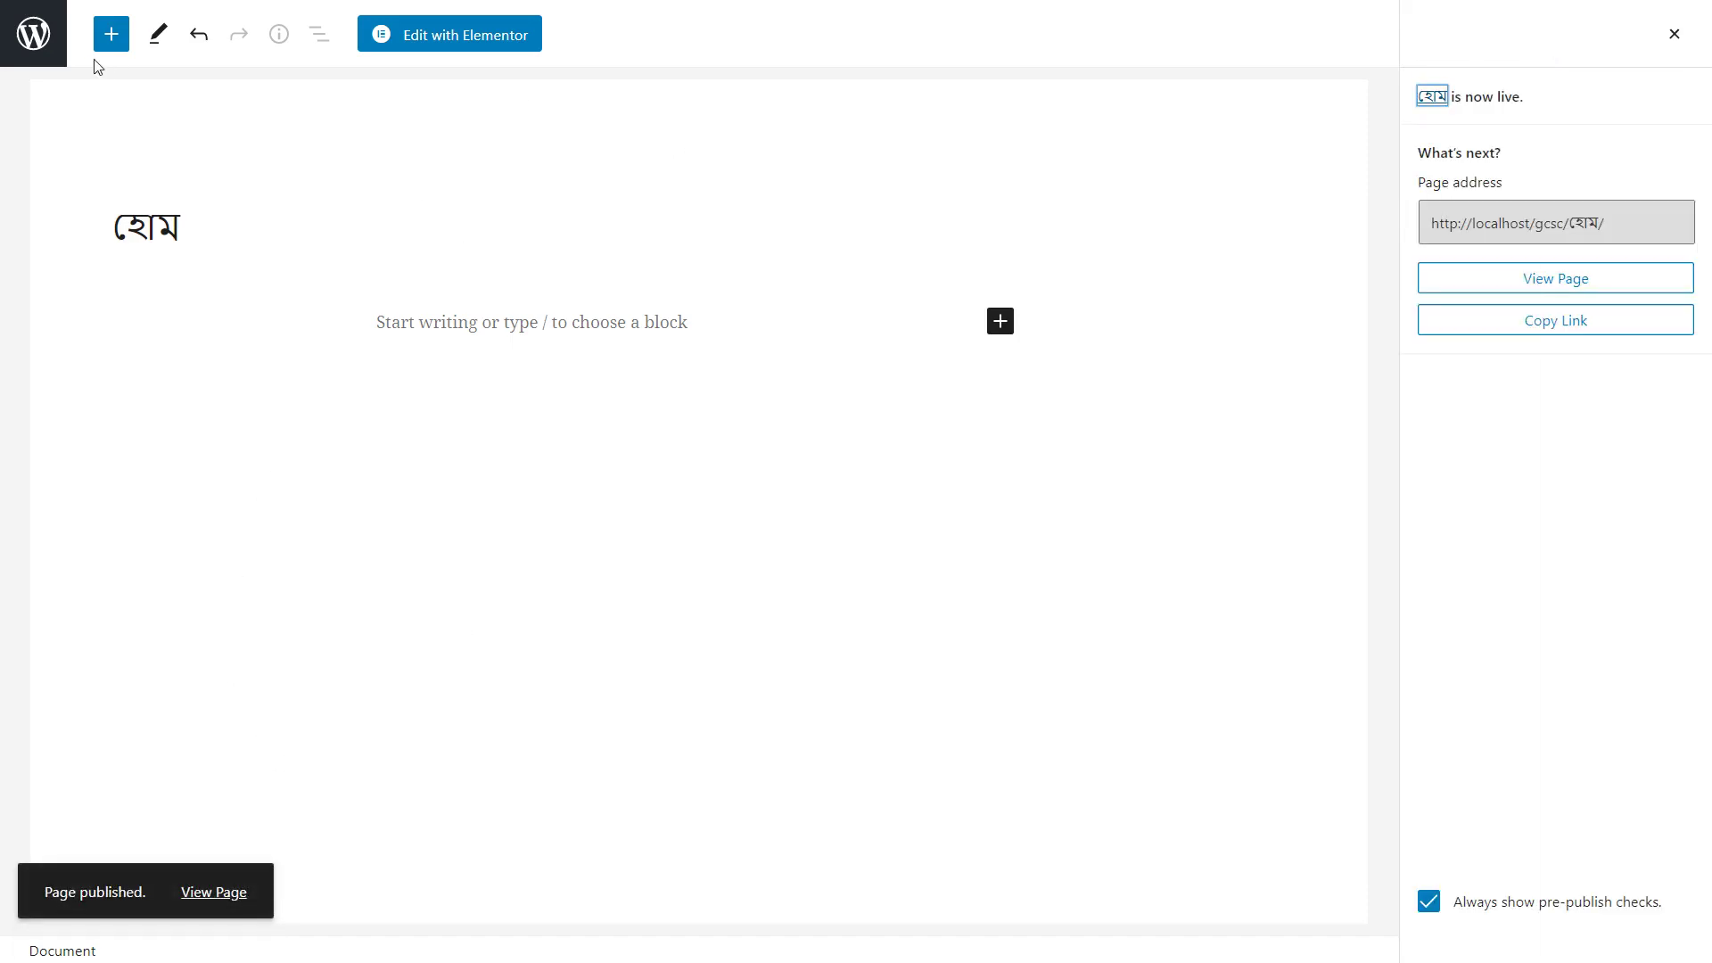
key(Tab)
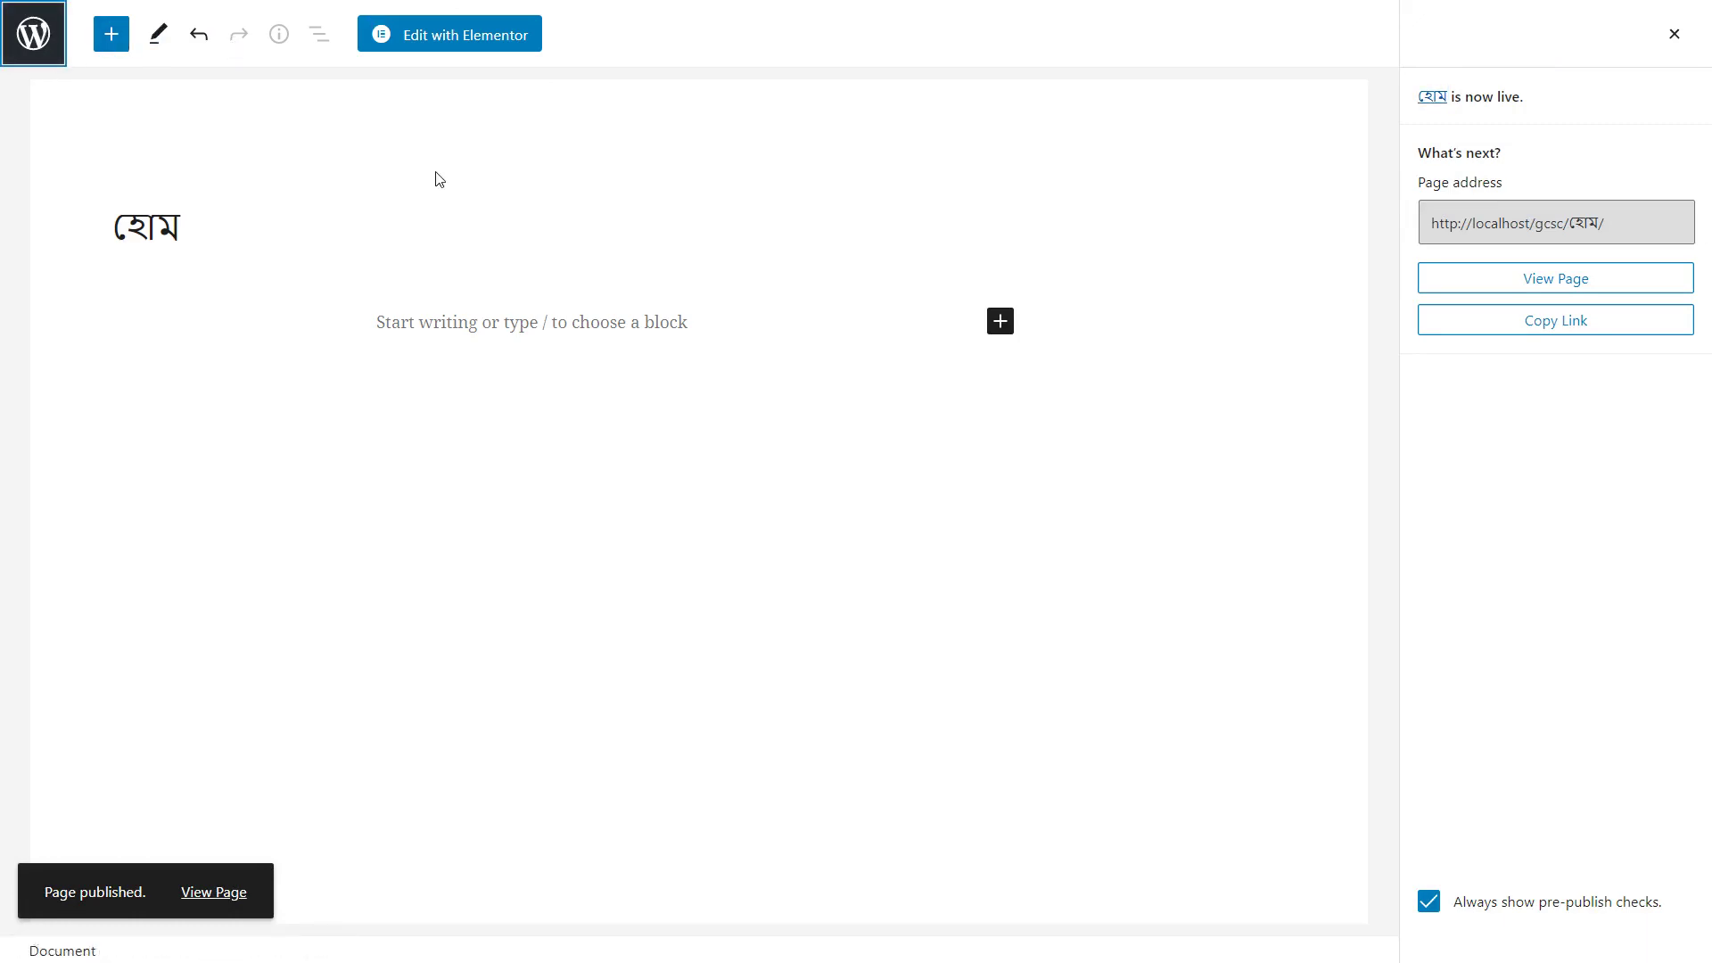
key(Return)
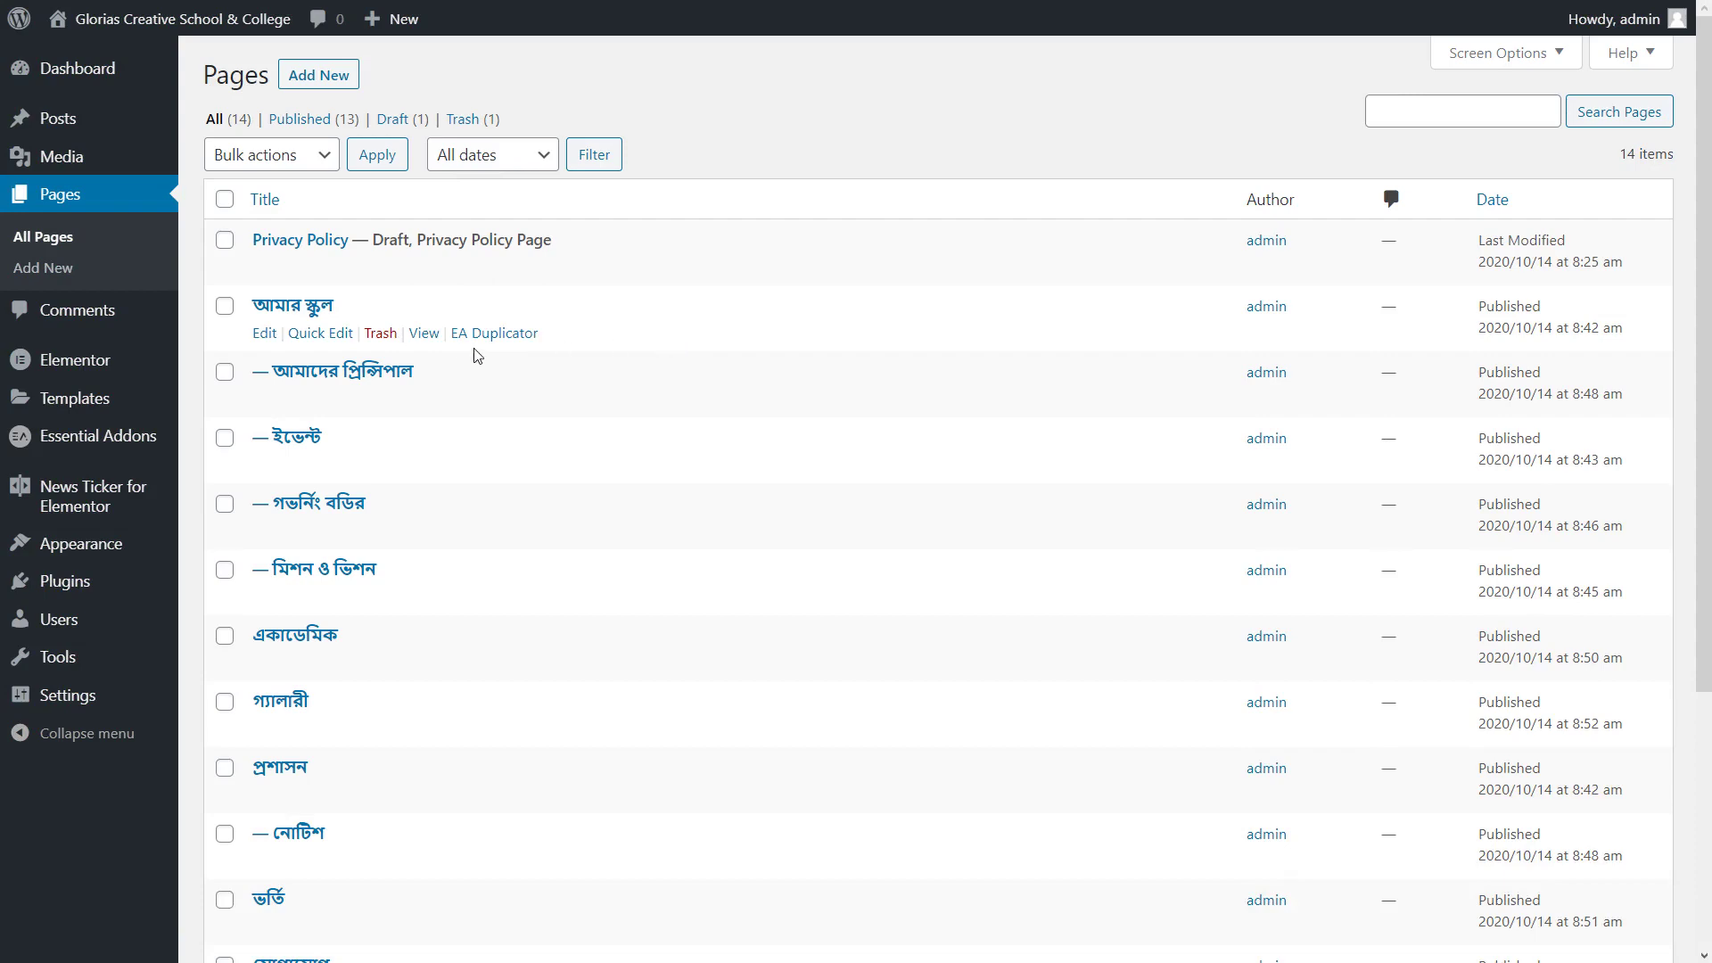
Confirm হোম is listed among pages, exit full screen, and go to Appearance > Menus
scroll(405, 782, down, 5)
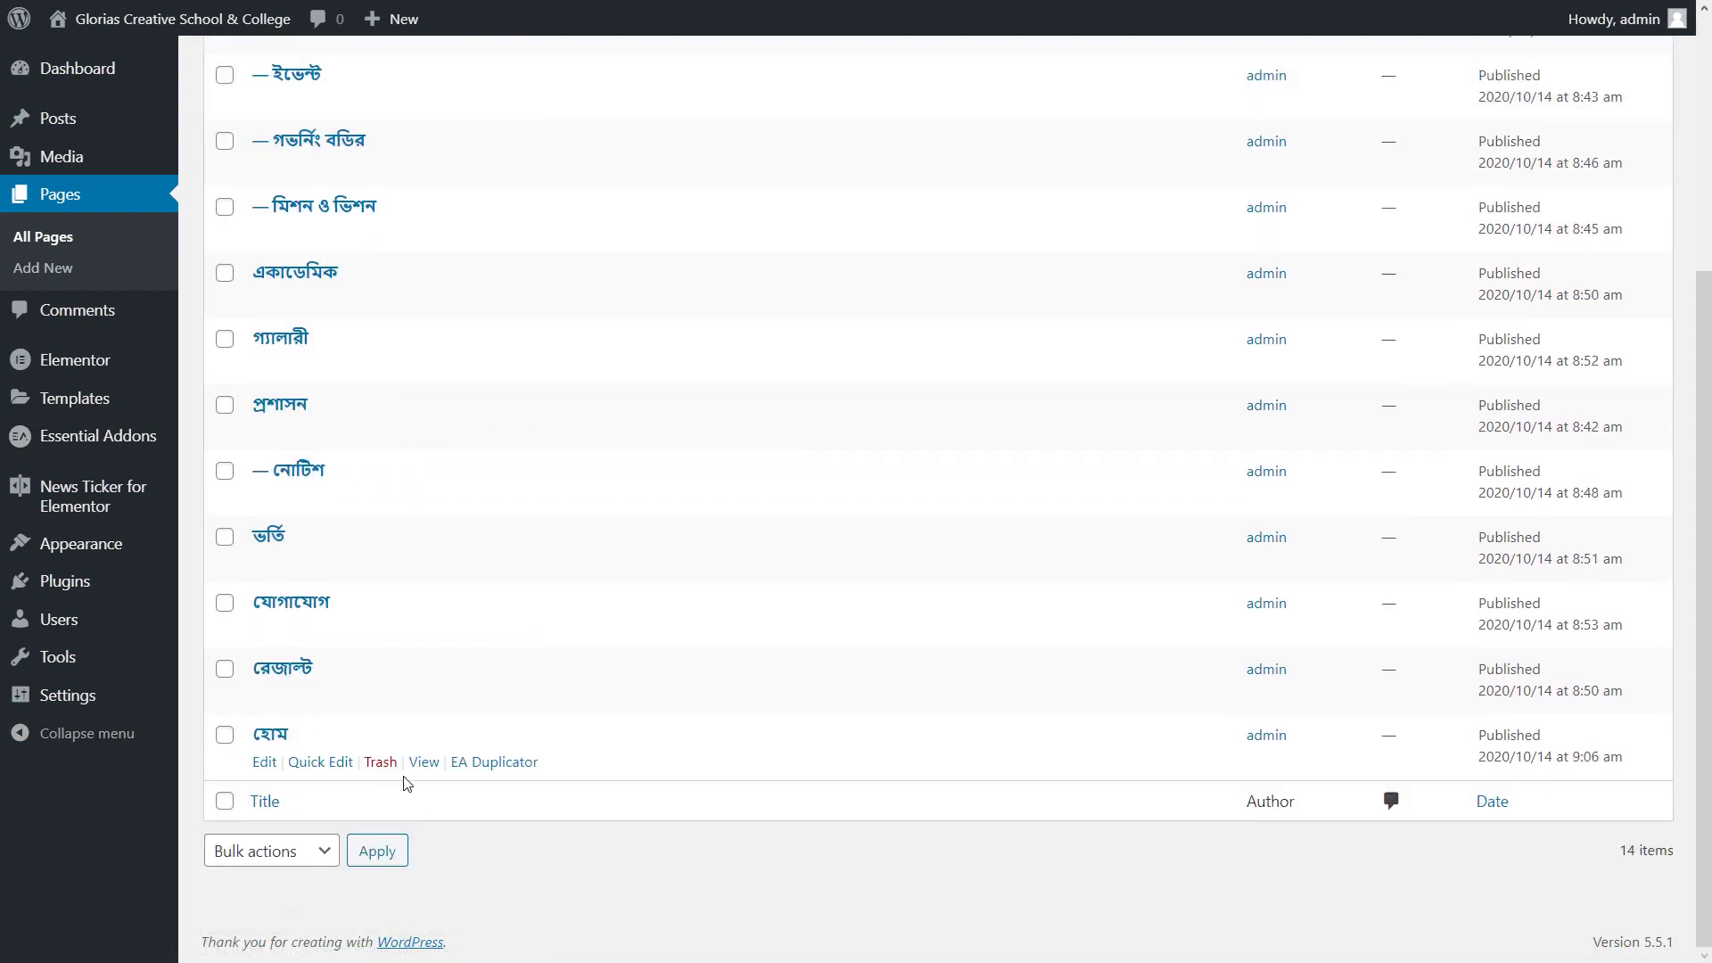
scroll(406, 782, up, 5)
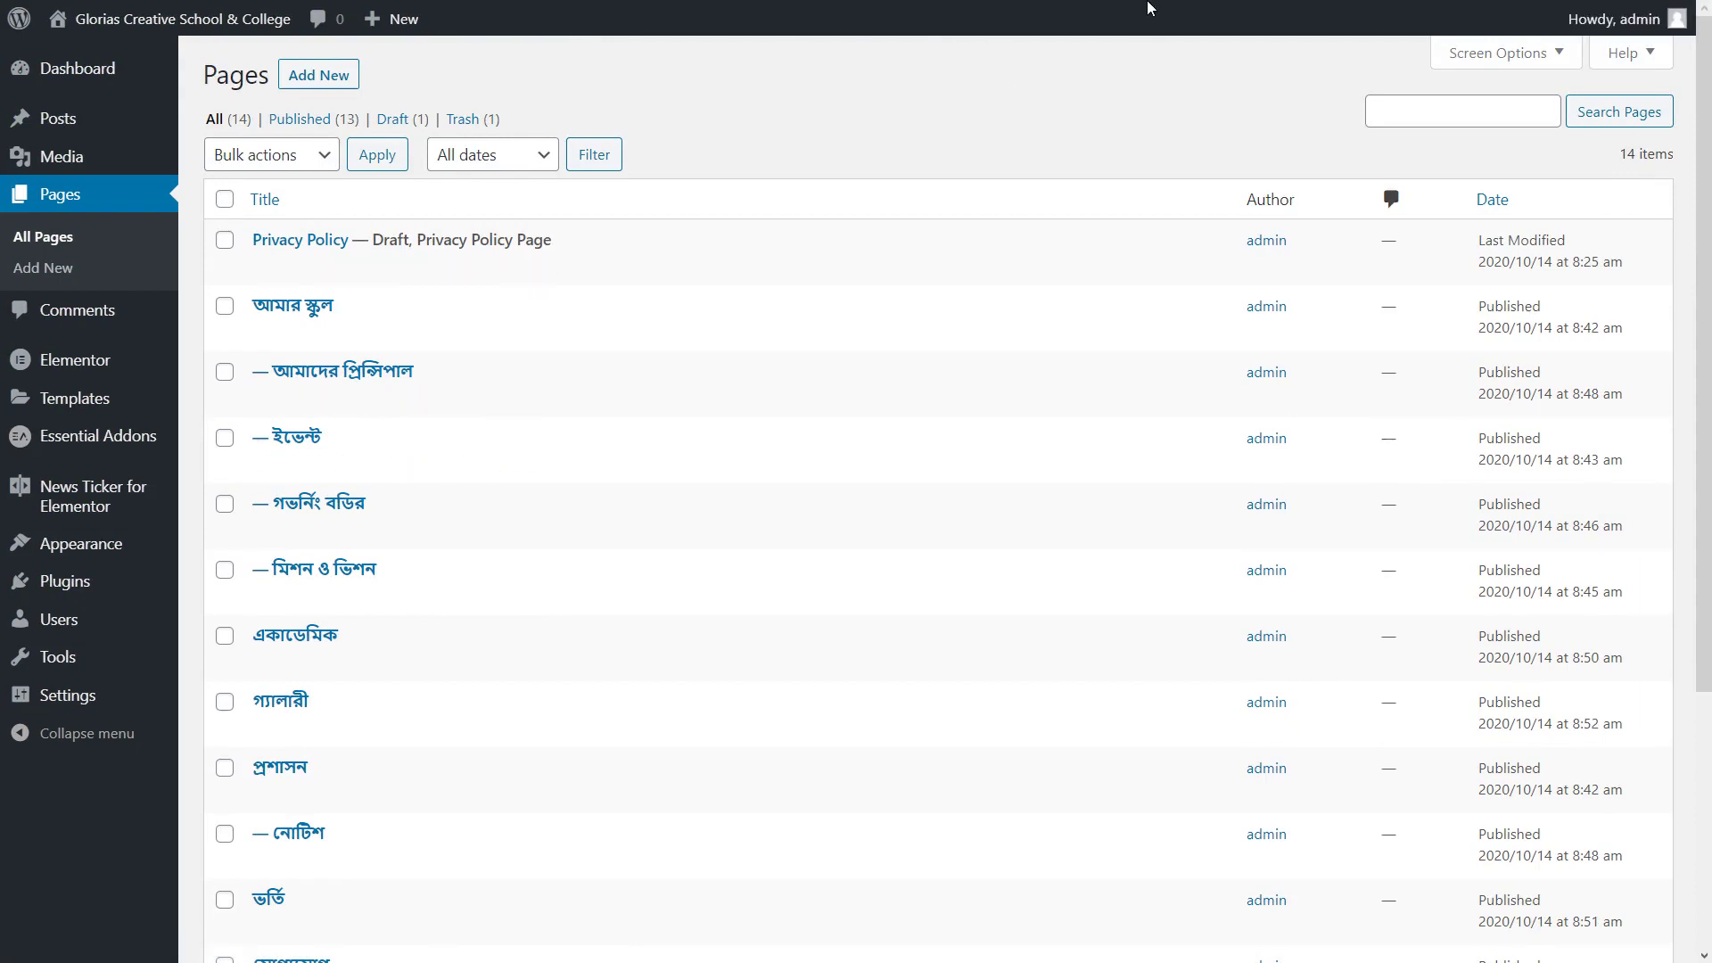
key(F11)
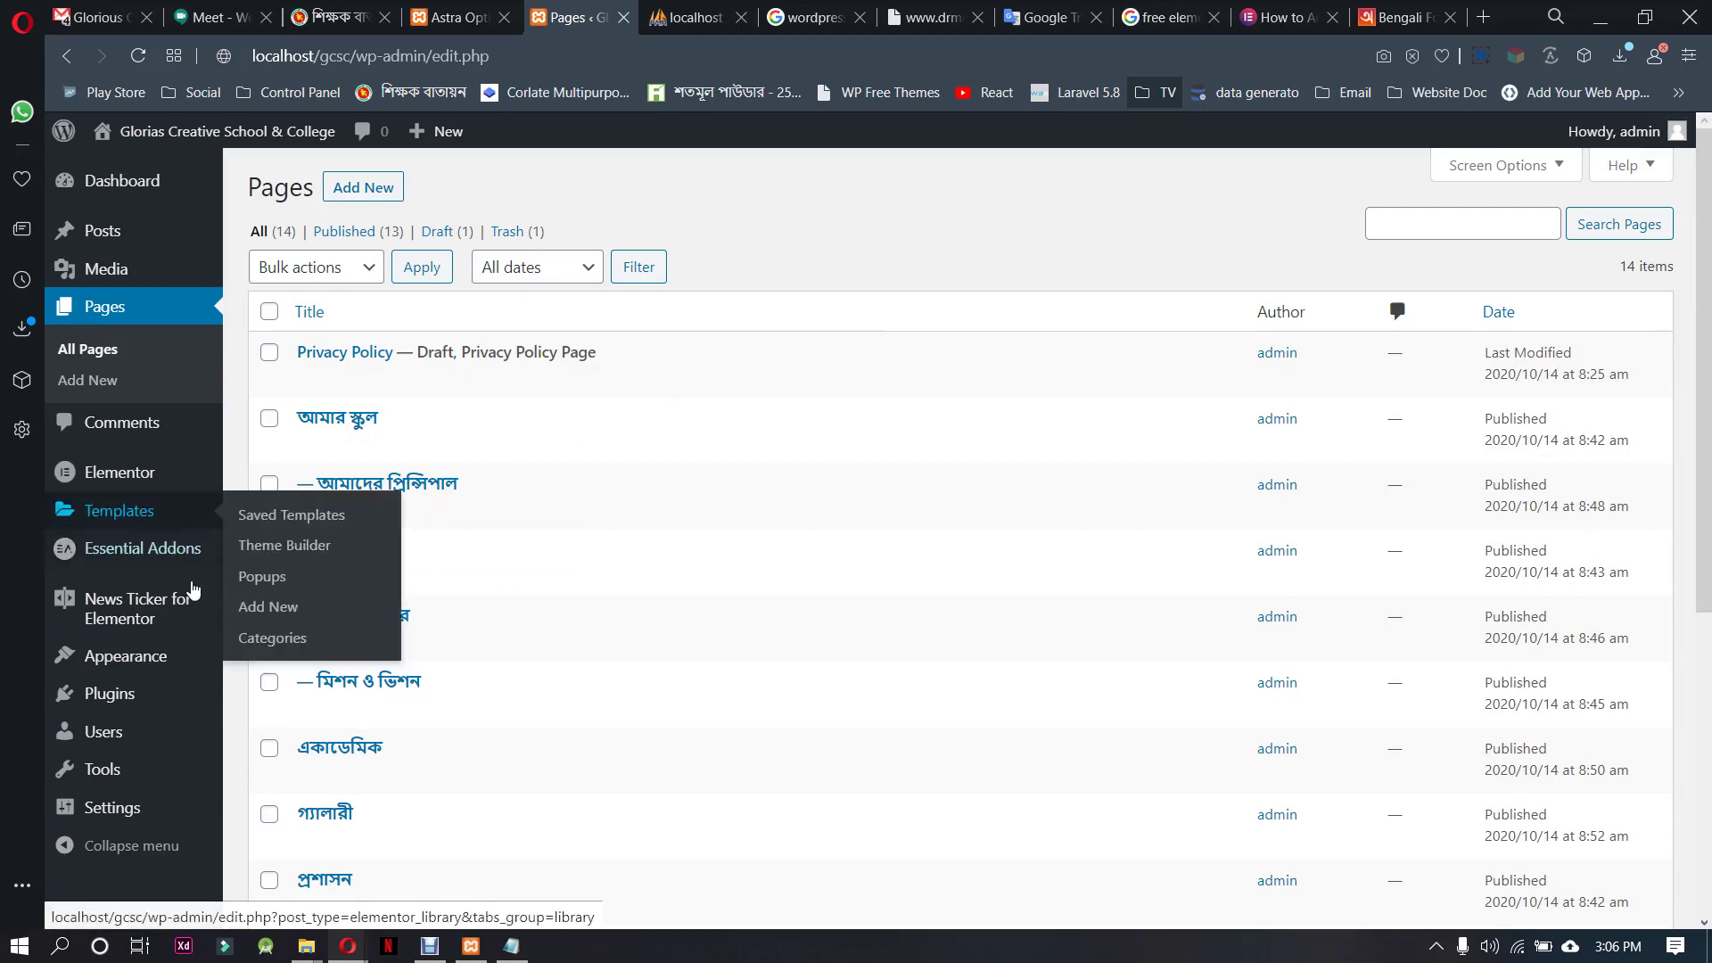
mouse_move(193, 663)
click(281, 753)
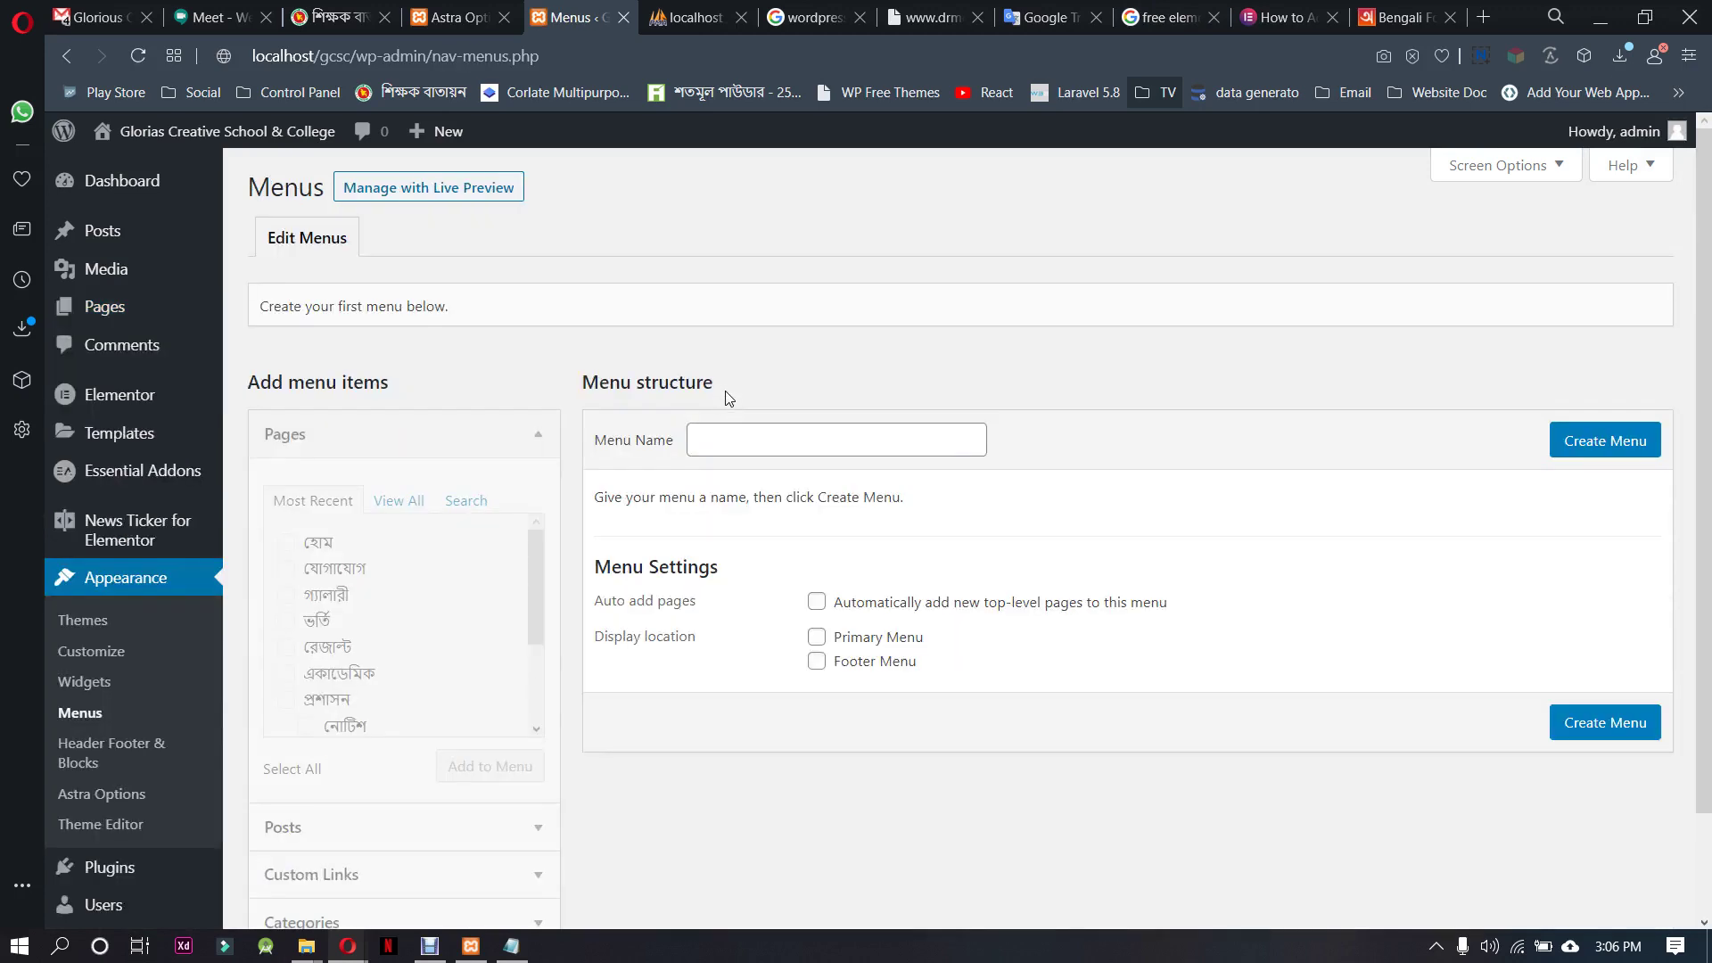
Create a new menu named Main Menu
click(763, 447)
click(762, 446)
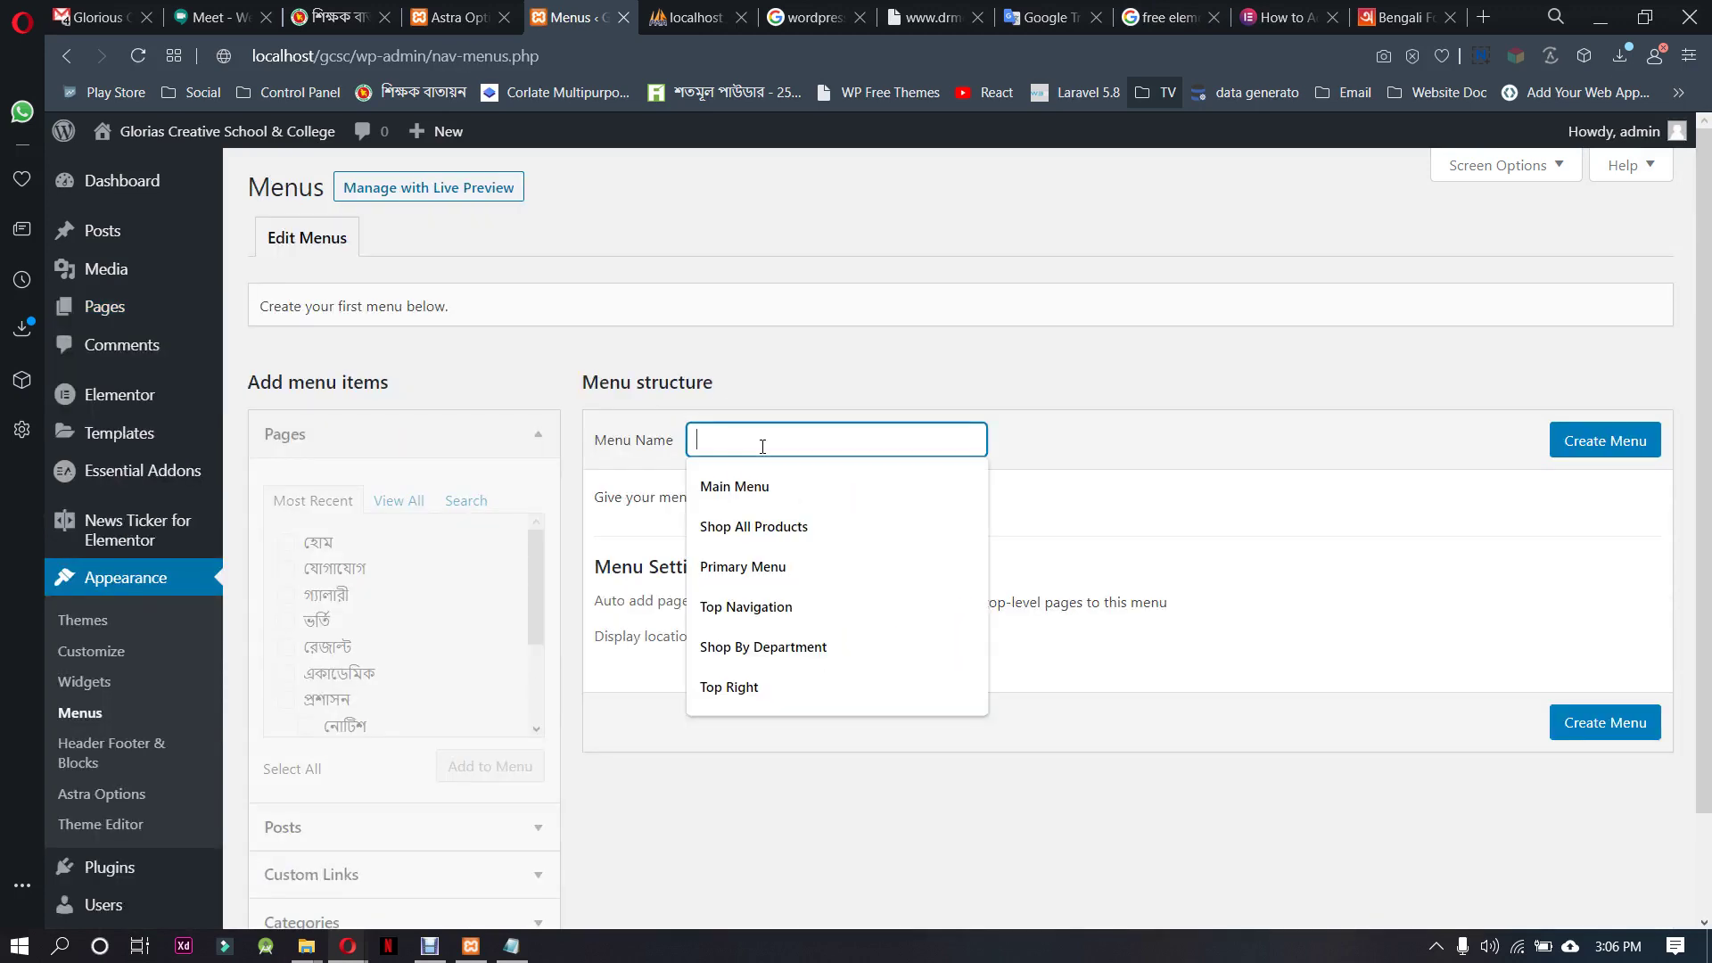
click(785, 486)
click(1558, 446)
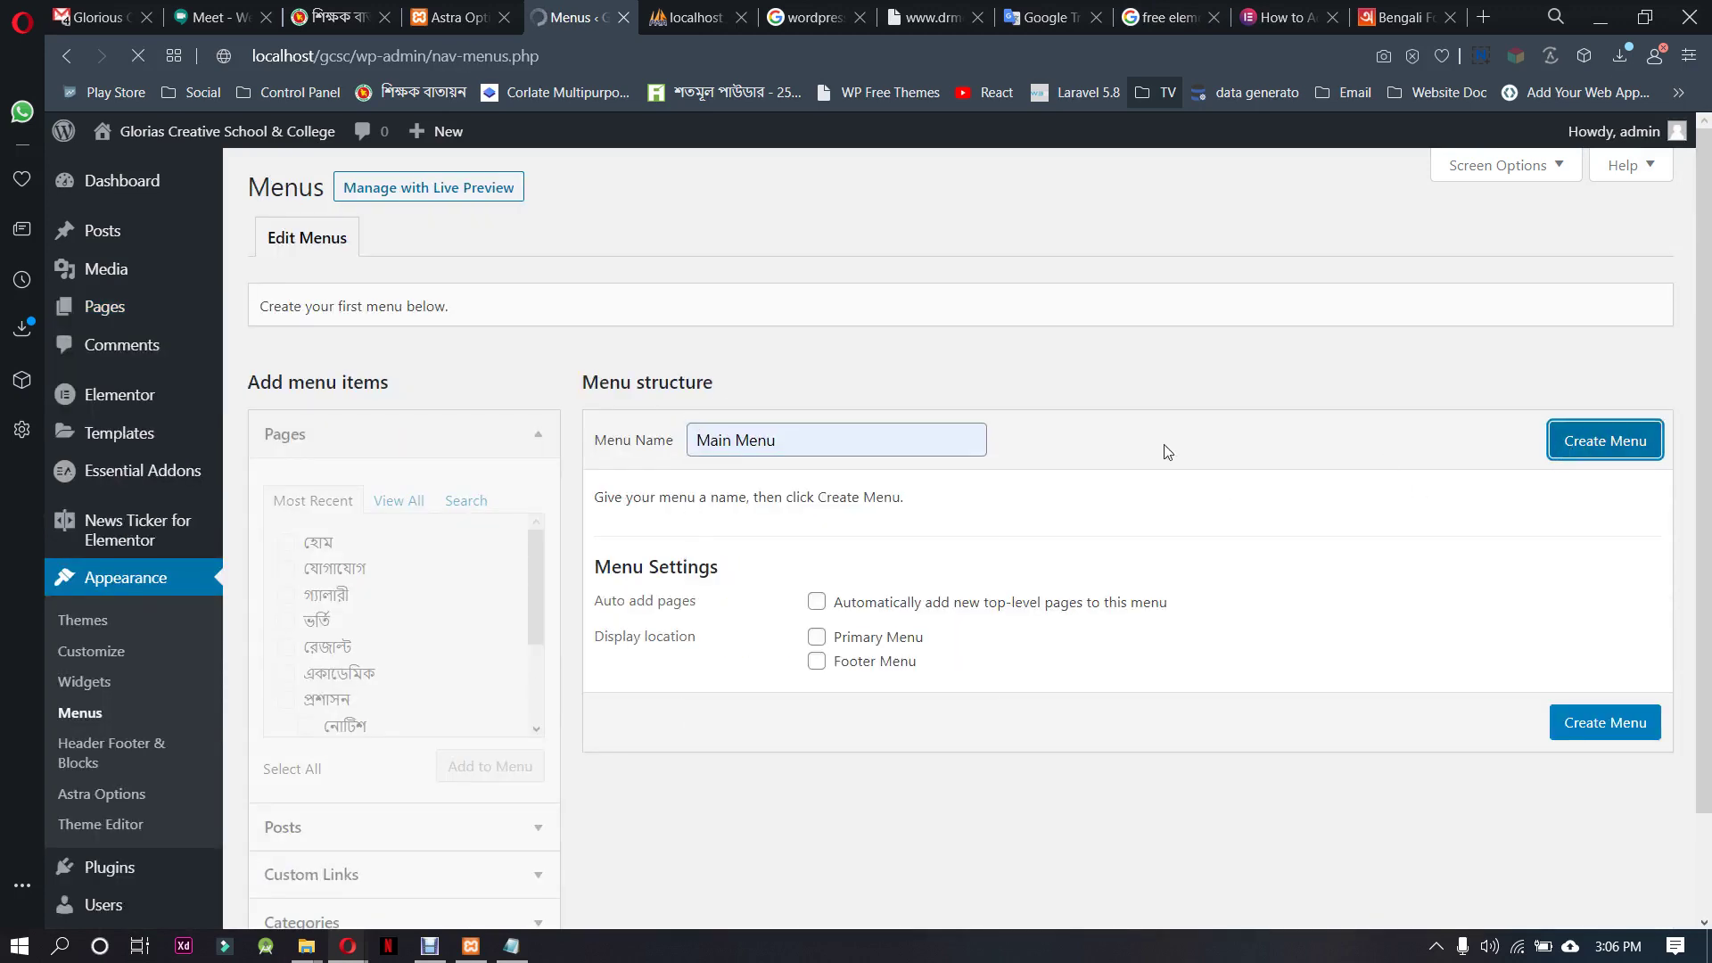
Add আমার স্কুল, আমাদের প্রিন্সিপাল, ইভেন্ট, গভর্নিং বডির and মিশন ও ভিশন to the menu
click(399, 502)
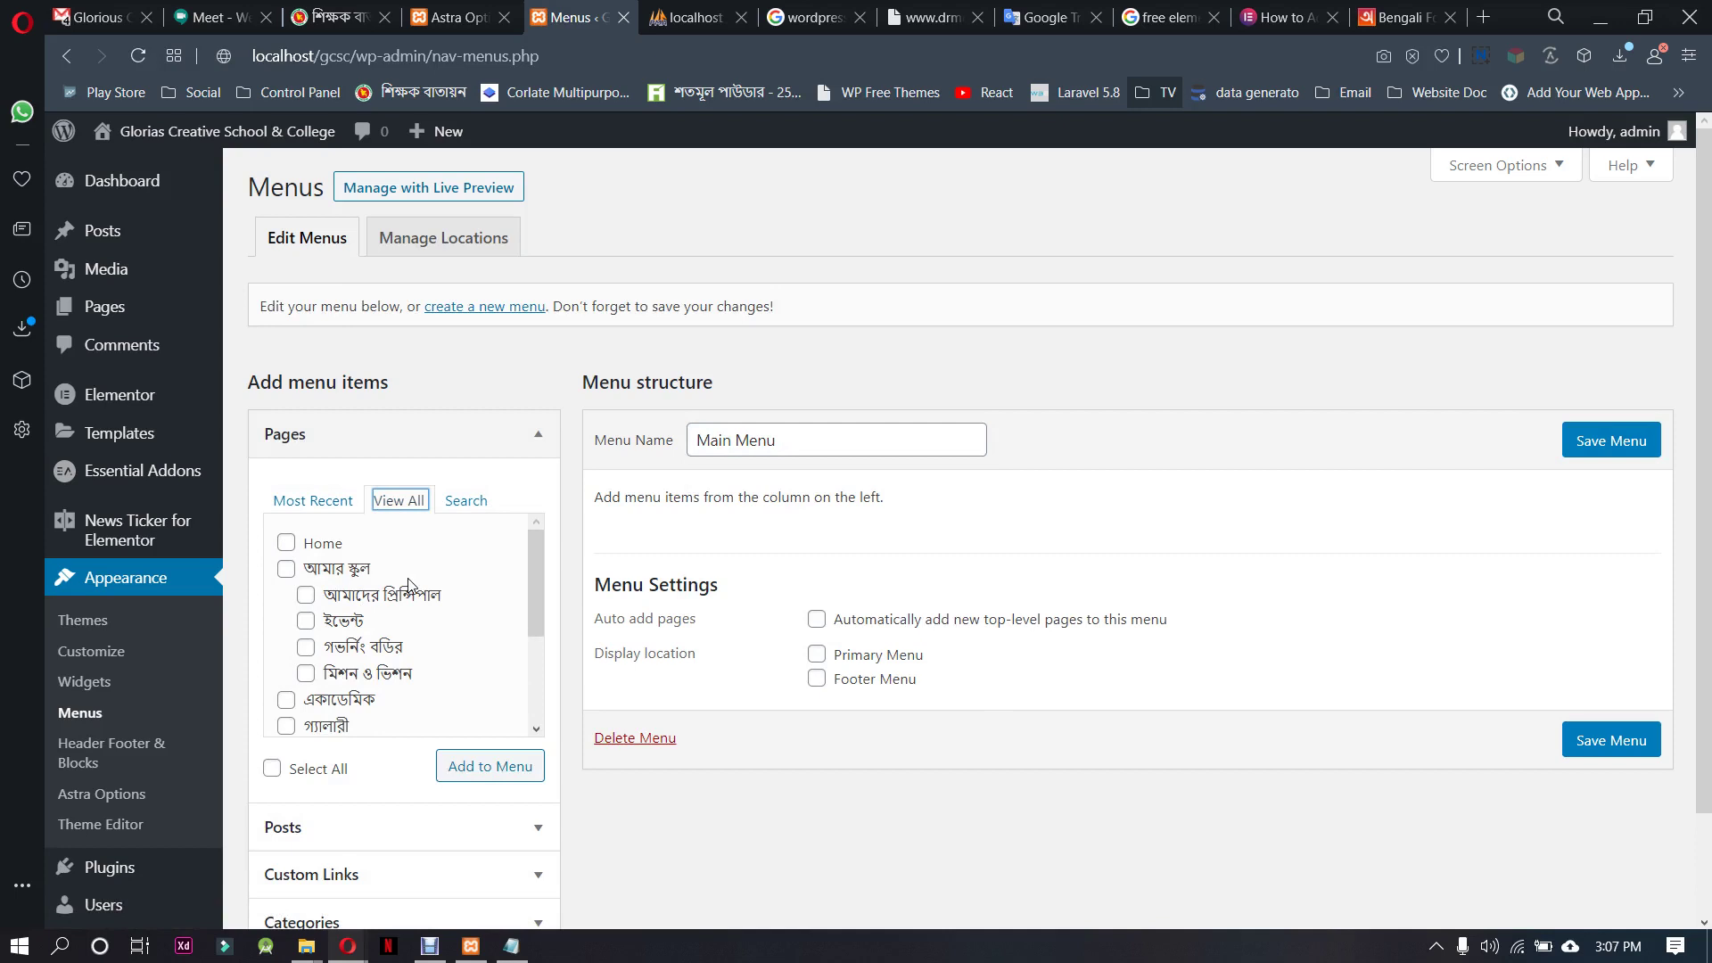
click(287, 568)
click(306, 594)
click(305, 620)
click(306, 647)
click(306, 673)
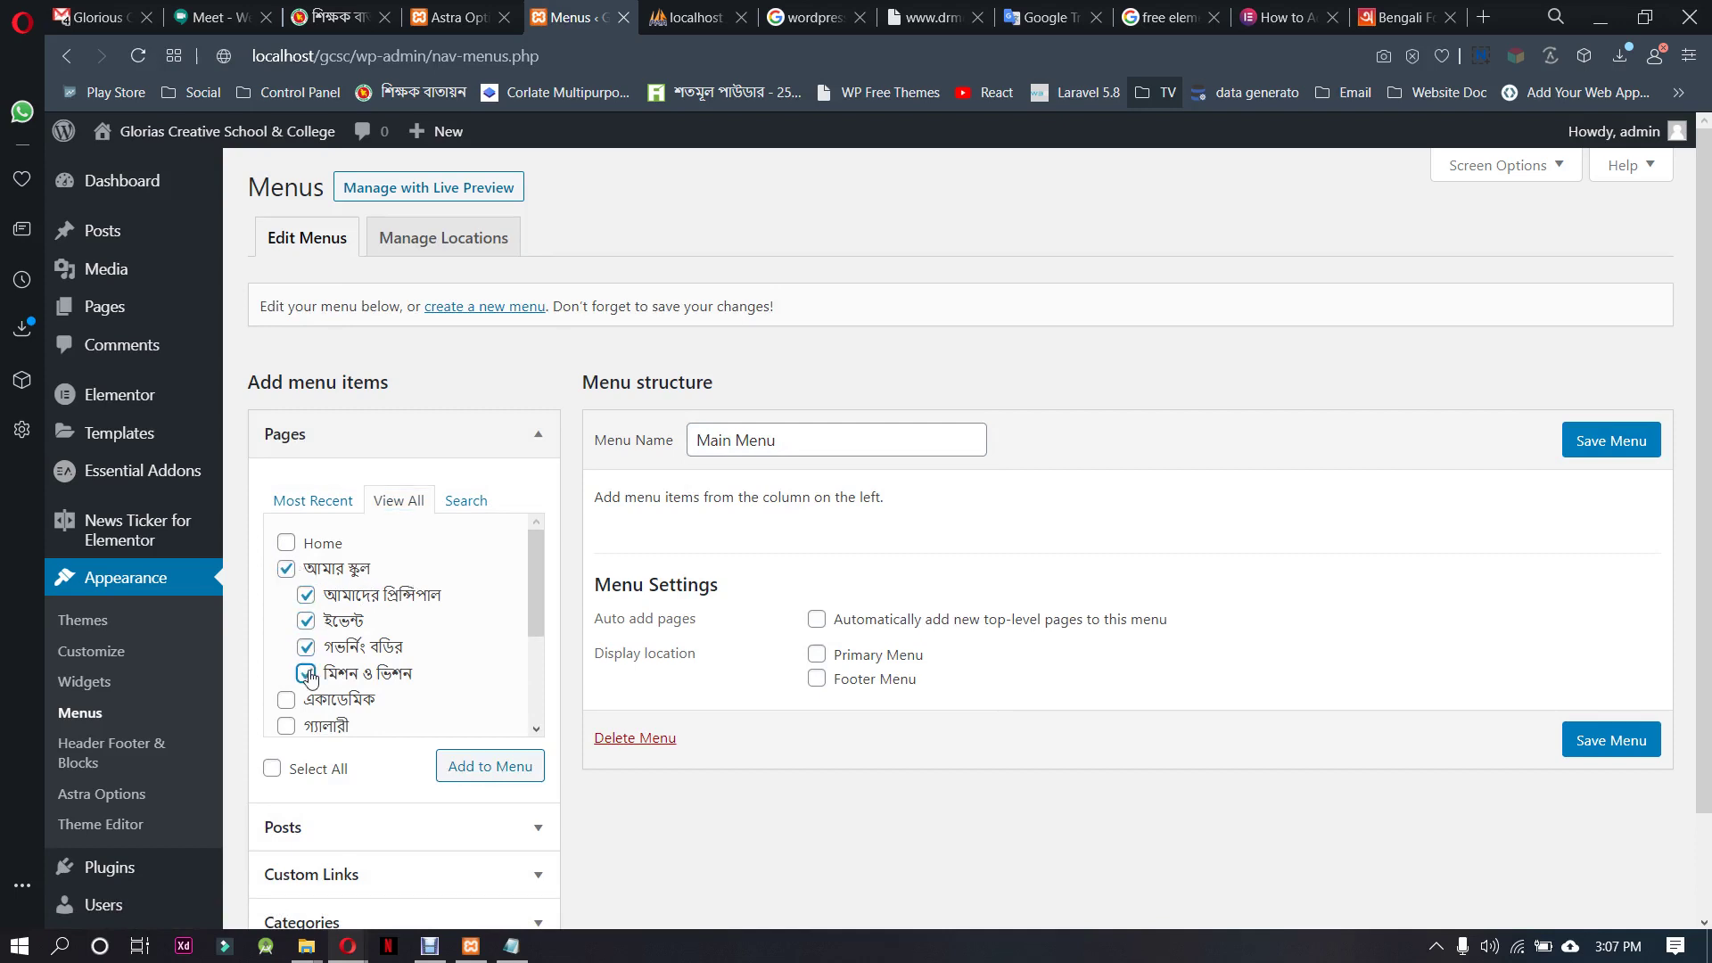
click(491, 766)
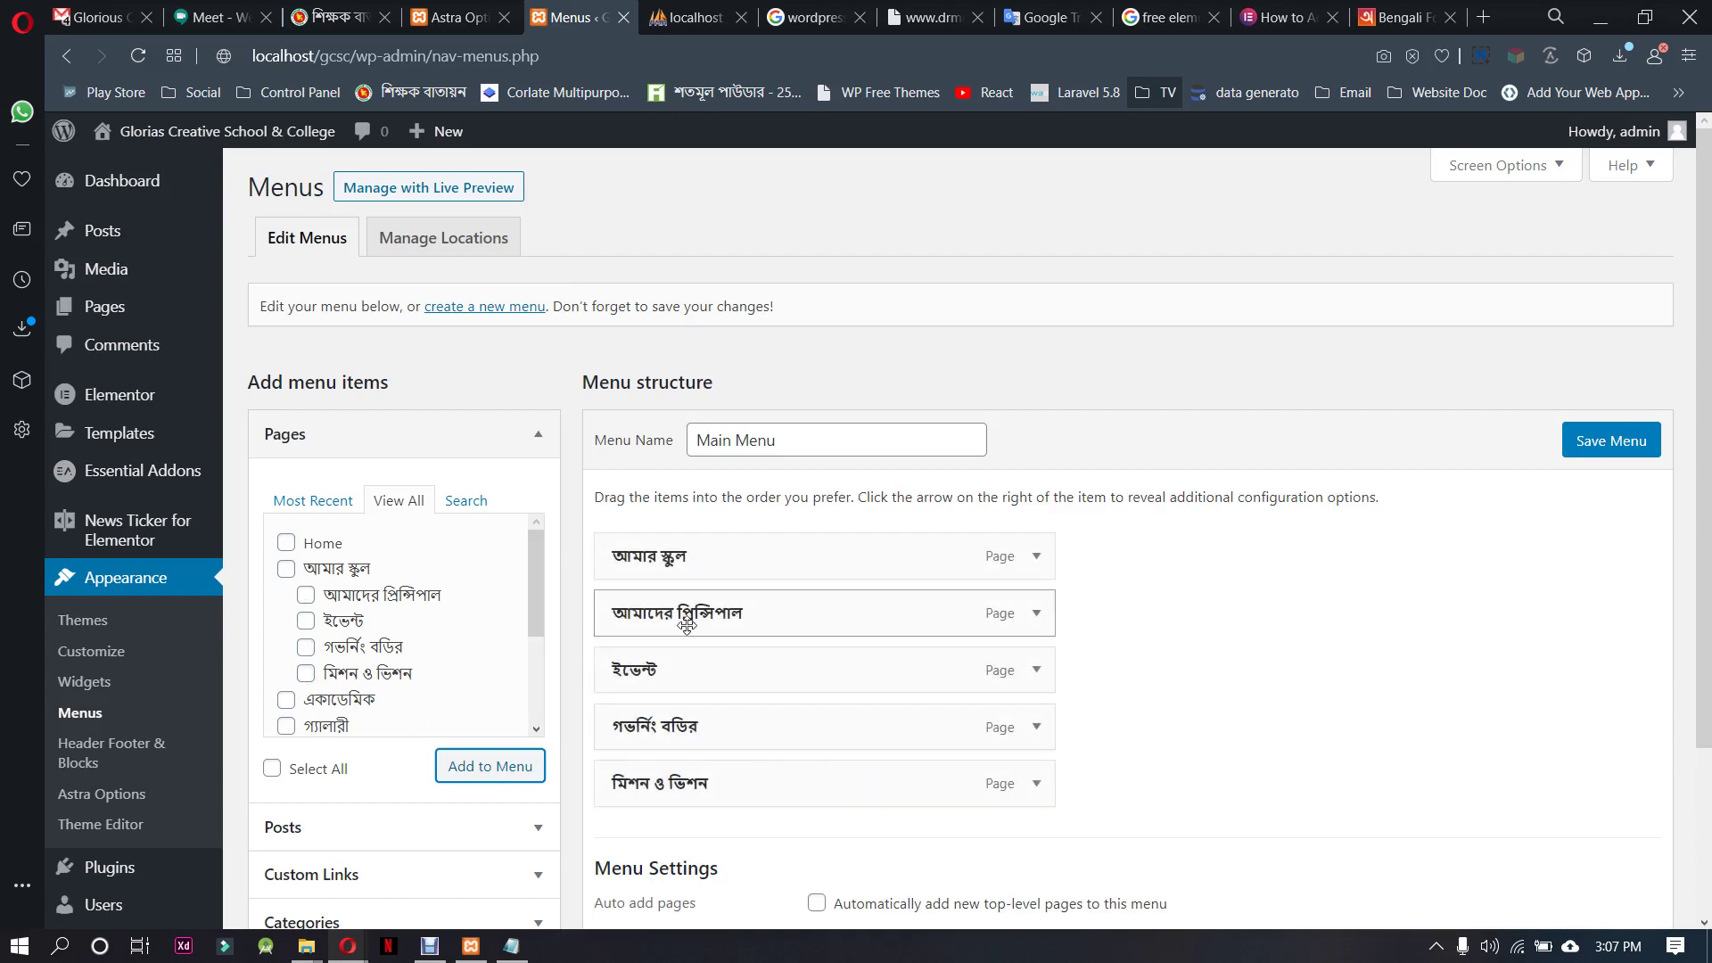
Nest মিশন ও ভিশন, আমাদের প্রিন্সিপাল, গভর্নিং বডির and ইভেন্ট under আমার স্কুল
drag(687, 614, 738, 615)
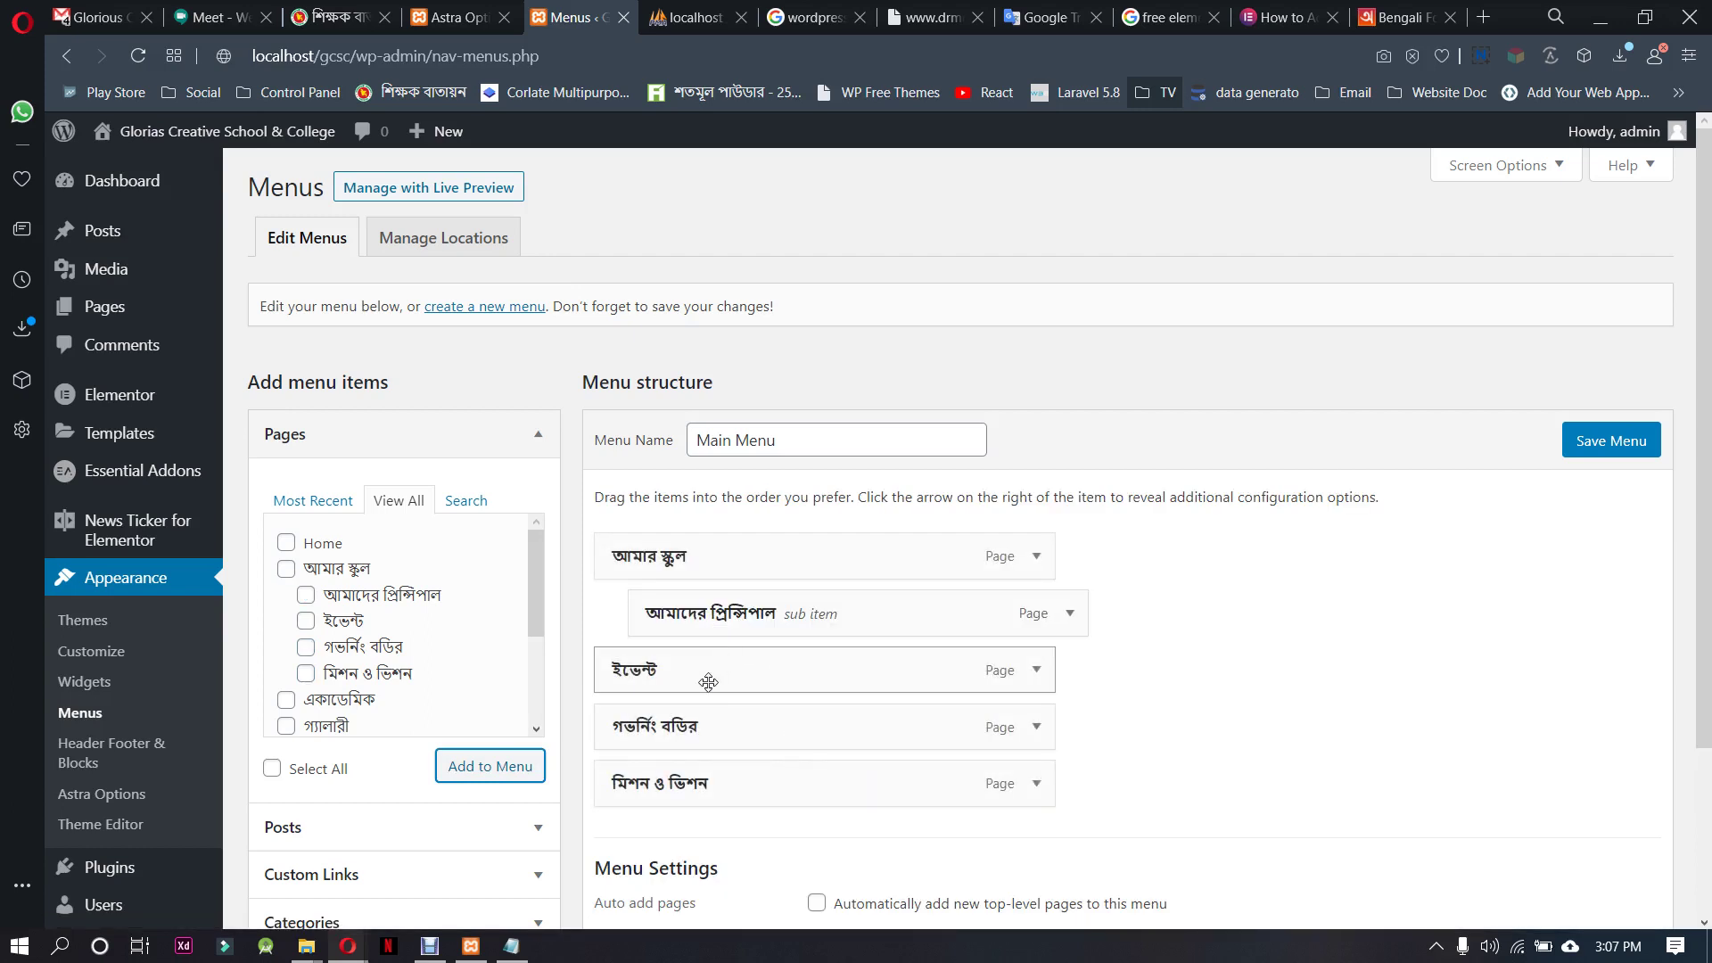
drag(708, 682, 751, 679)
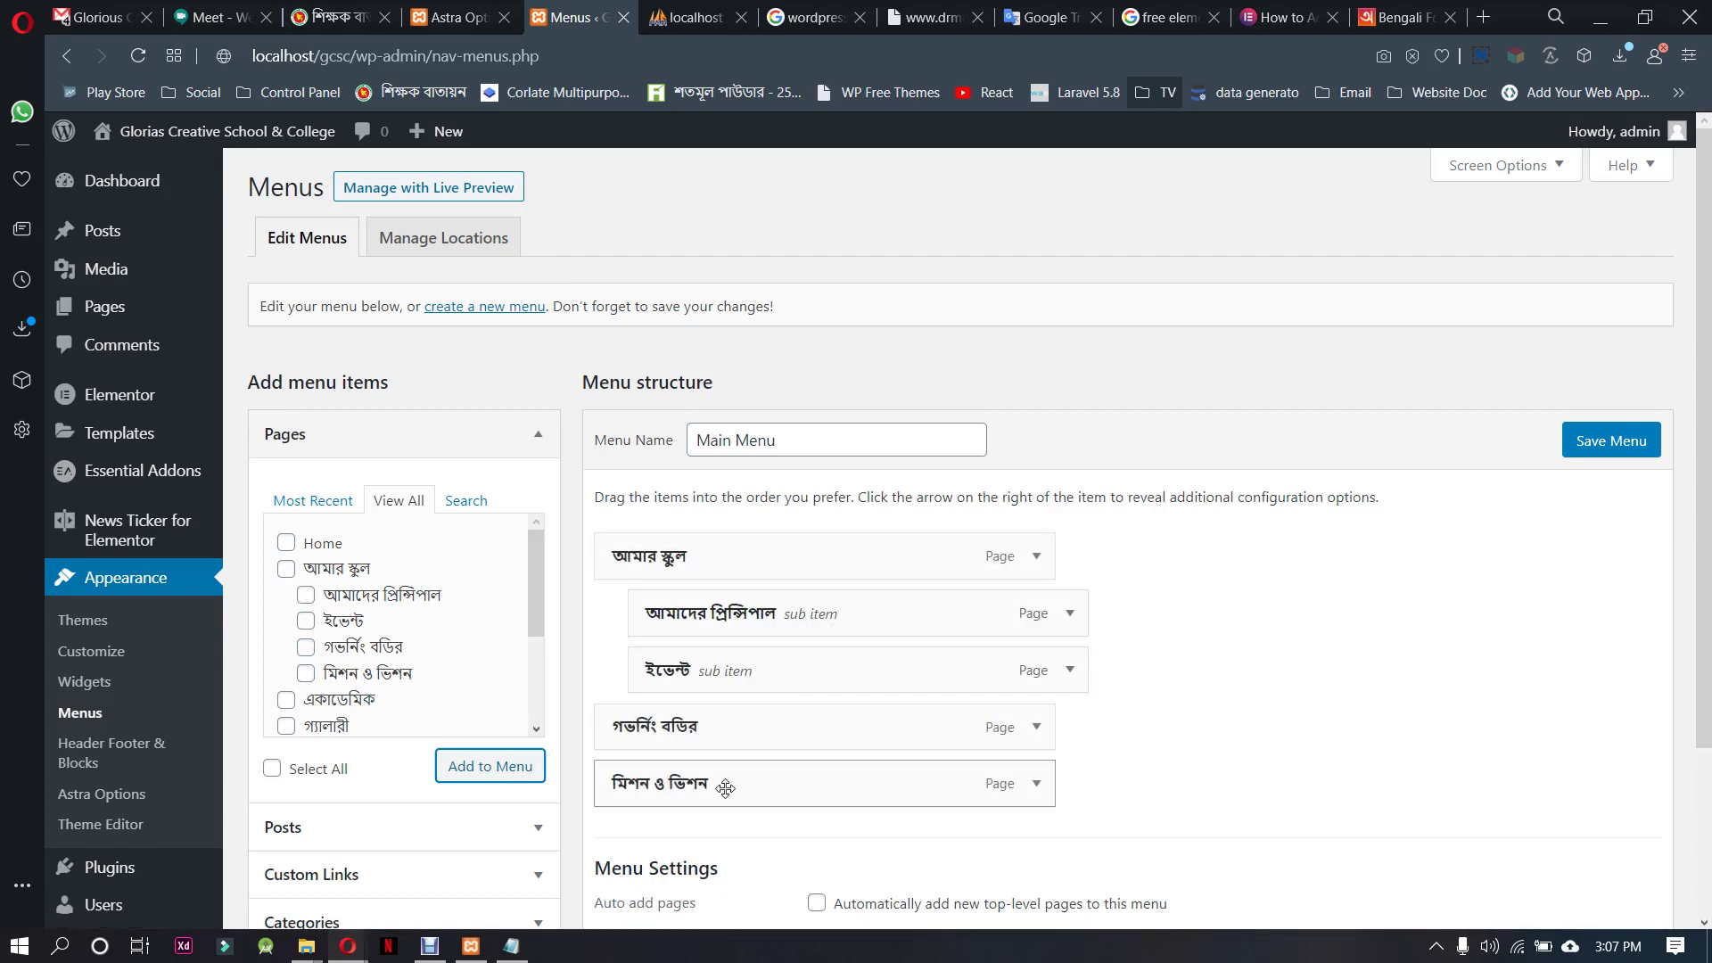
drag(726, 787, 760, 614)
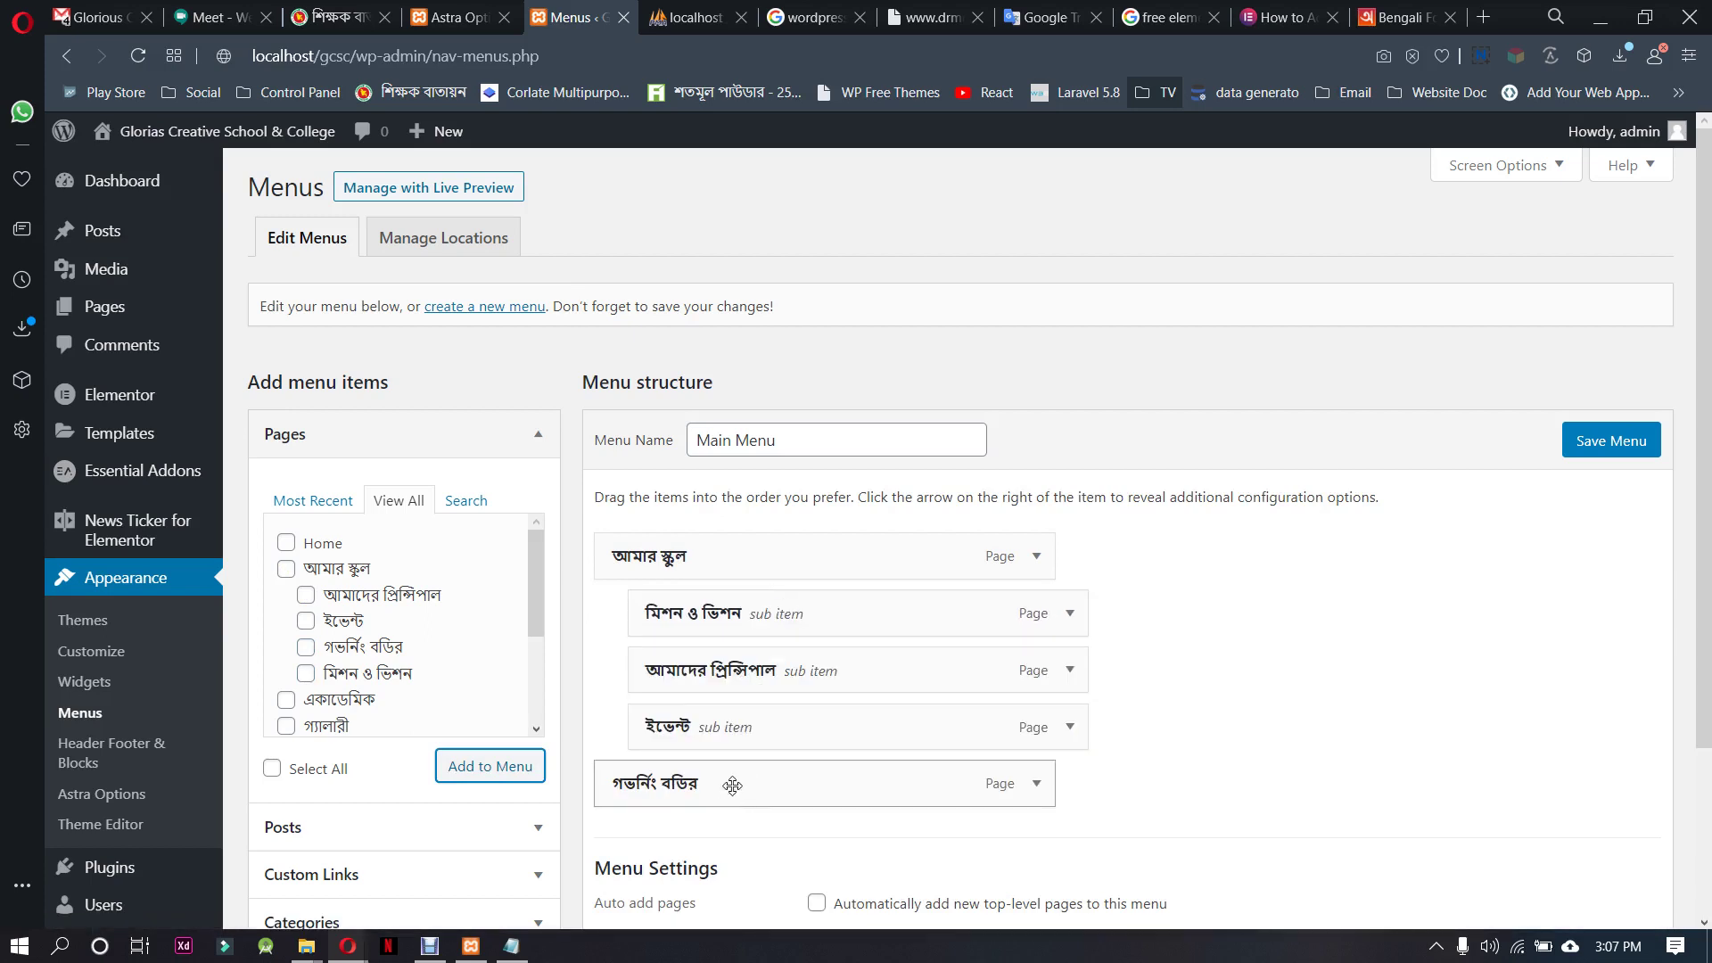
drag(732, 785, 783, 725)
Add the remaining pages, including একাডেমিক, গ্যালারী, প্রশাসন, নোটিশ, ভর্তি, যোগাযোগ, রেজাল্ট and হোম
scroll(898, 647, down, 2)
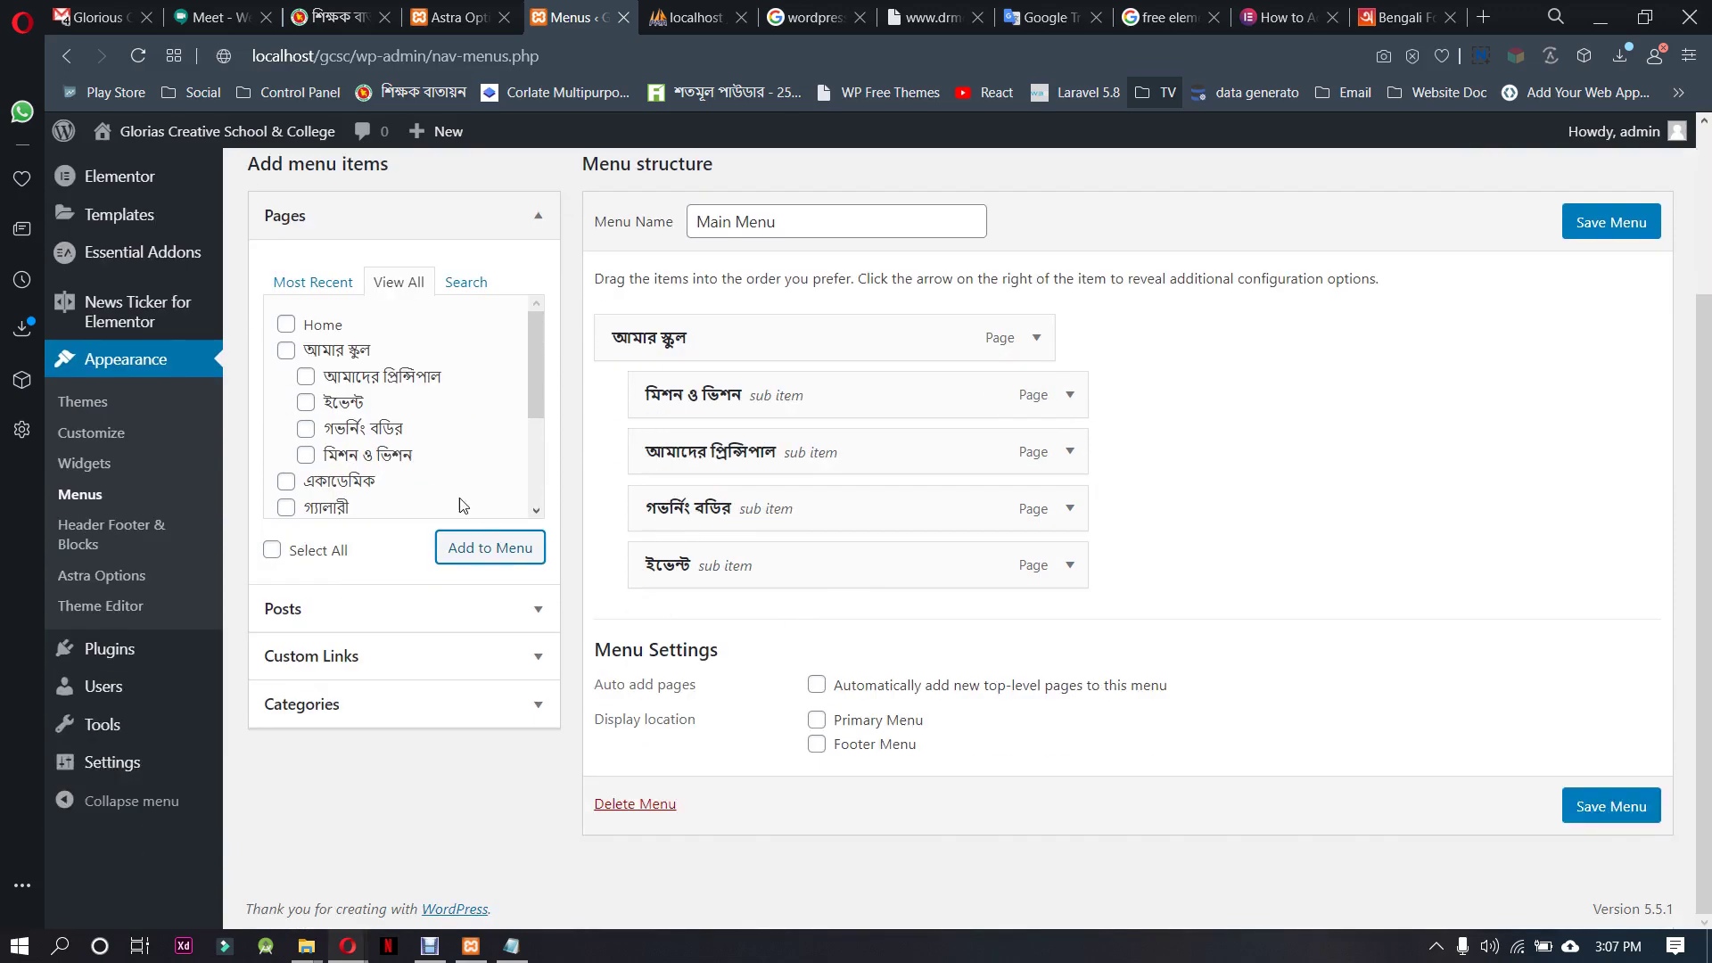
click(339, 481)
click(330, 506)
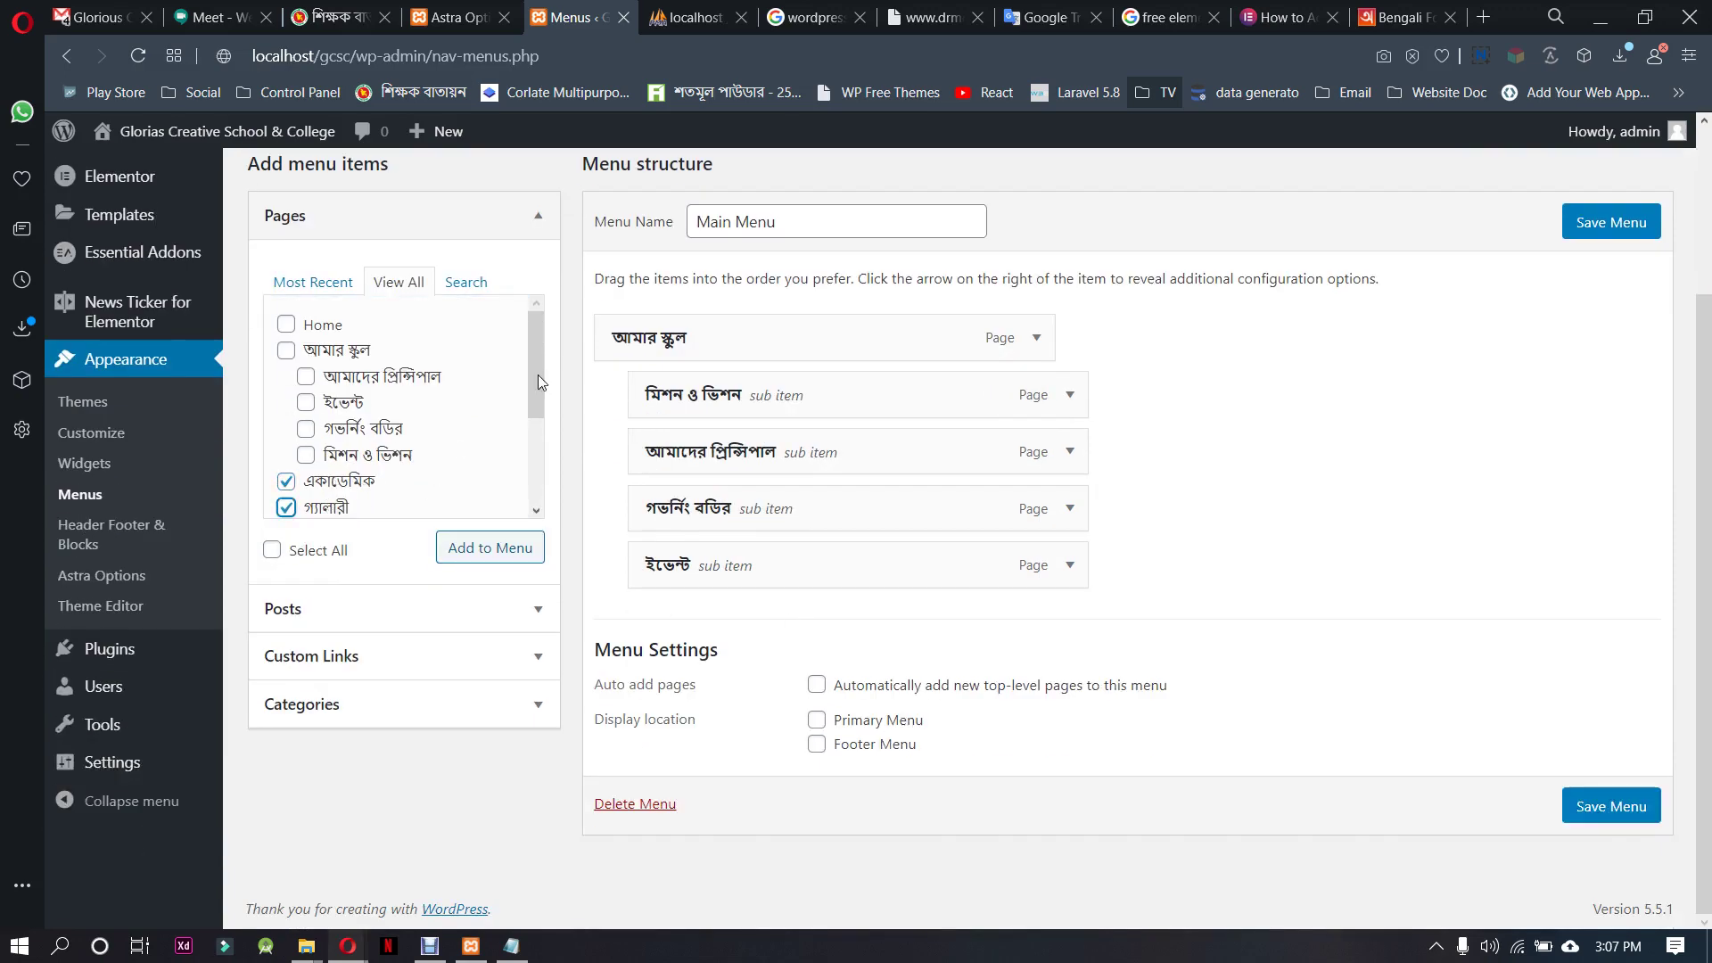
drag(540, 419, 544, 462)
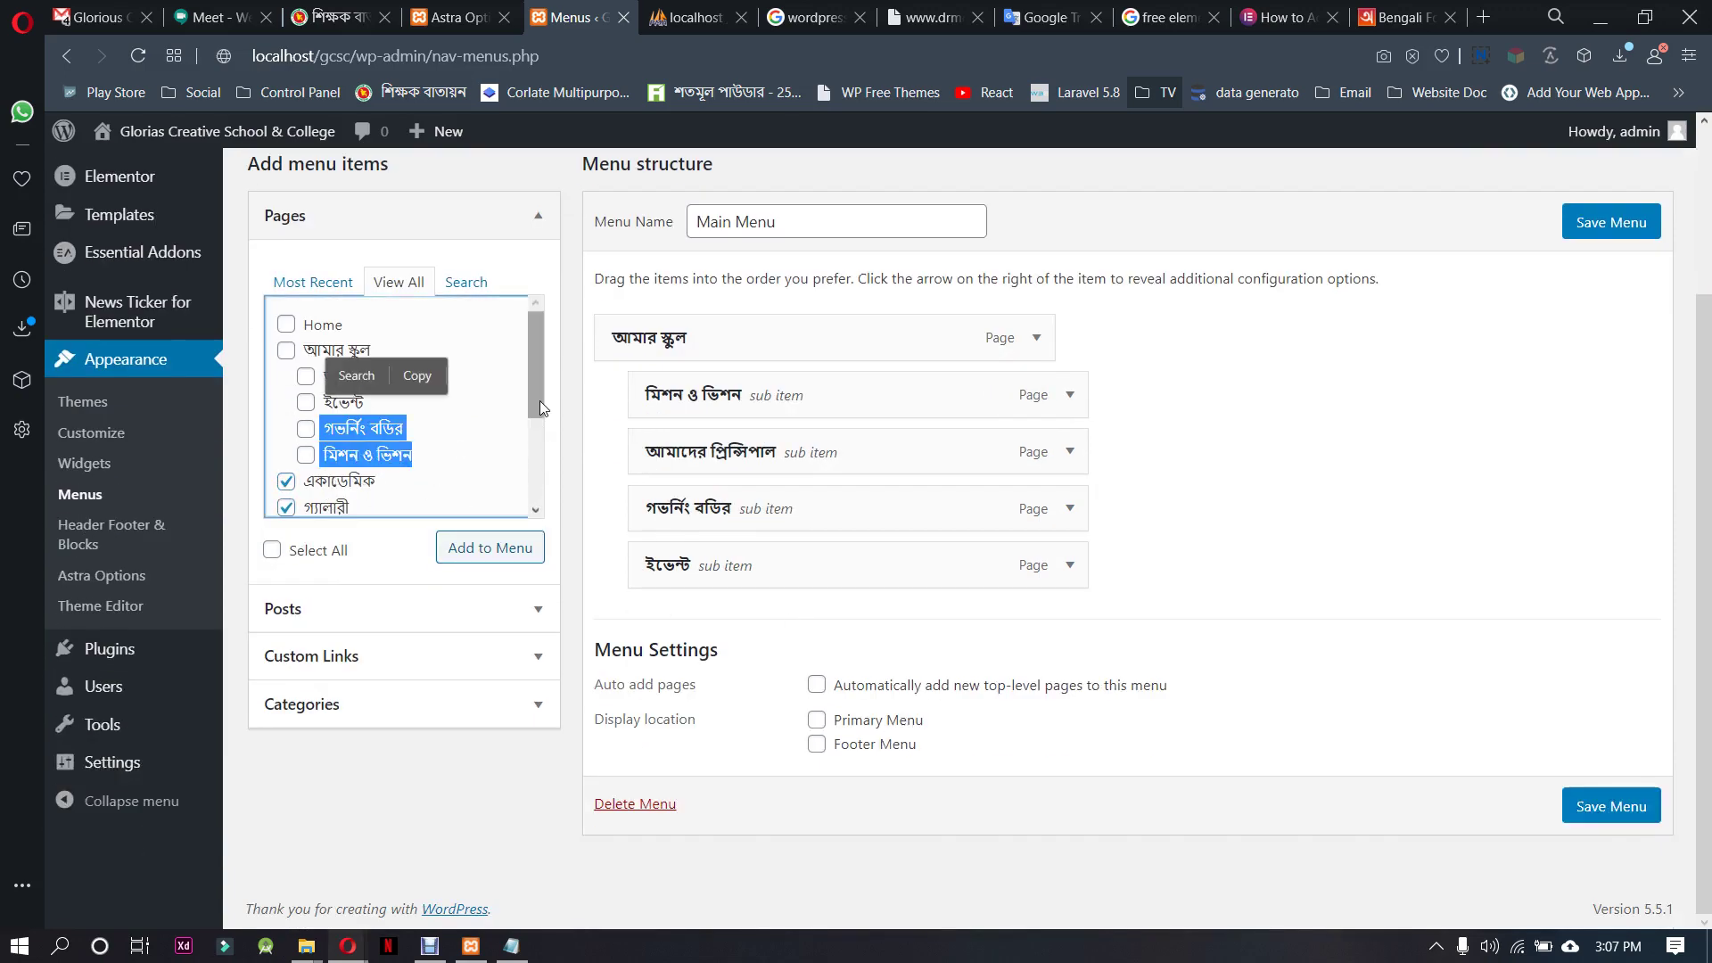
drag(539, 399, 528, 473)
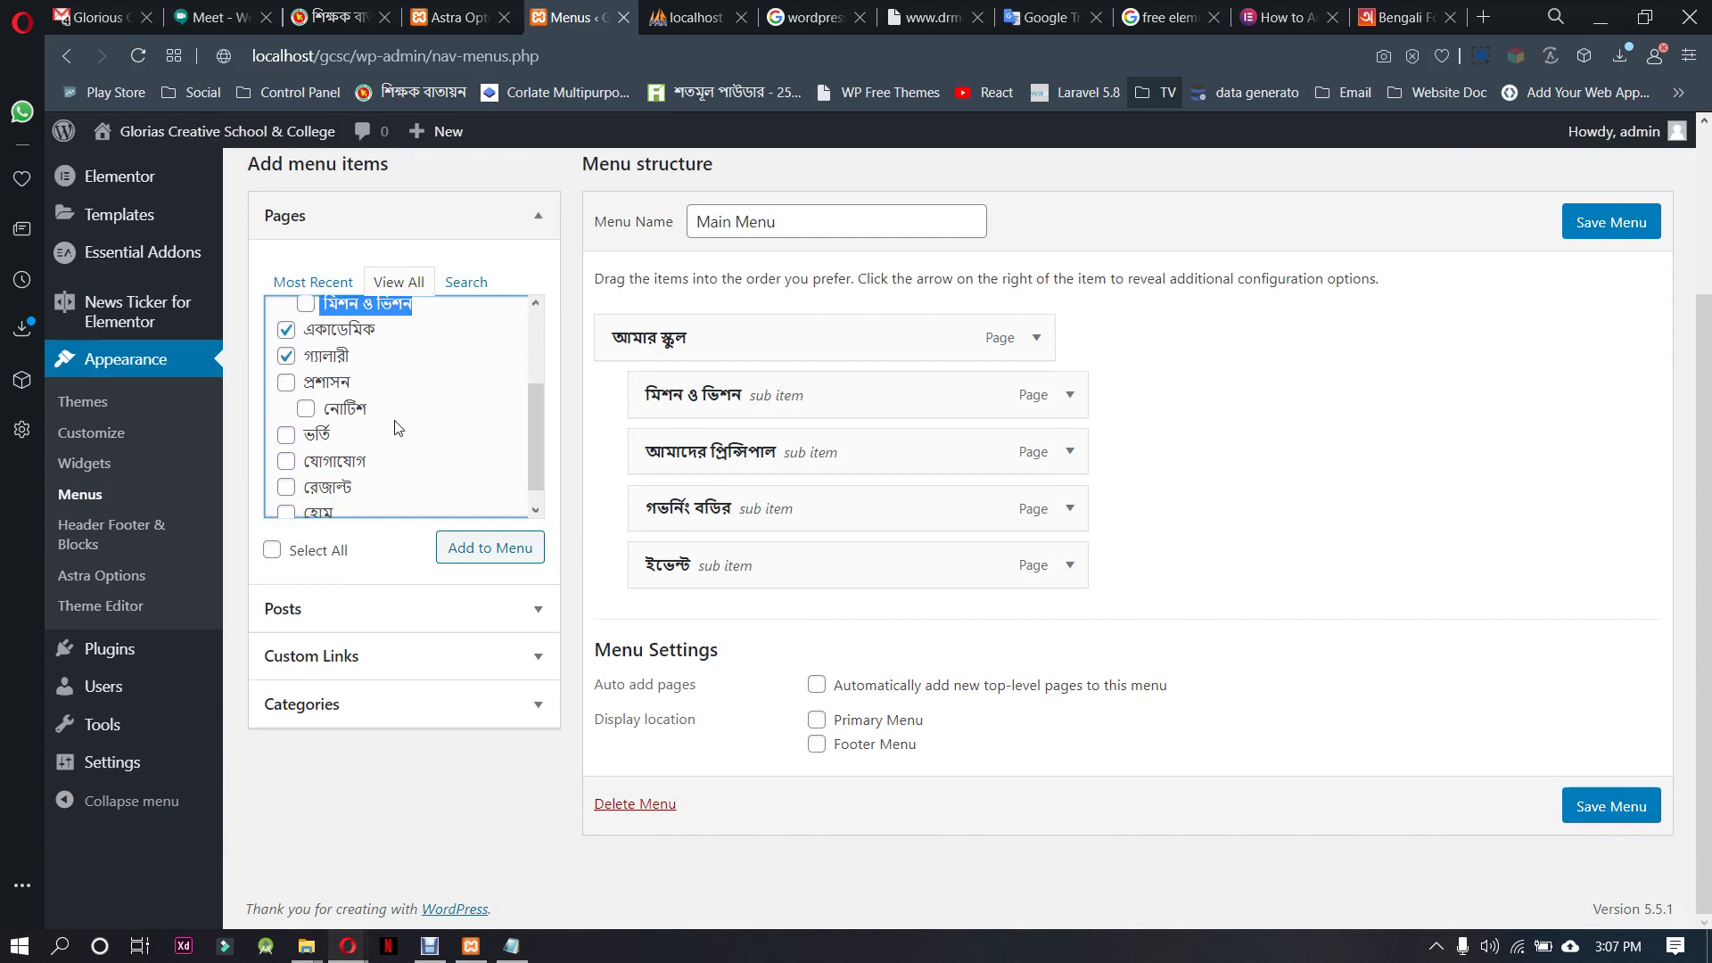
click(317, 391)
click(346, 414)
click(324, 437)
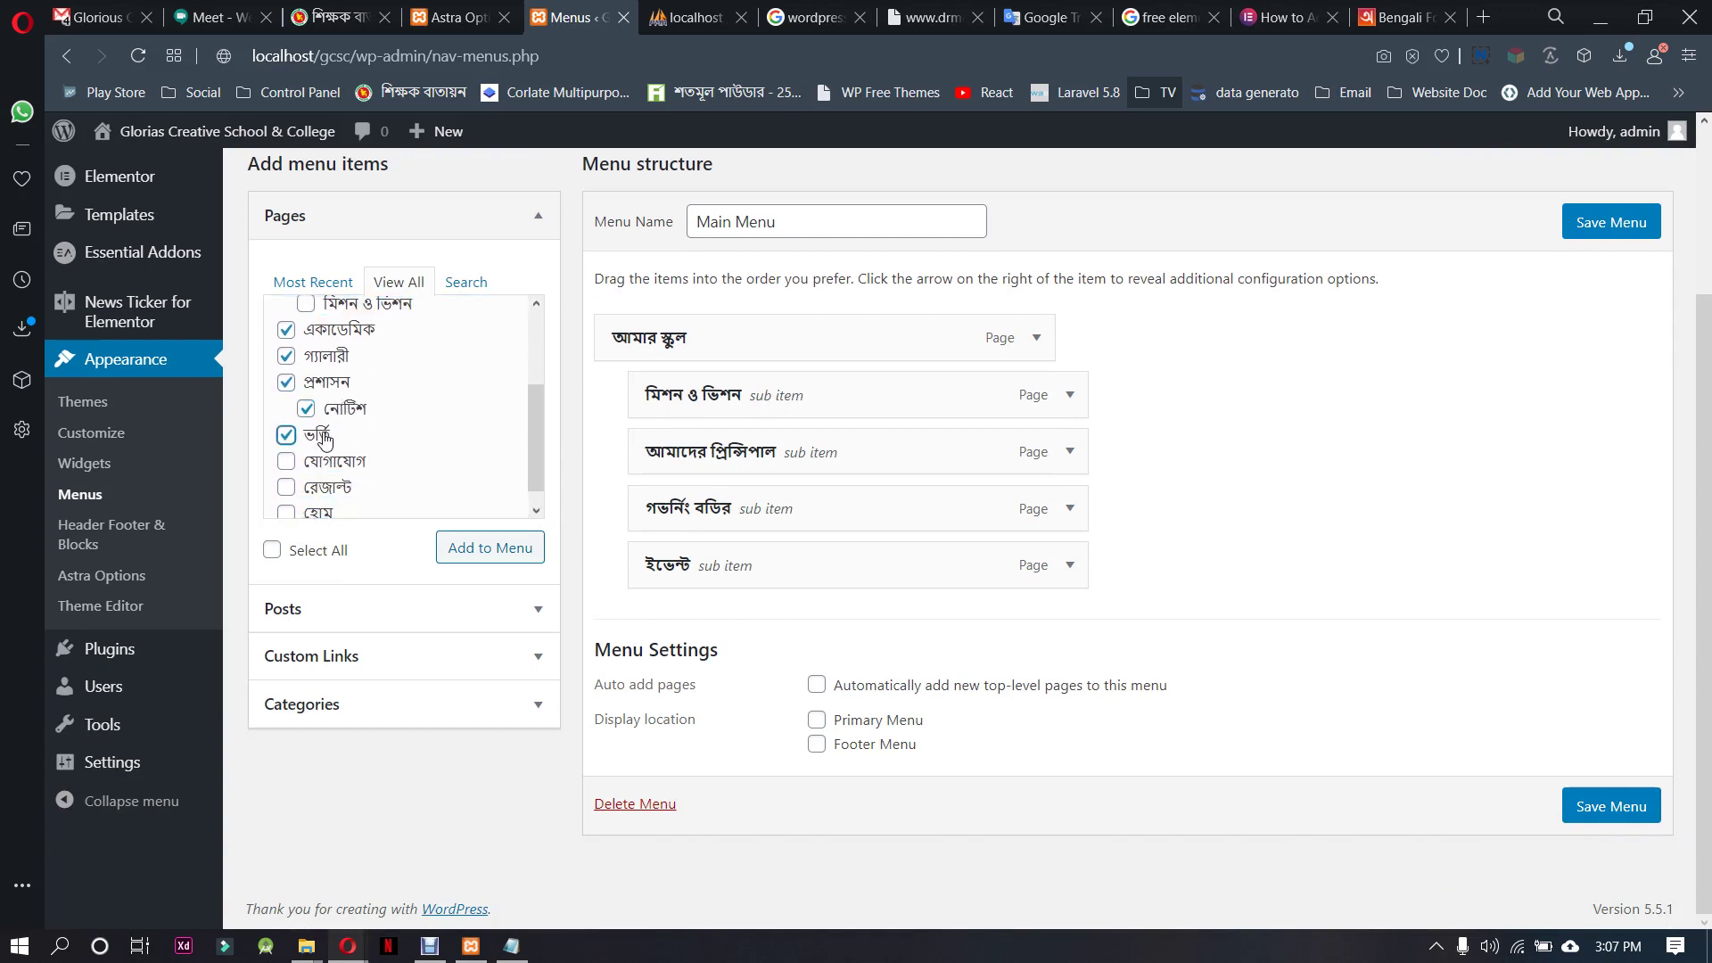
click(329, 463)
click(330, 489)
click(326, 516)
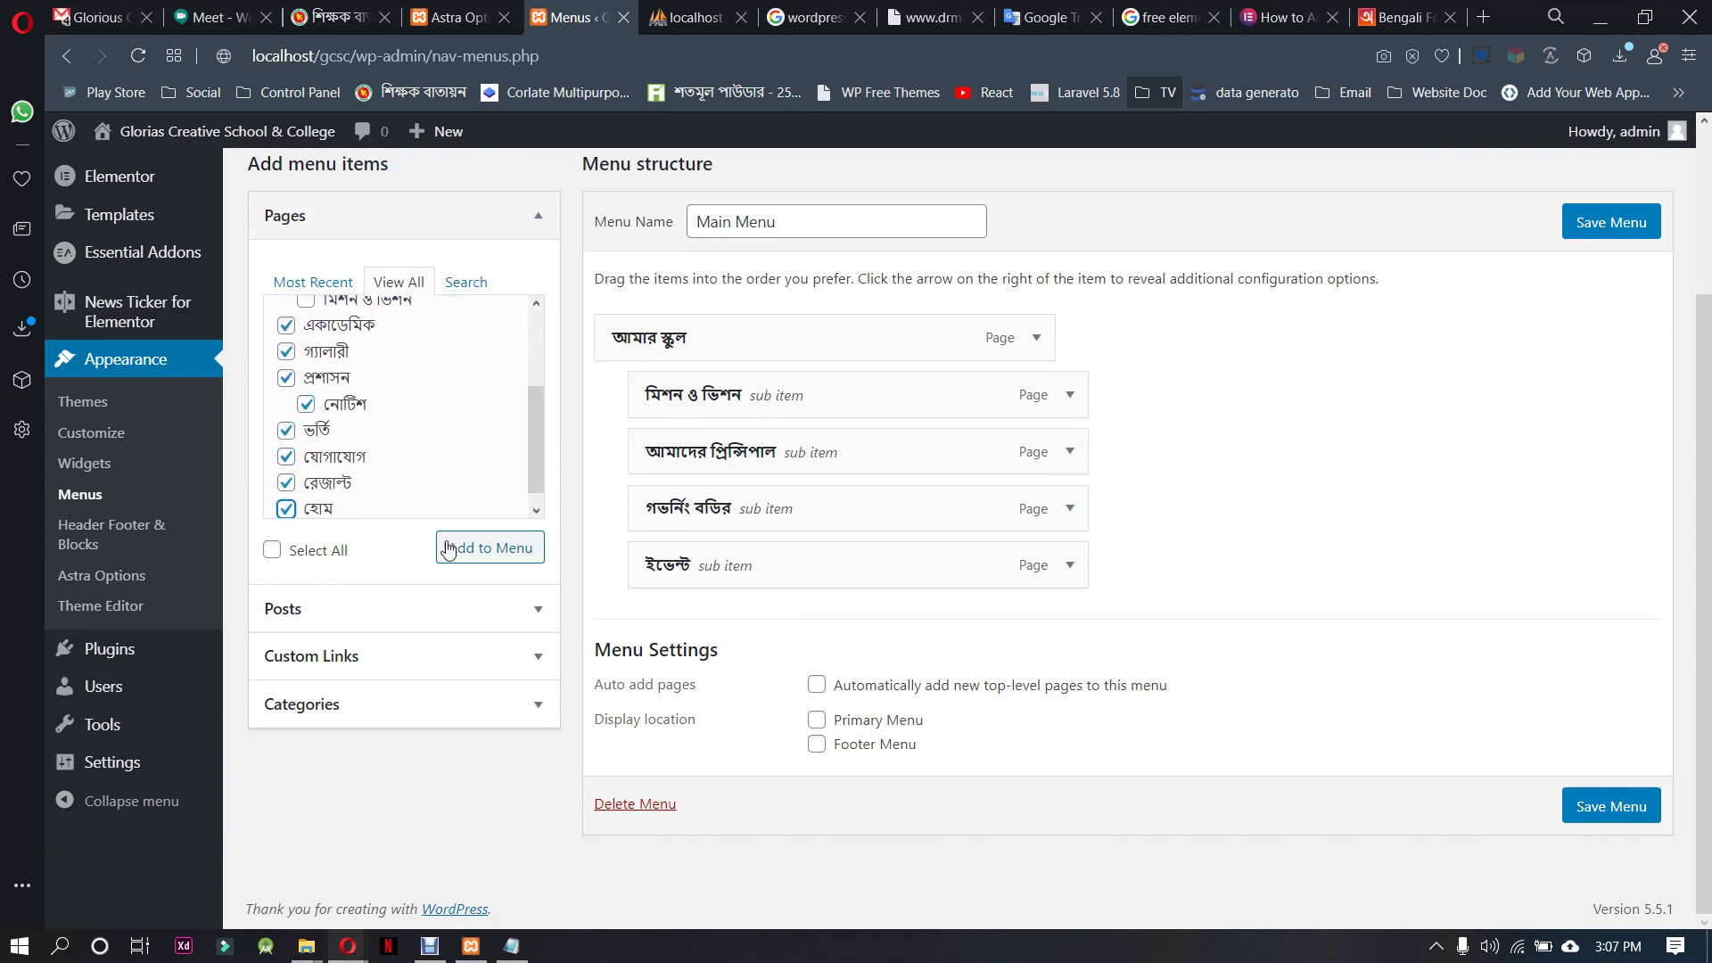
click(470, 557)
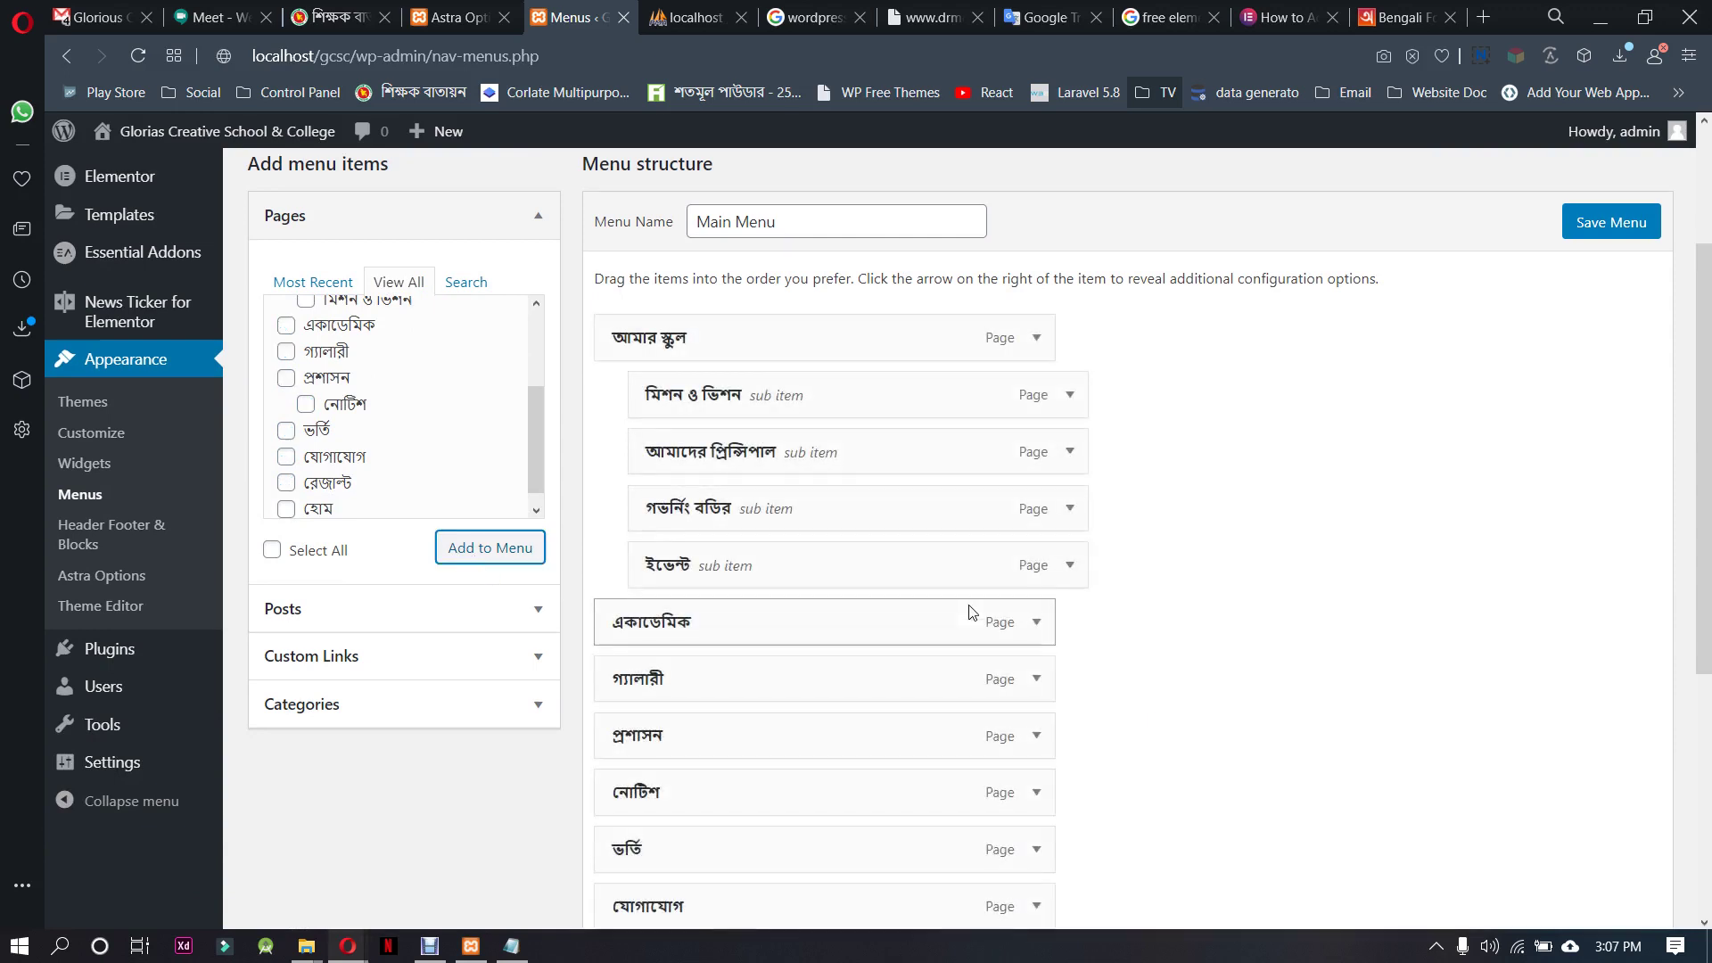
Nest নোটিশ under প্রশাসন, move হোম to the top, and place রেজাল্ট between ভর্তি and যোগাযোগ
scroll(958, 606, down, 3)
drag(737, 568, 791, 562)
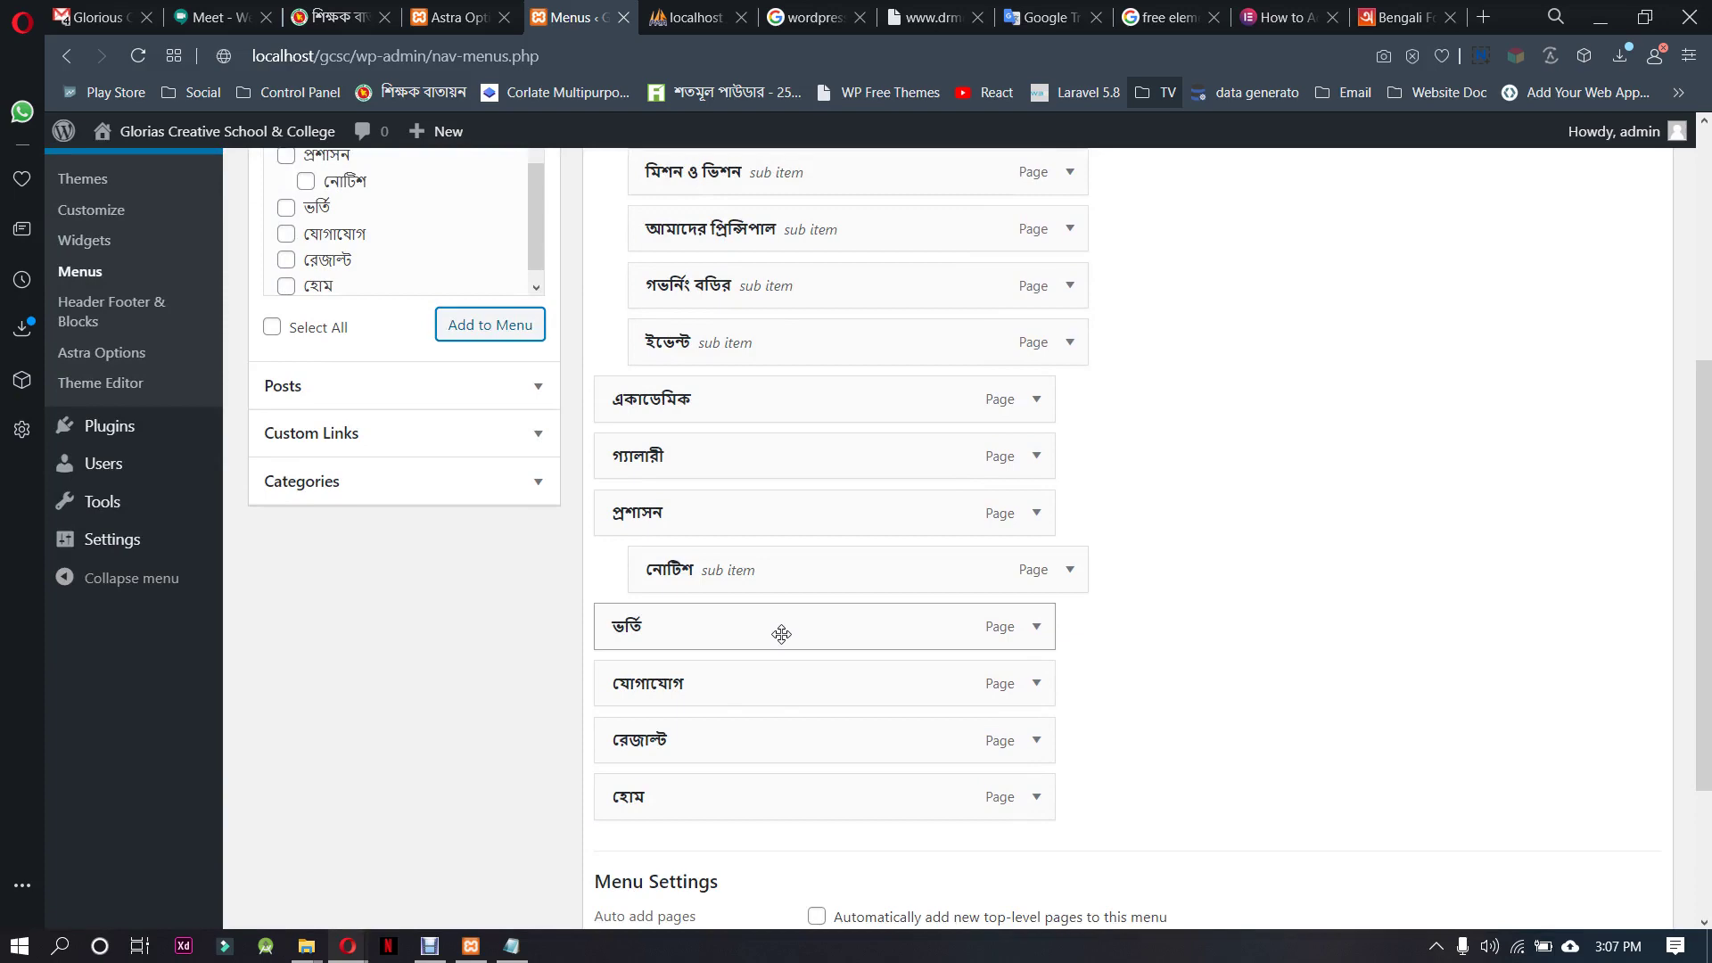
drag(734, 796, 749, 551)
scroll(750, 552, down, 5)
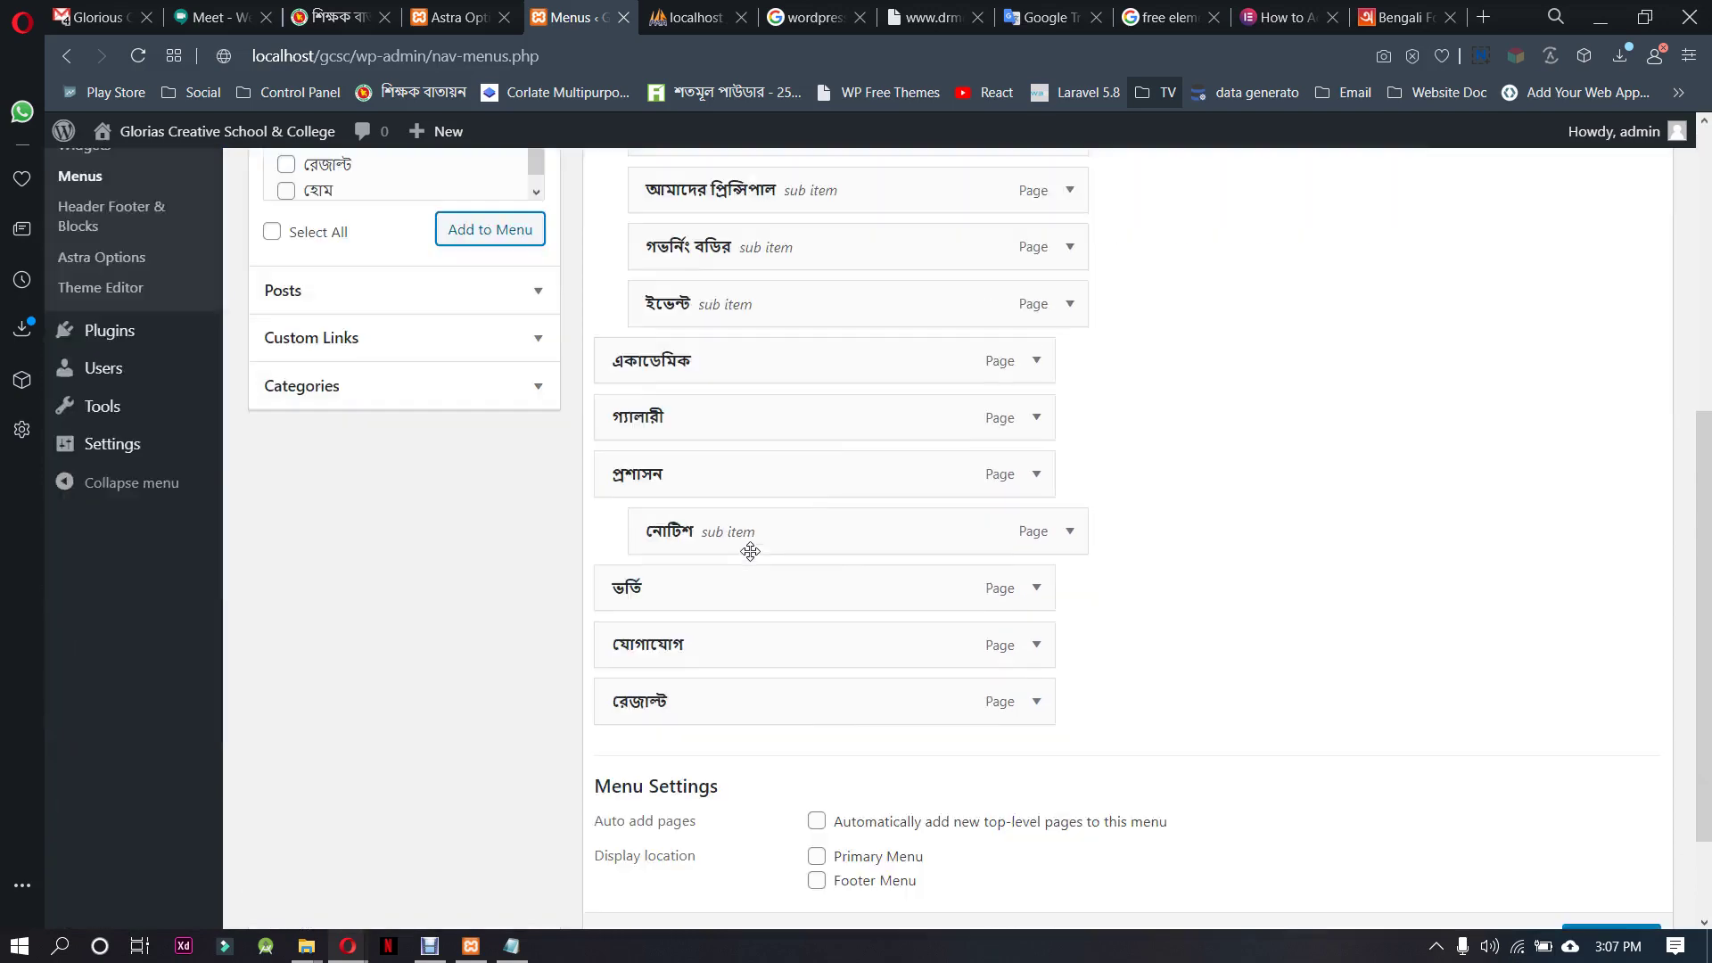
scroll(750, 552, down, 2)
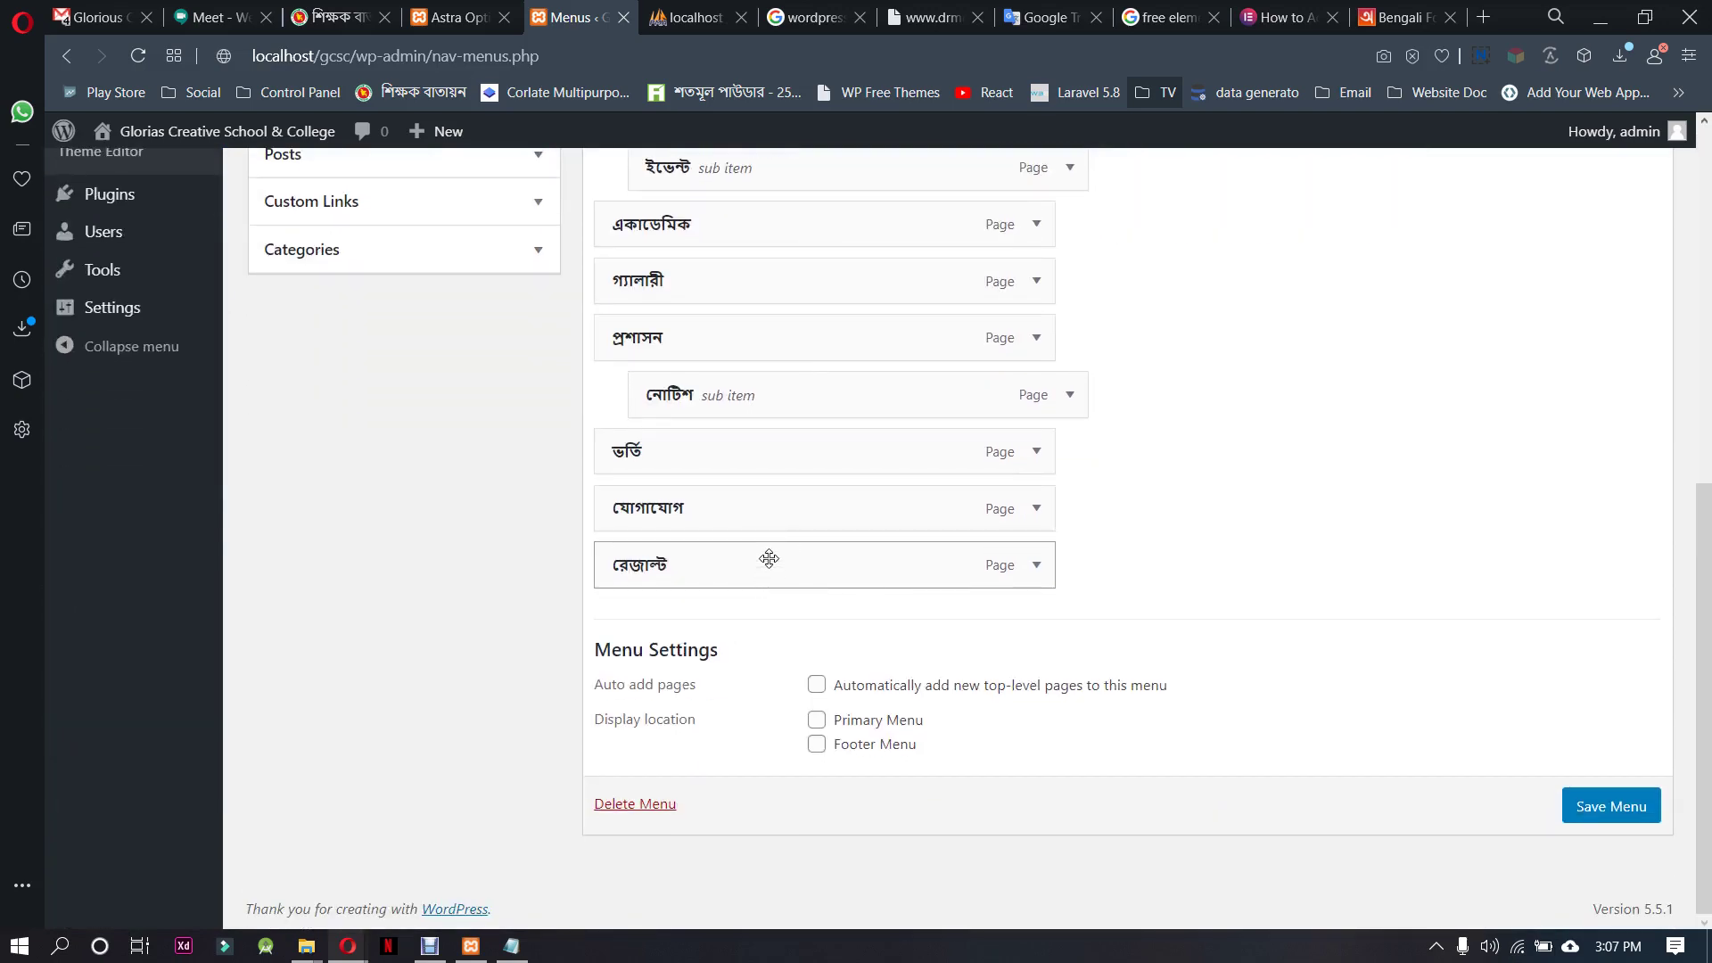
drag(765, 540, 784, 562)
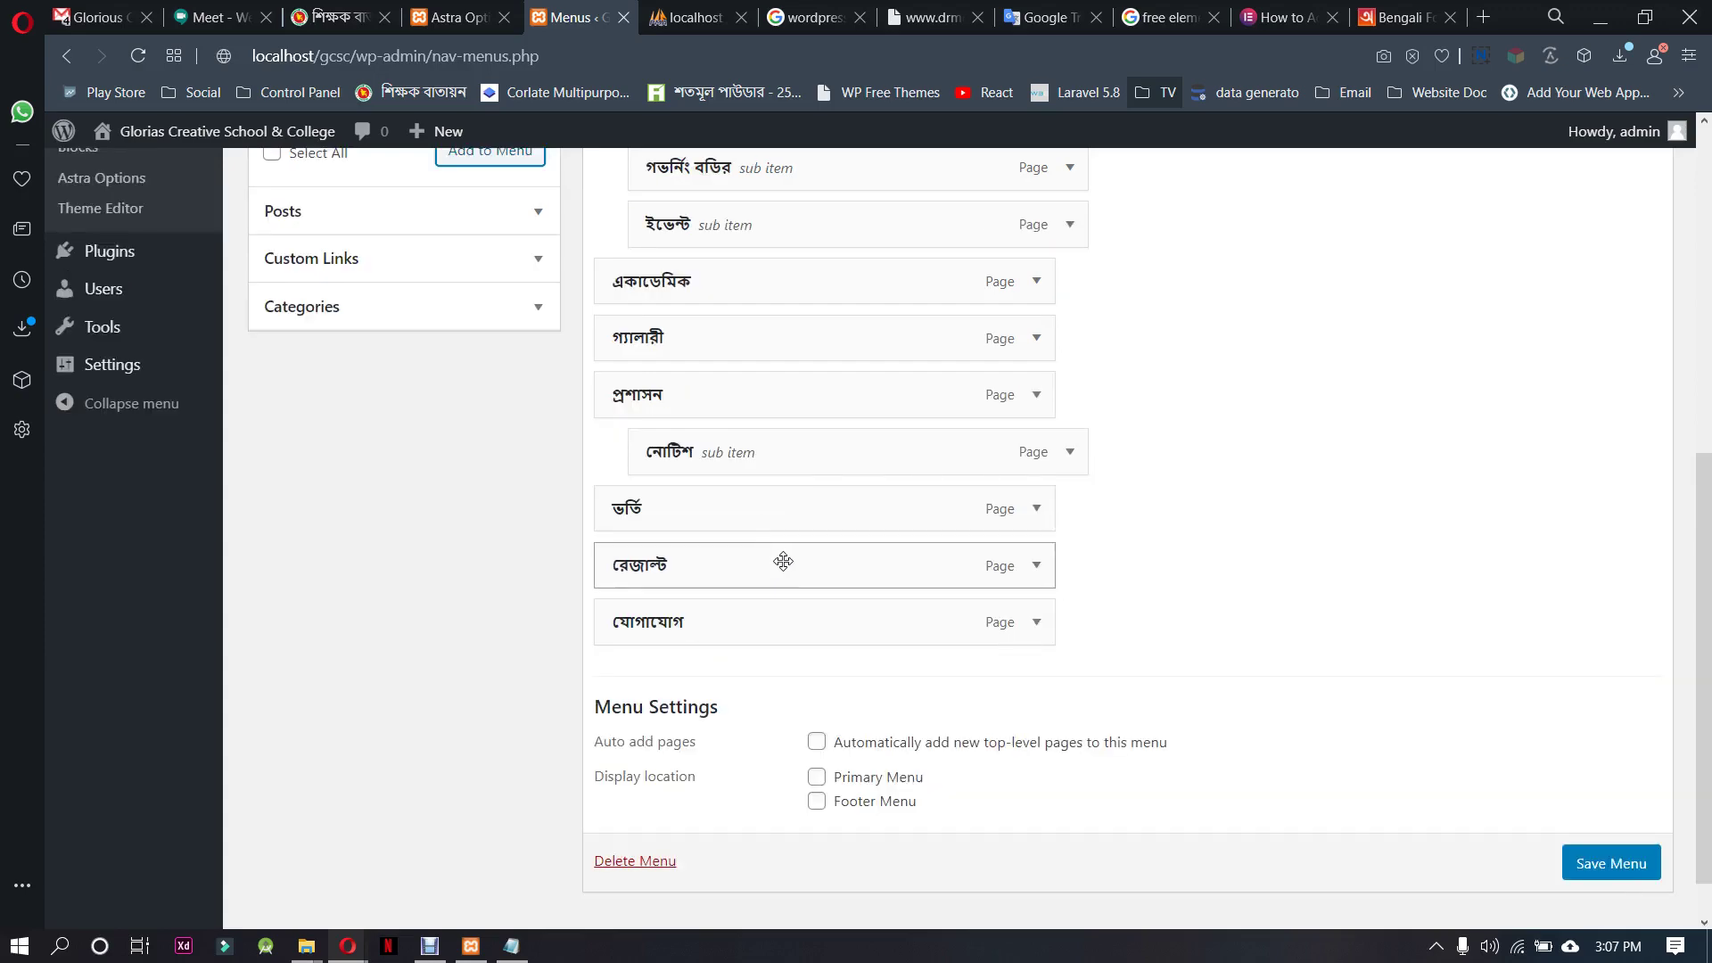
Save Main Menu, check the update notice, and switch to the teachers.gov.bd tab
click(1605, 861)
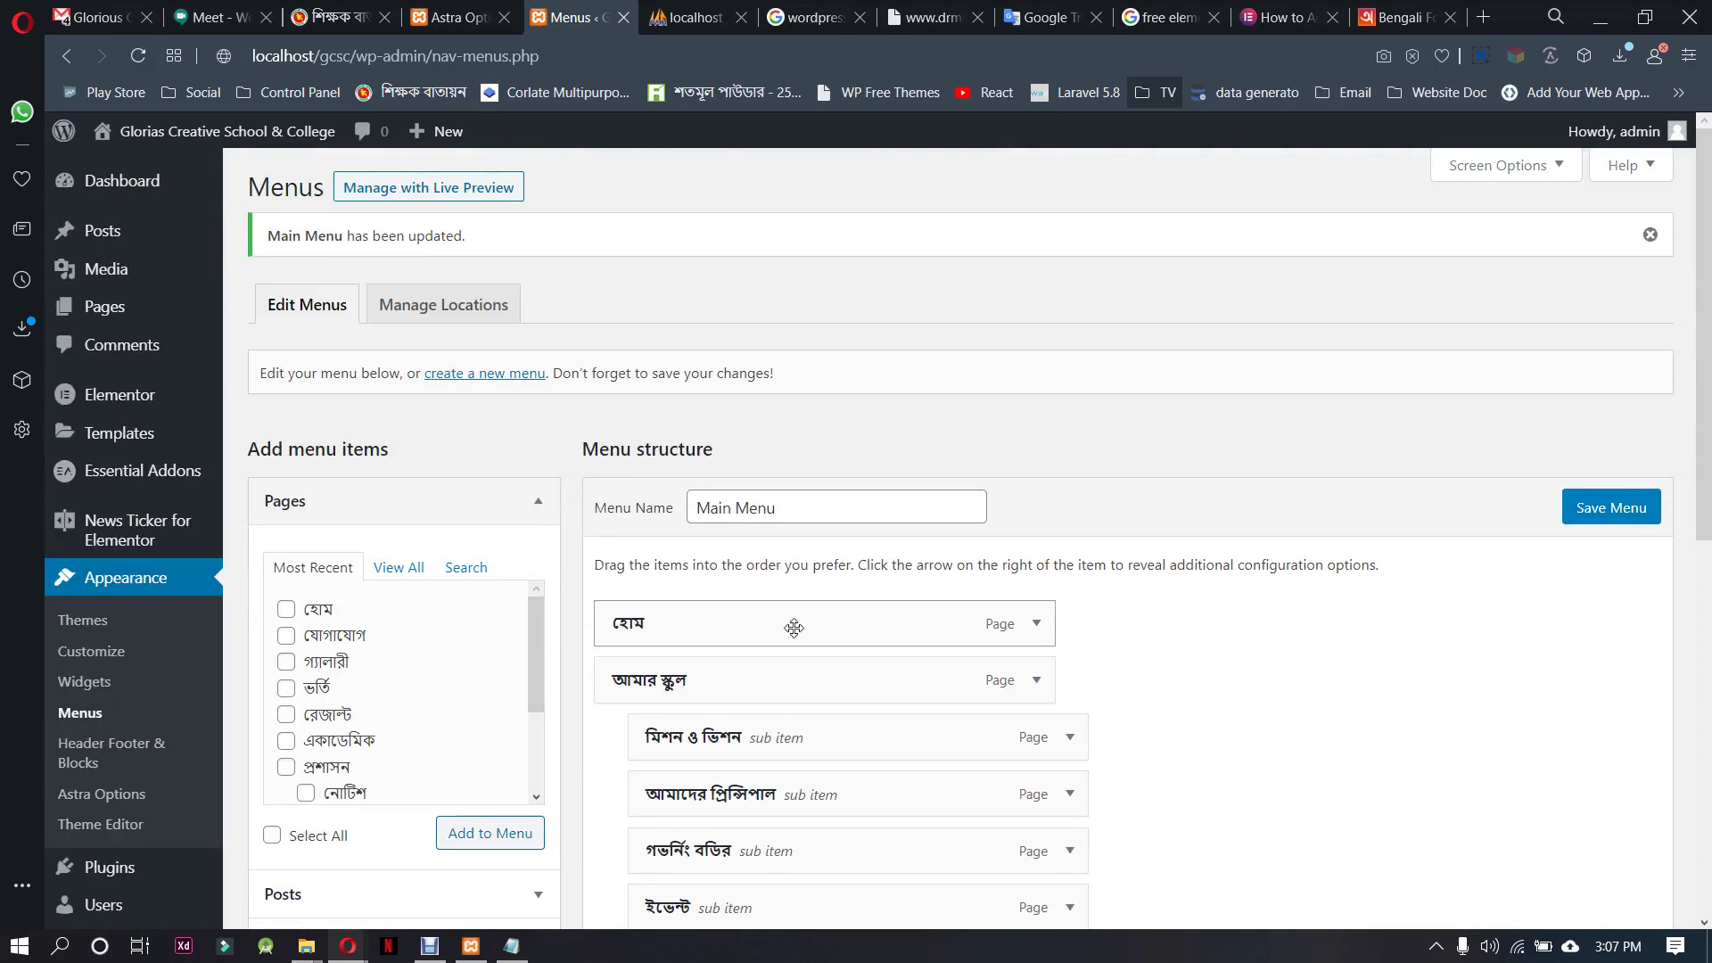
scroll(794, 628, down, 4)
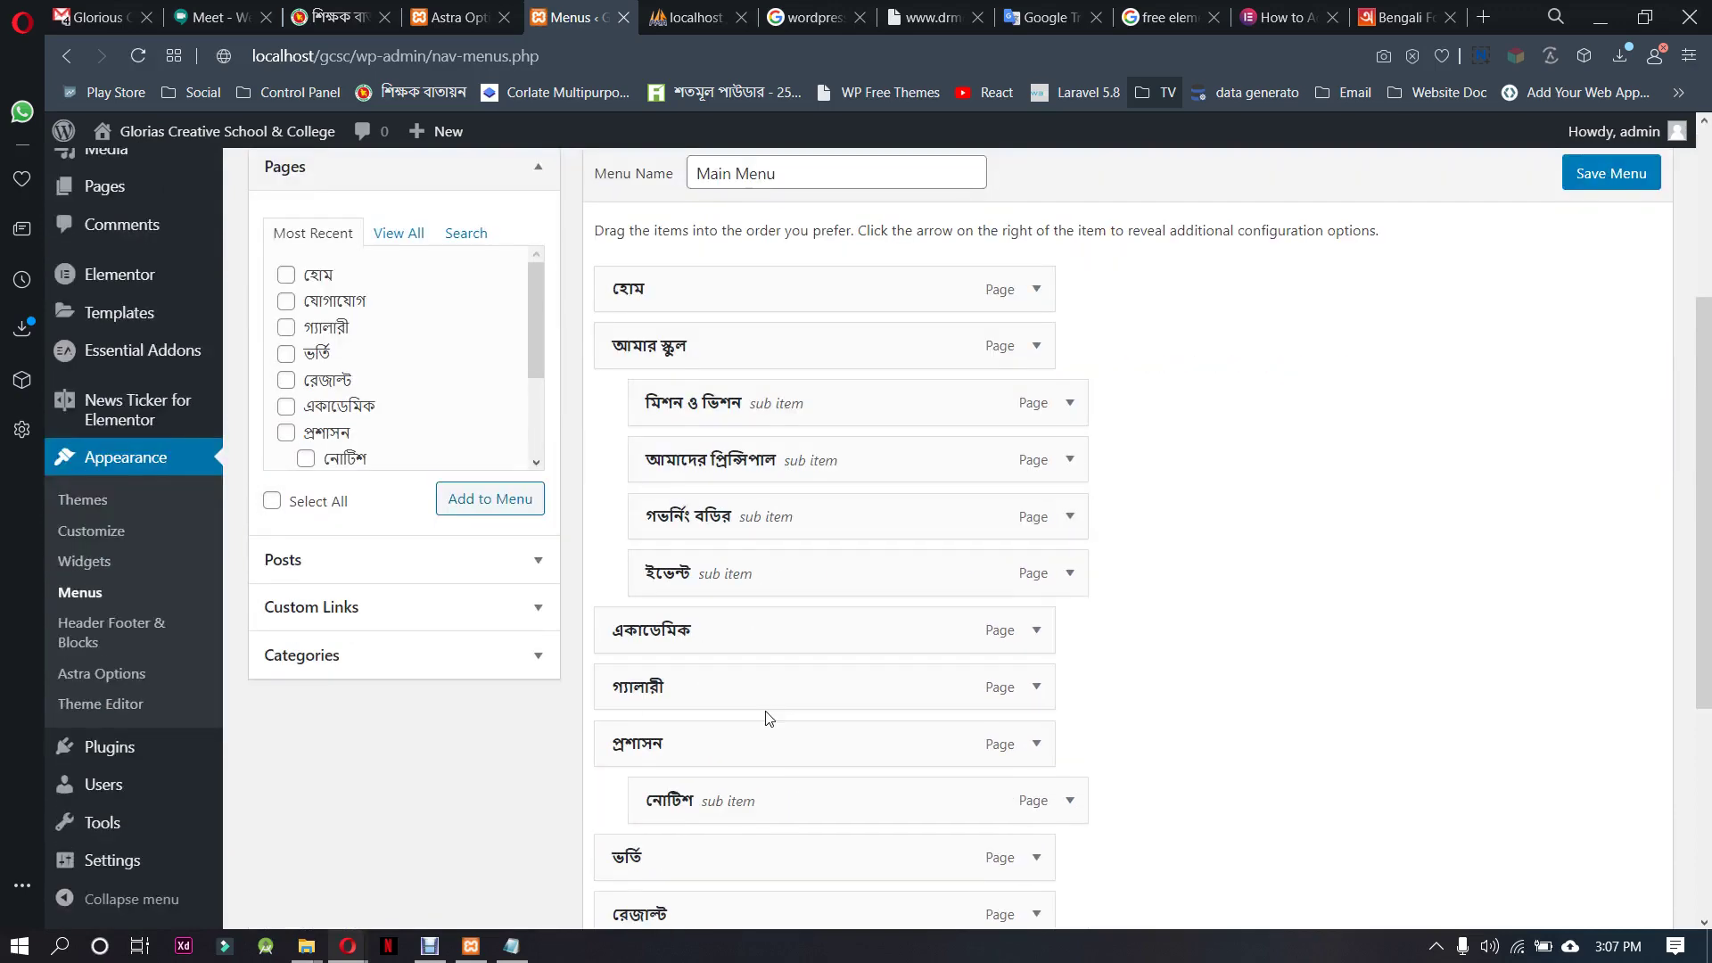
scroll(596, 489, up, 4)
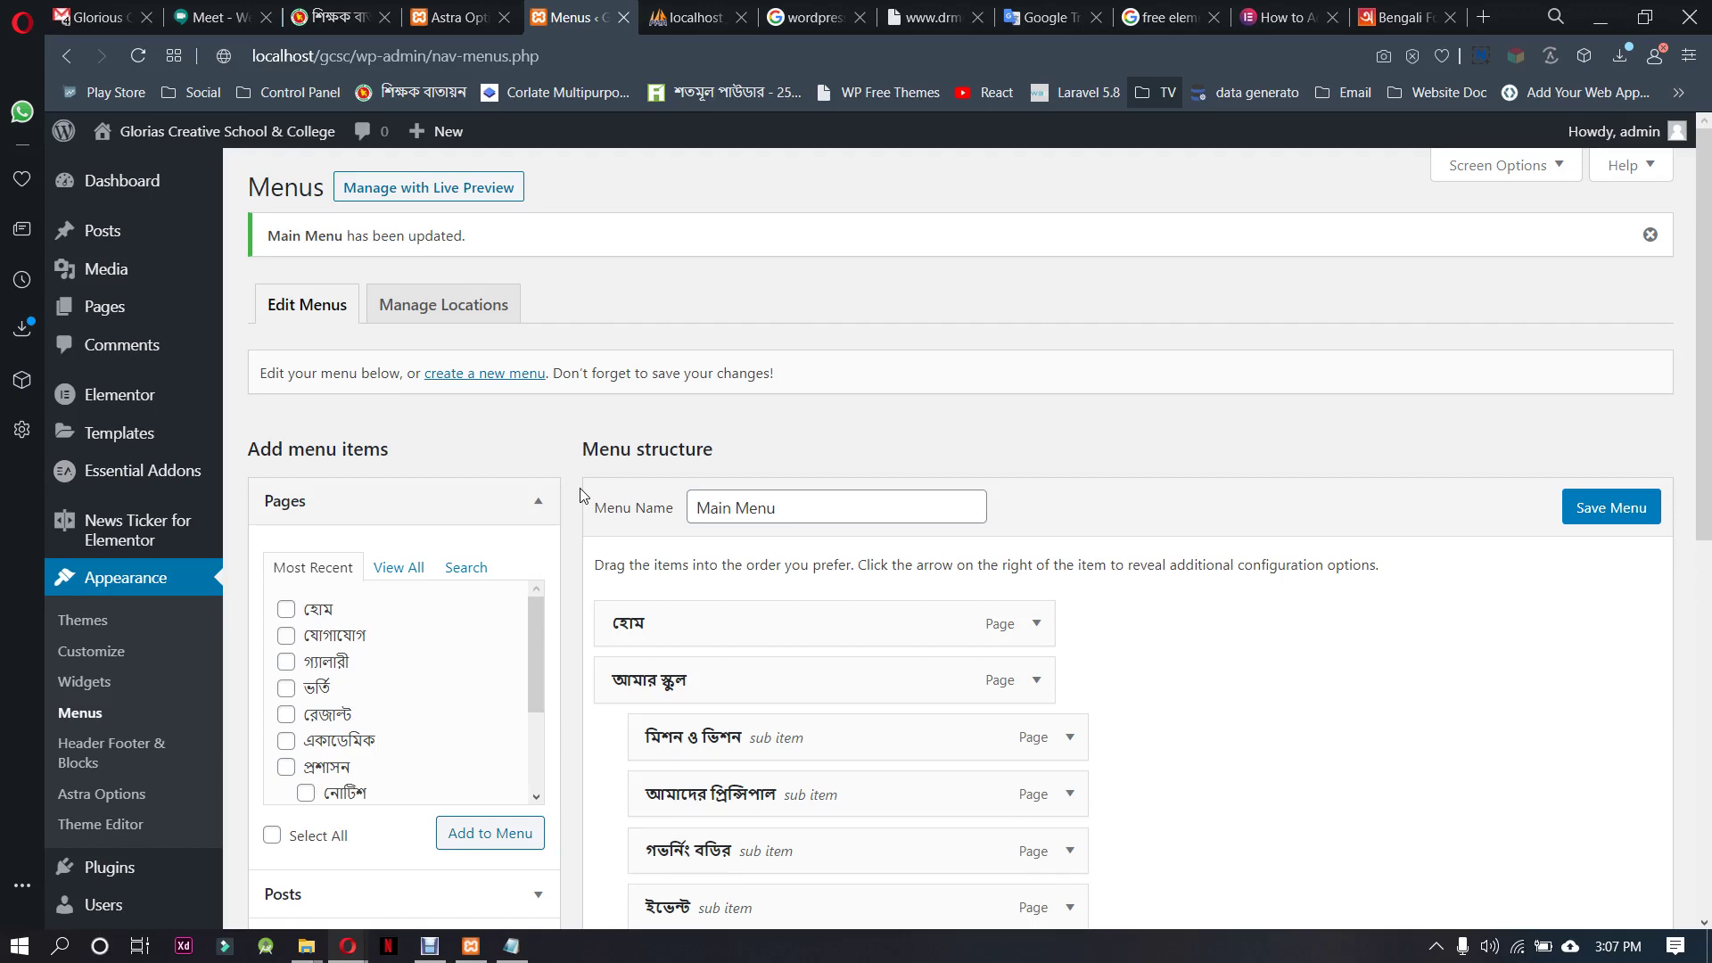
click(337, 17)
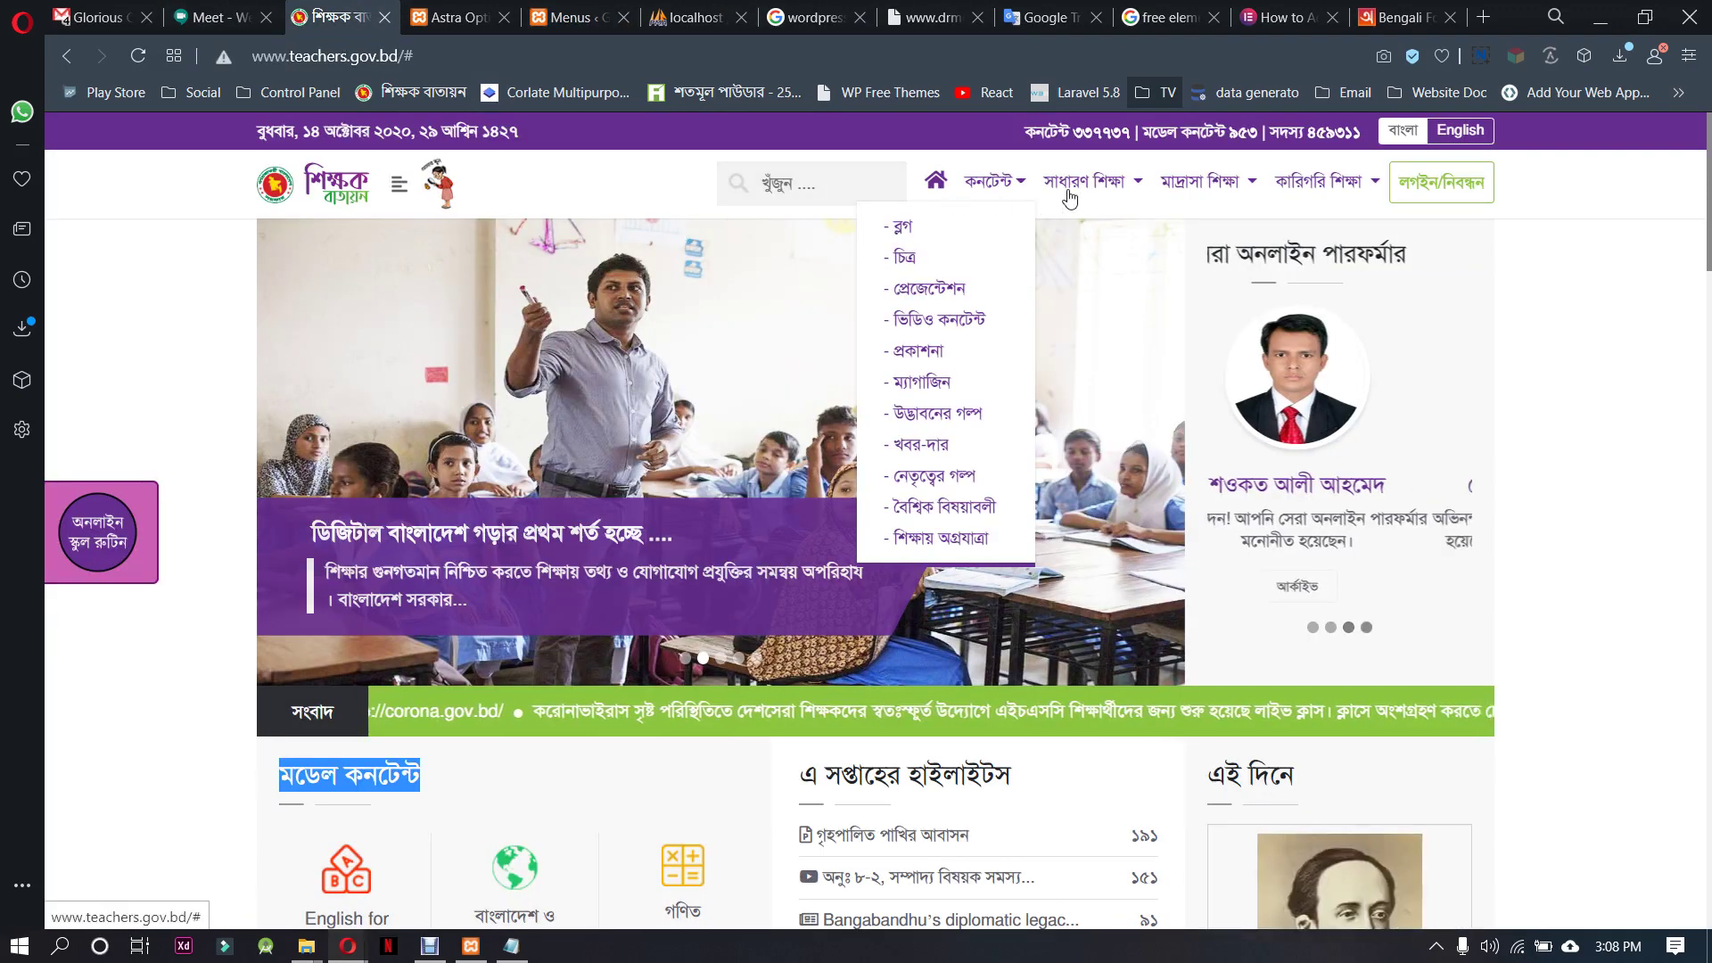
Look over the teachers.gov.bd menu dropdowns for reference, then go back to the WordPress Menus page
click(1556, 253)
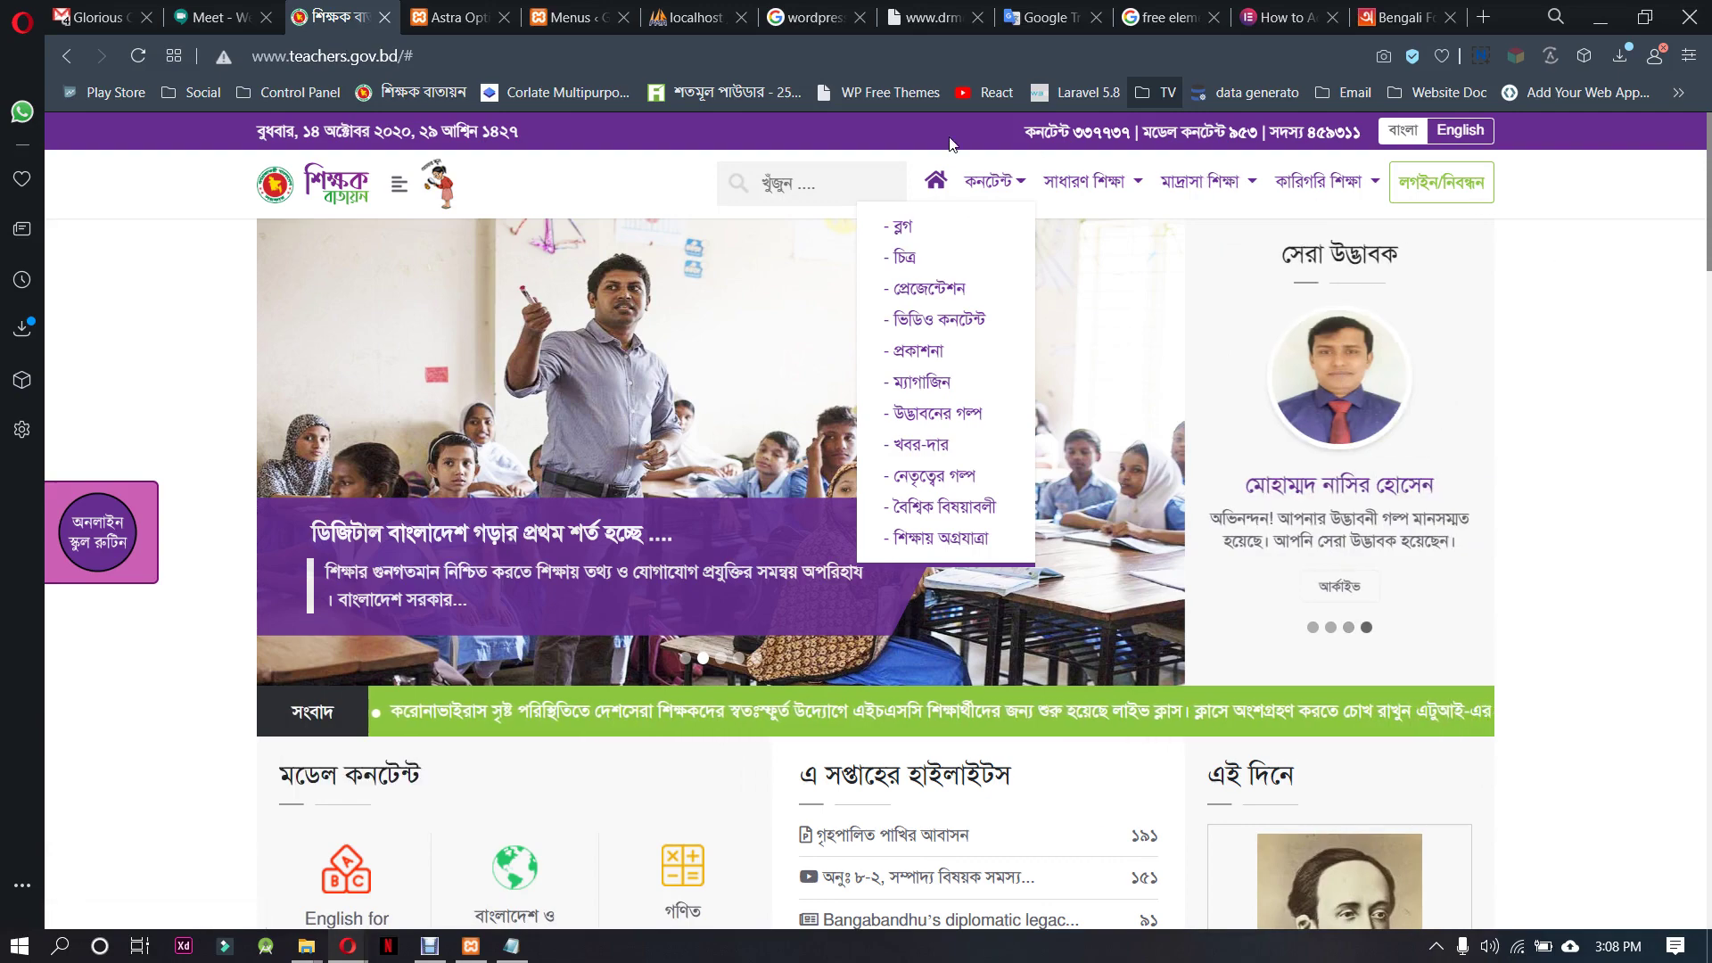
click(398, 186)
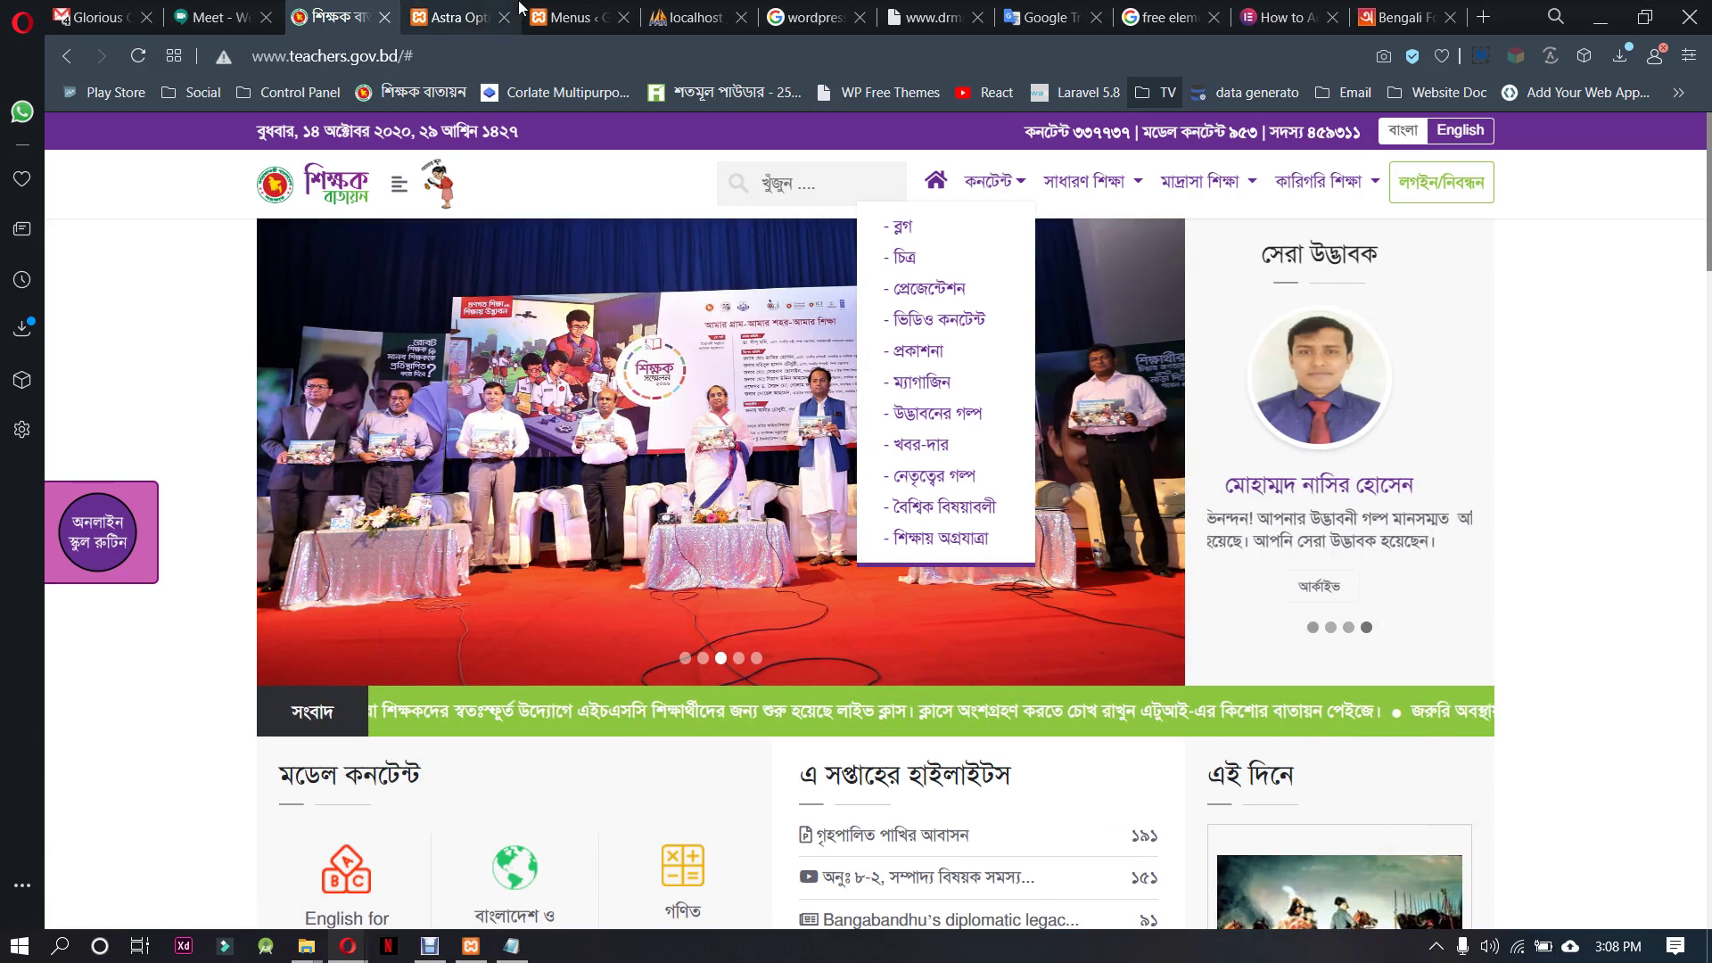
click(570, 17)
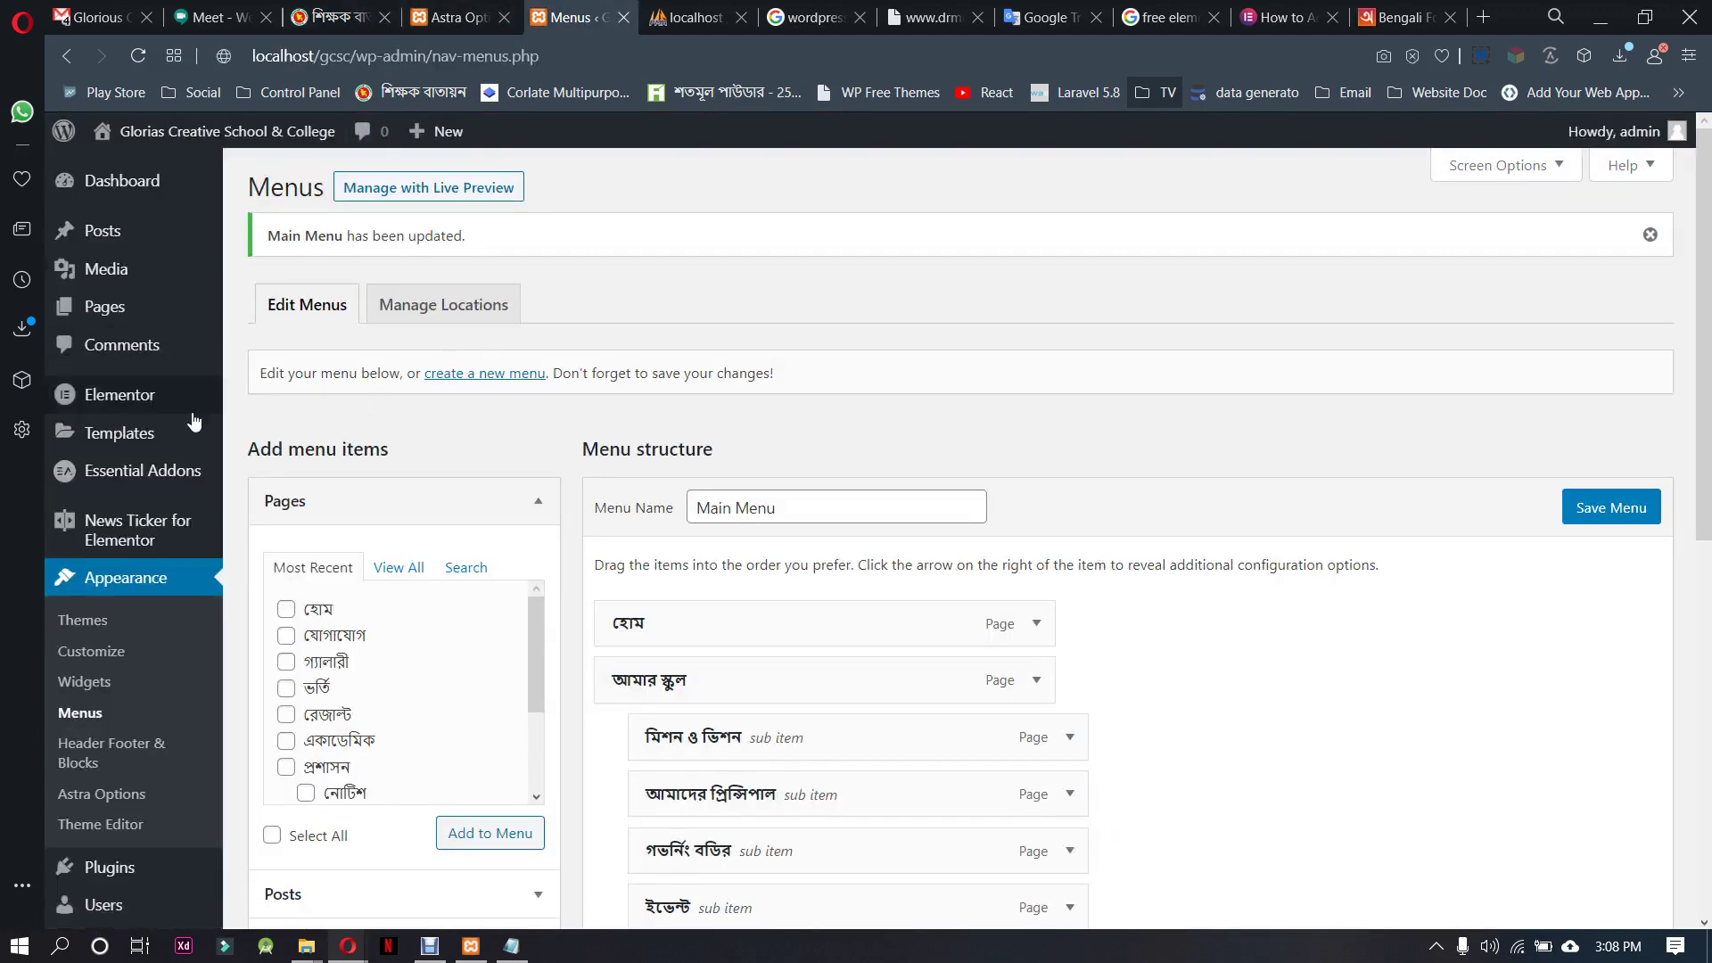
Go to Appearance > Header Footer & Blocks and start a new template from the empty list
mouse_move(153, 446)
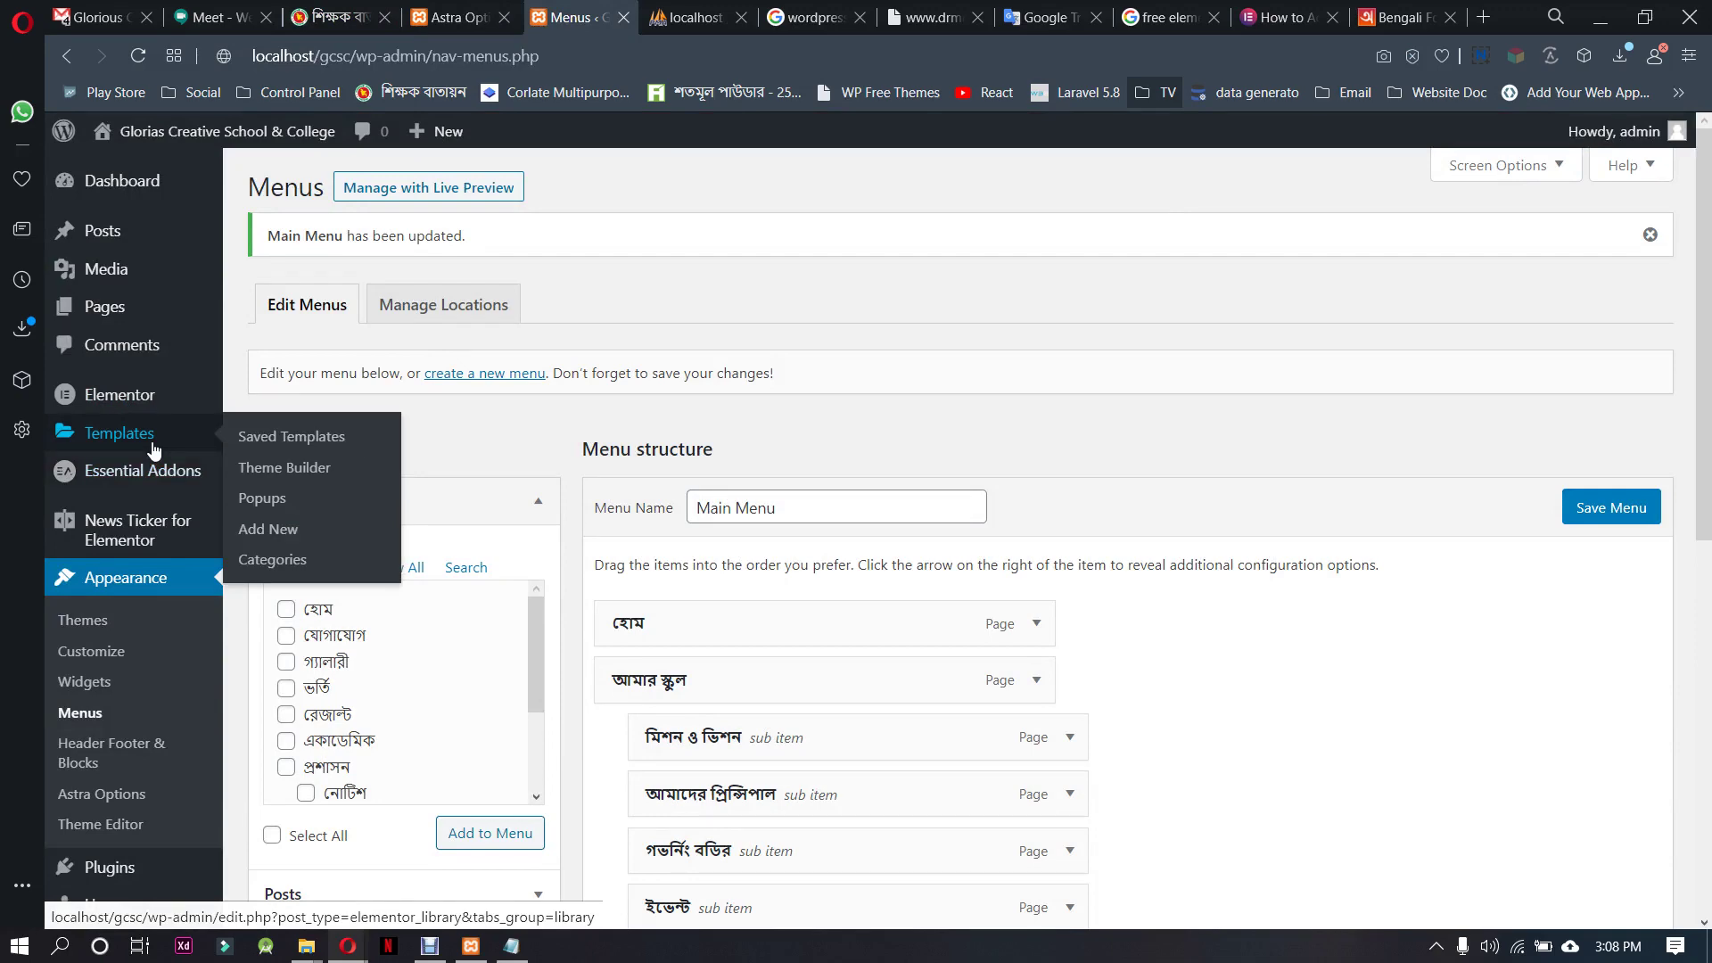
scroll(153, 446, down, 3)
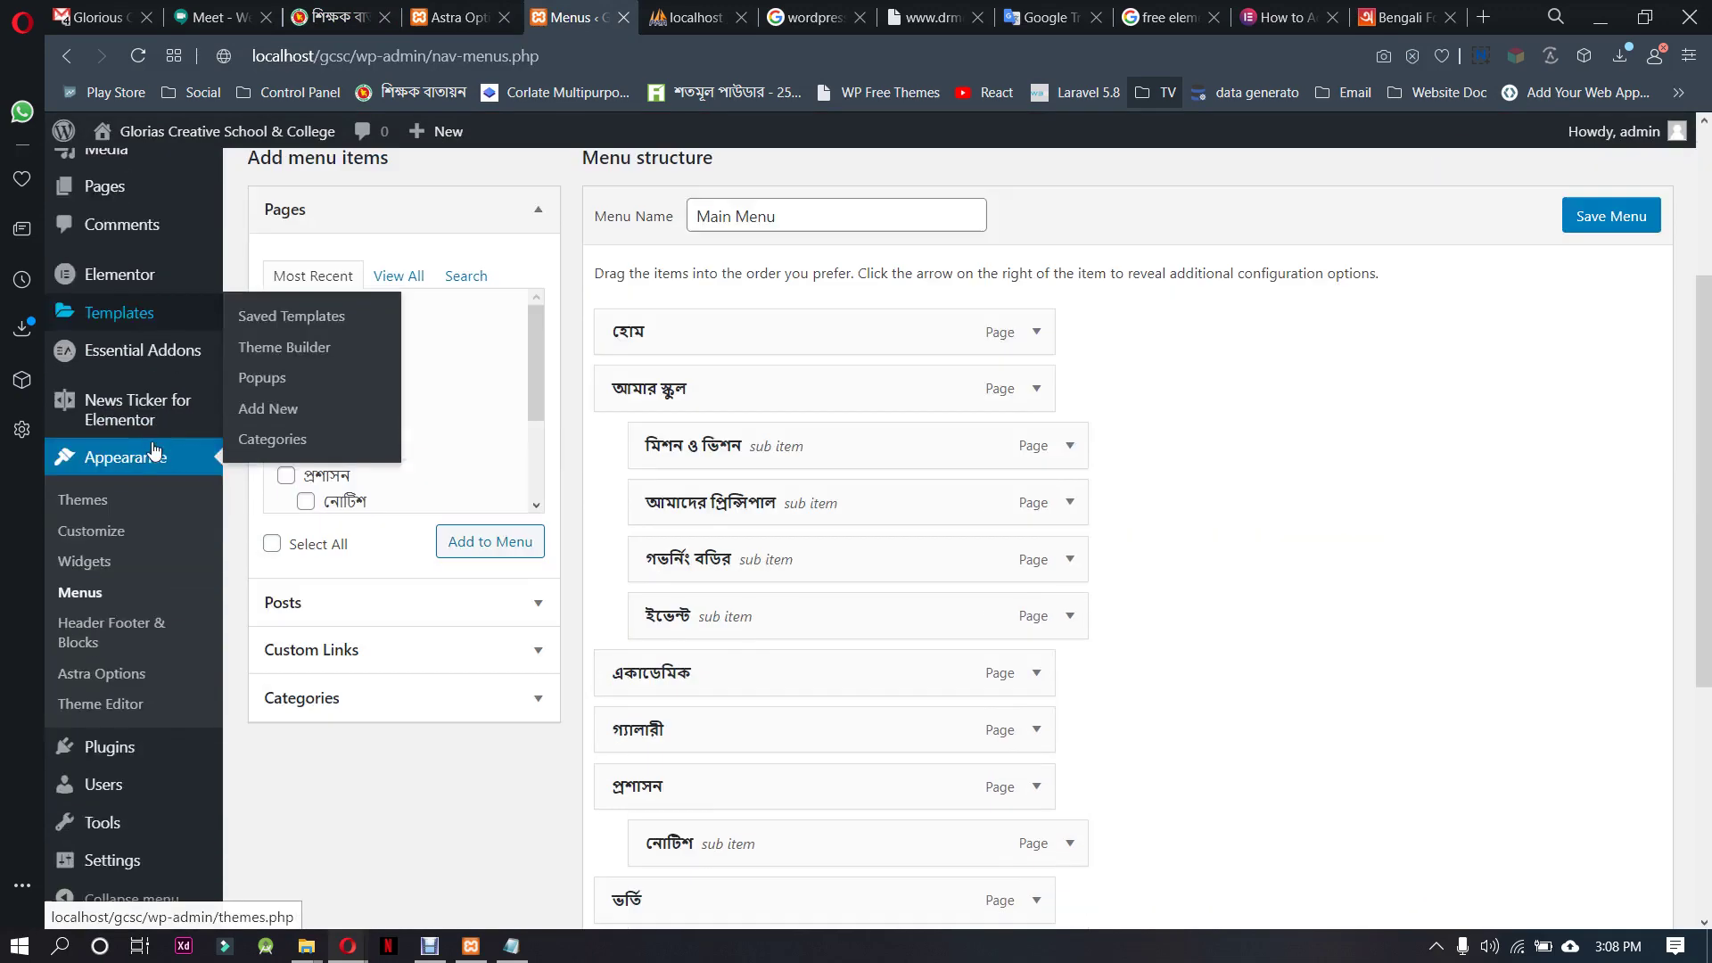
mouse_move(136, 353)
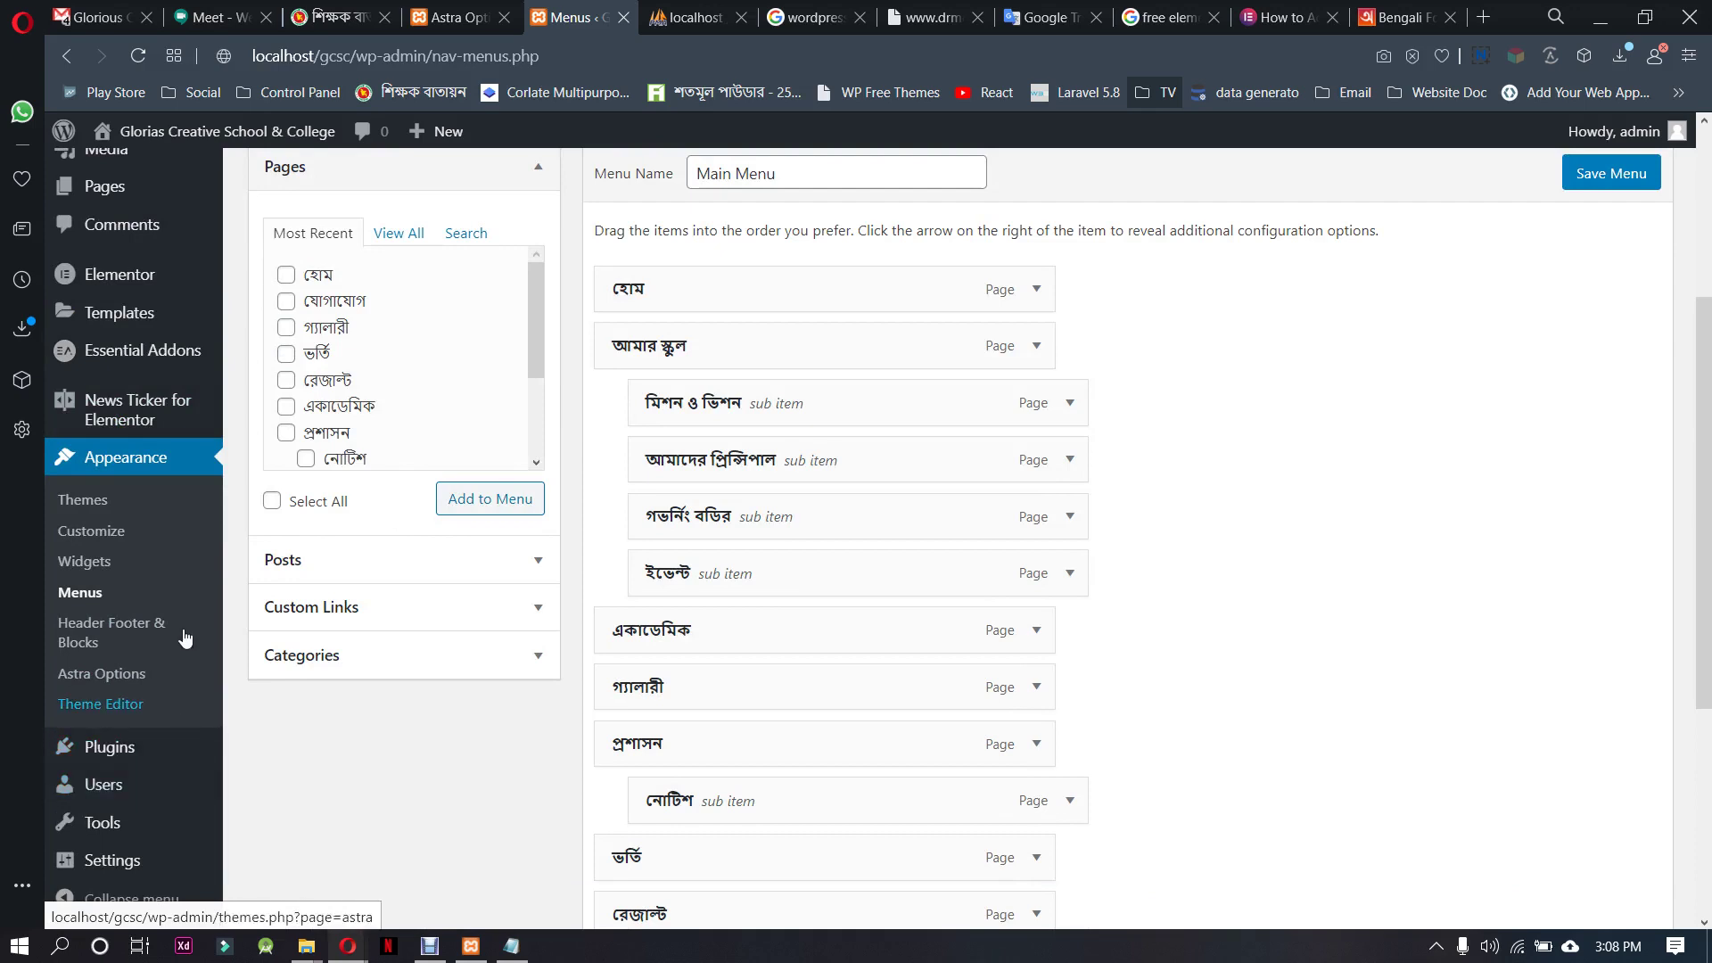
click(99, 631)
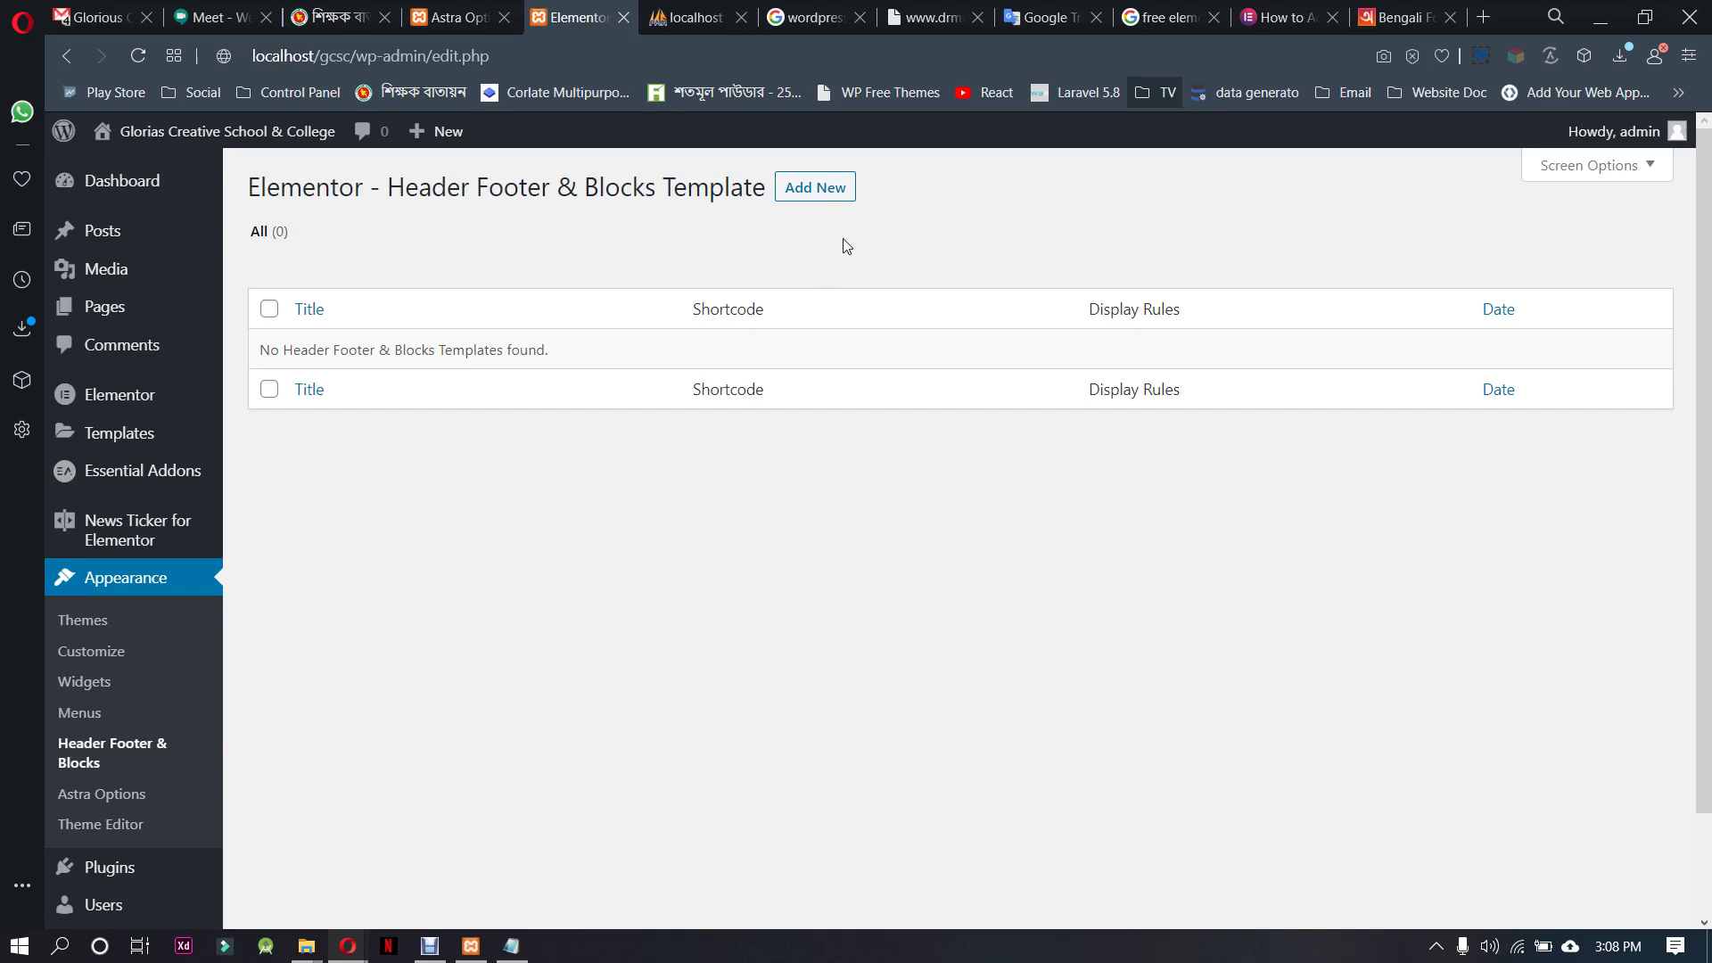
click(827, 186)
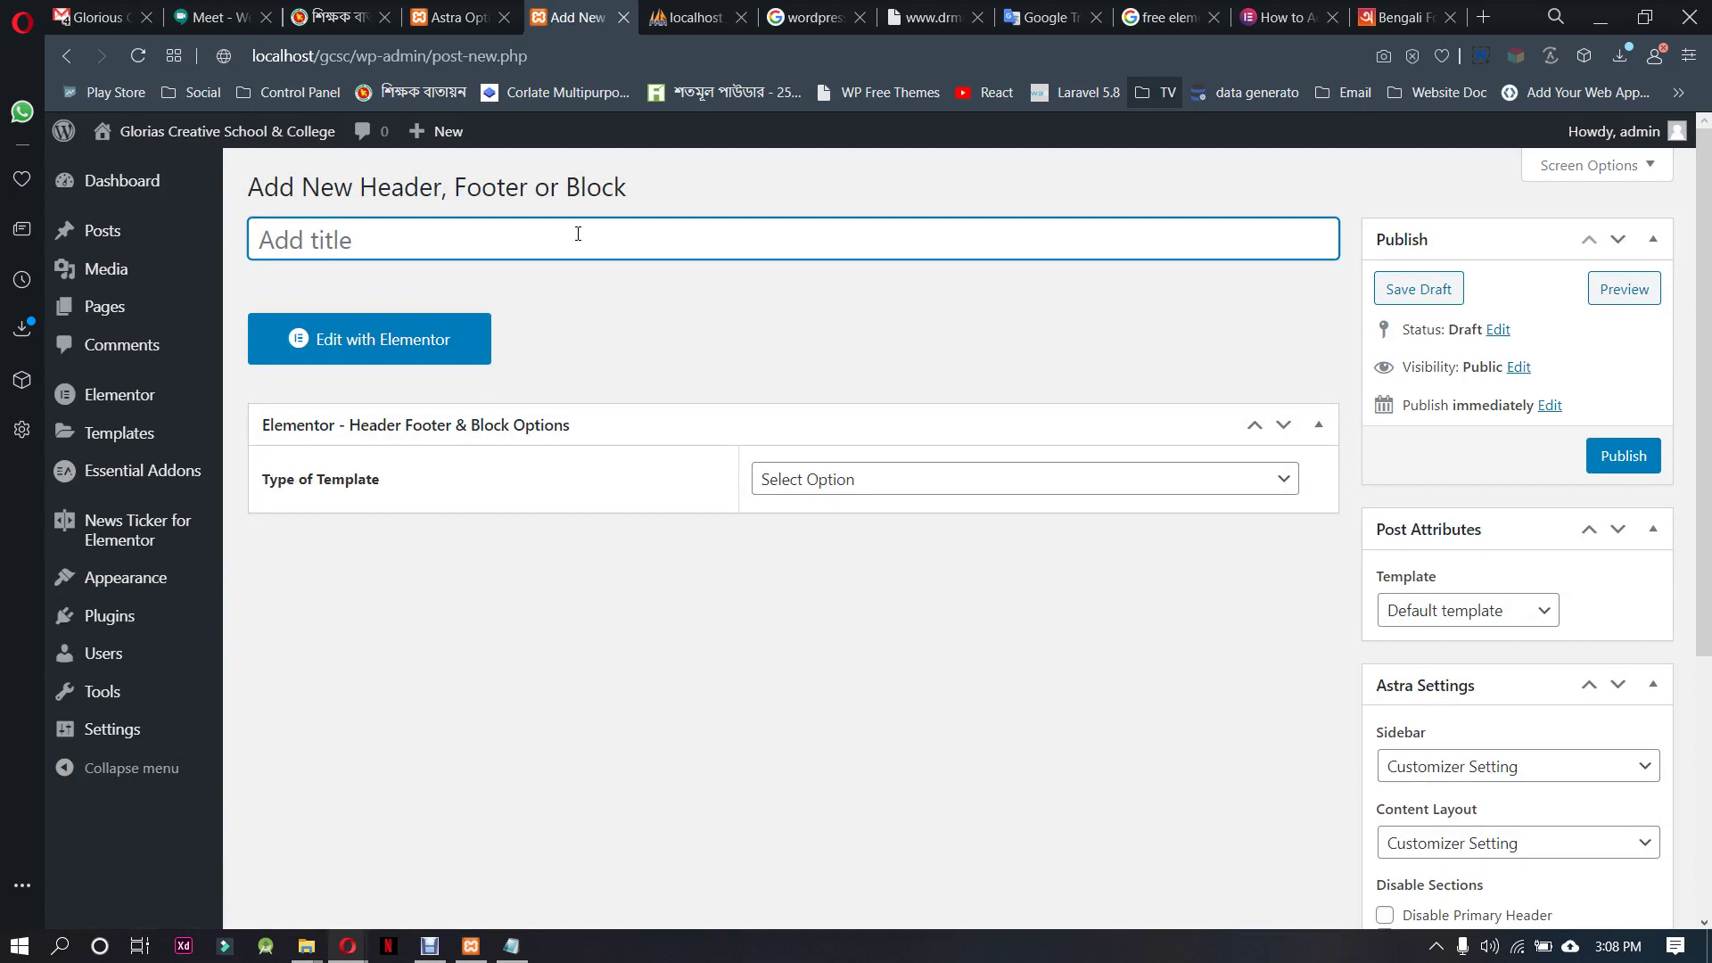
Title the new template 'header', replacing the stray Bengali characters
text(h)
key(BackSpace)
text(h)
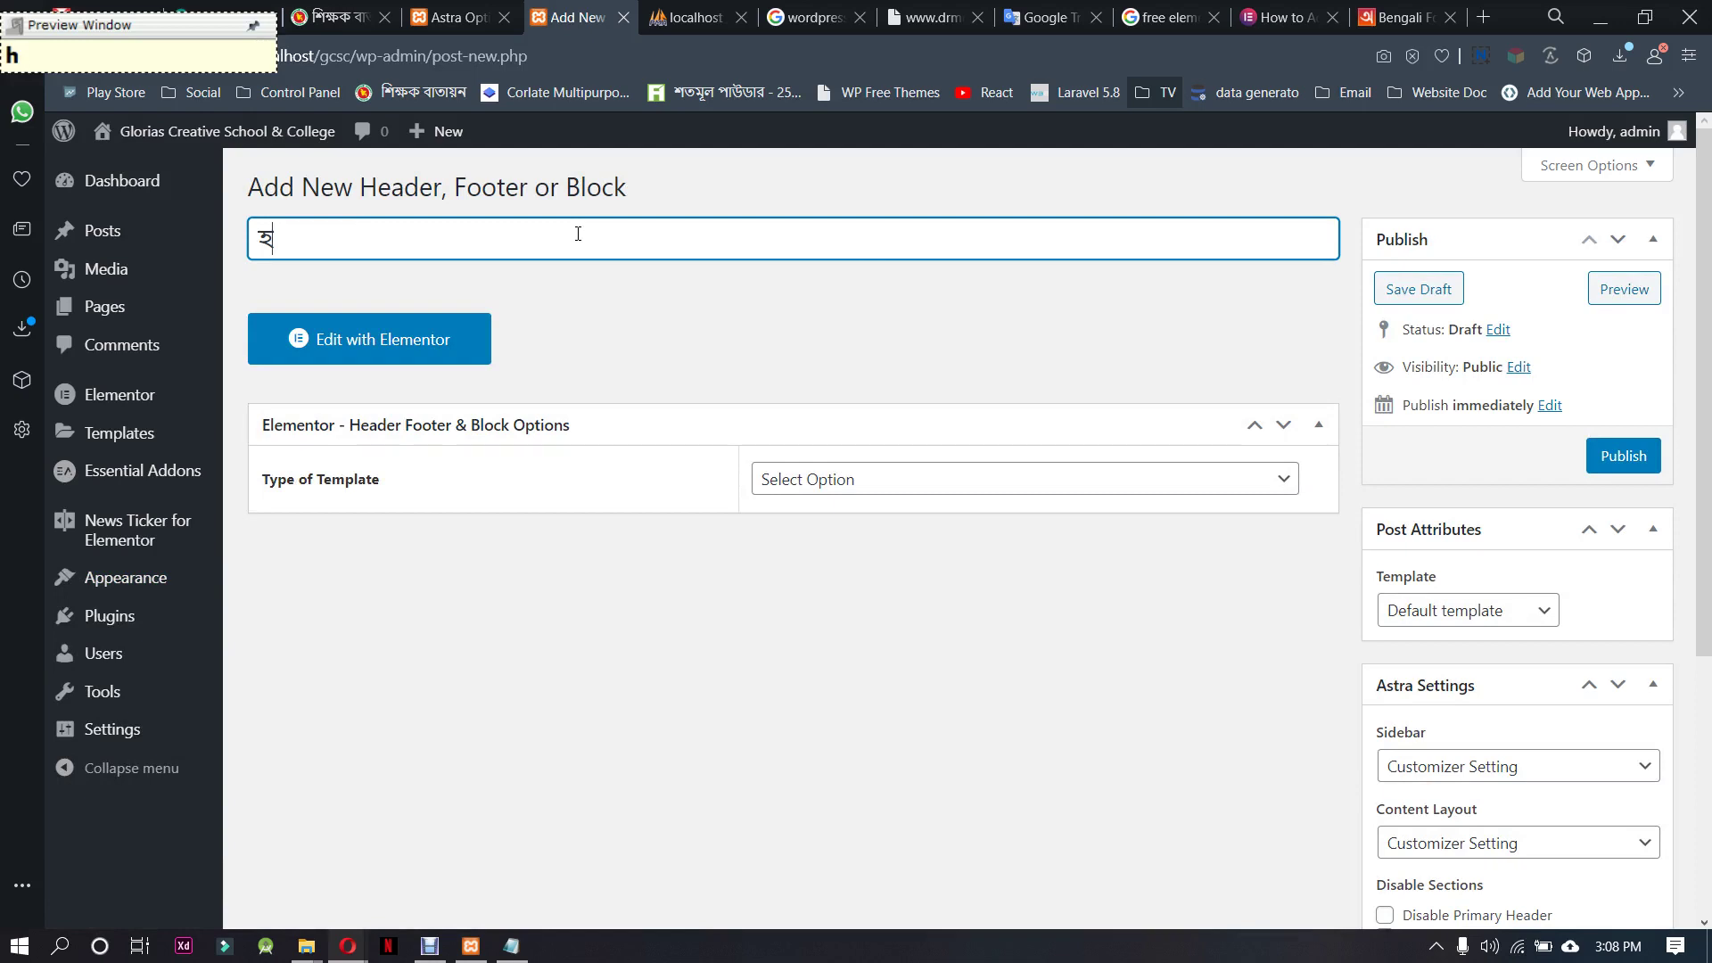
text(s)
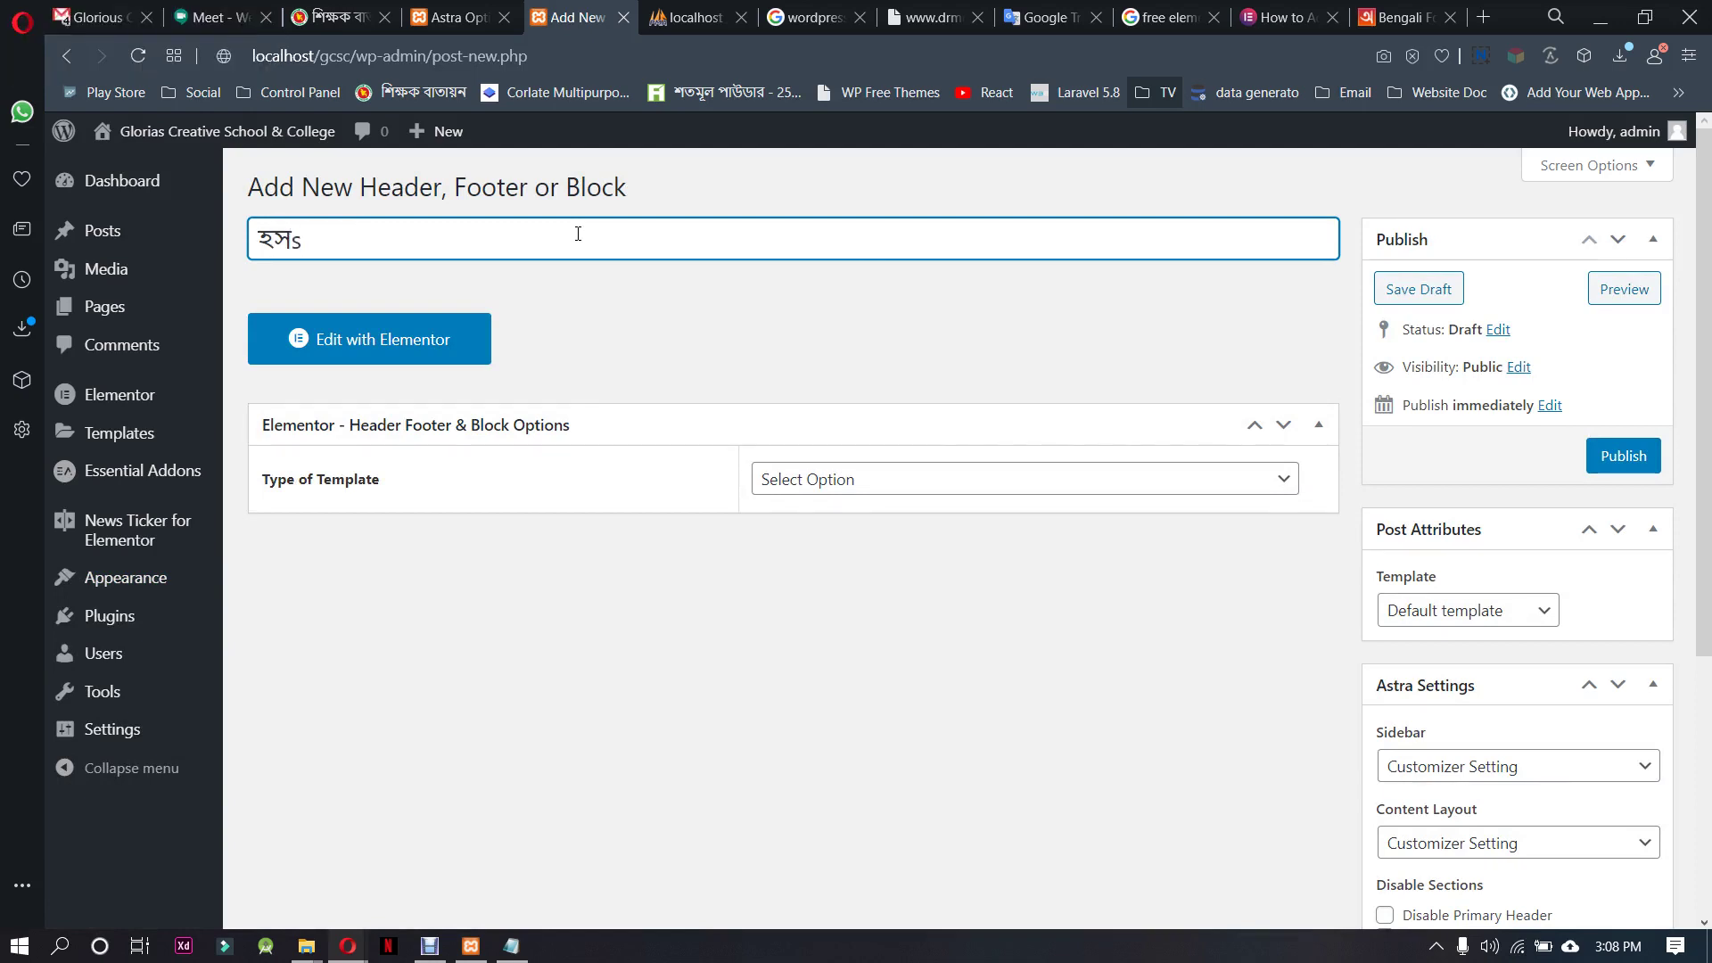
key(BackSpace)
key(BackSpace)
text(s)
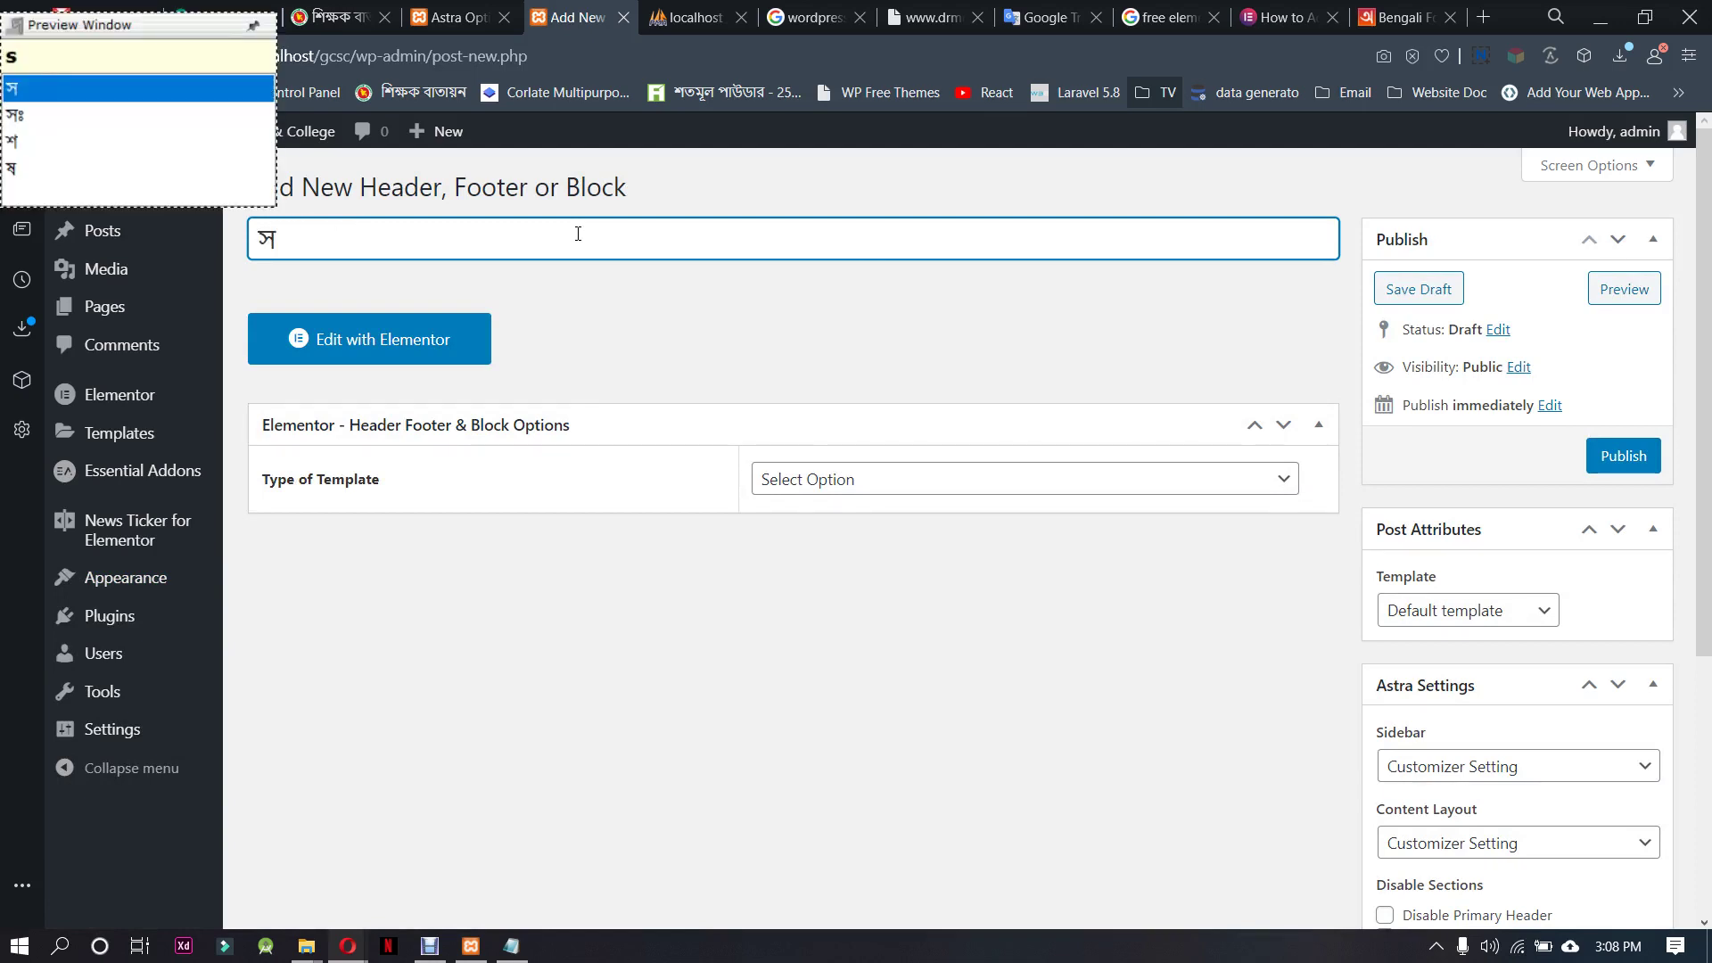
text(s)
key(BackSpace)
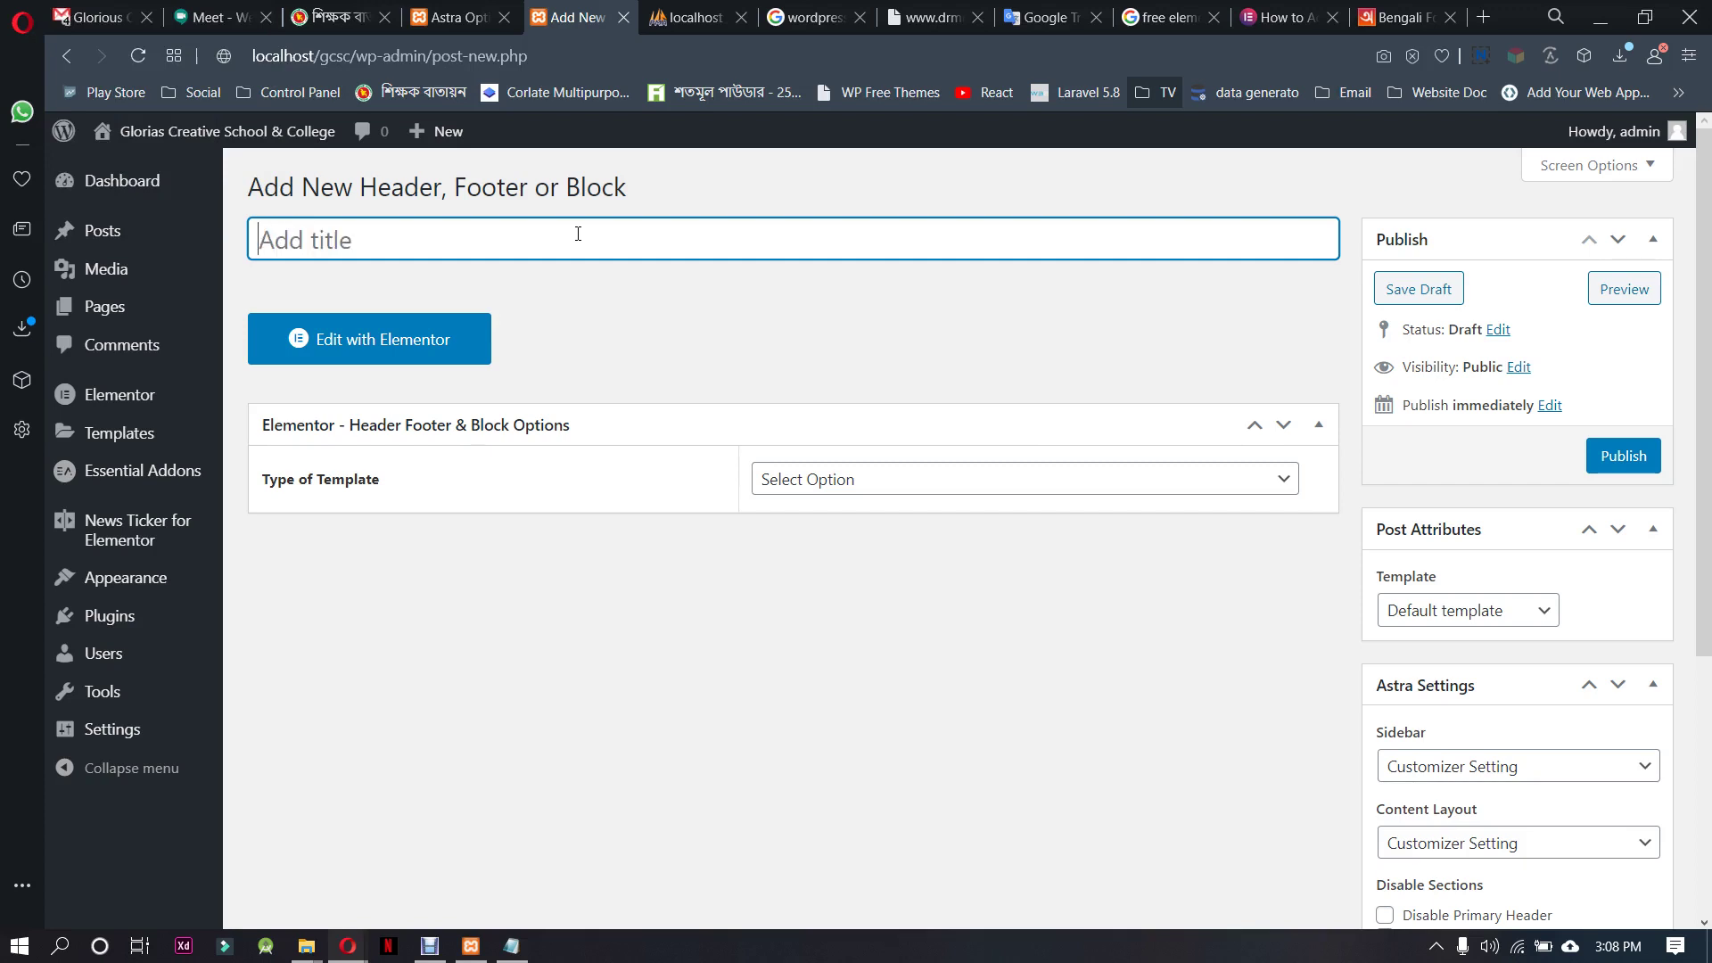
text(header)
Make it a Header shown on the Entire Website for All users, enable Canvas, and publish
click(851, 498)
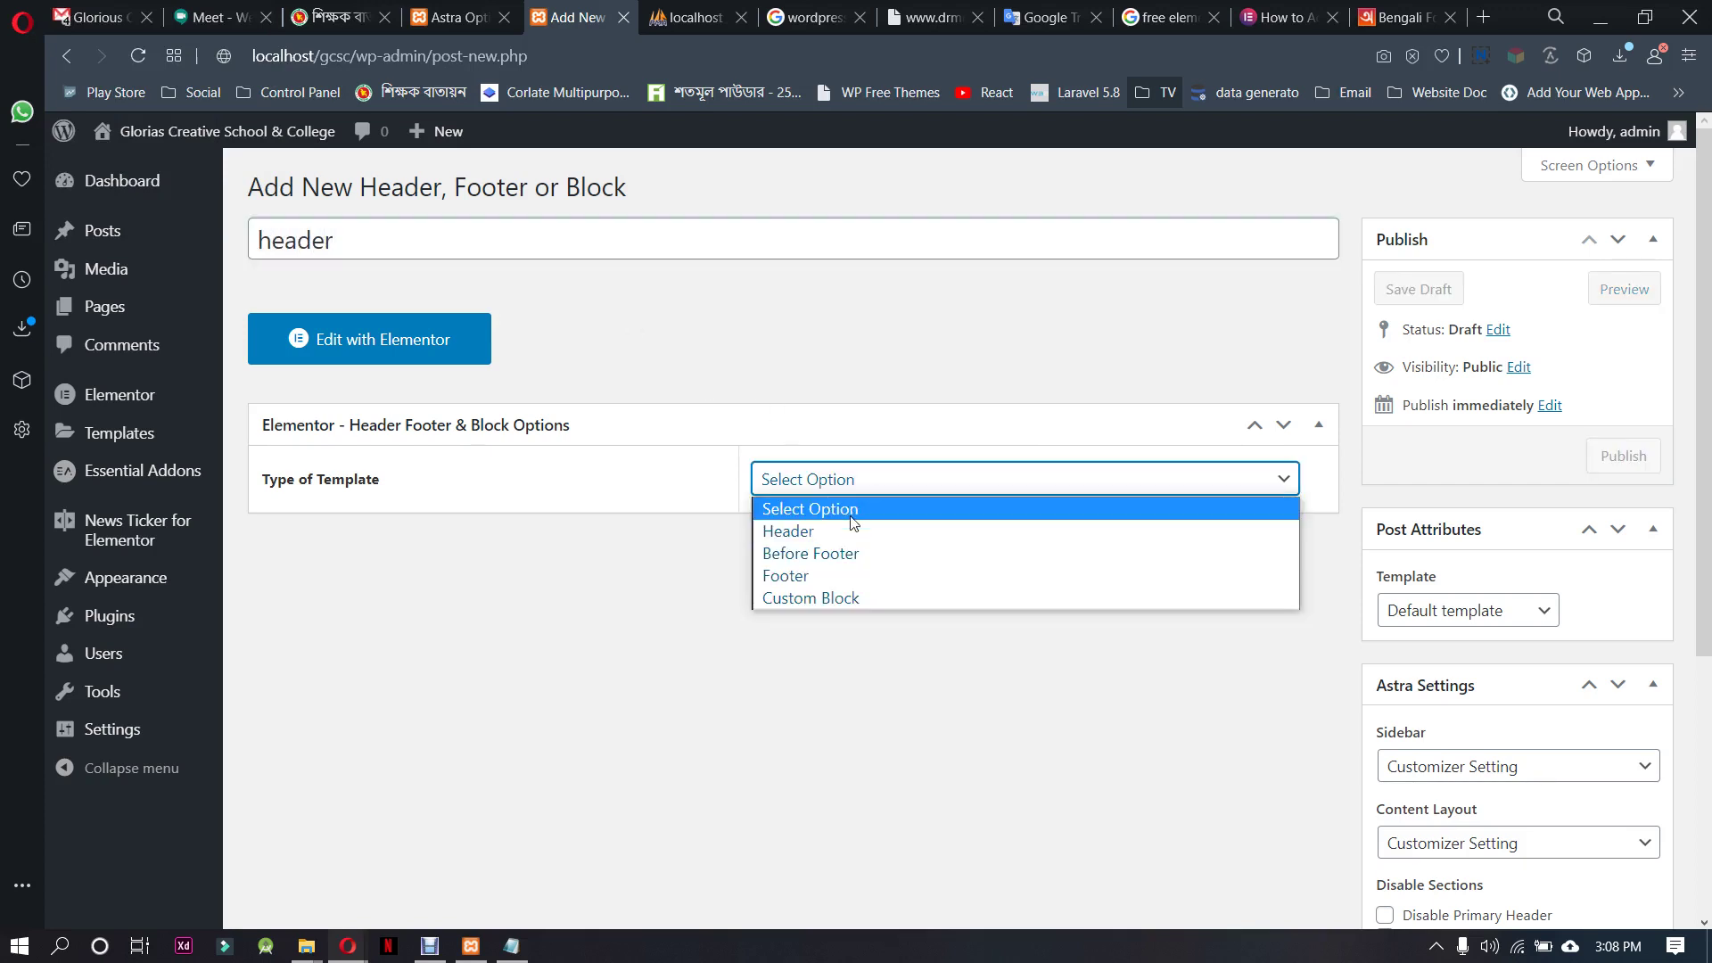
click(796, 527)
click(841, 571)
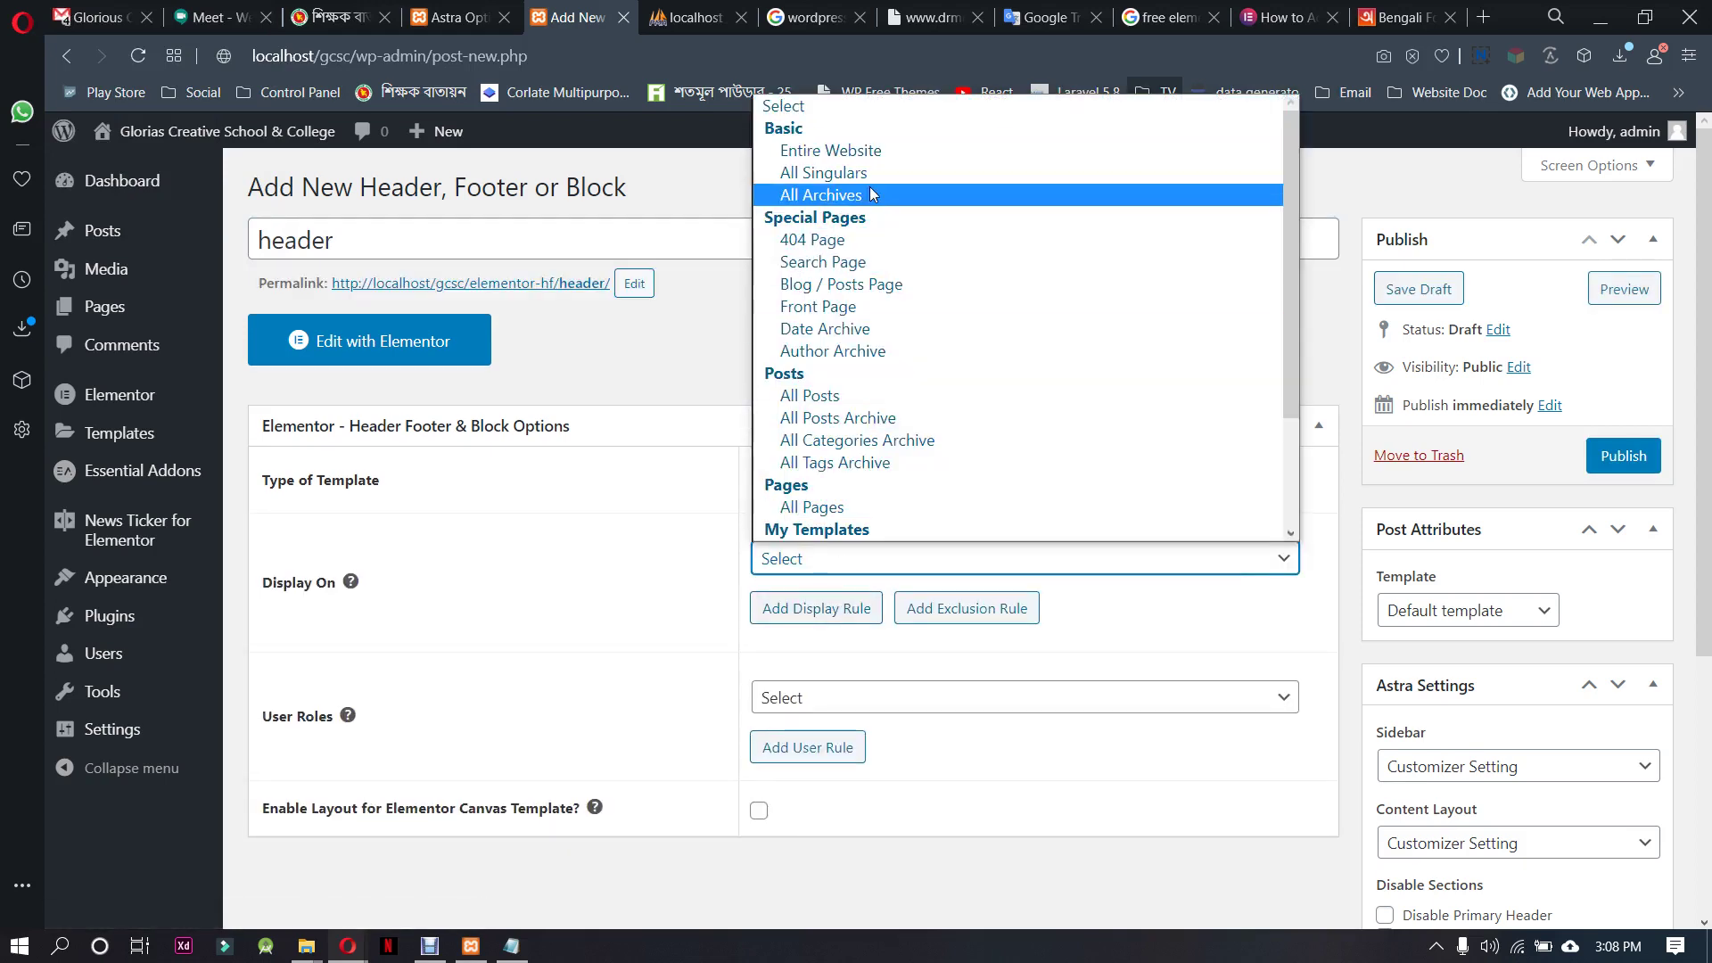
click(839, 150)
click(838, 706)
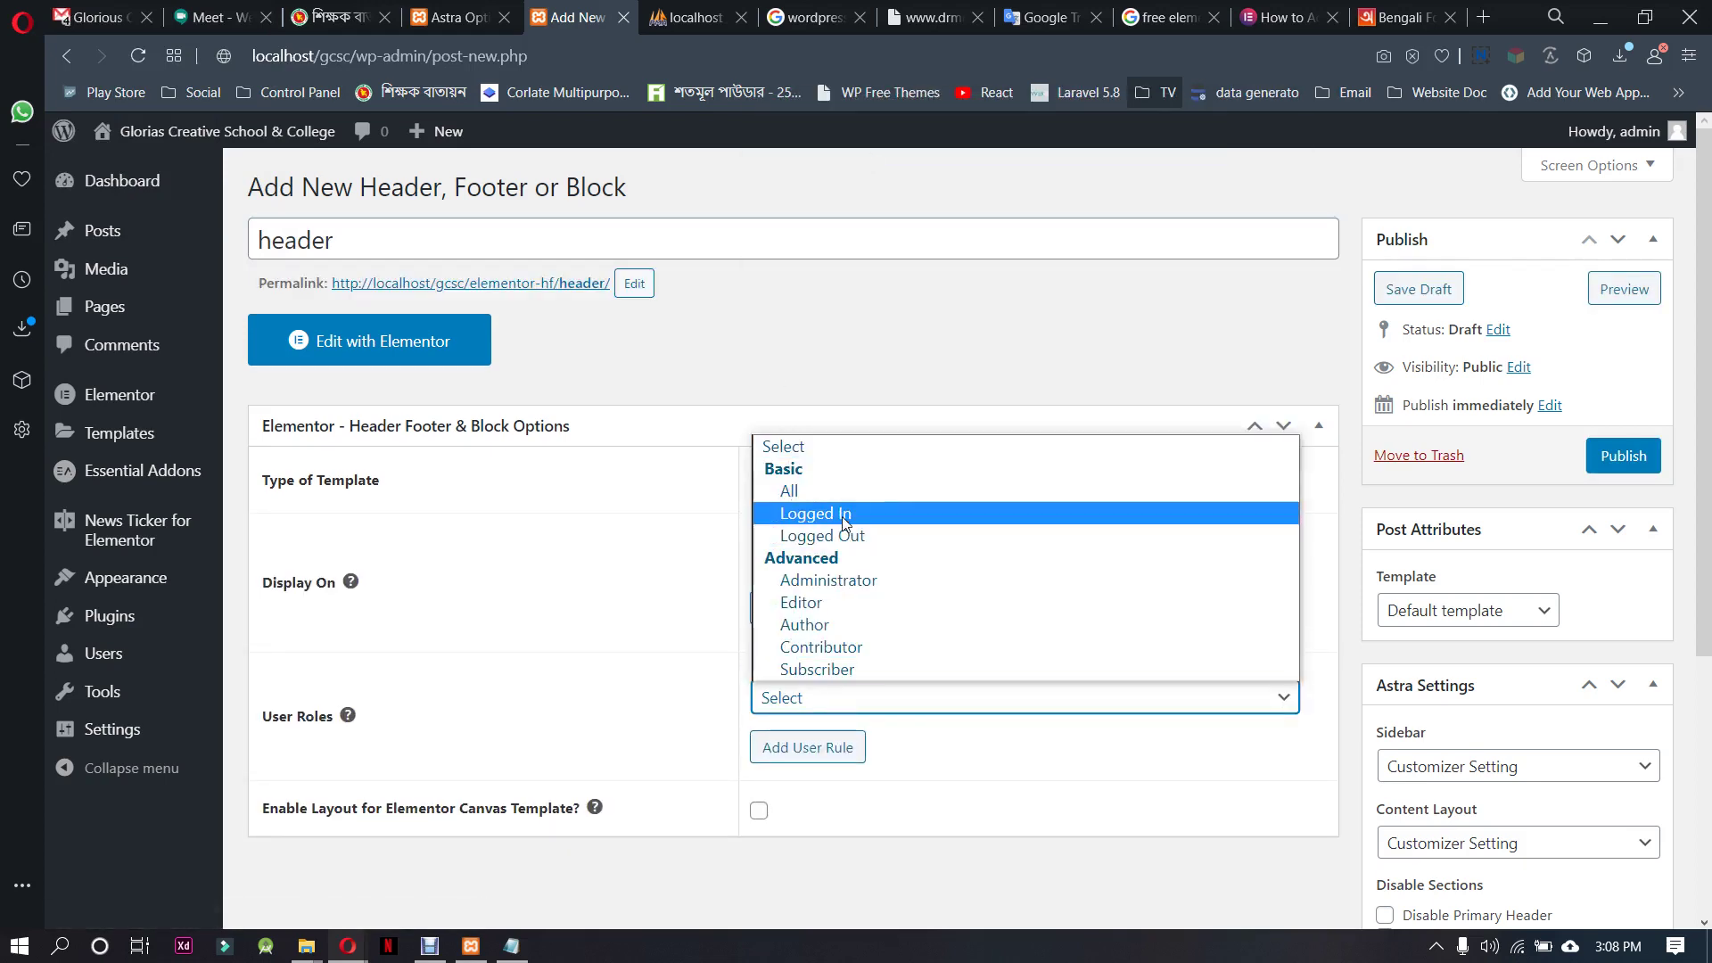
click(839, 493)
click(758, 812)
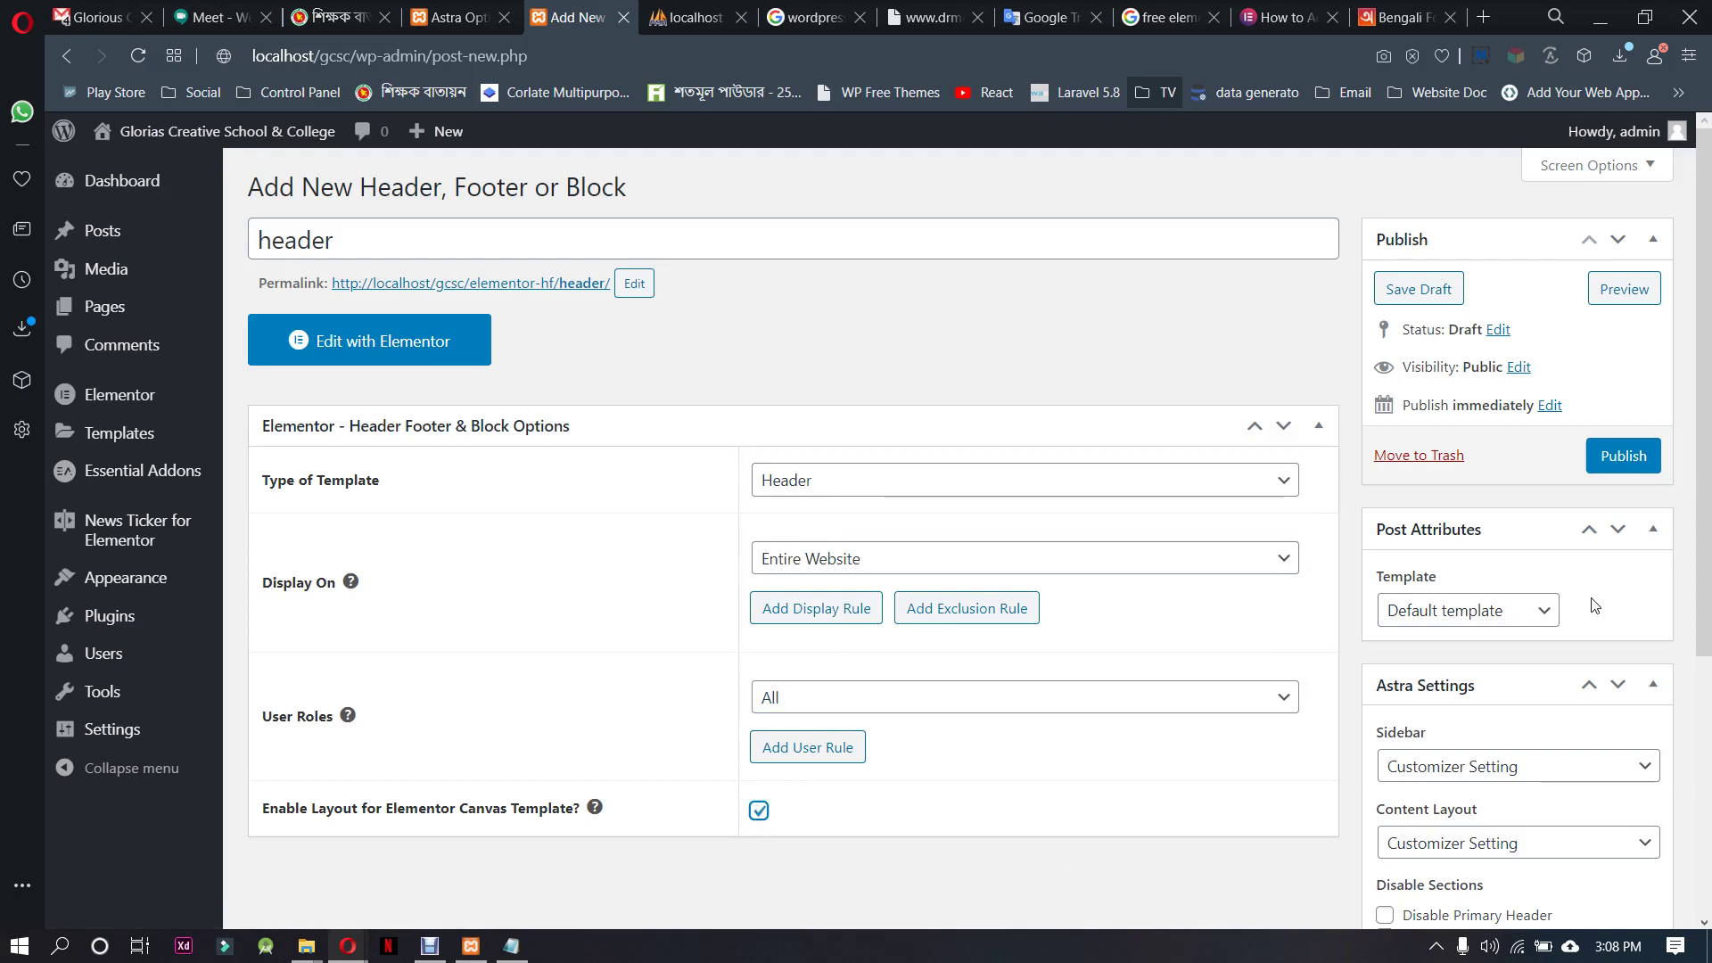
click(1619, 457)
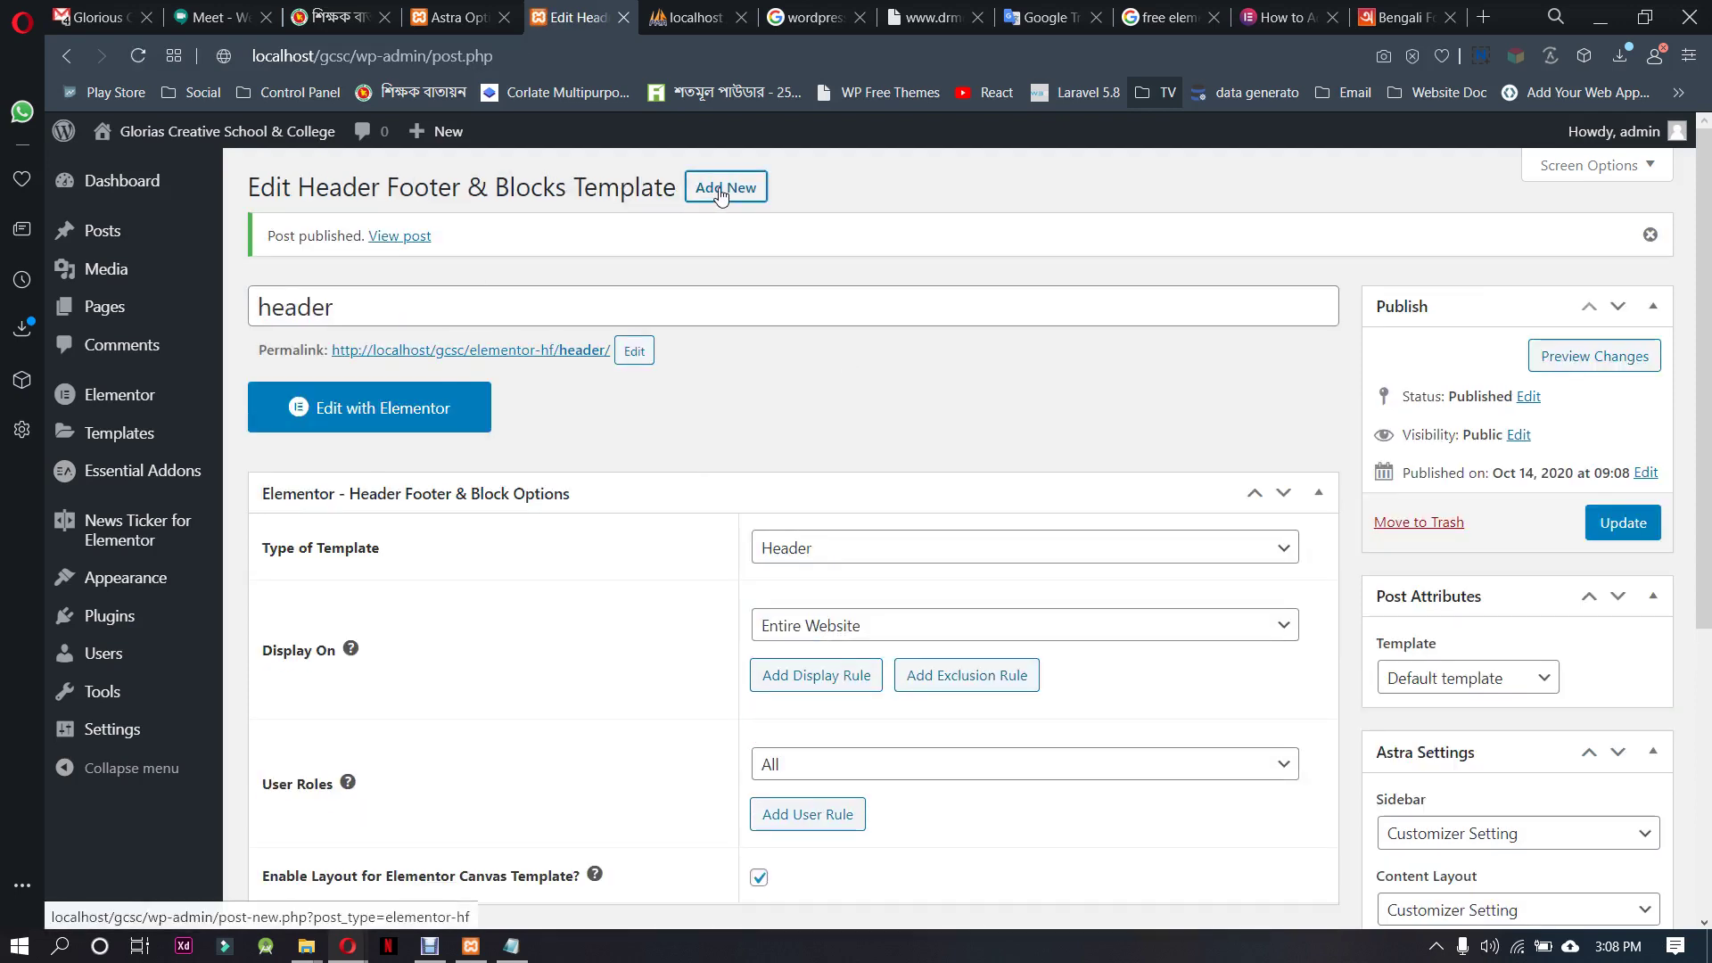
Start another template titled 'Footer' with its type set to Footer
click(724, 188)
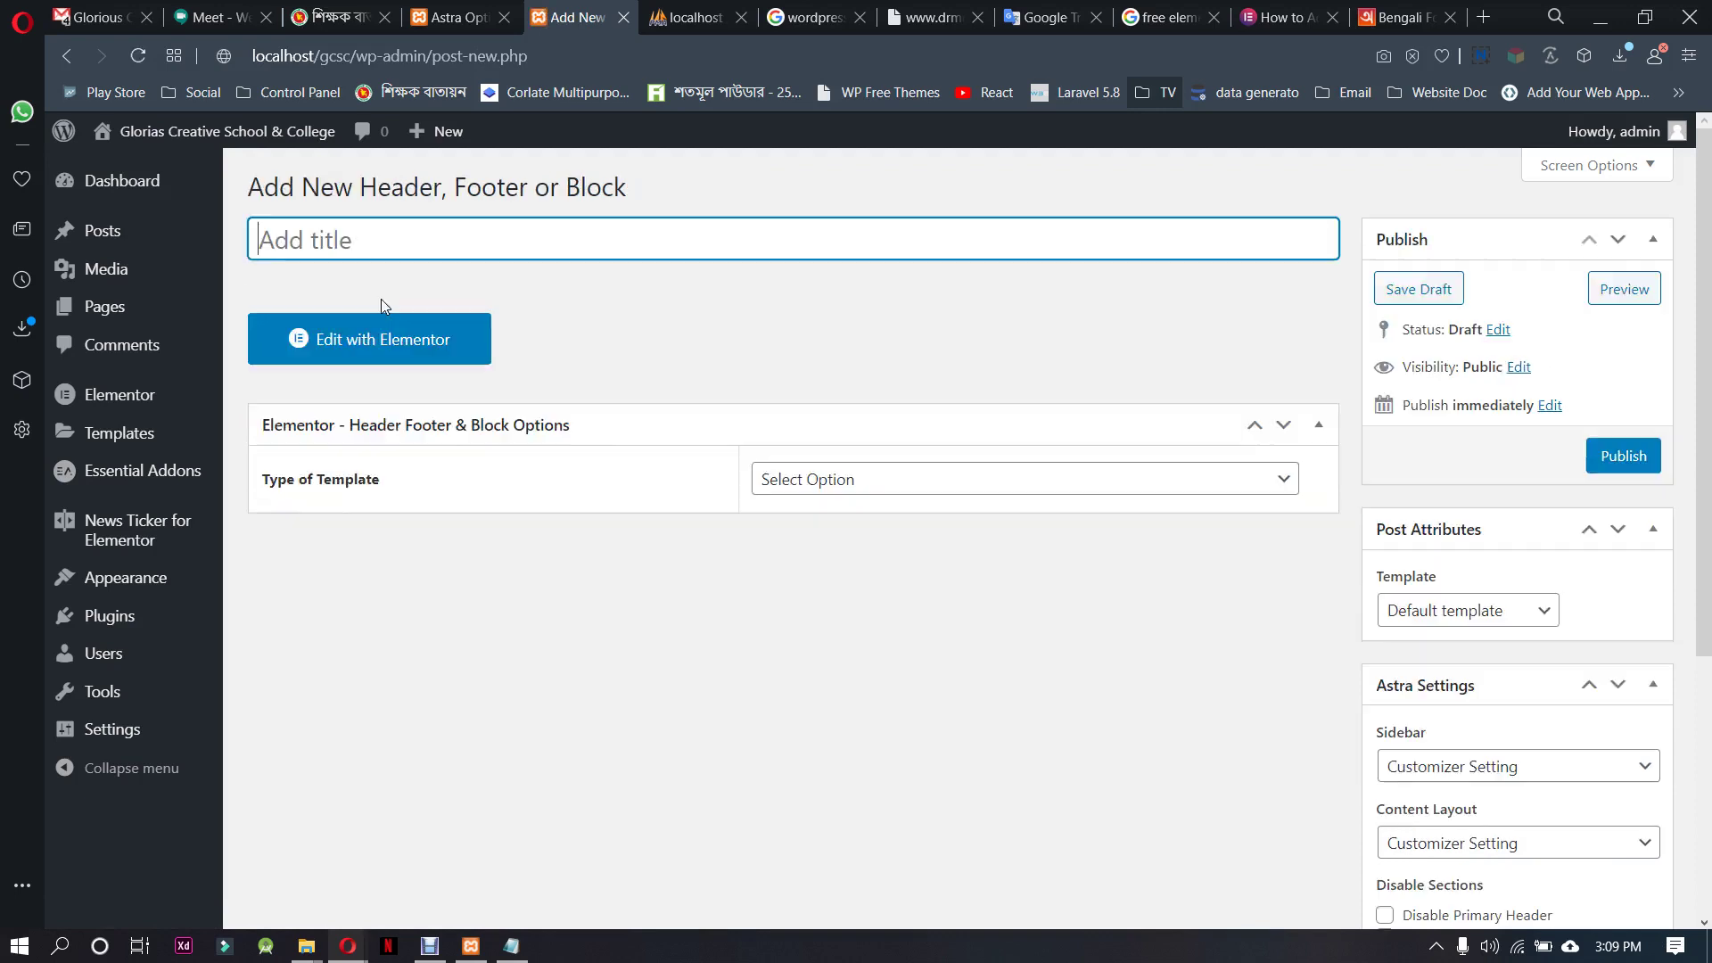
text(Footer)
click(833, 479)
click(826, 575)
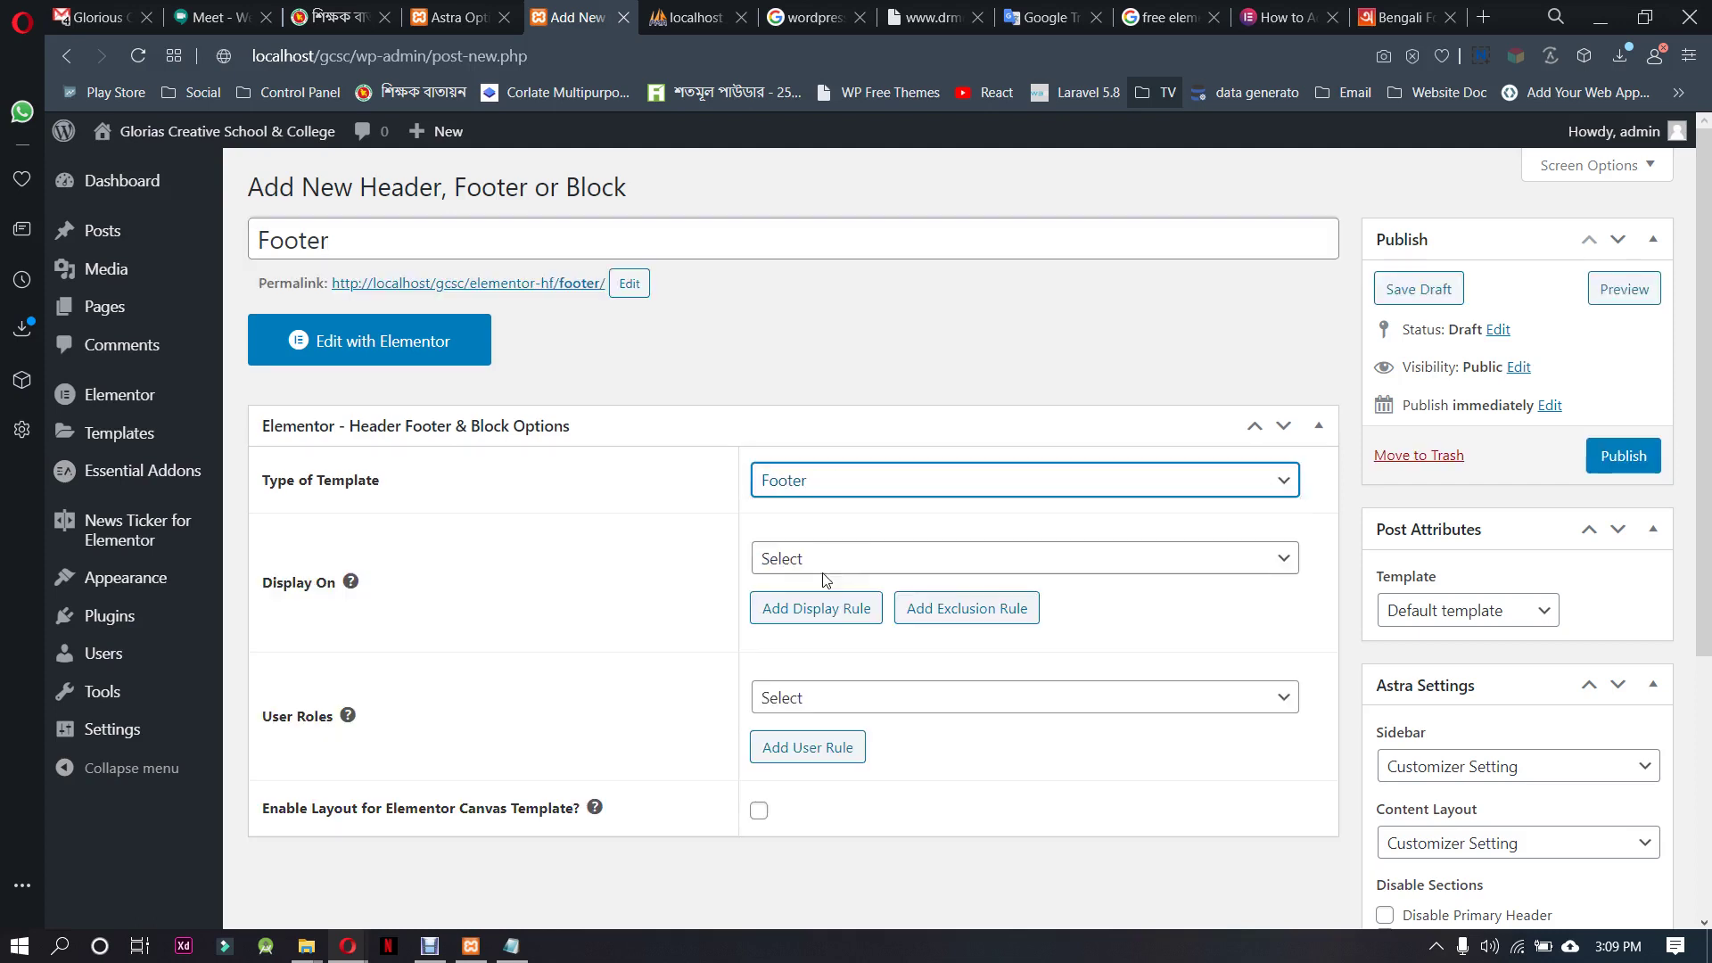
Show the footer on the Entire Website for All users, enable Canvas, and publish it
click(858, 565)
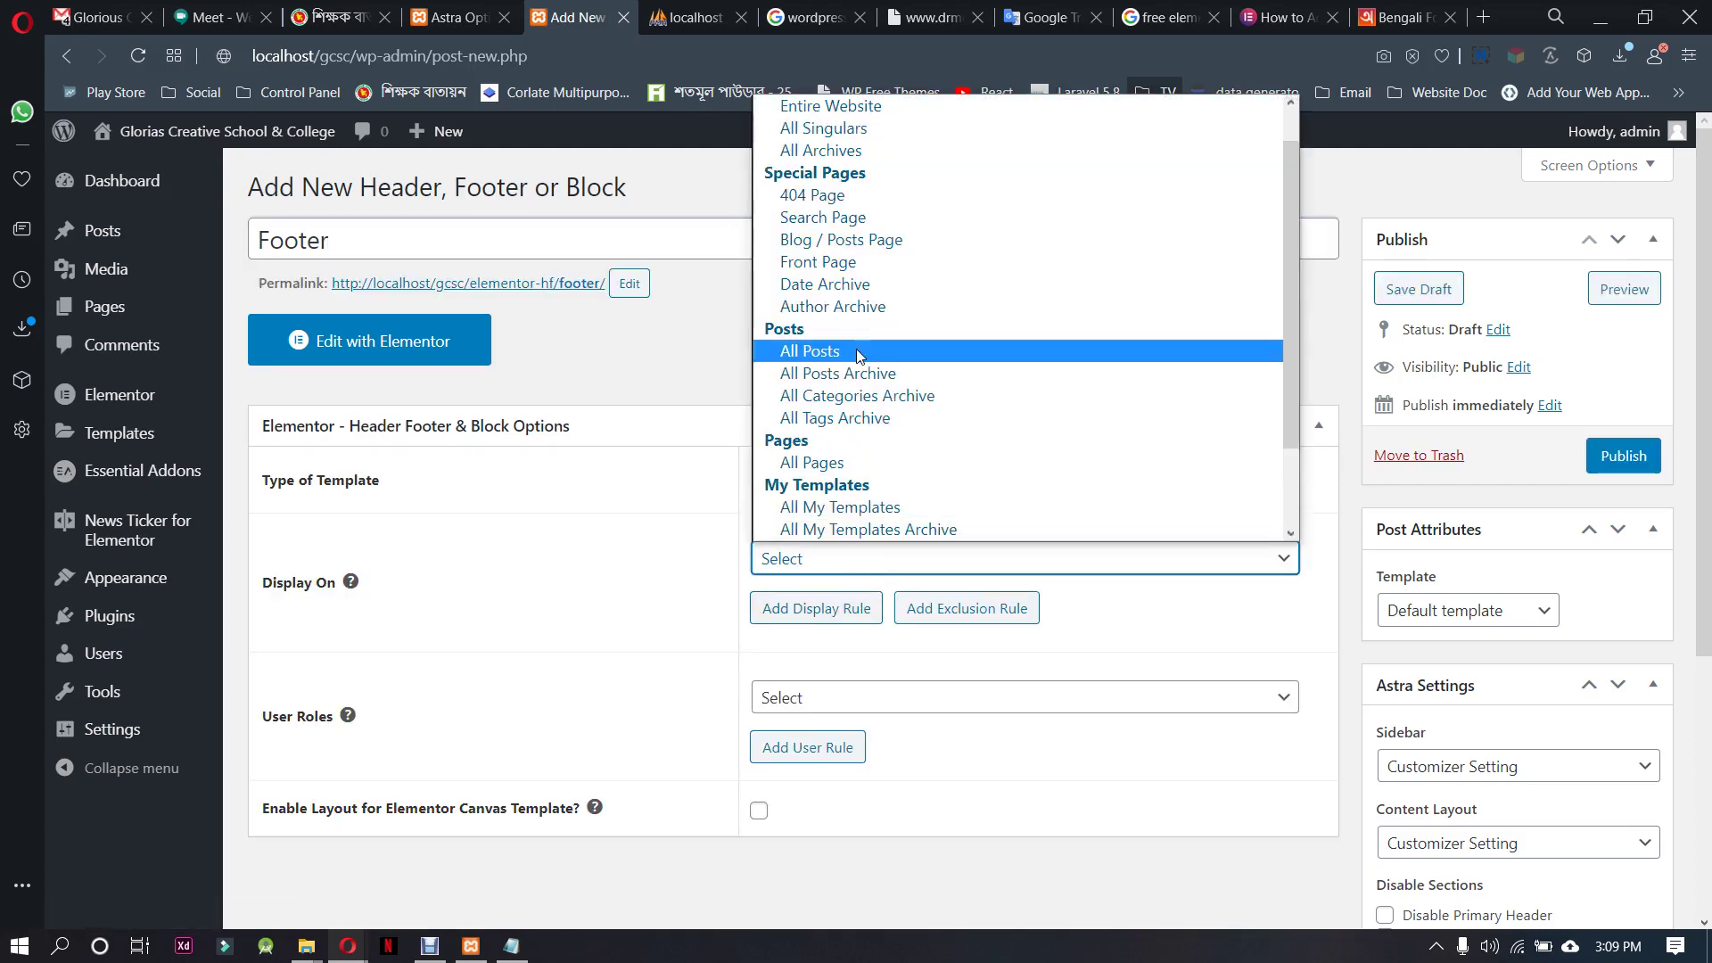
click(854, 107)
click(830, 699)
click(794, 490)
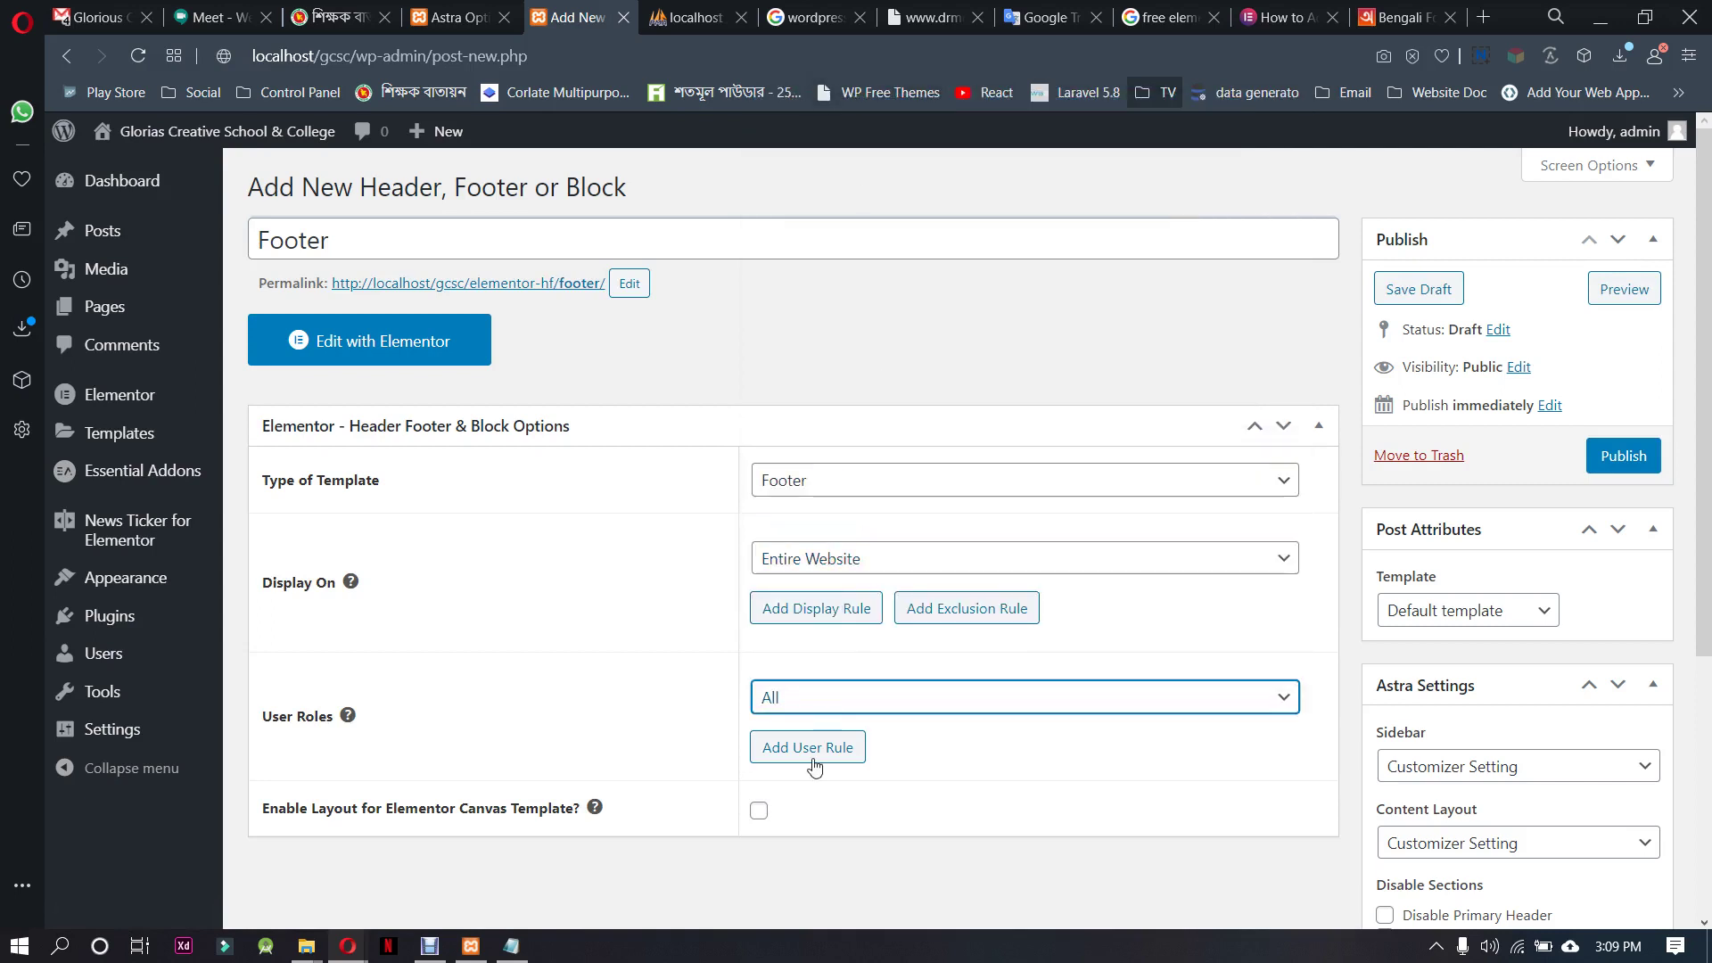
click(758, 811)
click(1622, 455)
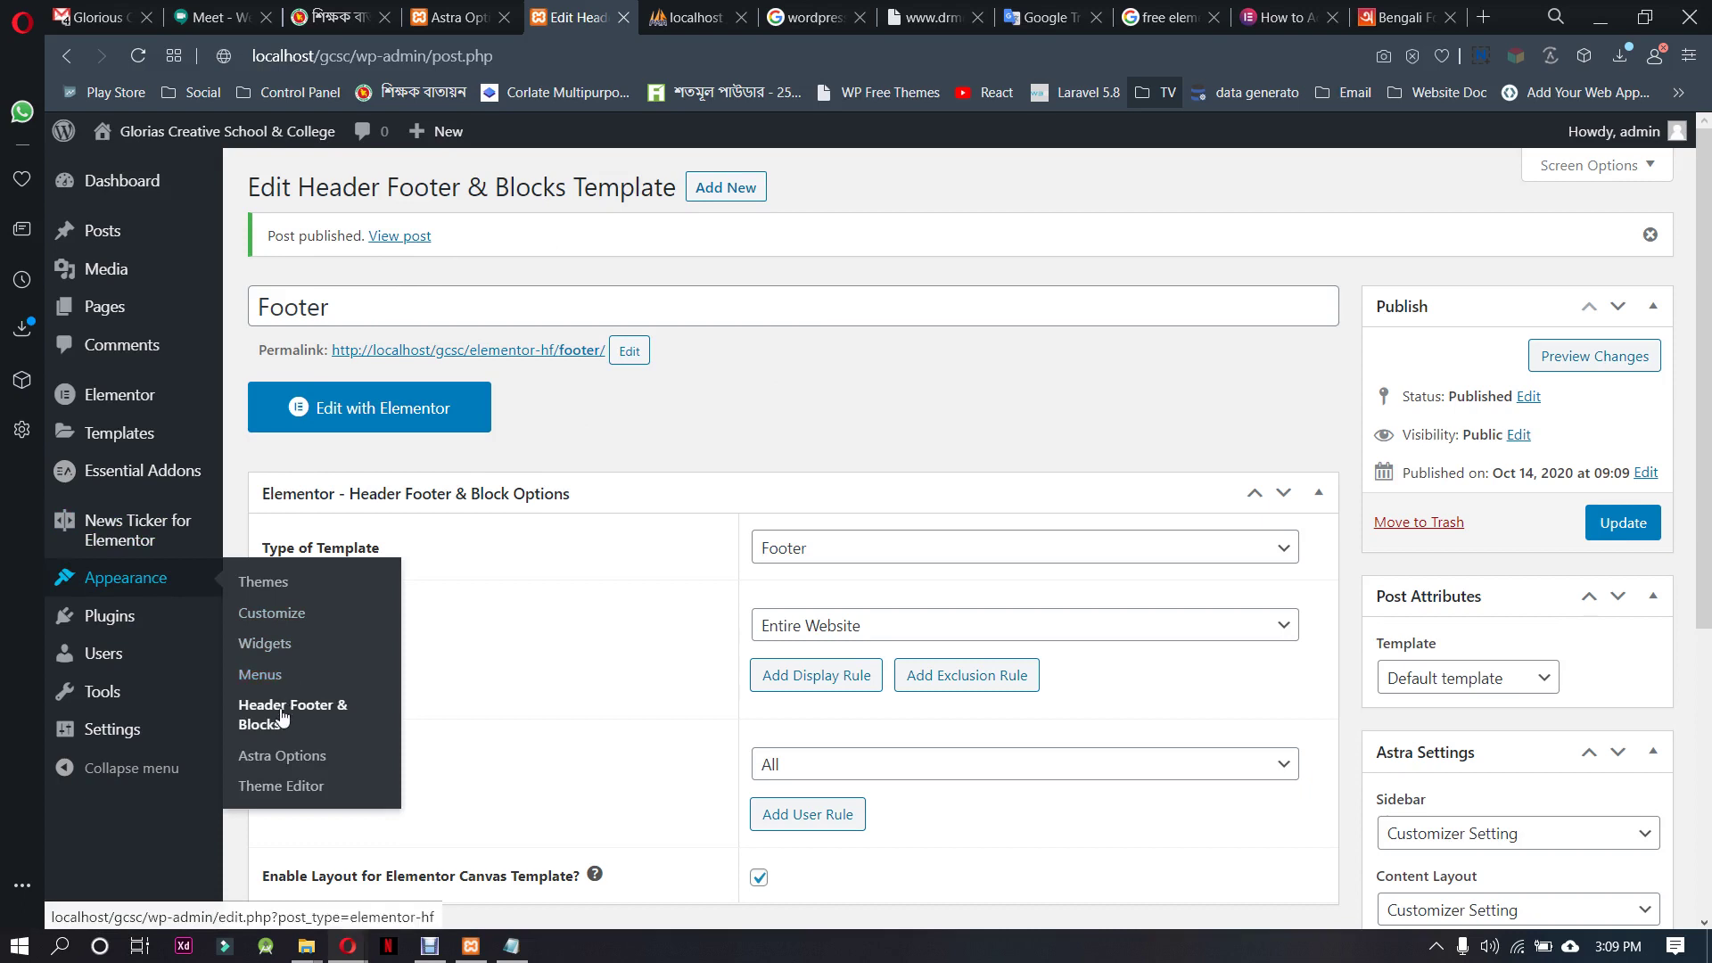
Open the 'header' template from the Header Footer & Blocks list in Elementor
click(278, 712)
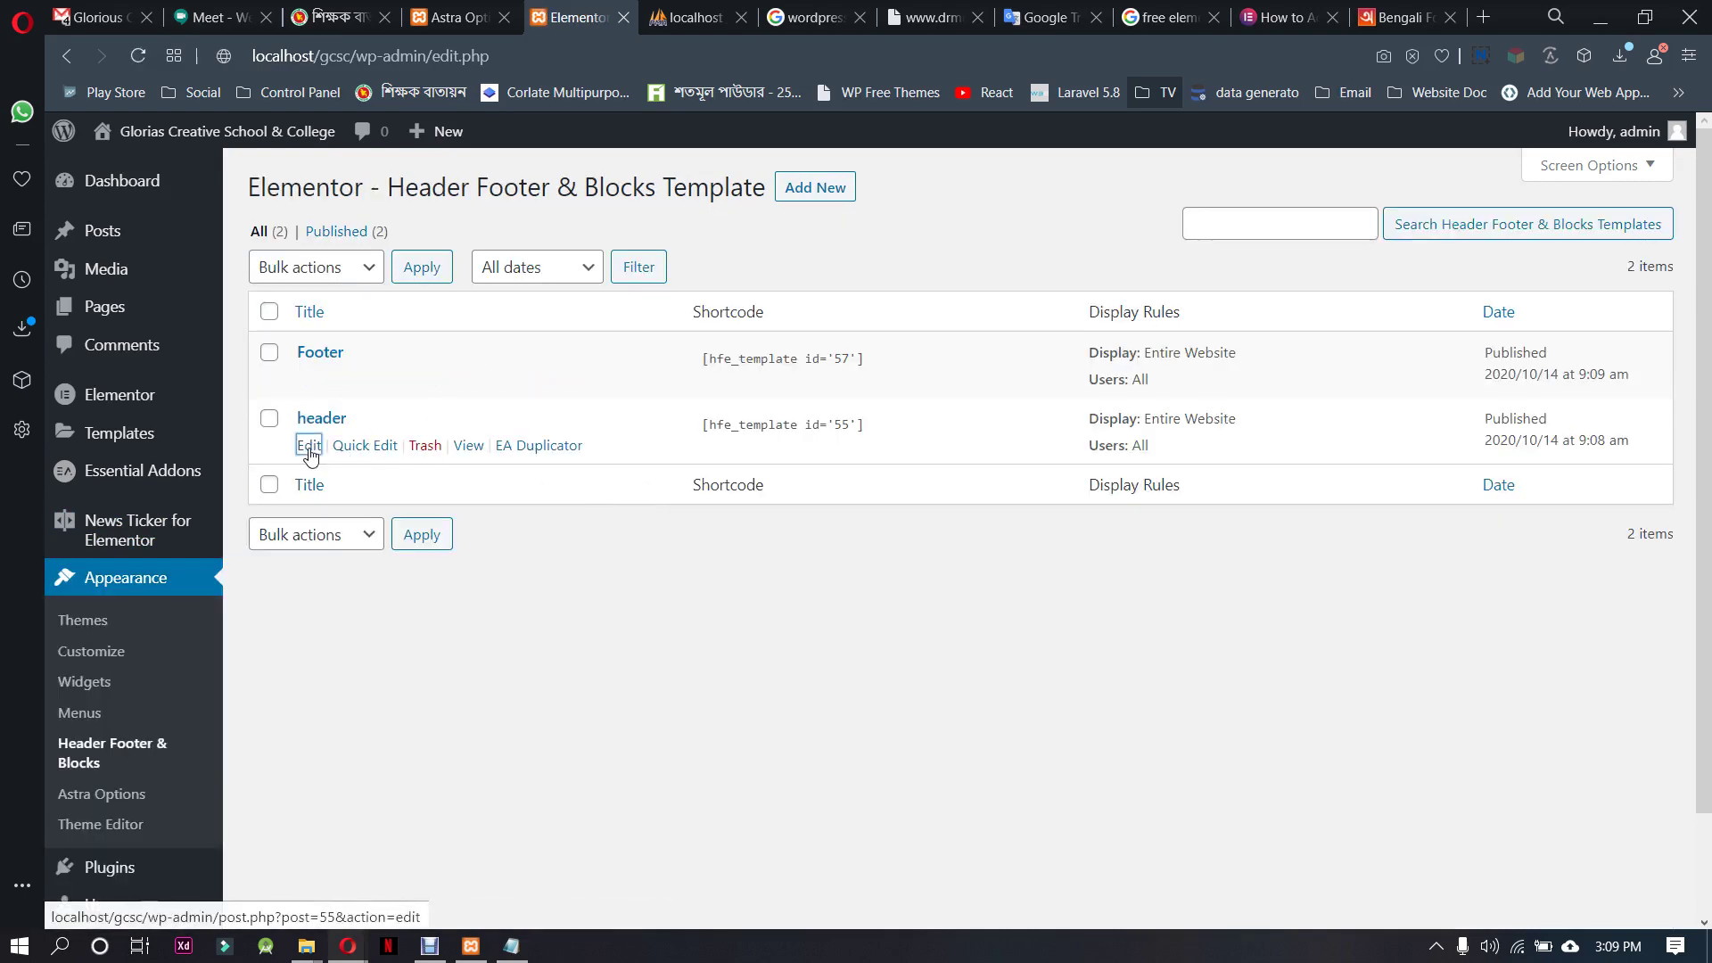
click(309, 446)
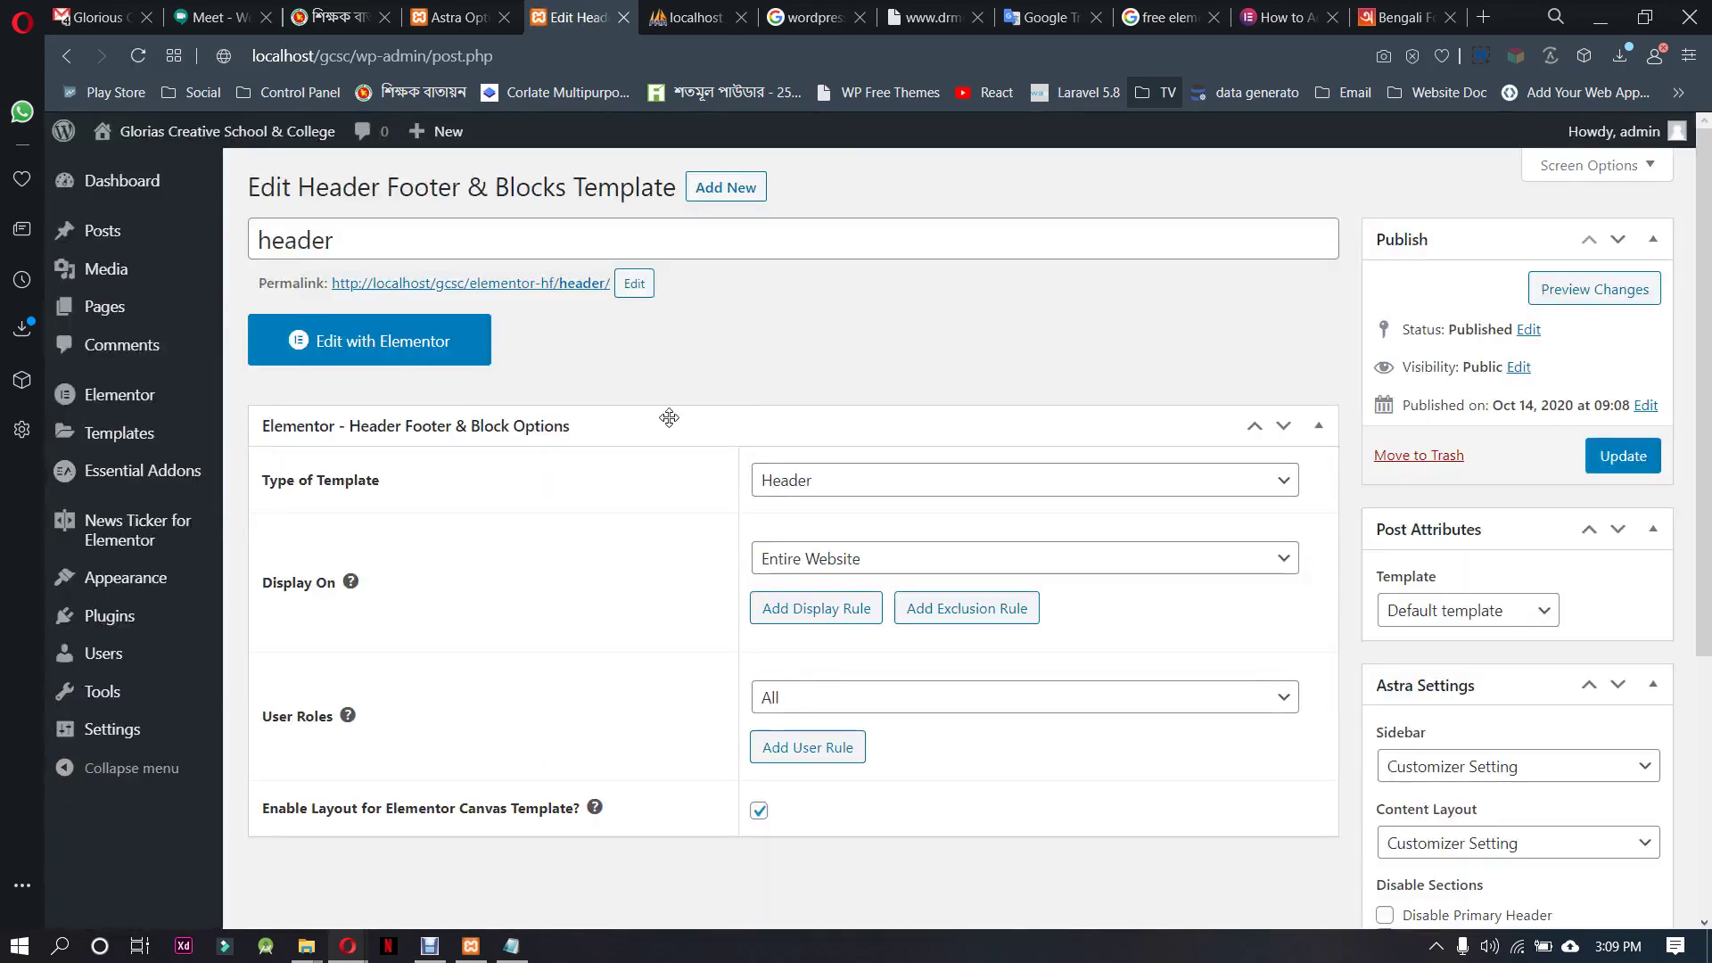
click(438, 365)
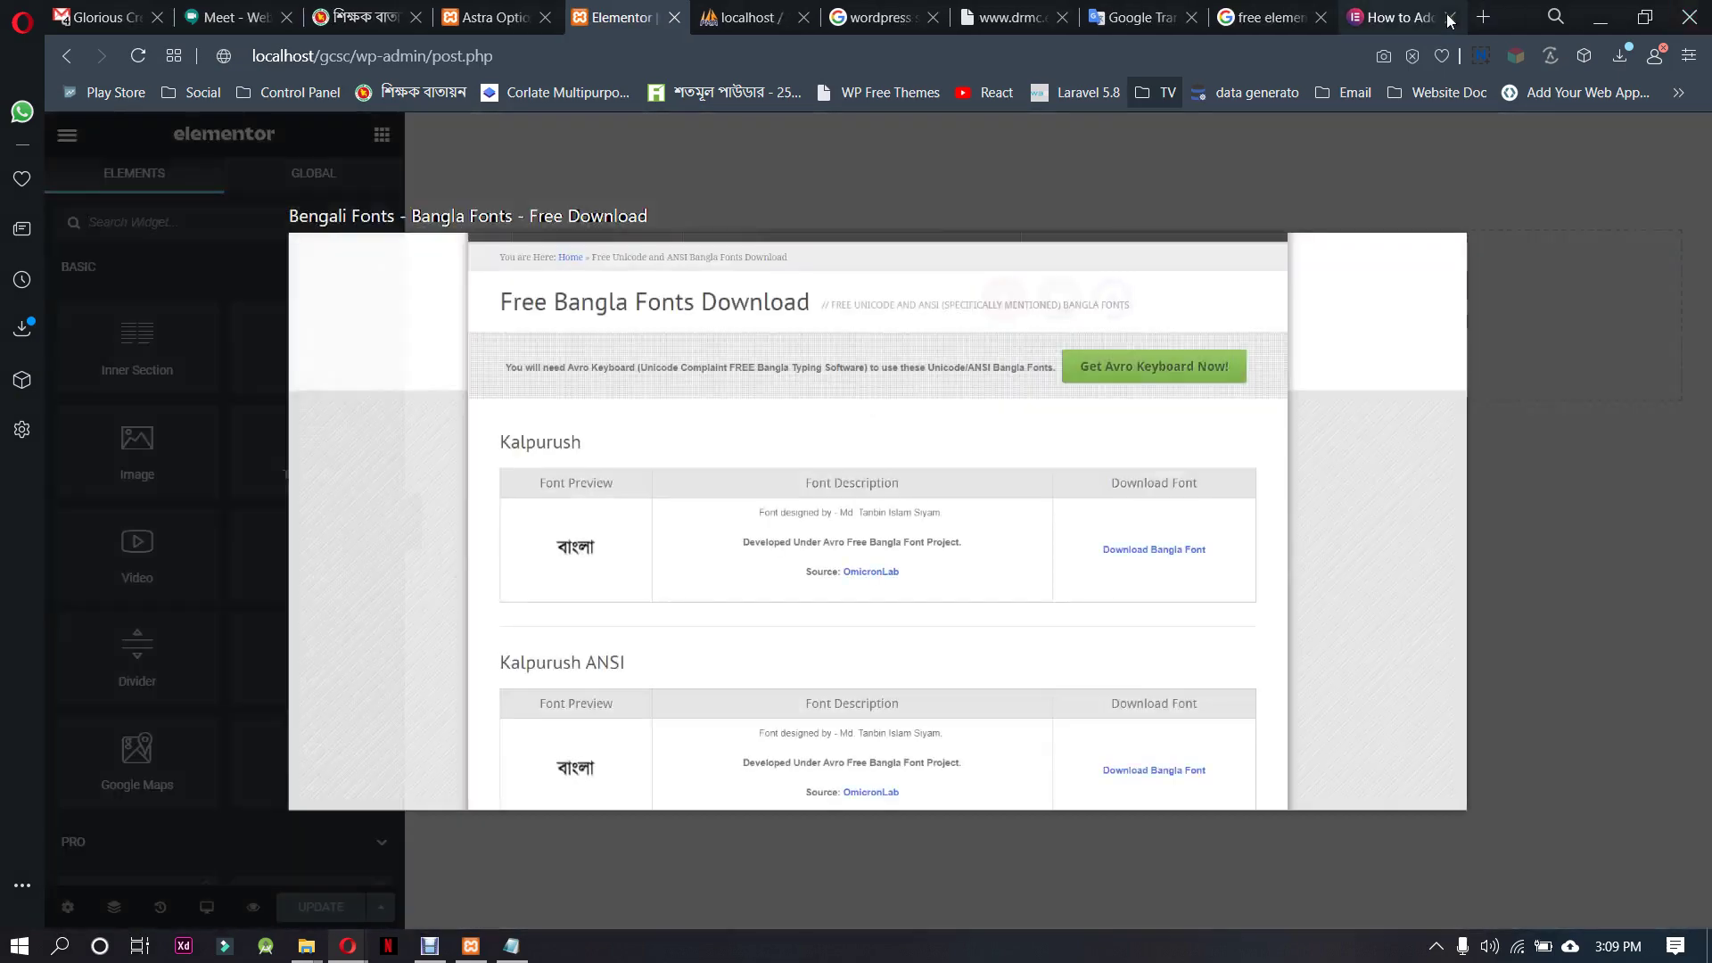
Close the Bengali Fonts page and read through the elementor.com custom fonts article, then close it
click(1450, 18)
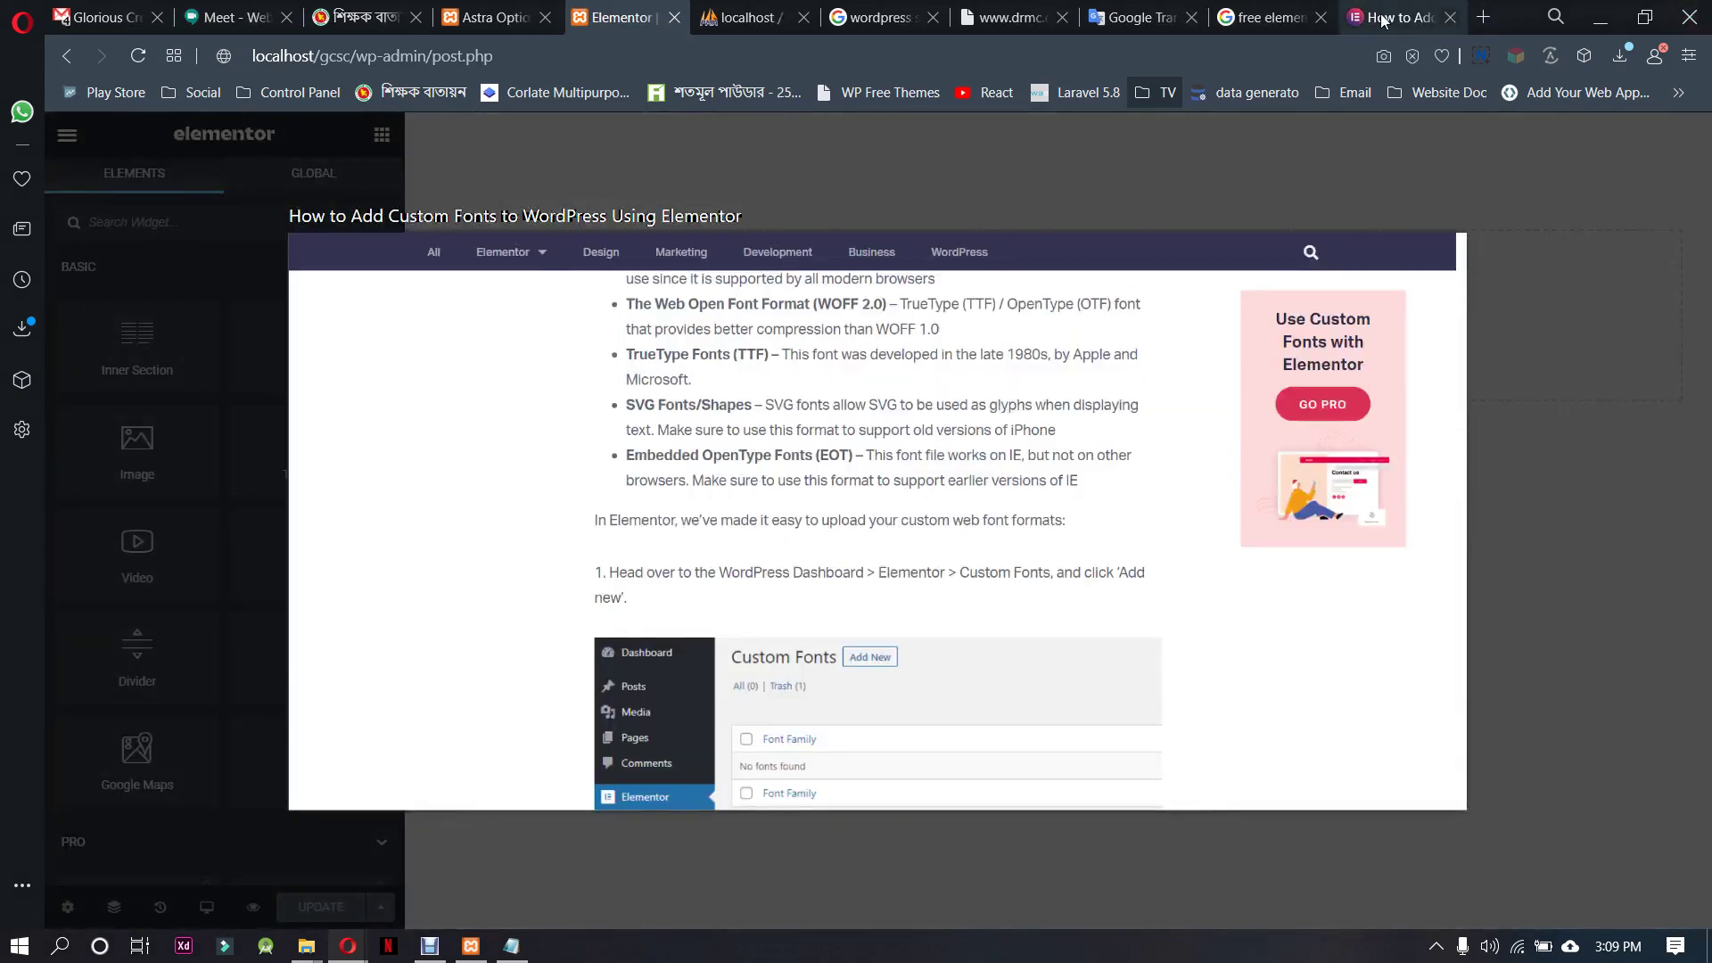
click(1381, 20)
scroll(999, 625, down, 3)
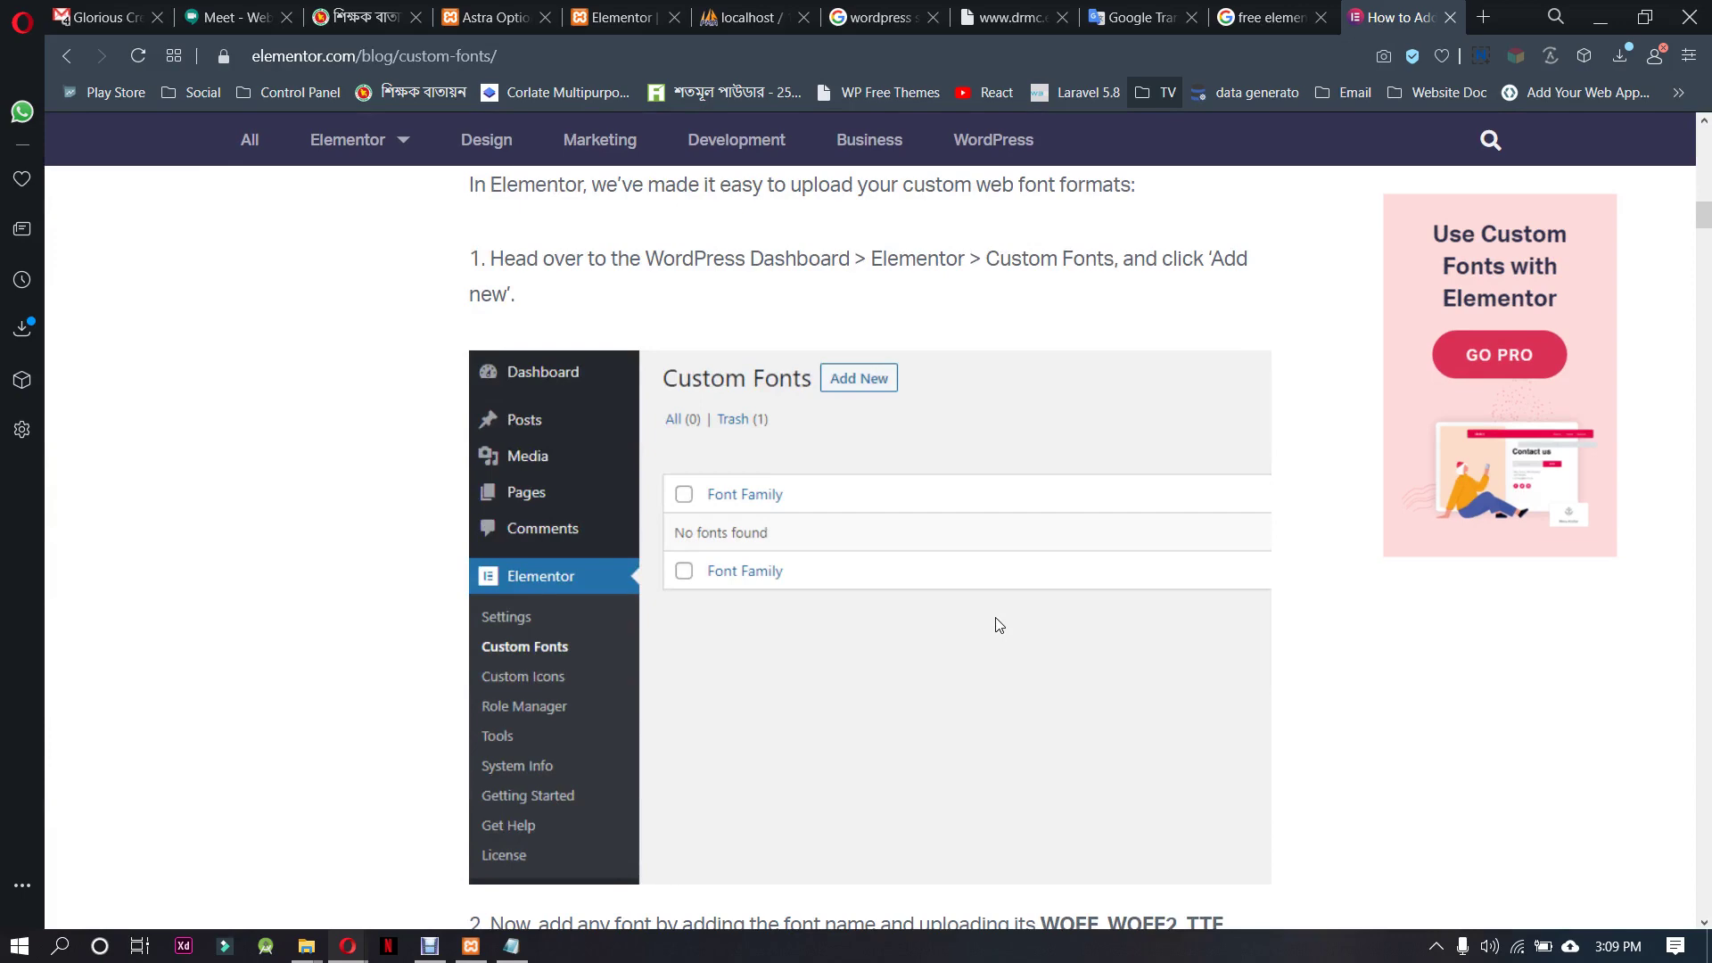
scroll(999, 625, down, 5)
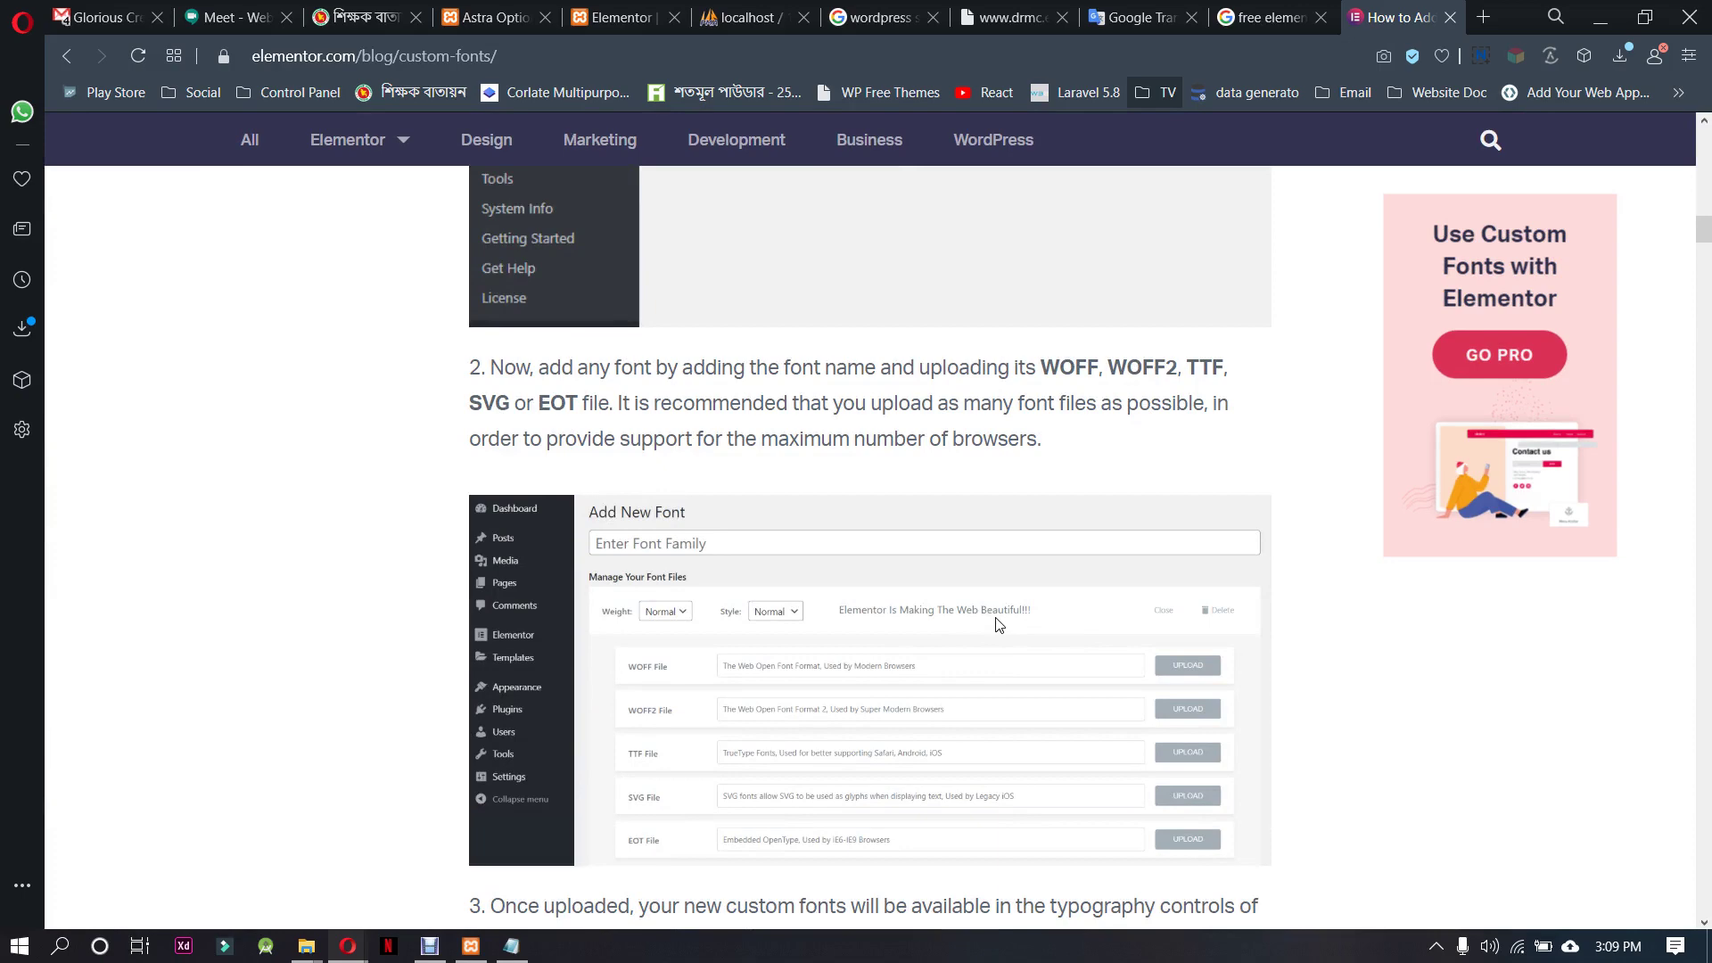
scroll(999, 625, down, 10)
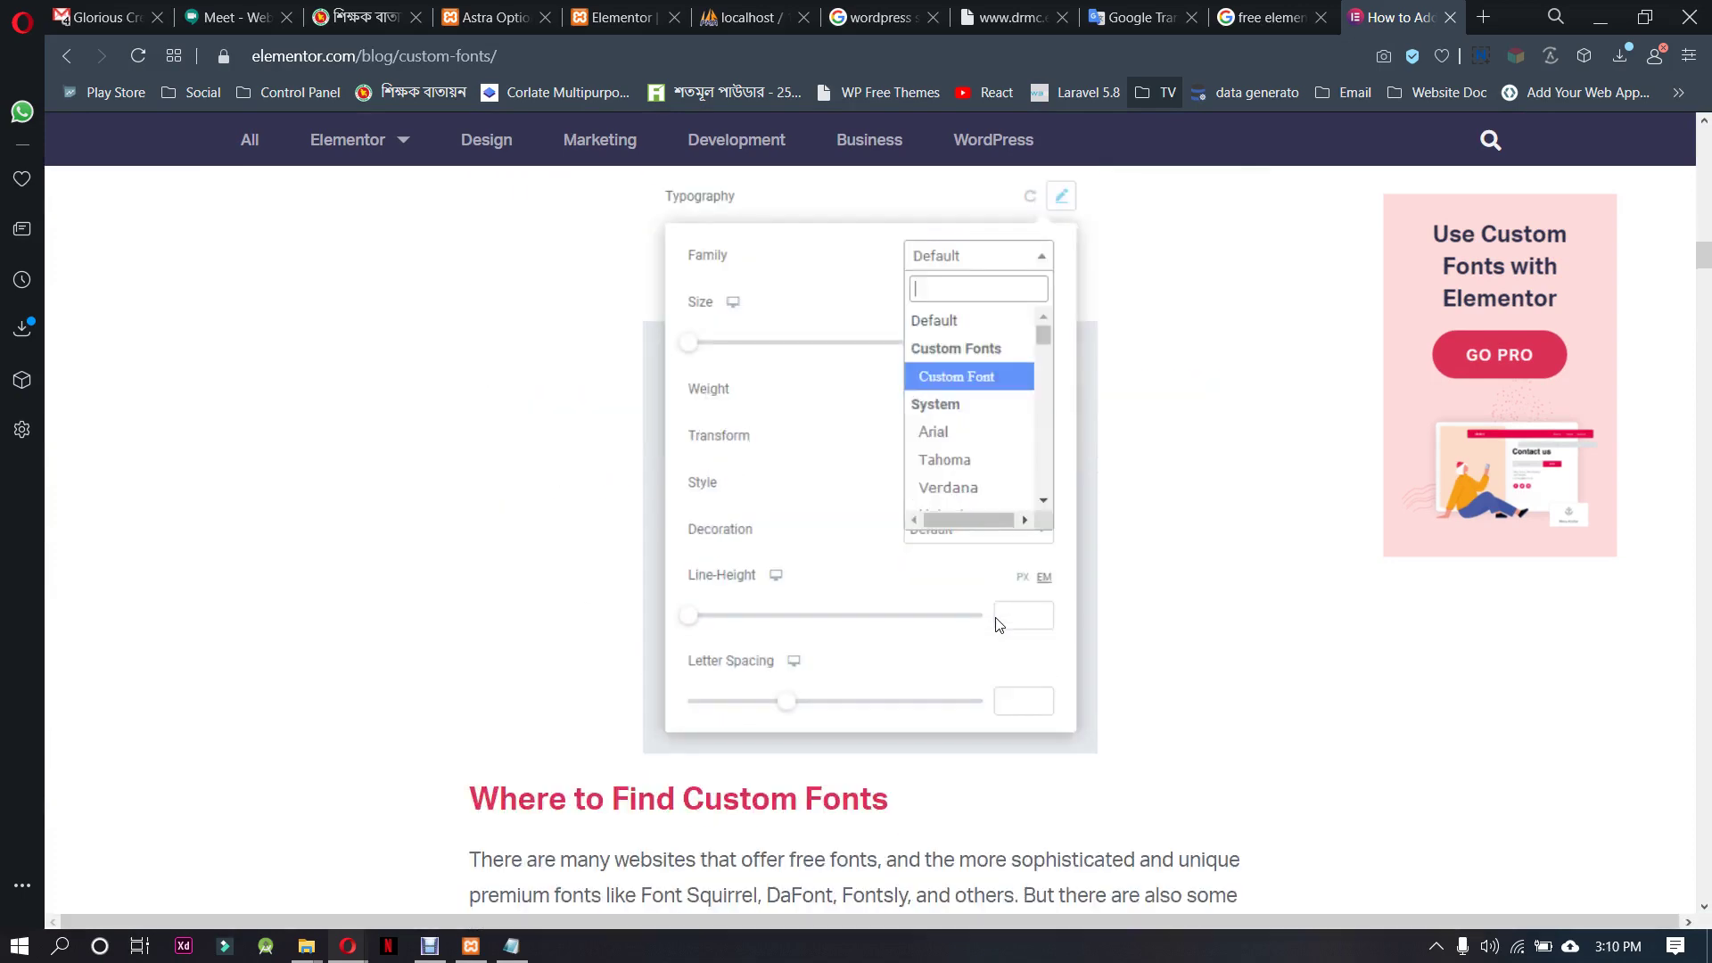
scroll(999, 626, down, 18)
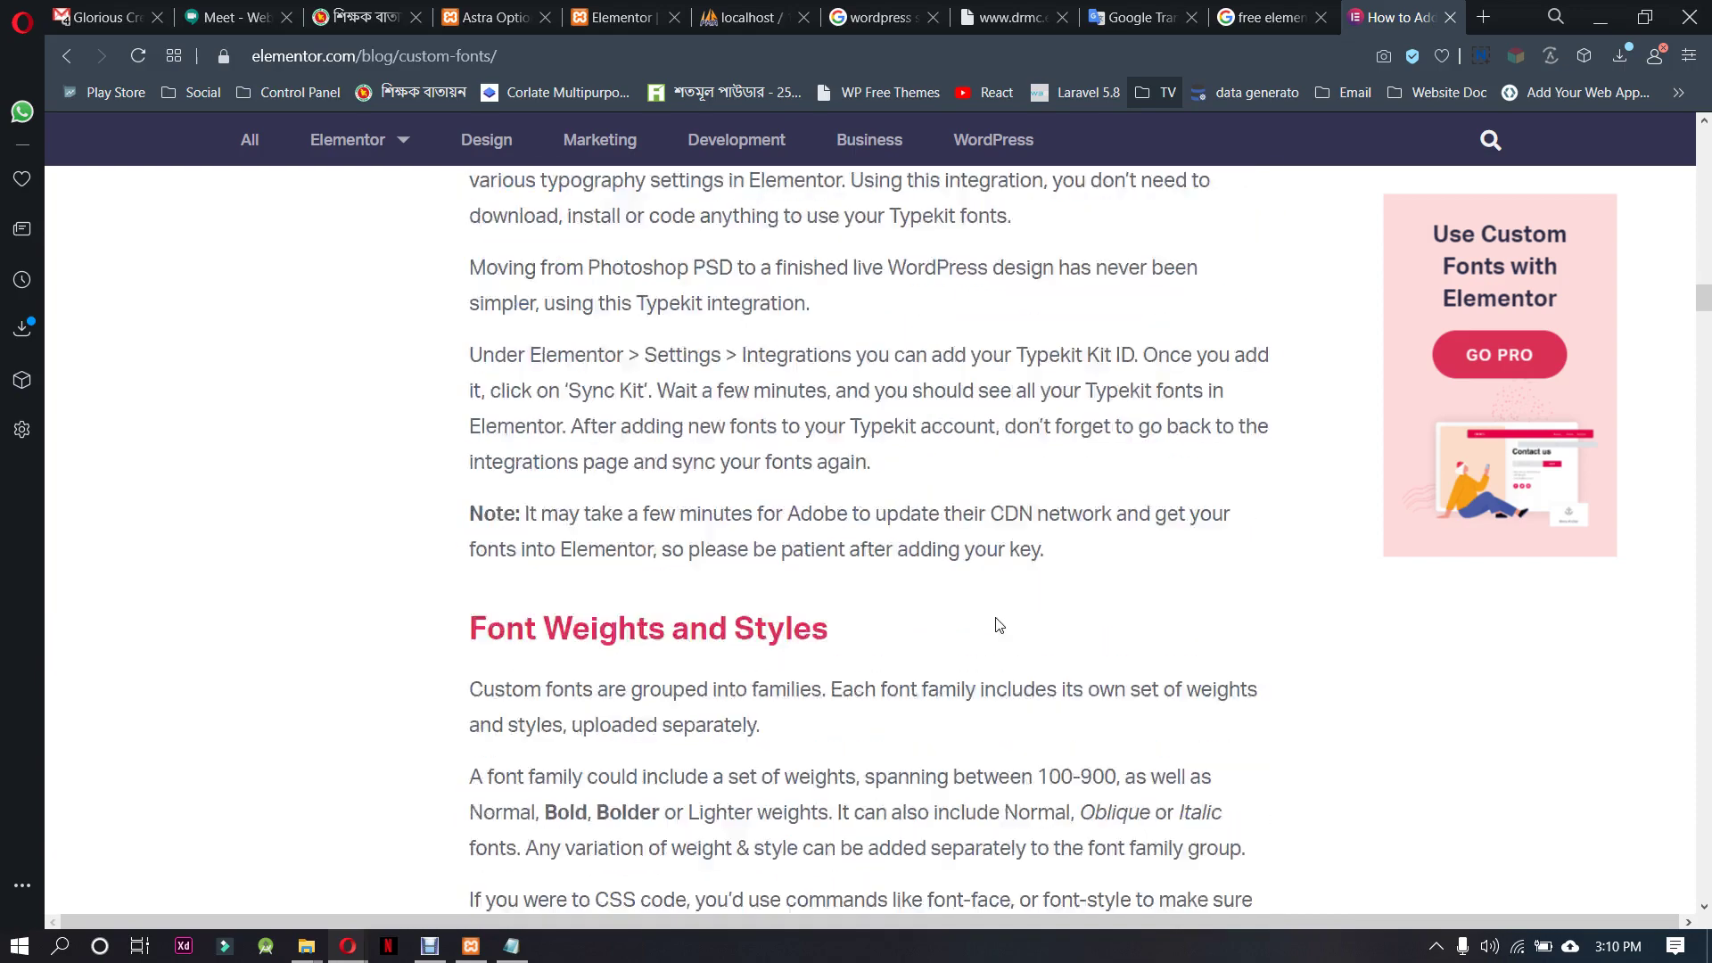
scroll(999, 625, down, 6)
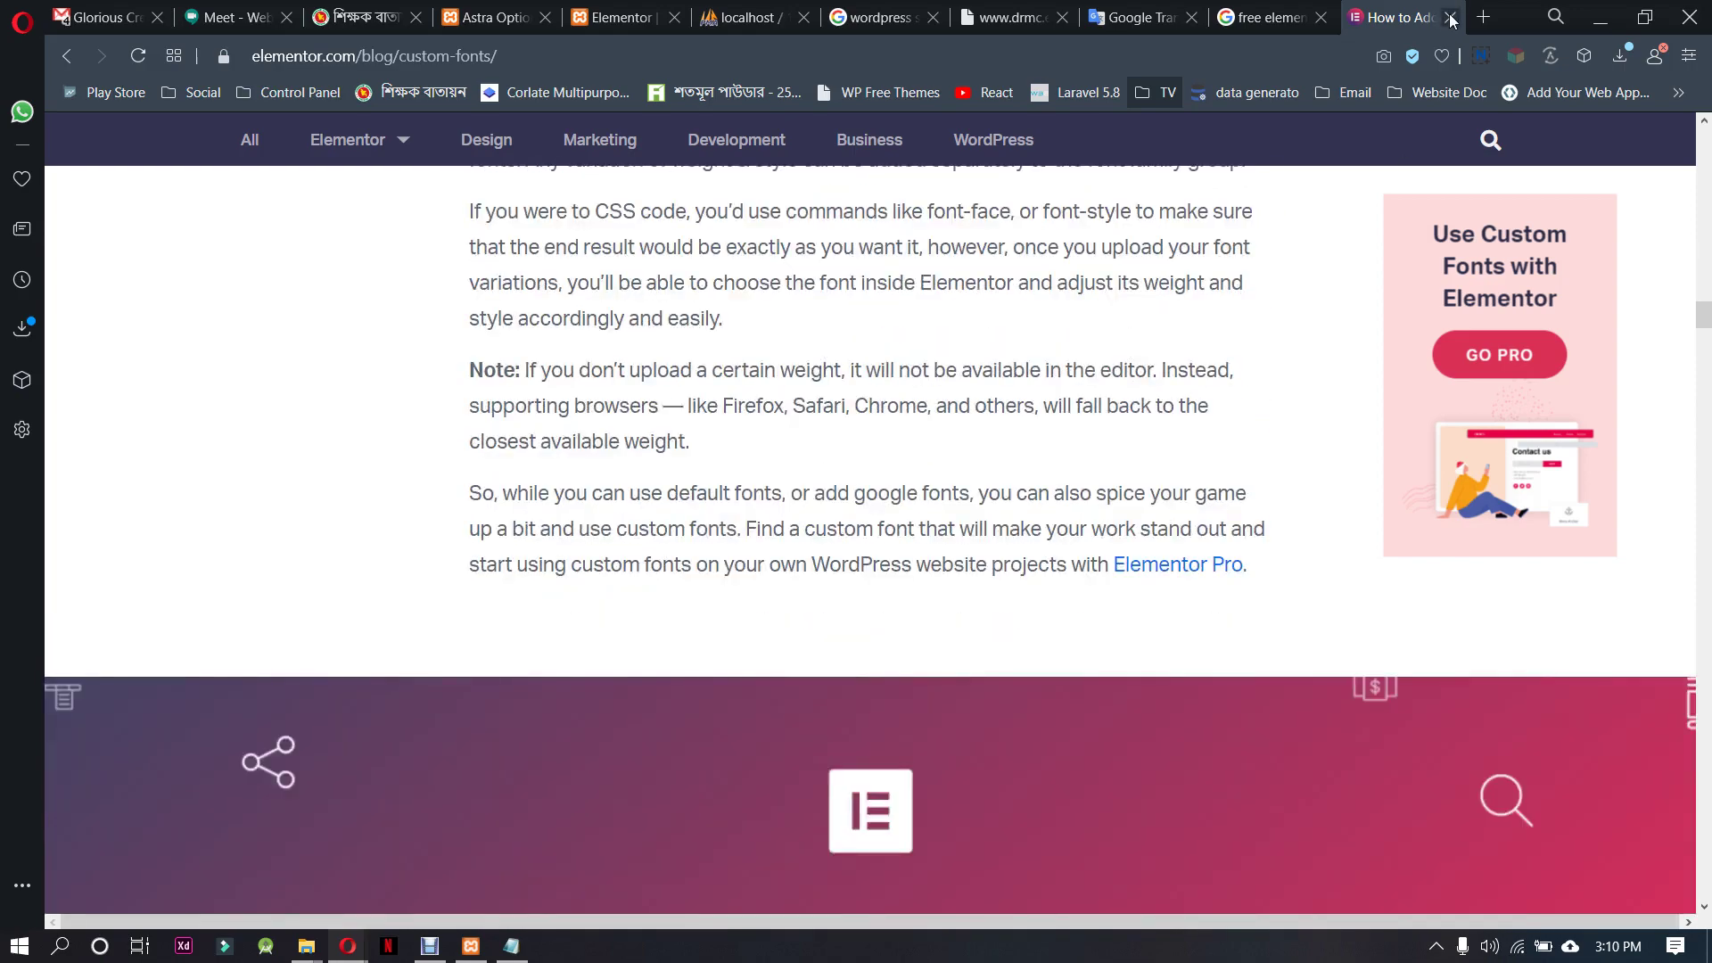
click(1450, 18)
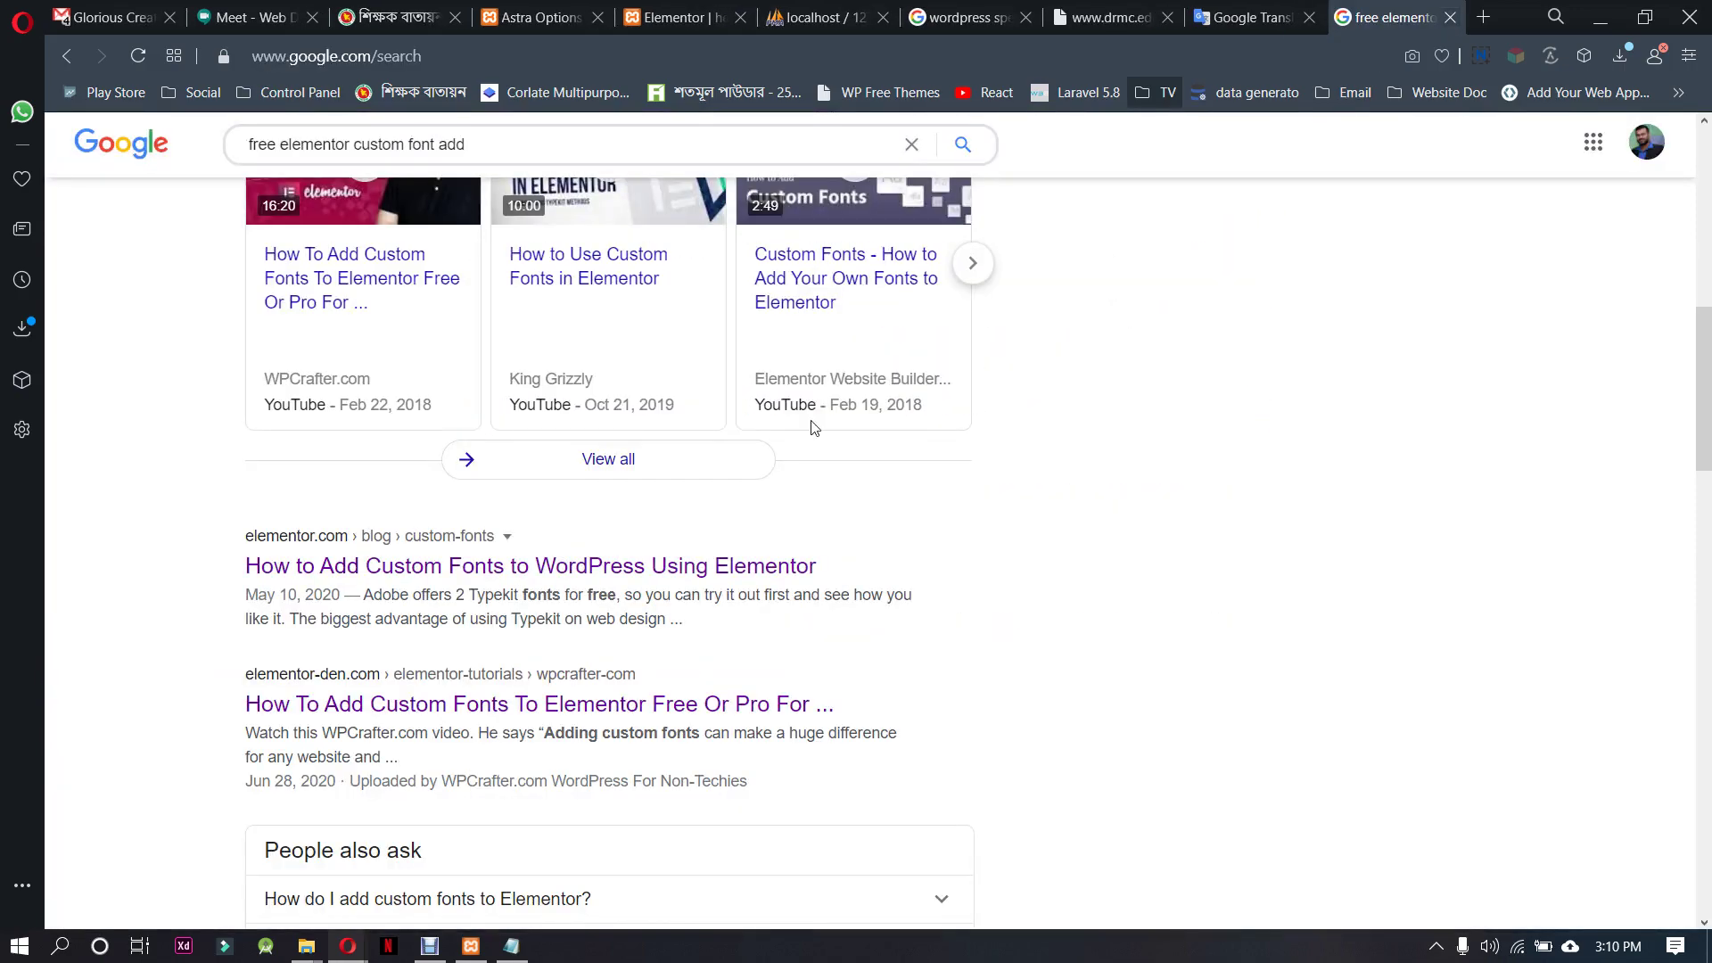
scroll(814, 428, up, 5)
Check the Google Translate, drmc.edu.bd and Astra tabs, and move the teachers.gov.bd tab beside Elementor
click(1253, 18)
click(1111, 17)
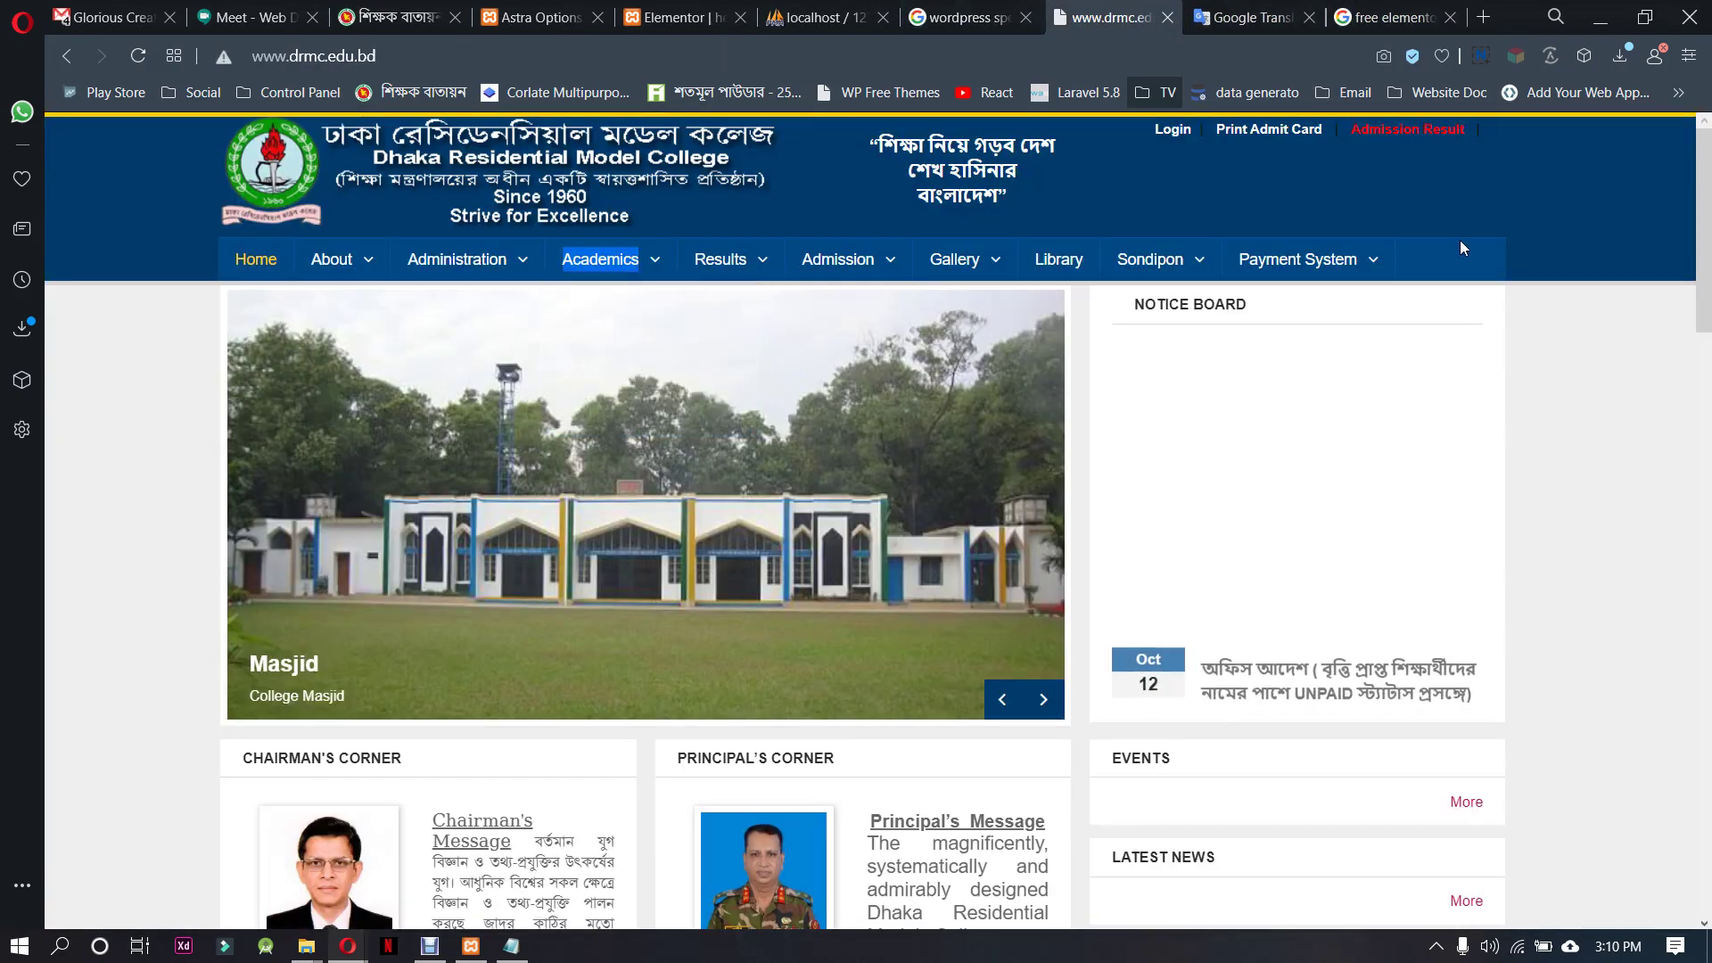
click(696, 11)
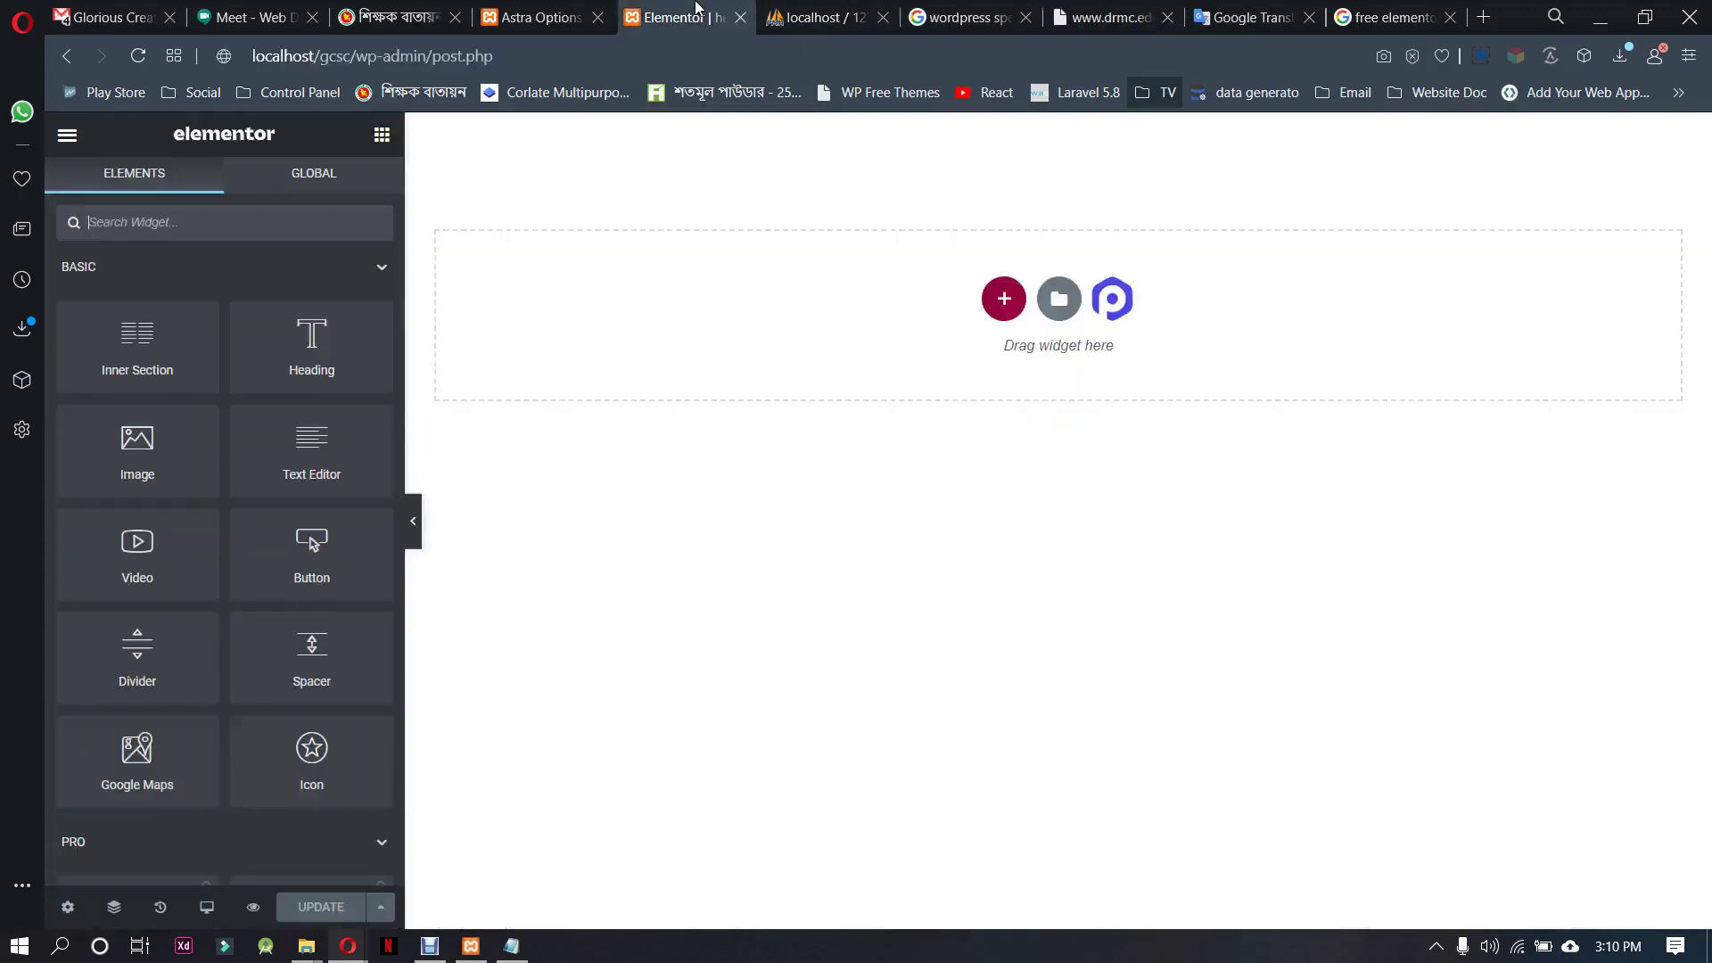
click(584, 11)
click(639, 9)
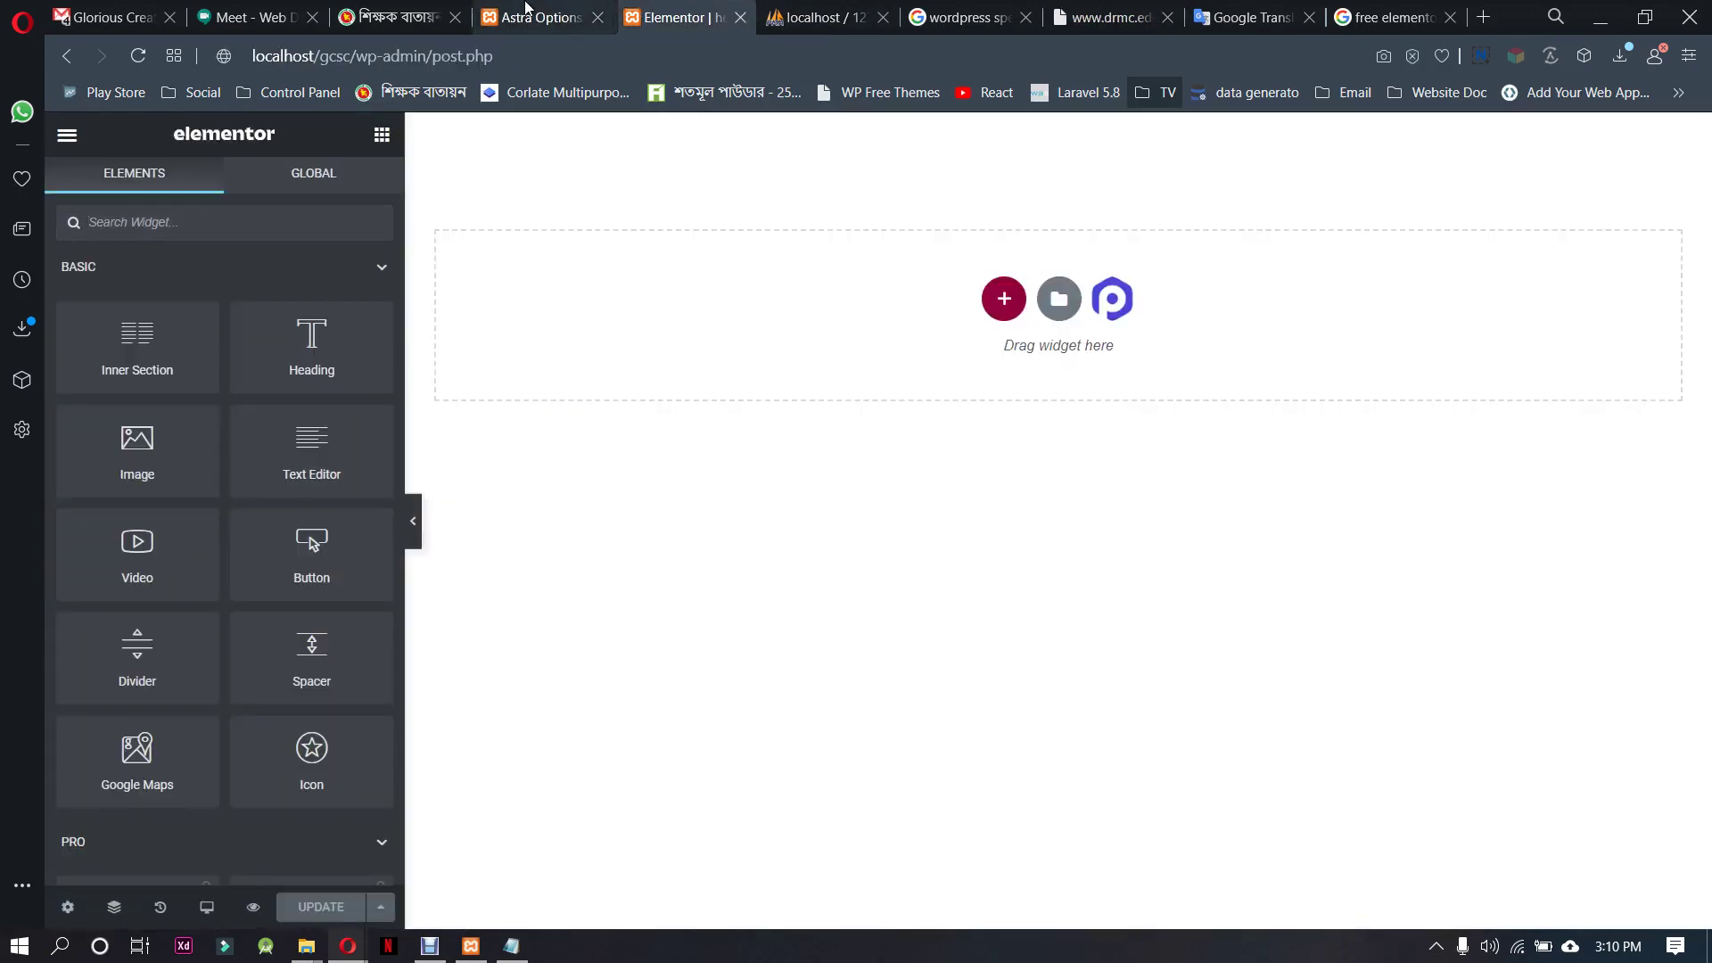
drag(449, 12, 553, 9)
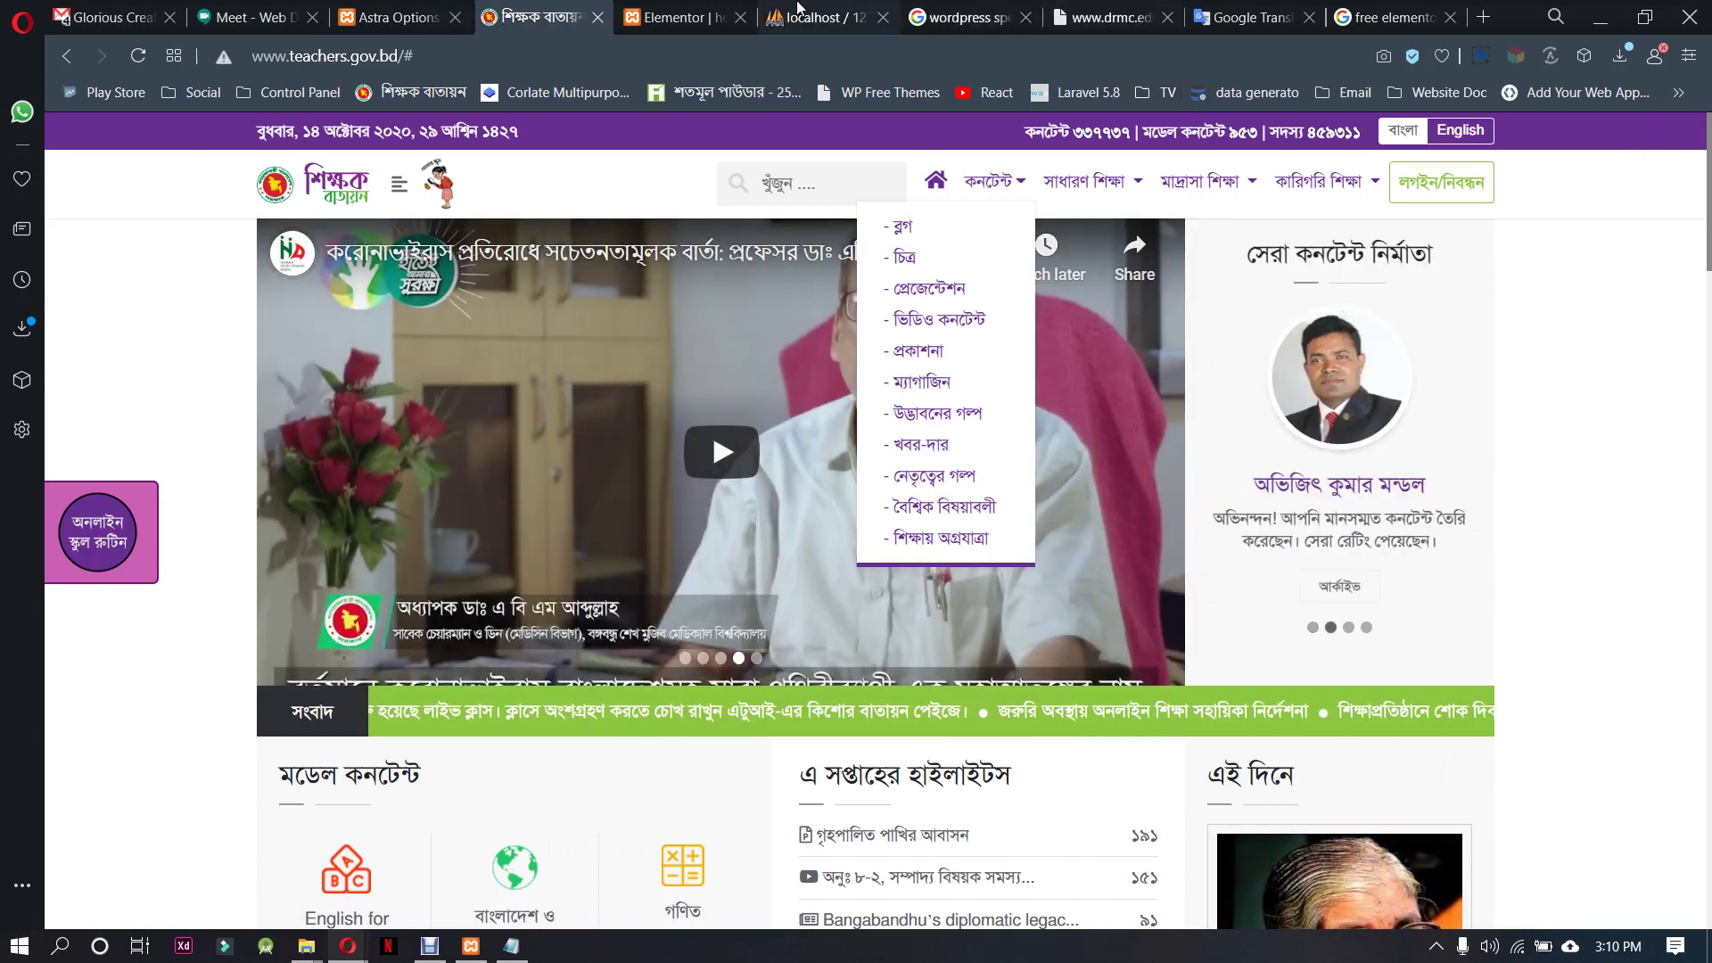
click(678, 32)
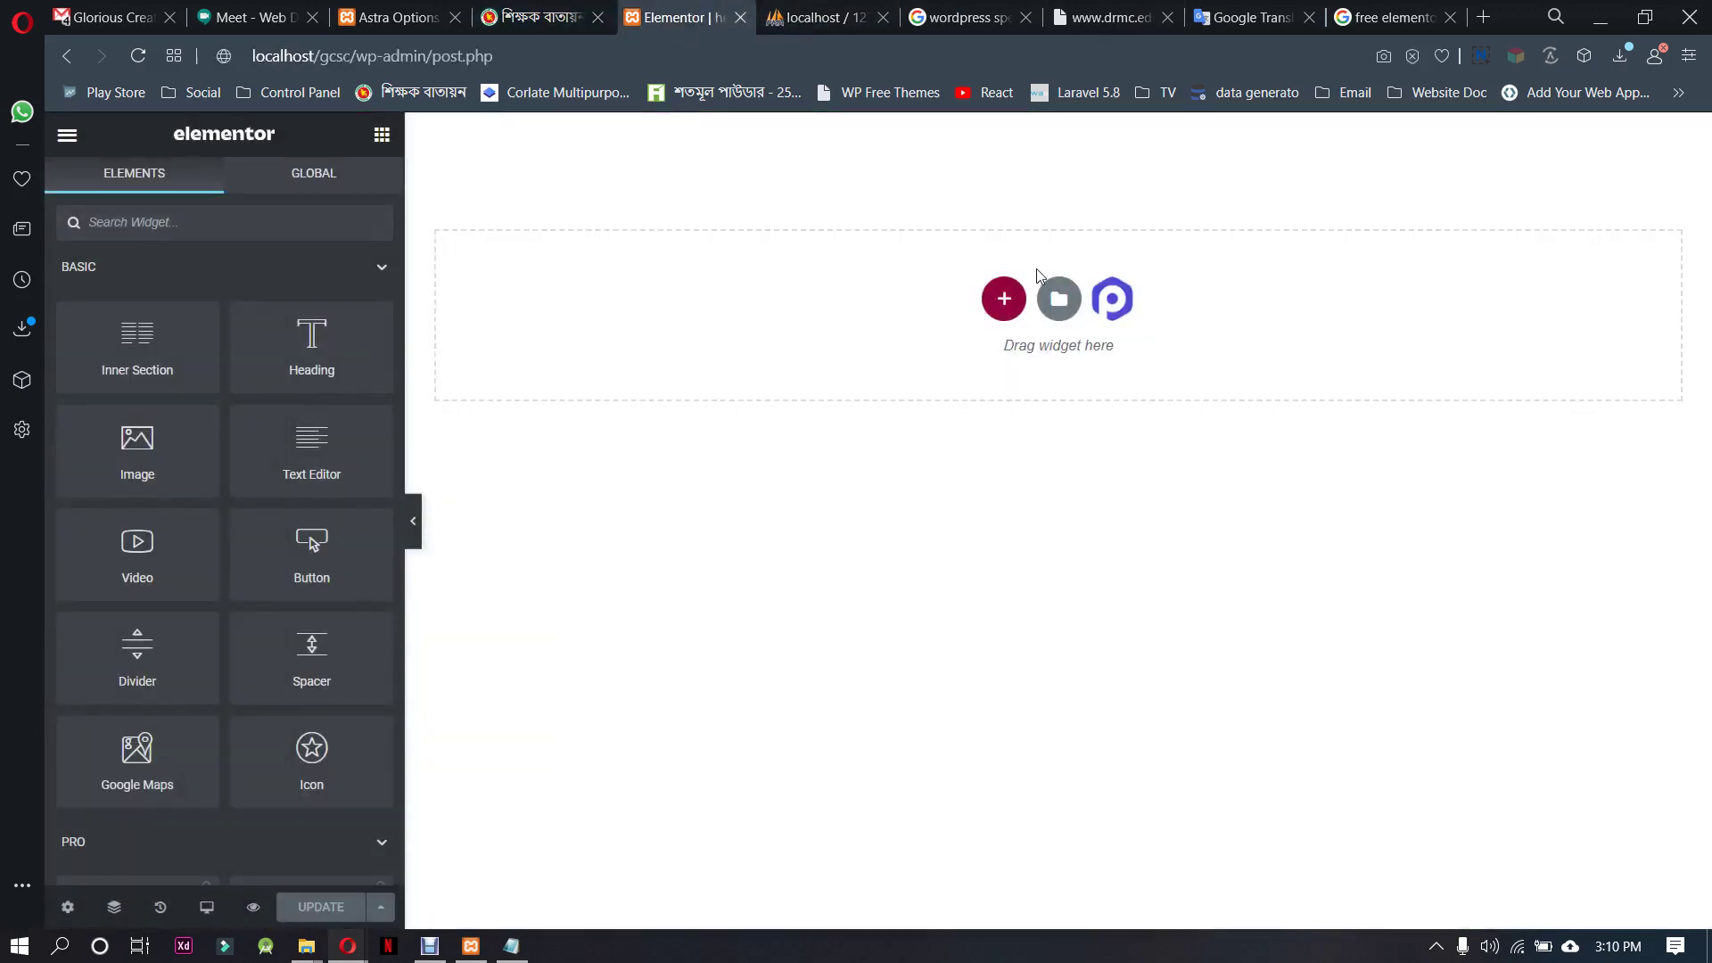
Add a one-column section to the empty header, then switch to the teachers.gov.bd site
click(1004, 299)
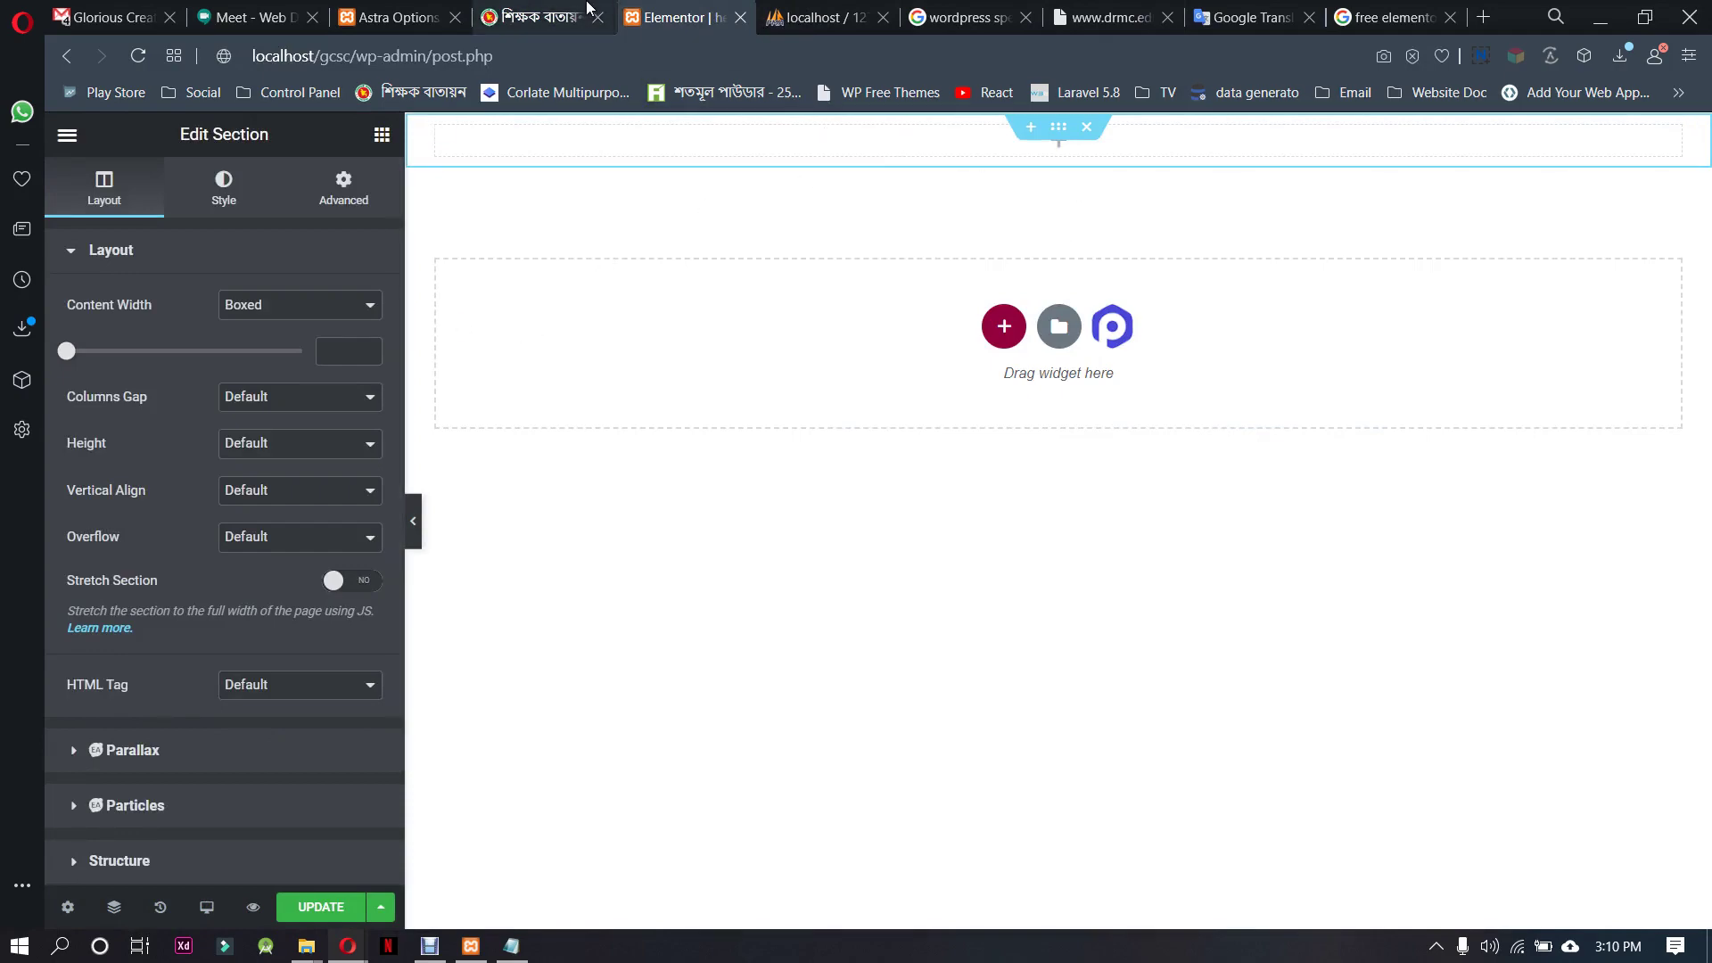
click(587, 7)
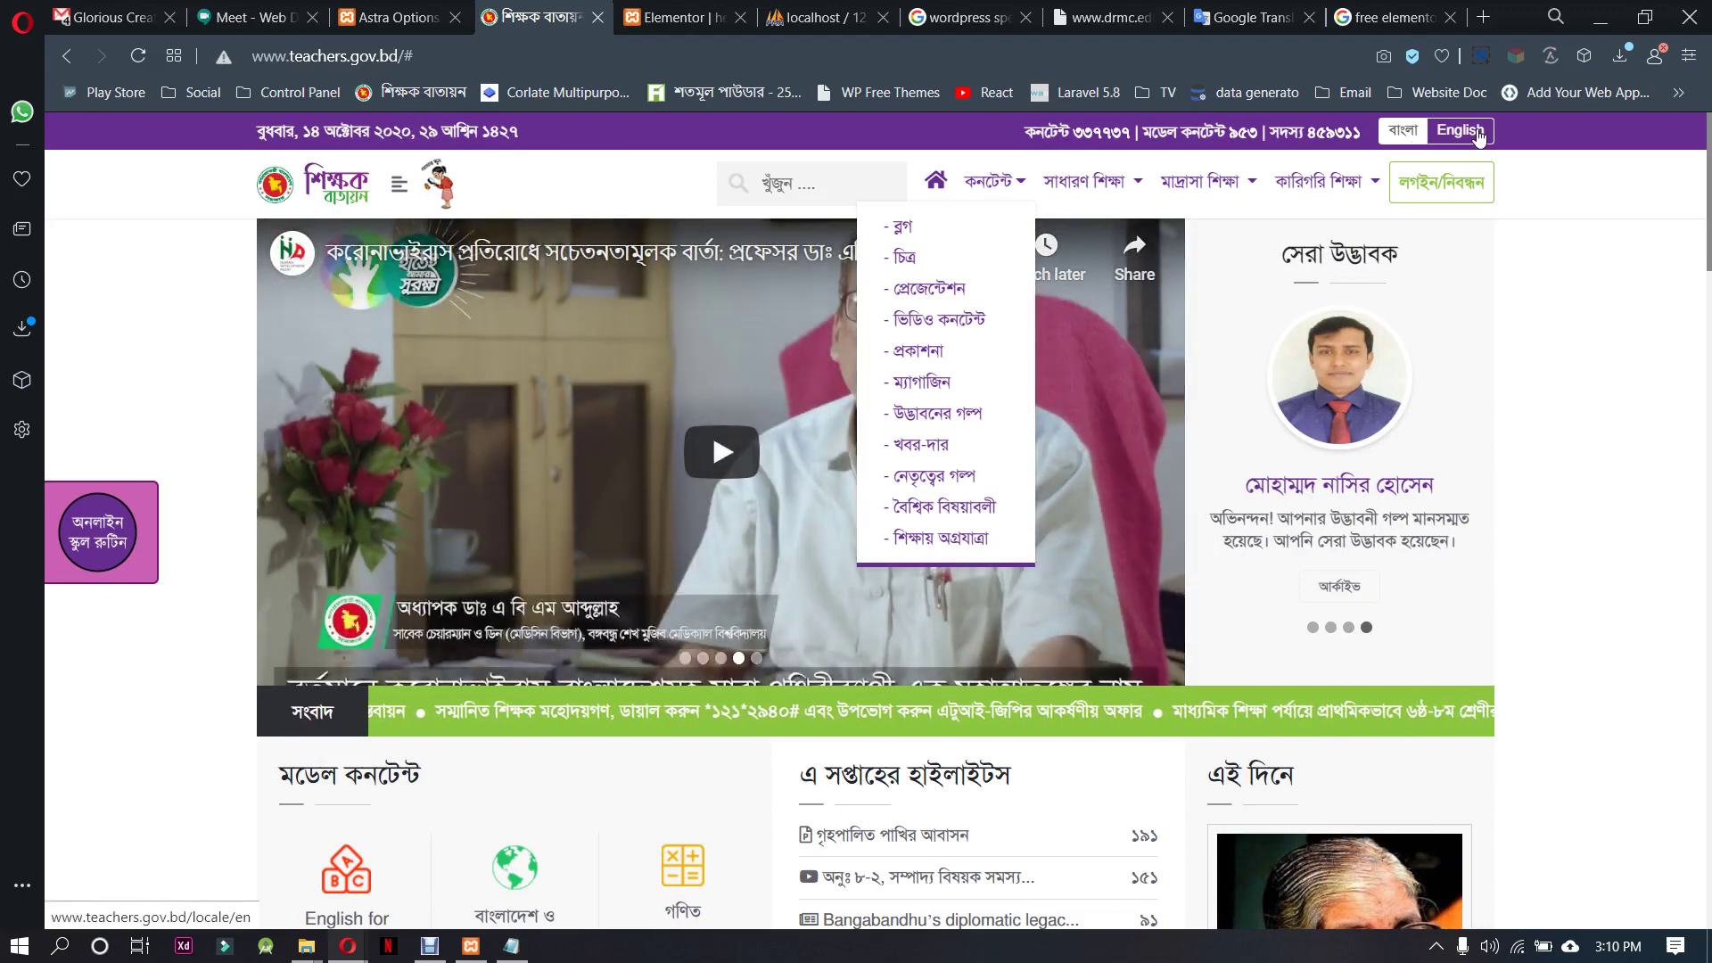
Compare the teachers.gov.bd top bar with the drmc.edu.bd header, then go back to Elementor
triple_click(1053, 134)
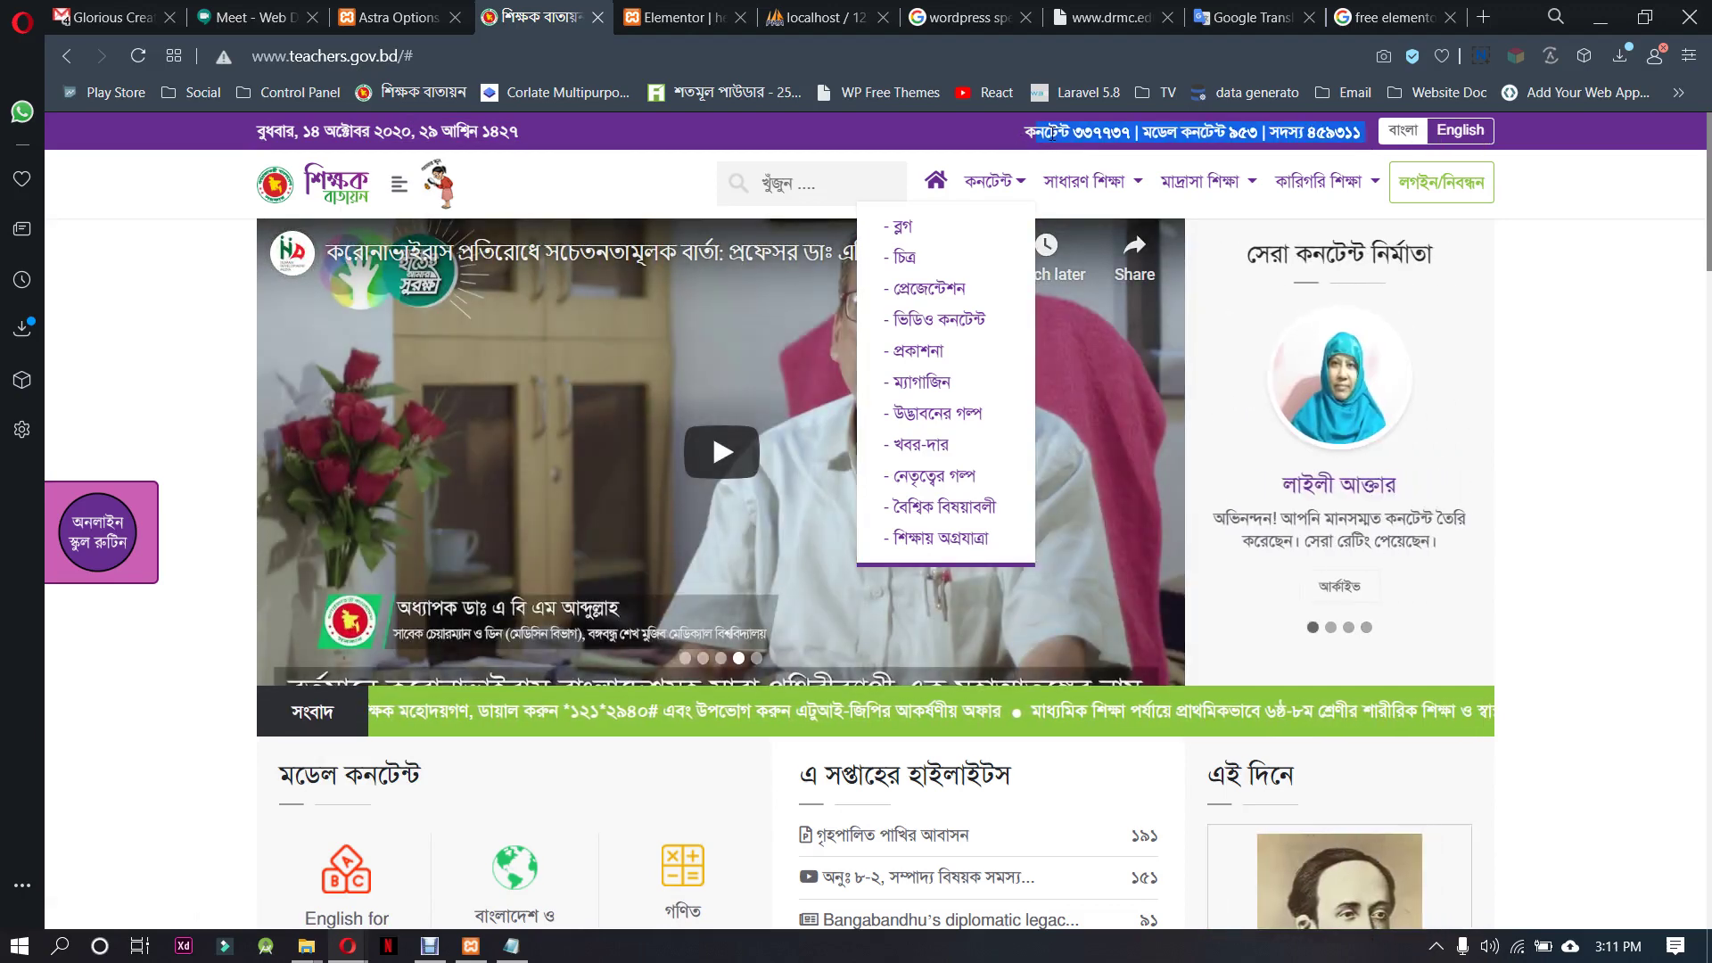
click(1008, 129)
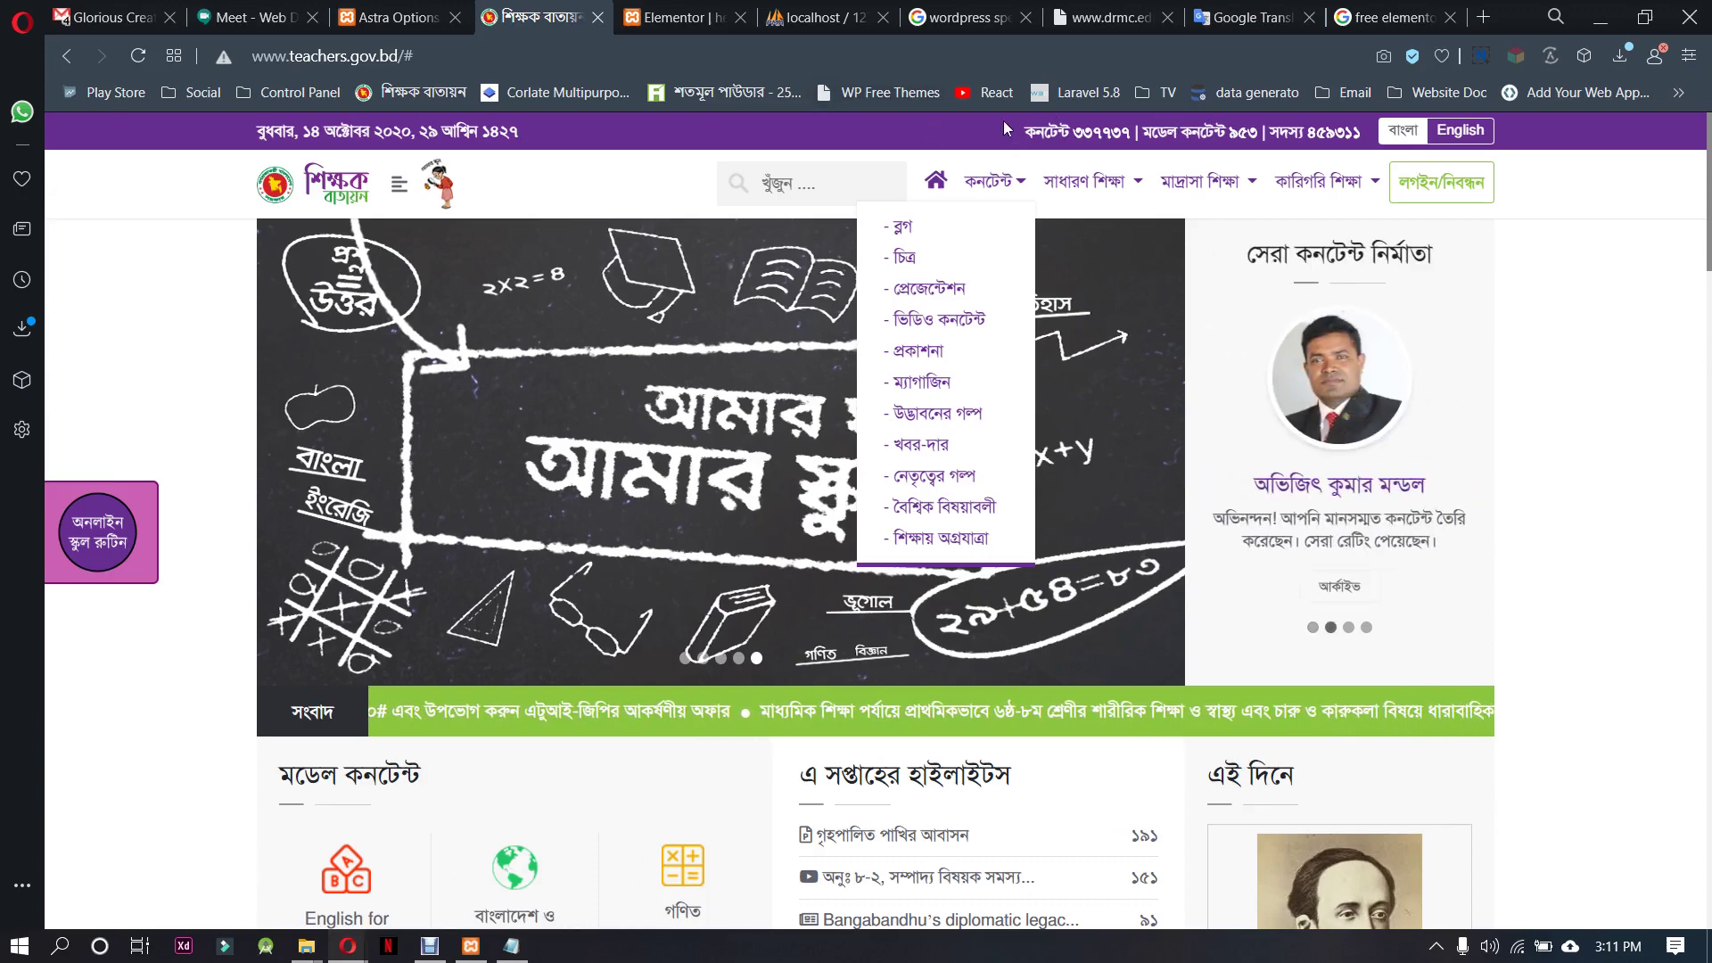
click(1097, 9)
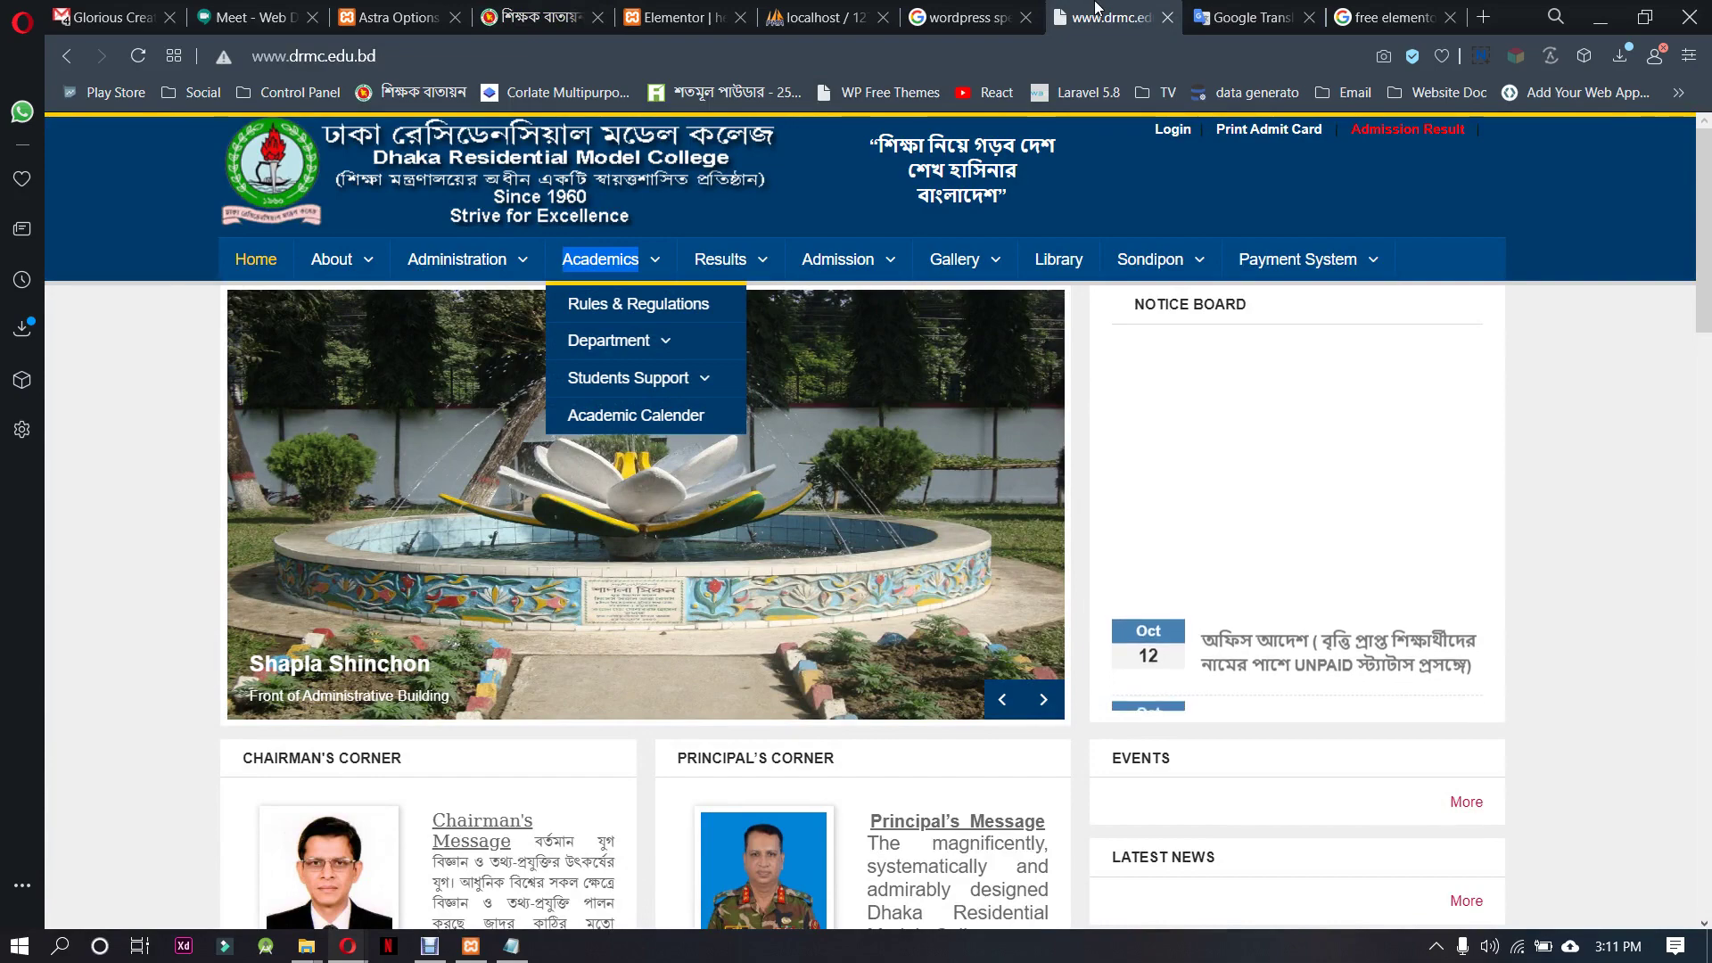
click(553, 11)
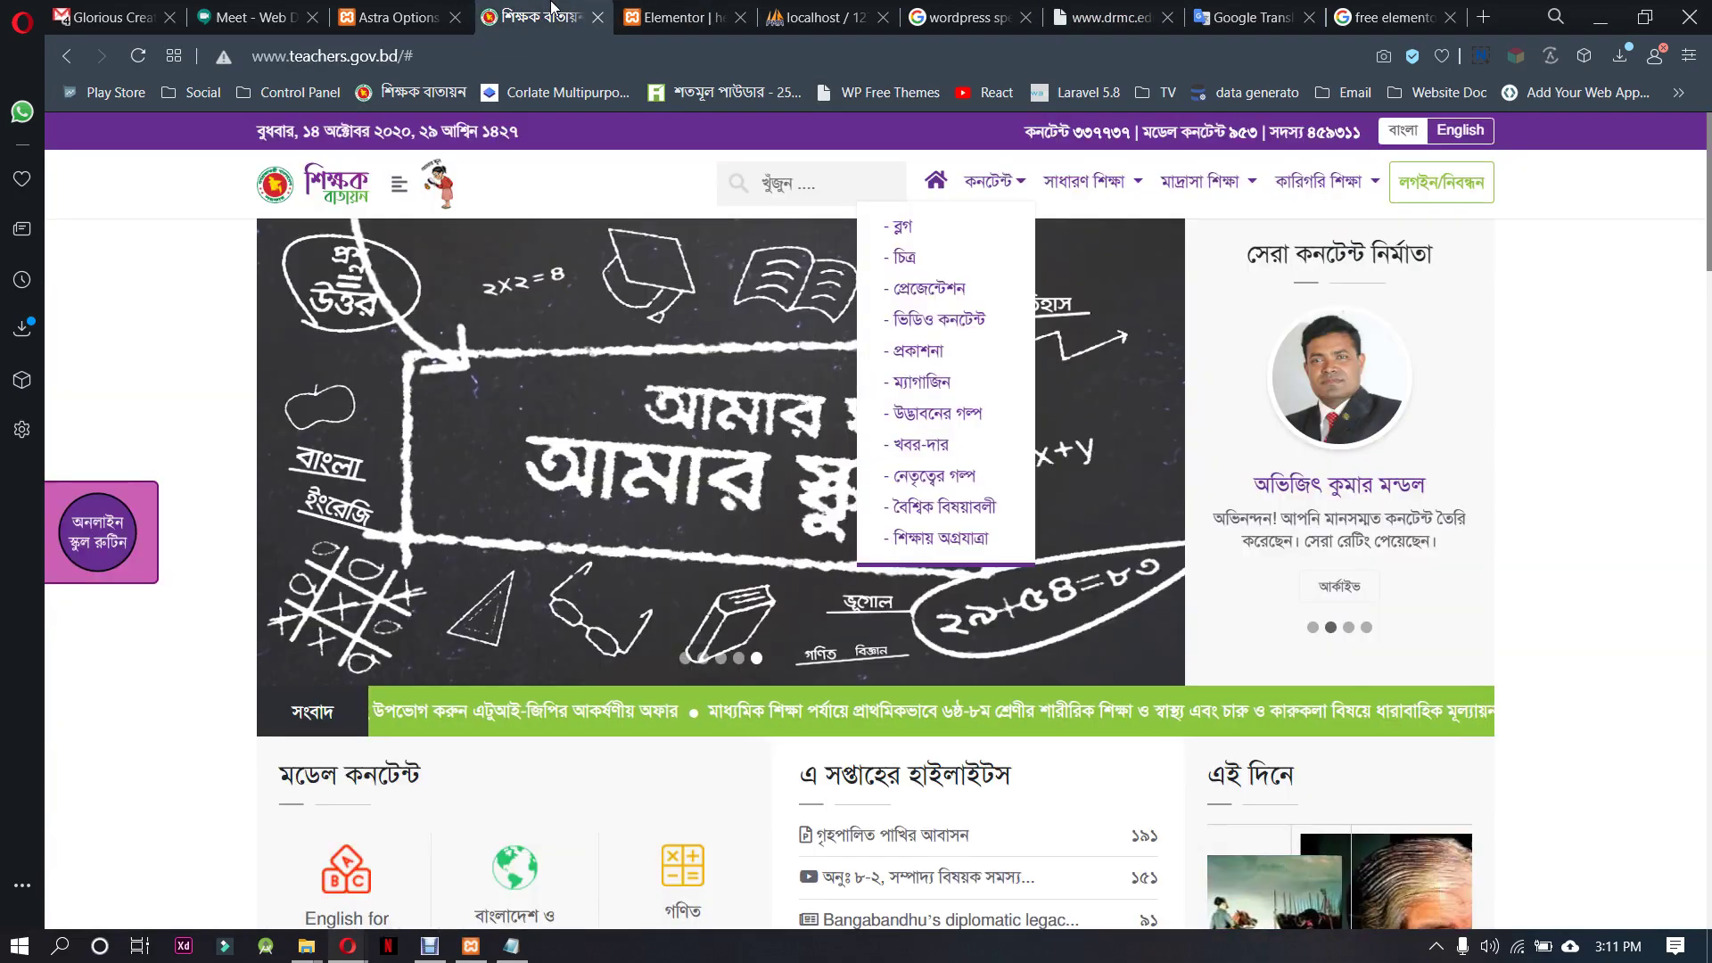
click(678, 17)
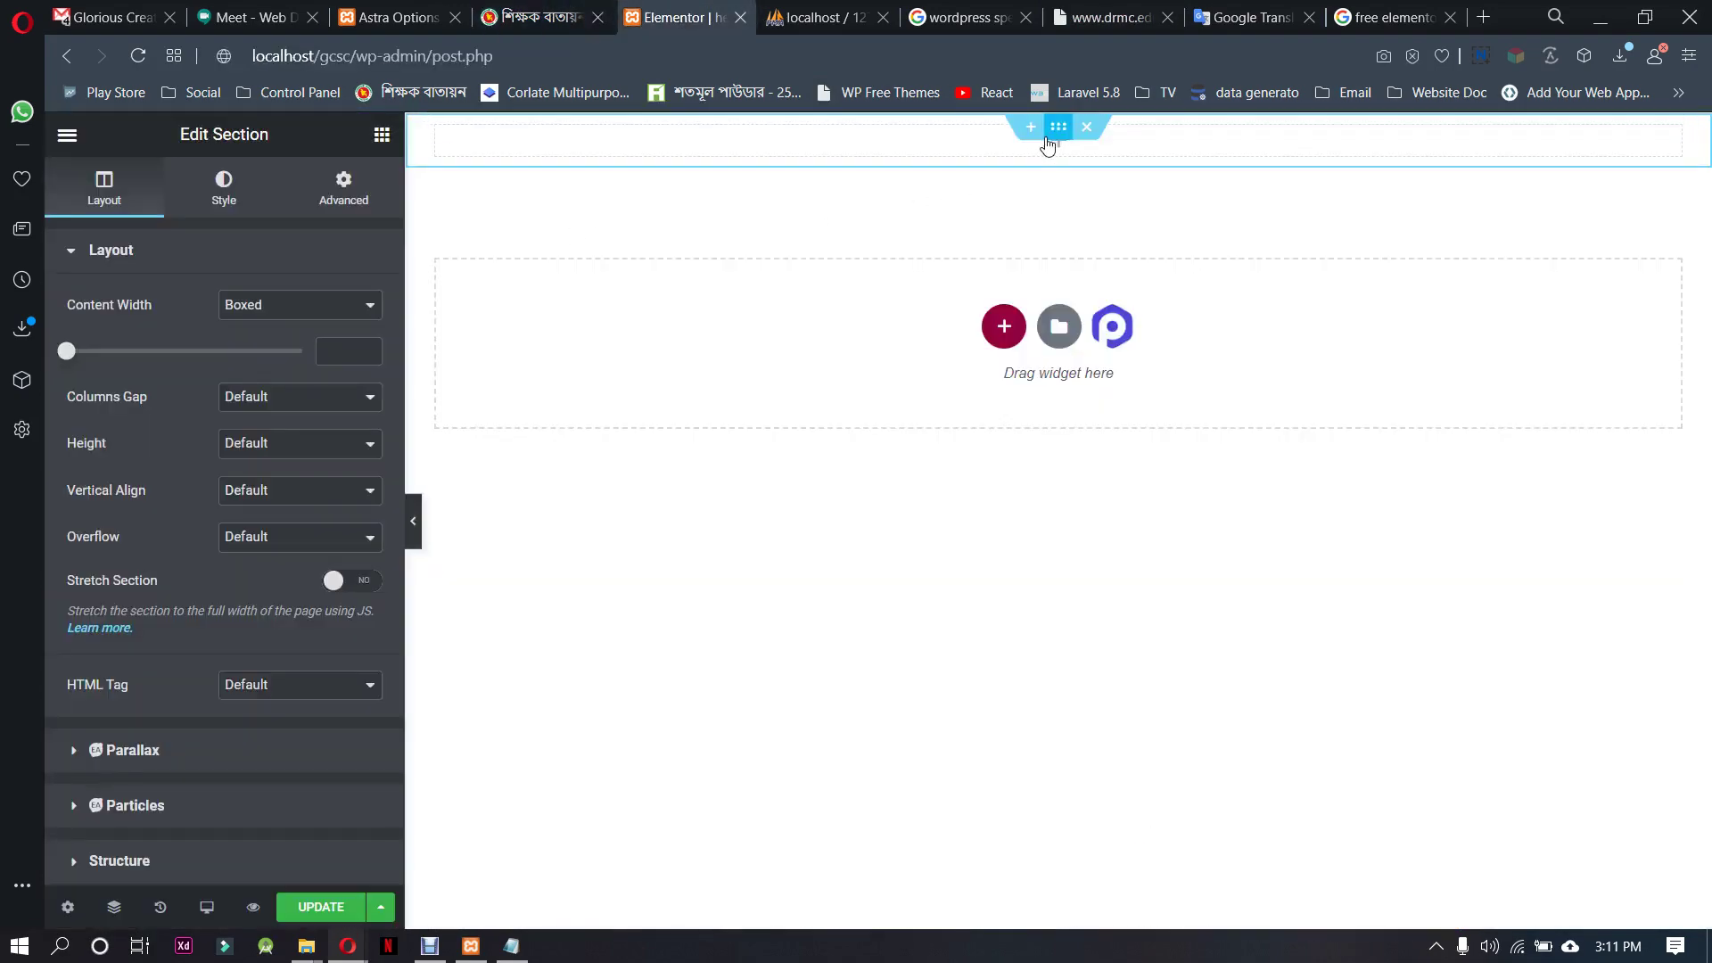
Set the header section's Columns Gap to No Gap and its background to Classic
click(287, 410)
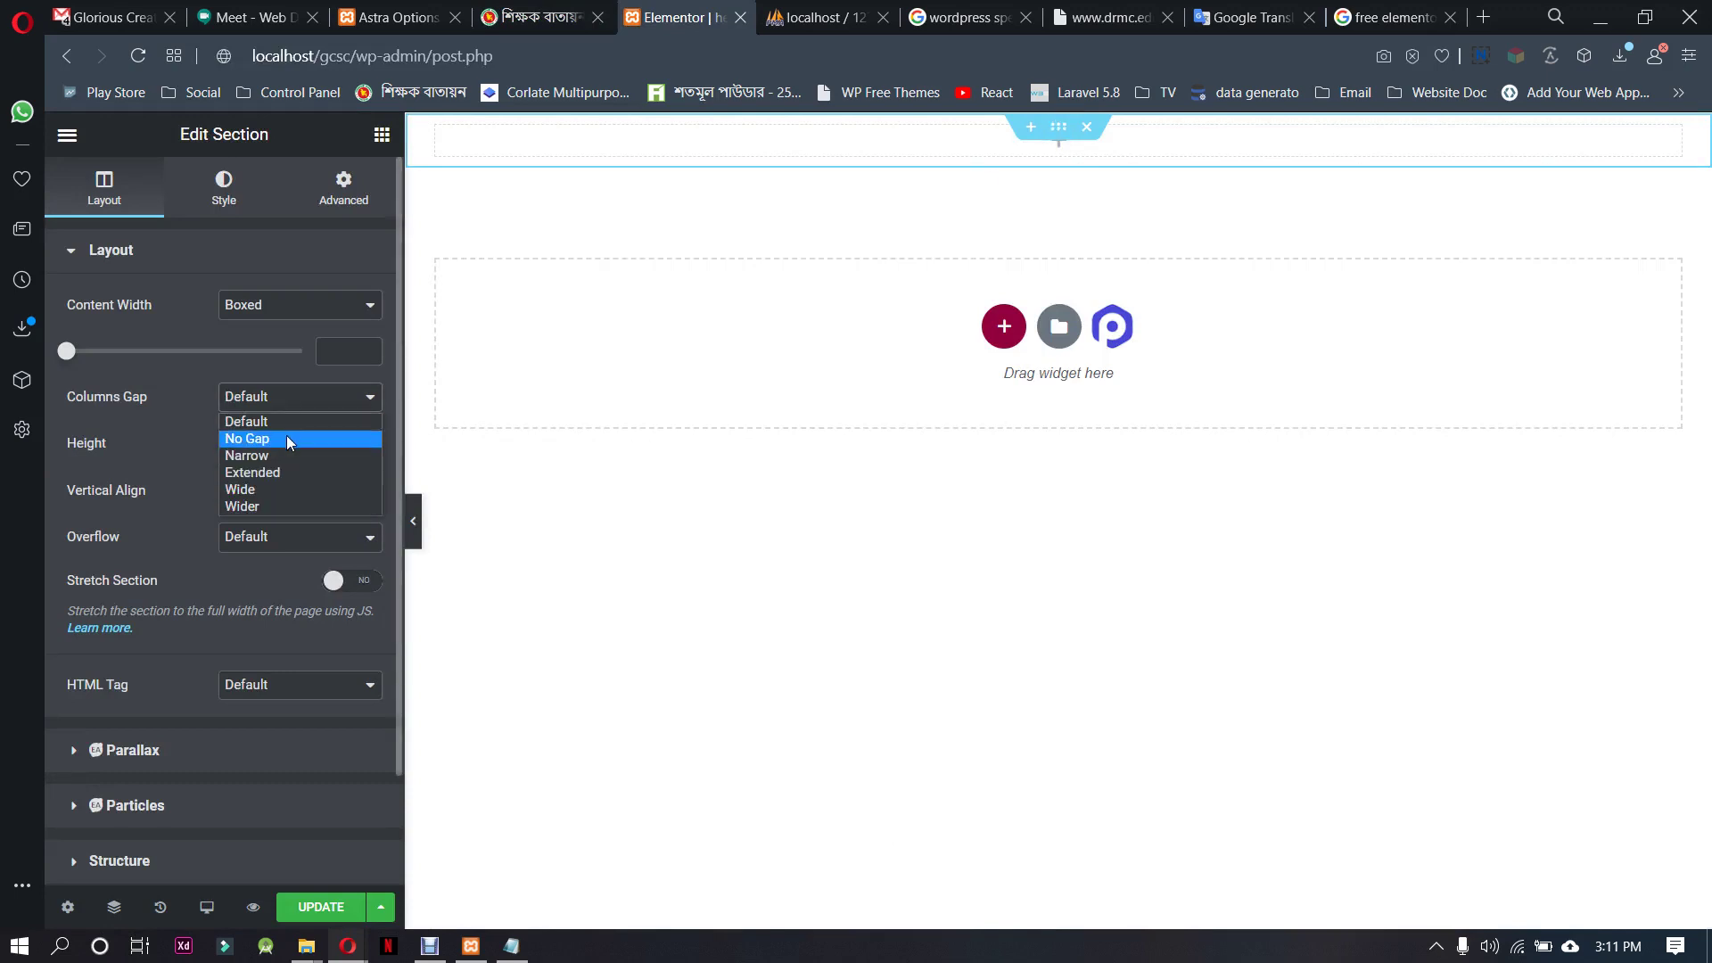
click(287, 435)
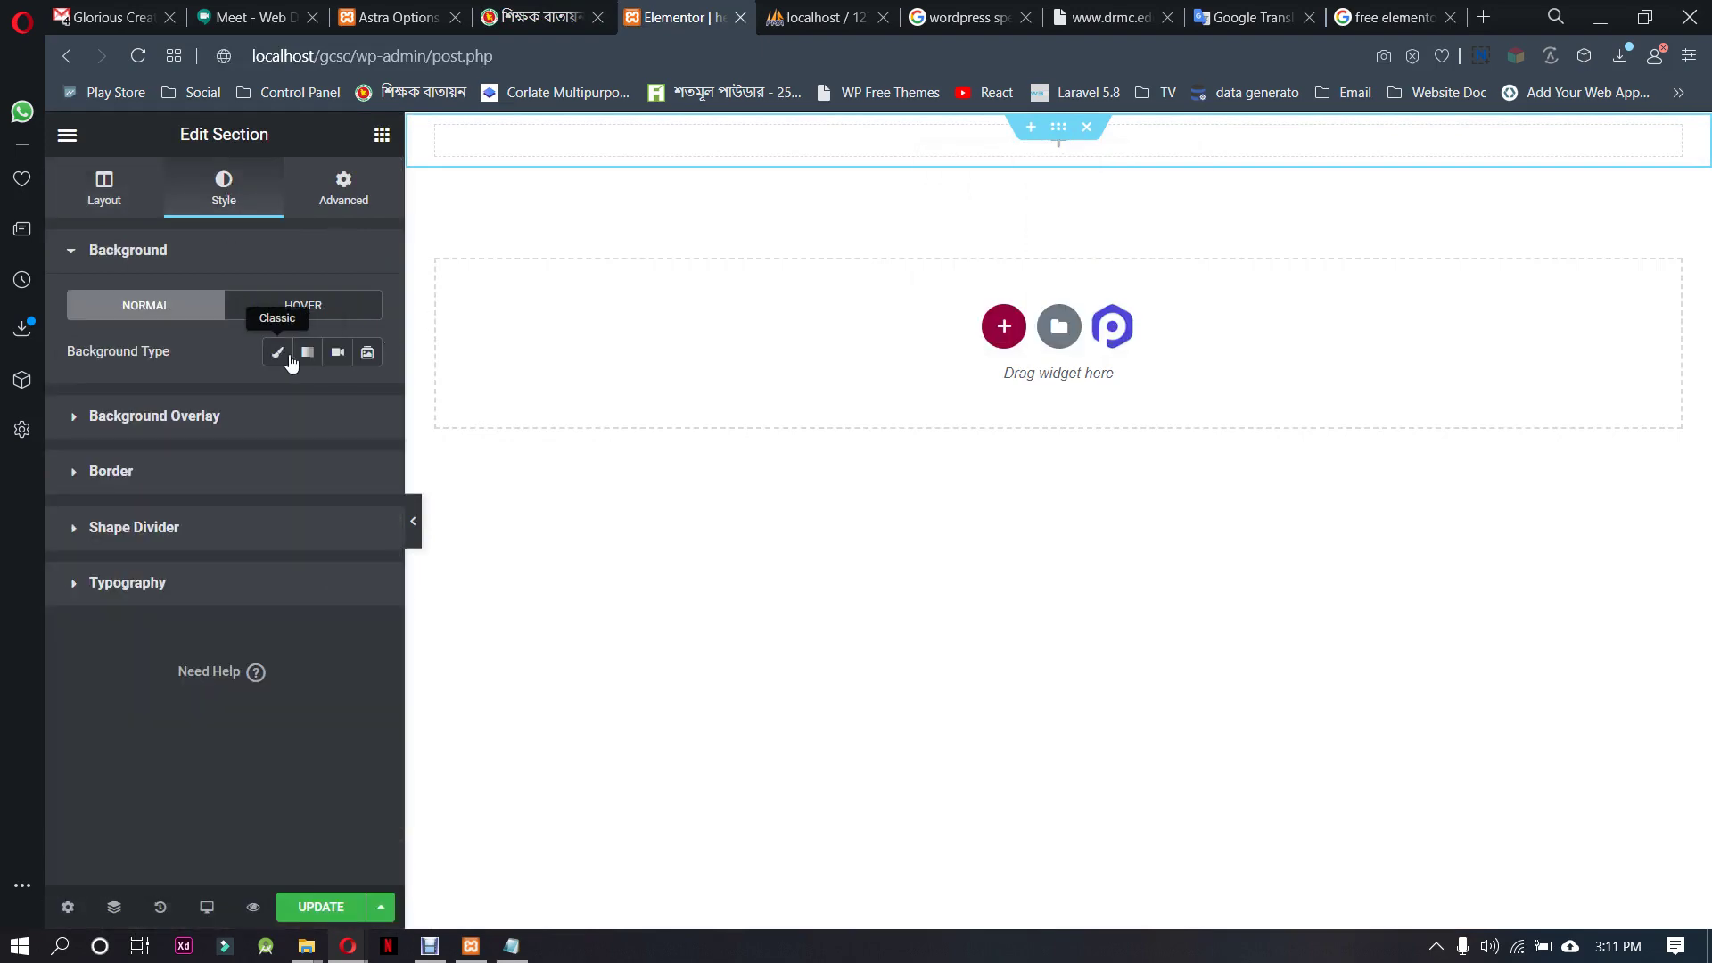
click(279, 355)
click(407, 9)
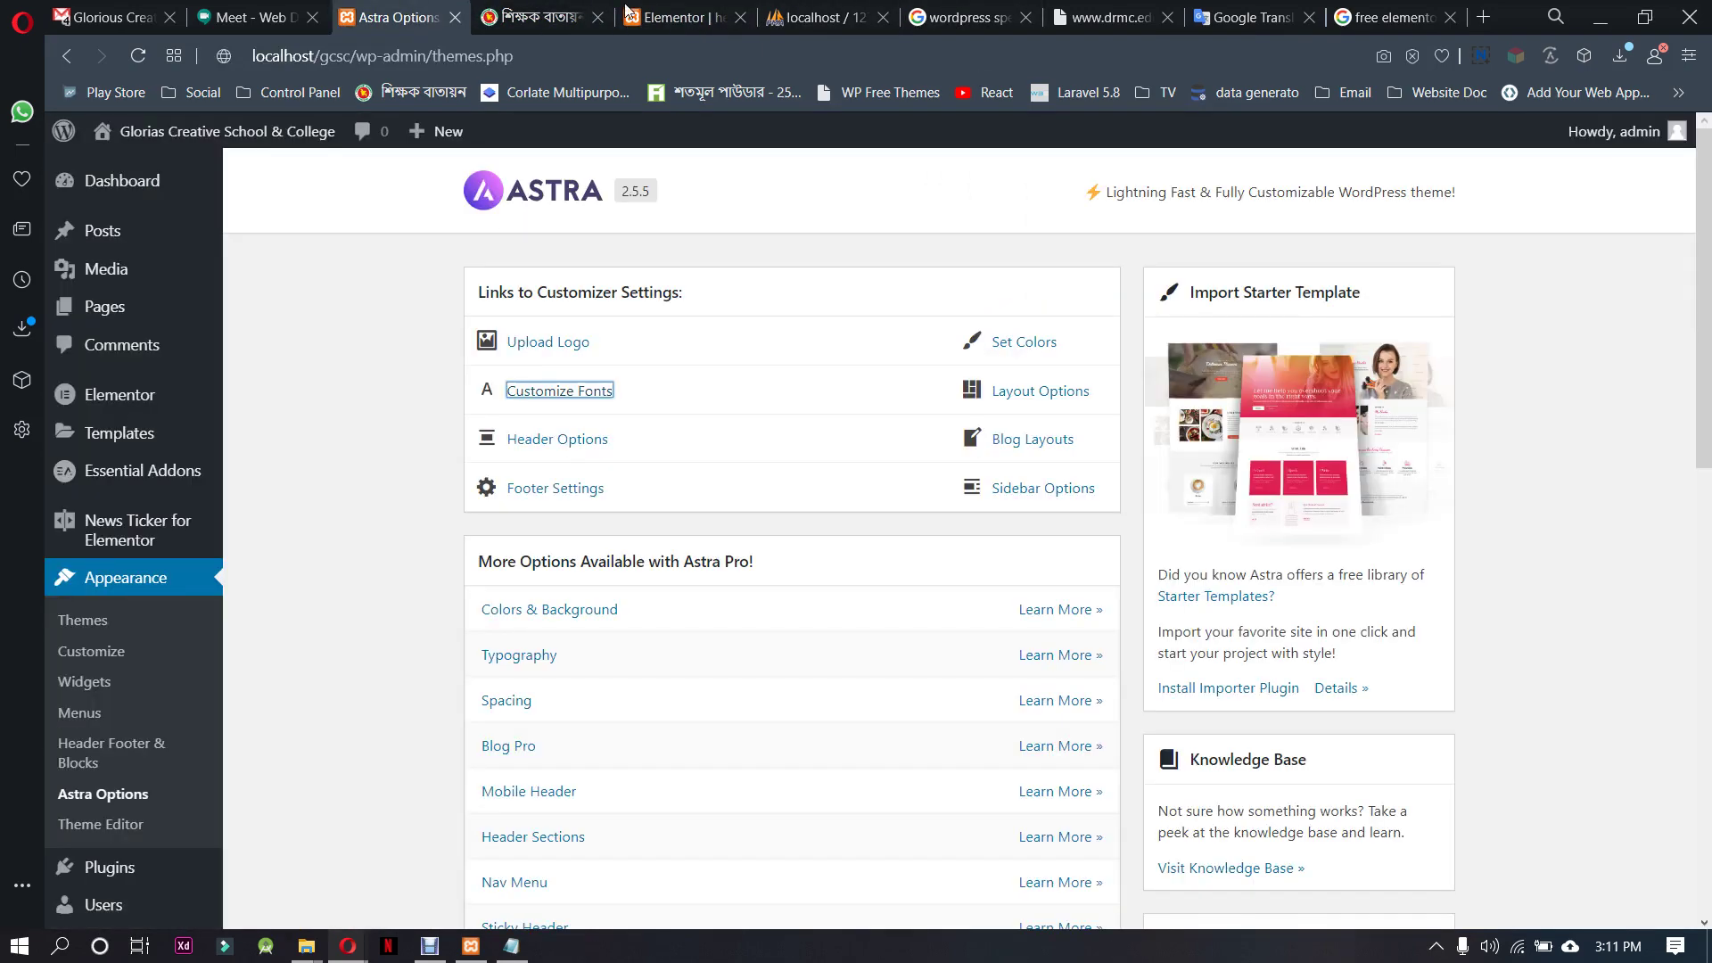
Return to the teachers.gov.bd tab and search Windows for 'pixi' to launch the pixie colour picker
click(545, 17)
right_click(688, 123)
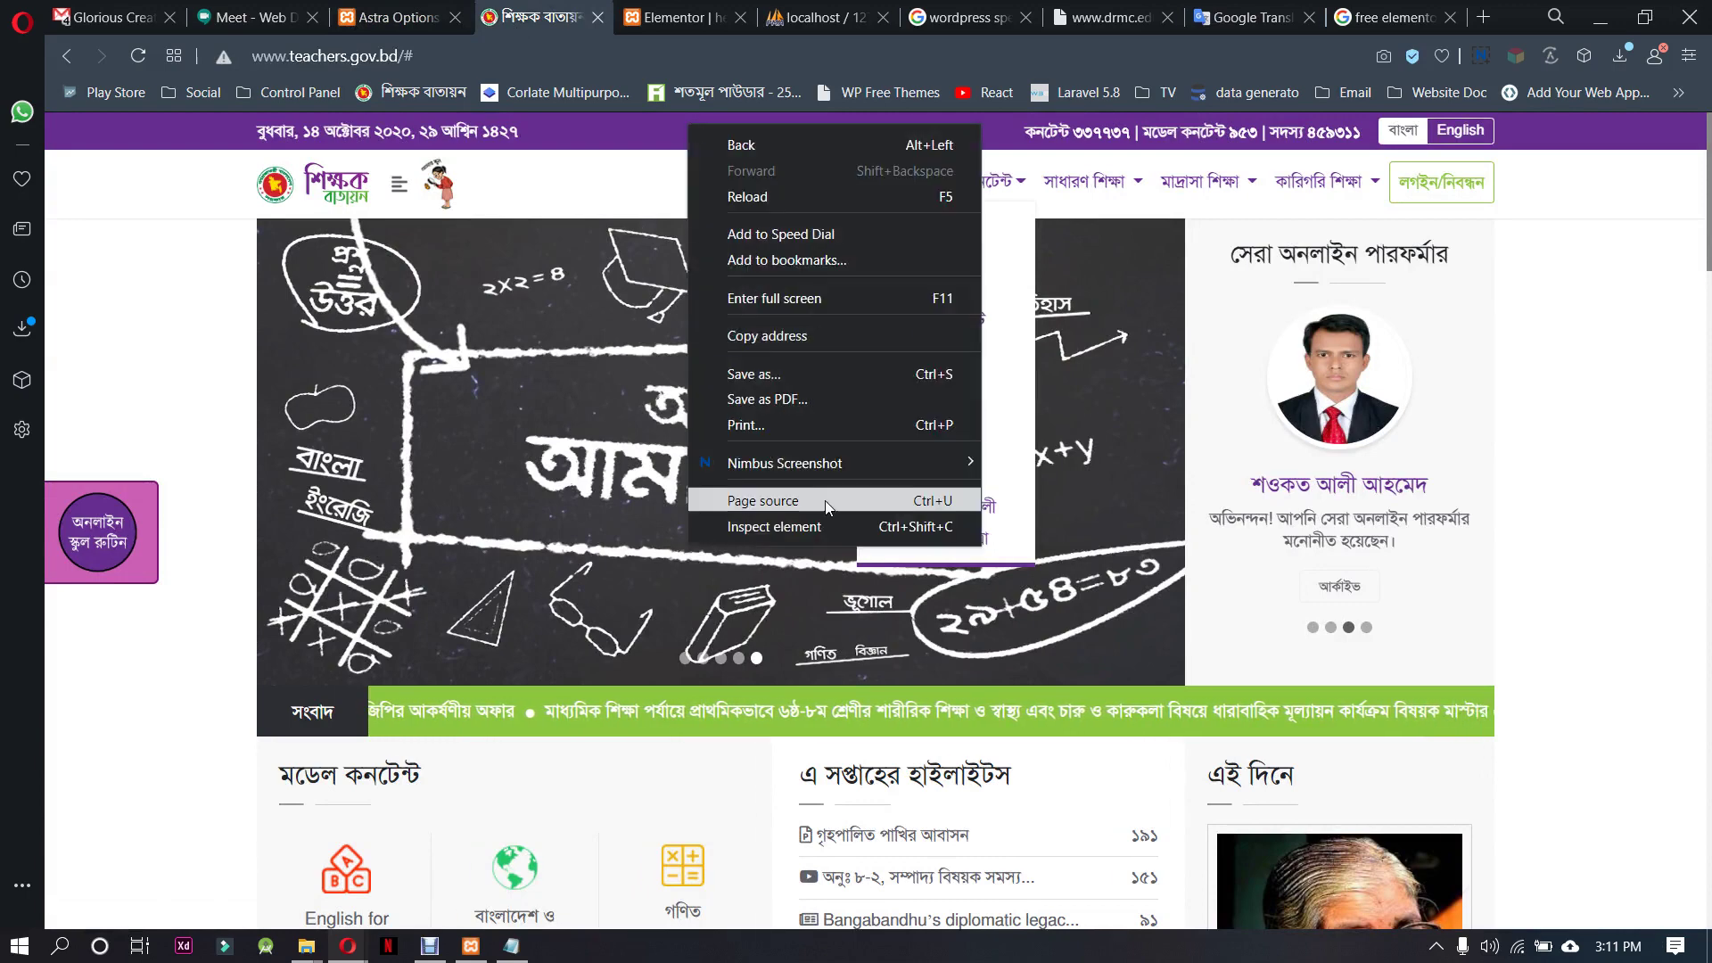
click(192, 281)
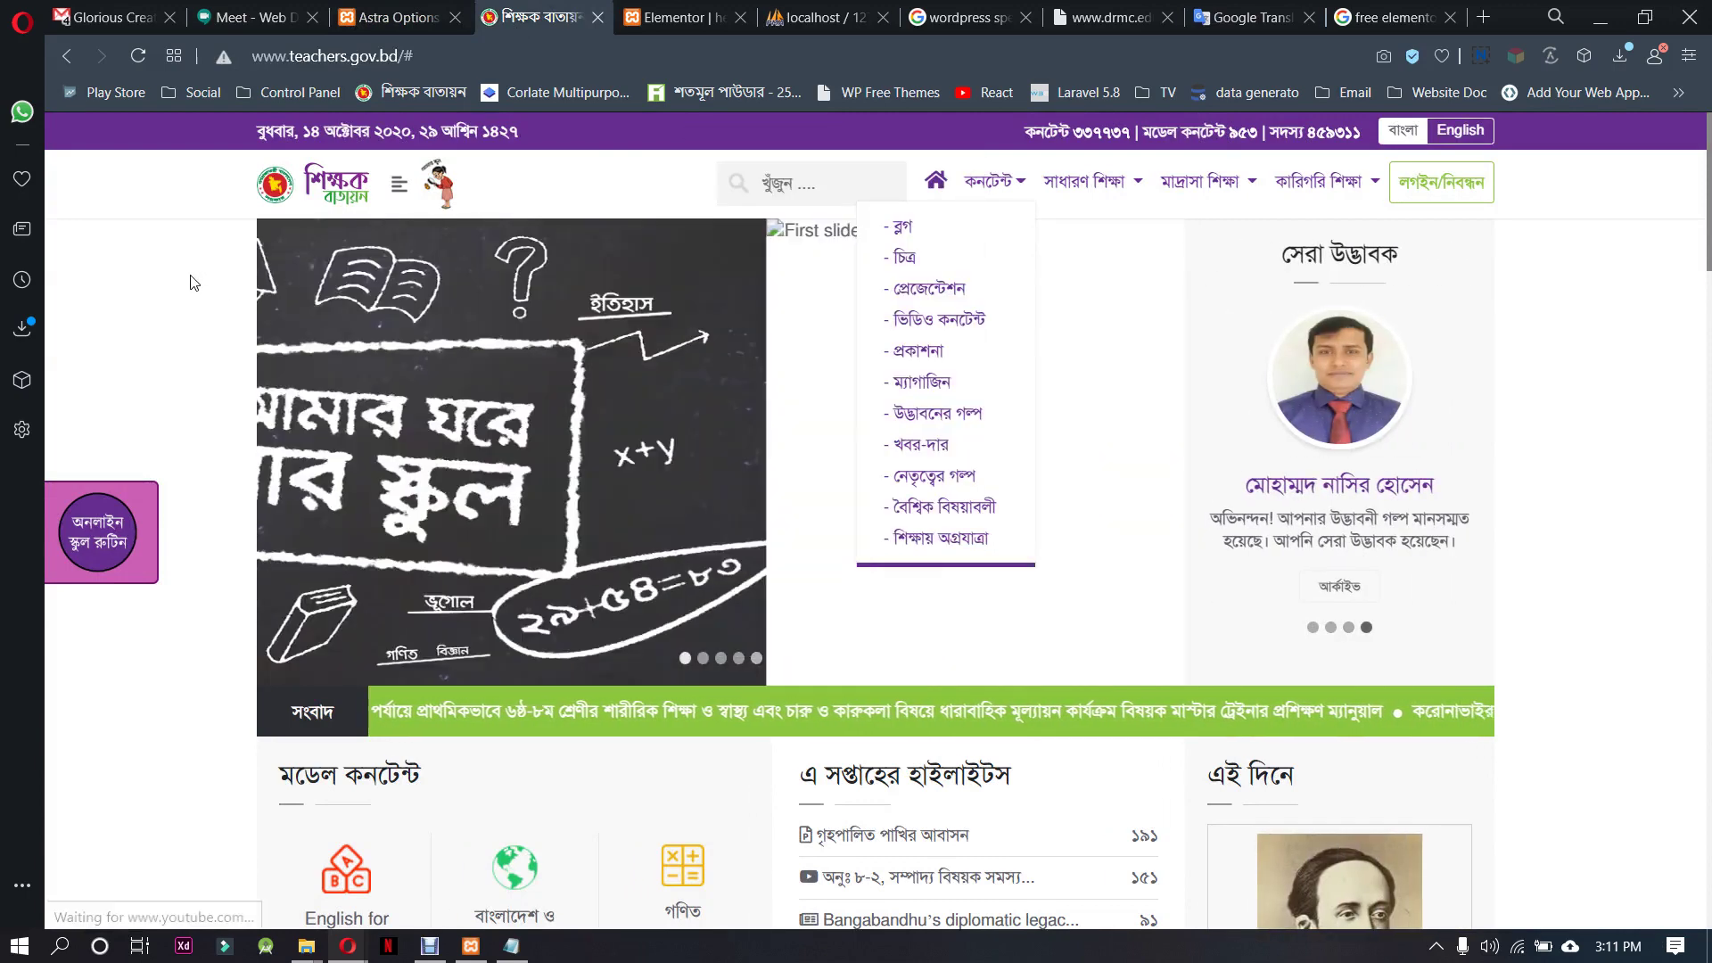
key(super)
text(pi)
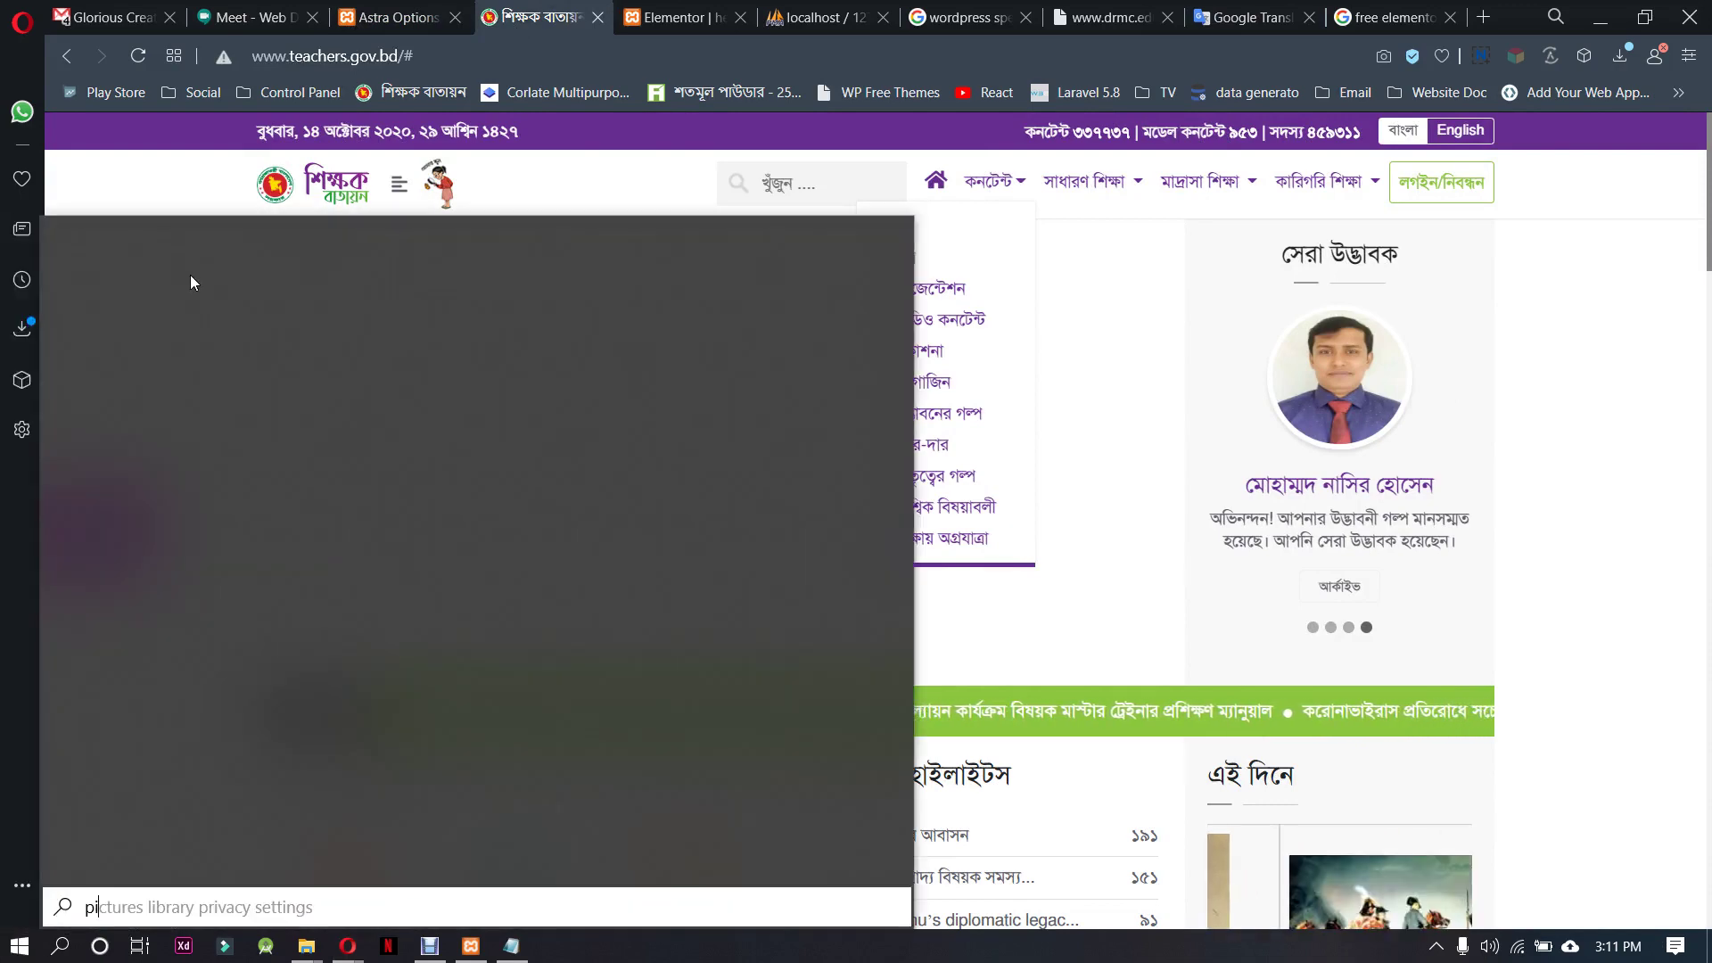
text(x)
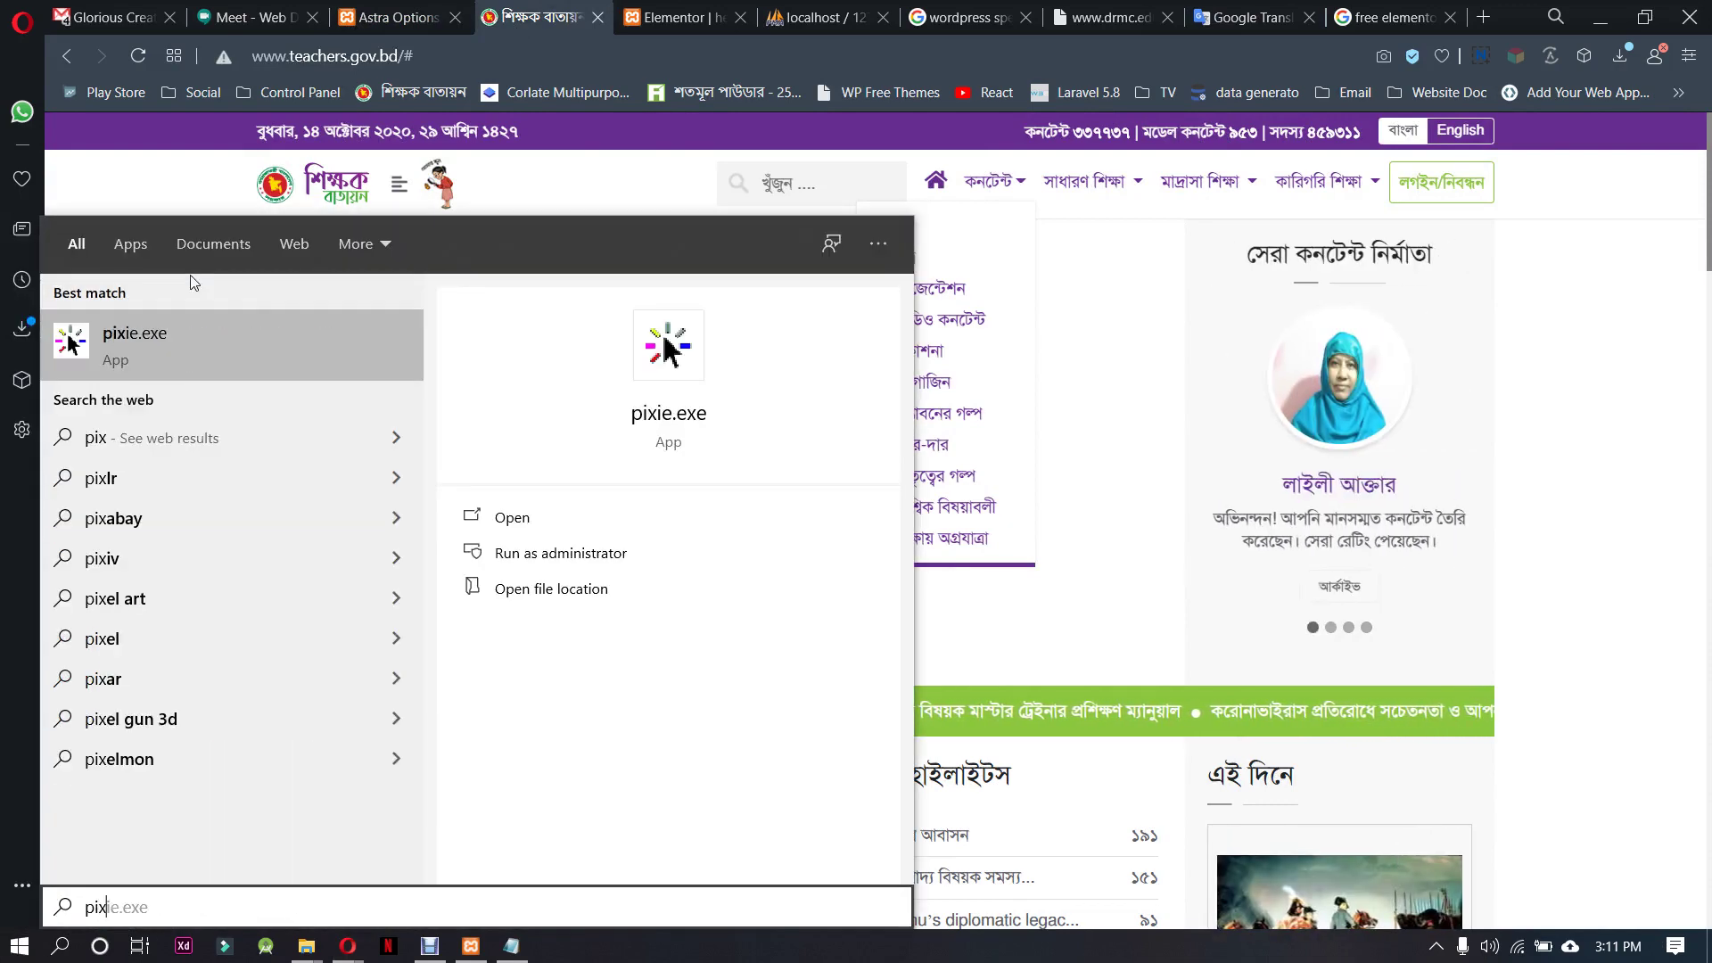
text(i)
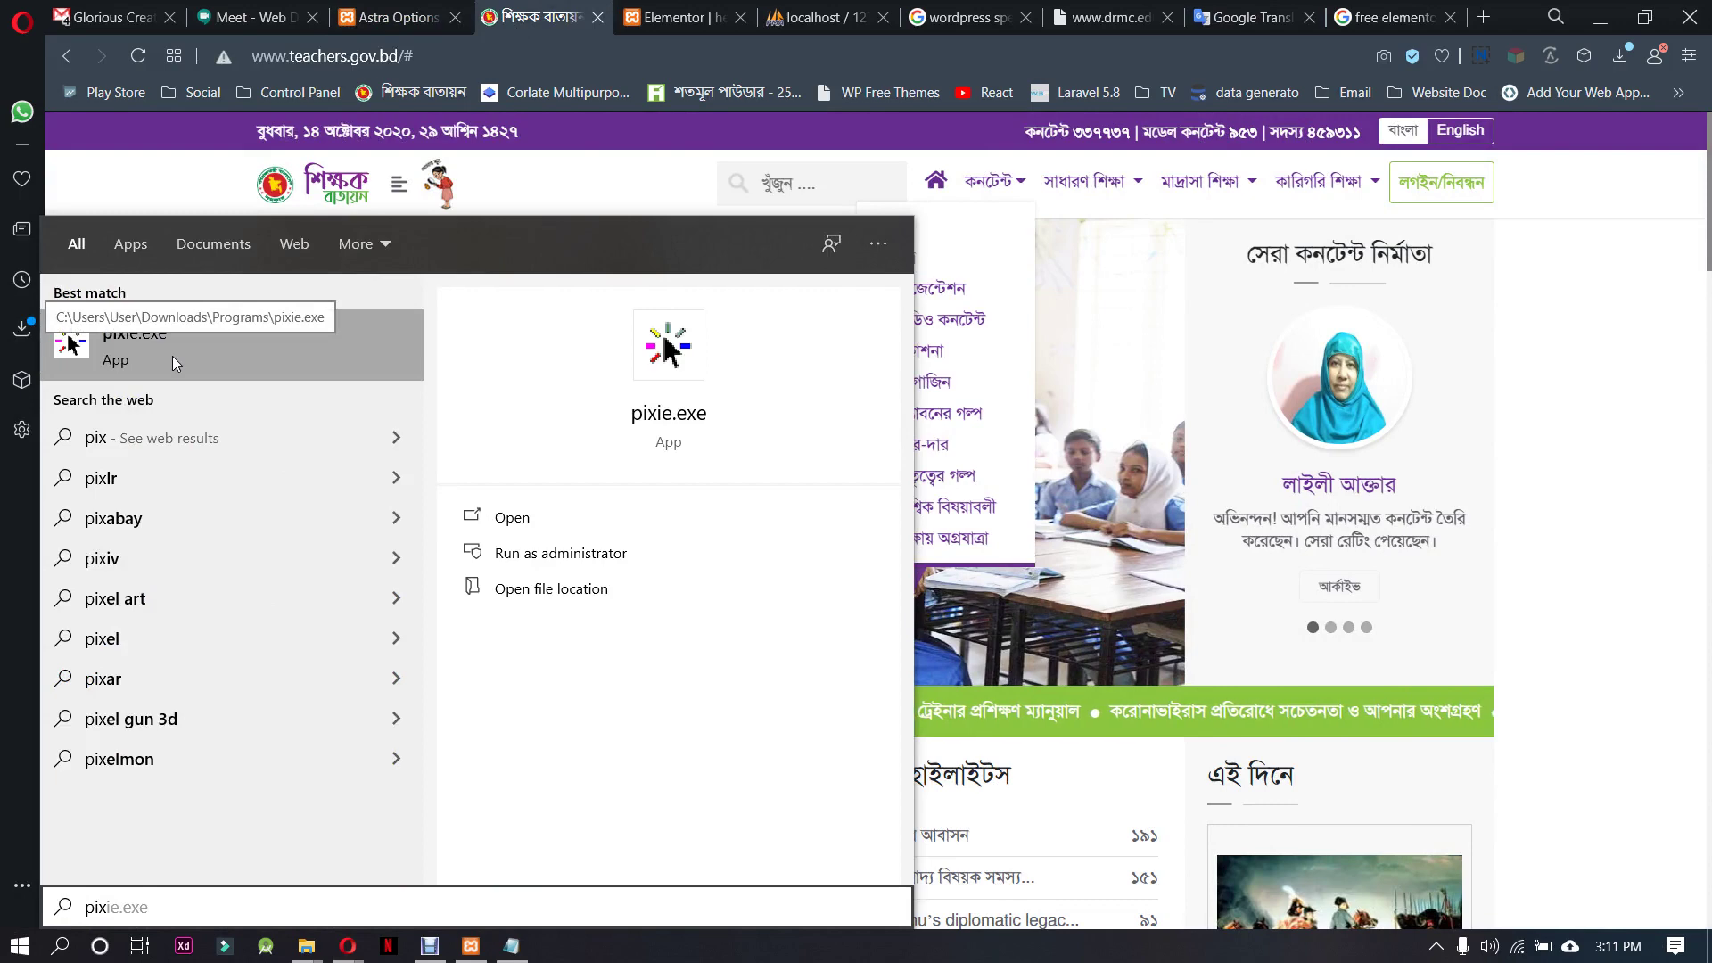
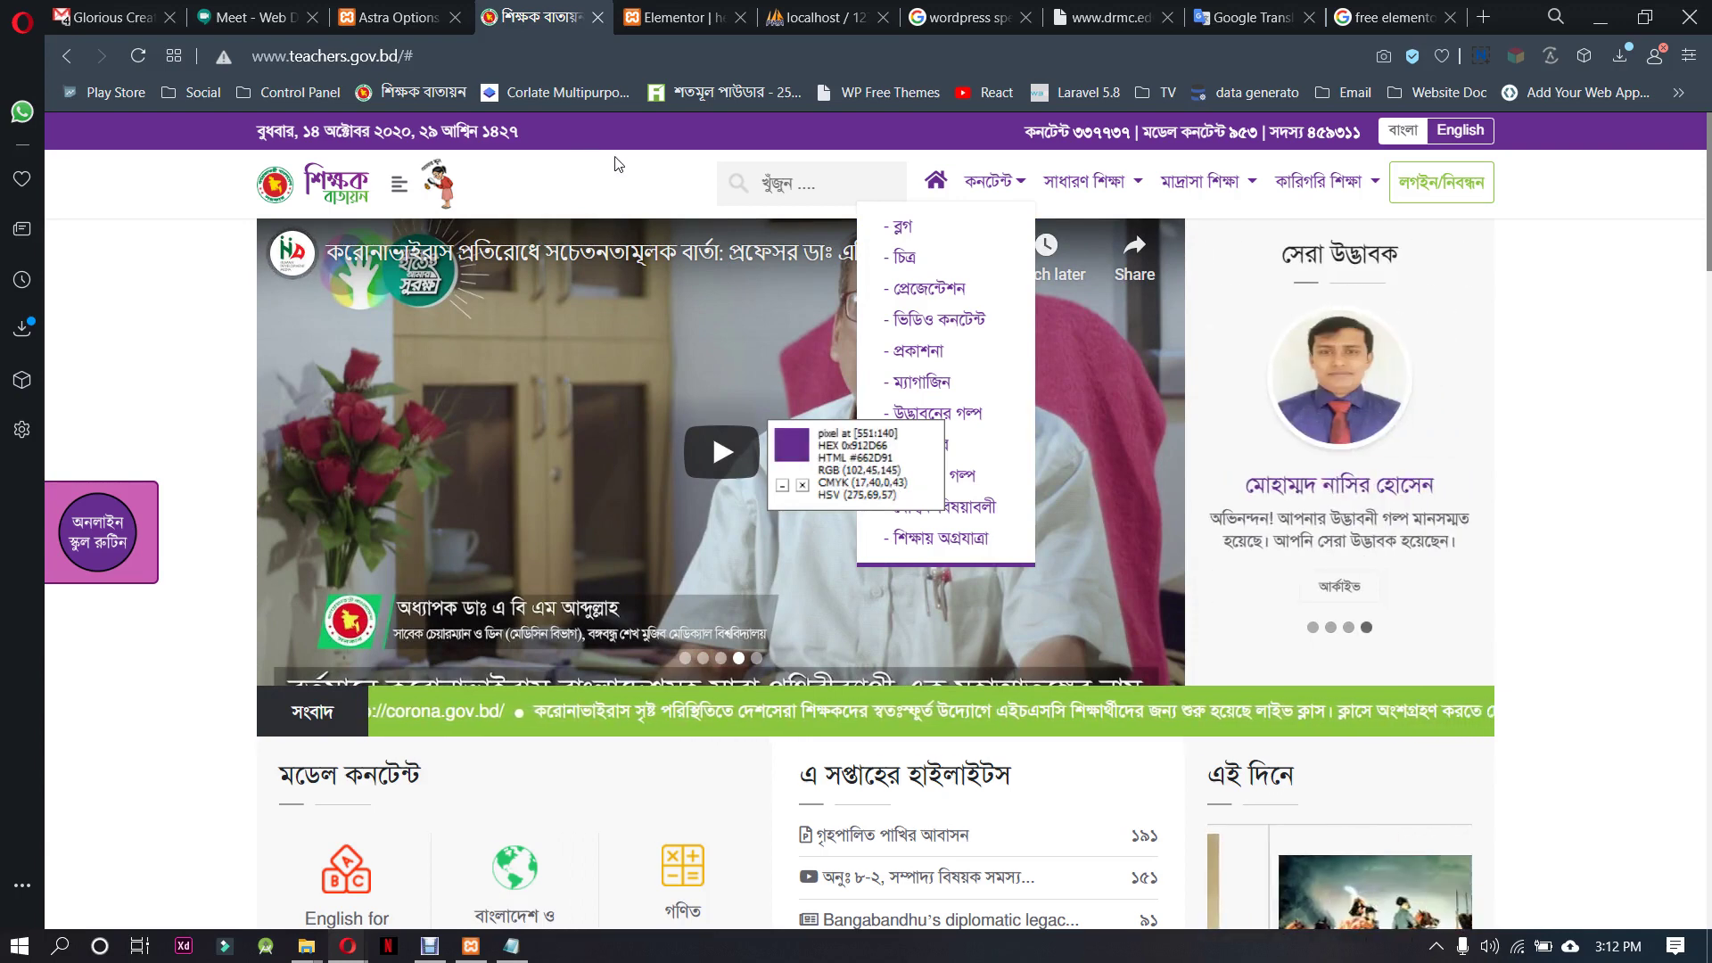
Give the header section a purple #662D91 background colour
click(705, 19)
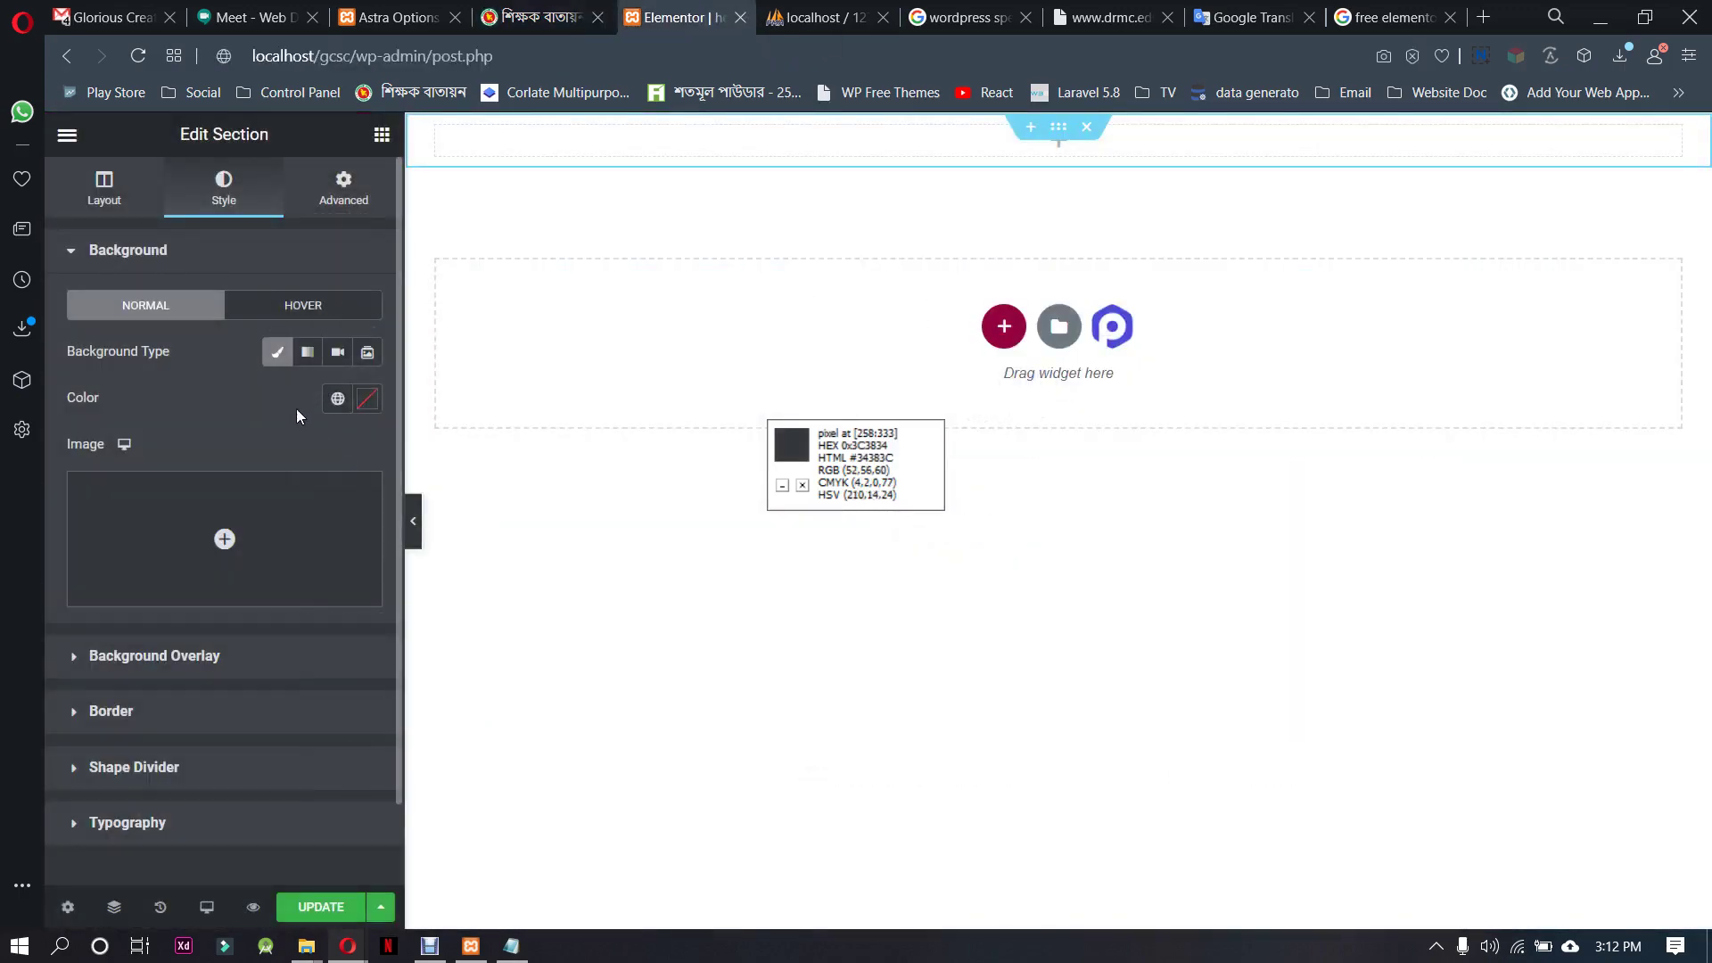
click(367, 399)
text(662D91)
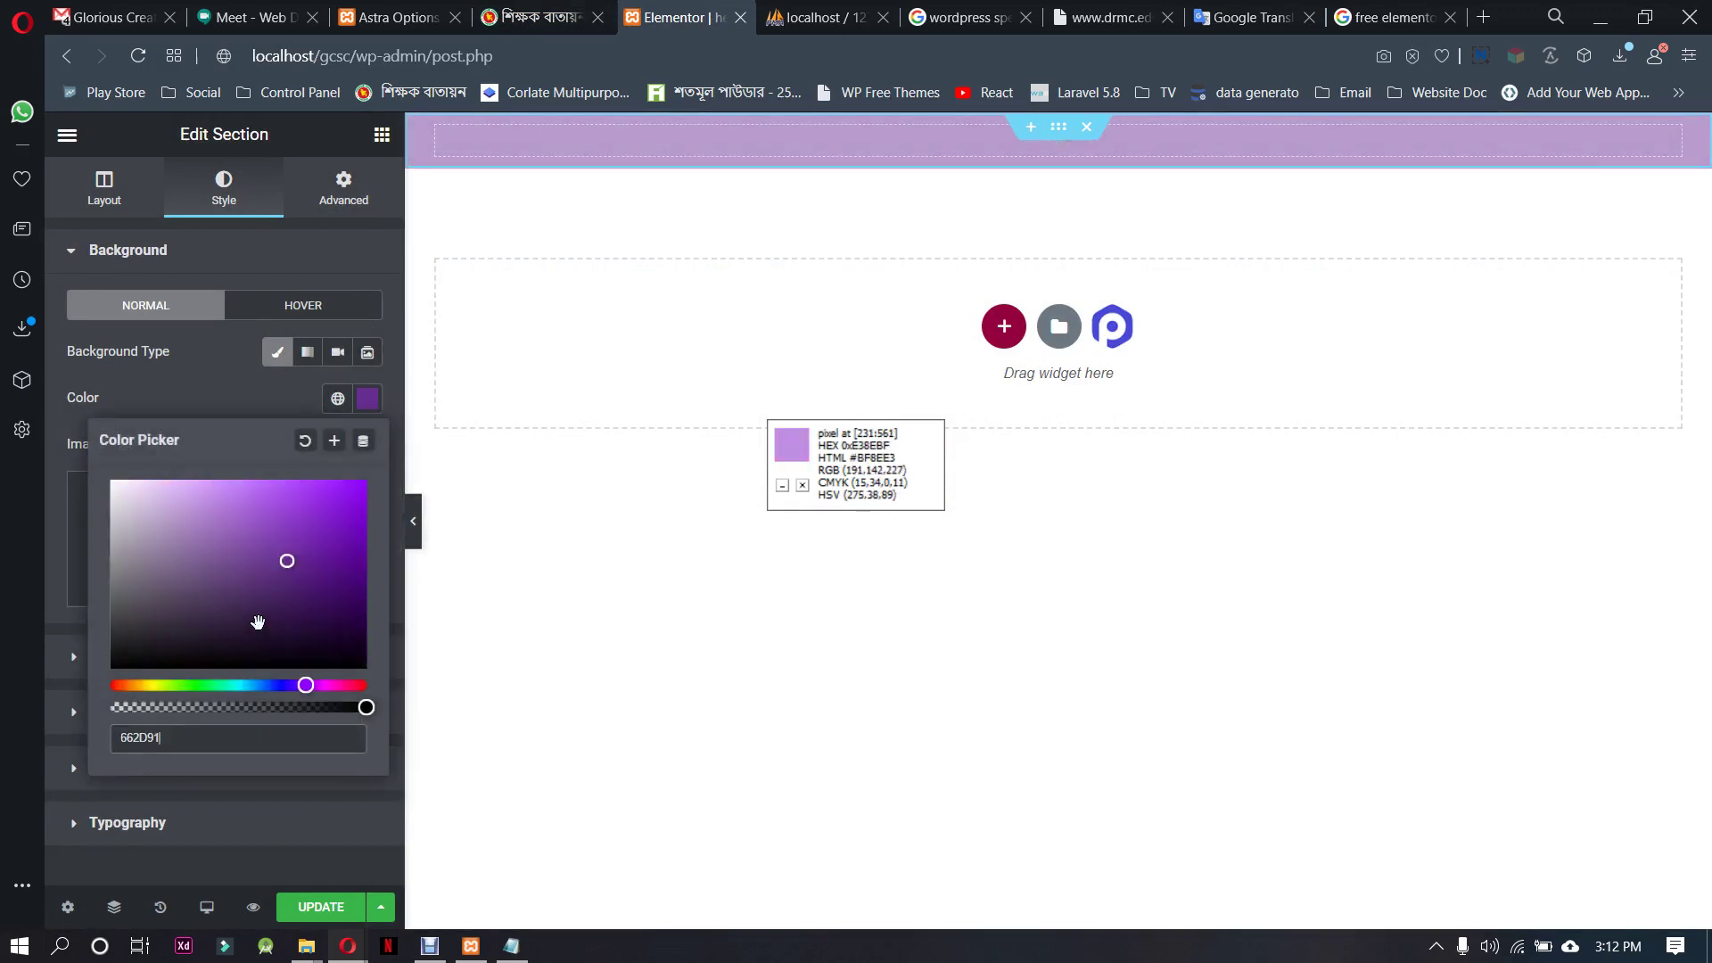
click(241, 400)
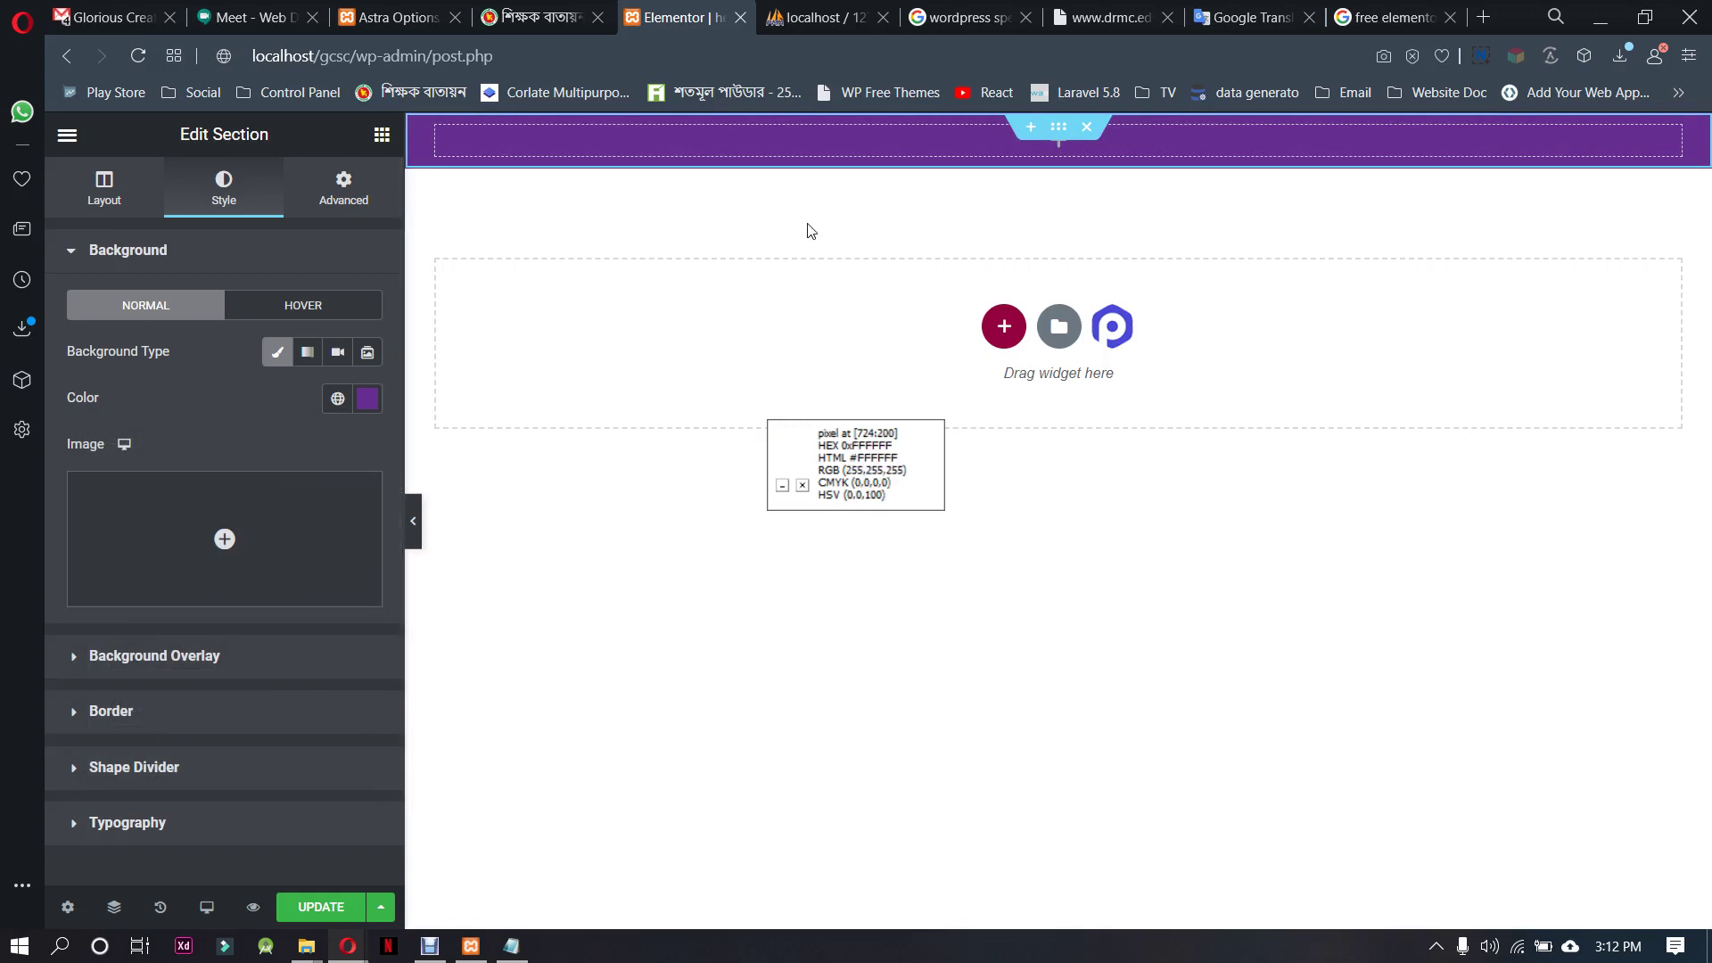
Duplicate the column into a second one and search the widget list for 'date'
right_click(443, 132)
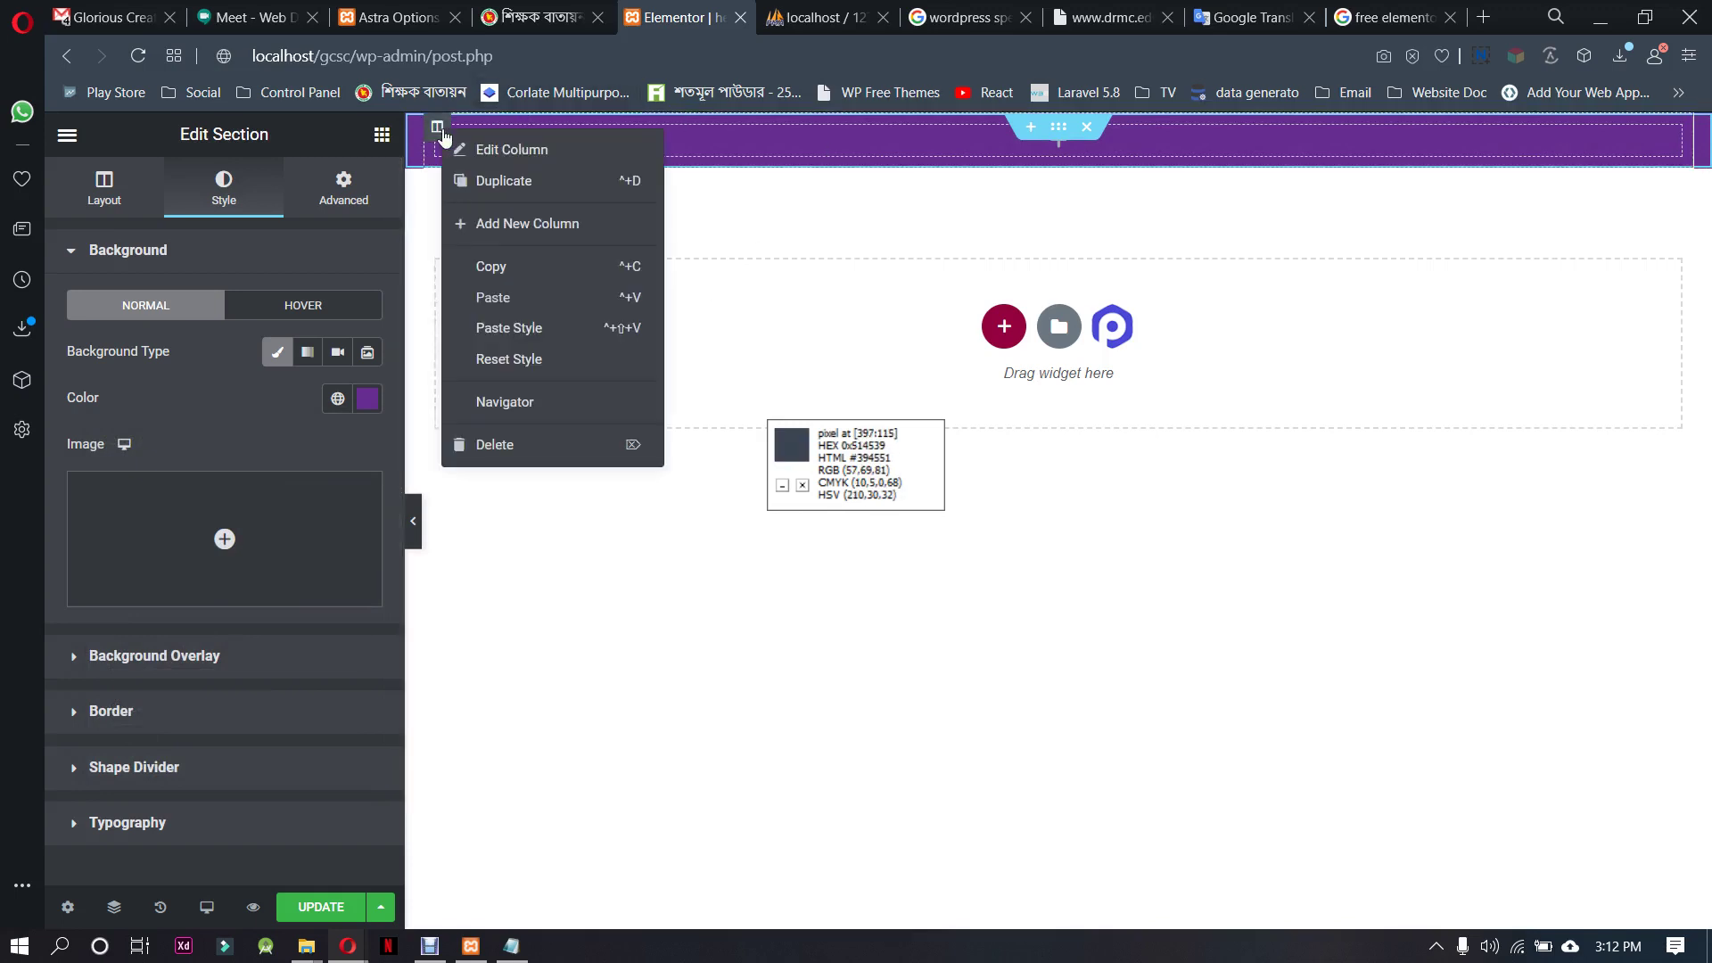
click(504, 181)
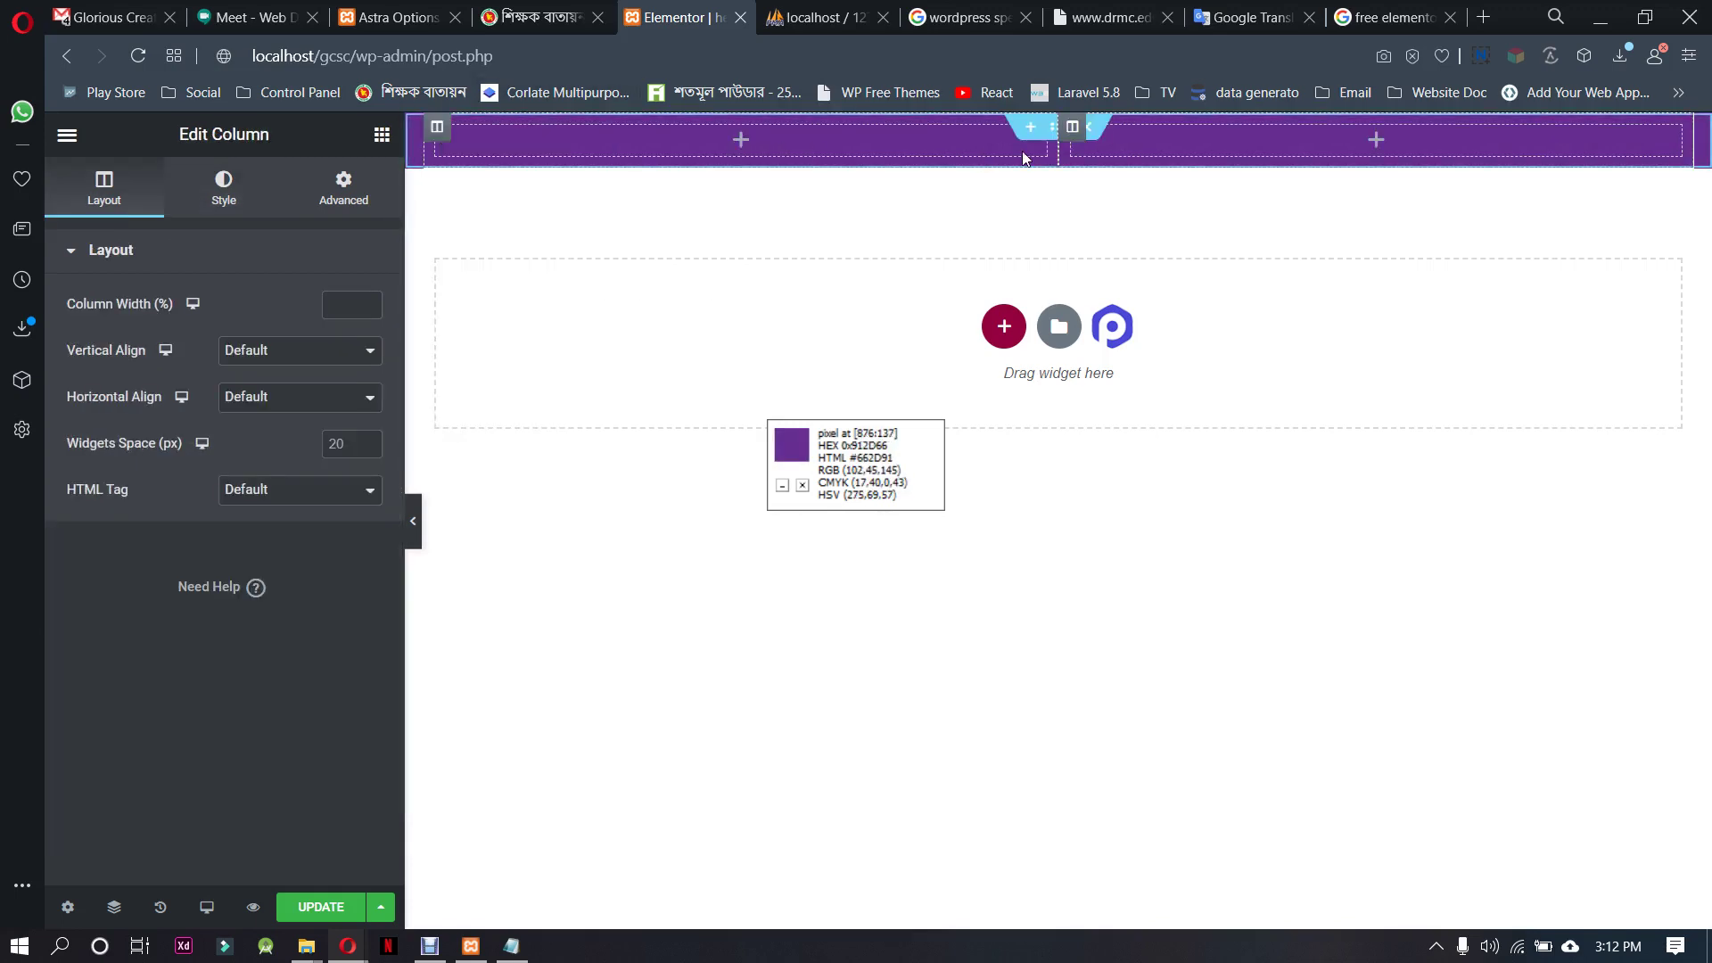
click(741, 143)
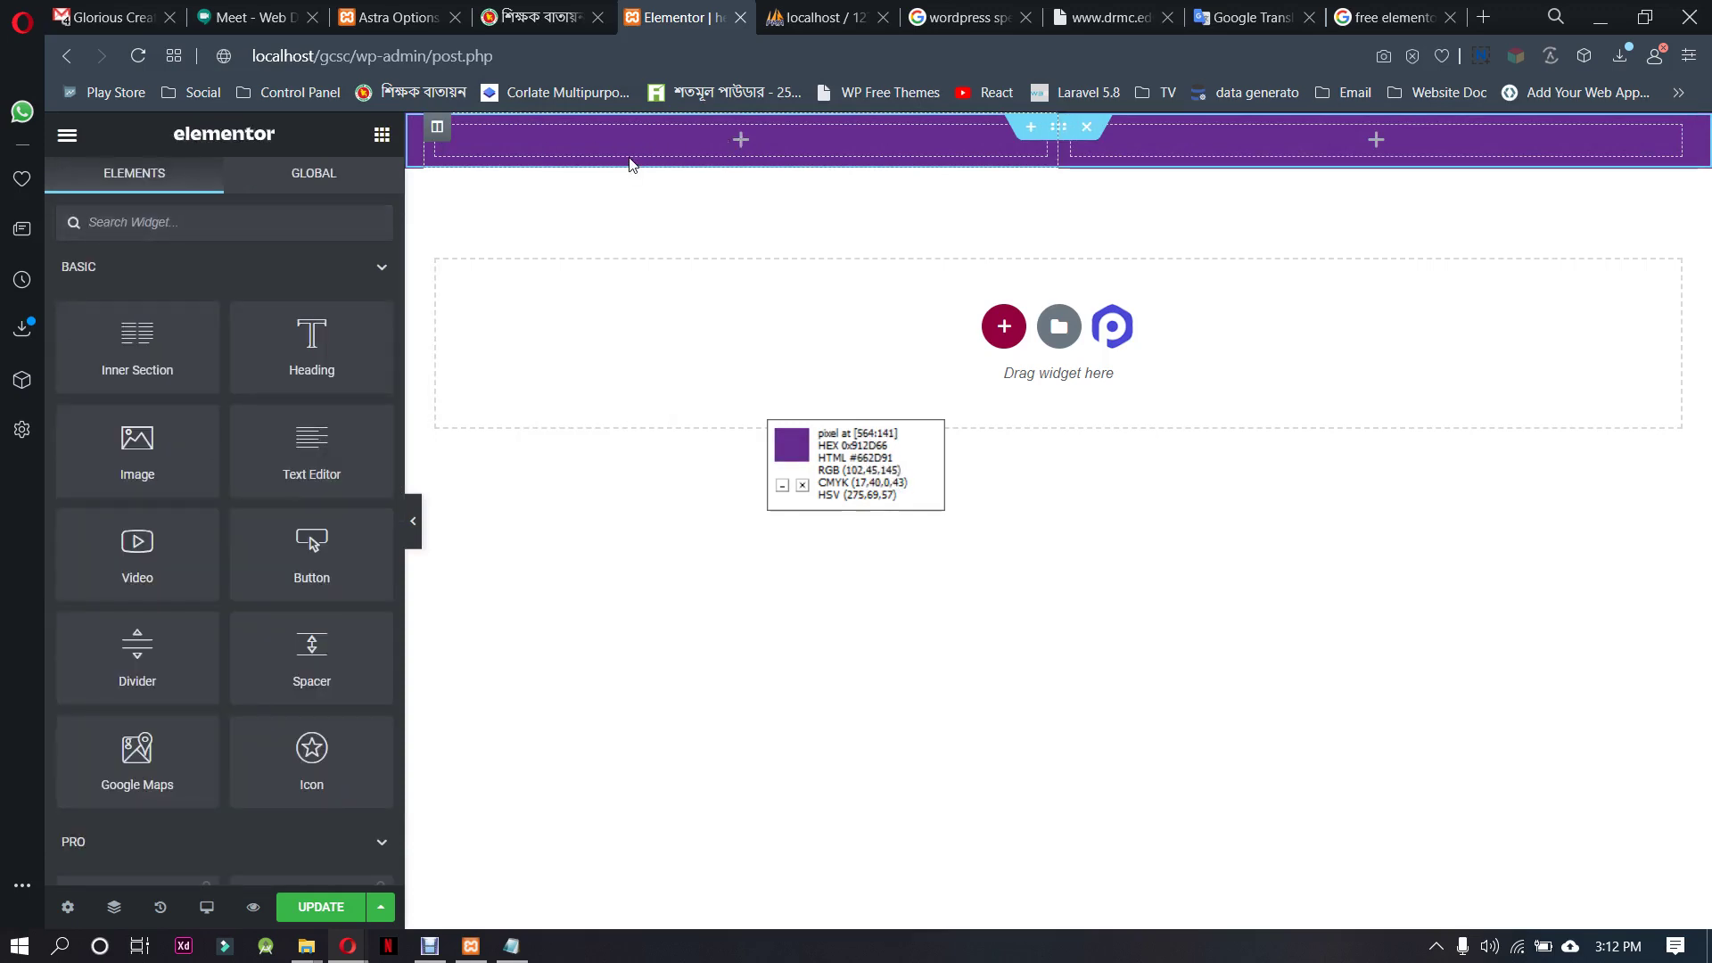
text(date)
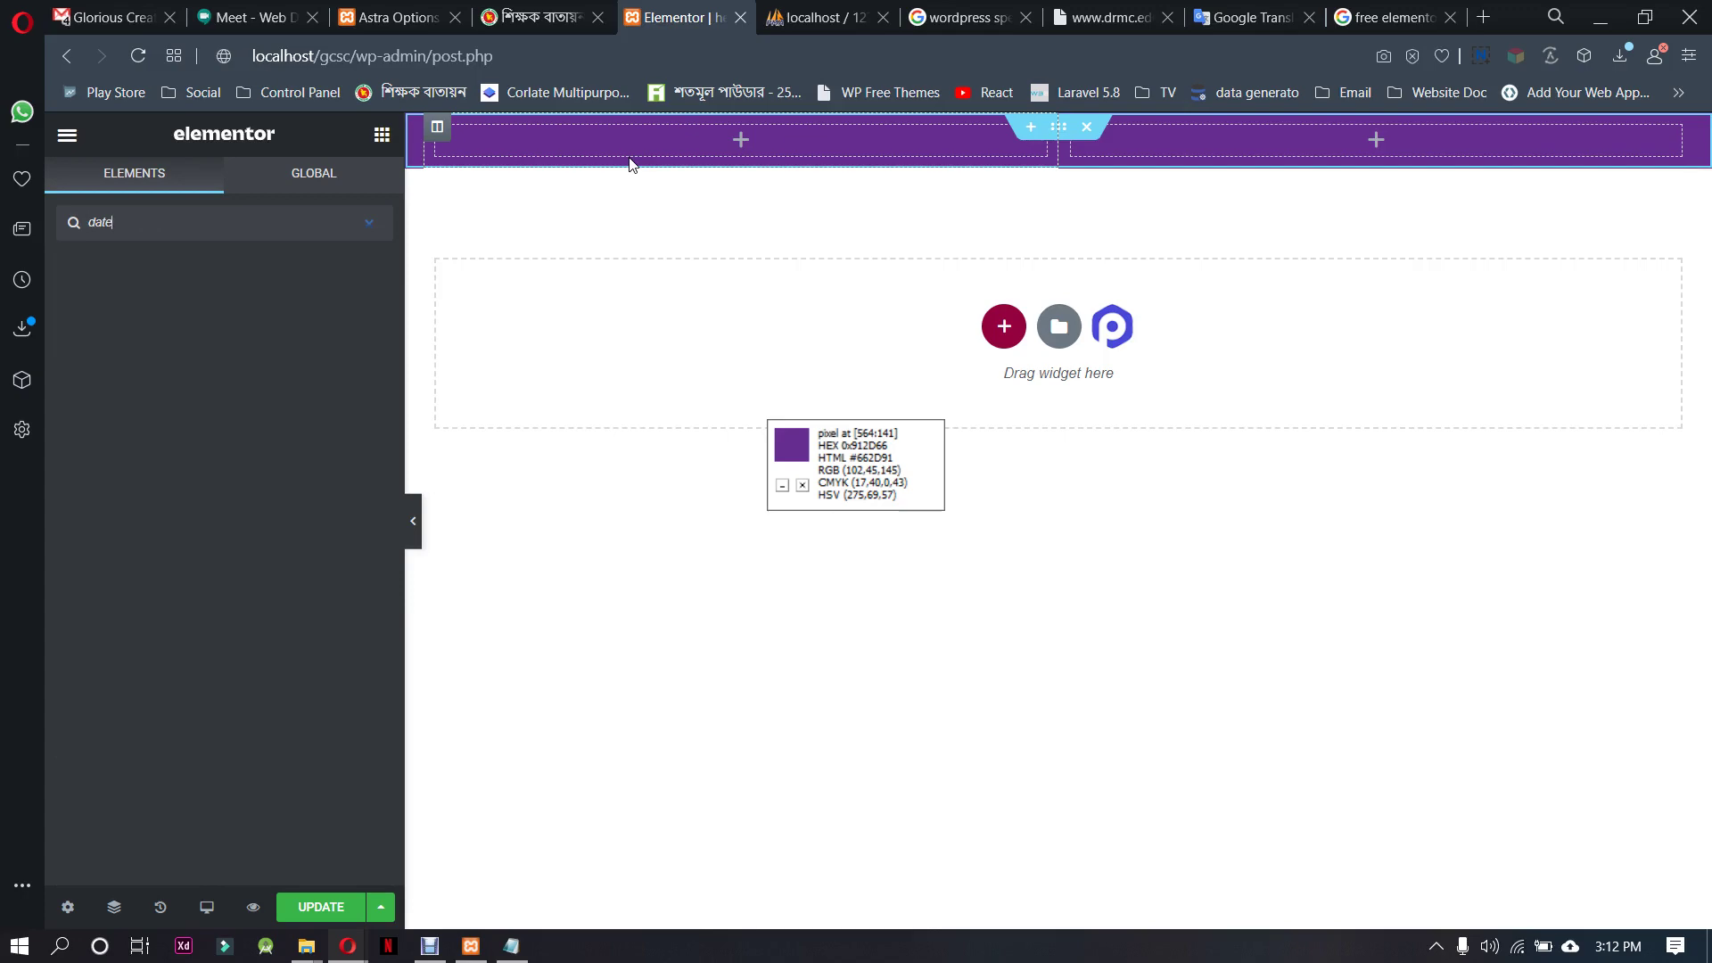
key(BackSpace)
key(BackSpace)
key(BackSpace)
key(BackSpace)
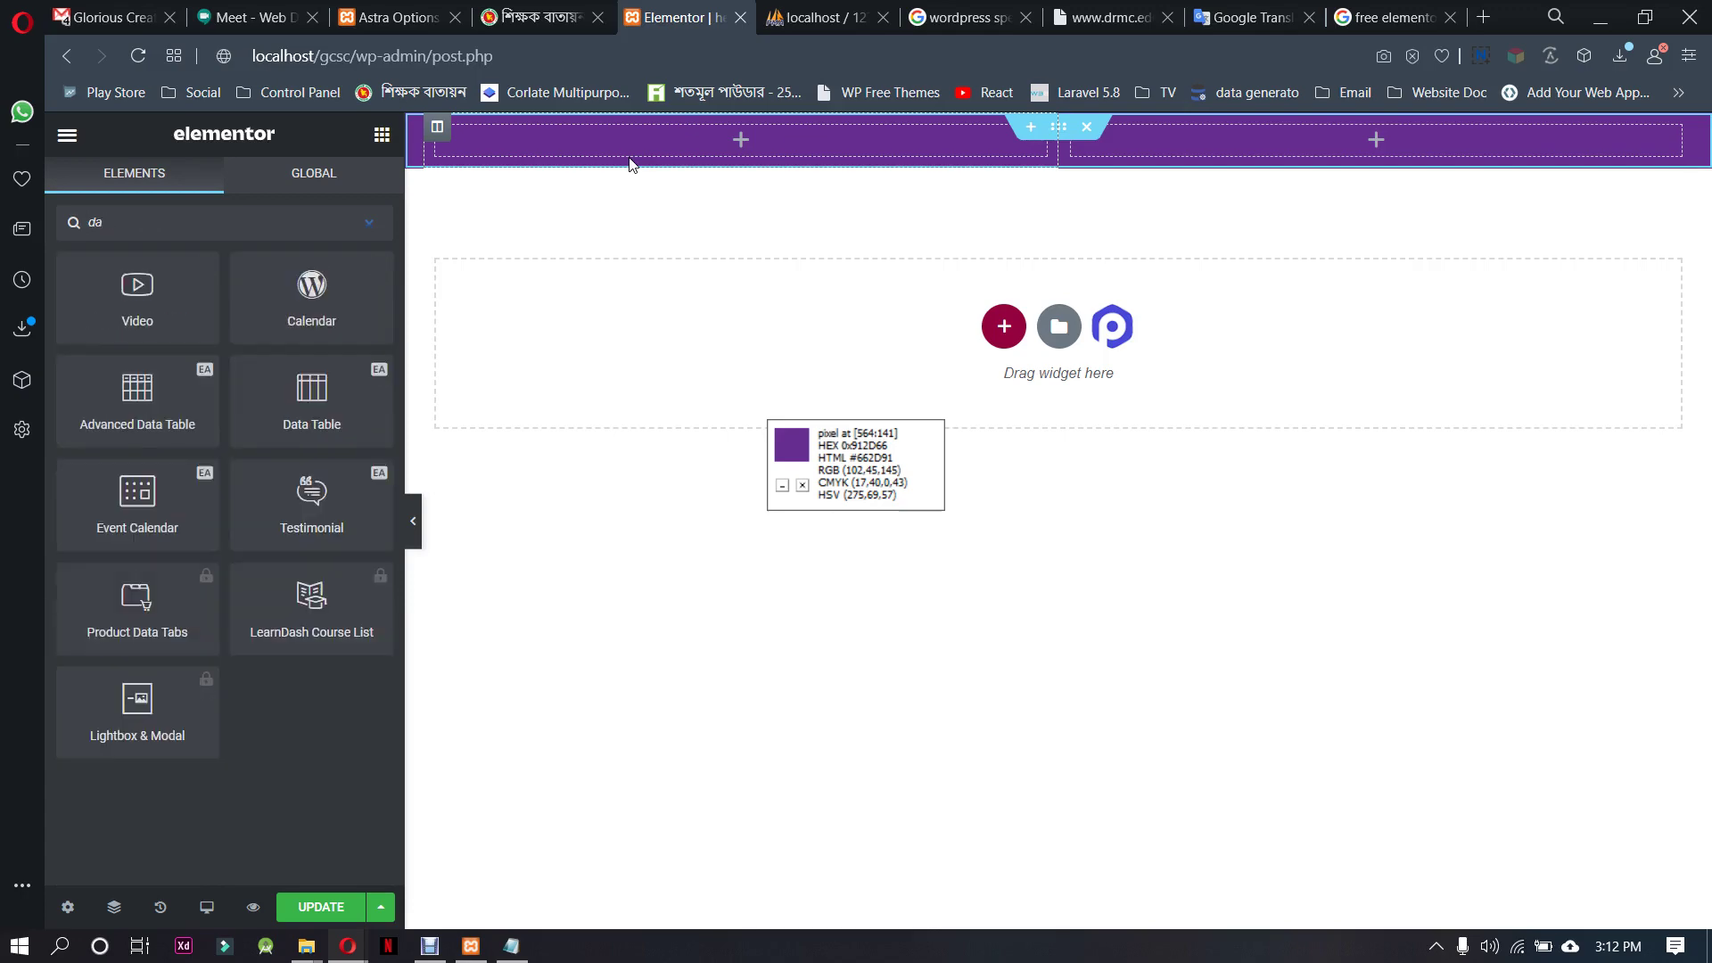
click(1110, 17)
click(968, 17)
Search Google for 'elementor datepicker' using the suggested query
drag(536, 165, 249, 163)
text(alementor )
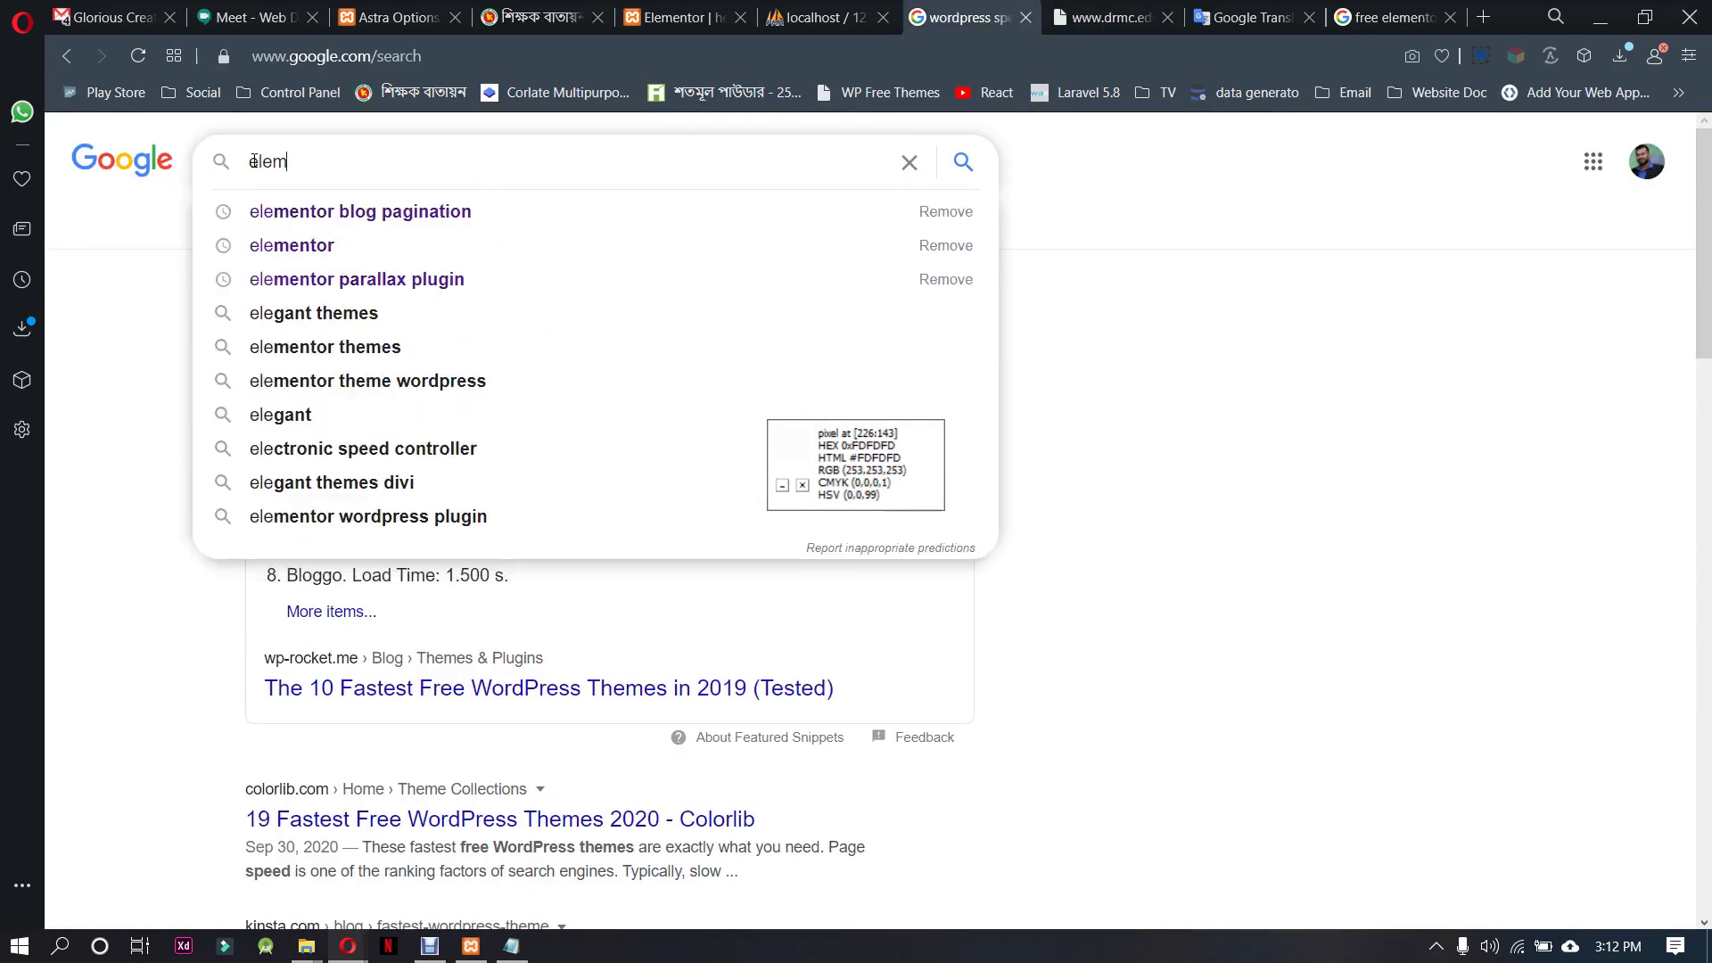
text(date)
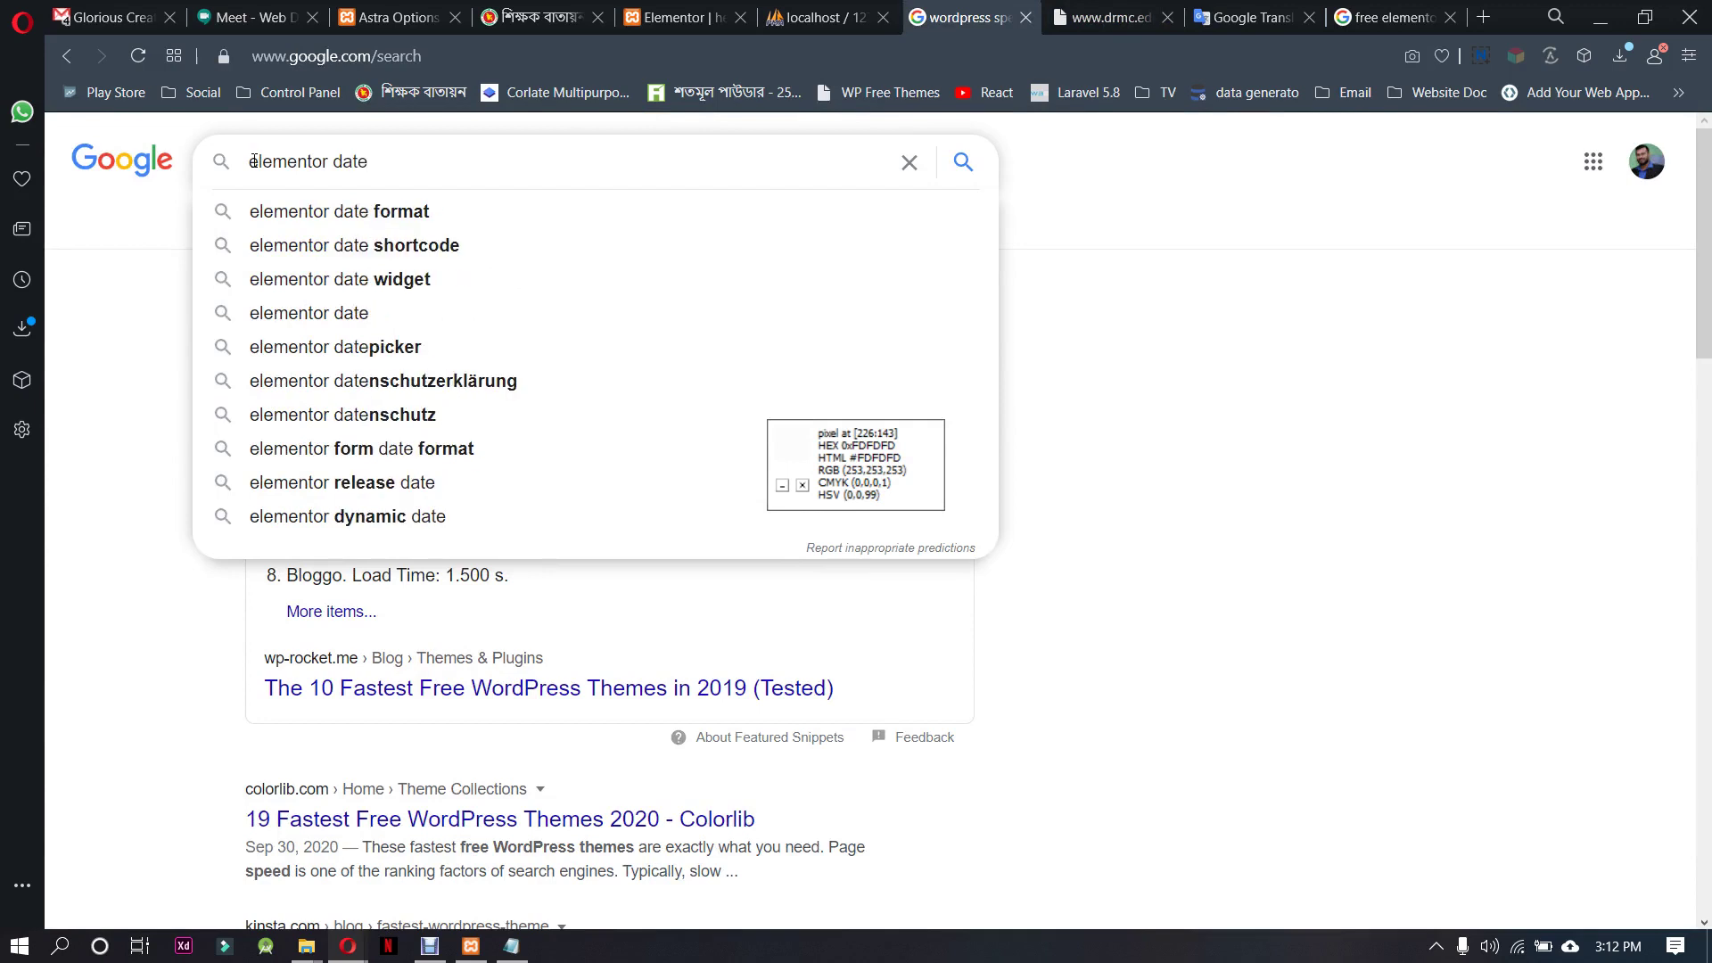
key(Down)
key(Down)
key(Down)
key(Down)
key(Down)
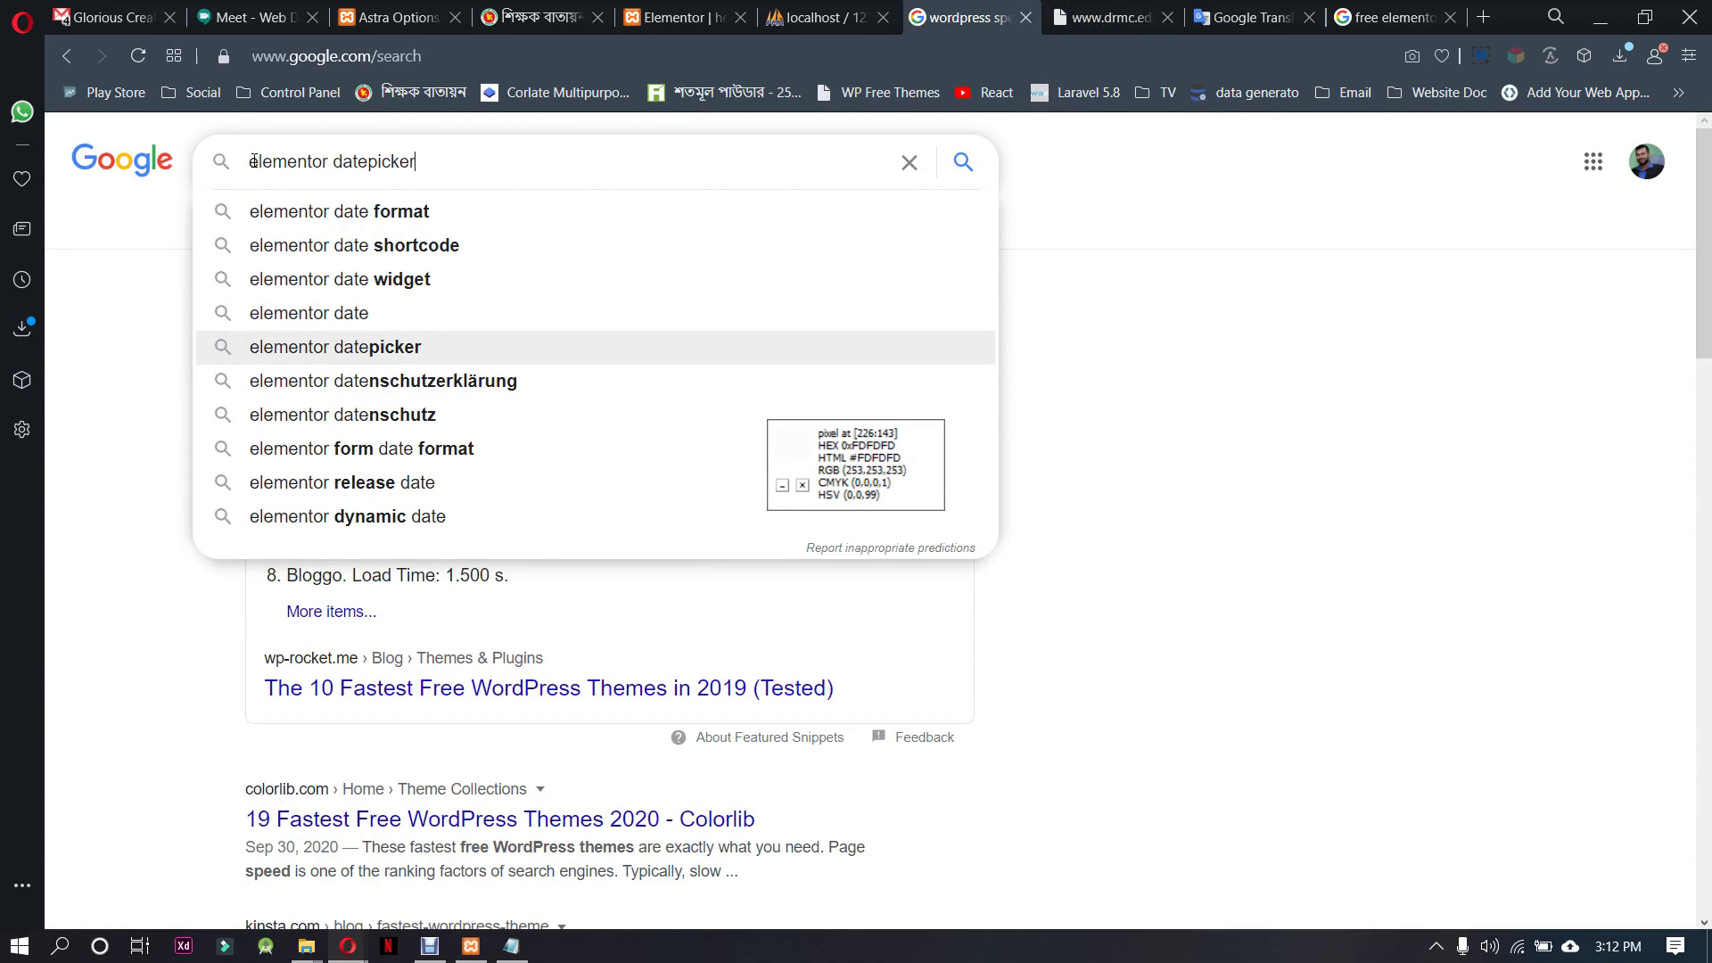
key(Return)
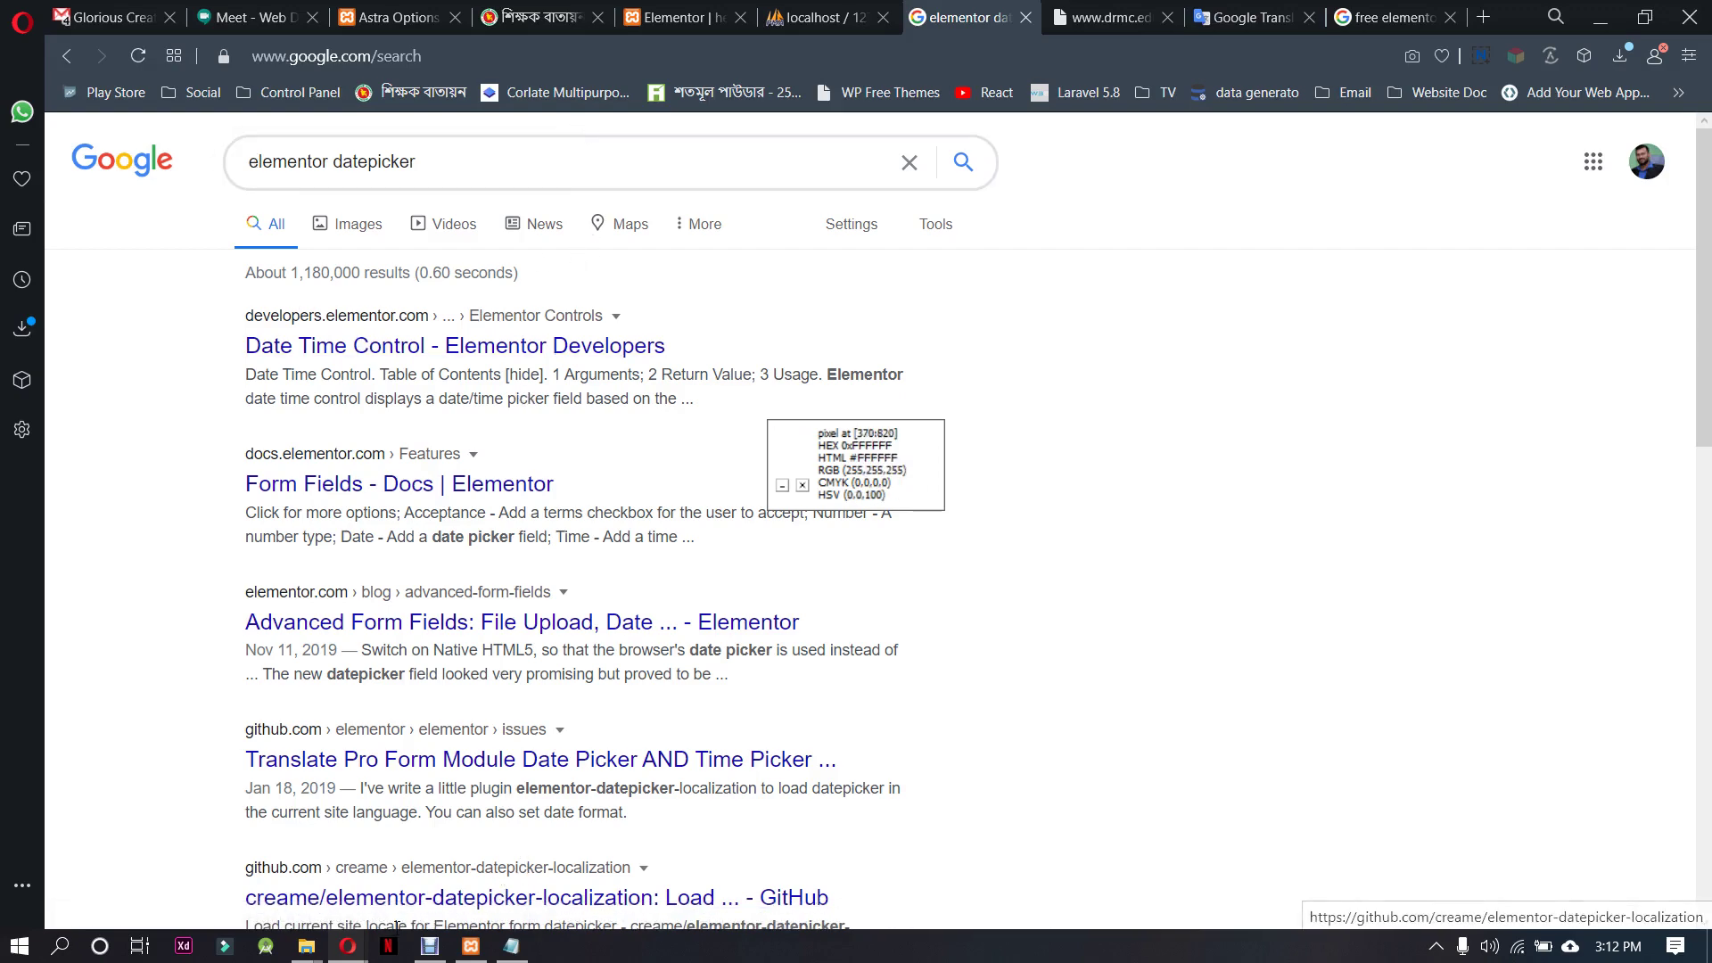
Open the okini.shop site in a new browser tab
mouse_move(347, 946)
key(ctrl+t)
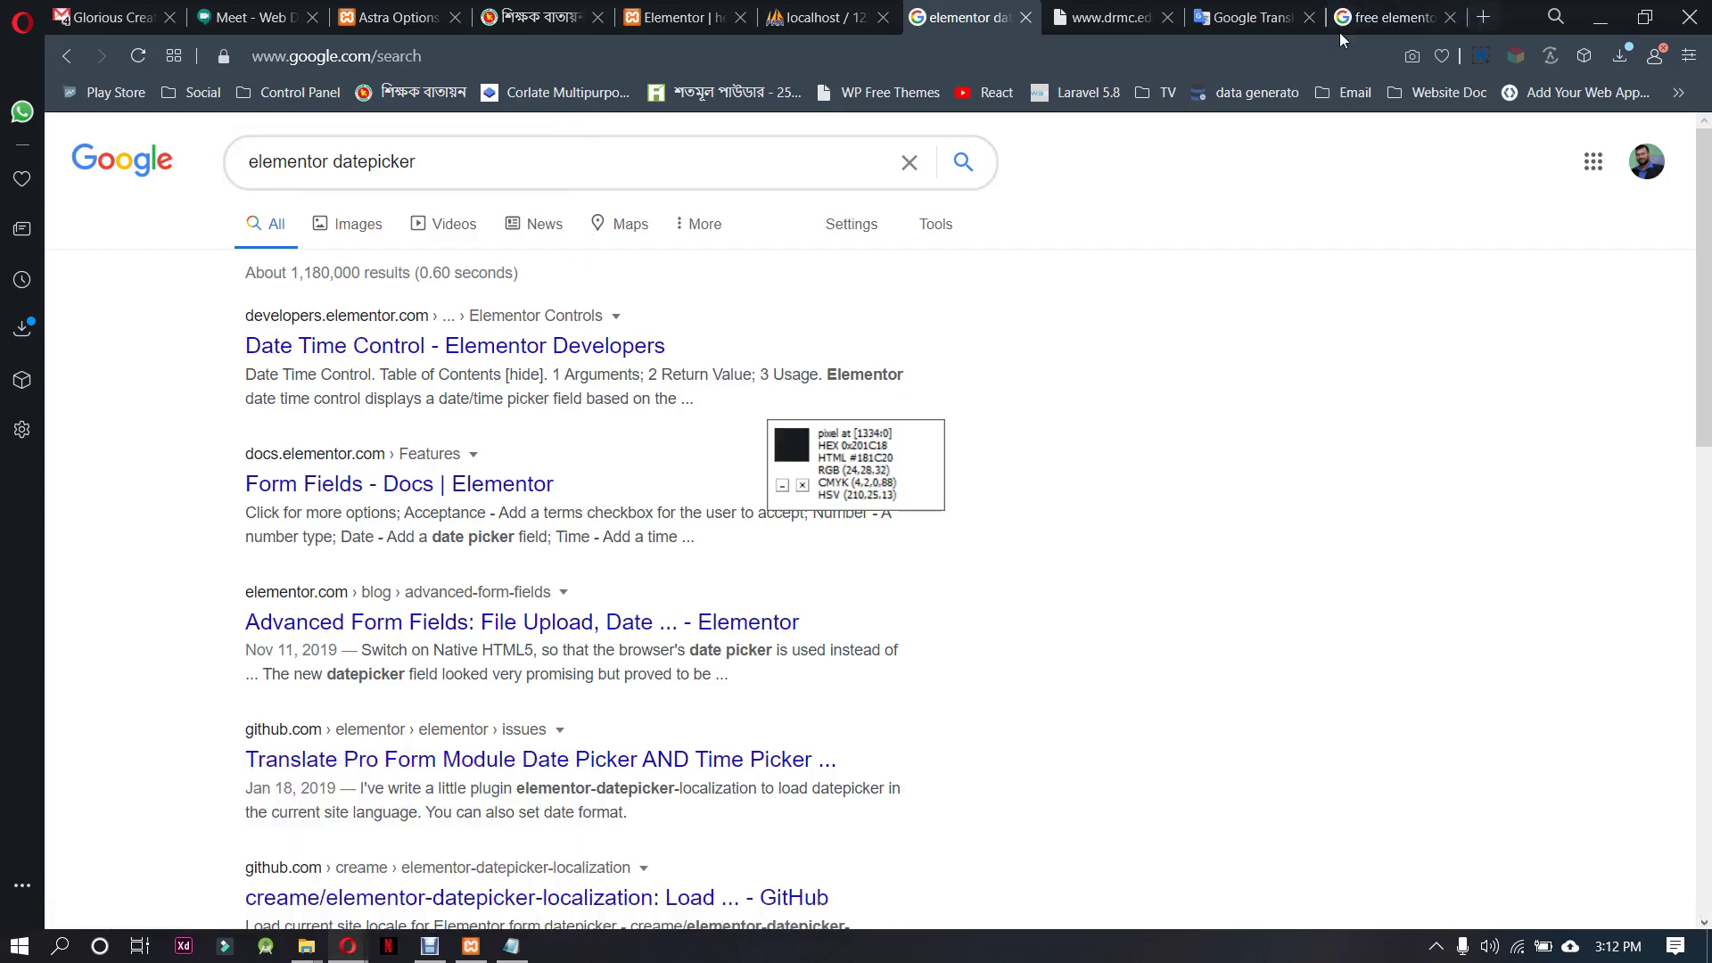
text(ok)
key(Return)
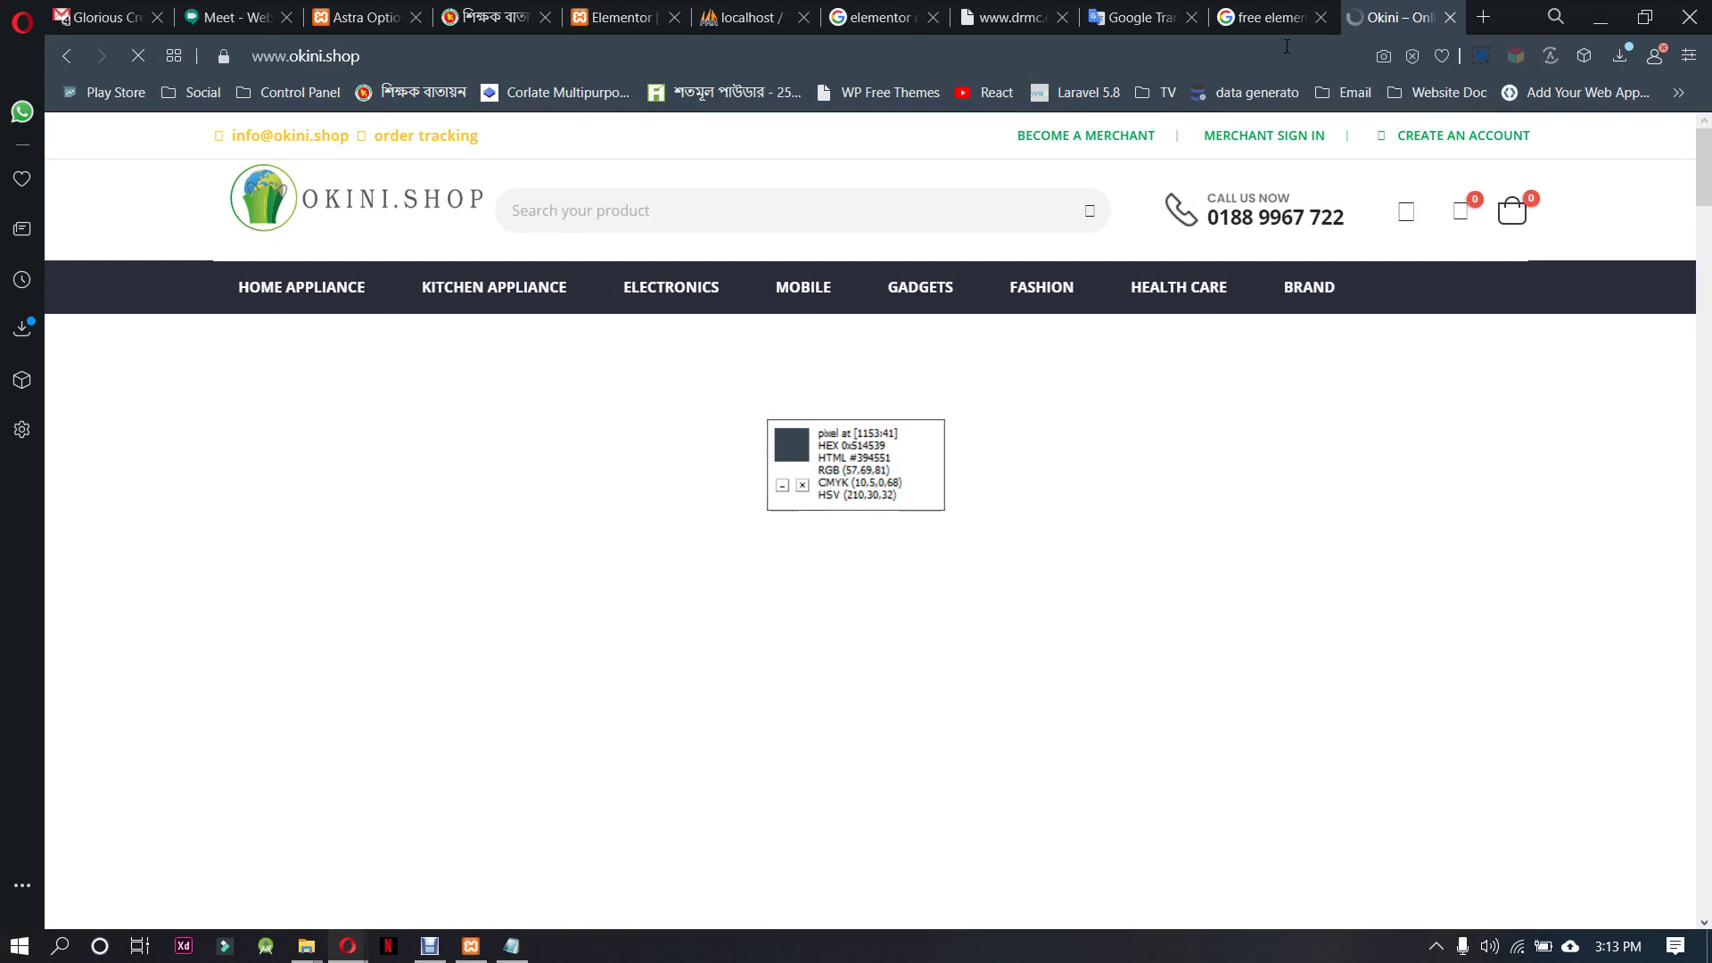
click(1287, 46)
key(ctrl+c)
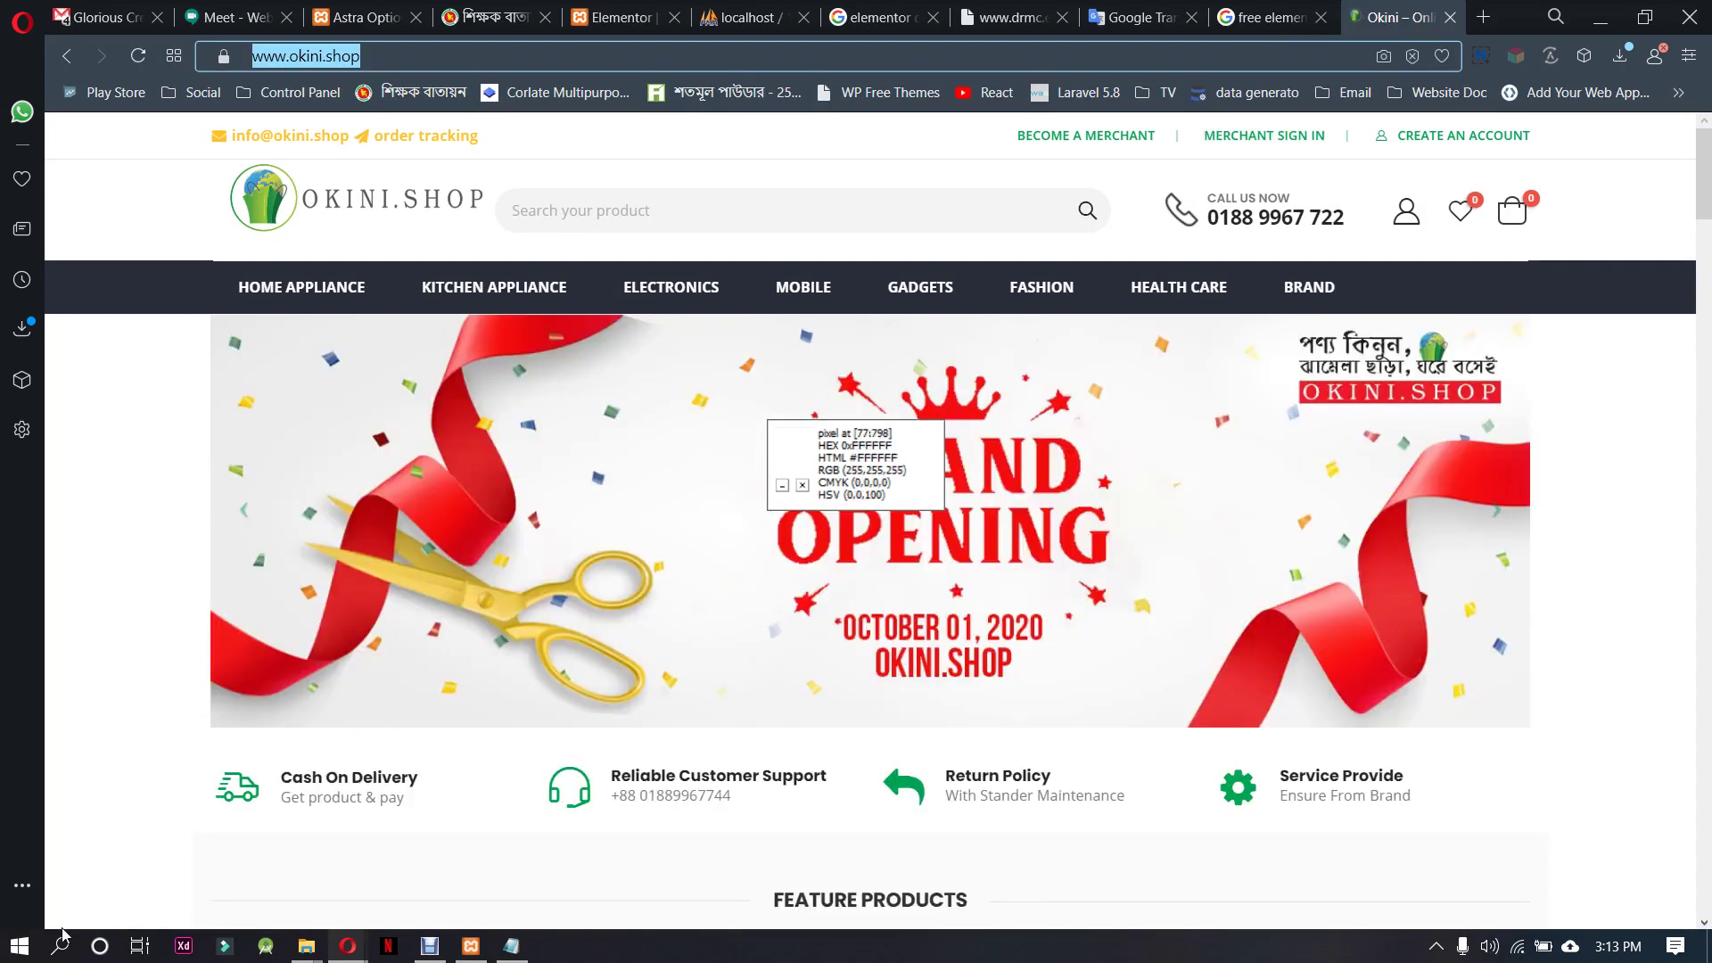
click(13, 956)
text(moz)
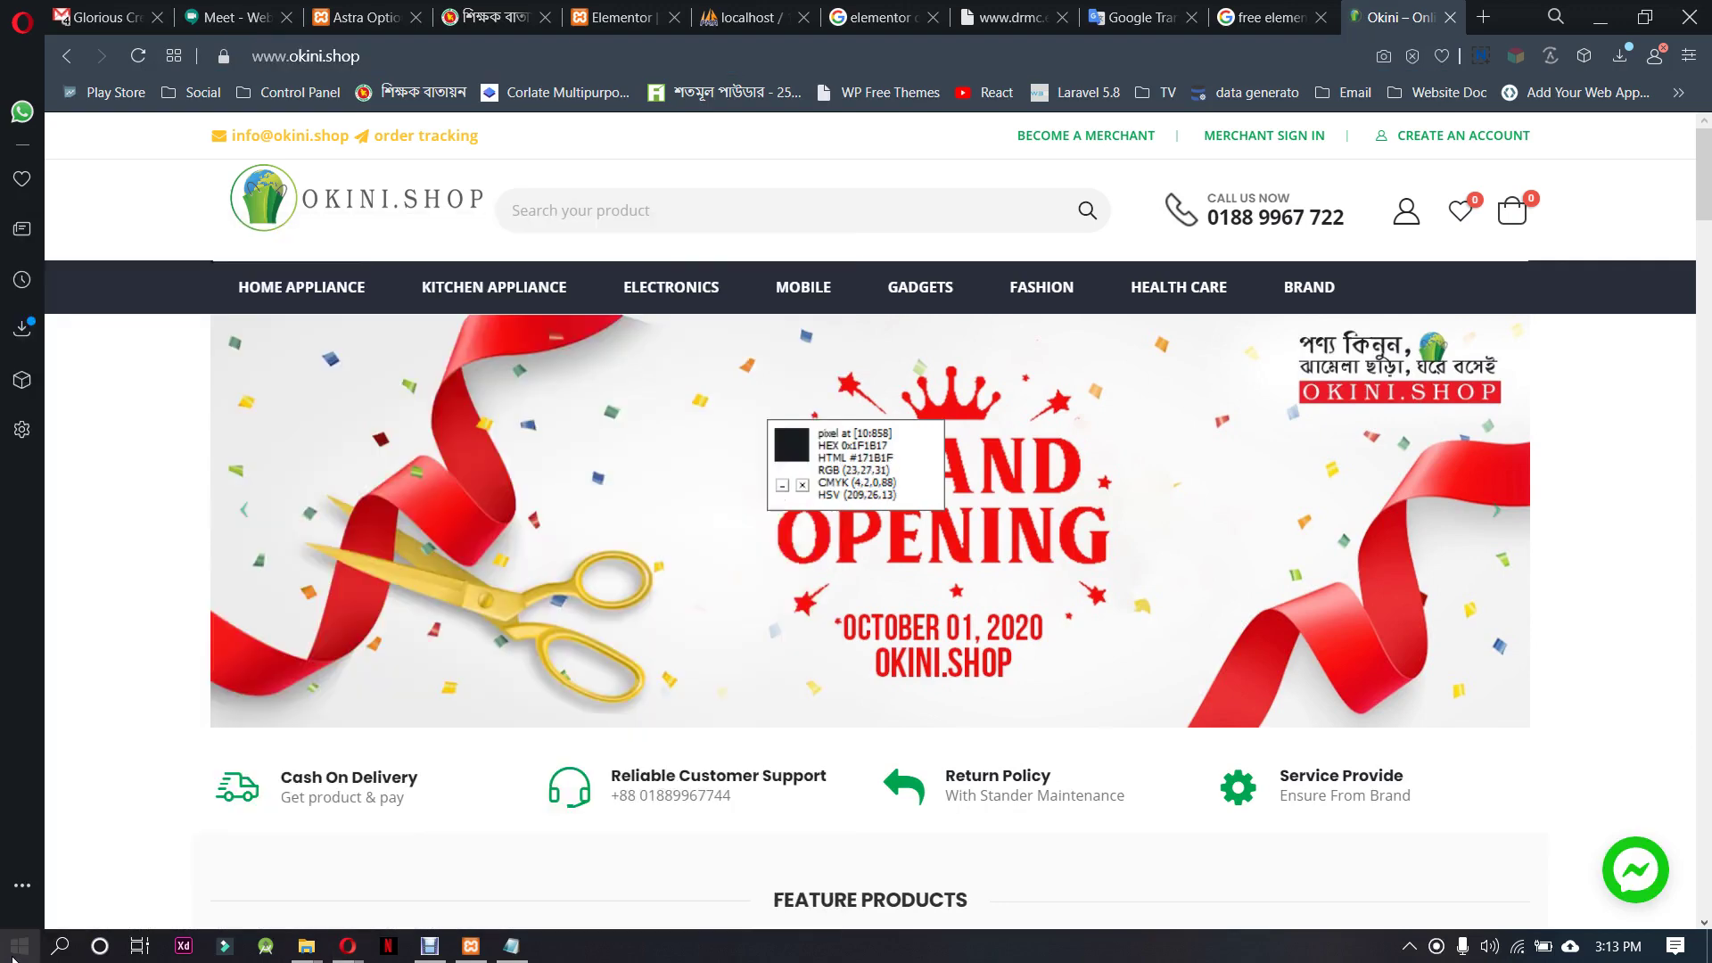
key(Return)
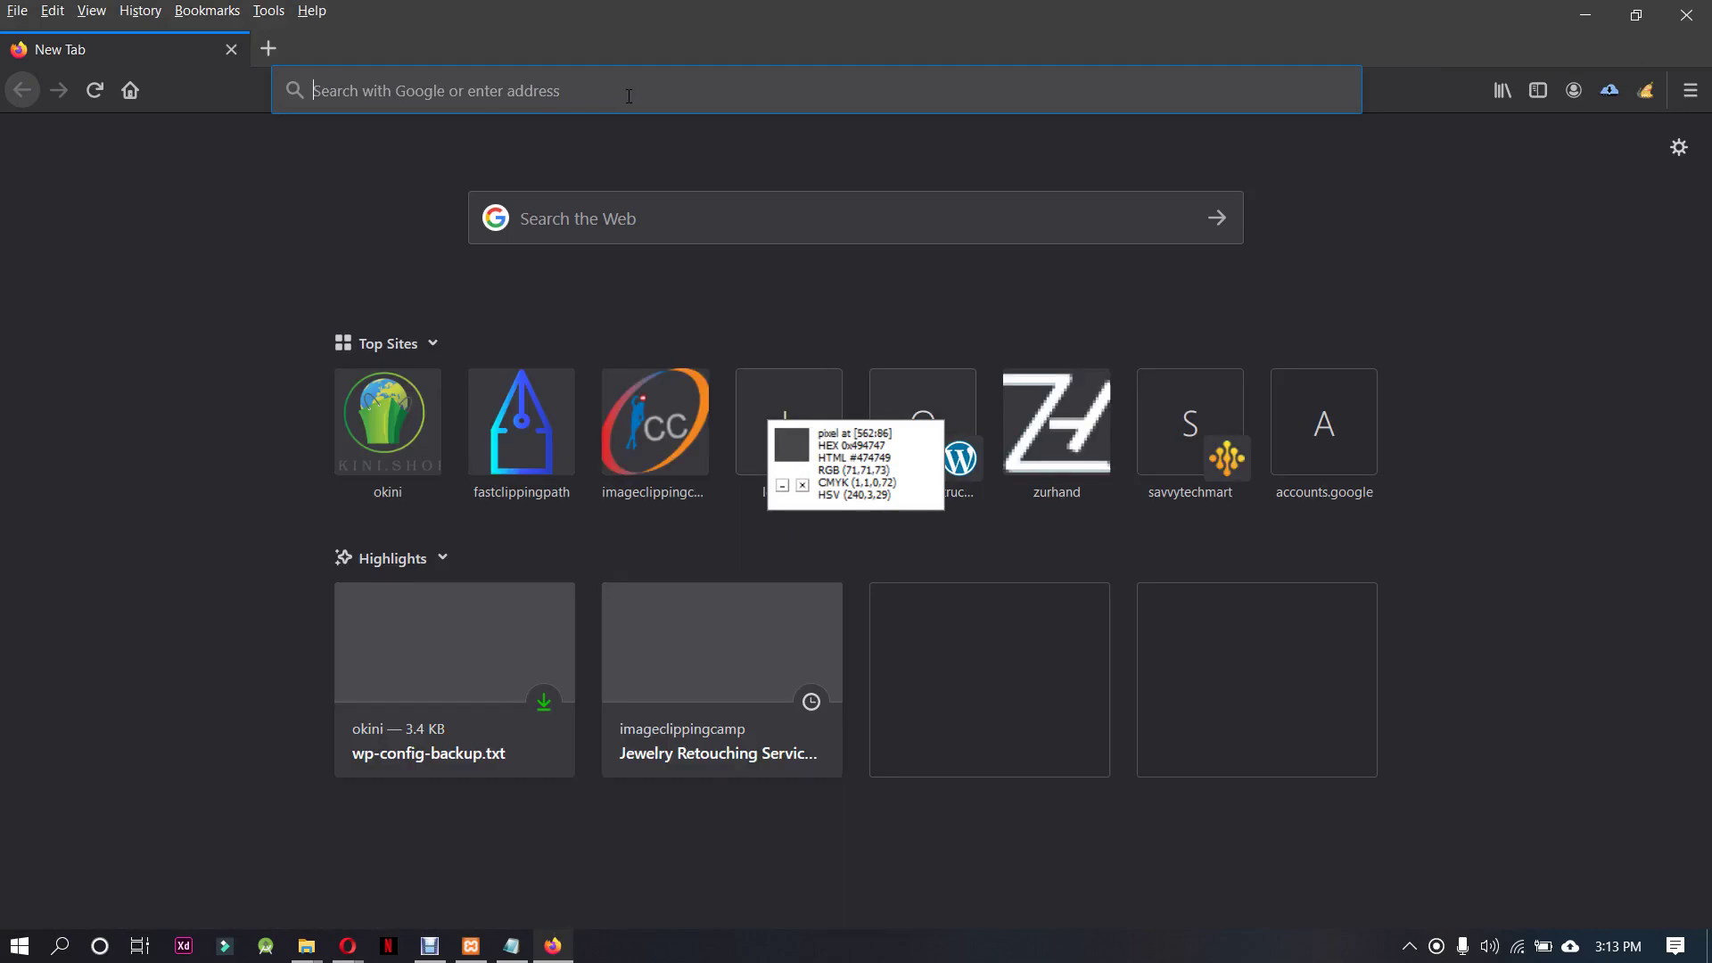
click(629, 90)
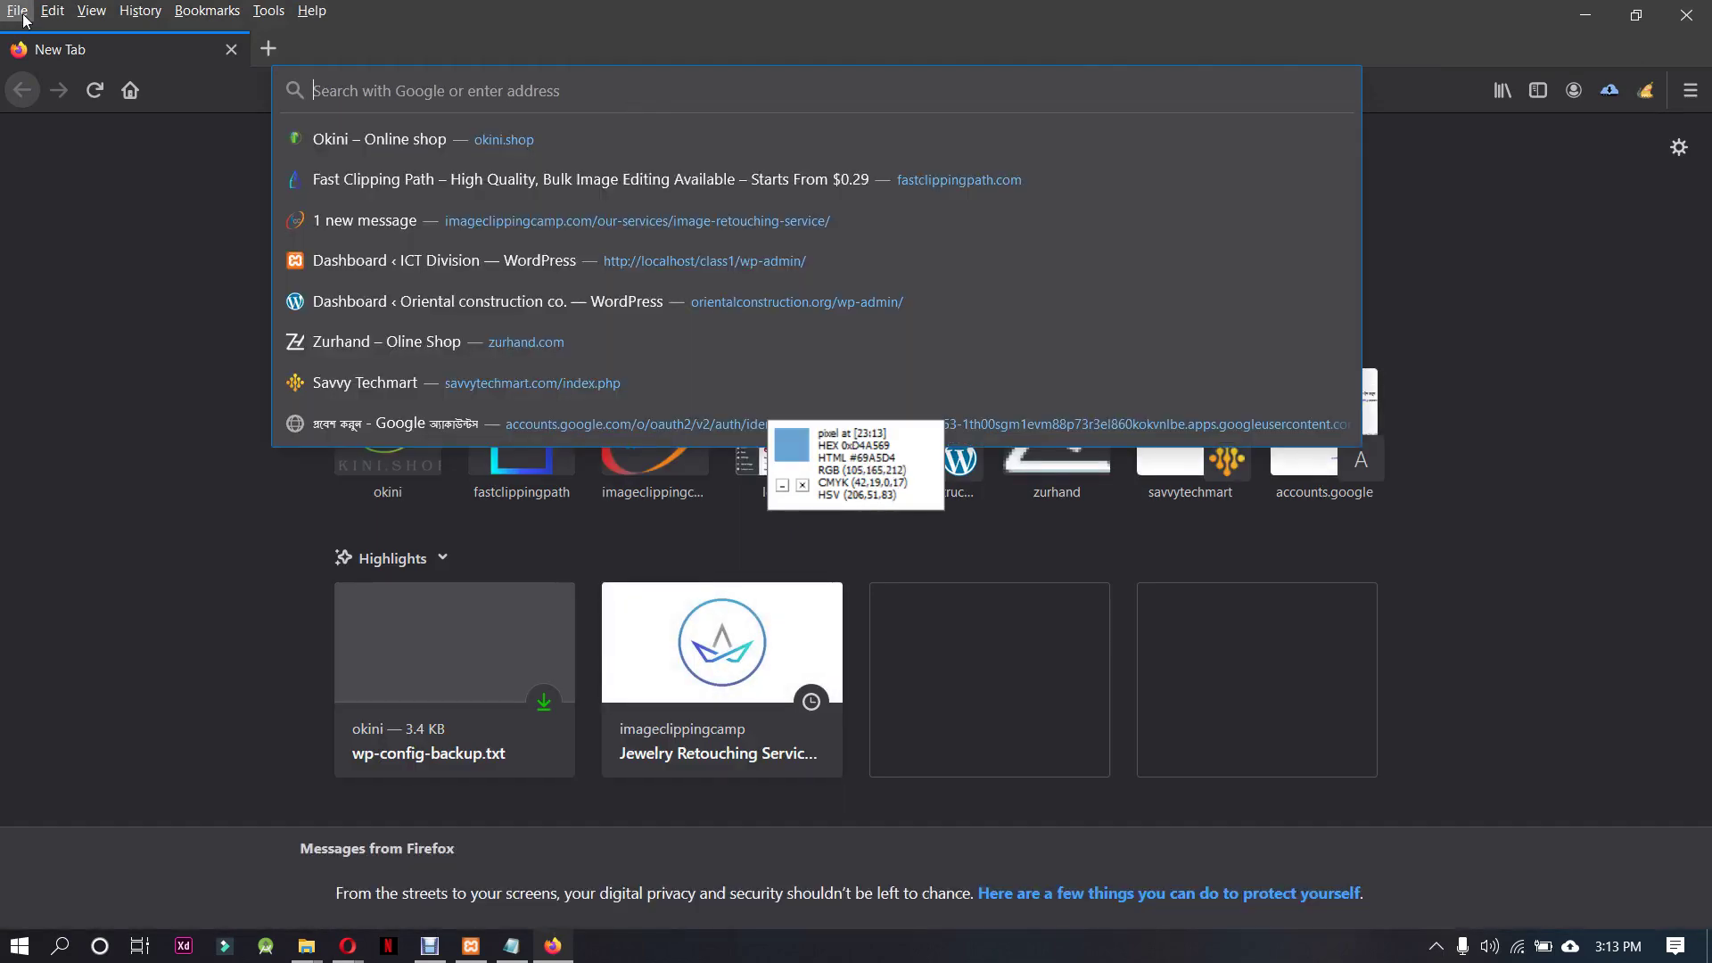
click(17, 11)
click(77, 79)
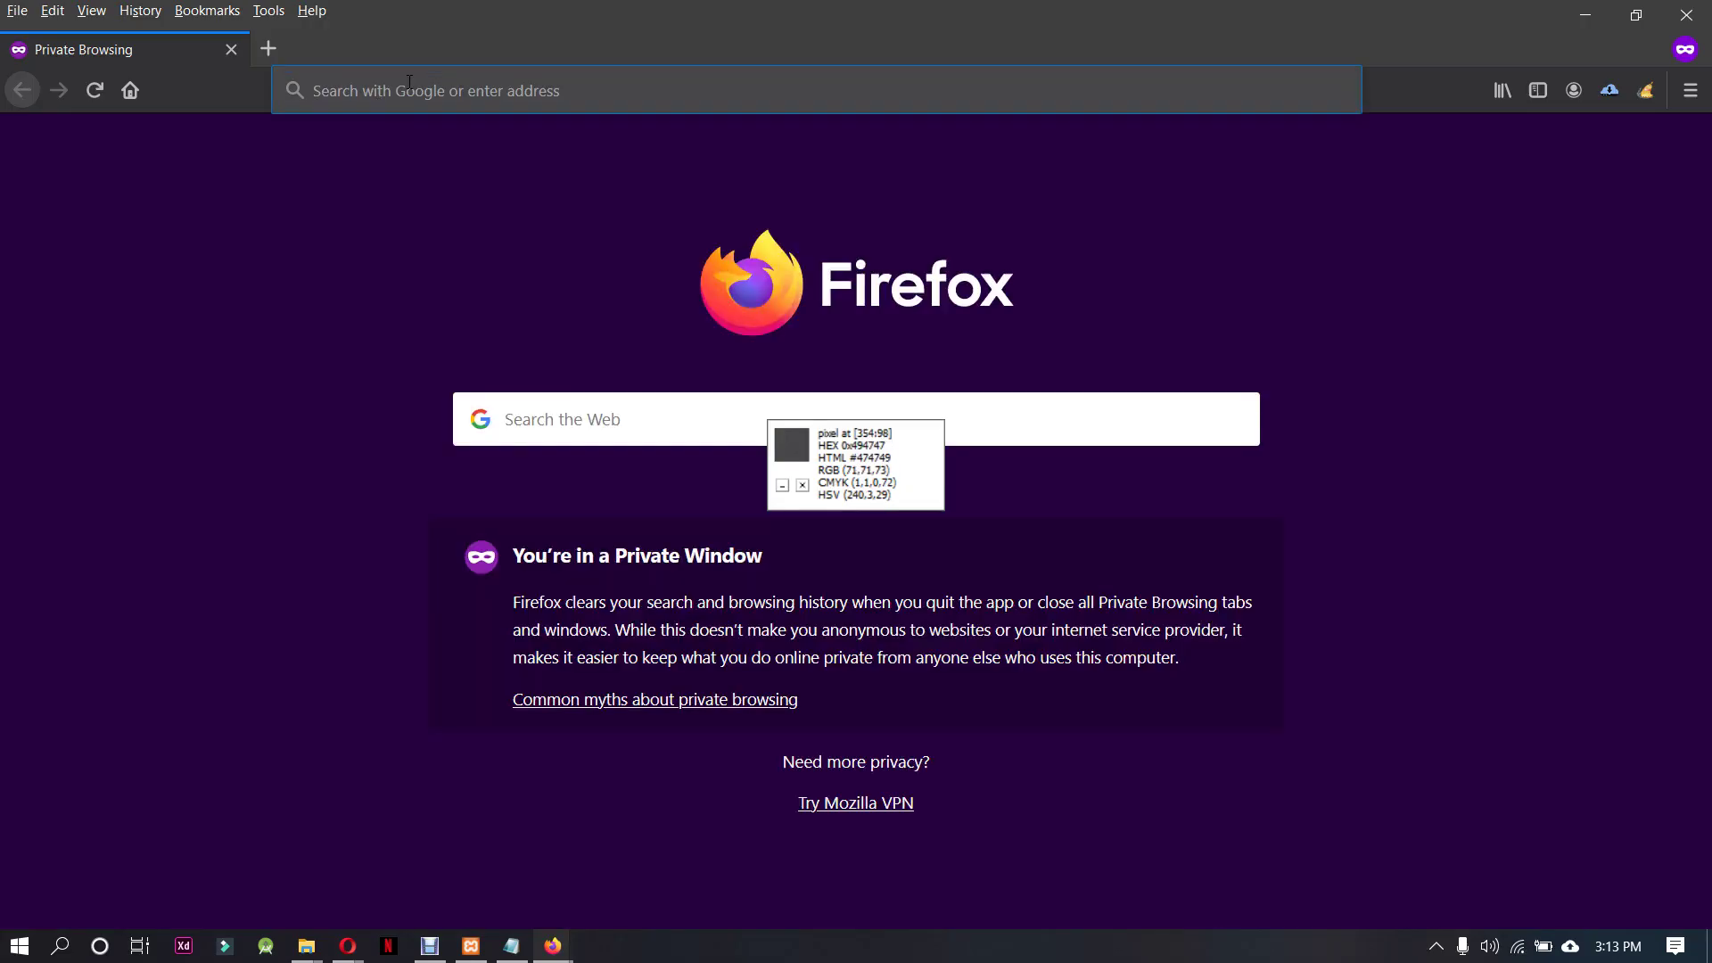
key(ctrl+v)
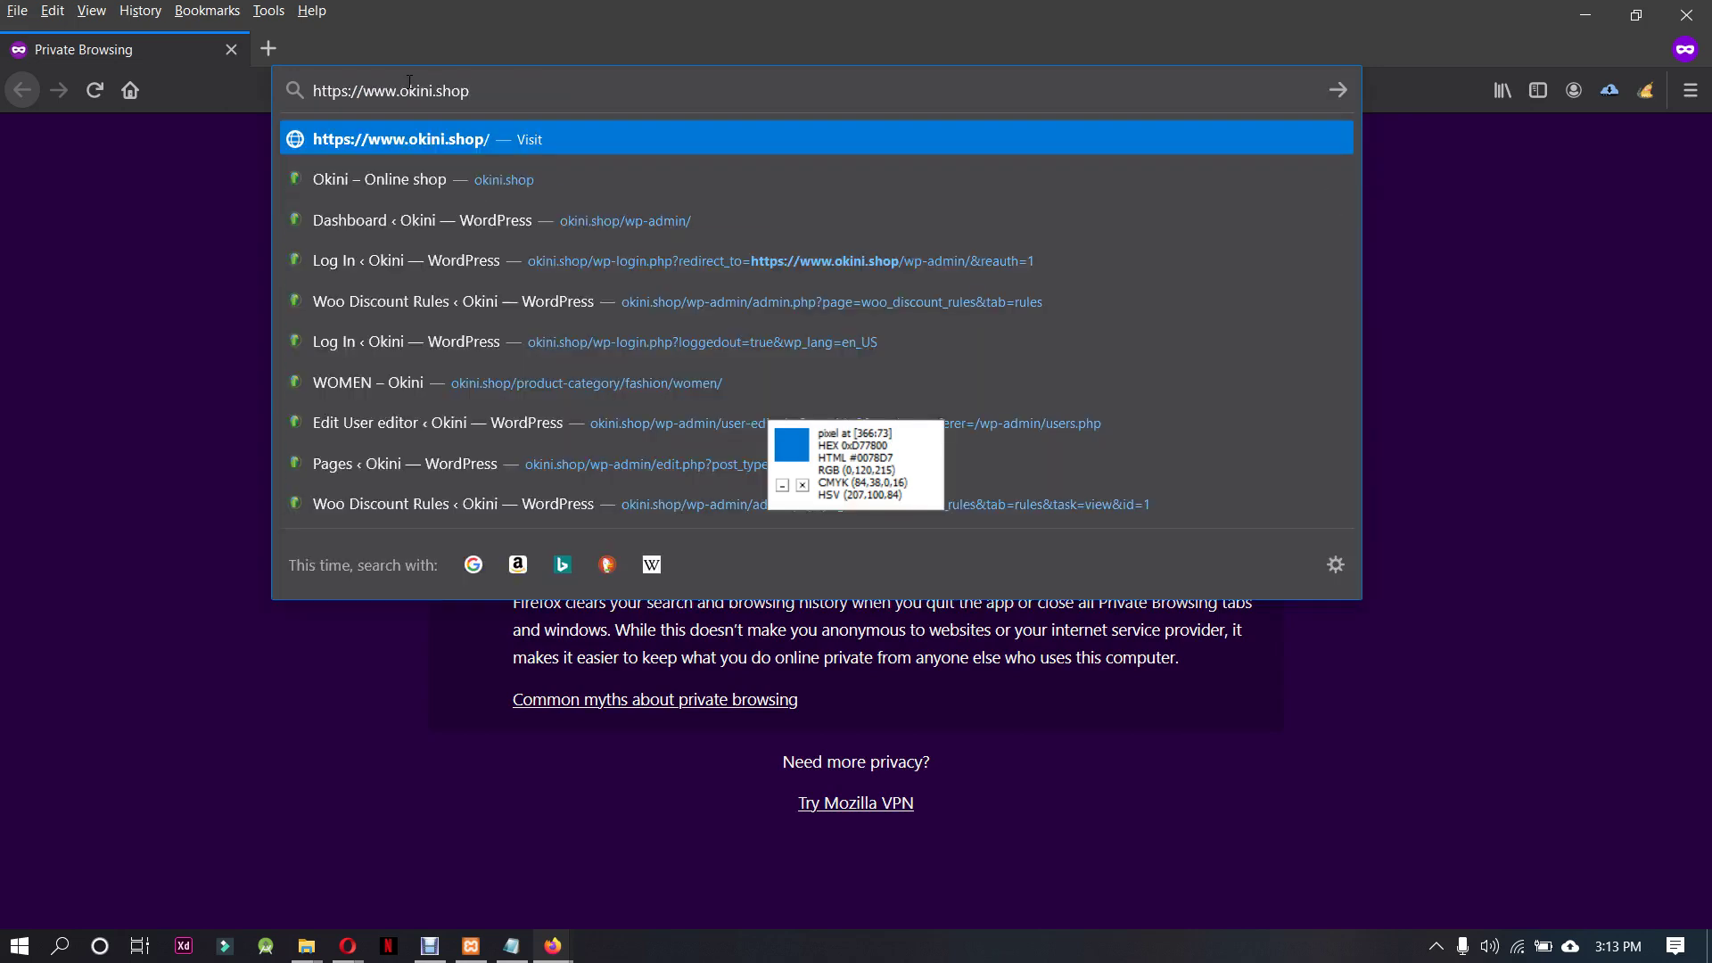
key(Return)
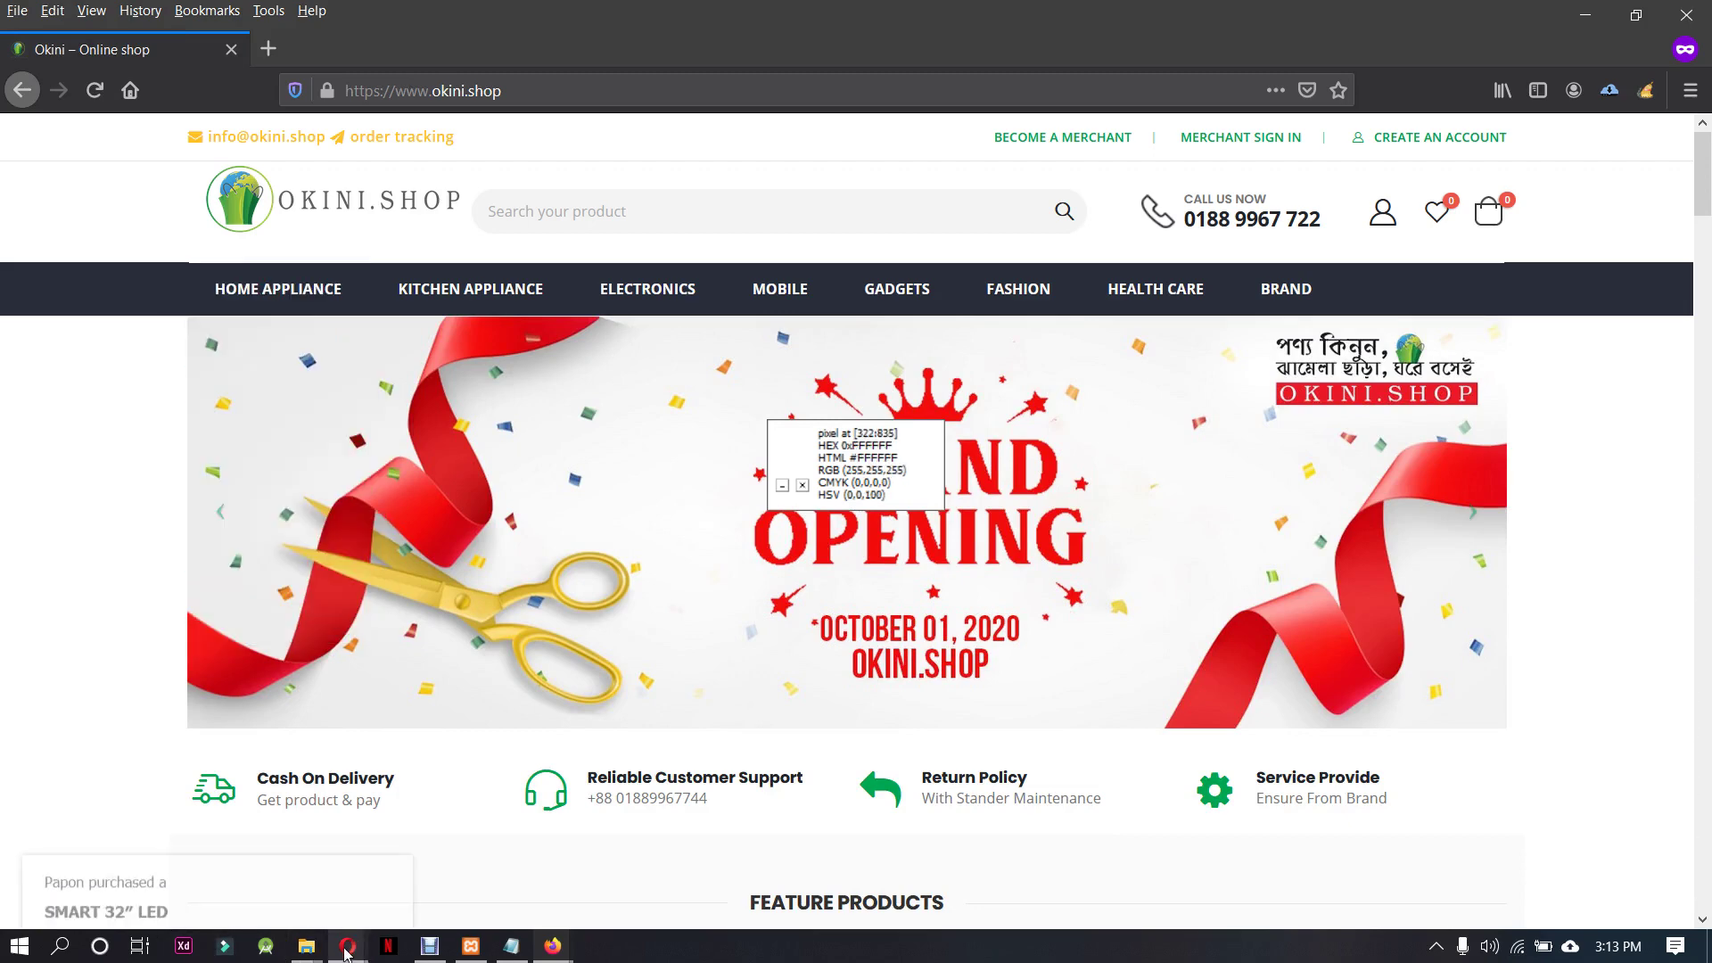
Return to the other browser's Google Translate tab
mouse_move(242, 874)
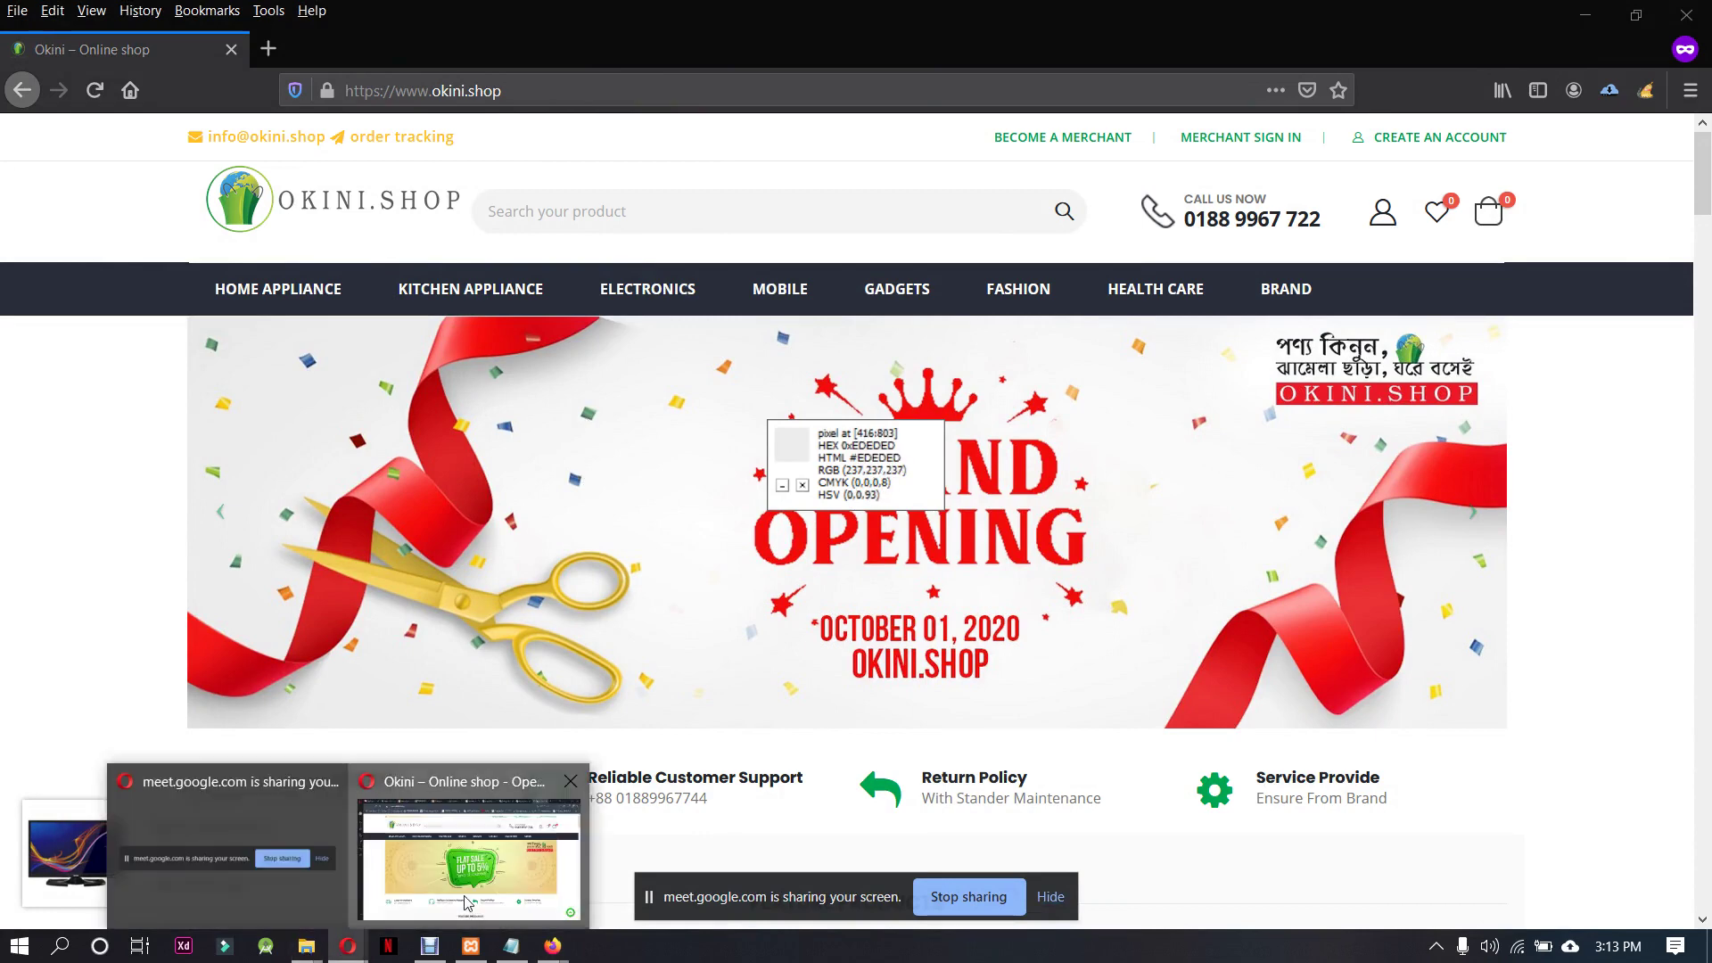
click(459, 847)
key(ctrl+Tab)
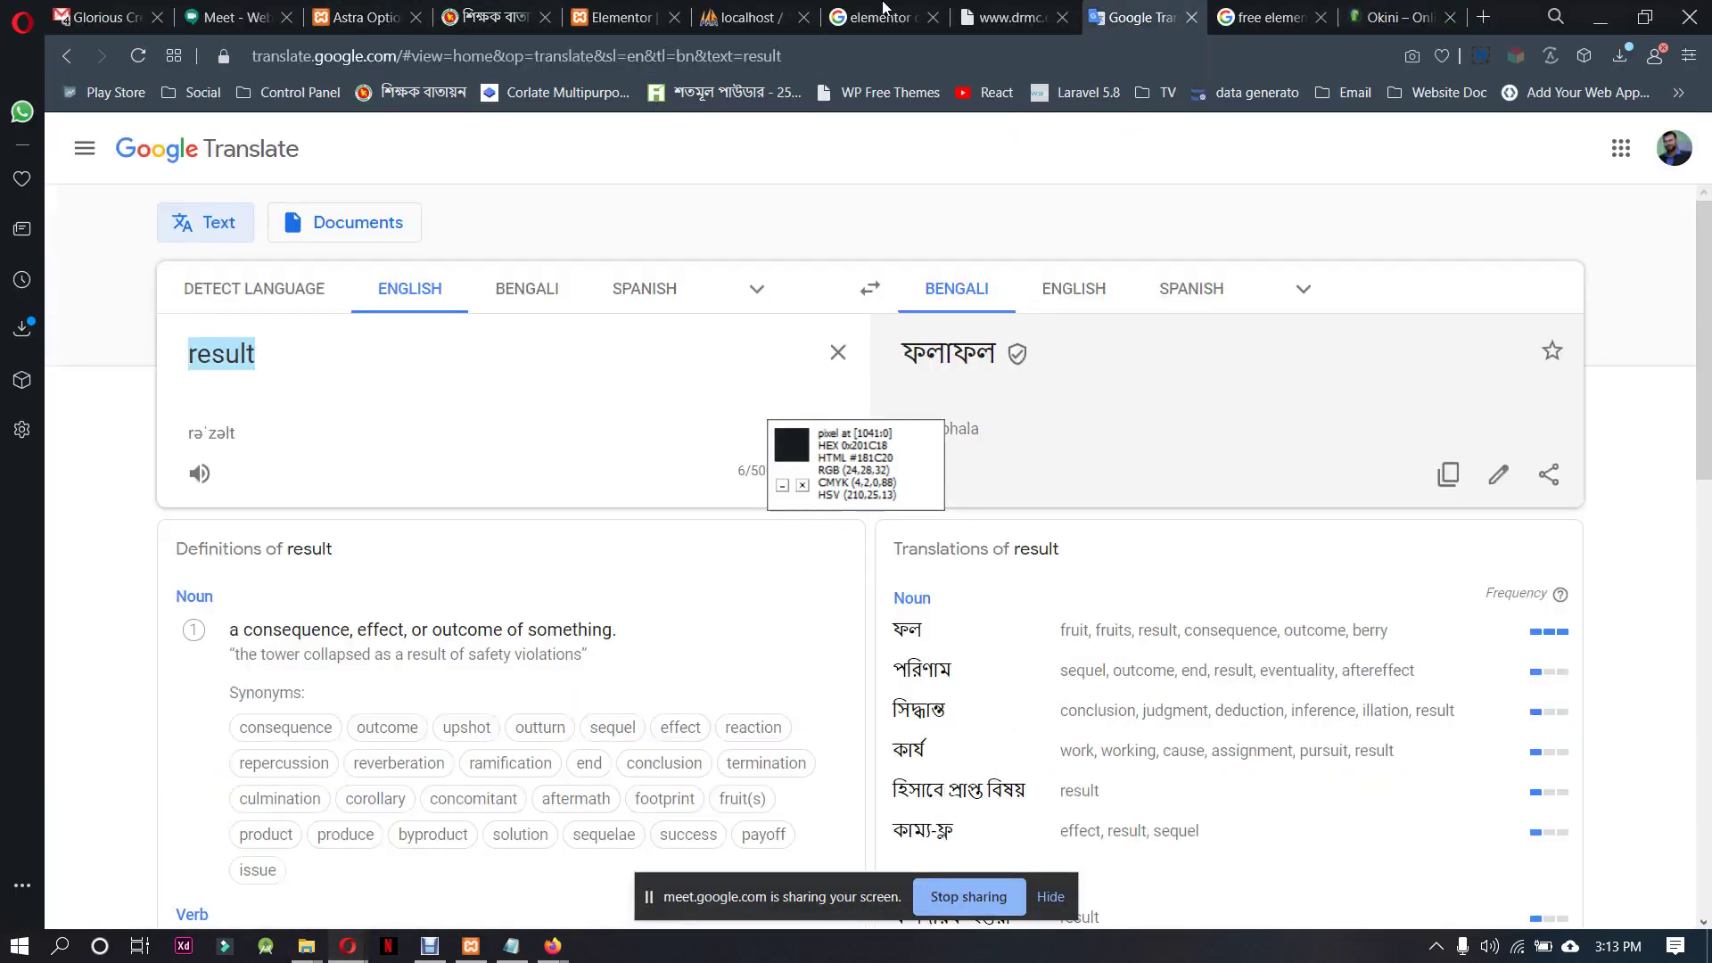
Mute the microphone in Meet and select the Custom Fonts plugin page address
key(ctrl+Tab)
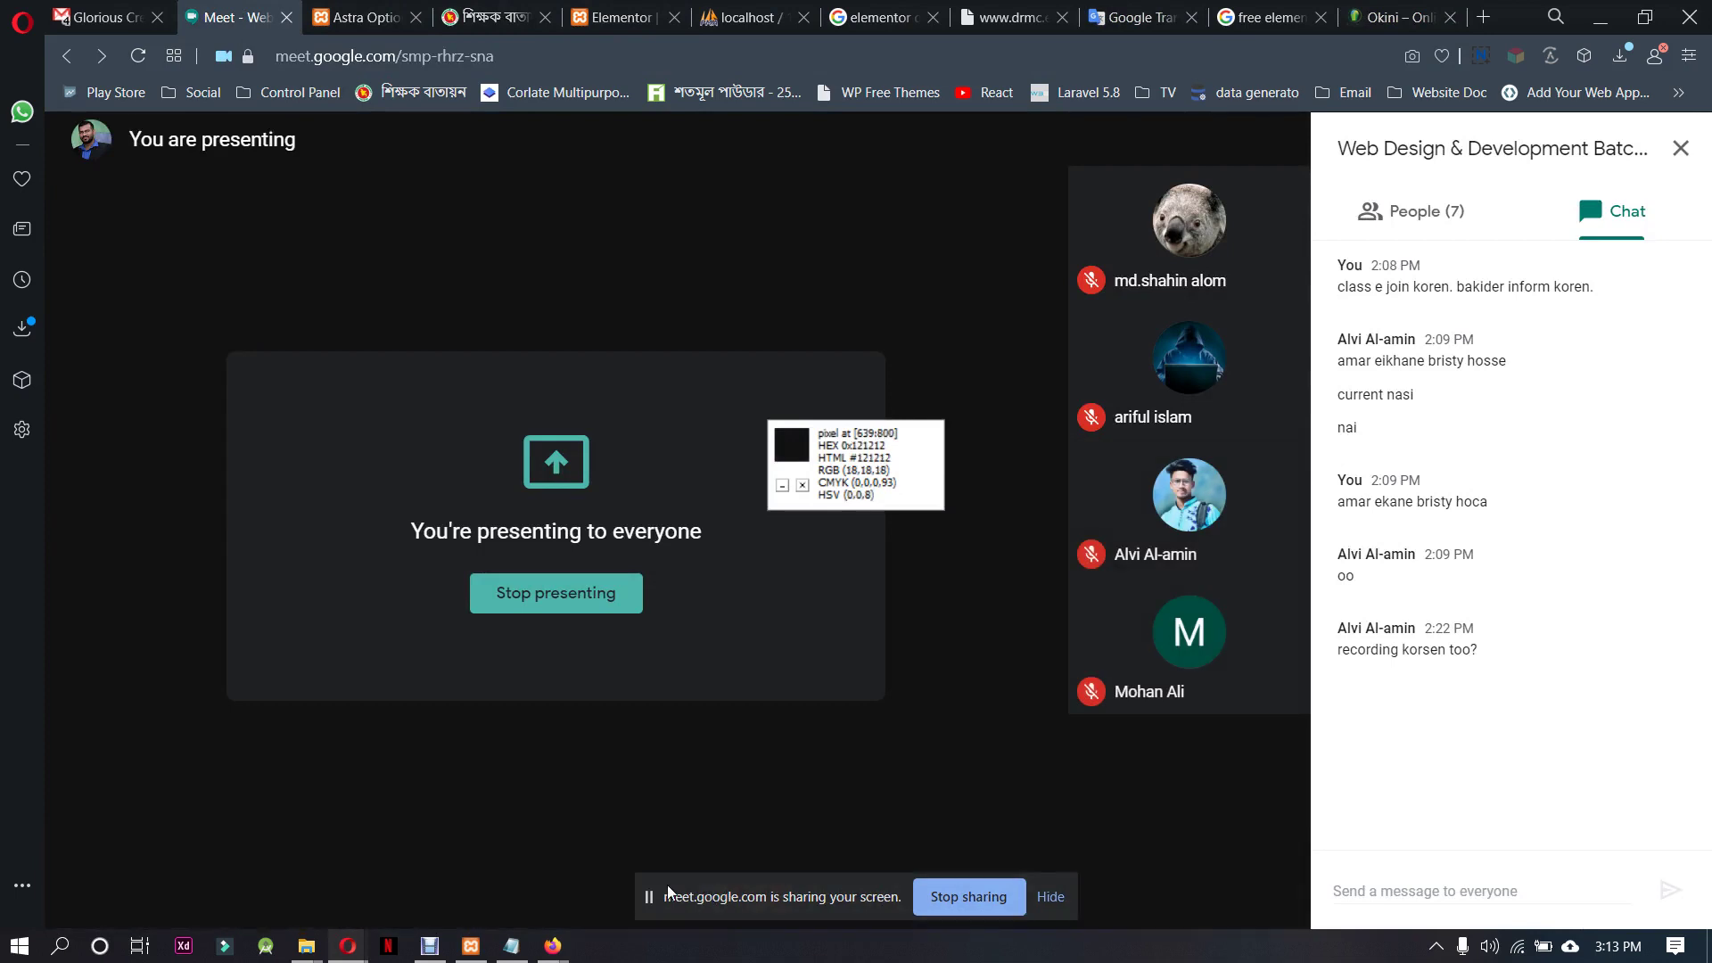
click(581, 885)
click(434, 946)
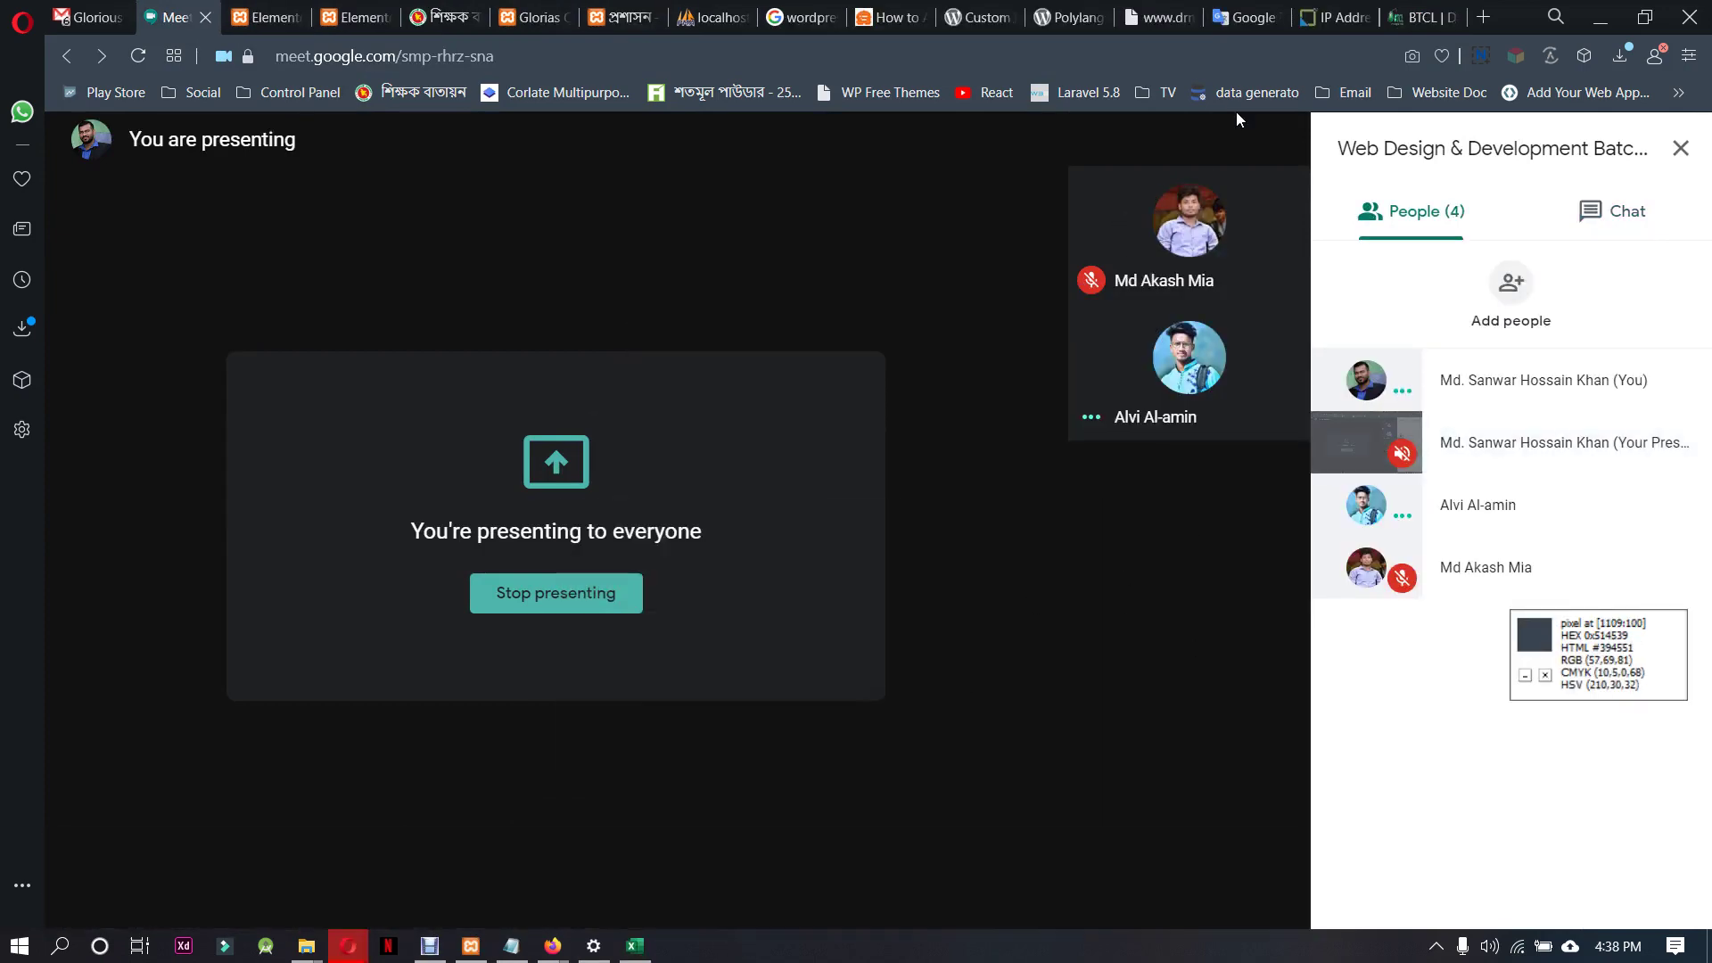
click(1084, 25)
scroll(1122, 458, up, 8)
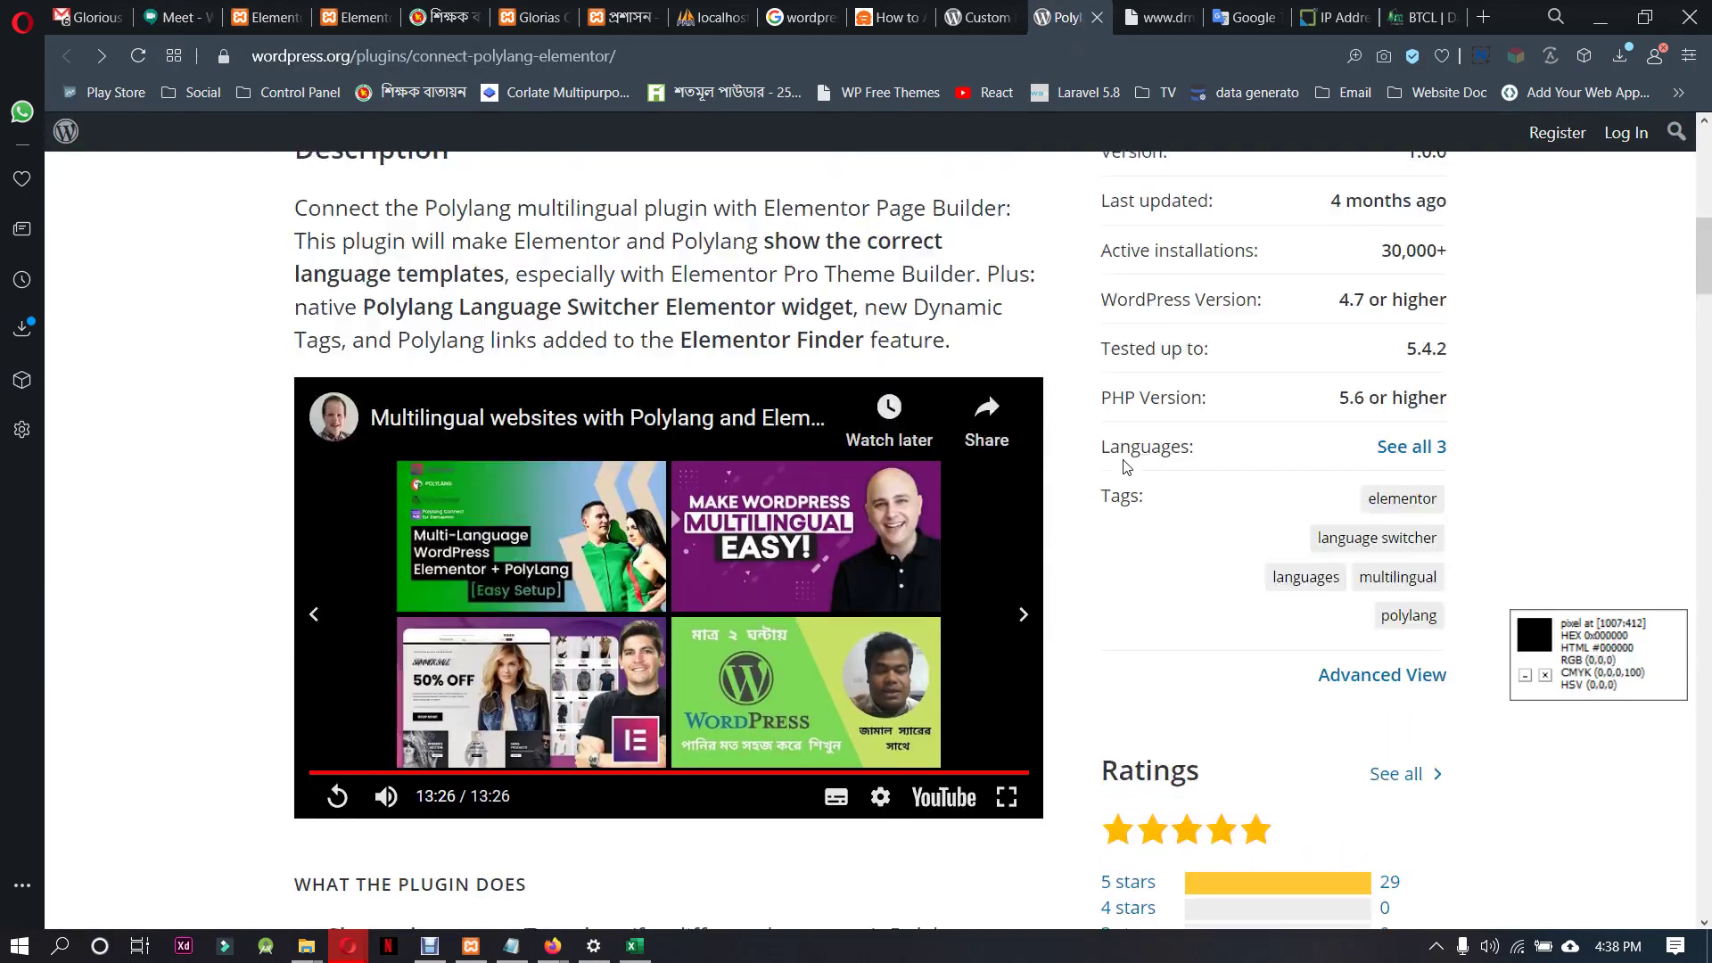
scroll(1122, 459, up, 3)
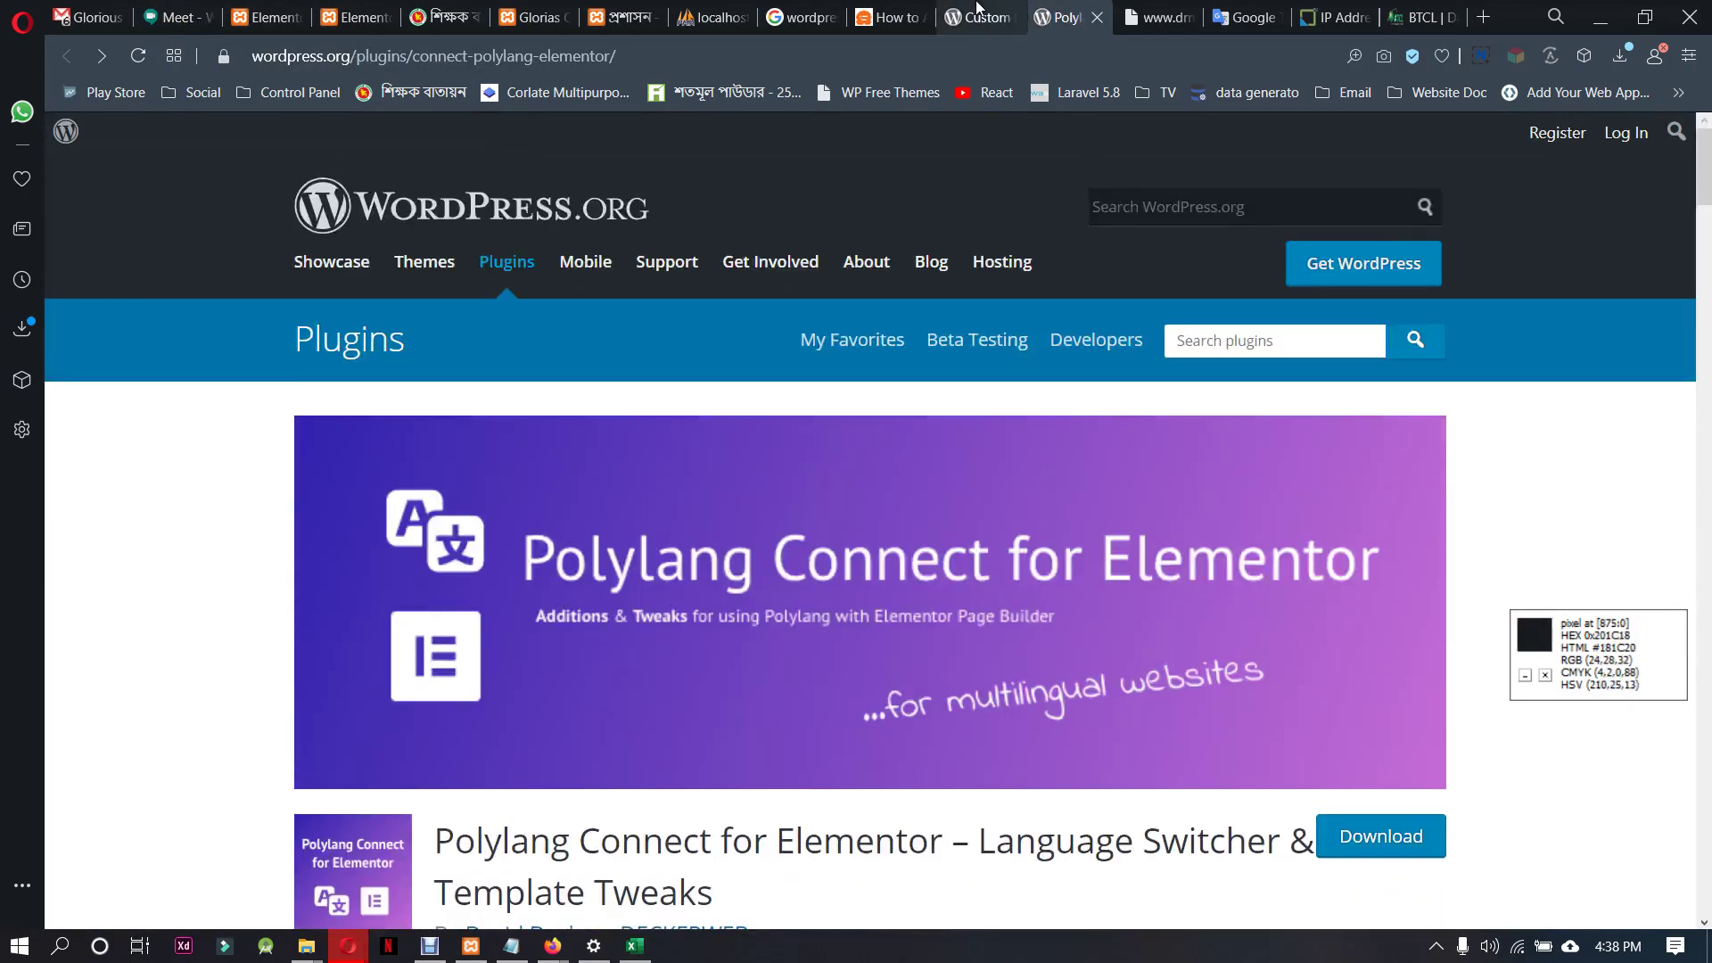
click(980, 18)
click(859, 50)
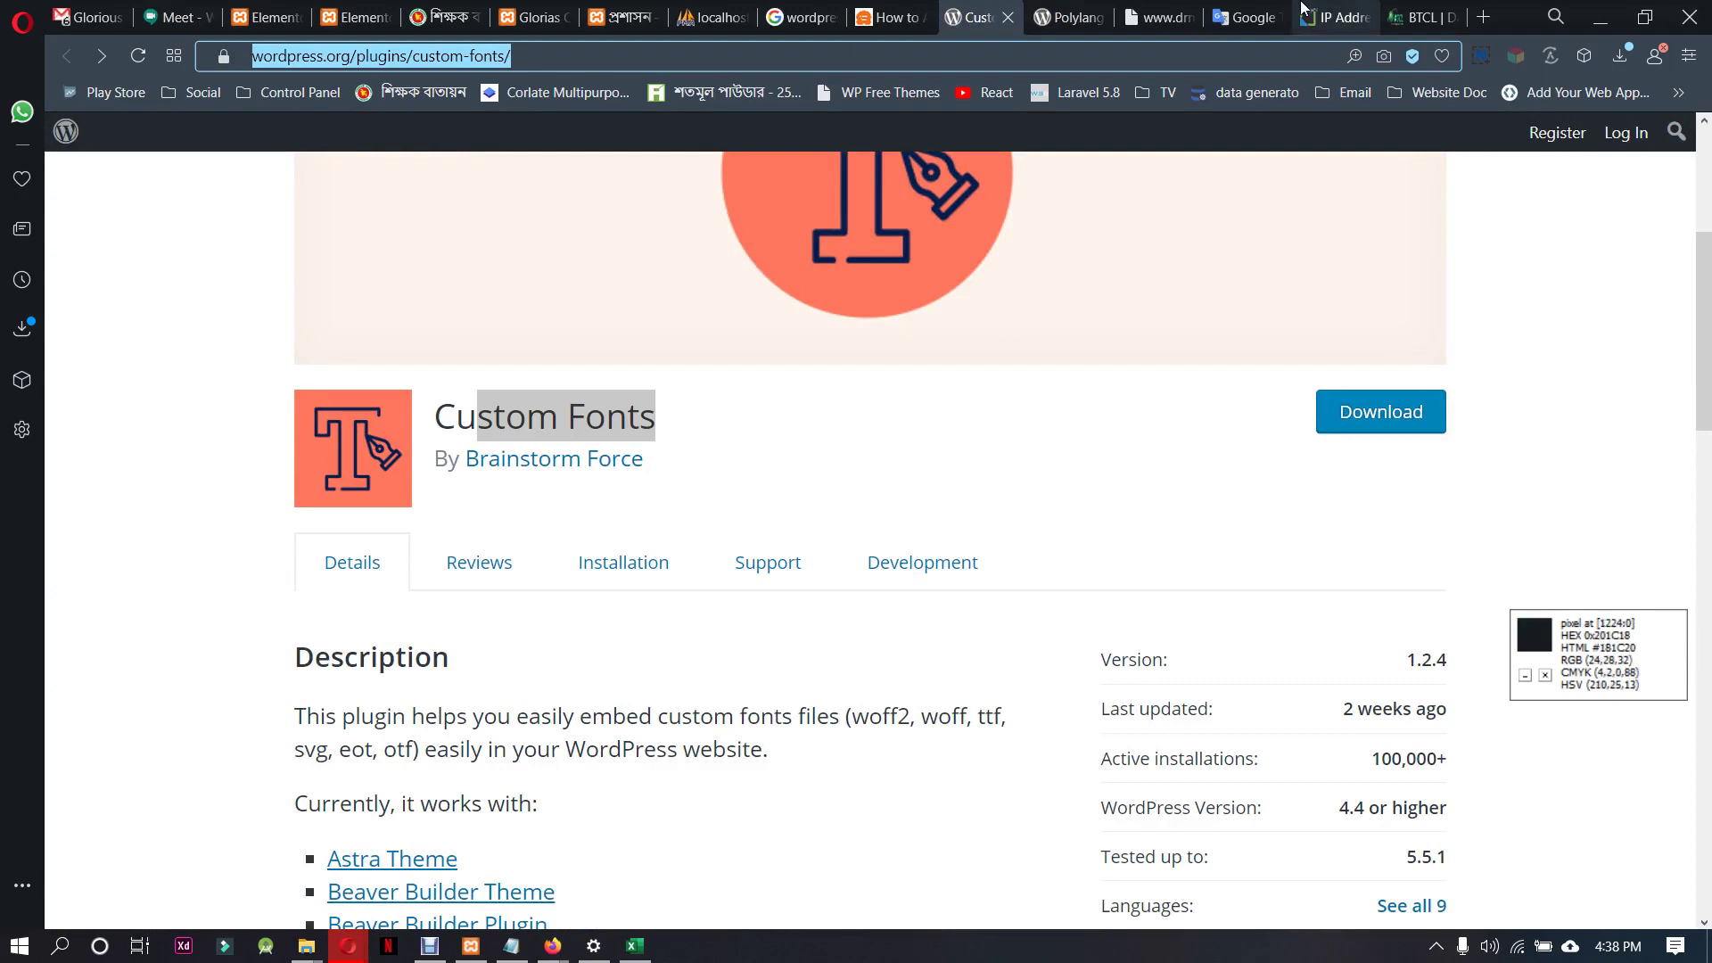
Post the Custom Fonts plugin link in the Meet chat, then return to header templates
click(183, 16)
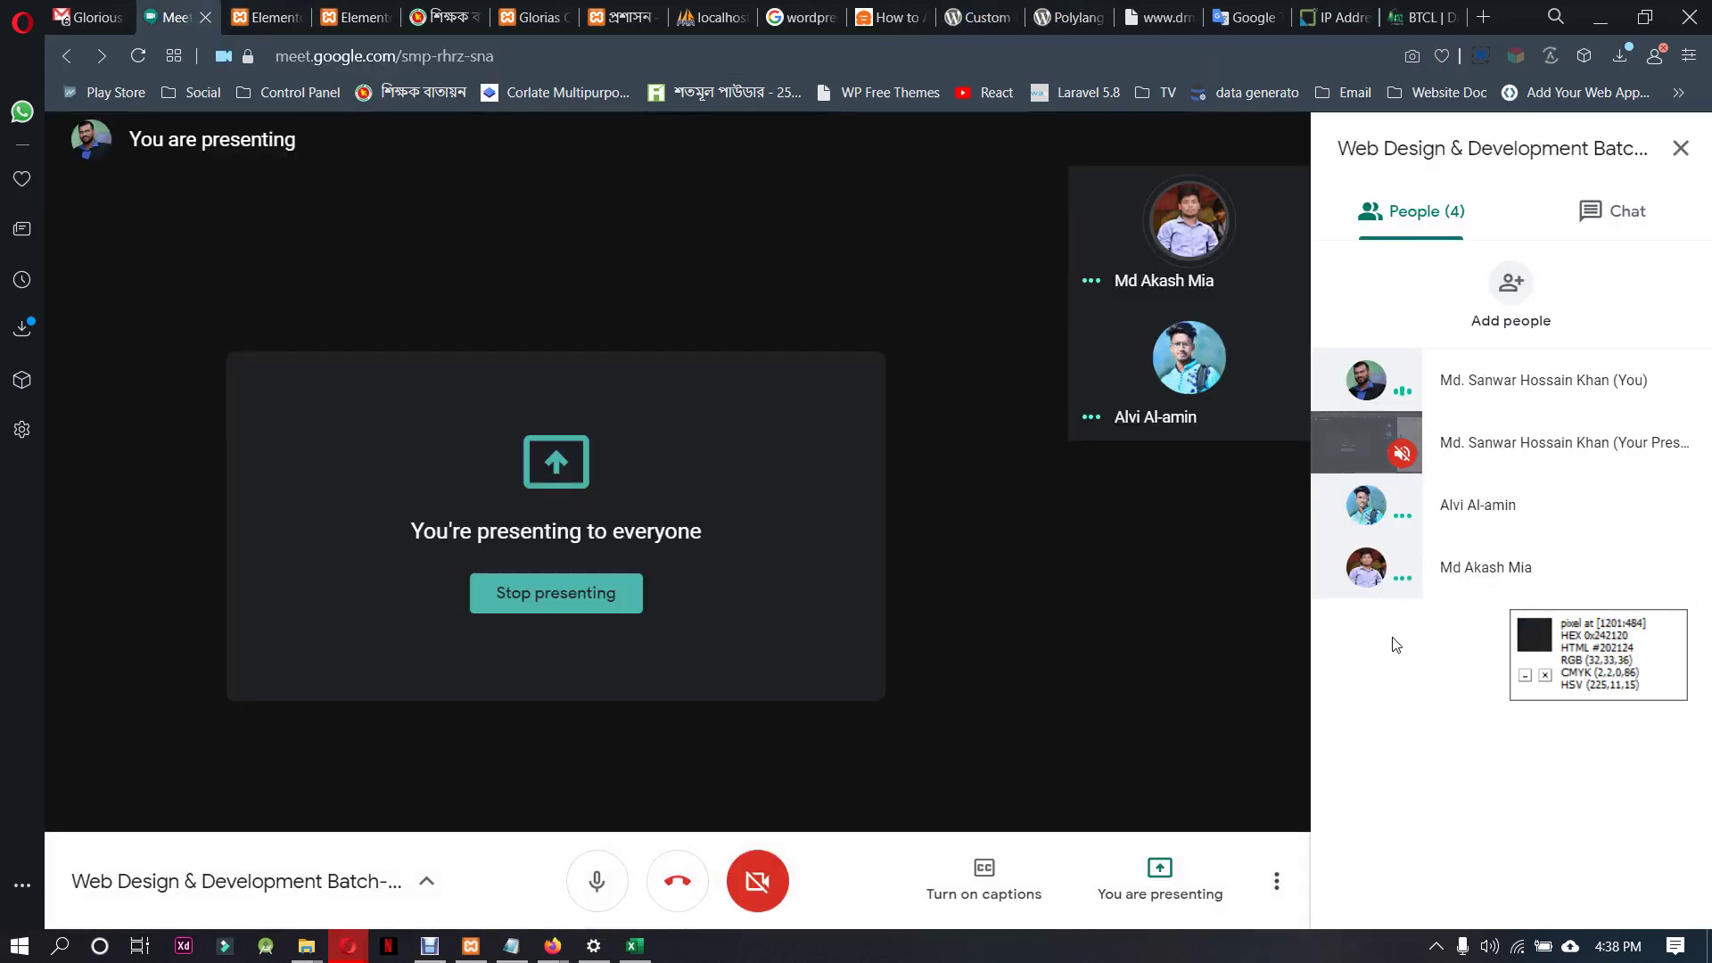
click(1621, 211)
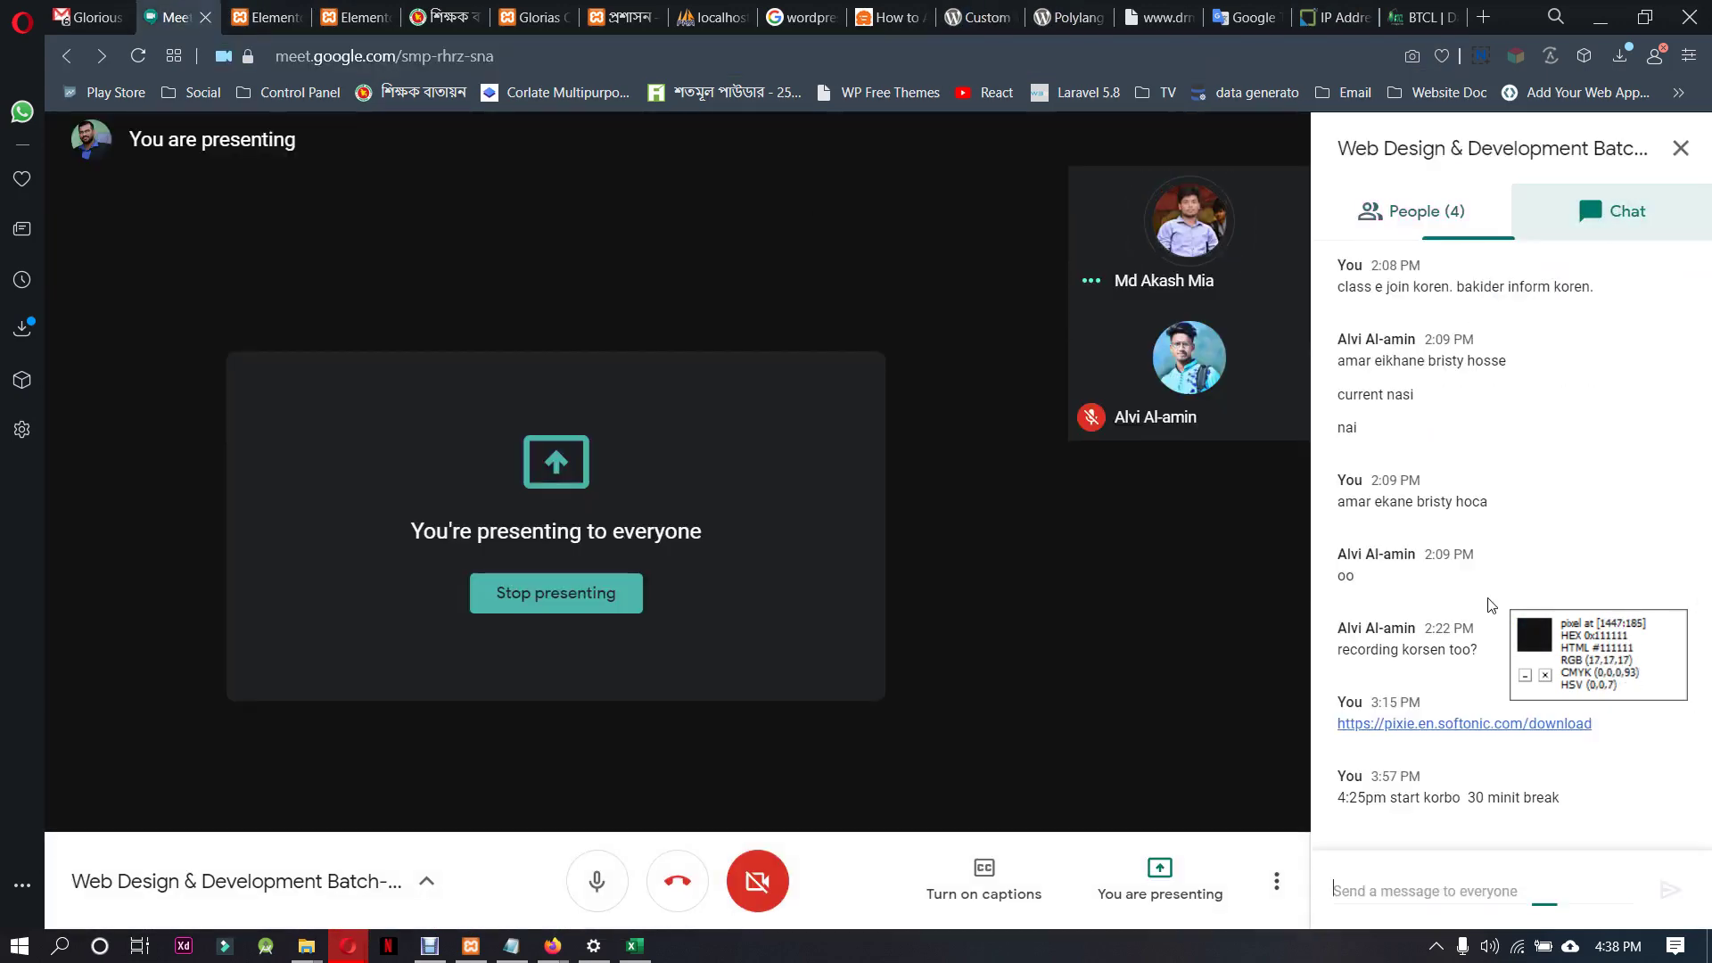
click(1463, 879)
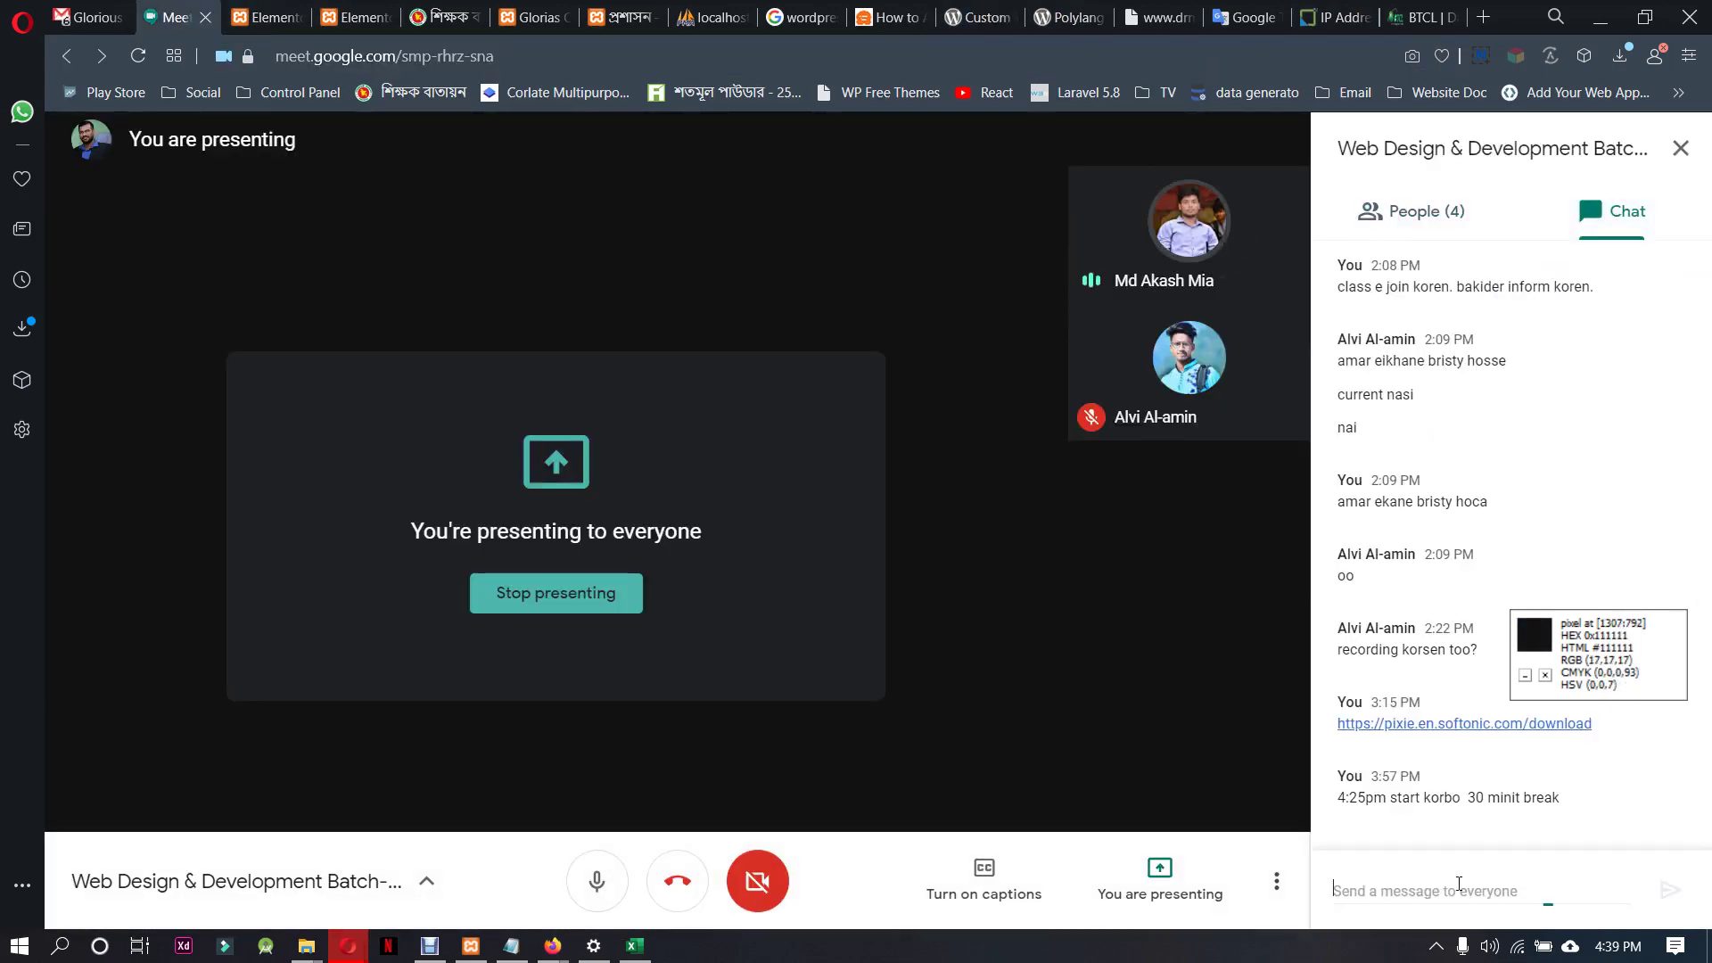
text(https://wordpress.org/plugins/custom-fonts/)
key(Return)
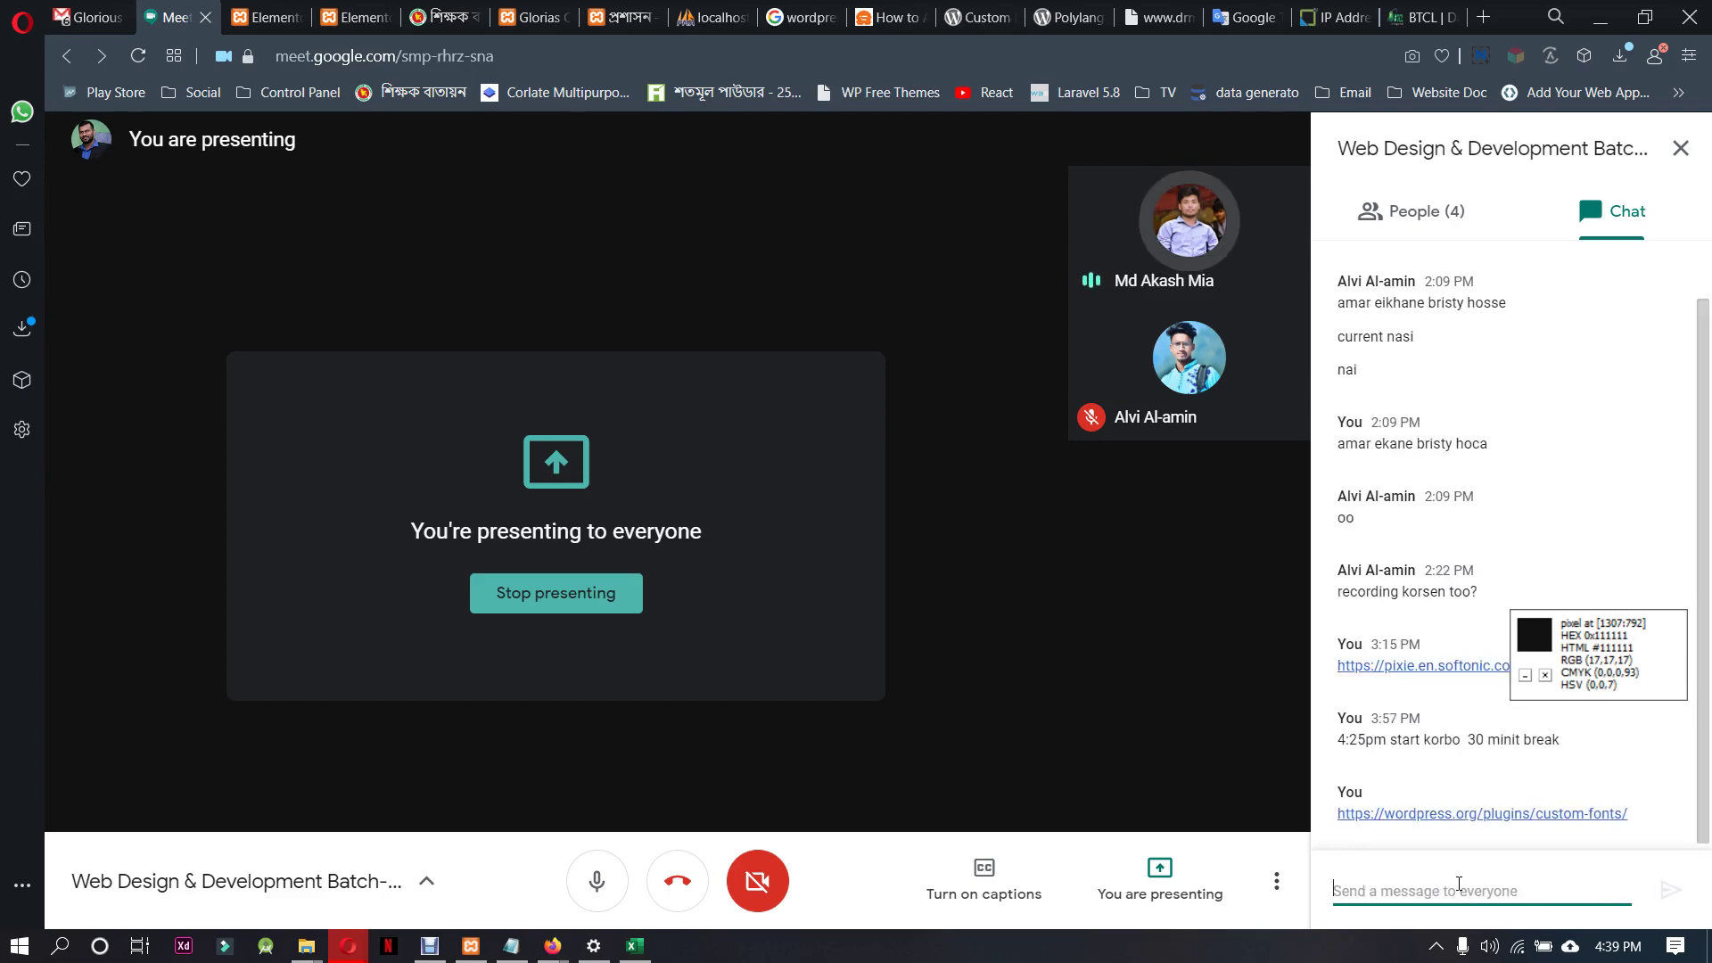
click(268, 17)
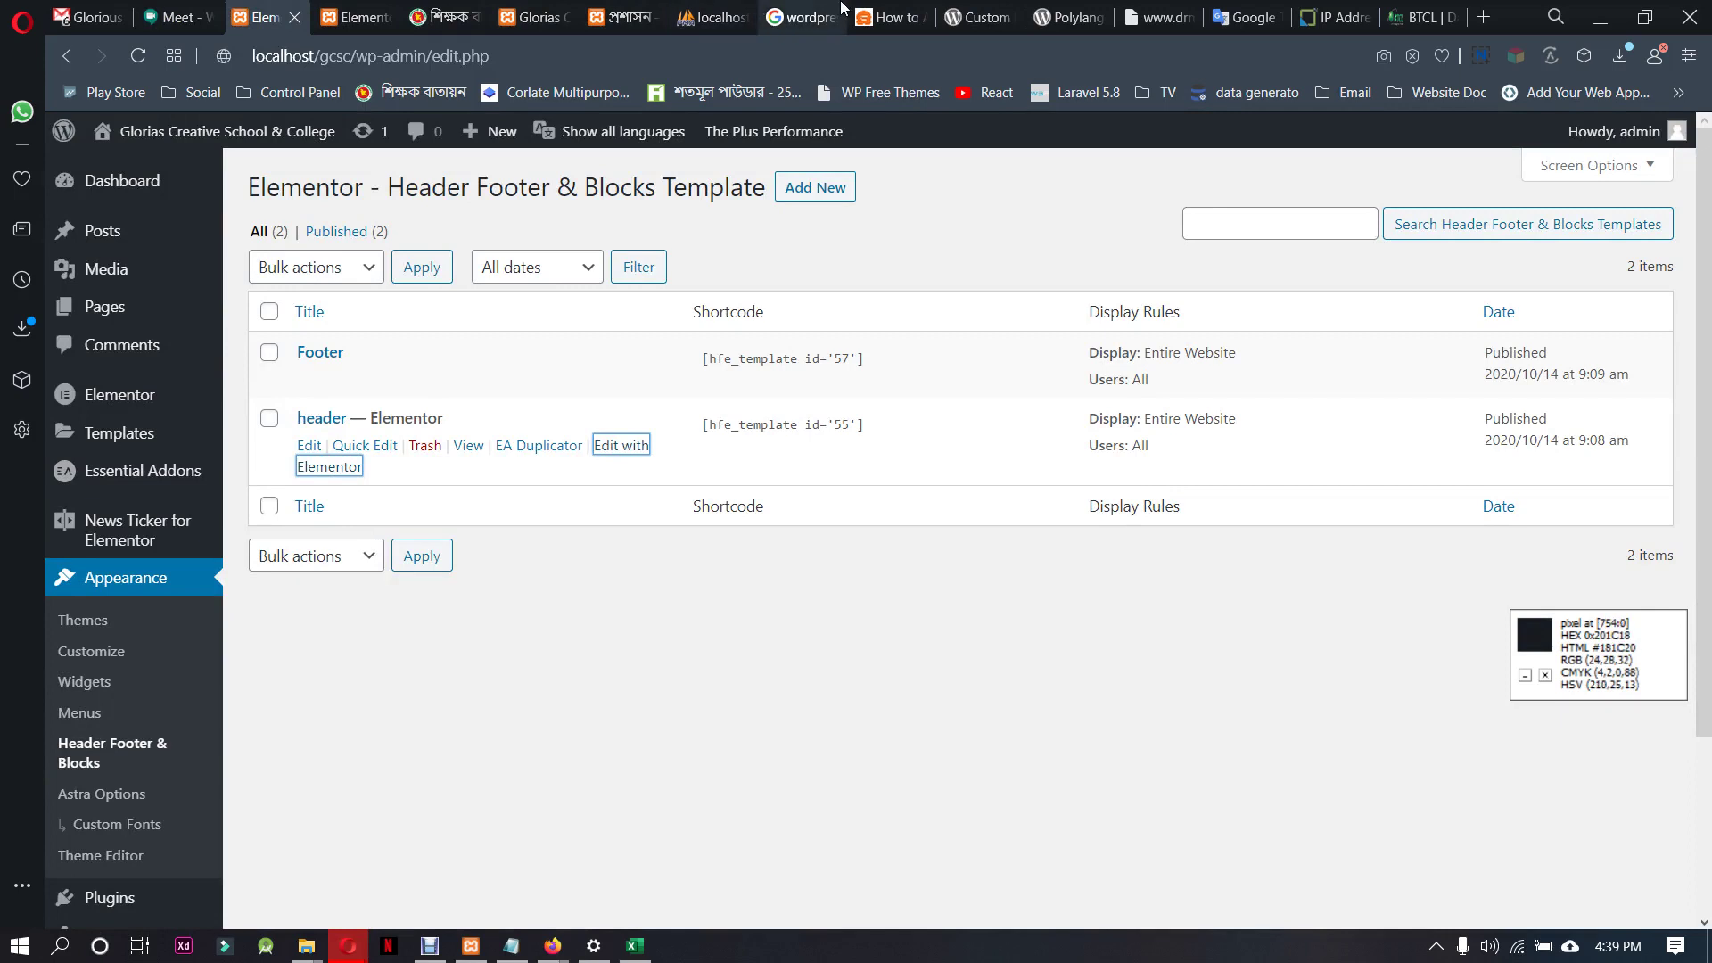
Review the Polylang Connect for Elementor page, then reopen the header template in Elementor
click(1077, 11)
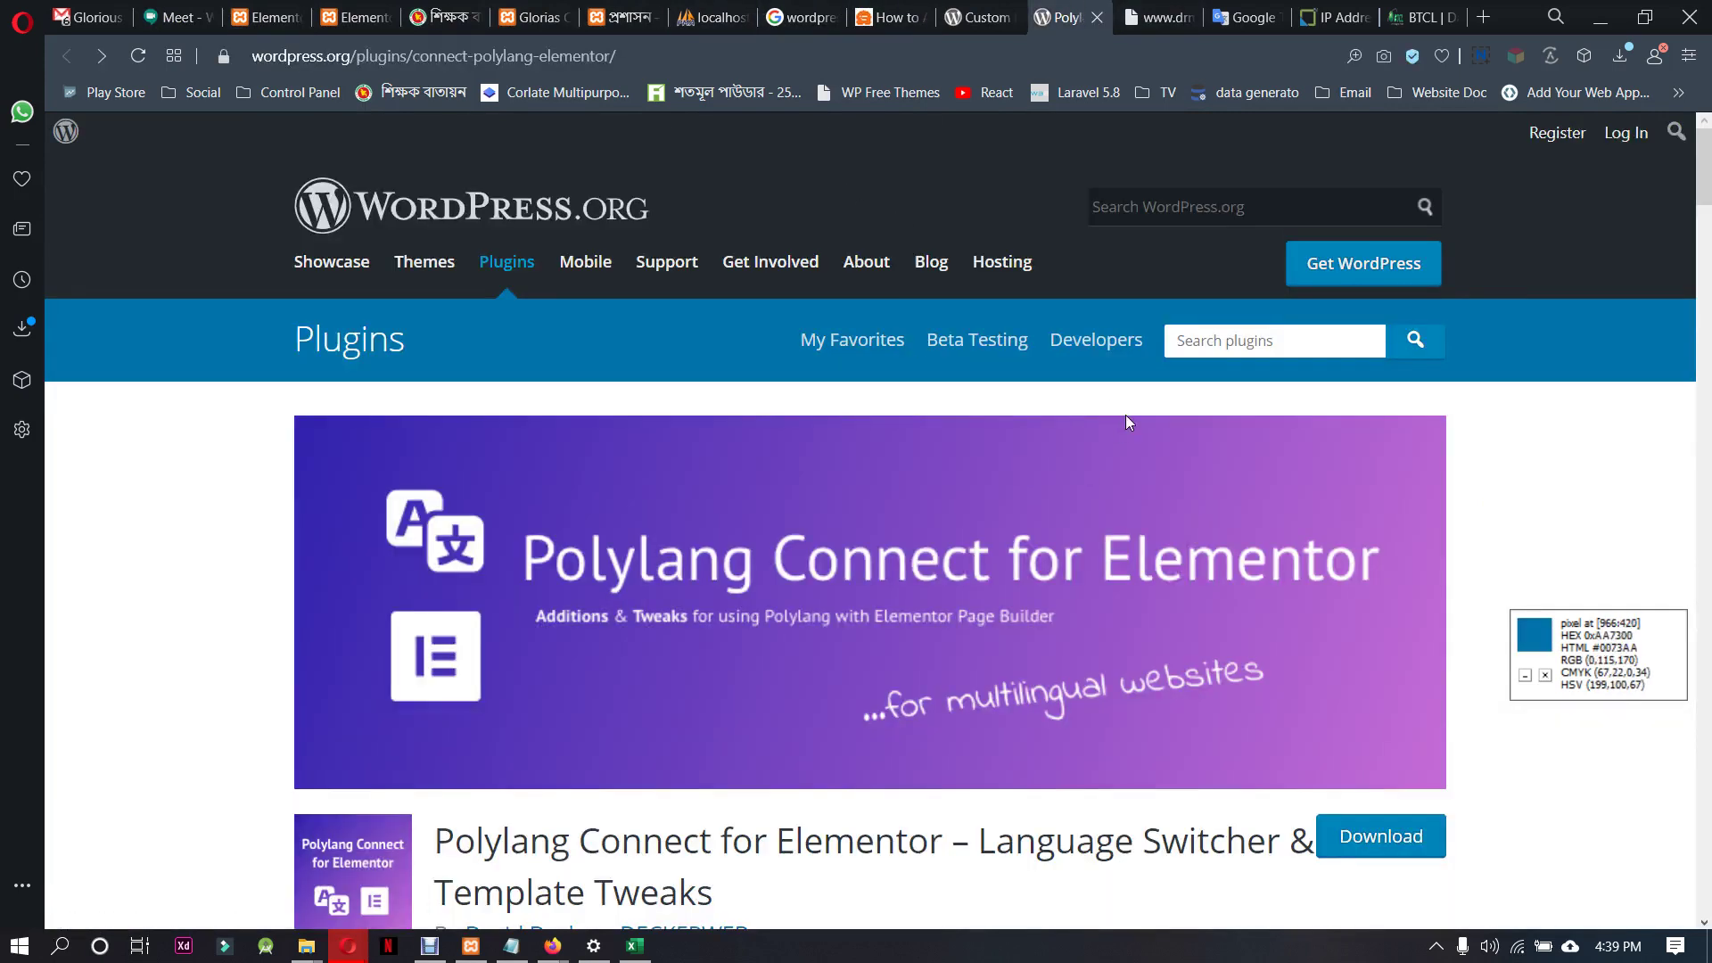
click(706, 51)
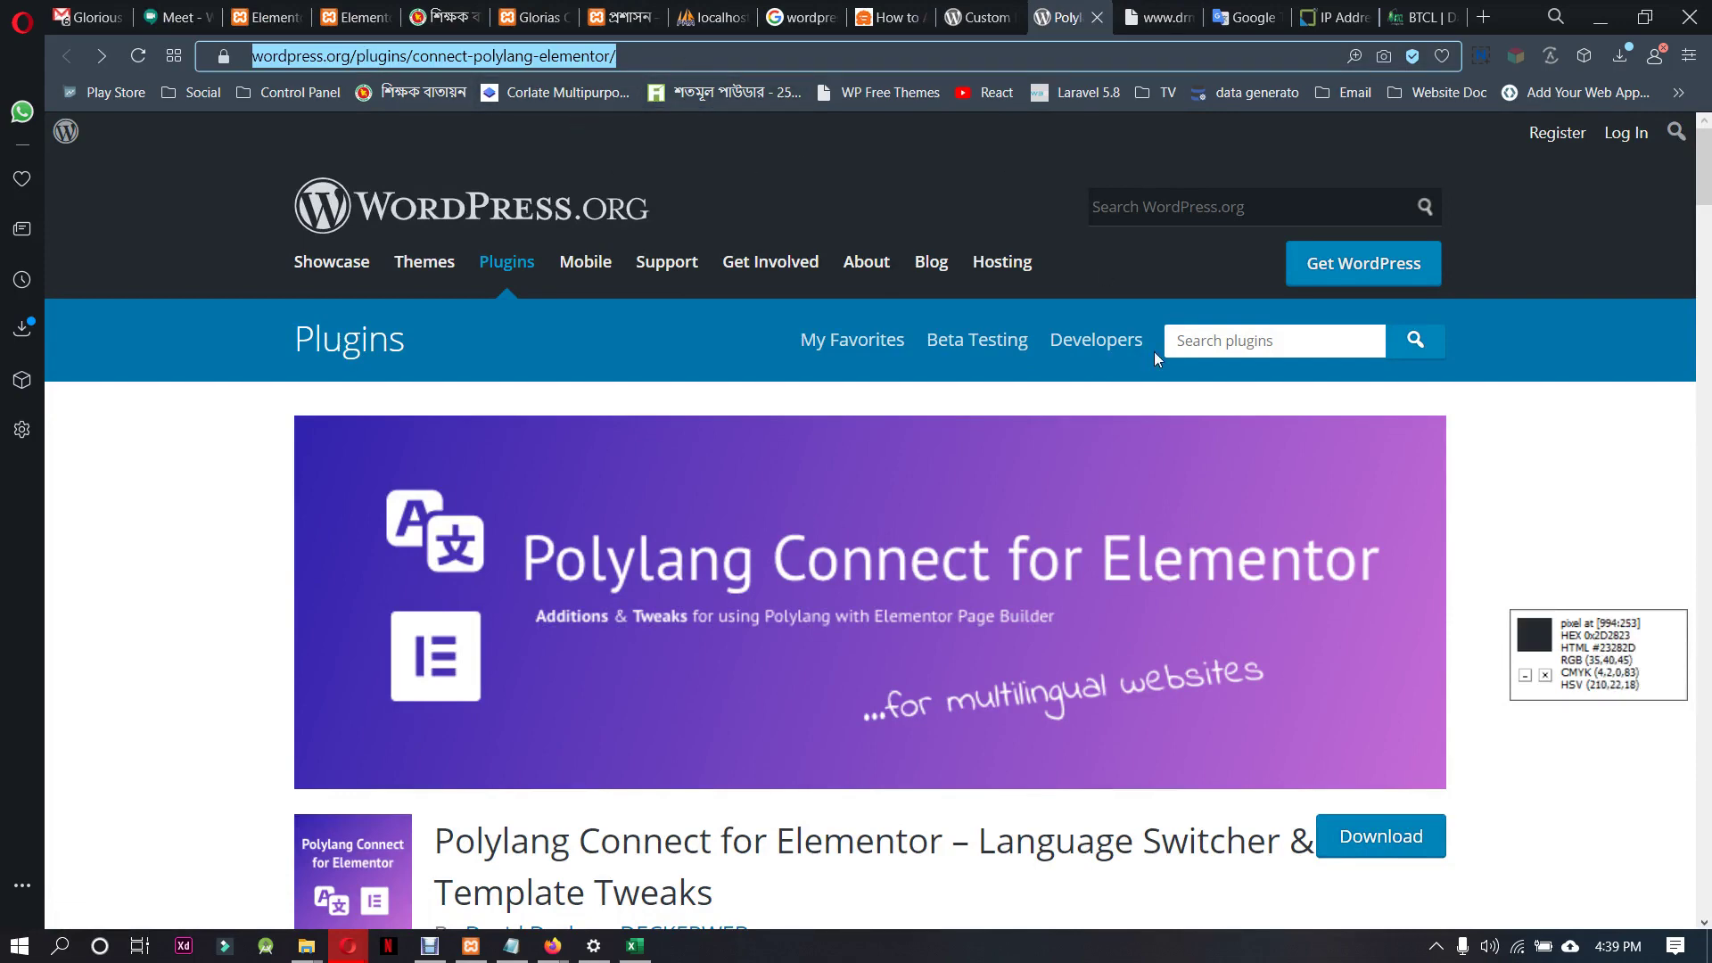
click(178, 17)
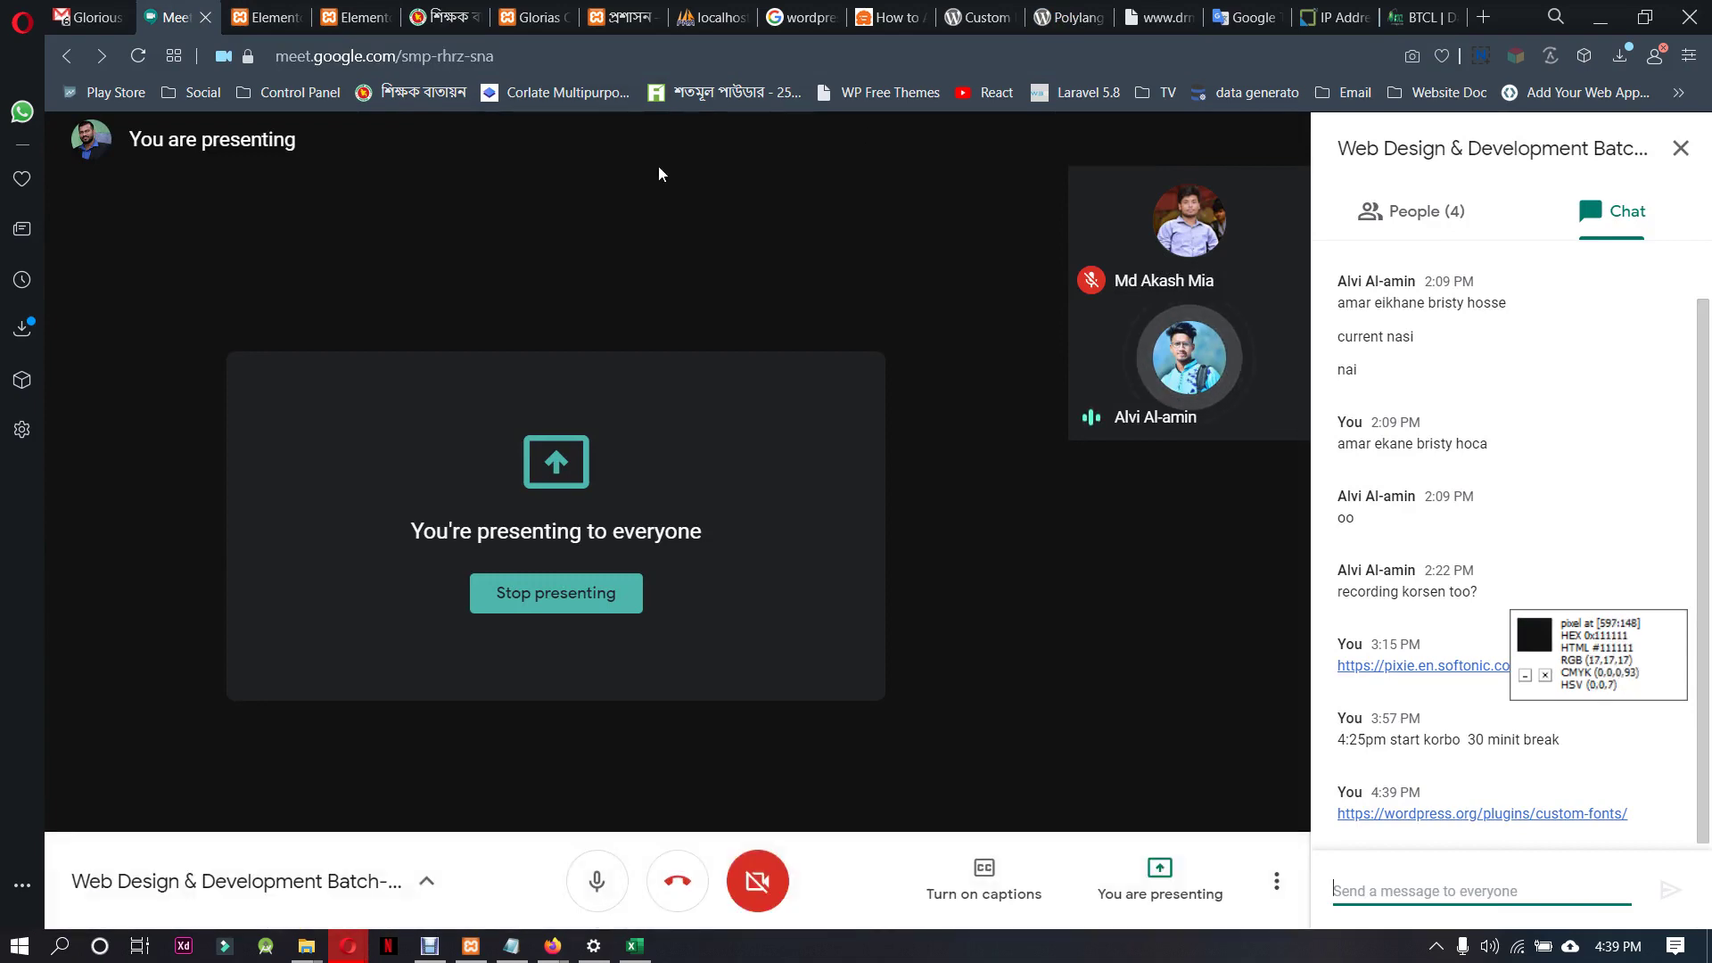
click(261, 11)
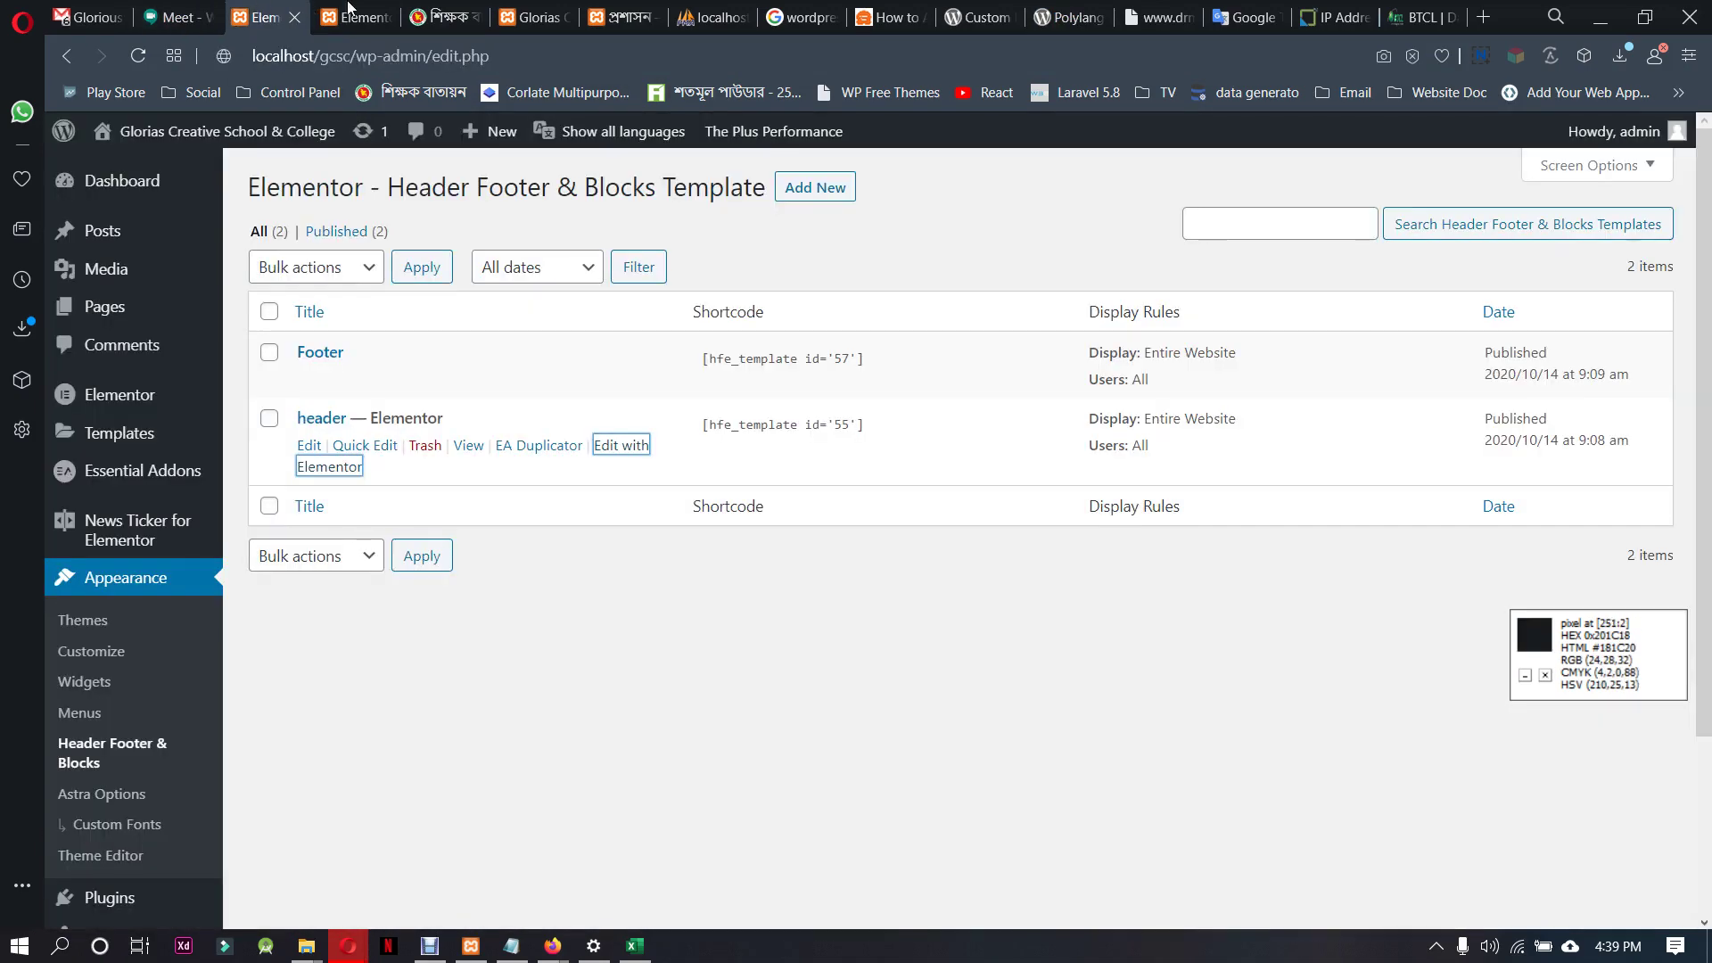
click(348, 11)
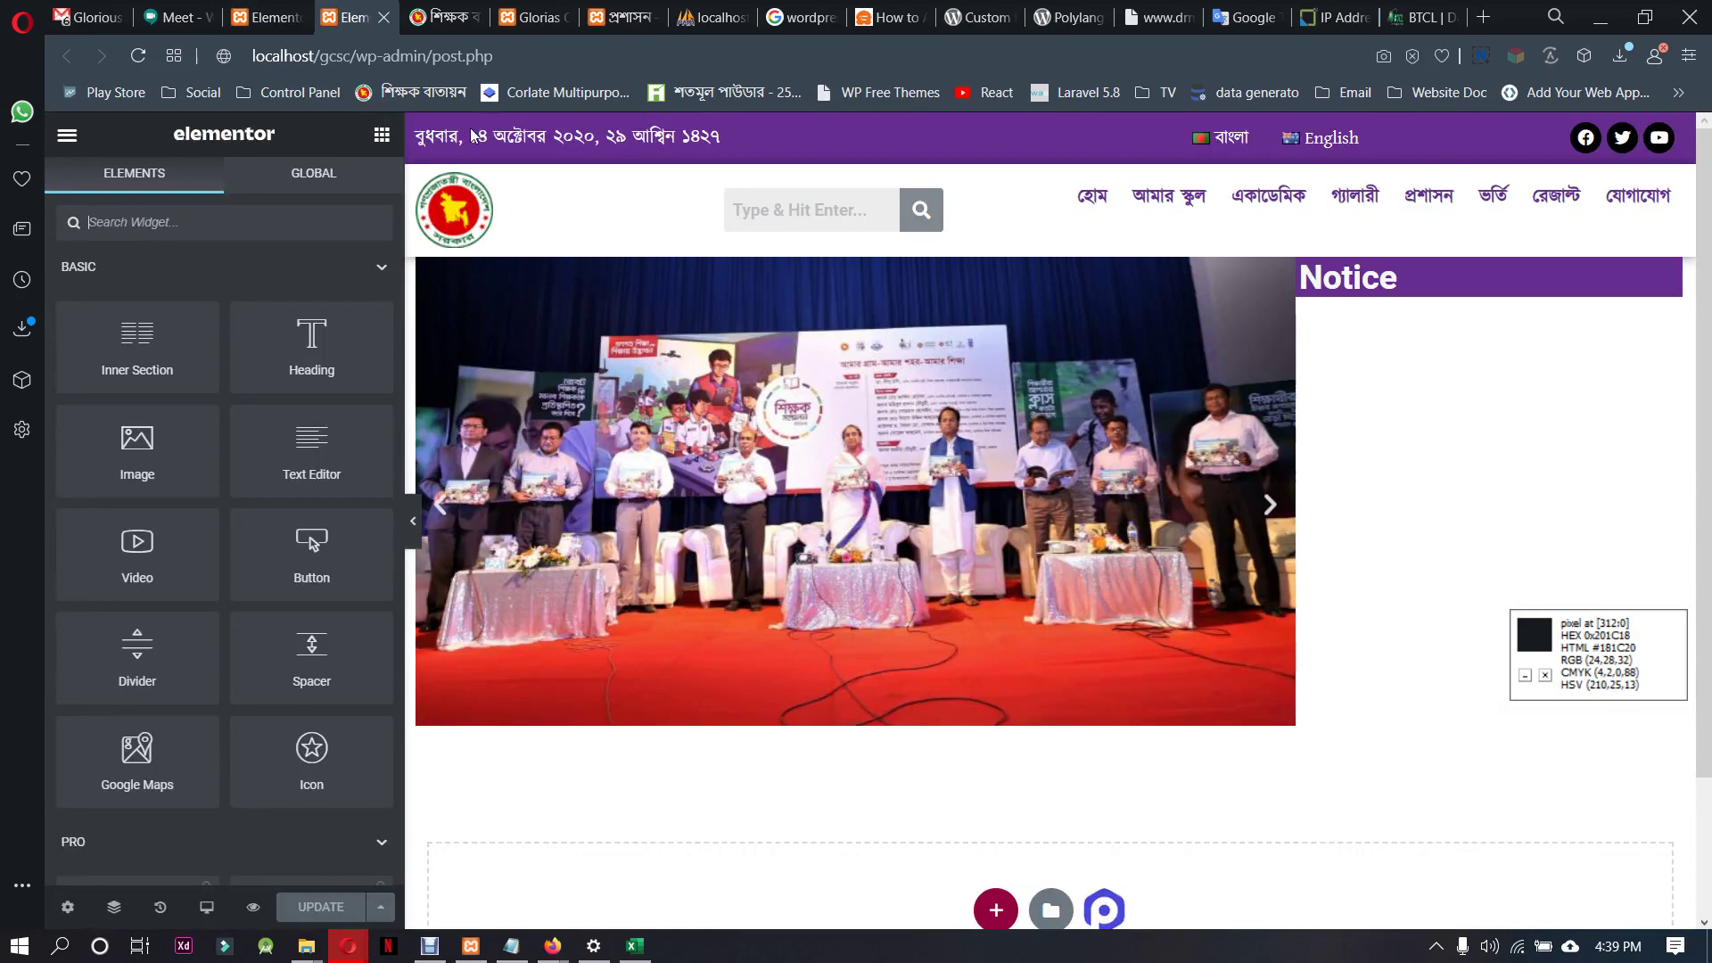
mouse_move(1134, 205)
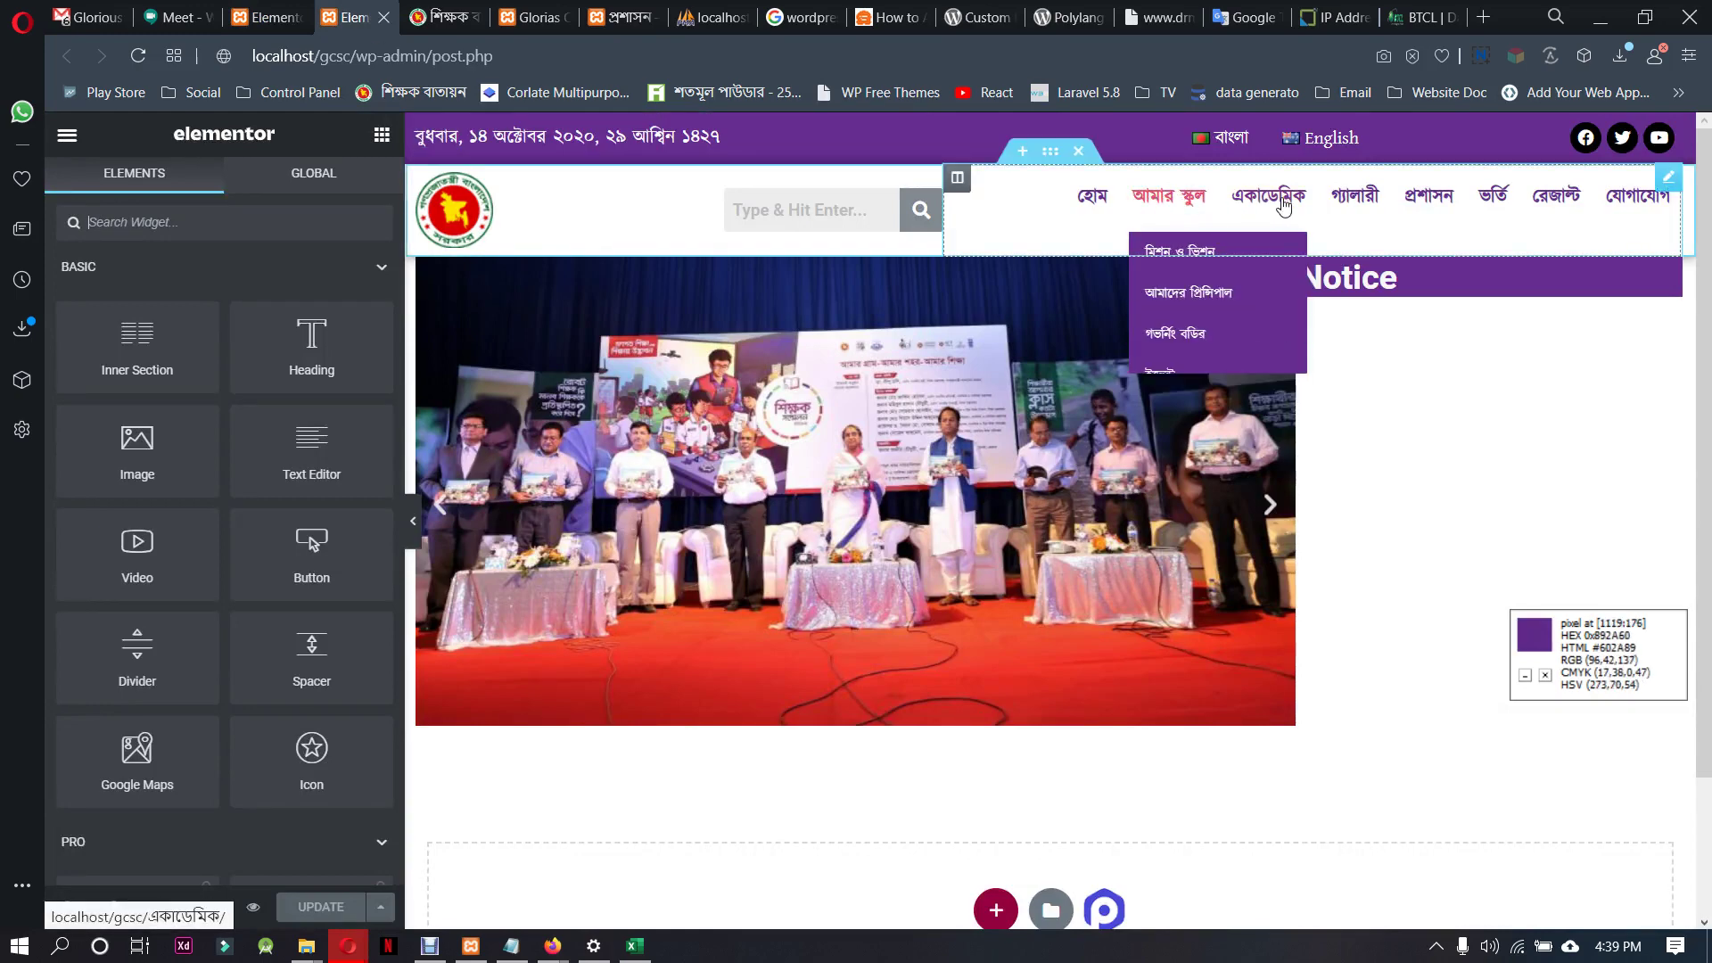
Preview the header live, checking the Bengali menu dropdowns, then return to the editor
mouse_move(1453, 203)
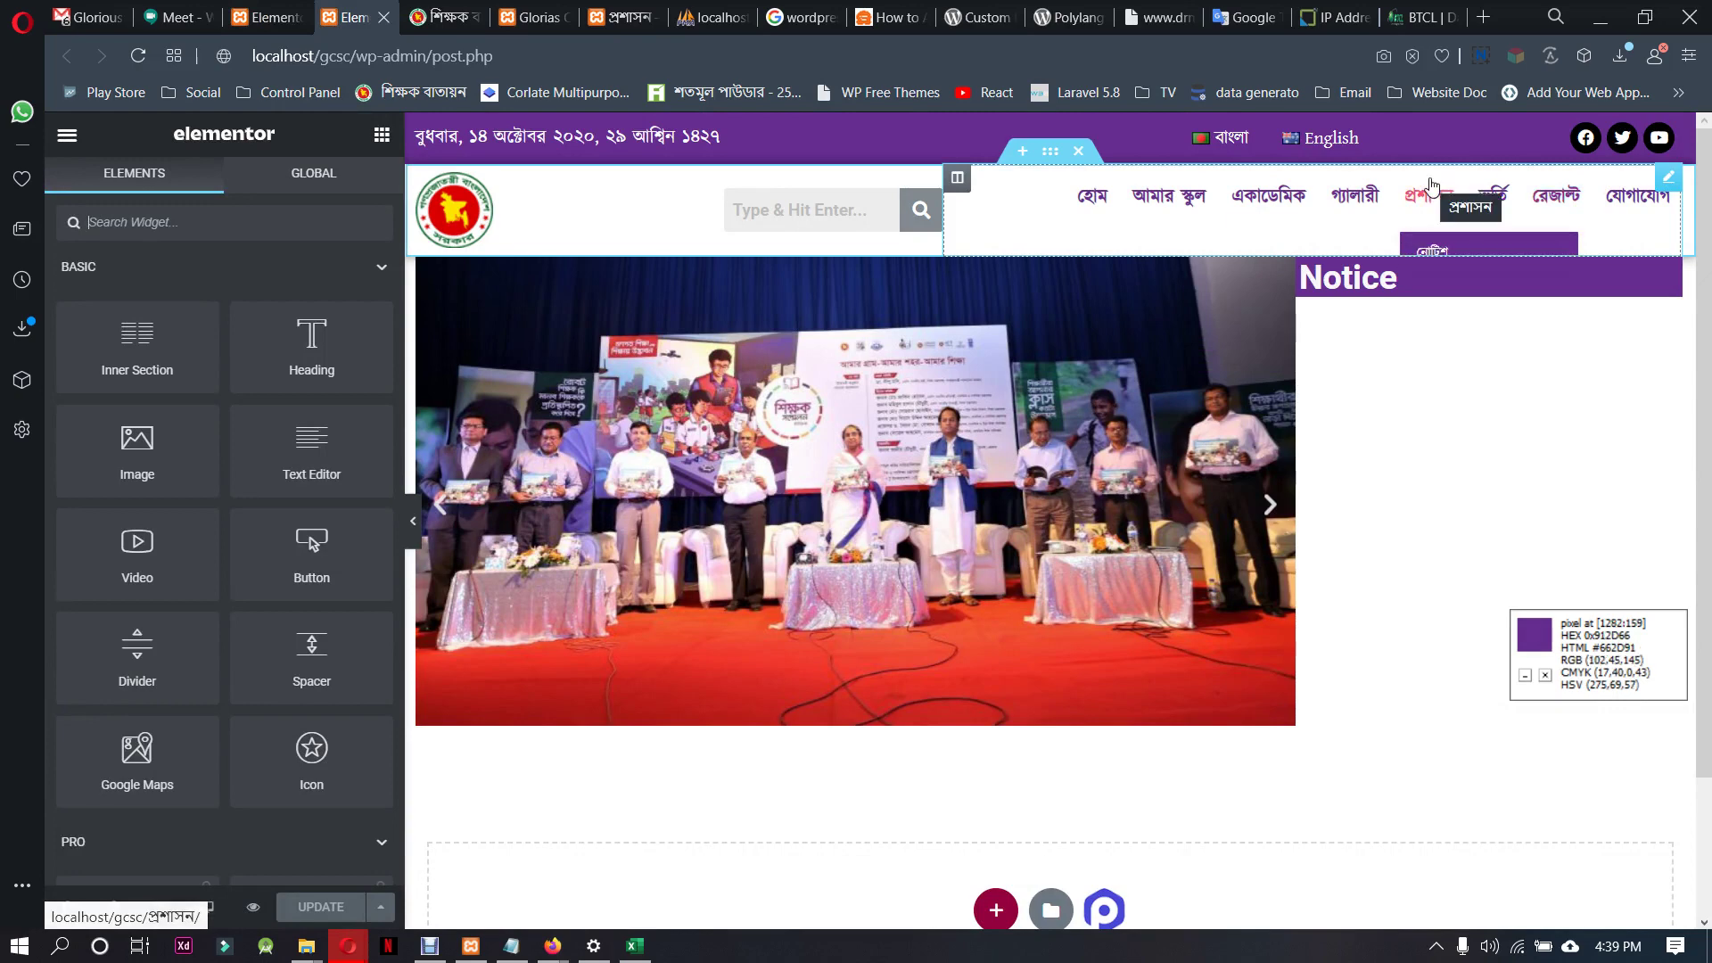
click(253, 906)
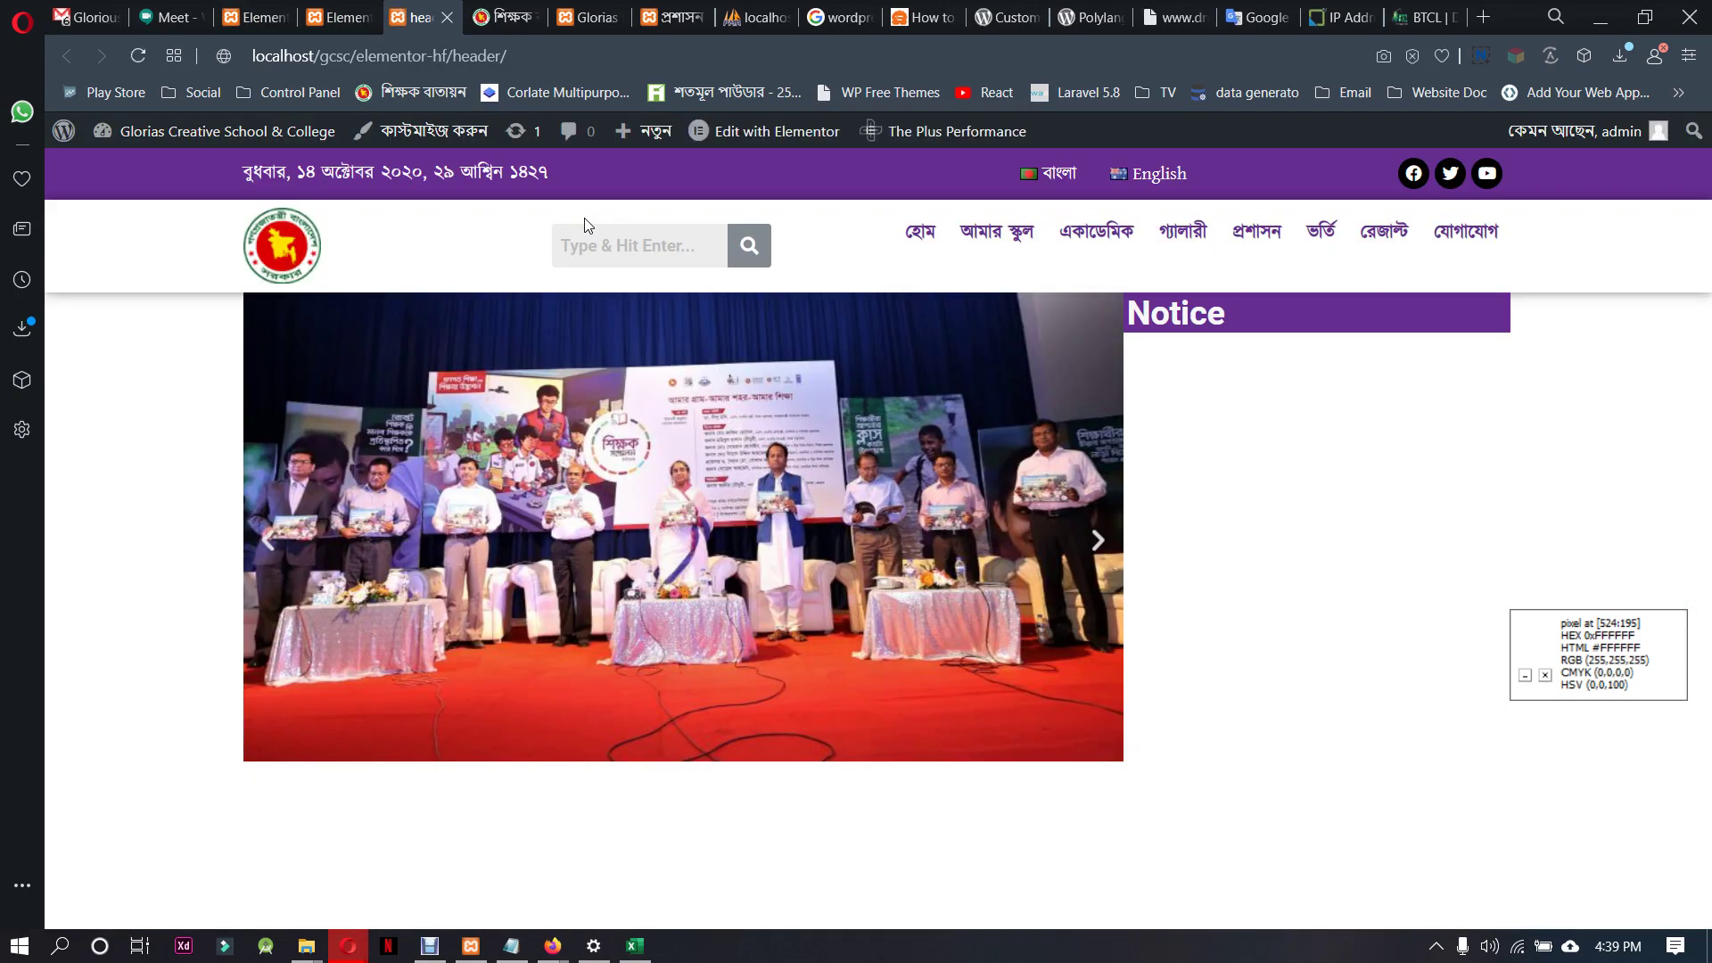
mouse_move(996, 231)
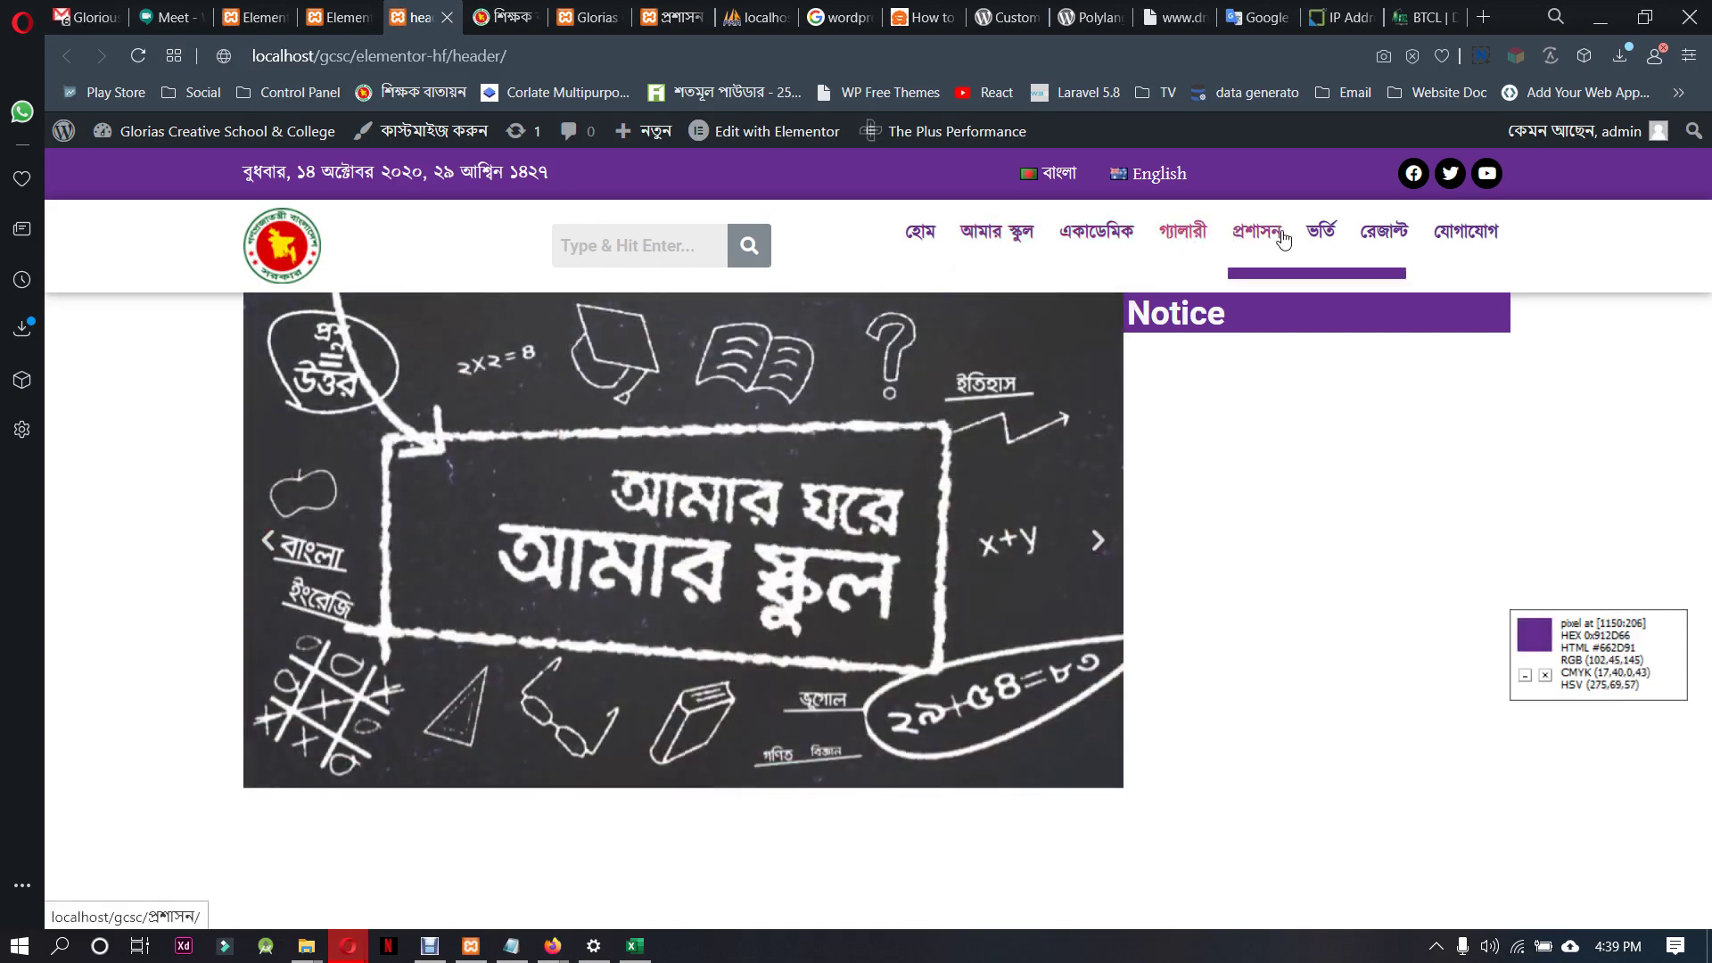
mouse_move(1257, 234)
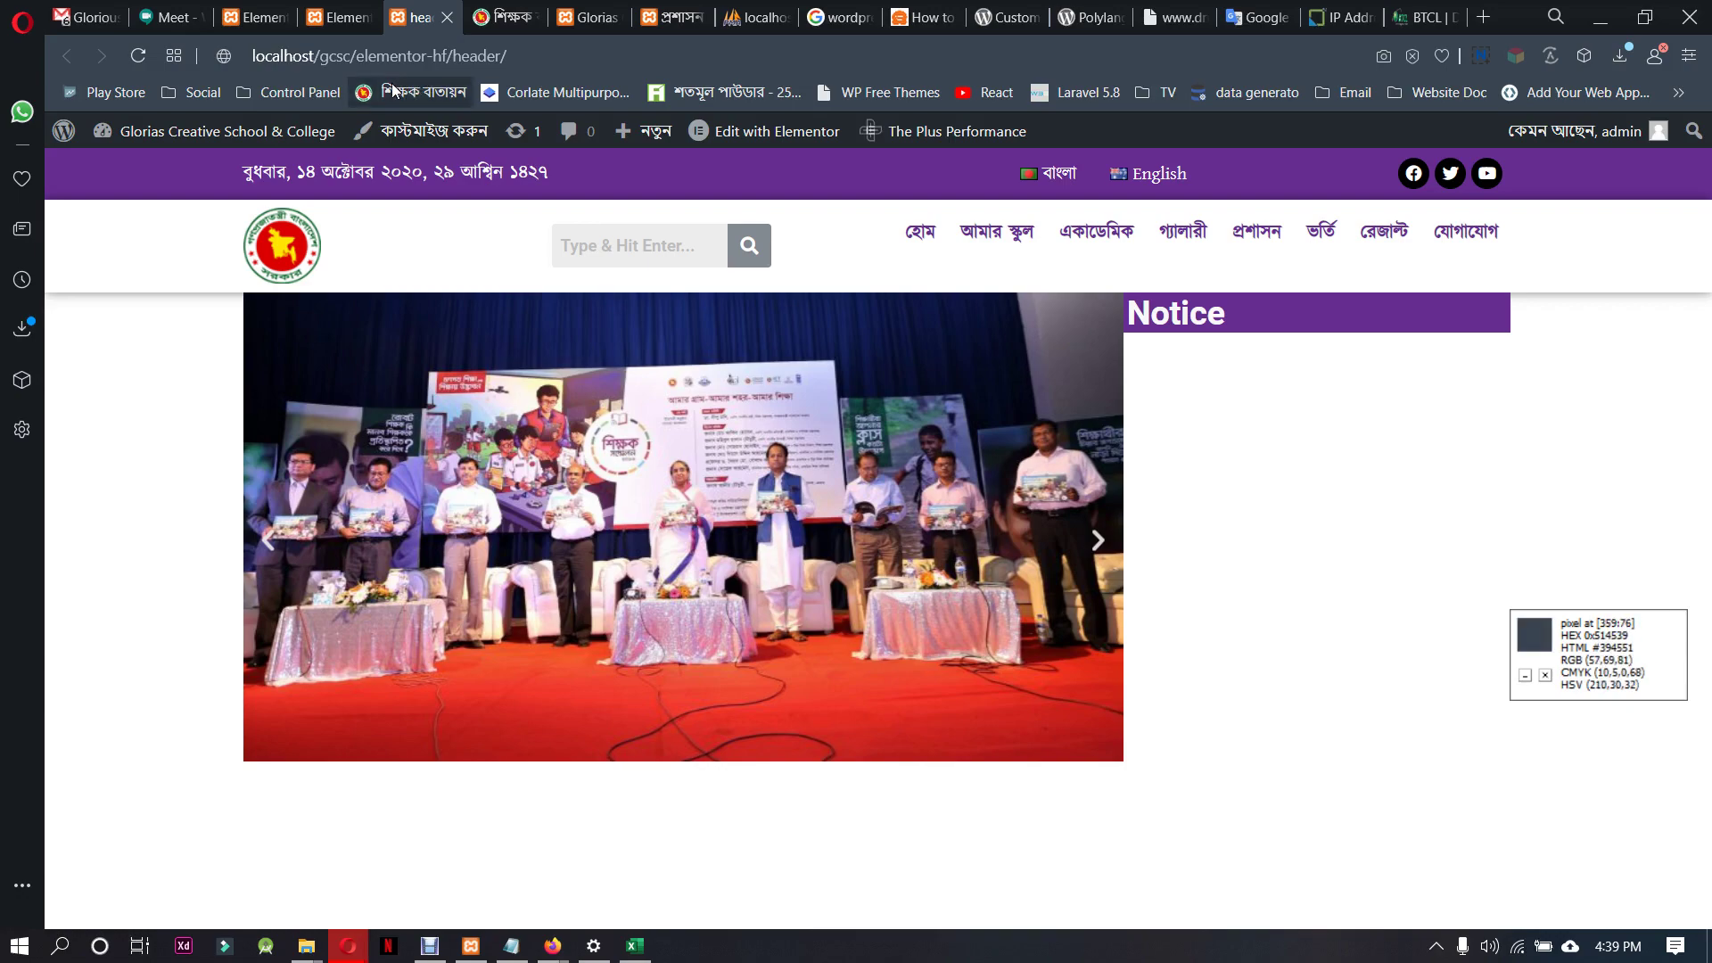
click(347, 10)
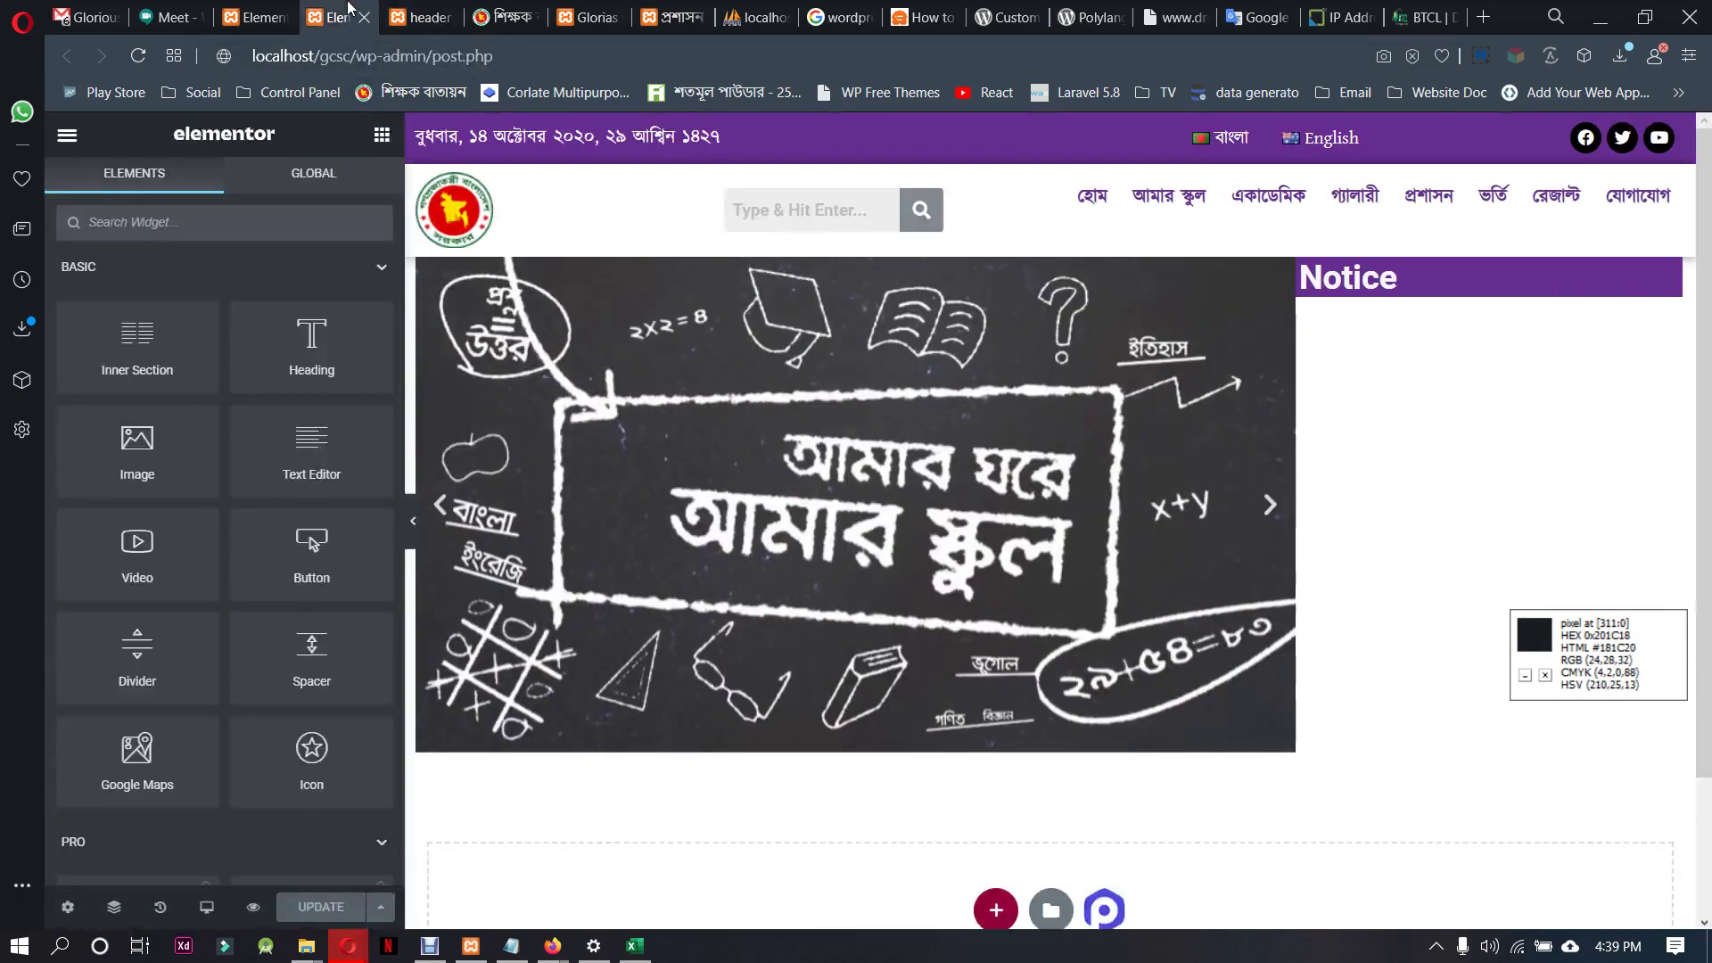
Open the Appearance > Custom Fonts page listing the kalpurush font
click(267, 16)
scroll(207, 705, down, 3)
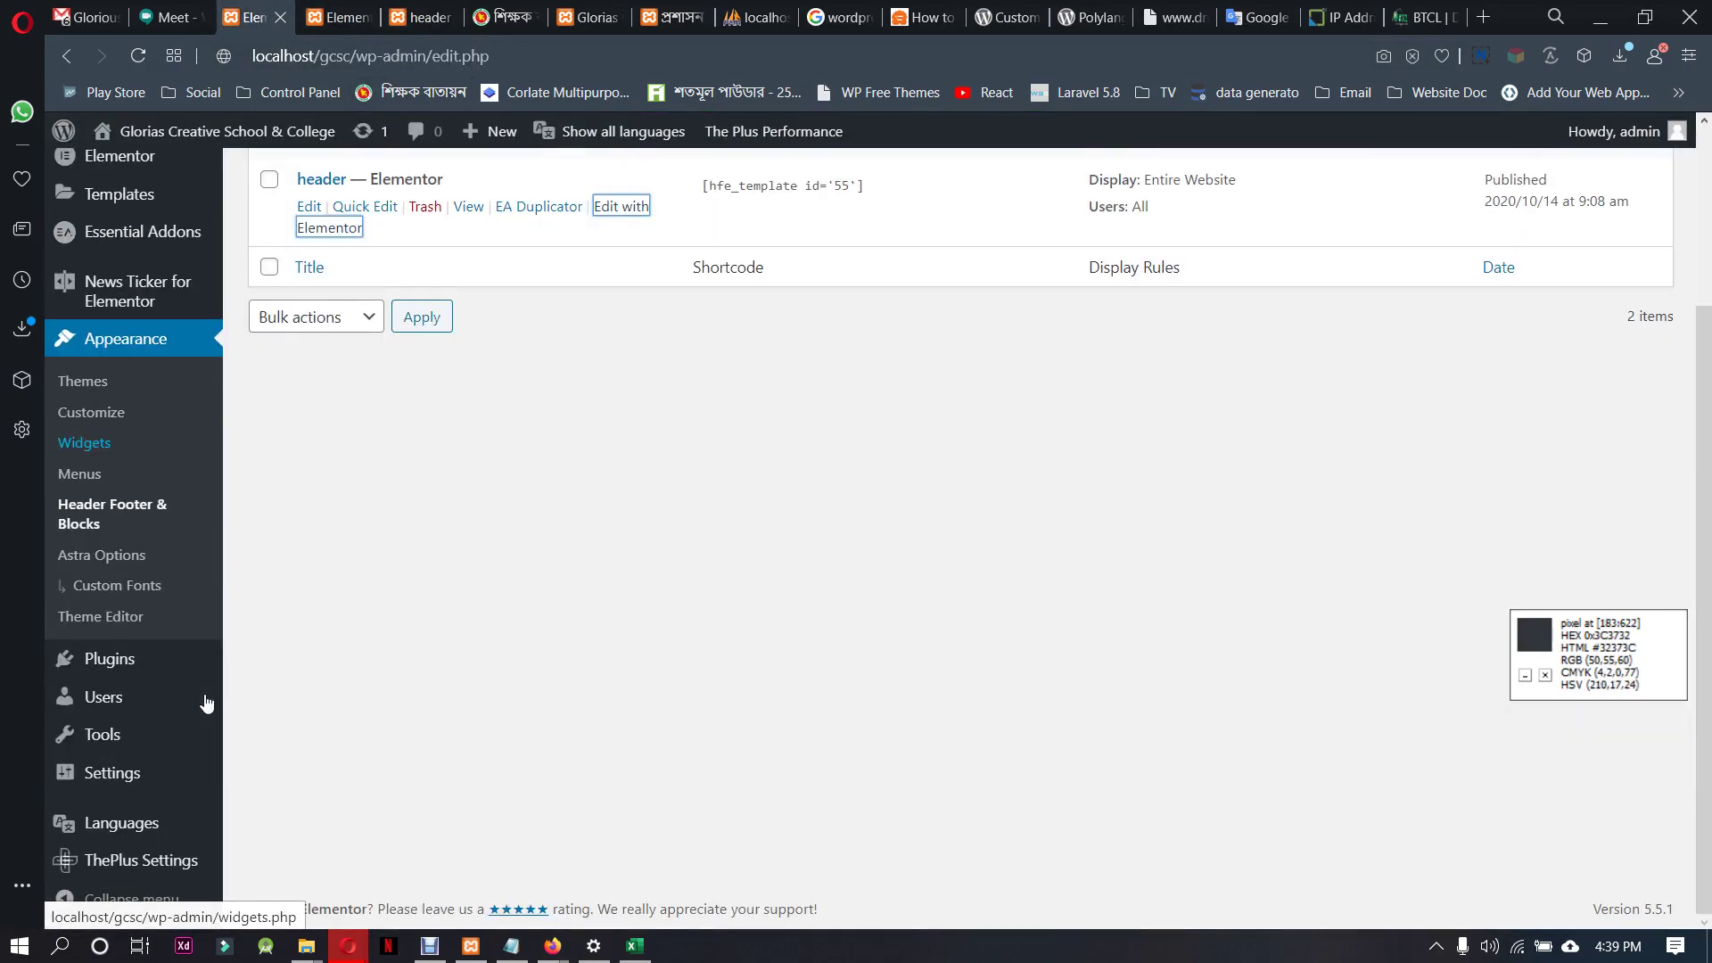
click(152, 589)
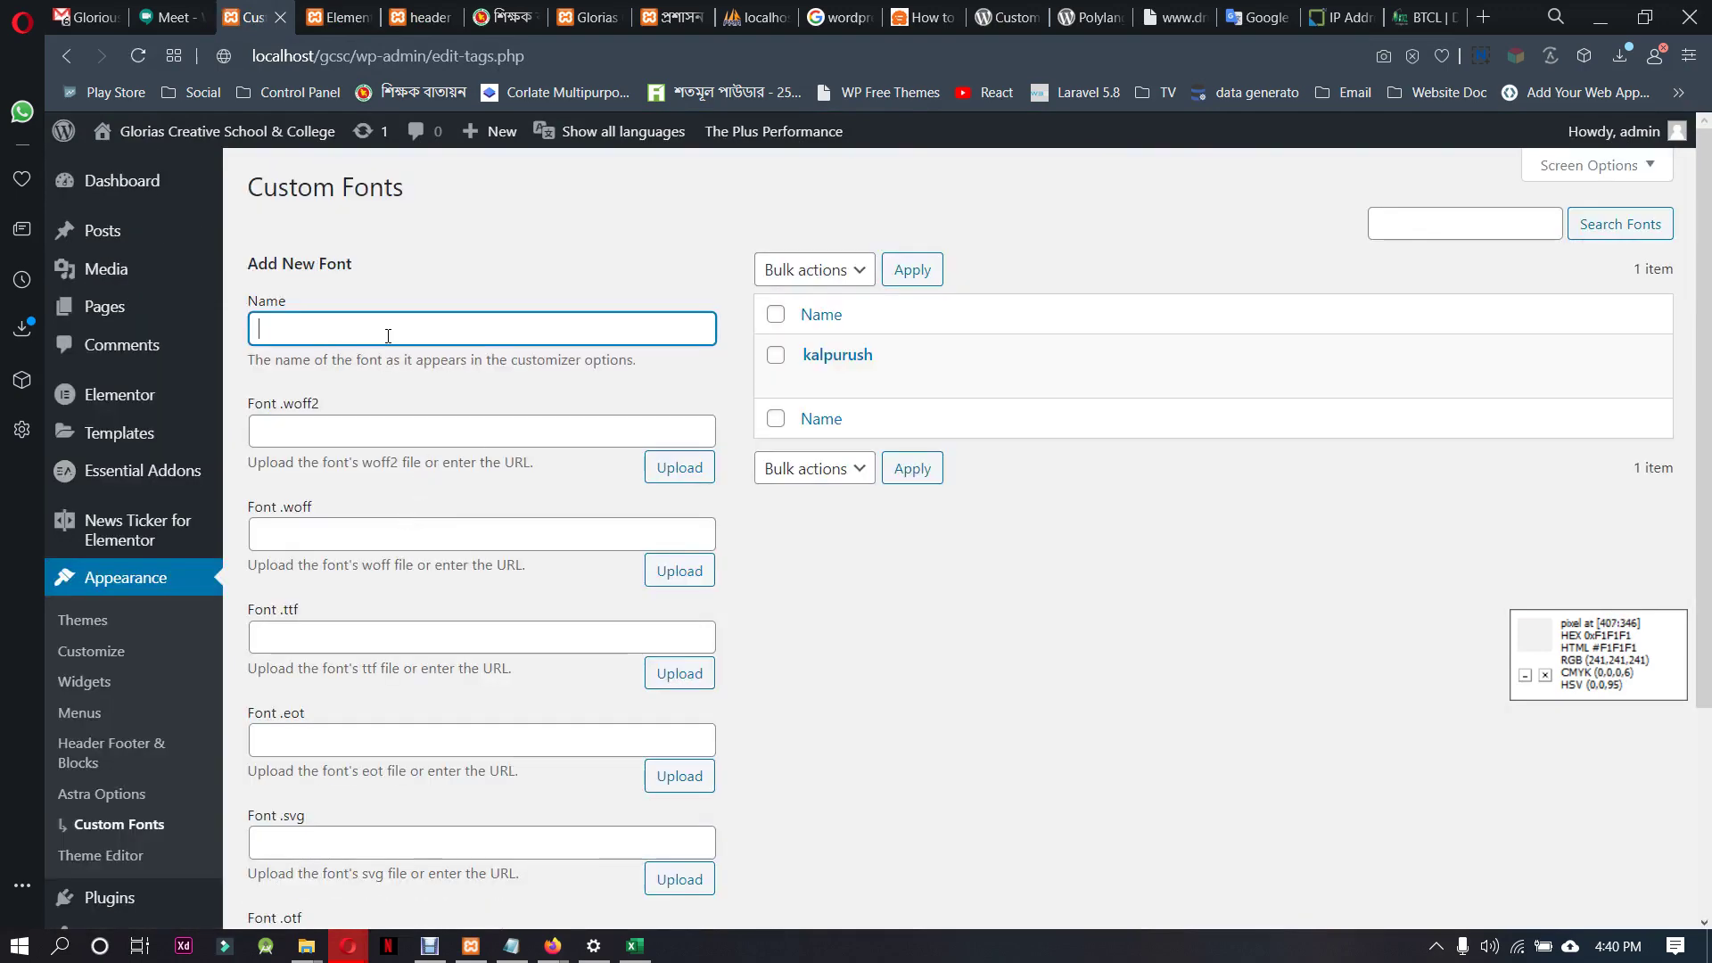
scroll(506, 553, down, 2)
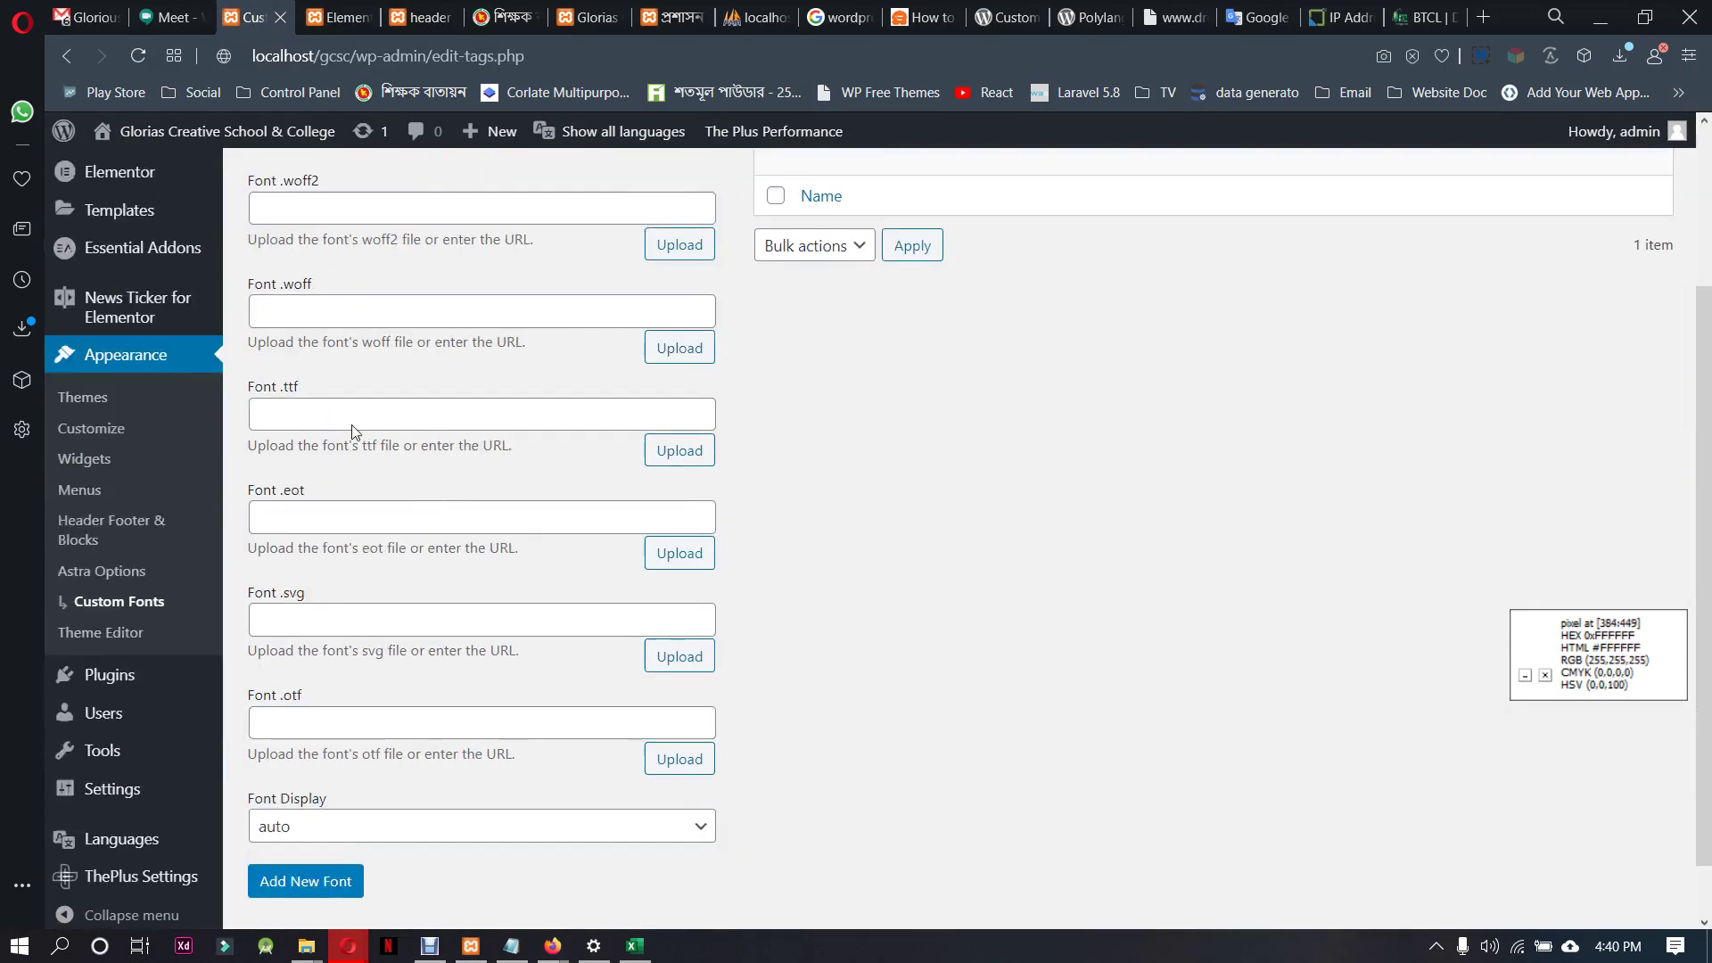
Browse the .ttf upload window, close it without choosing a file, and return to Elementor
click(679, 450)
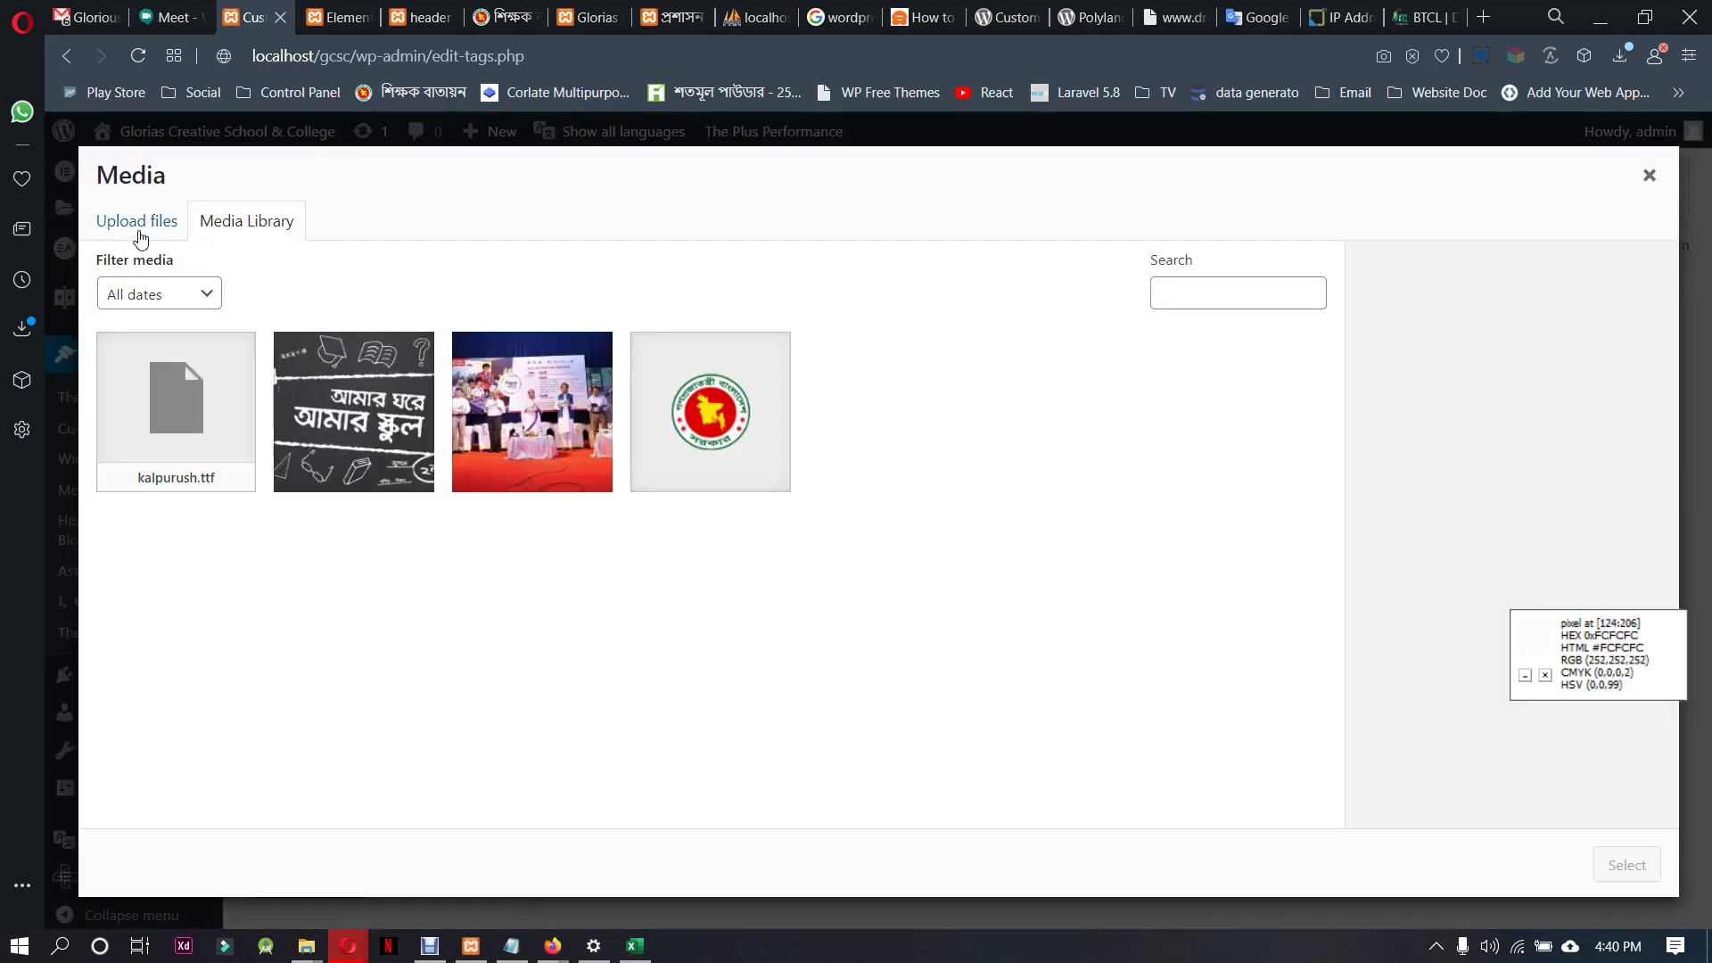
click(138, 223)
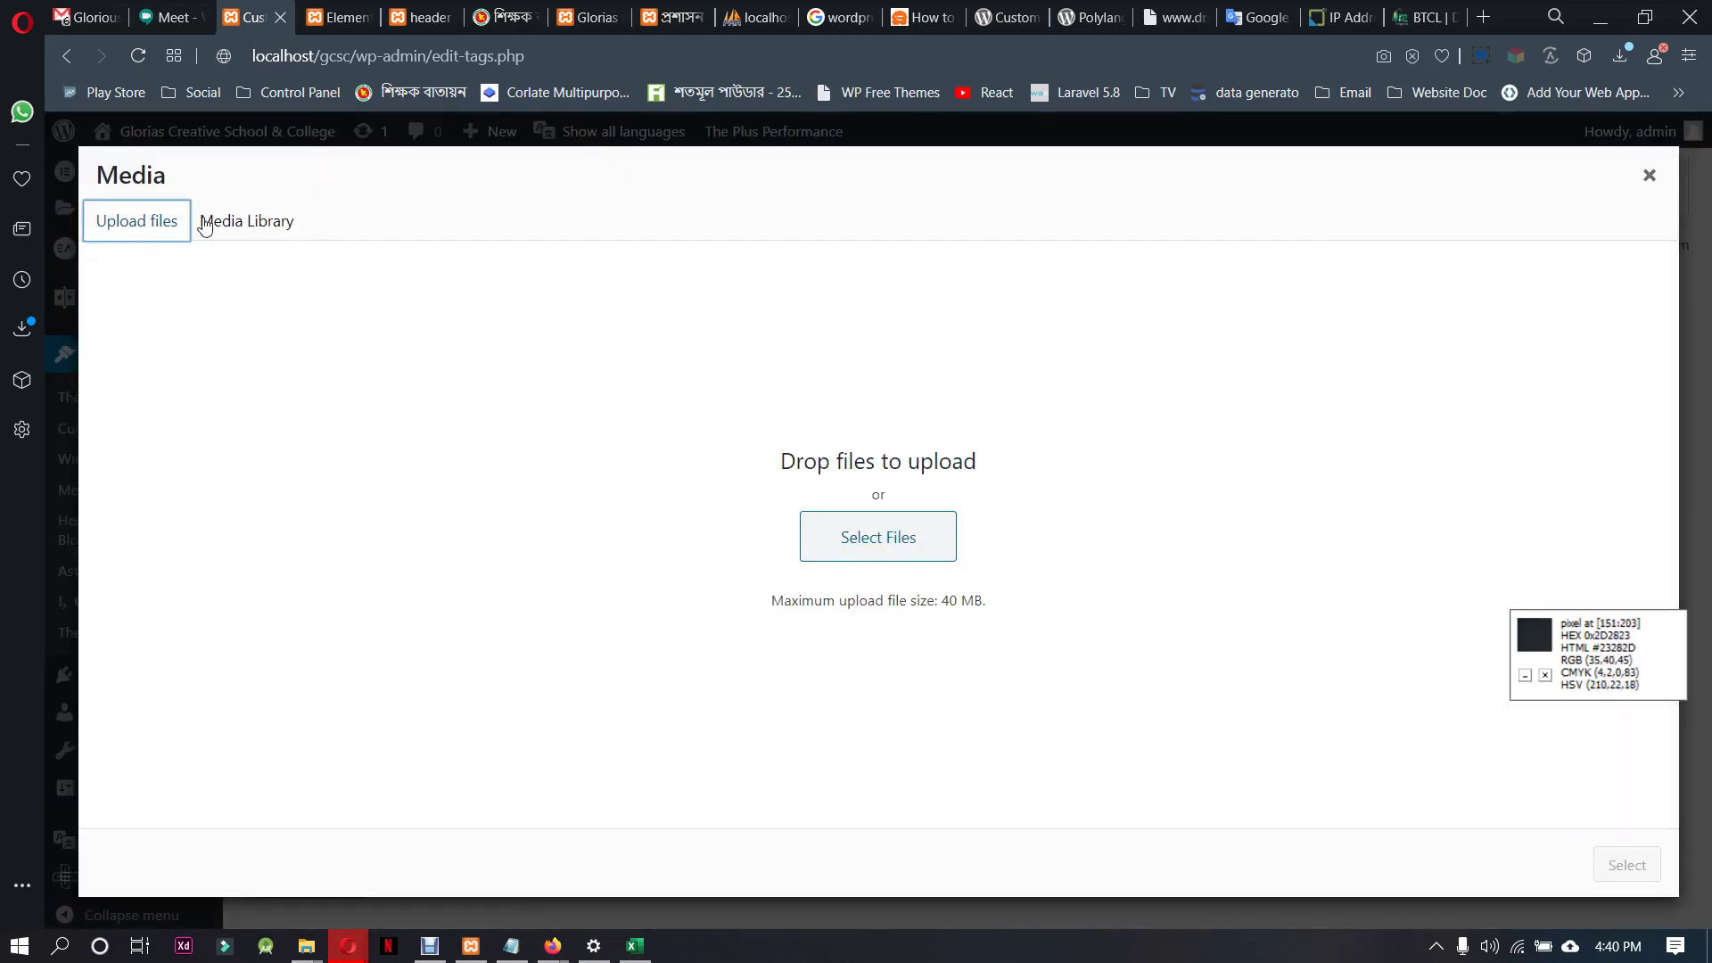
click(247, 221)
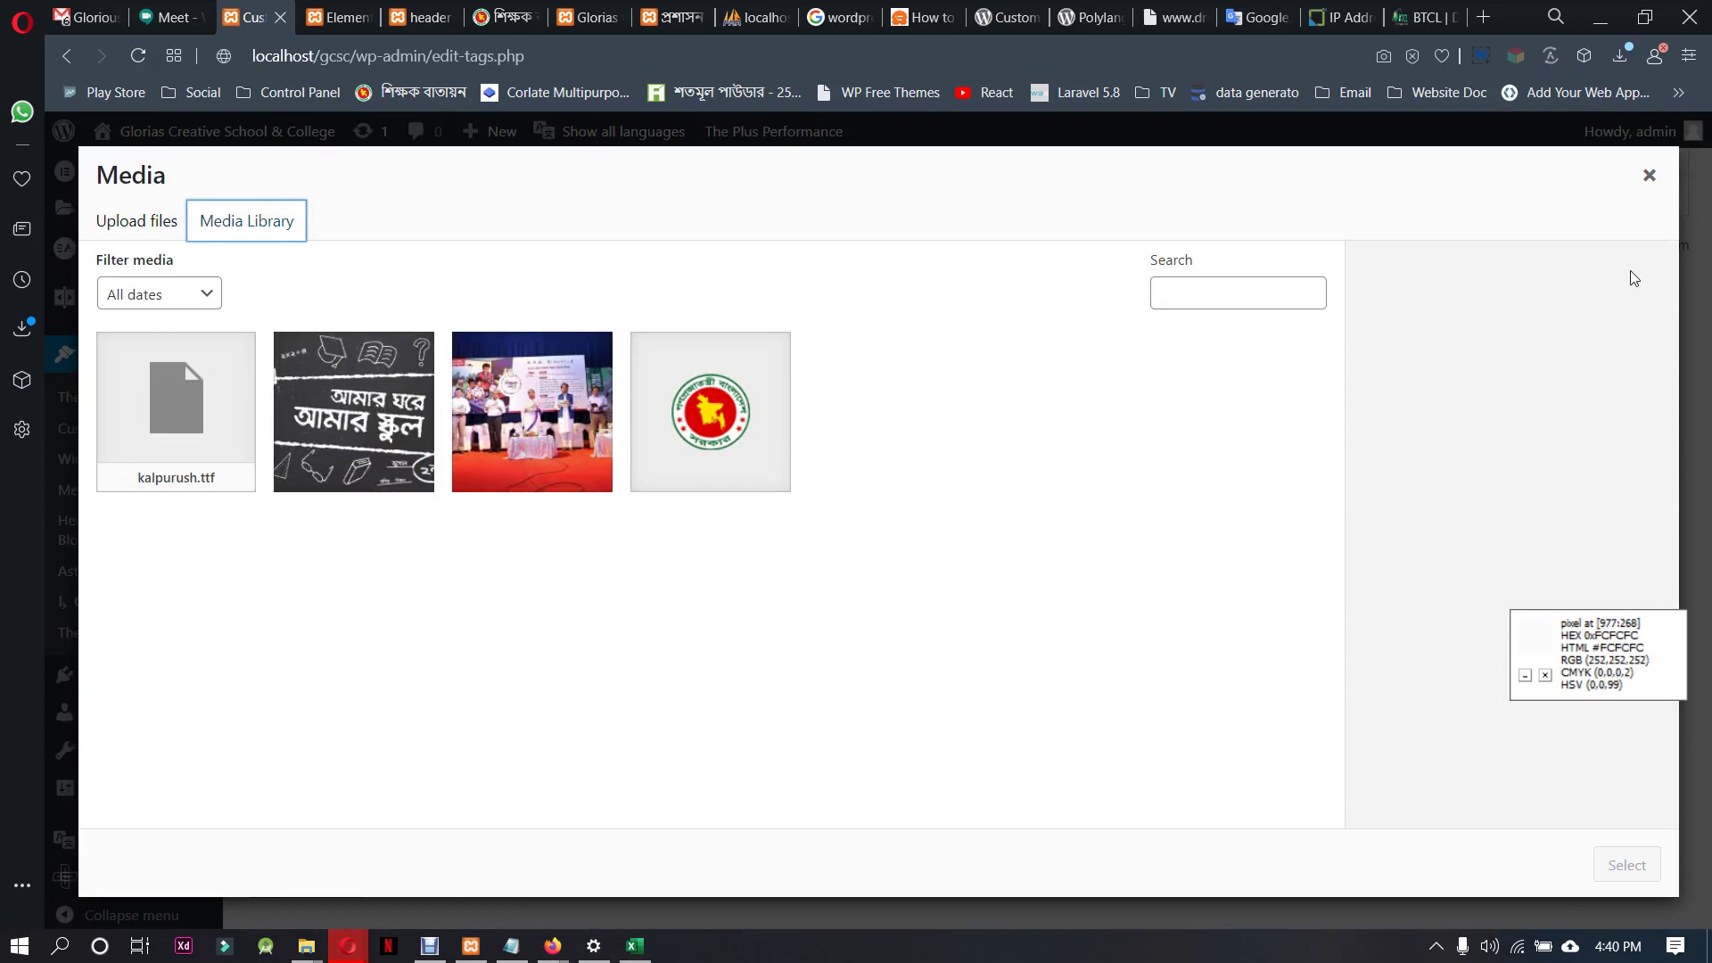
click(1649, 177)
scroll(947, 596, up, 3)
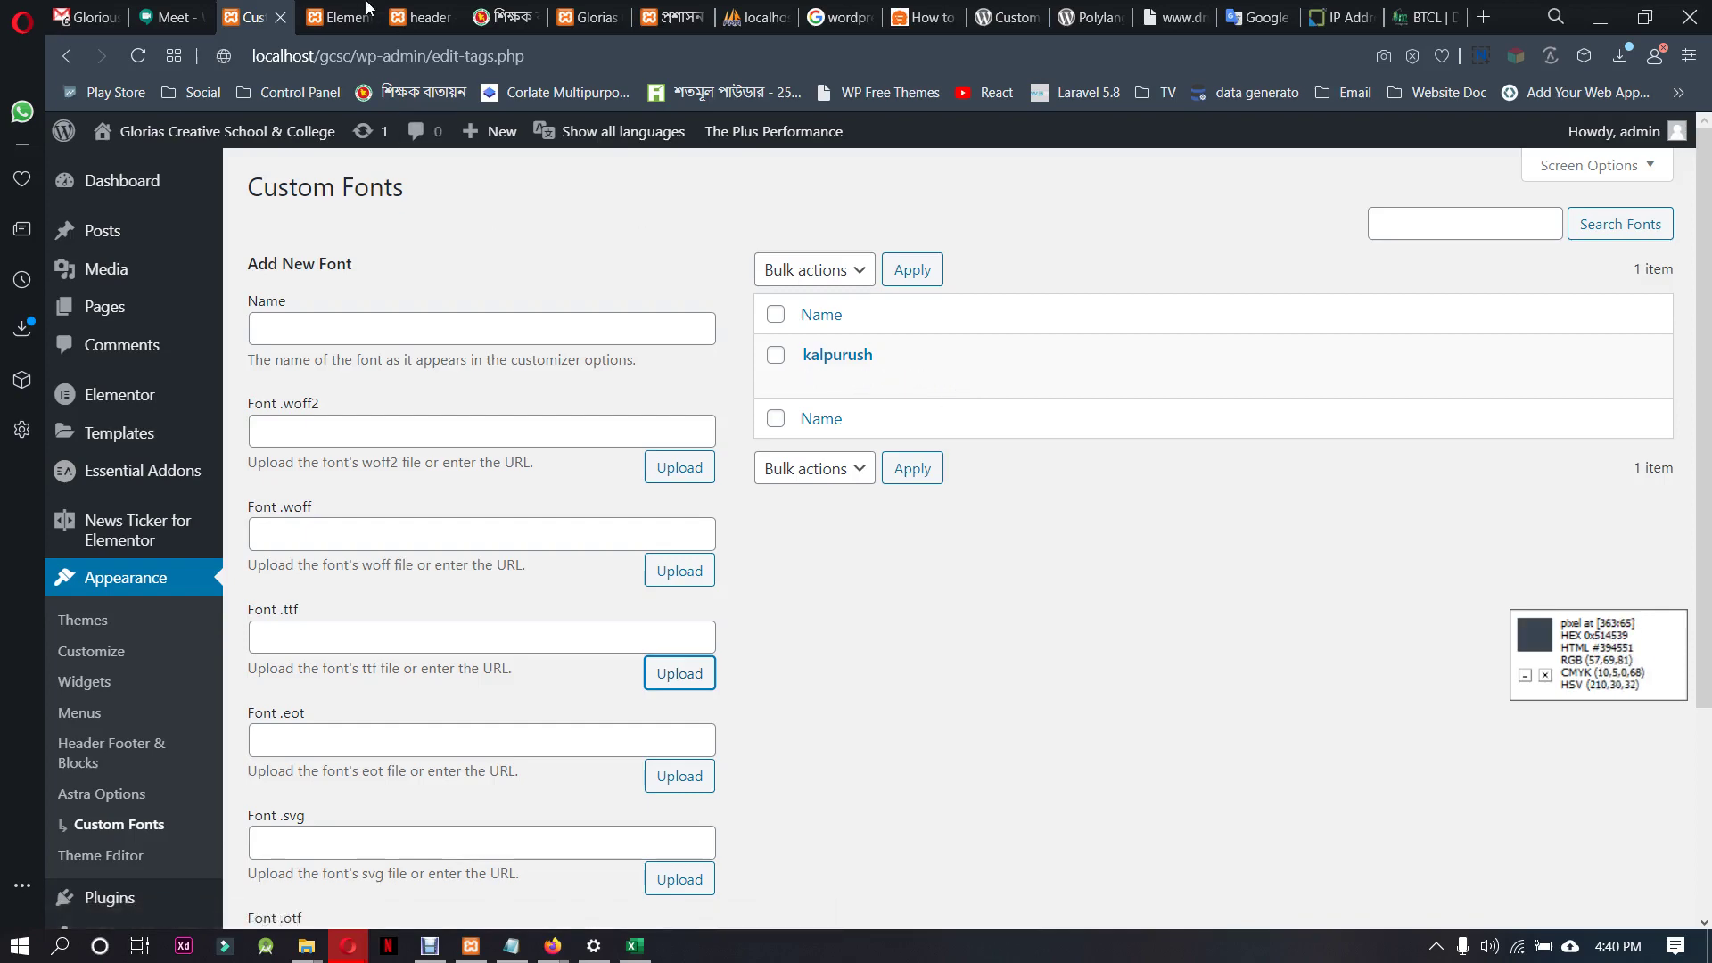
click(339, 17)
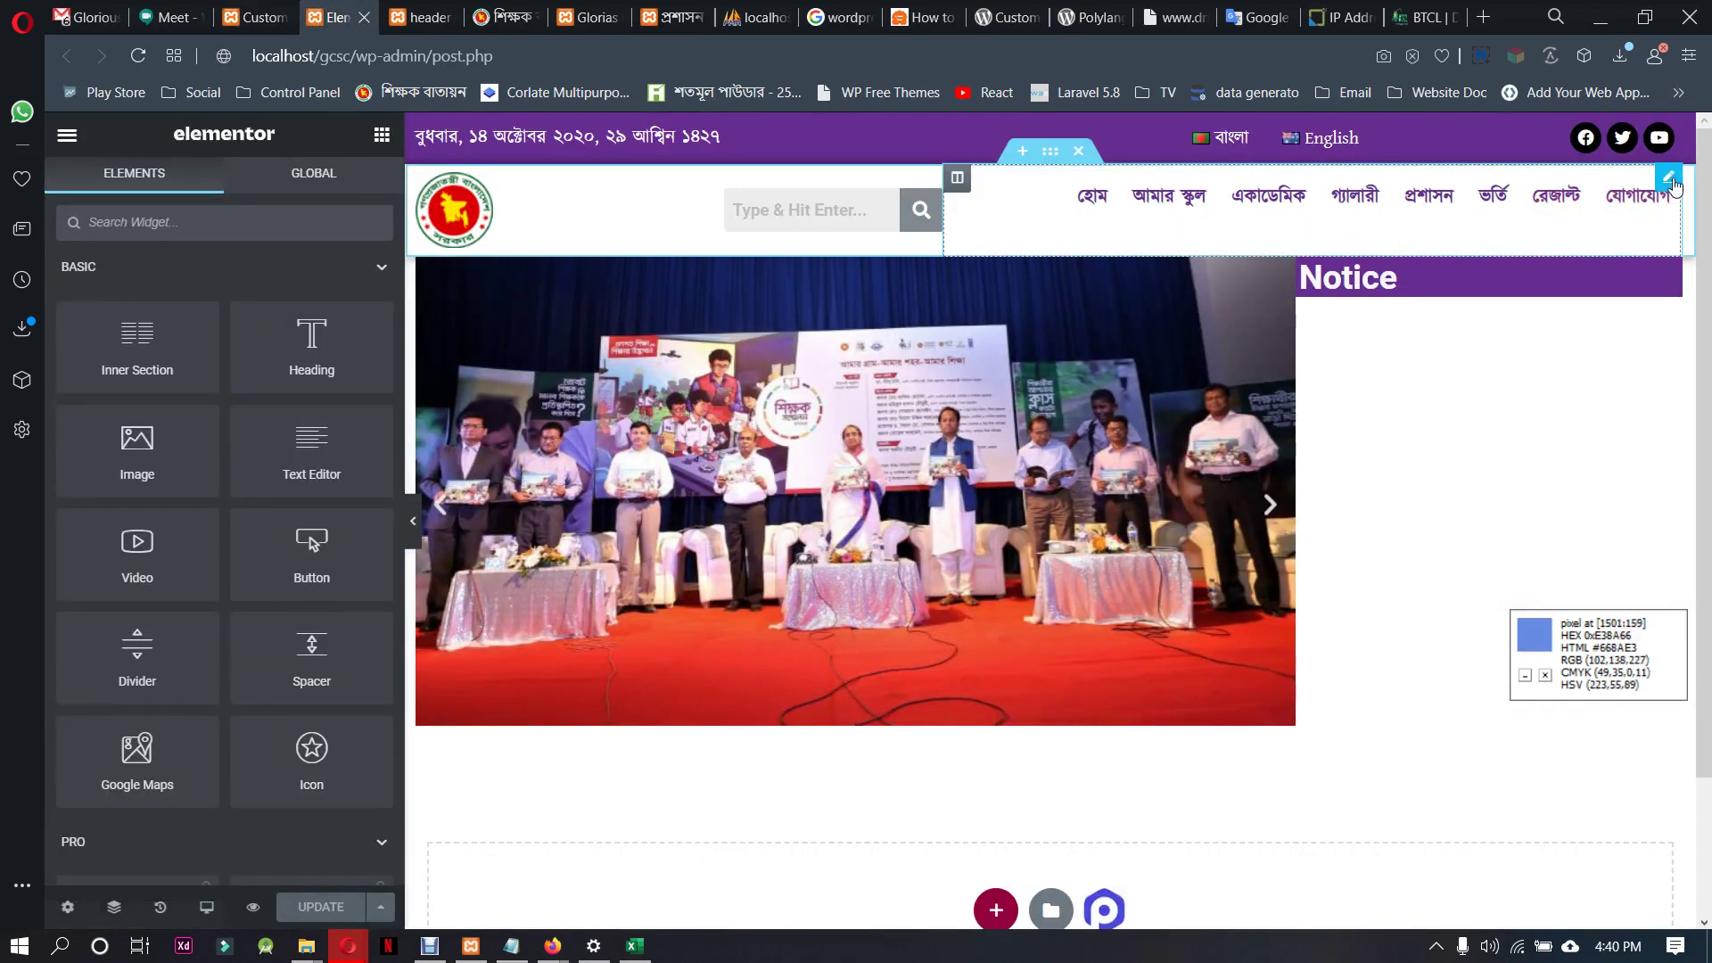
Set the navigation menu typography to kalpurush and shift the বাংলা/English column right
click(1669, 177)
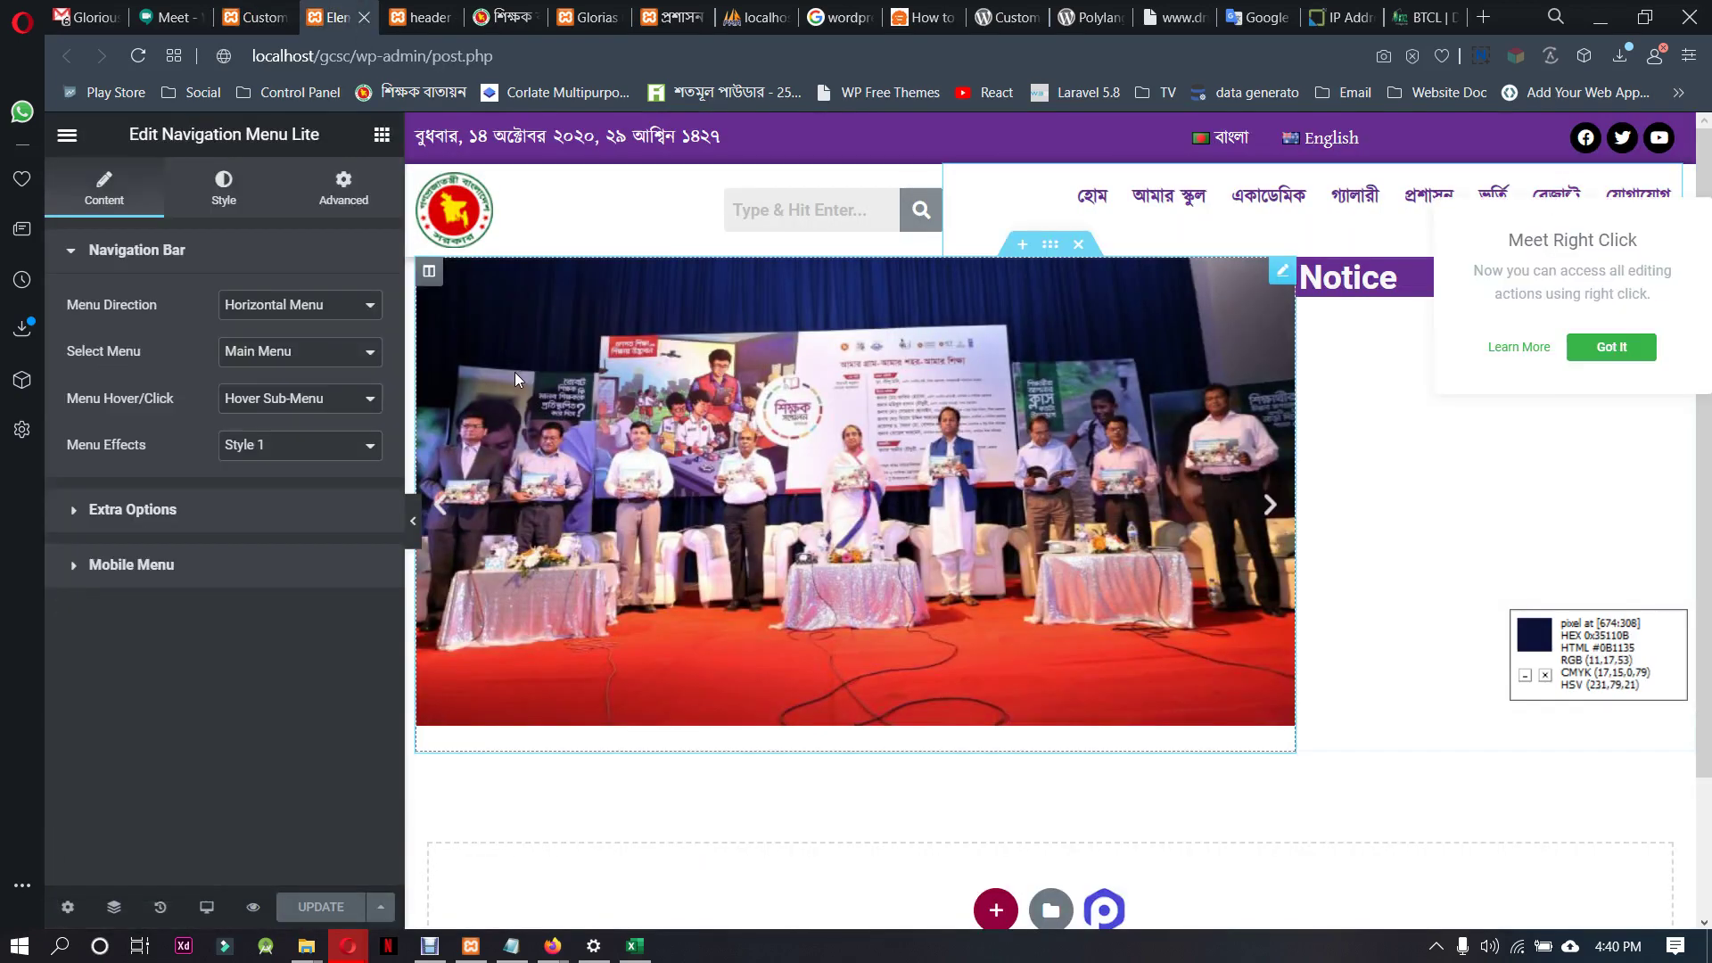
click(223, 187)
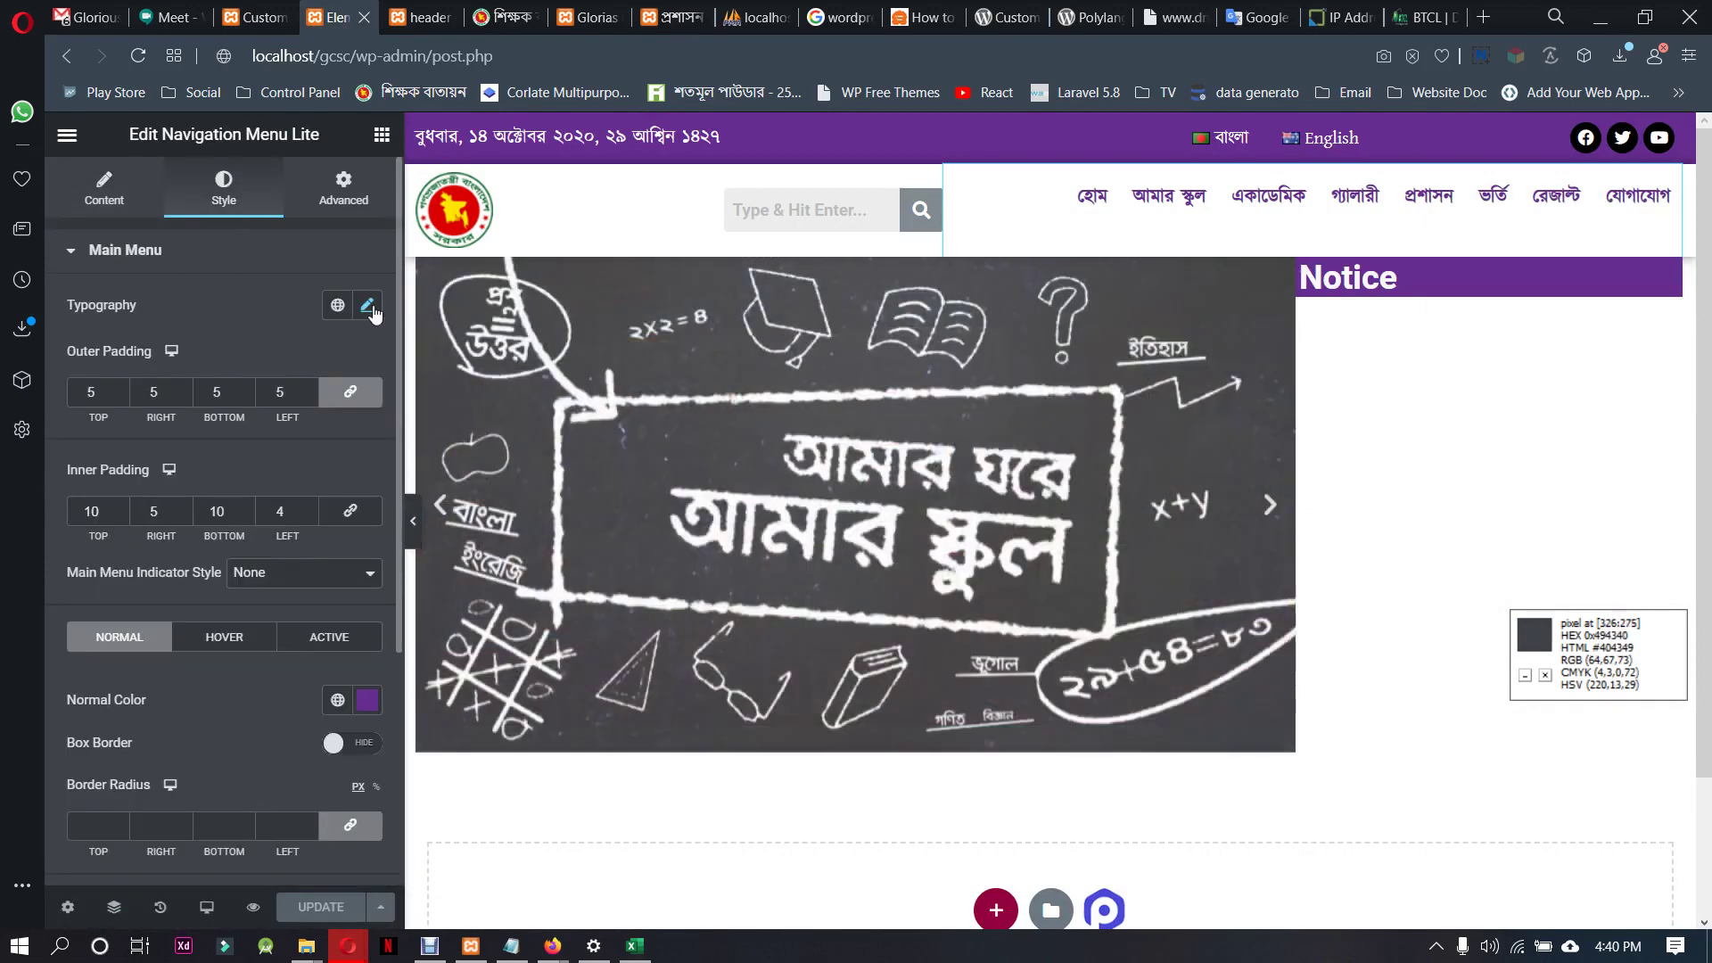
click(367, 306)
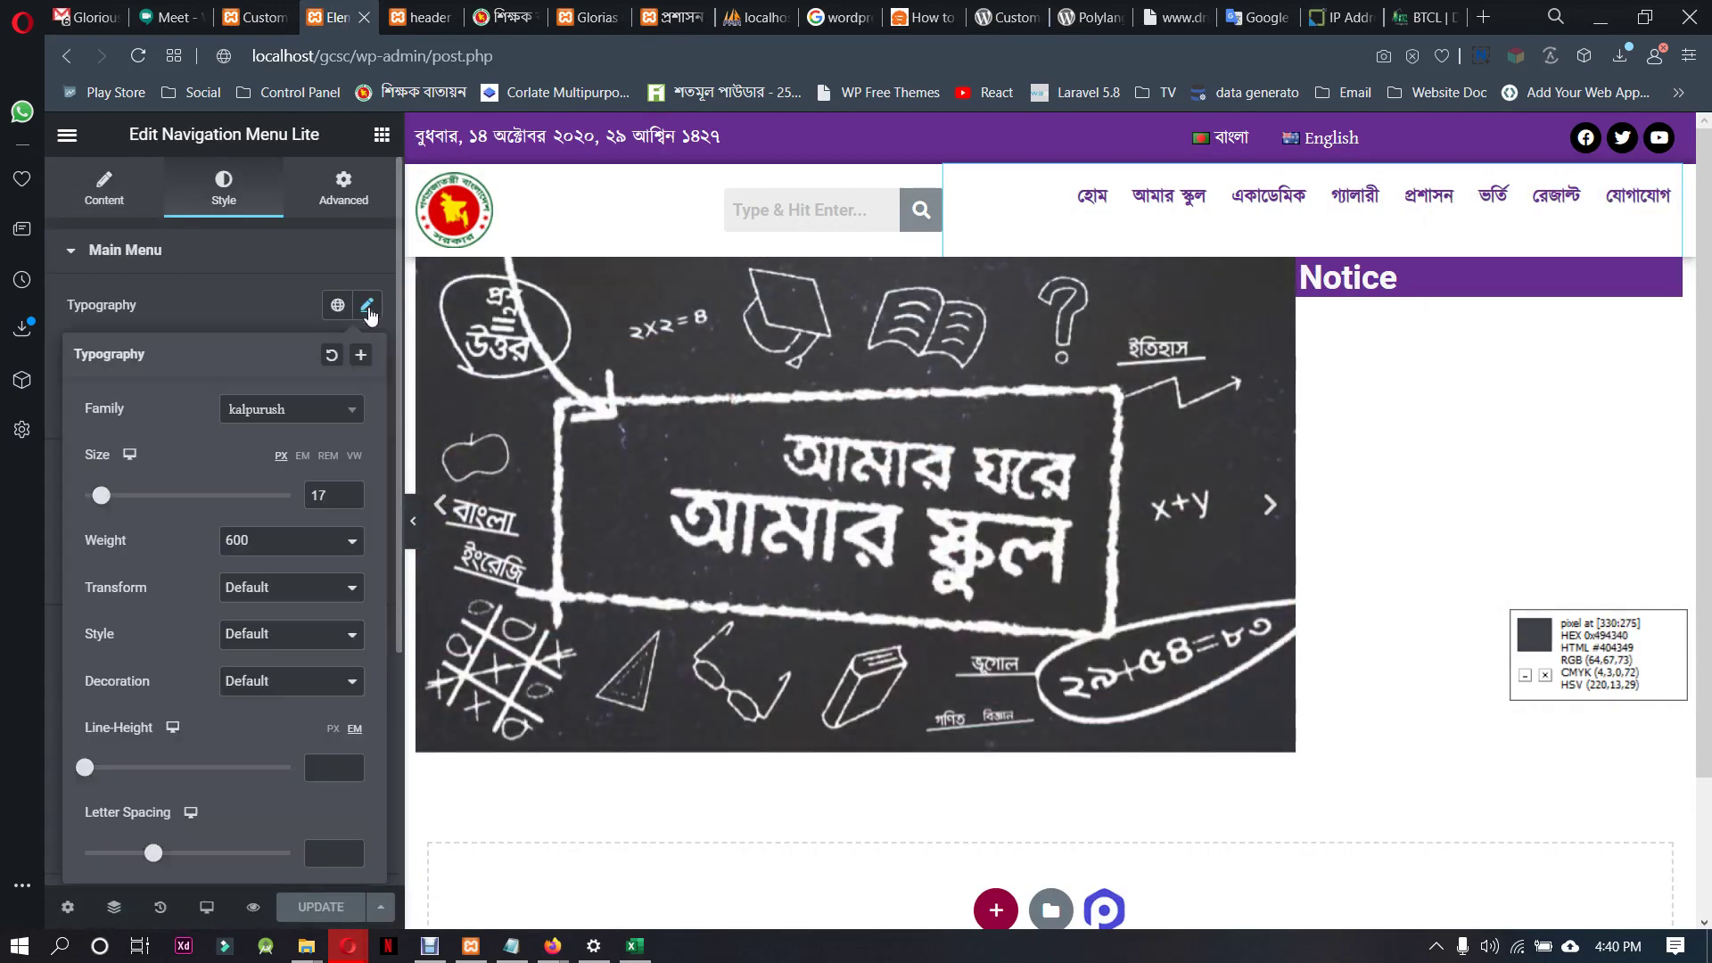
click(297, 411)
text(kal)
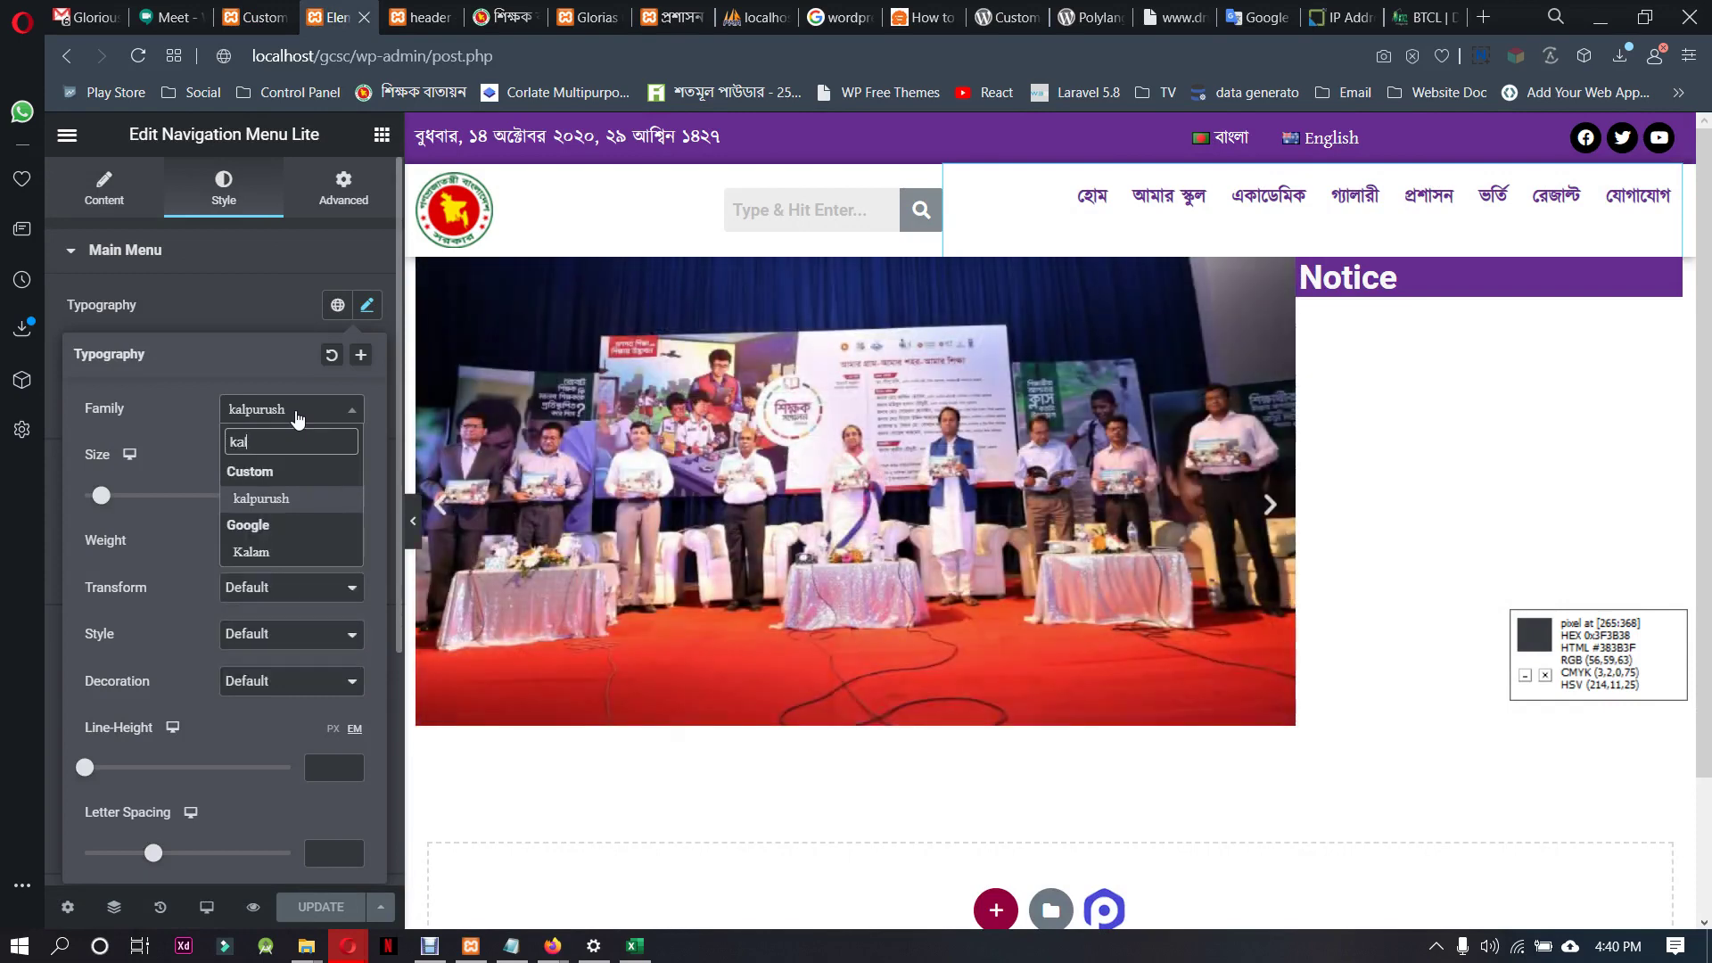
click(303, 499)
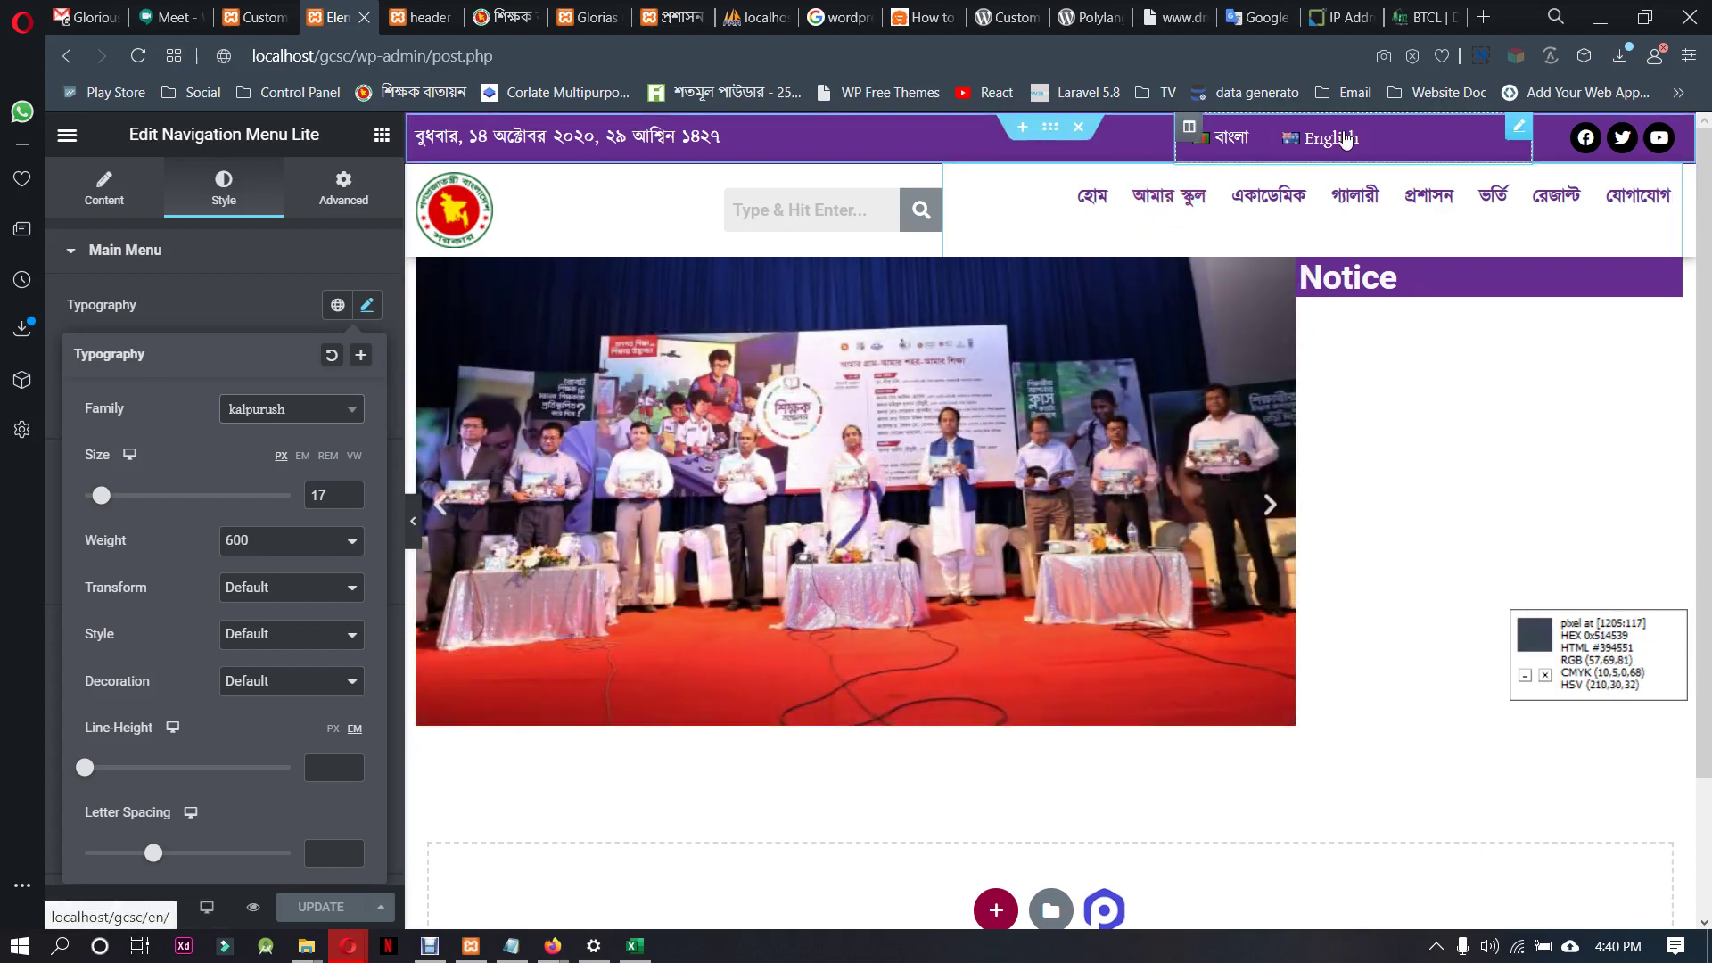
drag(1175, 138, 1270, 150)
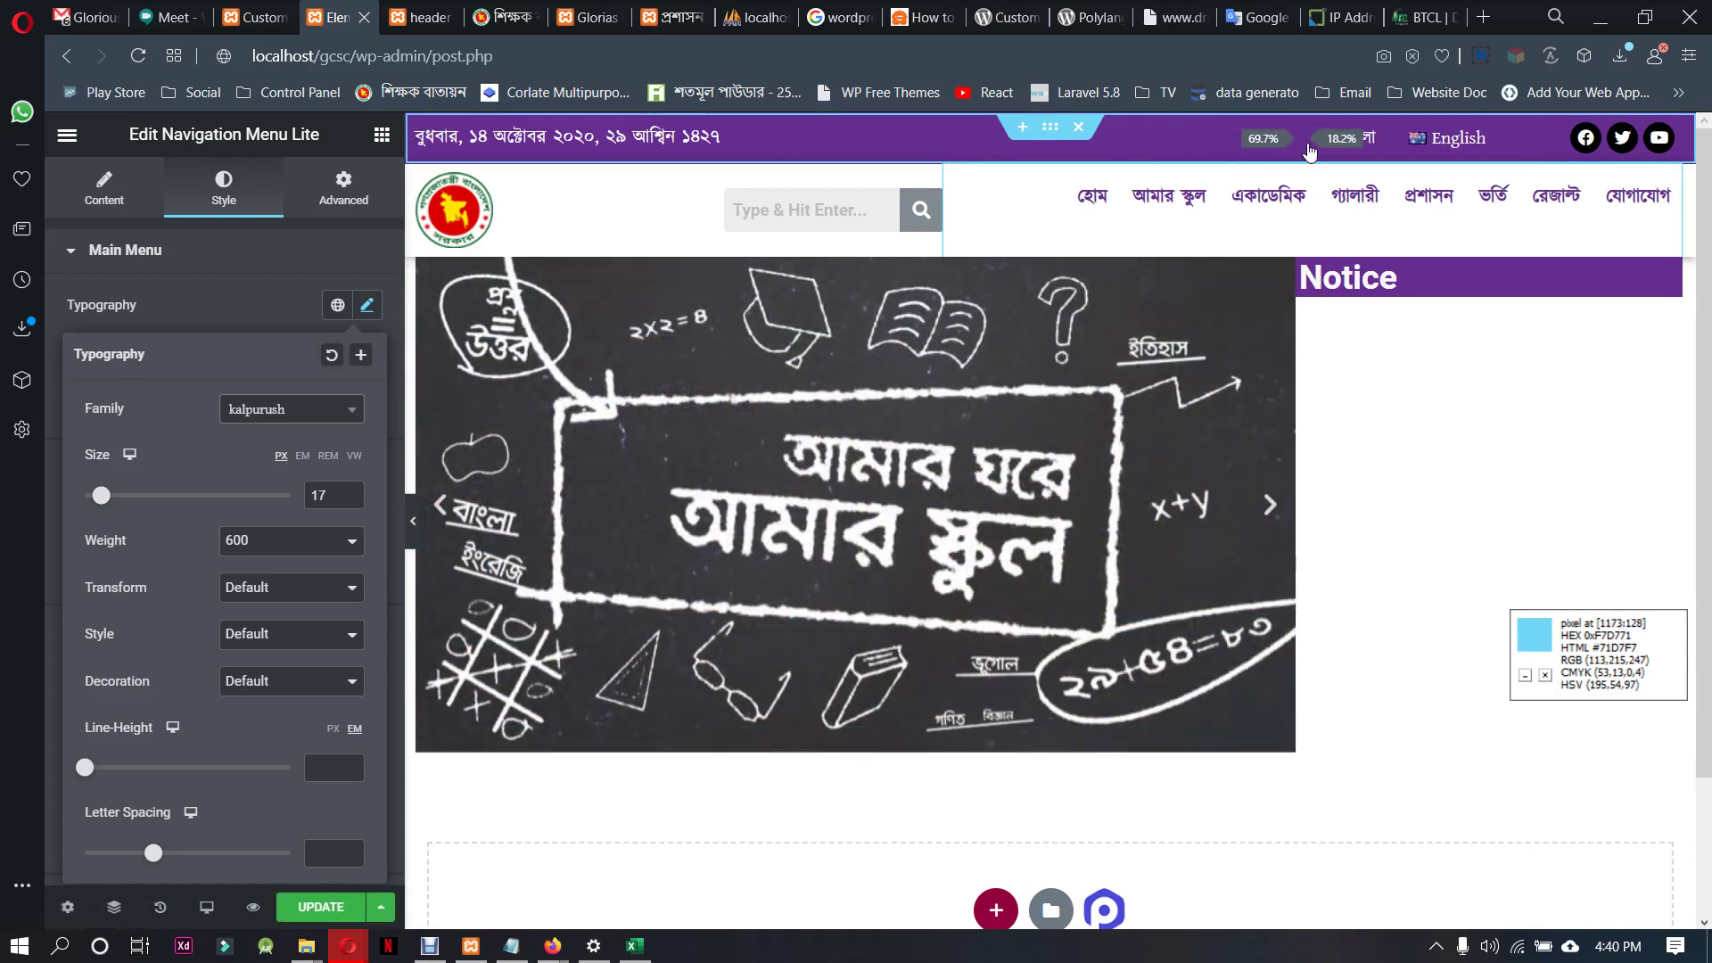
click(1435, 138)
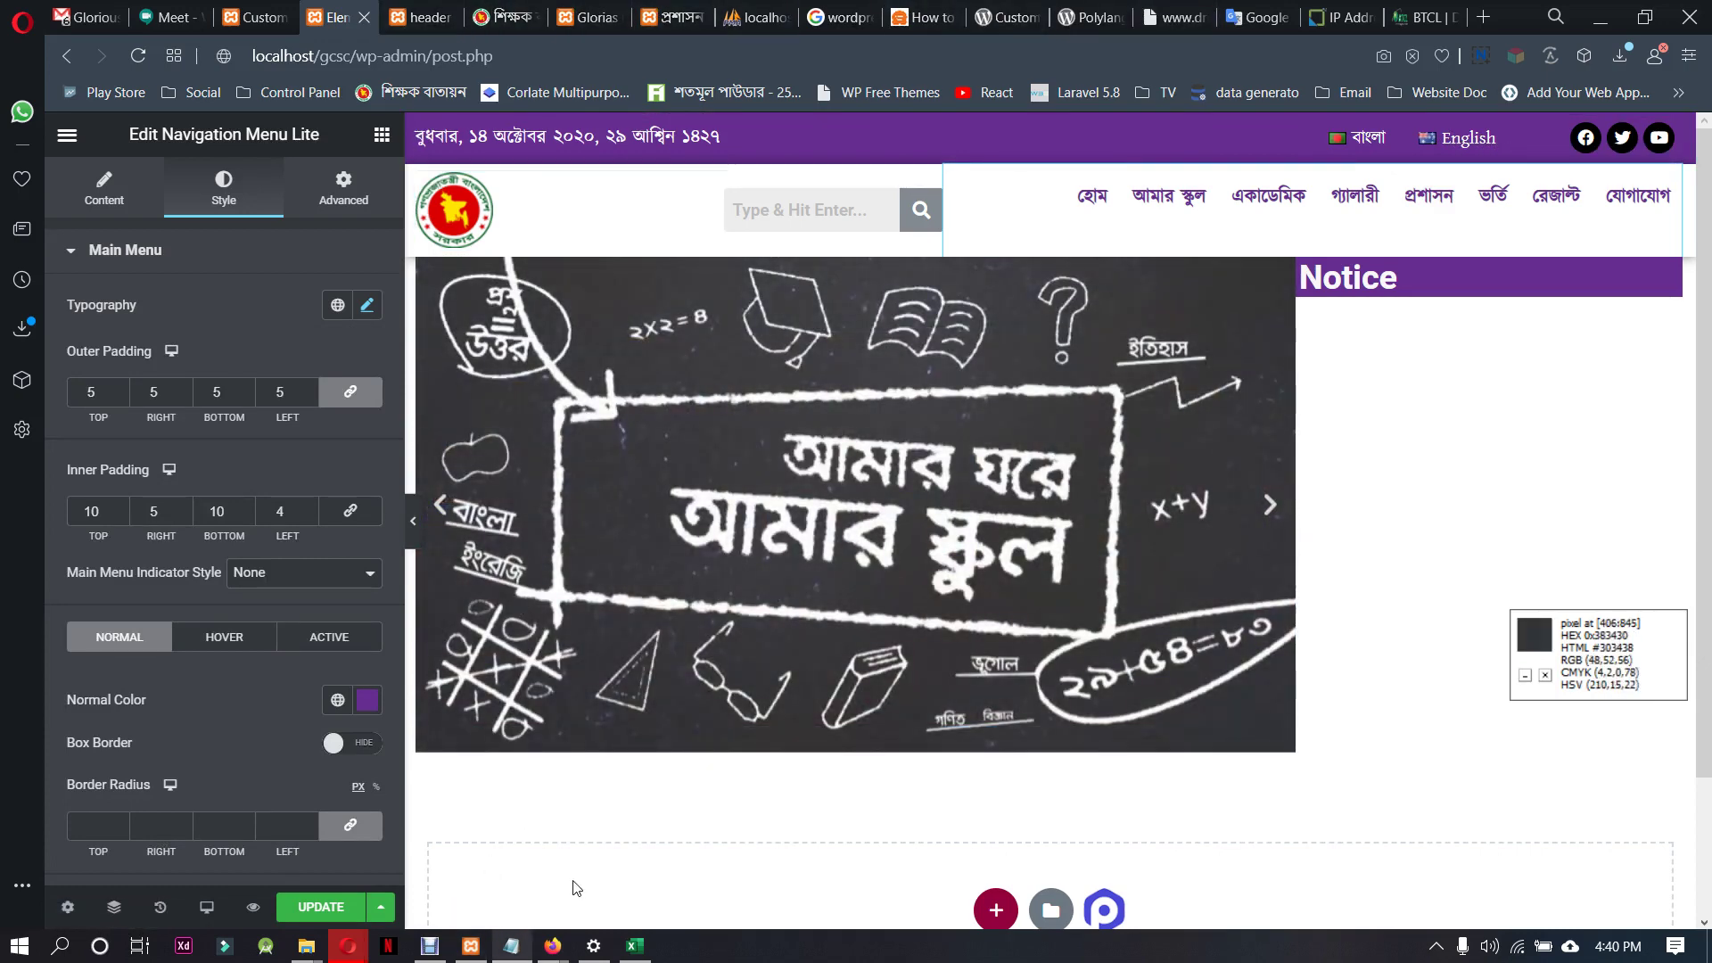
Search for 'plylang plugin' from the browser address bar
click(1093, 16)
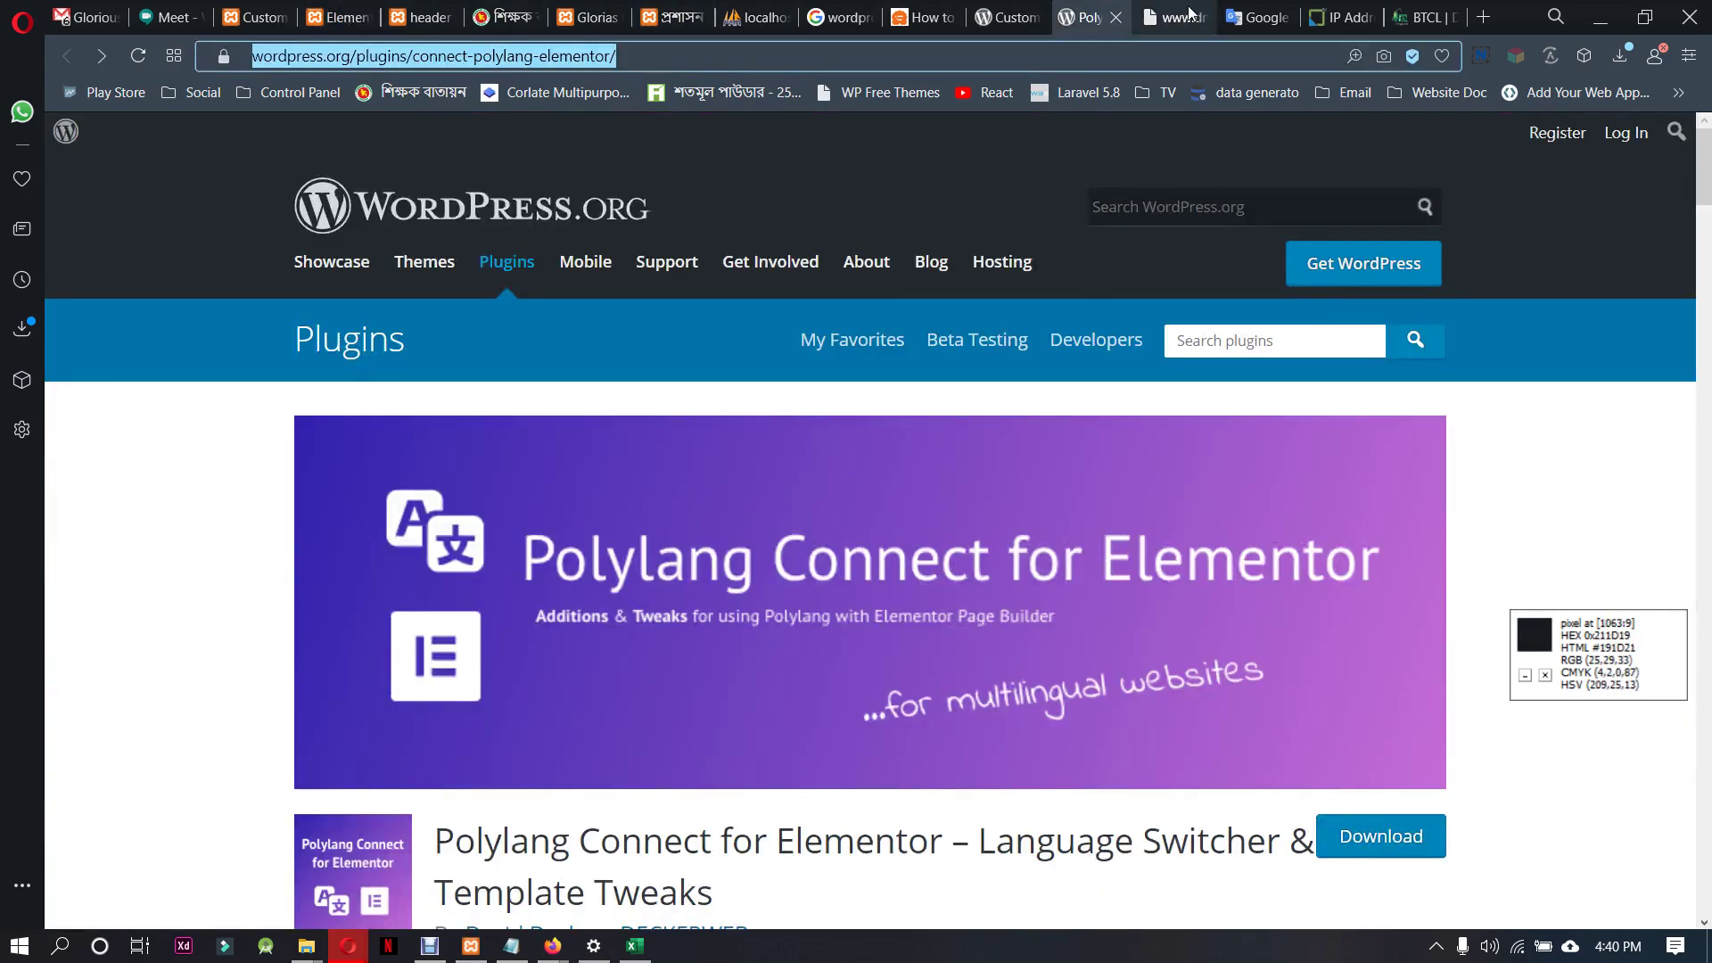
click(1394, 18)
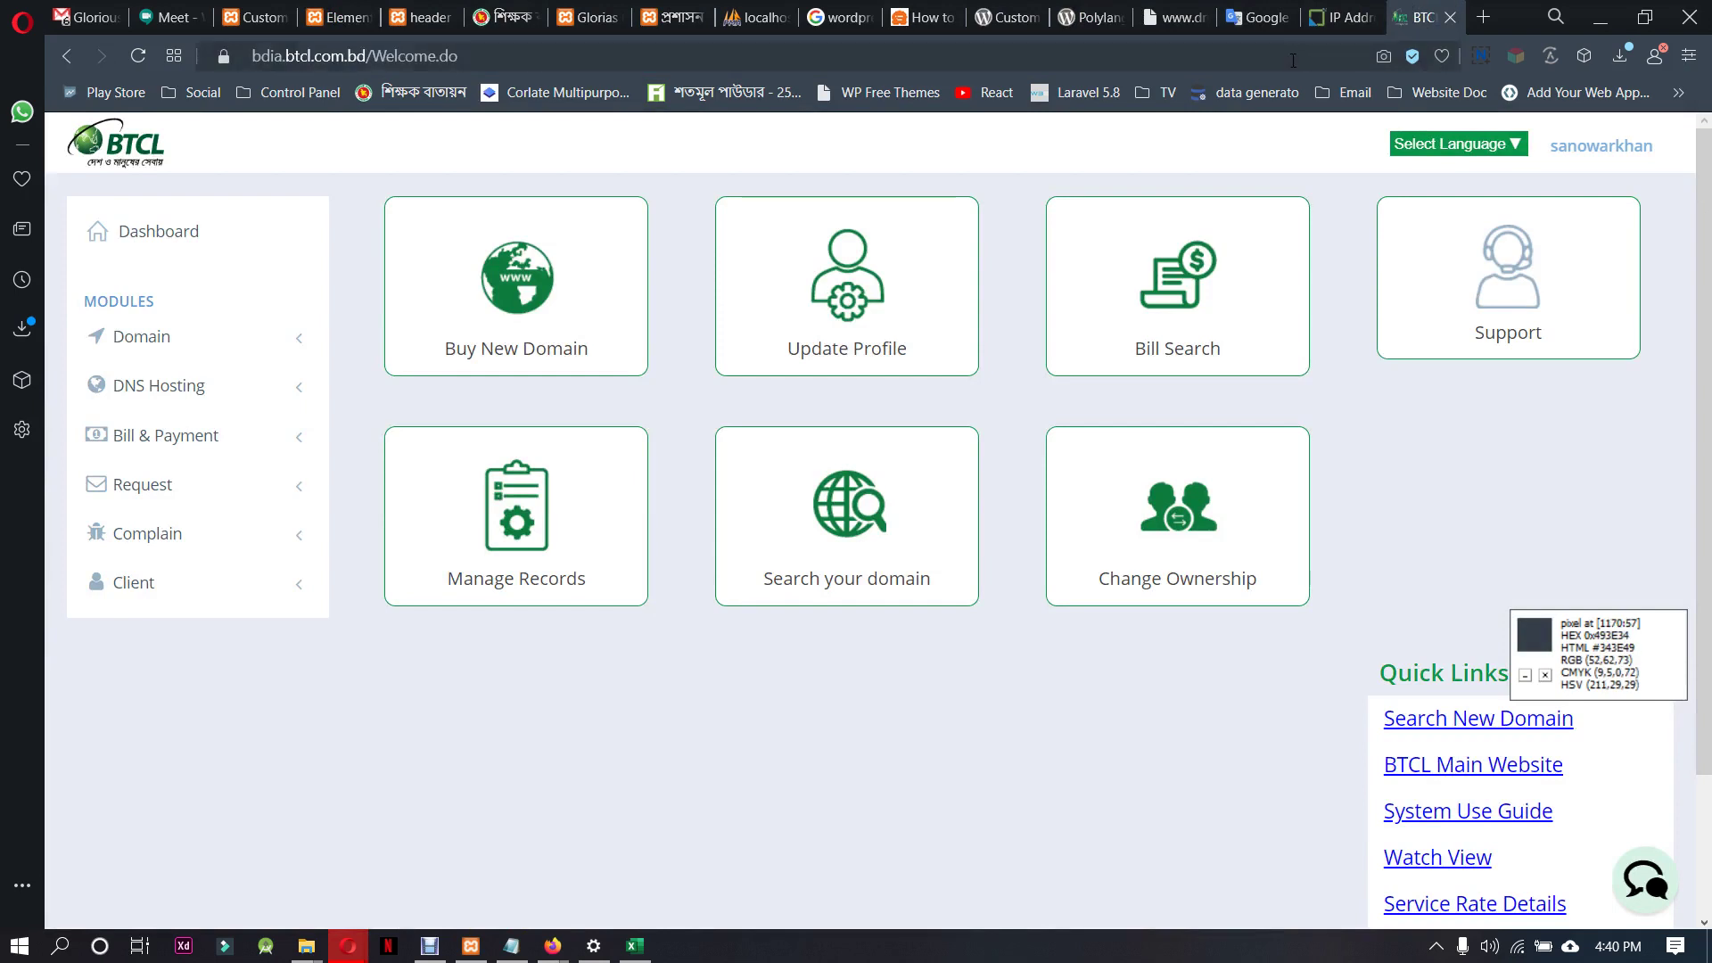
click(1342, 11)
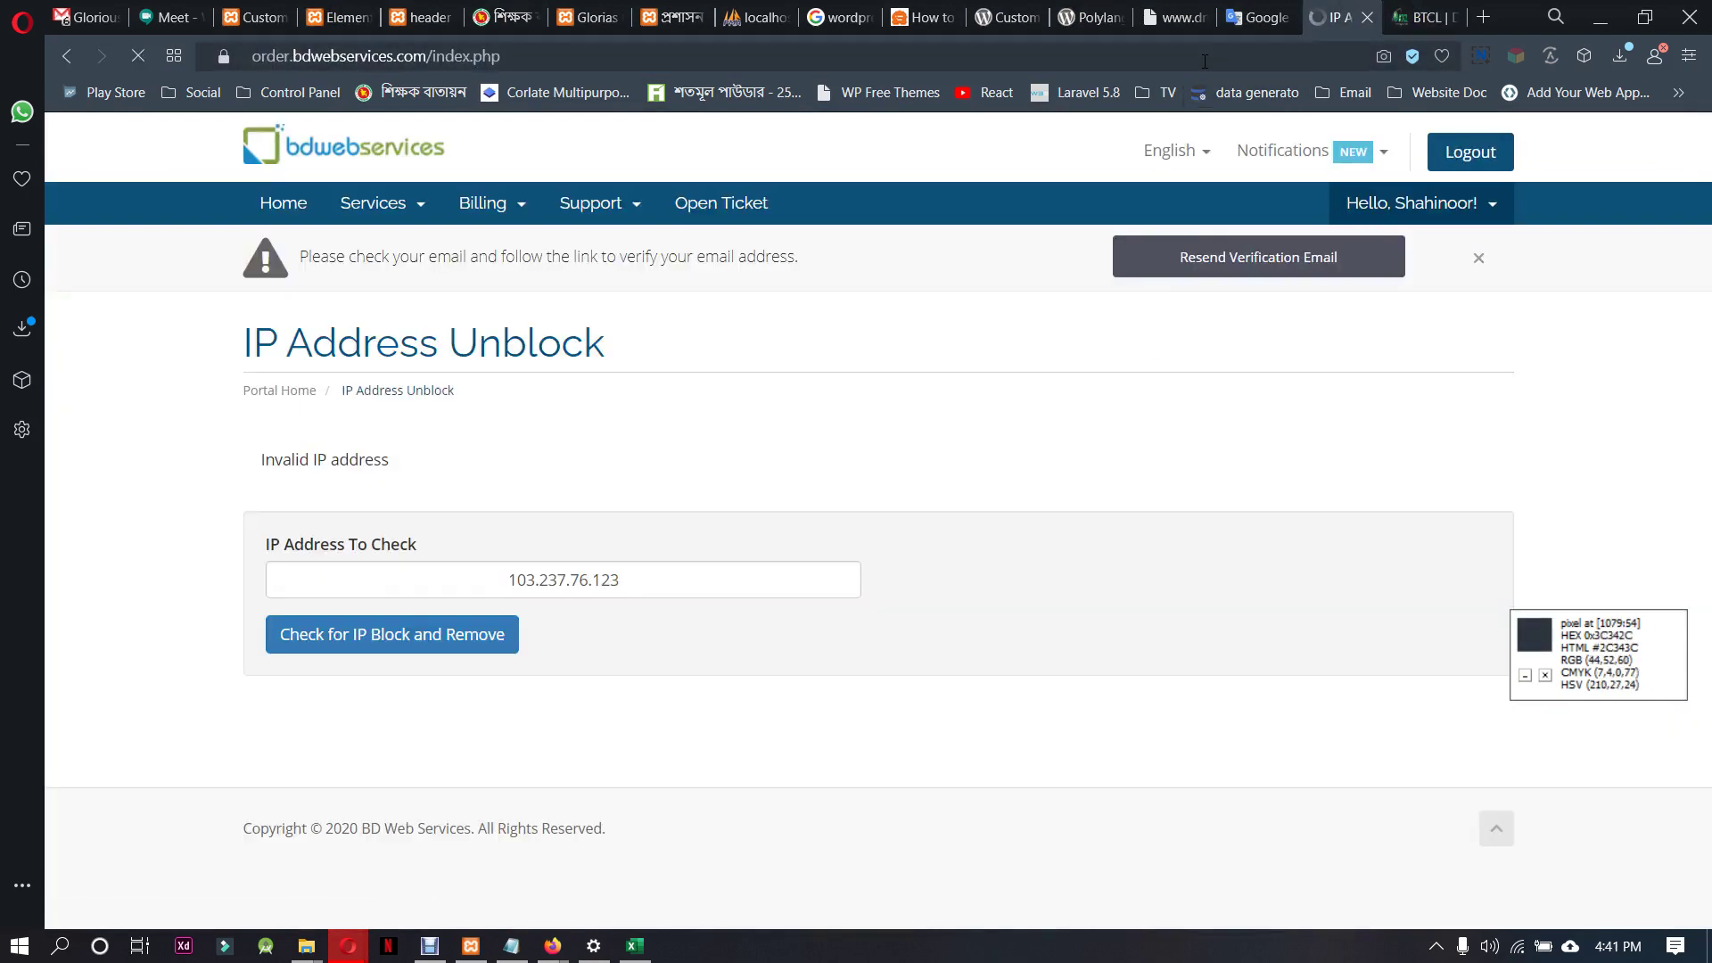
click(1205, 61)
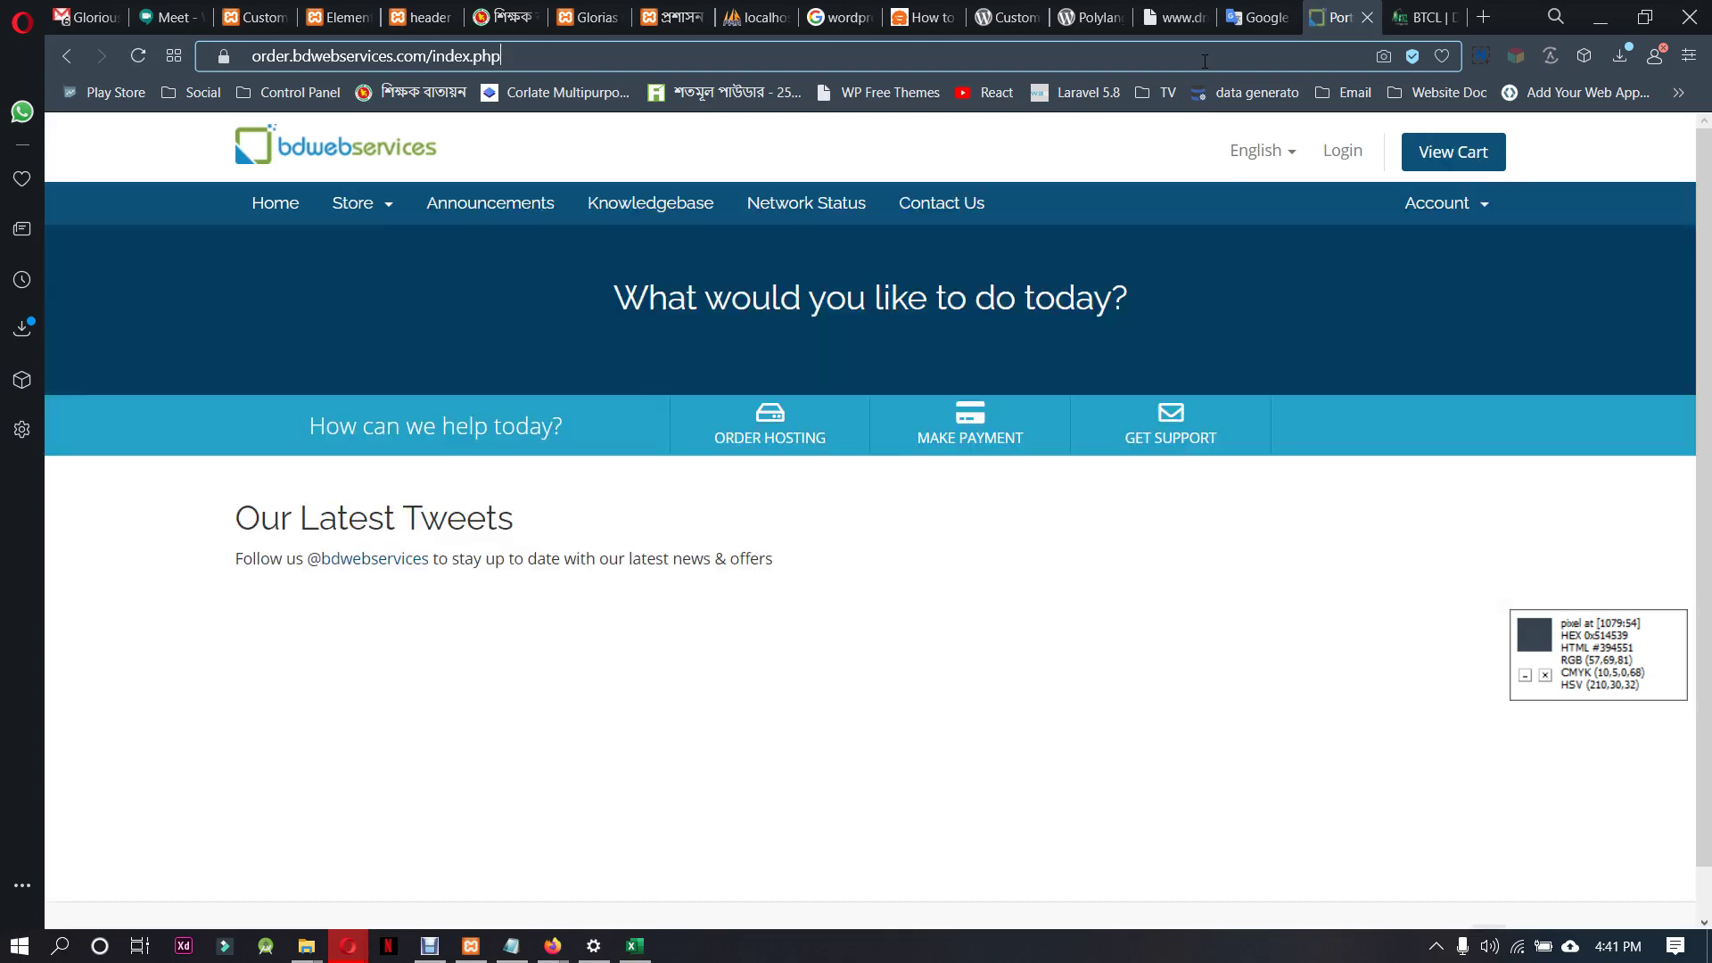
drag(1204, 61, 2, 65)
text(ply)
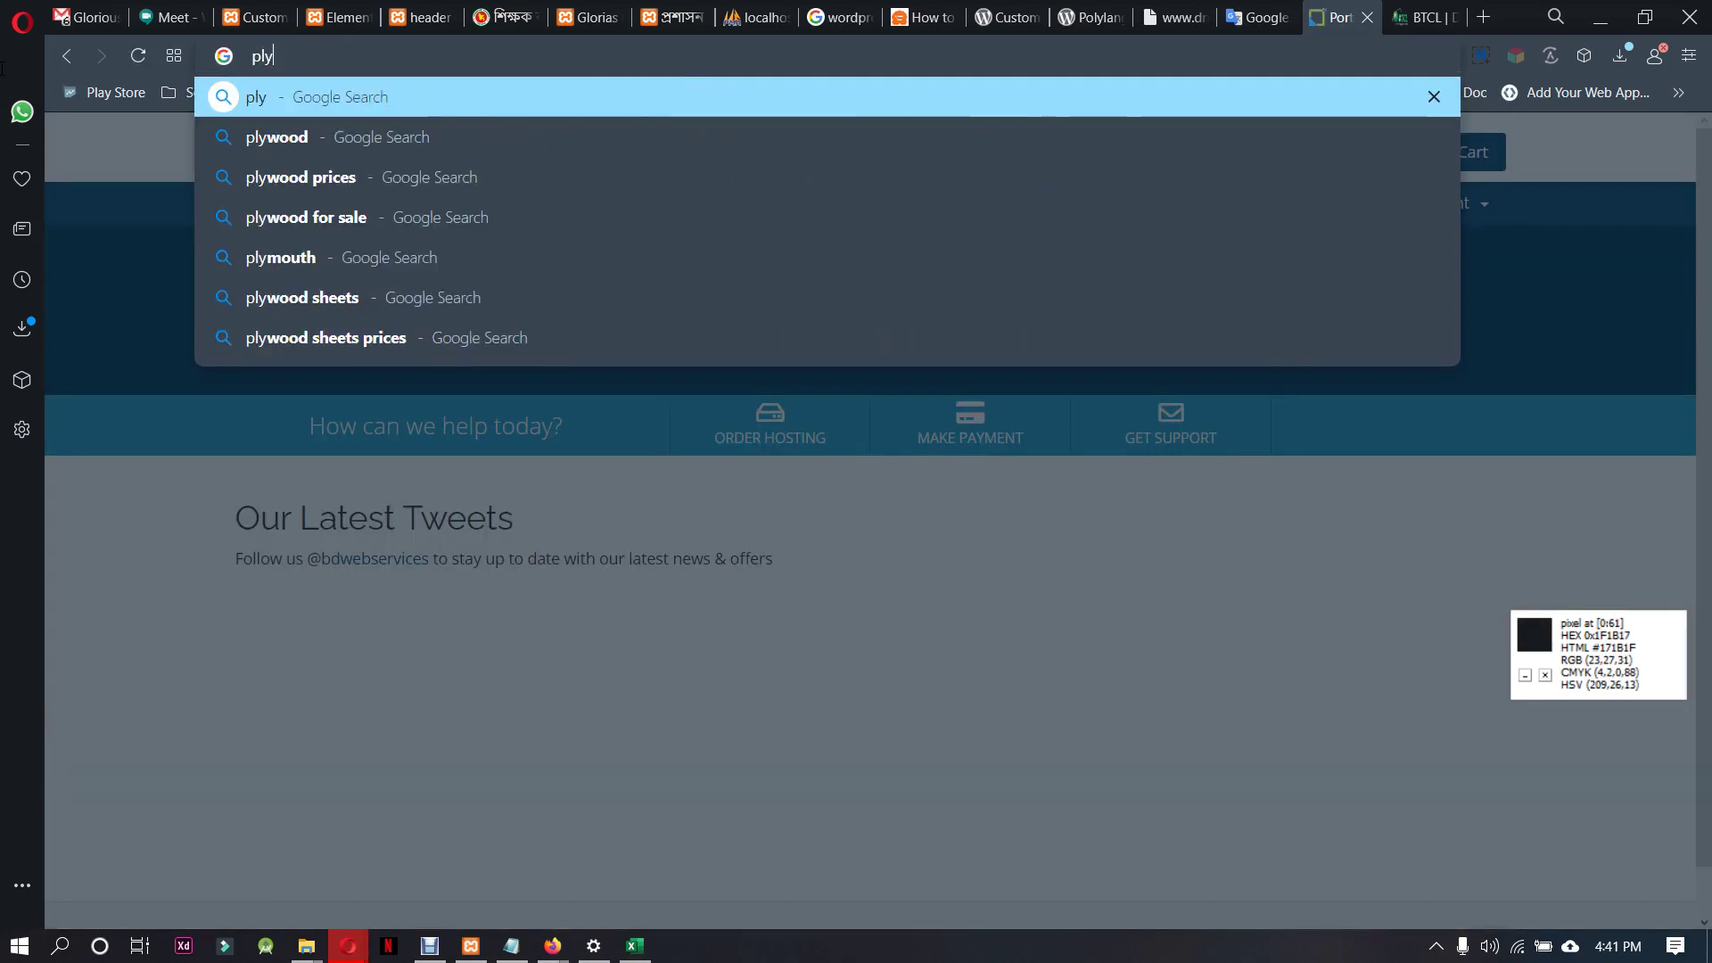
text(lan)
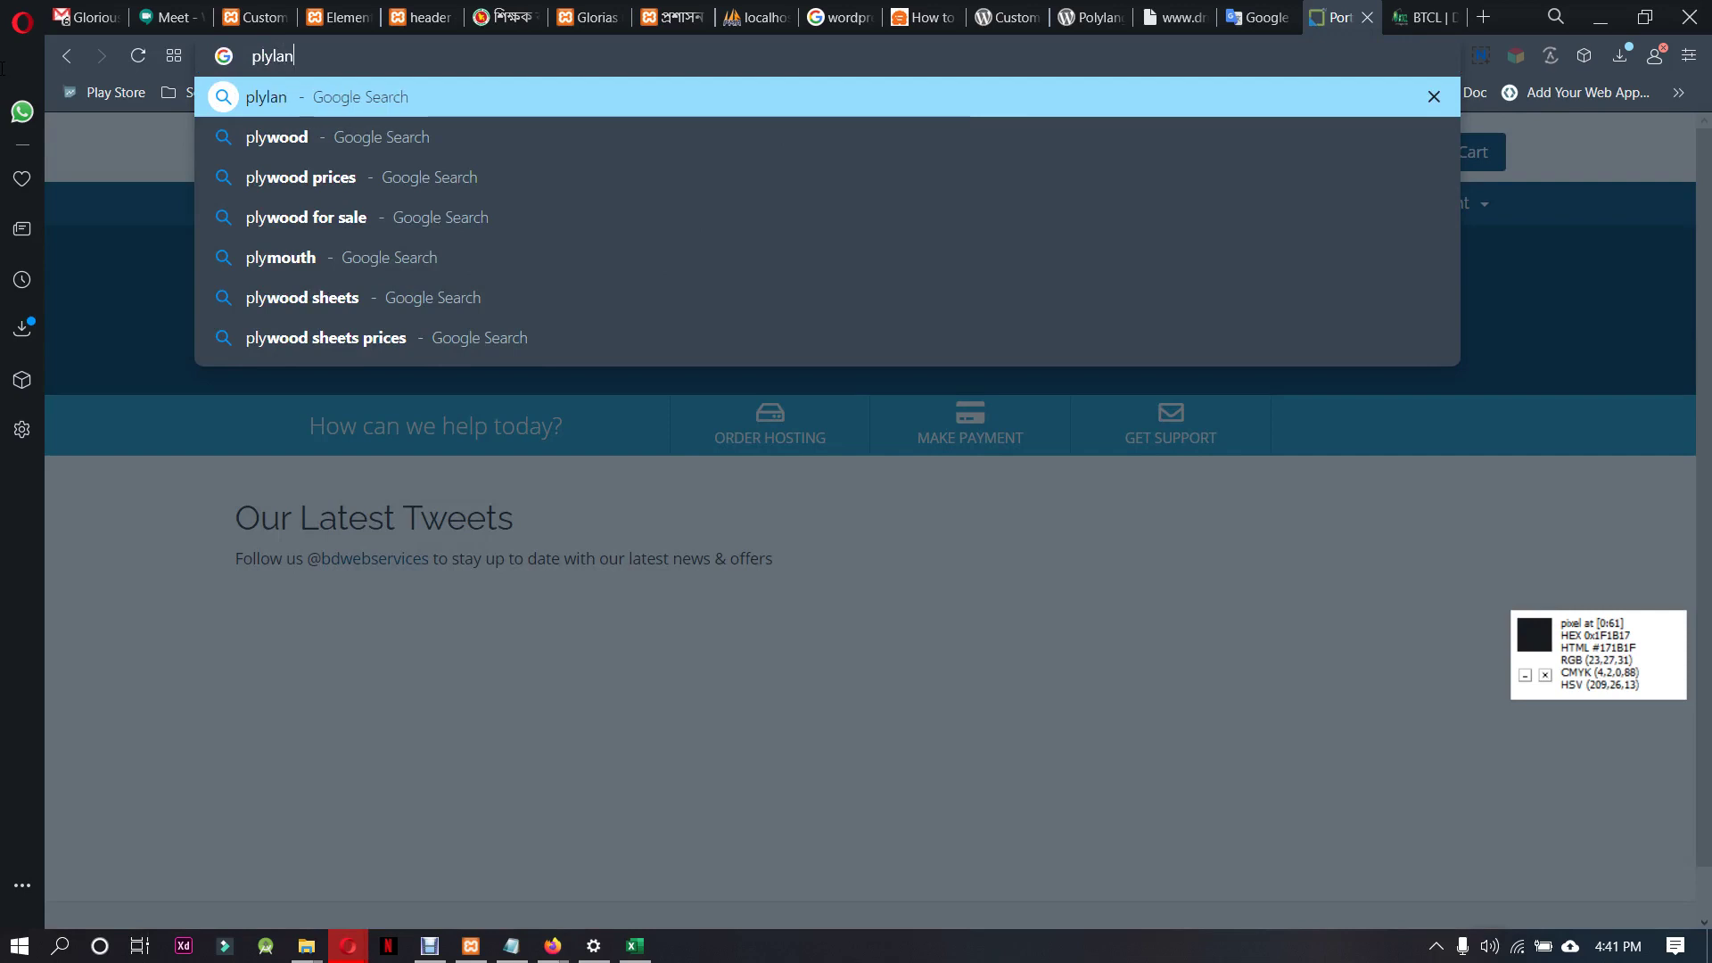
text(g plugin)
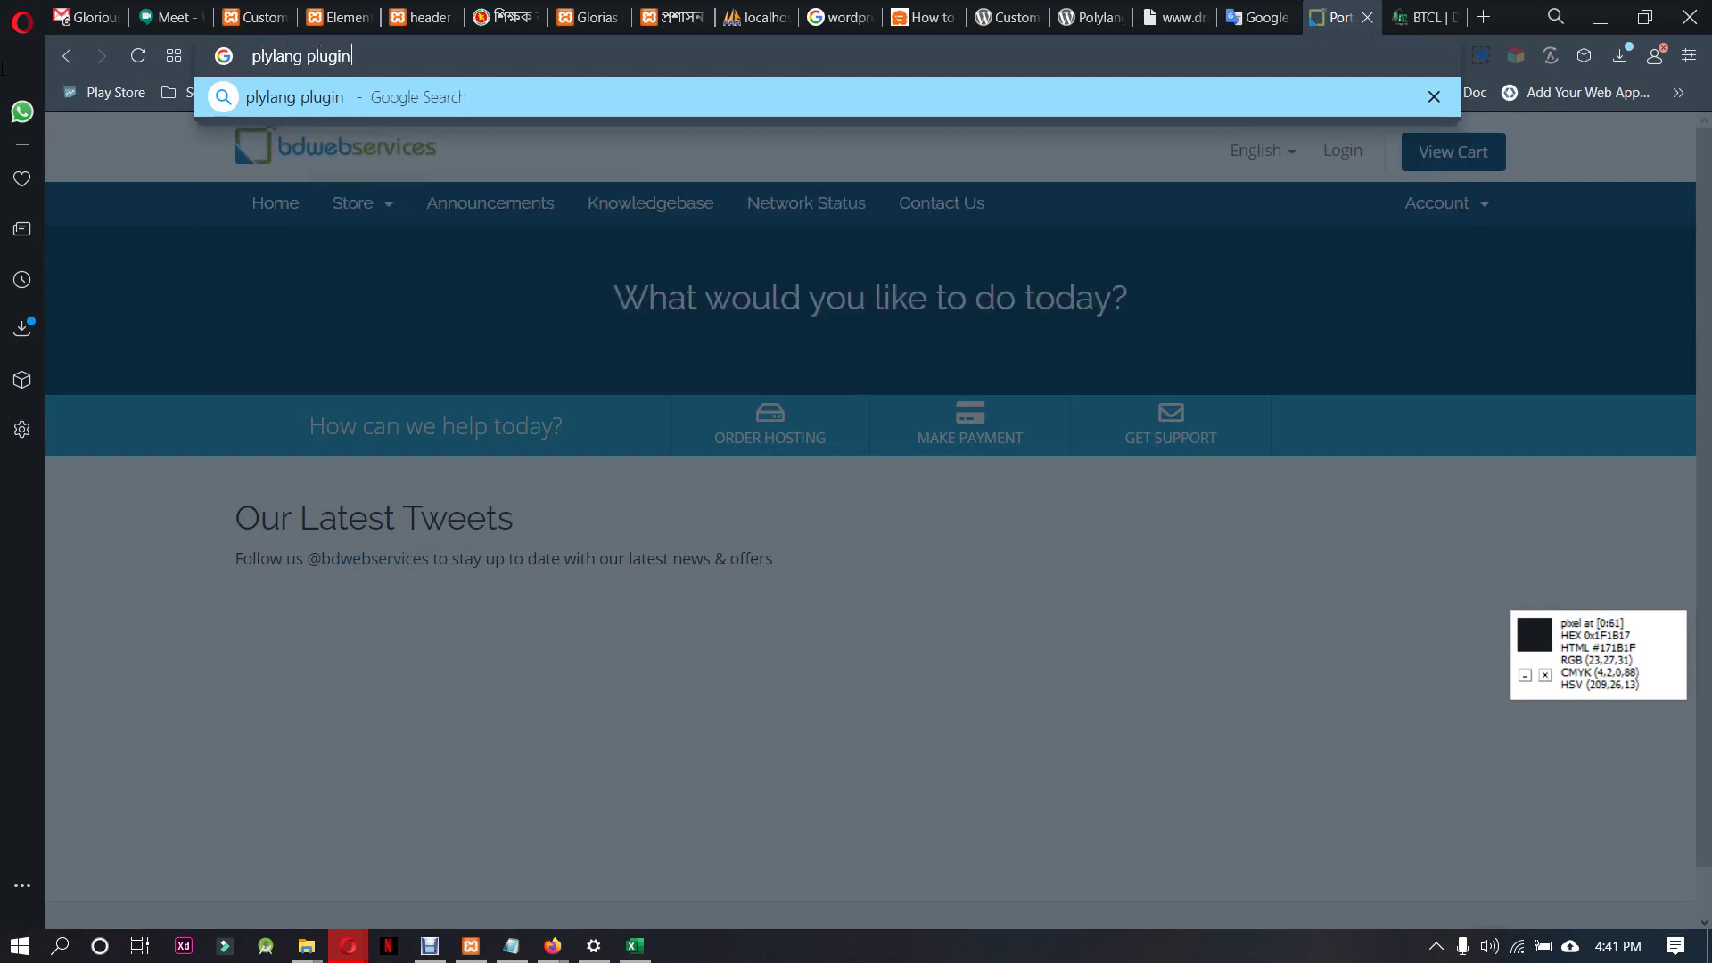
key(Return)
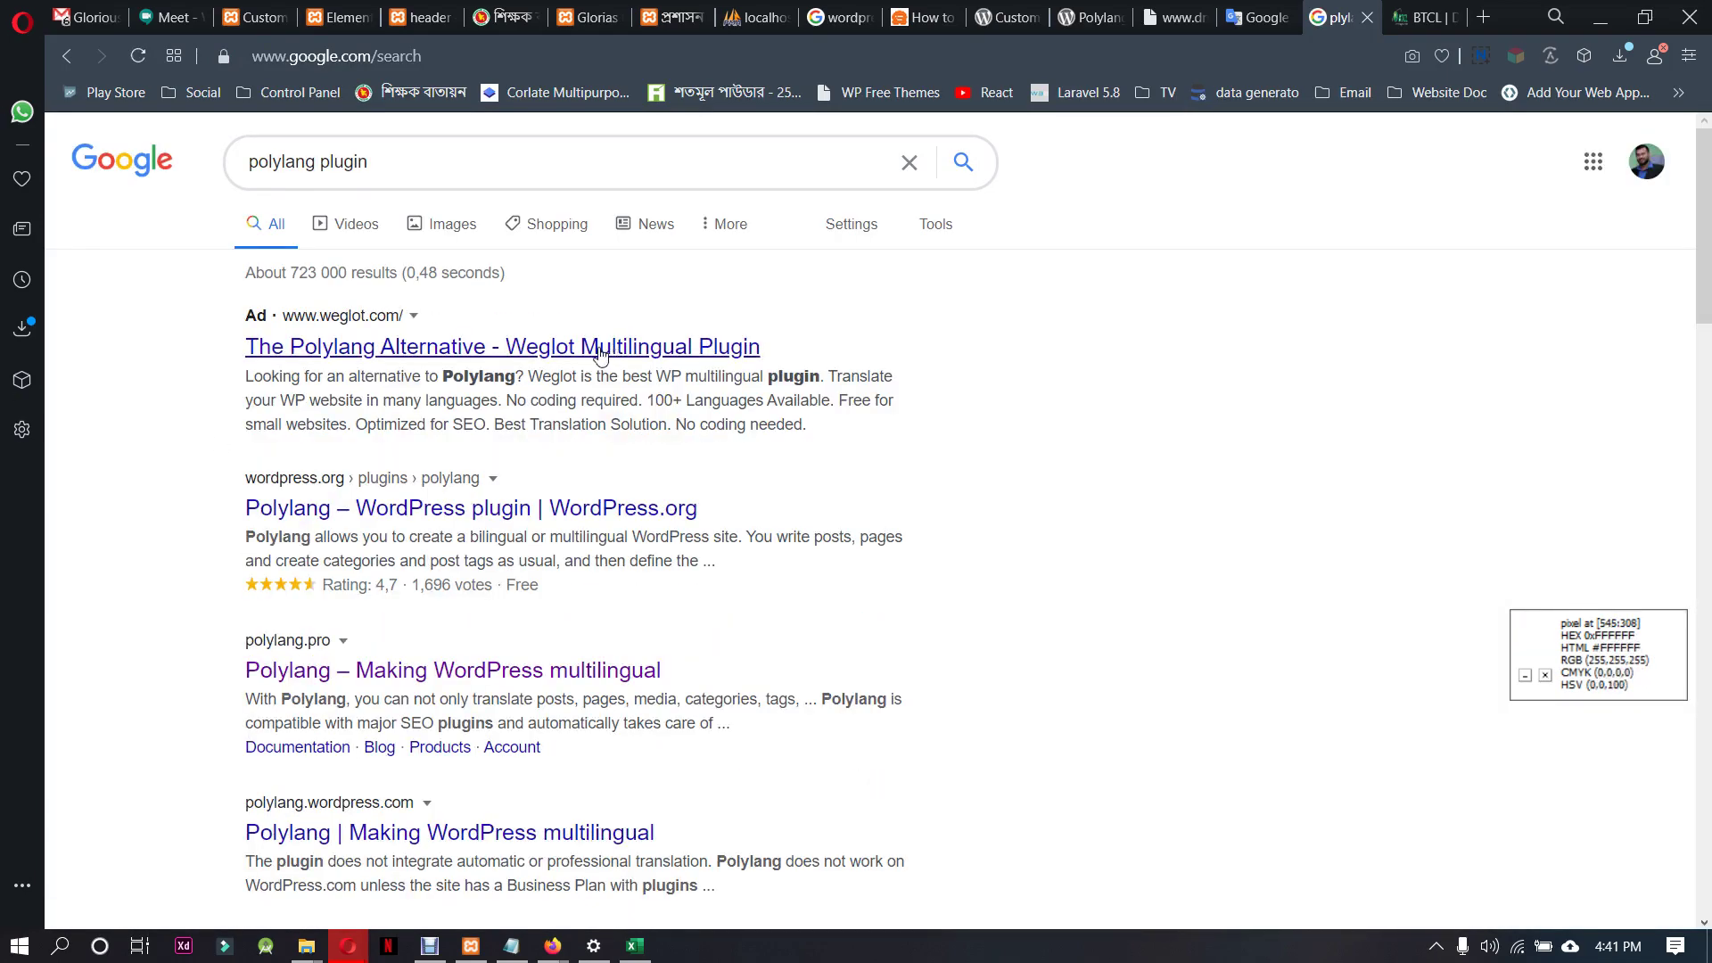
Open the WordPress.org Polylang result in a new tab and select its address
right_click(526, 510)
click(590, 525)
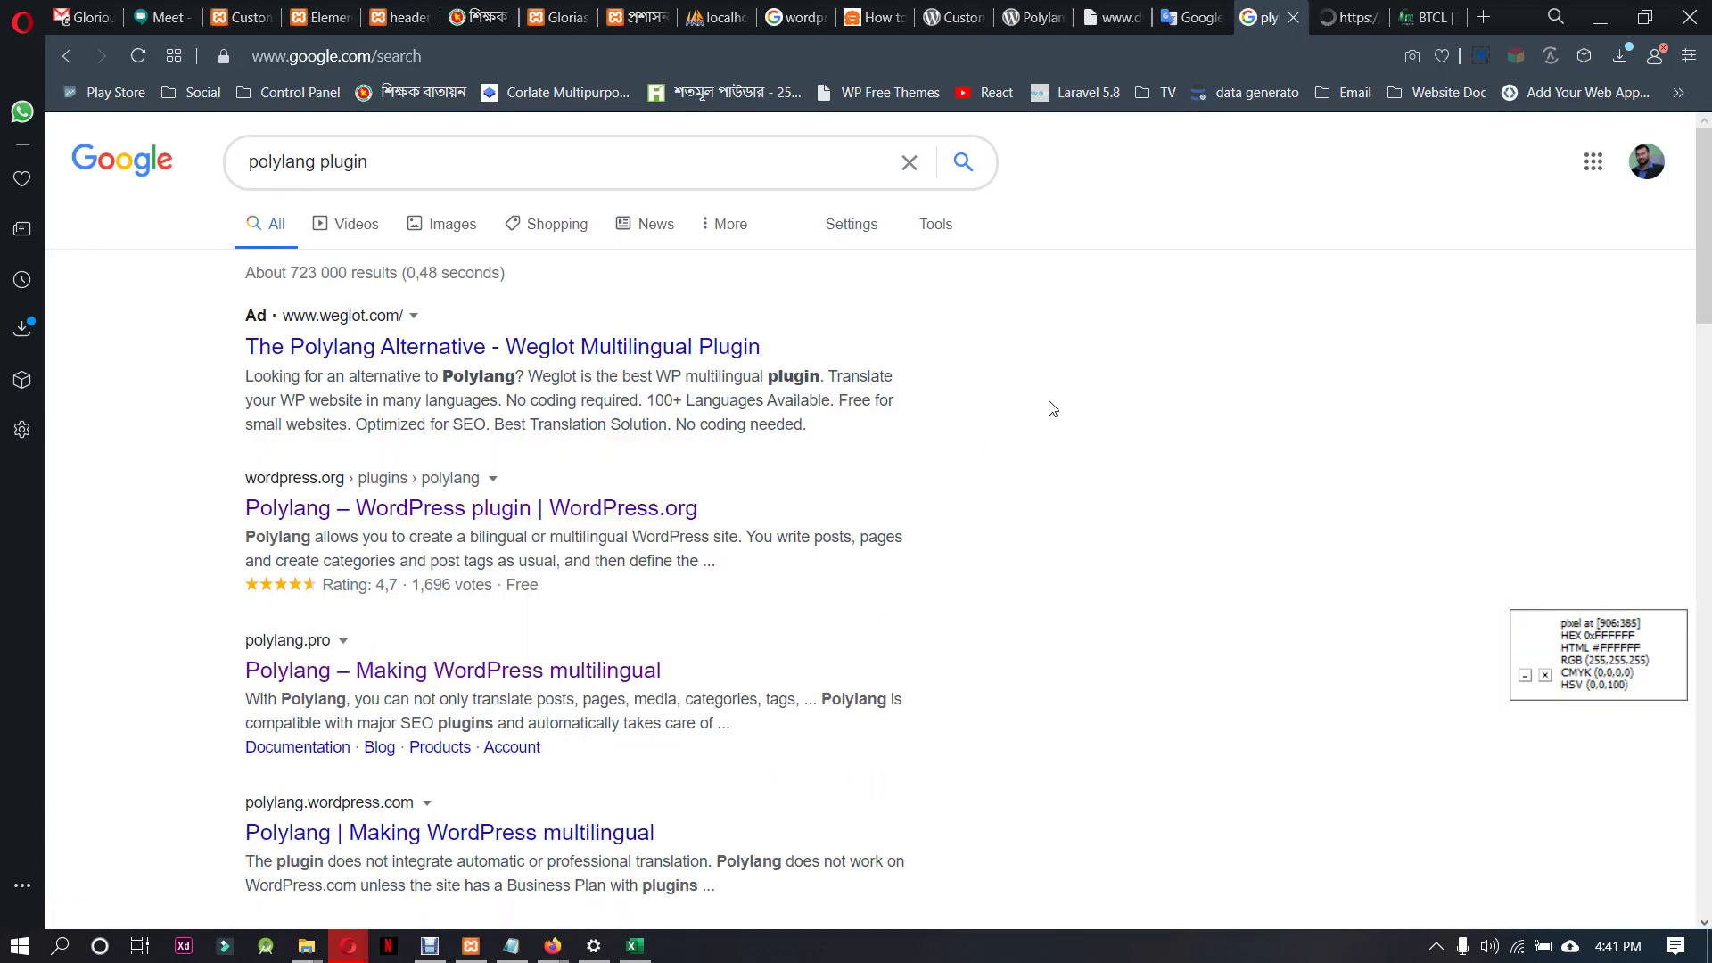
click(1346, 17)
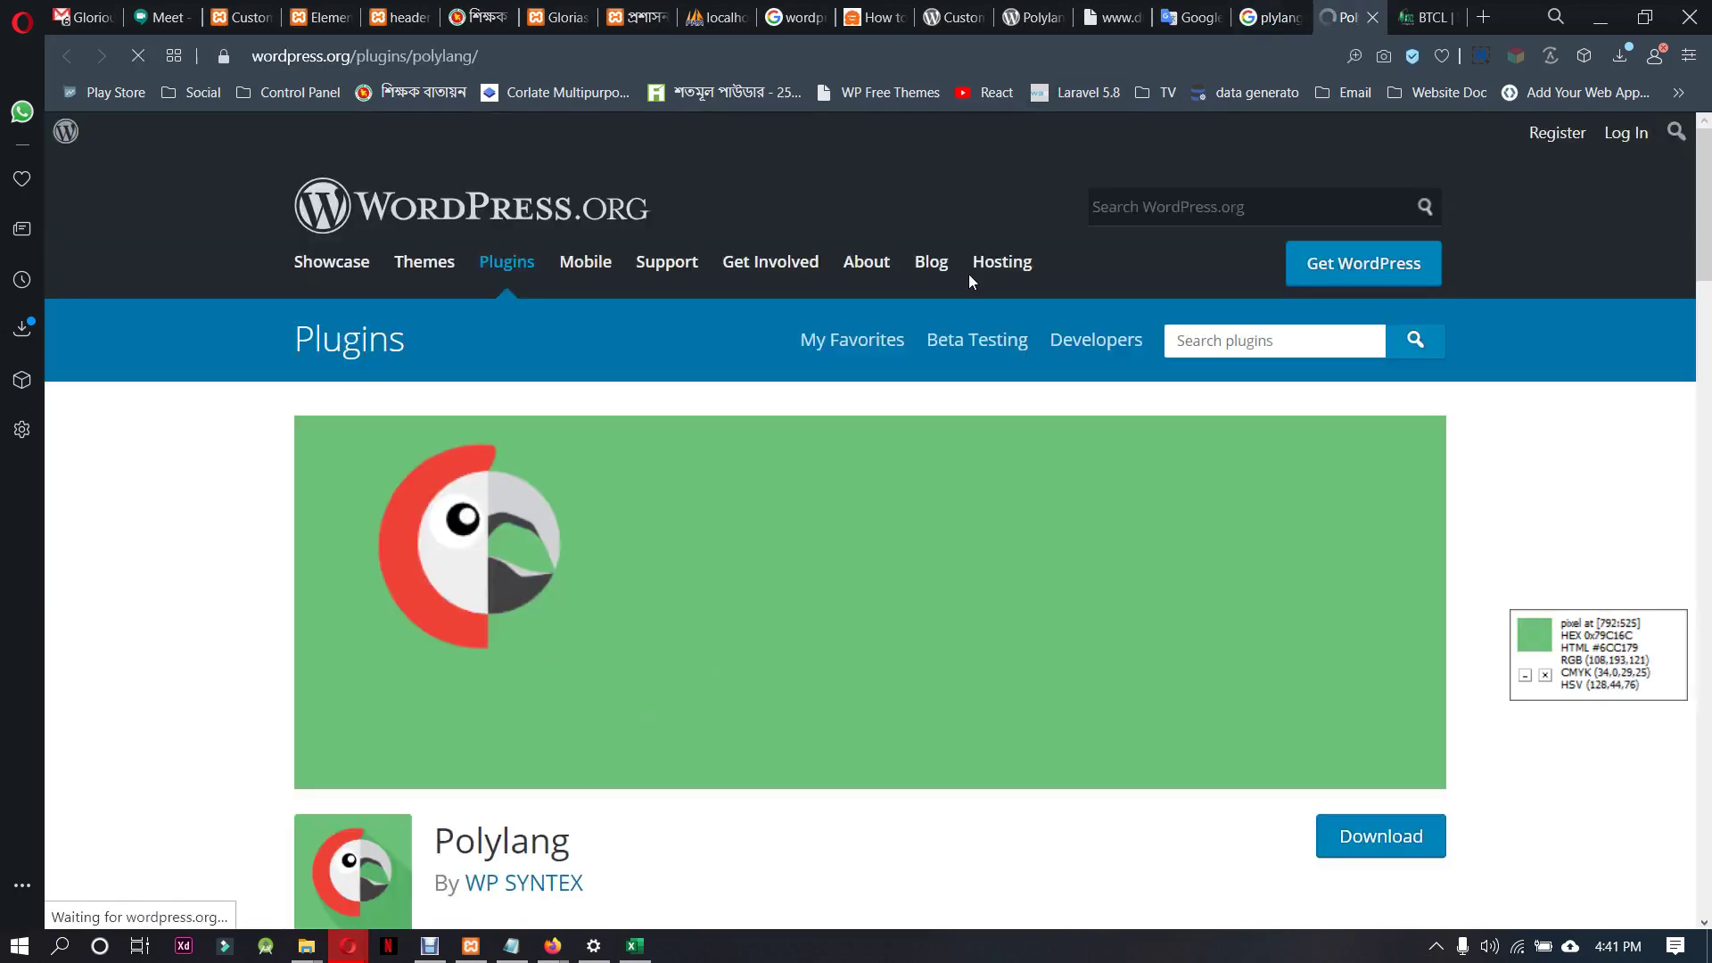
click(711, 57)
key(ctrl+c)
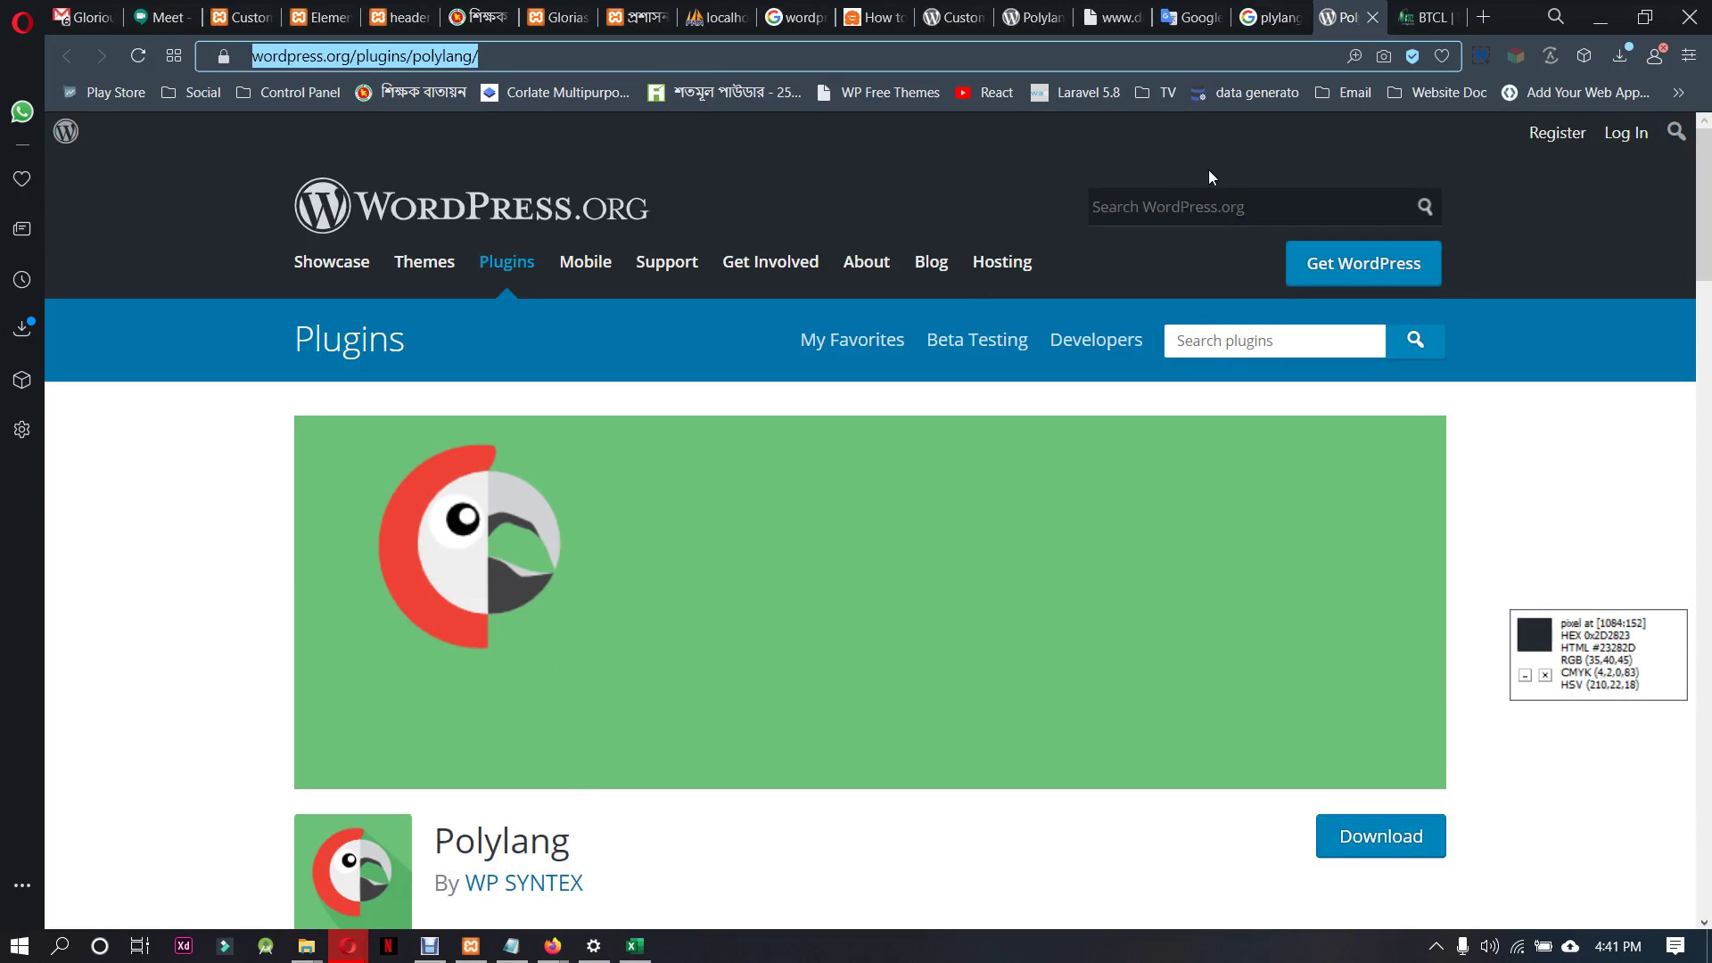
Paste and send the Polylang plugin URL in the Meet chat
click(154, 17)
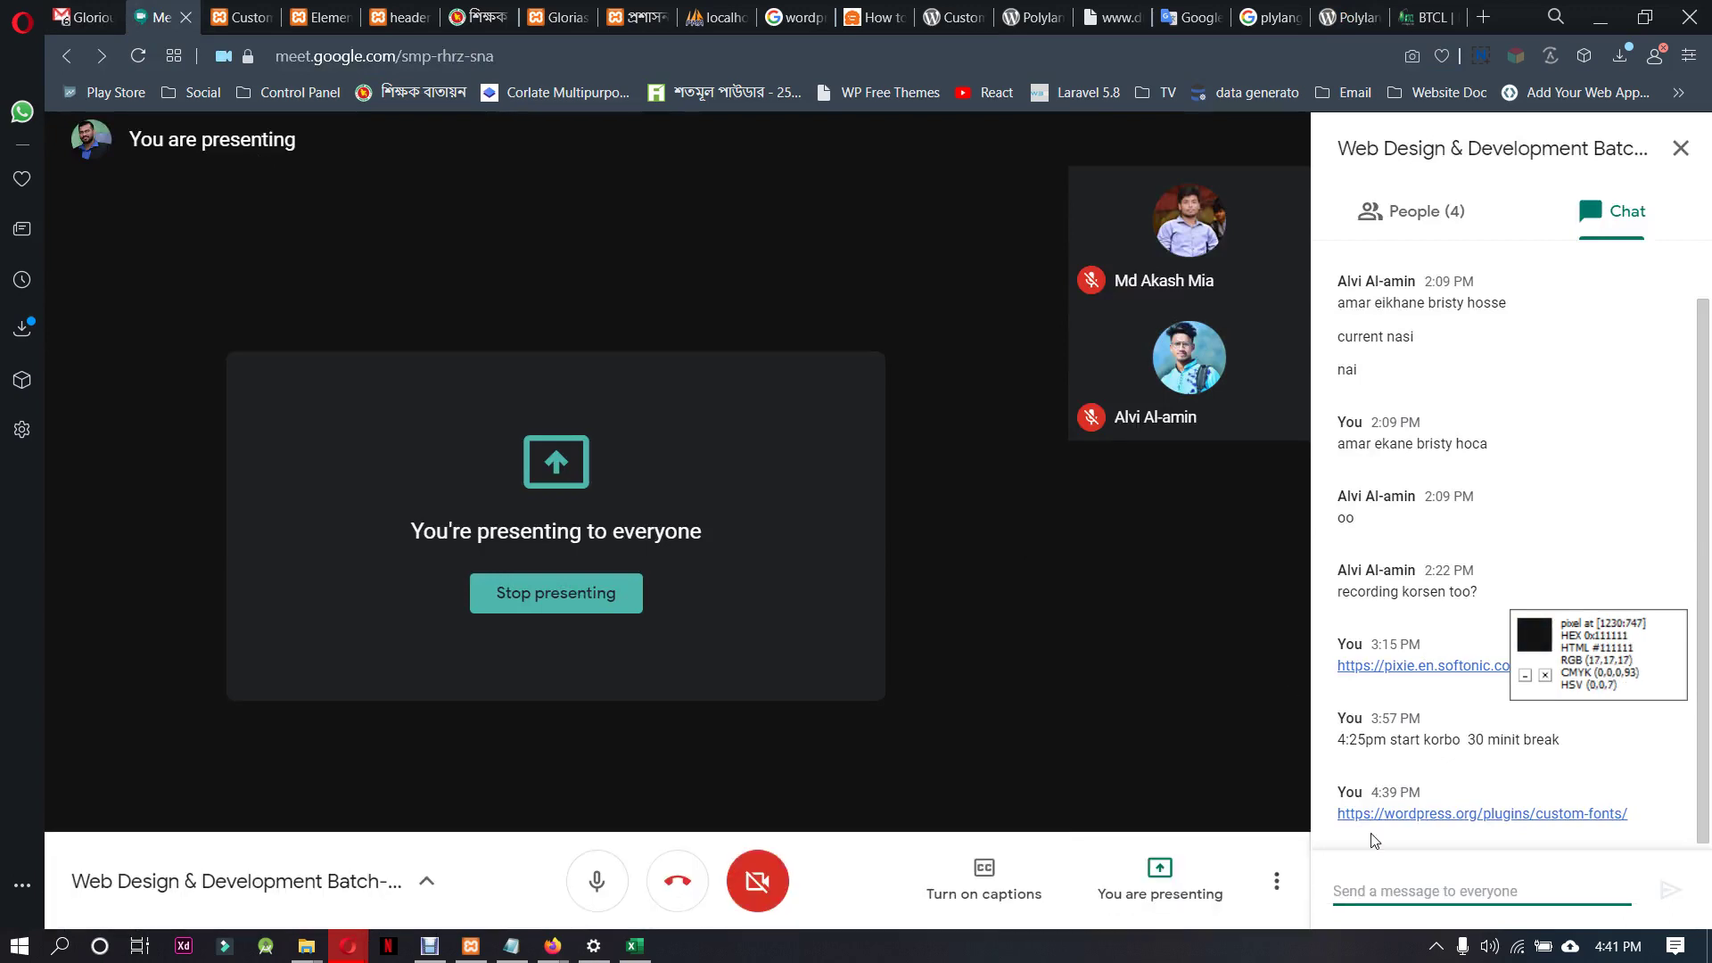
key(ctrl+v)
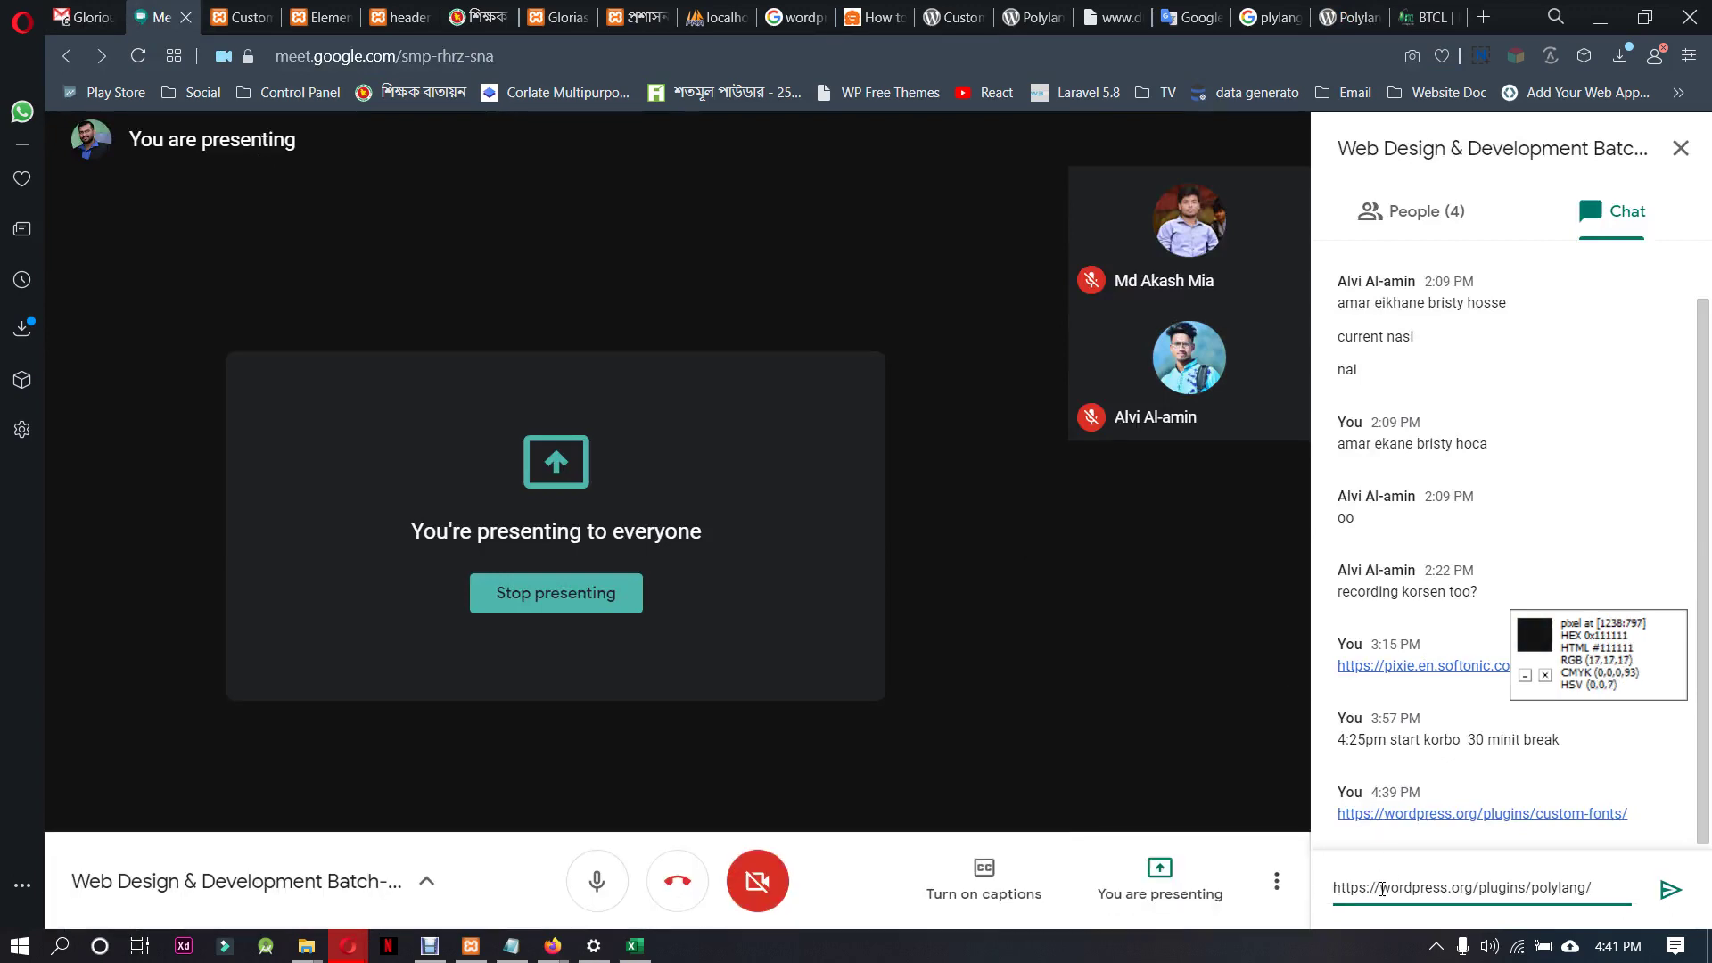
key(Return)
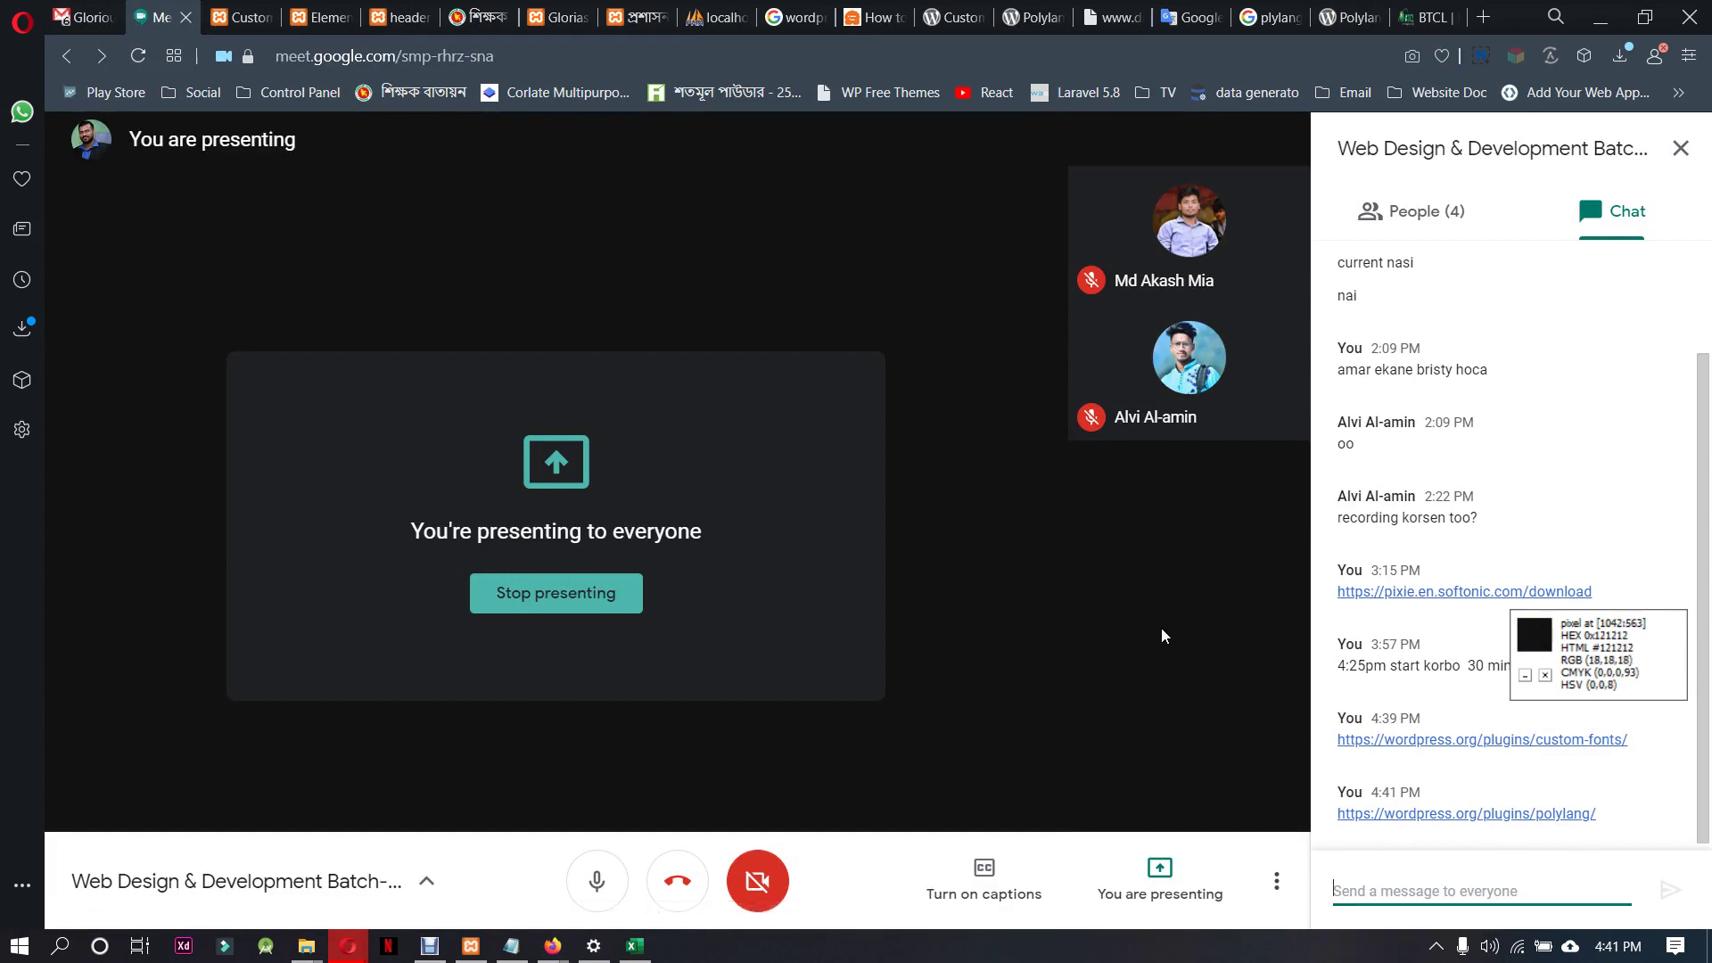
click(1196, 18)
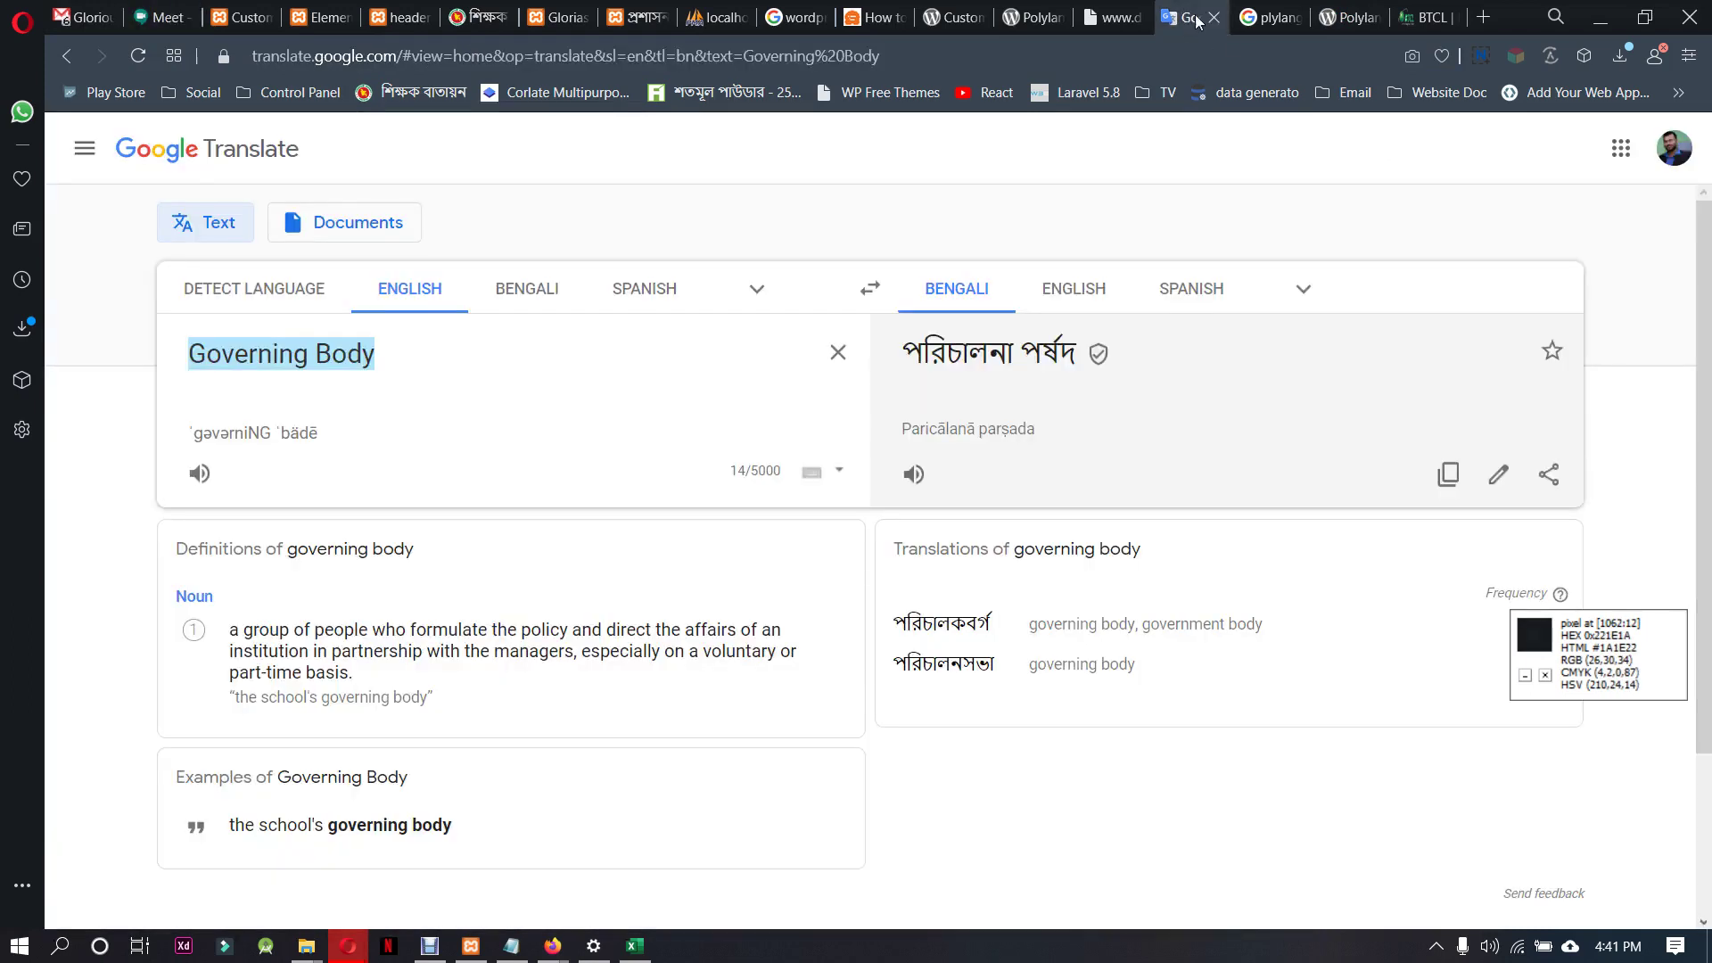
Browse the college, Custom Fonts and Polylang Connect tabs, settling on the Polylang plugin page
click(1115, 18)
click(1034, 18)
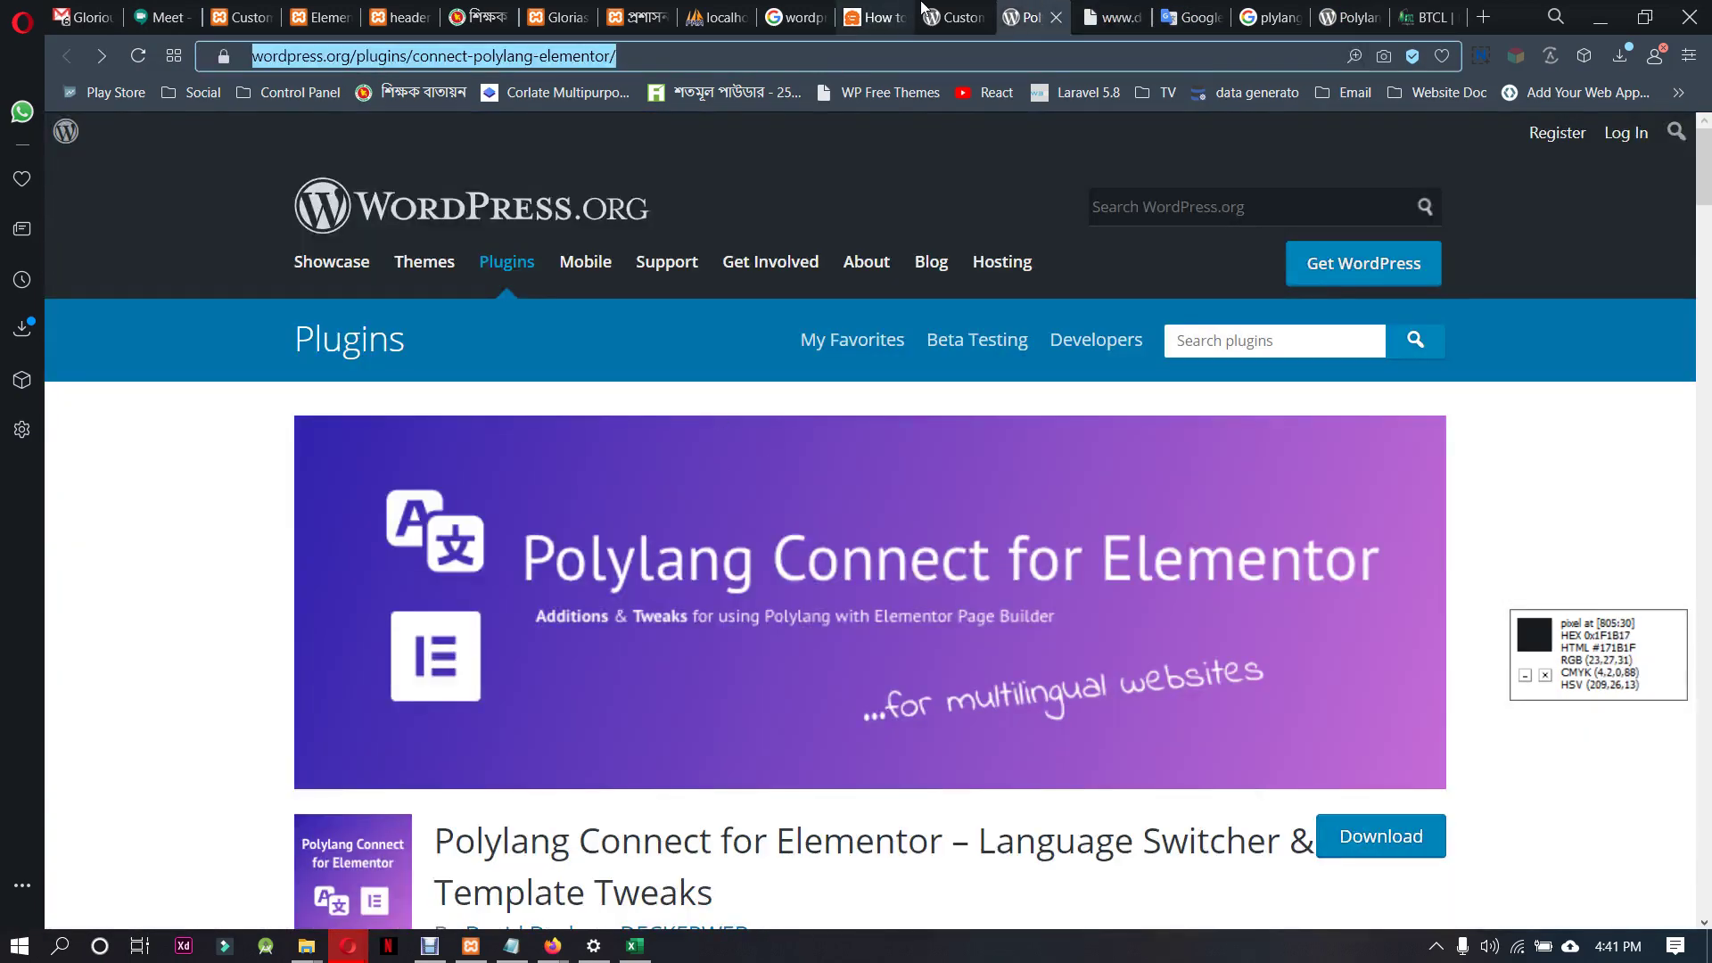
click(950, 17)
click(1020, 13)
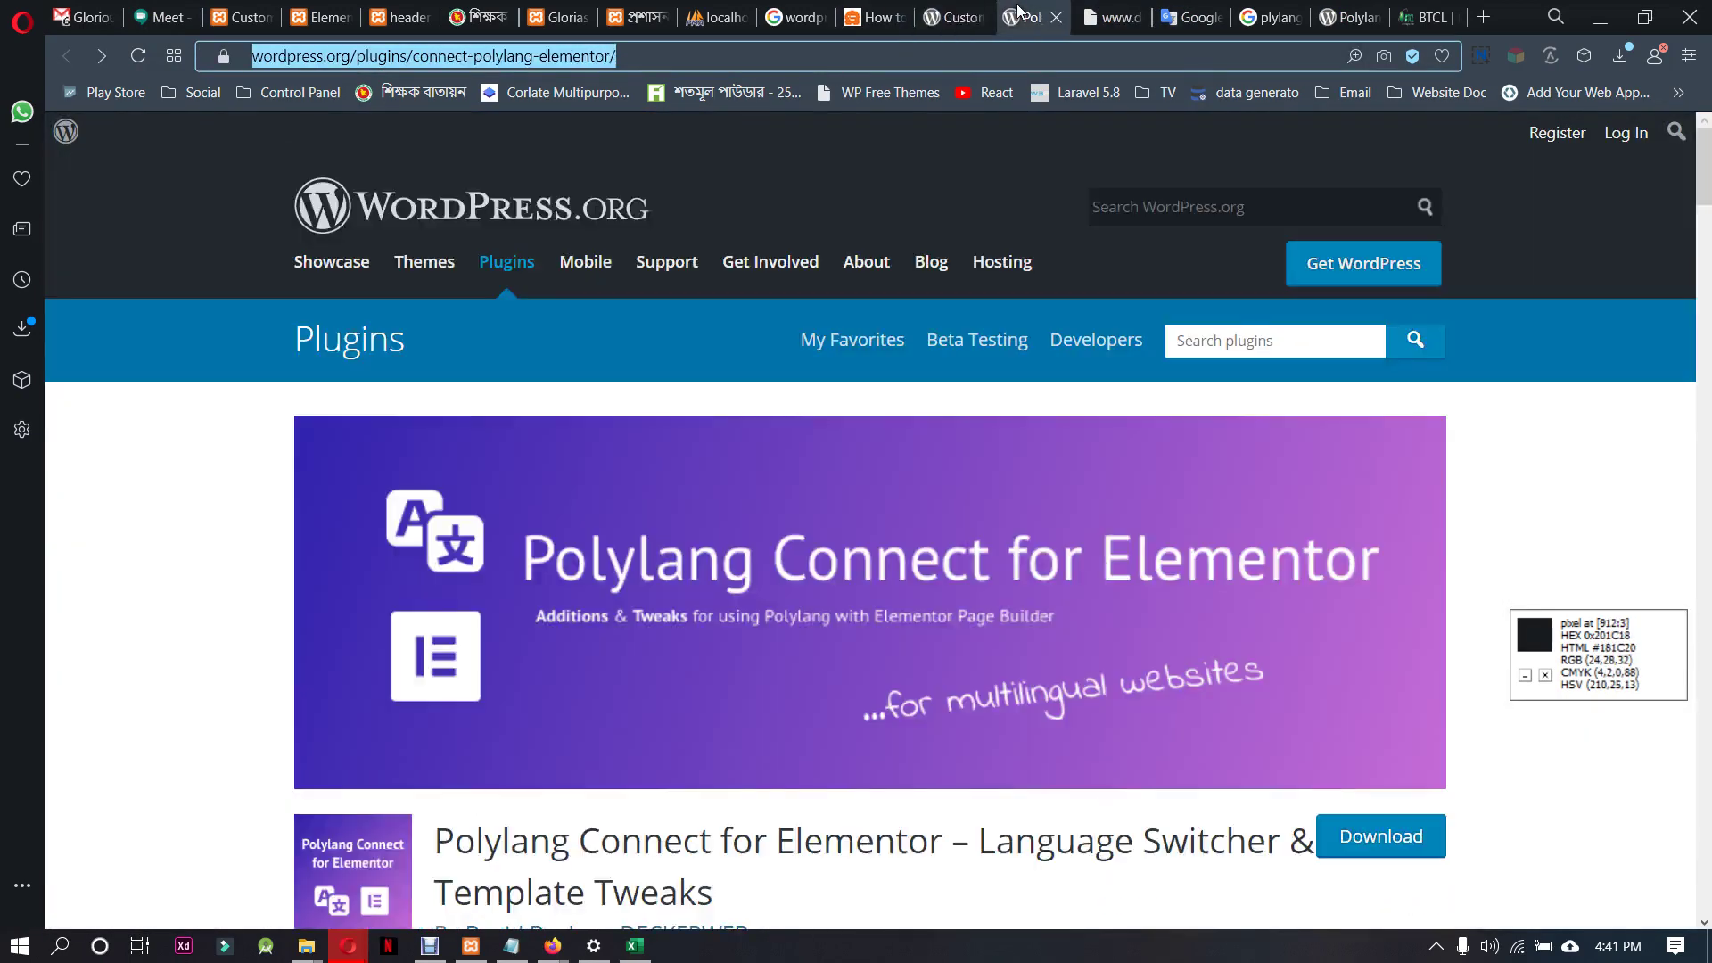
click(1342, 17)
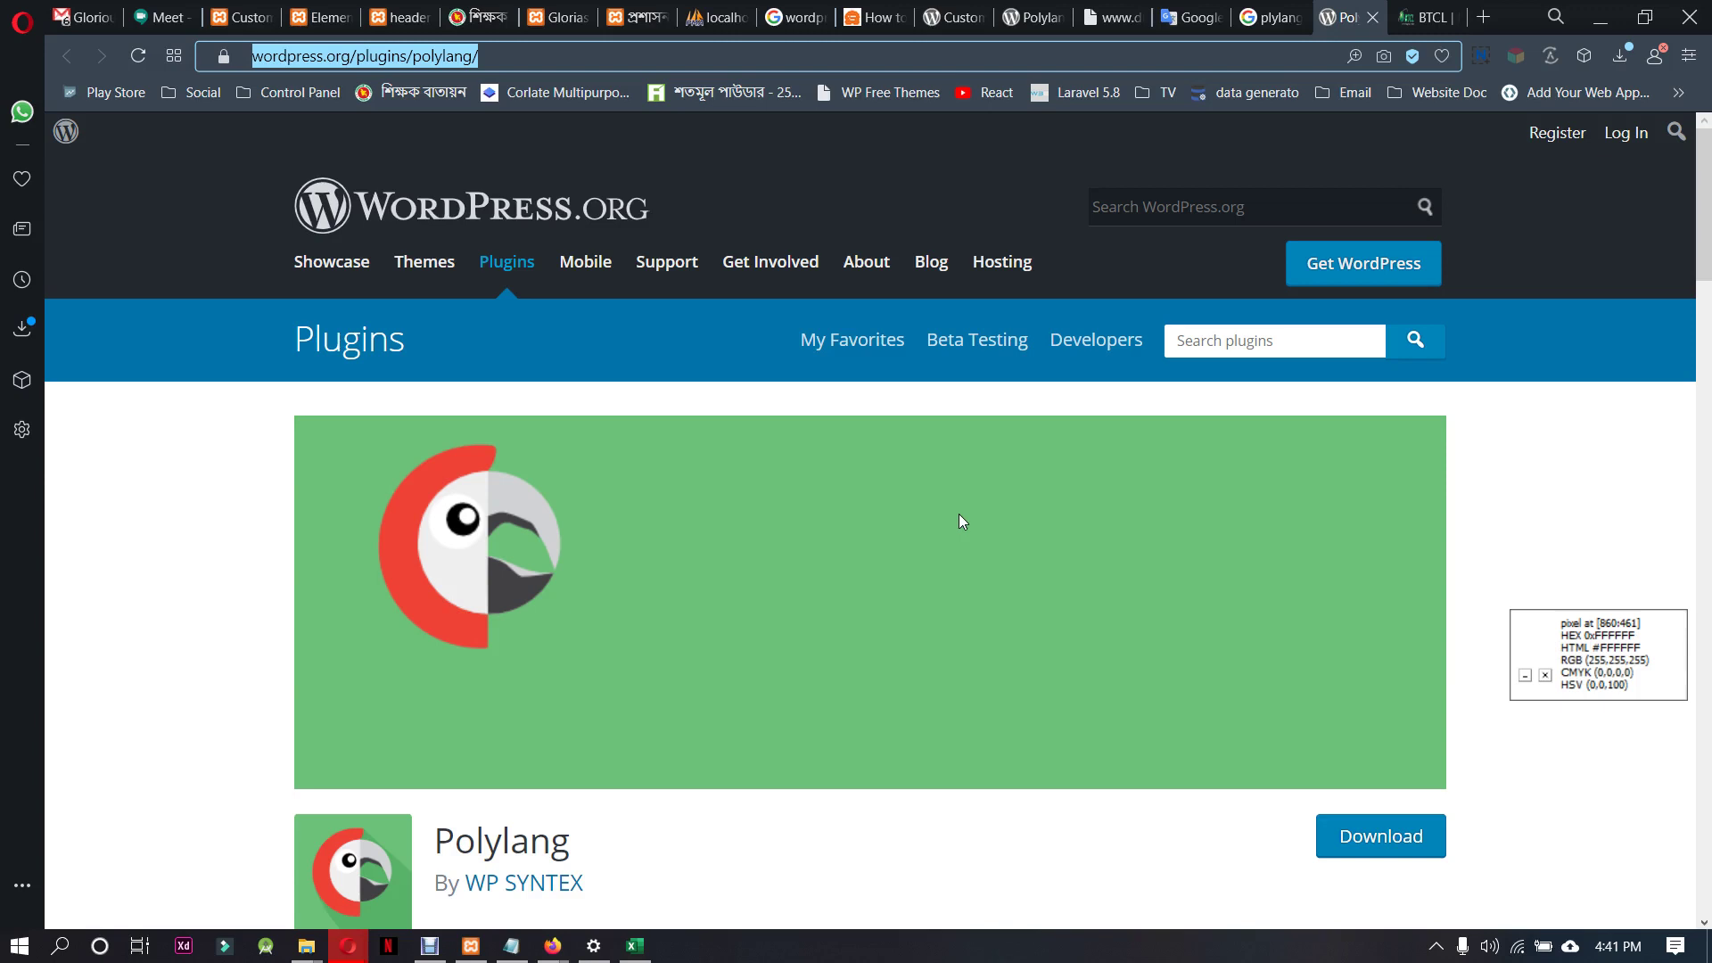
click(1427, 17)
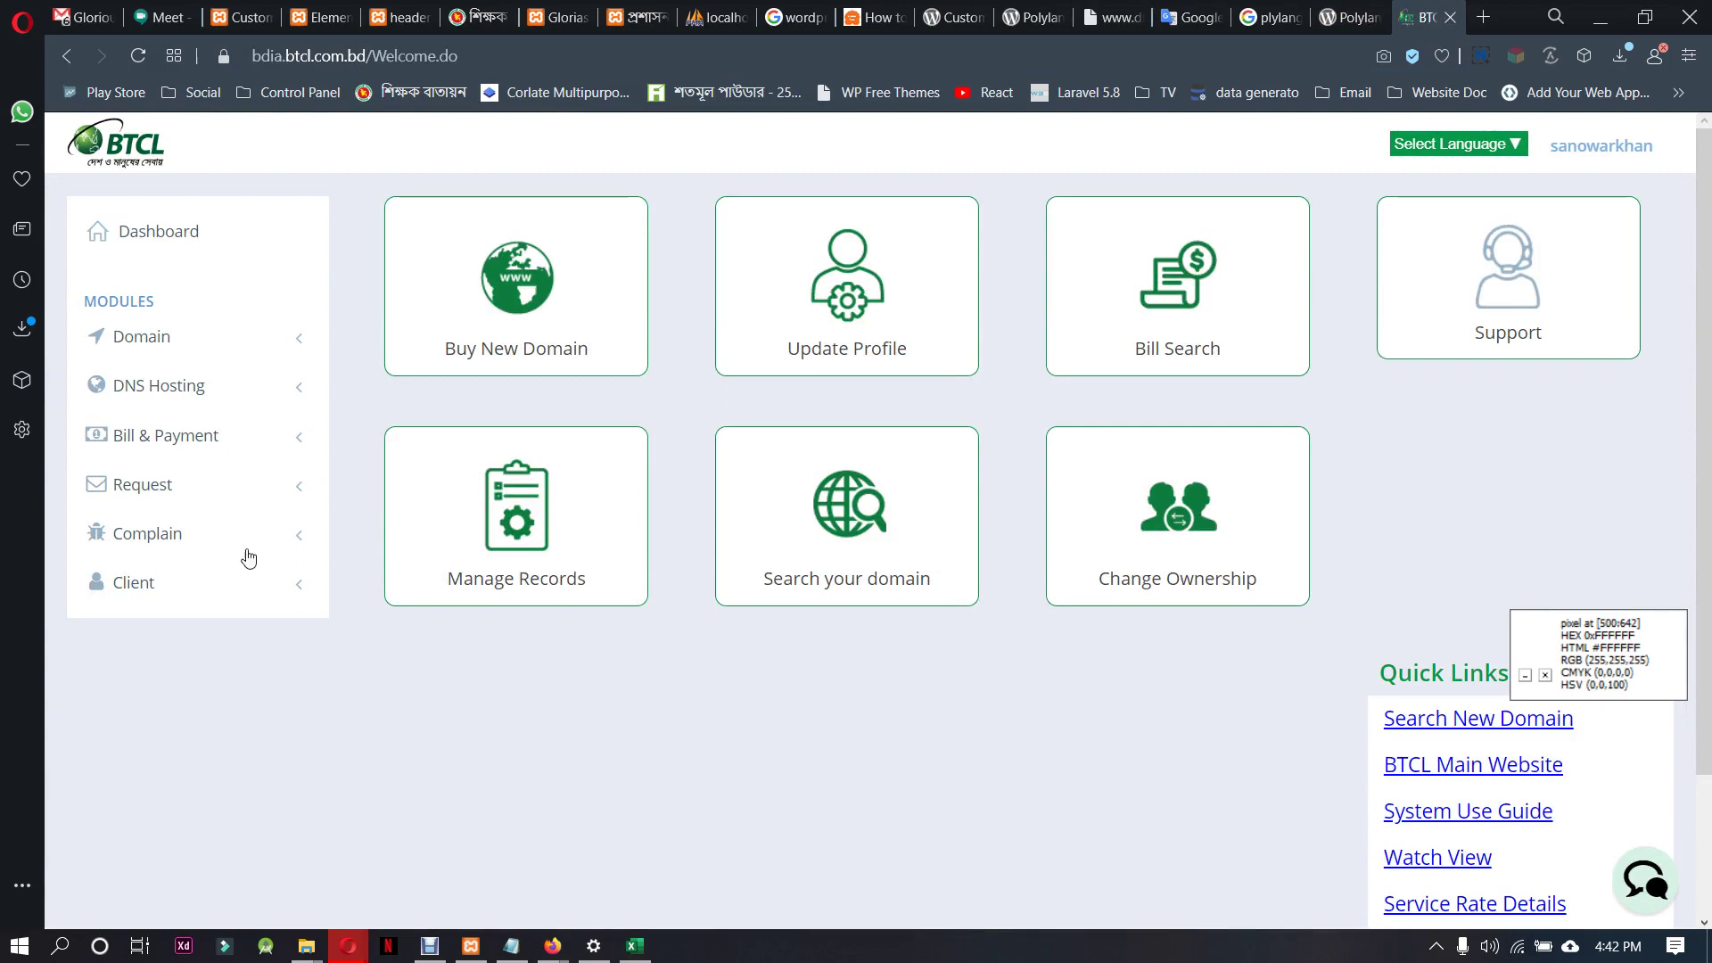
Expand Complain in the BTCL portal sidebar and choose Add for a new complaint
click(211, 535)
scroll(222, 604, down, 1)
click(173, 482)
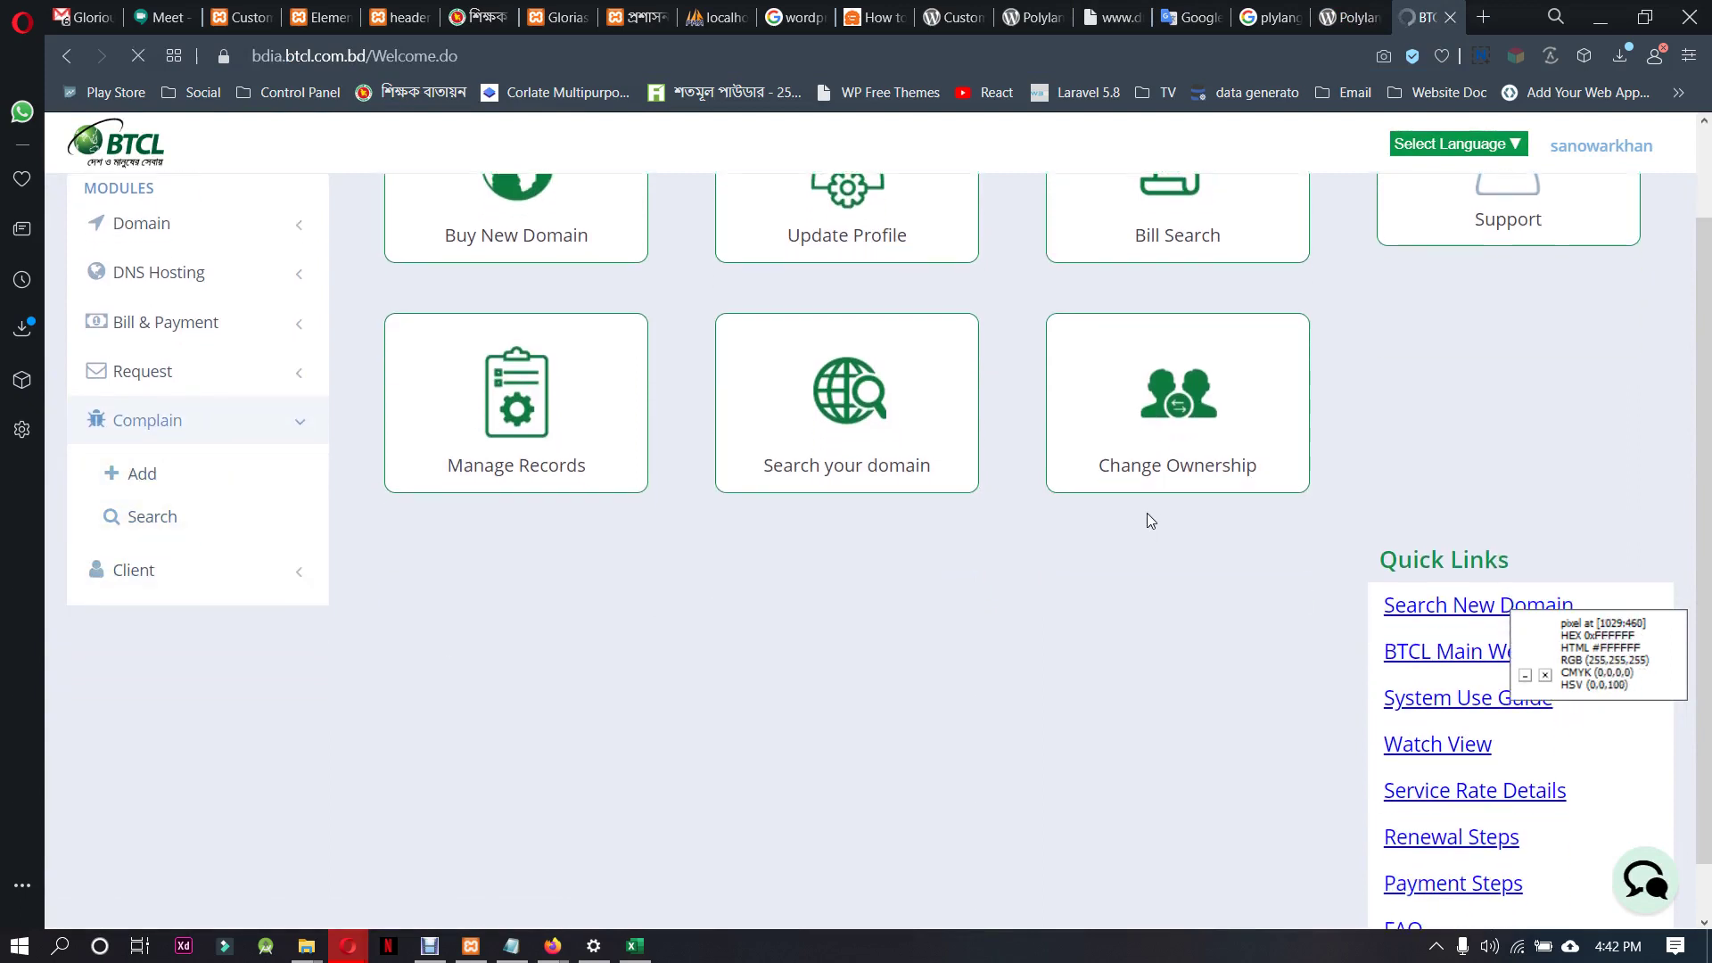
click(430, 947)
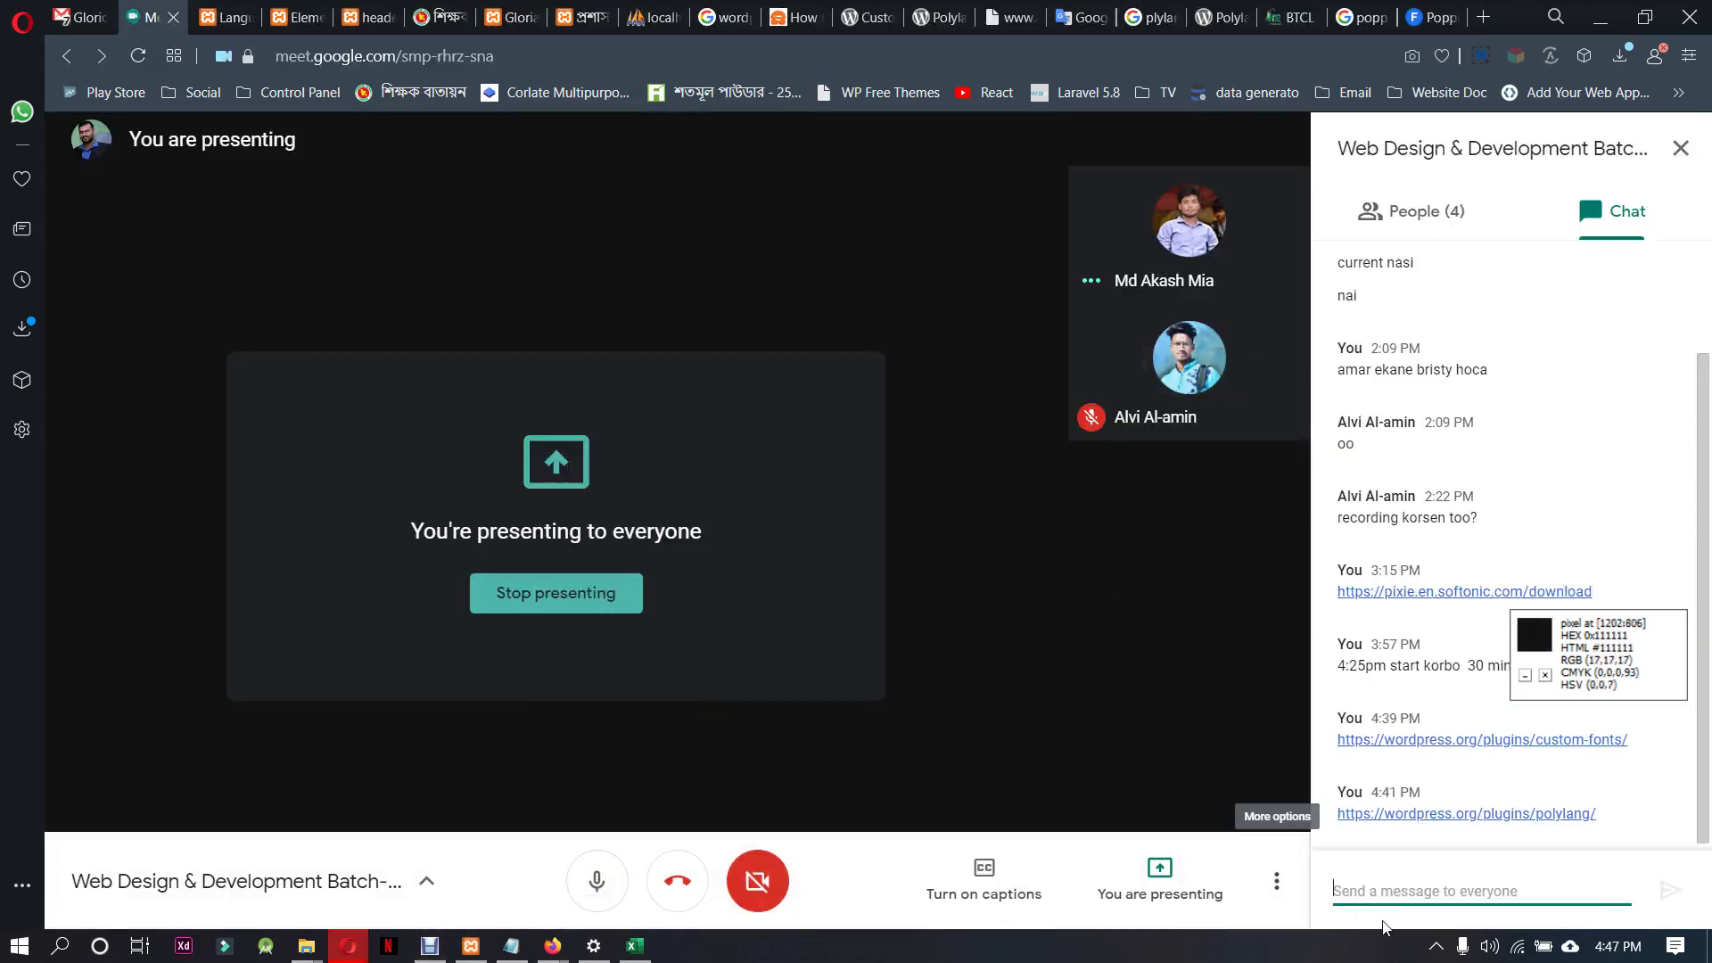
Paste the connect-polylang-elementor plugin URL into the Meet chat and send it
right_click(1399, 896)
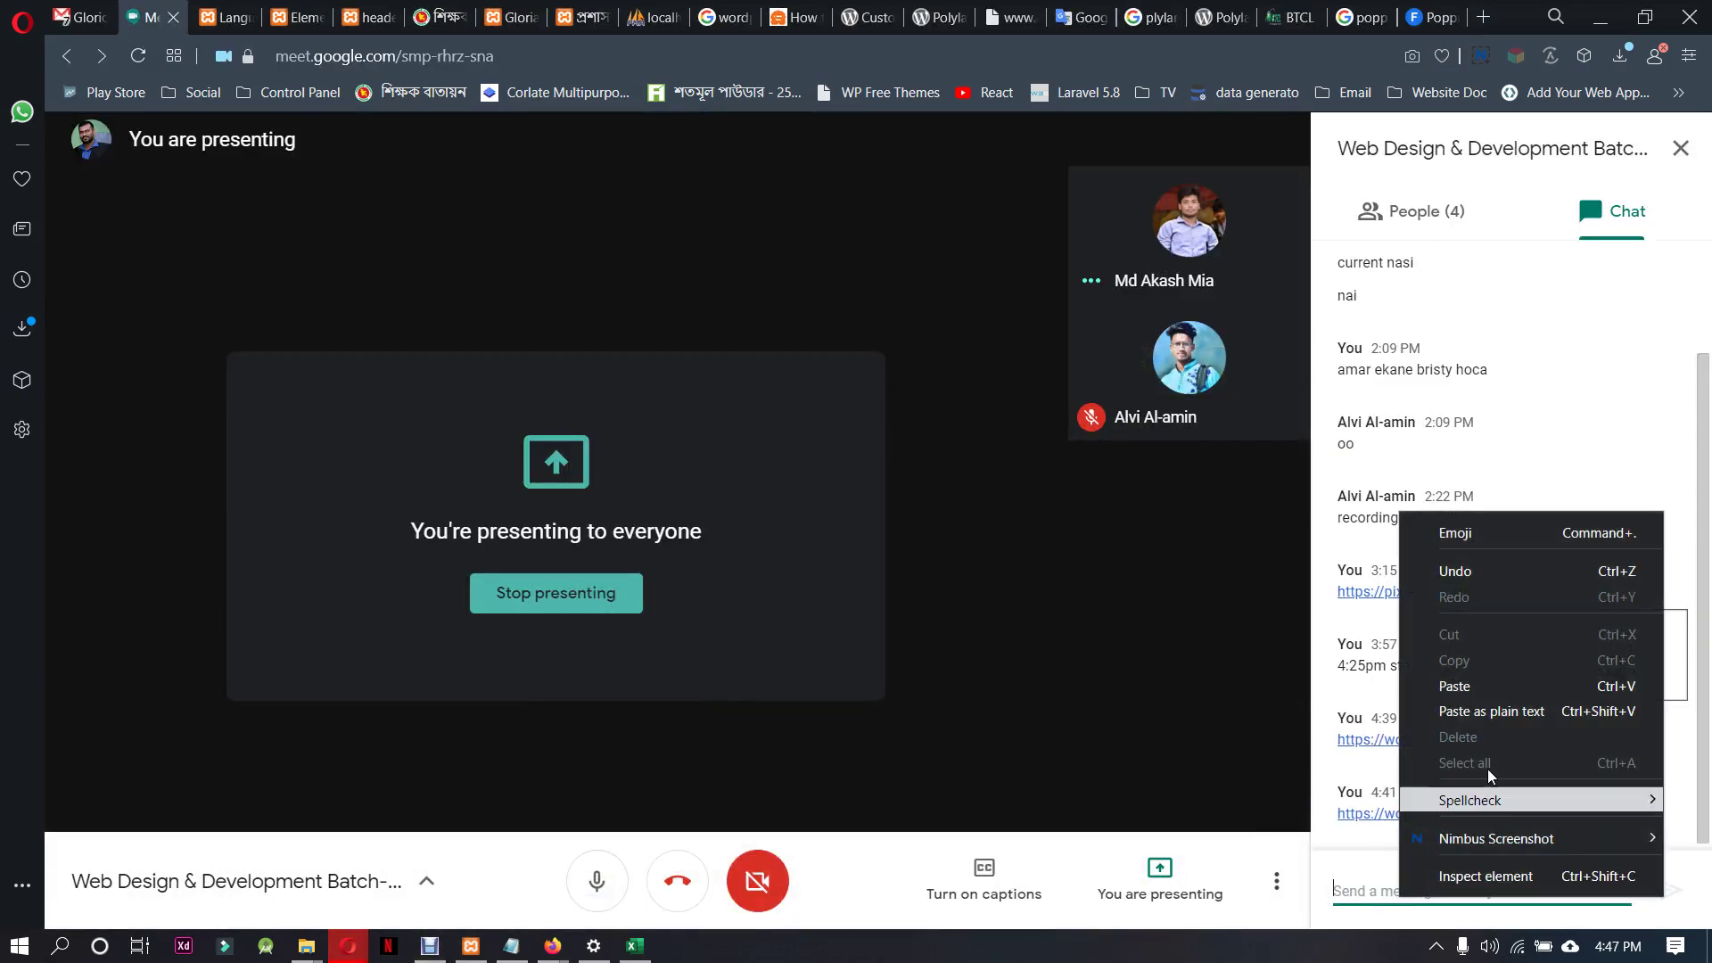
click(1476, 685)
key(Return)
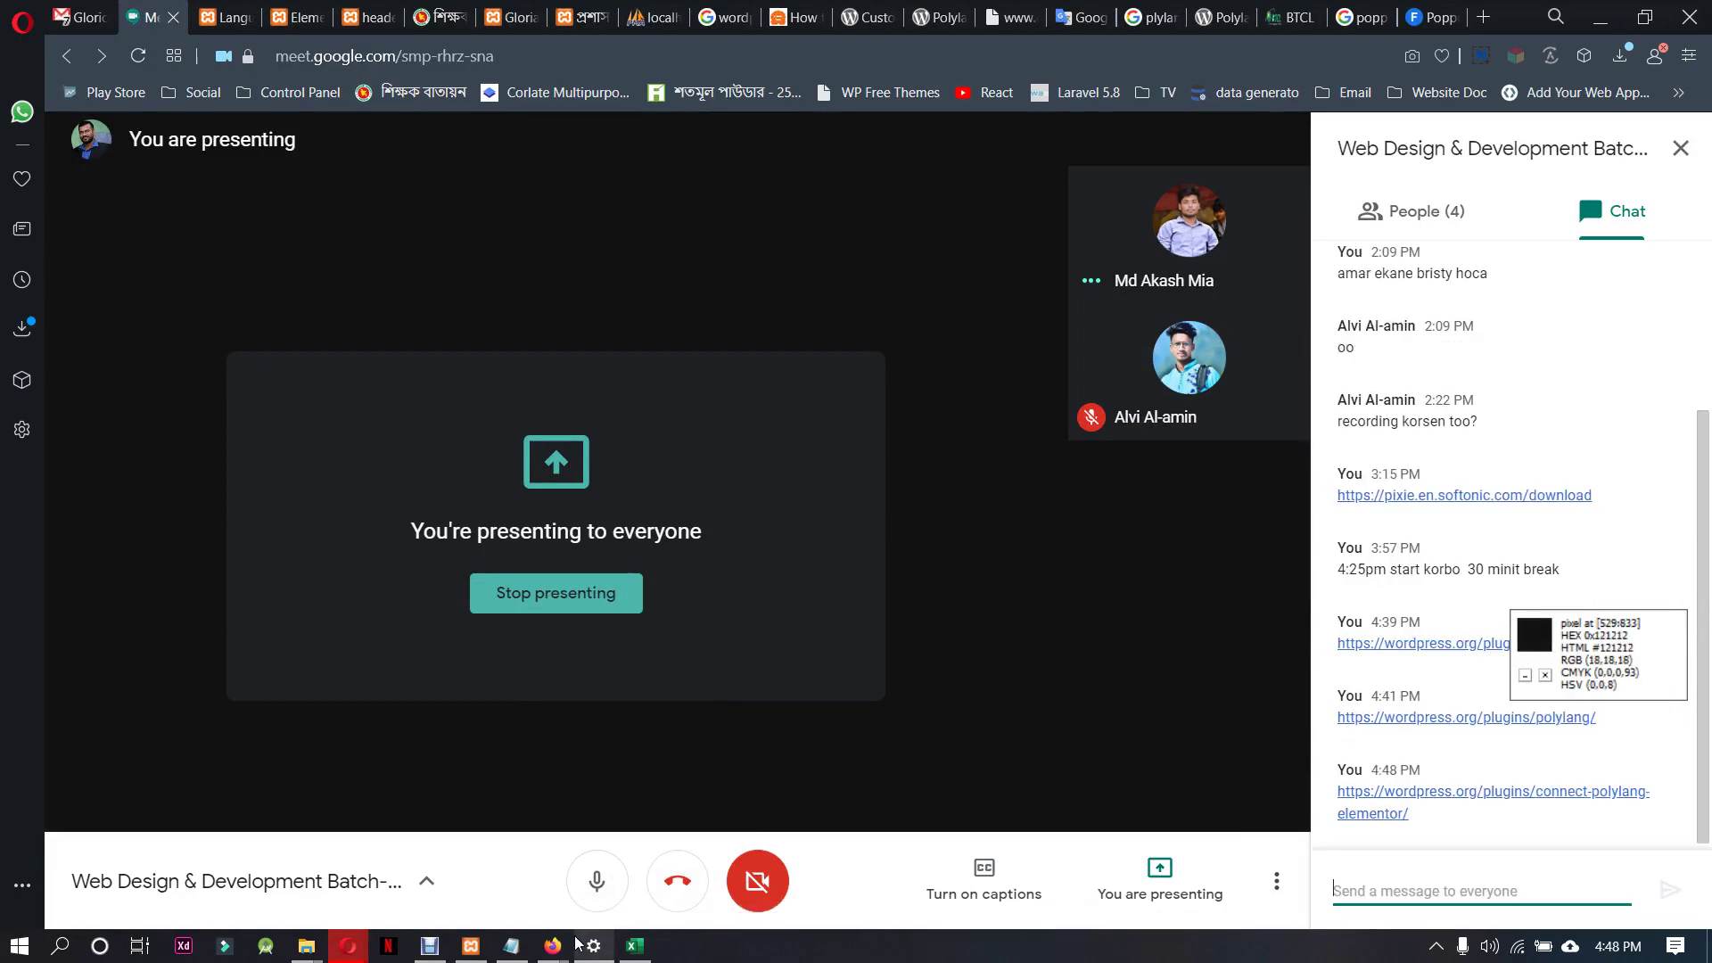
mouse_move(553, 946)
click(681, 901)
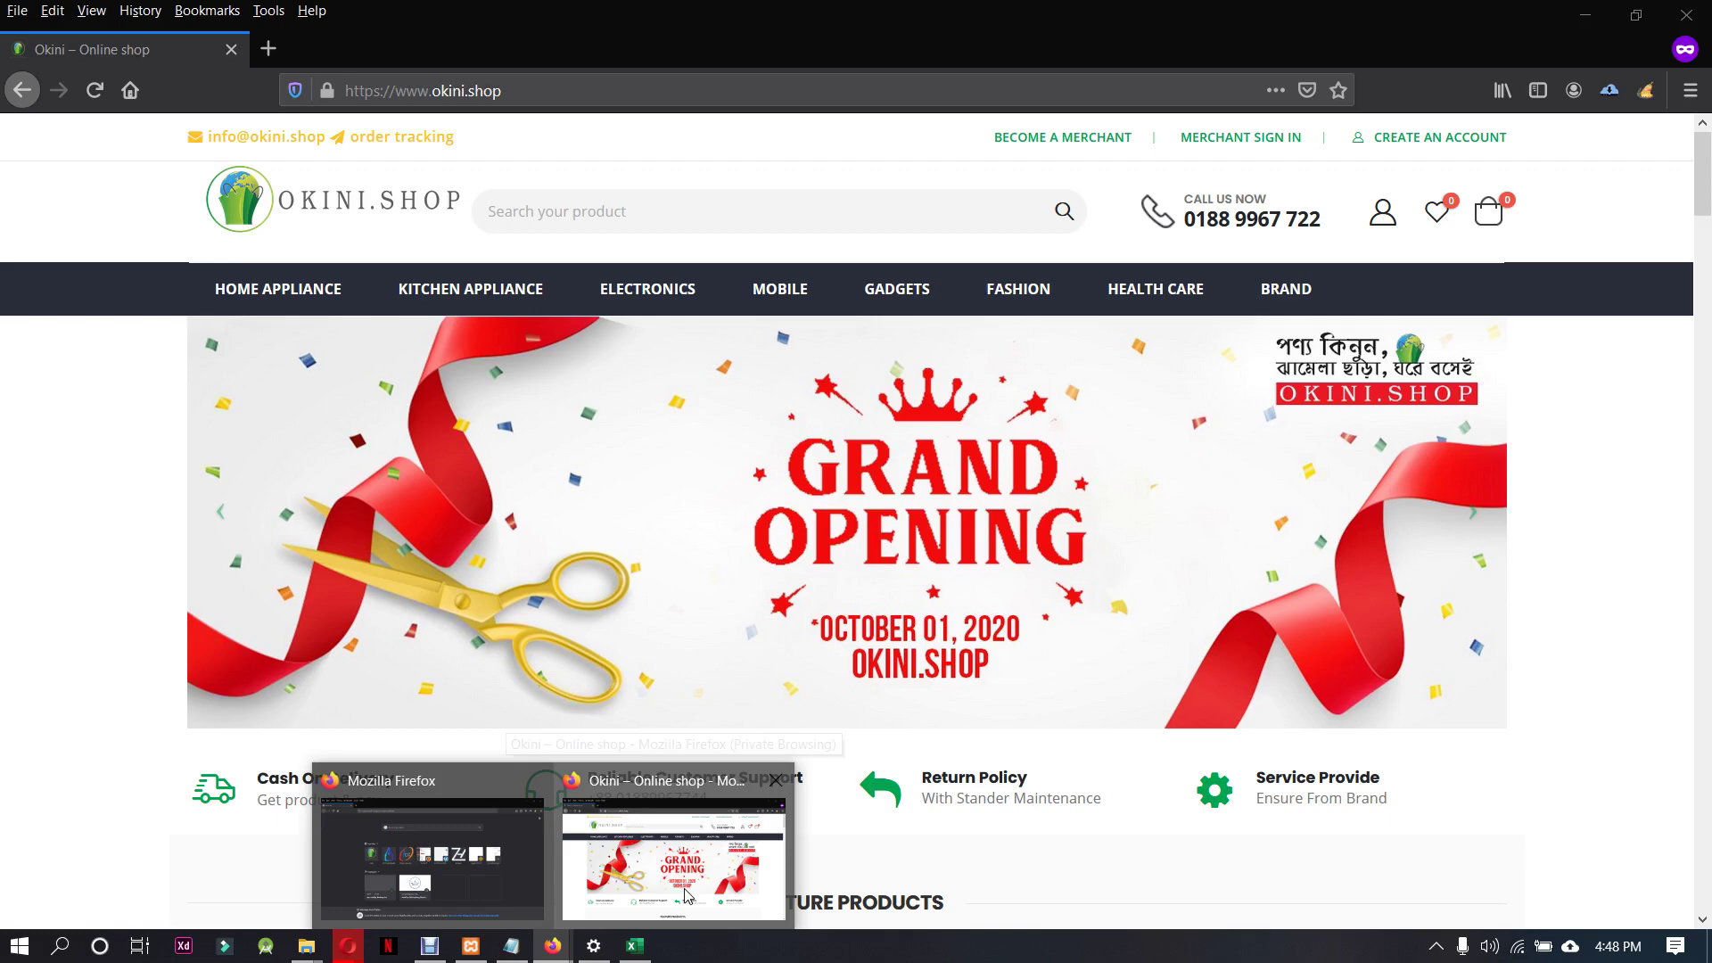
Clear the cache to reload okini.shop, pause the recording, and return to Custom Fonts
click(1646, 90)
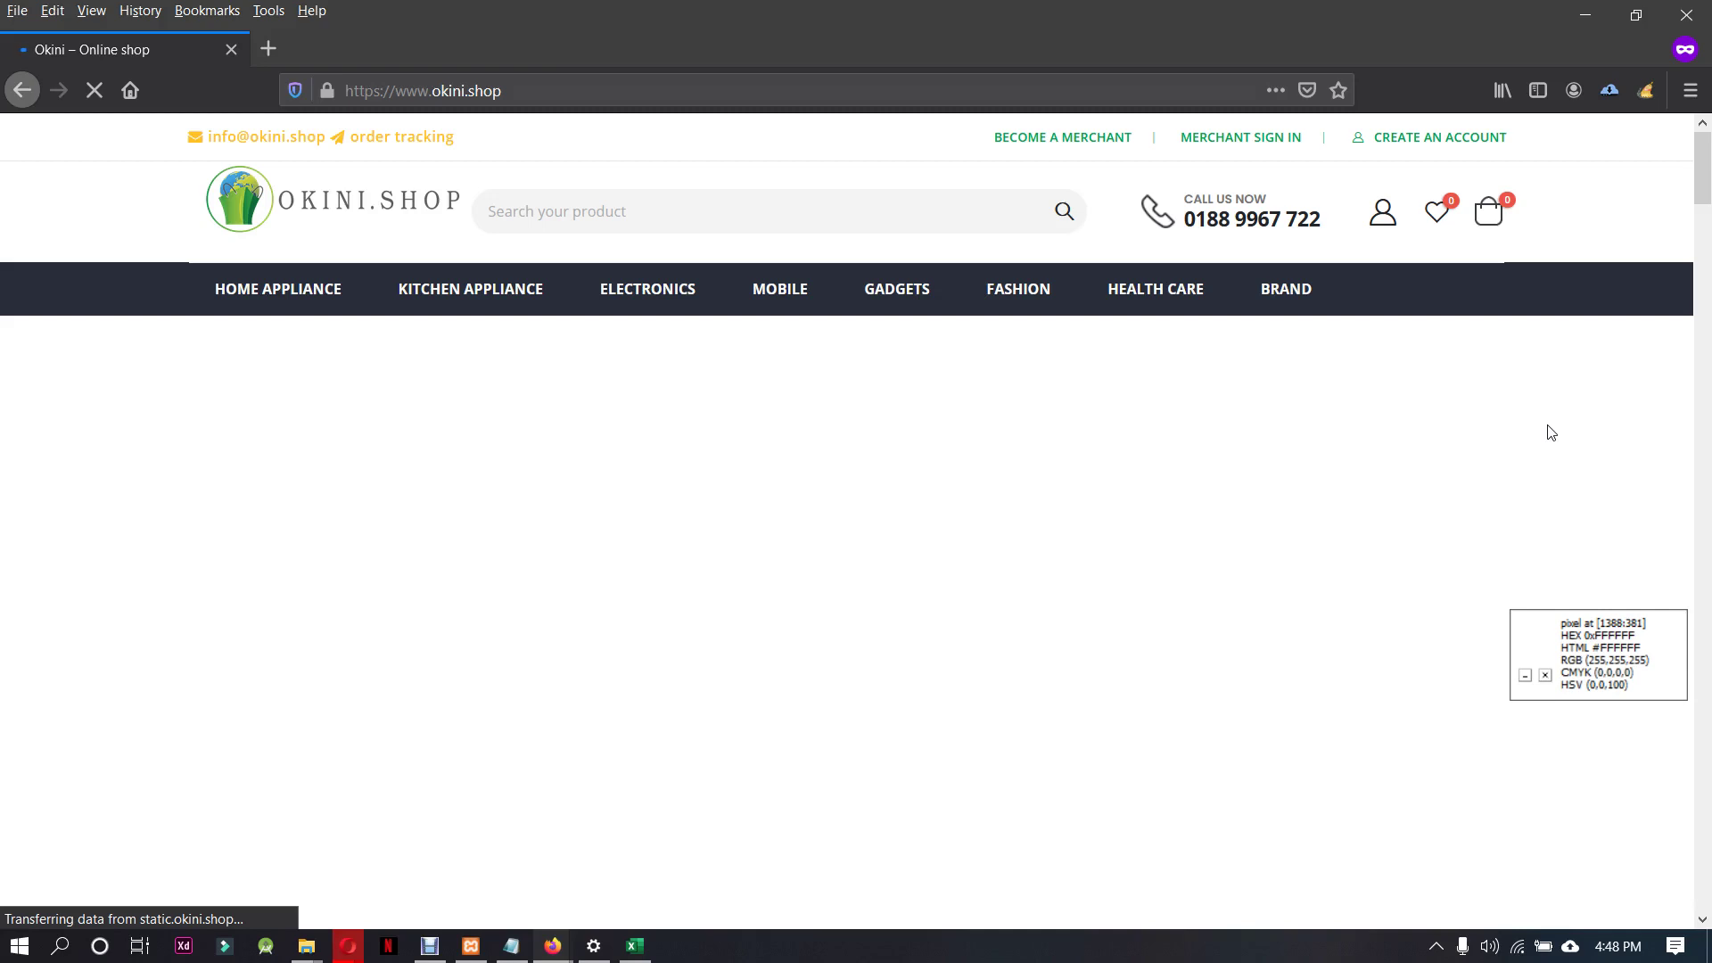
mouse_move(883, 316)
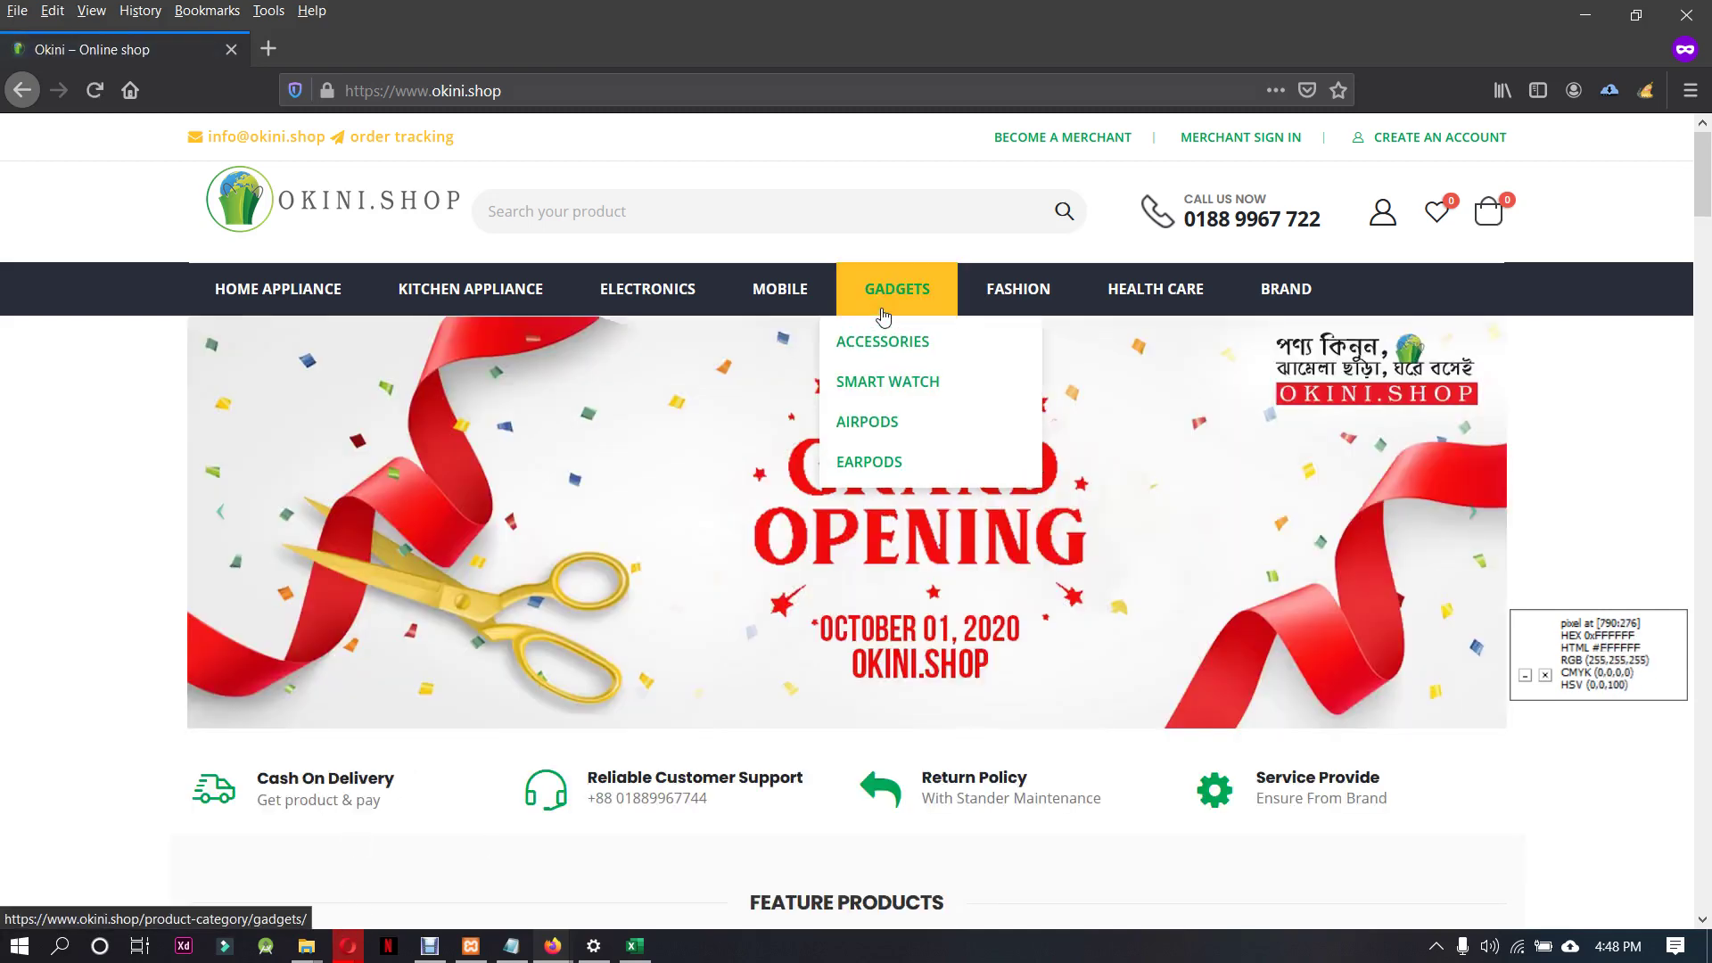
click(429, 945)
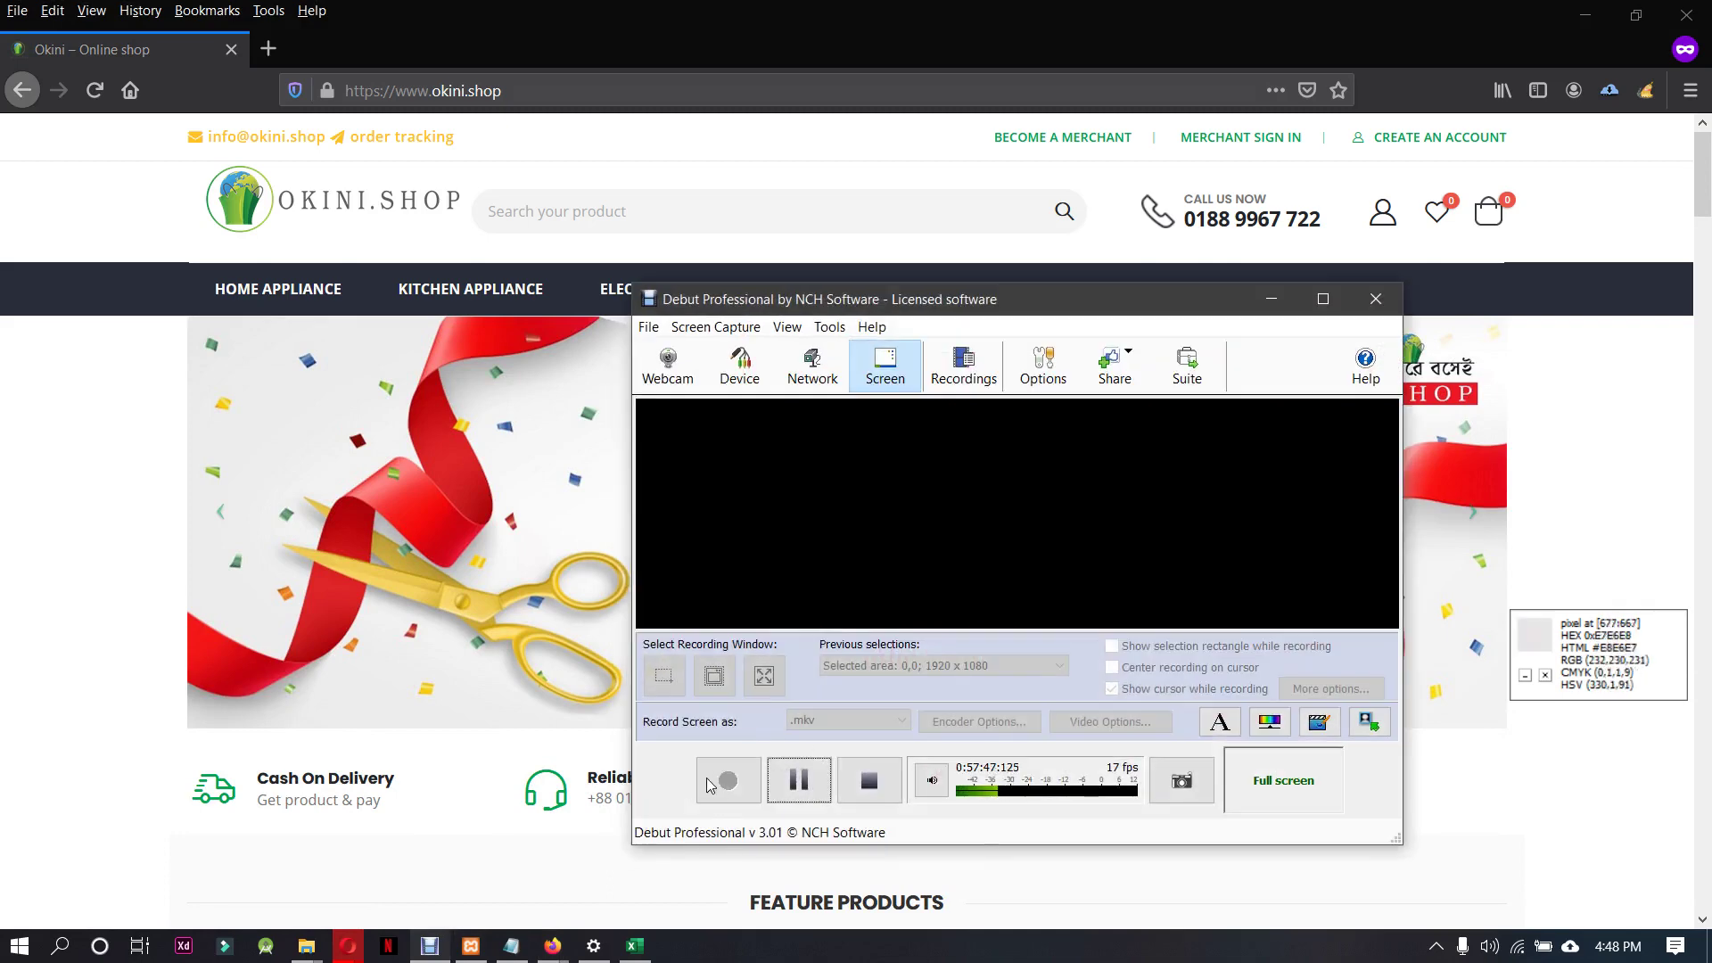
click(711, 784)
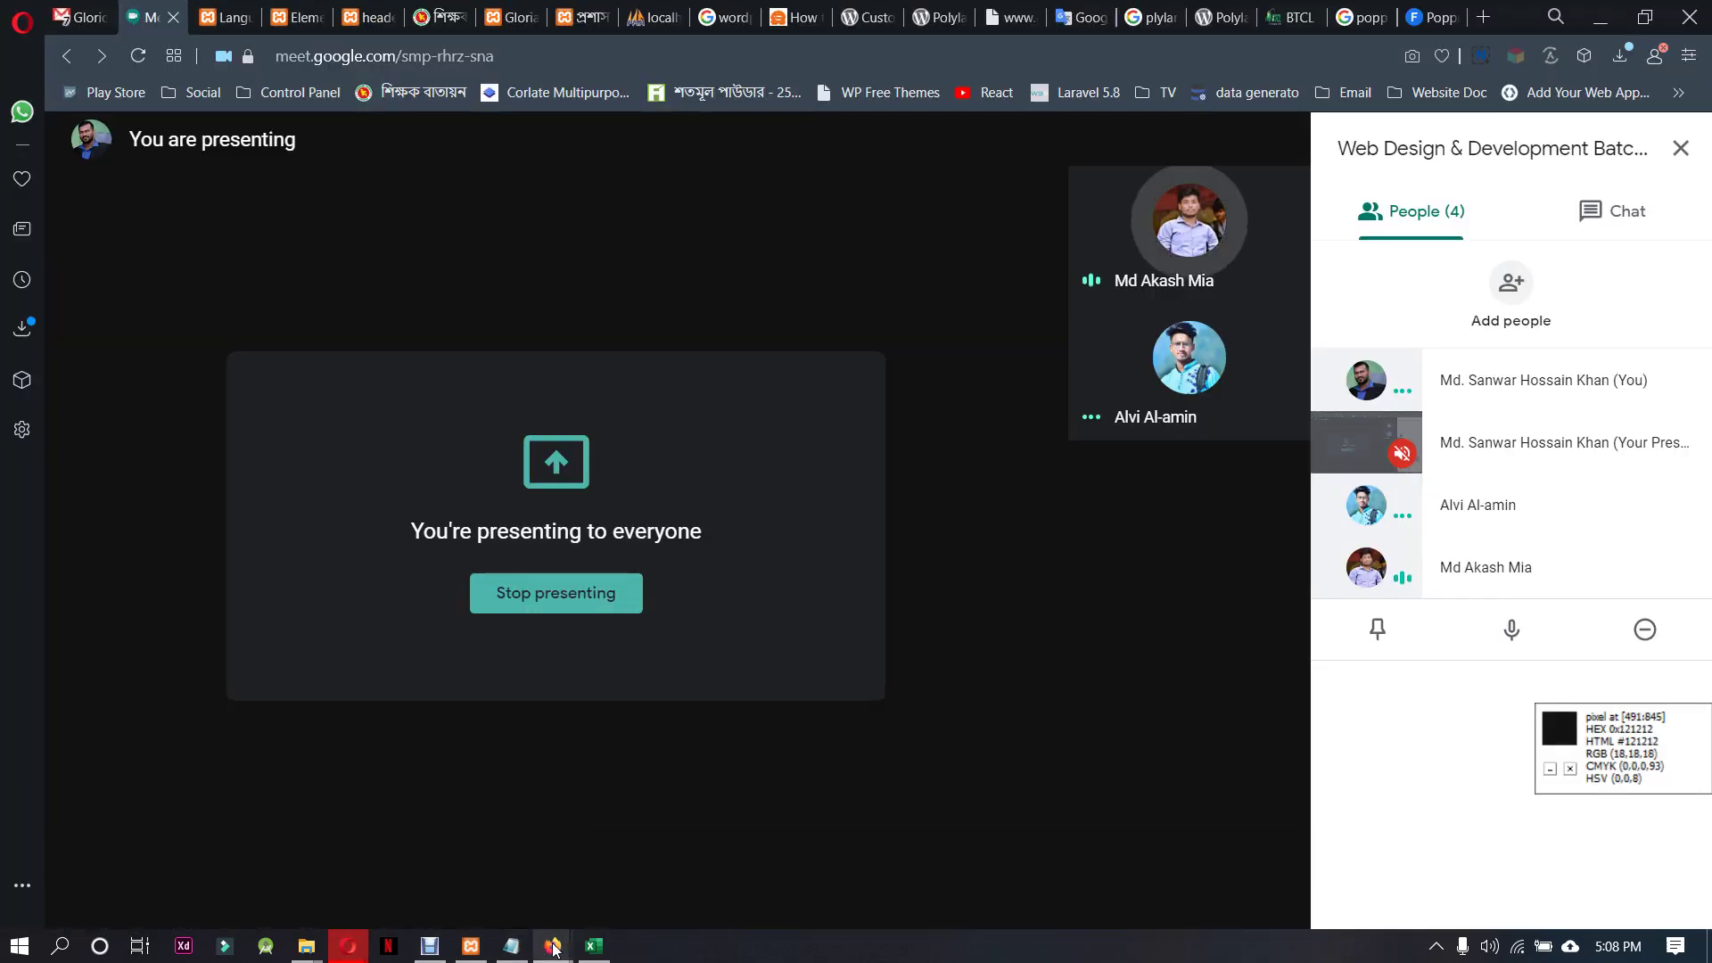
mouse_move(555, 949)
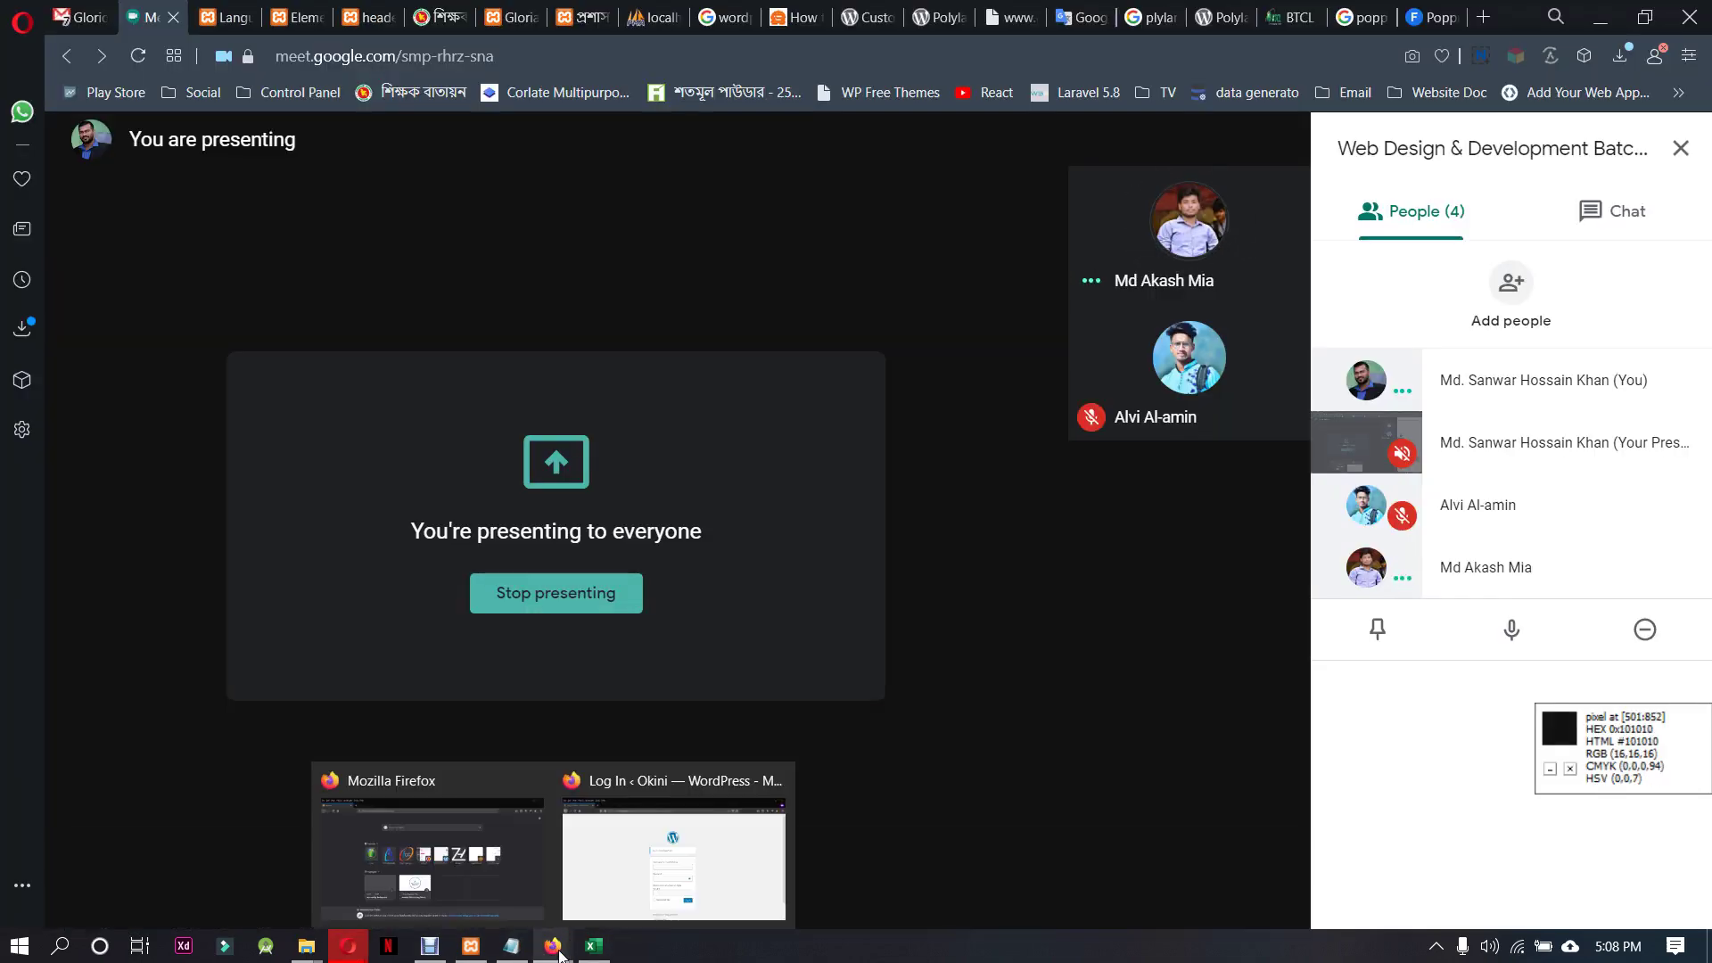
click(870, 10)
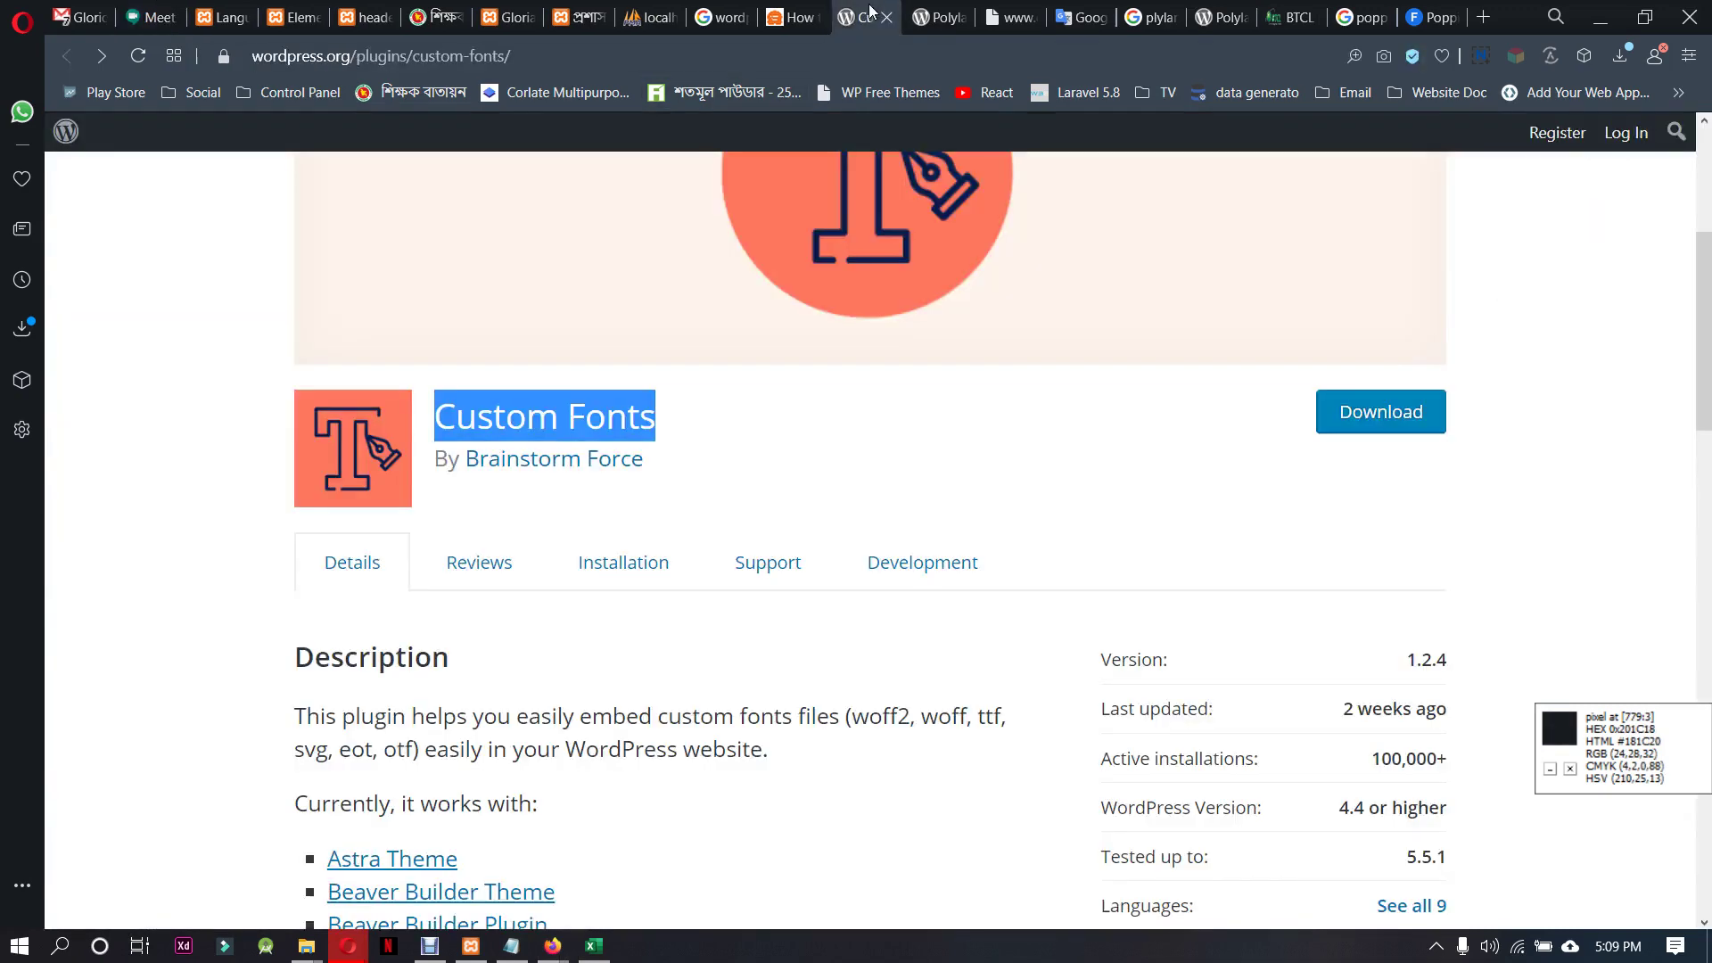
On Polylang's Languages page, choose العربية - ar and add it as a new language
click(217, 17)
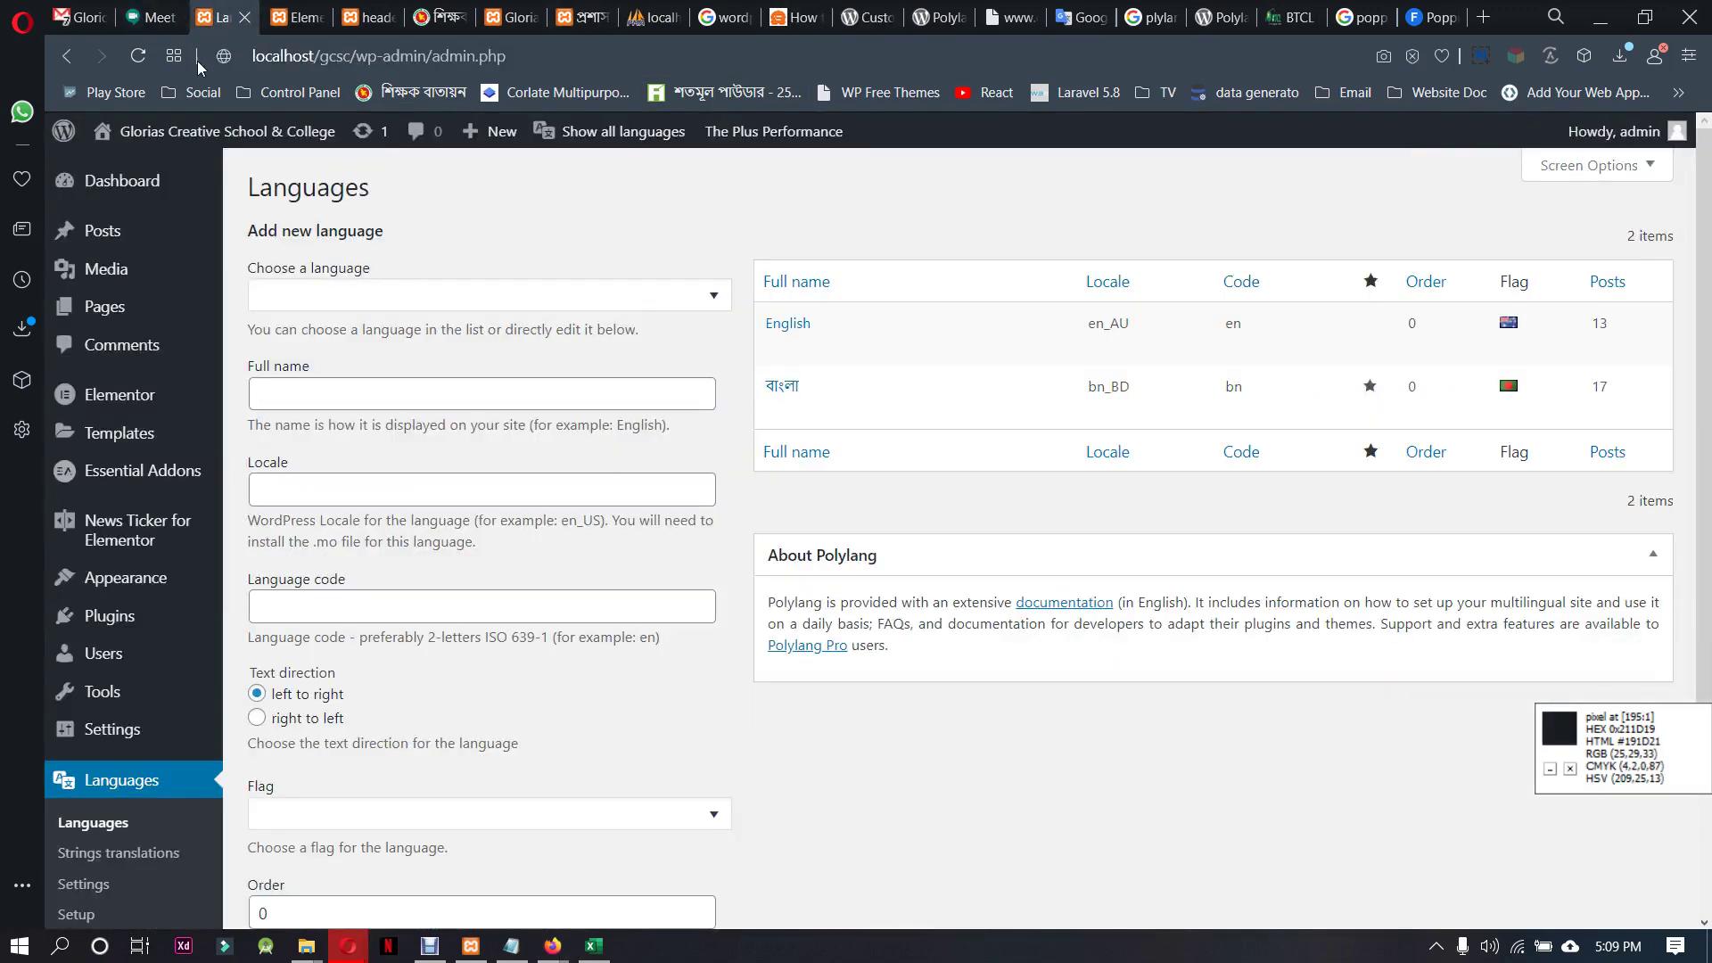
scroll(107, 741, down, 2)
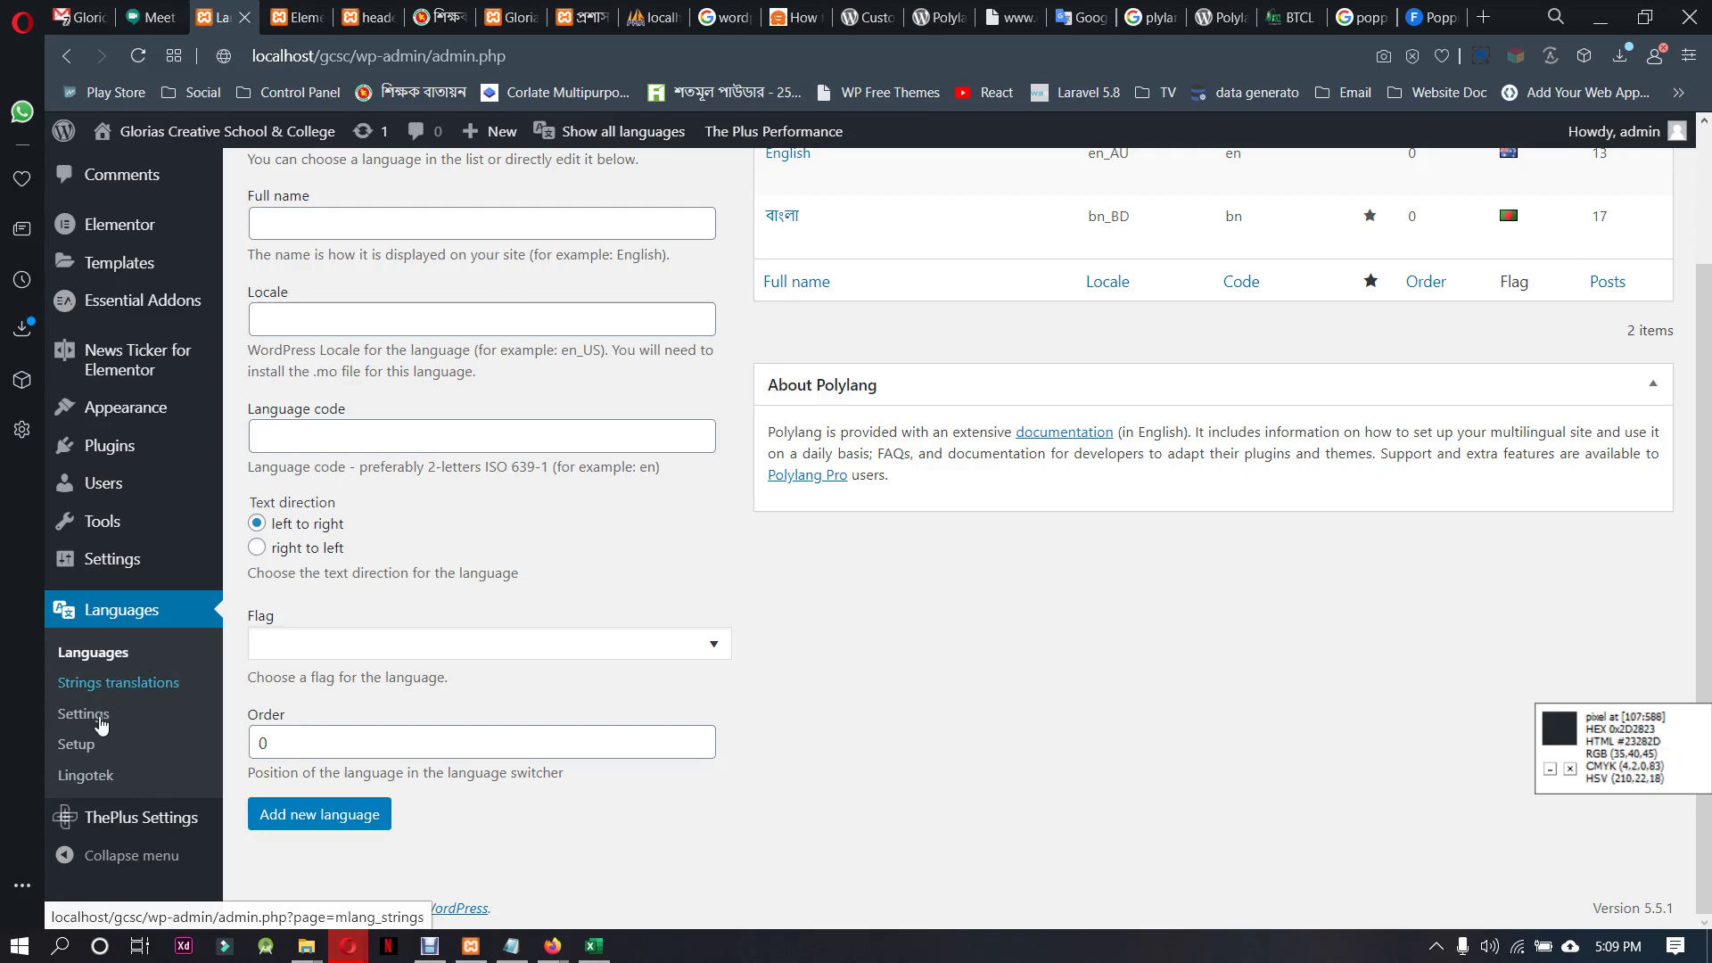
click(132, 655)
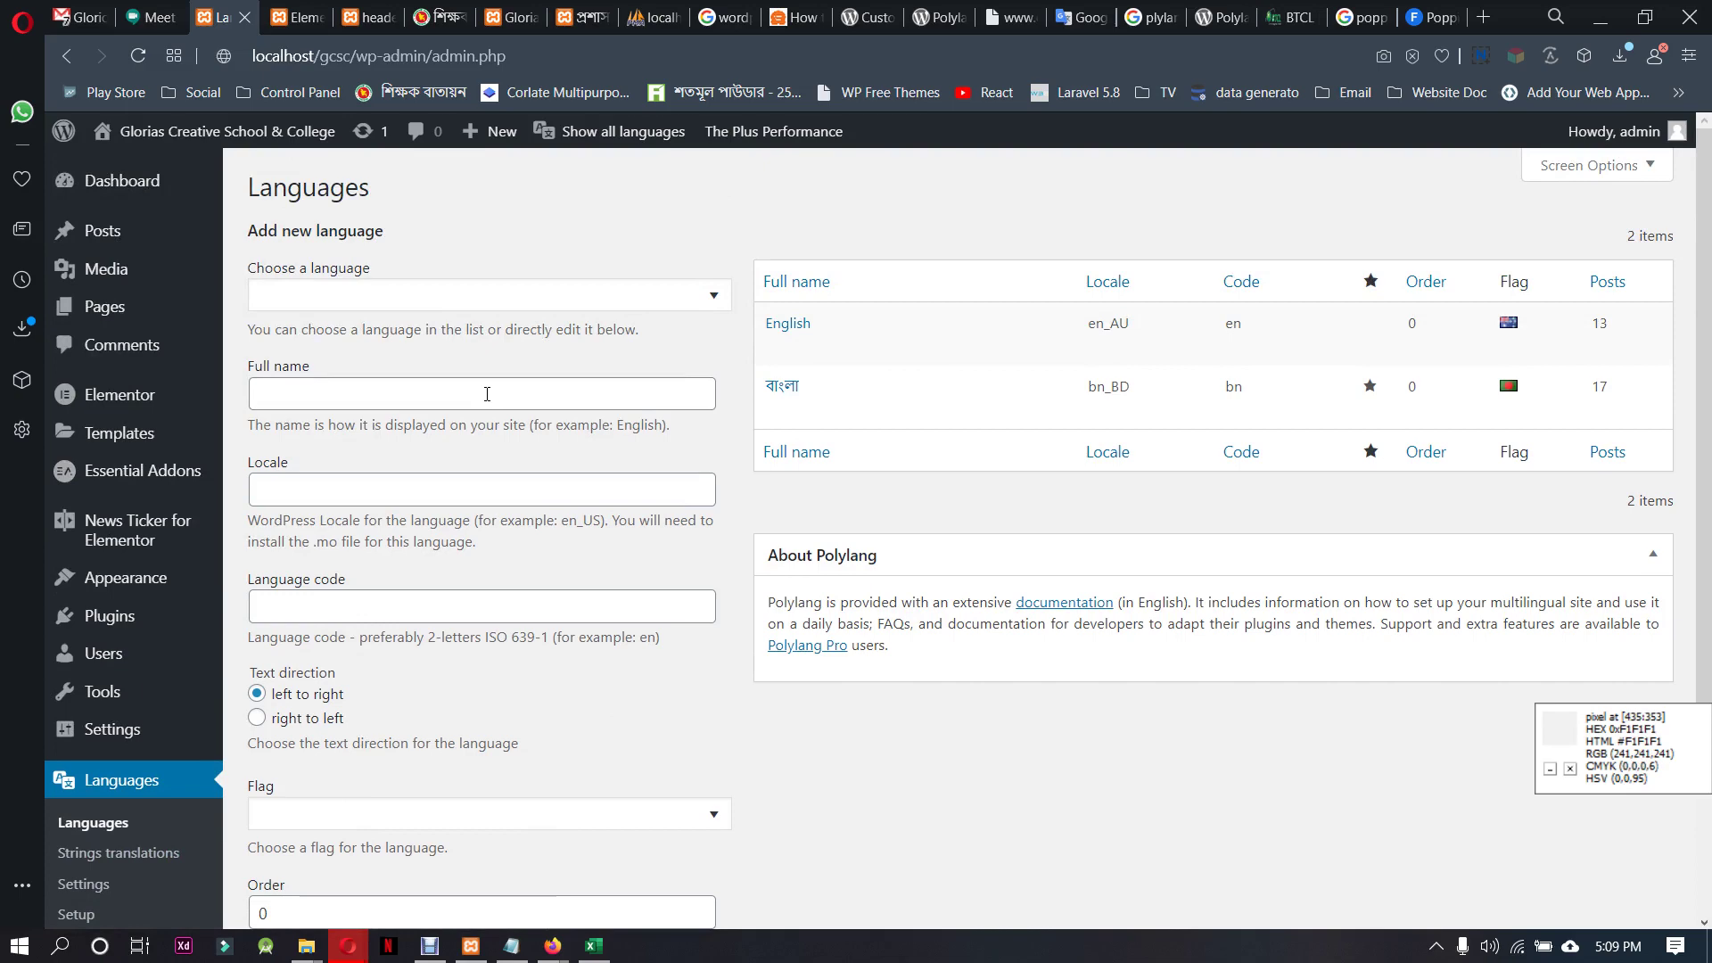
scroll(487, 393, down, 3)
scroll(856, 366, up, 3)
scroll(464, 616, down, 2)
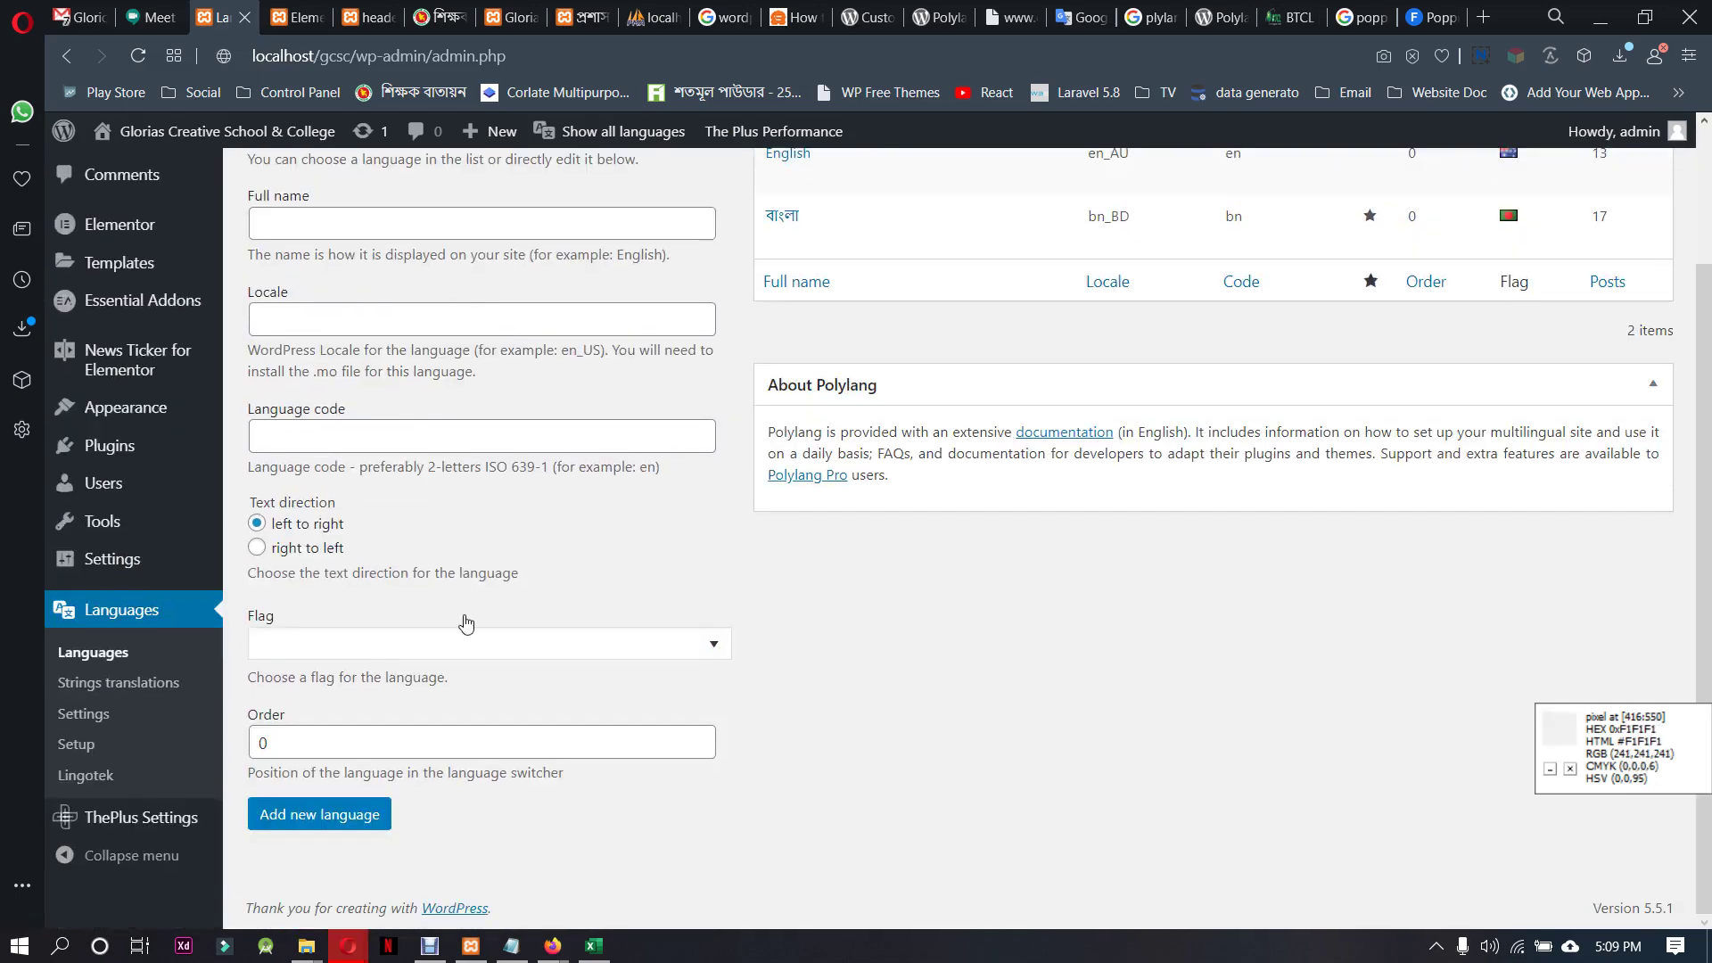
scroll(465, 623, up, 2)
click(686, 296)
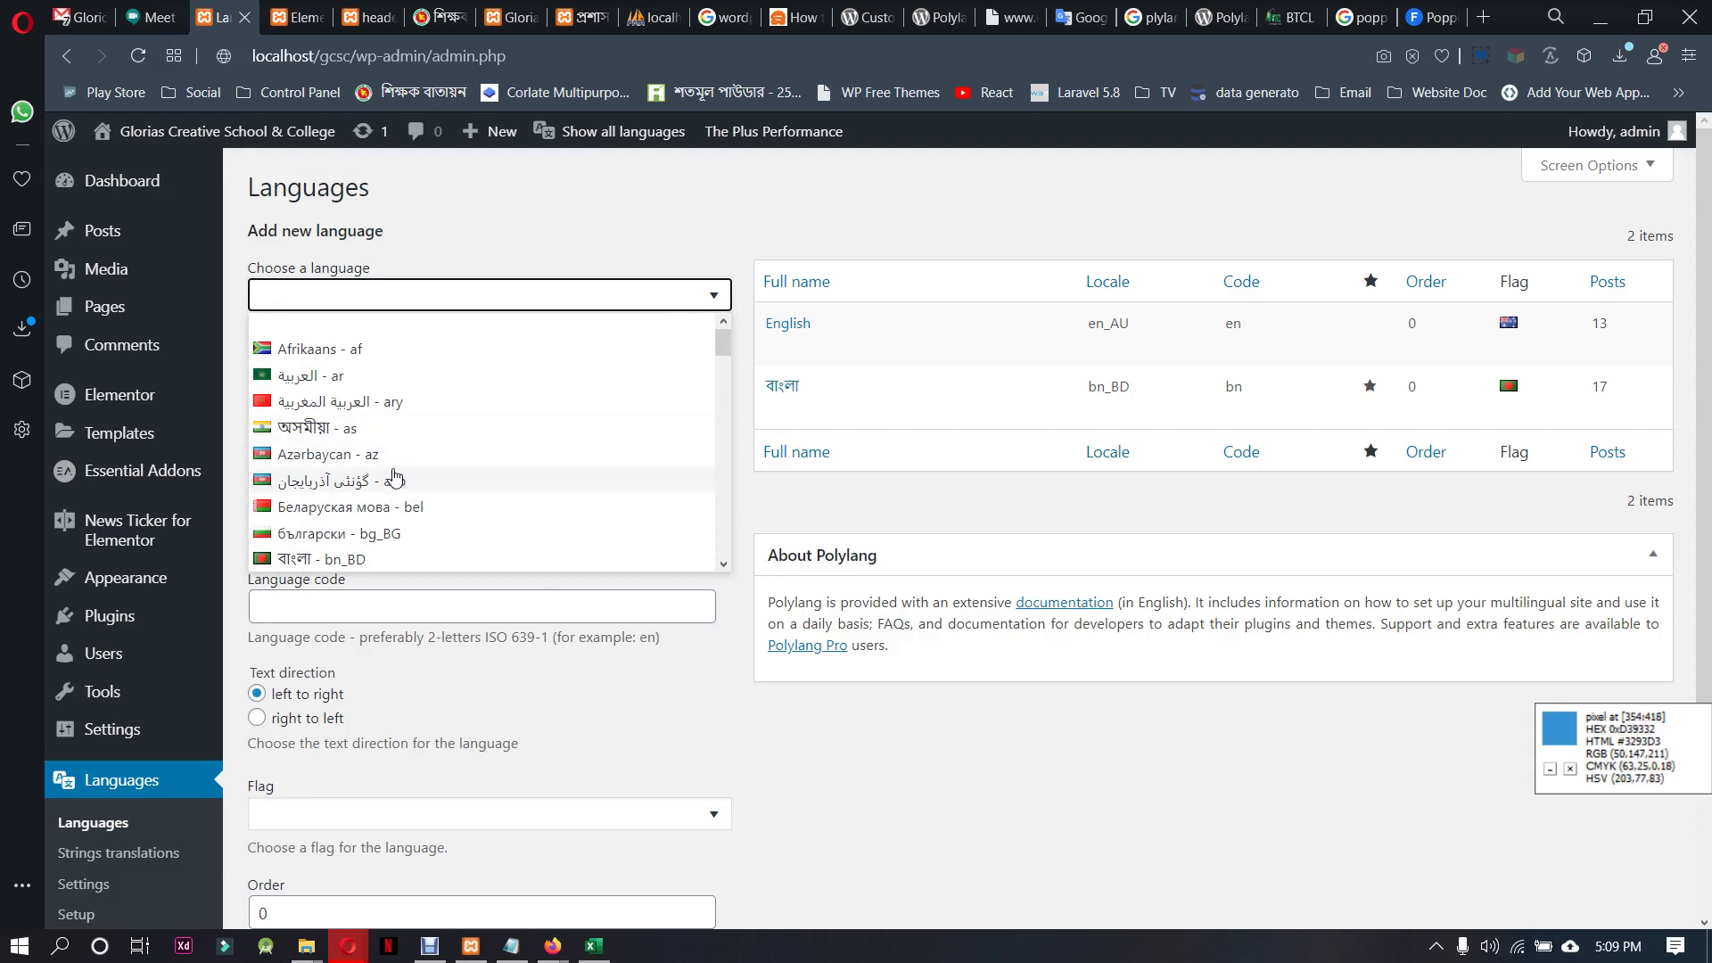
click(339, 376)
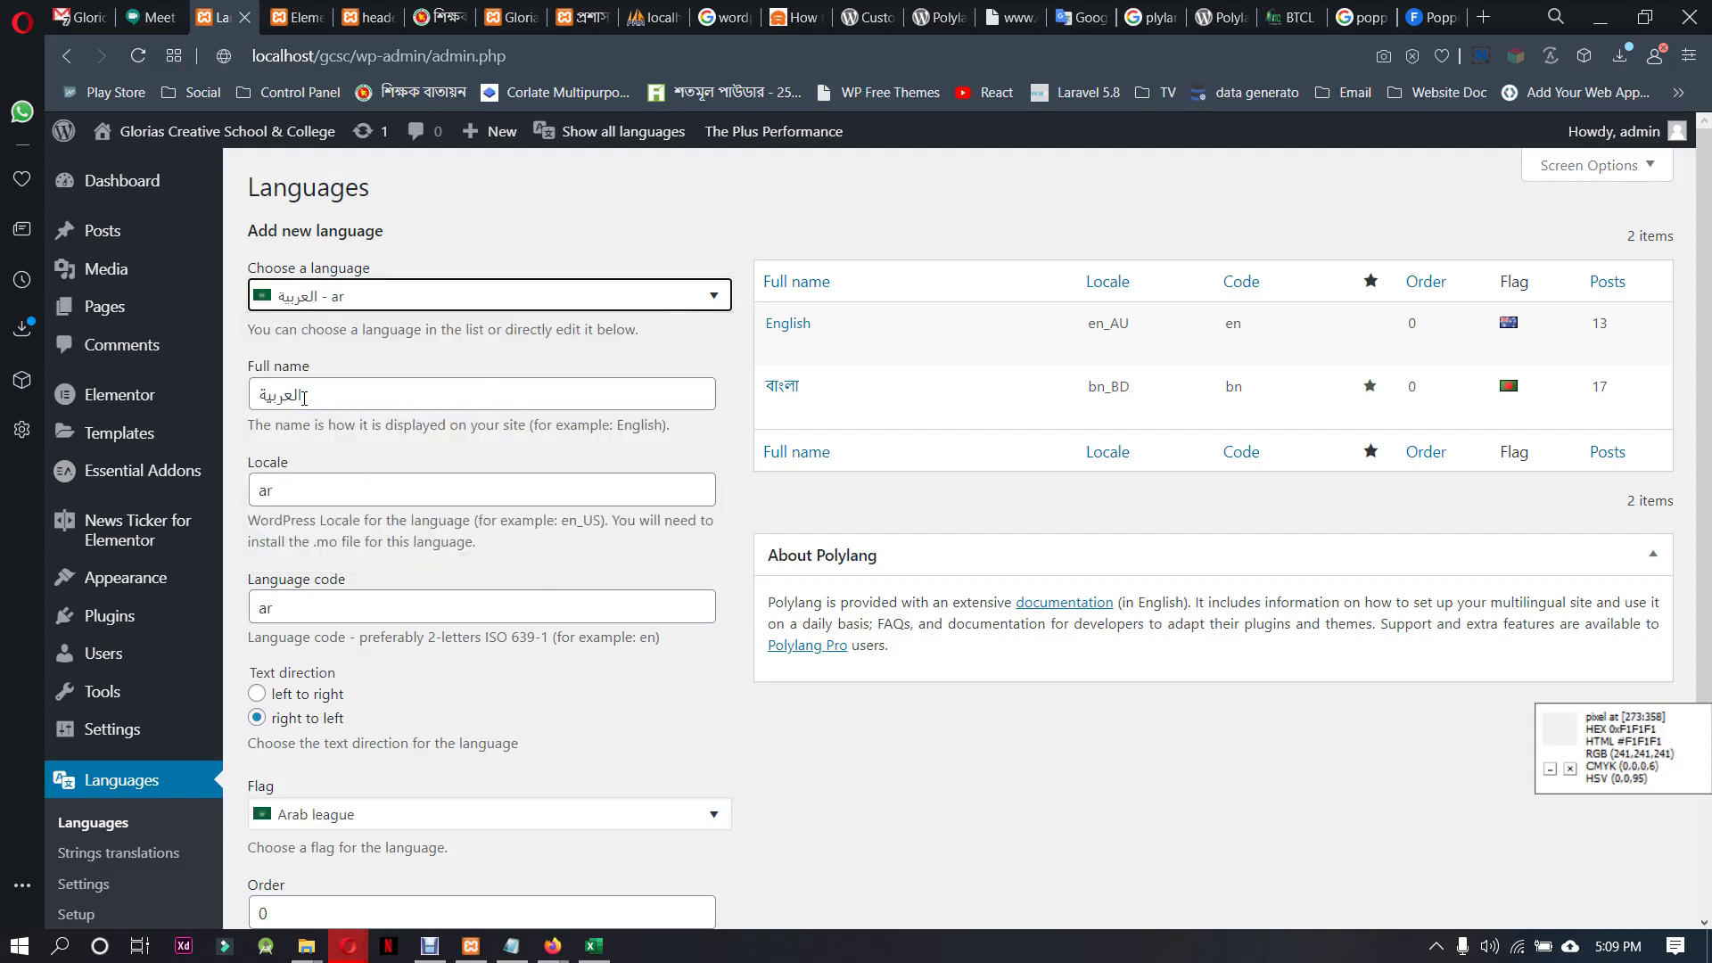
scroll(384, 641, down, 2)
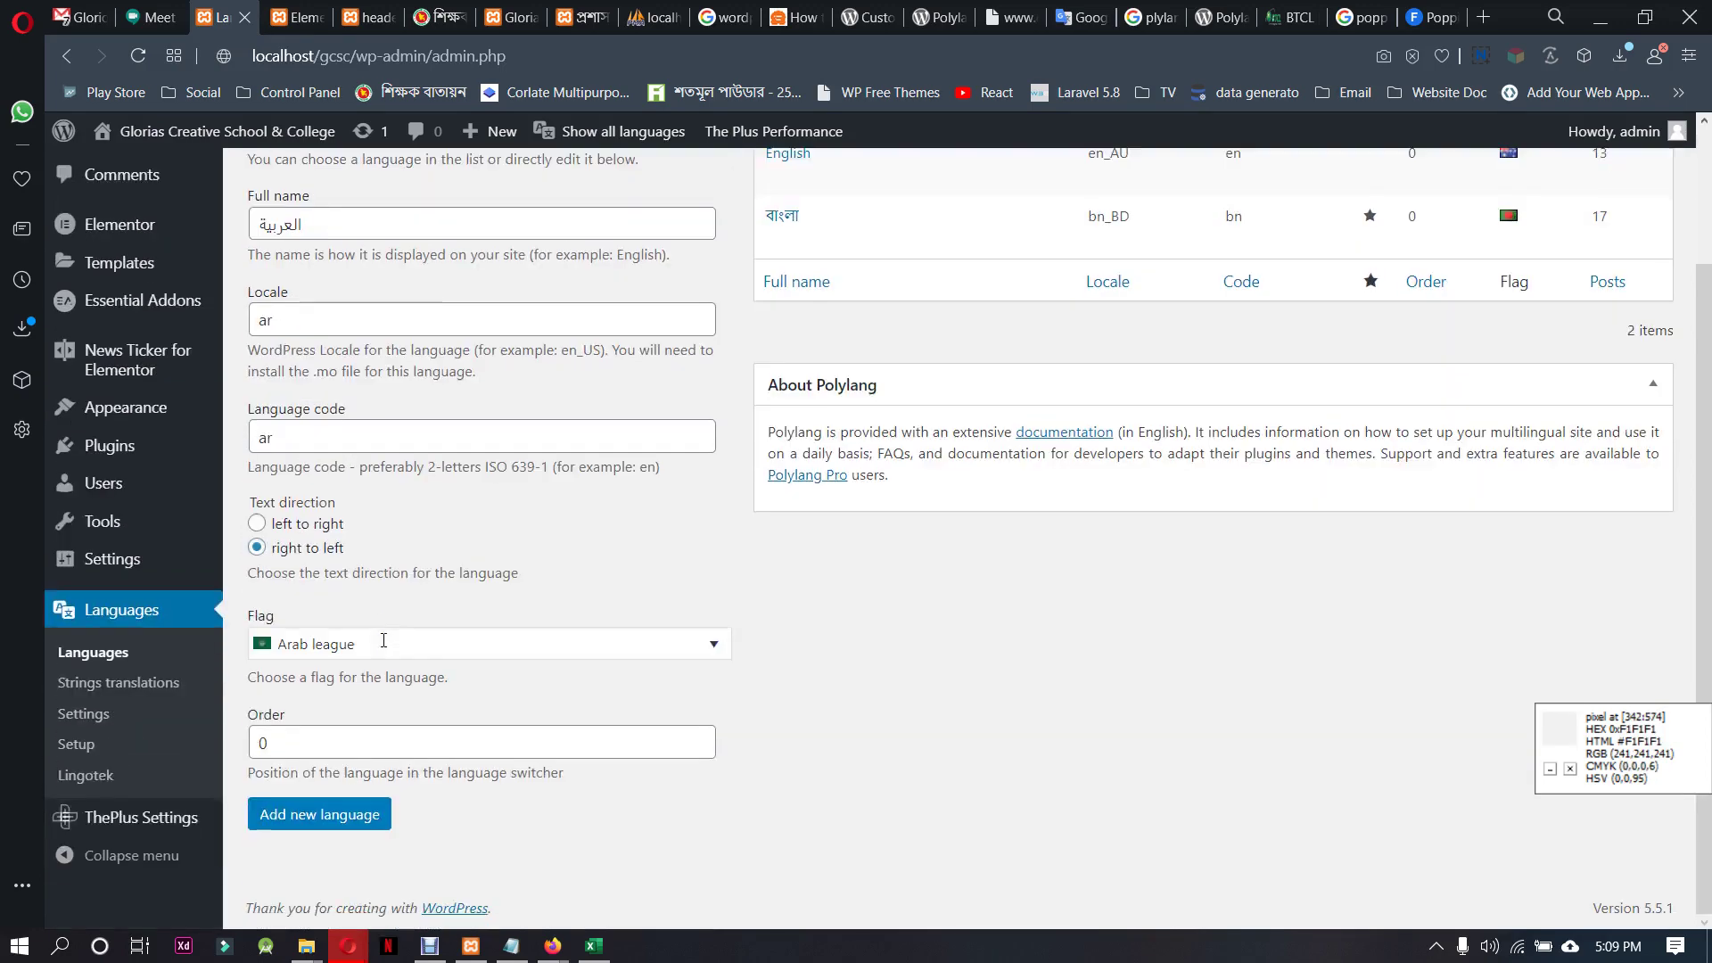
click(342, 817)
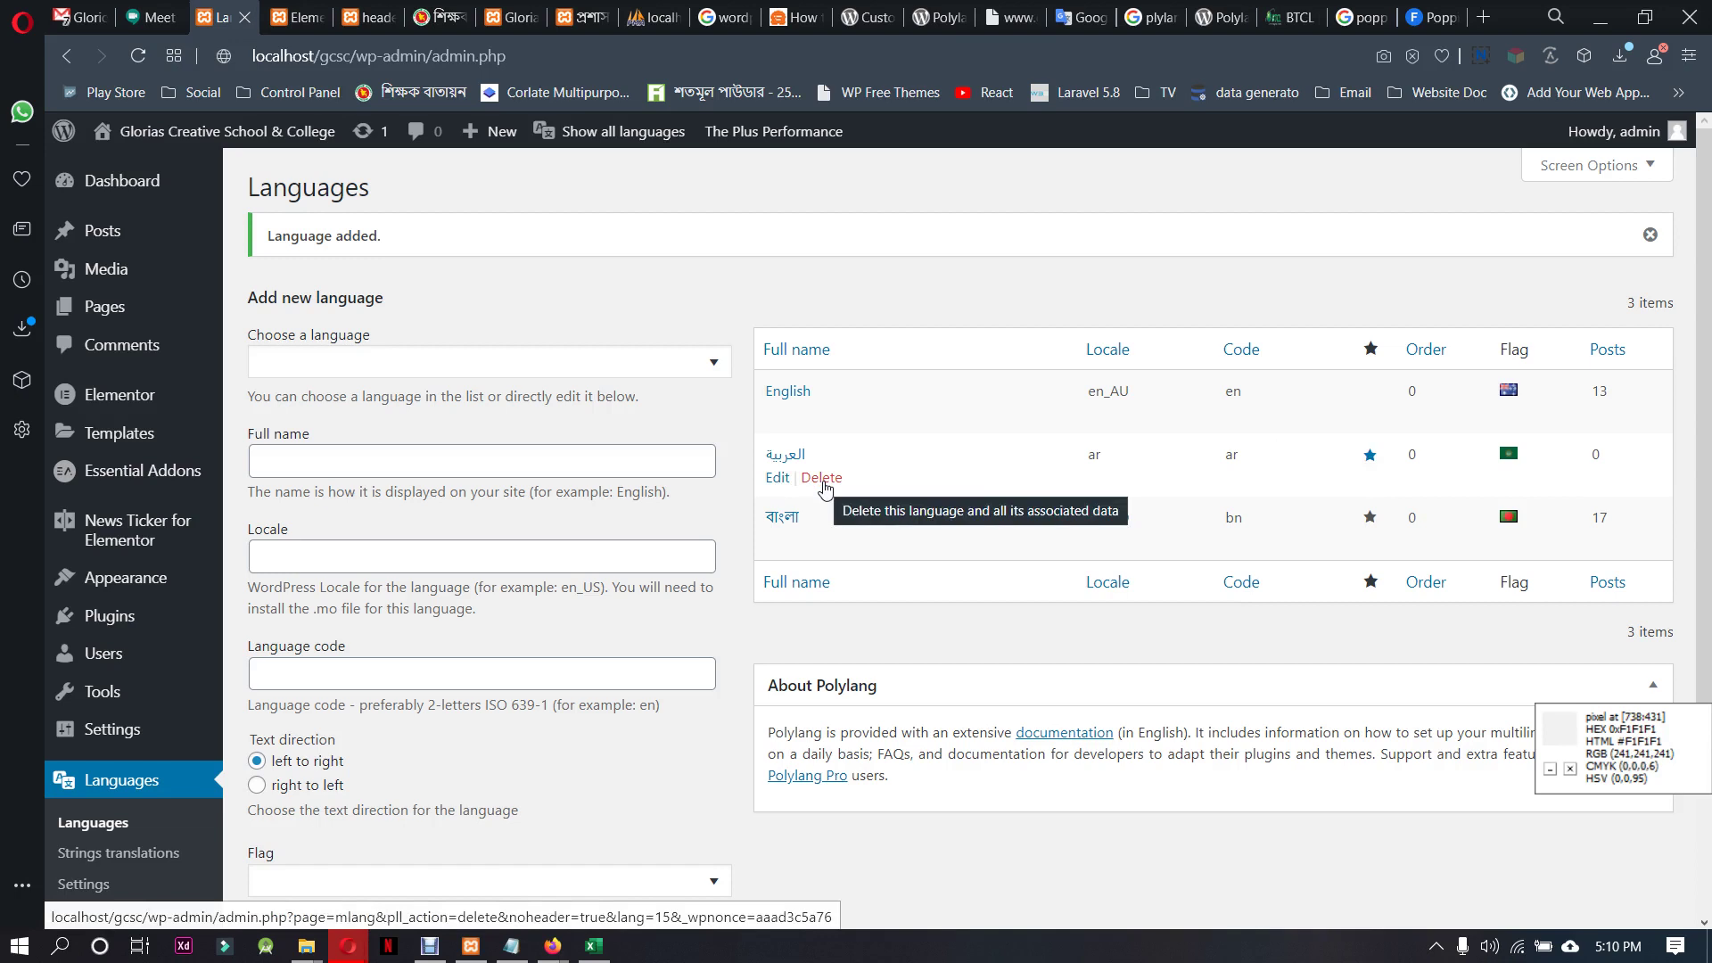
Delete the العربية language row and confirm, leaving English and বাংলা
click(822, 478)
click(1037, 196)
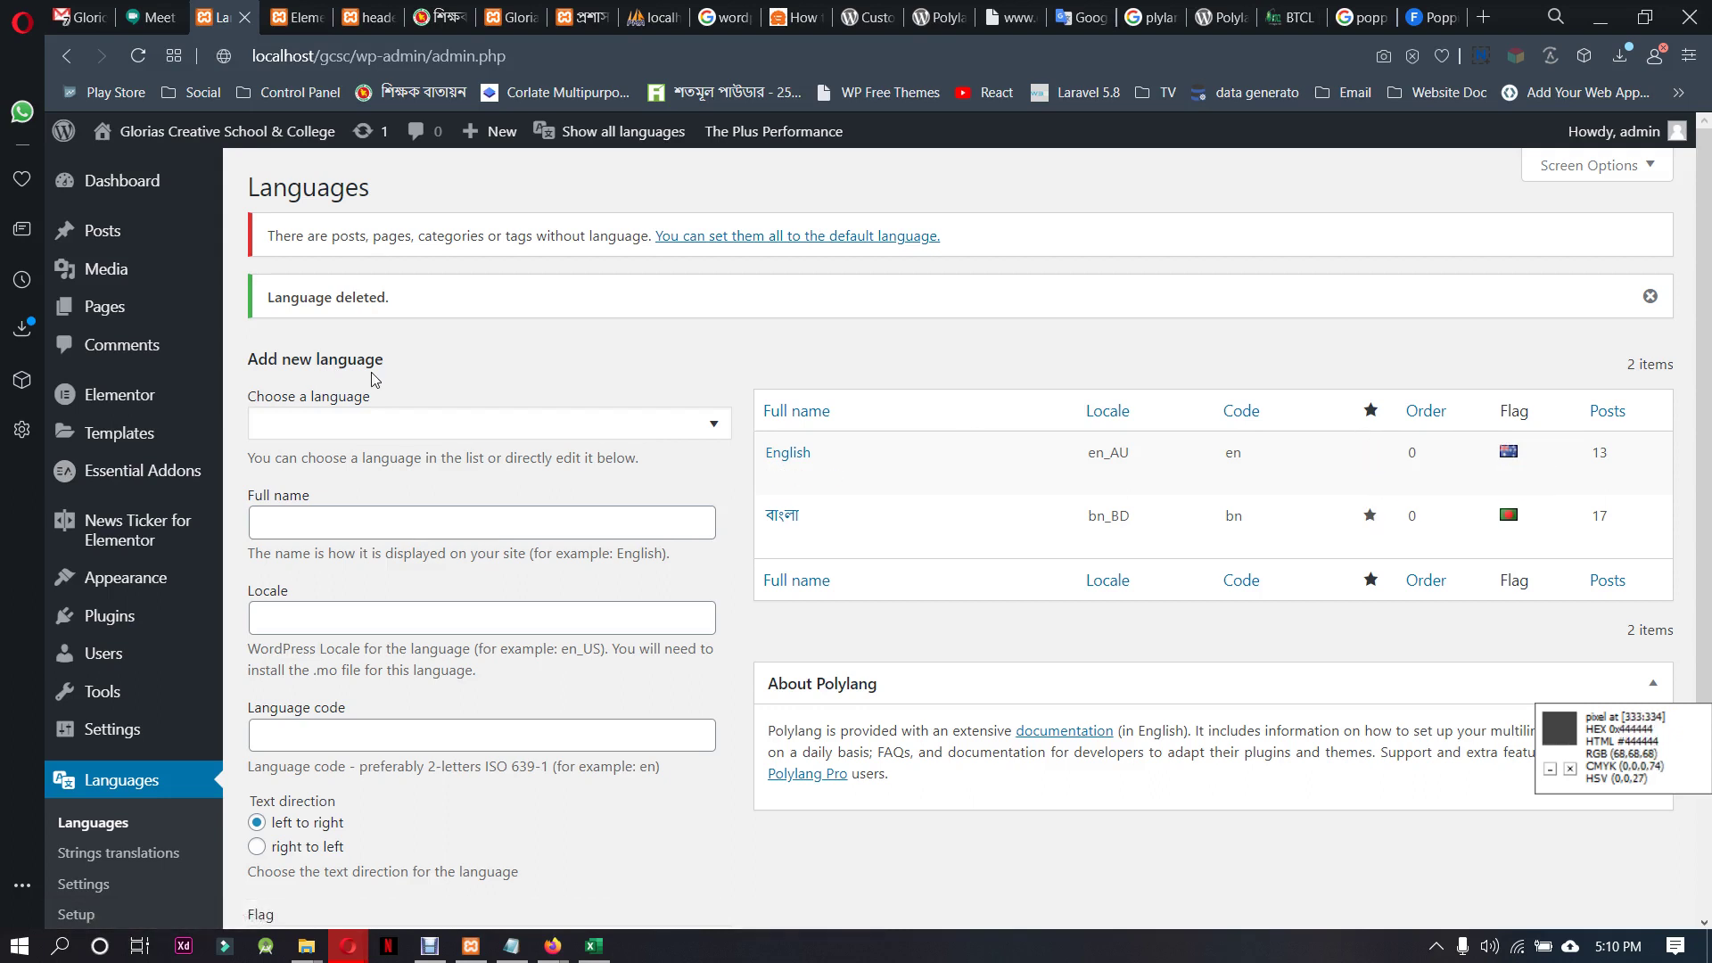
scroll(363, 474, down, 3)
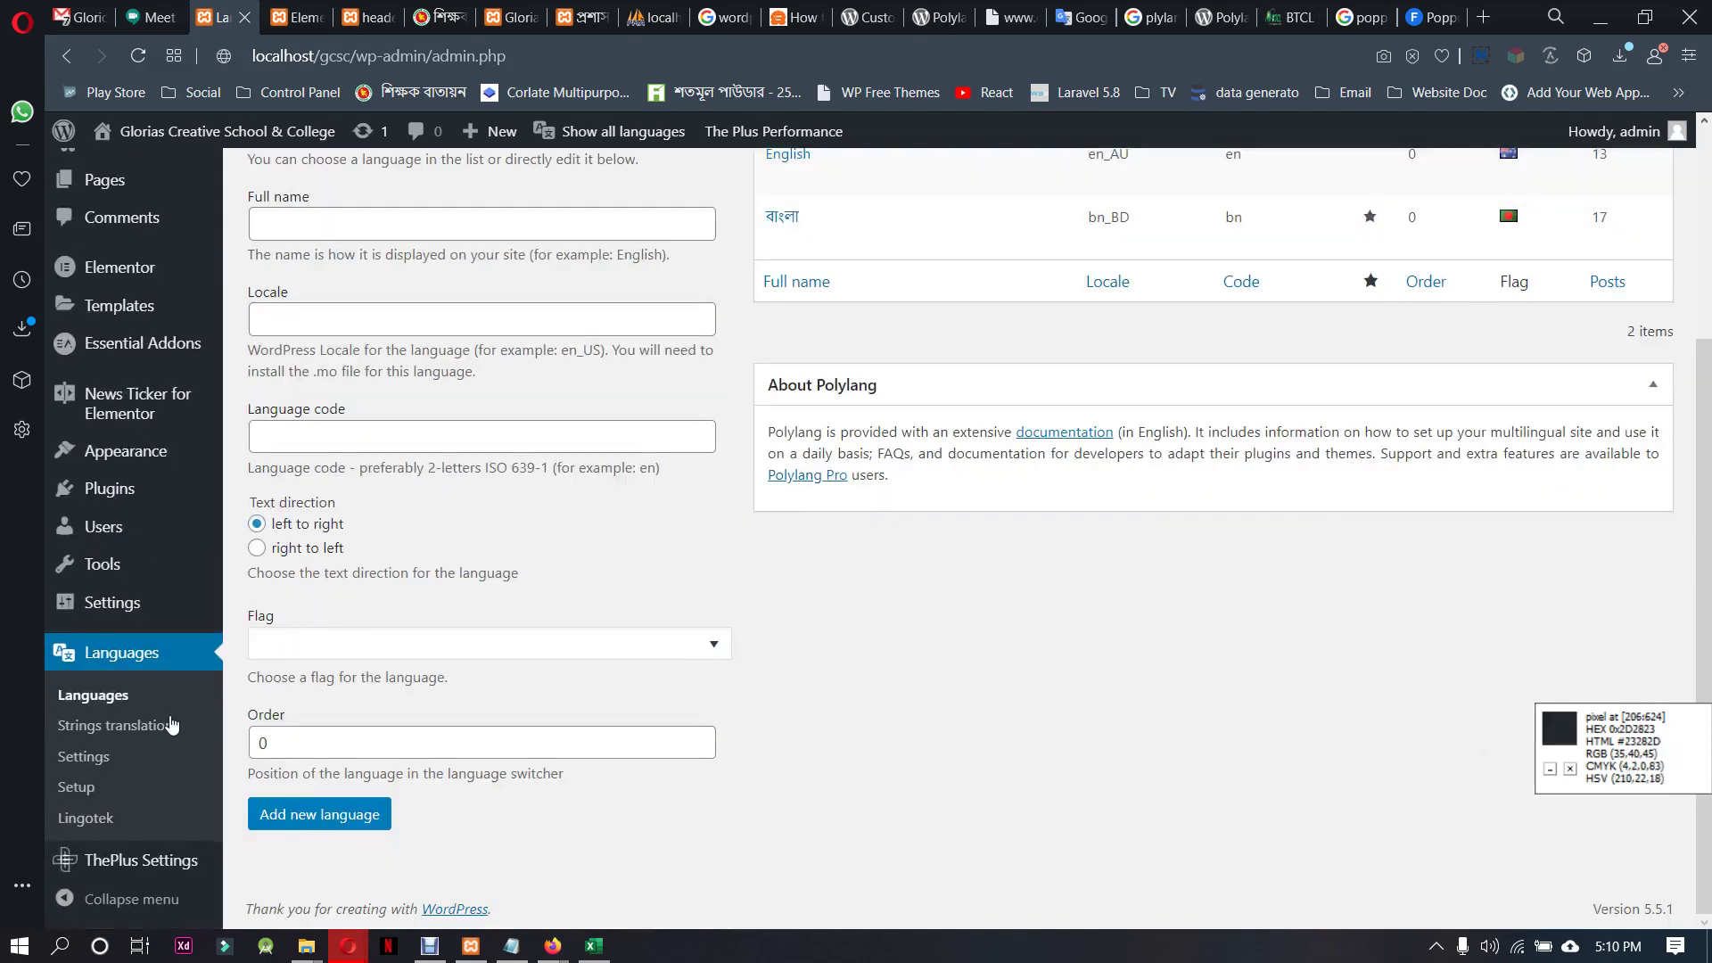
Open Strings translations and select the Bangla site title translation text
click(141, 726)
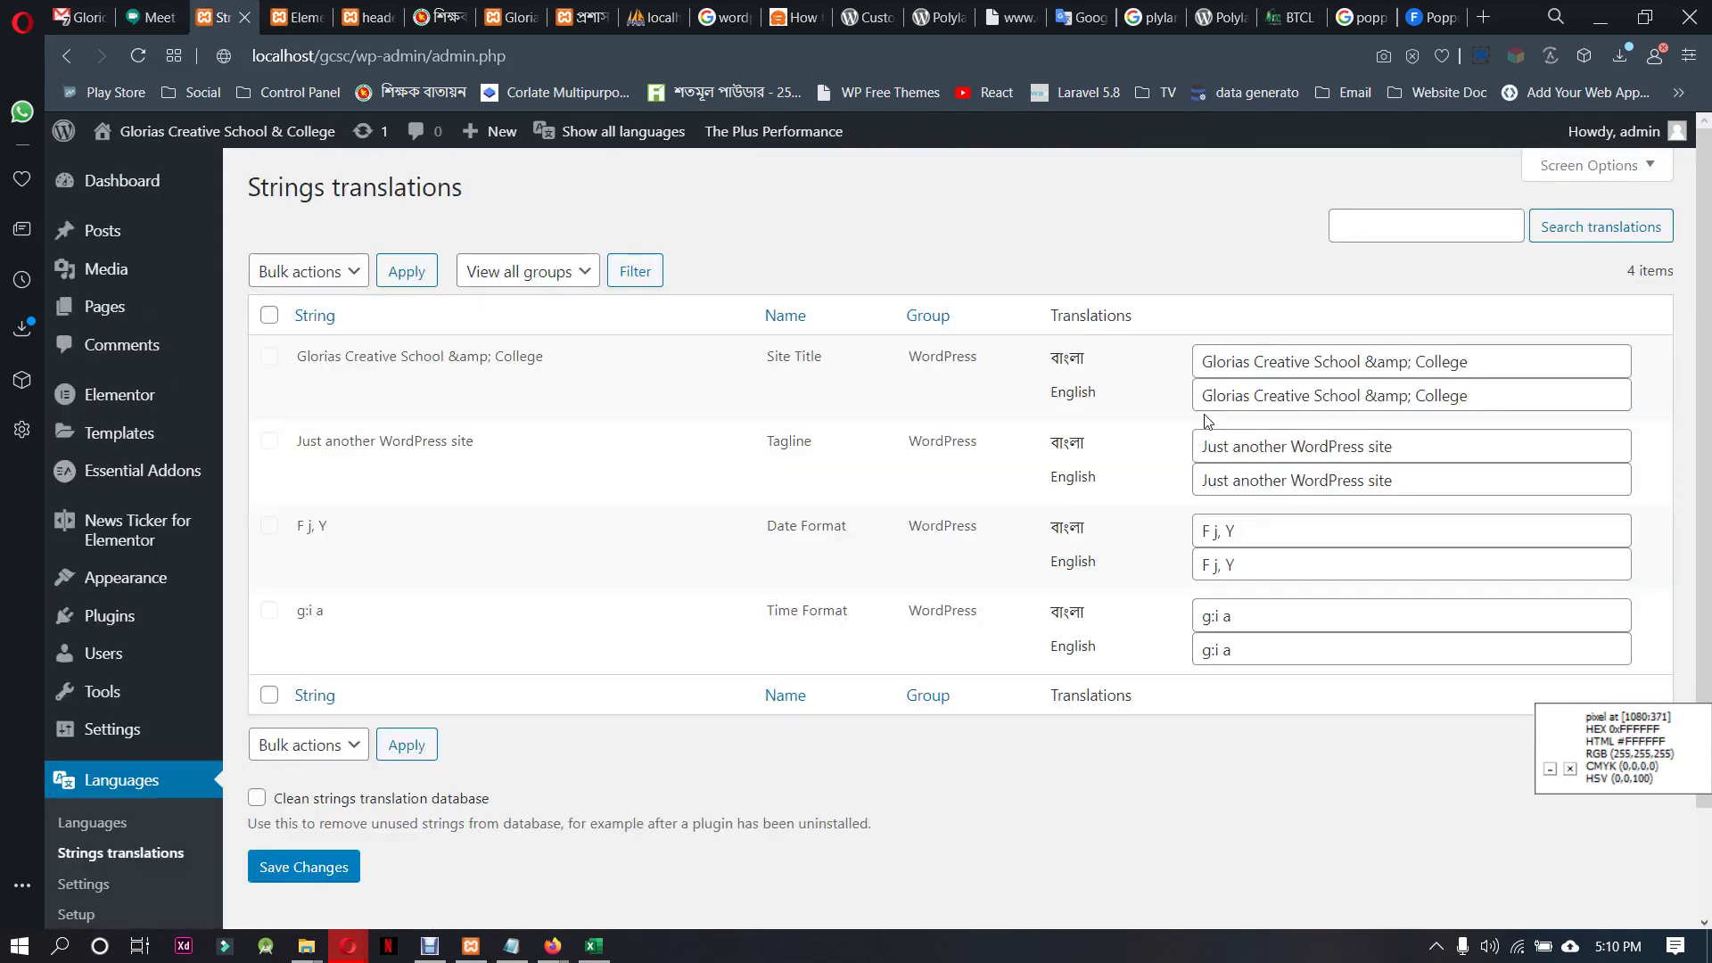
drag(1480, 361, 1195, 364)
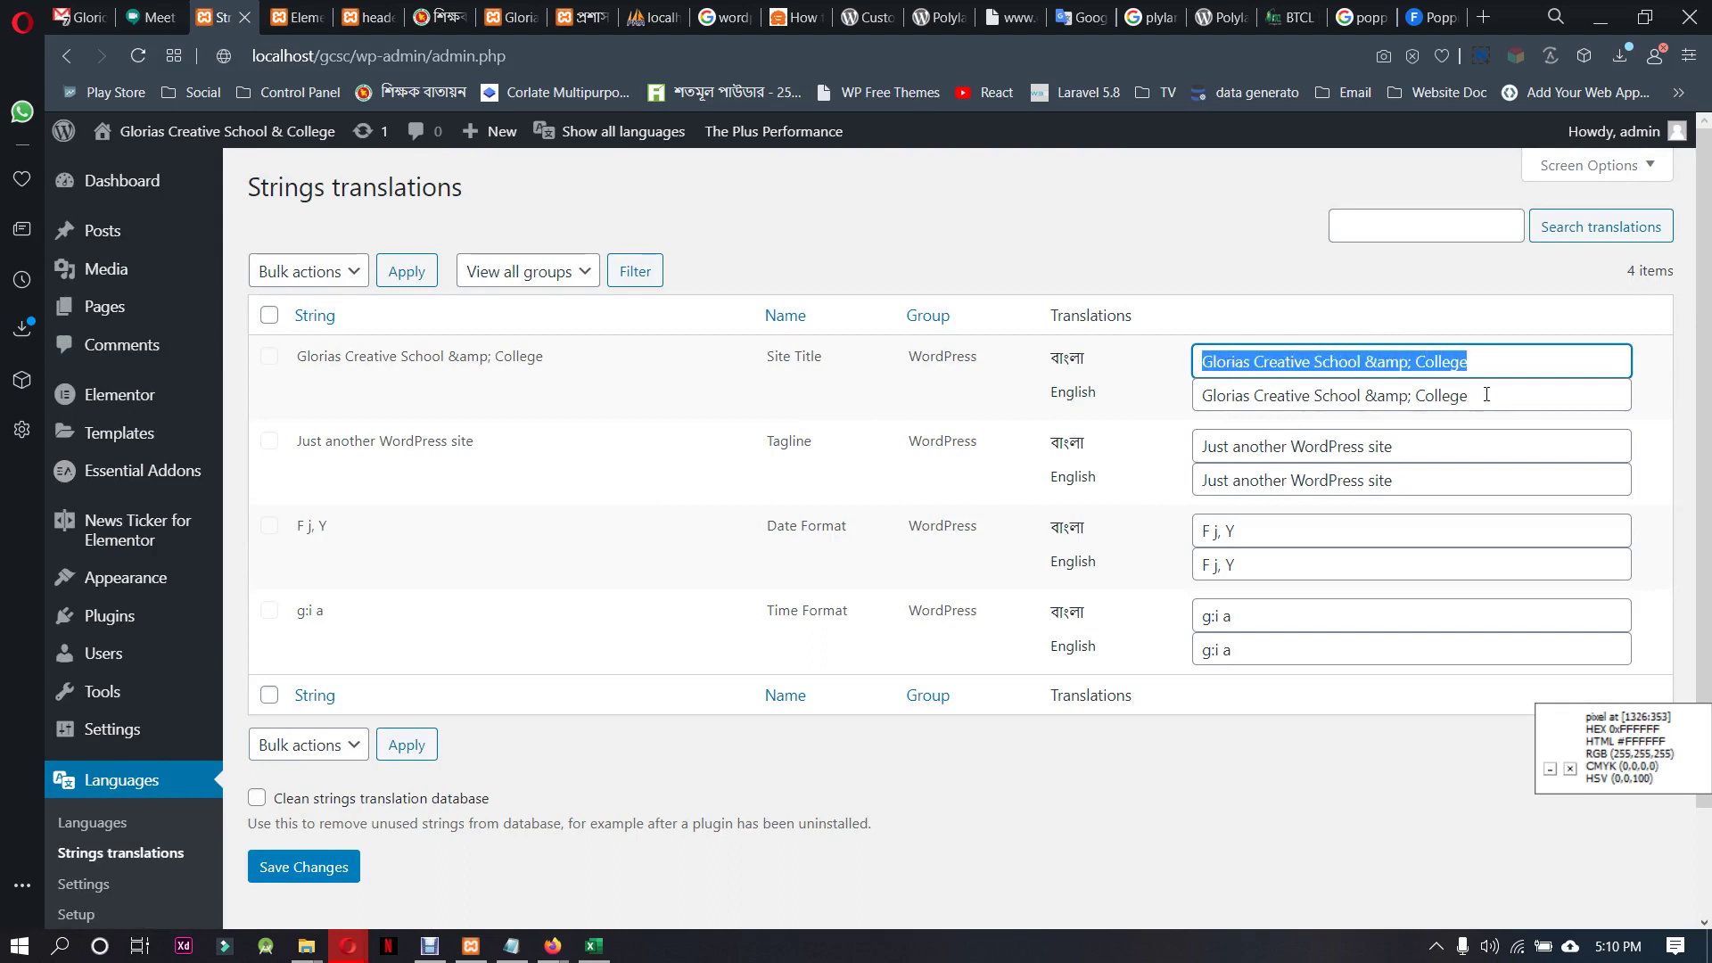
drag(1482, 359, 1168, 357)
click(342, 274)
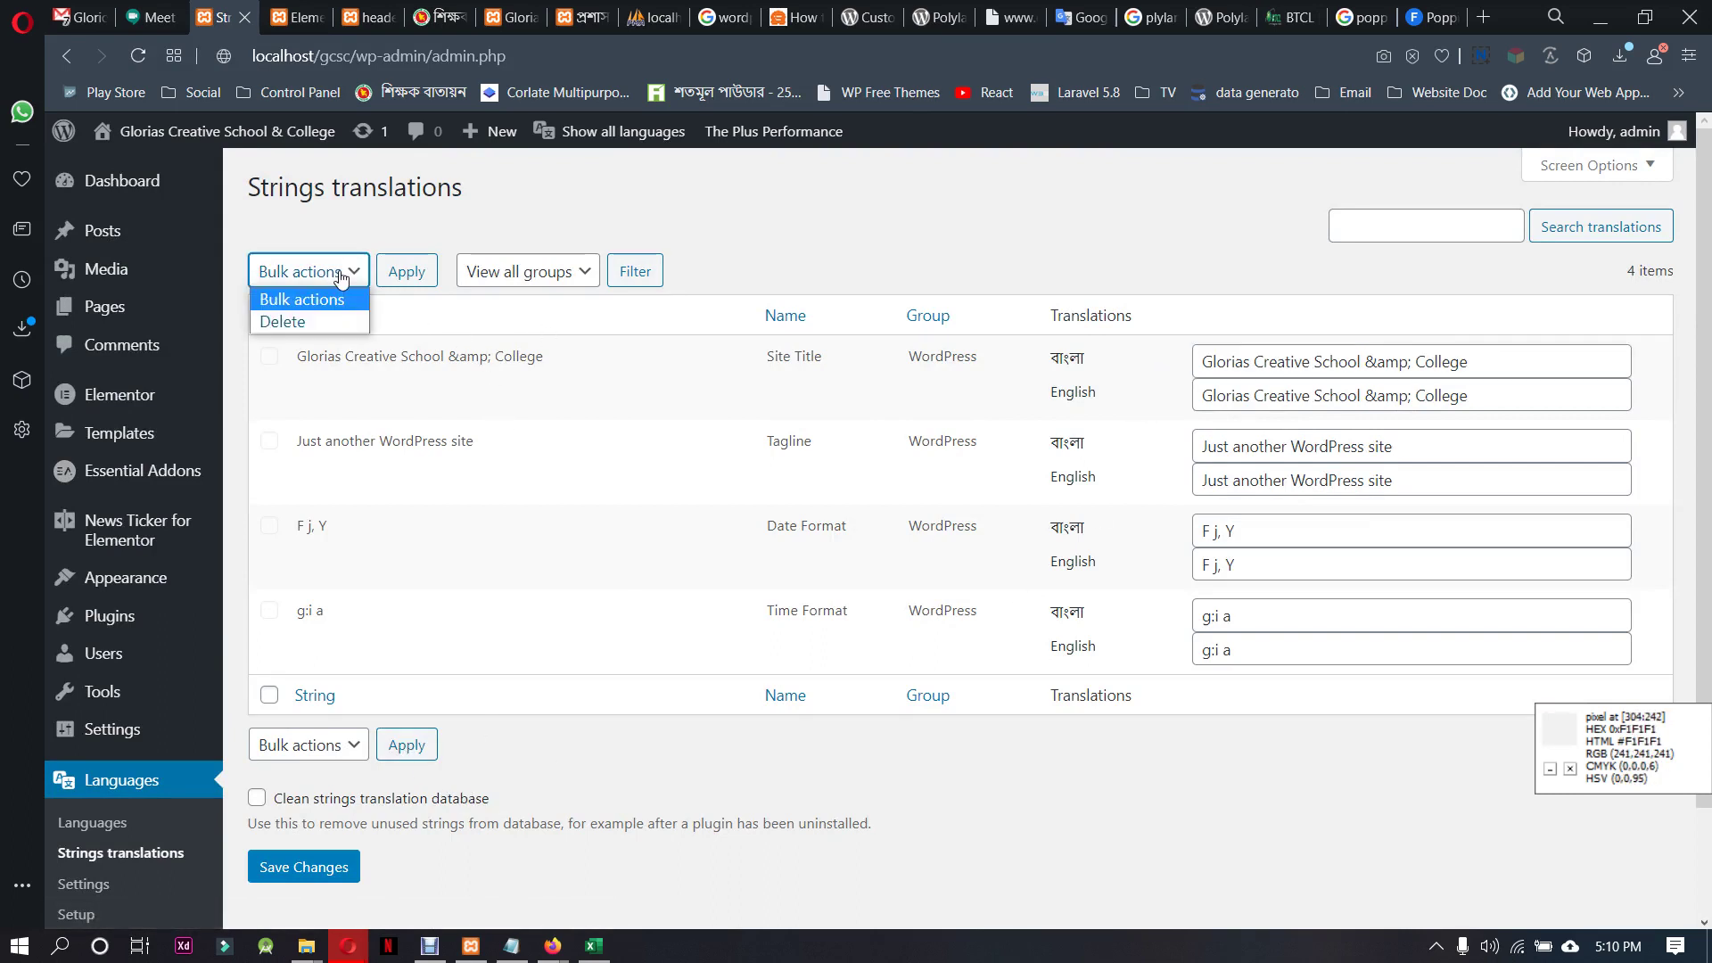
click(342, 275)
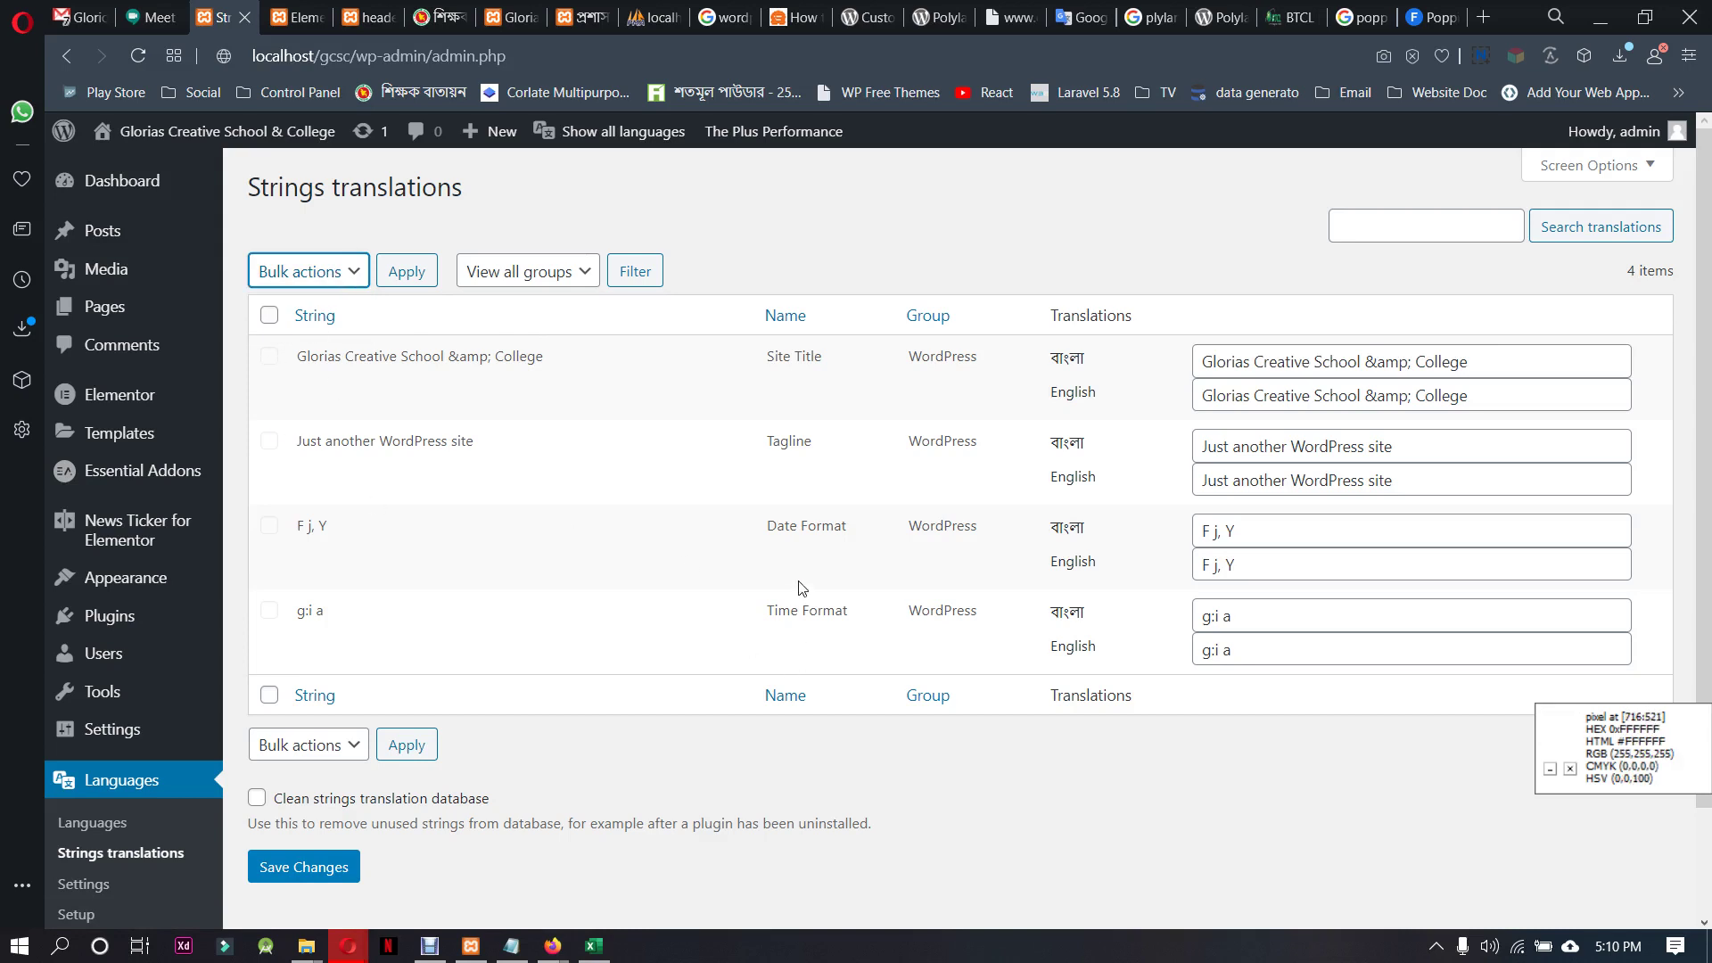
scroll(802, 589, down, 2)
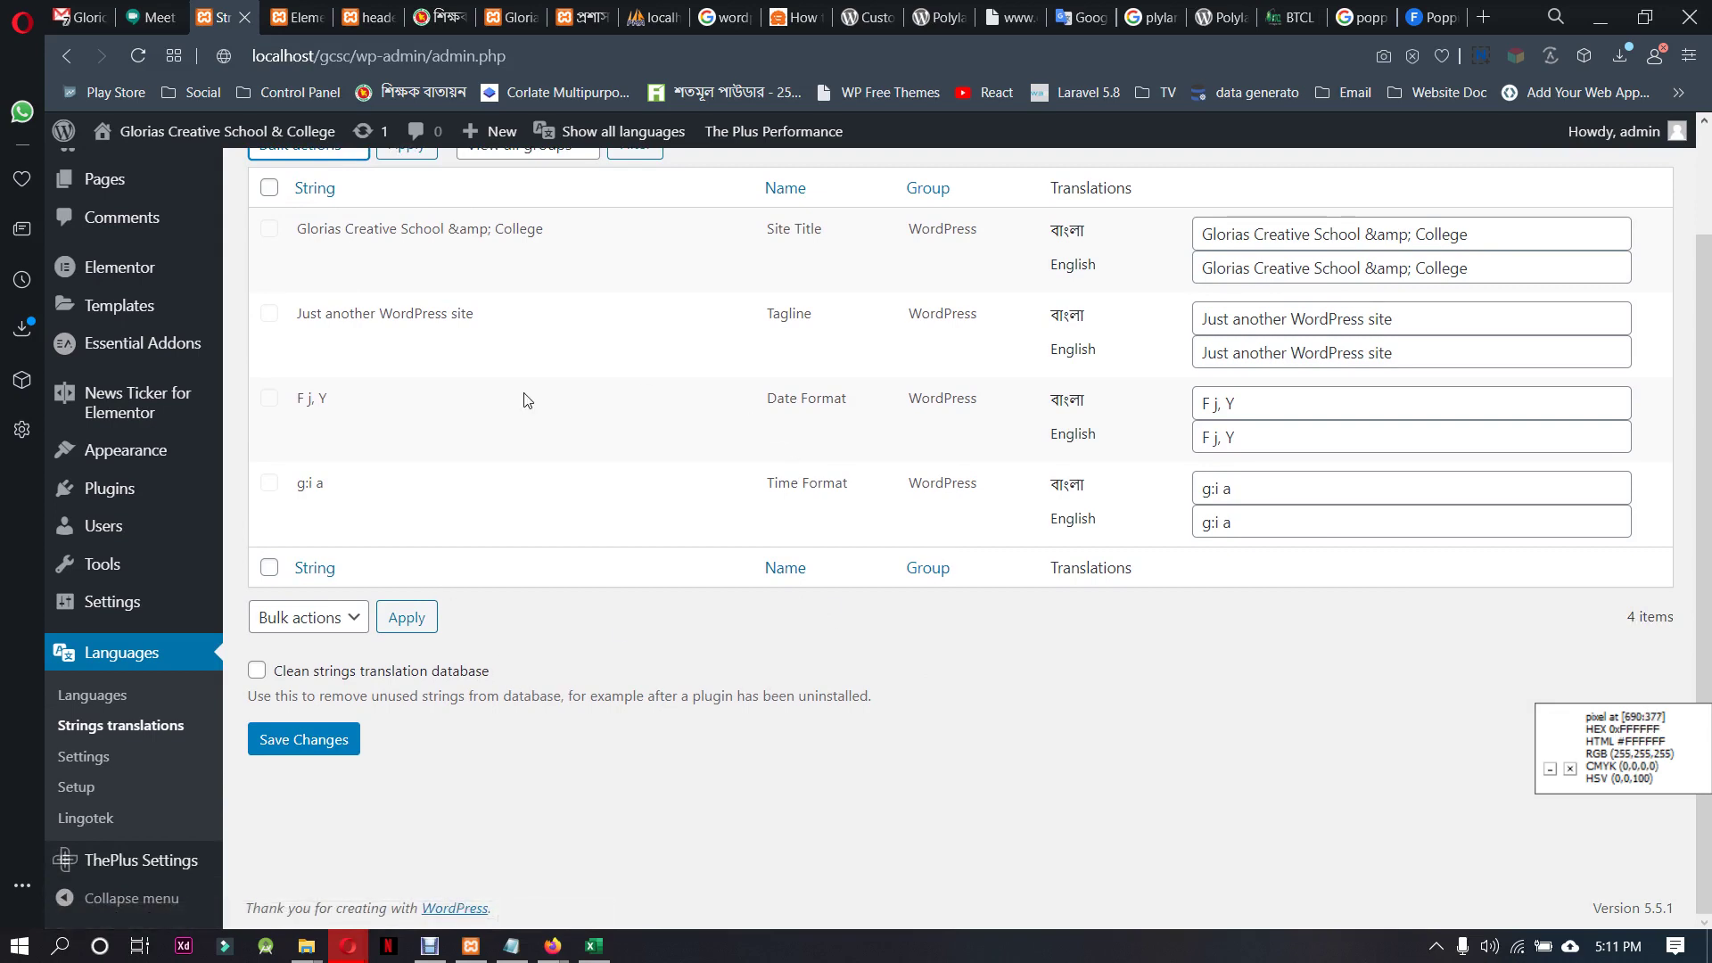
Select the Bangla time format g:i a and date format F j, Y values
triple_click(1240, 486)
click(1245, 403)
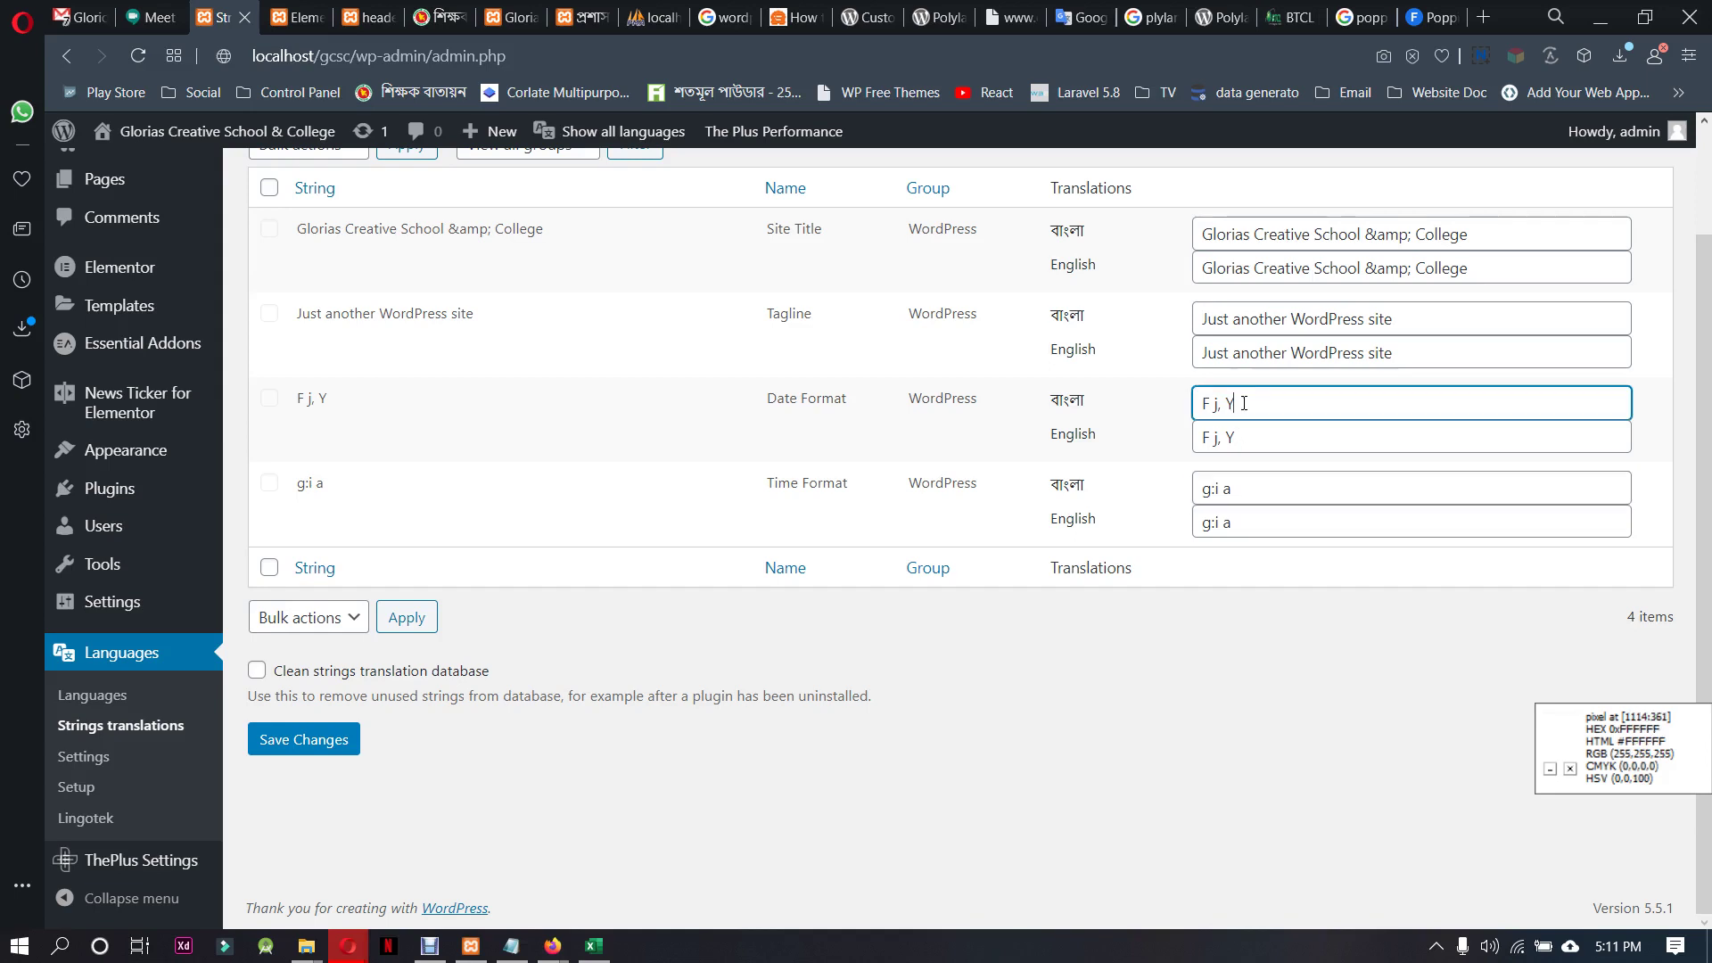
triple_click(1245, 403)
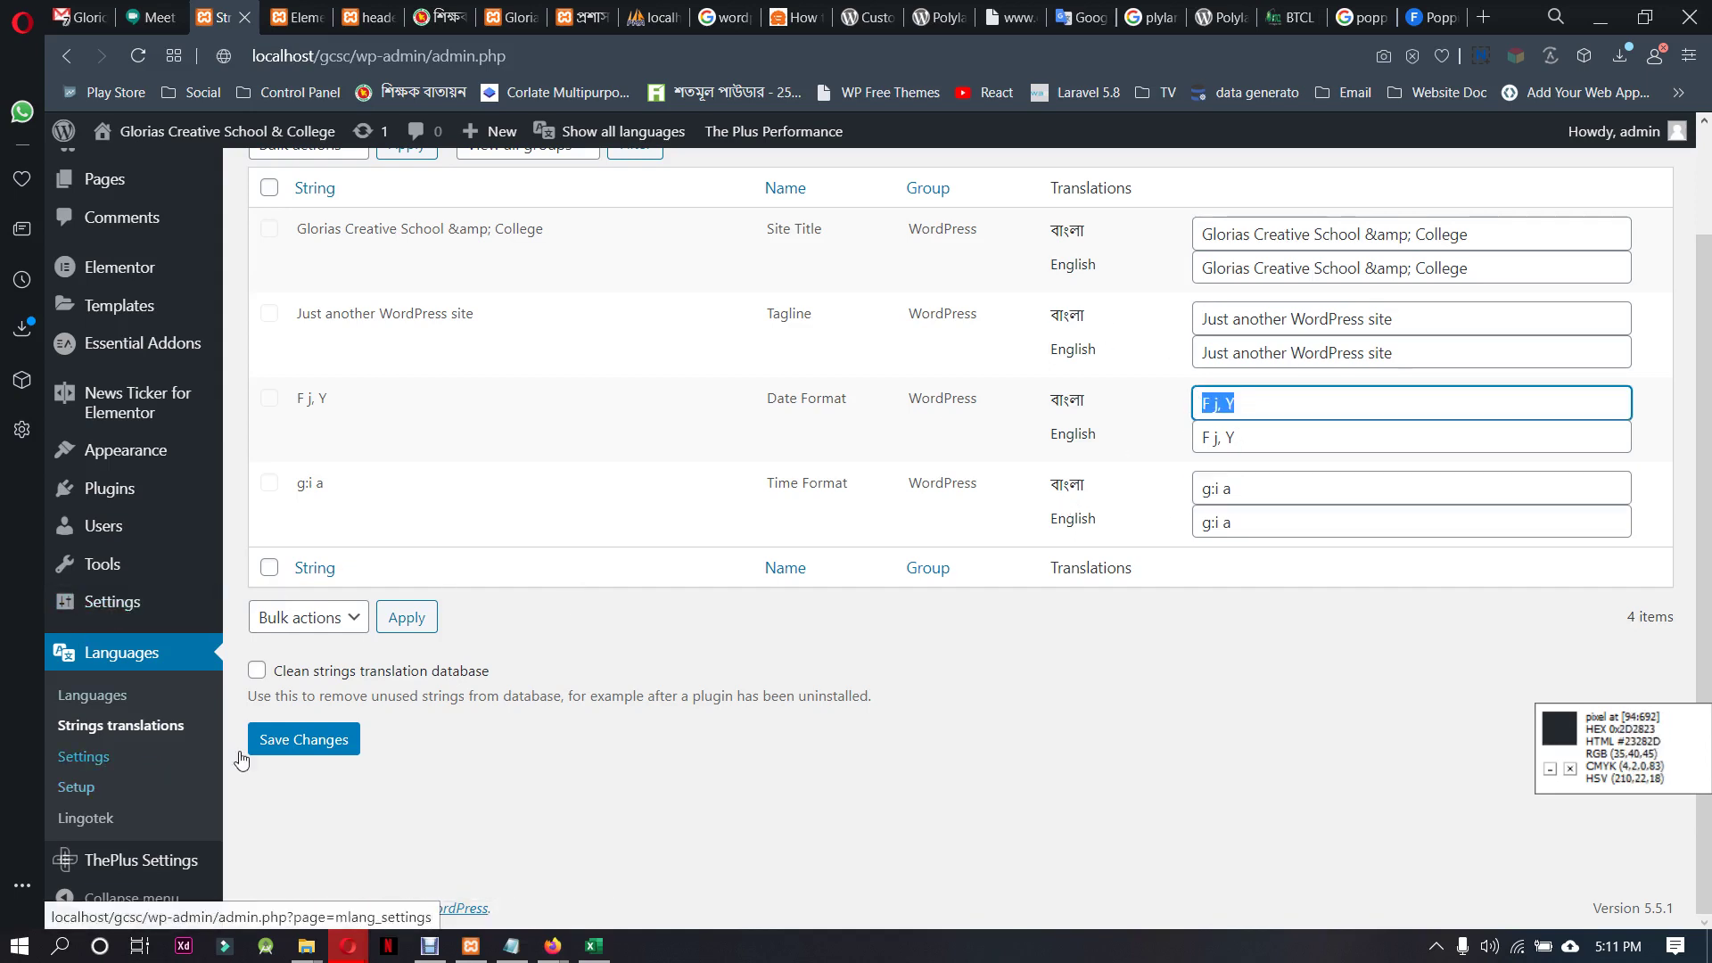
scroll(413, 867, up, 1)
scroll(413, 868, up, 2)
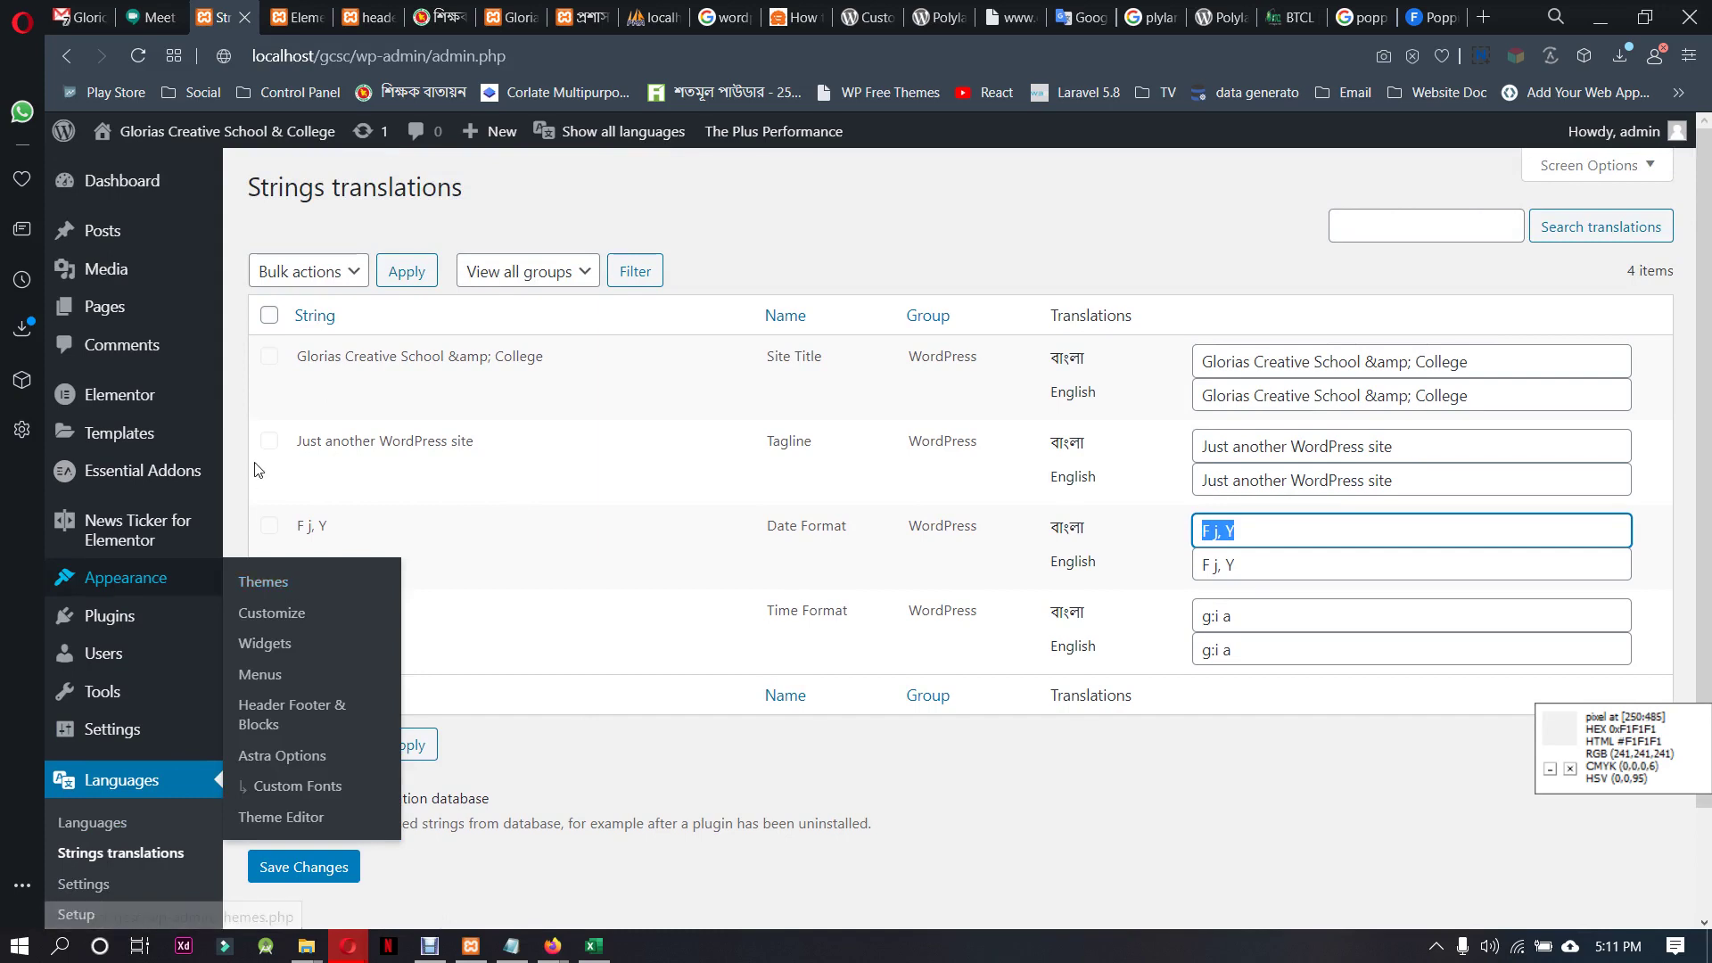
Load the Language menu in Appearance > Menus for editing
click(272, 678)
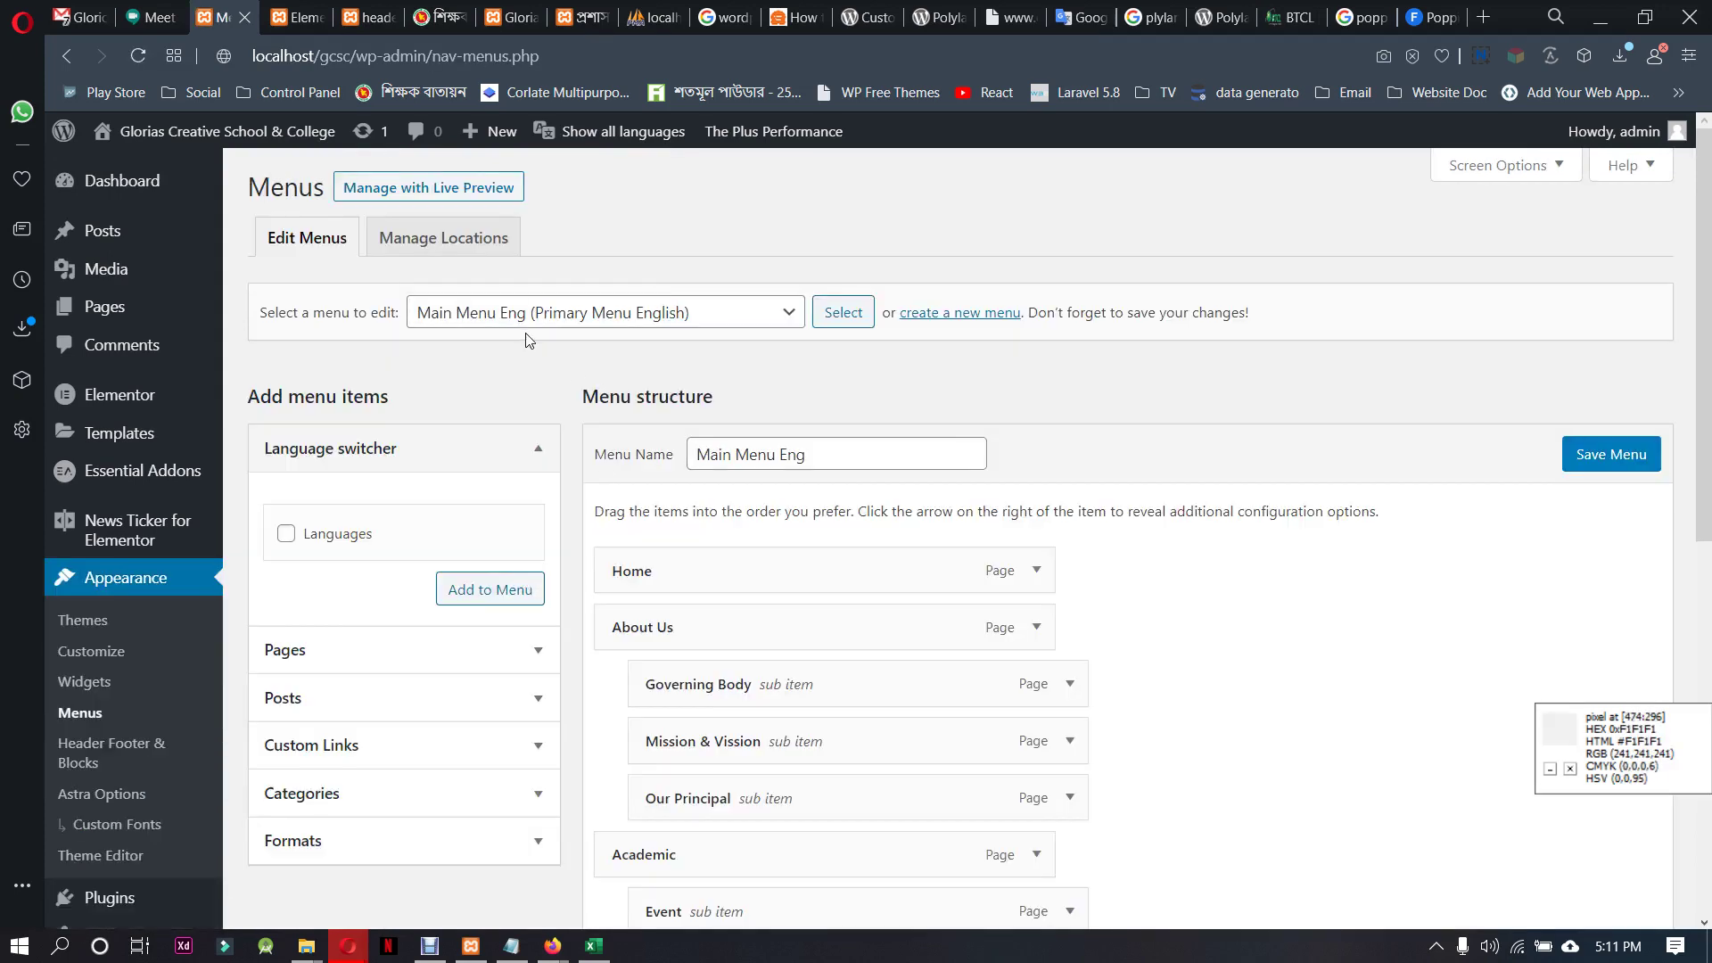
click(709, 319)
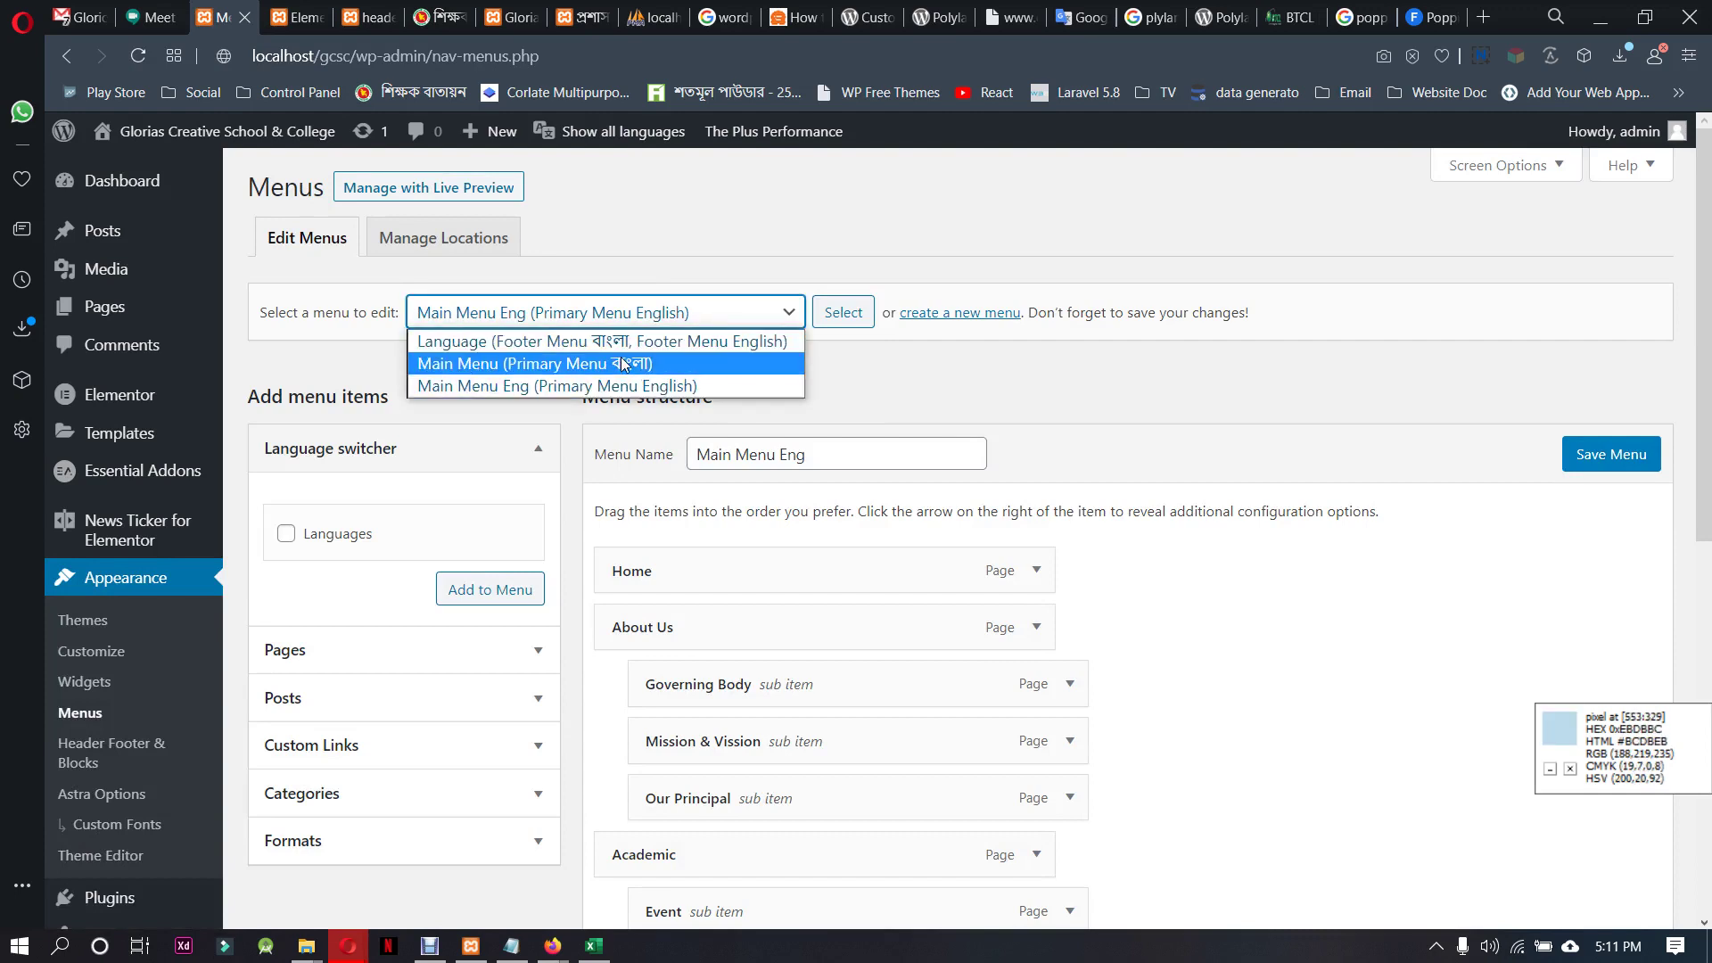
click(622, 342)
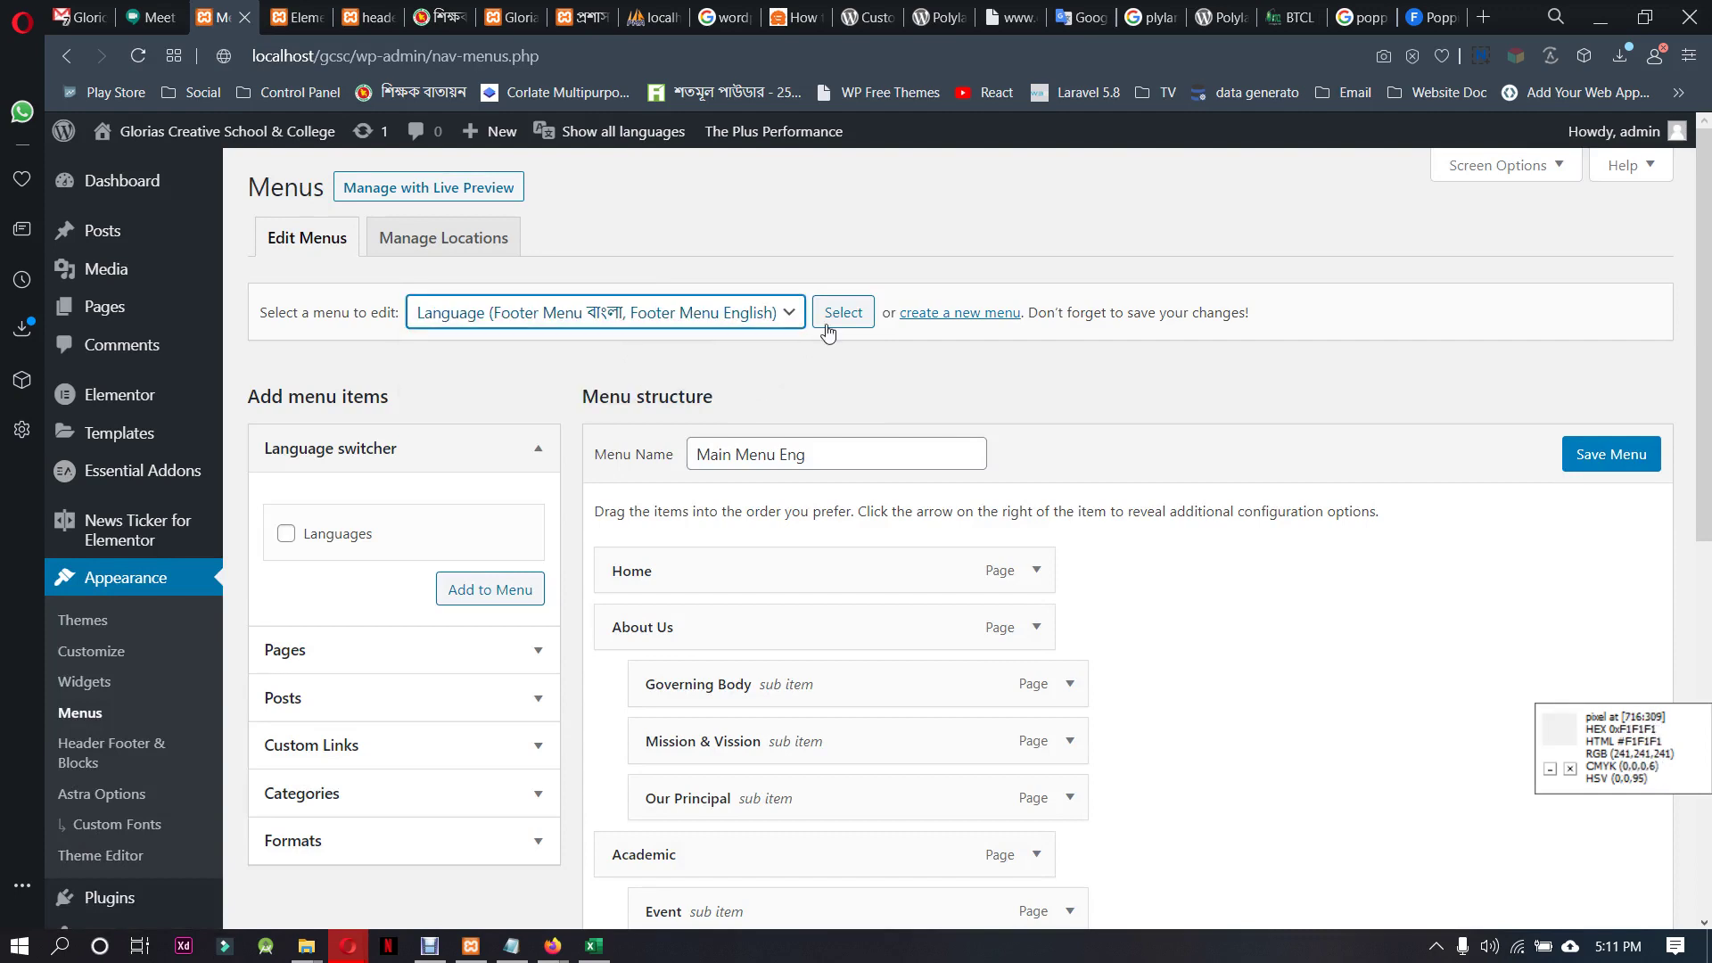
click(841, 314)
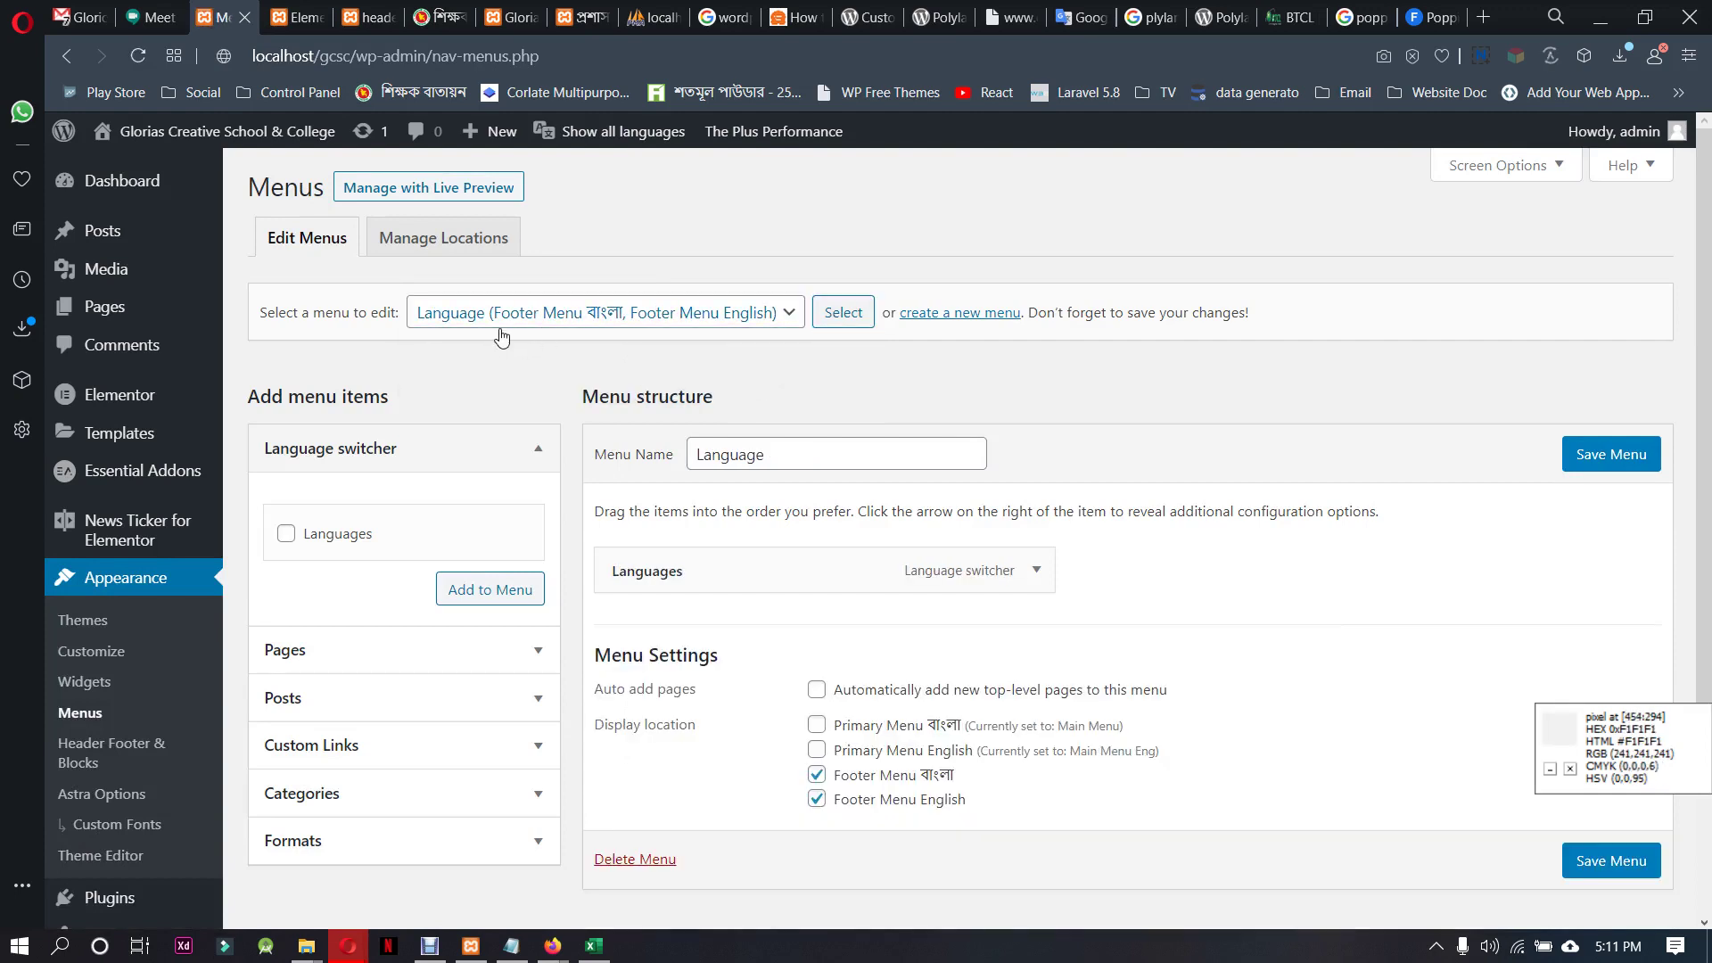
Add a second language switcher item to the menu, set to show flags
click(287, 534)
click(487, 590)
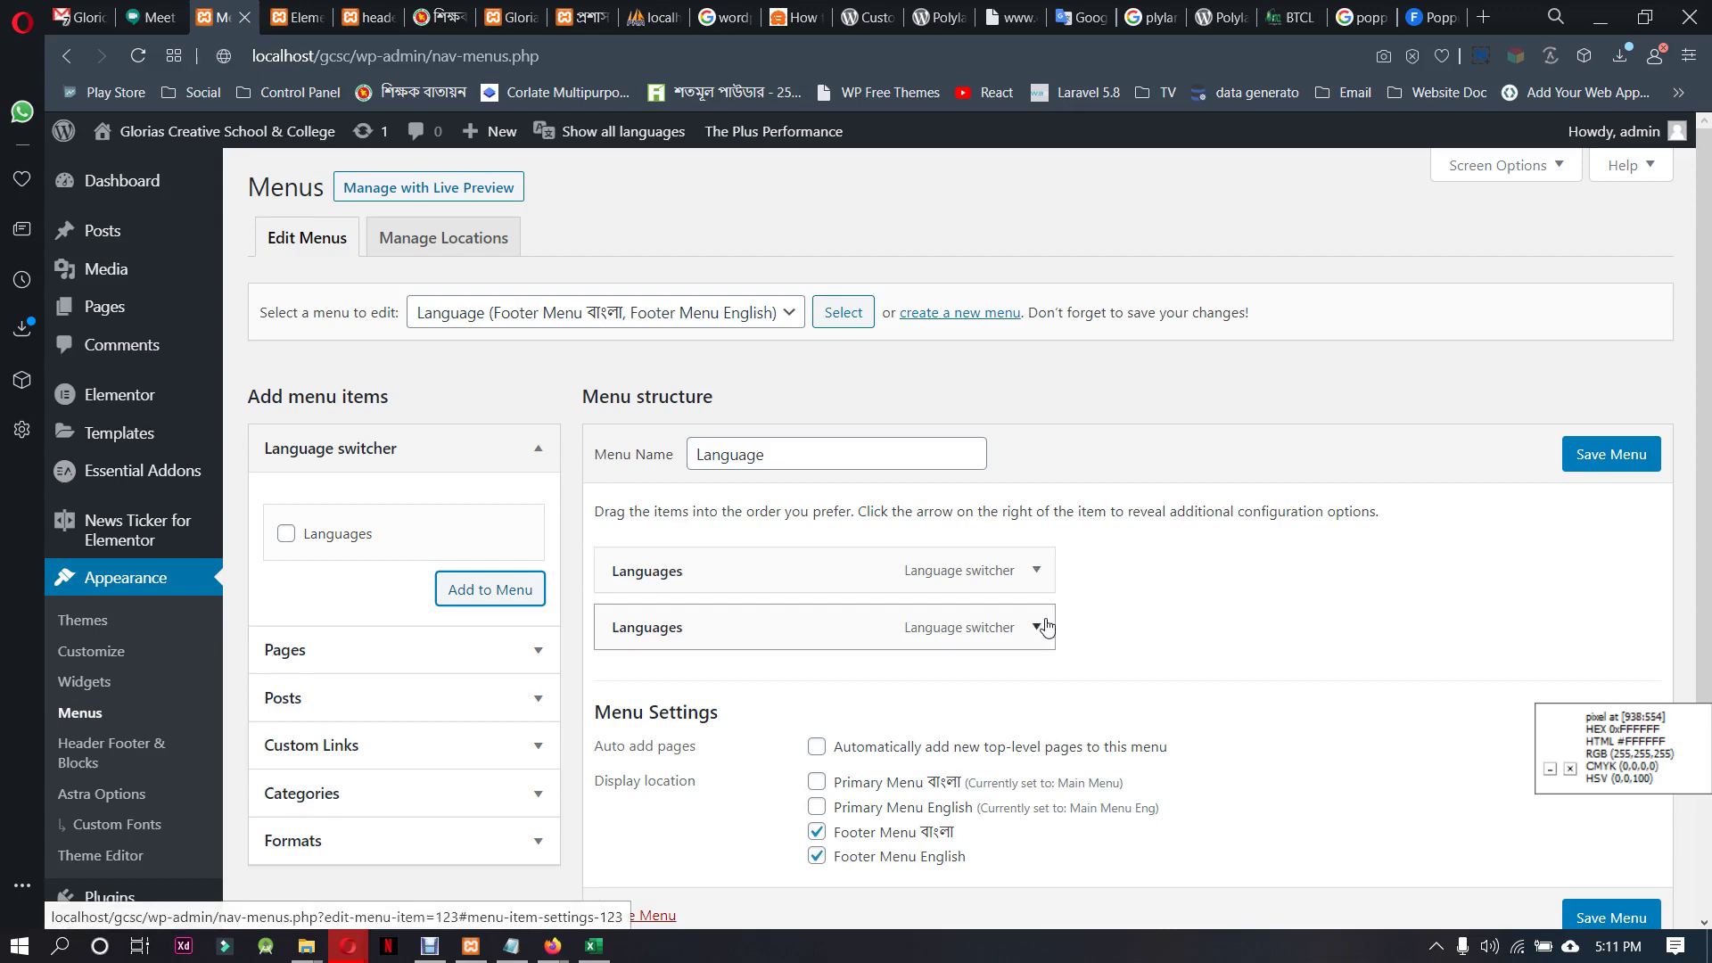
click(1038, 626)
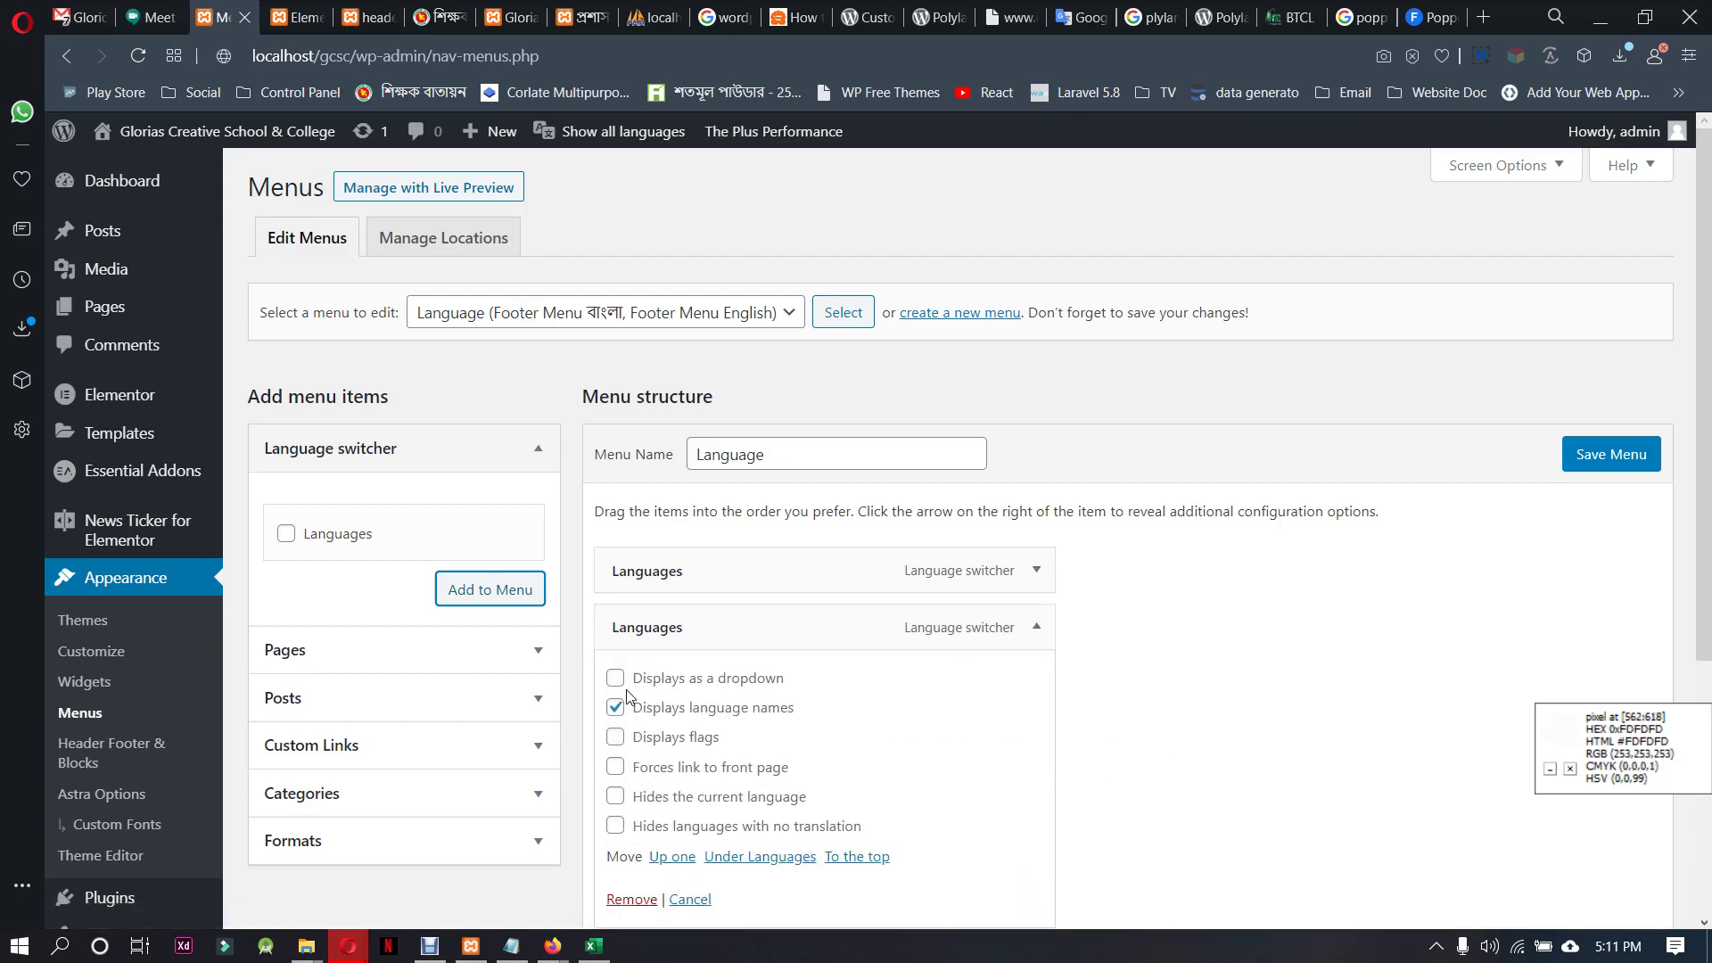
click(615, 738)
Clear all Bangla and English display locations, save the menu, and reload the site
scroll(943, 727, down, 3)
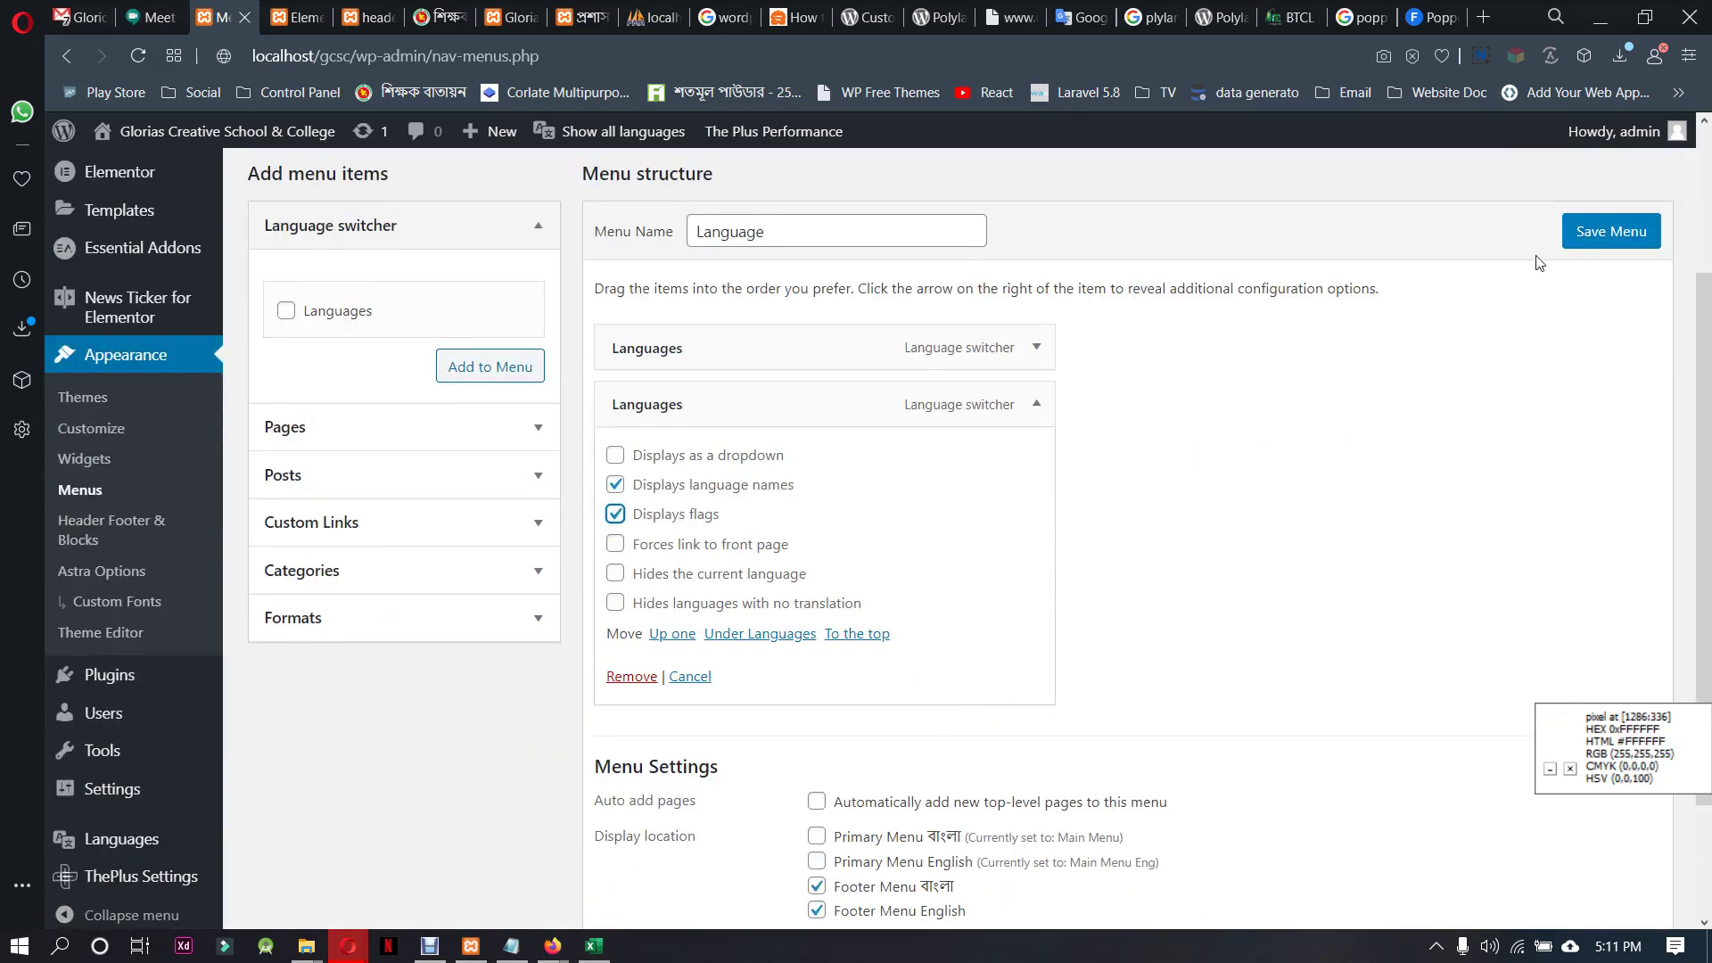
scroll(1355, 530, down, 1)
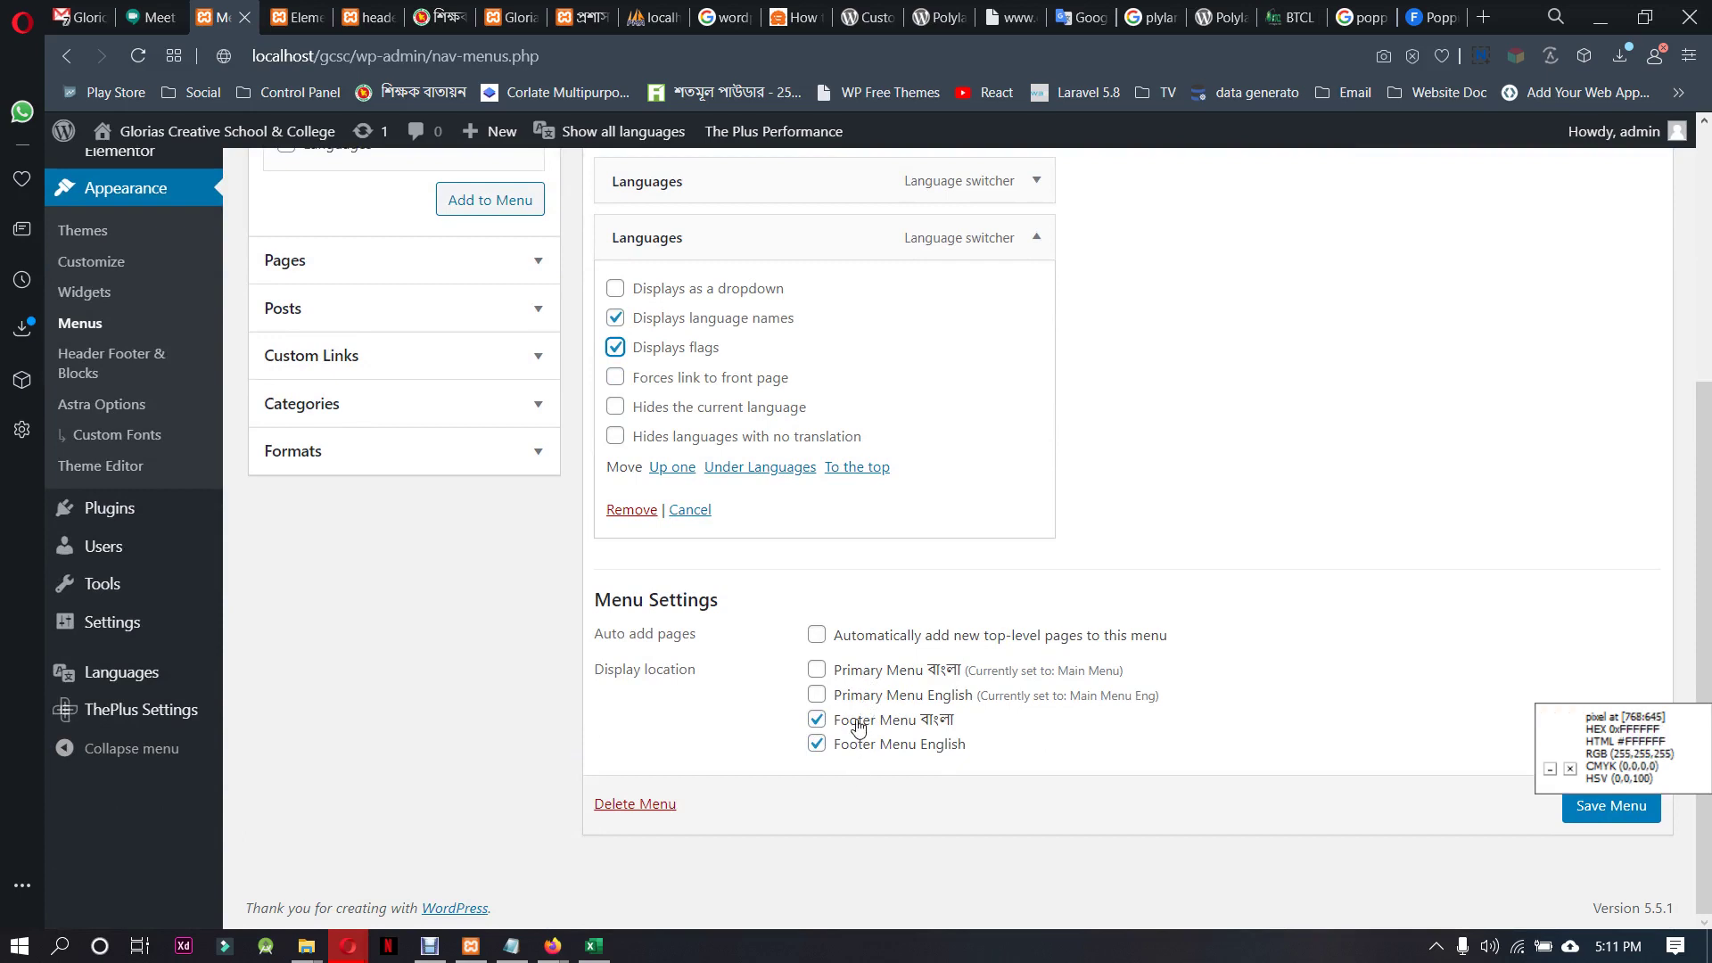
click(858, 721)
click(859, 745)
click(859, 675)
click(858, 697)
click(860, 682)
click(858, 696)
scroll(1397, 793, up, 4)
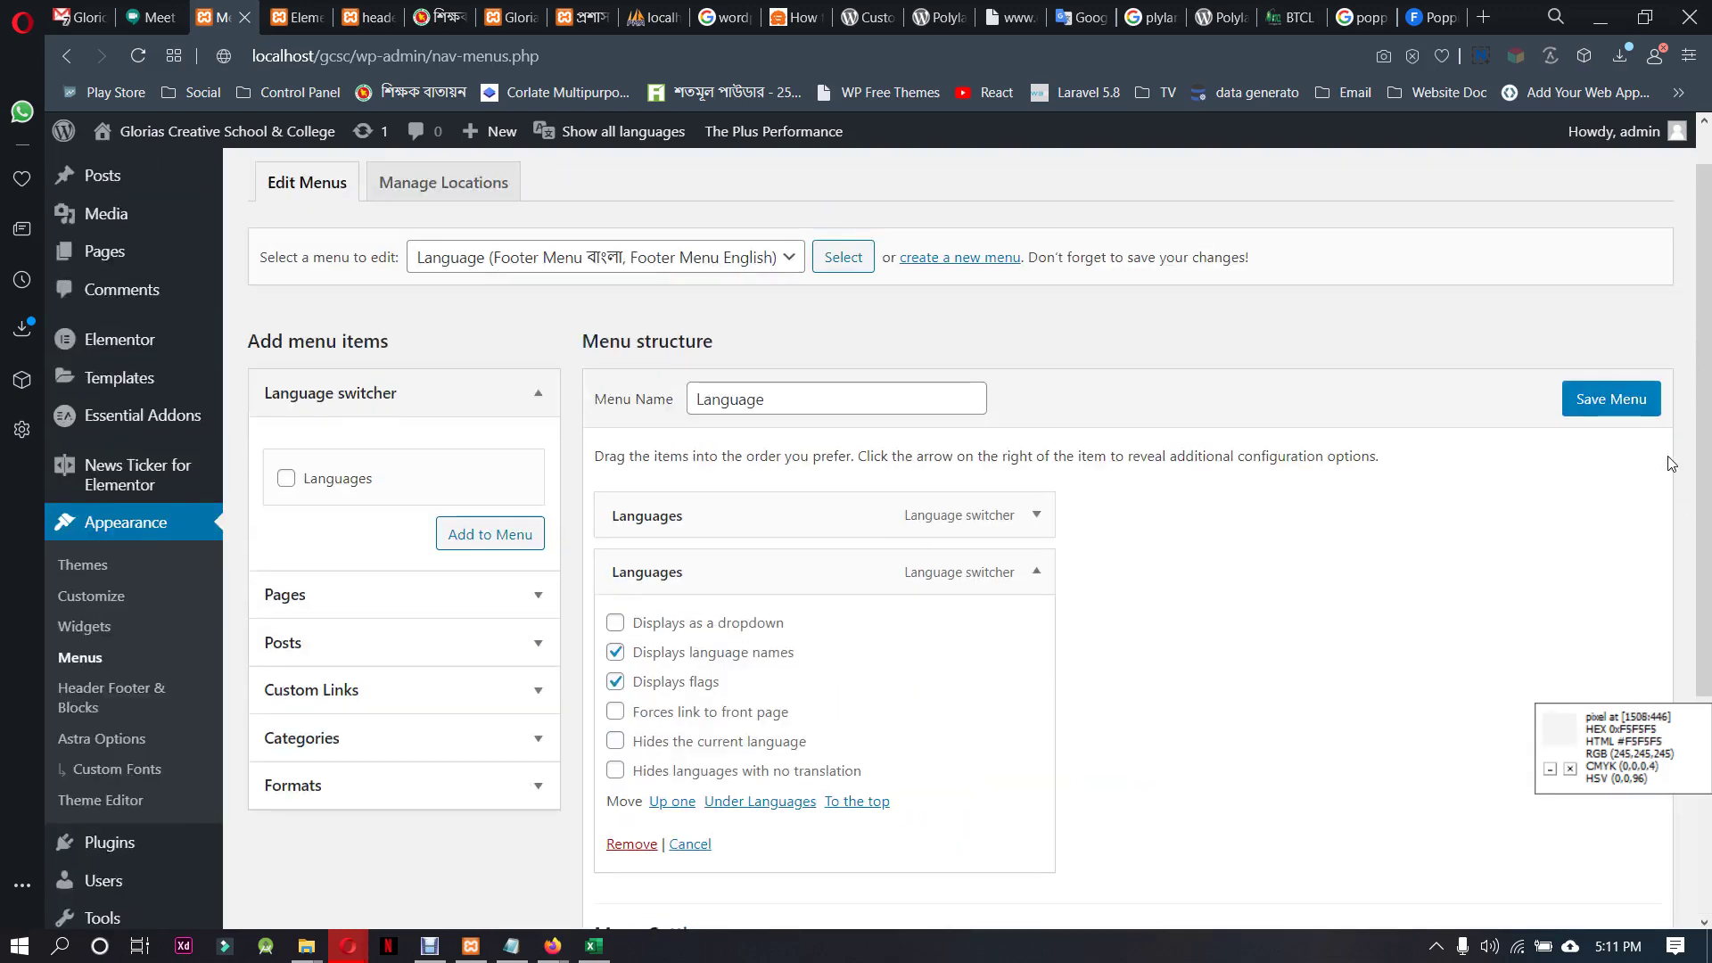
click(1616, 403)
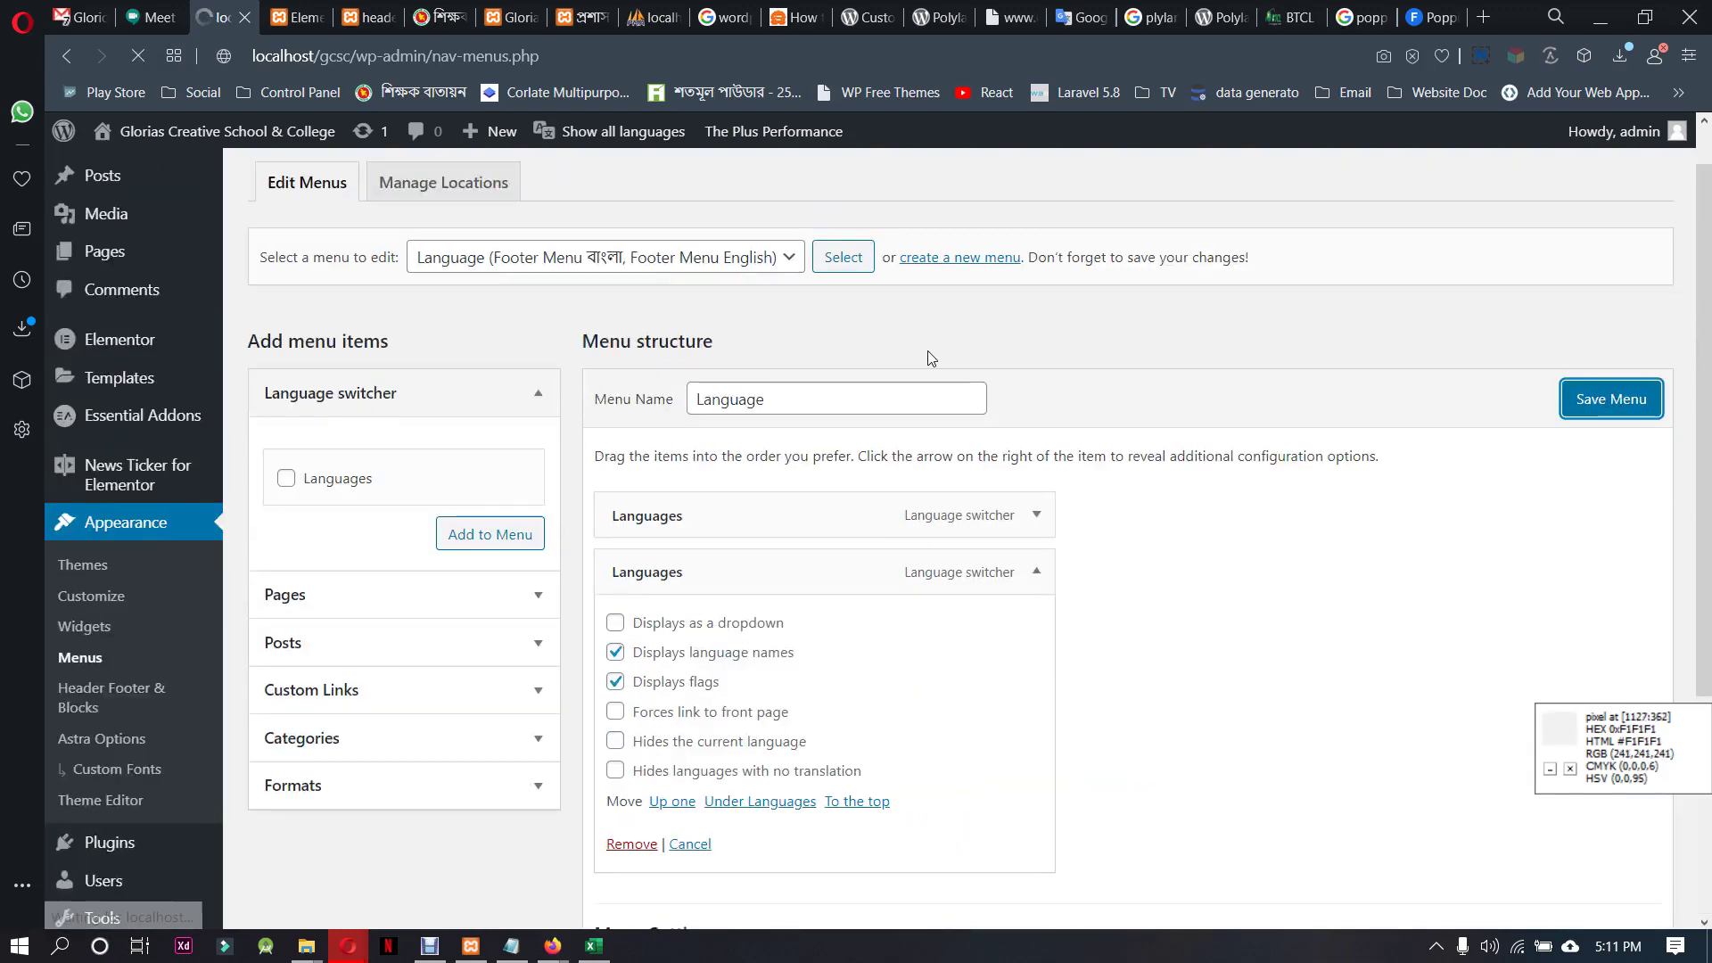
scroll(948, 675, down, 3)
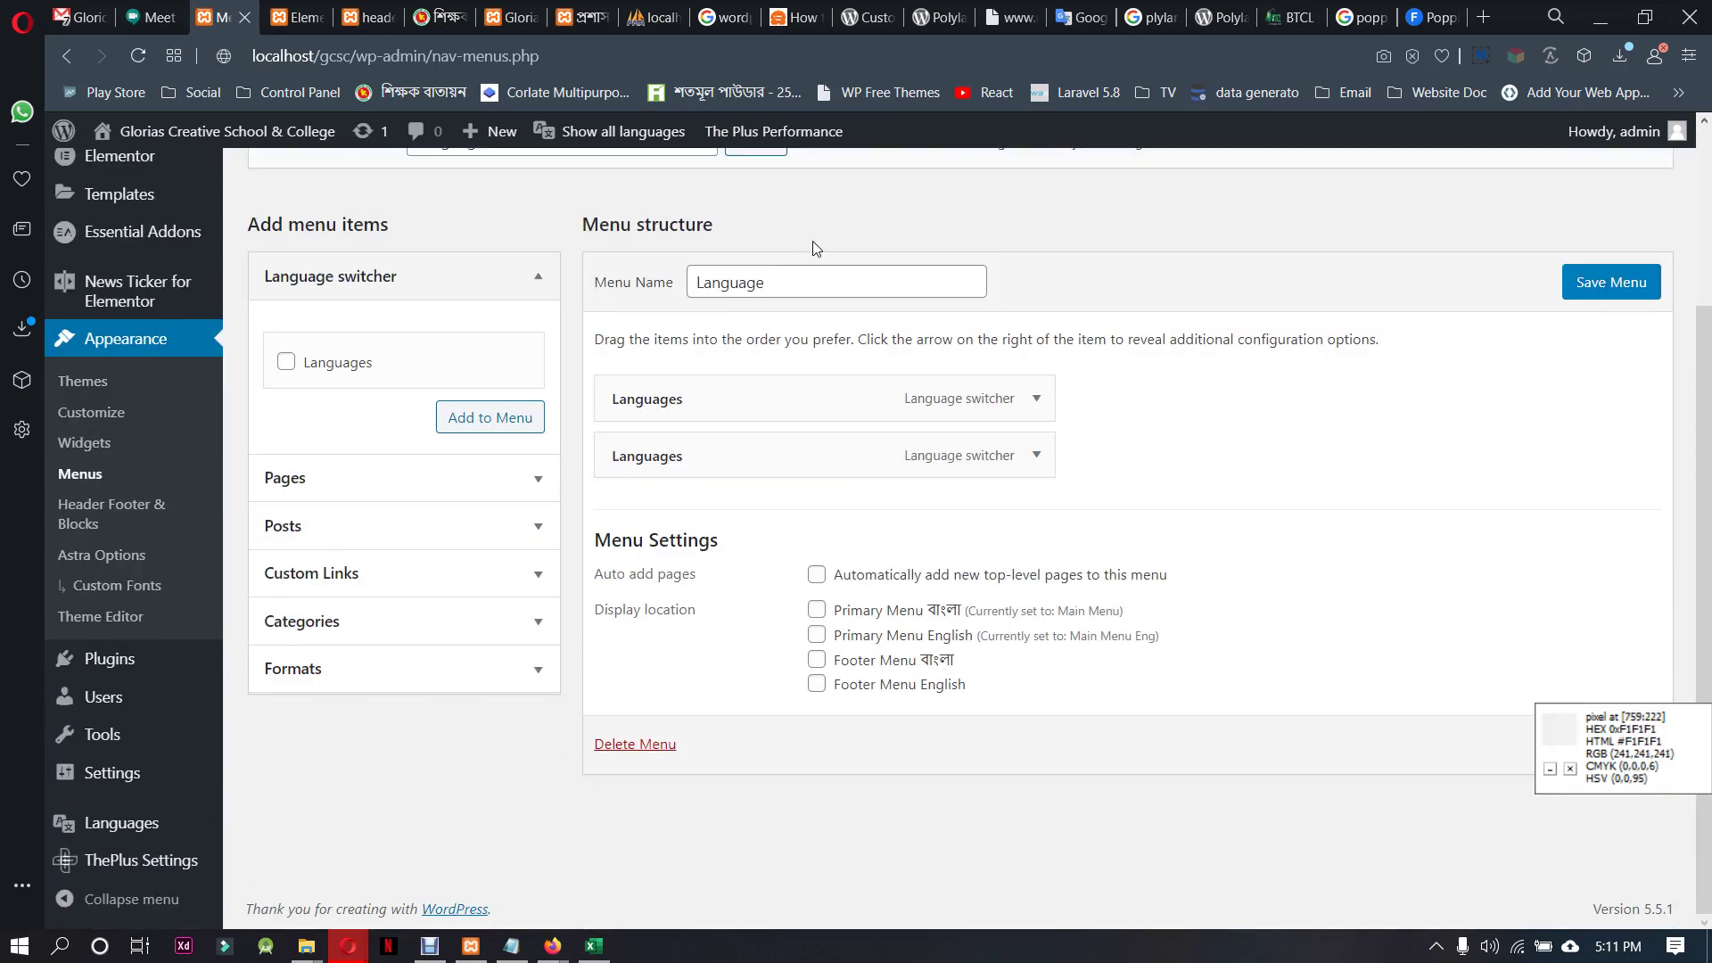
click(588, 16)
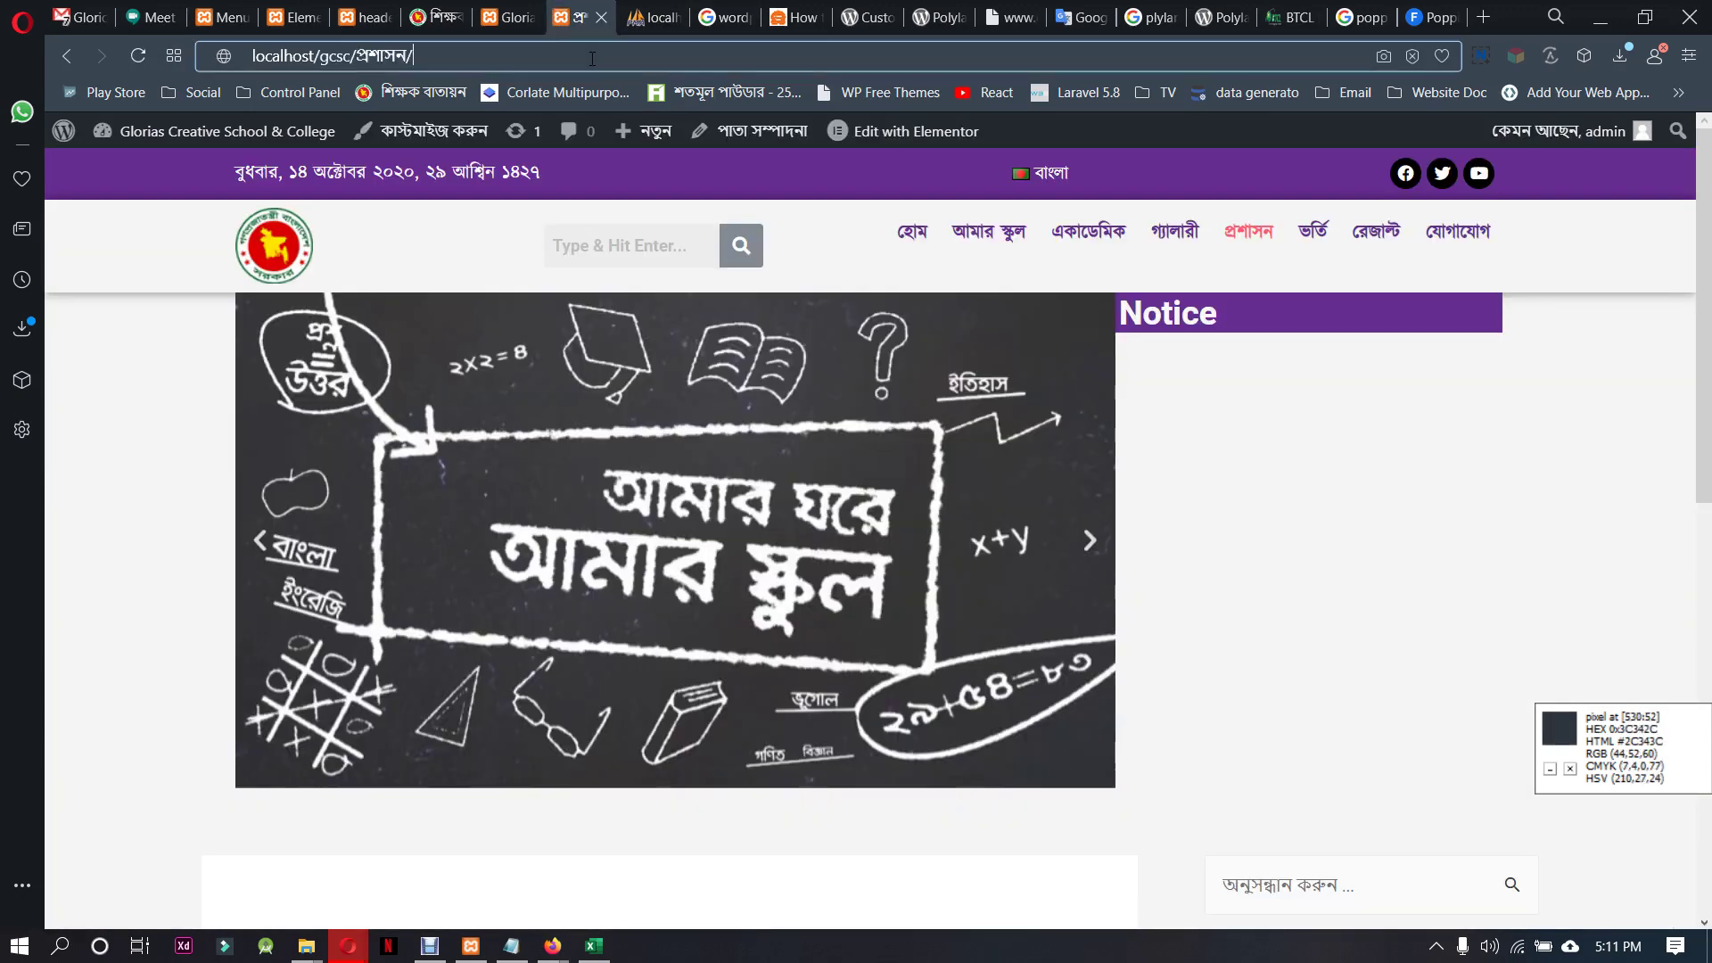
key(F5)
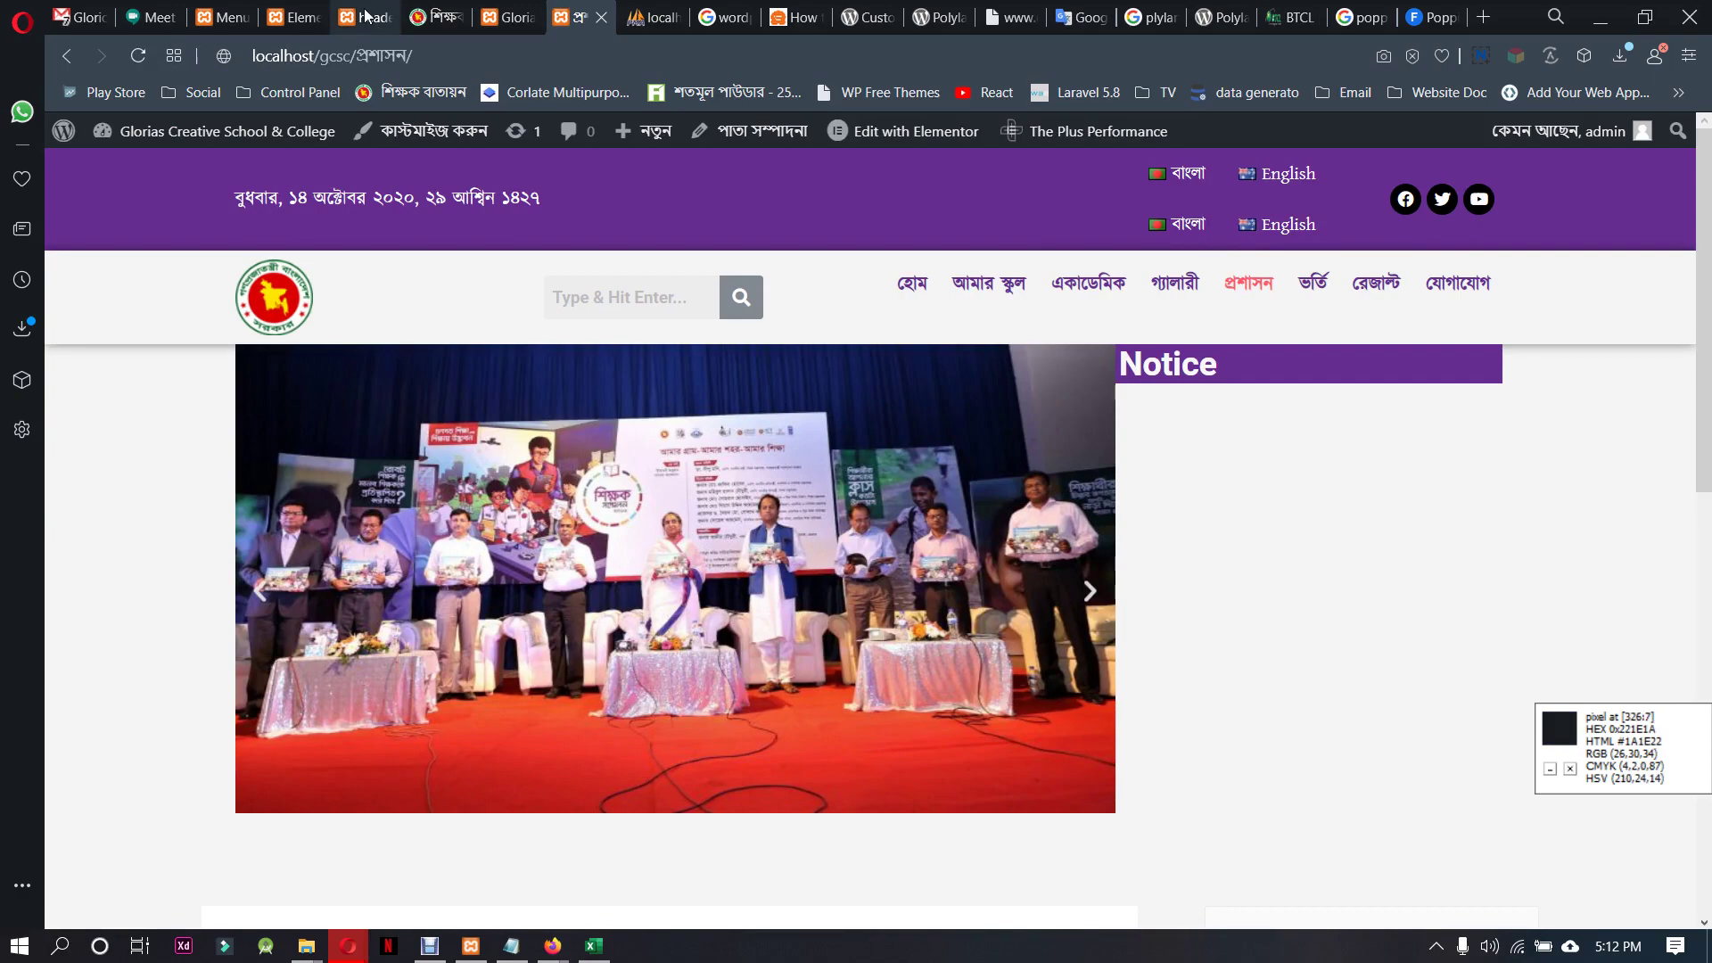
Remove the duplicate Languages item and save the Language menu
click(223, 16)
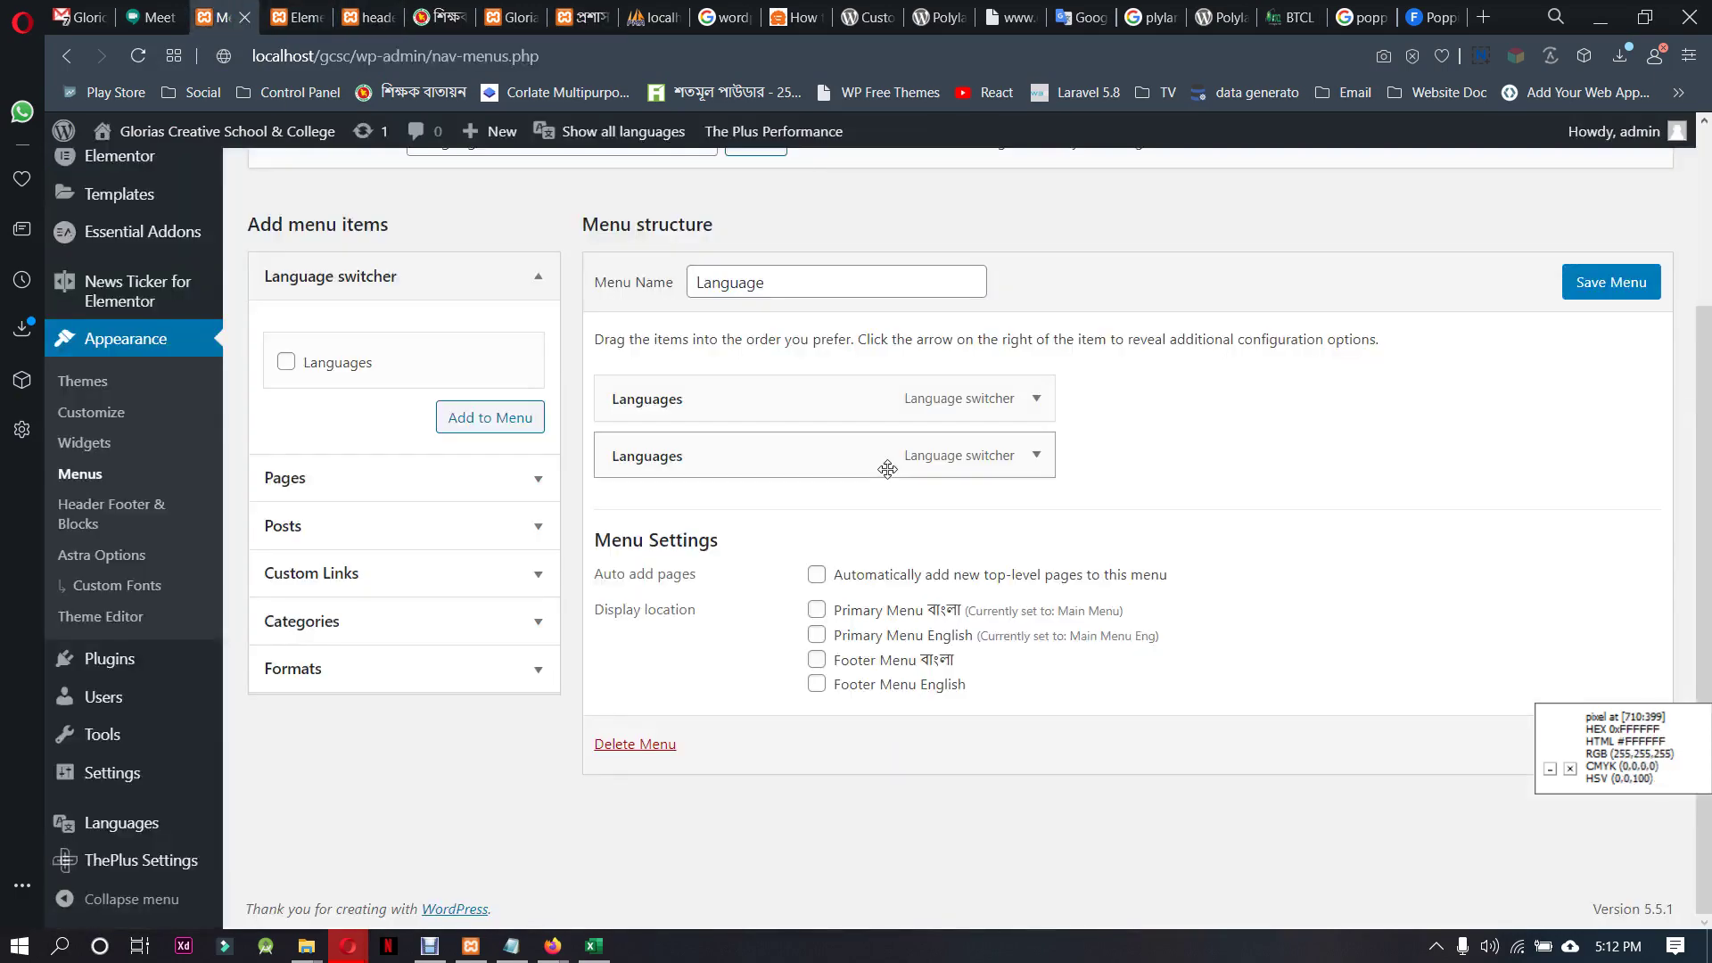
click(1038, 456)
click(624, 731)
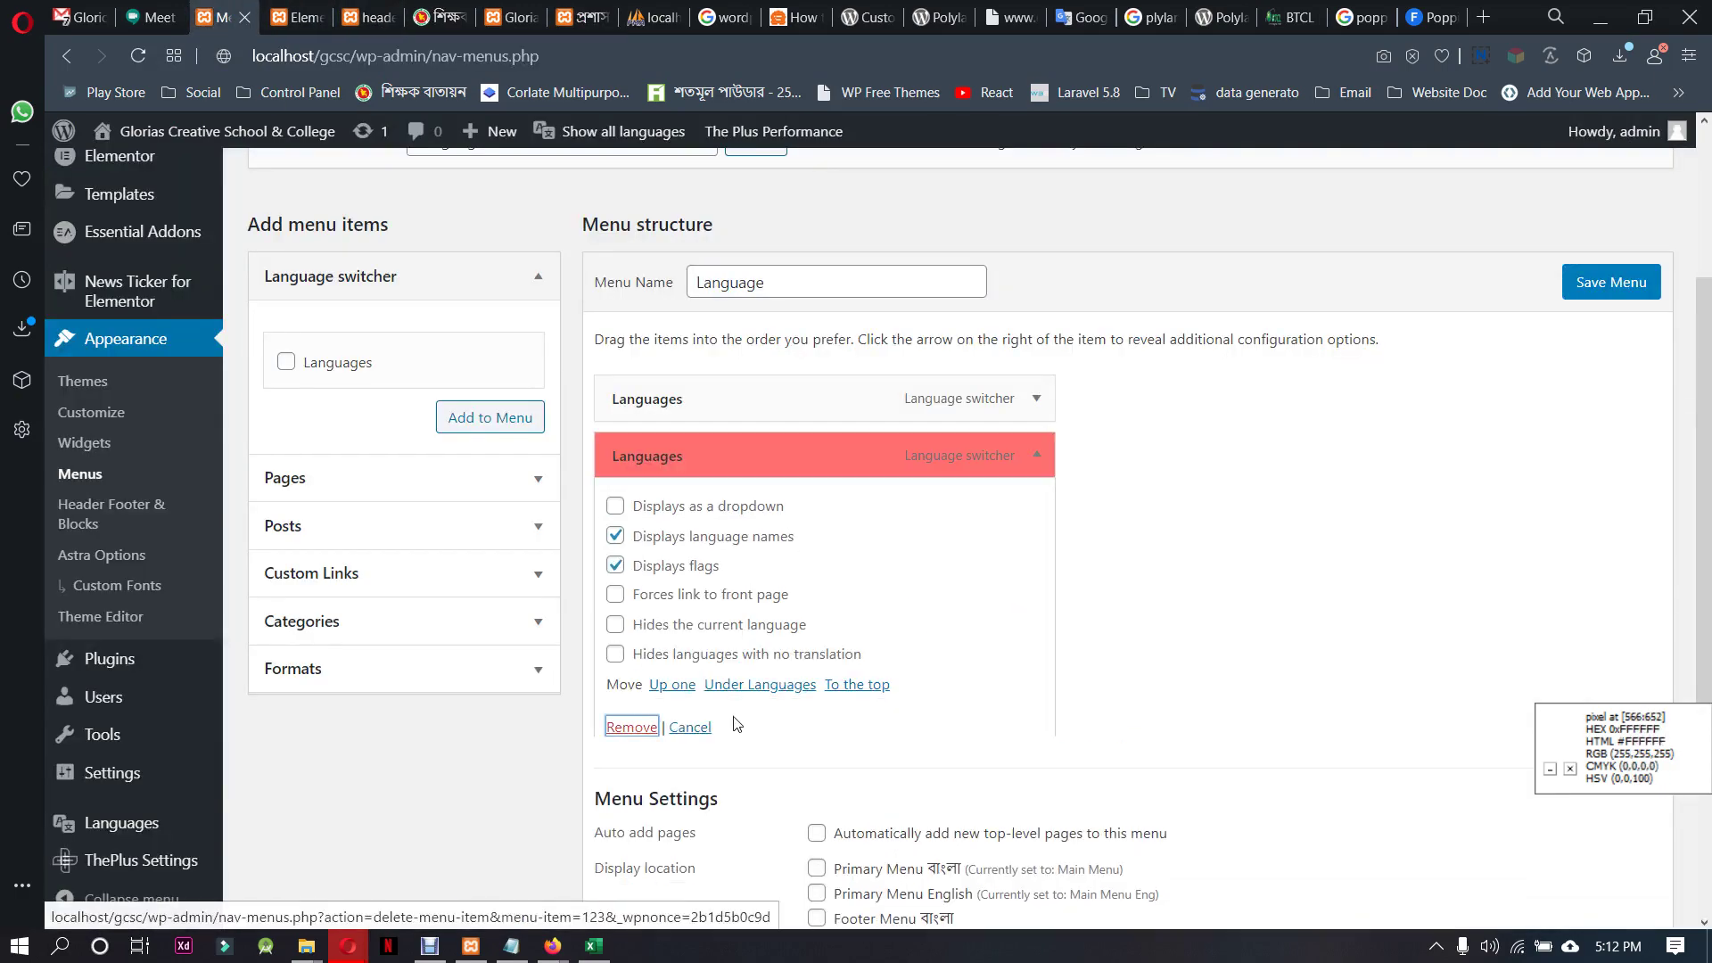
click(1605, 284)
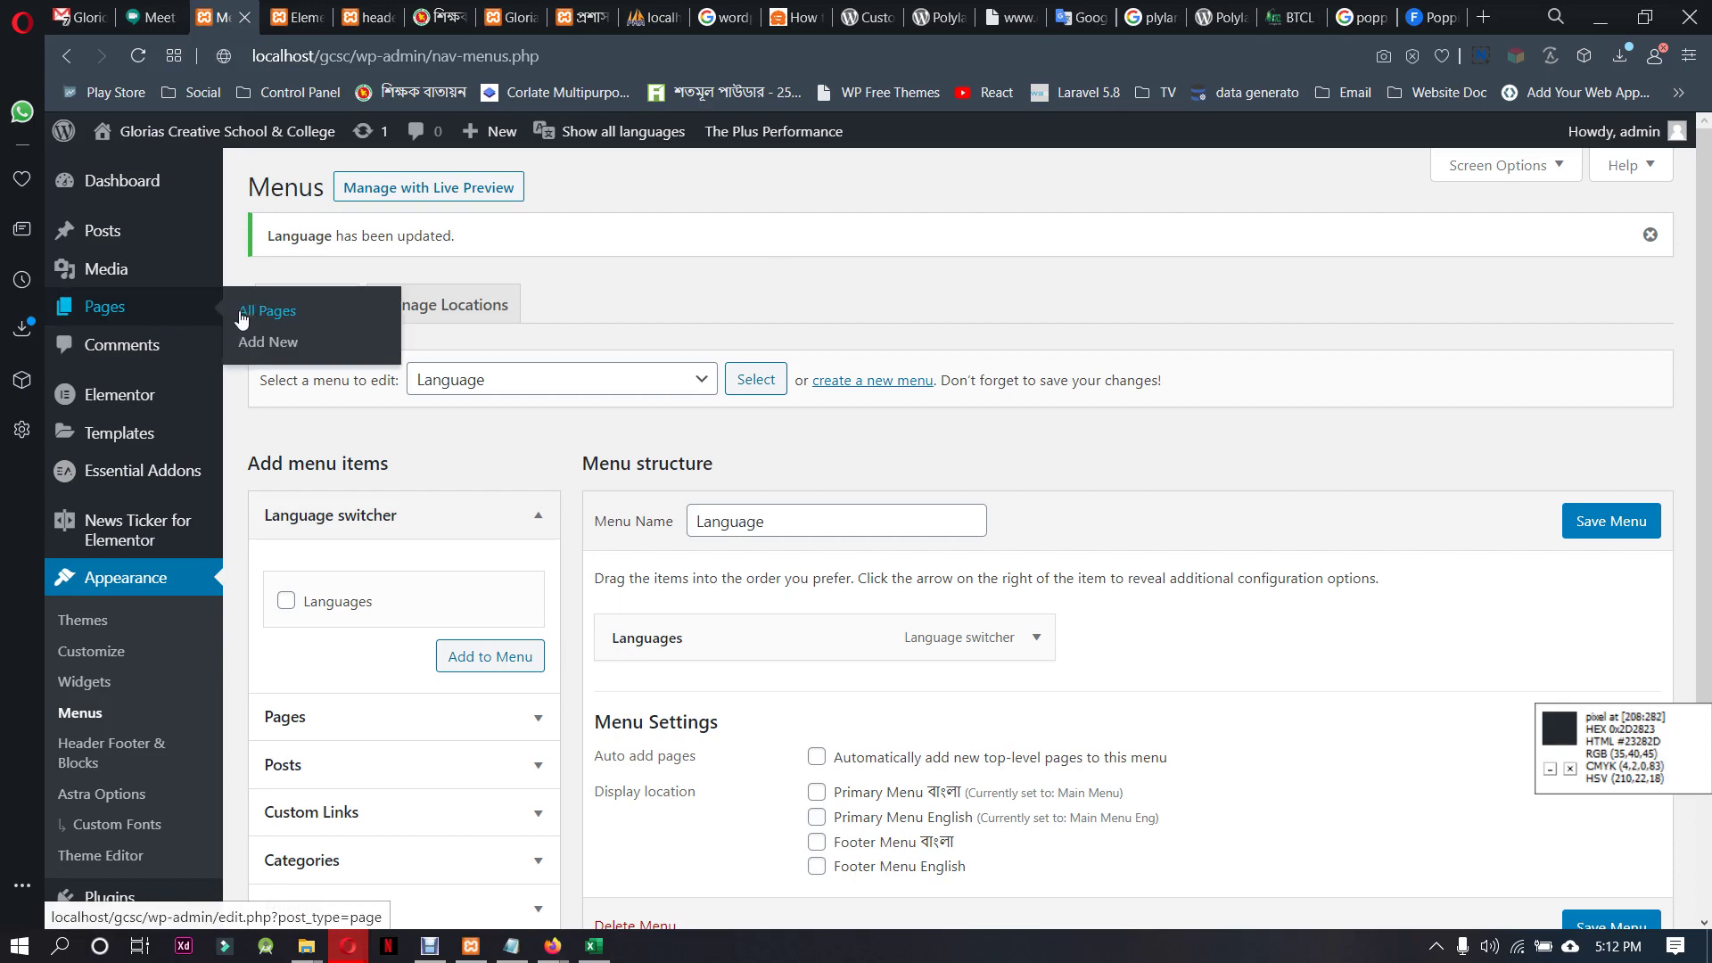
Scroll through the All Pages list of 27 pages, then start a new page
click(266, 311)
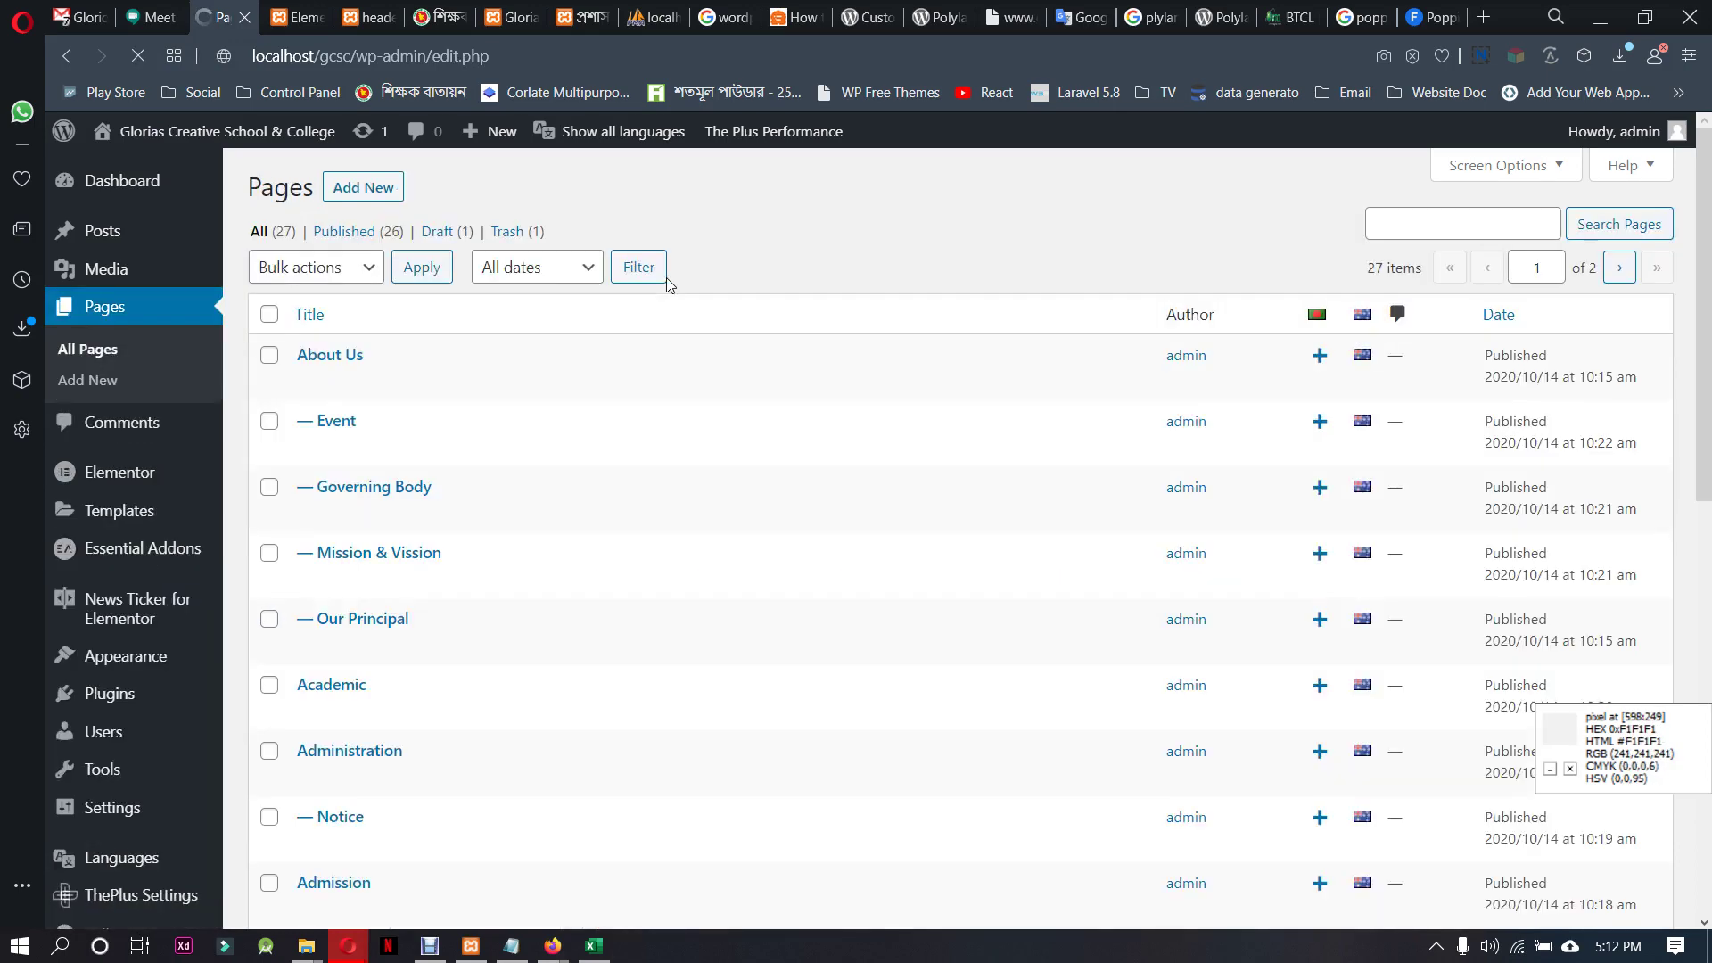
scroll(612, 600, down, 3)
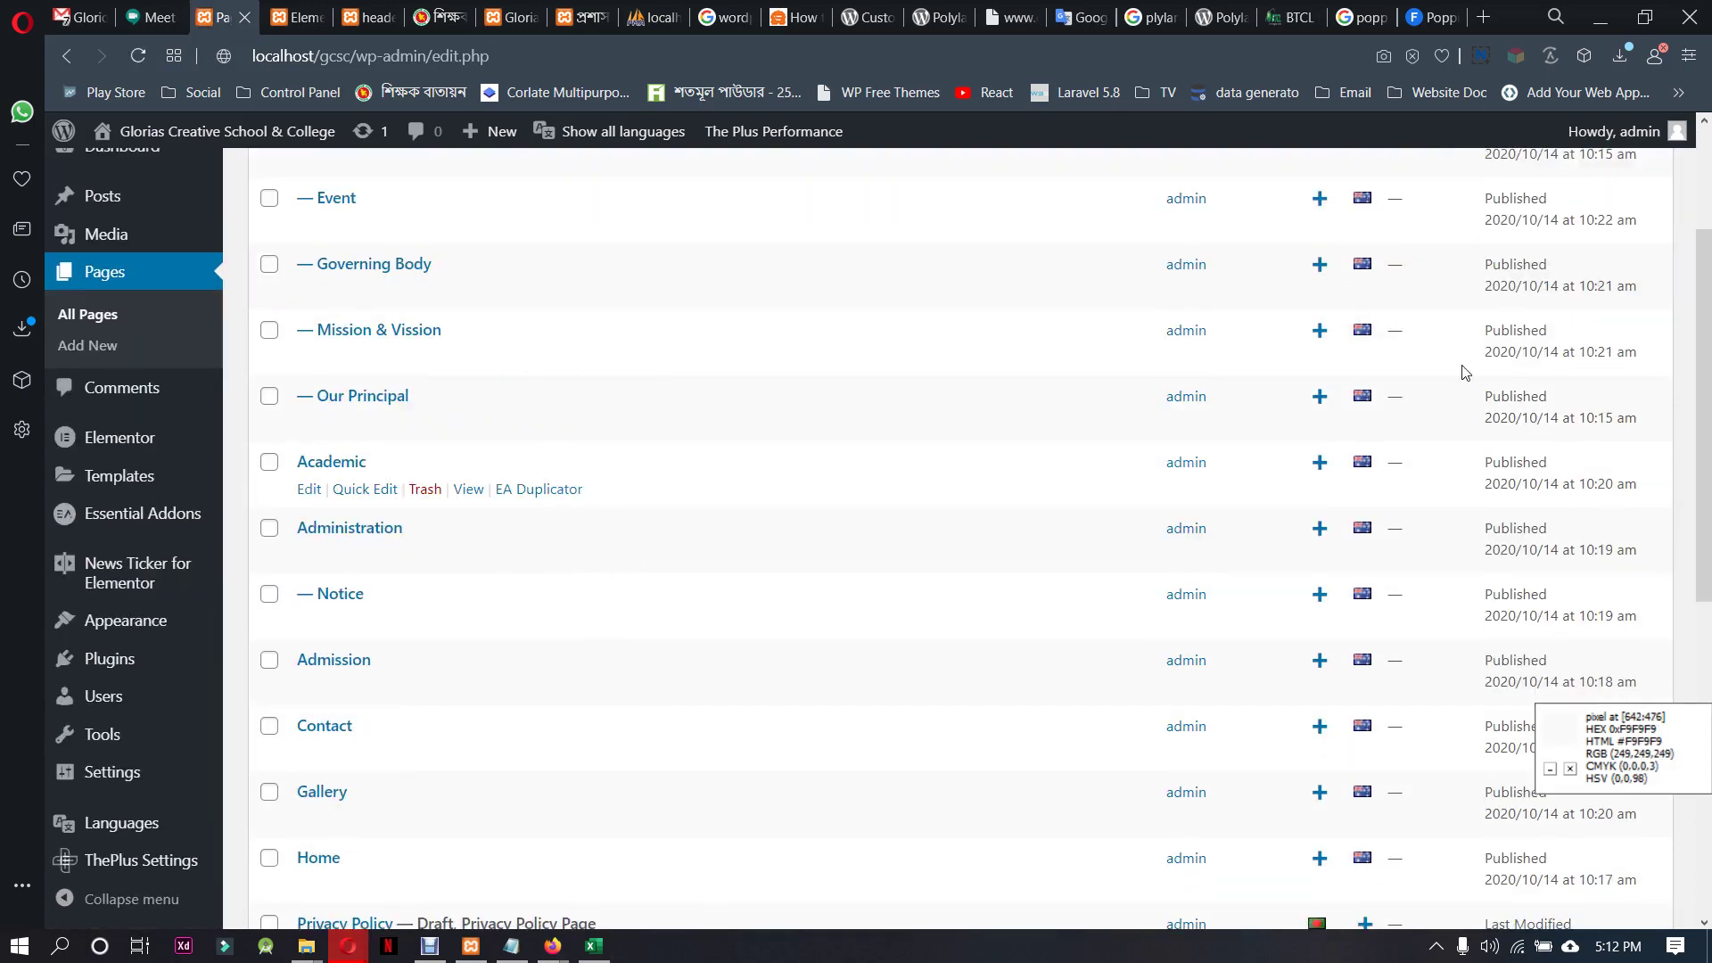
scroll(634, 390, down, 6)
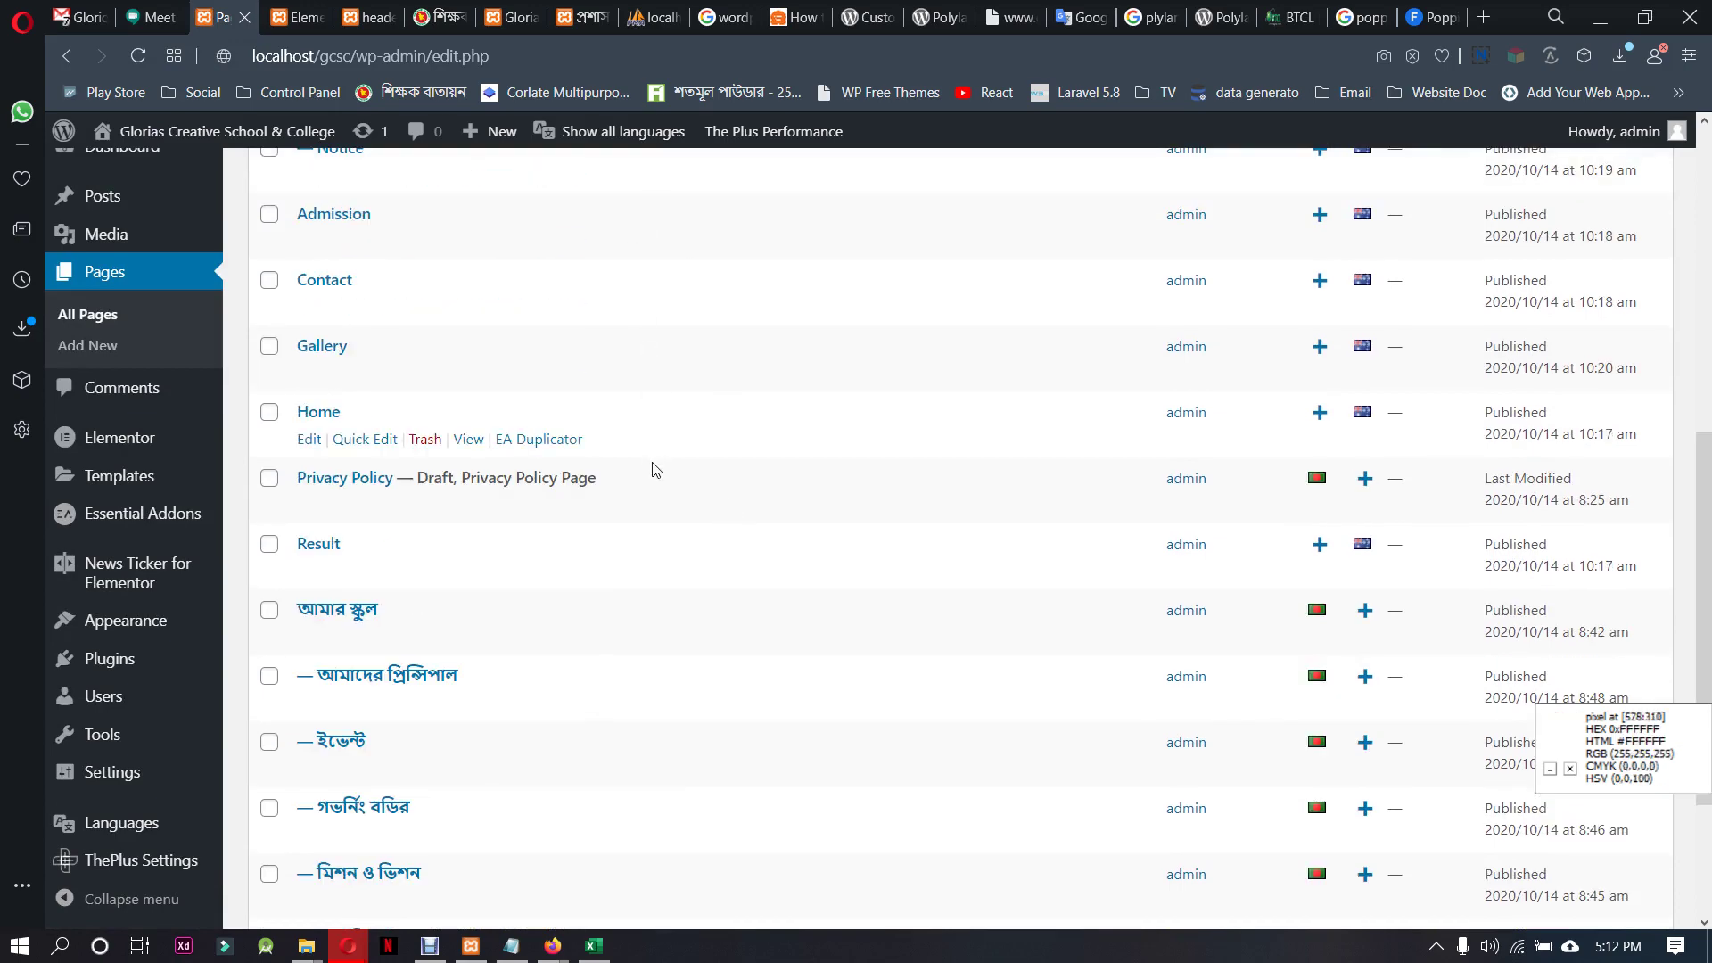
scroll(638, 605, down, 3)
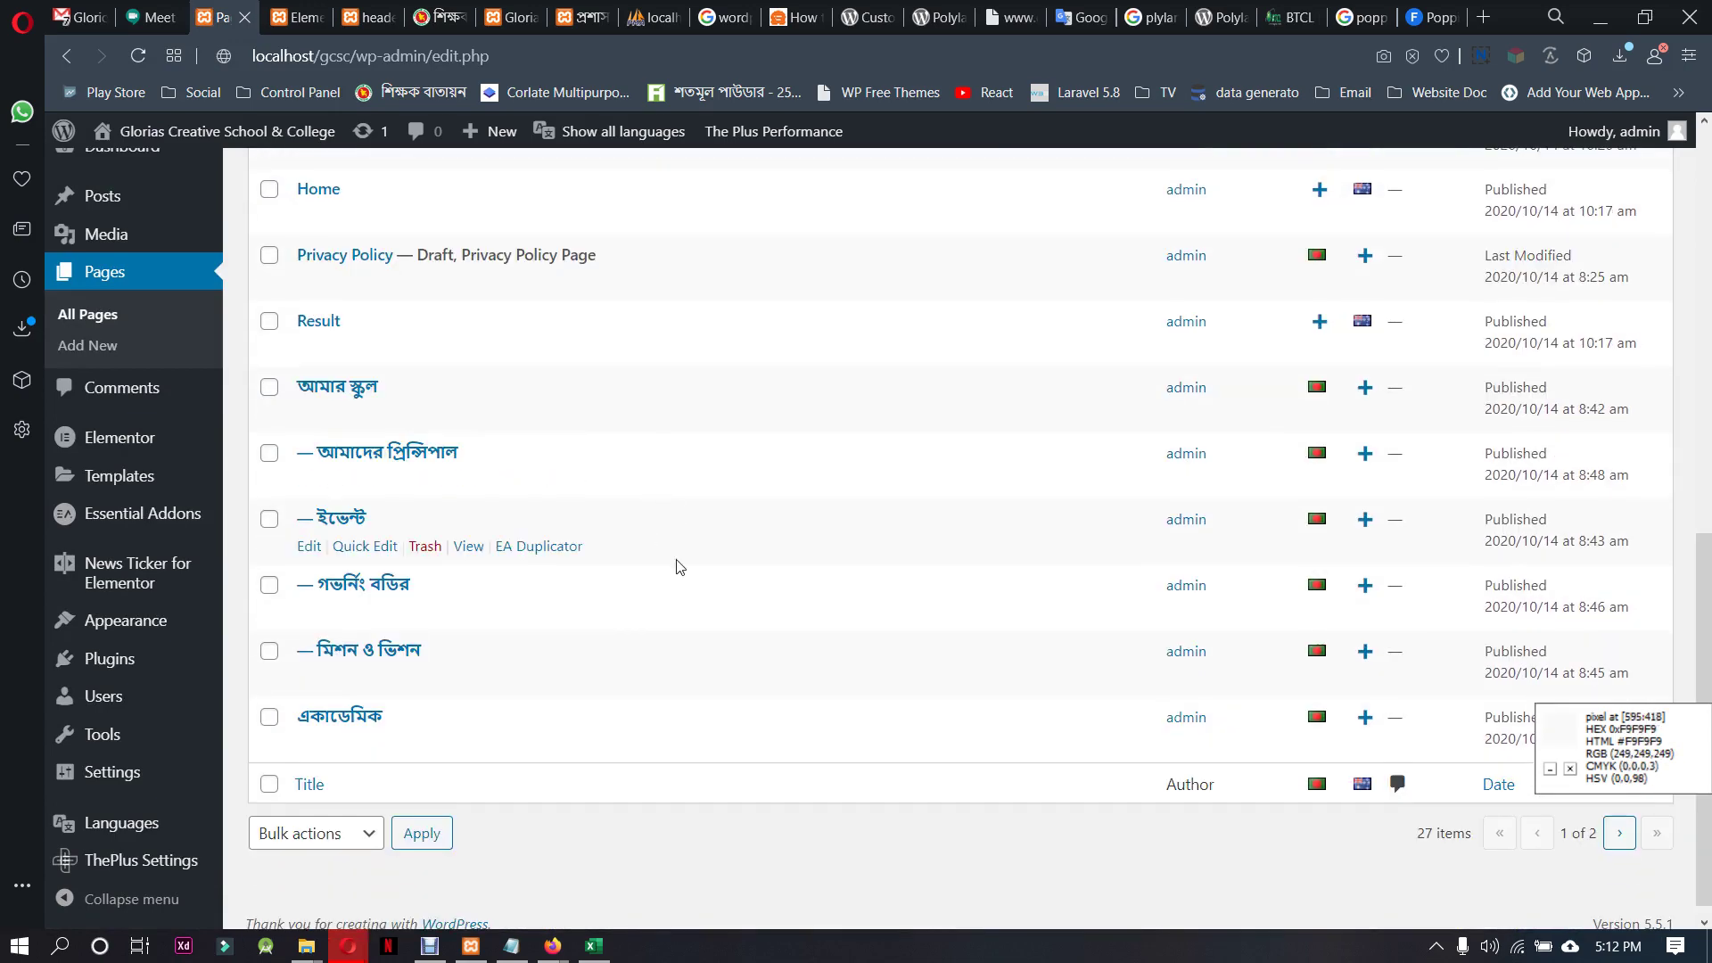
scroll(955, 734, up, 12)
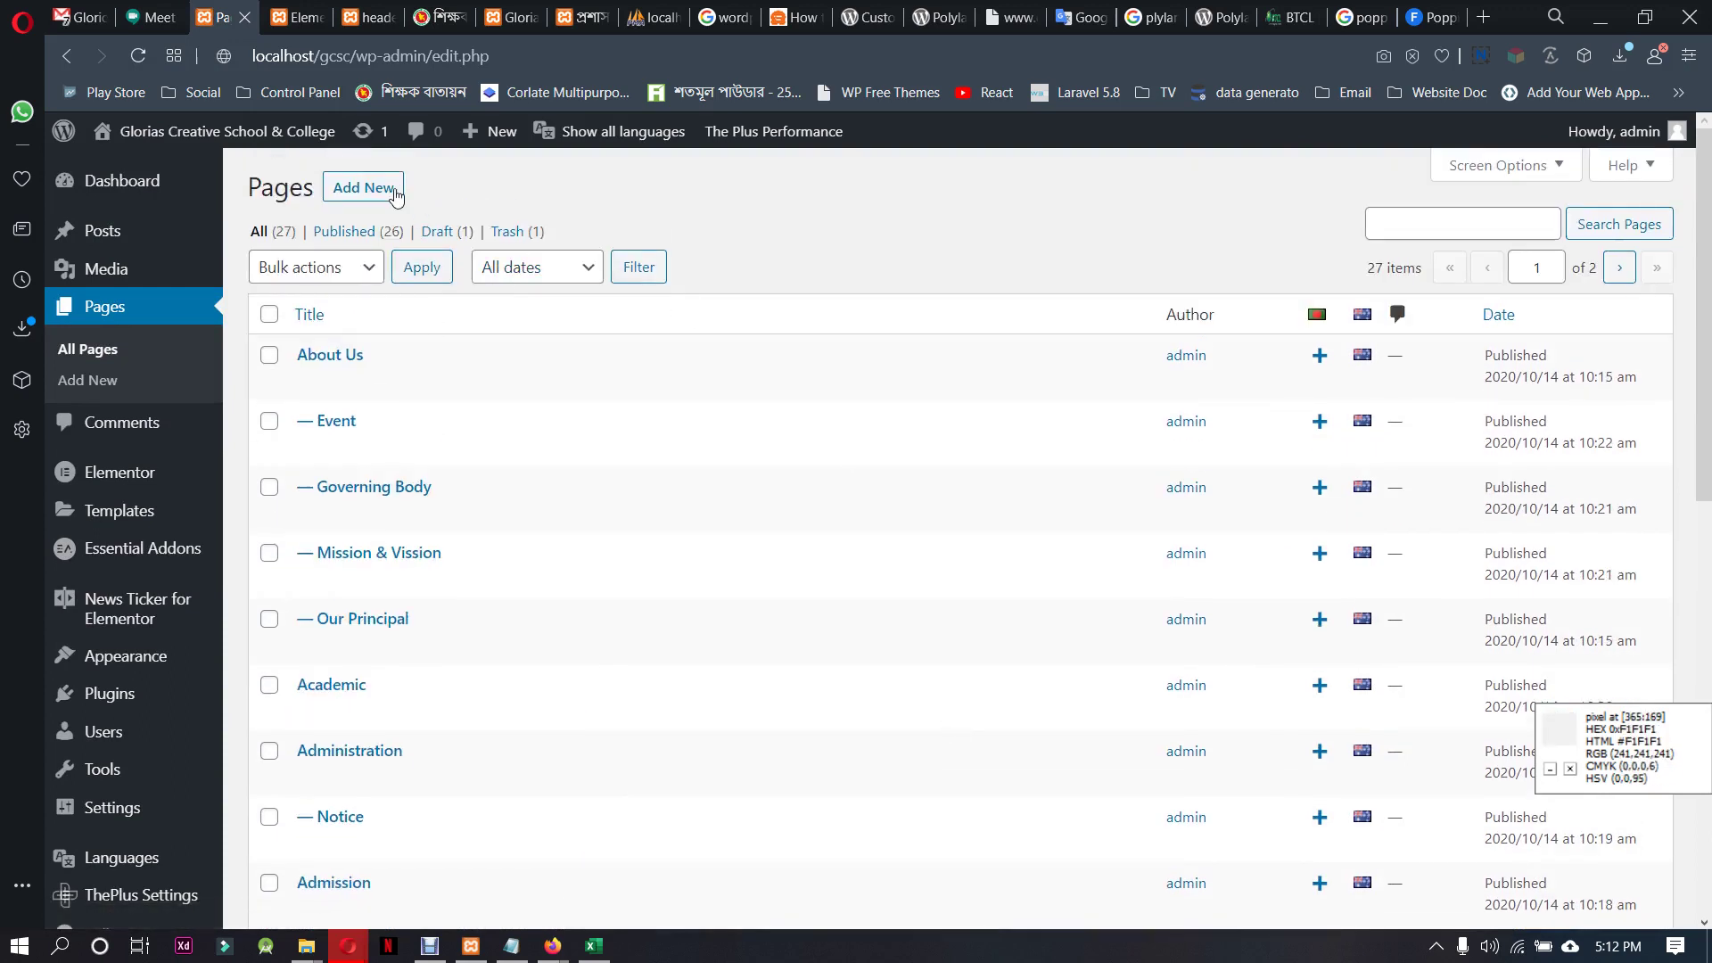
click(380, 187)
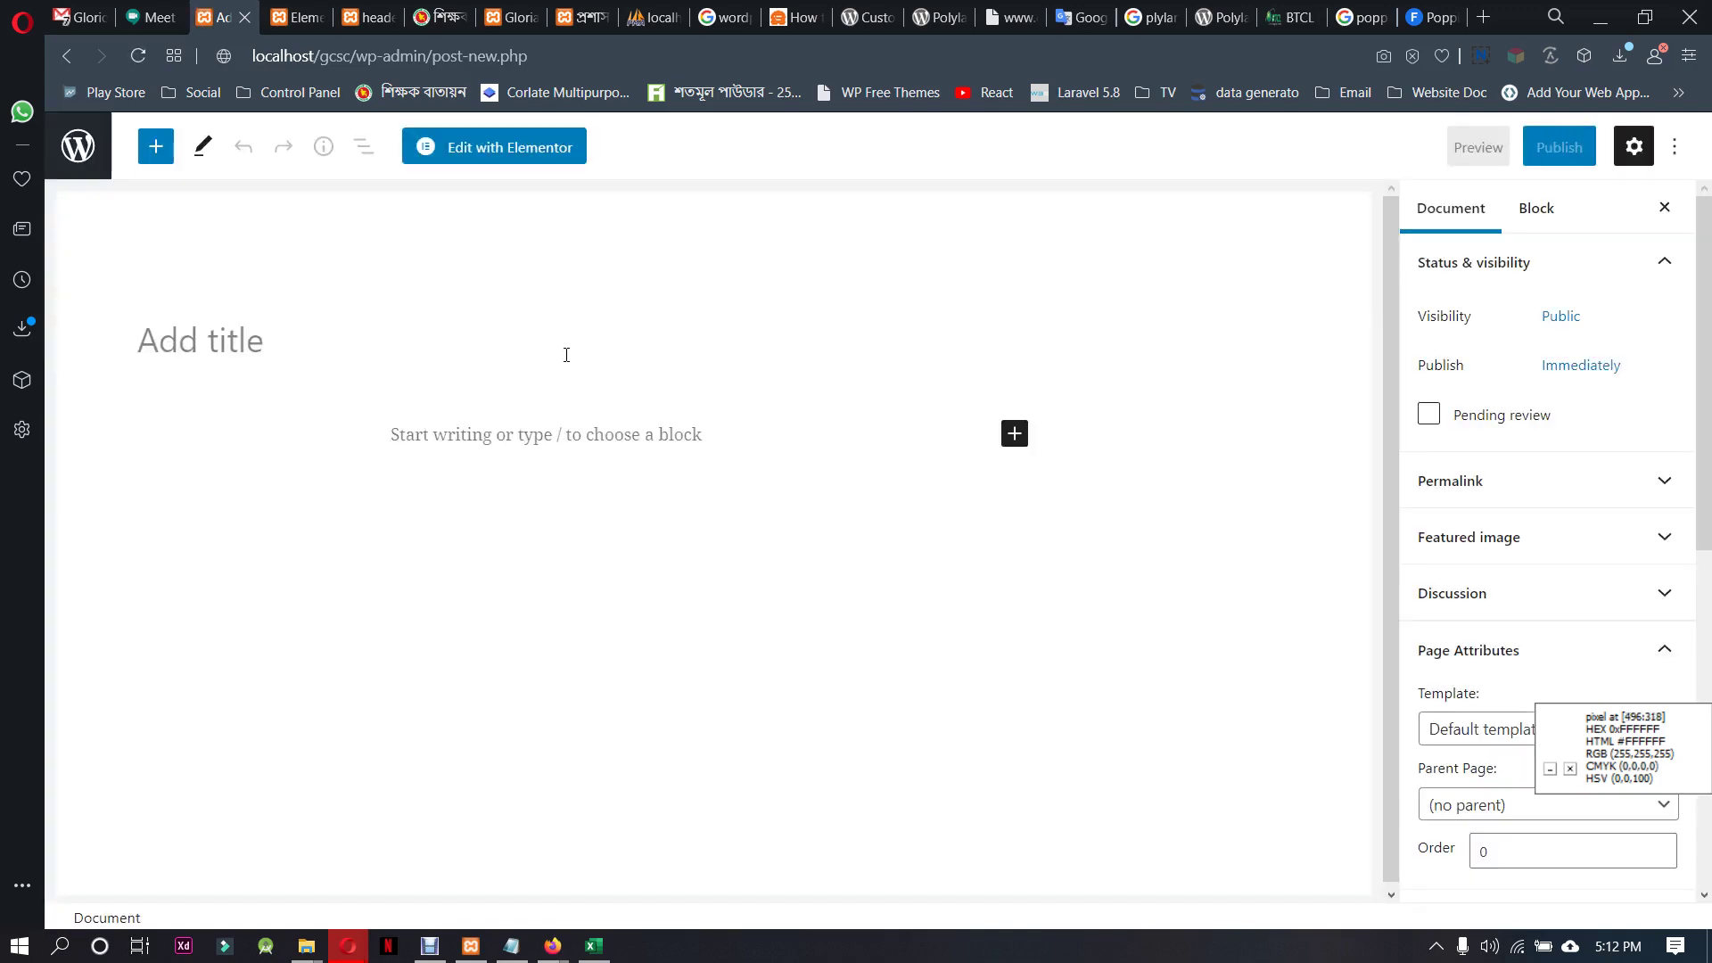
Title the new page 'Dress cot', correcting the typed 'Dress coat'
click(314, 342)
scroll(1525, 560, down, 3)
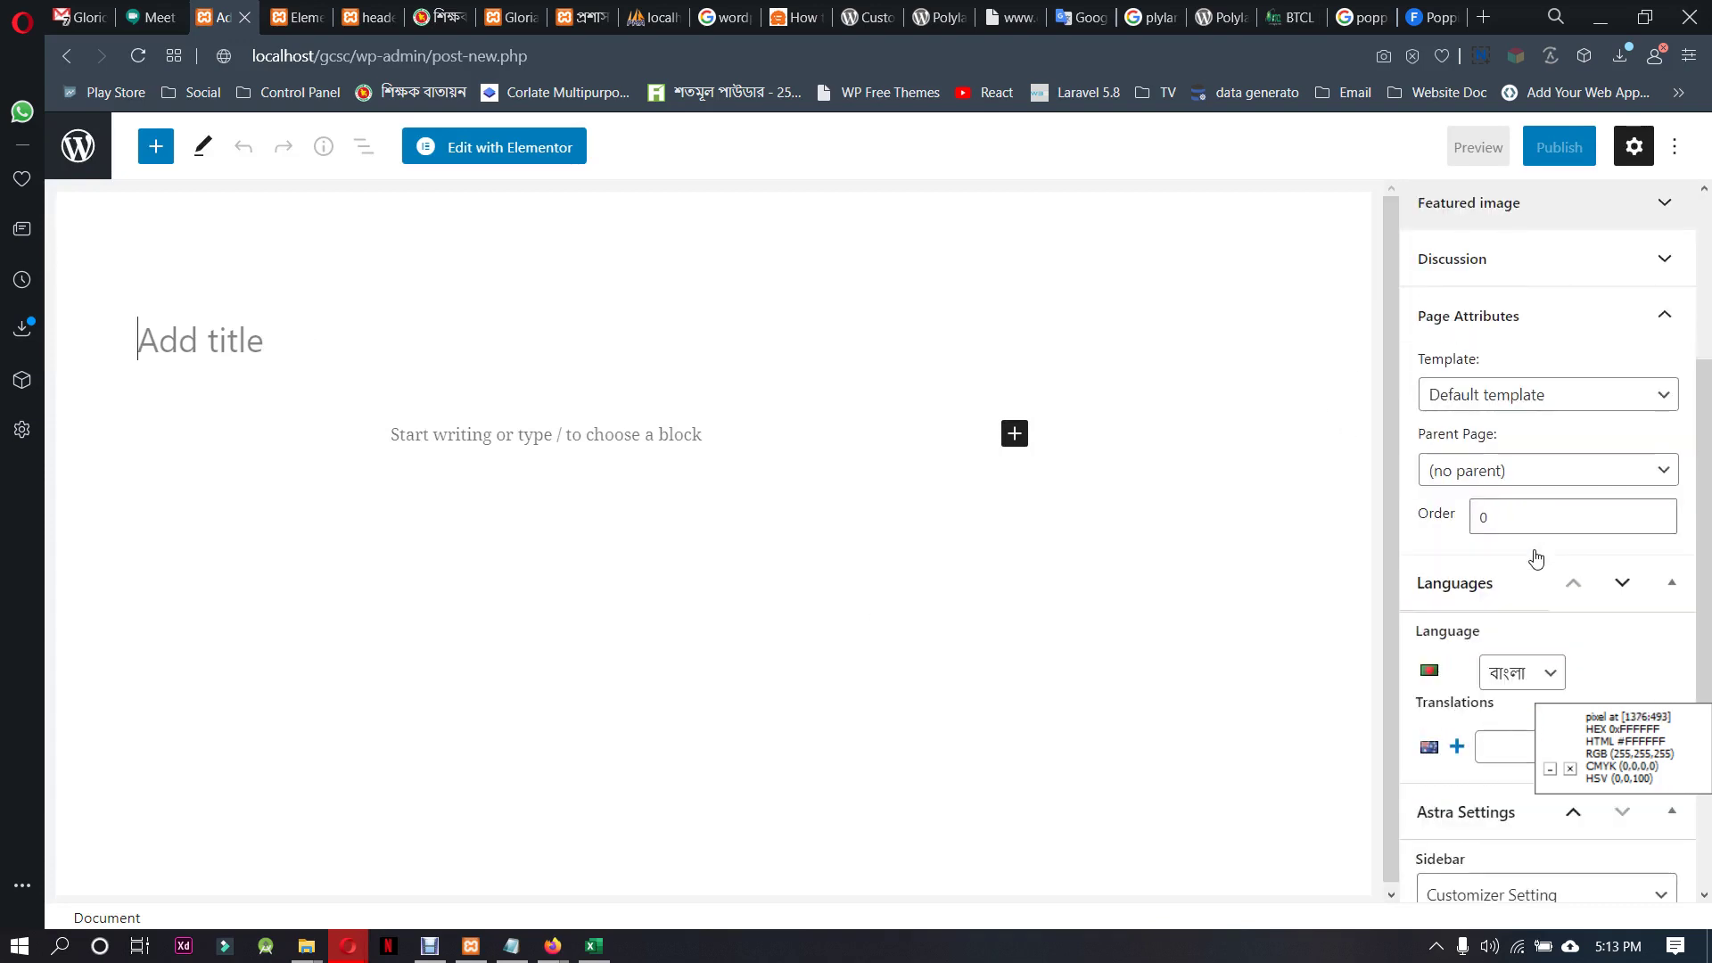
scroll(1536, 558, down, 2)
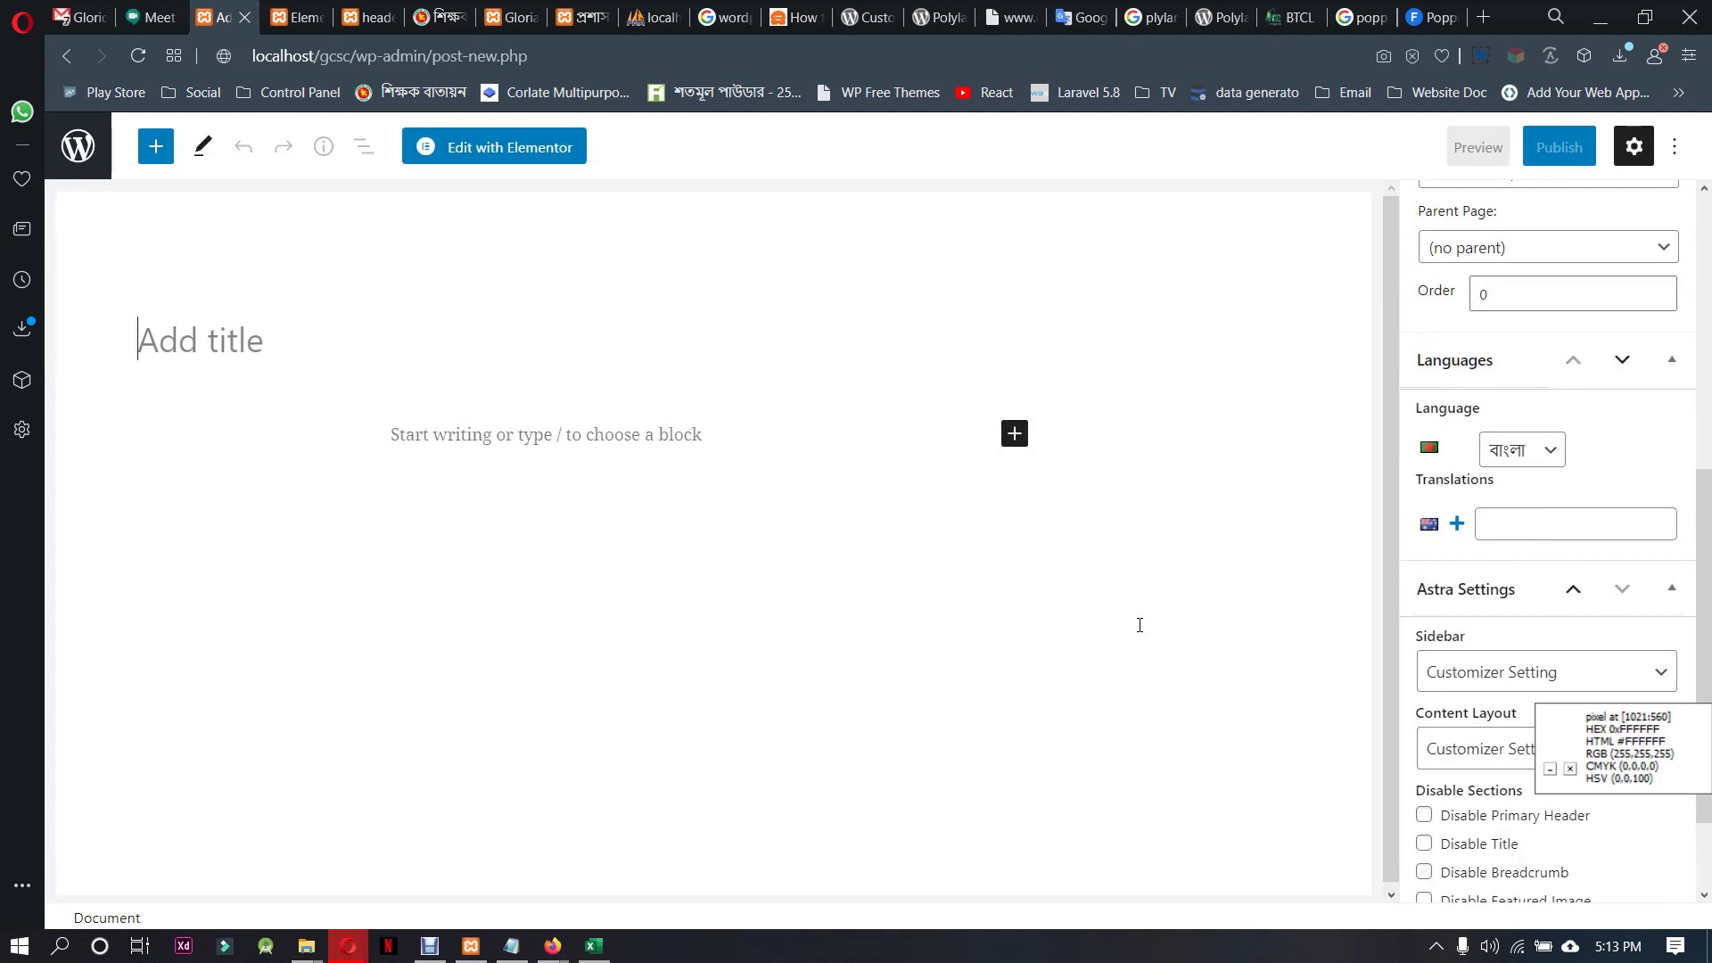
scroll(1577, 623, up, 5)
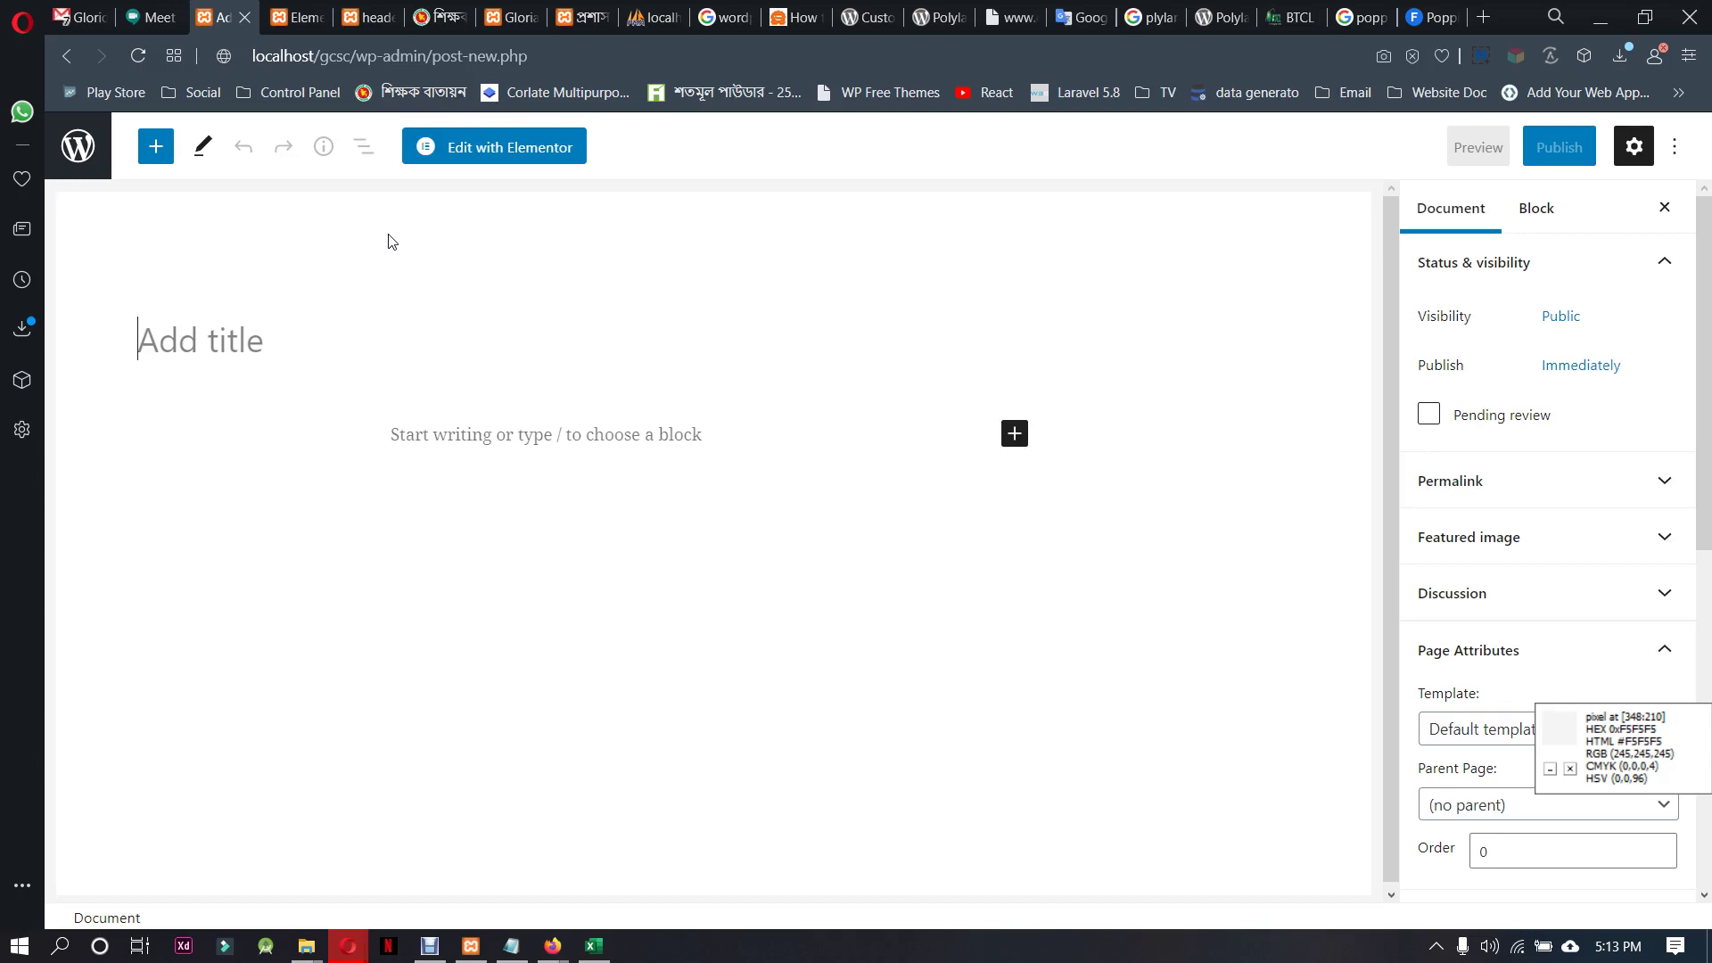
text(Dress)
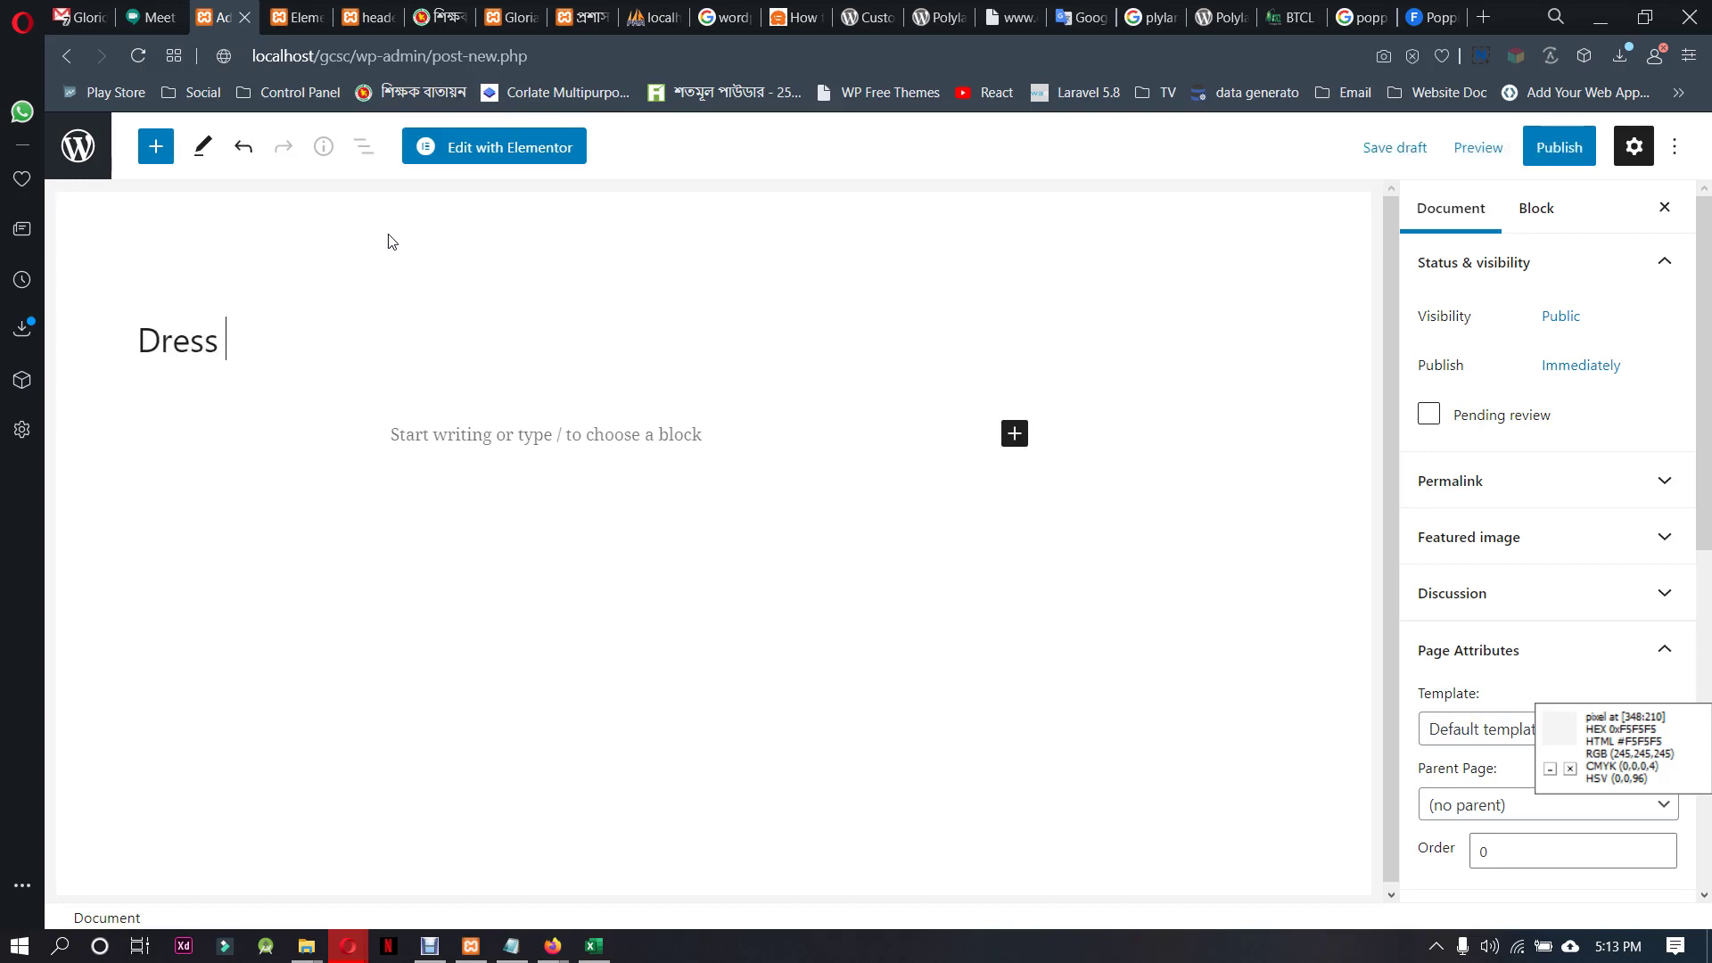
text( coat)
key(Left)
key(BackSpace)
Mute the microphone in the Google Meet call and return to the Dress cot draft
click(150, 17)
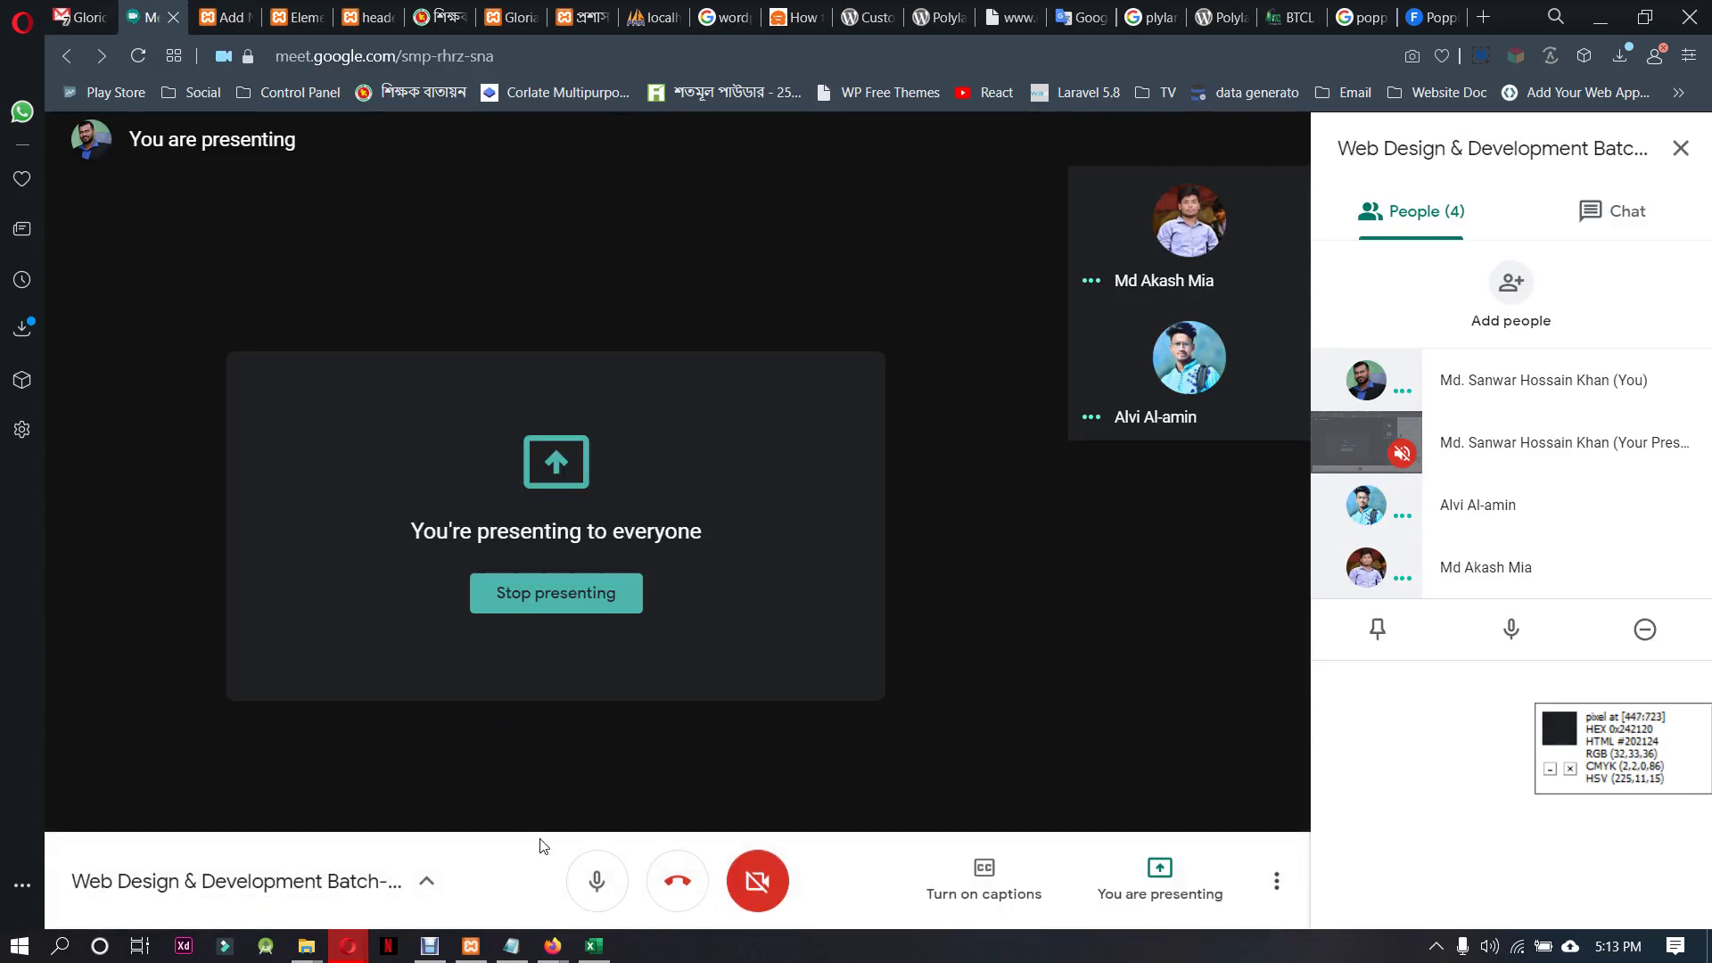
click(597, 881)
click(430, 945)
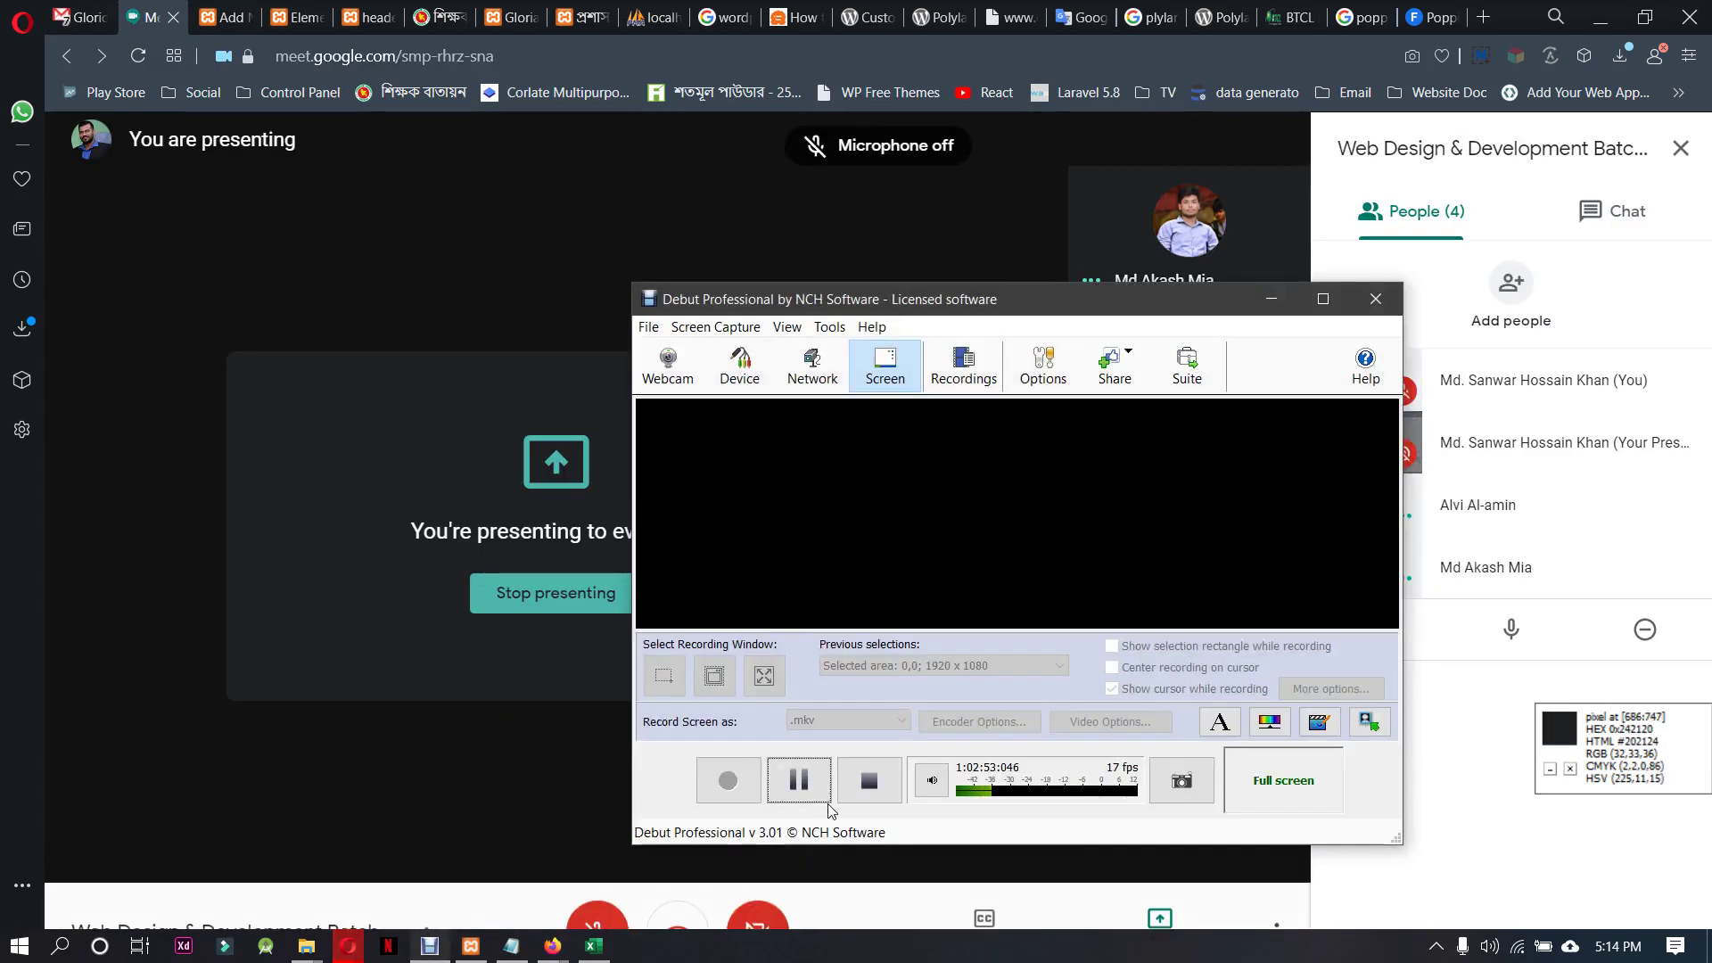
click(508, 799)
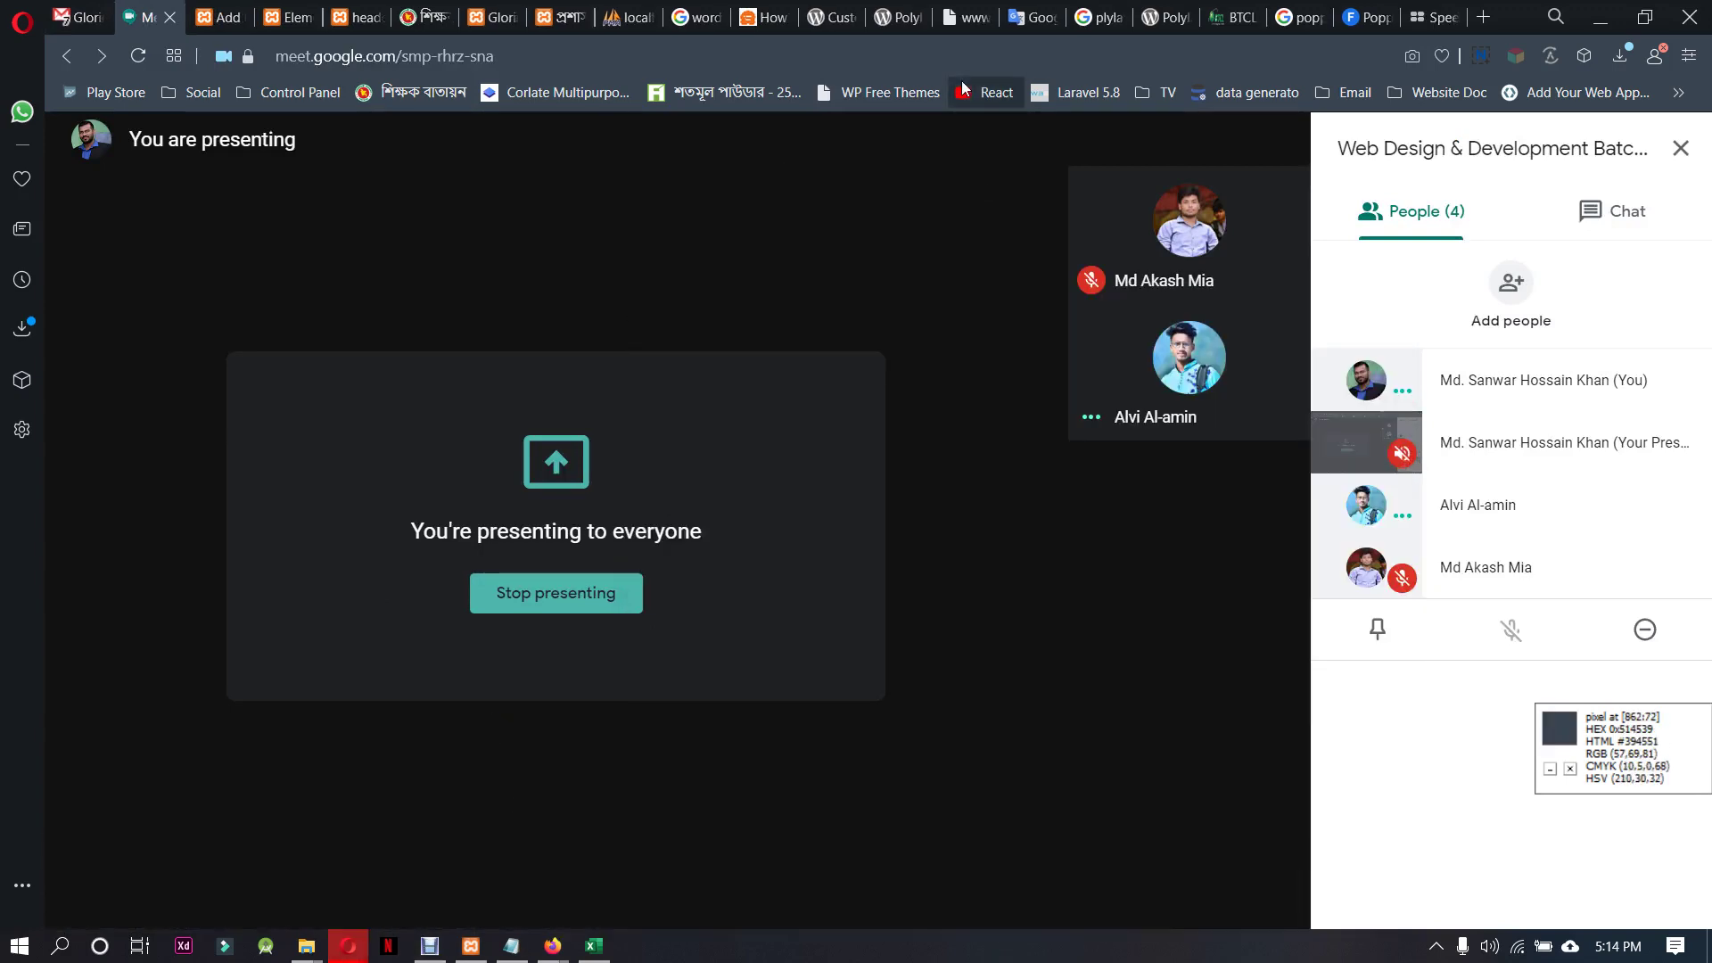
click(214, 17)
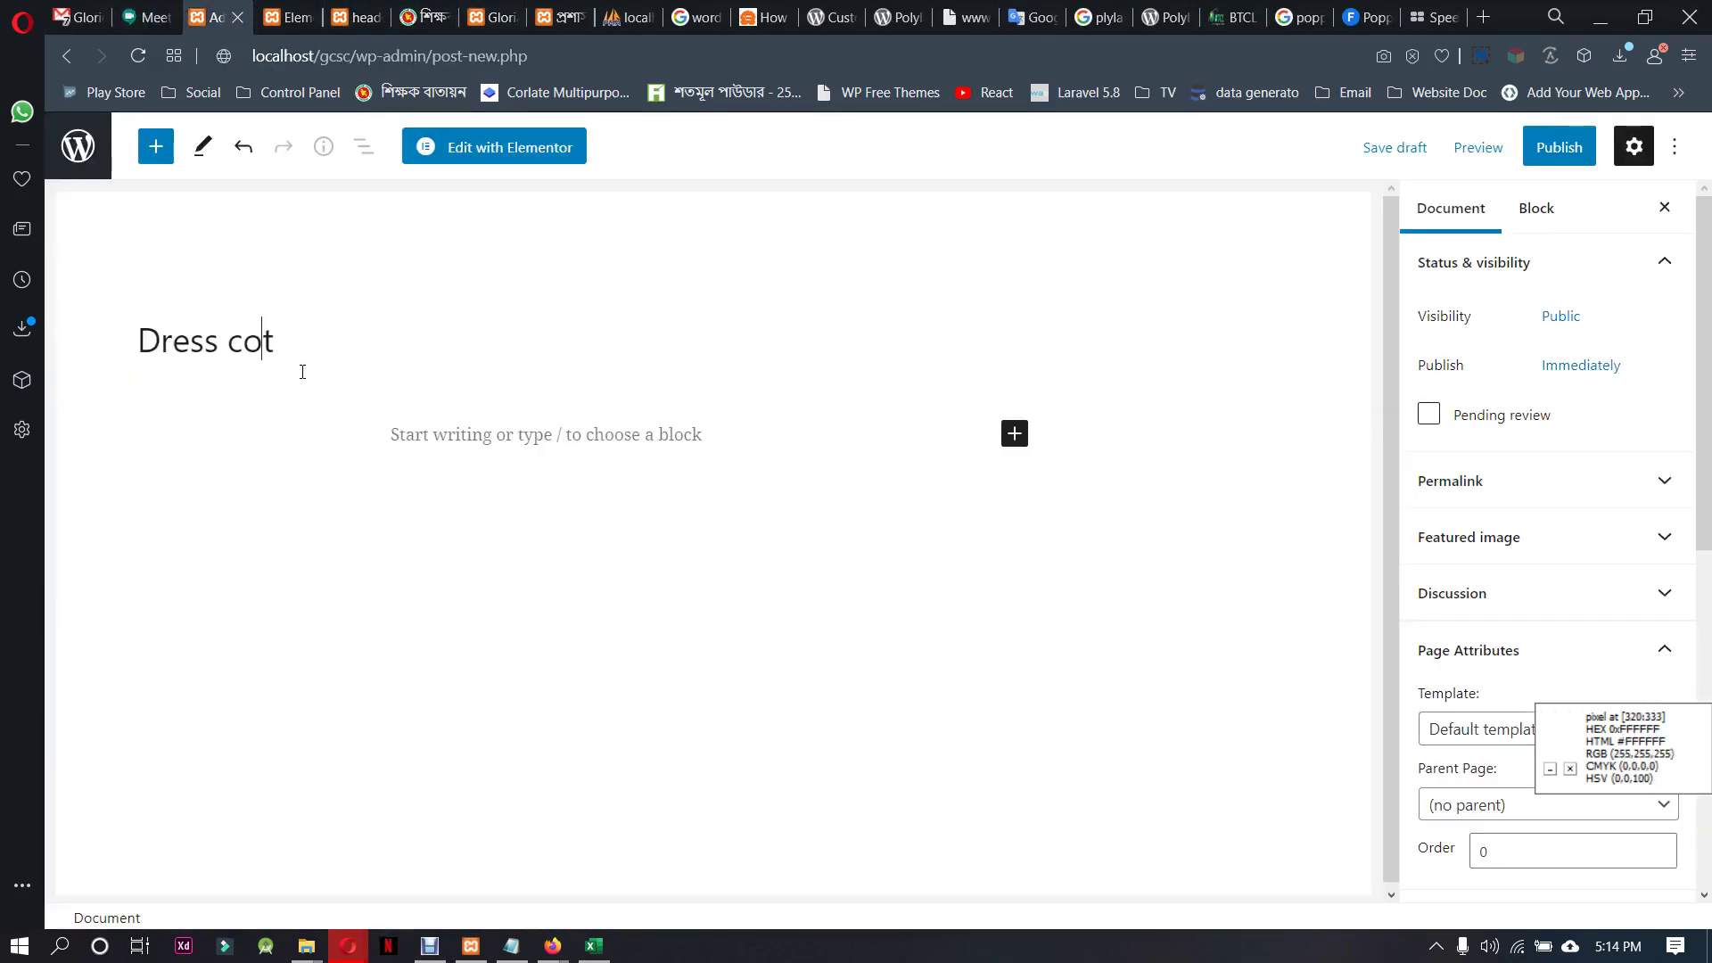
Switch the Dress cot draft's language to English and confirm the editor reload
scroll(1582, 566, down, 3)
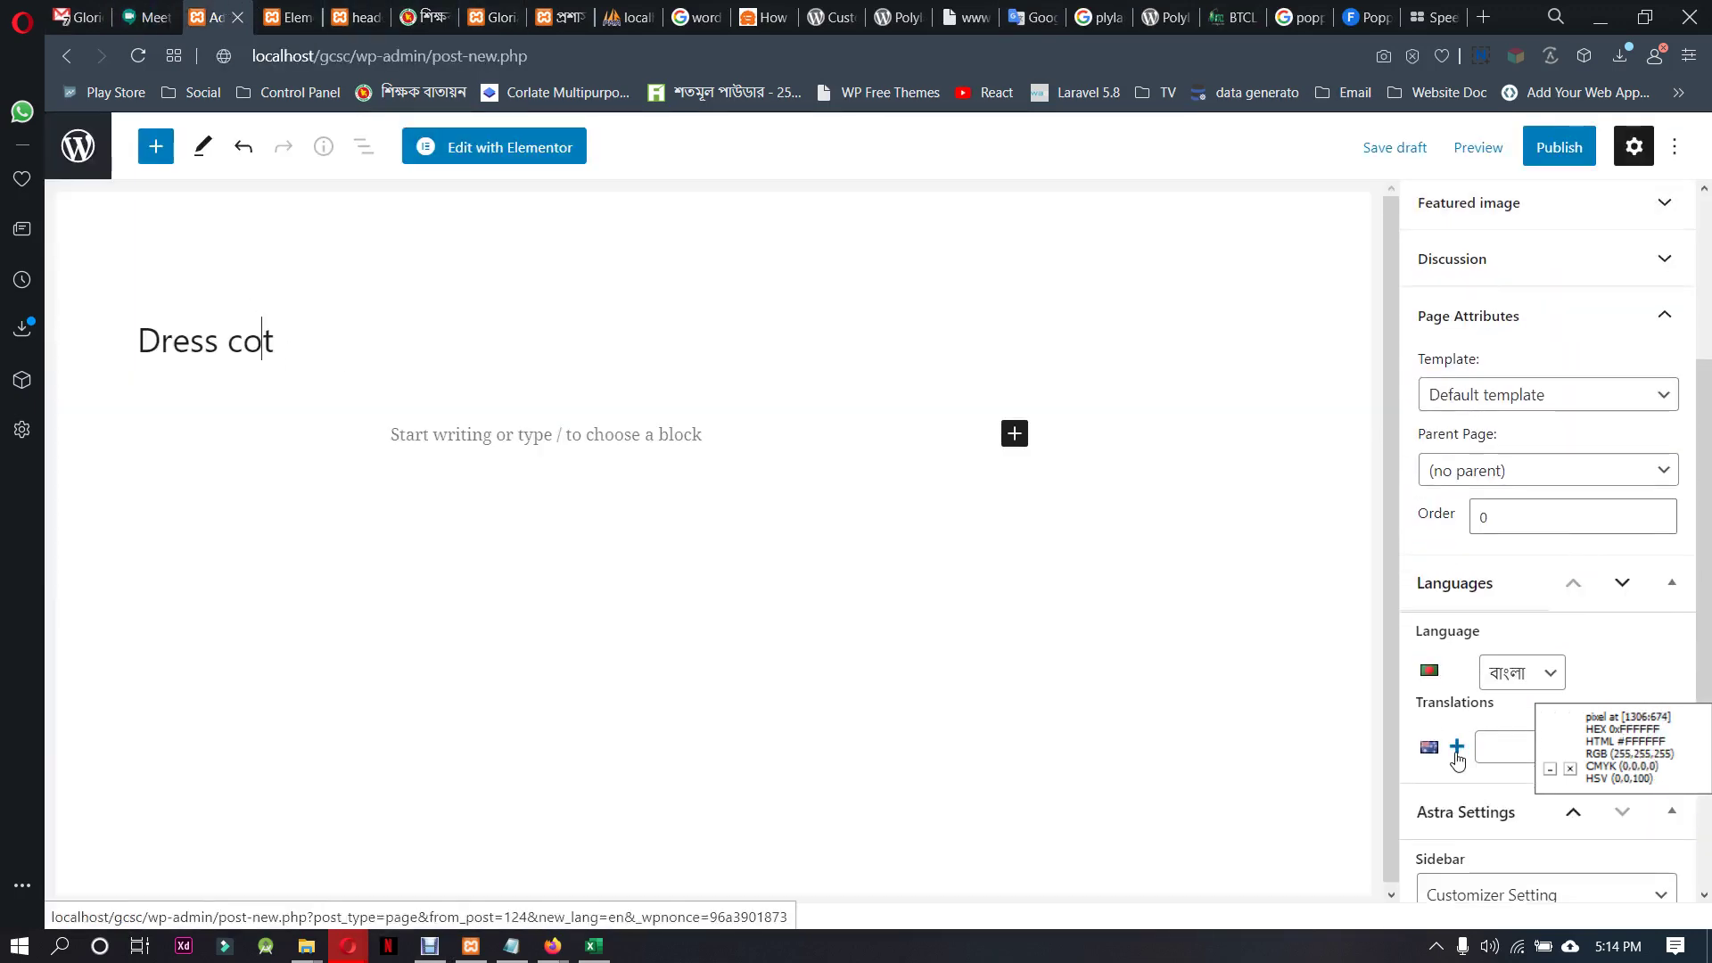
click(1457, 749)
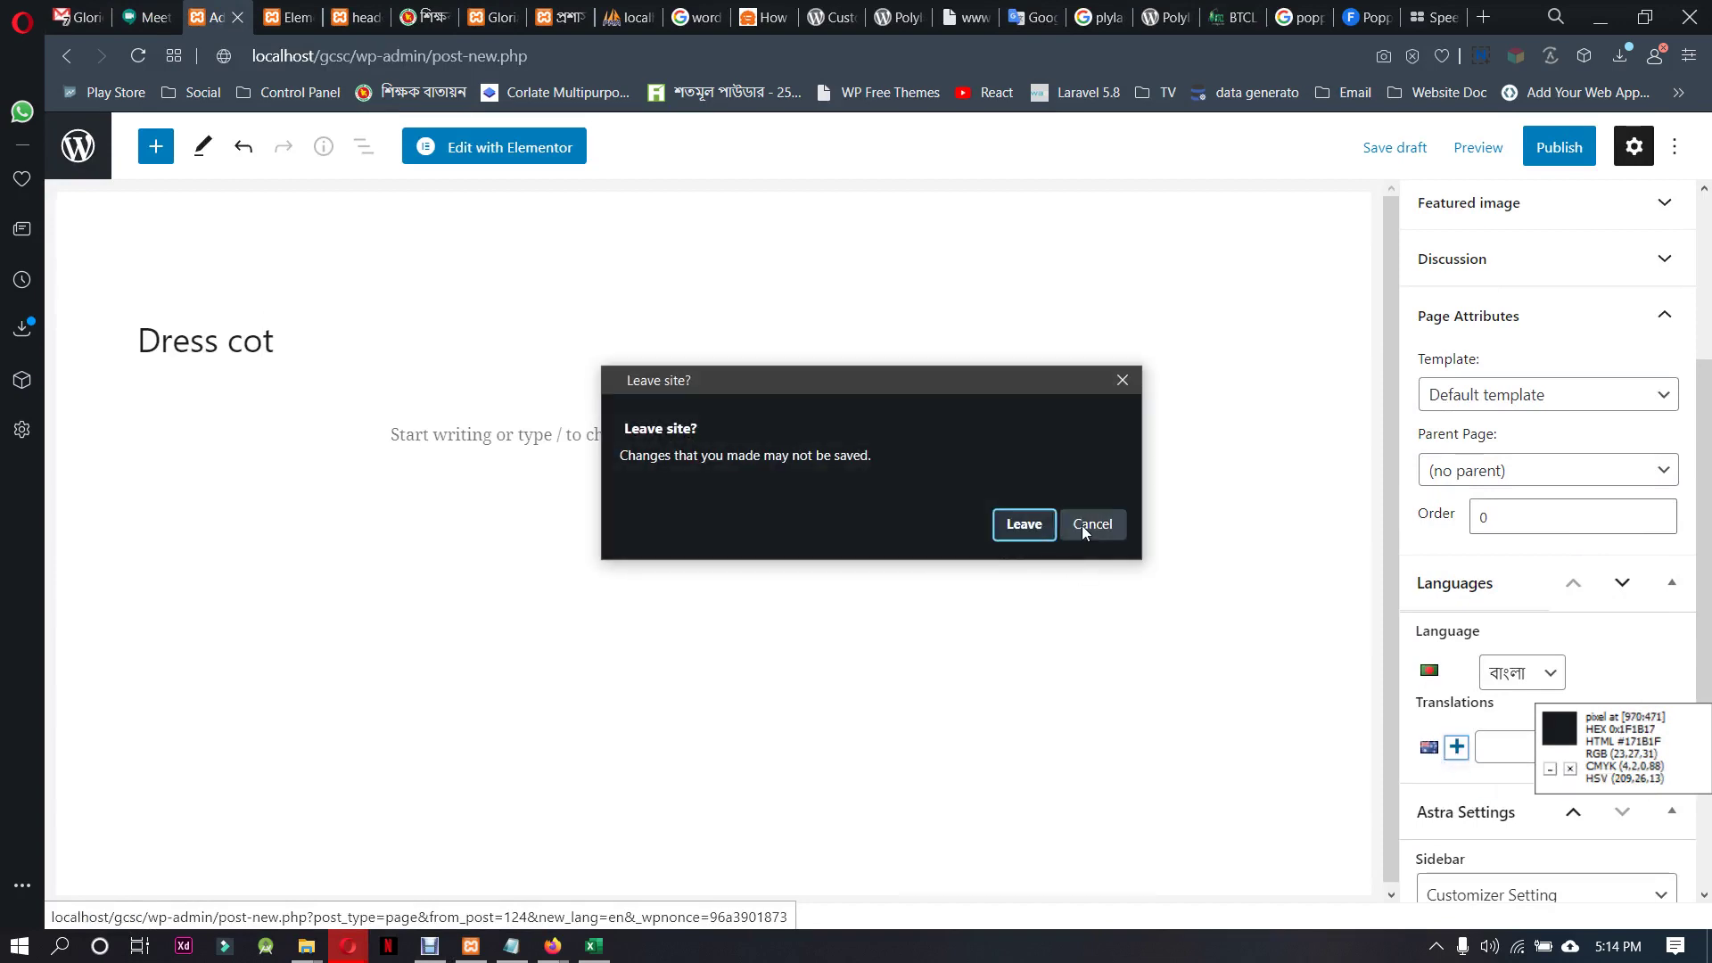
click(1090, 525)
click(1527, 674)
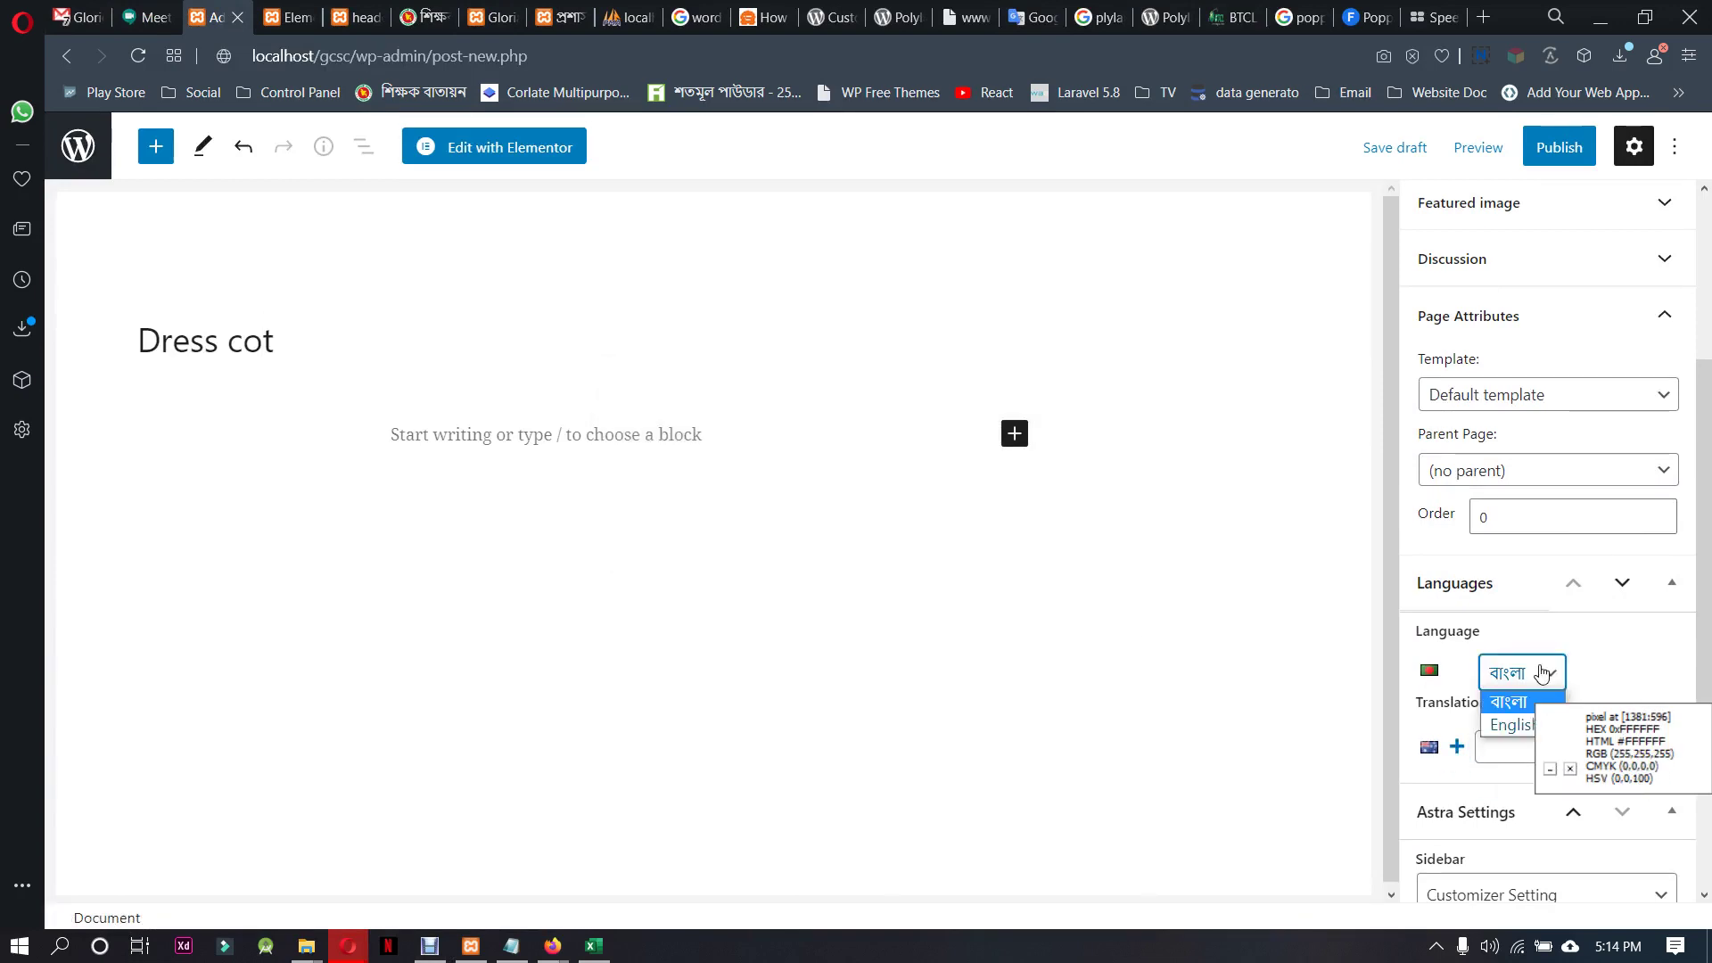
click(1508, 727)
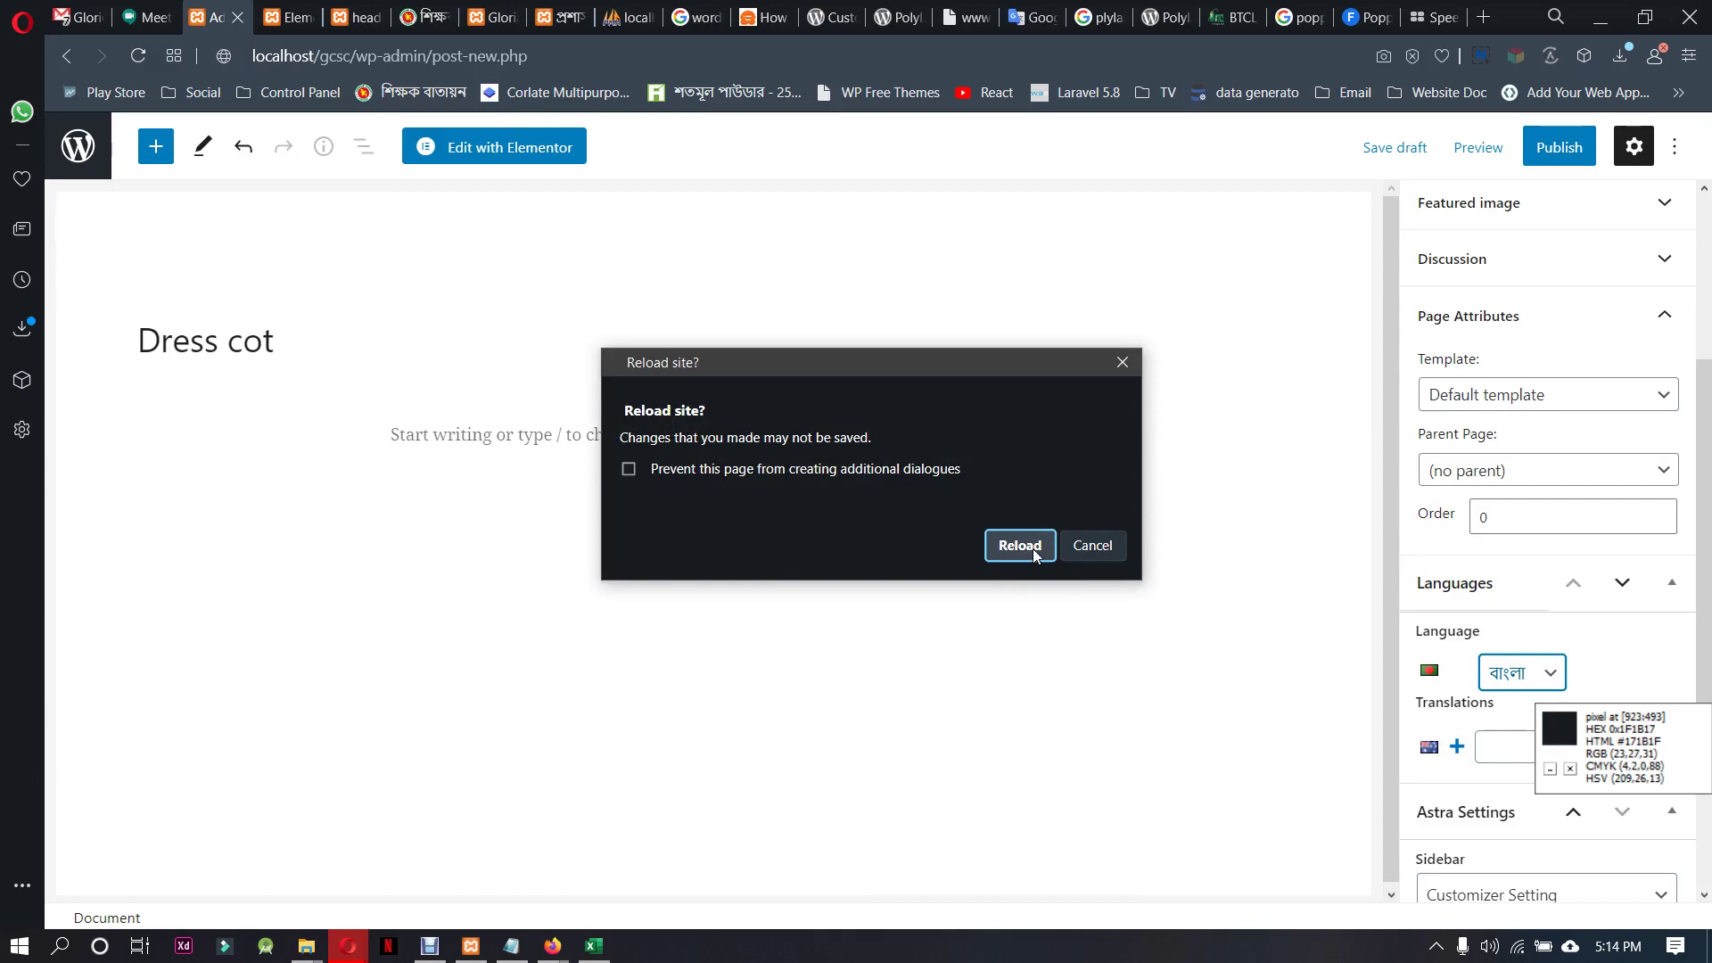
click(1017, 548)
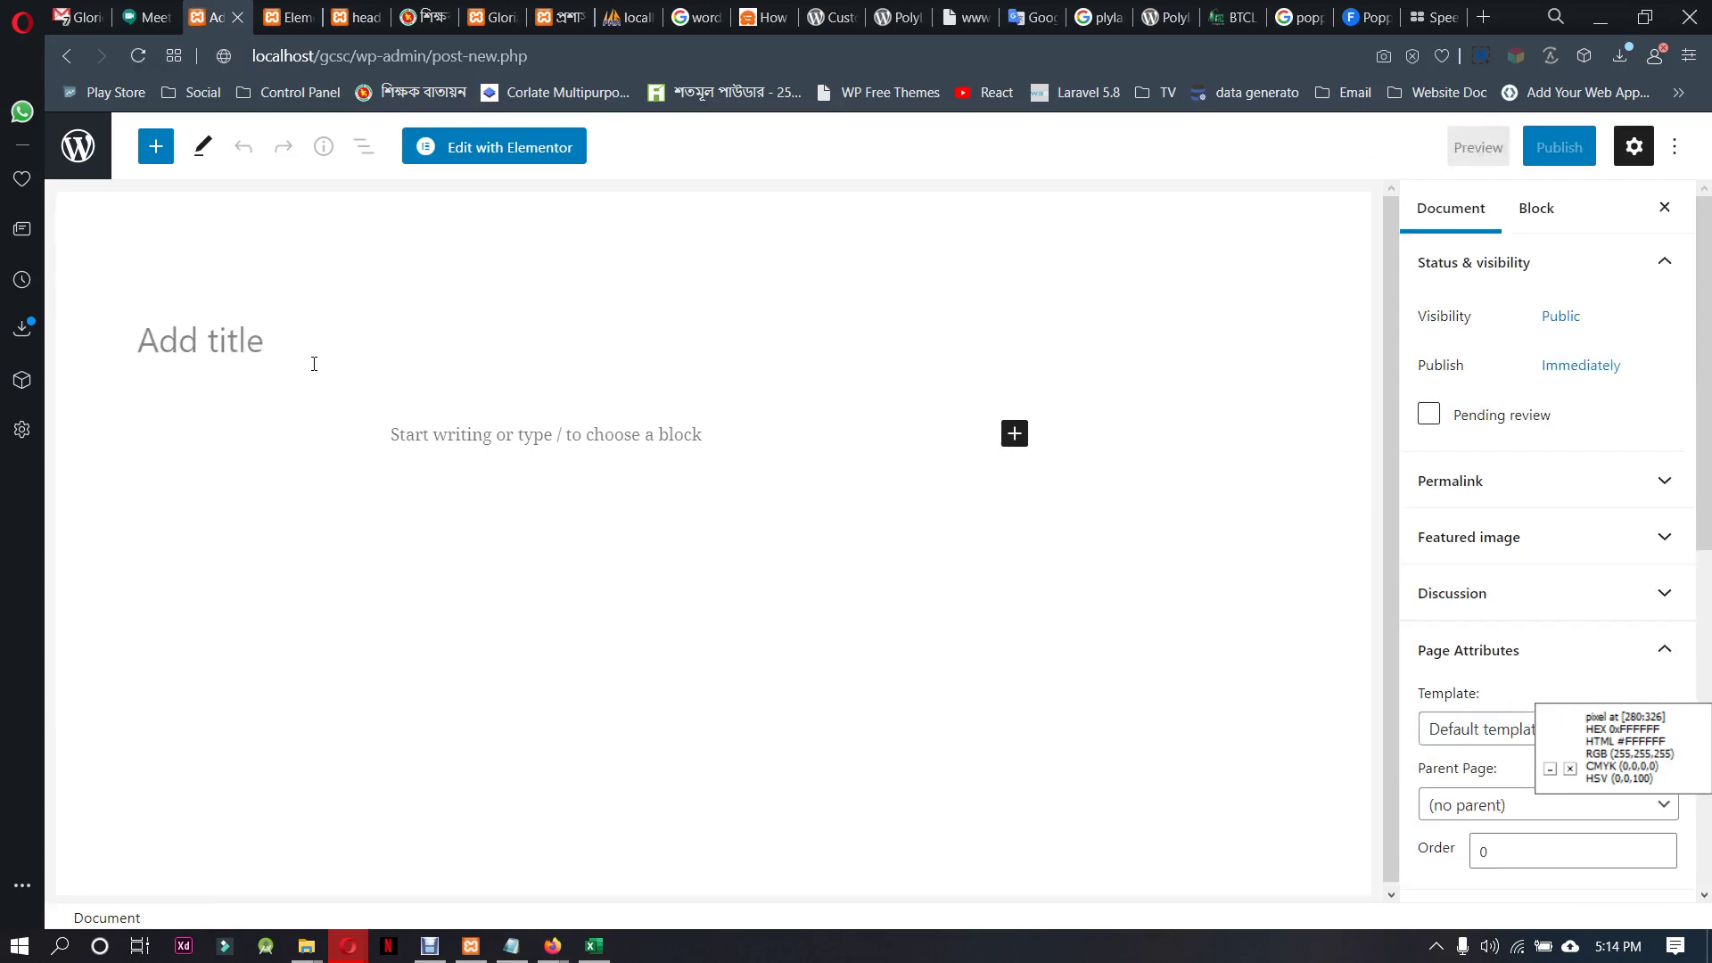
Set the new page's language to English and title it 'Dress cot'
scroll(1549, 543, down, 5)
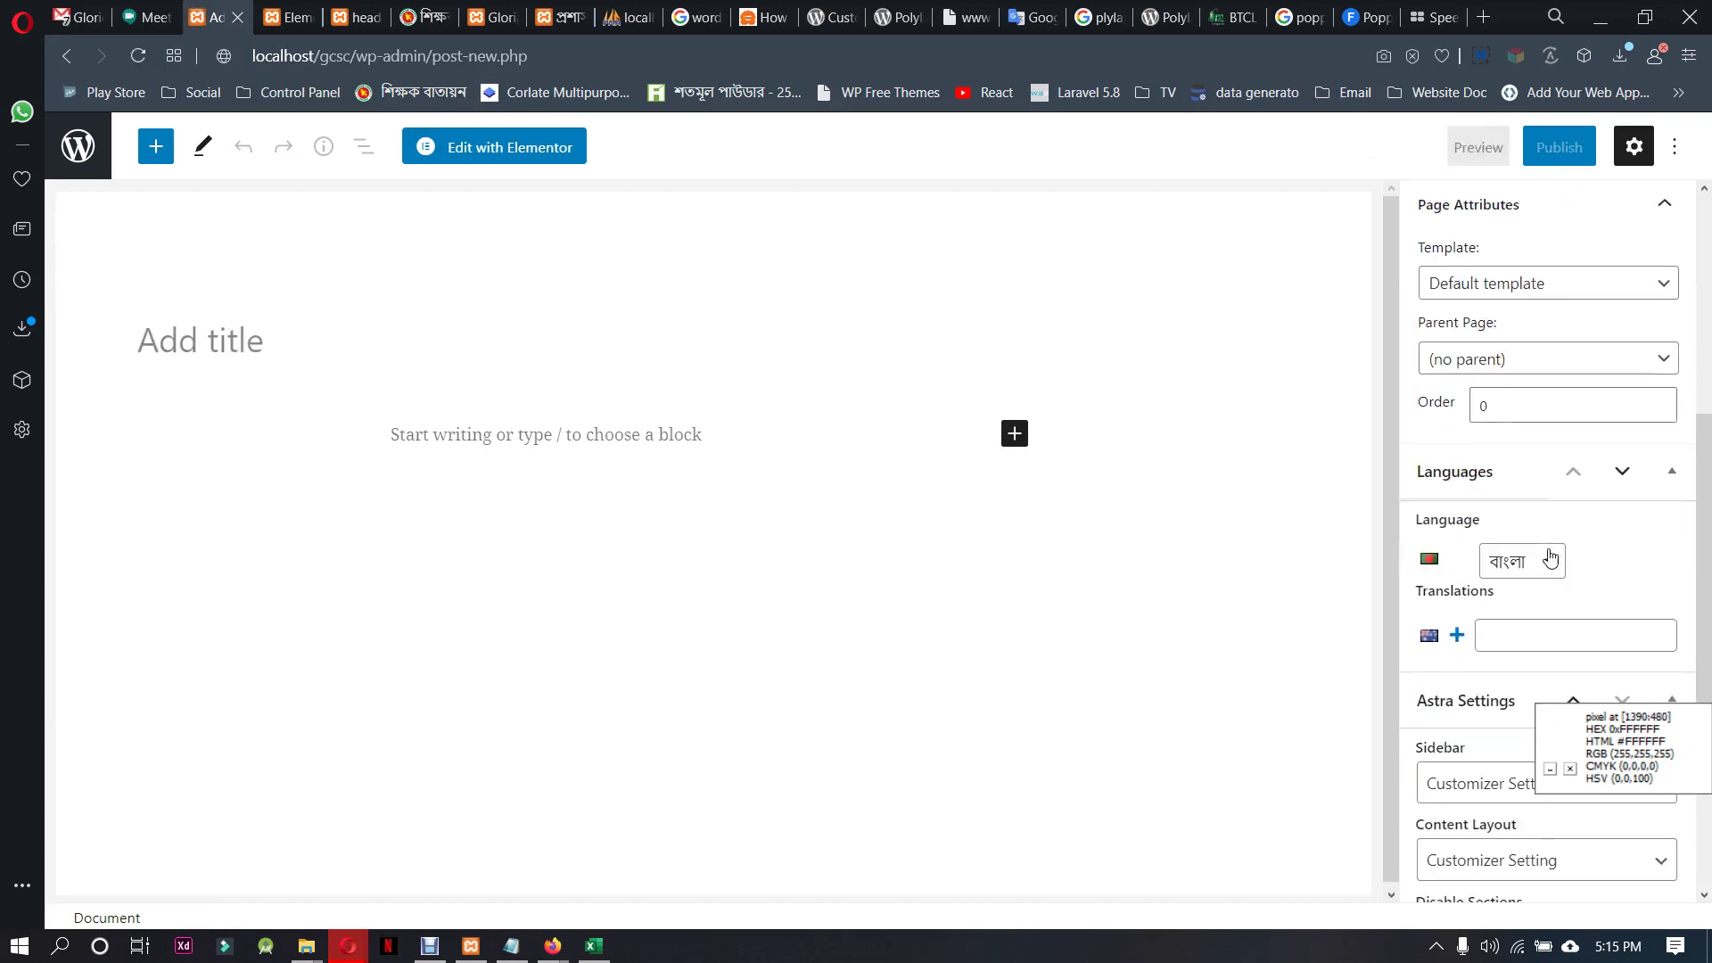
scroll(1516, 706, up, 4)
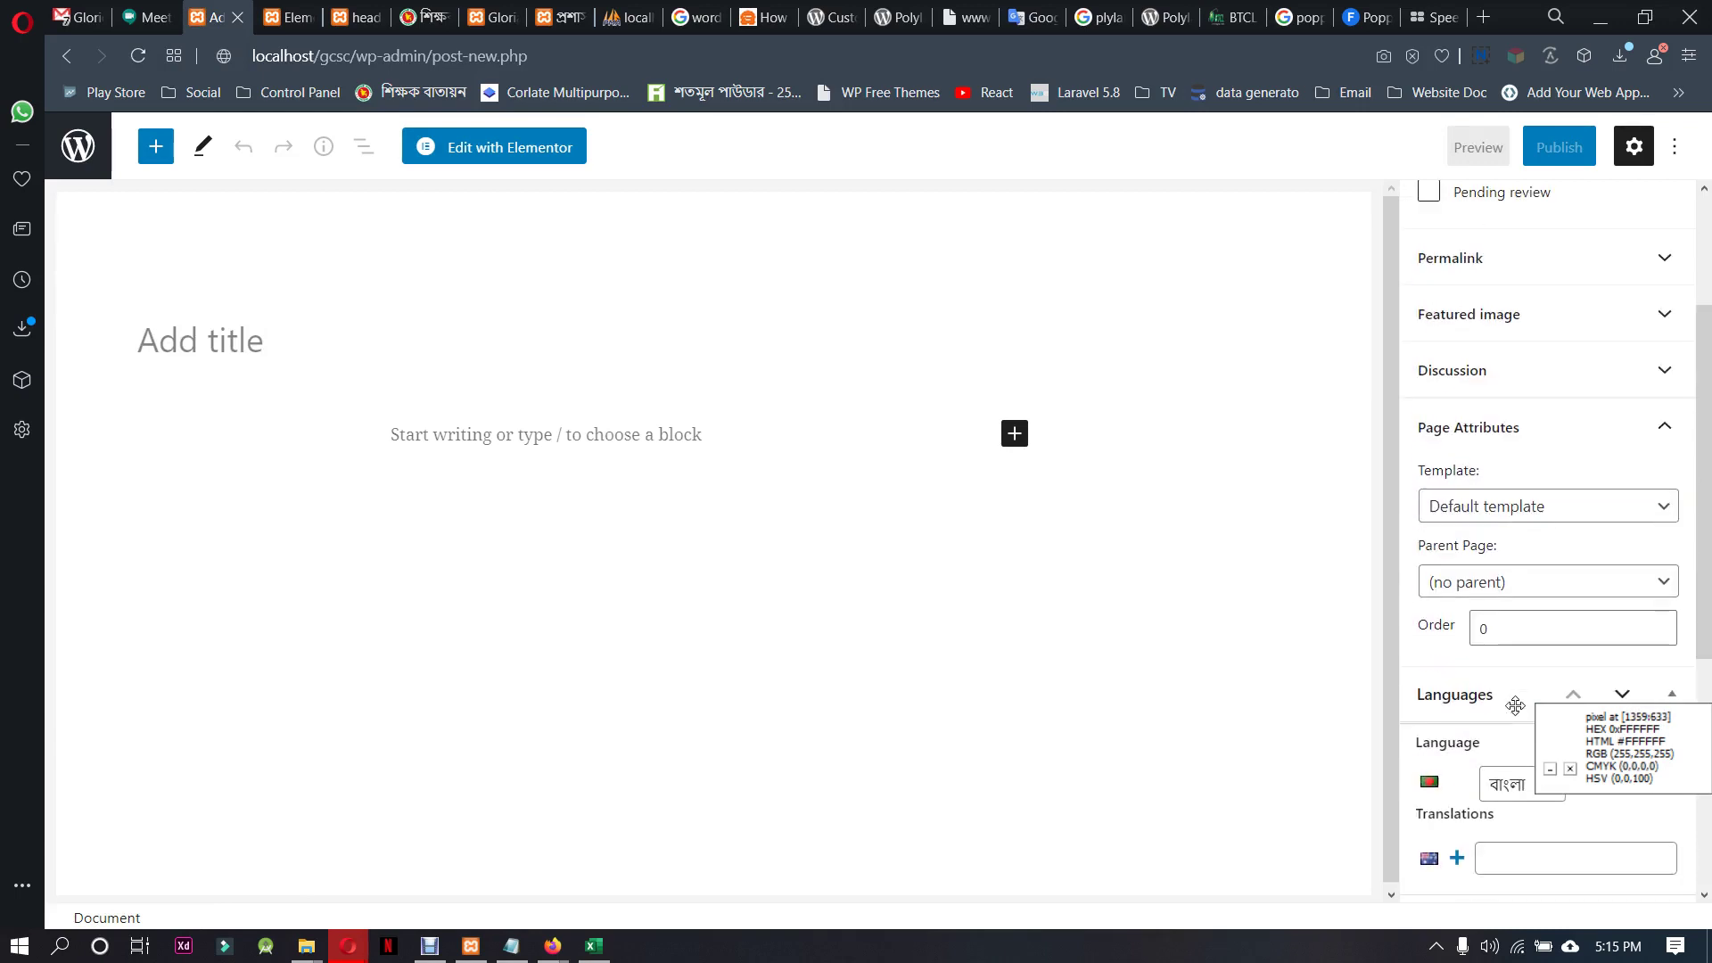
scroll(1516, 705, down, 4)
click(1519, 562)
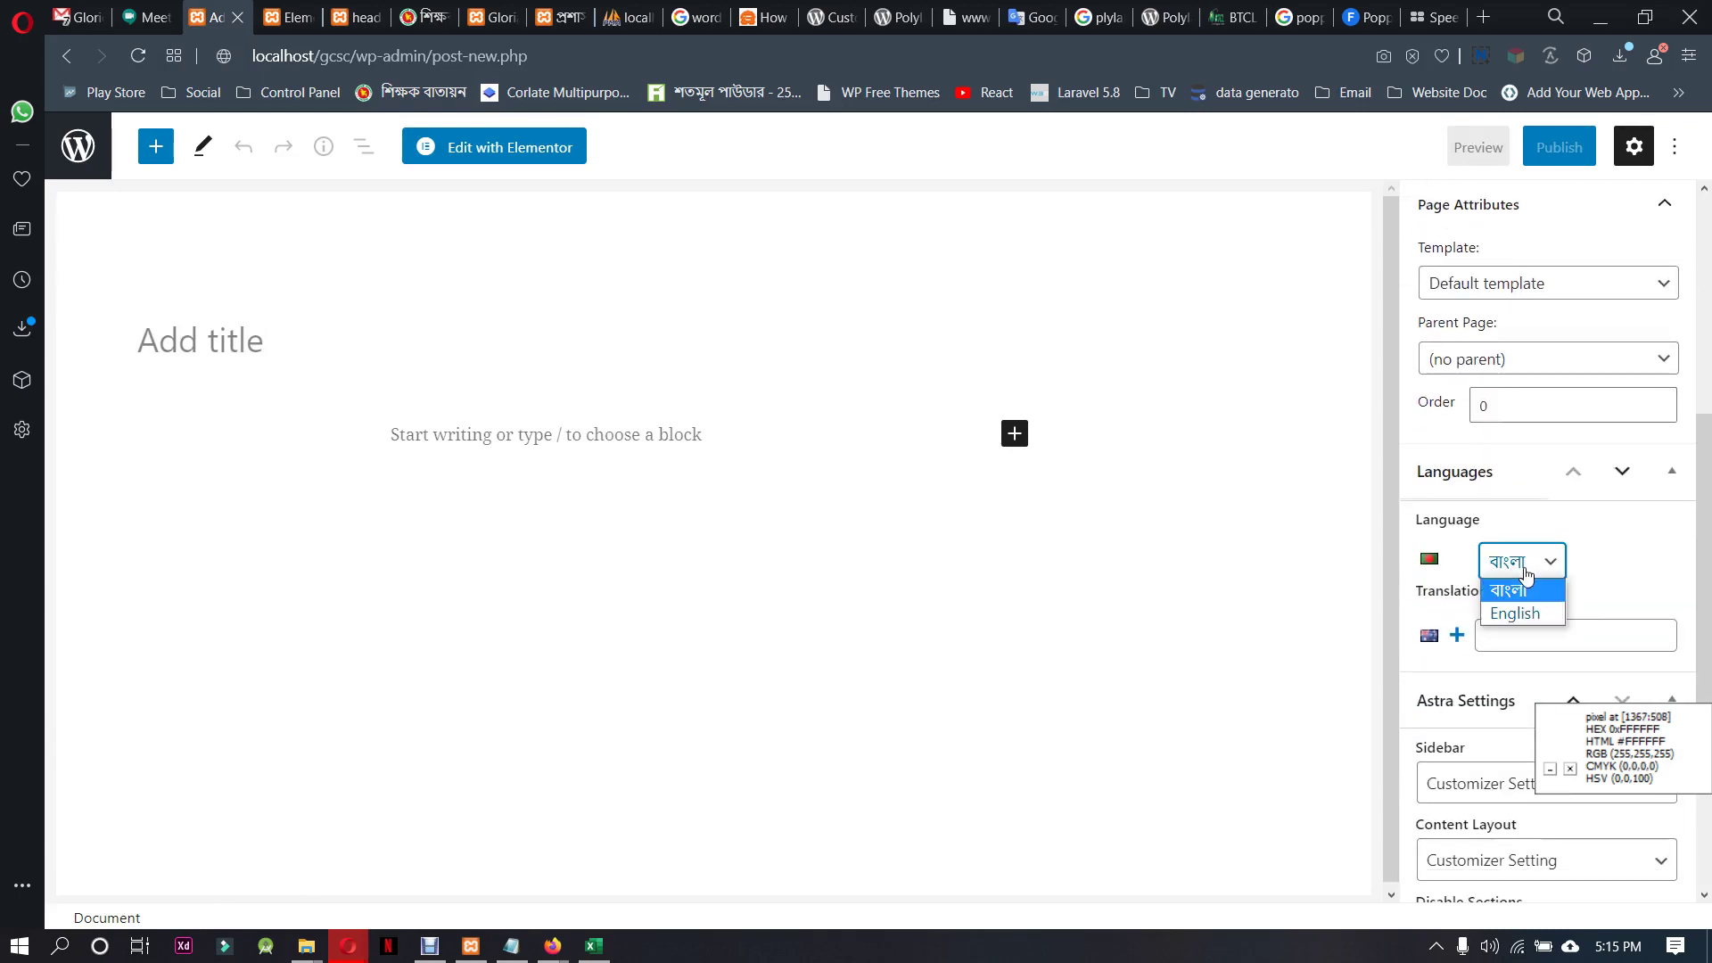
click(1527, 615)
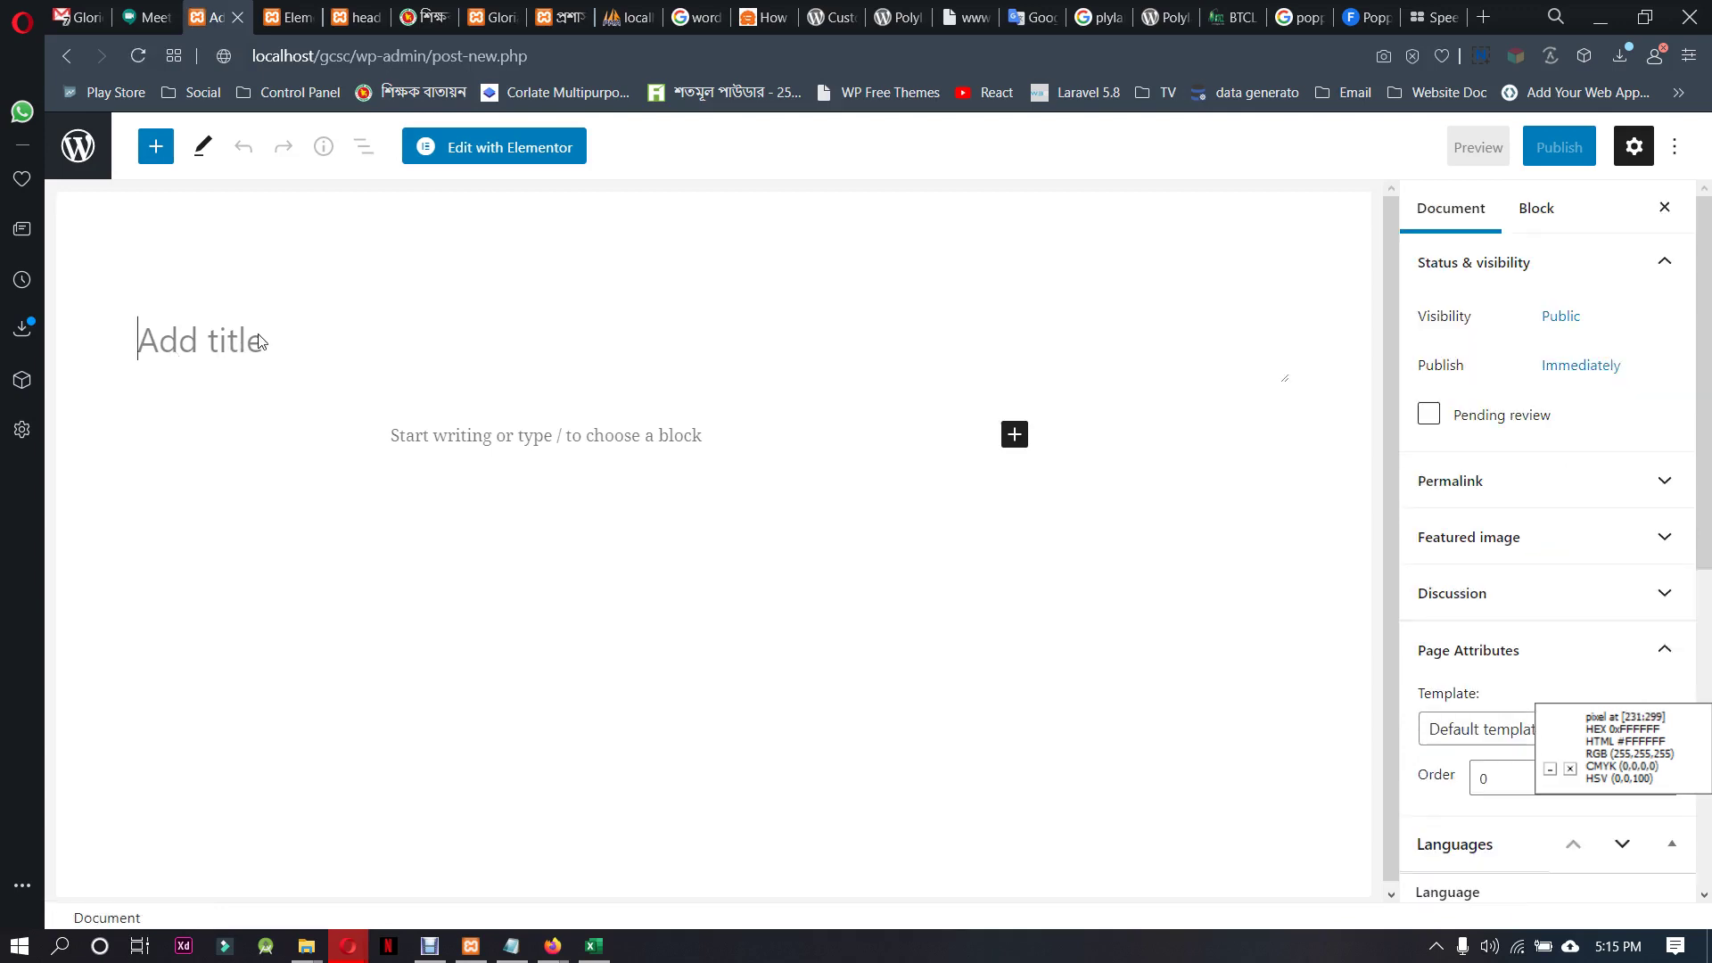
text(D)
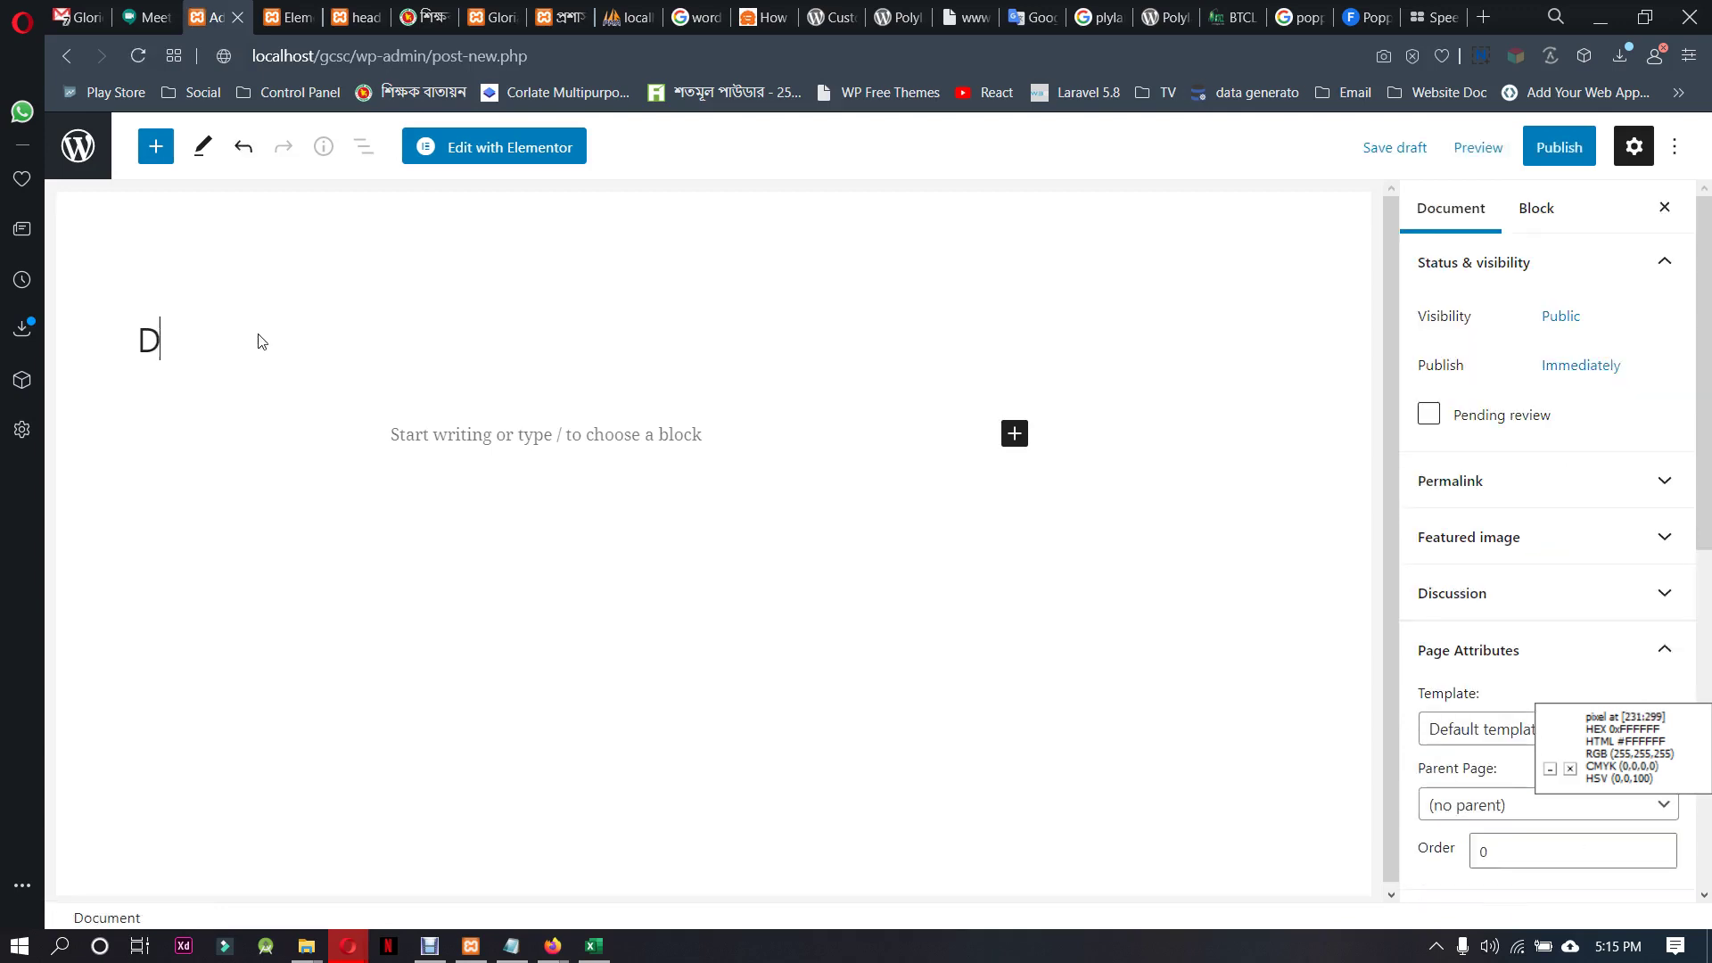
text(ress cot)
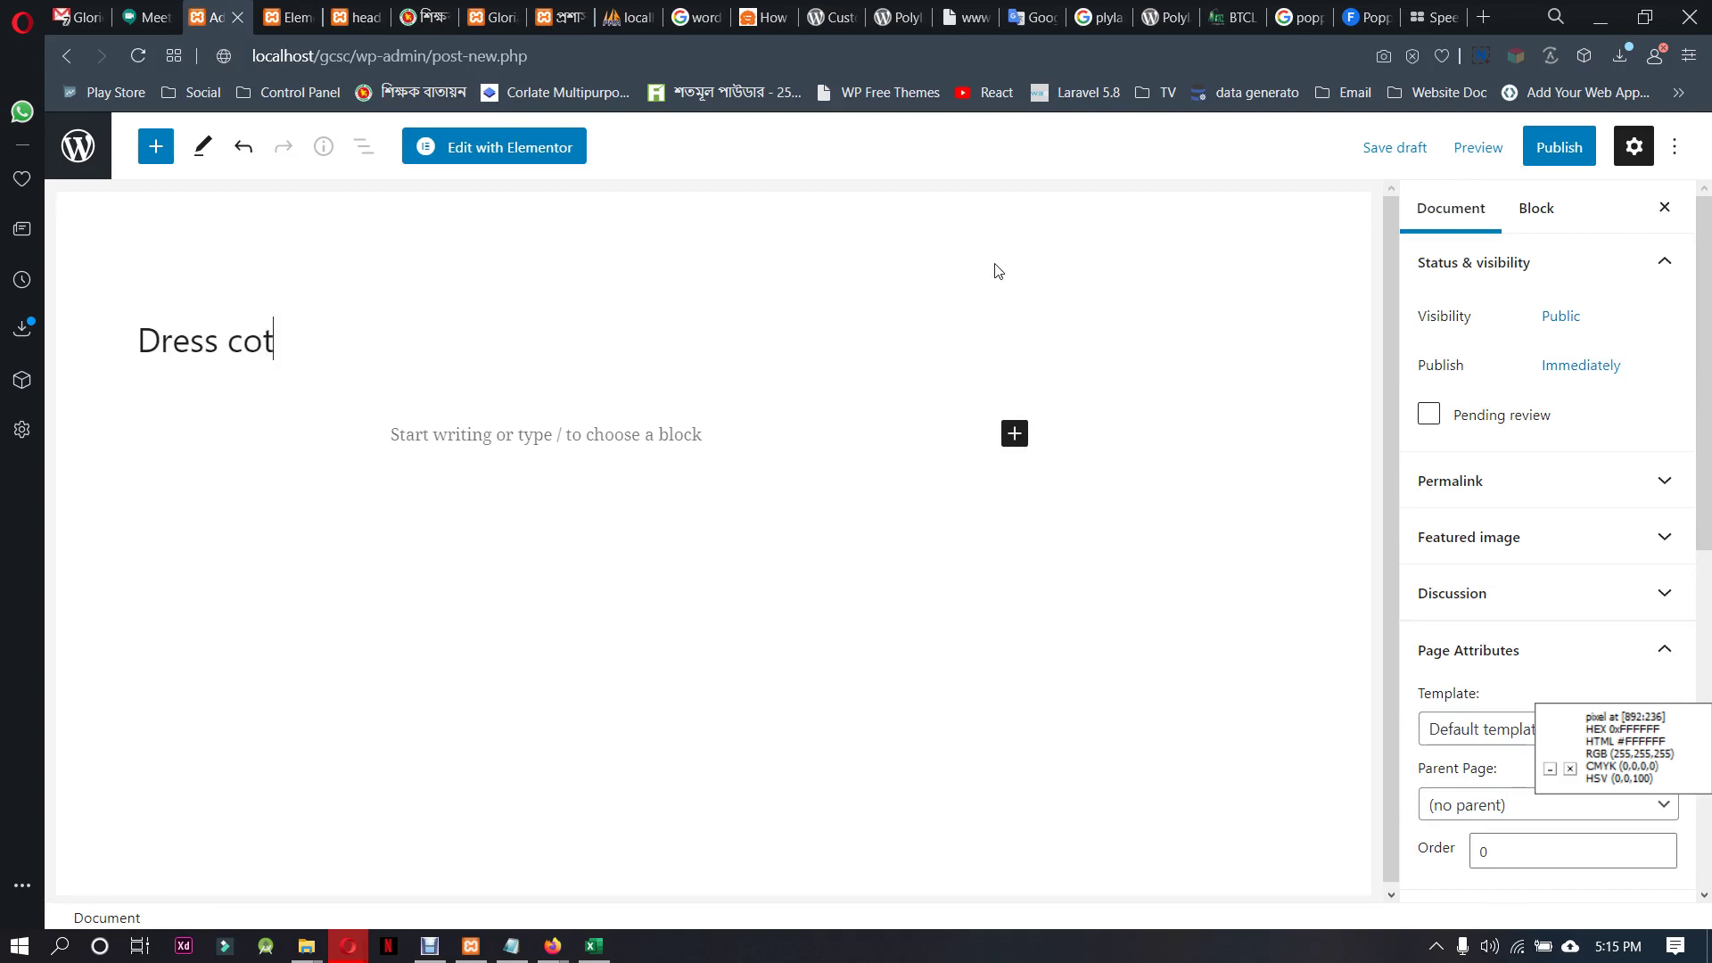
Publish the Dress cot page, confirming in the pre-publish panel
scroll(1567, 600, down, 5)
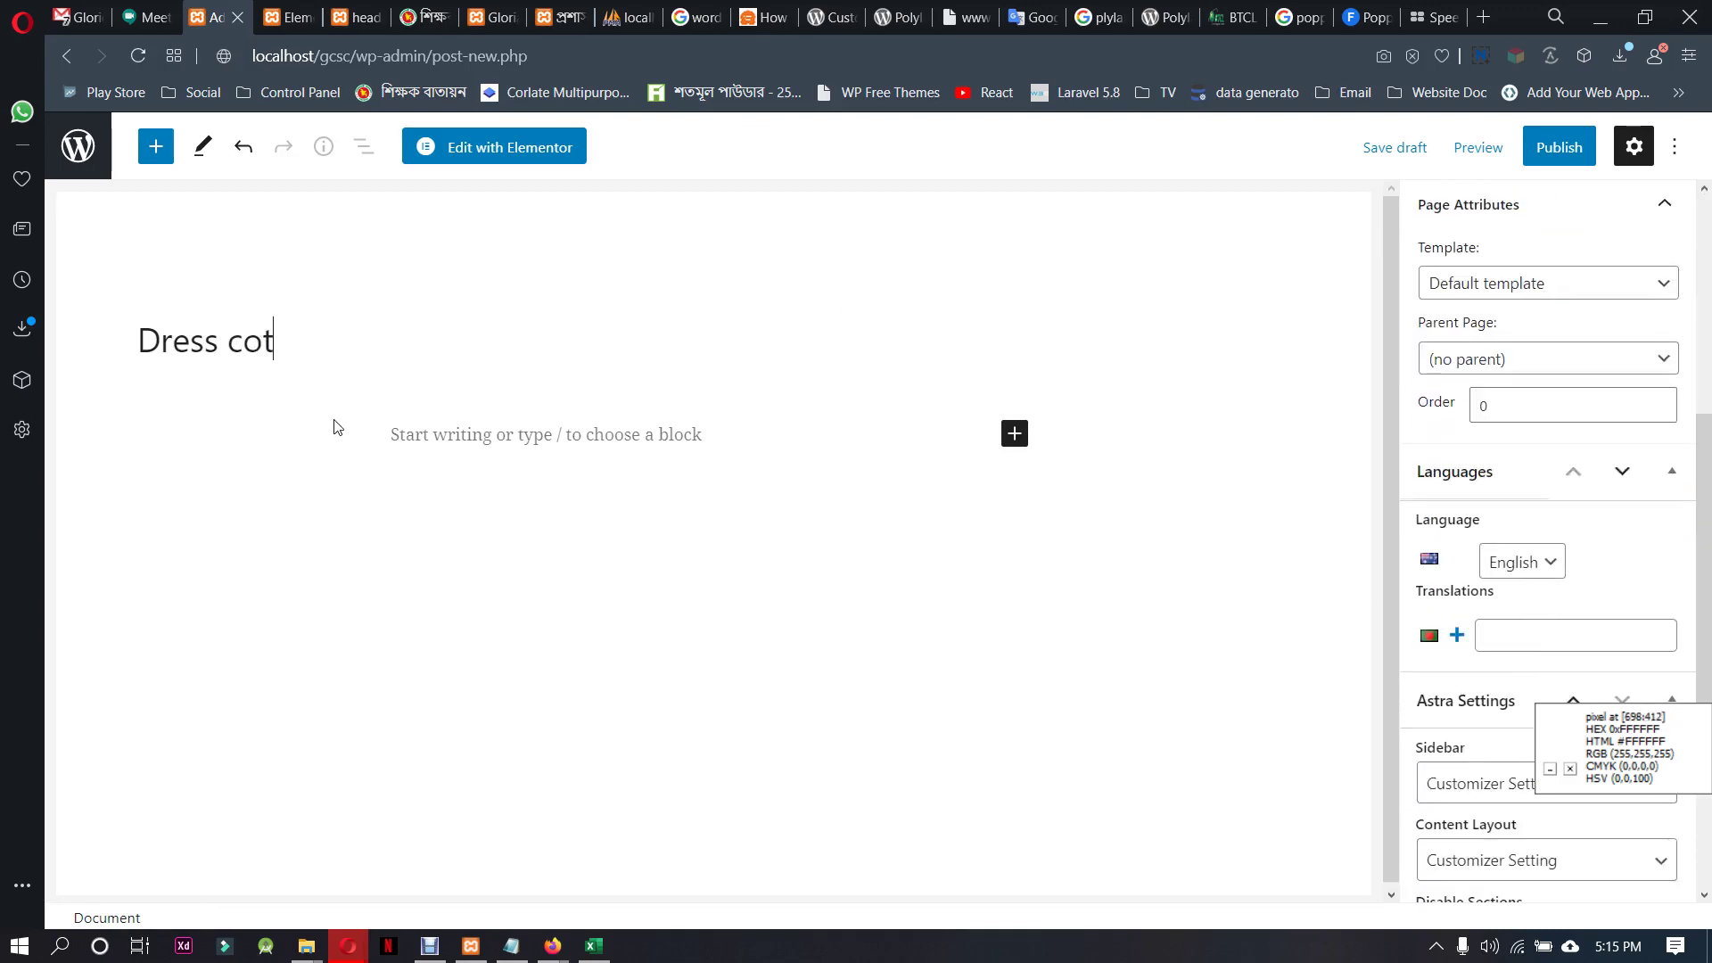
click(1559, 142)
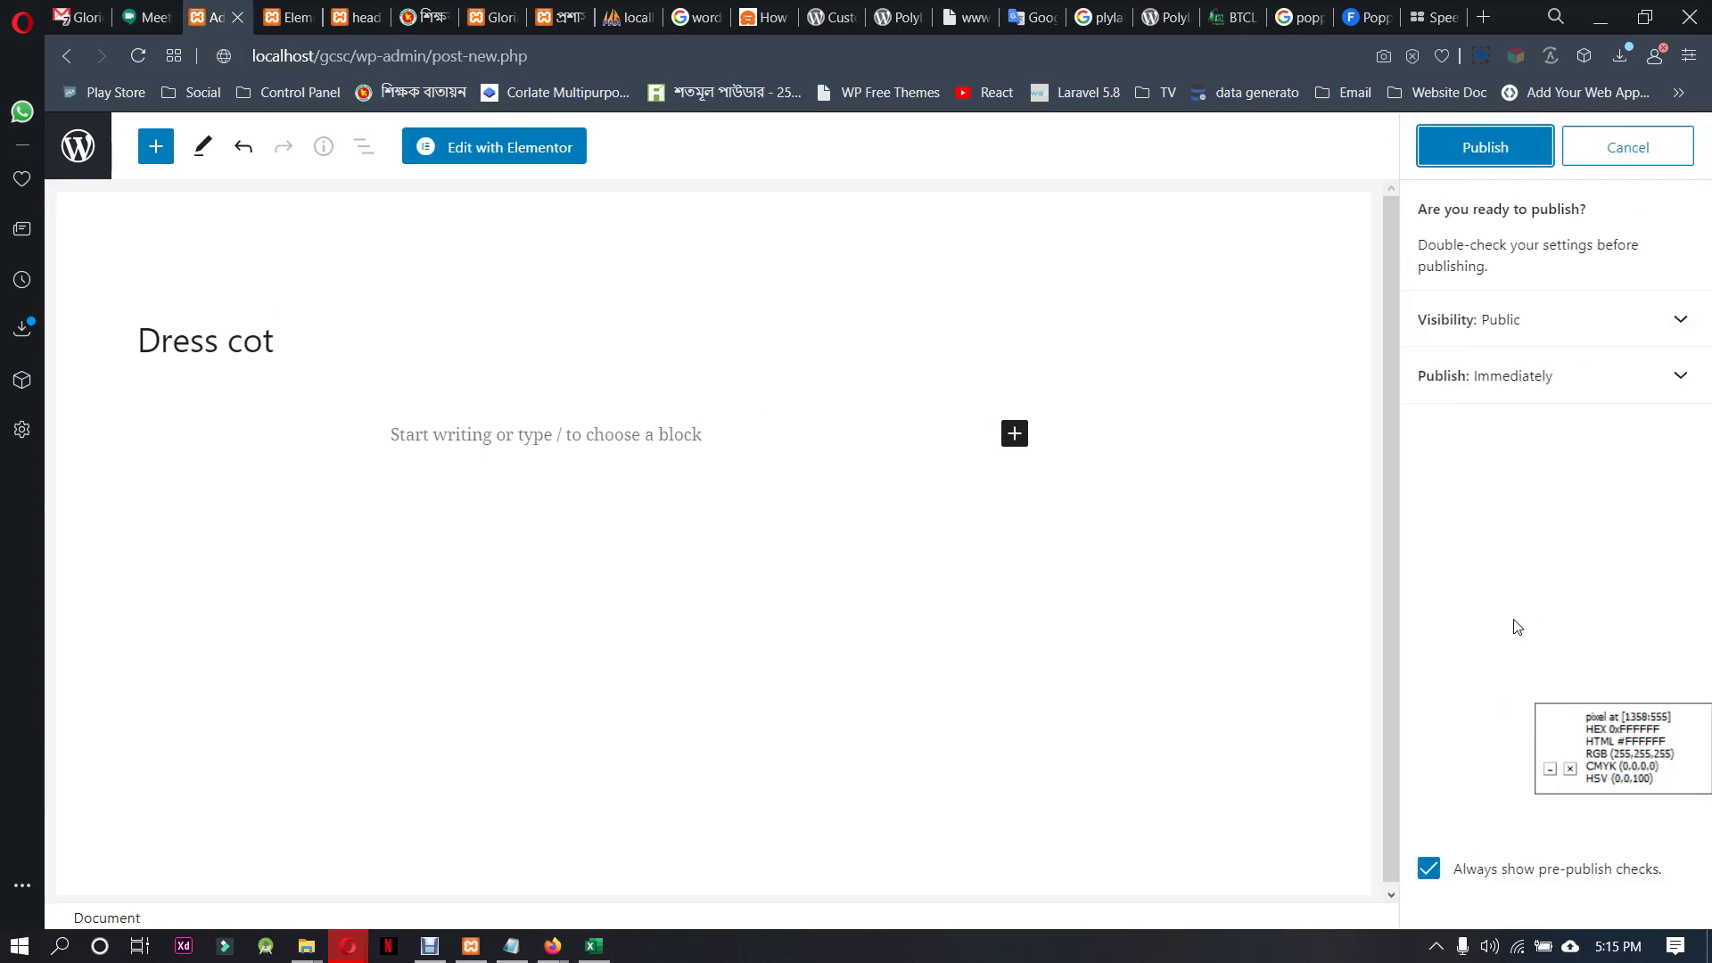
click(1542, 143)
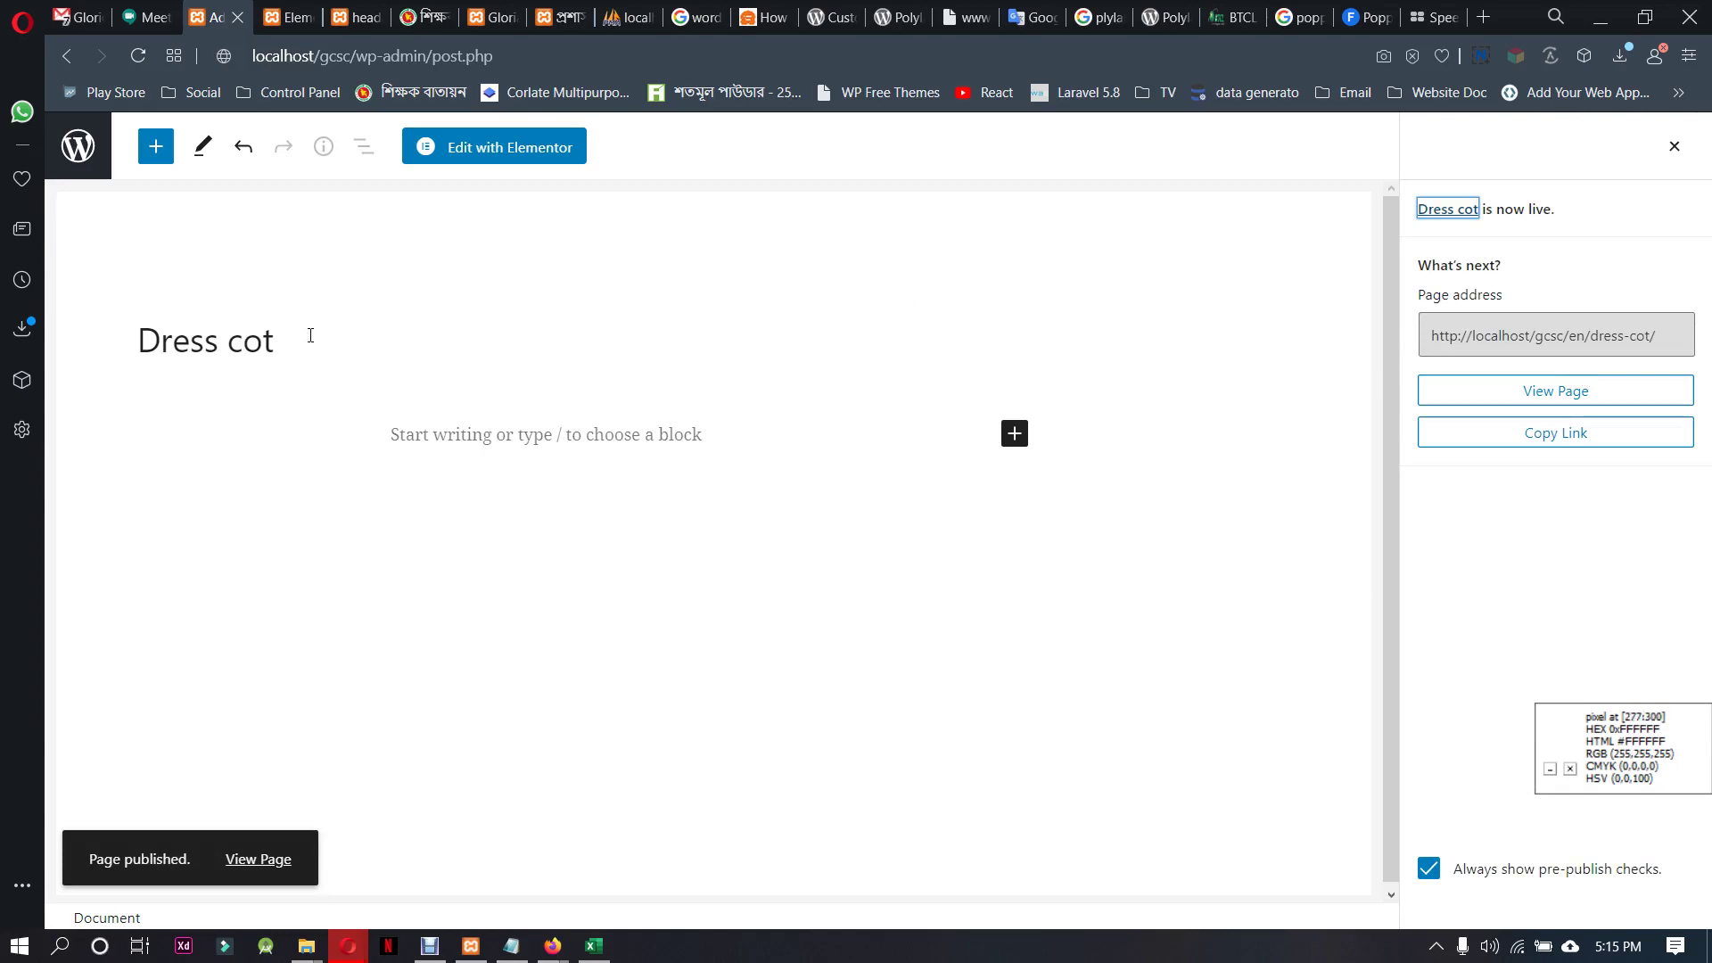
Go to the Pages list and trash the old Dress cot draft
click(77, 145)
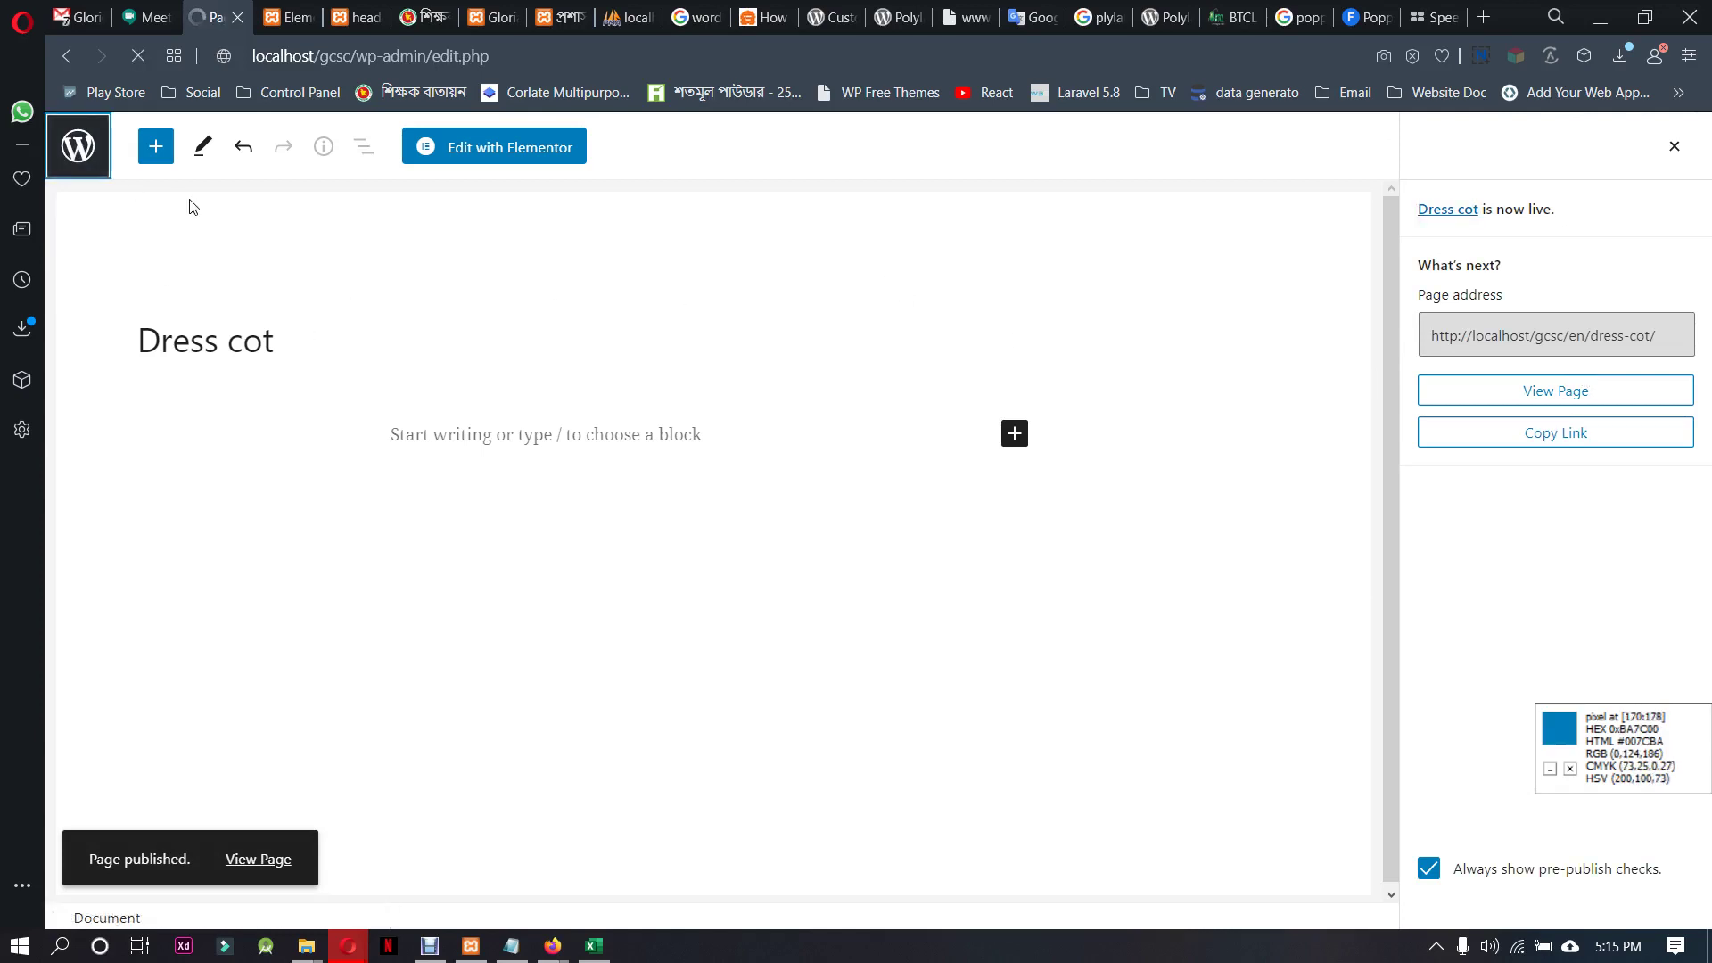
scroll(516, 470, down, 10)
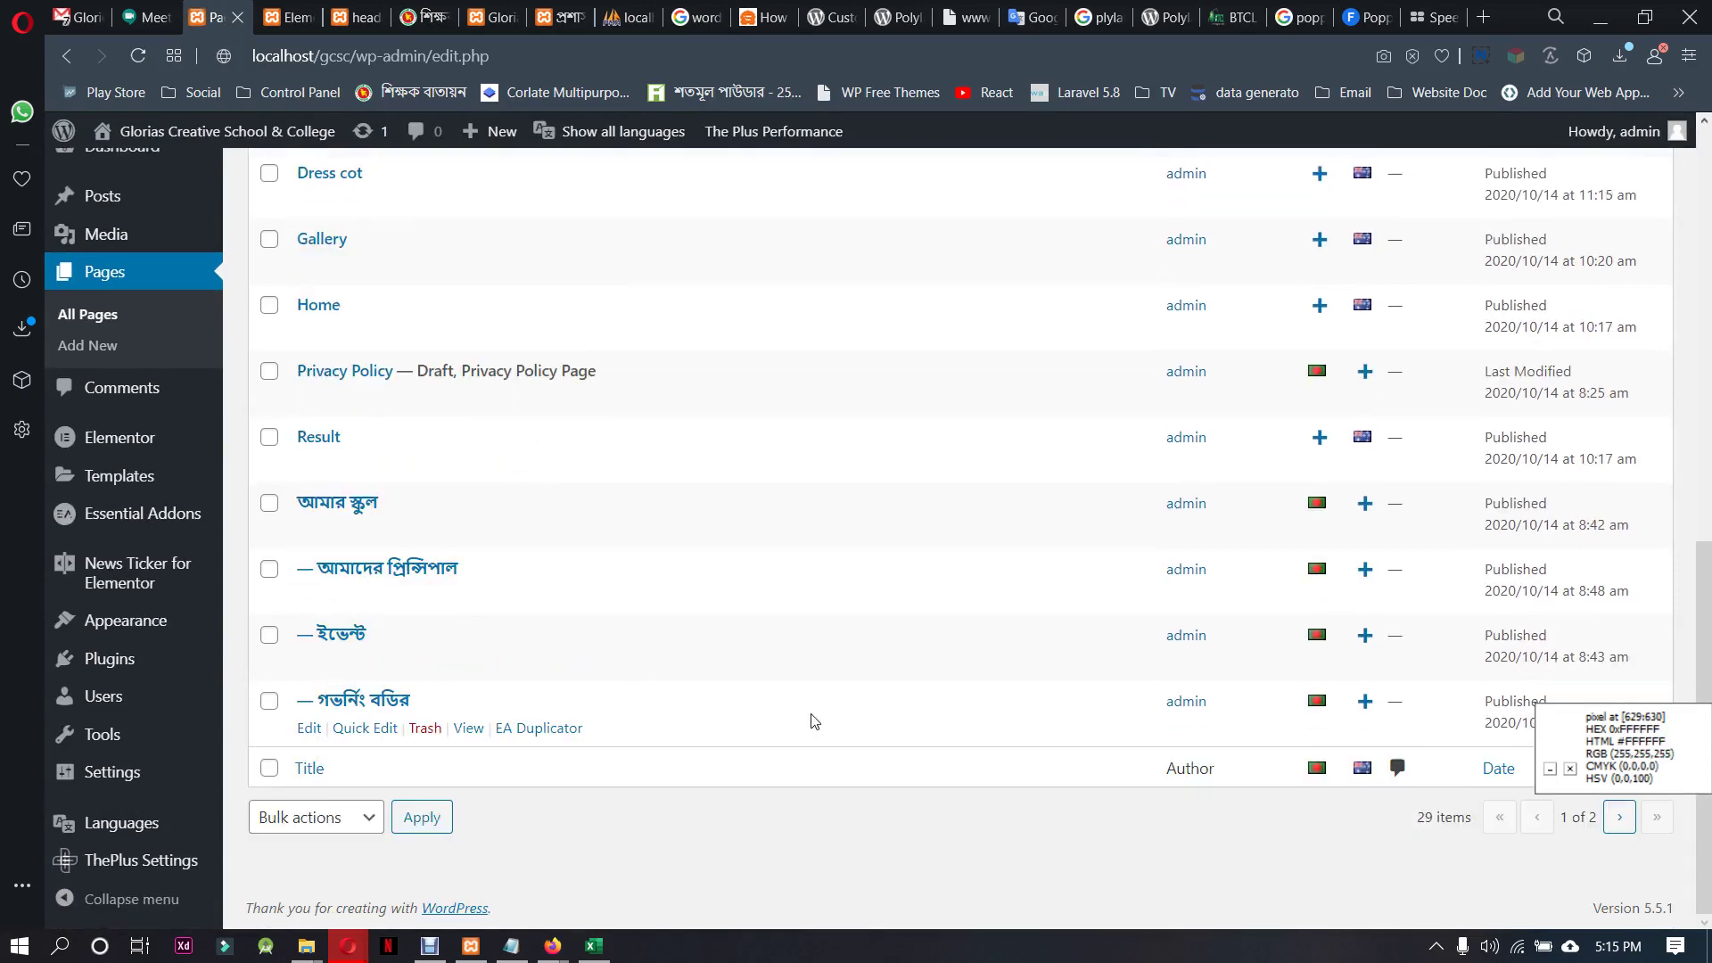
scroll(848, 764, up, 4)
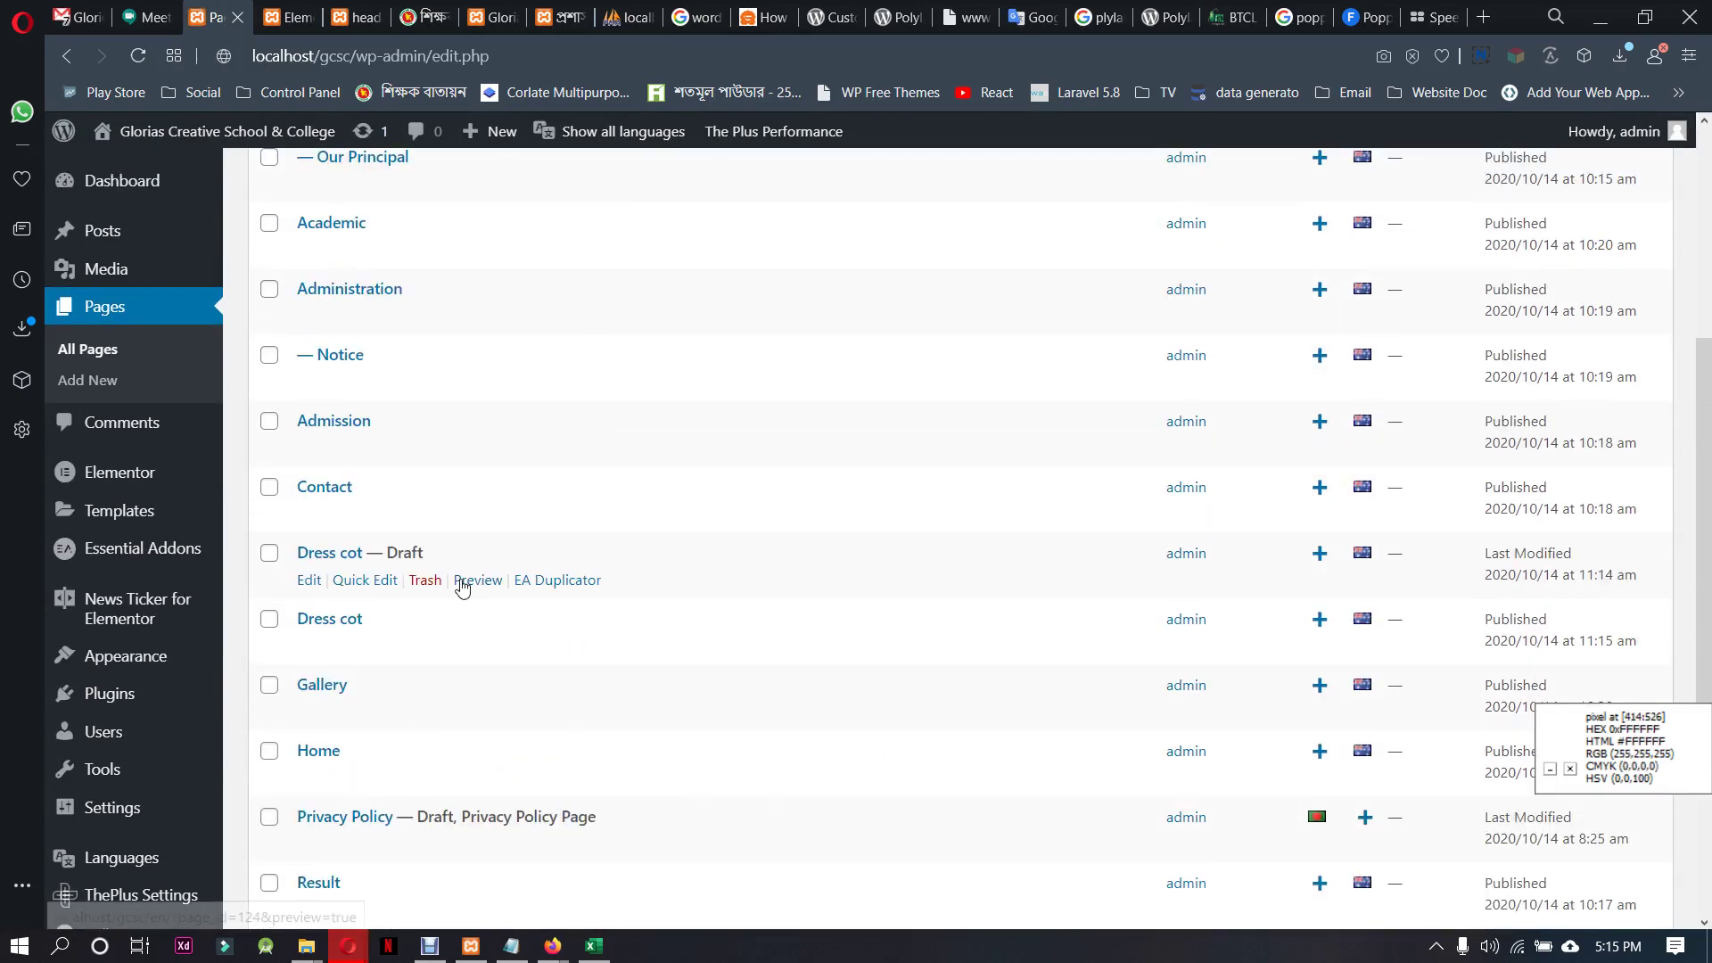
scroll(459, 584, up, 1)
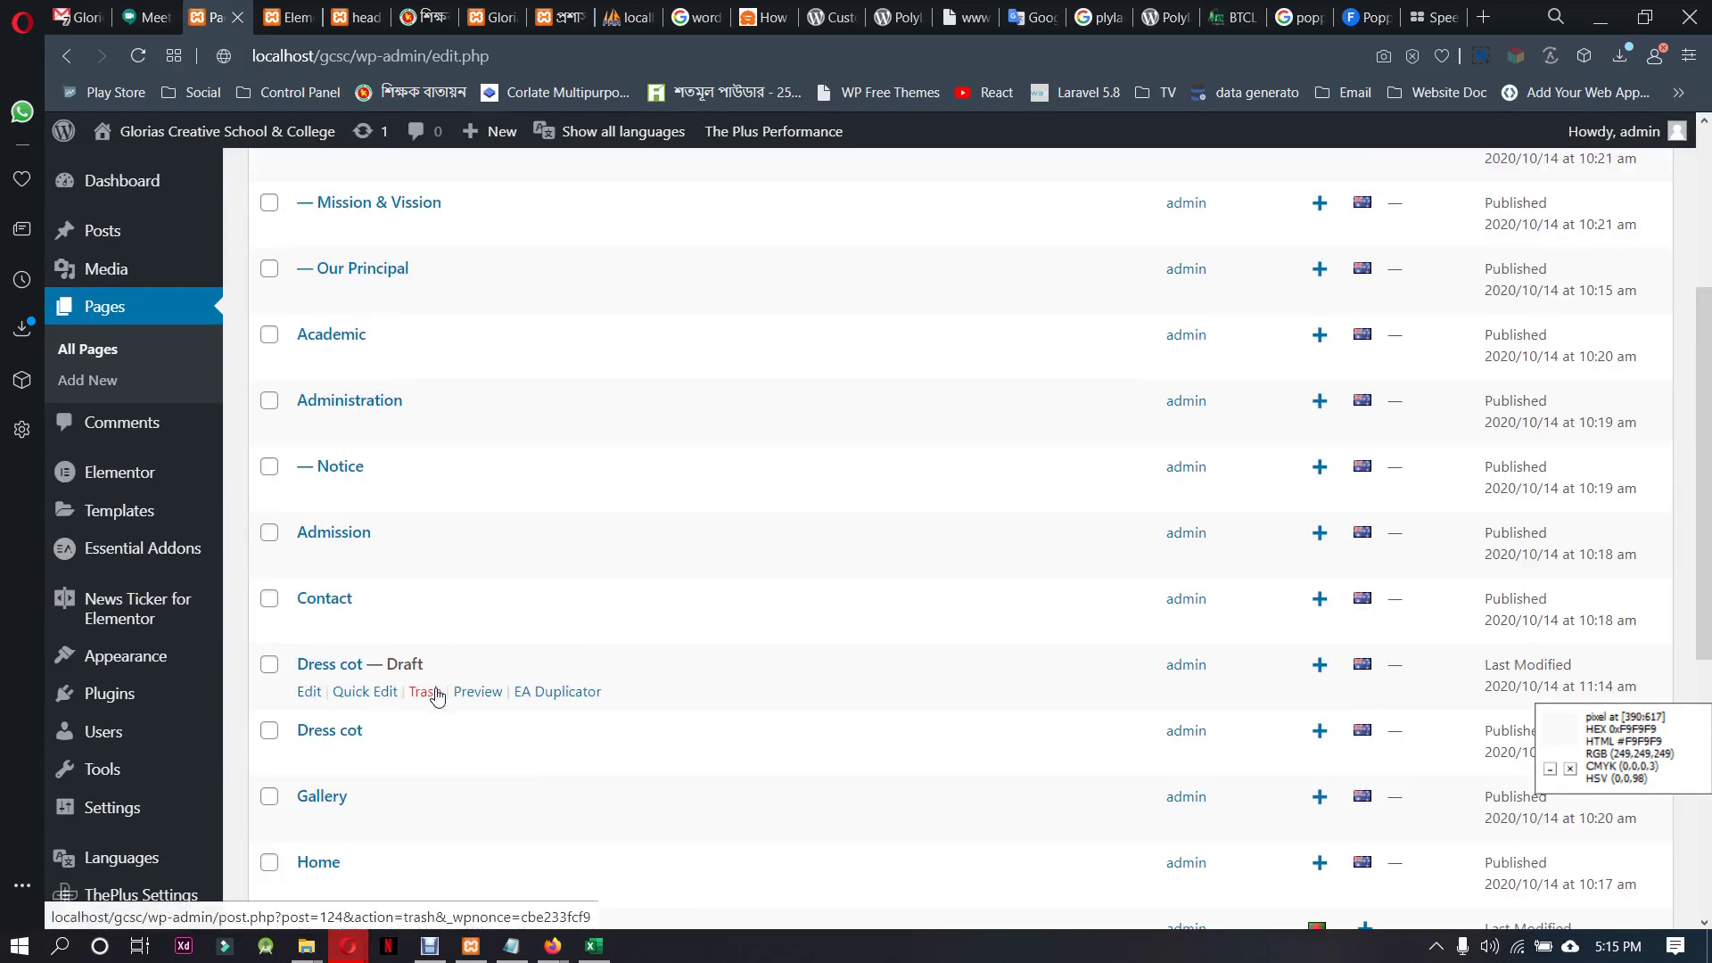
click(433, 693)
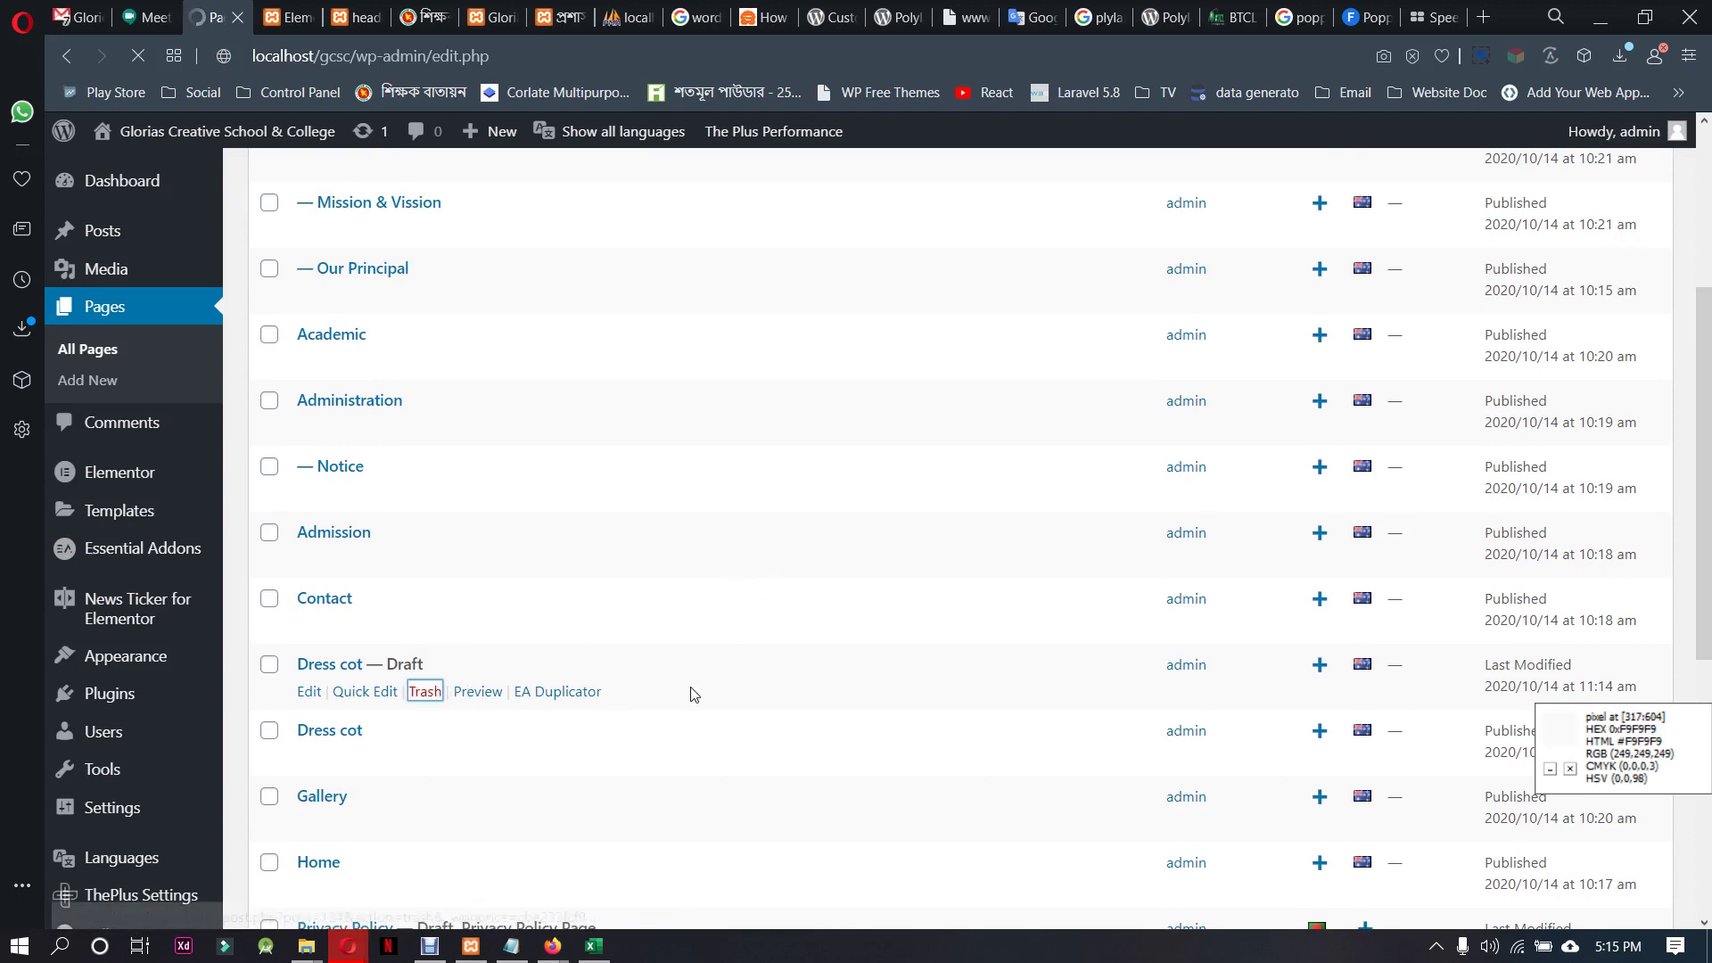
Duplicate the published Dress cot page with EA Duplicator and Quick Edit the copy
scroll(363, 573, down, 5)
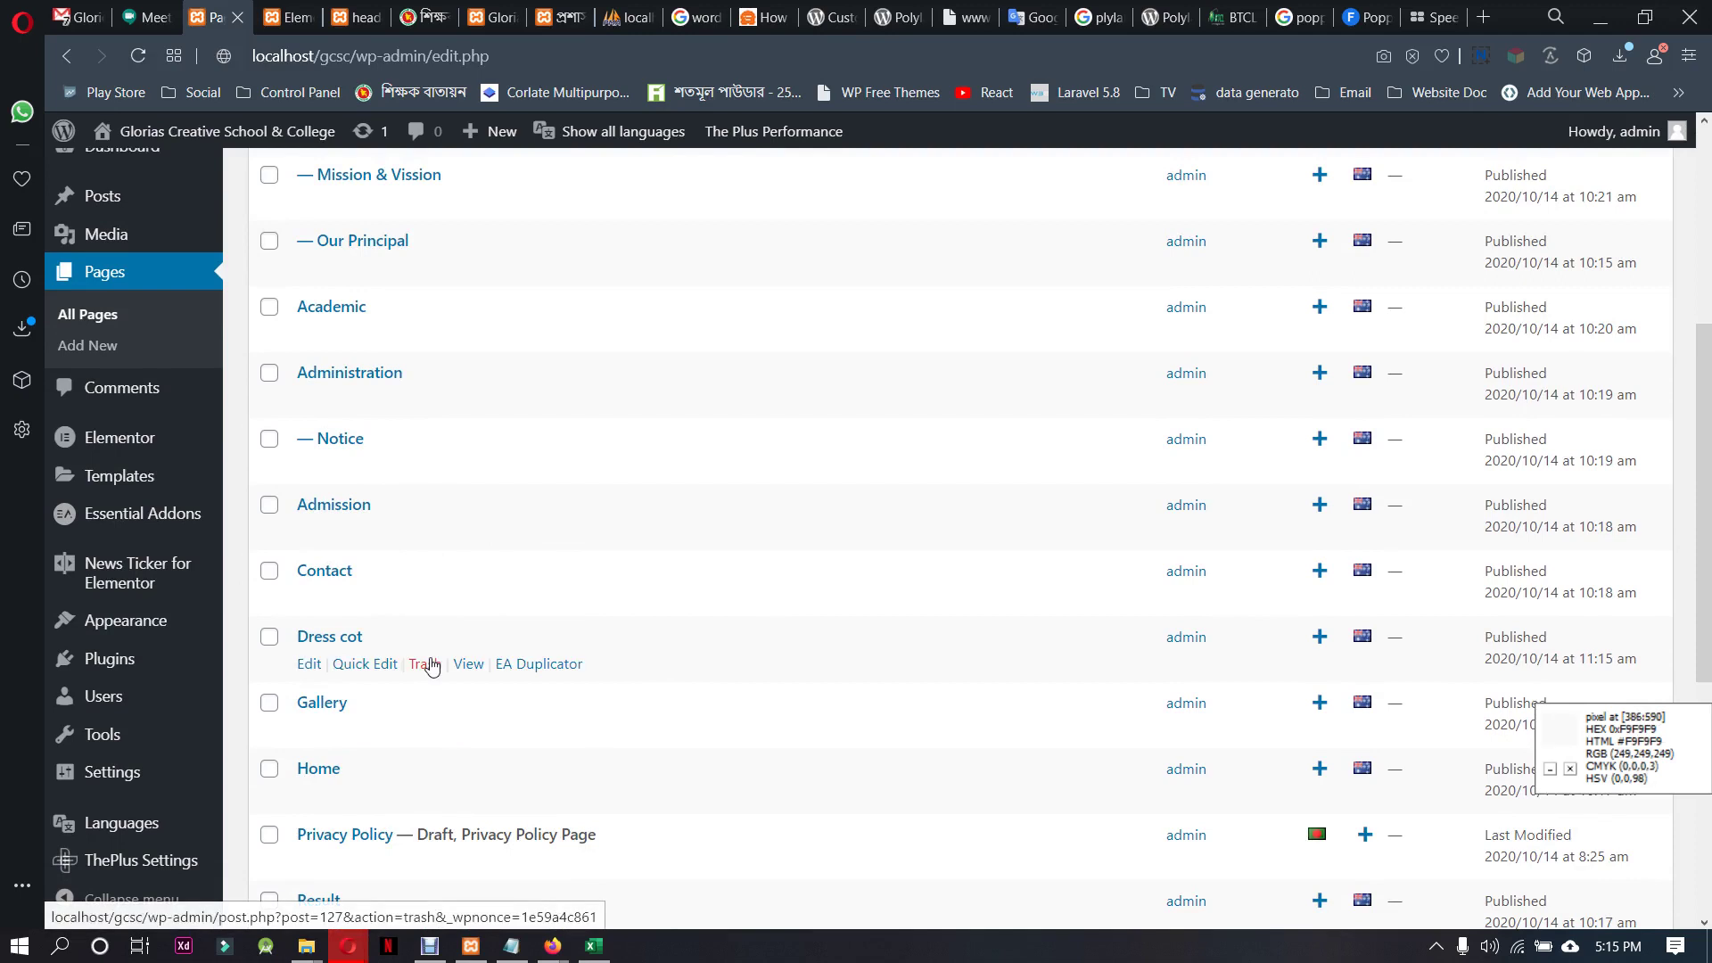
click(577, 669)
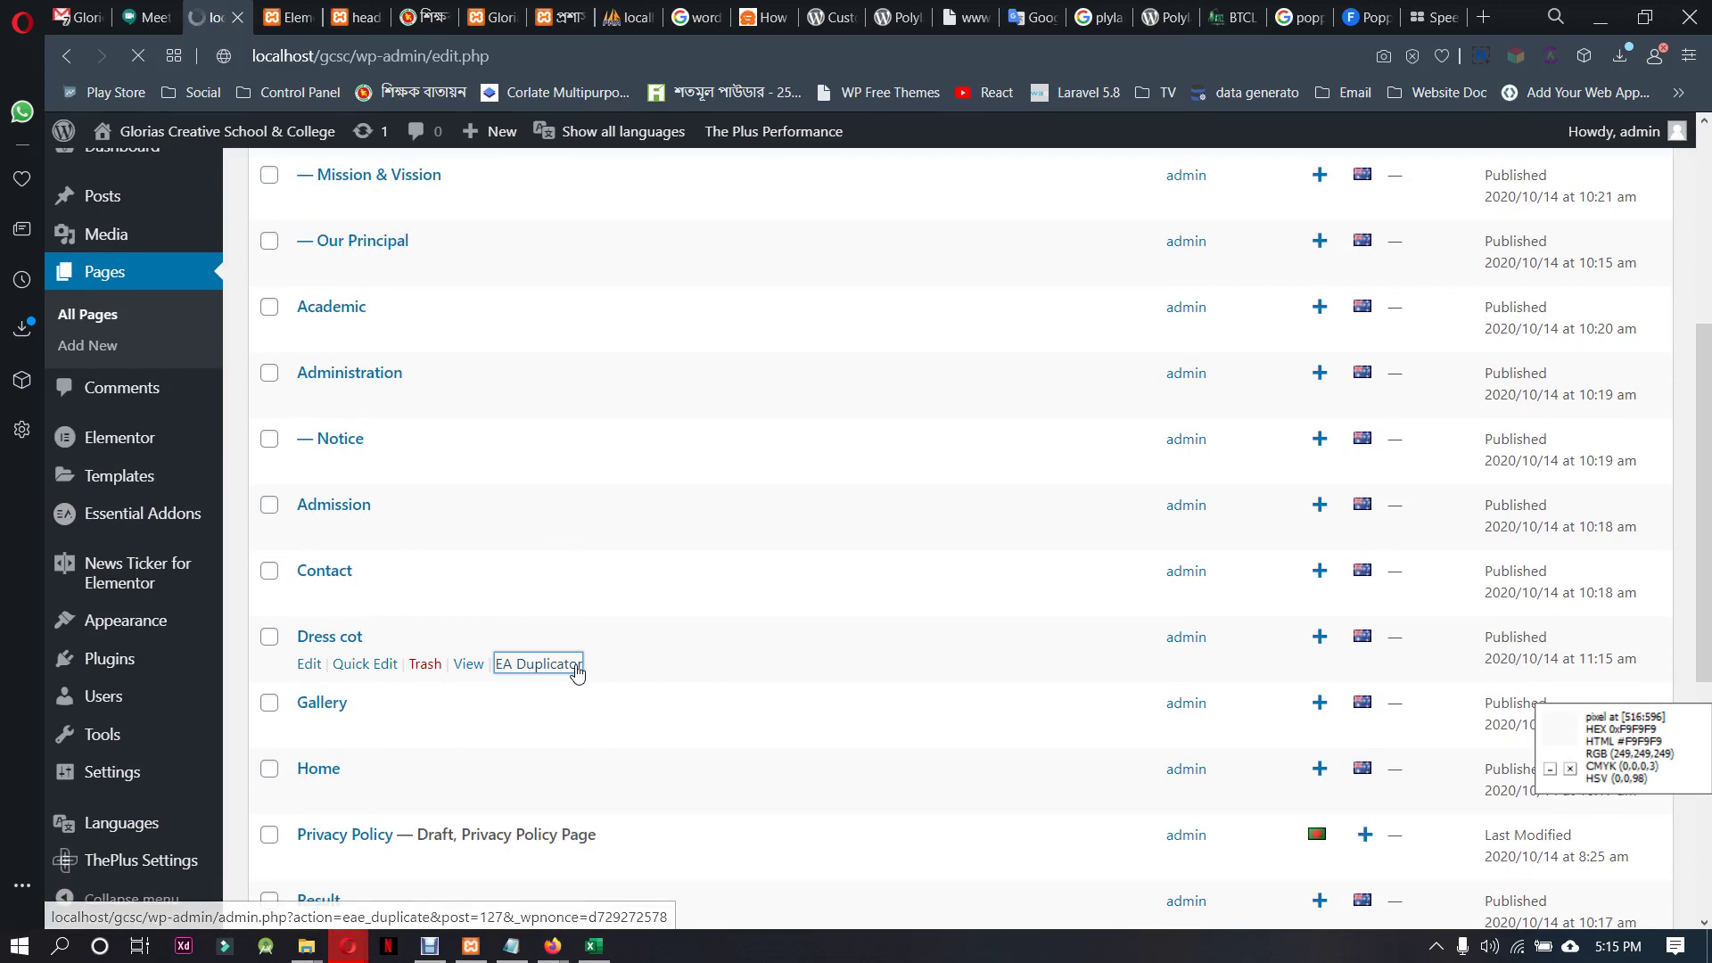
scroll(577, 615, down, 5)
scroll(577, 618, down, 3)
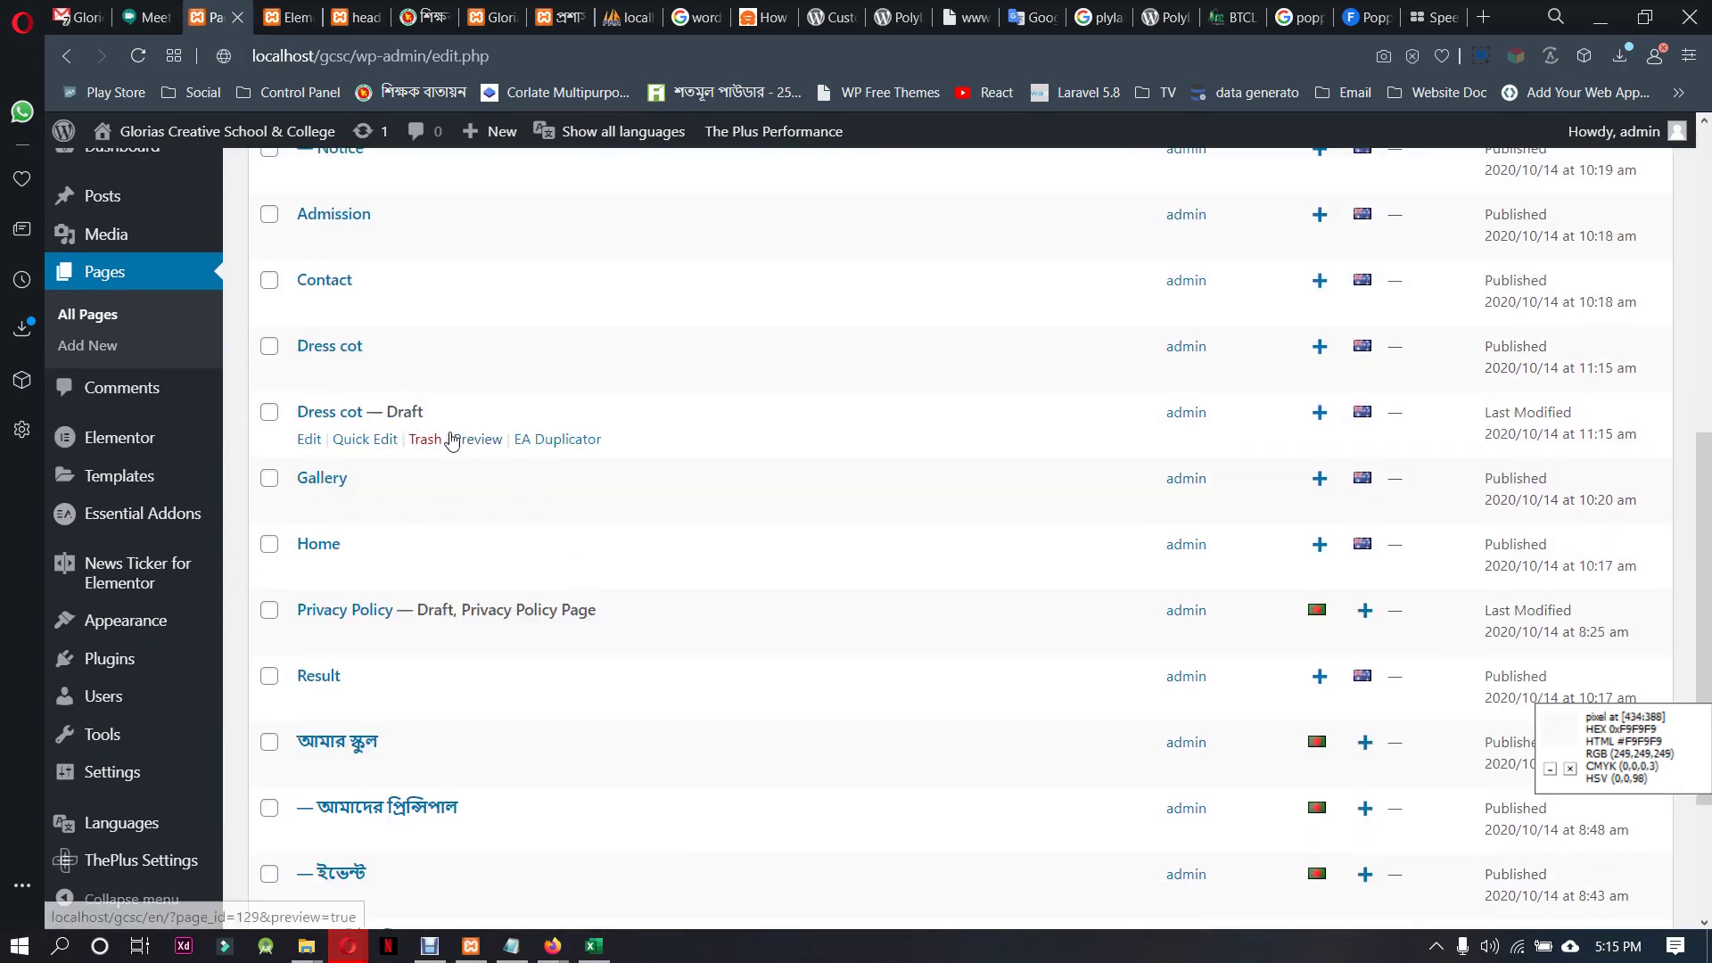
click(376, 440)
Retitle the duplicate ড্রেসকোট and use the same text as its slug
drag(469, 452, 348, 454)
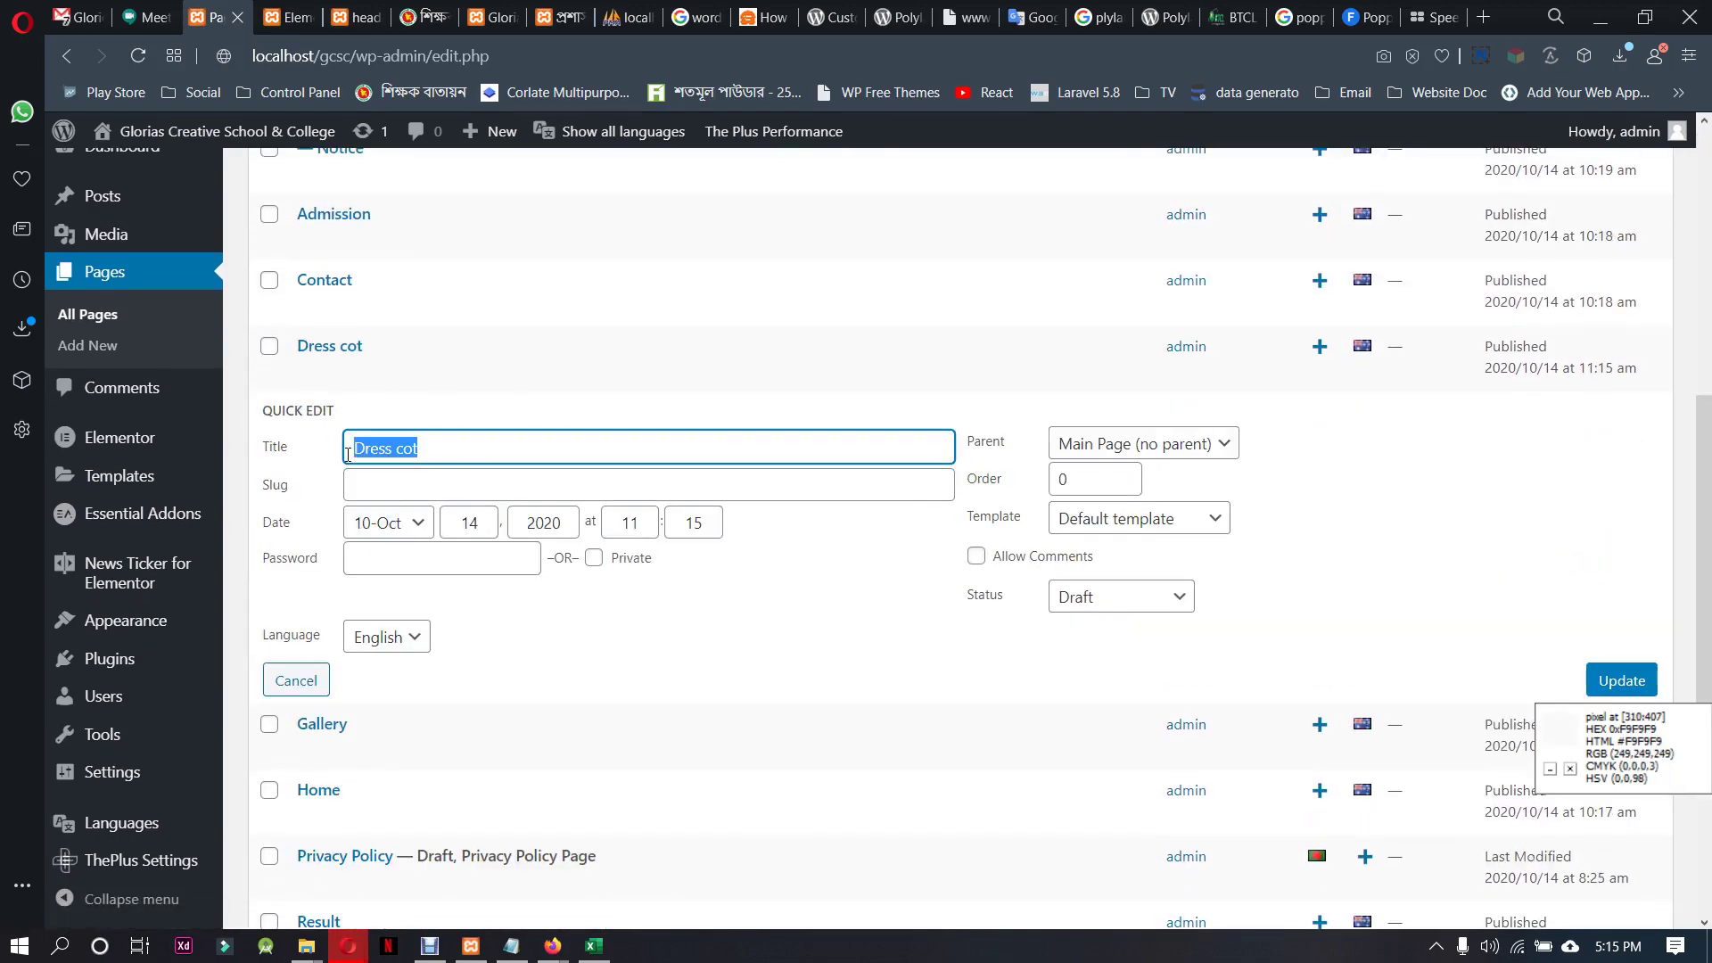
key(BackSpace)
key(BackSpace)
key(BackSpace)
key(BackSpace)
text(Dre)
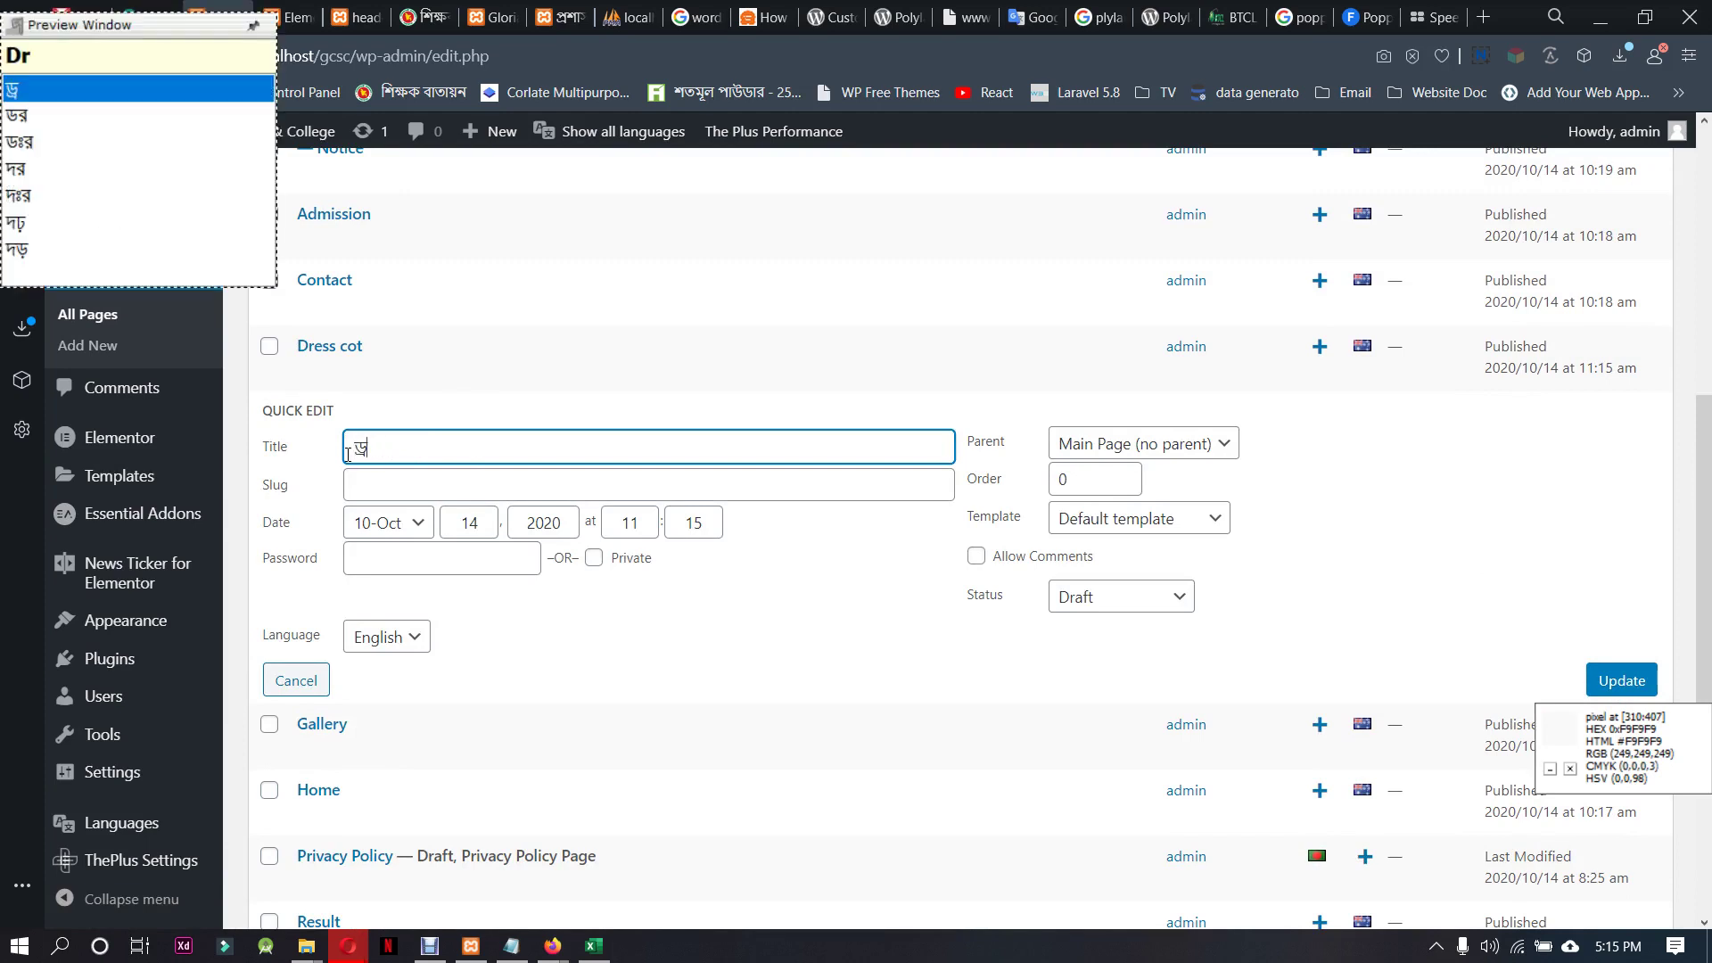
text(s)
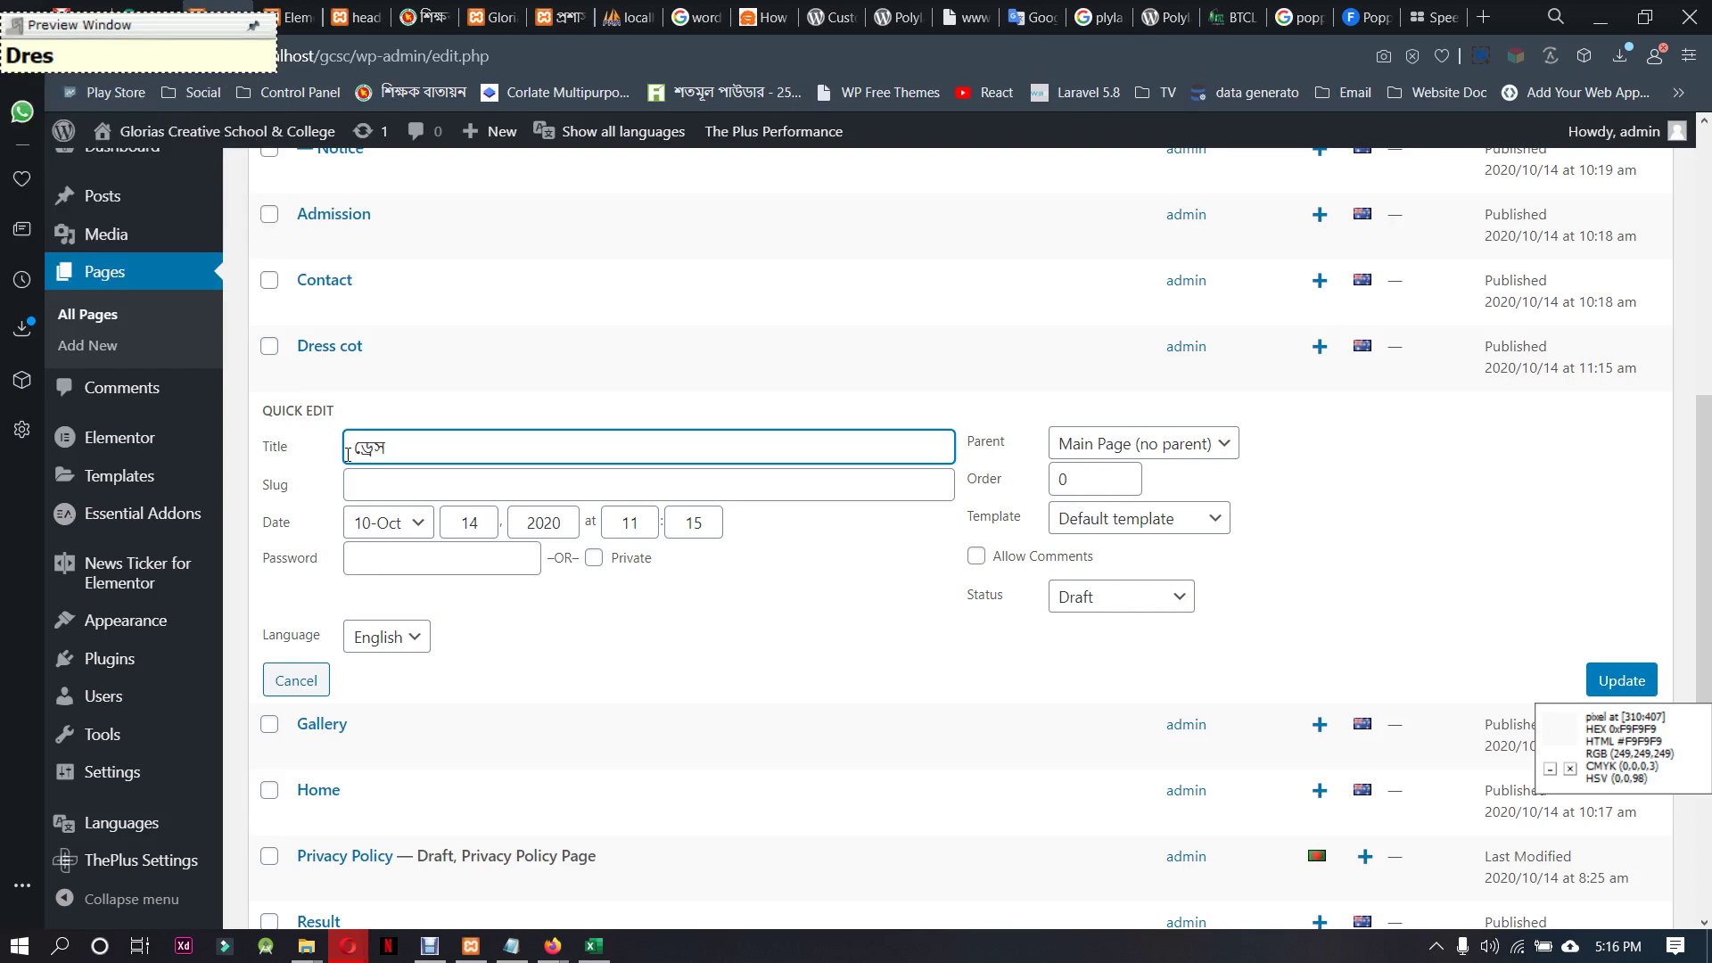
text(k)
text(o)
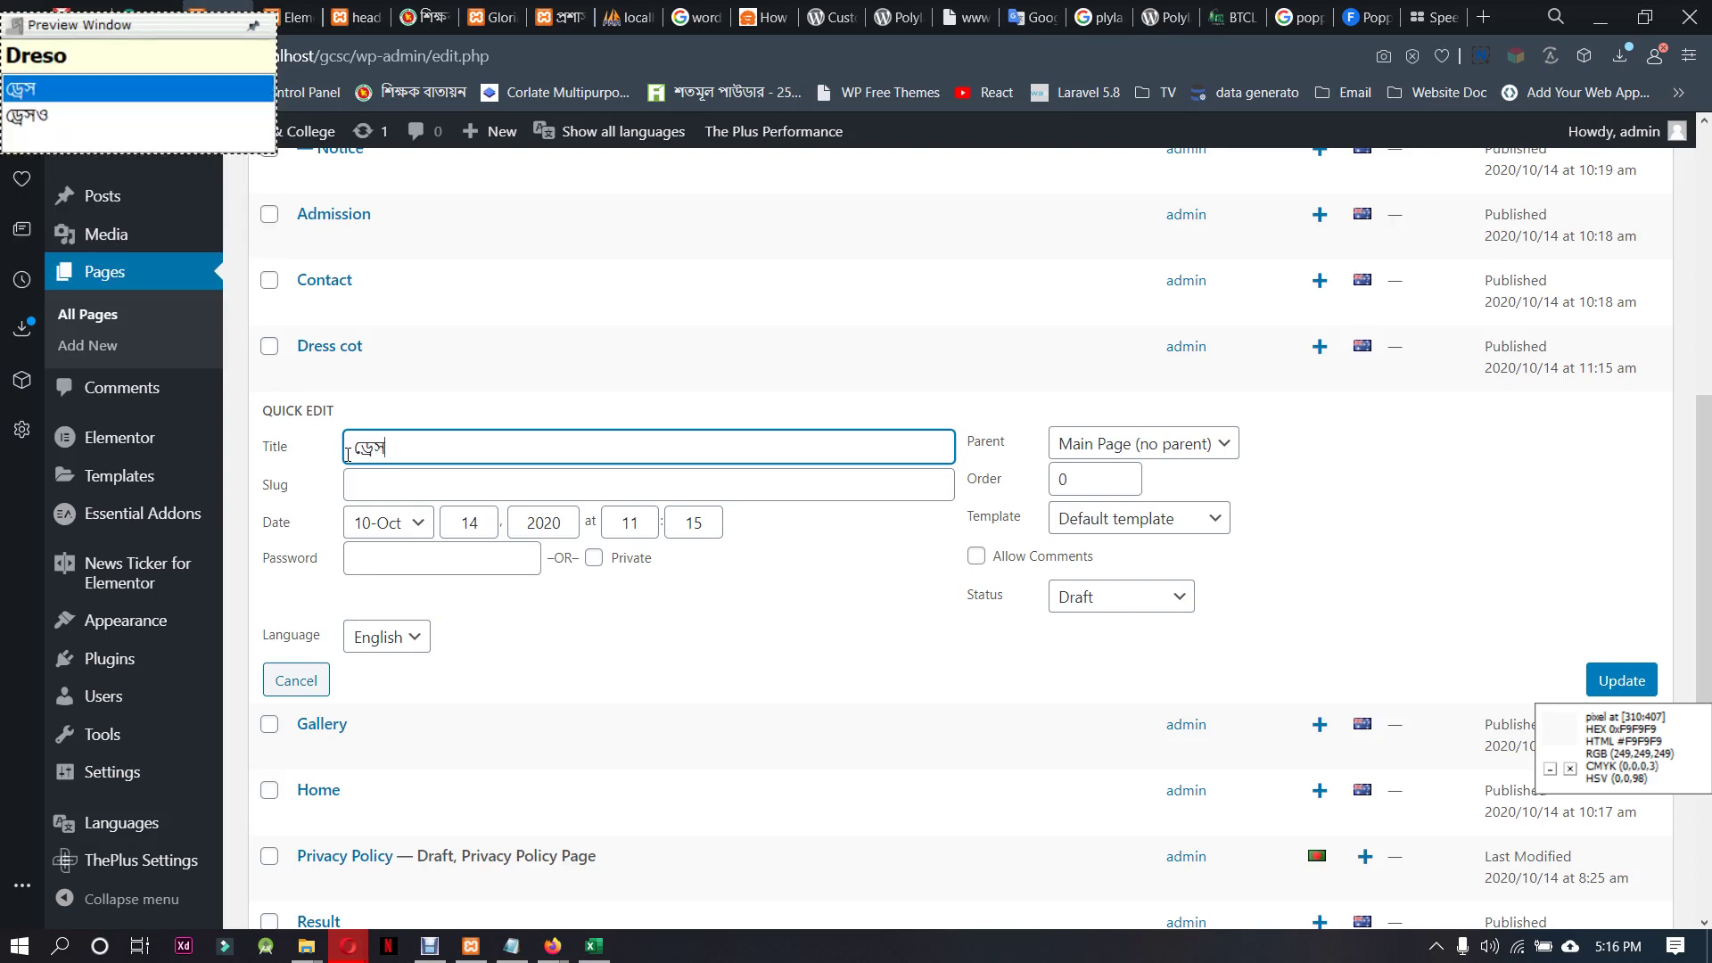
text(K)
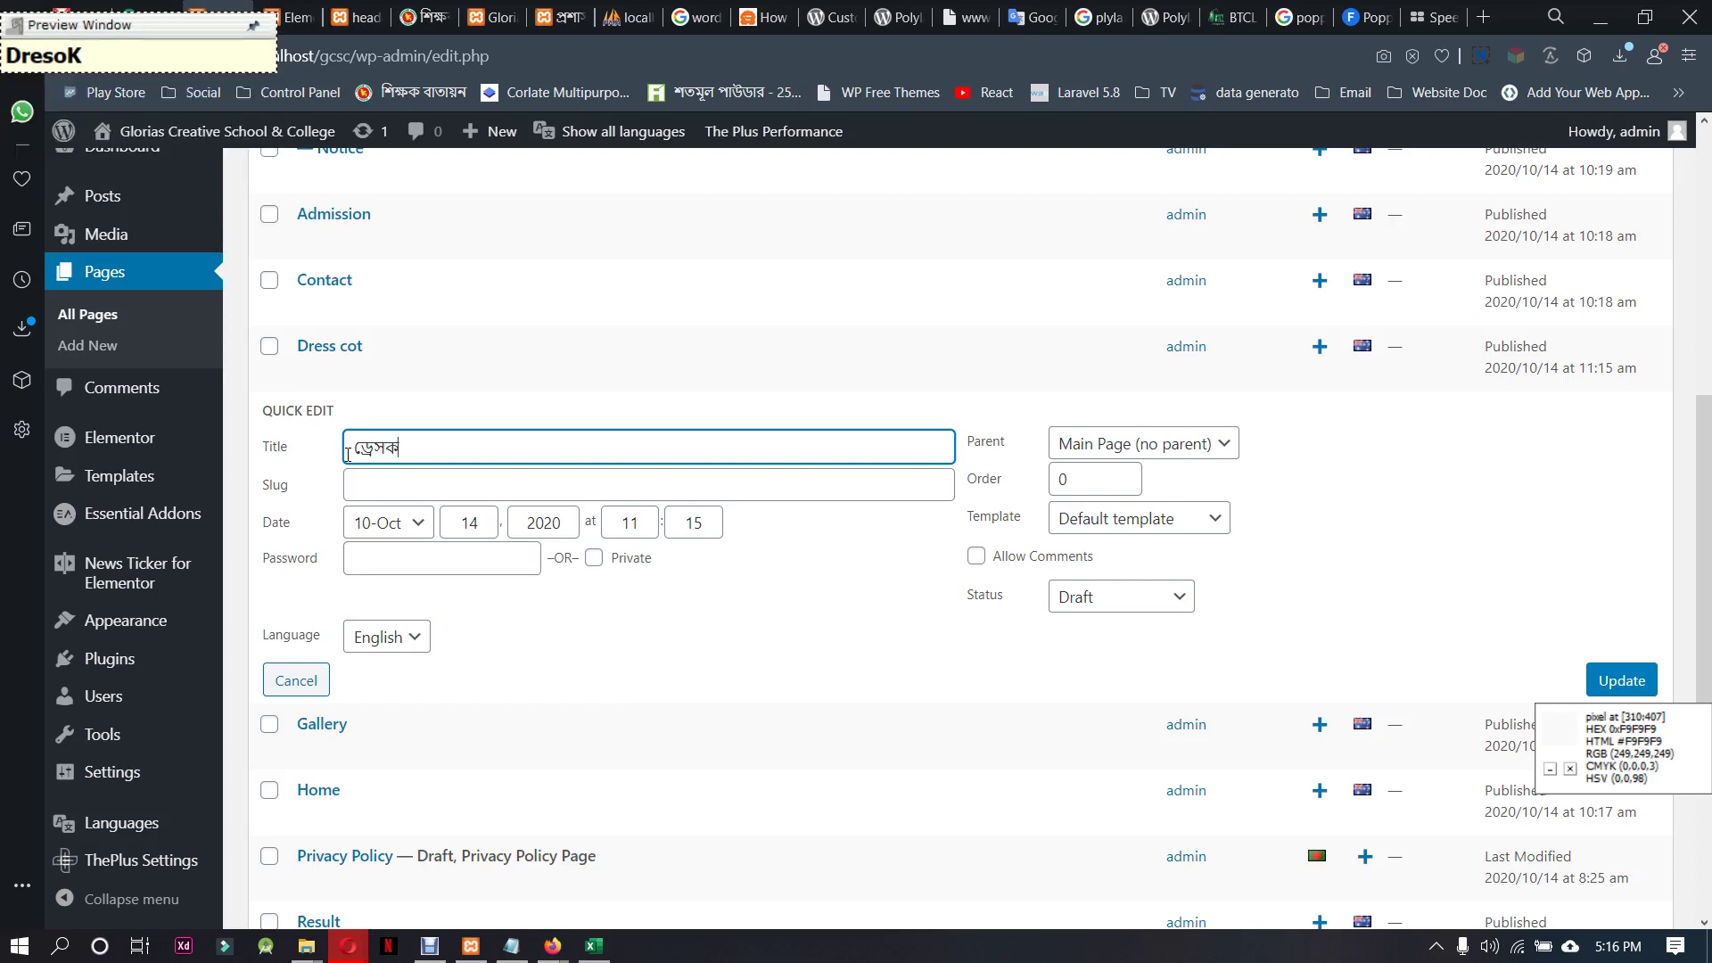
text(OT)
key(ctrl+a)
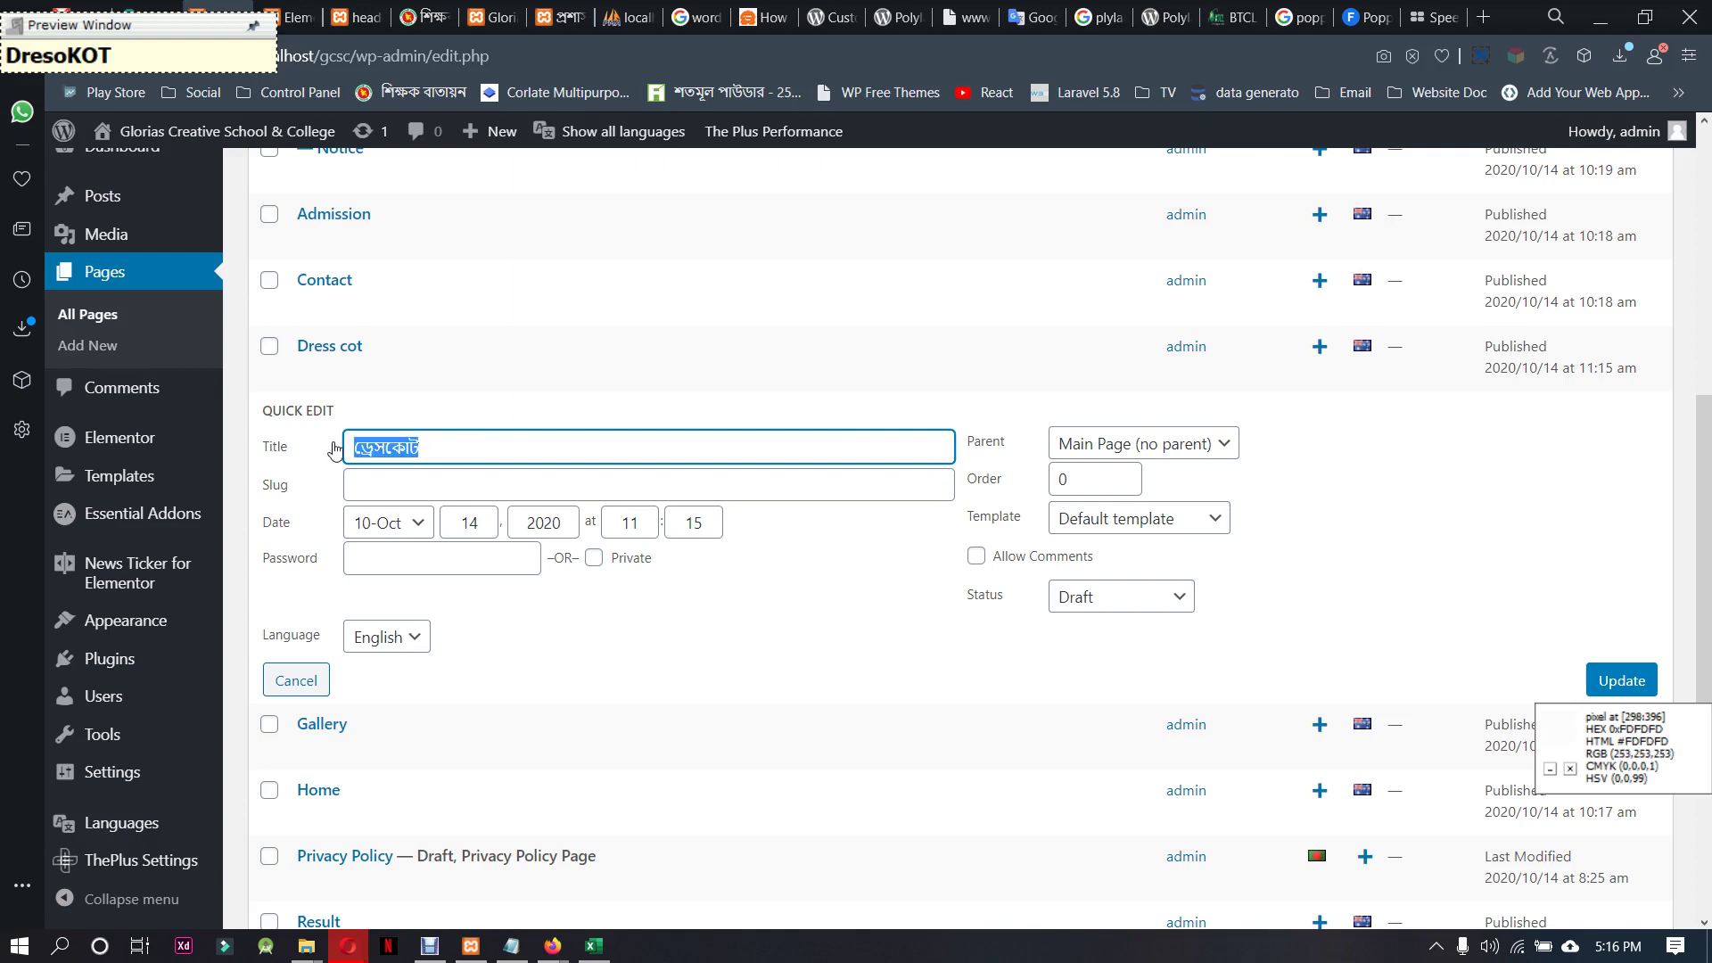
key(ctrl+c)
click(432, 486)
key(ctrl+v)
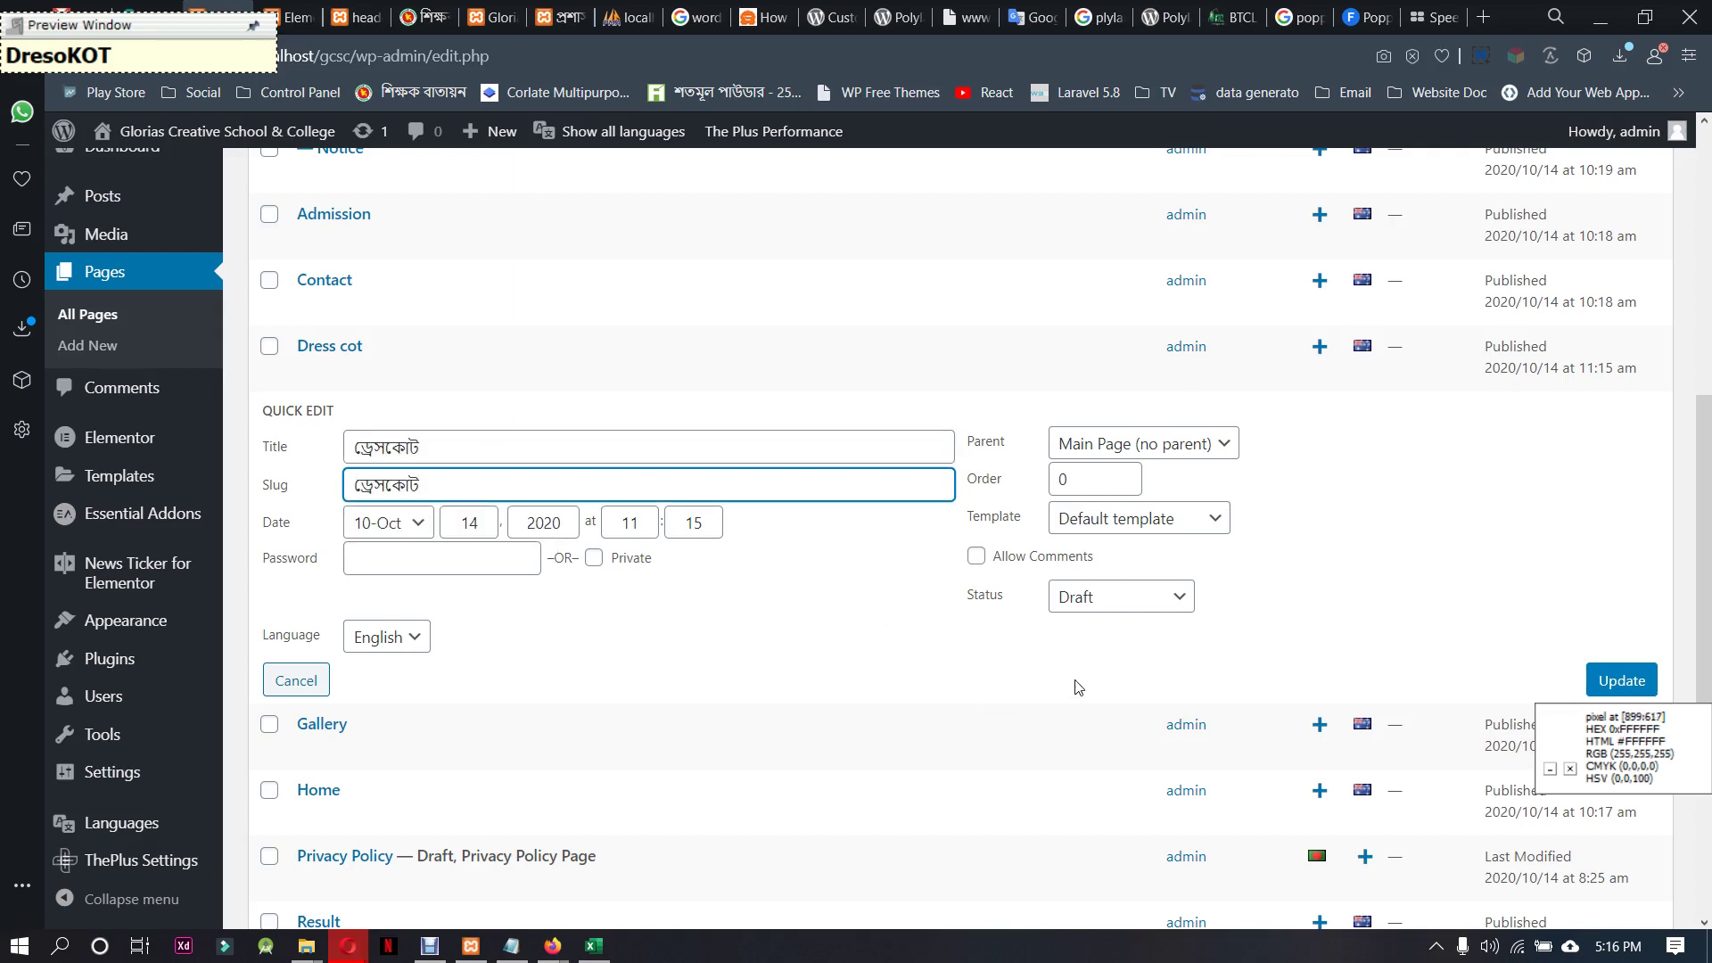
Set the copy's status to Published and language to বাংলা, then update
click(1131, 598)
click(1123, 620)
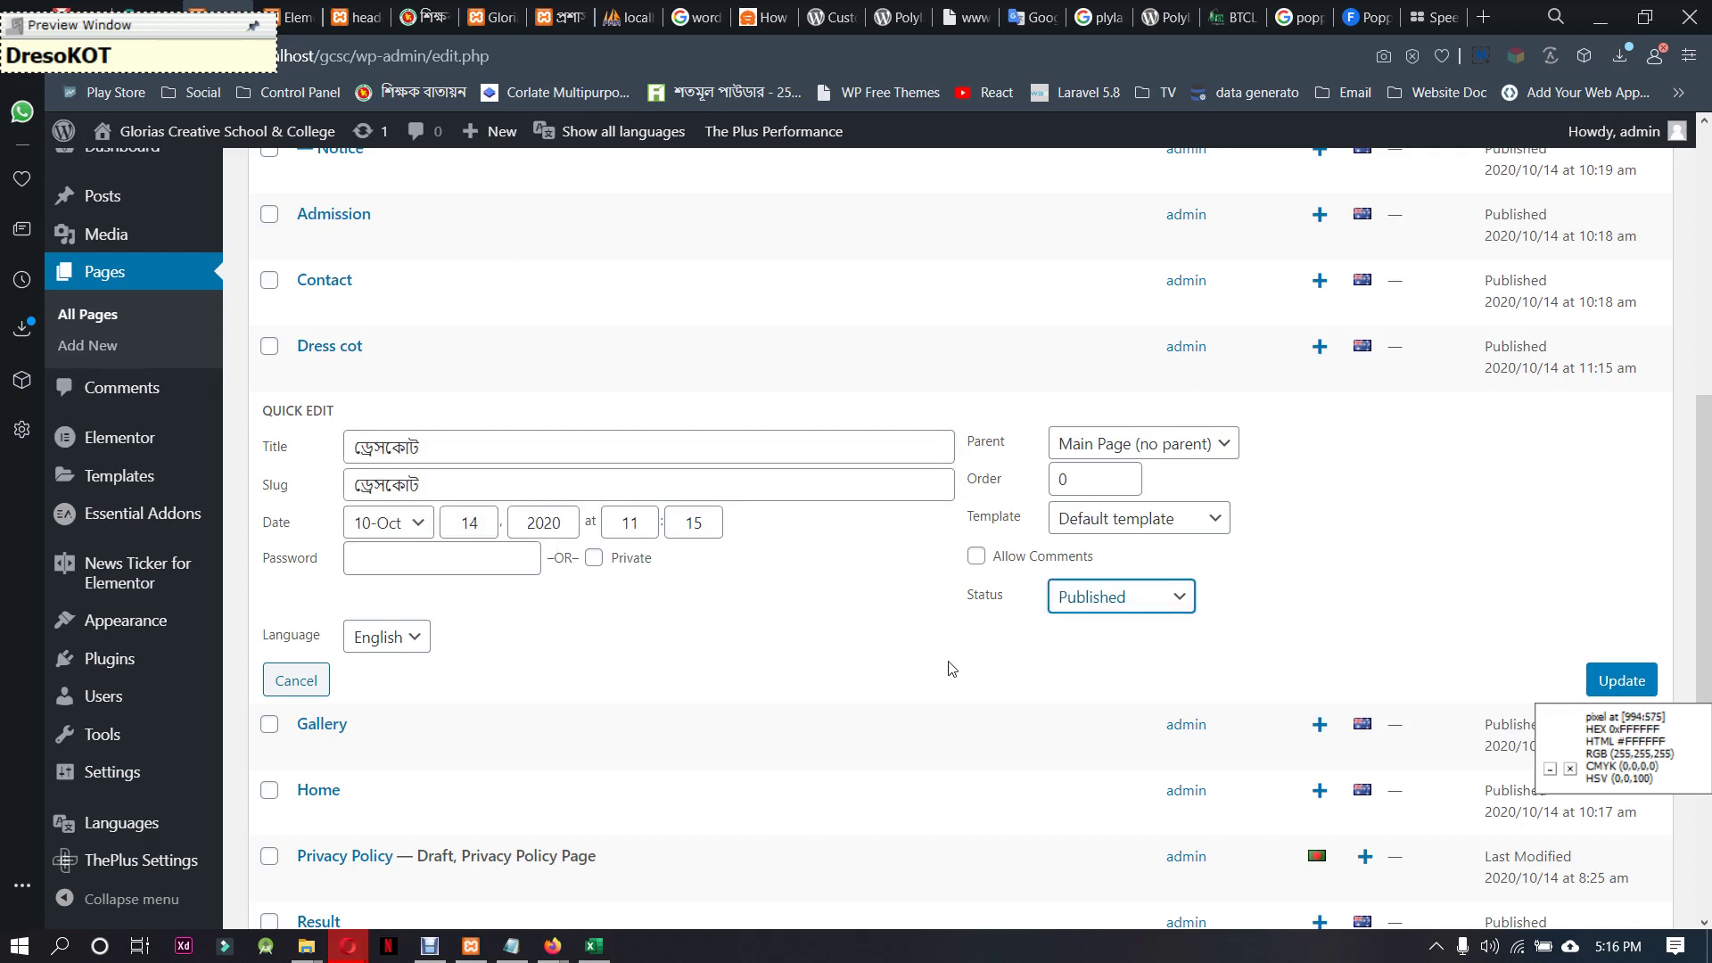
click(406, 639)
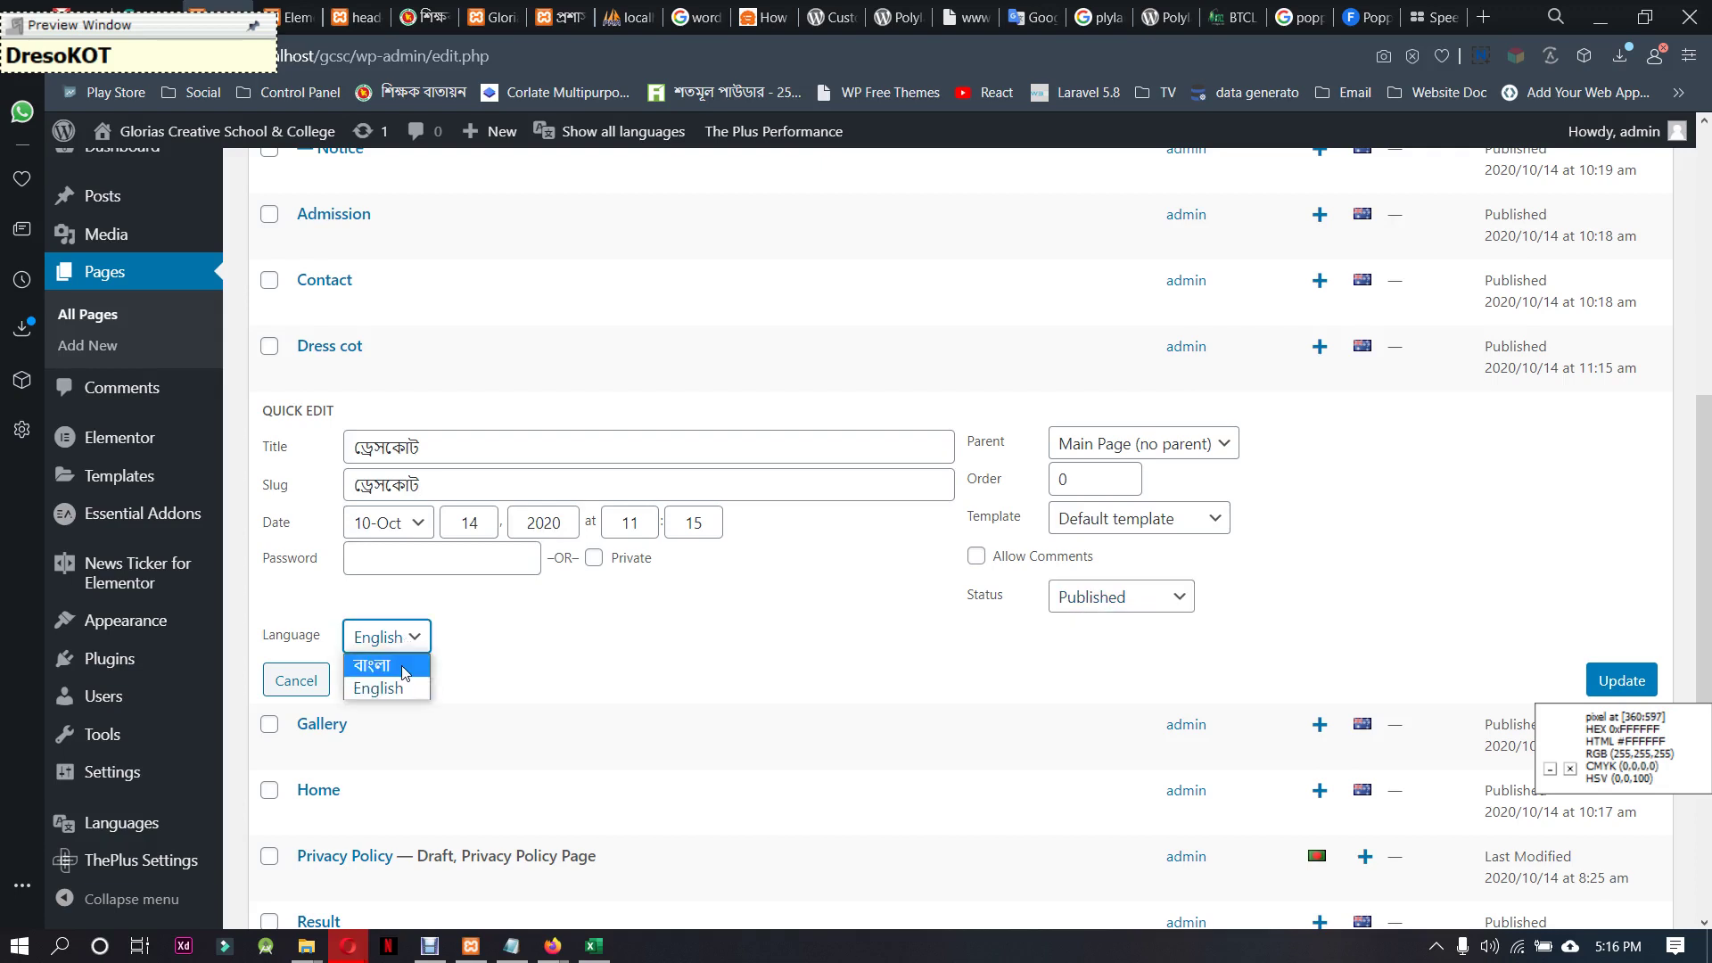
click(393, 665)
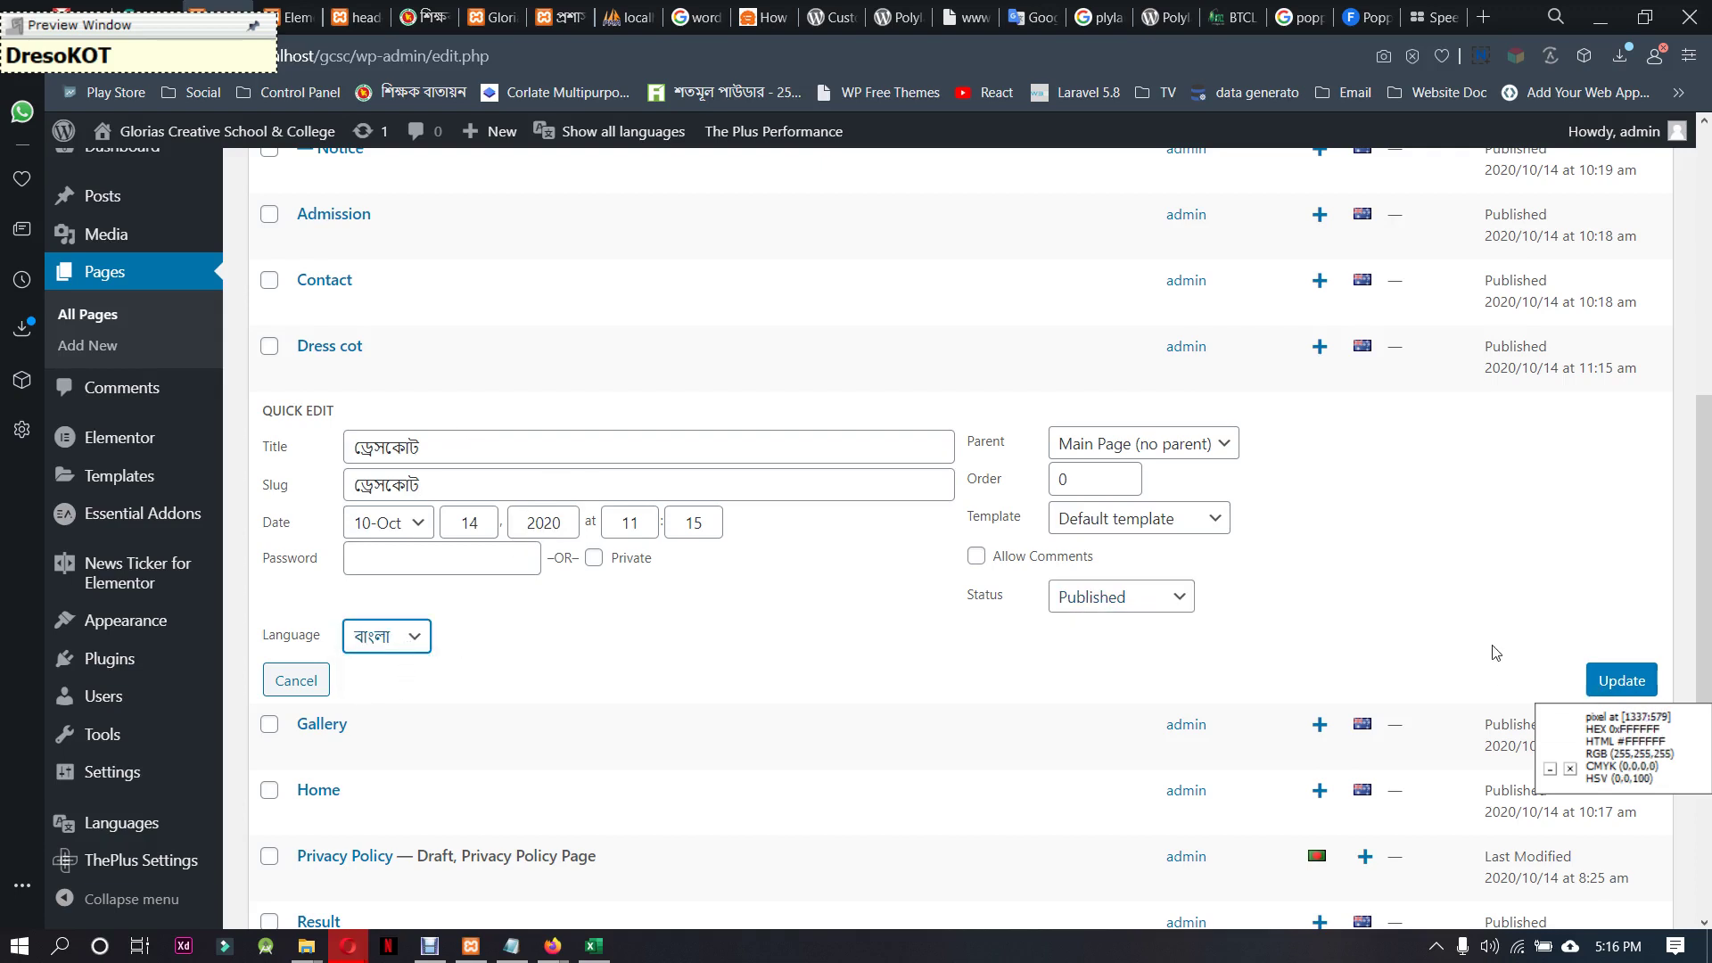
click(1610, 679)
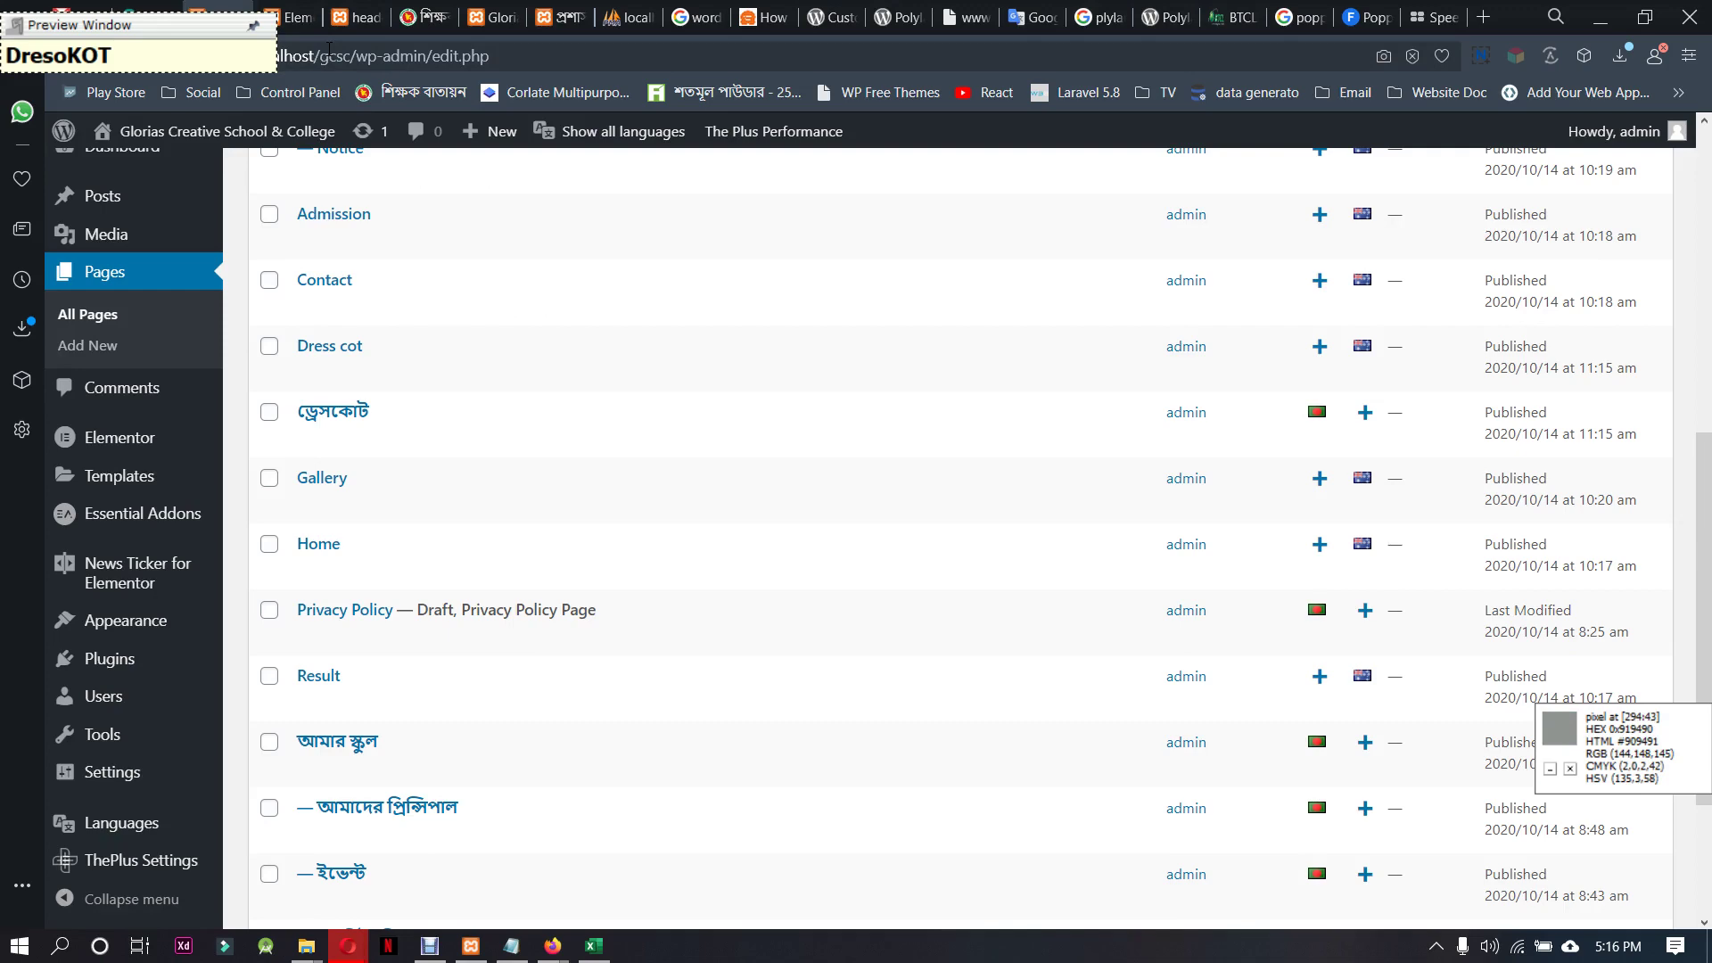
mouse_move(951, 9)
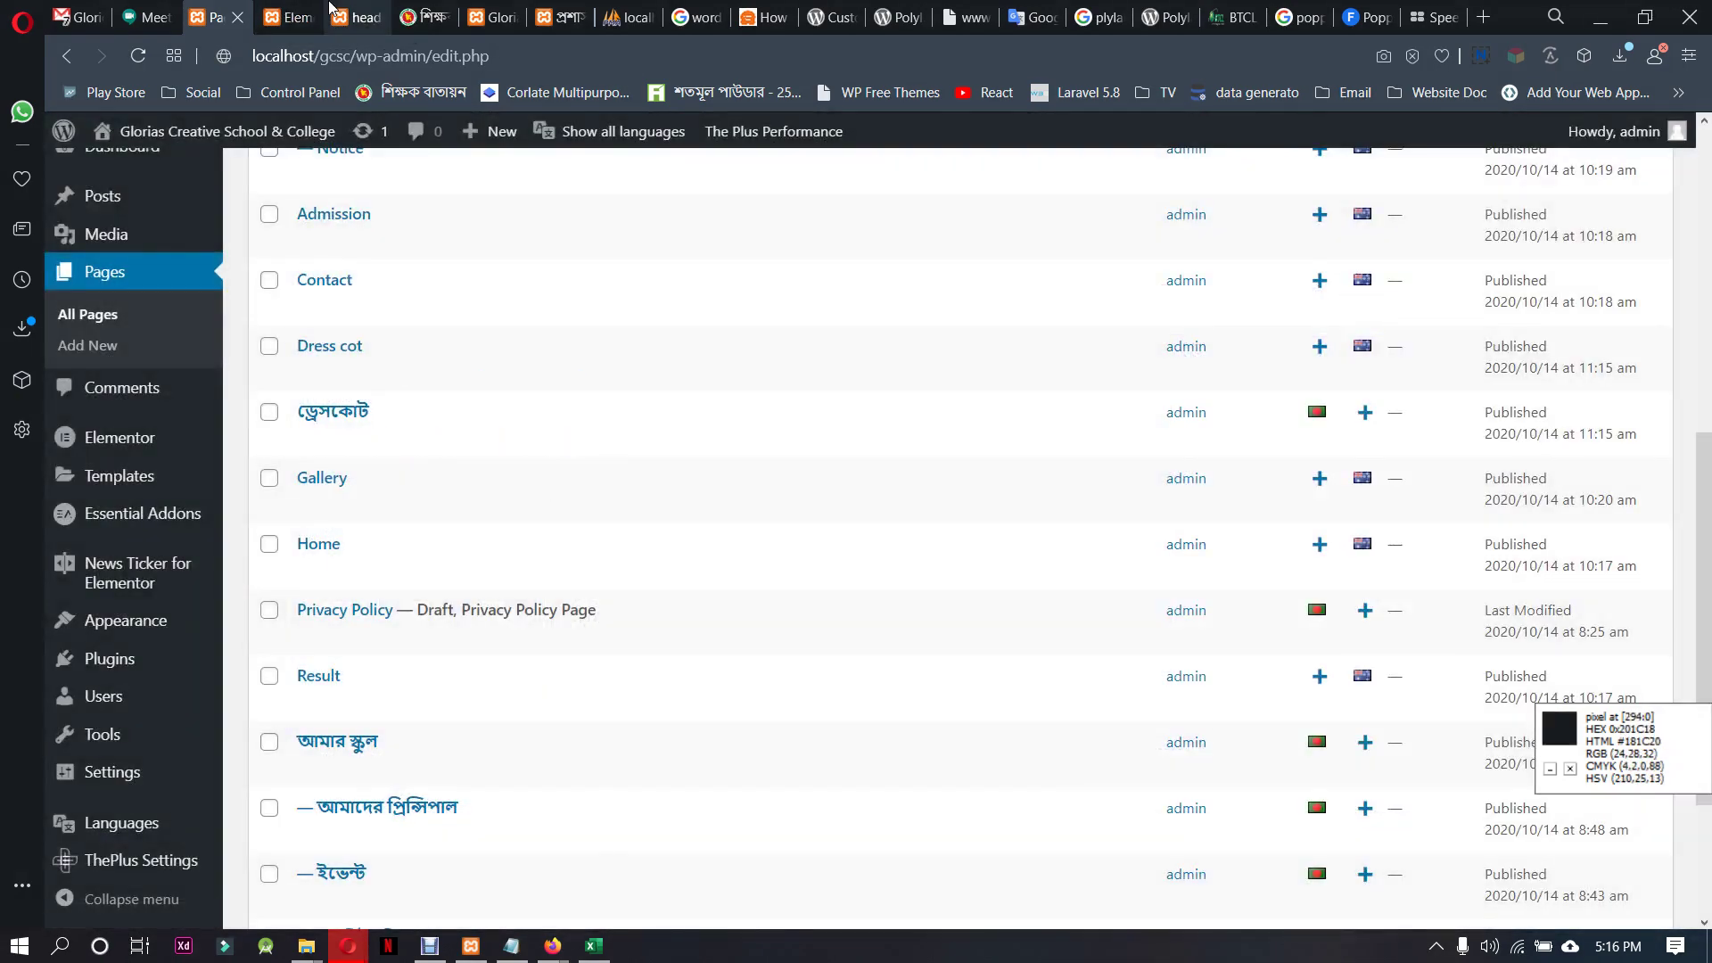
click(346, 13)
click(574, 58)
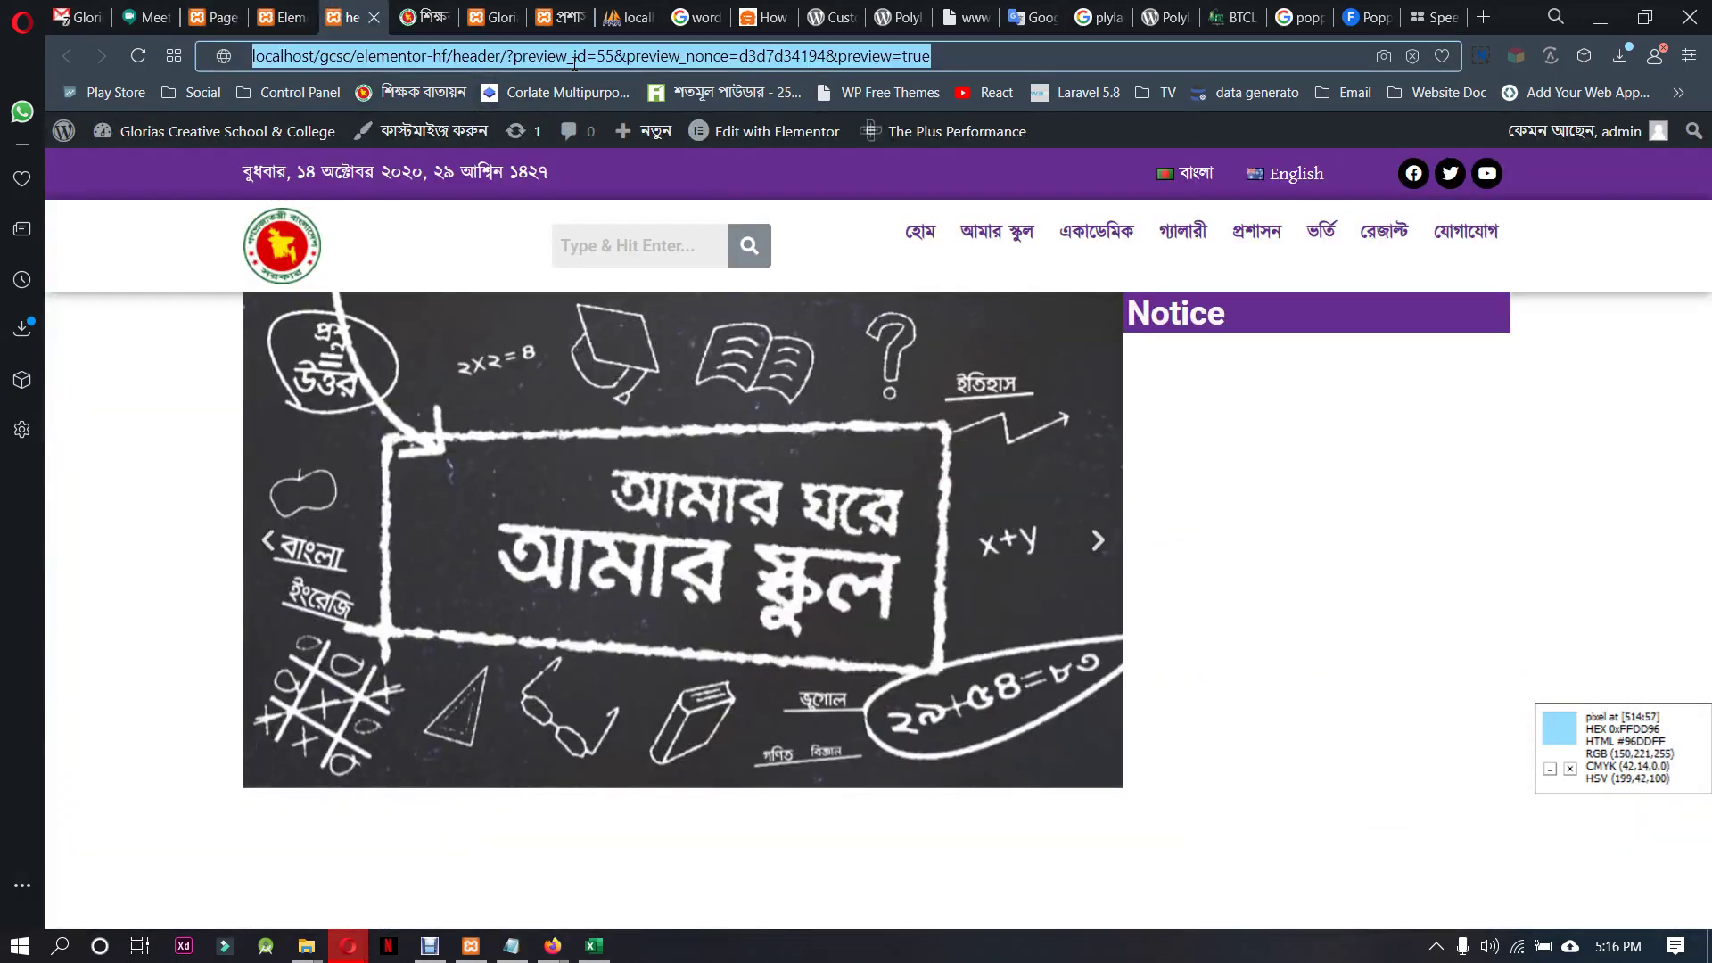
key(Return)
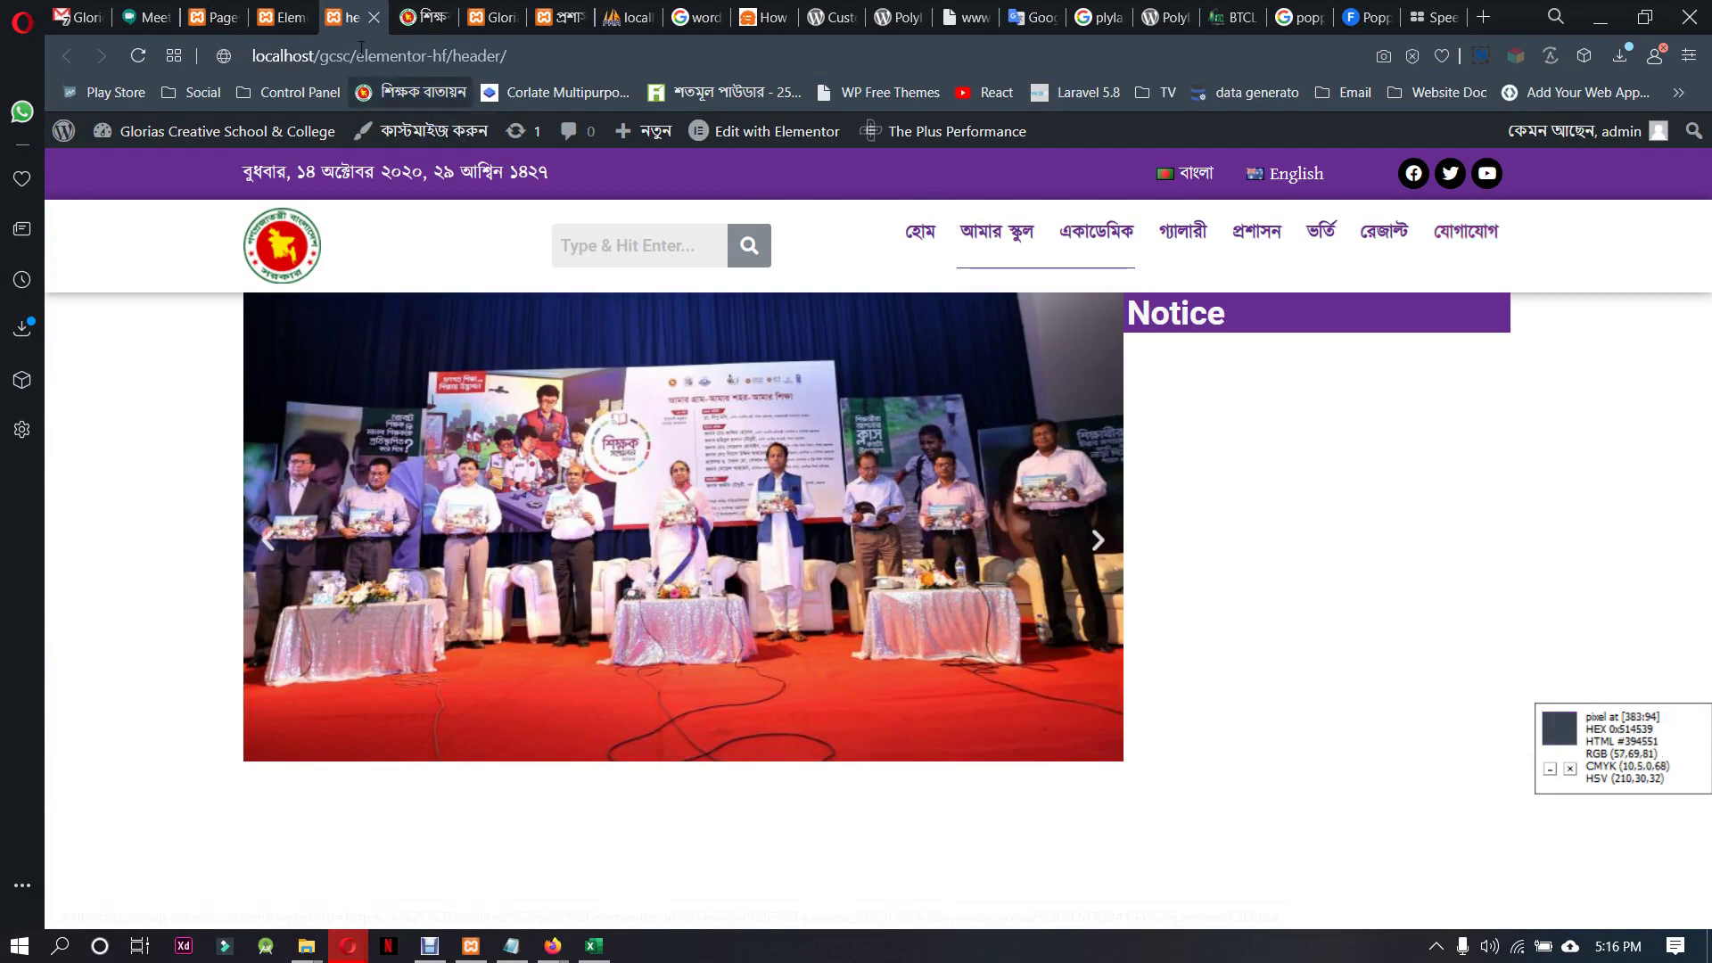
click(216, 17)
mouse_move(126, 494)
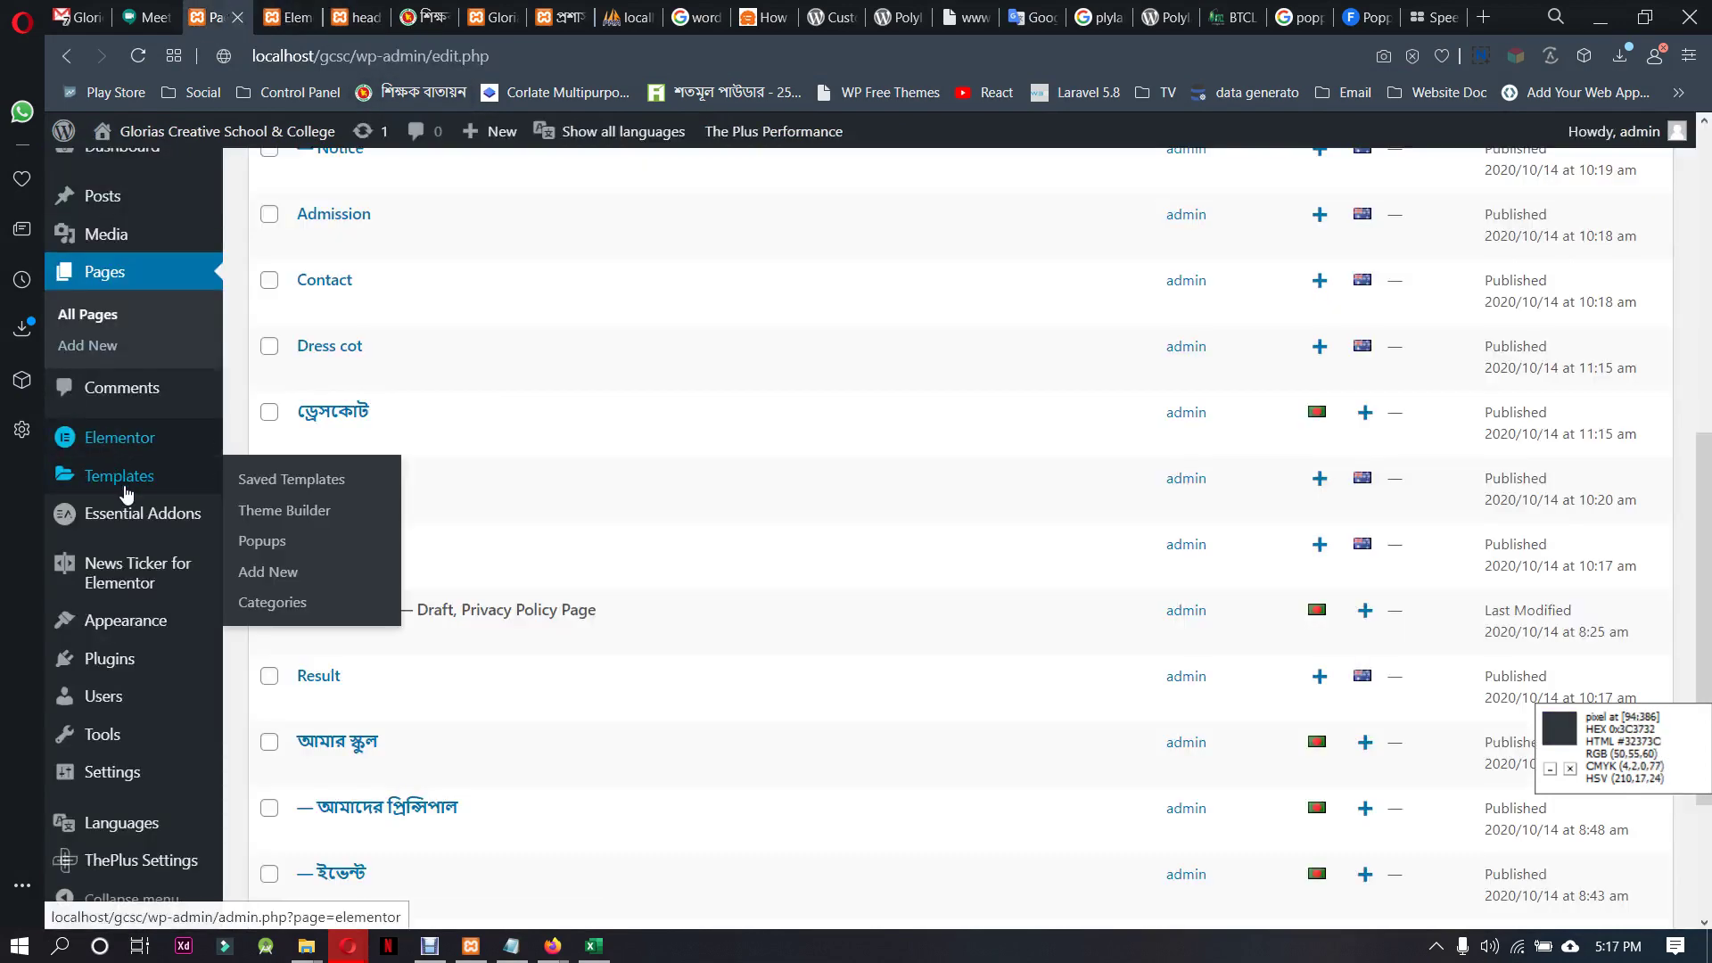
Open the Bengali Main Menu in the WordPress menus editor
mouse_move(134, 622)
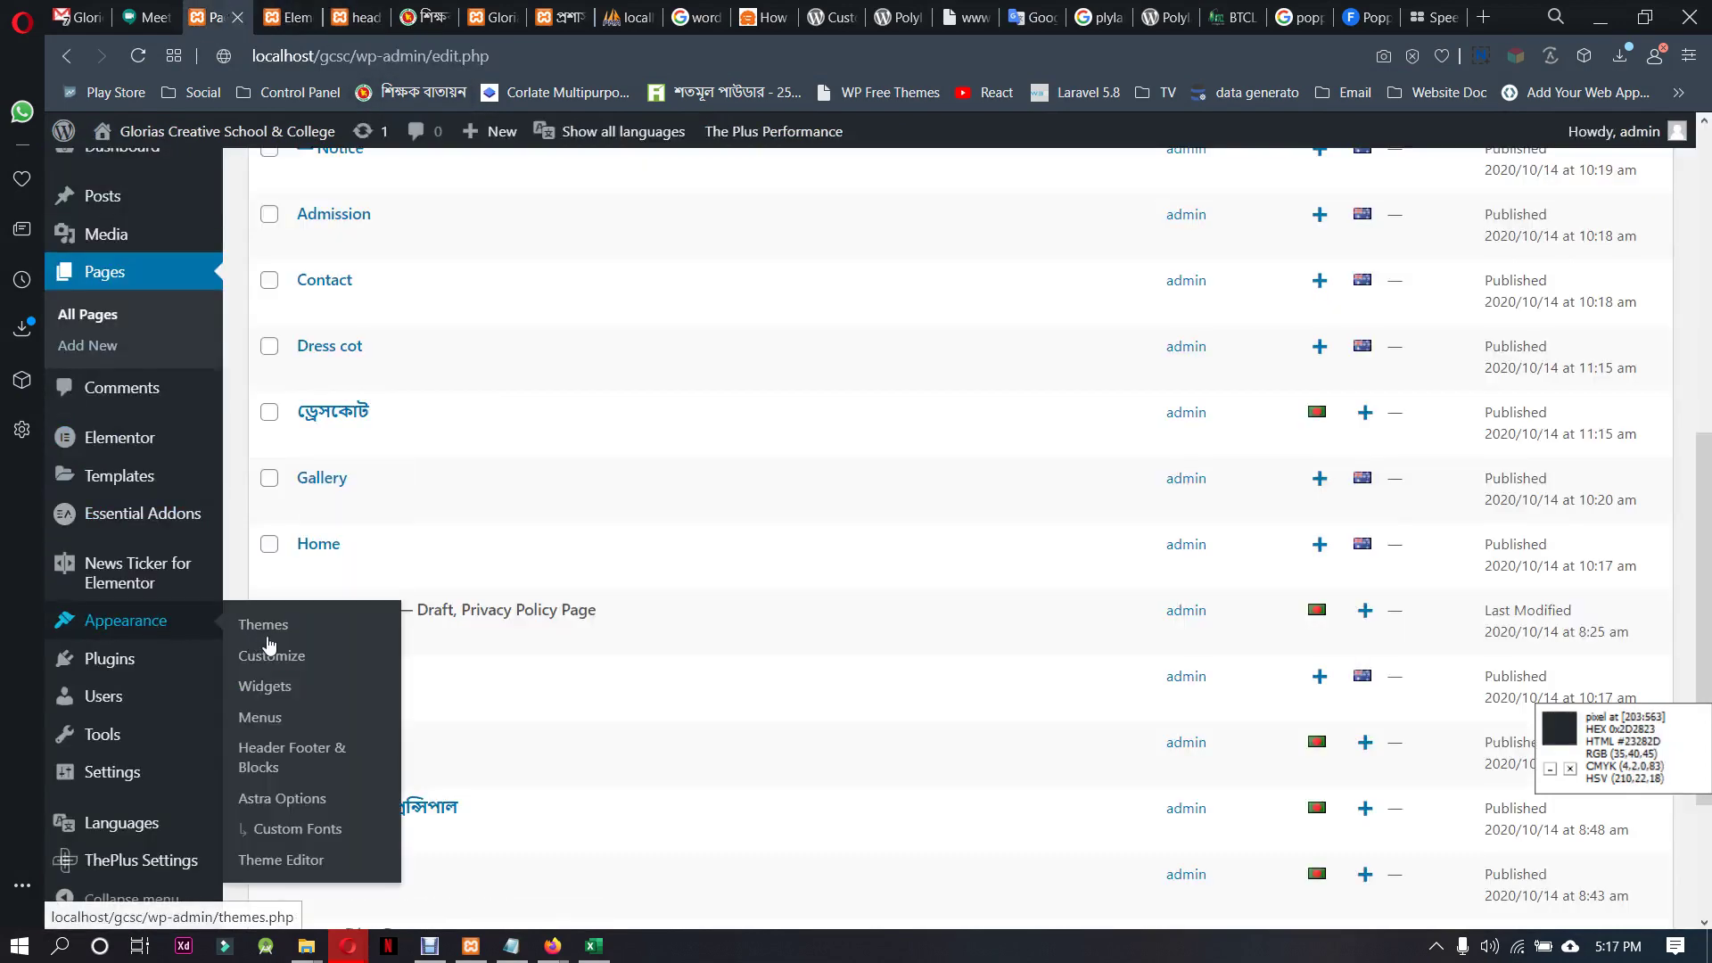
click(262, 717)
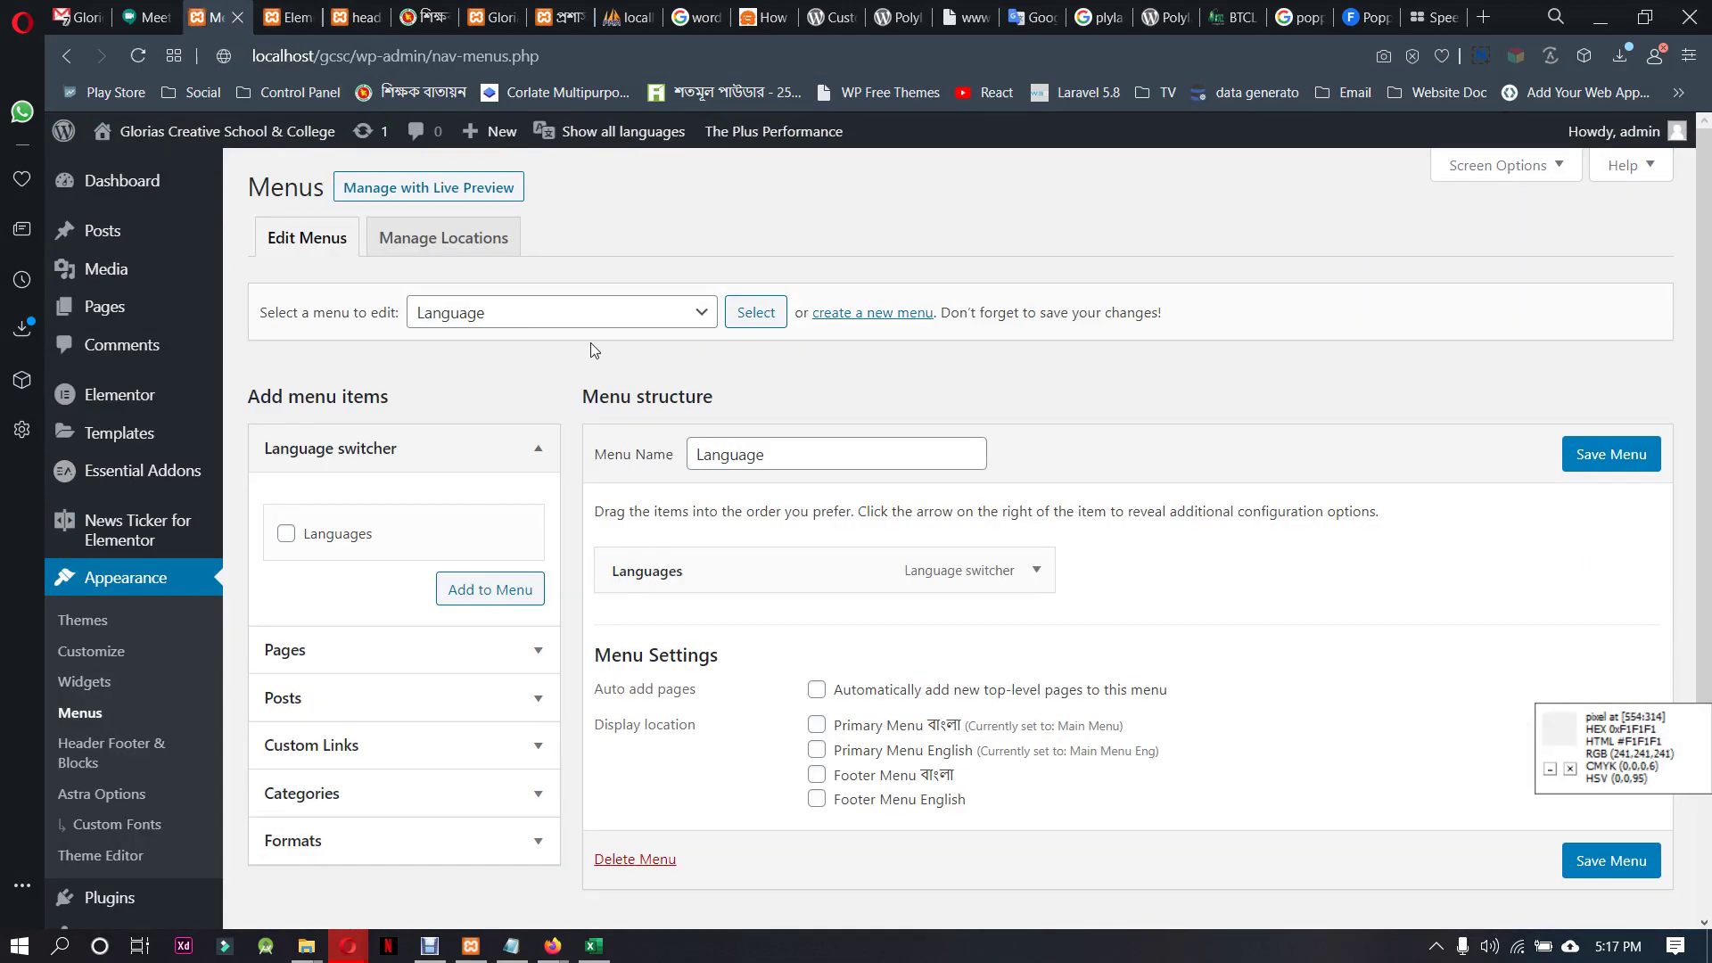
click(579, 319)
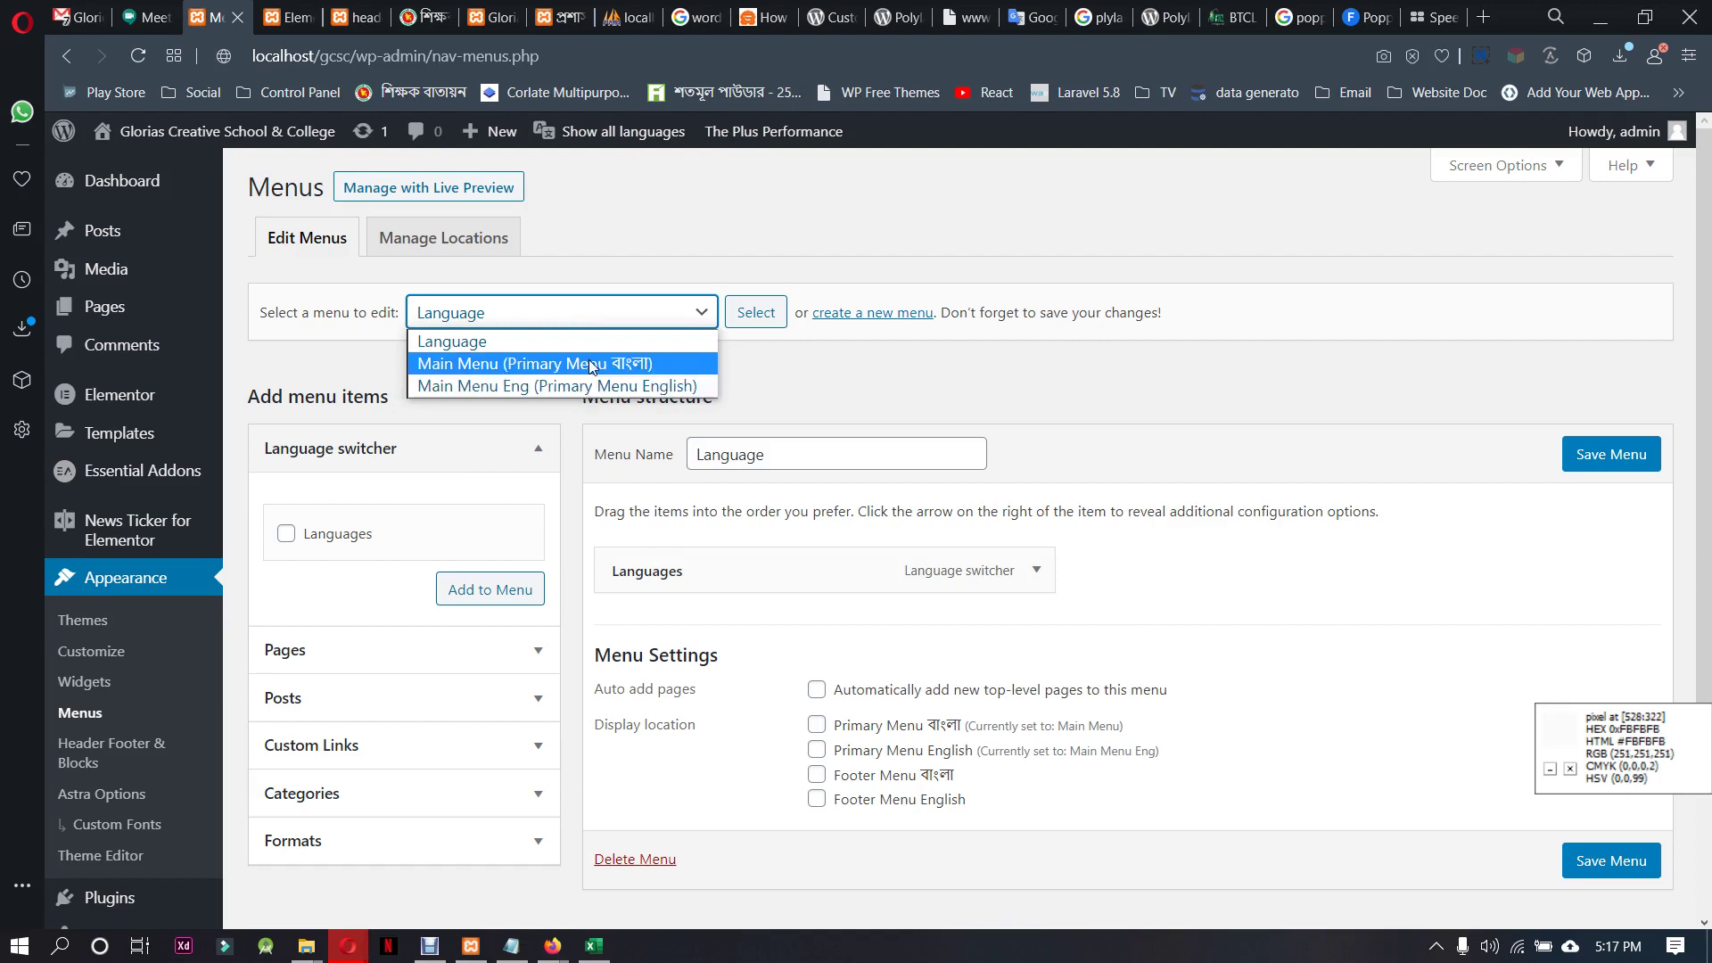
click(588, 363)
click(754, 314)
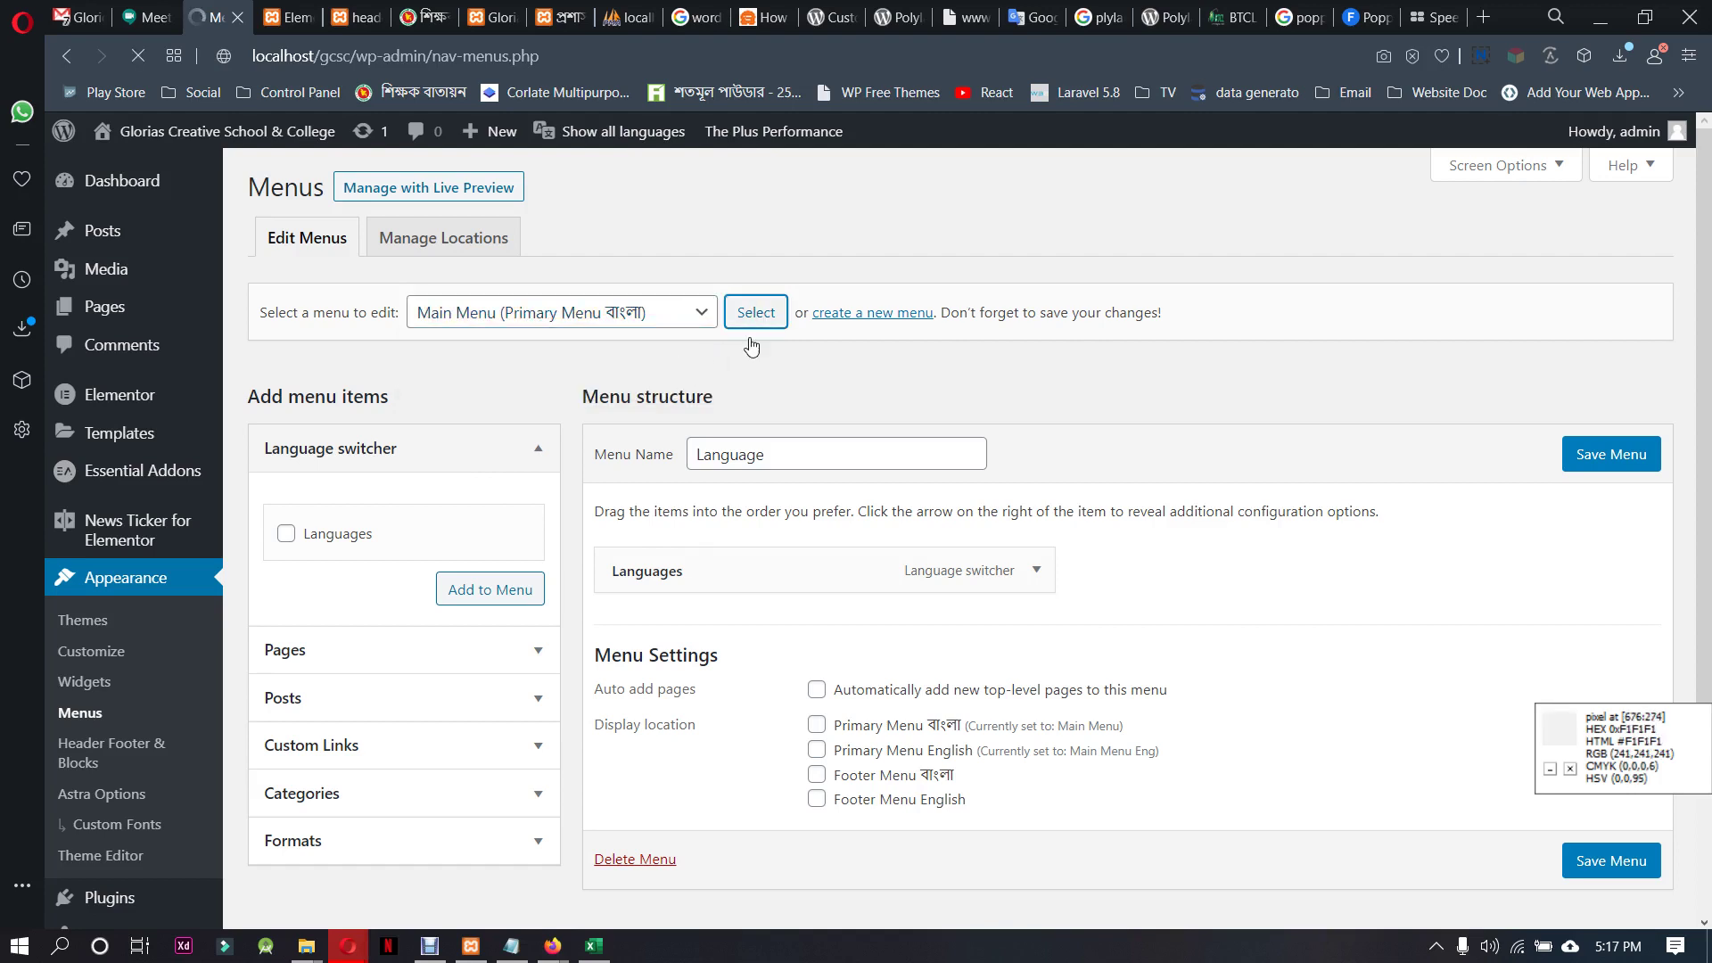
Add the ড্রেসকোট page between ভর্তি and রেজাল্ট and save the menu
scroll(482, 539, down, 3)
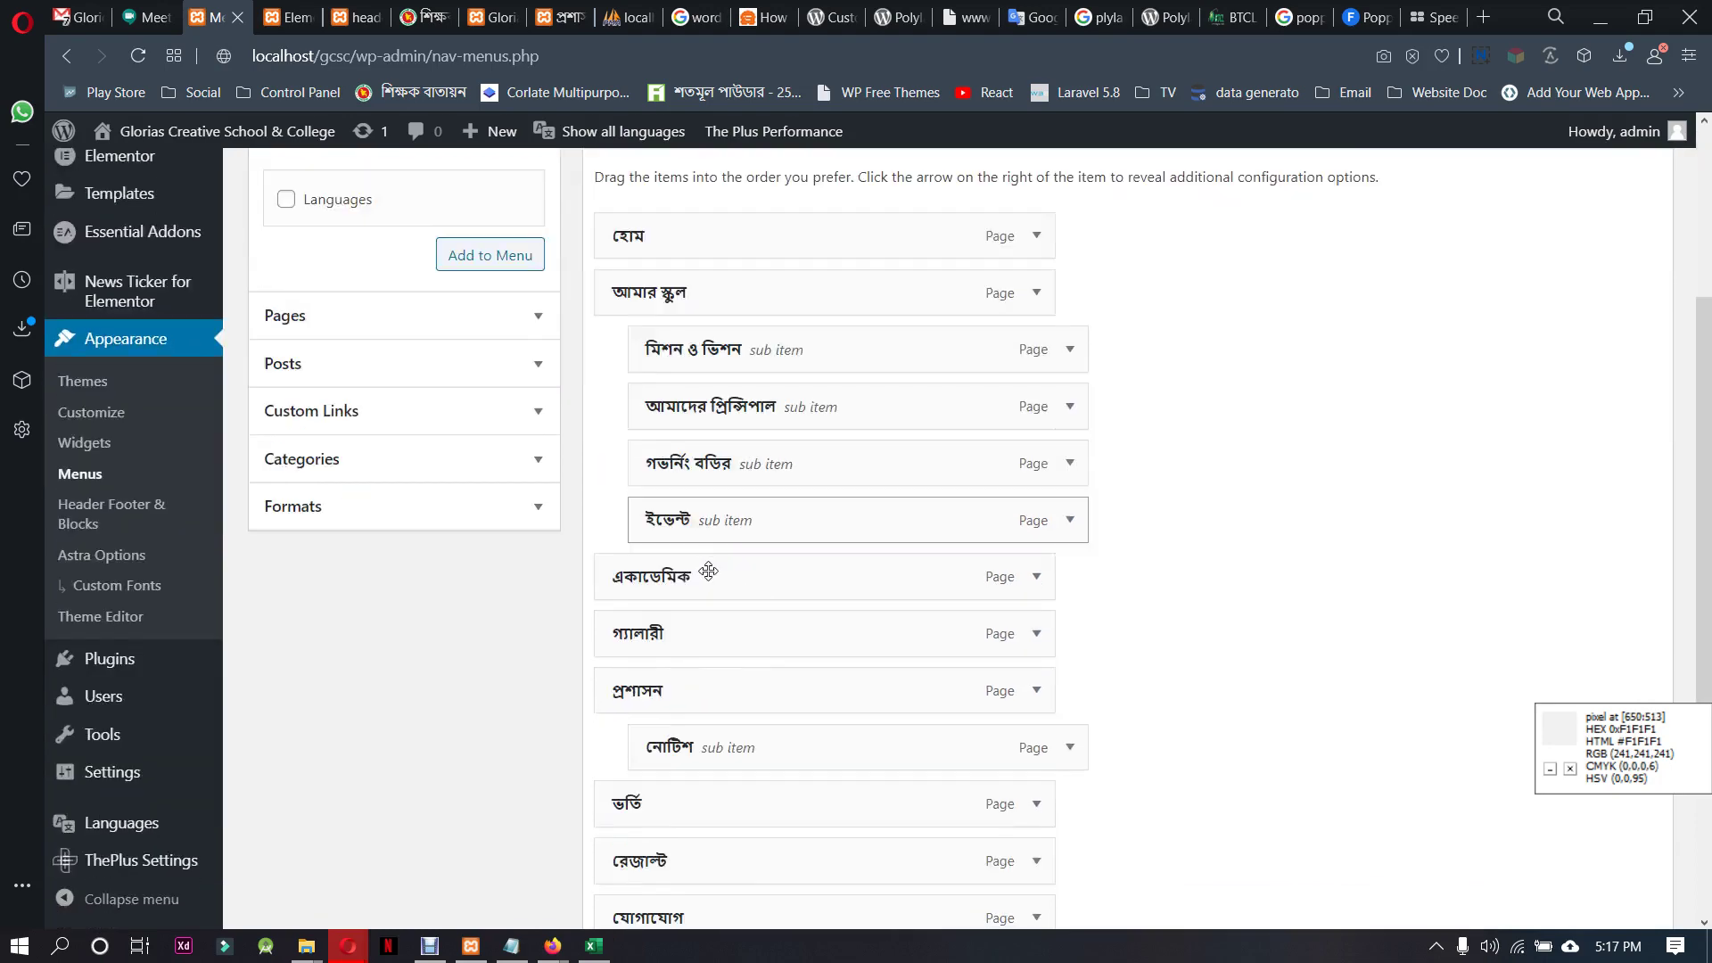
click(458, 319)
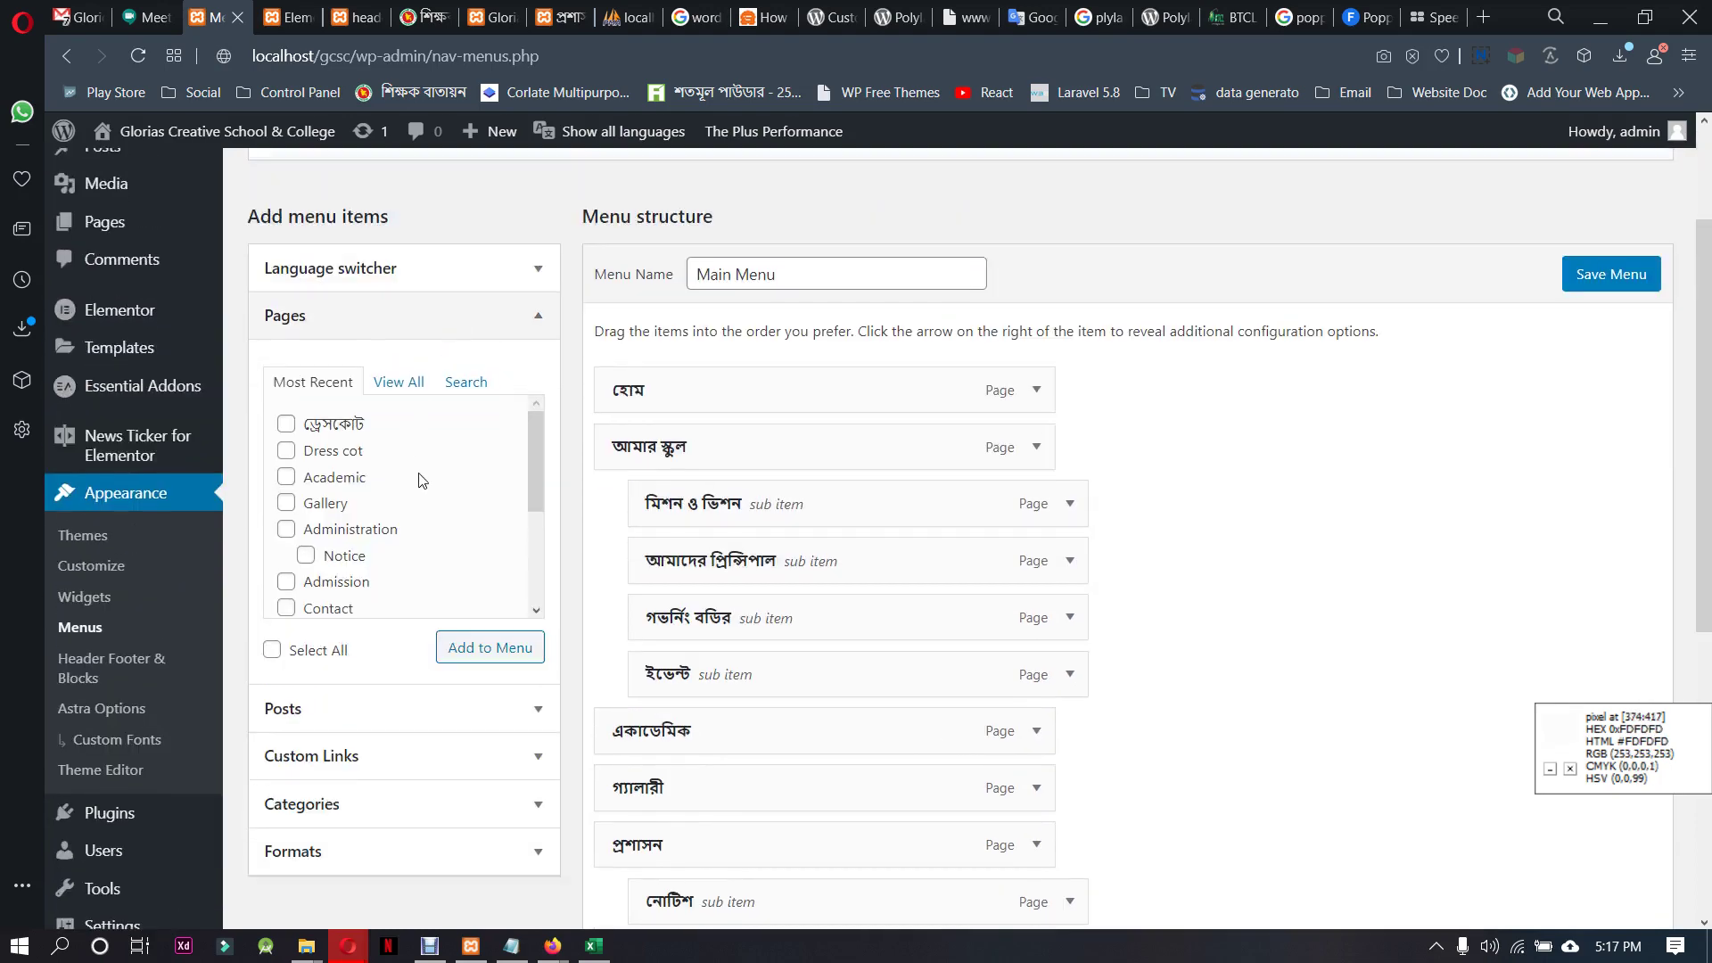
click(336, 437)
click(480, 648)
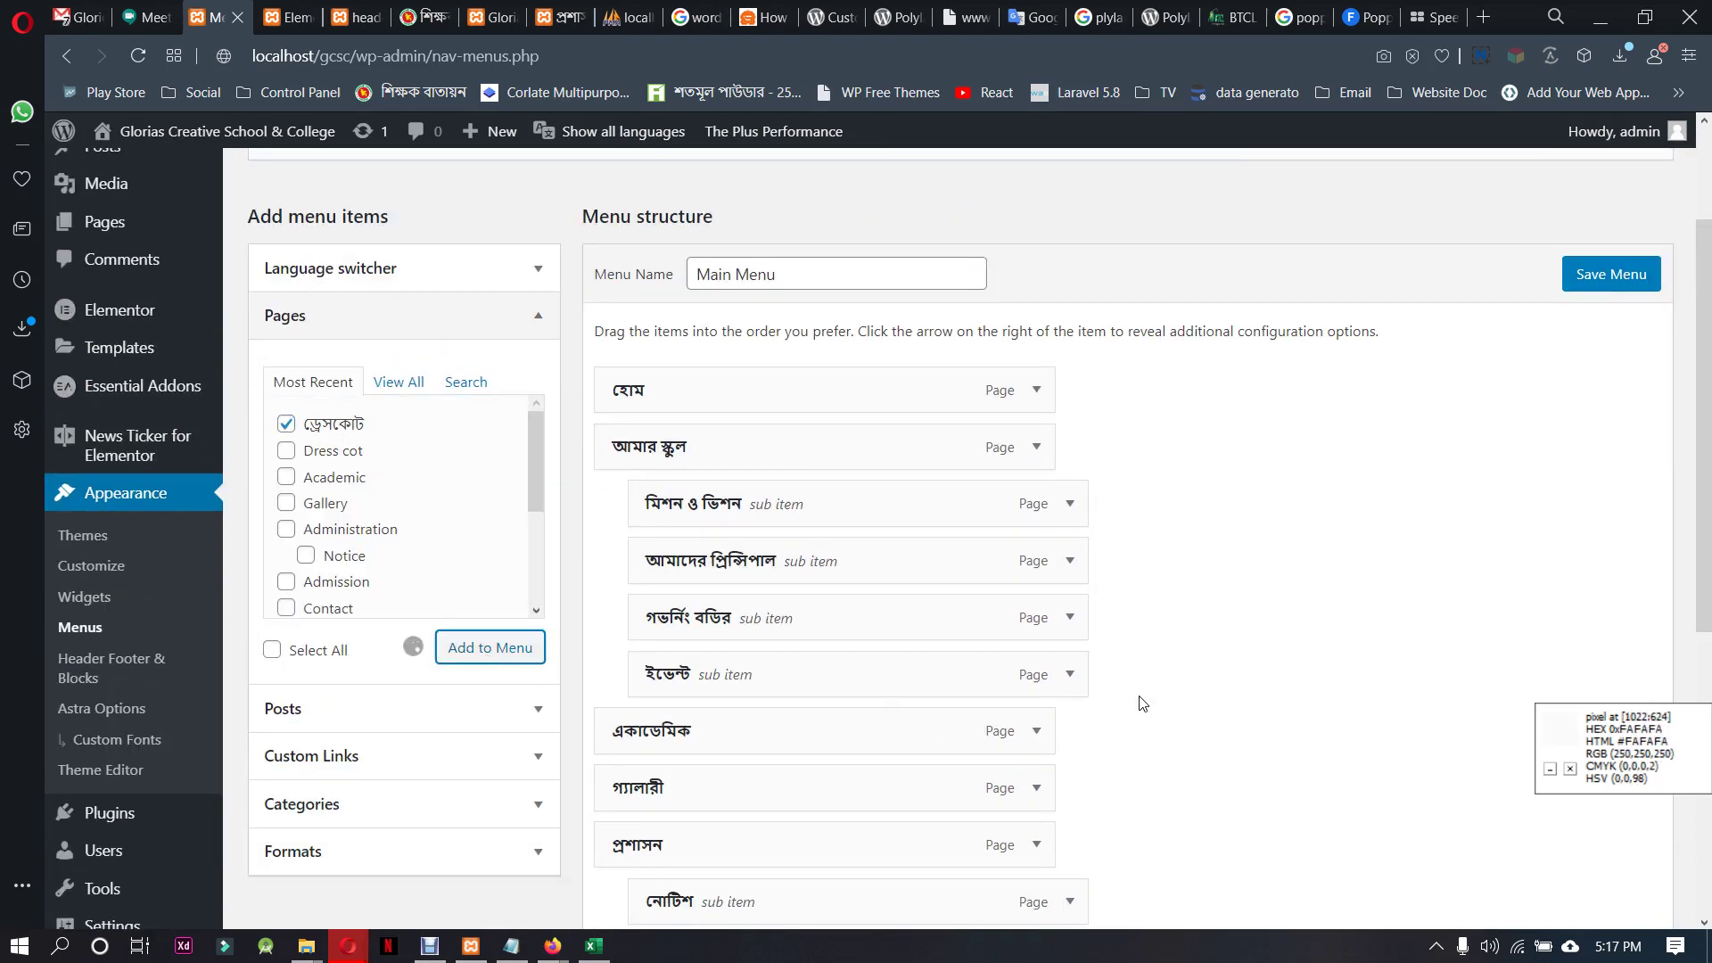
scroll(1142, 704, down, 5)
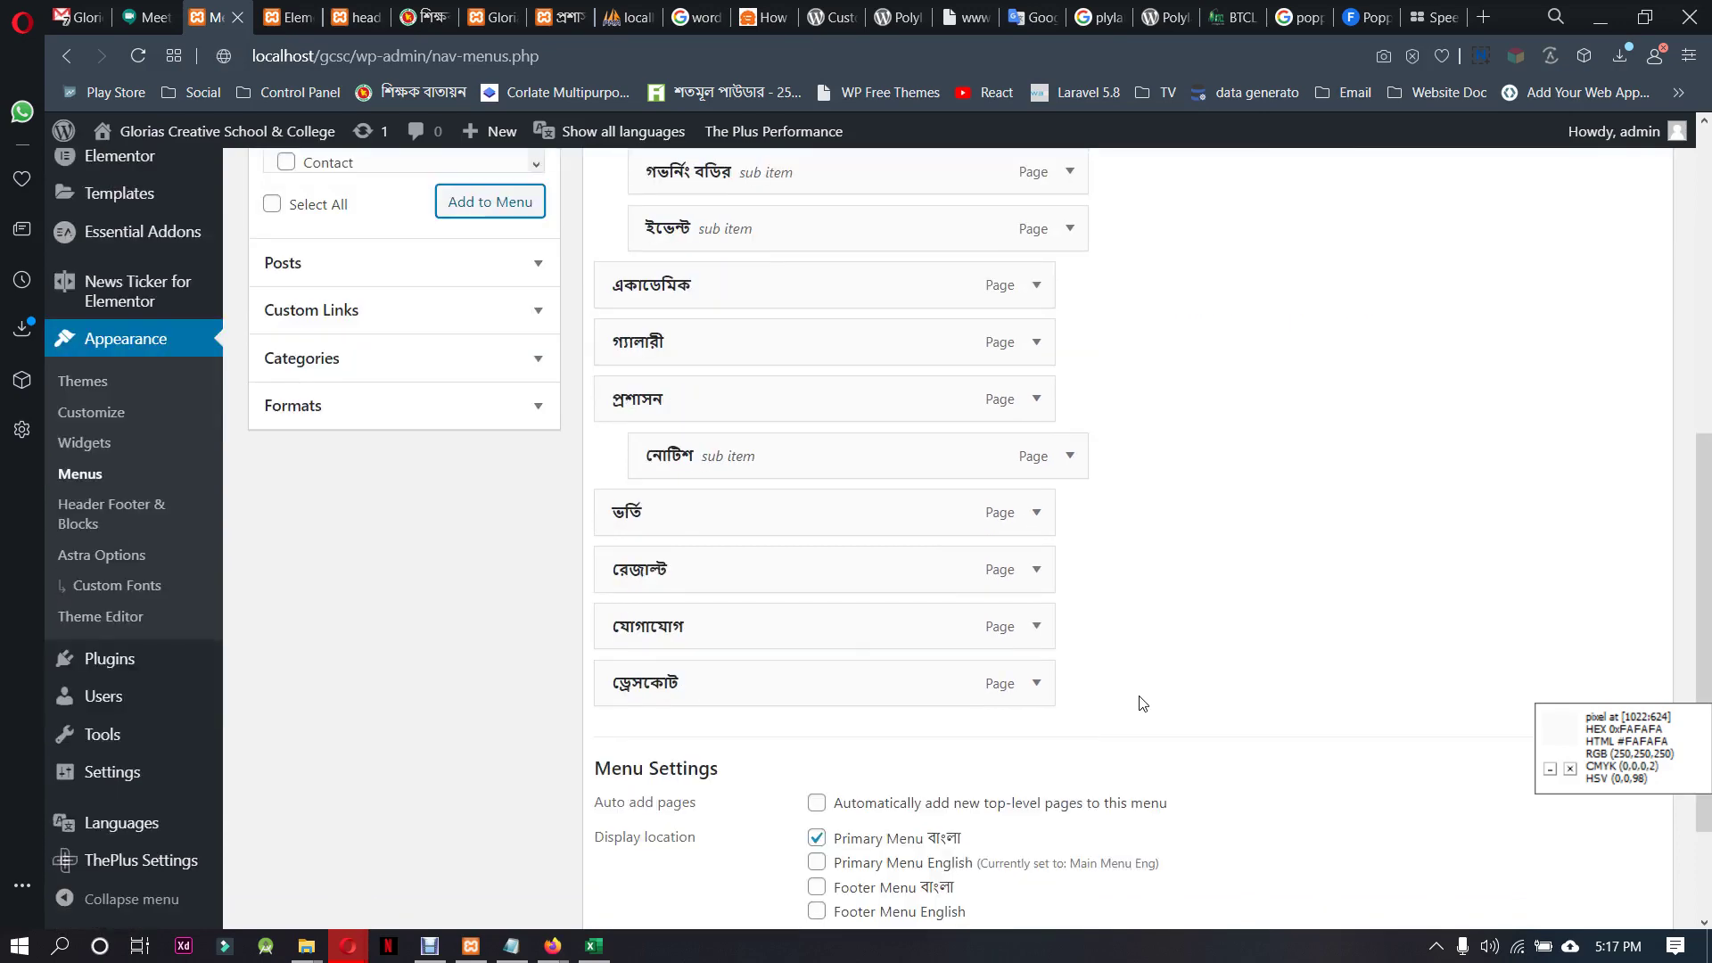
drag(770, 678, 778, 557)
scroll(1103, 586, up, 1)
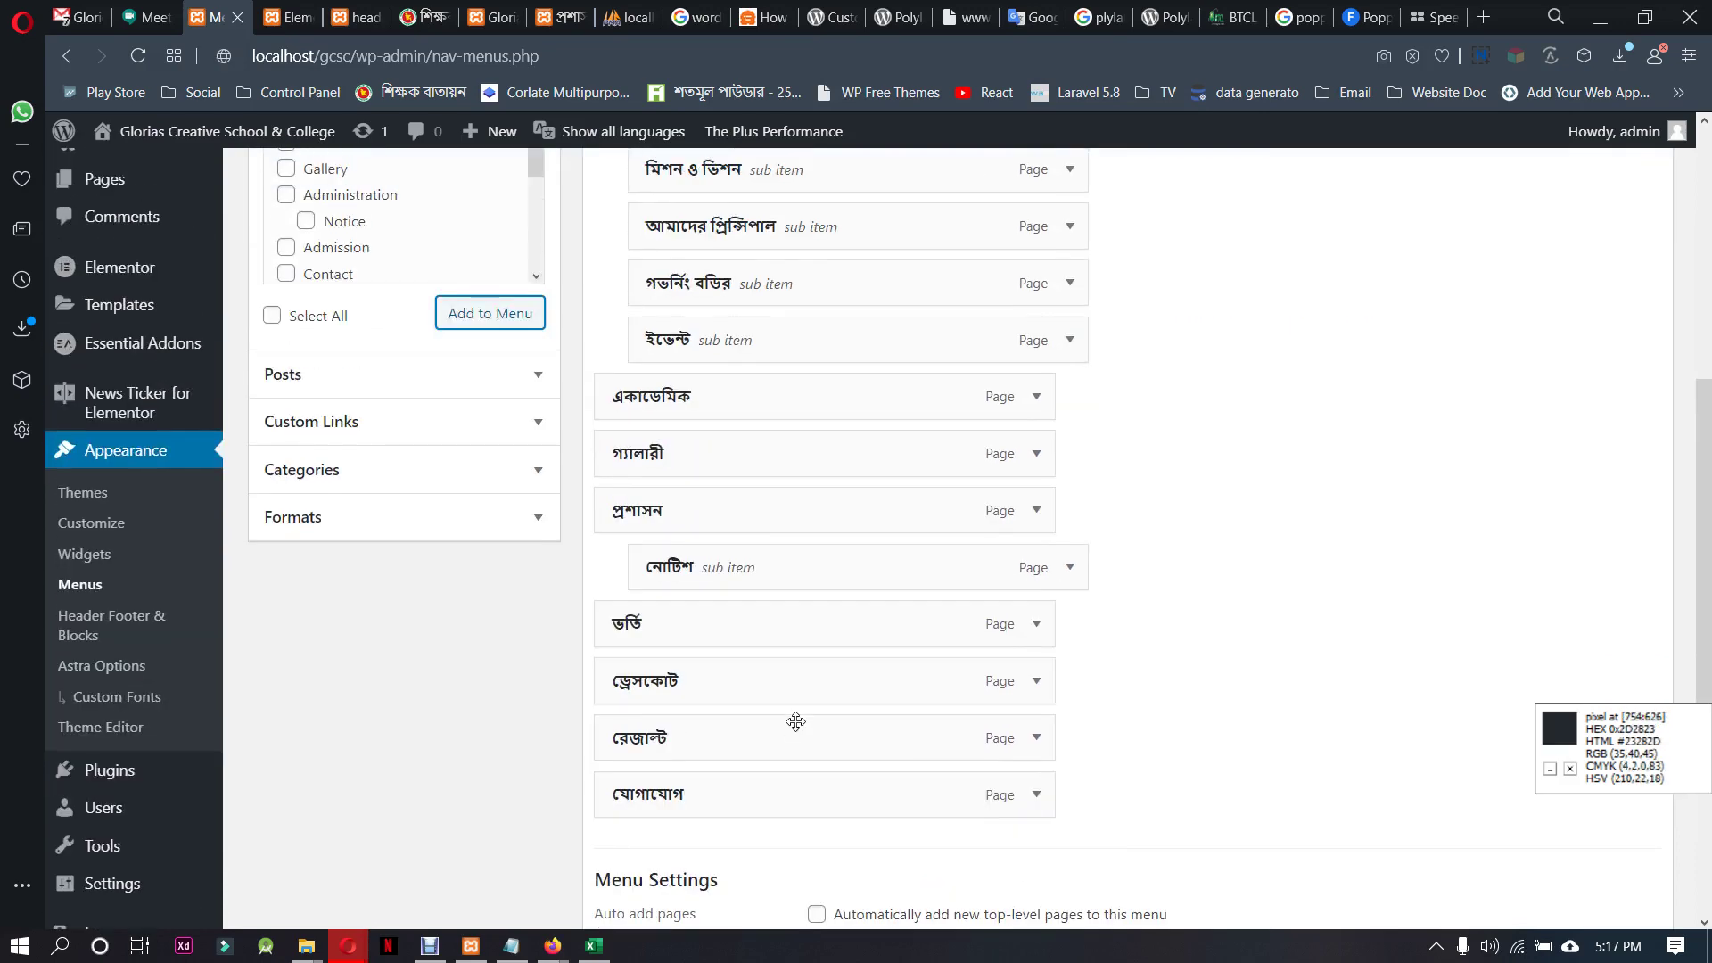
scroll(1133, 693, down, 3)
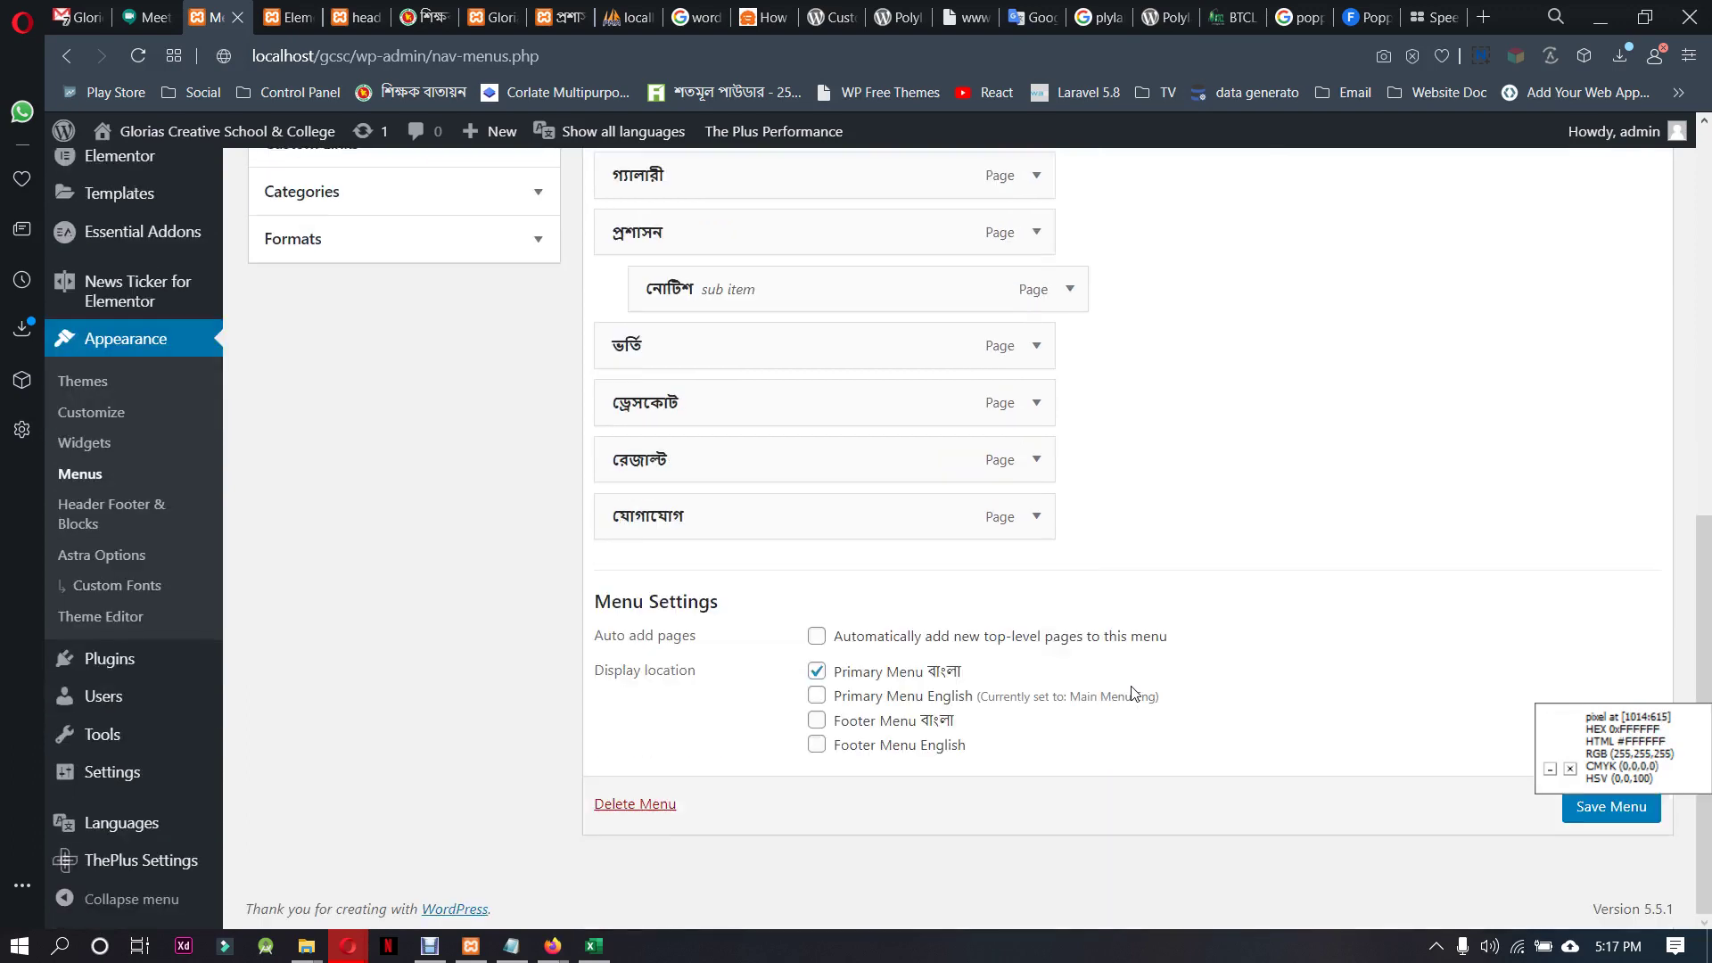
click(1611, 806)
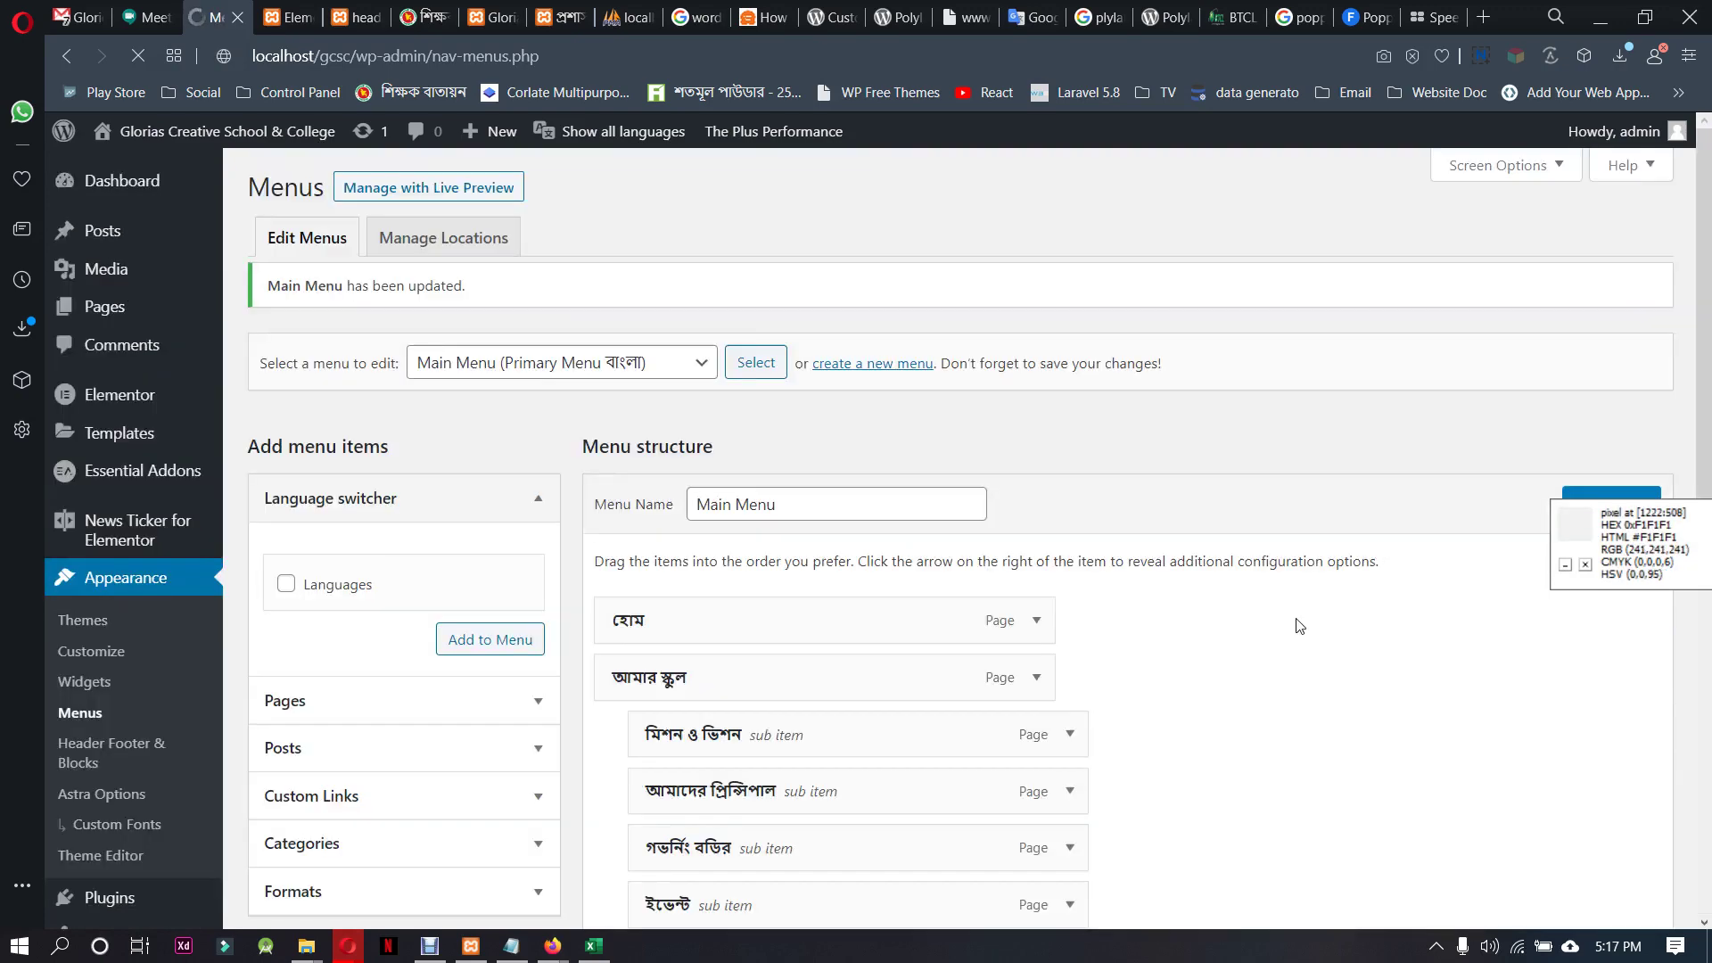
Choose Main Menu Eng from the list of menus to edit
scroll(446, 589, down, 3)
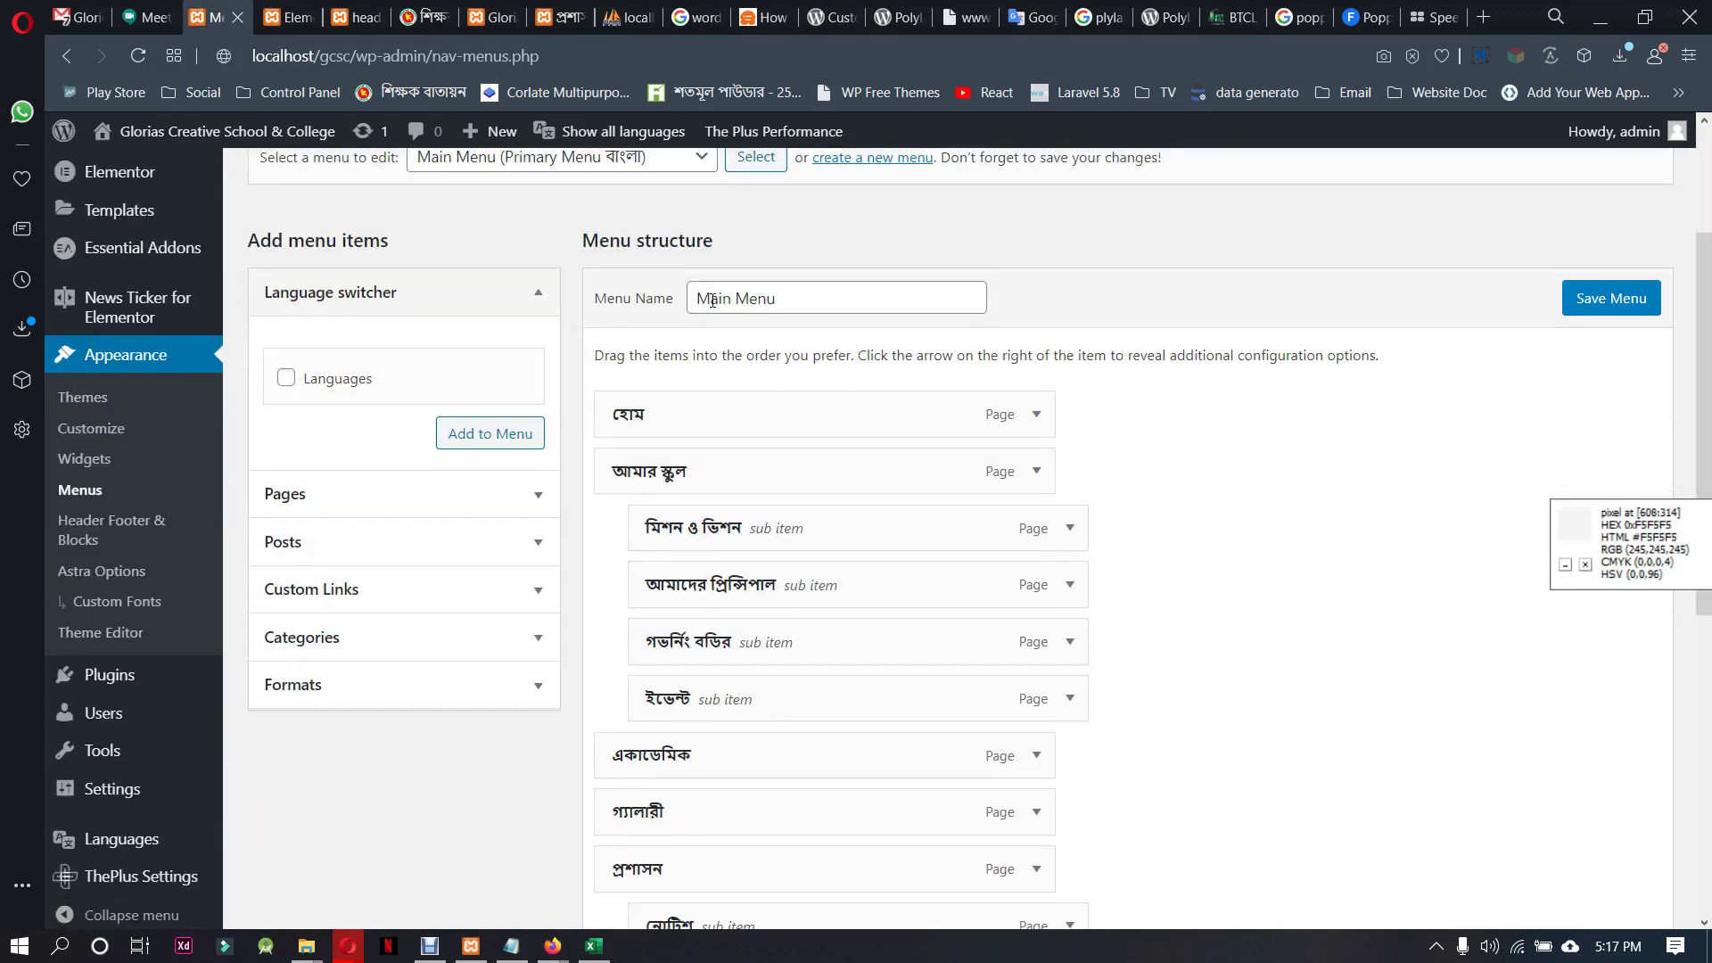
scroll(419, 607, up, 3)
click(630, 382)
click(571, 447)
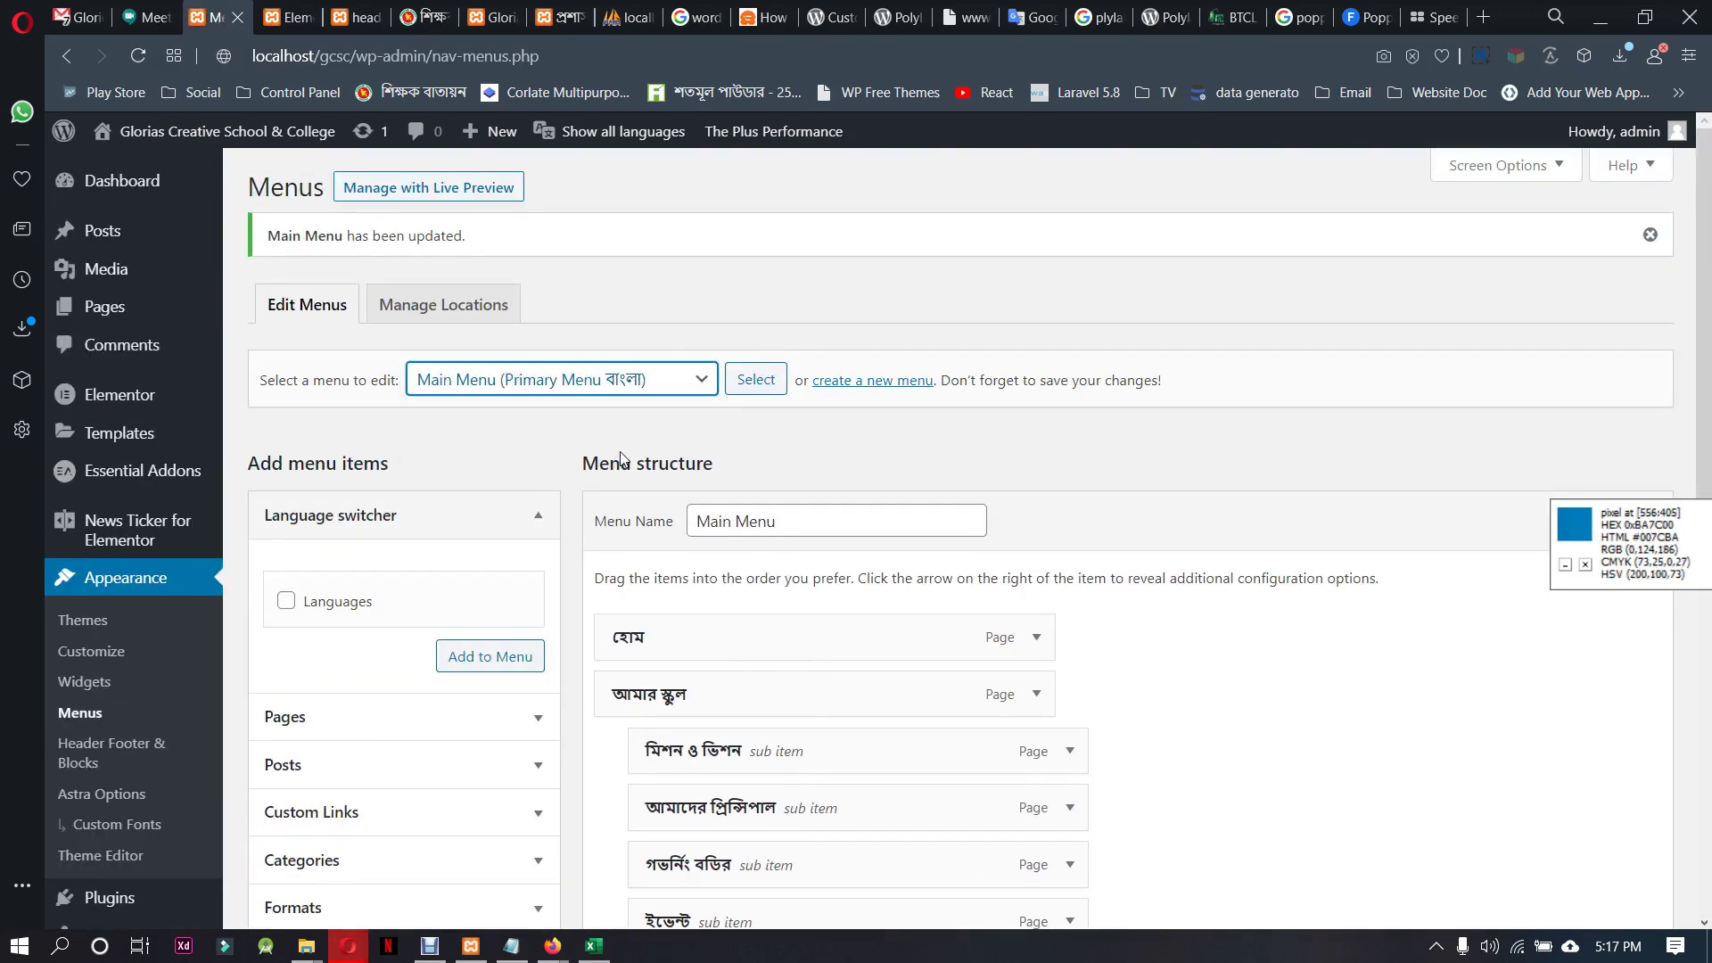
Load Main Menu Eng, add Dress cot right after Admission, and save
click(756, 380)
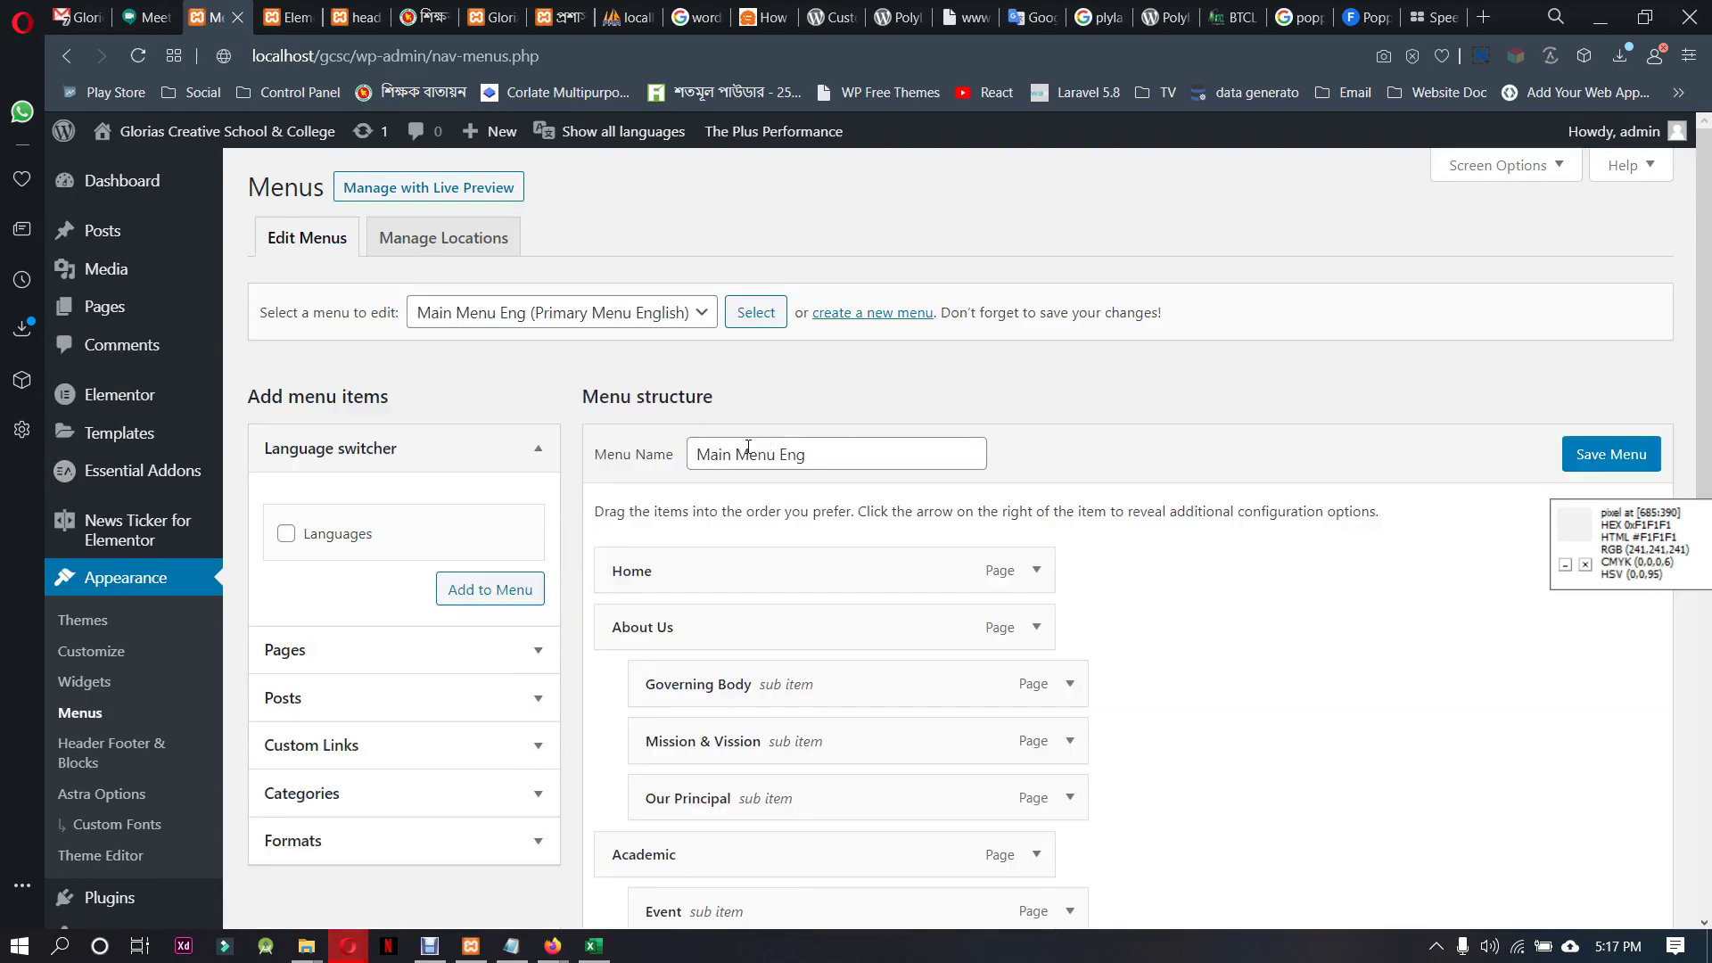
scroll(412, 557, down, 3)
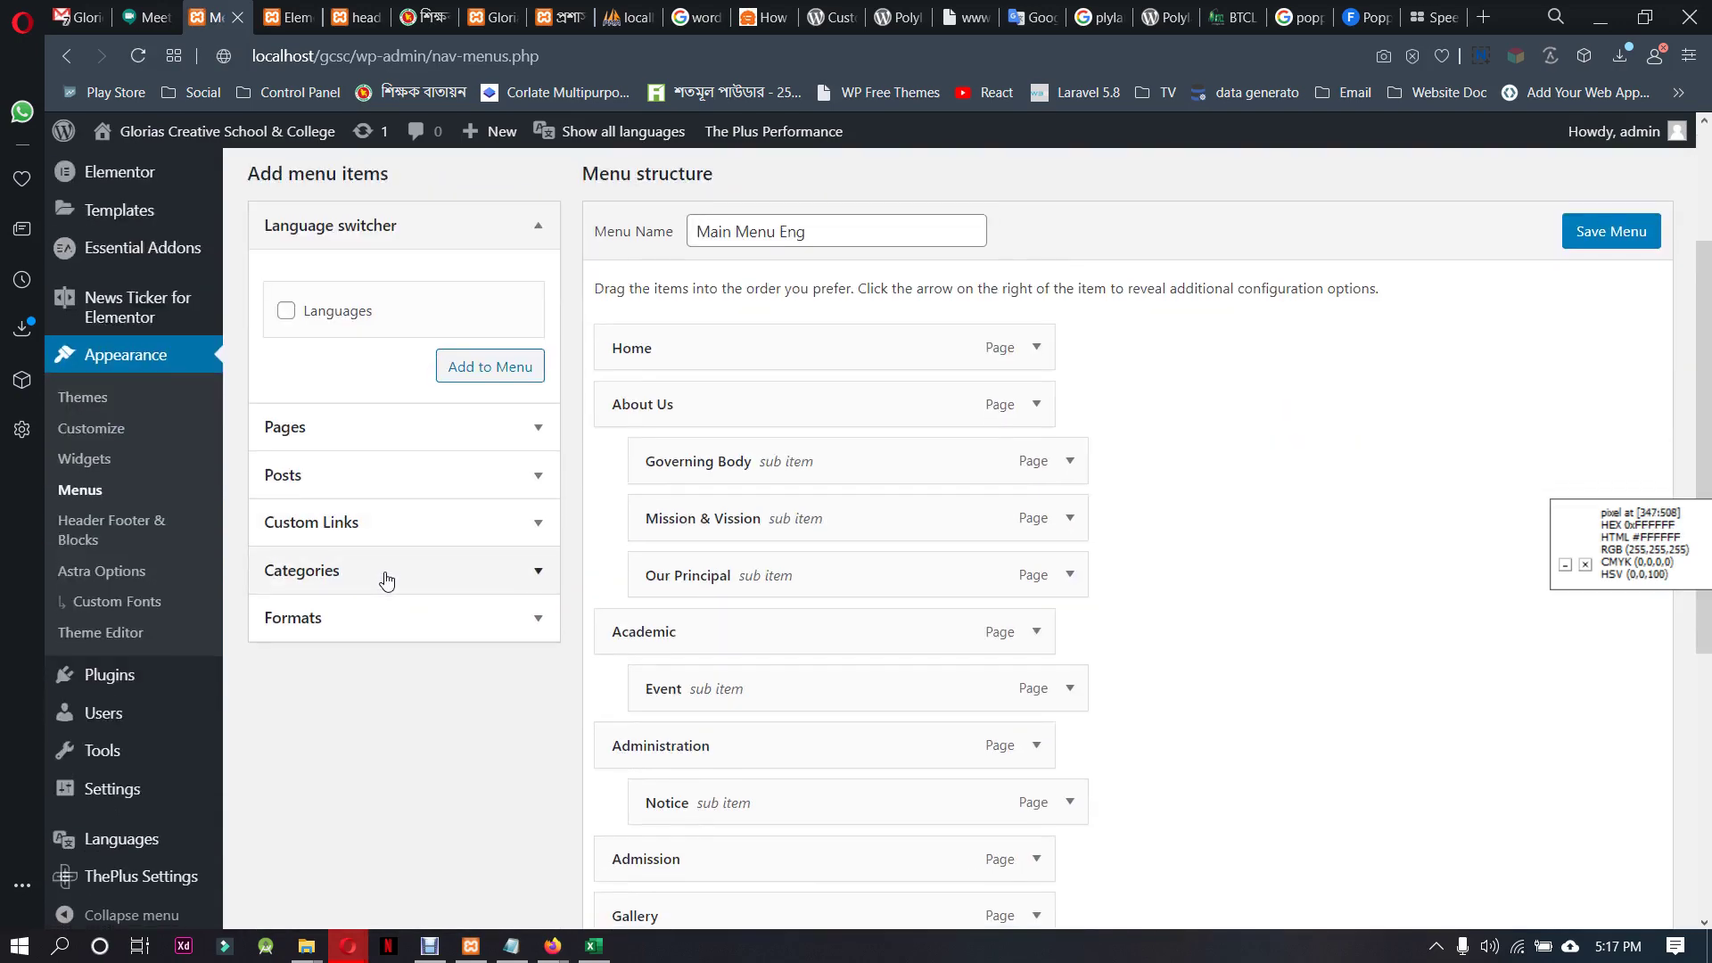
click(382, 430)
click(337, 565)
click(490, 759)
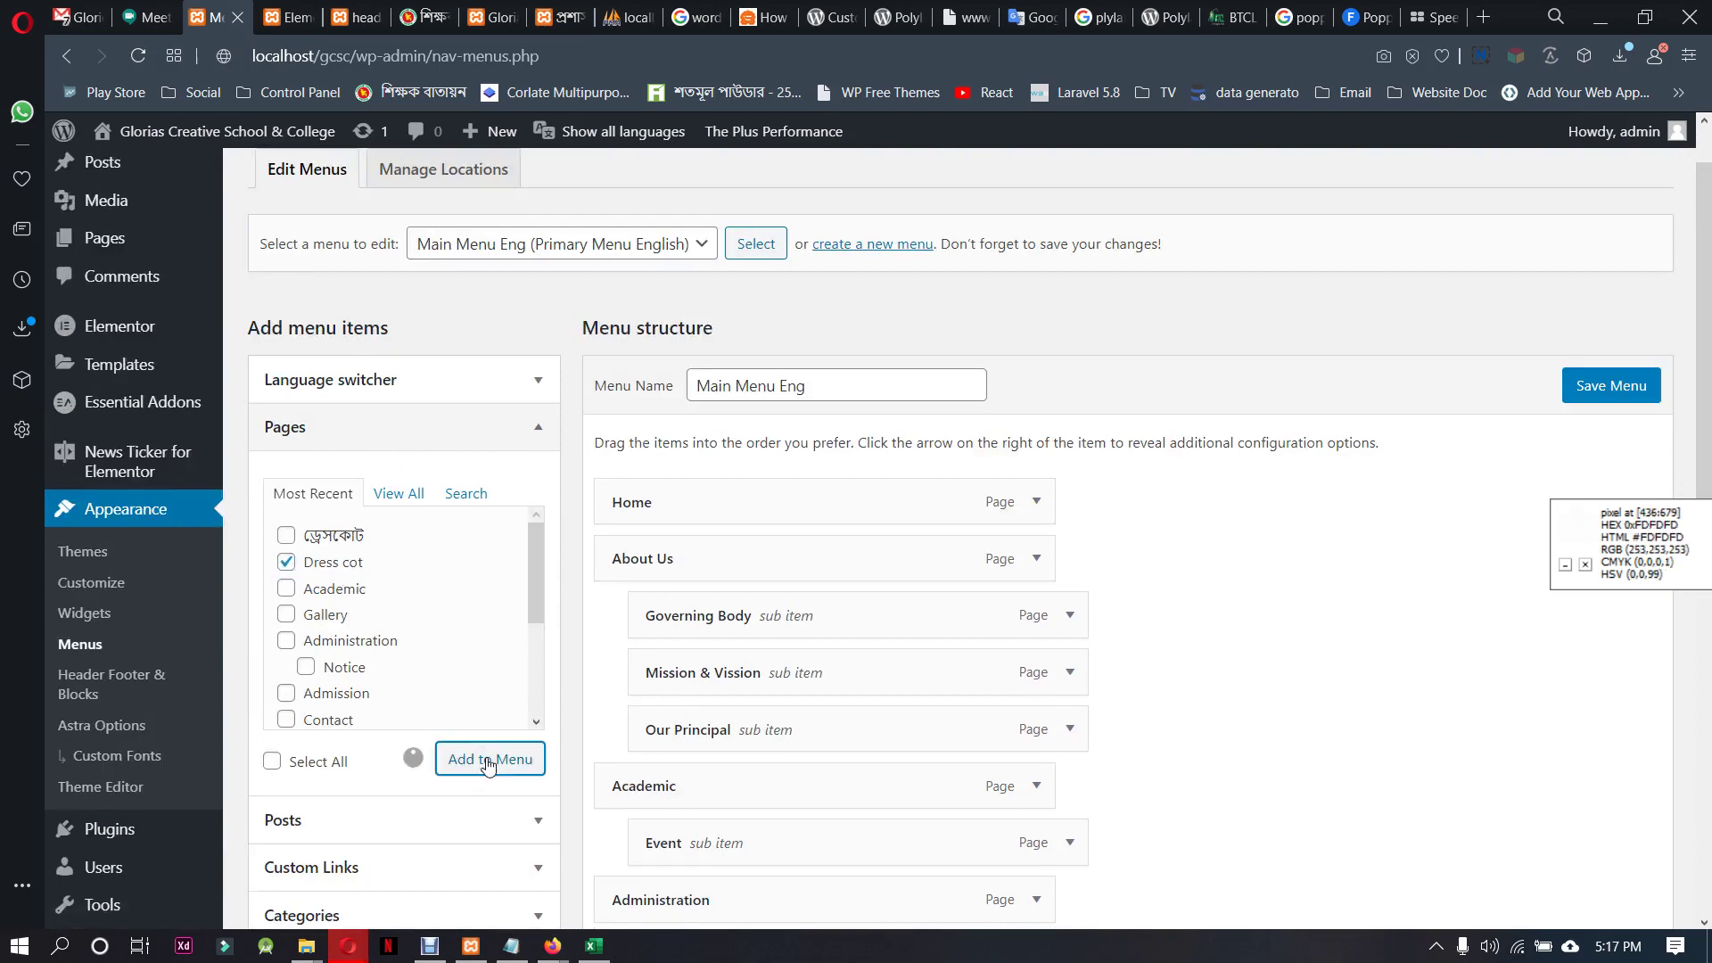
scroll(1177, 681, down, 5)
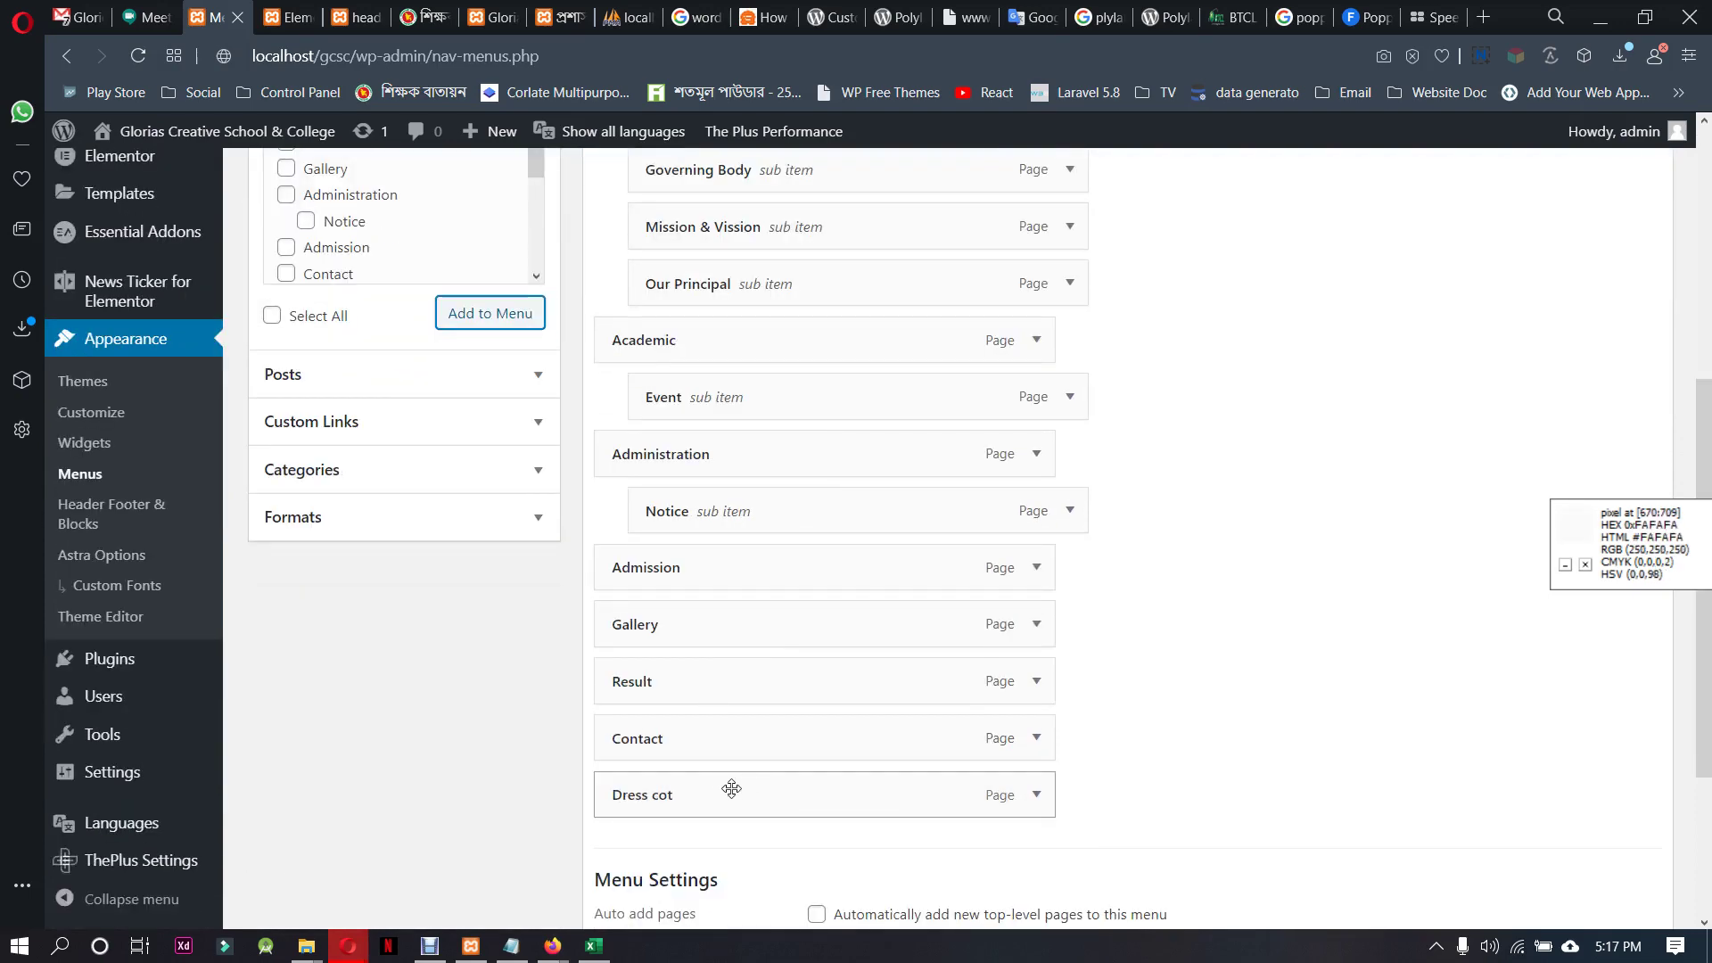
drag(730, 788, 740, 629)
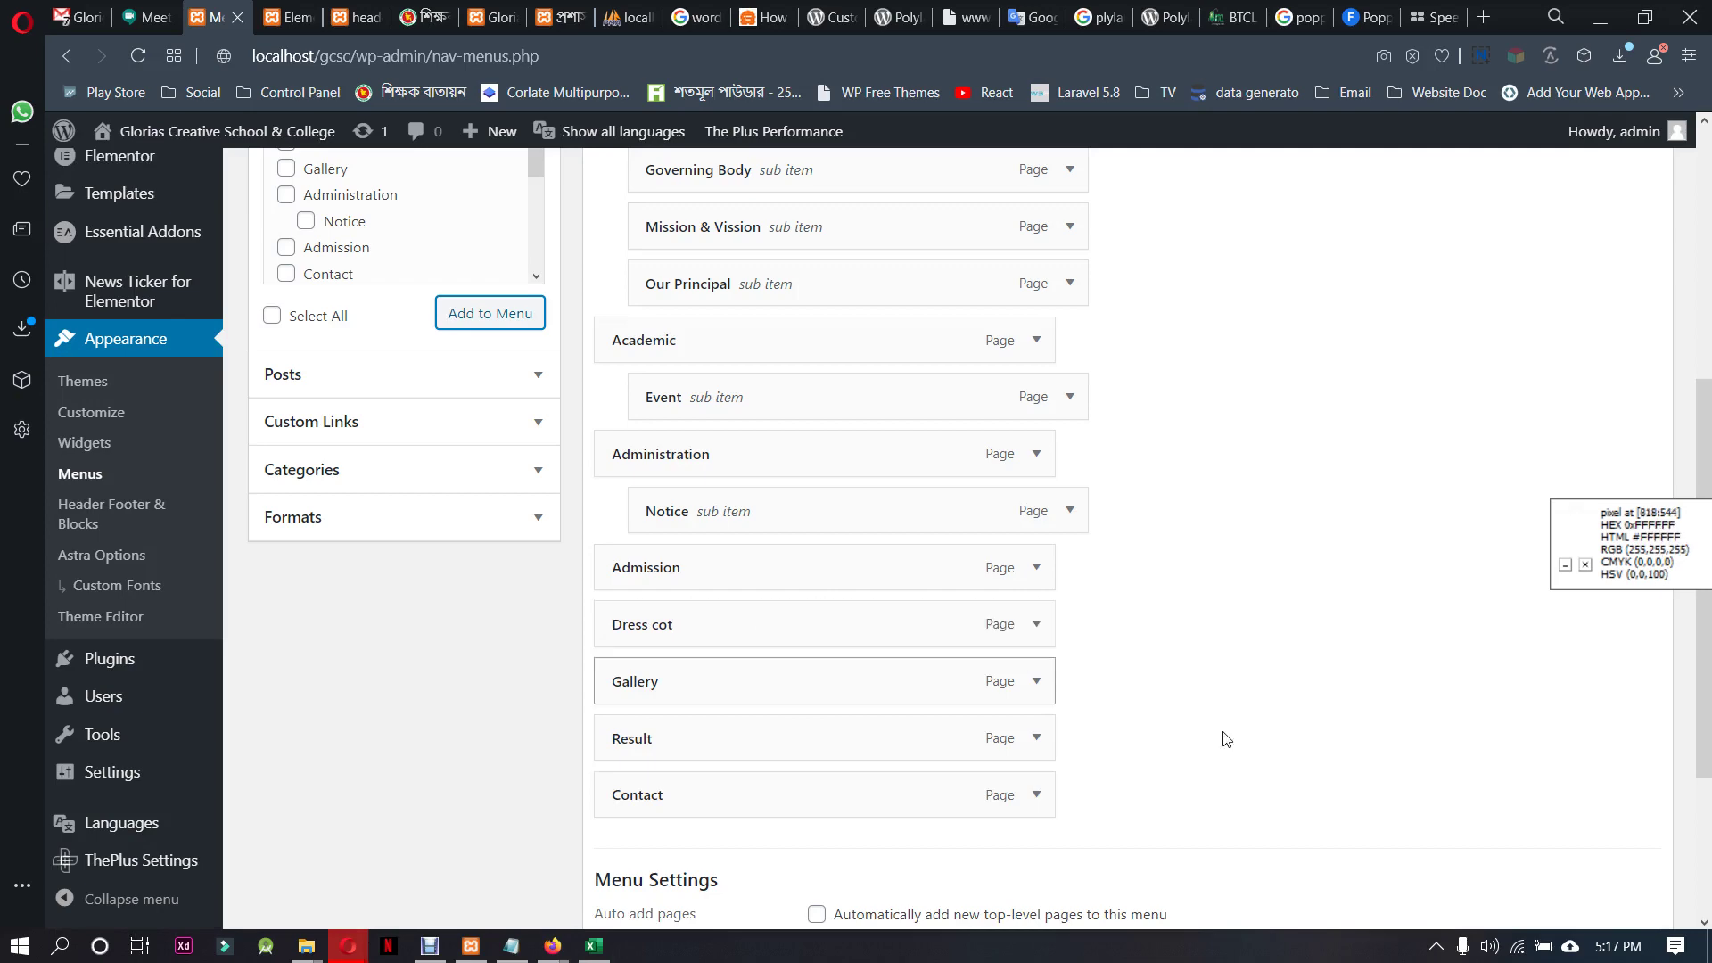
scroll(1223, 737, down, 3)
click(1611, 800)
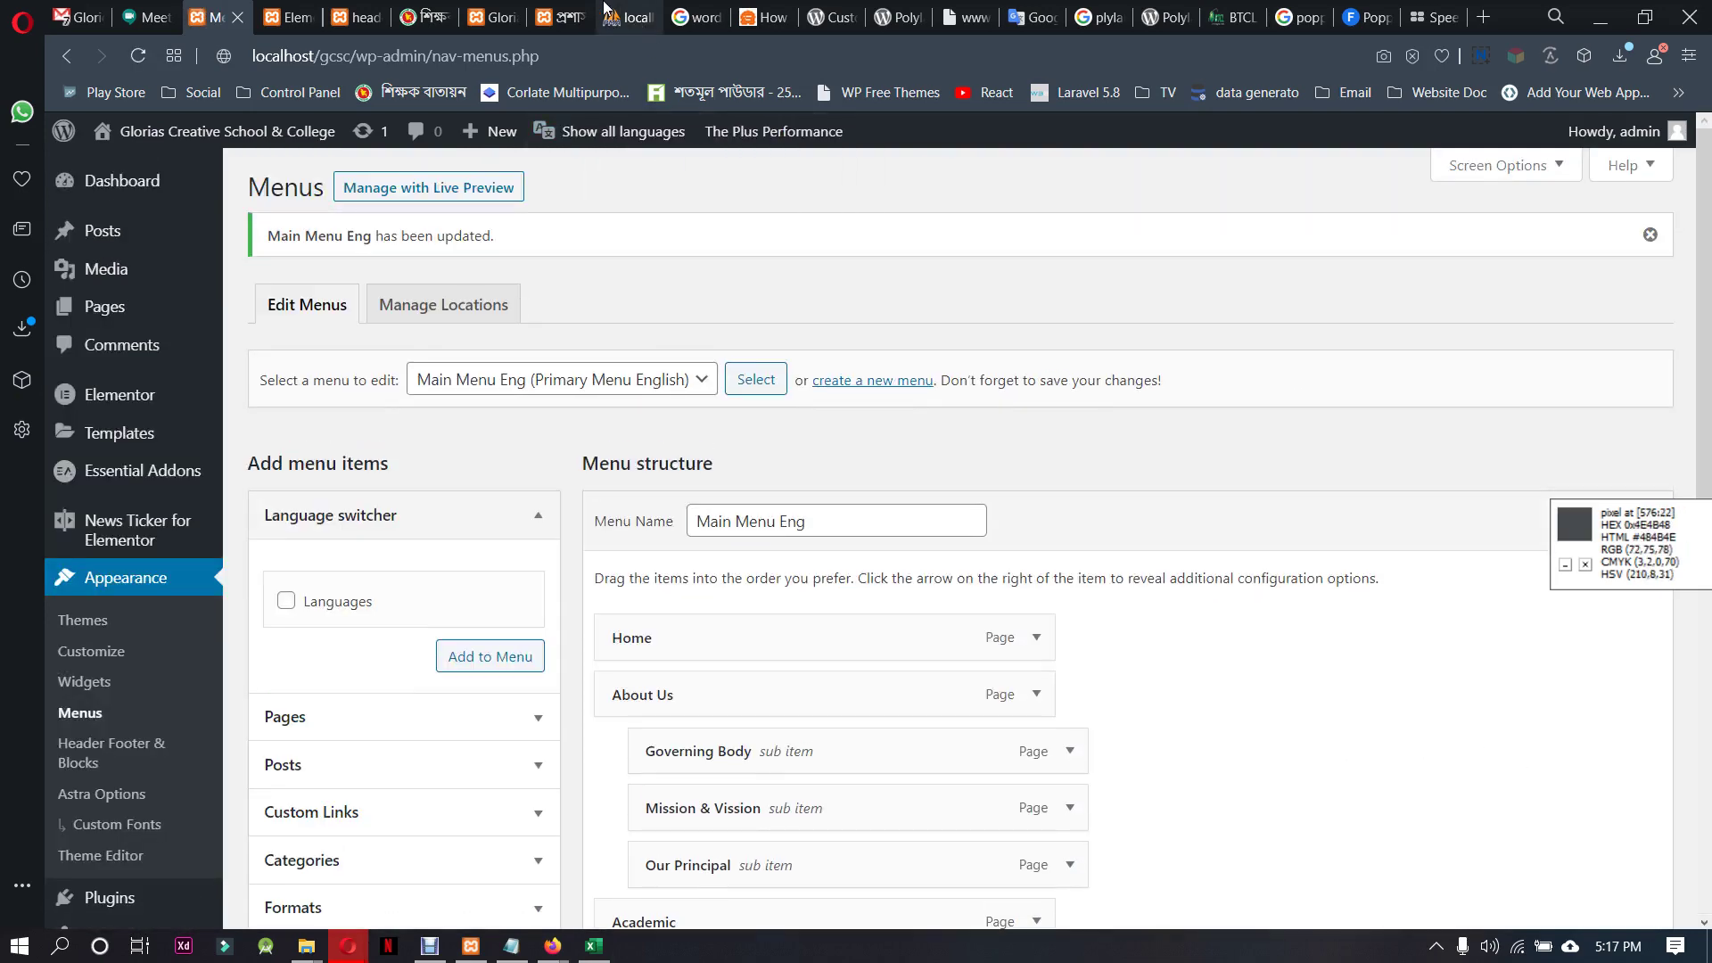
Reload the live site, confirm Dress cot in the English header, then return to Bengali home
click(562, 15)
click(575, 53)
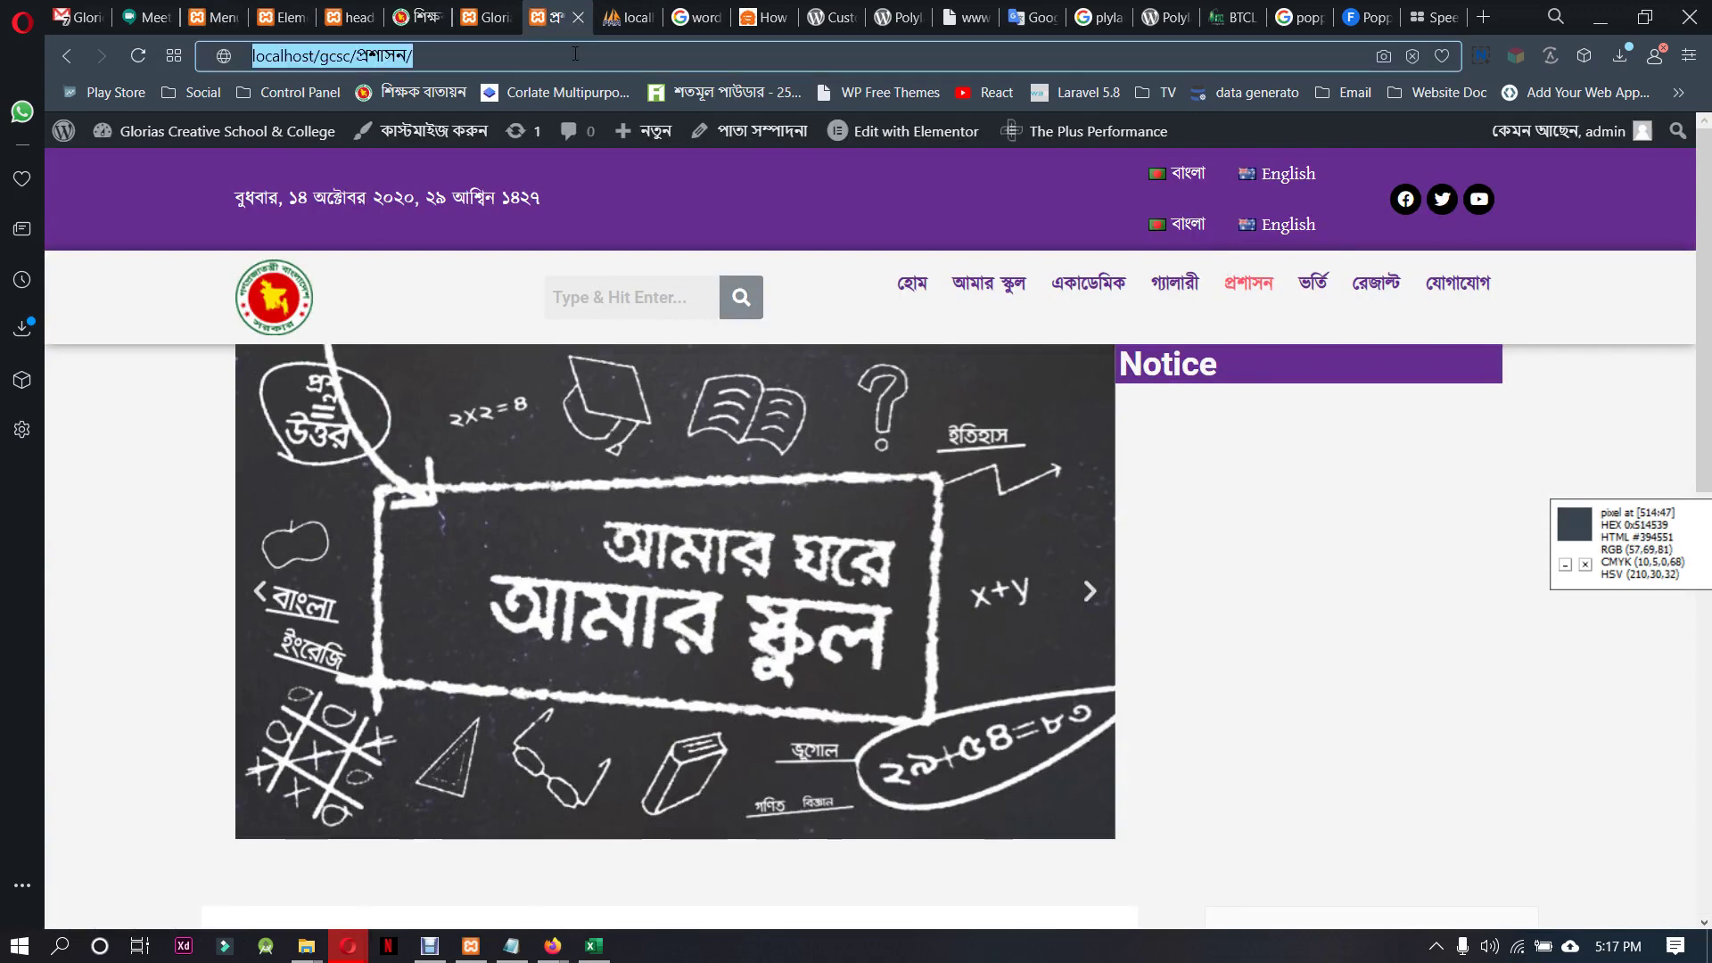
key(Return)
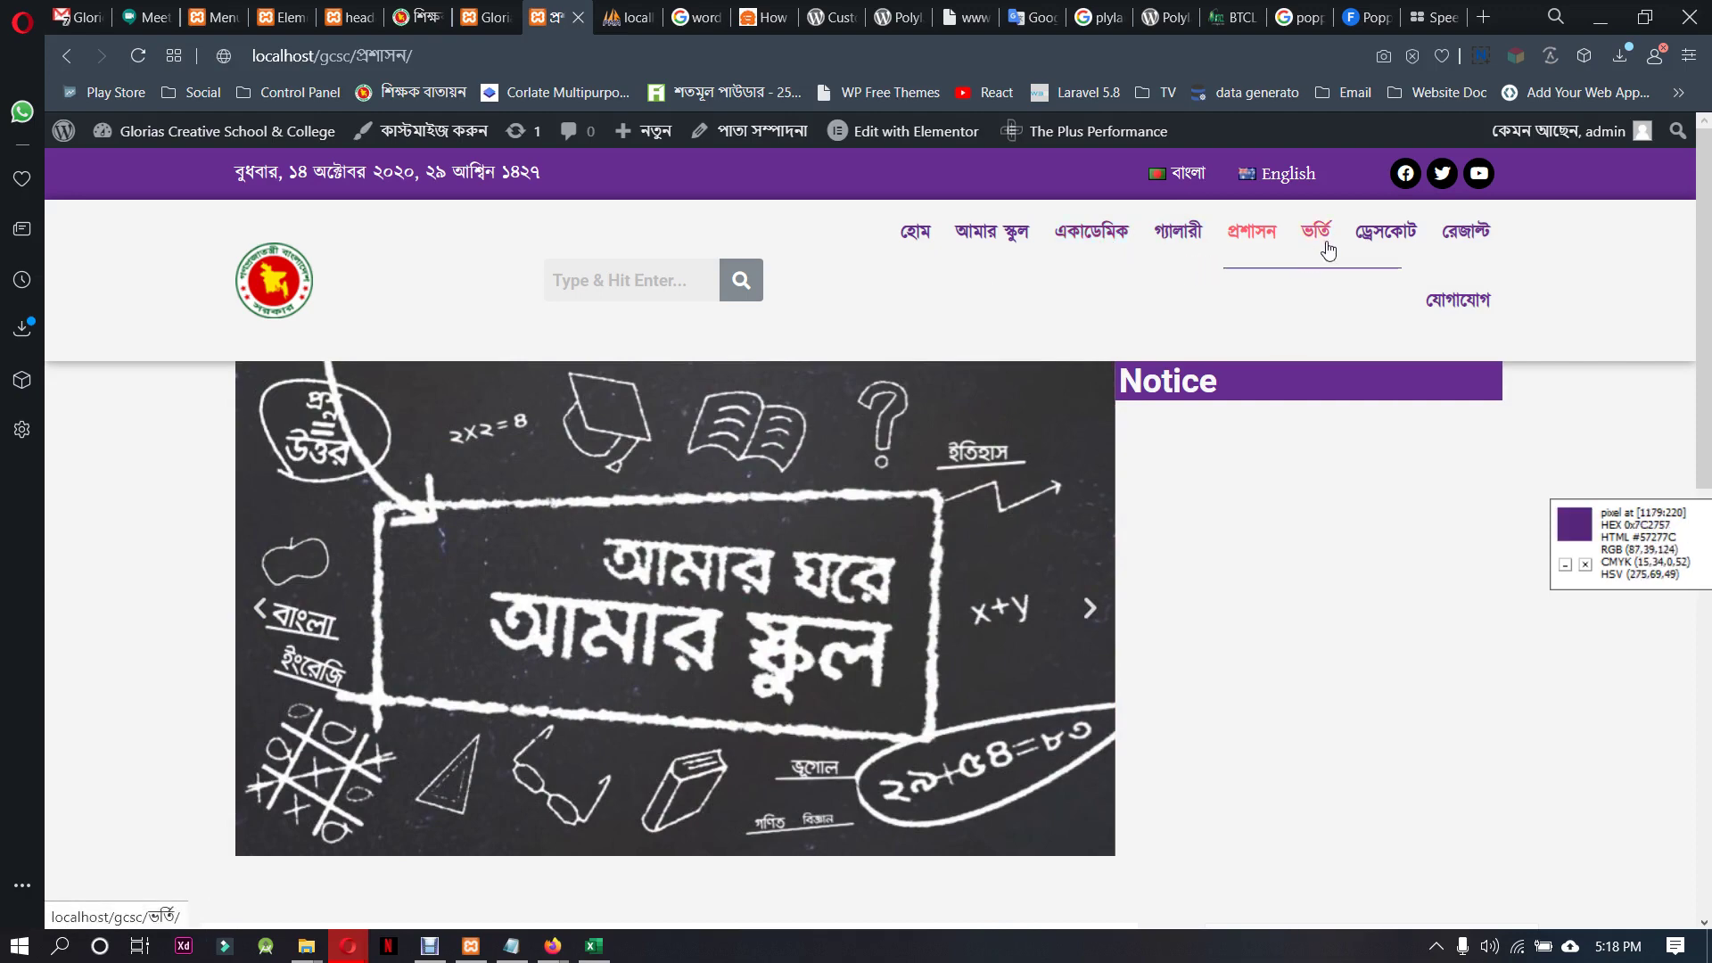
click(1285, 173)
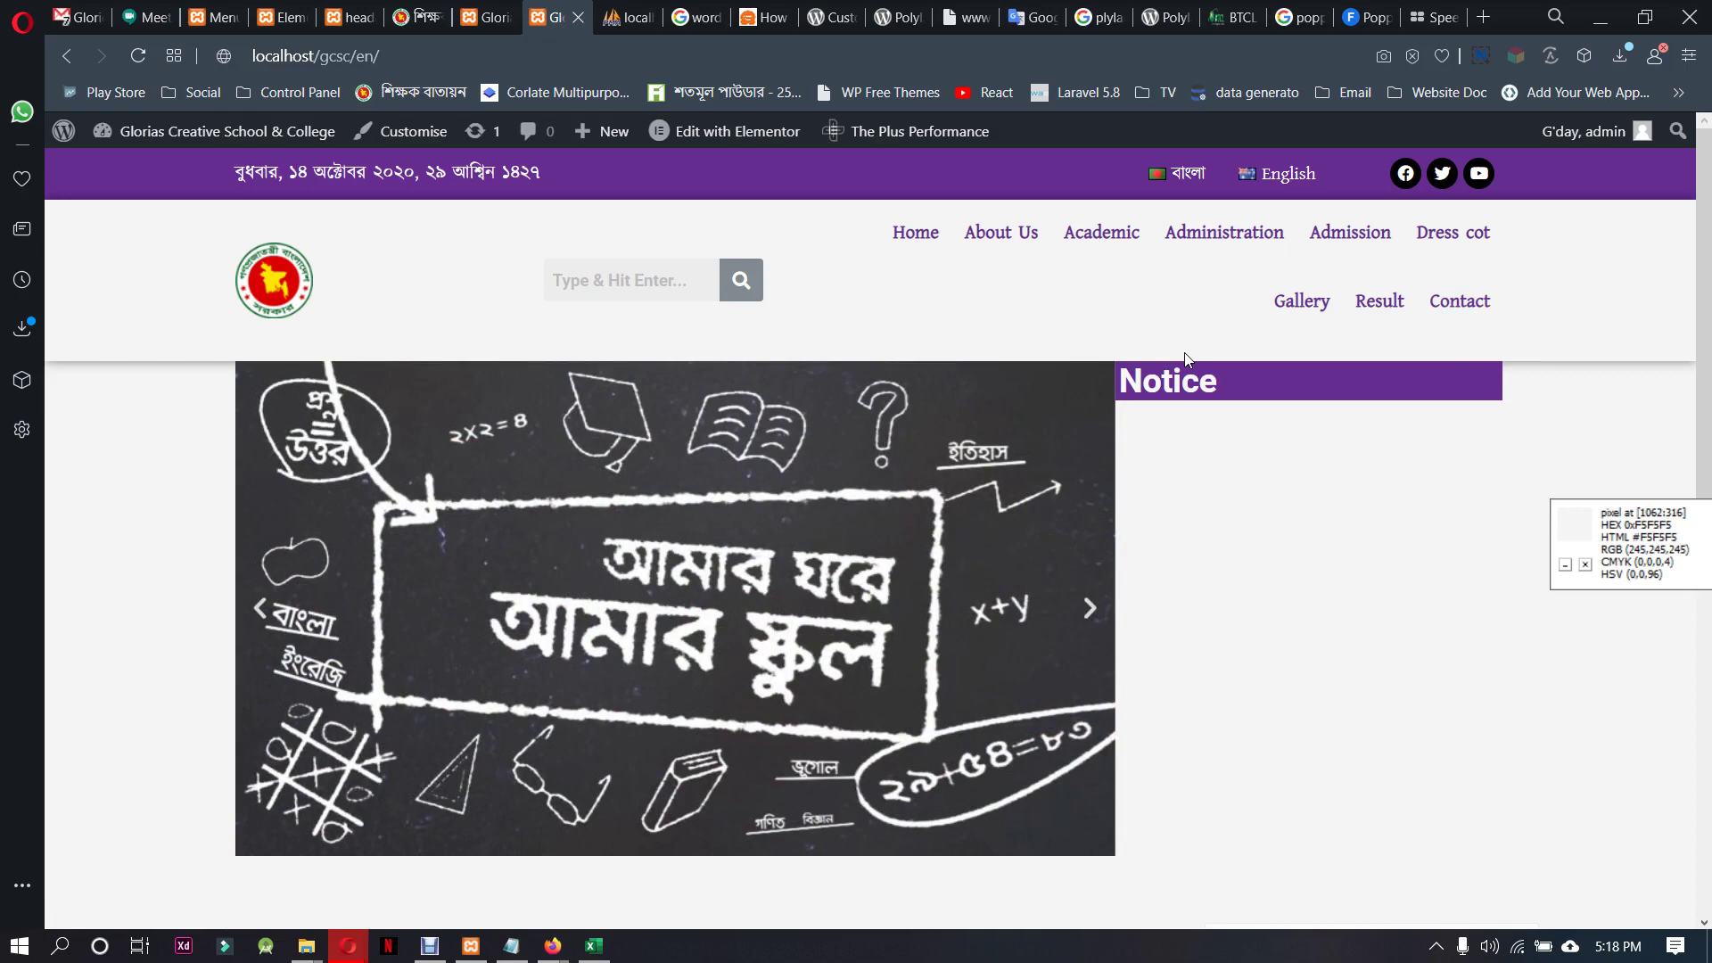
scroll(1185, 359, down, 8)
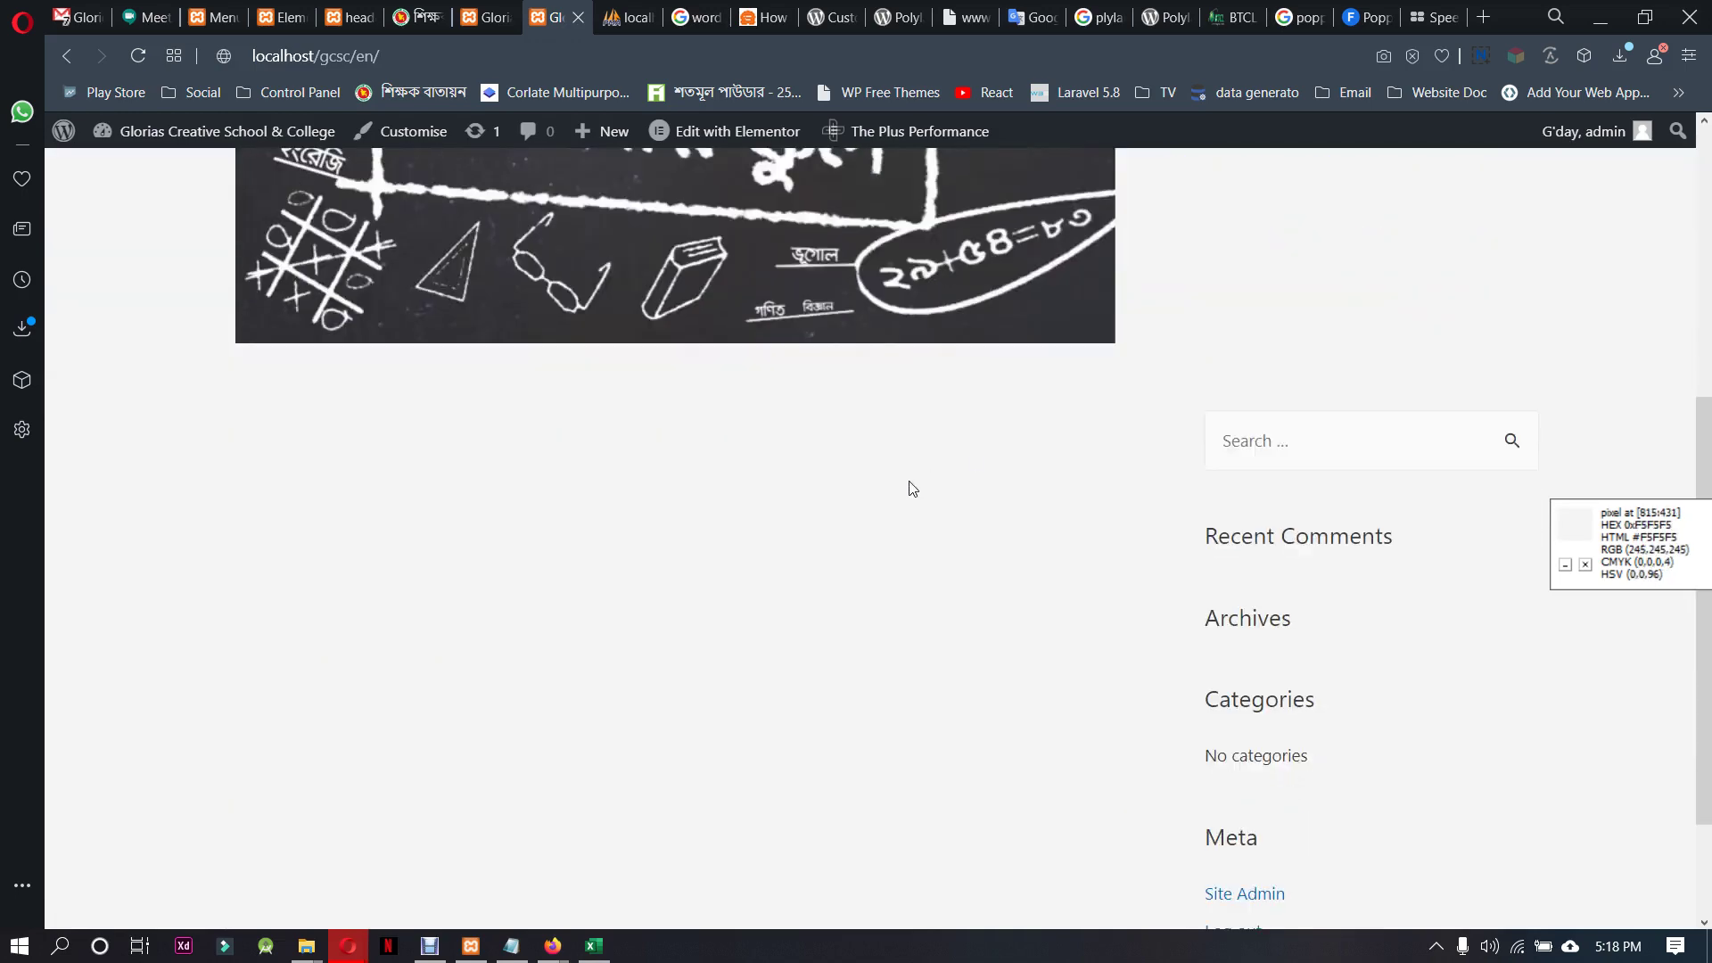
scroll(912, 488, up, 8)
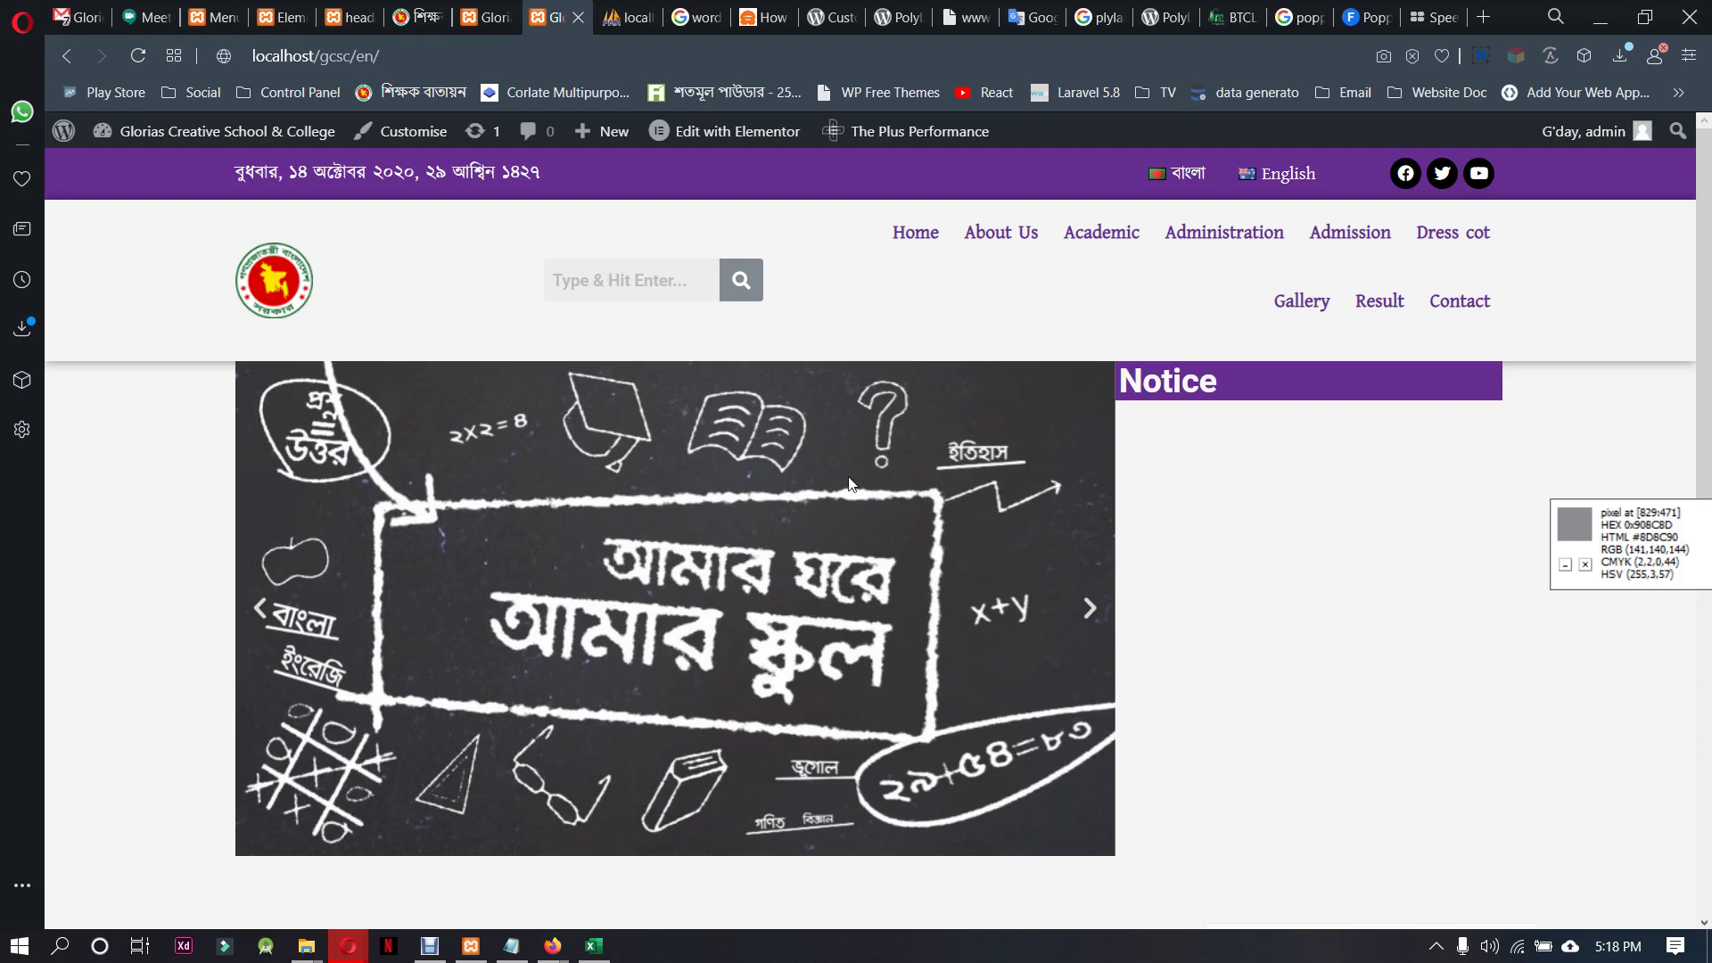
click(494, 25)
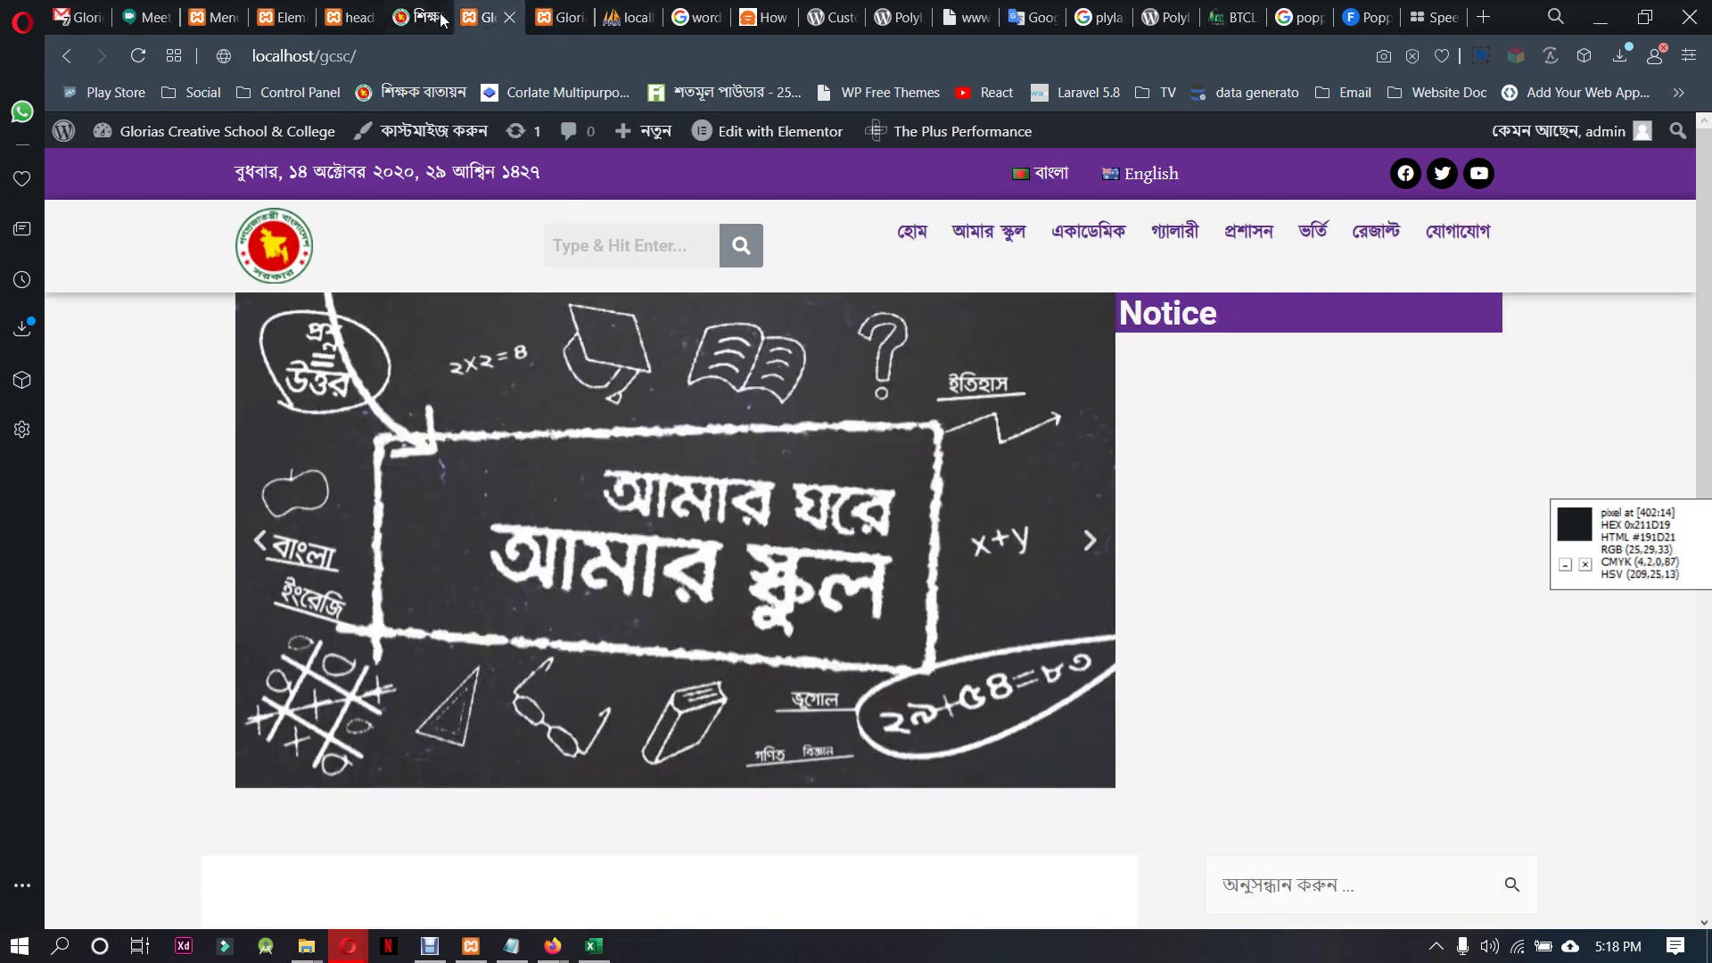
Reload the Elementor header editor, discarding unsaved changes, then return to the header preview
click(353, 17)
click(306, 13)
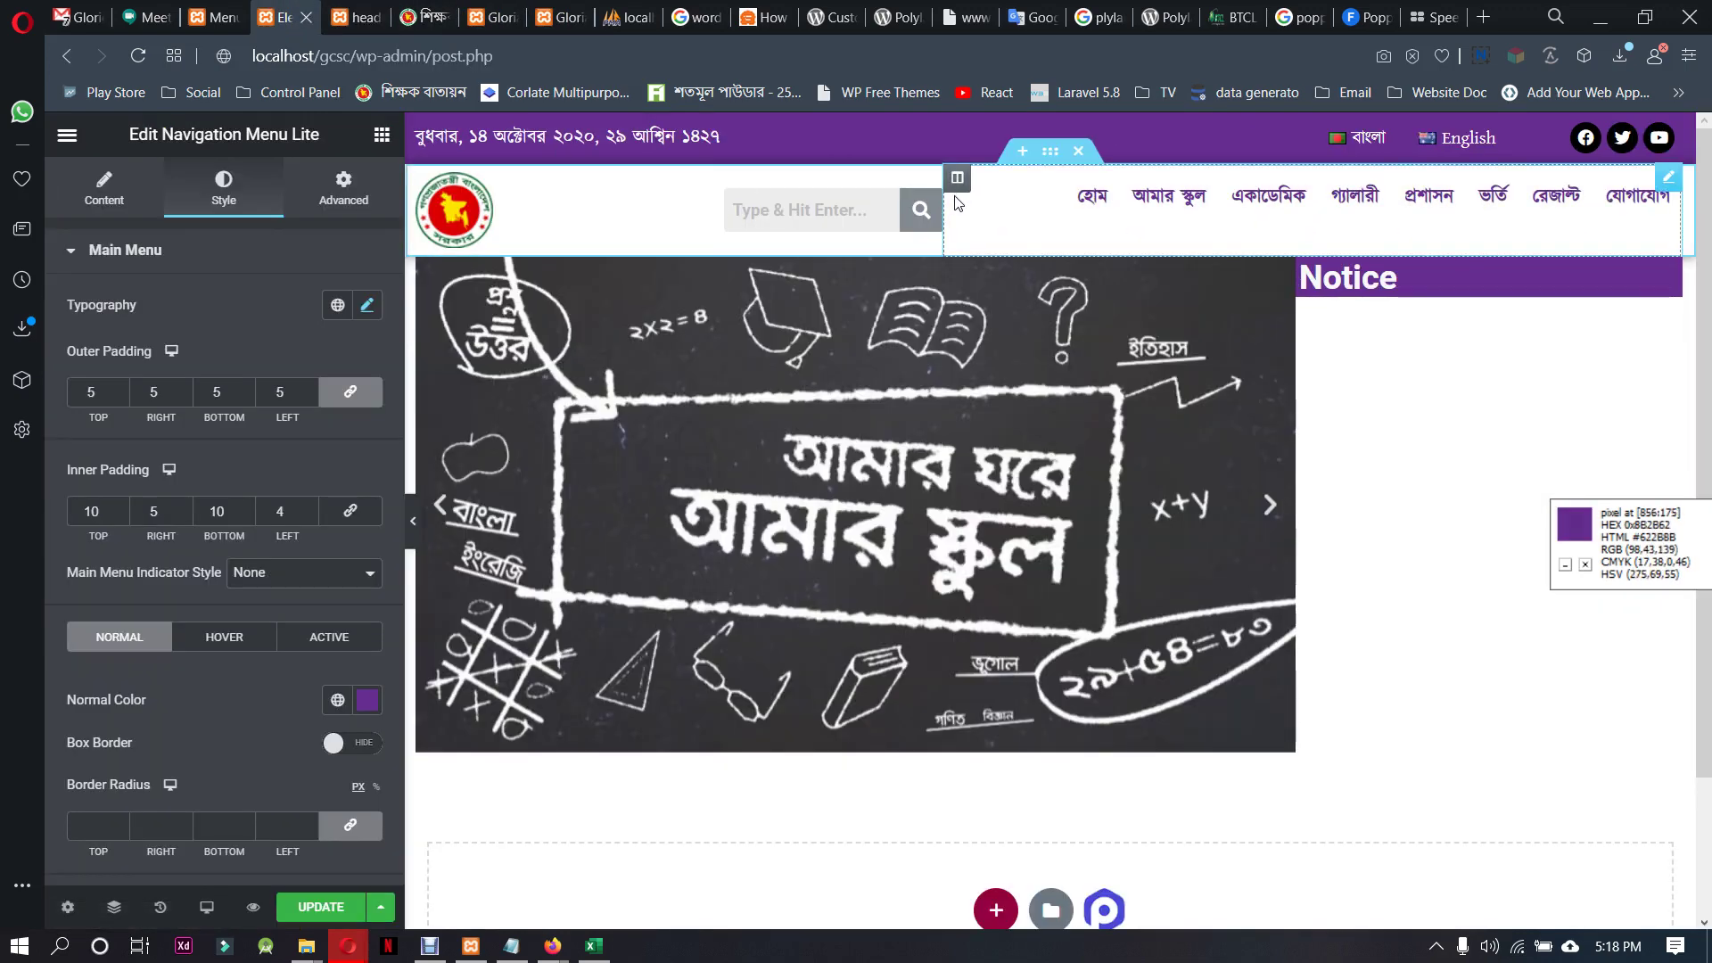
click(696, 56)
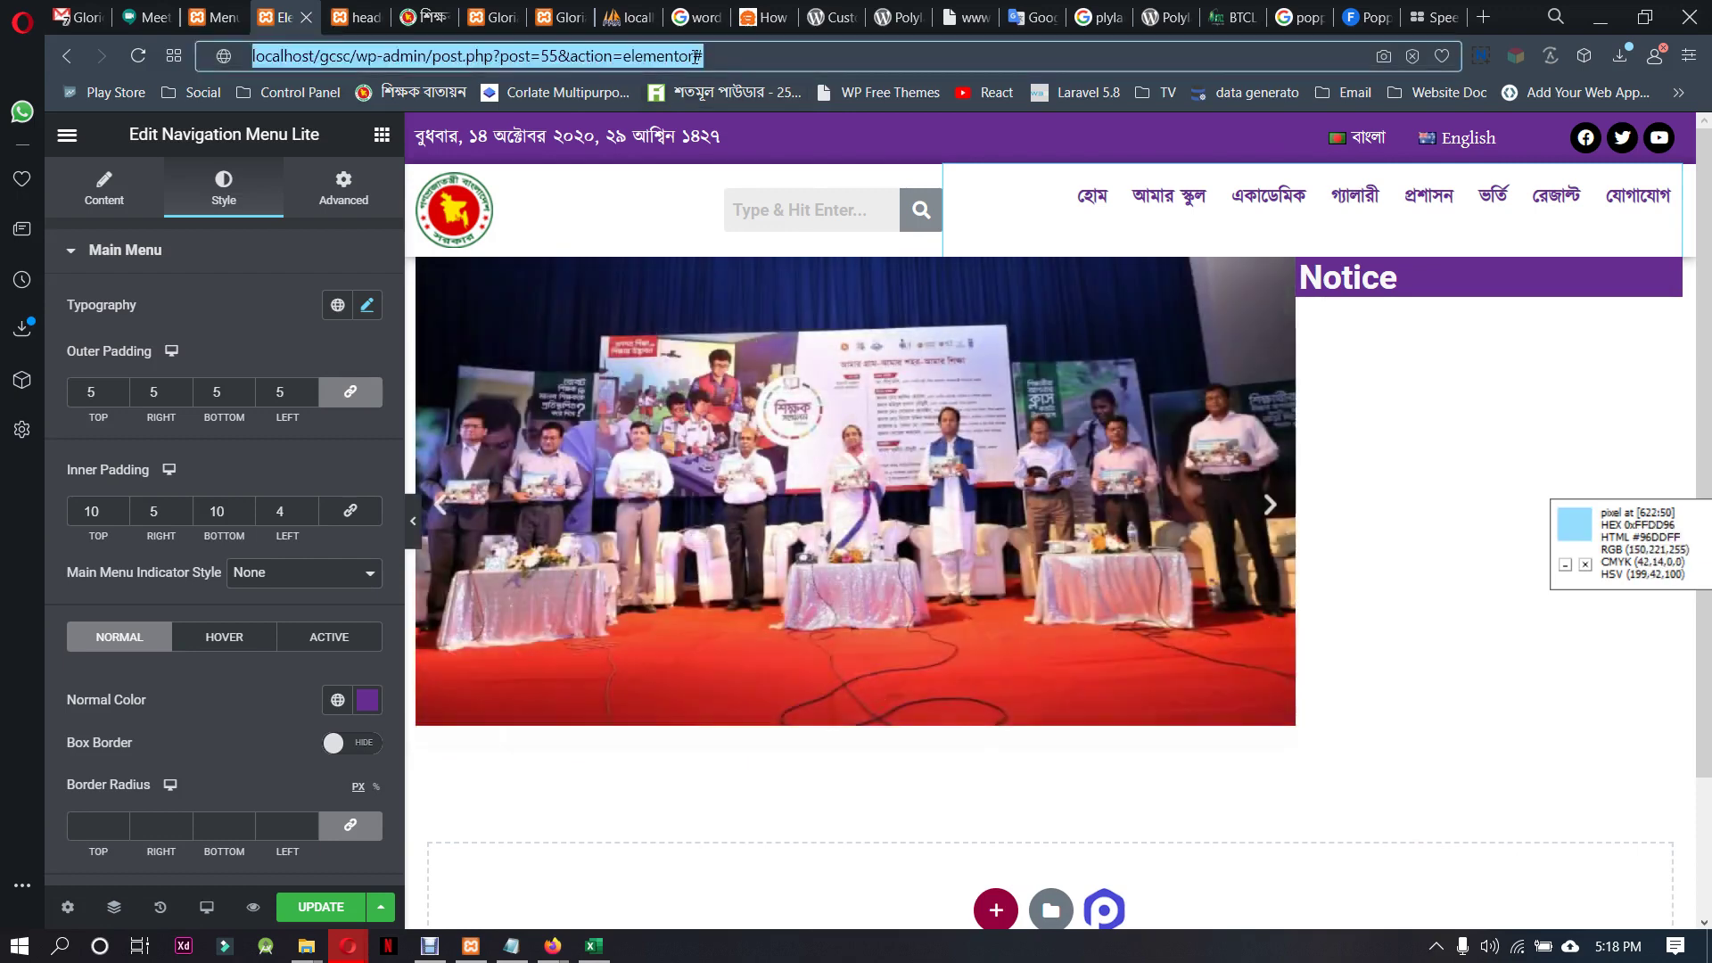
key(Return)
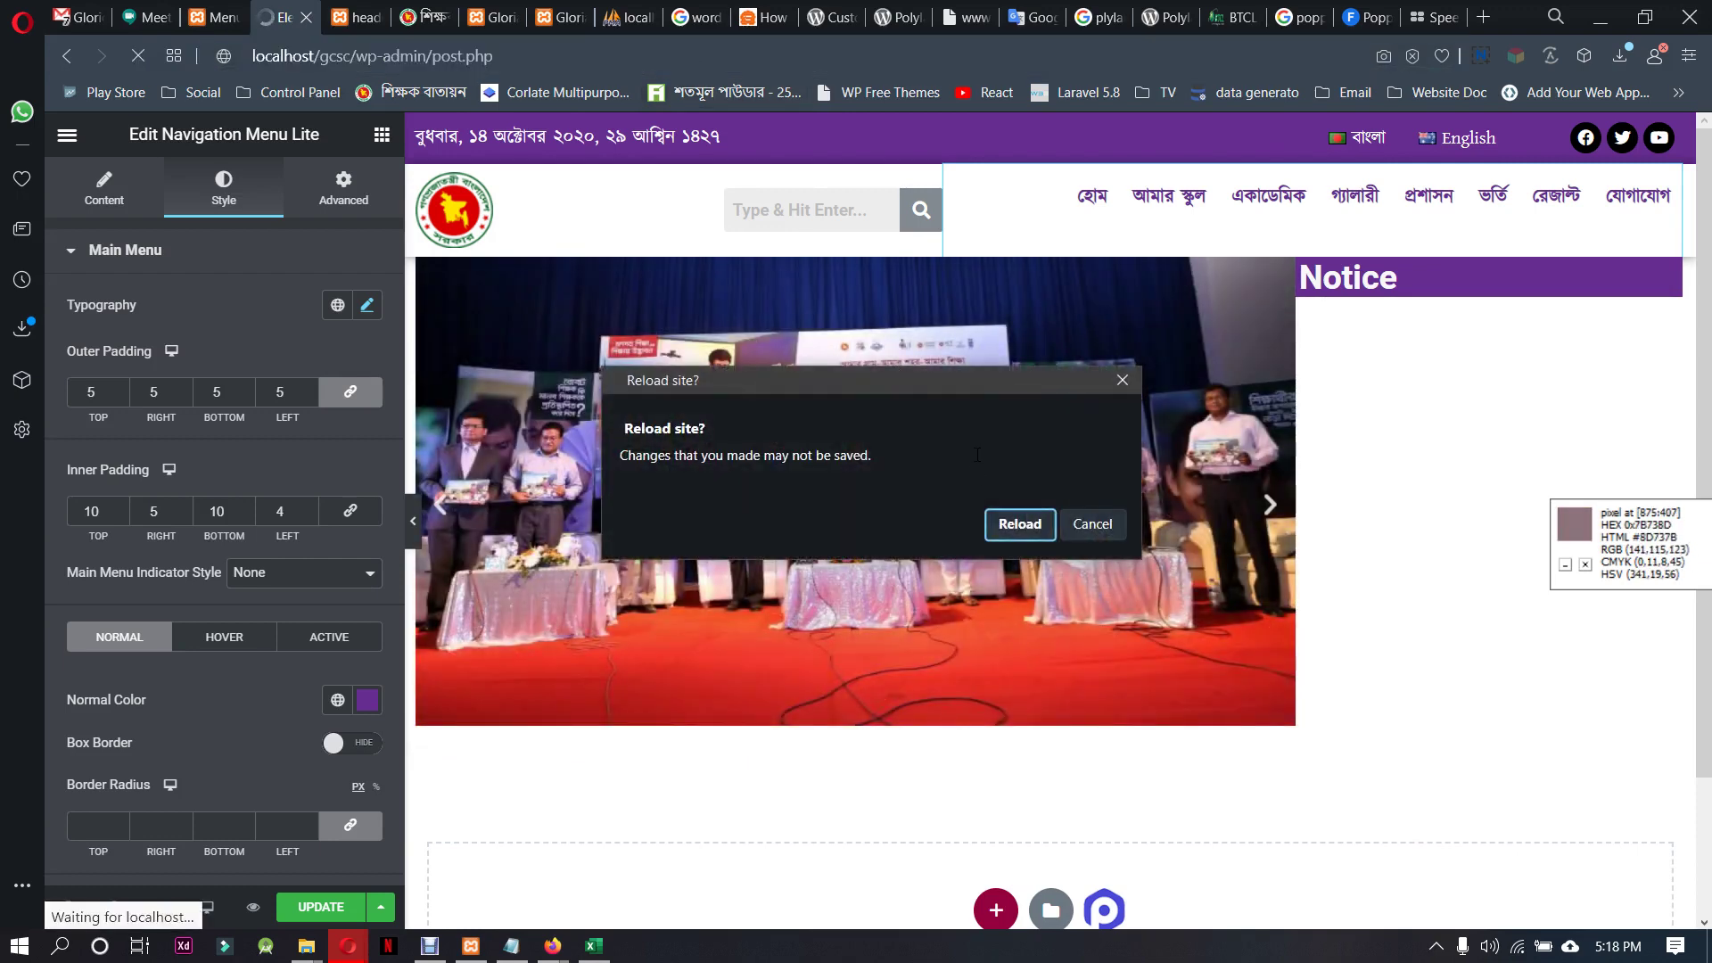
click(1013, 526)
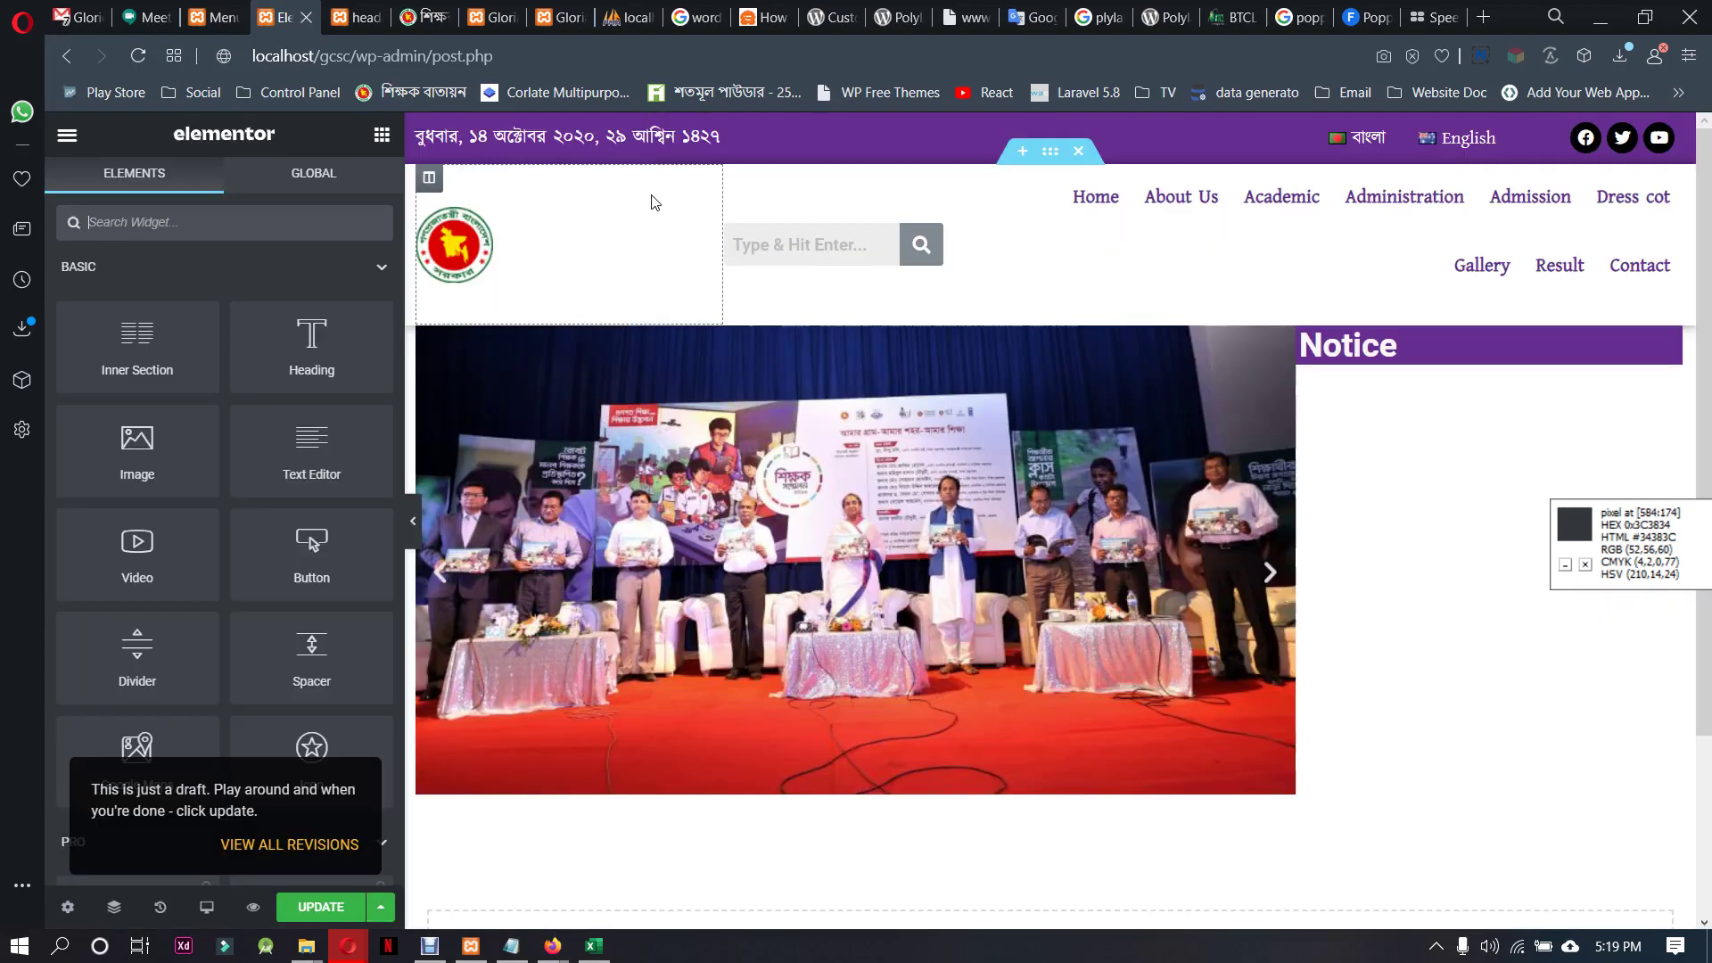
click(491, 17)
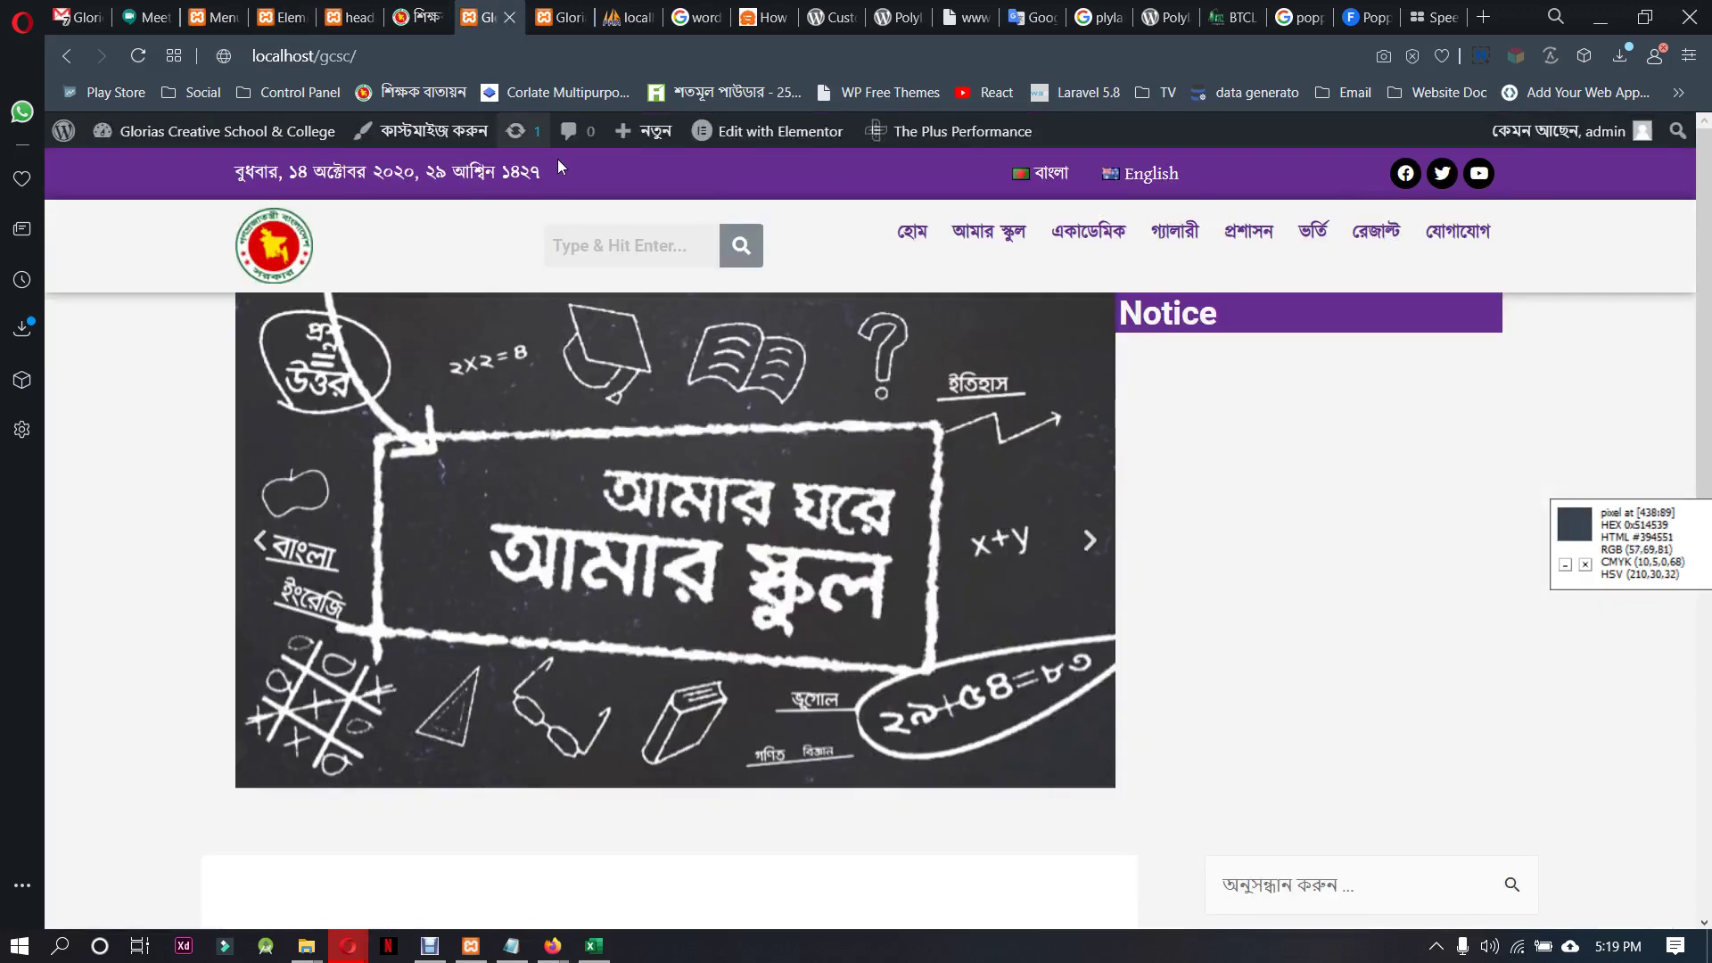
mouse_move(910, 235)
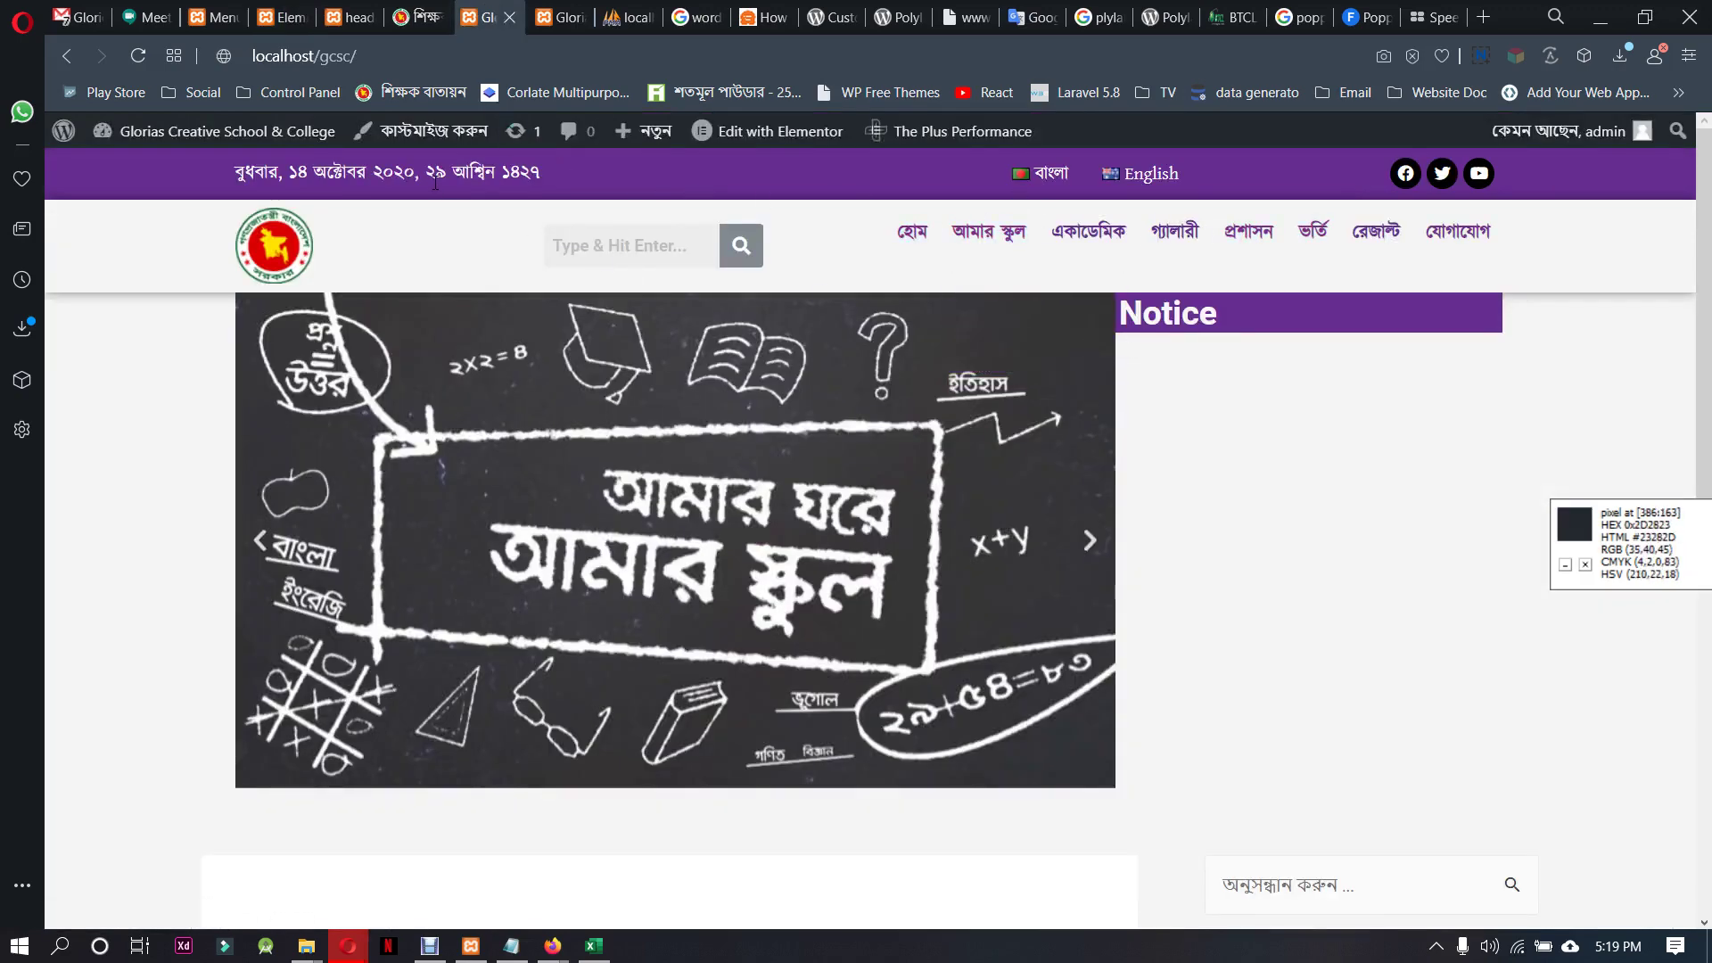
click(339, 14)
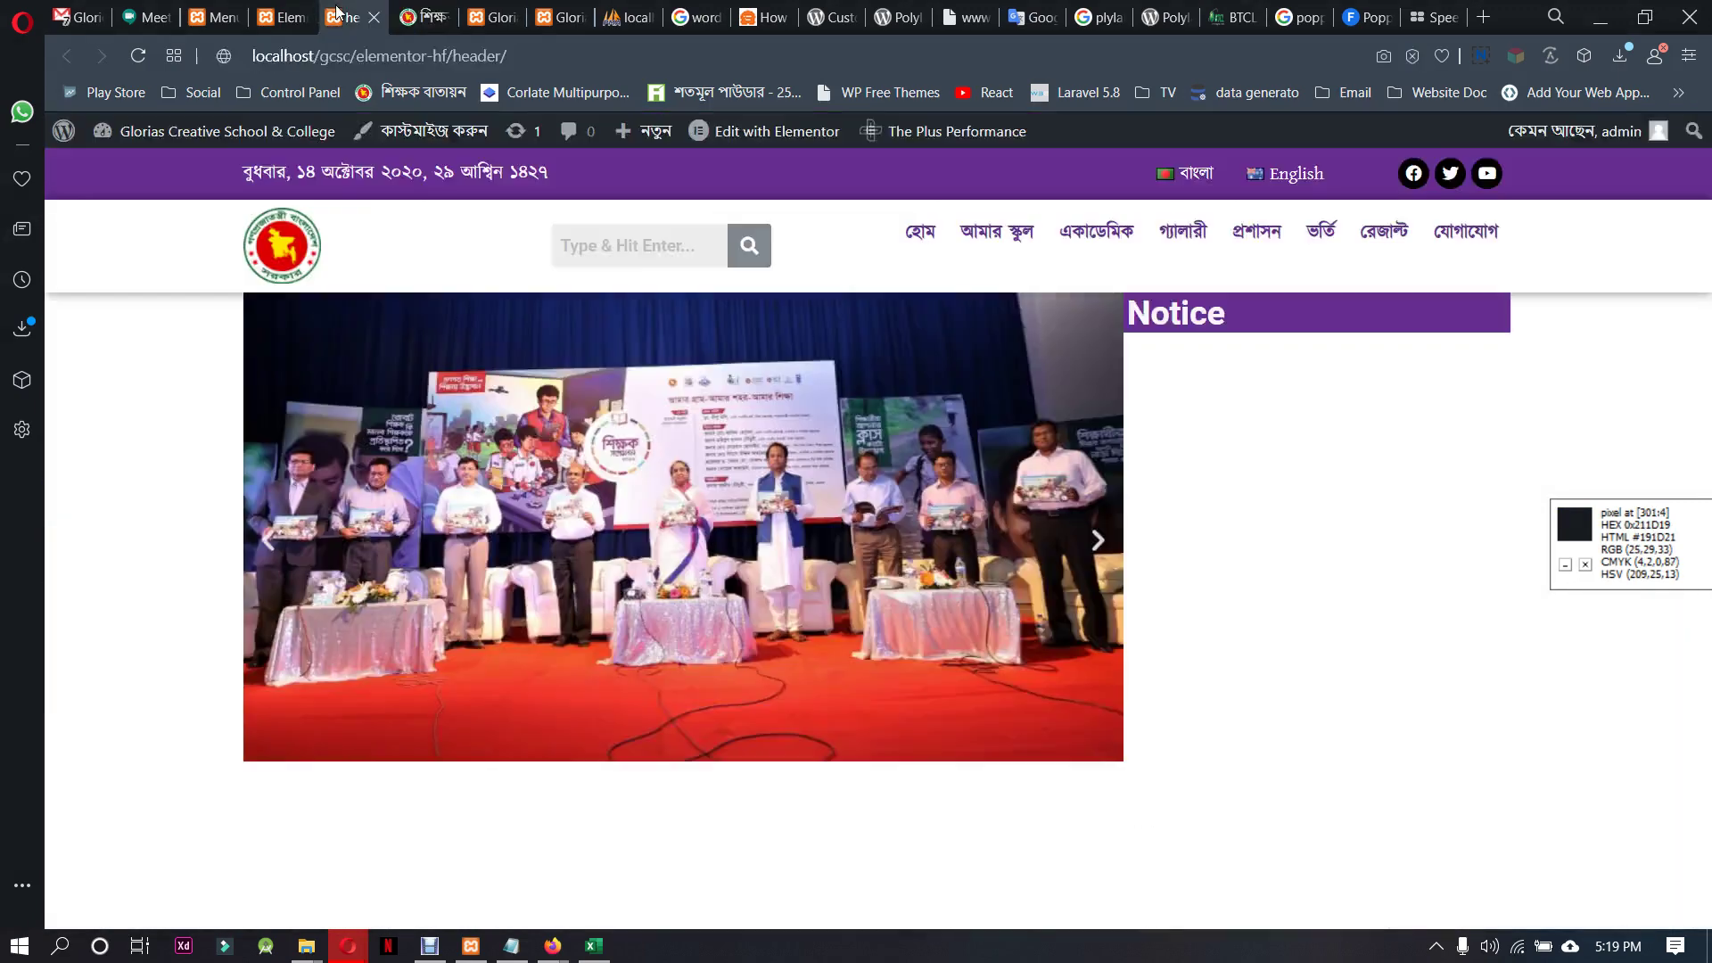
Narrow the header's search column and delete its search widget
click(287, 17)
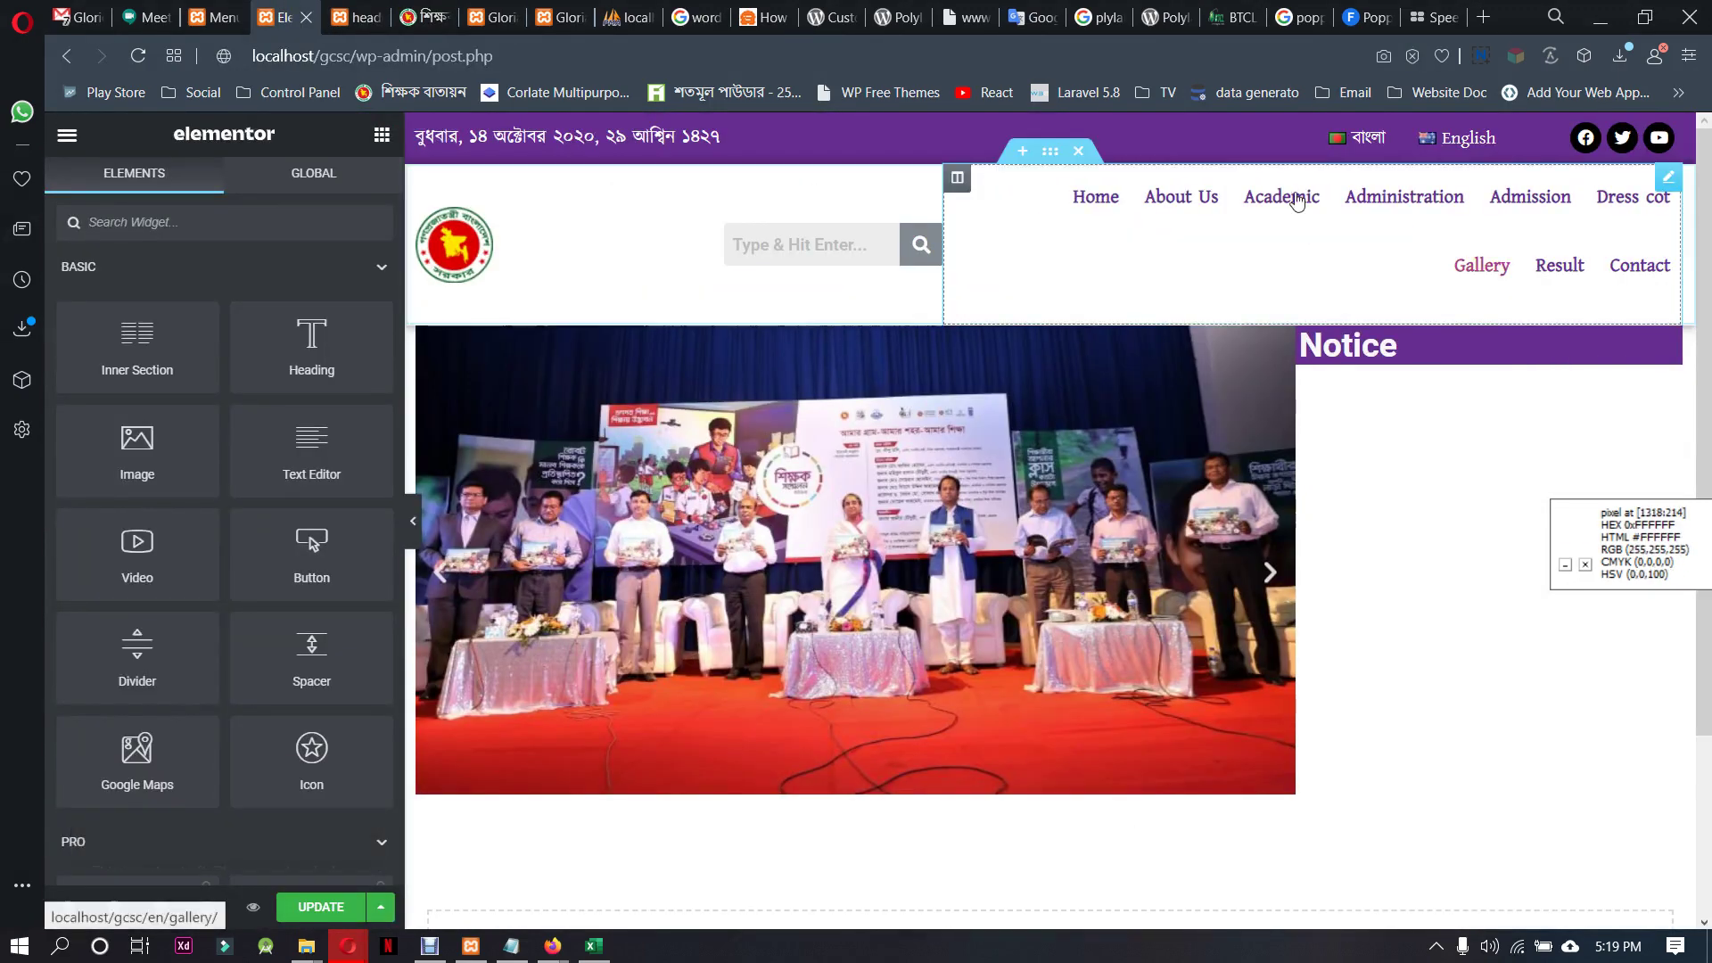
drag(942, 214, 727, 214)
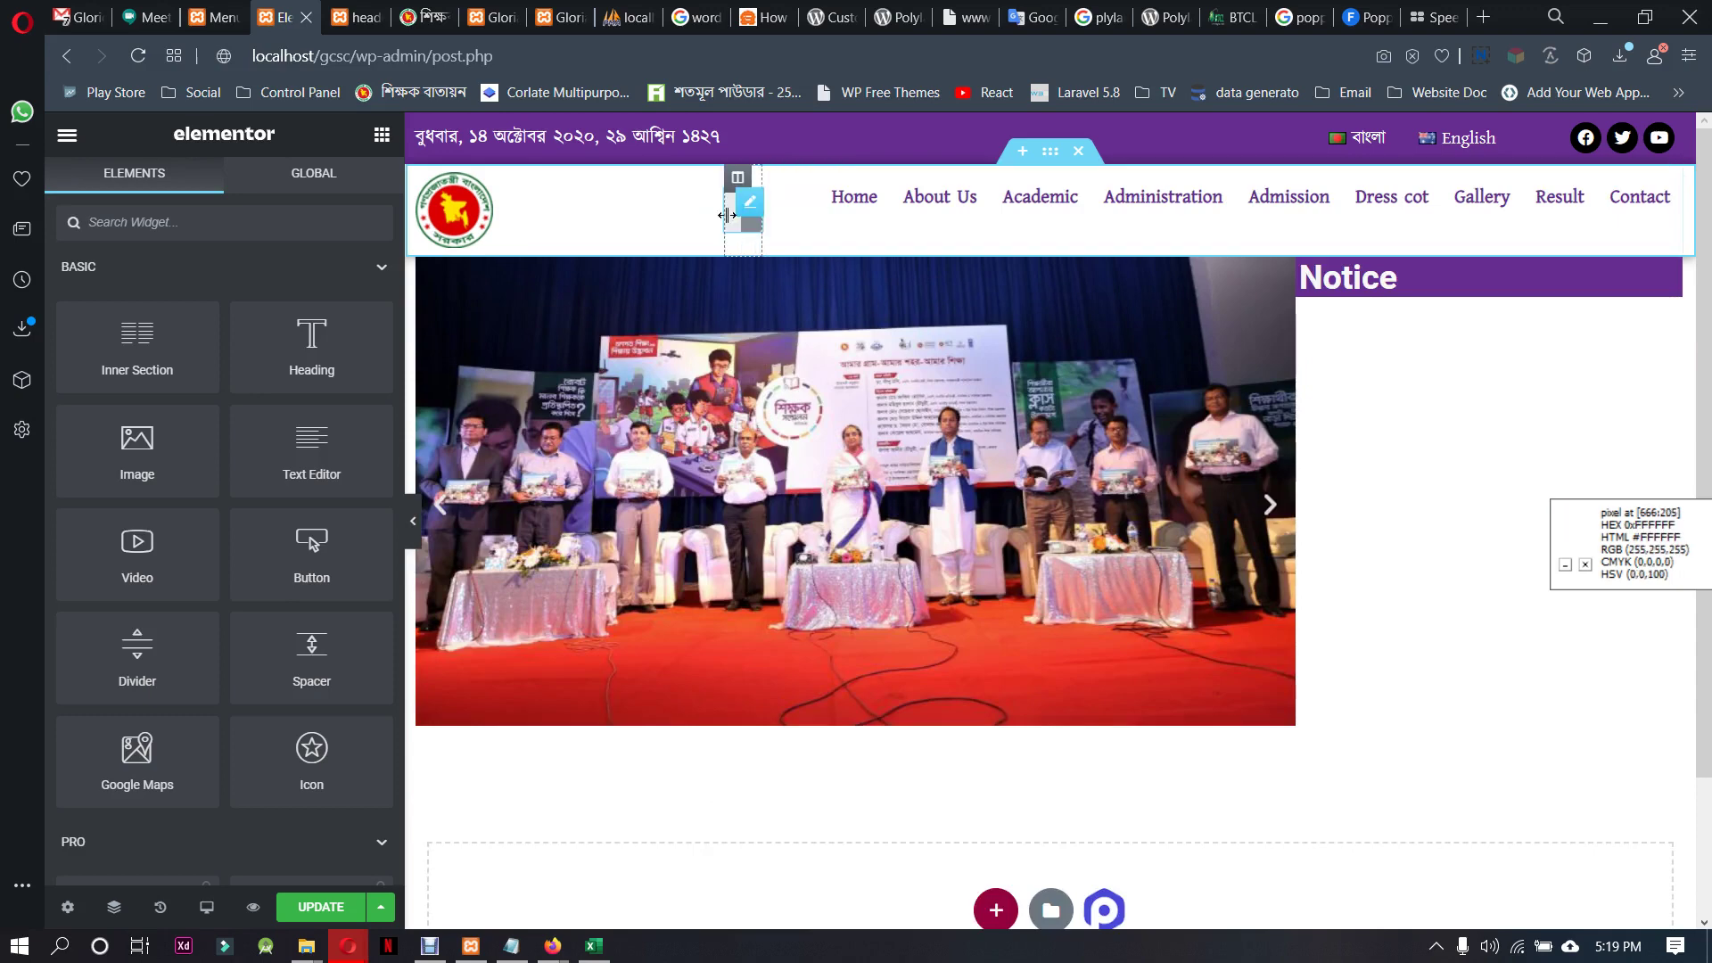
right_click(747, 211)
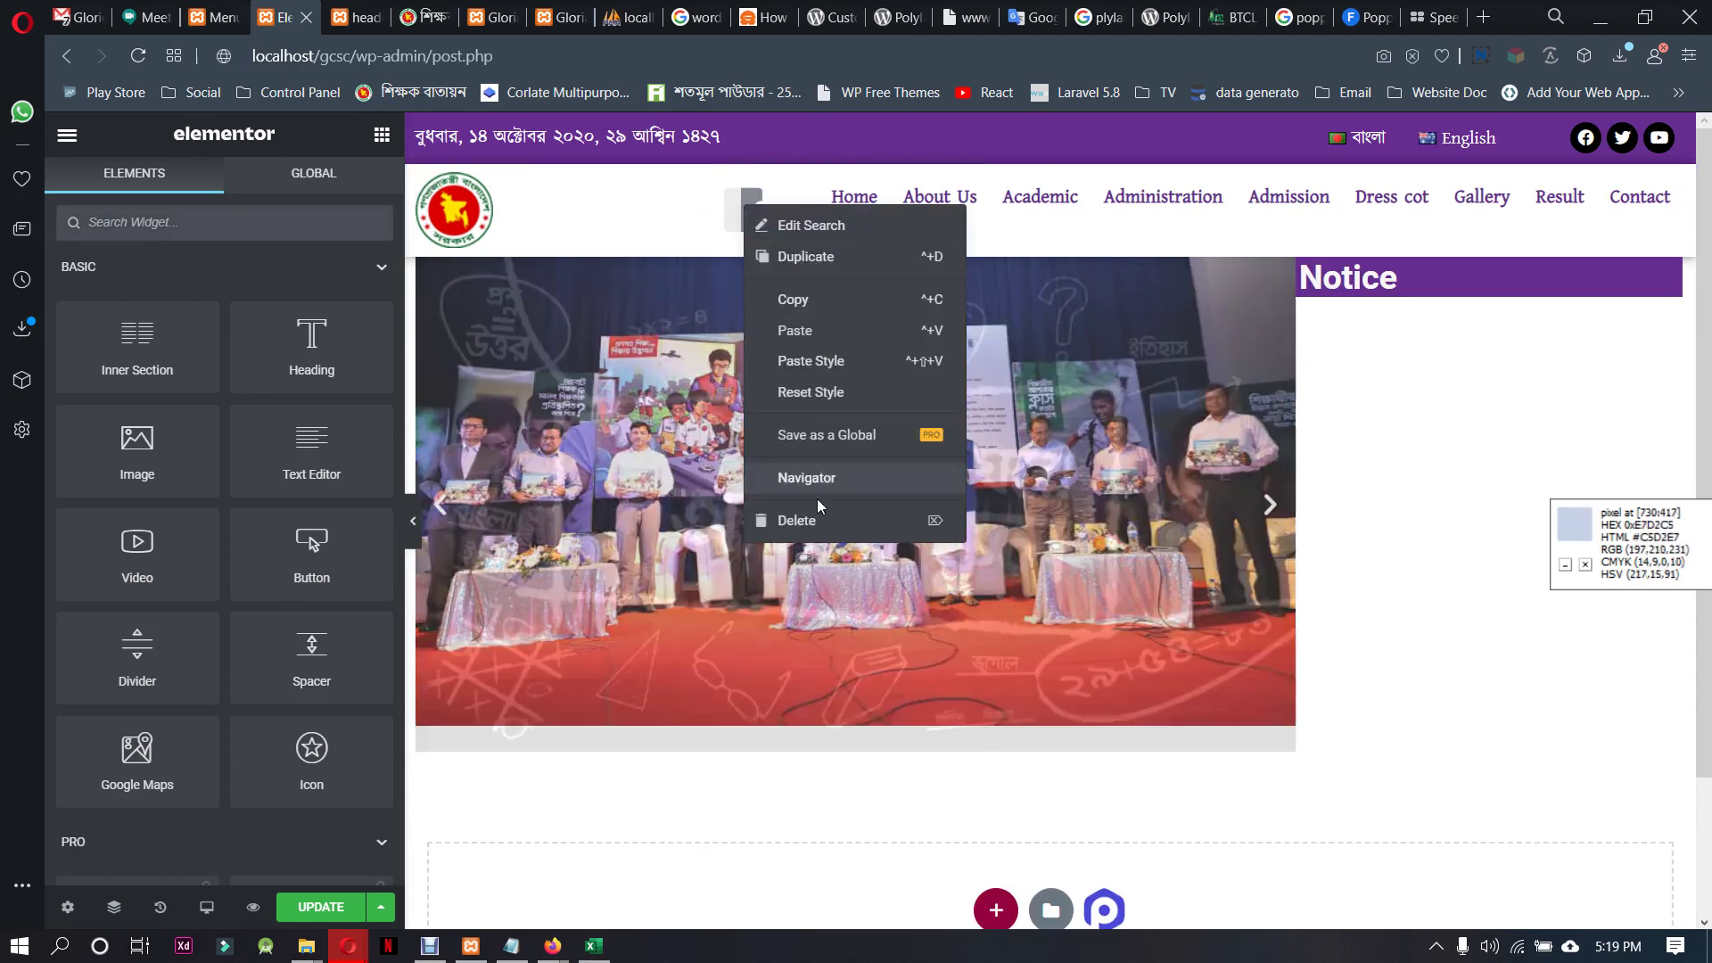
click(819, 521)
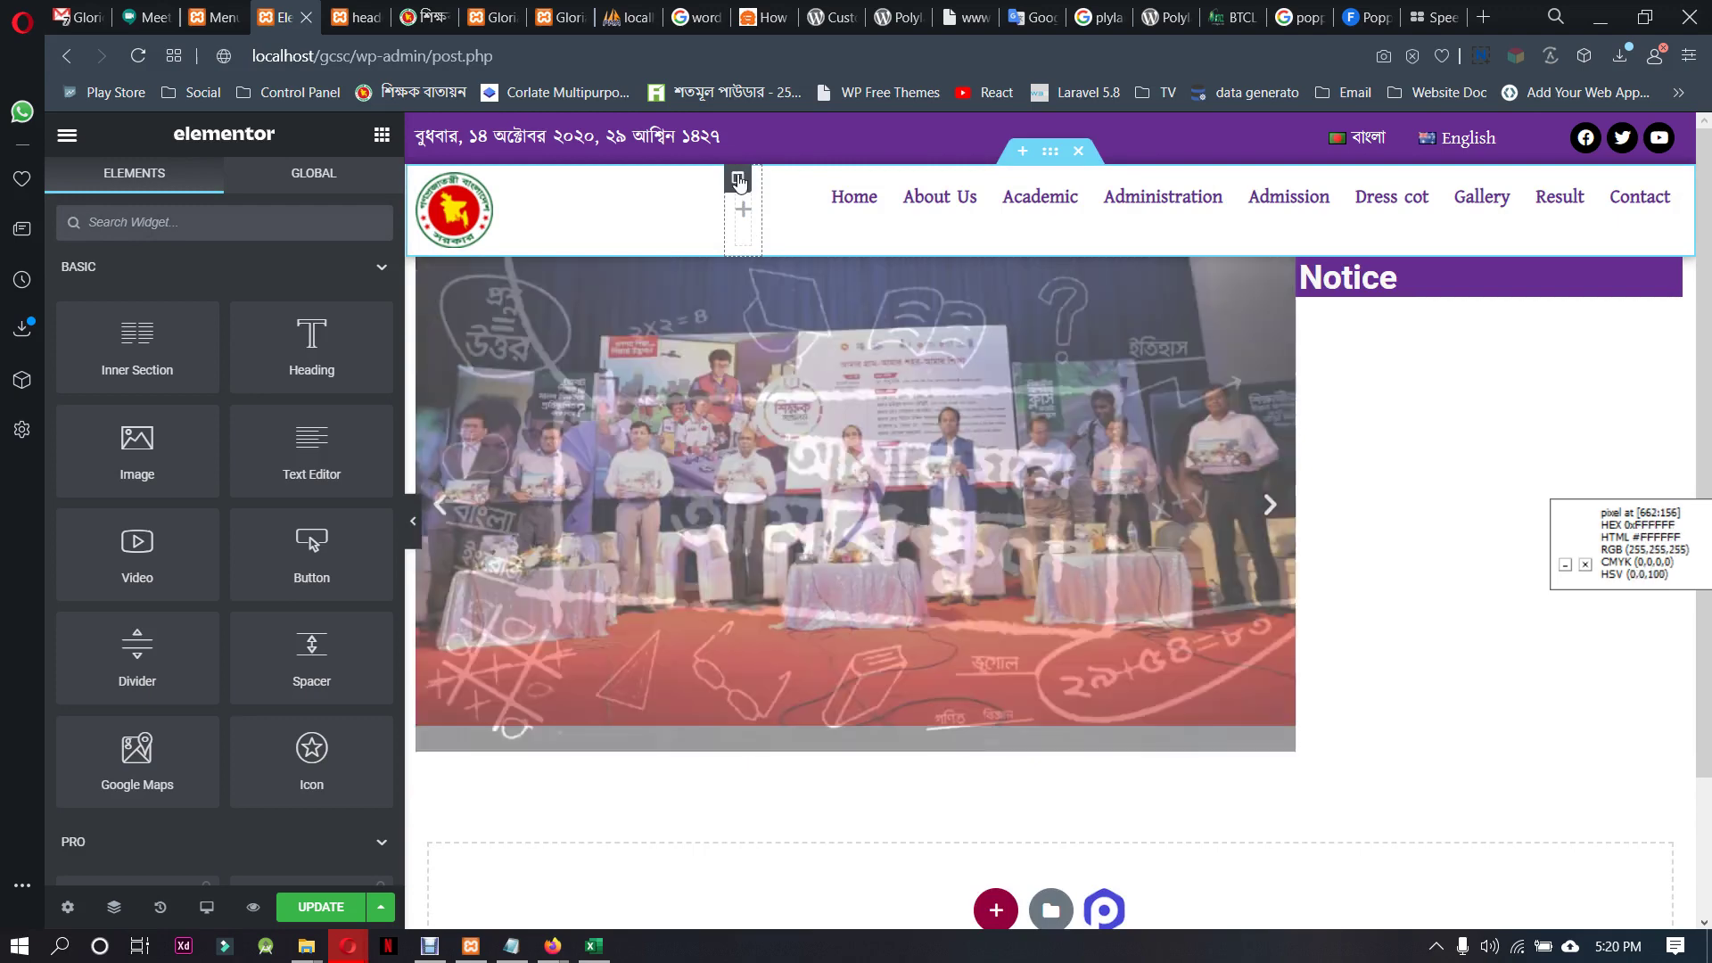
Delete the empty column, widen the menu column to fit one row, and update
right_click(737, 177)
click(841, 490)
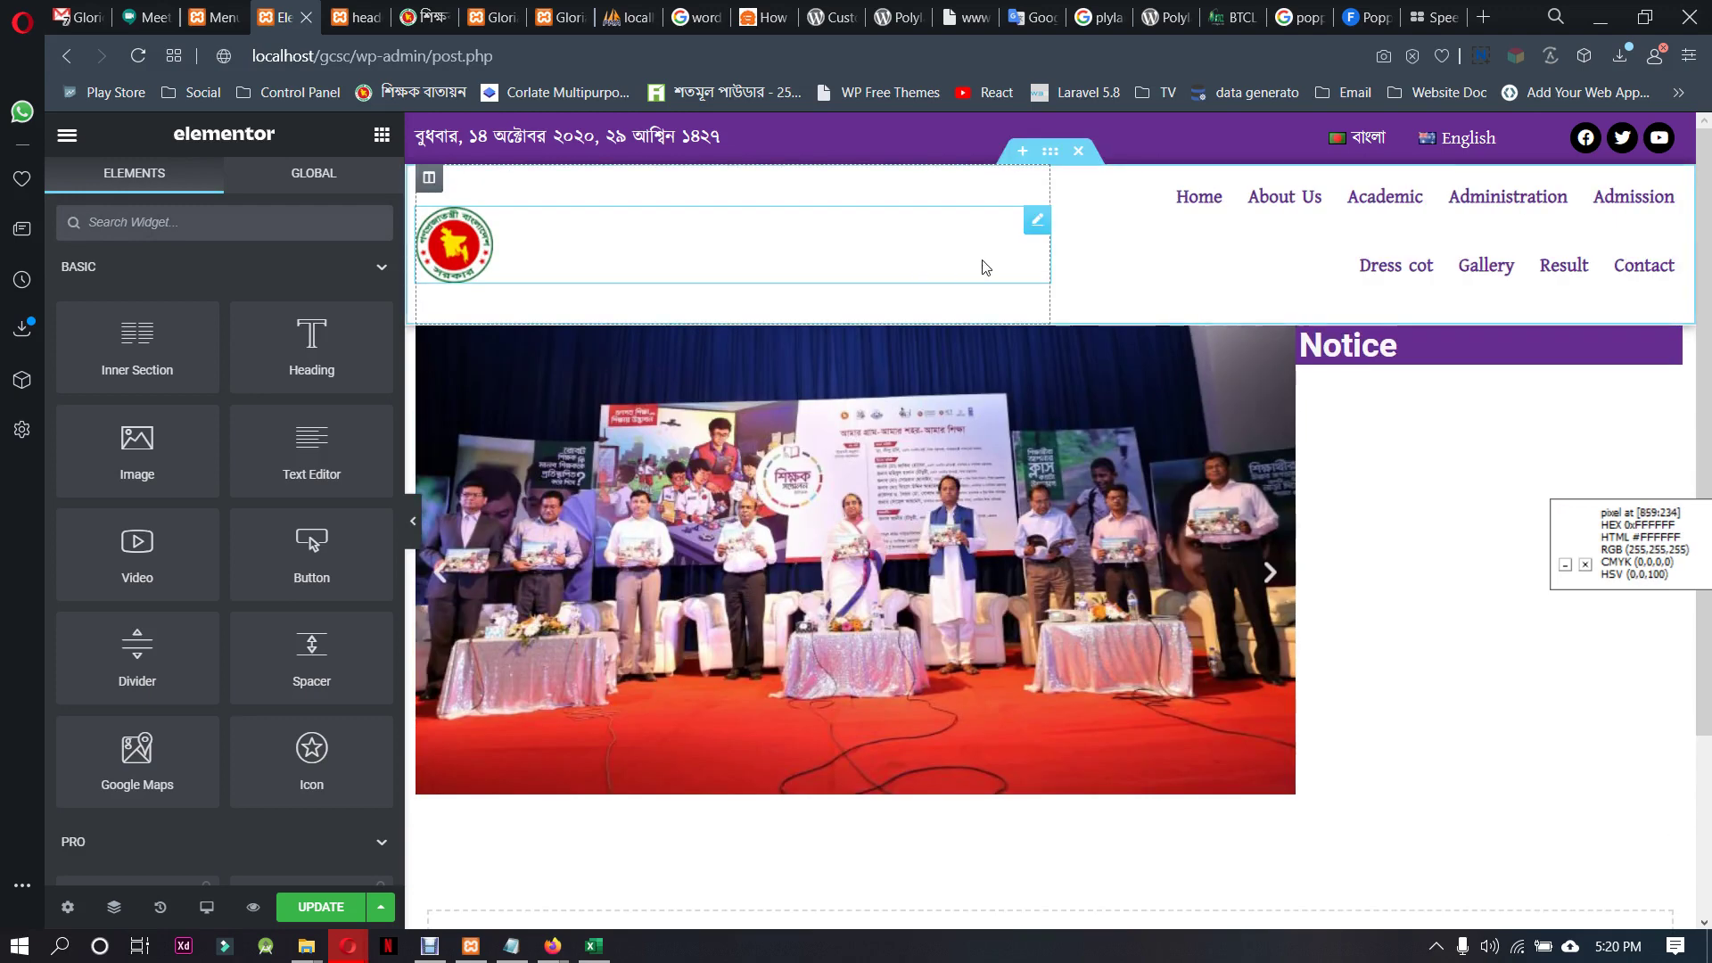
drag(1051, 244, 626, 245)
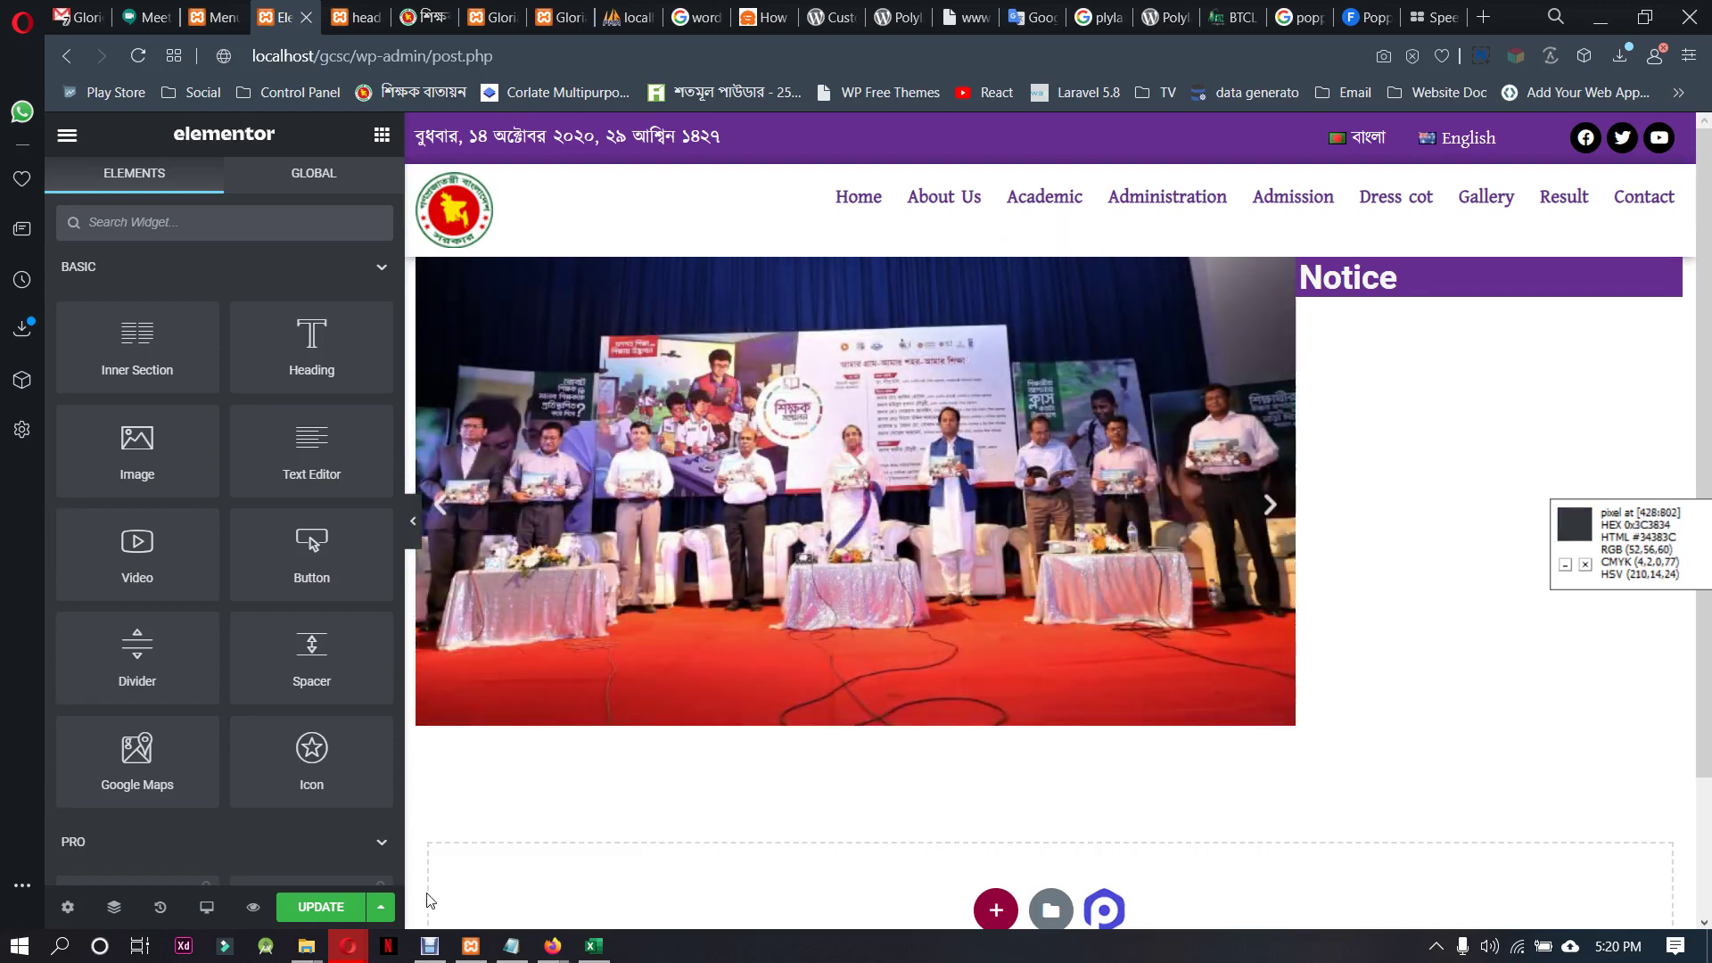
click(321, 907)
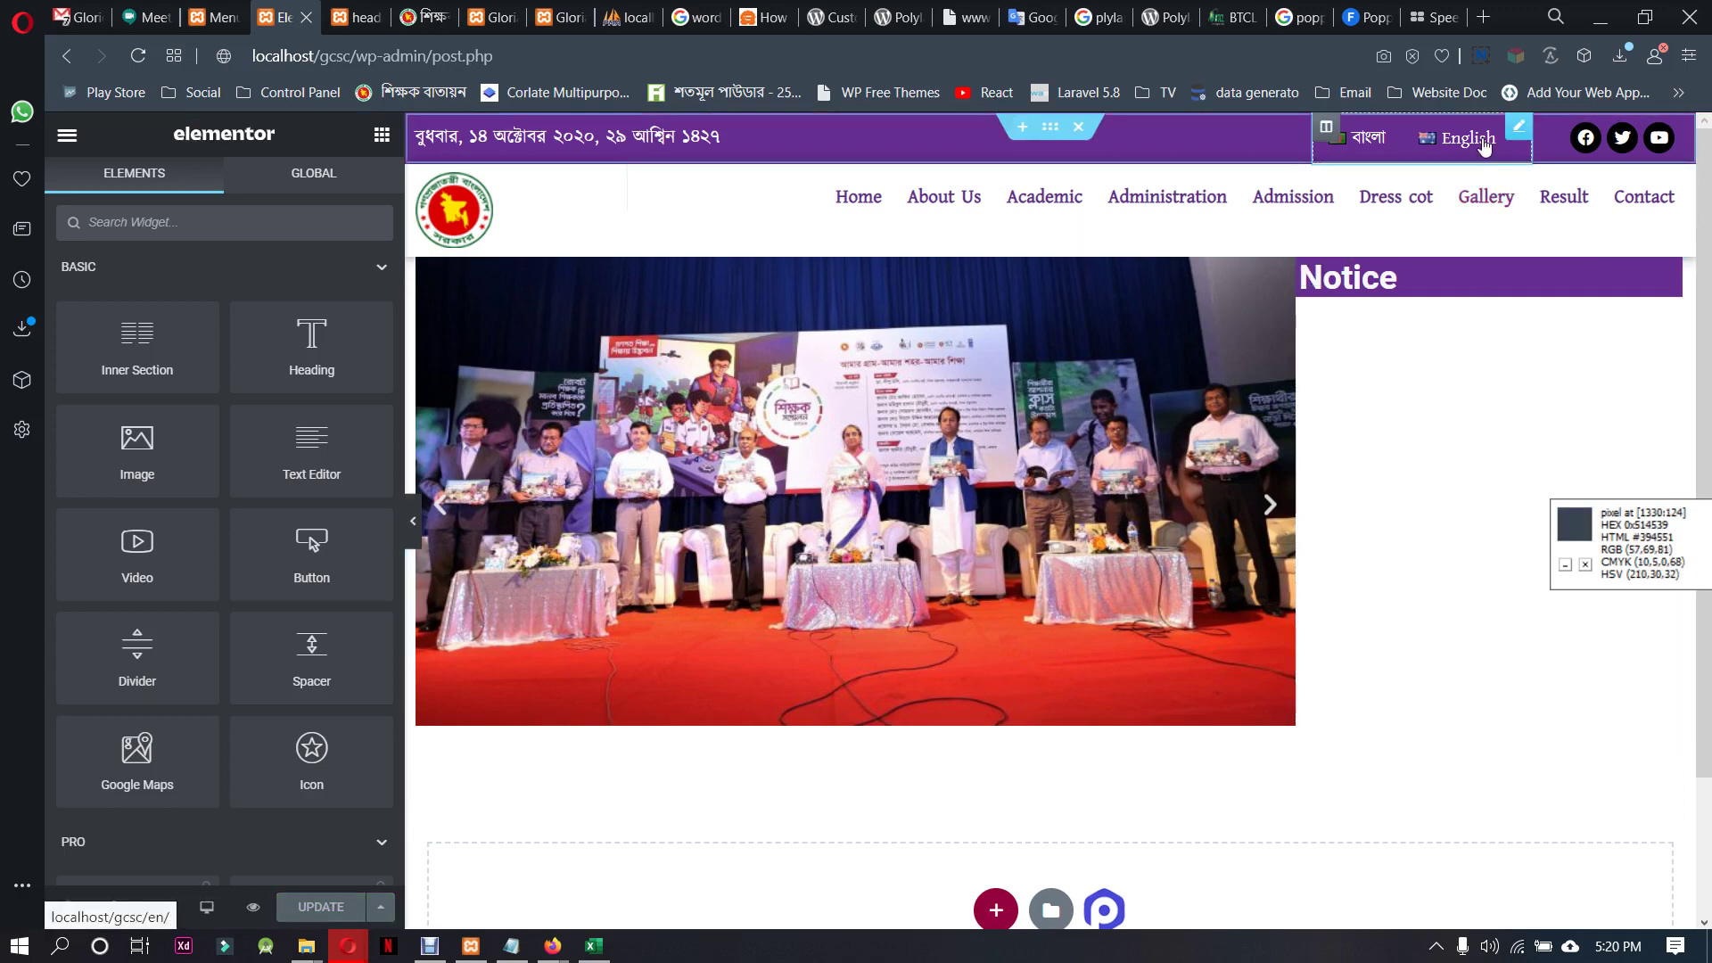
Reload the header preview tab to show the saved header
click(1480, 143)
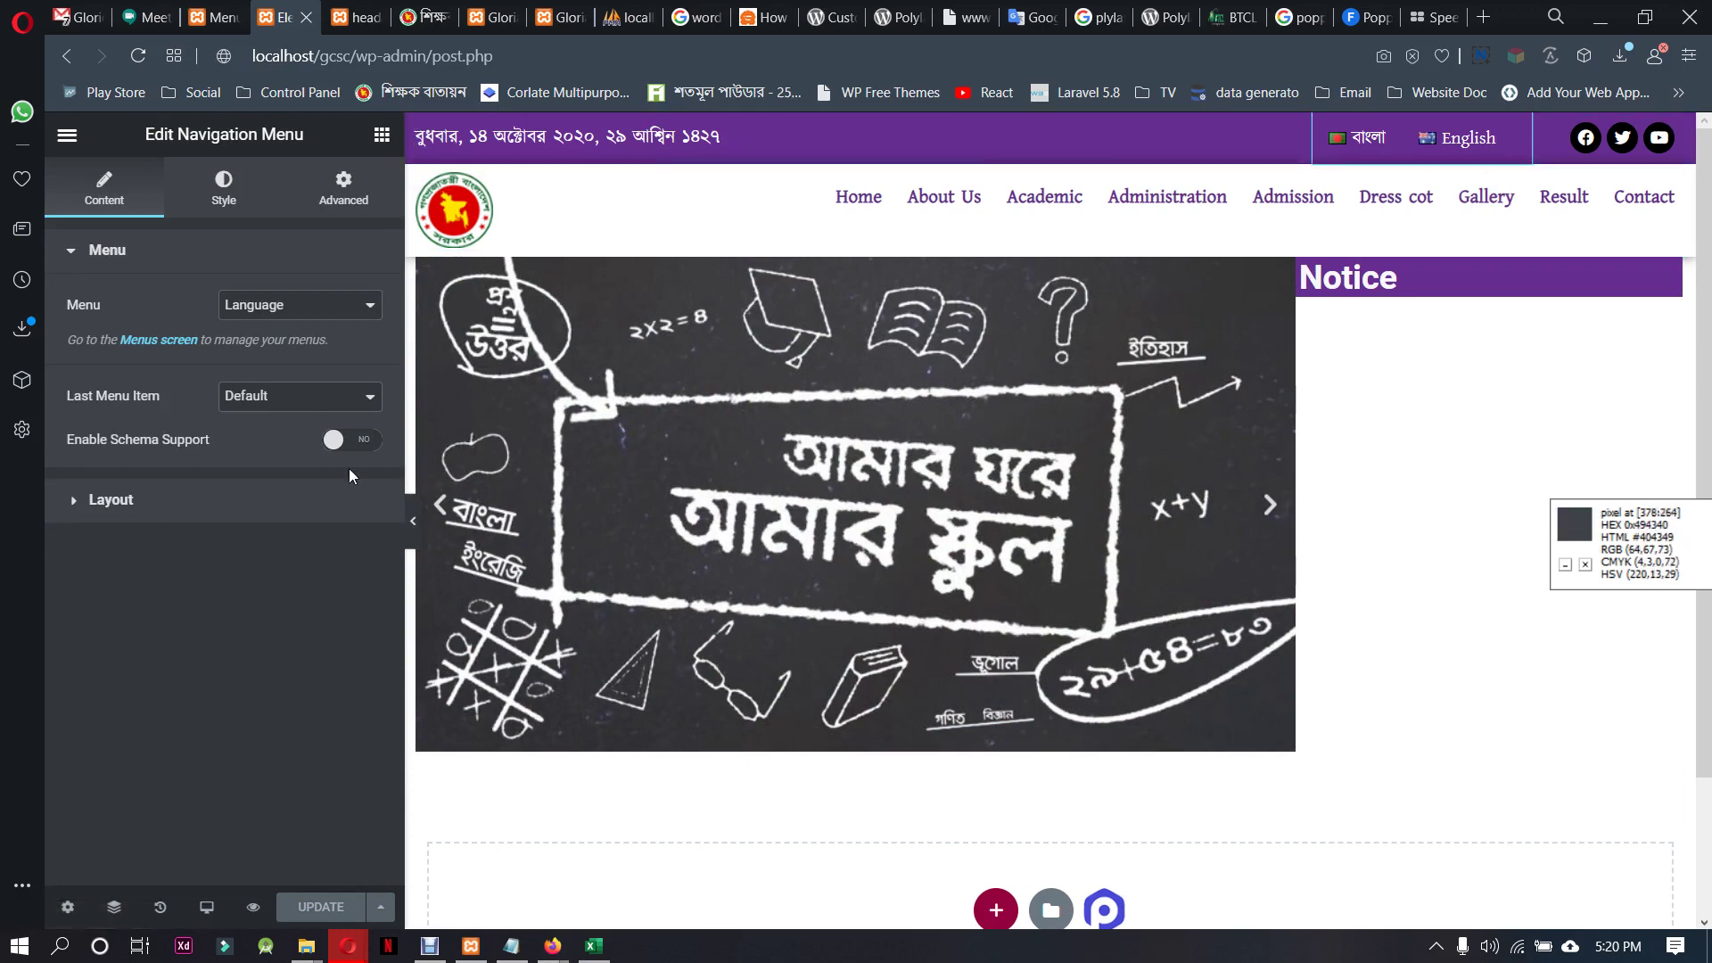
click(564, 56)
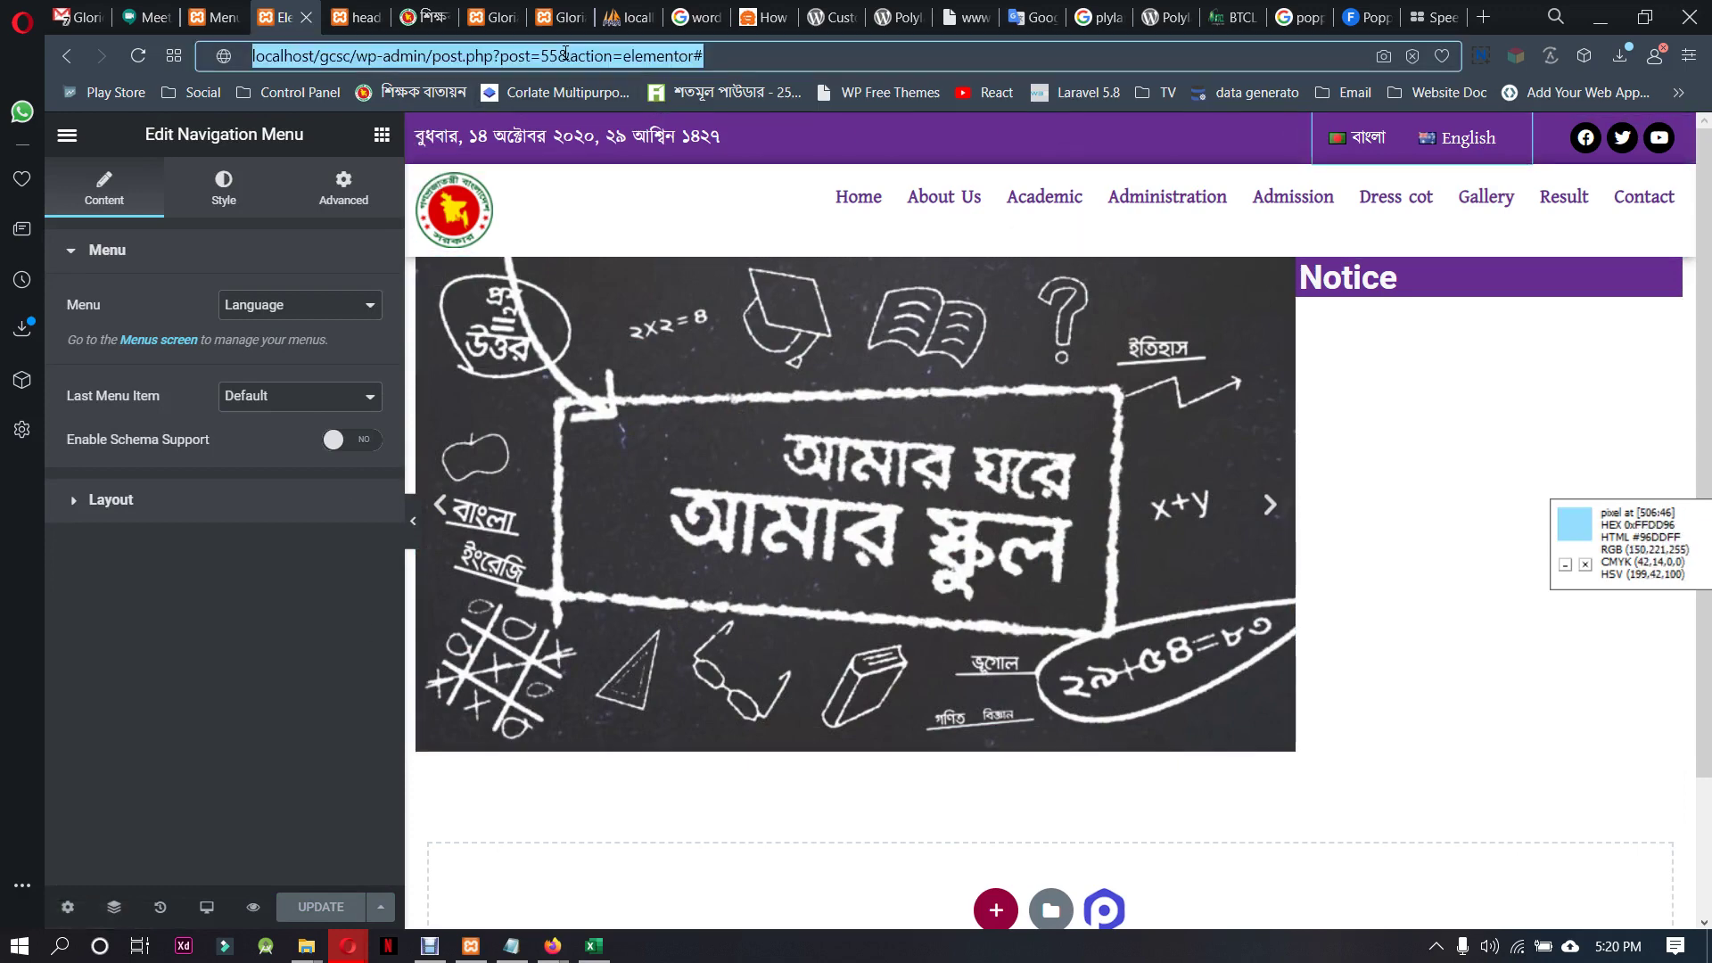
key(ctrl+Tab)
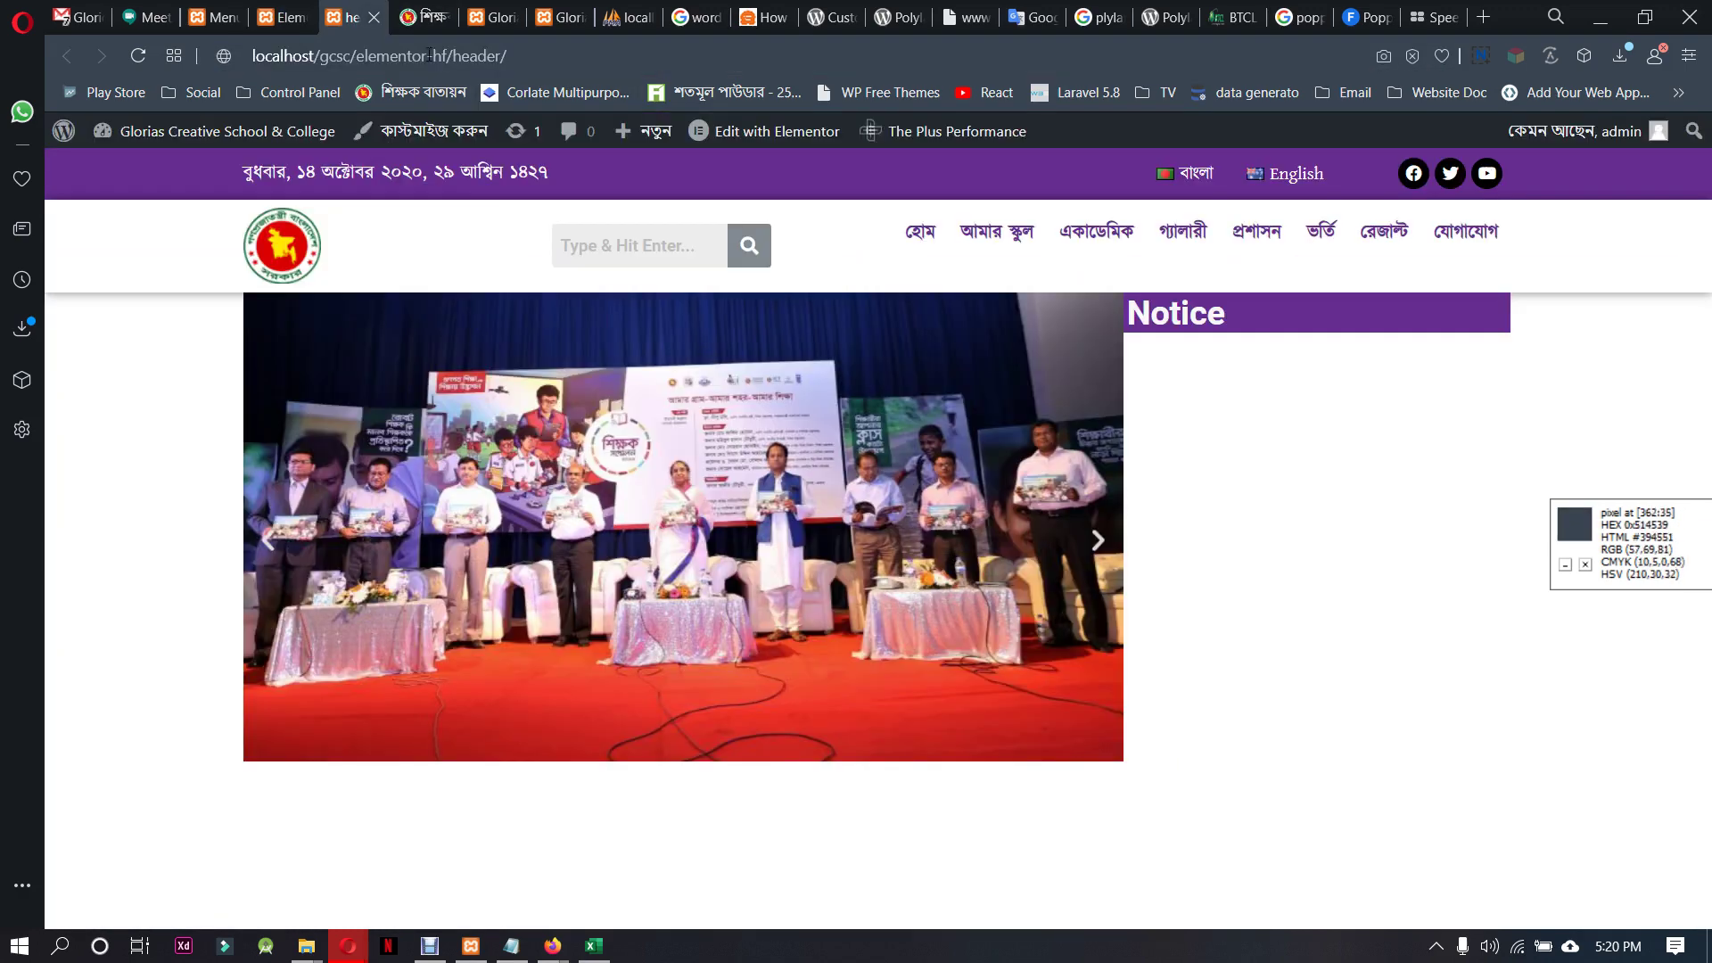
key(Return)
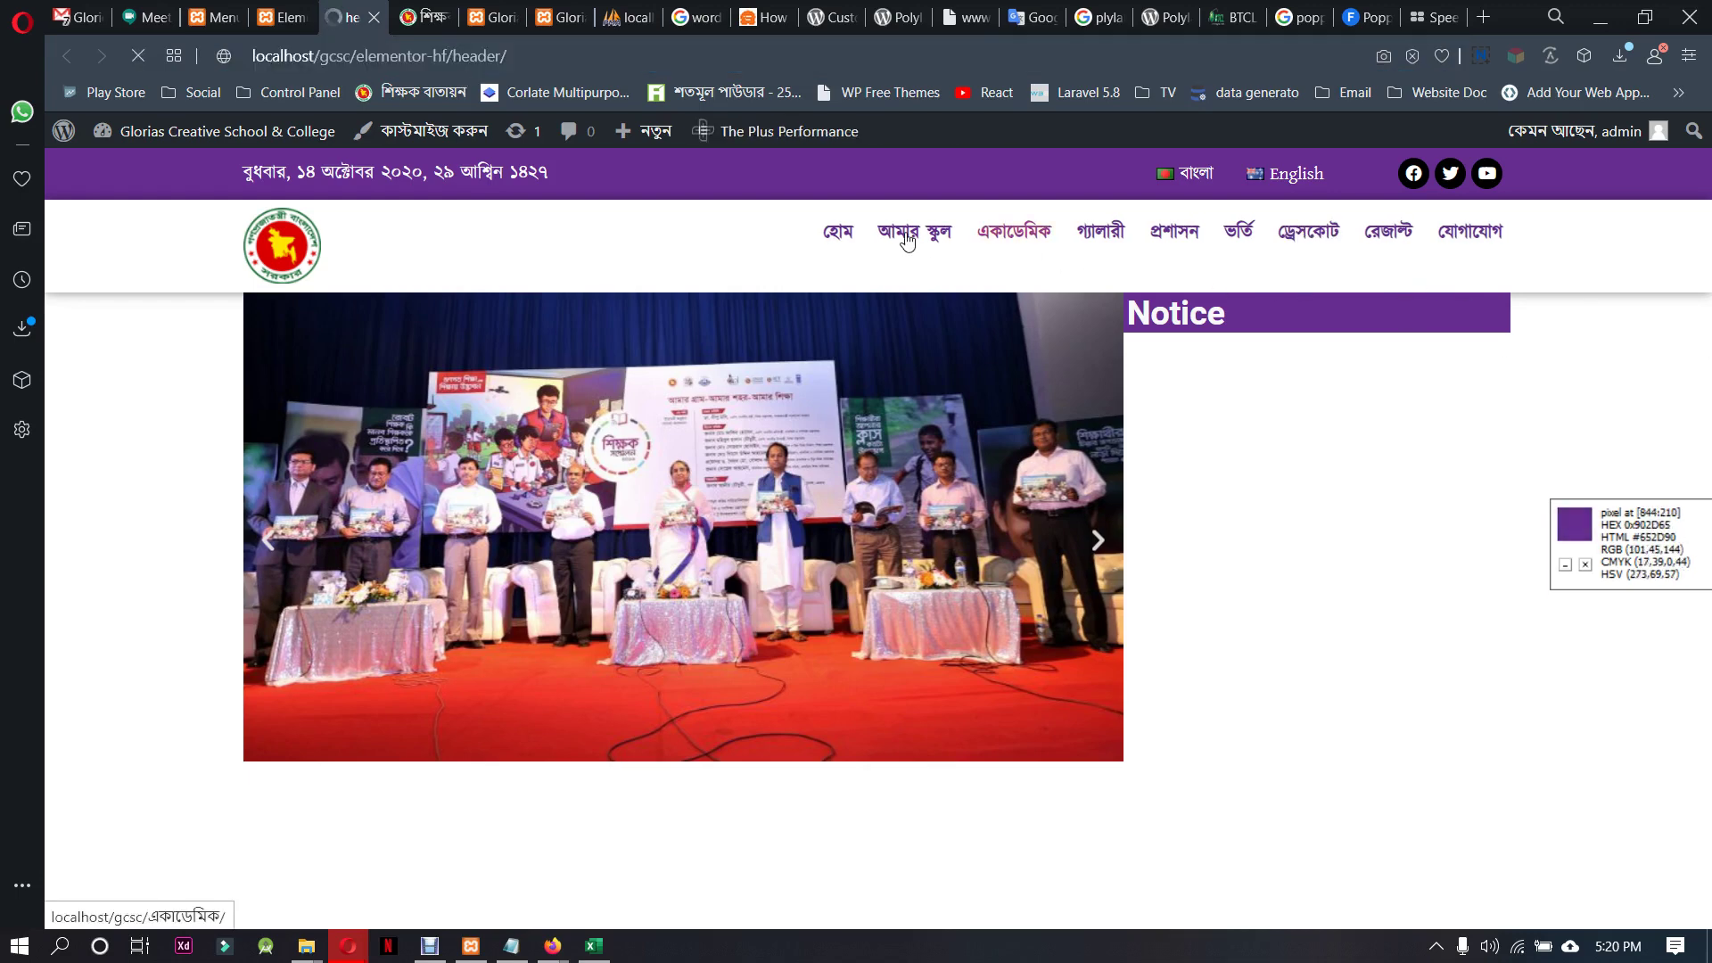
Check the English site header, then select the main Navigation Menu widget in Elementor
mouse_move(908, 241)
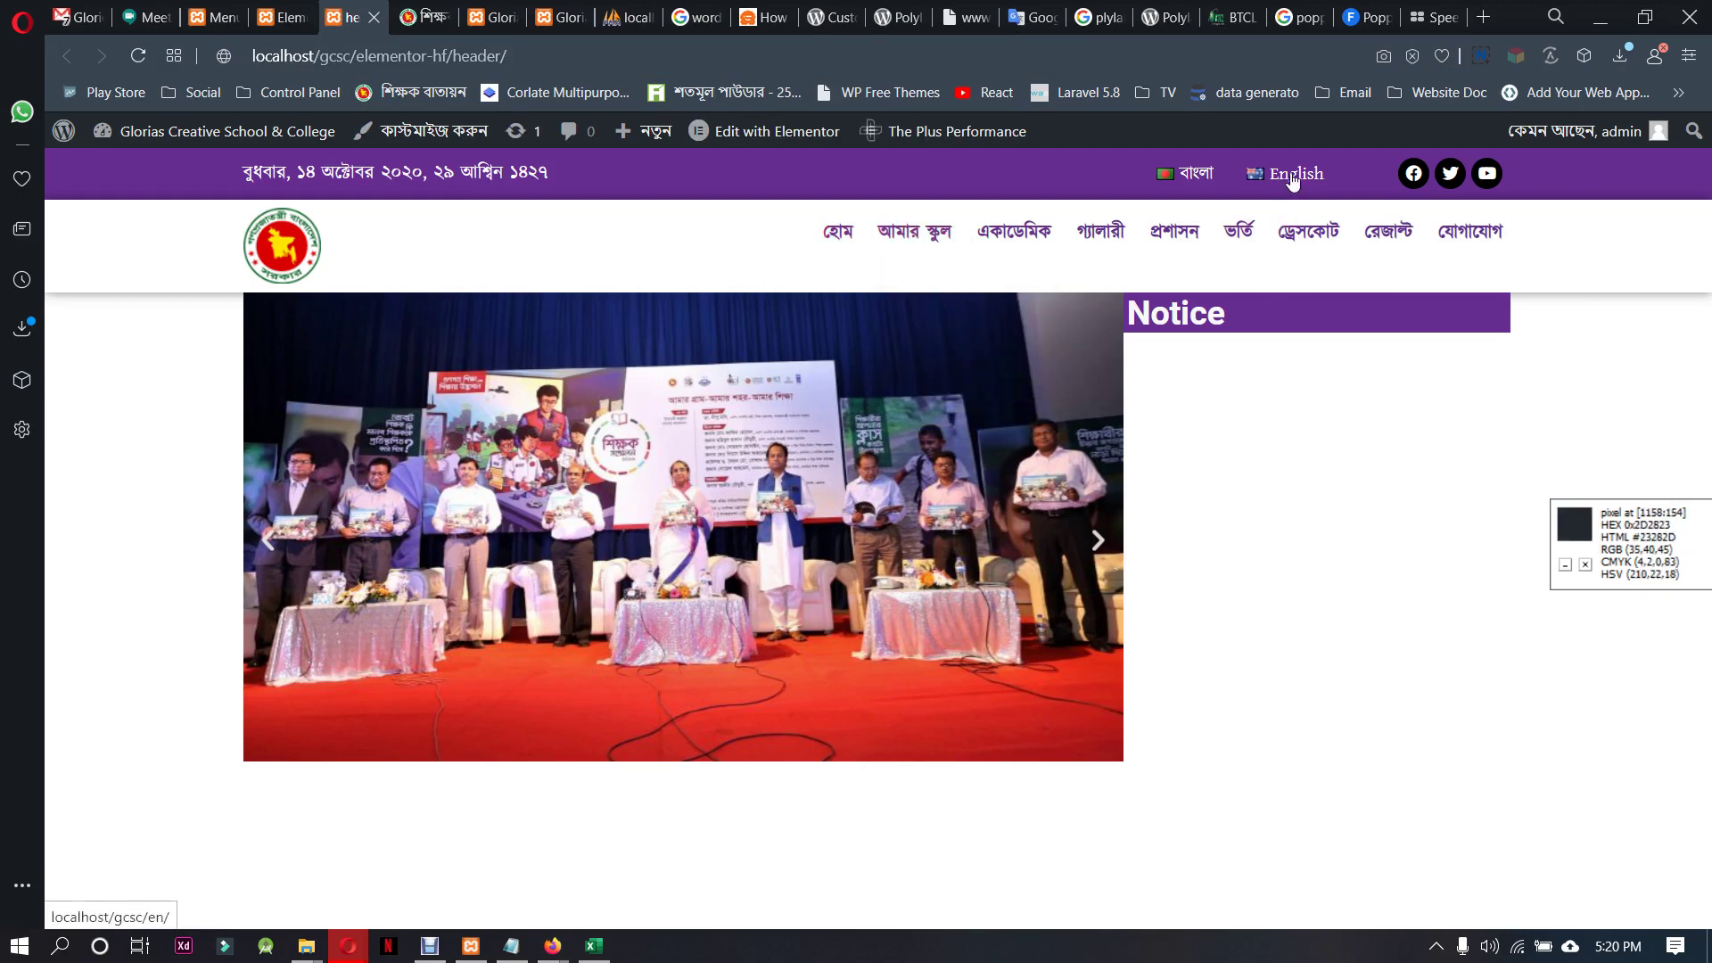
click(887, 234)
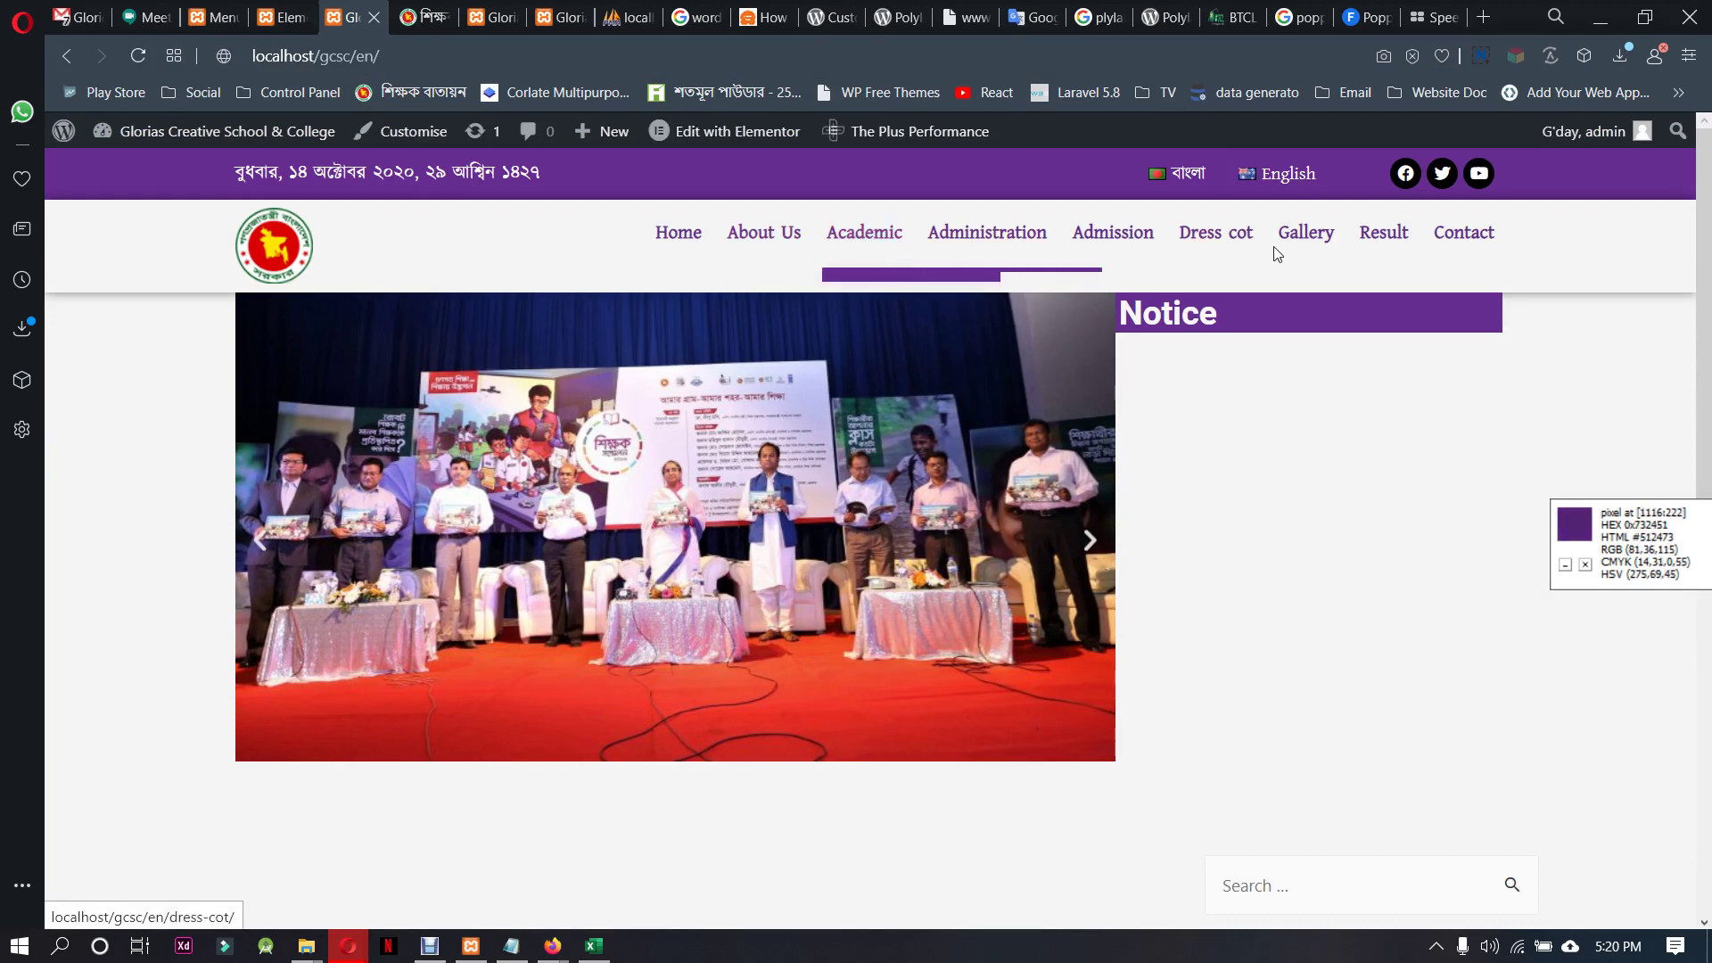
click(282, 17)
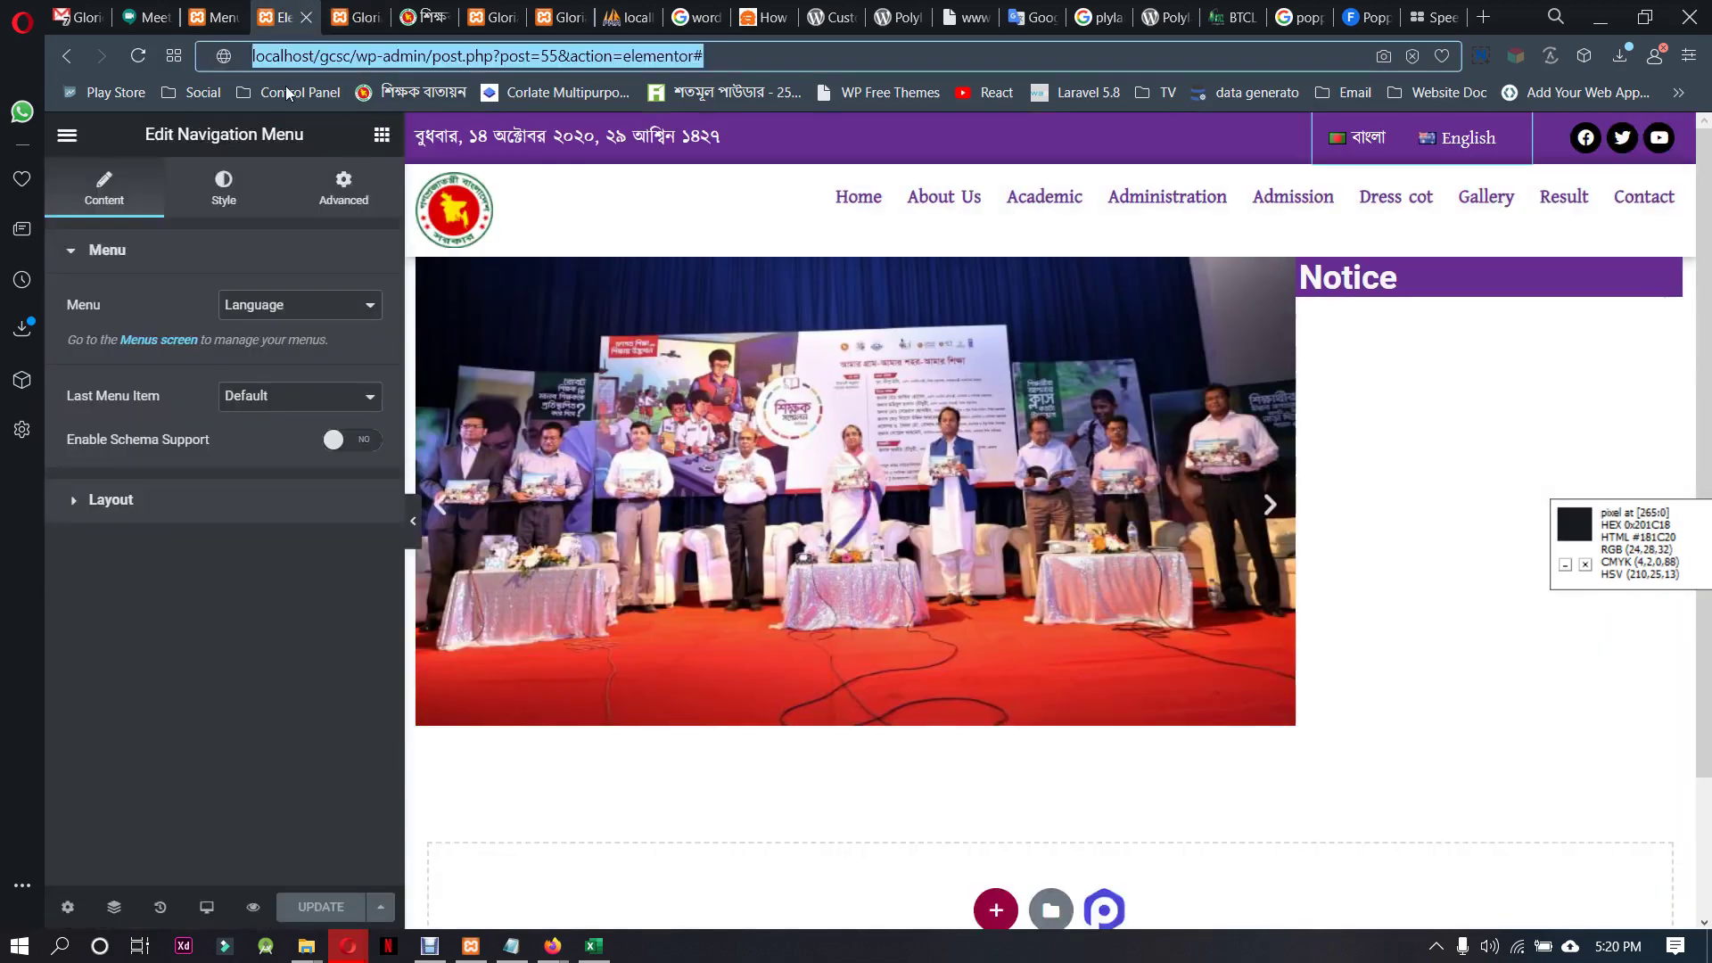
click(1354, 248)
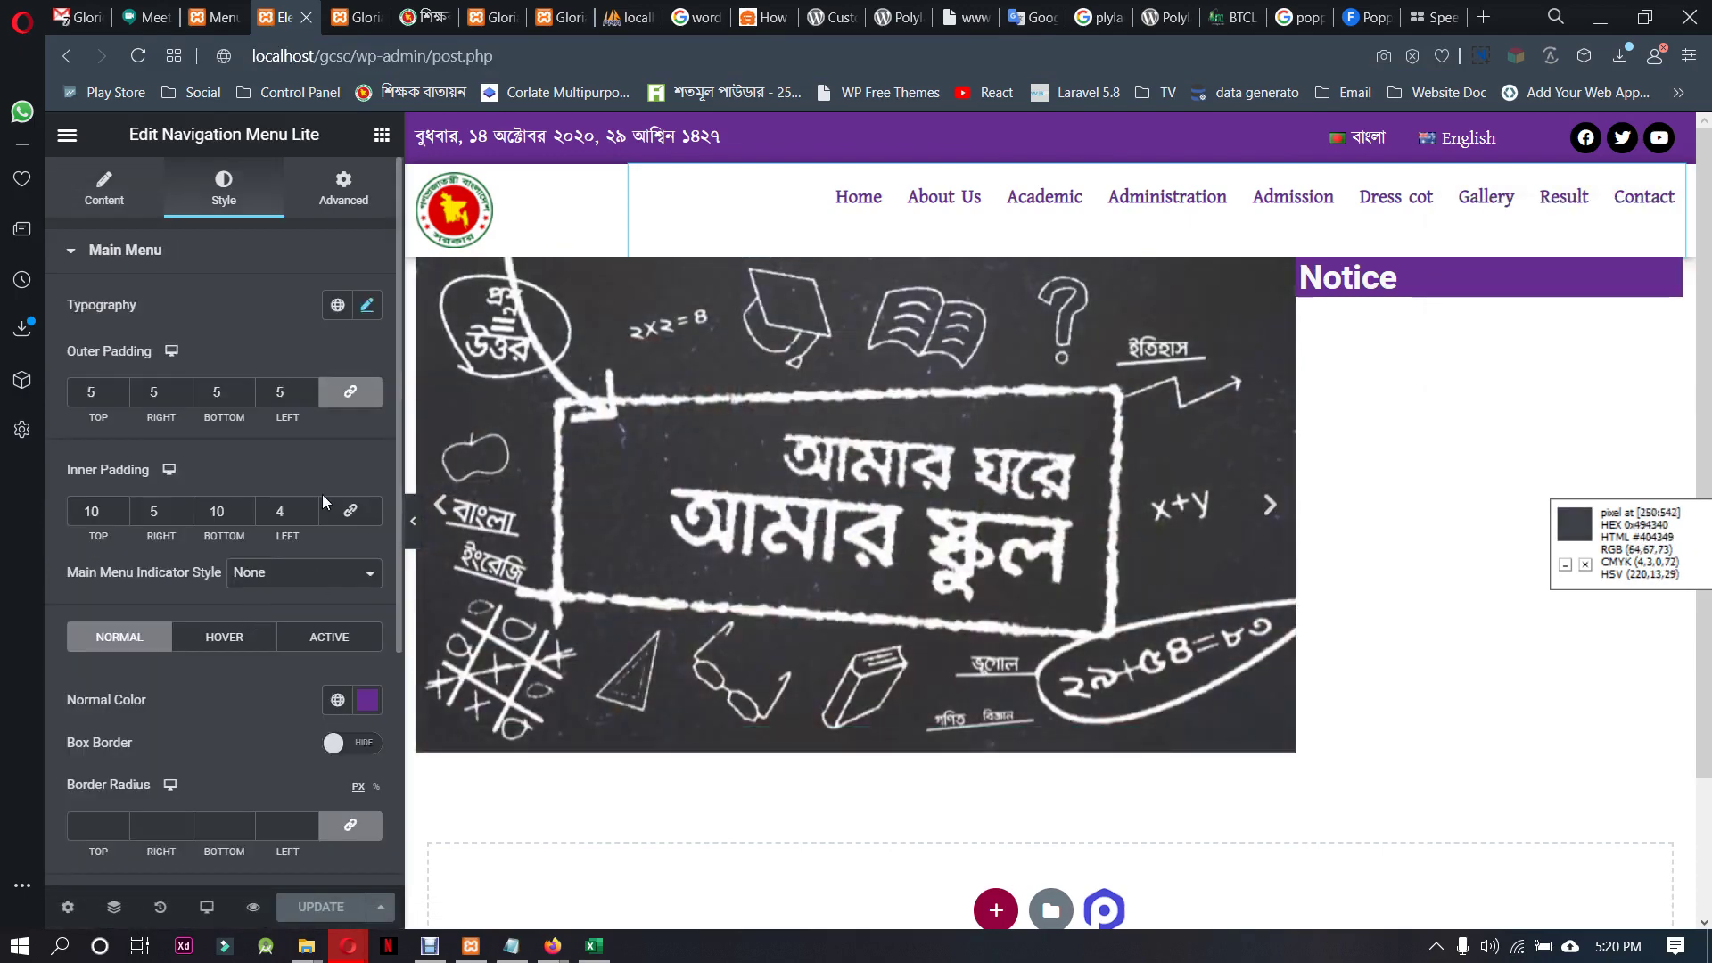
Give the menu typography Poppins-Regular at 13 px with weight 700
click(367, 308)
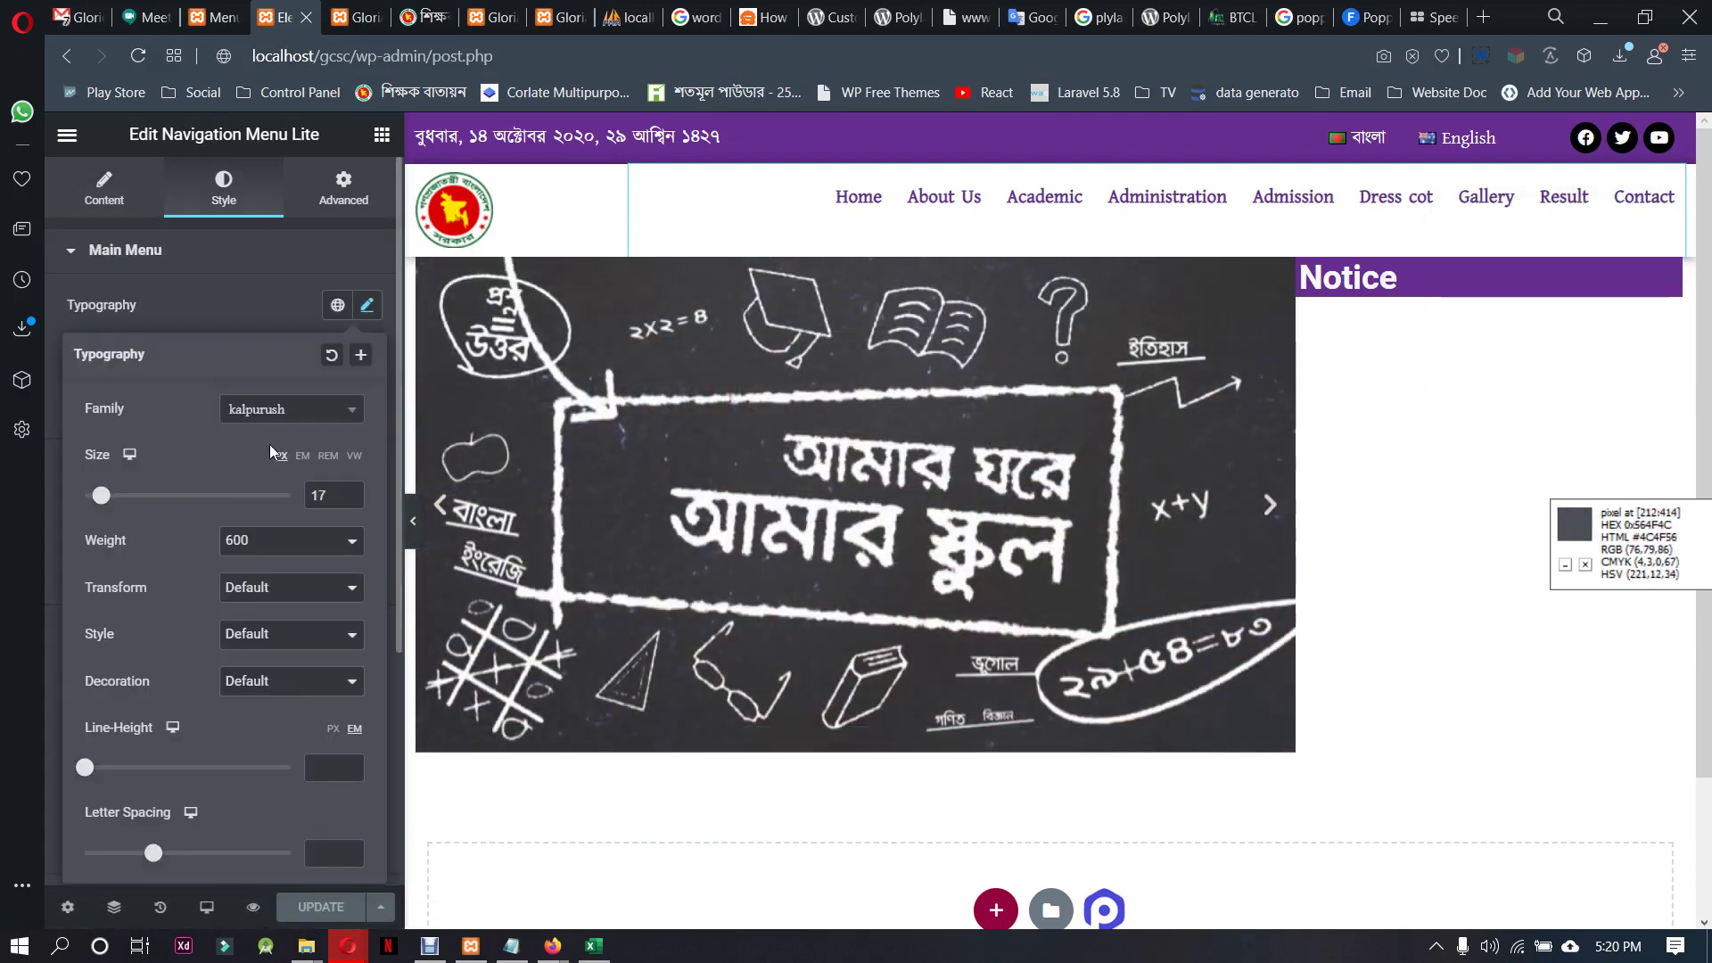
click(285, 412)
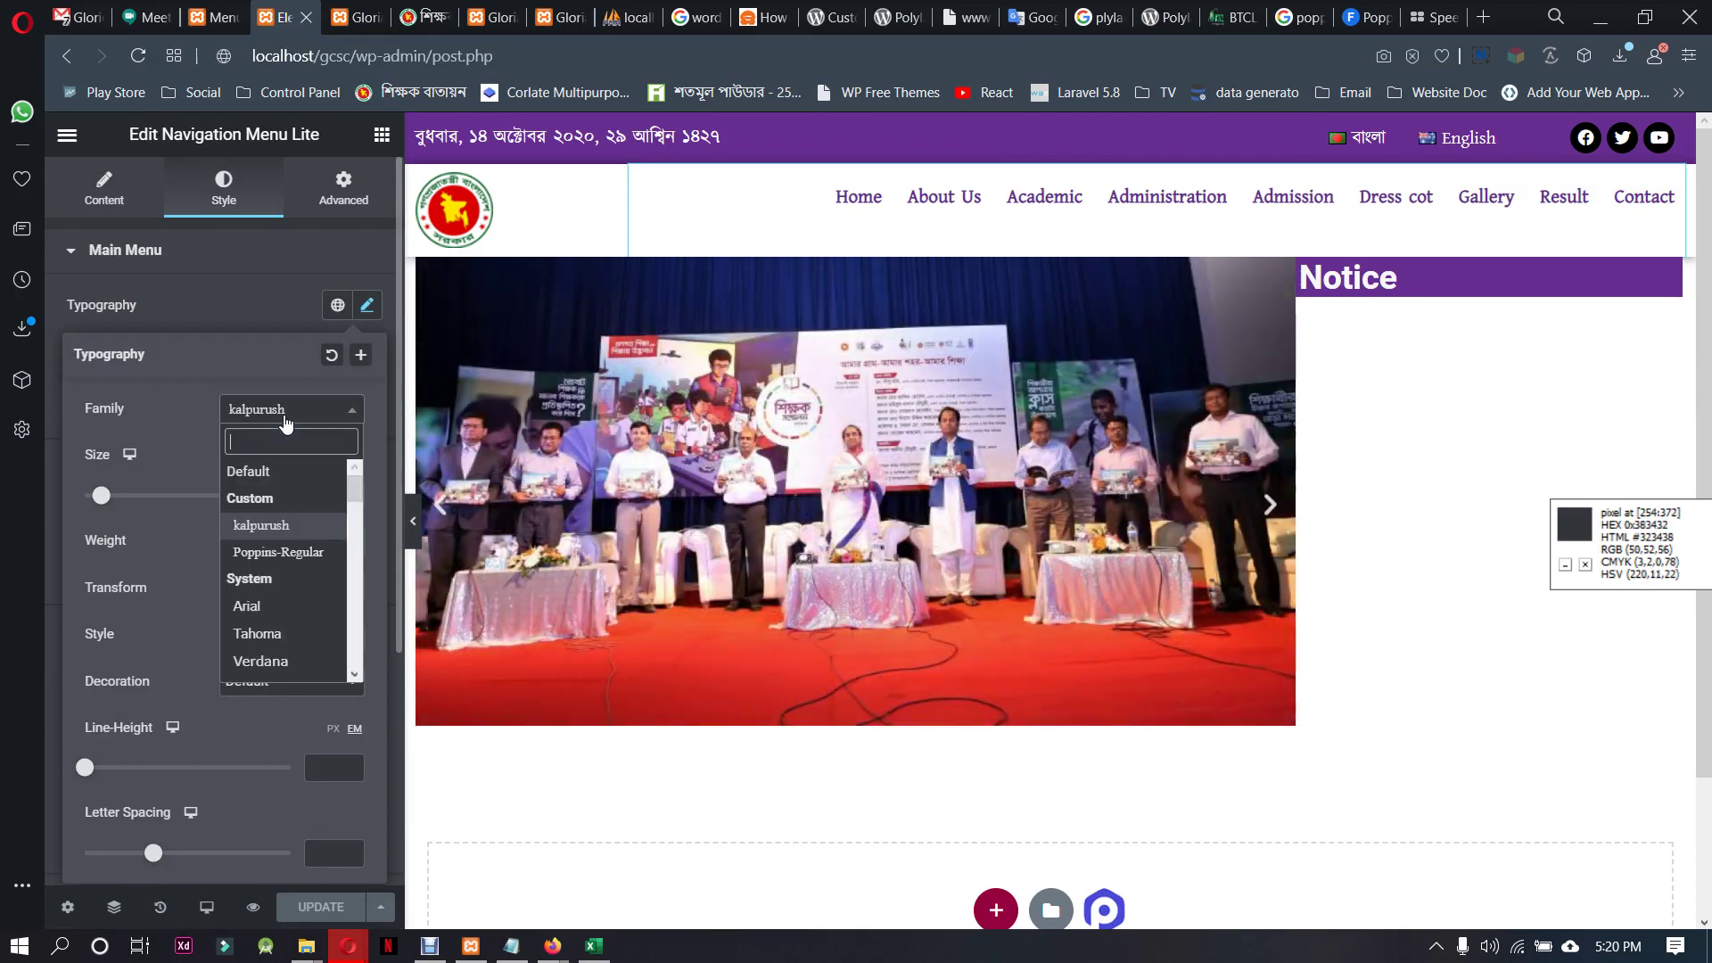
key(Down)
key(Return)
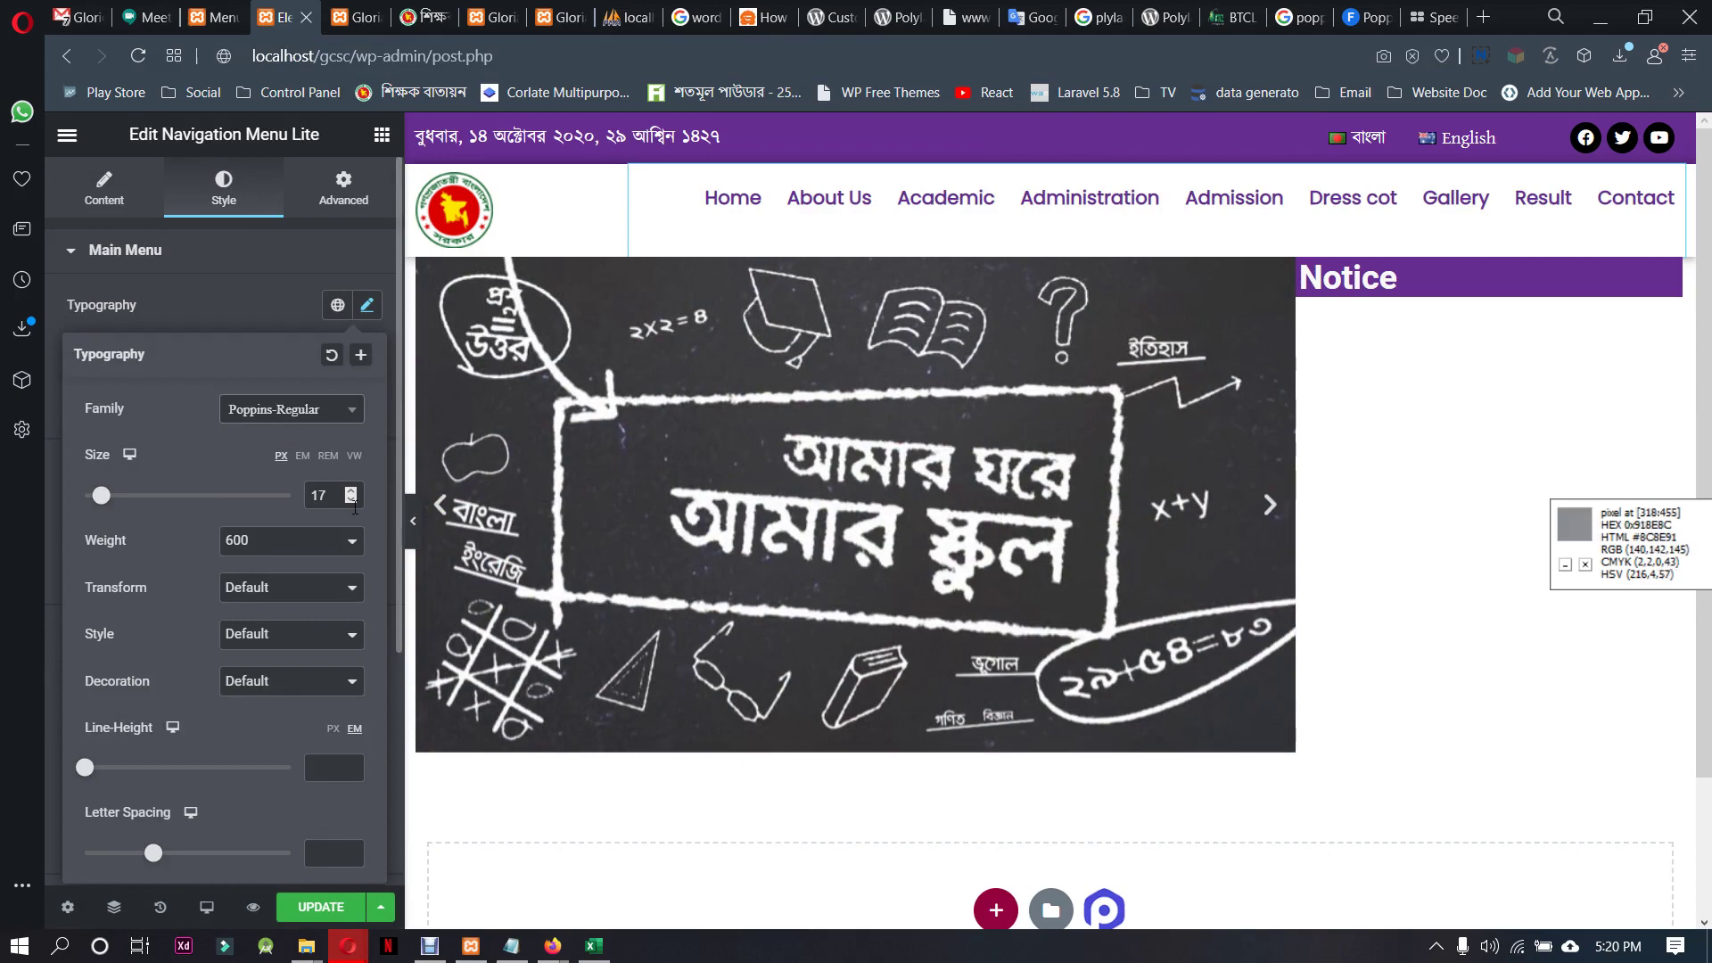
click(351, 502)
click(352, 502)
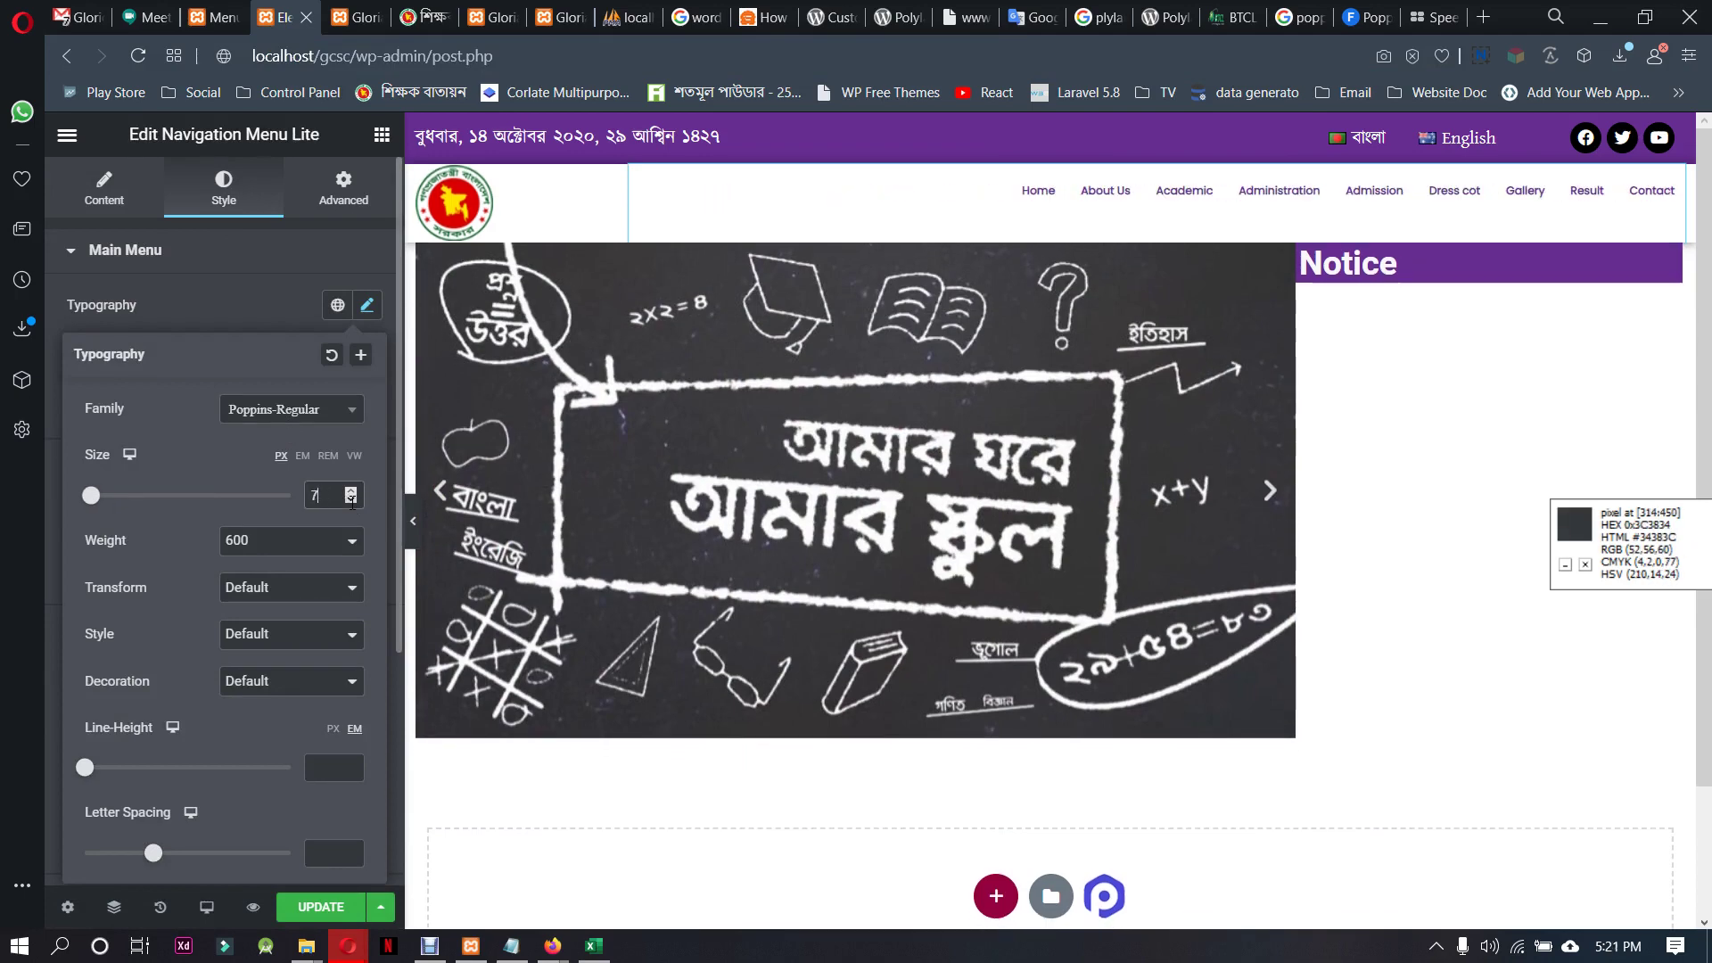
click(352, 499)
key(Up)
key(Up)
key(Up)
key(Up)
key(Up)
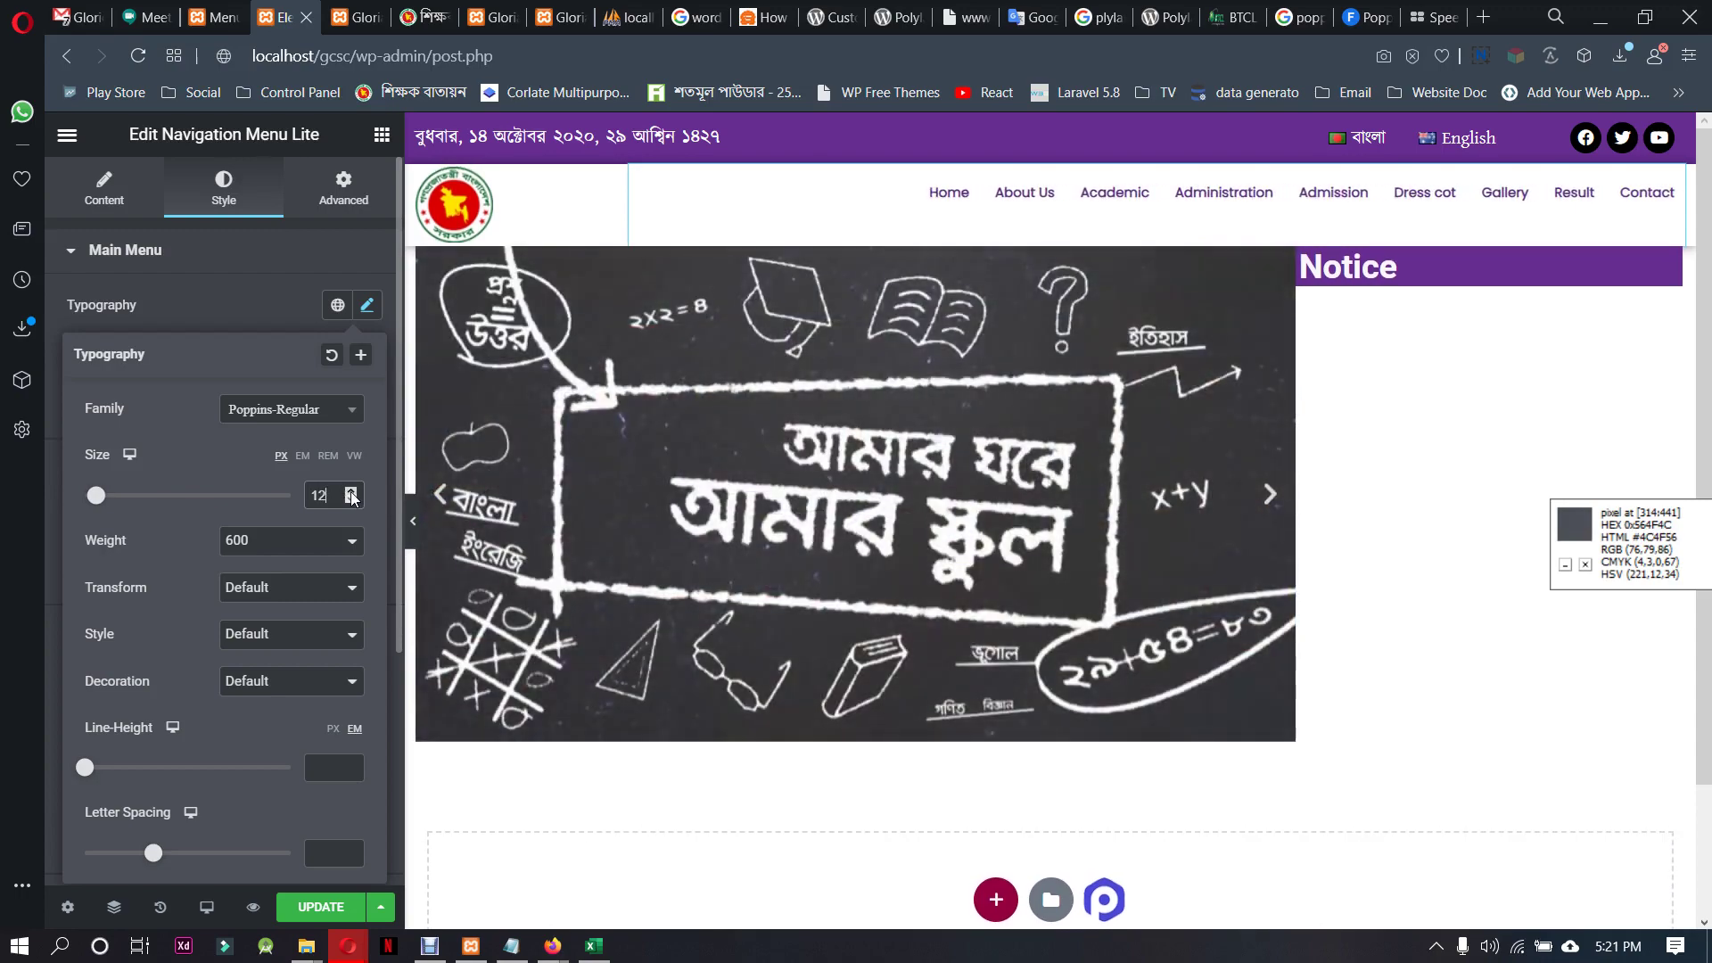
key(Up)
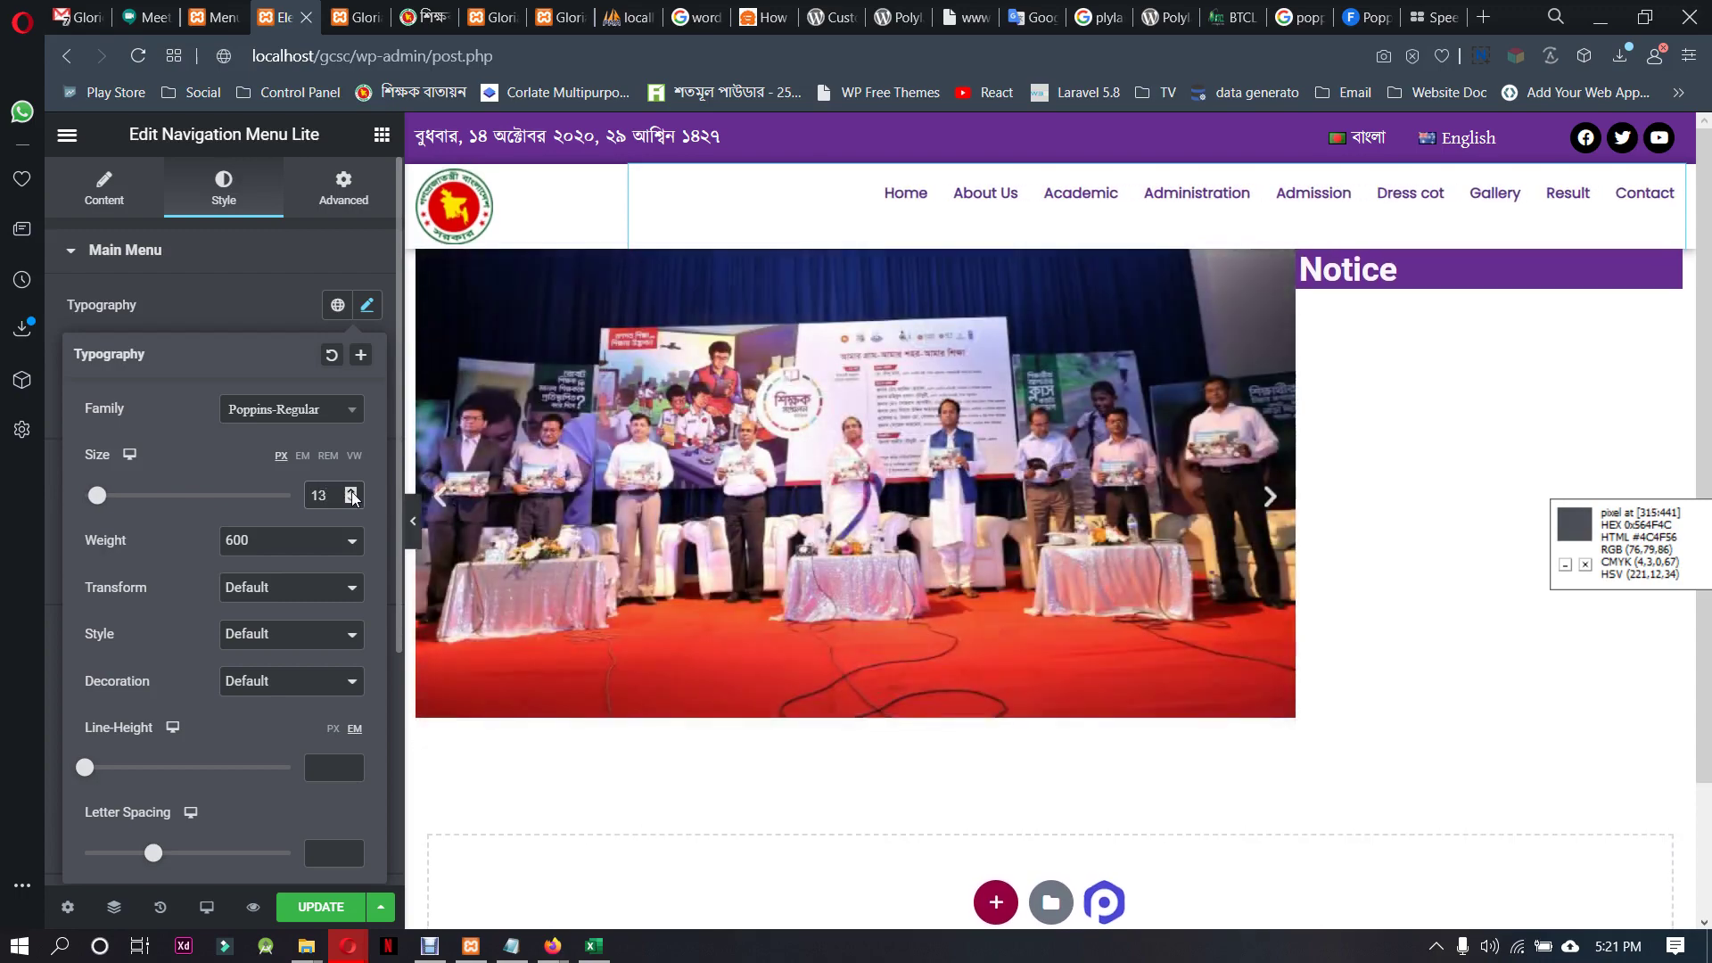
click(290, 541)
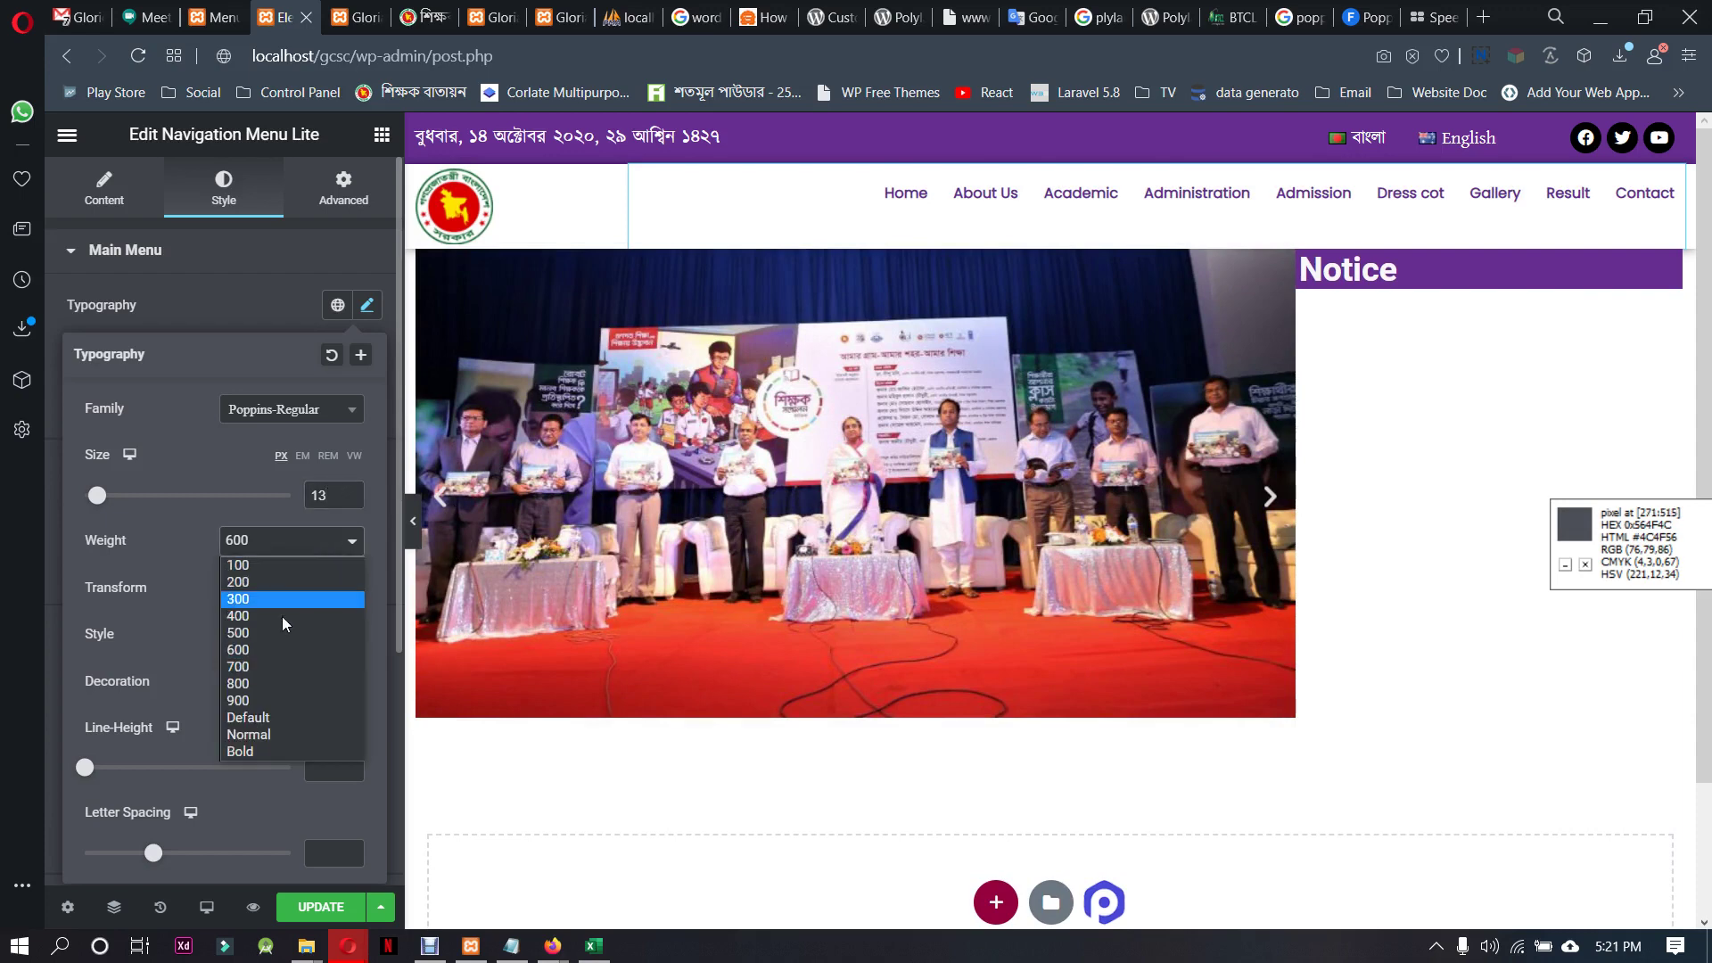
click(270, 666)
Switch the menu font to Google Poppins and set its weight to 600 (semi-bold)
click(294, 541)
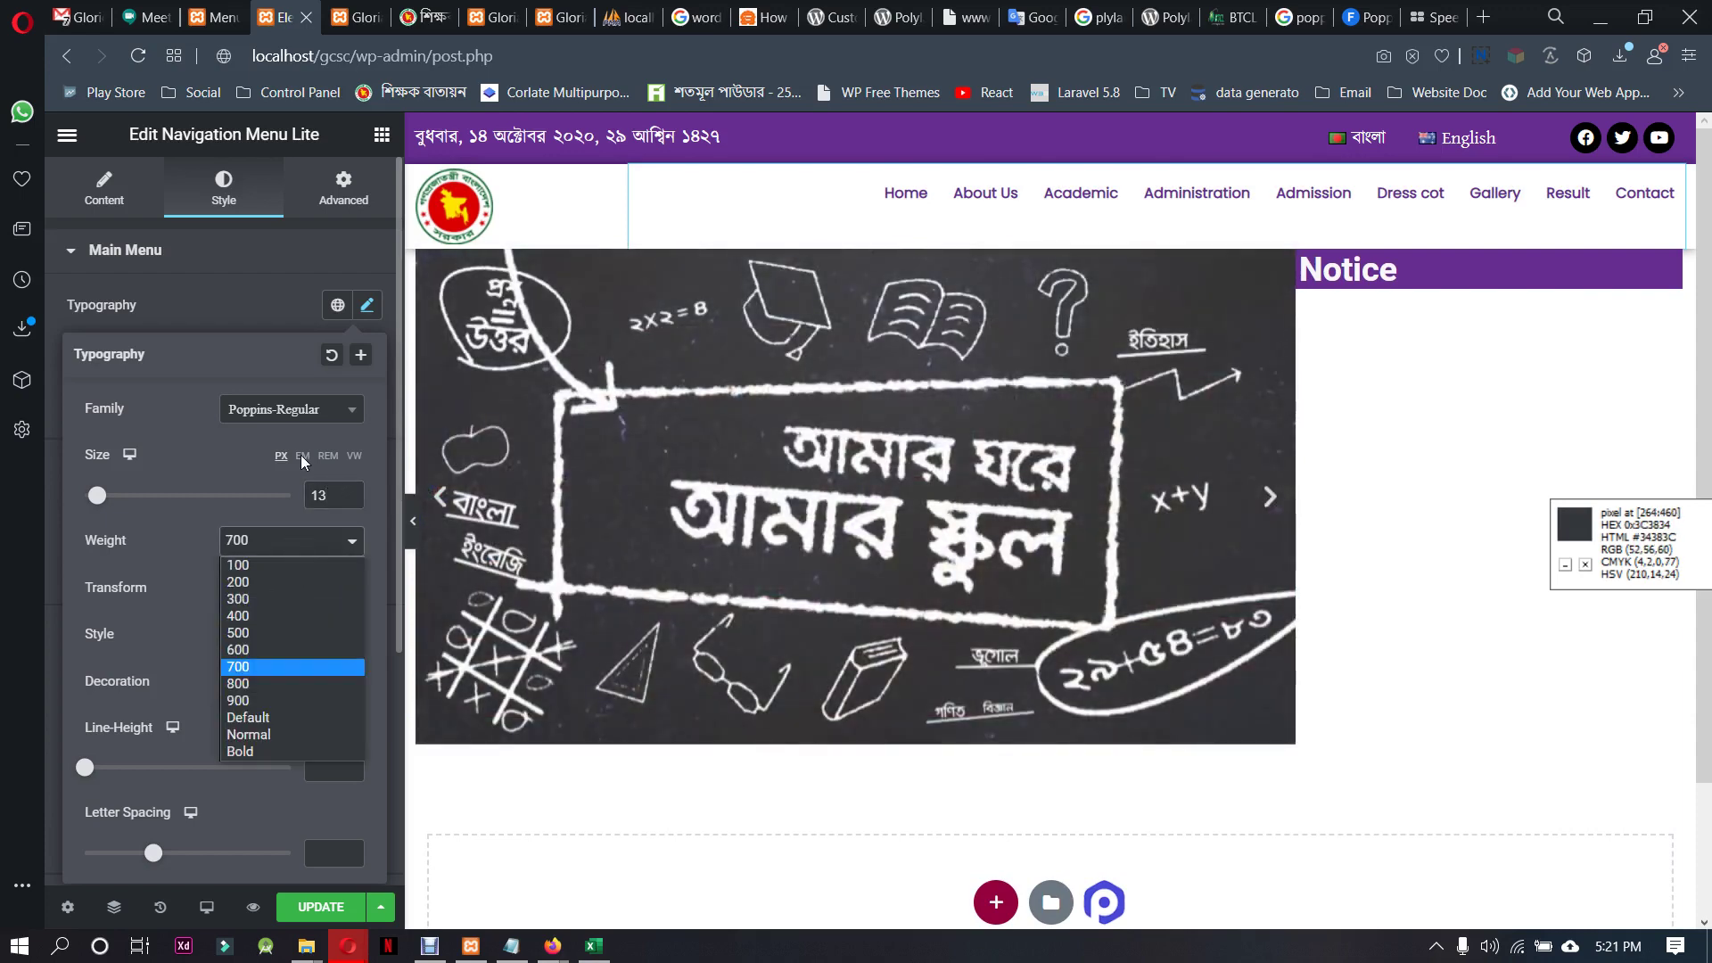
click(305, 419)
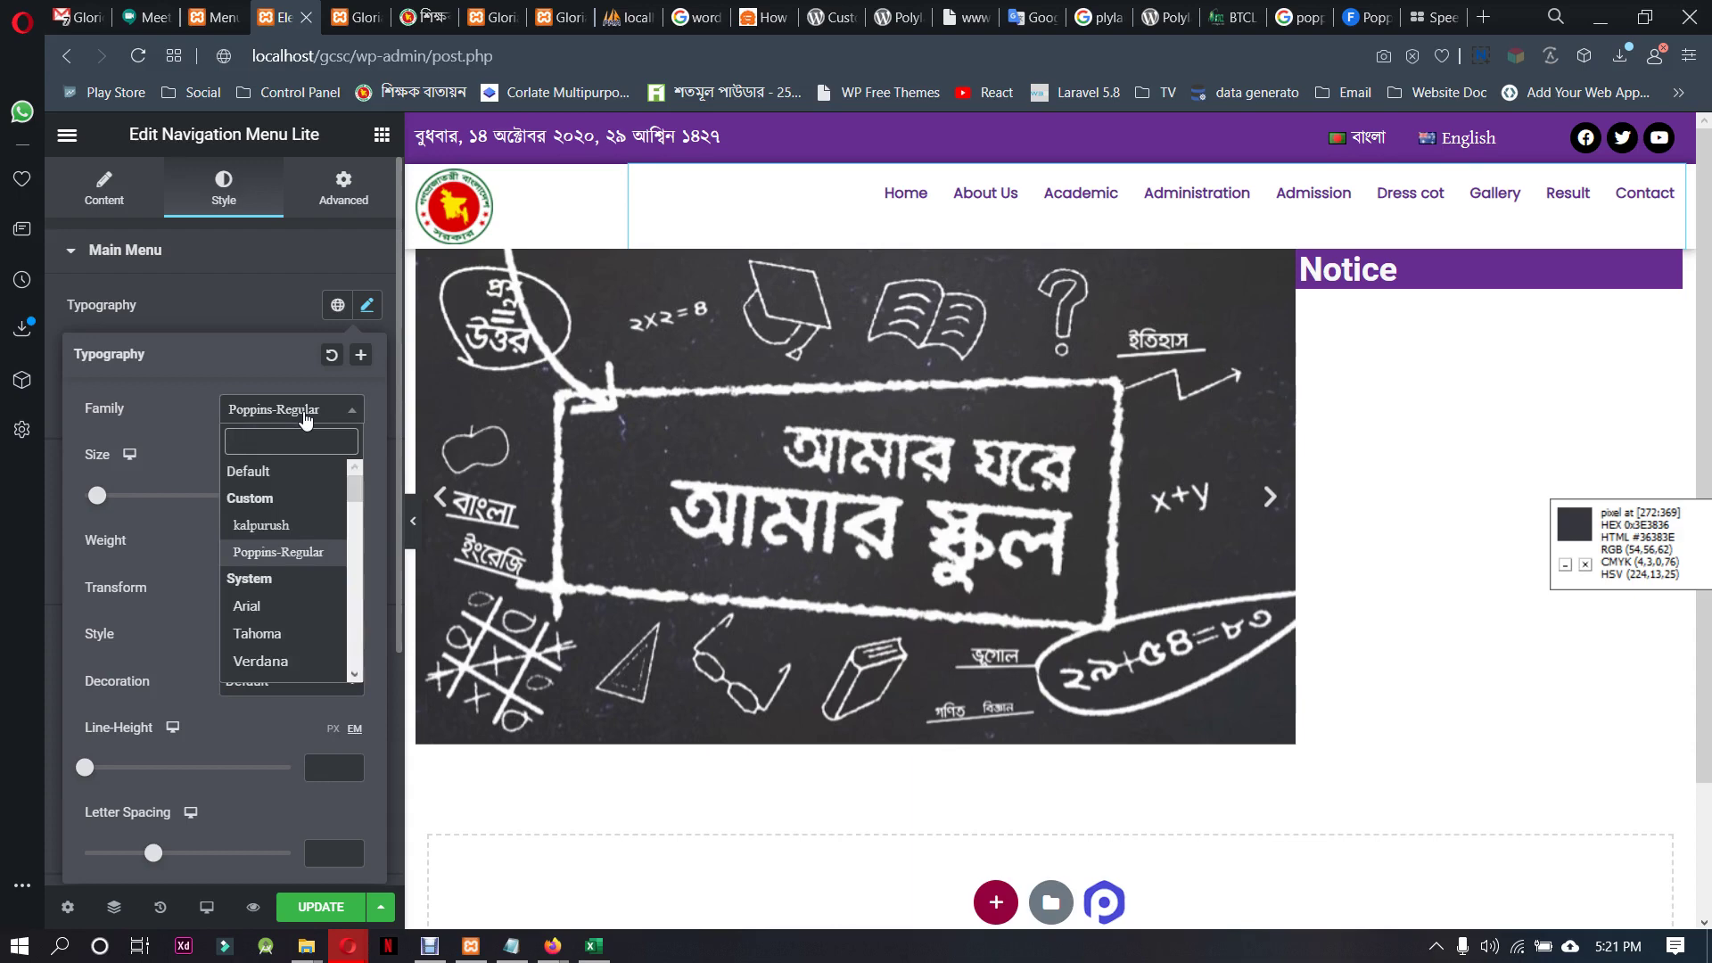
text(pop)
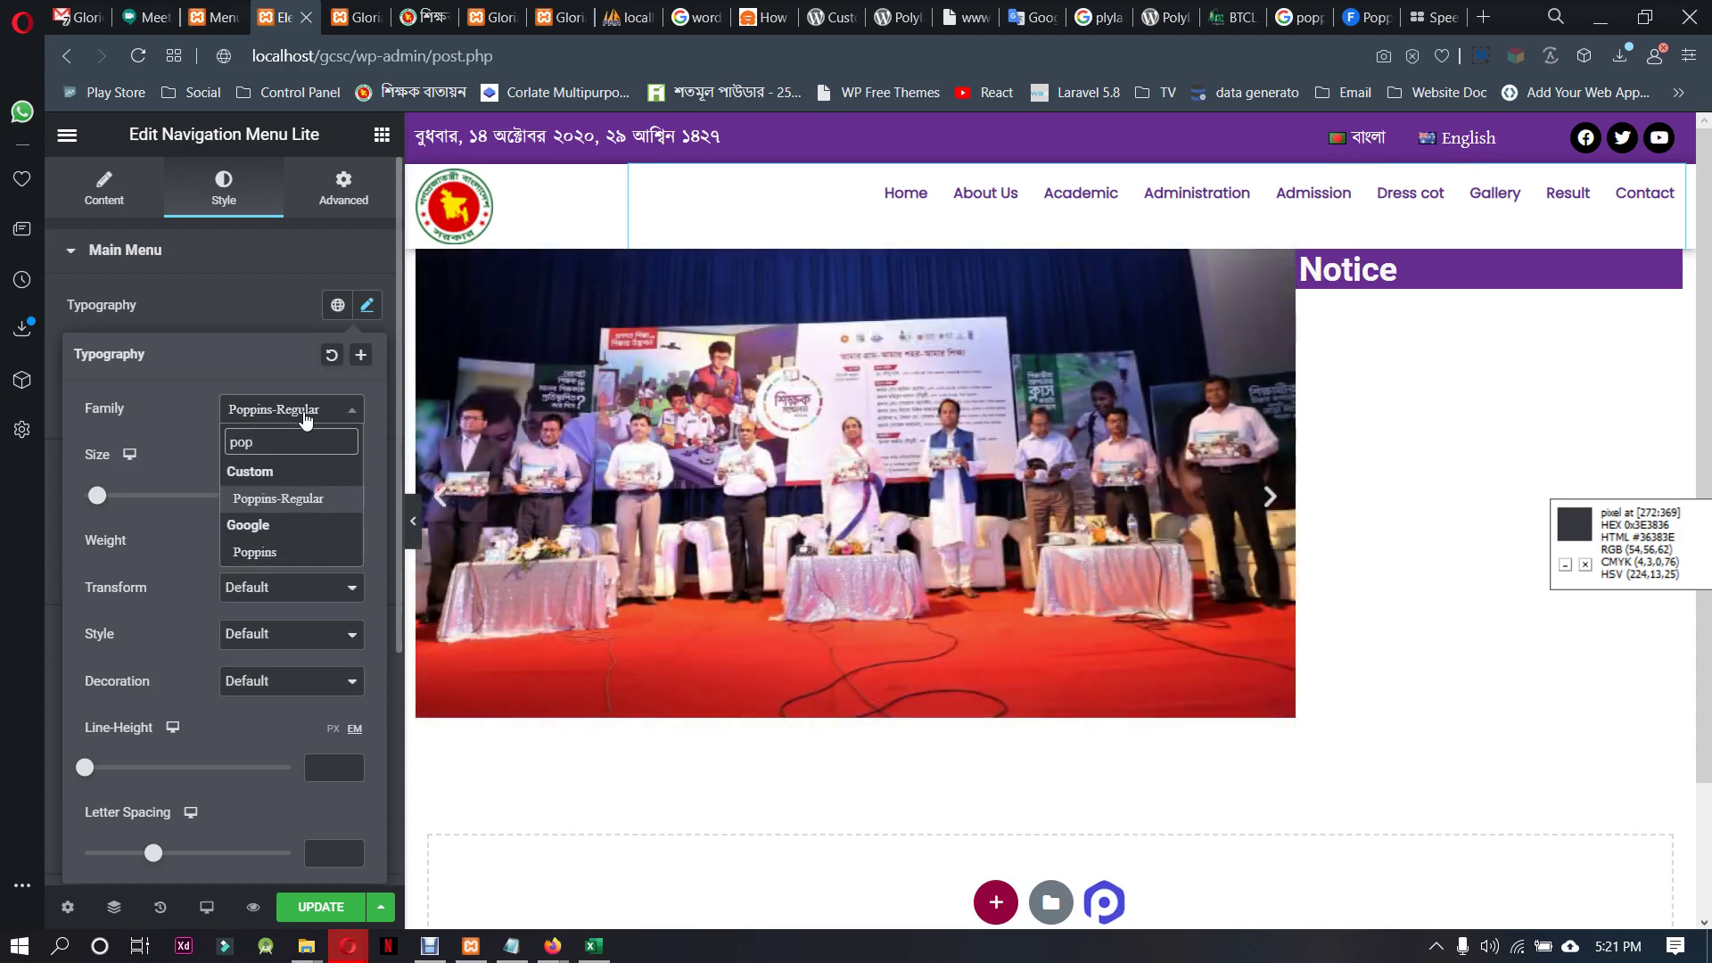
key(Down)
key(Return)
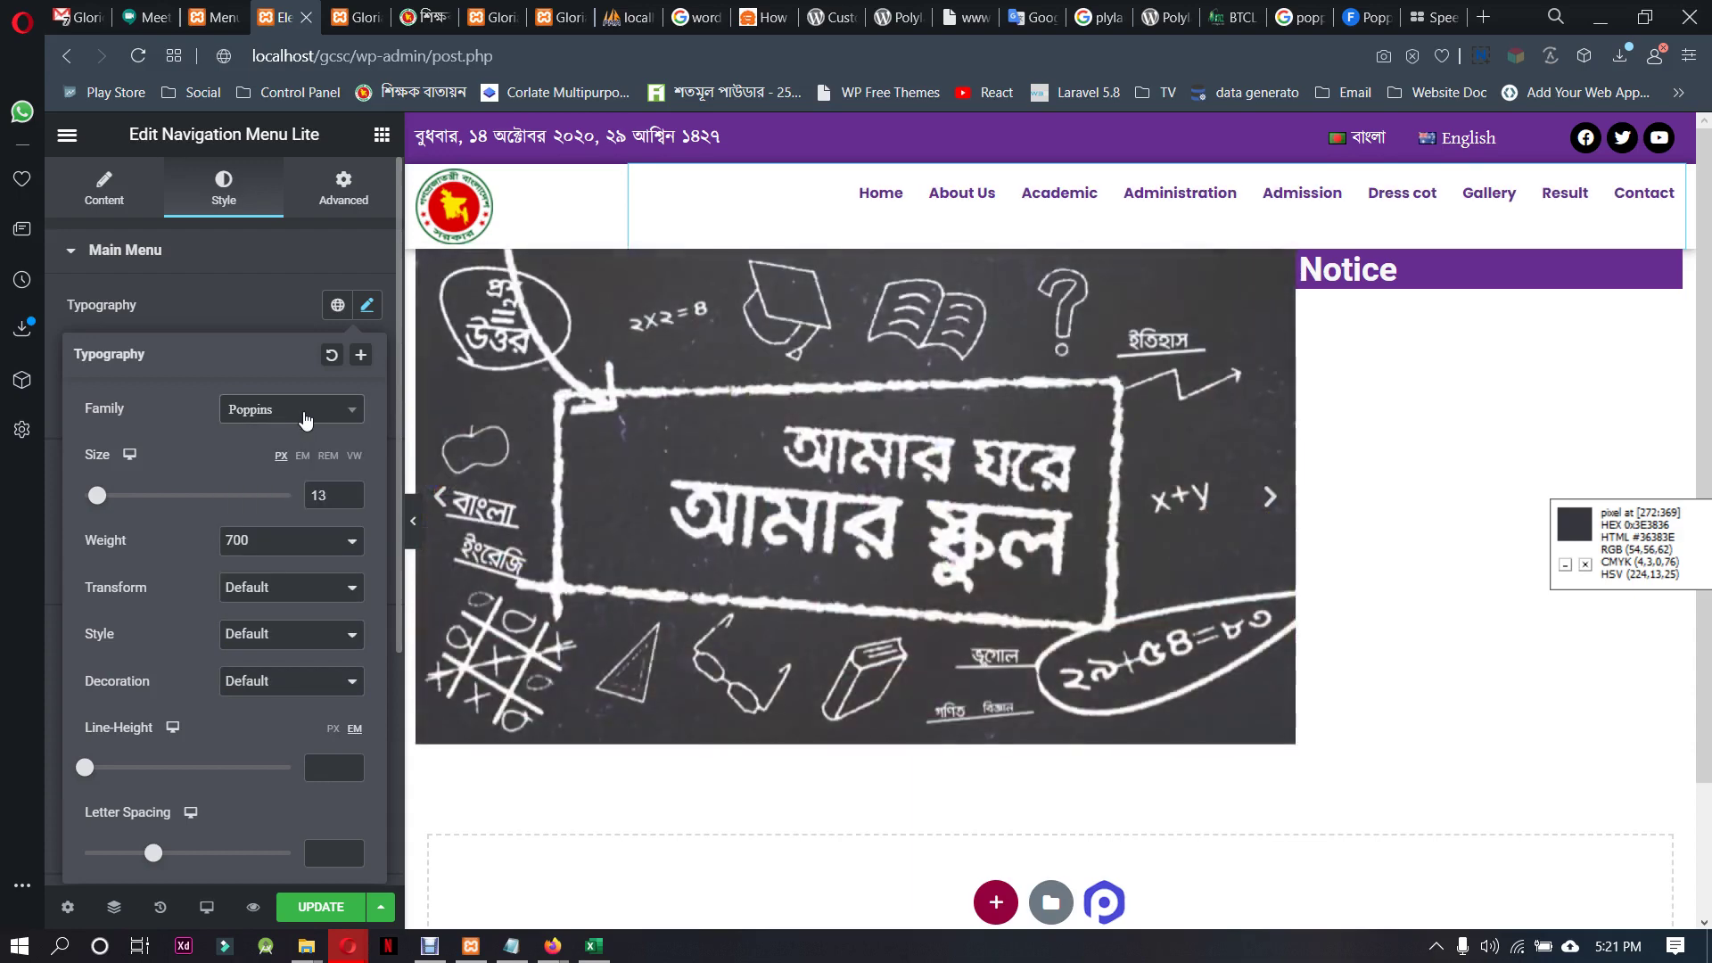
click(278, 544)
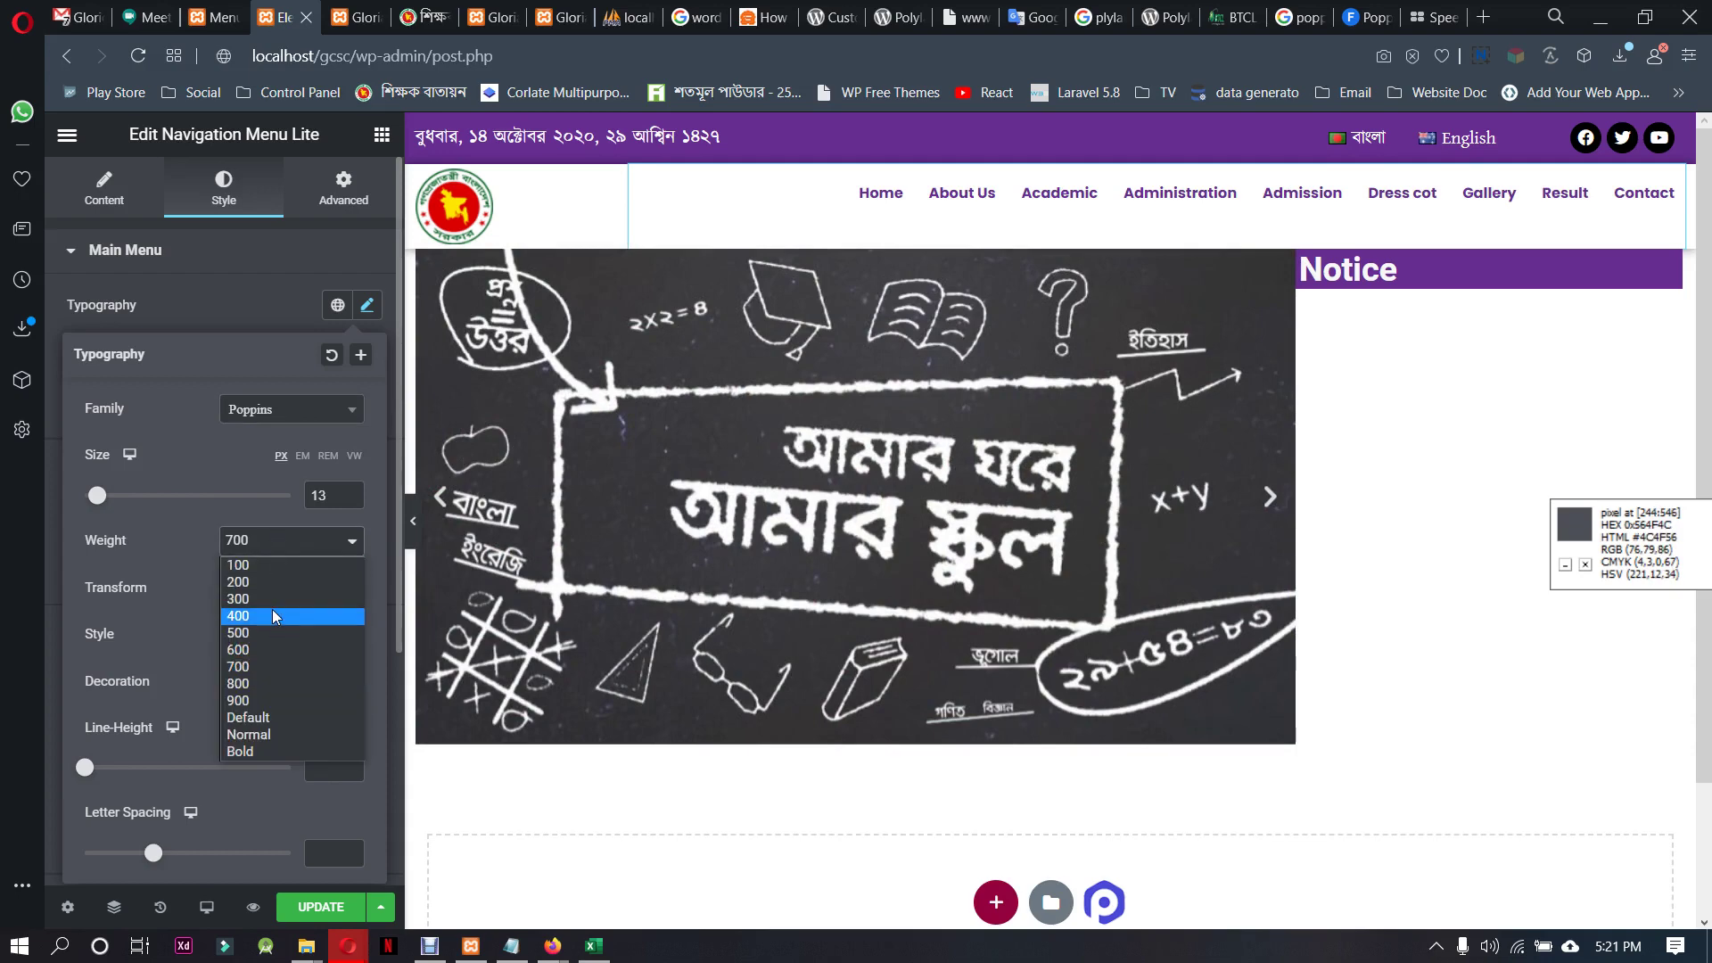
click(271, 608)
click(308, 544)
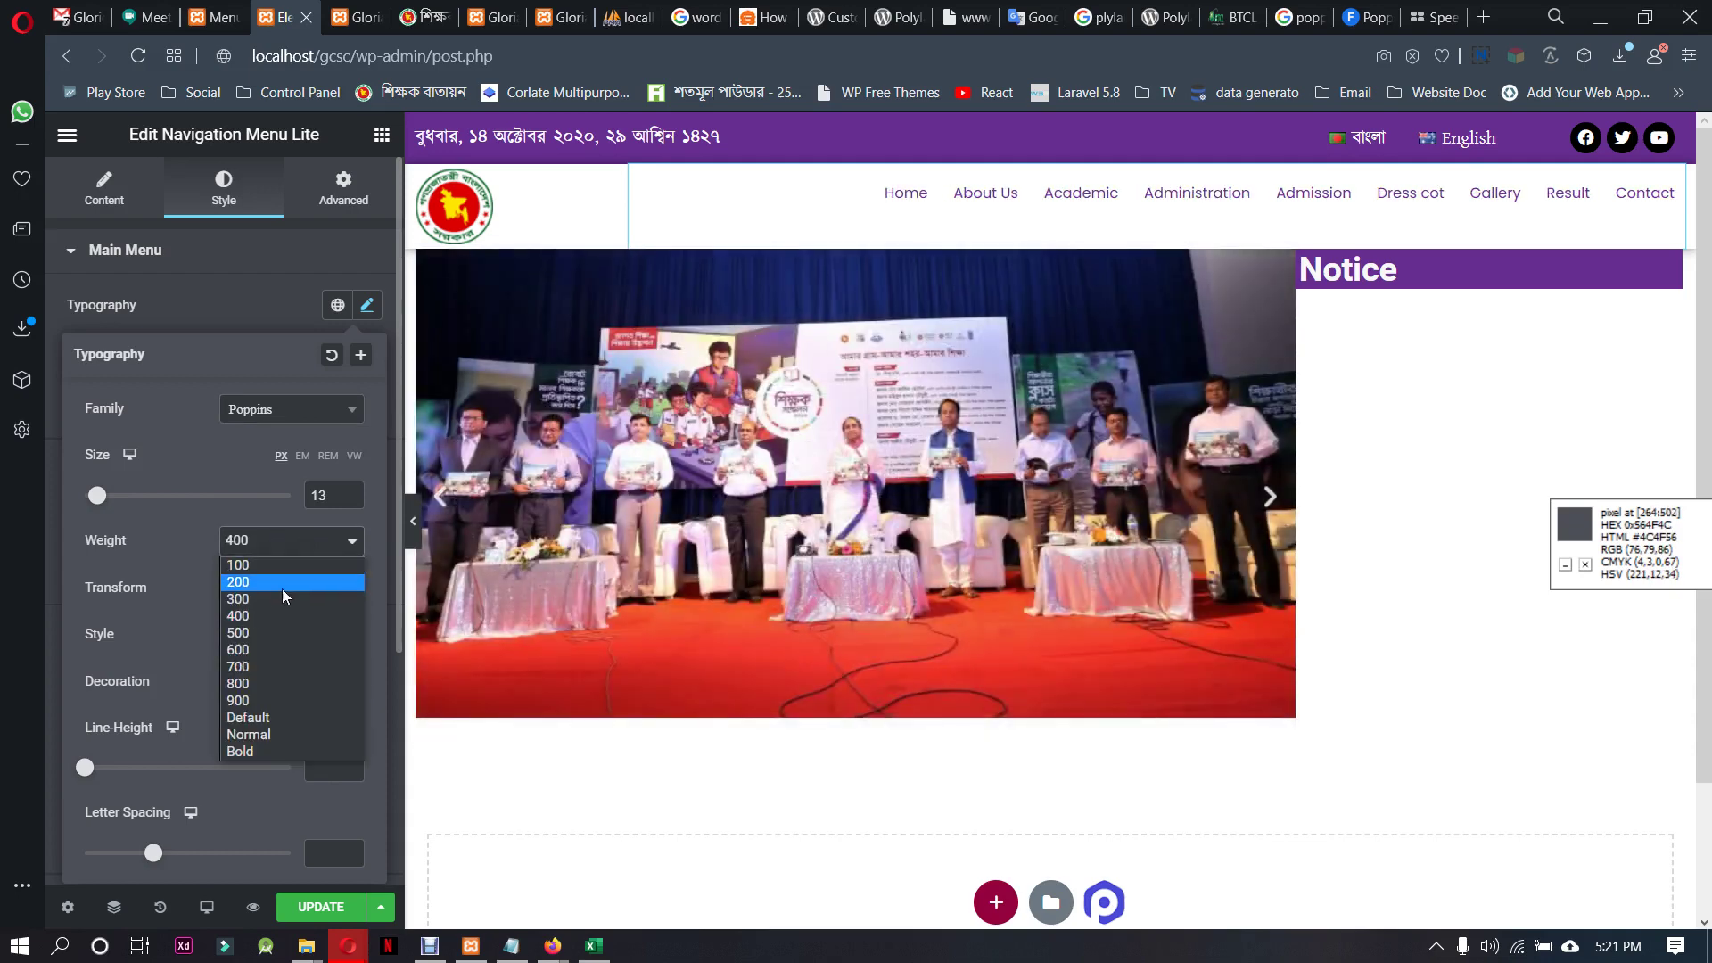
click(267, 630)
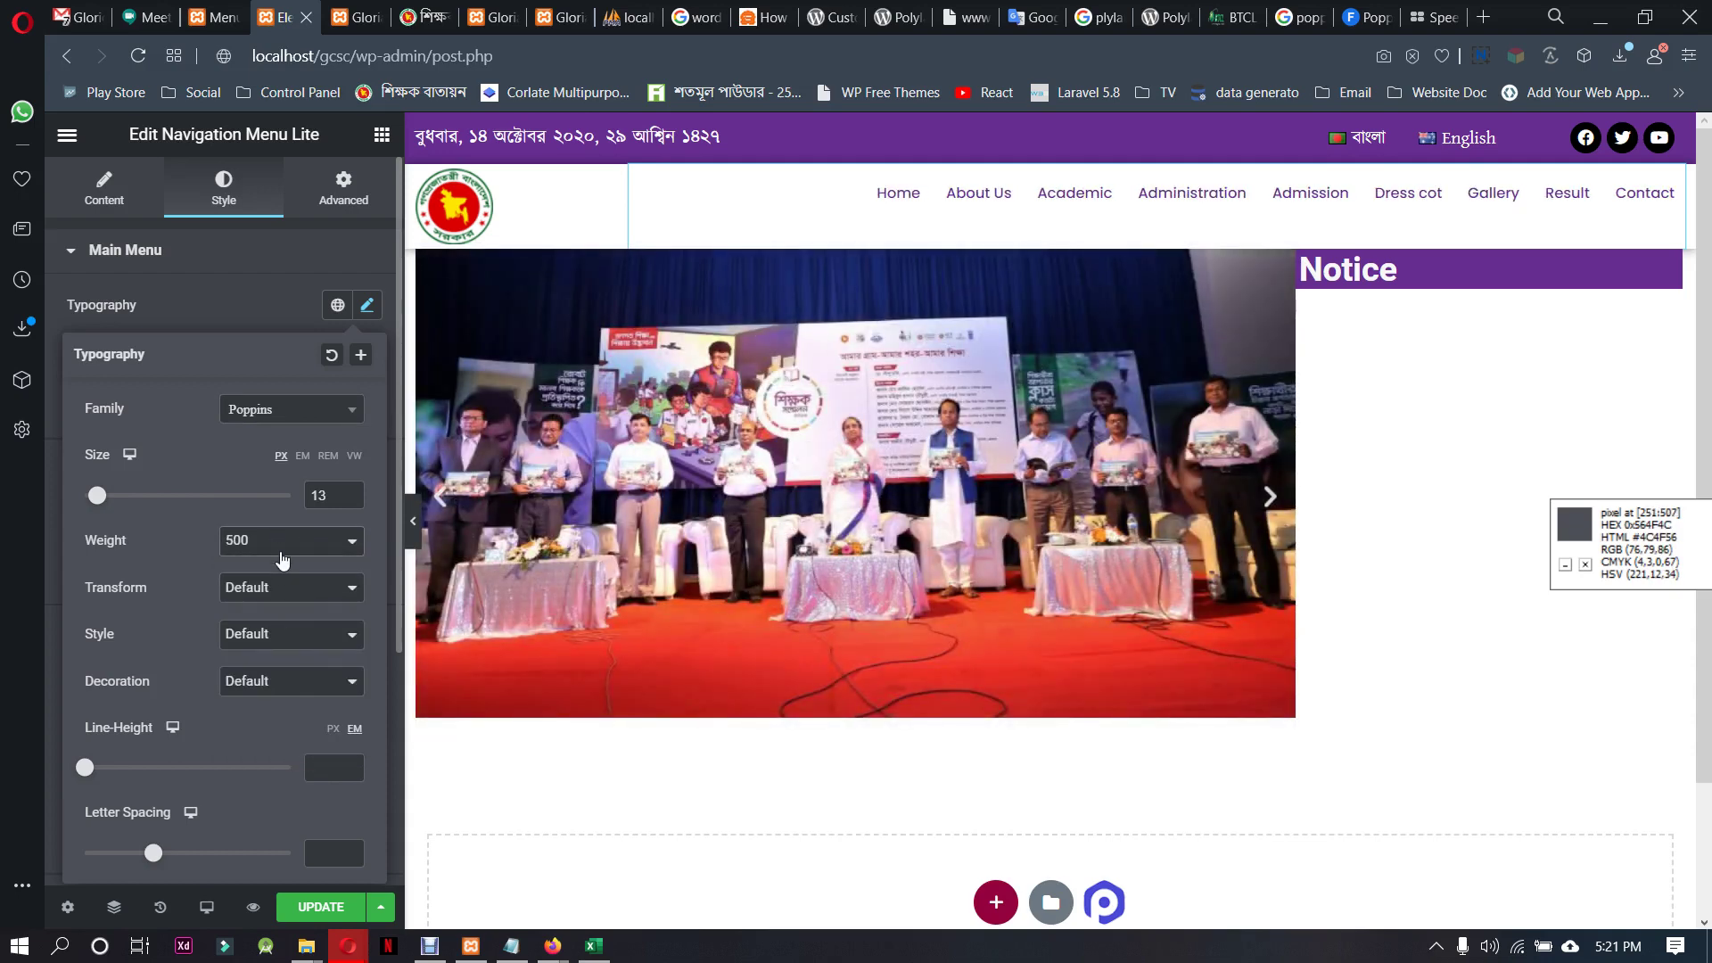
click(278, 543)
click(264, 647)
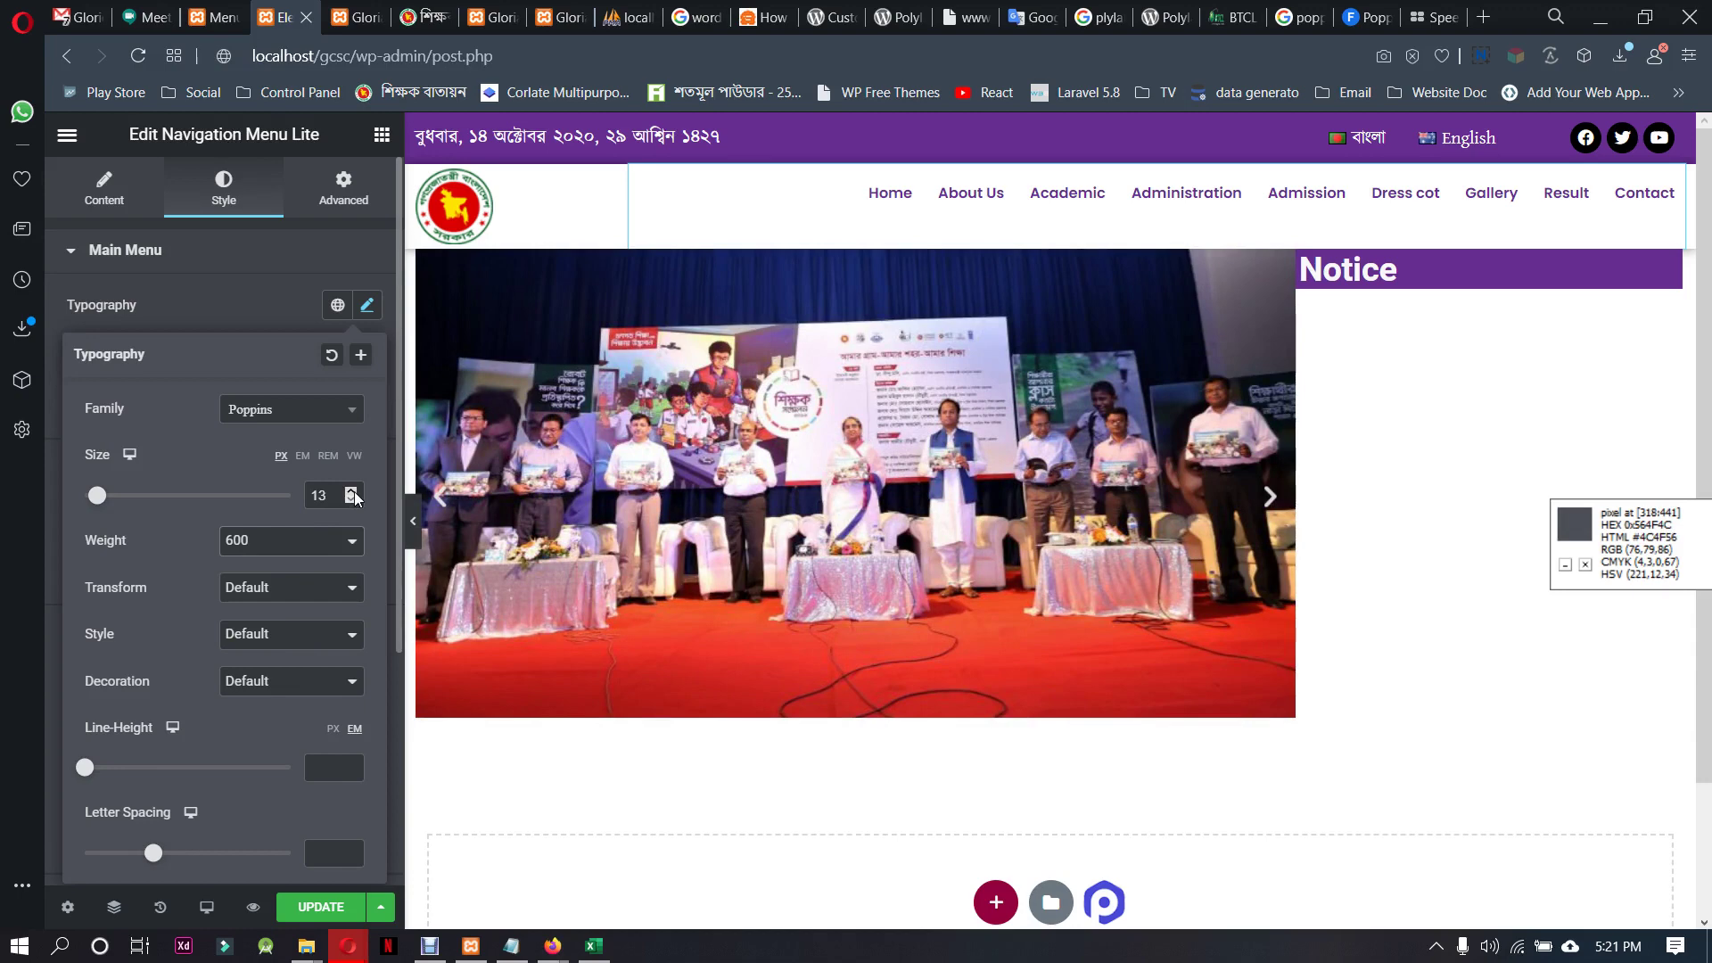
click(366, 305)
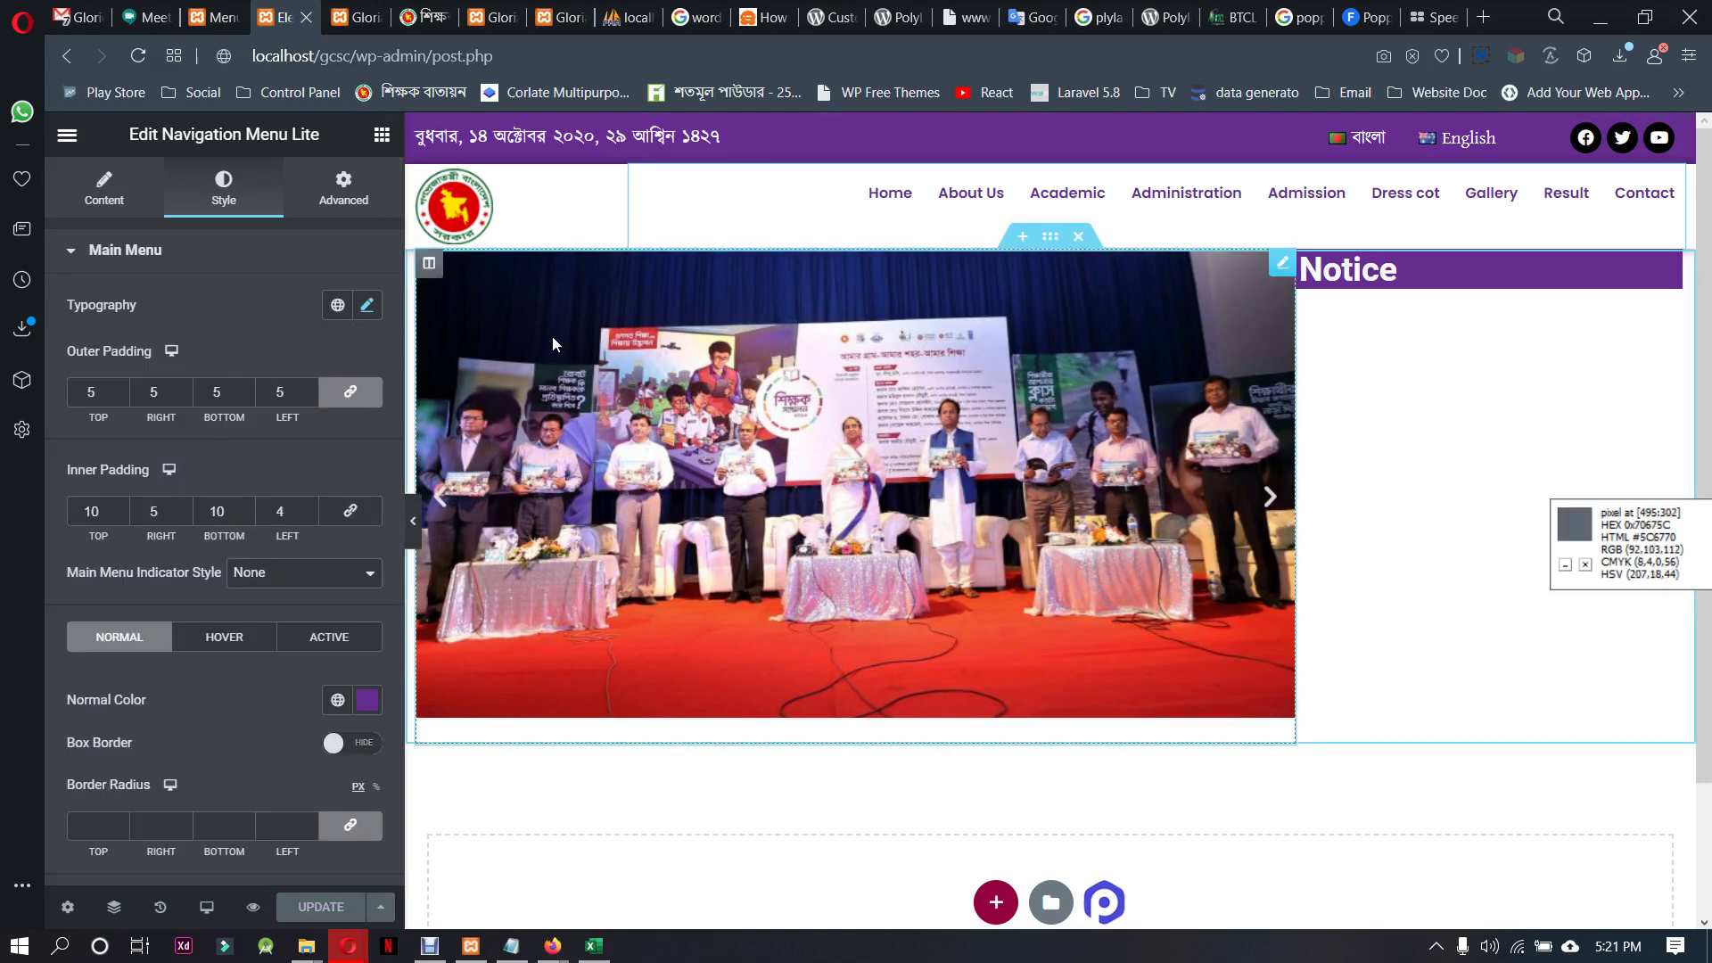
Reload the live English site to check the new menu font
click(352, 17)
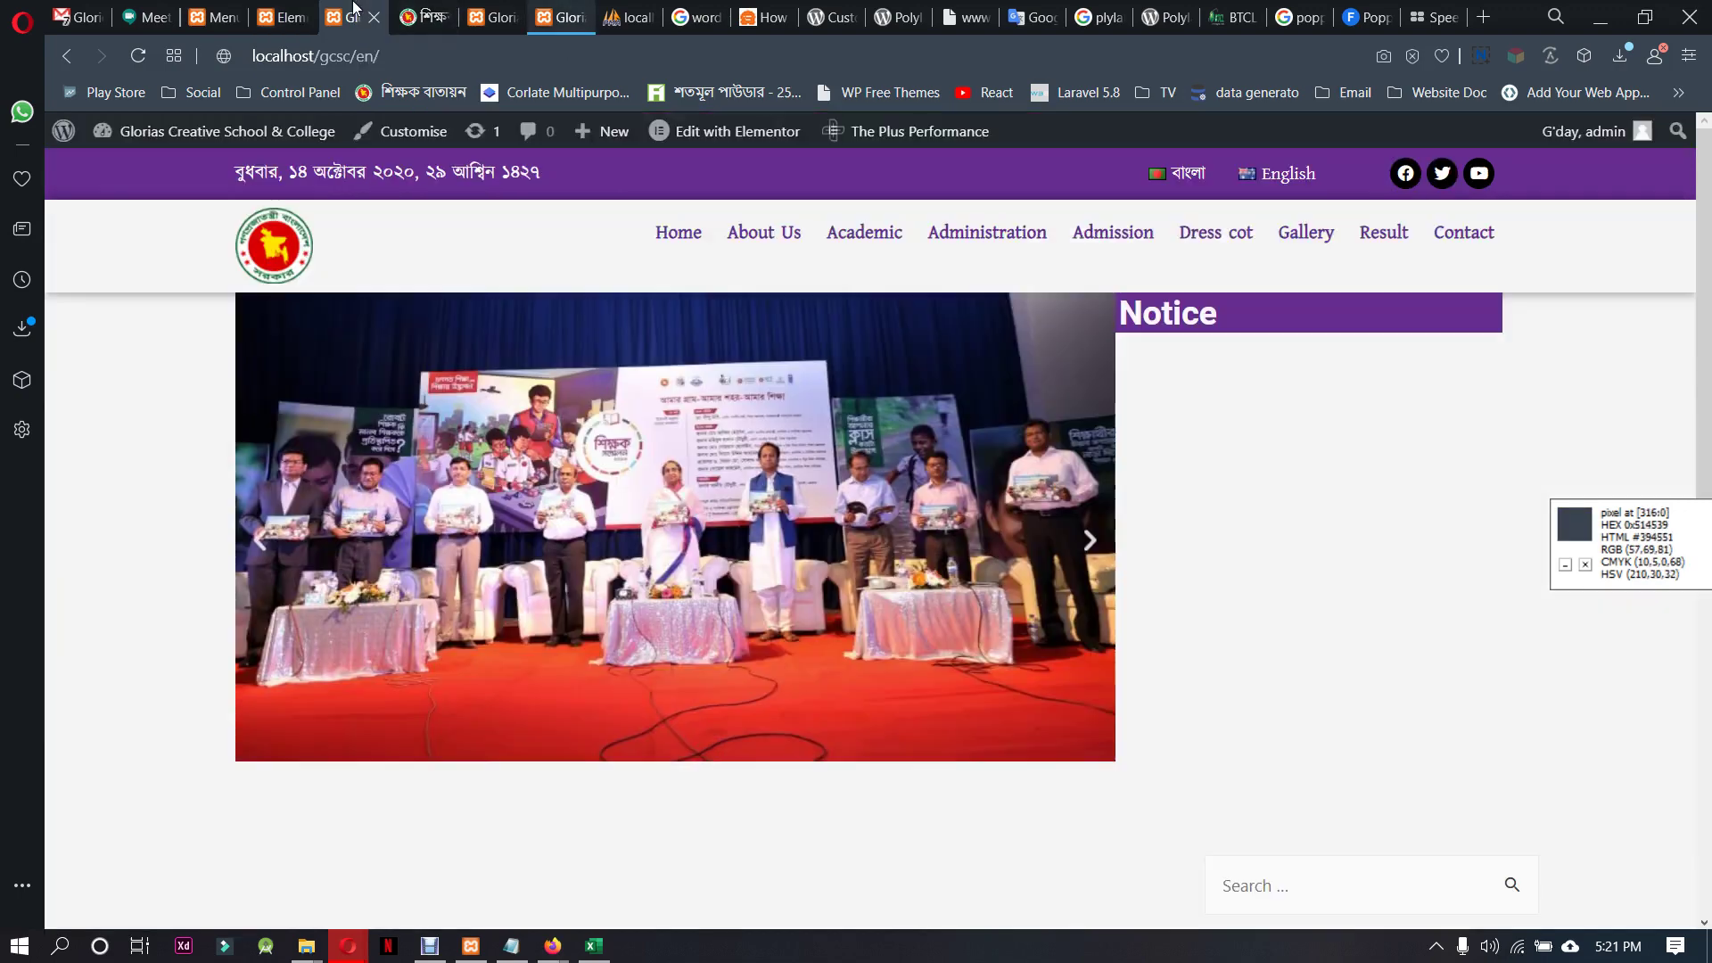
click(500, 54)
key(Return)
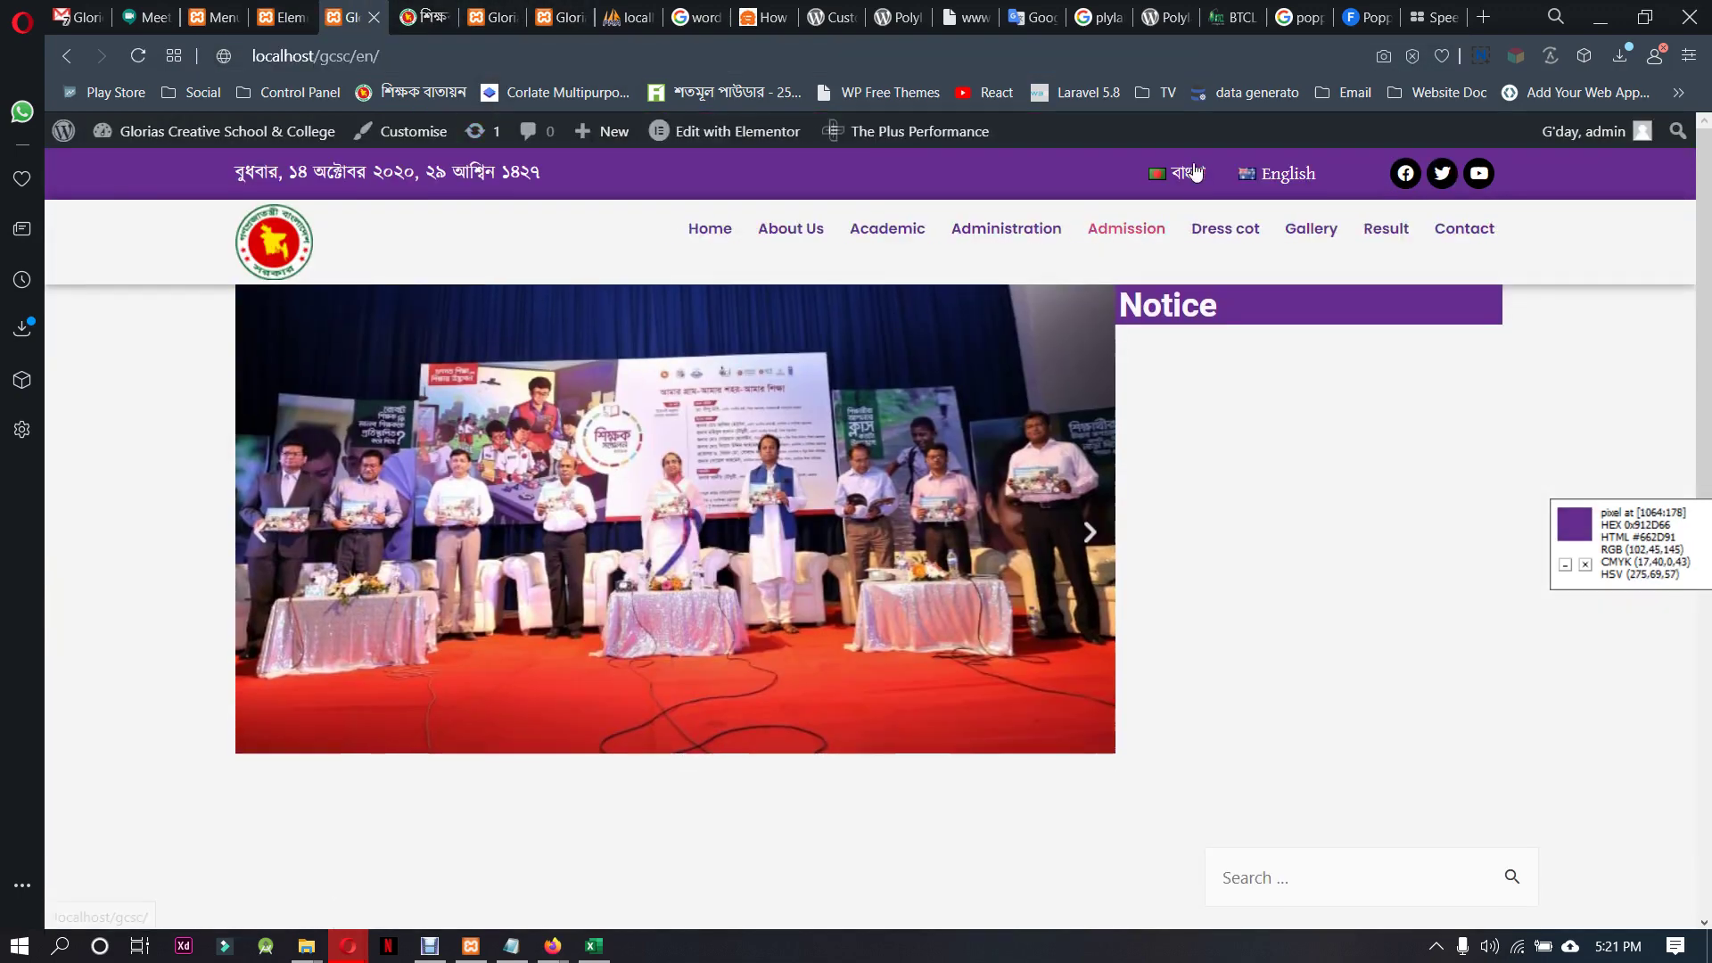
Switch the live homepage to Bangla, then back to English to review the header menu
click(1191, 172)
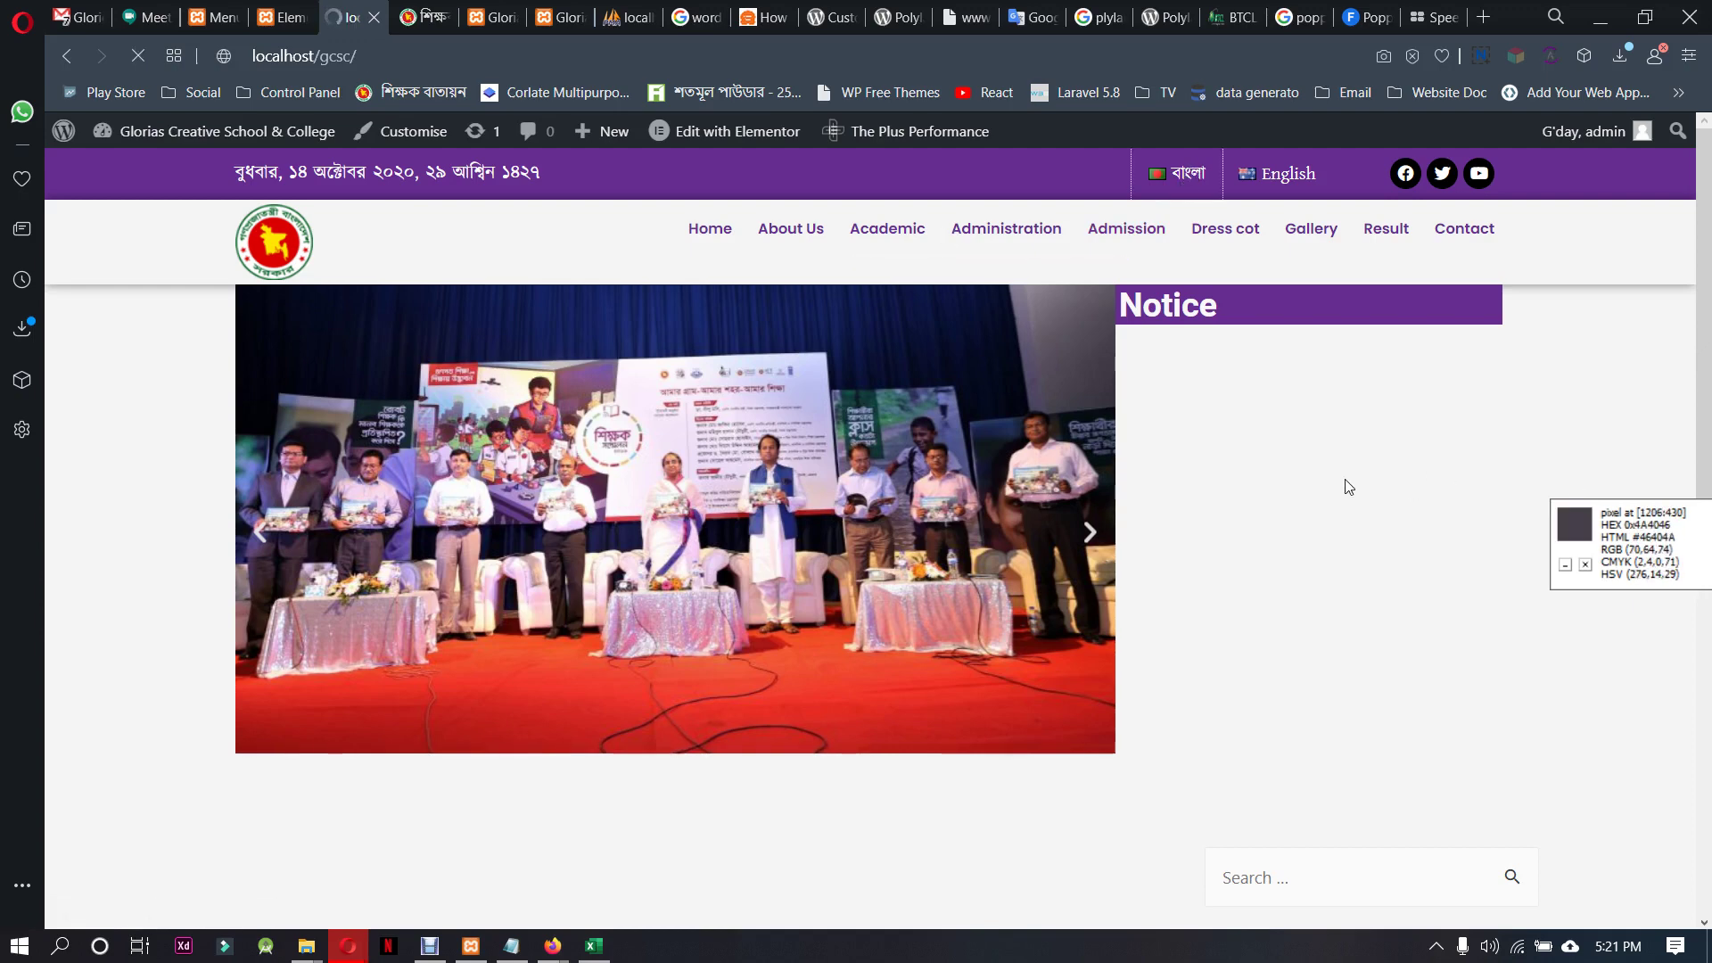
mouse_move(875, 236)
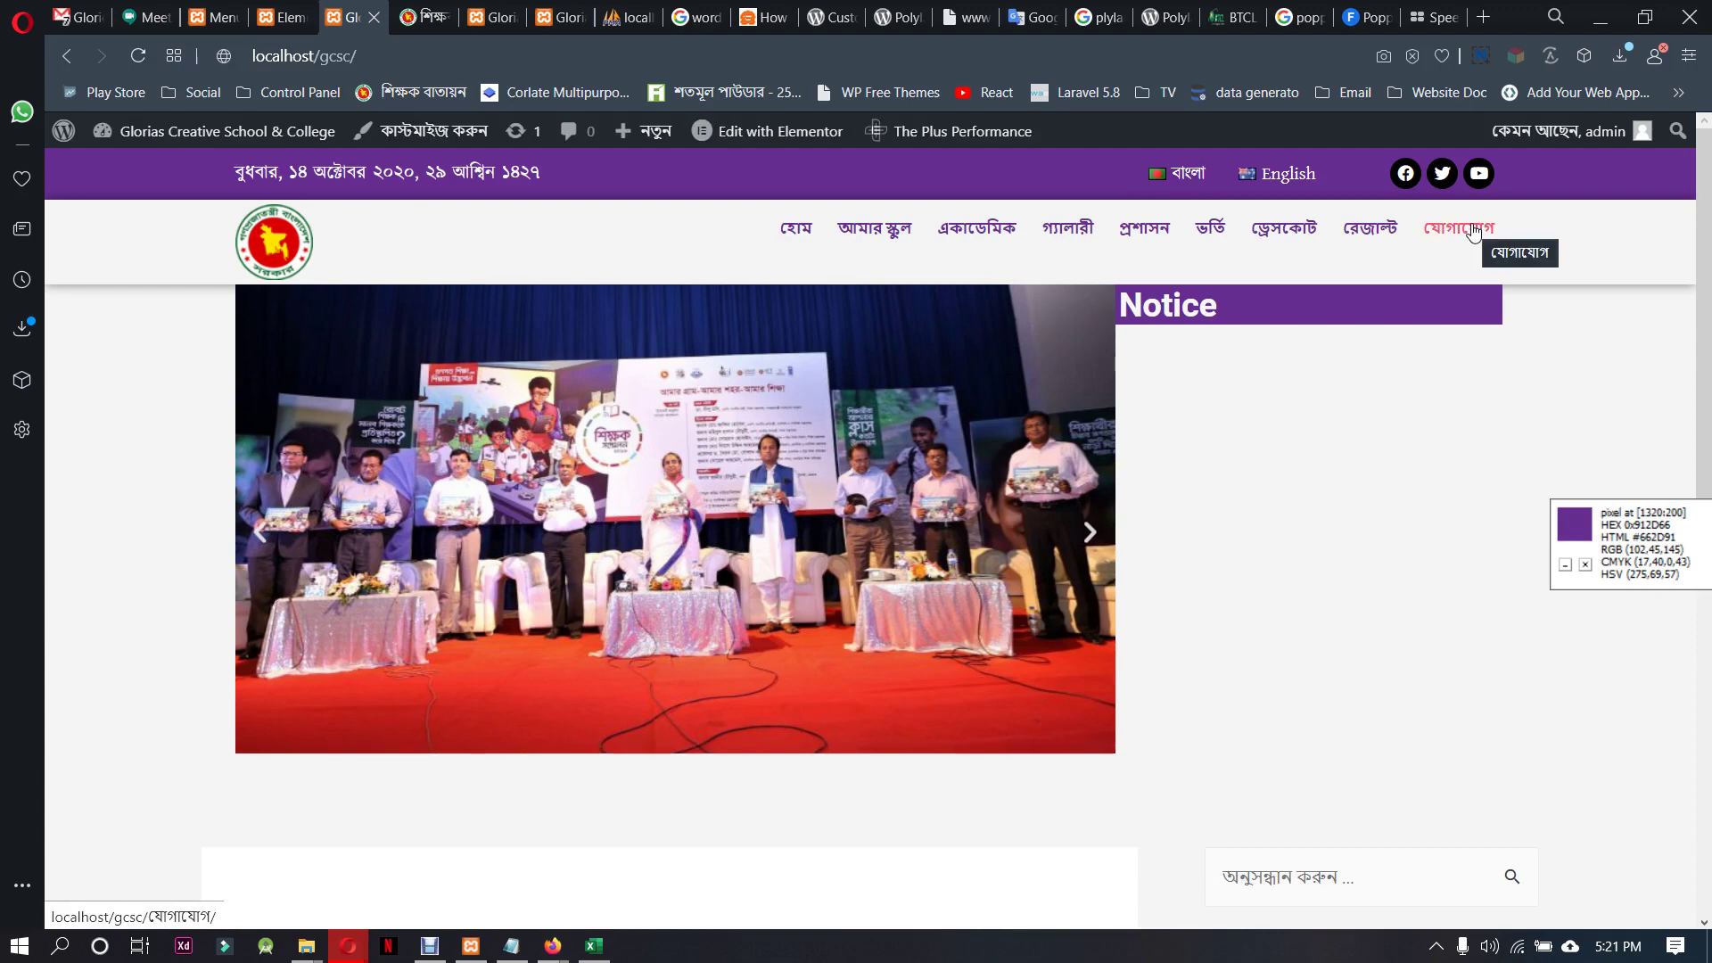
click(1287, 177)
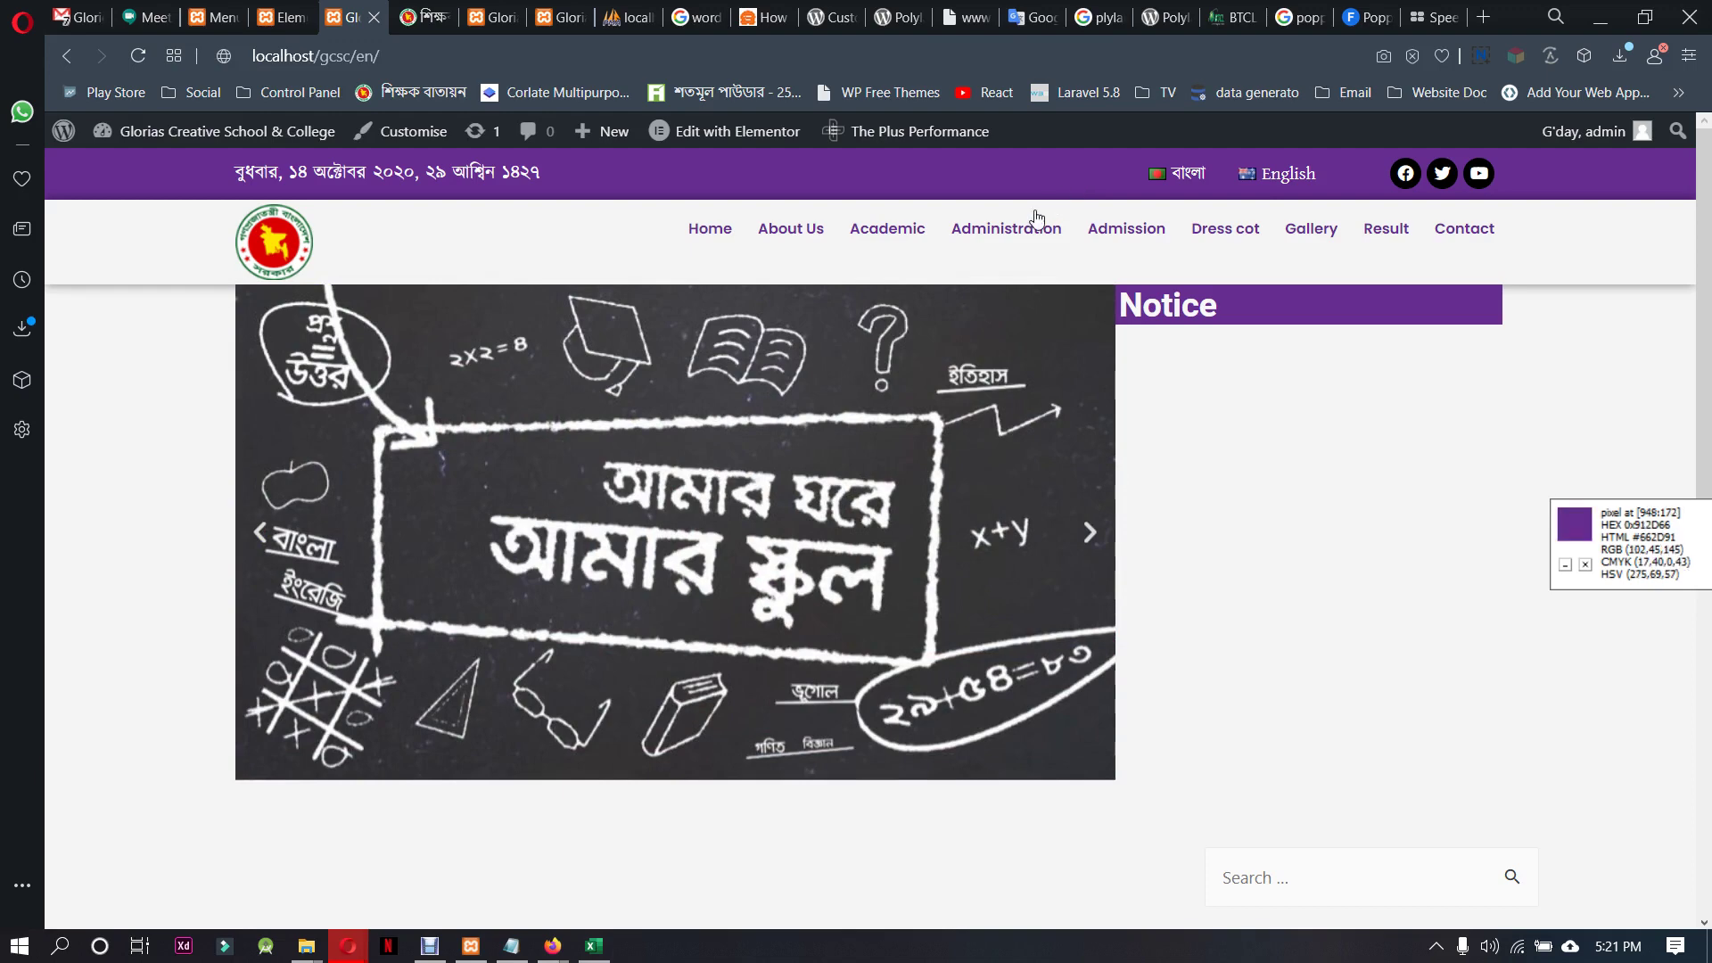
mouse_move(871, 236)
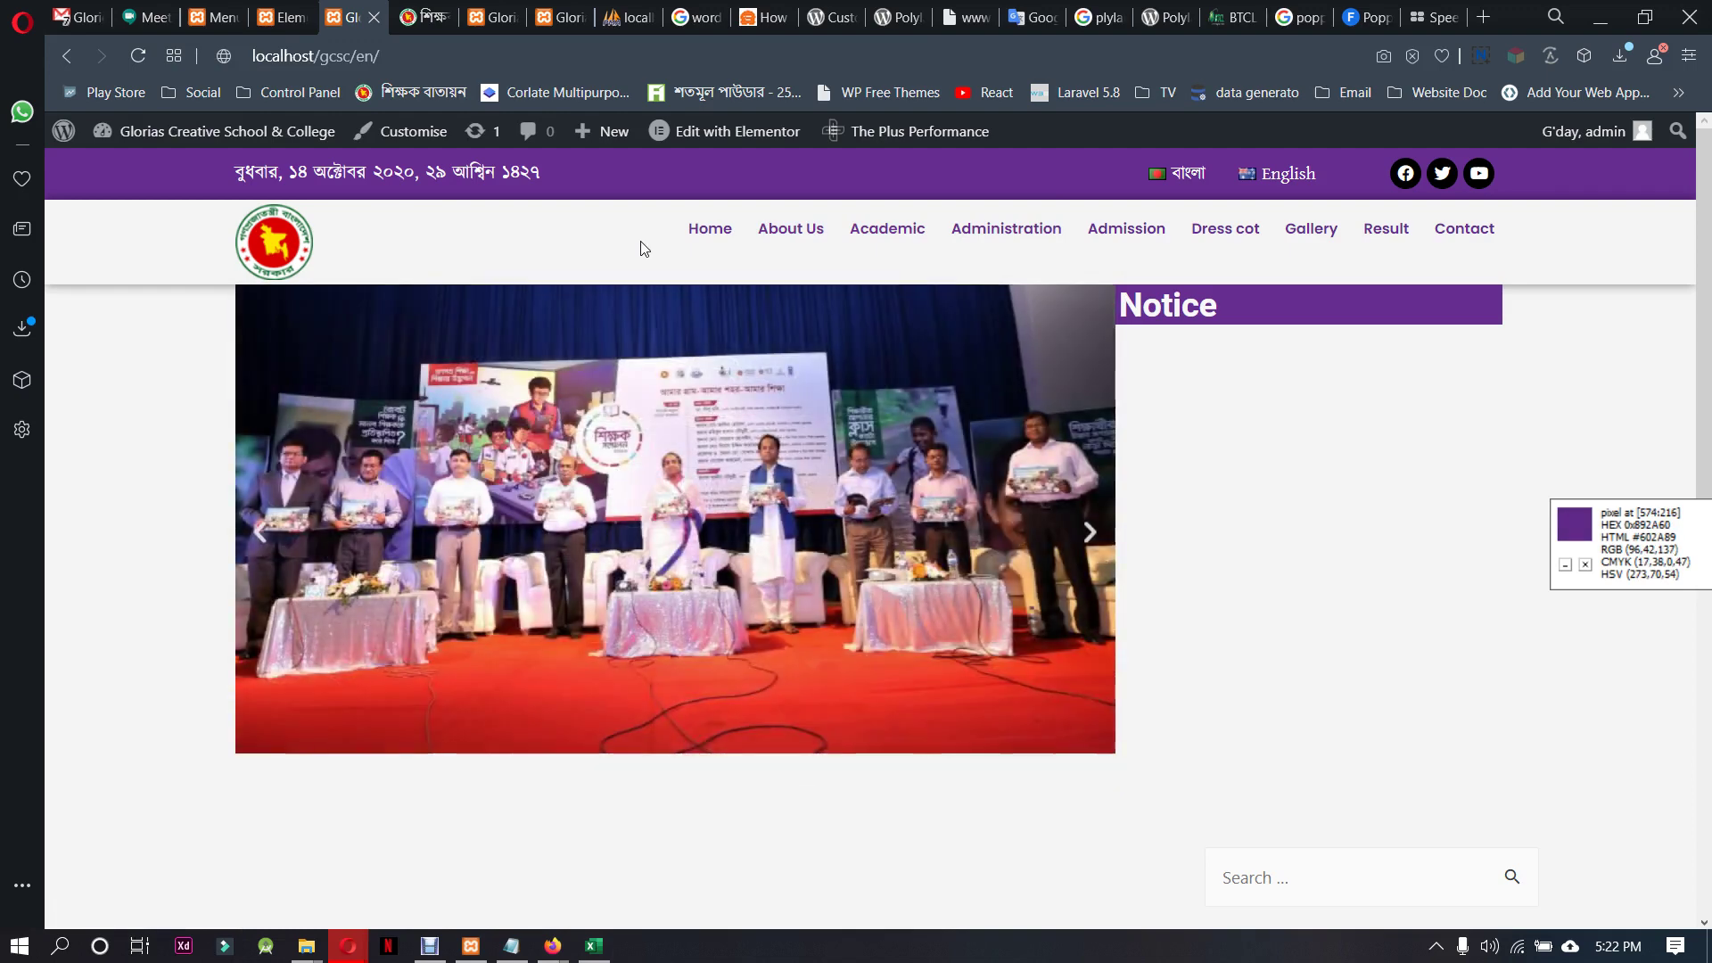
mouse_move(729, 131)
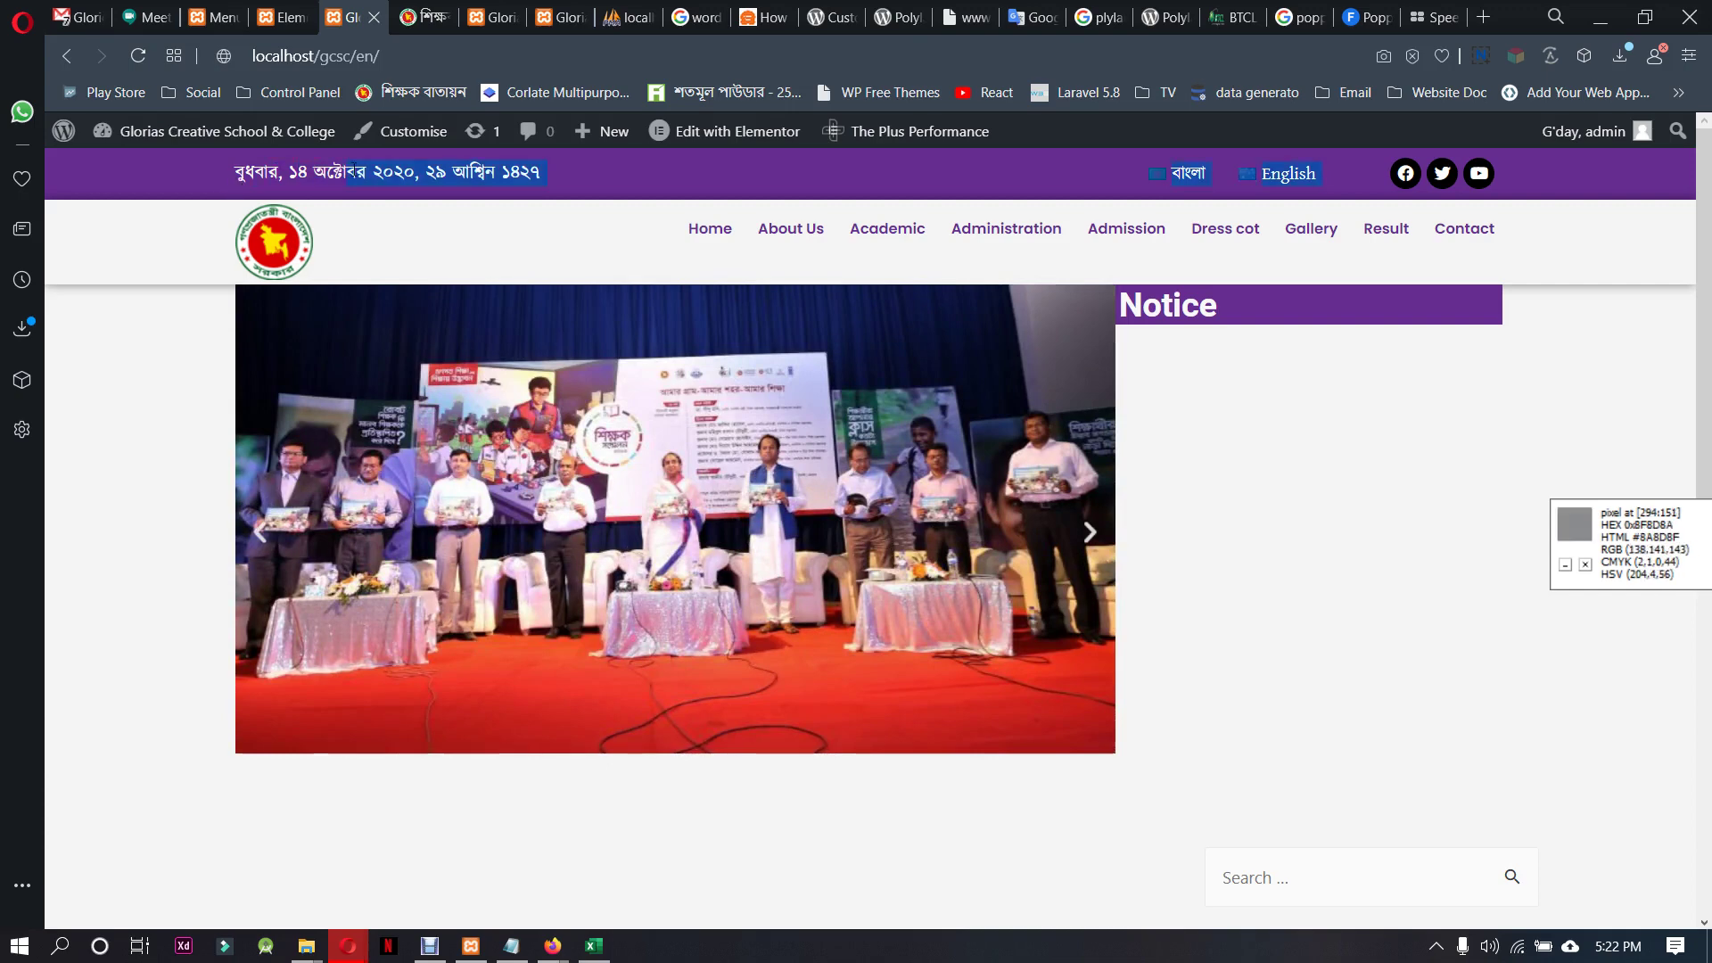
drag(357, 172, 234, 179)
click(222, 184)
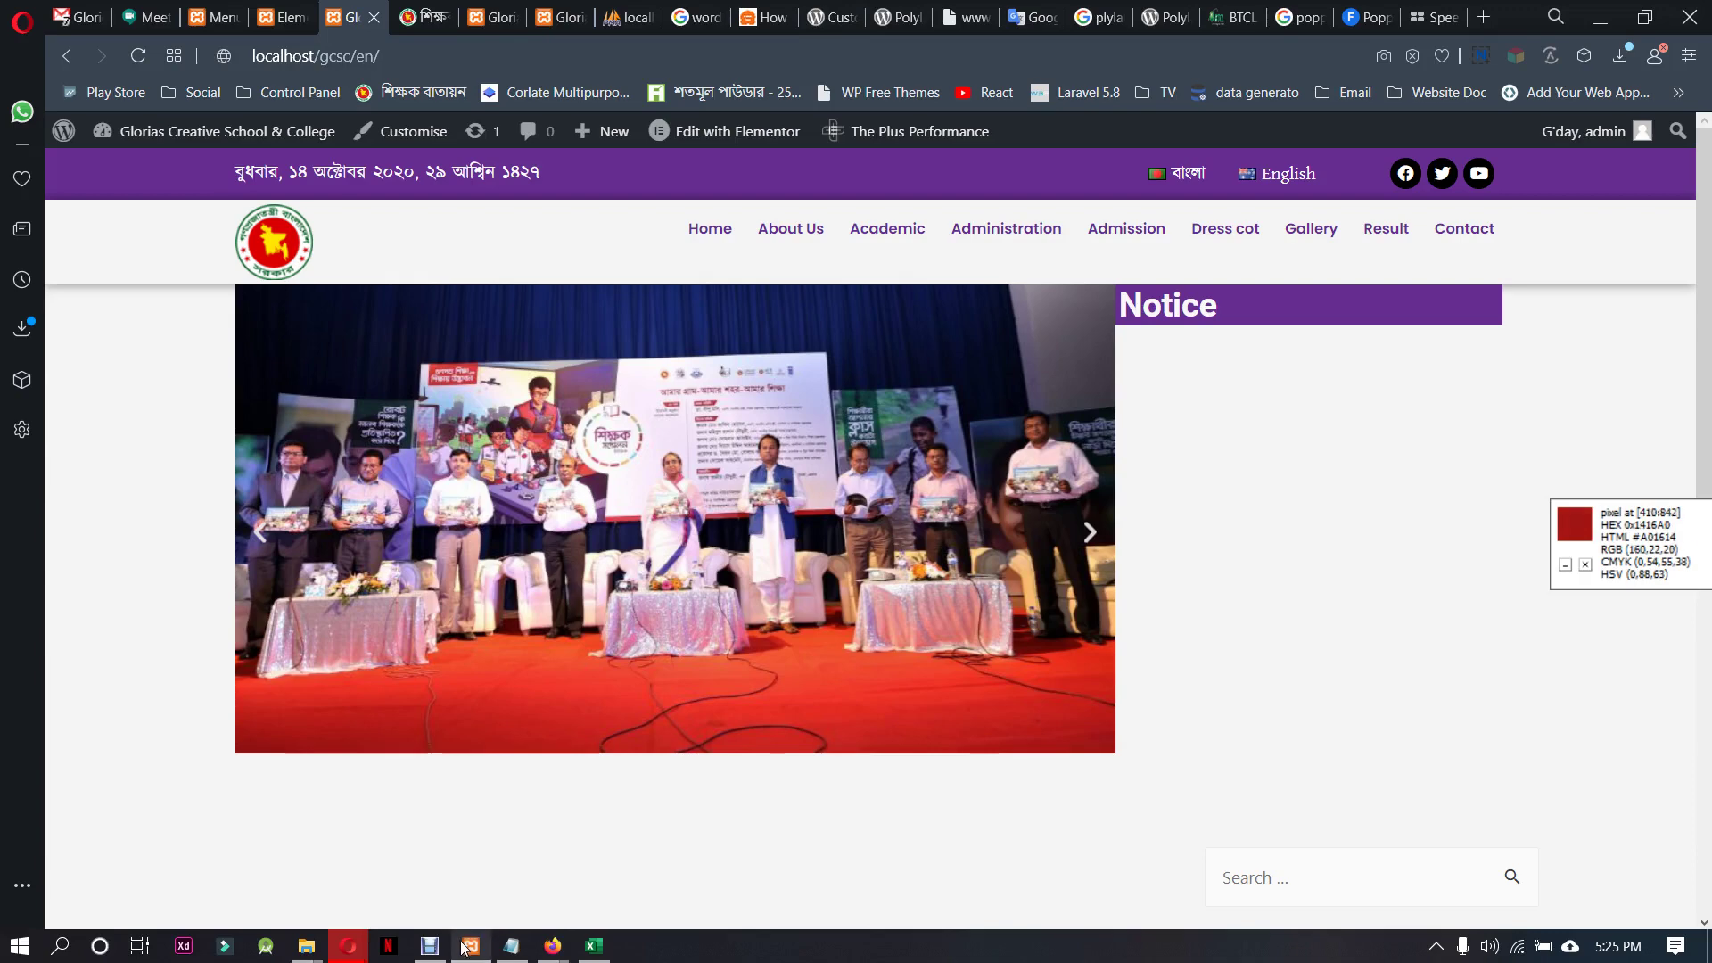
Stop presenting in the Google Meet call and go to Gmail
mouse_move(434, 953)
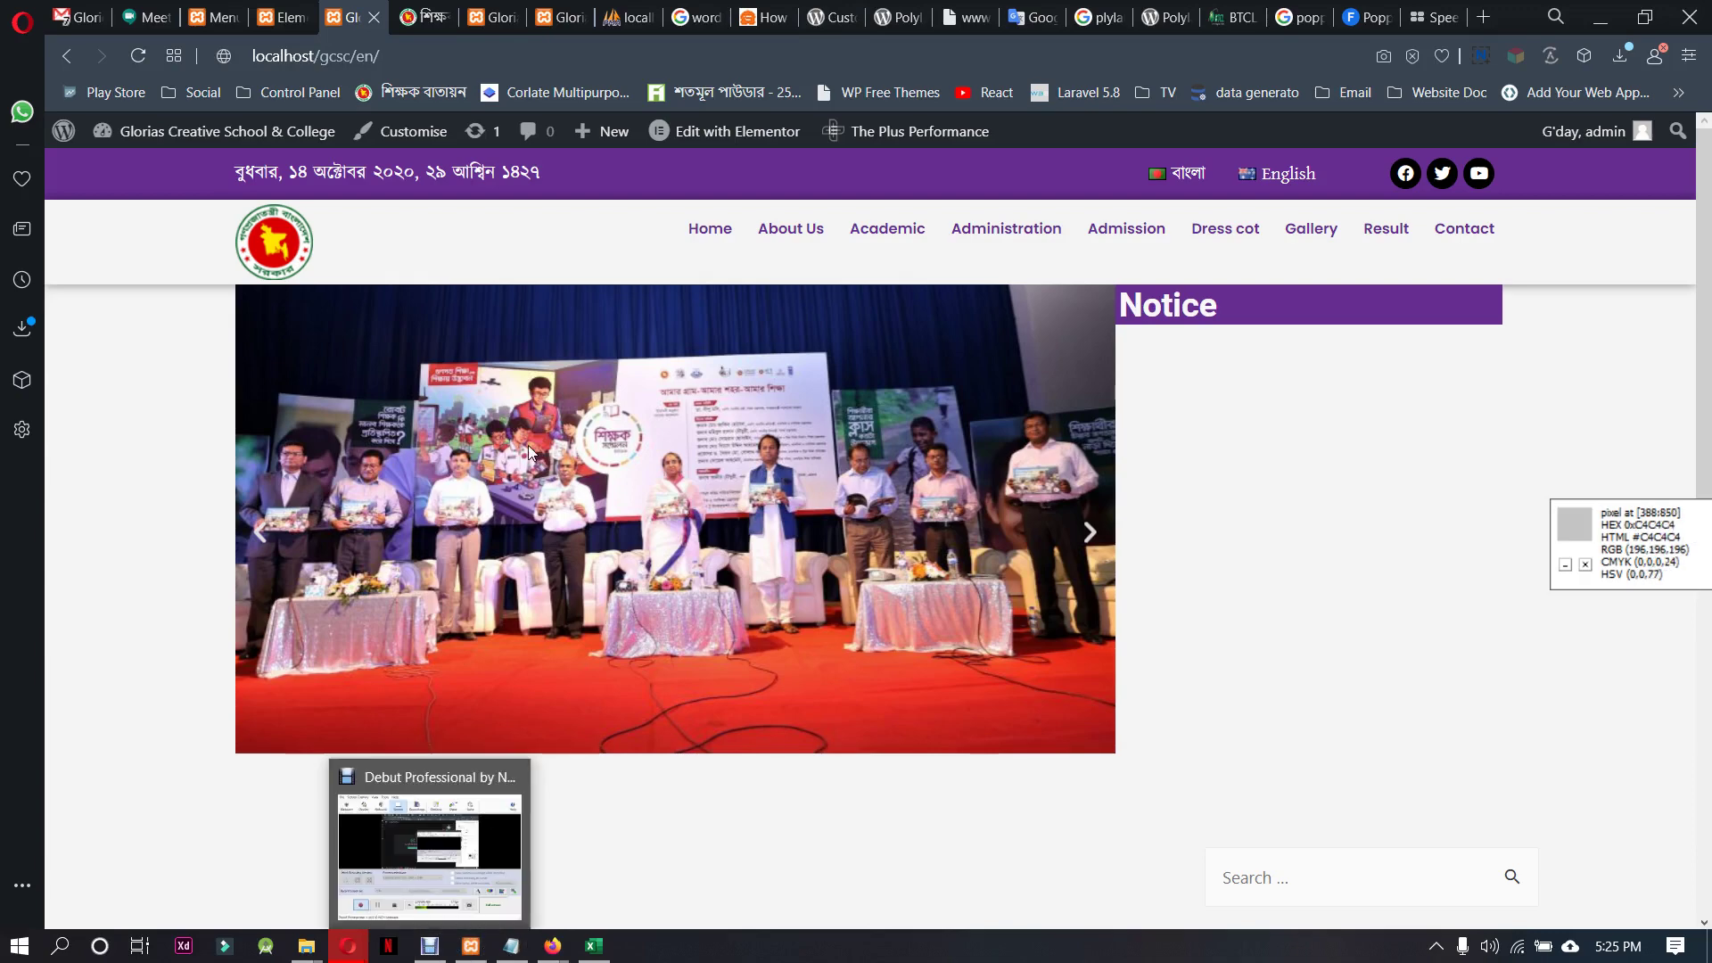
click(162, 9)
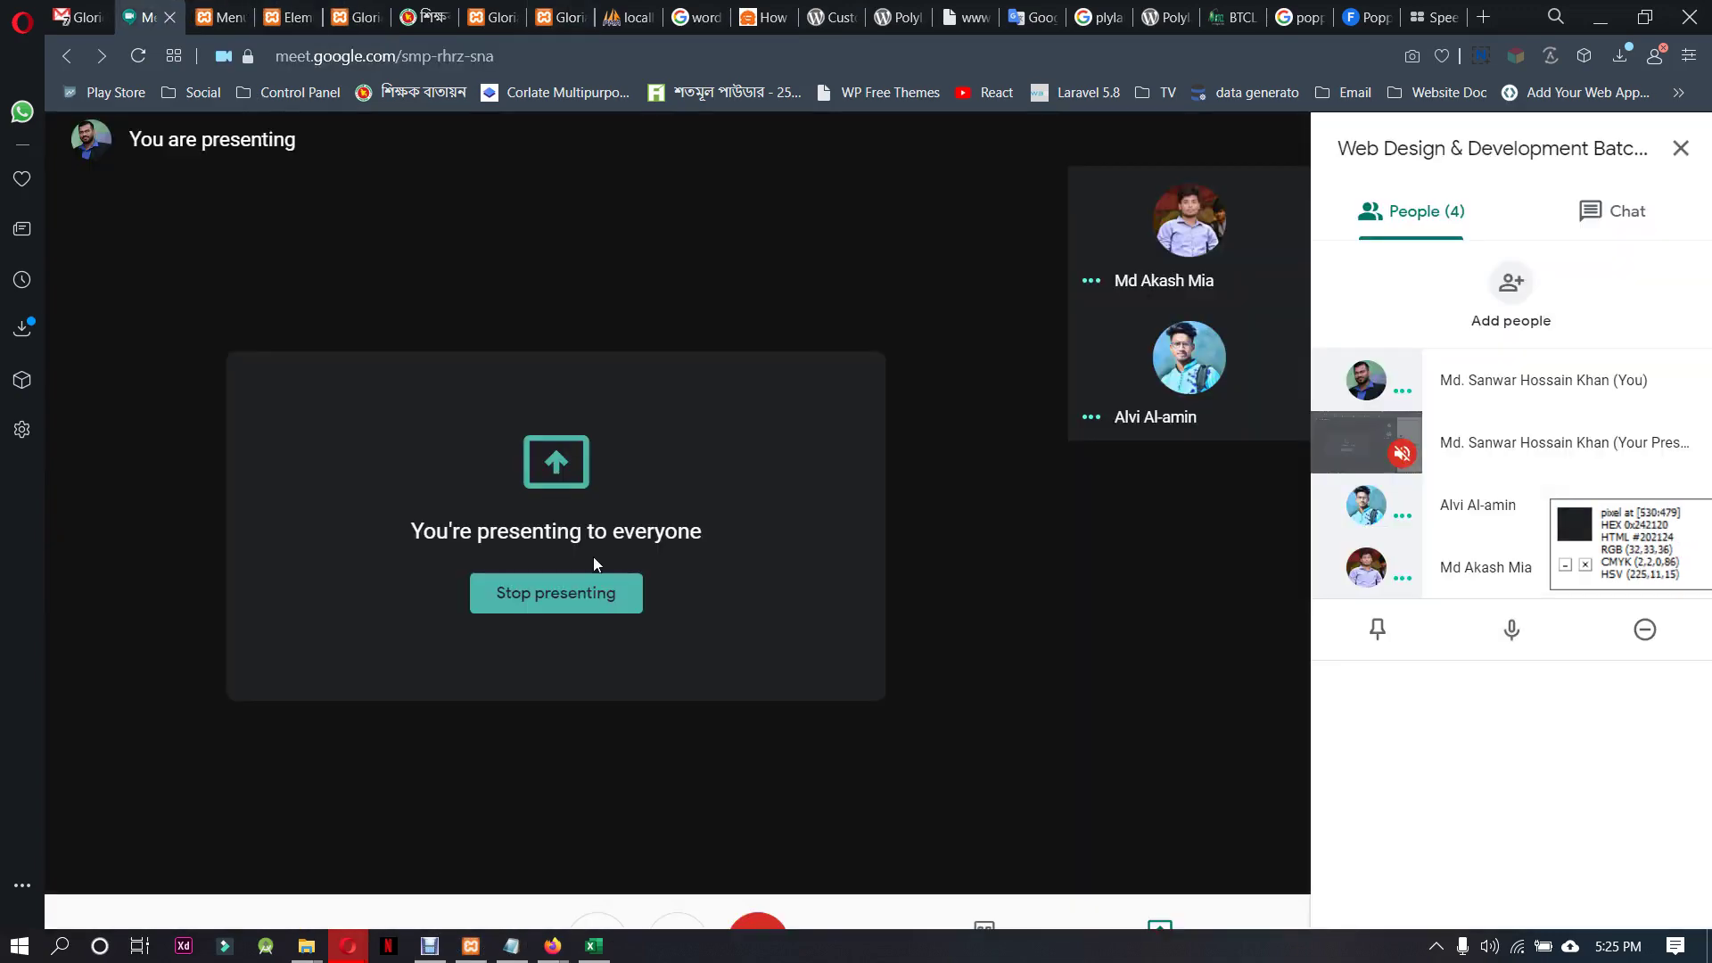
click(582, 610)
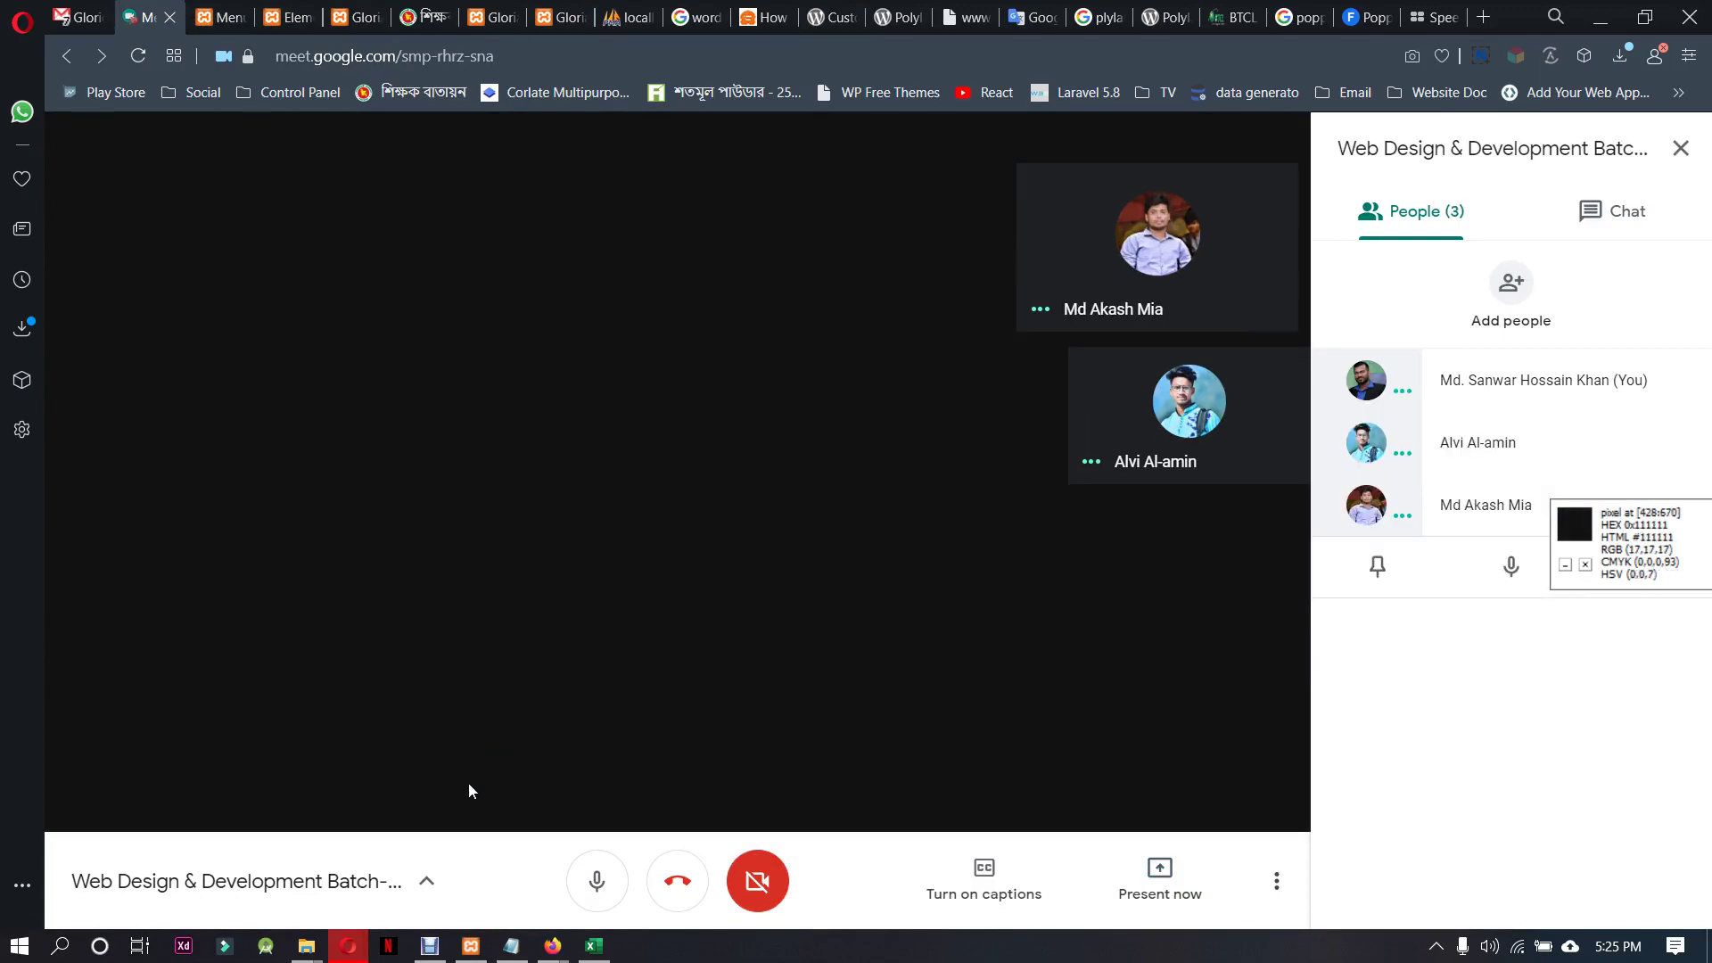
click(99, 8)
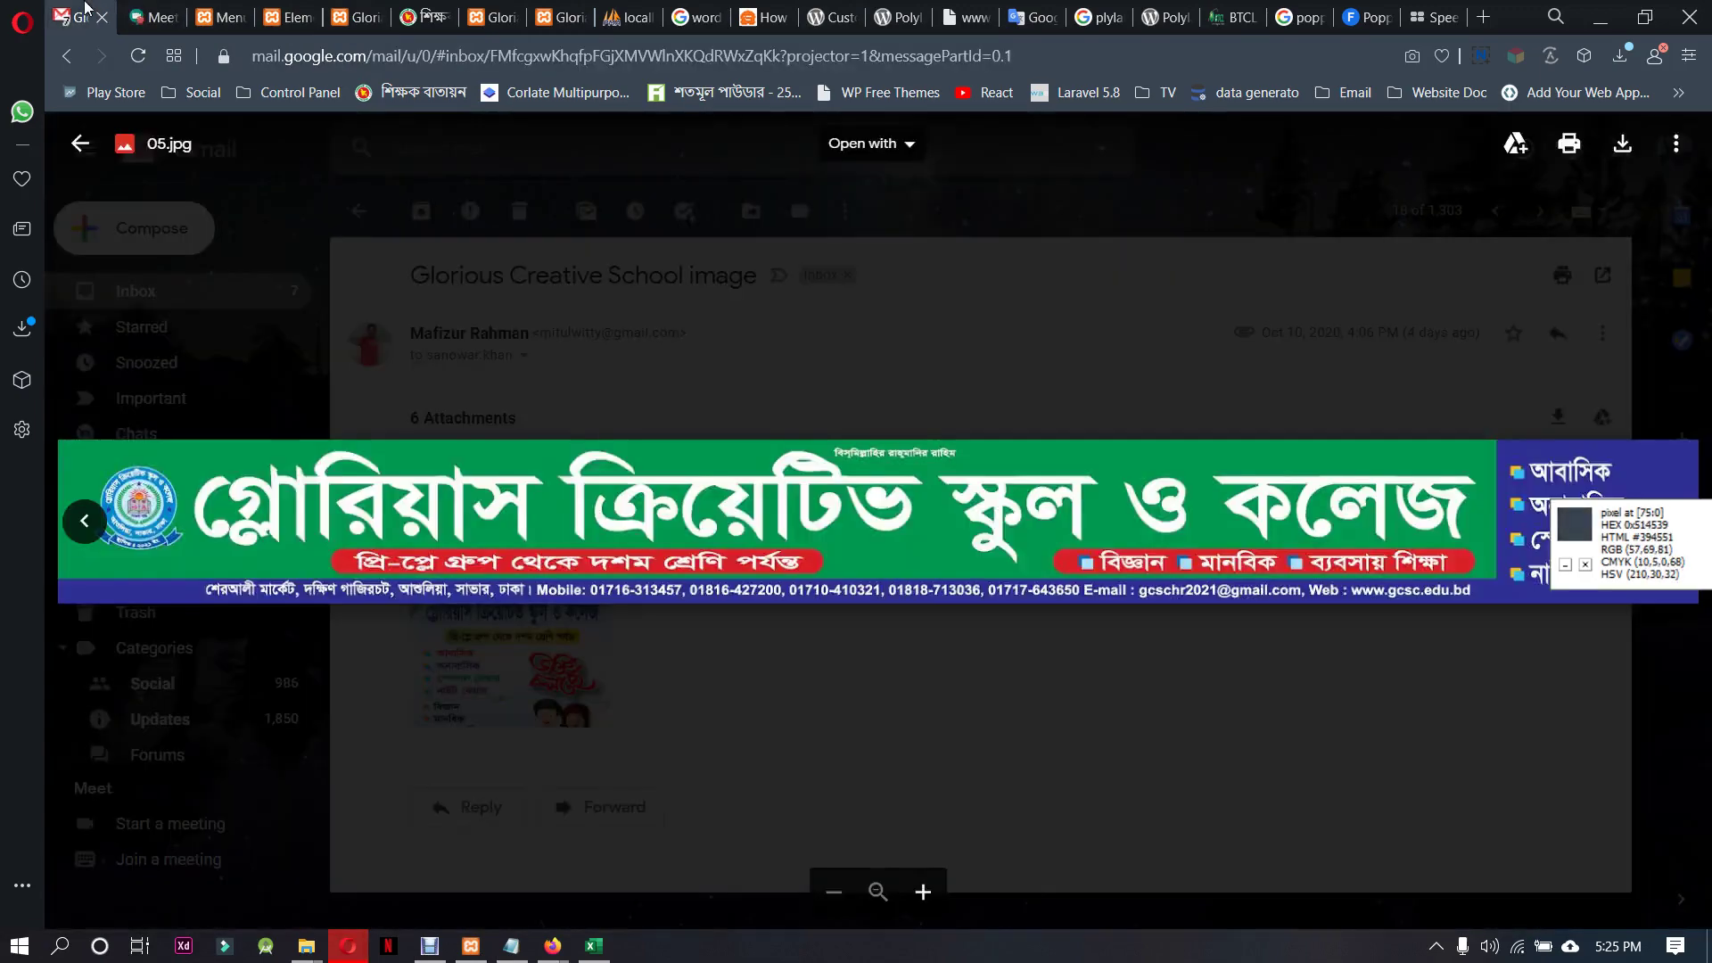
In Updates, check the BTCL New Domain Registration email, then open the Demand Rejection email
click(262, 325)
click(246, 303)
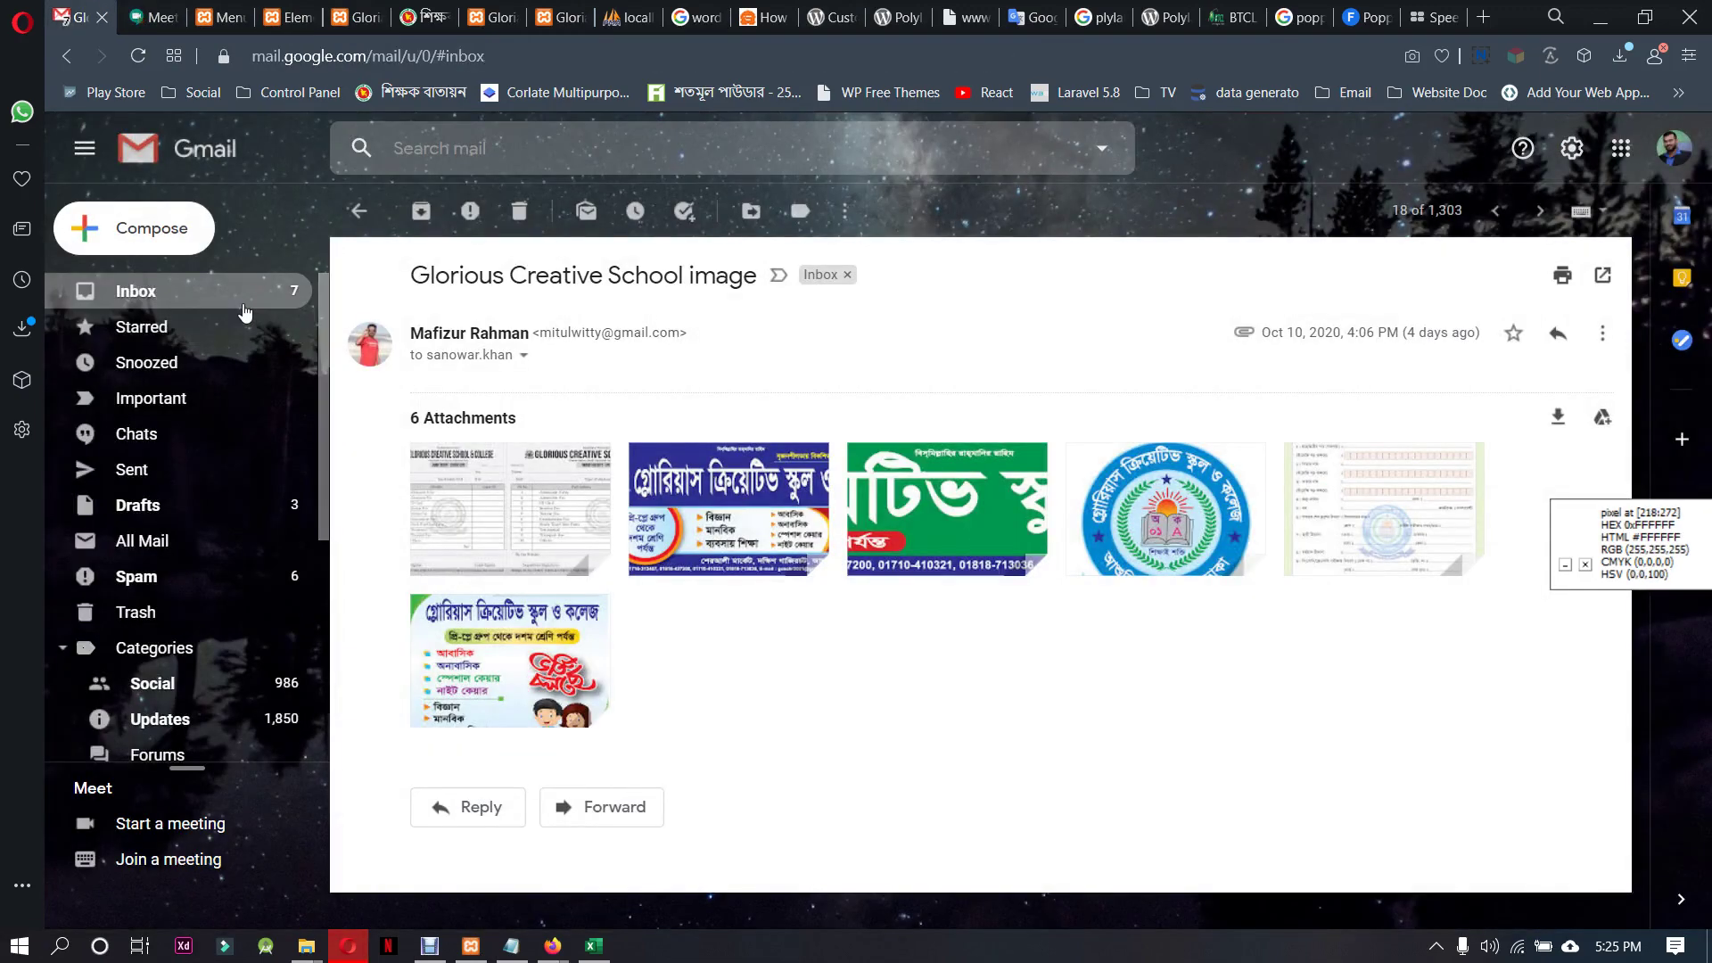
click(1329, 269)
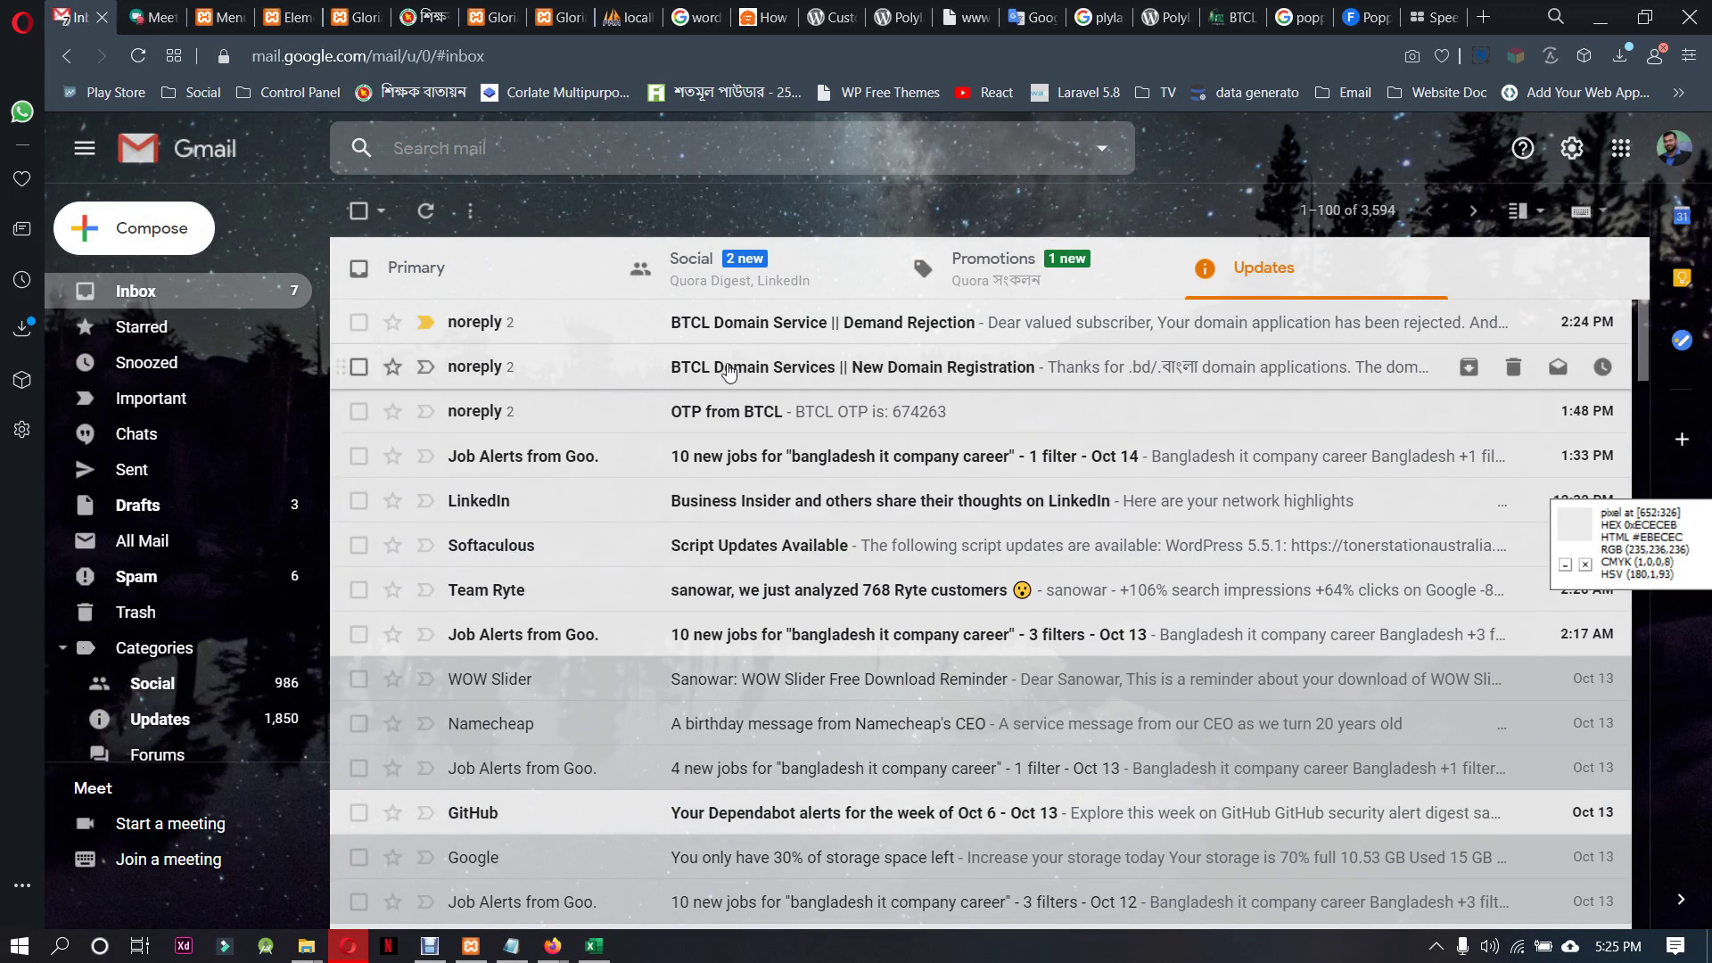
click(729, 372)
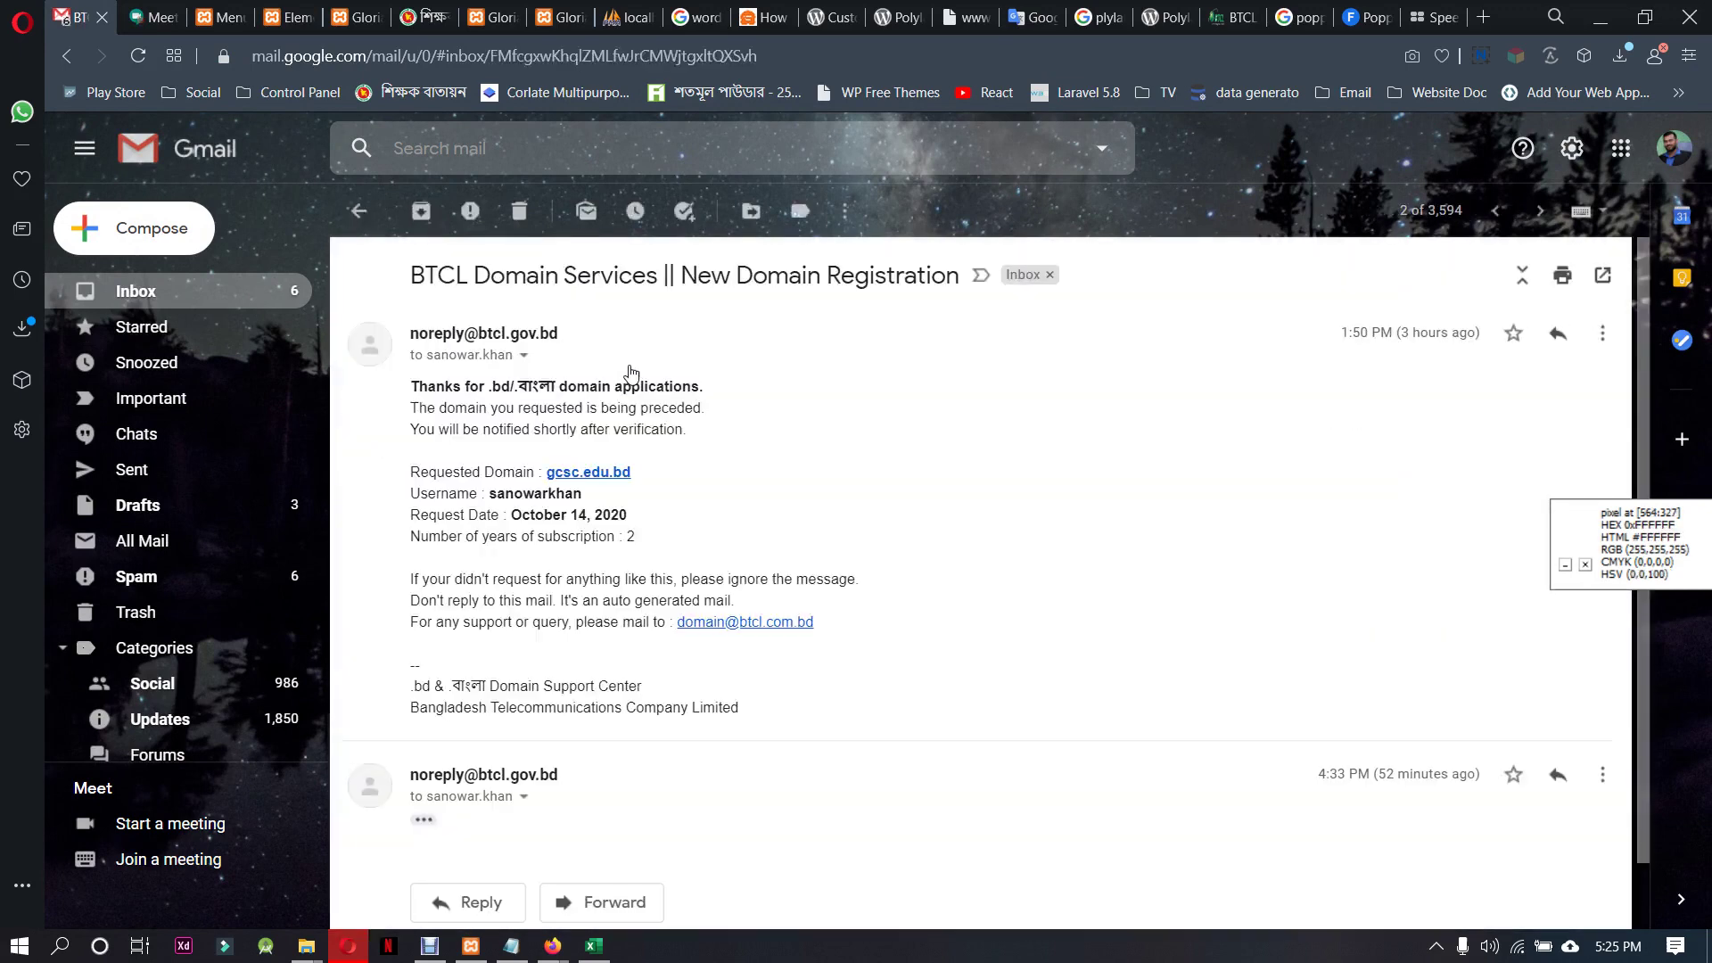
click(134, 291)
click(728, 321)
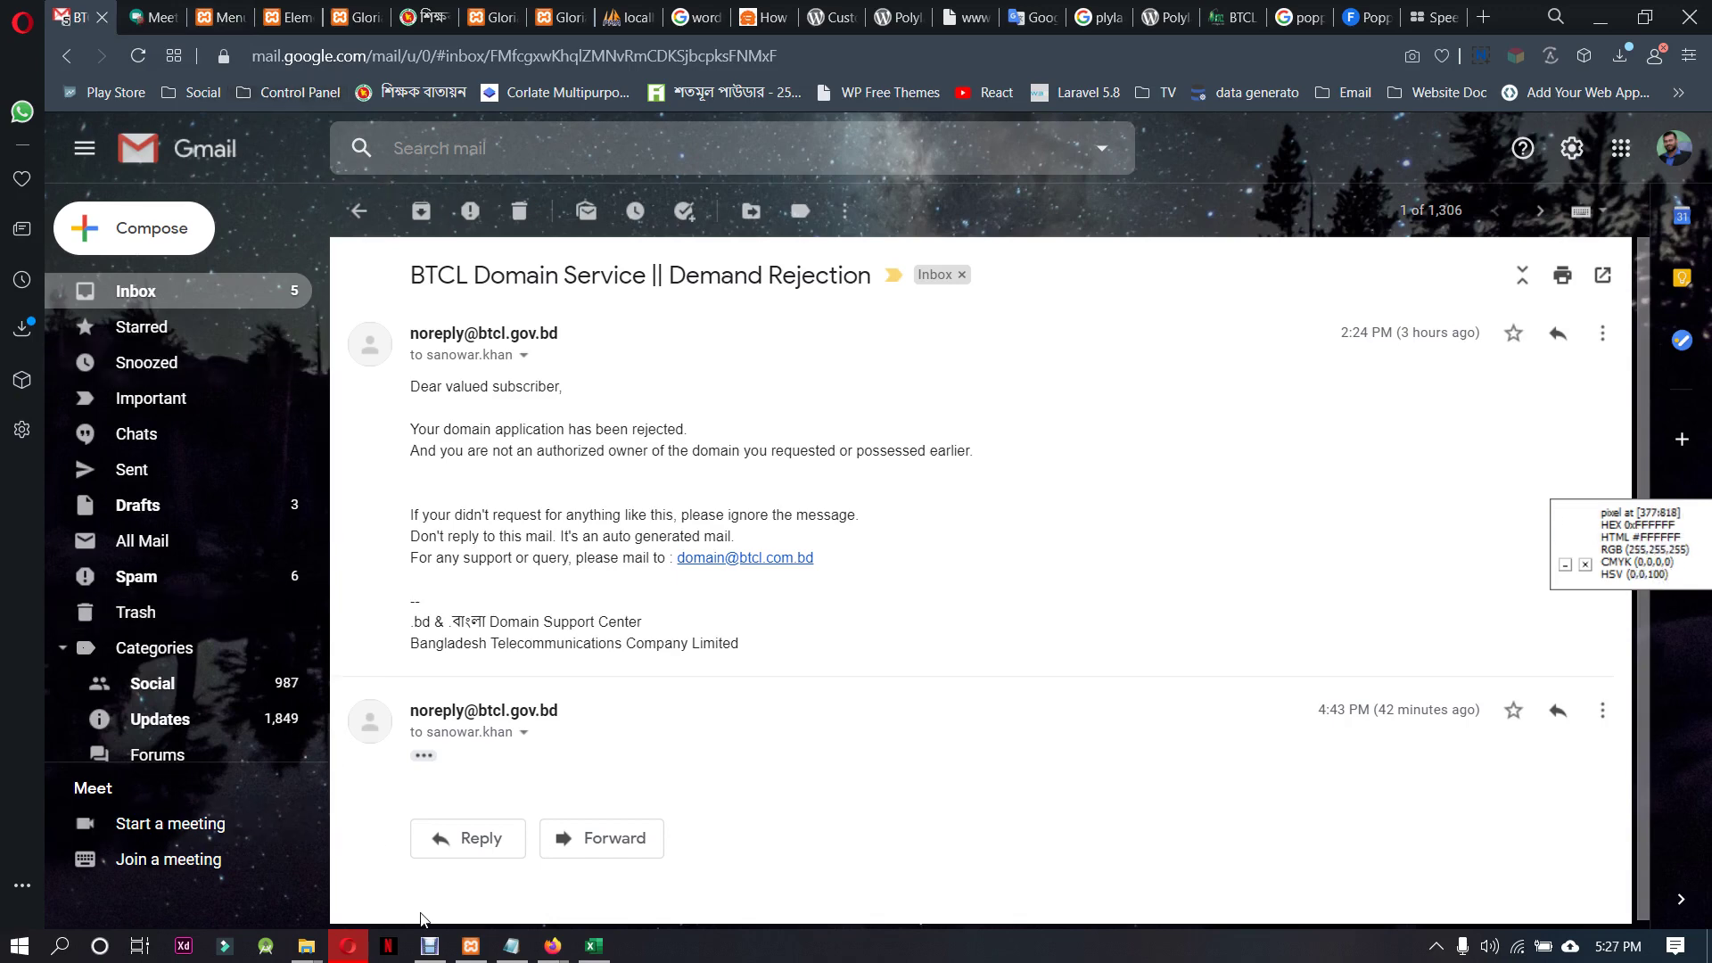
Glance at the WordPress Menus page and the Elementor header preview, then return to Meet
click(213, 13)
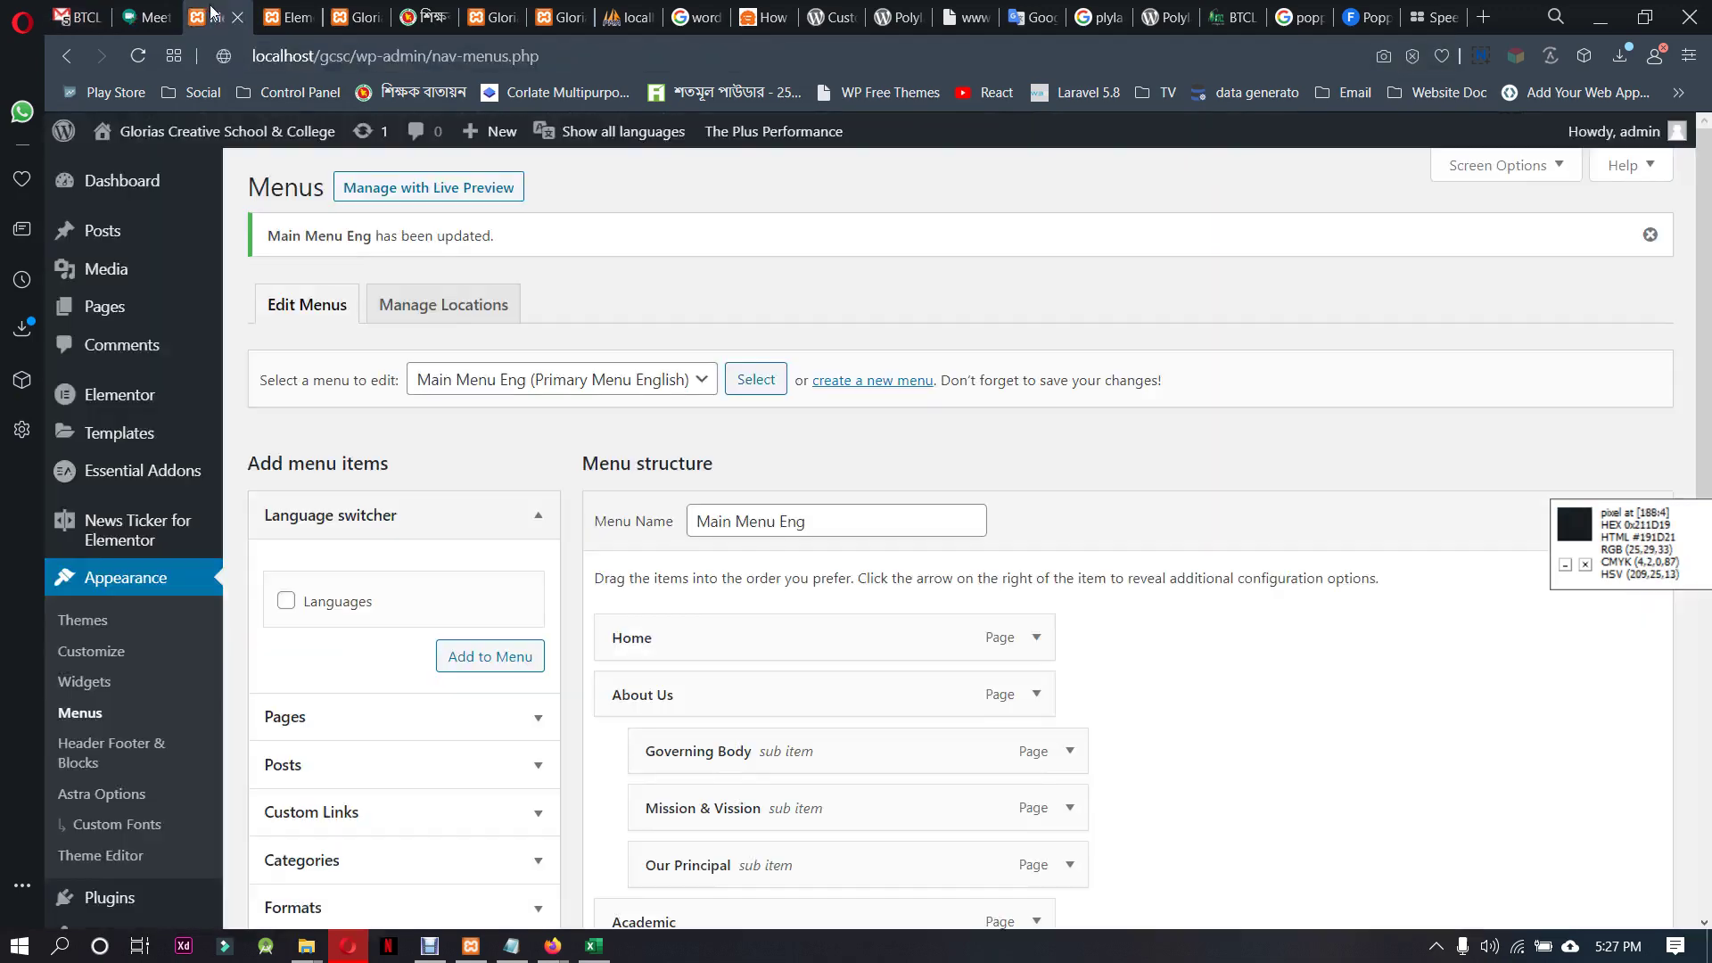
click(279, 16)
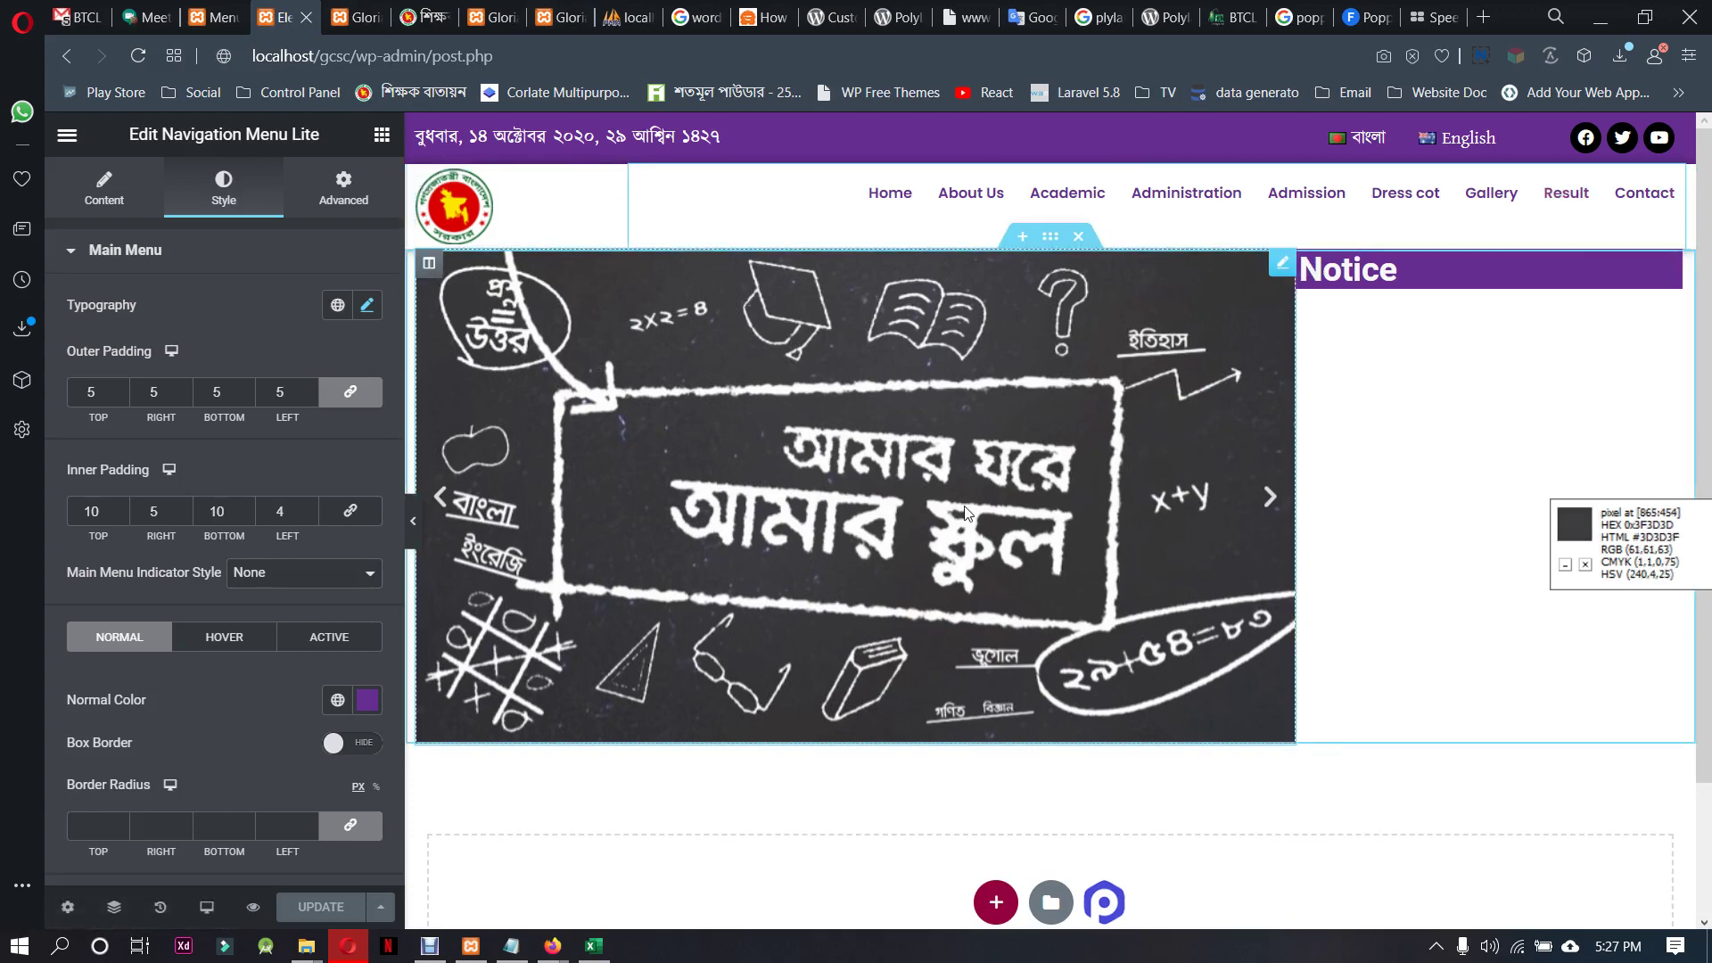
scroll(965, 512, down, 2)
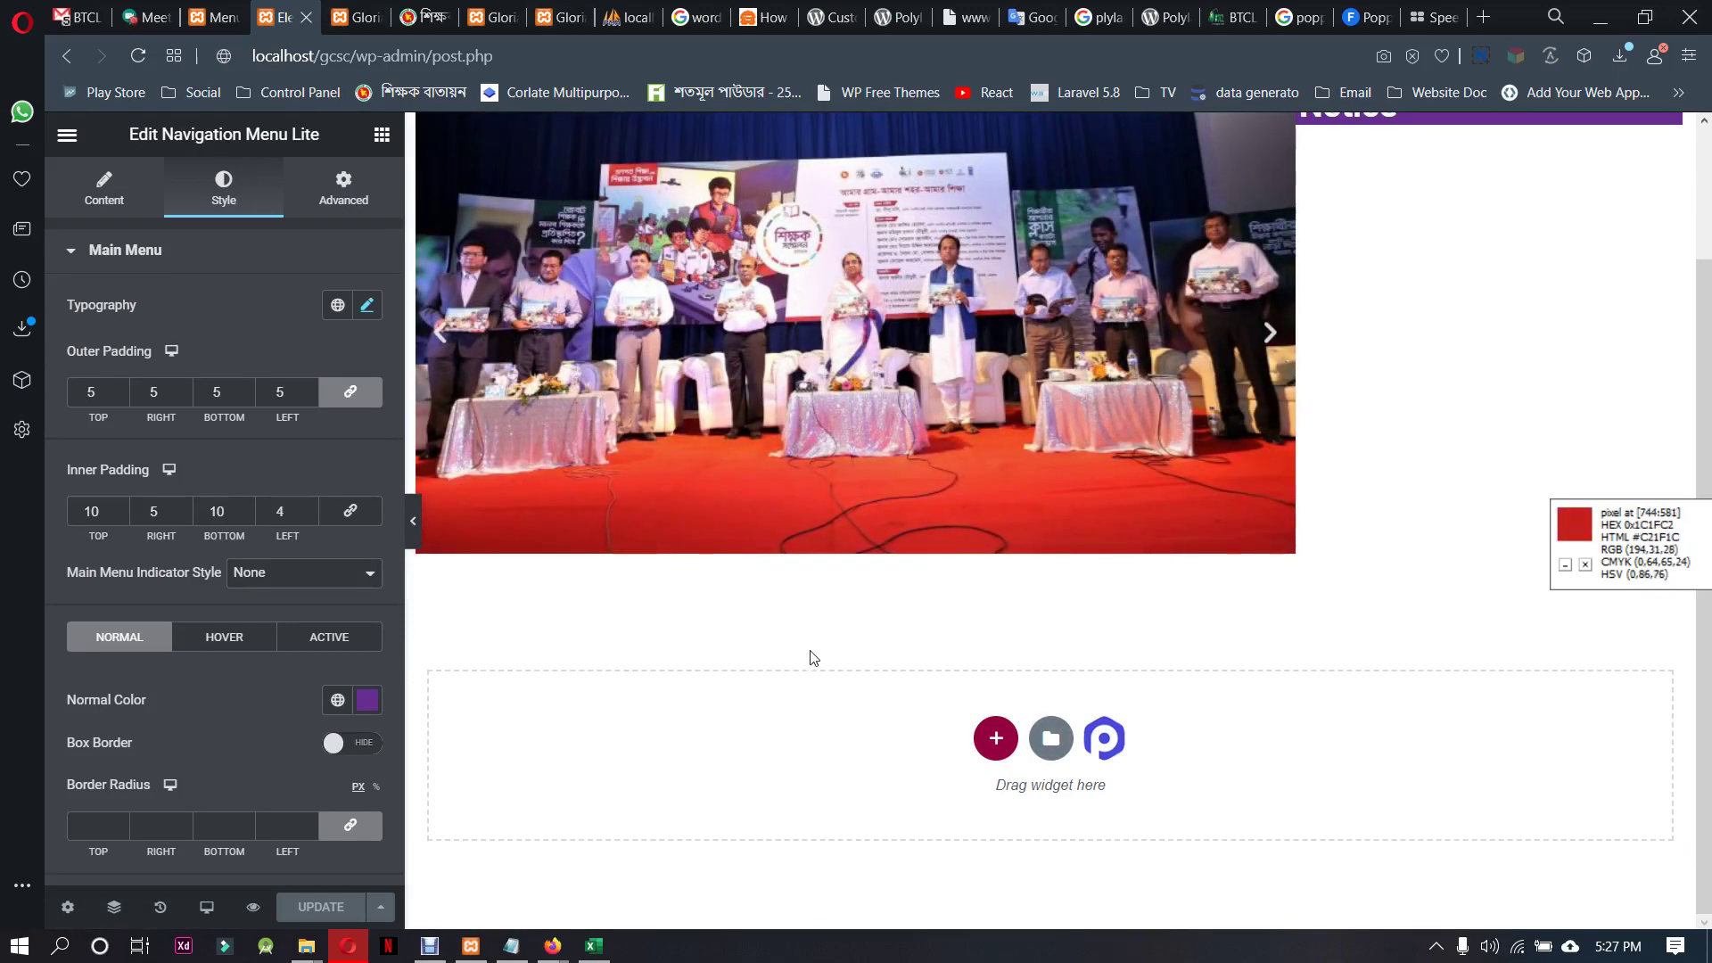
click(173, 8)
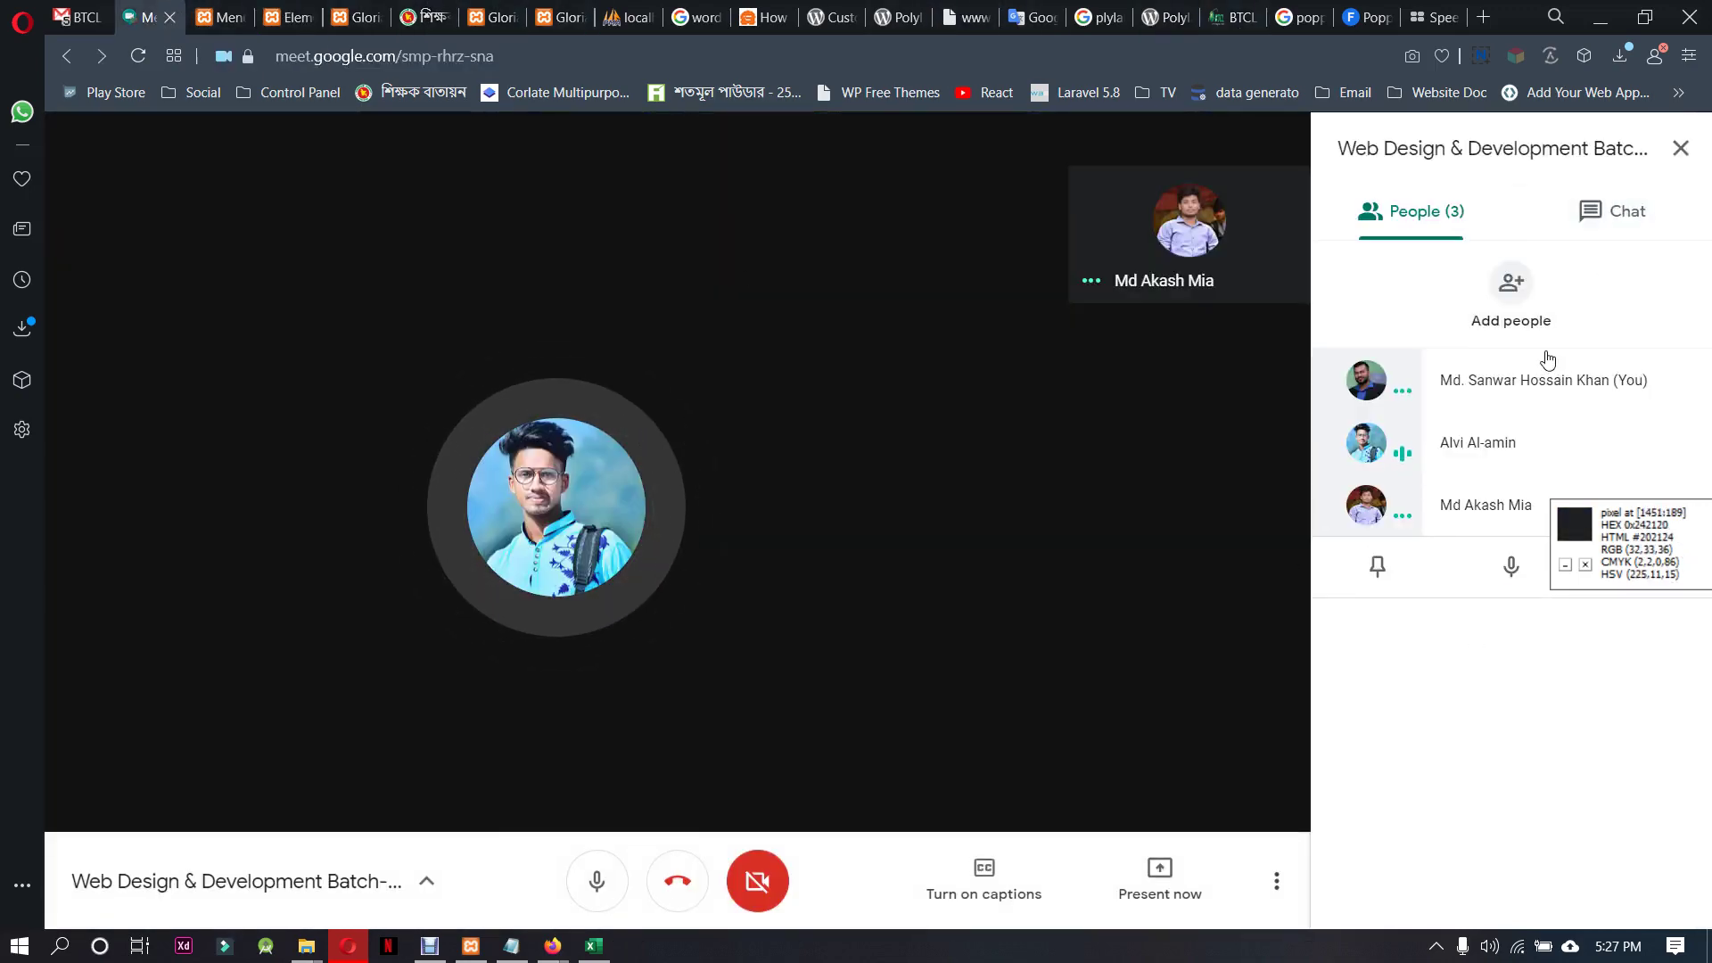
mouse_move(1013, 521)
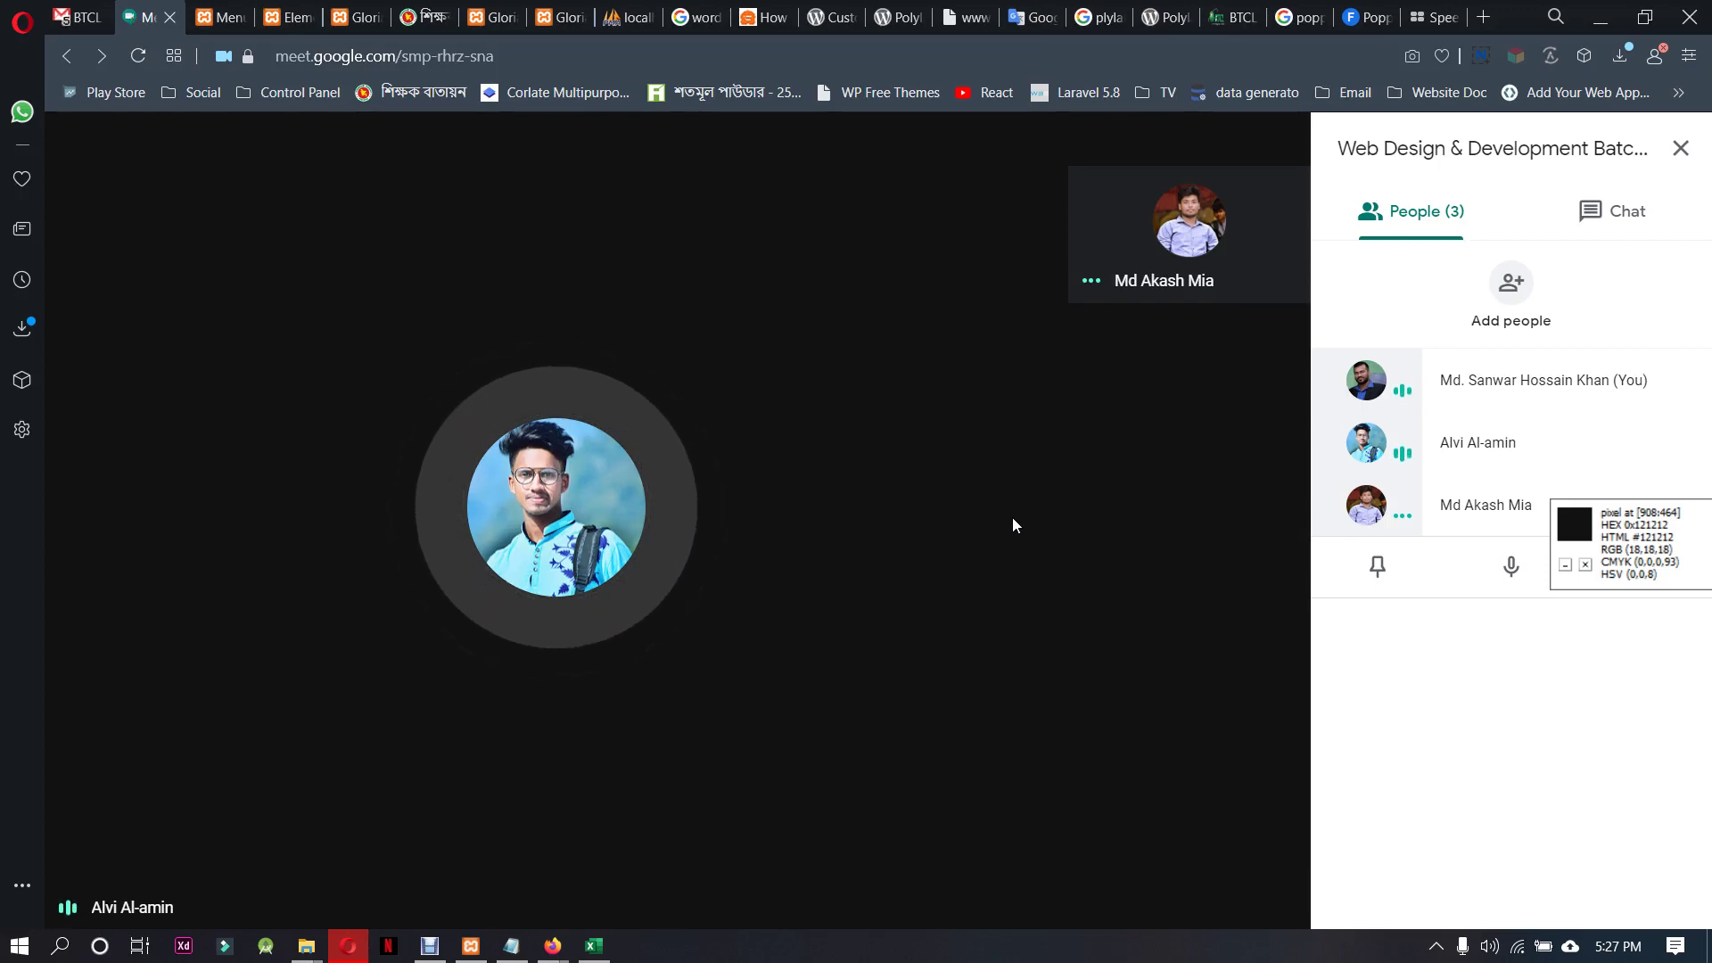
mouse_move(748, 509)
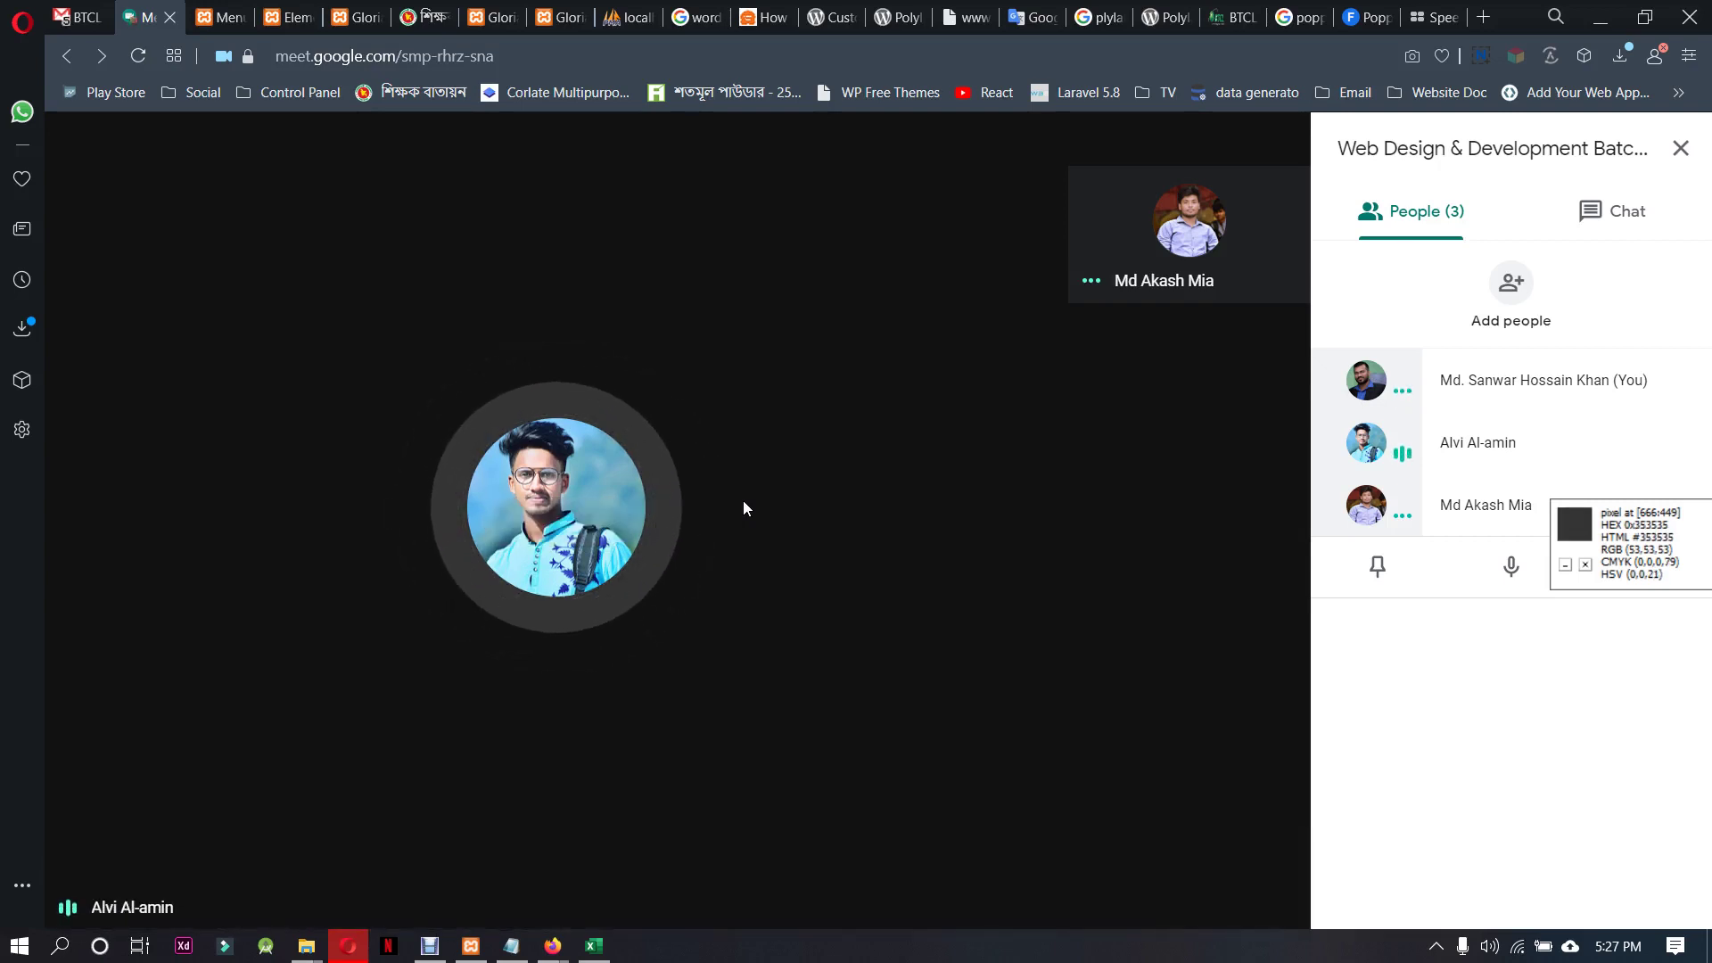
mouse_move(630, 507)
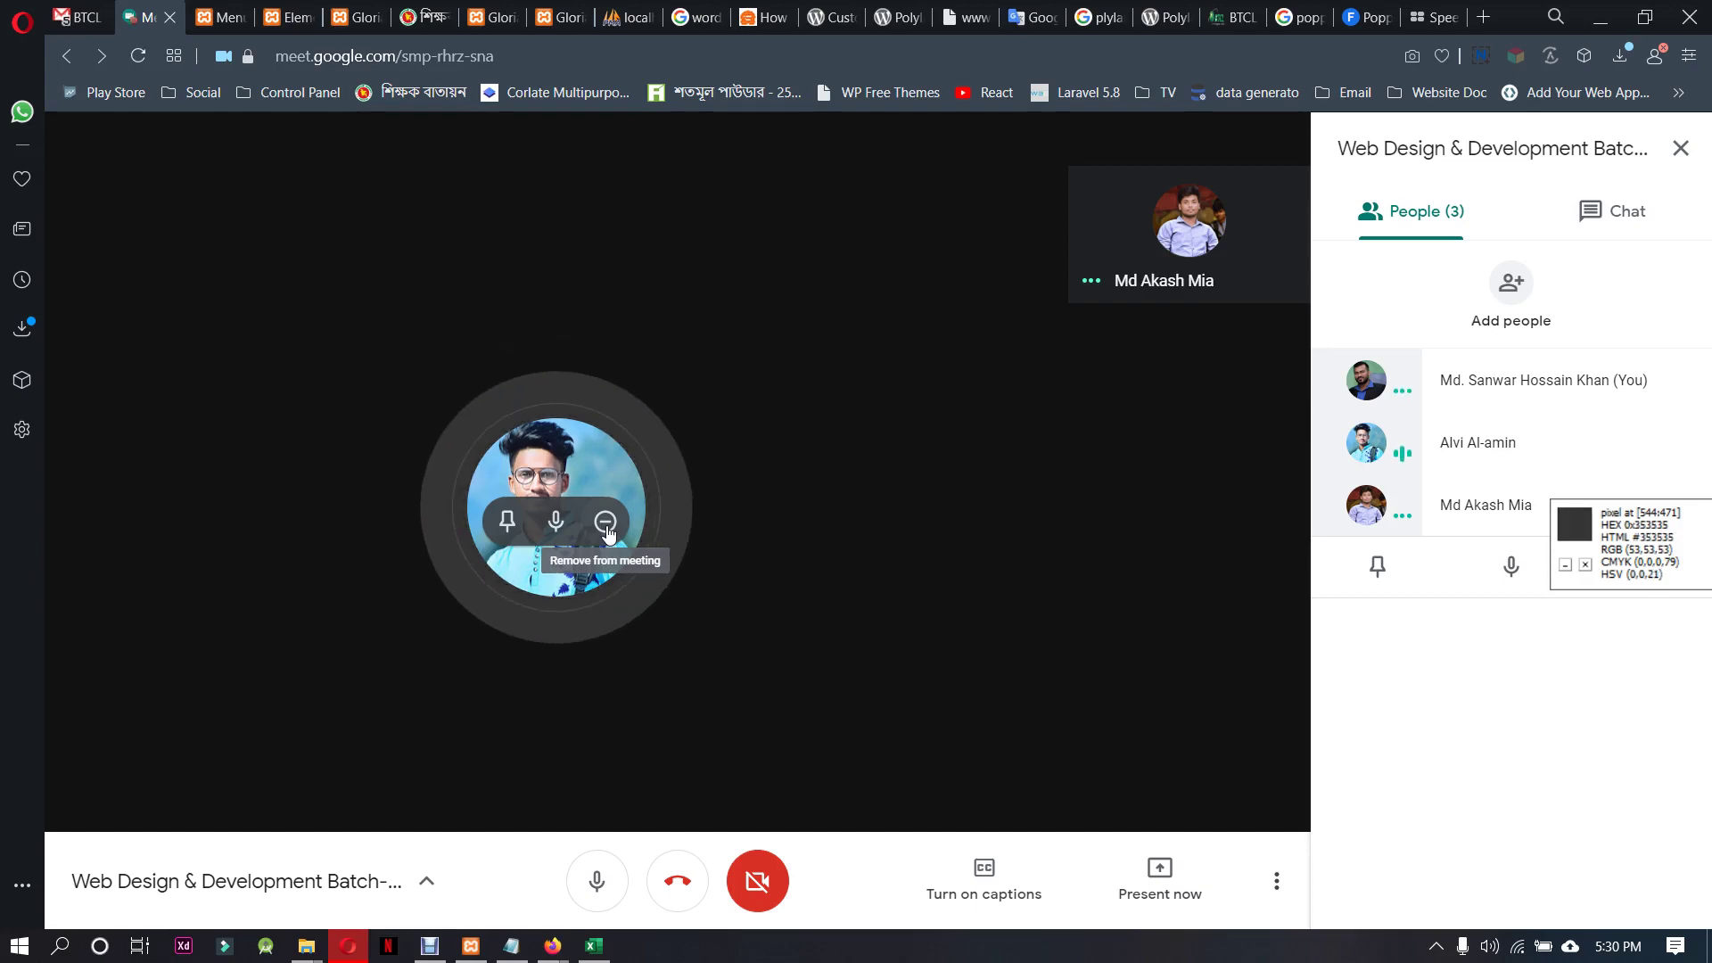
Leave the Meet call and close the Meet, WordPress, Elementor and Glorias site tabs
click(677, 886)
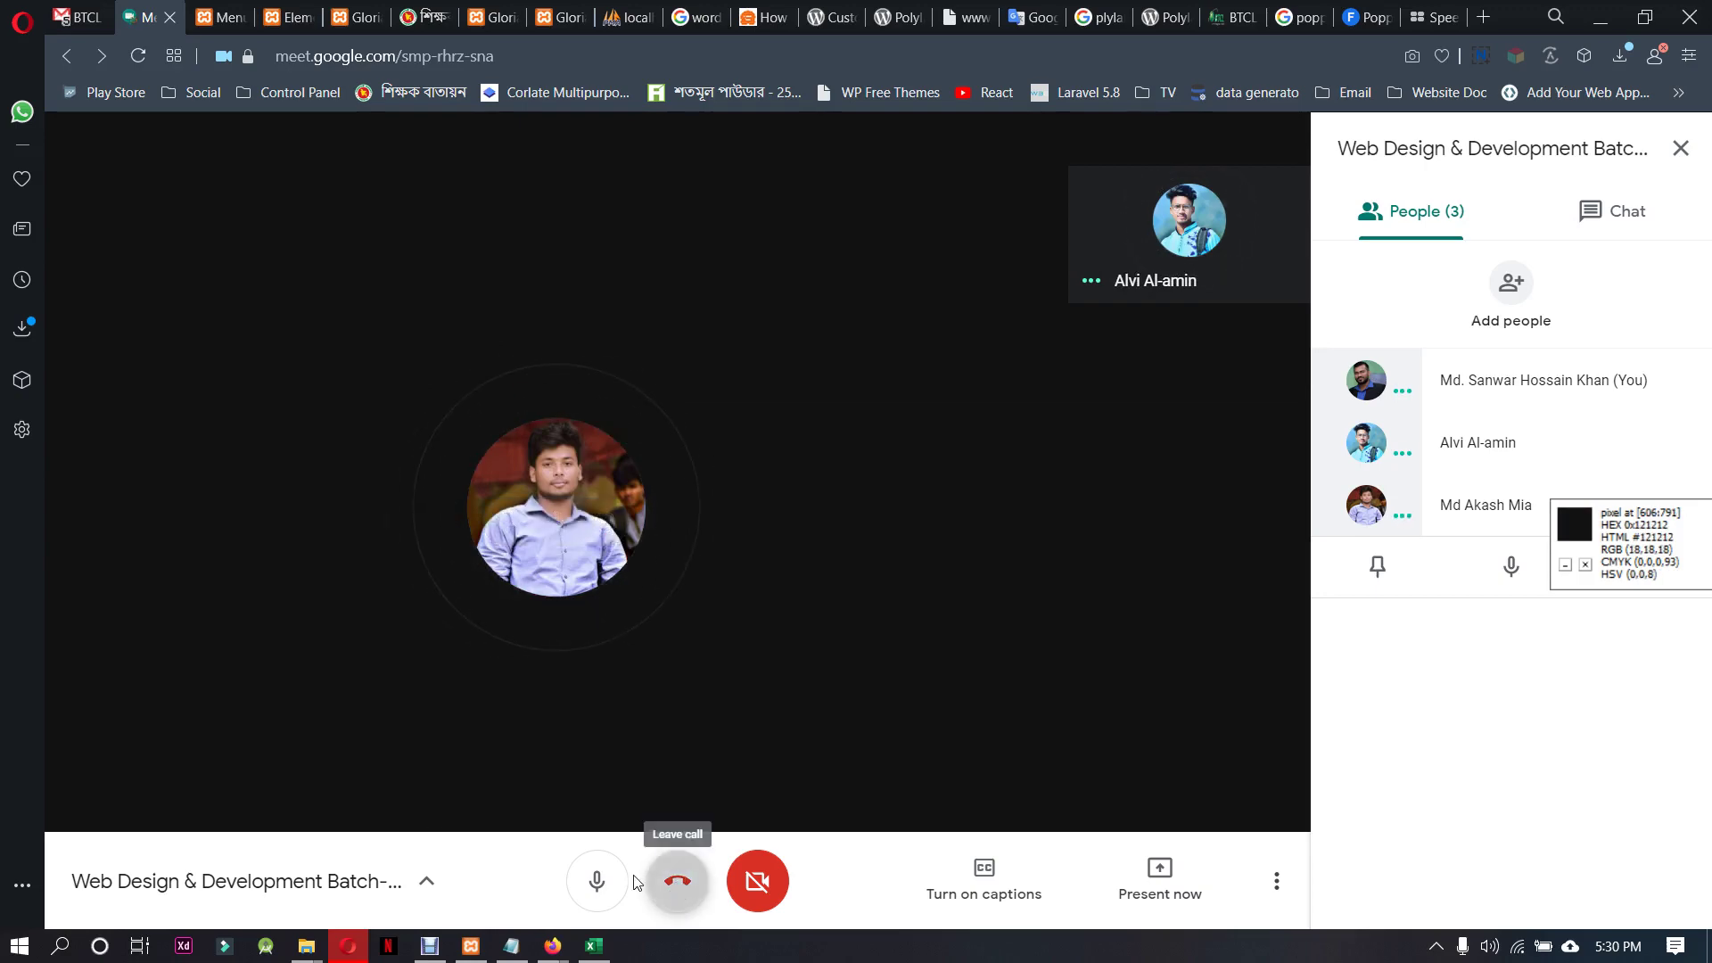
click(165, 20)
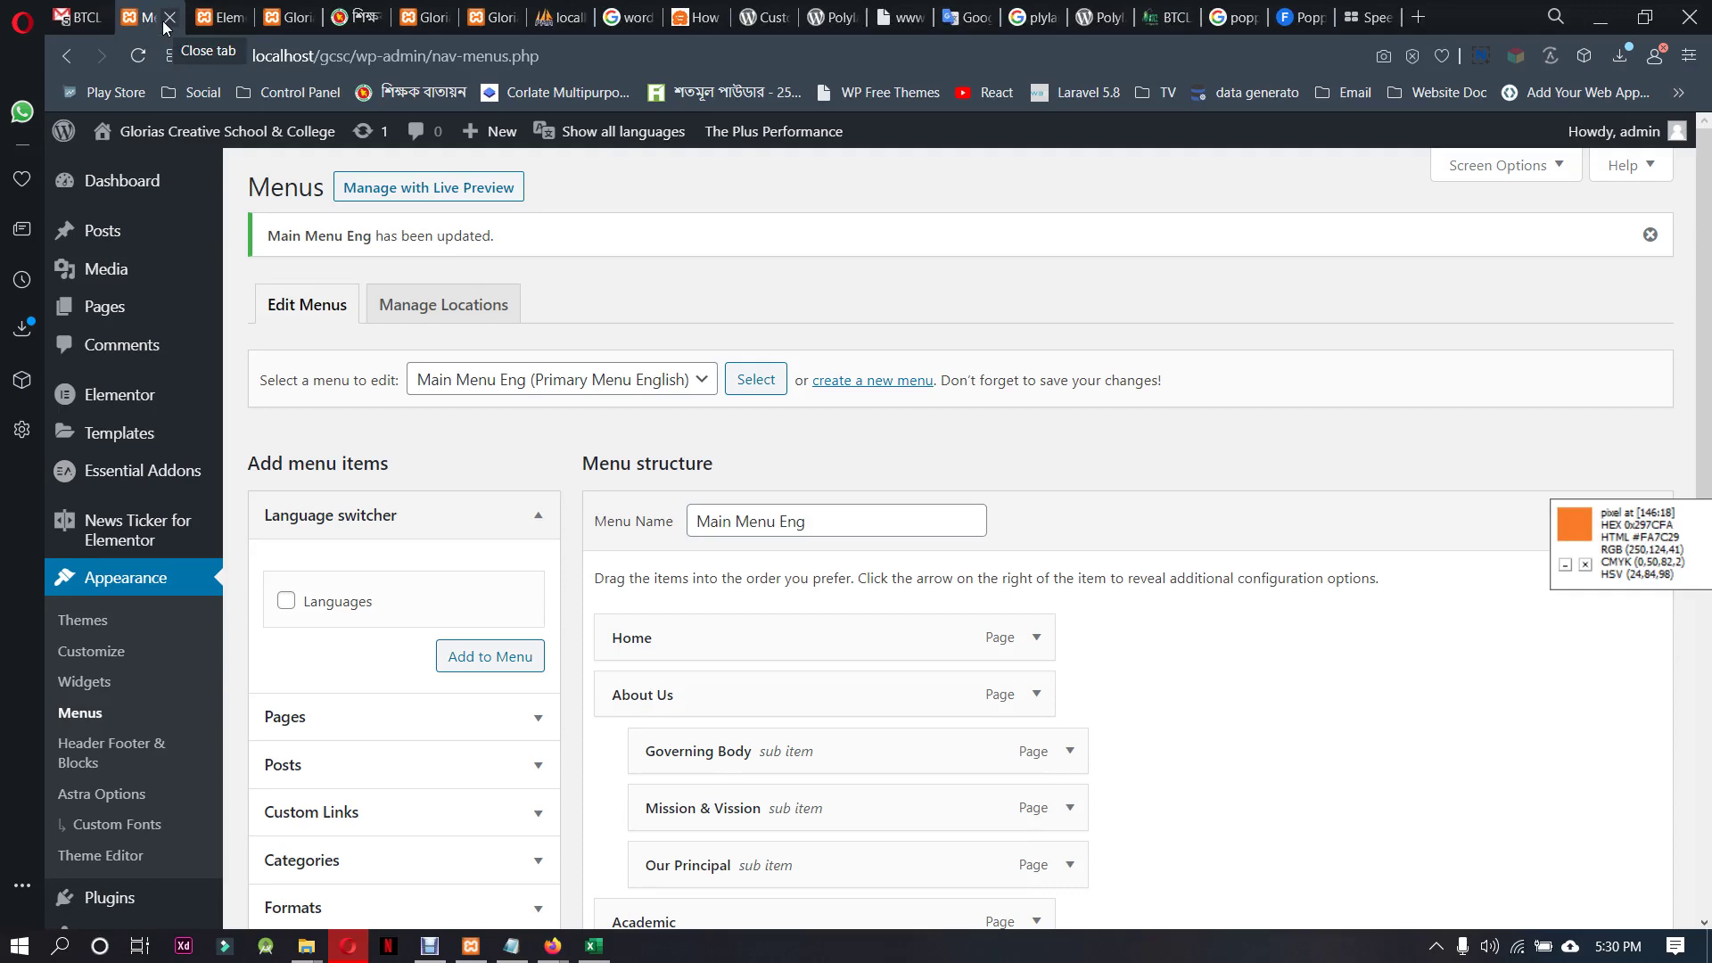
click(165, 21)
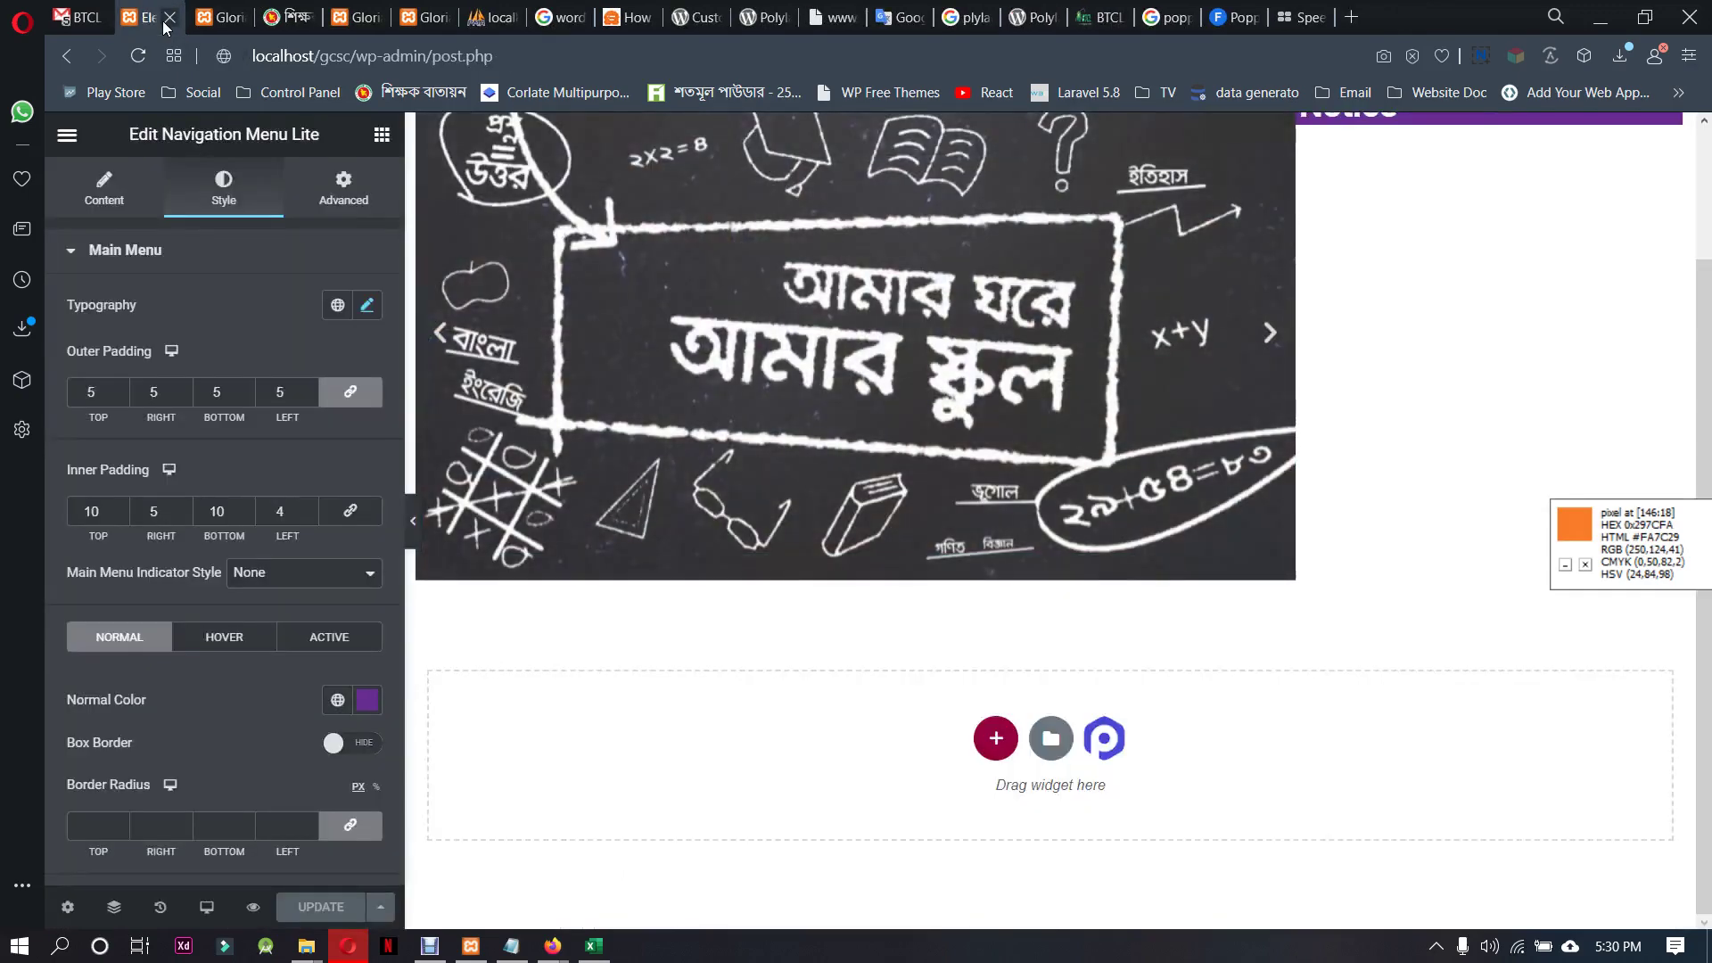
click(165, 21)
click(165, 20)
click(165, 20)
click(165, 20)
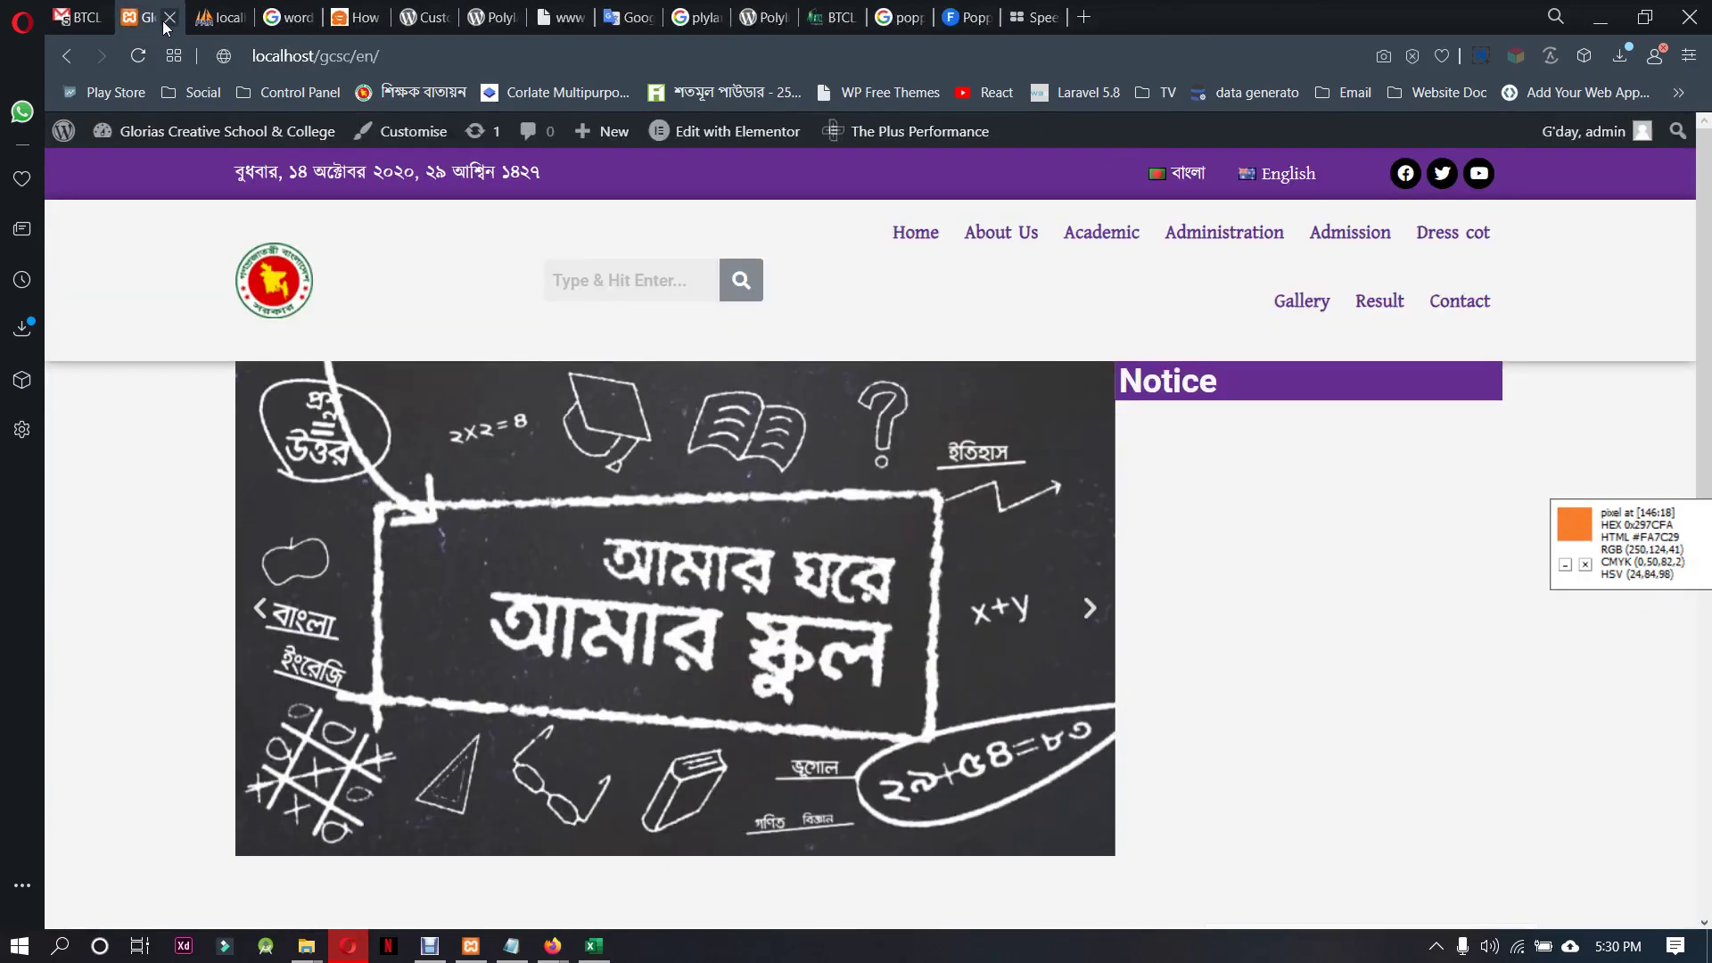
click(165, 20)
Close the phpMyAdmin, search, plugin and translate tabs, then open the BTCL Support page
click(167, 18)
click(167, 18)
click(167, 18)
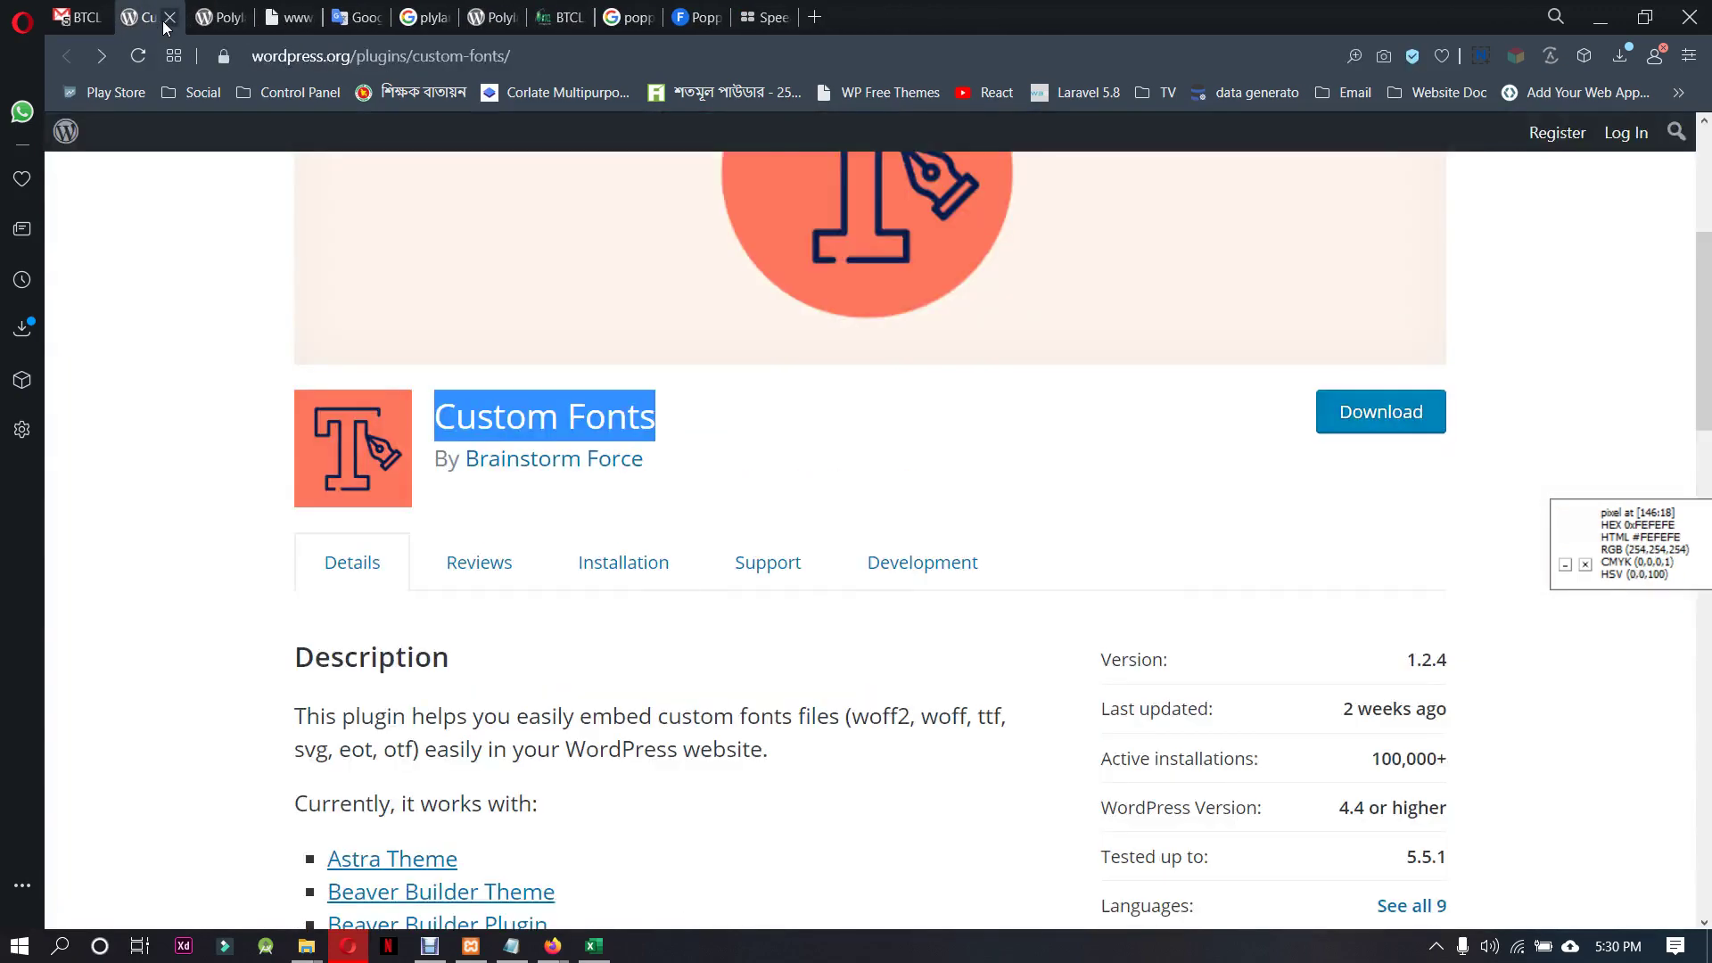
click(167, 18)
click(167, 20)
click(167, 20)
click(167, 20)
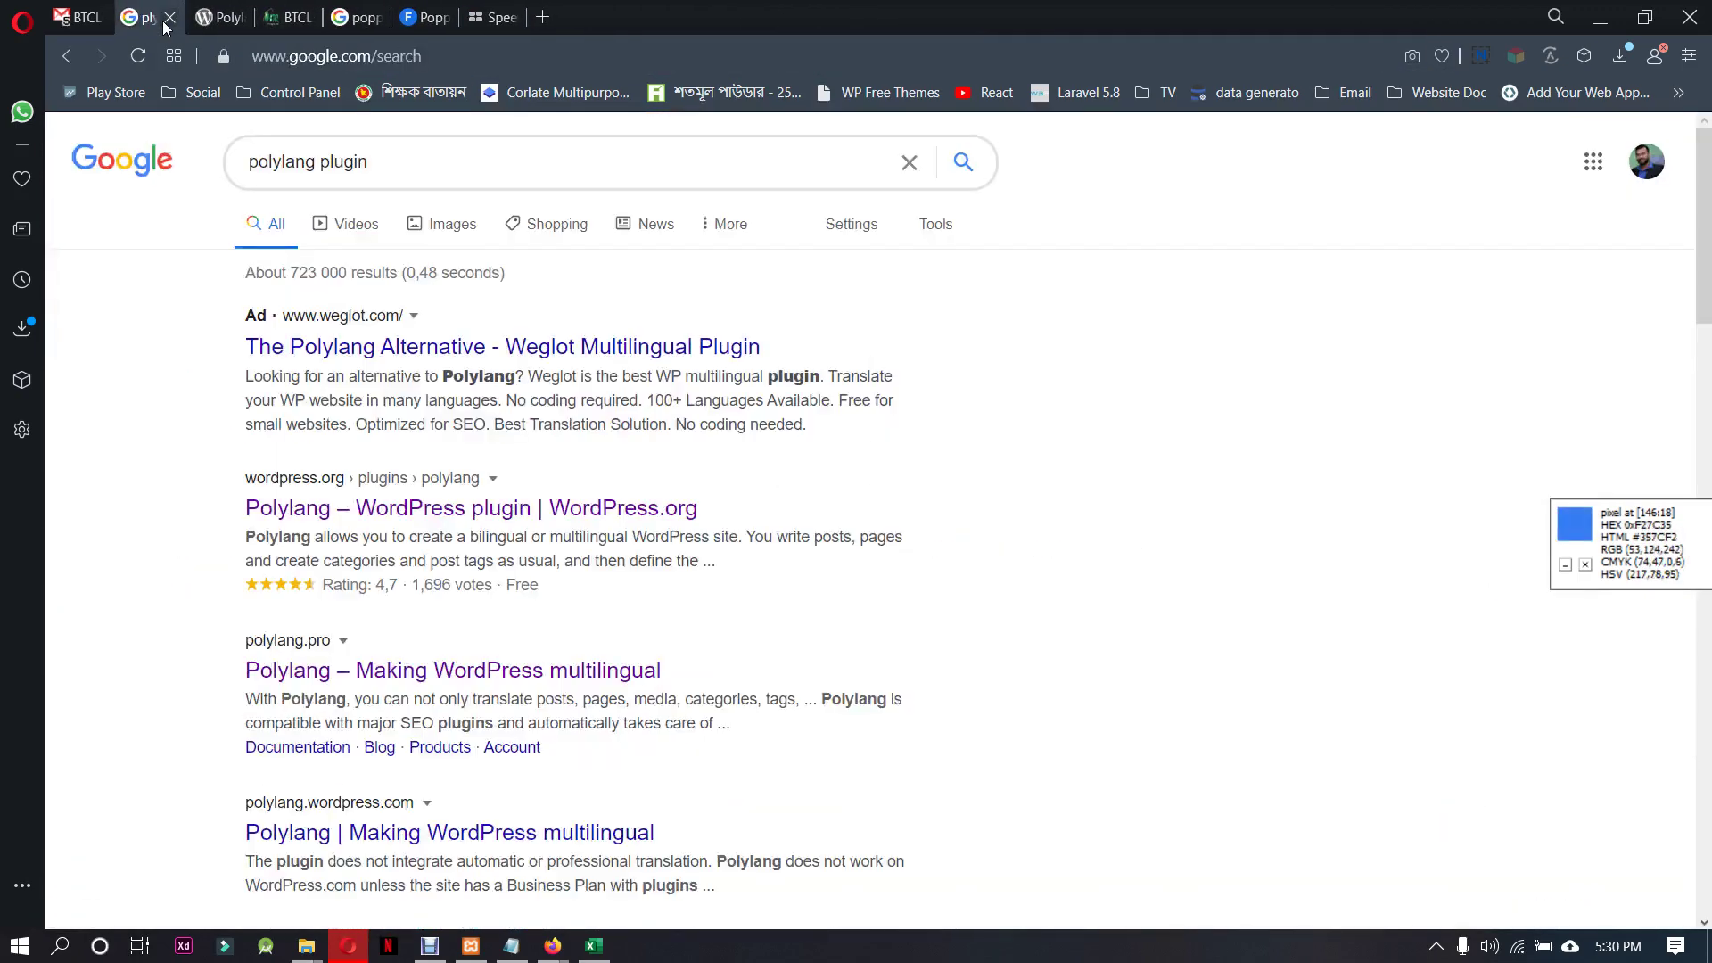
click(167, 20)
click(167, 20)
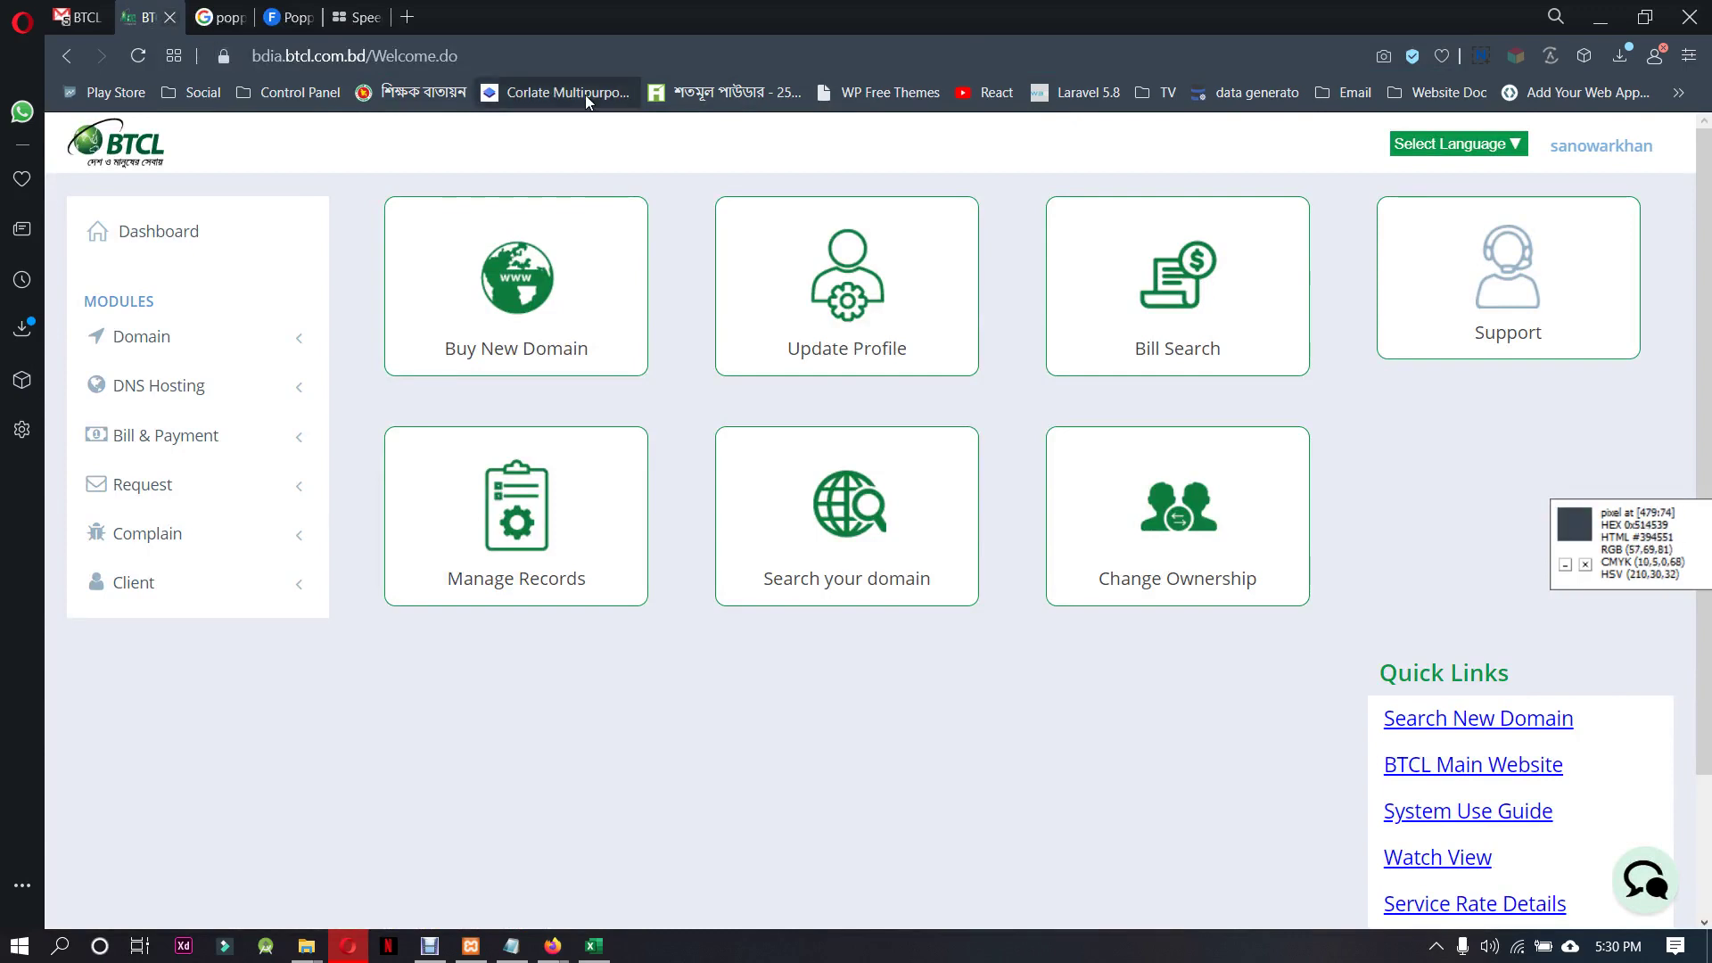
click(1480, 347)
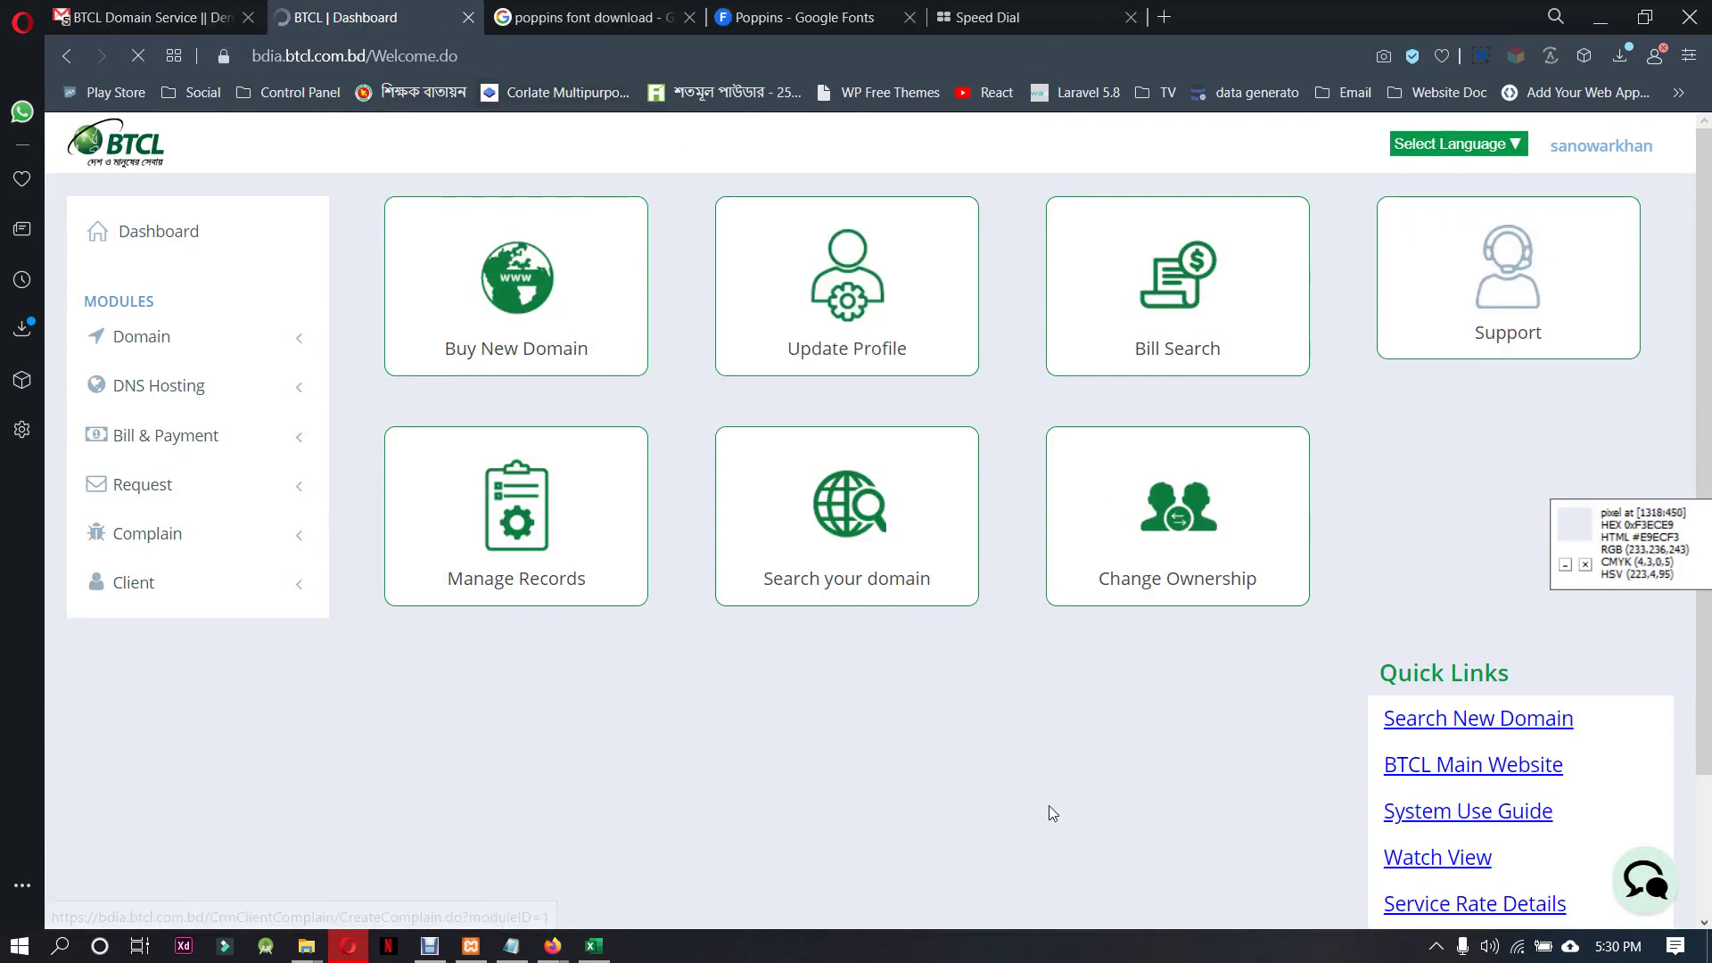